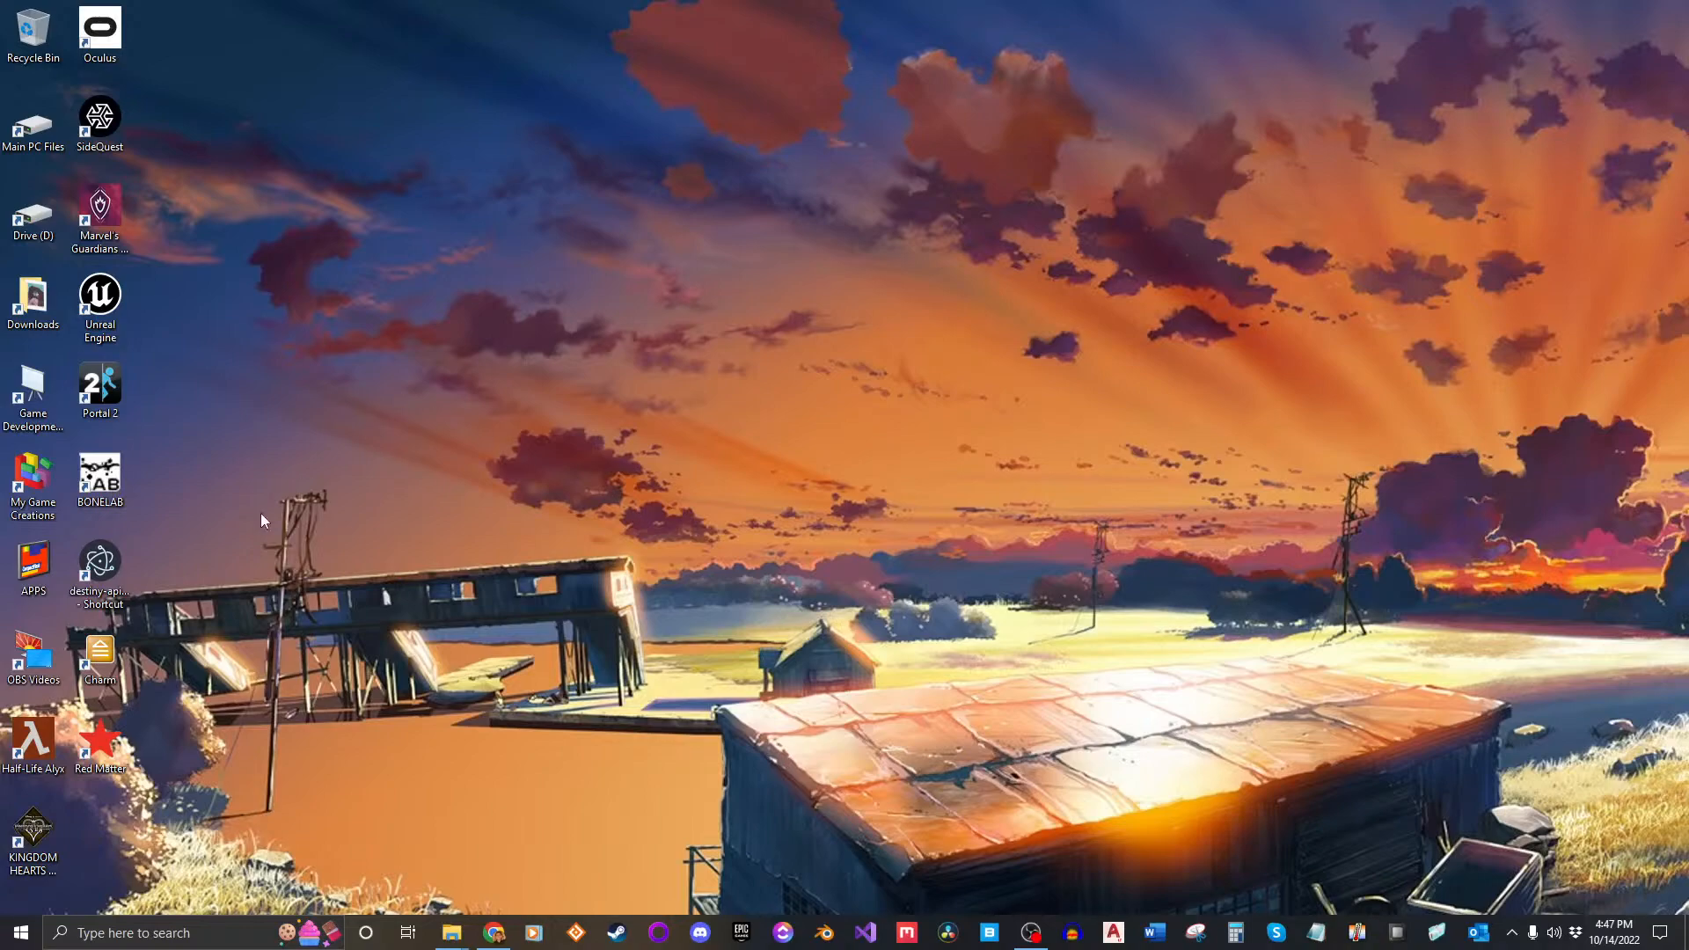
Step: Launch the Destiny API Ripper Extension and switch to the light.gg Season 1 Legendary search in the browser
{"action": "left_click", "coordinate": [91, 564]}
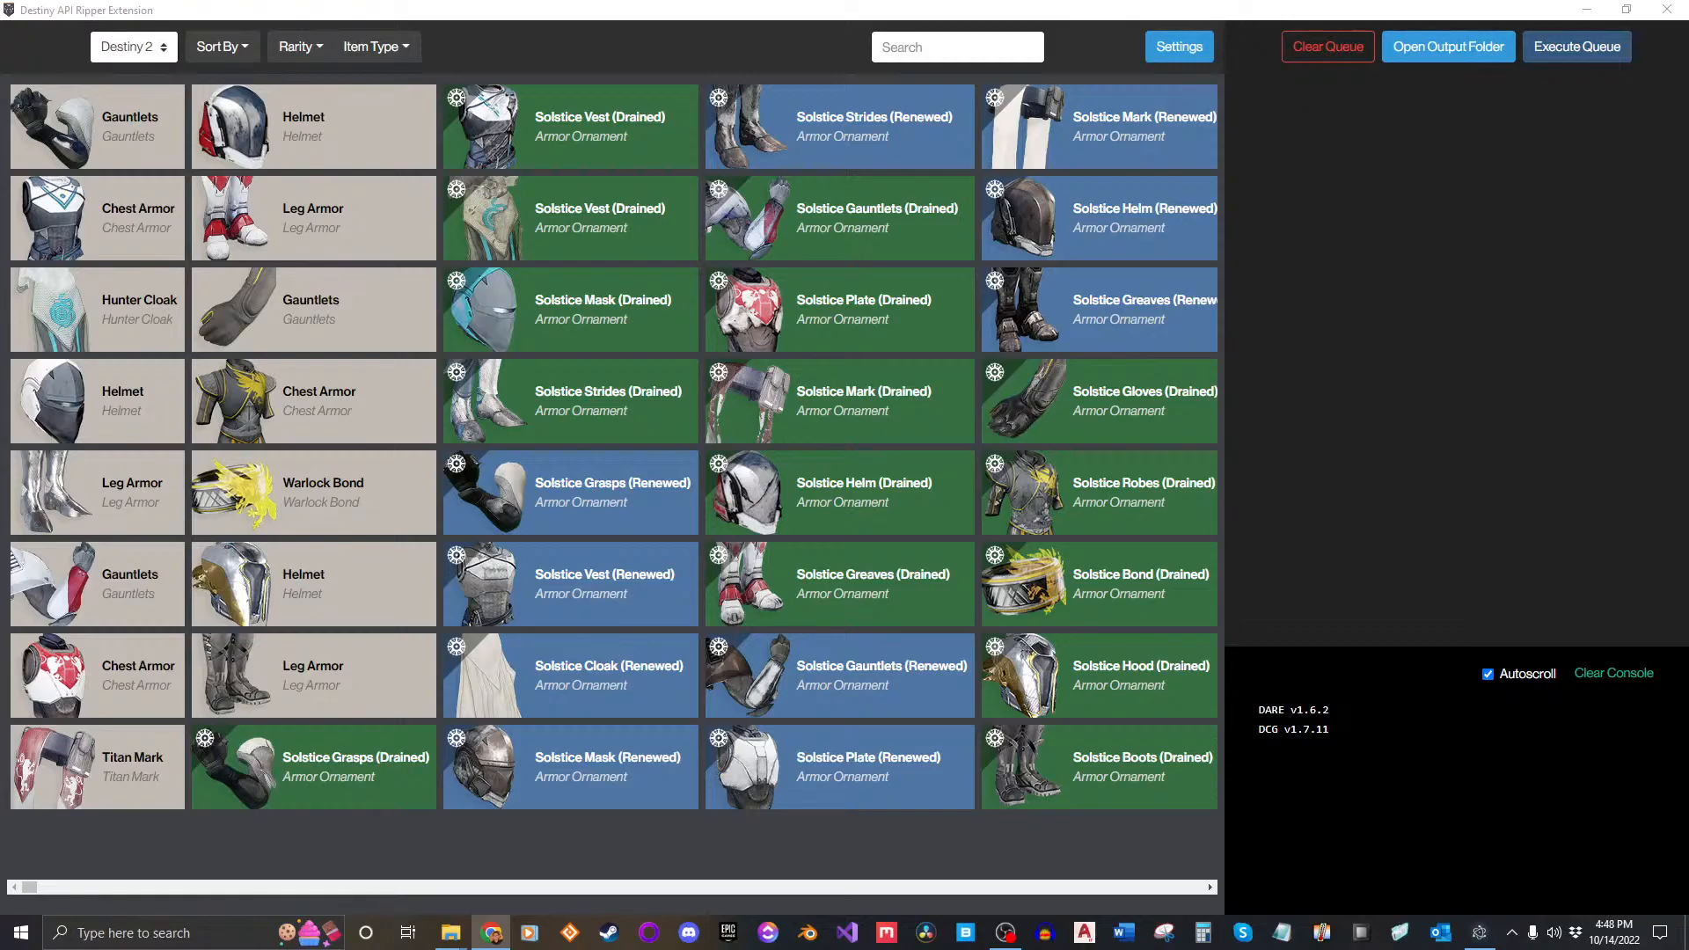
{"action": "left_click_drag", "start_coordinate": [1688, 120], "coordinate": [830, 183]}
{"action": "double_click", "coordinate": [1017, 173]}
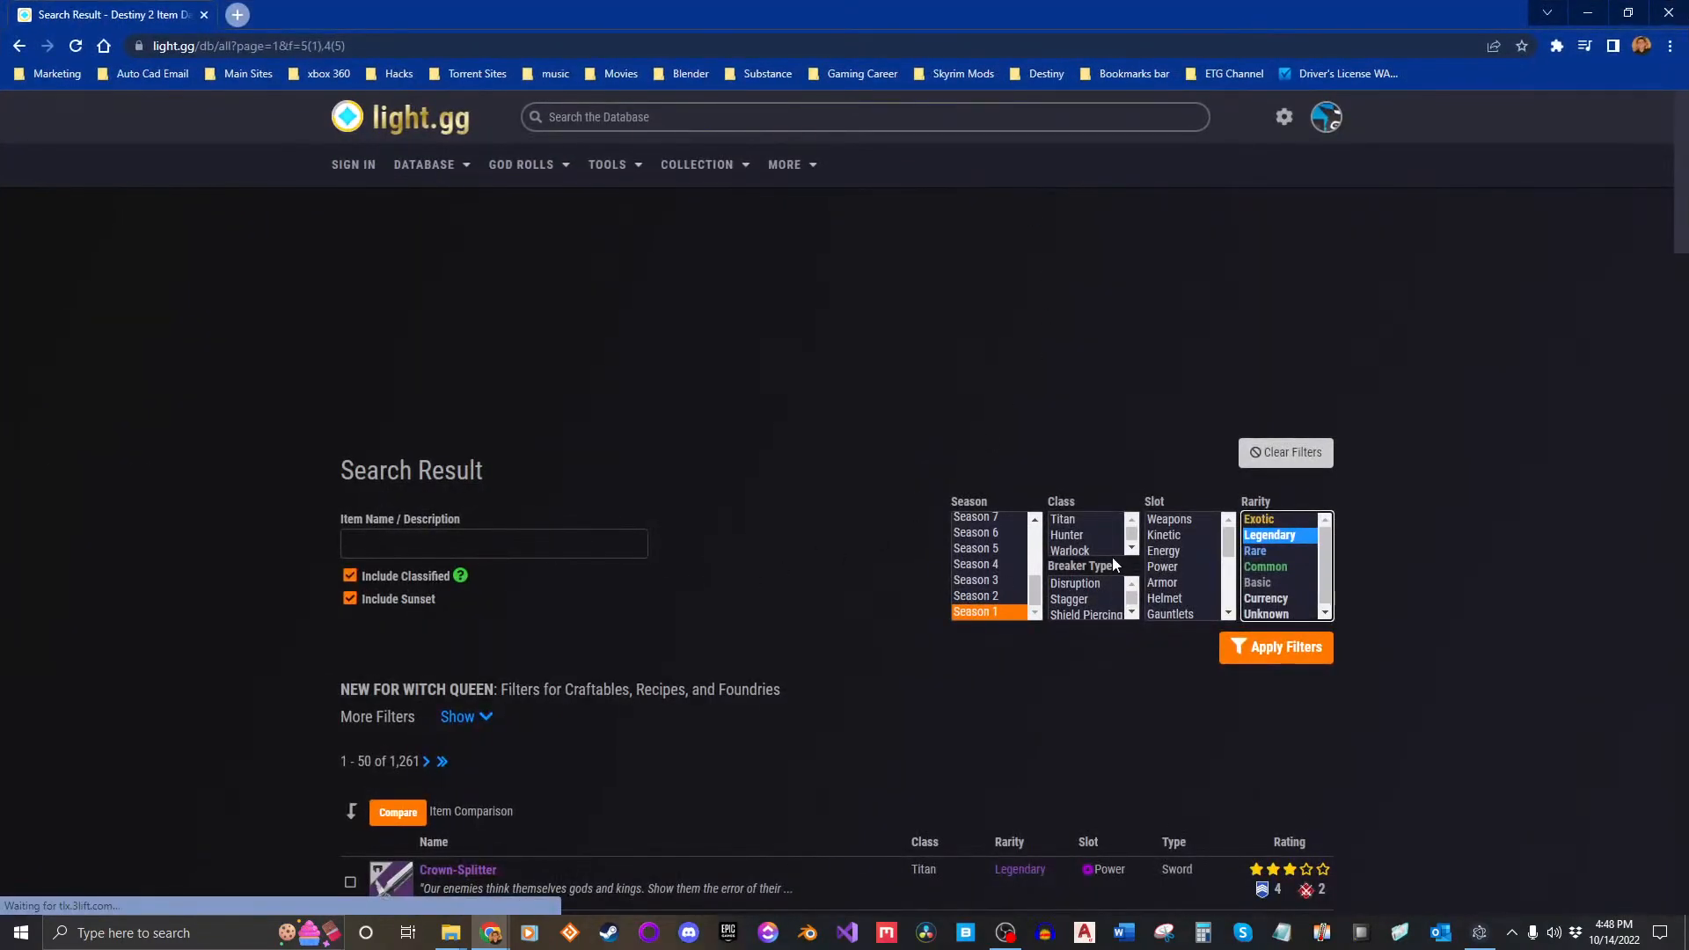
Step: Filter the Season 1 Legendary items on light.gg to the Weapons slot
{"action": "left_click", "coordinate": [1190, 523]}
{"action": "left_click", "coordinate": [1320, 667]}
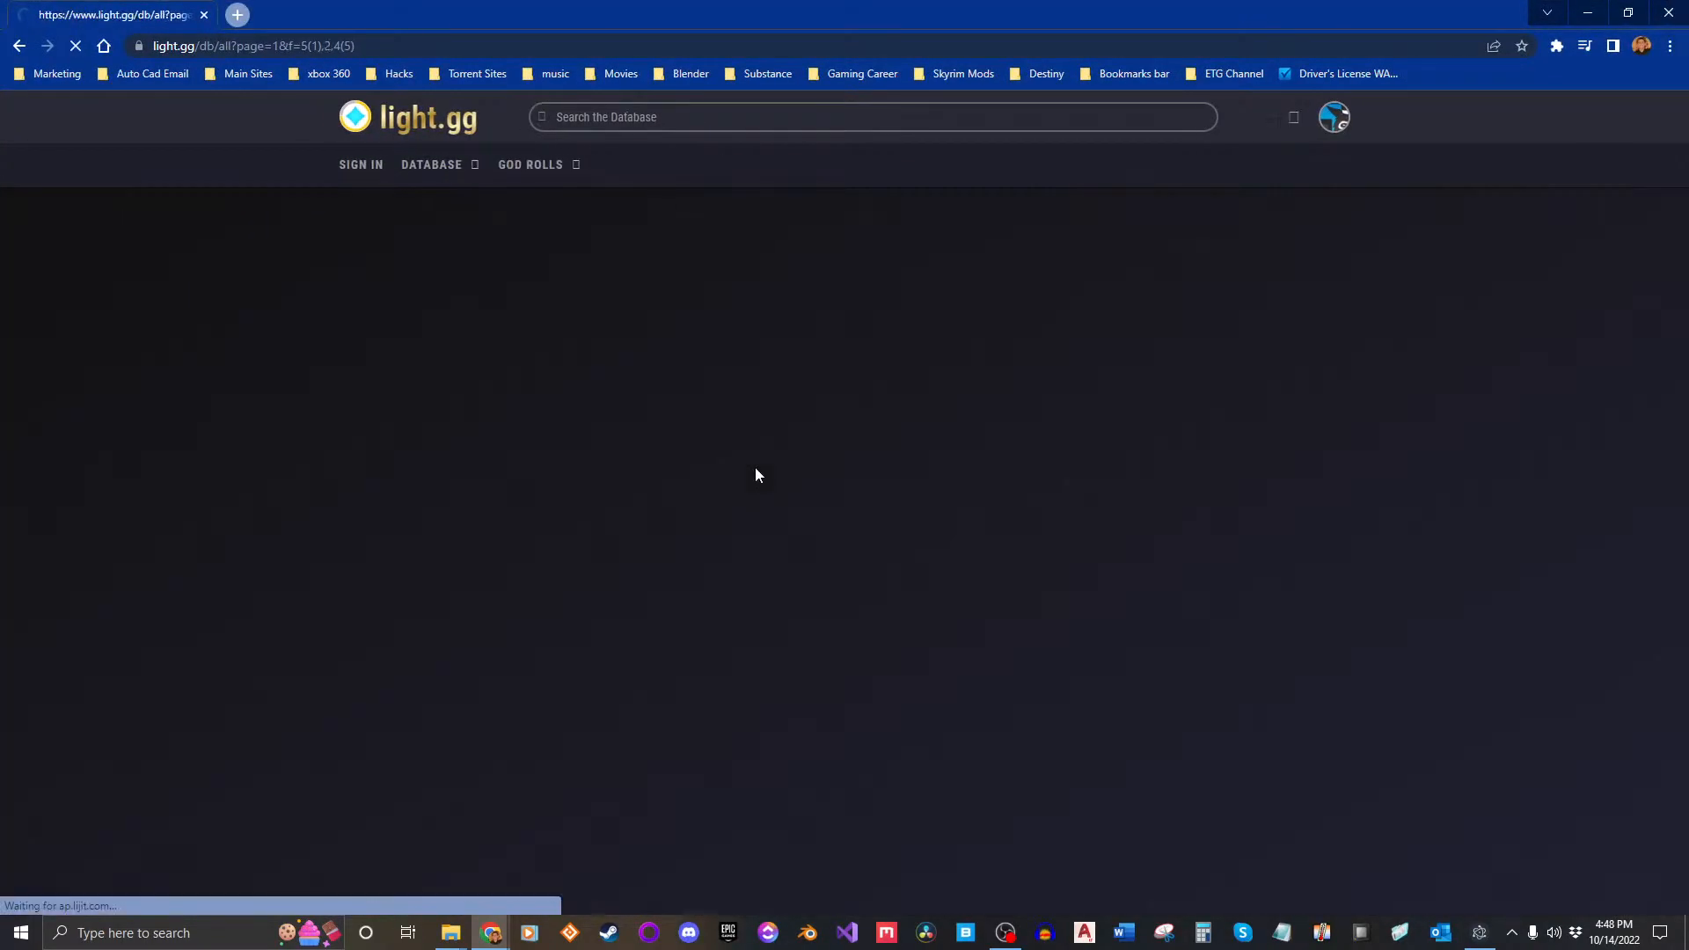
{"action": "scroll", "coordinate": [668, 528], "scroll_direction": "down", "scroll_amount": 4}
{"action": "scroll", "coordinate": [616, 545], "scroll_direction": "down", "scroll_amount": 2}
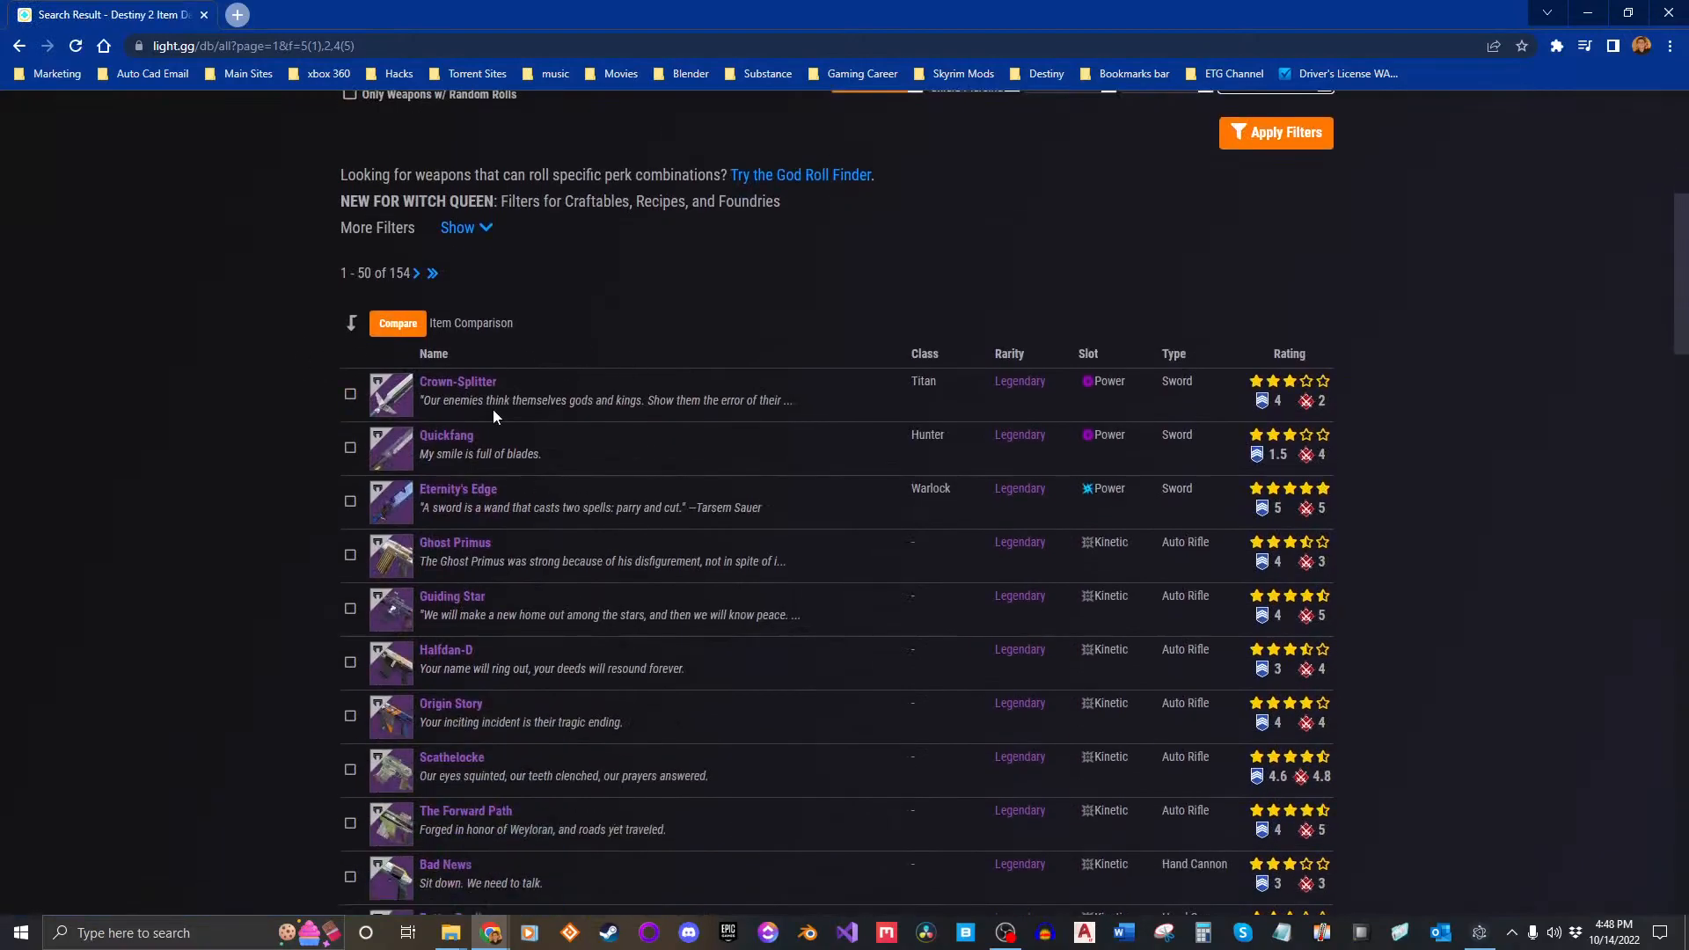
Step: Look through the first page of Season 1 Legendary weapons and go to the second page
{"action": "scroll", "coordinate": [445, 567], "scroll_direction": "down", "scroll_amount": 8}
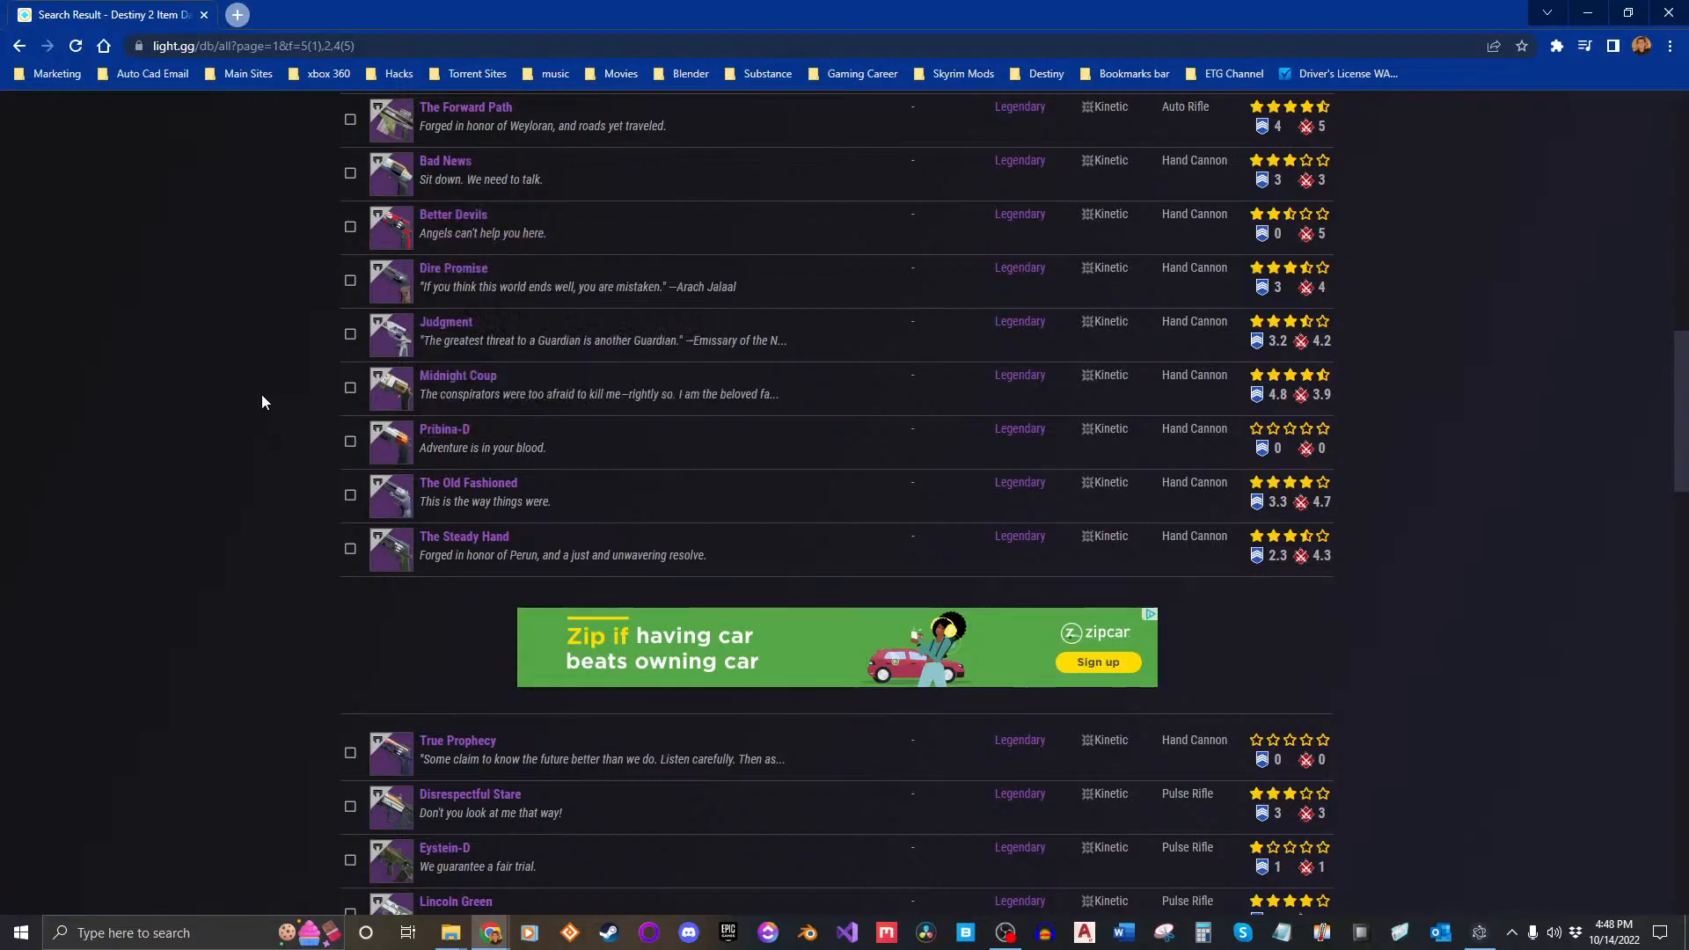
{"action": "left_click_drag", "start_coordinate": [538, 341], "coordinate": [717, 342]}
{"action": "left_click", "coordinate": [715, 341]}
{"action": "scroll", "coordinate": [277, 540], "scroll_direction": "down", "scroll_amount": 4}
{"action": "scroll", "coordinate": [276, 540], "scroll_direction": "down", "scroll_amount": 5}
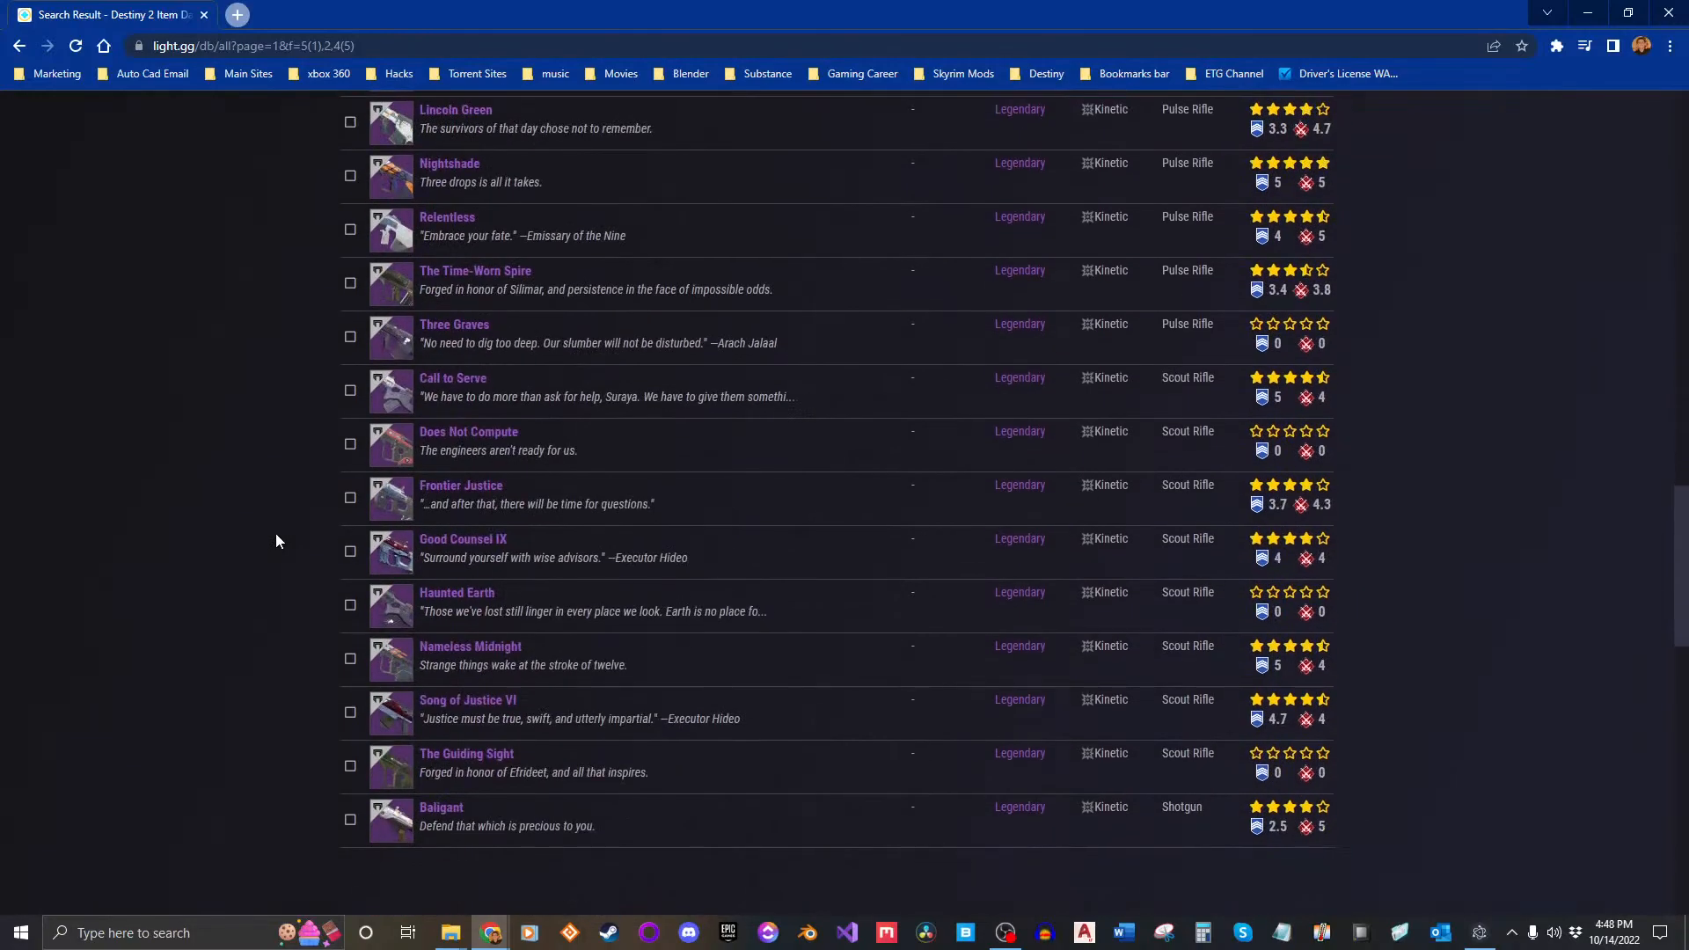
{"action": "scroll", "coordinate": [253, 474], "scroll_direction": "down", "scroll_amount": 4}
{"action": "scroll", "coordinate": [396, 592], "scroll_direction": "down", "scroll_amount": 12}
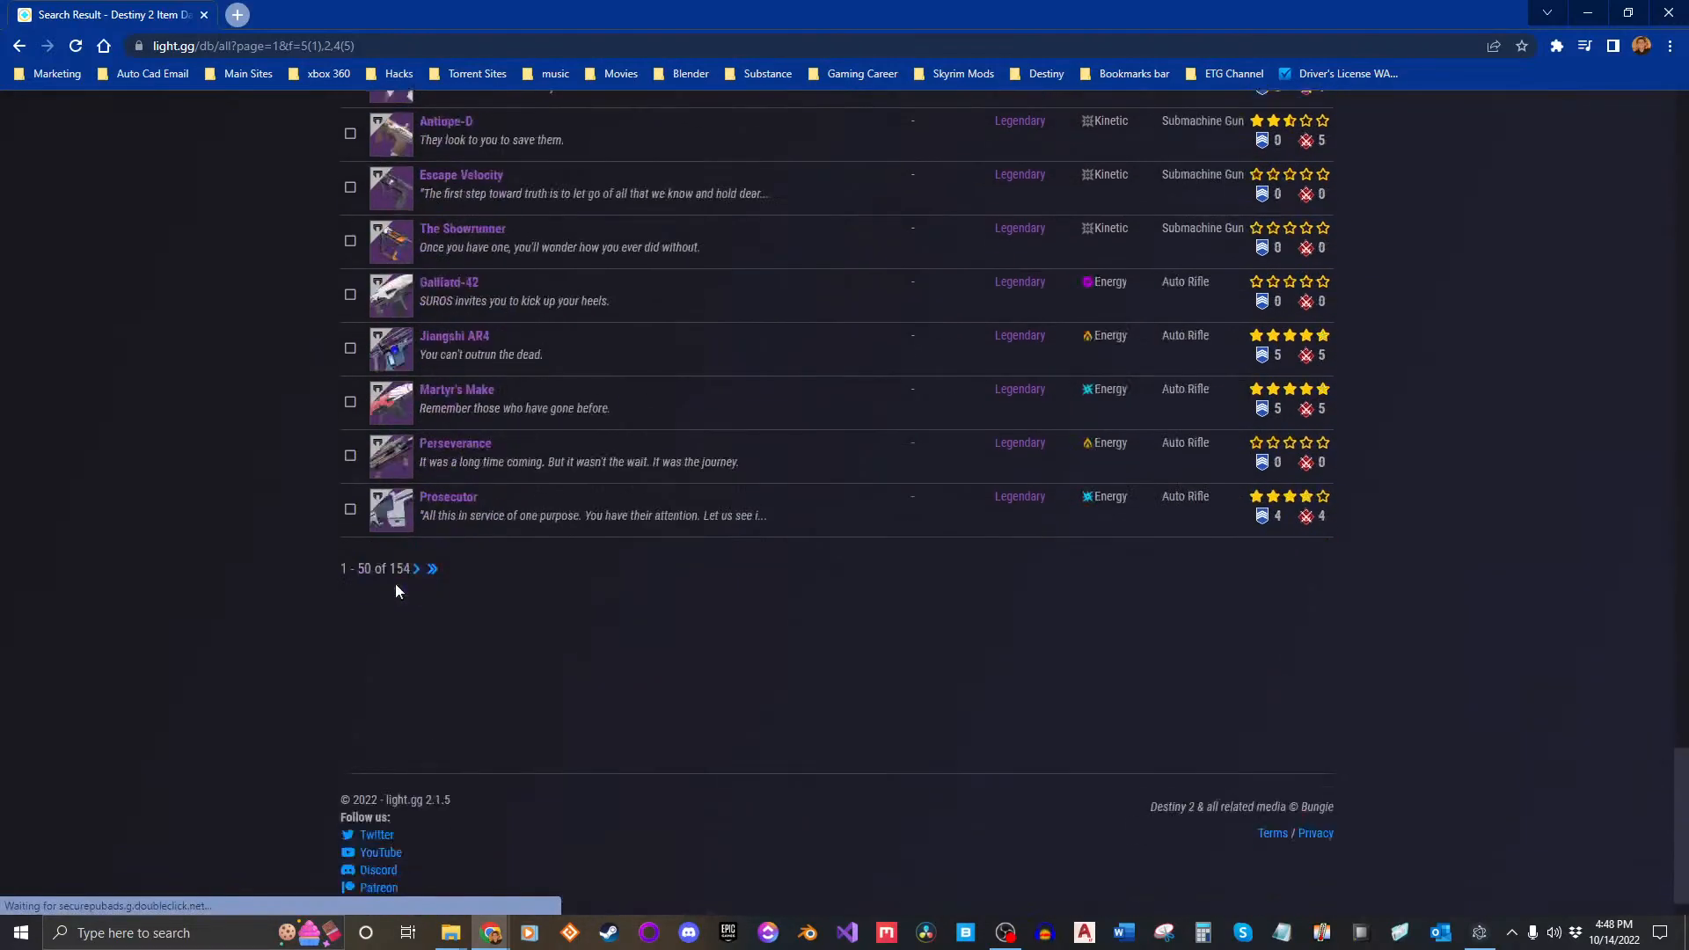
{"action": "left_click", "coordinate": [416, 514]}
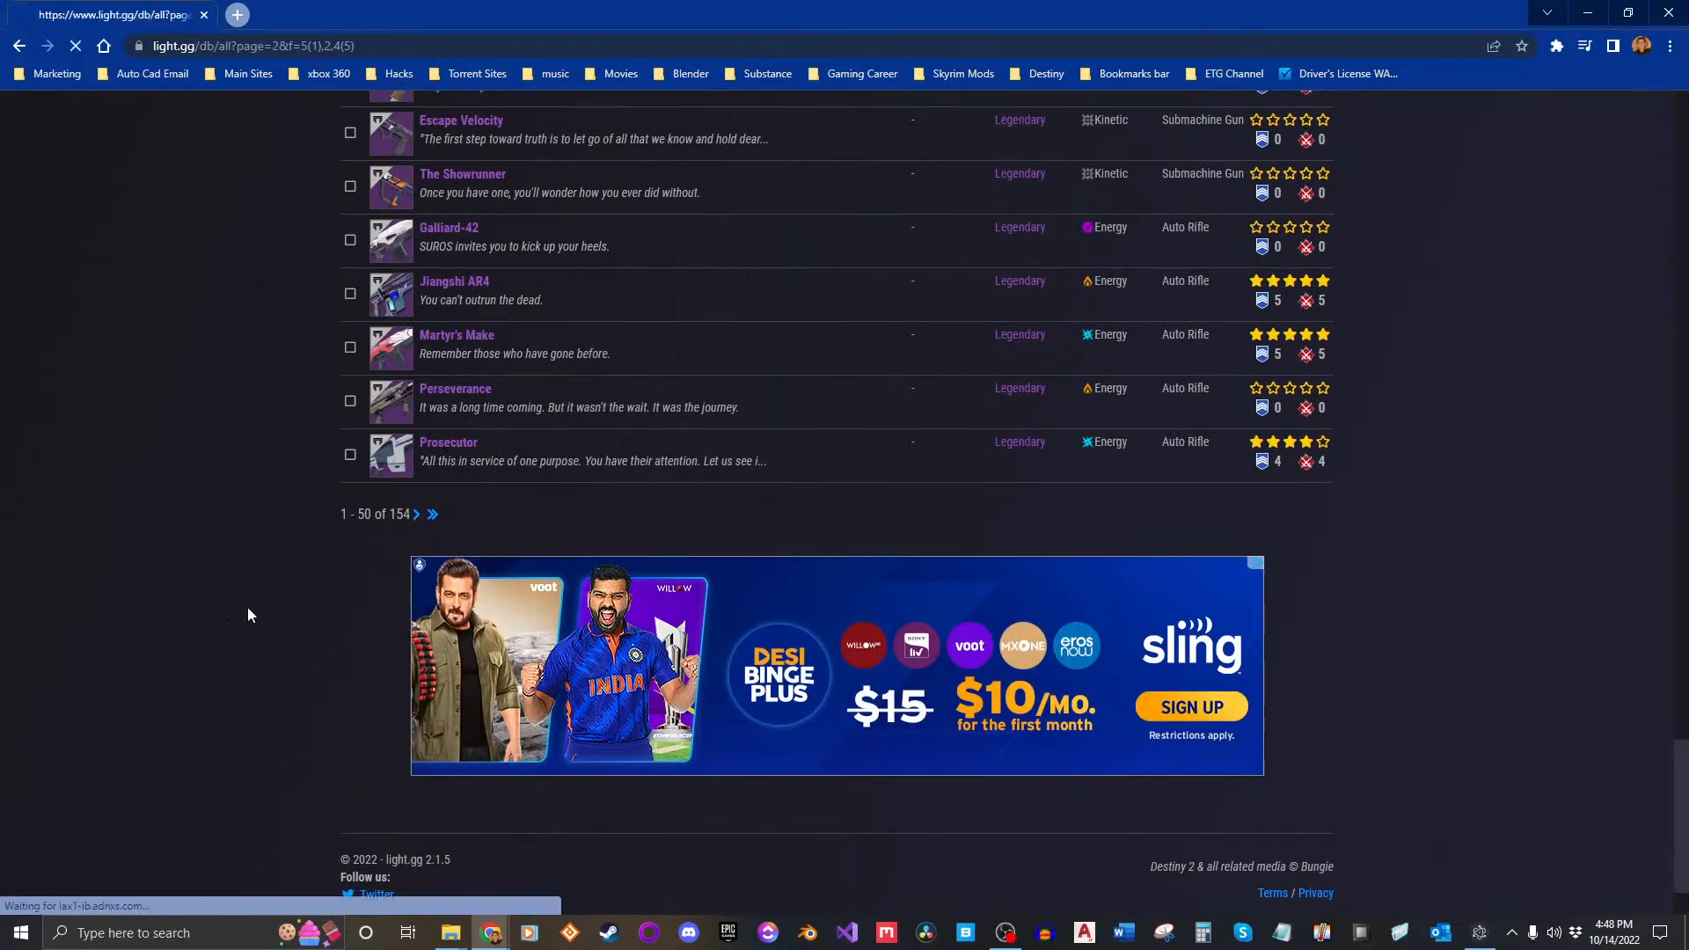
Step: Examine the second page of Season 1 Legendary weapons, from the auto rifles to the scout rifles
{"action": "scroll", "coordinate": [247, 607], "scroll_direction": "down", "scroll_amount": 9}
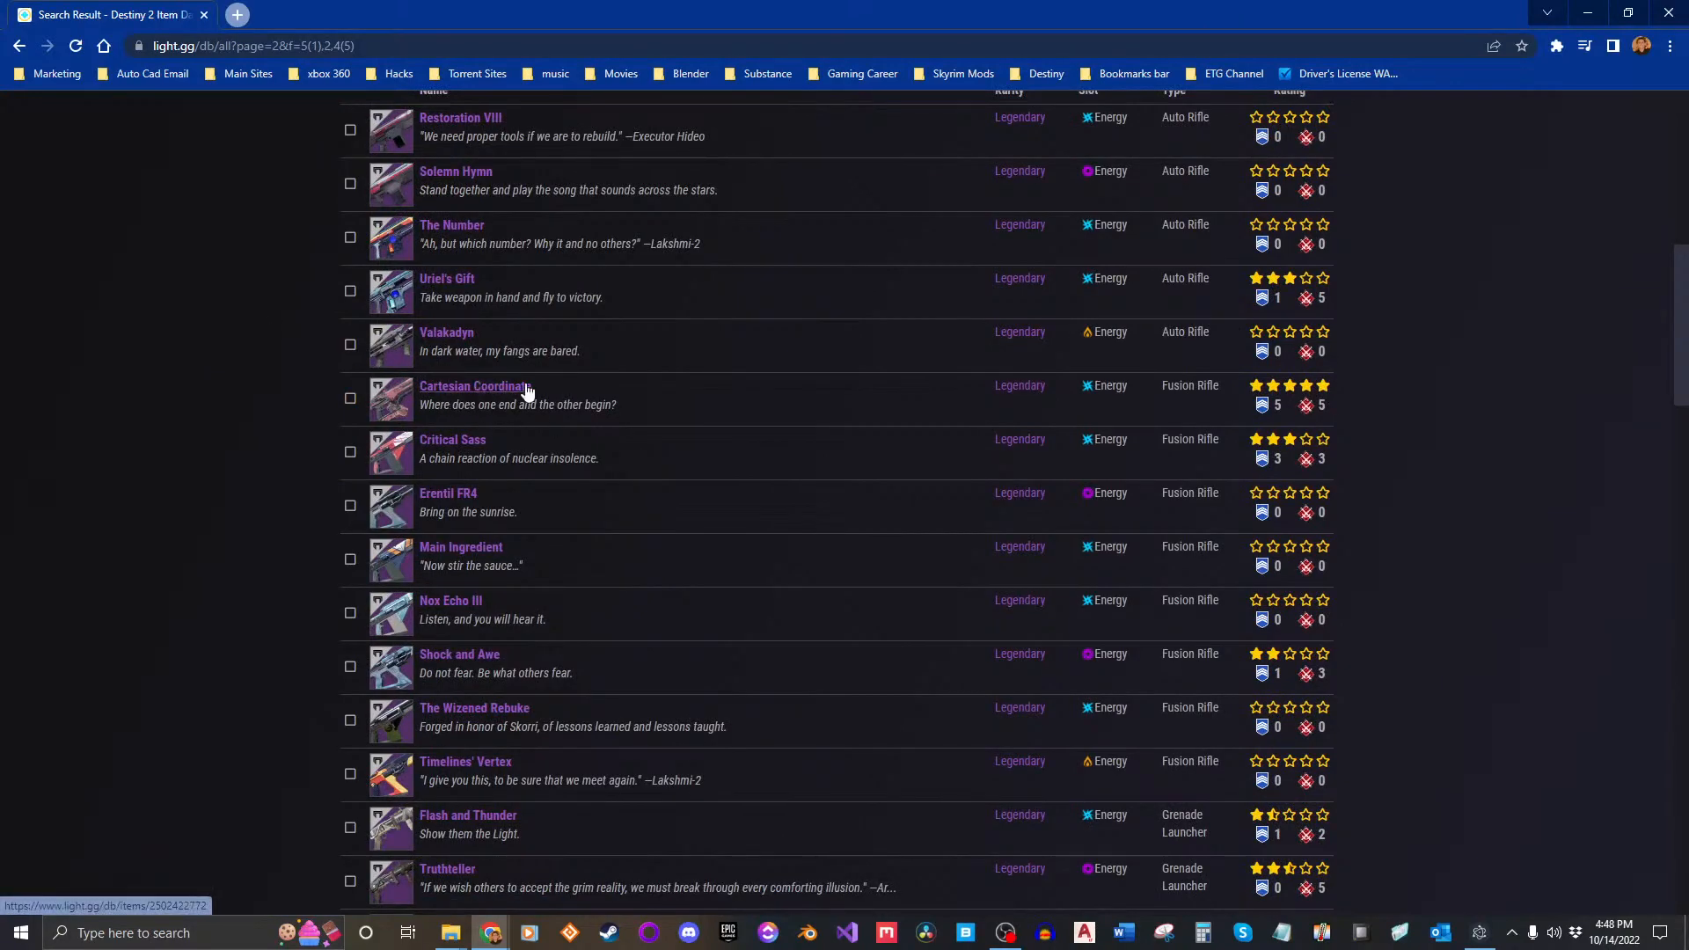
{"action": "left_click_drag", "start_coordinate": [545, 383], "coordinate": [357, 388]}
{"action": "left_click", "coordinate": [242, 398]}
{"action": "scroll", "coordinate": [241, 409], "scroll_direction": "down", "scroll_amount": 5}
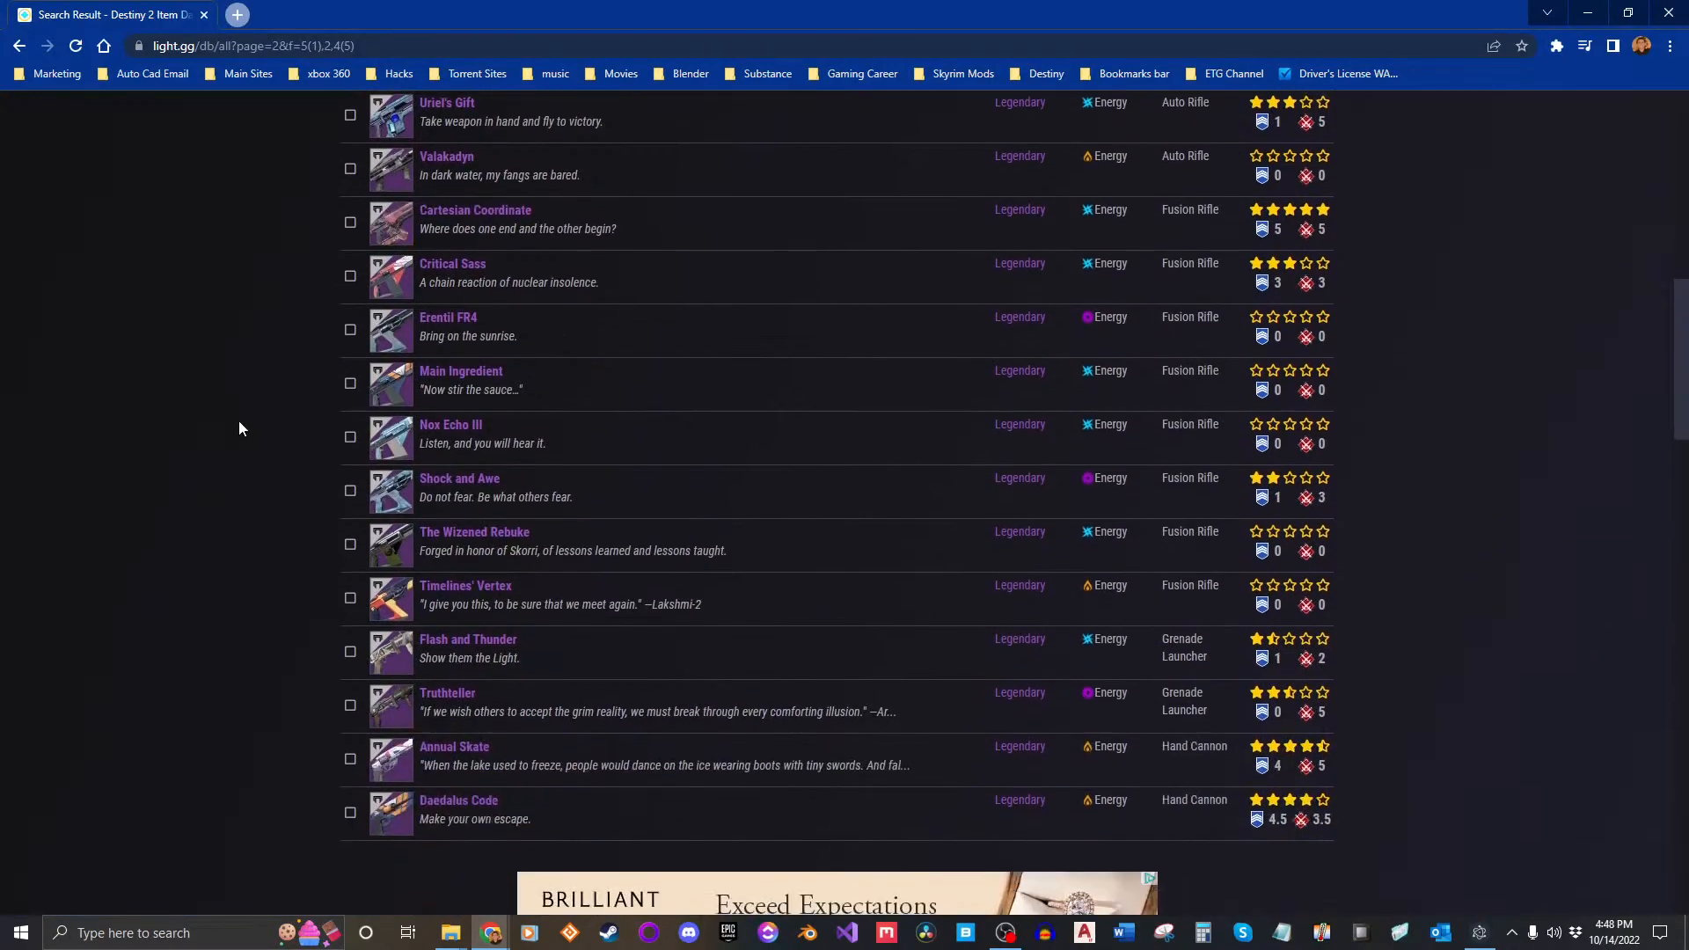
{"action": "scroll", "coordinate": [239, 429], "scroll_direction": "down", "scroll_amount": 8}
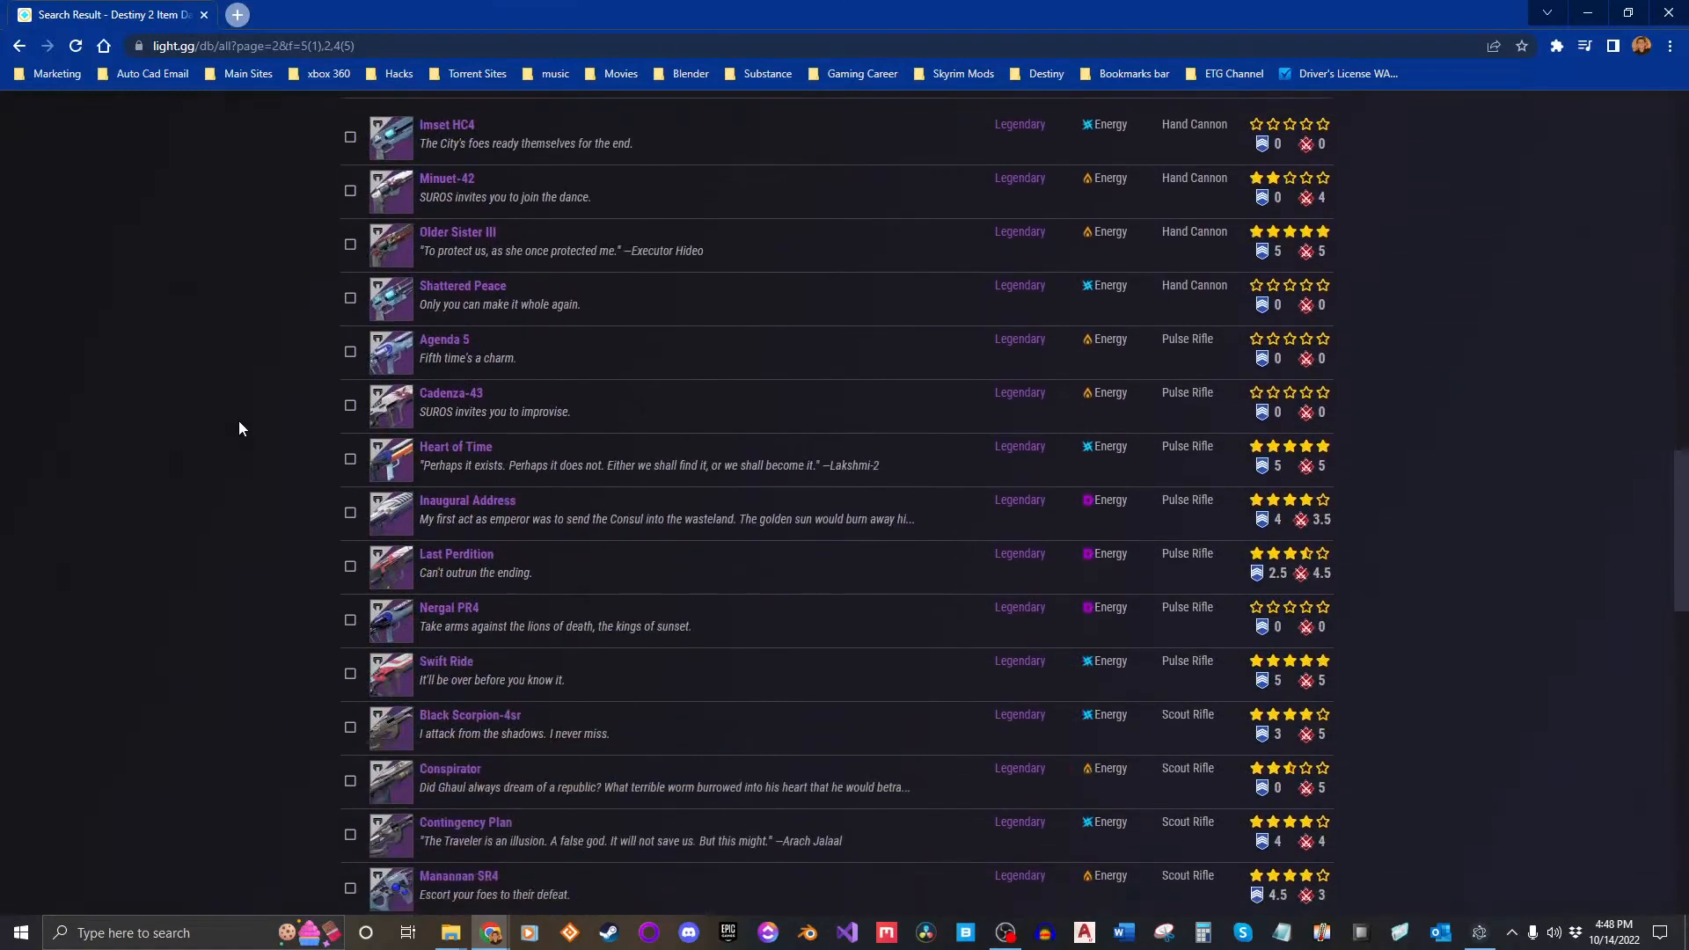
{"action": "scroll", "coordinate": [239, 428], "scroll_direction": "down", "scroll_amount": 2}
{"action": "scroll", "coordinate": [239, 429], "scroll_direction": "down", "scroll_amount": 1}
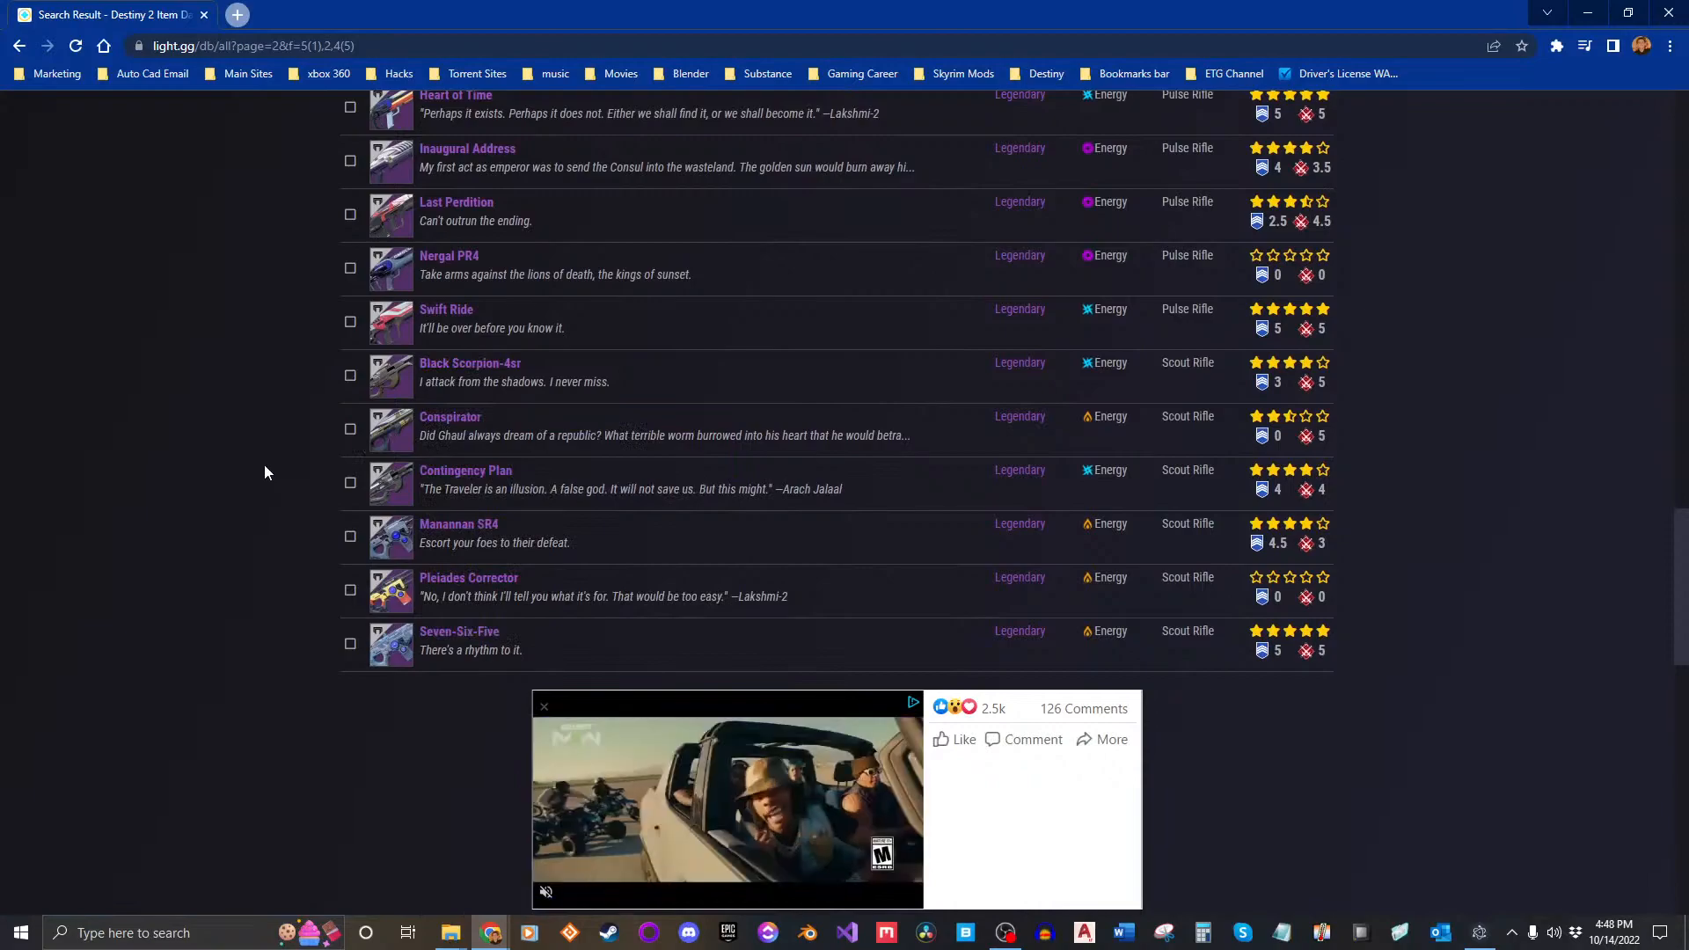
{"action": "scroll", "coordinate": [265, 466], "scroll_direction": "up", "scroll_amount": 5}
{"action": "scroll", "coordinate": [265, 472], "scroll_direction": "down", "scroll_amount": 1}
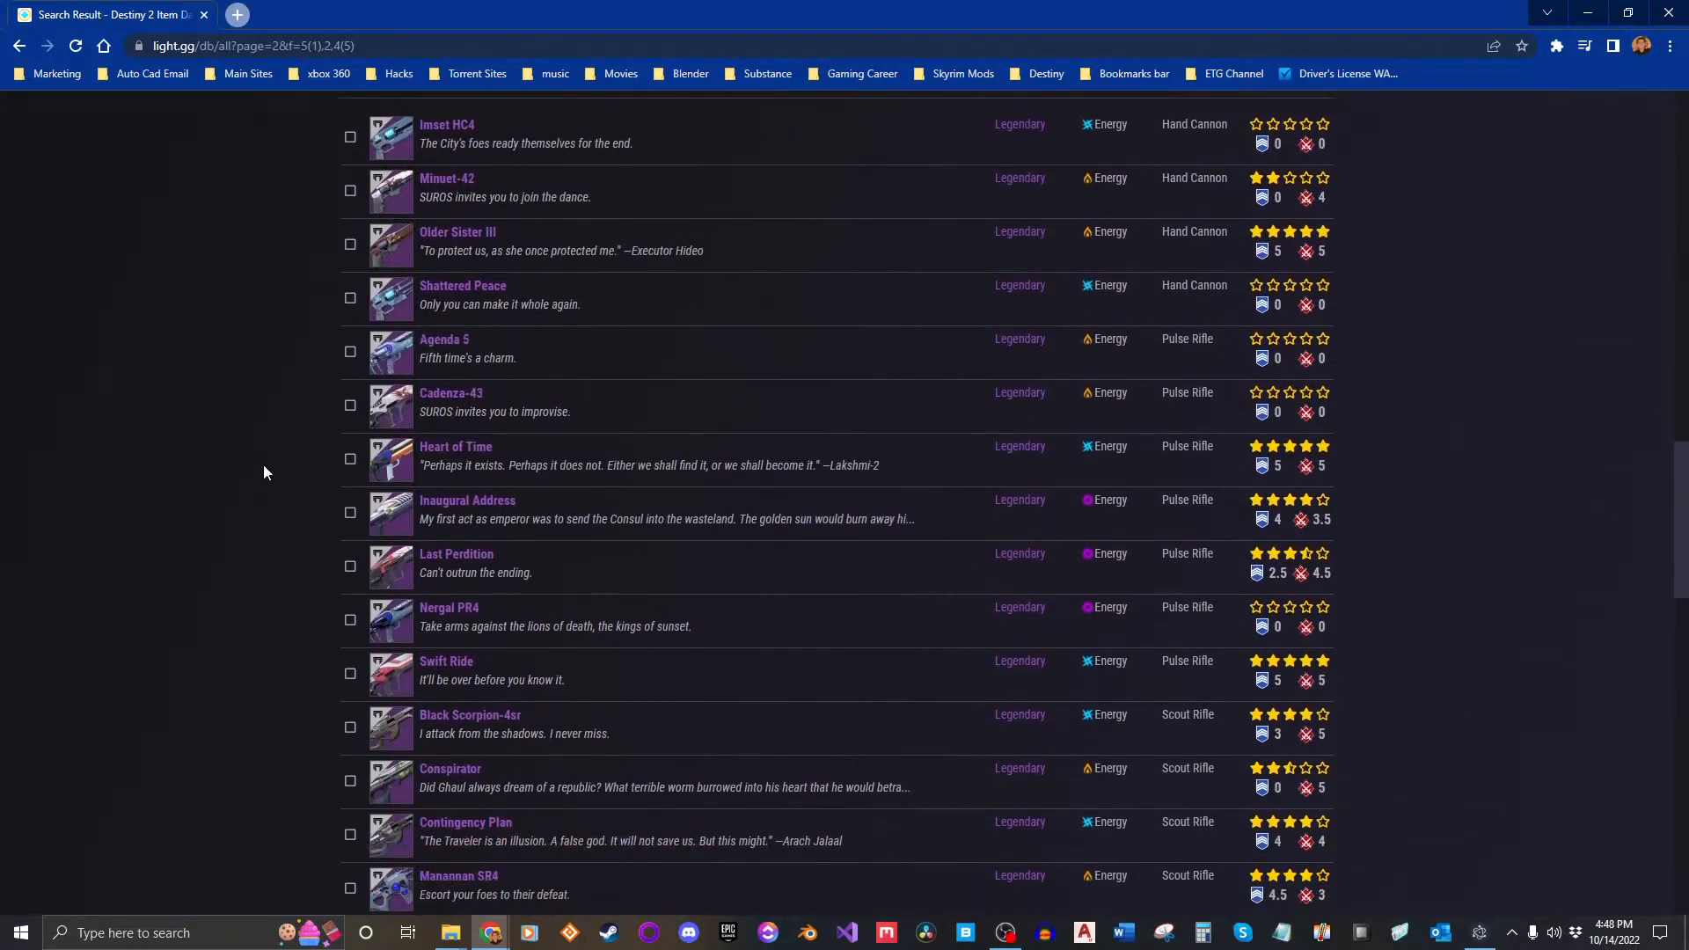
{"action": "scroll", "coordinate": [289, 456], "scroll_direction": "up", "scroll_amount": 13}
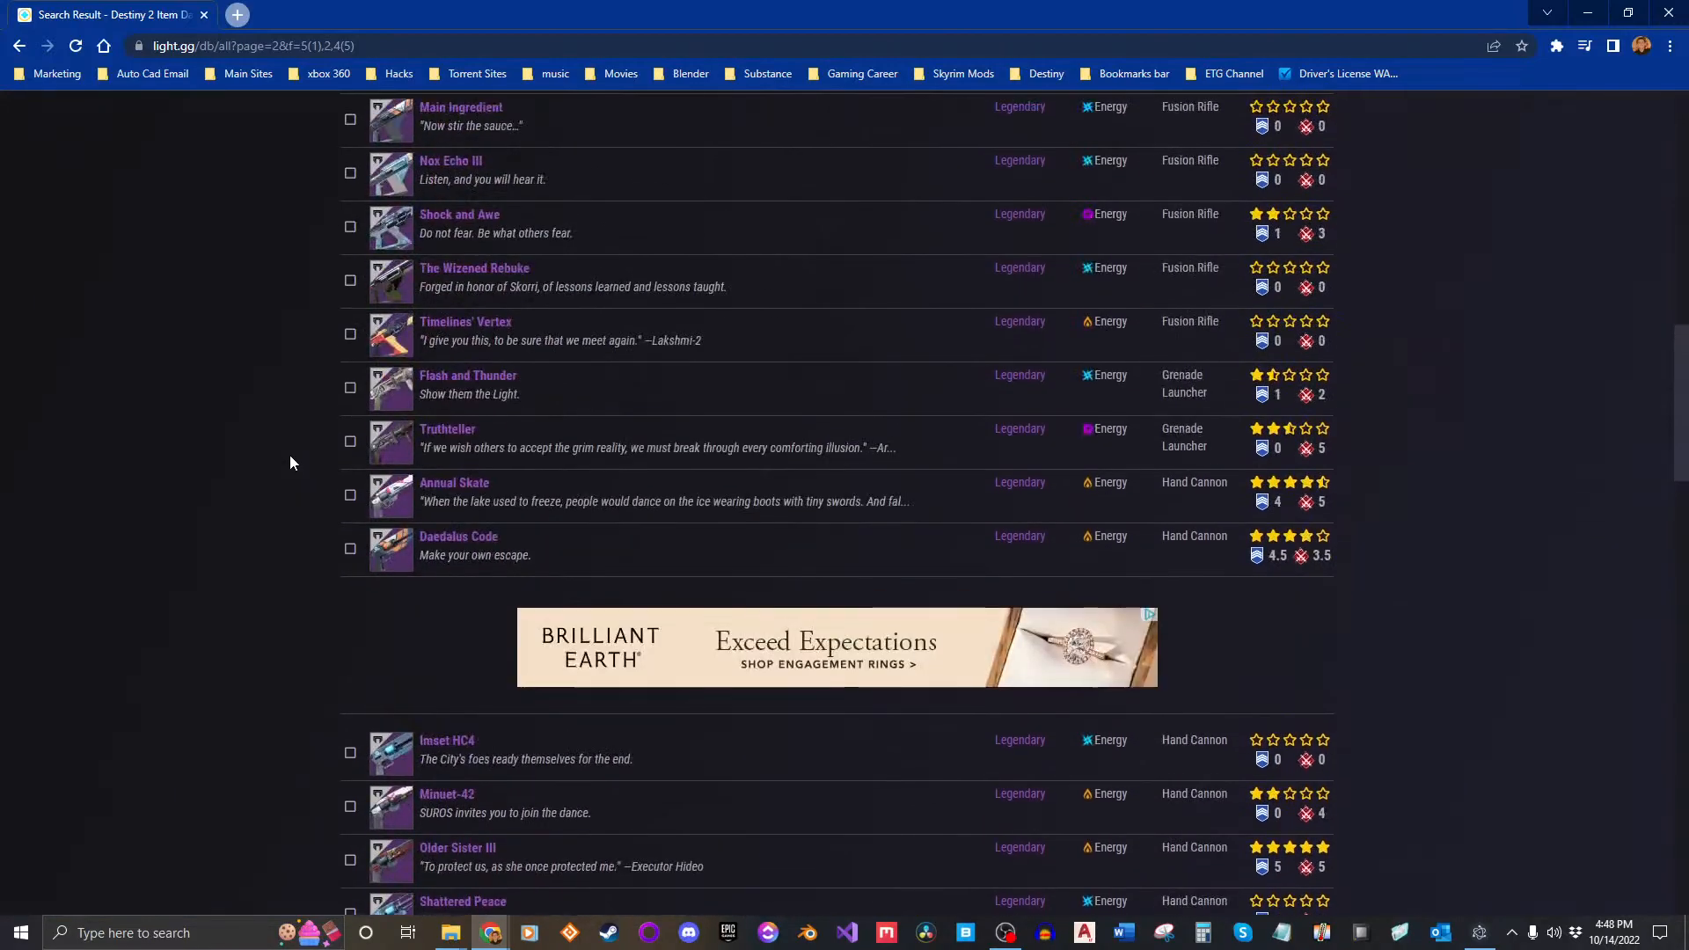
{"action": "scroll", "coordinate": [290, 456], "scroll_direction": "down", "scroll_amount": 8}
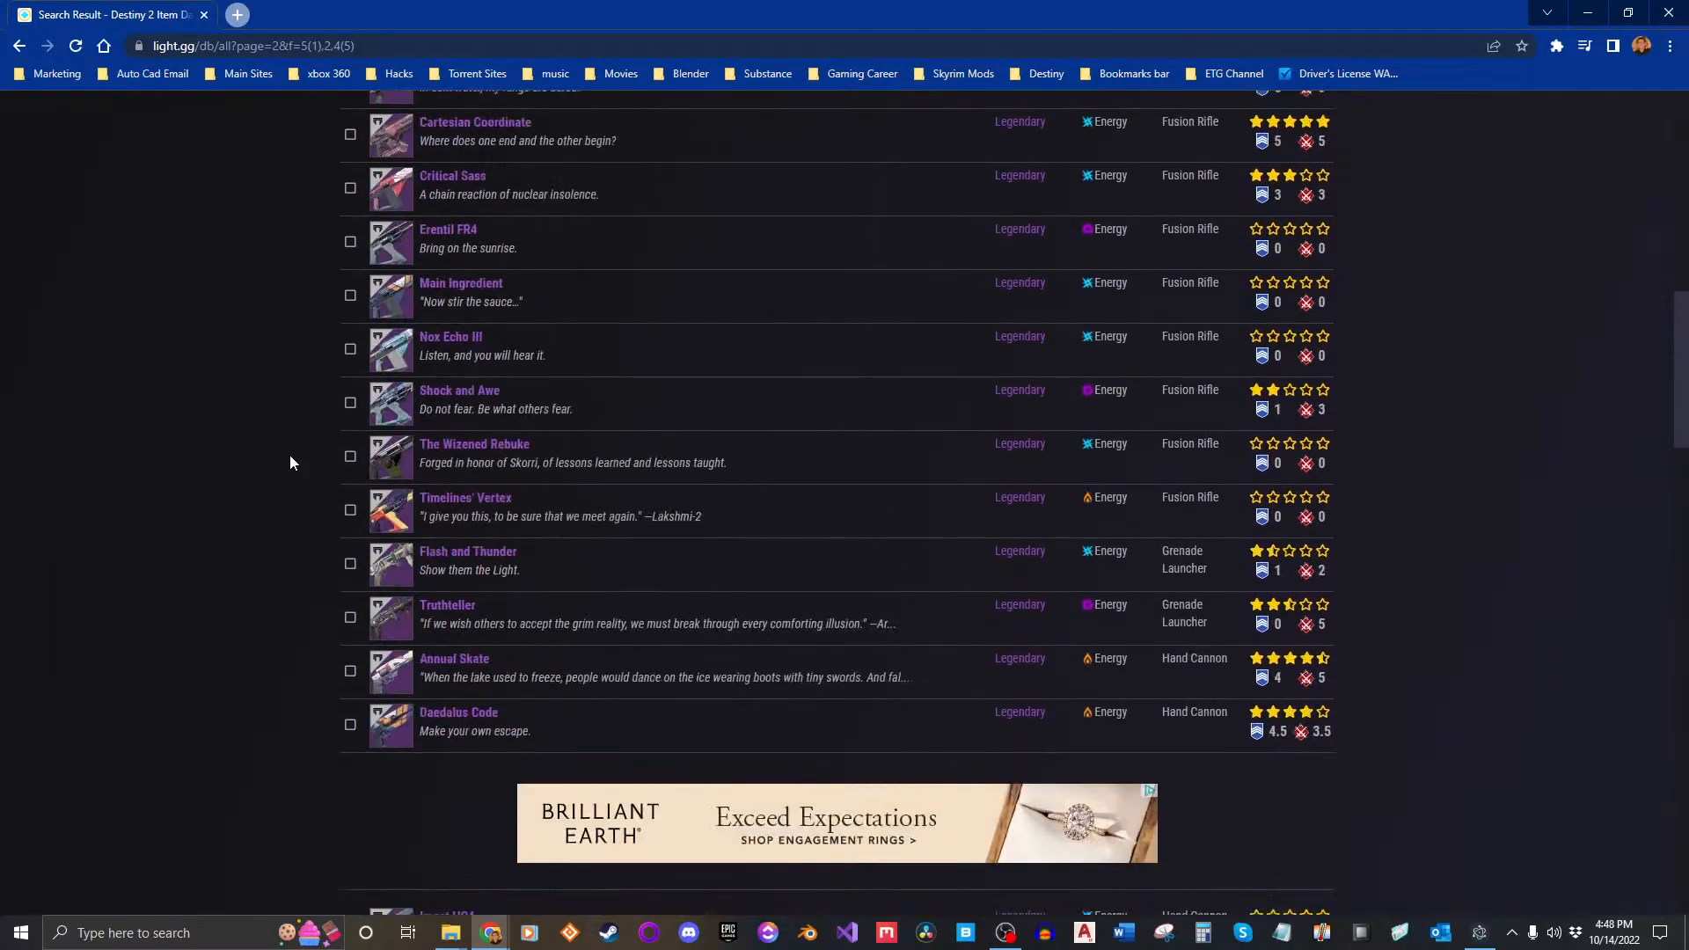
{"action": "scroll", "coordinate": [302, 526], "scroll_direction": "down", "scroll_amount": 5}
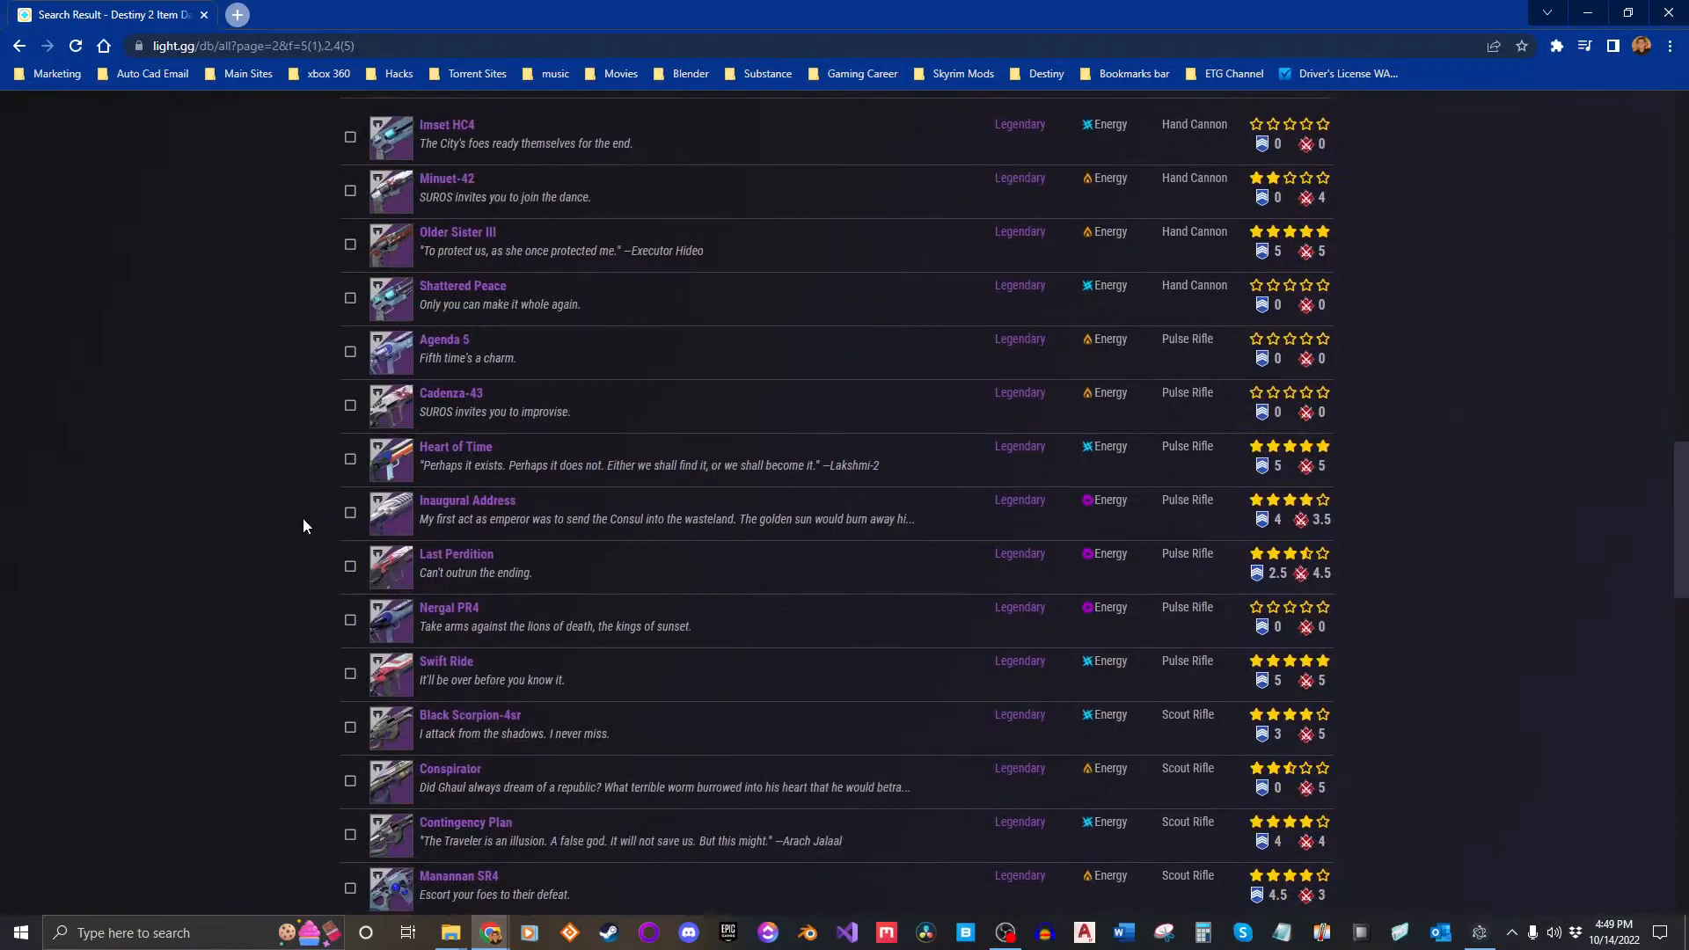
{"action": "mouse_move", "coordinate": [382, 510]}
{"action": "scroll", "coordinate": [295, 504], "scroll_direction": "up", "scroll_amount": 2}
{"action": "scroll", "coordinate": [296, 504], "scroll_direction": "down", "scroll_amount": 2}
{"action": "mouse_move", "coordinate": [406, 774]}
Step: Switch back to the Destiny API Ripper Extension and limit the rarity filter to Legendary
{"action": "left_click_drag", "start_coordinate": [141, 16], "coordinate": [1688, 414]}
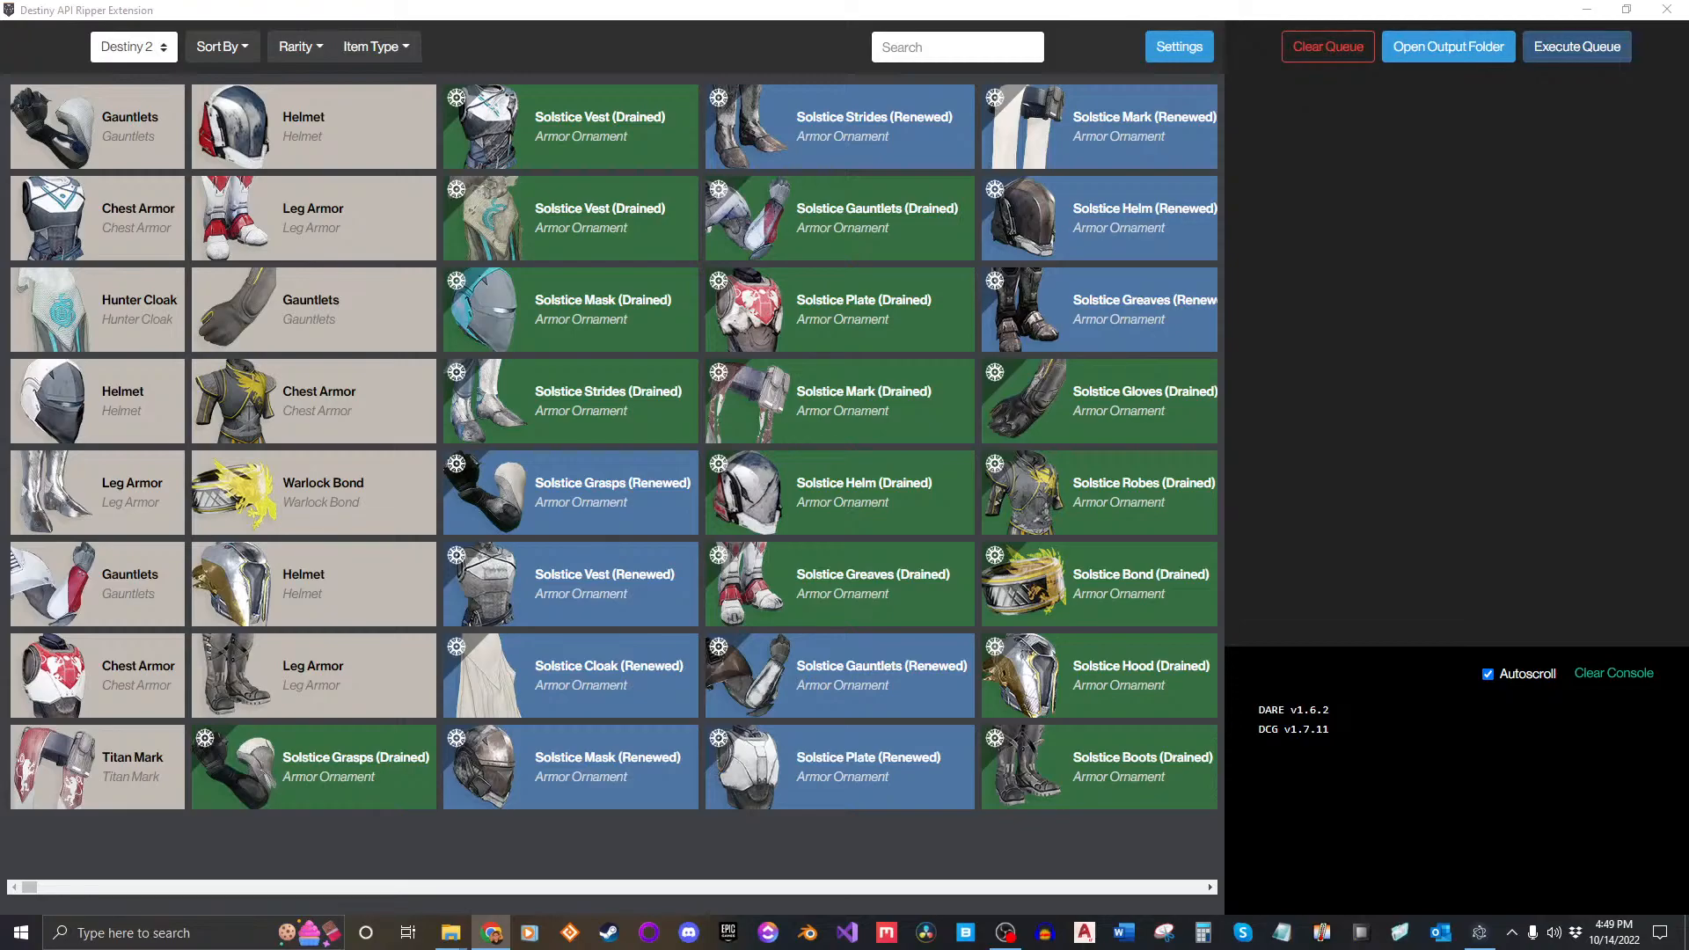
{"action": "left_click", "coordinate": [288, 46]}
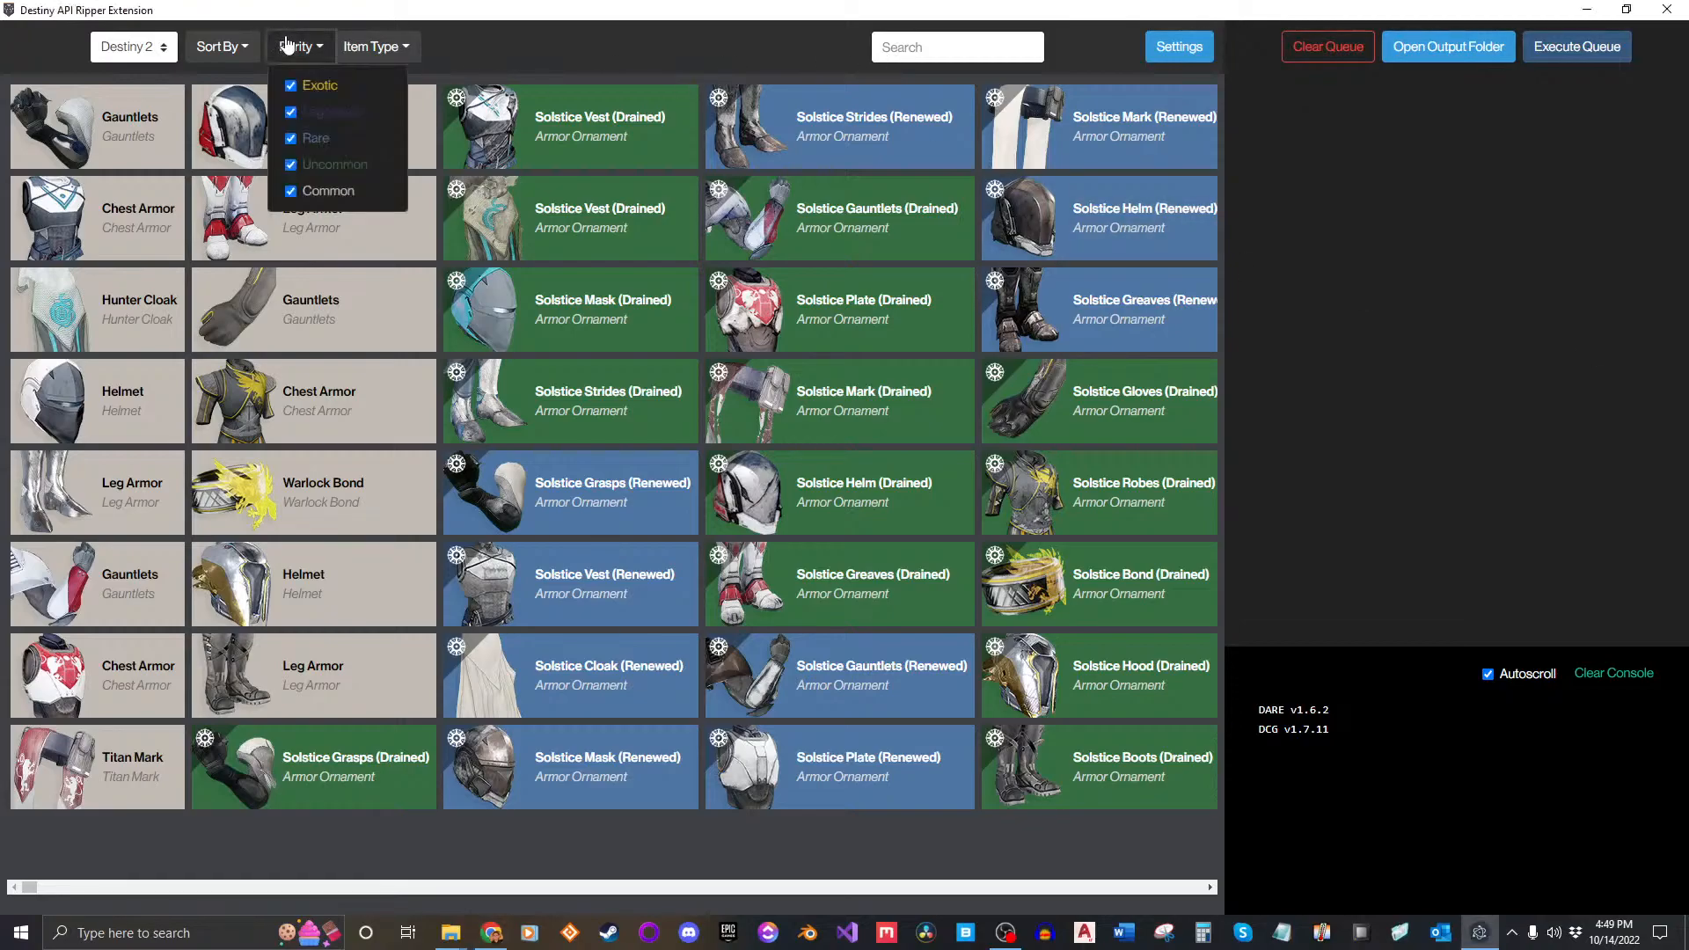
{"action": "left_click", "coordinate": [292, 86]}
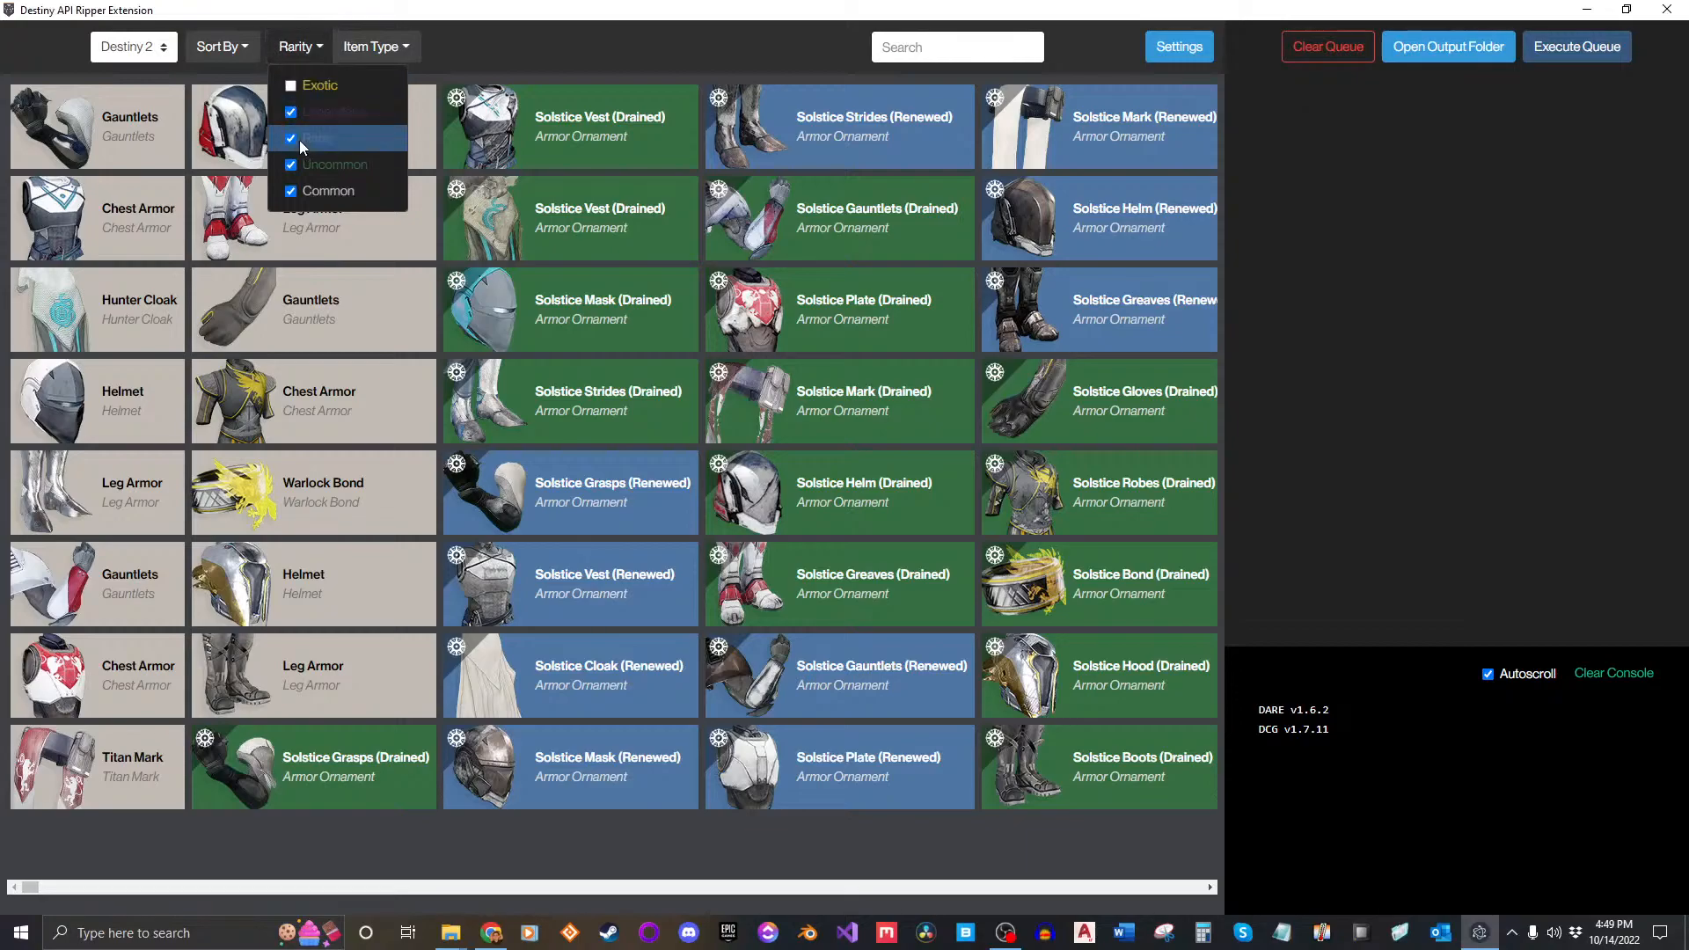
{"action": "left_click", "coordinate": [299, 143]}
{"action": "left_click", "coordinate": [296, 46]}
{"action": "left_click", "coordinate": [294, 137]}
{"action": "left_click", "coordinate": [290, 166]}
{"action": "left_click", "coordinate": [293, 191]}
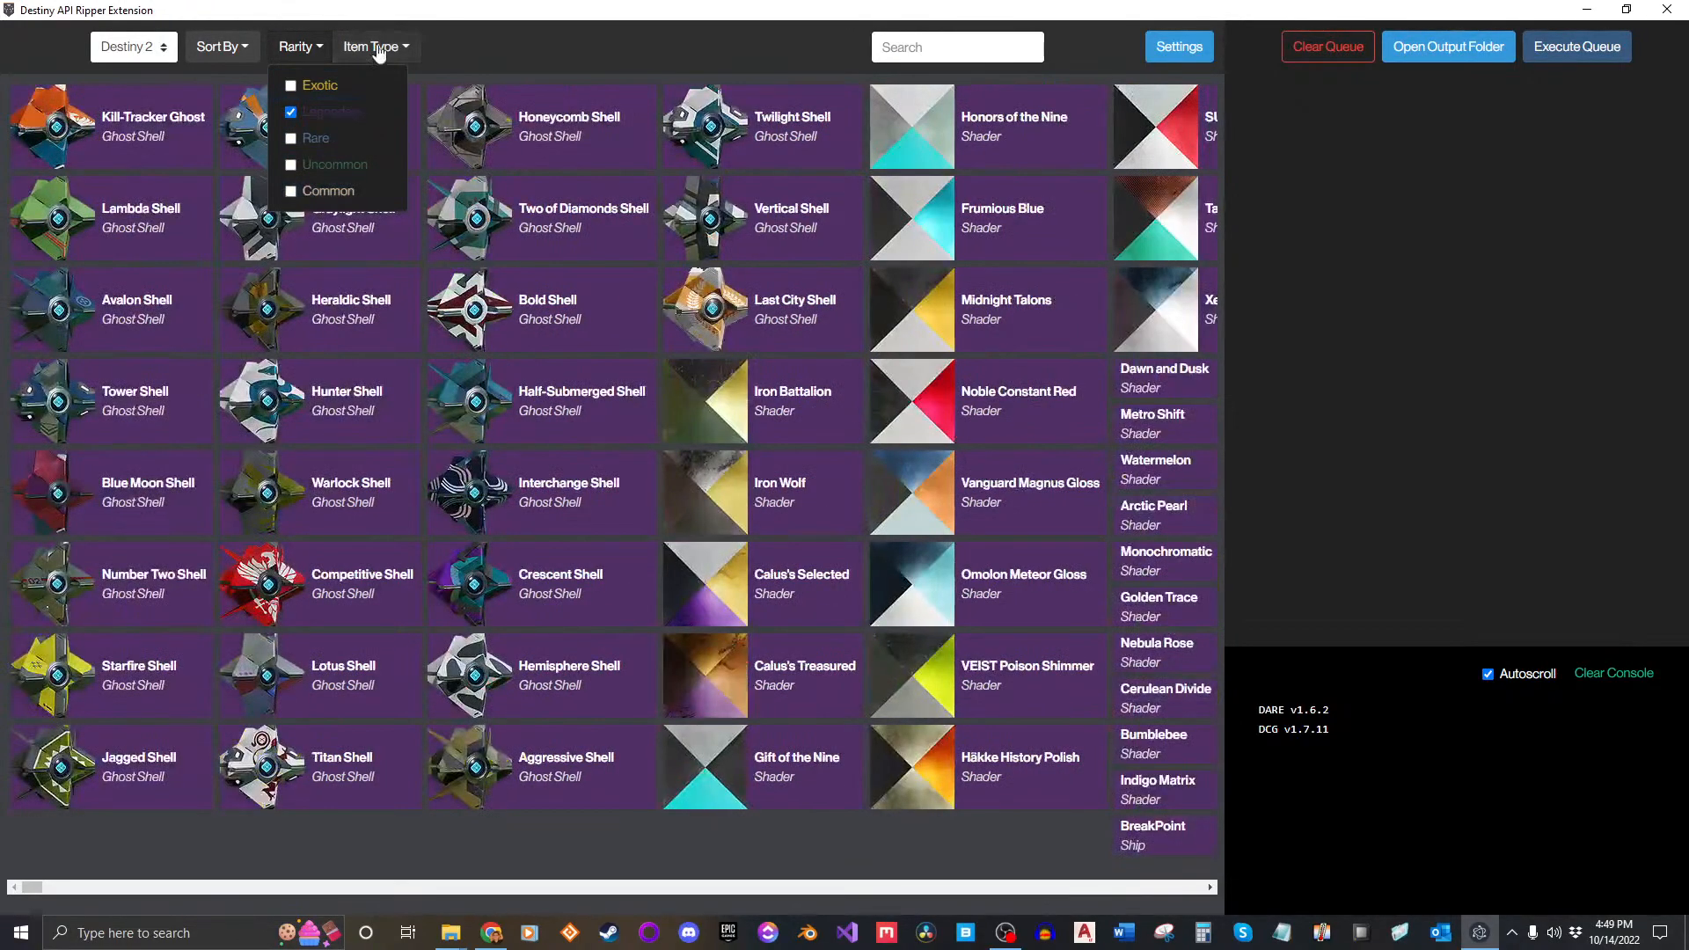
Step: Limit the item type filter to weapons only
{"action": "left_click", "coordinate": [377, 46]}
{"action": "left_click", "coordinate": [358, 92]}
{"action": "left_click", "coordinate": [359, 139]}
{"action": "left_click", "coordinate": [357, 164]}
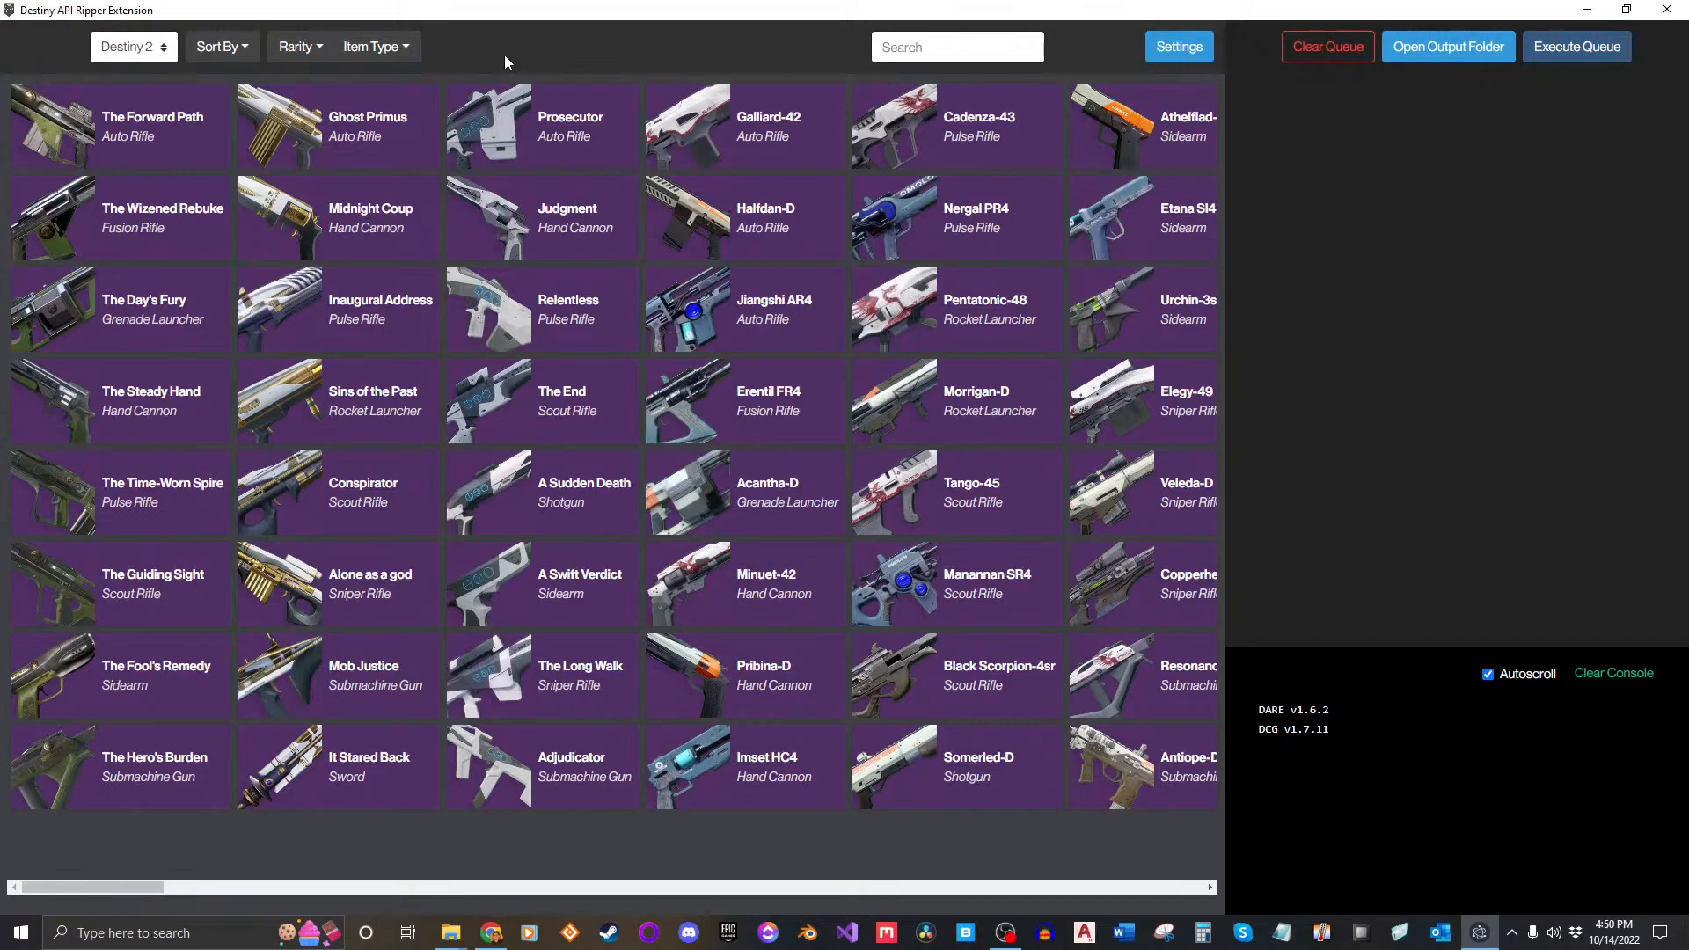
Step: Add the Inaugural Address pulse rifle to the queue and switch to the Videos folder in File Explorer
{"action": "left_click", "coordinate": [319, 304]}
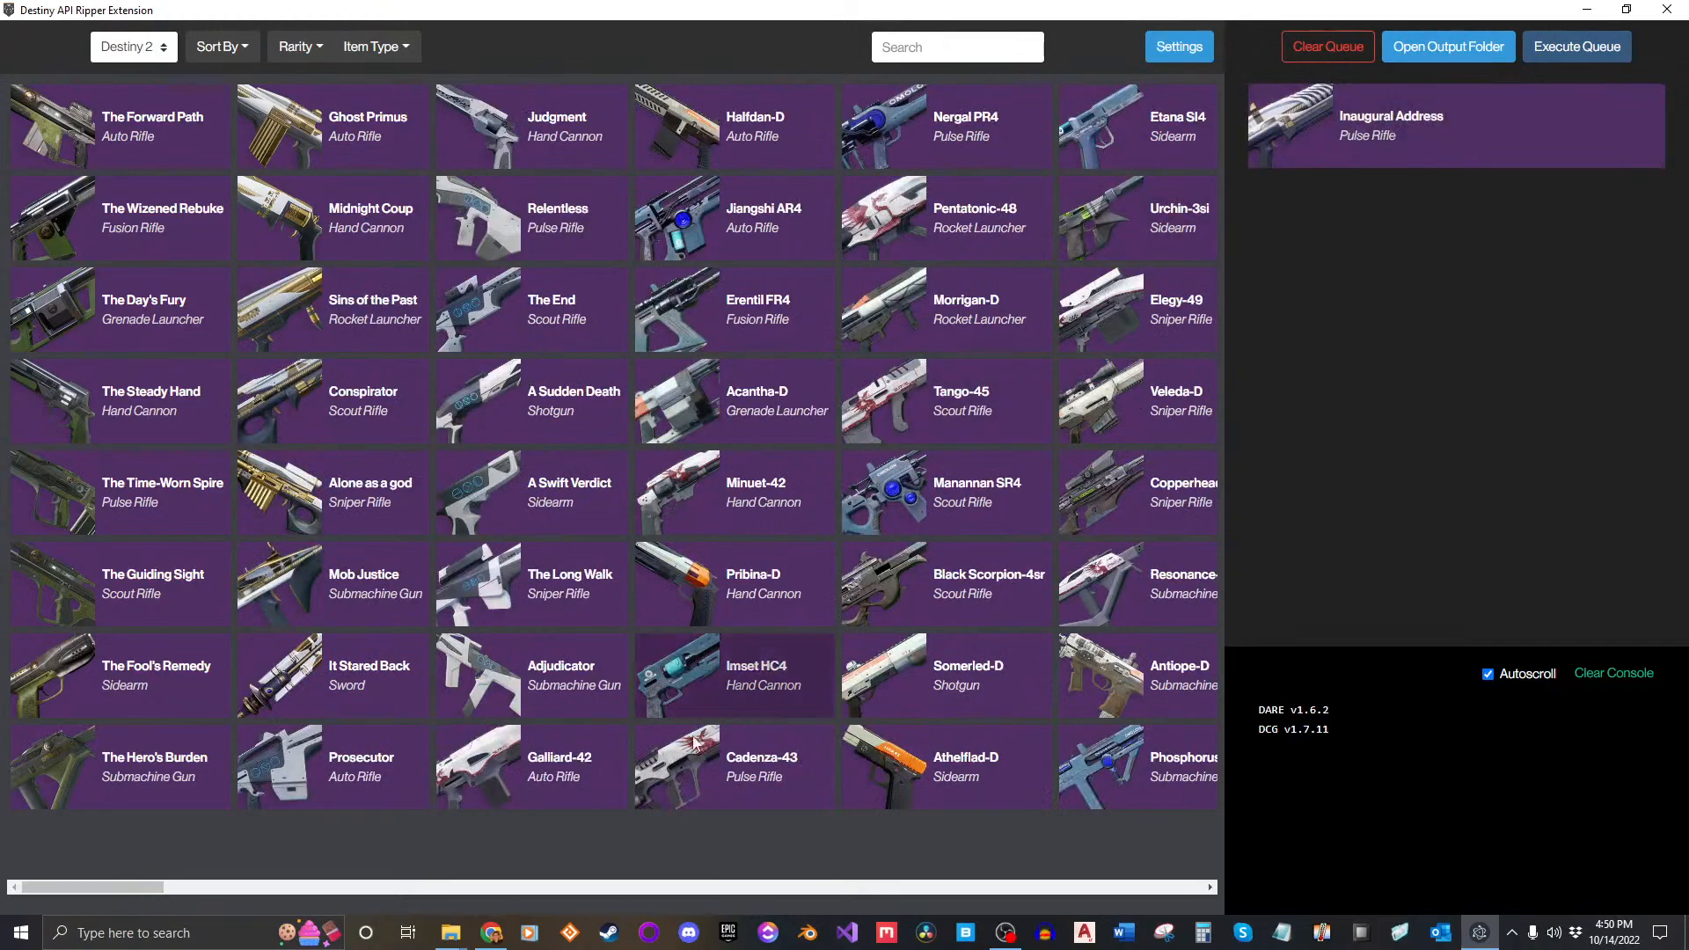
{"action": "left_click", "coordinate": [454, 931]}
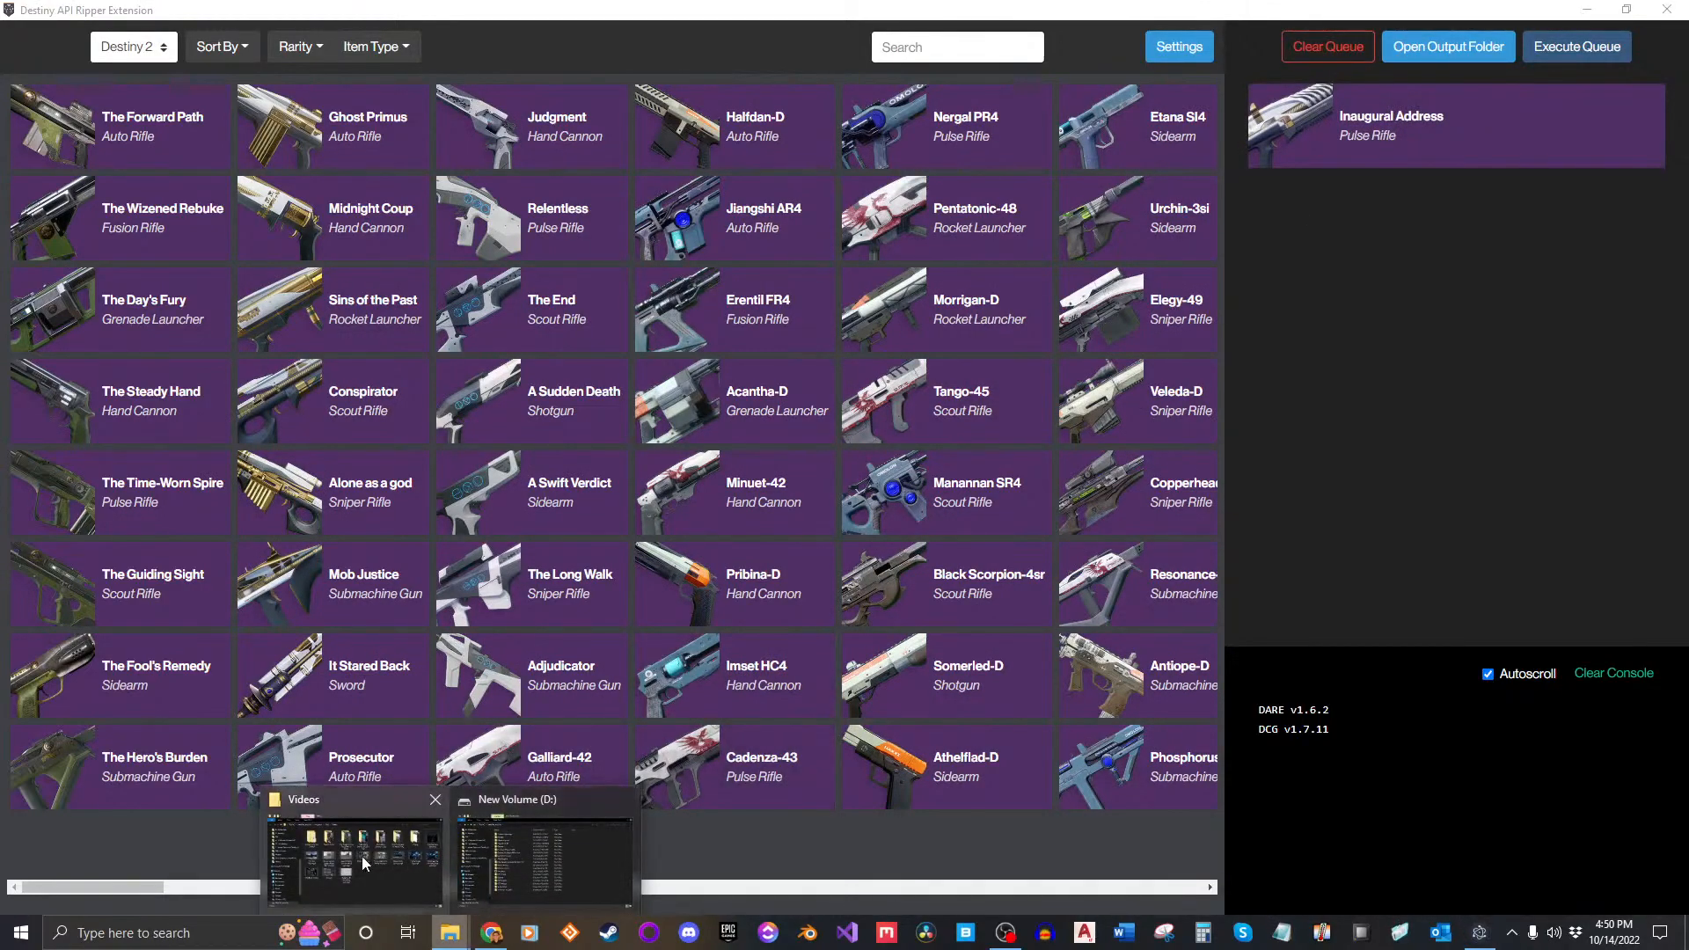
{"action": "left_click", "coordinate": [370, 863]}
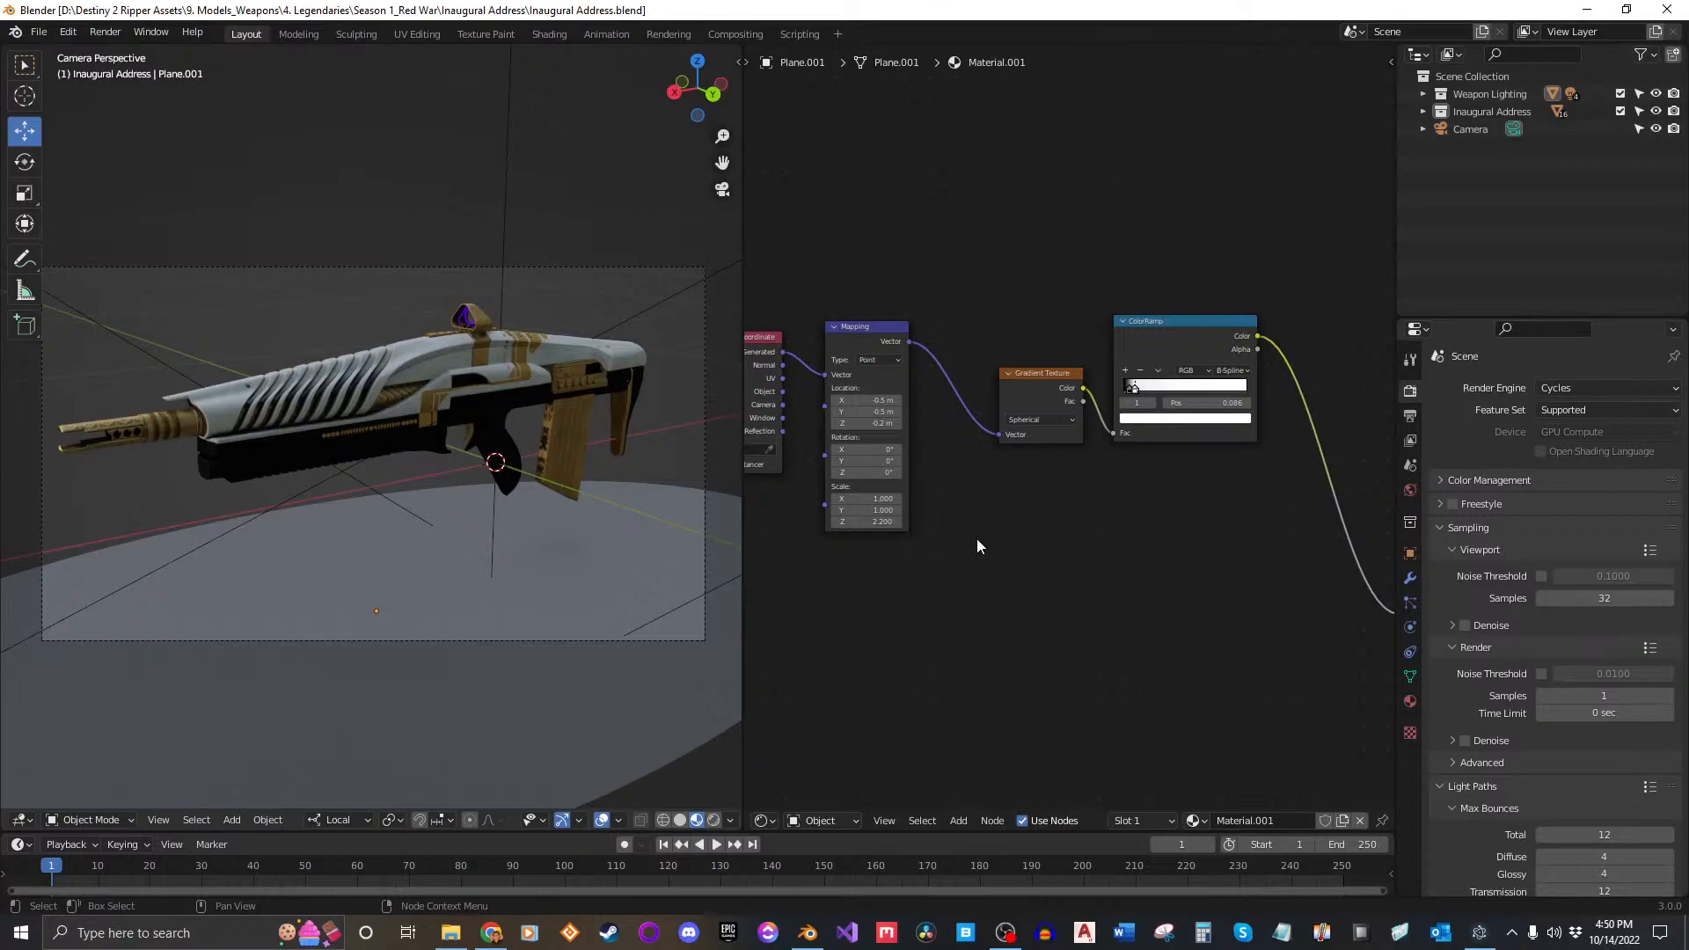
Step: Widen the 3D viewport in Blender so that it takes most of the space from the shader editor
{"action": "left_click_drag", "start_coordinate": [746, 589], "coordinate": [788, 528]}
{"action": "middle_click_drag", "start_coordinate": [440, 380], "coordinate": [547, 388]}
{"action": "scroll", "coordinate": [410, 372], "scroll_direction": "up", "scroll_amount": 3}
{"action": "scroll", "coordinate": [484, 408], "scroll_direction": "up", "scroll_amount": 4}
{"action": "right_click", "coordinate": [790, 268]}
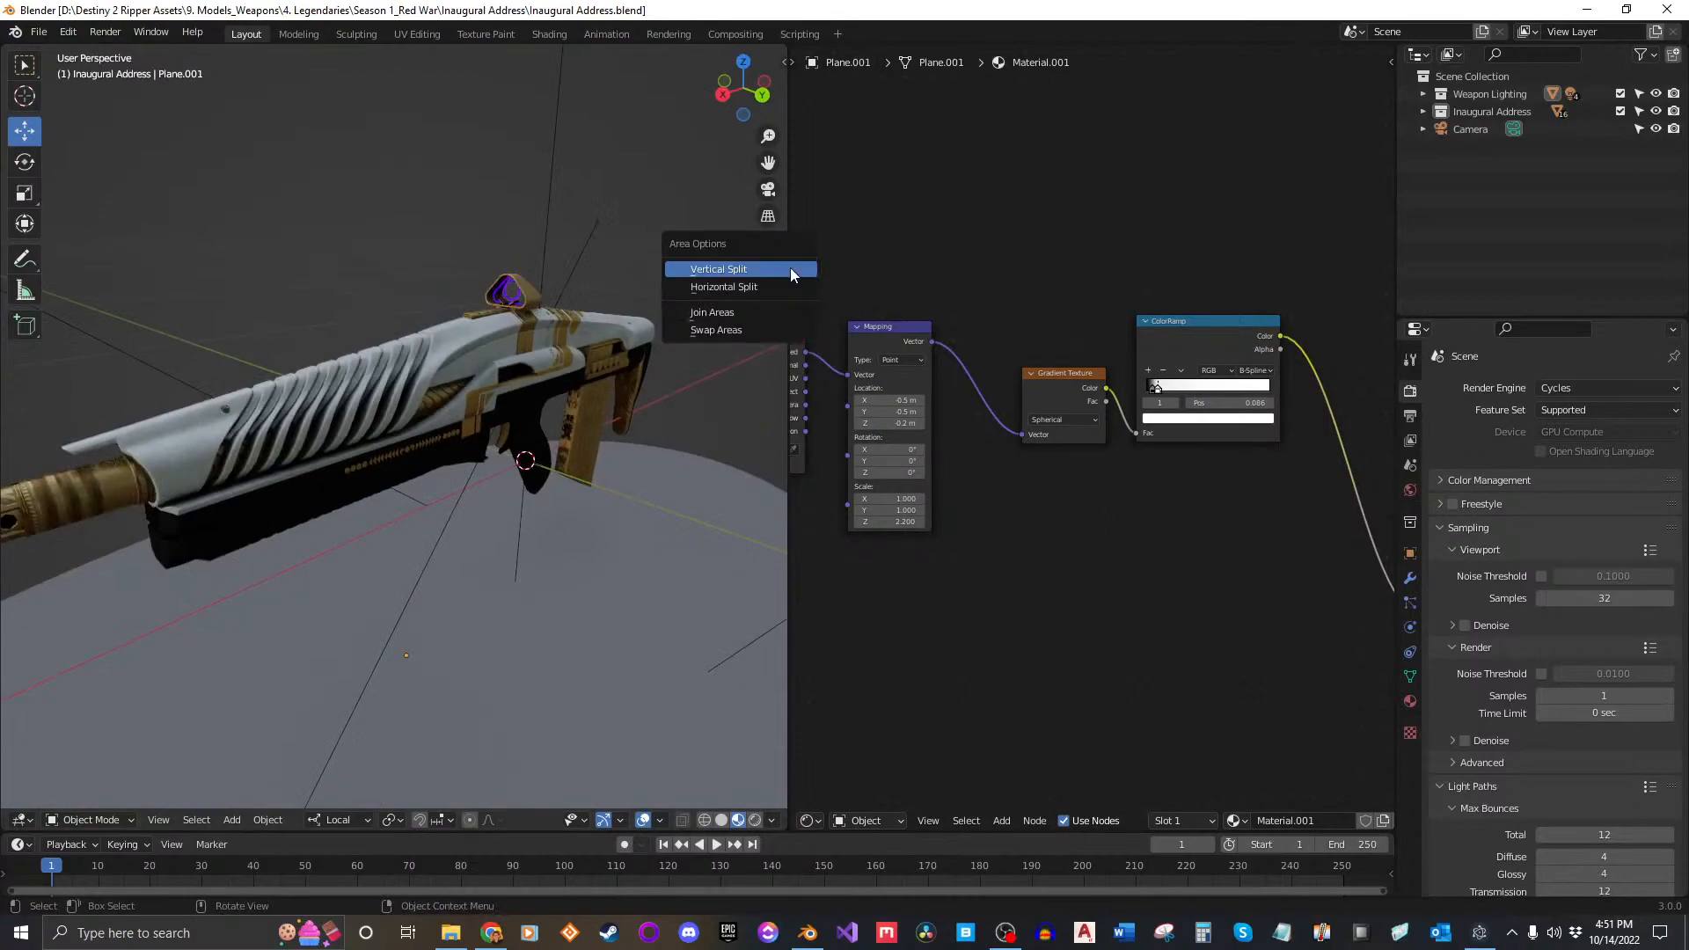
{"action": "left_click", "coordinate": [767, 318]}
{"action": "left_click_drag", "start_coordinate": [788, 294], "coordinate": [1218, 283]}
Step: Delete the Weapon Lighting collection and the Camera from the scene
{"action": "middle_click_drag", "start_coordinate": [757, 423], "coordinate": [822, 389]}
{"action": "scroll", "coordinate": [819, 387], "scroll_direction": "down", "scroll_amount": 11}
{"action": "scroll", "coordinate": [812, 382], "scroll_direction": "up", "scroll_amount": 1}
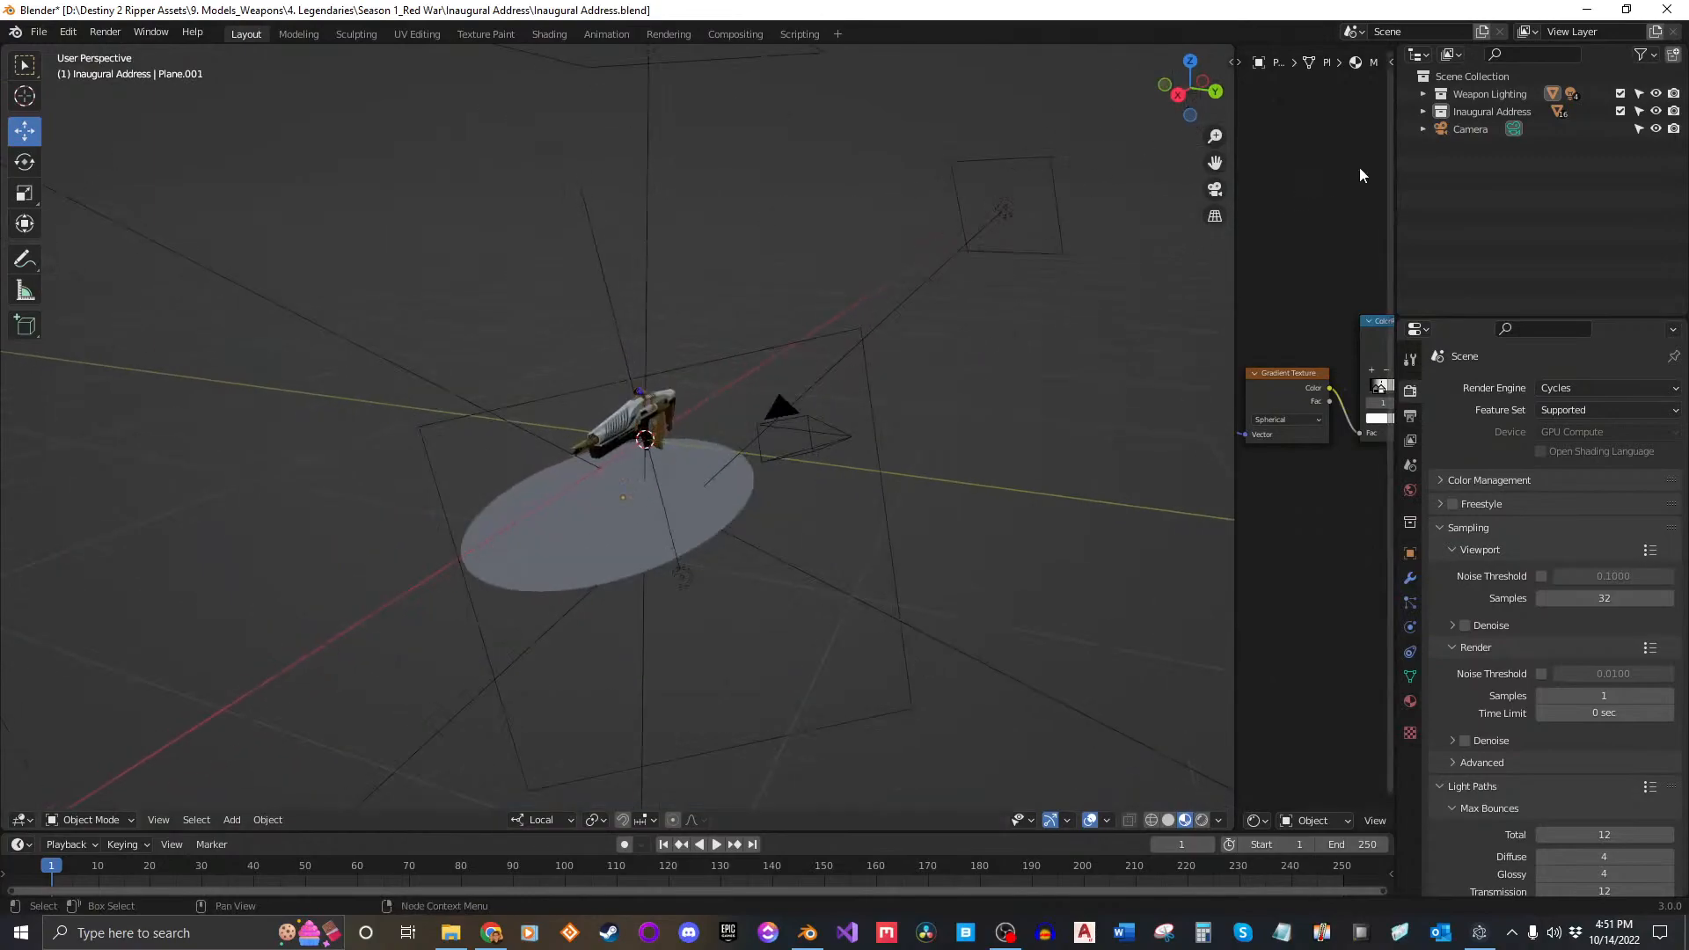
{"action": "left_click", "coordinate": [1469, 95]}
{"action": "left_click", "coordinate": [1464, 130]}
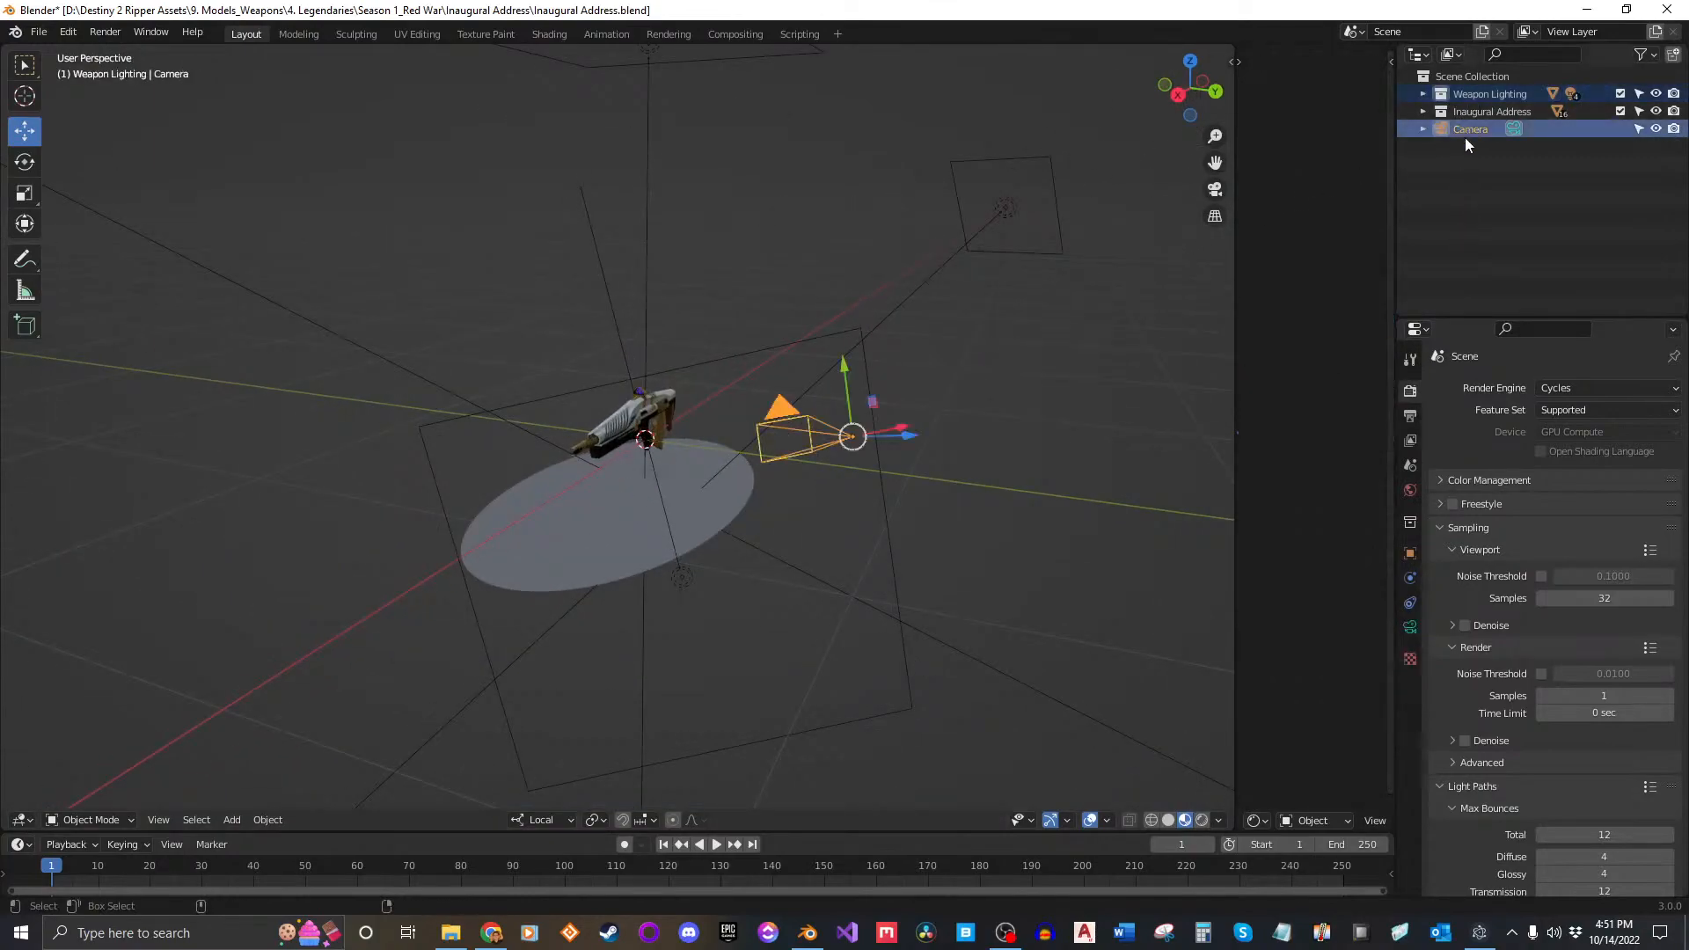
{"action": "key", "text": "Delete"}
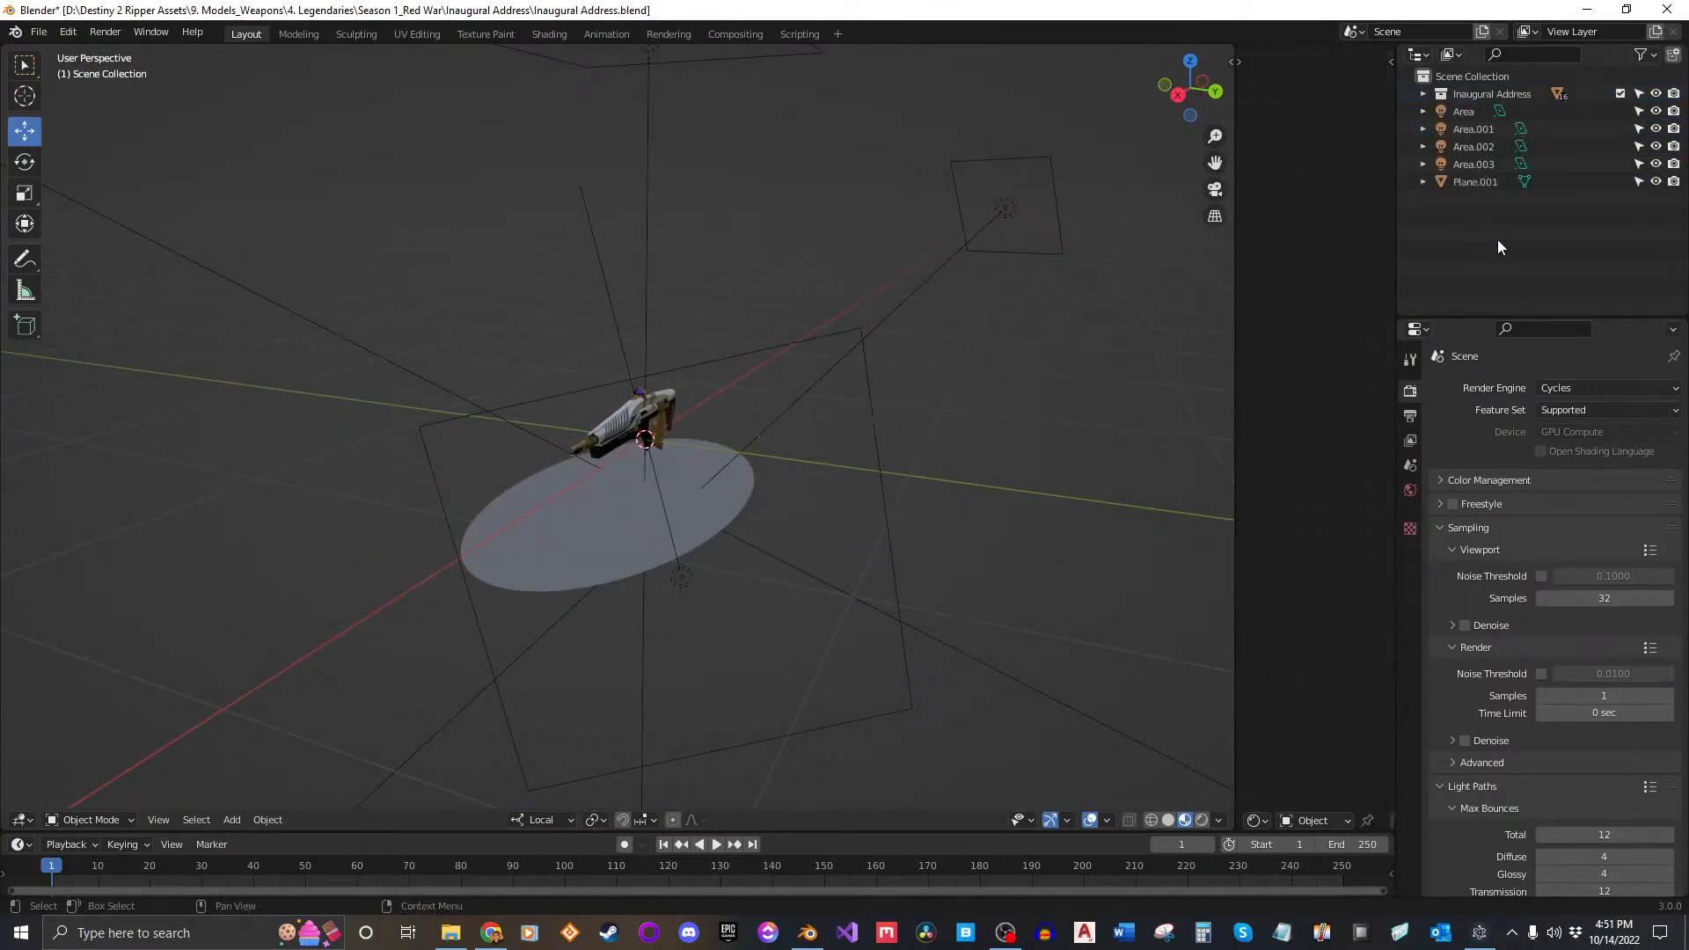
Step: Delete the four area lights and Plane.001, leaving only the Inaugural Address collection
{"action": "left_click", "coordinate": [1460, 99]}
{"action": "left_click", "coordinate": [1422, 85]}
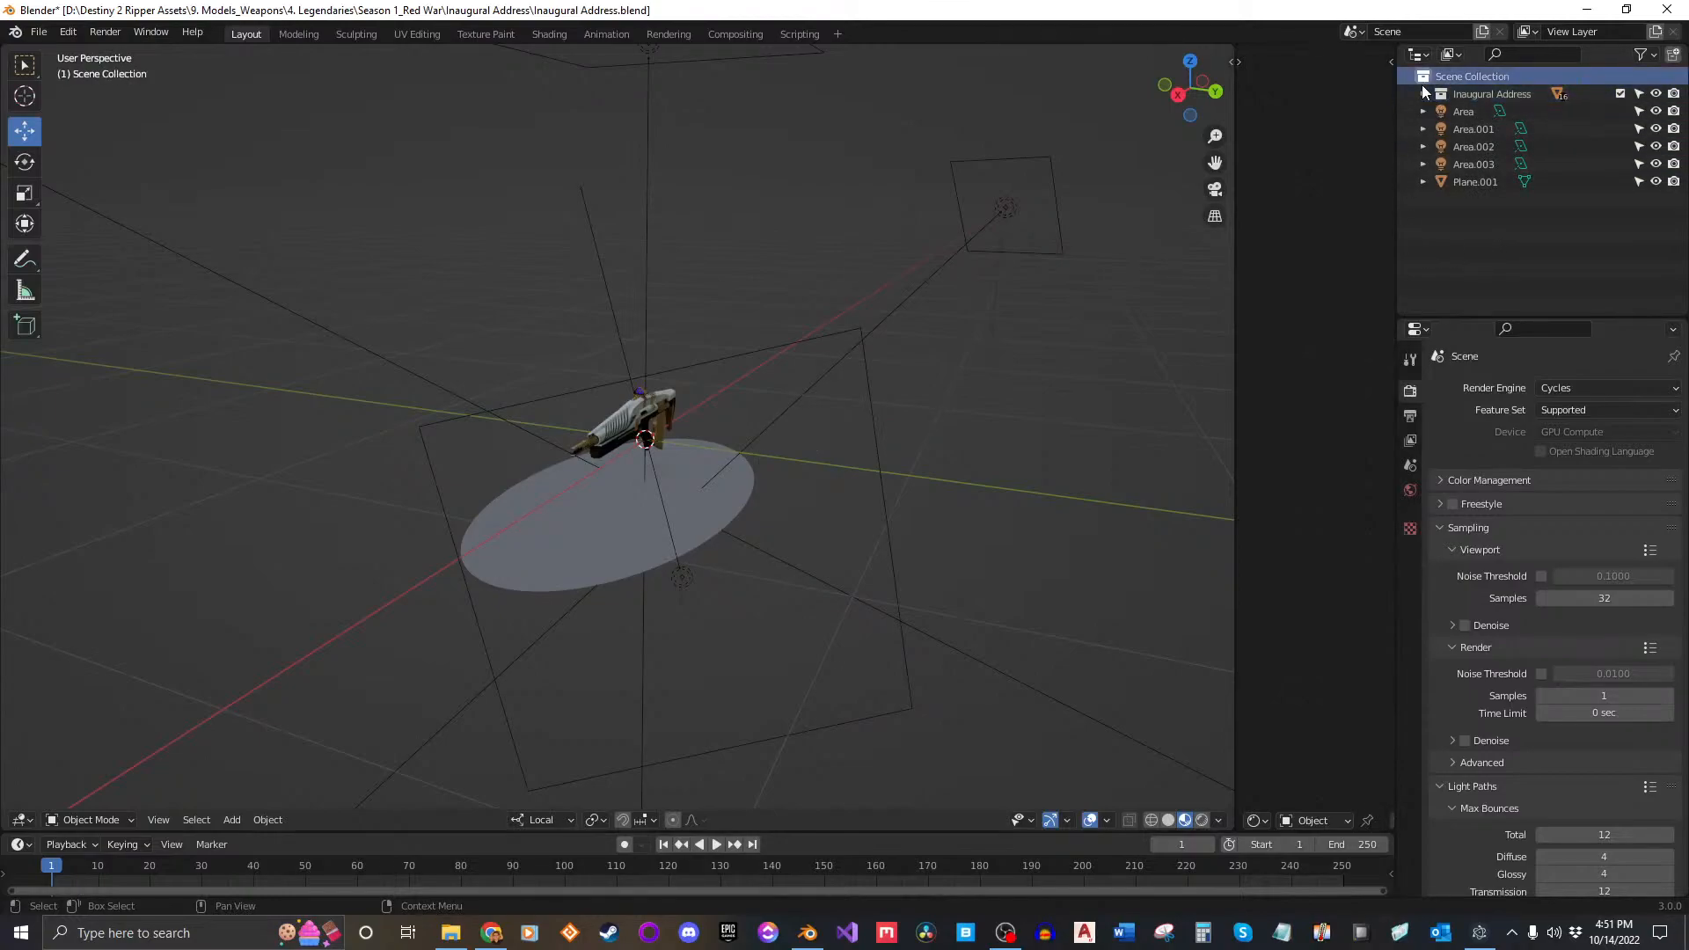
{"action": "left_click", "coordinate": [1422, 94]}
{"action": "left_click", "coordinate": [1422, 94]}
{"action": "left_click", "coordinate": [1464, 113]}
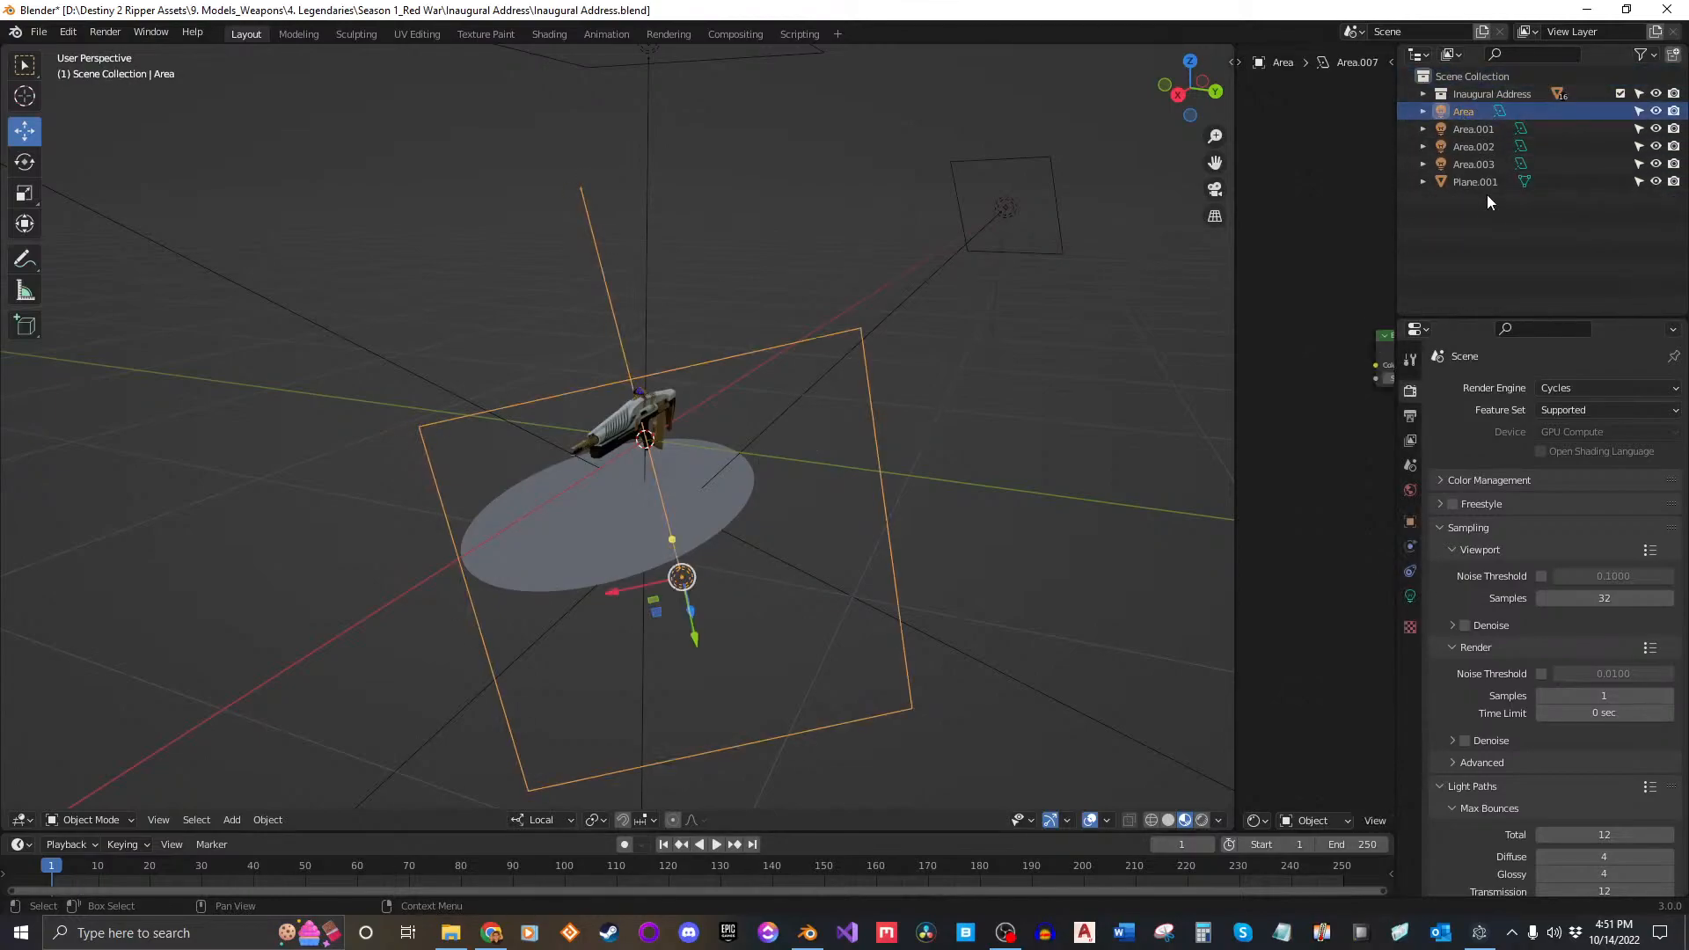
{"action": "left_click", "coordinate": [1481, 179], "text": "shift"}
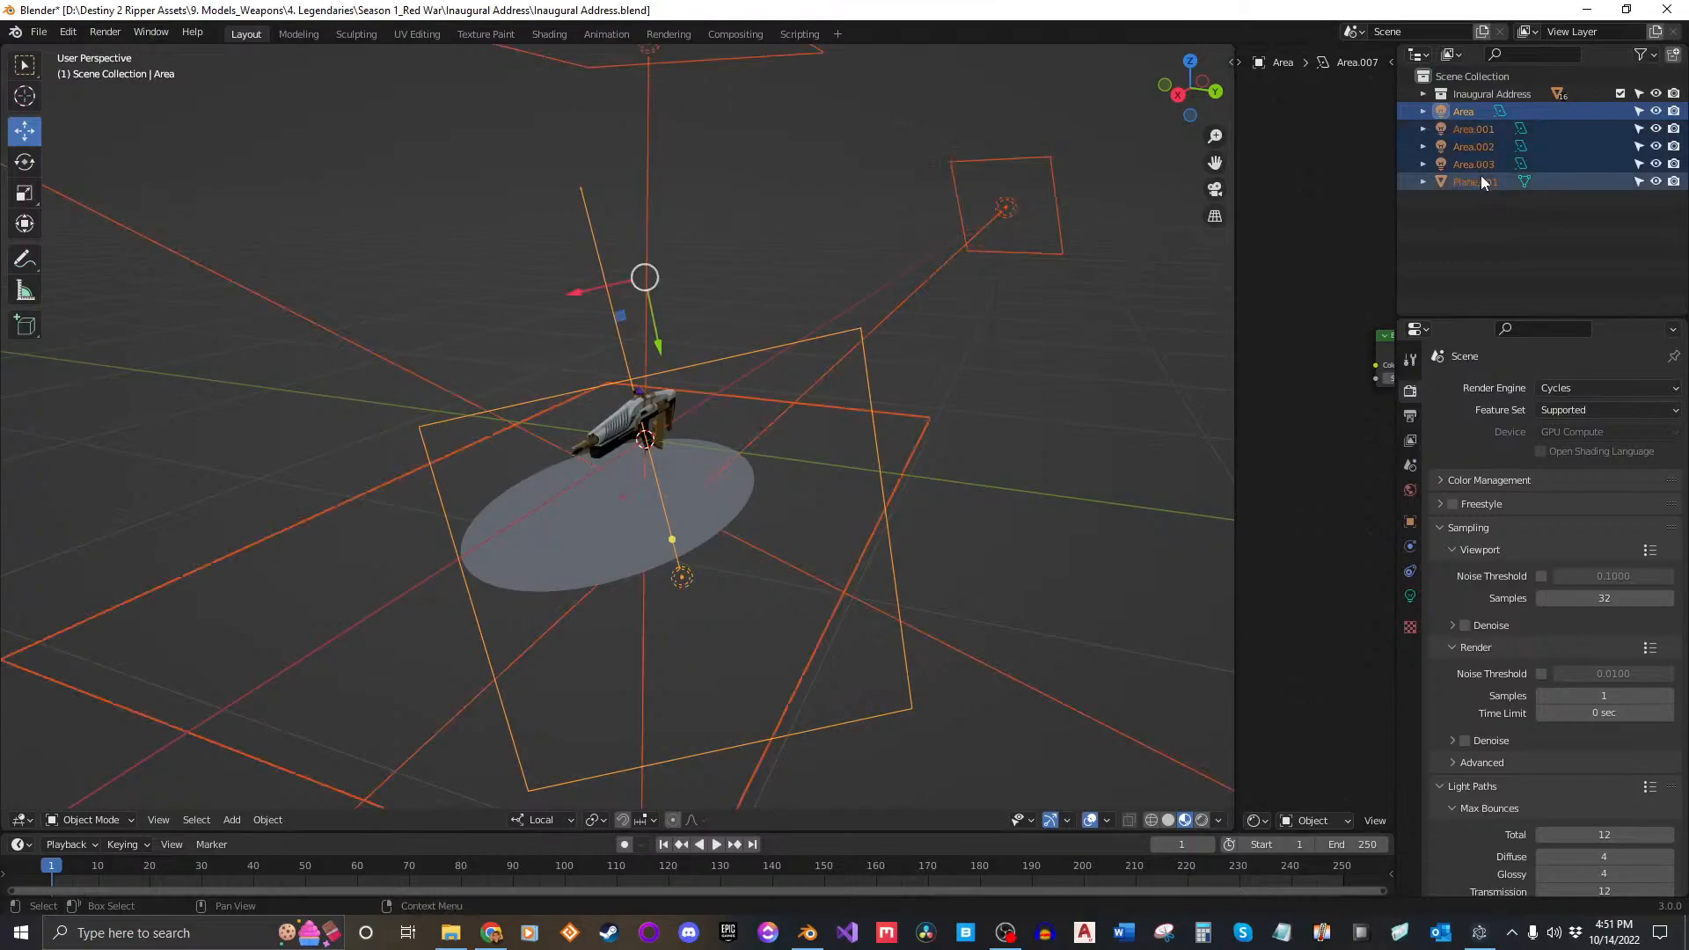
{"action": "key", "text": "Delete"}
Step: Enlarge the shader editor beside the 3D viewport, expand the Inaugural Address collection and select Inaugural-Address.000
{"action": "middle_click_drag", "start_coordinate": [688, 472], "coordinate": [620, 461]}
{"action": "scroll", "coordinate": [621, 459], "scroll_direction": "up", "scroll_amount": 5}
{"action": "middle_click_drag", "start_coordinate": [751, 478], "coordinate": [774, 278]}
{"action": "scroll", "coordinate": [525, 429], "scroll_direction": "up", "scroll_amount": 6}
{"action": "scroll", "coordinate": [656, 339], "scroll_direction": "up", "scroll_amount": 5}
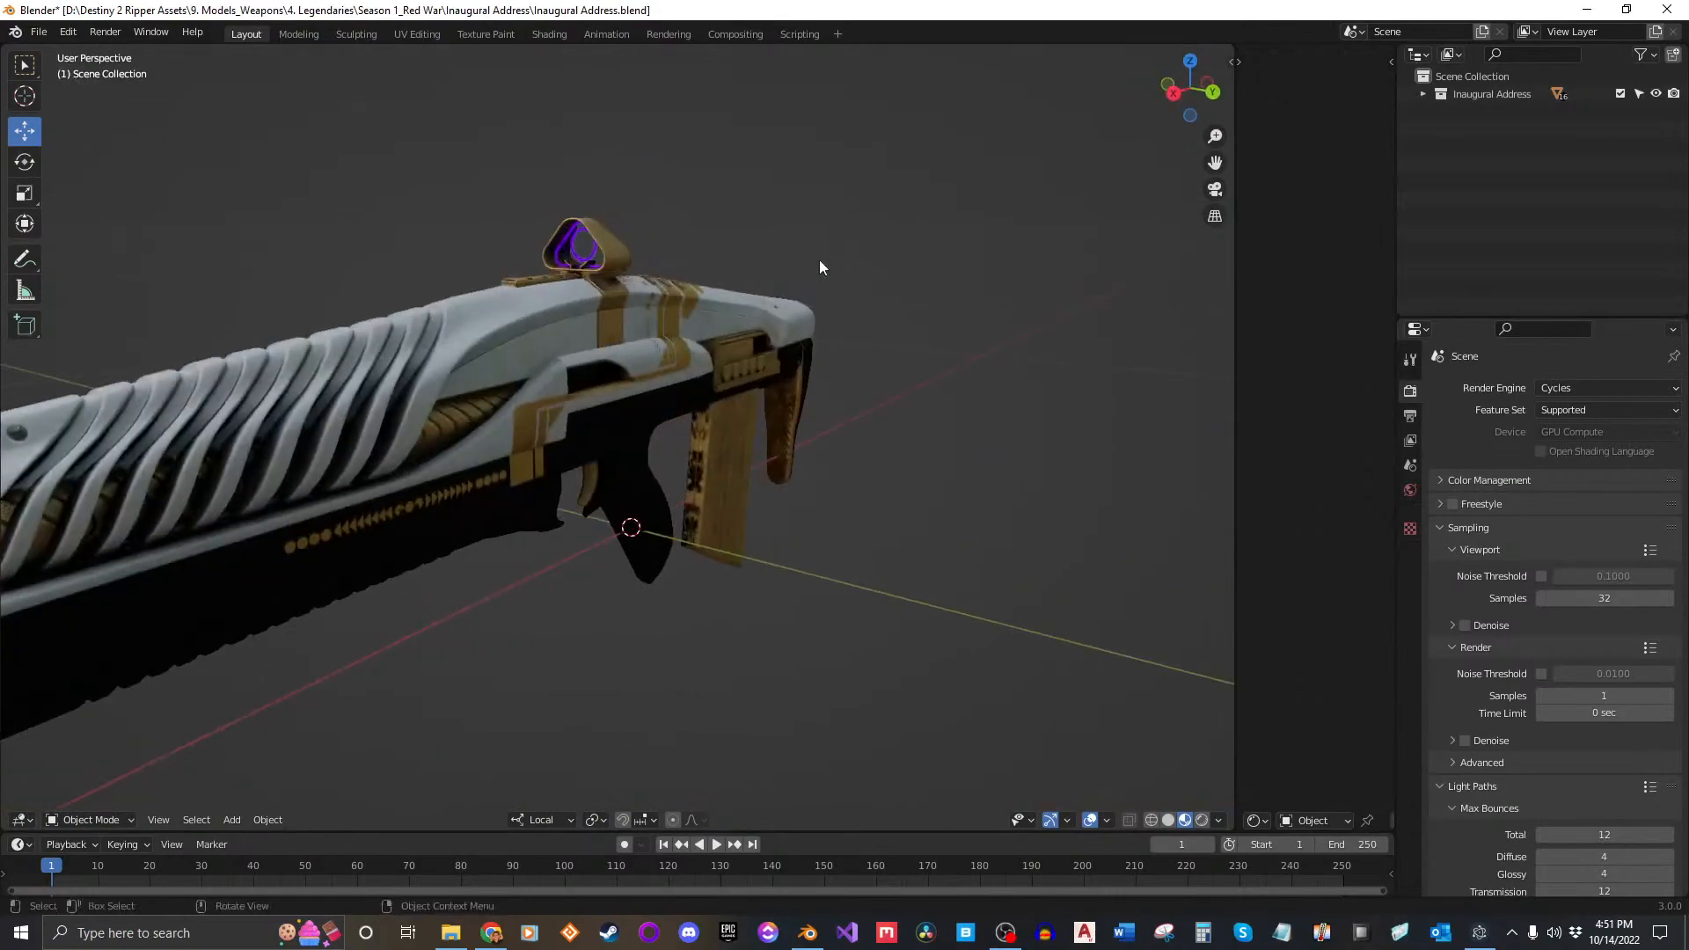
{"action": "left_click_drag", "start_coordinate": [1232, 277], "coordinate": [858, 315]}
{"action": "left_click", "coordinate": [1422, 94]}
{"action": "left_click", "coordinate": [1508, 125]}
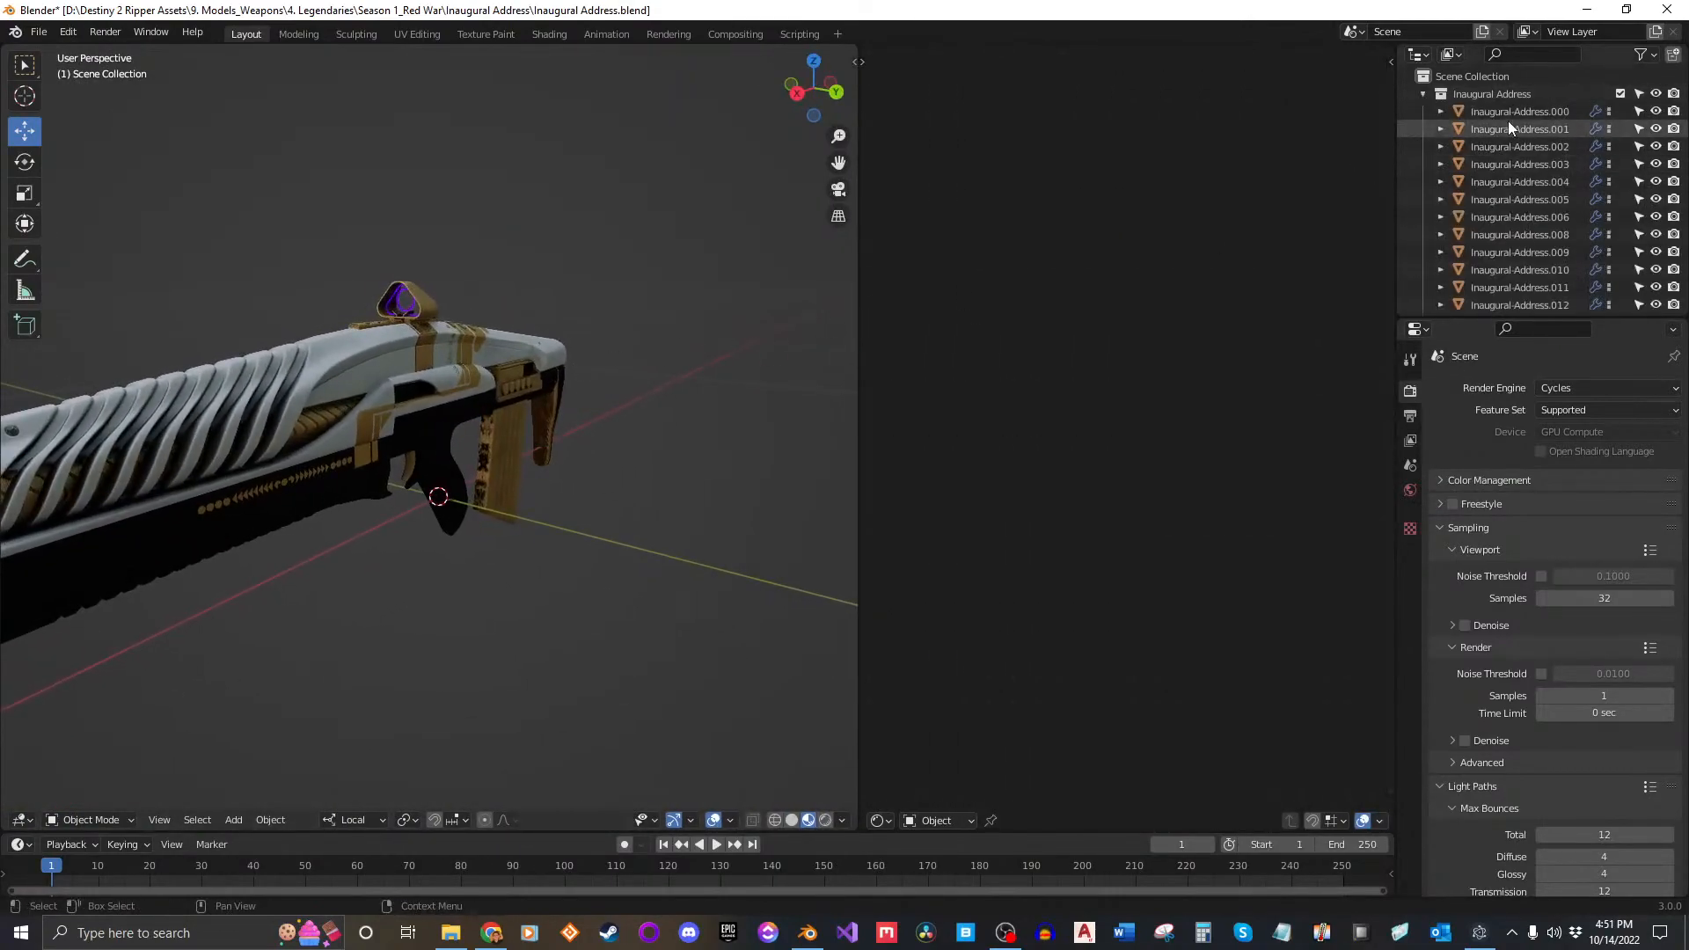
{"action": "left_click", "coordinate": [1515, 111]}
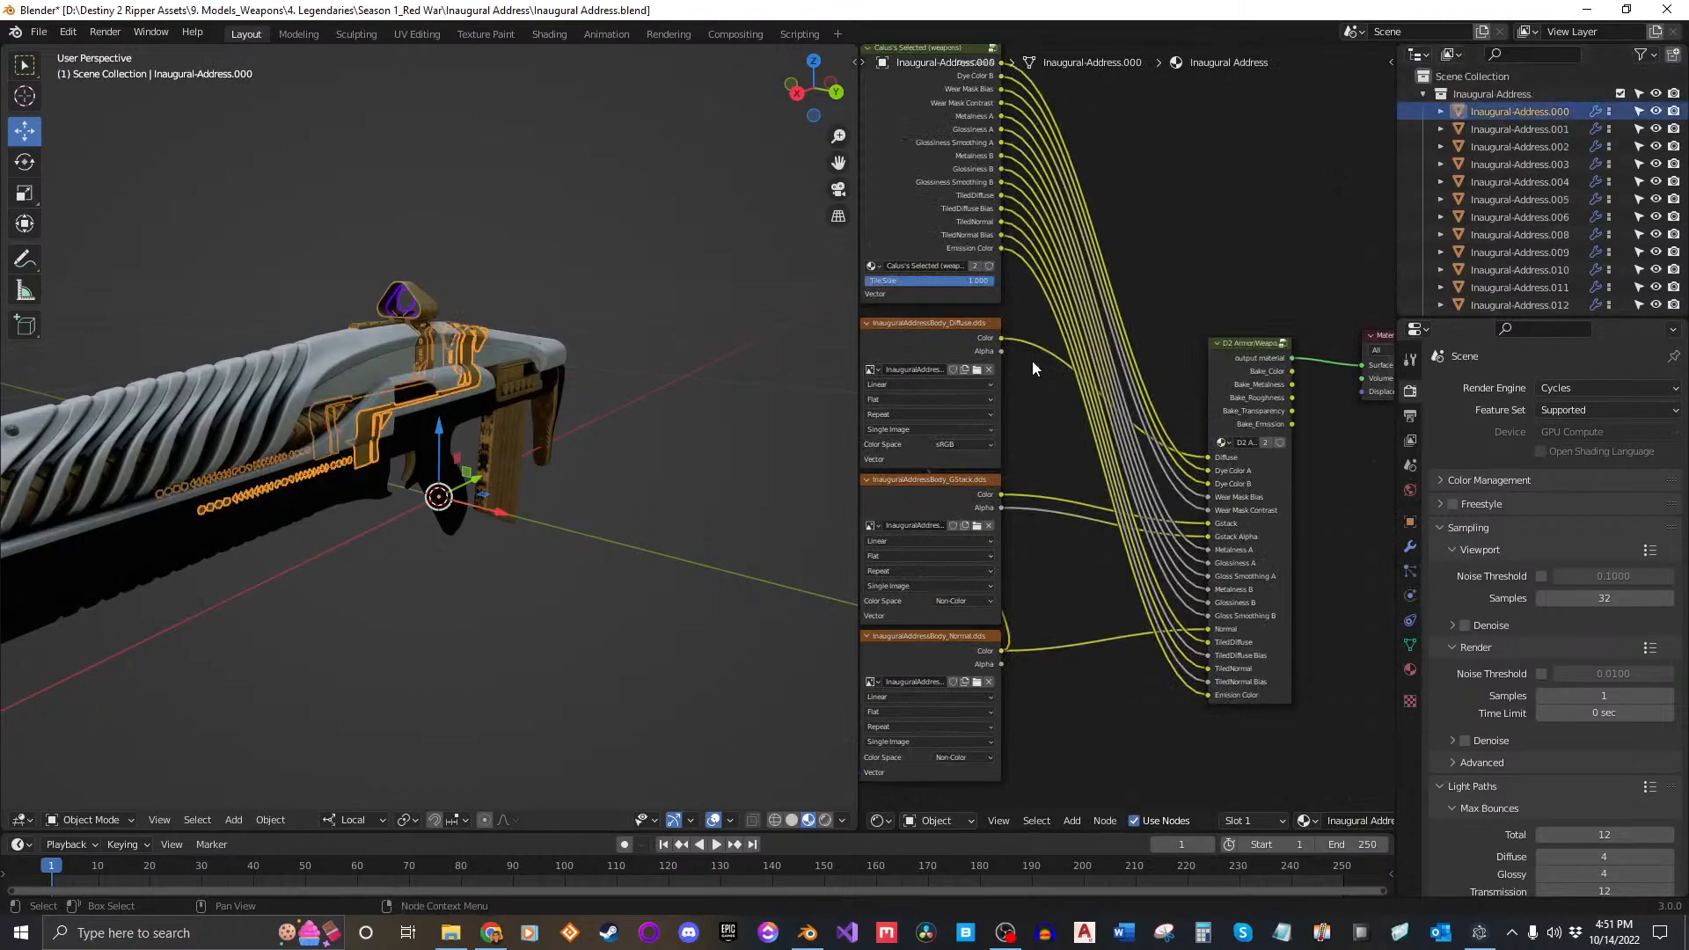
Step: Examine the Inaugural Address material's node setup, including the shader, texture and D2 Armor/Weapon node groups
{"action": "middle_click_drag", "start_coordinate": [927, 367], "coordinate": [1155, 380]}
{"action": "scroll", "coordinate": [1156, 382], "scroll_direction": "down", "scroll_amount": 3}
{"action": "middle_click_drag", "start_coordinate": [1157, 319], "coordinate": [1119, 368]}
{"action": "scroll", "coordinate": [1053, 362], "scroll_direction": "up", "scroll_amount": 10}
{"action": "scroll", "coordinate": [1003, 308], "scroll_direction": "up", "scroll_amount": 1}
{"action": "middle_click_drag", "start_coordinate": [1022, 322], "coordinate": [1109, 369]}
{"action": "scroll", "coordinate": [1097, 314], "scroll_direction": "down", "scroll_amount": 10}
{"action": "middle_click_drag", "start_coordinate": [1346, 475], "coordinate": [1169, 366]}
{"action": "scroll", "coordinate": [1188, 375], "scroll_direction": "up", "scroll_amount": 5}
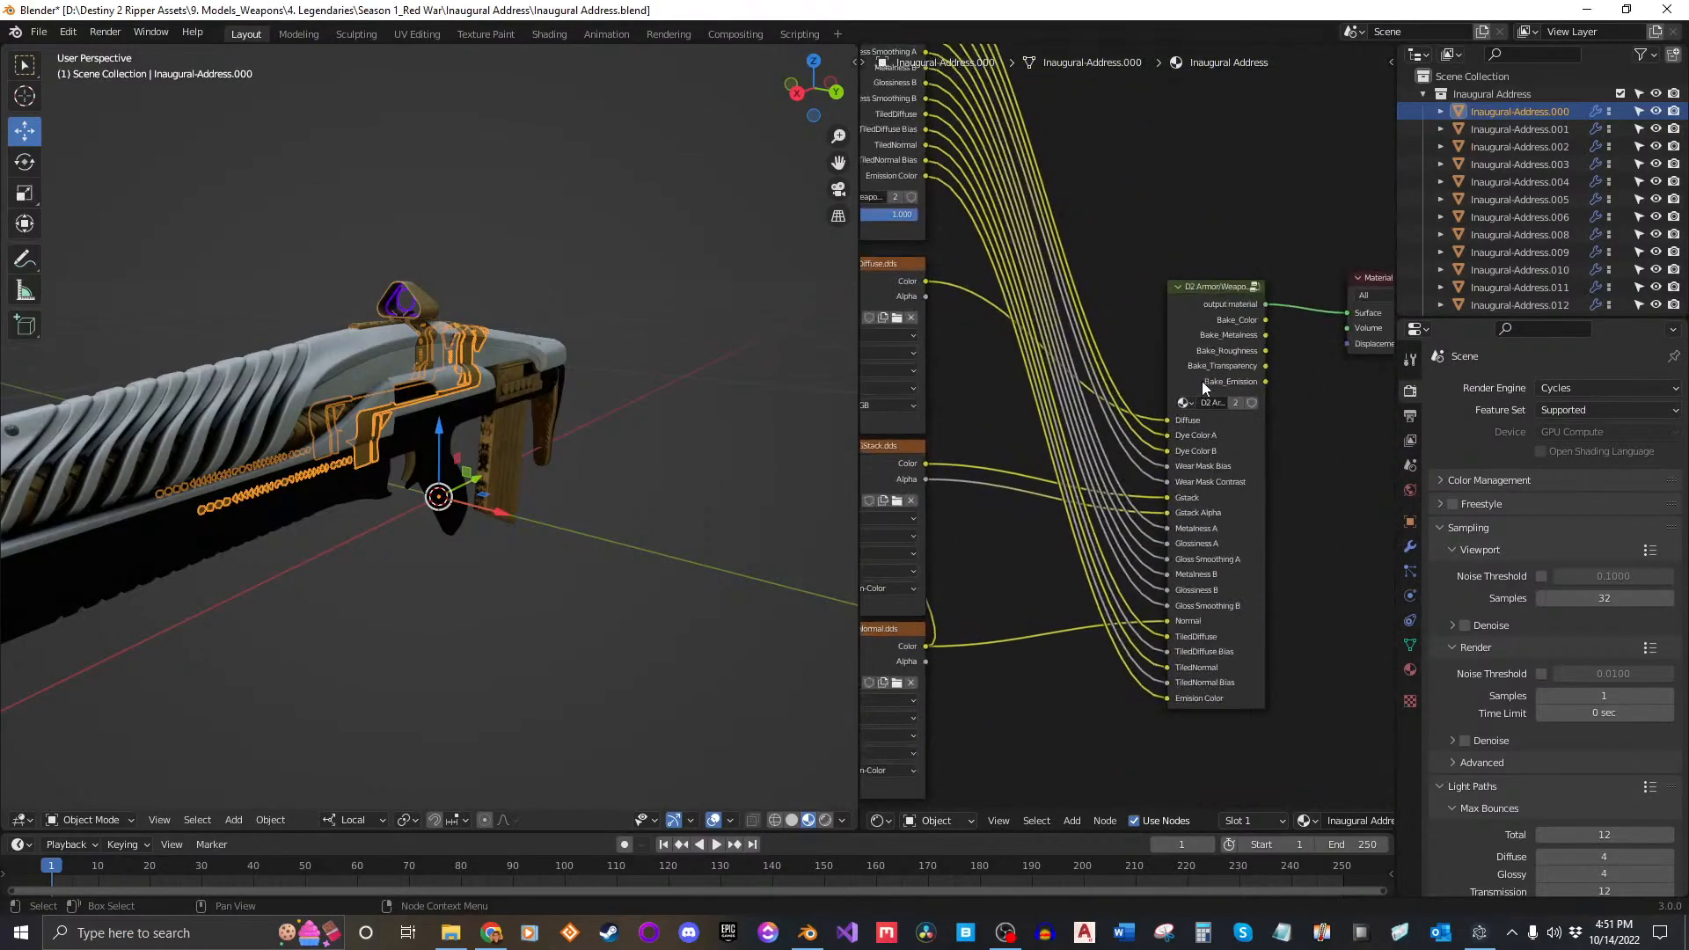
Step: Examine the D2 Armor/Weapon node's connection to the Material Output and the full Inaugural Address node tree
{"action": "middle_click_drag", "start_coordinate": [1317, 424], "coordinate": [1086, 461]}
{"action": "scroll", "coordinate": [1172, 331], "scroll_direction": "up", "scroll_amount": 2}
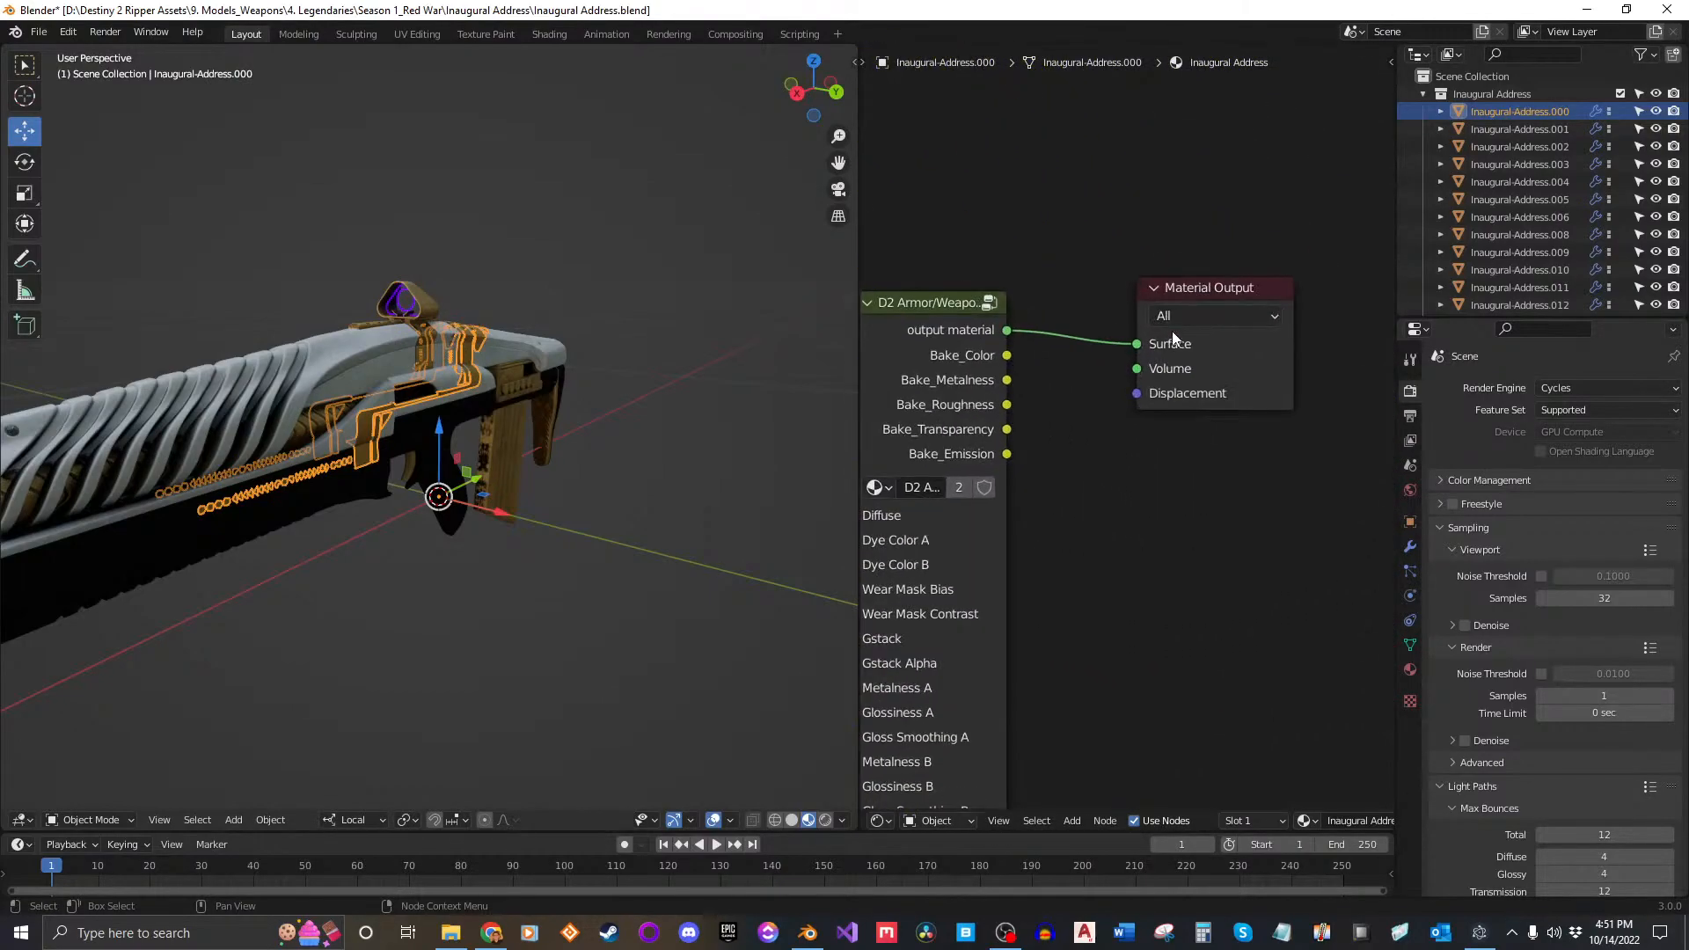
{"action": "scroll", "coordinate": [1172, 337], "scroll_direction": "down", "scroll_amount": 2}
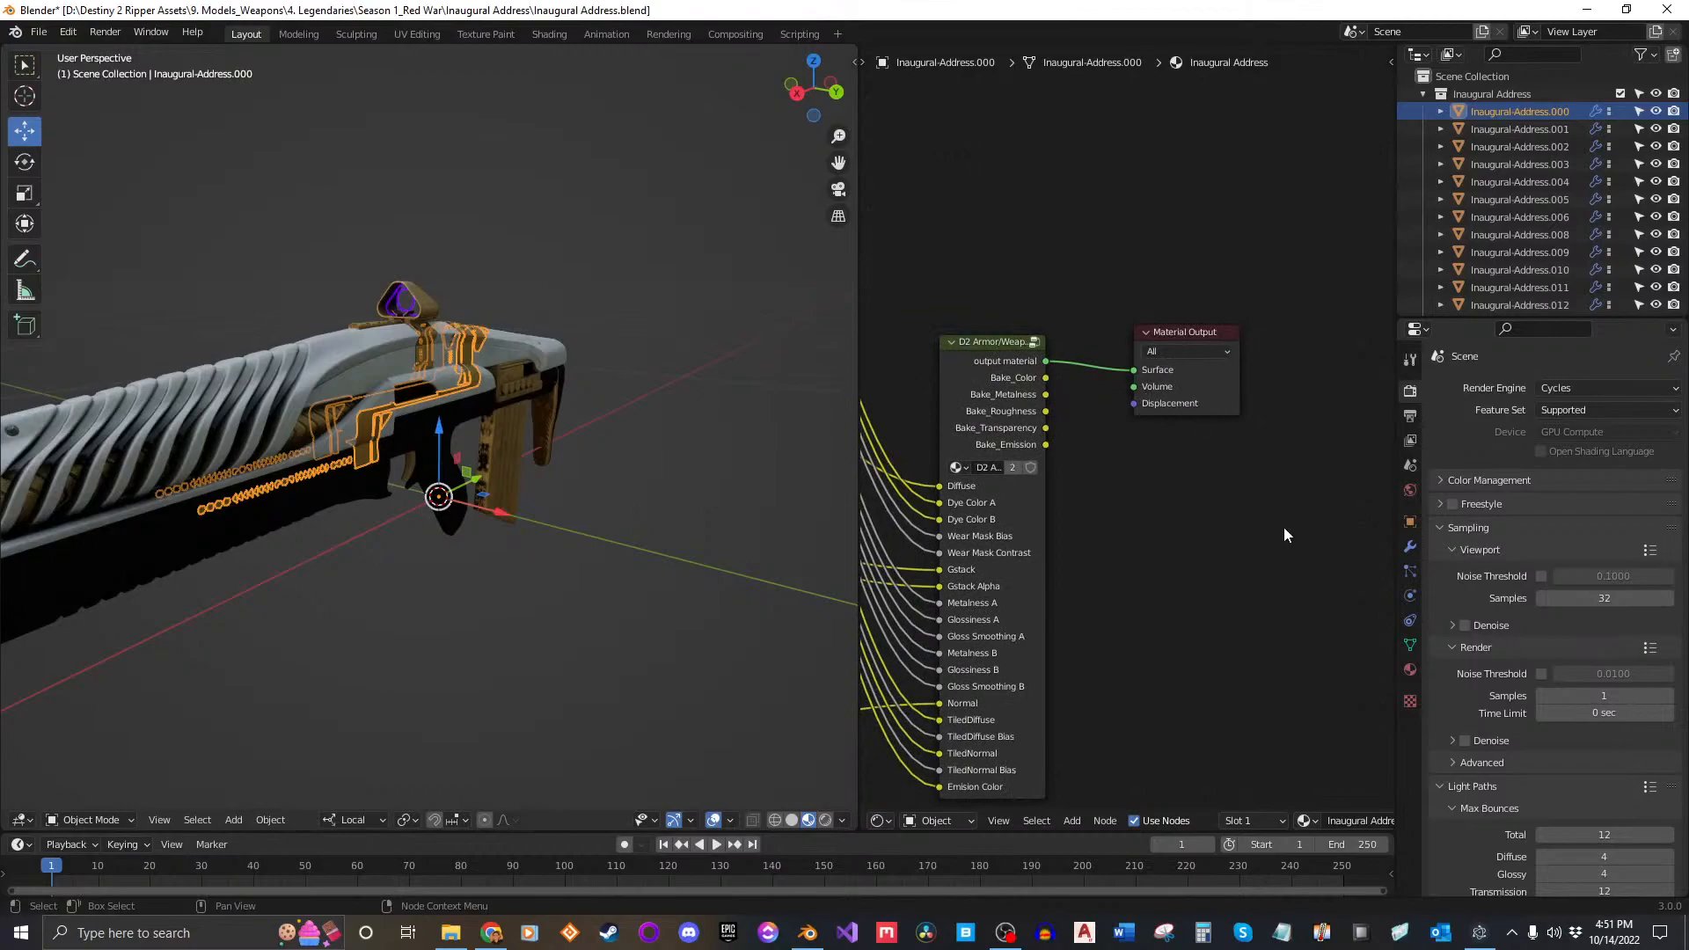
{"action": "scroll", "coordinate": [1122, 500], "scroll_direction": "down", "scroll_amount": 5}
{"action": "middle_click_drag", "start_coordinate": [1121, 501], "coordinate": [1393, 476]}
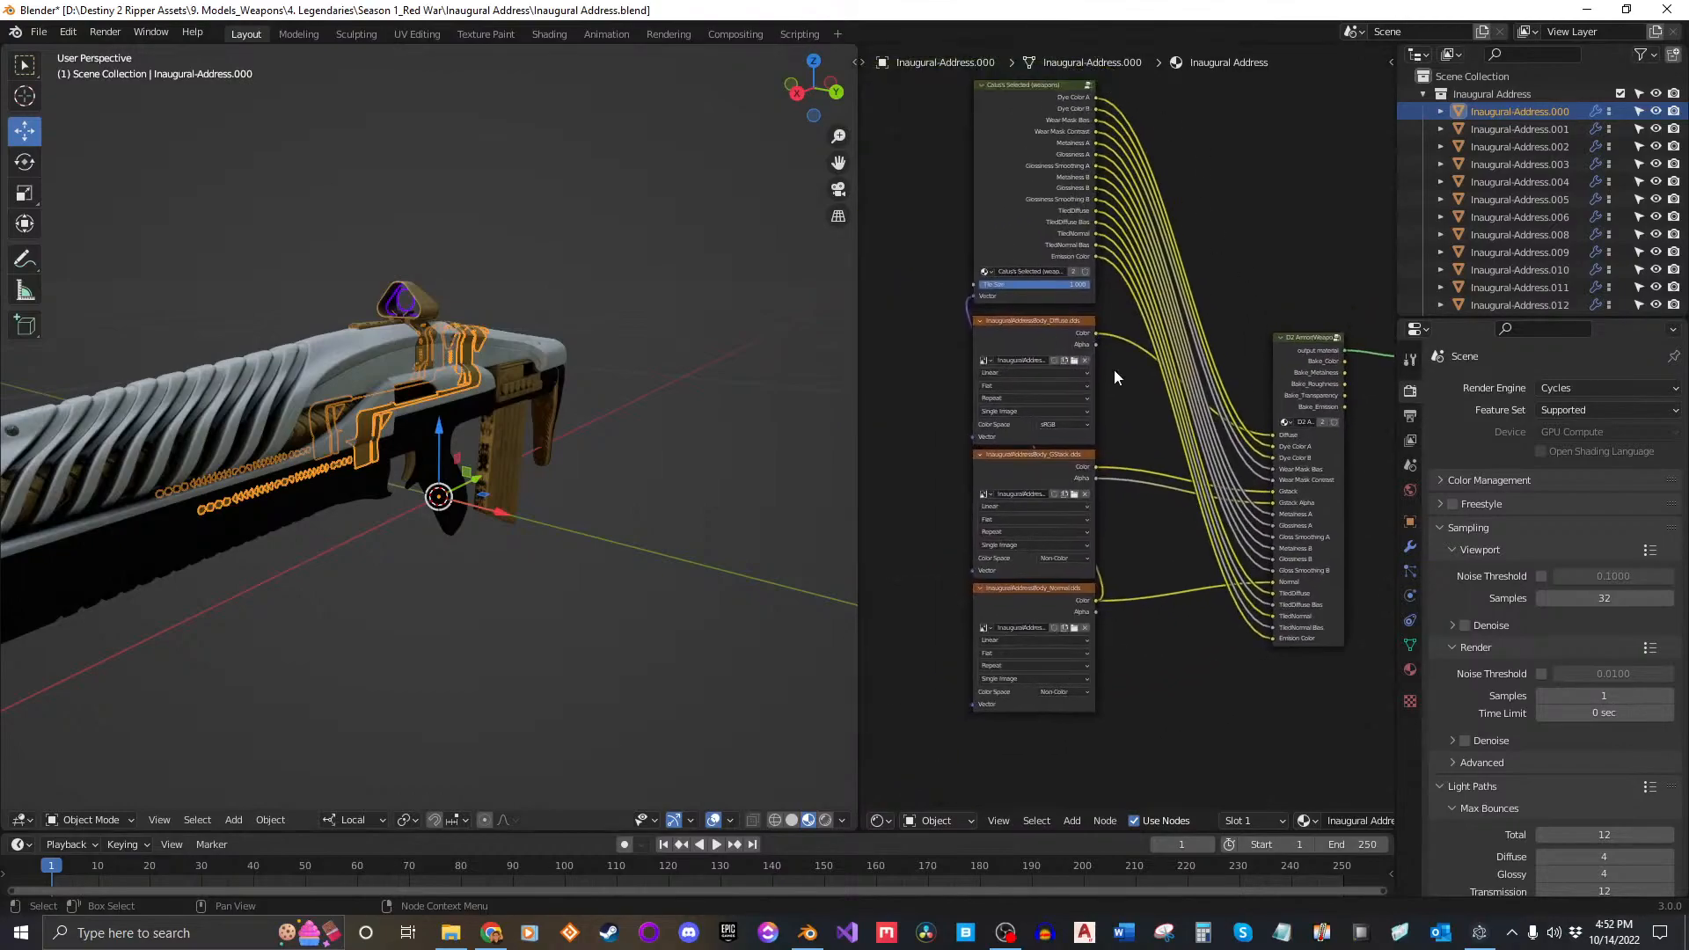
{"action": "scroll", "coordinate": [1099, 357], "scroll_direction": "down", "scroll_amount": 3}
{"action": "middle_click_drag", "start_coordinate": [1259, 311], "coordinate": [1186, 313]}
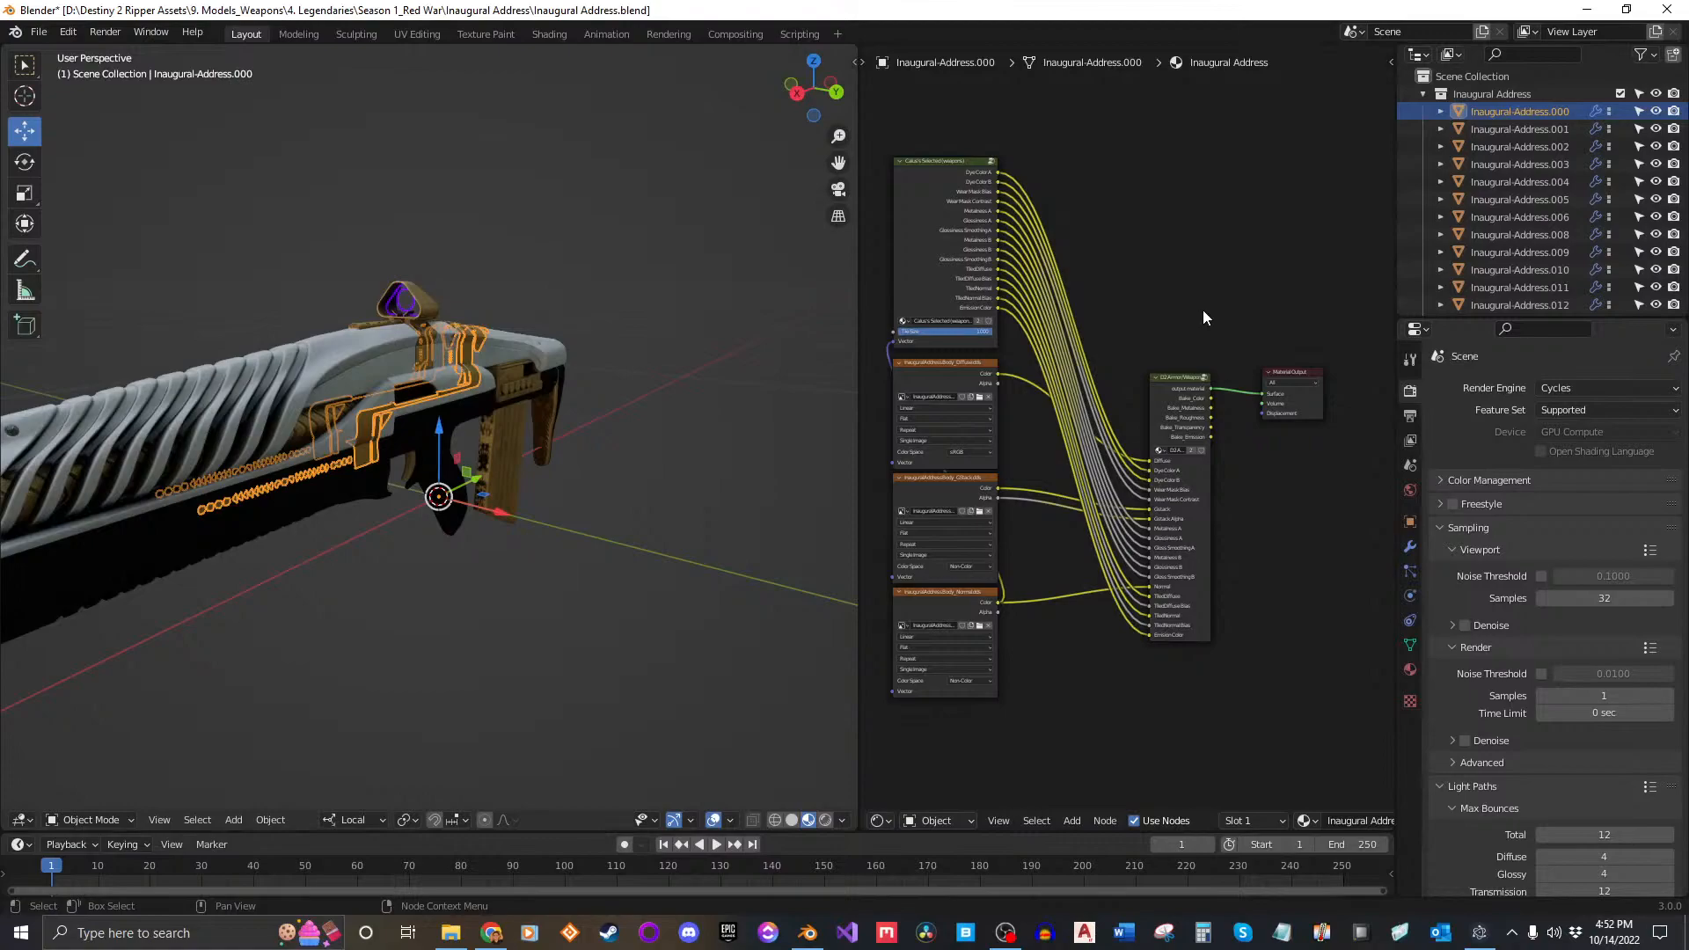
Step: Select the sight housing Inaugural-Address.004 and try moving it away from the gun as a separate object
{"action": "left_click", "coordinate": [751, 602]}
{"action": "middle_click_drag", "start_coordinate": [546, 546], "coordinate": [610, 343]}
{"action": "scroll", "coordinate": [528, 499], "scroll_direction": "up", "scroll_amount": 3}
{"action": "scroll", "coordinate": [720, 496], "scroll_direction": "down", "scroll_amount": 3}
{"action": "left_click", "coordinate": [606, 353]}
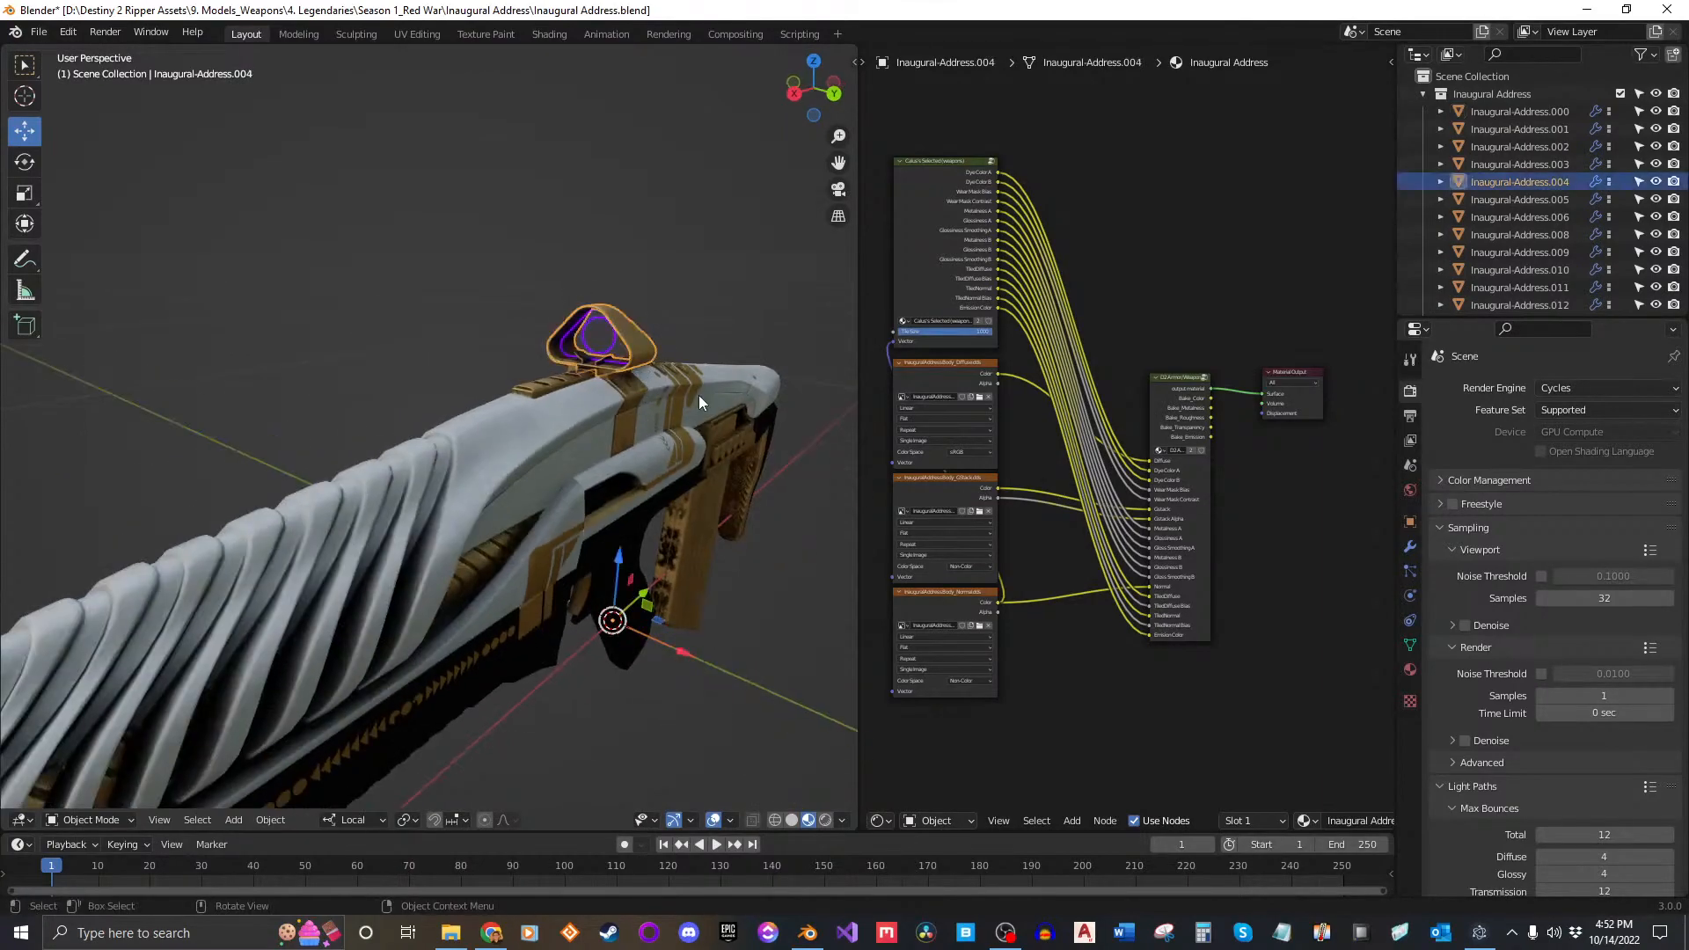
{"action": "key", "text": "g"}
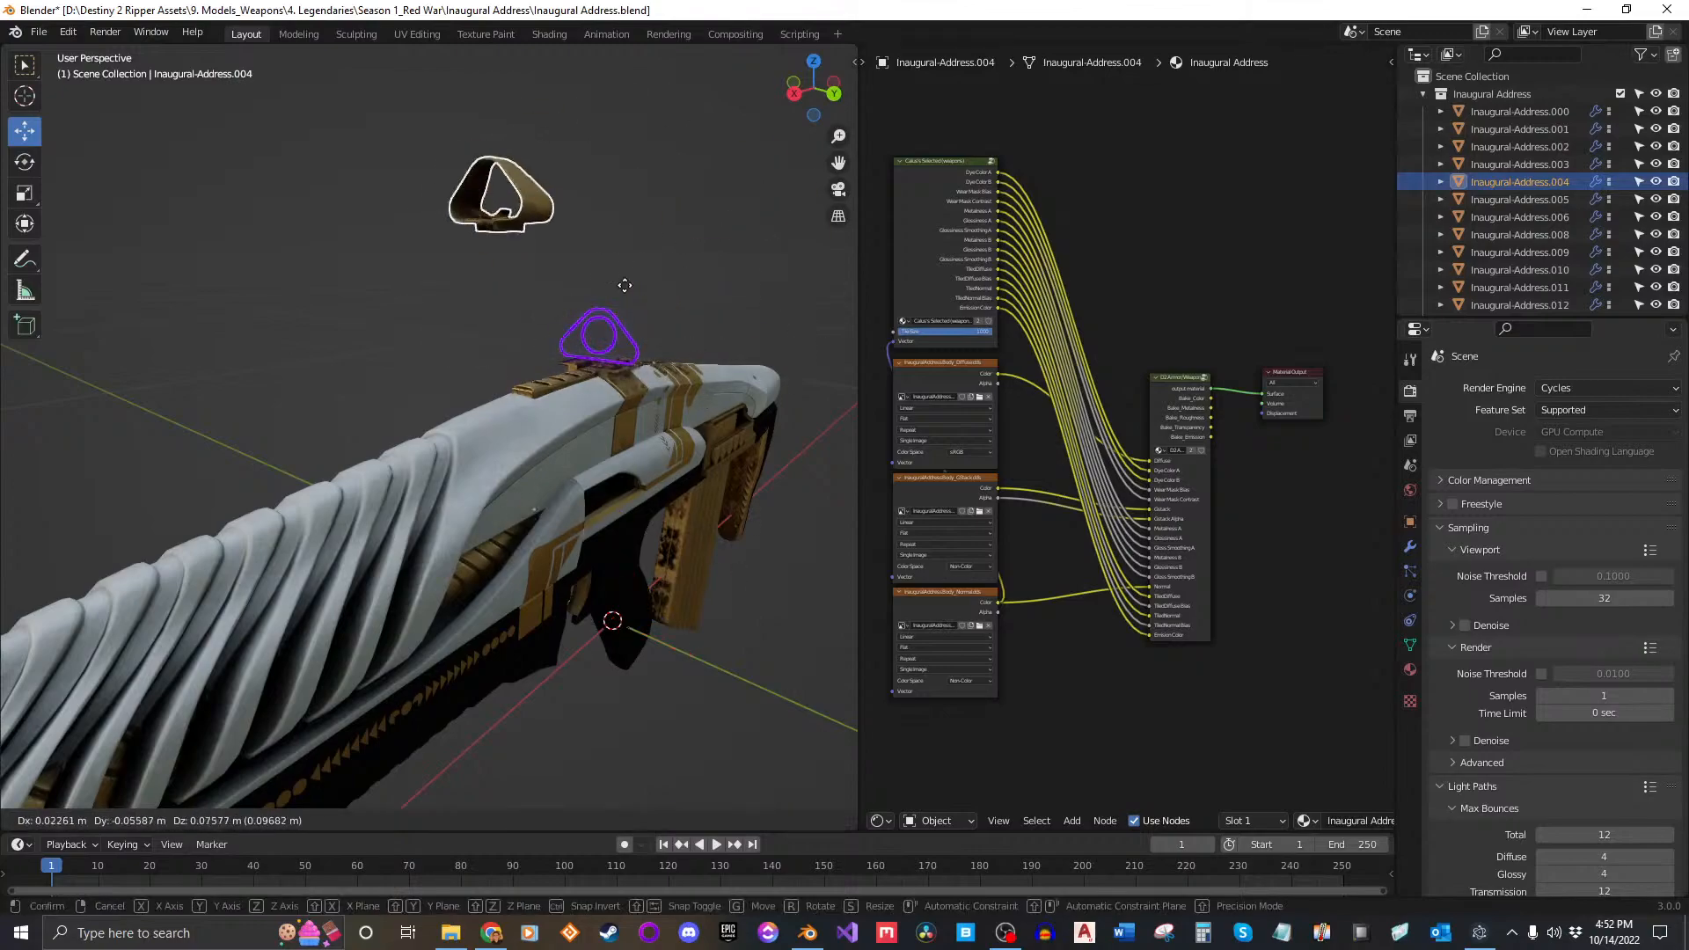
{"action": "right_click", "coordinate": [619, 282]}
{"action": "left_click", "coordinate": [682, 263]}
{"action": "middle_click_drag", "start_coordinate": [687, 387], "coordinate": [628, 392]}
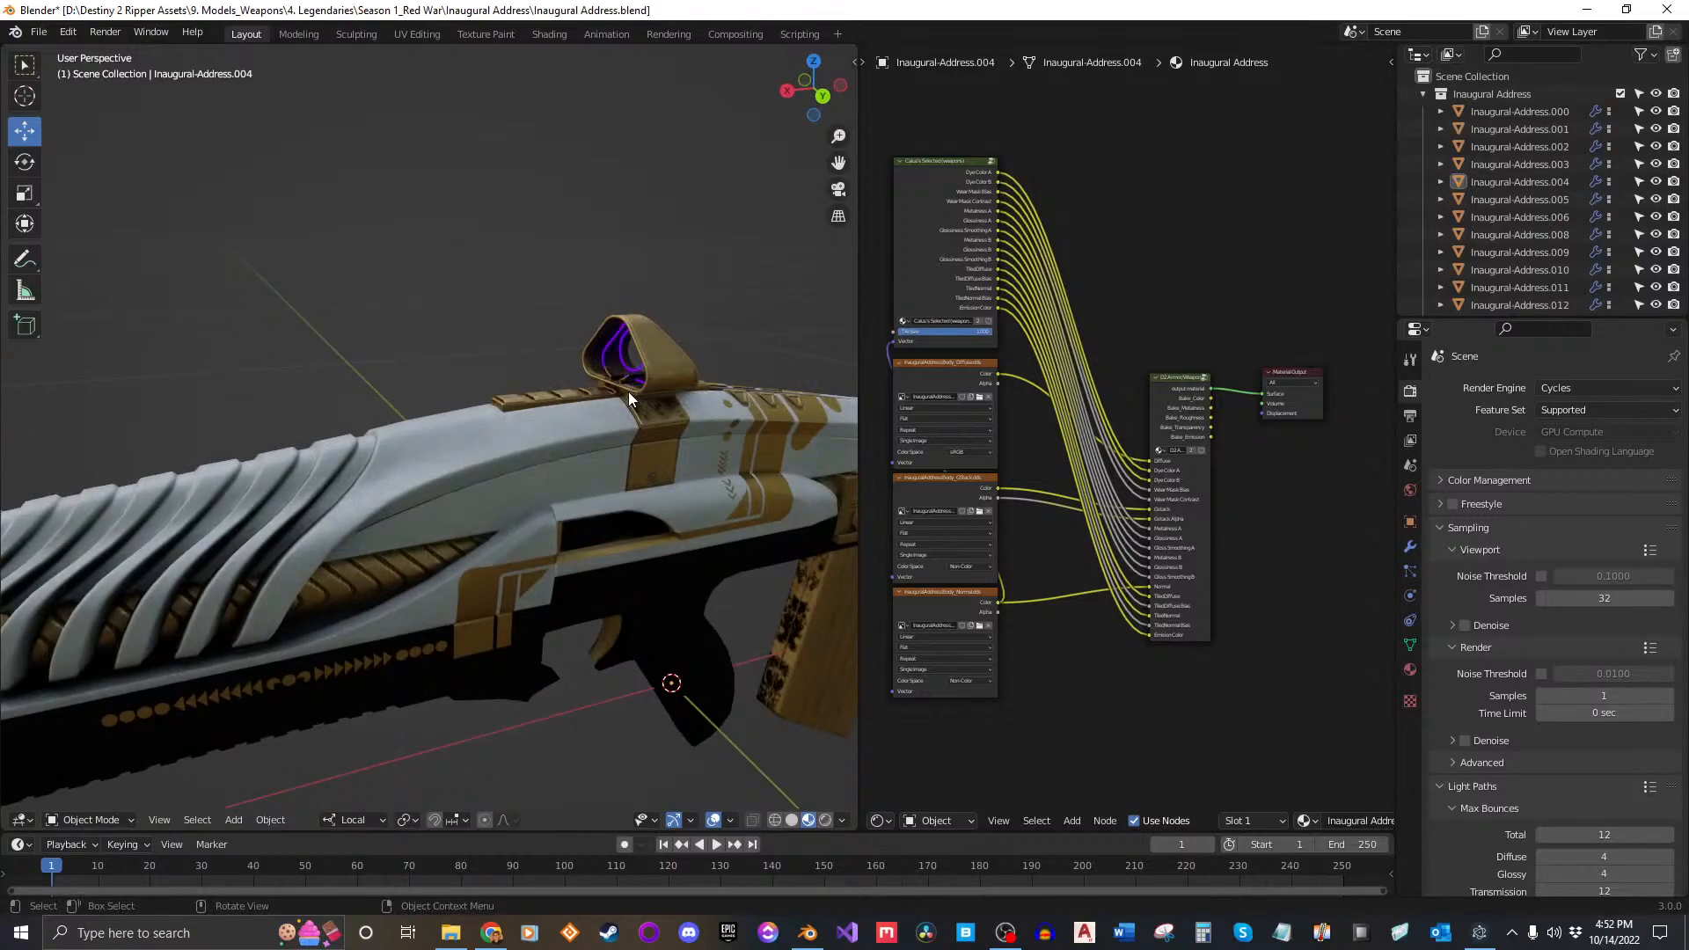
Step: Close the Inaugural Address Blender file without saving its changes
{"action": "left_click", "coordinate": [1667, 10]}
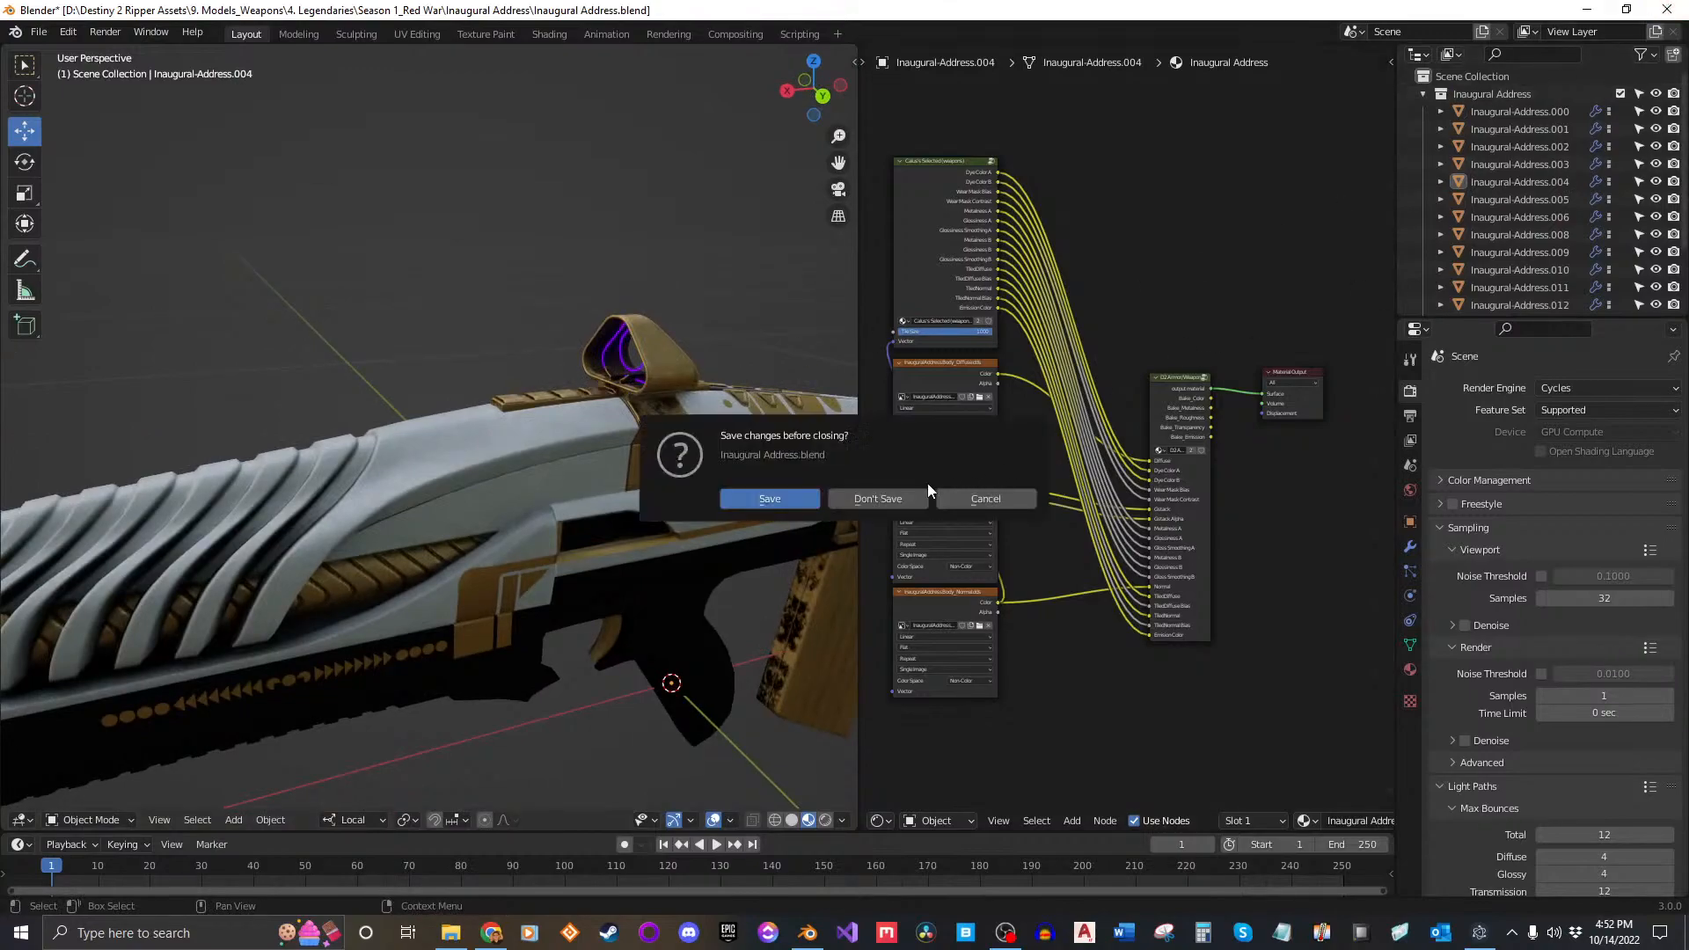
{"action": "left_click", "coordinate": [885, 495]}
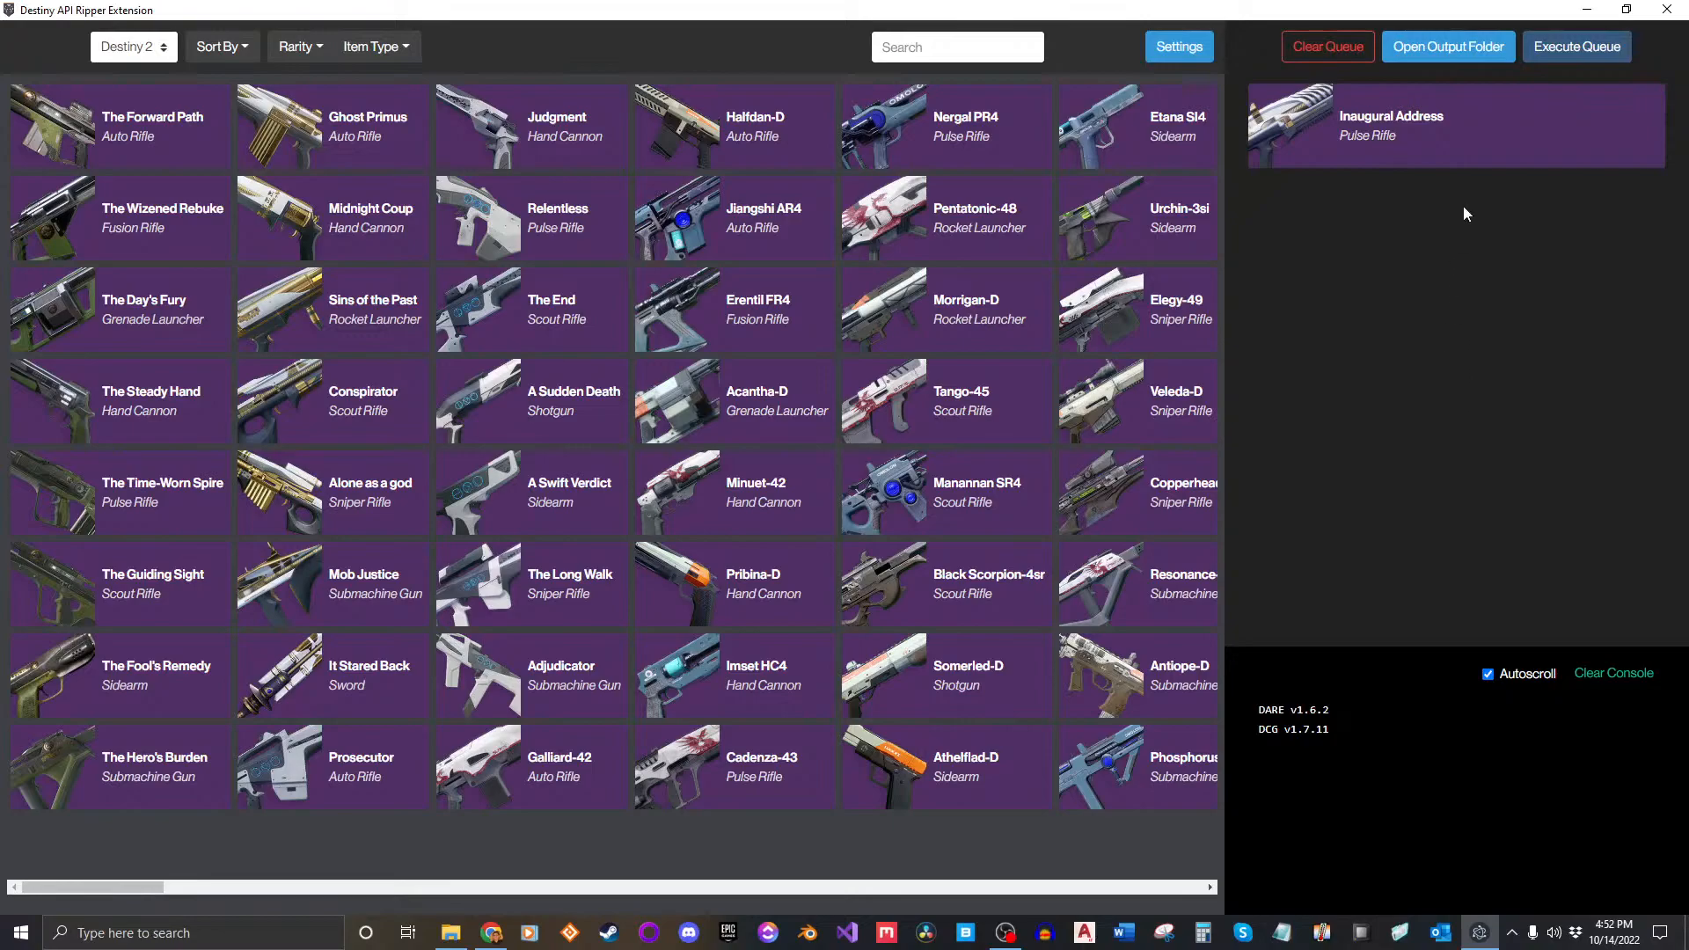
Step: In Destiny API Ripper Extension, execute the queue containing the Inaugural Address pulse rifle and minimize the ripper window
{"action": "left_click", "coordinate": [1576, 46]}
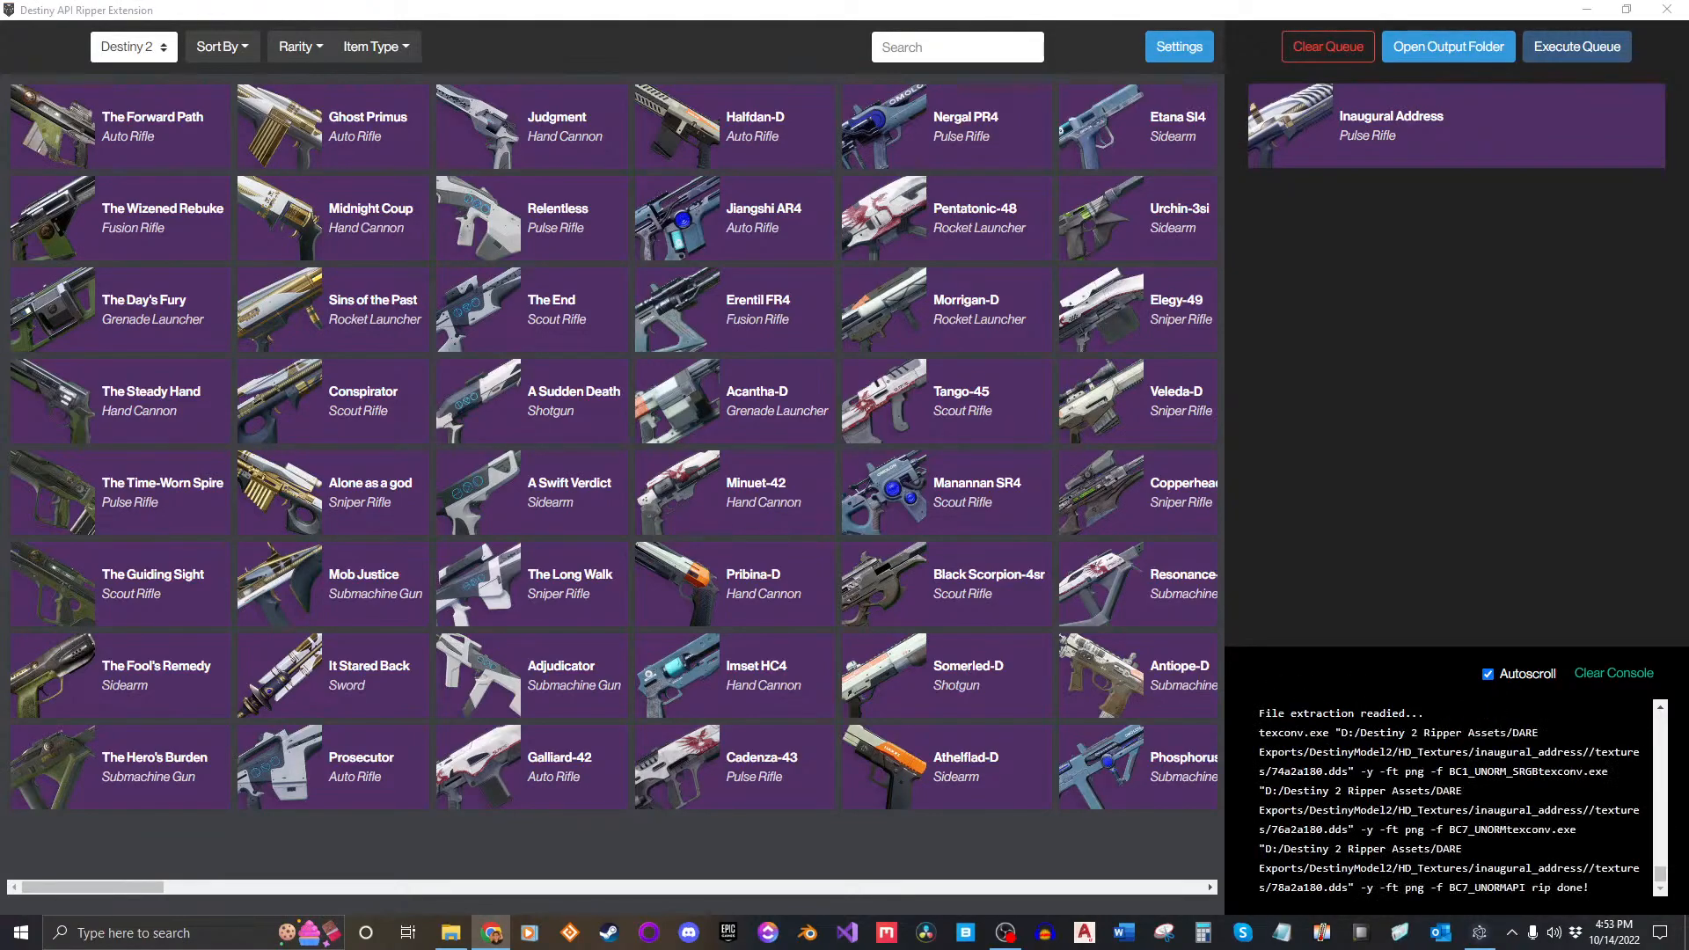
{"action": "left_click", "coordinate": [1508, 438]}
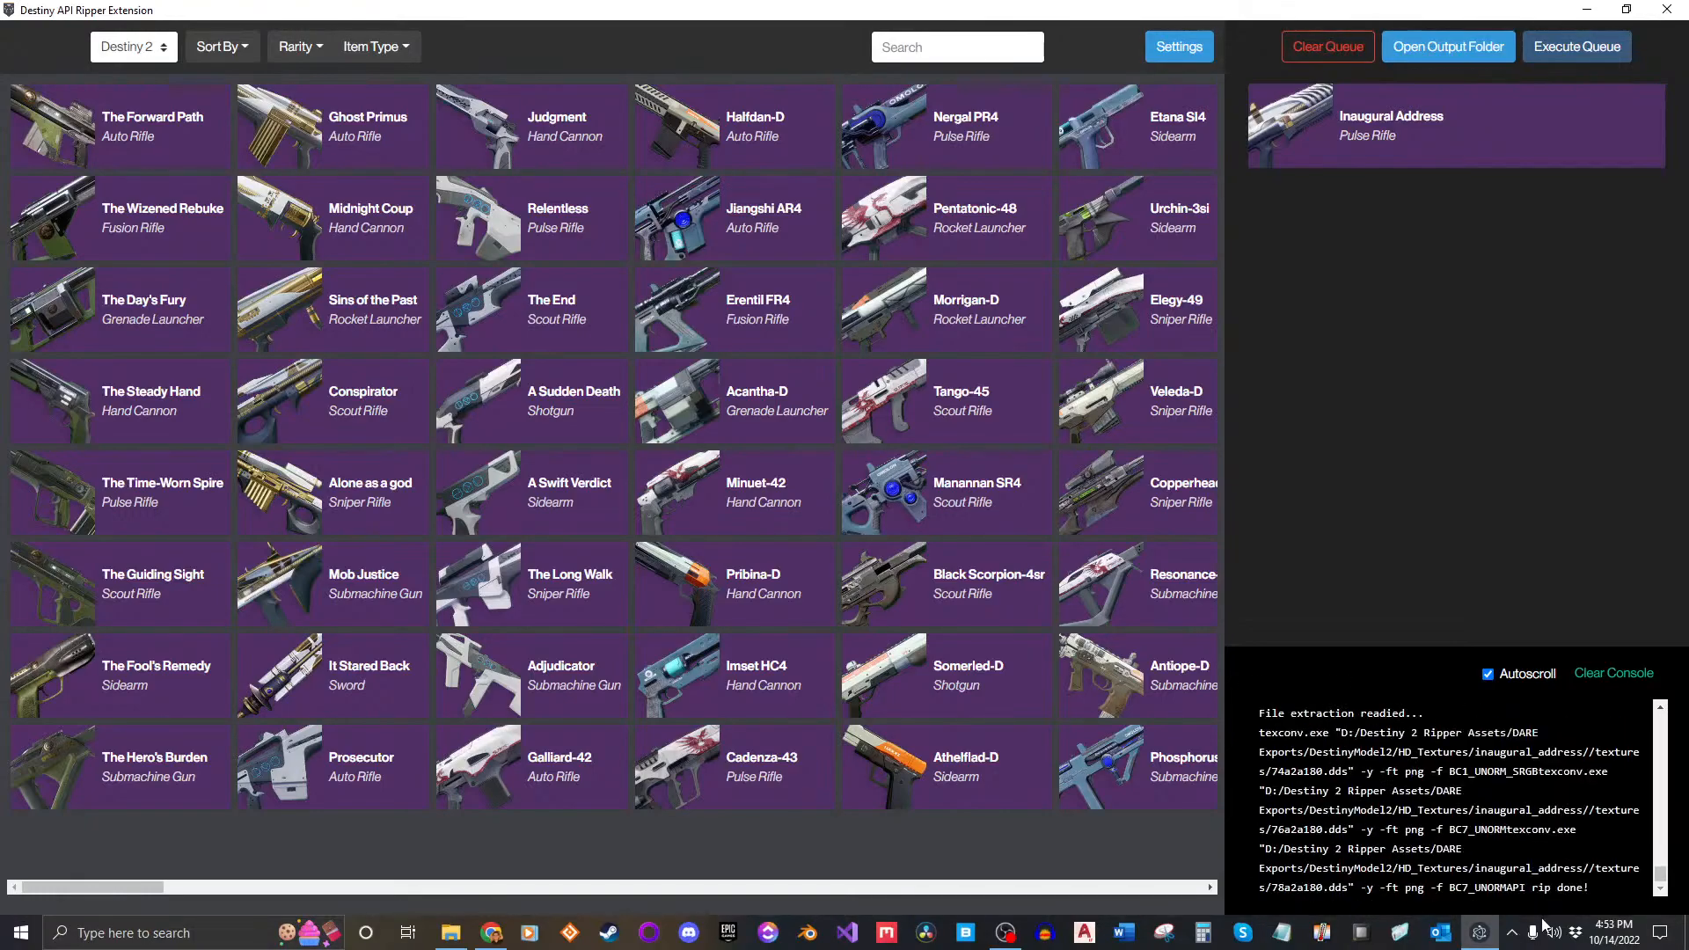
{"action": "left_click_drag", "start_coordinate": [1591, 888], "coordinate": [1533, 888]}
{"action": "left_click", "coordinate": [1591, 888]}
{"action": "left_click", "coordinate": [1548, 849]}
{"action": "left_click", "coordinate": [1586, 8]}
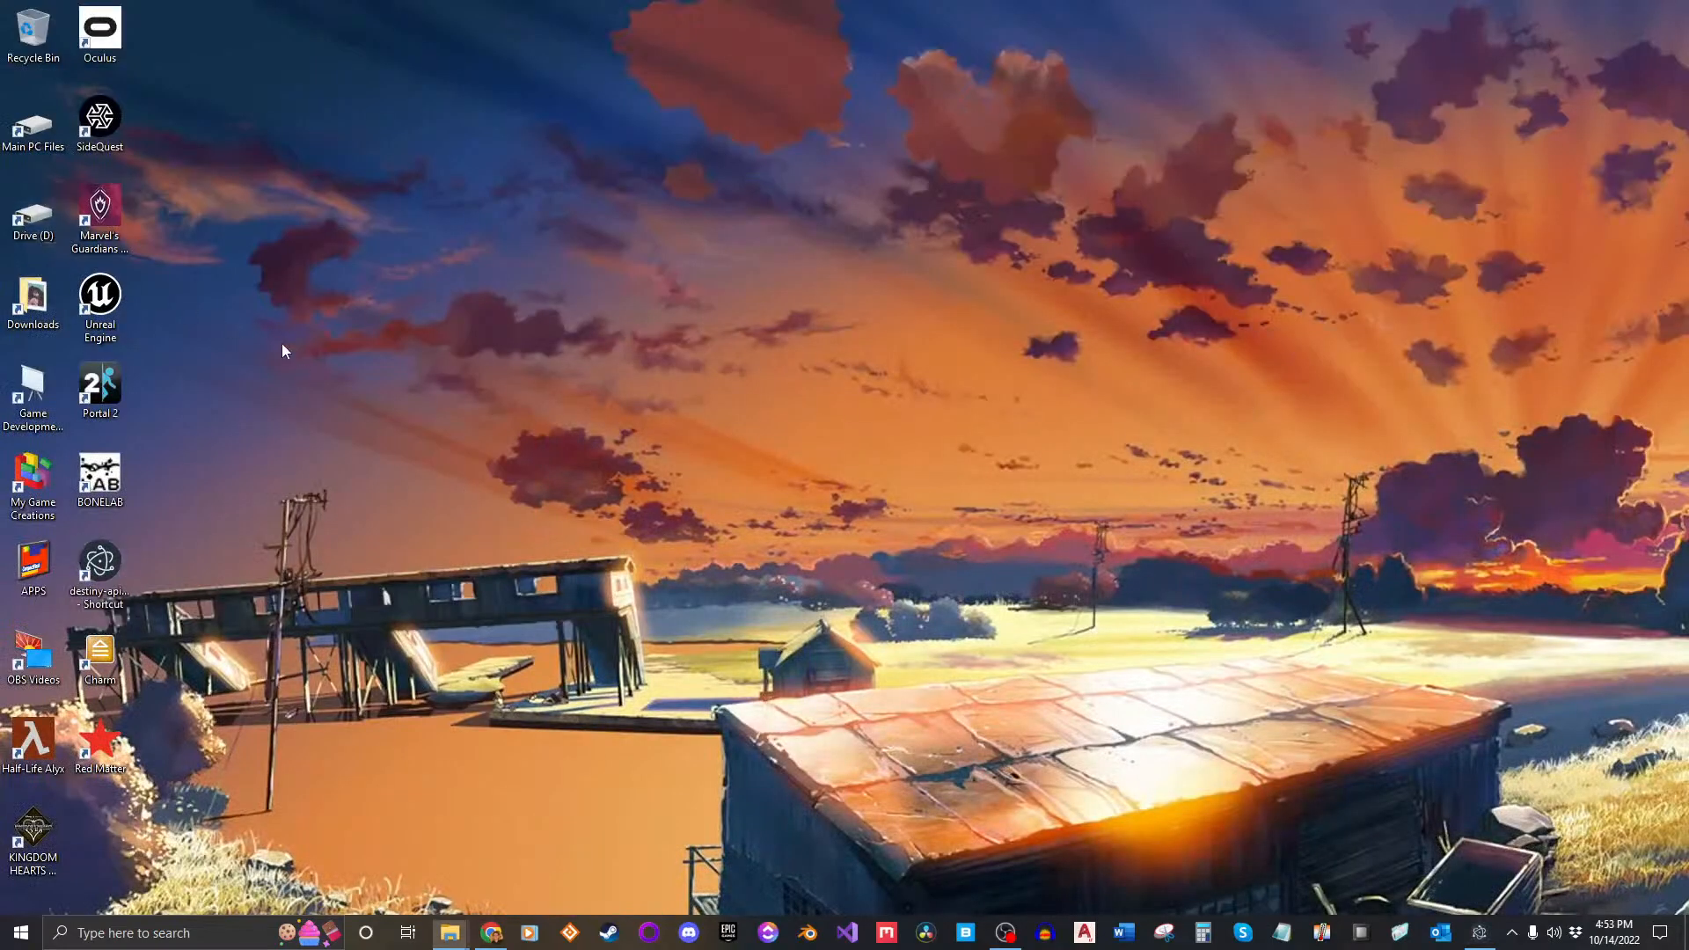
{"action": "mouse_move", "coordinate": [450, 933]}
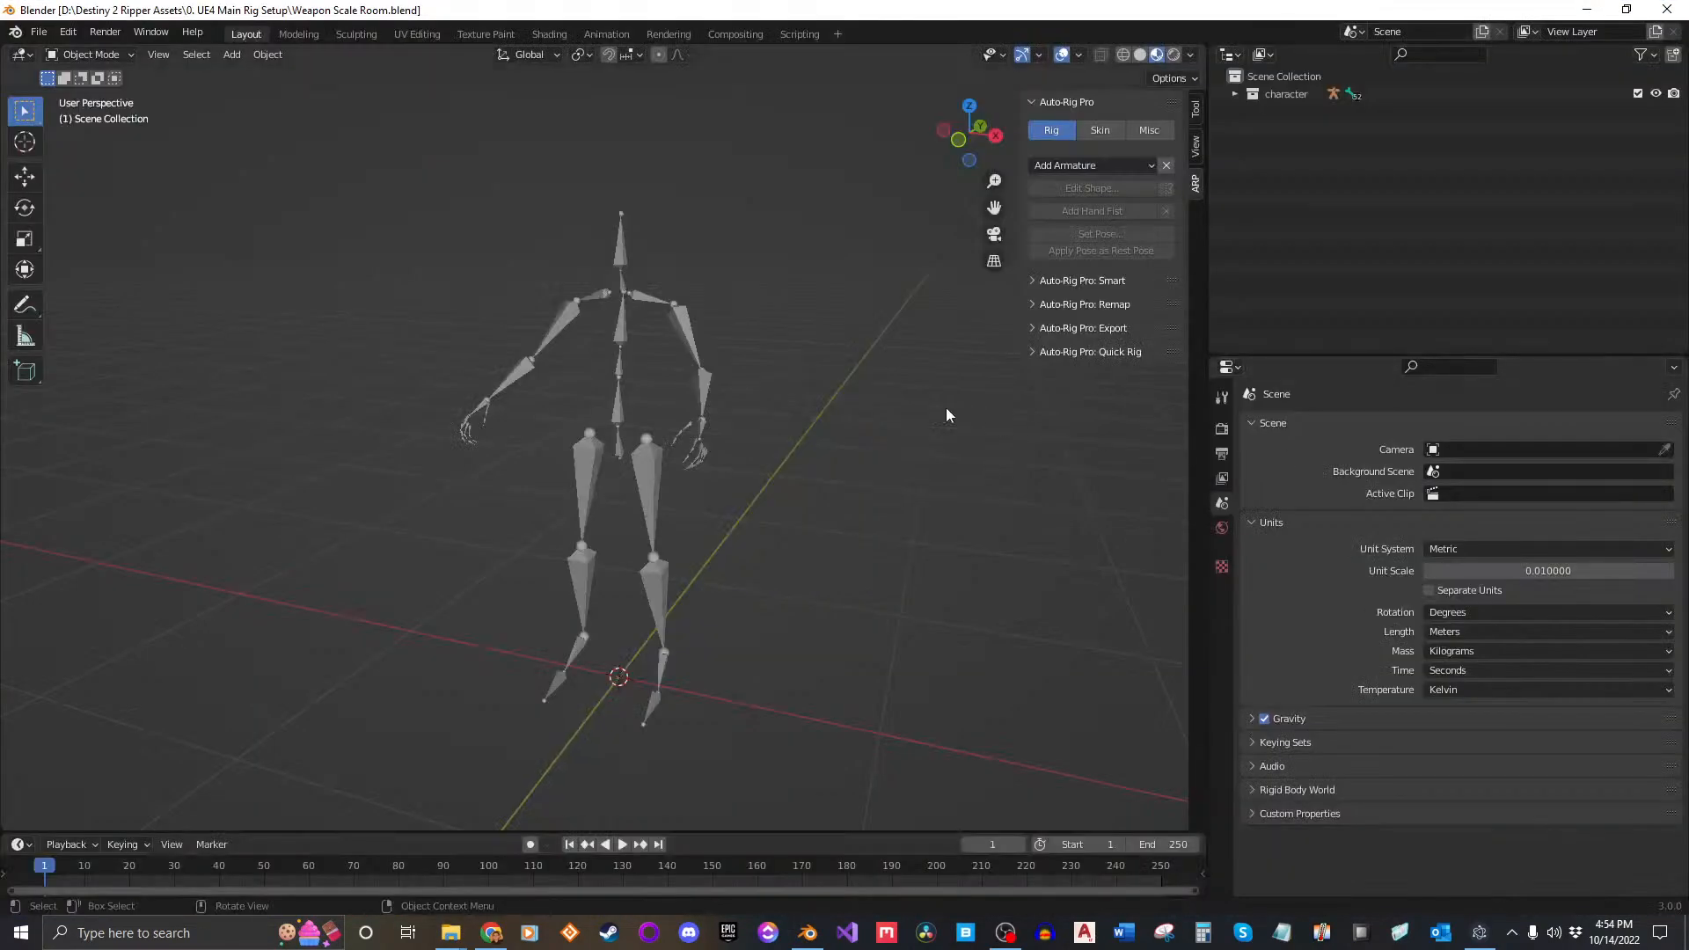
{"action": "middle_click_drag", "start_coordinate": [758, 443], "coordinate": [785, 421]}
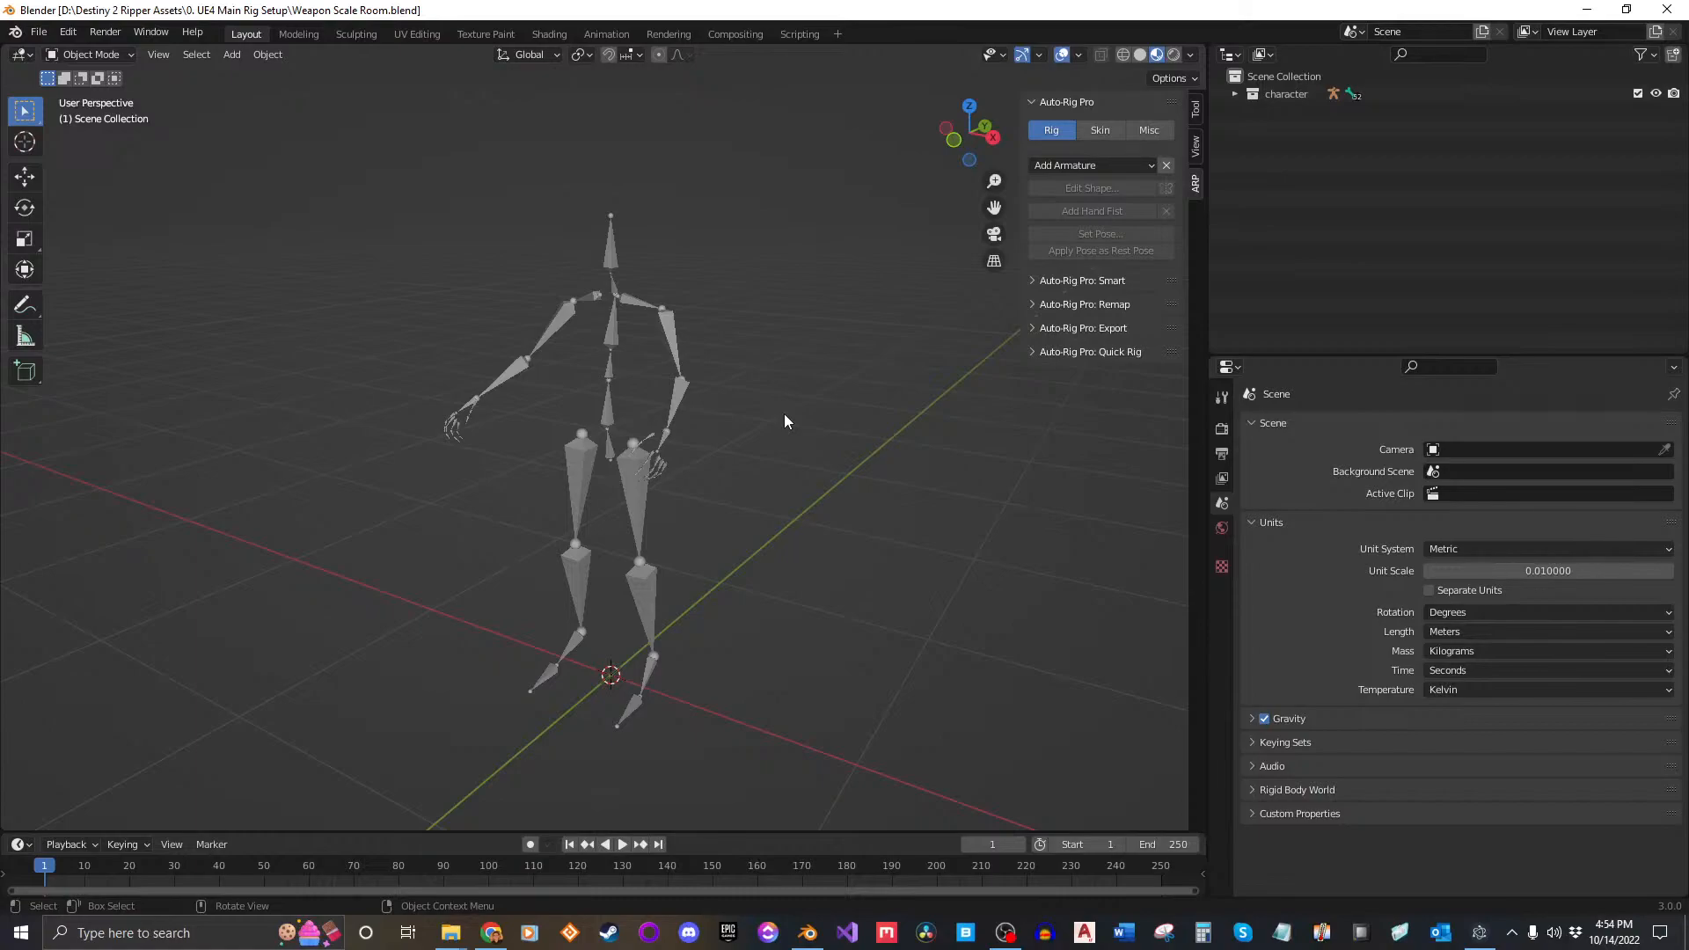
{"action": "middle_click_drag", "start_coordinate": [777, 422], "coordinate": [730, 477]}
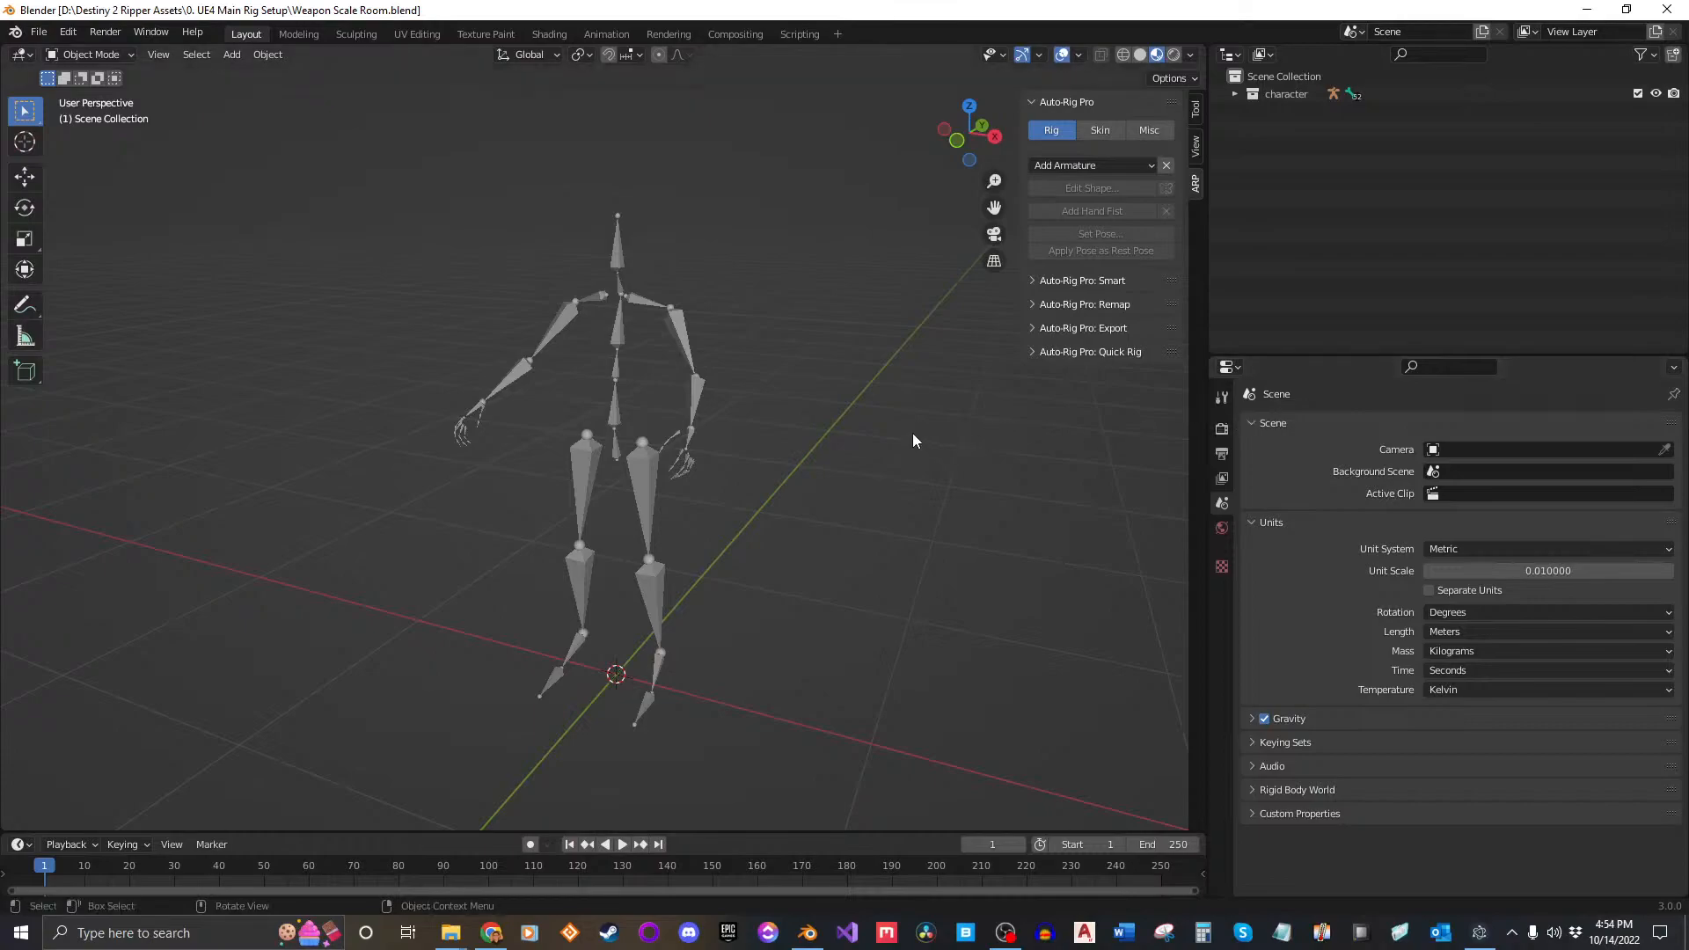
Step: In Blender, start a Collada w/ Normals import and browse to D:\Destiny 2 Ripper Assets with the files shown as a vertical list
{"action": "left_click", "coordinate": [38, 32]}
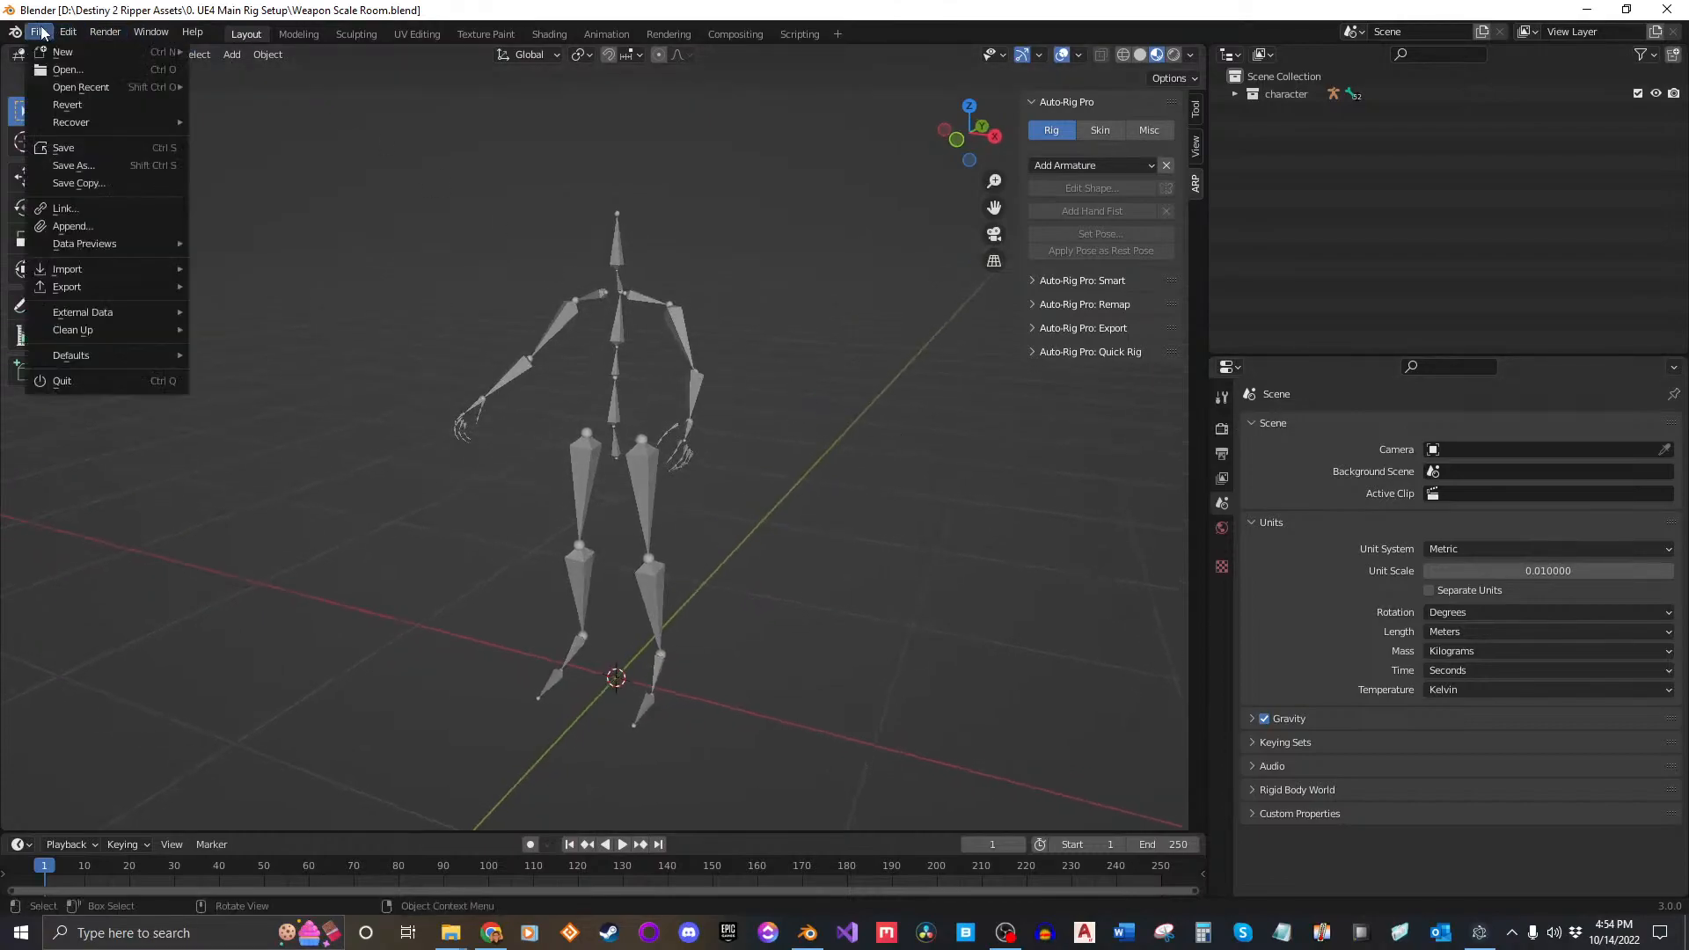
{"action": "mouse_move", "coordinate": [75, 270]}
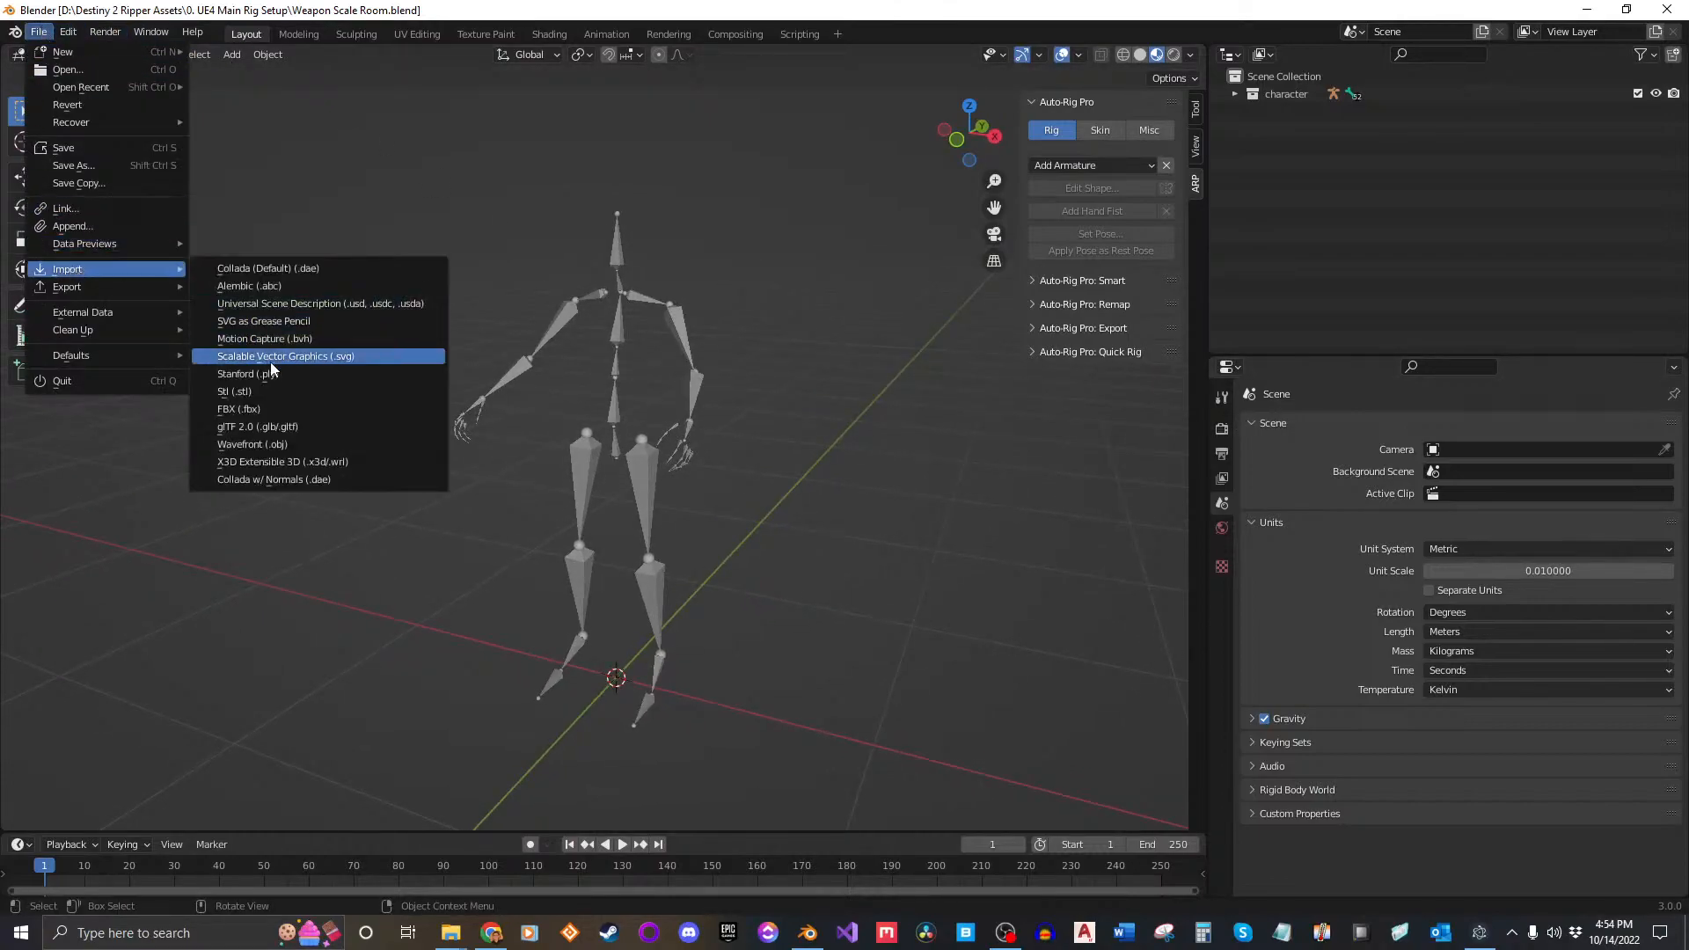
{"action": "left_click", "coordinate": [335, 480]}
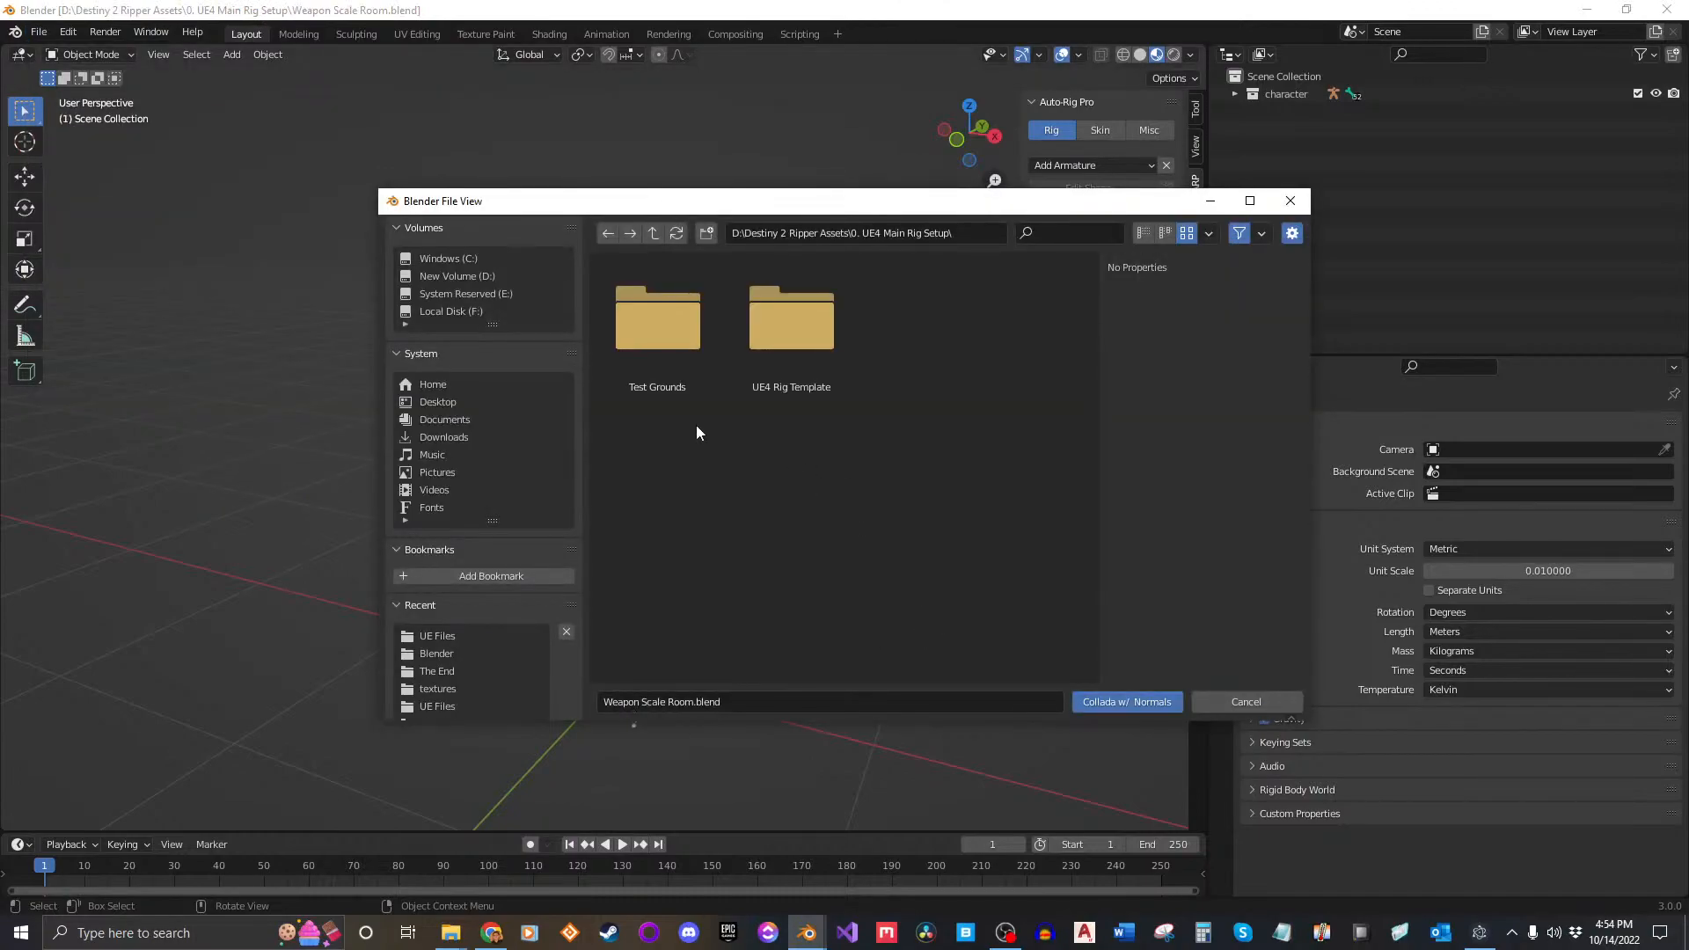
{"action": "double_click", "coordinate": [654, 234]}
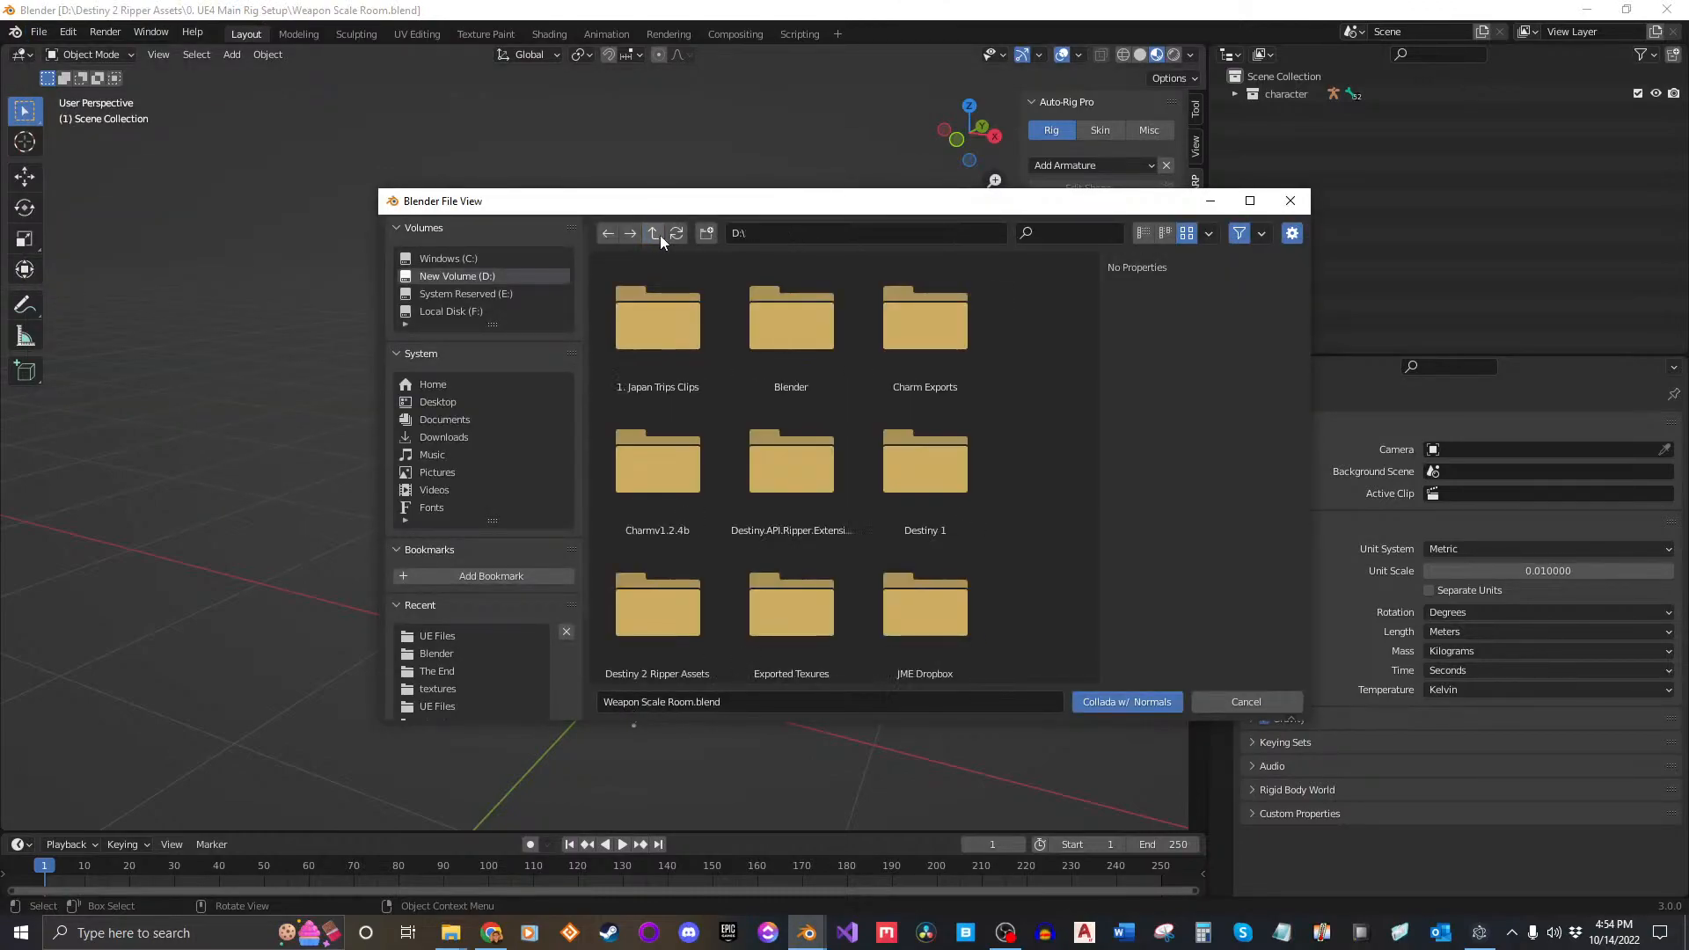
{"action": "left_click", "coordinate": [1144, 234]}
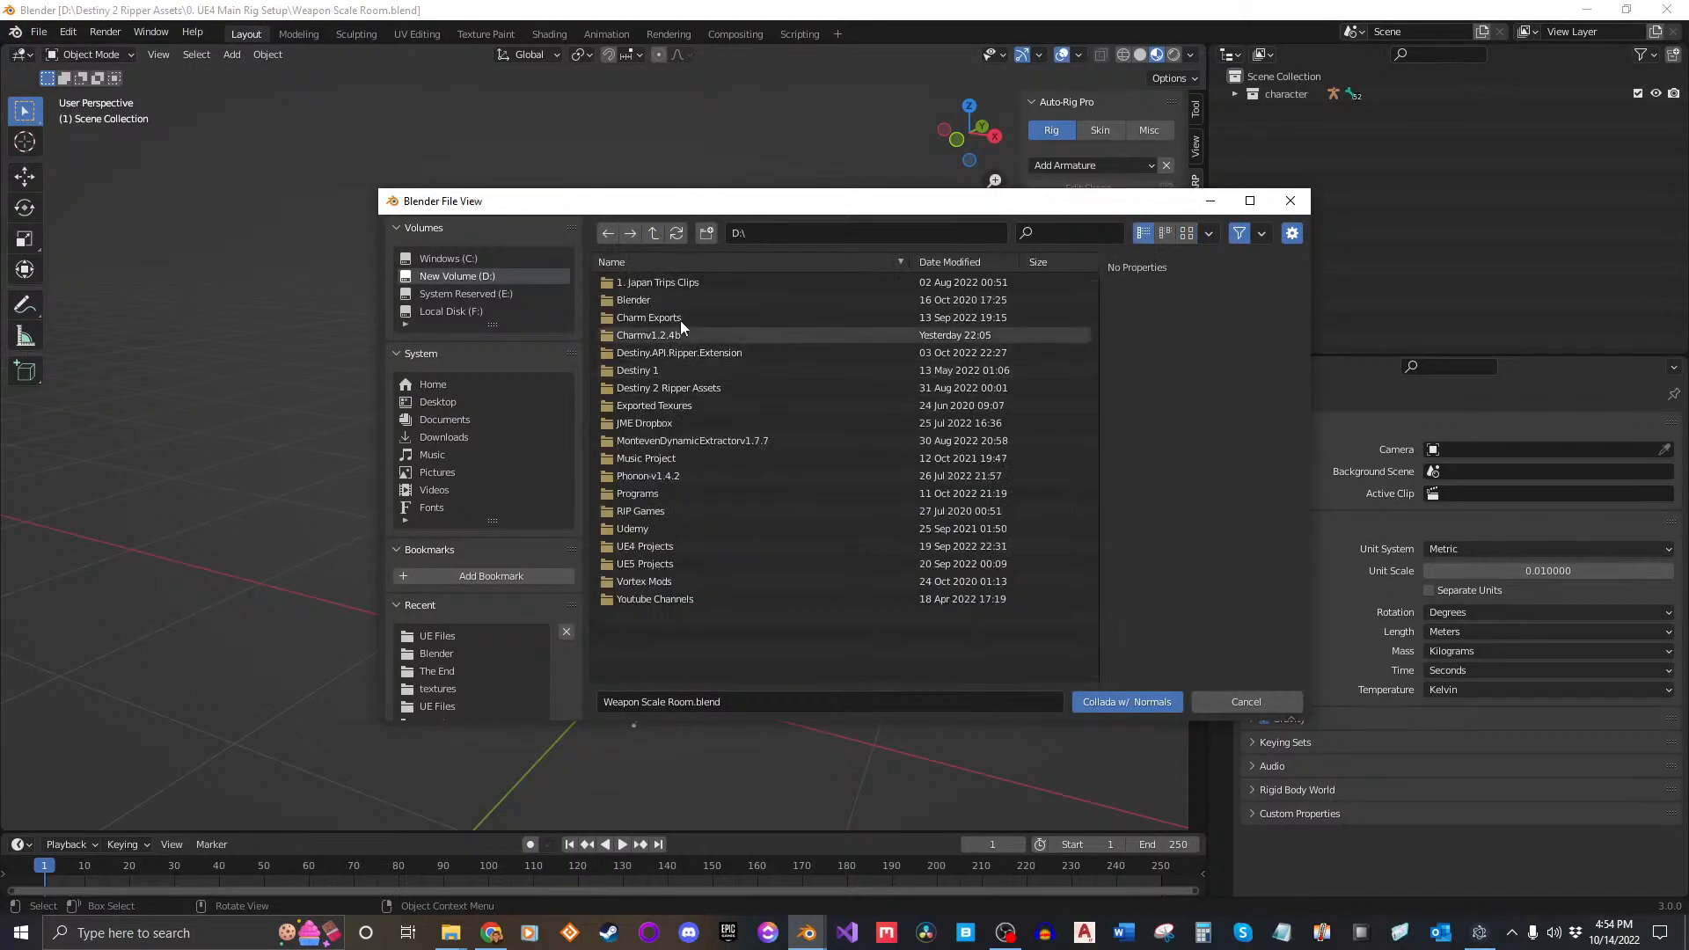
{"action": "double_click", "coordinate": [712, 389]}
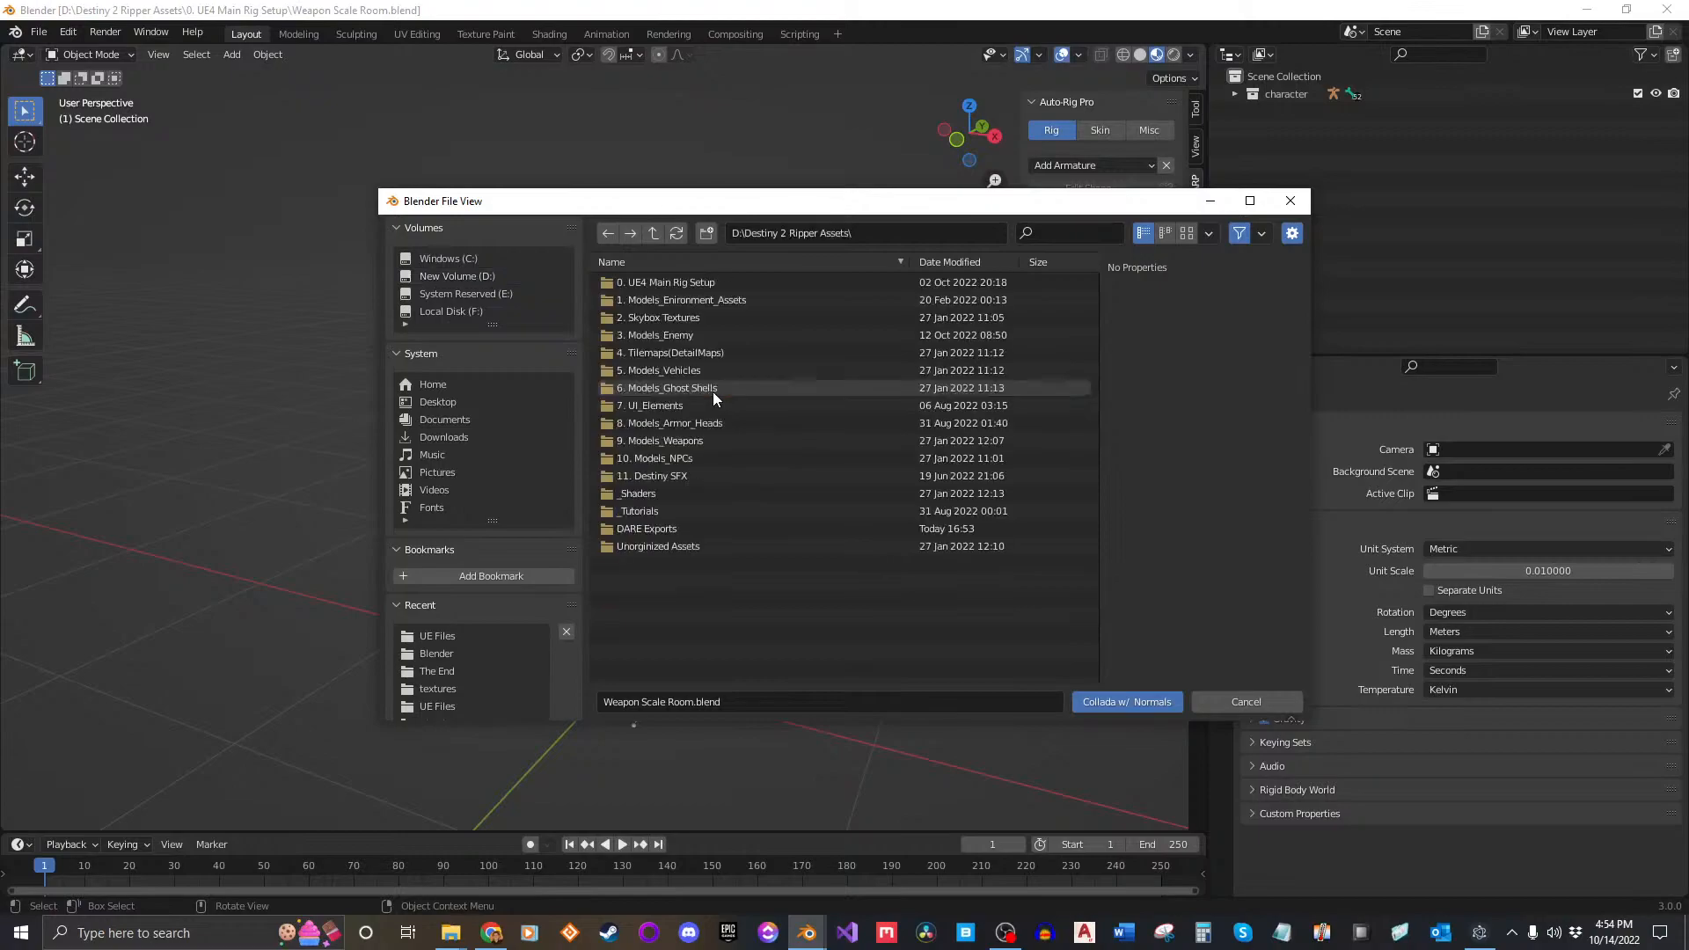
Step: Look inside the DARE Exports folder and return to Destiny 2 Ripper Assets
{"action": "double_click", "coordinate": [658, 530]}
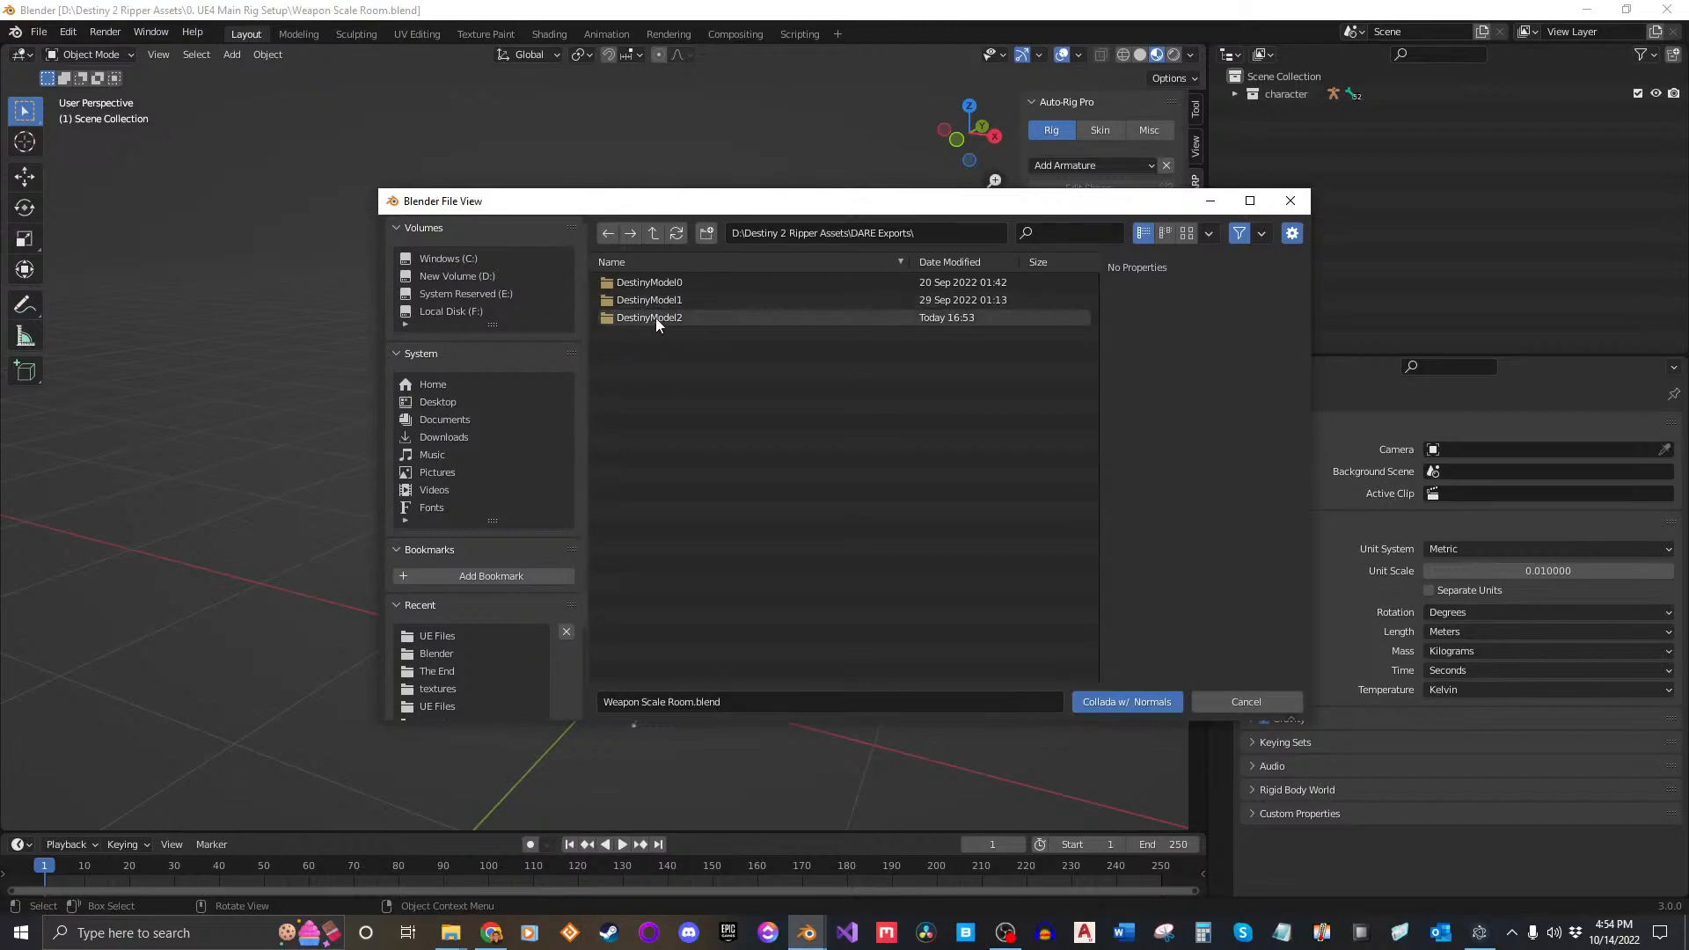
{"action": "left_click", "coordinate": [652, 233]}
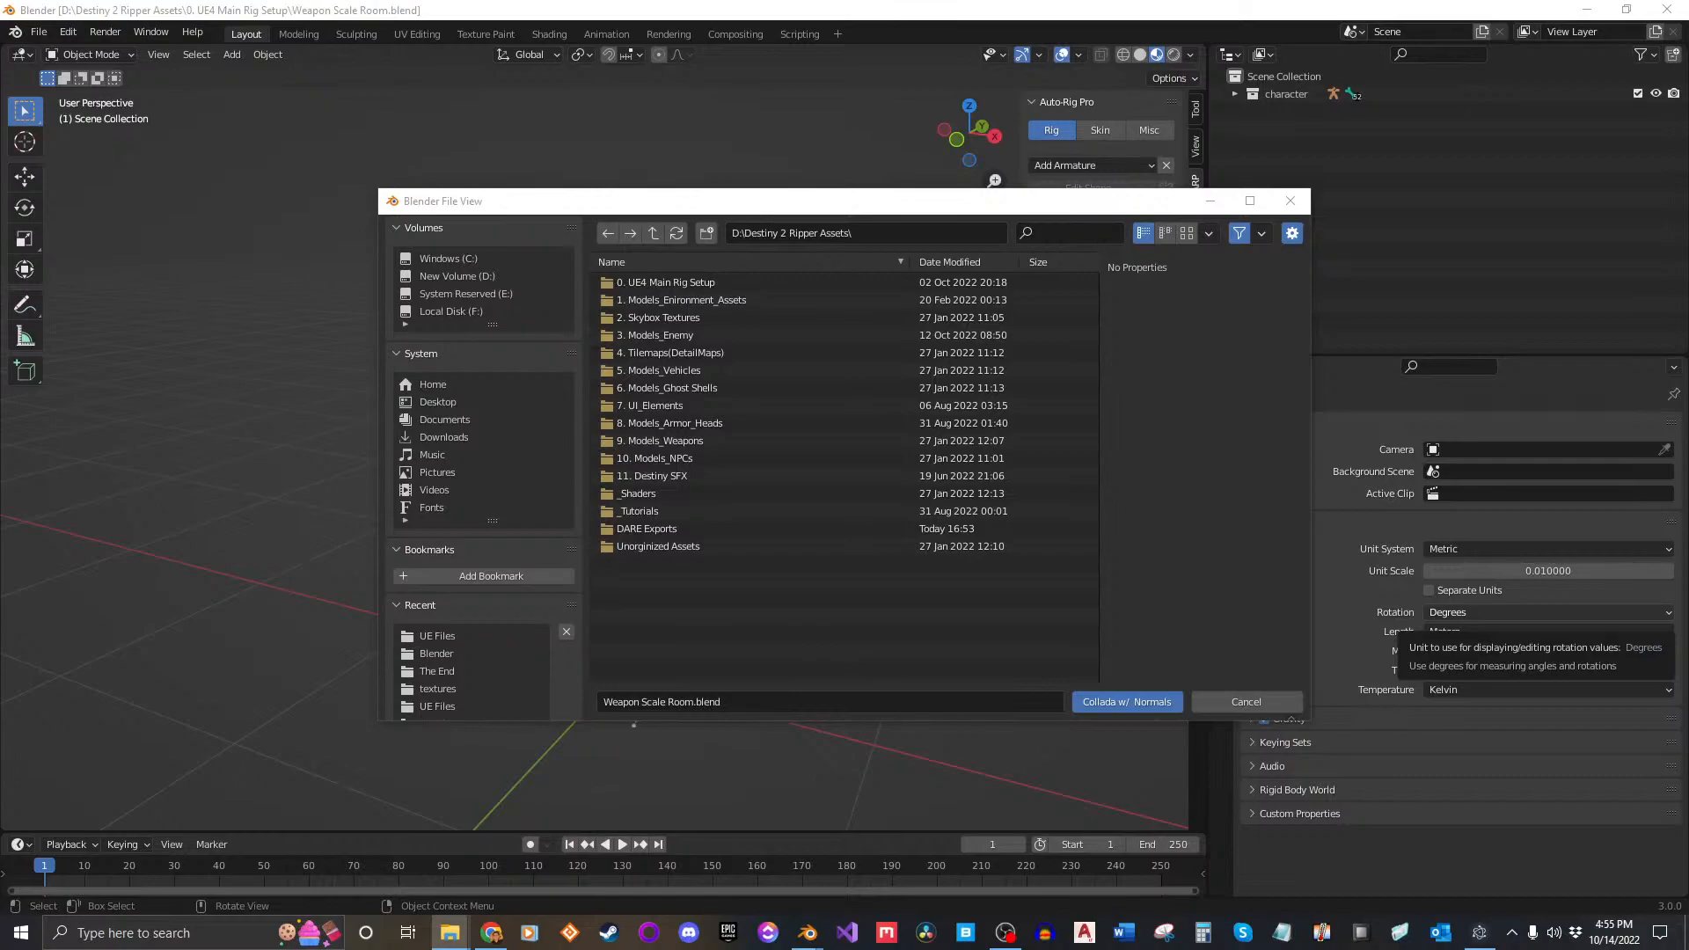
{"action": "mouse_move", "coordinate": [1688, 308]}
{"action": "left_mouse_down"}
{"action": "mouse_move", "coordinate": [1080, 263]}
{"action": "mouse_move", "coordinate": [1688, 281]}
{"action": "left_mouse_up"}
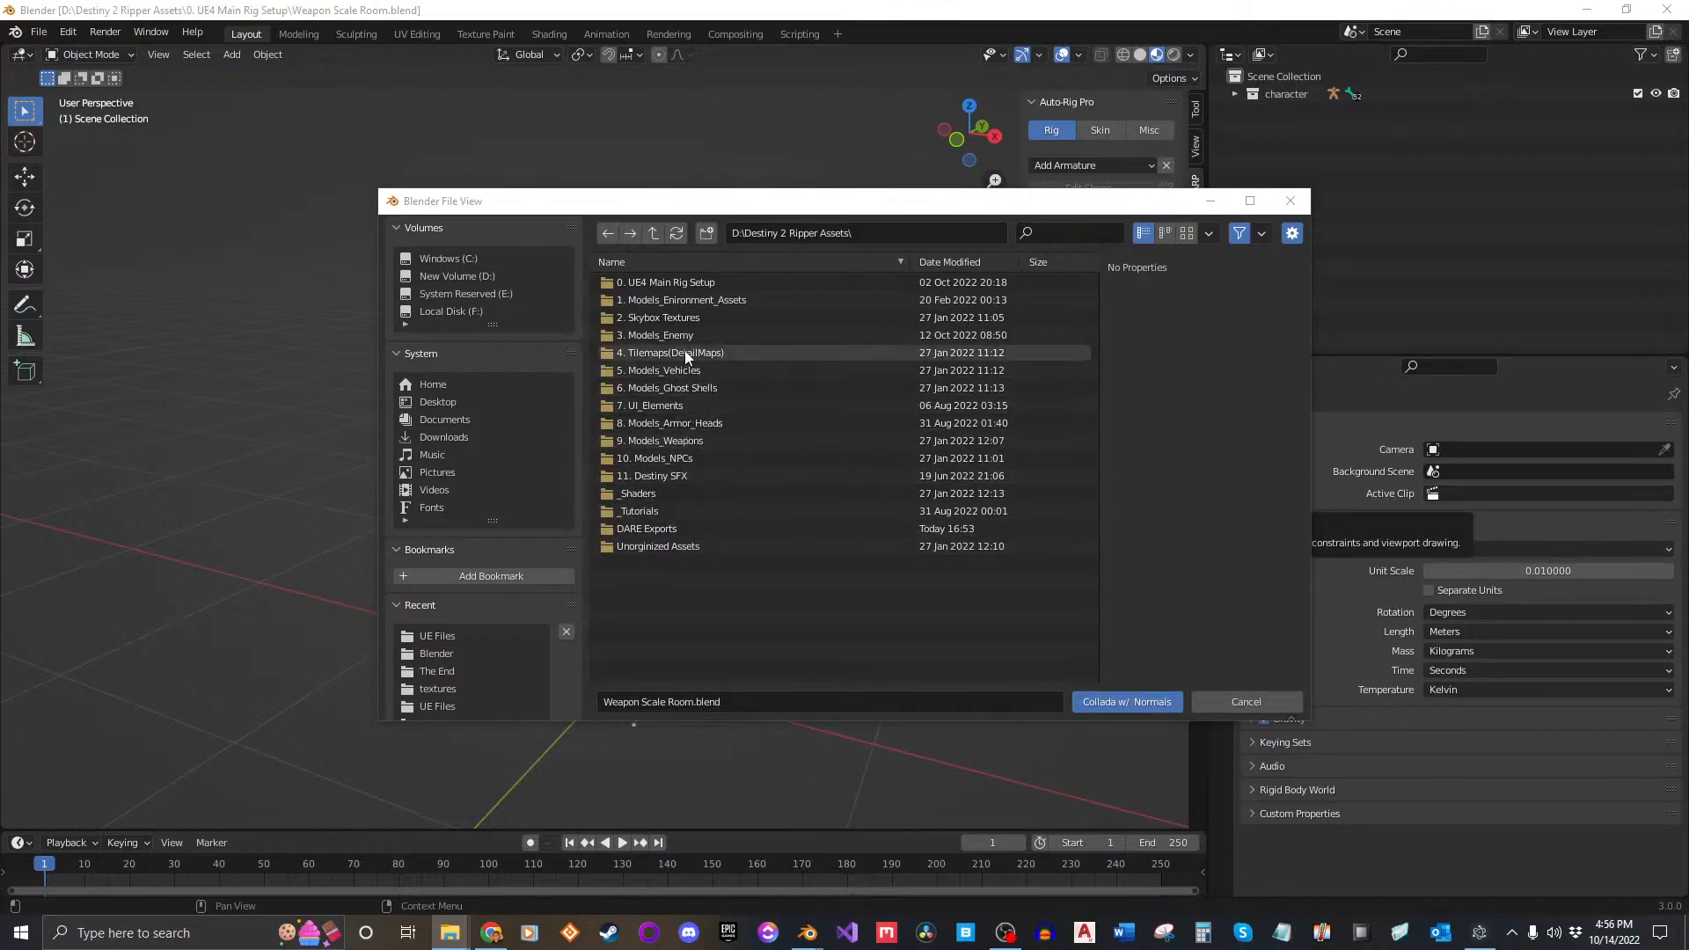
Step: Browse through 9. Models_Weapons, 4. Legendaries and Season 1_Red War into the Inaugural Address 2.0 folder
{"action": "double_click", "coordinate": [669, 440]}
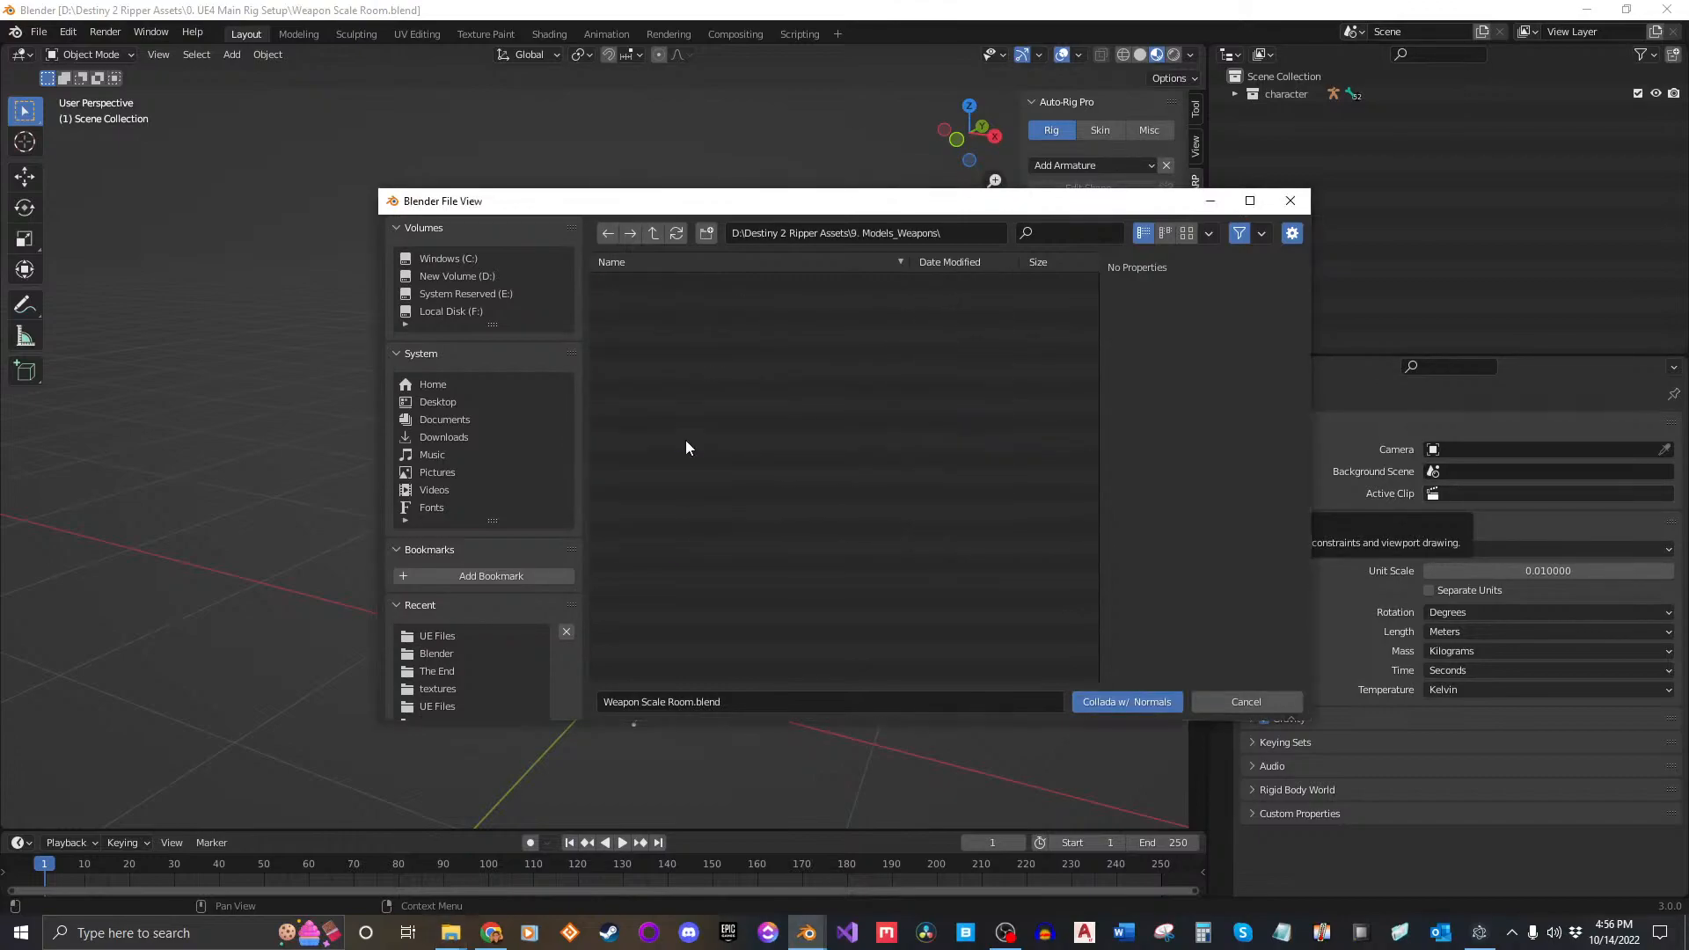
{"action": "left_click", "coordinate": [656, 335]}
{"action": "double_click", "coordinate": [657, 335]}
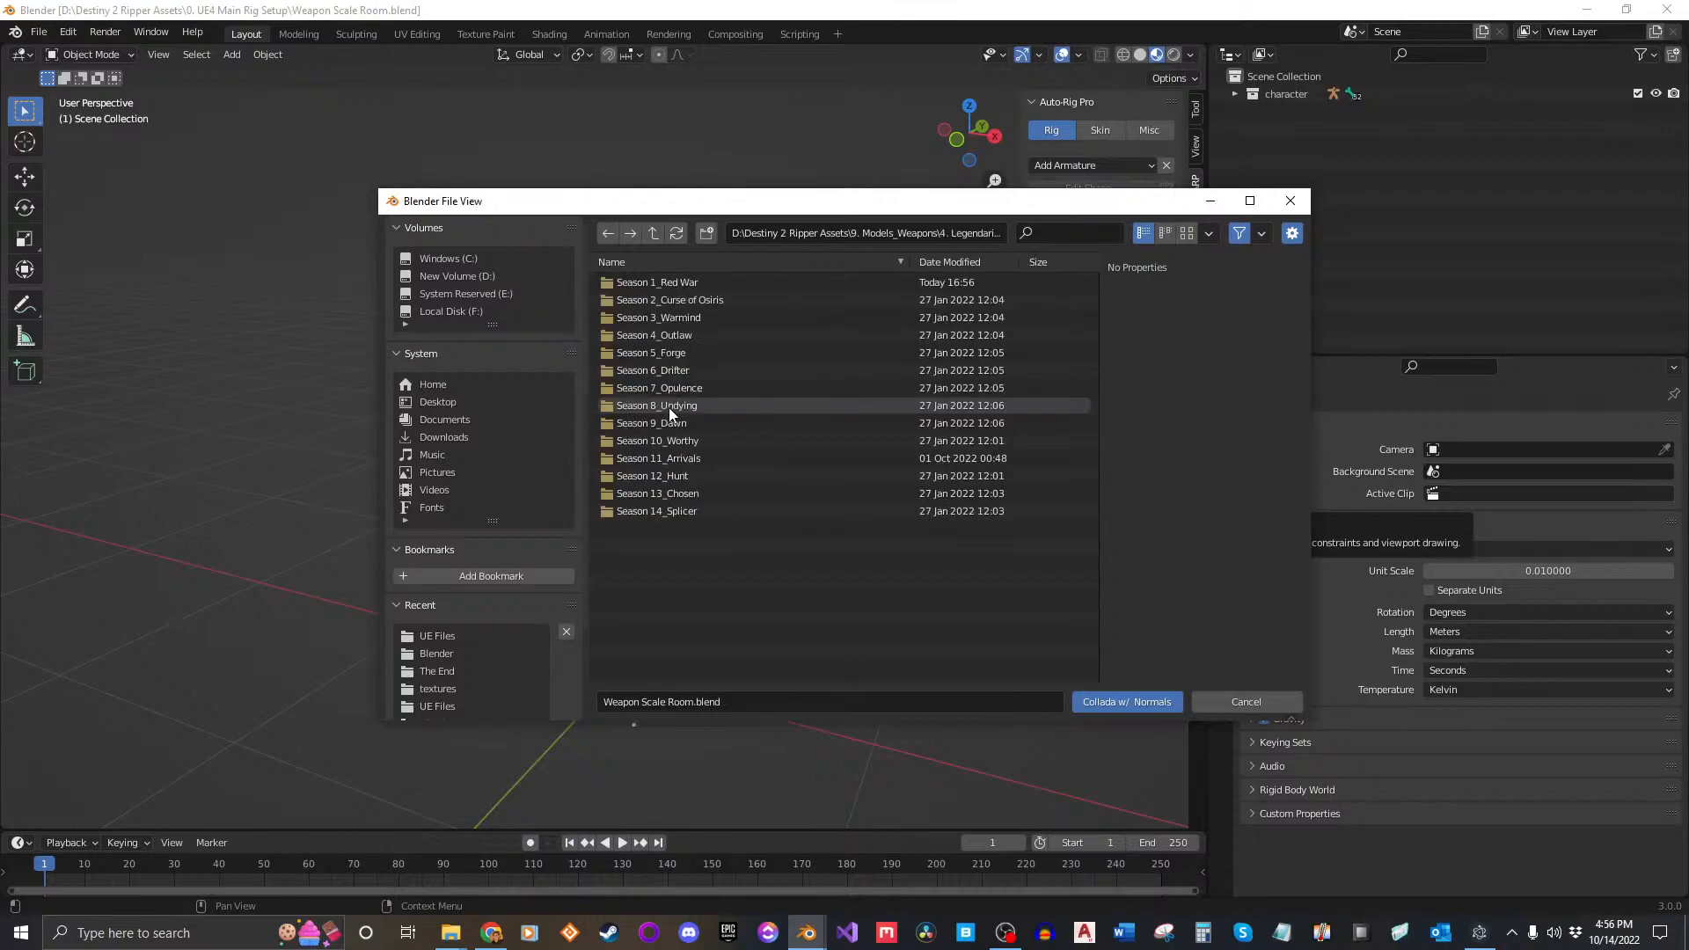
{"action": "double_click", "coordinate": [687, 283]}
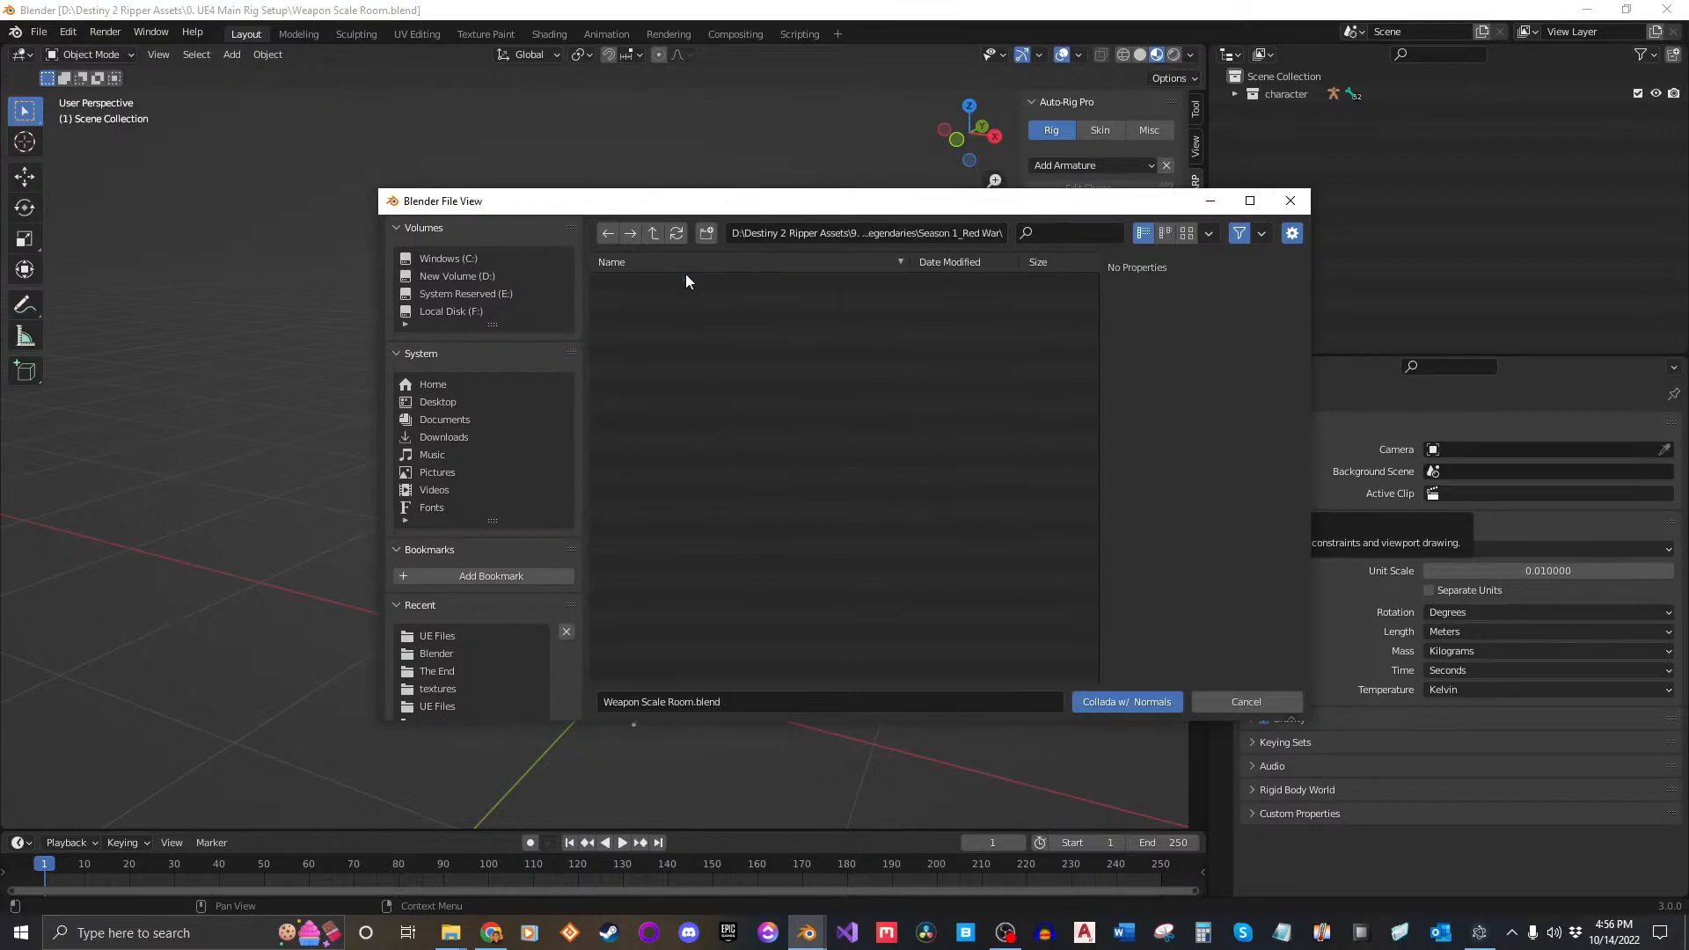
{"action": "scroll", "coordinate": [704, 492], "scroll_direction": "down", "scroll_amount": 5}
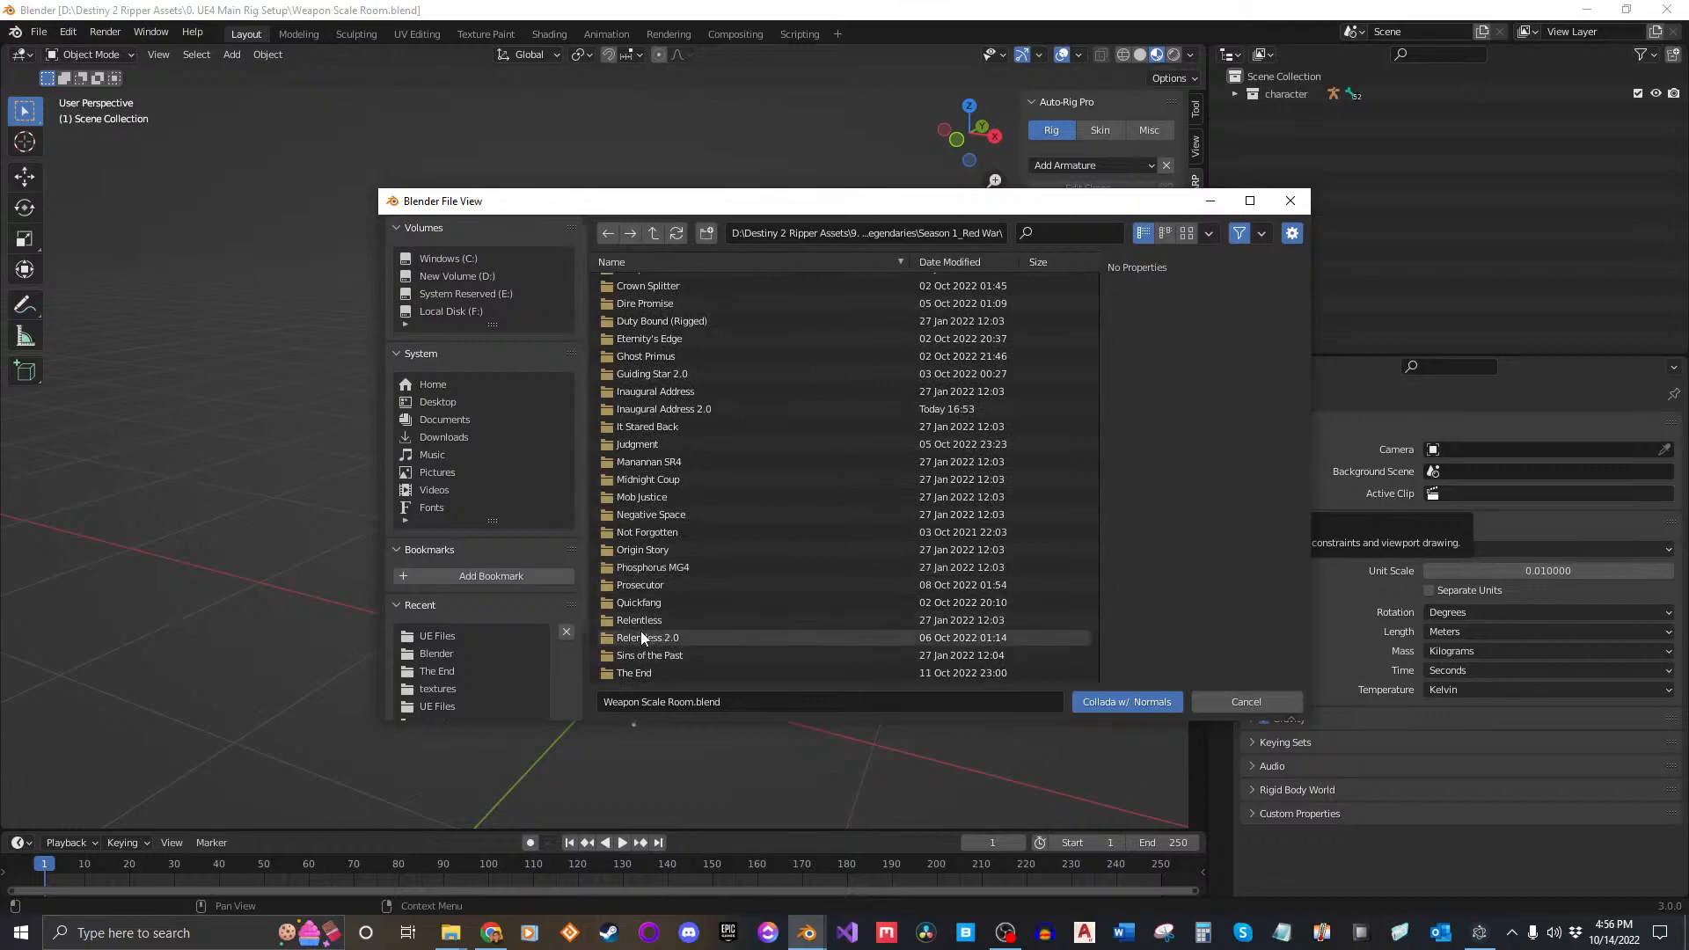
{"action": "left_click", "coordinate": [681, 410]}
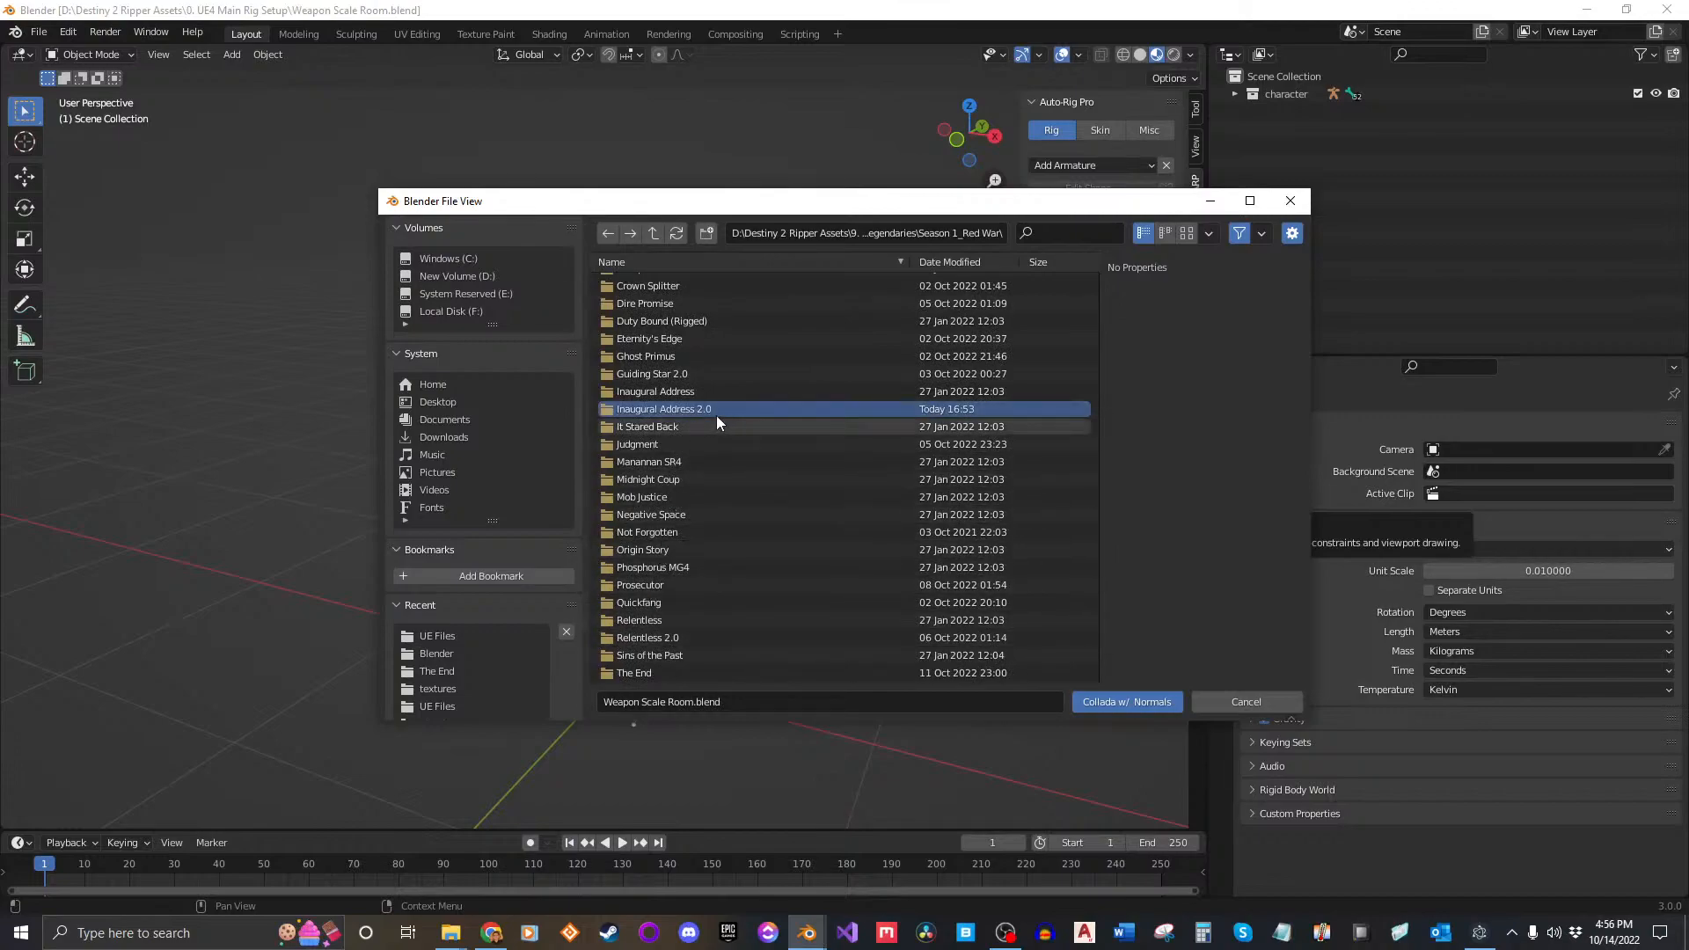
{"action": "double_click", "coordinate": [704, 408]}
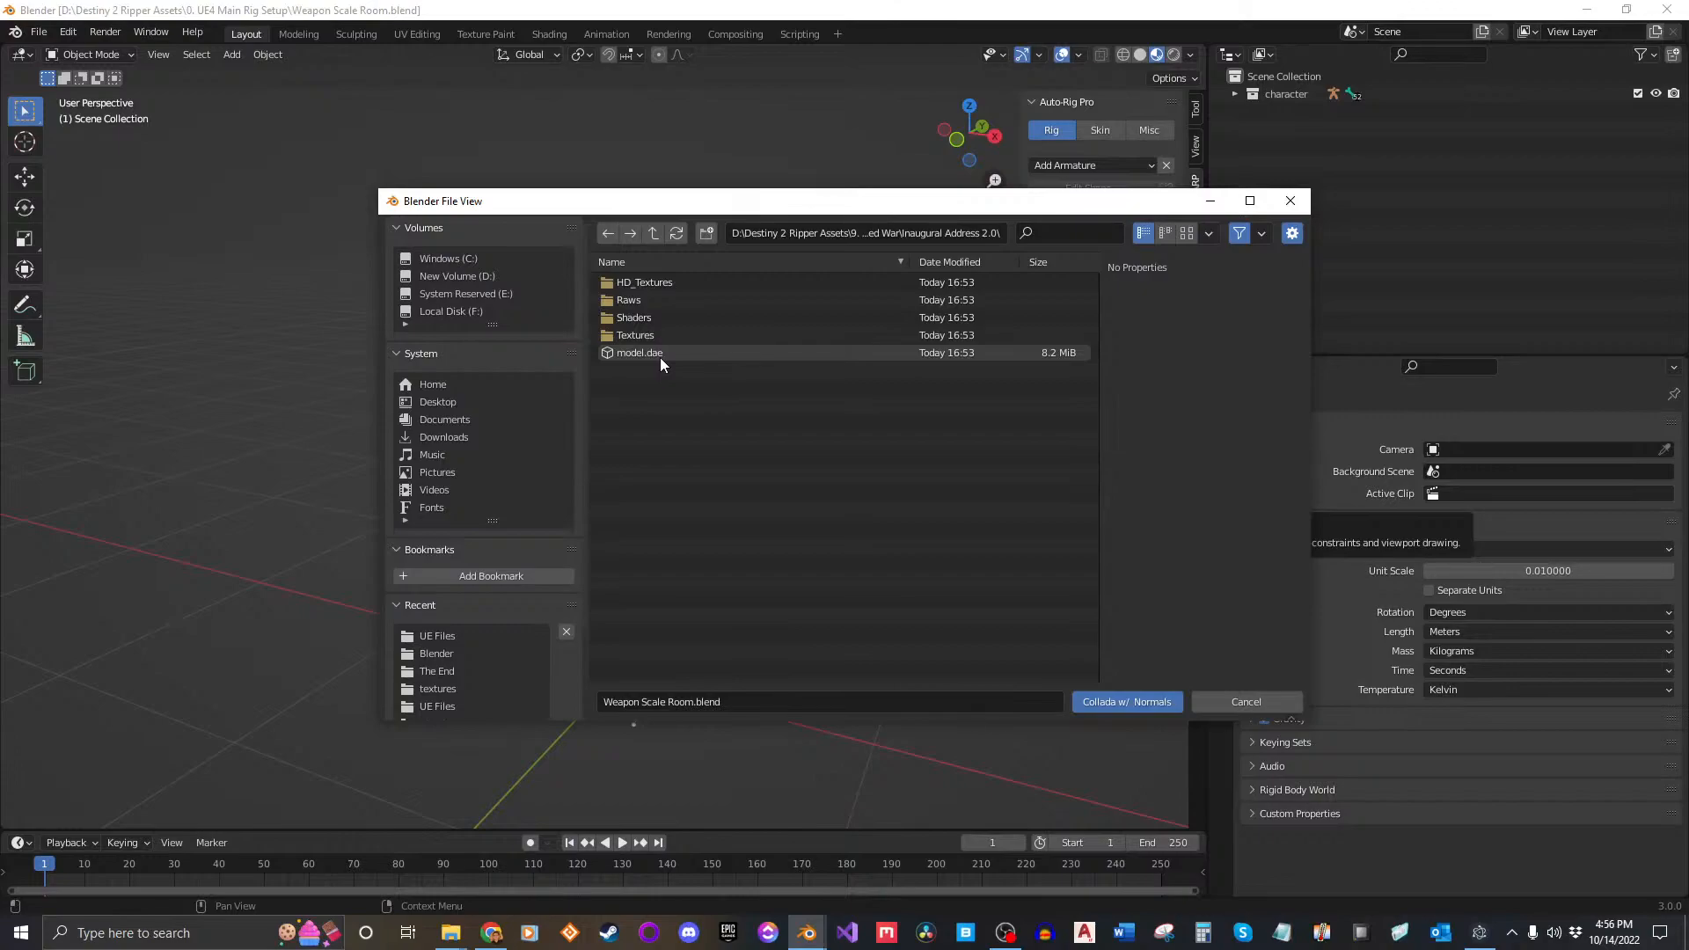
Step: Import model.dae from the Inaugural Address 2.0 folder as Collada w/ Normals
{"action": "left_click", "coordinate": [1479, 933]}
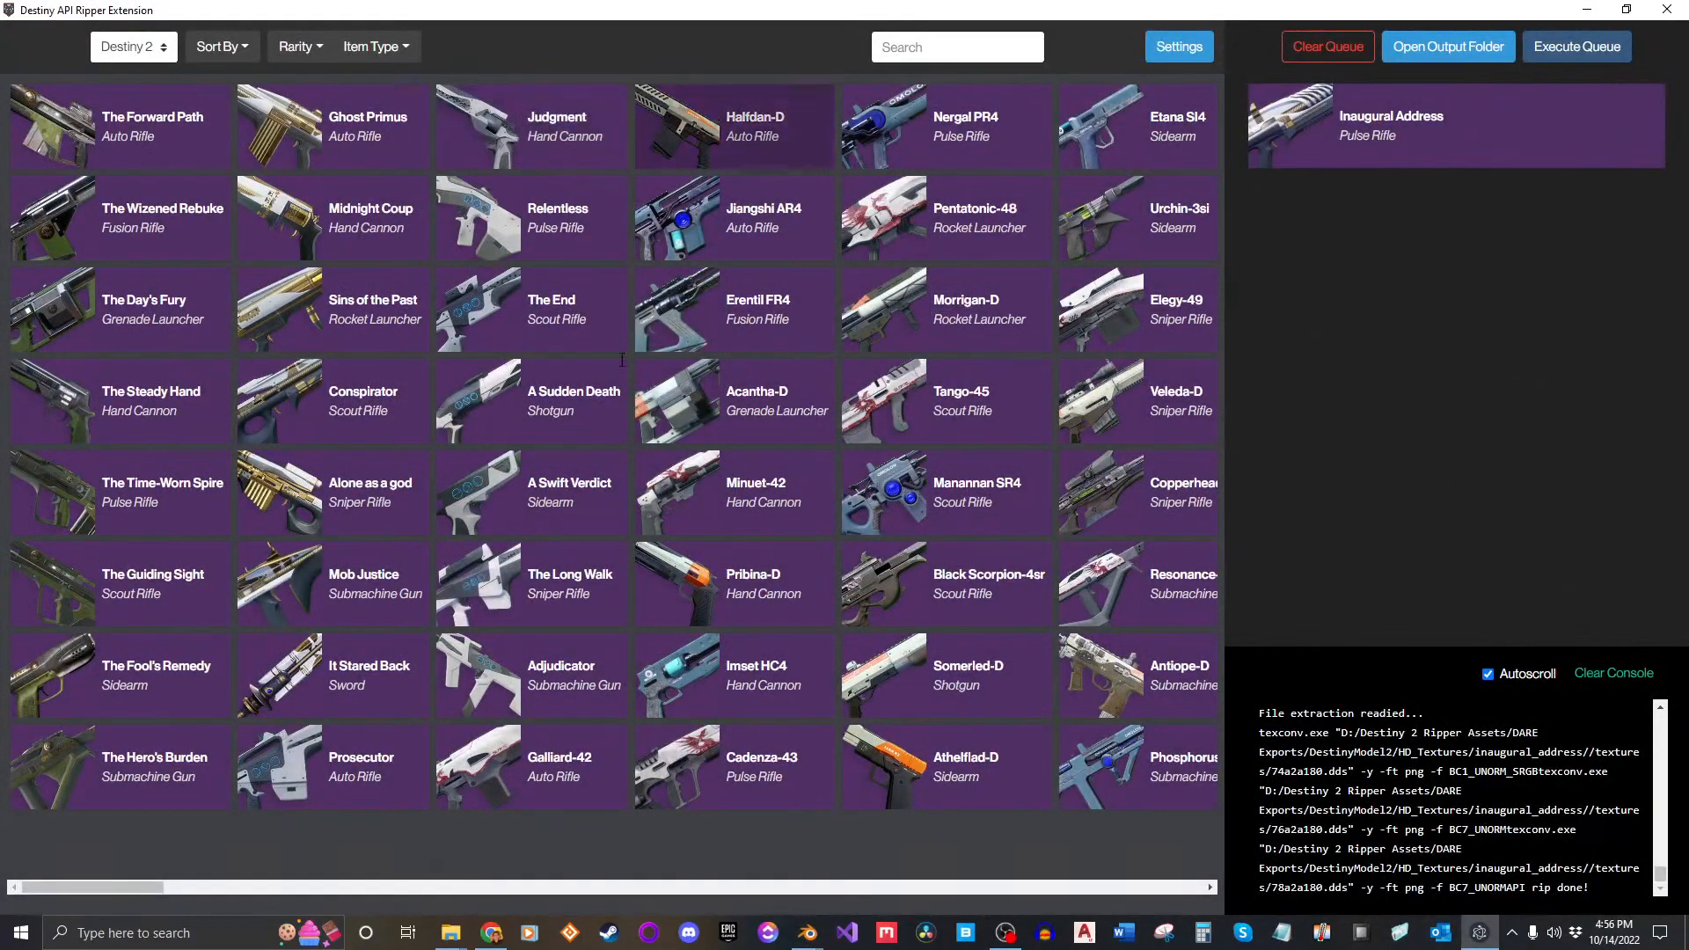
{"action": "left_click", "coordinate": [1587, 10]}
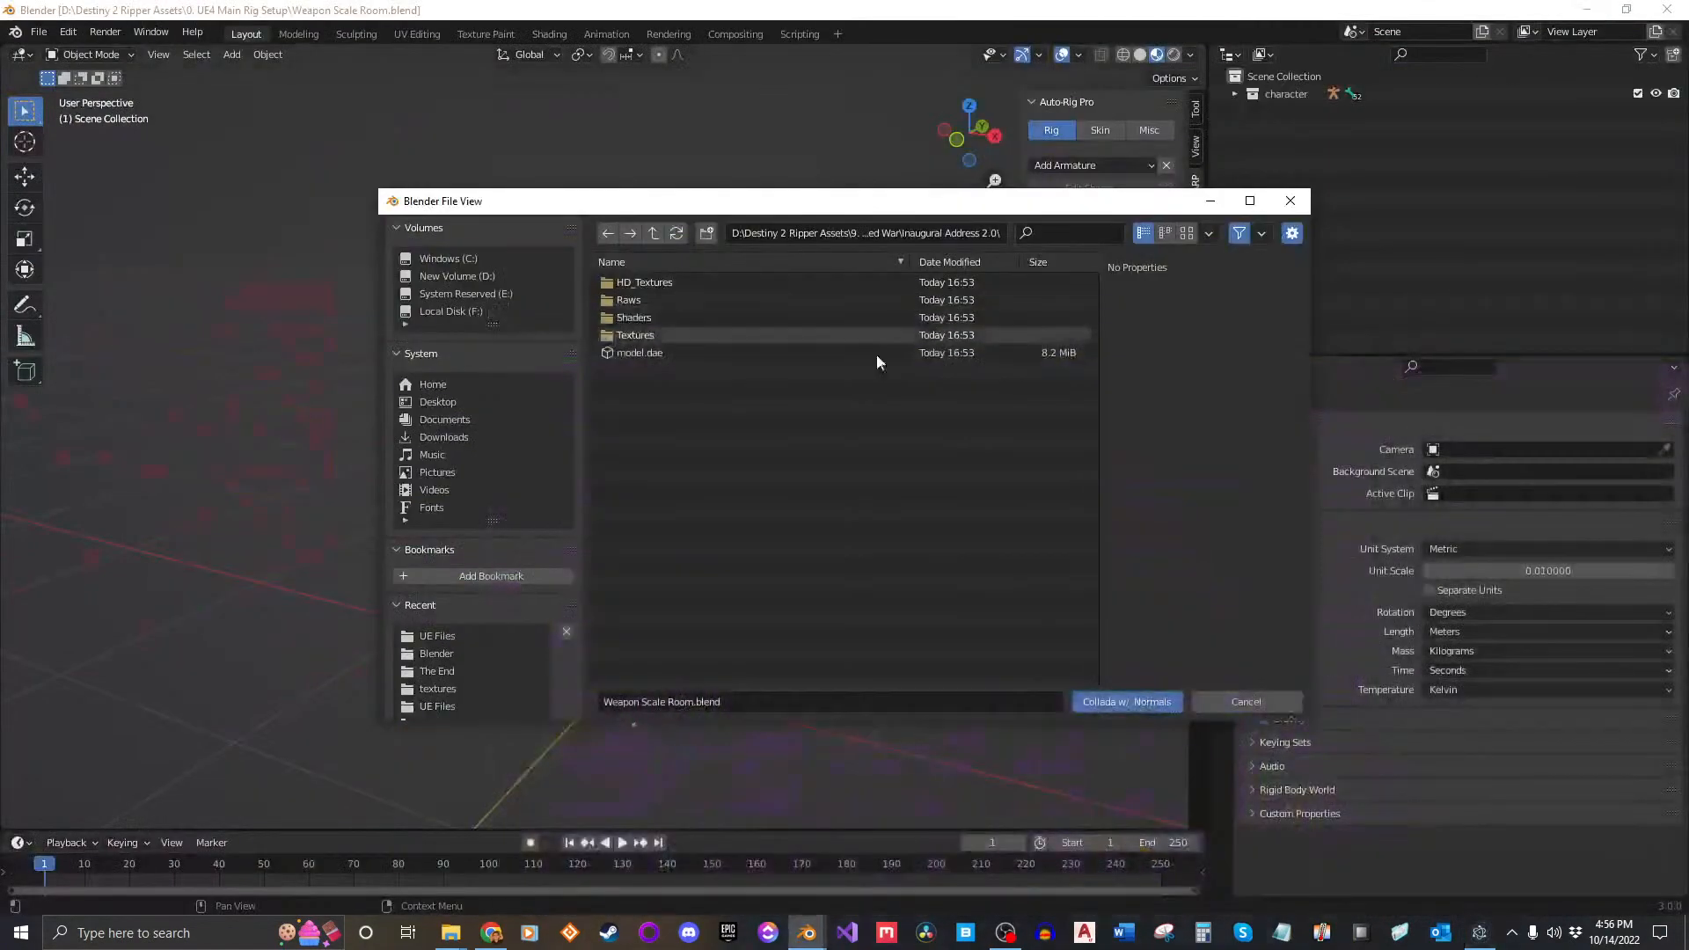
{"action": "left_click", "coordinate": [677, 353]}
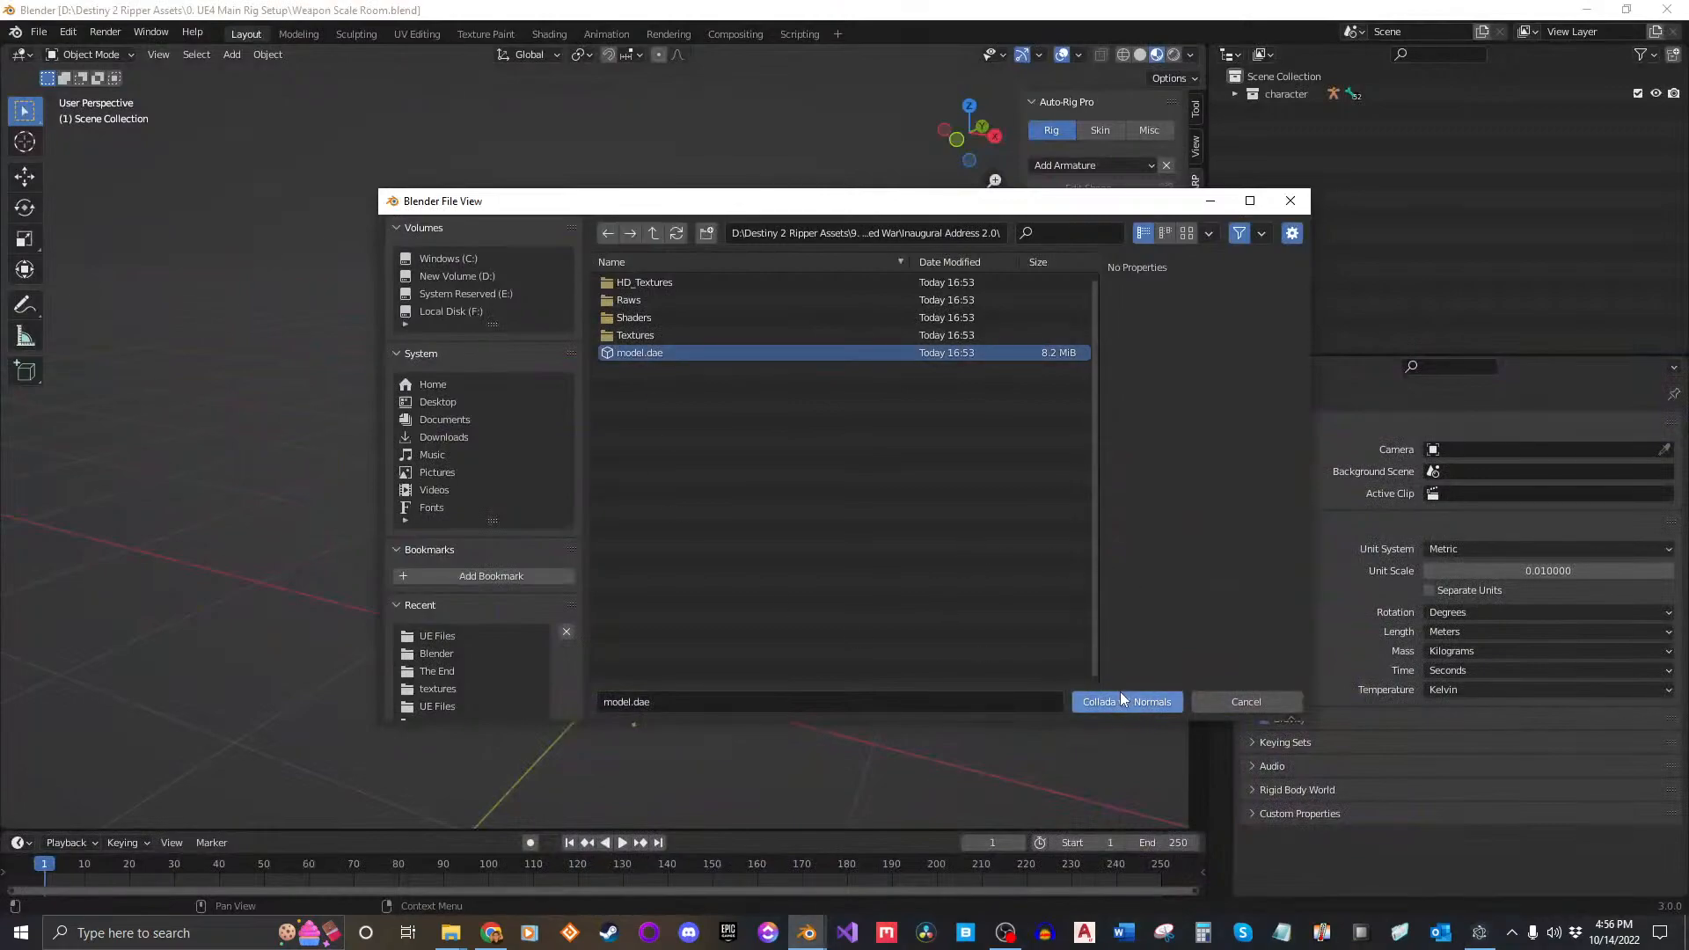
{"action": "left_click", "coordinate": [1143, 700]}
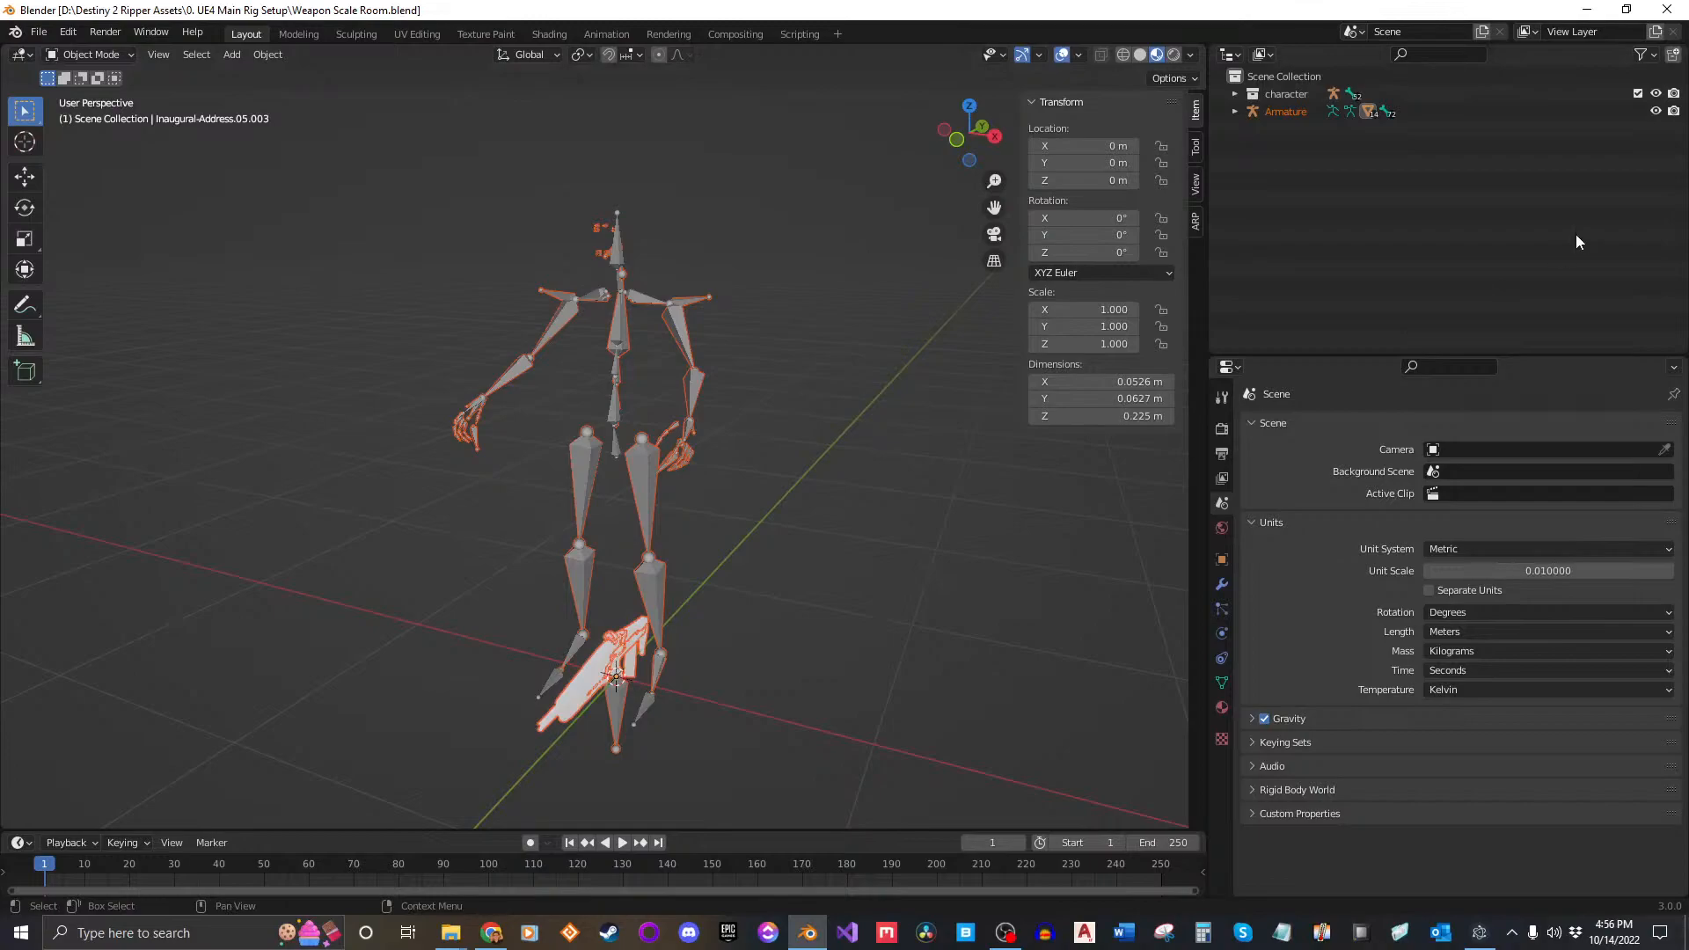
Step: Hide the character collection and select the imported Armature in the viewport
{"action": "left_click", "coordinate": [1656, 93]}
{"action": "middle_click_drag", "start_coordinate": [736, 466], "coordinate": [848, 399], "text": "shift"}
{"action": "left_click", "coordinate": [744, 446]}
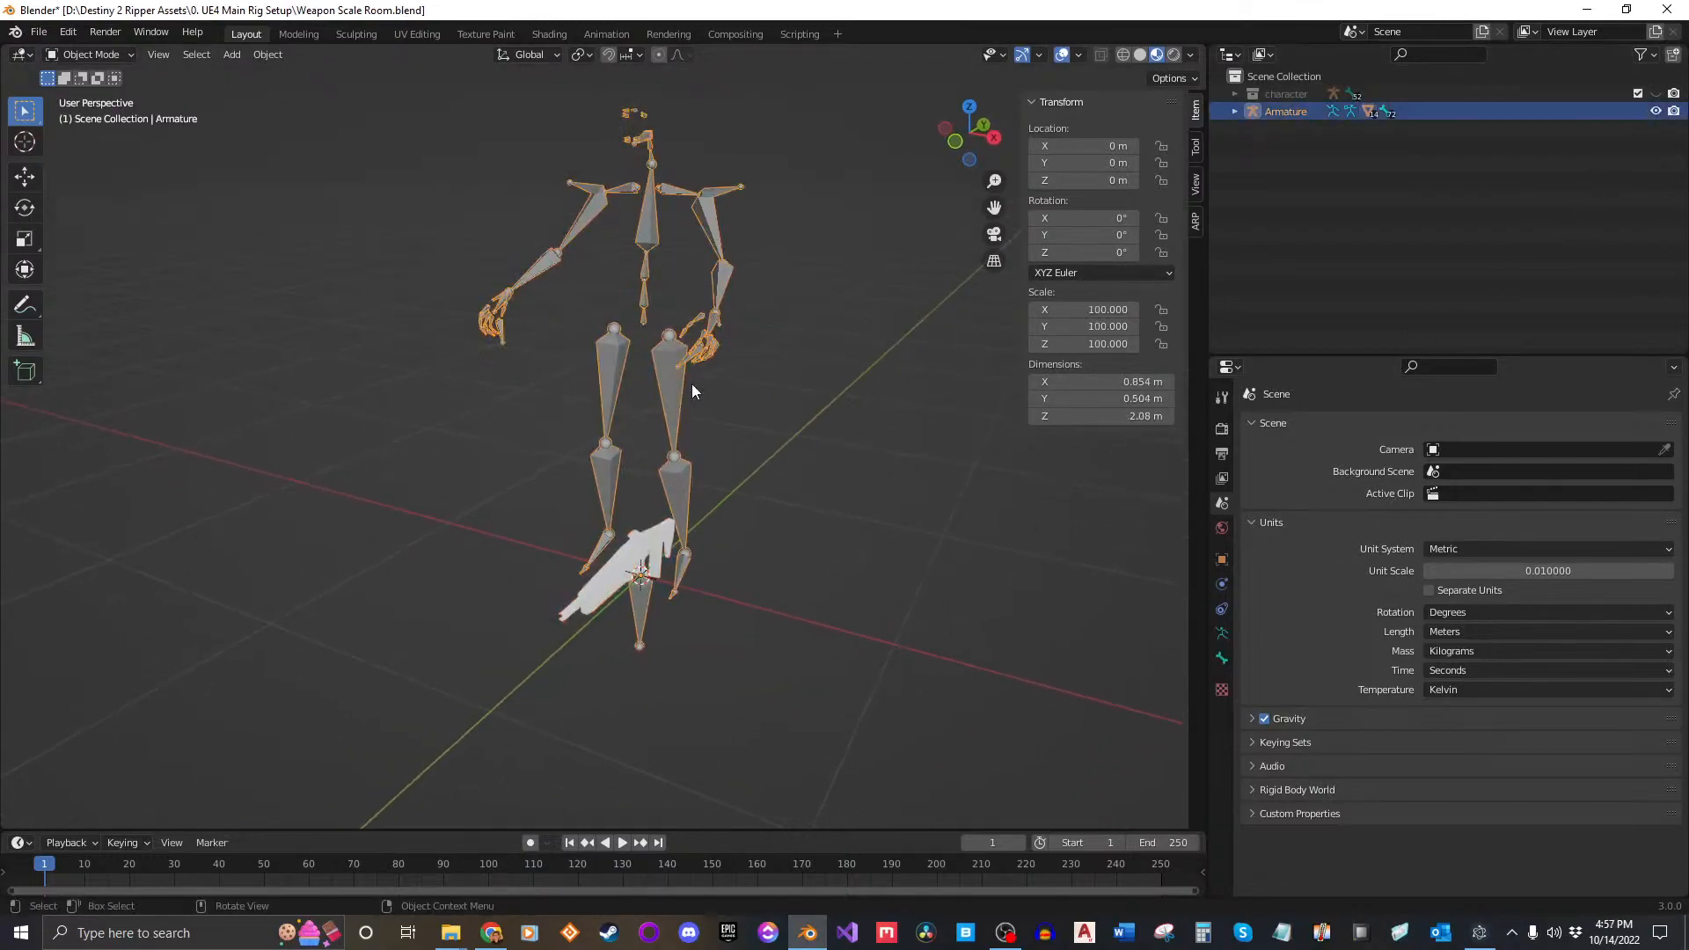
Step: Delete the imported Armature from the scene
{"action": "key", "text": "g"}
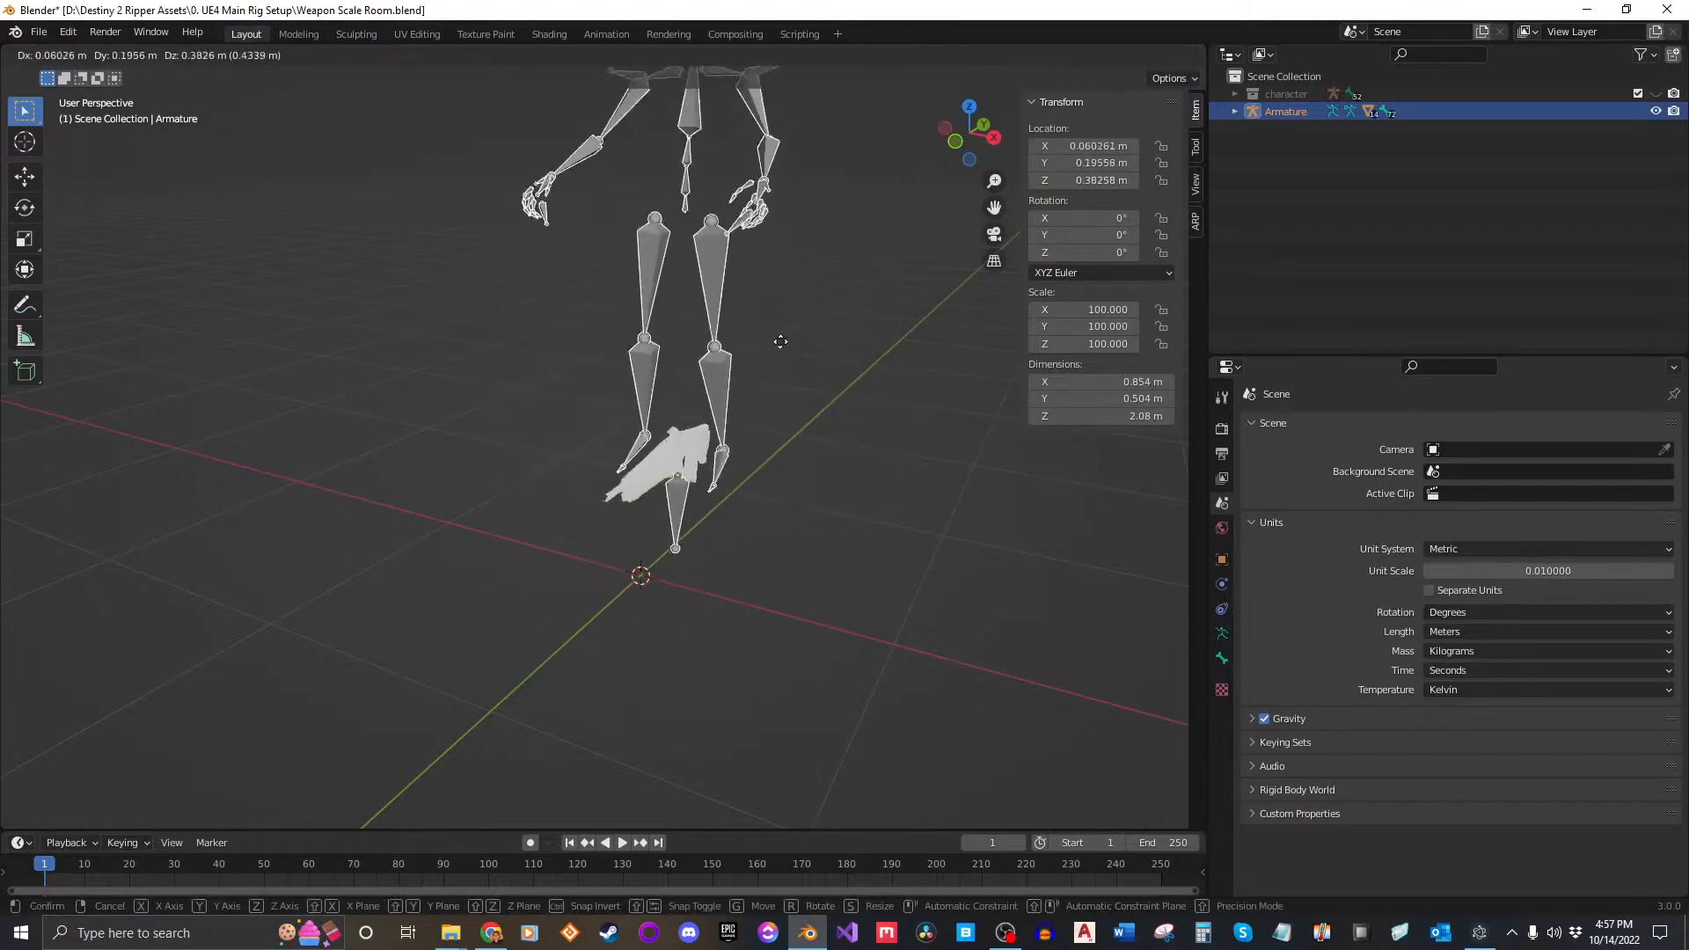
{"action": "key", "text": "Escape"}
{"action": "middle_click_drag", "start_coordinate": [728, 428], "coordinate": [682, 474]}
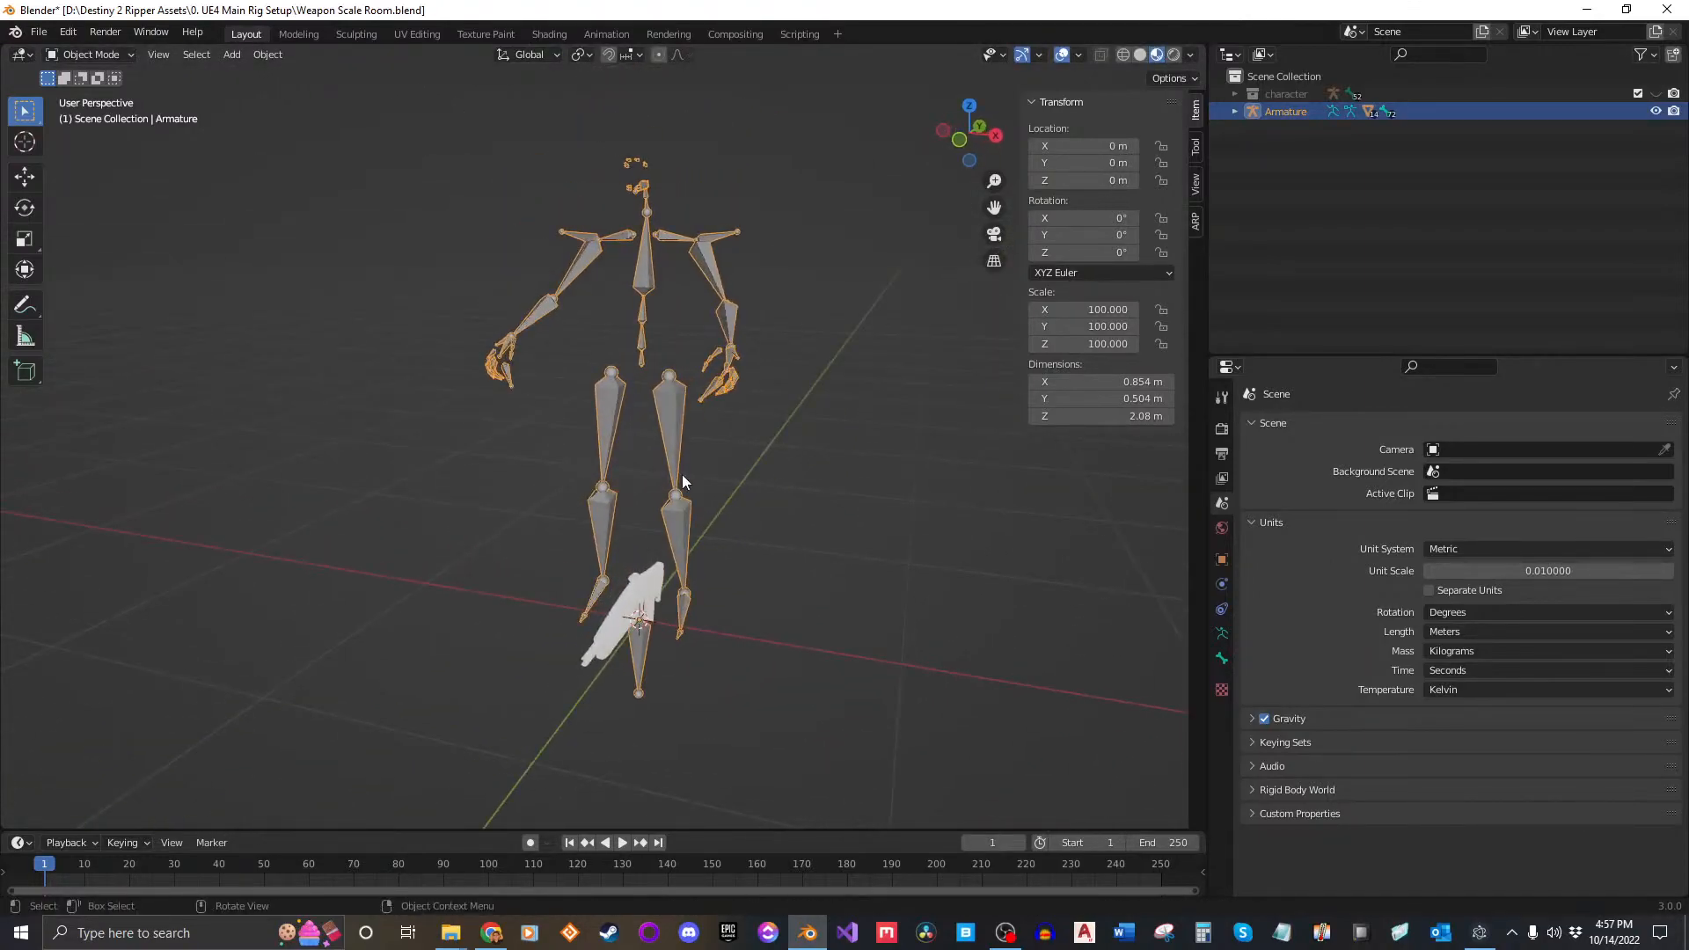
{"action": "left_click", "coordinate": [737, 484]}
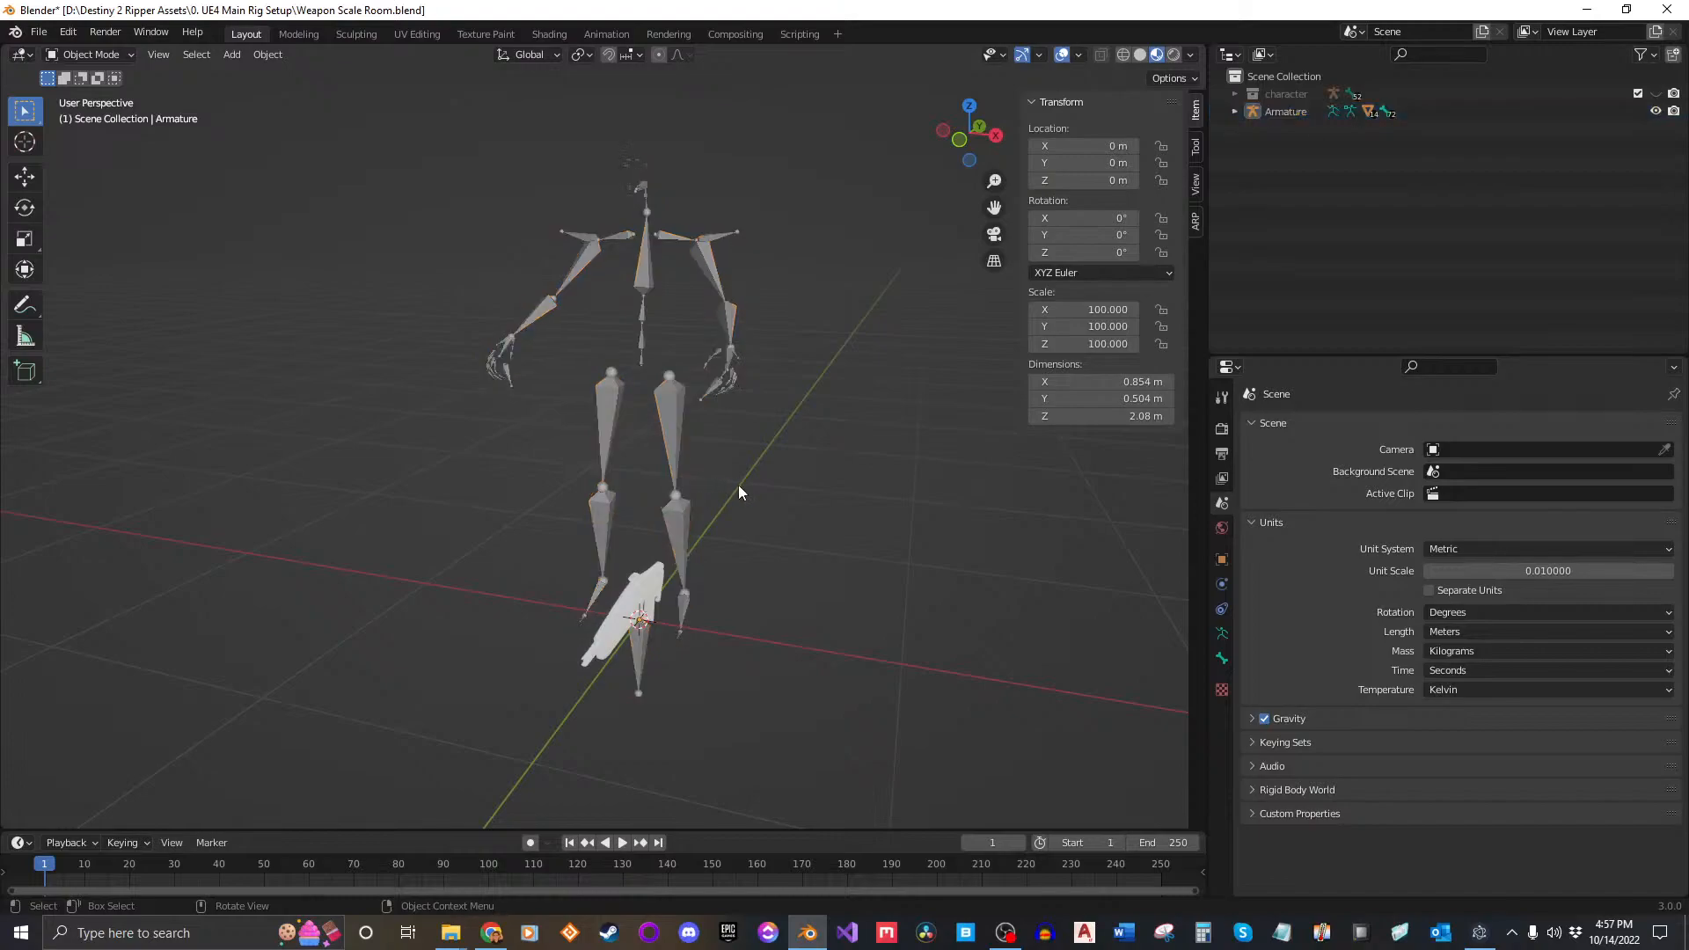
{"action": "left_click", "coordinate": [674, 406]}
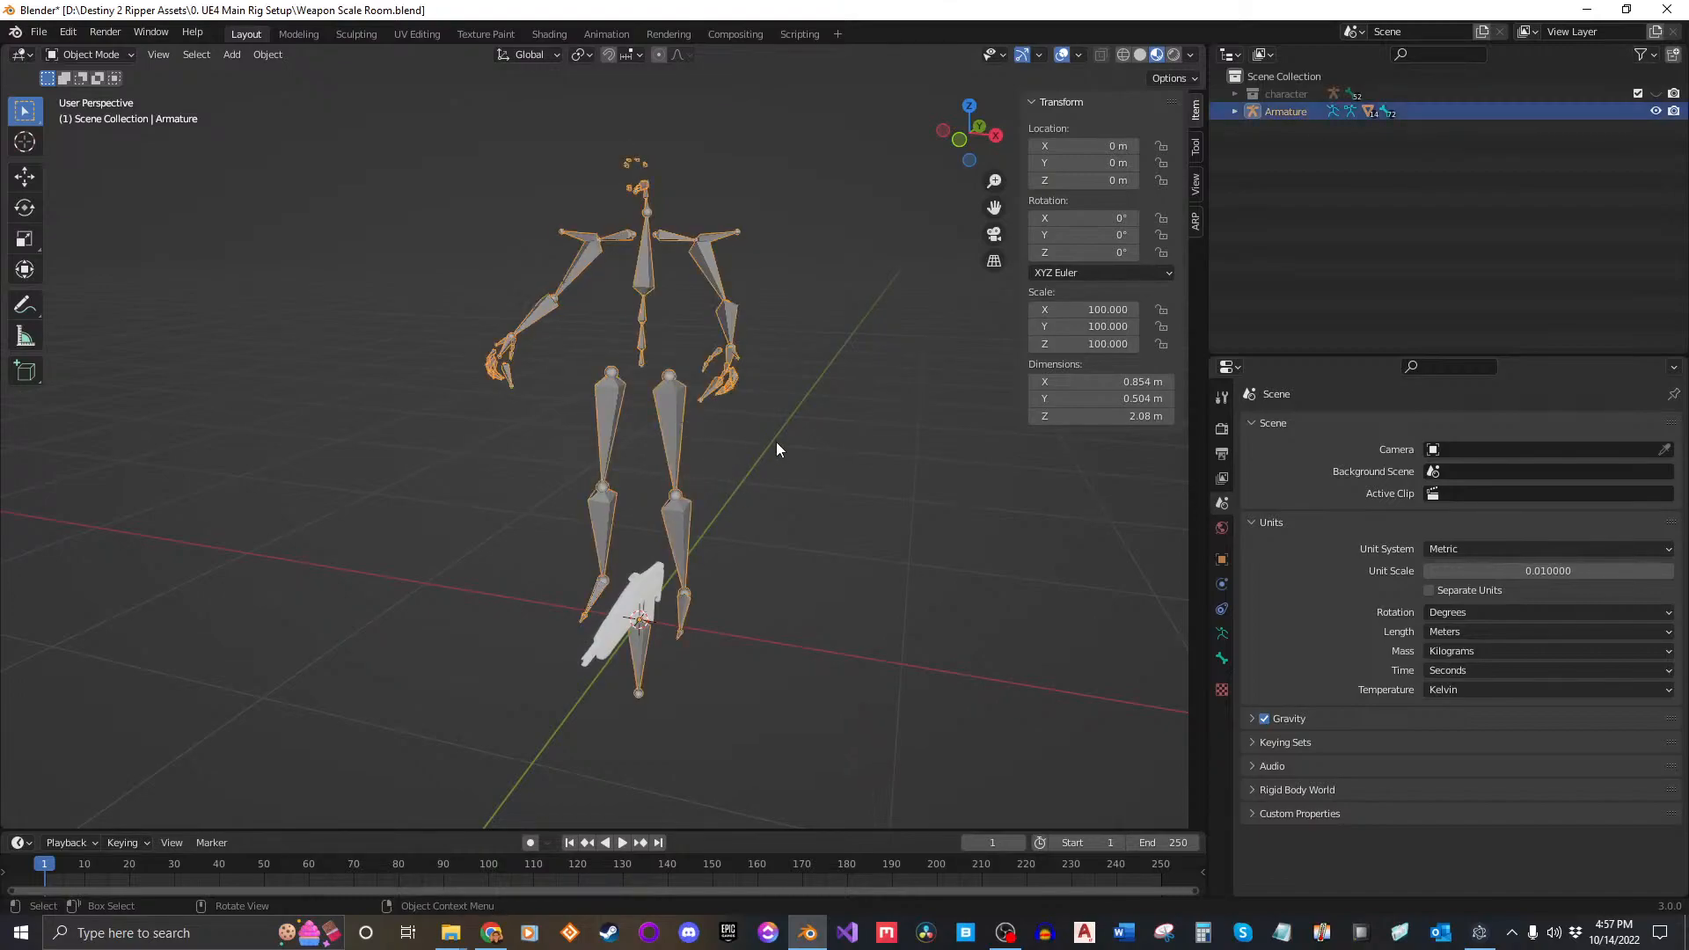
{"action": "key", "text": "Delete"}
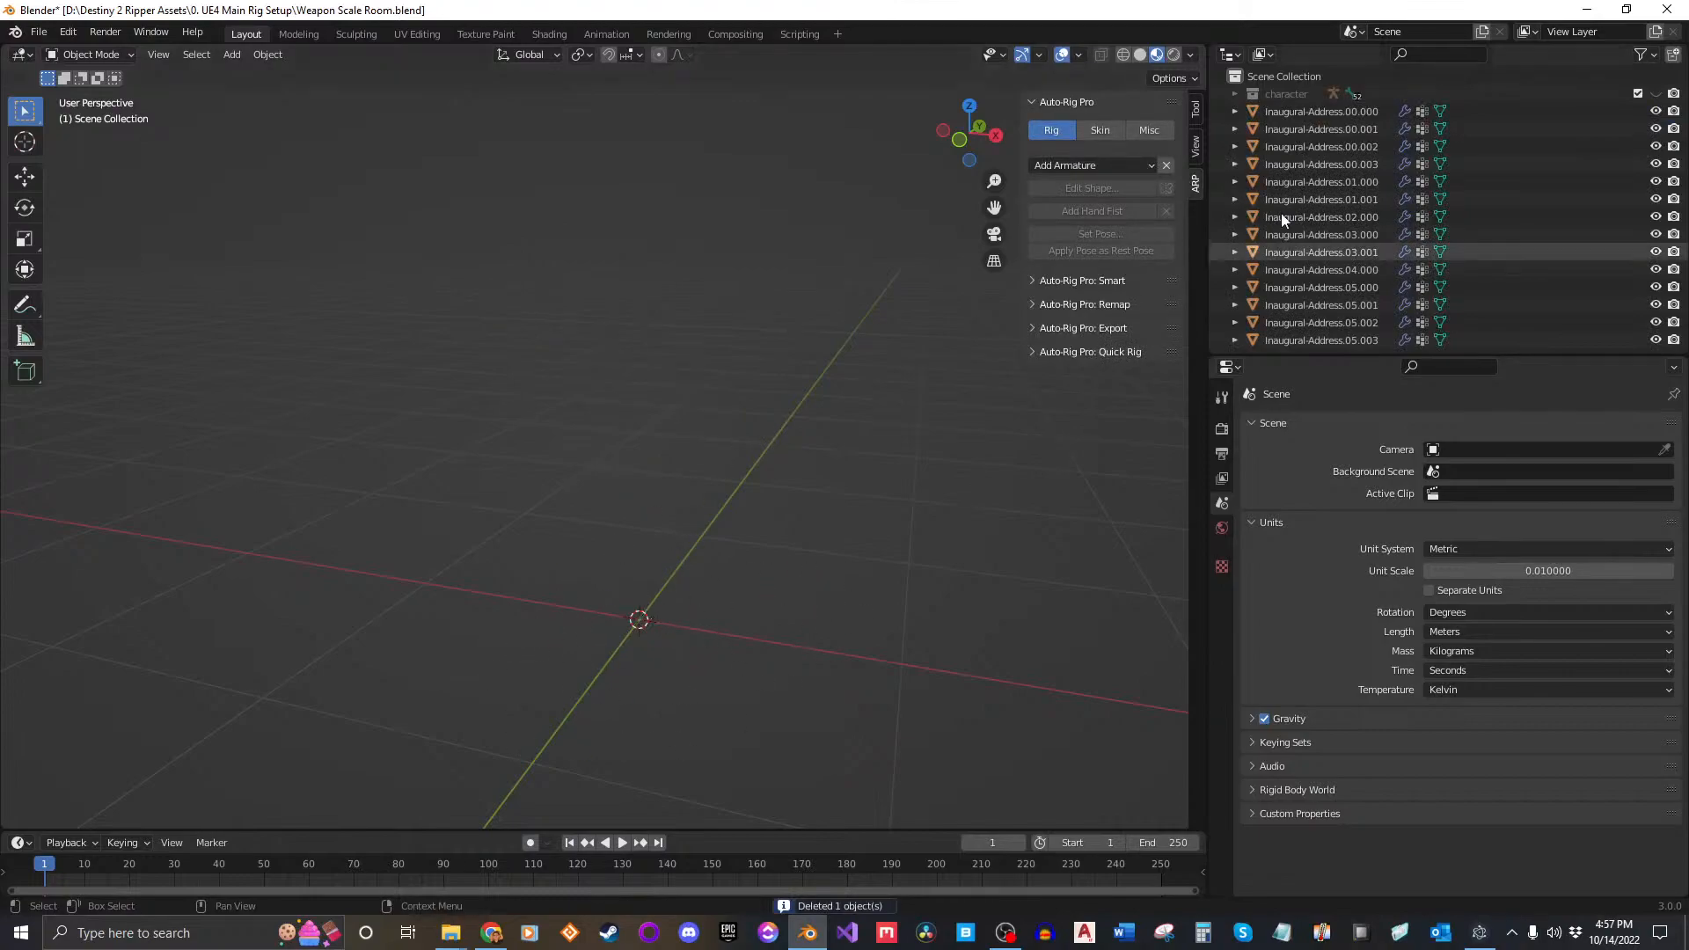
Step: Select all Inaugural-Address meshes from 00.000 through 05.003 and scale them uniformly by 100
{"action": "left_click", "coordinate": [1302, 109]}
{"action": "left_click", "coordinate": [1320, 252]}
{"action": "left_click", "coordinate": [1327, 322]}
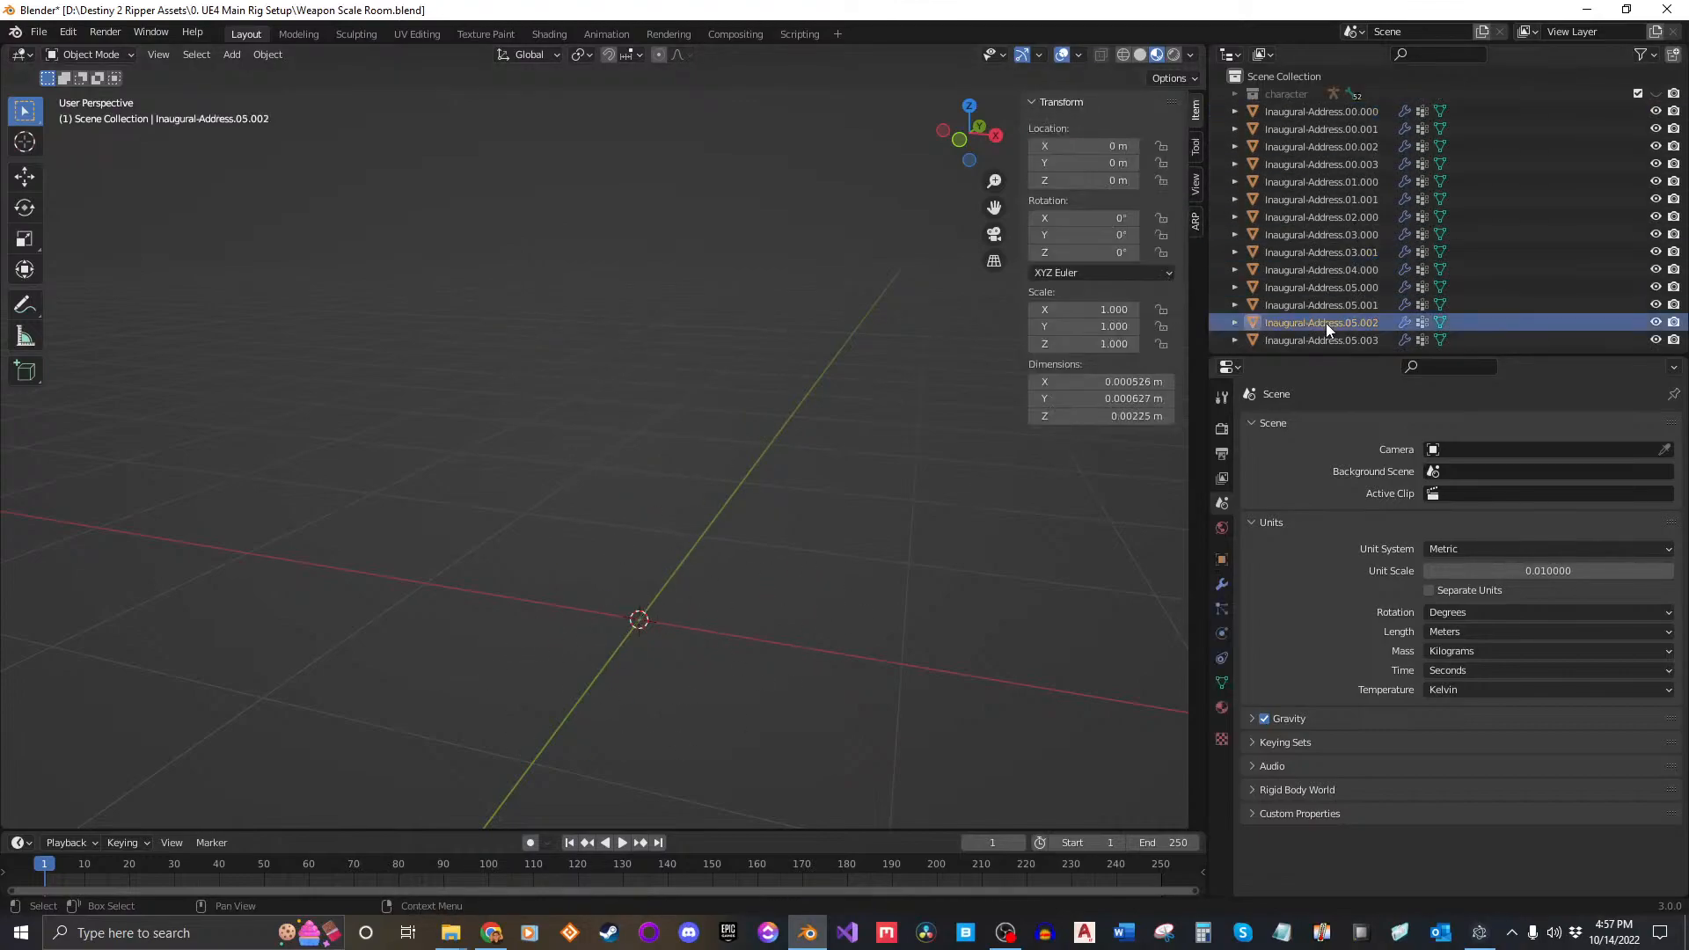
{"action": "left_click", "coordinate": [1315, 113]}
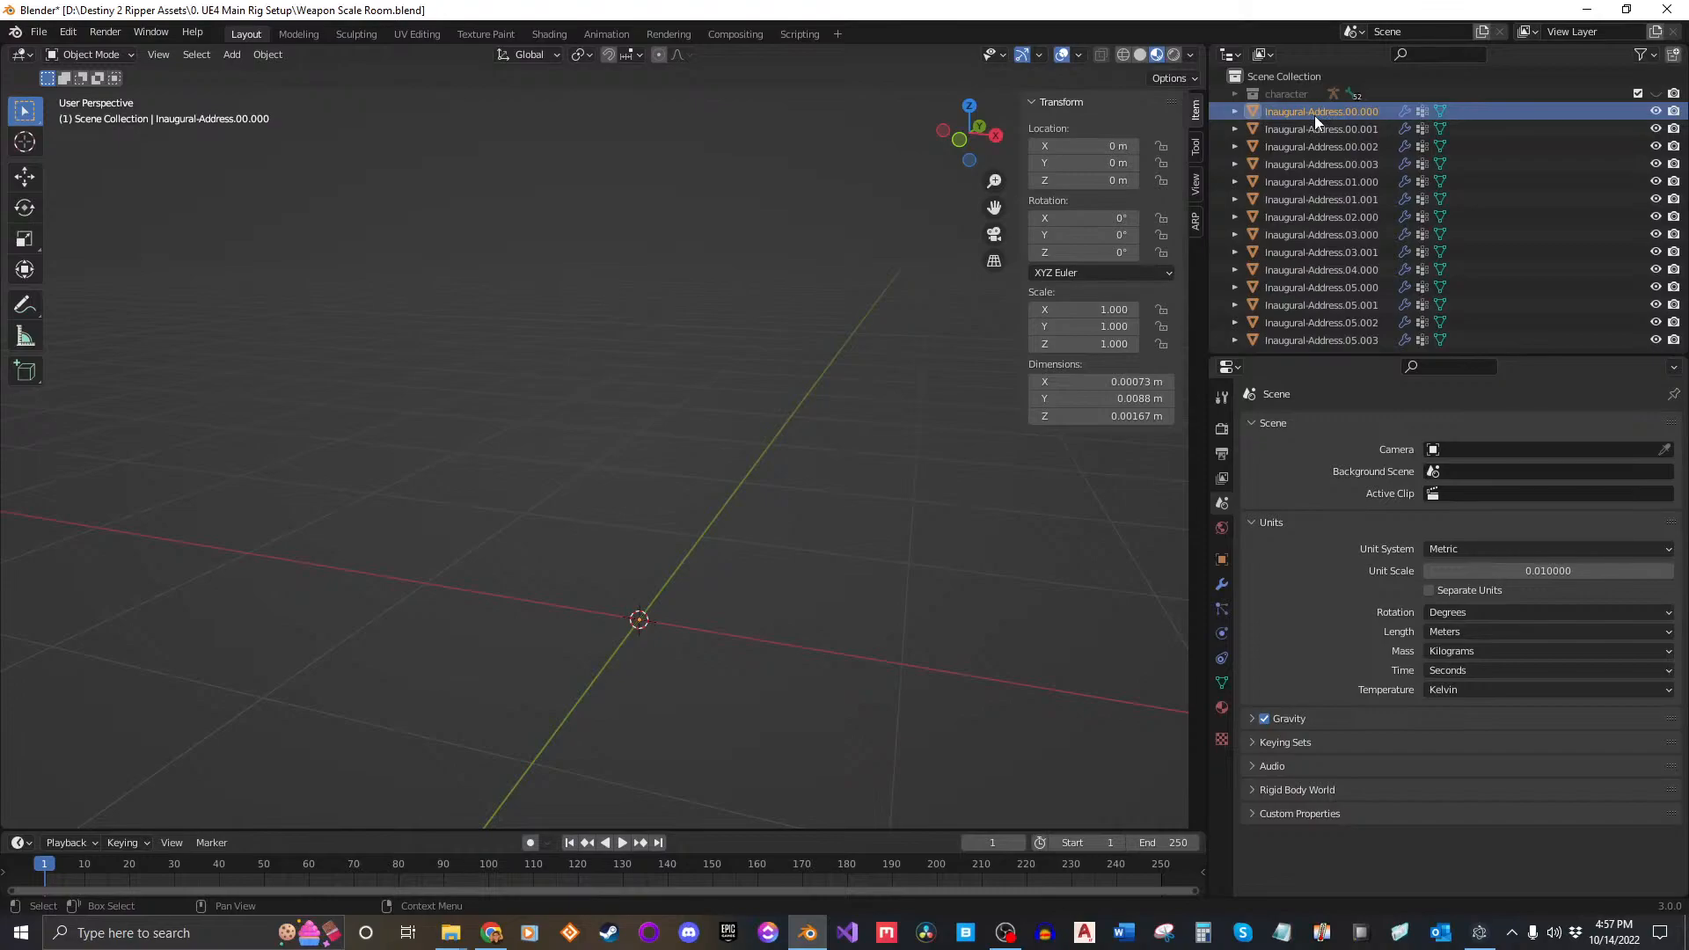
{"action": "scroll", "coordinate": [1321, 145], "scroll_direction": "down", "scroll_amount": 1}
{"action": "left_click", "coordinate": [1332, 336], "text": "shift"}
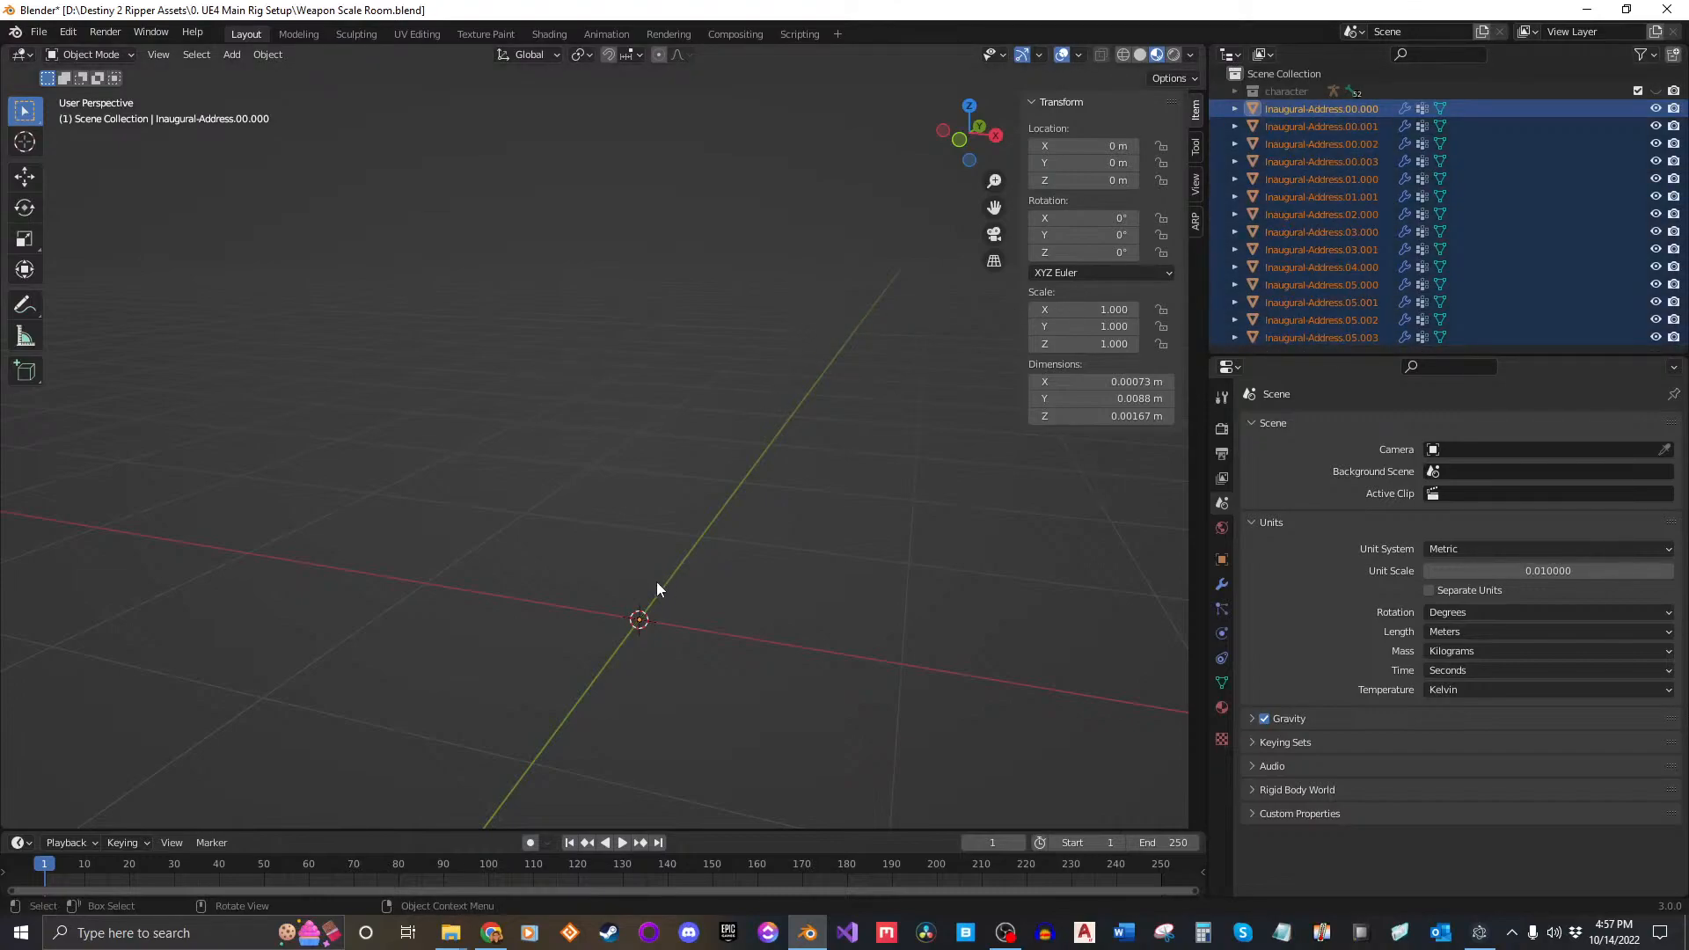
{"action": "type", "text": "s100"}
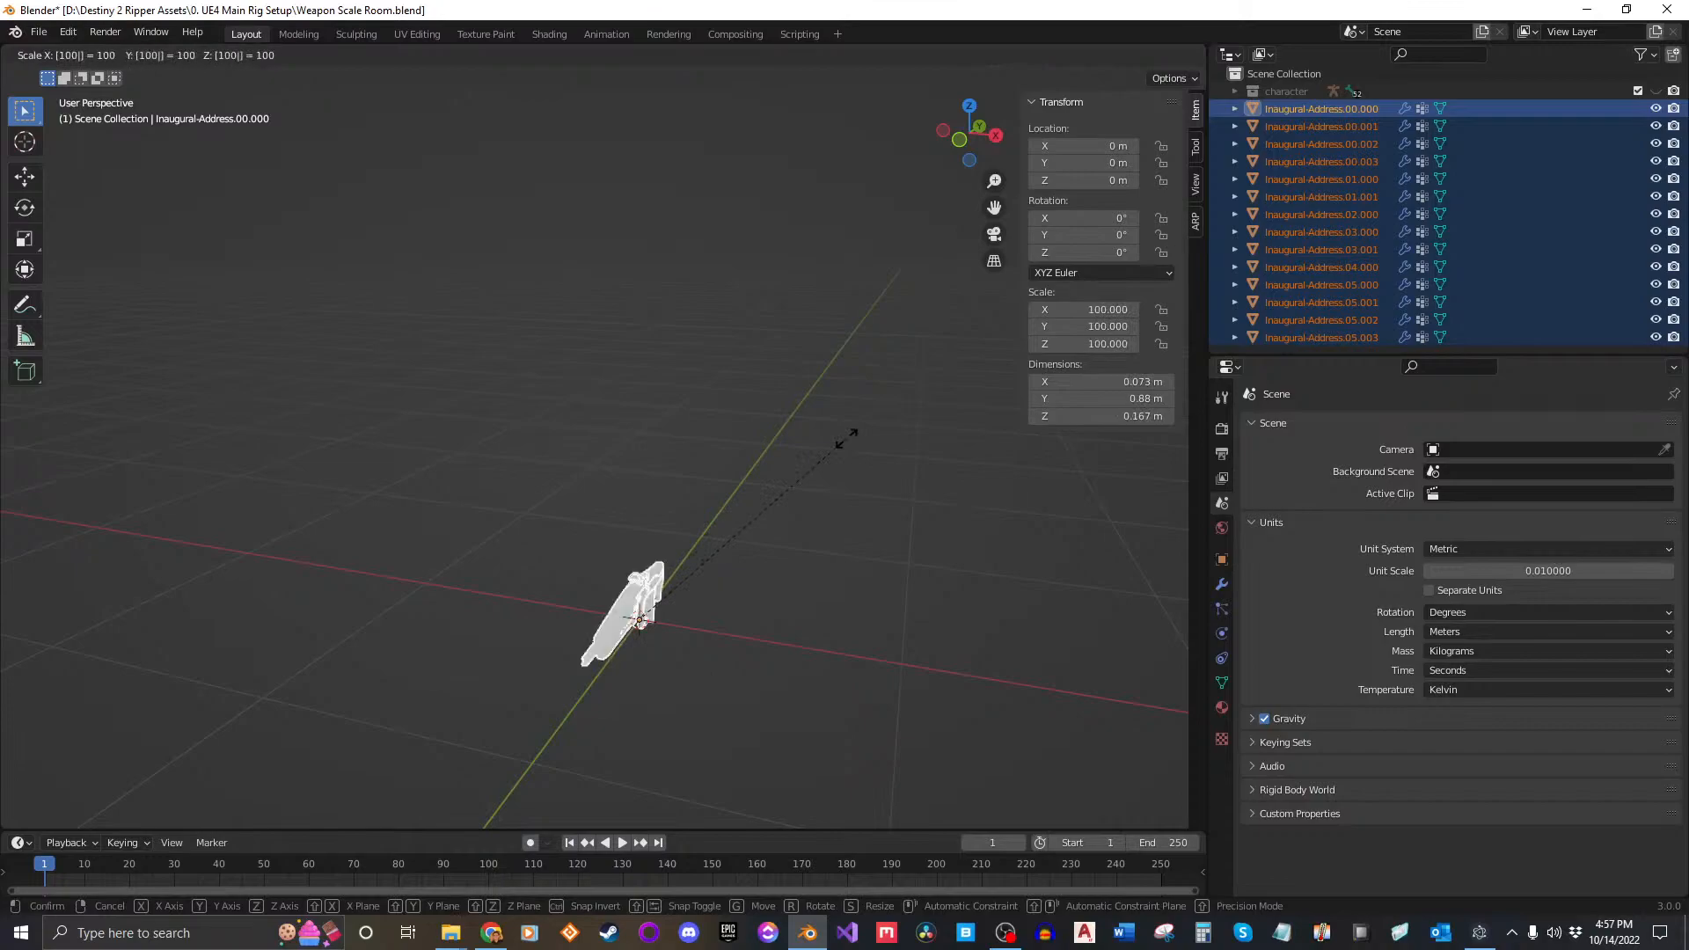
{"action": "key", "text": "Return"}
{"action": "middle_click_drag", "start_coordinate": [841, 410], "coordinate": [600, 540]}
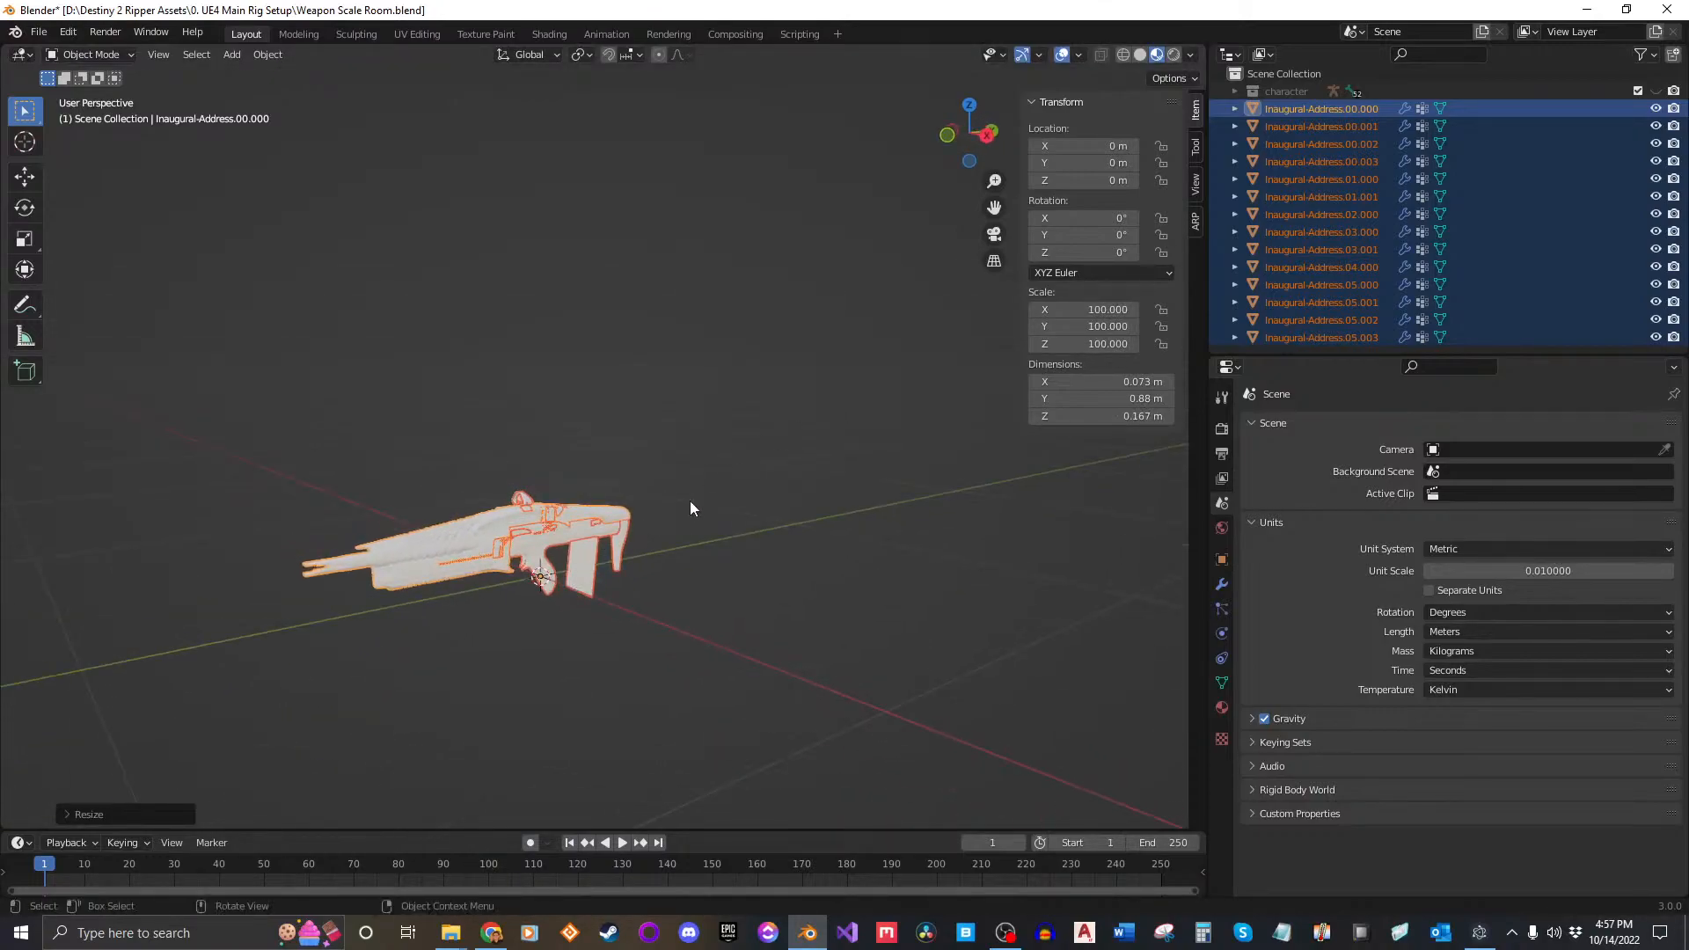
Step: Apply all transforms to the selected weapon meshes and clear the selection
{"action": "key", "text": "ctrl+a"}
{"action": "key", "text": "ctrl+a"}
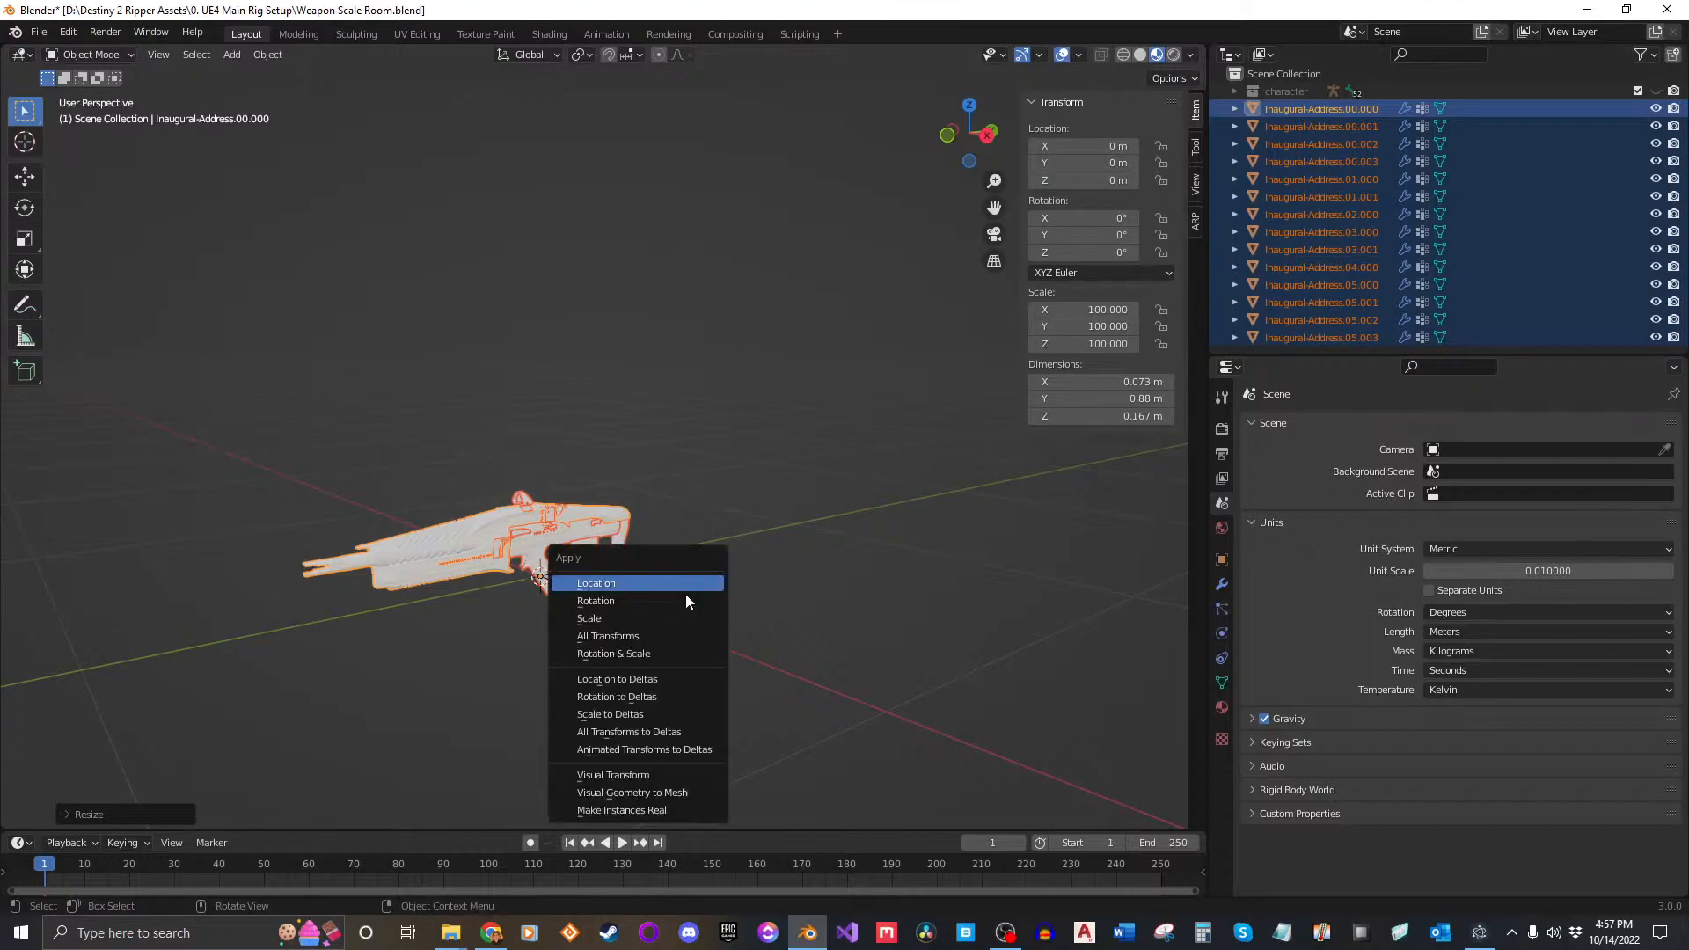
{"action": "left_click", "coordinate": [644, 637]}
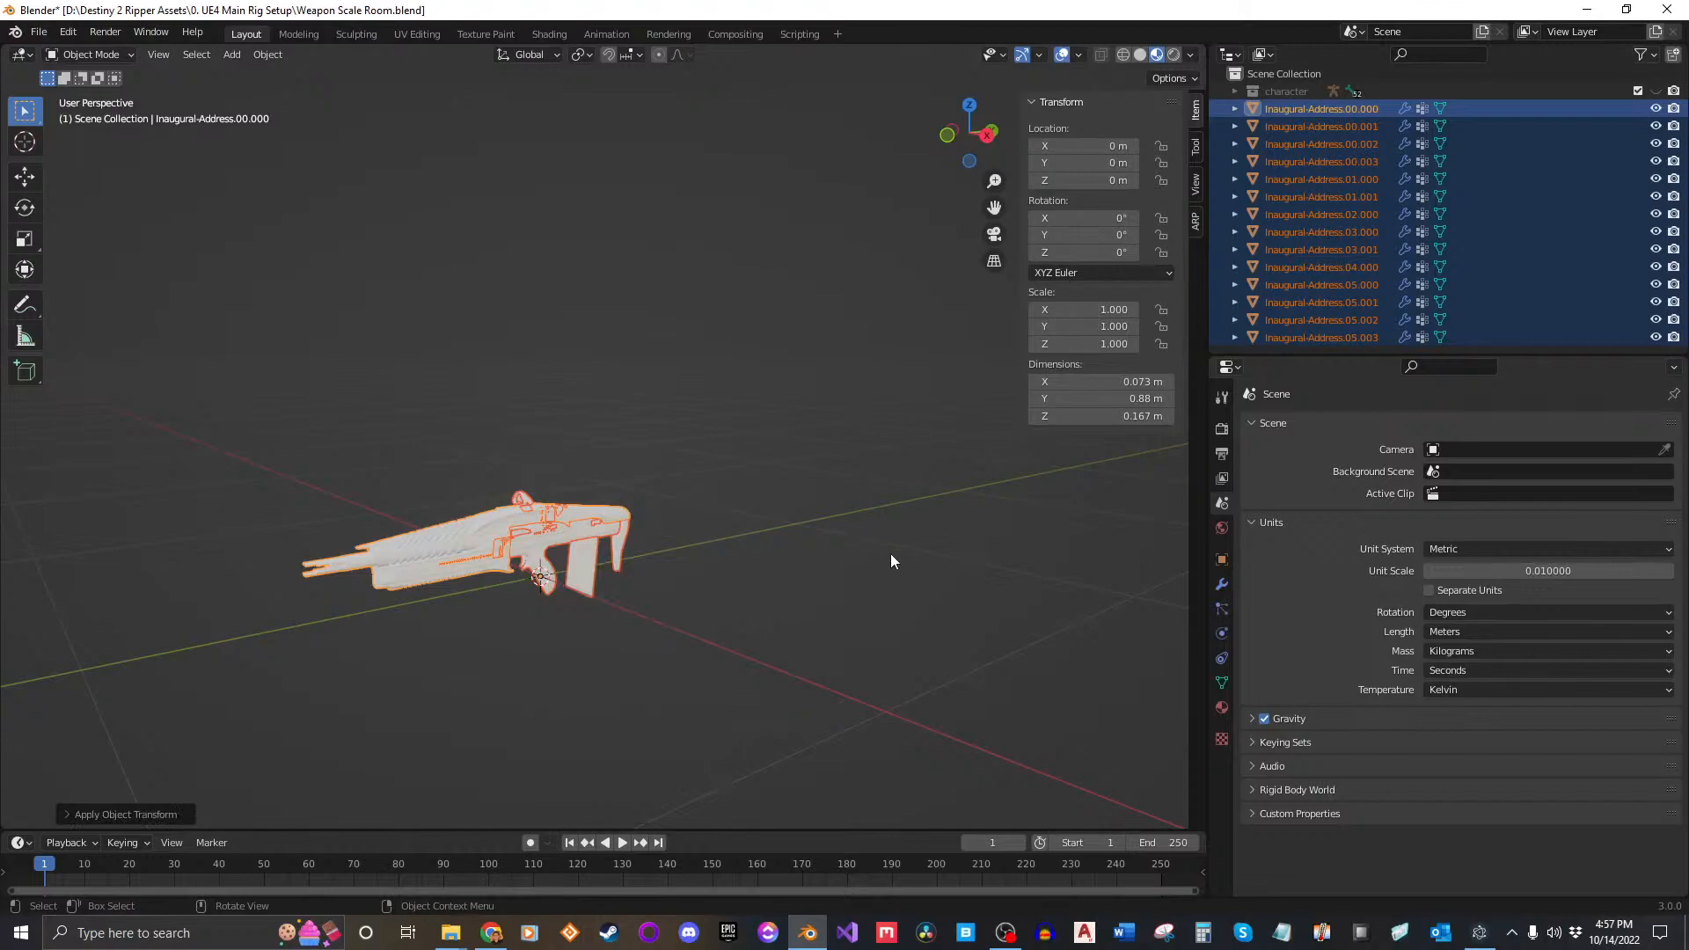
{"action": "left_click", "coordinate": [915, 548]}
Step: Examine individual weapon parts, including Inaugural-Address.05.000 and Inaugural-Address.00.003, in the viewport
{"action": "middle_click_drag", "start_coordinate": [767, 481], "coordinate": [796, 476]}
{"action": "left_click", "coordinate": [1320, 284]}
{"action": "left_click", "coordinate": [1320, 161]}
{"action": "scroll", "coordinate": [577, 556], "scroll_direction": "up", "scroll_amount": 3}
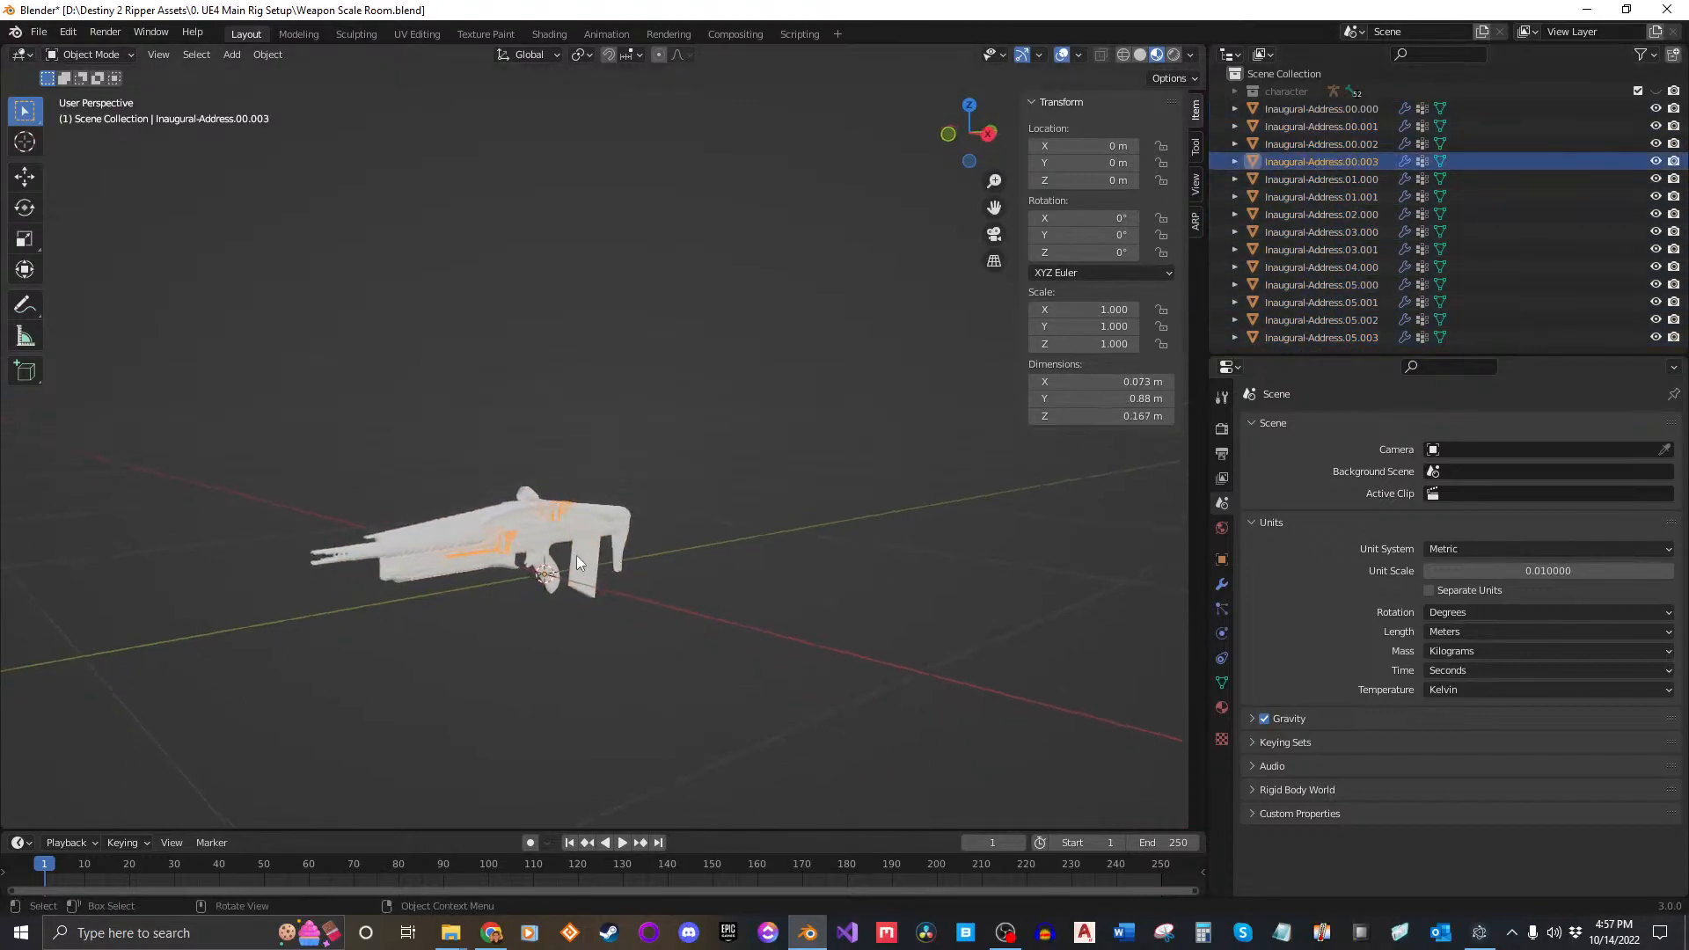
{"action": "middle_click_drag", "start_coordinate": [588, 574], "coordinate": [764, 472]}
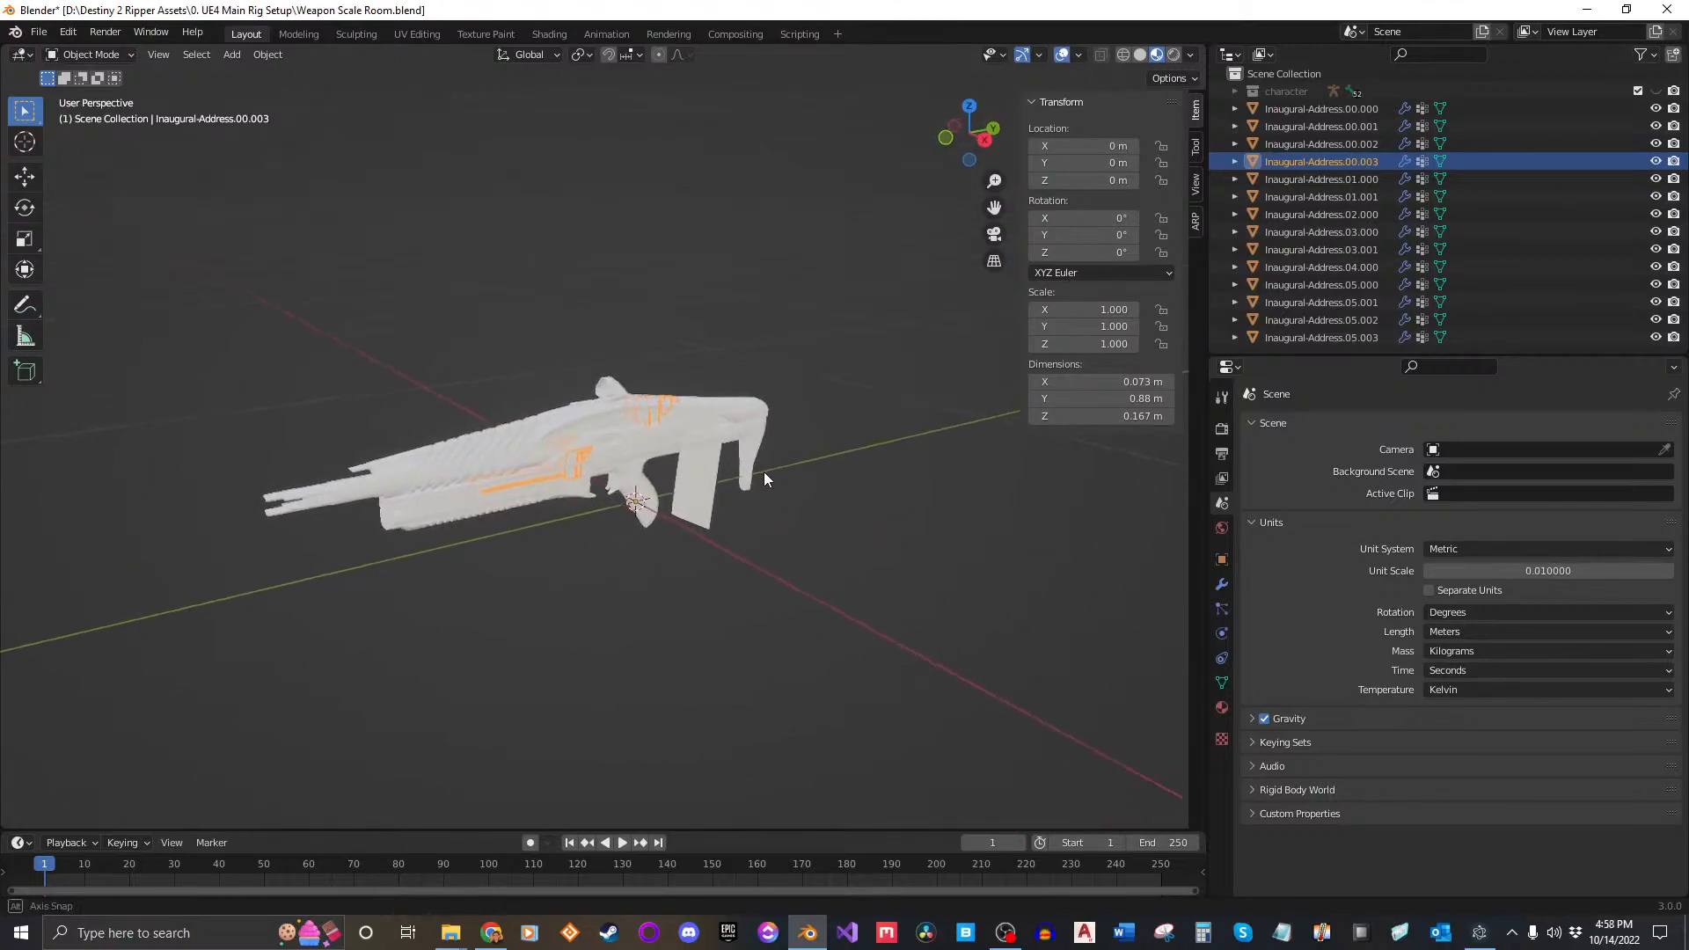
{"action": "left_click", "coordinate": [915, 527]}
Step: Start saving the scene as a new file and browse through Destiny 2 Ripper Assets, 9. Models_Weapons and 4. Legendaries to Season 1_Red War
{"action": "left_click", "coordinate": [39, 32]}
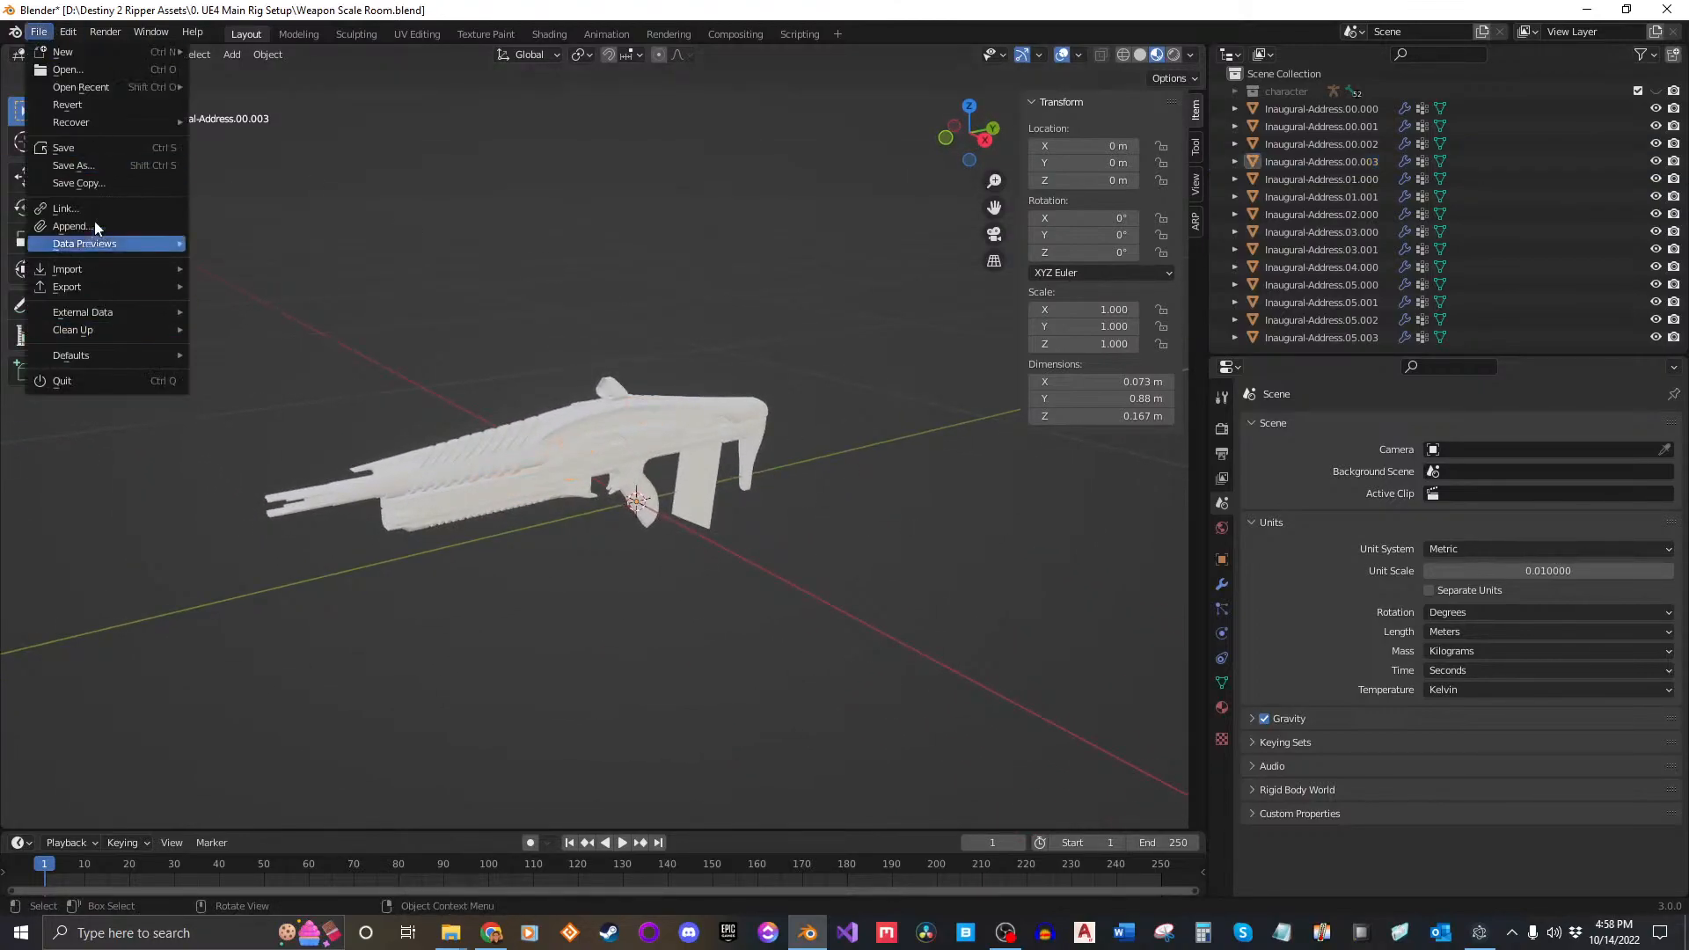
{"action": "left_click", "coordinate": [91, 166]}
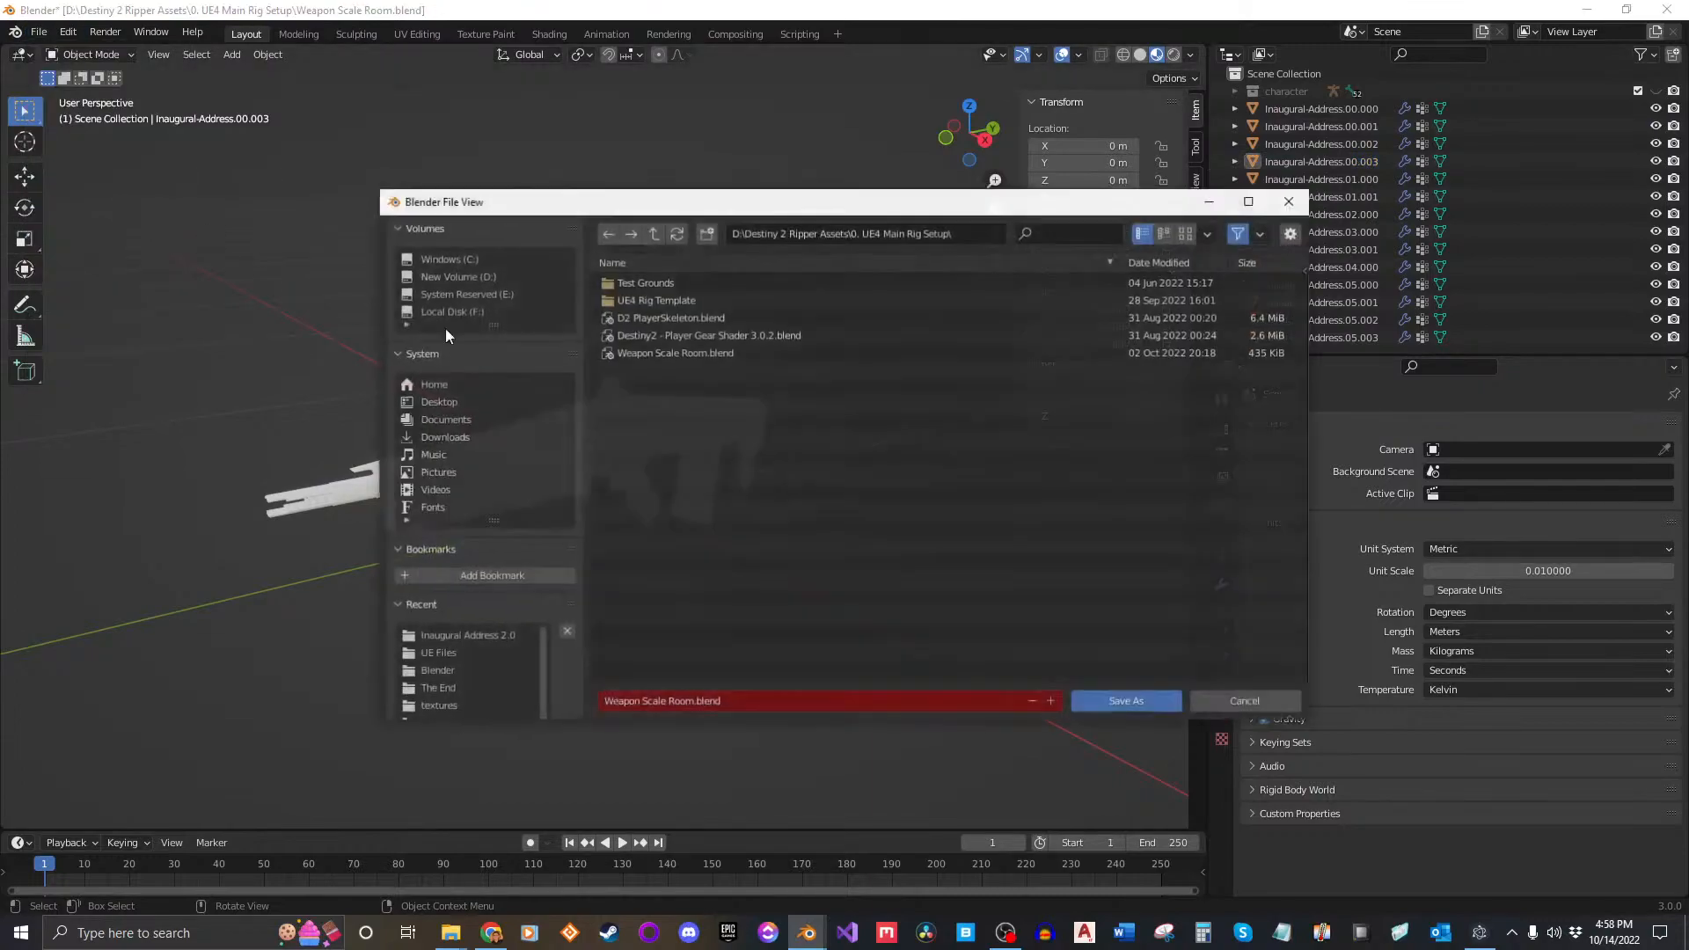
{"action": "left_click", "coordinate": [652, 232]}
{"action": "left_click", "coordinate": [652, 232]}
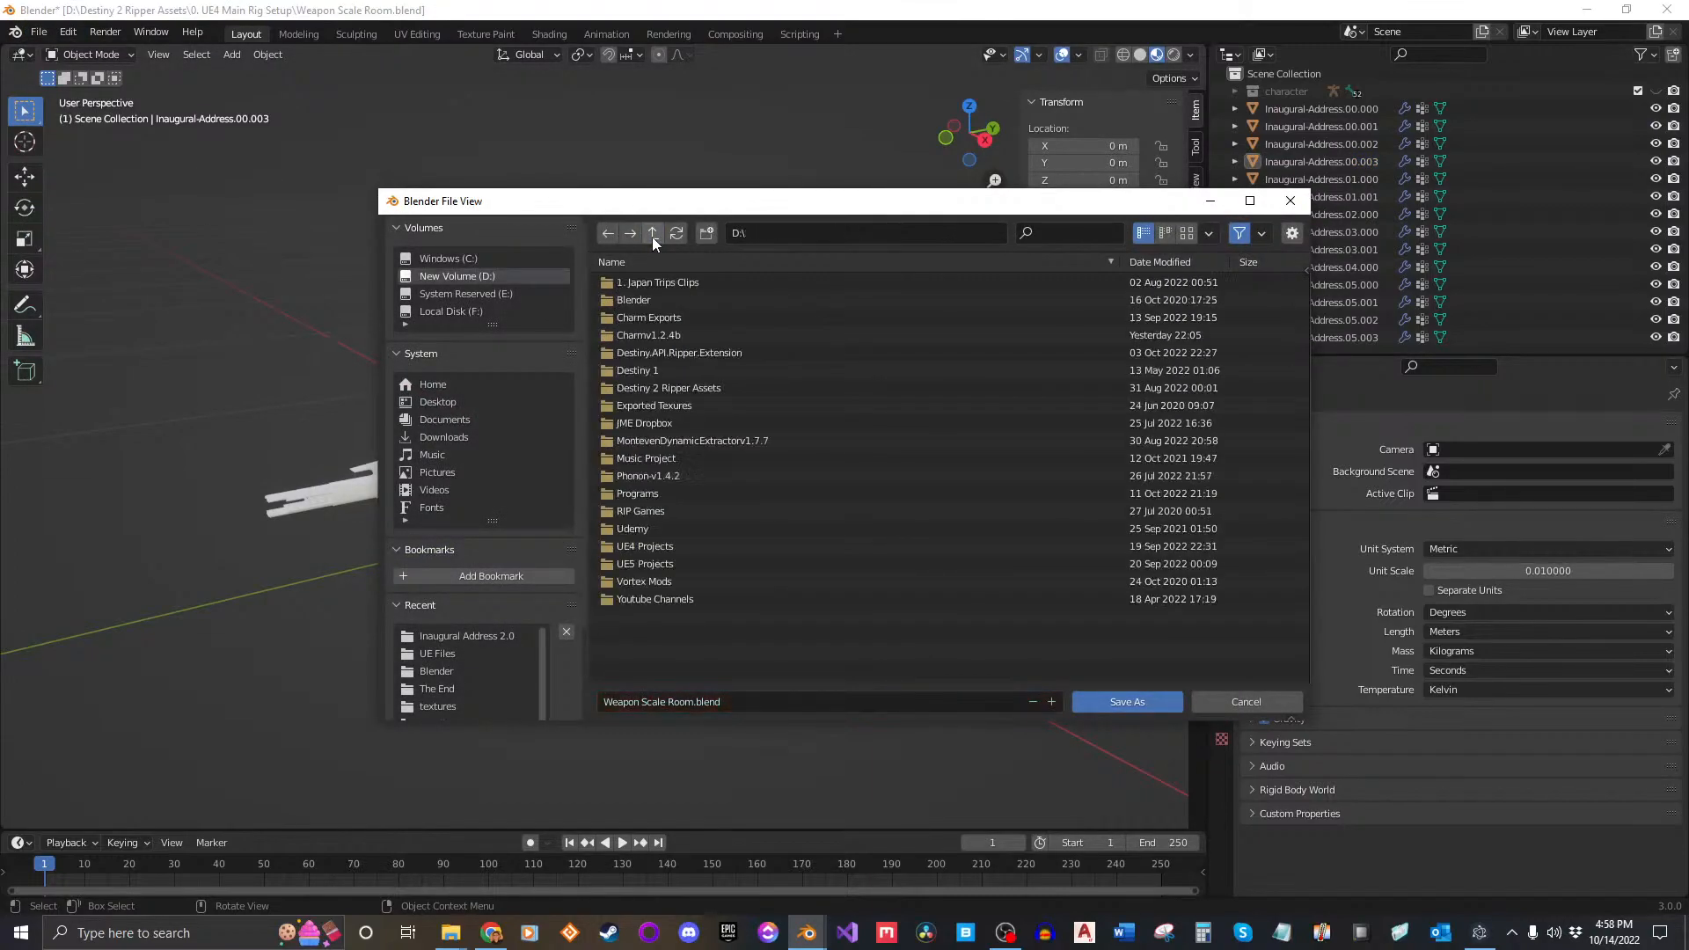
{"action": "double_click", "coordinate": [682, 387]}
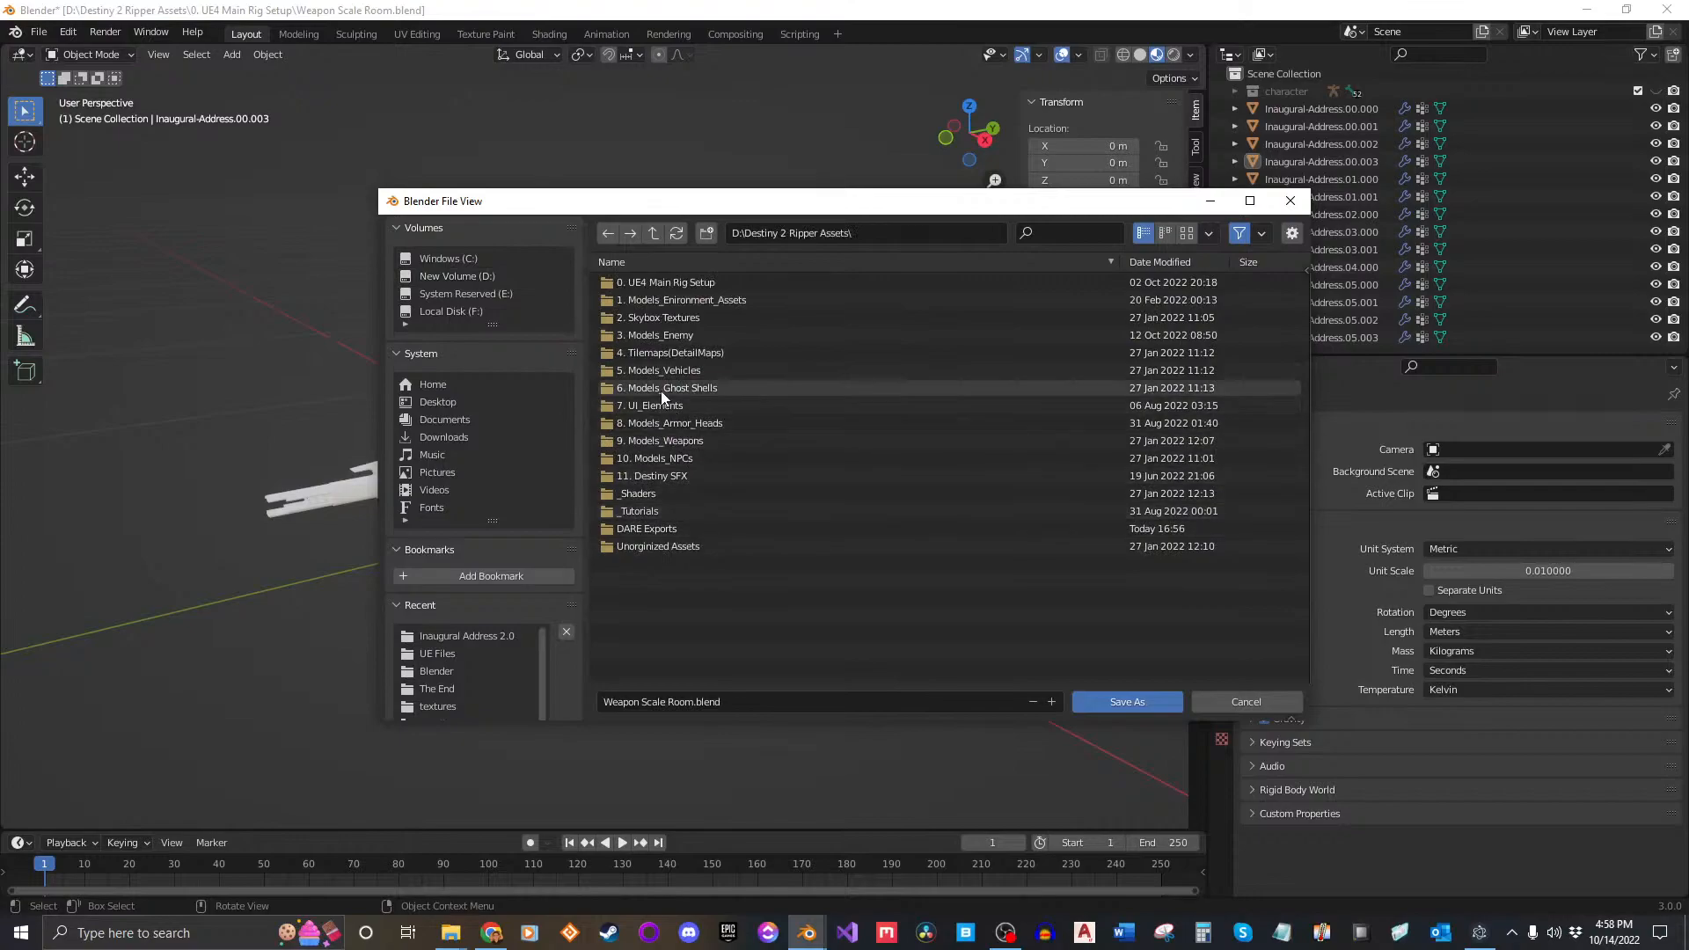
{"action": "double_click", "coordinate": [700, 441]}
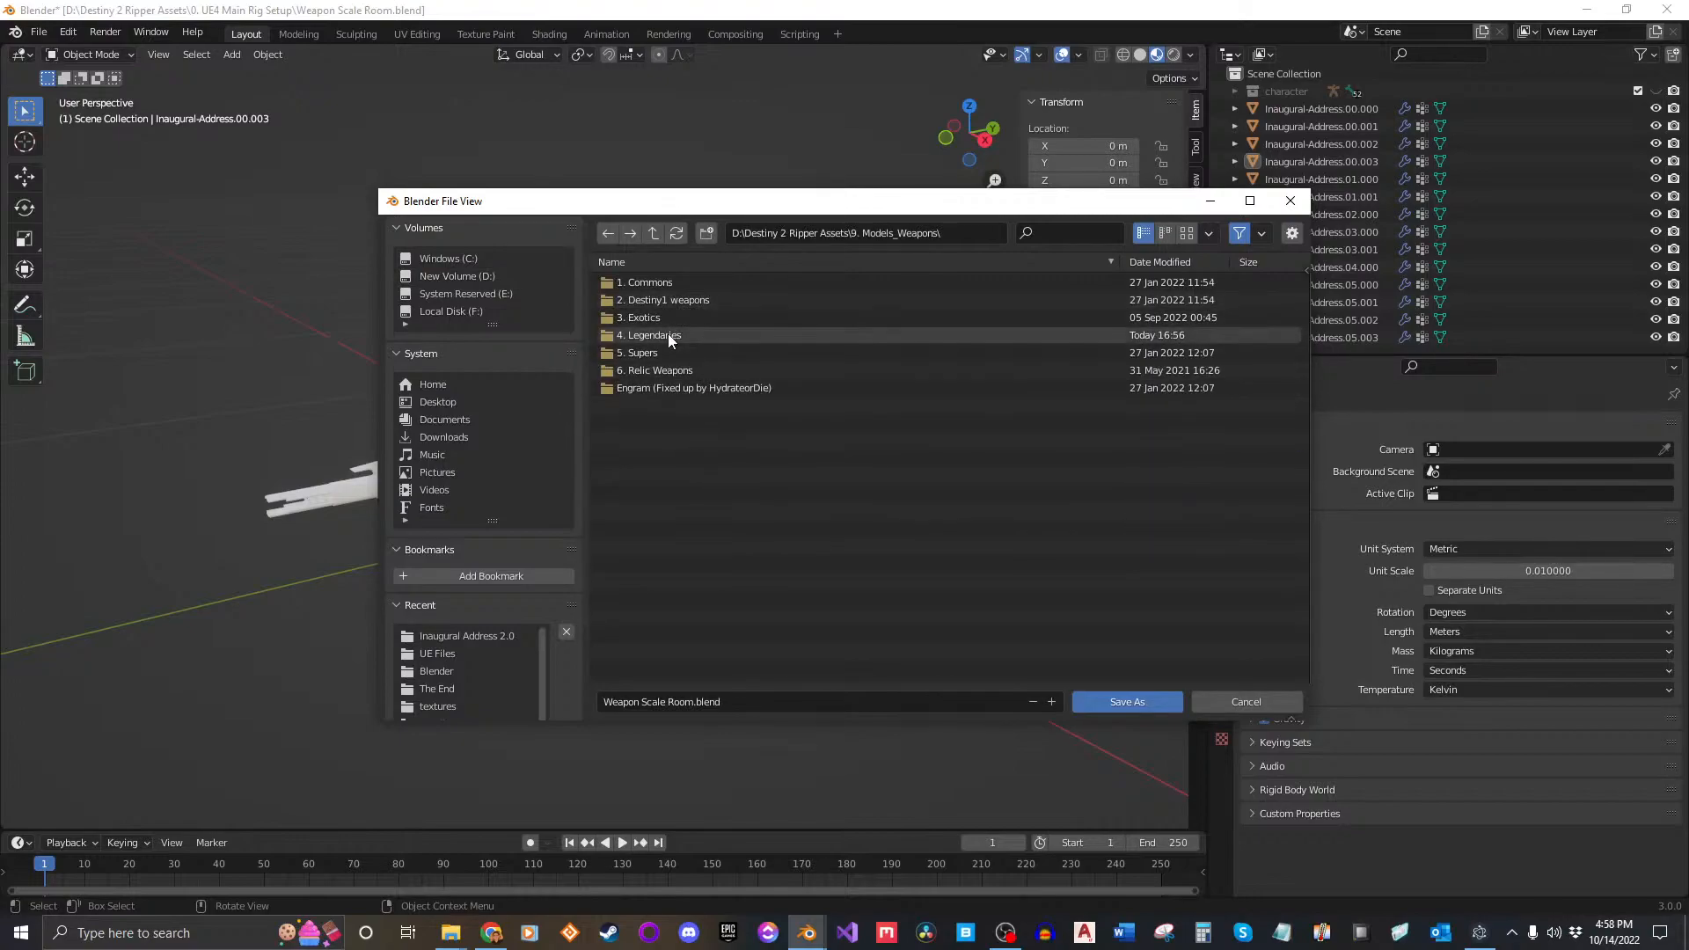
{"action": "double_click", "coordinate": [668, 334]}
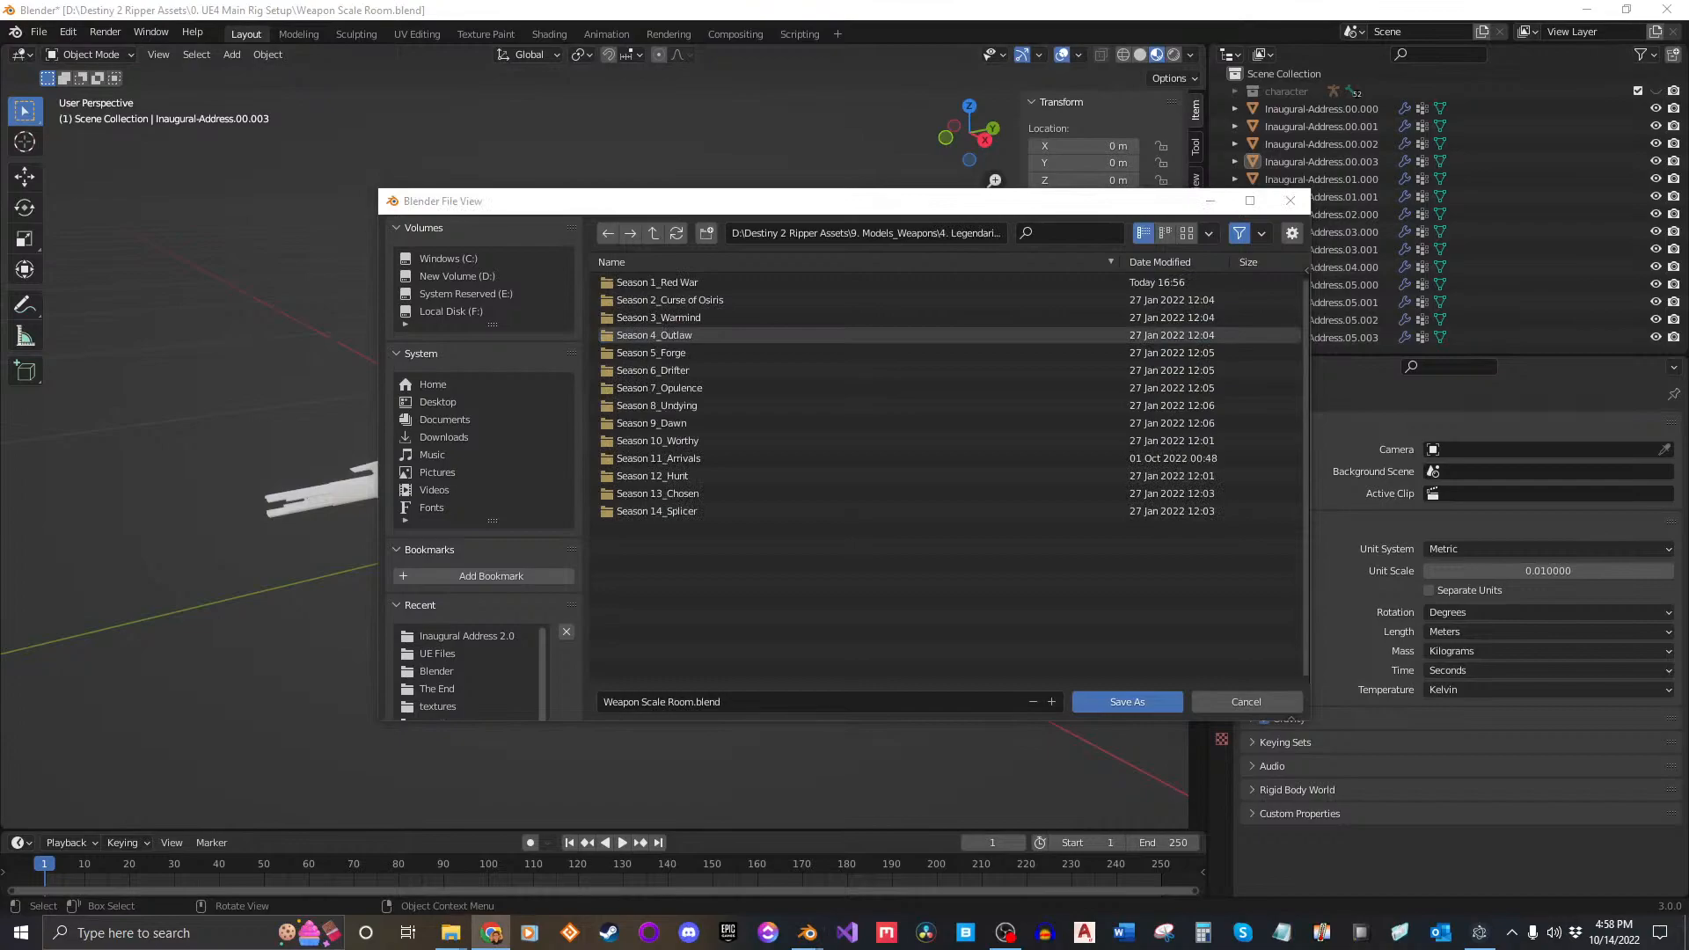
{"action": "left_click", "coordinate": [884, 527]}
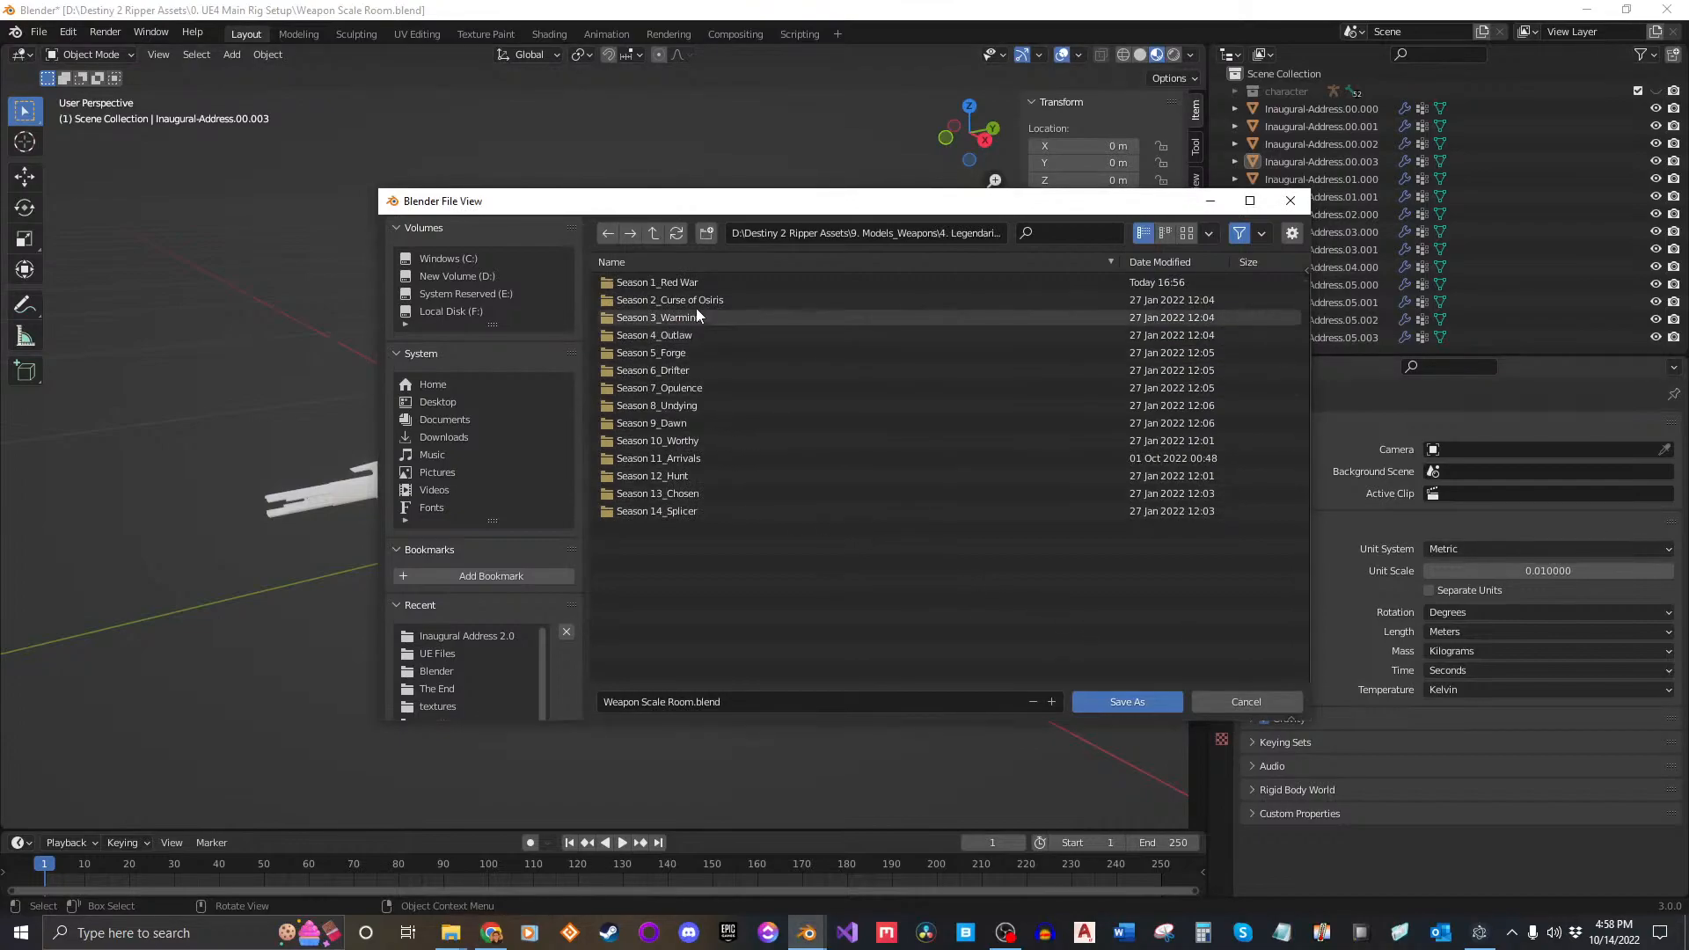
{"action": "double_click", "coordinate": [665, 282]}
{"action": "scroll", "coordinate": [663, 593], "scroll_direction": "down", "scroll_amount": 5}
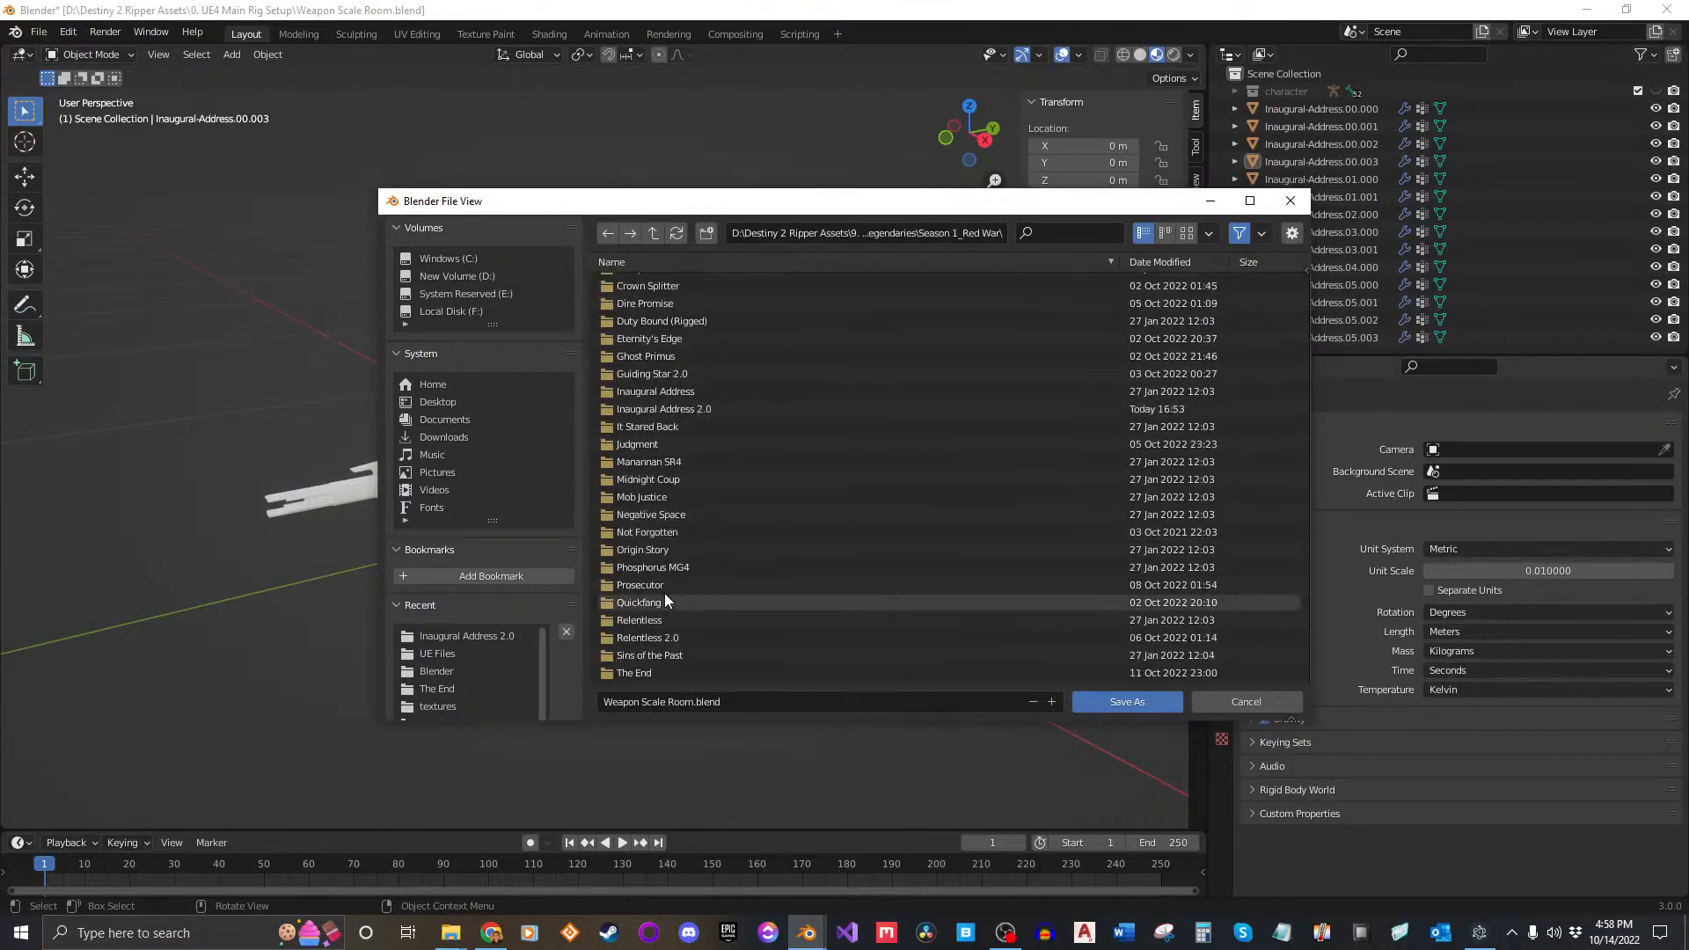
Step: Copy the text "Inaugural Address" from the name of the Inaugural Address 2.0 folder
{"action": "double_click", "coordinate": [667, 409]}
{"action": "key", "text": "BackSpace"}
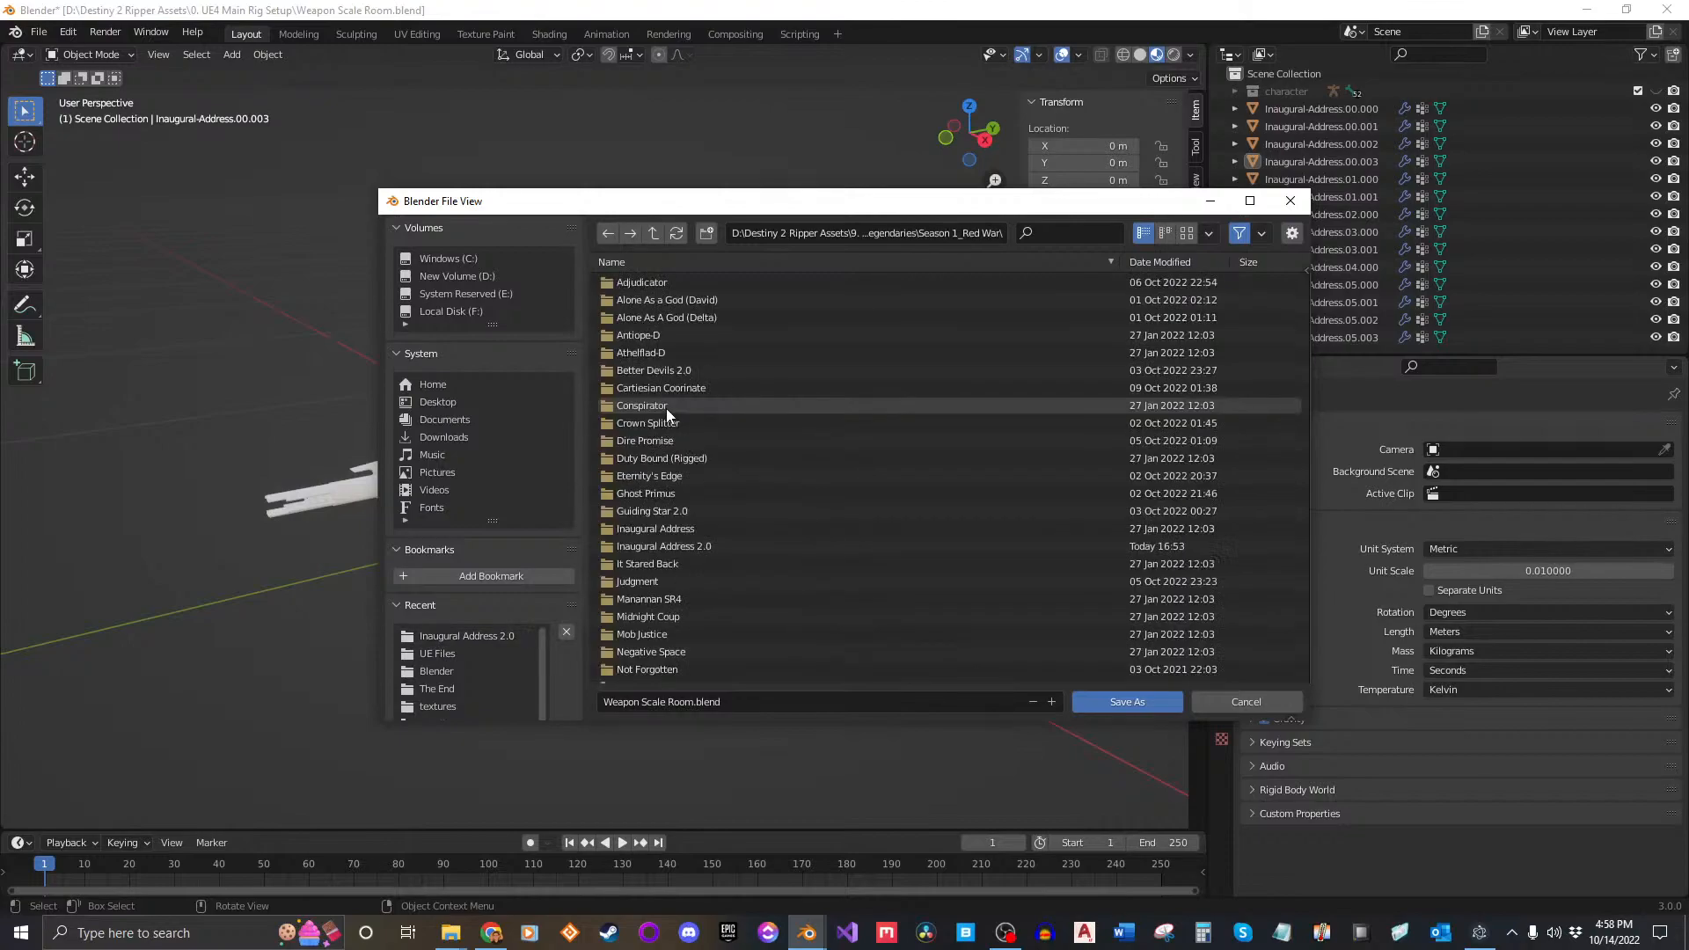
{"action": "left_click", "coordinate": [660, 545]}
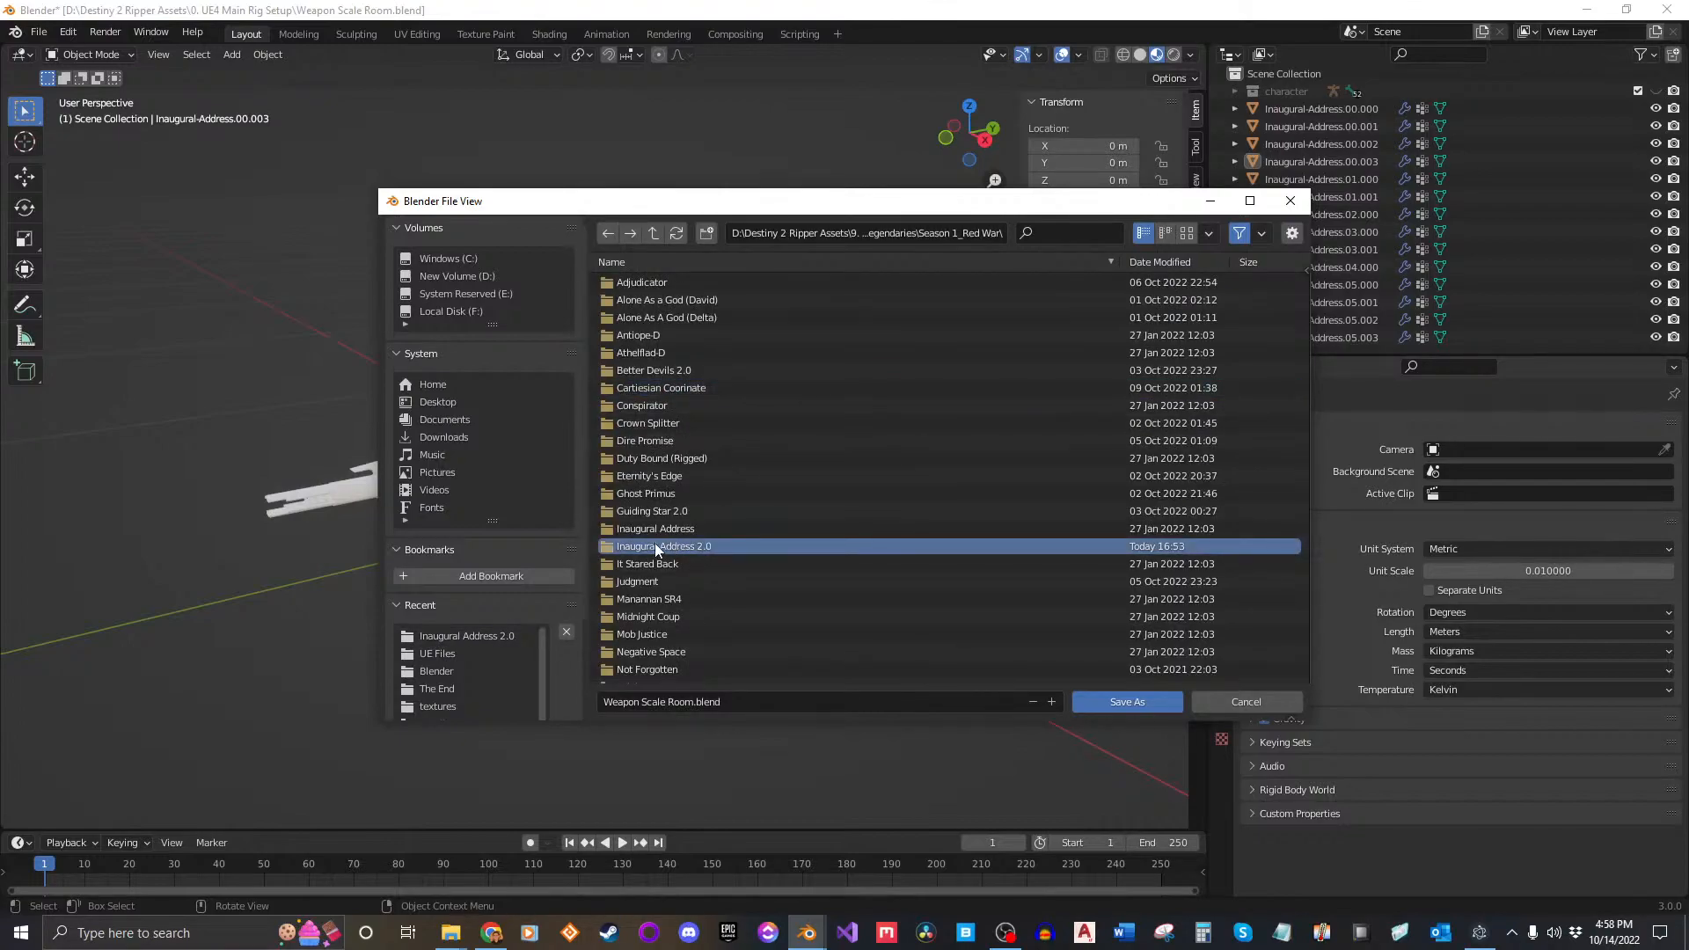
{"action": "double_click", "coordinate": [660, 546]}
{"action": "key", "text": "BackSpace"}
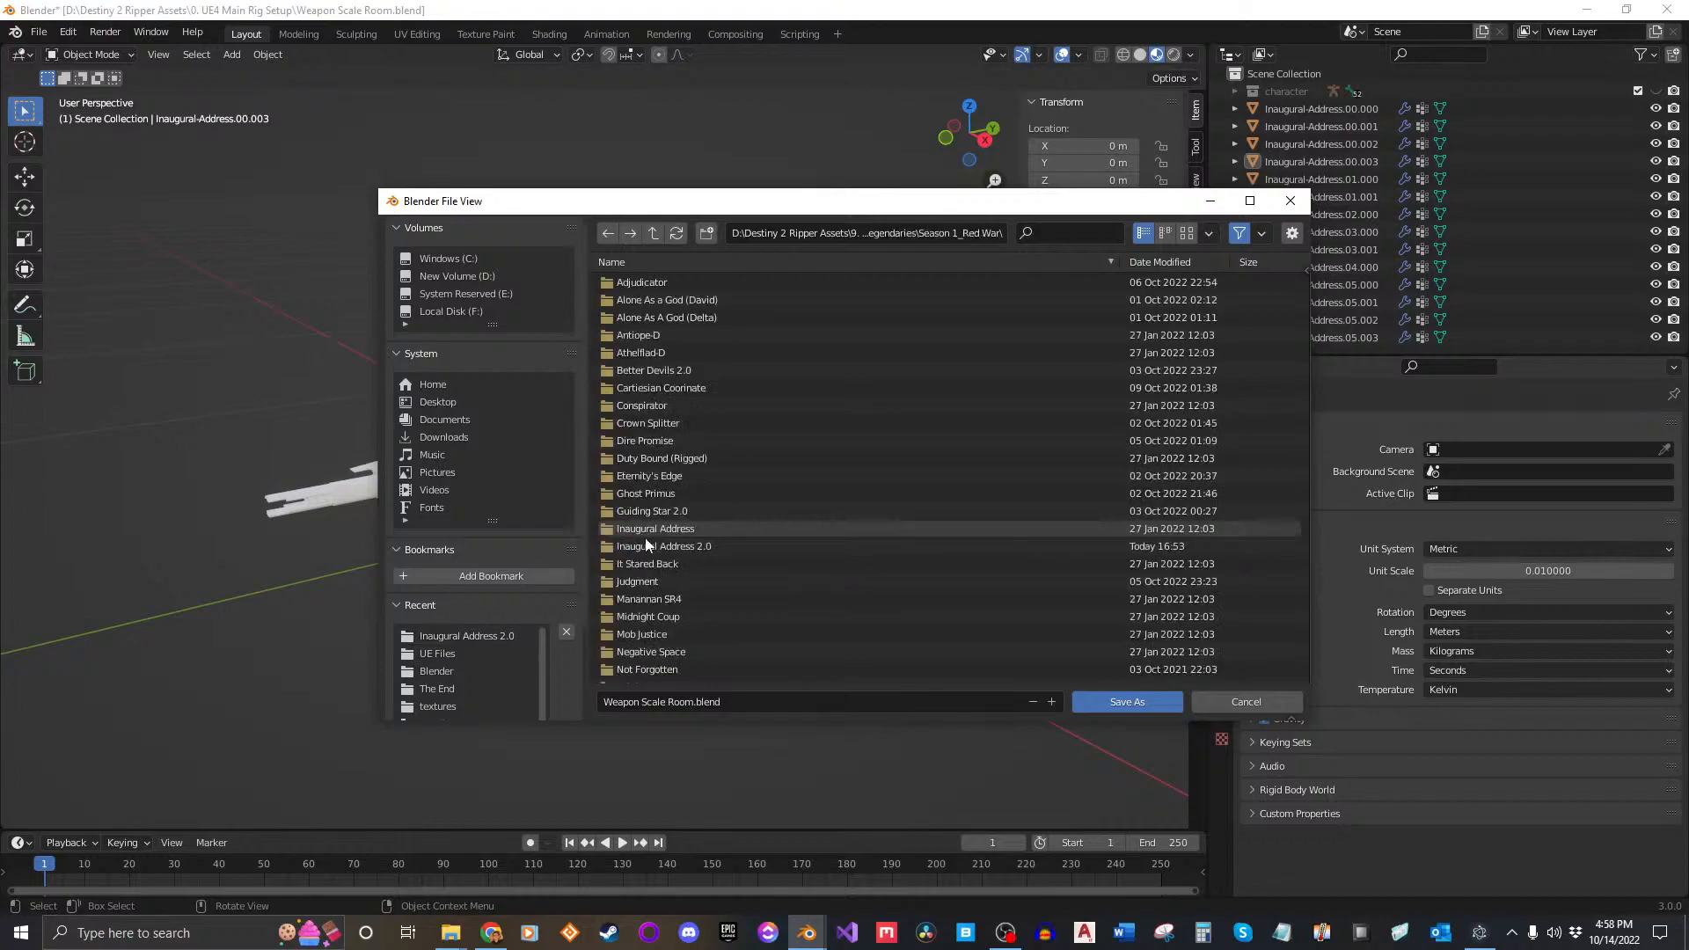
{"action": "left_click", "coordinate": [685, 546]}
{"action": "key", "text": "F2"}
{"action": "left_click", "coordinate": [703, 547]}
{"action": "left_click_drag", "start_coordinate": [704, 546], "coordinate": [621, 547]}
{"action": "key", "text": "ctrl+c"}
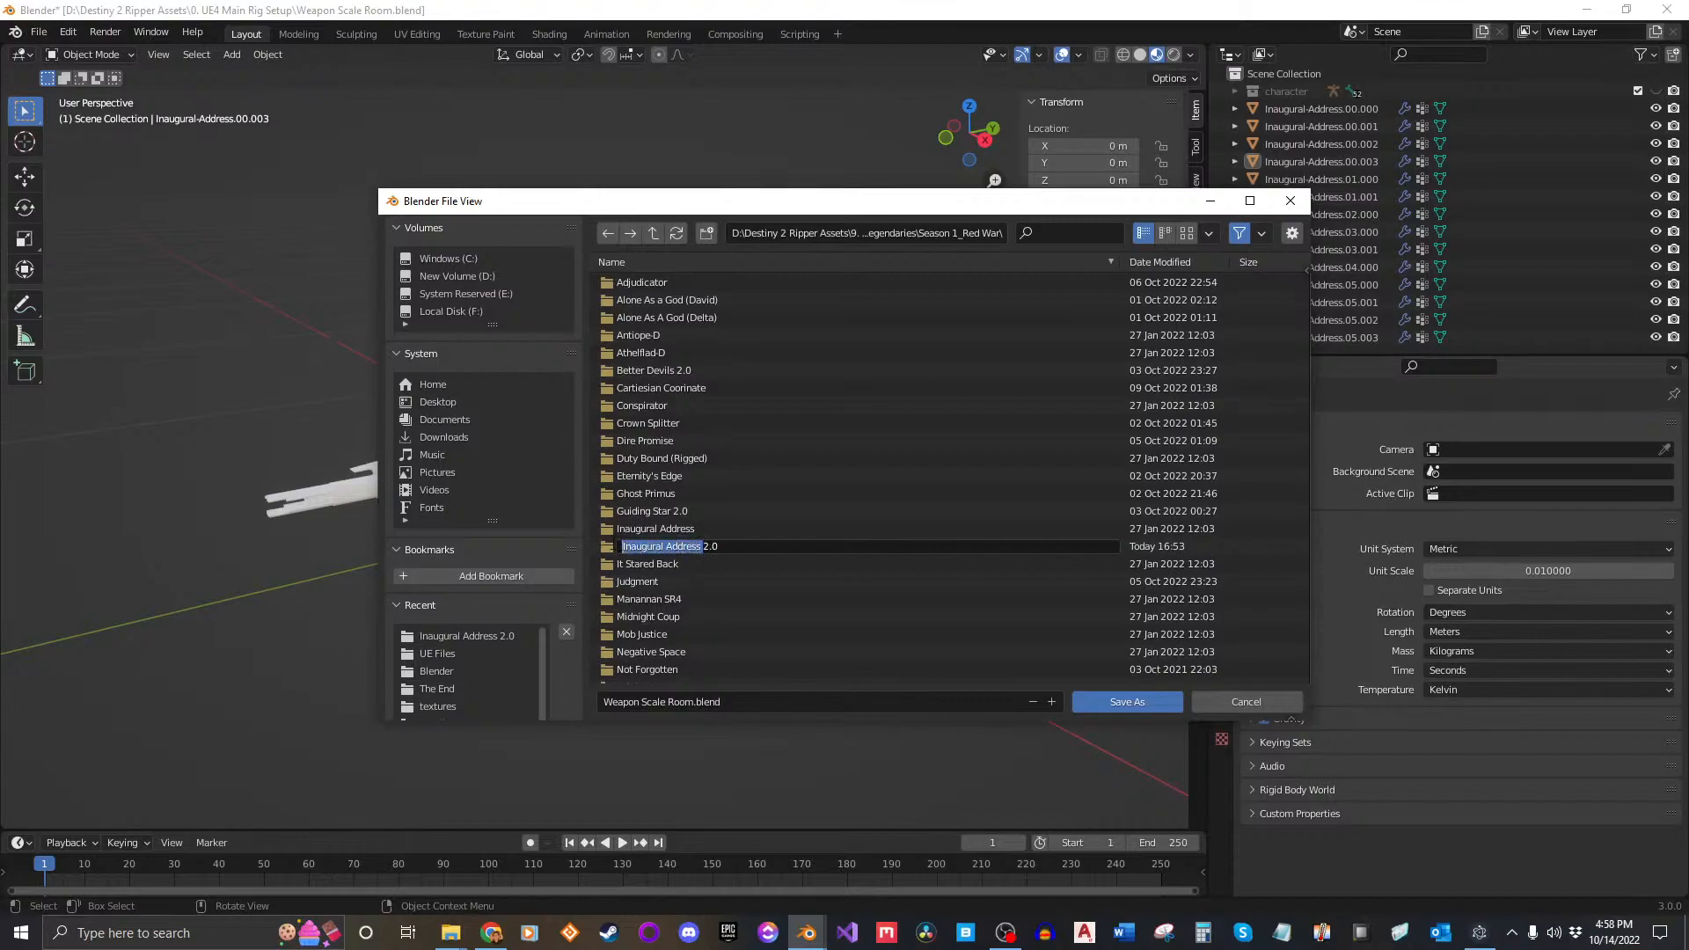
{"action": "scroll", "coordinate": [704, 554], "scroll_direction": "down", "scroll_amount": 3}
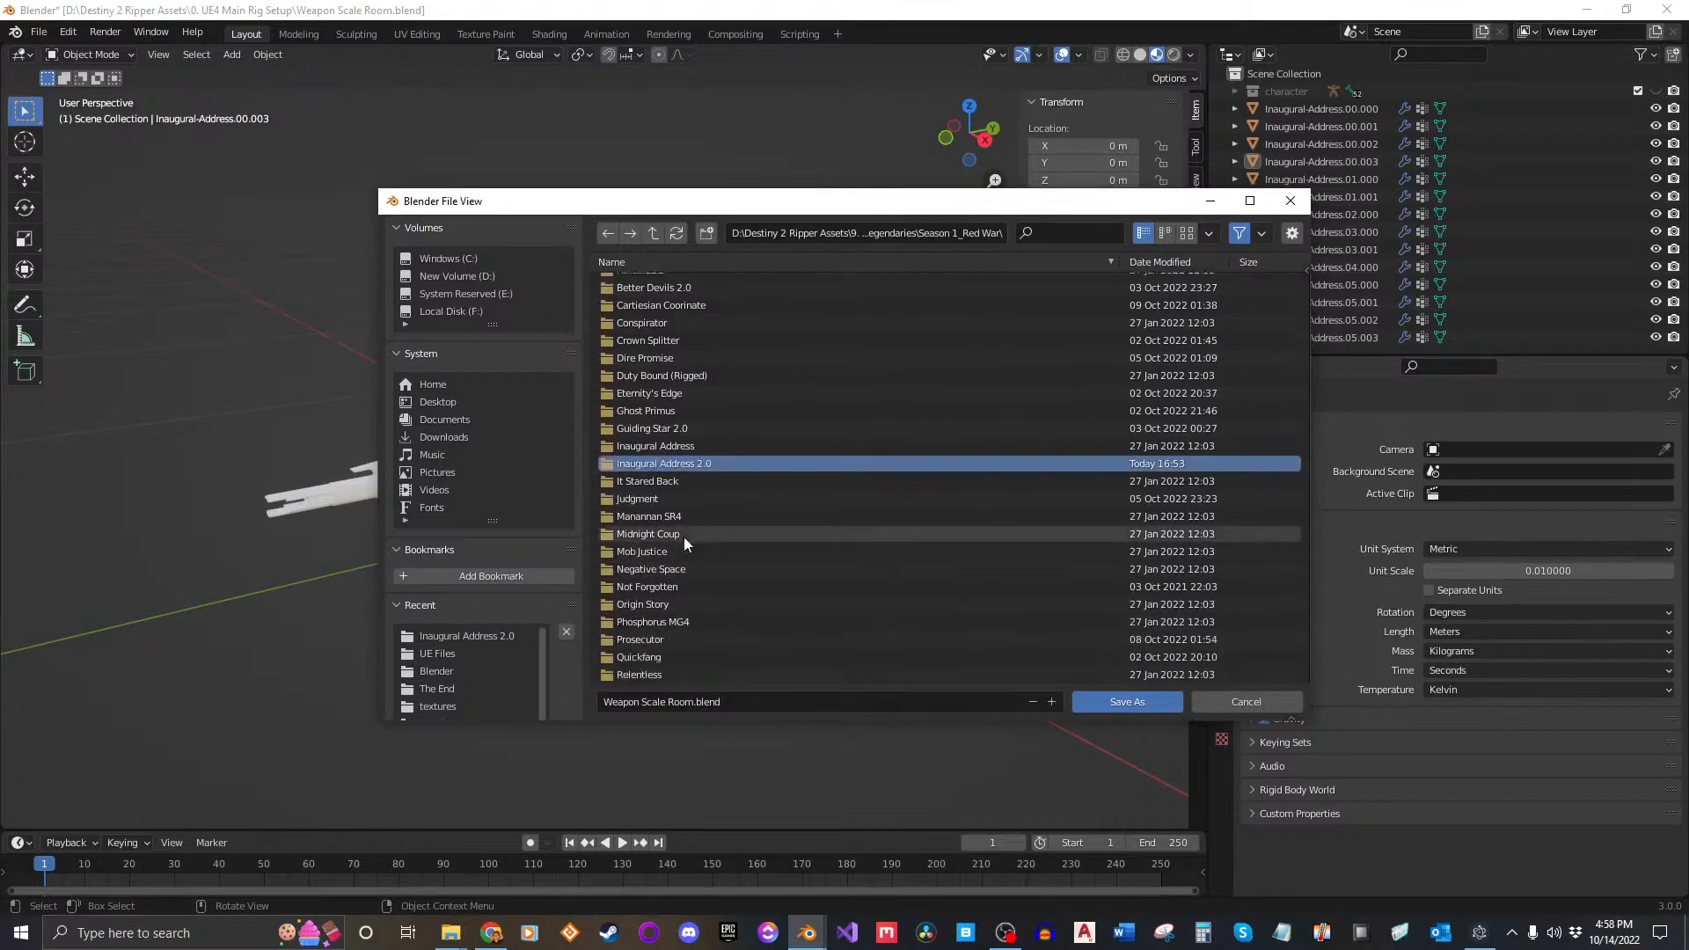
Step: Save the scene in the Inaugural Address 2.0 folder as Inaugural Address.blend, using the copied name
{"action": "double_click", "coordinate": [679, 457]}
{"action": "left_click", "coordinate": [700, 702]}
{"action": "left_click", "coordinate": [679, 701]}
{"action": "left_click_drag", "start_coordinate": [693, 701], "coordinate": [602, 701]}
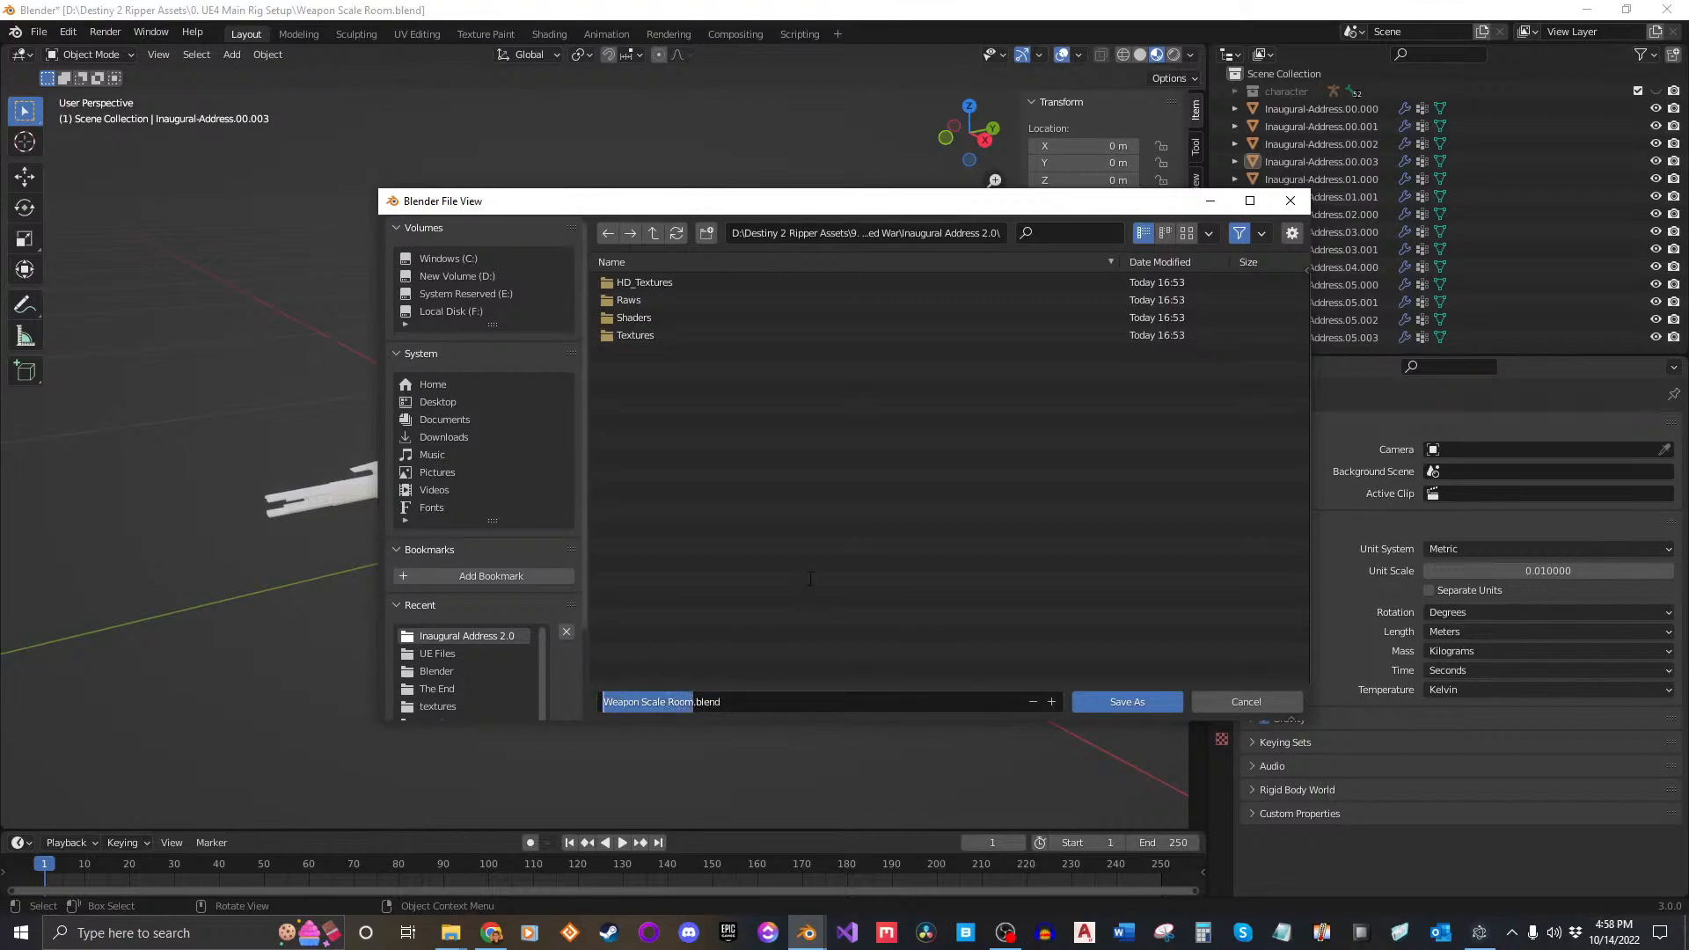
{"action": "key", "text": "ctrl+v"}
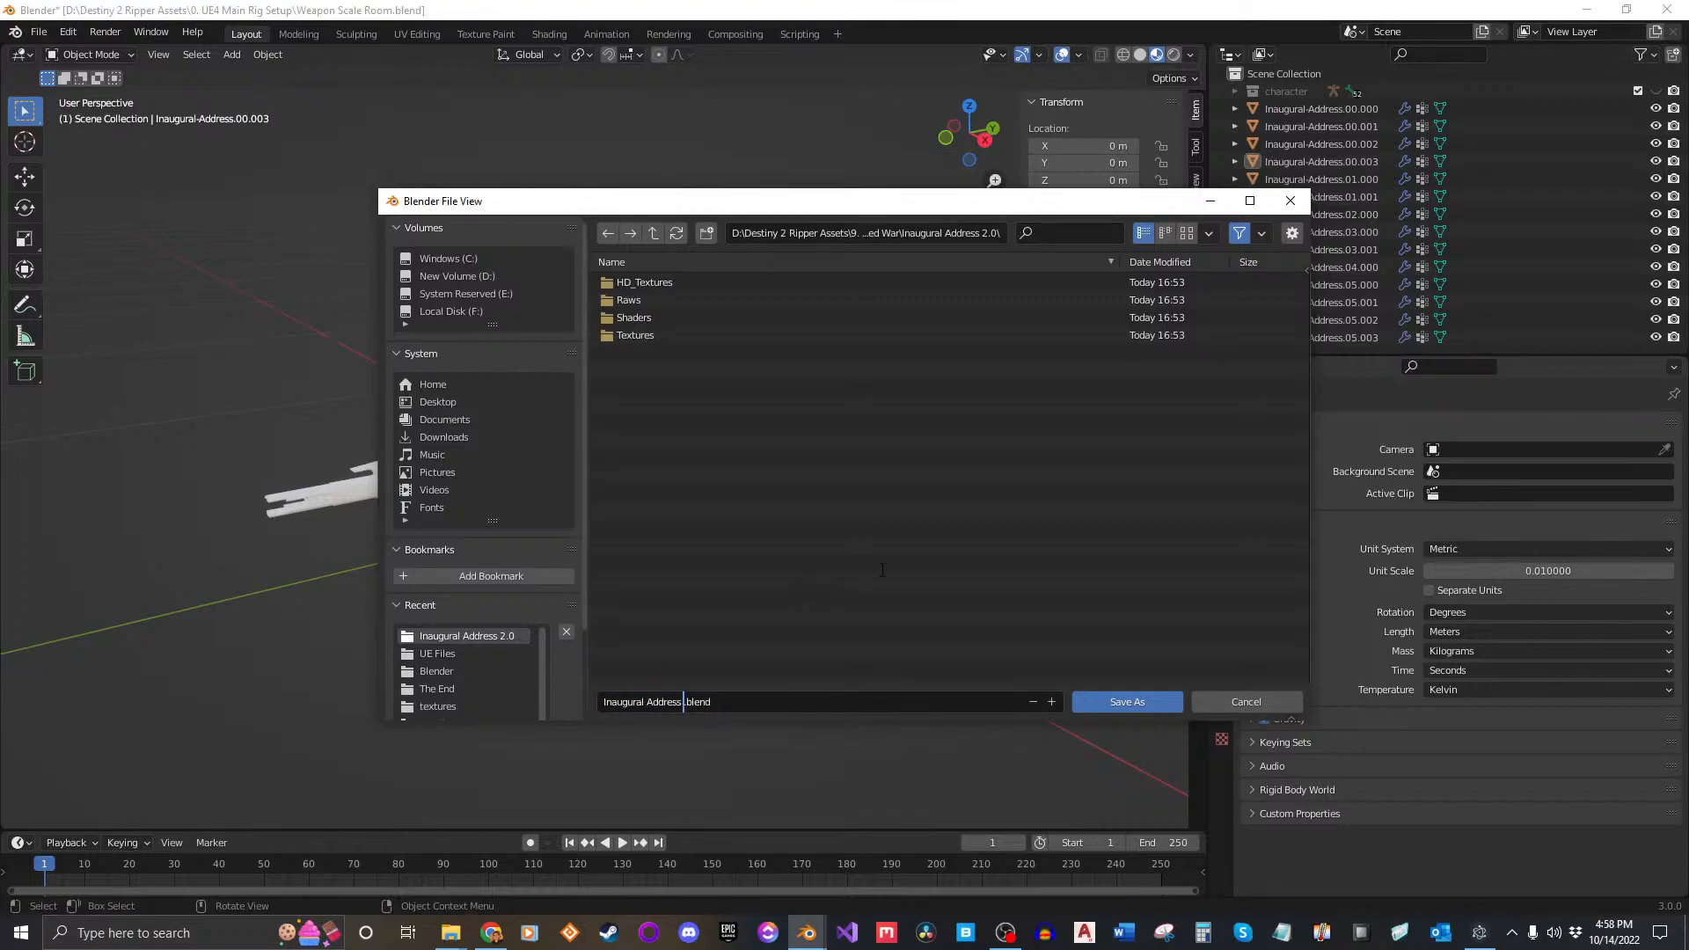
{"action": "key", "text": "BackSpace"}
{"action": "left_click", "coordinate": [858, 569]}
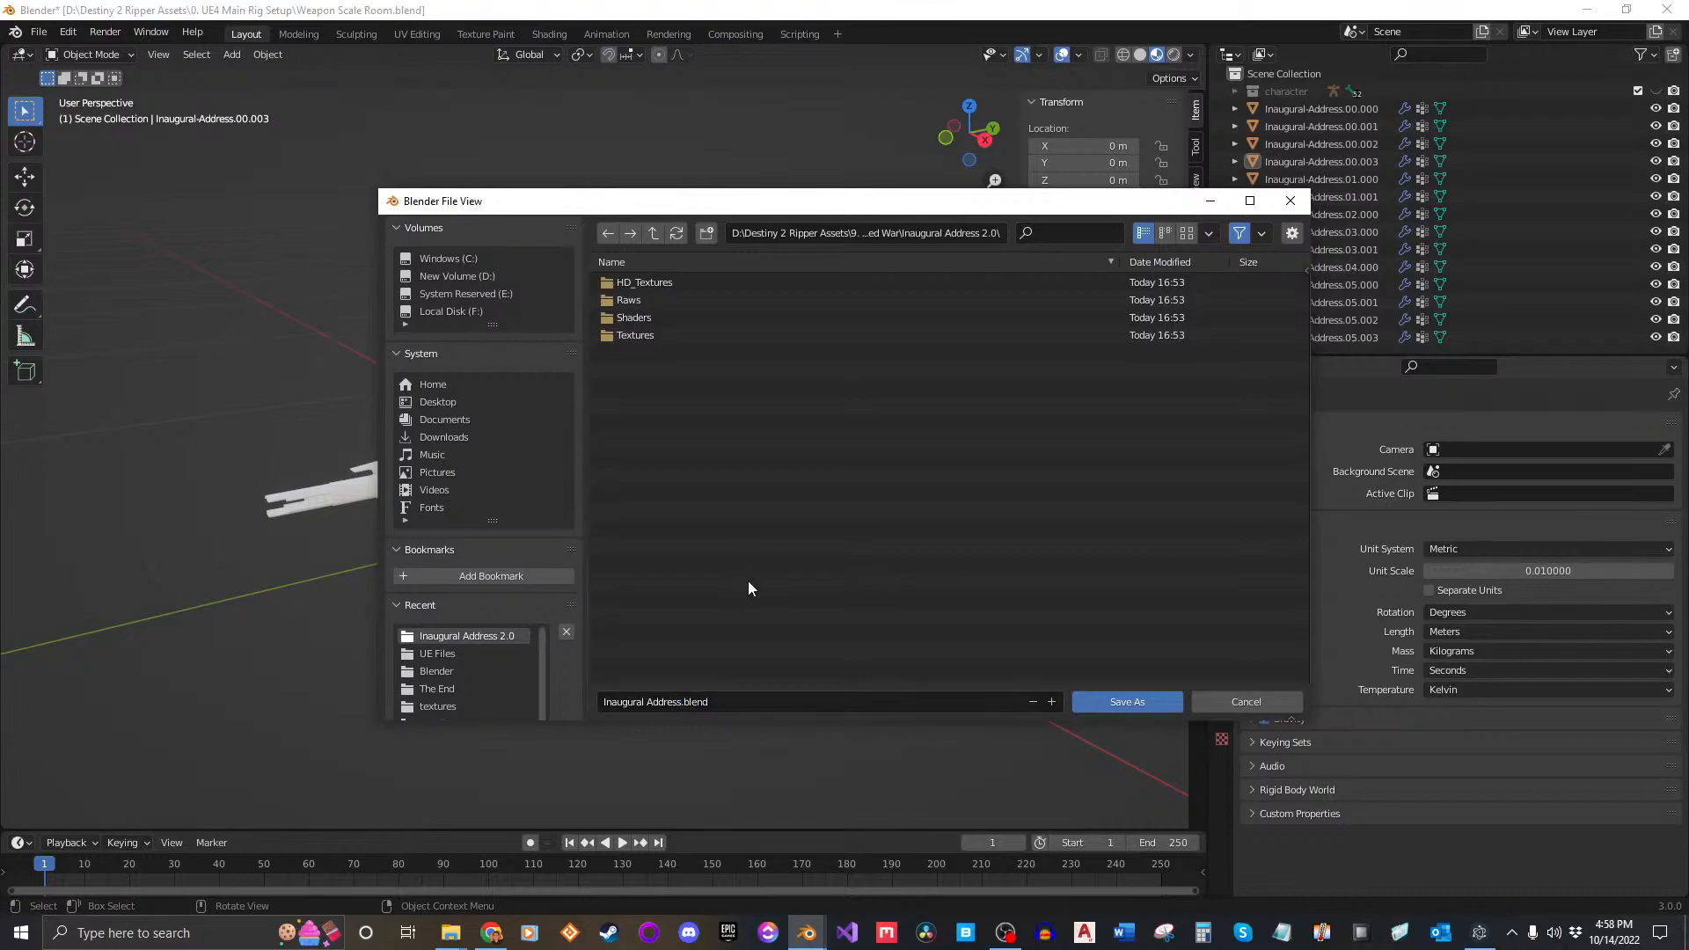
{"action": "left_click", "coordinate": [1127, 700]}
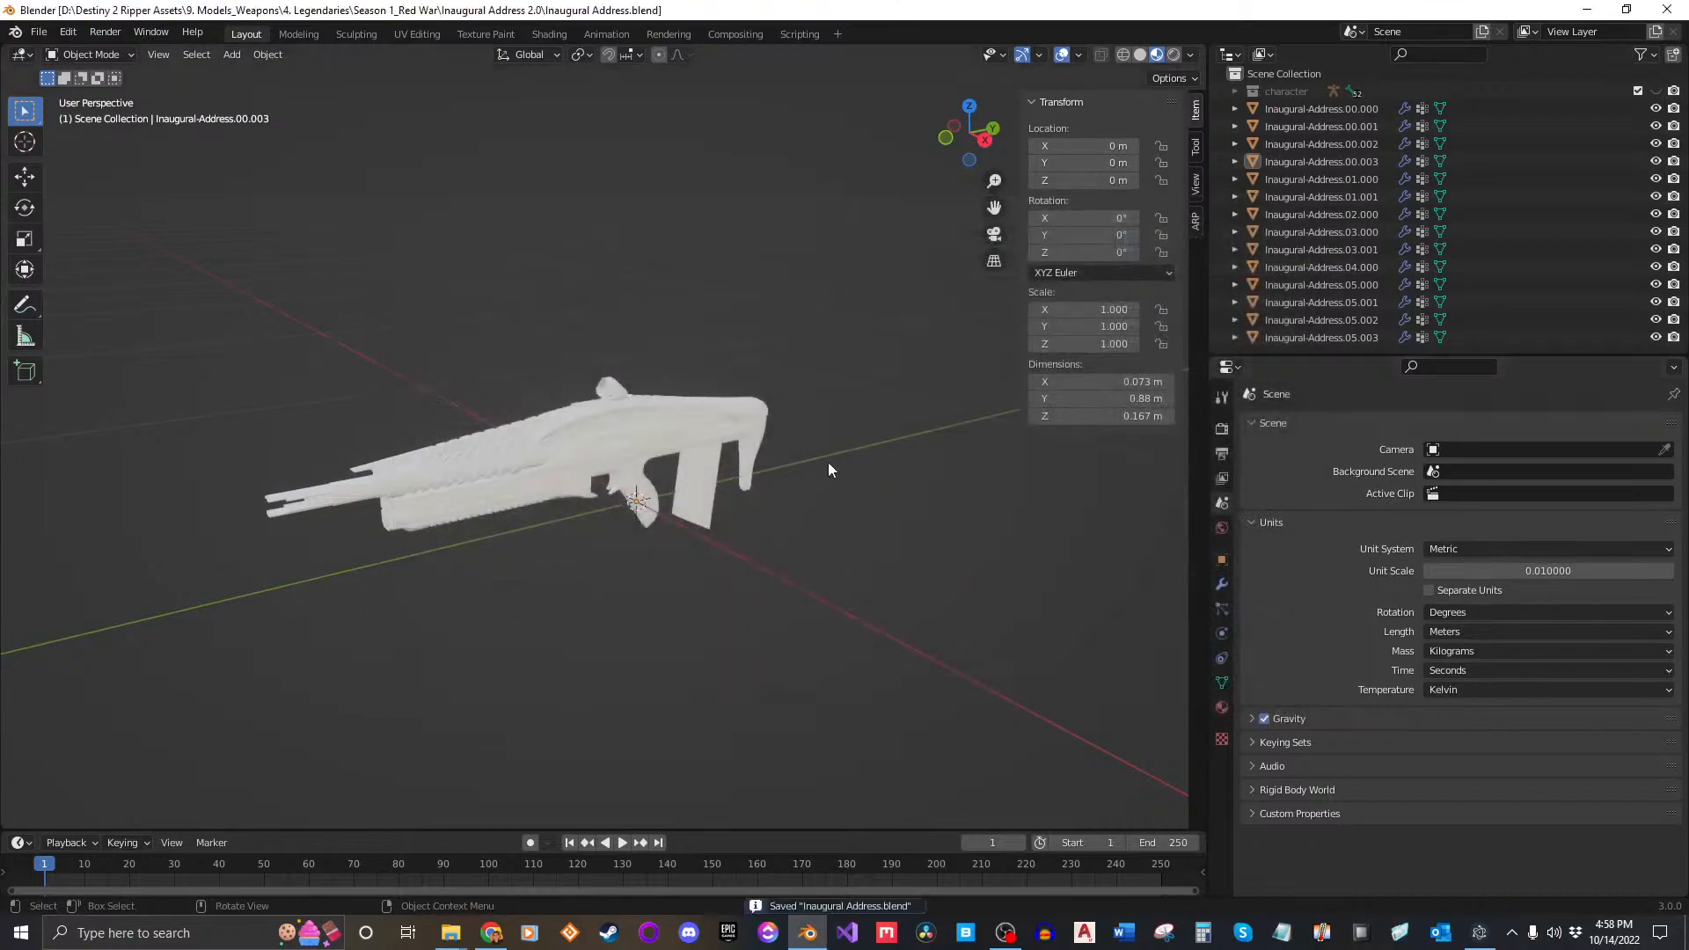
Step: Create a new collection directly under the Scene Collection and name it Inaugural Address using the copied text
{"action": "middle_click_drag", "start_coordinate": [757, 563], "coordinate": [702, 515]}
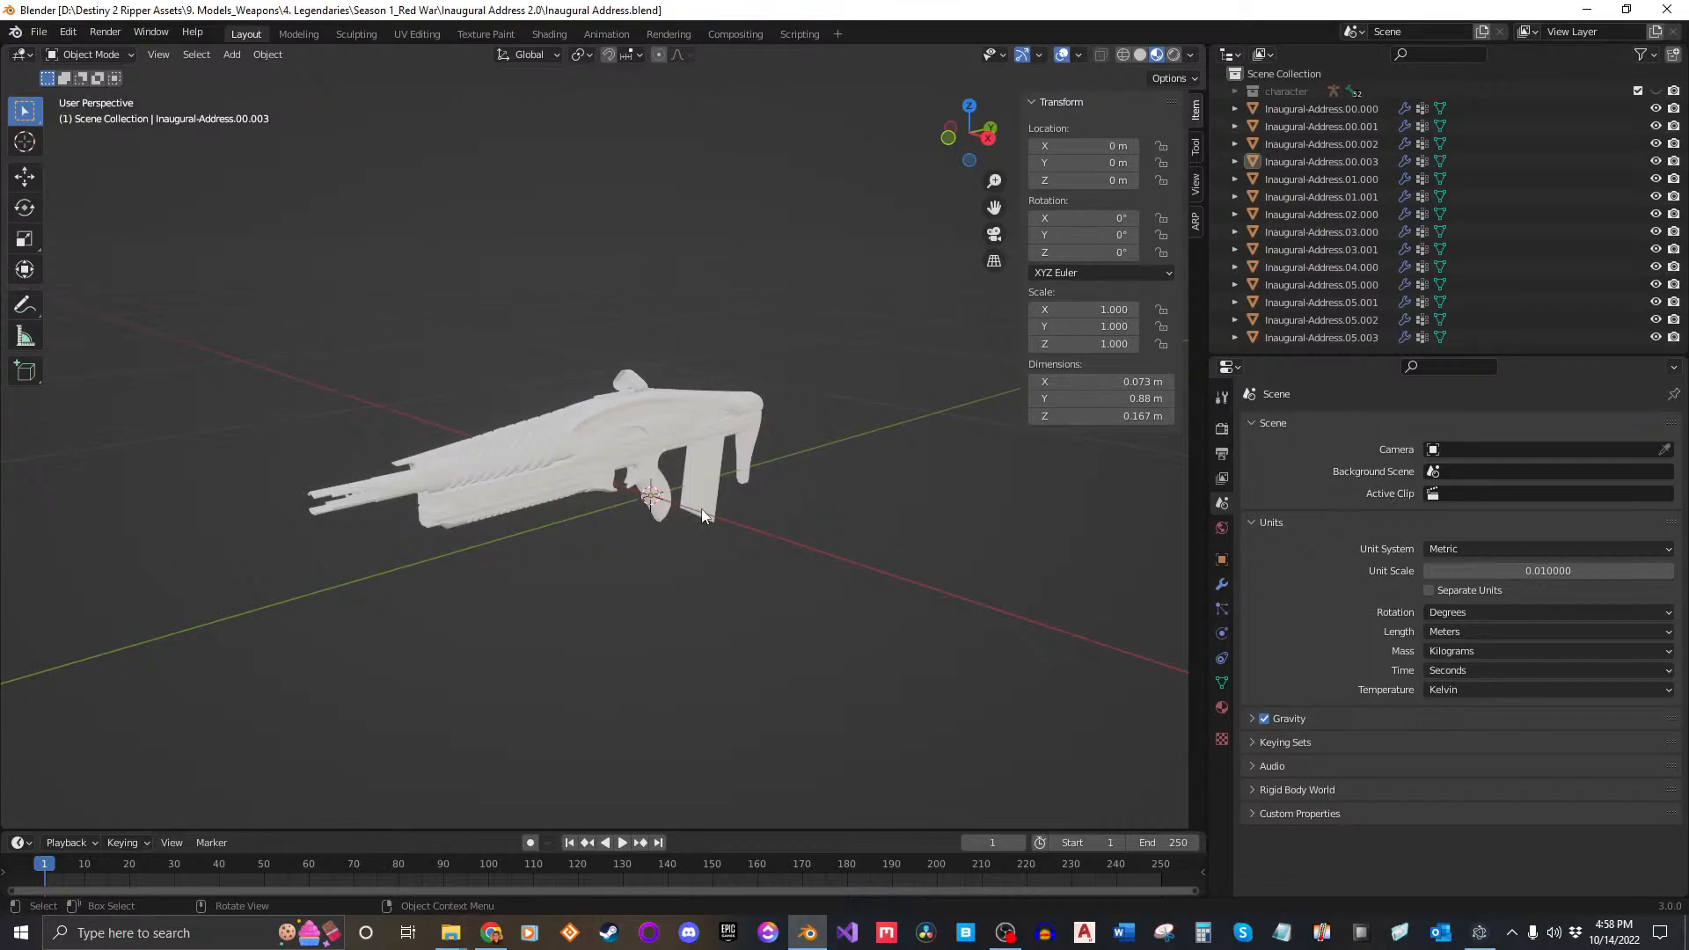
{"action": "left_click", "coordinate": [1300, 214]}
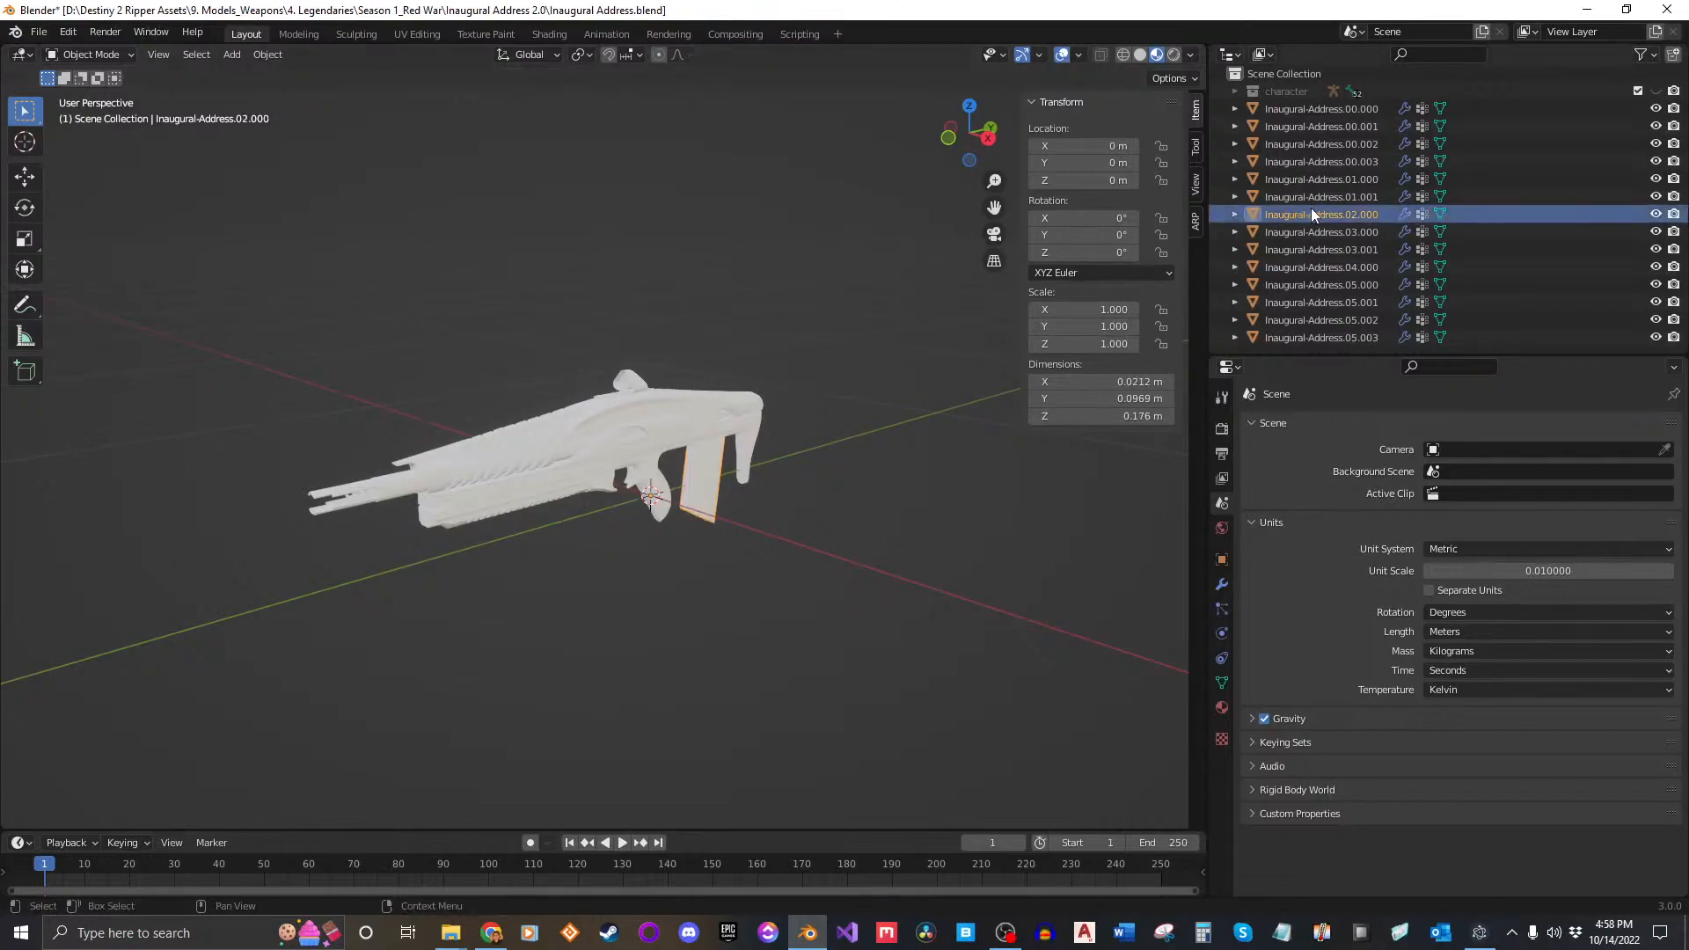
{"action": "right_click", "coordinate": [1307, 72]}
{"action": "left_click", "coordinate": [1288, 72]}
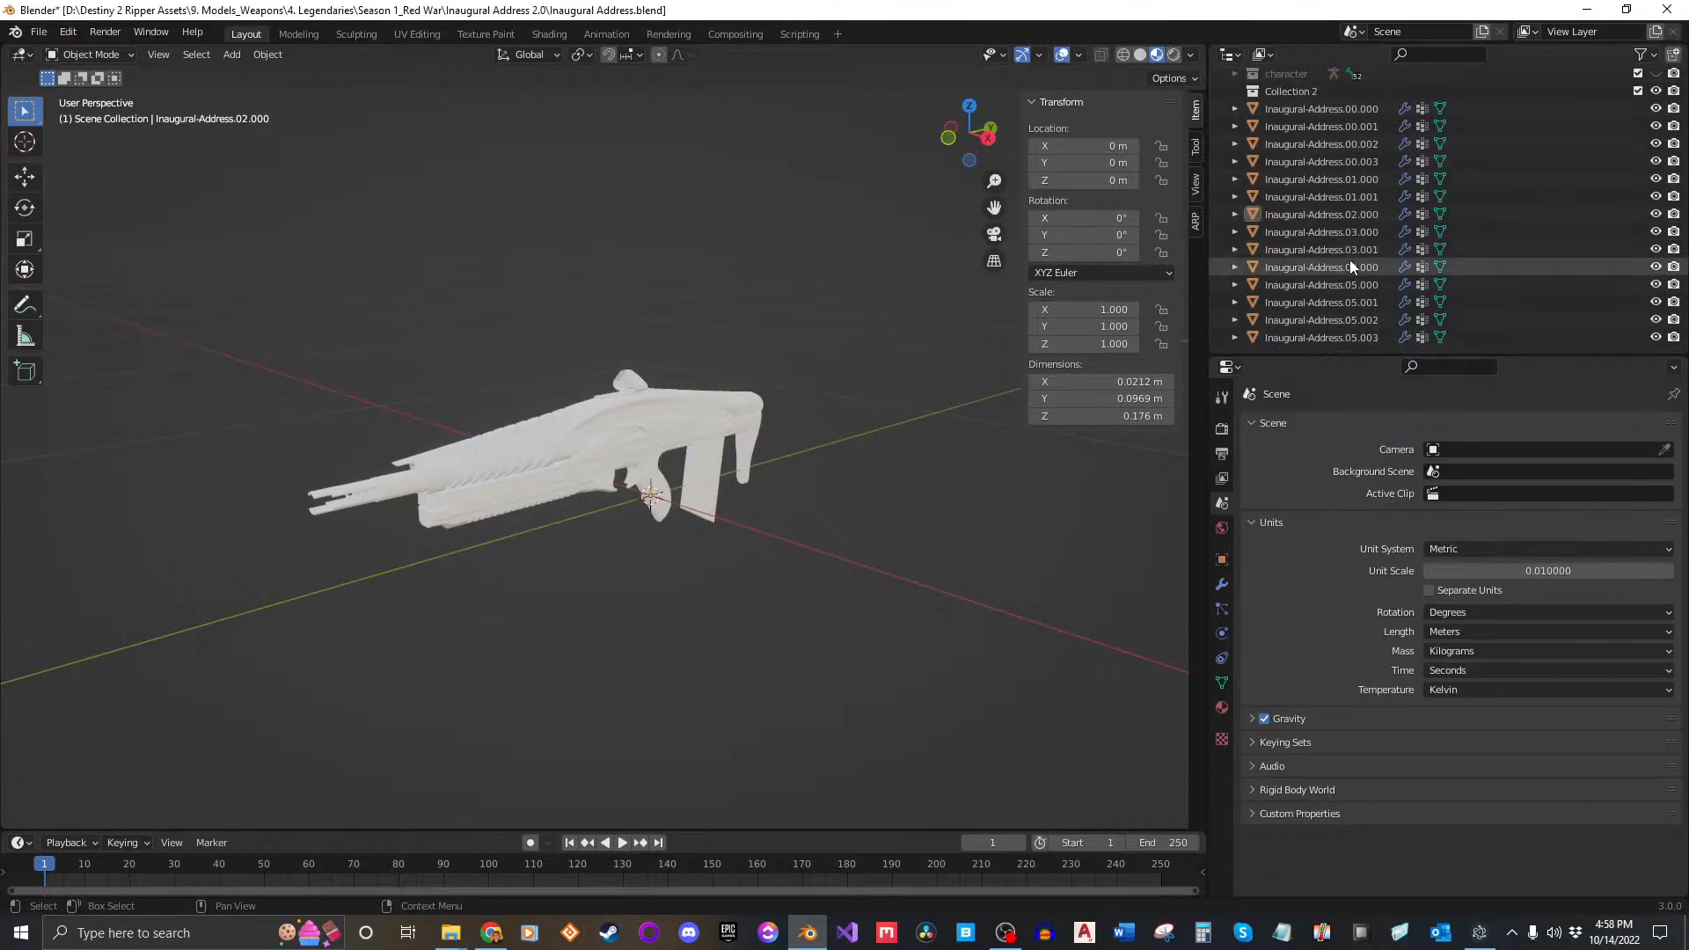
{"action": "scroll", "coordinate": [1350, 261], "scroll_direction": "up", "scroll_amount": 1}
{"action": "double_click", "coordinate": [1299, 112]}
{"action": "key", "text": "ctrl+v"}
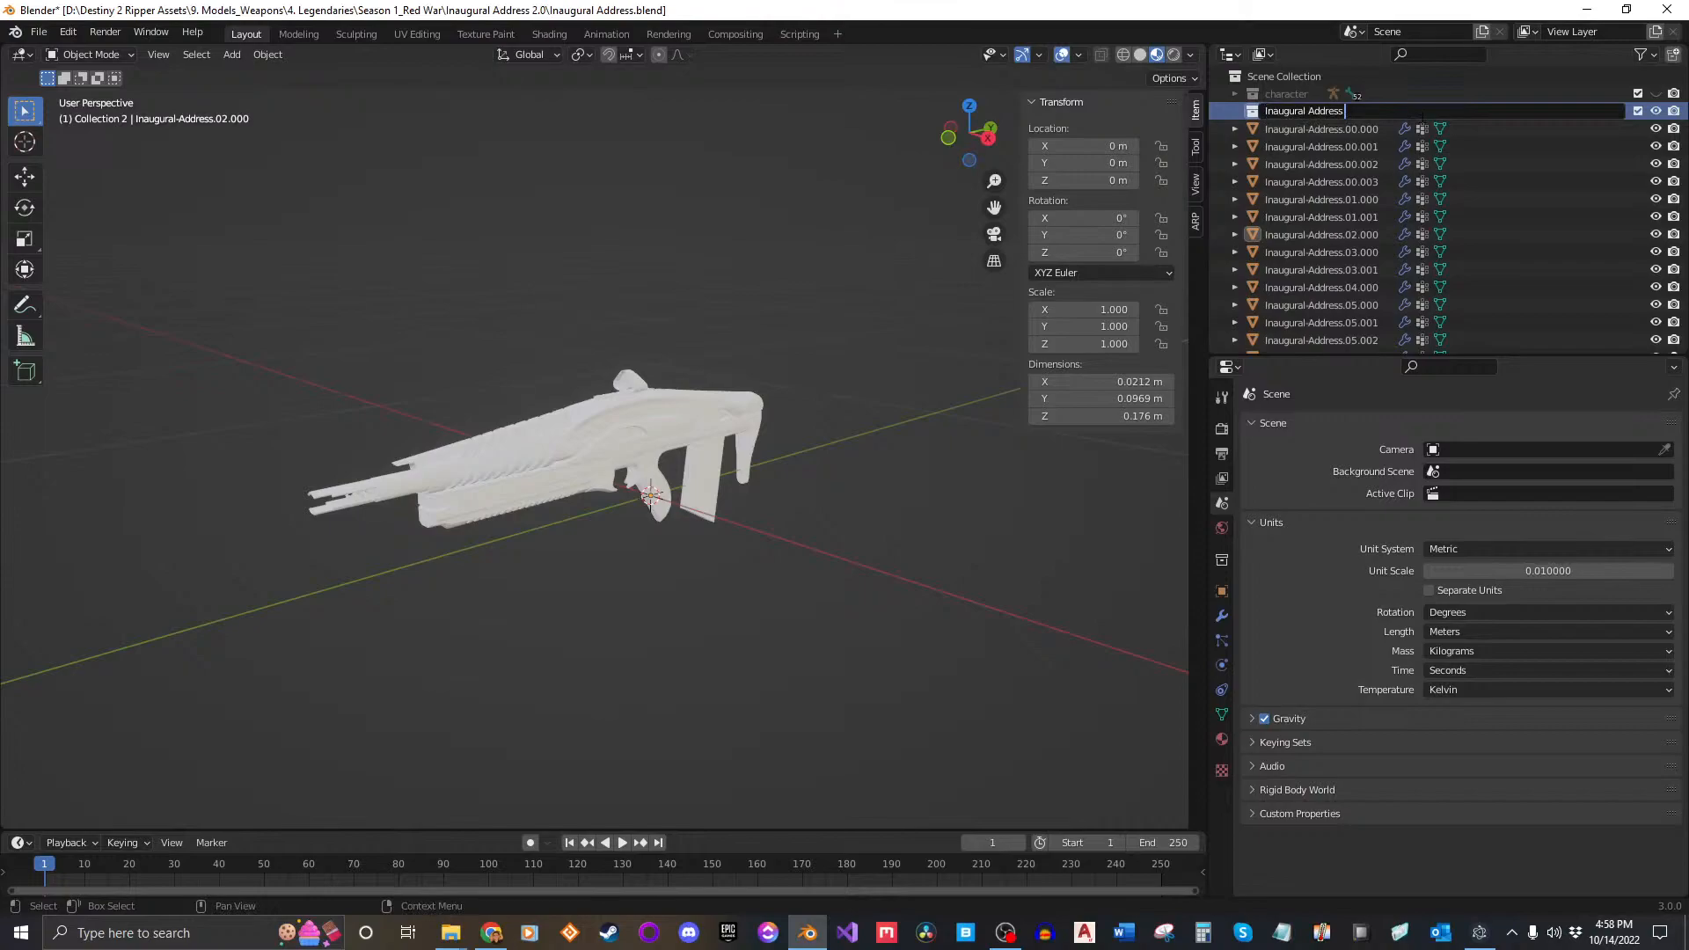
{"action": "key", "text": "Return"}
Step: Move all weapon meshes from Inaugural-Address.00.000 through Inaugural-Address.05.003 into the Inaugural Address collection and clear the selection
{"action": "left_click", "coordinate": [1369, 129]}
{"action": "scroll", "coordinate": [1365, 153], "scroll_direction": "down", "scroll_amount": 1}
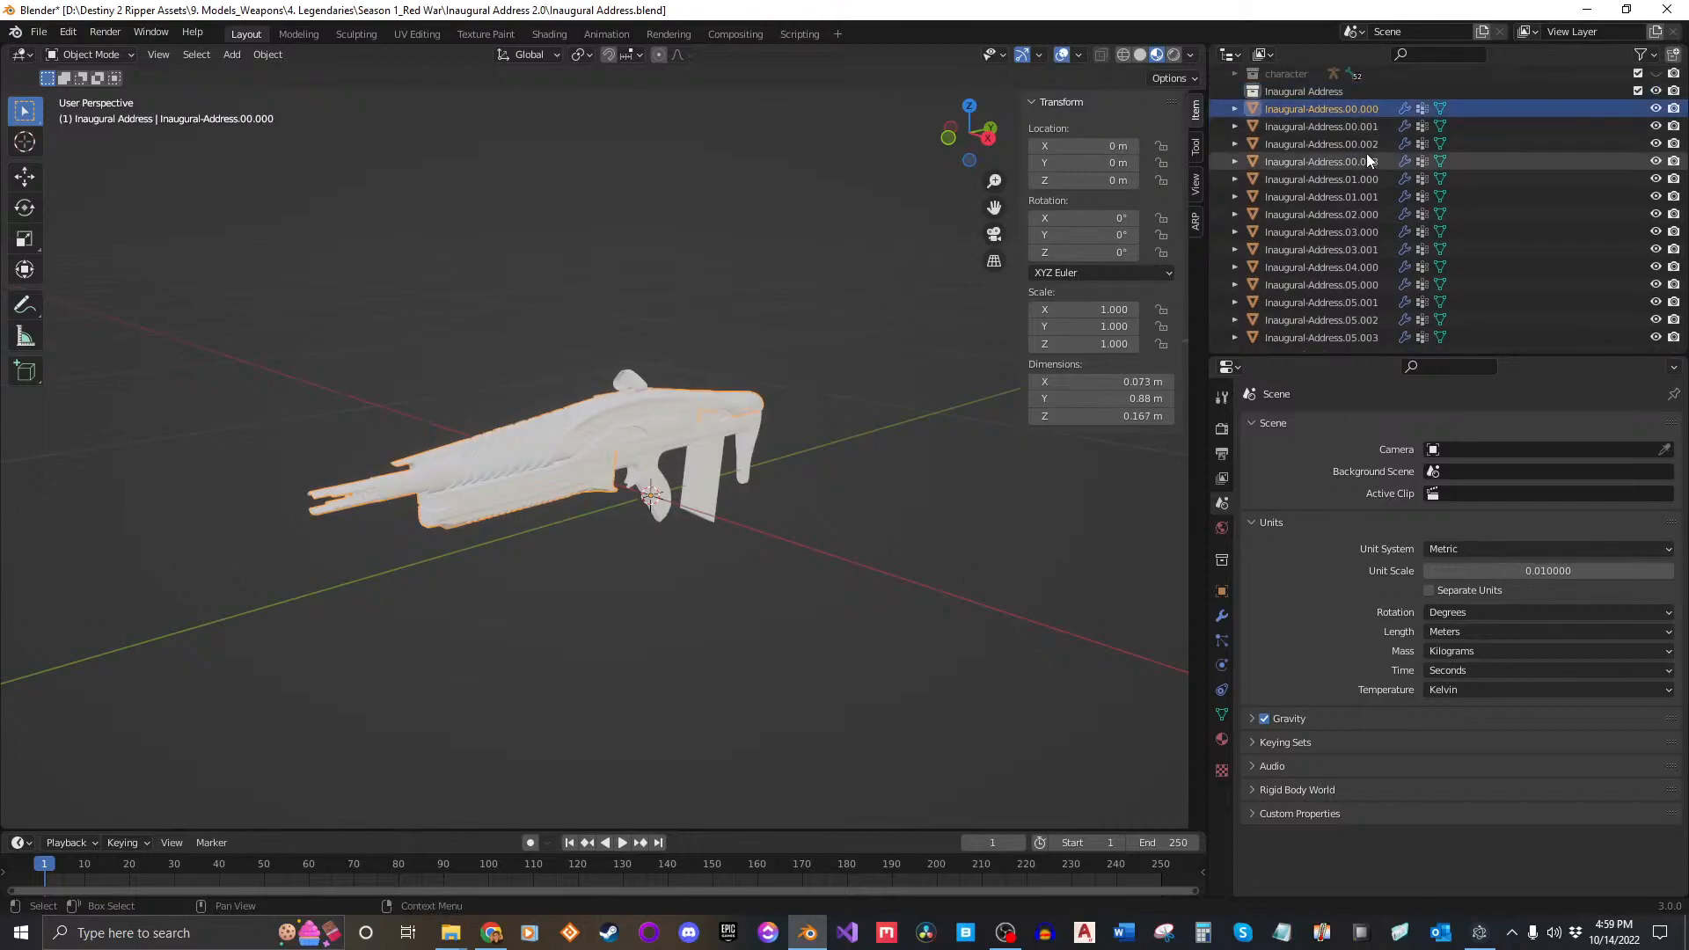
{"action": "left_click", "coordinate": [1353, 335], "text": "shift"}
{"action": "scroll", "coordinate": [1349, 204], "scroll_direction": "up", "scroll_amount": 1}
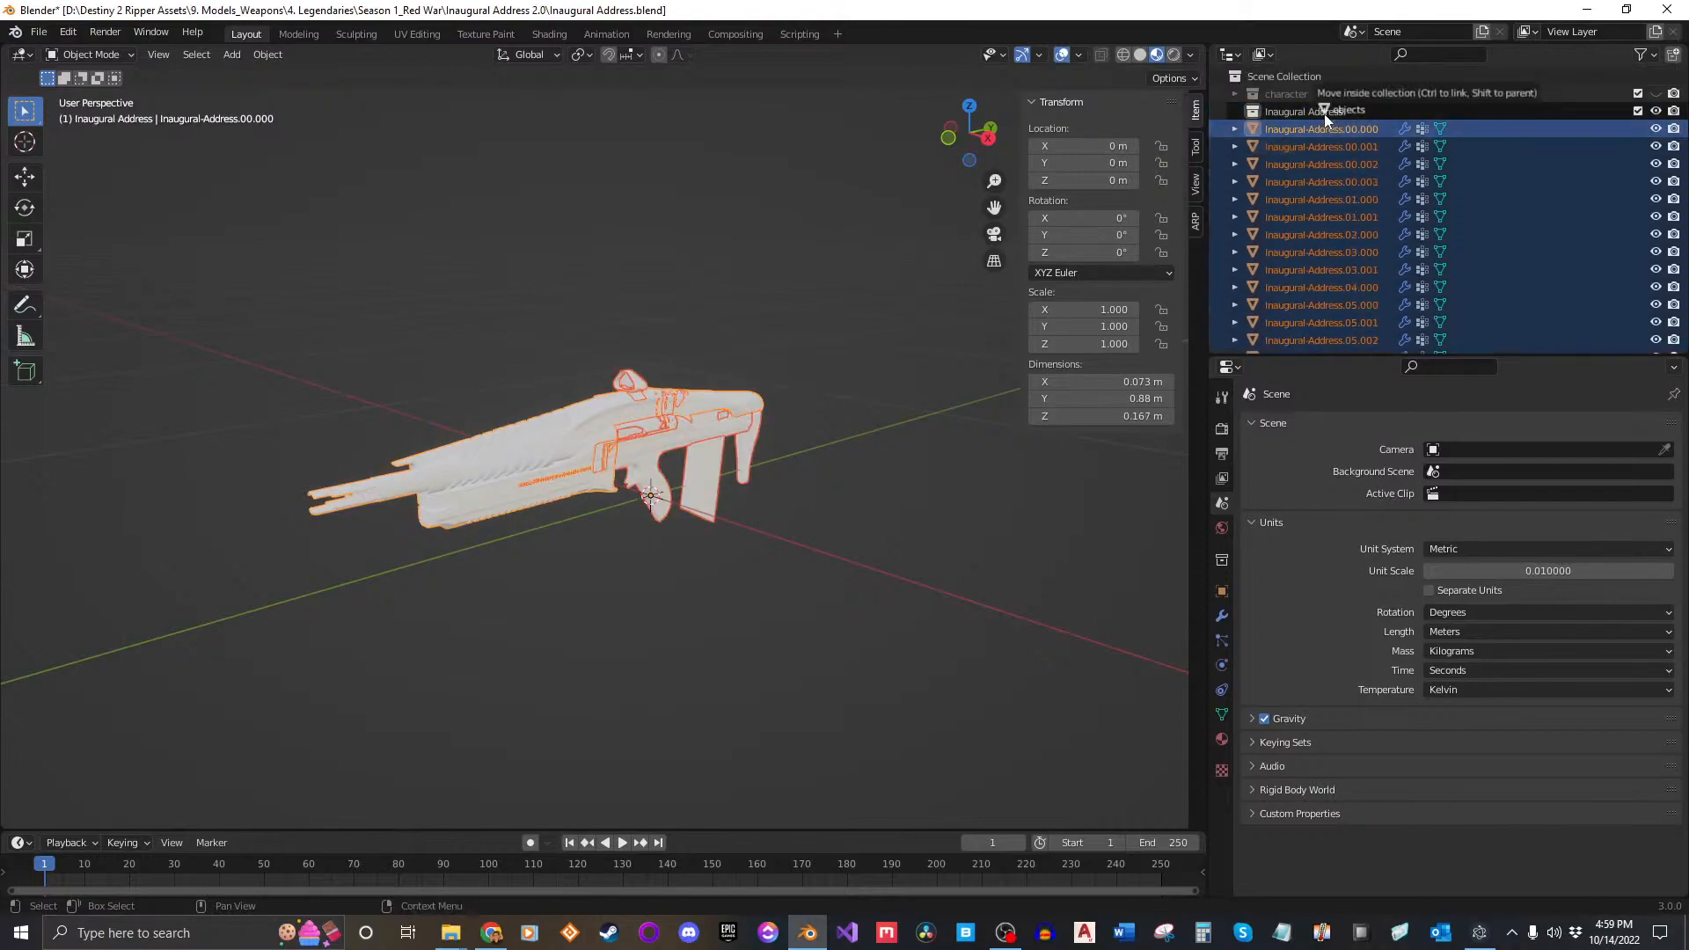
{"action": "left_click", "coordinate": [1334, 132]}
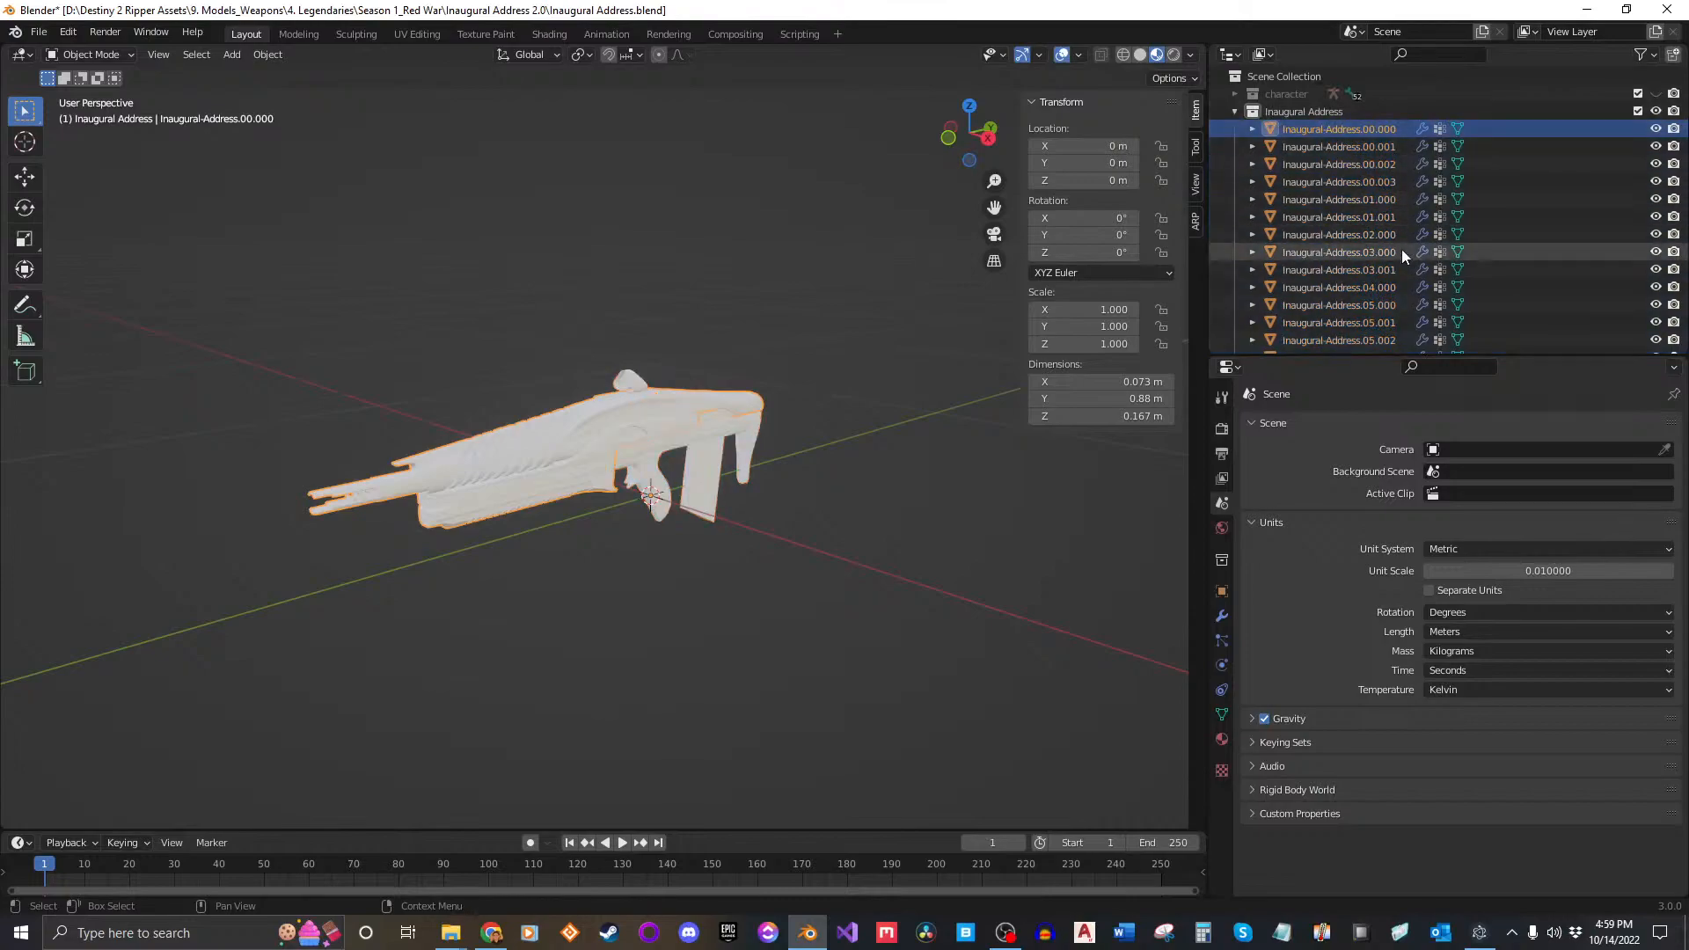
{"action": "left_click", "coordinate": [826, 471]}
{"action": "middle_click_drag", "start_coordinate": [825, 472], "coordinate": [709, 480]}
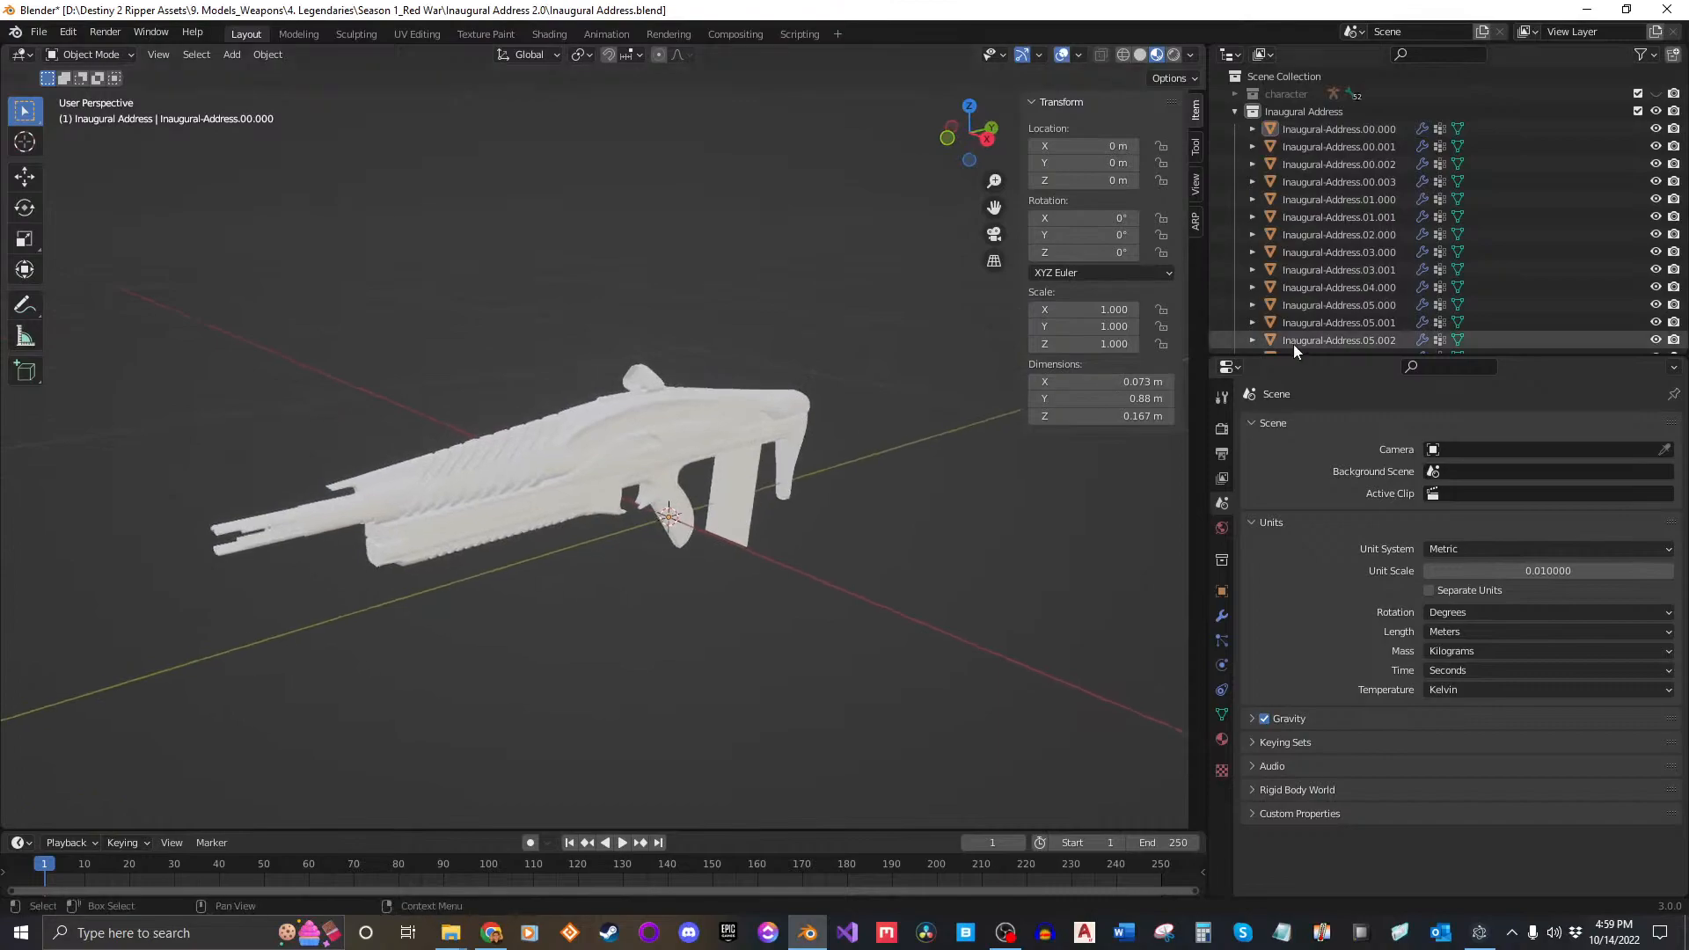
Step: Split the 3D viewport vertically in half, turn the second area into a Shader Editor and hide the sidebars in both areas
{"action": "left_click_drag", "start_coordinate": [1203, 53], "coordinate": [624, 54]}
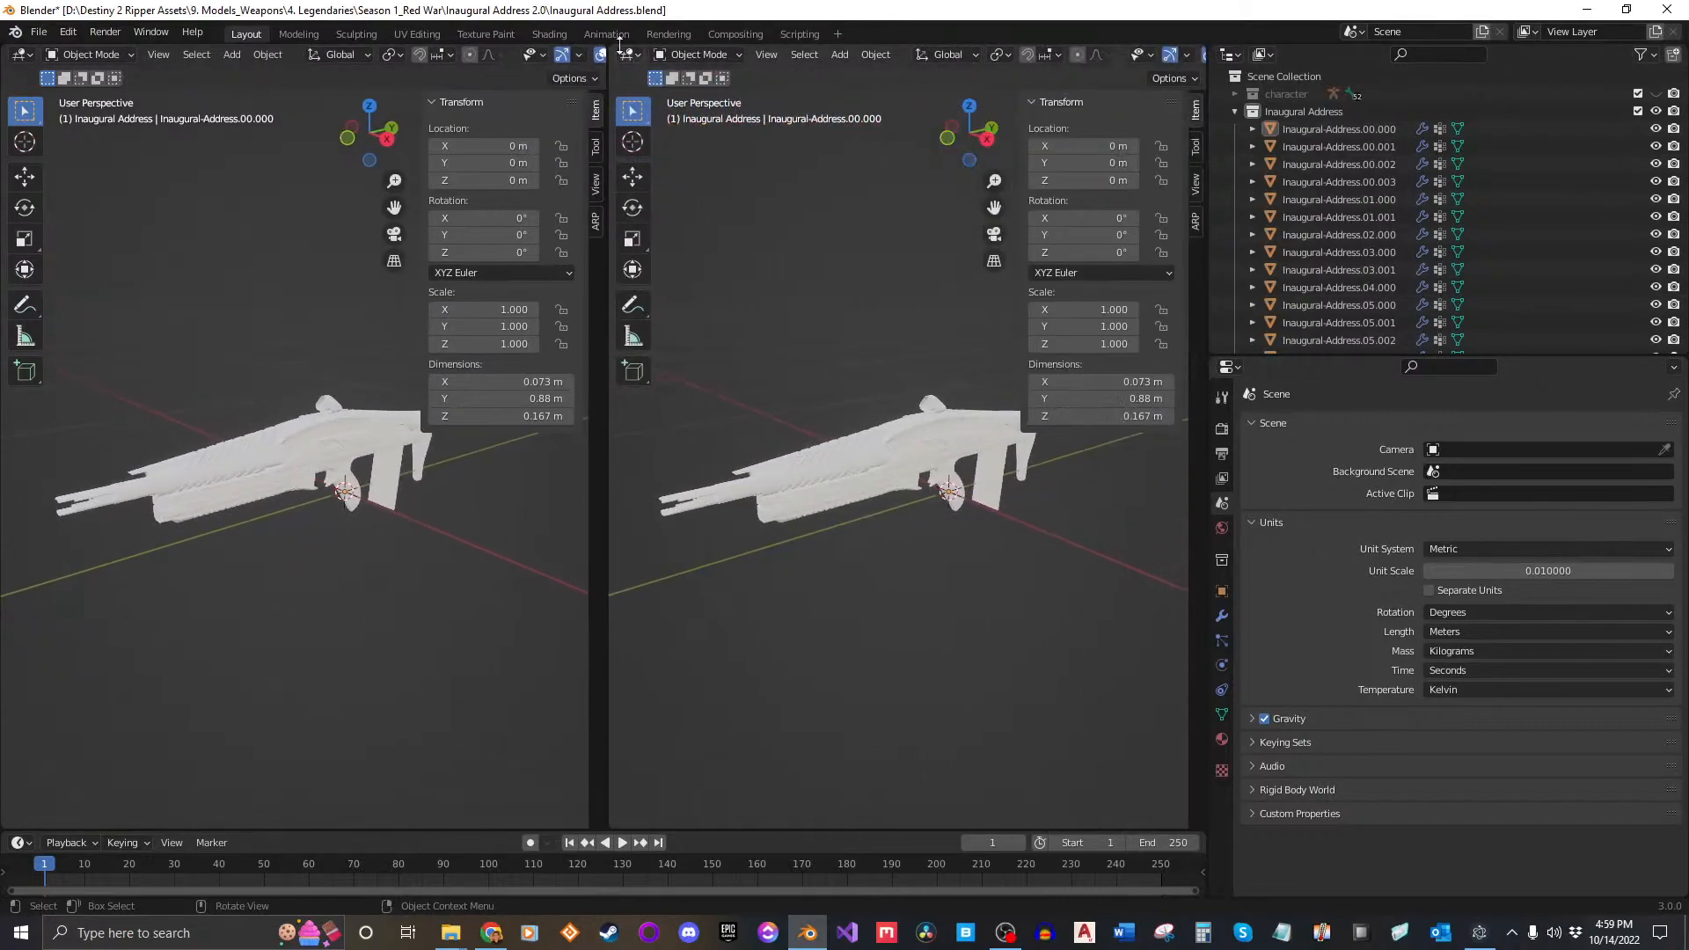
{"action": "left_click", "coordinate": [627, 55]}
{"action": "left_click", "coordinate": [713, 215]}
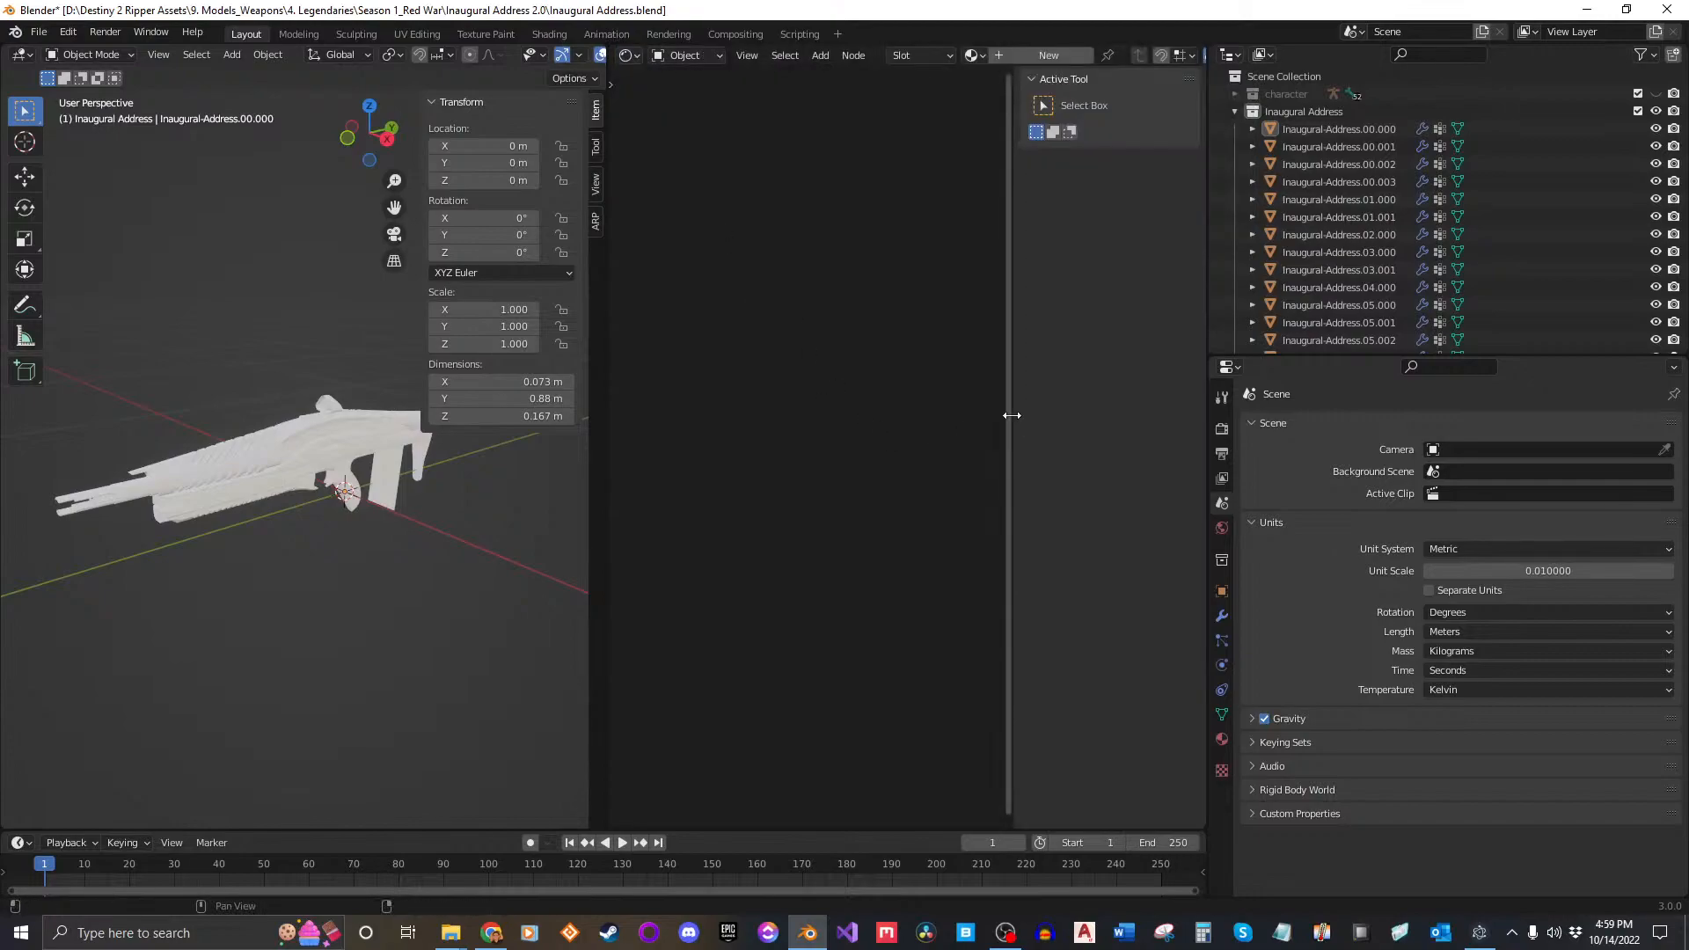
{"action": "key", "text": "n"}
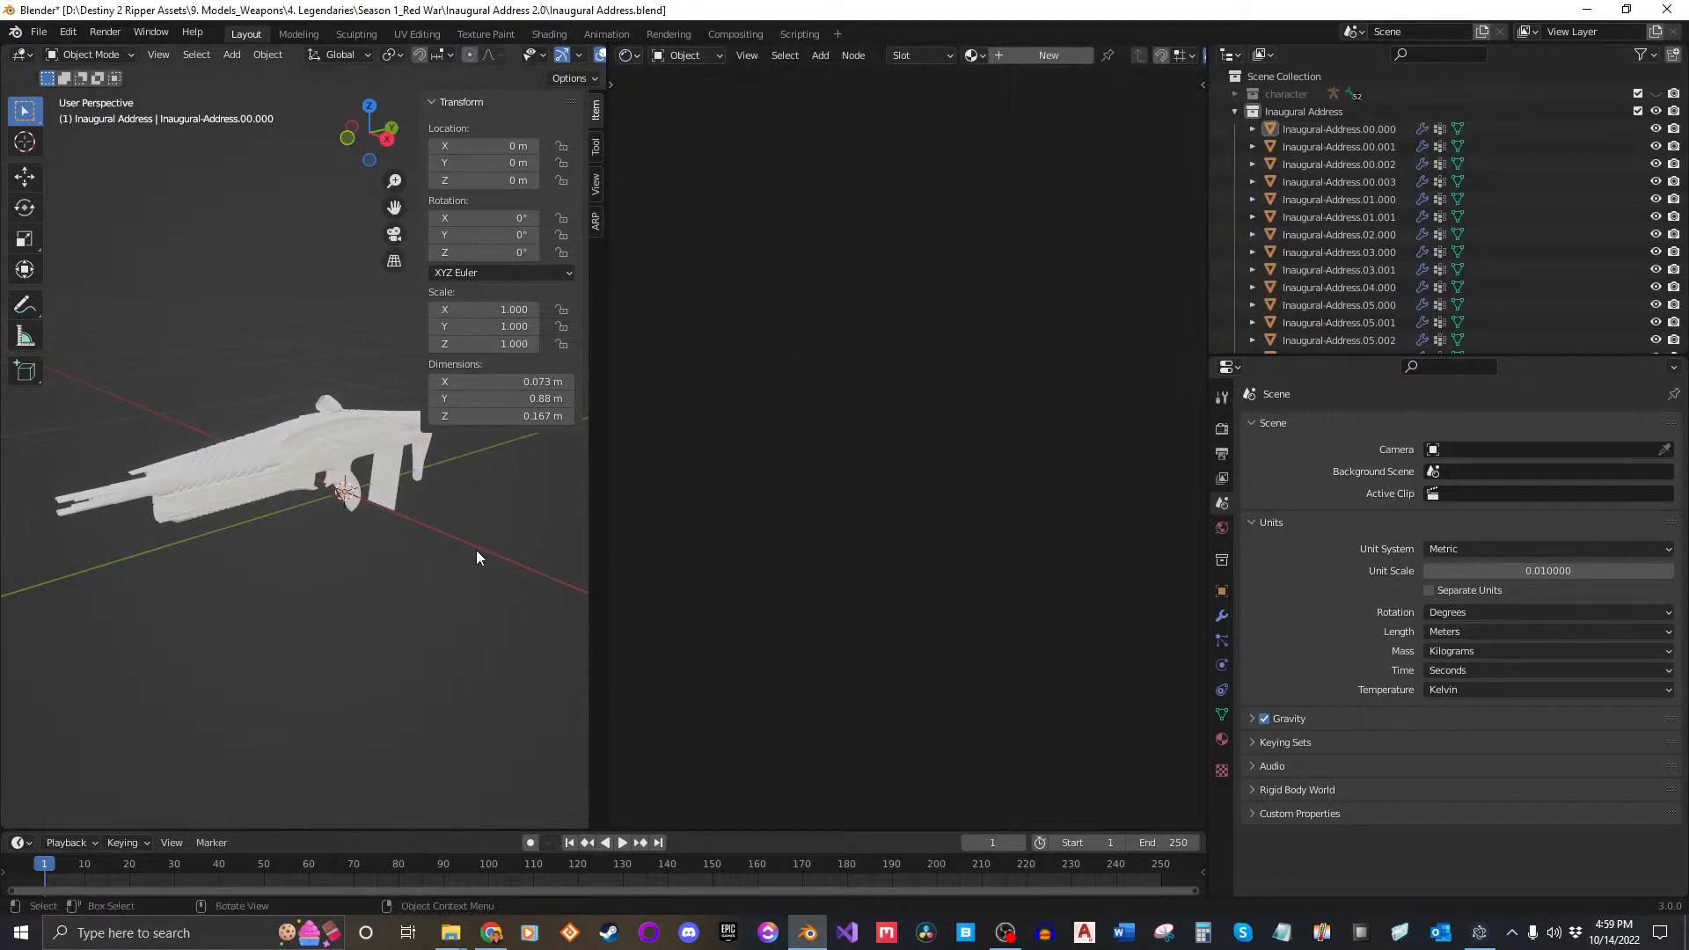
{"action": "key", "text": "n"}
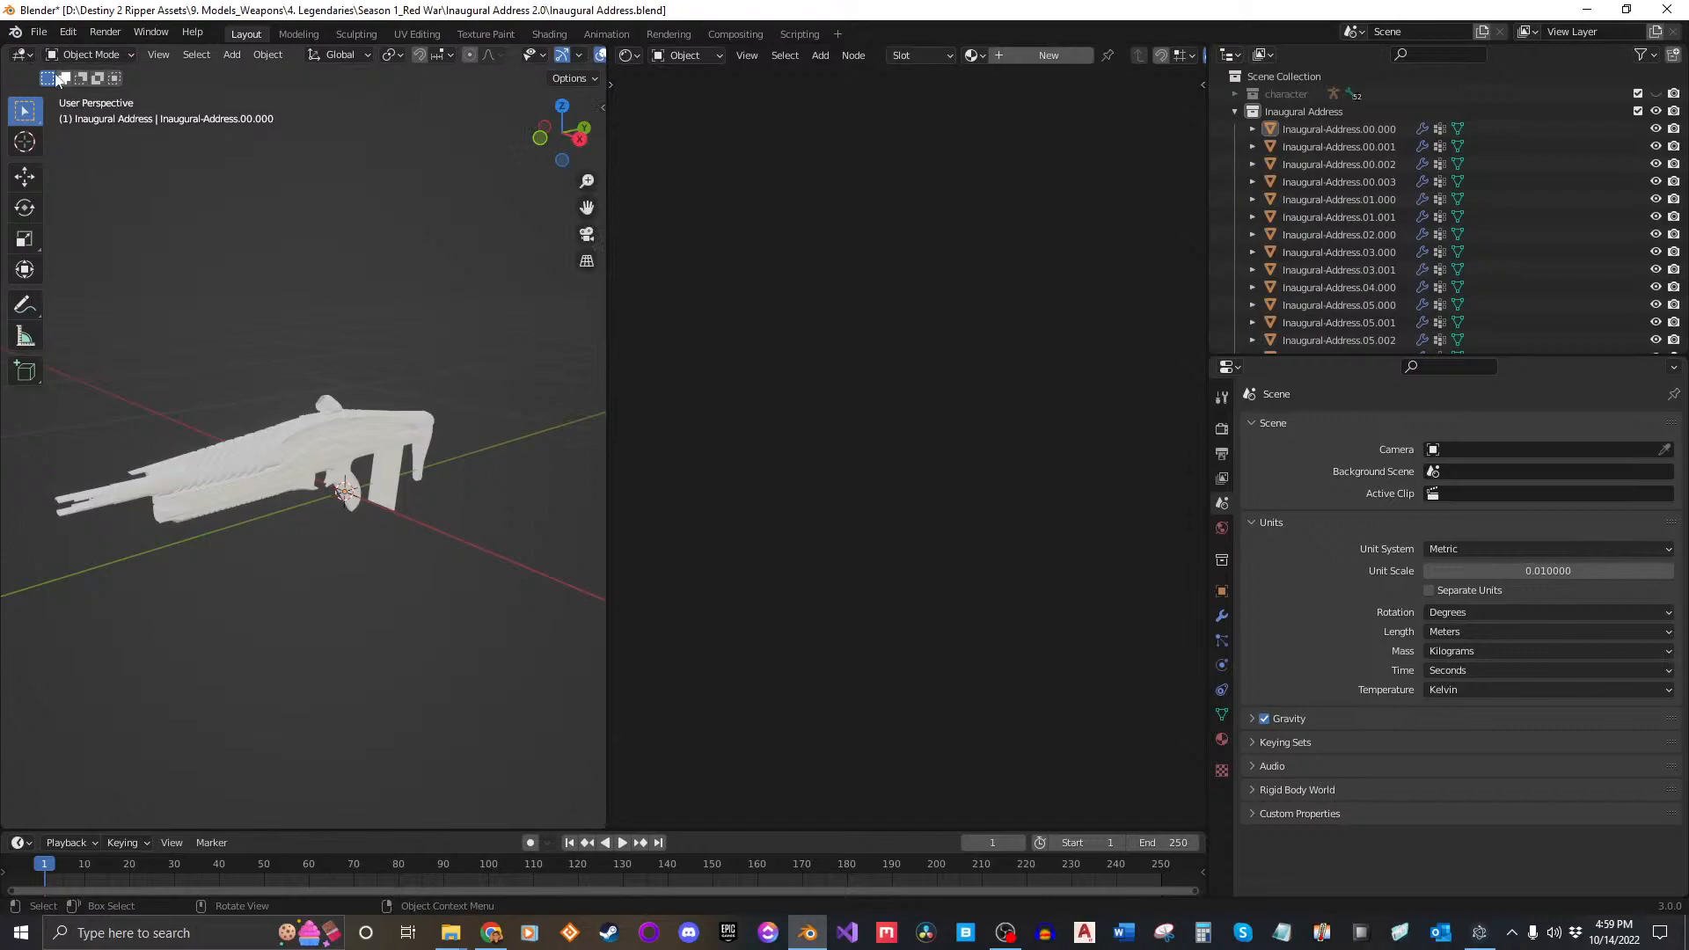
Step: Start appending from another file and browse up to Destiny 2 Ripper Assets, into the 0. UE4 Main Rig Setup folder
{"action": "left_click", "coordinate": [39, 33]}
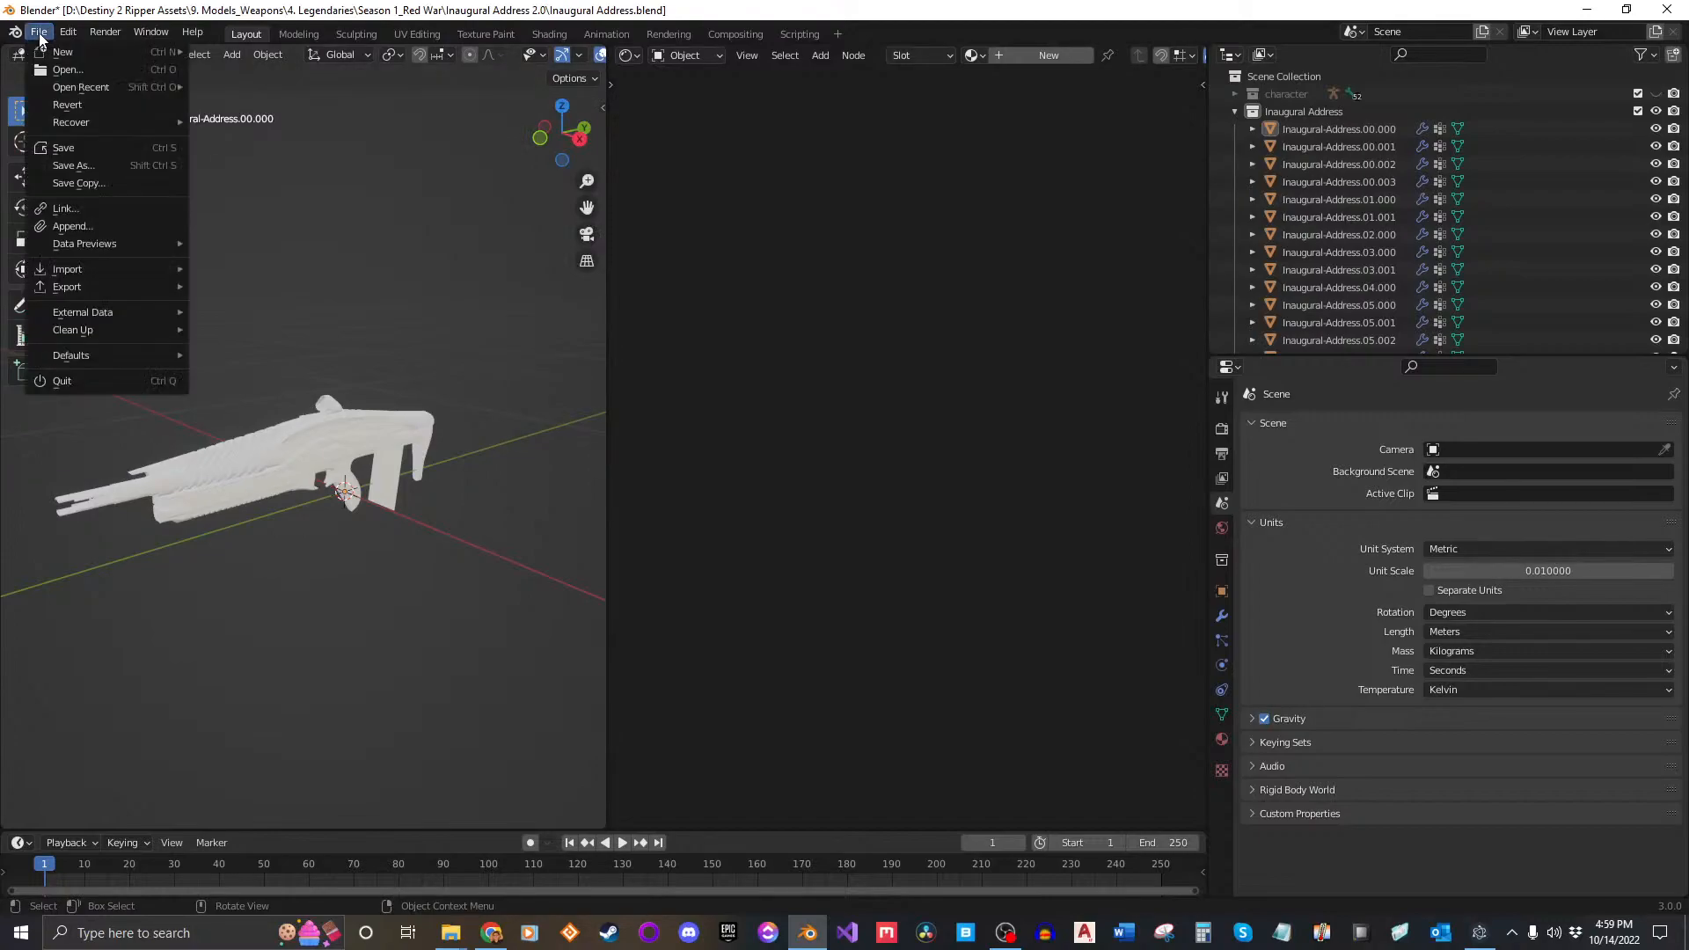
{"action": "left_click", "coordinate": [91, 225]}
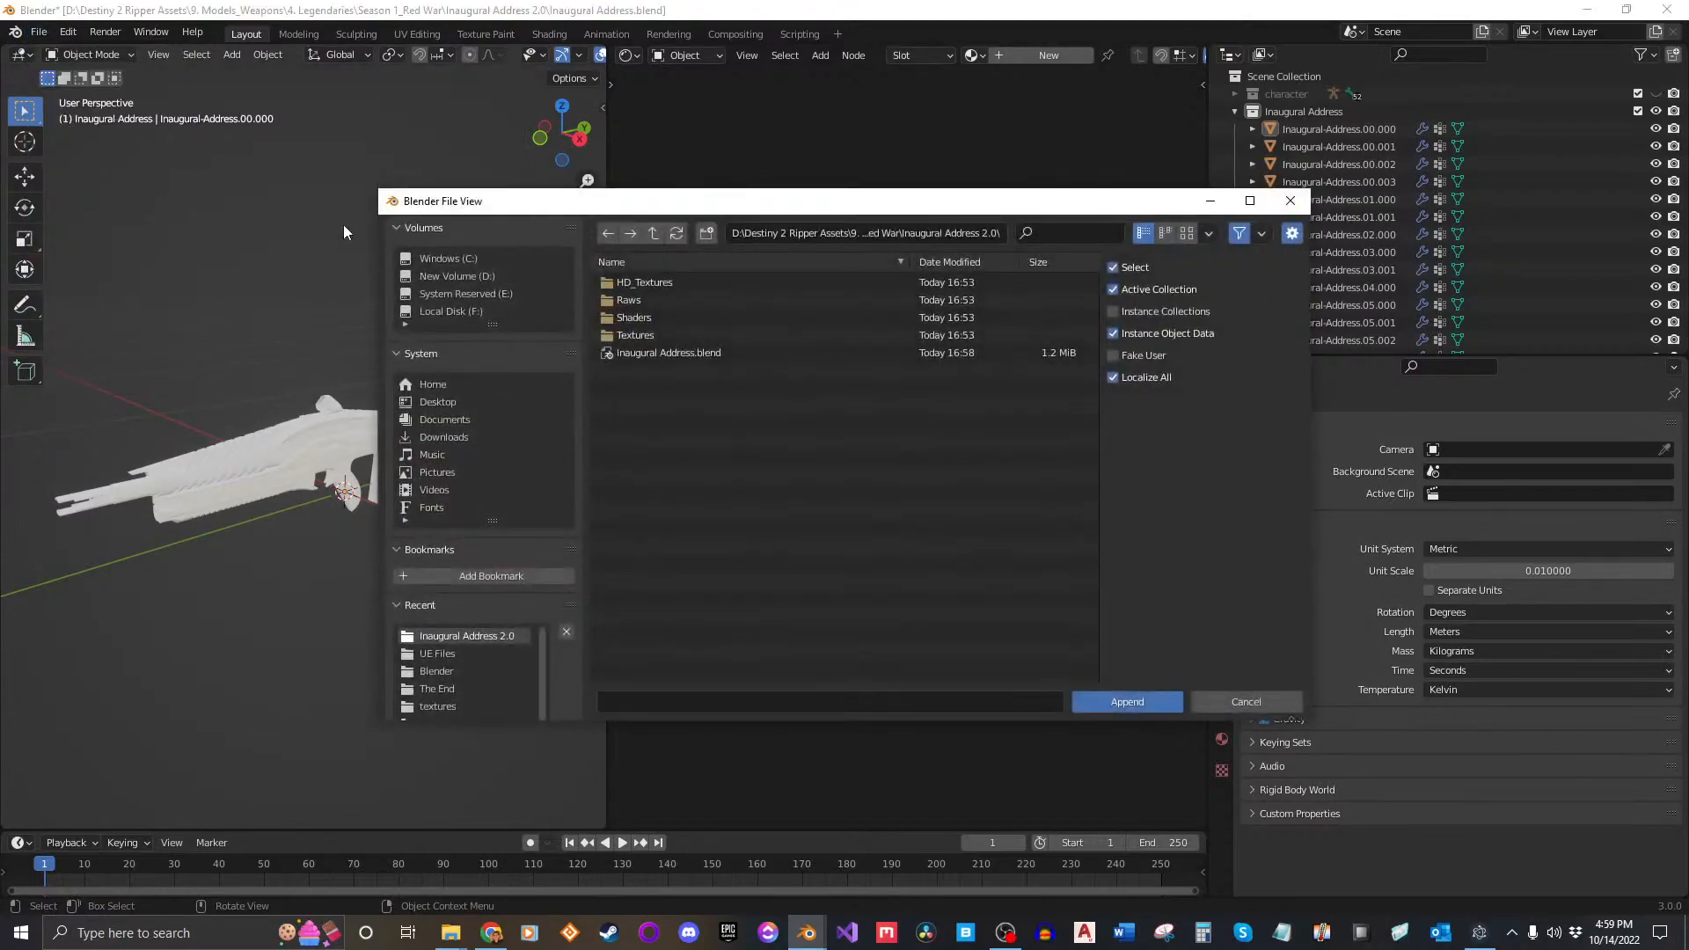
{"action": "left_click", "coordinate": [653, 236]}
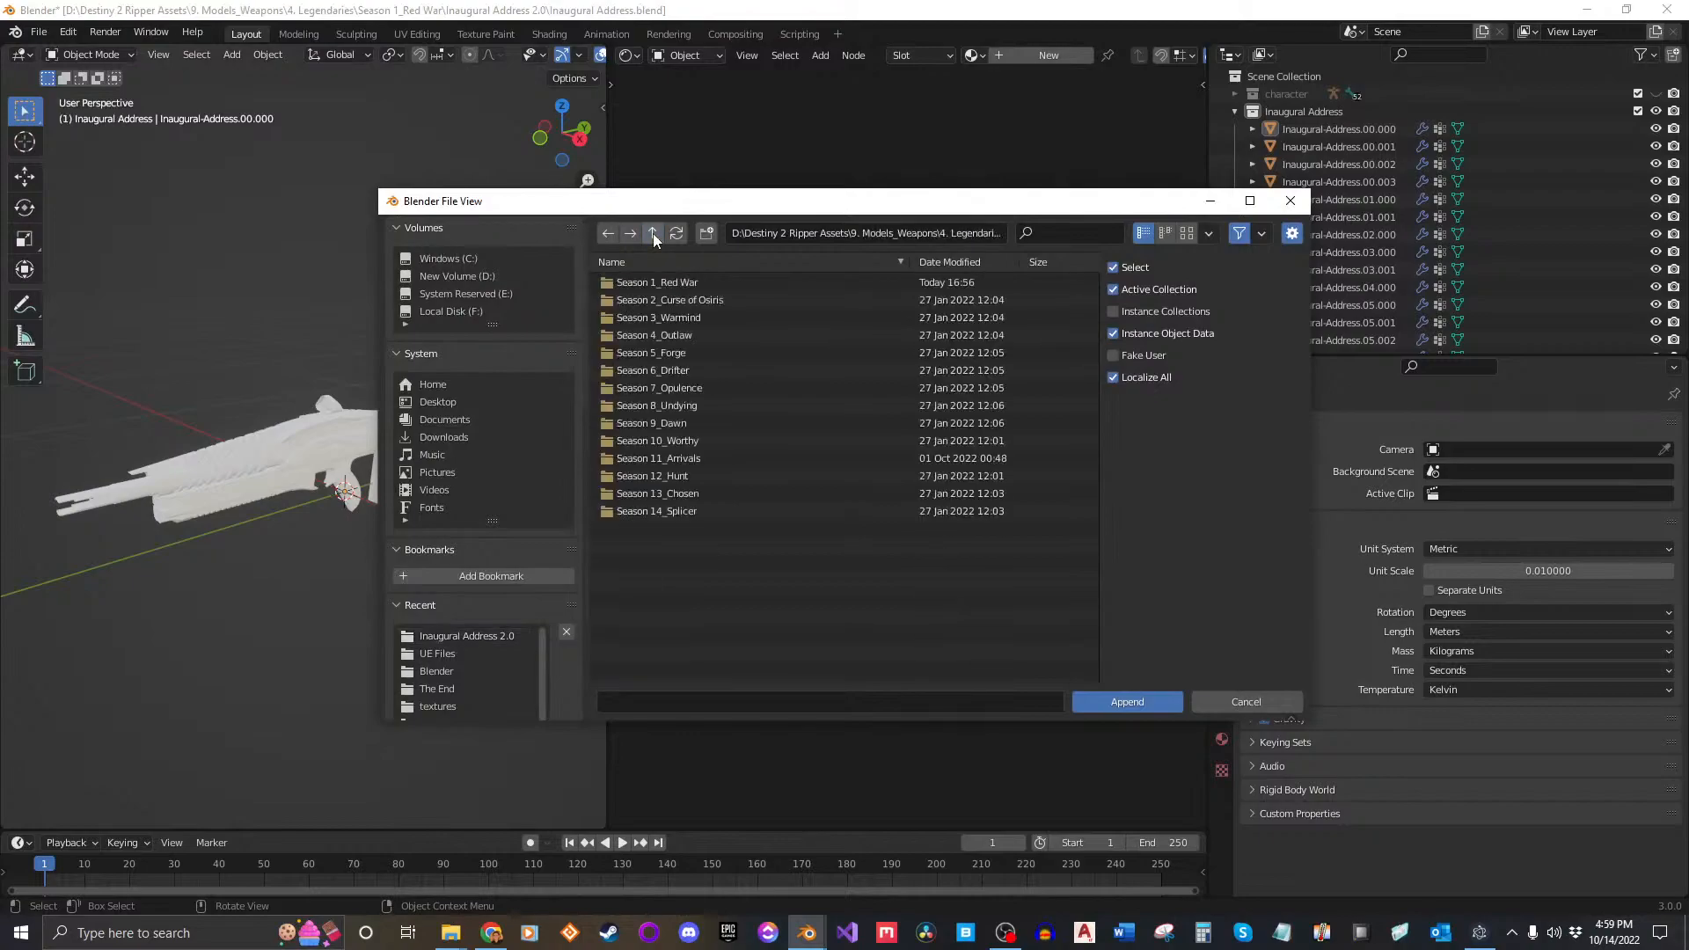
{"action": "left_click", "coordinate": [654, 234]}
{"action": "left_click", "coordinate": [654, 234]}
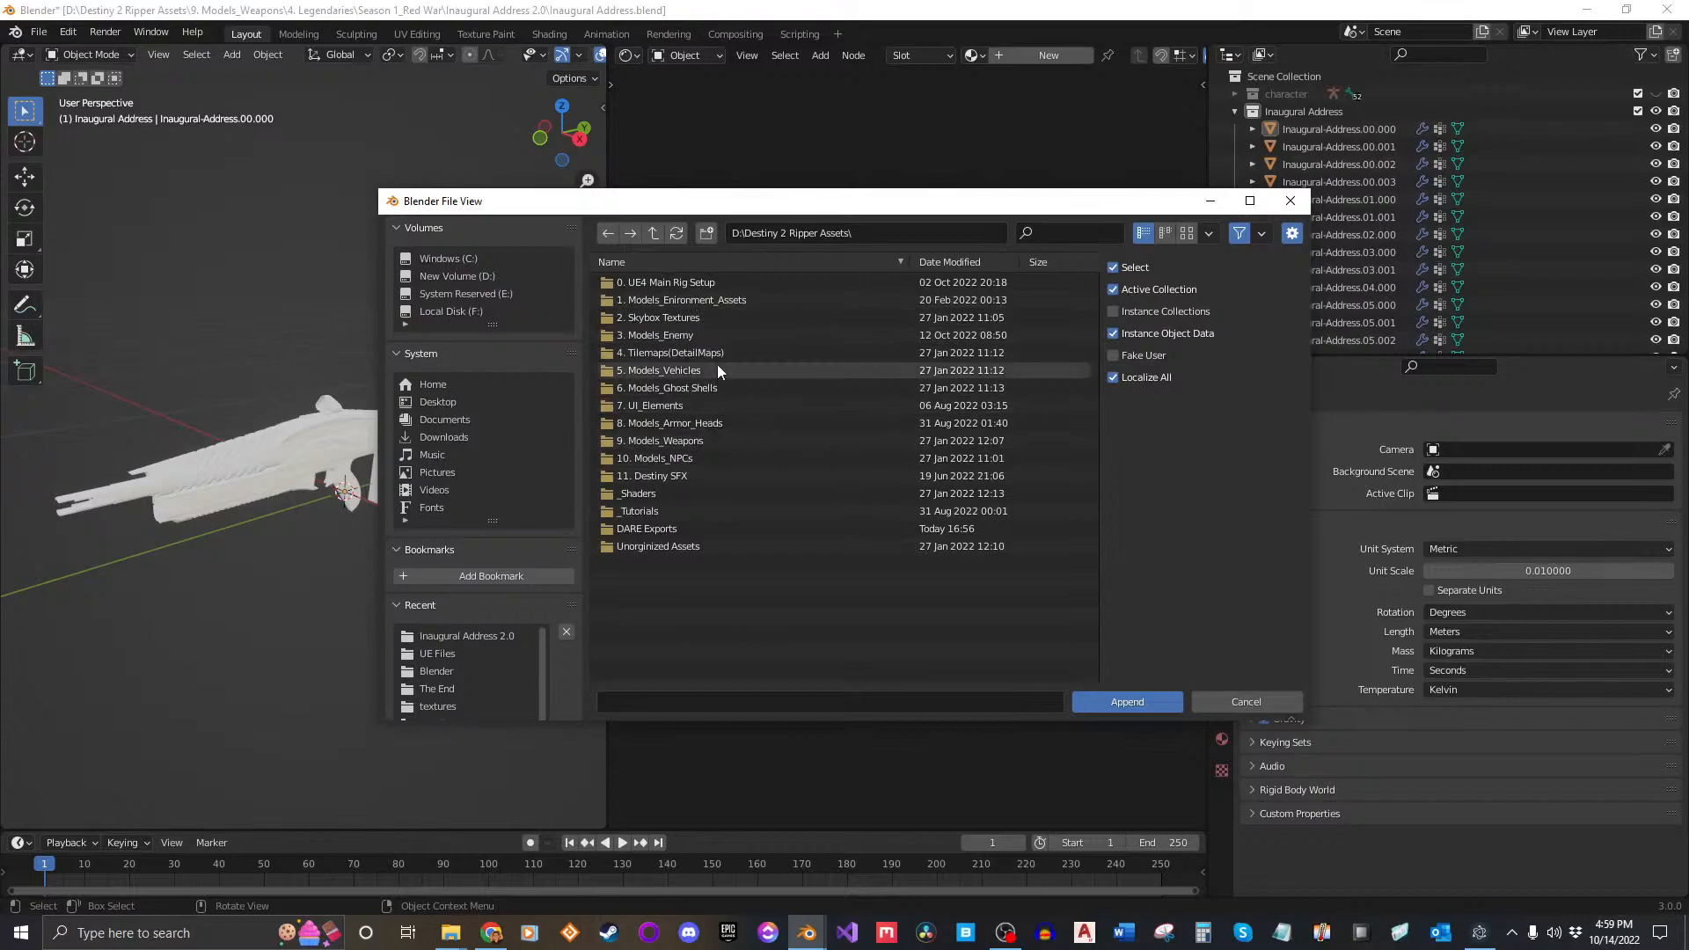
{"action": "left_click", "coordinate": [695, 283]}
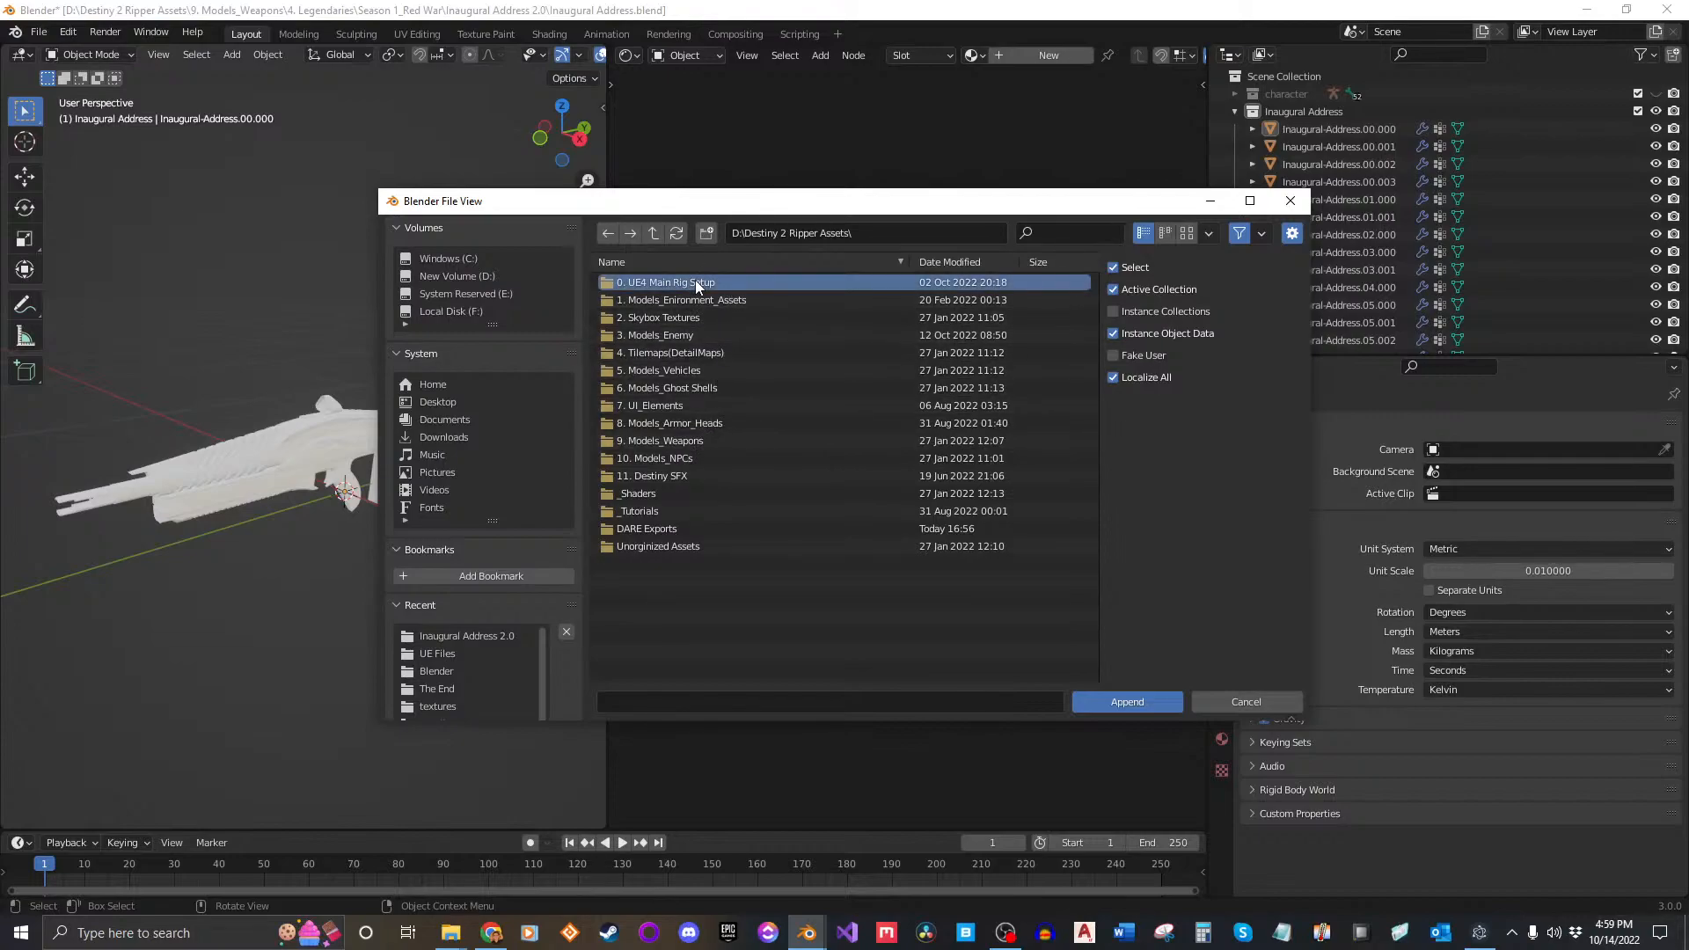
{"action": "double_click", "coordinate": [695, 279]}
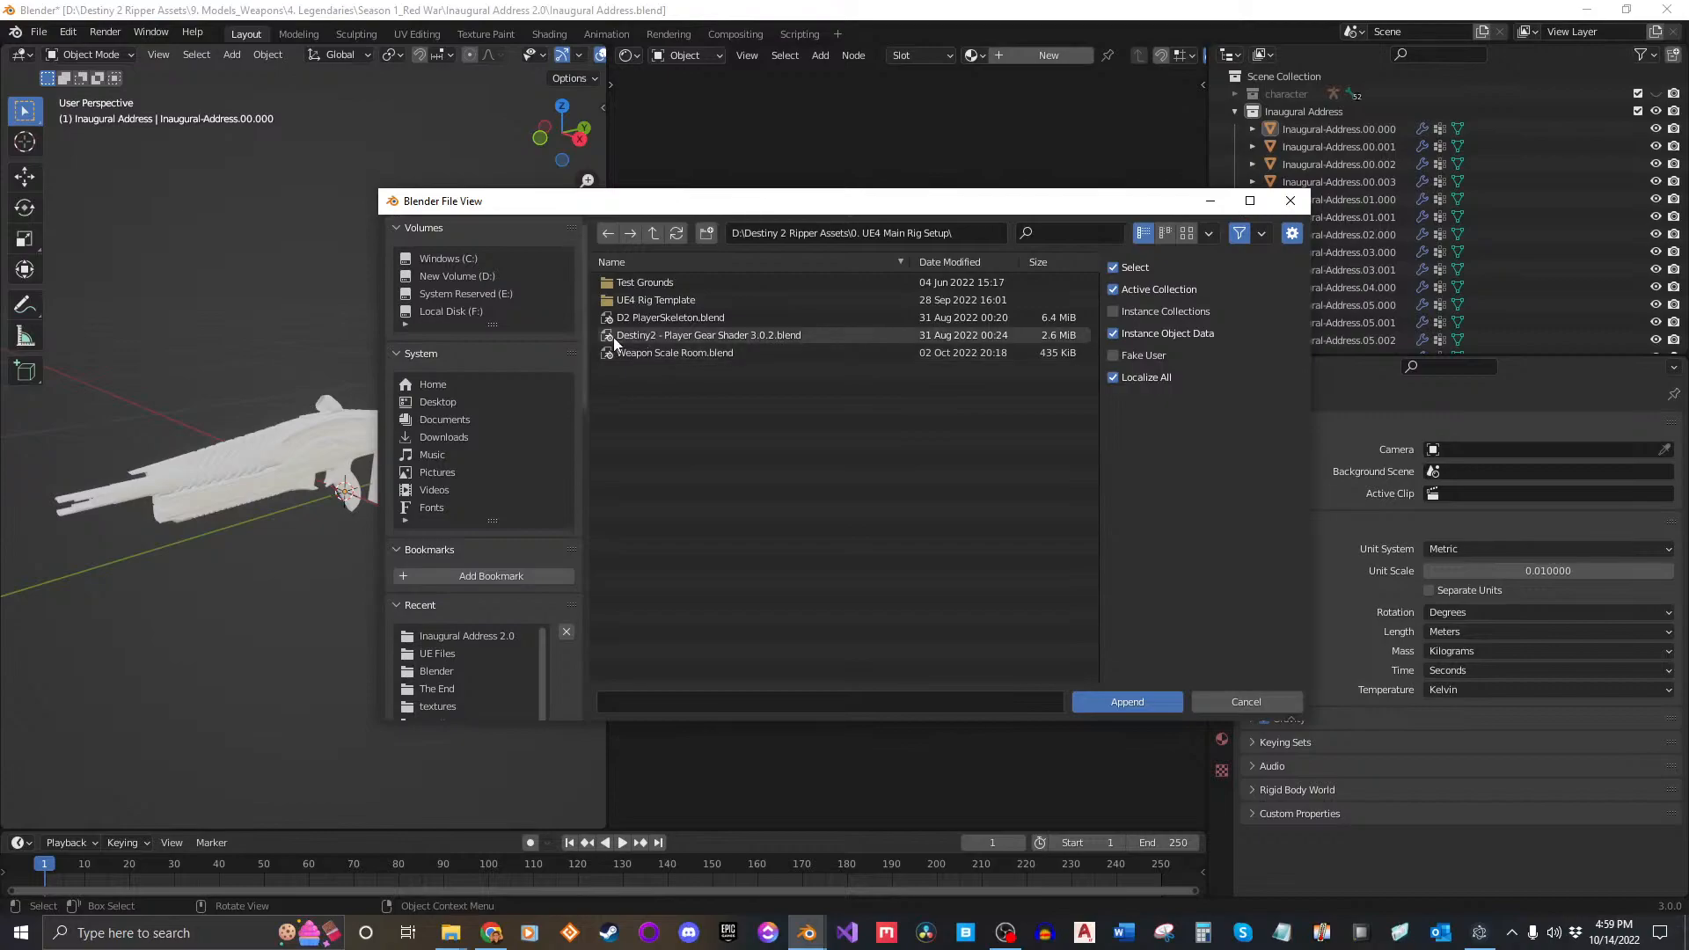
Step: Append the material D2 PlayerGear Shader 3.0.2 (For Destiny2) from Destiny2 - Player Gear Shader 3.0.2.blend
{"action": "left_click", "coordinate": [712, 335]}
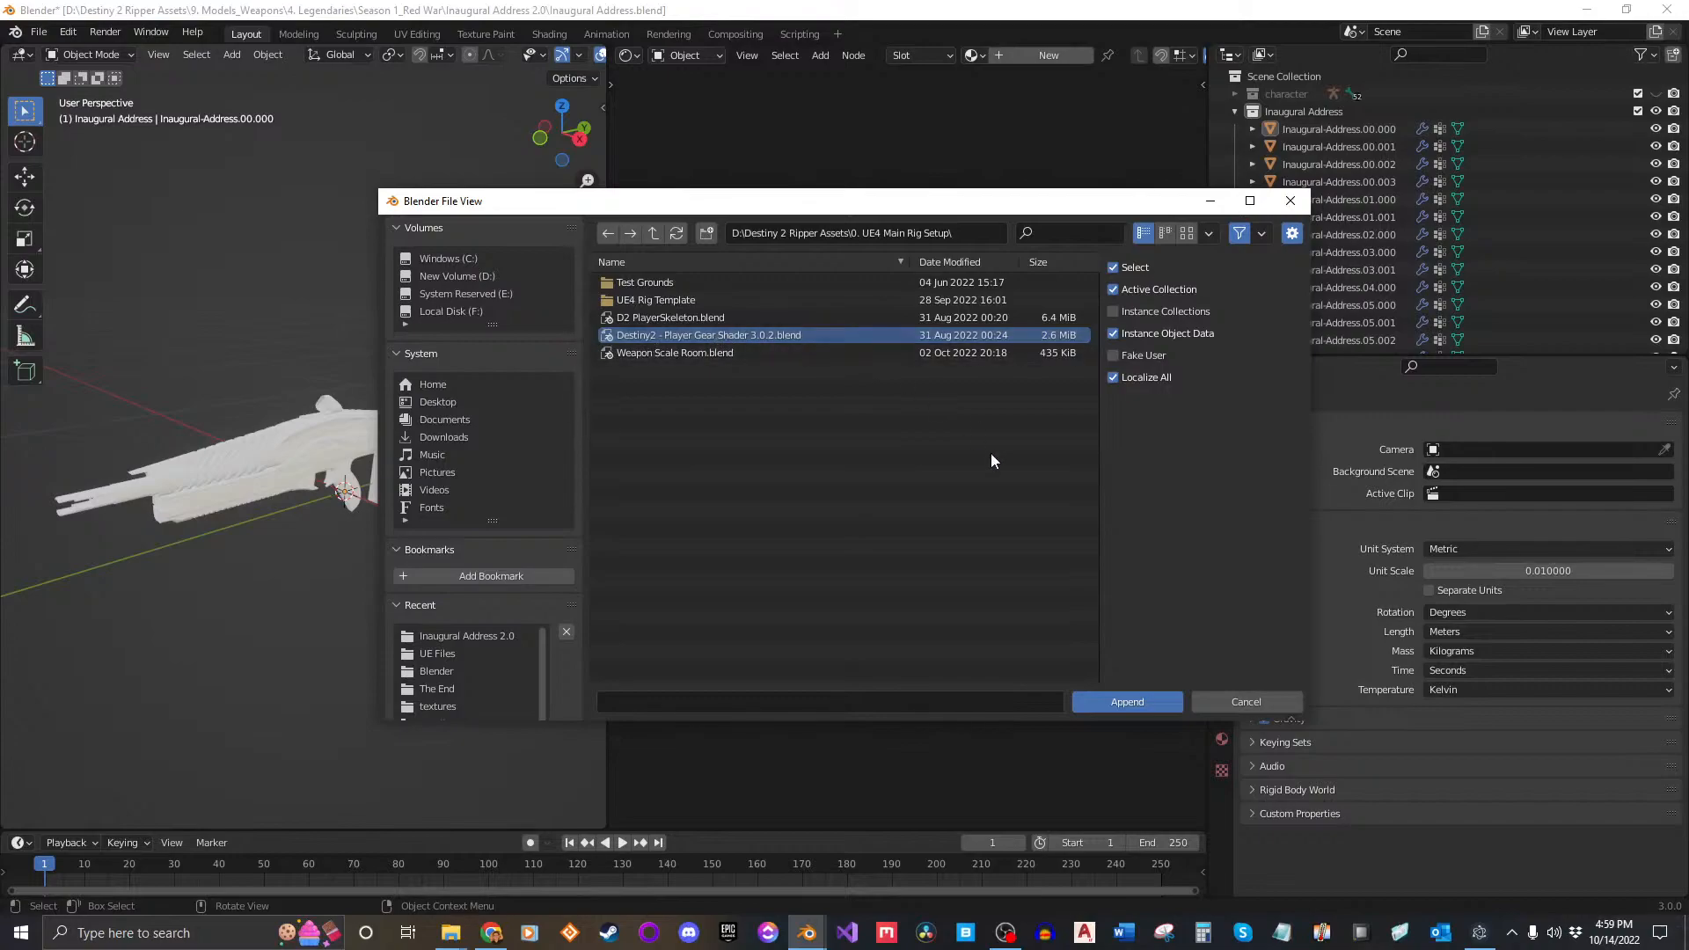
{"action": "left_click", "coordinate": [1110, 702]}
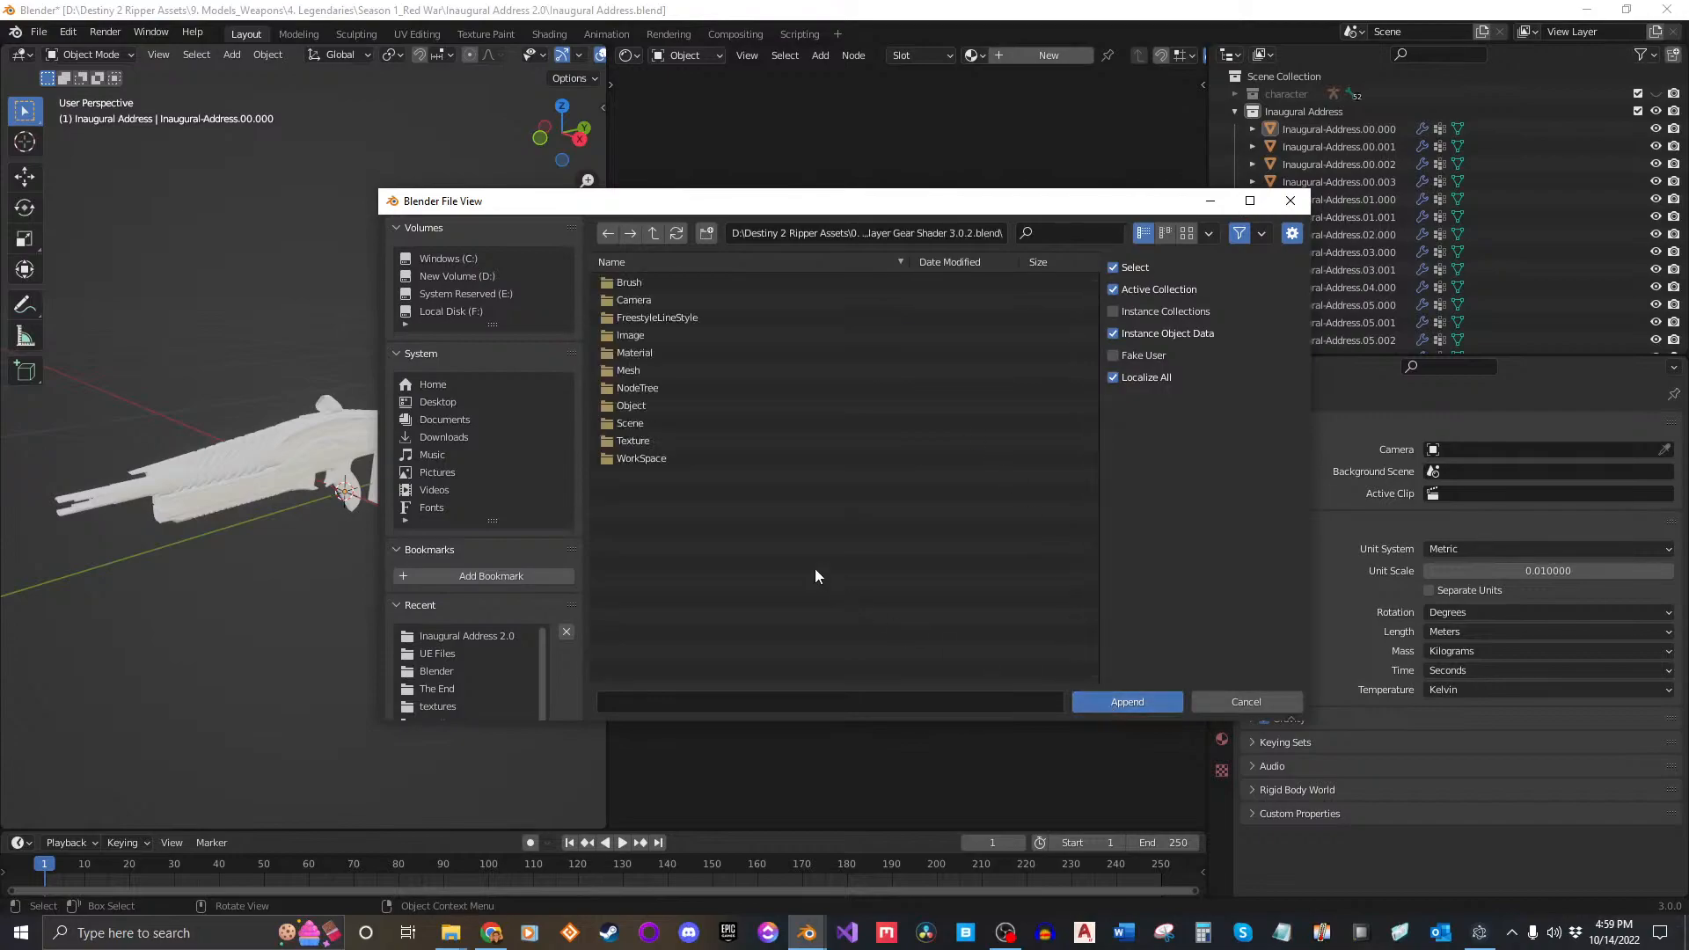
{"action": "left_click", "coordinate": [656, 352]}
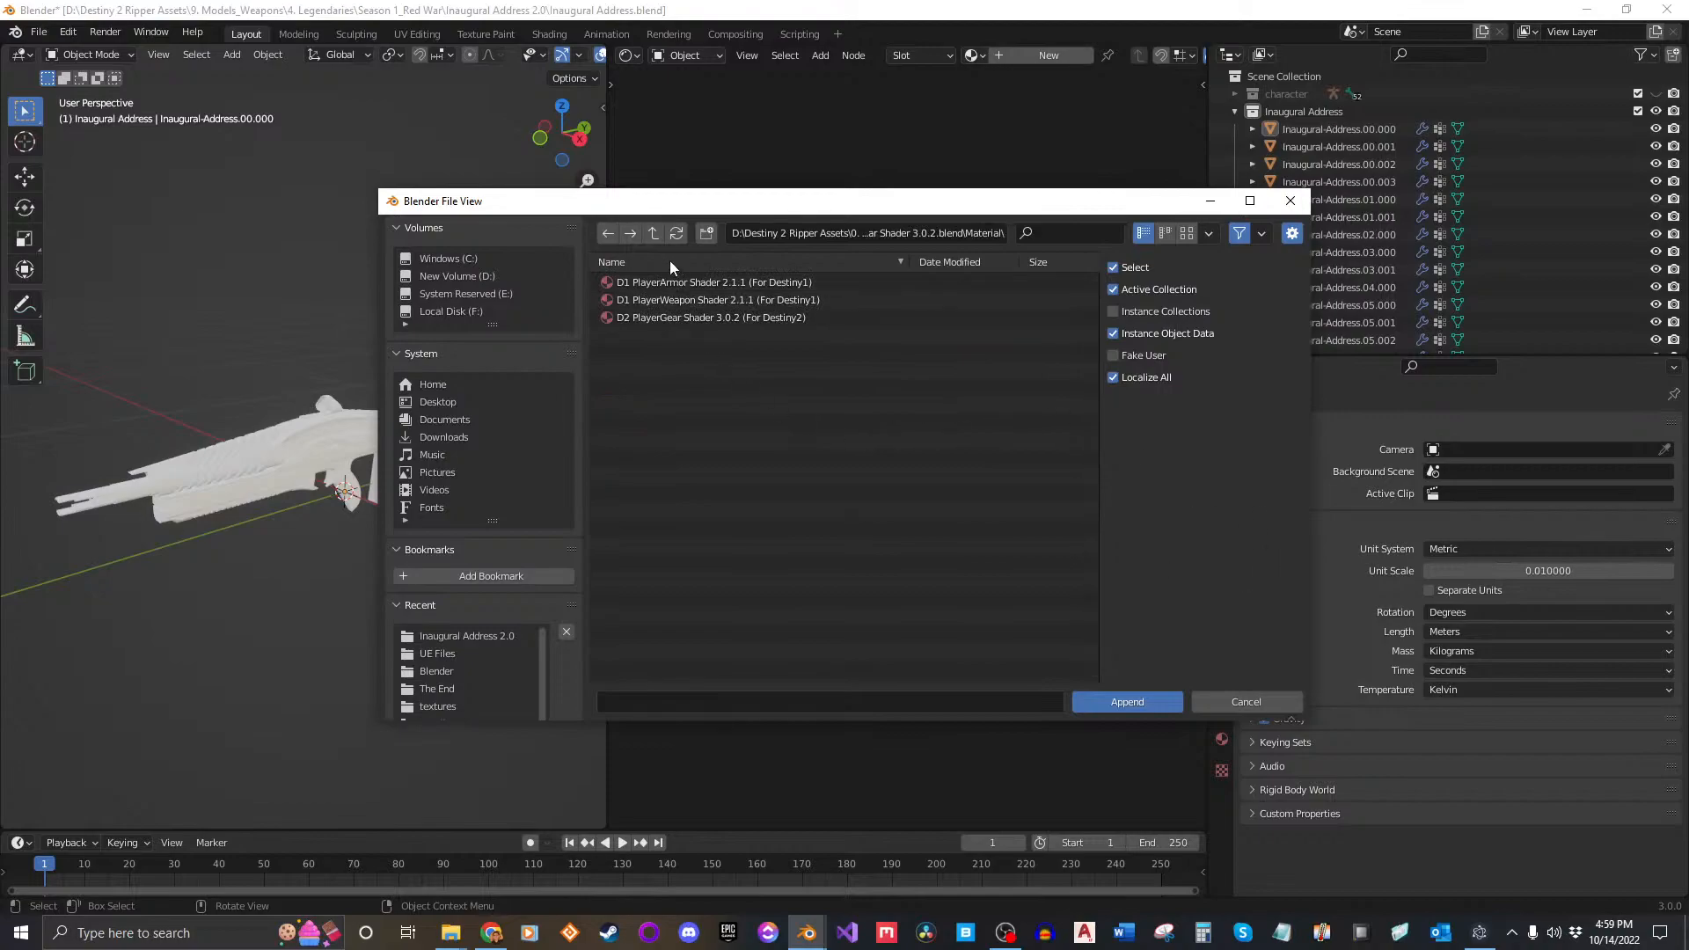
{"action": "left_click", "coordinate": [653, 234]}
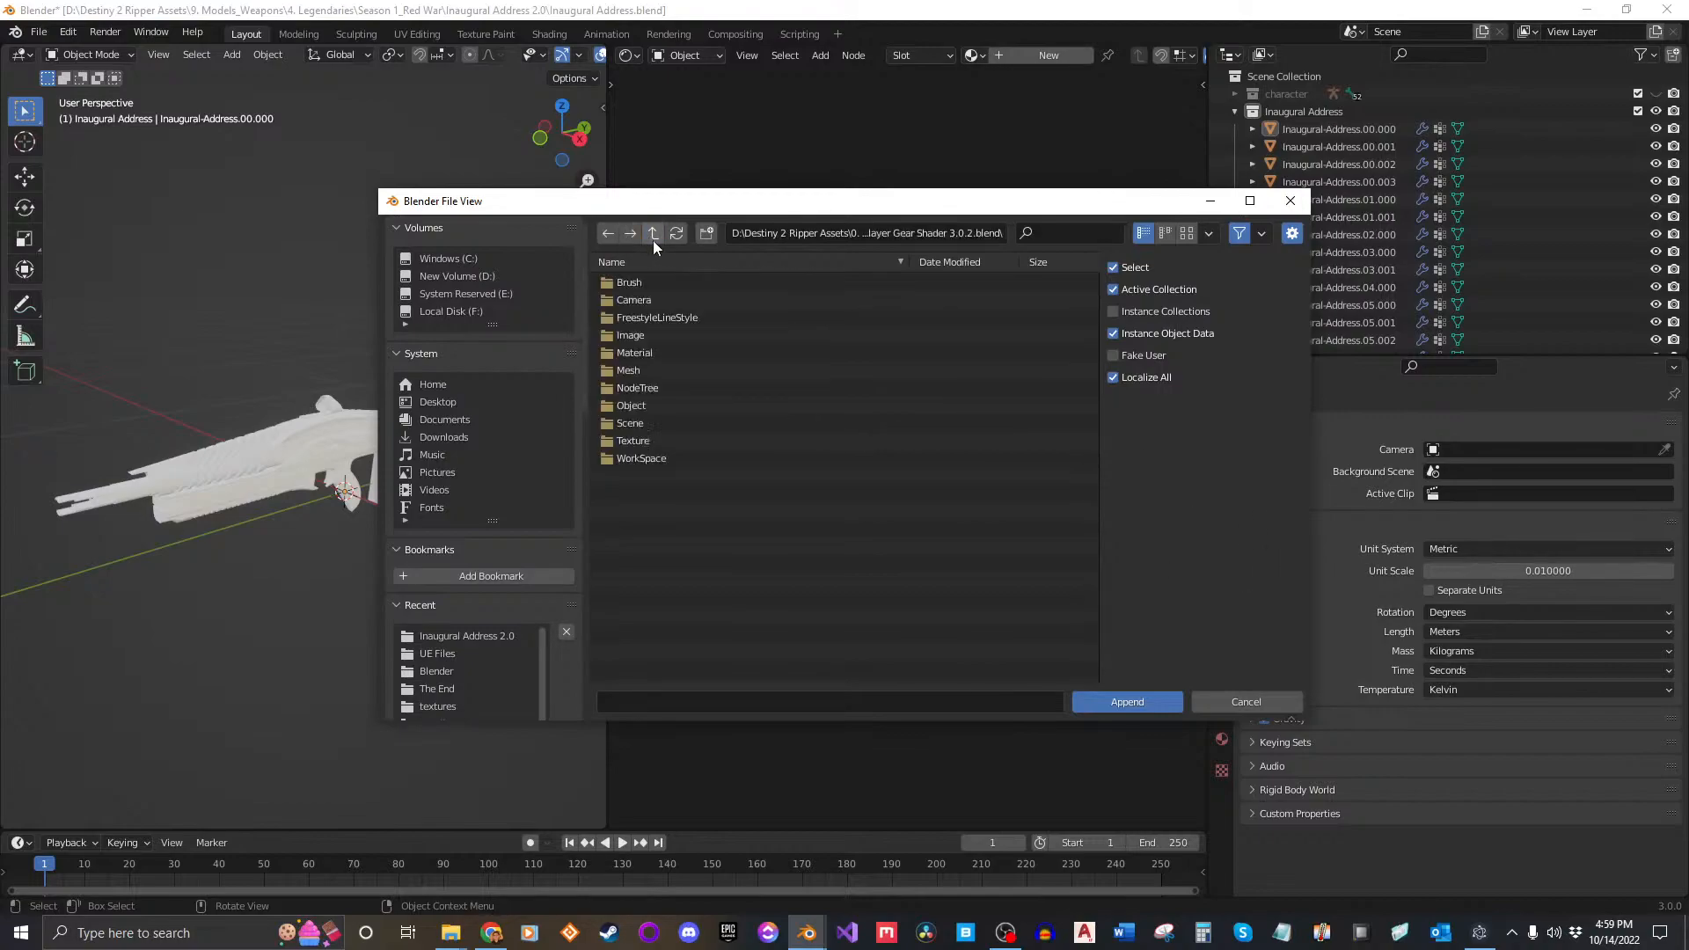
{"action": "left_click", "coordinate": [680, 353]}
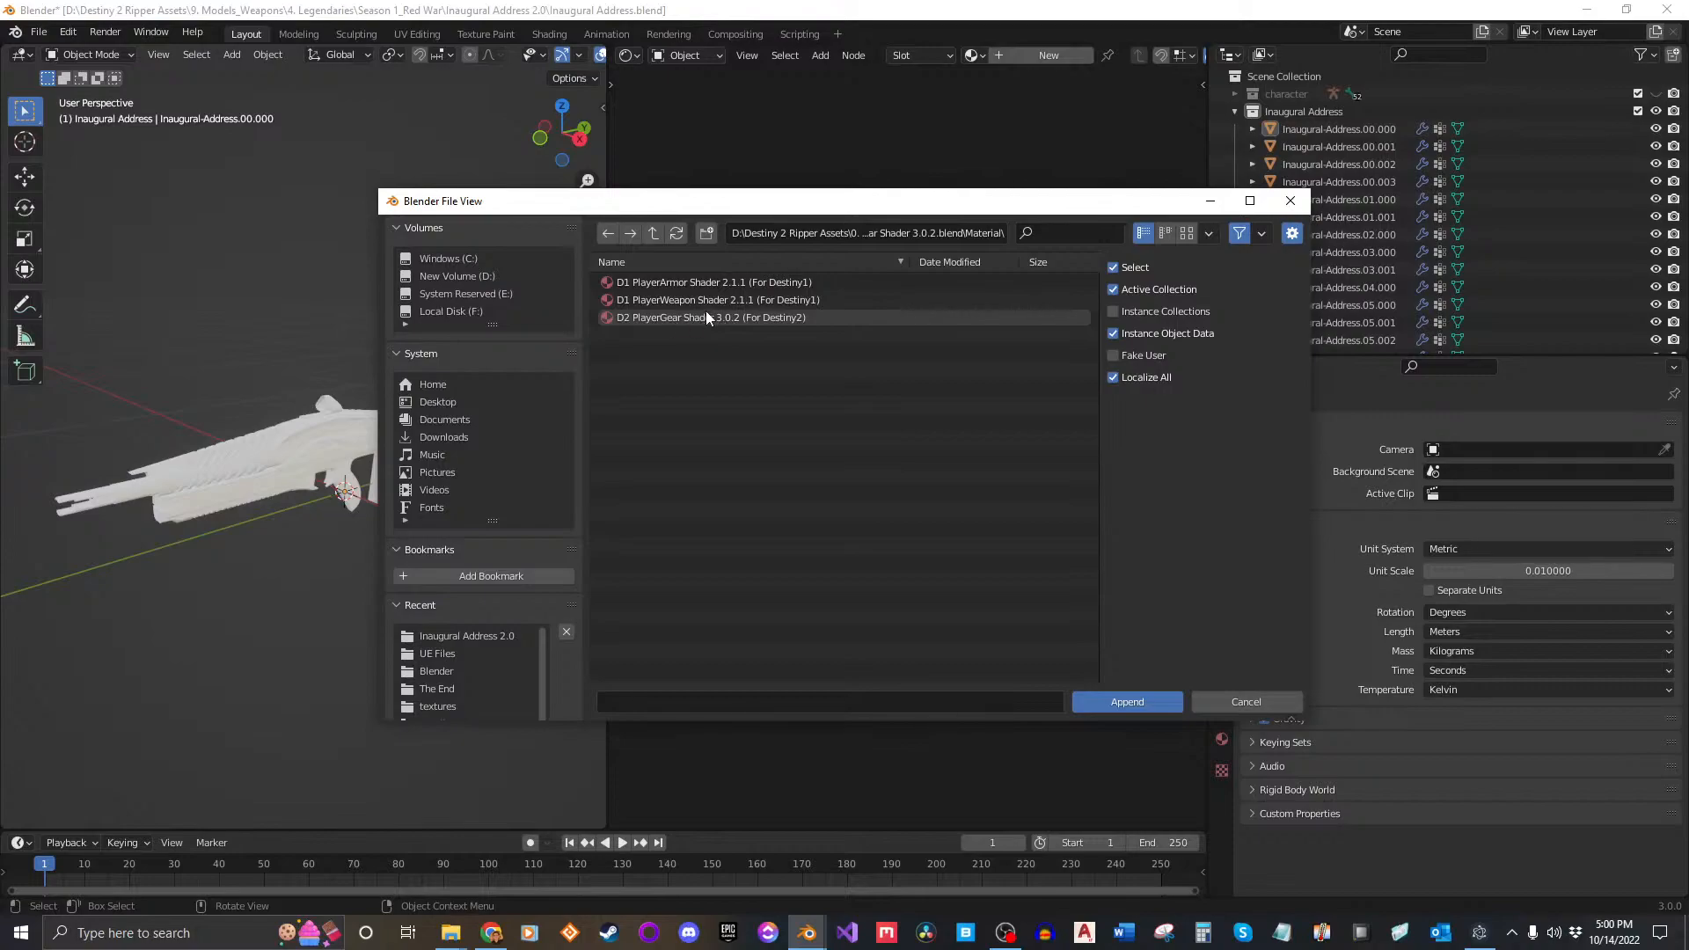
{"action": "left_click", "coordinate": [772, 297]}
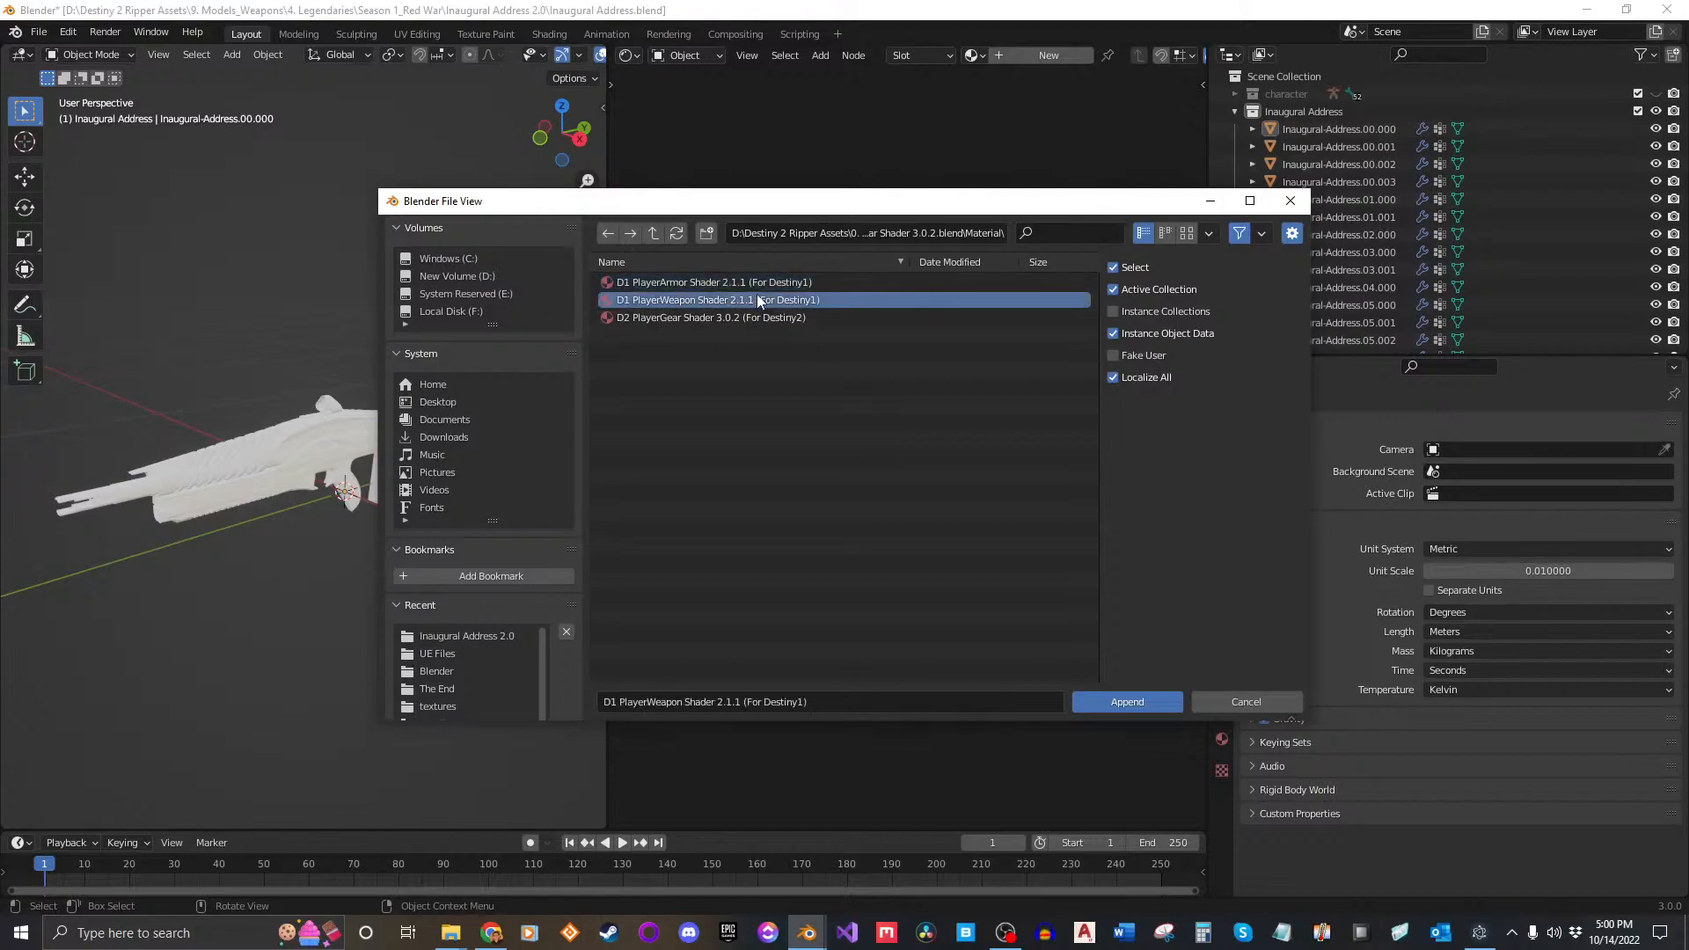
{"action": "left_click", "coordinate": [762, 282]}
{"action": "left_click", "coordinate": [762, 300]}
{"action": "left_click", "coordinate": [658, 318]}
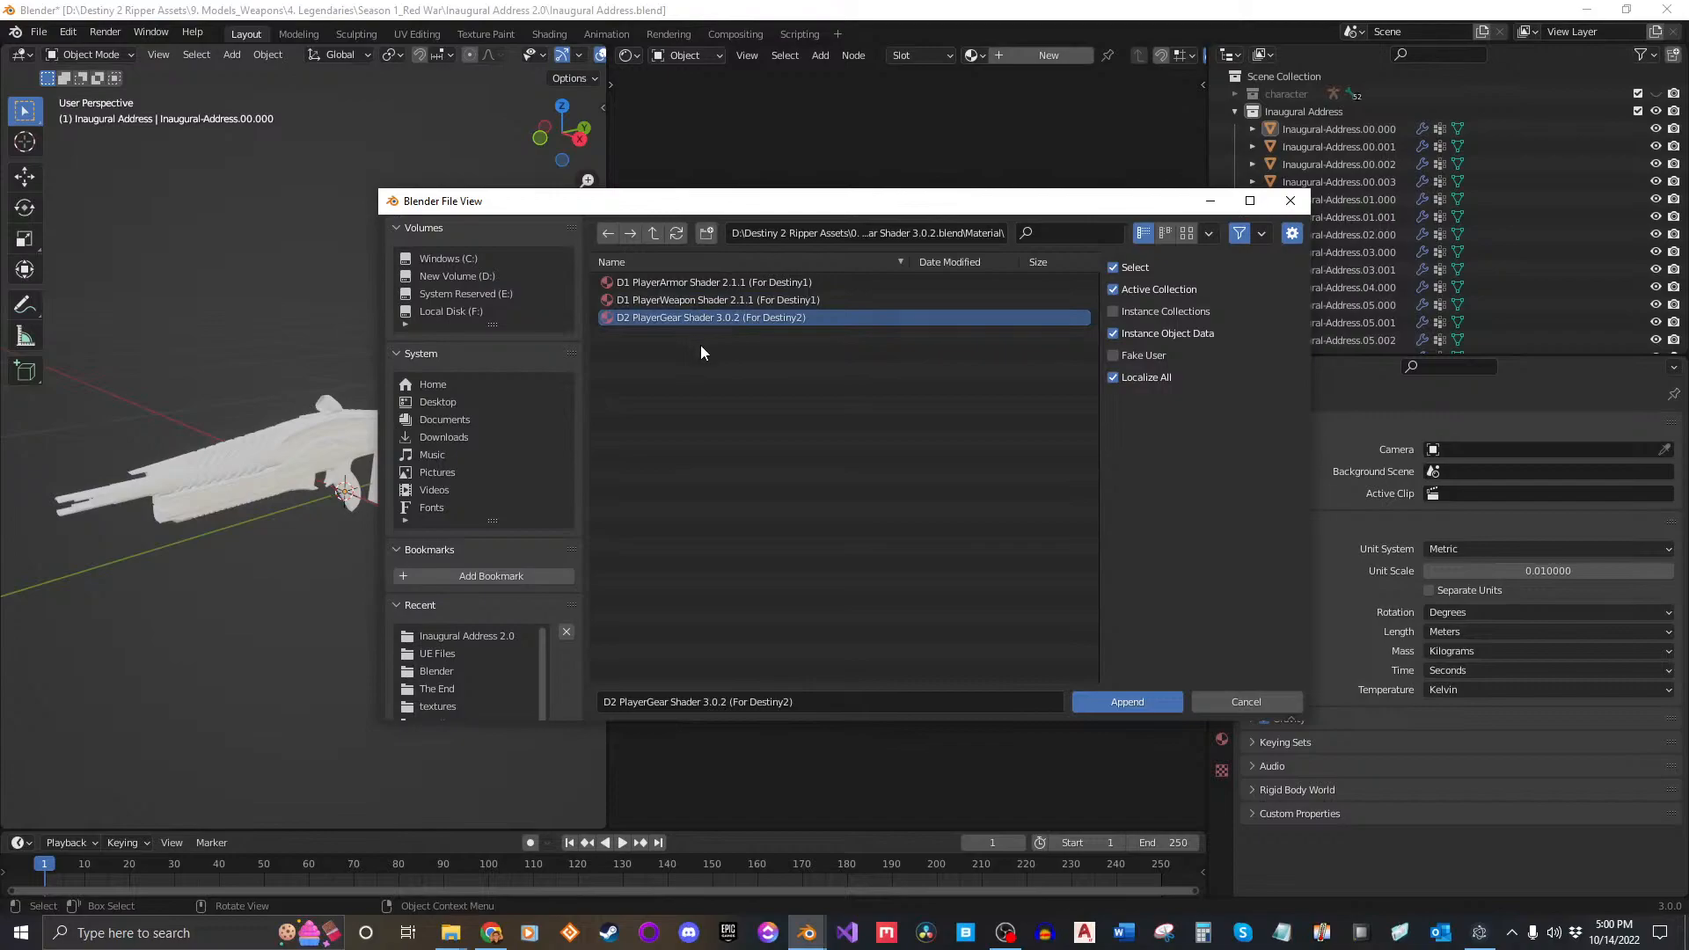
{"action": "left_click", "coordinate": [1123, 702]}
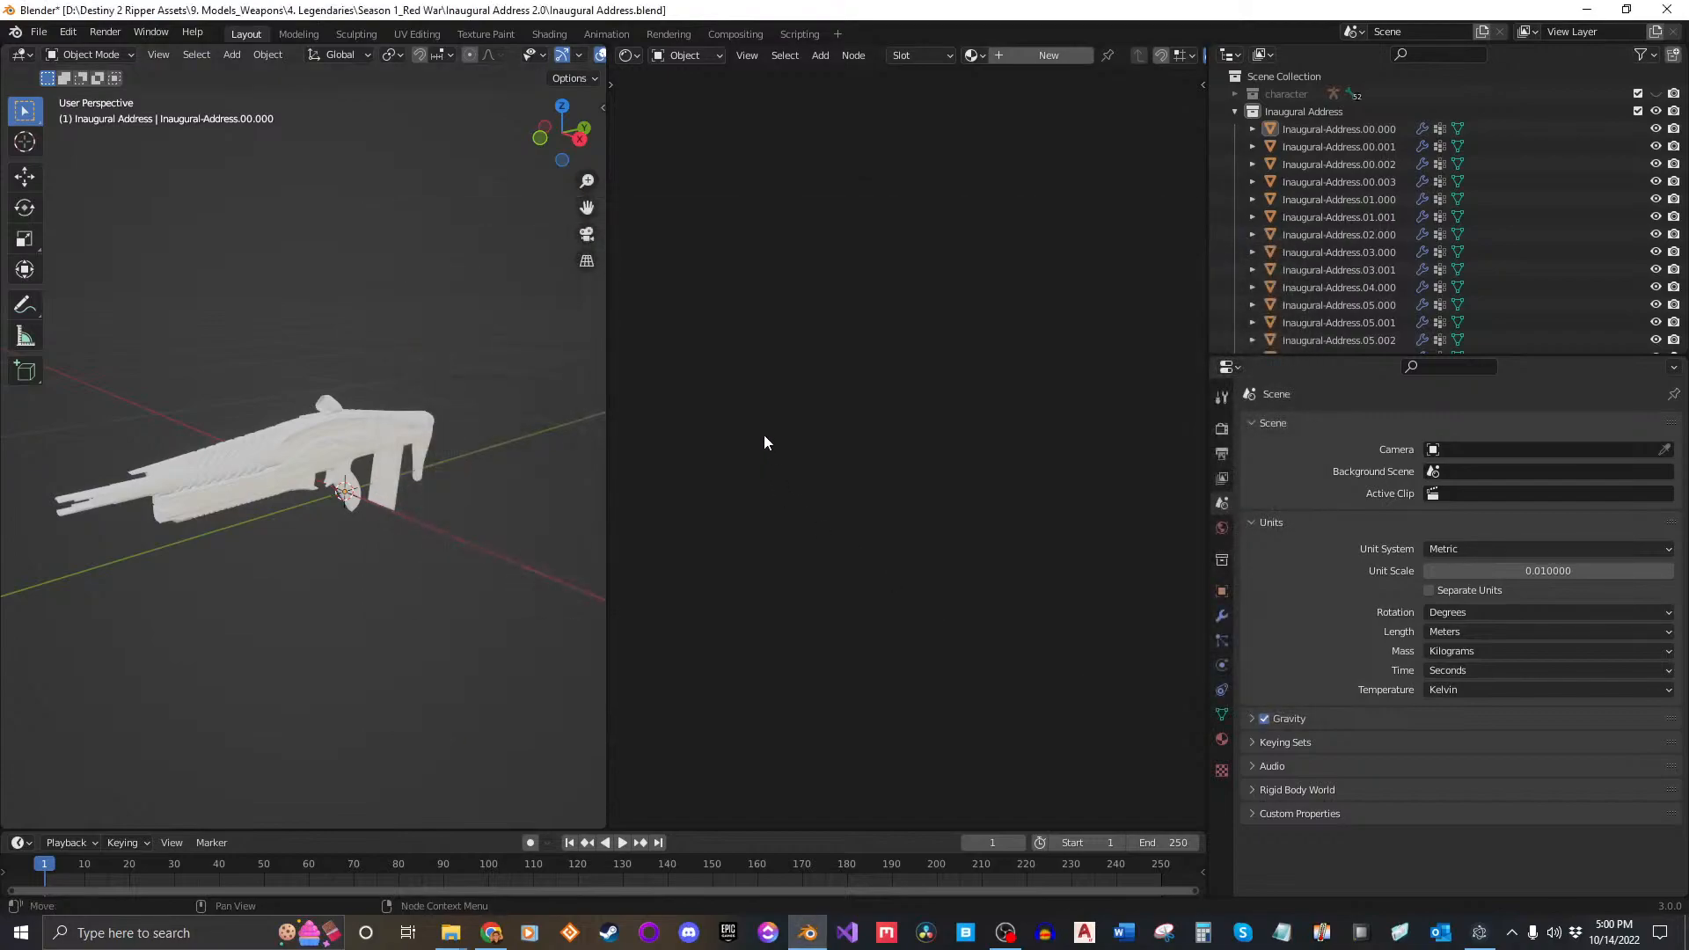
Step: Assign the D2 PlayerGear Shader 3.0.2 (For Destiny2) material to the mesh Inaugural-Address.00.000
{"action": "left_click", "coordinate": [971, 54]}
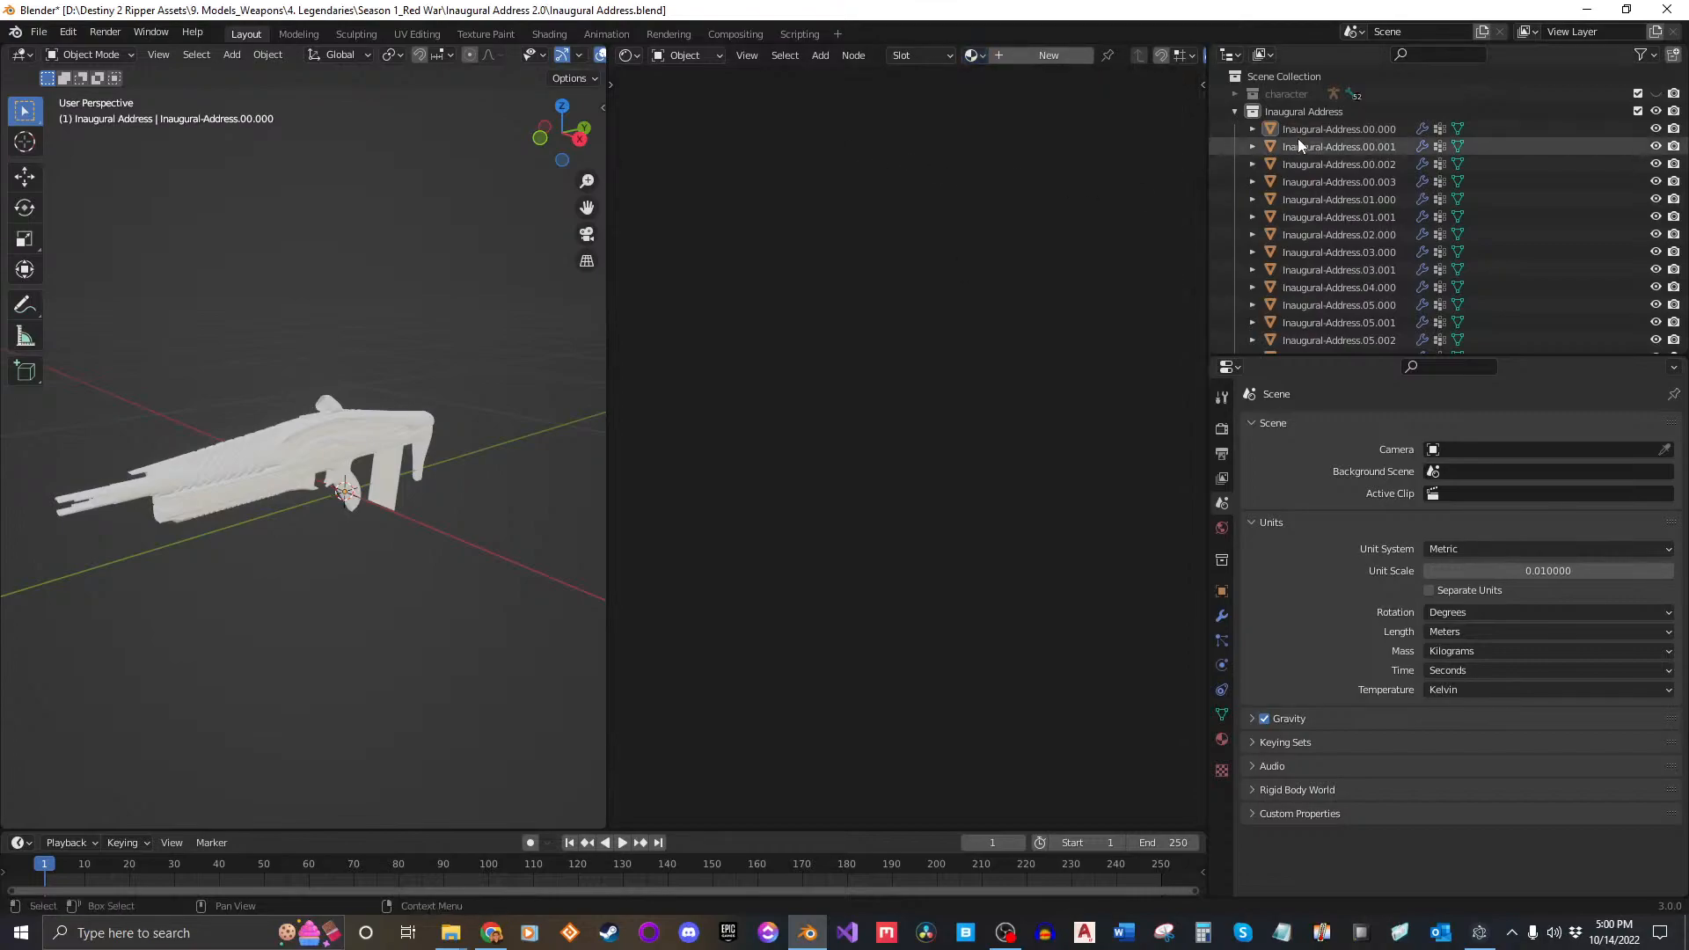
{"action": "left_click", "coordinate": [1338, 129]}
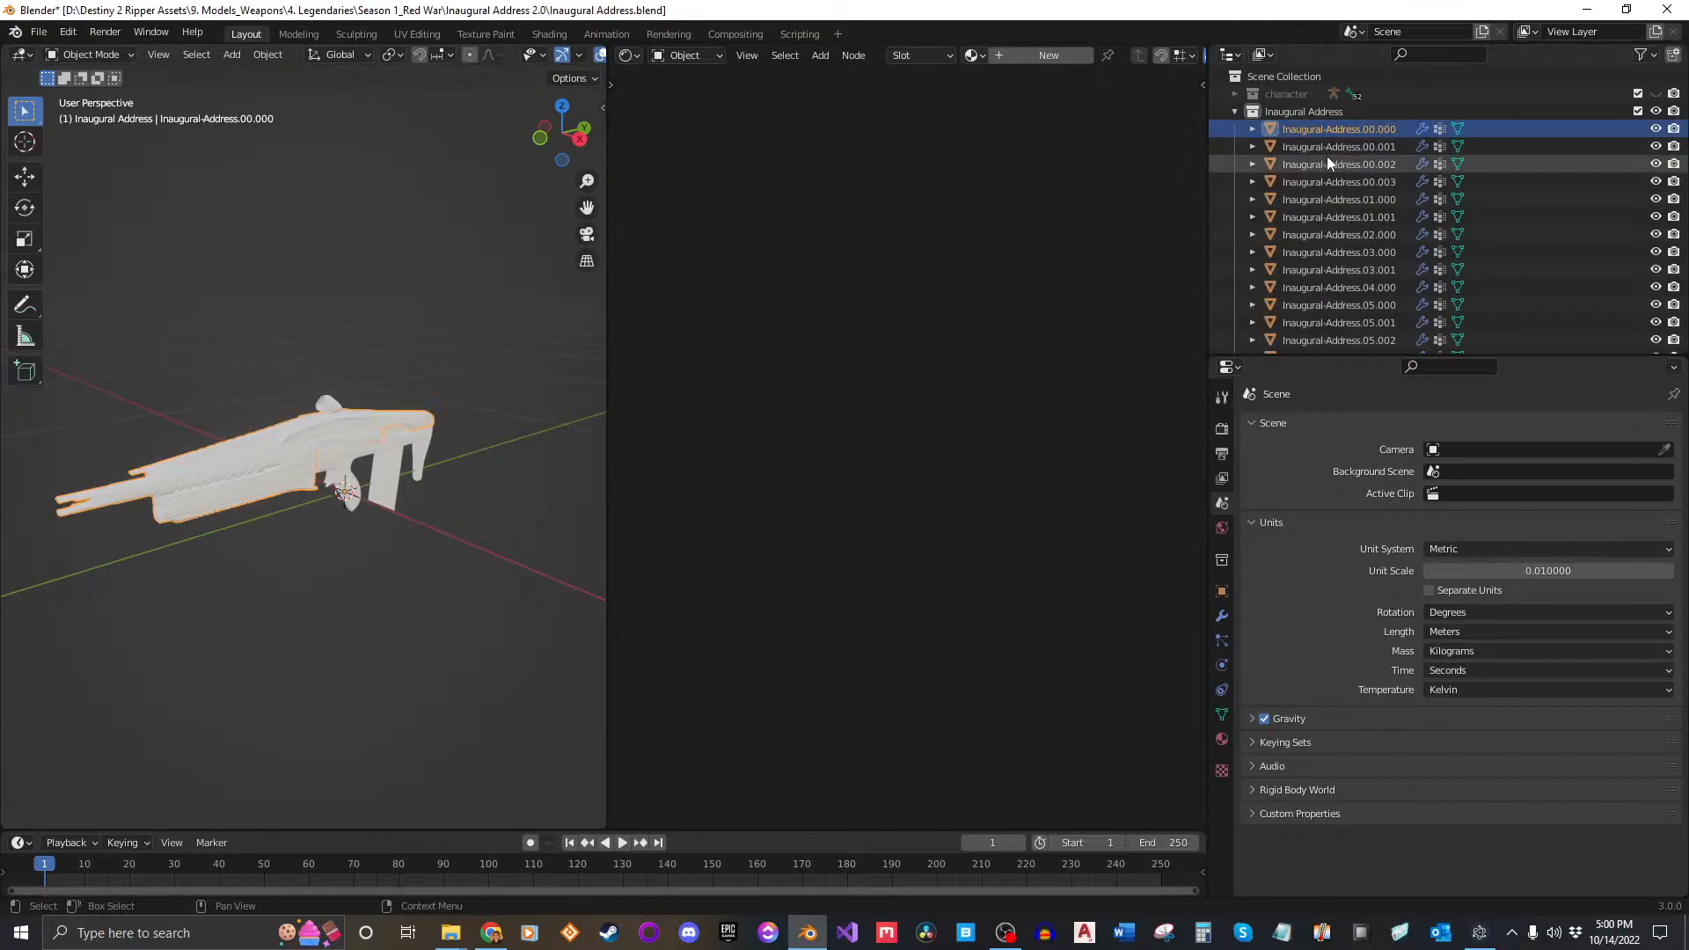
{"action": "left_click", "coordinate": [975, 55]}
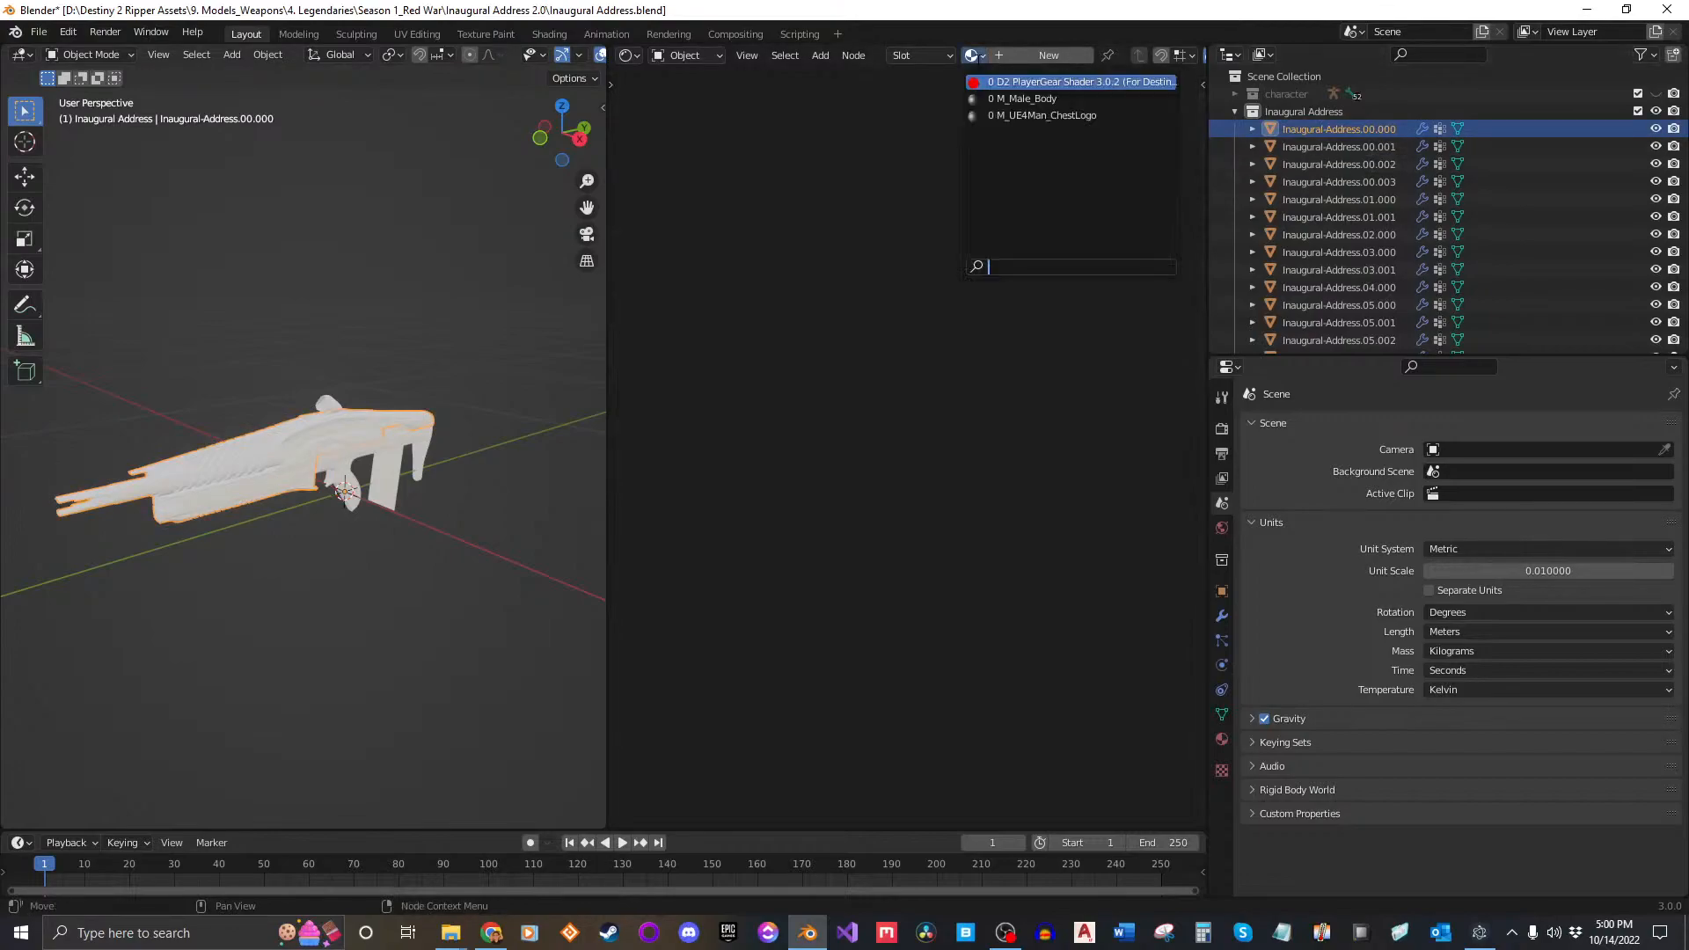
{"action": "left_click", "coordinate": [1098, 81]}
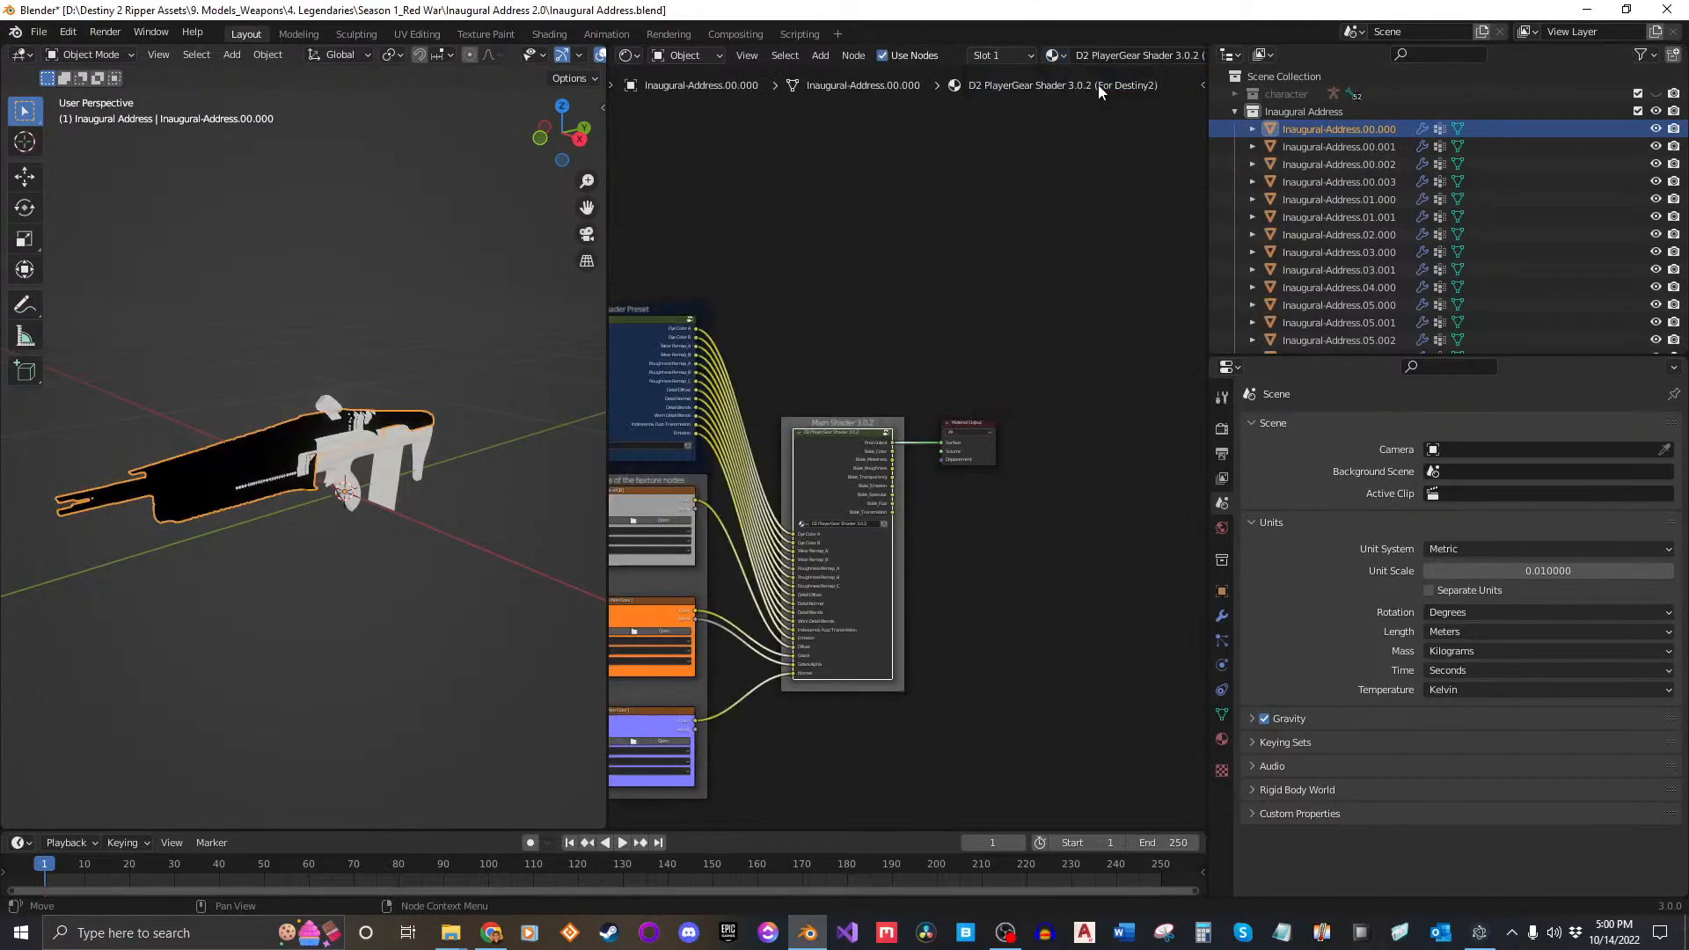
Step: Examine the weapon with its new material, the shader's node layout and the notes around the DyeSlot texture node
{"action": "middle_click_drag", "start_coordinate": [362, 501], "coordinate": [436, 315]}
{"action": "scroll", "coordinate": [306, 453], "scroll_direction": "up", "scroll_amount": 2}
{"action": "scroll", "coordinate": [307, 454], "scroll_direction": "down", "scroll_amount": 1}
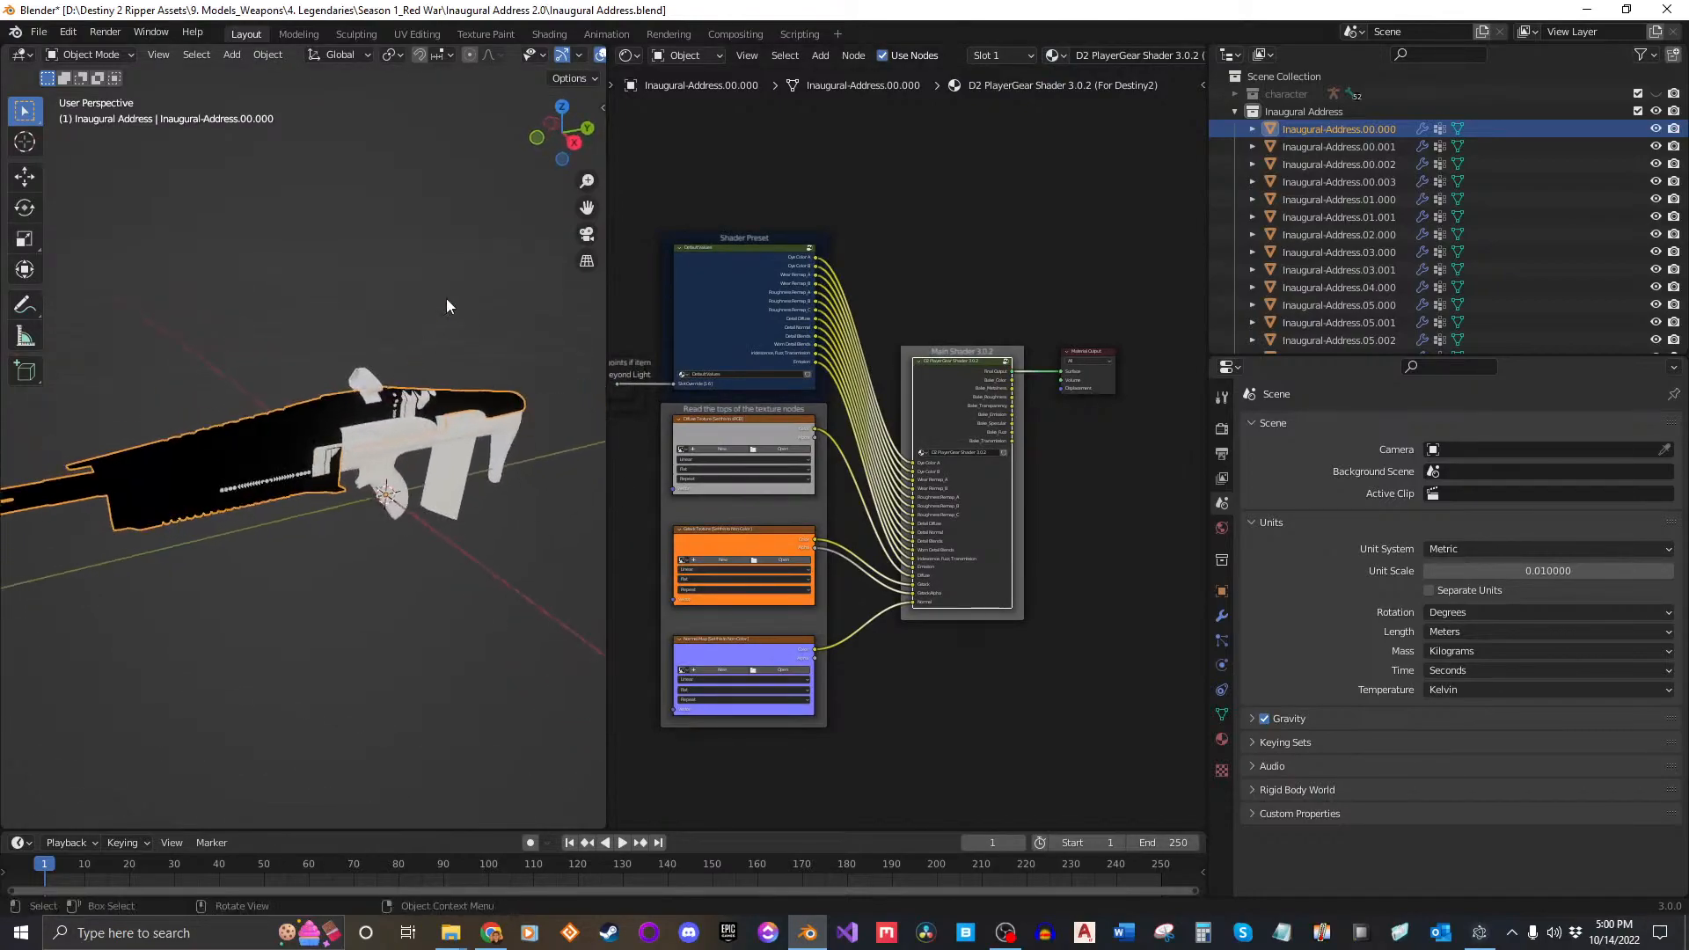
{"action": "scroll", "coordinate": [369, 55], "scroll_direction": "down", "scroll_amount": 3}
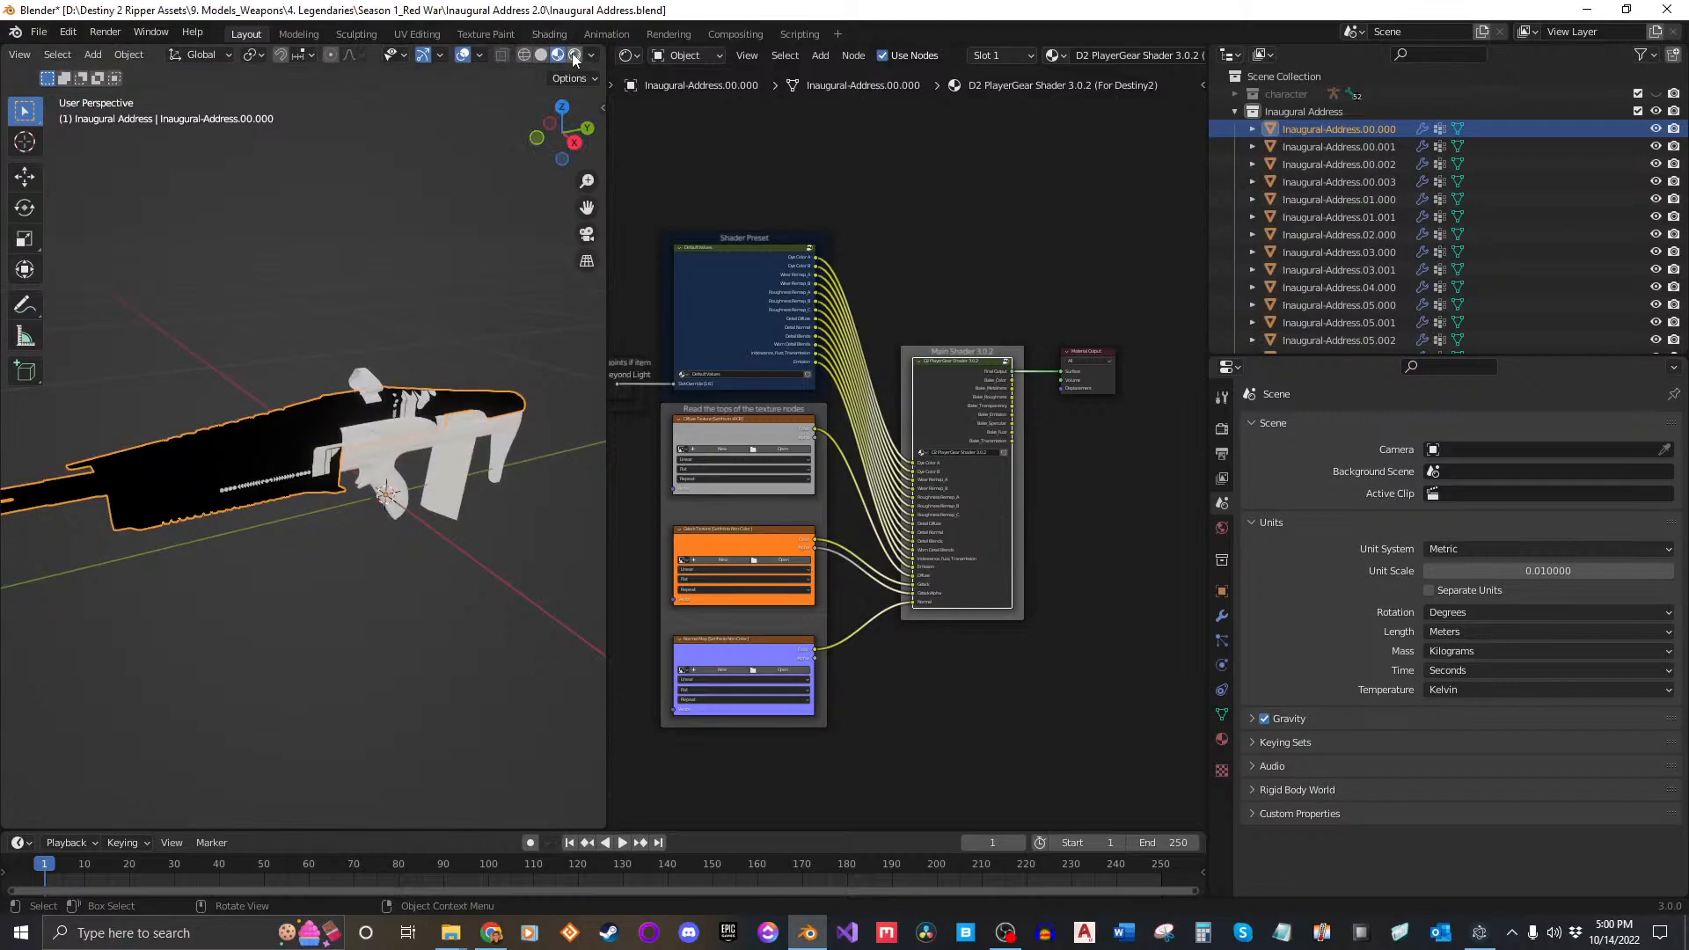
{"action": "middle_click_drag", "start_coordinate": [822, 444], "coordinate": [951, 371]}
{"action": "scroll", "coordinate": [951, 371], "scroll_direction": "up", "scroll_amount": 2}
{"action": "scroll", "coordinate": [908, 409], "scroll_direction": "up", "scroll_amount": 7}
{"action": "middle_click_drag", "start_coordinate": [886, 424], "coordinate": [1581, 613]}
{"action": "middle_click_drag", "start_coordinate": [906, 401], "coordinate": [1013, 478]}
{"action": "scroll", "coordinate": [822, 399], "scroll_direction": "down", "scroll_amount": 2}
{"action": "scroll", "coordinate": [931, 436], "scroll_direction": "up", "scroll_amount": 1}
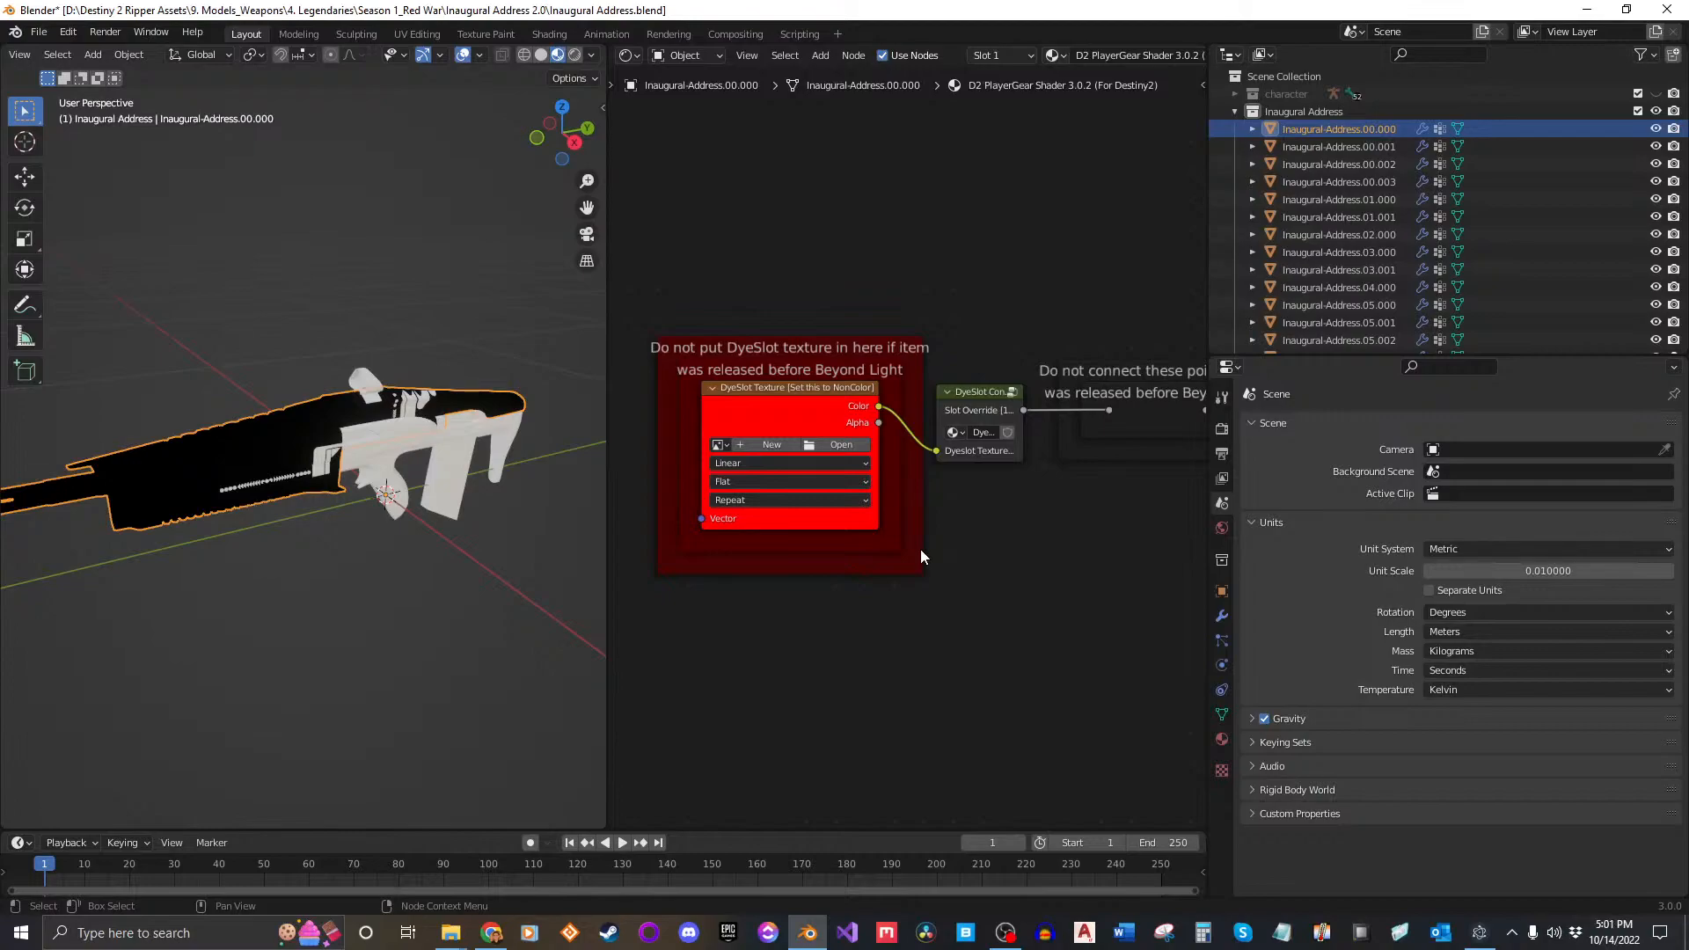
Step: Examine the Diffuse, Gstack and Normal Map texture nodes and the color space named in each node's title
{"action": "middle_click_drag", "start_coordinate": [921, 551], "coordinate": [794, 422]}
{"action": "scroll", "coordinate": [897, 454], "scroll_direction": "up", "scroll_amount": 3}
{"action": "middle_click_drag", "start_coordinate": [1003, 549], "coordinate": [1036, 523]}
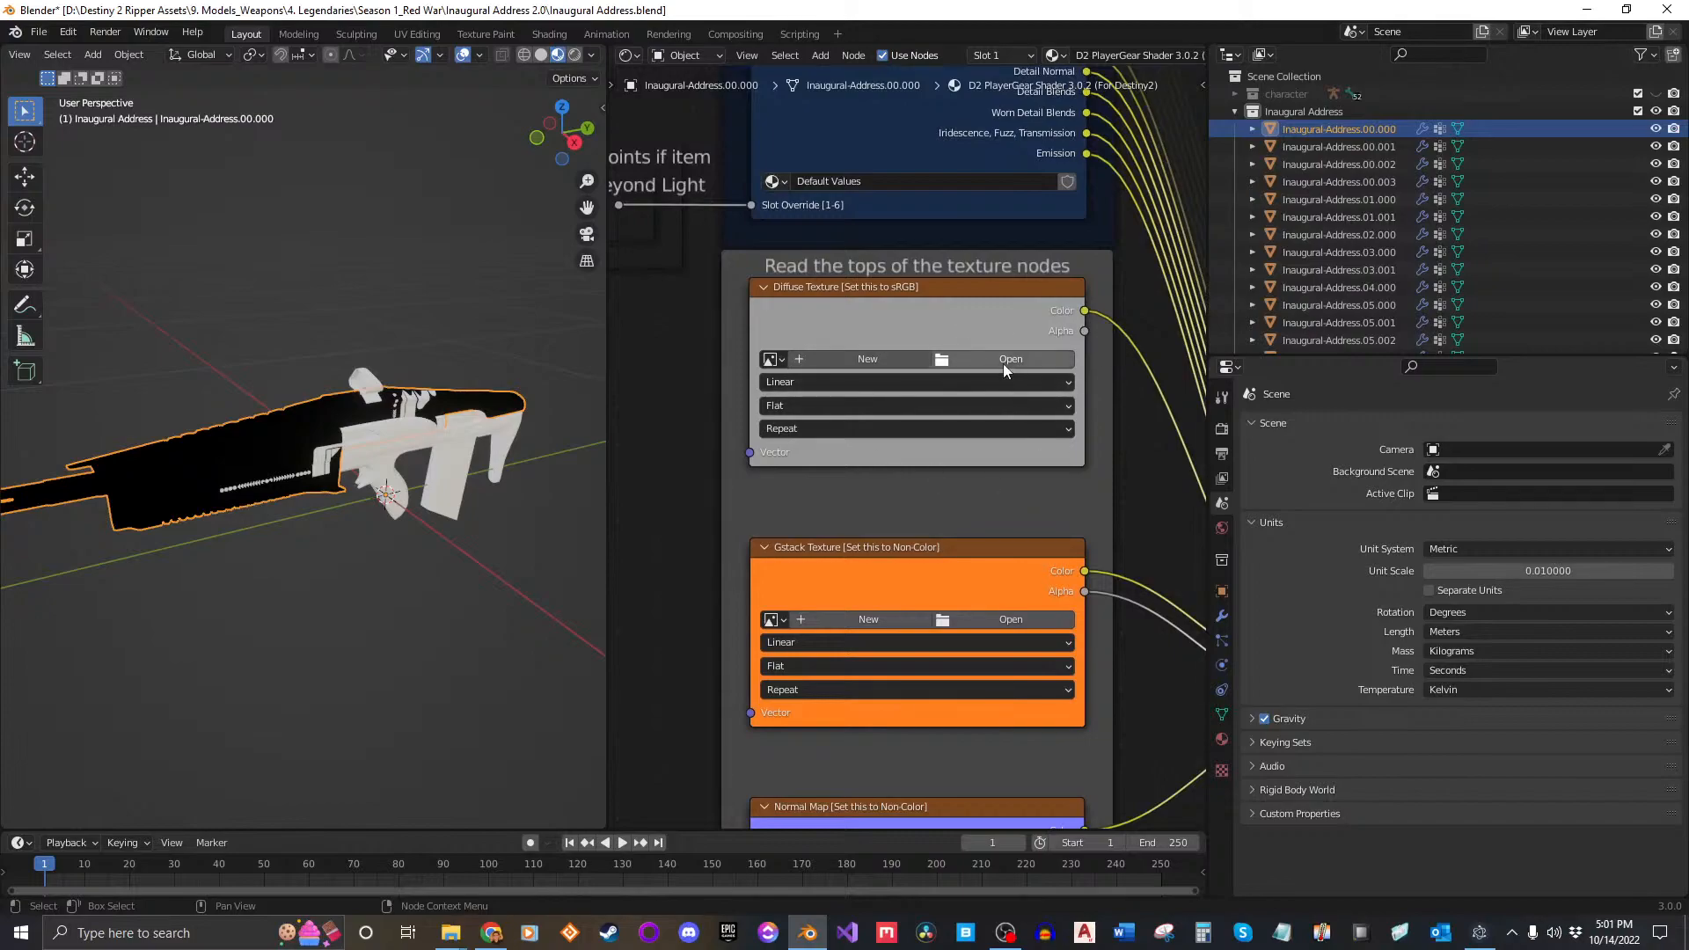
{"action": "scroll", "coordinate": [935, 333], "scroll_direction": "up", "scroll_amount": 2}
{"action": "middle_click_drag", "start_coordinate": [902, 345], "coordinate": [885, 320]}
{"action": "scroll", "coordinate": [920, 415], "scroll_direction": "down", "scroll_amount": 1}
{"action": "middle_click_drag", "start_coordinate": [961, 475], "coordinate": [937, 355]}
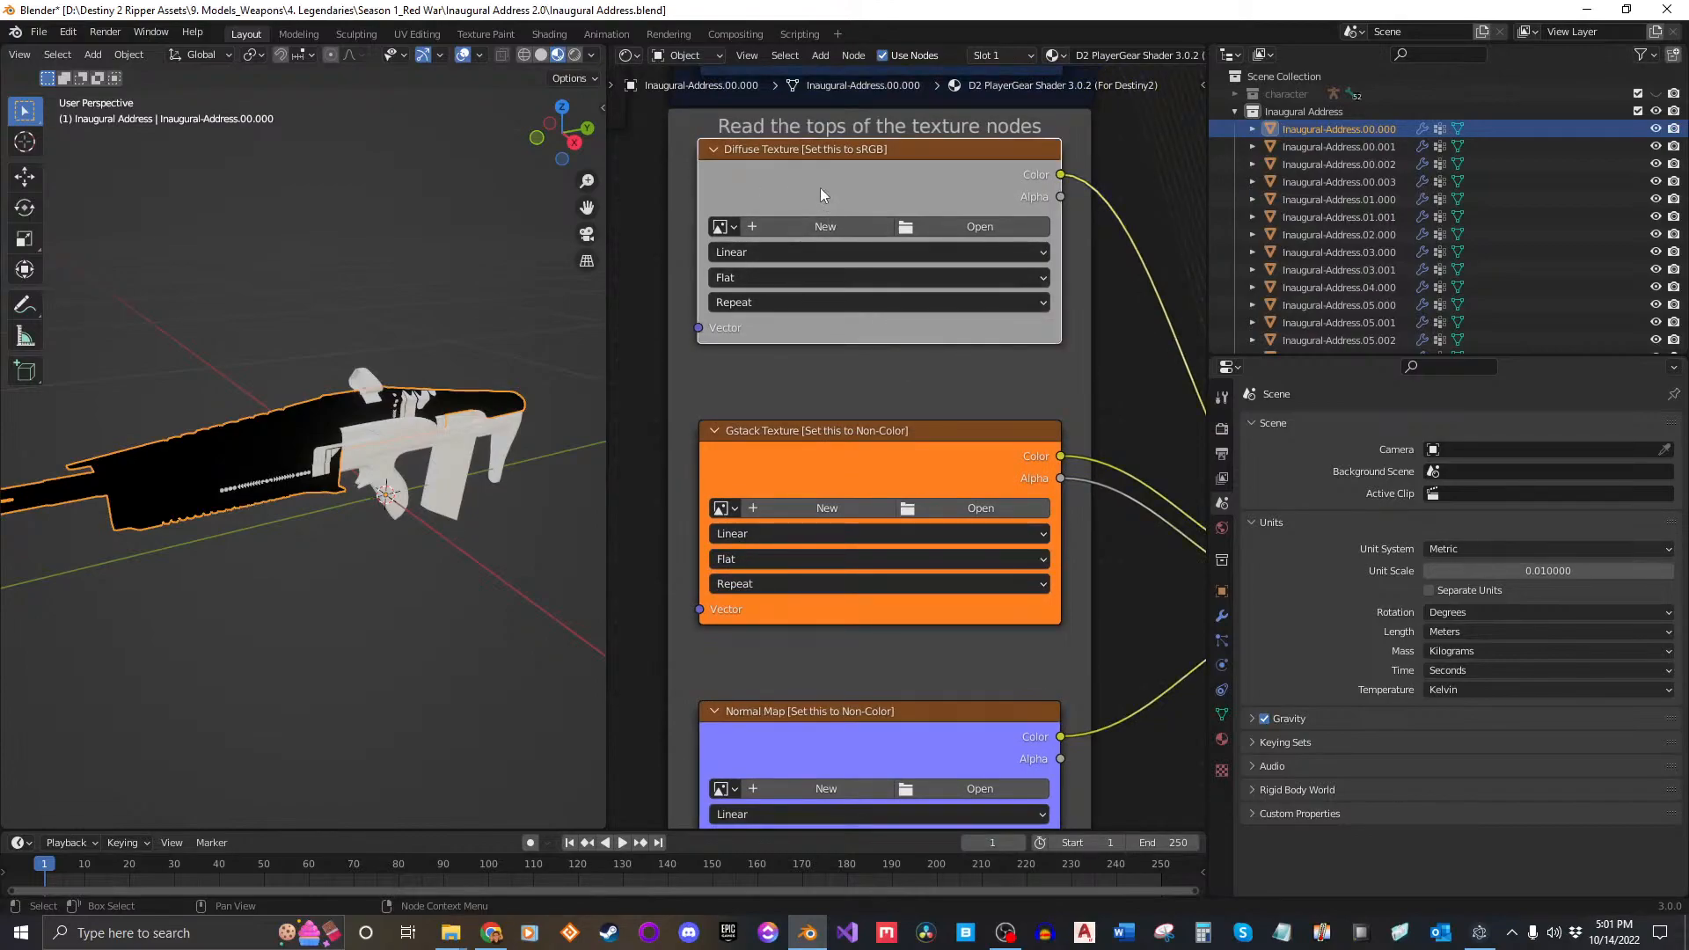
Step: Compare the sRGB setting required by the Diffuse node with the Non-Color setting required by the Gstack and Normal Map nodes
{"action": "left_click", "coordinate": [839, 477]}
{"action": "middle_click_drag", "start_coordinate": [901, 758], "coordinate": [885, 595]}
{"action": "left_click", "coordinate": [885, 595]}
{"action": "middle_click_drag", "start_coordinate": [867, 525], "coordinate": [921, 711]}
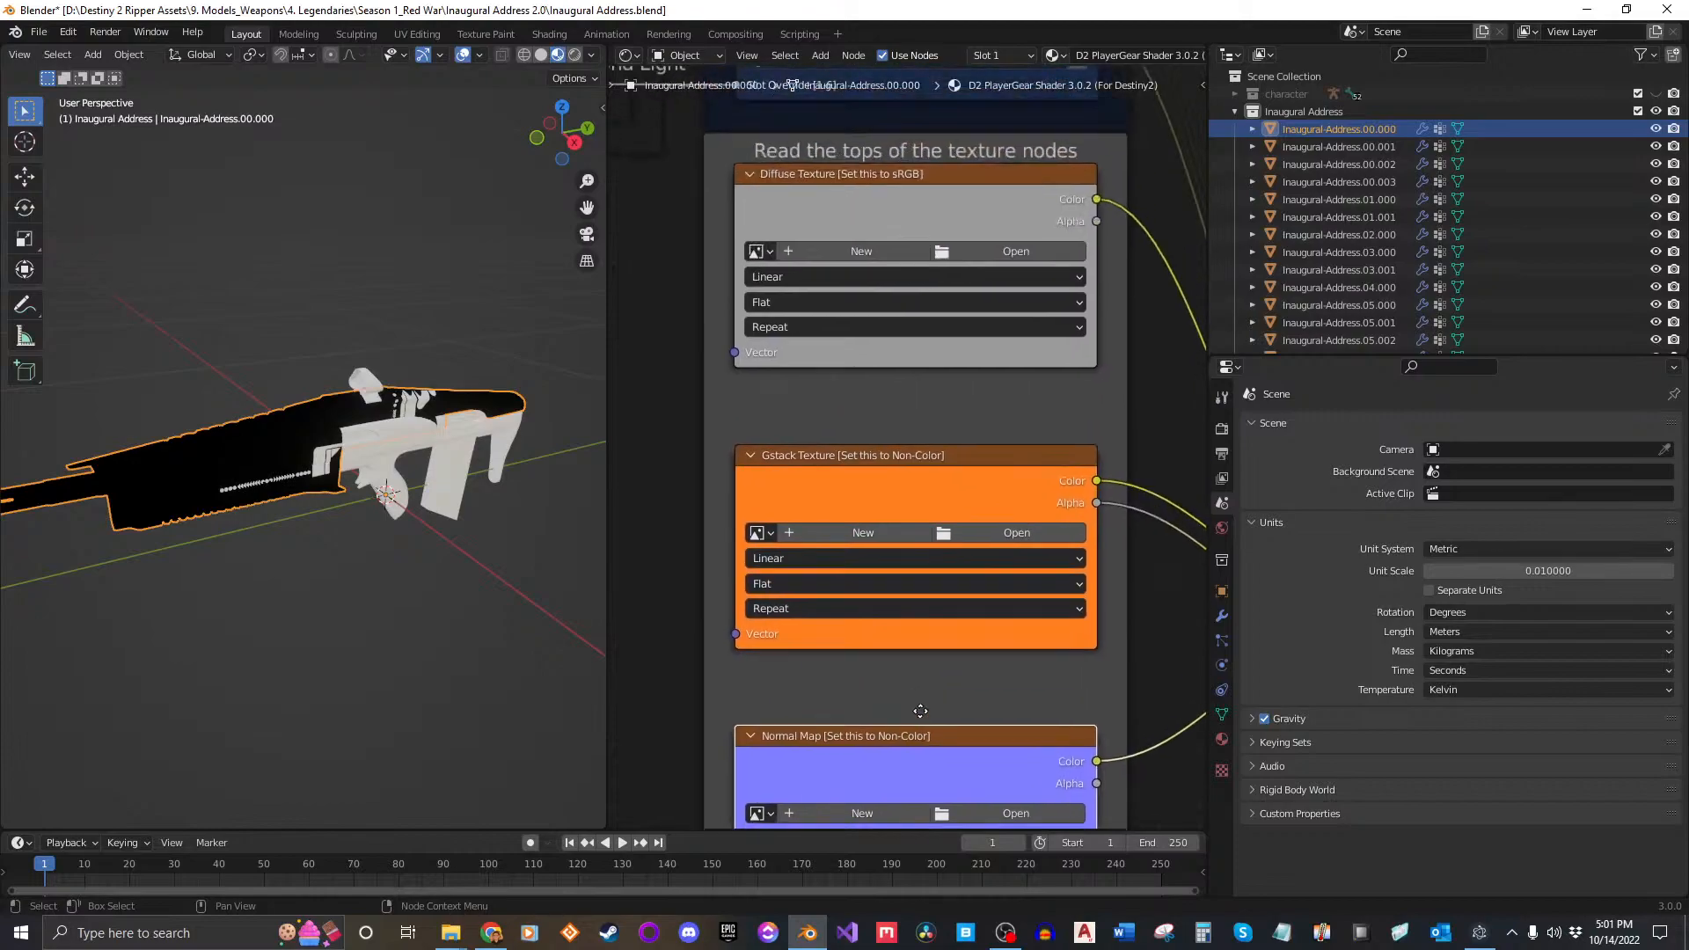
{"action": "left_click", "coordinate": [802, 207]}
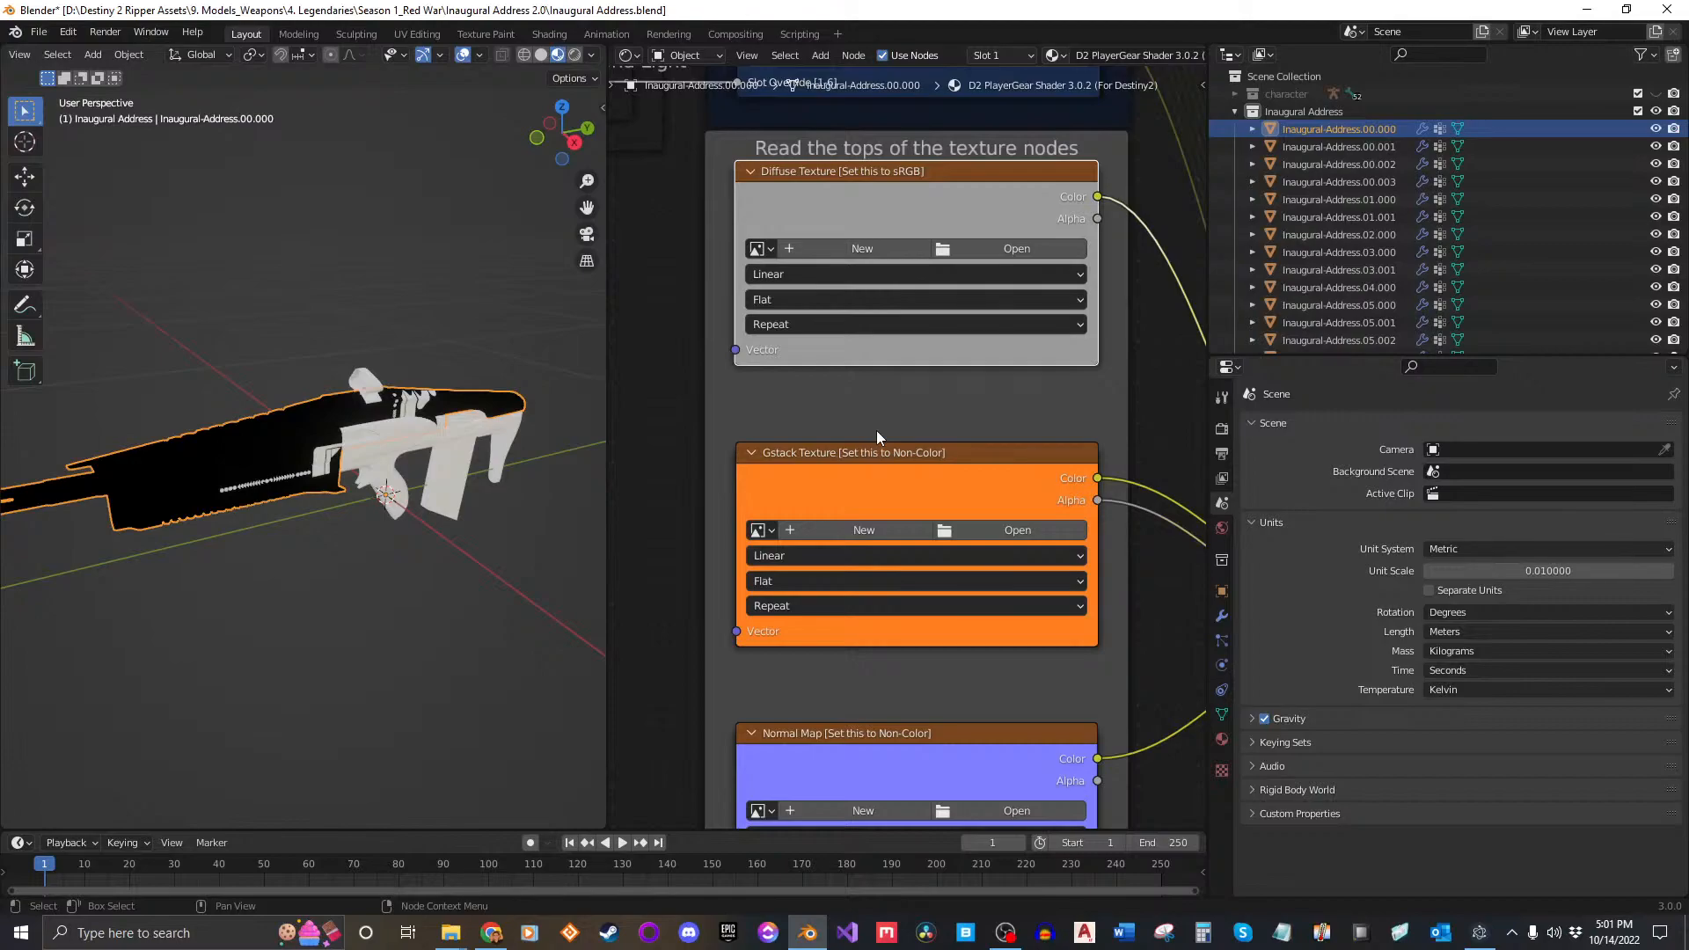
{"action": "left_click", "coordinate": [889, 467]}
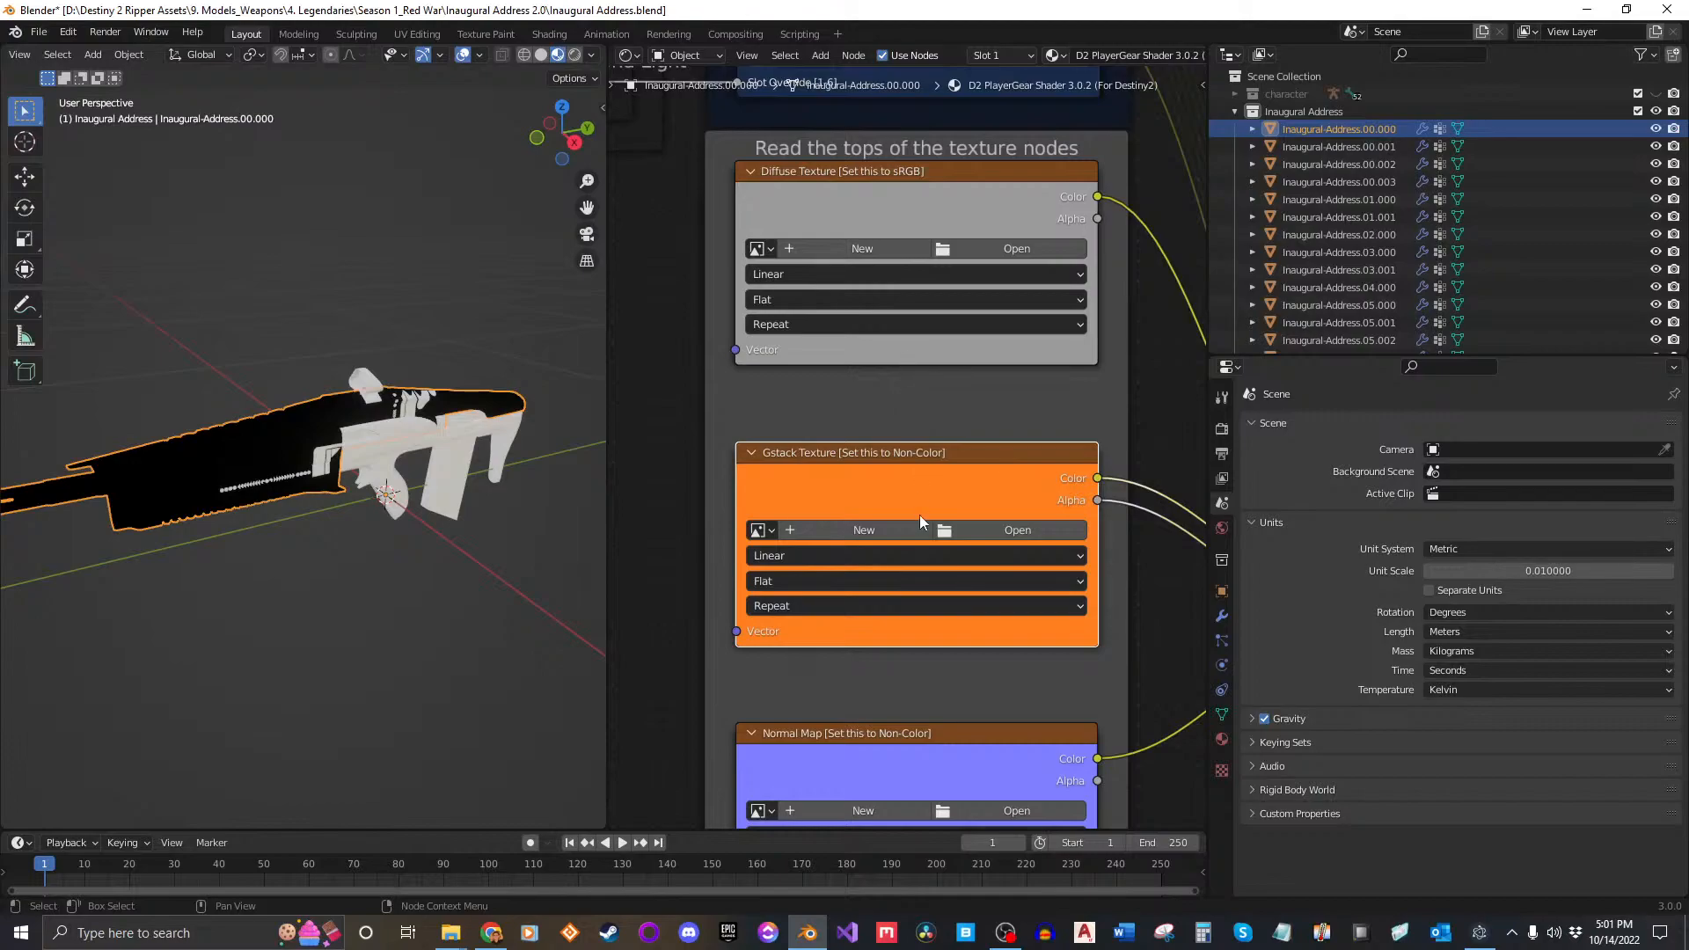
{"action": "middle_click_drag", "start_coordinate": [878, 677], "coordinate": [852, 503]}
{"action": "left_click", "coordinate": [816, 575]}
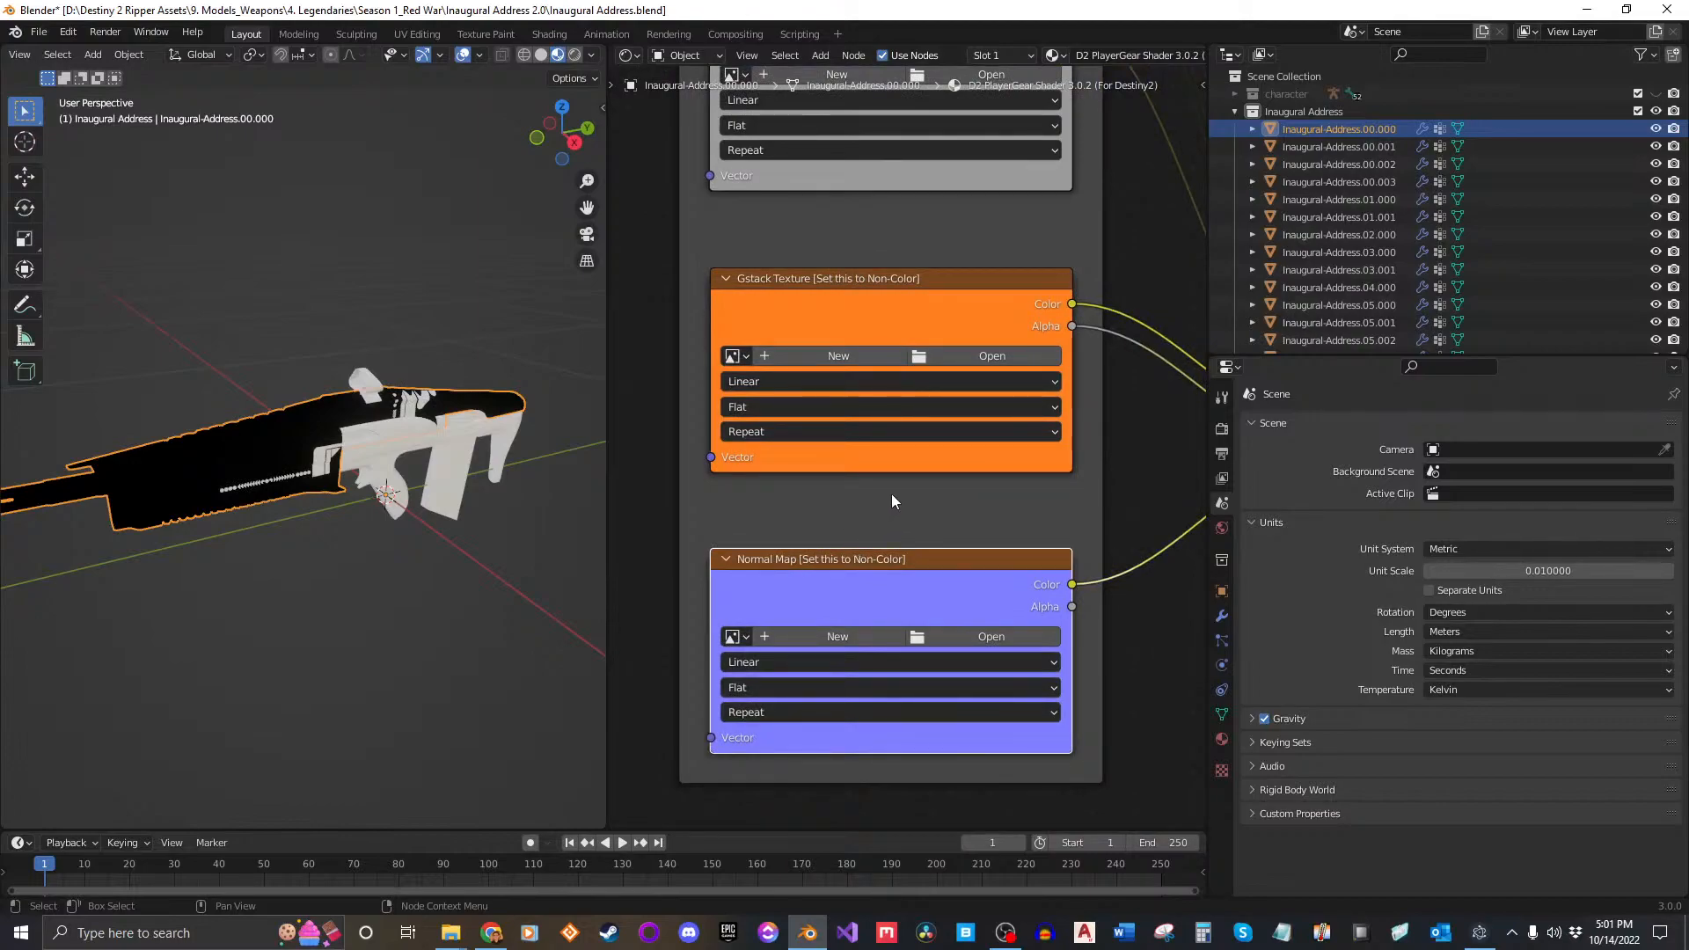
{"action": "middle_click_drag", "start_coordinate": [920, 451], "coordinate": [923, 530]}
{"action": "left_click", "coordinate": [925, 401]}
{"action": "middle_click_drag", "start_coordinate": [934, 340], "coordinate": [921, 420]}
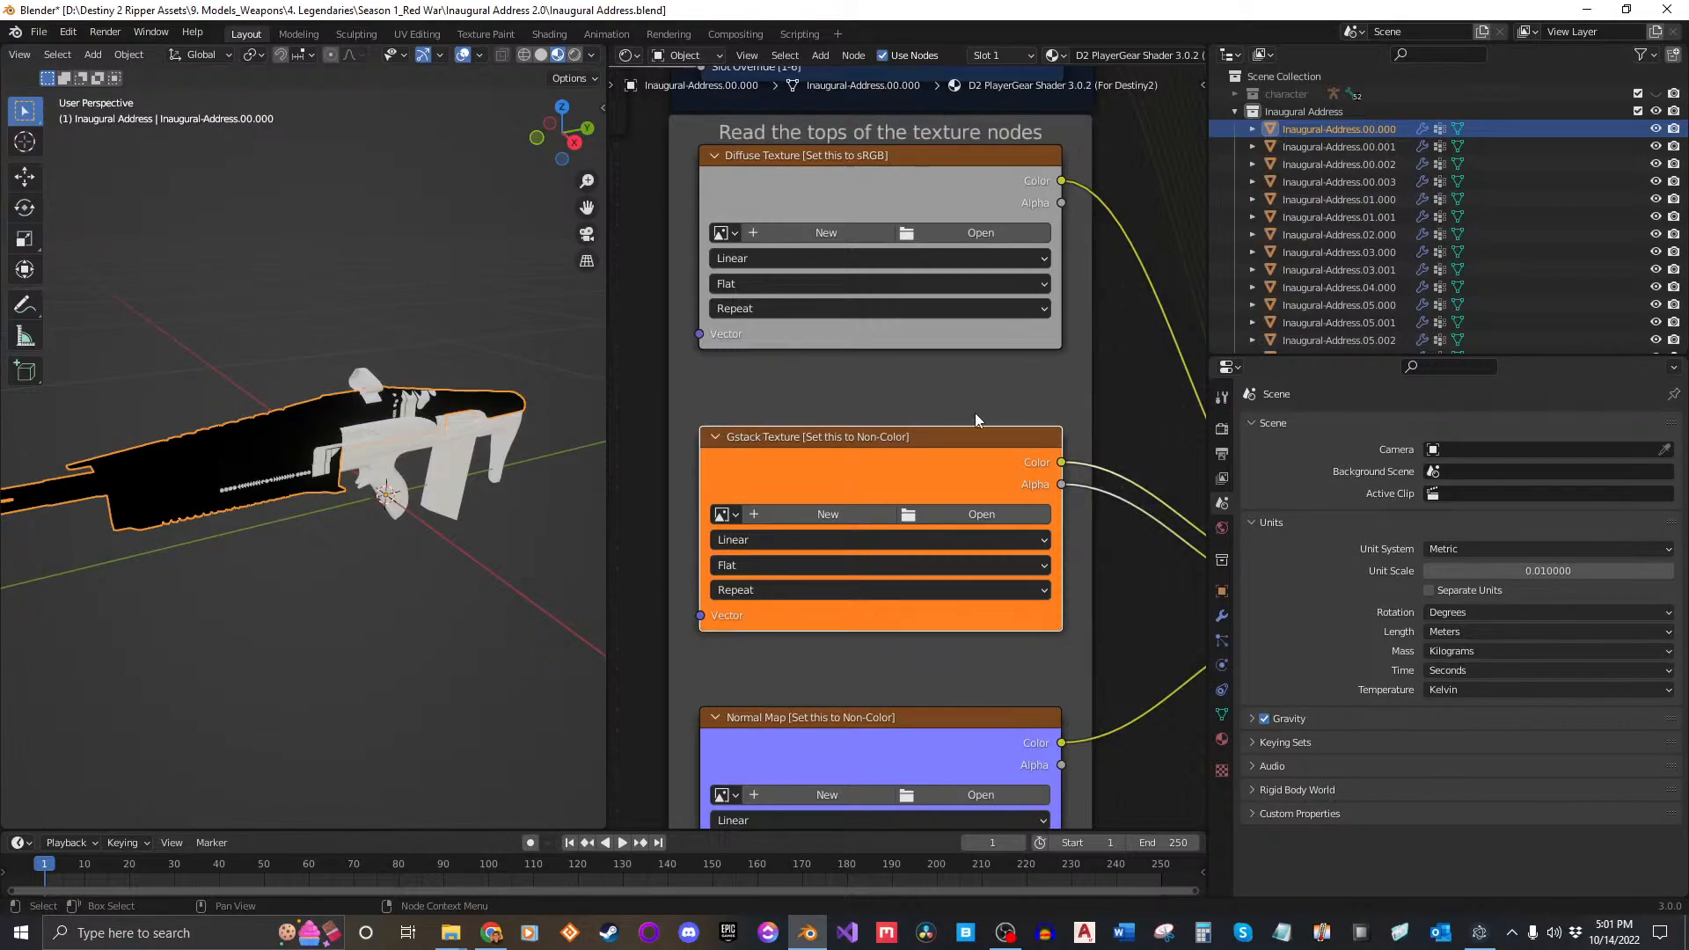
{"action": "left_click", "coordinate": [928, 394]}
{"action": "left_click", "coordinate": [1138, 422]}
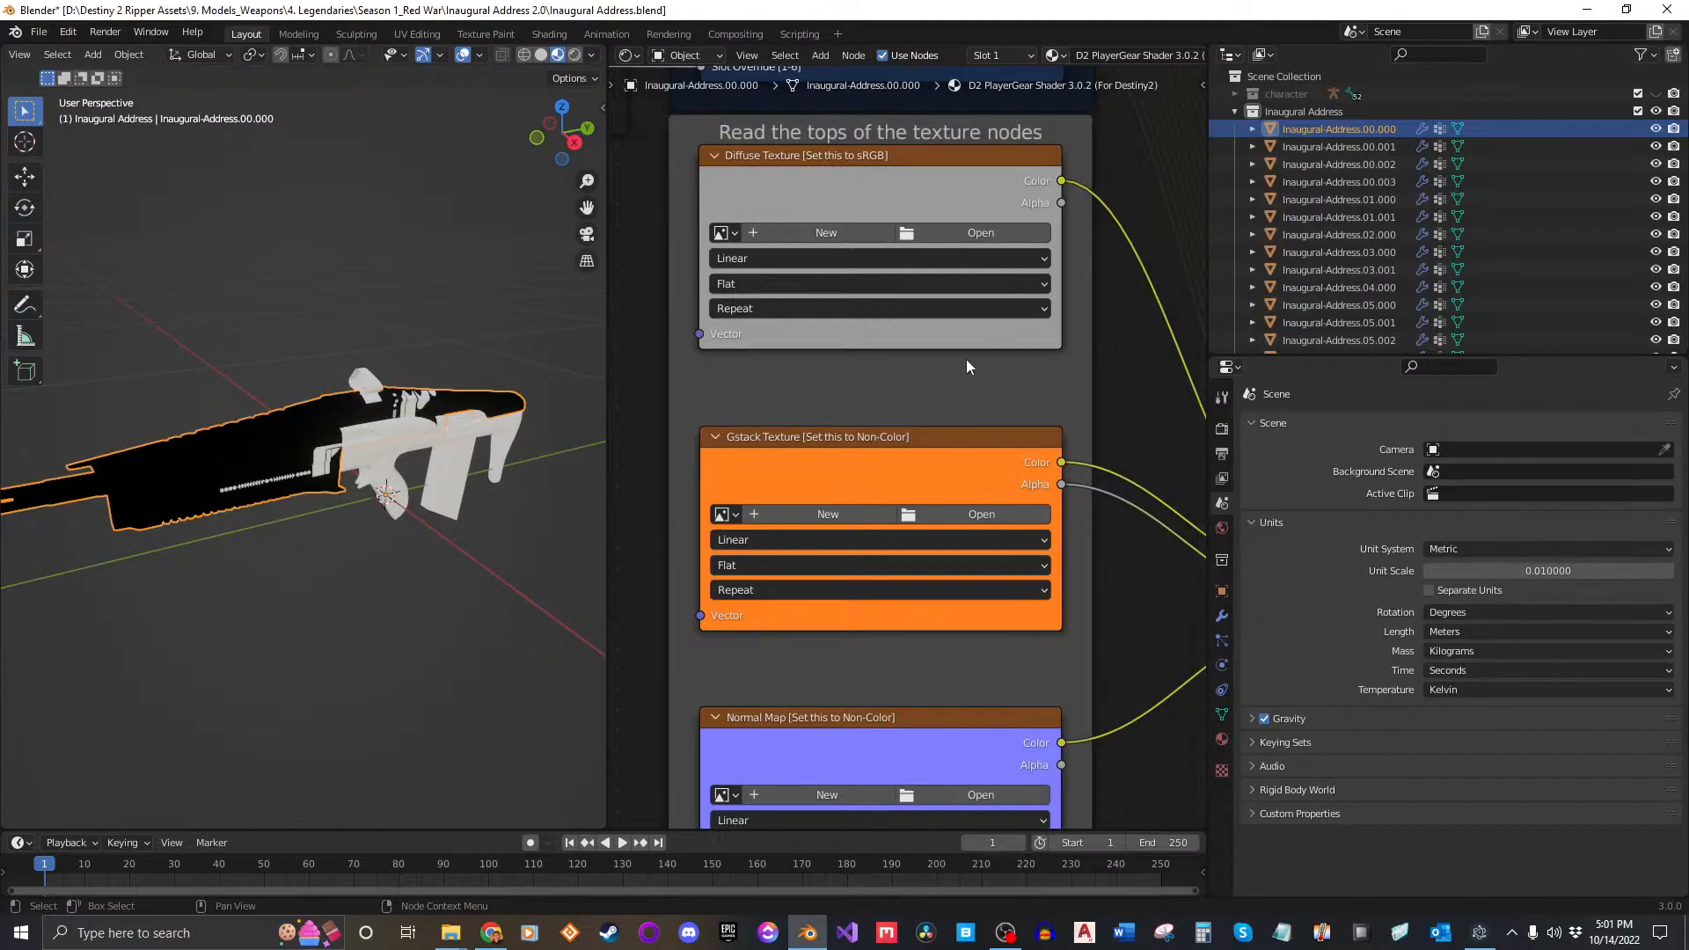
Step: Browse for an image for the Diffuse Texture node and check the Inaugural Address 2.0 folder path
{"action": "scroll", "coordinate": [966, 358], "scroll_direction": "up", "scroll_amount": 1}
{"action": "left_click", "coordinate": [929, 269]}
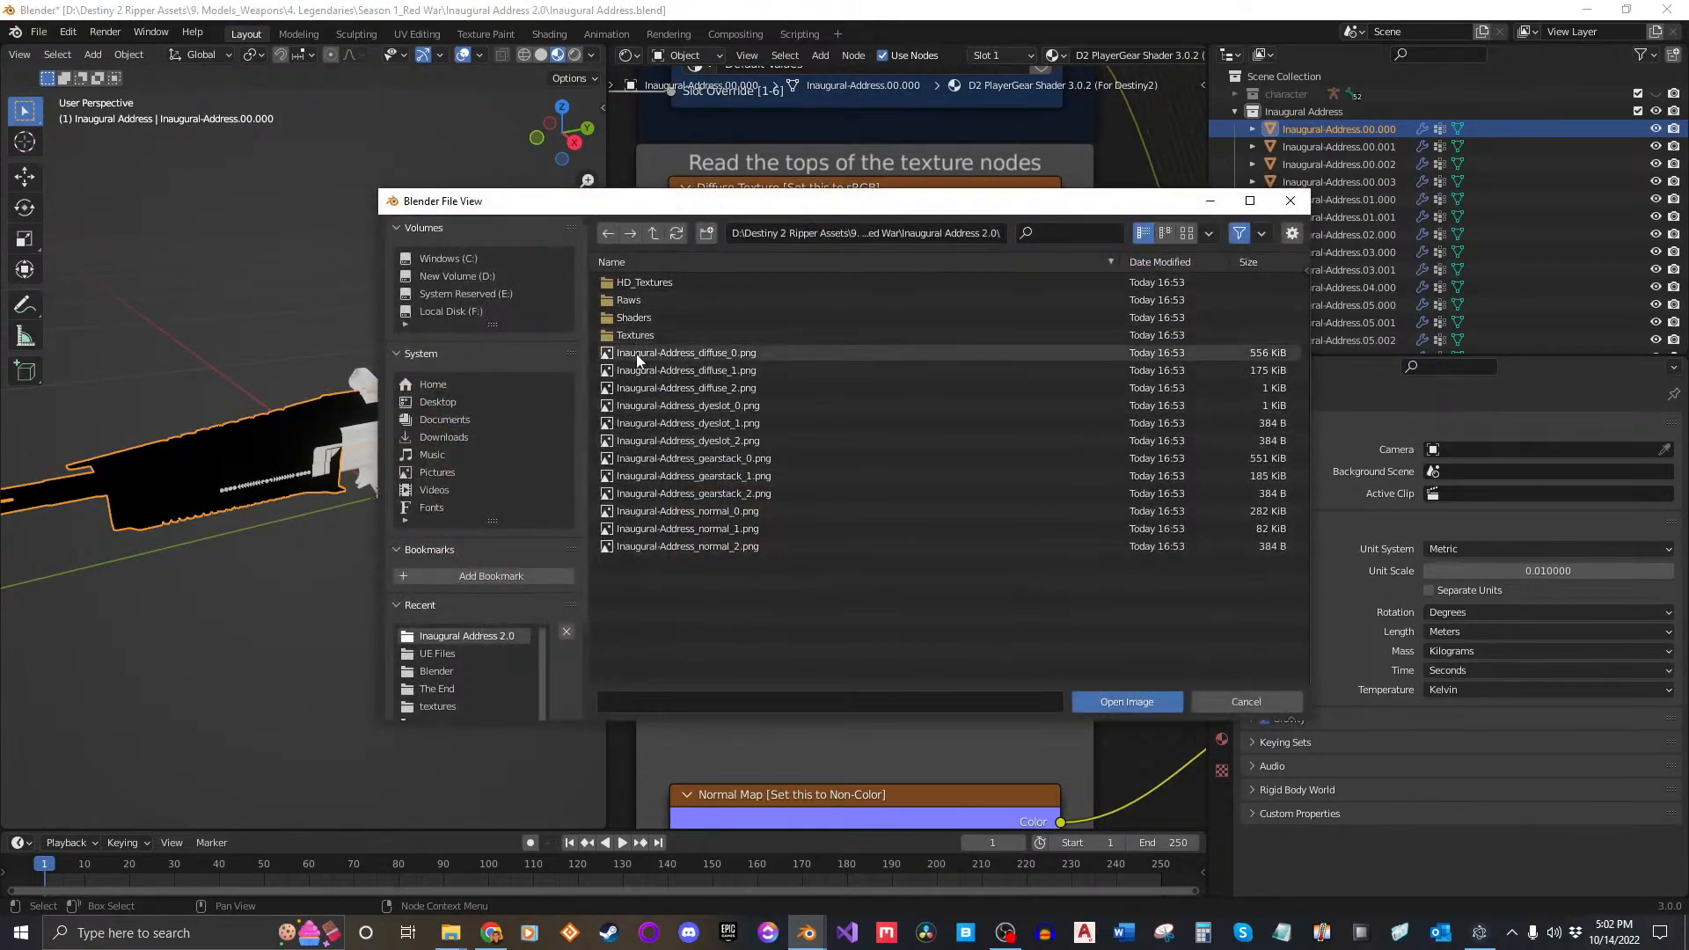
{"action": "left_click", "coordinate": [878, 234]}
{"action": "left_click", "coordinate": [953, 234]}
{"action": "mouse_move", "coordinate": [1004, 233]}
{"action": "left_mouse_down"}
{"action": "mouse_move", "coordinate": [930, 234]}
{"action": "mouse_move", "coordinate": [985, 233]}
{"action": "left_mouse_up"}
{"action": "left_click", "coordinate": [950, 233]}
{"action": "left_click", "coordinate": [985, 233]}
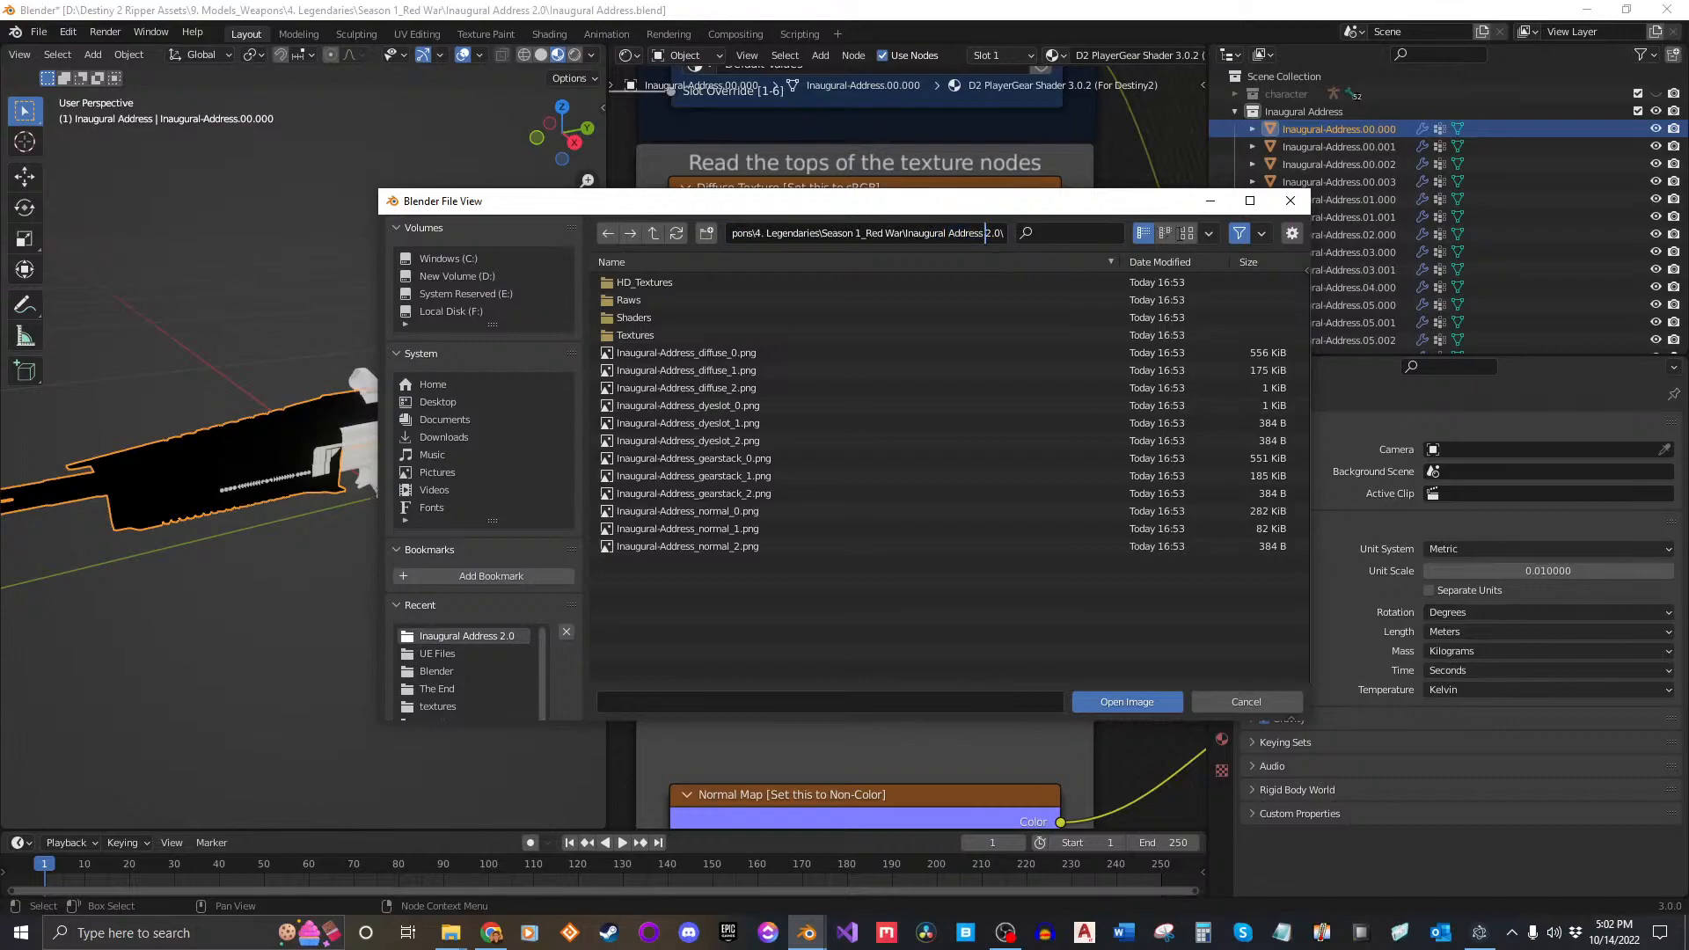
{"action": "left_click", "coordinate": [665, 280]}
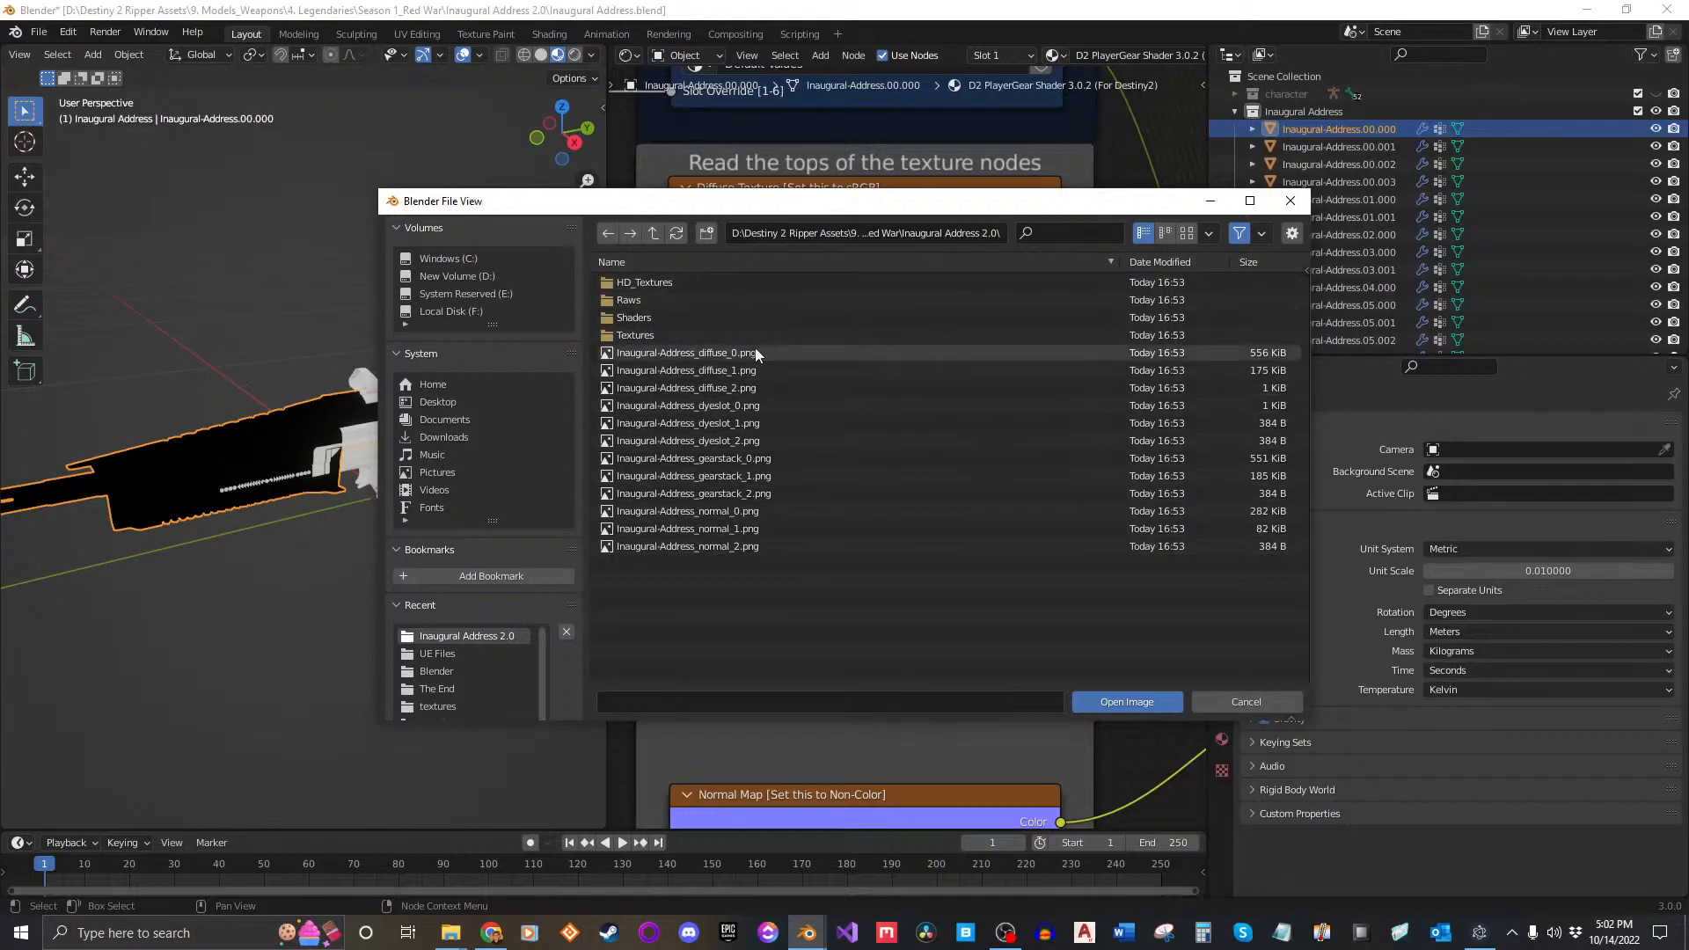
Step: Display the files as thumbnails and look over the texture images in the Inaugural Address 2.0 folder
{"action": "left_click", "coordinate": [1187, 233]}
{"action": "scroll", "coordinate": [1018, 479], "scroll_direction": "down", "scroll_amount": 2}
{"action": "scroll", "coordinate": [1018, 475], "scroll_direction": "up", "scroll_amount": 2}
{"action": "scroll", "coordinate": [1113, 458], "scroll_direction": "down", "scroll_amount": 2}
{"action": "scroll", "coordinate": [1106, 472], "scroll_direction": "up", "scroll_amount": 2}
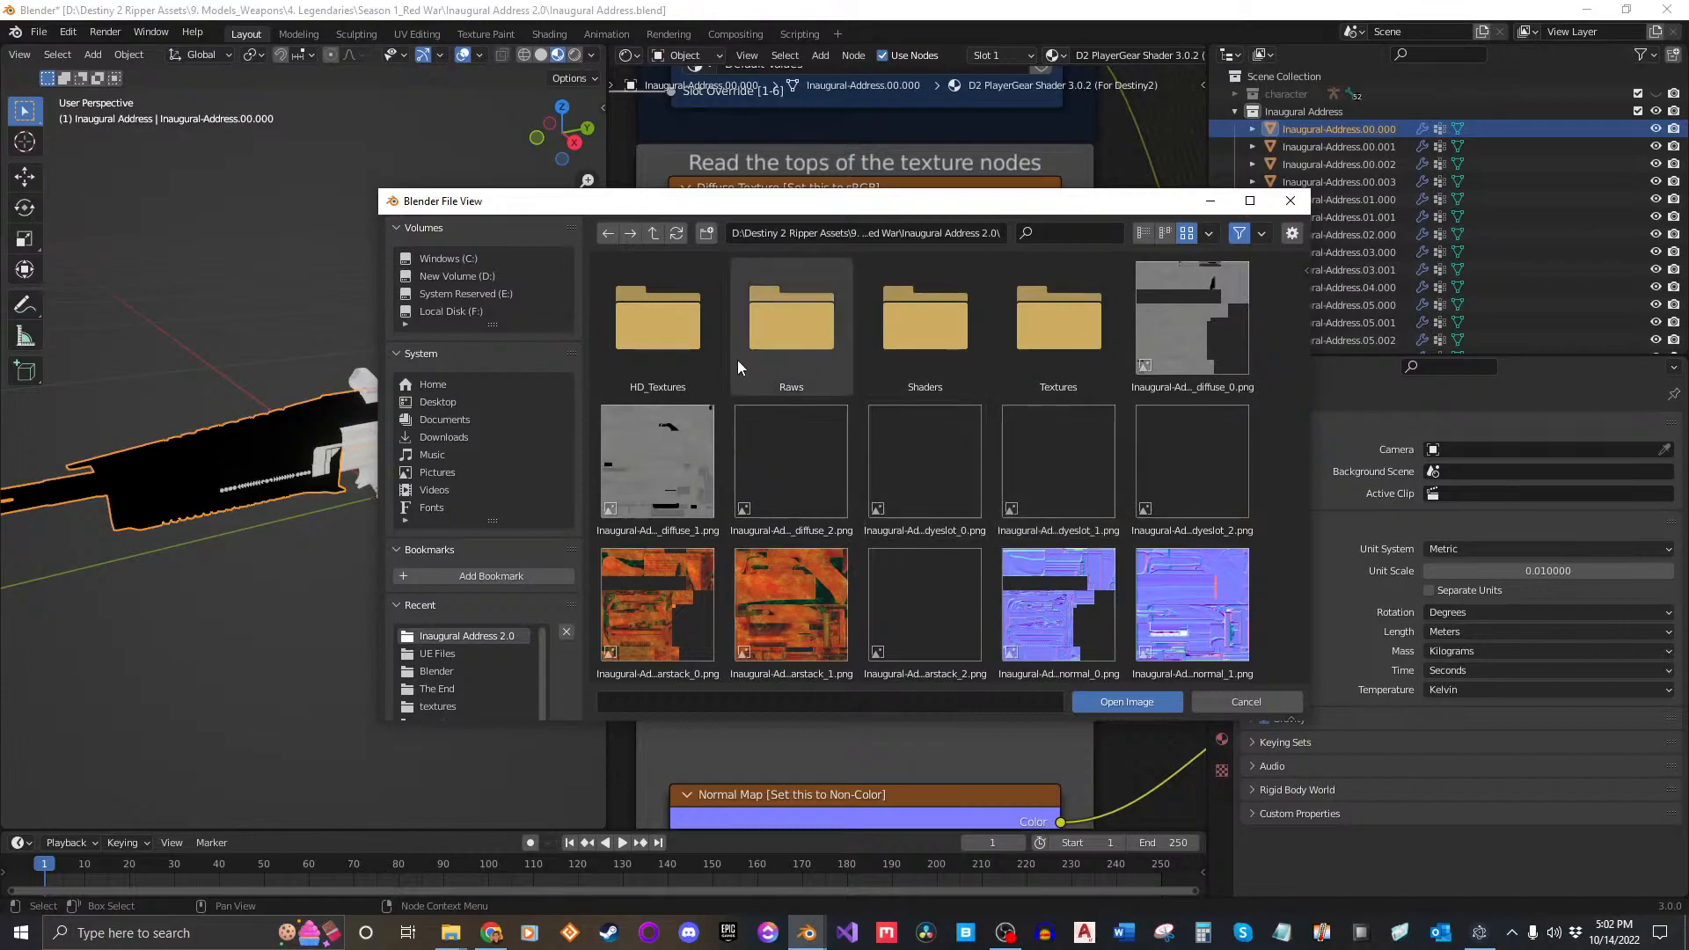
{"action": "double_click", "coordinate": [657, 315]}
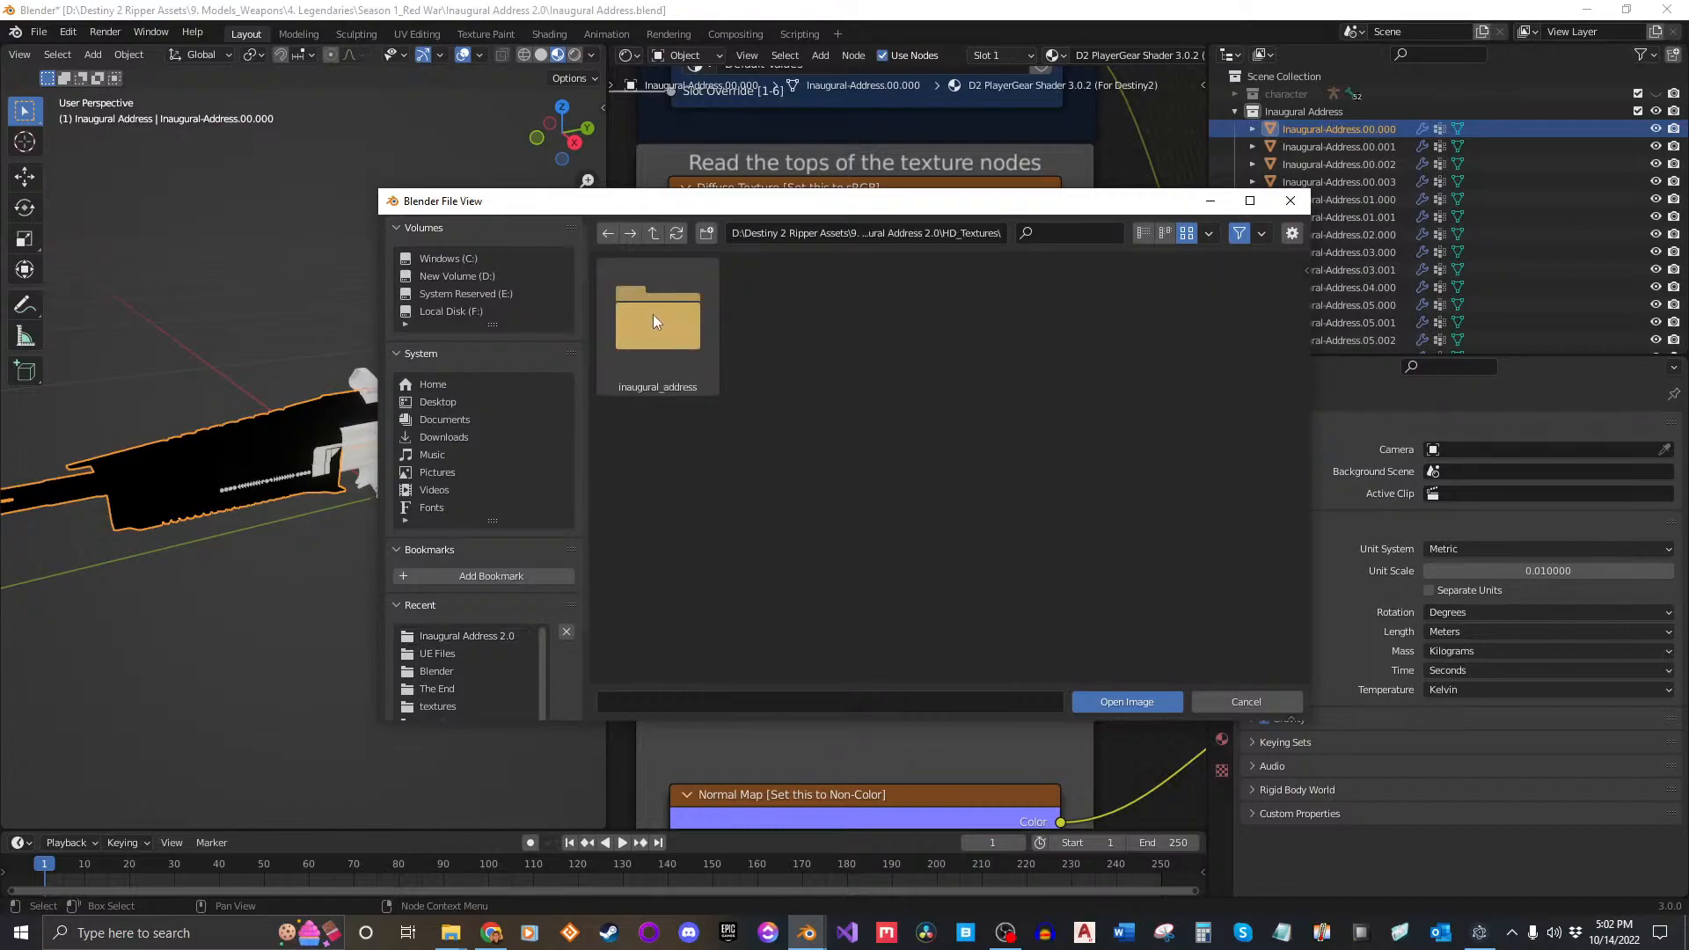
{"action": "key", "text": "BackSpace"}
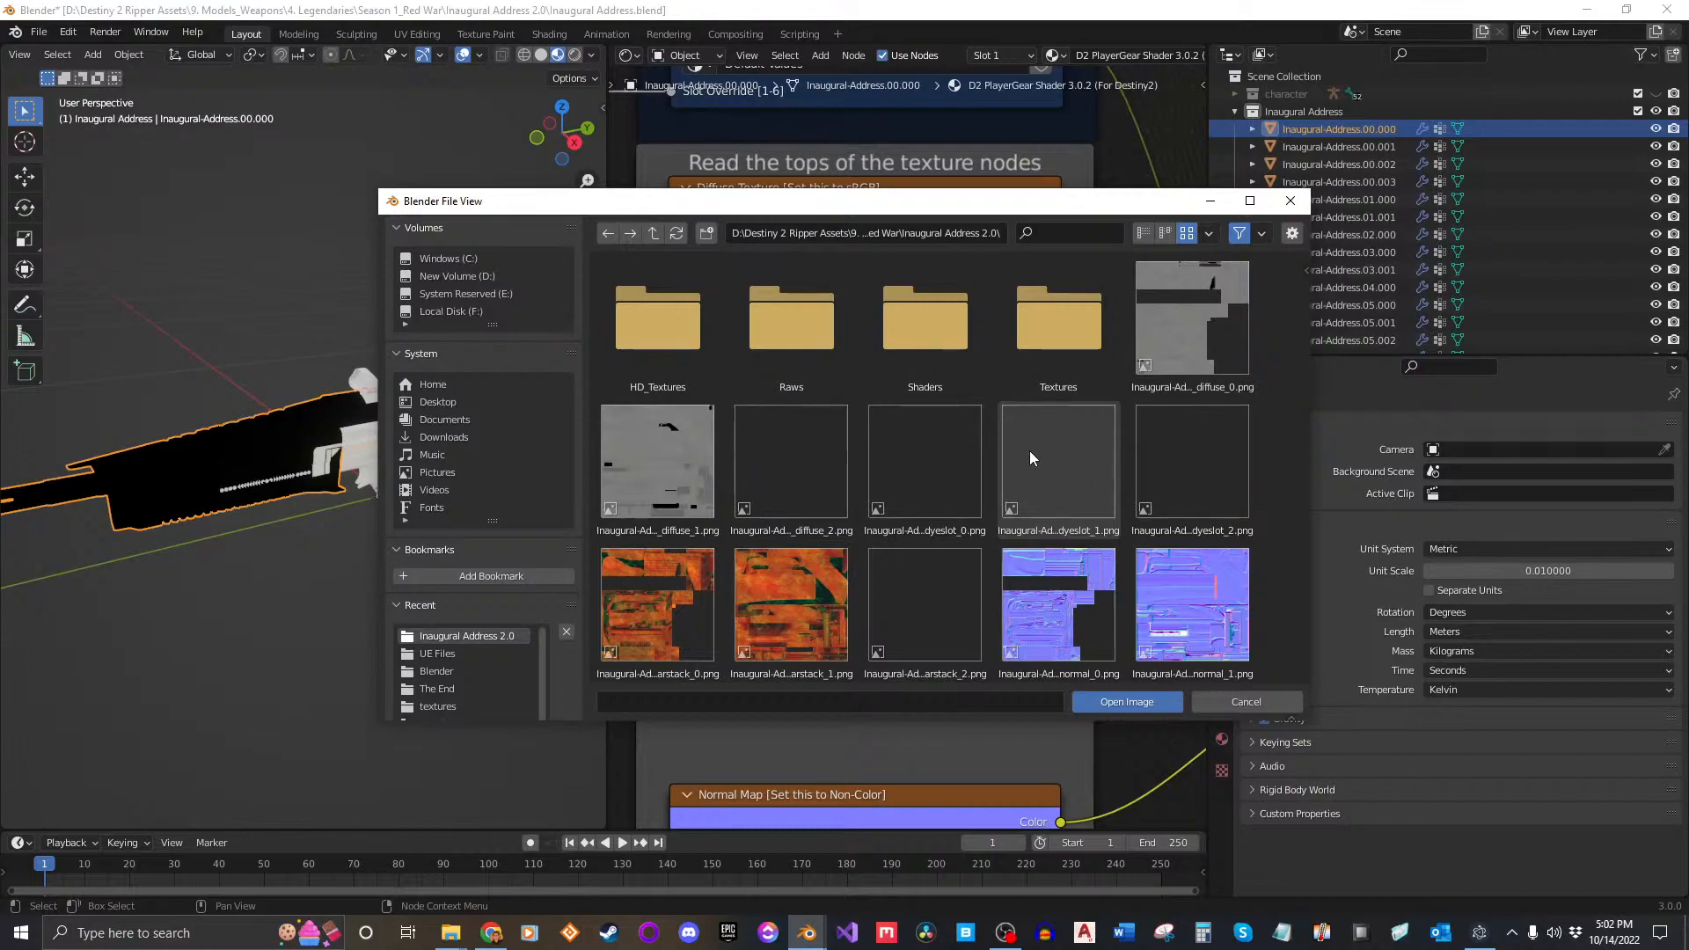
Step: Go to the textures folder inside HD_Textures\inaugural_address and look through its images
{"action": "double_click", "coordinate": [656, 310]}
{"action": "double_click", "coordinate": [673, 327]}
{"action": "double_click", "coordinate": [668, 336]}
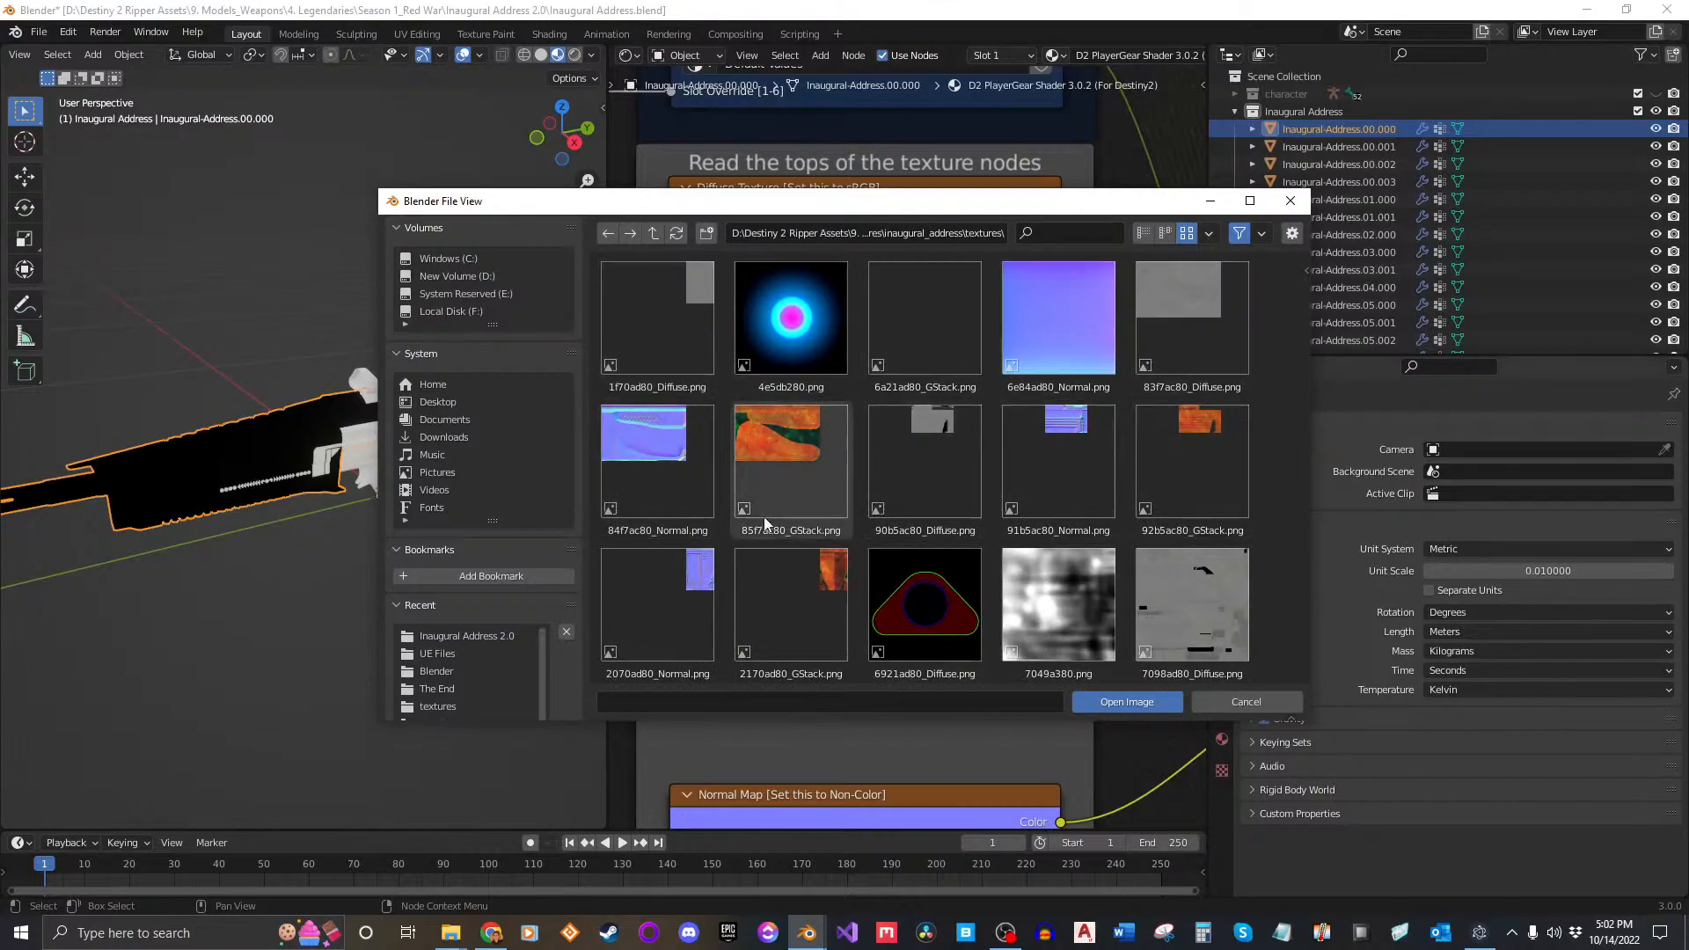
{"action": "scroll", "coordinate": [945, 530], "scroll_direction": "down", "scroll_amount": 4}
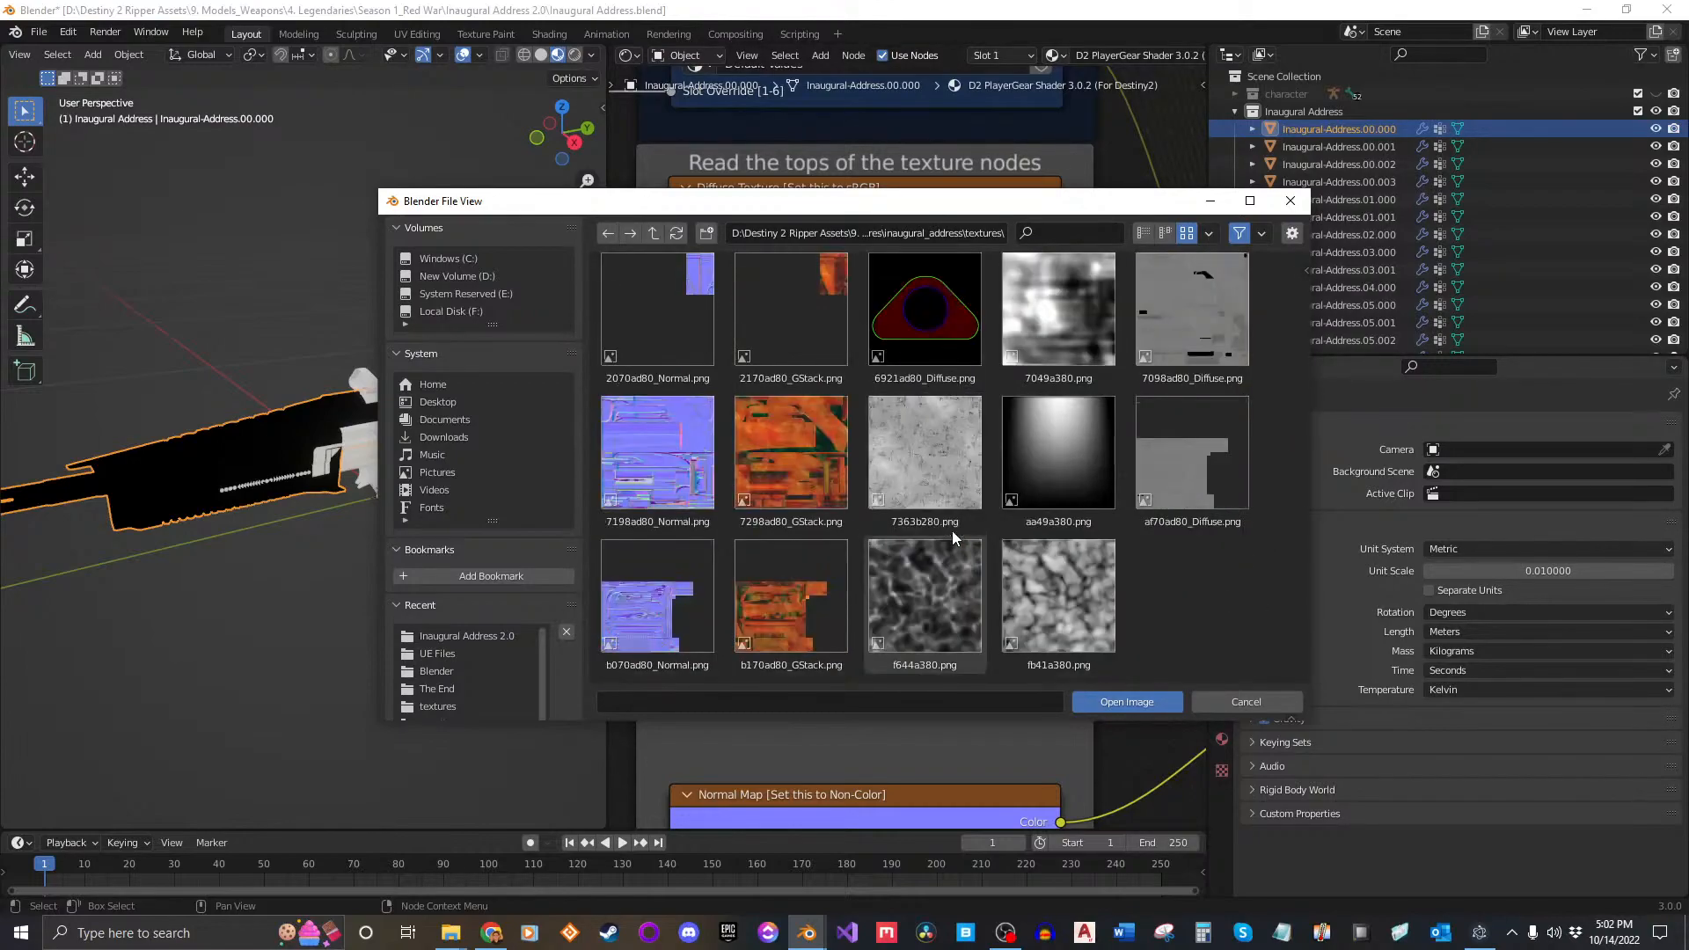
{"action": "scroll", "coordinate": [952, 530], "scroll_direction": "up", "scroll_amount": 4}
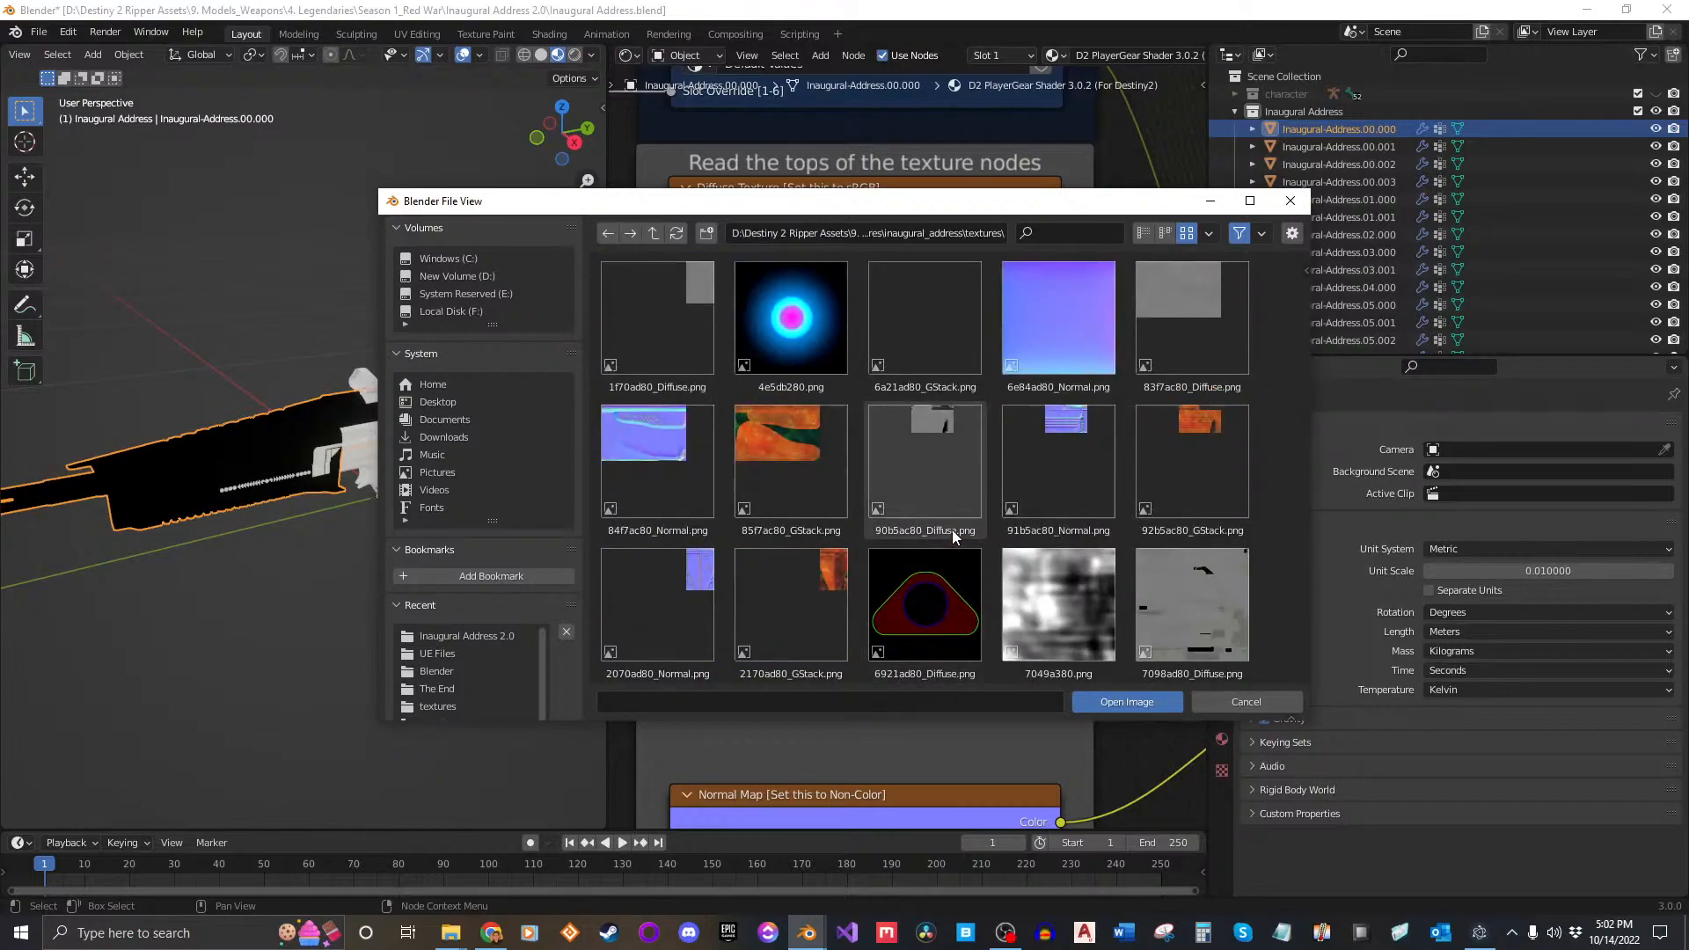
Step: Mark the matching texture set of 83f7ac80_Diffuse.png, 84f7ac80_Normal.png and 85f7ac80_GStack.png
{"action": "left_click", "coordinate": [669, 489]}
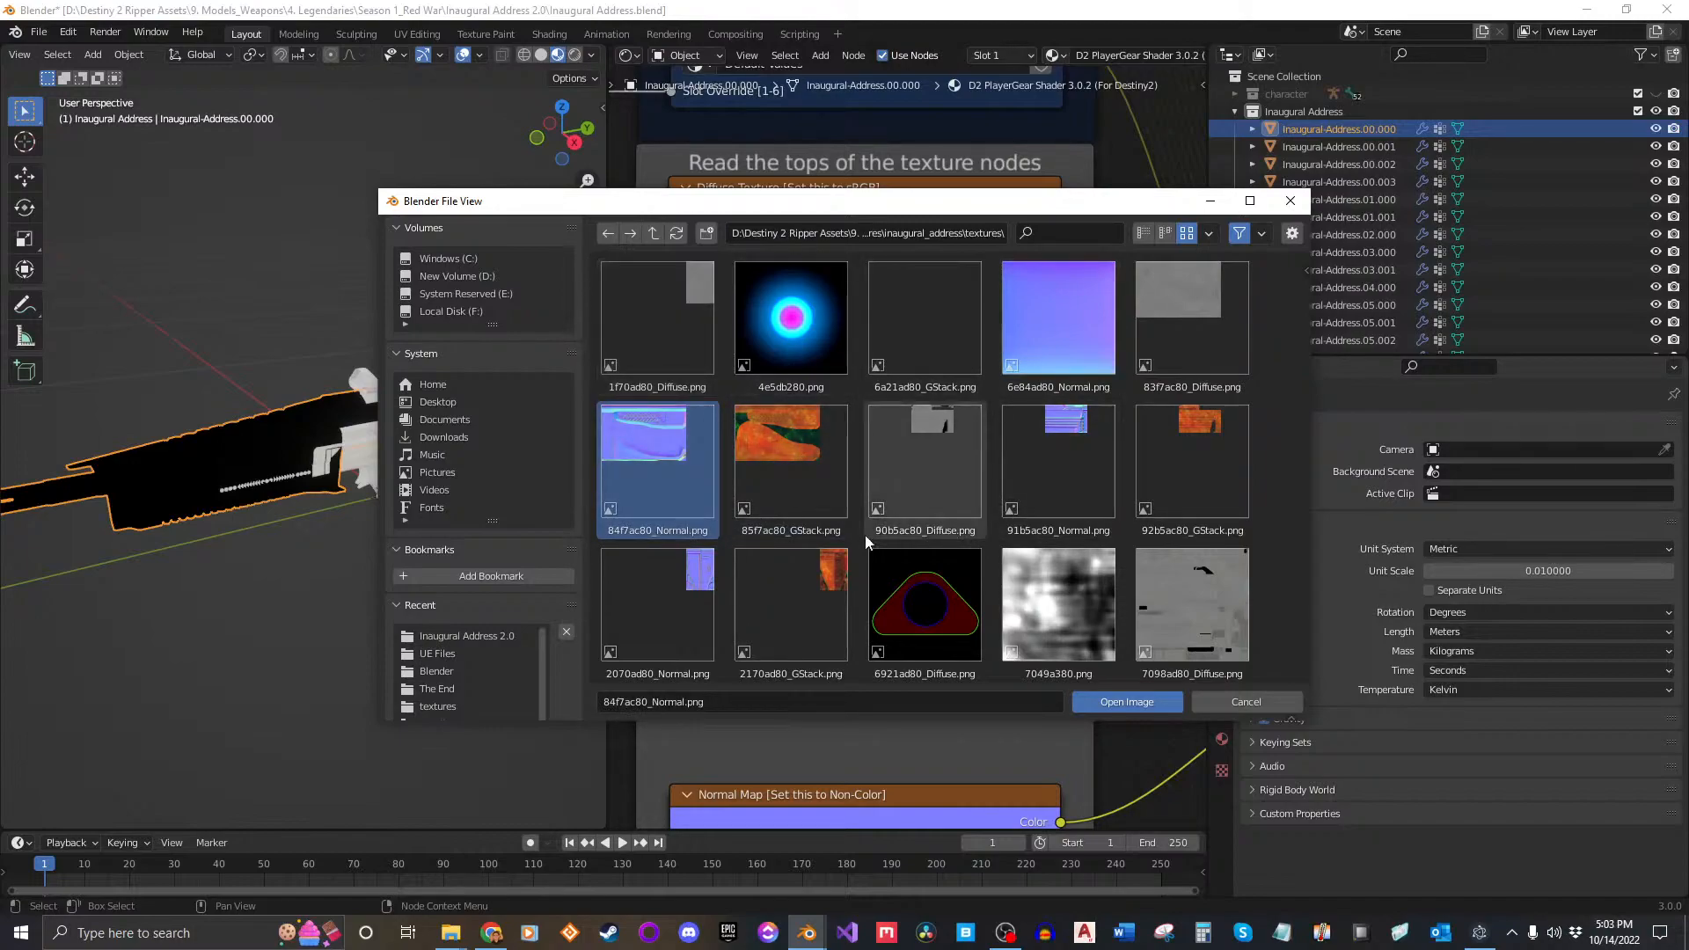
{"action": "scroll", "coordinate": [792, 493], "scroll_direction": "down", "scroll_amount": 1}
{"action": "scroll", "coordinate": [829, 539], "scroll_direction": "up", "scroll_amount": 1}
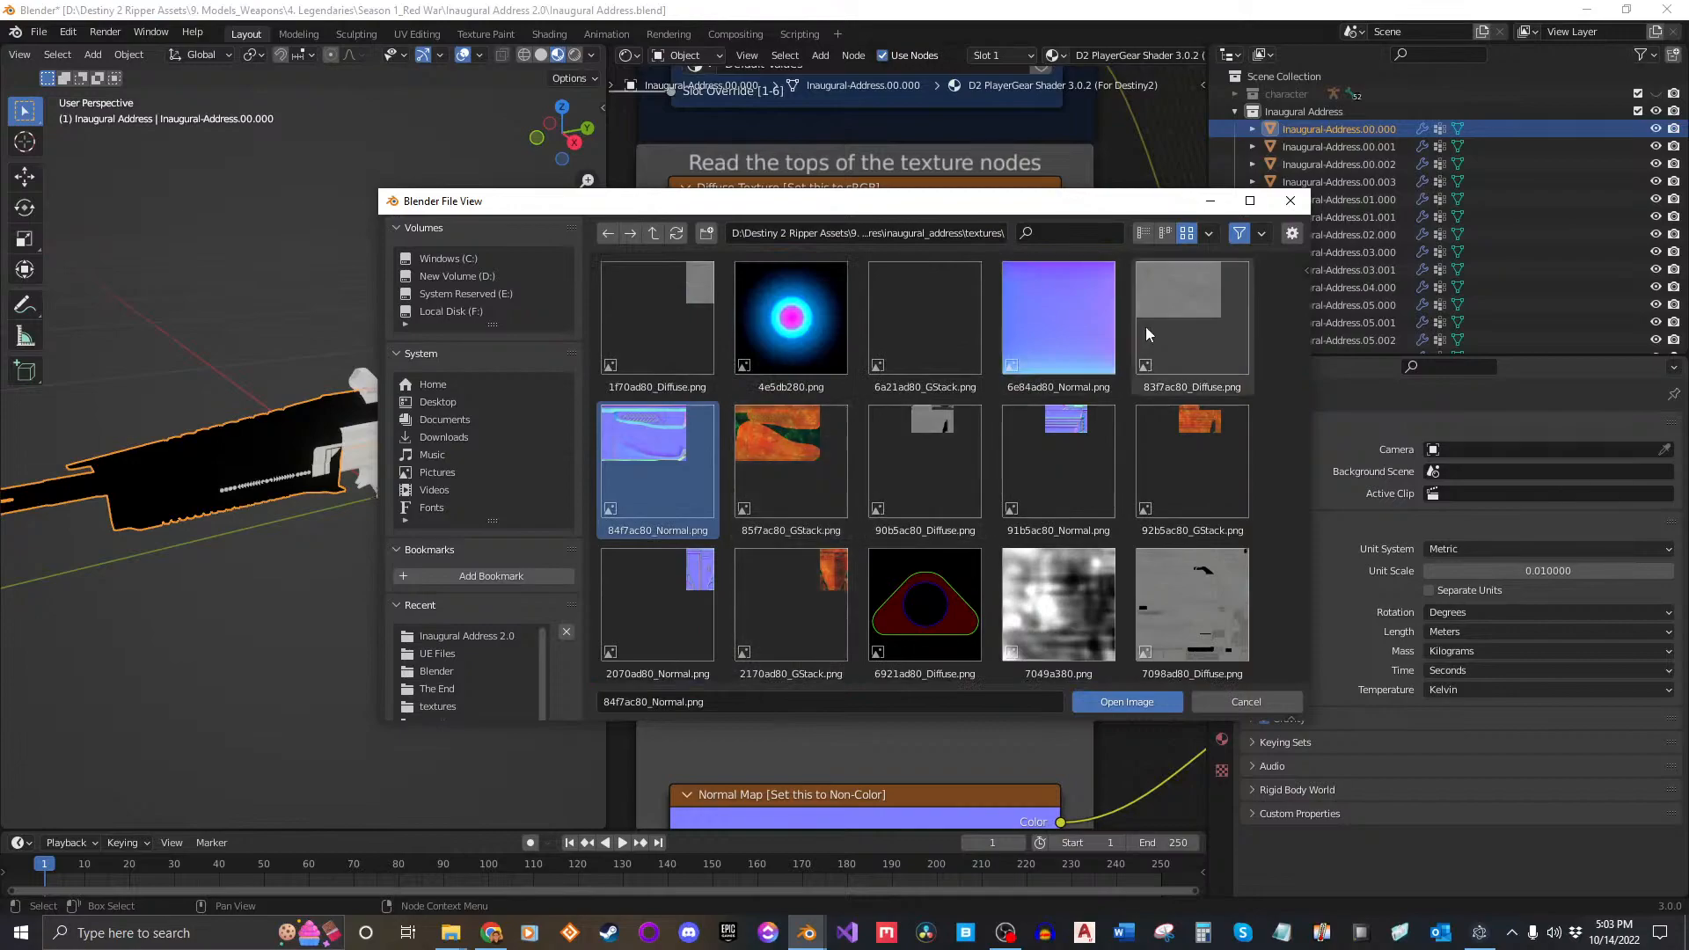
{"action": "left_click", "coordinate": [810, 477], "text": "ctrl"}
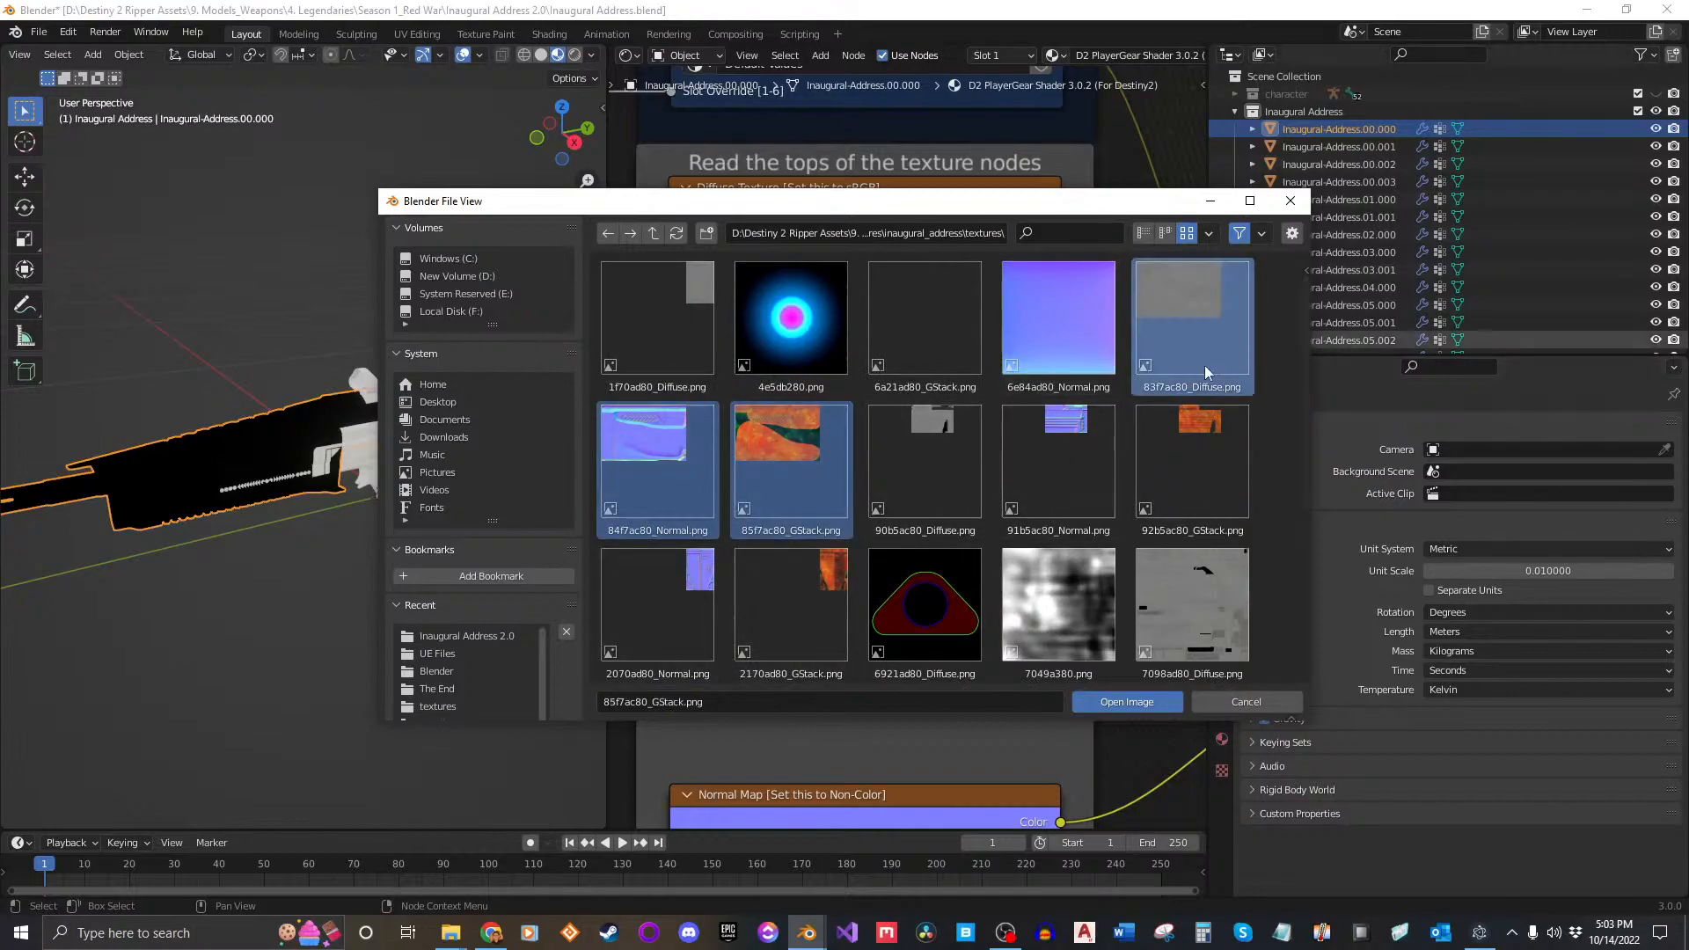
{"action": "left_click", "coordinate": [669, 457]}
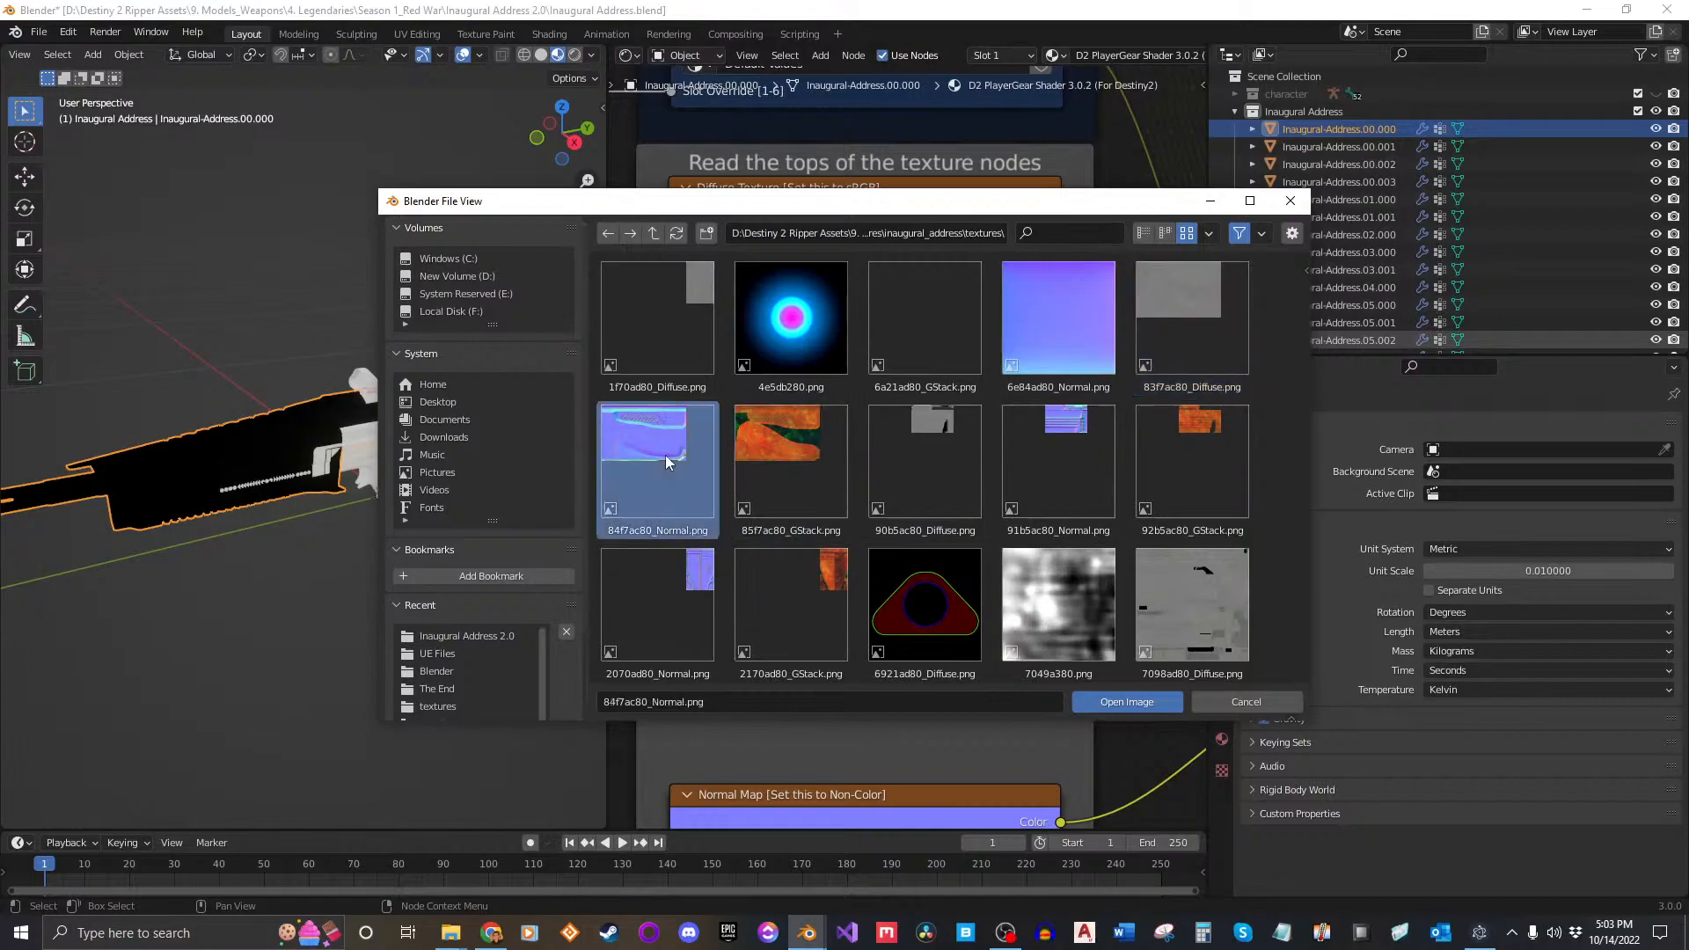
{"action": "left_click", "coordinate": [806, 471]}
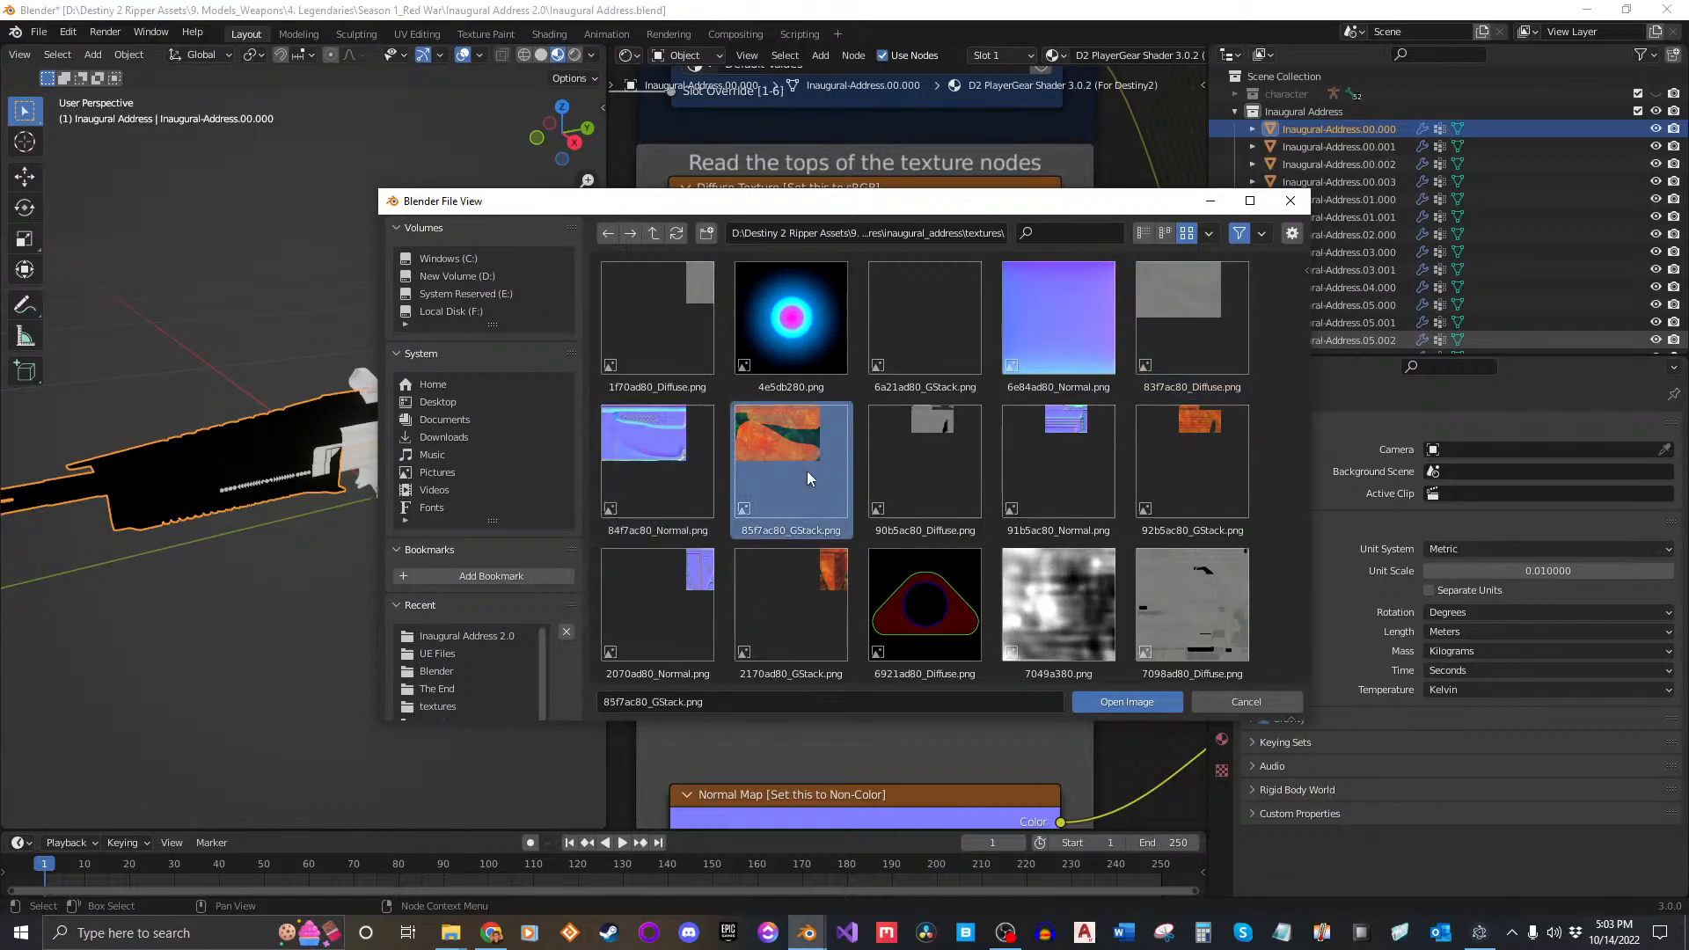
{"action": "left_click", "coordinate": [1192, 326], "text": "ctrl"}
{"action": "left_click", "coordinate": [661, 468], "text": "ctrl"}
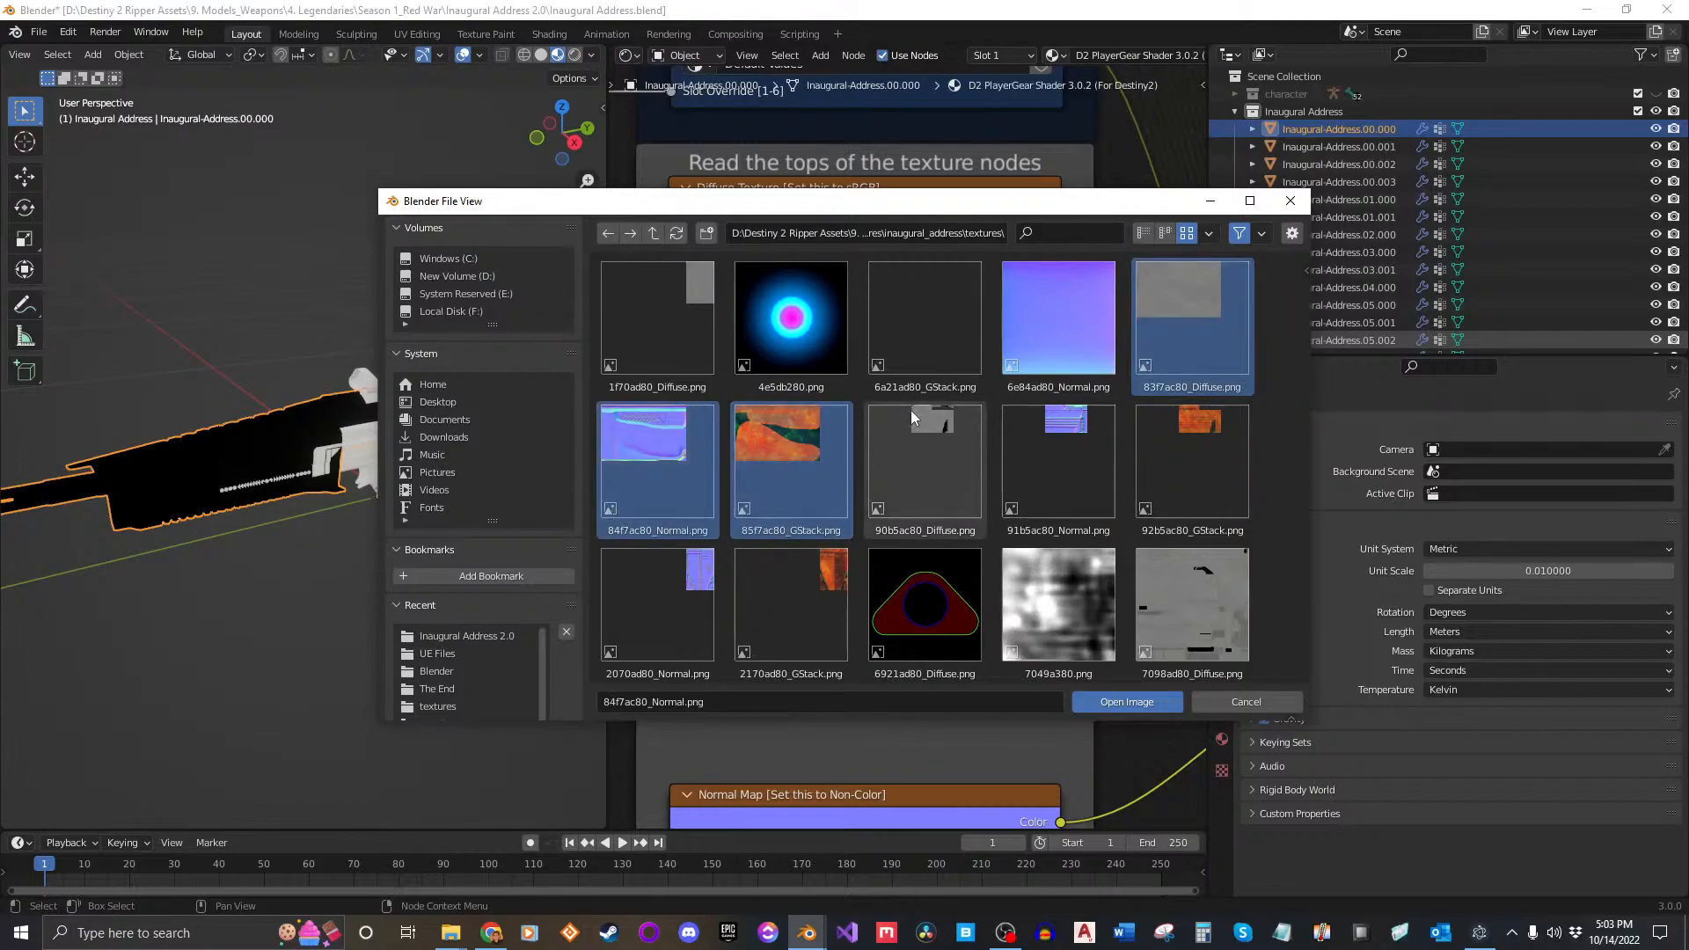
Step: Load 83f7ac80_Diffuse.png into the Diffuse Texture node
{"action": "left_click_drag", "start_coordinate": [948, 208], "coordinate": [1688, 343]}
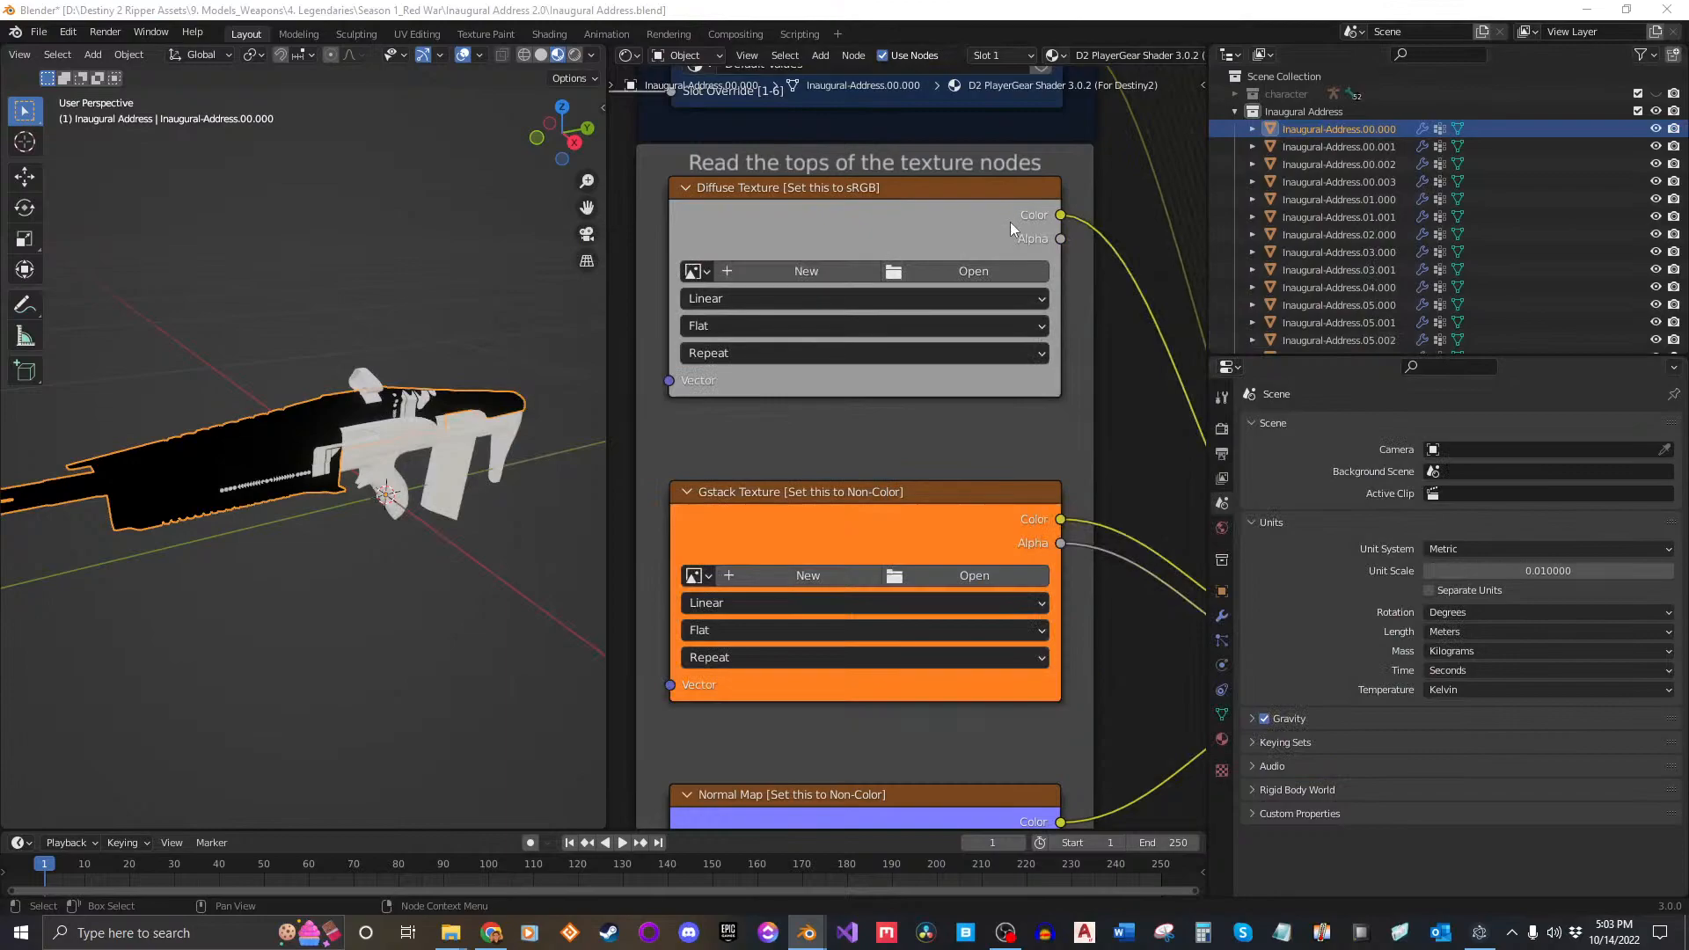
{"action": "left_click", "coordinate": [969, 282]}
{"action": "left_click_drag", "start_coordinate": [1688, 264], "coordinate": [803, 201]}
{"action": "left_click", "coordinate": [1134, 341]}
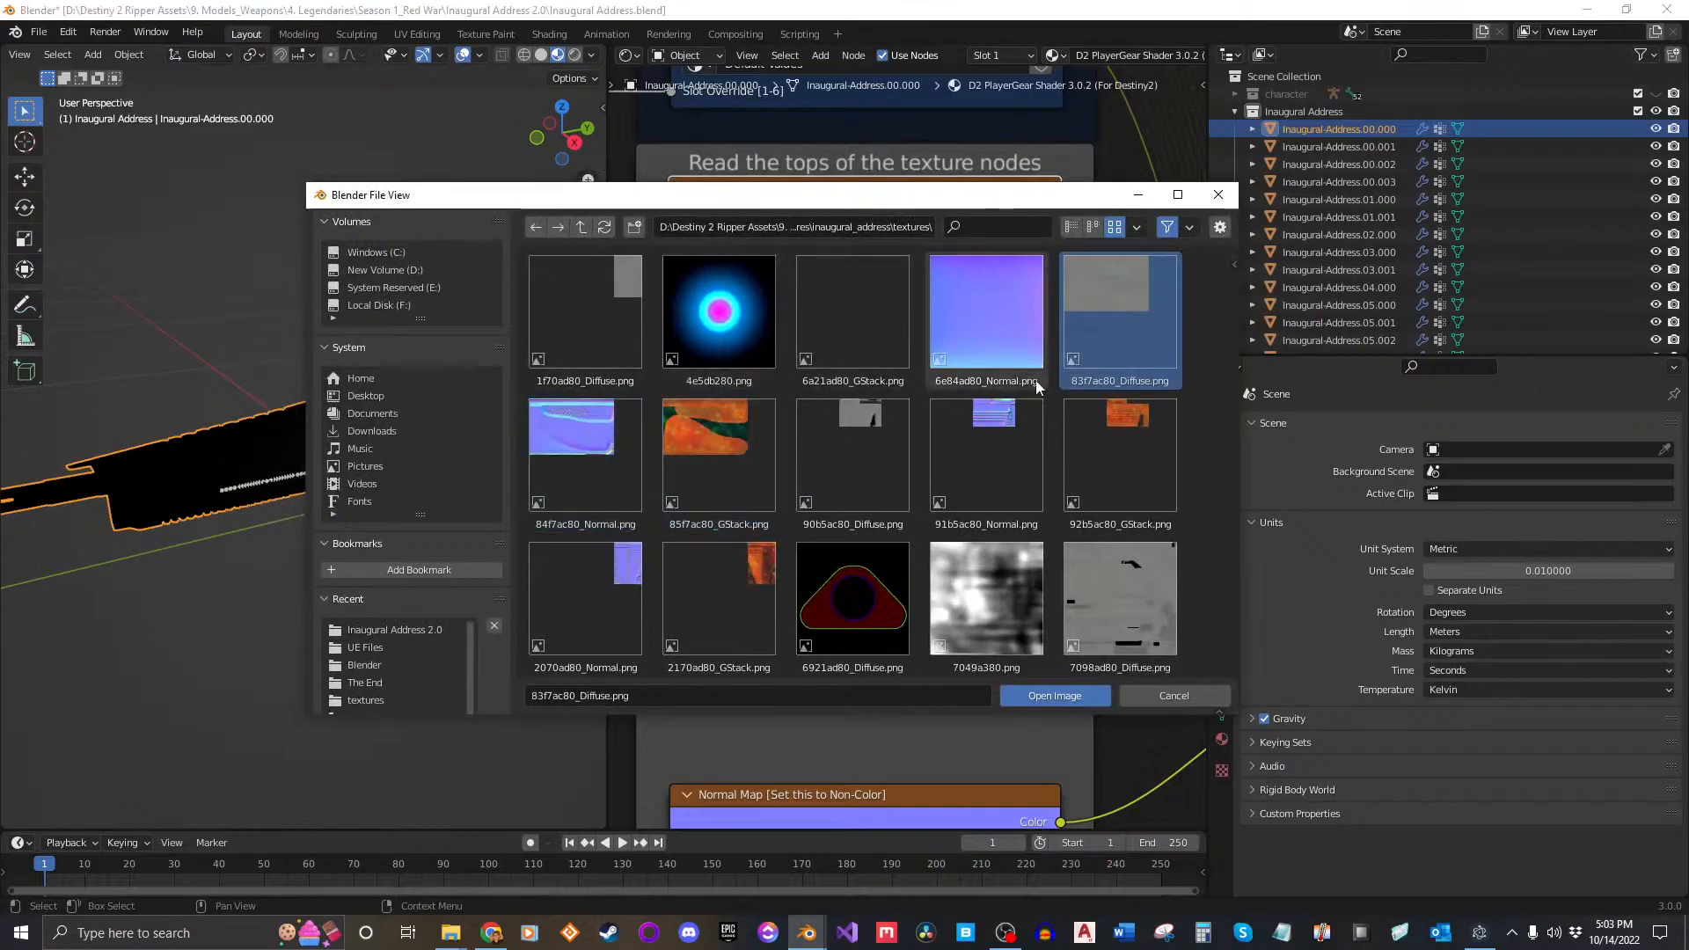
{"action": "left_click", "coordinate": [1063, 696]}
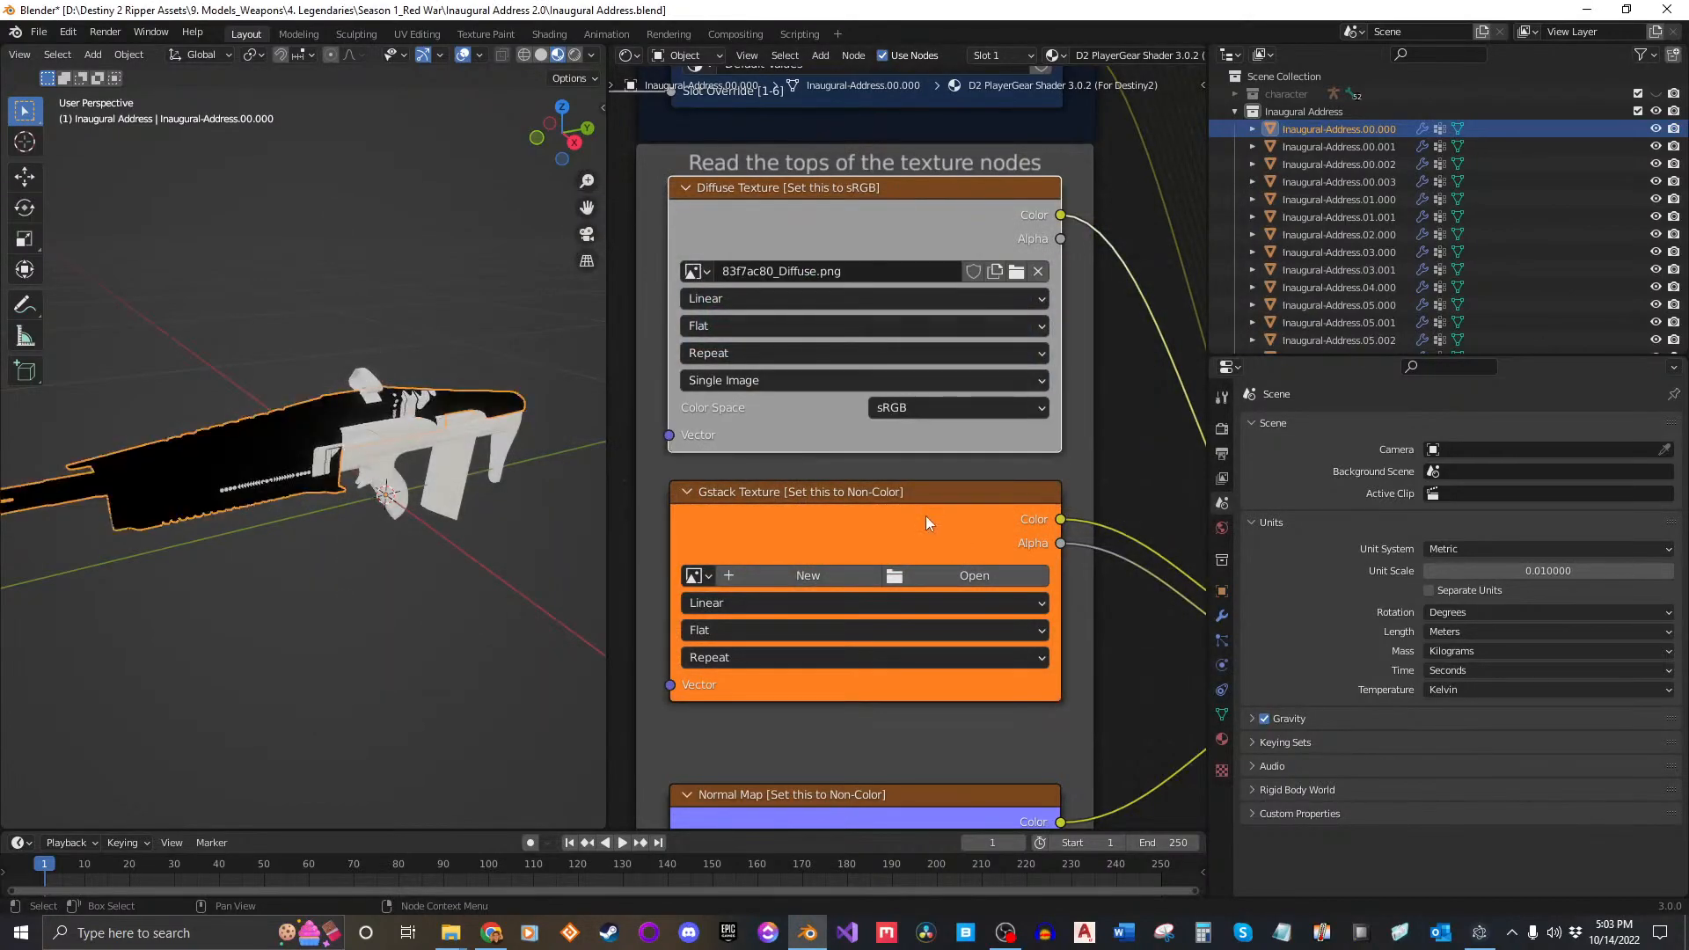
Step: Load 85f7ac80_GStack.png from the HD textures folder into the Gstack Texture node and set its color space to Non-Color
{"action": "scroll", "coordinate": [951, 484], "scroll_direction": "down", "scroll_amount": 3, "text": "shift"}
{"action": "left_click", "coordinate": [969, 461]}
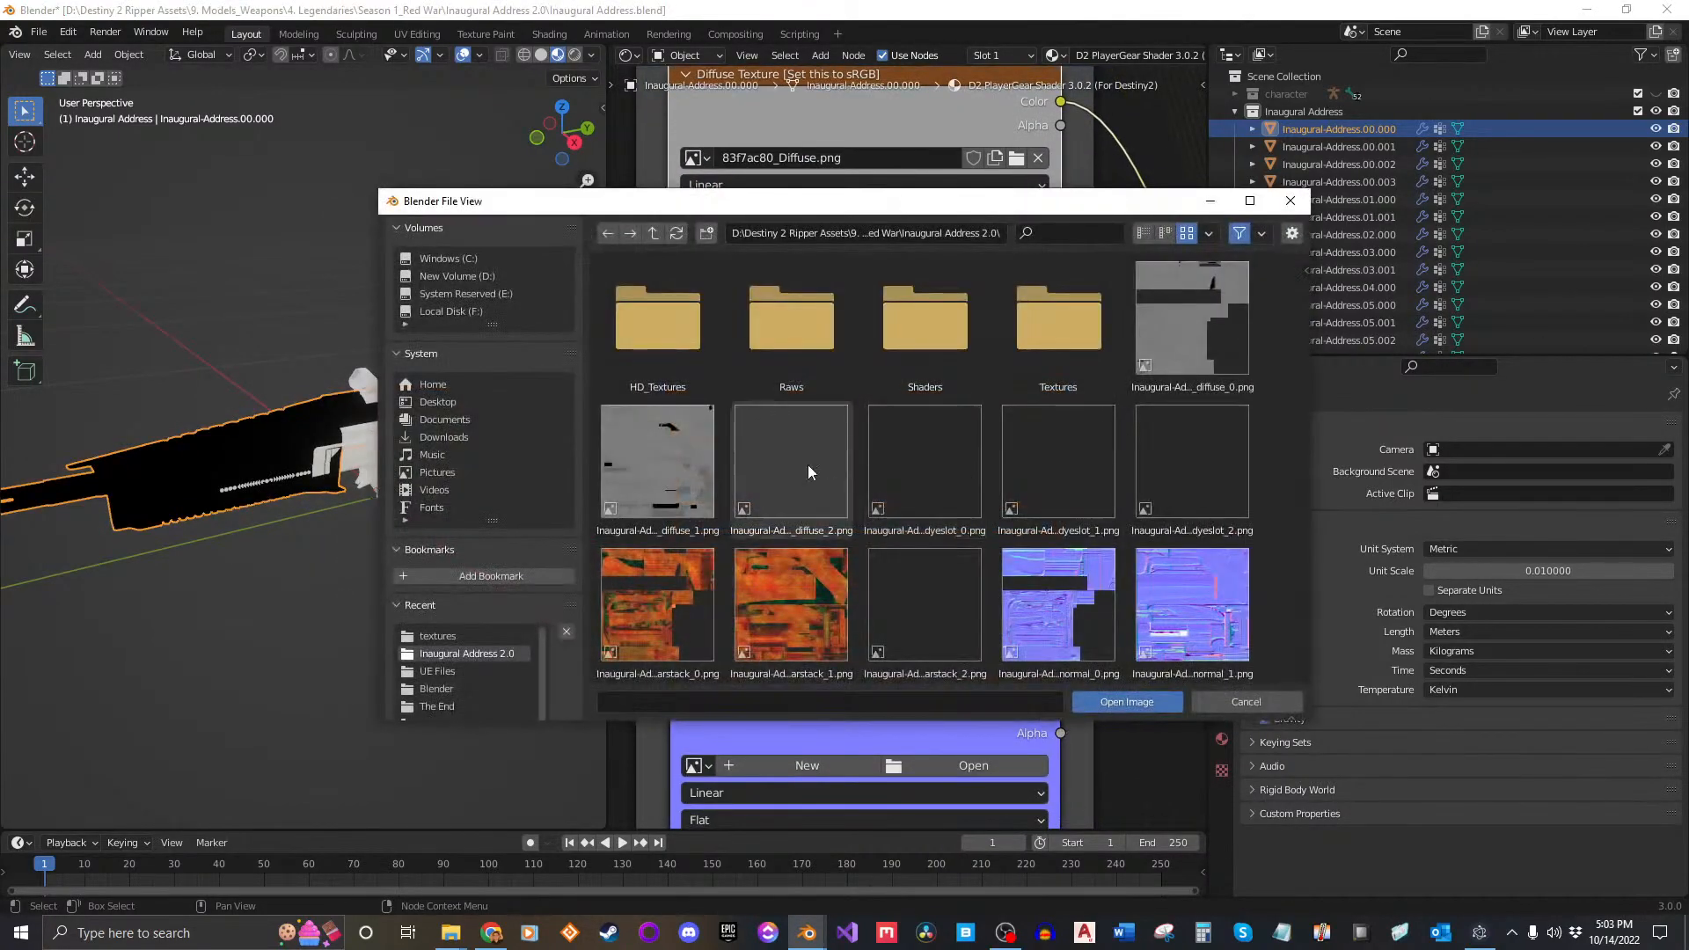
{"action": "left_click", "coordinate": [651, 319]}
{"action": "left_click", "coordinate": [645, 315]}
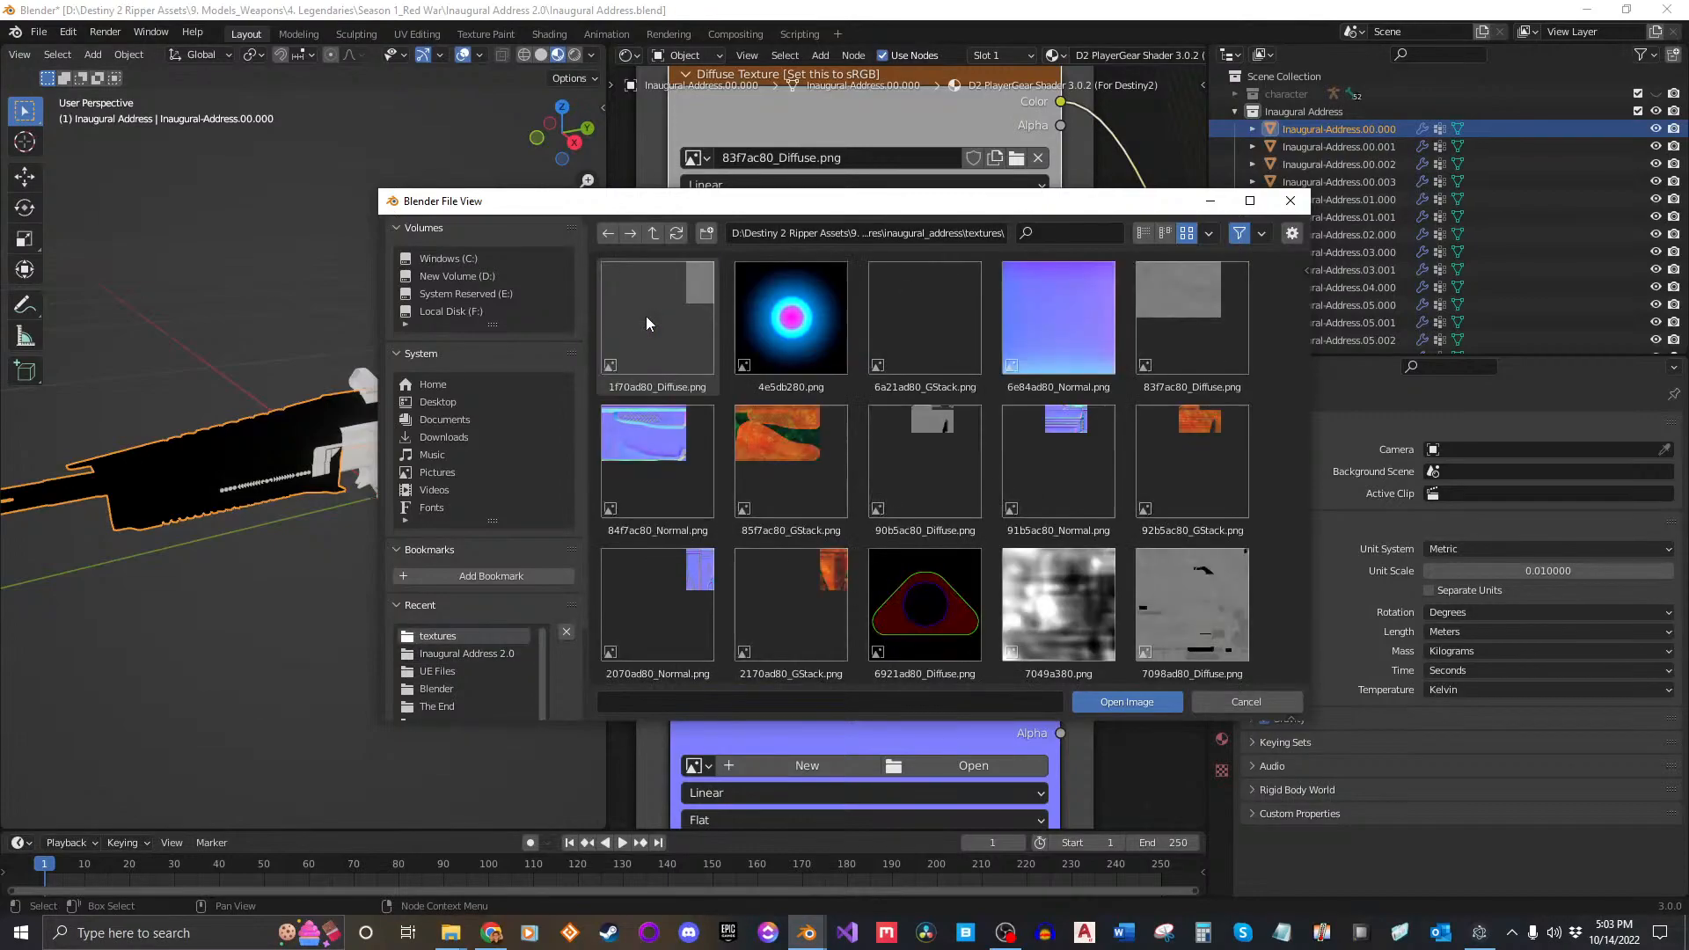
{"action": "left_click", "coordinate": [759, 456]}
{"action": "left_click", "coordinate": [1135, 701]}
{"action": "middle_click_drag", "start_coordinate": [974, 662], "coordinate": [1029, 562]}
{"action": "left_click", "coordinate": [1017, 498]}
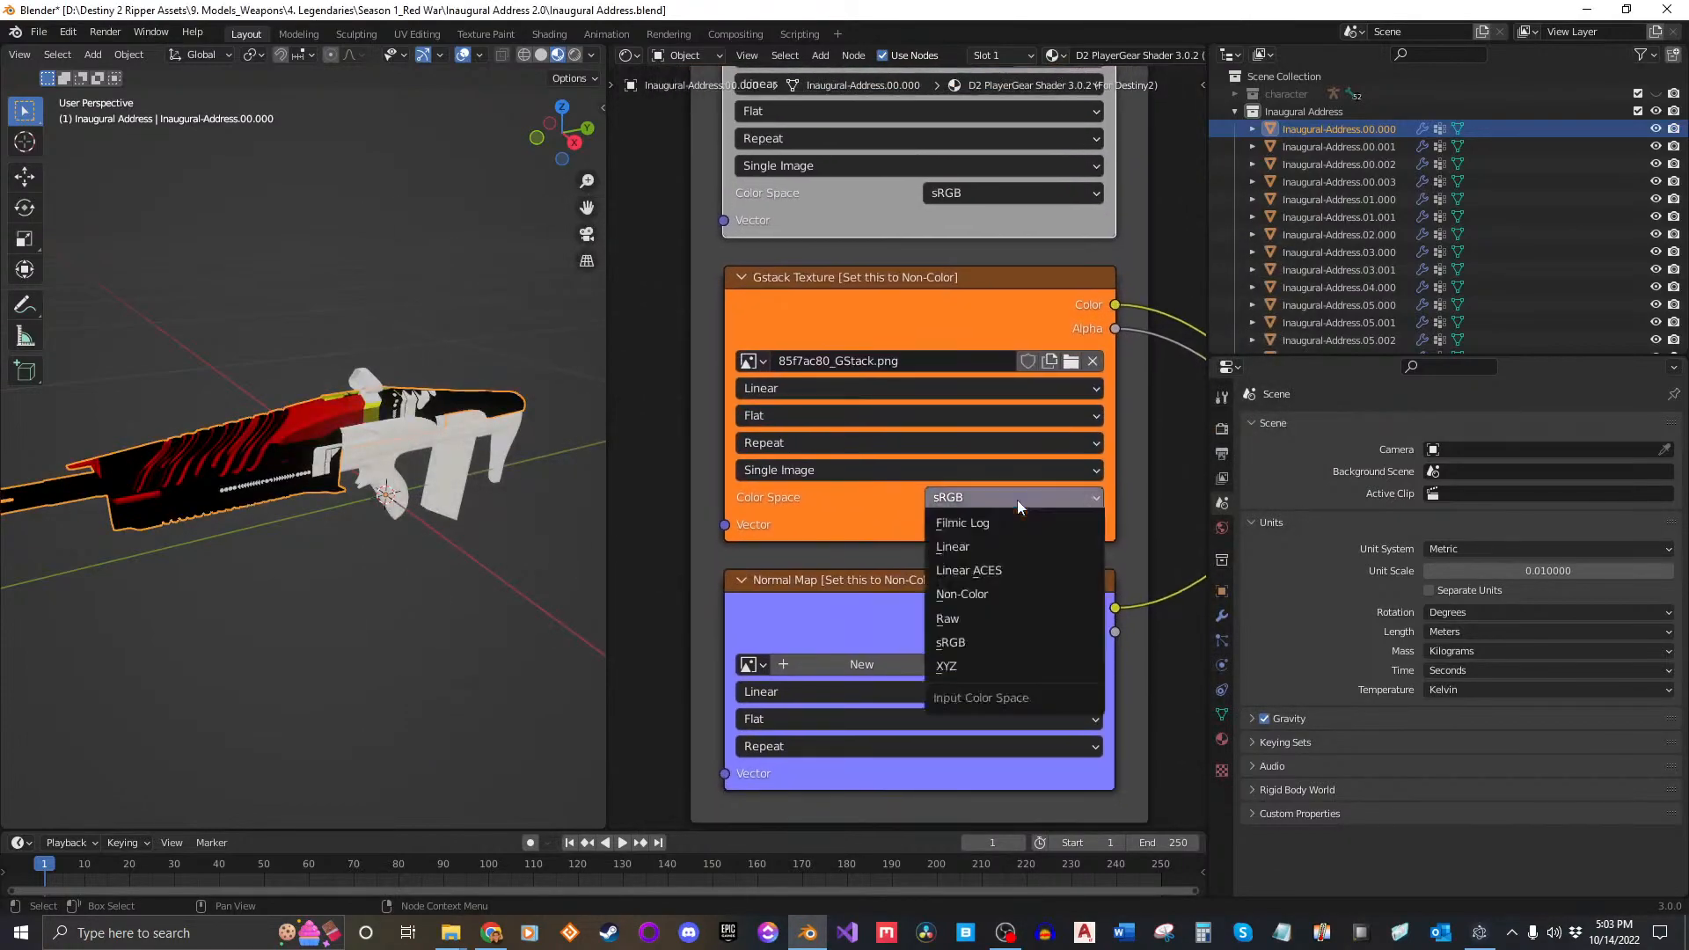
{"action": "left_click", "coordinate": [1010, 594]}
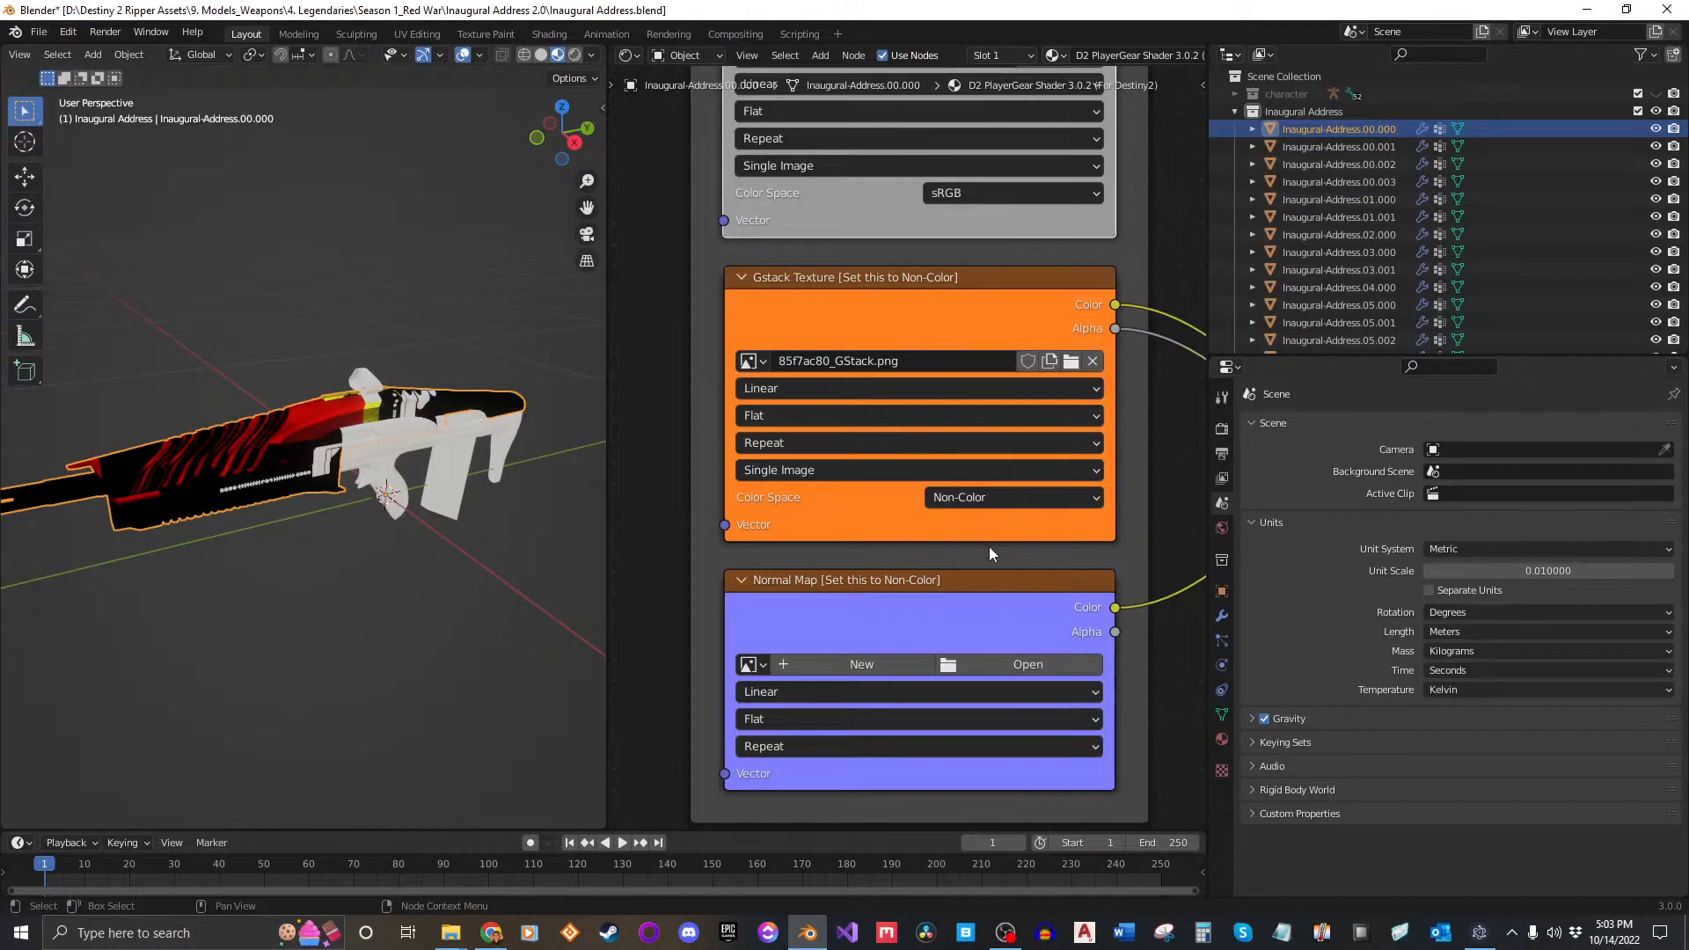
Step: Load 84f7ac80_Normal.png from the HD textures folder into the Normal Map node and set its color space to Non-Color
{"action": "middle_click_drag", "start_coordinate": [989, 546], "coordinate": [978, 411]}
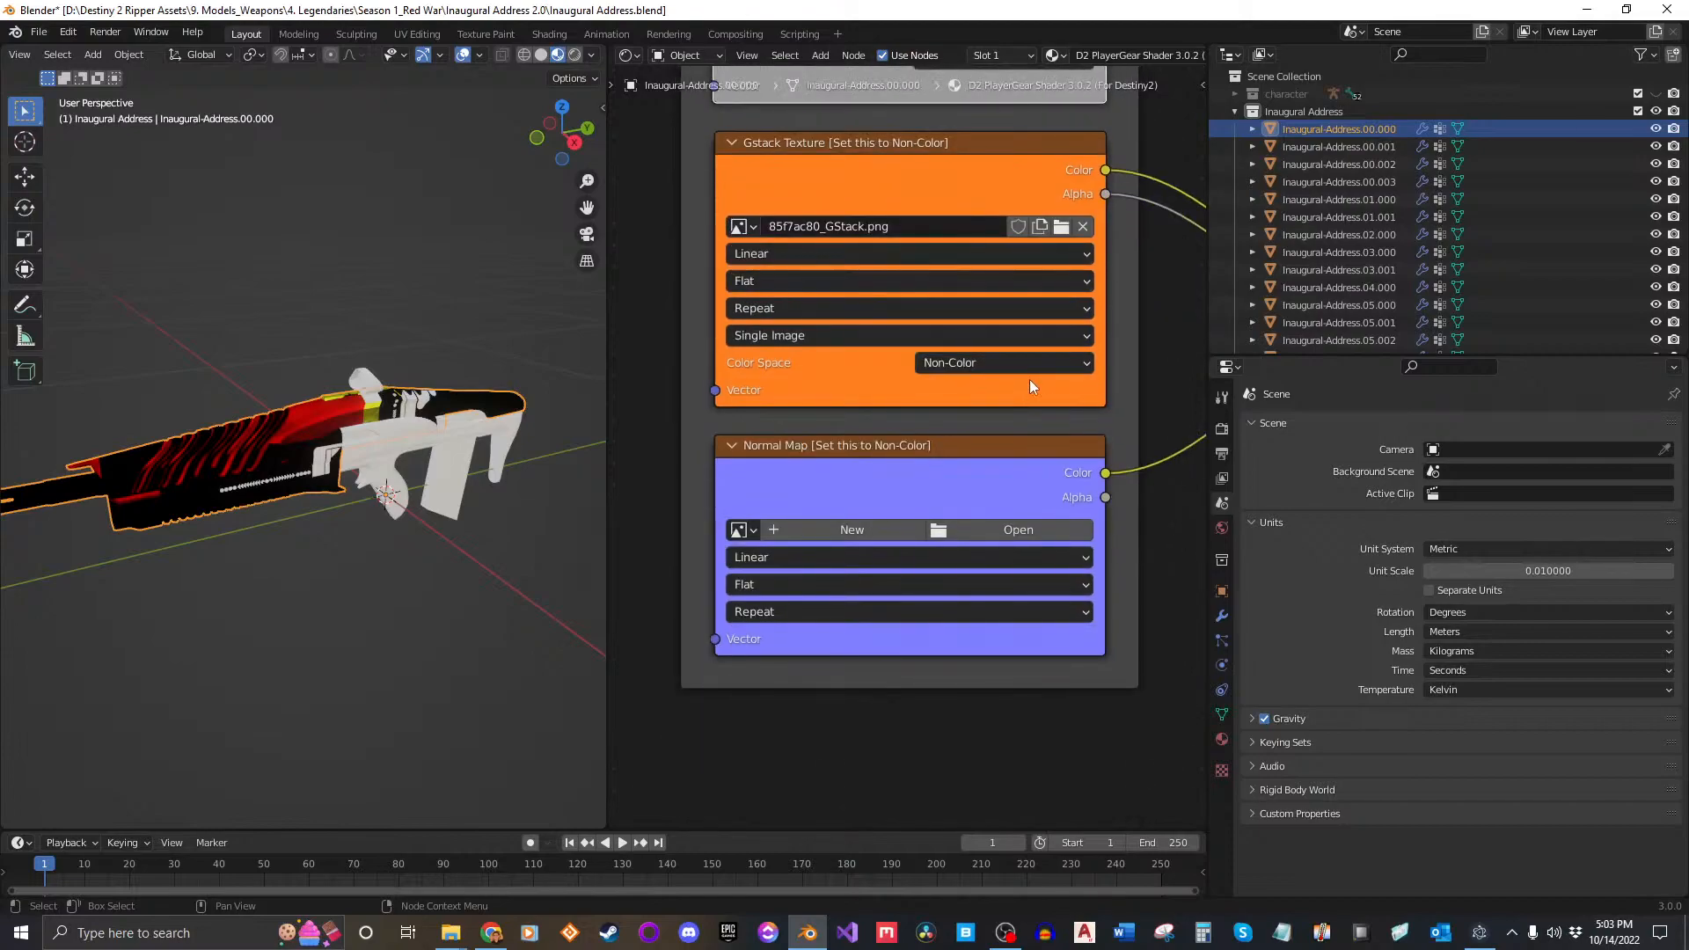
{"action": "left_click", "coordinate": [1003, 528]}
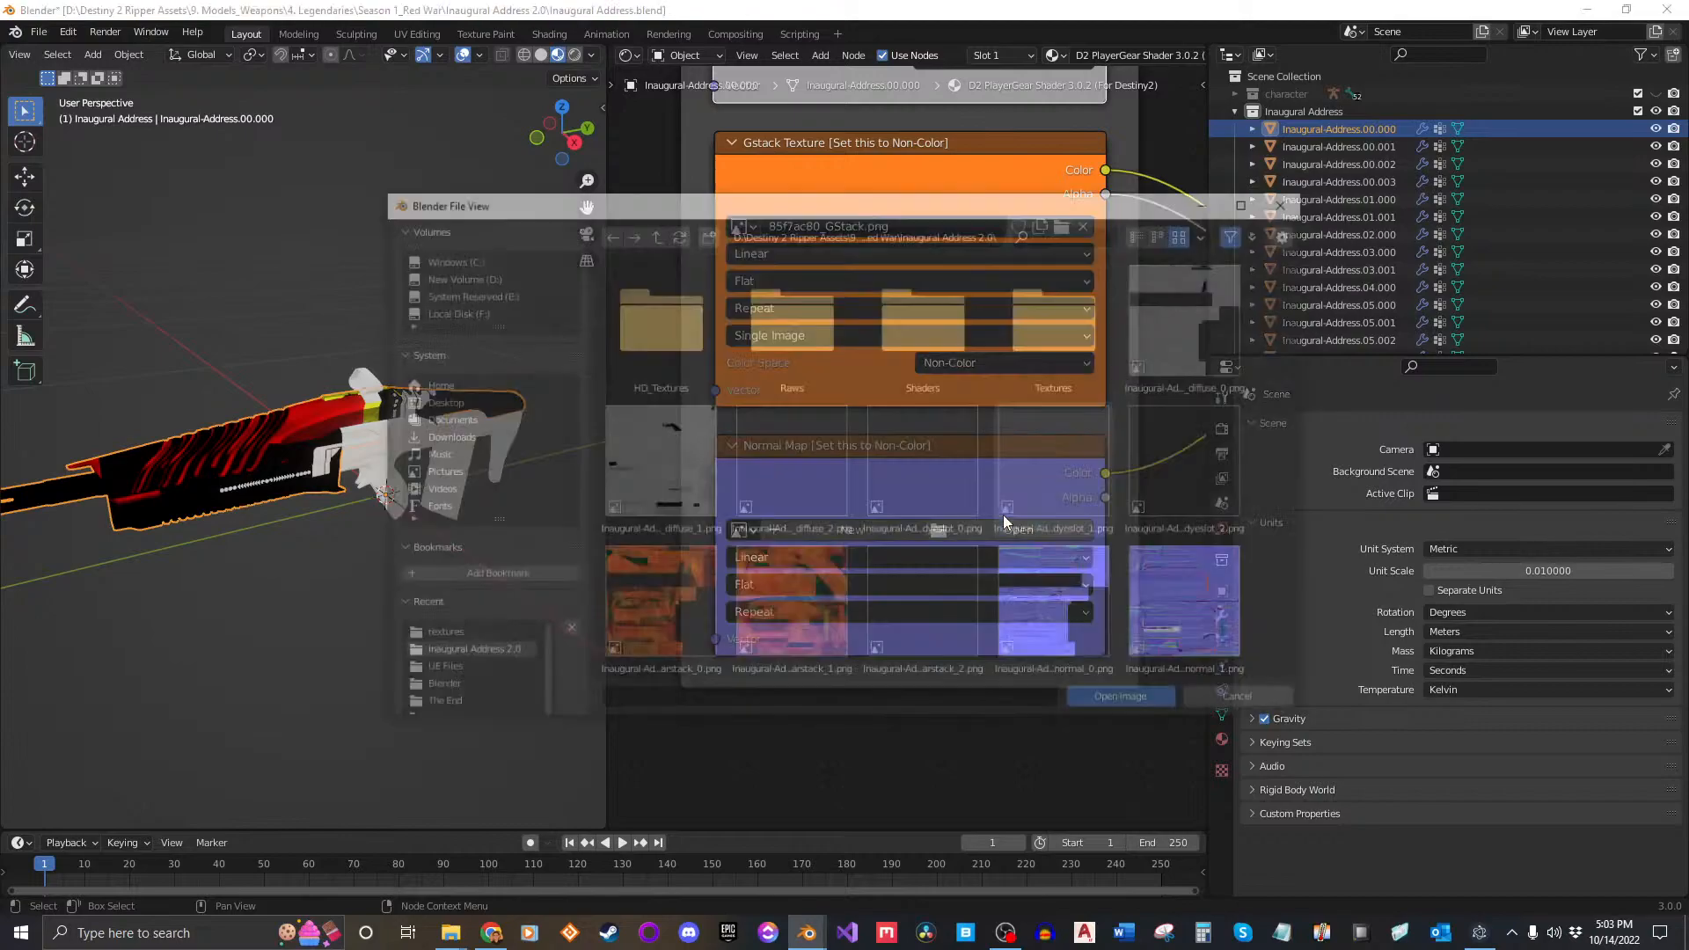
{"action": "double_click", "coordinate": [695, 327]}
{"action": "double_click", "coordinate": [663, 317]}
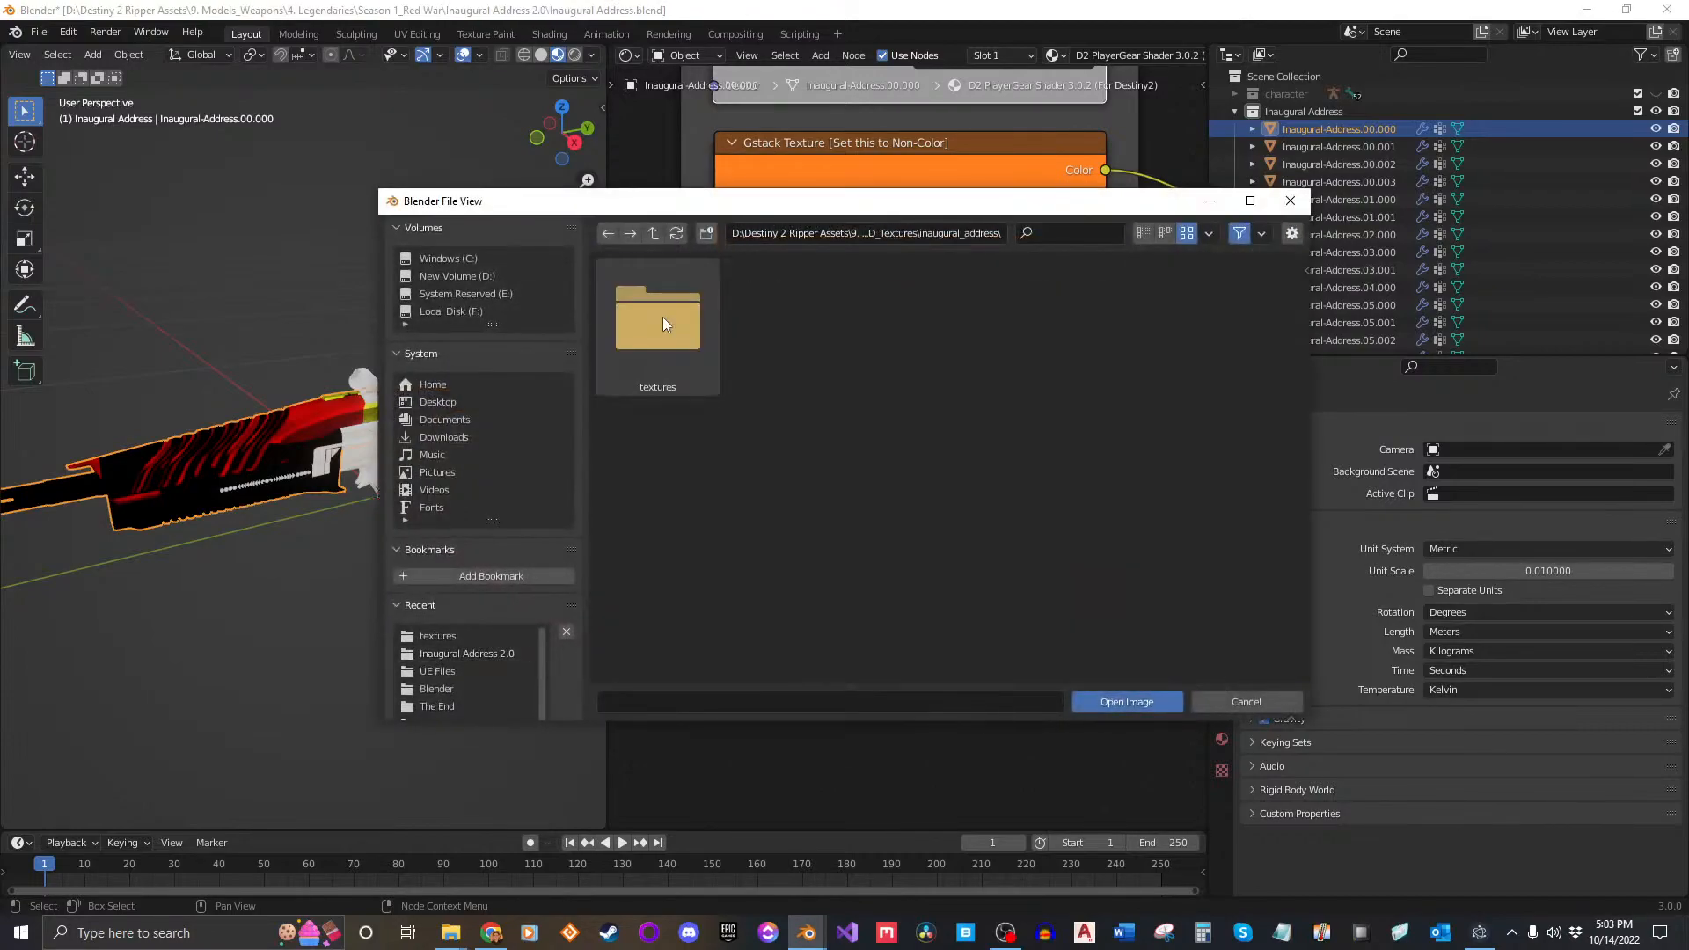
{"action": "double_click", "coordinate": [662, 317]}
{"action": "left_click", "coordinate": [669, 457]}
{"action": "left_click", "coordinate": [1127, 701]}
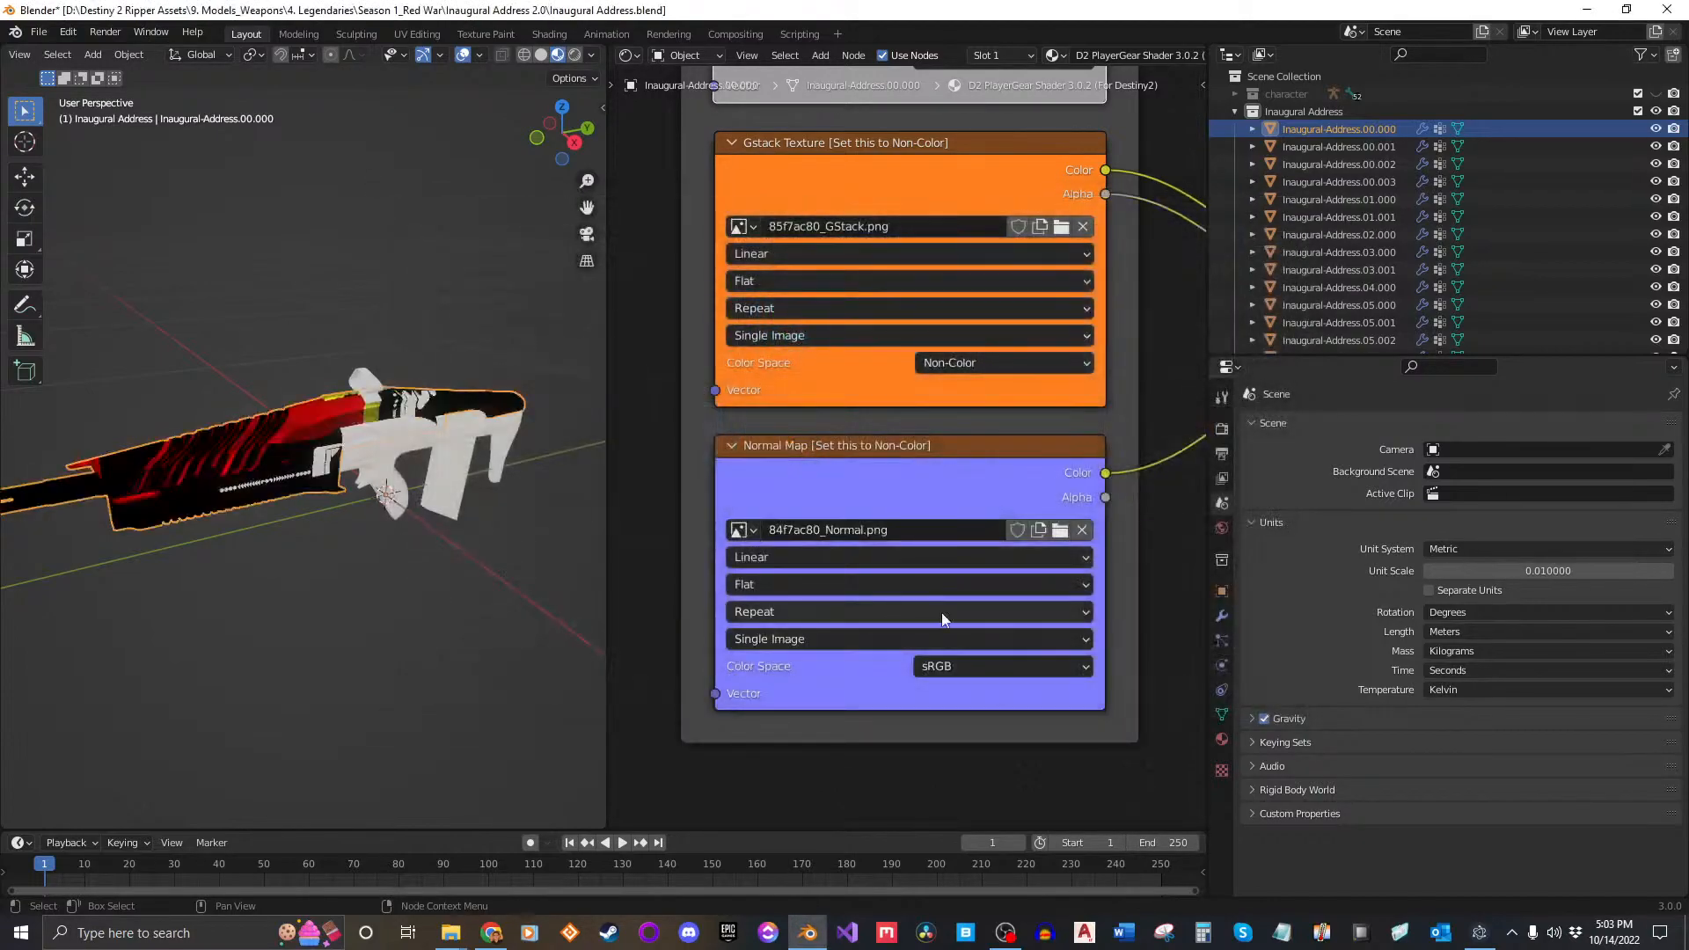
{"action": "left_click", "coordinate": [1007, 667]}
{"action": "left_click", "coordinate": [980, 761]}
Step: Try 7098ad80_Diffuse.png from the HD textures folder in the Diffuse Texture node
{"action": "middle_click_drag", "start_coordinate": [563, 501], "coordinate": [447, 387]}
{"action": "scroll", "coordinate": [257, 441], "scroll_direction": "up", "scroll_amount": 4}
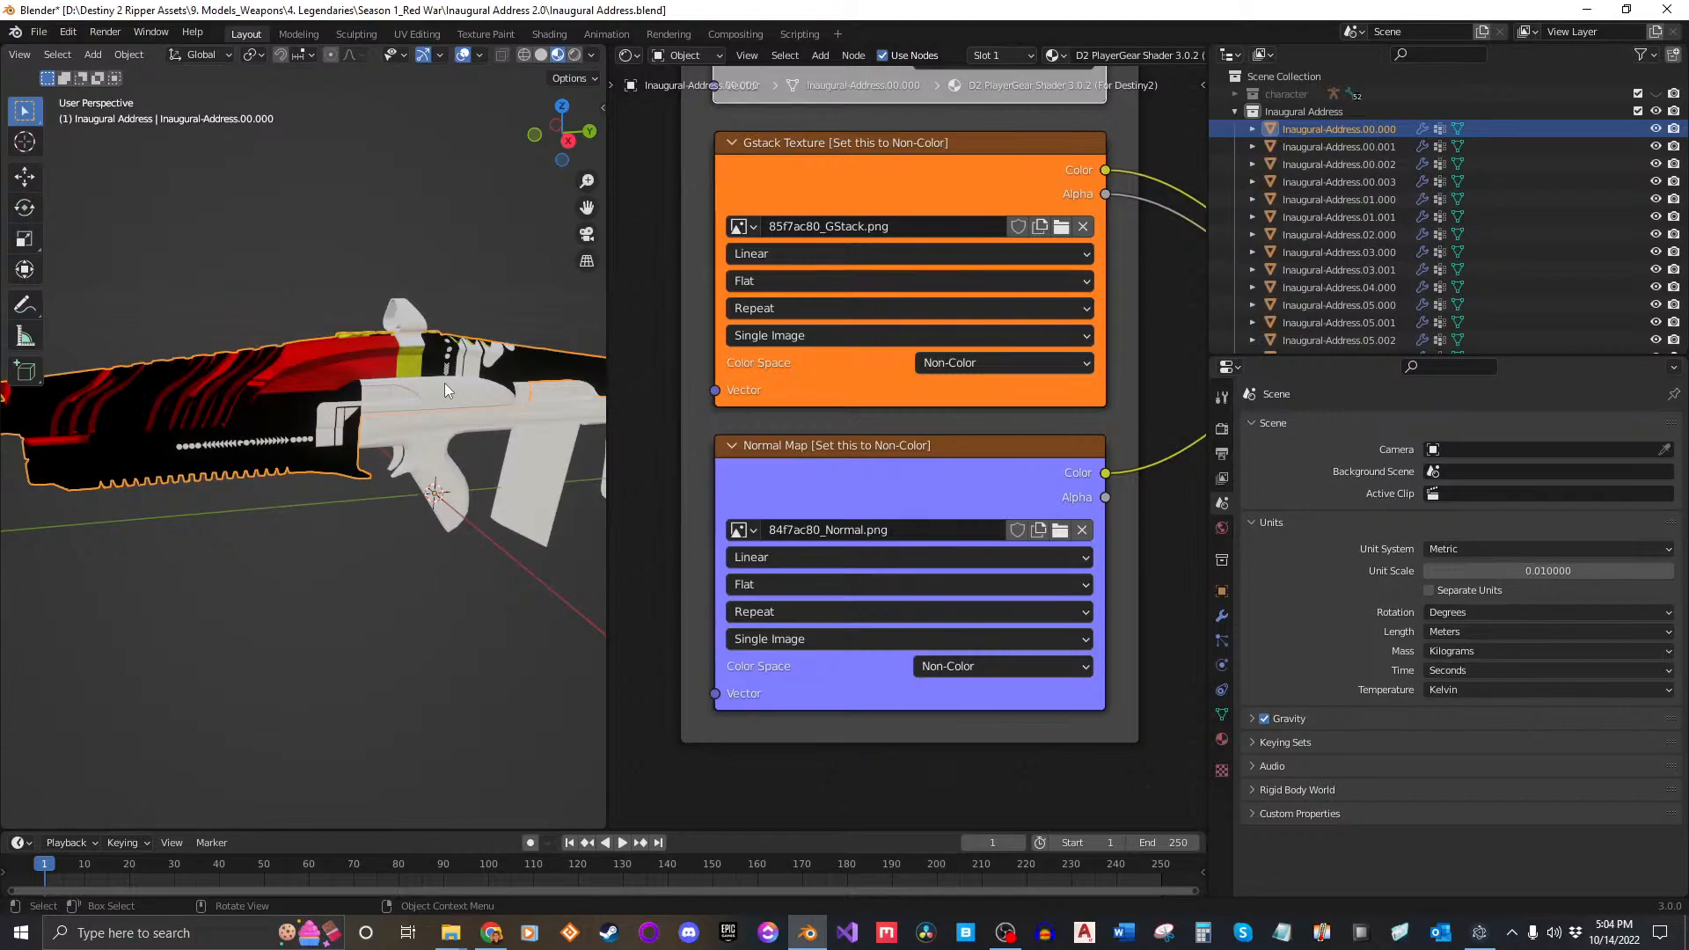
{"action": "middle_click_drag", "start_coordinate": [445, 383], "coordinate": [203, 398]}
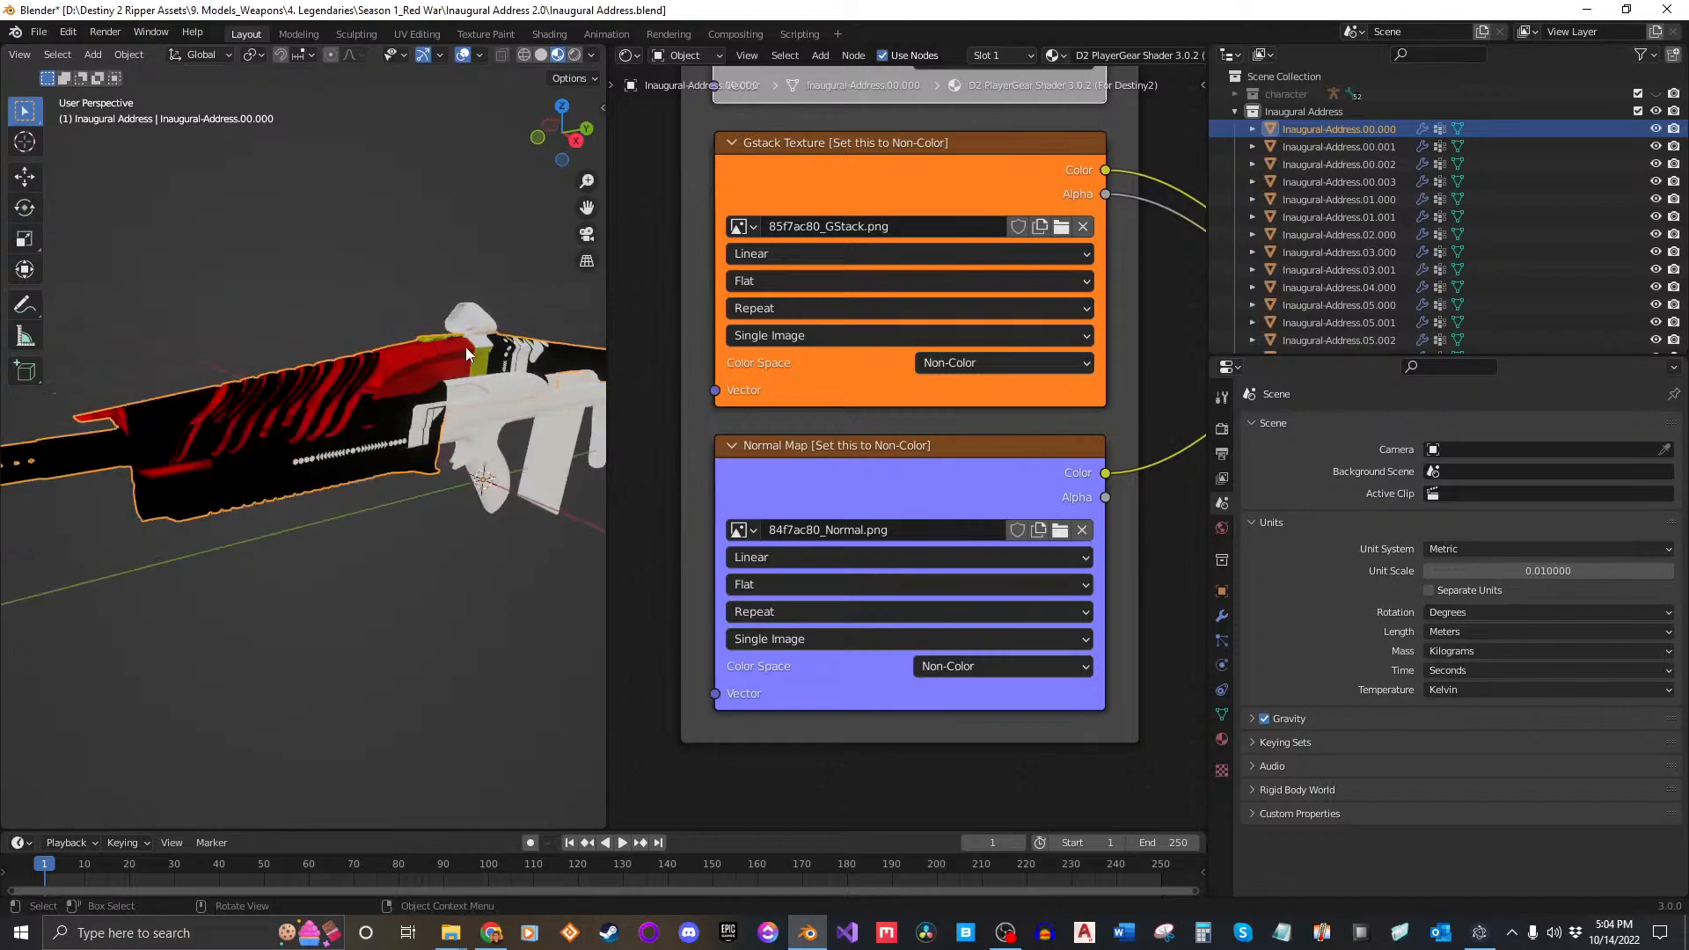
{"action": "middle_click_drag", "start_coordinate": [906, 193], "coordinate": [870, 504]}
{"action": "left_click", "coordinate": [1025, 234]}
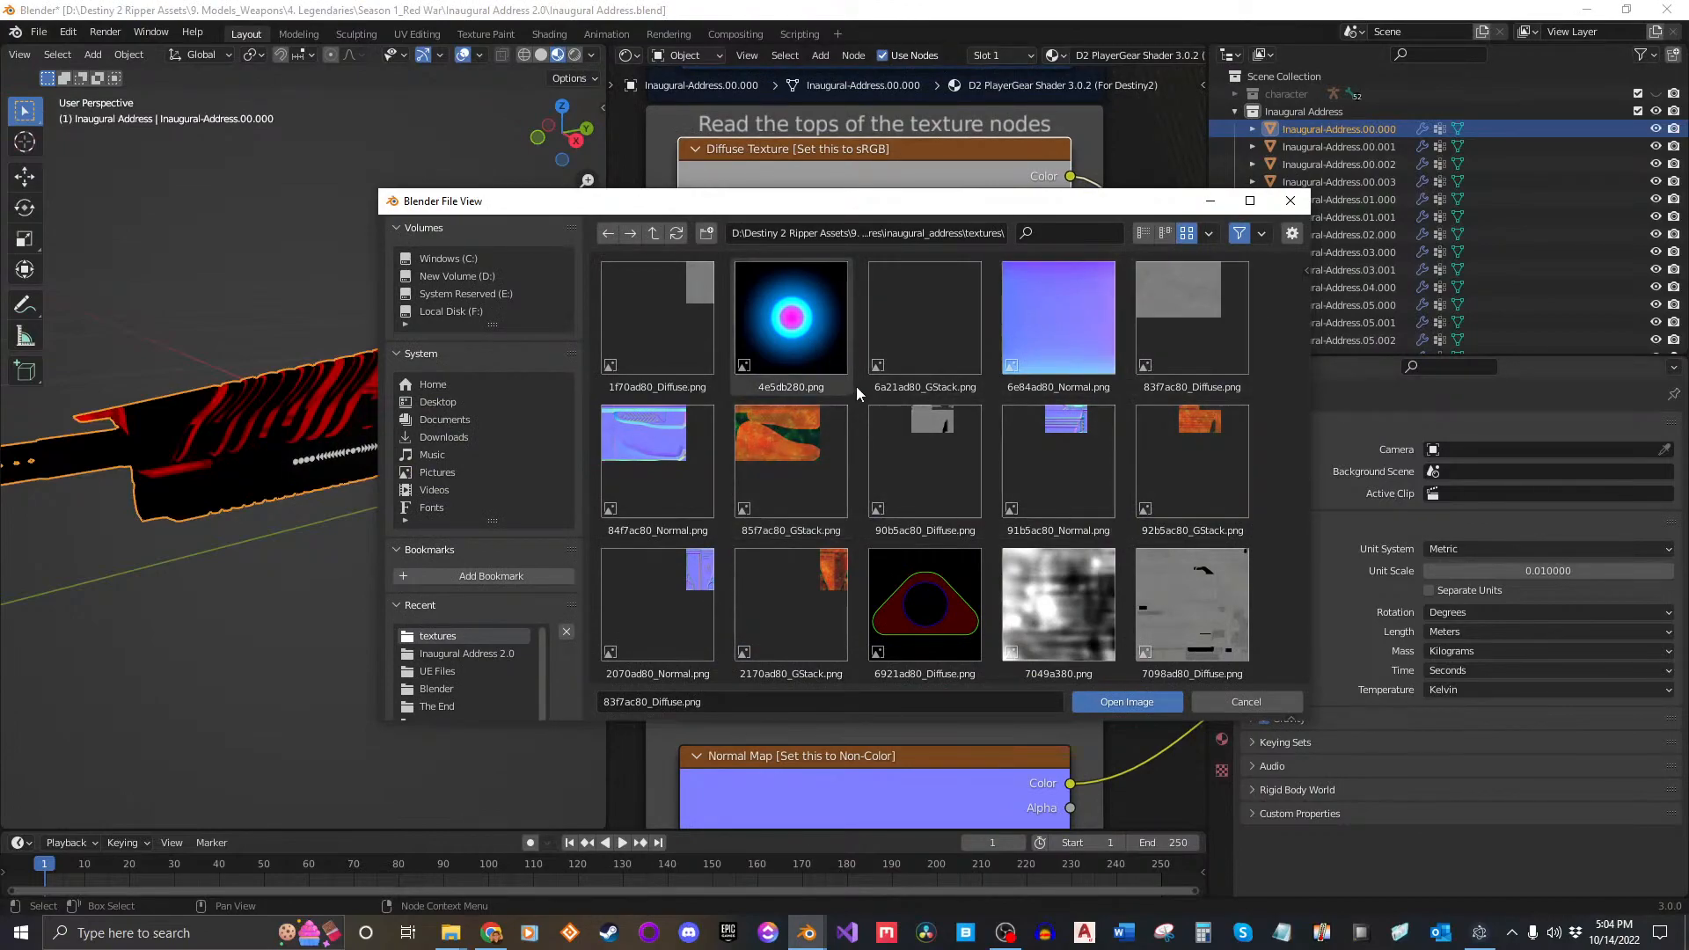
{"action": "scroll", "coordinate": [874, 473], "scroll_direction": "down", "scroll_amount": 5}
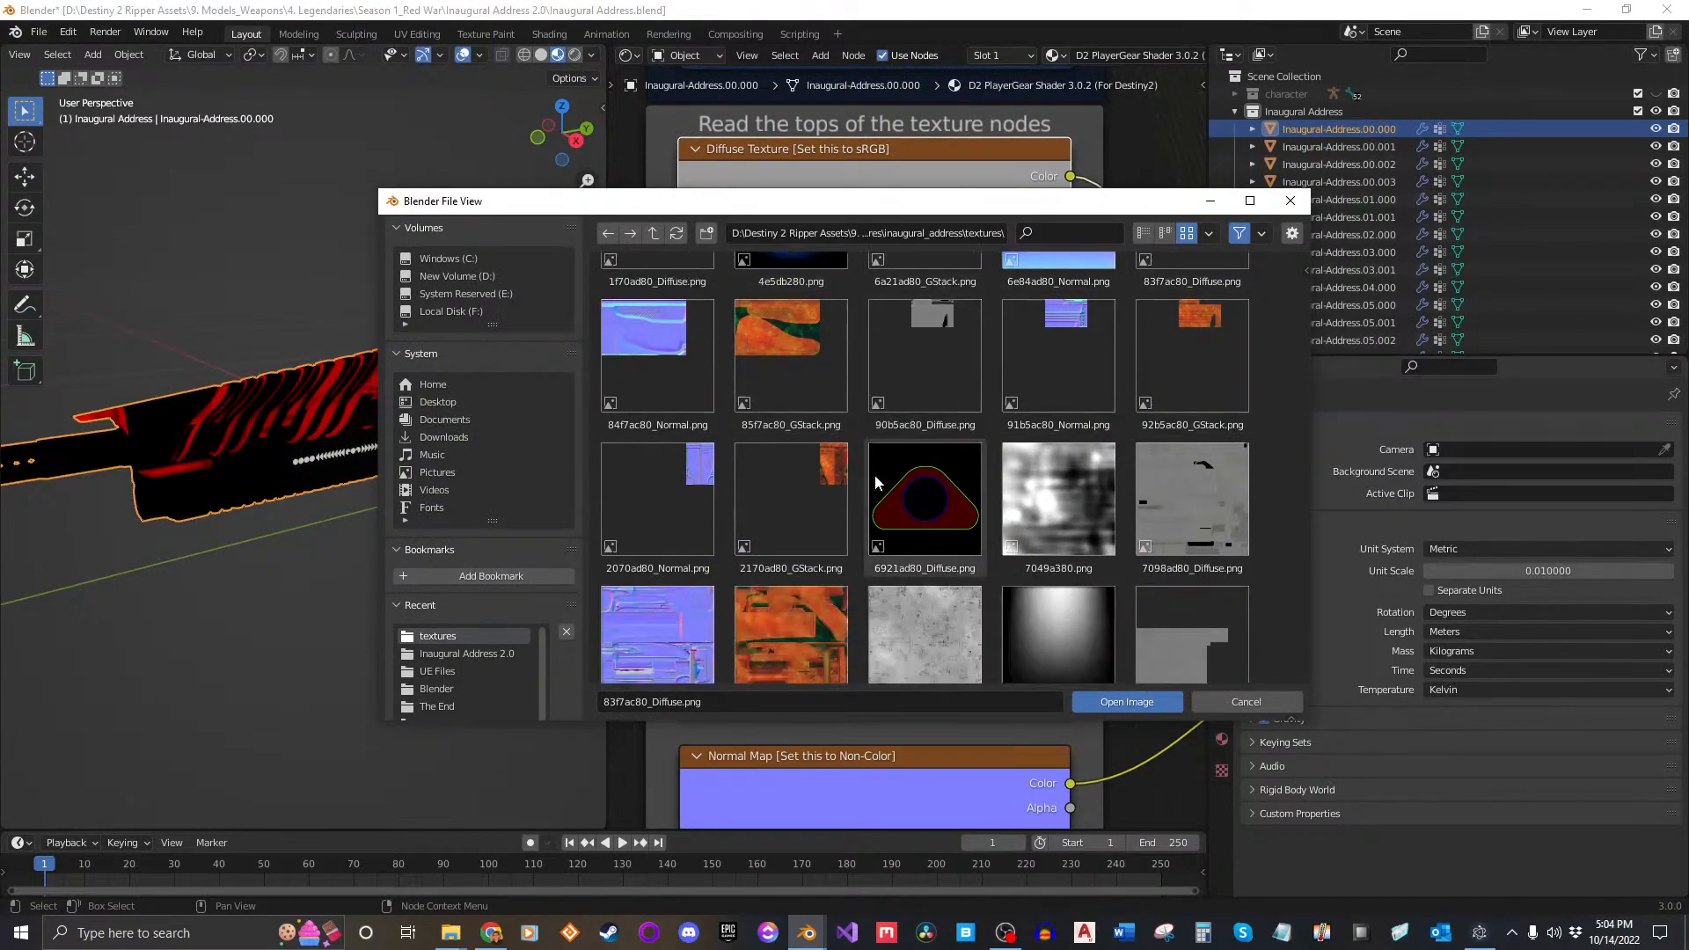
{"action": "left_click", "coordinate": [1198, 324]}
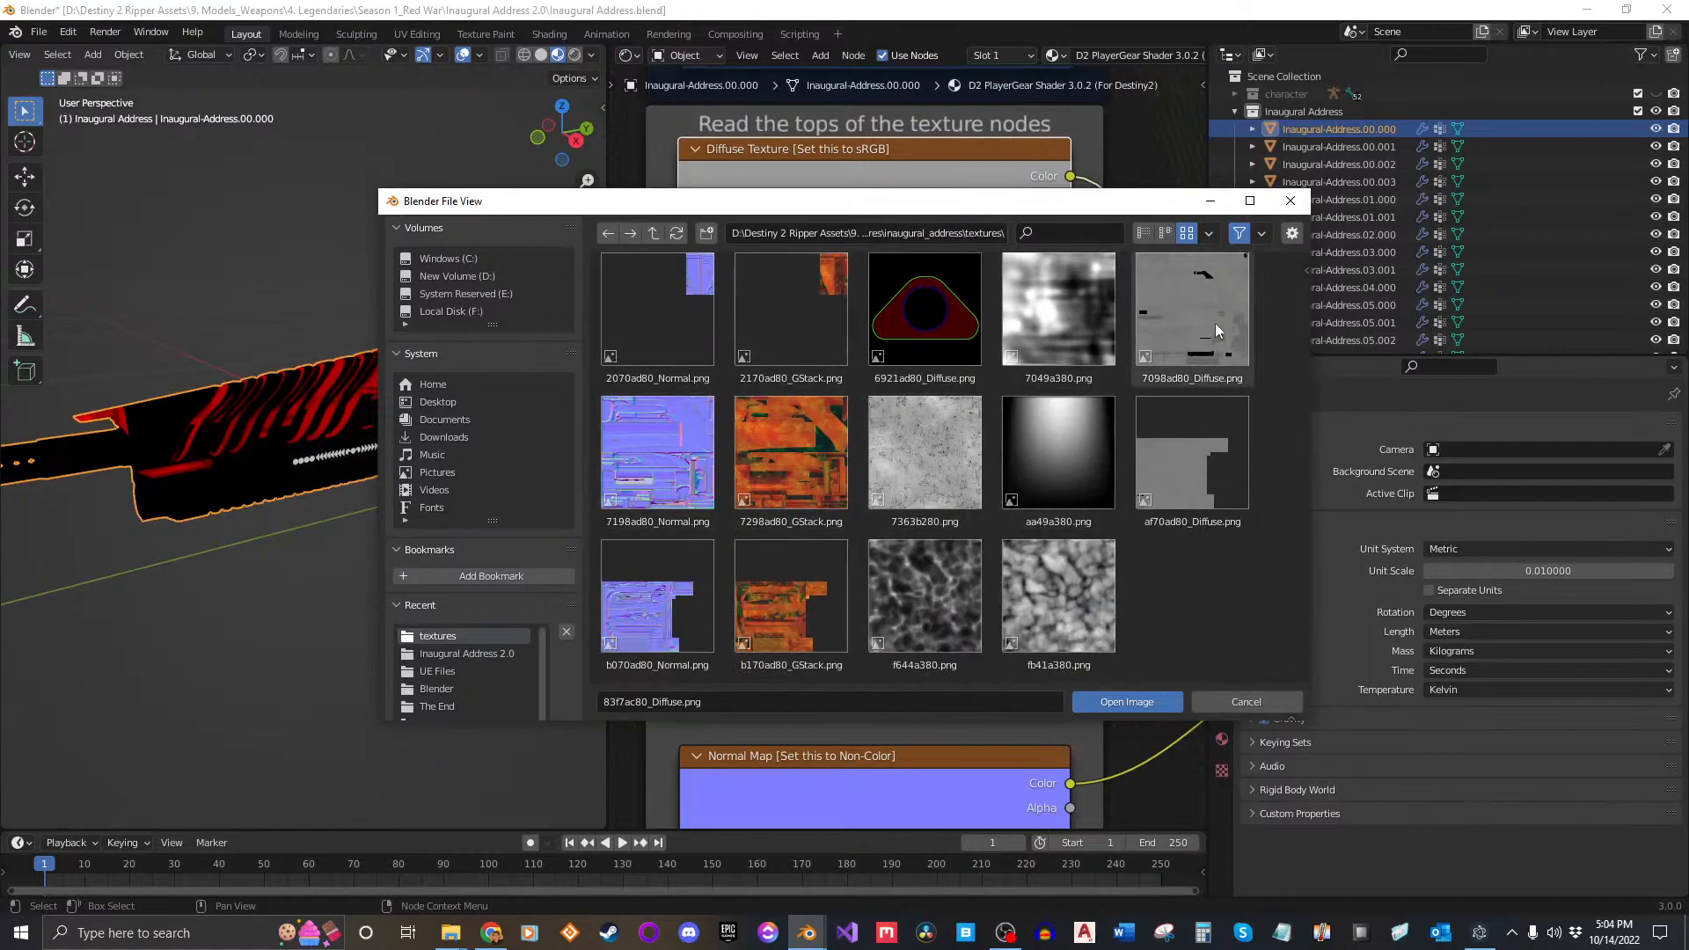
{"action": "left_click", "coordinate": [1127, 703]}
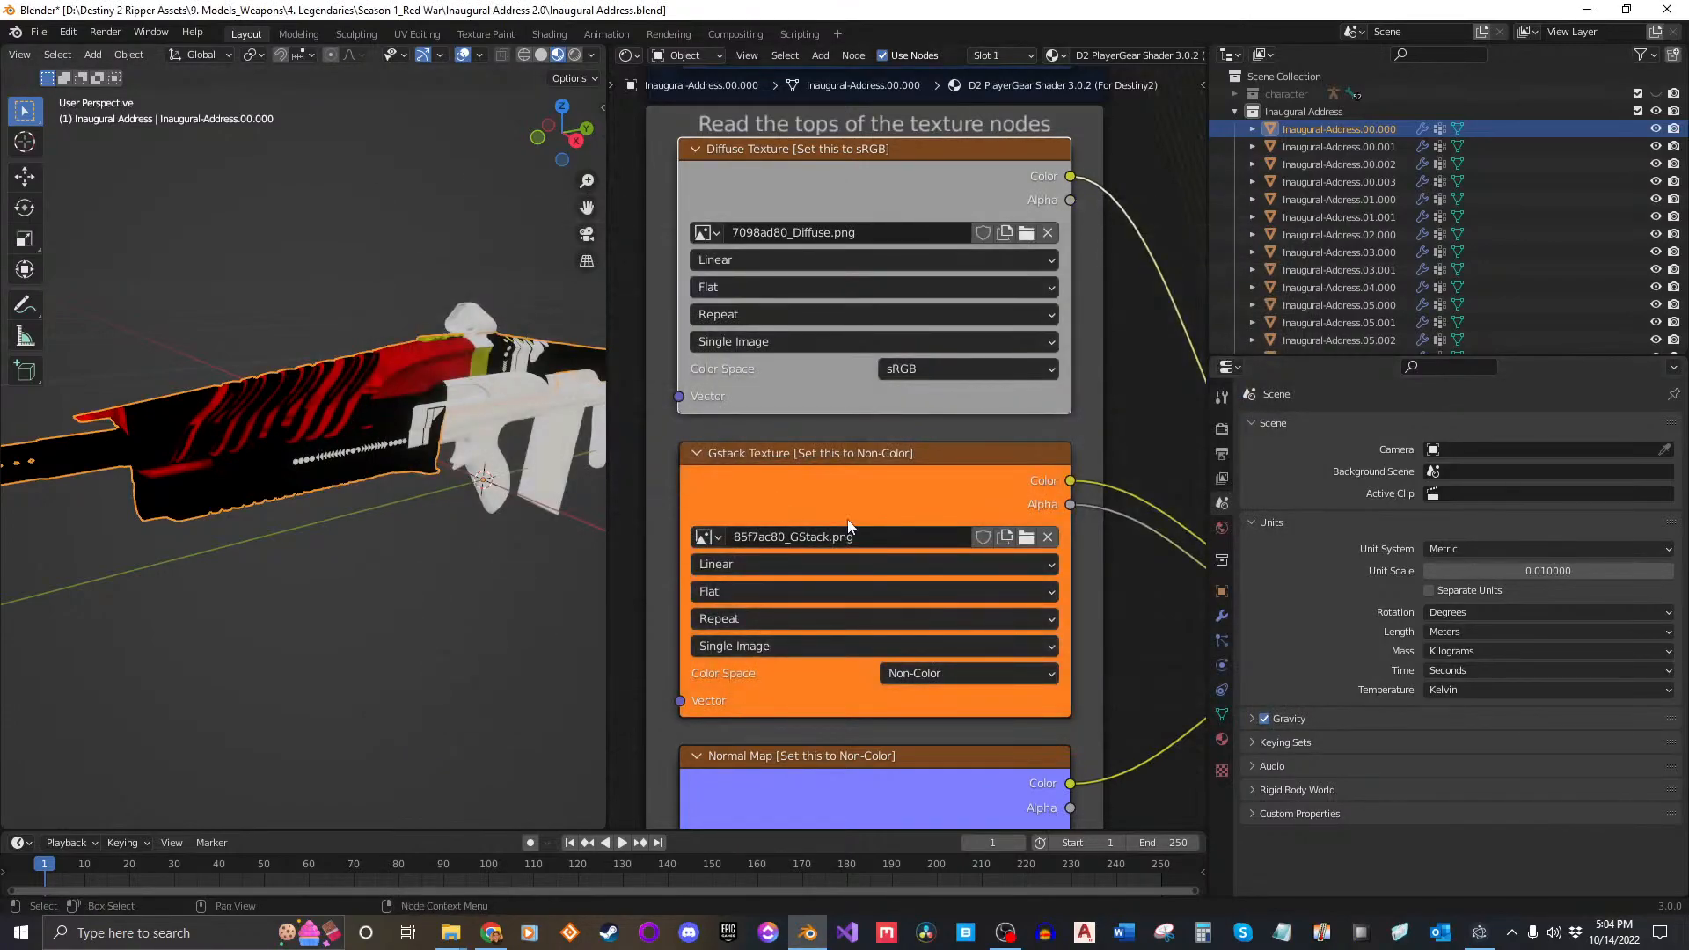
Step: Try 7298ad80_GStack.png in the Gstack Texture node with its color space set to Non-Color
{"action": "left_click", "coordinate": [1025, 538]}
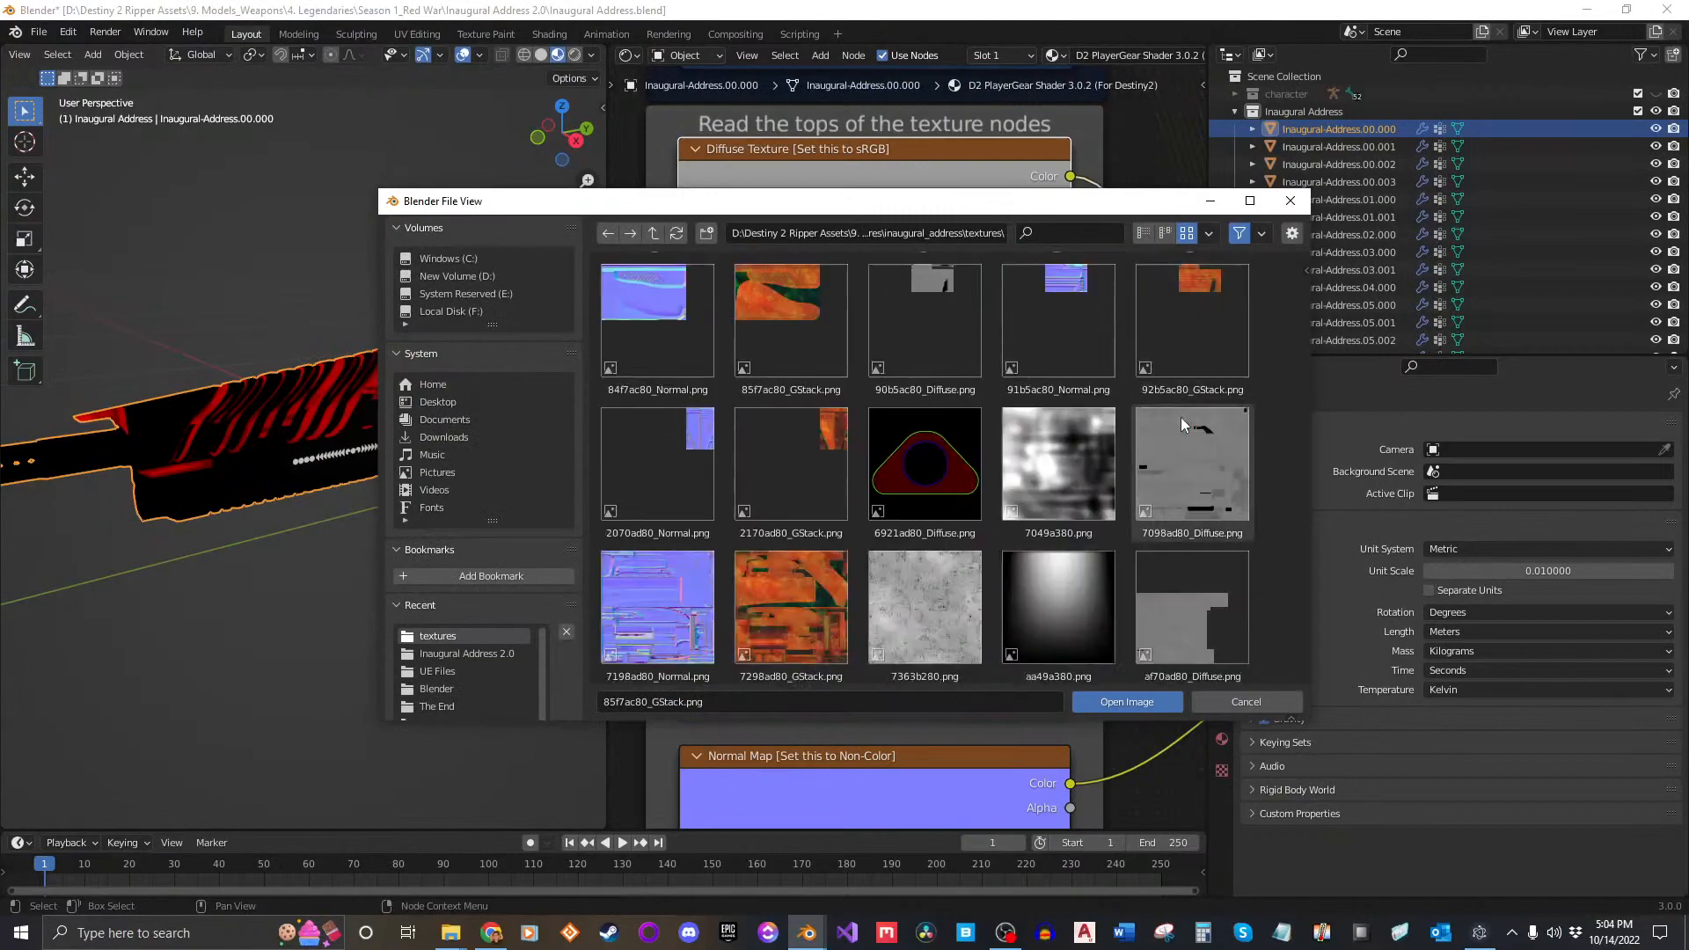
{"action": "left_click", "coordinate": [811, 488]}
{"action": "left_click", "coordinate": [1110, 703]}
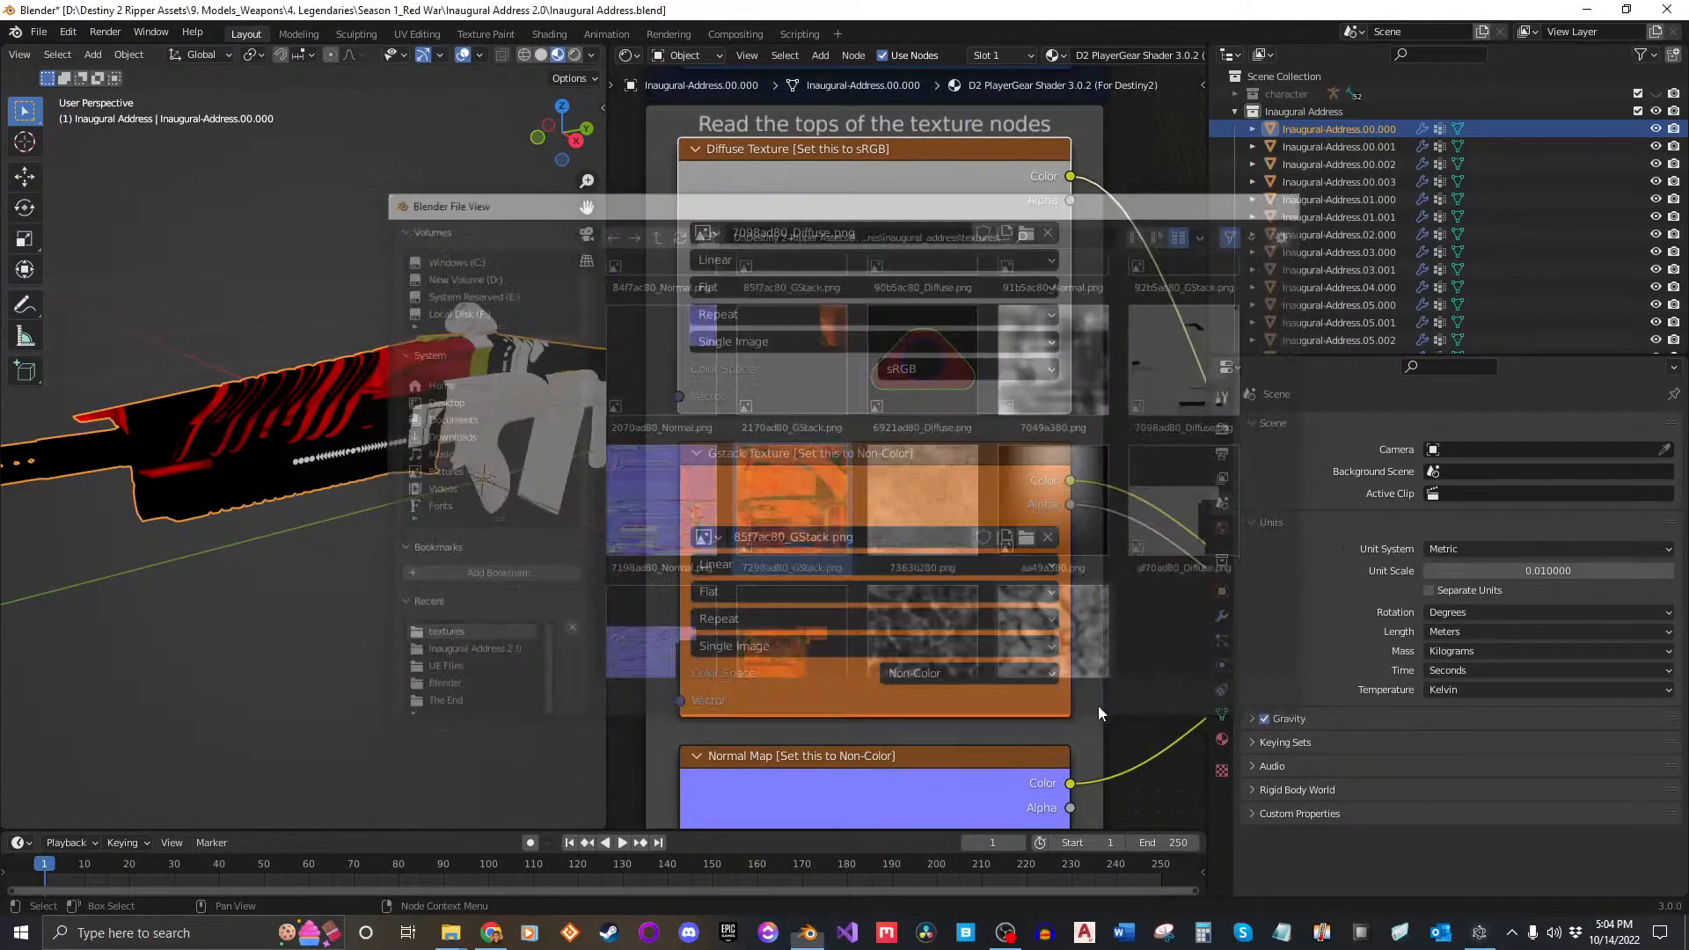
{"action": "left_click", "coordinate": [972, 670]}
{"action": "left_click", "coordinate": [952, 764]}
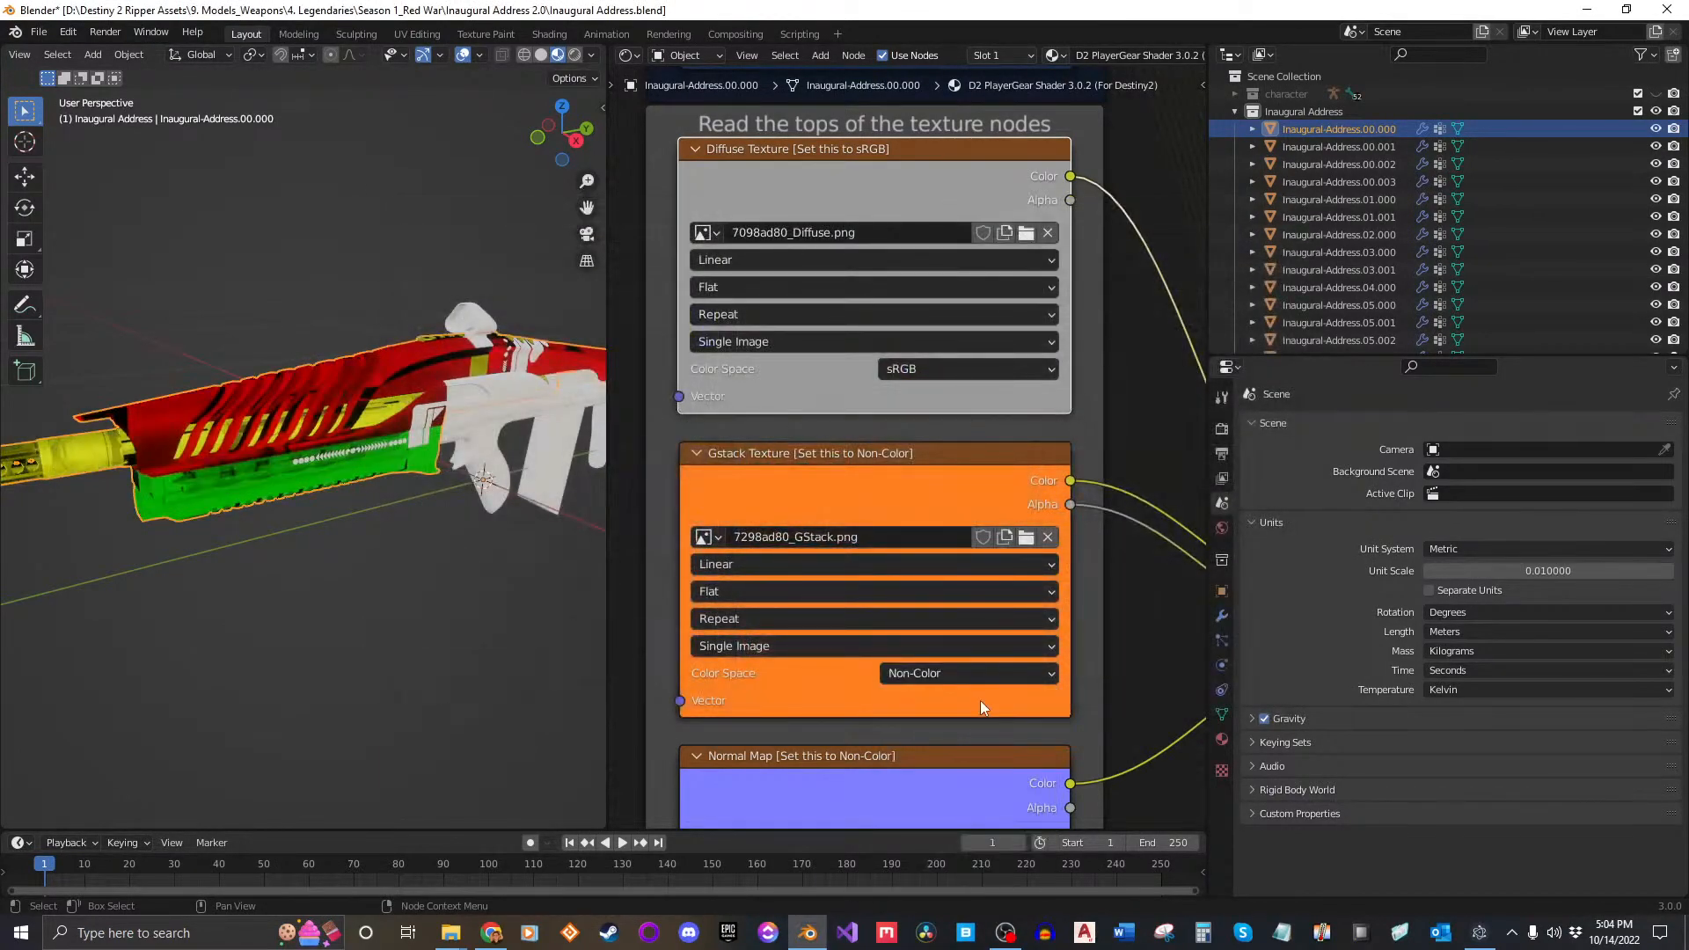
Step: Try 7198ad80_Normal.png in the Normal Map node with its color space set to Non-Color
{"action": "scroll", "coordinate": [980, 704], "scroll_direction": "down", "scroll_amount": 5, "text": "shift"}
{"action": "left_click", "coordinate": [1034, 595]}
{"action": "scroll", "coordinate": [838, 508], "scroll_direction": "down", "scroll_amount": 4}
{"action": "left_click", "coordinate": [658, 453]}
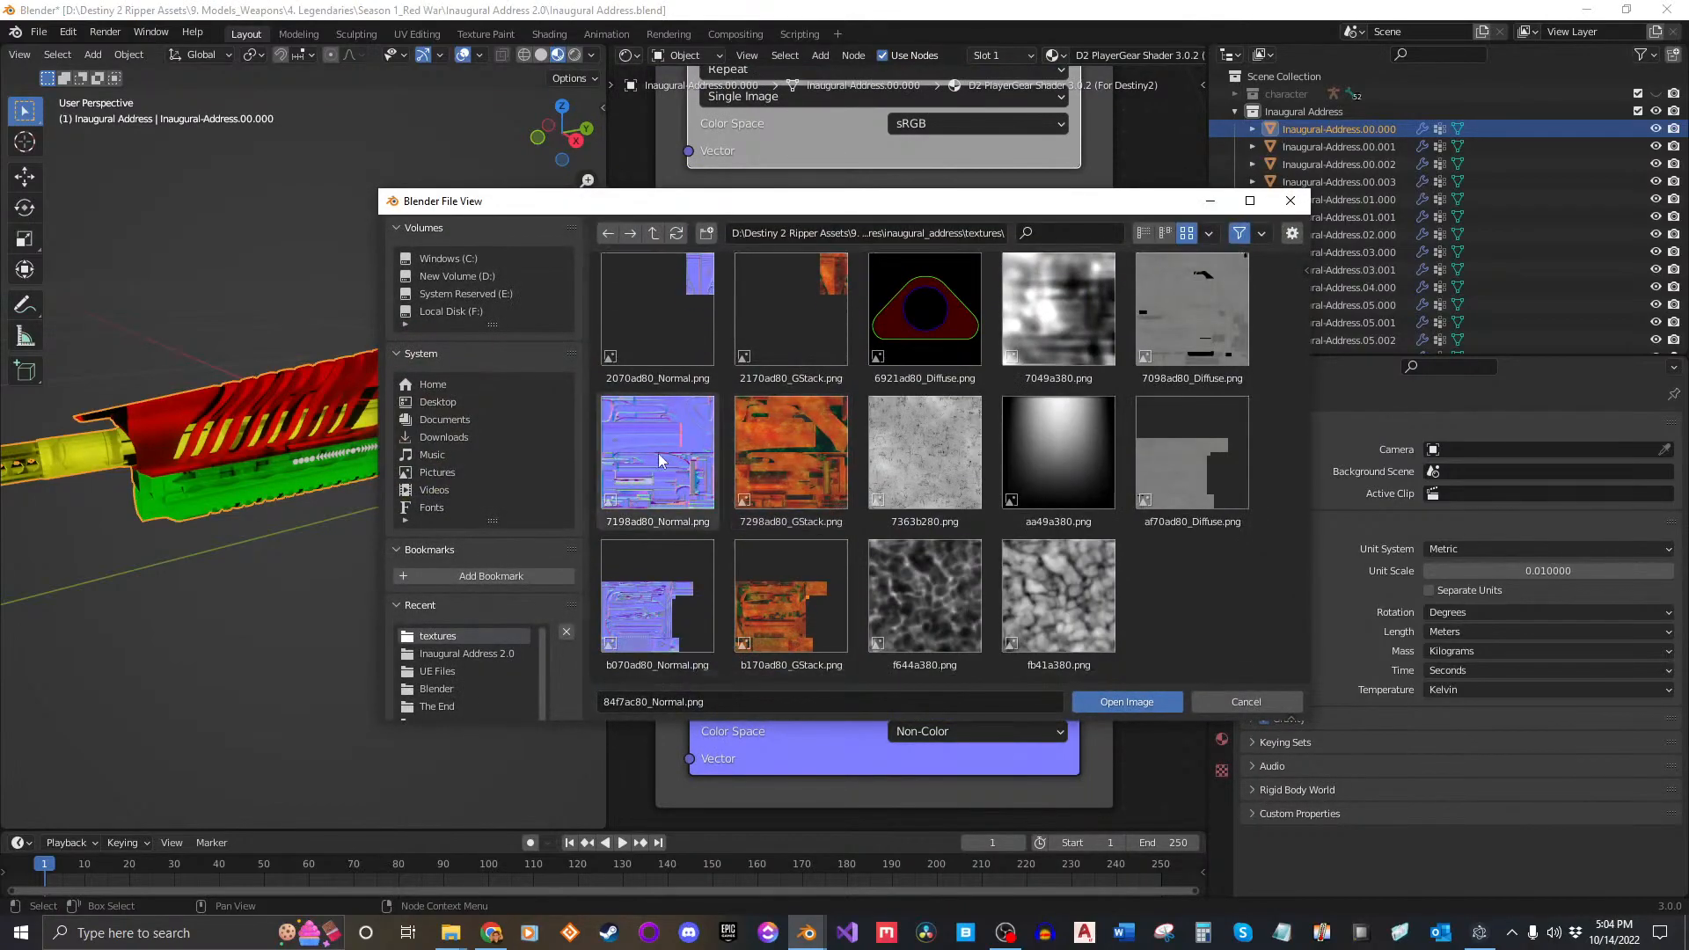
{"action": "left_click", "coordinate": [1095, 704]}
{"action": "left_click", "coordinate": [964, 729]}
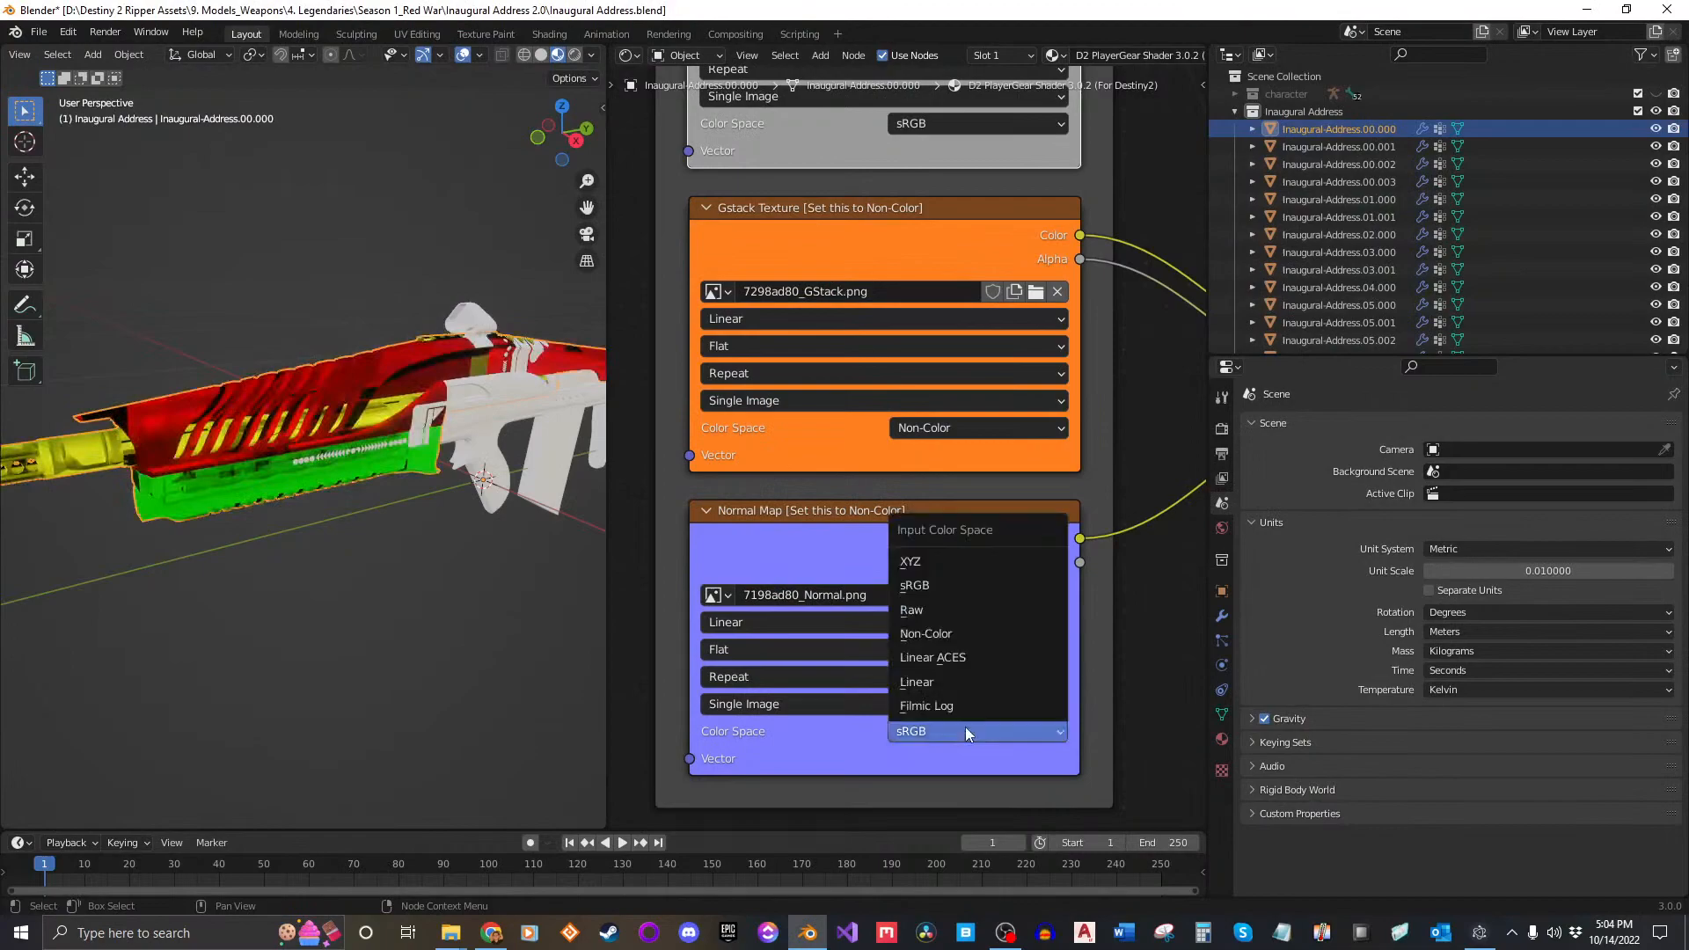
{"action": "left_click", "coordinate": [926, 634]}
Step: Examine the weapon's body, barrel and underside from both sides to check how the texture set fits the mesh
{"action": "middle_click_drag", "start_coordinate": [413, 515], "coordinate": [563, 387]}
{"action": "scroll", "coordinate": [430, 345], "scroll_direction": "down", "scroll_amount": 2}
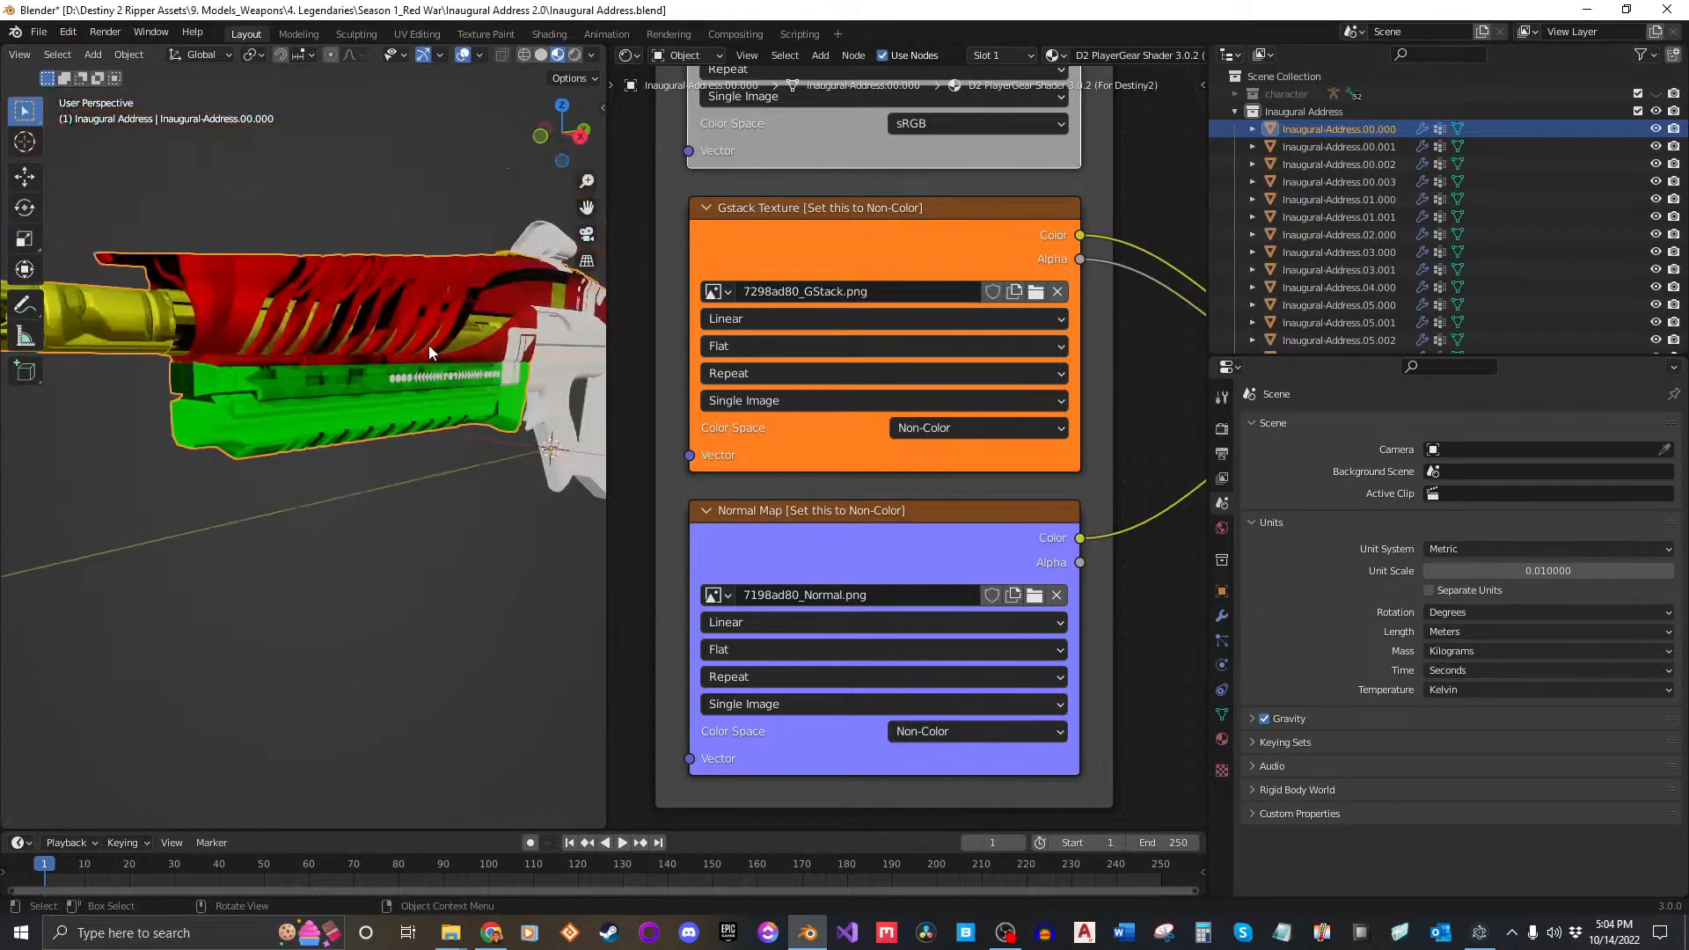
{"action": "middle_click_drag", "start_coordinate": [293, 322], "coordinate": [607, 369]}
{"action": "left_click_drag", "start_coordinate": [607, 369], "coordinate": [985, 387]}
{"action": "middle_click_drag", "start_coordinate": [698, 396], "coordinate": [662, 382]}
{"action": "scroll", "coordinate": [685, 313], "scroll_direction": "up", "scroll_amount": 6}
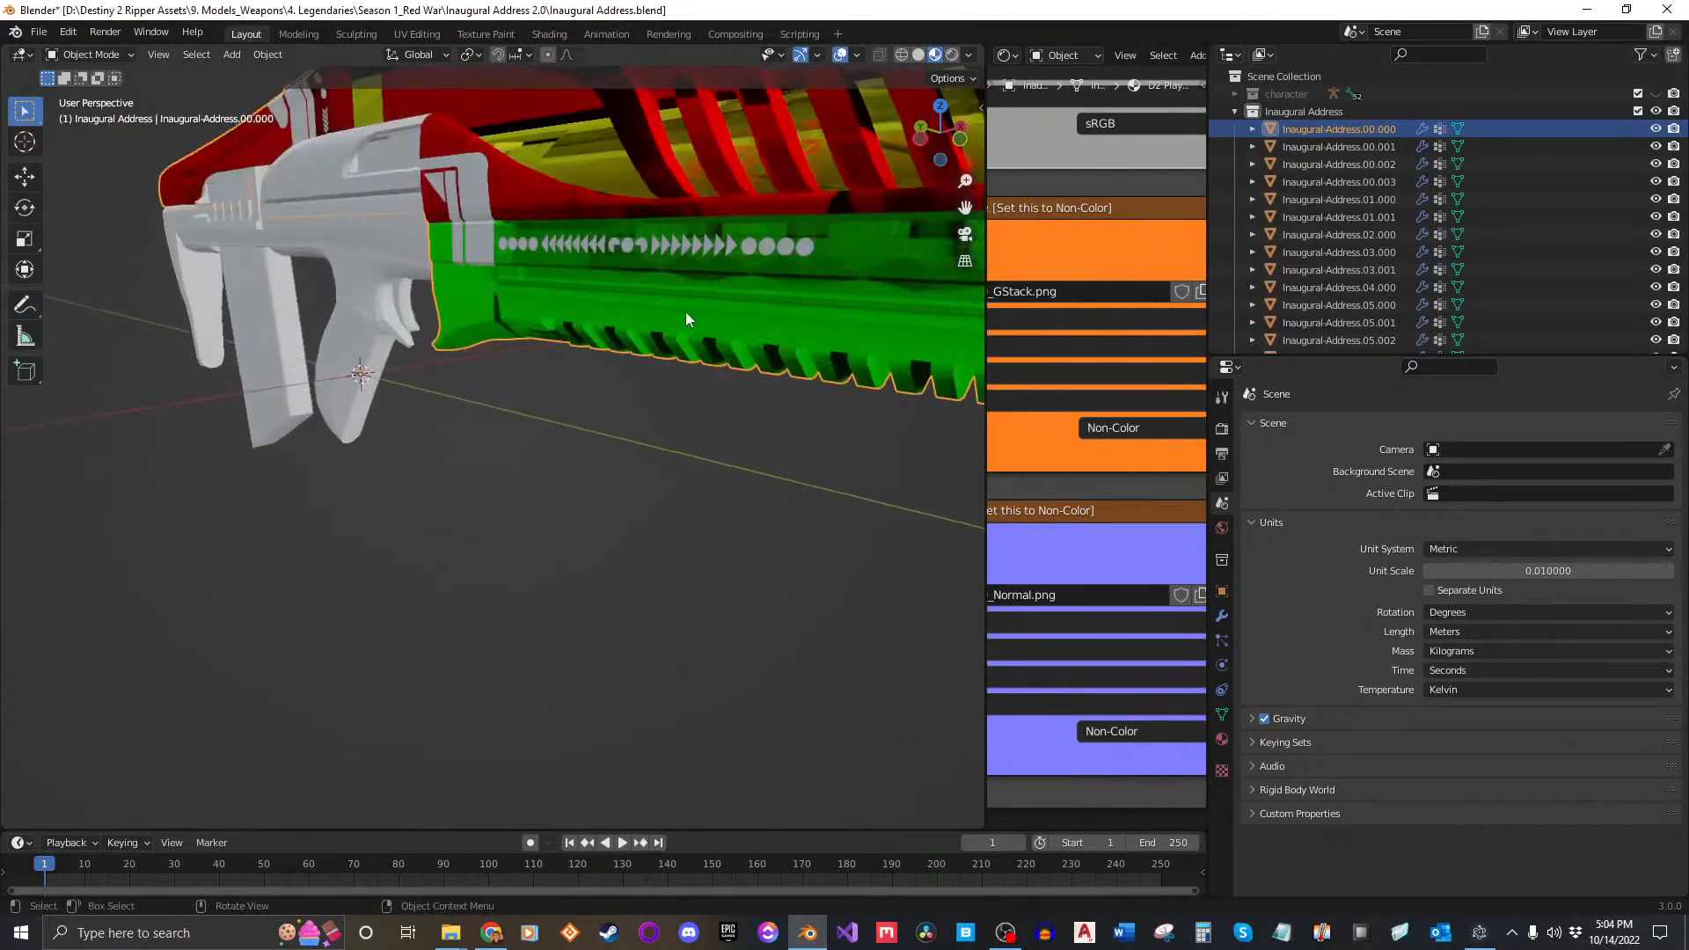
{"action": "middle_click_drag", "start_coordinate": [530, 434], "coordinate": [415, 593]}
{"action": "scroll", "coordinate": [419, 315], "scroll_direction": "up", "scroll_amount": 5}
{"action": "scroll", "coordinate": [563, 454], "scroll_direction": "down", "scroll_amount": 2}
{"action": "middle_click_drag", "start_coordinate": [563, 454], "coordinate": [555, 394]}
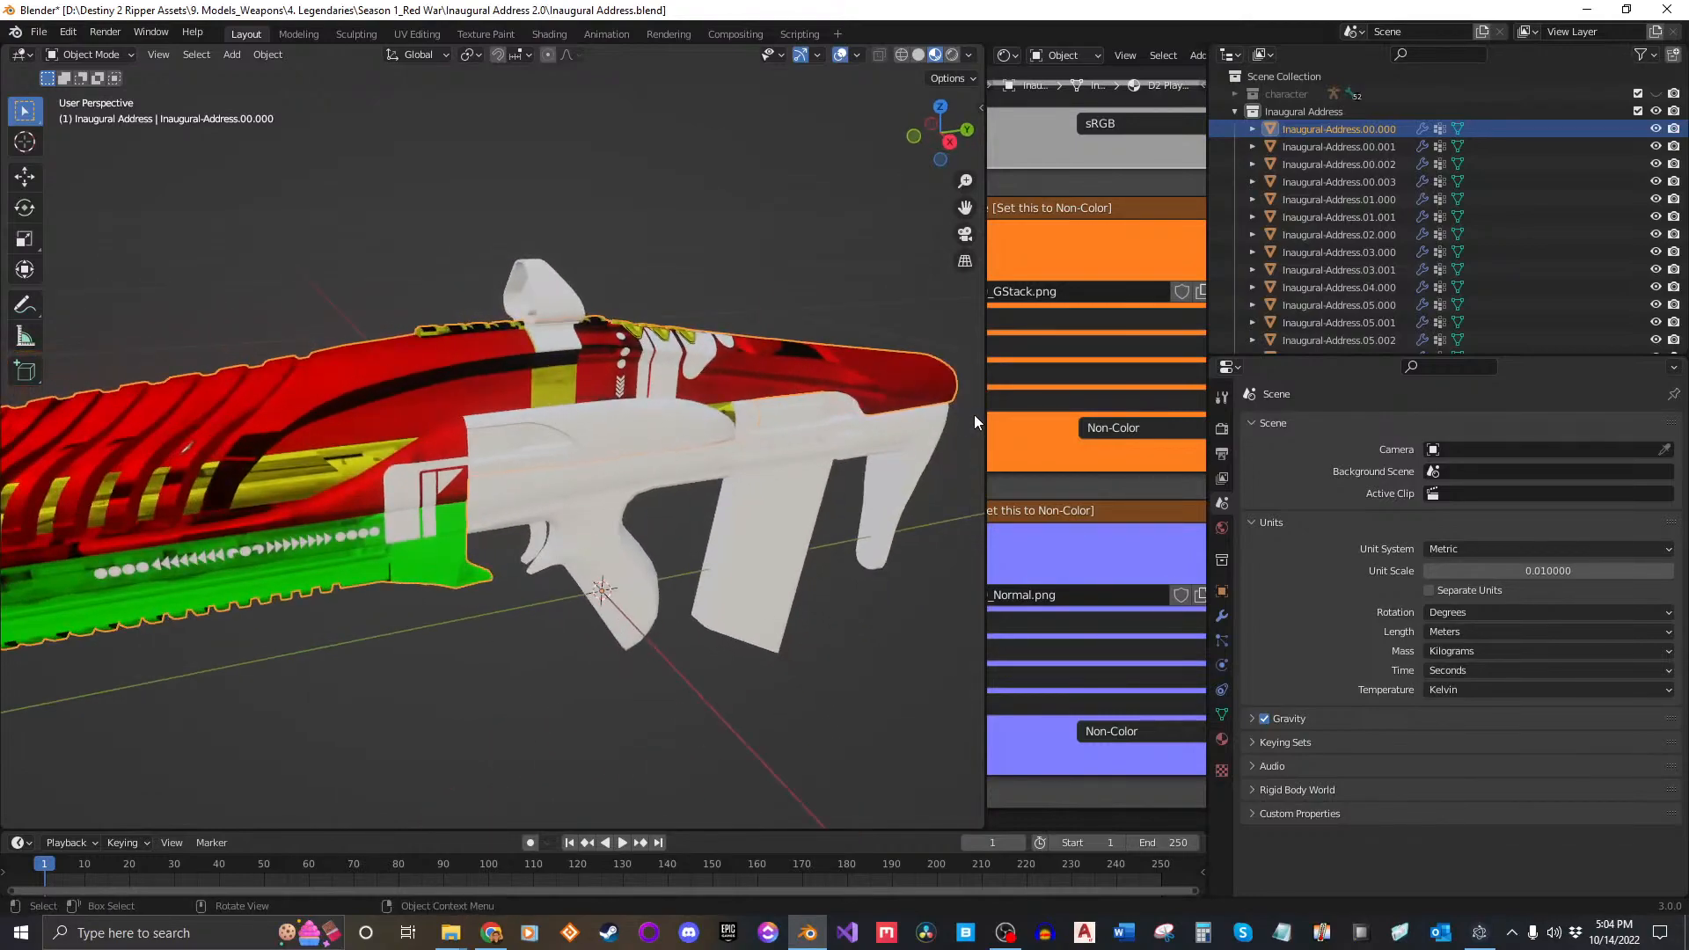
{"action": "left_click_drag", "start_coordinate": [985, 422], "coordinate": [594, 422]}
Step: Load af70ad80_Diffuse.png from the HD textures folder into the Diffuse Texture node
{"action": "middle_click_drag", "start_coordinate": [928, 383], "coordinate": [931, 686]}
{"action": "left_click", "coordinate": [1040, 282]}
{"action": "scroll", "coordinate": [986, 494], "scroll_direction": "down", "scroll_amount": 6}
{"action": "scroll", "coordinate": [985, 494], "scroll_direction": "down", "scroll_amount": 2}
{"action": "left_click", "coordinate": [1158, 468]}
{"action": "left_click", "coordinate": [1127, 701]}
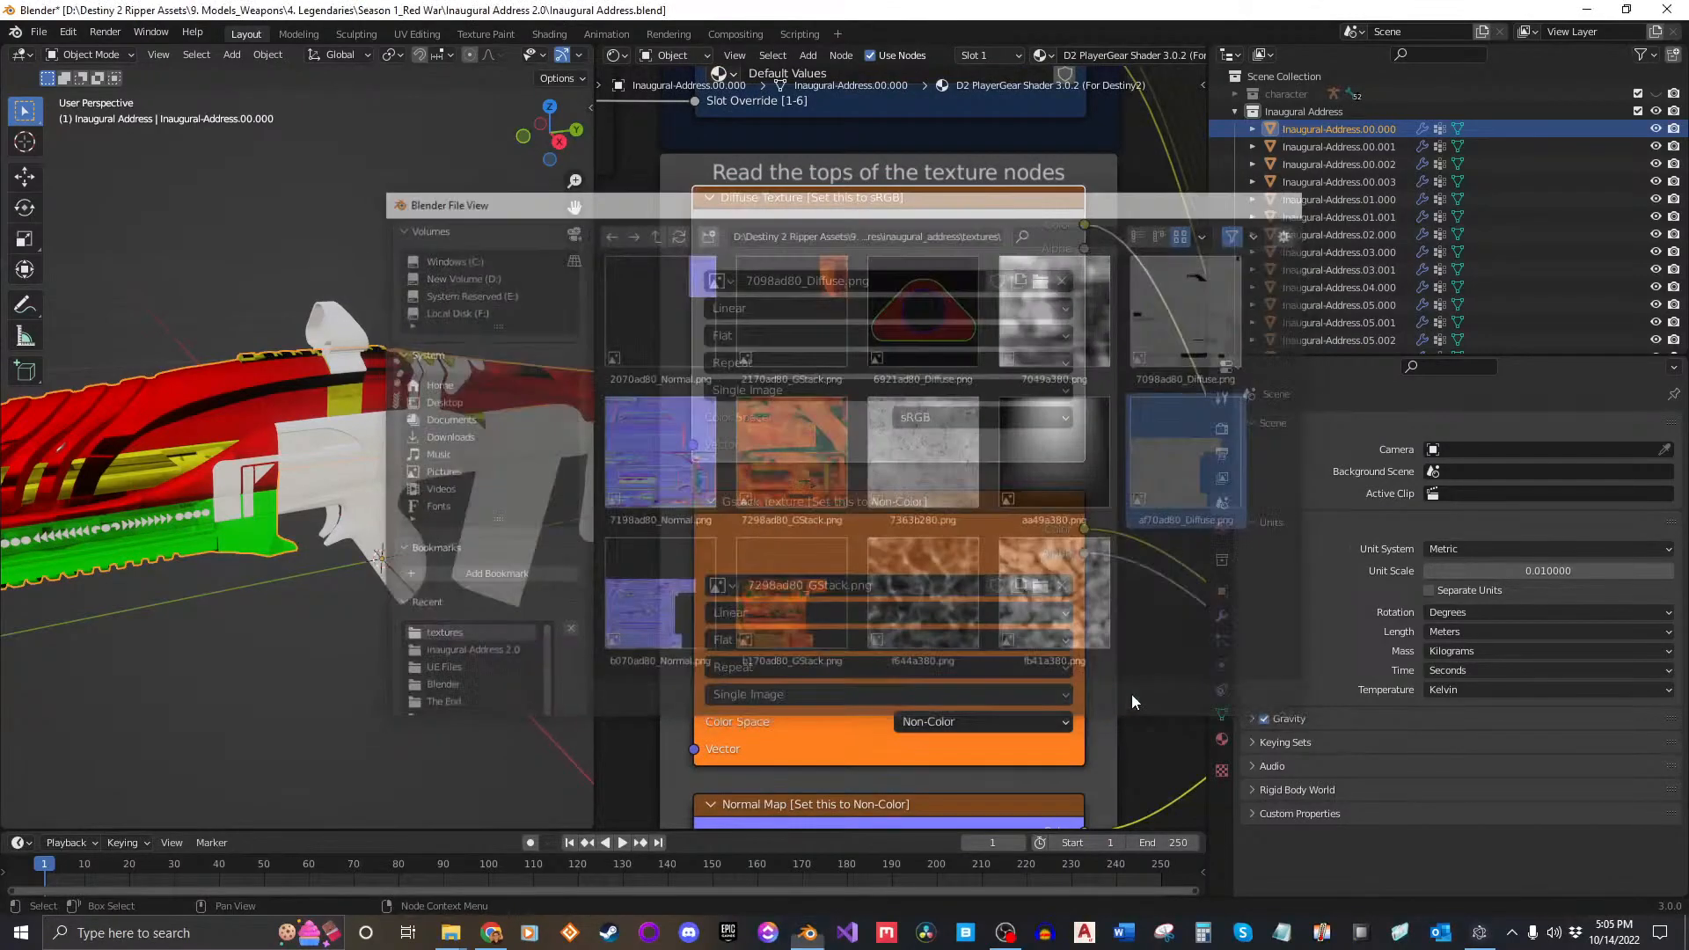
Step: Load b170ad80_GStack.png from the HD textures folder into the Gstack Texture node
{"action": "left_click", "coordinate": [1041, 585]}
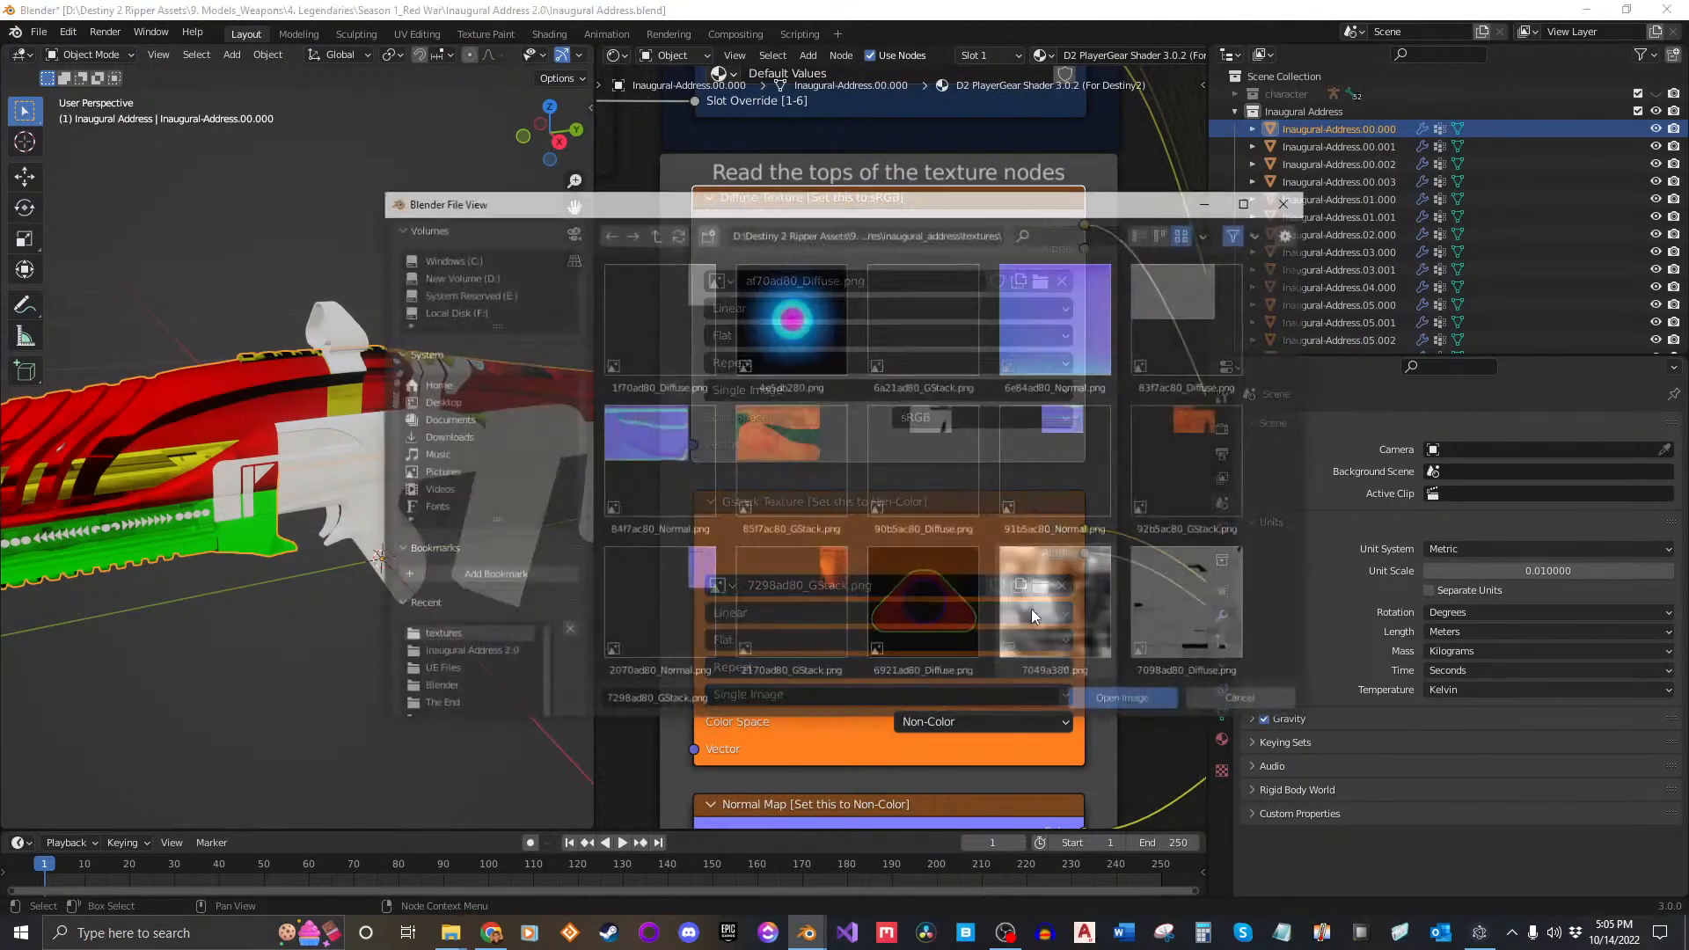
{"action": "scroll", "coordinate": [1031, 607], "scroll_direction": "down", "scroll_amount": 5}
{"action": "left_click", "coordinate": [805, 611]}
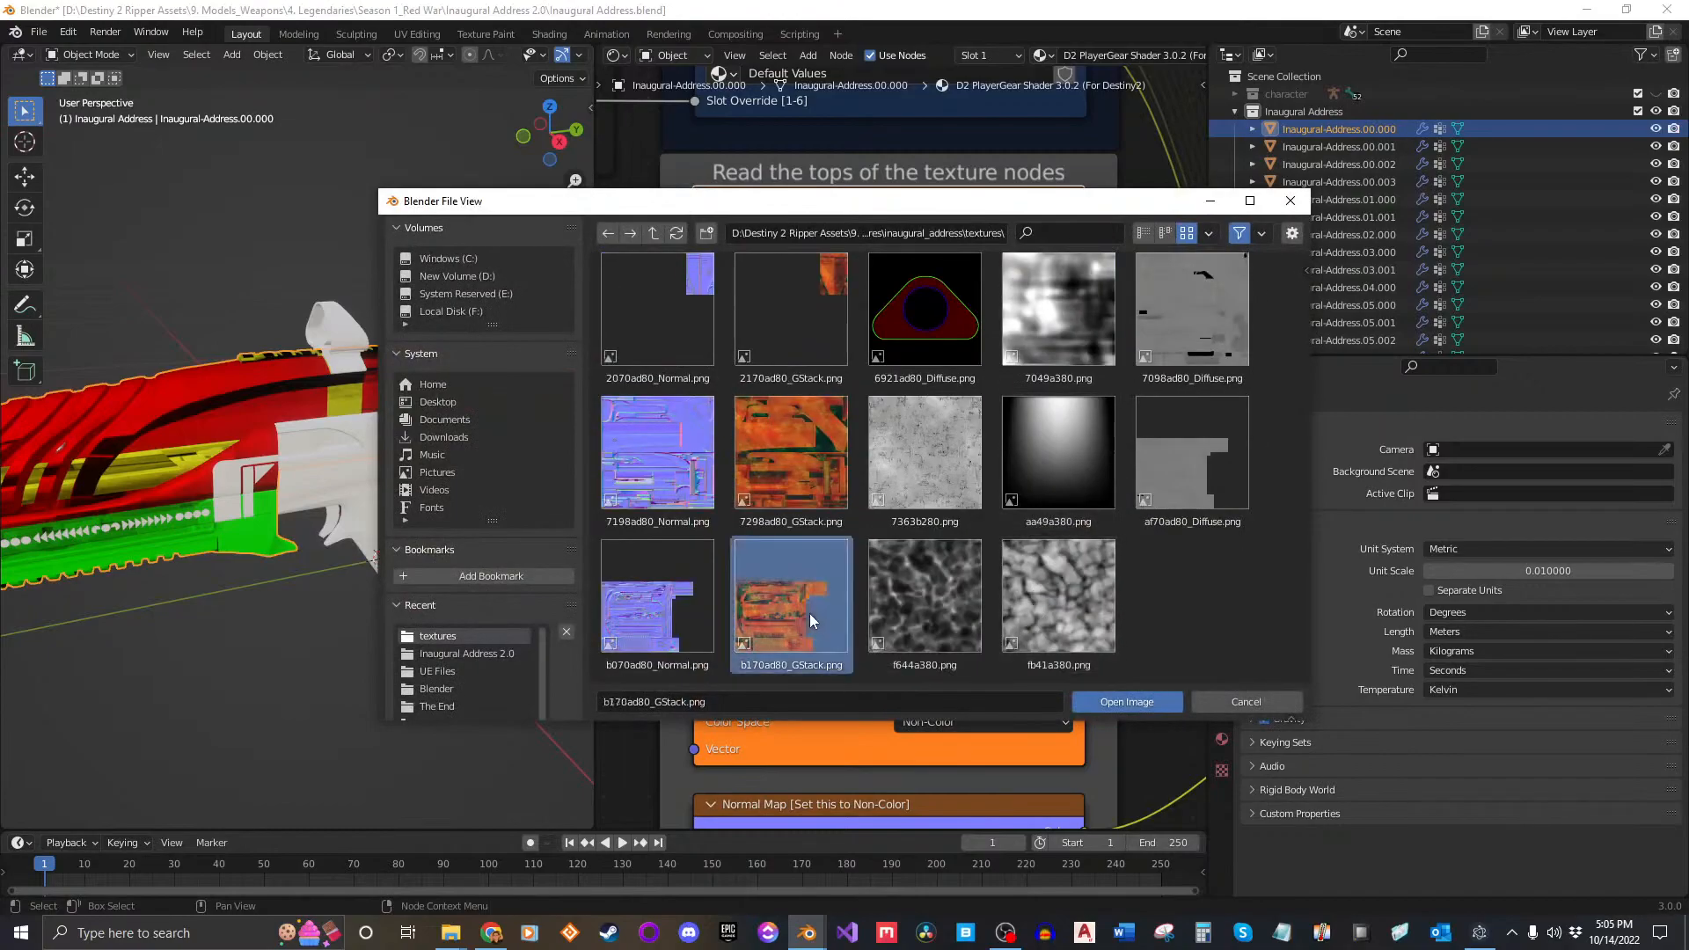
{"action": "left_click", "coordinate": [1126, 702]}
Step: Load b070ad80_Normal.png into the Normal Map node and set the color space of both the Normal Map and Gstack nodes to Non-Color
{"action": "scroll", "coordinate": [958, 600], "scroll_direction": "down", "scroll_amount": 5}
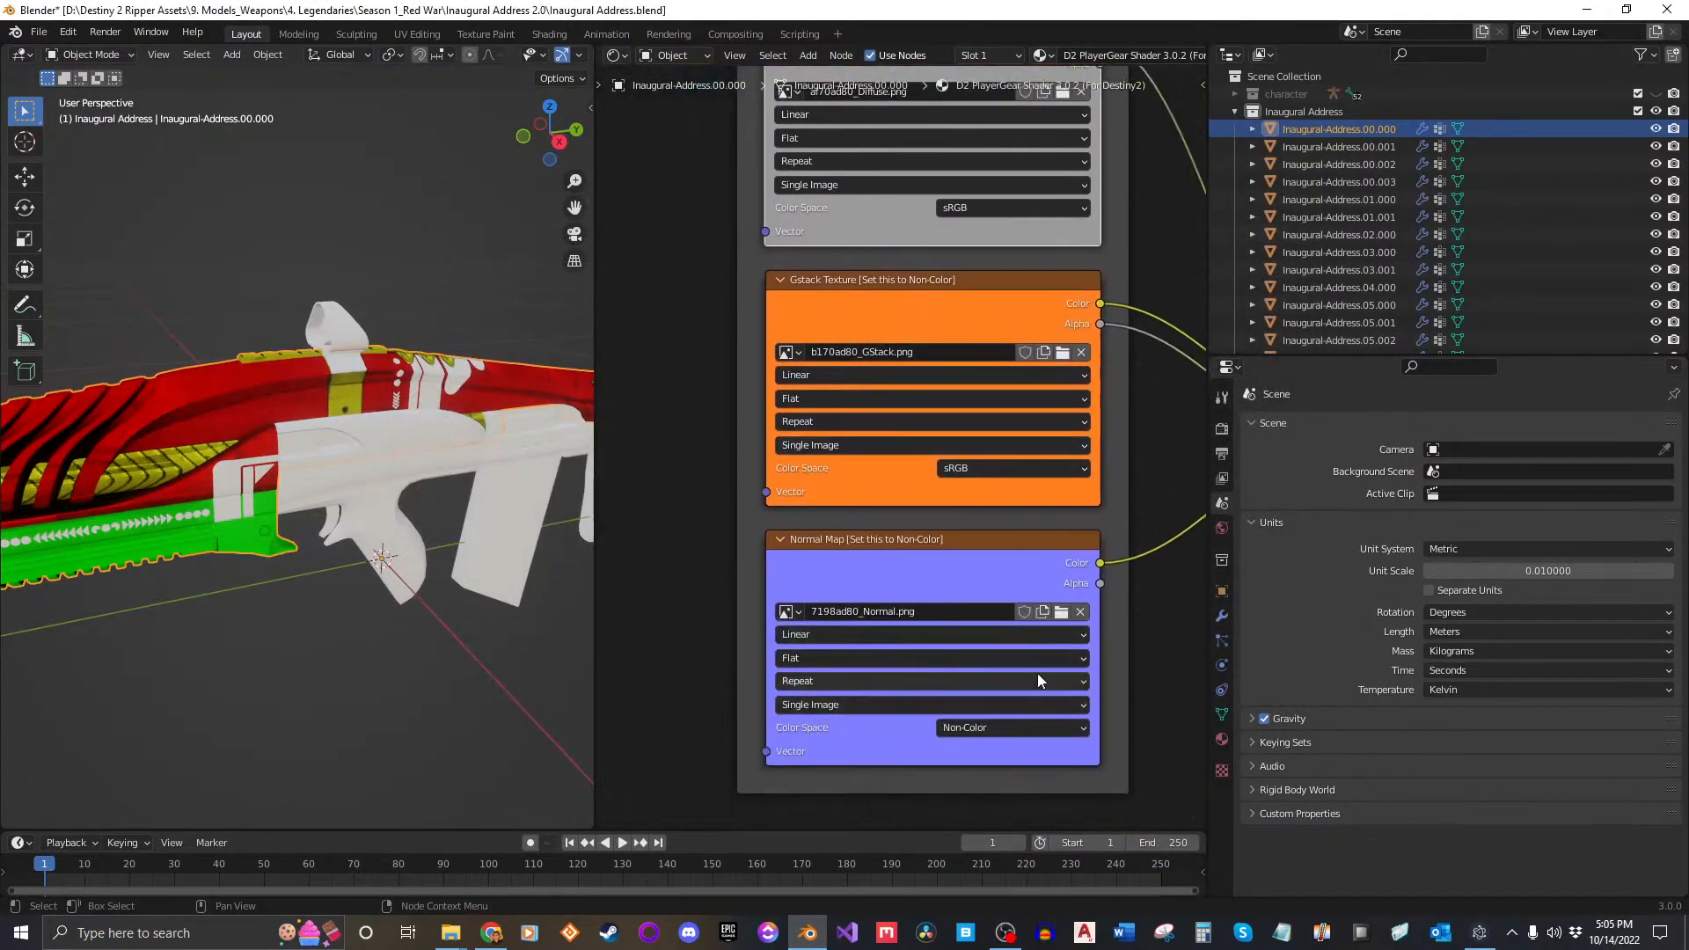
{"action": "left_click", "coordinate": [1061, 611]}
{"action": "scroll", "coordinate": [923, 457], "scroll_direction": "down", "scroll_amount": 5}
{"action": "left_click", "coordinate": [640, 629]}
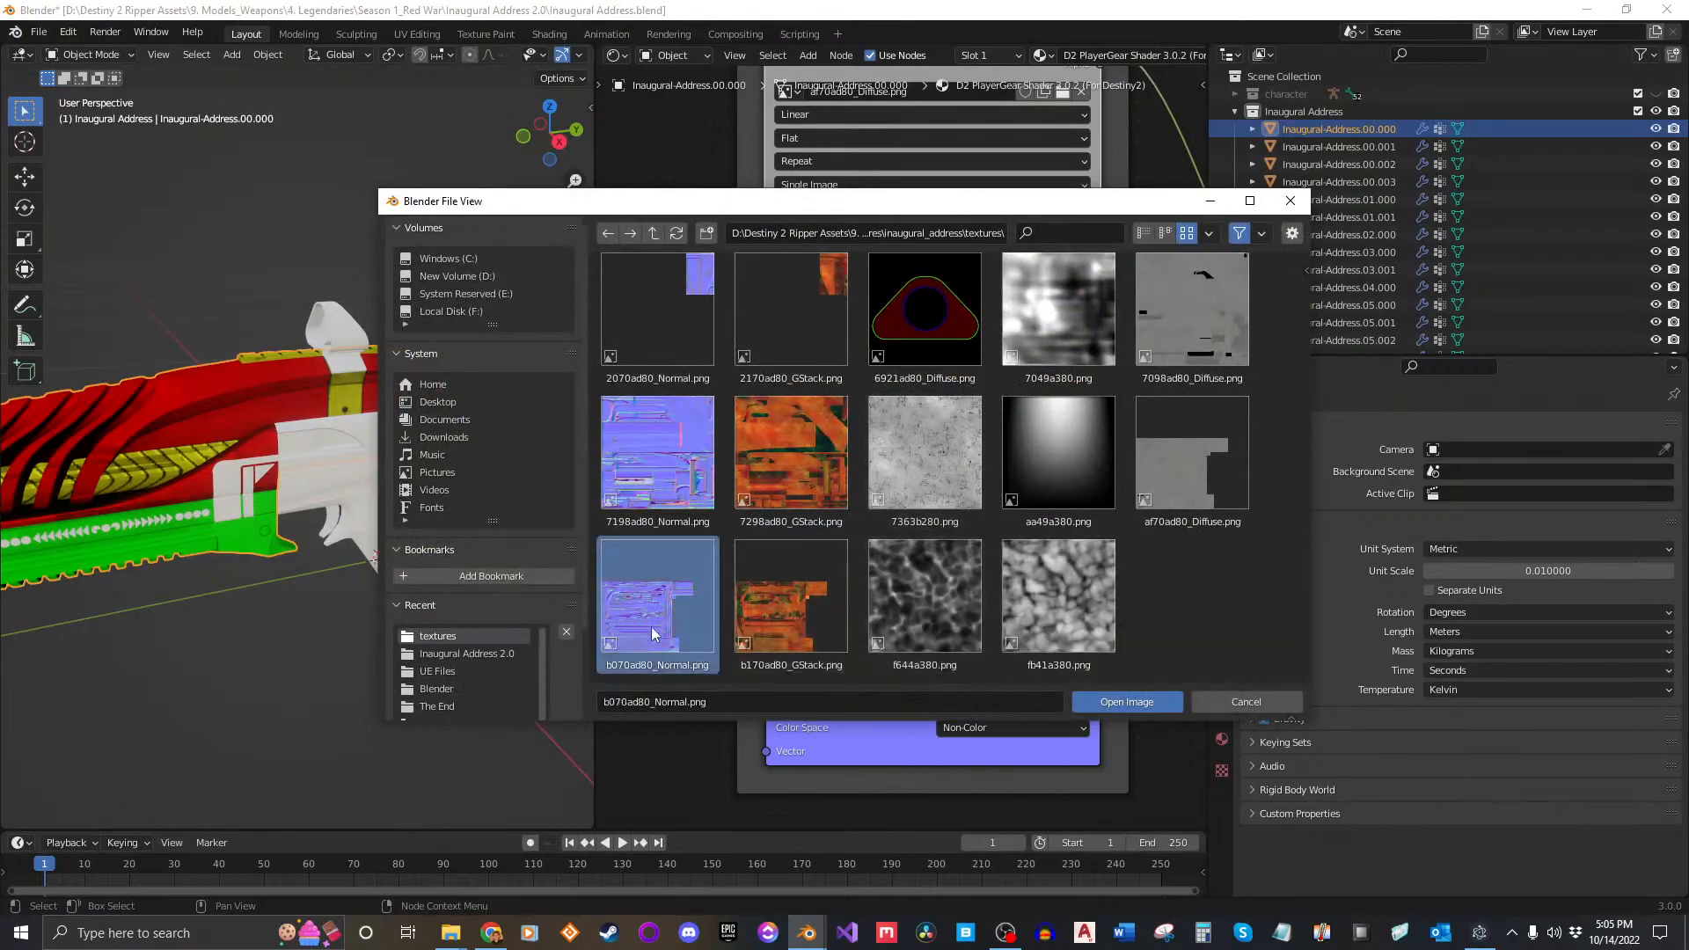
{"action": "left_click", "coordinate": [1127, 701]}
{"action": "left_click", "coordinate": [1029, 727]}
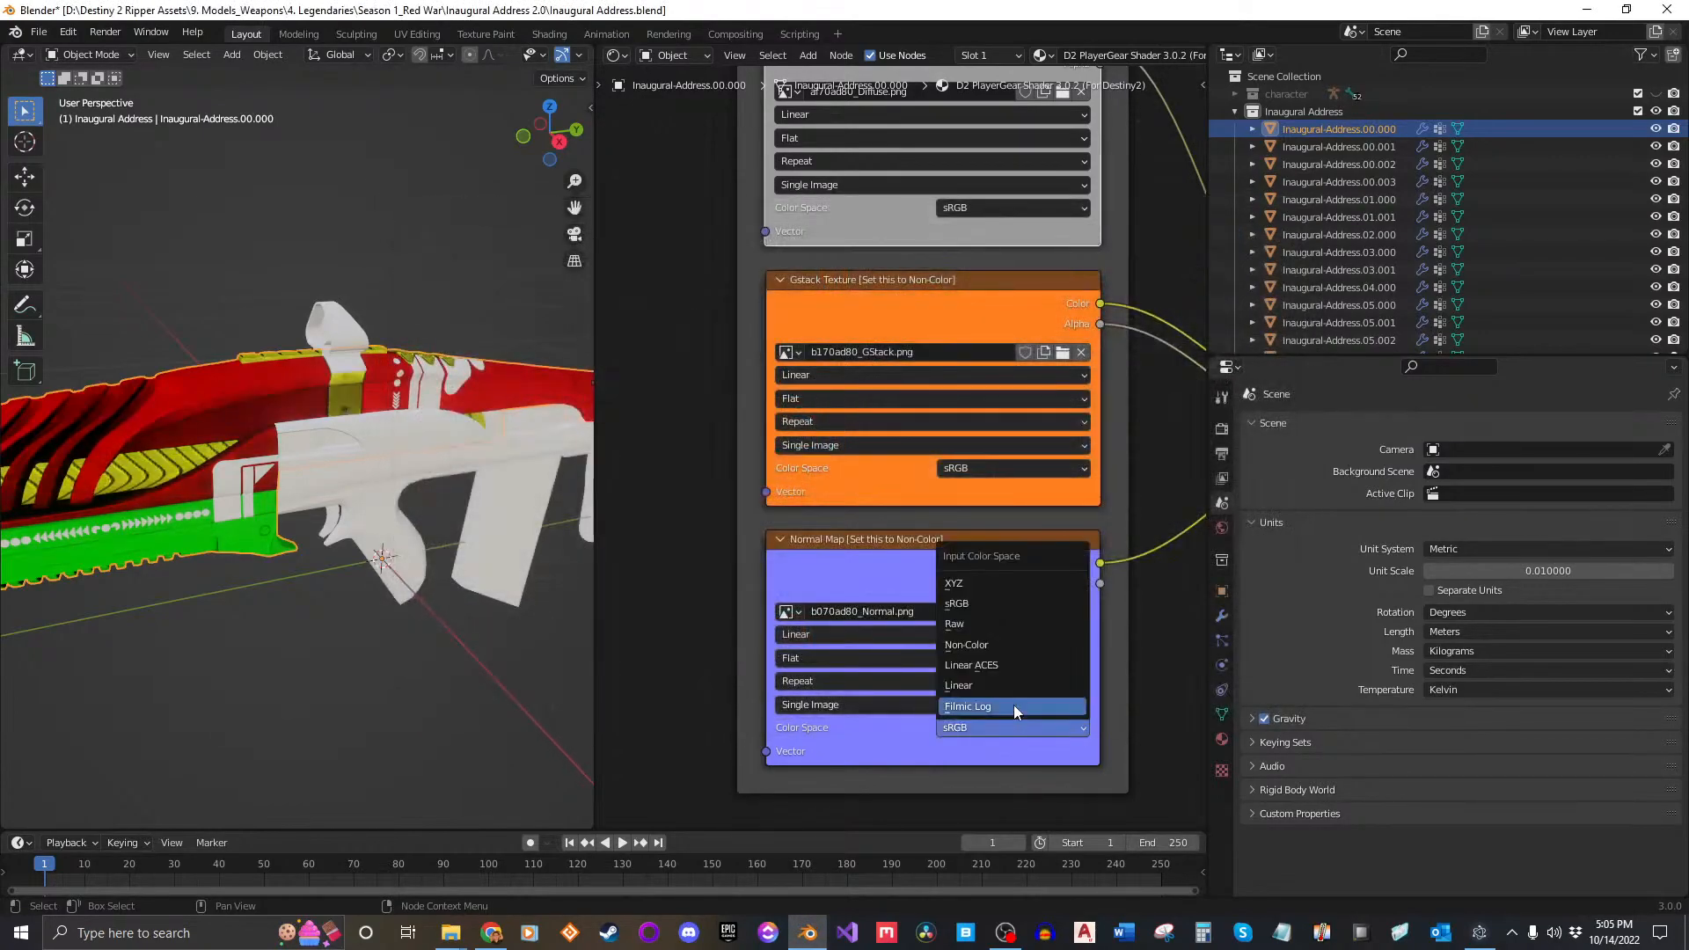
{"action": "left_click", "coordinate": [968, 645]}
{"action": "left_click", "coordinate": [1011, 469]}
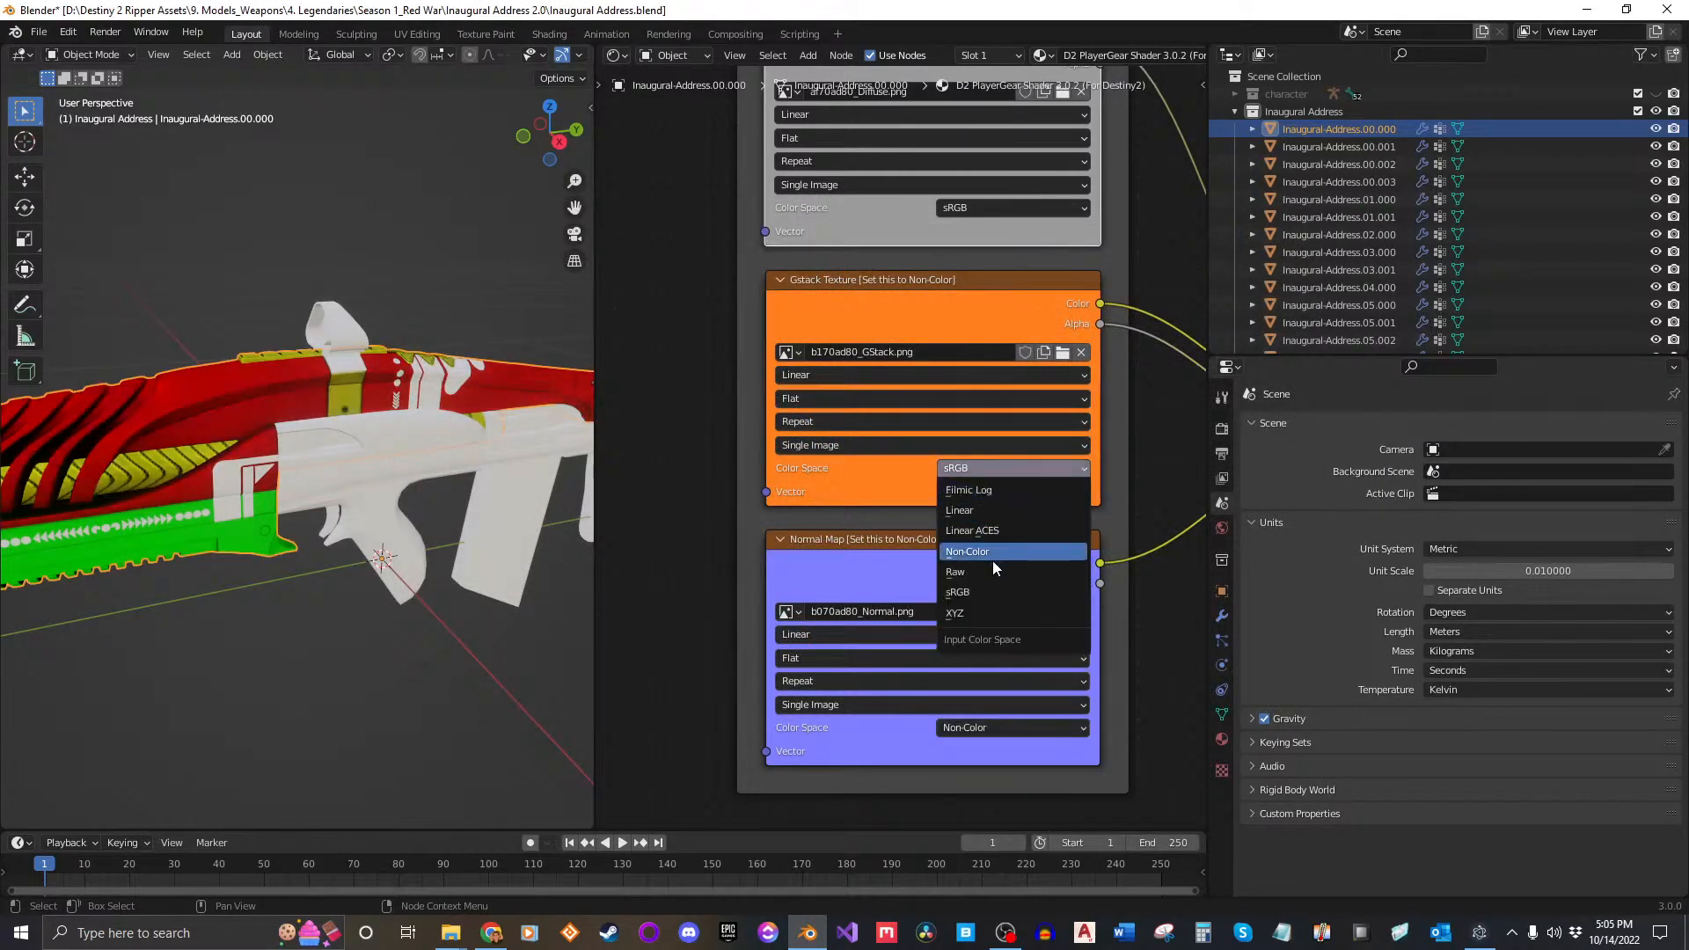
{"action": "left_click", "coordinate": [996, 558]}
Step: Select the mesh parts Inaugural-Address.00.000 through Inaugural-Address.00.003 together, and return to only Inaugural-Address.00.000
{"action": "middle_click_drag", "start_coordinate": [466, 539], "coordinate": [343, 428]}
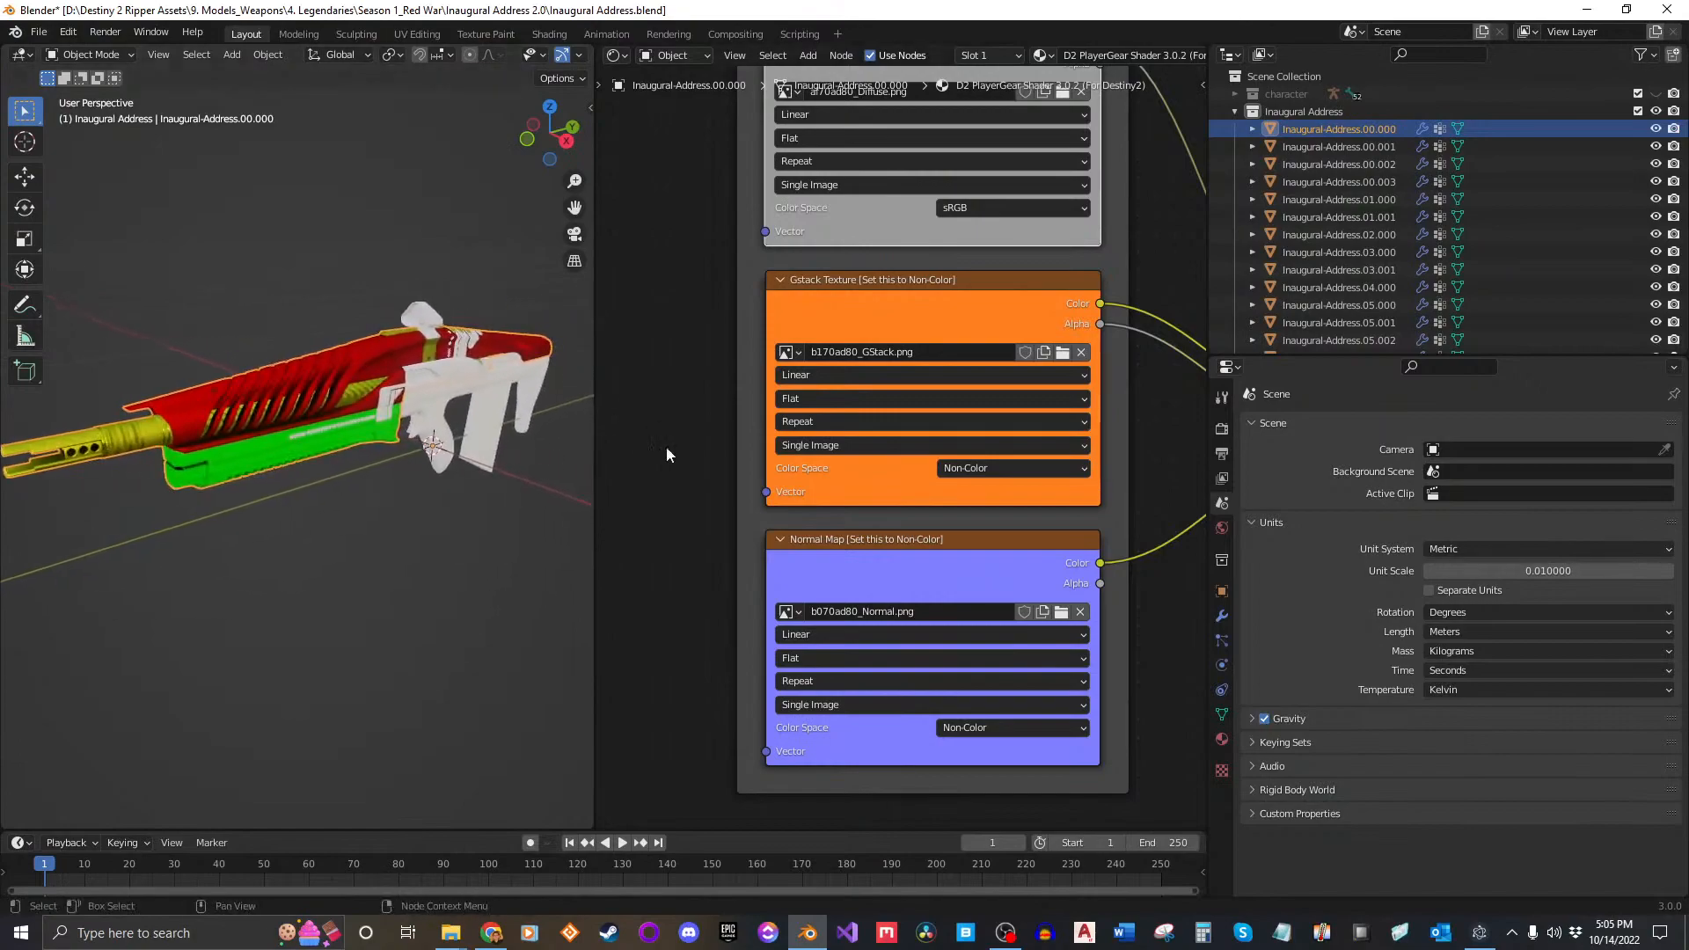
{"action": "middle_click_drag", "start_coordinate": [916, 394], "coordinate": [882, 521]}
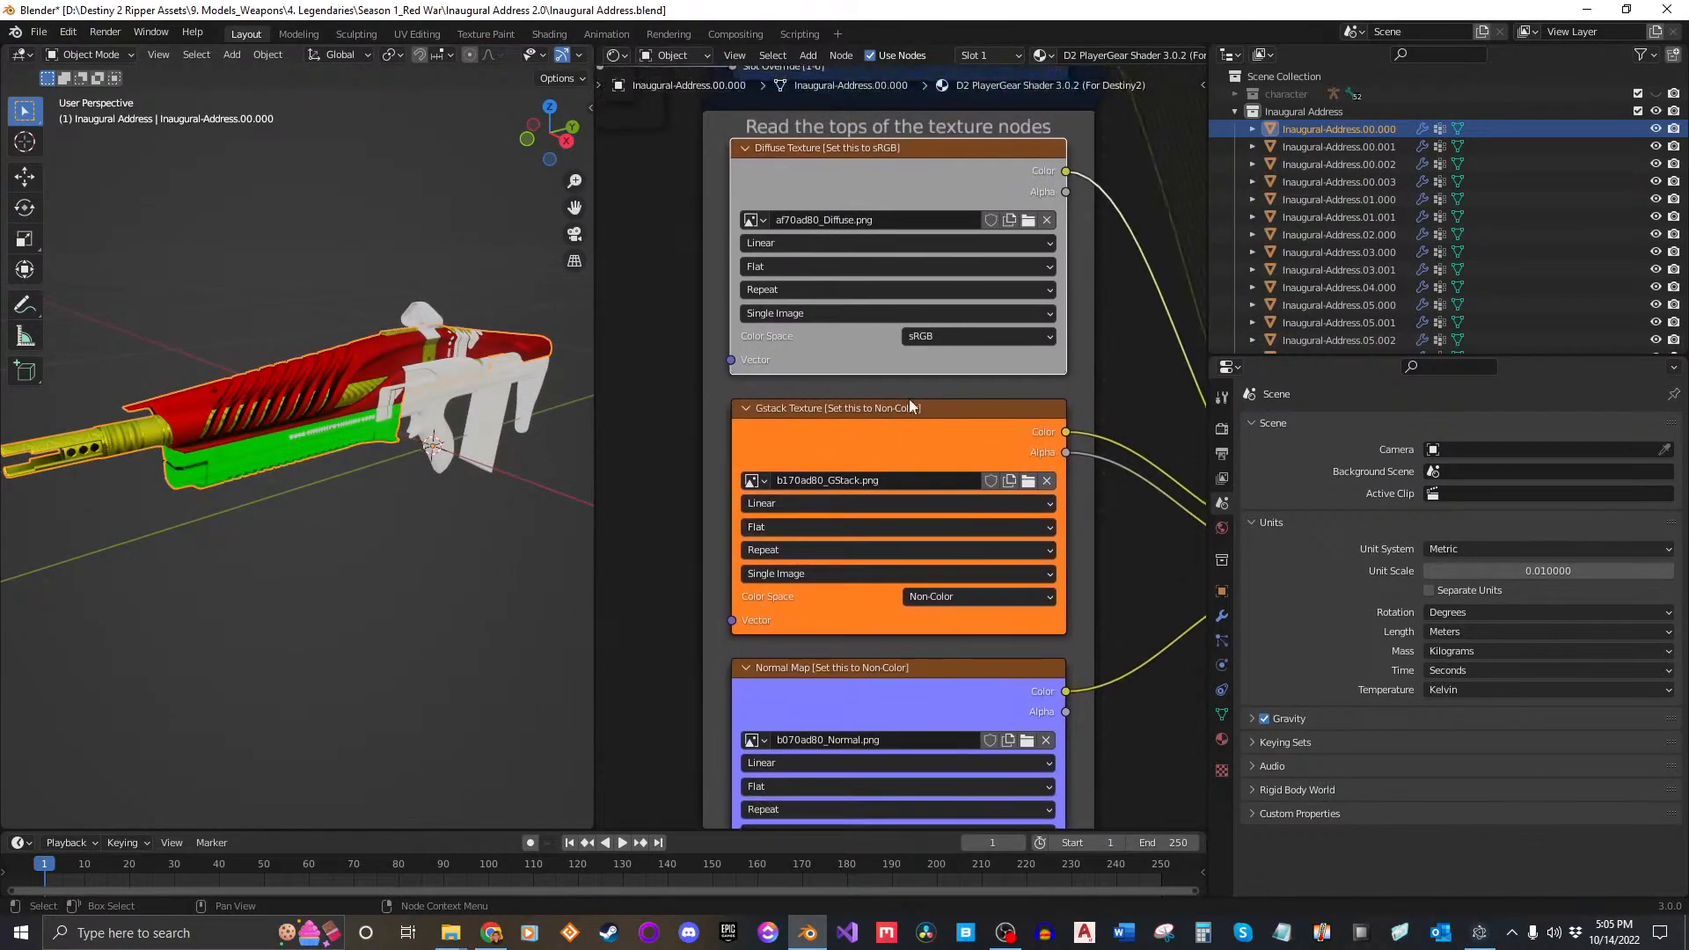
{"action": "middle_click_drag", "start_coordinate": [992, 311], "coordinate": [960, 403]}
{"action": "scroll", "coordinate": [1104, 63], "scroll_direction": "right", "scroll_amount": 5}
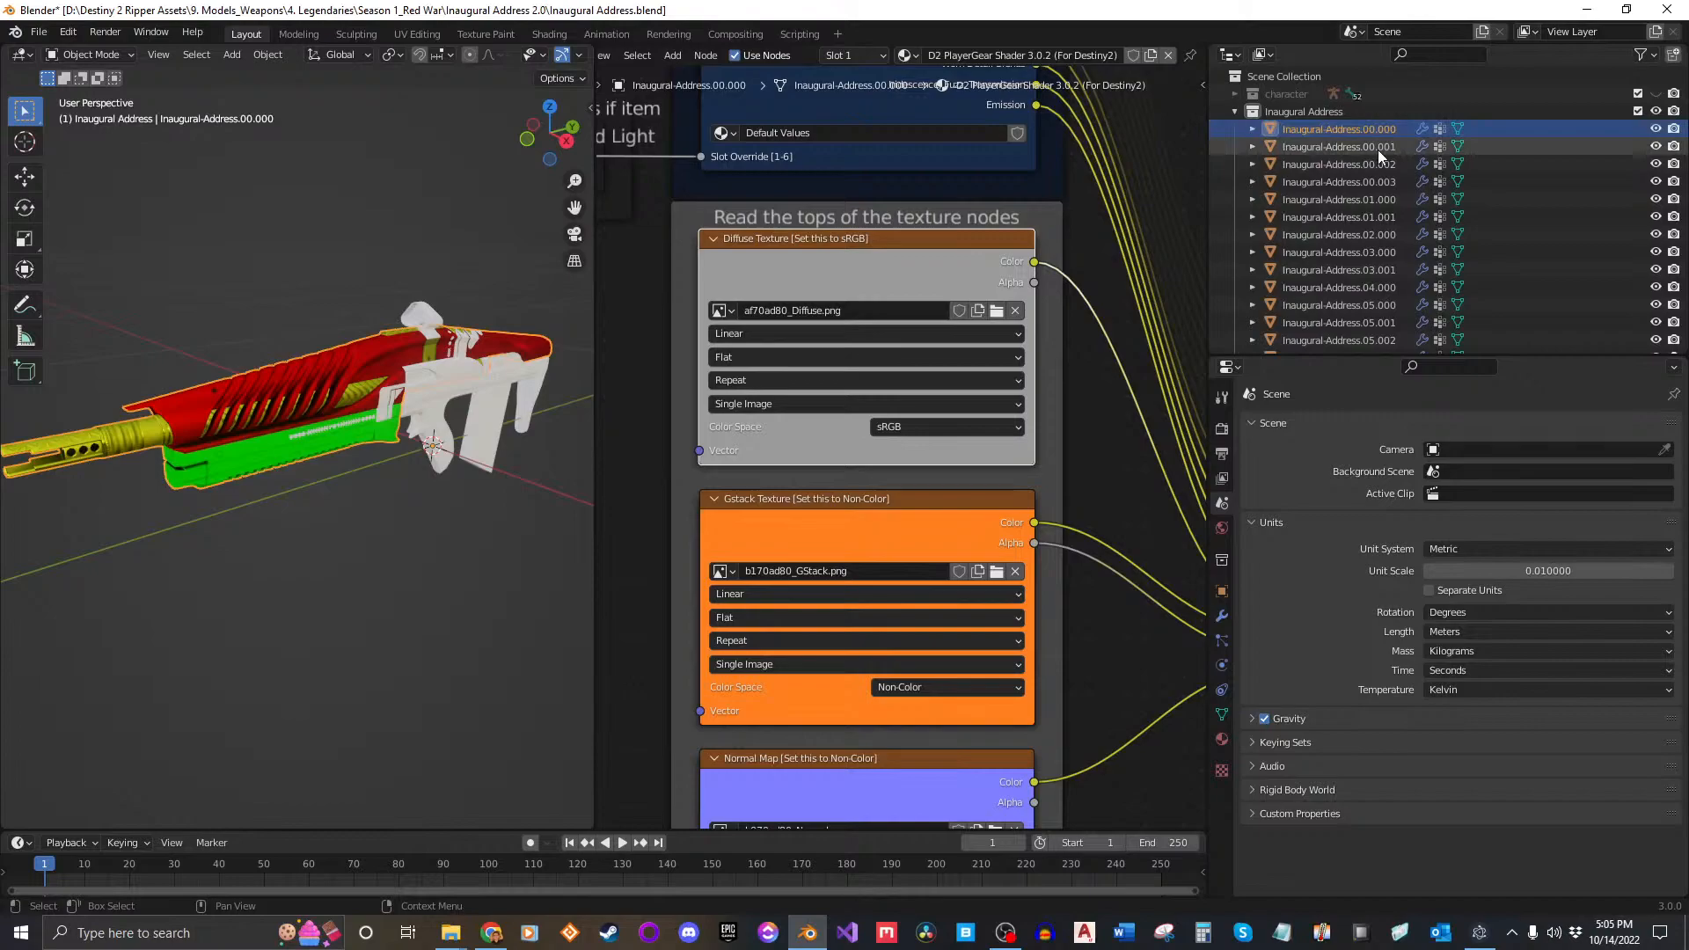
{"action": "left_click", "coordinate": [1384, 180]}
{"action": "left_click", "coordinate": [1385, 131]}
{"action": "left_click", "coordinate": [1391, 178], "text": "shift"}
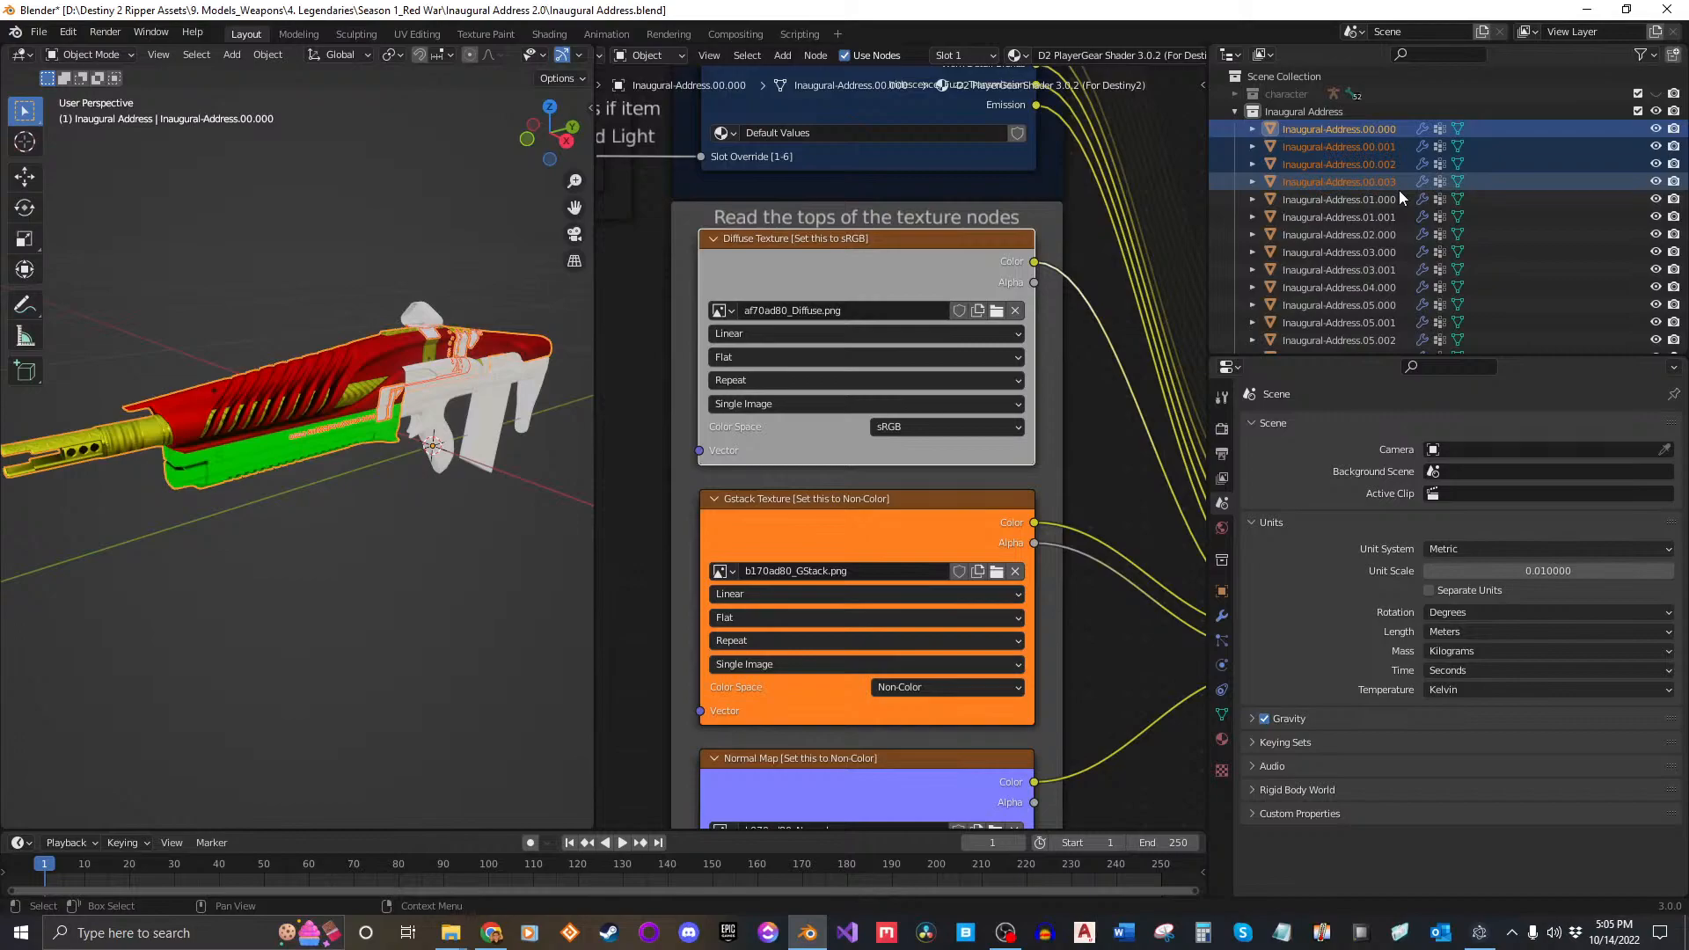
{"action": "left_click", "coordinate": [1379, 132]}
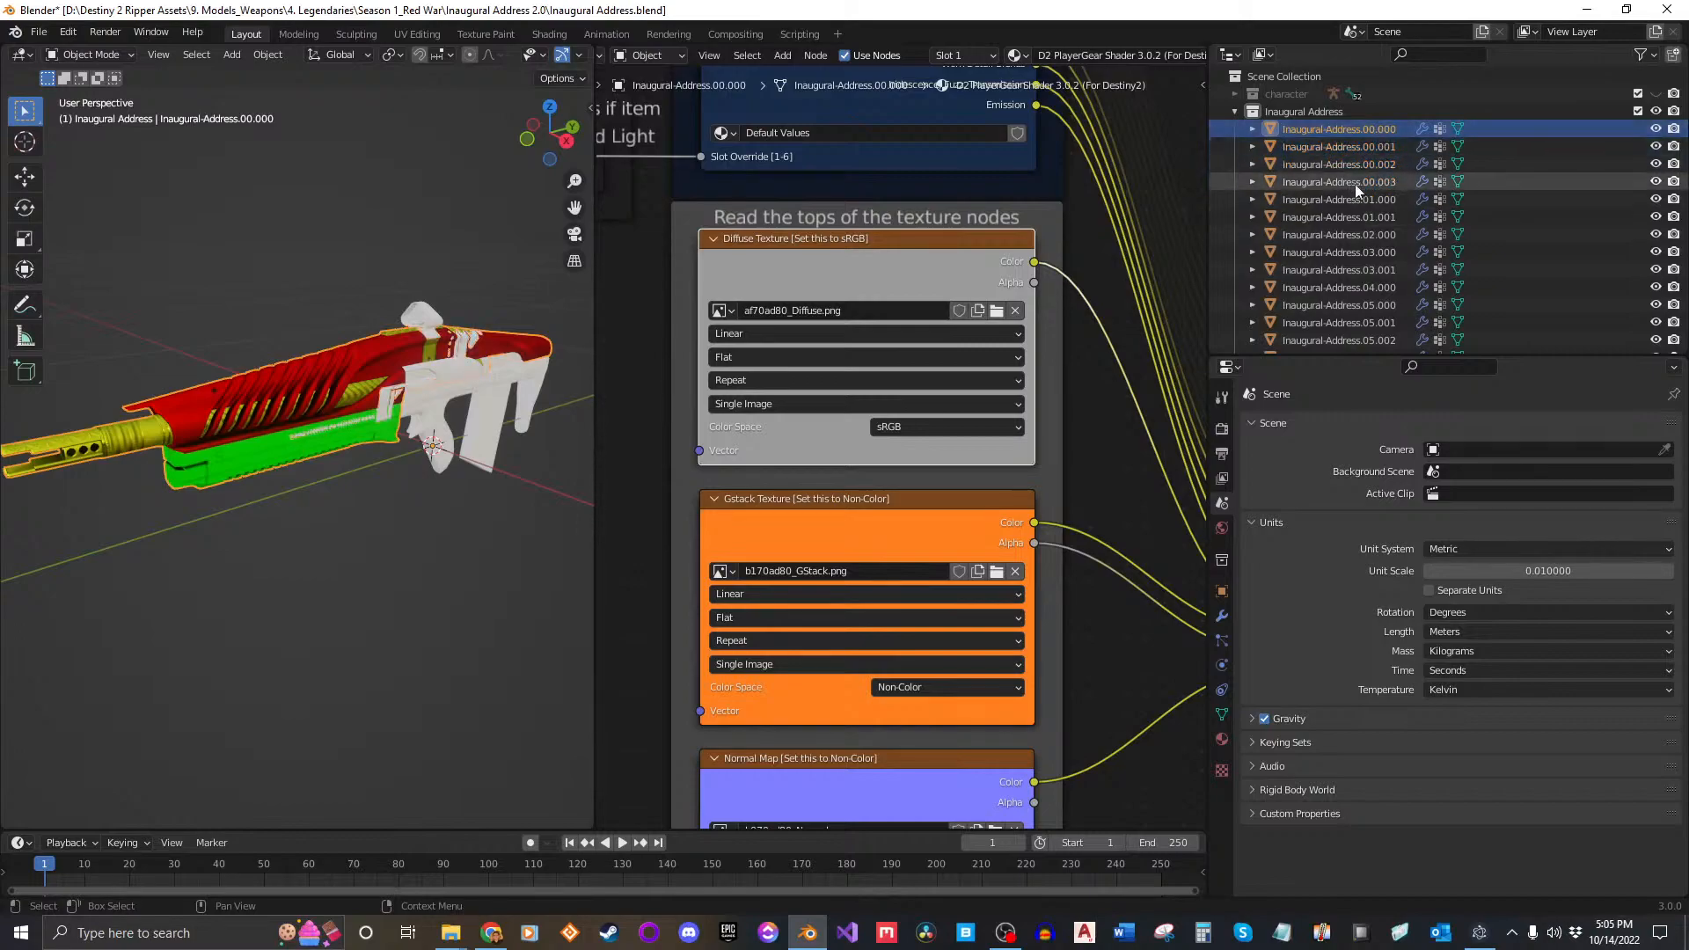
Step: Rename the gear shader material on Inaugural-Address.00.000 as Inaugural_Address.000
{"action": "left_click", "coordinate": [1100, 55]}
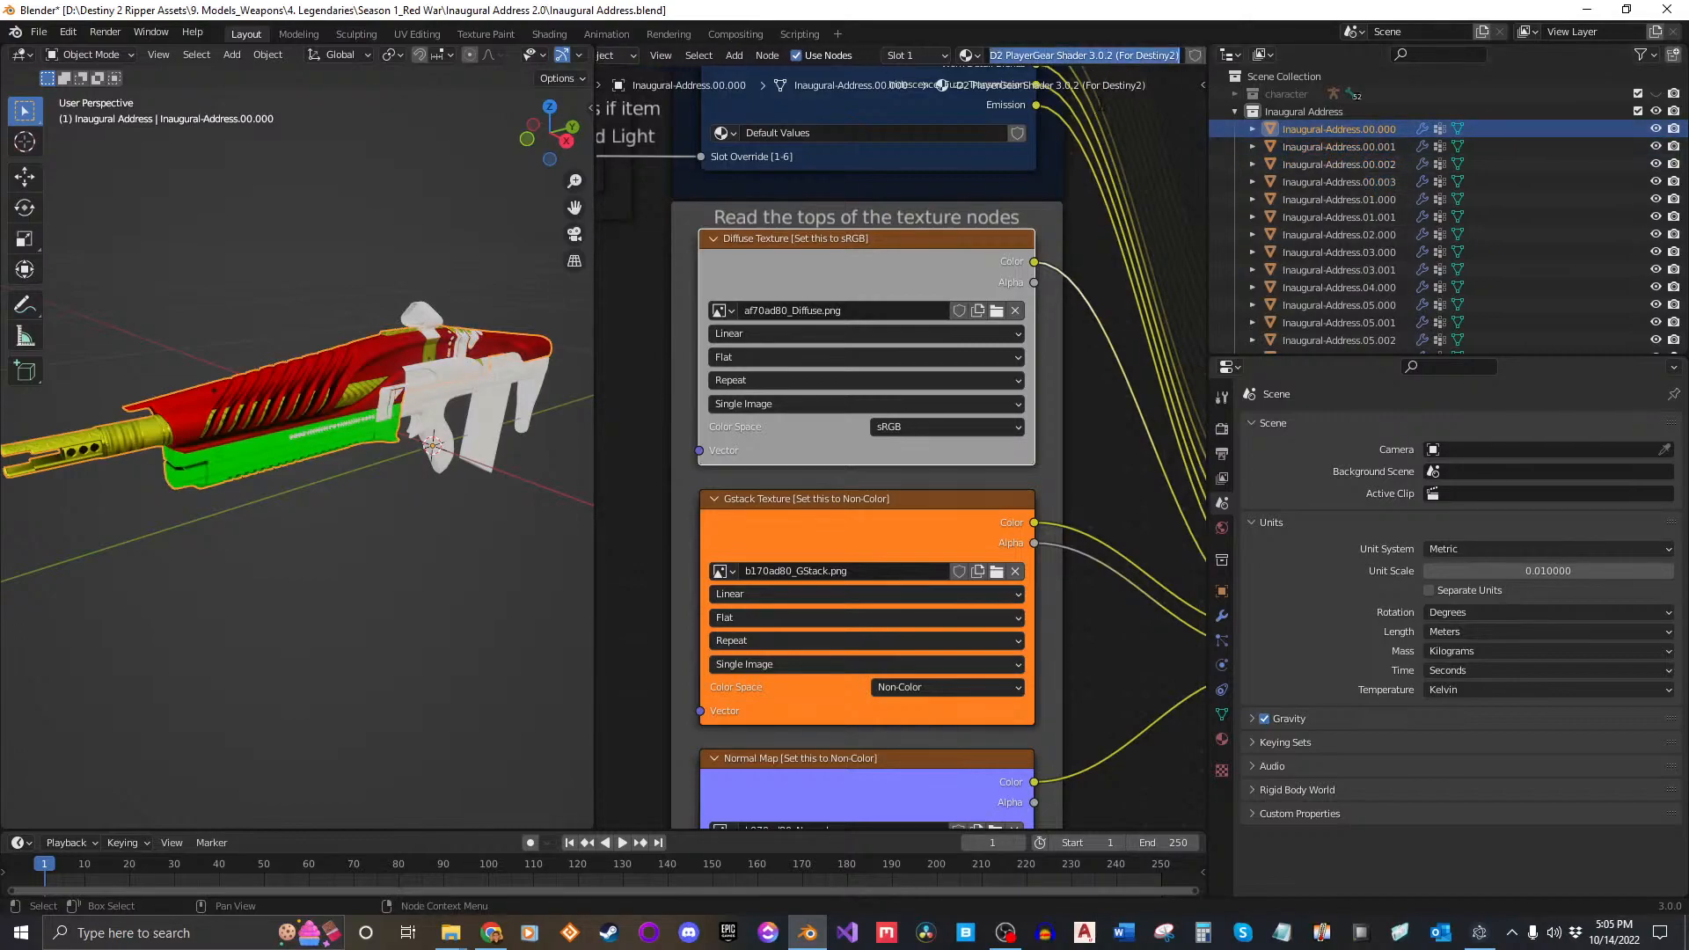
{"action": "left_click", "coordinate": [1168, 172]}
{"action": "middle_click_drag", "start_coordinate": [1026, 59], "coordinate": [984, 57]}
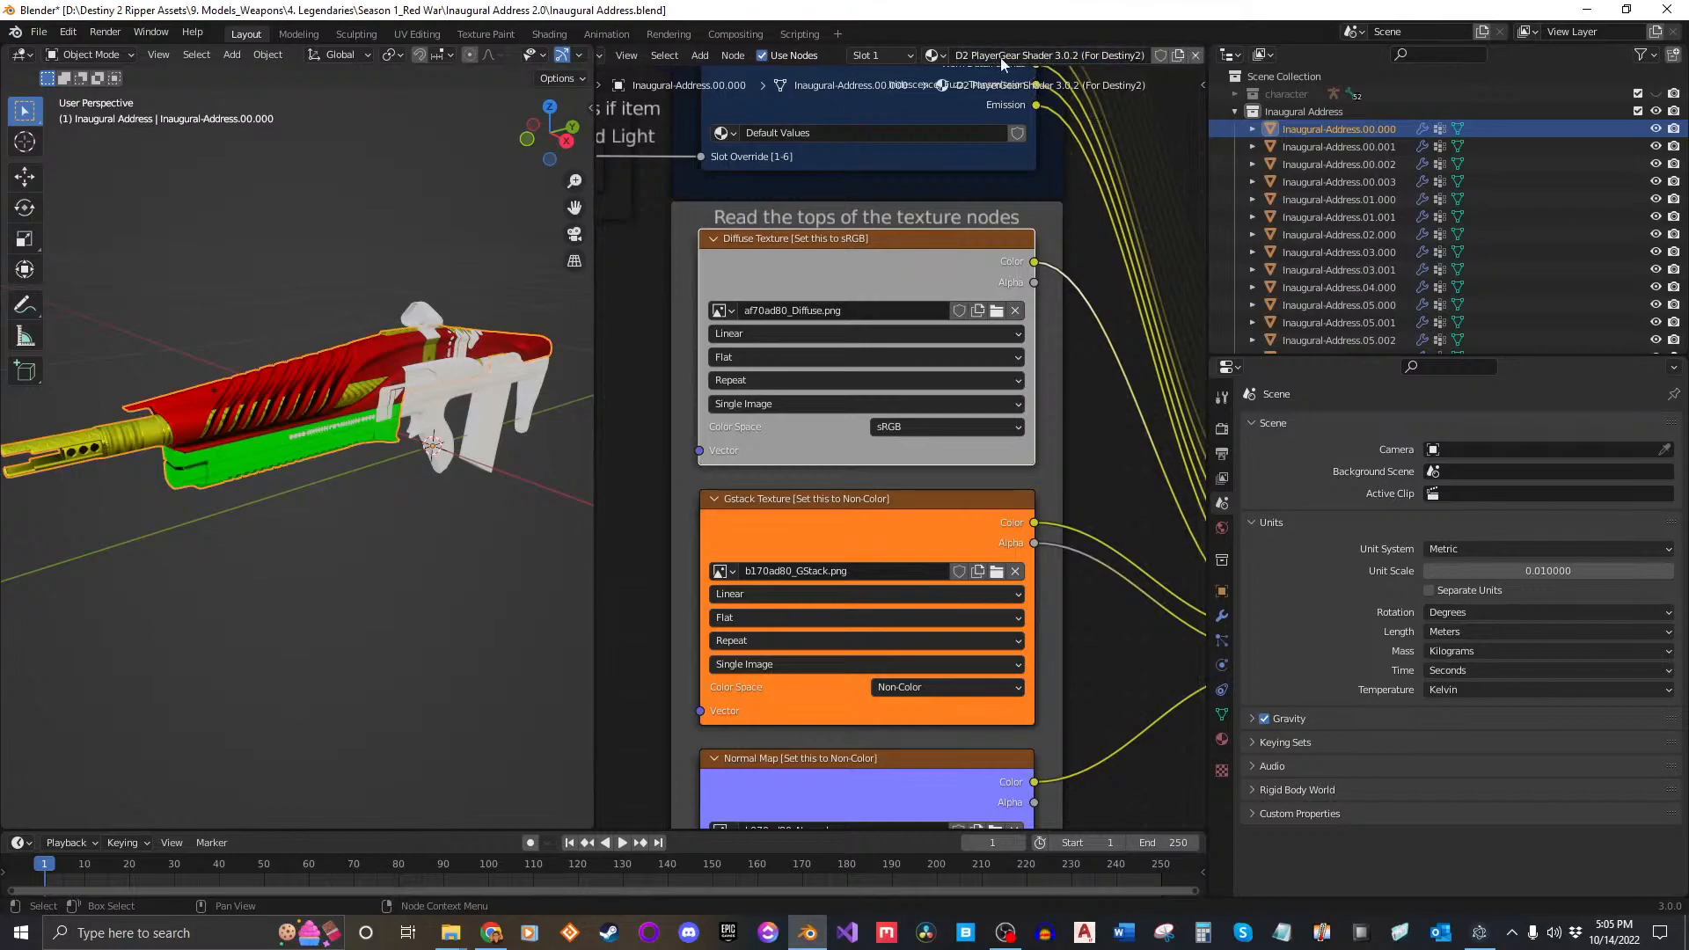
{"action": "left_click", "coordinate": [1035, 56]}
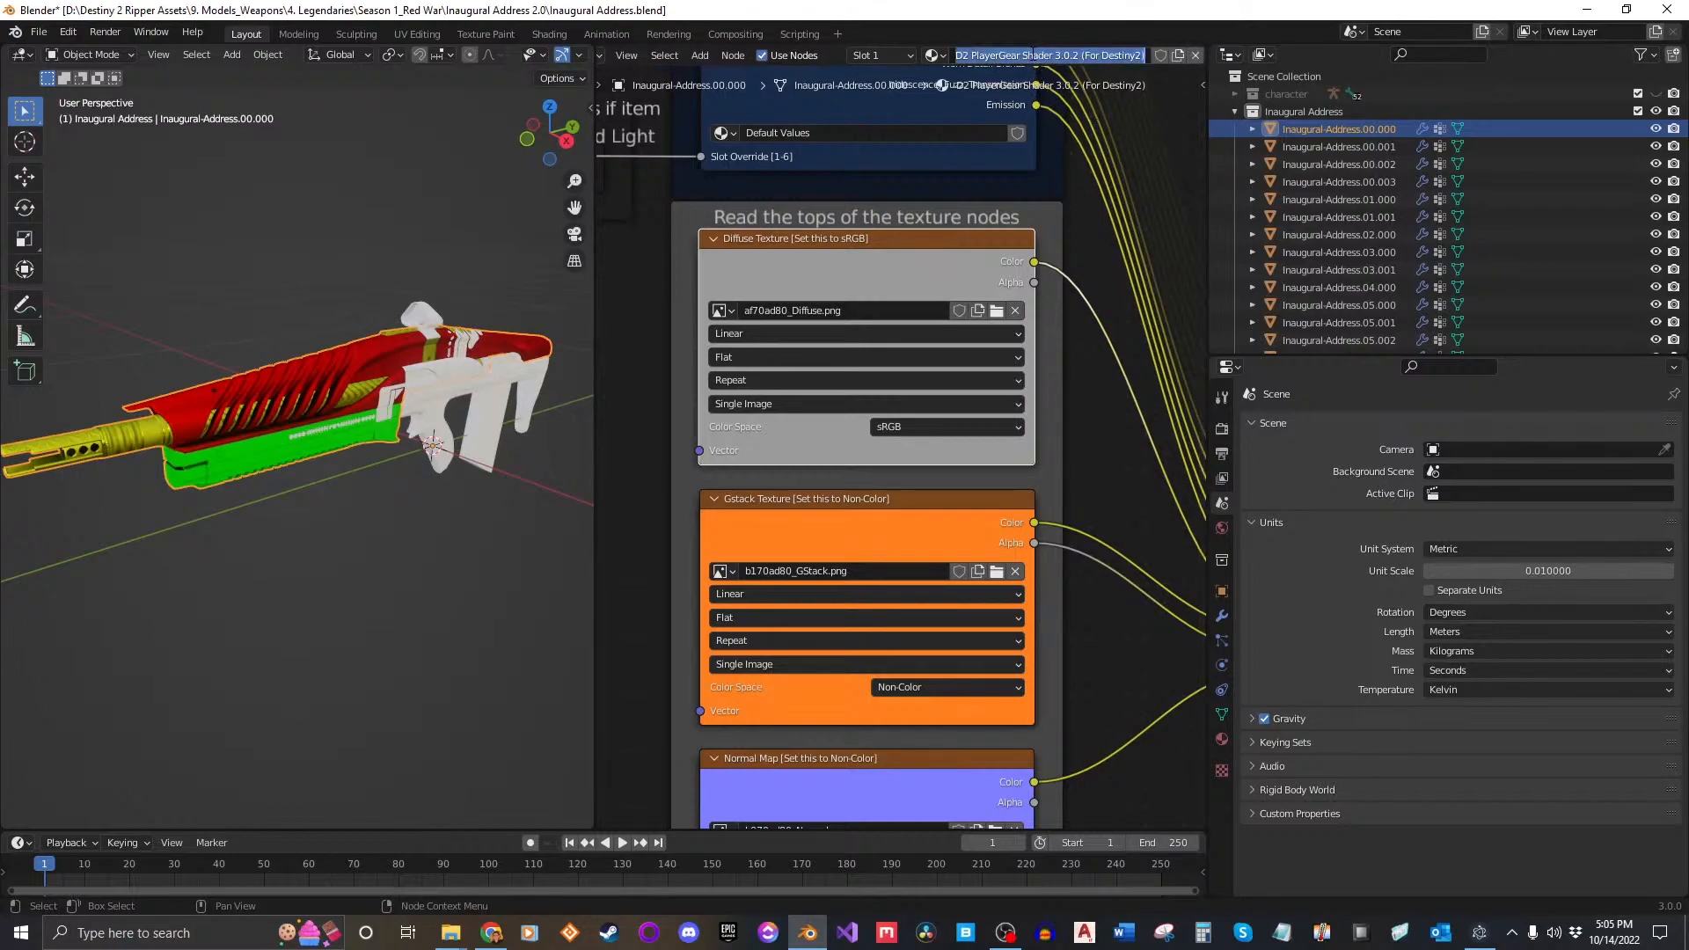
{"action": "left_click", "coordinate": [1338, 131]}
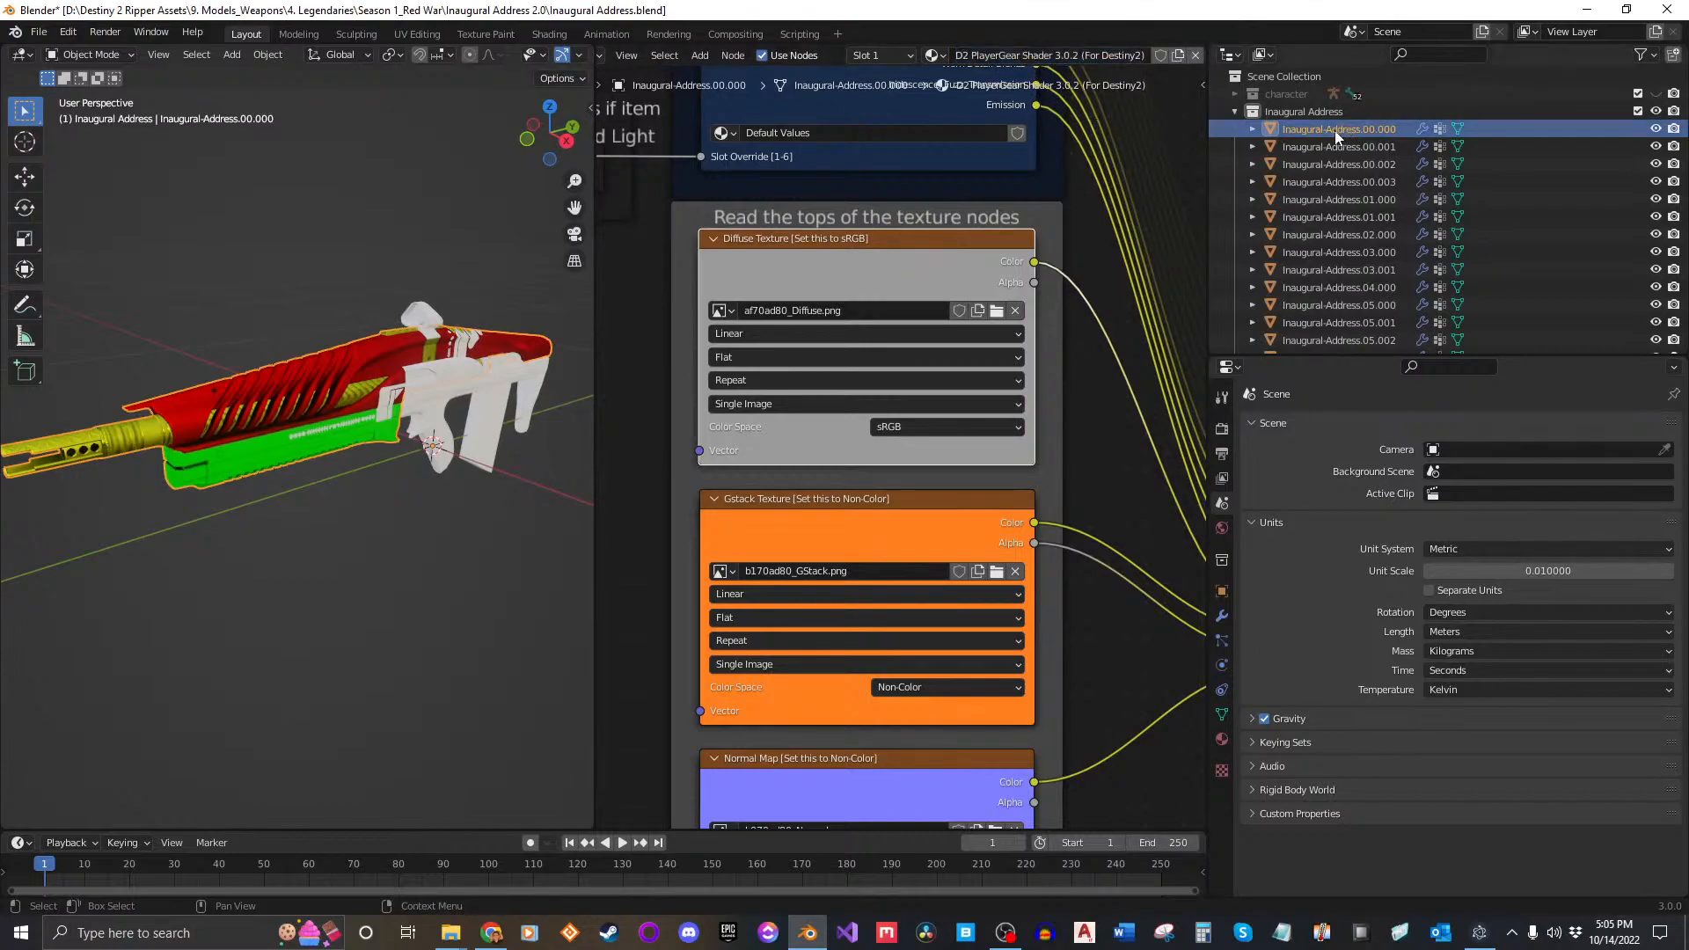
{"action": "double_click", "coordinate": [1338, 130]}
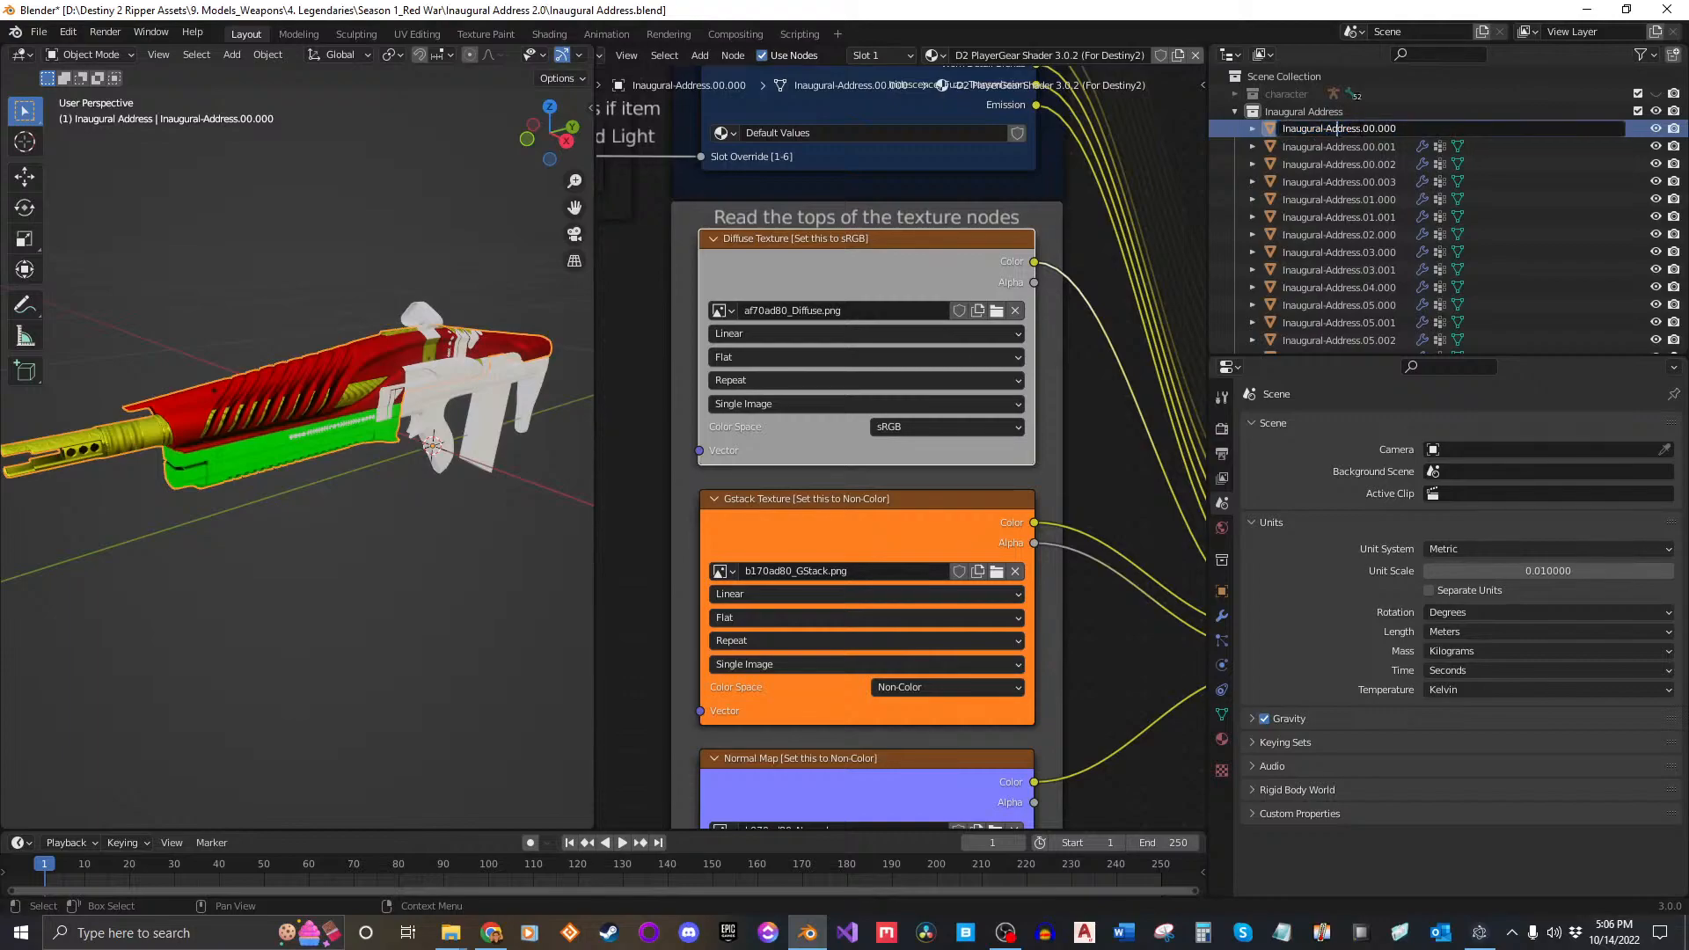
{"action": "left_click", "coordinate": [1040, 59]}
{"action": "left_click", "coordinate": [1082, 56]}
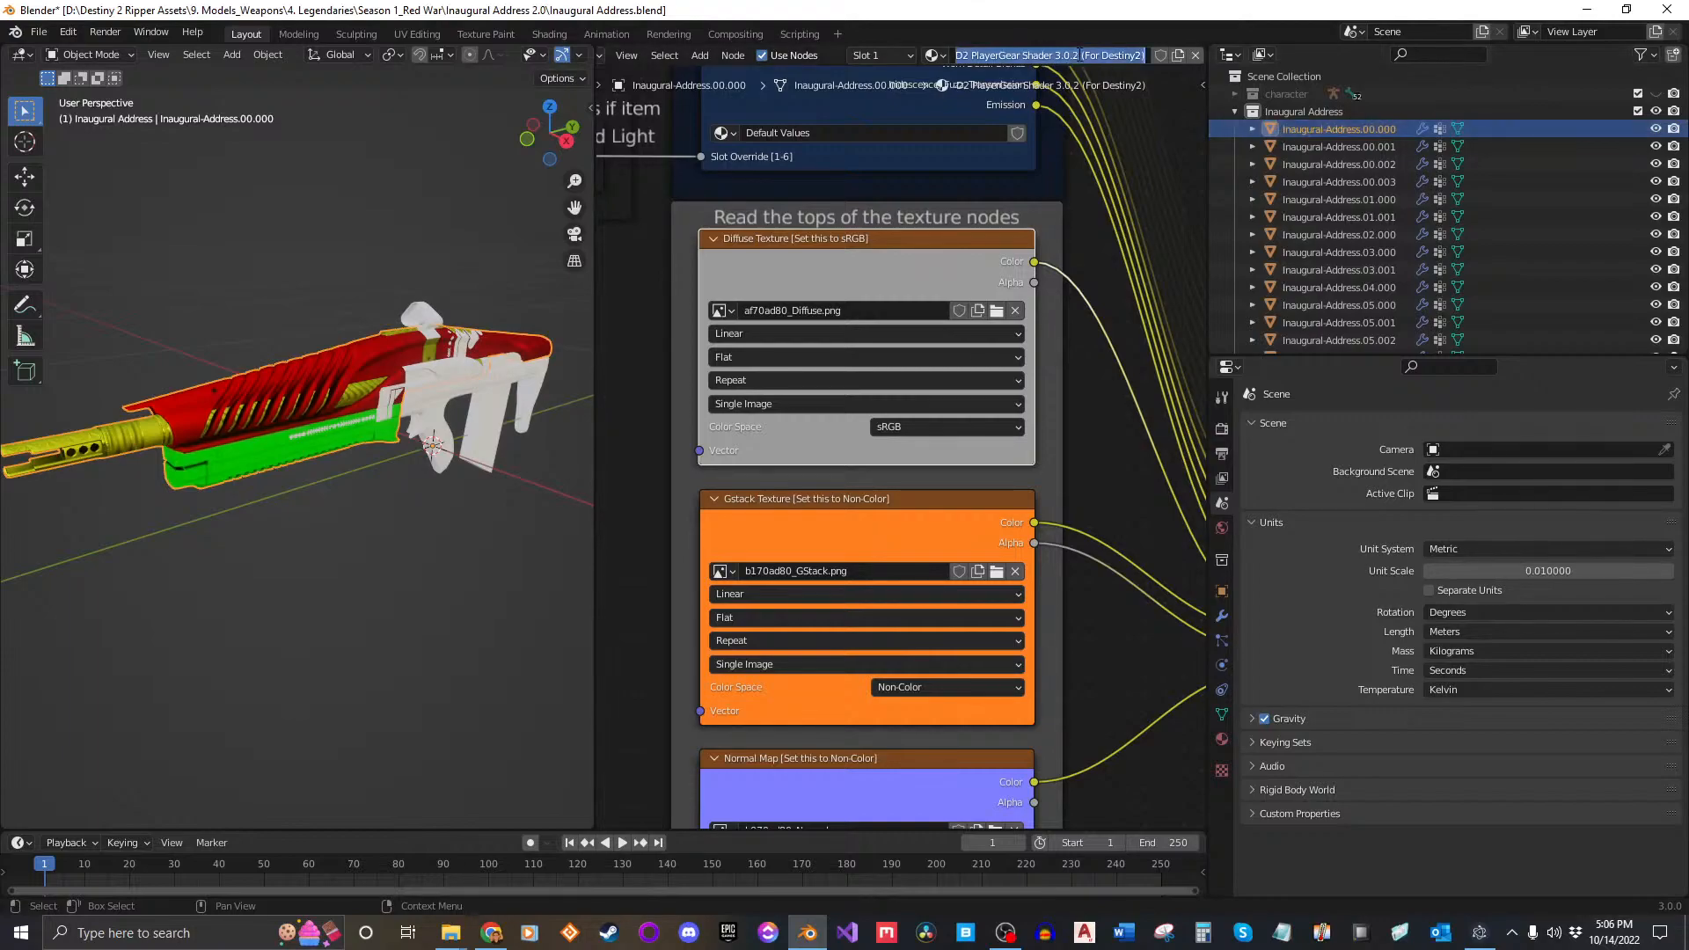
{"action": "type", "text": "Inaugural Address"}
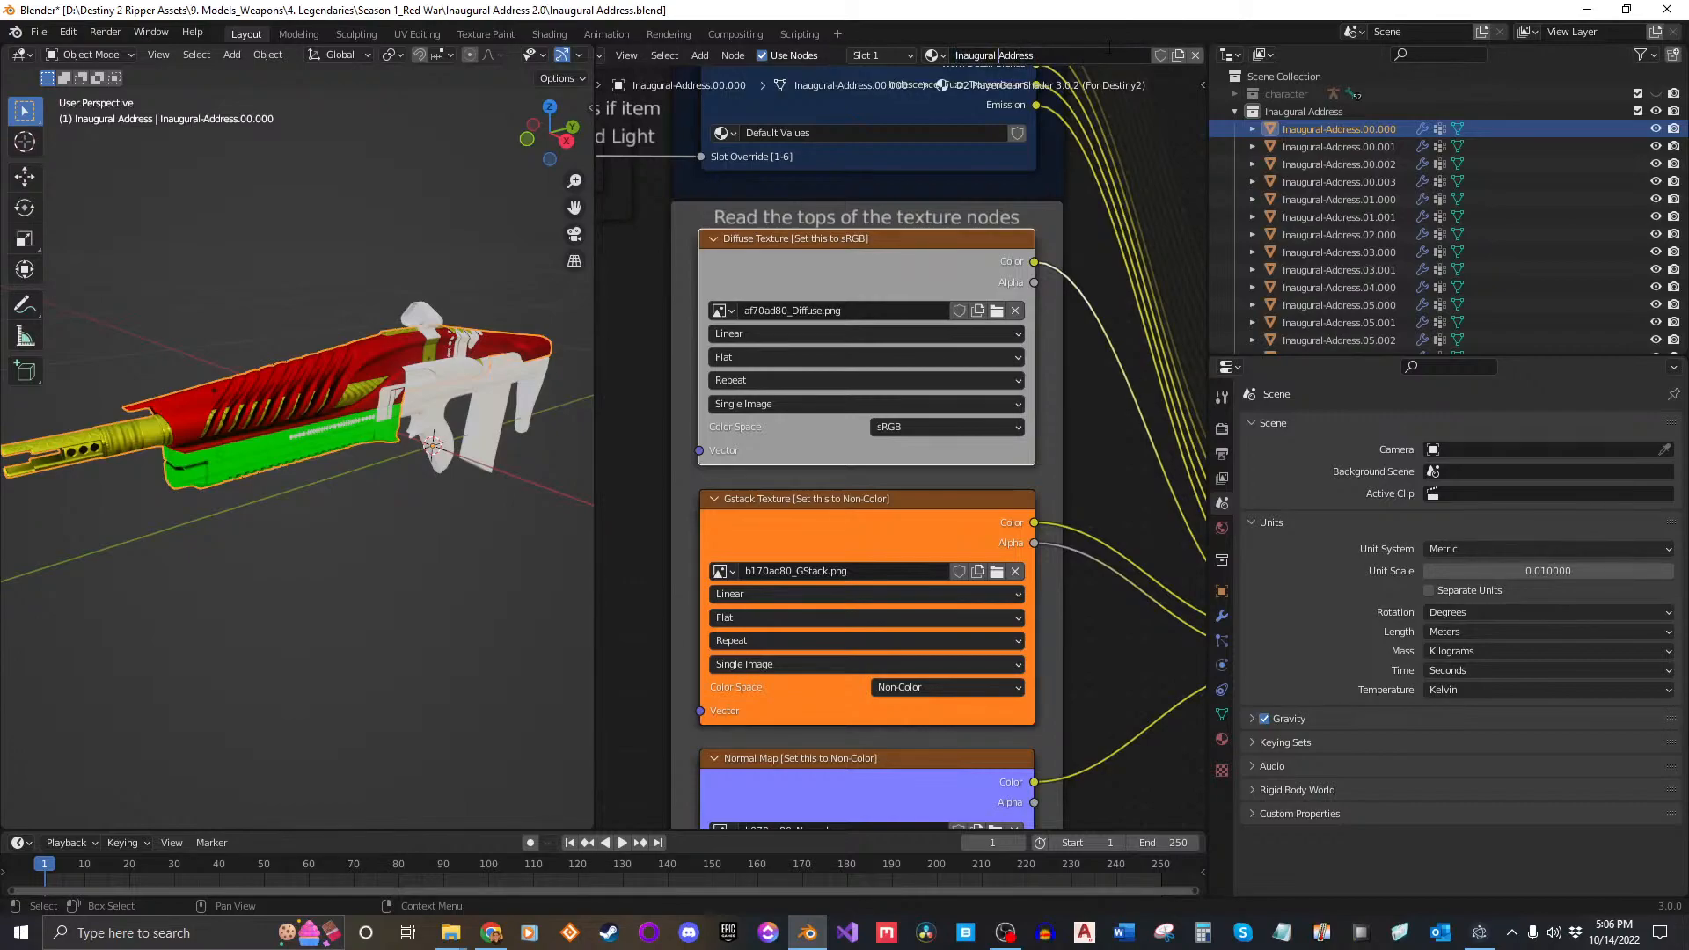
{"action": "key", "text": "BackSpace"}
{"action": "type", "text": "_"}
{"action": "key", "text": "Return"}
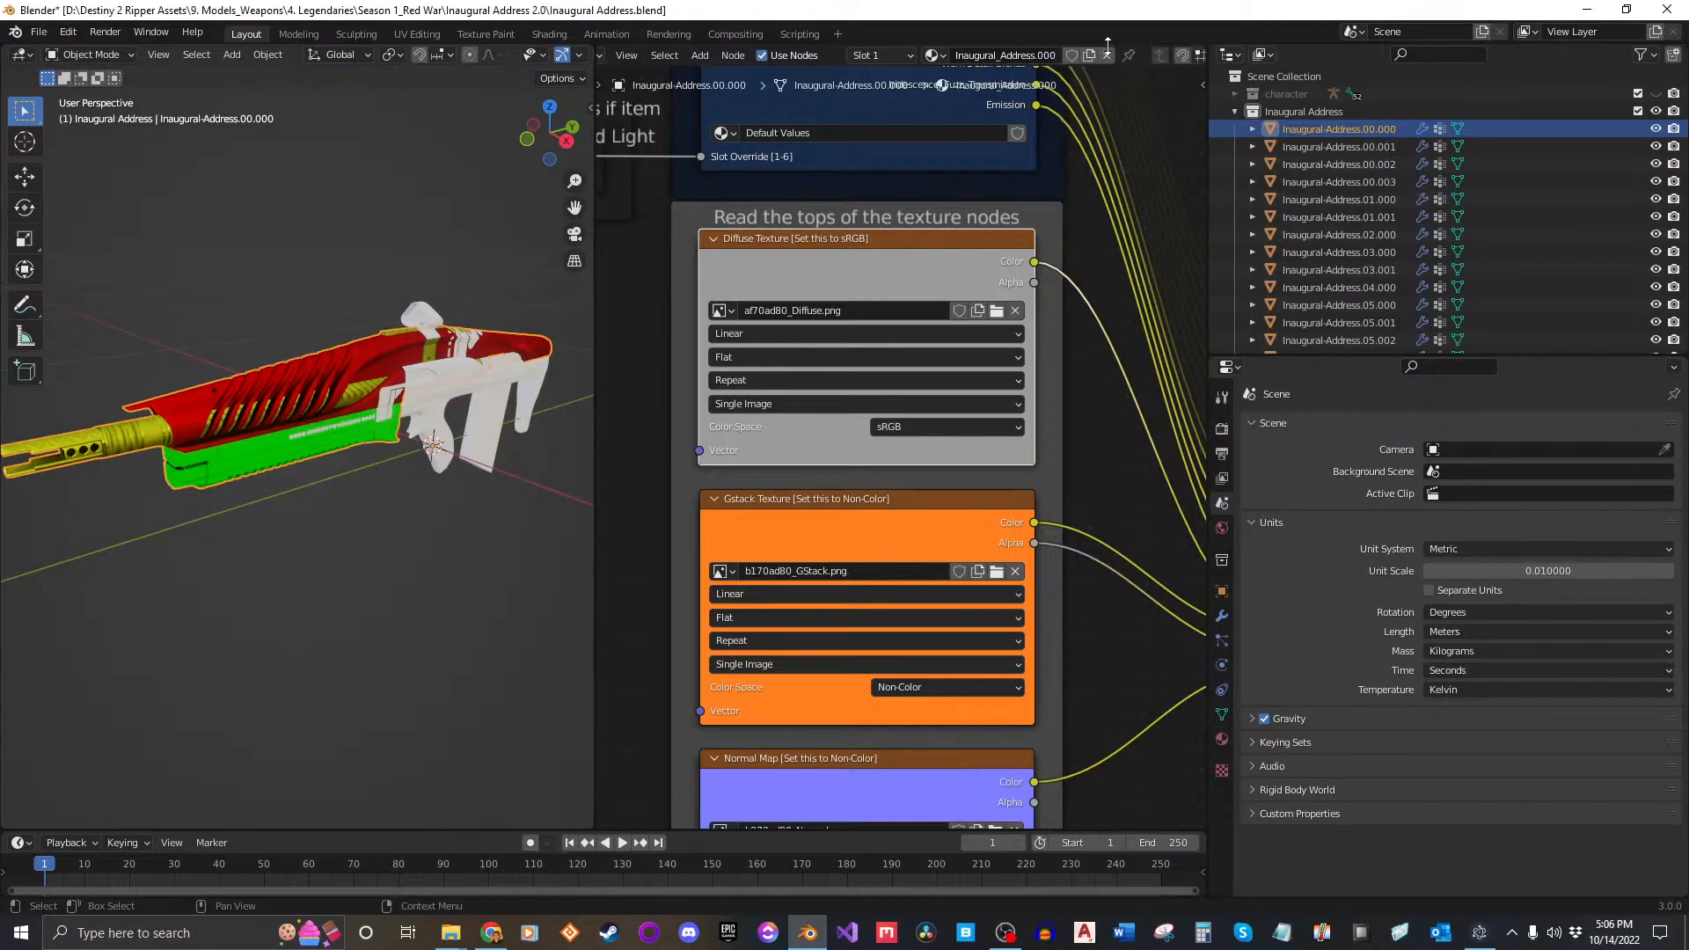
Step: Assign the existing Inaugural_Address.000 material to the mesh part Inaugural-Address.00.001
{"action": "middle_click_drag", "start_coordinate": [1028, 347], "coordinate": [968, 220]}
{"action": "scroll", "coordinate": [1008, 357], "scroll_direction": "down", "scroll_amount": 2}
{"action": "left_click", "coordinate": [1376, 146]}
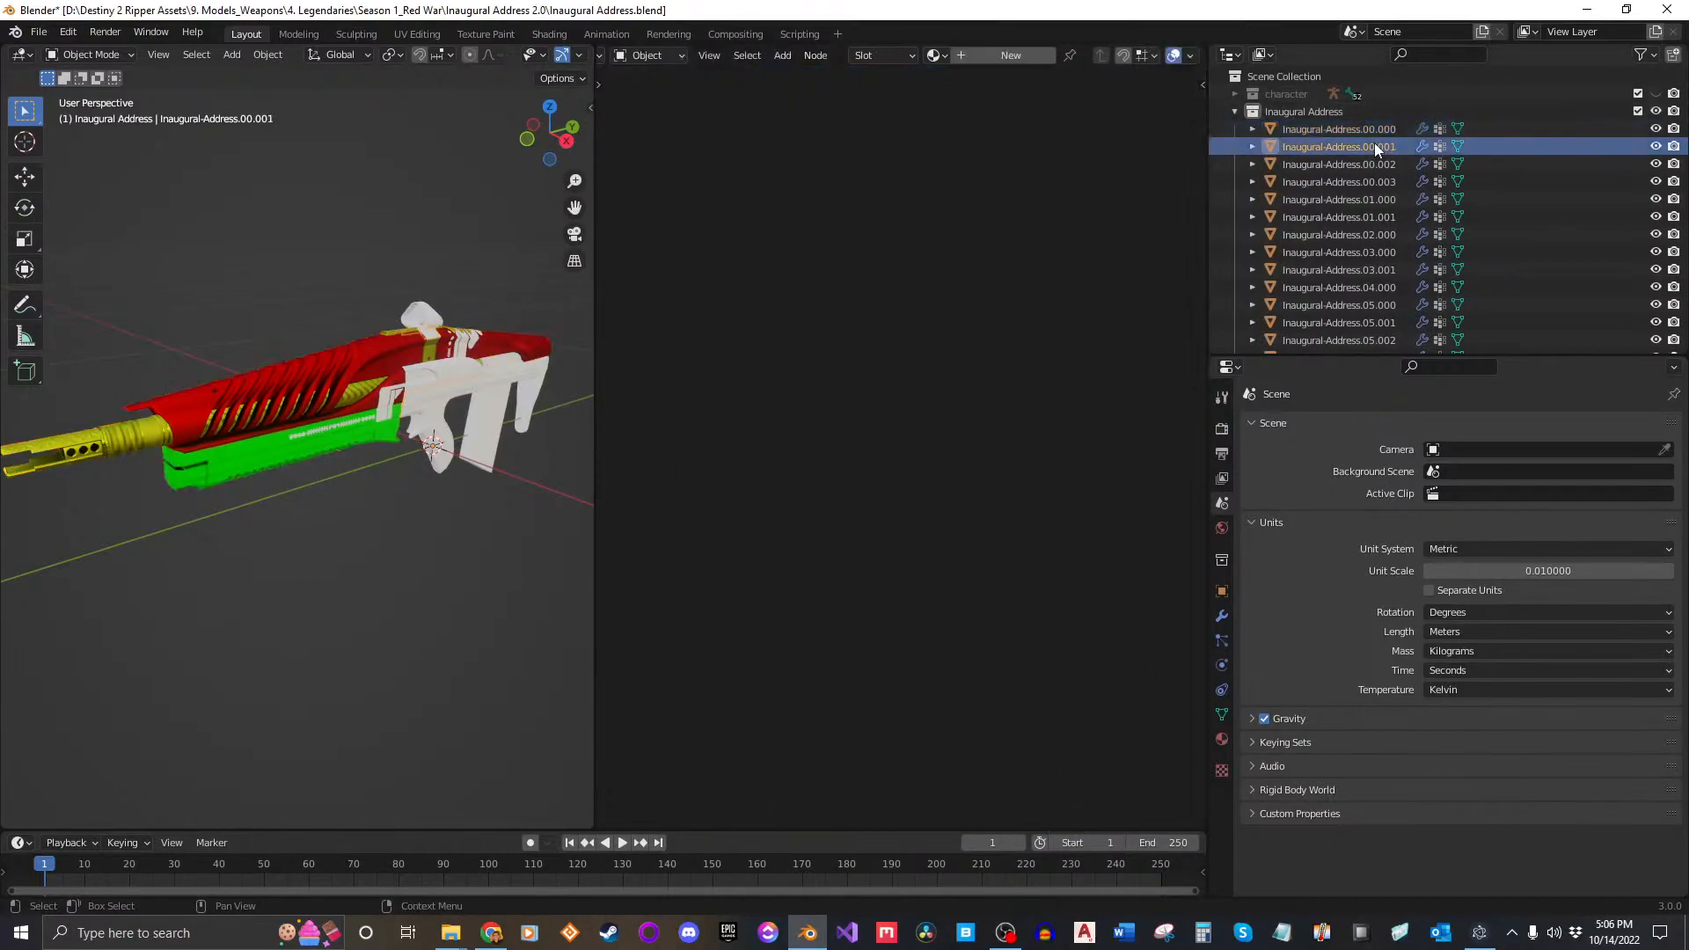
{"action": "middle_click_drag", "start_coordinate": [493, 422], "coordinate": [658, 202]}
{"action": "scroll", "coordinate": [366, 396], "scroll_direction": "up", "scroll_amount": 3}
{"action": "left_click", "coordinate": [936, 55]}
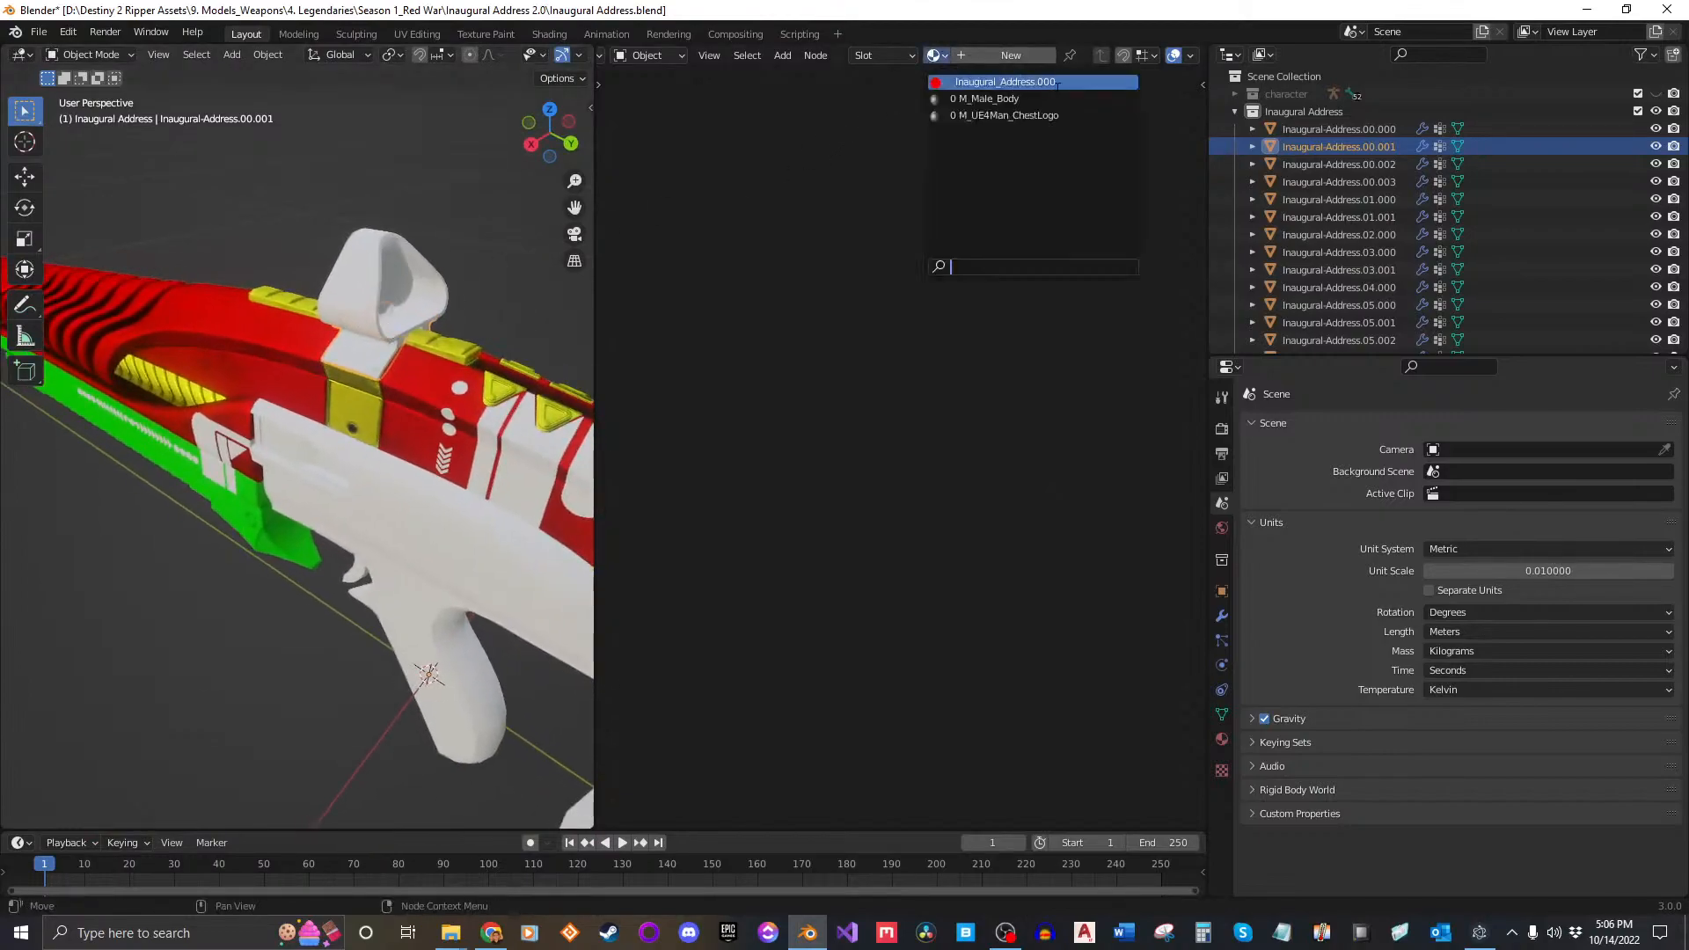
{"action": "left_click", "coordinate": [1038, 82]}
{"action": "scroll", "coordinate": [329, 309], "scroll_direction": "up", "scroll_amount": 6}
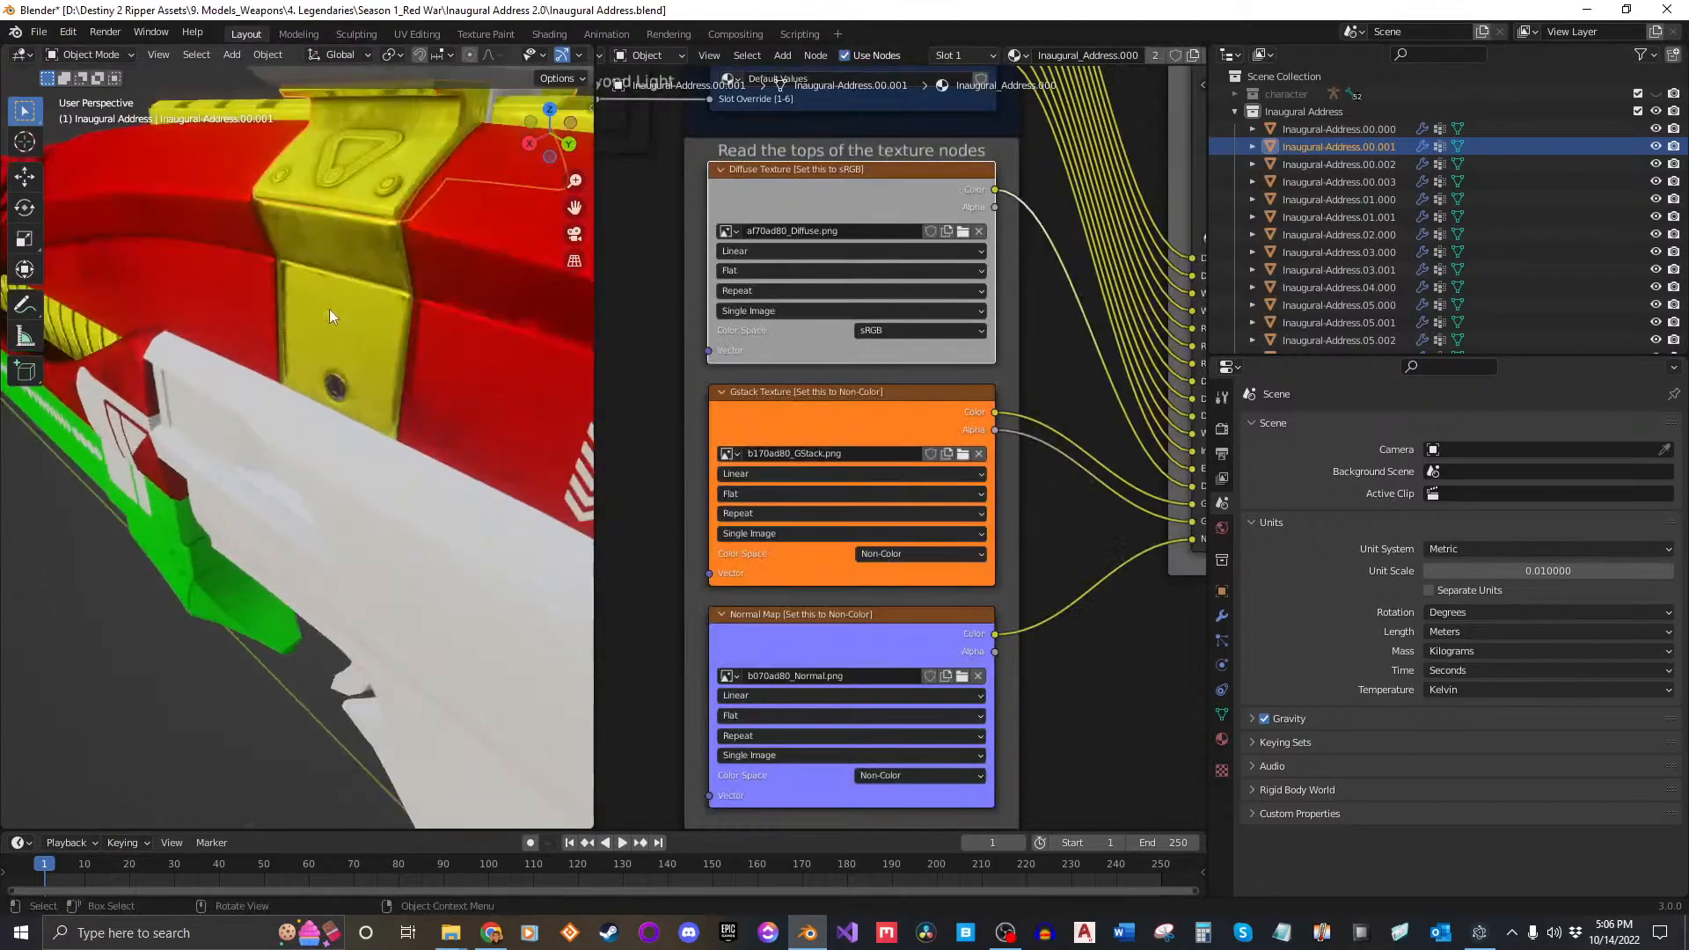
{"action": "scroll", "coordinate": [319, 329], "scroll_direction": "down", "scroll_amount": 4}
Step: Assign the existing Inaugural_Address.000 material to the mesh part Inaugural-Address.00.002, leaving the part in its original position
{"action": "left_click", "coordinate": [1318, 165]}
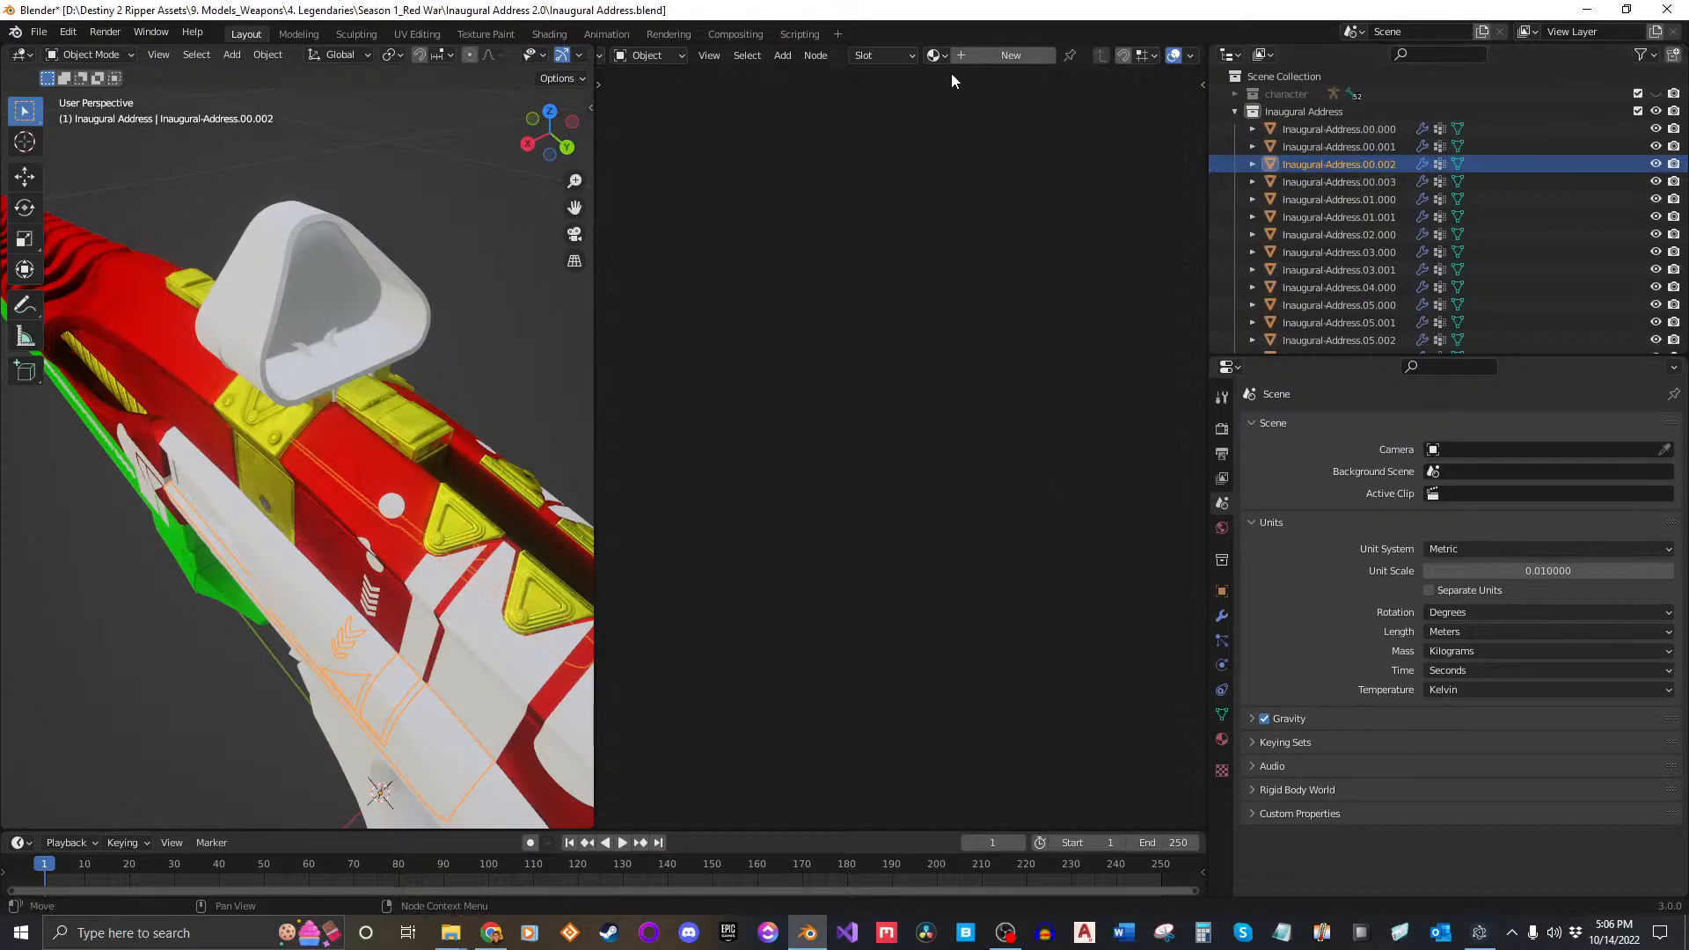
{"action": "middle_click_drag", "start_coordinate": [335, 370], "coordinate": [410, 370]}
{"action": "scroll", "coordinate": [454, 309], "scroll_direction": "down", "scroll_amount": 3}
{"action": "middle_click_drag", "start_coordinate": [410, 369], "coordinate": [375, 426]}
{"action": "scroll", "coordinate": [404, 392], "scroll_direction": "up", "scroll_amount": 1}
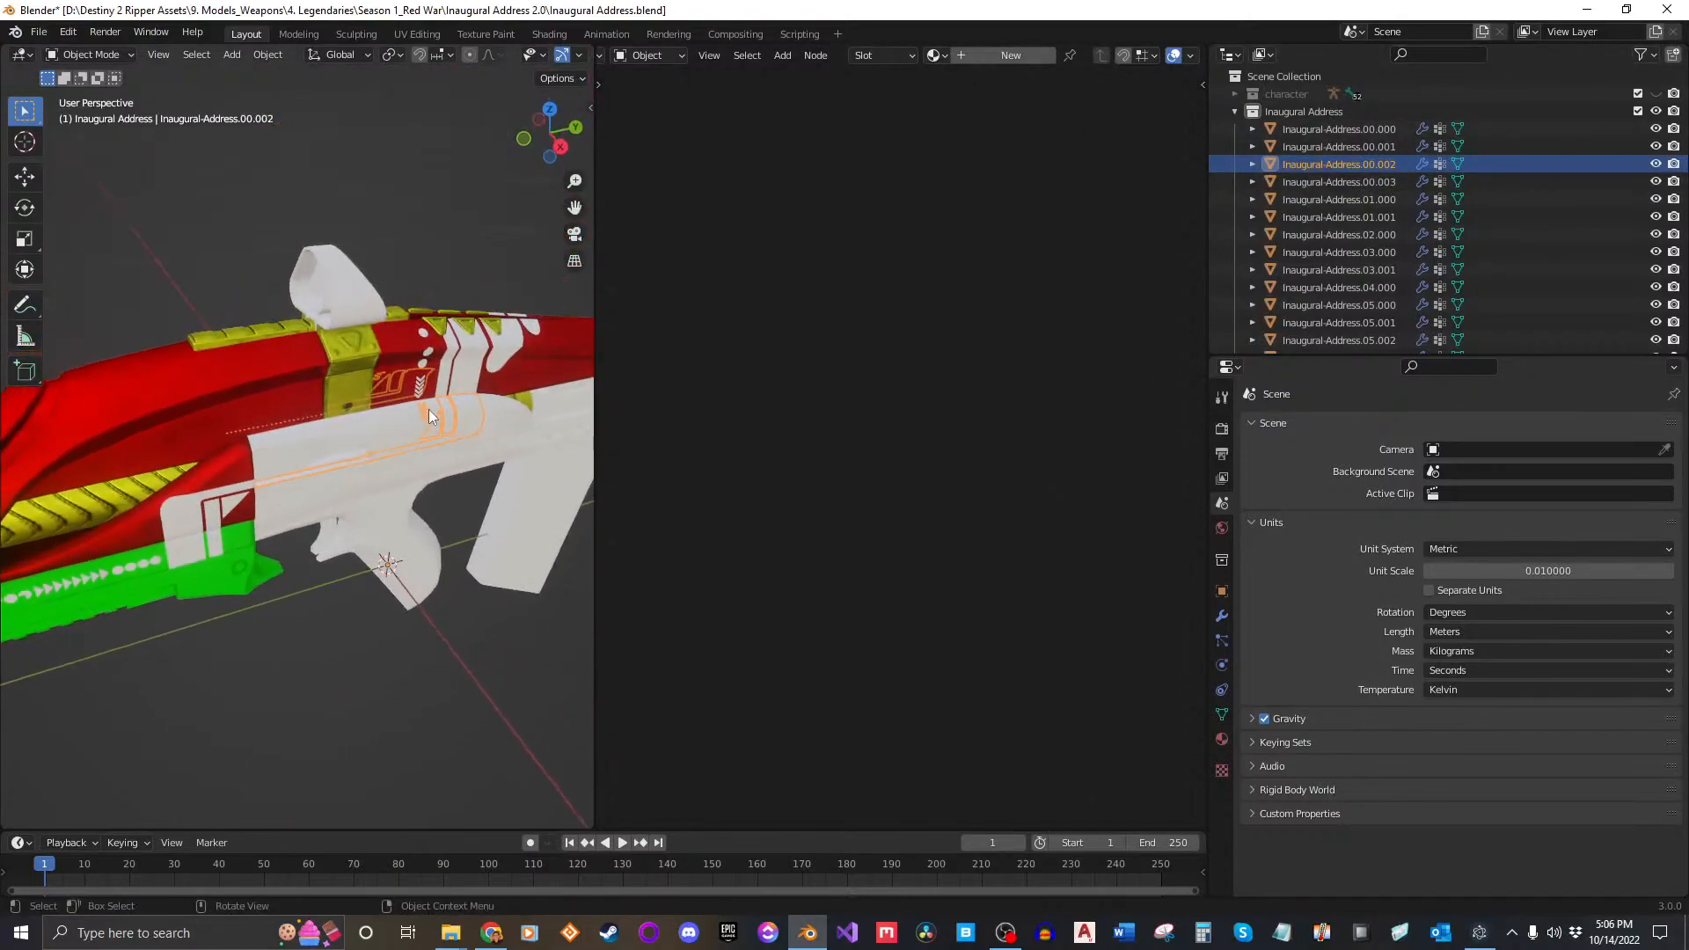
{"action": "key", "text": "g"}
{"action": "right_click", "coordinate": [482, 223]}
{"action": "left_click", "coordinate": [935, 55]}
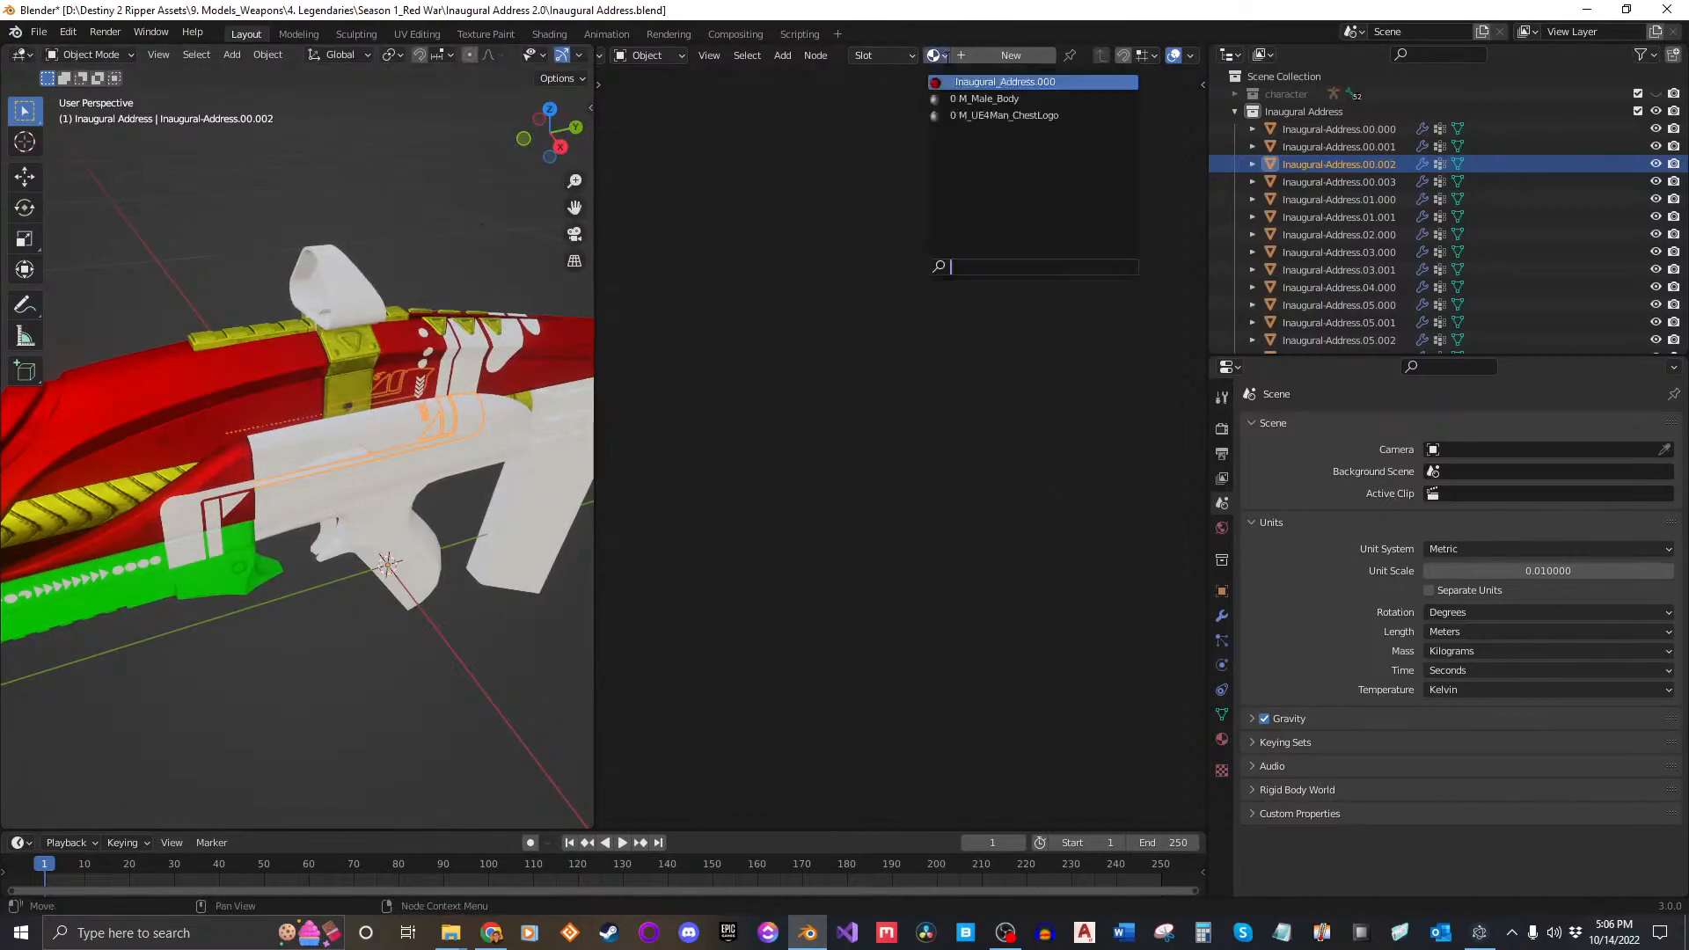
{"action": "left_click", "coordinate": [1036, 82]}
{"action": "middle_click_drag", "start_coordinate": [387, 440], "coordinate": [381, 348]}
{"action": "scroll", "coordinate": [344, 399], "scroll_direction": "down", "scroll_amount": 2}
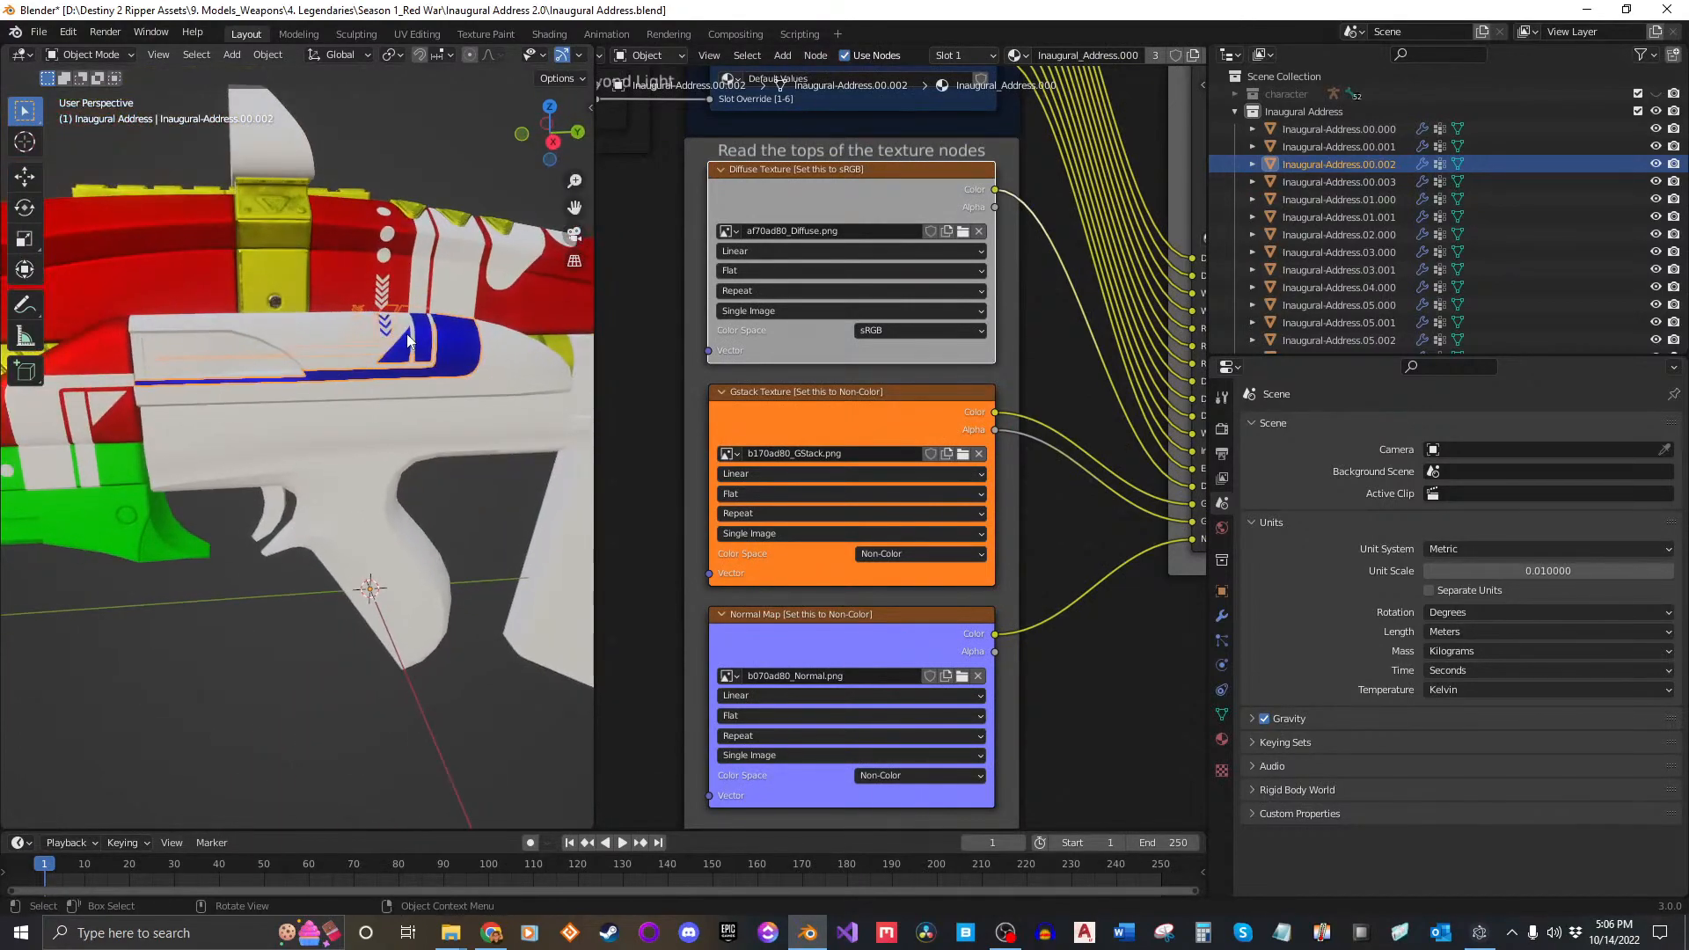
{"action": "key", "text": "g"}
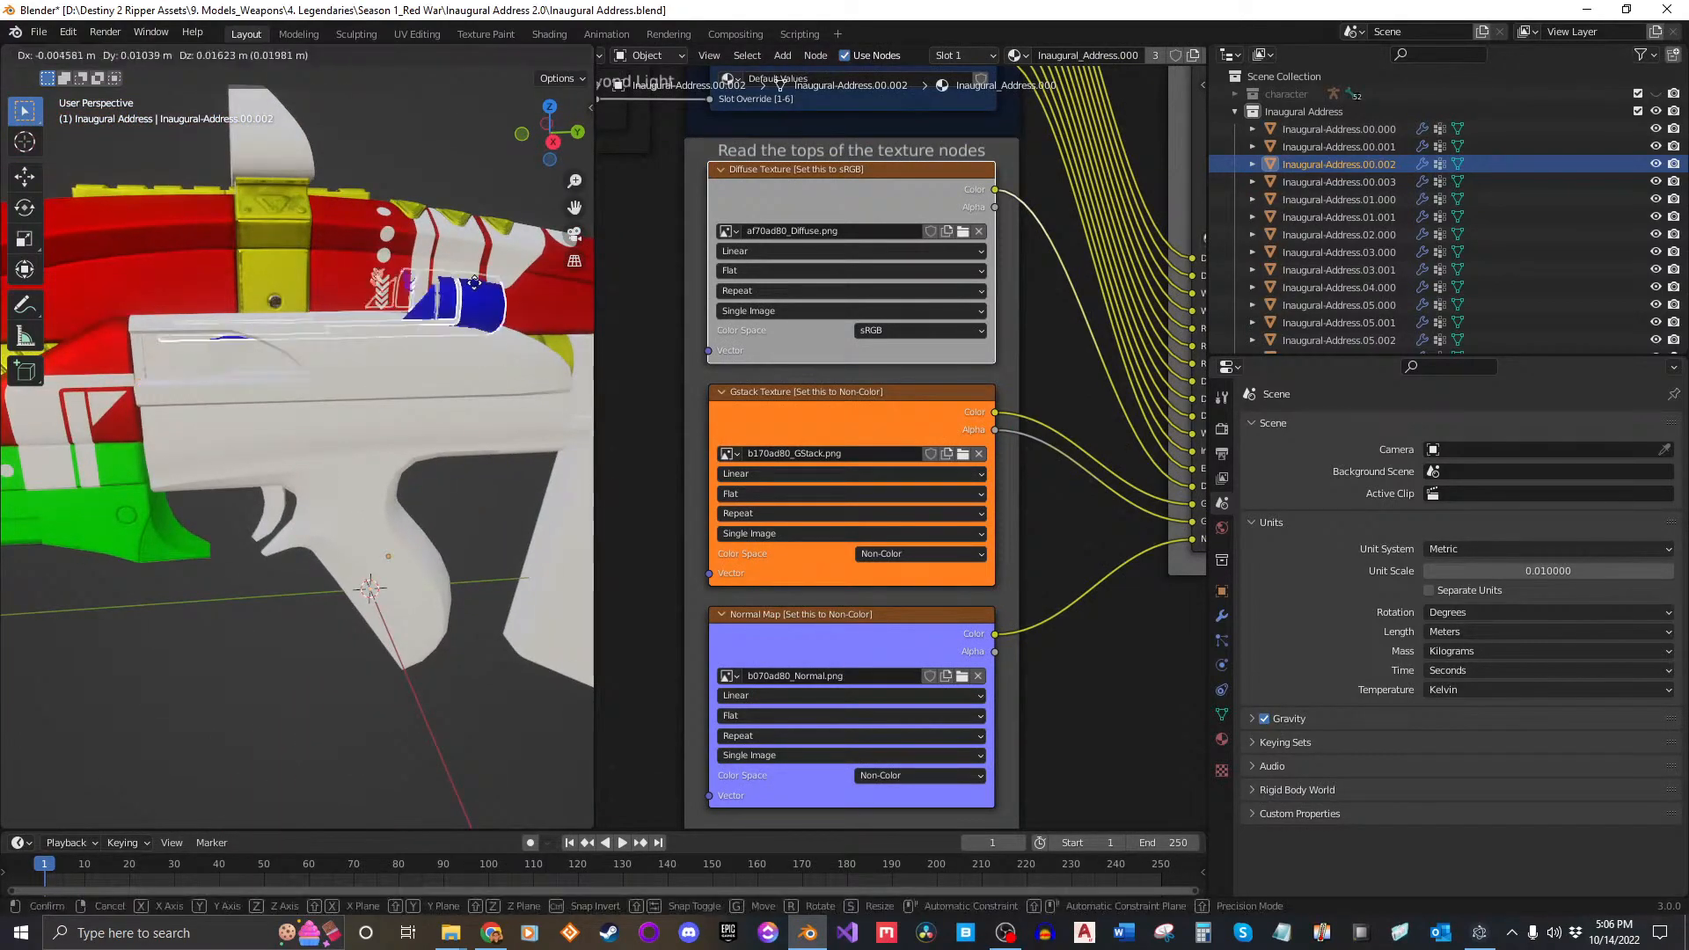
{"action": "key", "text": "Escape"}
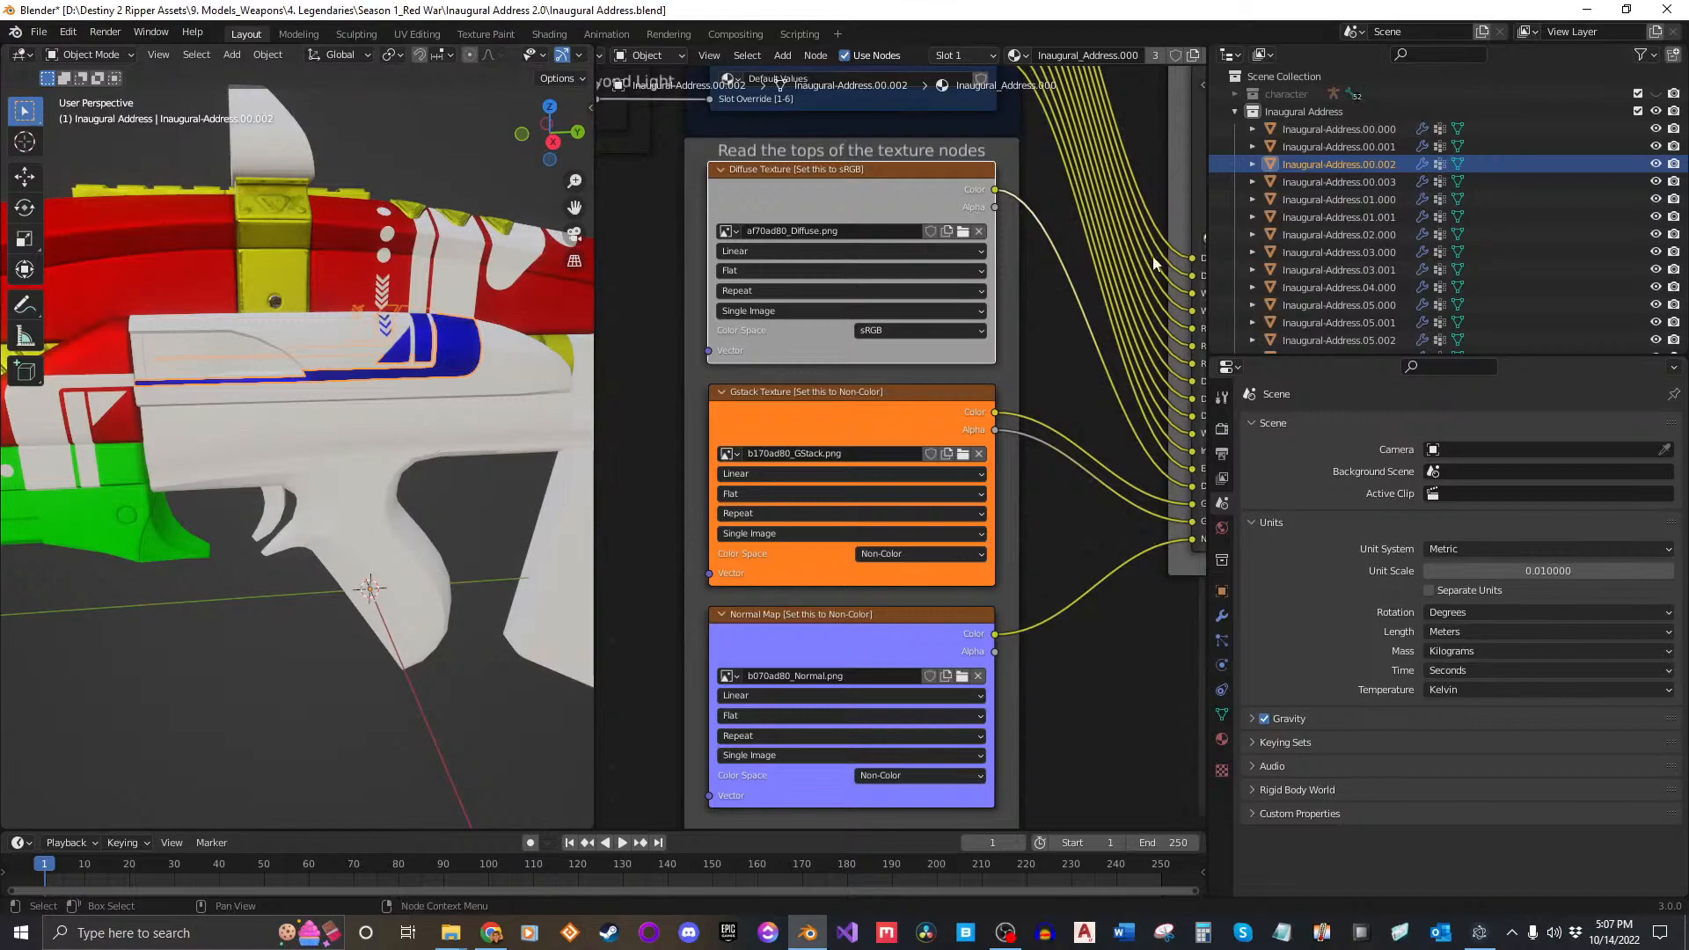
Step: Assign the existing Inaugural_Address.000 material to the mesh part Inaugural-Address.00.003
{"action": "left_click", "coordinate": [1318, 183]}
{"action": "left_click", "coordinate": [938, 56]}
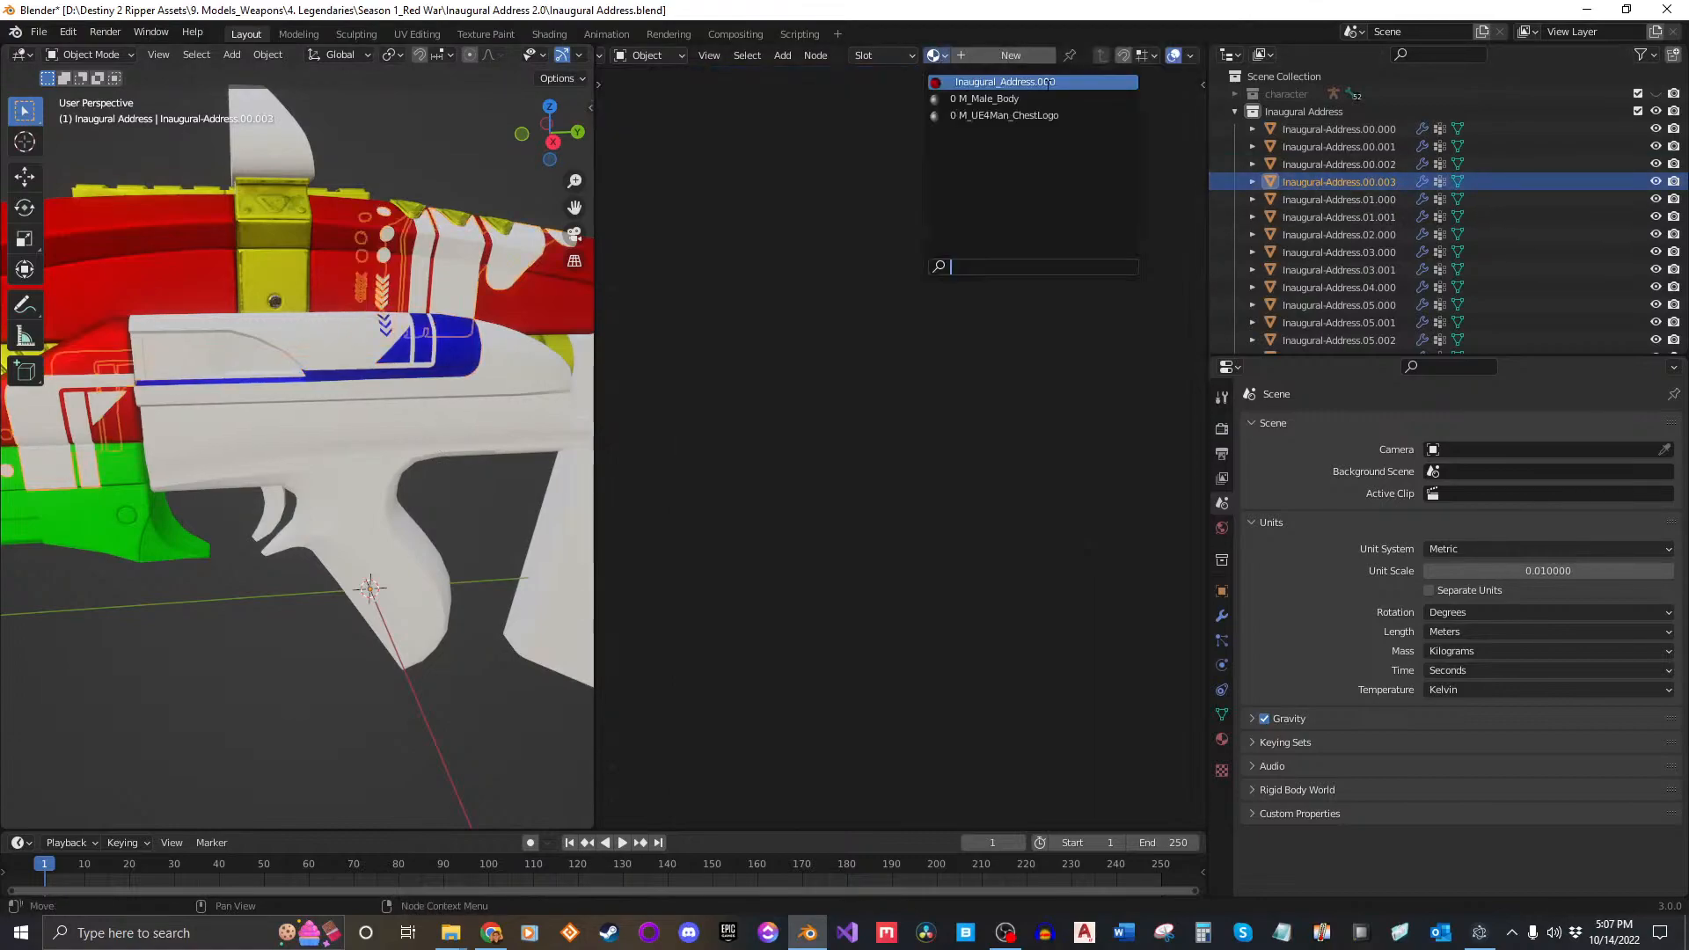
{"action": "left_click", "coordinate": [1047, 82]}
{"action": "middle_click_drag", "start_coordinate": [440, 299], "coordinate": [369, 315]}
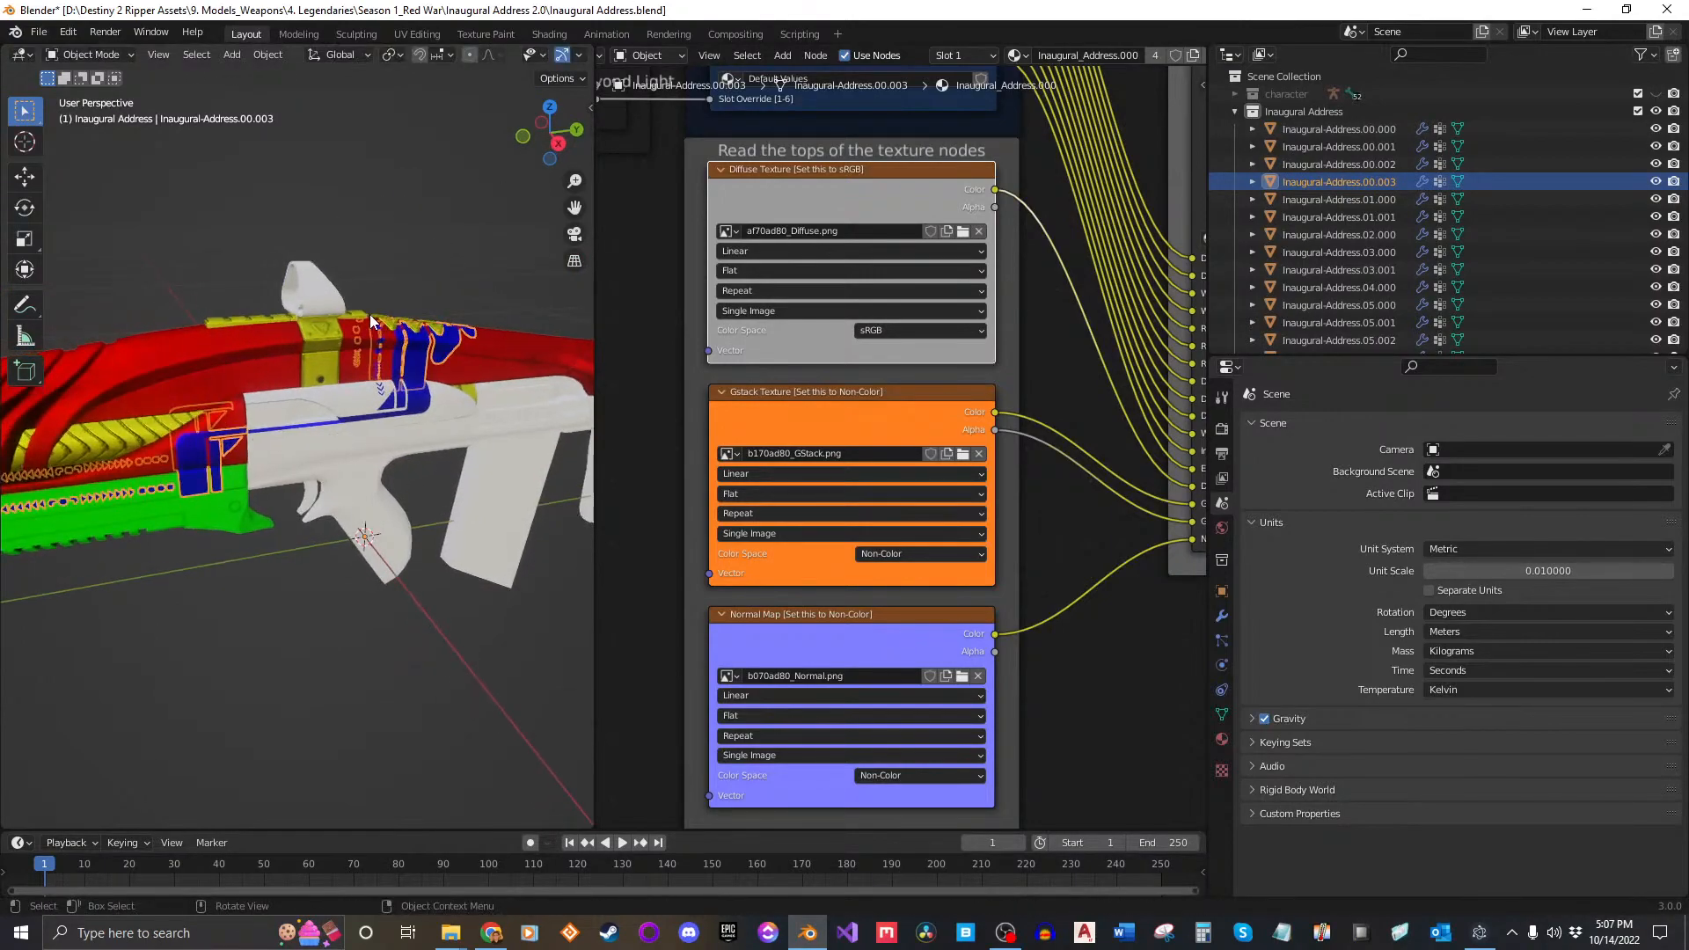
Step: Assign Inaugural_Address.000 to the mesh part Inaugural-Address.01.000, make it a single-user copy, and save the file
{"action": "left_click", "coordinate": [1383, 197]}
{"action": "middle_click_drag", "start_coordinate": [572, 422], "coordinate": [391, 414]}
{"action": "left_click", "coordinate": [942, 58]}
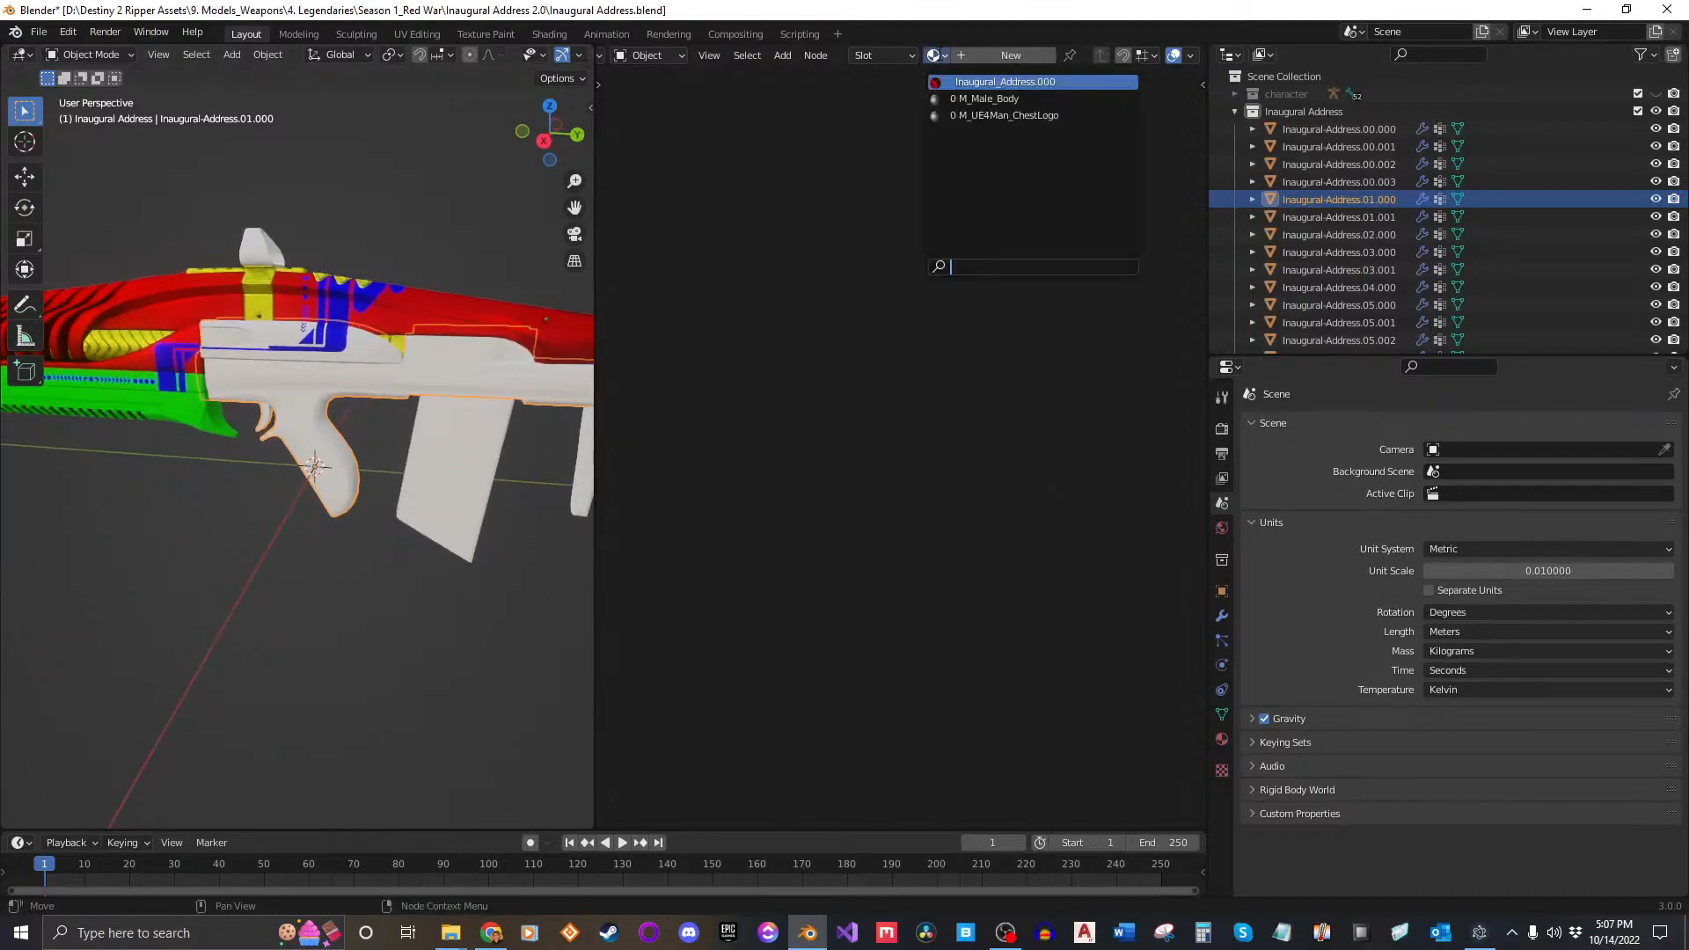
{"action": "left_click", "coordinate": [1029, 82]}
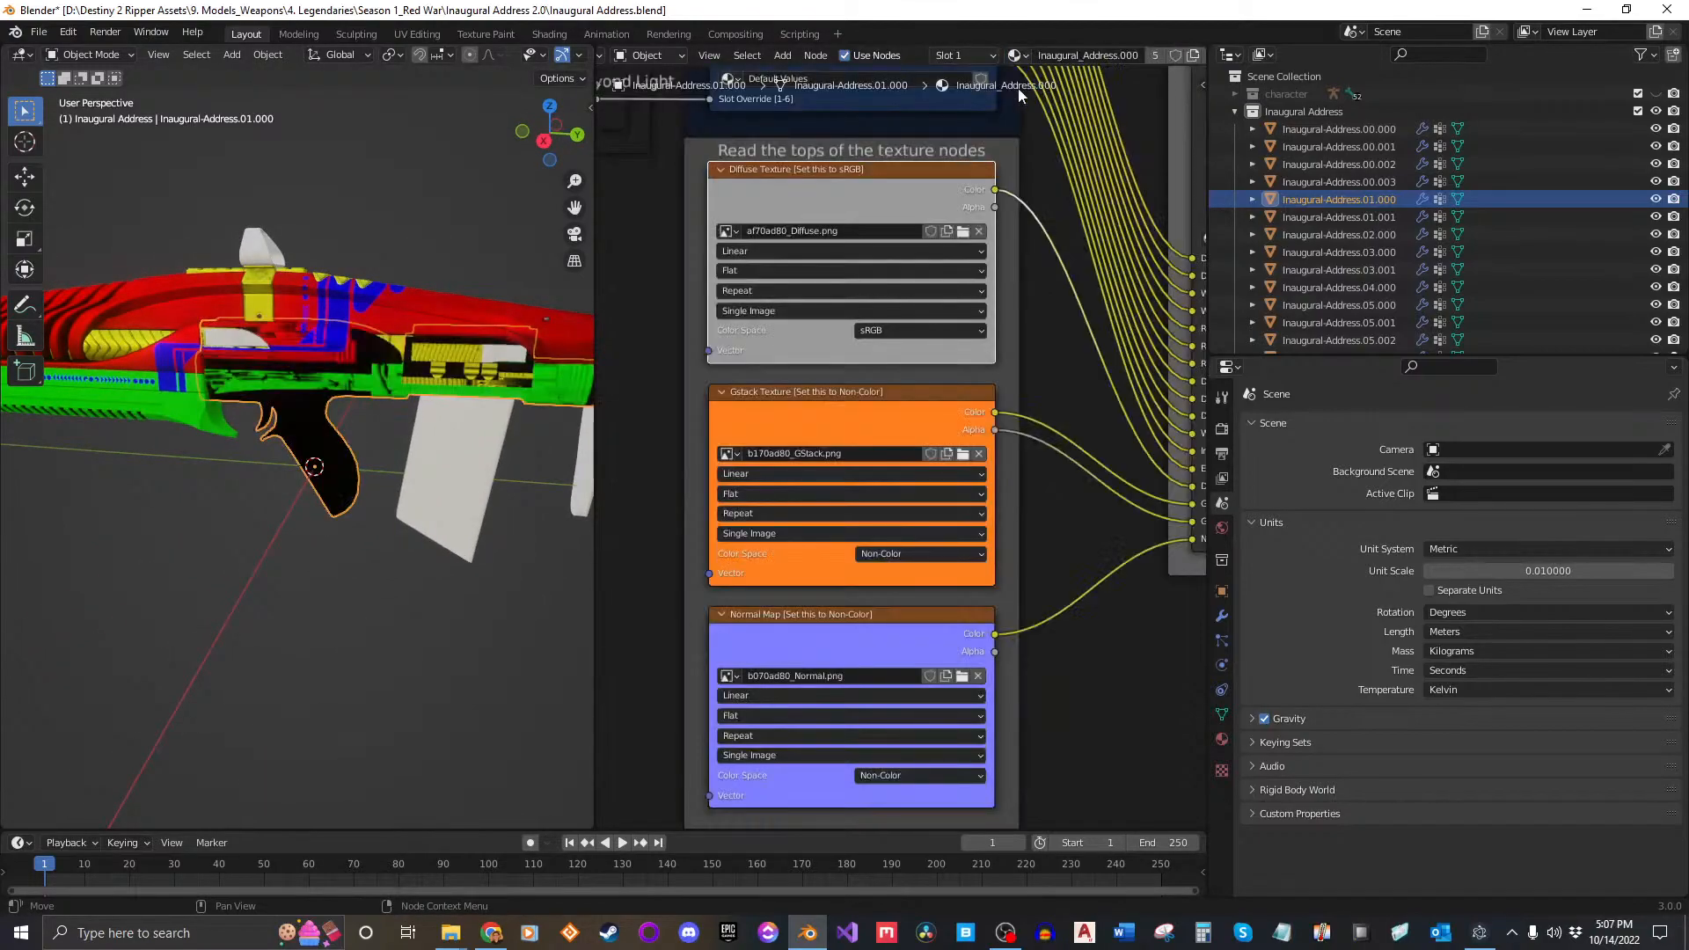
{"action": "left_click", "coordinate": [1158, 55]}
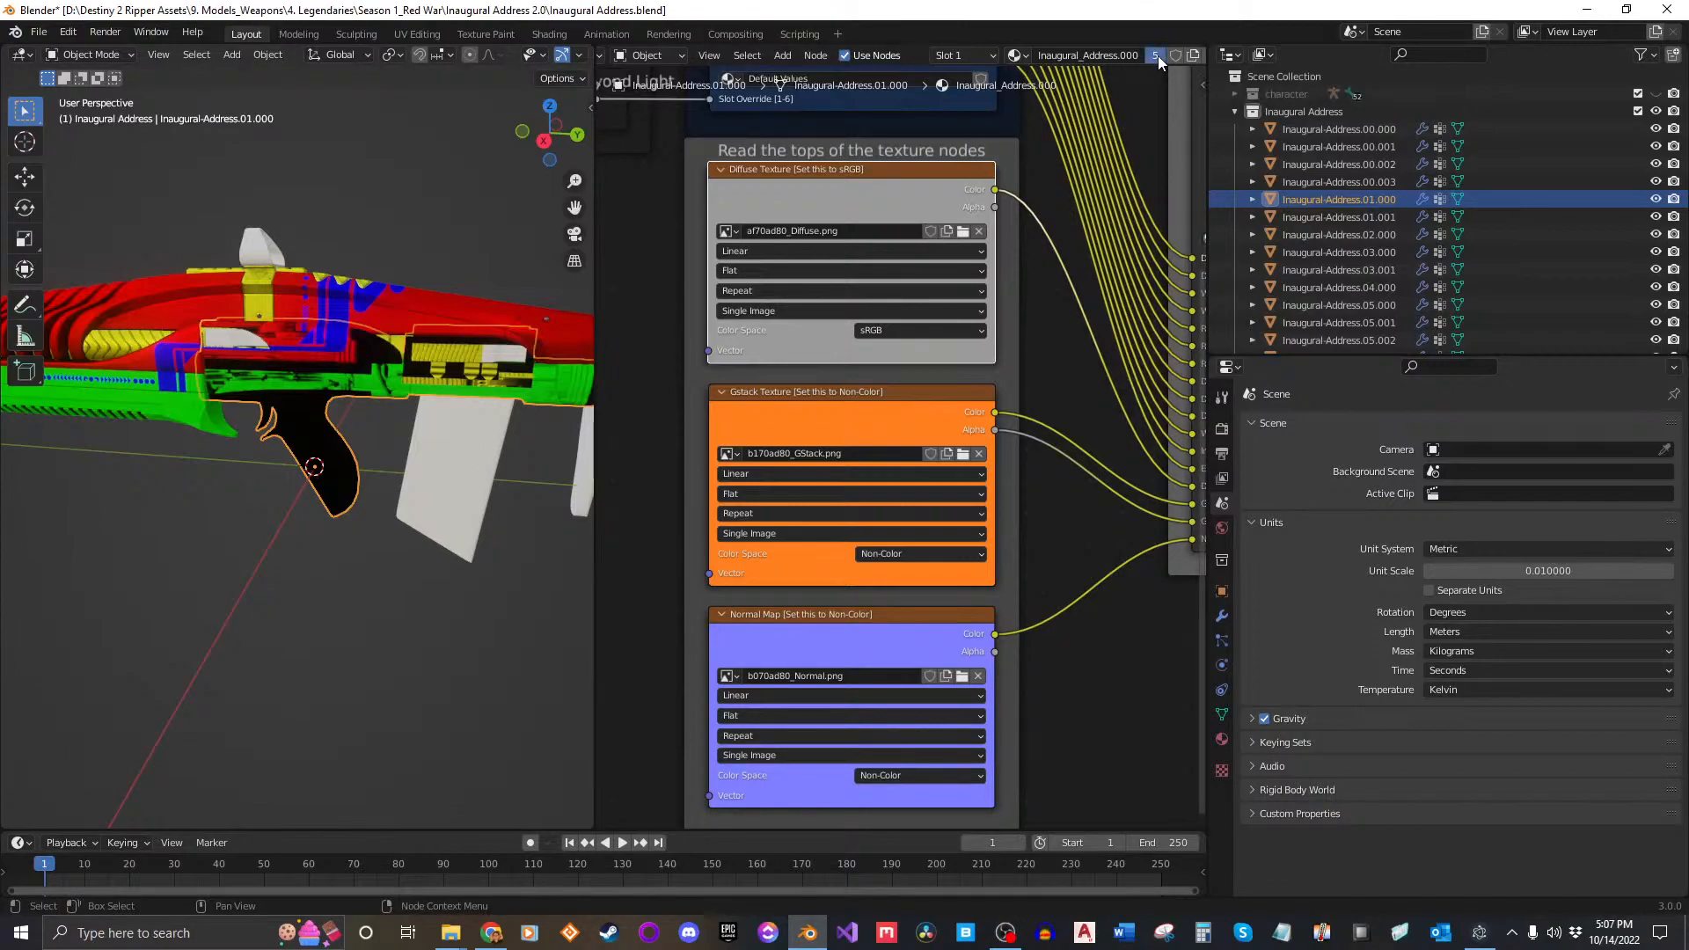
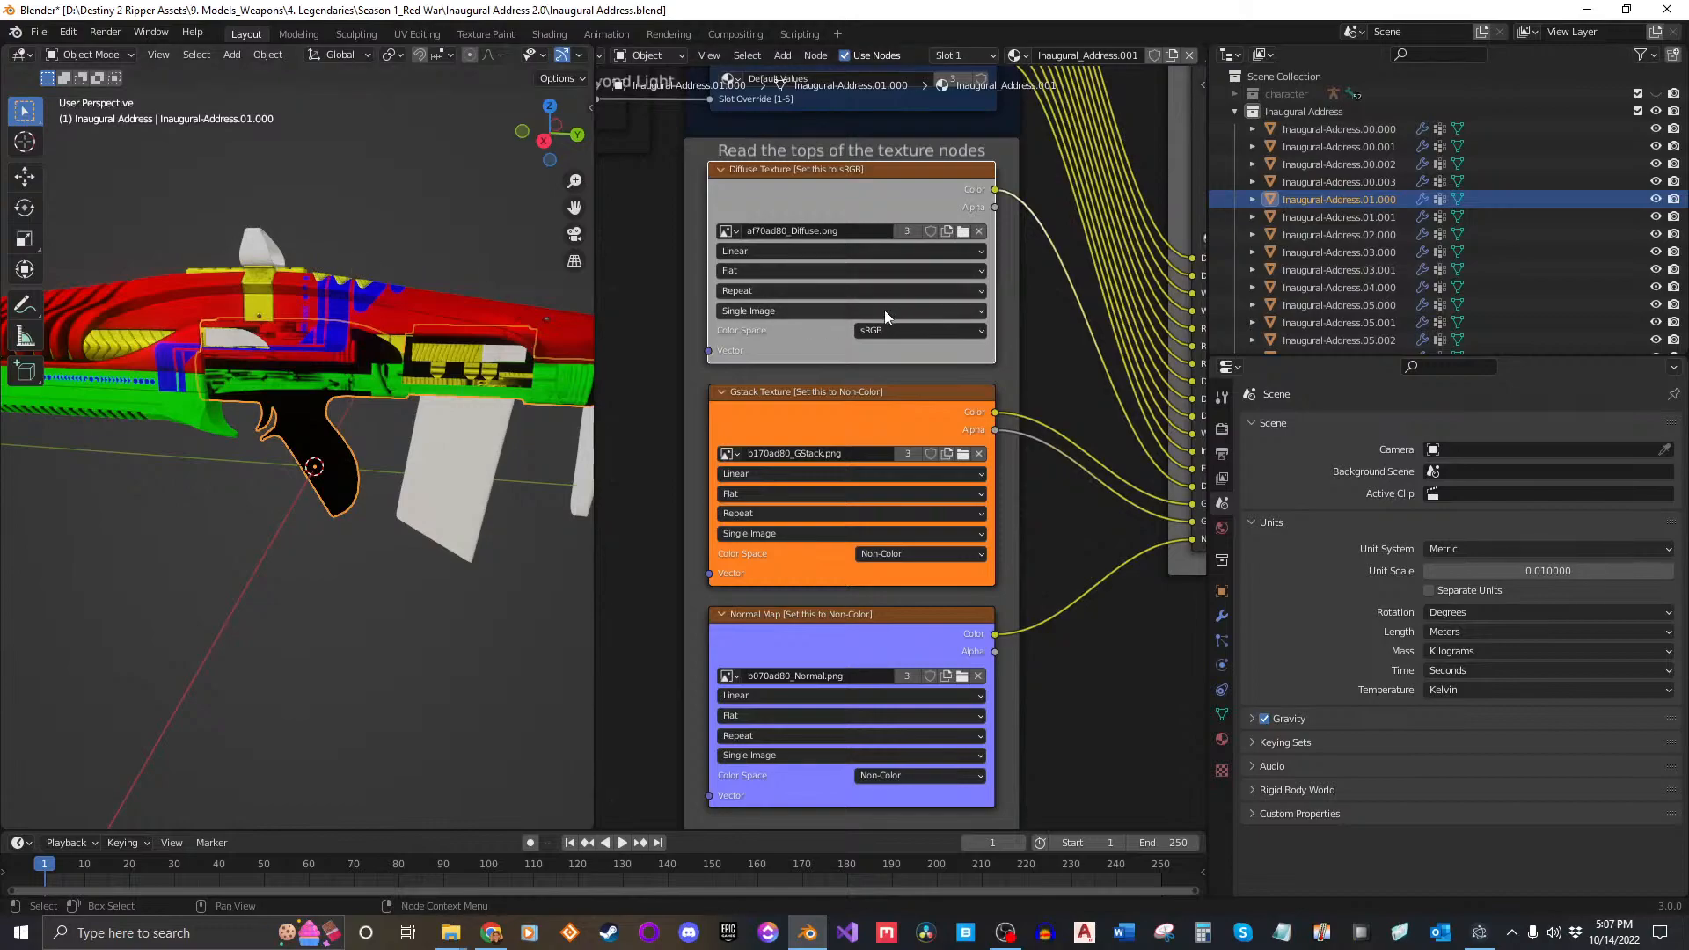
{"action": "middle_click_drag", "start_coordinate": [884, 310], "coordinate": [895, 313]}
{"action": "key", "text": "ctrl+s"}
Step: Load 83f7ac80_Diffuse.png into the Diffuse Texture node and 85f7ac80_GStack.png into the Gstack Texture node of the copied material
{"action": "scroll", "coordinate": [955, 246], "scroll_direction": "up", "scroll_amount": 2}
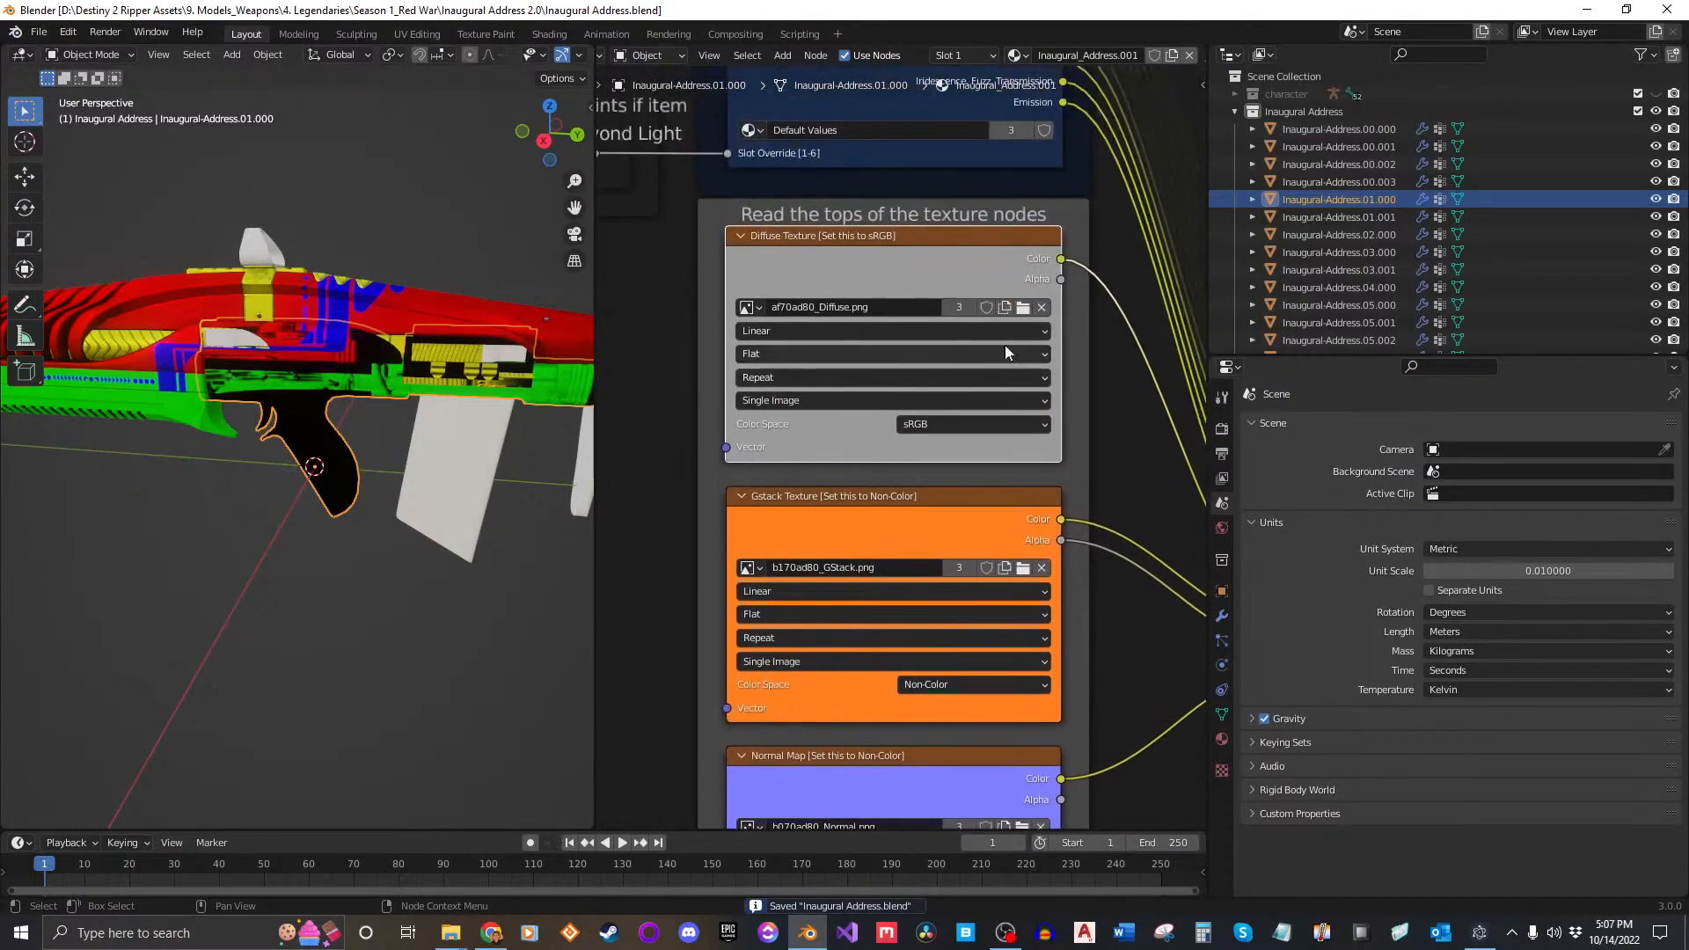
{"action": "left_click", "coordinate": [1047, 278]}
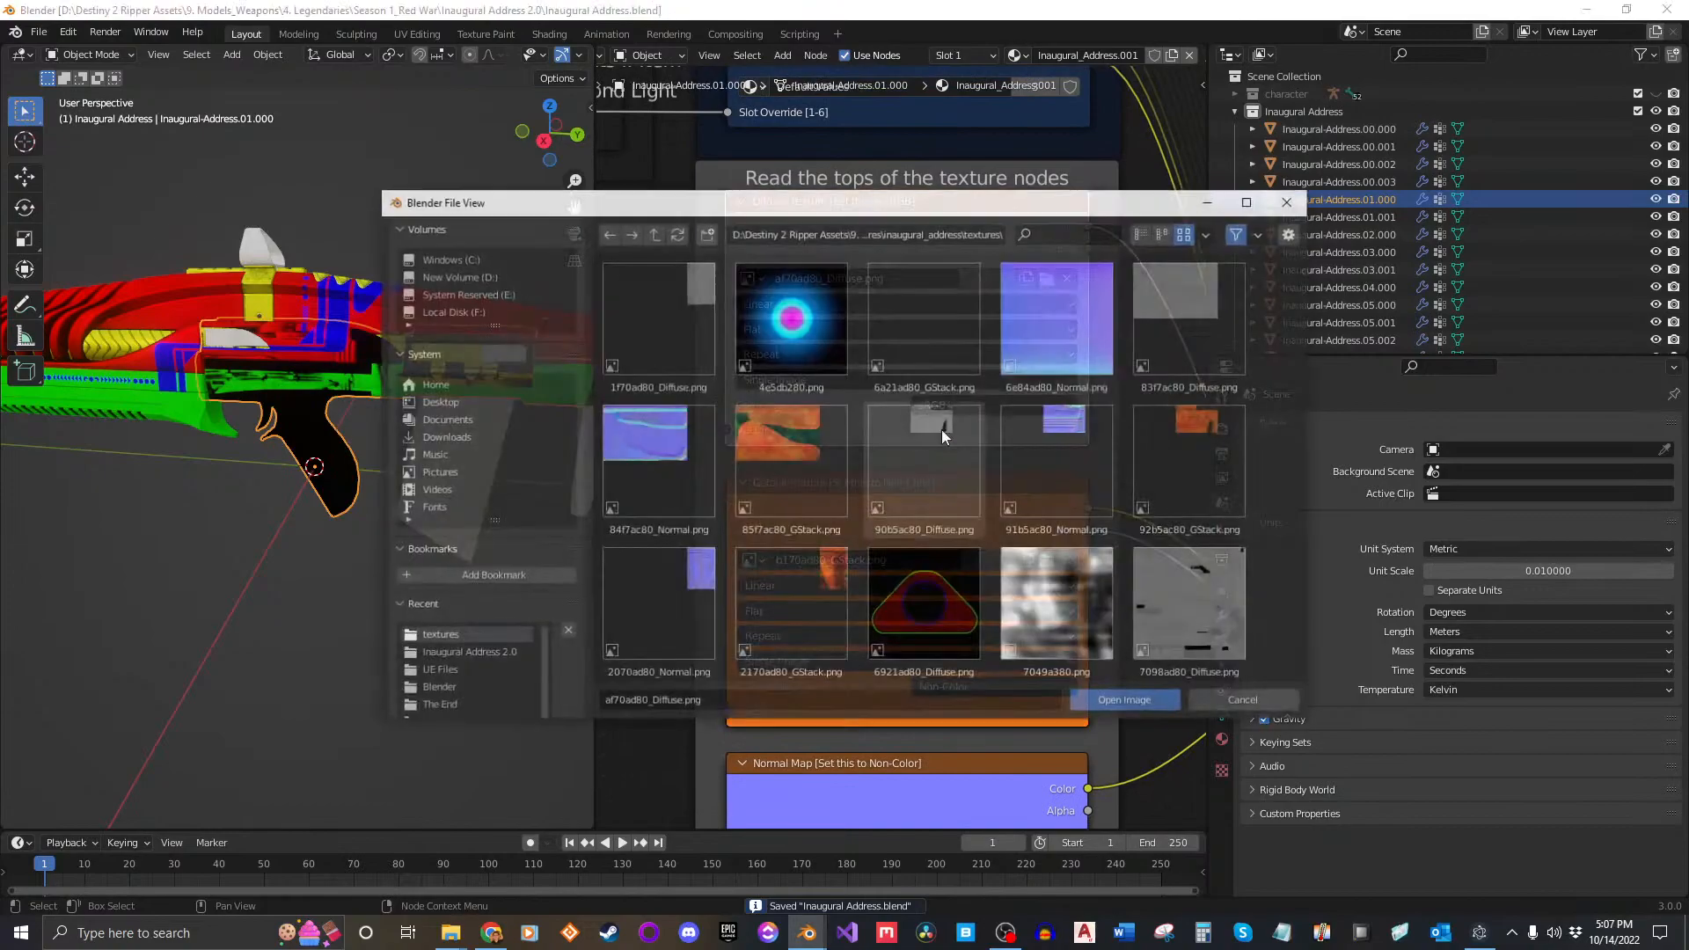
{"action": "left_click", "coordinate": [1170, 289]}
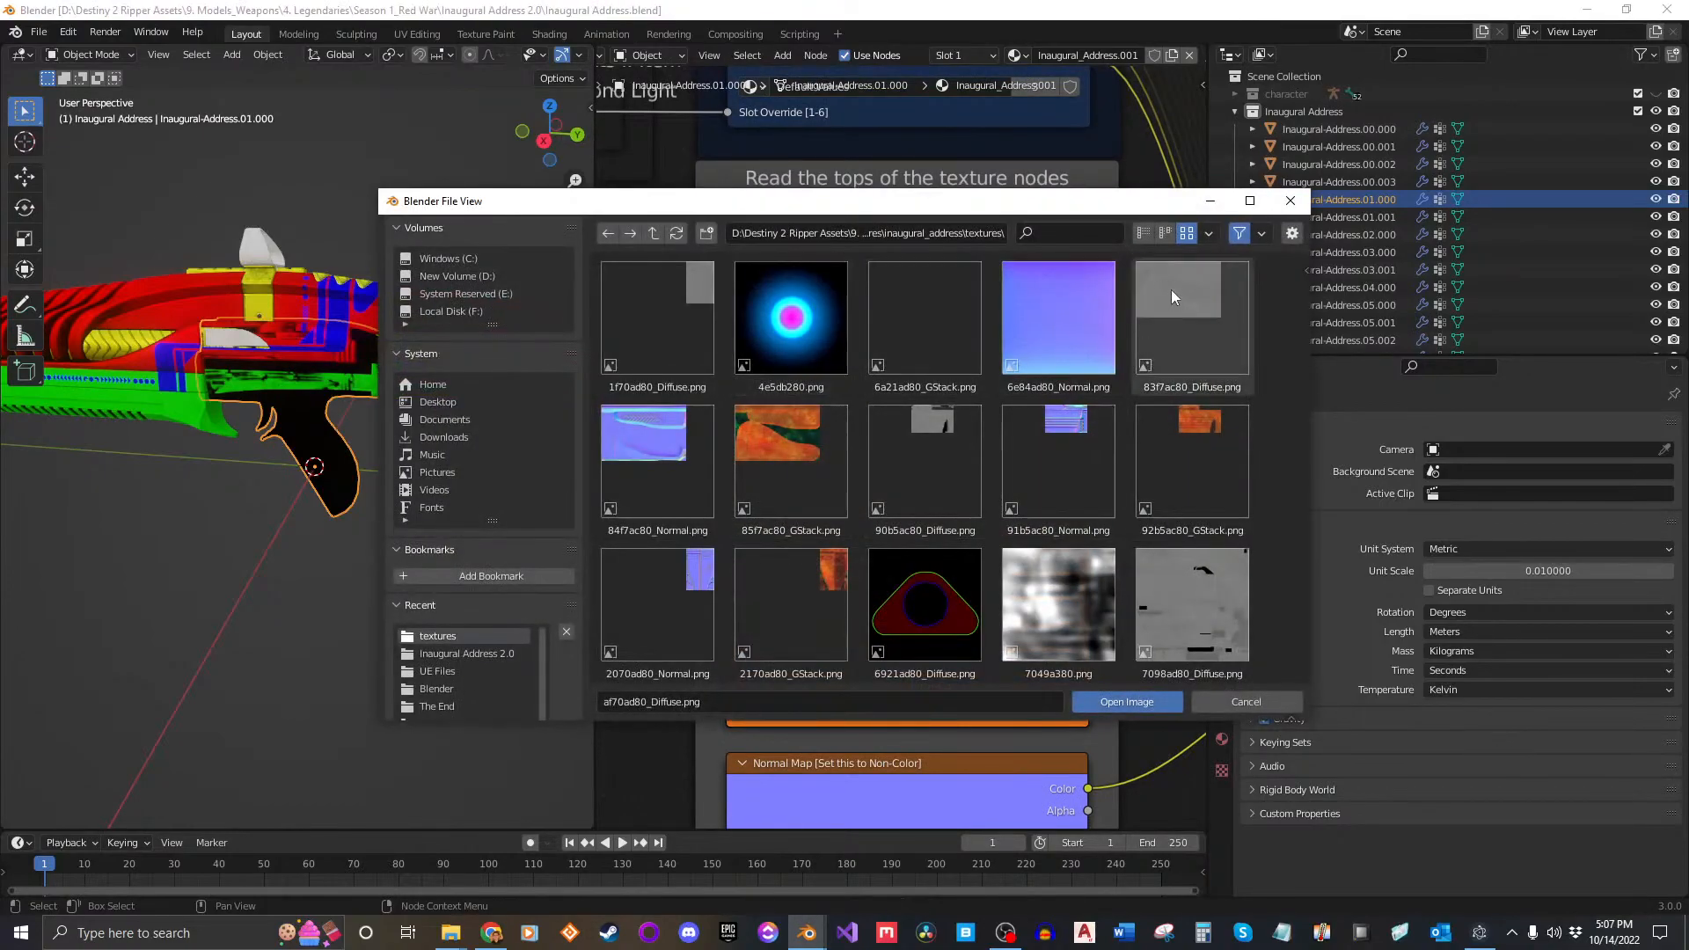
{"action": "left_click", "coordinate": [1128, 700]}
{"action": "left_click", "coordinate": [1046, 560]}
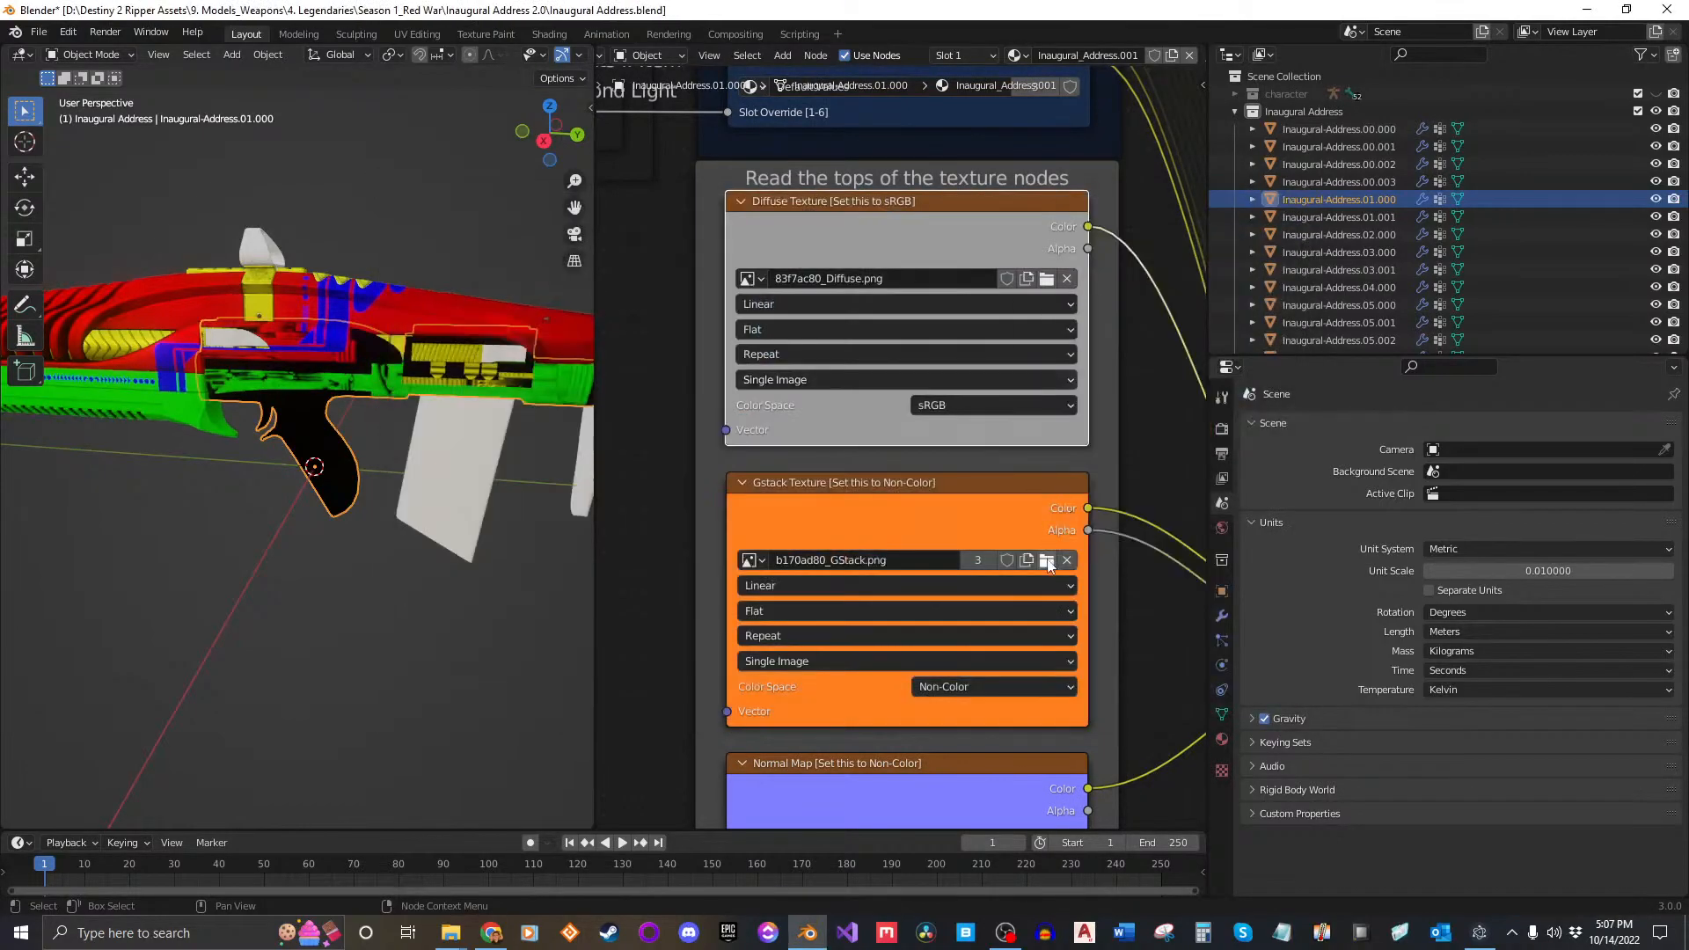
{"action": "left_click", "coordinate": [820, 462]}
{"action": "left_click", "coordinate": [1124, 701]}
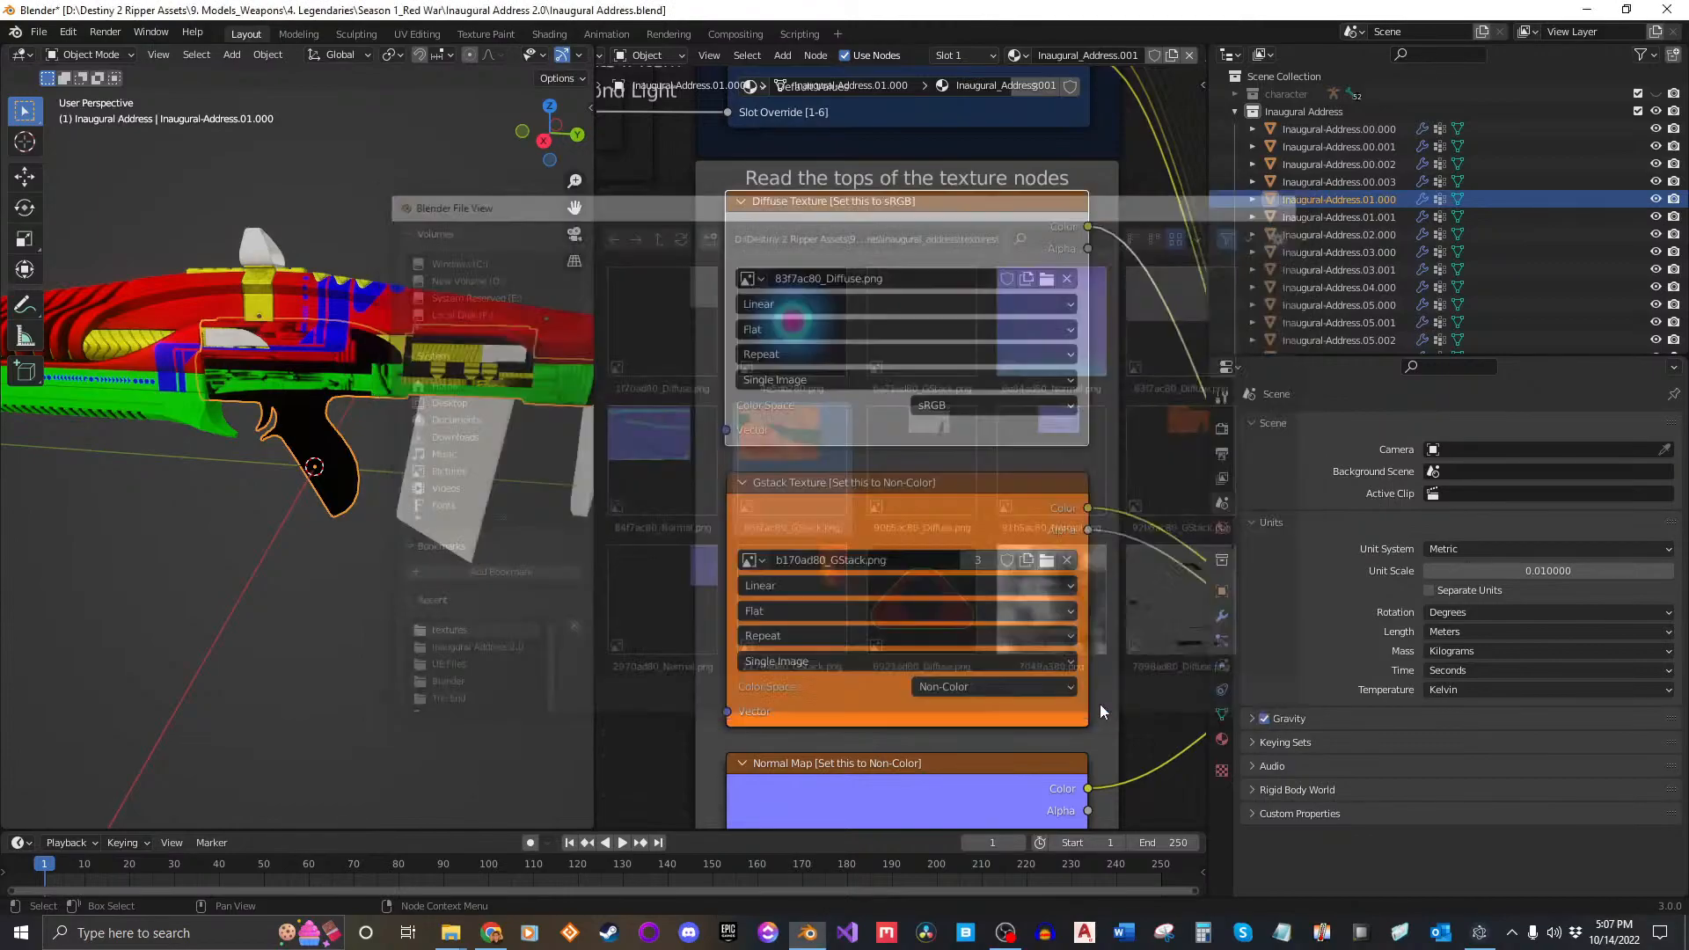
Step: Load 84f7ac80_Normal.png into the Normal Map node and check the textures on the grip part
{"action": "scroll", "coordinate": [1026, 598], "scroll_direction": "down", "scroll_amount": 2, "text": "shift"}
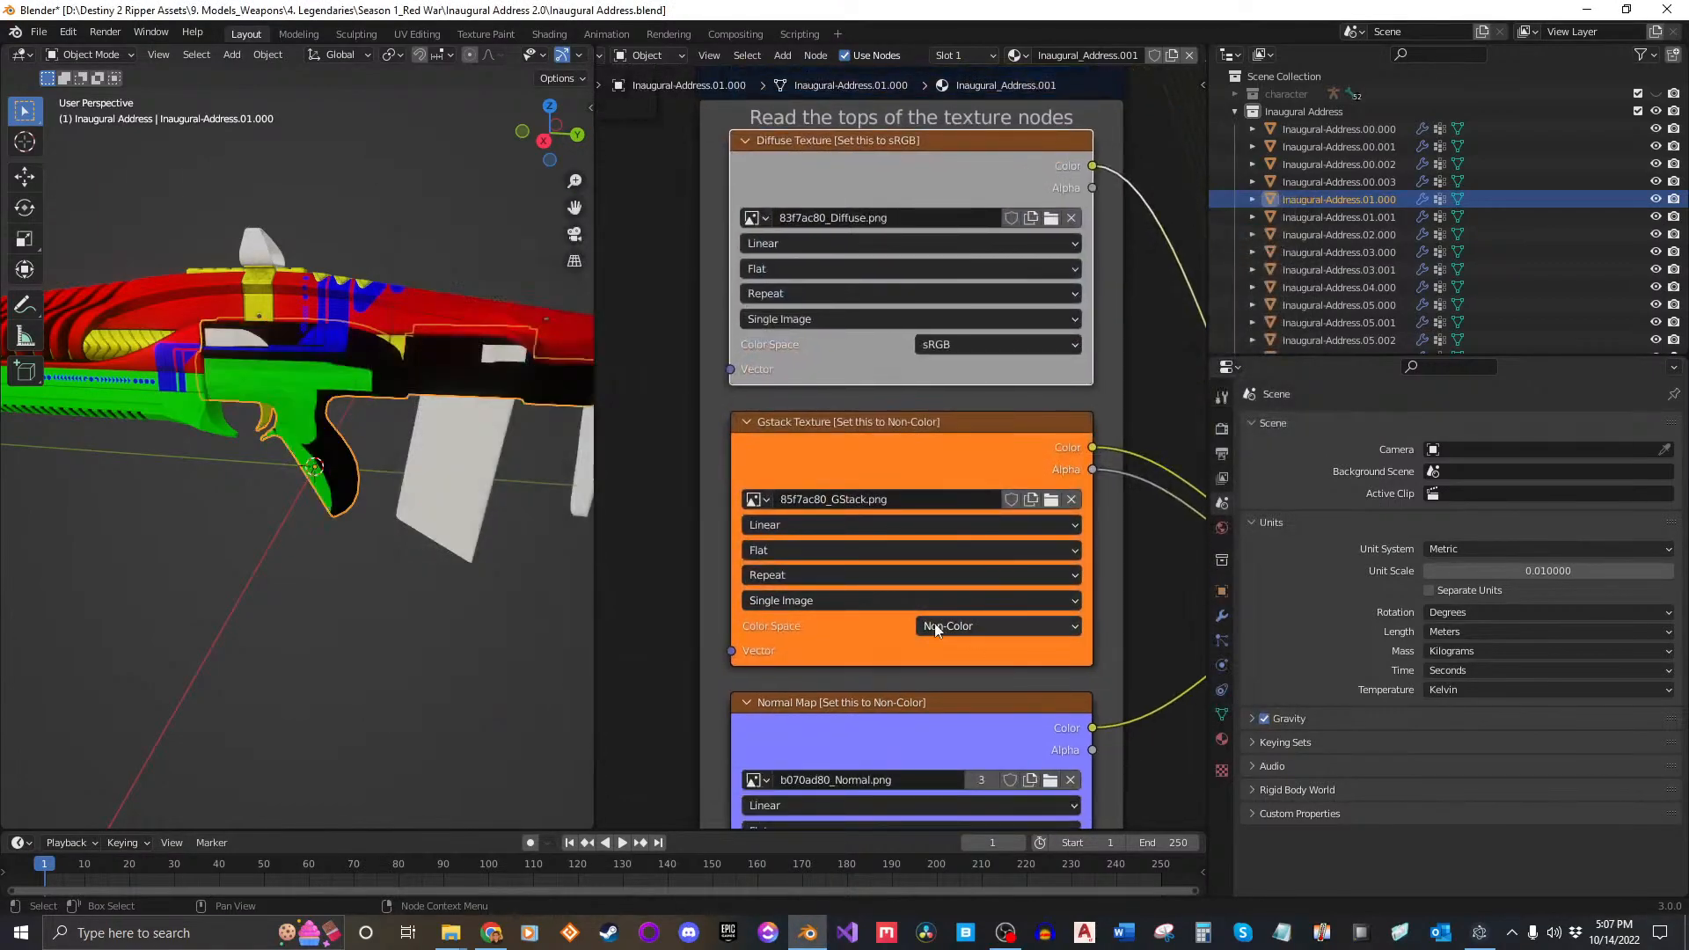
{"action": "scroll", "coordinate": [969, 631], "scroll_direction": "down", "scroll_amount": 6, "text": "shift"}
{"action": "left_click", "coordinate": [1076, 579]}
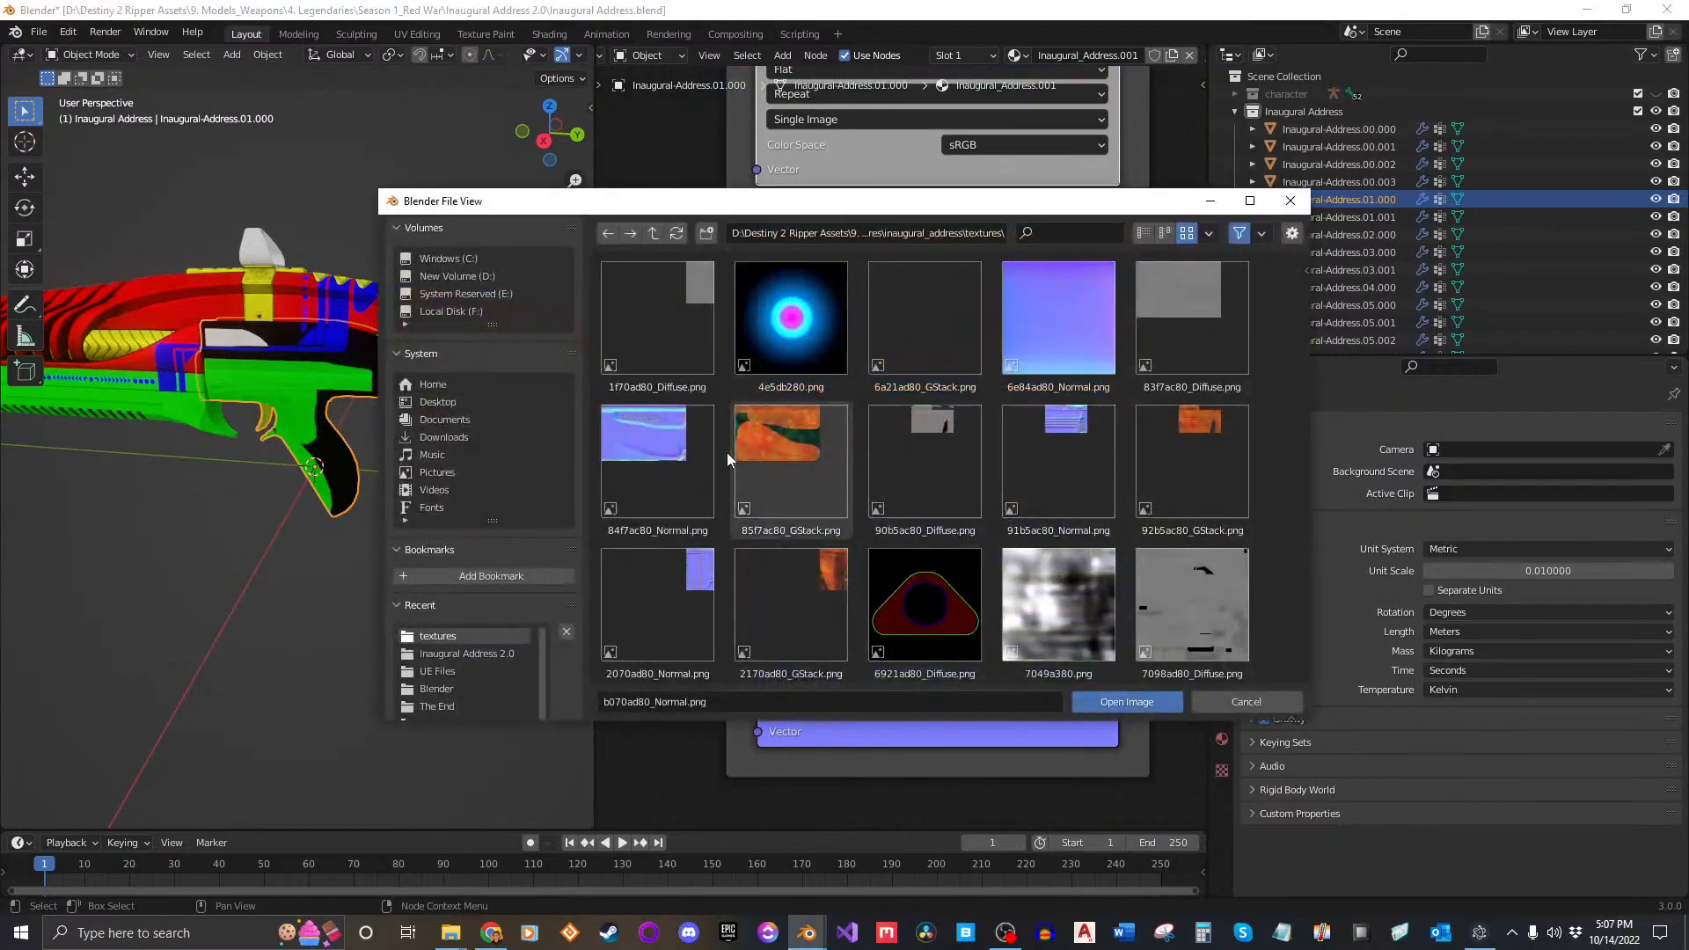
{"action": "left_click", "coordinate": [641, 470]}
{"action": "left_click", "coordinate": [1135, 701]}
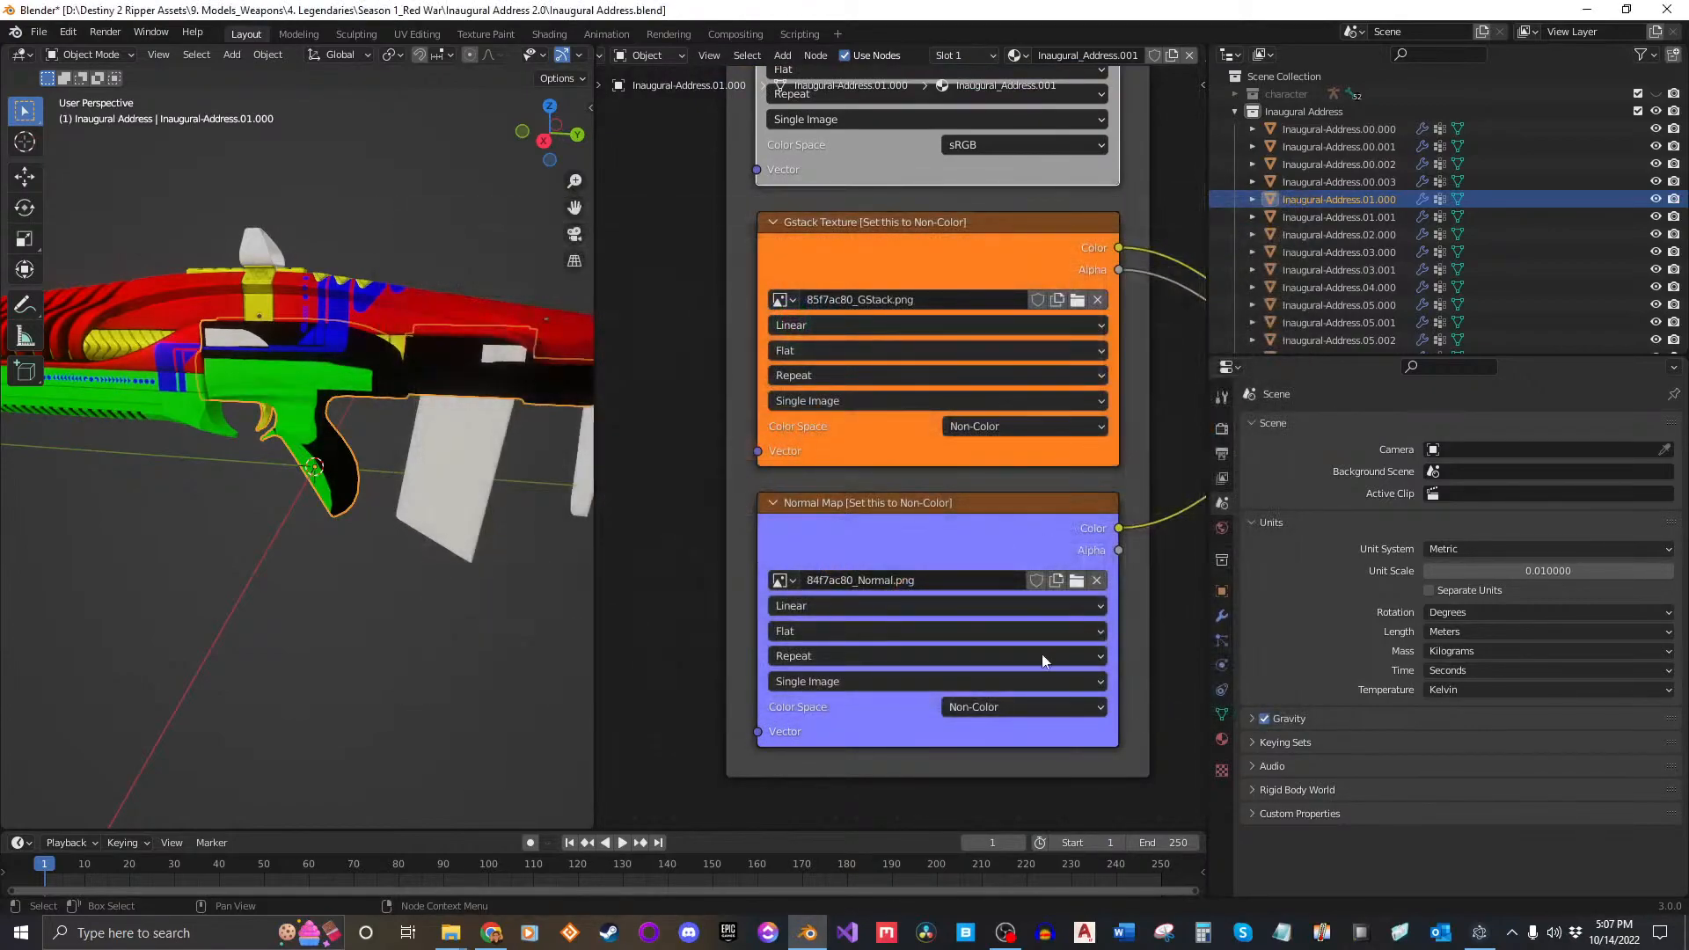
{"action": "middle_click_drag", "start_coordinate": [413, 378], "coordinate": [306, 414]}
Step: Replace the diffuse texture with 90b5ac80_Diffuse.png and the Gstack texture with 92b5ac80_GStack.png, setting the Gstack color space to Non-Color
{"action": "scroll", "coordinate": [1051, 272], "scroll_direction": "up", "scroll_amount": 6, "text": "shift"}
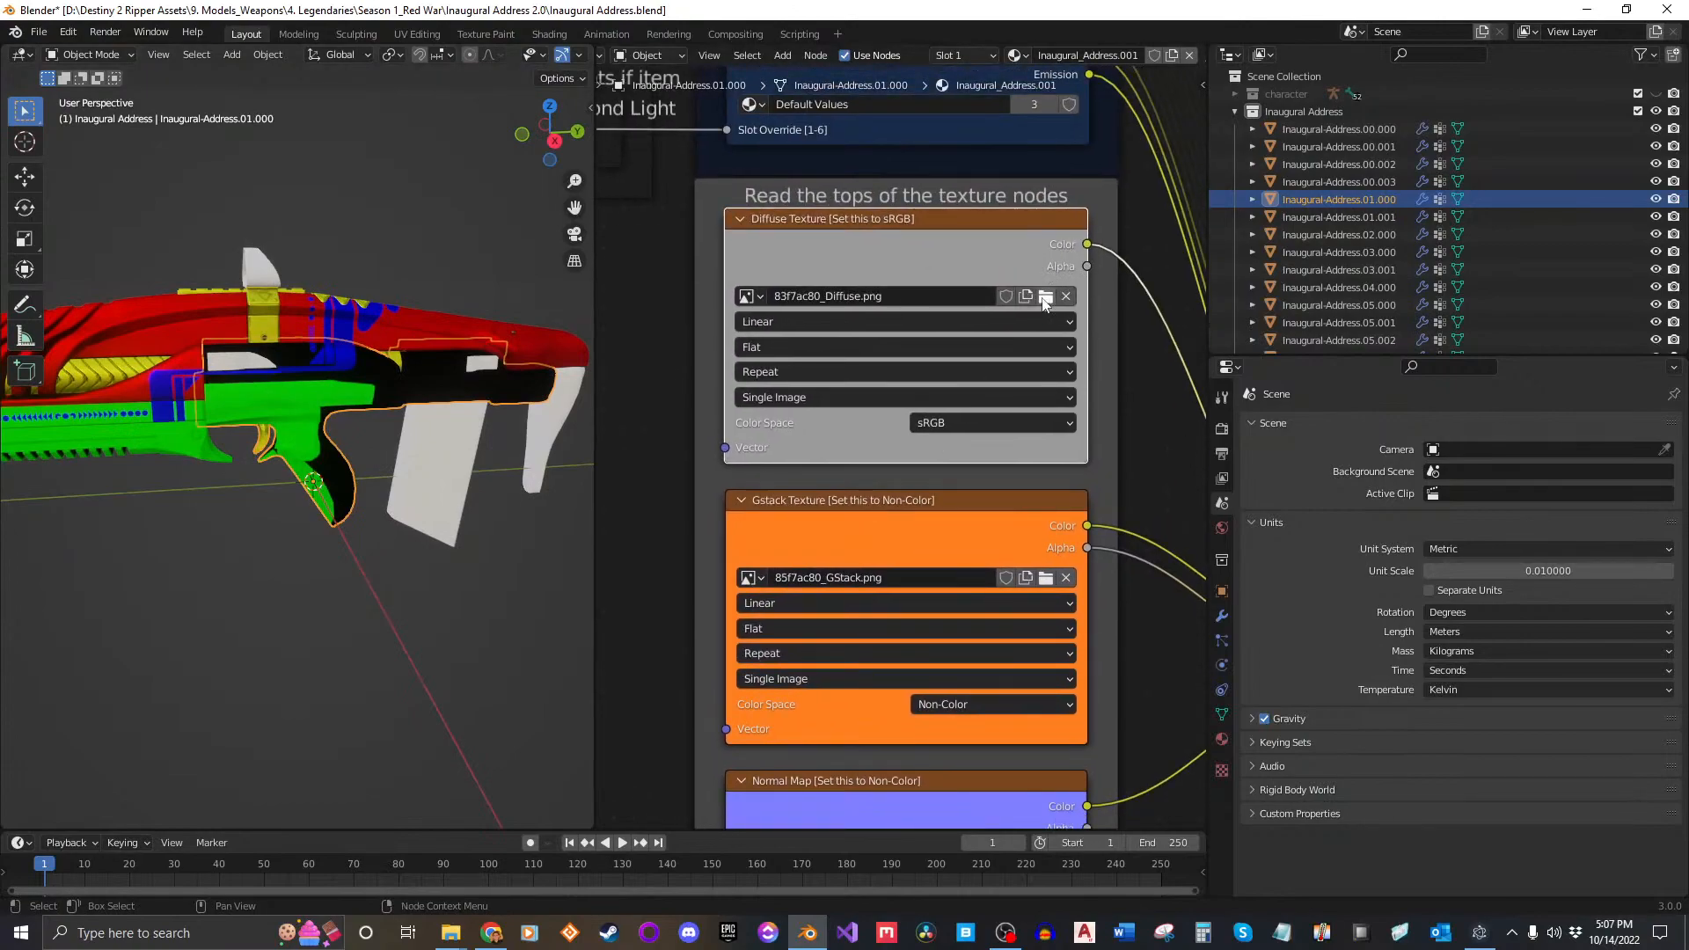
{"action": "left_click", "coordinate": [1045, 297]}
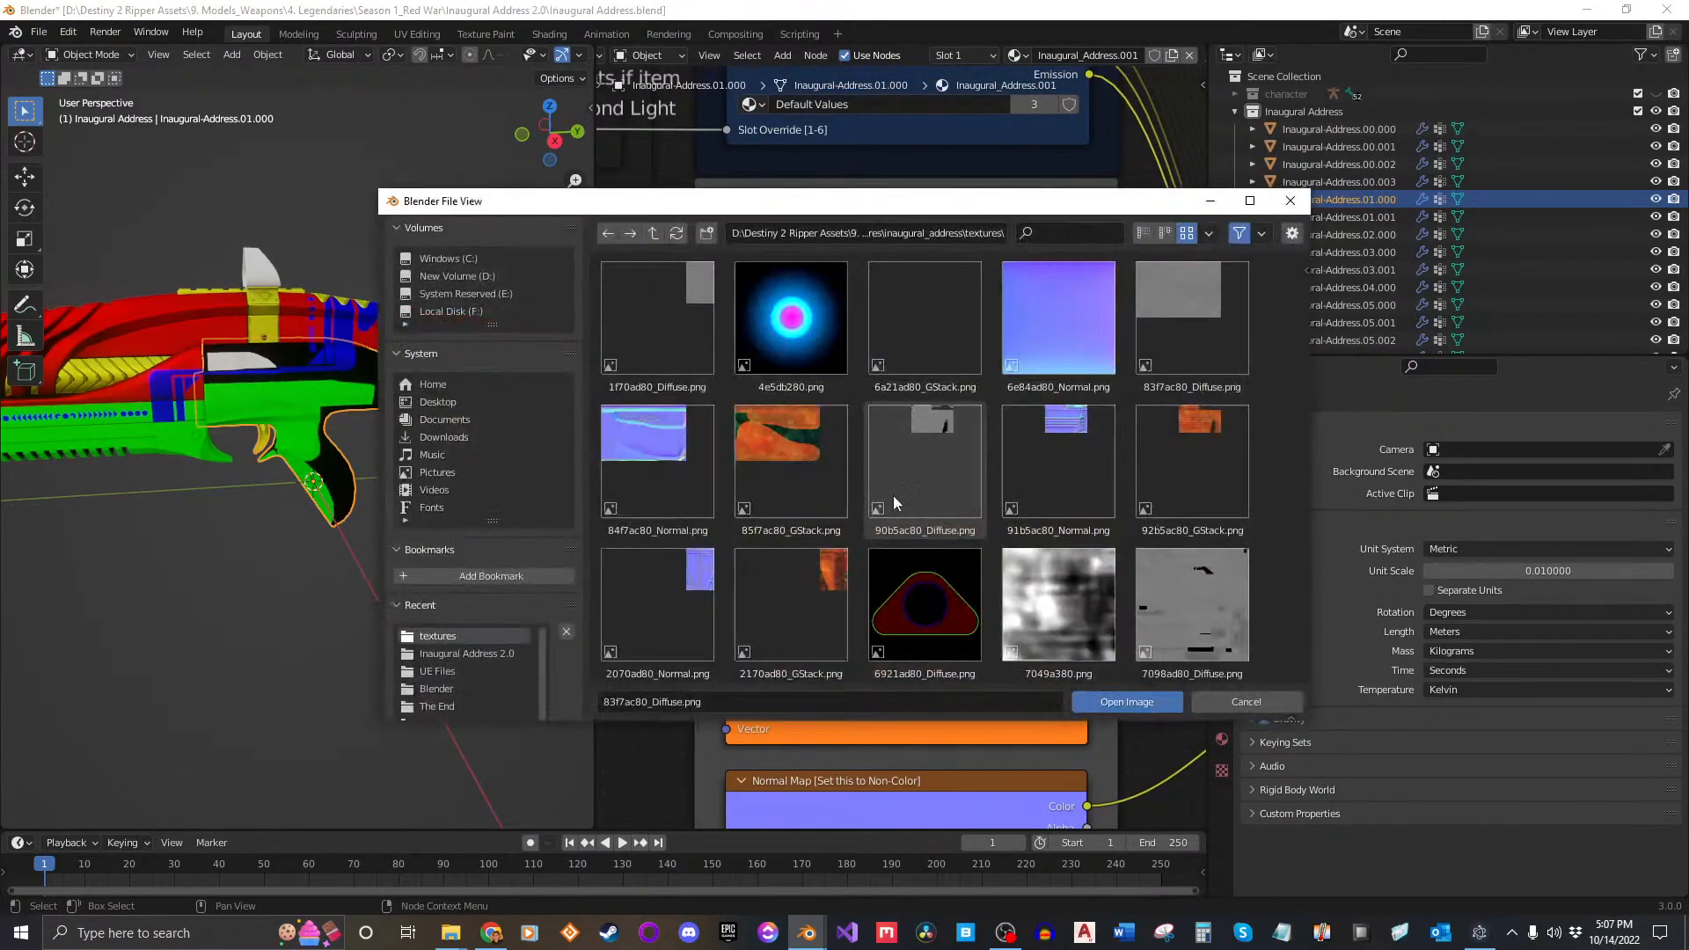
{"action": "left_click", "coordinate": [937, 486]}
{"action": "left_click", "coordinate": [1144, 702]}
{"action": "left_click", "coordinate": [1045, 577]}
{"action": "left_click", "coordinate": [1192, 460]}
{"action": "left_click", "coordinate": [1135, 702]}
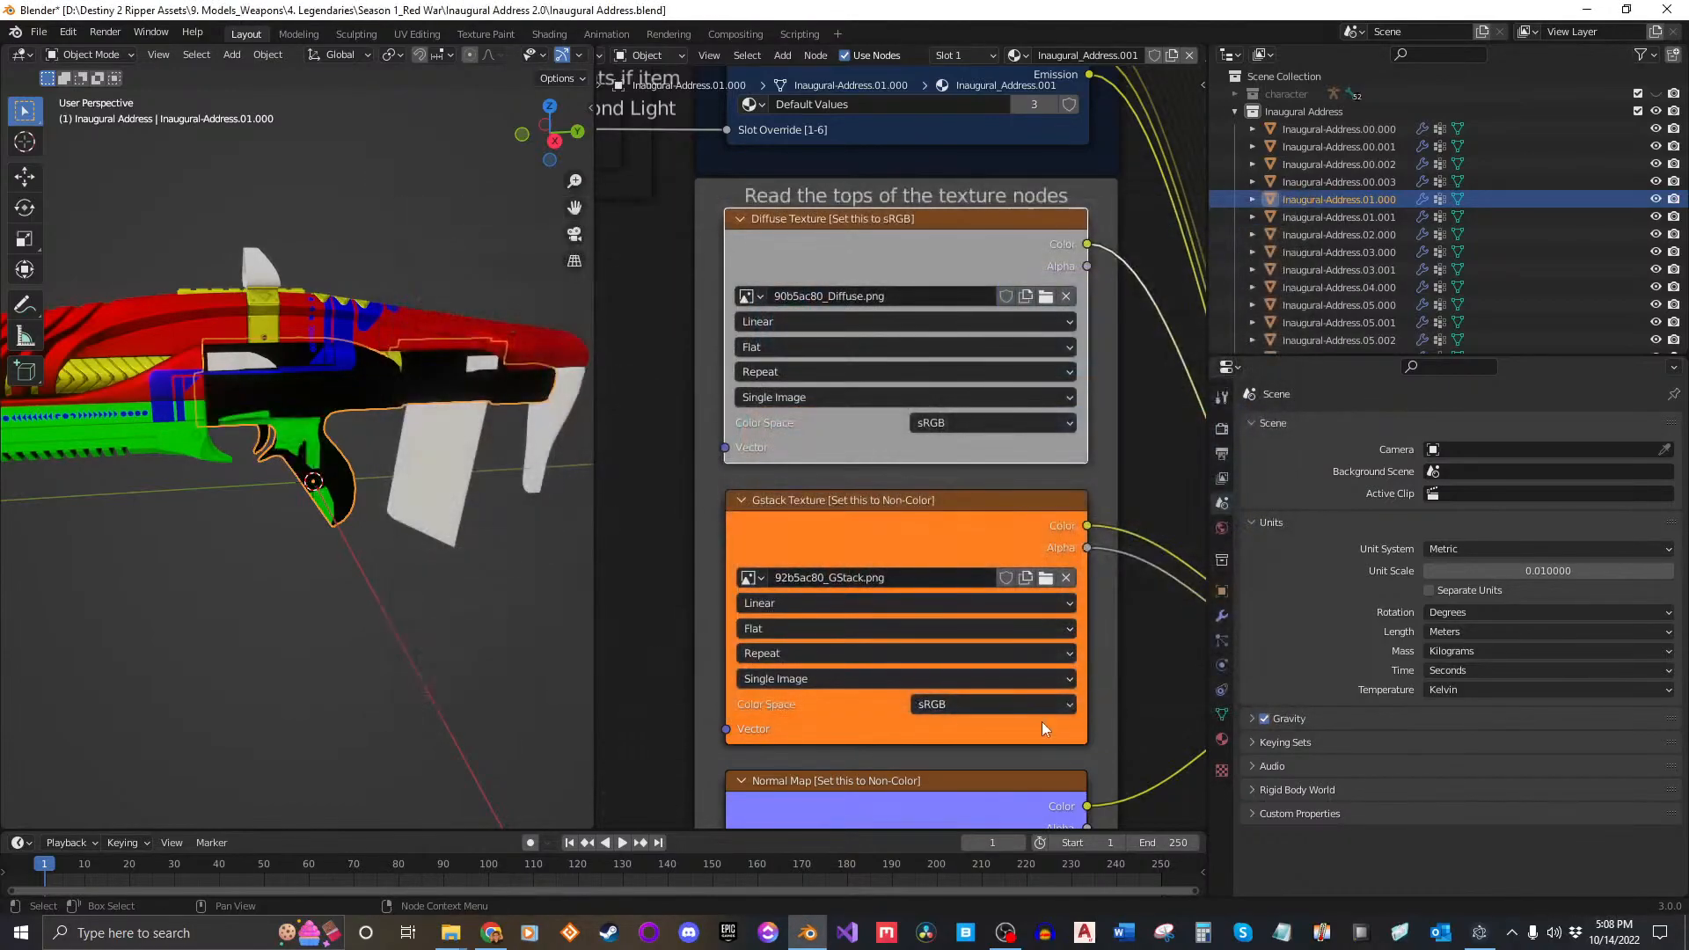
{"action": "left_click", "coordinate": [1010, 703]}
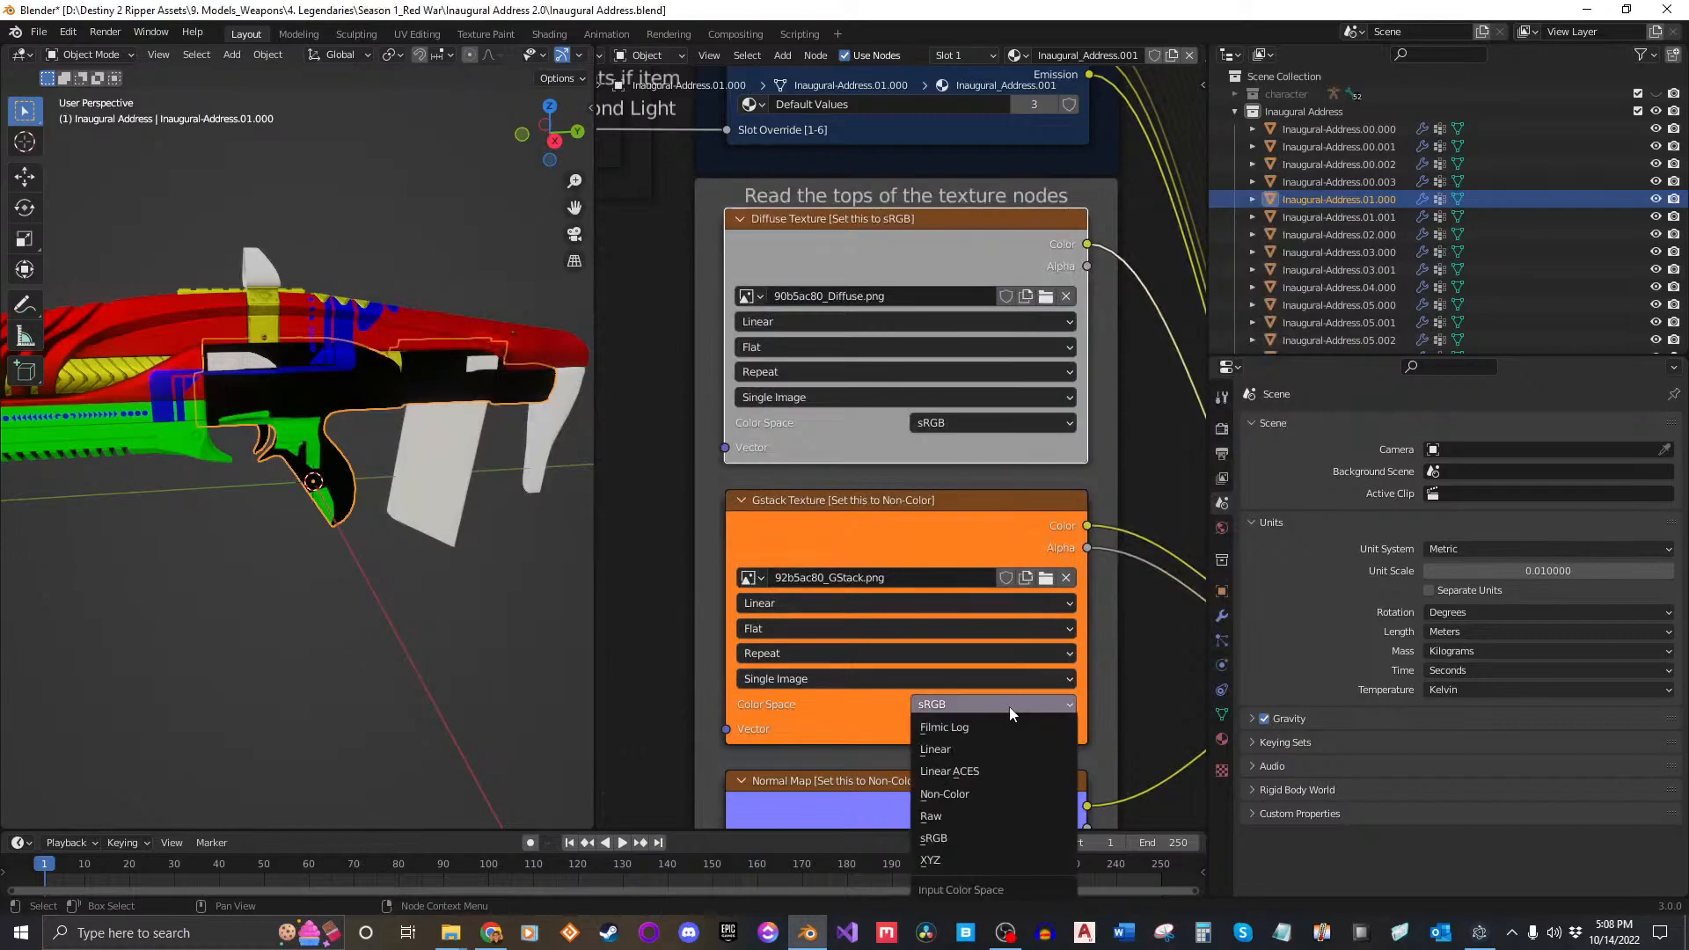
{"action": "left_click", "coordinate": [975, 793]}
Step: Load 91b5ac80_Normal.png into the Normal Map node and set its color space to Non-Color
{"action": "scroll", "coordinate": [1017, 711], "scroll_direction": "down", "scroll_amount": 5, "text": "shift"}
{"action": "left_click", "coordinate": [1047, 576]}
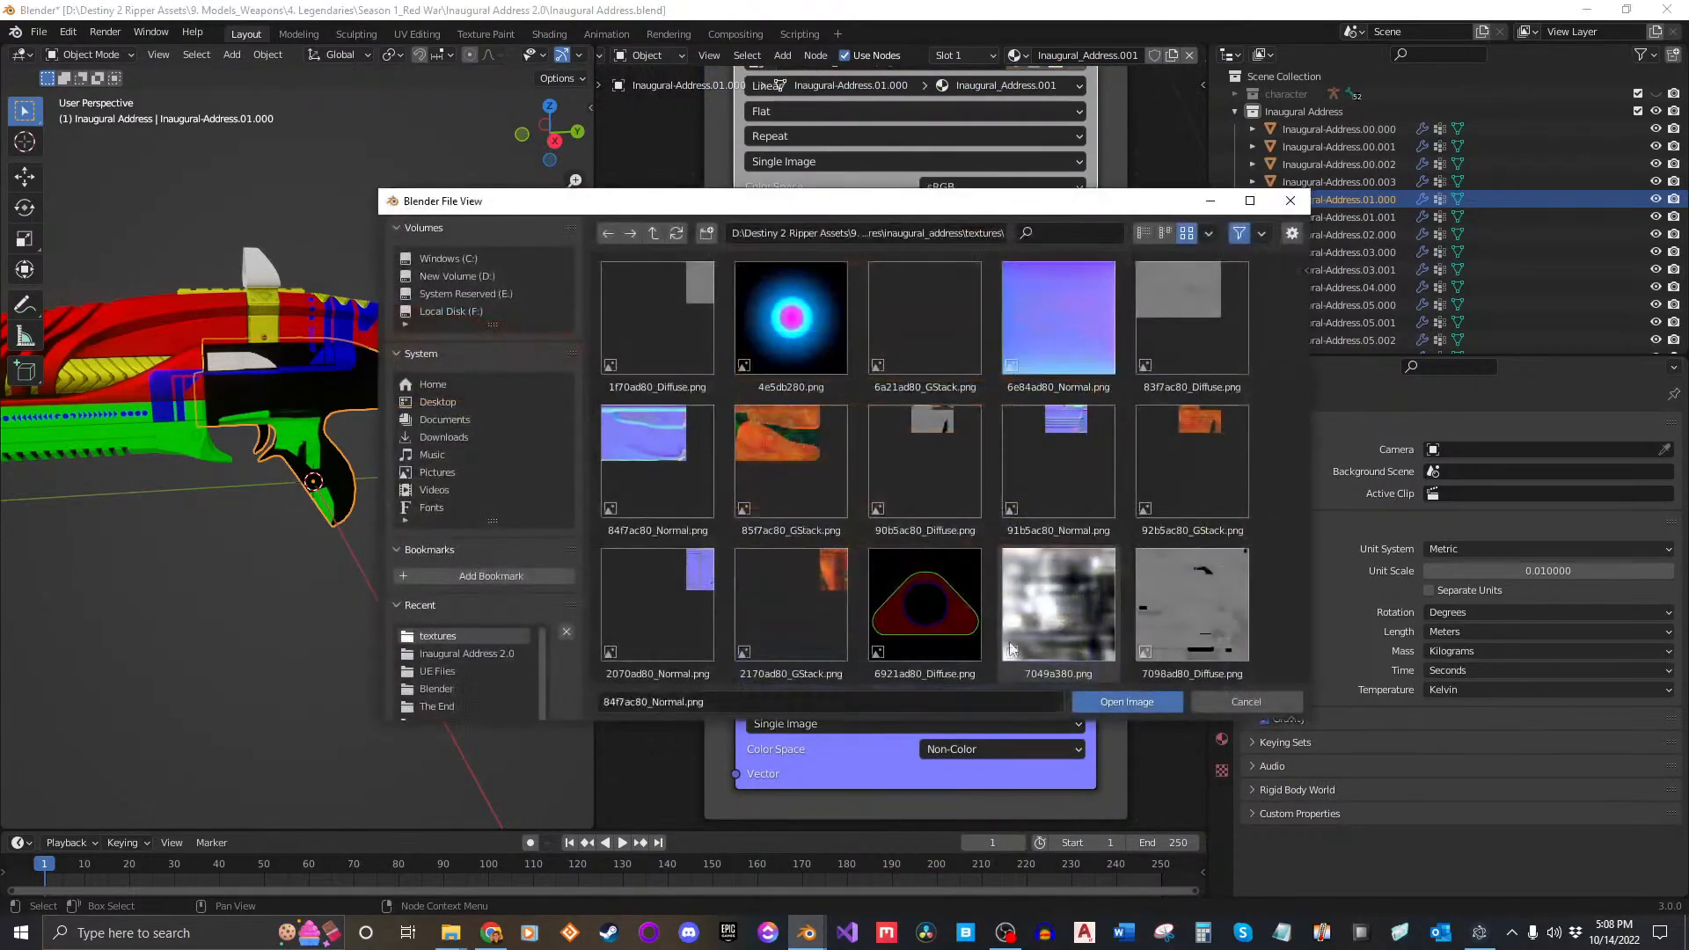
{"action": "left_click", "coordinate": [1073, 467]}
{"action": "left_click", "coordinate": [1127, 701]}
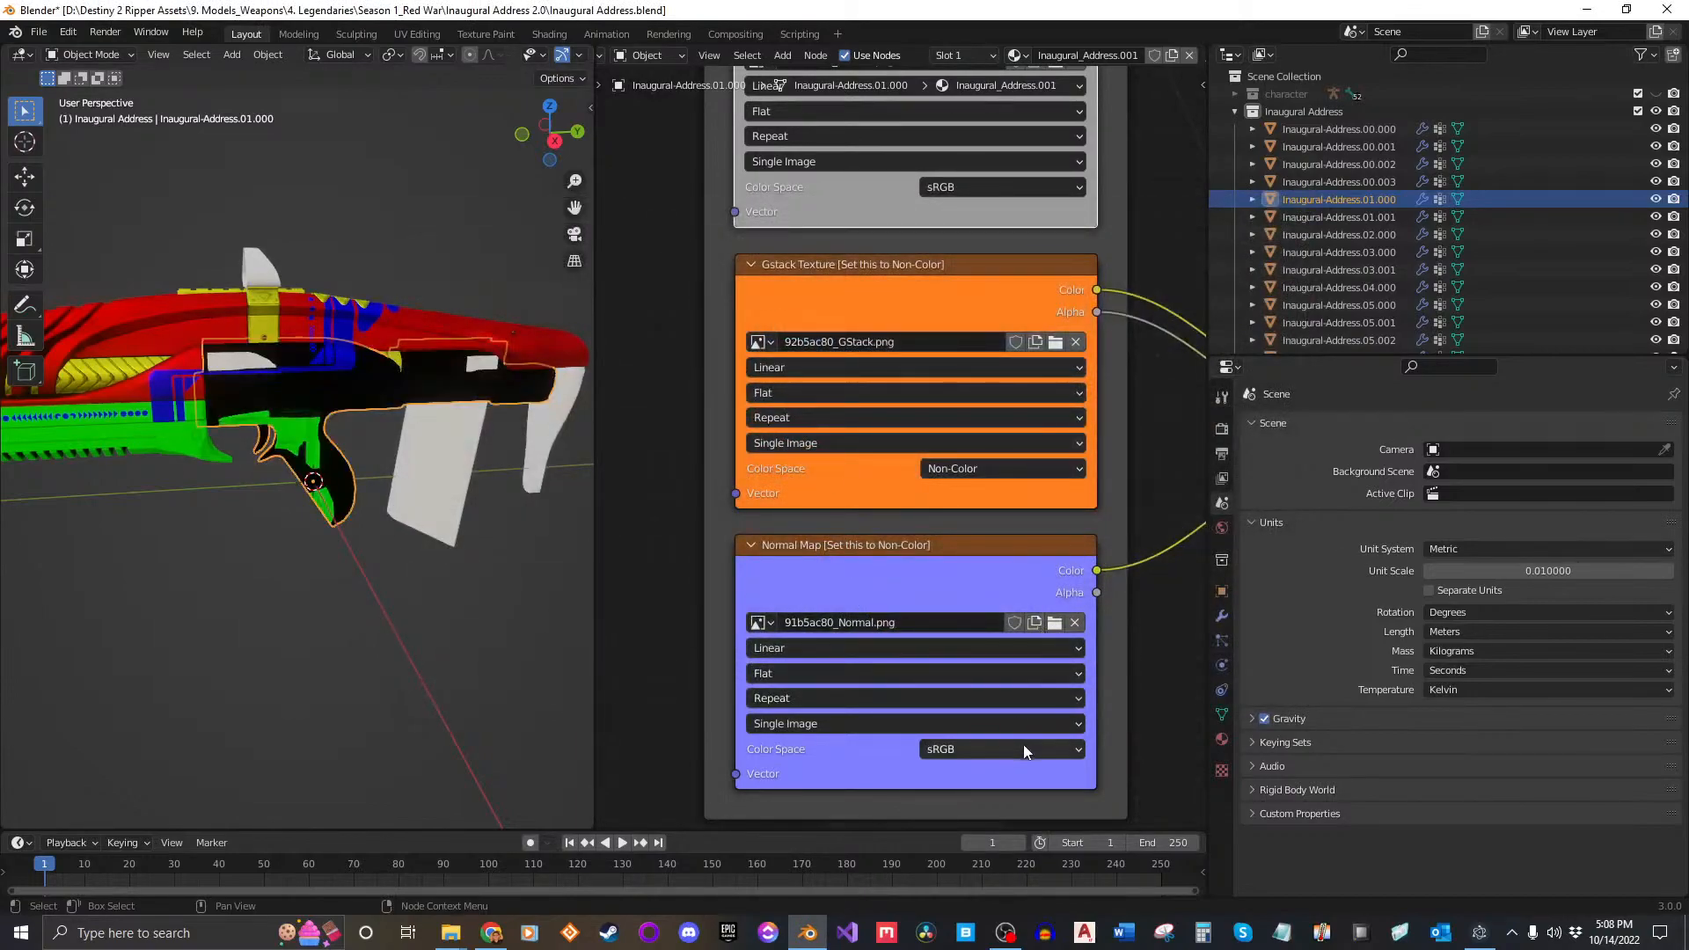
{"action": "left_click", "coordinate": [1023, 745]}
{"action": "left_click", "coordinate": [973, 659]}
Step: Replace the image in the Diffuse Texture node with 1f70ad80_Diffuse.png
{"action": "scroll", "coordinate": [1052, 171], "scroll_direction": "up", "scroll_amount": 3, "text": "shift"}
{"action": "left_click", "coordinate": [1052, 171]}
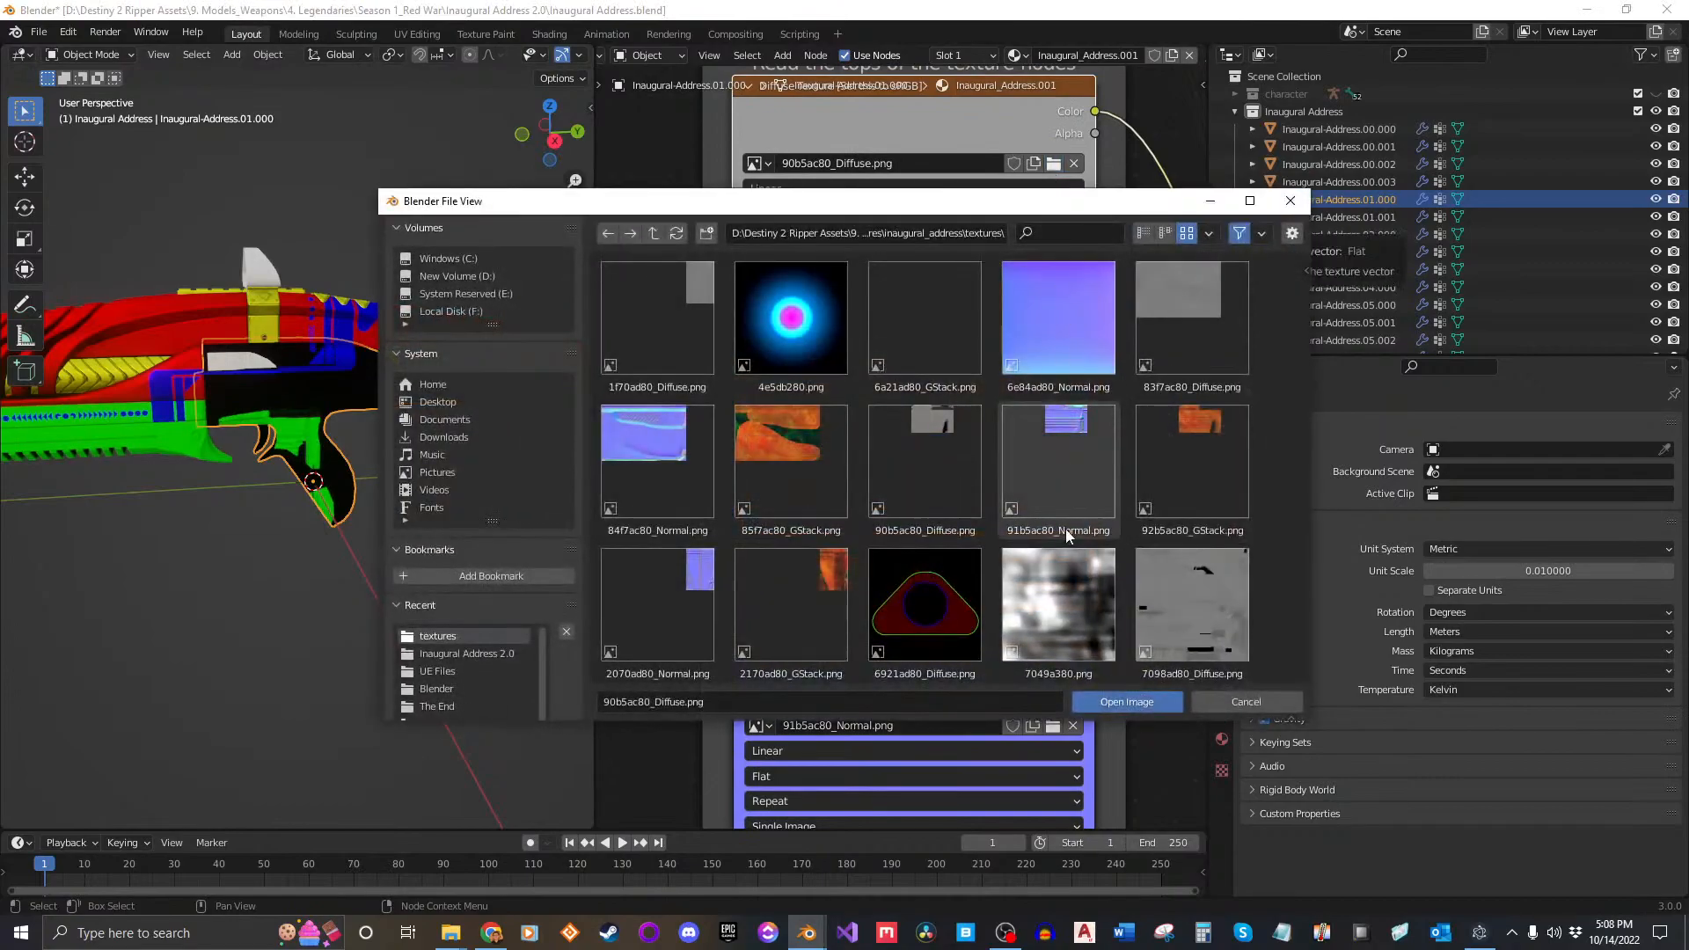
{"action": "left_click", "coordinate": [658, 326]}
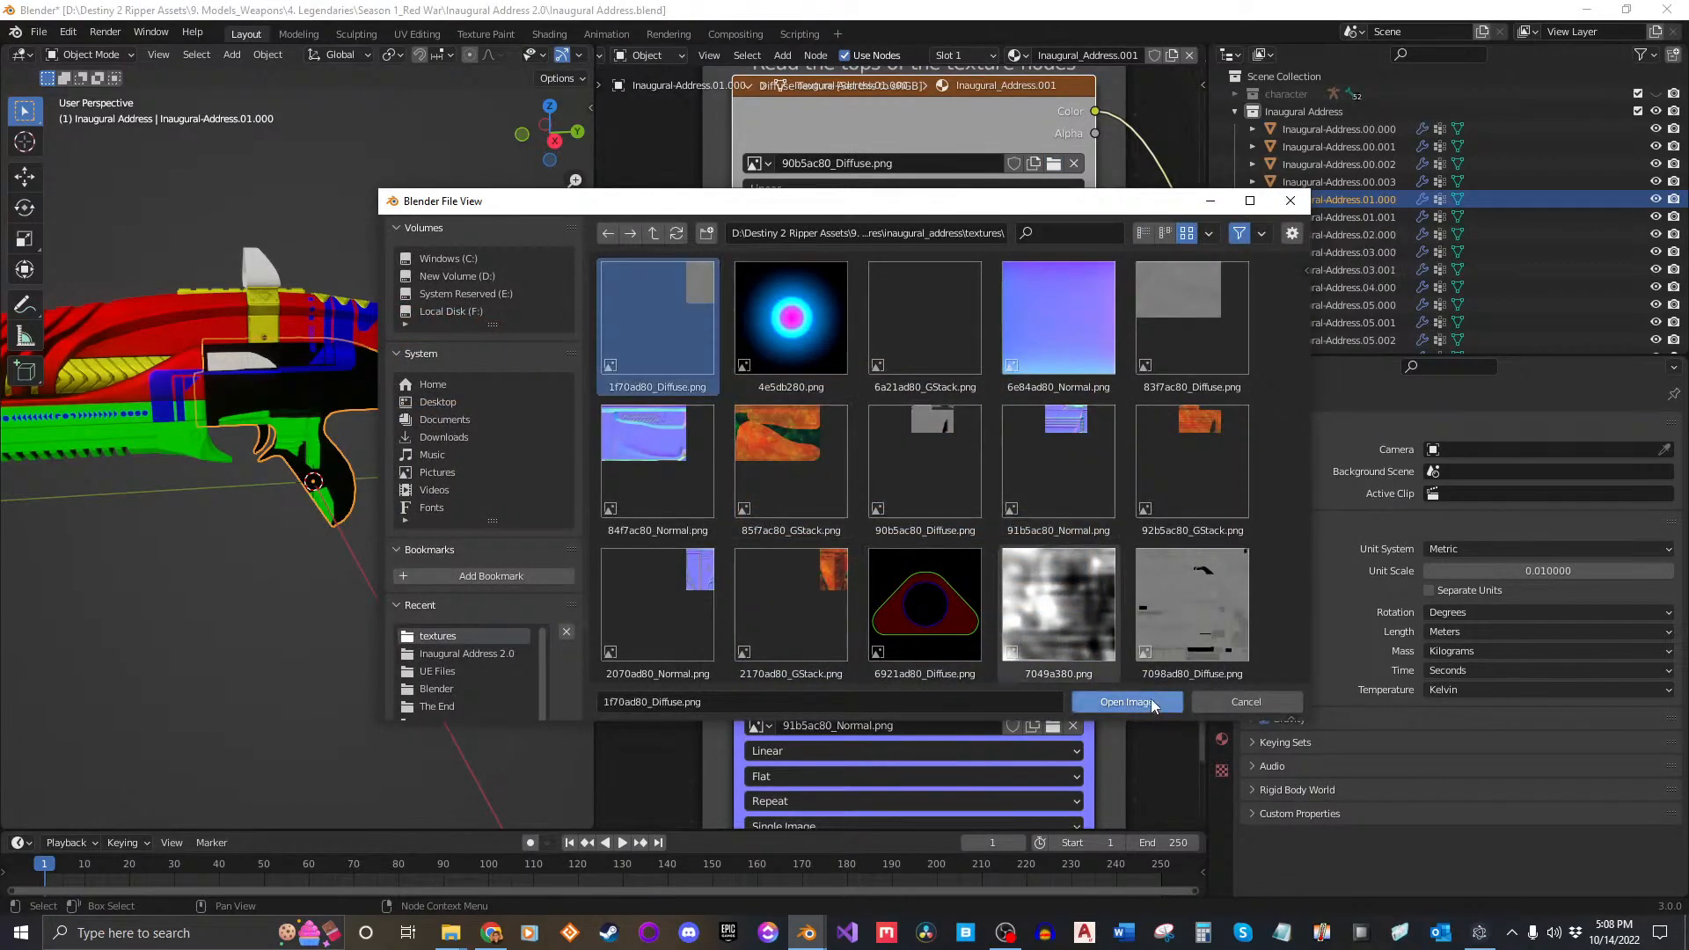
{"action": "left_click", "coordinate": [1127, 701]}
{"action": "middle_click_drag", "start_coordinate": [1049, 677], "coordinate": [1030, 521]}
{"action": "middle_click_drag", "start_coordinate": [1021, 430], "coordinate": [1015, 487]}
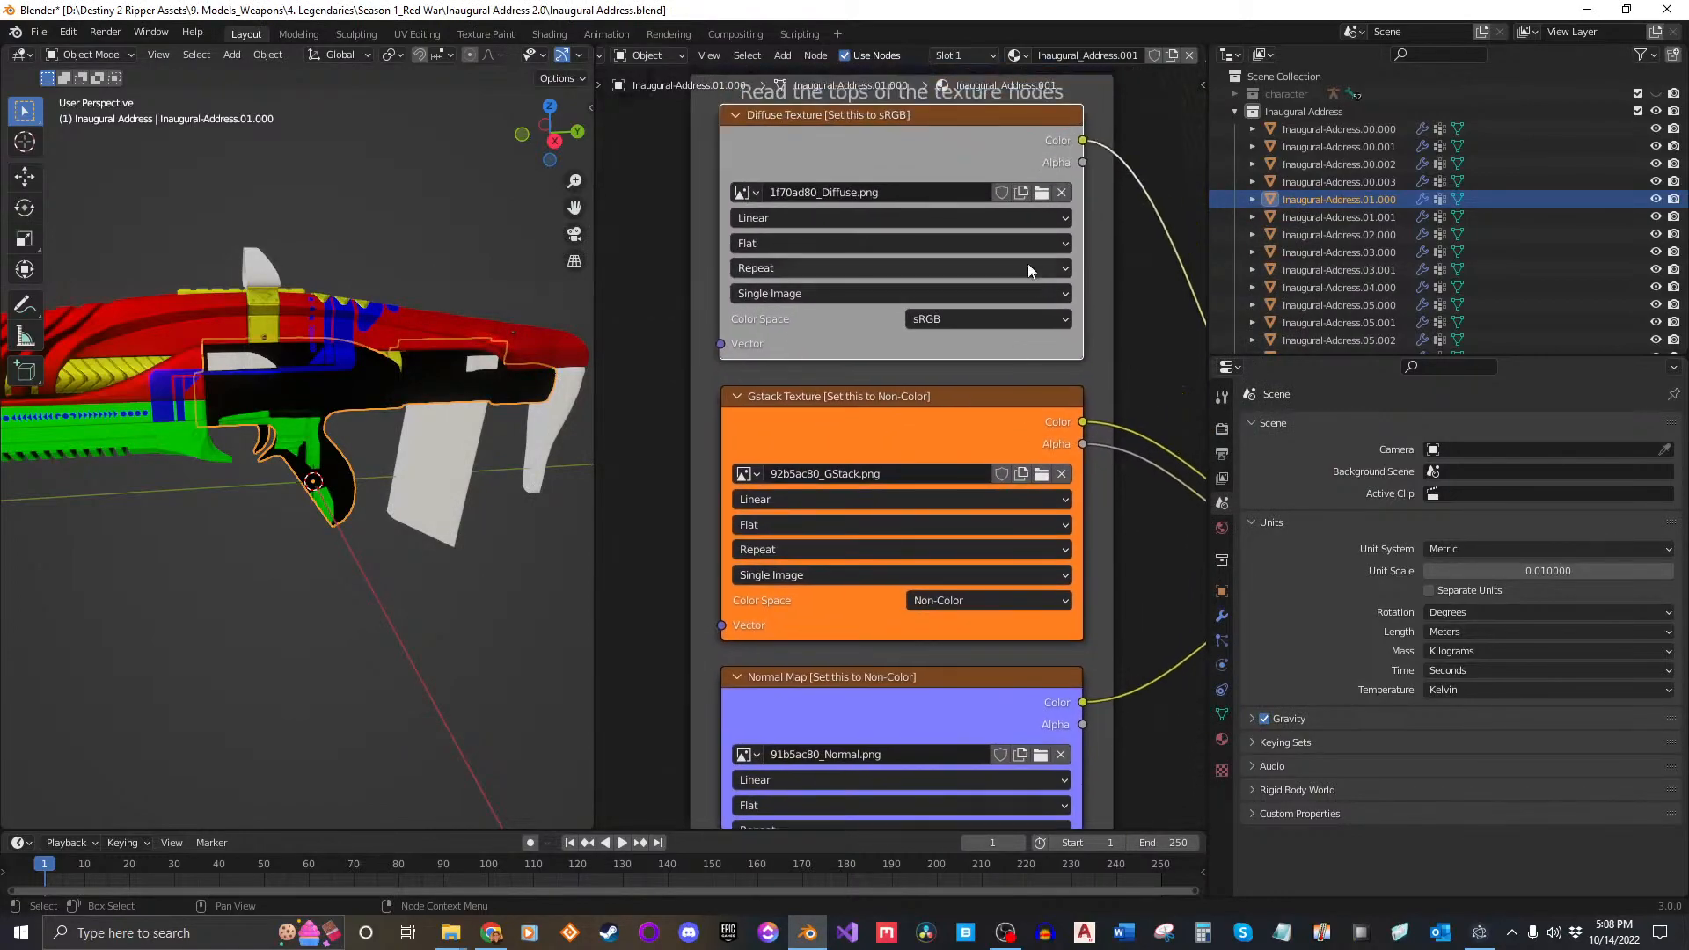
{"action": "left_click", "coordinate": [1040, 192]}
{"action": "left_click", "coordinate": [1109, 695]}
Step: Load 2170ad80_GStack.png into the Gstack Texture node and set its color space to Non-Color
{"action": "middle_click_drag", "start_coordinate": [1046, 478], "coordinate": [1041, 420]}
{"action": "left_click", "coordinate": [1041, 420]}
{"action": "left_click", "coordinate": [796, 607]}
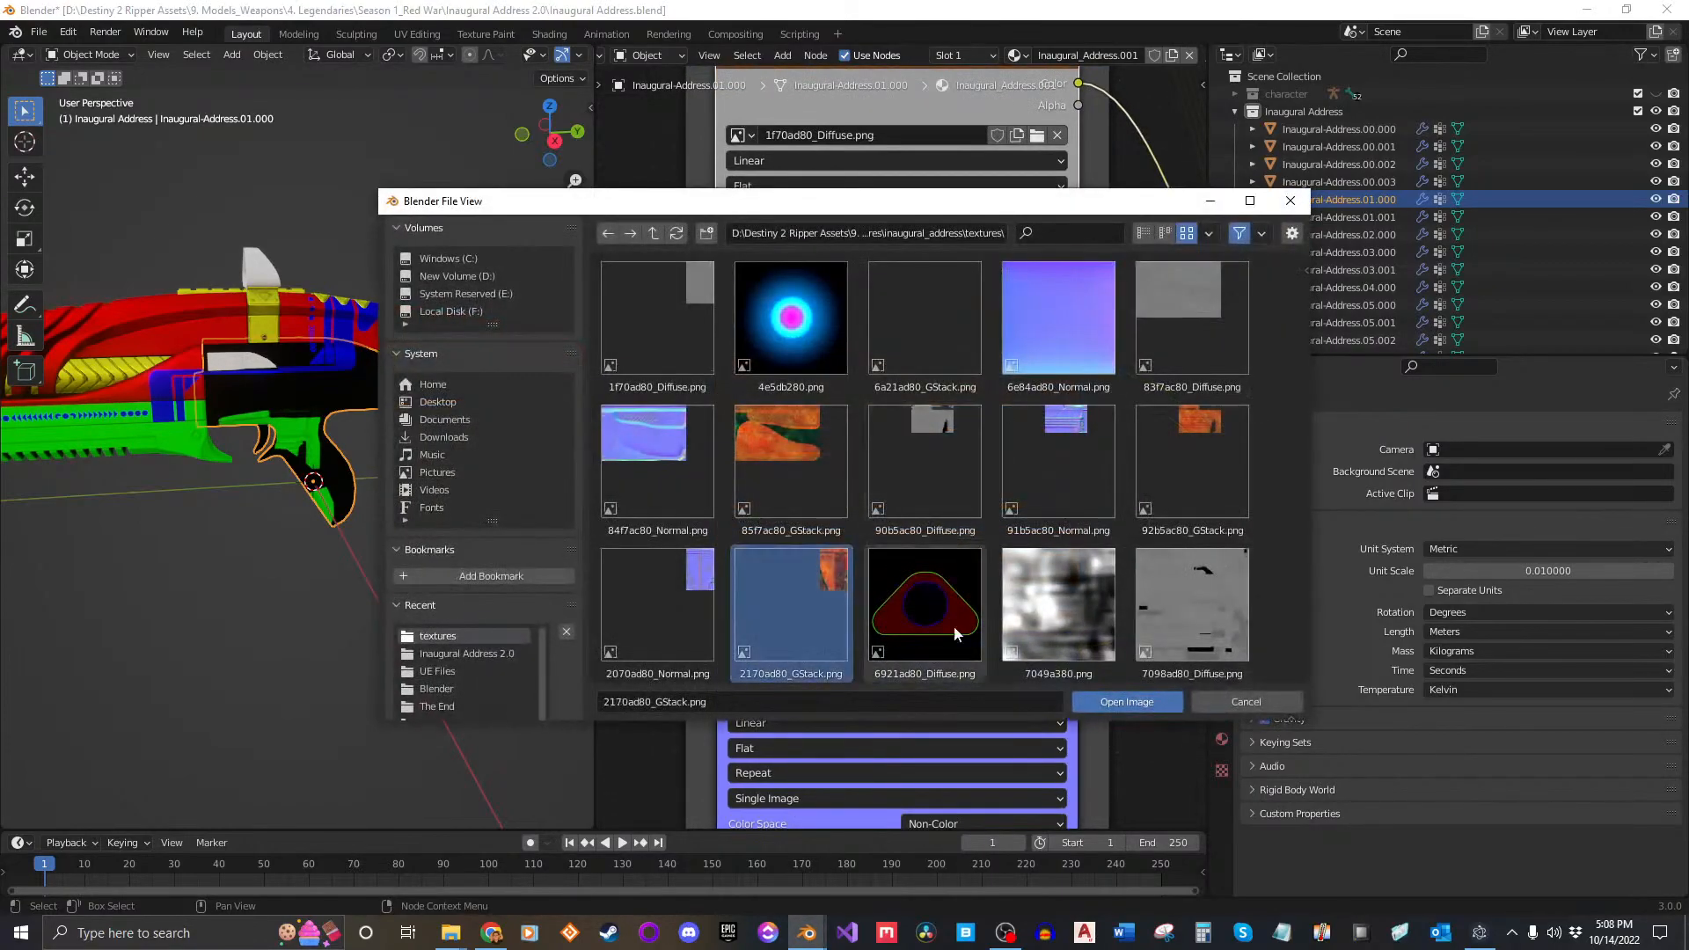
{"action": "left_click", "coordinate": [1104, 704]}
{"action": "left_click", "coordinate": [979, 543]}
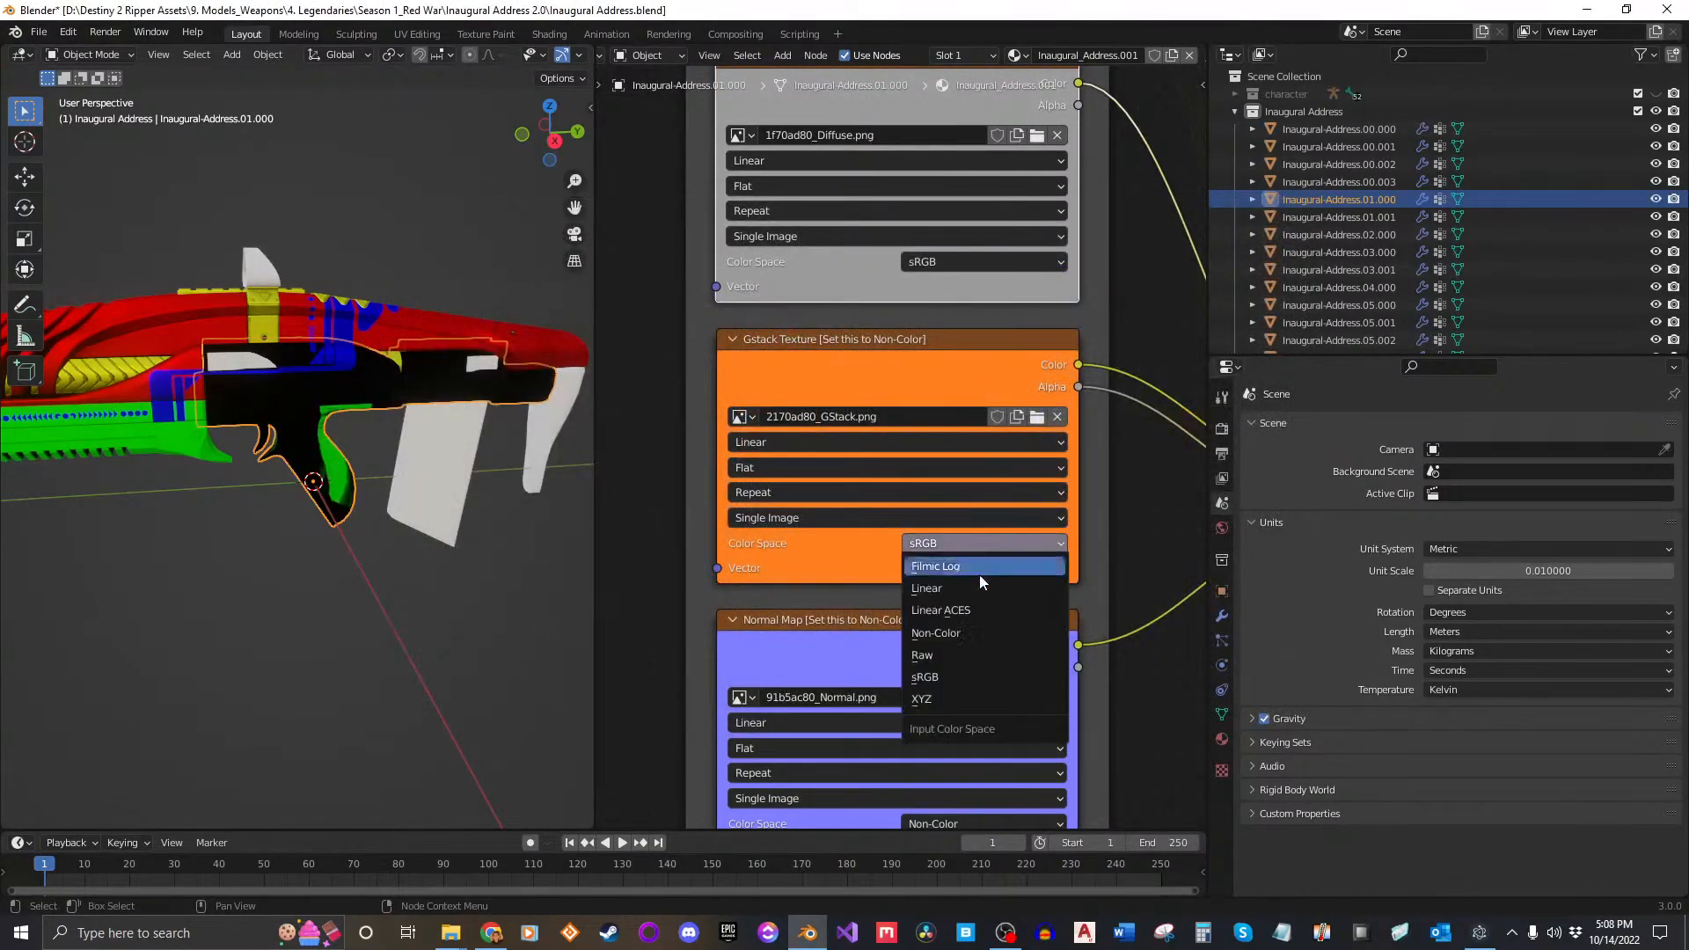
{"action": "left_click", "coordinate": [985, 631]}
Step: Load 2070ad80_Normal.png into the Normal Map node and set its color space to Non-Color
{"action": "middle_click_drag", "start_coordinate": [989, 639], "coordinate": [970, 465]}
{"action": "left_click", "coordinate": [1018, 525]}
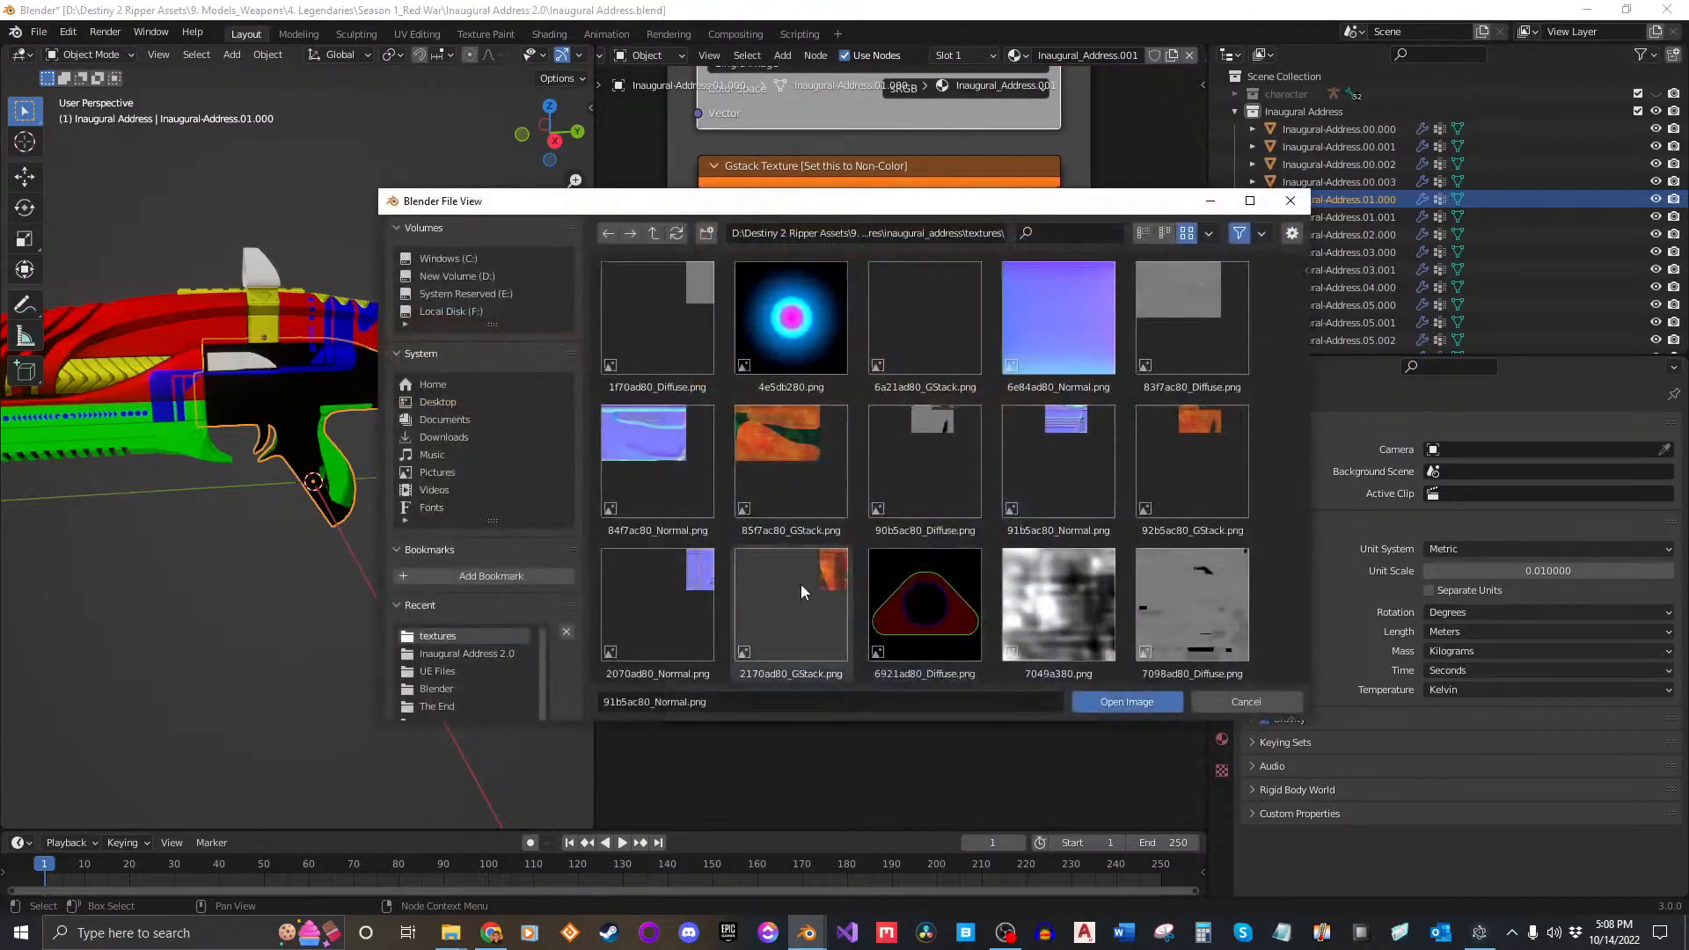
{"action": "left_click", "coordinate": [677, 607]}
{"action": "left_click", "coordinate": [1098, 700]}
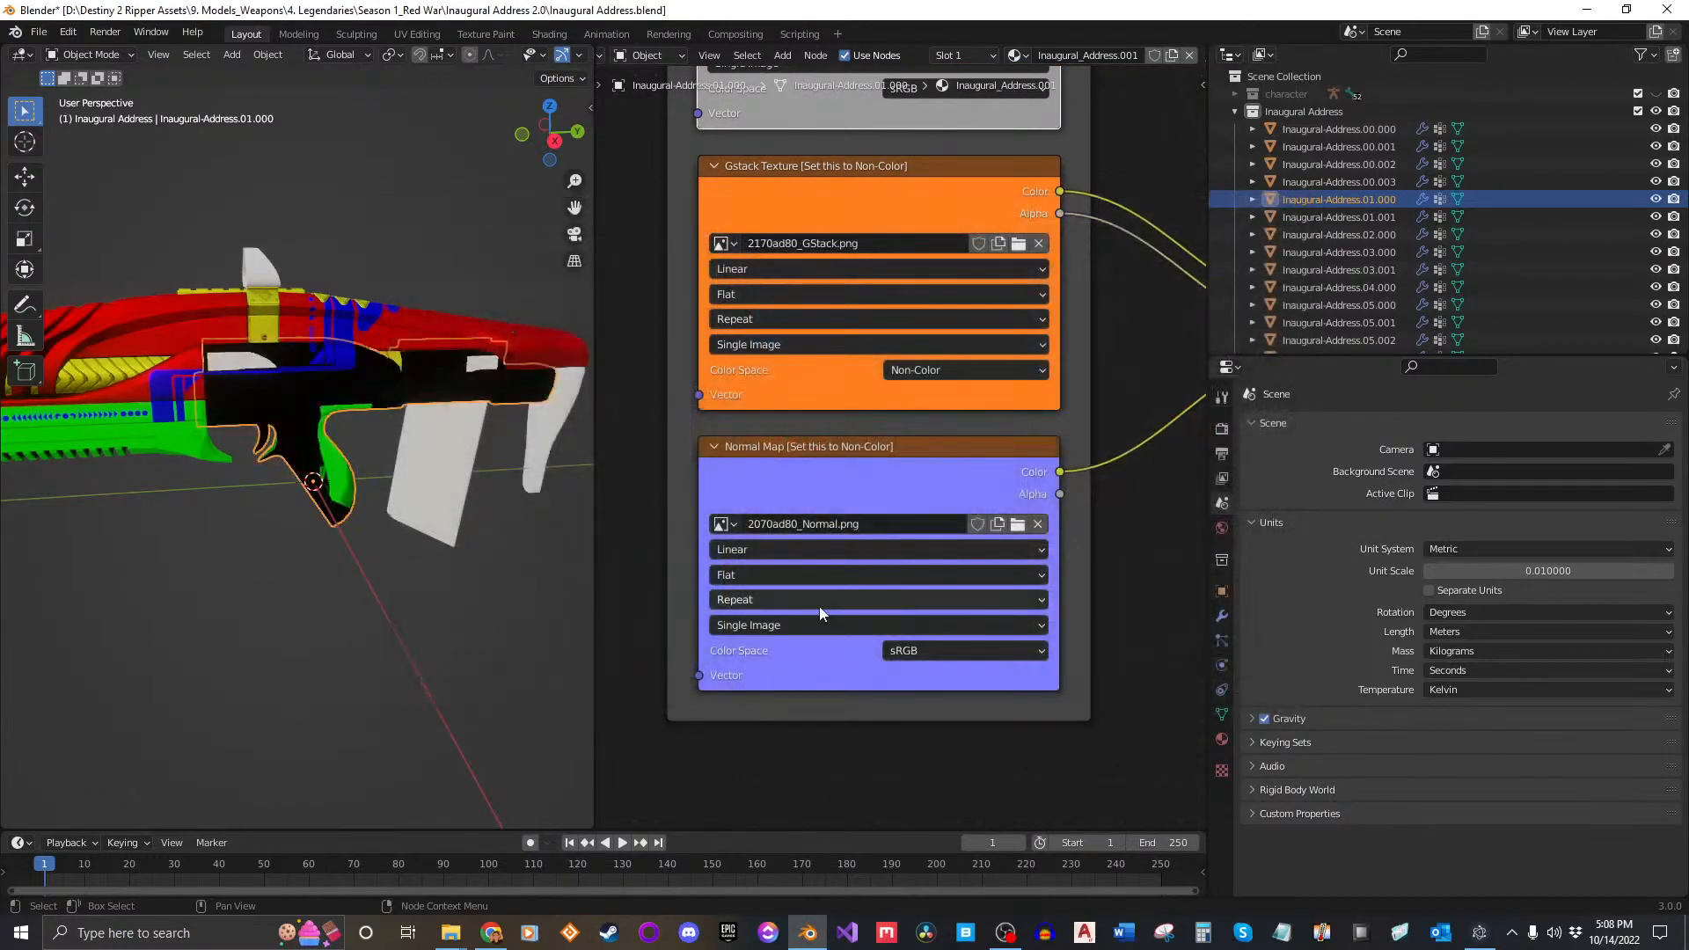
{"action": "left_click", "coordinate": [1013, 651]}
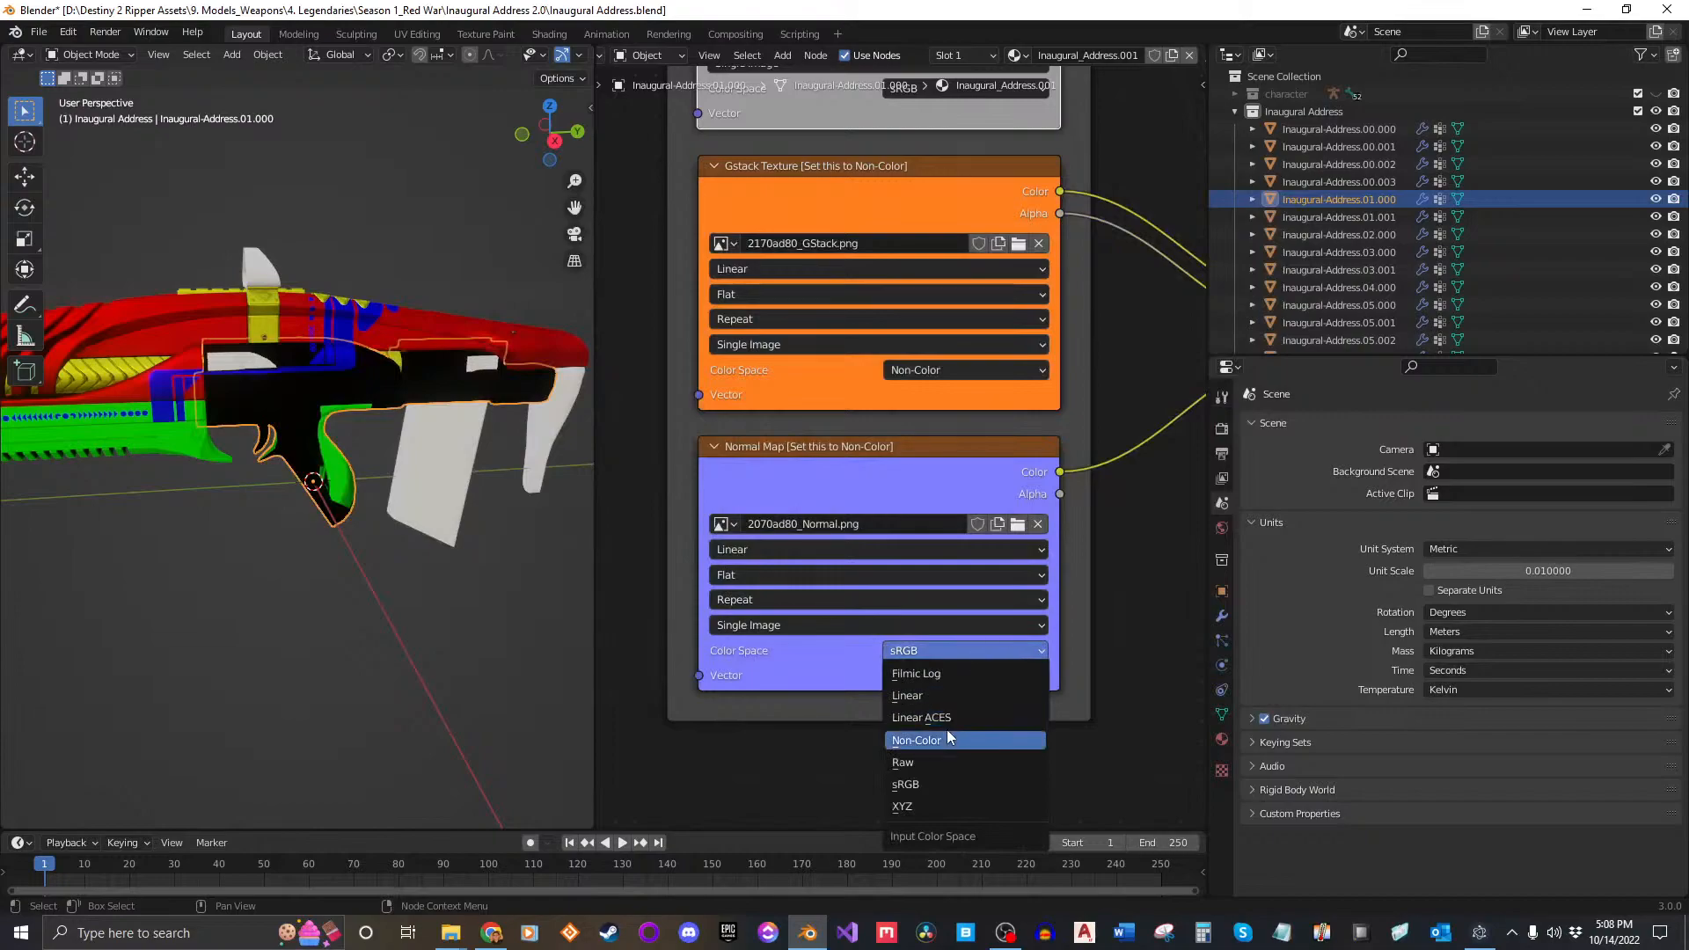
{"action": "left_click", "coordinate": [947, 737]}
Step: Replace the image in the Diffuse Texture node of Inaugural_Address.001 with 7098ad80_Diffuse.png
{"action": "middle_click_drag", "start_coordinate": [973, 356], "coordinate": [950, 641]}
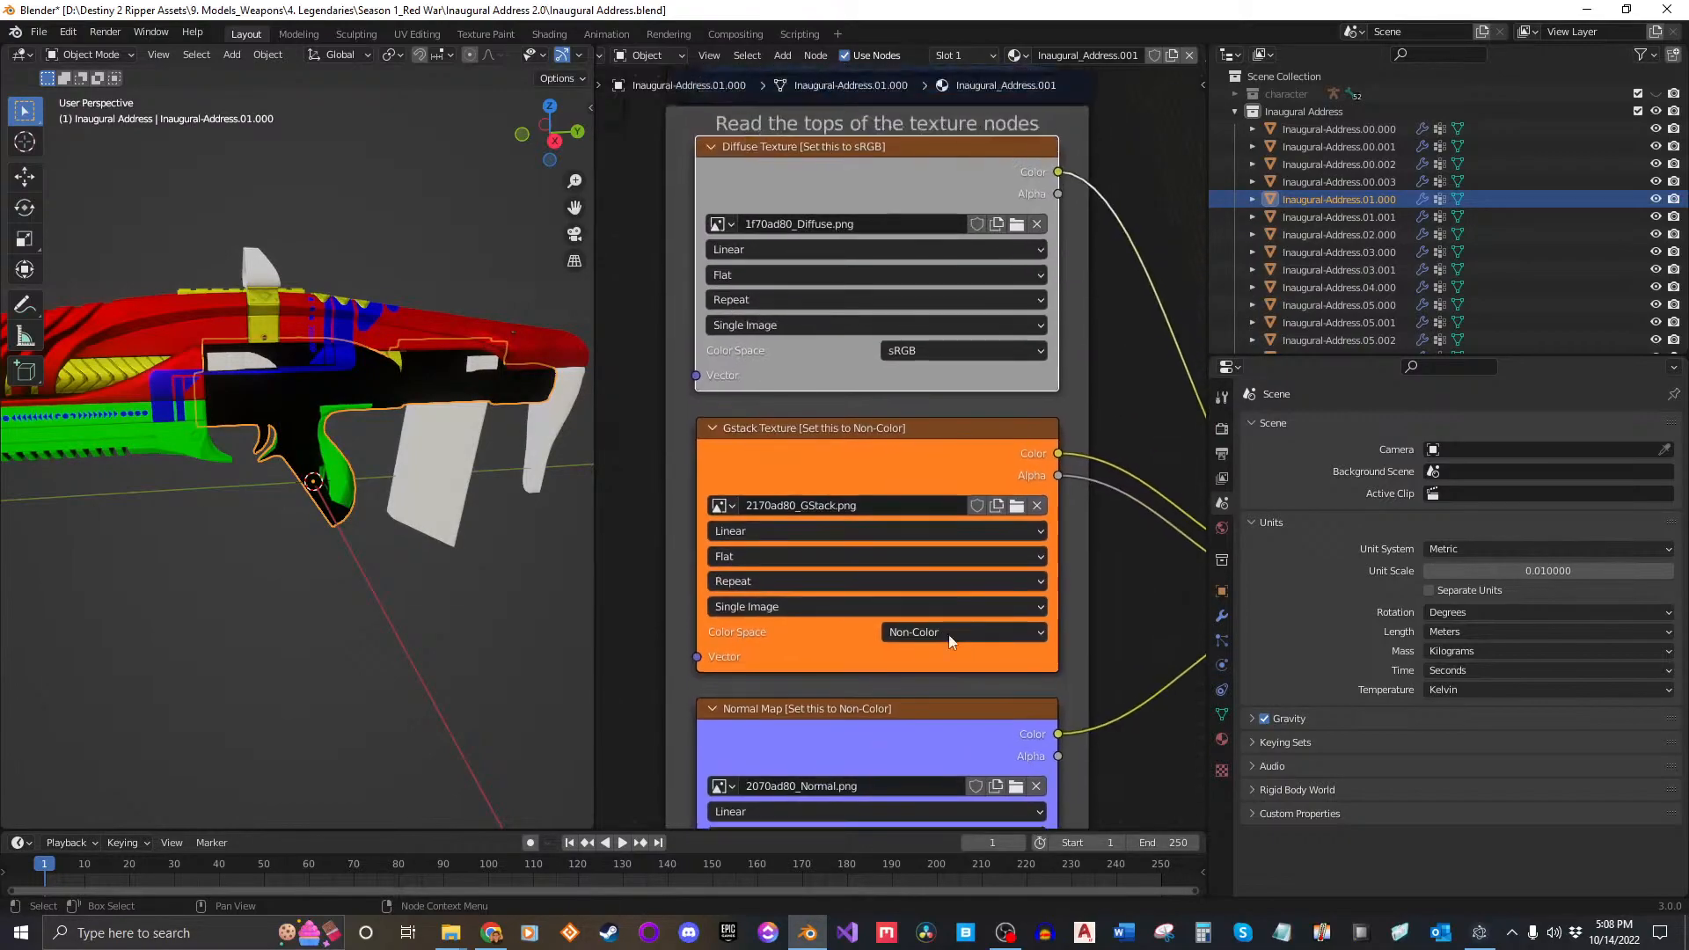
{"action": "left_click", "coordinate": [1014, 226]}
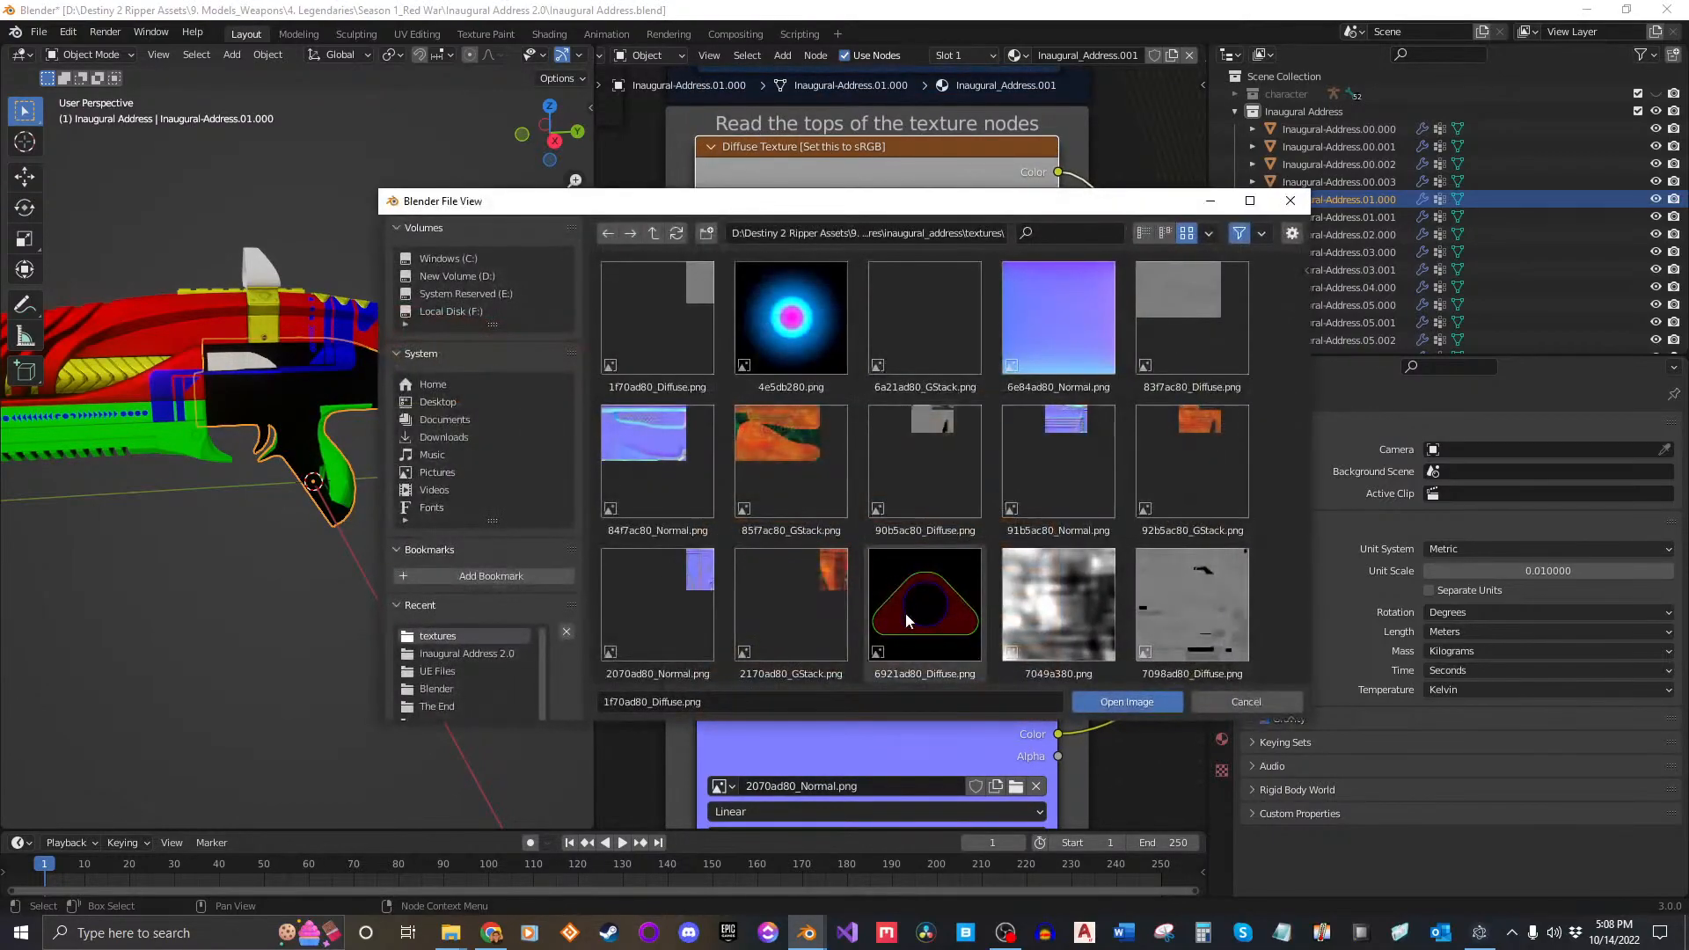
{"action": "scroll", "coordinate": [905, 611], "scroll_direction": "down", "scroll_amount": 2}
{"action": "scroll", "coordinate": [905, 596], "scroll_direction": "down", "scroll_amount": 1}
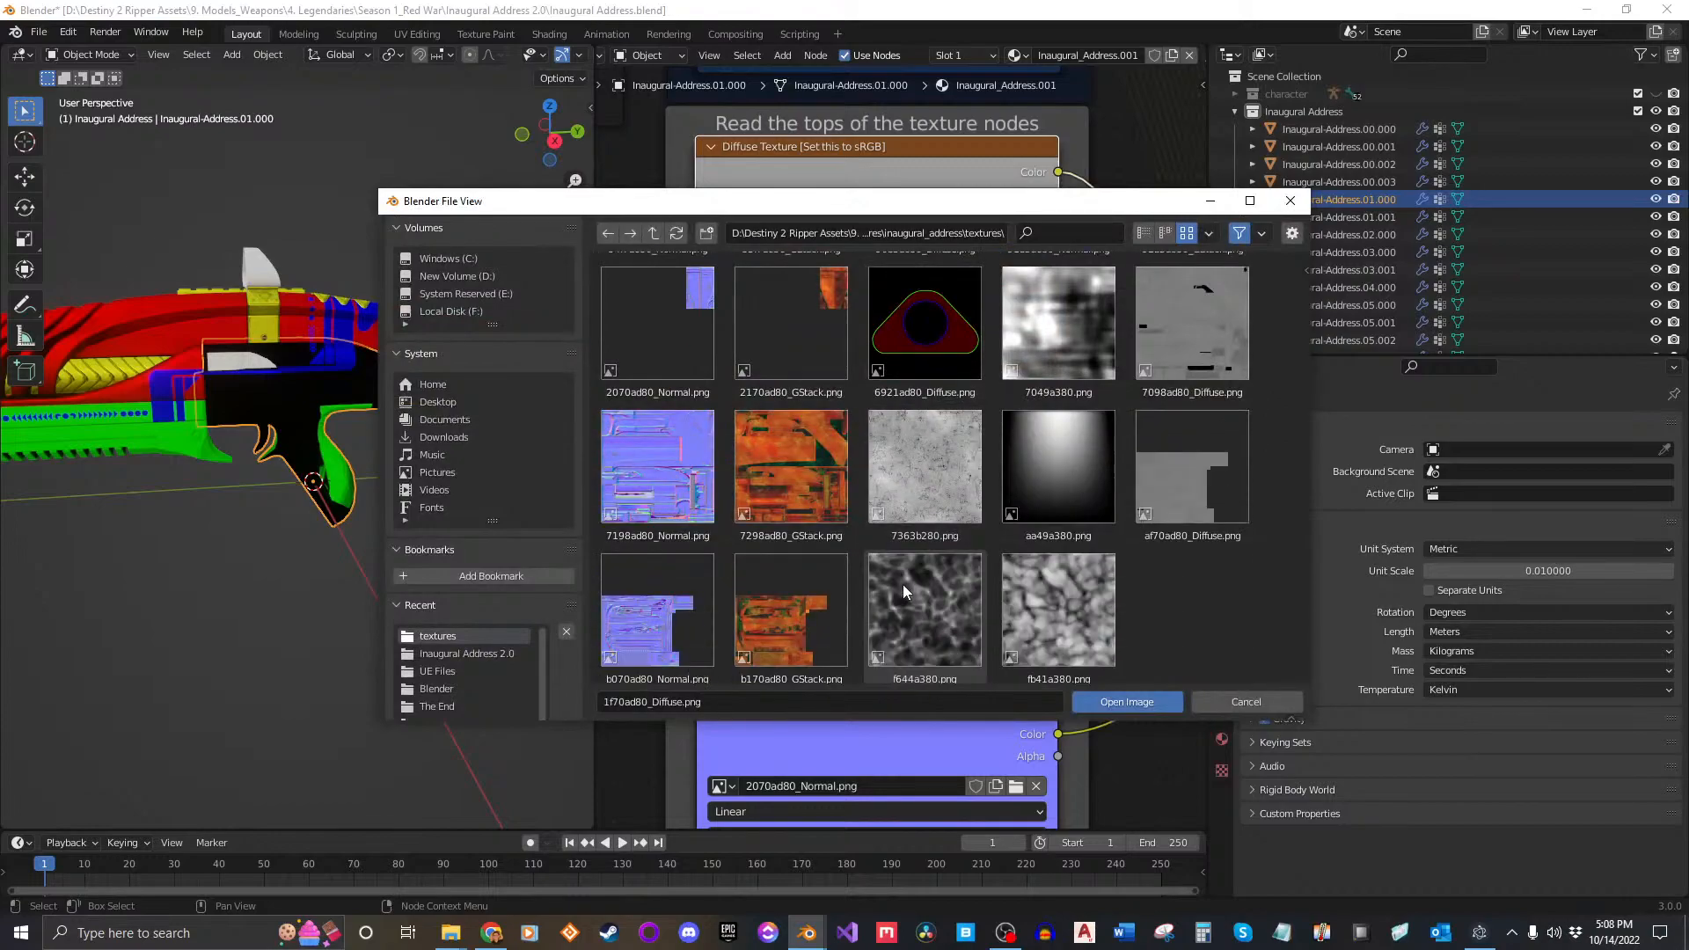
{"action": "left_click", "coordinate": [1193, 330]}
{"action": "left_click", "coordinate": [1129, 700]}
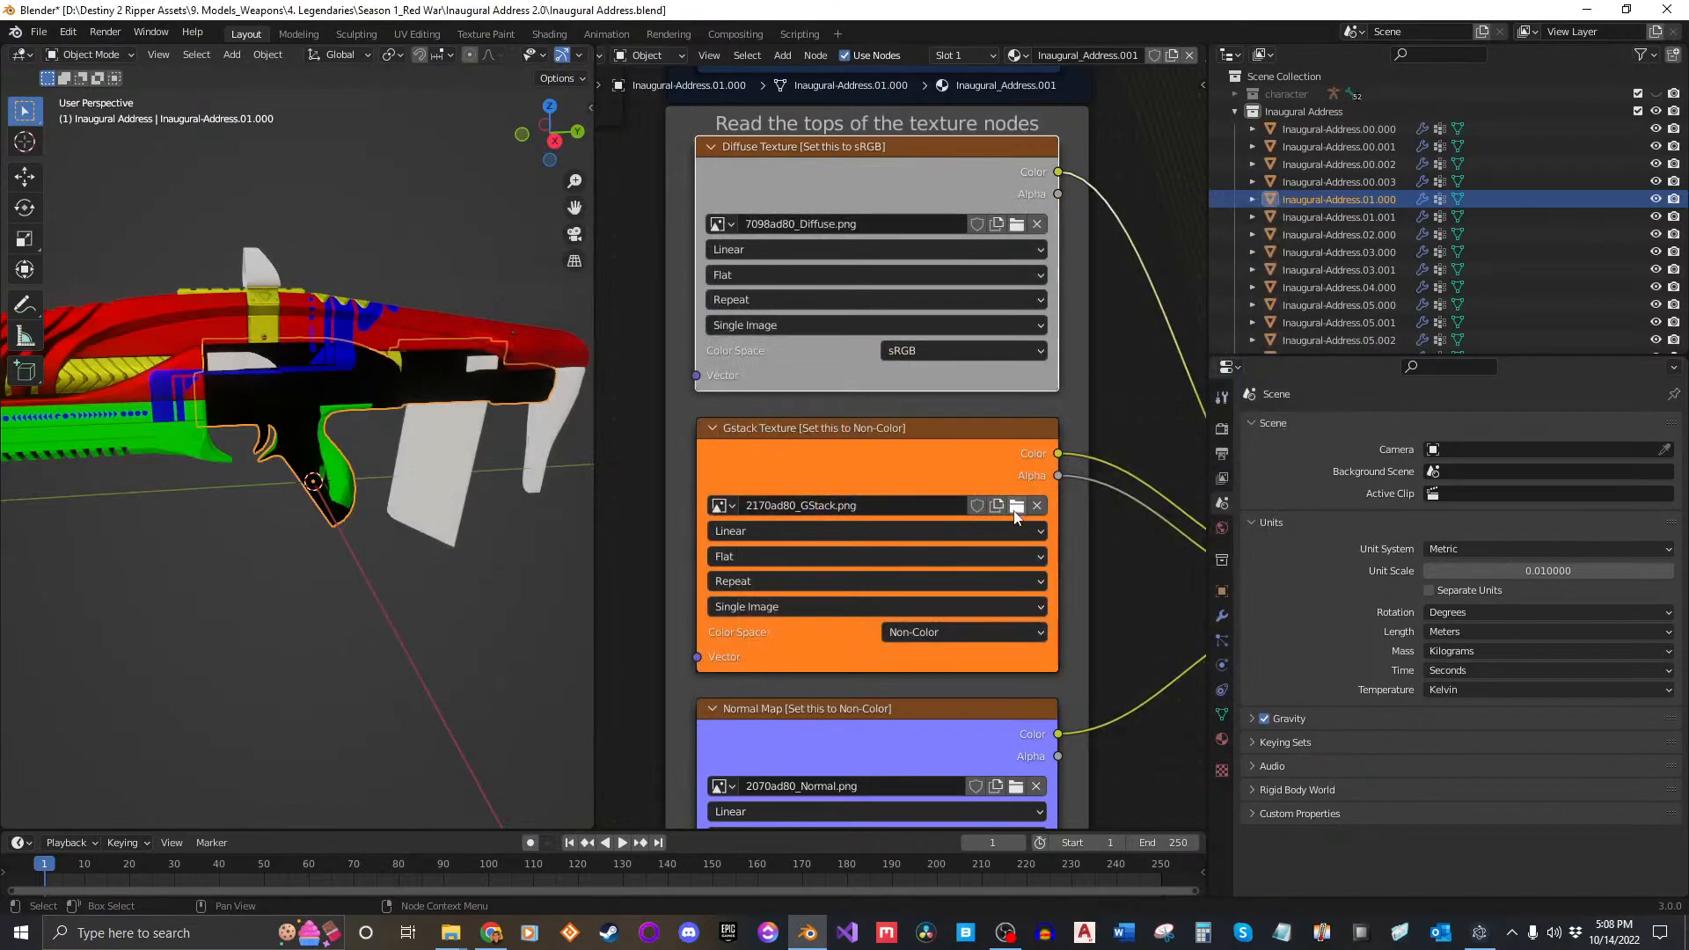
Step: Replace the image in the Gstack Texture node with 7298ad80_GStack.png
{"action": "left_click", "coordinate": [1016, 507]}
{"action": "left_click", "coordinate": [778, 478]}
{"action": "scroll", "coordinate": [800, 471], "scroll_direction": "down", "scroll_amount": 2}
{"action": "left_click", "coordinate": [791, 501]}
{"action": "left_click", "coordinate": [1127, 701]}
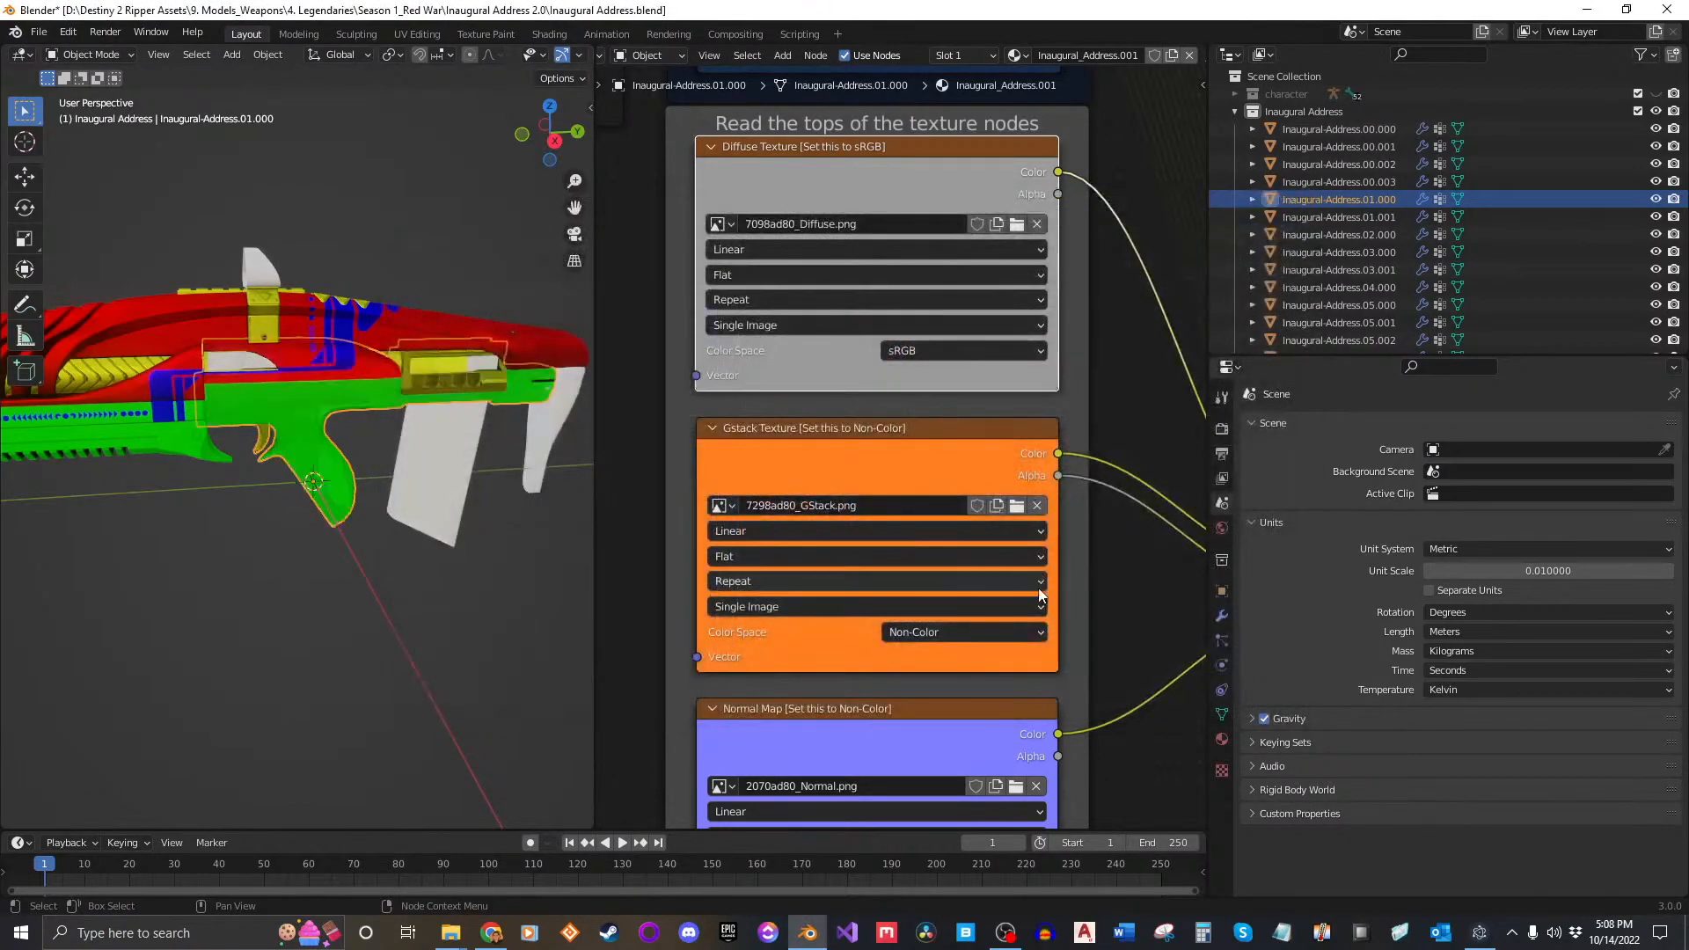
Step: Replace the image in the Normal Map node with 7198ad80_Normal.png
{"action": "scroll", "coordinate": [994, 571], "scroll_direction": "down", "scroll_amount": 5, "text": "shift"}
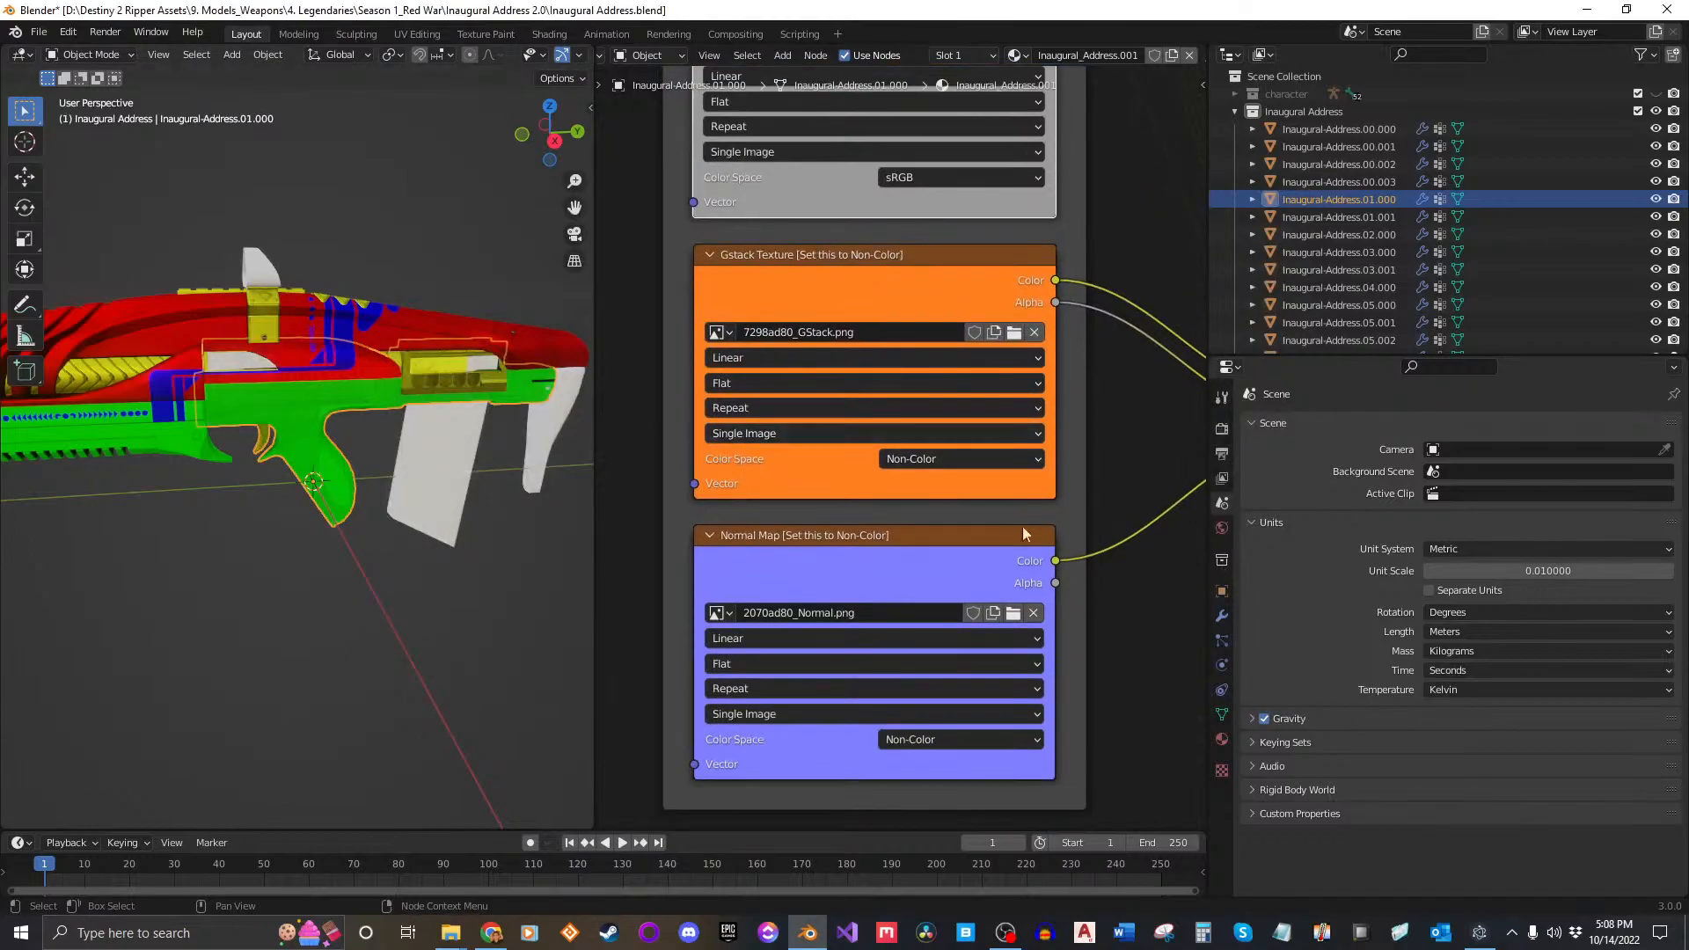
{"action": "left_click", "coordinate": [1014, 615]}
{"action": "scroll", "coordinate": [794, 539], "scroll_direction": "down", "scroll_amount": 2}
{"action": "left_click", "coordinate": [660, 493]}
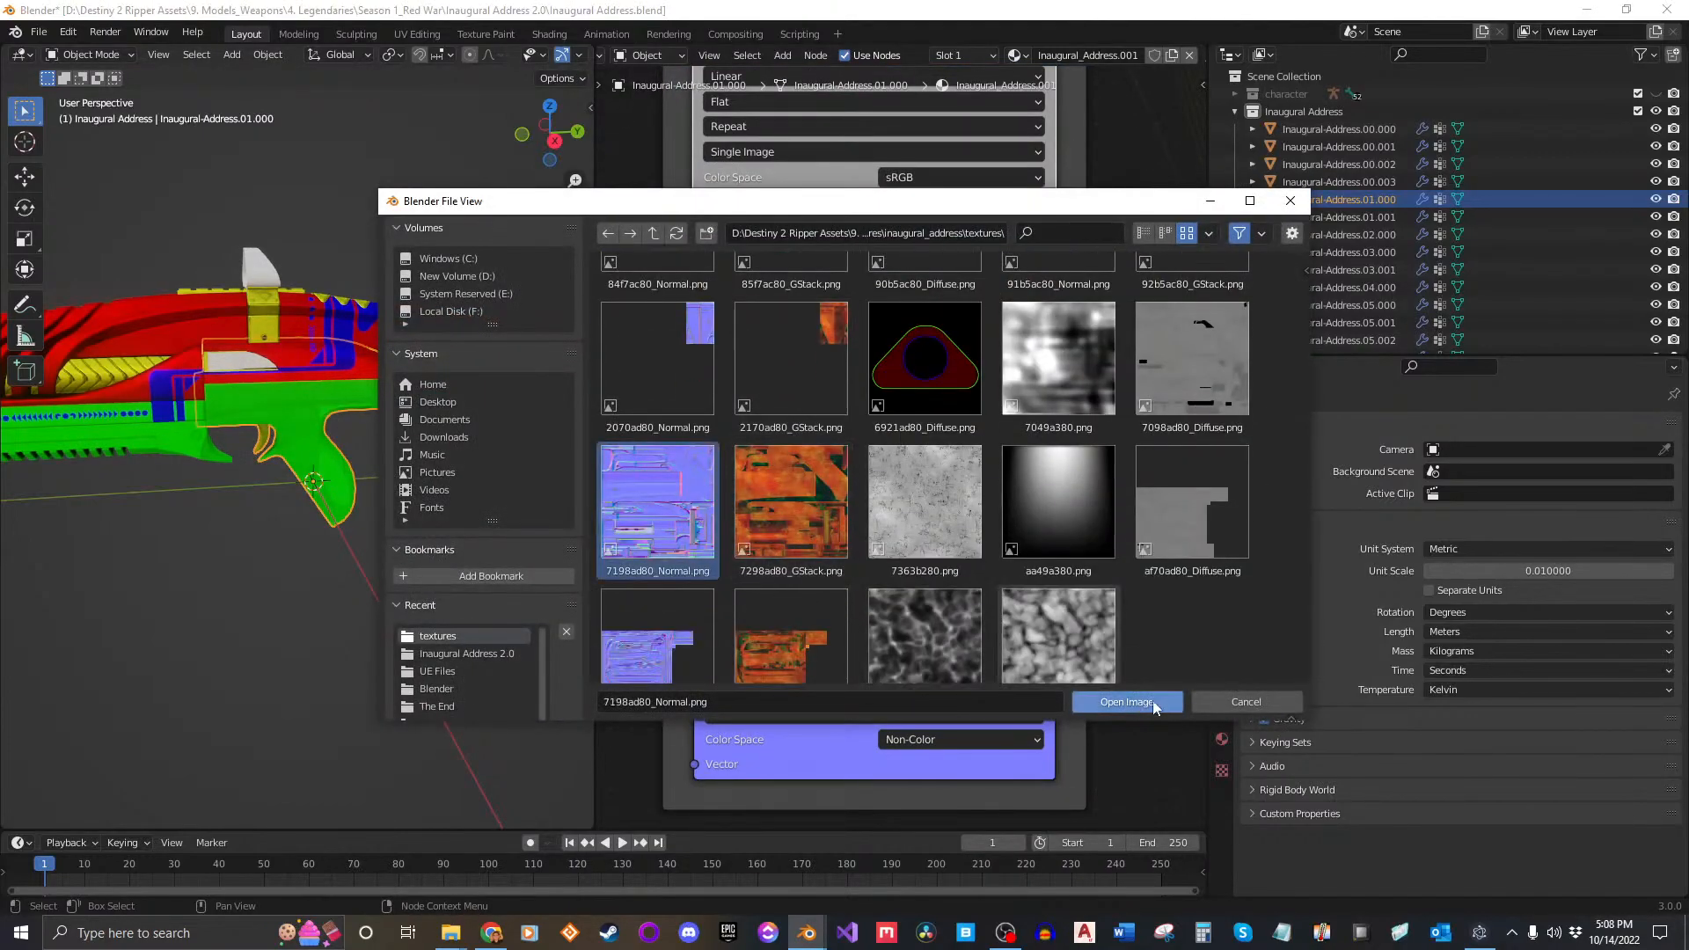
{"action": "left_click", "coordinate": [1121, 697]}
Step: Examine the retextured grip and receiver mesh up close, temporarily moving it away from the rest of the weapon
{"action": "middle_click_drag", "start_coordinate": [383, 480], "coordinate": [227, 434]}
{"action": "scroll", "coordinate": [350, 467], "scroll_direction": "up", "scroll_amount": 3}
{"action": "scroll", "coordinate": [462, 405], "scroll_direction": "up", "scroll_amount": 2}
{"action": "scroll", "coordinate": [343, 409], "scroll_direction": "up", "scroll_amount": 3}
{"action": "scroll", "coordinate": [242, 426], "scroll_direction": "down", "scroll_amount": 1}
{"action": "middle_click_drag", "start_coordinate": [374, 380], "coordinate": [379, 424], "text": "shift"}
{"action": "scroll", "coordinate": [366, 389], "scroll_direction": "down", "scroll_amount": 6}
{"action": "left_click", "coordinate": [378, 424]}
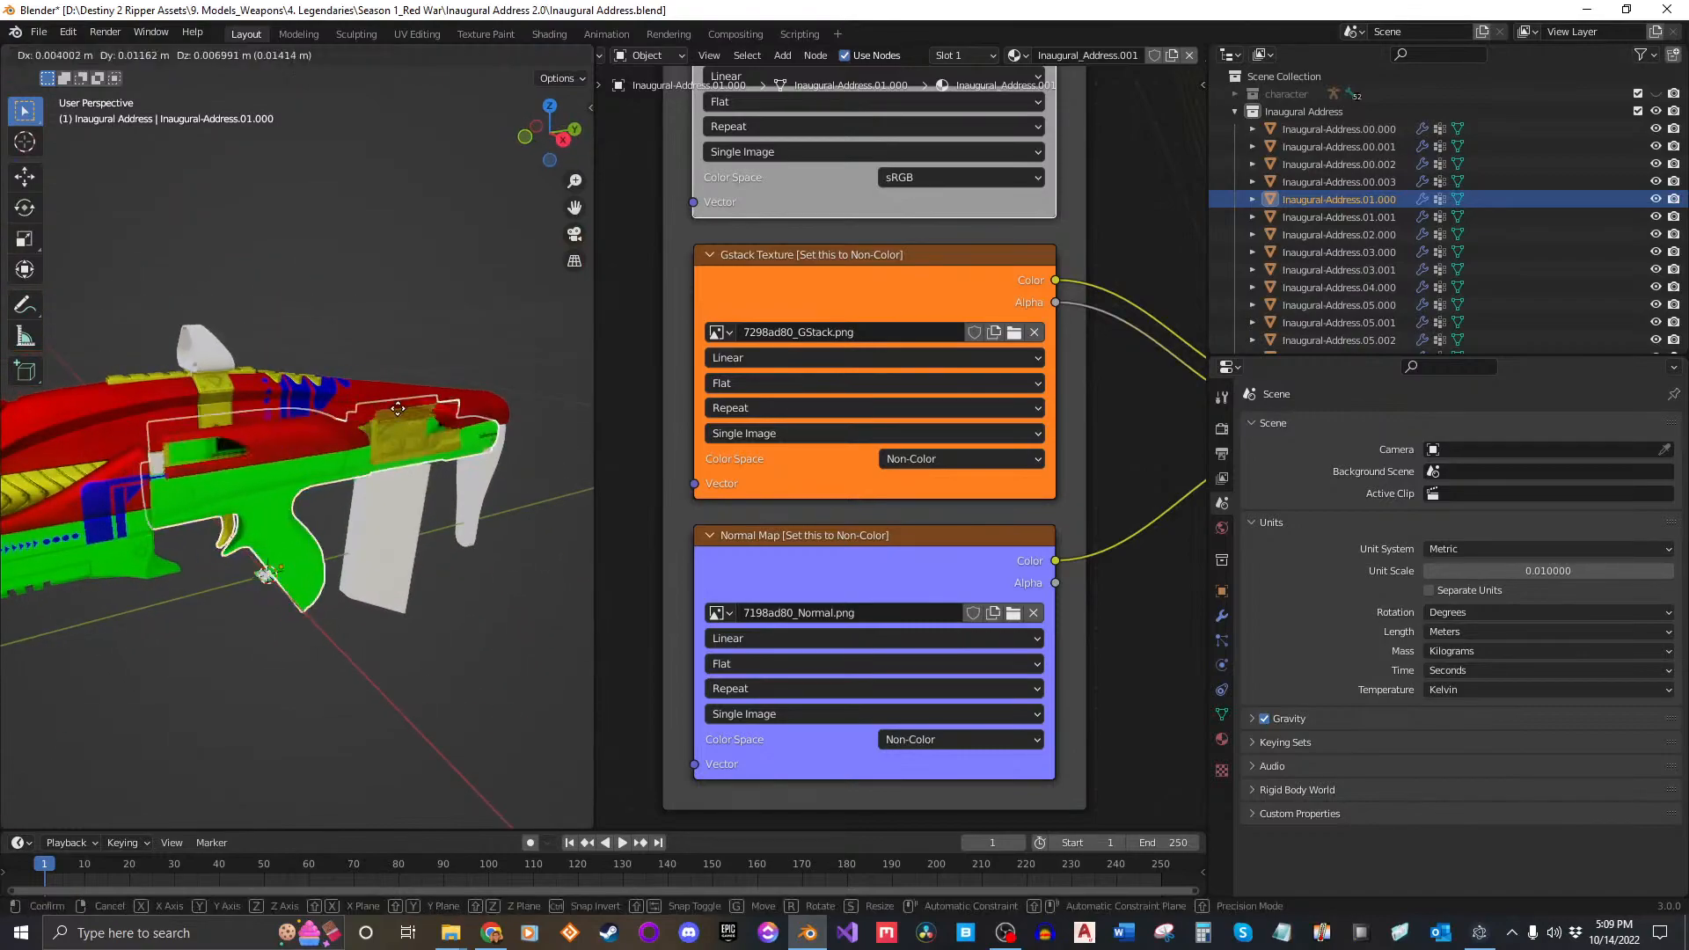
{"action": "key", "text": "g"}
{"action": "left_click", "coordinate": [461, 254]}
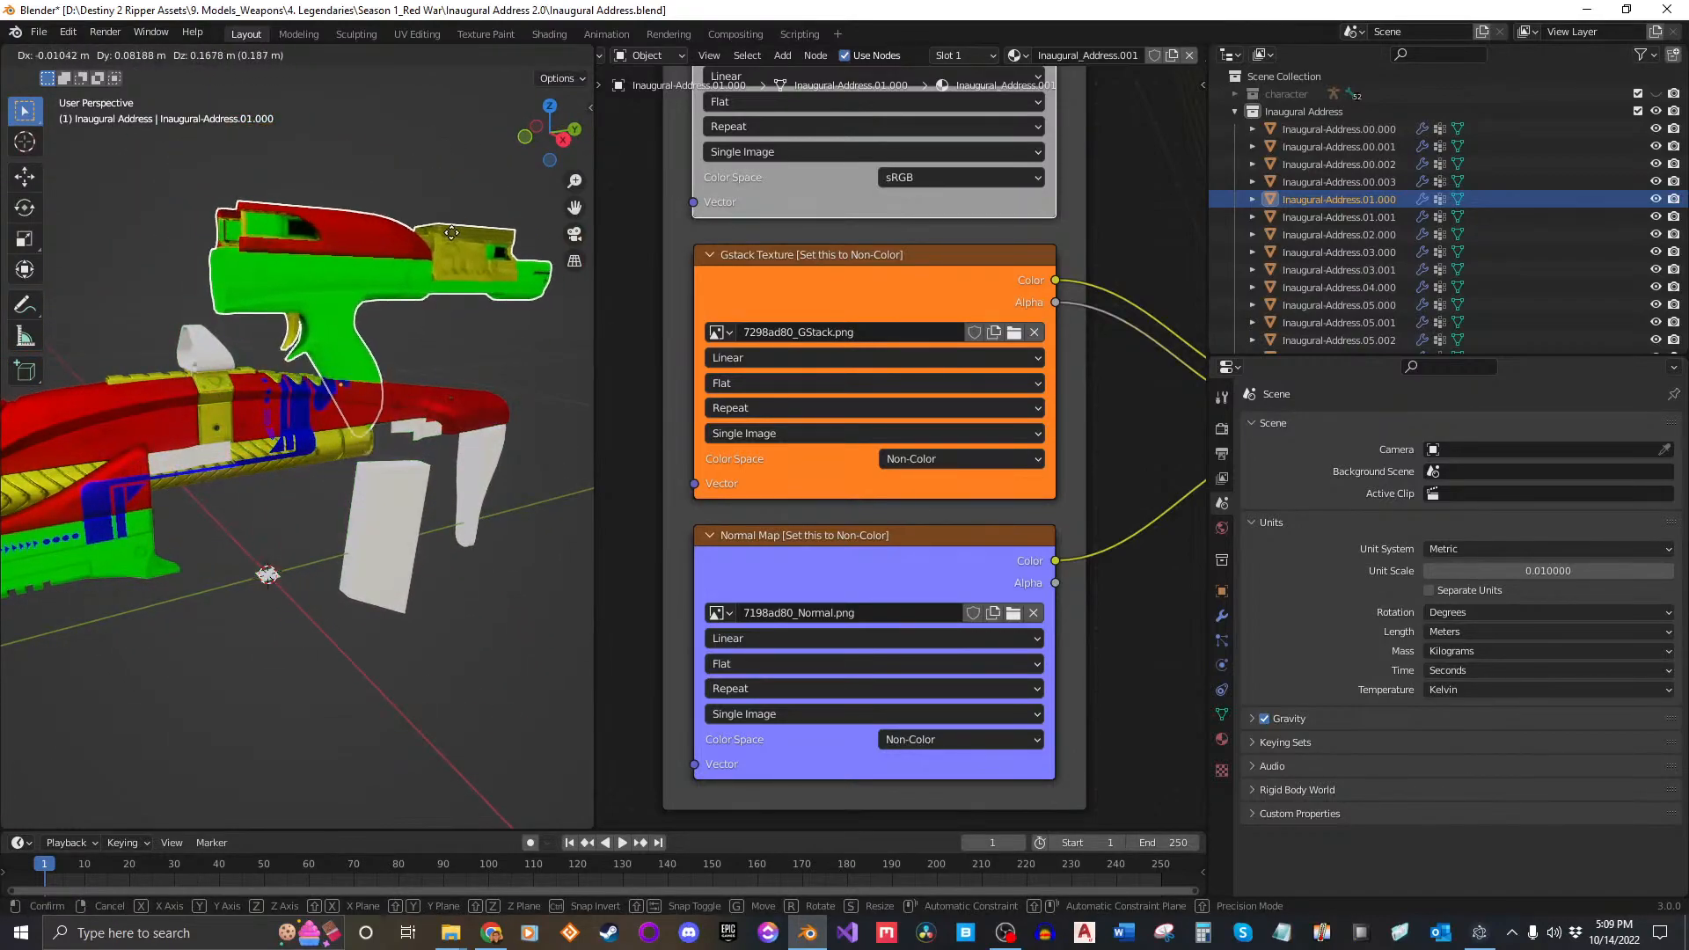
{"action": "scroll", "coordinate": [357, 214], "scroll_direction": "up", "scroll_amount": 8}
{"action": "middle_click_drag", "start_coordinate": [376, 312], "coordinate": [342, 426]}
{"action": "scroll", "coordinate": [362, 220], "scroll_direction": "up", "scroll_amount": 3}
{"action": "scroll", "coordinate": [318, 187], "scroll_direction": "up", "scroll_amount": 3}
{"action": "scroll", "coordinate": [326, 379], "scroll_direction": "down", "scroll_amount": 3}
{"action": "scroll", "coordinate": [313, 325], "scroll_direction": "down", "scroll_amount": 5}
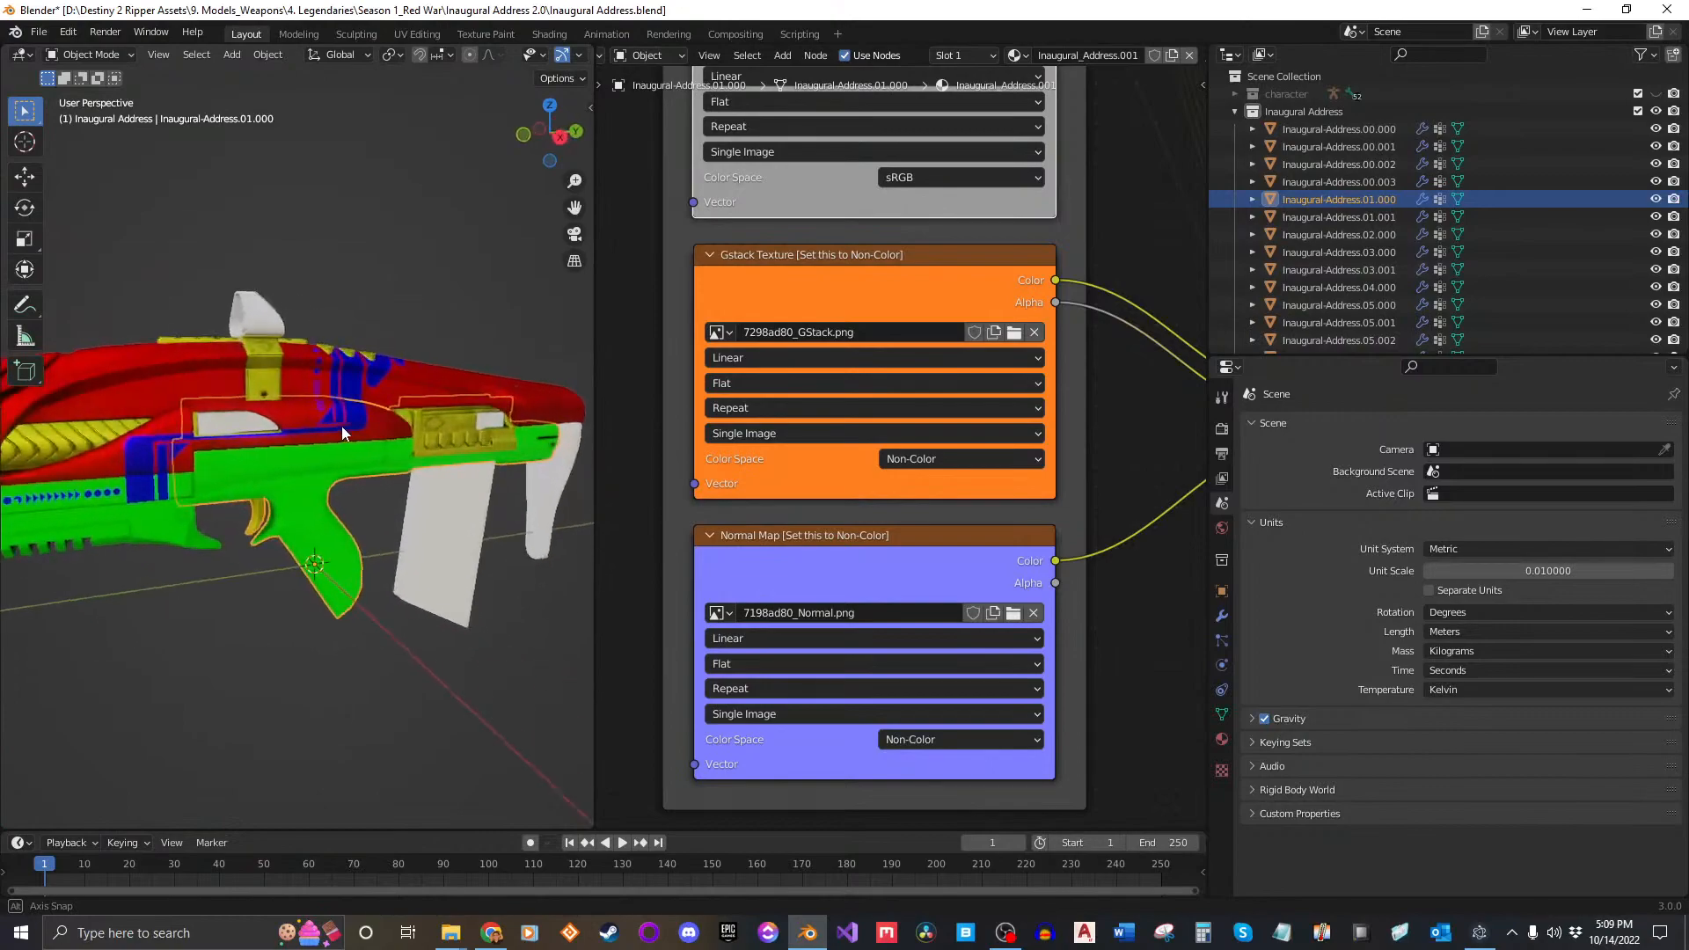
Step: Deselect the grip and receiver mesh and save the Blender file
{"action": "left_click", "coordinate": [463, 283]}
{"action": "key", "text": "ctrl+s"}
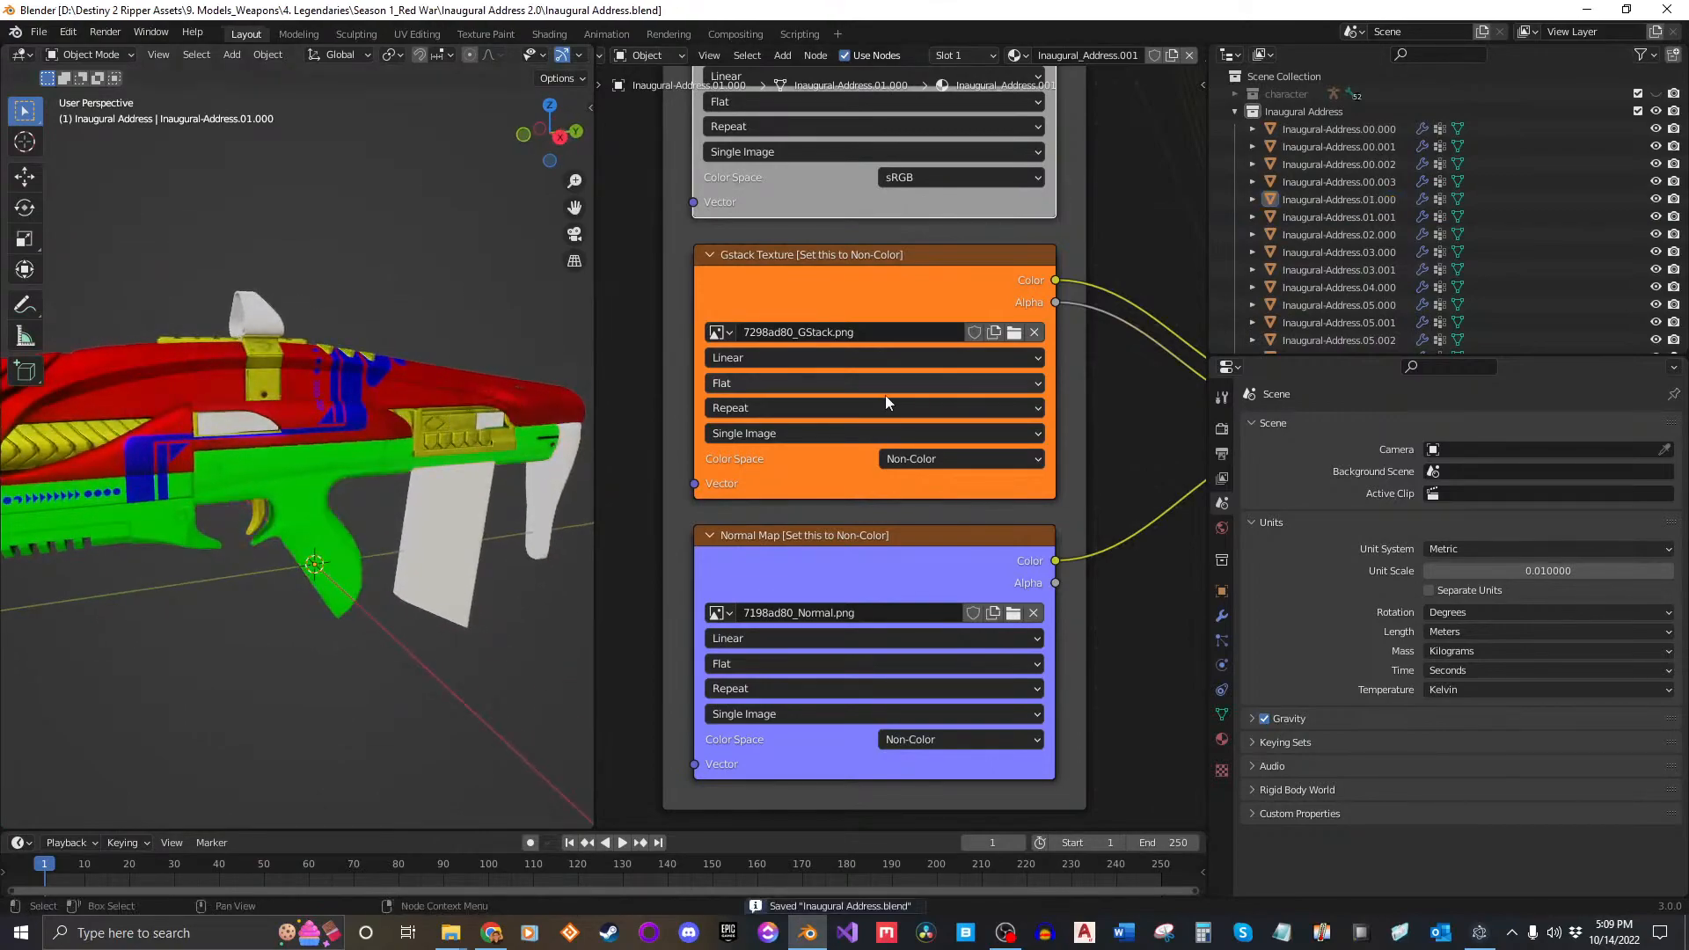
Step: Assign the existing Inaugural_Address.001 material to the Inaugural-Address.01.001 mesh and check how its textures fit
{"action": "left_click", "coordinate": [1349, 216]}
{"action": "left_click", "coordinate": [934, 55]}
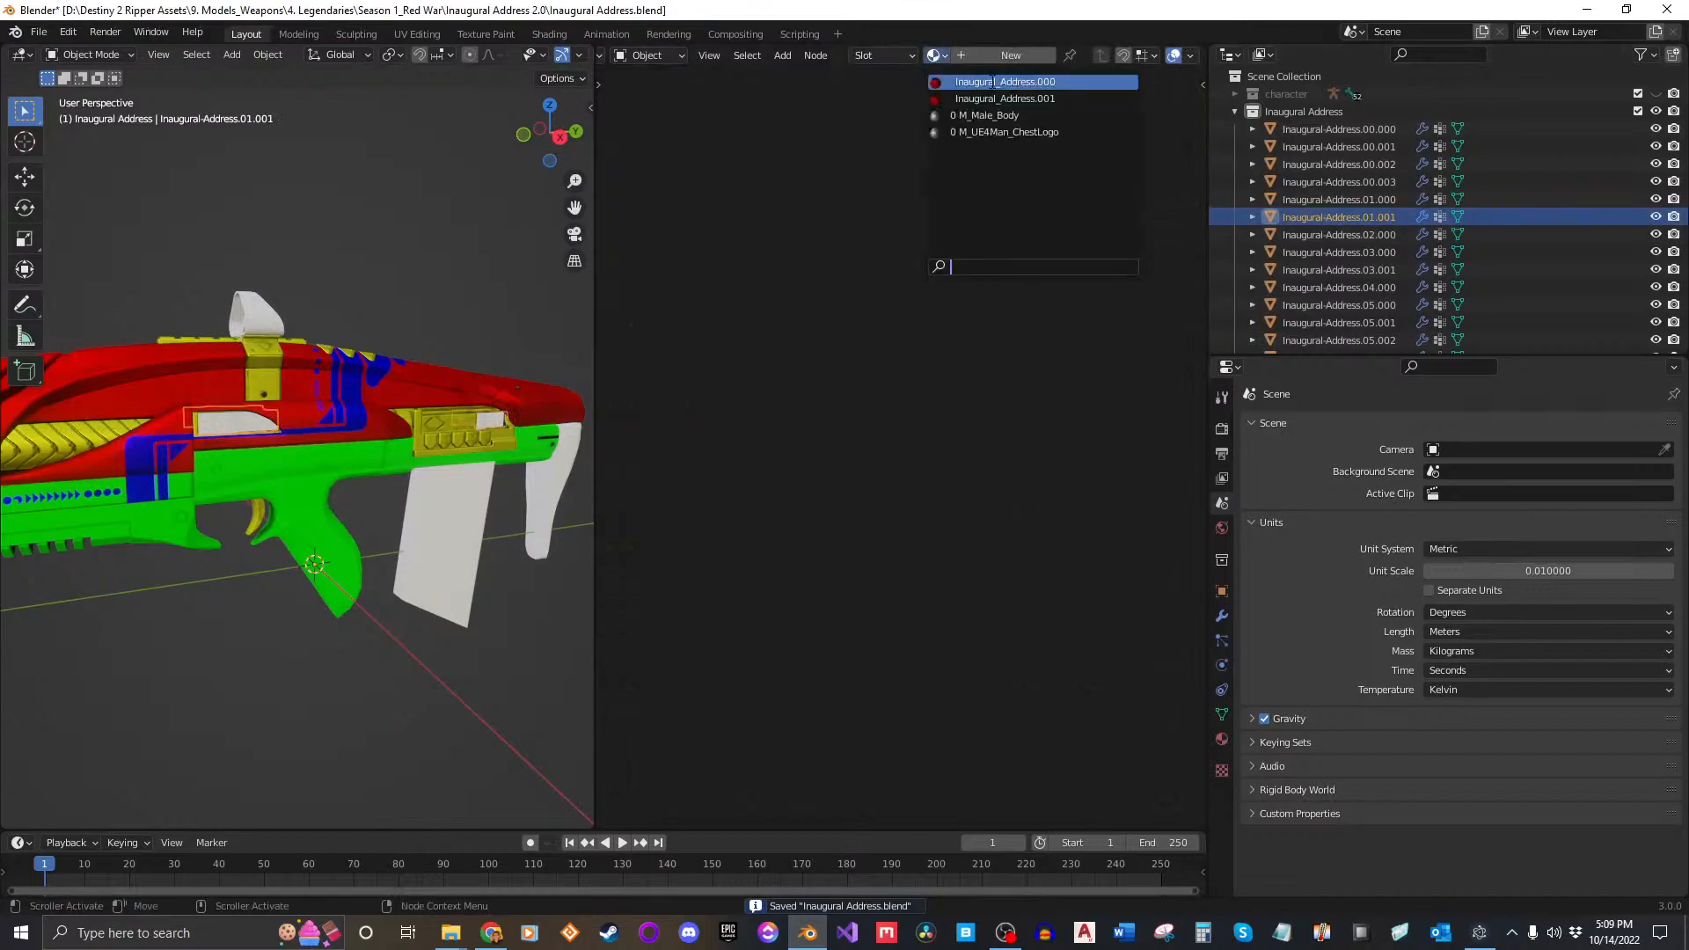
{"action": "left_click", "coordinate": [957, 112]}
{"action": "scroll", "coordinate": [287, 383], "scroll_direction": "up", "scroll_amount": 8}
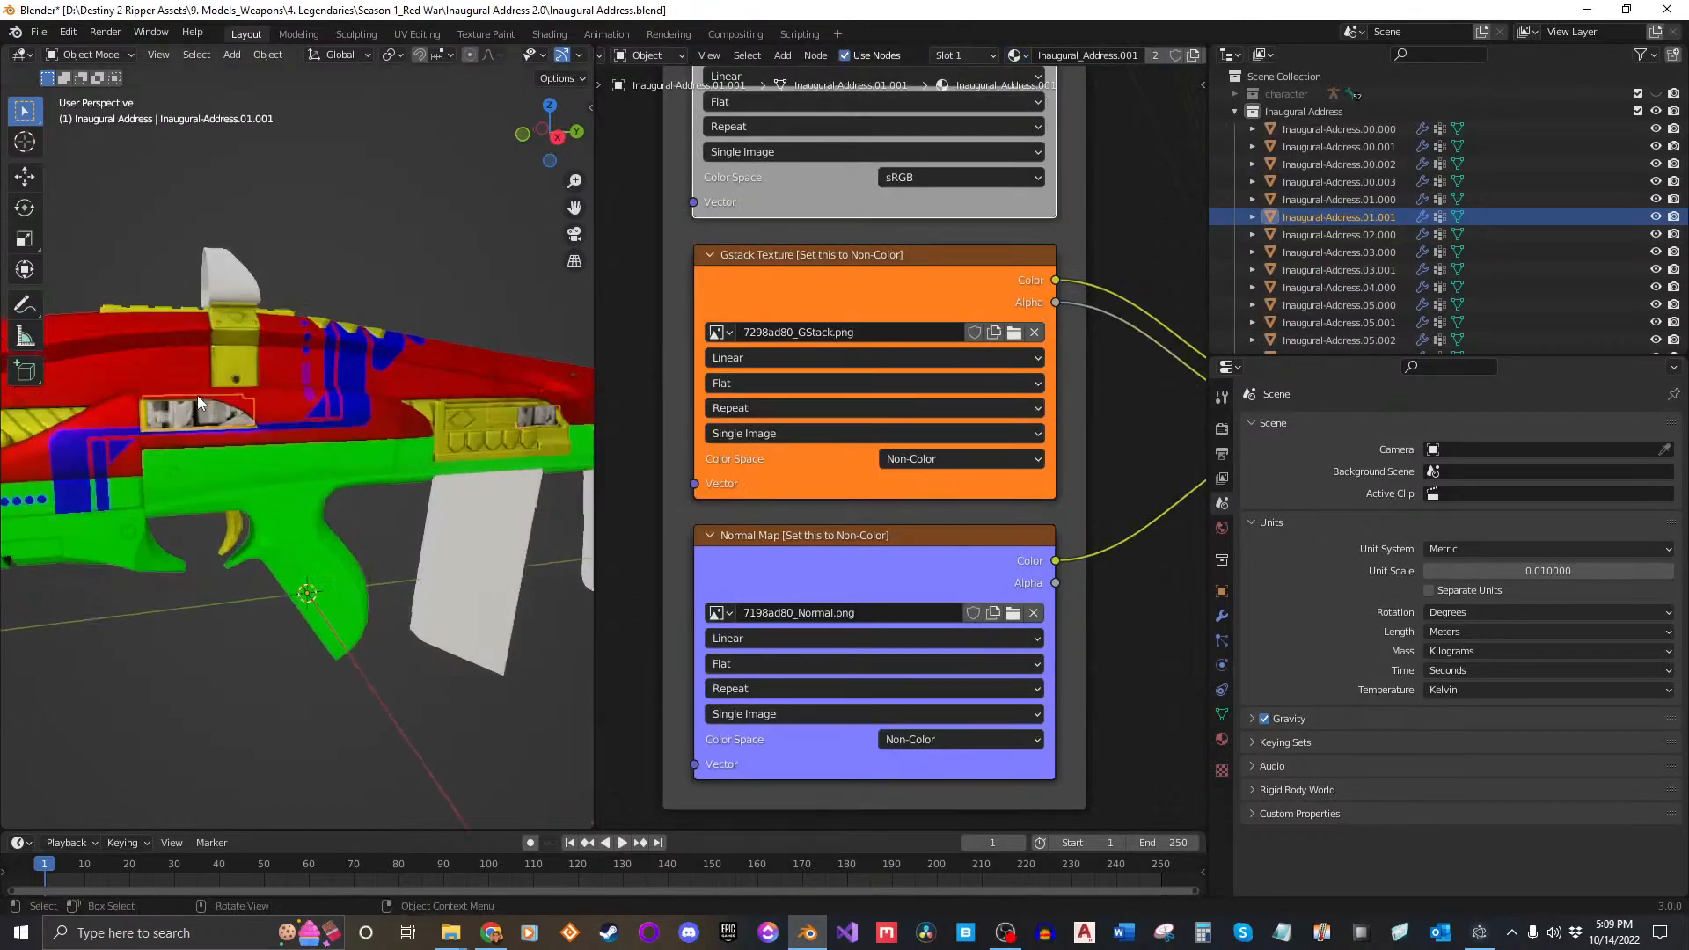
{"action": "scroll", "coordinate": [289, 384], "scroll_direction": "down", "scroll_amount": 2}
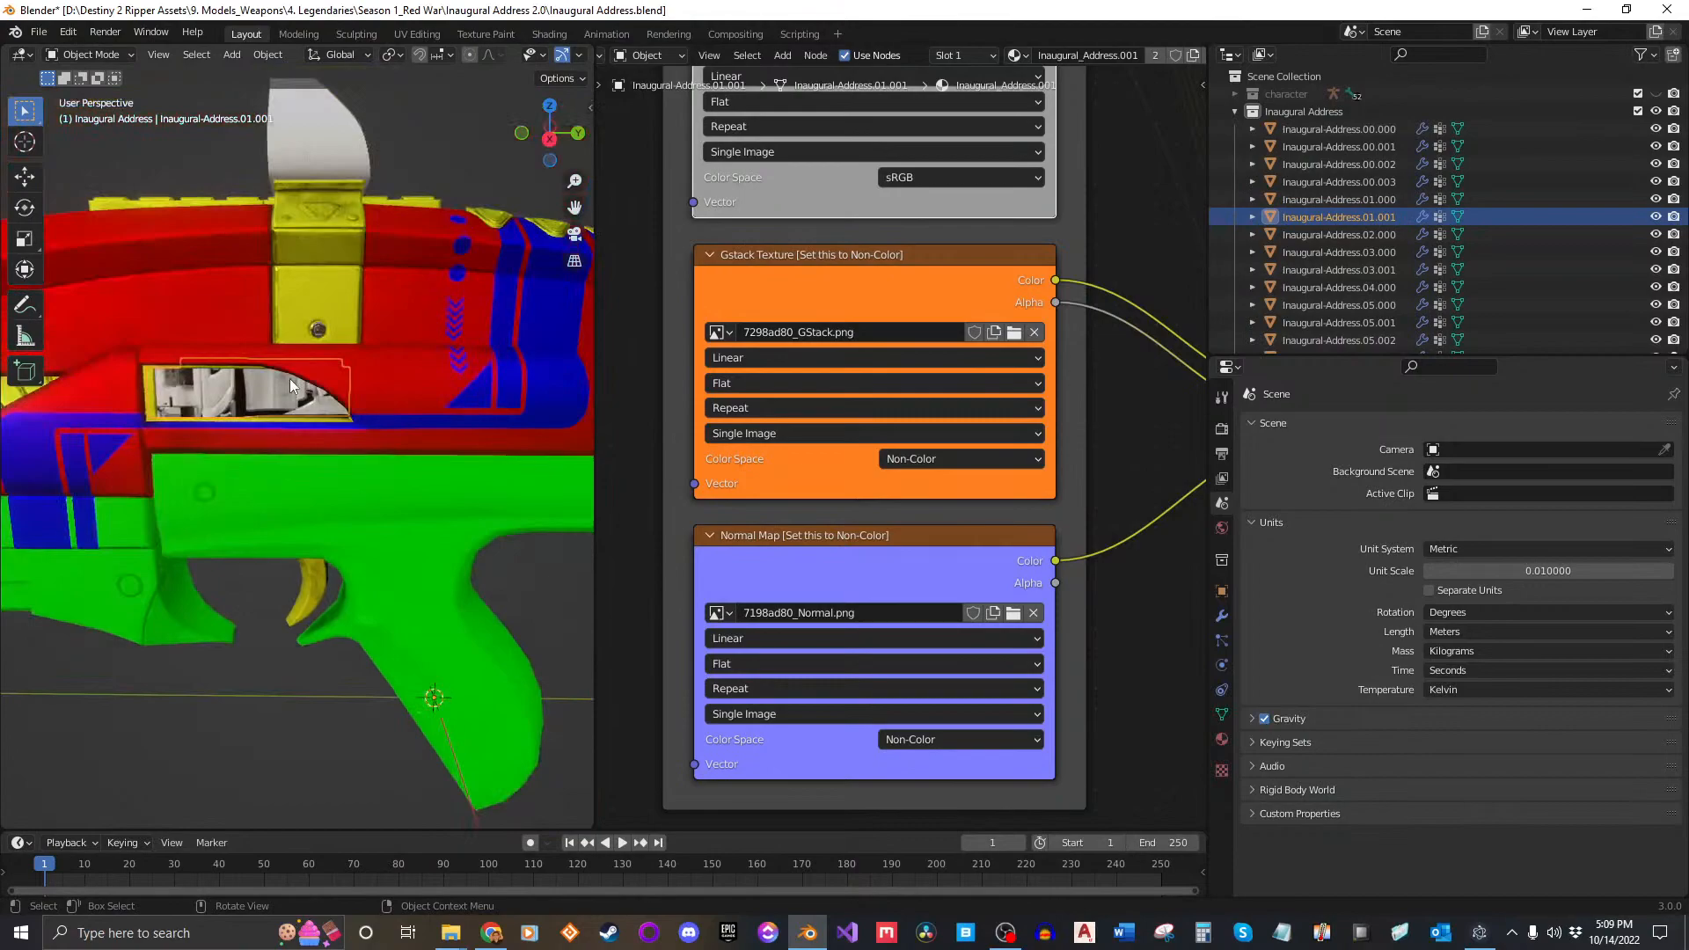
{"action": "key", "text": "g"}
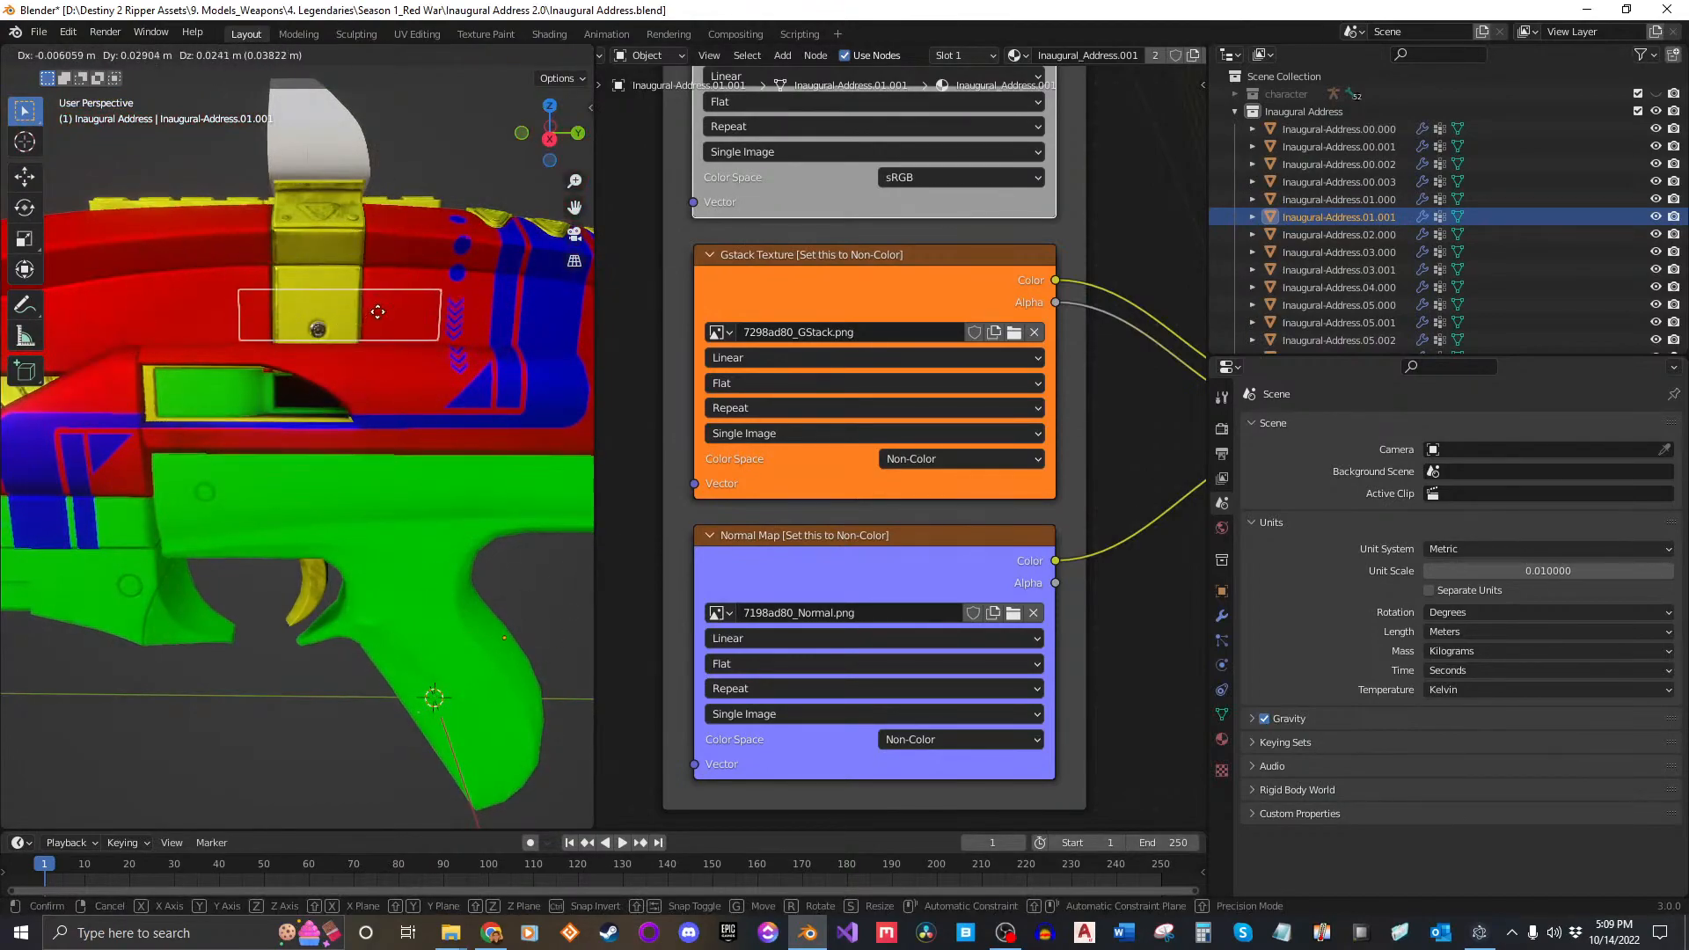
{"action": "key", "text": "Escape"}
{"action": "middle_click_drag", "start_coordinate": [313, 405], "coordinate": [416, 389]}
Step: Try the Inaugural_Address.000 material on the Inaugural-Address.01.001 mesh and switch back to Inaugural_Address.001
{"action": "left_click", "coordinate": [1022, 51]}
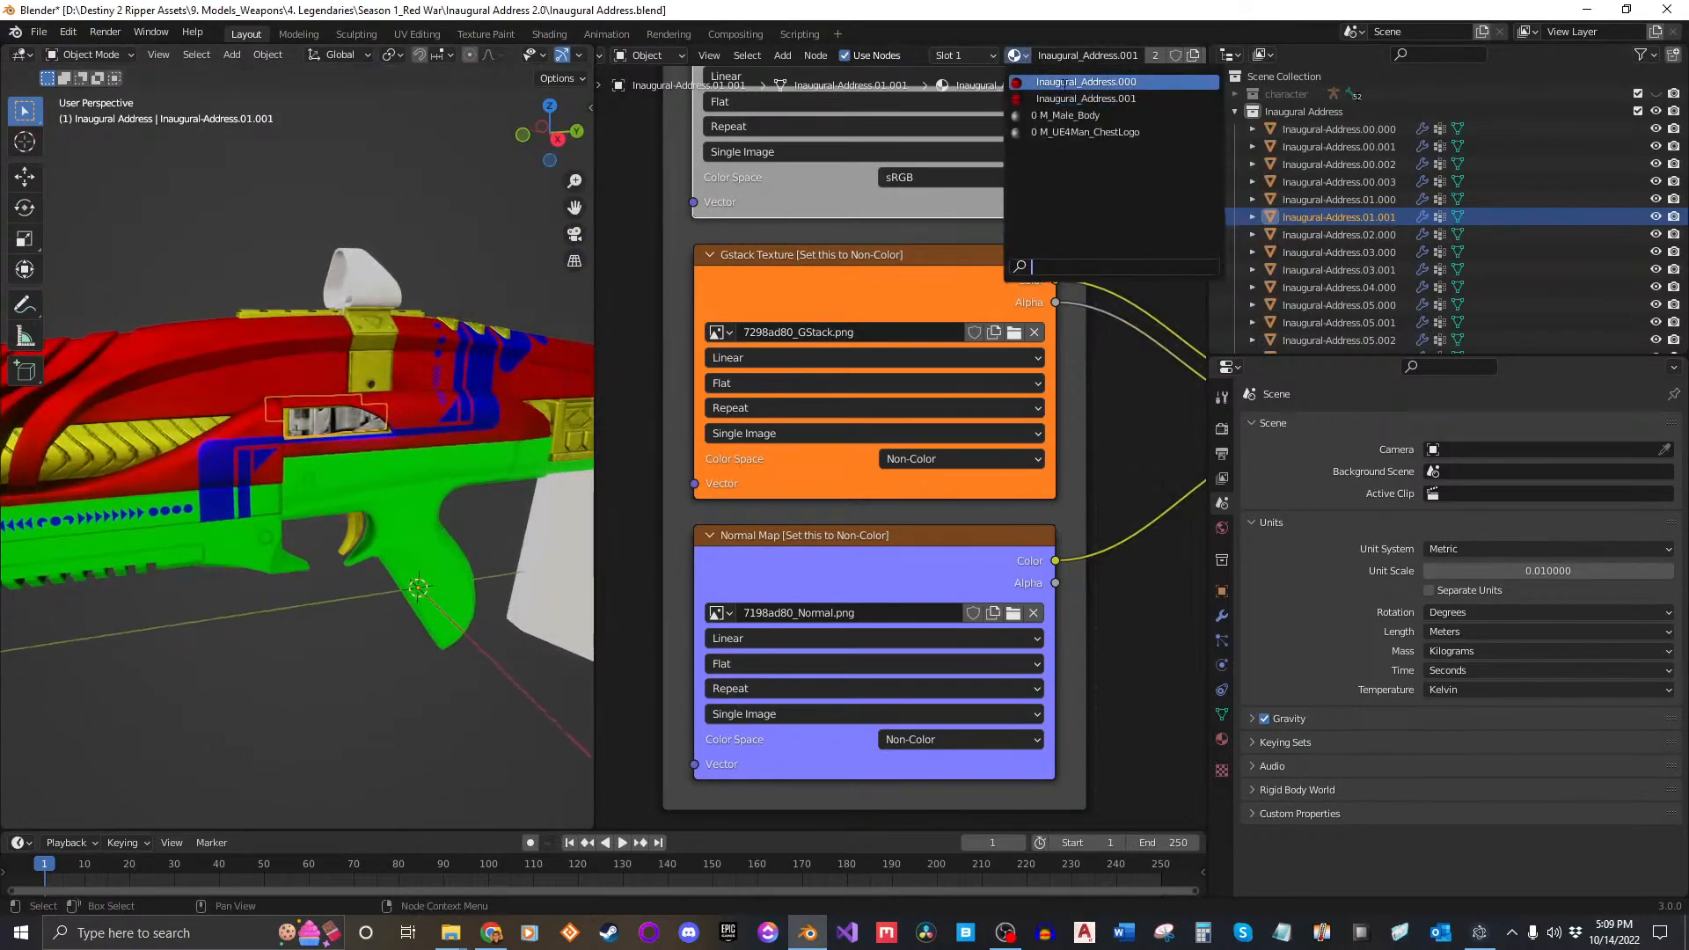
{"action": "left_click", "coordinate": [1064, 86]}
{"action": "left_click", "coordinate": [1014, 55]}
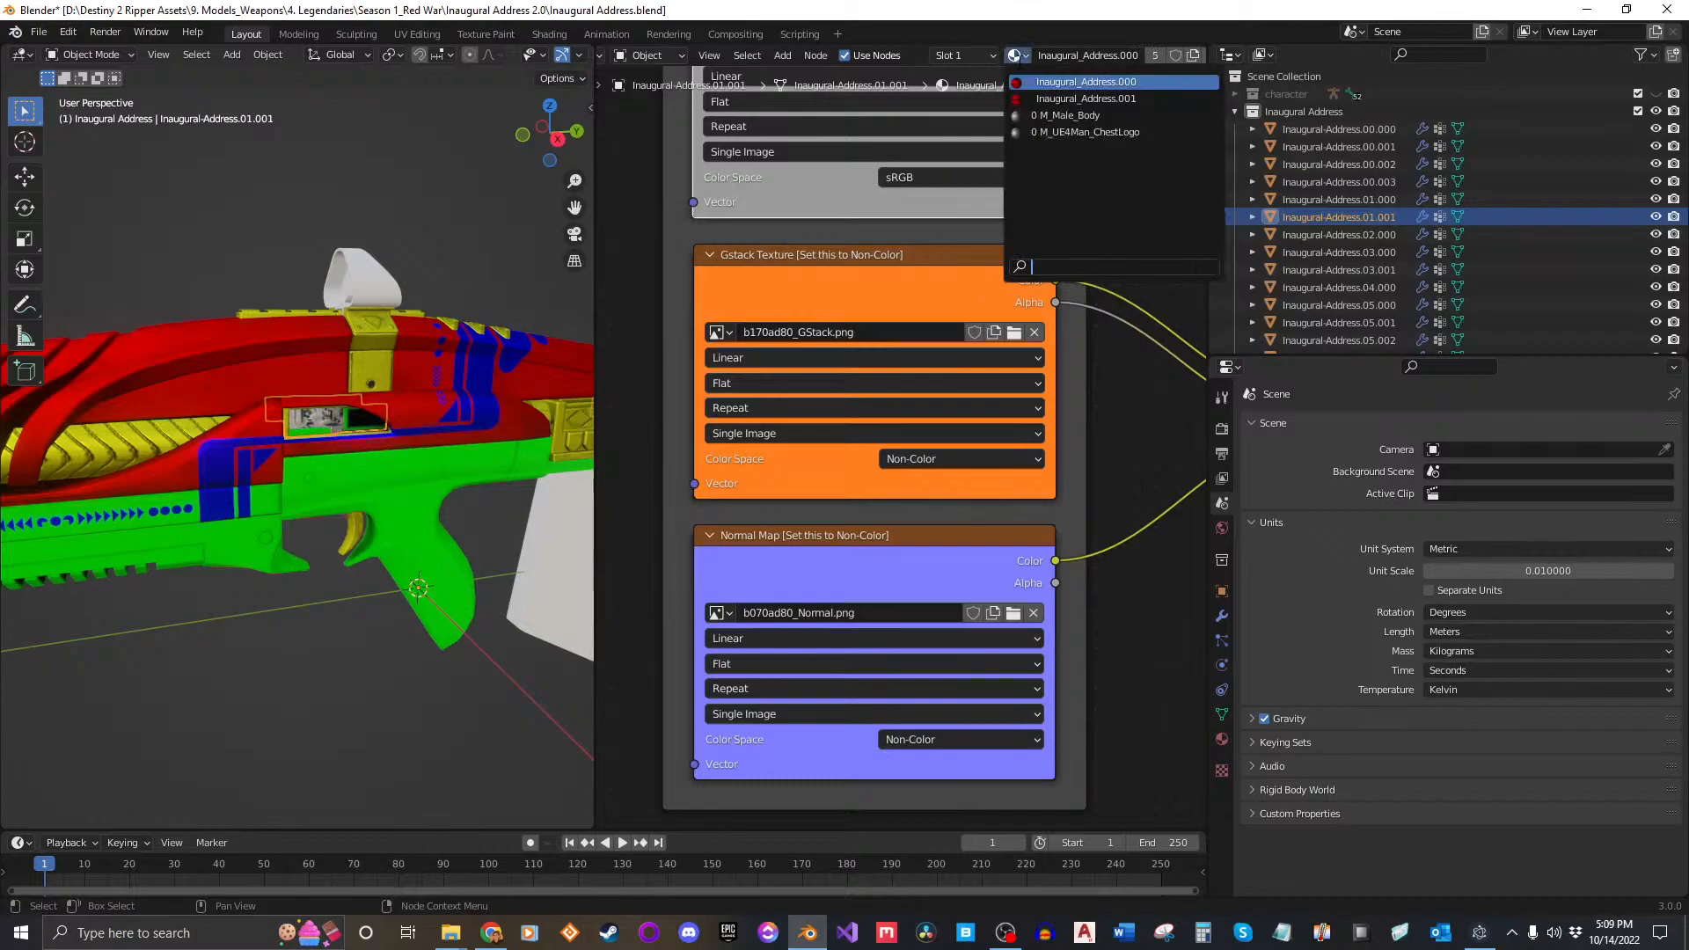
{"action": "left_click", "coordinate": [1054, 85]}
{"action": "middle_click_drag", "start_coordinate": [464, 502], "coordinate": [320, 447]}
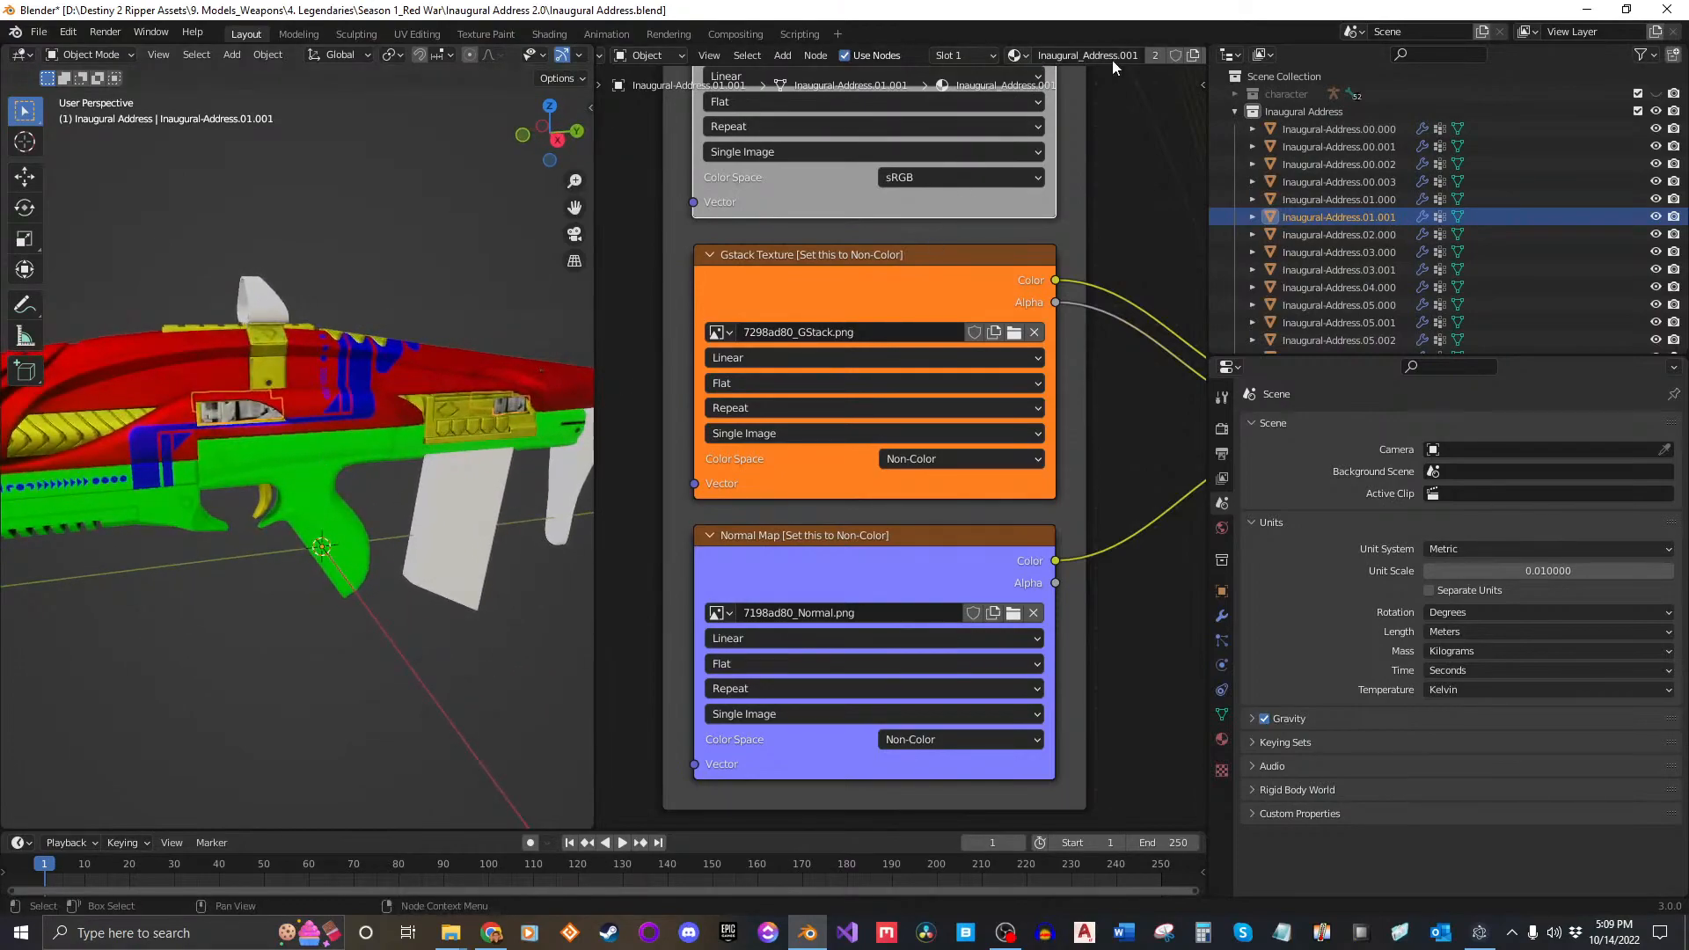
Step: Make a single-user copy of the Inaugural-Address.01.001 mesh's material and load 1f70ad80_Diffuse.png into its Diffuse Texture node
{"action": "left_click", "coordinate": [1157, 56]}
{"action": "middle_click_drag", "start_coordinate": [938, 284], "coordinate": [954, 456]}
{"action": "left_click", "coordinate": [1030, 223]}
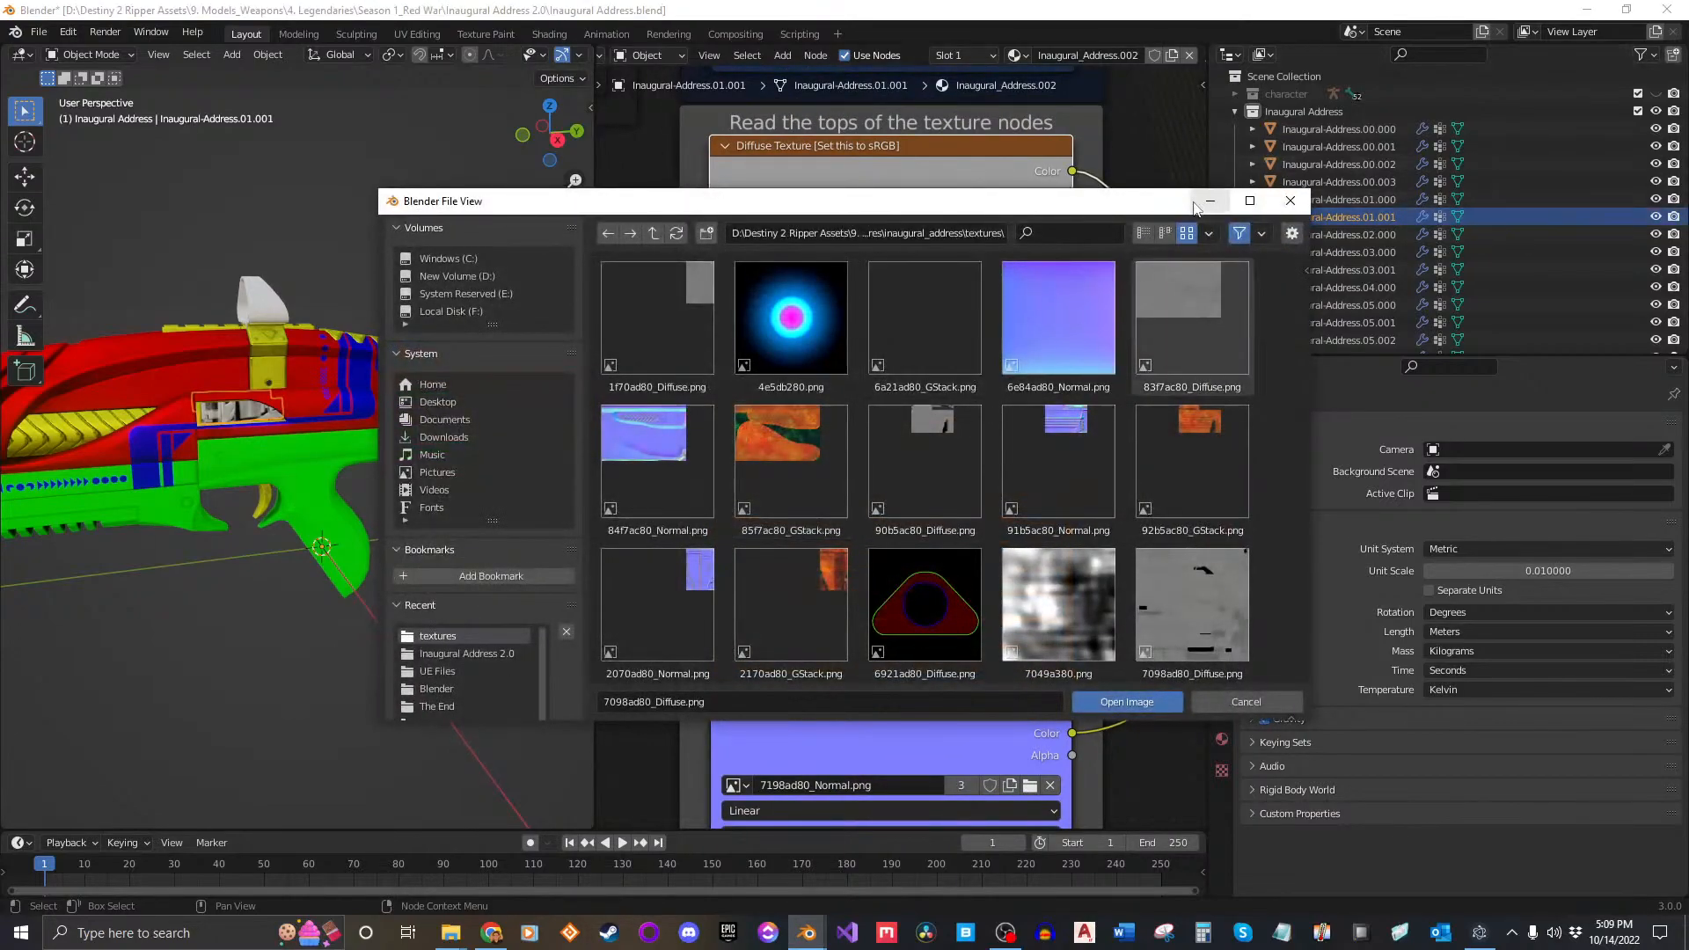
{"action": "left_click_drag", "start_coordinate": [1141, 202], "coordinate": [1021, 197]}
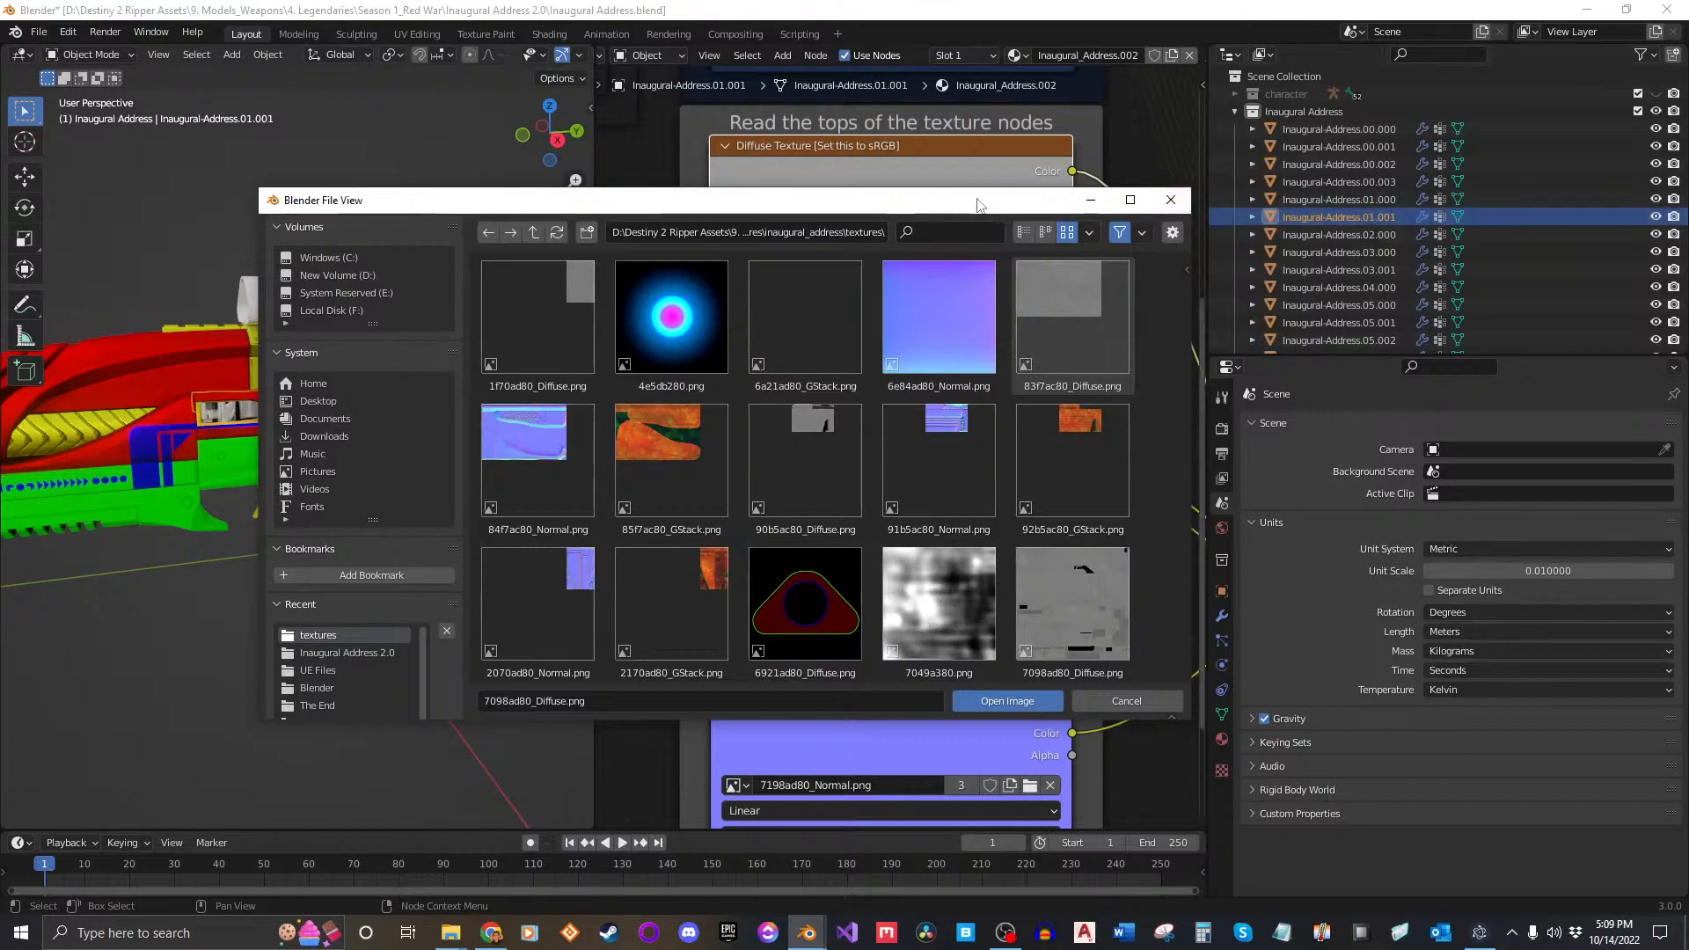
{"action": "left_click_drag", "start_coordinate": [977, 198], "coordinate": [1073, 150]}
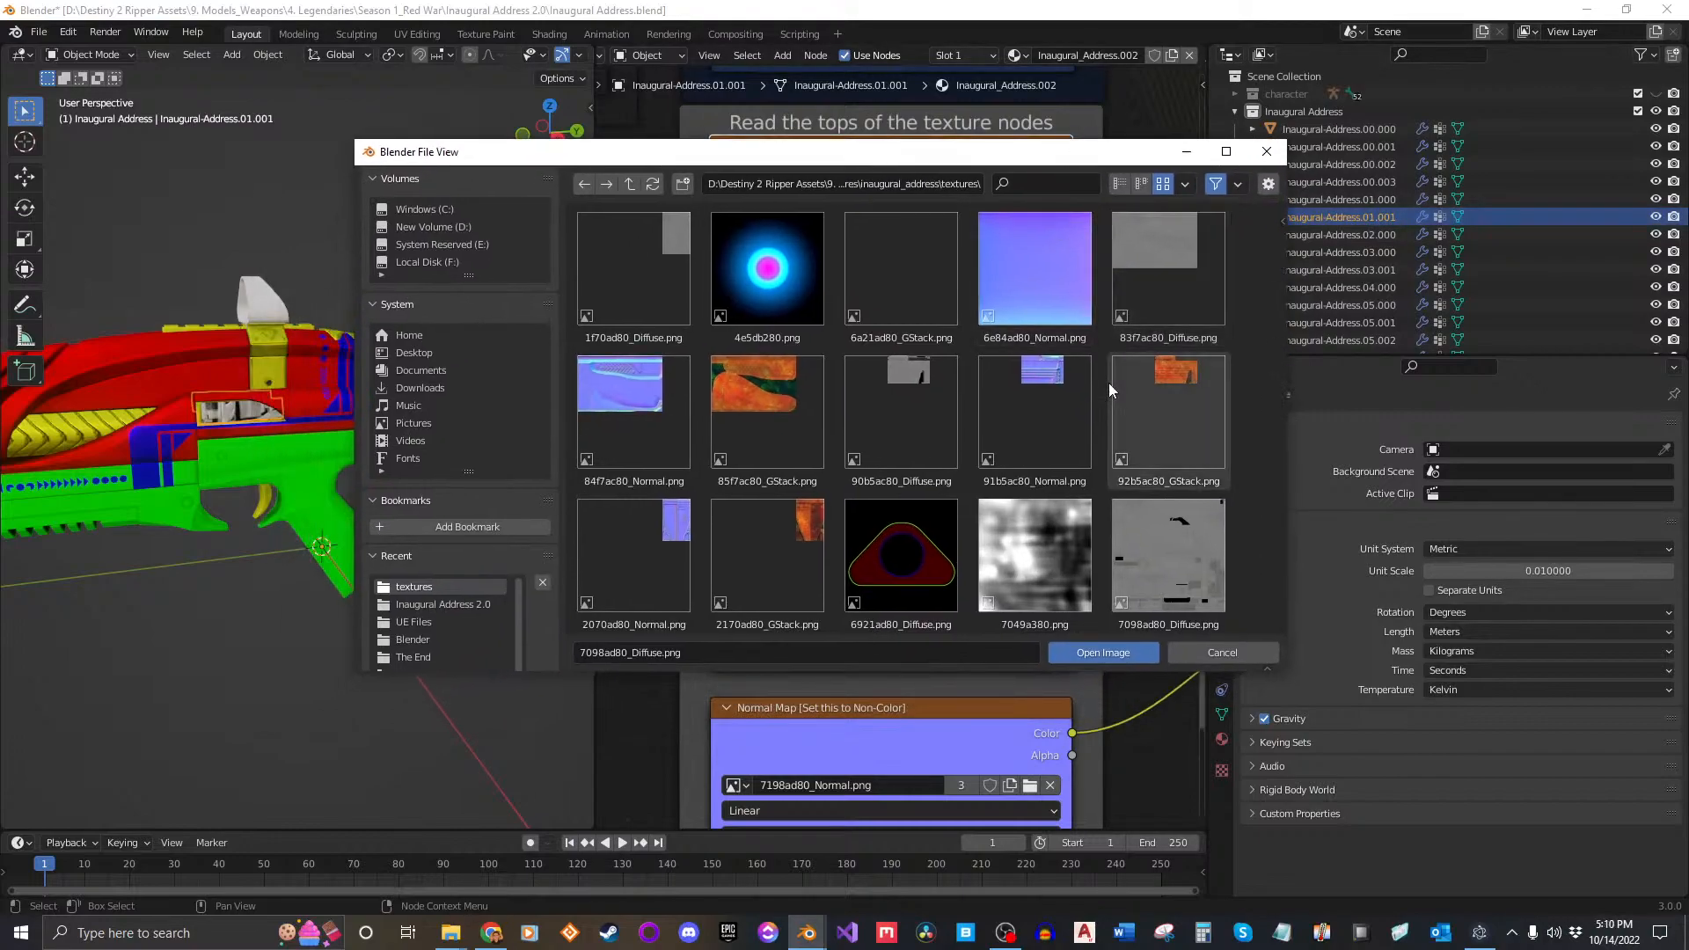
{"action": "left_click", "coordinate": [631, 299]}
{"action": "left_click", "coordinate": [1101, 652]}
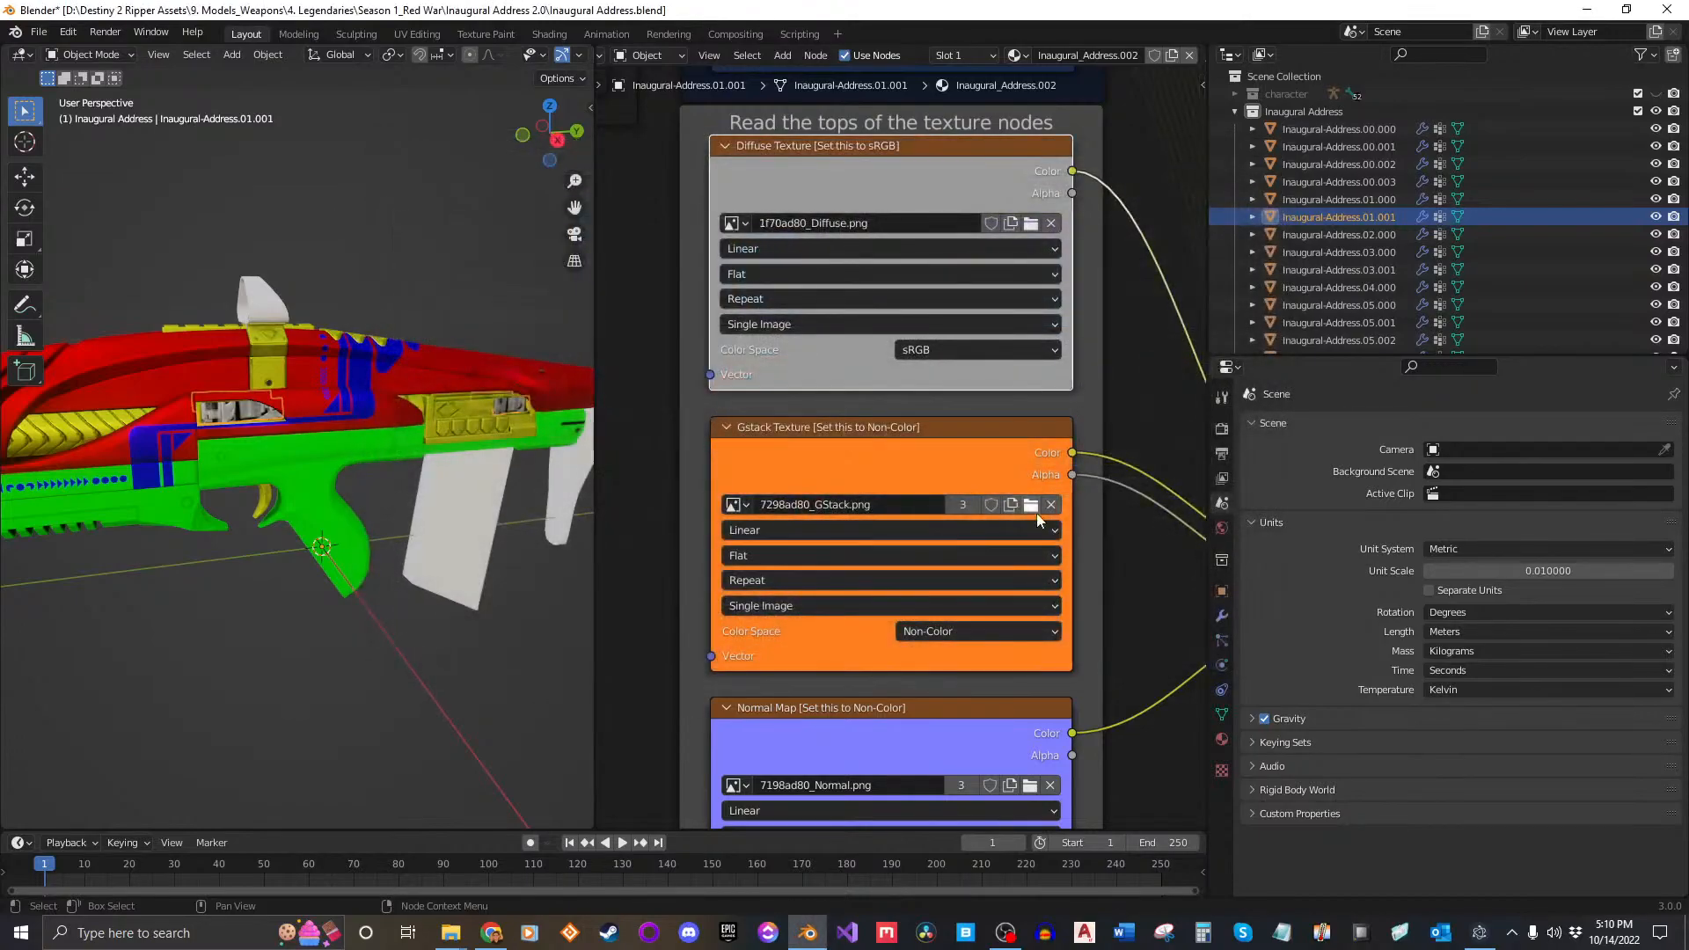
Step: Load 2170ad80_GStack.png into the Gstack Texture node of the copied material
{"action": "left_click", "coordinate": [1031, 504]}
{"action": "left_click", "coordinate": [794, 556]}
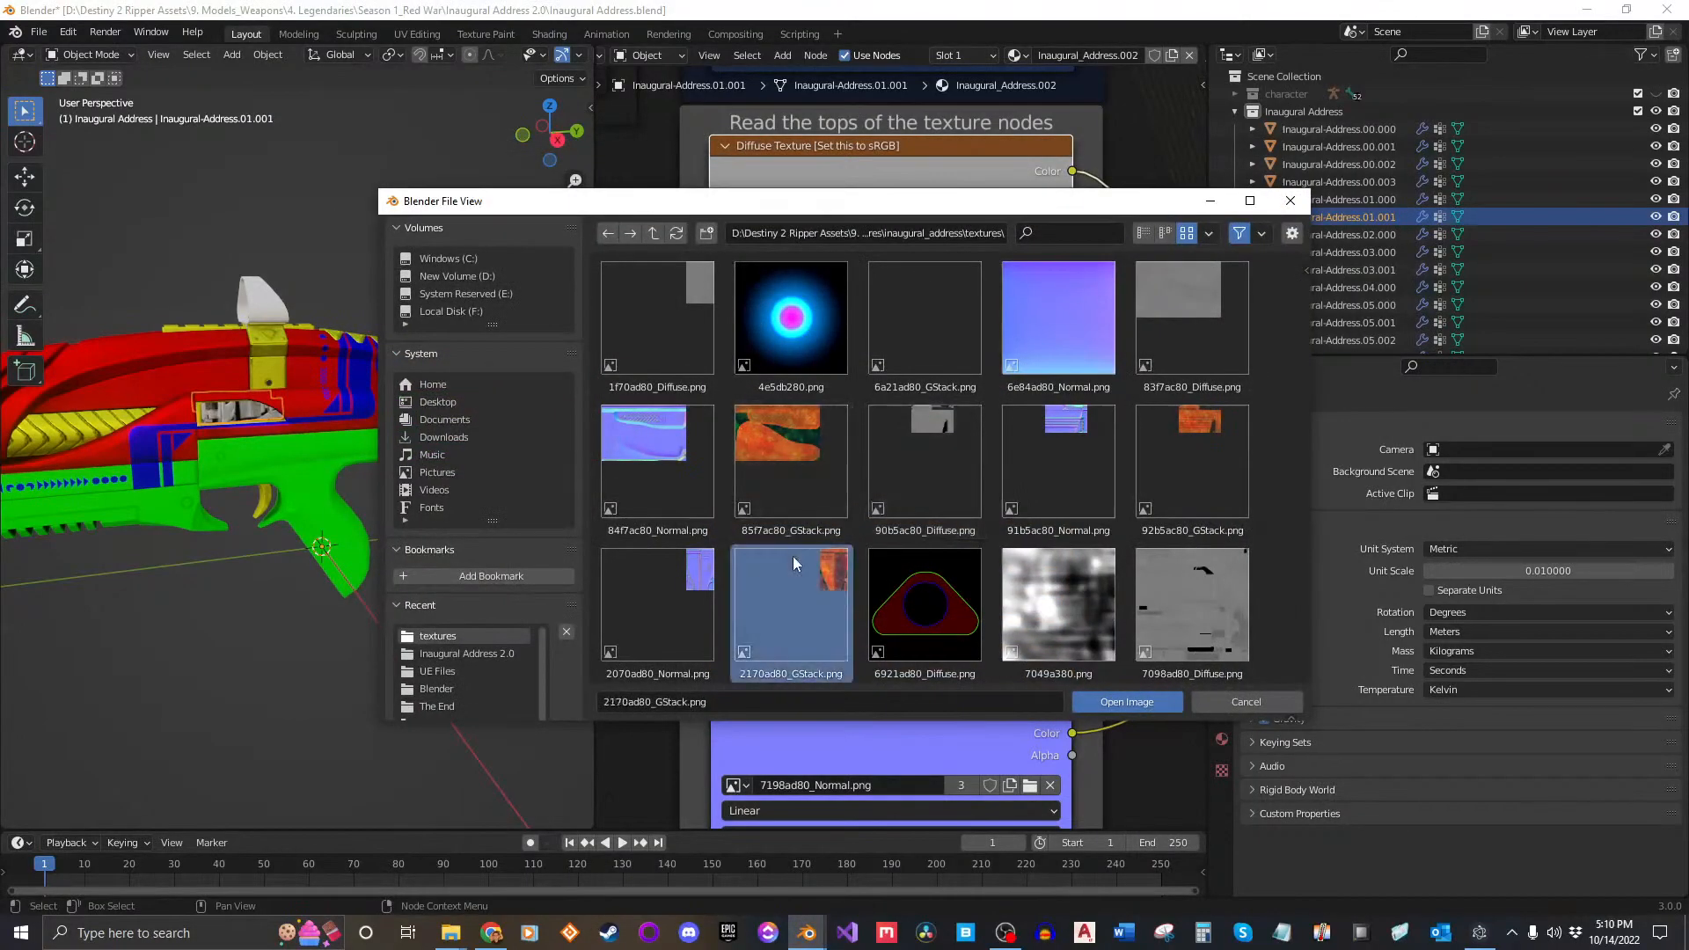
{"action": "left_click", "coordinate": [1128, 700]}
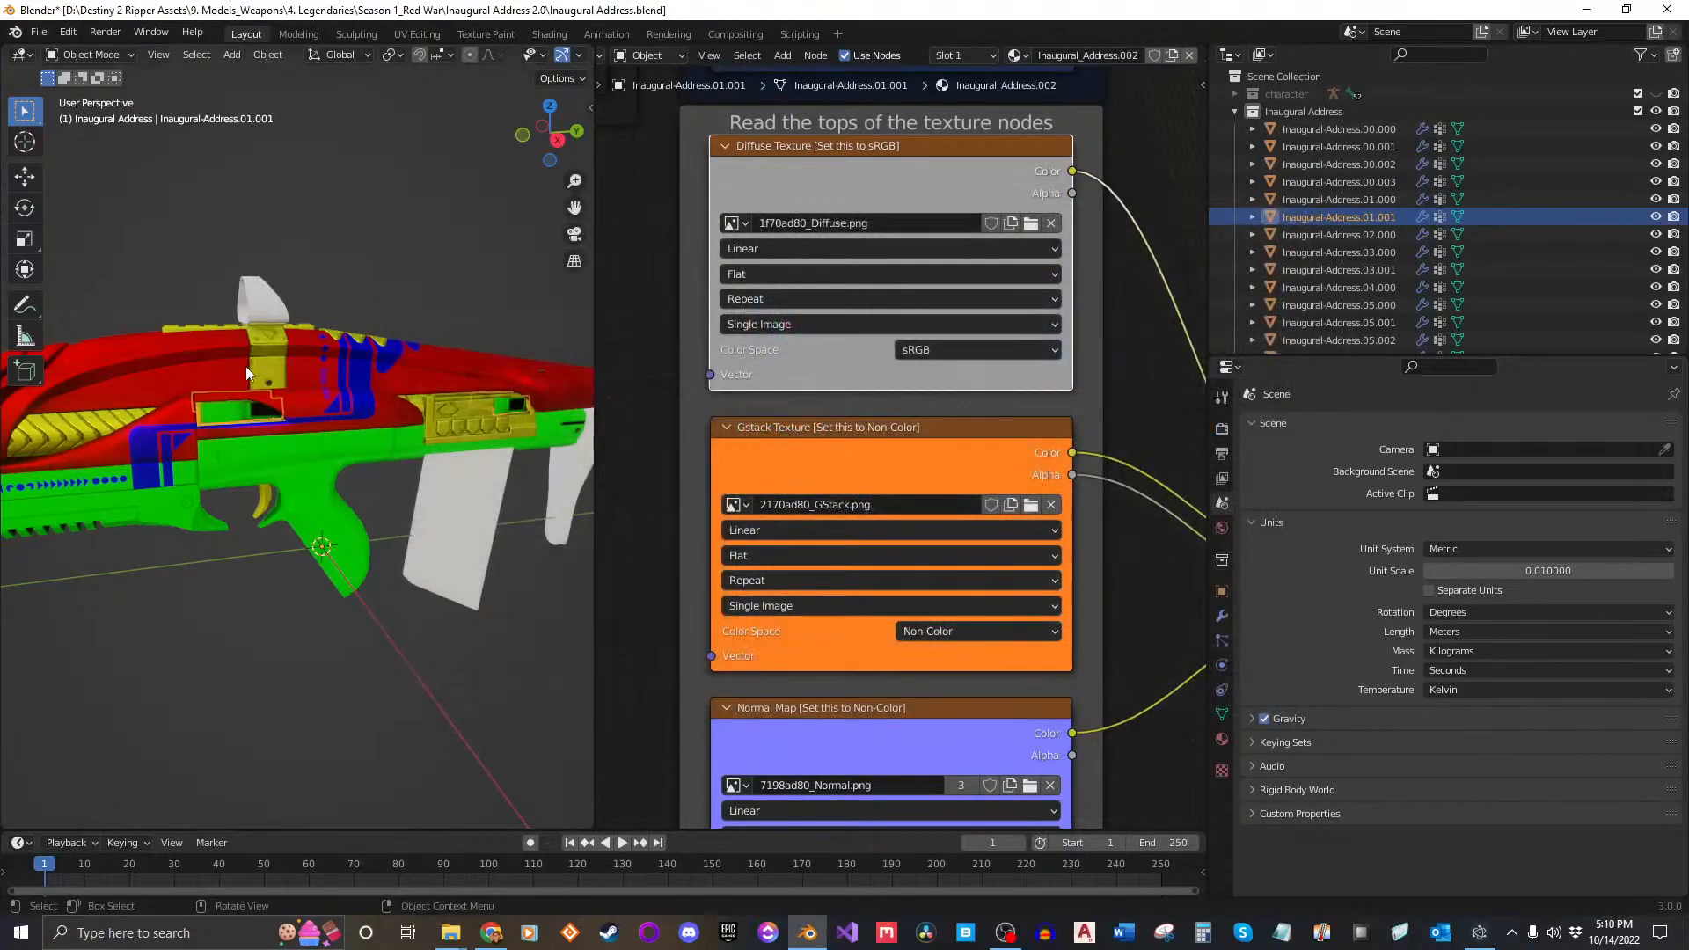
{"action": "scroll", "coordinate": [964, 621], "scroll_direction": "down", "scroll_amount": 2}
Step: Load 2070ad80_Normal.png into the copied material's Normal Map node and inspect the part inside the receiver opening
{"action": "middle_click_drag", "start_coordinate": [964, 621], "coordinate": [926, 413]}
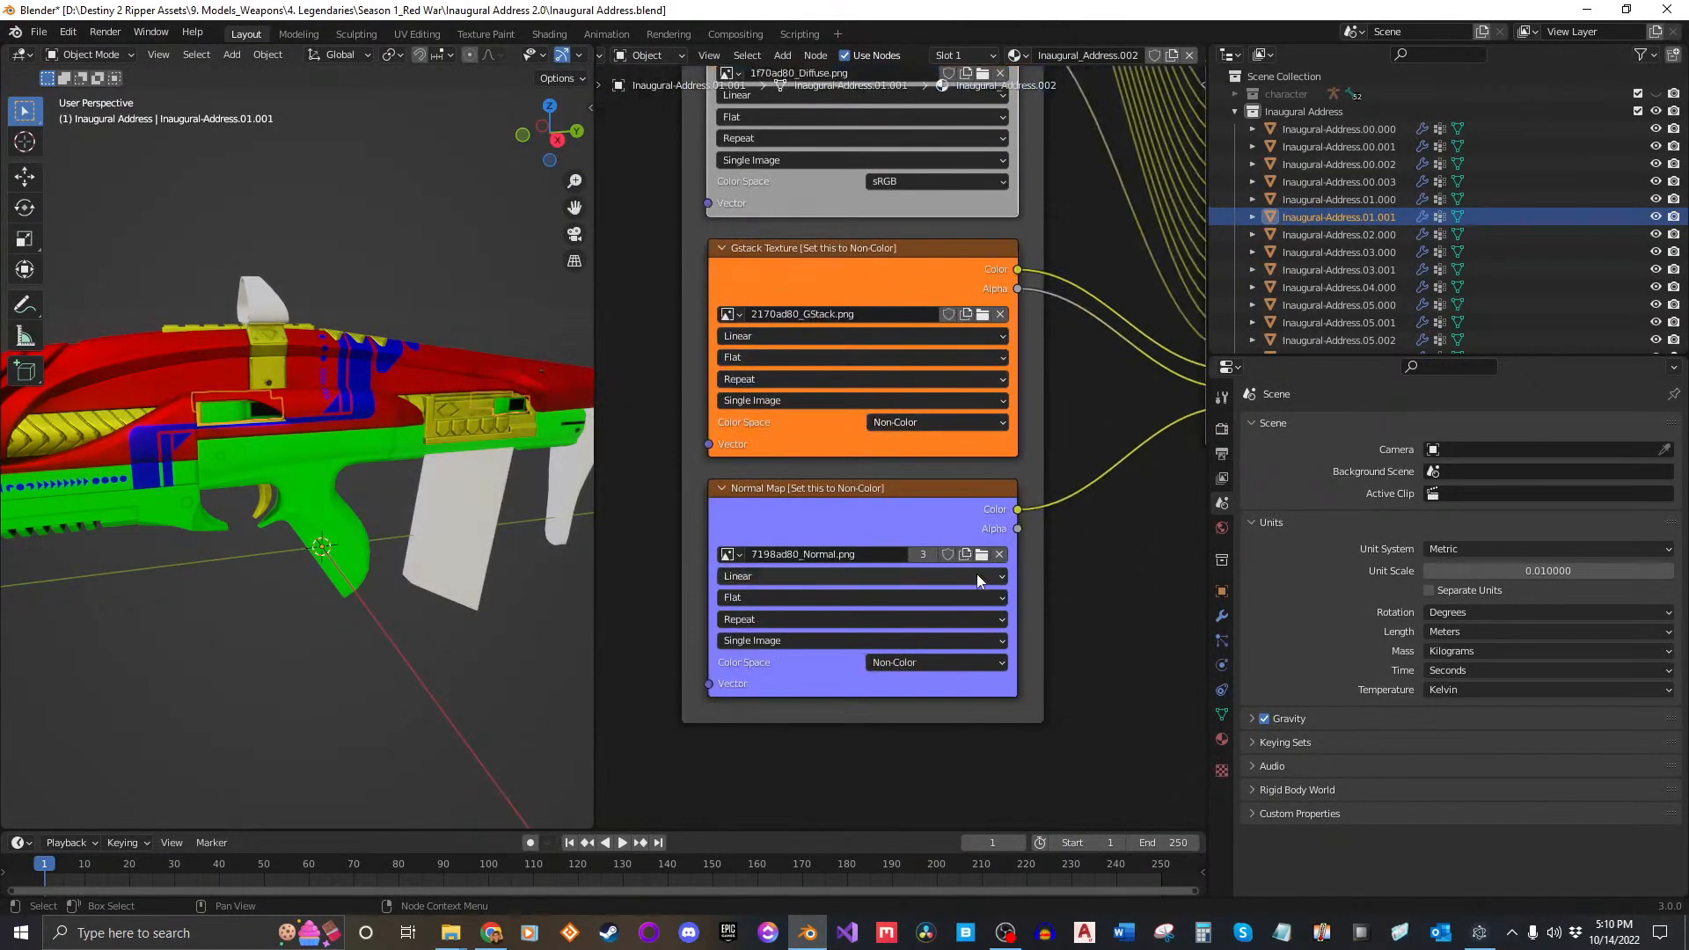
{"action": "left_click", "coordinate": [982, 558]}
{"action": "left_click", "coordinate": [661, 457]}
{"action": "left_click", "coordinate": [704, 593]}
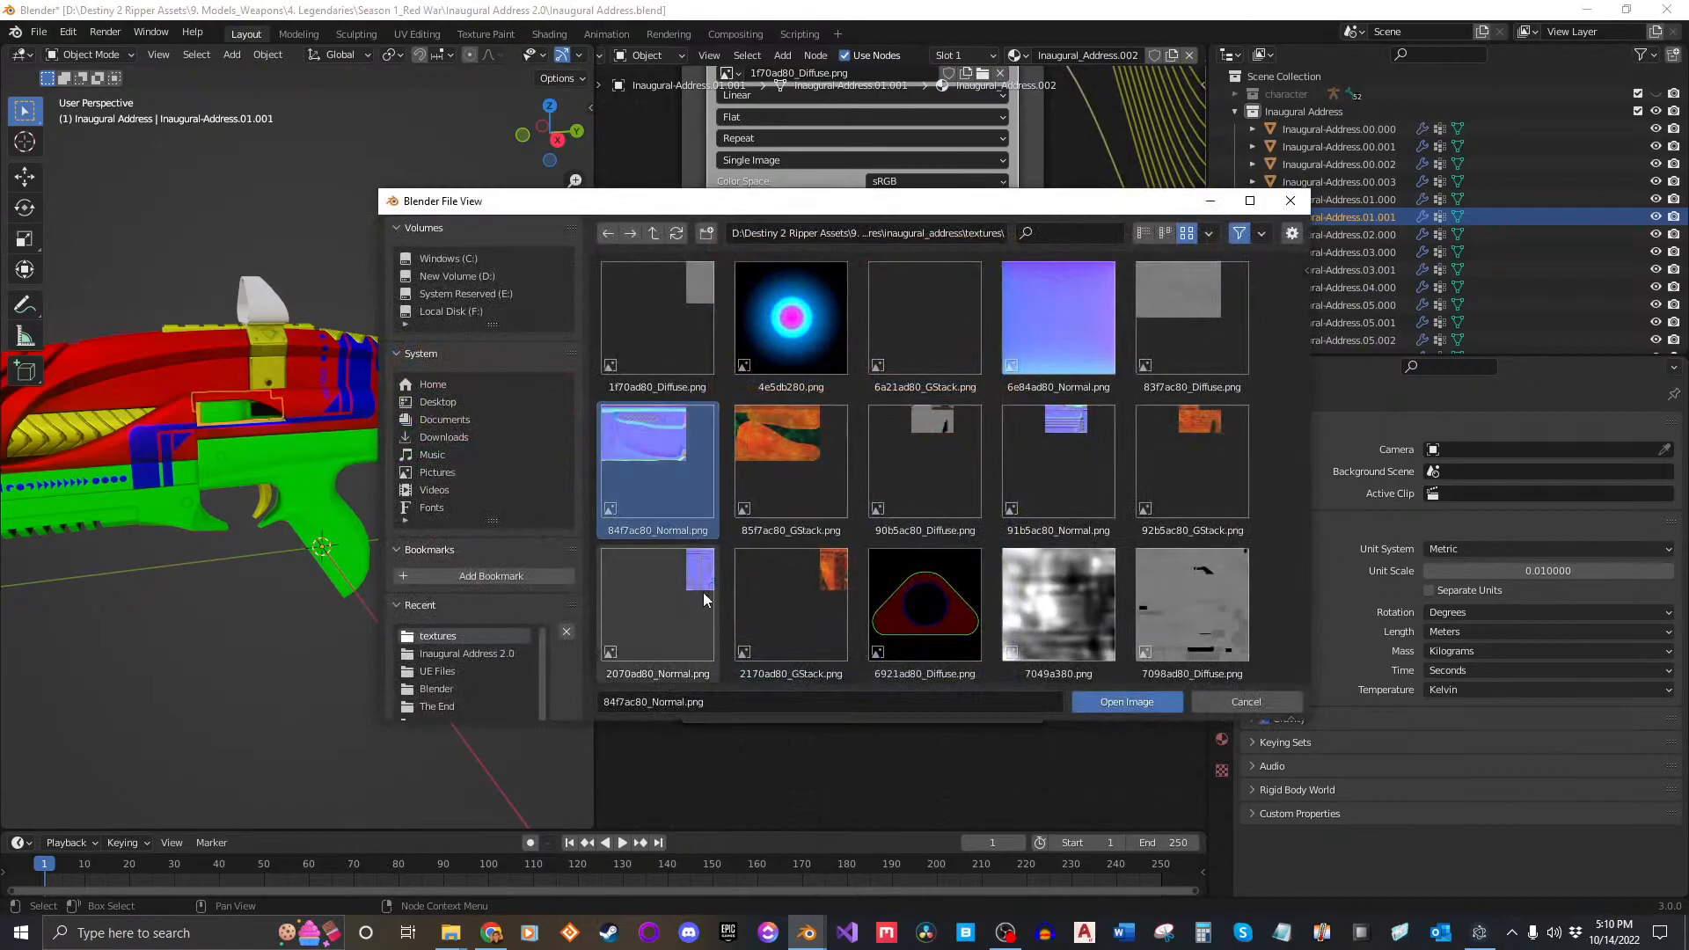
{"action": "left_click", "coordinate": [1128, 701]}
{"action": "middle_click_drag", "start_coordinate": [295, 464], "coordinate": [303, 353]}
{"action": "scroll", "coordinate": [348, 445], "scroll_direction": "up", "scroll_amount": 4}
{"action": "scroll", "coordinate": [177, 366], "scroll_direction": "up", "scroll_amount": 2}
{"action": "scroll", "coordinate": [269, 351], "scroll_direction": "down", "scroll_amount": 1}
{"action": "scroll", "coordinate": [262, 351], "scroll_direction": "up", "scroll_amount": 1}
{"action": "scroll", "coordinate": [278, 353], "scroll_direction": "down", "scroll_amount": 2}
Step: Replace the diffuse texture with 90b5ac80_Diffuse.png and the Gstack texture with 92b5ac80_GStack.png
{"action": "middle_click_drag", "start_coordinate": [981, 125], "coordinate": [993, 282]}
{"action": "left_click", "coordinate": [993, 231]}
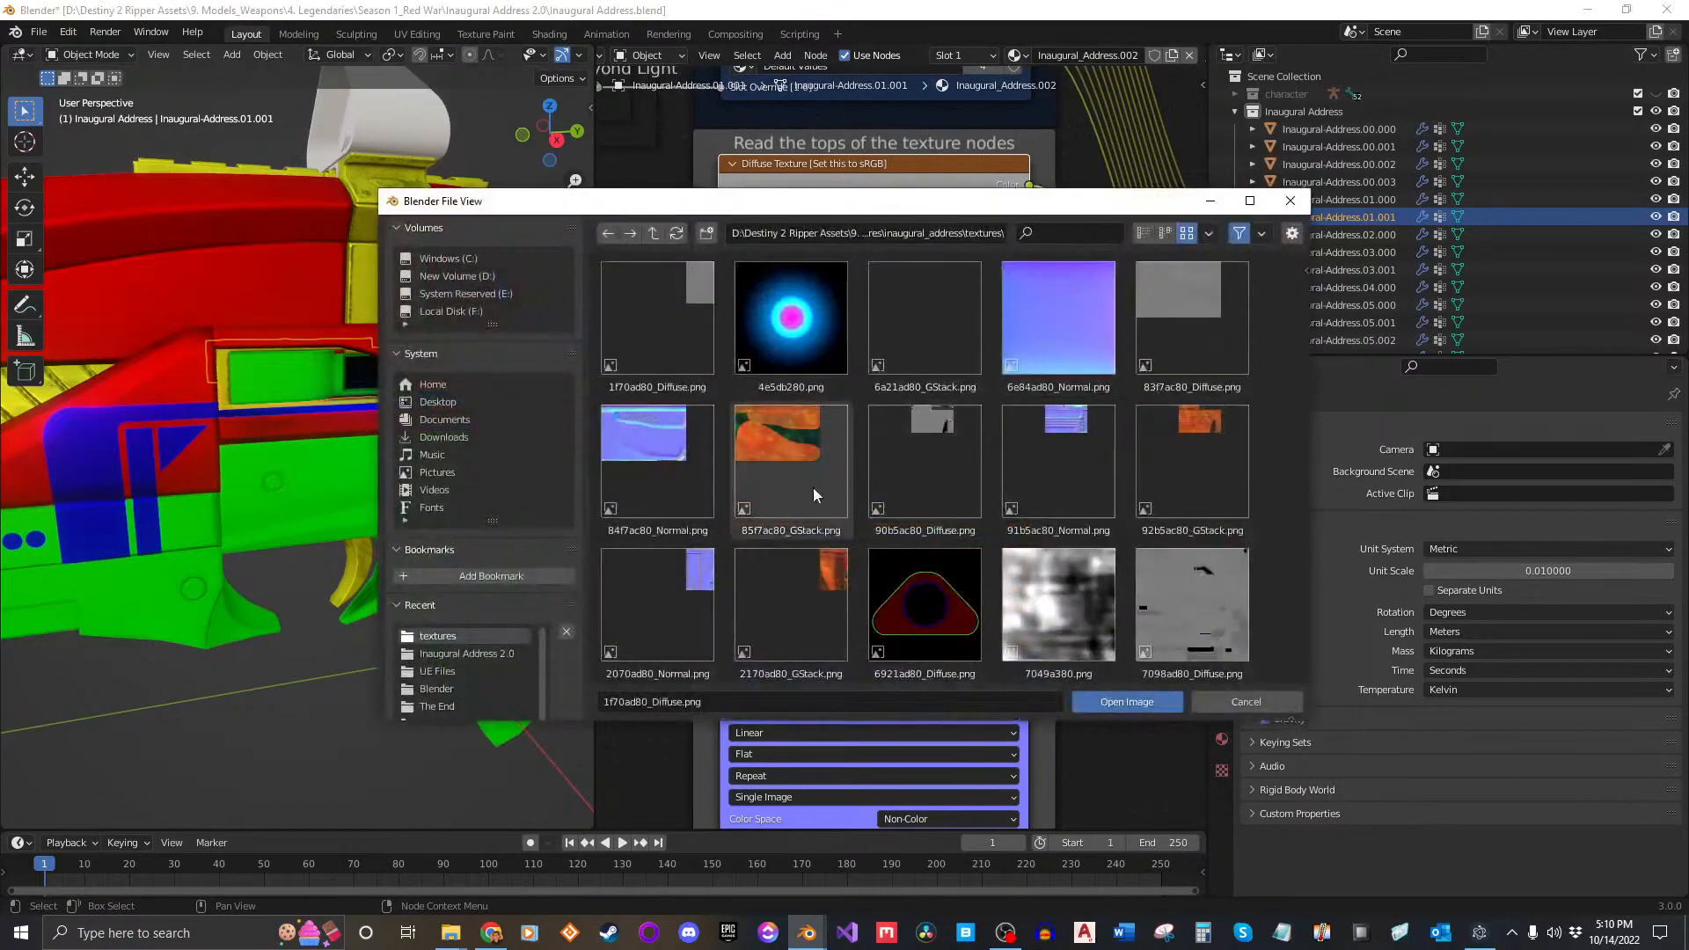
{"action": "left_click", "coordinate": [955, 466]}
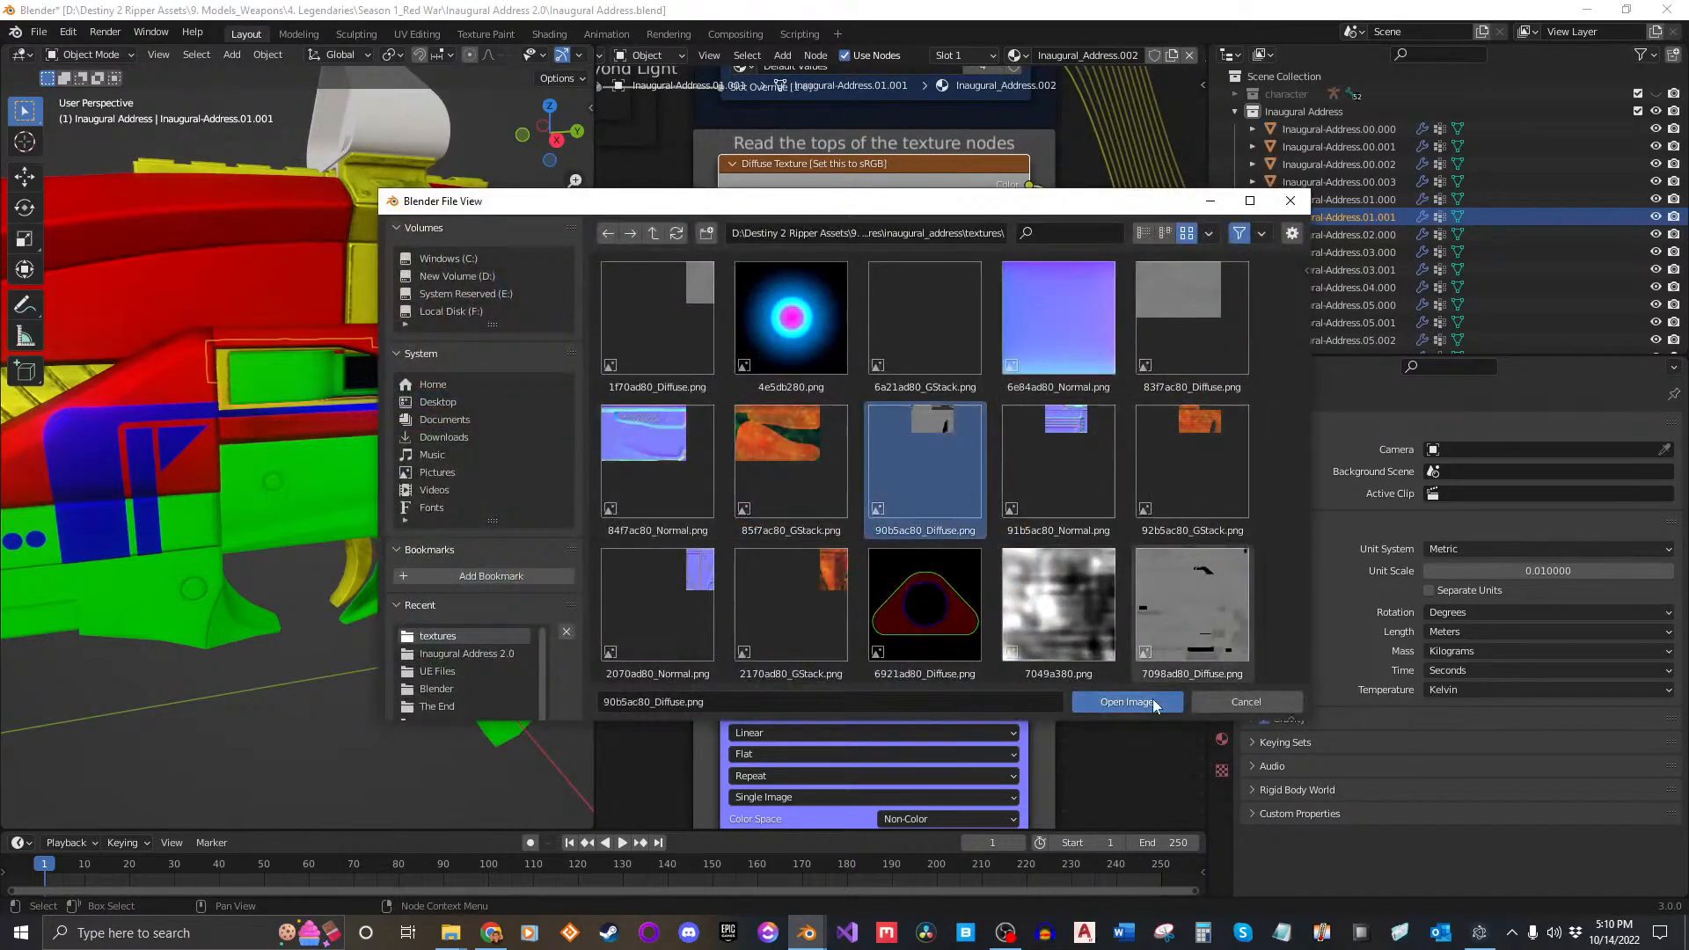
{"action": "left_click", "coordinate": [1143, 701]}
{"action": "left_click", "coordinate": [993, 470]}
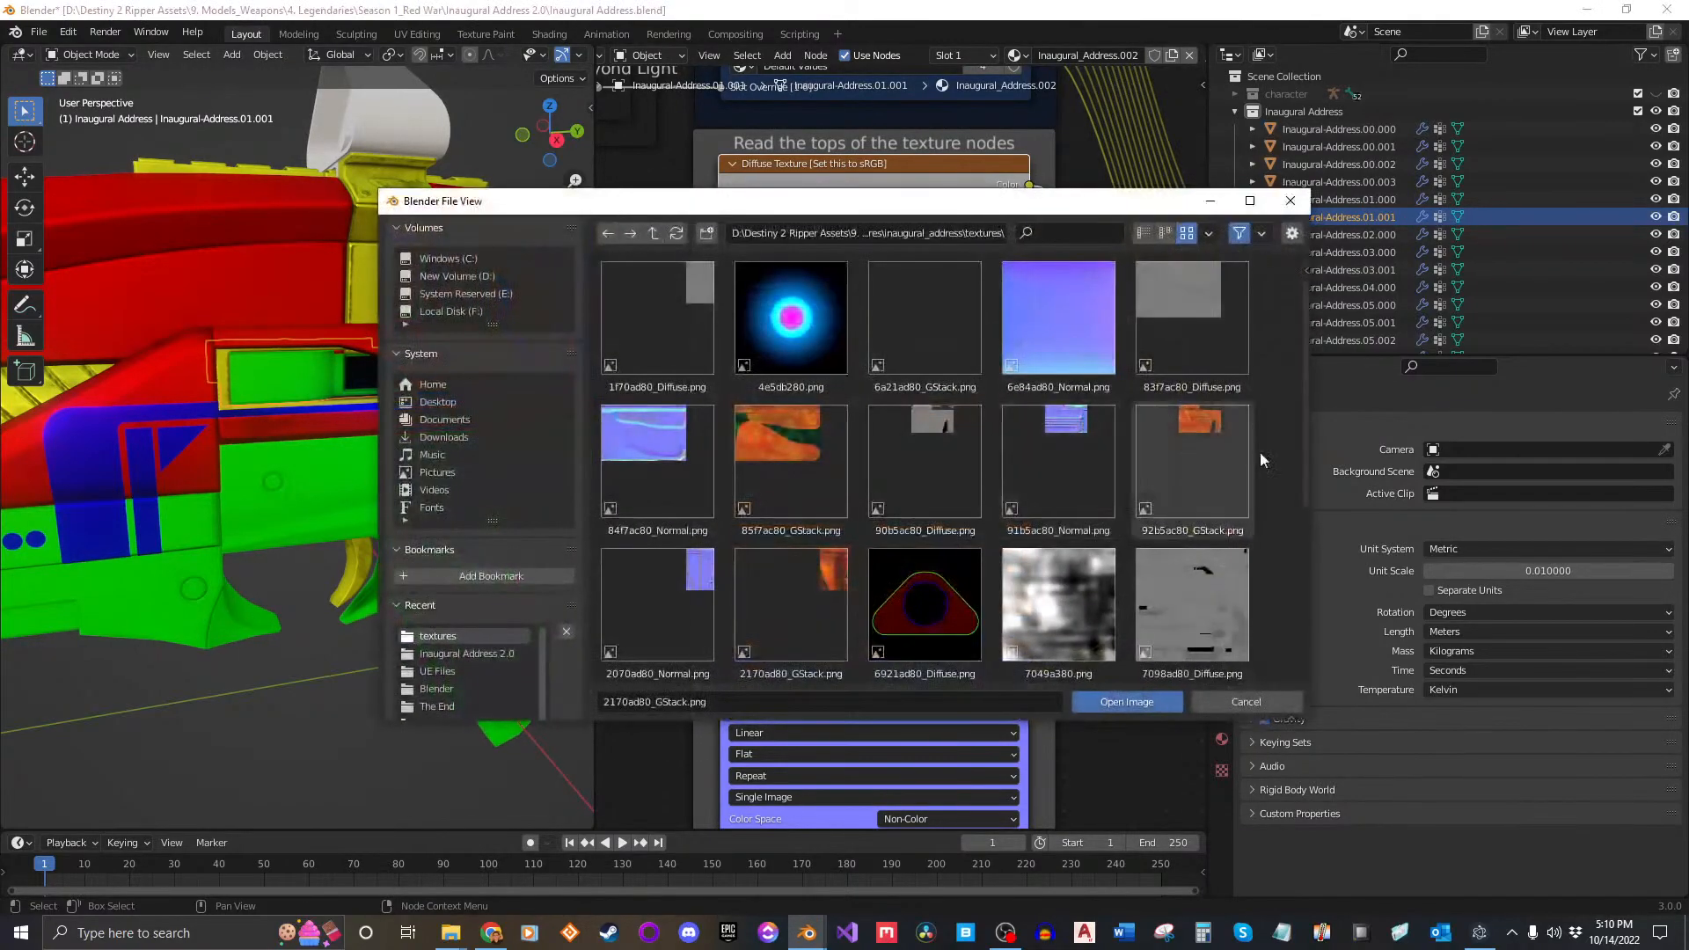
{"action": "left_click", "coordinate": [1190, 464]}
{"action": "left_click", "coordinate": [1102, 696]}
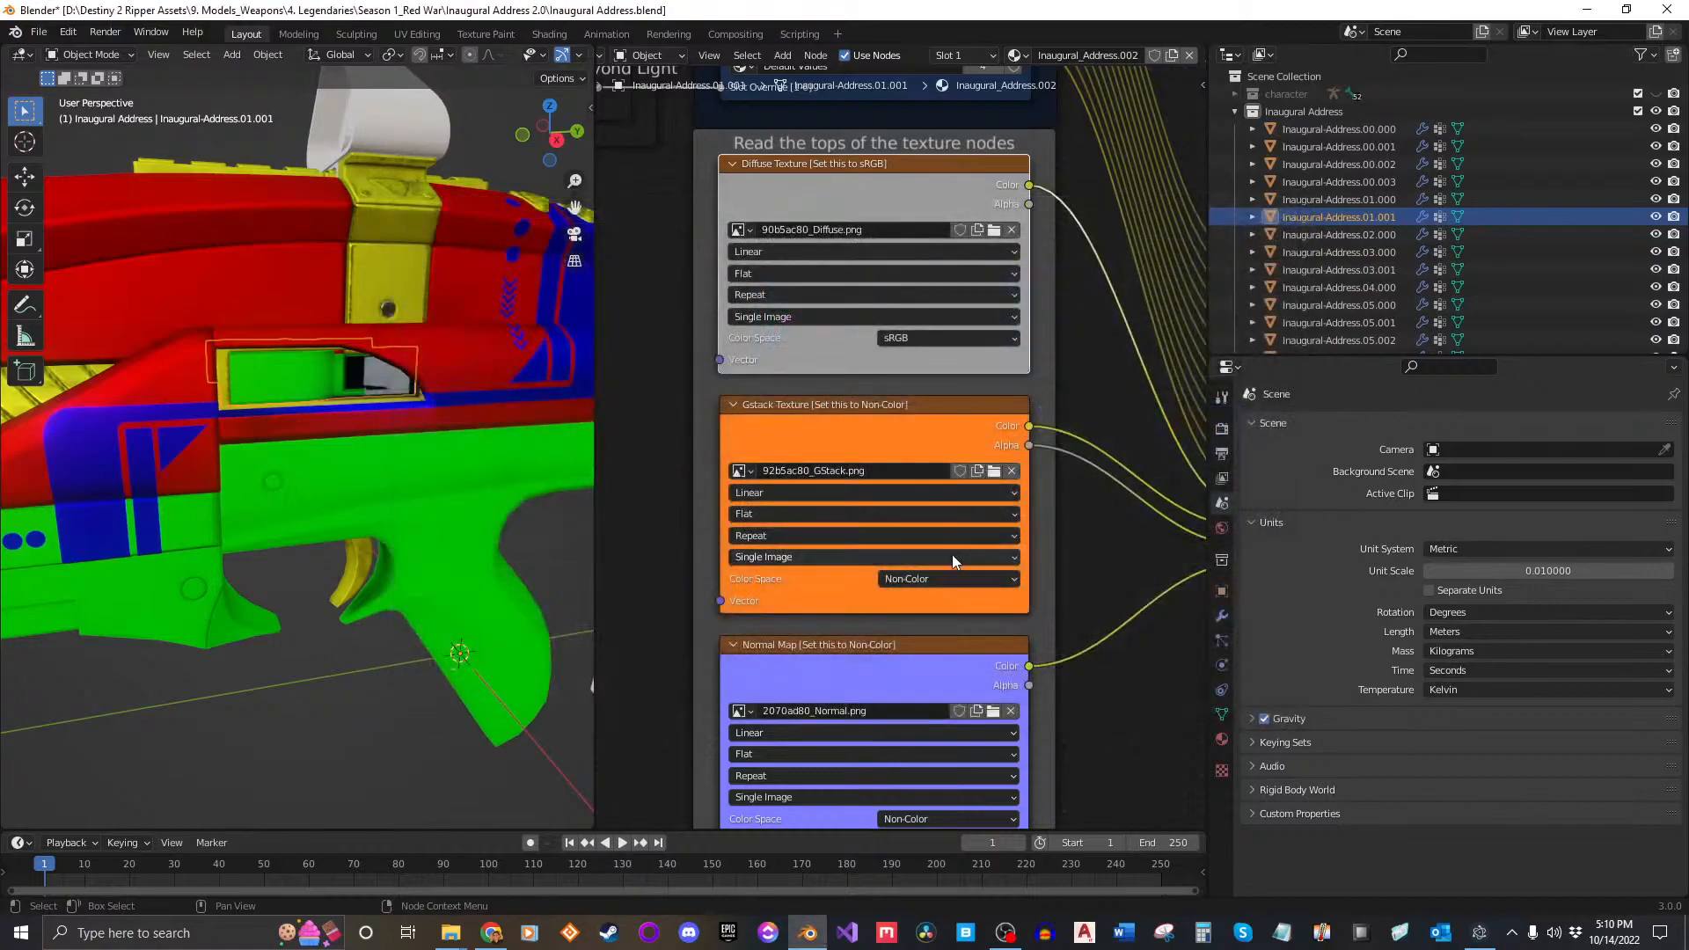
Step: Replace the image in the Normal Map node with 91b5ac80_Normal.png
{"action": "middle_click_drag", "start_coordinate": [997, 658], "coordinate": [1008, 557]}
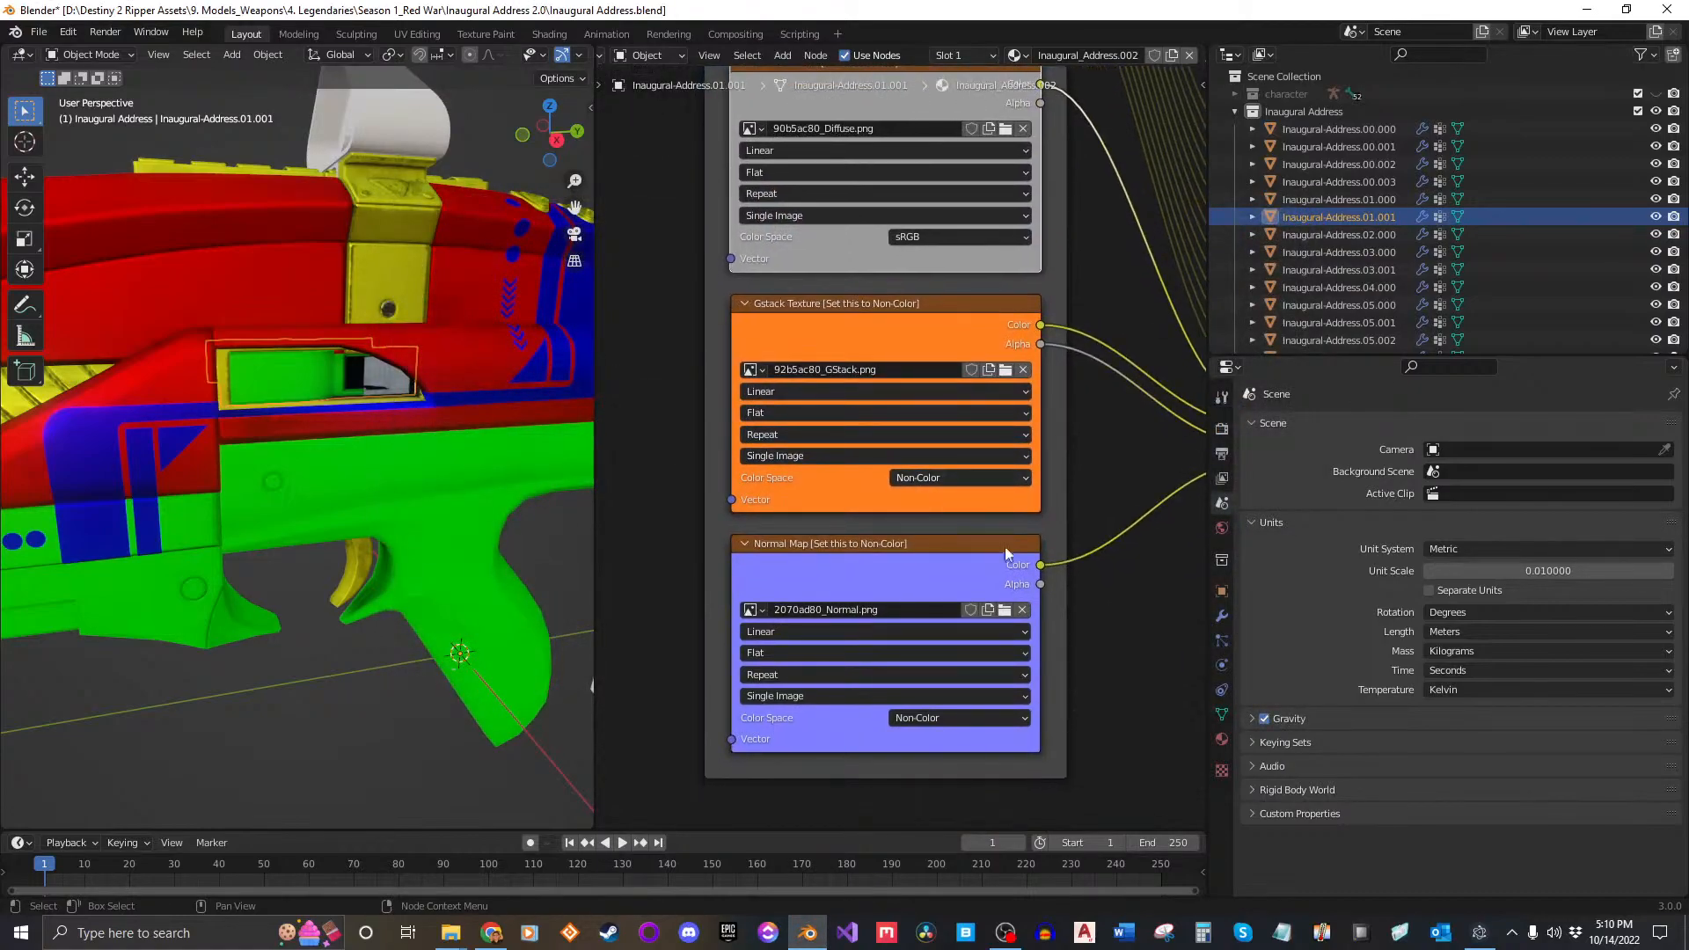
{"action": "left_click", "coordinate": [1004, 610]}
{"action": "left_click", "coordinate": [1086, 524]}
{"action": "left_click", "coordinate": [1083, 701]}
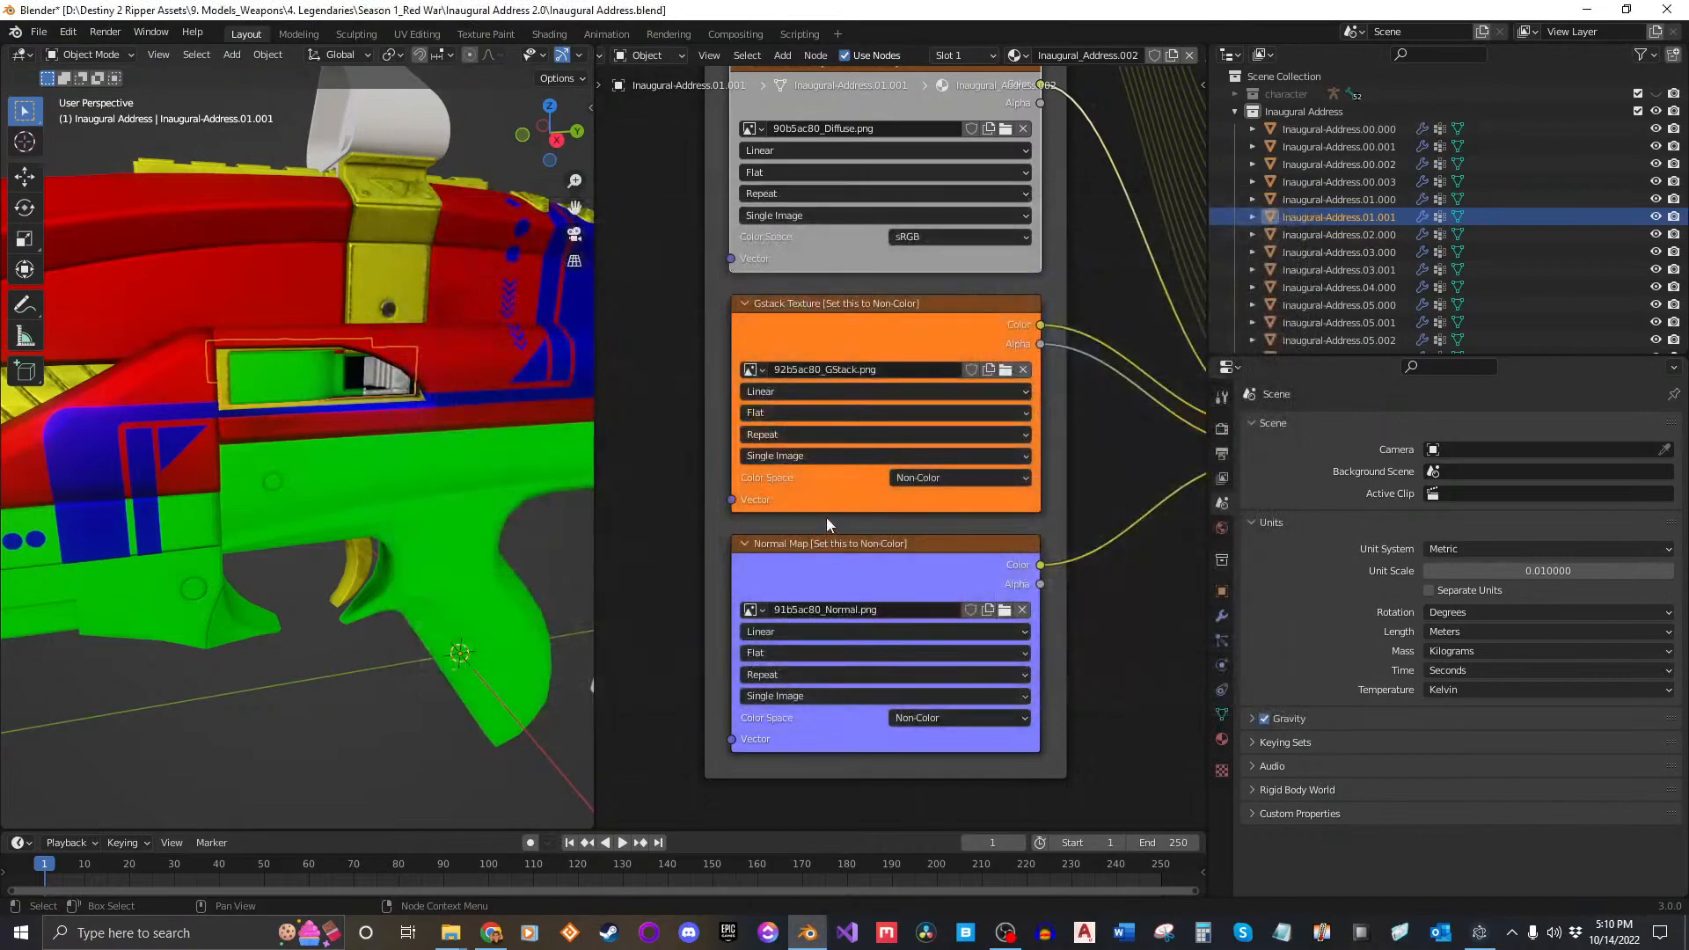
Step: Try 83f7ac80_Diffuse.png in the diffuse texture node and 85f7ac80_GStack.png in the Gstack Texture node of Inaugural_Address.002
{"action": "middle_click_drag", "start_coordinate": [992, 243], "coordinate": [1002, 355]}
{"action": "left_click", "coordinate": [1015, 241]}
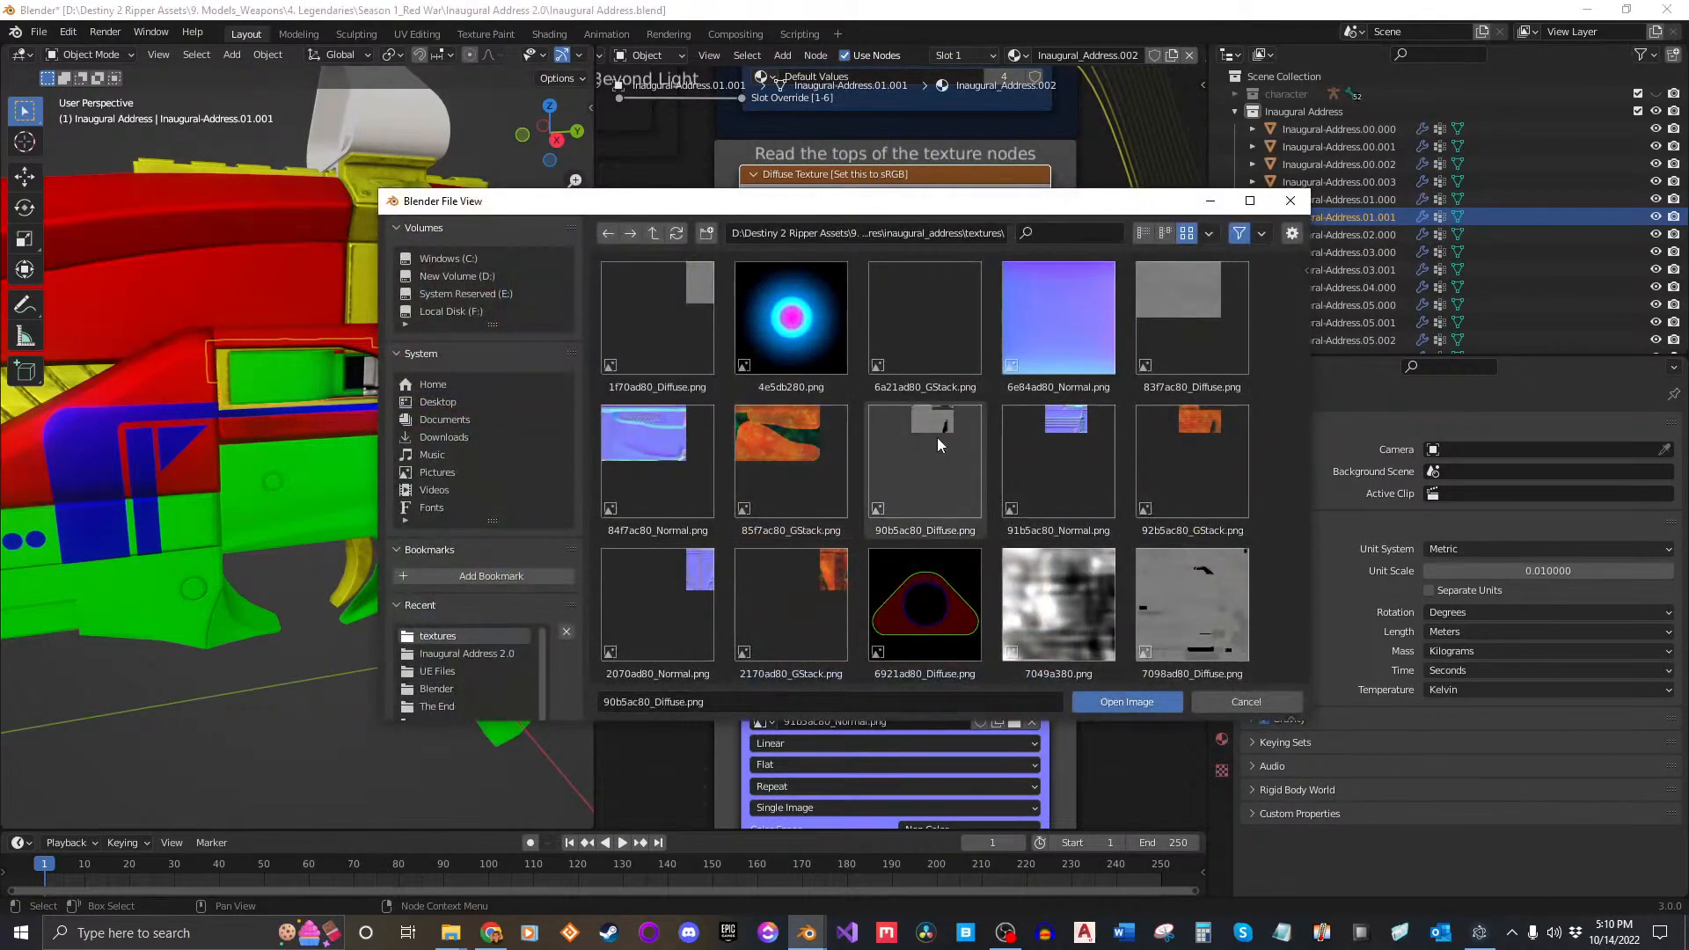
{"action": "scroll", "coordinate": [937, 437], "scroll_direction": "down", "scroll_amount": 3}
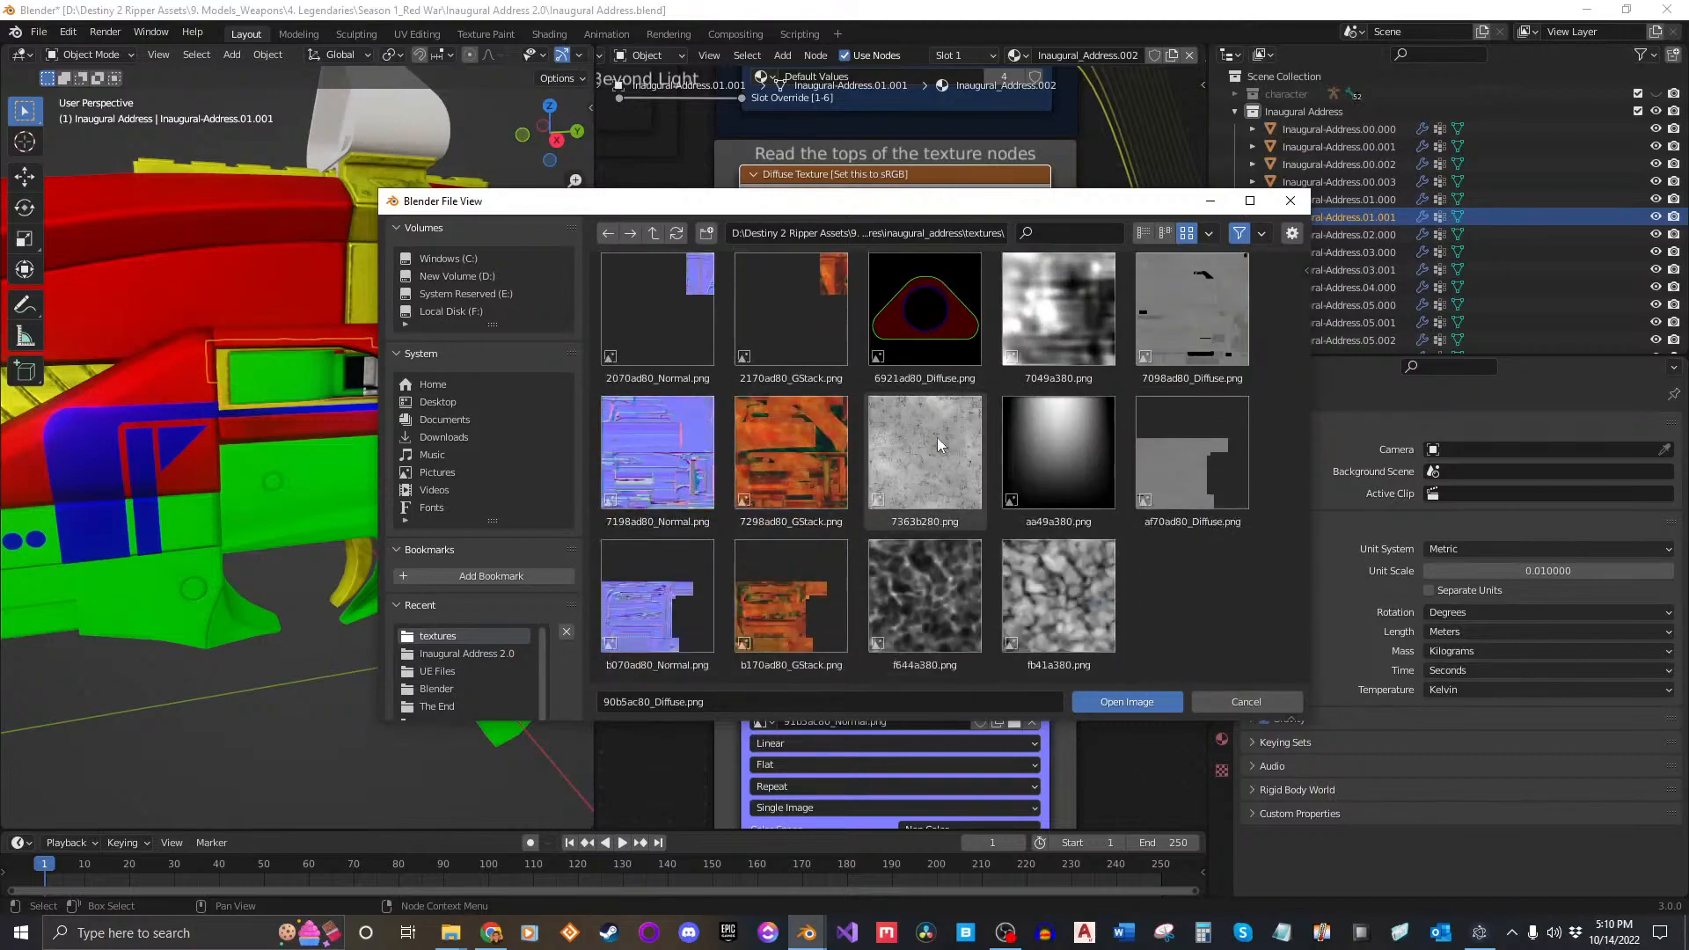
{"action": "scroll", "coordinate": [937, 437], "scroll_direction": "up", "scroll_amount": 3}
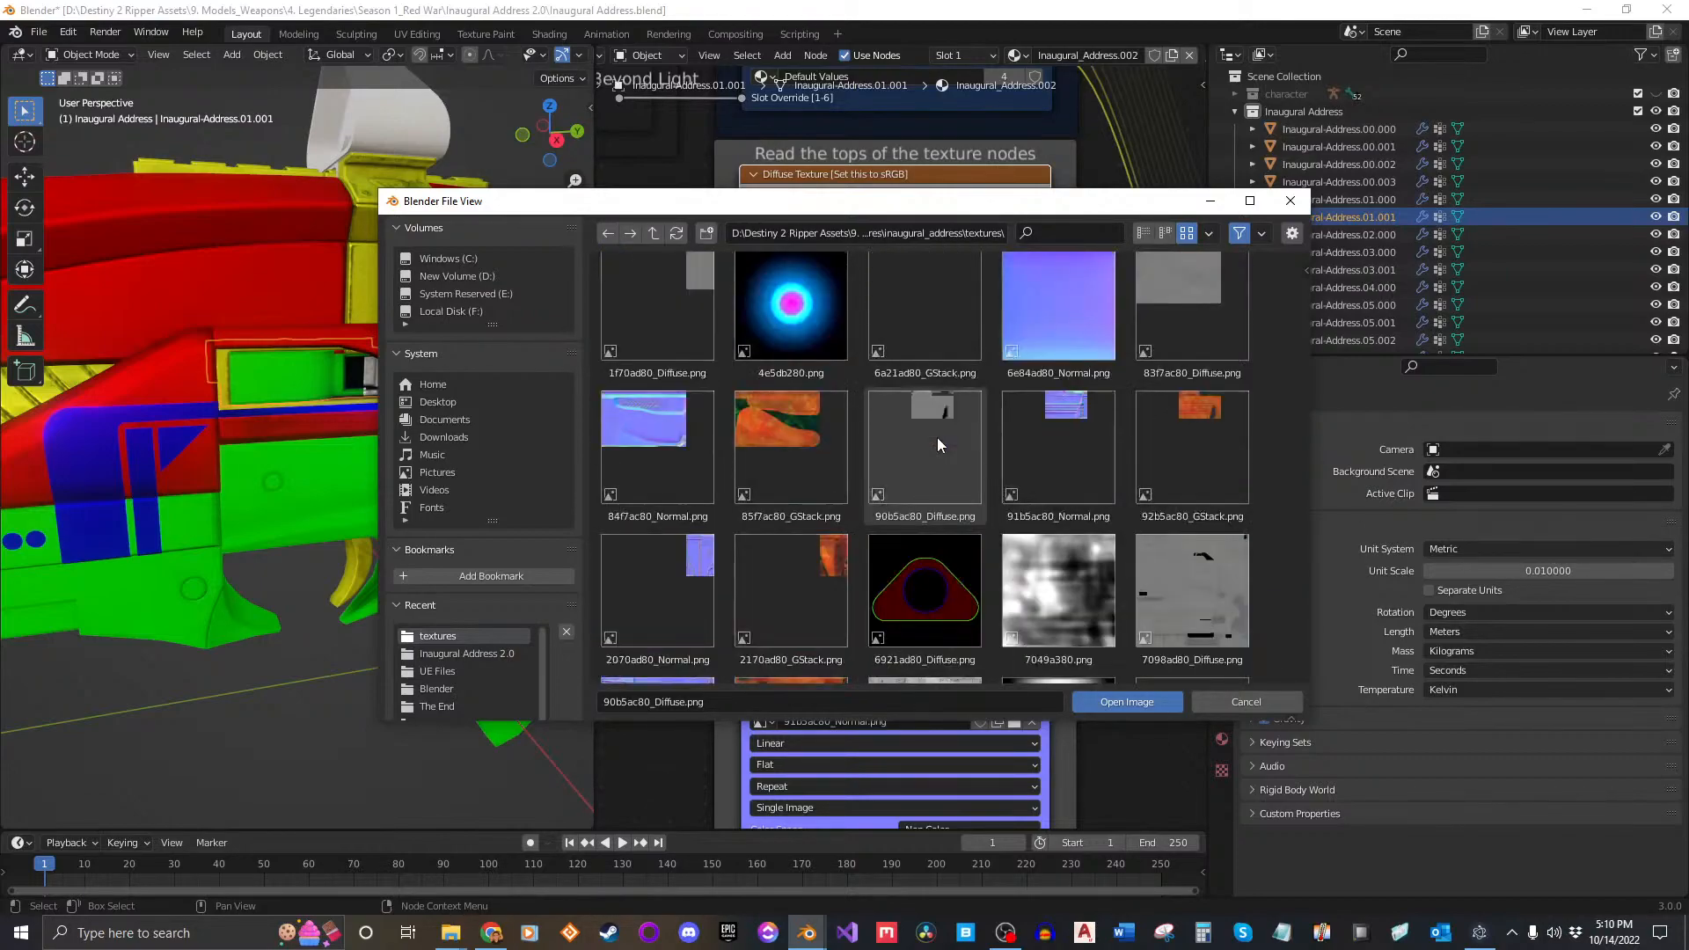
{"action": "left_click", "coordinate": [1204, 350]}
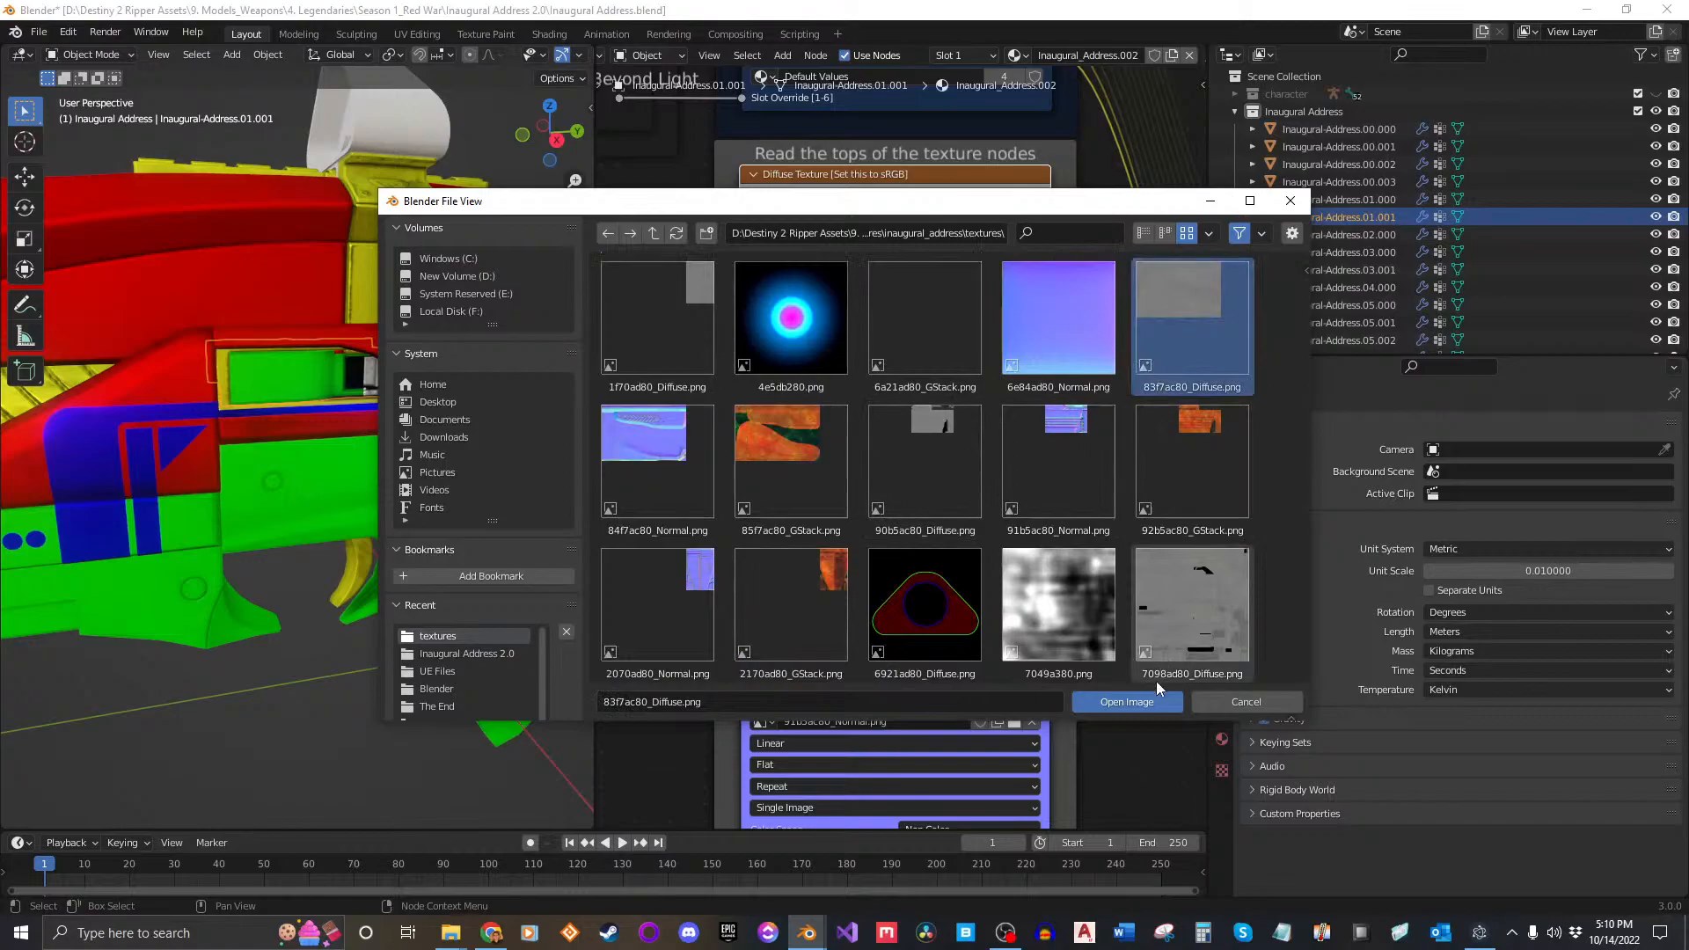
{"action": "left_click", "coordinate": [1143, 702]}
{"action": "left_click", "coordinate": [1012, 481]}
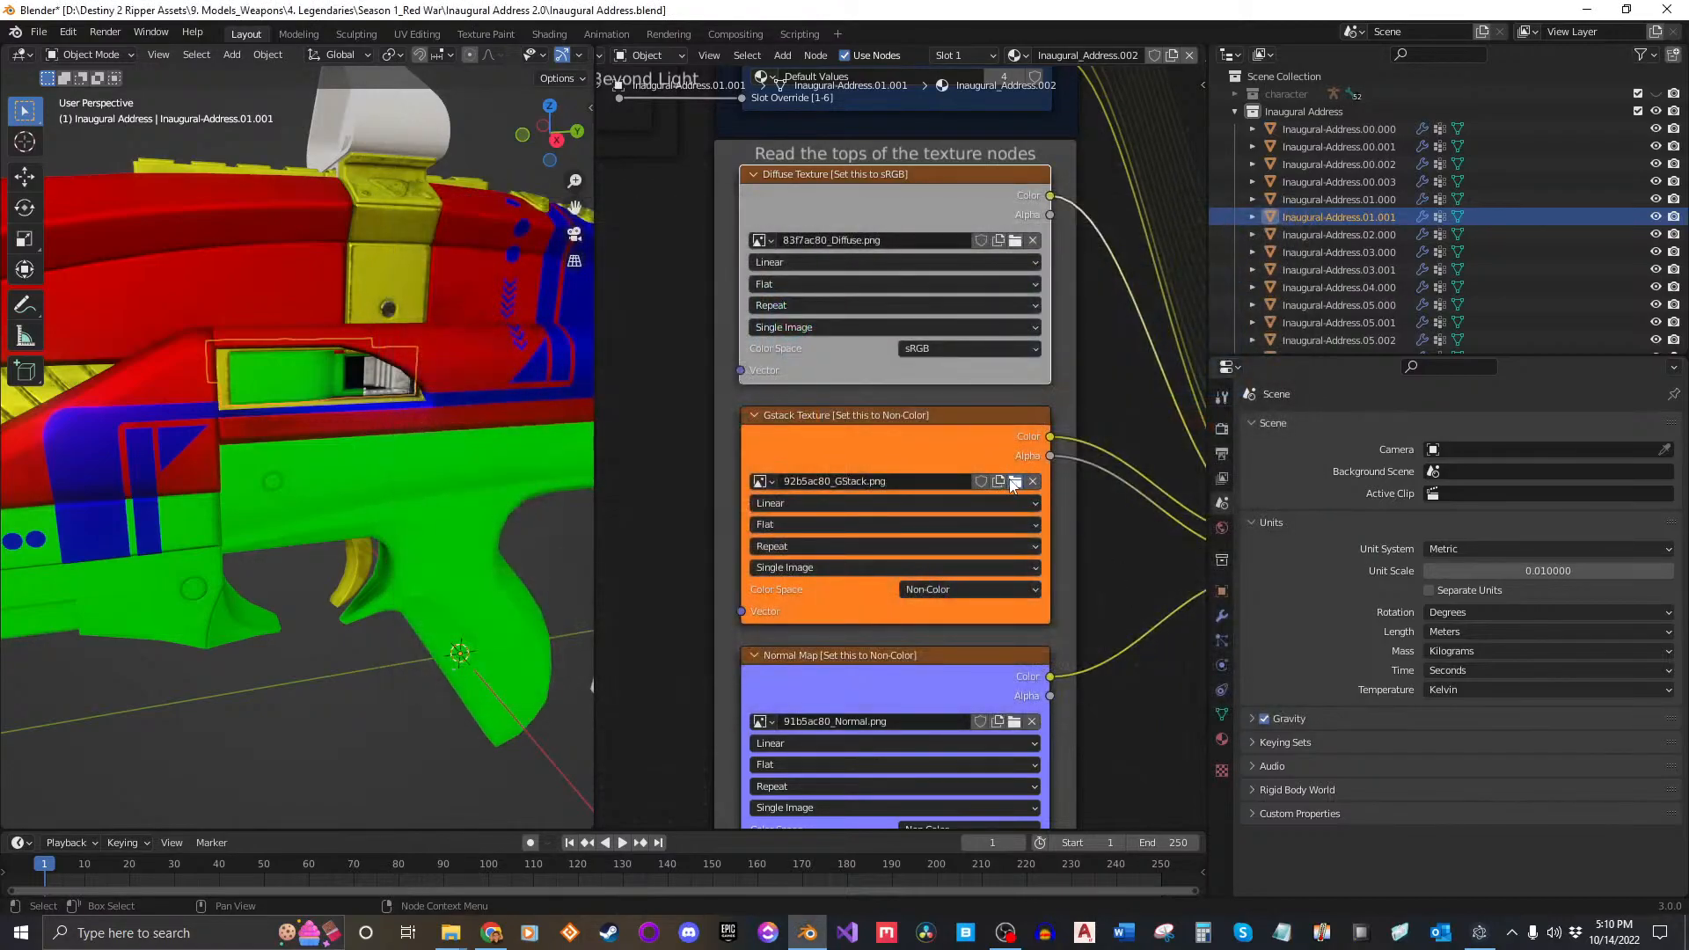
{"action": "left_click", "coordinate": [808, 479]}
{"action": "left_click", "coordinate": [1145, 701]}
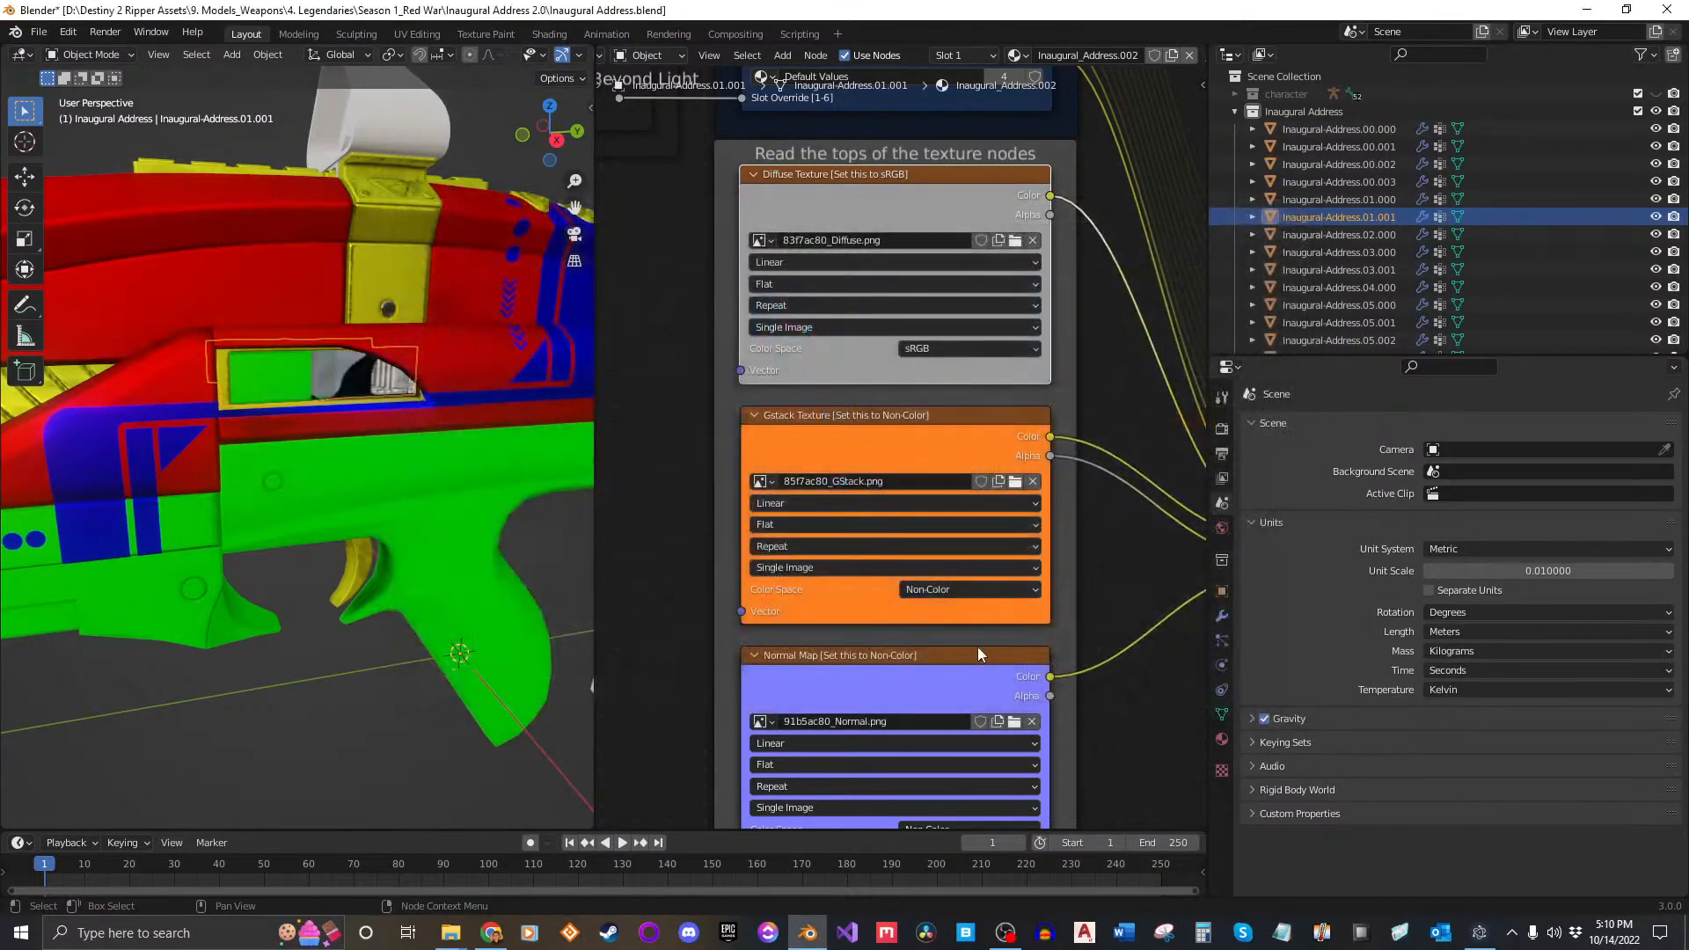
Step: Try 84f7ac80_Normal.png in the Normal Map node of Inaugural_Address.002
{"action": "middle_click_drag", "start_coordinate": [956, 635], "coordinate": [955, 428]}
{"action": "left_click", "coordinate": [1014, 515]}
{"action": "left_click", "coordinate": [699, 474]}
{"action": "left_click", "coordinate": [1127, 702]}
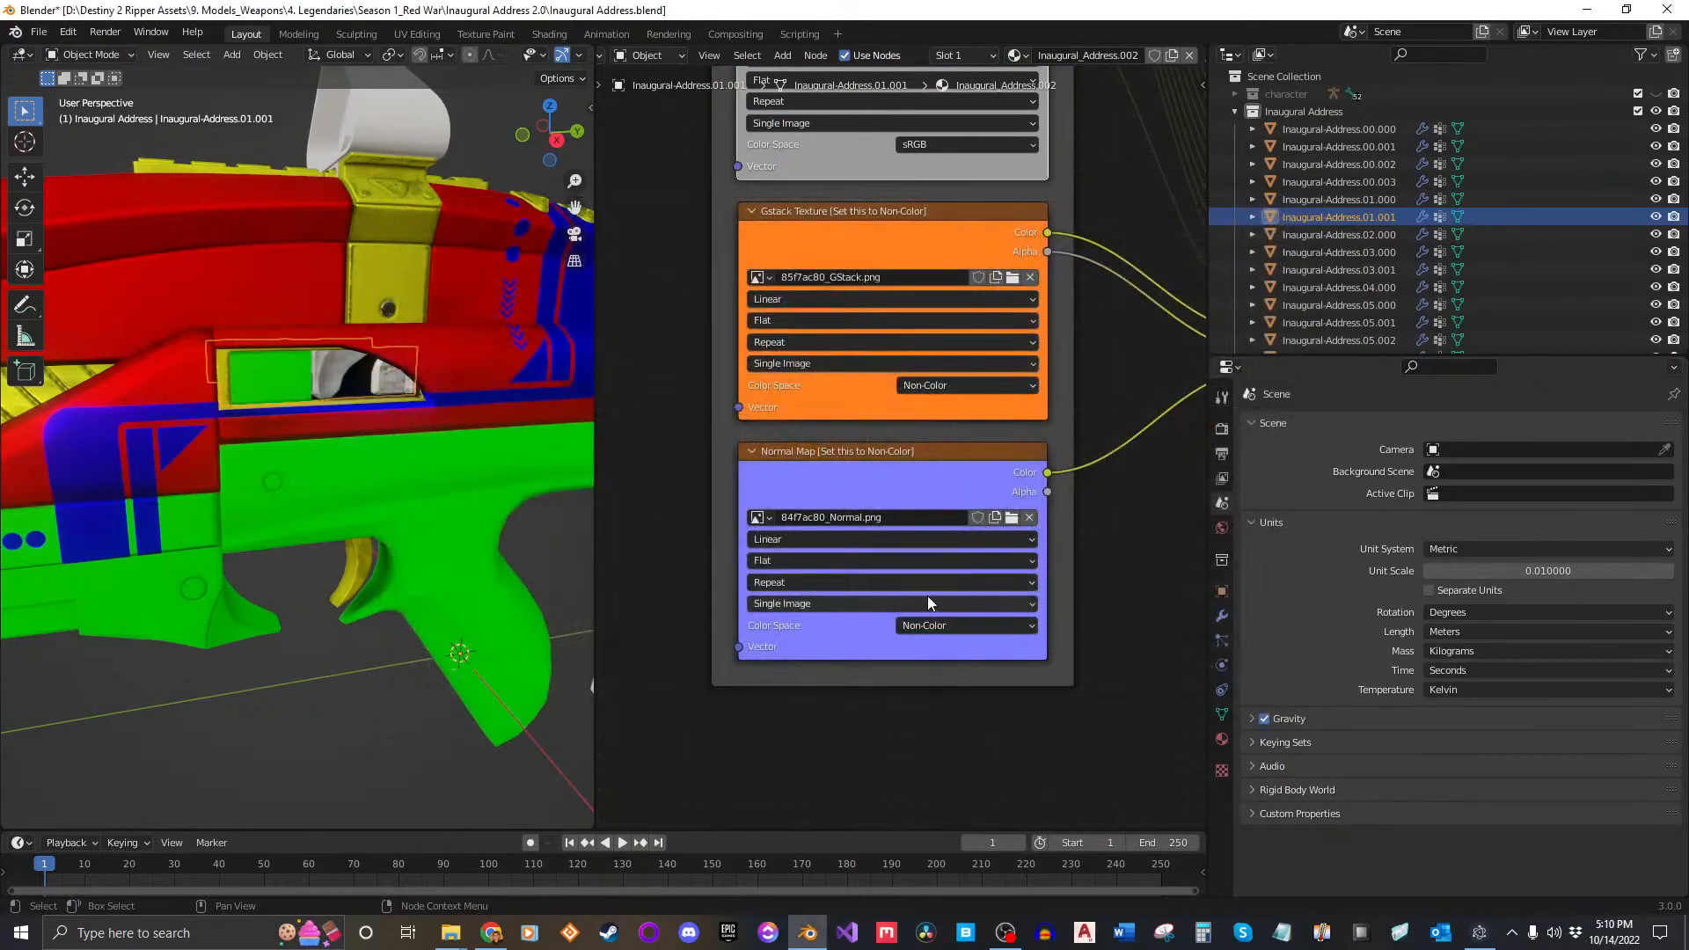
Step: Load 1f70ad80_Diffuse.png into the diffuse texture node and 2170ad80_GStack.png into the Gstack Texture node of Inaugural_Address.002
{"action": "middle_click_drag", "start_coordinate": [924, 232], "coordinate": [952, 397]}
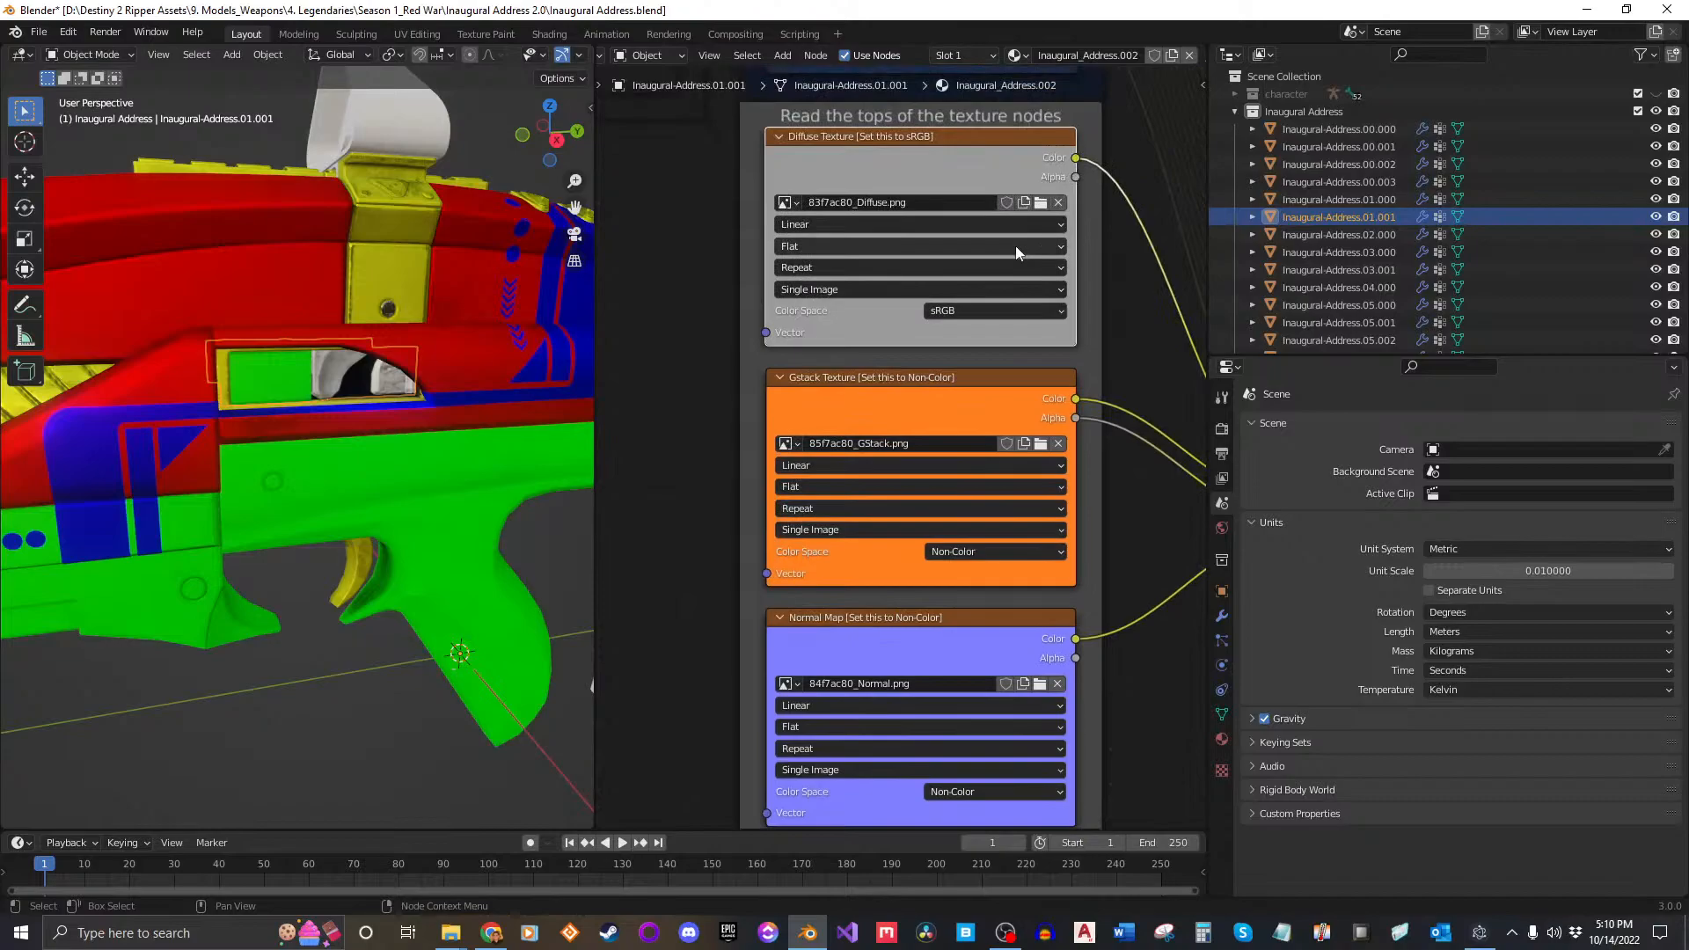
{"action": "left_click", "coordinate": [1039, 203]}
{"action": "left_click", "coordinate": [660, 320]}
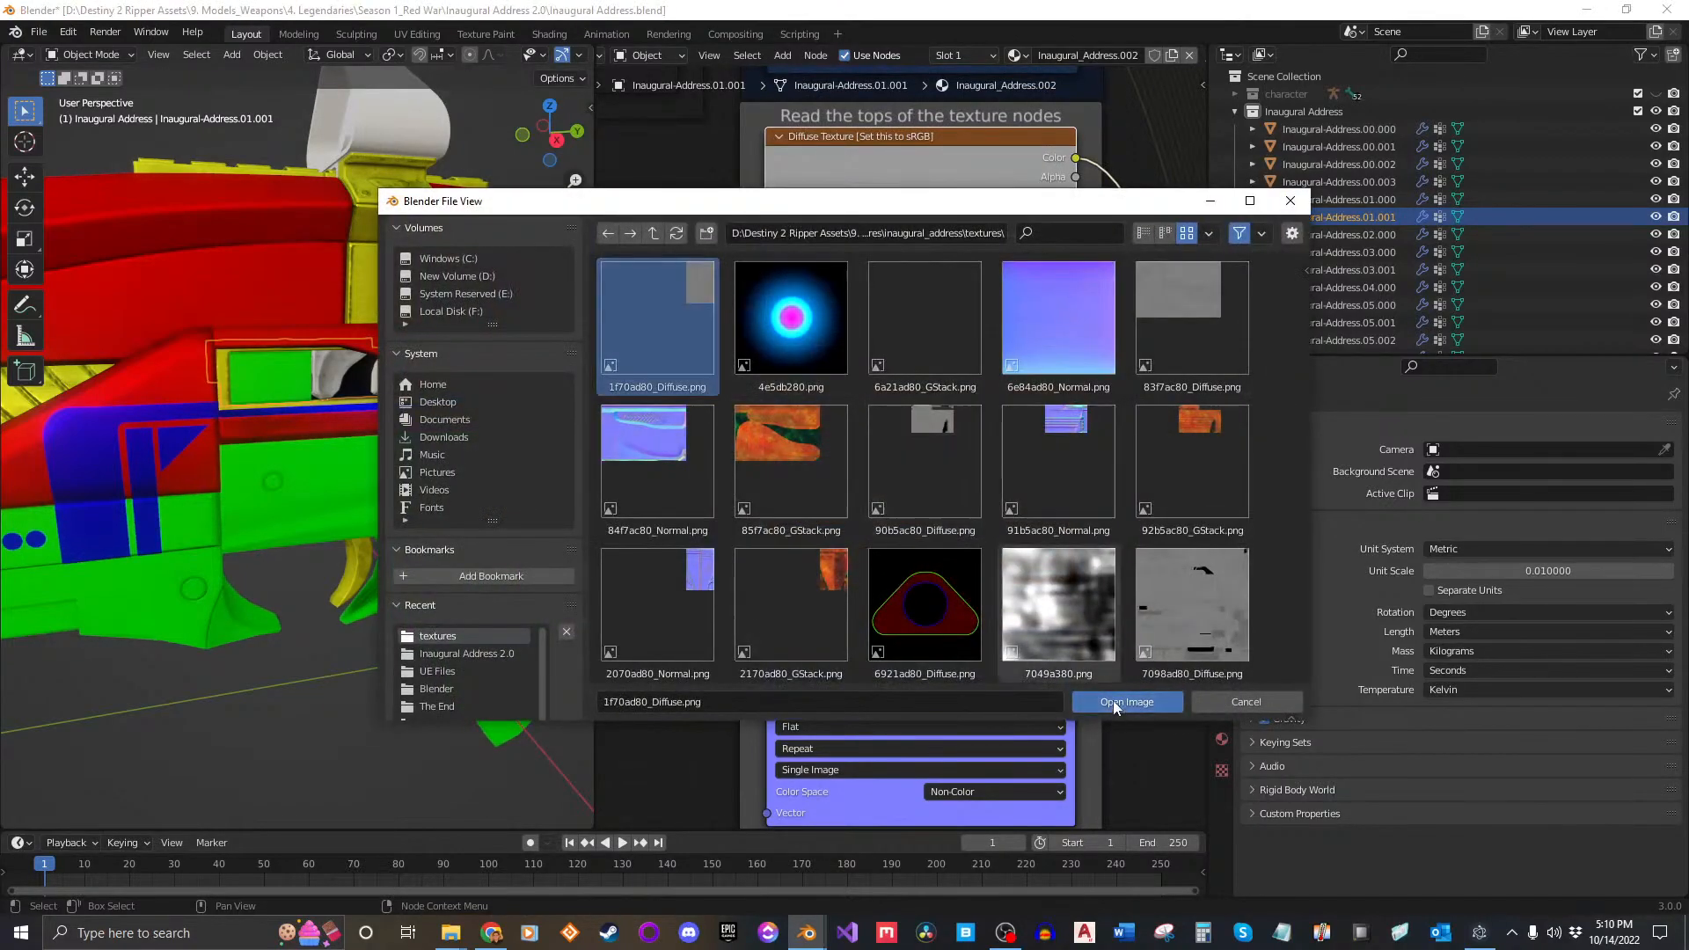
{"action": "left_click", "coordinate": [1117, 701]}
{"action": "left_click", "coordinate": [1040, 444]}
{"action": "left_click", "coordinate": [761, 585]}
{"action": "left_click", "coordinate": [1117, 701]}
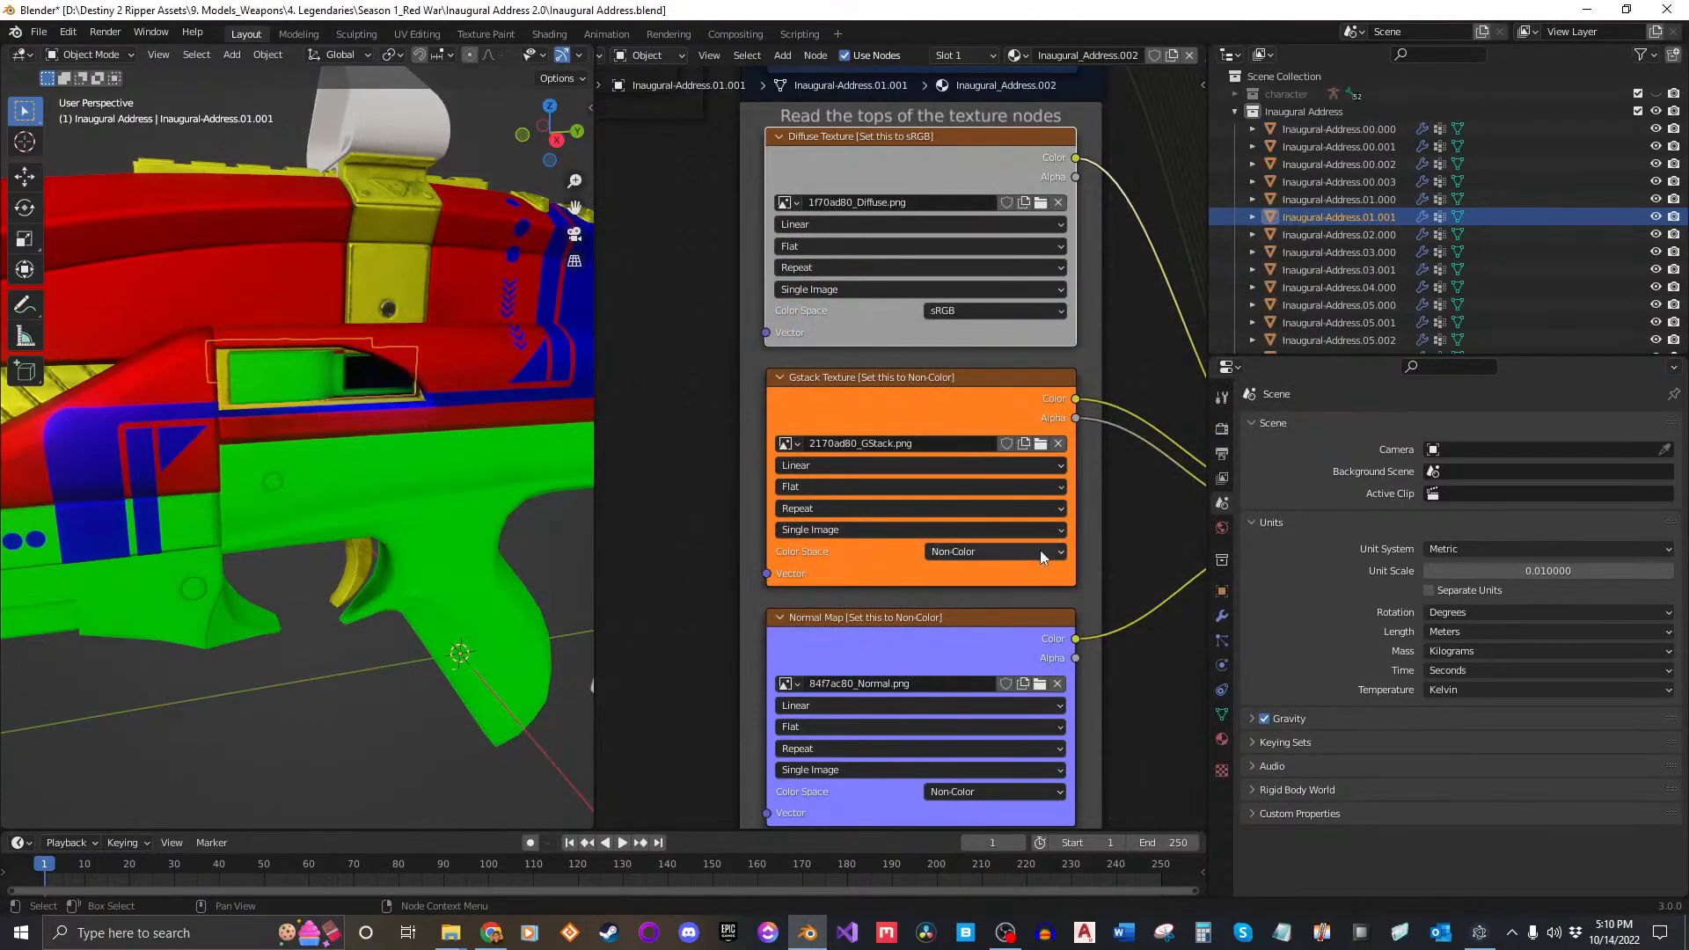
Step: Load 2070ad80_Normal.png into the Normal Map node, deselect the receiver part and save the blend file
{"action": "left_click", "coordinate": [1040, 683]}
{"action": "left_click", "coordinate": [700, 599]}
{"action": "left_click", "coordinate": [1121, 700]}
{"action": "mouse_move", "coordinate": [414, 473]}
{"action": "middle_mouse_down"}
{"action": "mouse_move", "coordinate": [452, 478]}
{"action": "mouse_move", "coordinate": [317, 478]}
{"action": "mouse_move", "coordinate": [393, 491]}
{"action": "mouse_move", "coordinate": [410, 477]}
{"action": "mouse_move", "coordinate": [399, 465]}
{"action": "middle_mouse_up"}
{"action": "scroll", "coordinate": [433, 519], "scroll_direction": "down", "scroll_amount": 3}
{"action": "left_click", "coordinate": [409, 593]}
{"action": "key", "text": "ctrl+s"}
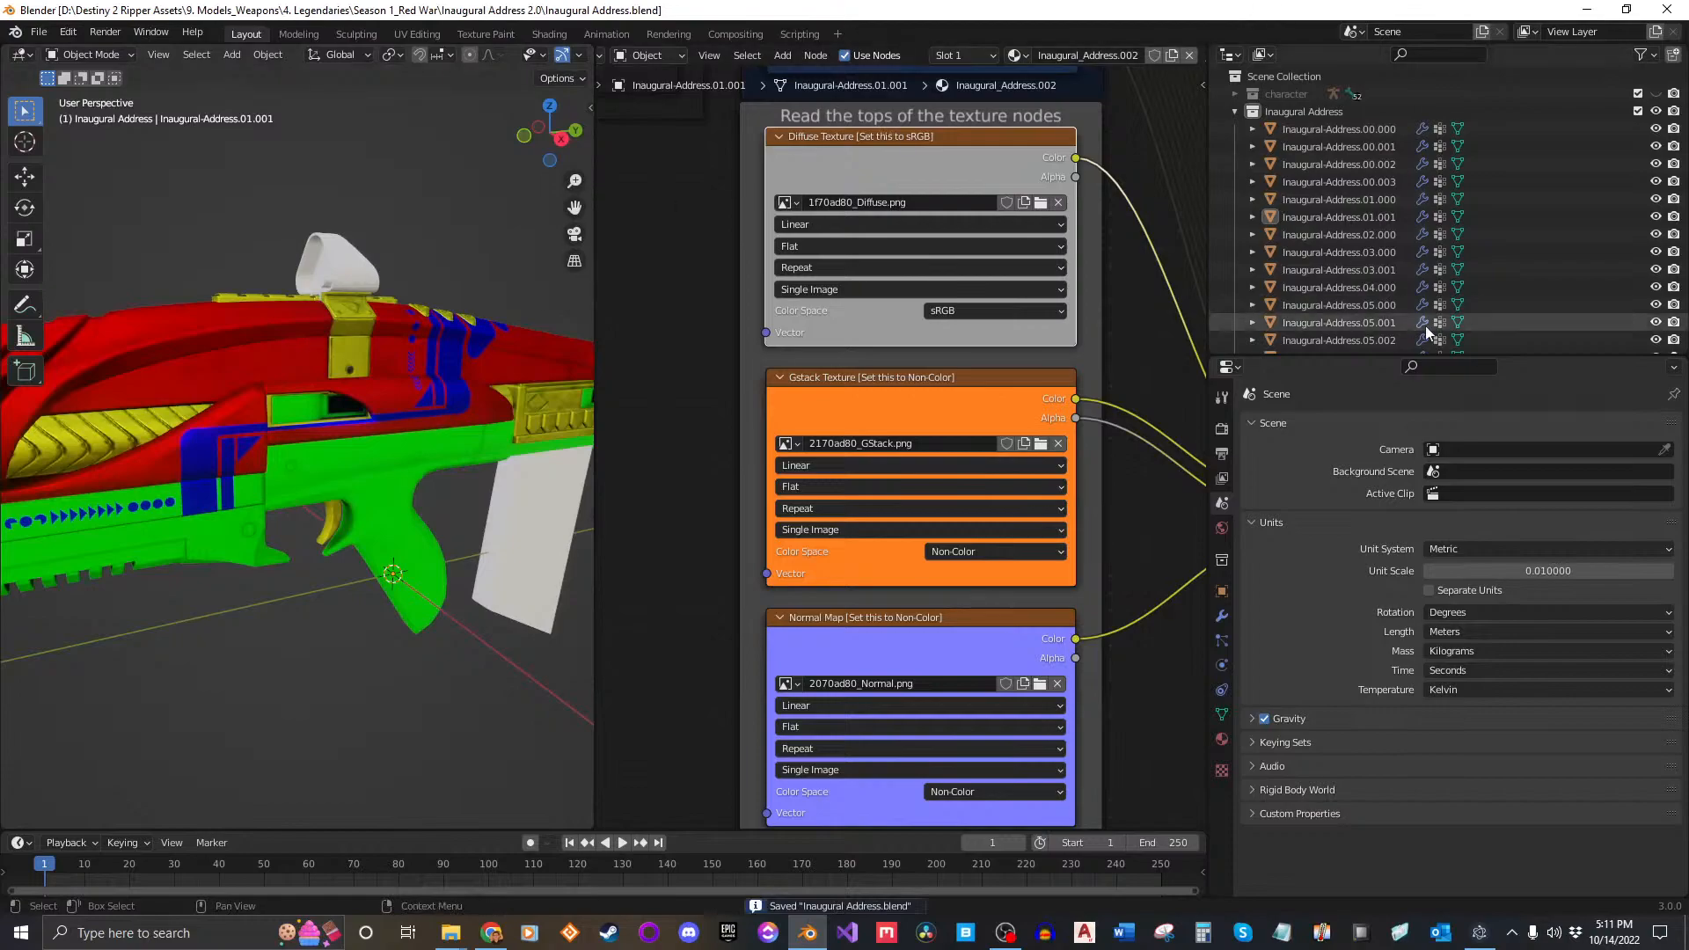
Step: Try the Inaugural_Address.000 and Inaugural_Address.001 materials on the magazine mesh Inaugural-Address.02.000
{"action": "left_click", "coordinate": [1357, 243]}
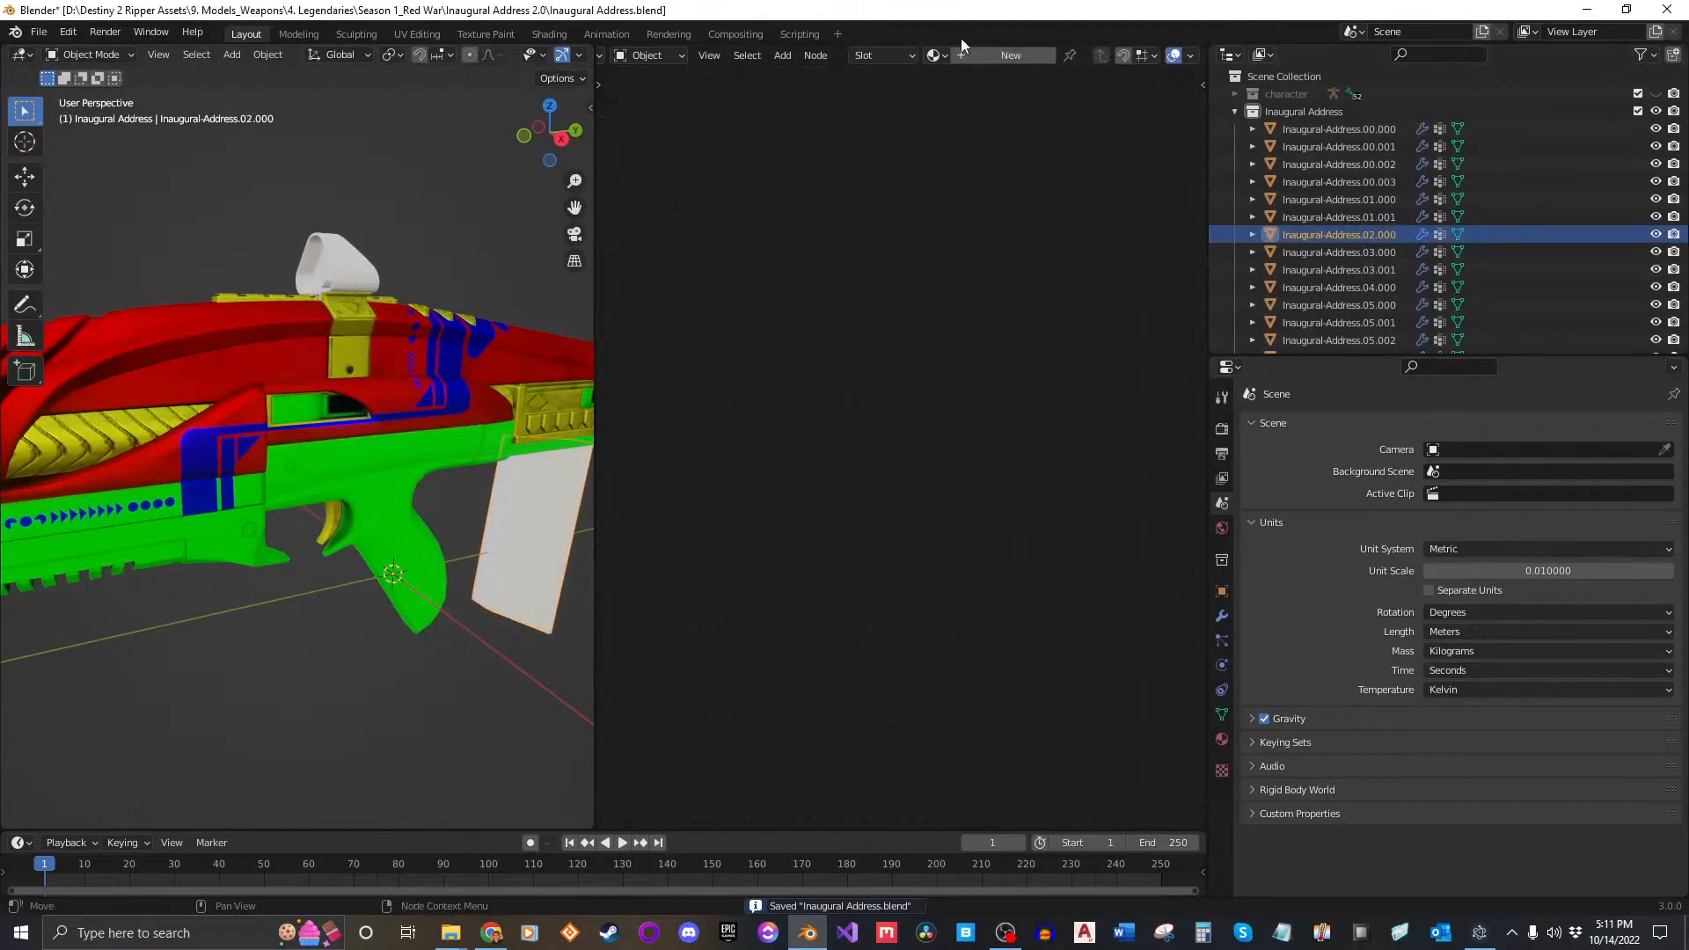
{"action": "left_click", "coordinate": [947, 56]}
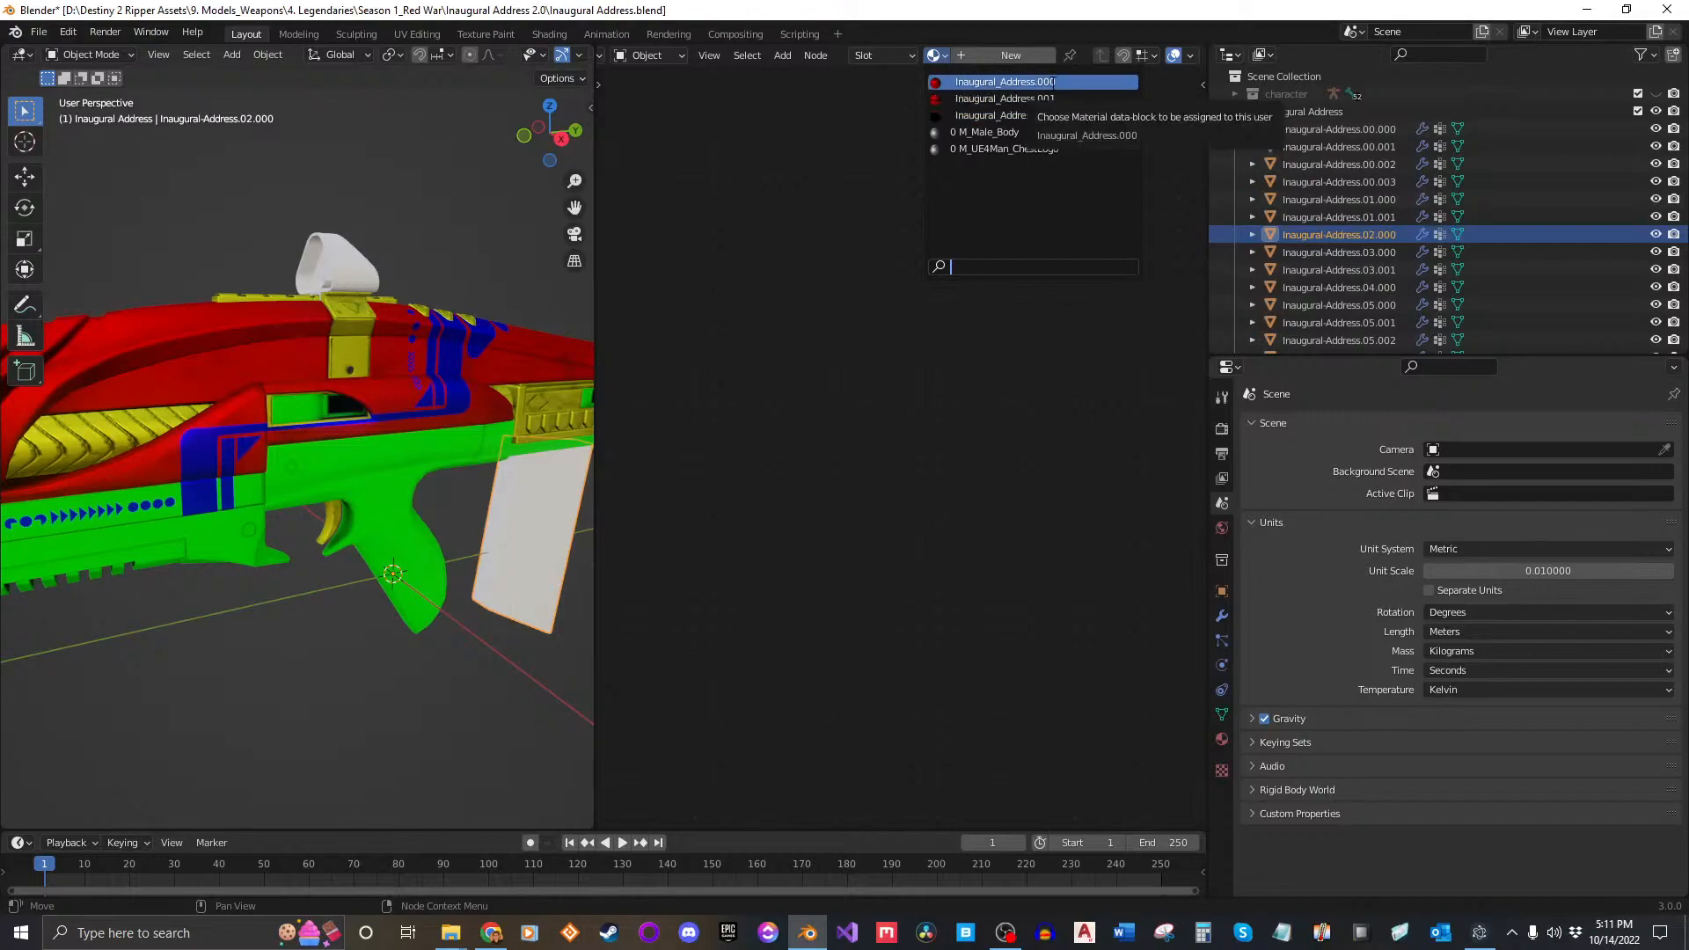
{"action": "middle_click_drag", "start_coordinate": [489, 528], "coordinate": [308, 440]}
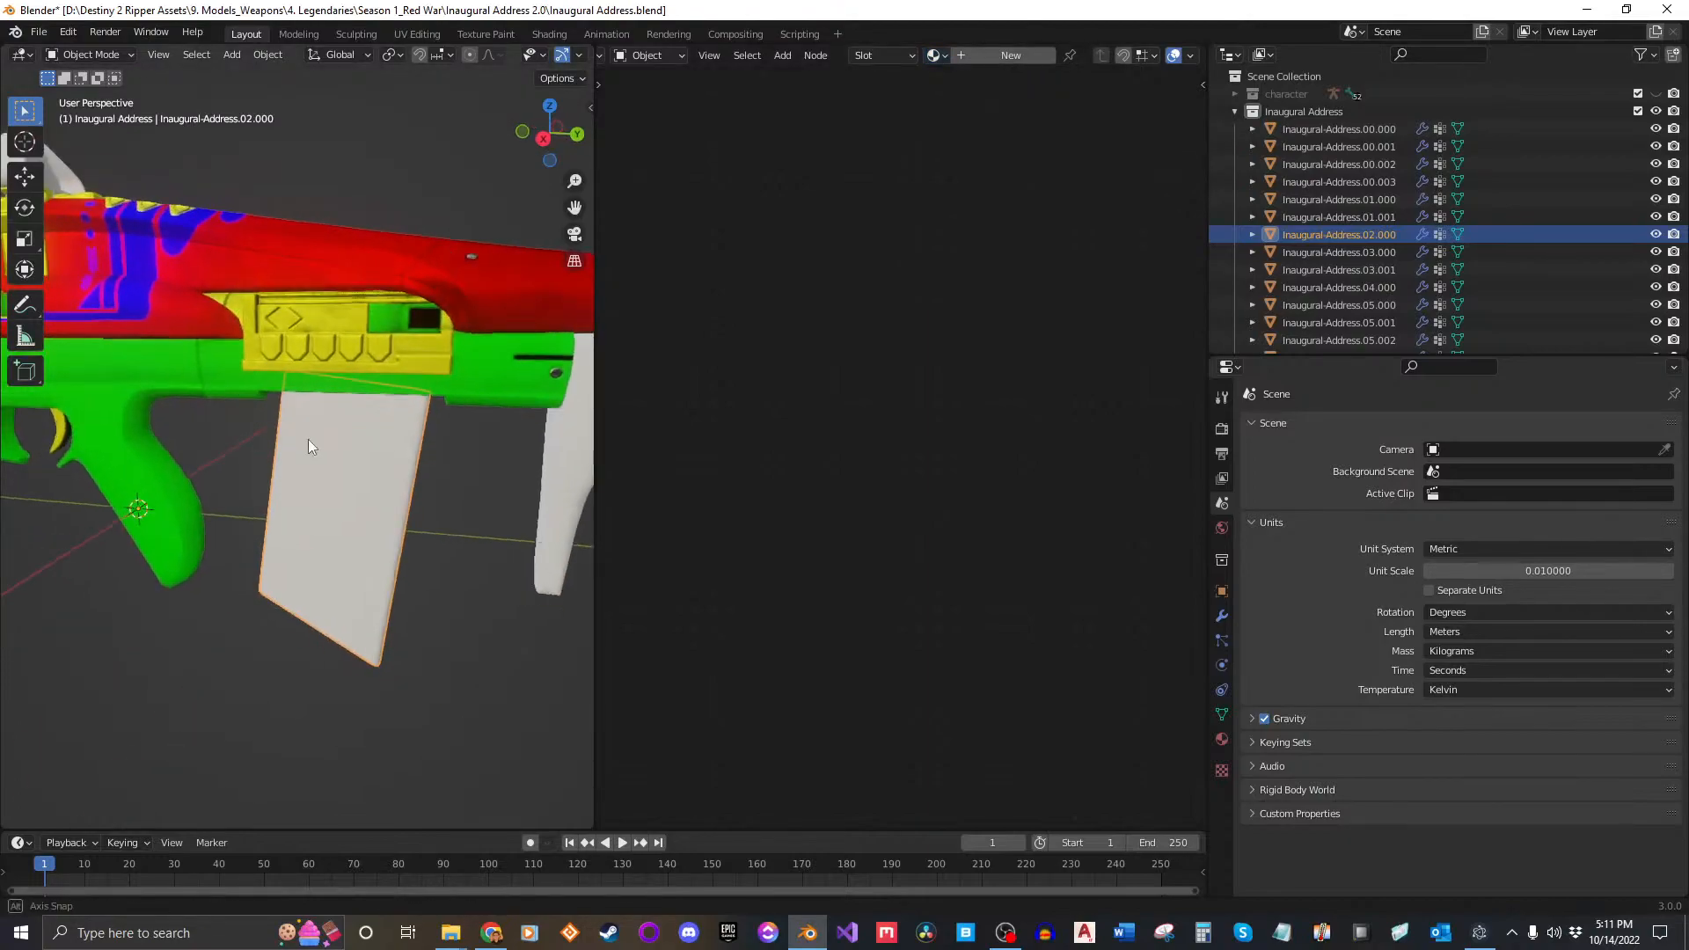
{"action": "left_click", "coordinate": [936, 54]}
{"action": "left_click", "coordinate": [1026, 86]}
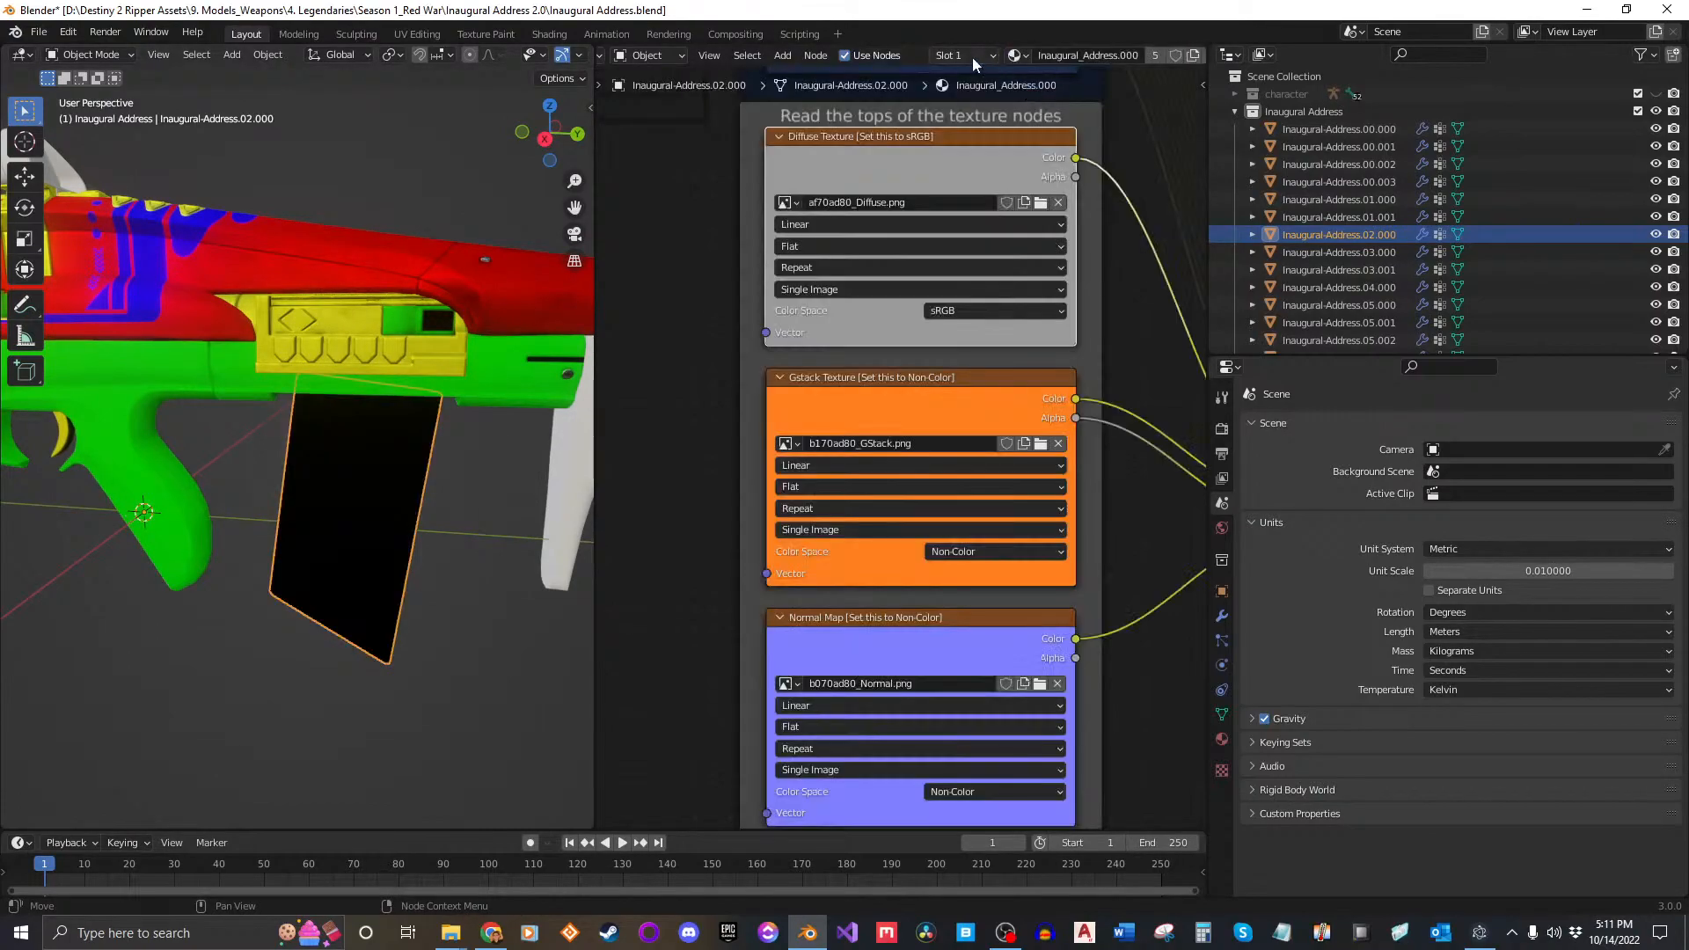
{"action": "left_click", "coordinate": [1018, 55]}
{"action": "left_click", "coordinate": [1081, 103]}
{"action": "middle_click_drag", "start_coordinate": [528, 387], "coordinate": [465, 406]}
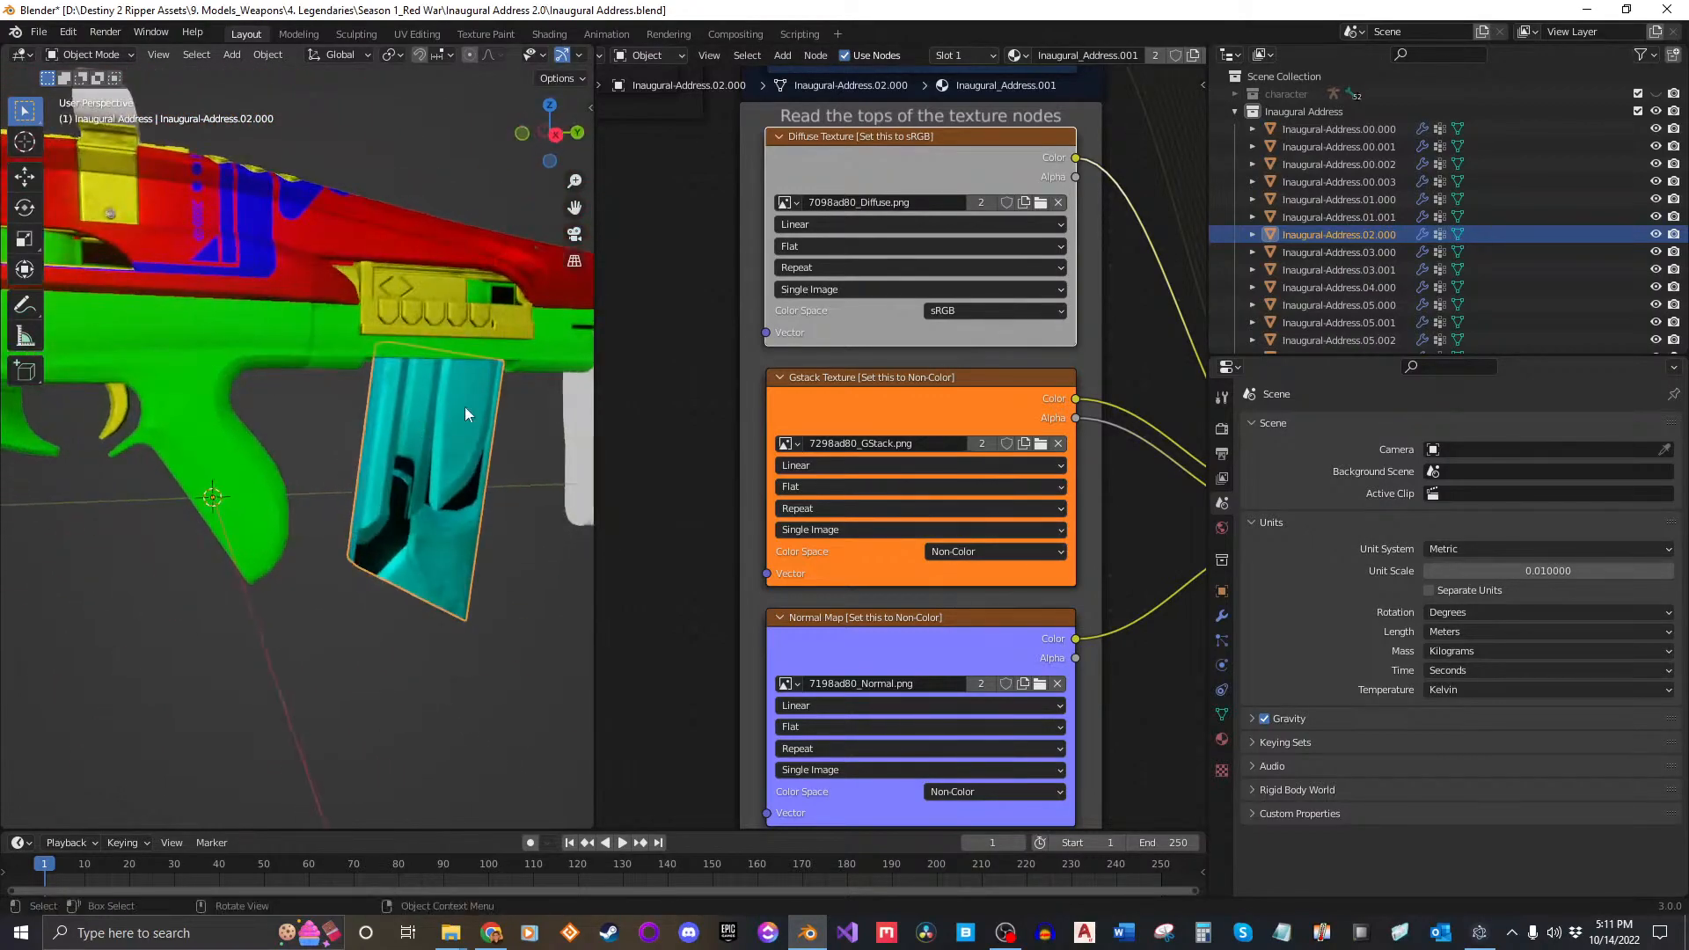
Step: Assign the Inaugural_Address.002 material to the magazine mesh Inaugural-Address.02.000 and make it a single-user copy
{"action": "left_click", "coordinate": [1028, 57]}
{"action": "left_click", "coordinate": [1089, 114]}
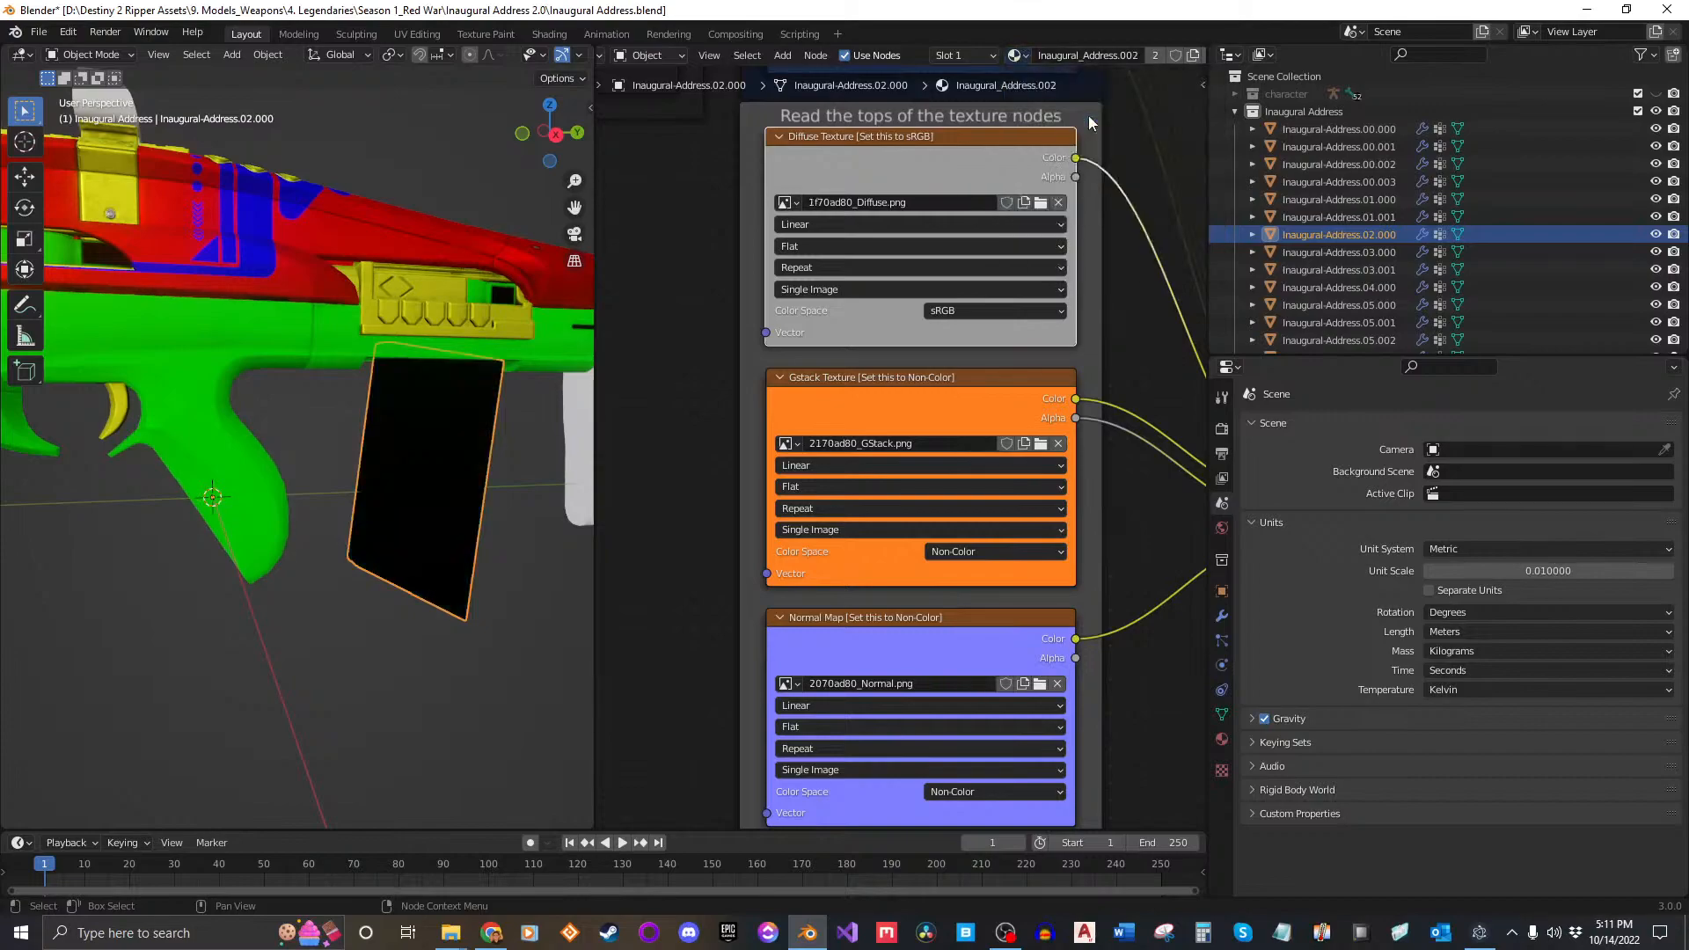
{"action": "middle_click_drag", "start_coordinate": [1107, 203], "coordinate": [1096, 289]}
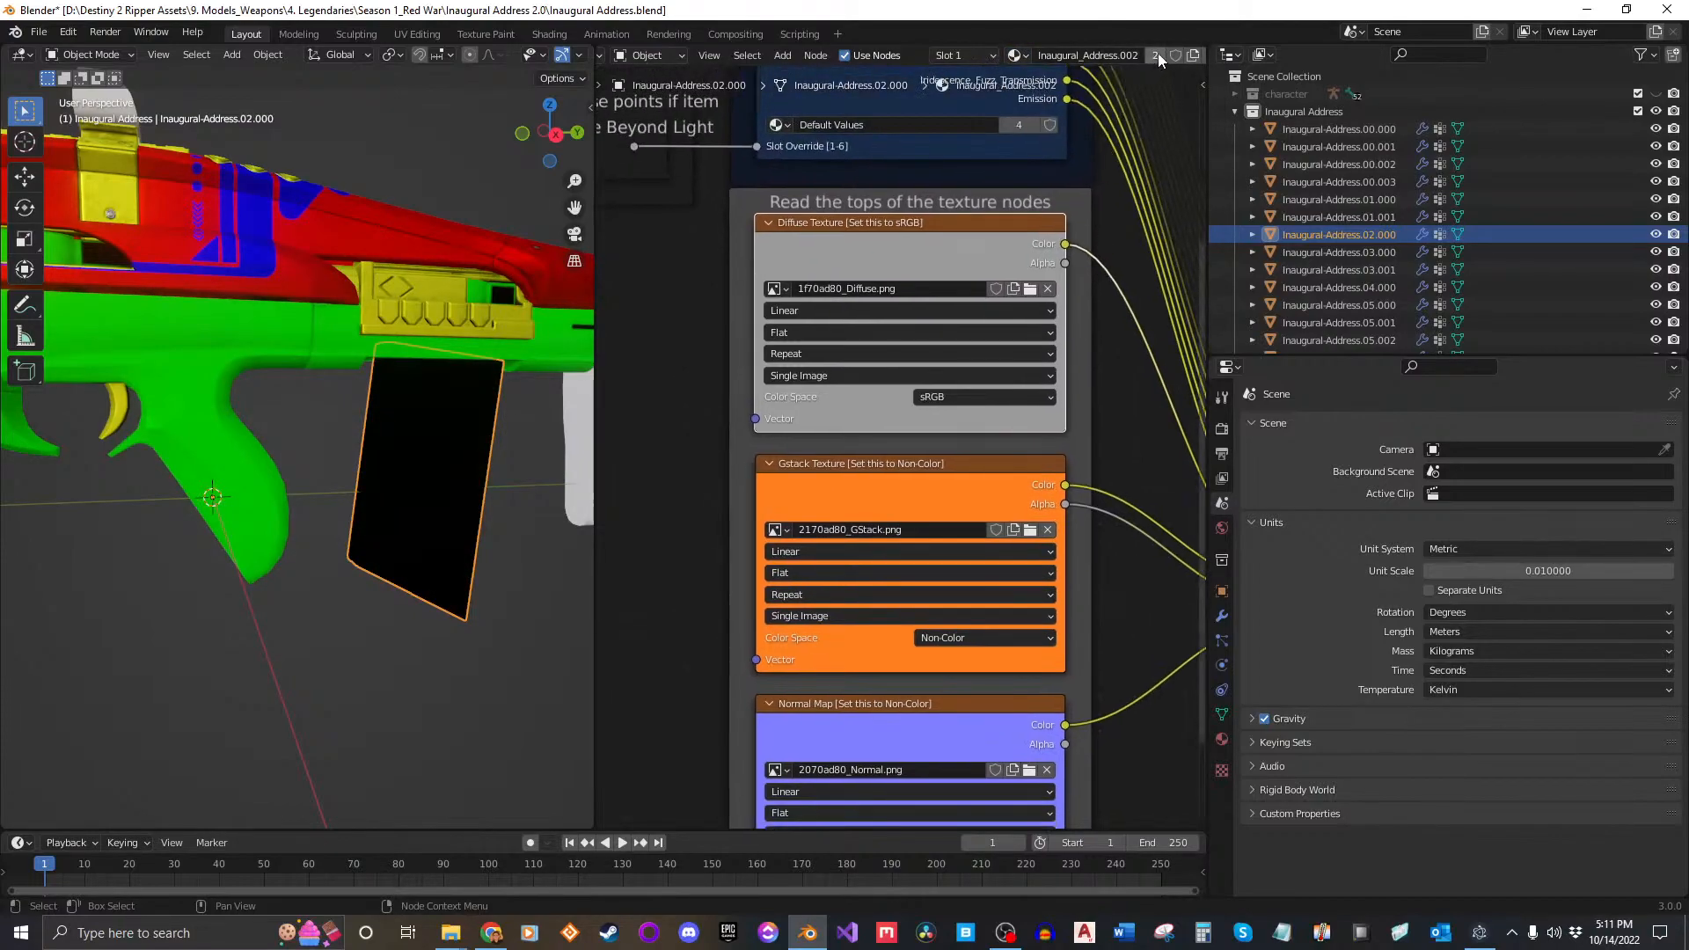
{"action": "left_click", "coordinate": [1156, 54]}
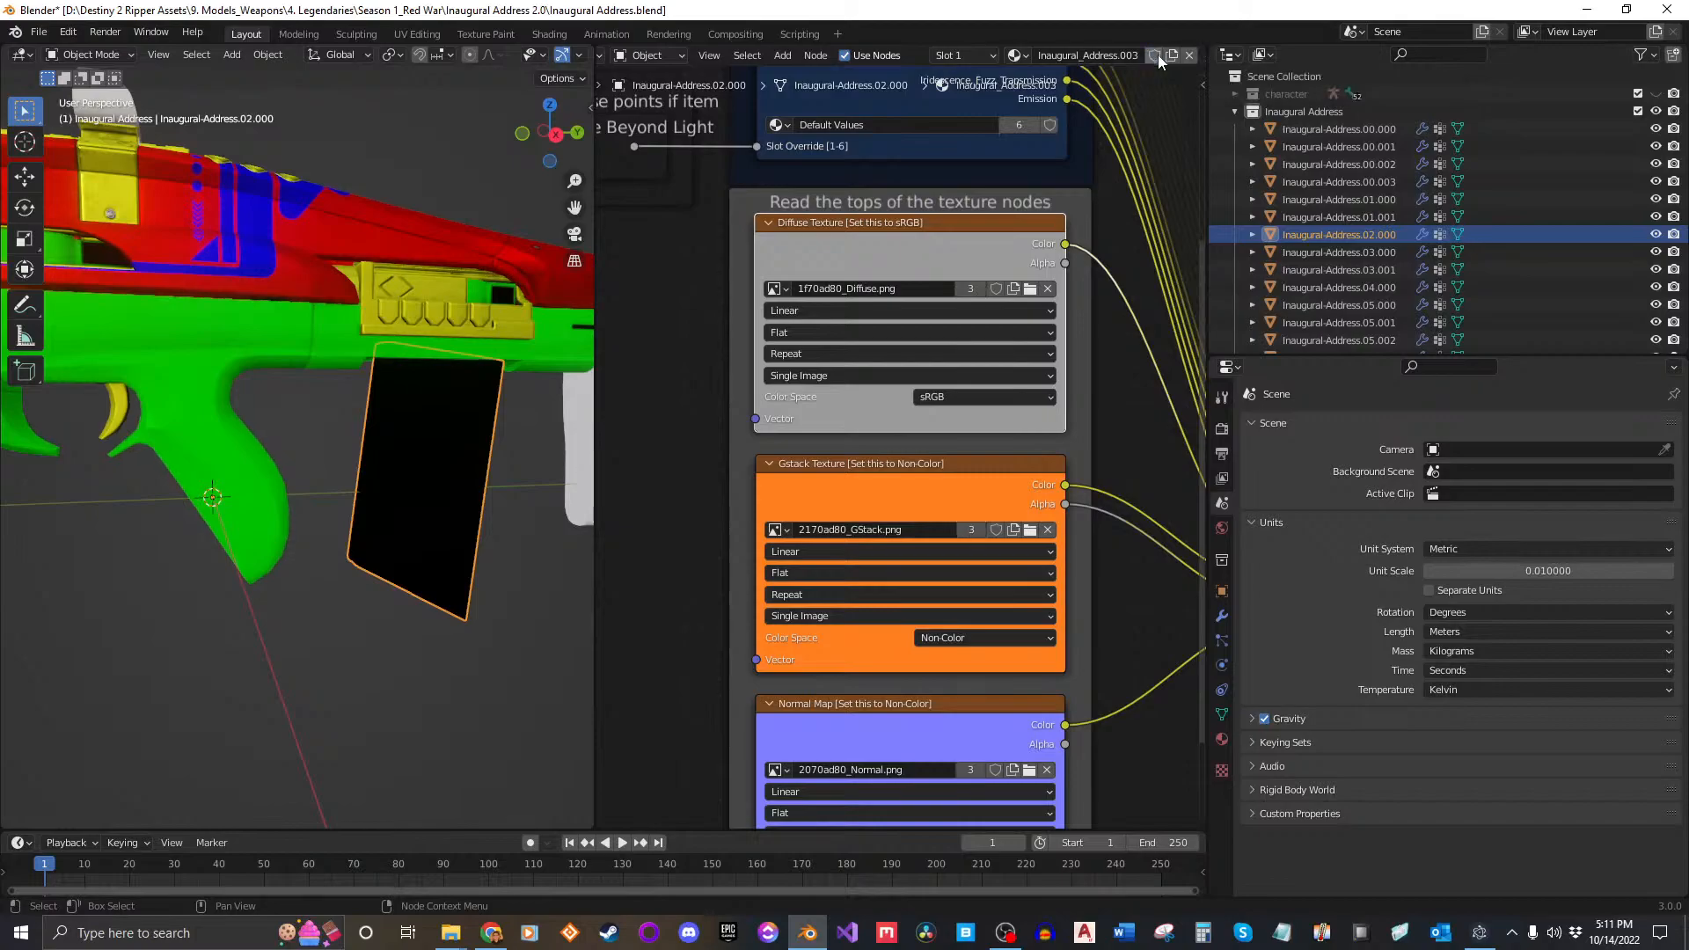
Step: Load 90b5ac80_Diffuse.png into the magazine material's diffuse texture node and 92b5ac80_GStack.png into its Gstack Texture node
{"action": "left_click", "coordinate": [1030, 289]}
{"action": "scroll", "coordinate": [885, 480], "scroll_direction": "down", "scroll_amount": 3}
{"action": "scroll", "coordinate": [885, 479], "scroll_direction": "up", "scroll_amount": 3}
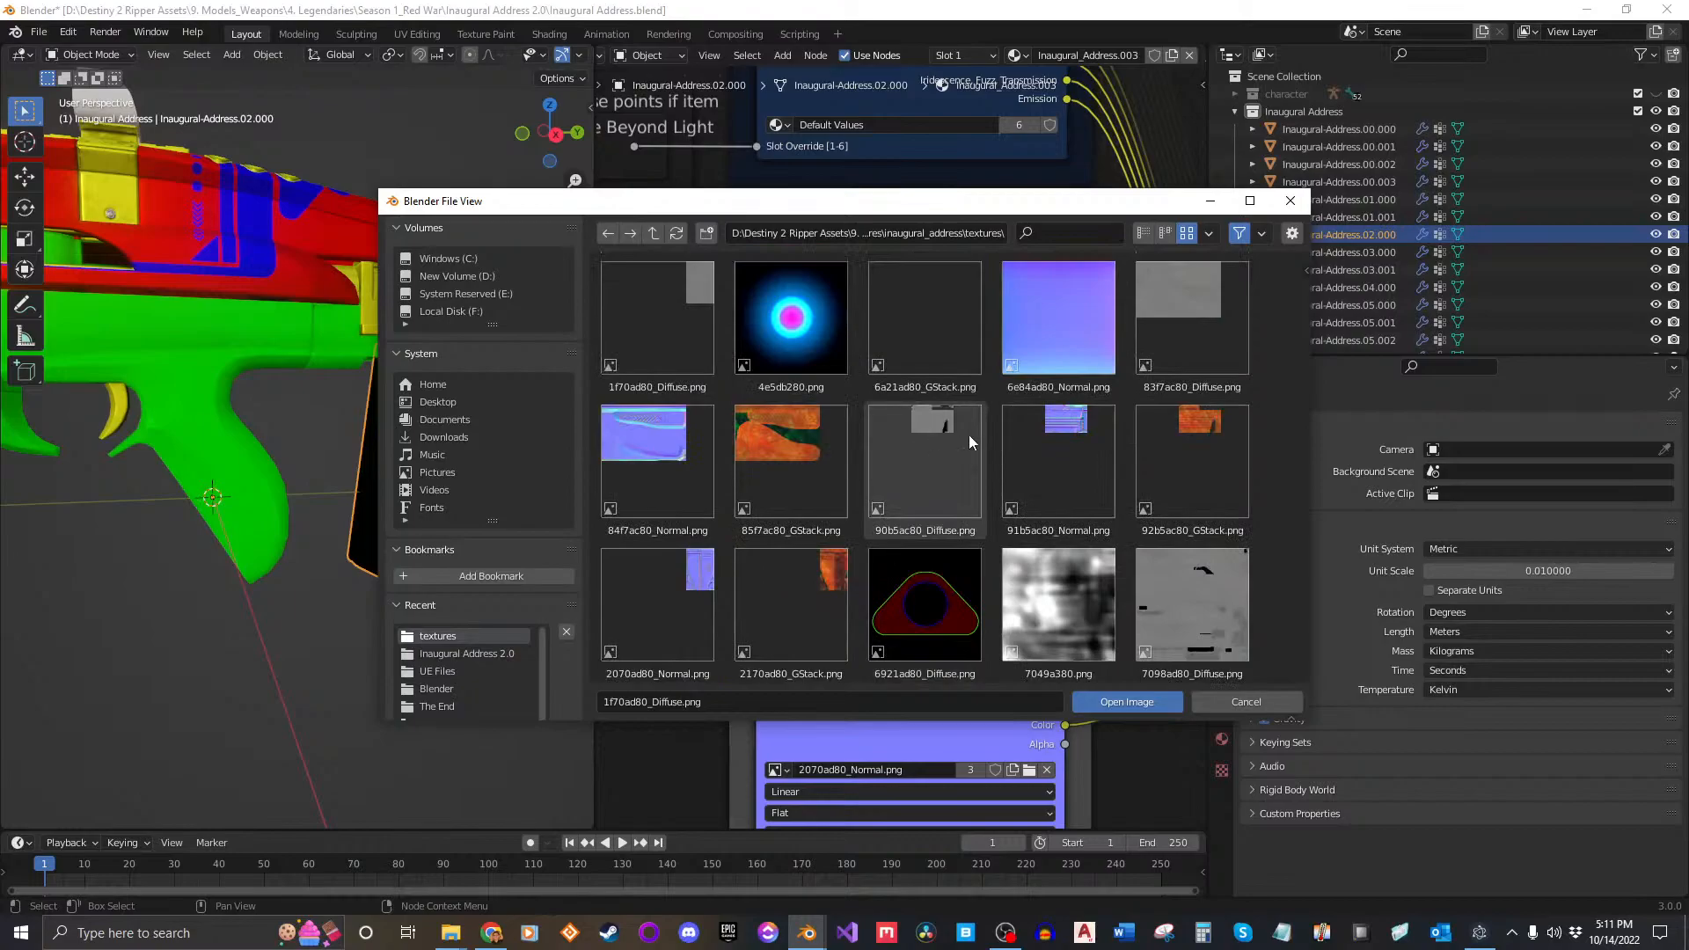
{"action": "left_click", "coordinate": [933, 479]}
{"action": "left_click", "coordinate": [1127, 701]}
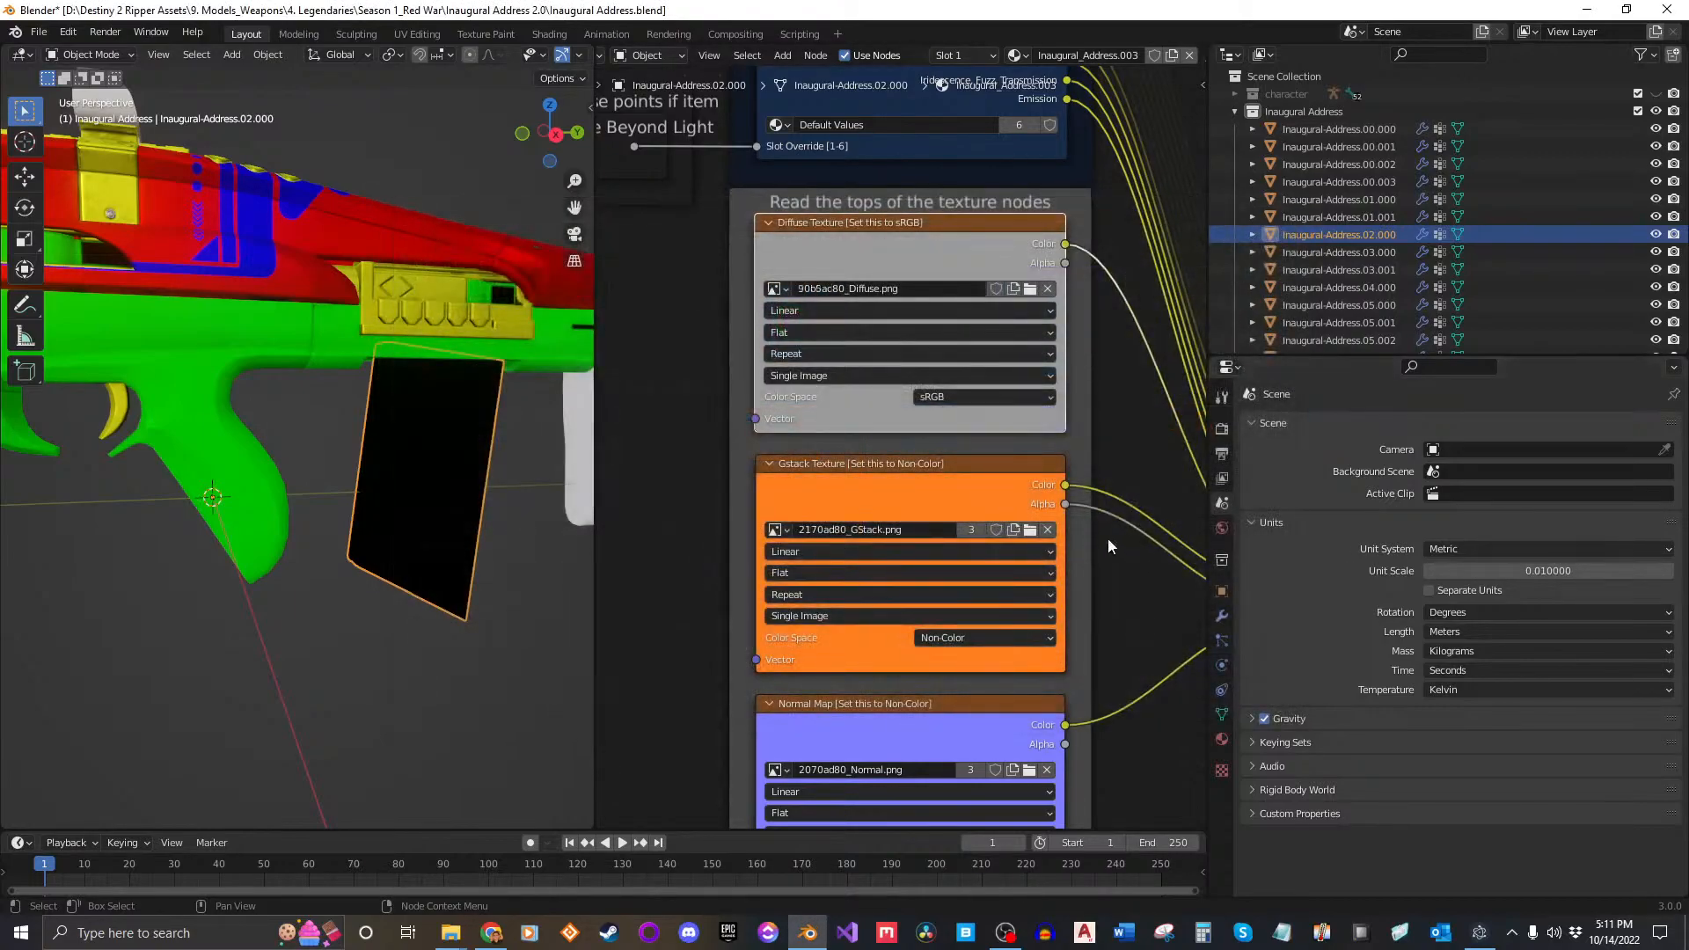
{"action": "left_click", "coordinate": [1032, 531]}
{"action": "left_click", "coordinate": [1211, 467]}
{"action": "left_click", "coordinate": [1133, 702]}
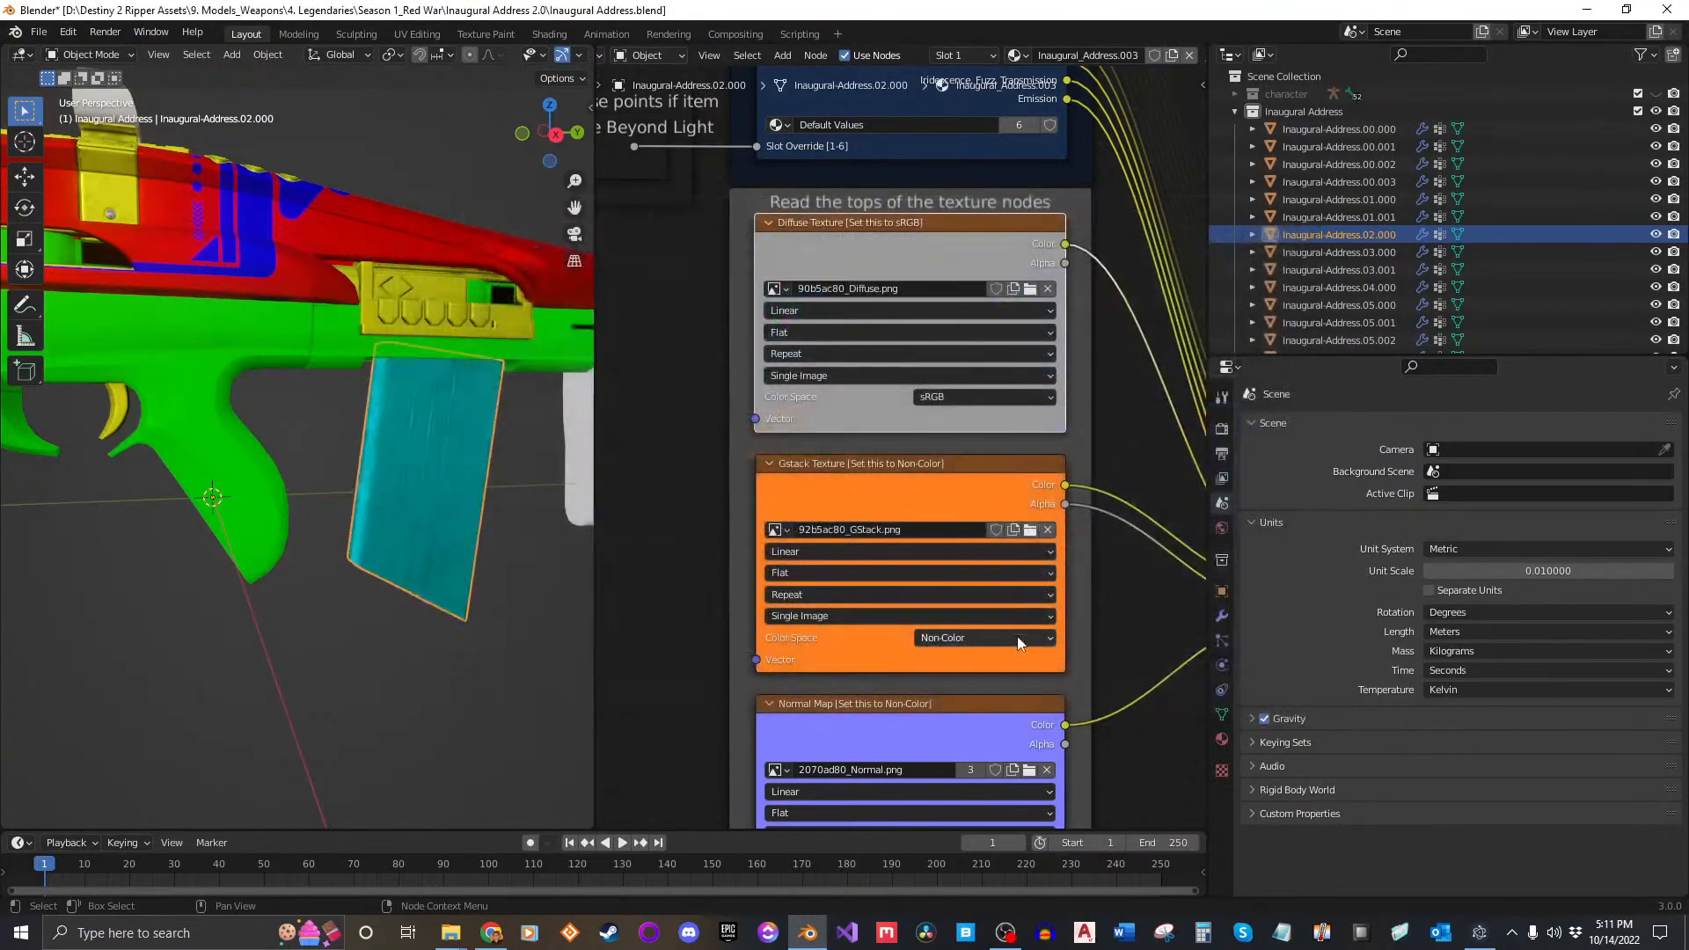
Step: Load 91b5ac80_Normal.png into the magazine material's Normal Map node and inspect the deselected magazine
{"action": "scroll", "coordinate": [1018, 640], "scroll_direction": "down", "scroll_amount": 4, "text": "shift"}
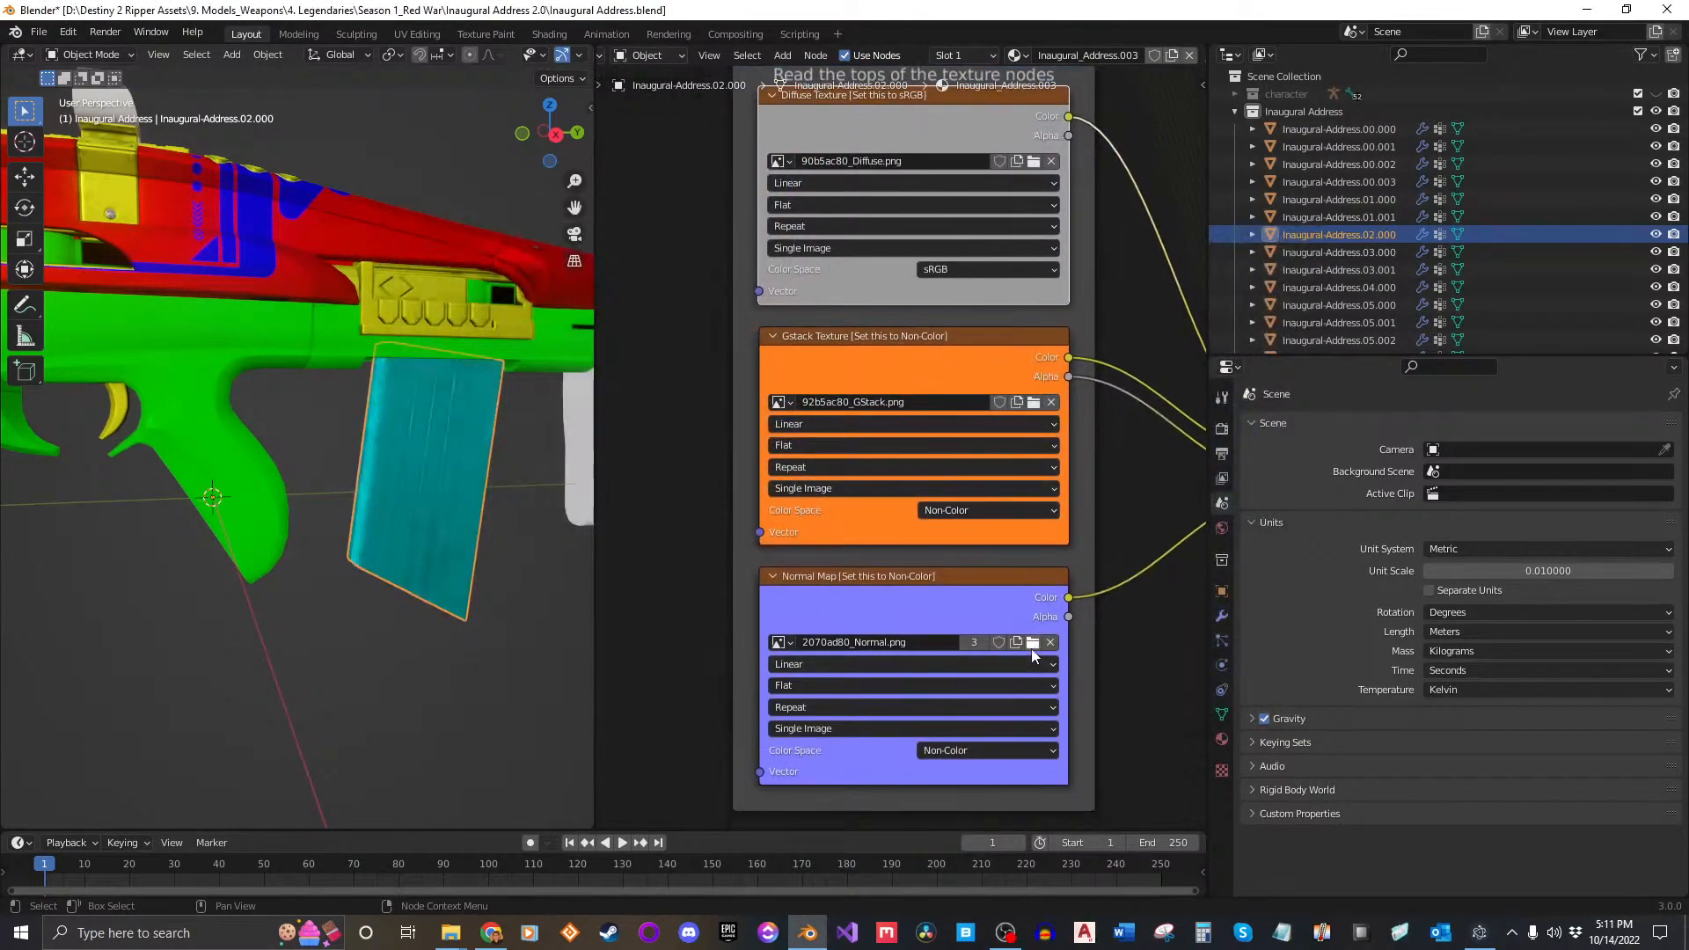
{"action": "left_click", "coordinate": [1033, 642]}
{"action": "left_click", "coordinate": [1032, 525]}
{"action": "left_click", "coordinate": [1111, 699]}
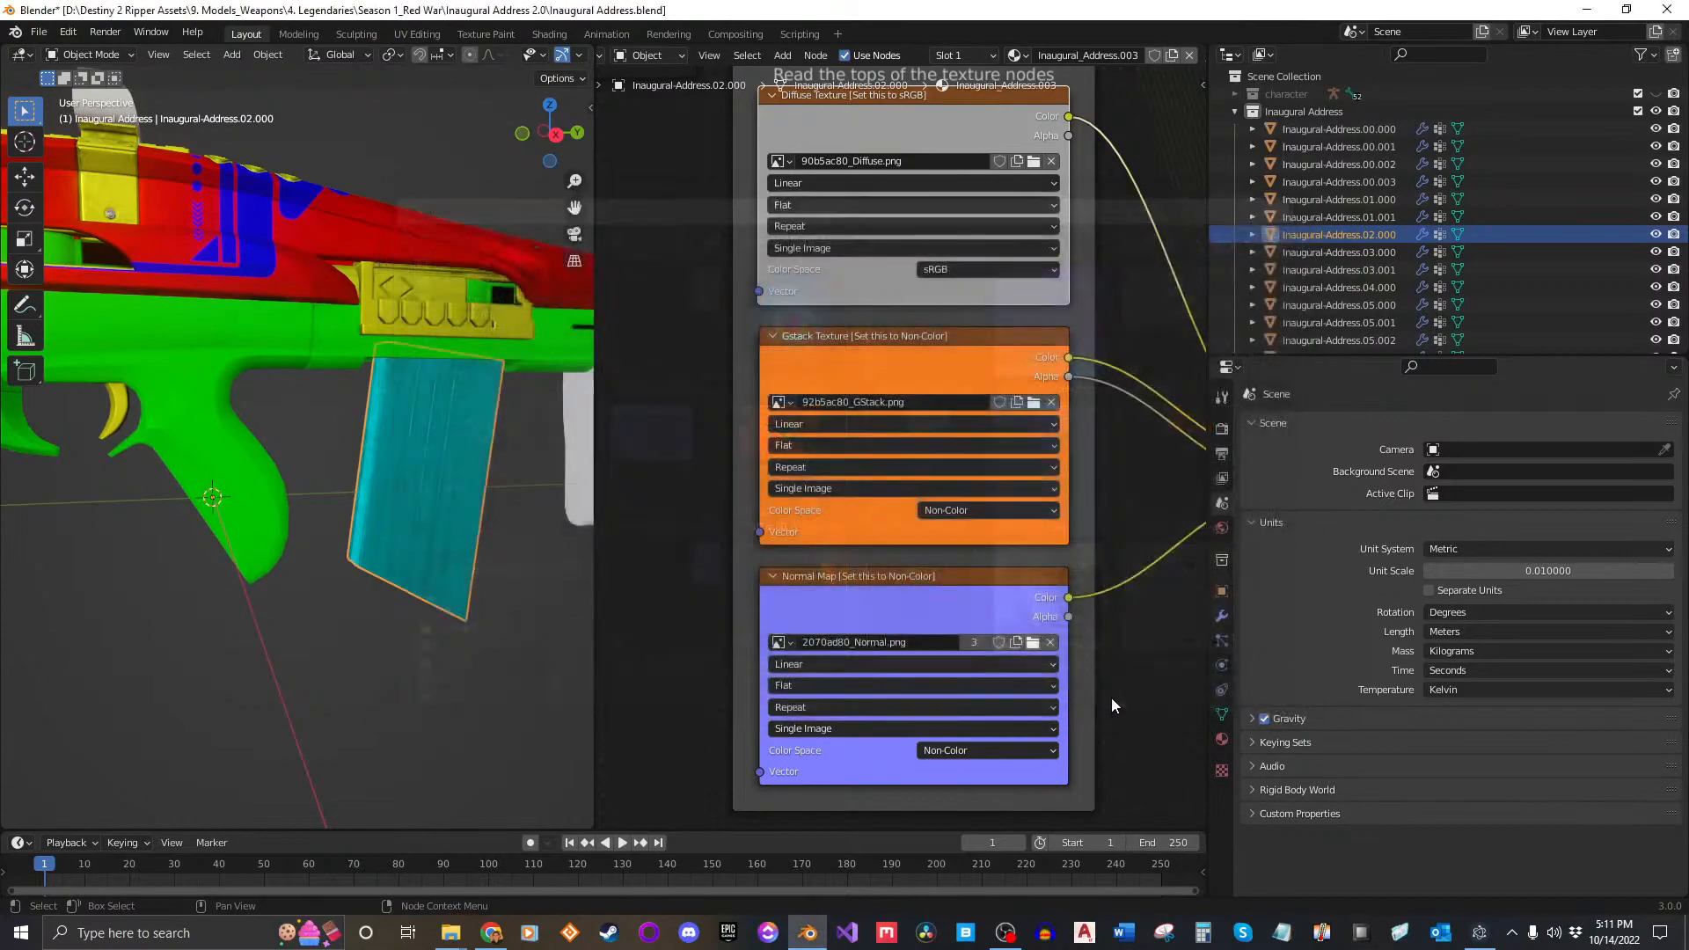
{"action": "middle_click_drag", "start_coordinate": [582, 541], "coordinate": [525, 625]}
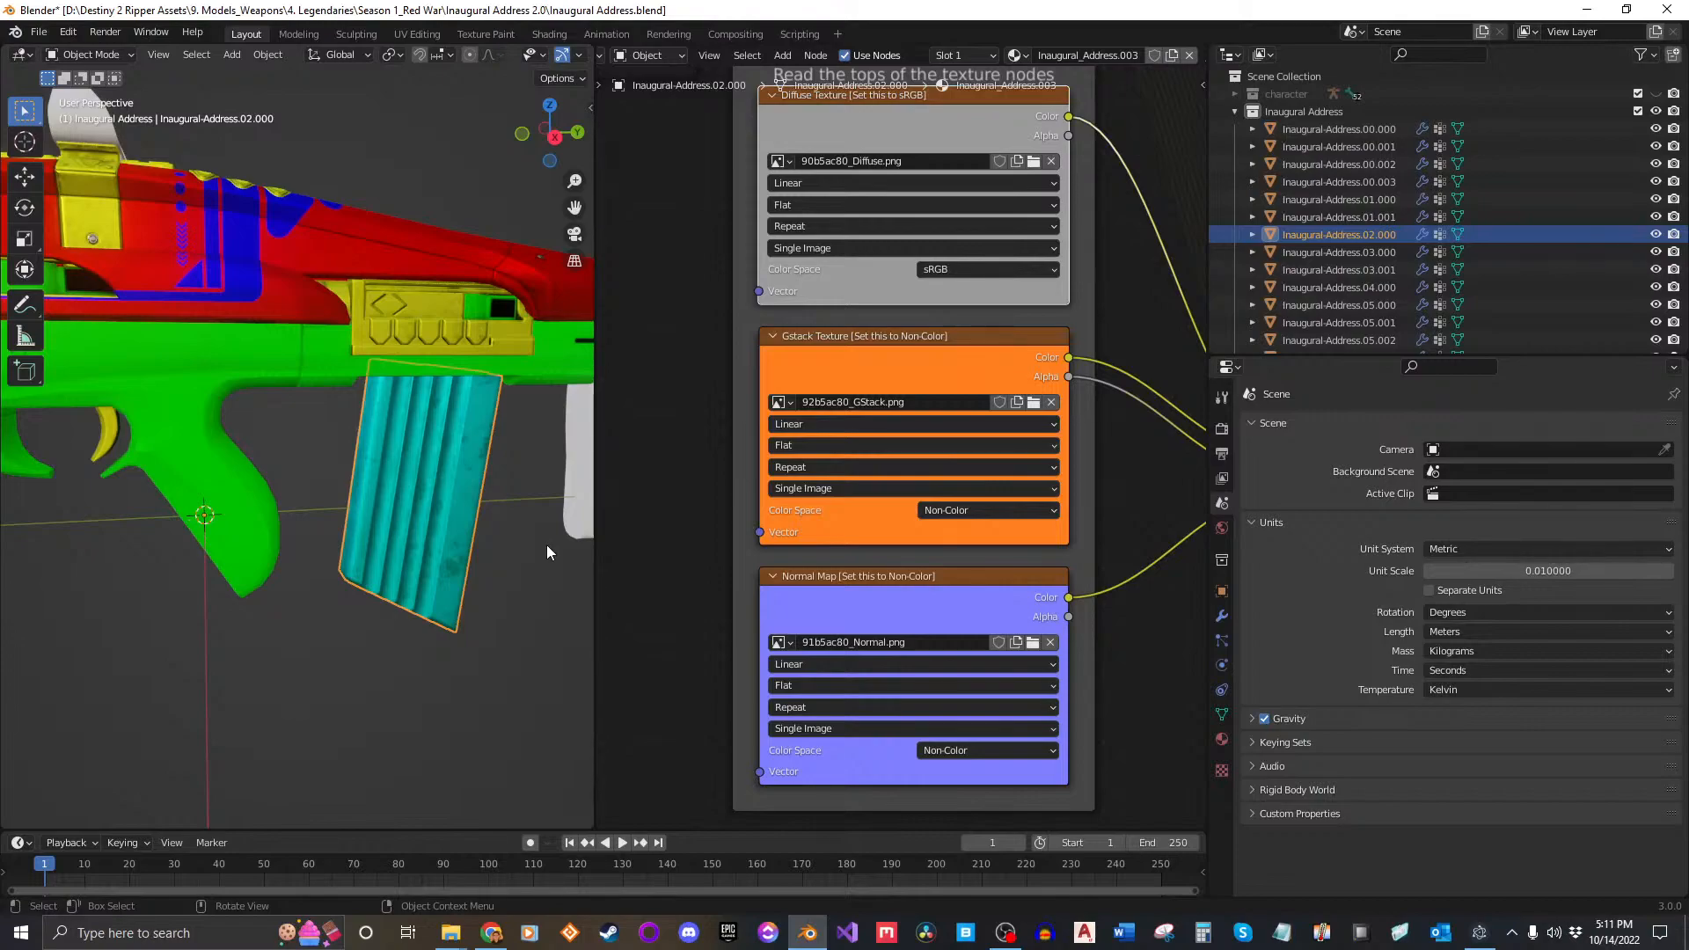
{"action": "left_click", "coordinate": [329, 697]}
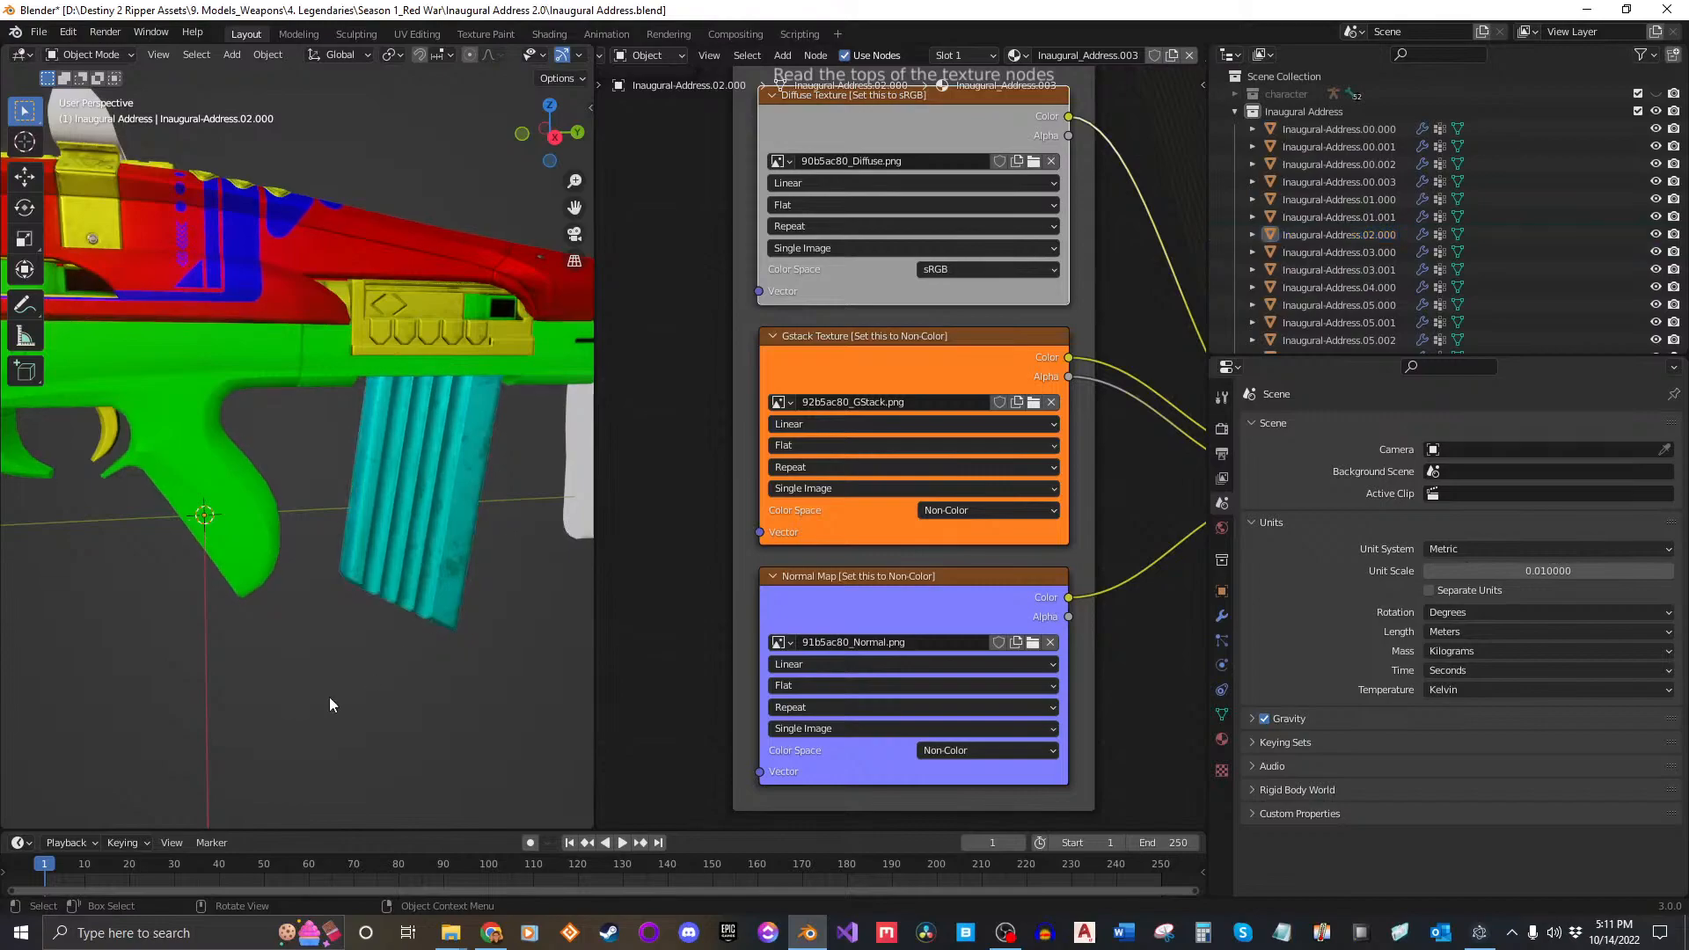
{"action": "middle_click_drag", "start_coordinate": [297, 635], "coordinate": [364, 535]}
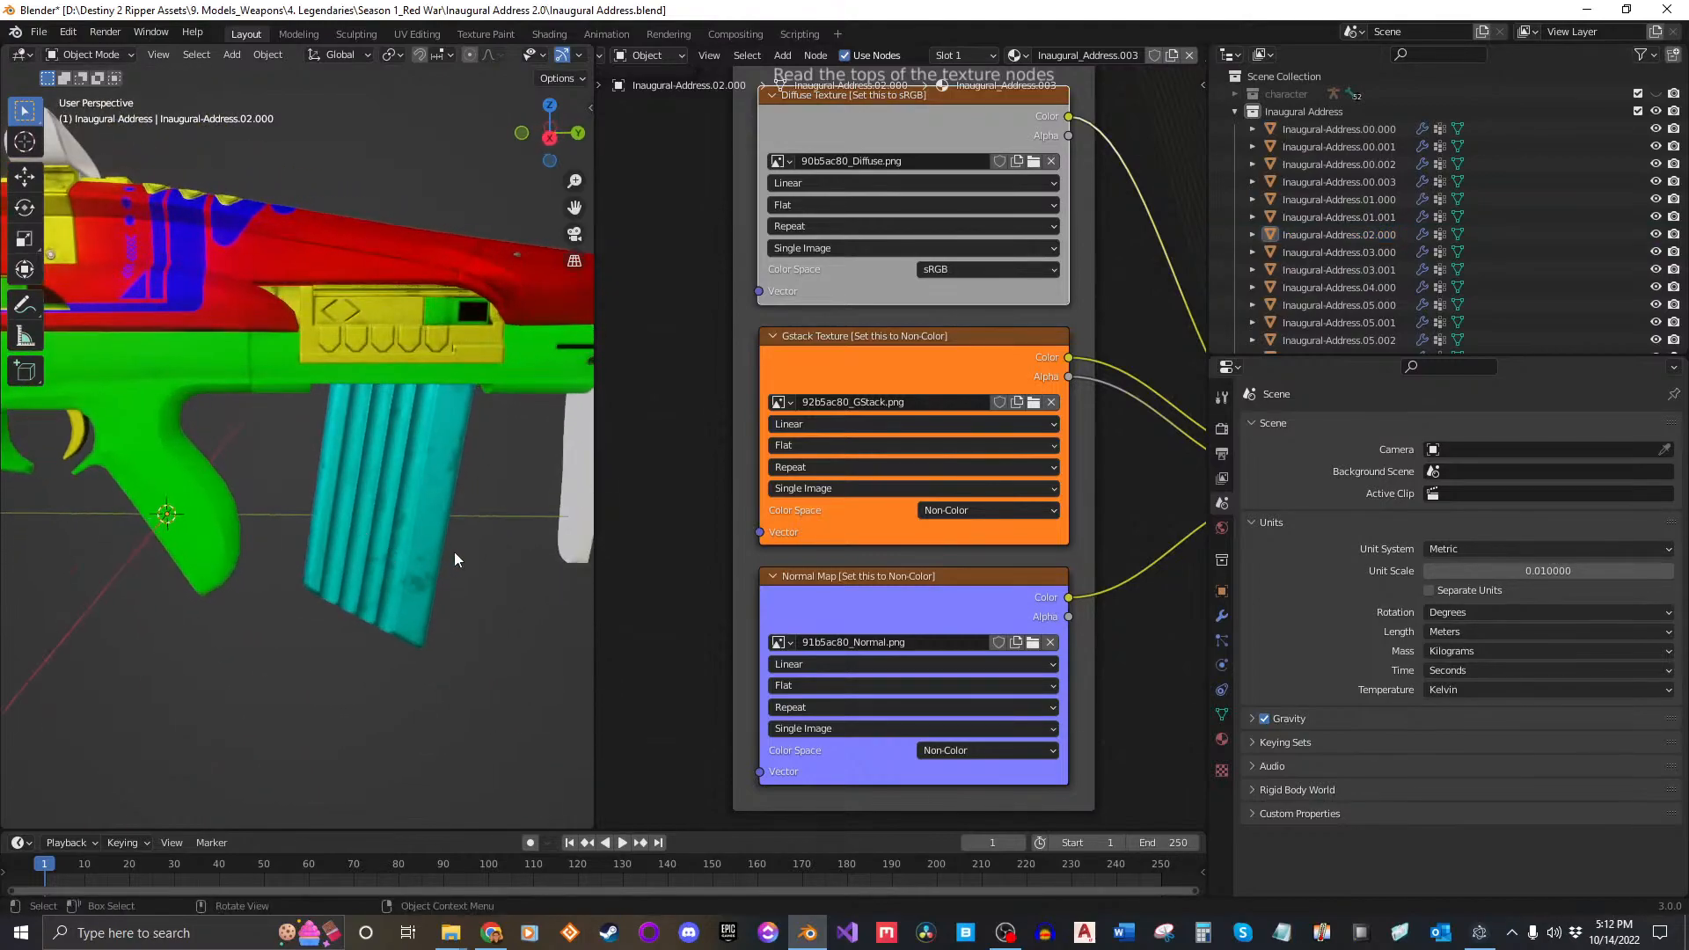
Step: Select the mesh Inaugural-Address.03.000 and inspect it at the sight on top of the weapon
{"action": "left_click", "coordinate": [1353, 252]}
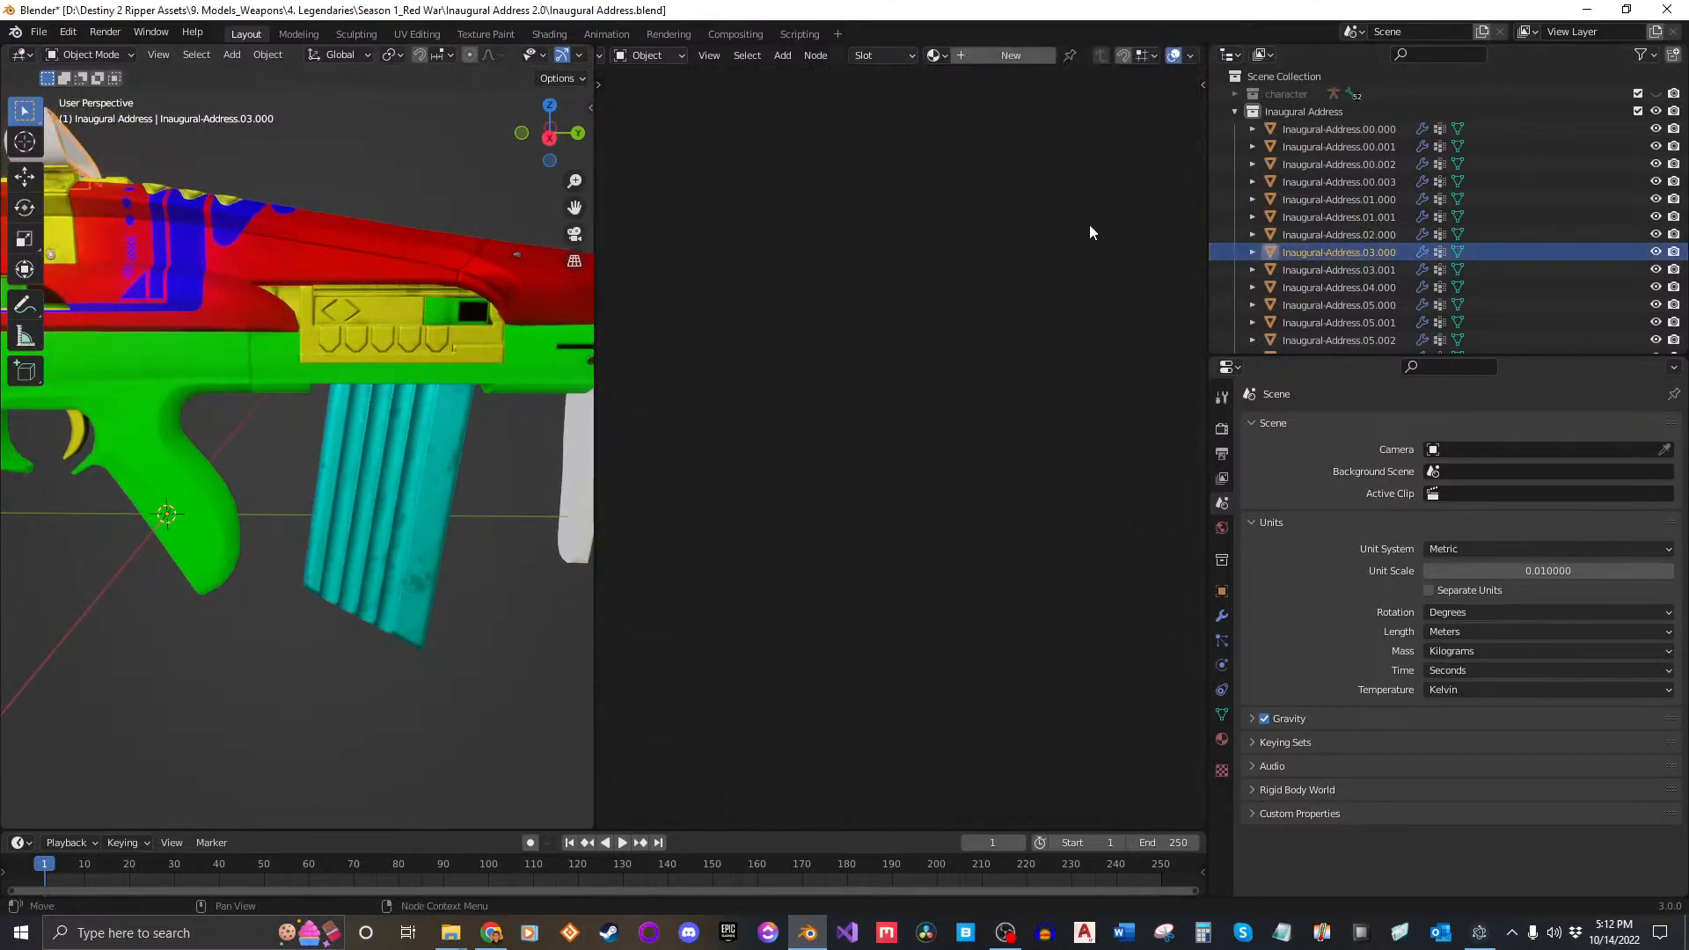
{"action": "middle_click_drag", "start_coordinate": [581, 460], "coordinate": [330, 349]}
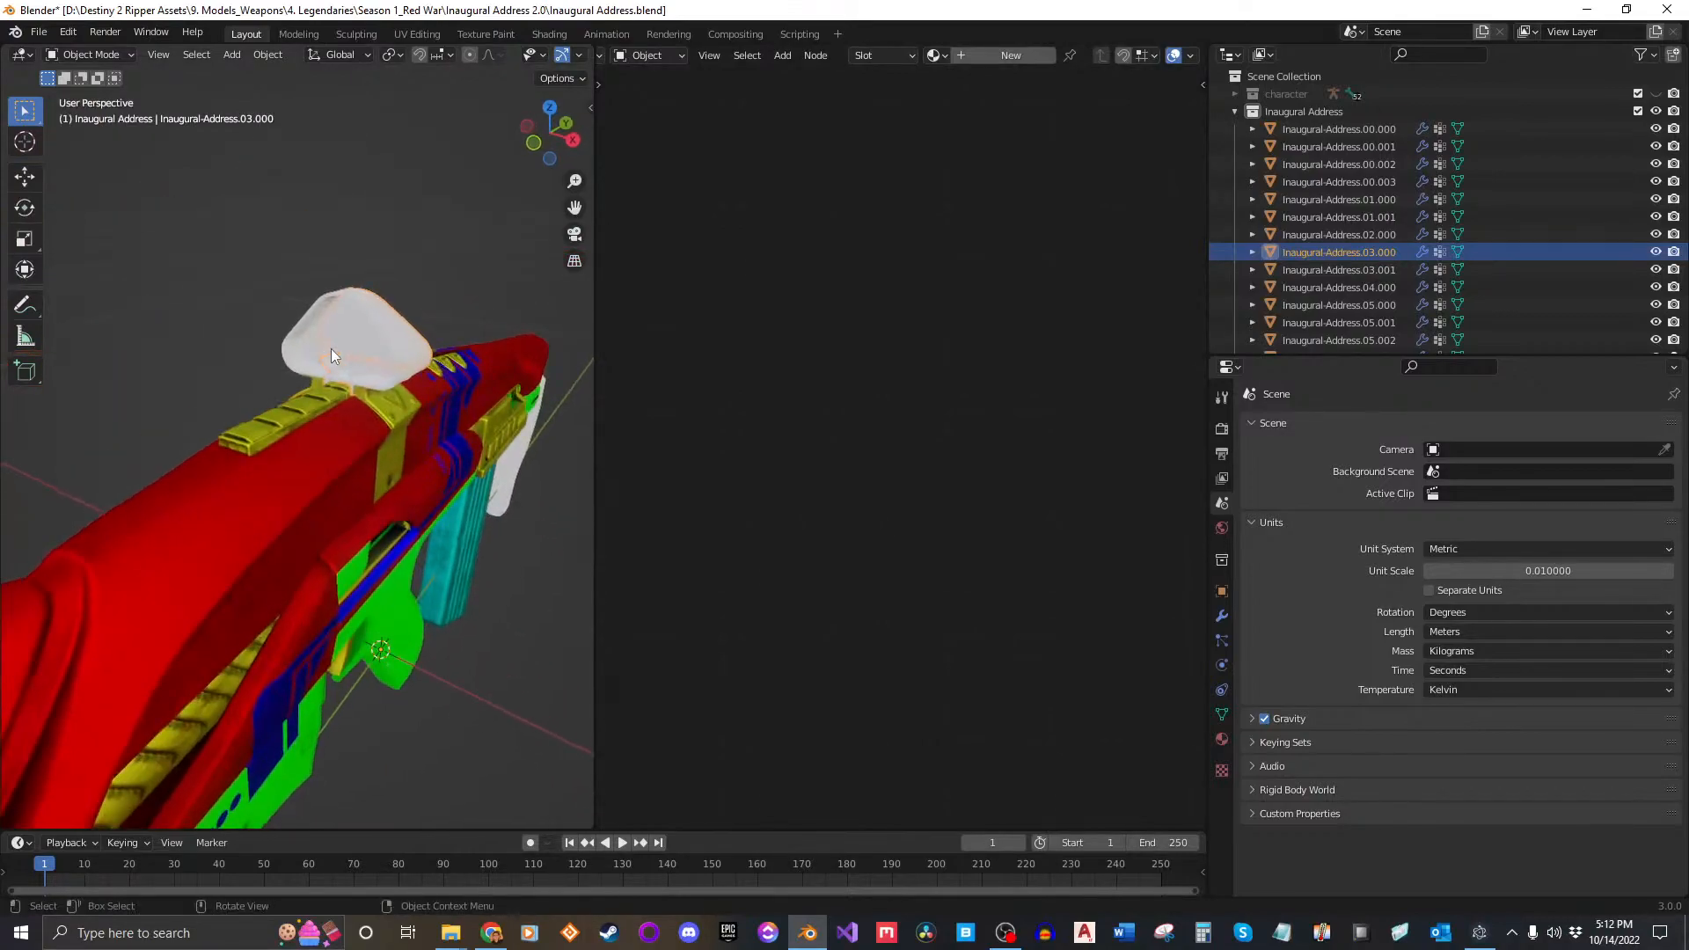
{"action": "key", "text": "g"}
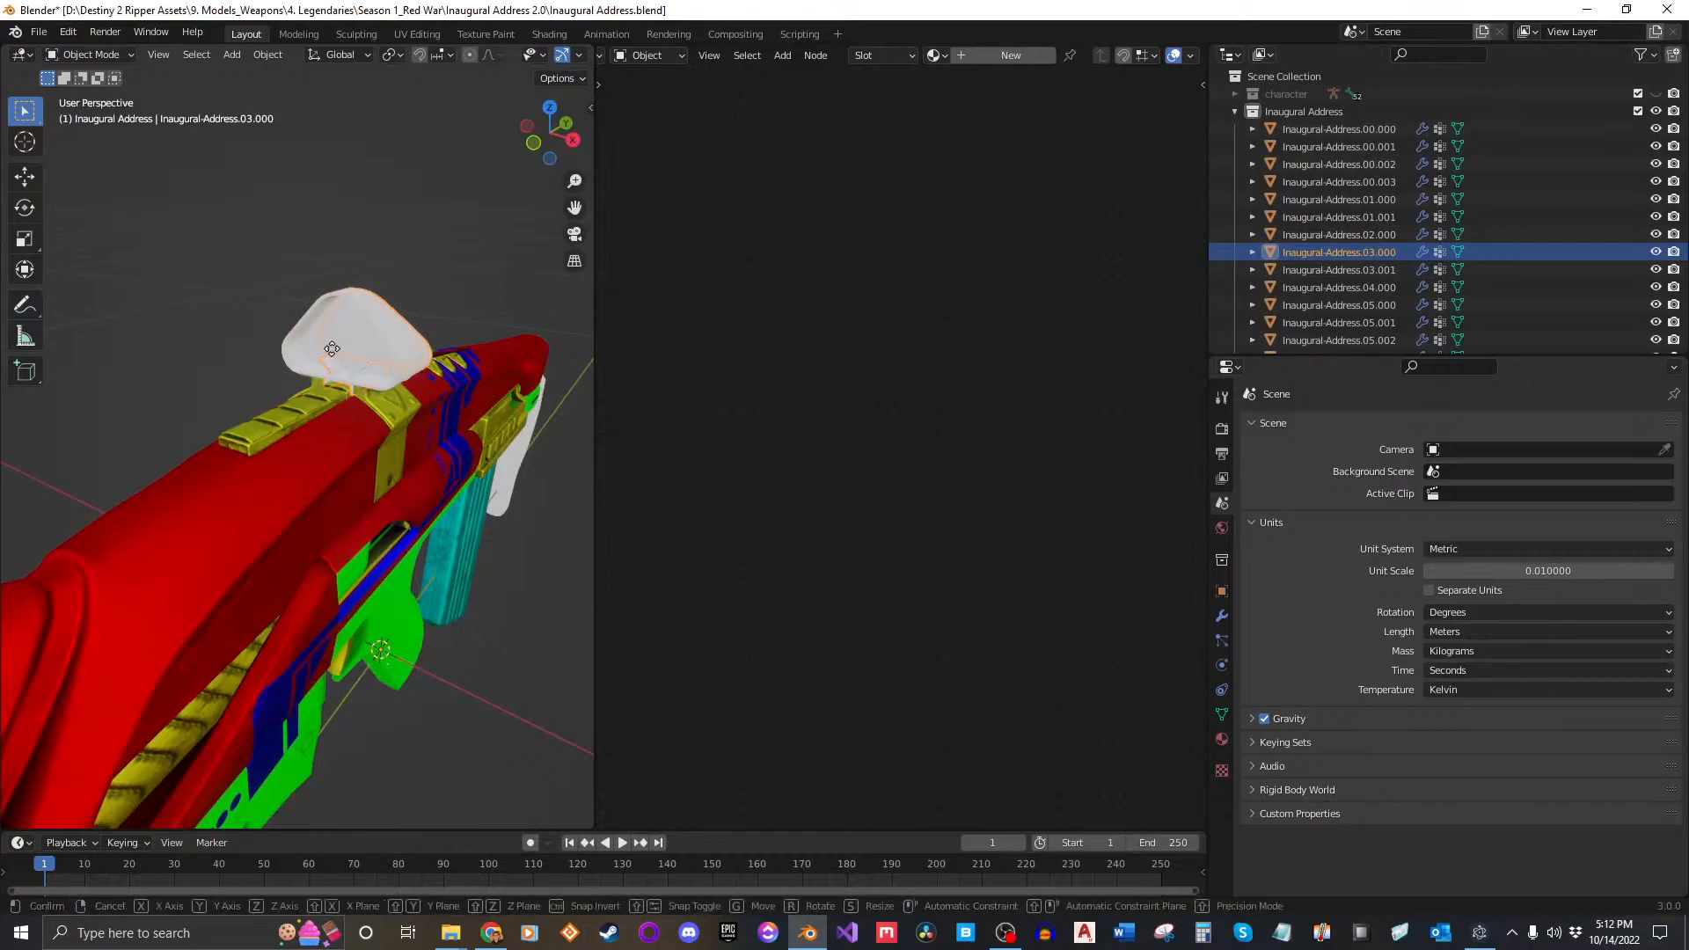
{"action": "right_click", "coordinate": [345, 309]}
{"action": "middle_click_drag", "start_coordinate": [345, 309], "coordinate": [273, 309]}
Step: Check the inner sight pieces by temporarily pulling Inaugural-Address.05.001 away, cancelling the move, and picking Inaugural-Address.05.002
{"action": "left_click", "coordinate": [272, 308]}
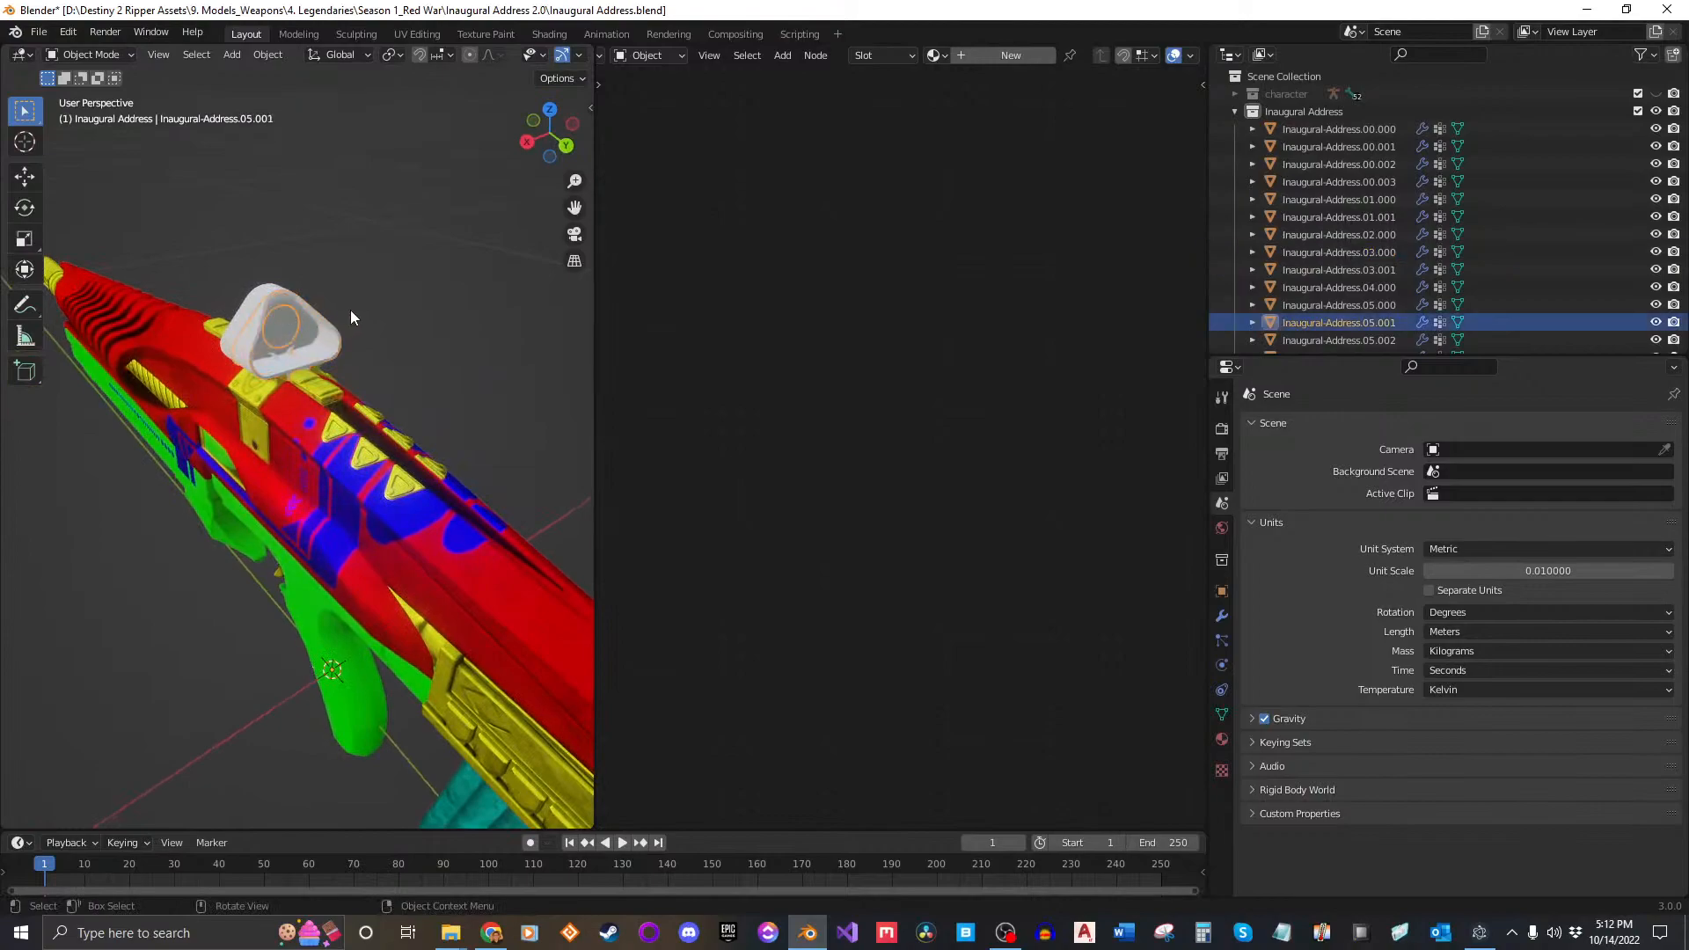
{"action": "key", "text": "g"}
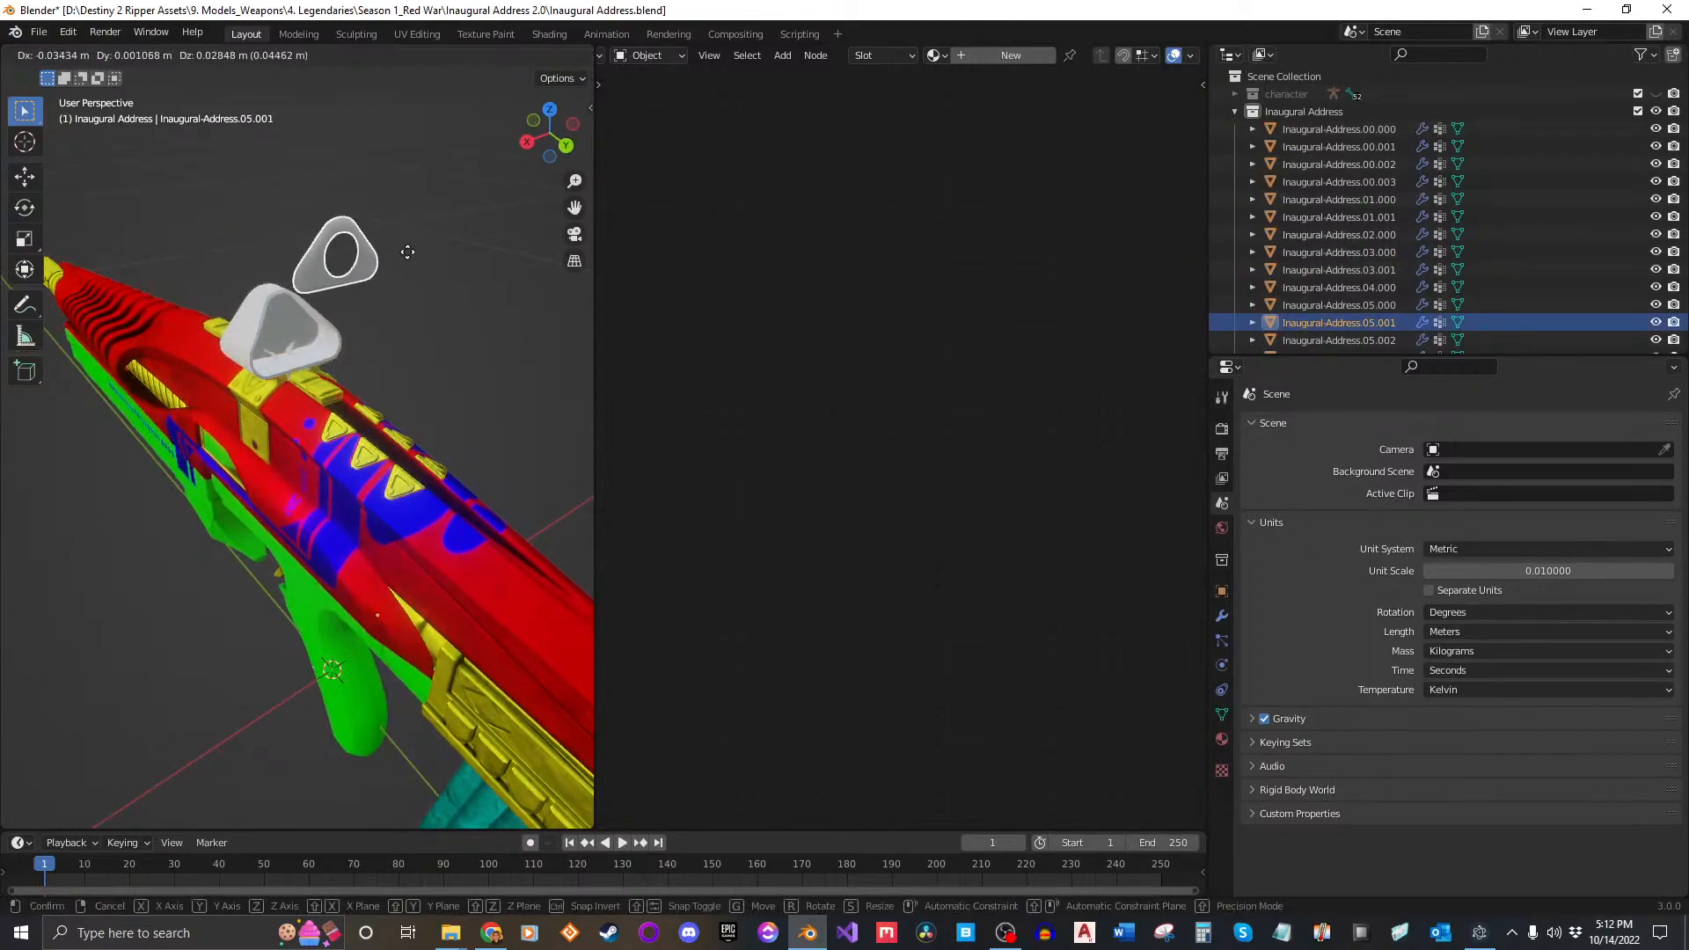
{"action": "key", "text": "Escape"}
{"action": "left_click", "coordinate": [304, 331]}
{"action": "left_click", "coordinate": [396, 299]}
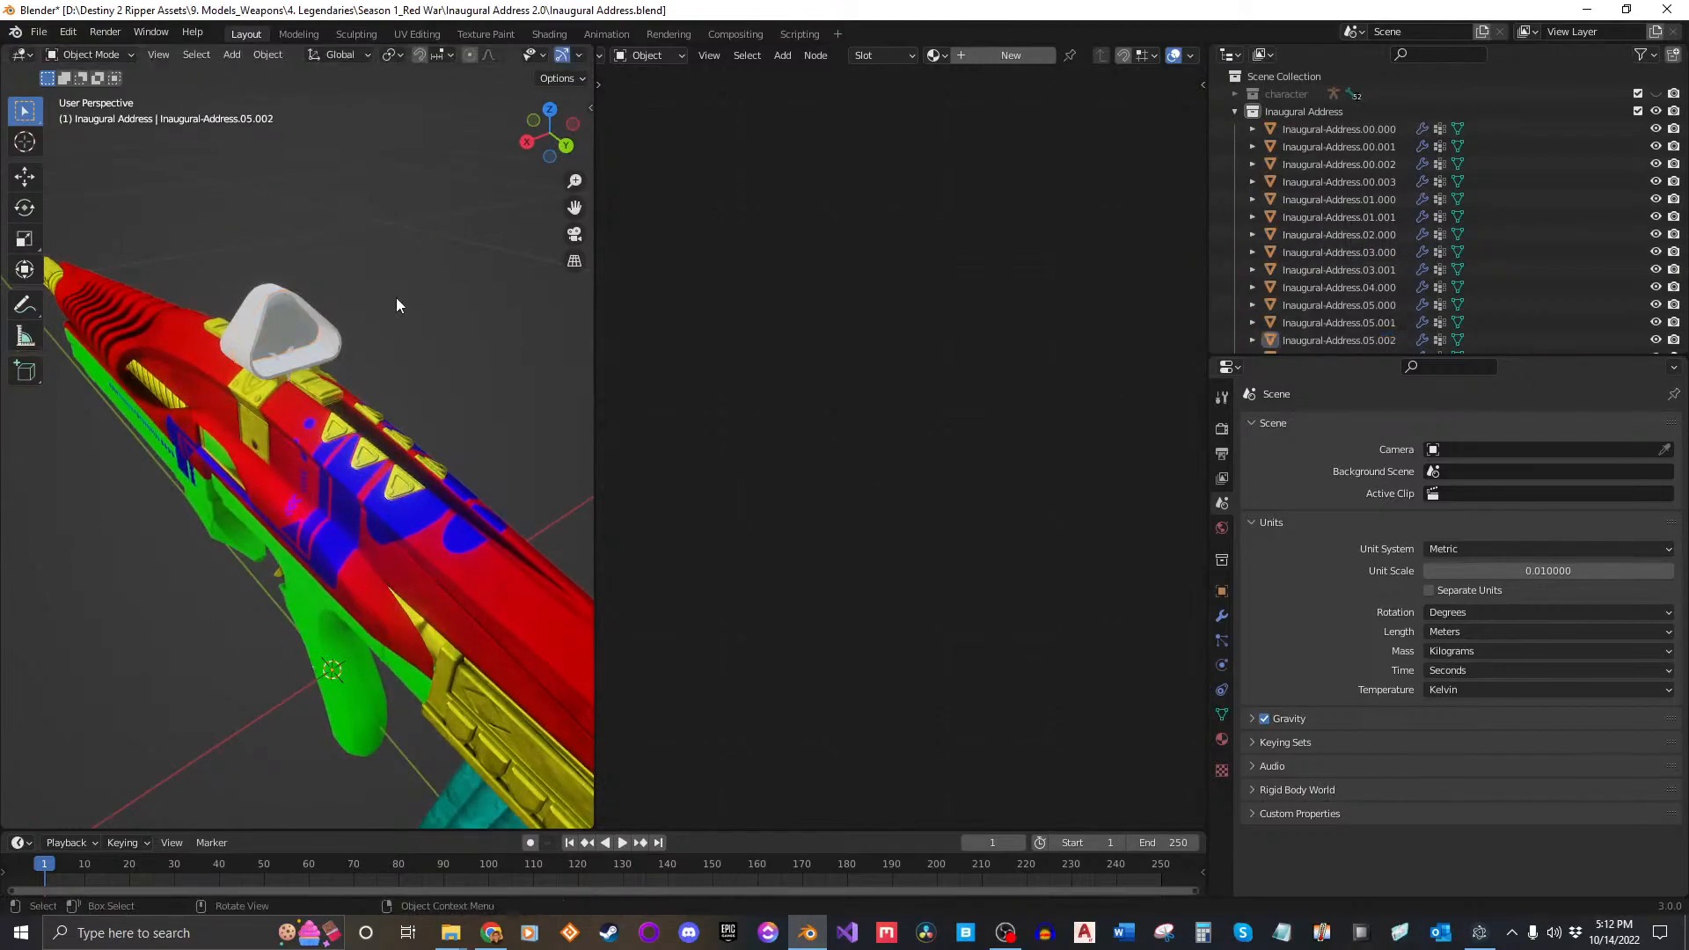
Step: Go through the remaining weapon meshes to identify their parts, ending with Inaugural-Address.03.000 selected and the sight in view
{"action": "left_click", "coordinate": [1353, 290]}
{"action": "left_click", "coordinate": [1353, 308]}
{"action": "left_click", "coordinate": [1354, 319]}
{"action": "left_click", "coordinate": [1354, 287]}
{"action": "left_click", "coordinate": [1354, 253]}
{"action": "left_click", "coordinate": [1354, 241]}
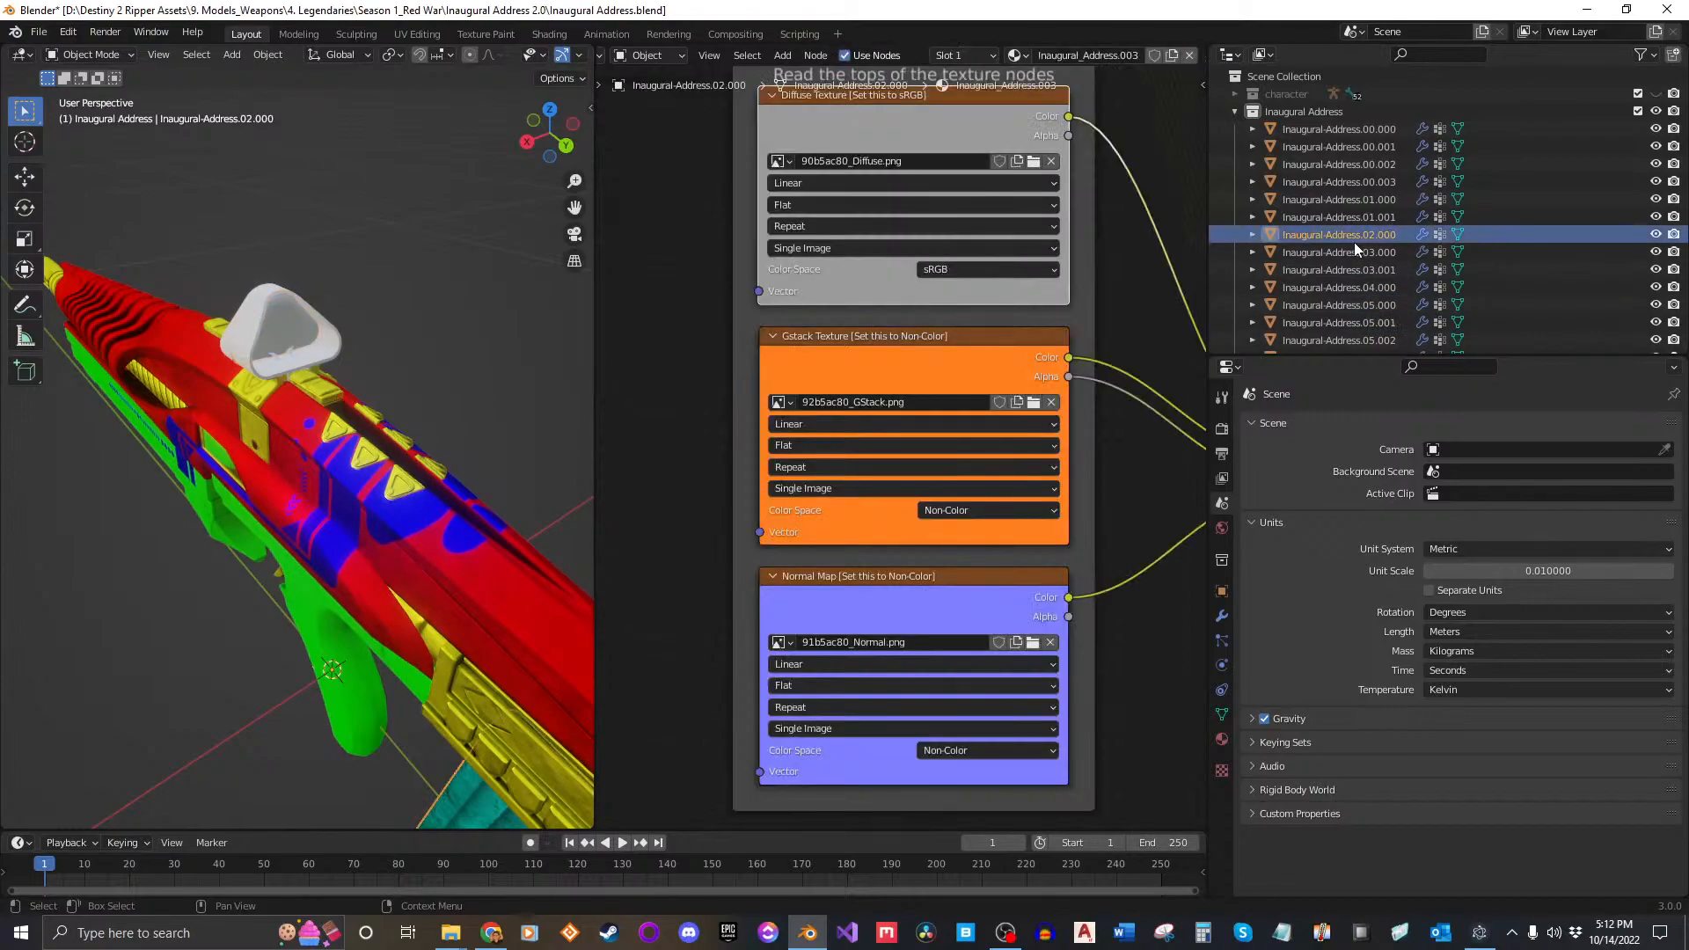
{"action": "left_click", "coordinate": [1354, 247]}
{"action": "middle_click_drag", "start_coordinate": [458, 360], "coordinate": [320, 322]}
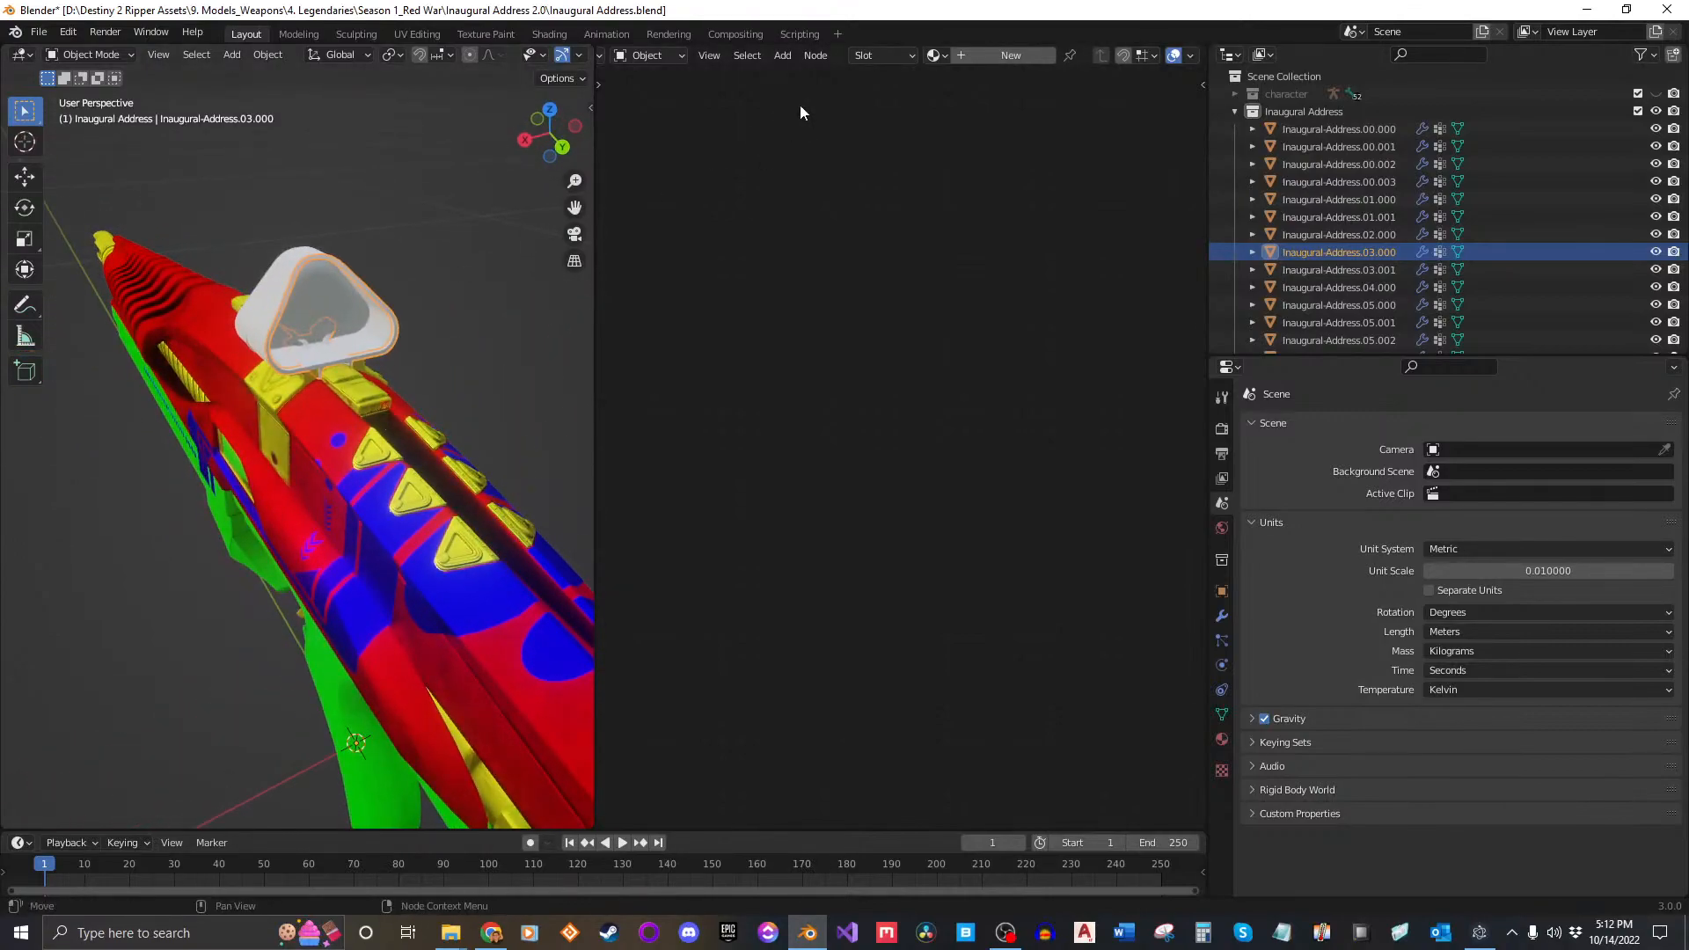
Step: Try the existing material Inaugural_Address.000 on Inaugural-Address.03.000 and inspect the sight up close
{"action": "left_click", "coordinate": [935, 55]}
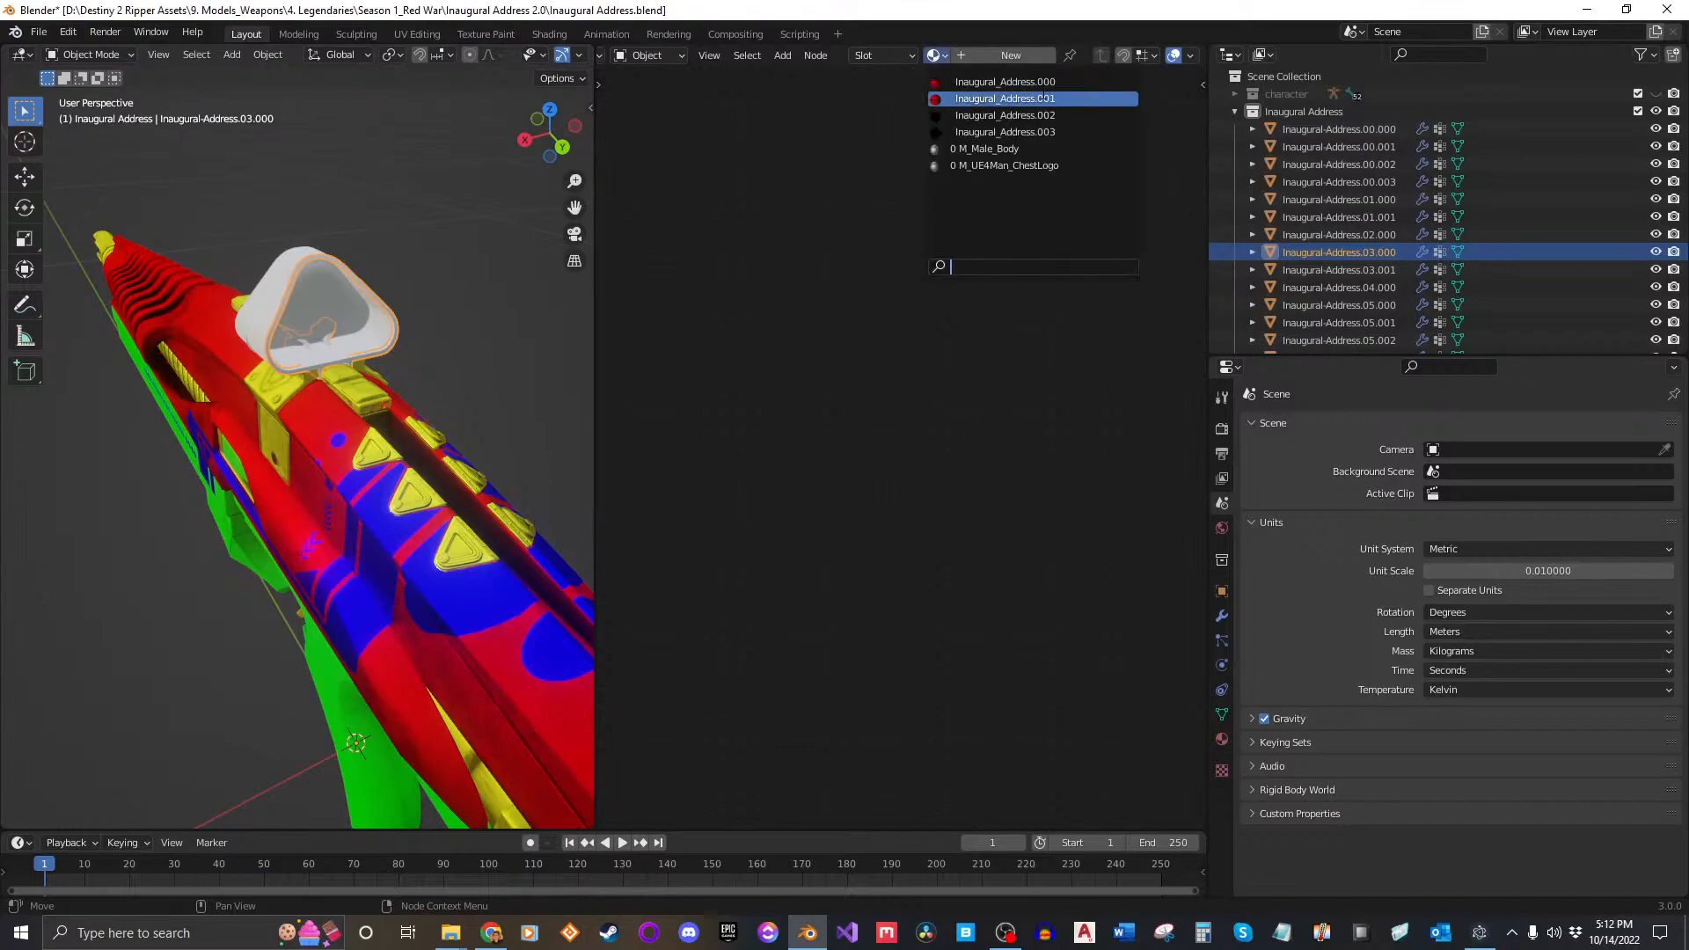
{"action": "left_click", "coordinate": [1005, 81]}
{"action": "scroll", "coordinate": [289, 280], "scroll_direction": "up", "scroll_amount": 5}
{"action": "middle_click_drag", "start_coordinate": [288, 280], "coordinate": [375, 288]}
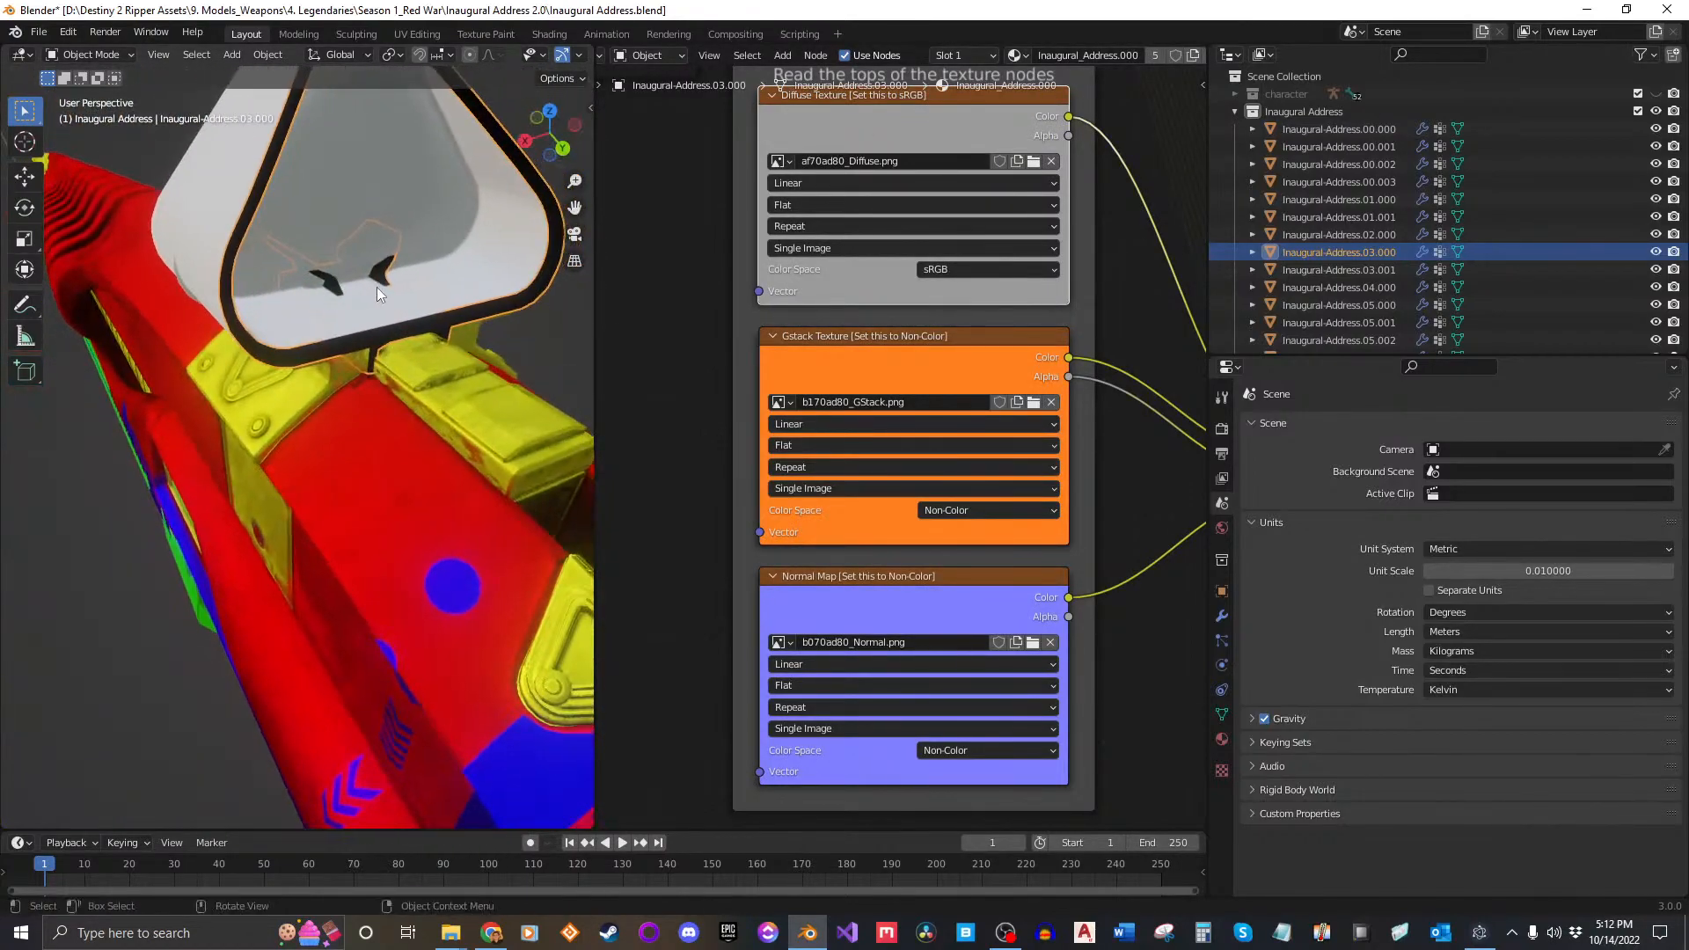
{"action": "scroll", "coordinate": [379, 285], "scroll_direction": "down", "scroll_amount": 4}
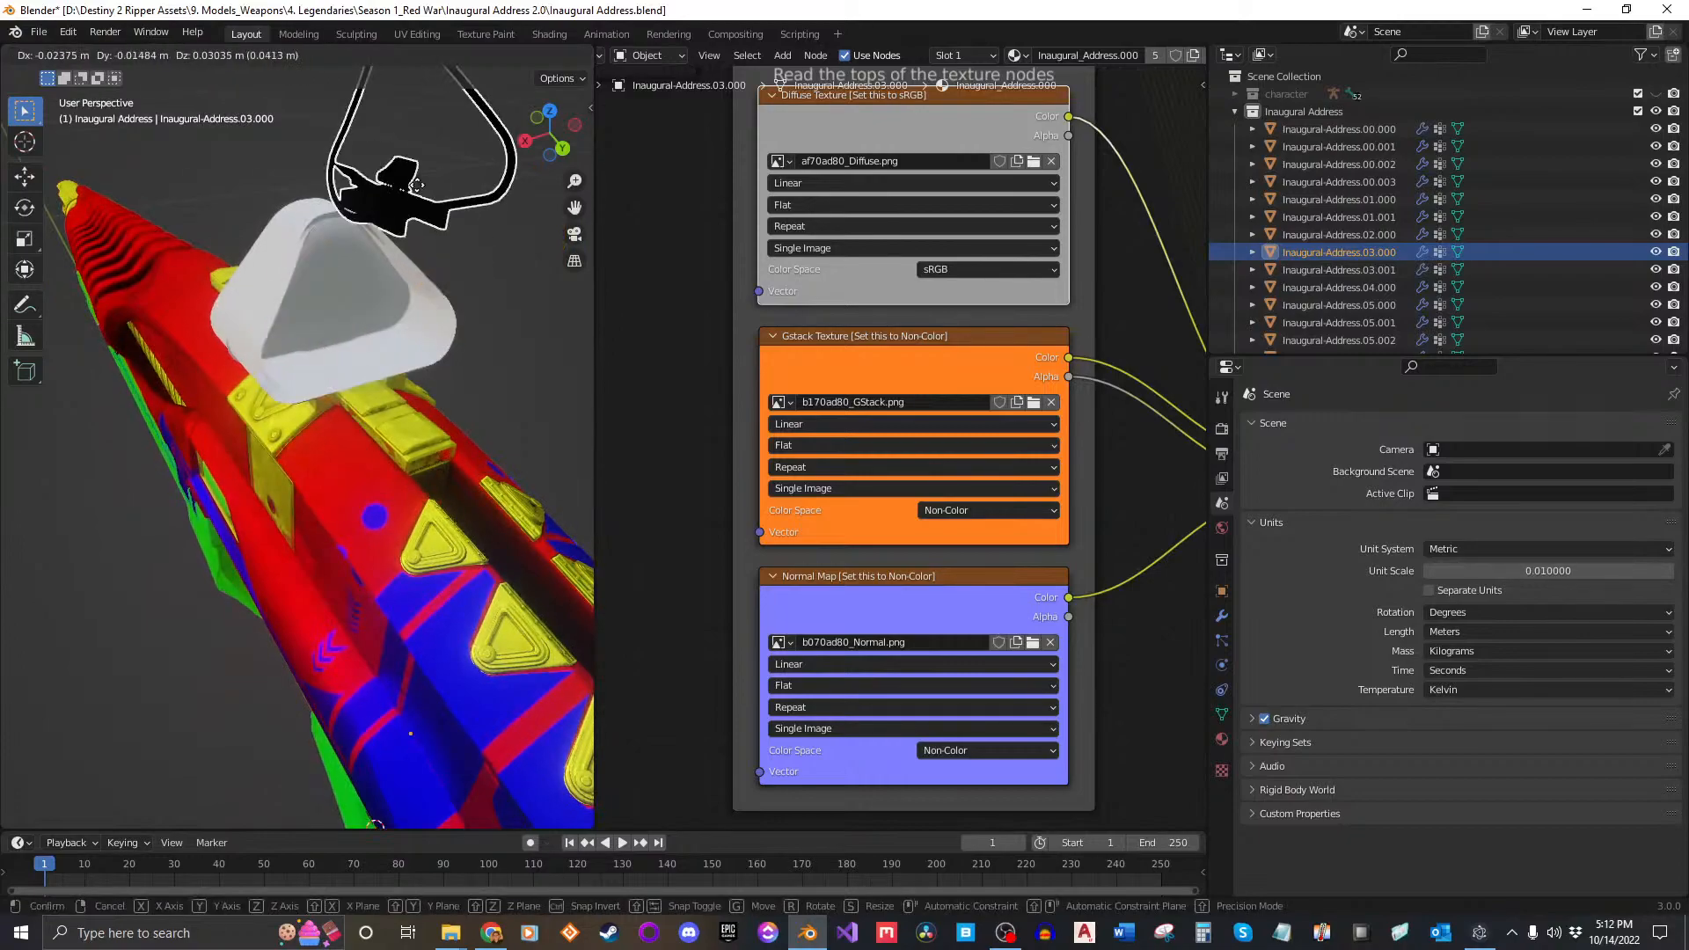
Step: Try Inaugural_Address.001 on Inaugural-Address.03.000, checking the mesh away from the sight with a cancelled move
{"action": "left_click", "coordinate": [1021, 56]}
{"action": "left_click", "coordinate": [1056, 99]}
{"action": "middle_click_drag", "start_coordinate": [554, 314], "coordinate": [346, 396]}
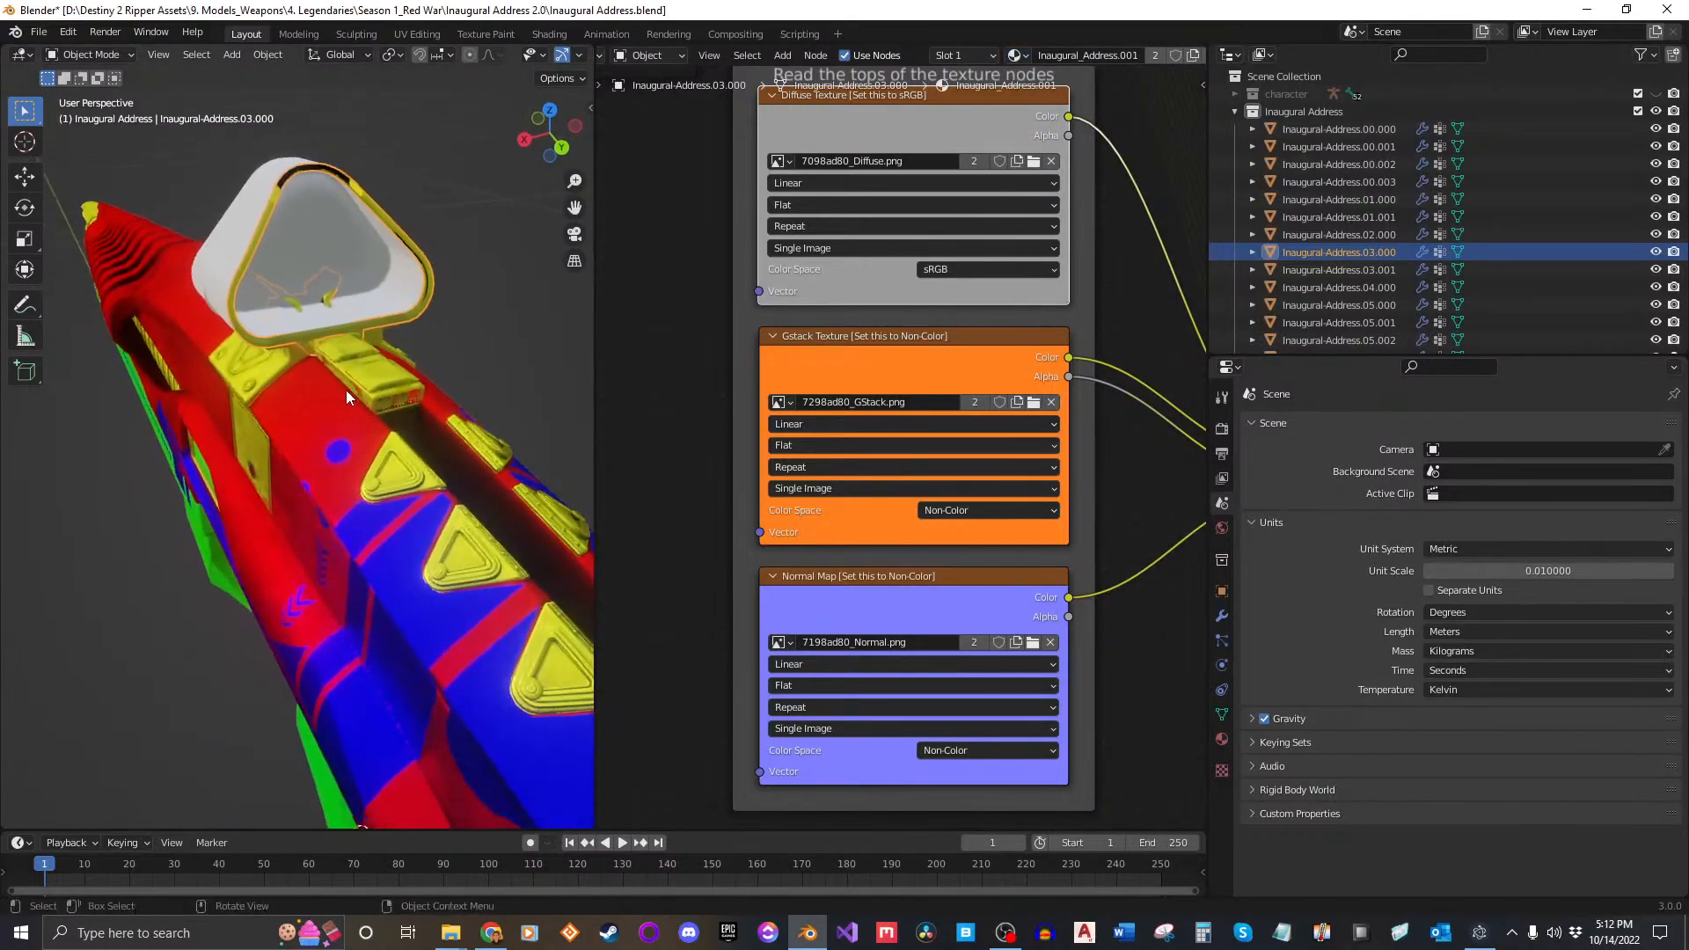
{"action": "key", "text": "g"}
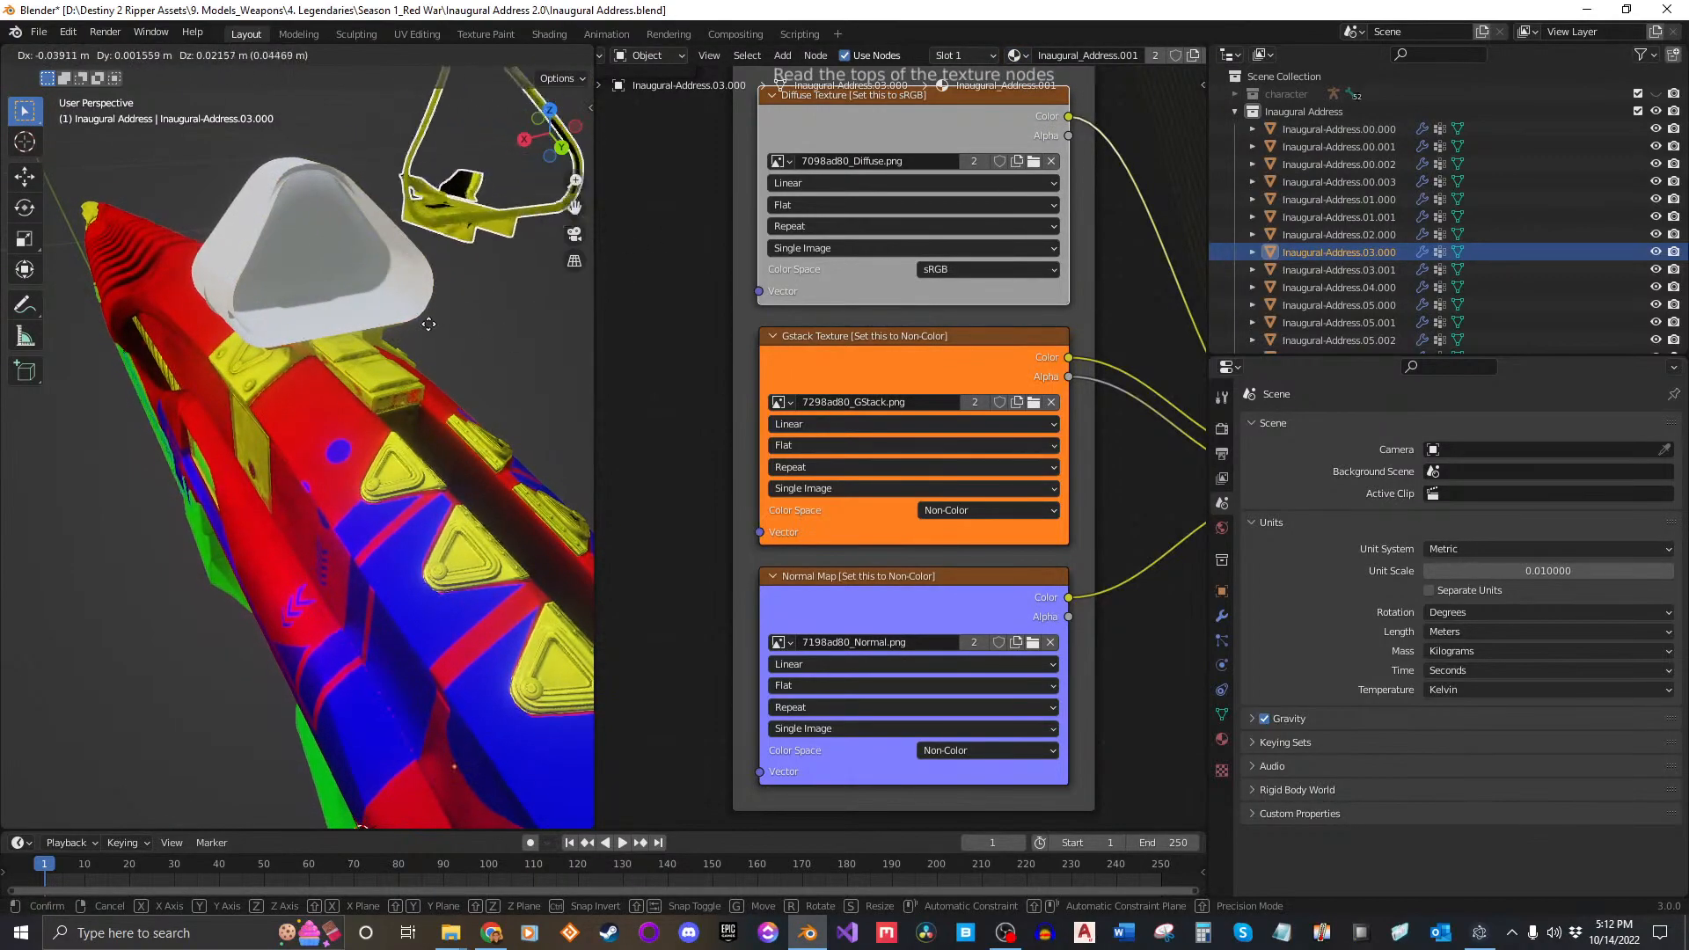
{"action": "key", "text": "Escape"}
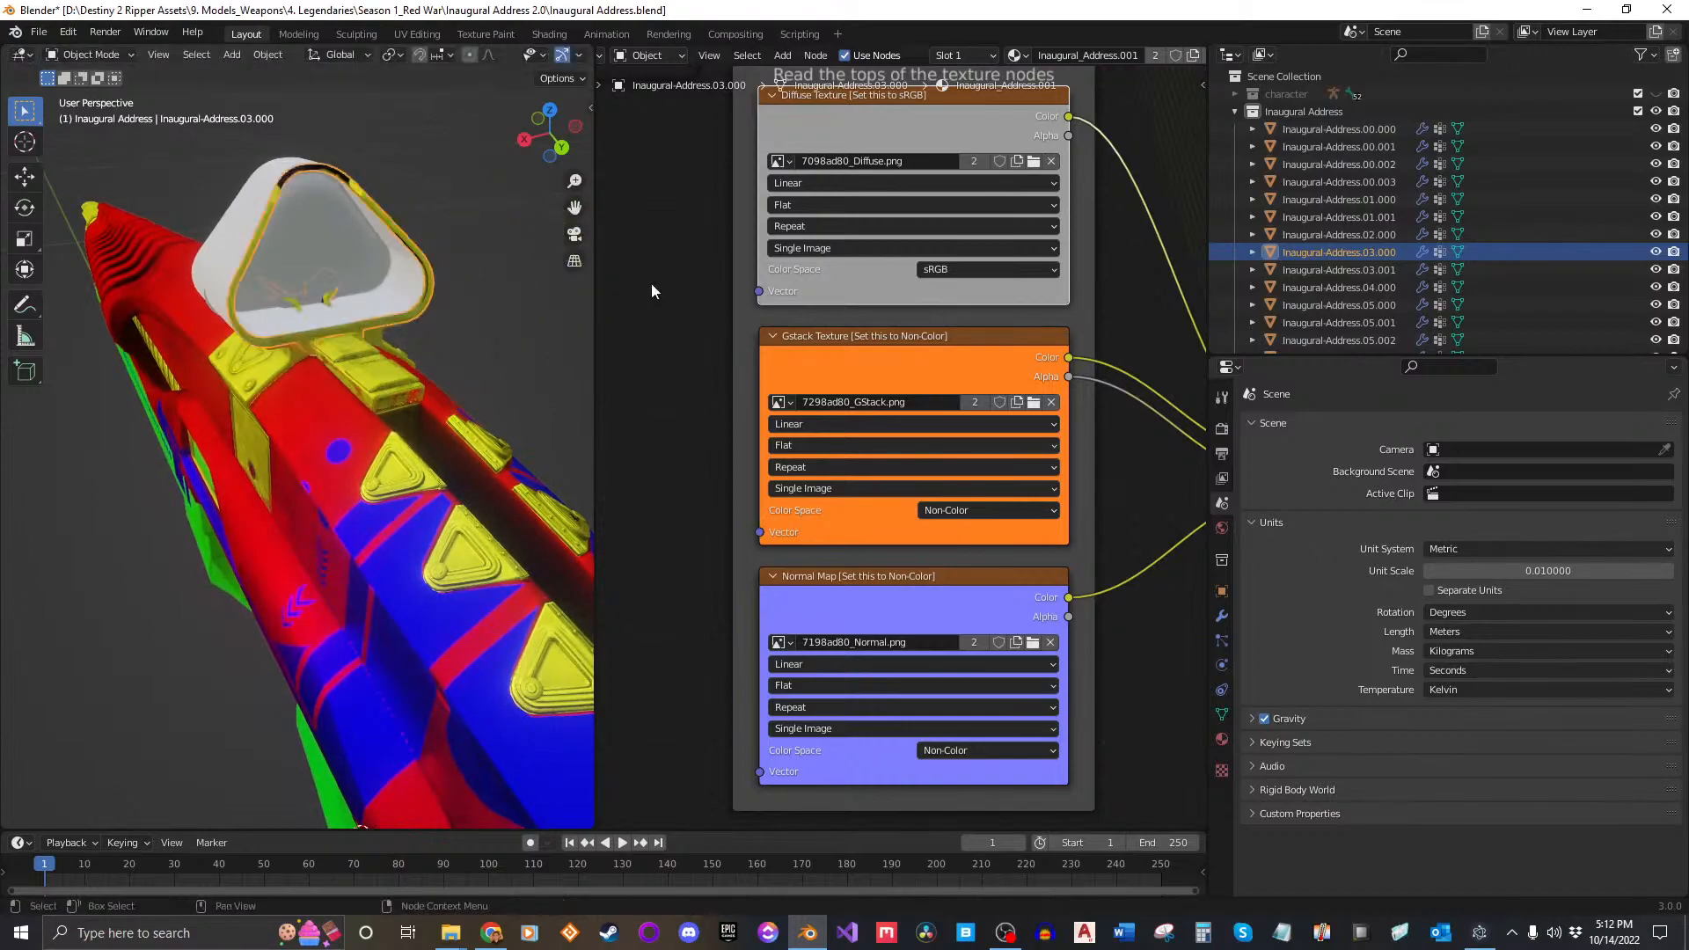
Step: Assign Inaugural_Address.002 to Inaugural-Address.03.000, pull the mesh away from the sight to inspect it, and undo the move
{"action": "left_click", "coordinate": [1015, 55]}
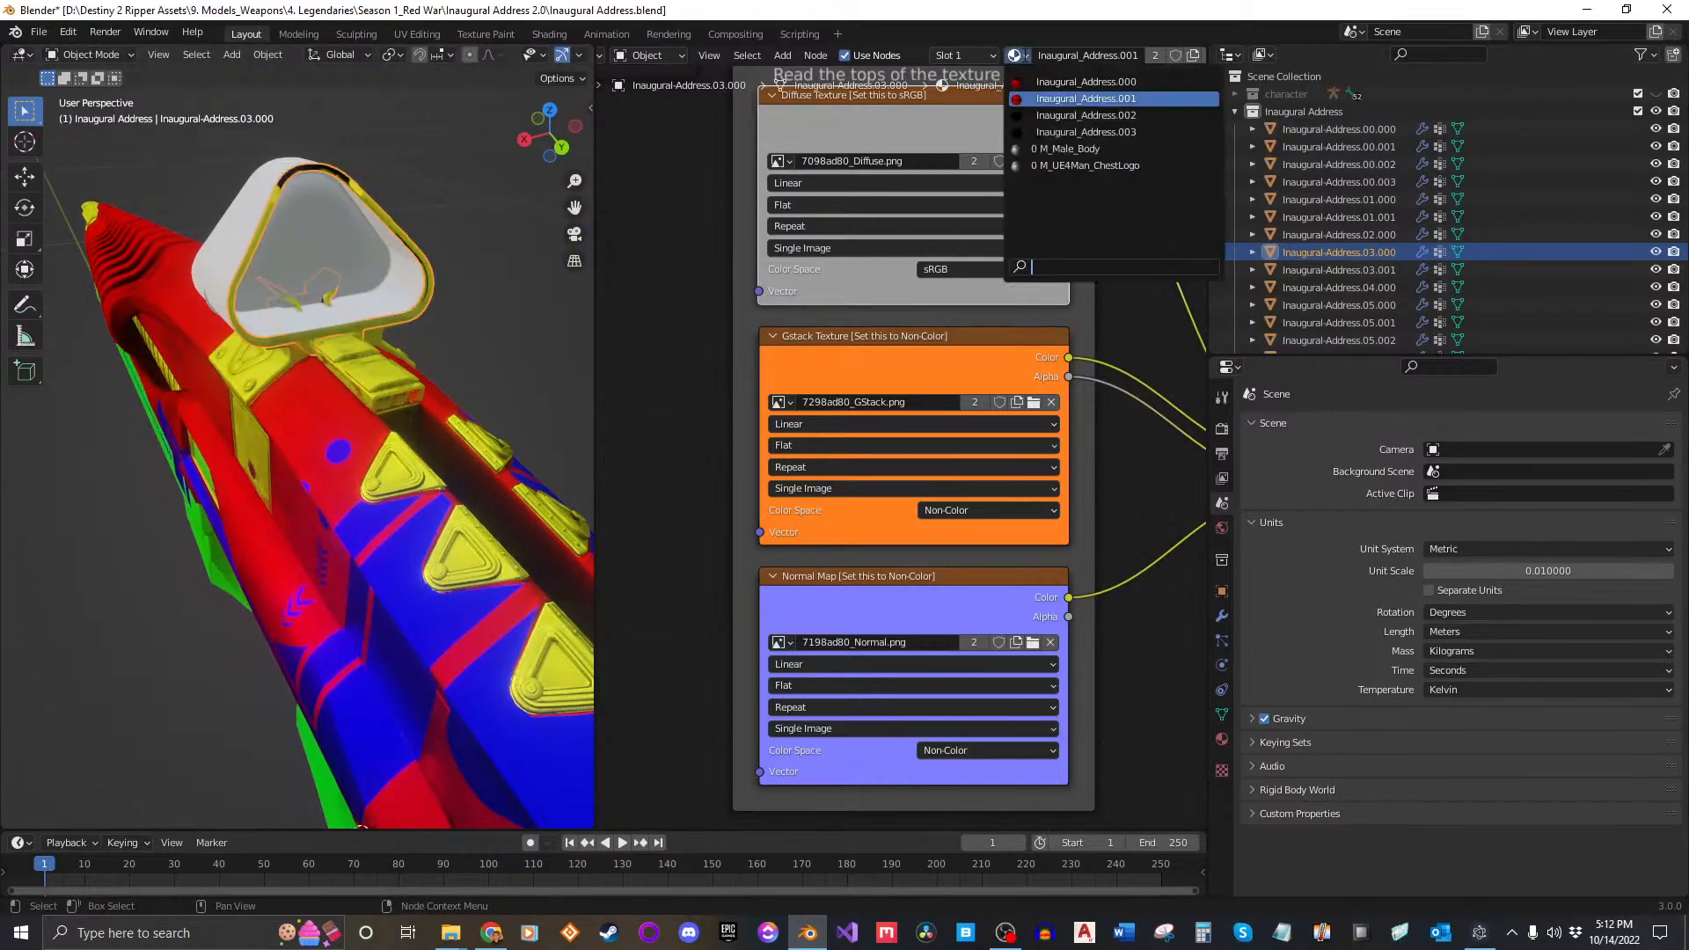
{"action": "left_click", "coordinate": [1100, 113]}
{"action": "key", "text": "g"}
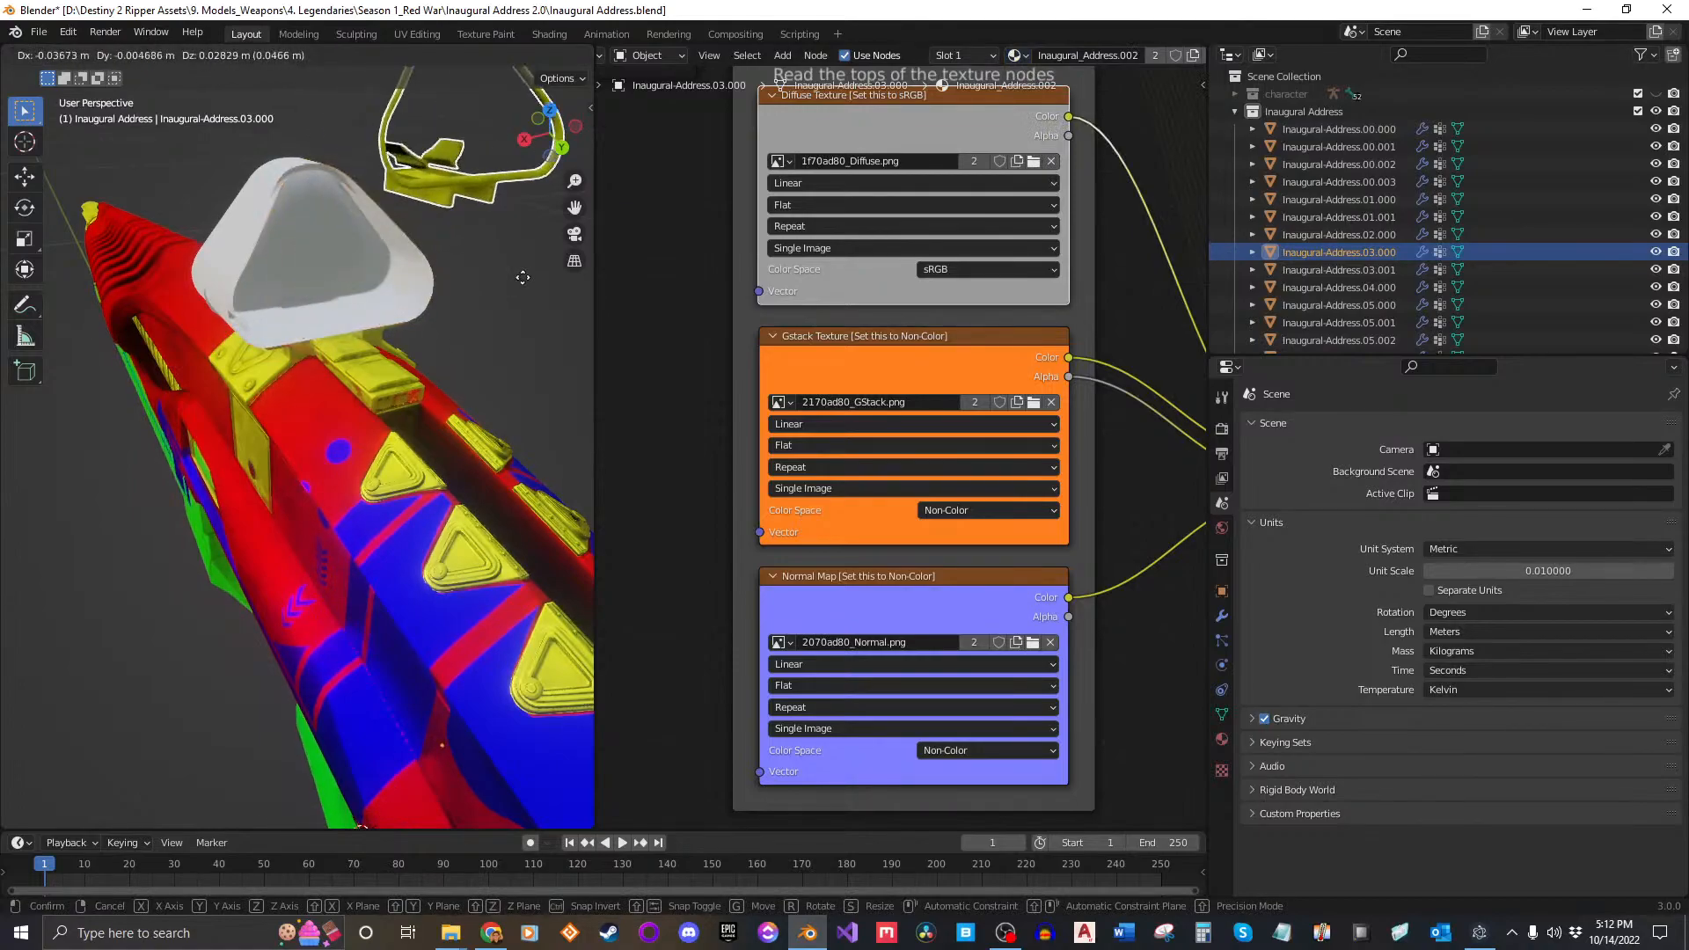
{"action": "left_click", "coordinate": [537, 290]}
{"action": "middle_click_drag", "start_coordinate": [413, 224], "coordinate": [503, 258]}
{"action": "middle_click_drag", "start_coordinate": [503, 252], "coordinate": [305, 354]}
{"action": "scroll", "coordinate": [485, 264], "scroll_direction": "up", "scroll_amount": 4}
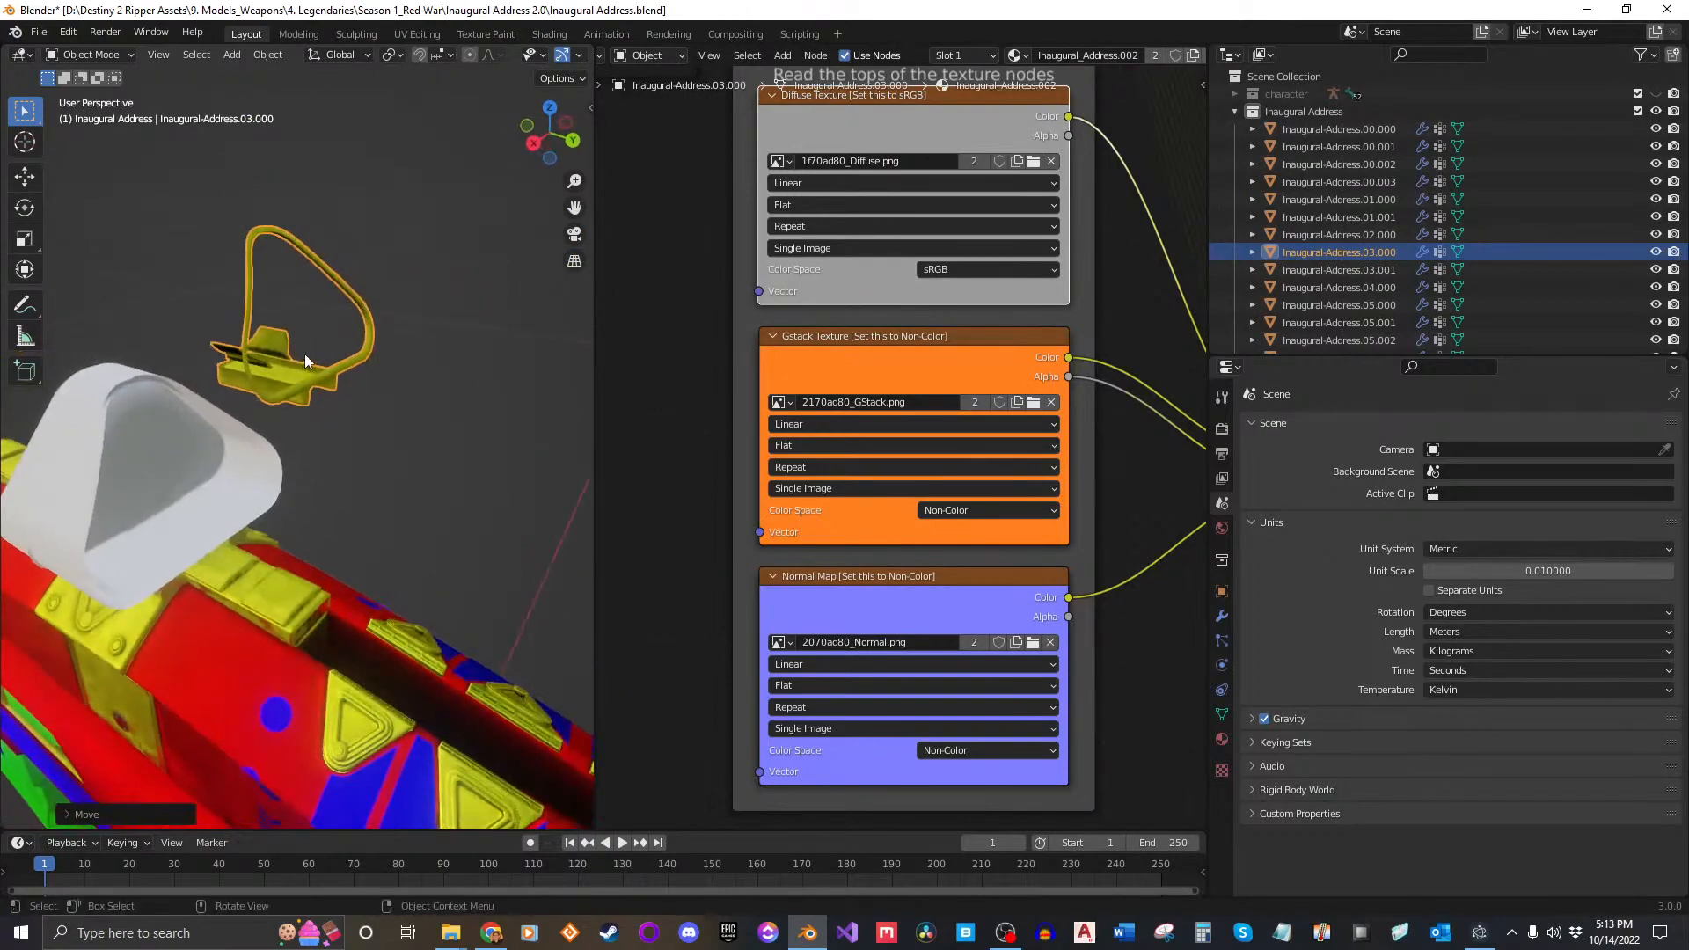
{"action": "key", "text": "ctrl+z"}
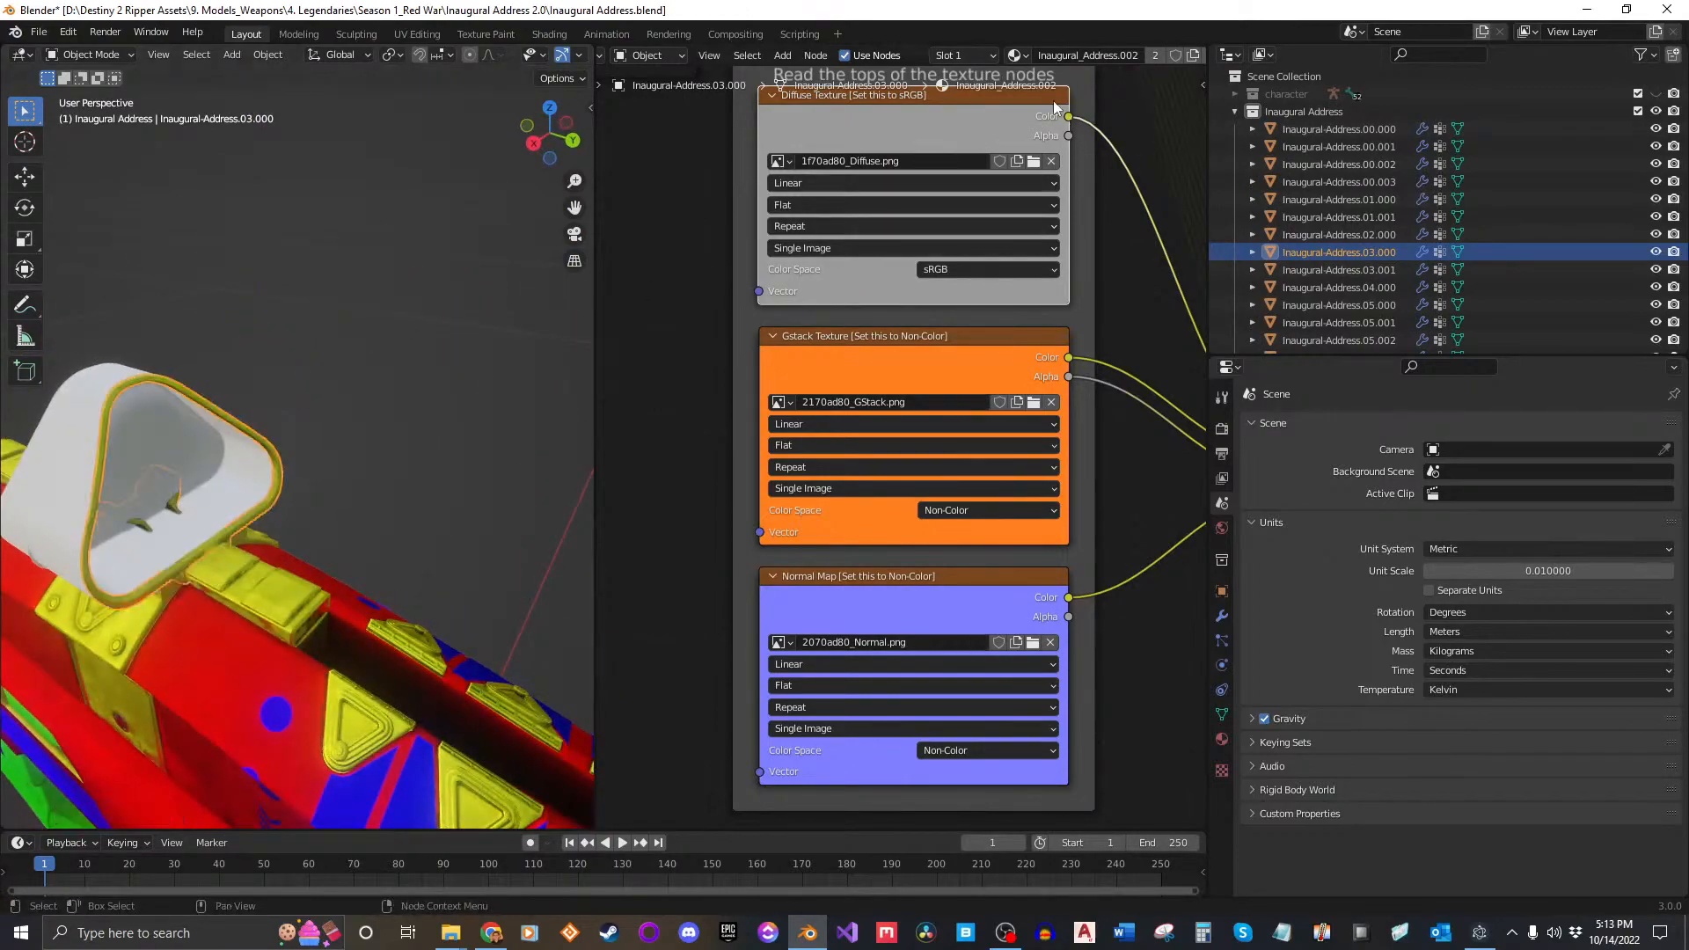
Step: Compare Inaugural_Address.003 with Inaugural_Address.002 on Inaugural-Address.03.000, returning to Inaugural_Address.002
{"action": "left_click", "coordinate": [1016, 57]}
{"action": "left_click", "coordinate": [1085, 138]}
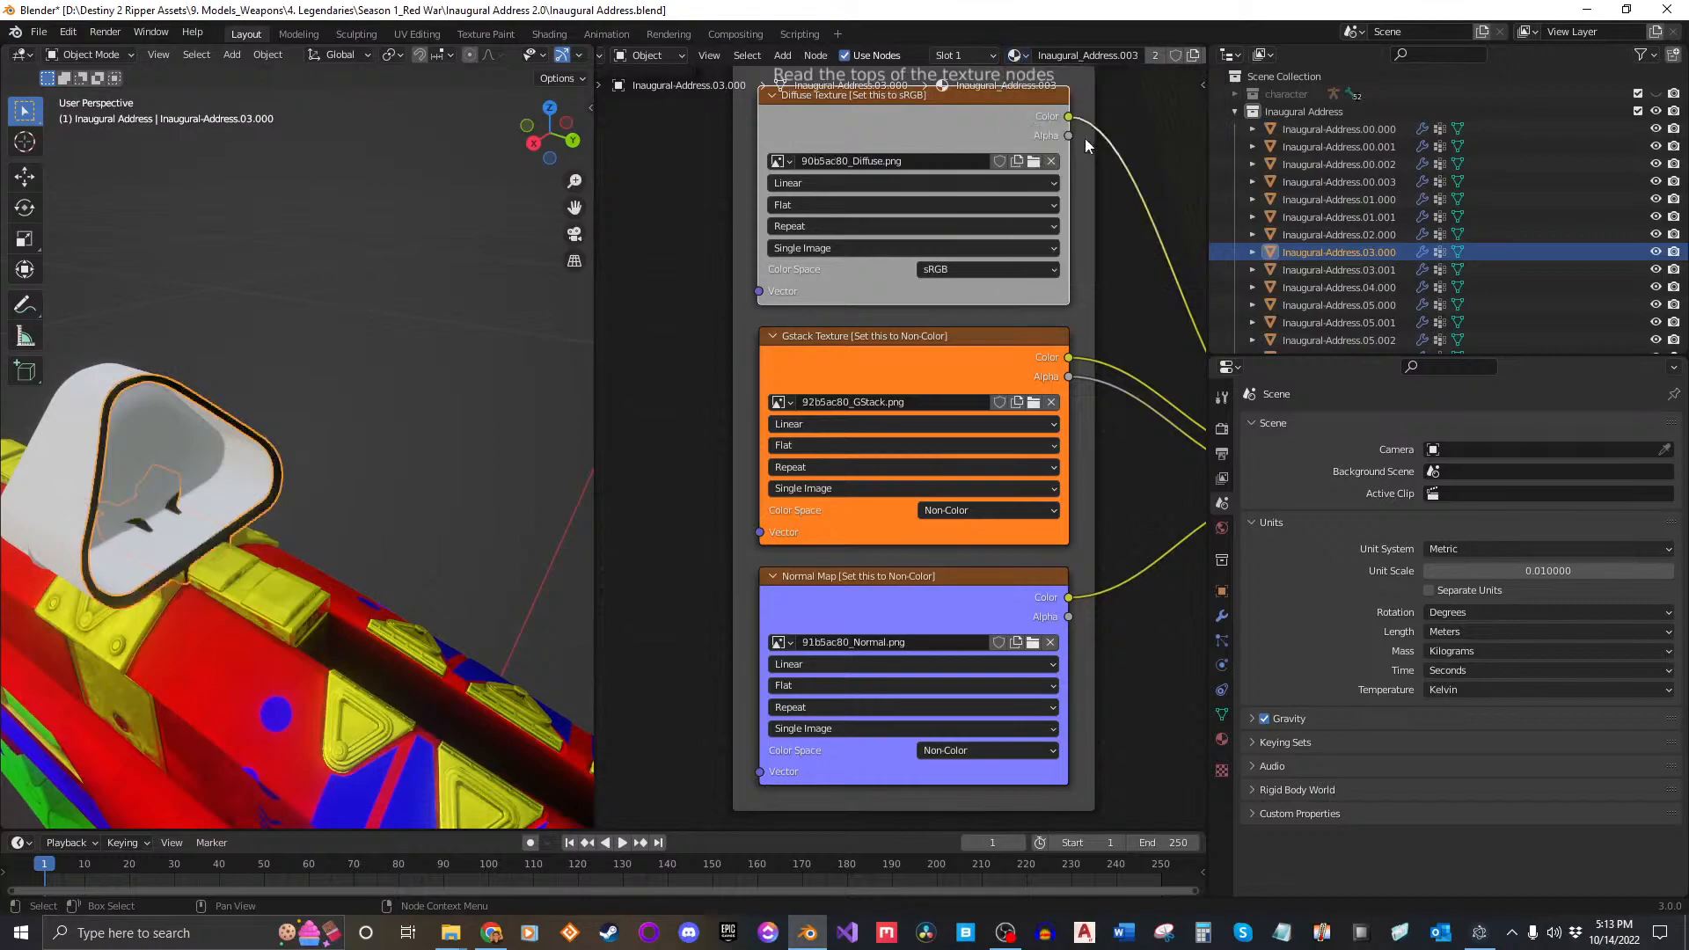
{"action": "left_click", "coordinate": [1012, 60]}
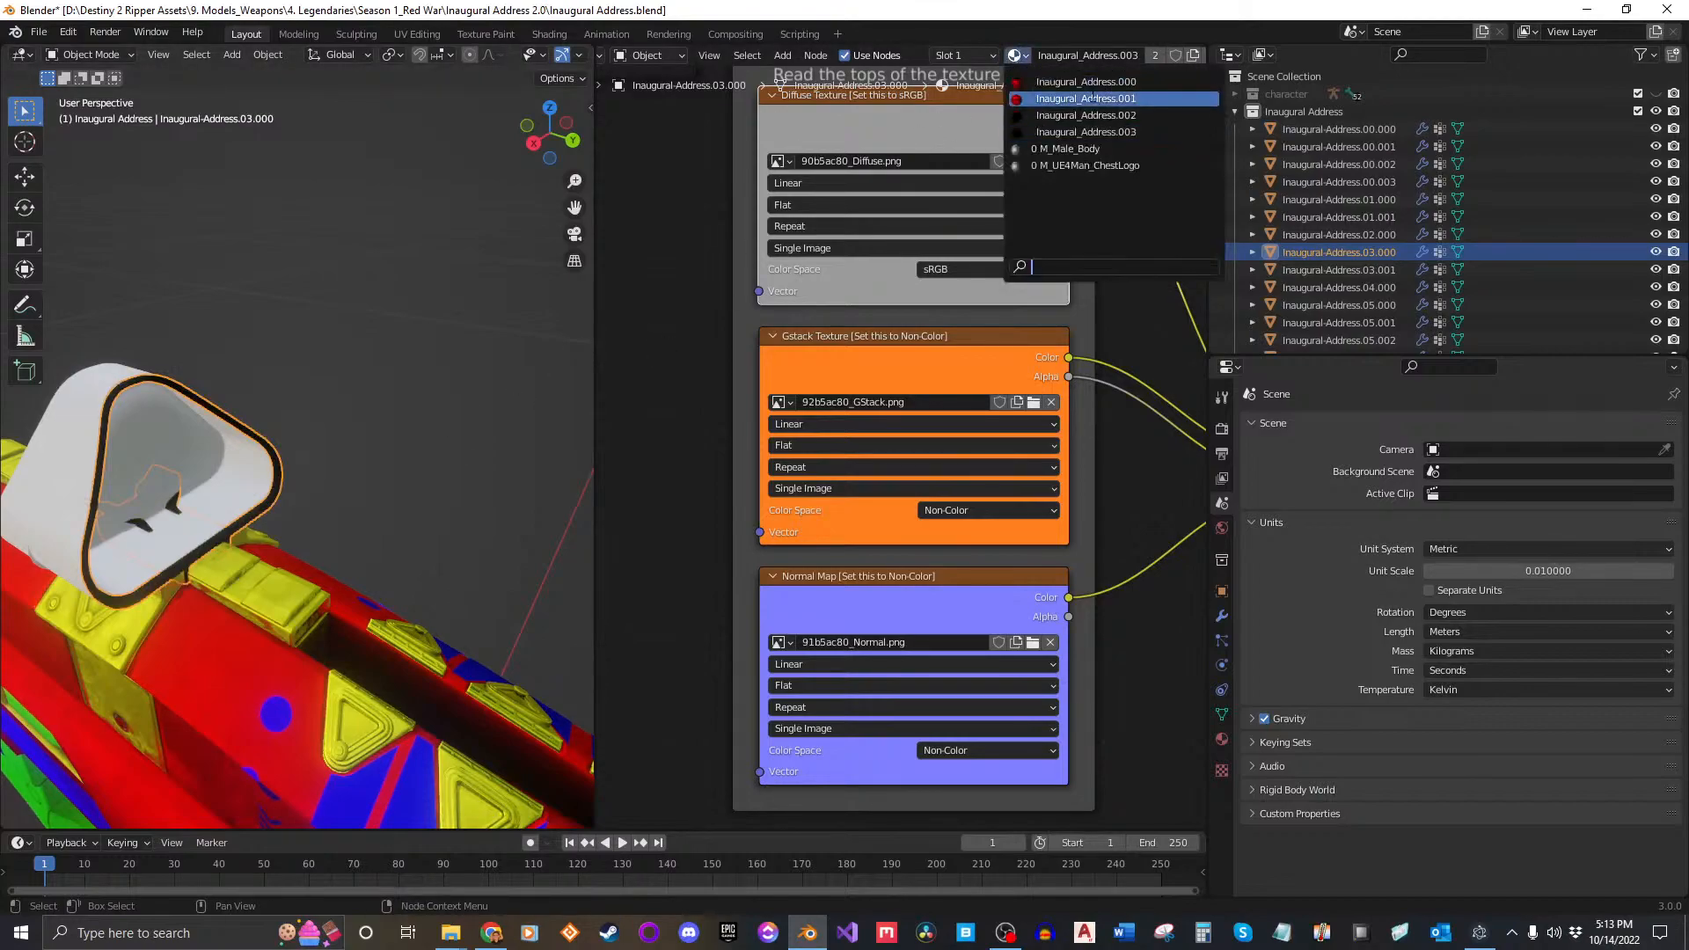
{"action": "left_click", "coordinate": [1132, 116]}
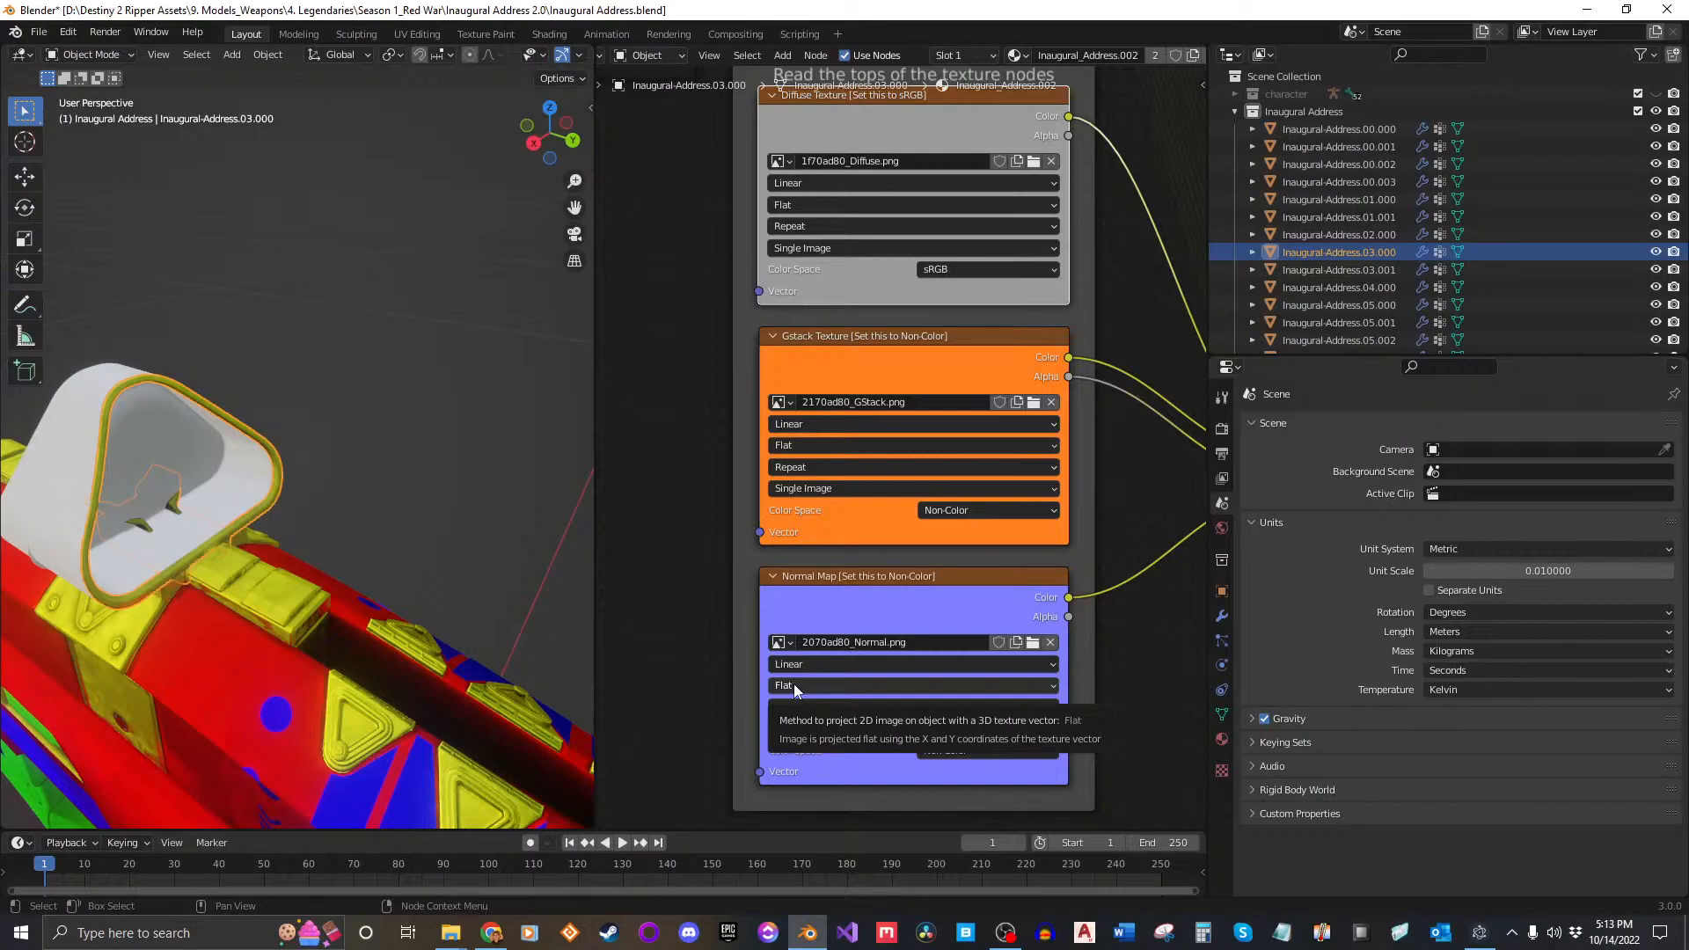
{"action": "left_click", "coordinate": [1016, 58]}
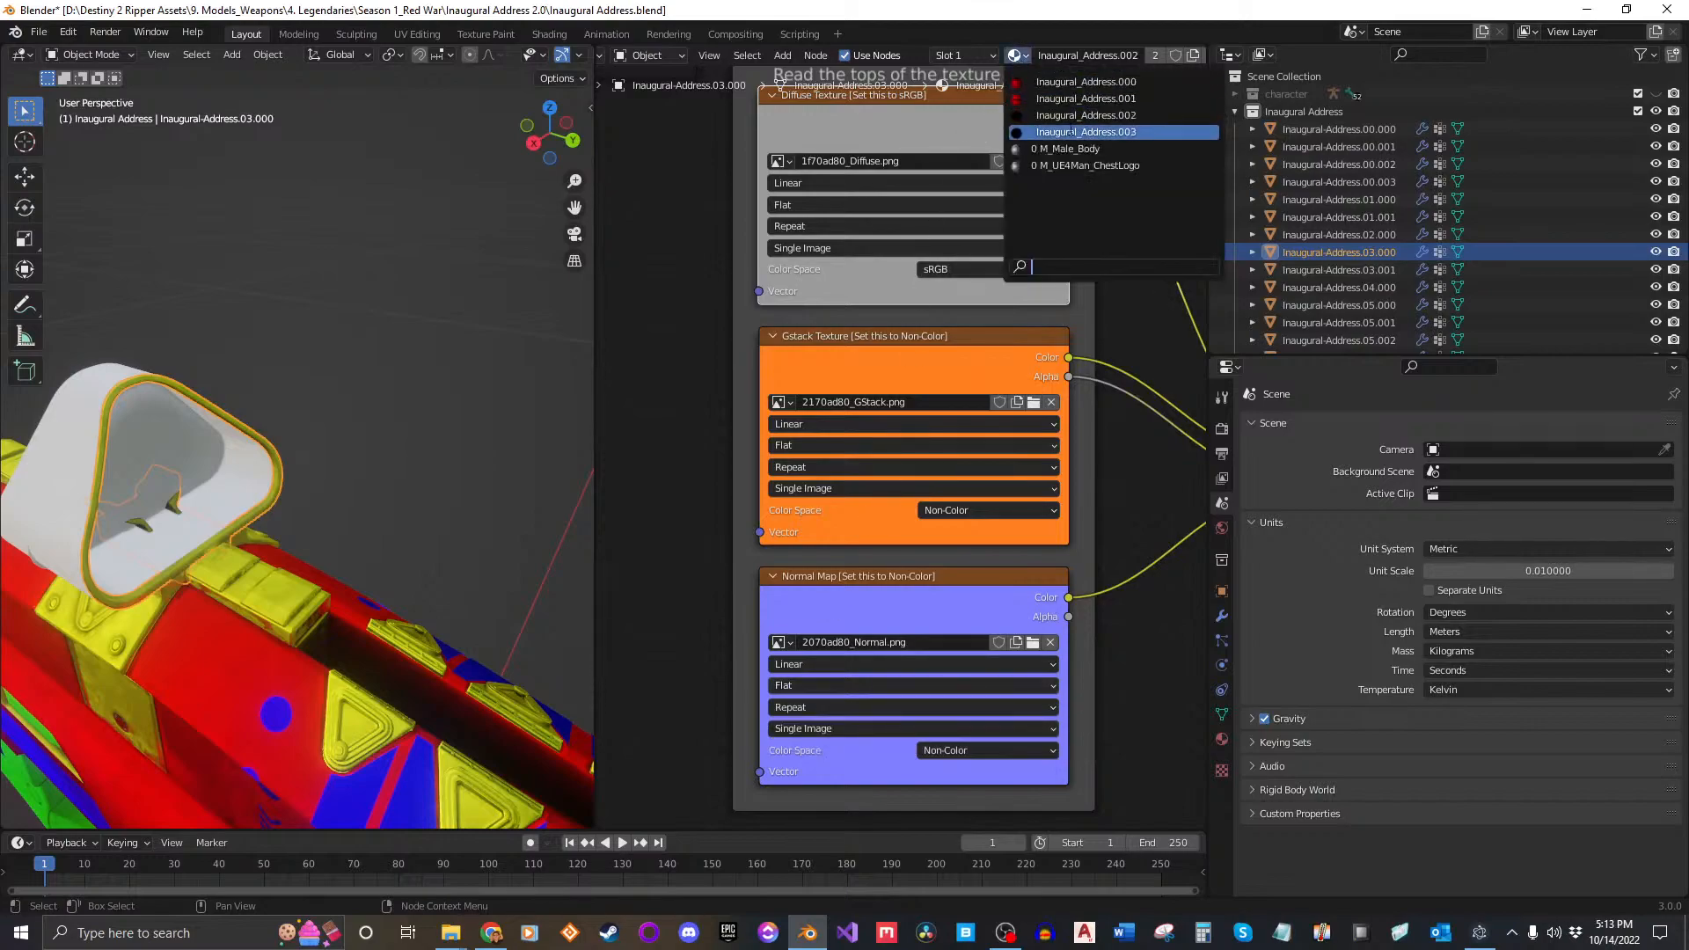
{"action": "left_click", "coordinate": [1082, 132]}
{"action": "left_click", "coordinate": [1018, 55]}
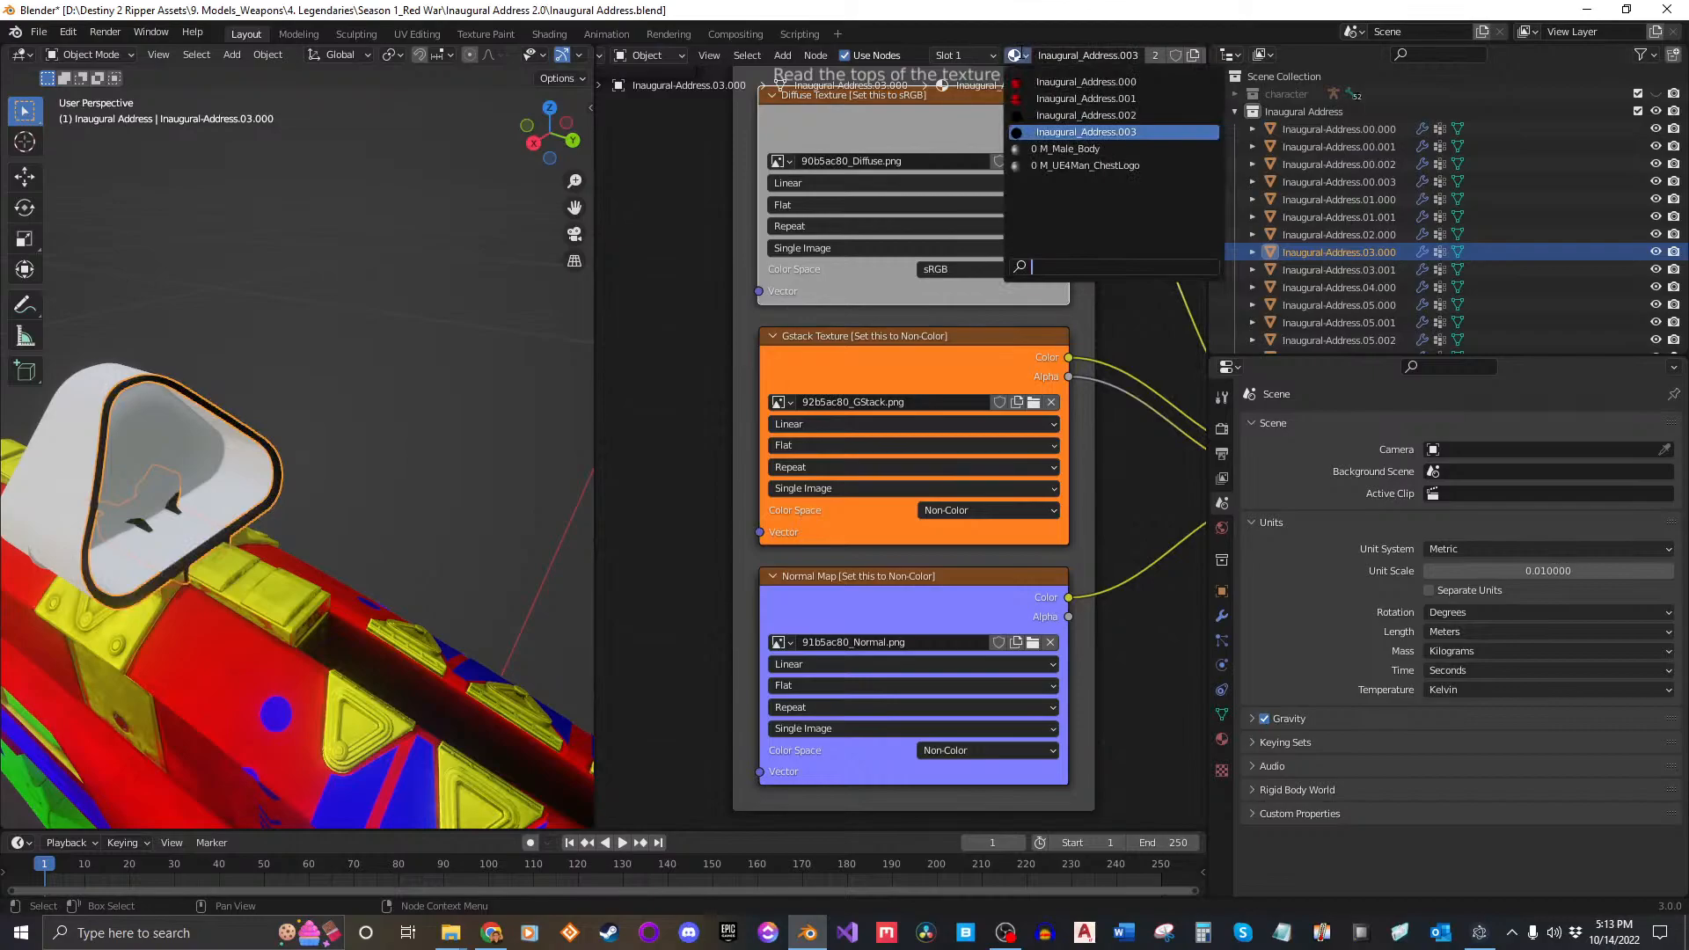
{"action": "left_click", "coordinate": [1124, 117]}
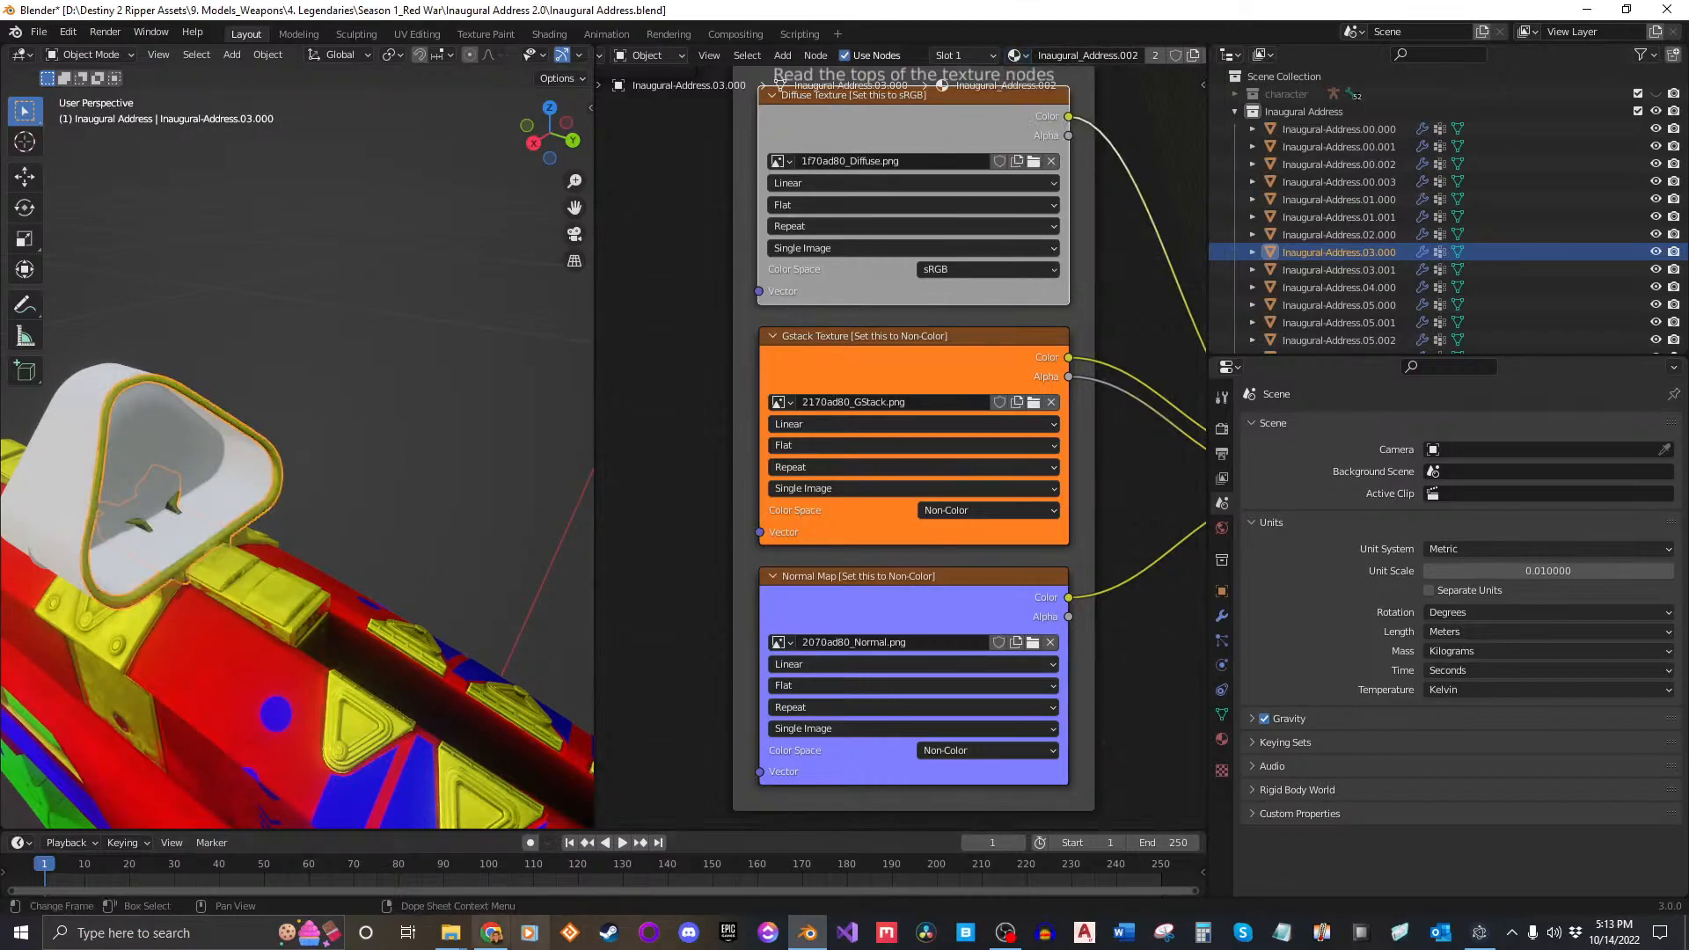
{"action": "mouse_move", "coordinate": [465, 939]}
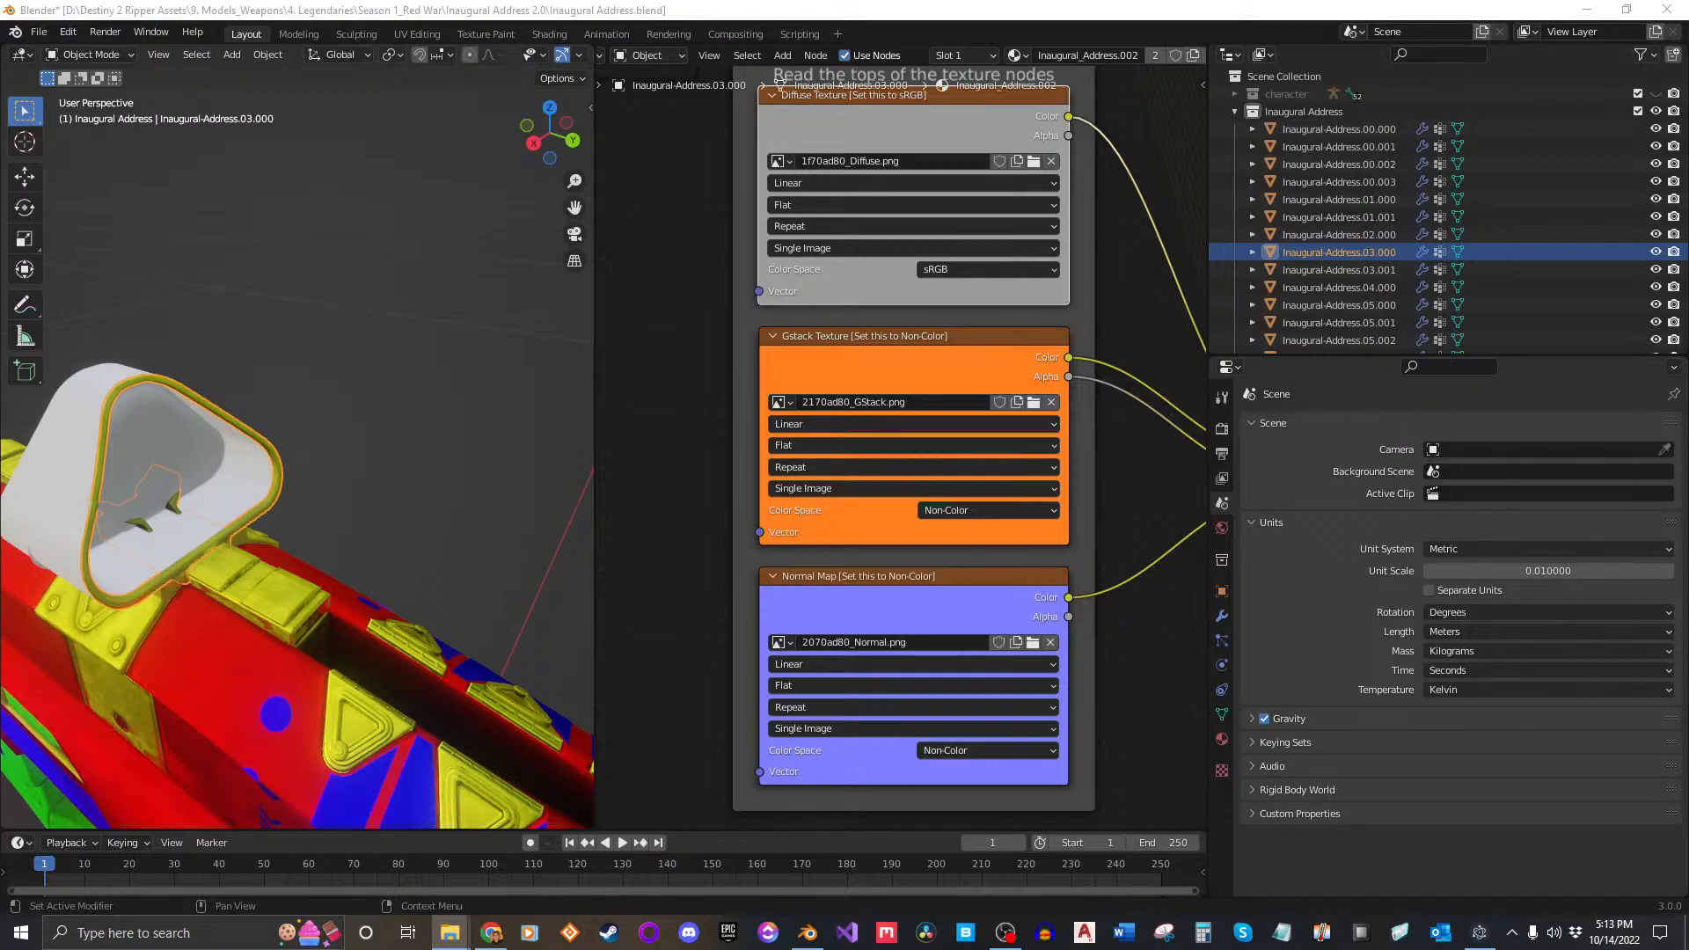
{"action": "double_click", "coordinate": [1082, 56]}
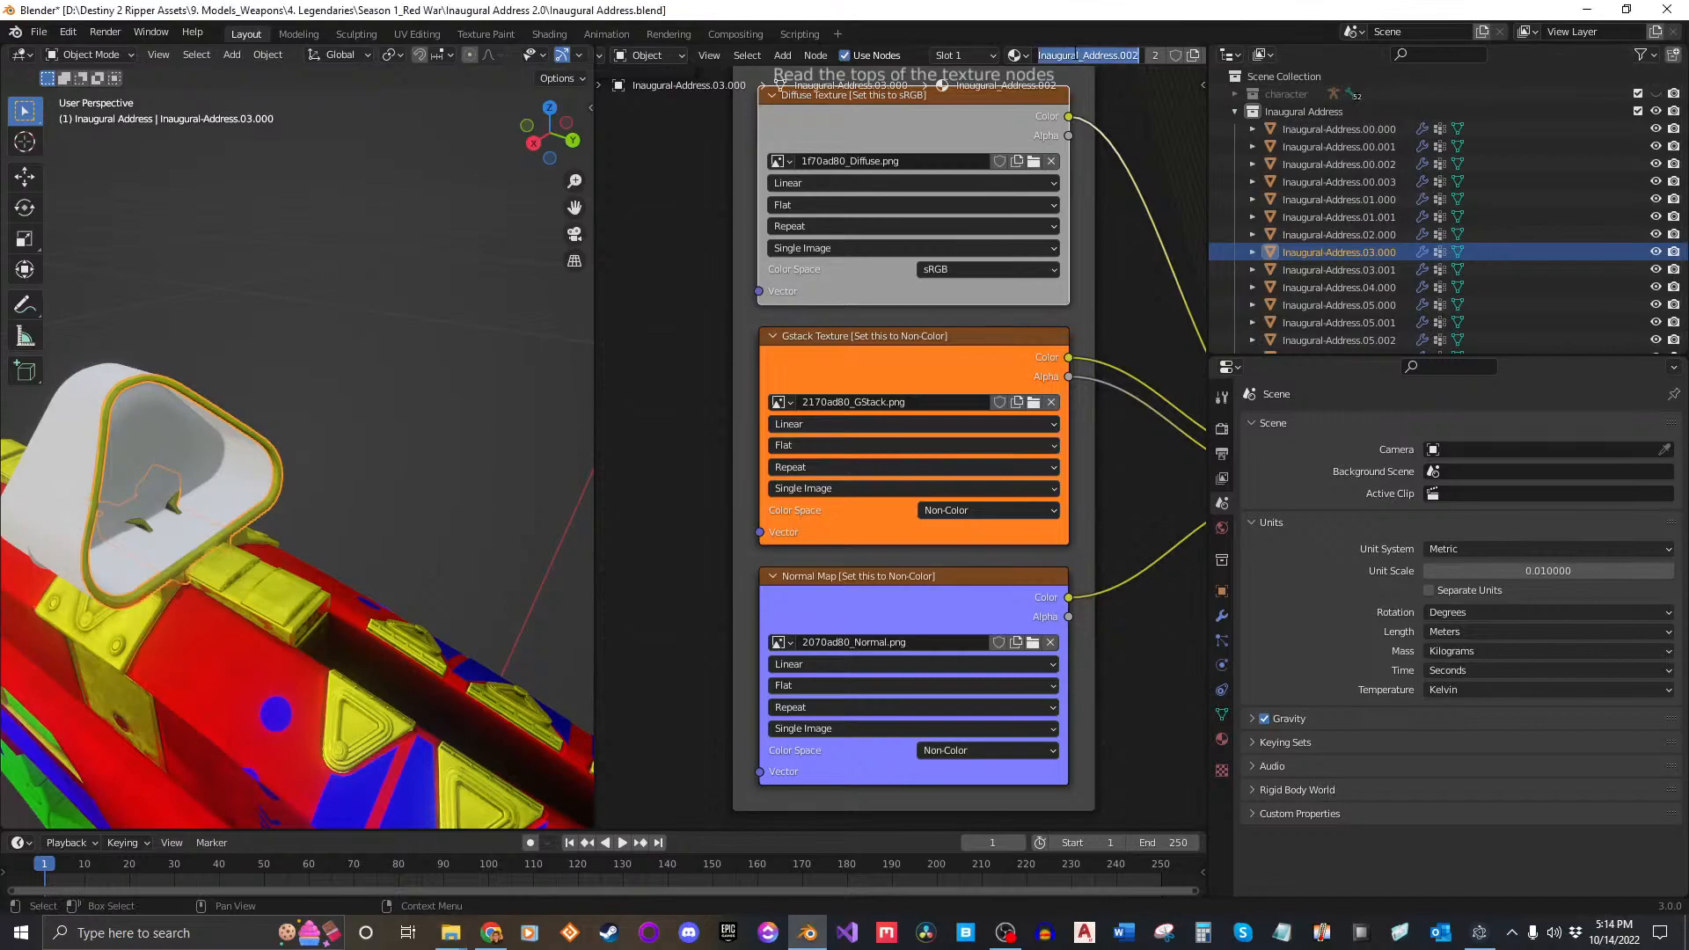
{"action": "left_click", "coordinate": [1126, 137]}
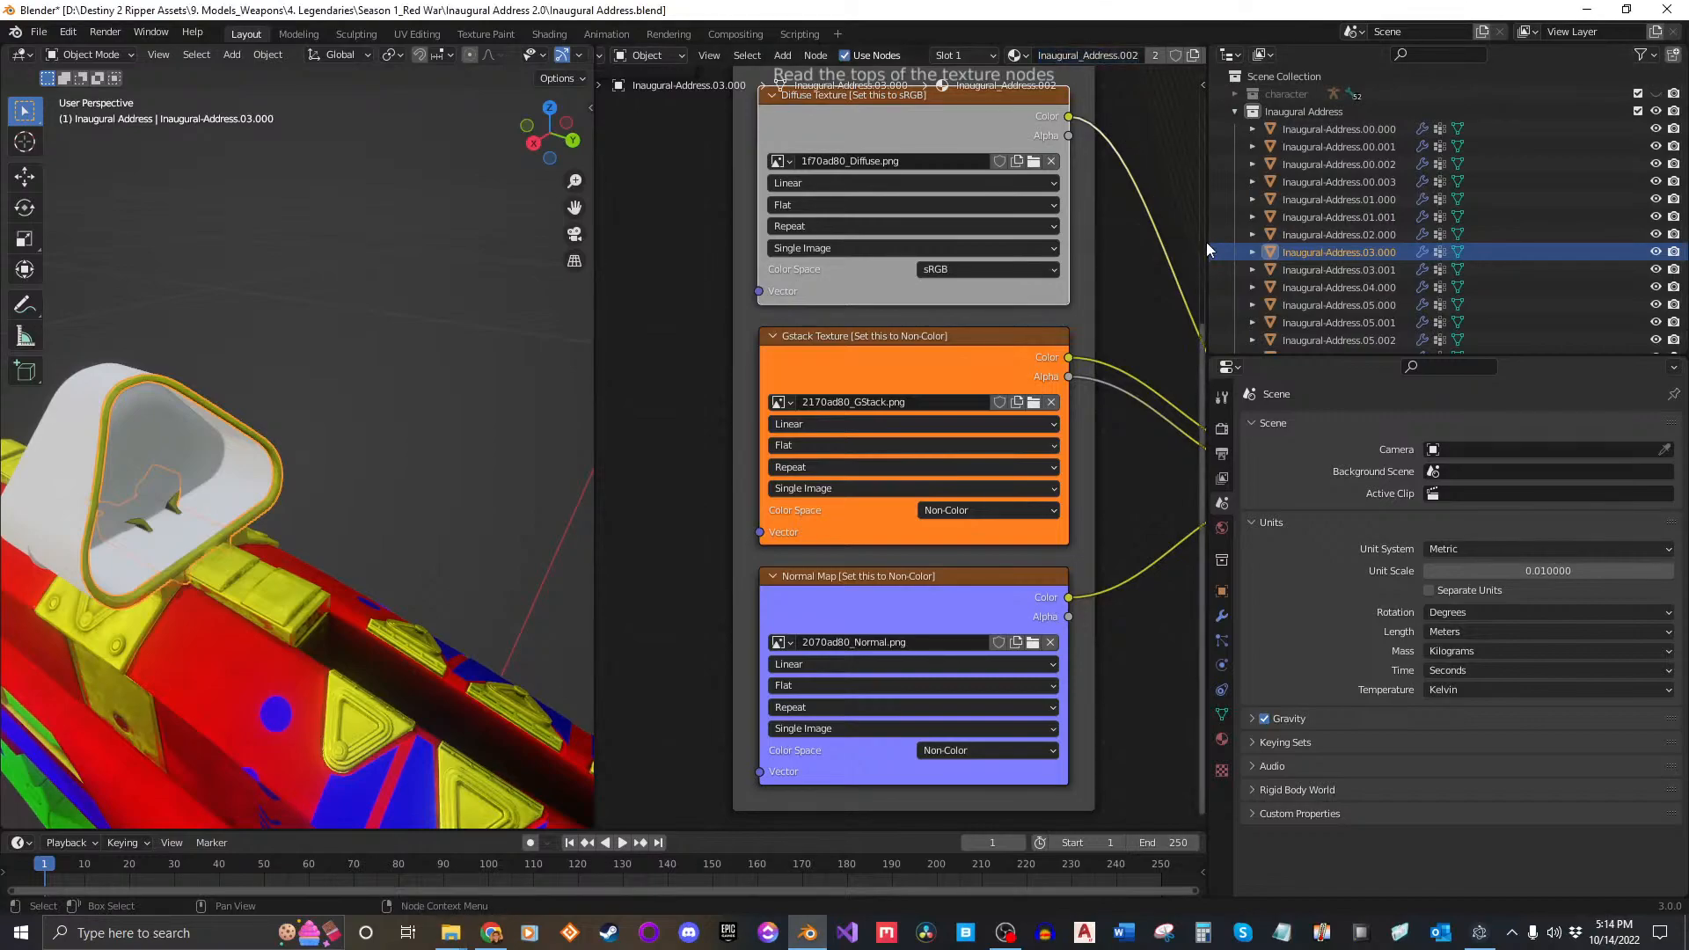
Step: Select Inaugural-Address.03.001 and identify its part of the sight with a cancelled move
{"action": "left_click", "coordinate": [1390, 276]}
{"action": "mouse_move", "coordinate": [295, 428]}
{"action": "middle_mouse_down"}
{"action": "mouse_move", "coordinate": [436, 413]}
{"action": "mouse_move", "coordinate": [299, 413]}
{"action": "middle_mouse_up"}
{"action": "scroll", "coordinate": [343, 411], "scroll_direction": "down", "scroll_amount": 4}
{"action": "key", "text": "g"}
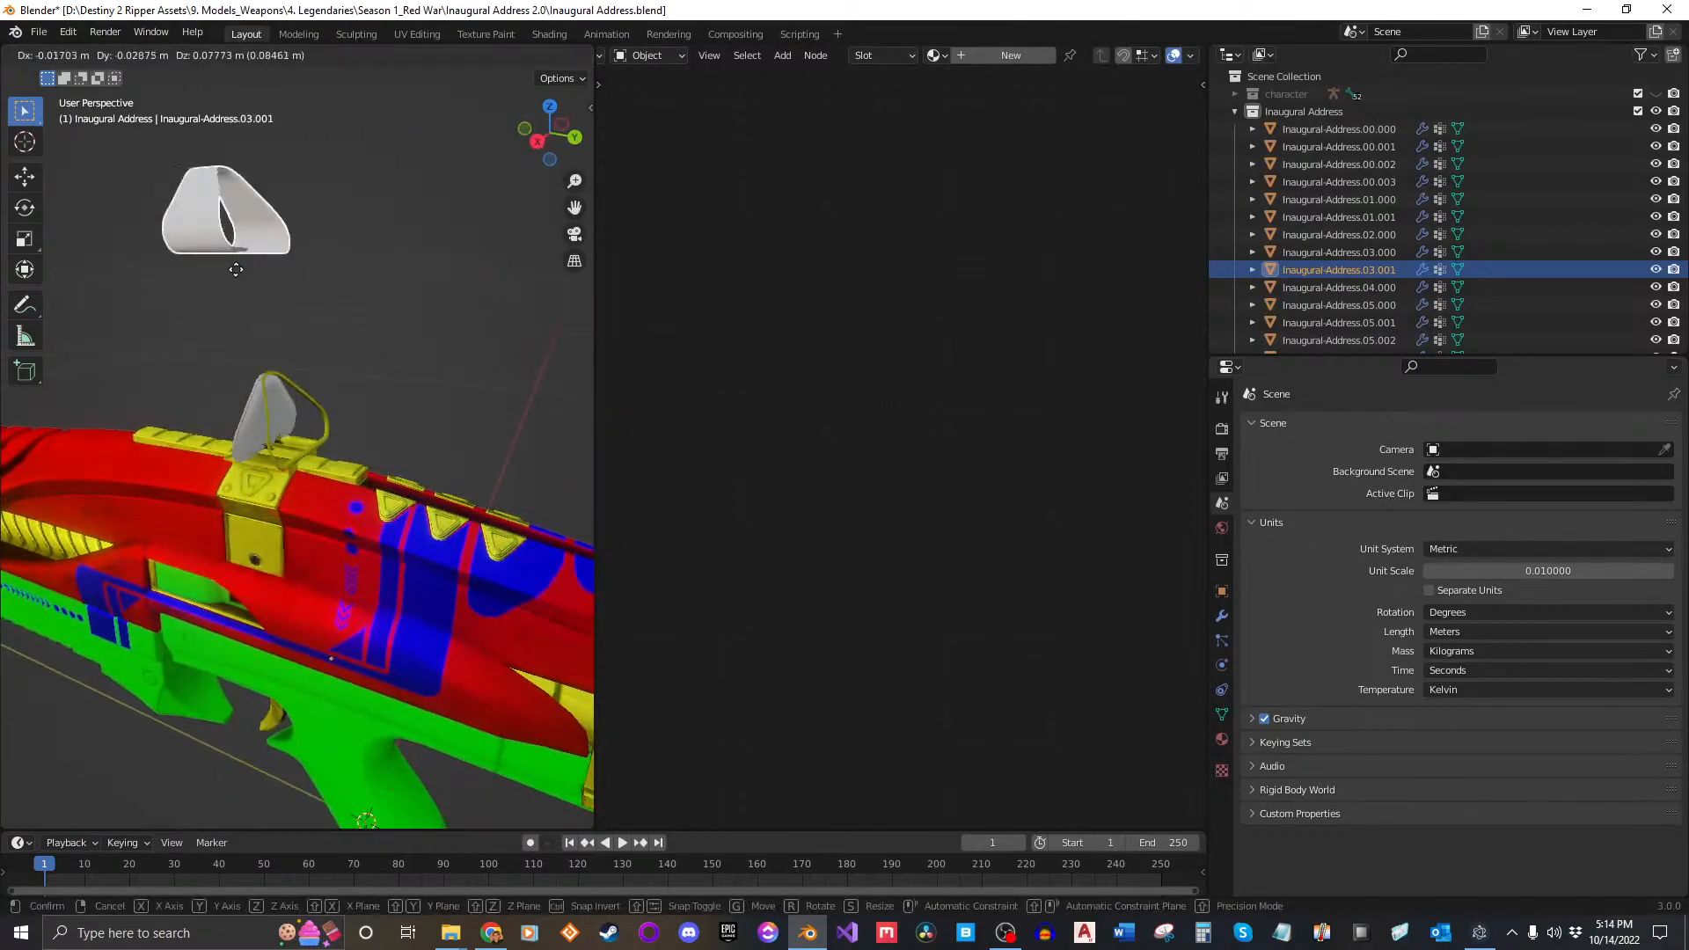
{"action": "key", "text": "Escape"}
Step: Assign the material Inaugural_Address.002 to Inaugural-Address.03.001 and inspect the sight housing
{"action": "left_click", "coordinate": [936, 55]}
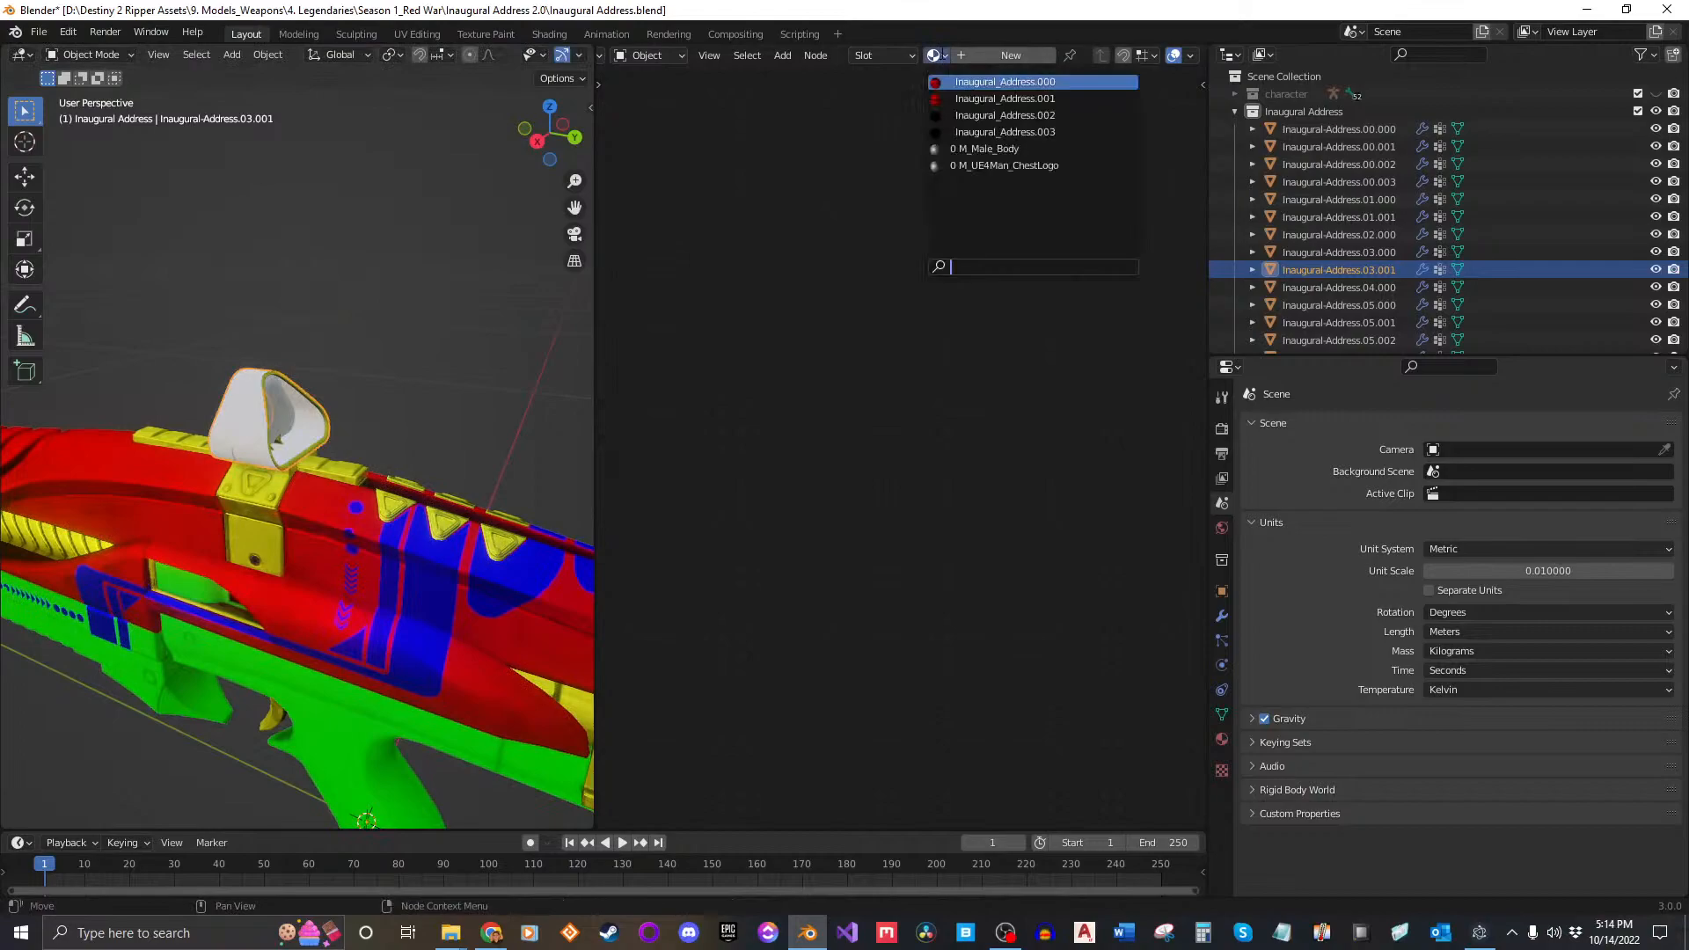
{"action": "left_click", "coordinate": [1005, 116]}
{"action": "scroll", "coordinate": [285, 524], "scroll_direction": "up", "scroll_amount": 5}
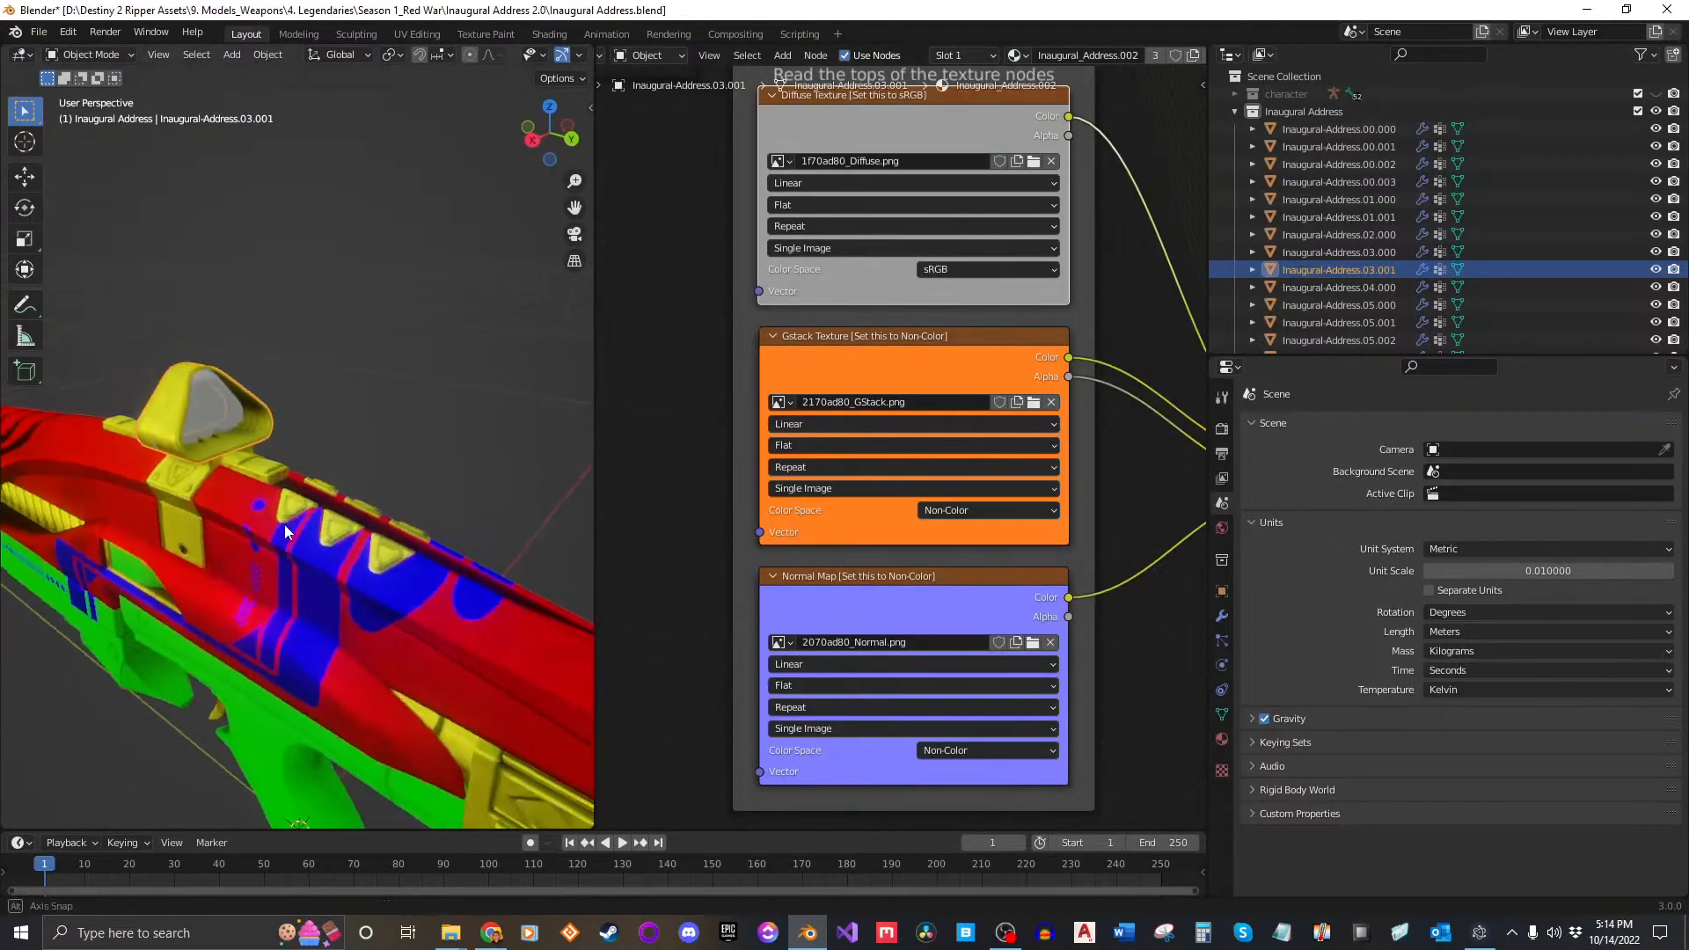
{"action": "middle_click_drag", "start_coordinate": [192, 457], "coordinate": [298, 406]}
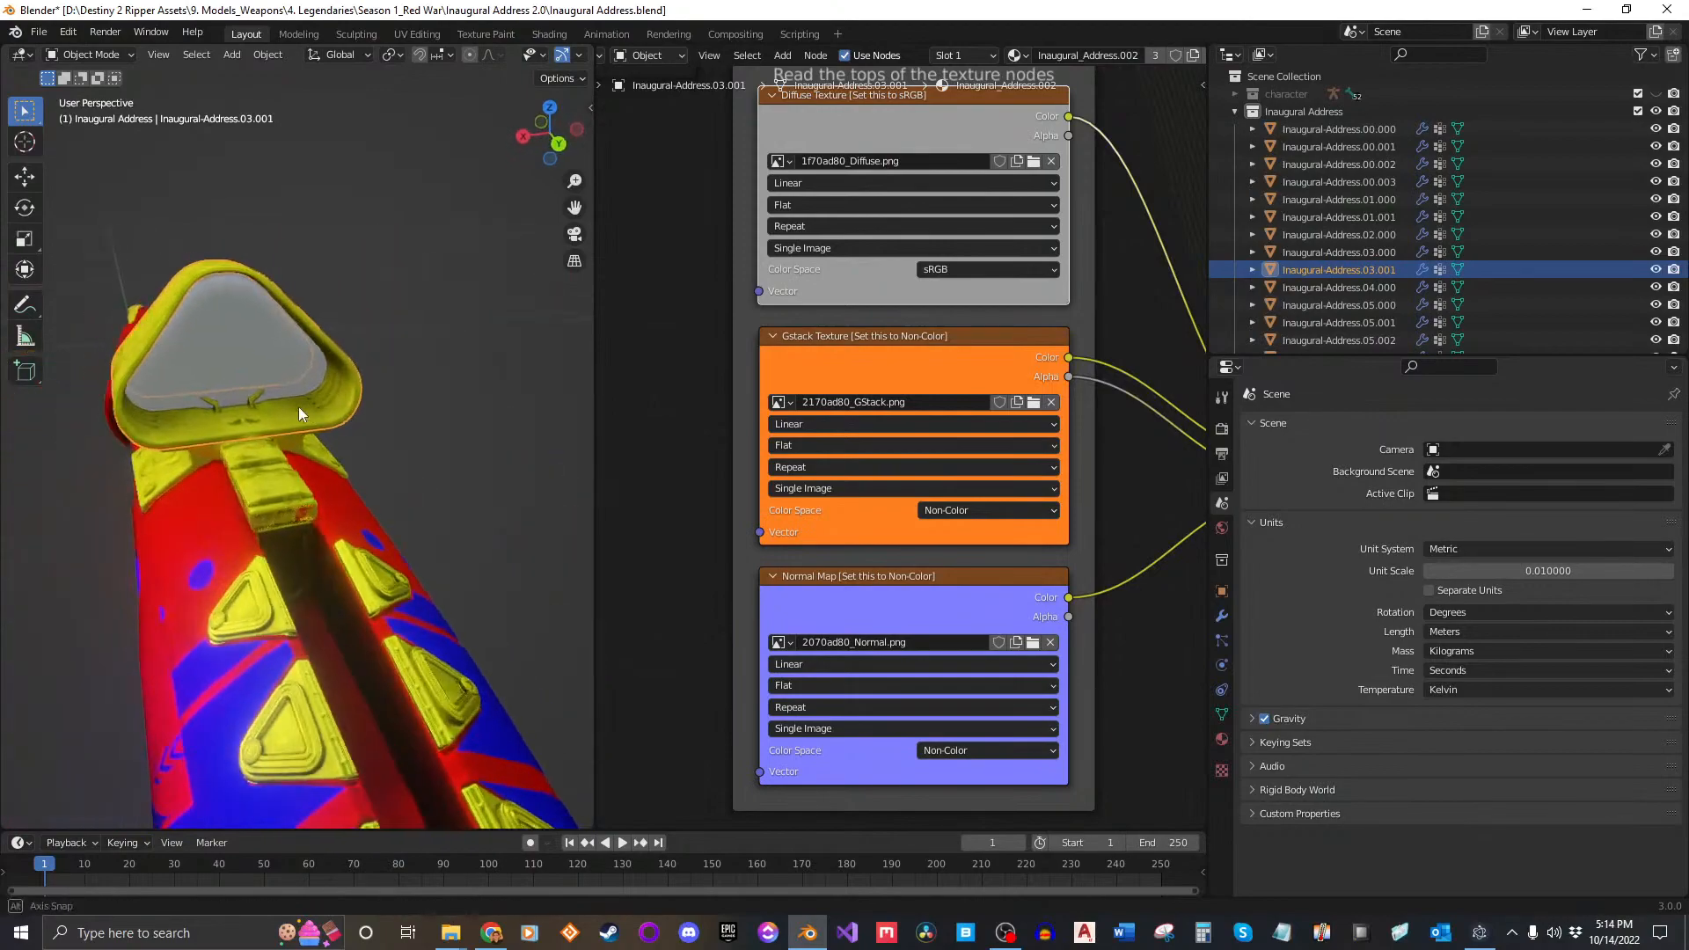
Step: Check the sight's glass pieces by temporarily moving Inaugural-Address.05.002 and Inaugural-Address.05.000 away, then undo the changes
{"action": "left_click", "coordinate": [256, 356]}
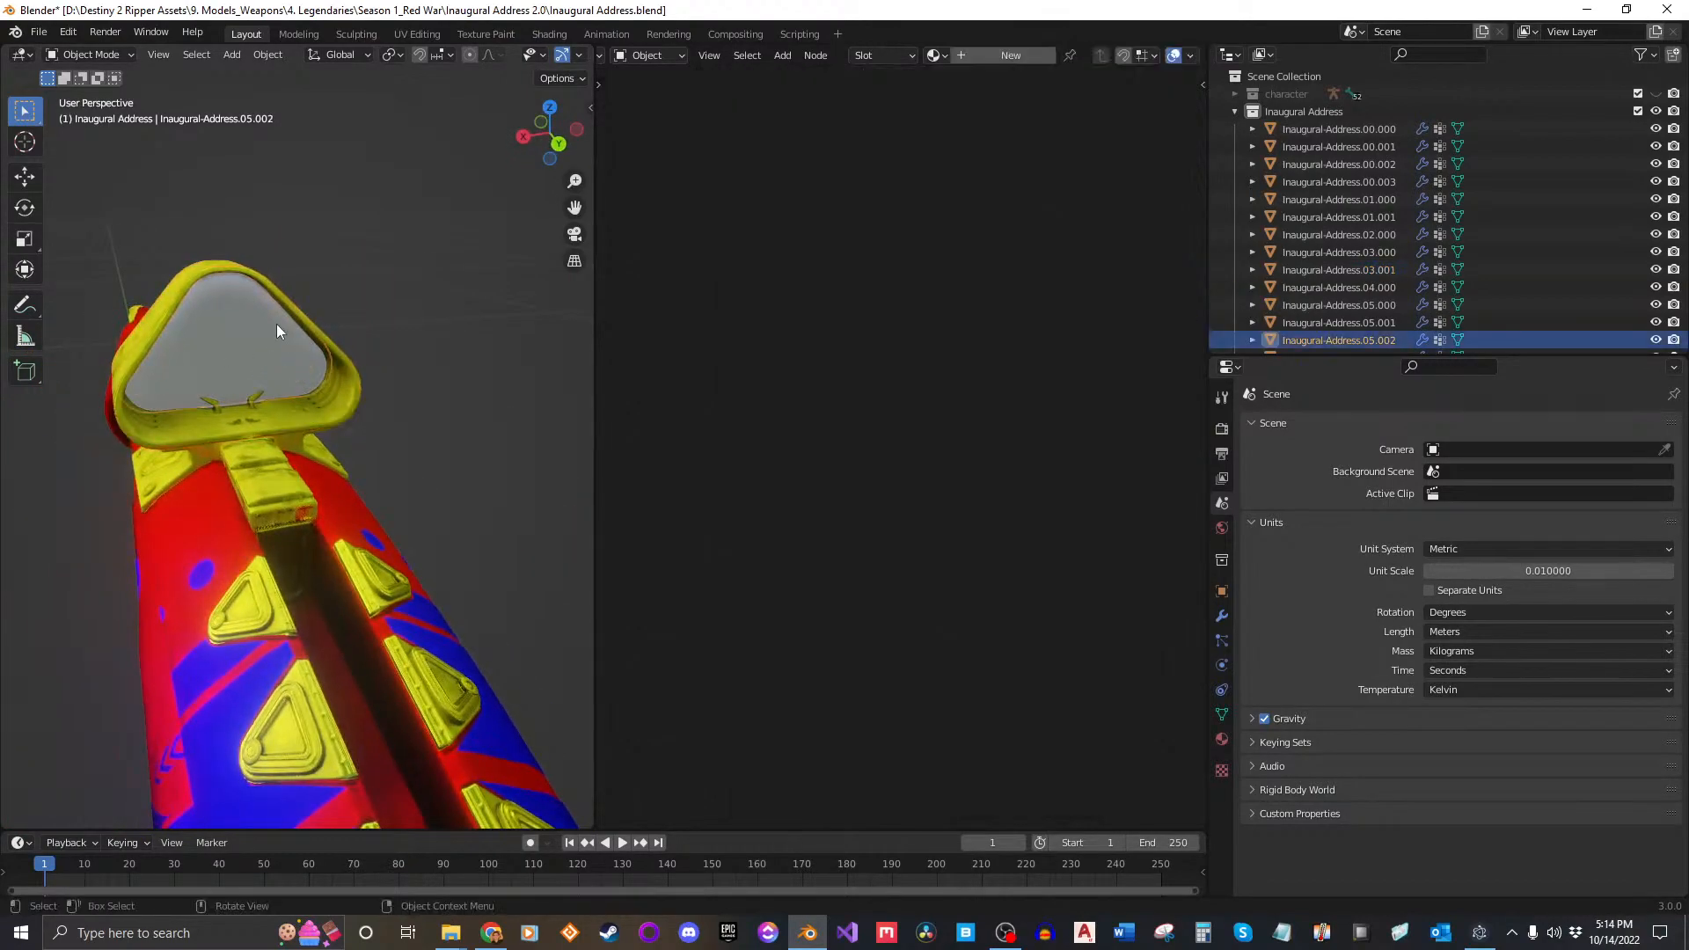
{"action": "left_click_drag", "start_coordinate": [277, 323], "coordinate": [415, 190]}
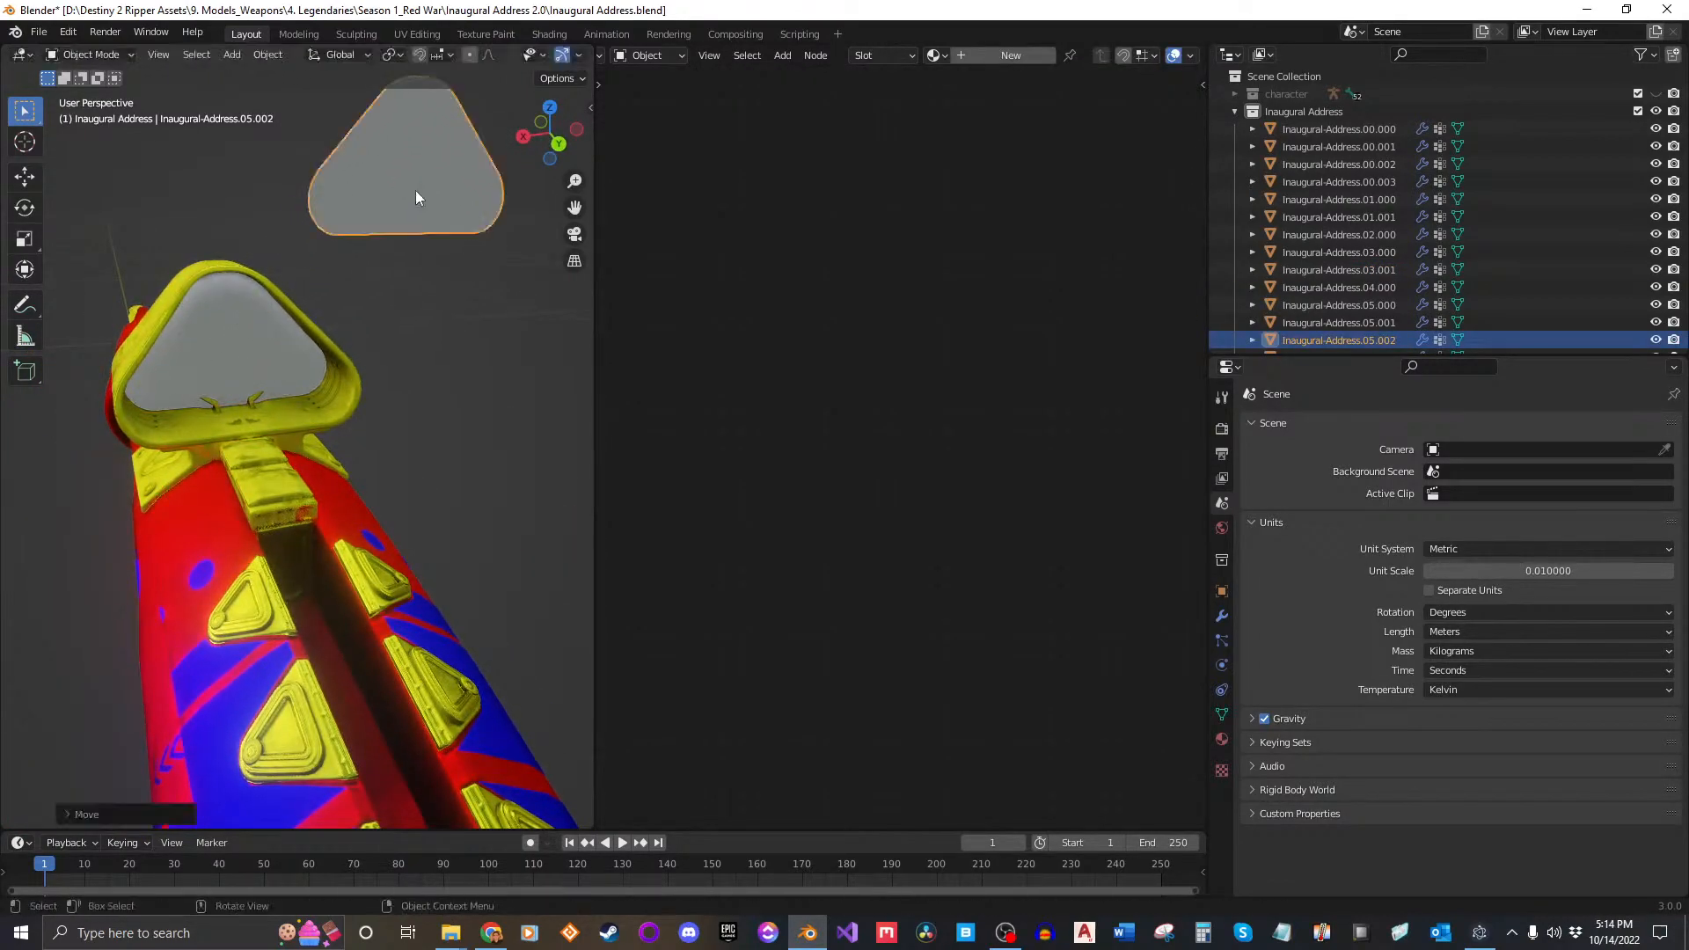
{"action": "left_click", "coordinate": [256, 318]}
{"action": "key", "text": "g"}
{"action": "right_click", "coordinate": [456, 257]}
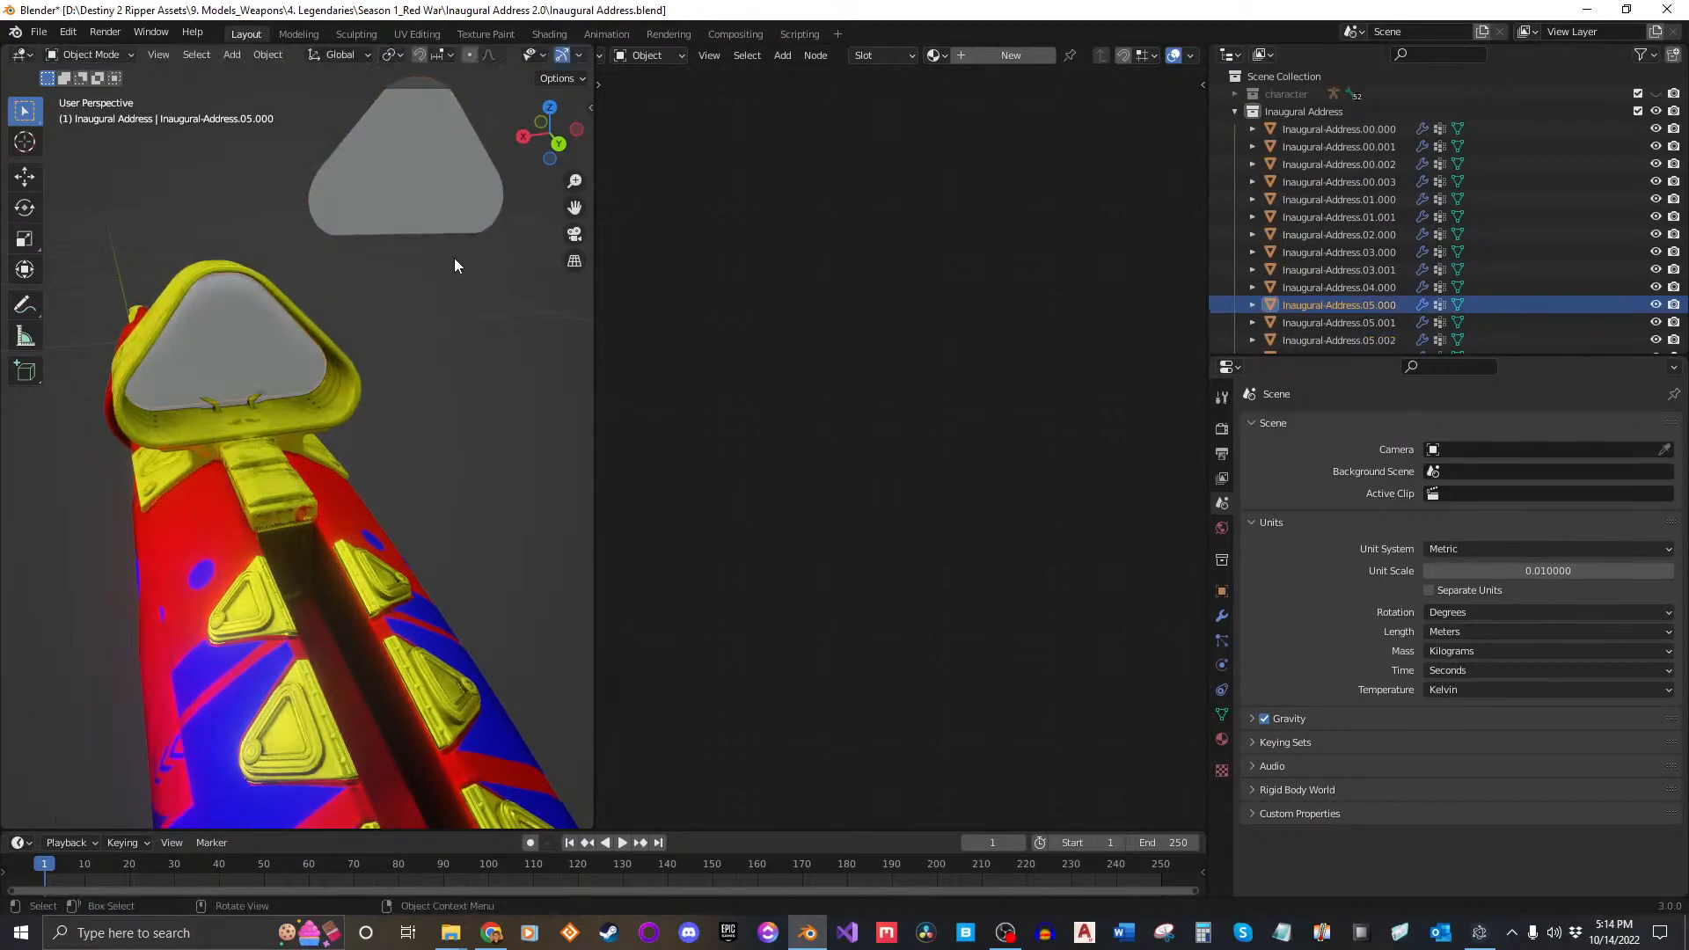
{"action": "key", "text": "ctrl+z"}
{"action": "key", "text": "ctrl+z"}
{"action": "key", "text": "ctrl+z"}
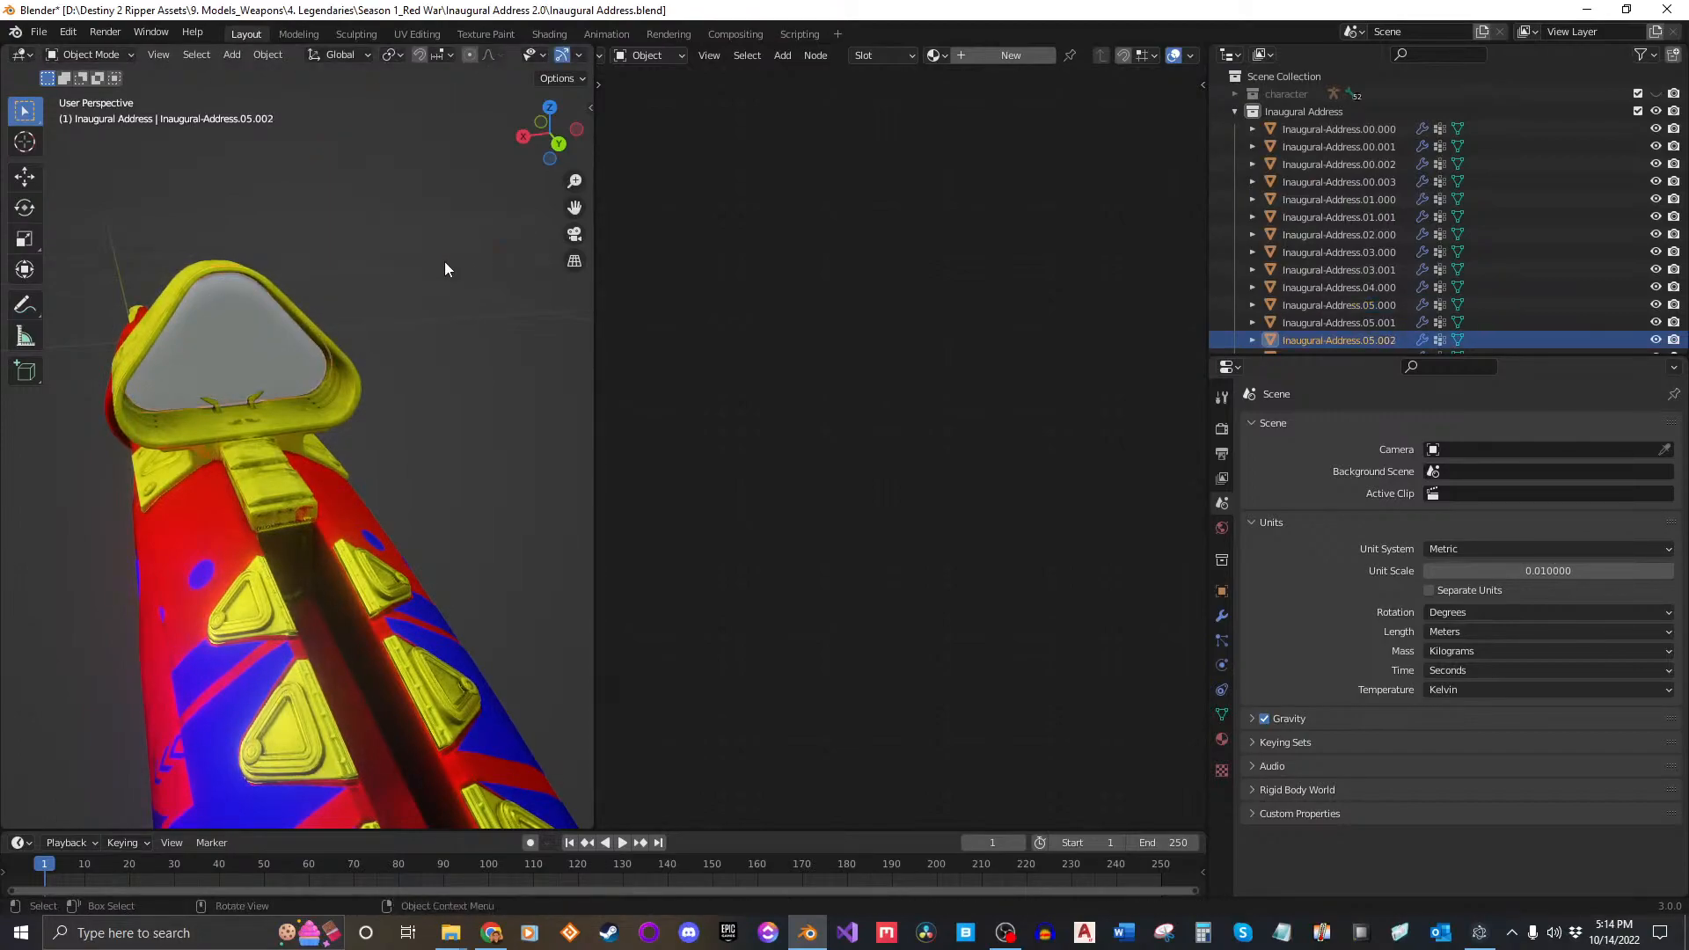
Step: Select Inaugural-Address.04.000 and try to identify it near the weapon's grip with a cancelled move
{"action": "scroll", "coordinate": [1385, 266], "scroll_direction": "down", "scroll_amount": 1}
{"action": "left_click", "coordinate": [1369, 284]}
{"action": "left_click", "coordinate": [1366, 268]}
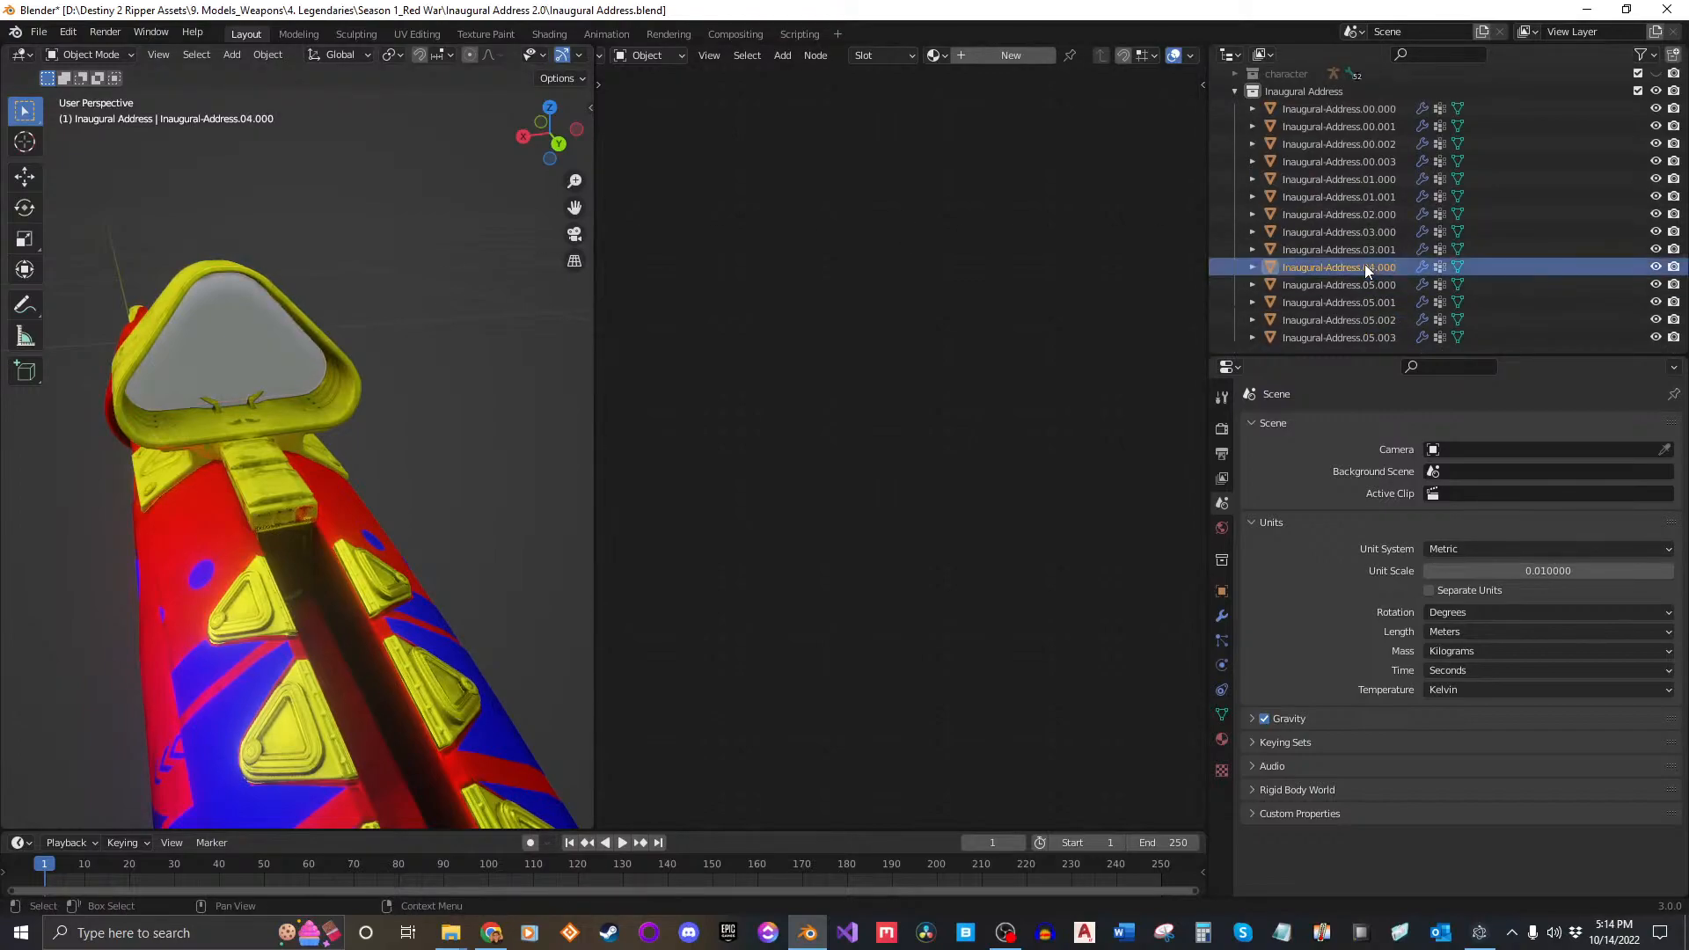
{"action": "mouse_move", "coordinate": [286, 350]}
{"action": "middle_mouse_down"}
{"action": "mouse_move", "coordinate": [414, 348]}
{"action": "mouse_move", "coordinate": [277, 271]}
{"action": "mouse_move", "coordinate": [277, 341]}
{"action": "middle_mouse_up"}
{"action": "middle_click_drag", "start_coordinate": [414, 537], "coordinate": [394, 465]}
{"action": "middle_click_drag", "start_coordinate": [394, 465], "coordinate": [379, 421], "text": "shift"}
{"action": "scroll", "coordinate": [334, 337], "scroll_direction": "up", "scroll_amount": 6}
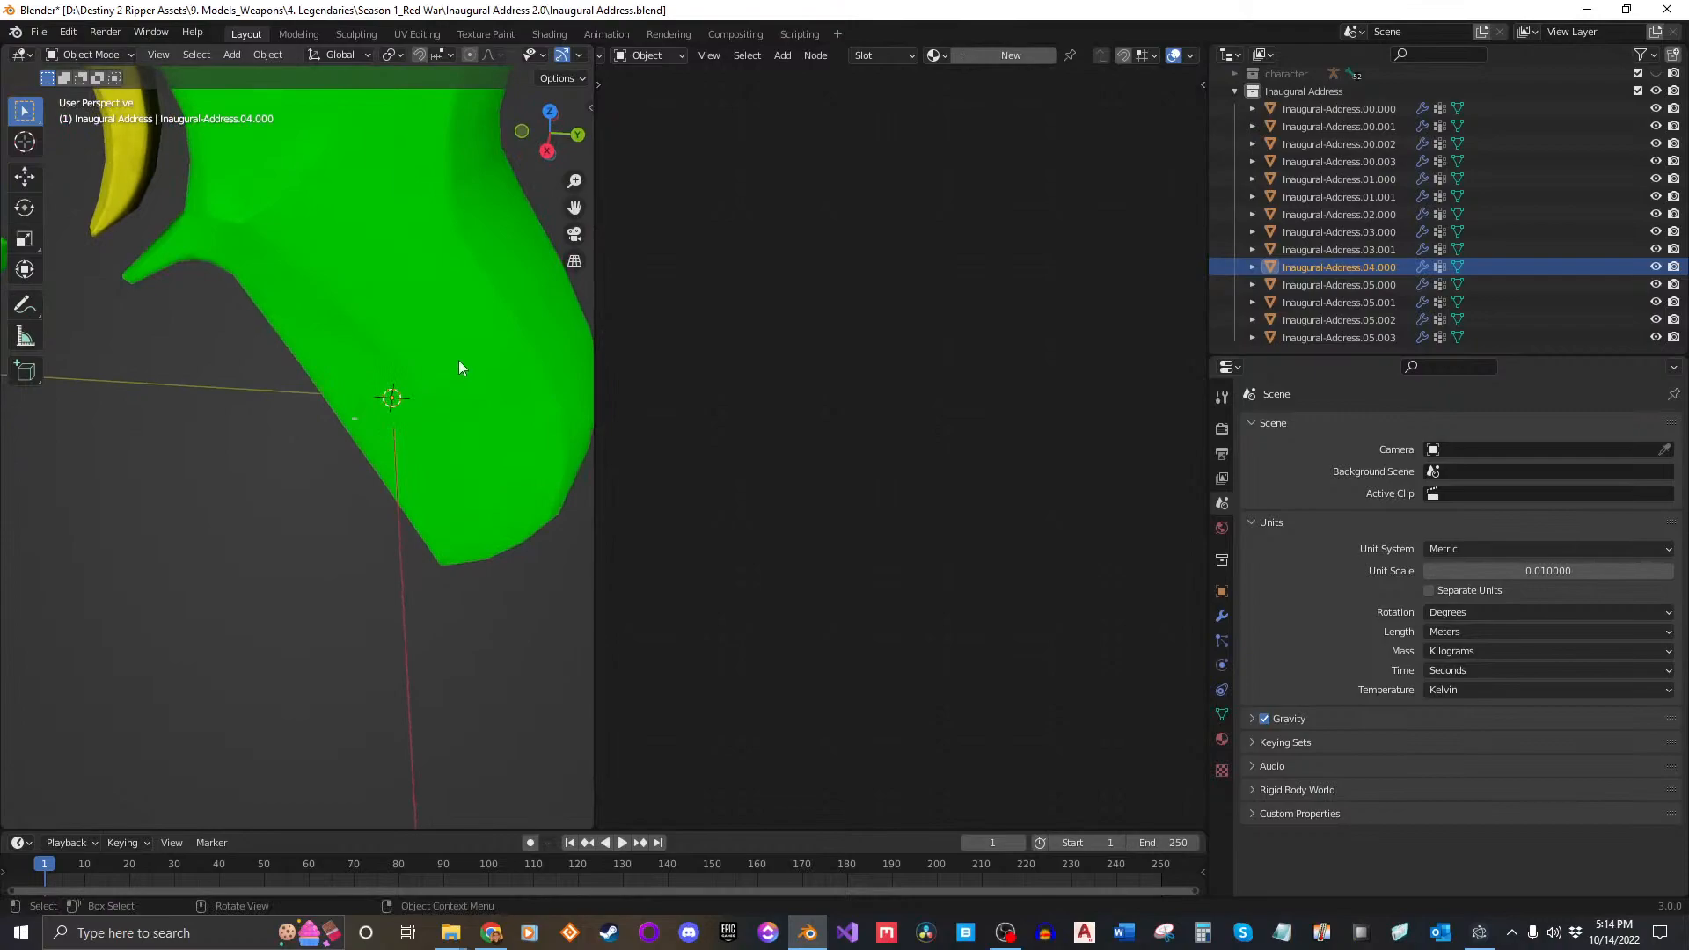
{"action": "key", "text": "g"}
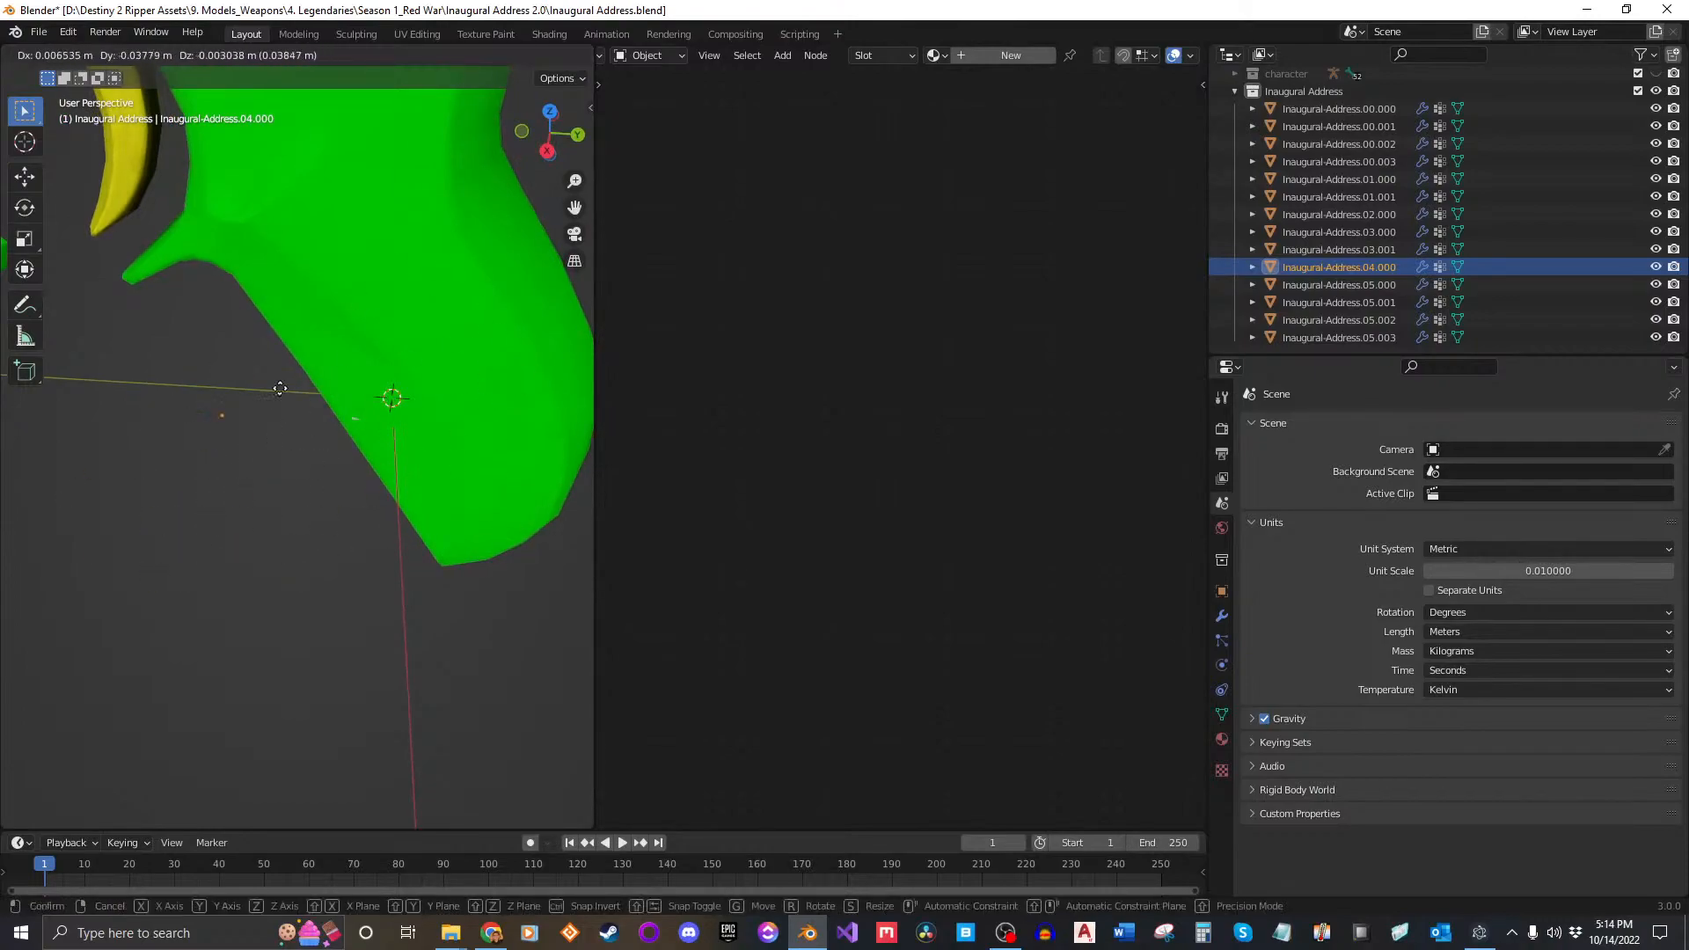
{"action": "right_click", "coordinate": [390, 352]}
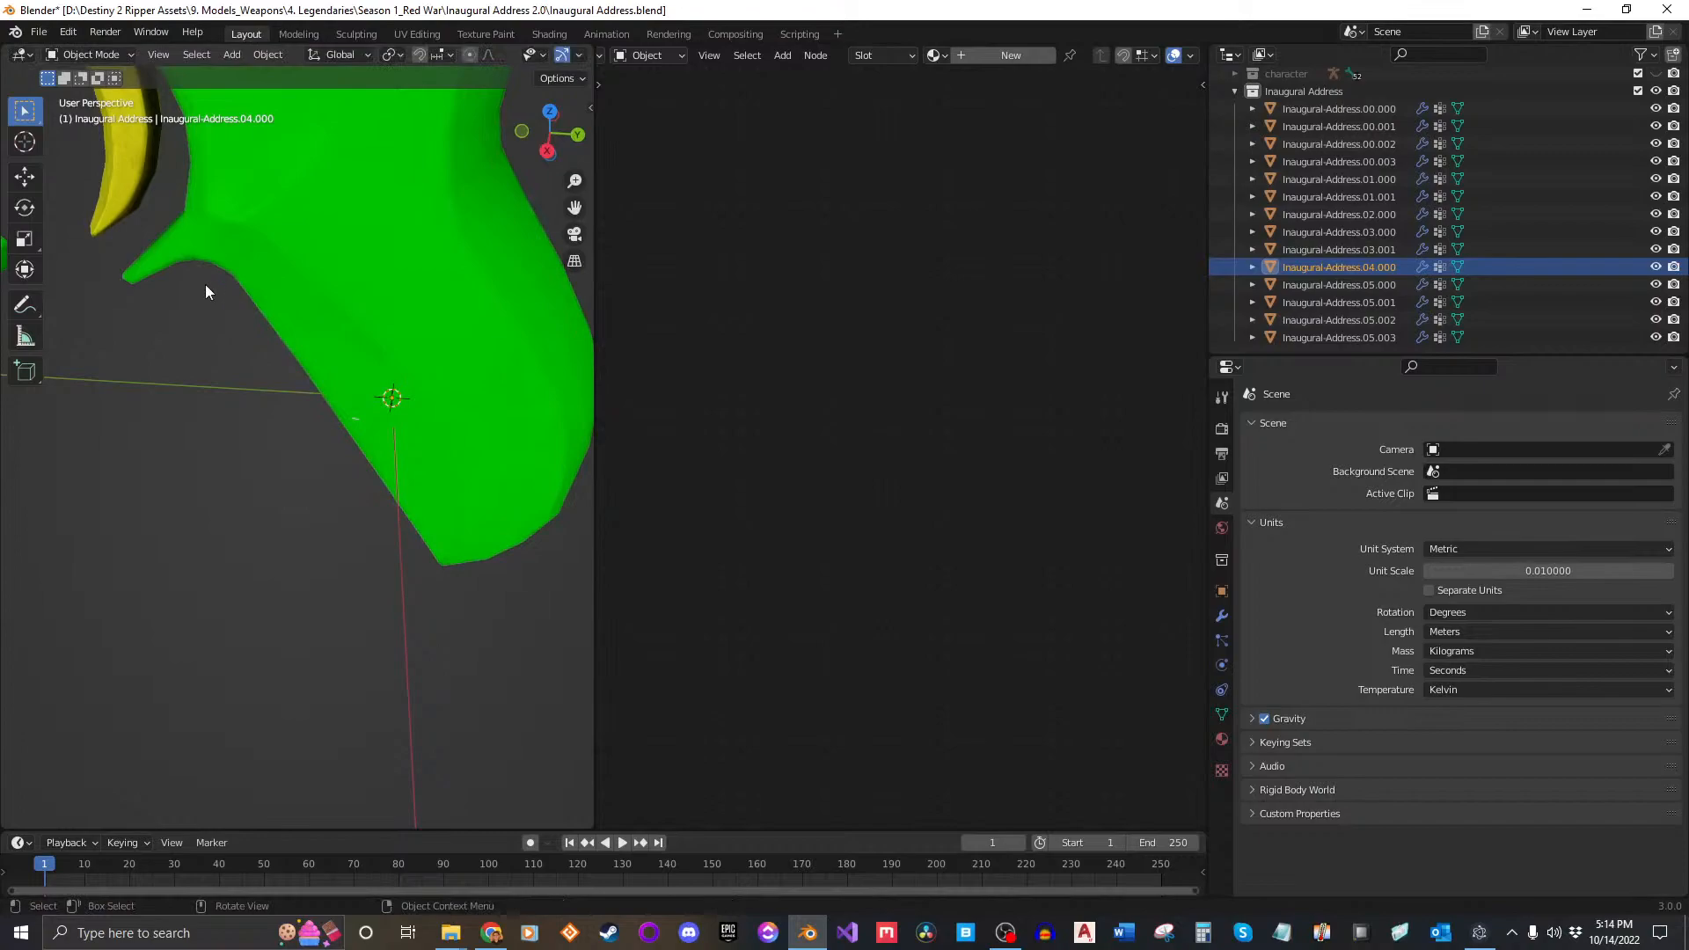
{"action": "scroll", "coordinate": [284, 365], "scroll_direction": "down", "scroll_amount": 3}
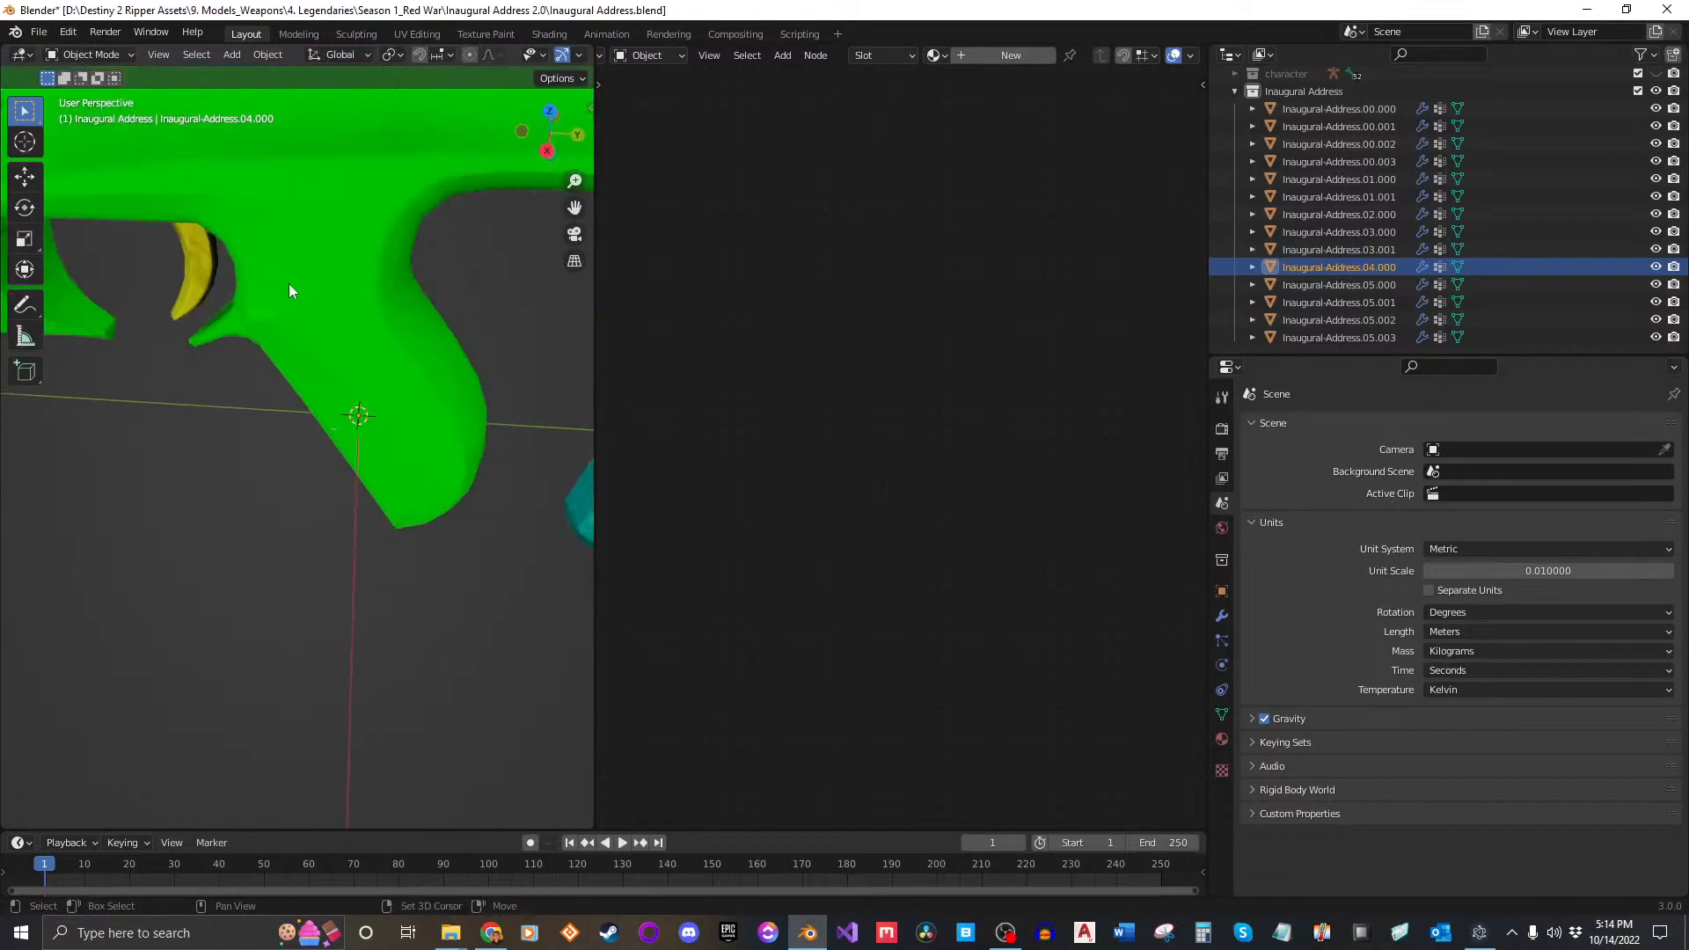
Step: Recheck the sight meshes Inaugural-Address.03.000 and Inaugural-Address.03.001, ending with Inaugural-Address.04.000 selected
{"action": "middle_click_drag", "start_coordinate": [246, 208], "coordinate": [394, 456], "text": "shift"}
{"action": "scroll", "coordinate": [347, 420], "scroll_direction": "down", "scroll_amount": 4}
{"action": "middle_click_drag", "start_coordinate": [295, 326], "coordinate": [276, 431], "text": "shift"}
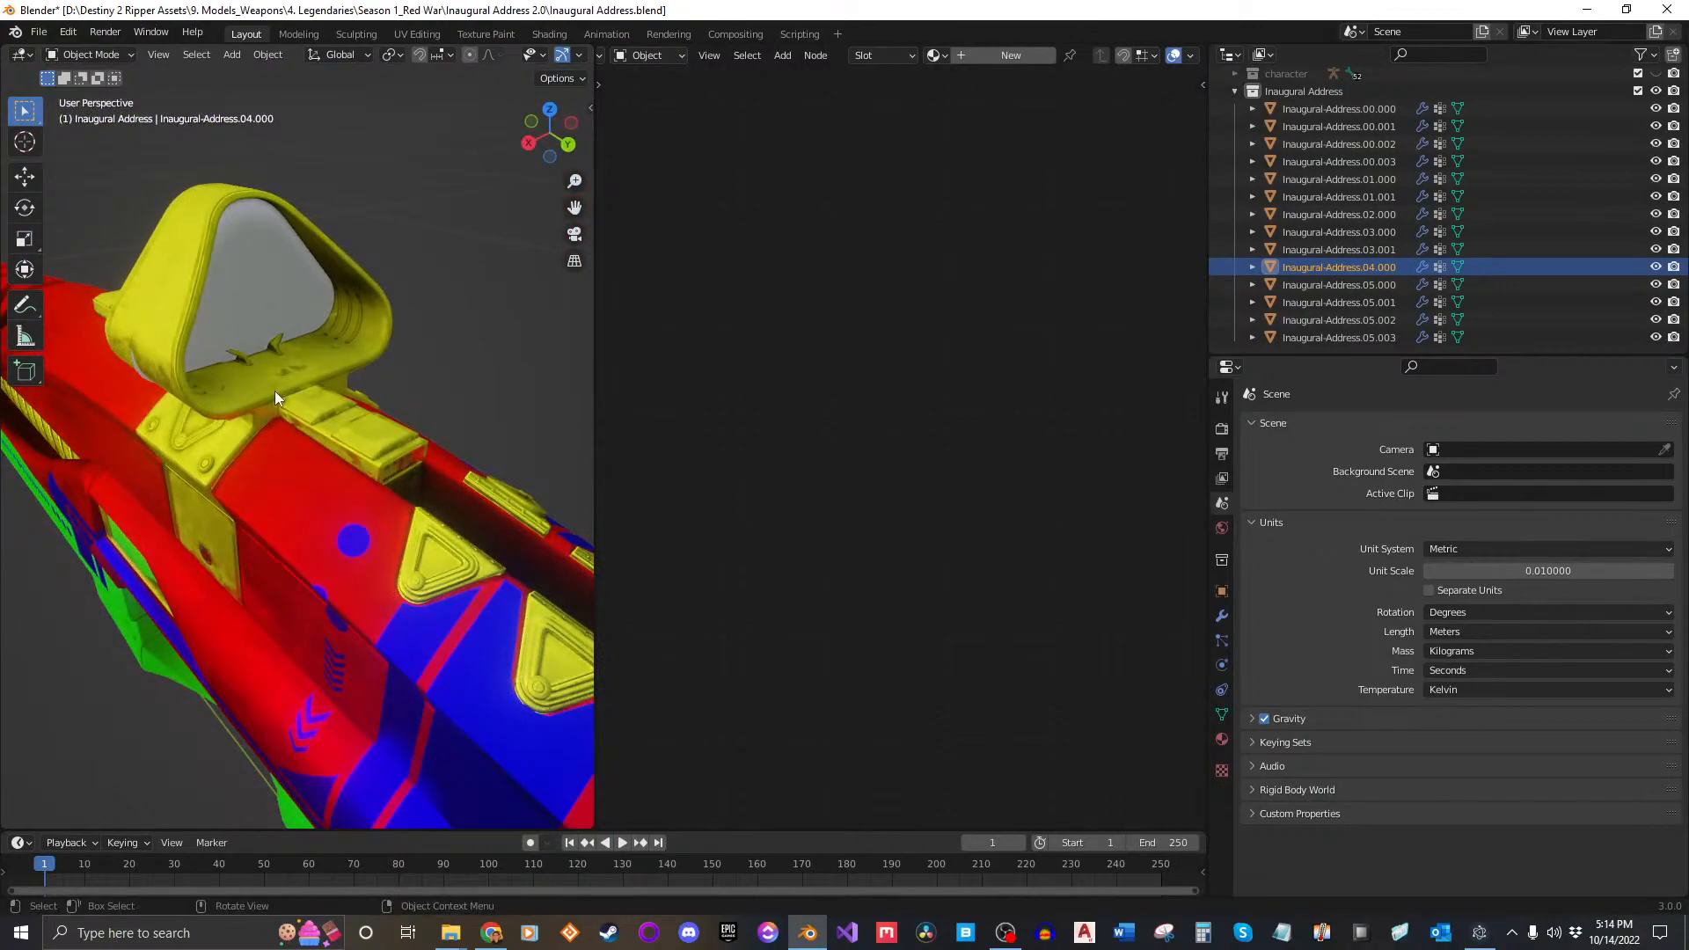
{"action": "left_click", "coordinate": [1392, 231]}
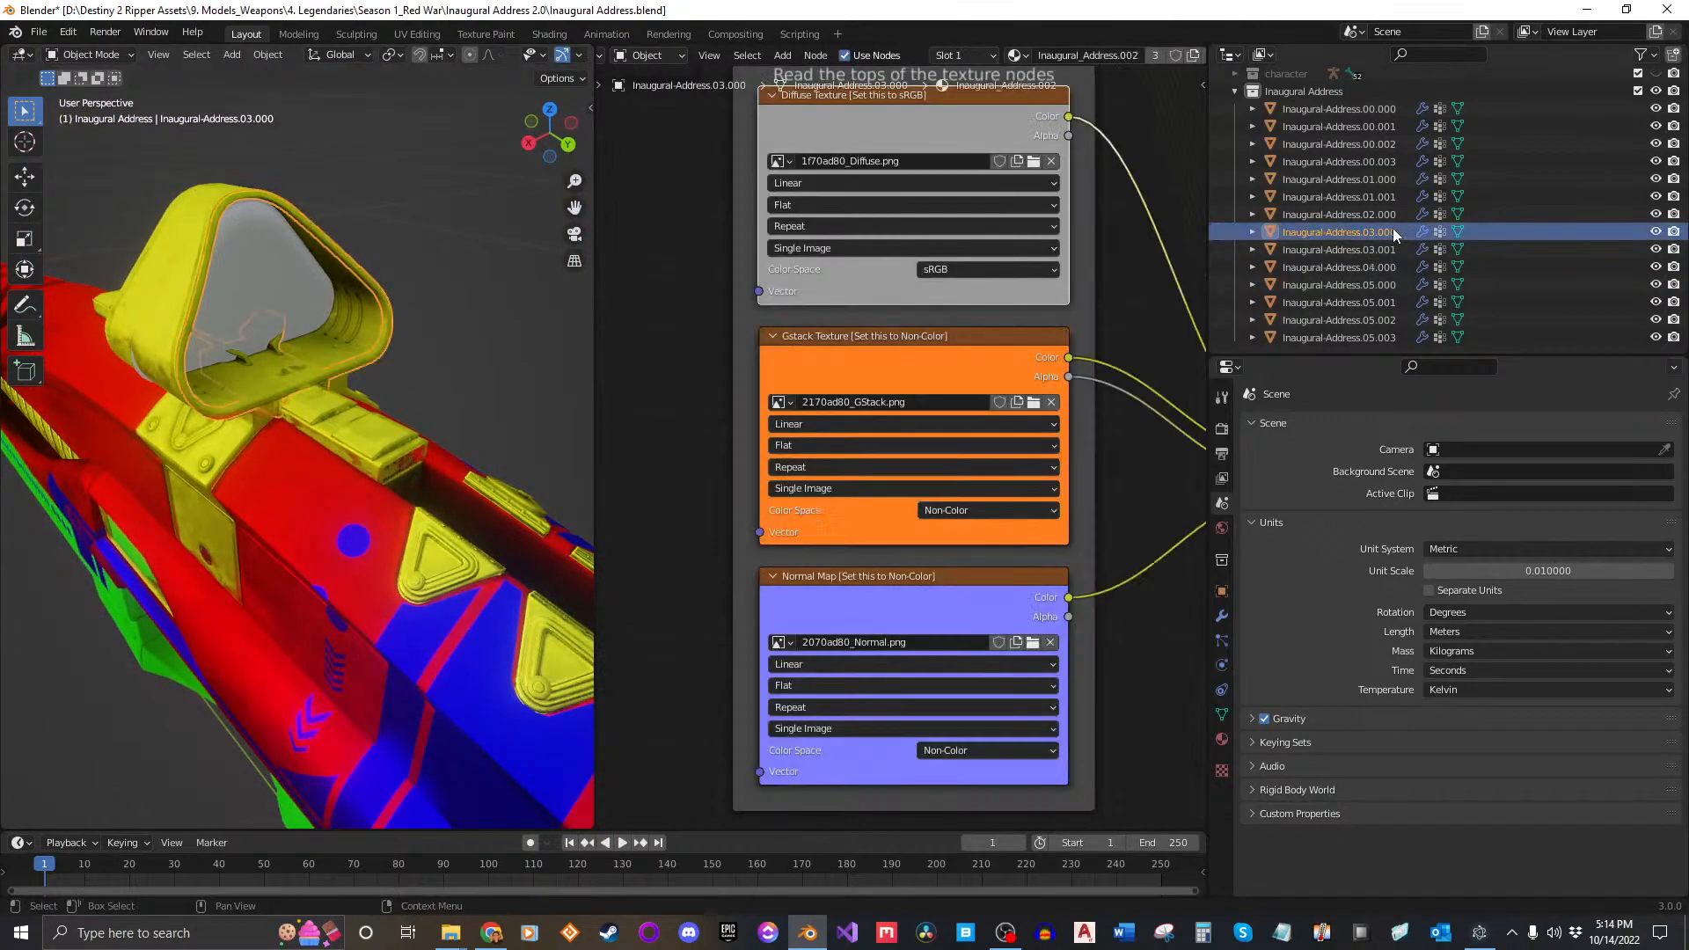
{"action": "left_click", "coordinate": [1373, 251]}
{"action": "middle_click_drag", "start_coordinate": [313, 454], "coordinate": [366, 434]}
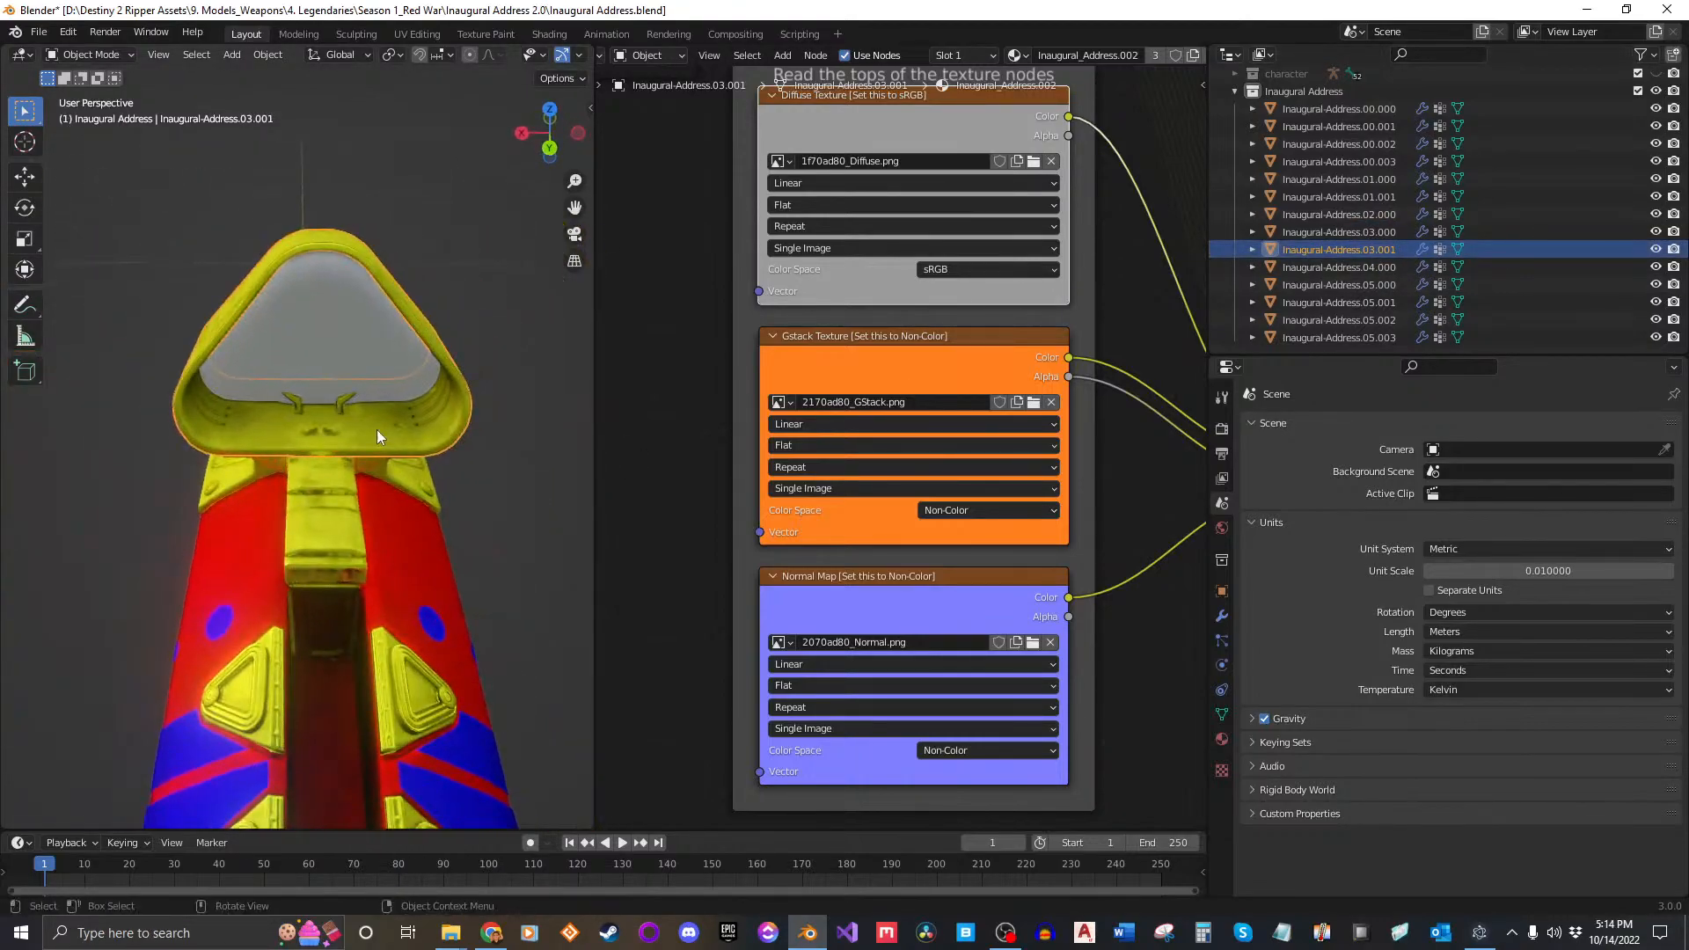
{"action": "left_click", "coordinate": [1370, 269]}
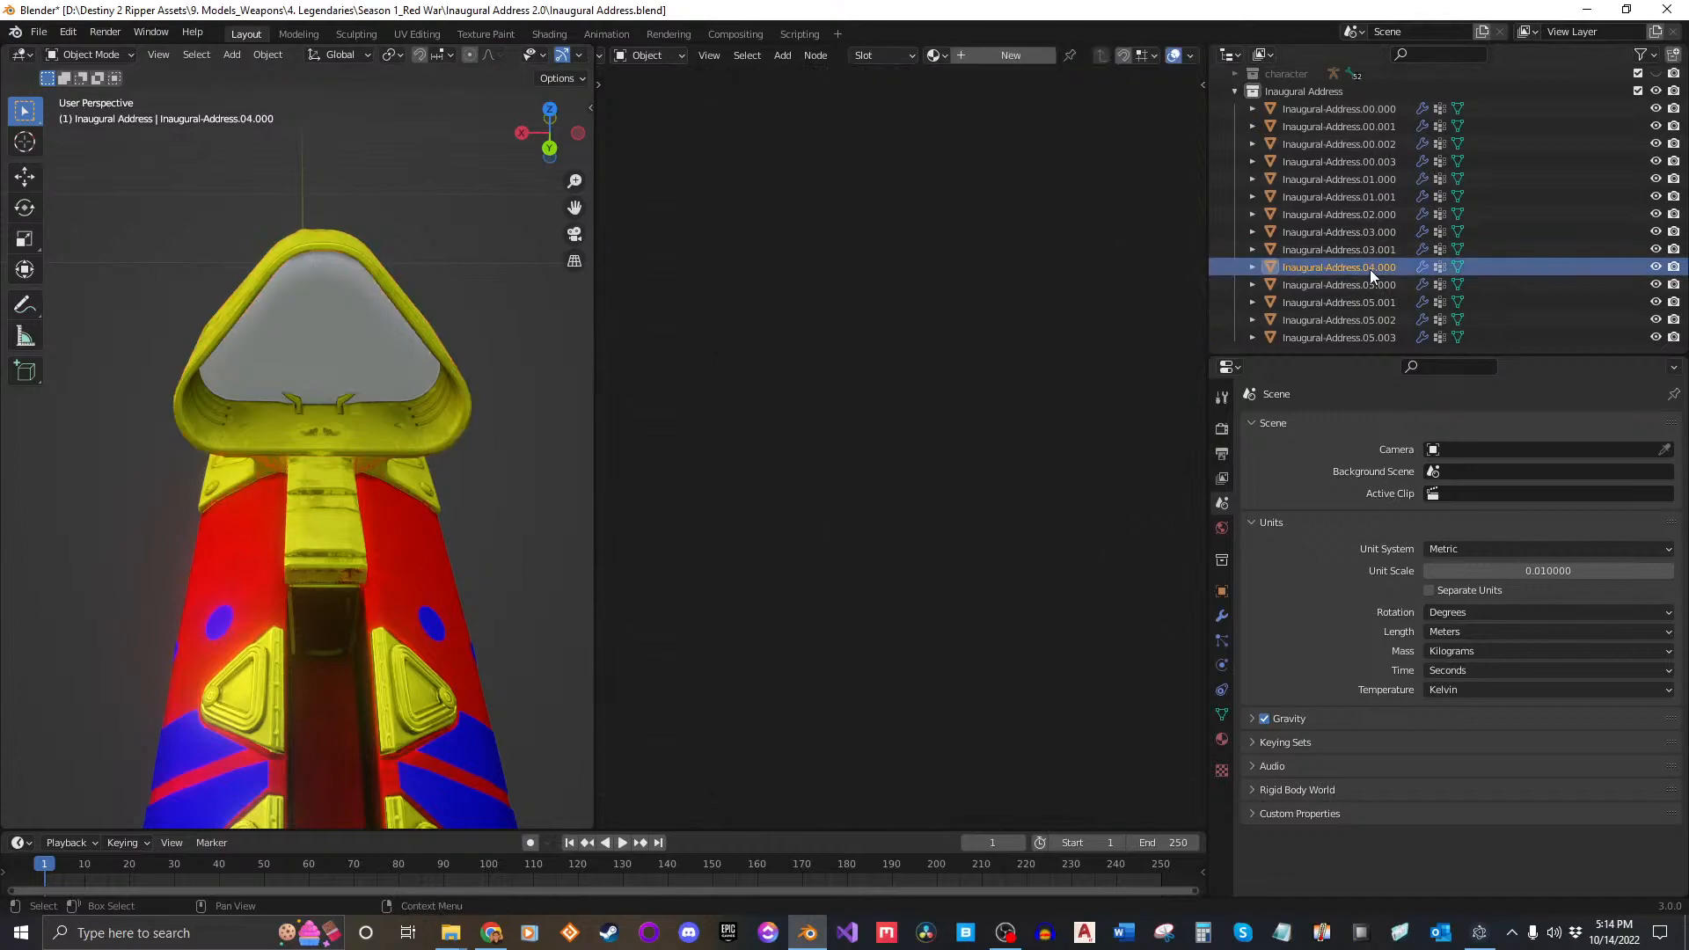
Step: Delete the Inaugural-Address.04.000 mesh from the rifle
{"action": "scroll", "coordinate": [407, 462], "scroll_direction": "down", "scroll_amount": 3}
{"action": "middle_click_drag", "start_coordinate": [407, 462], "coordinate": [344, 478]}
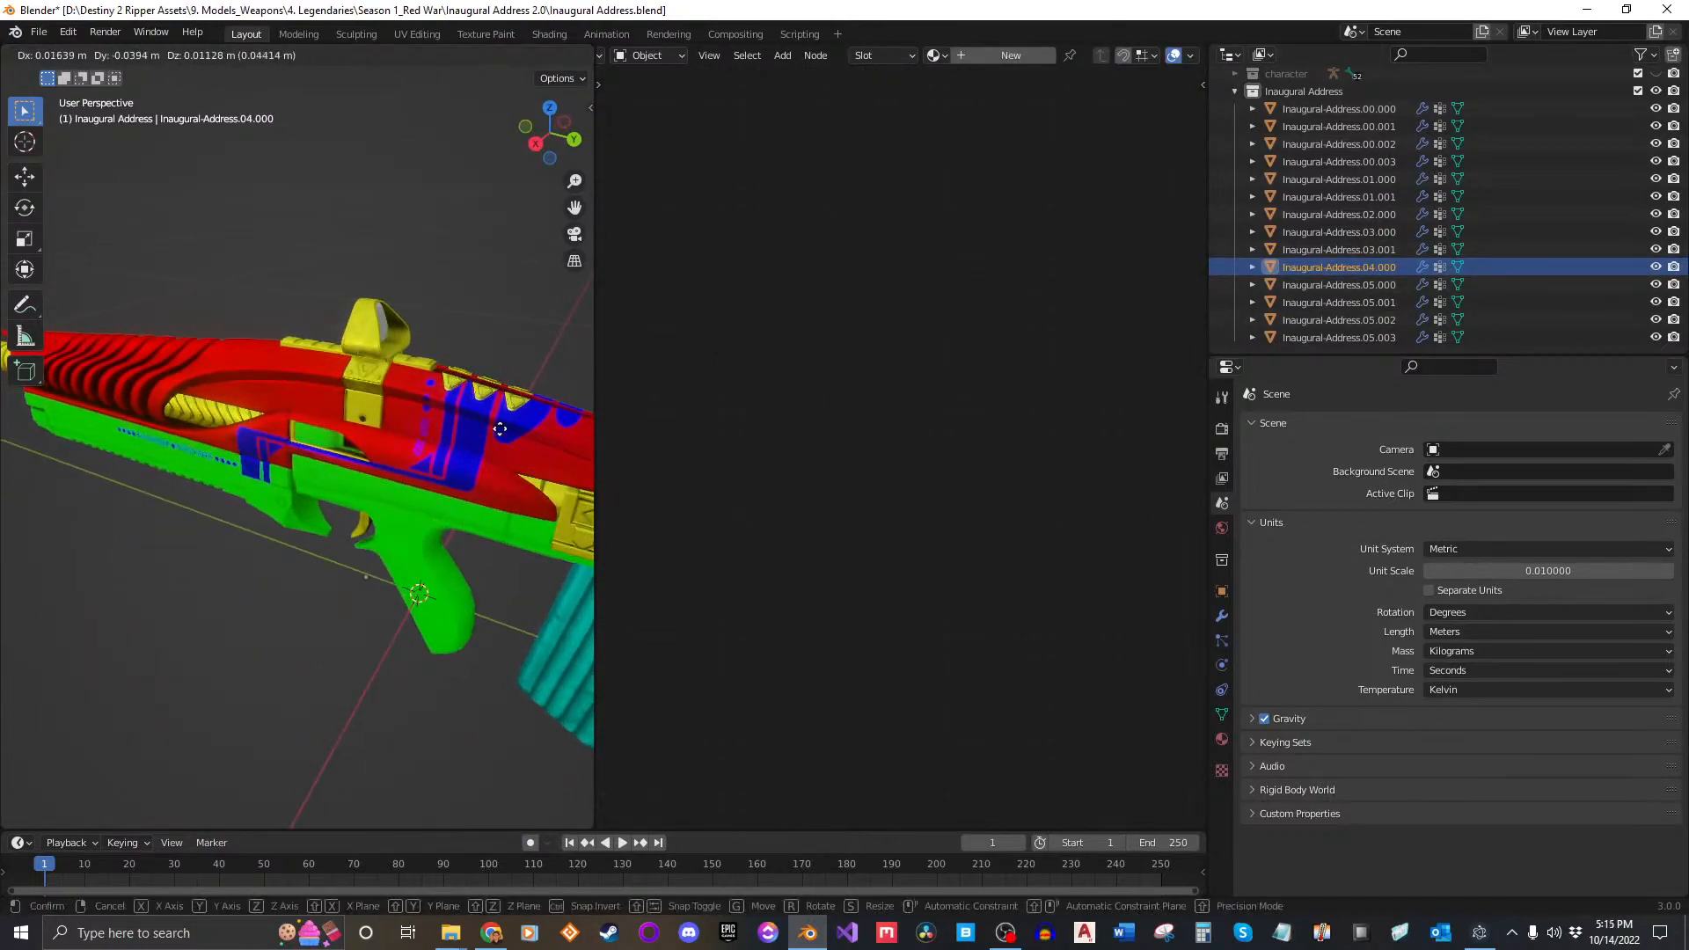
{"action": "key", "text": "Delete"}
Step: Check the 03.001 and 05-series meshes individually and delete Inaugural-Address.05.003
{"action": "left_click", "coordinate": [1351, 265]}
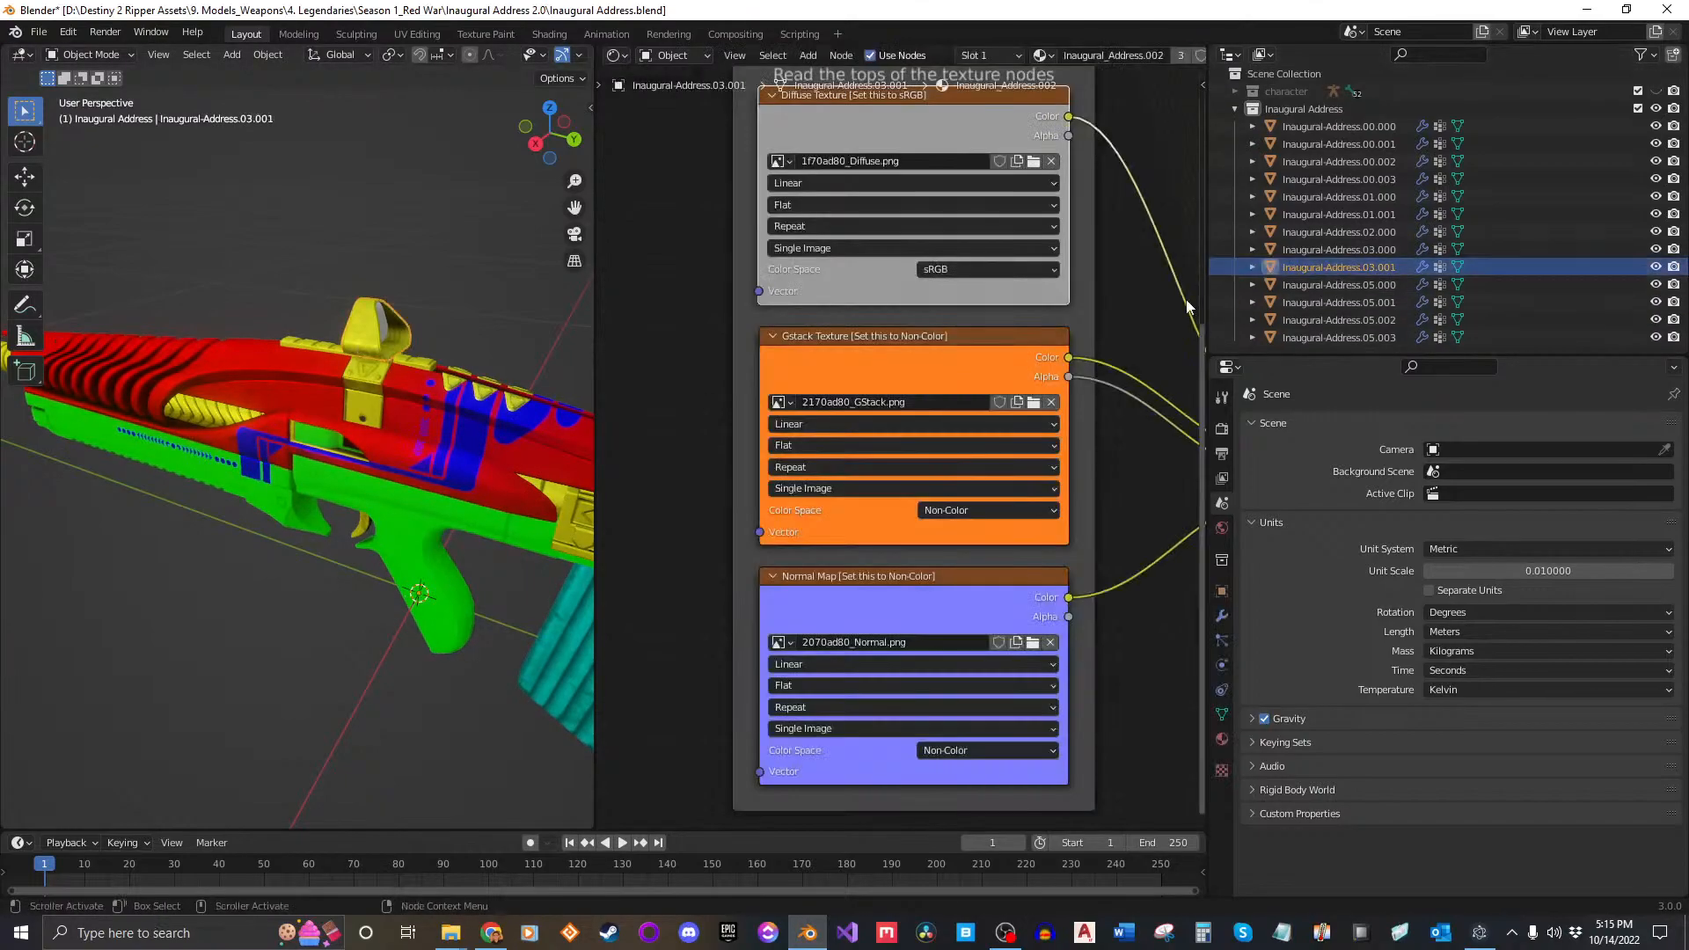
{"action": "left_click", "coordinate": [1374, 283]}
{"action": "mouse_move", "coordinate": [475, 374]}
{"action": "middle_mouse_down"}
{"action": "mouse_move", "coordinate": [408, 380]}
{"action": "mouse_move", "coordinate": [457, 369]}
{"action": "middle_mouse_up"}
{"action": "left_click", "coordinate": [1350, 301]}
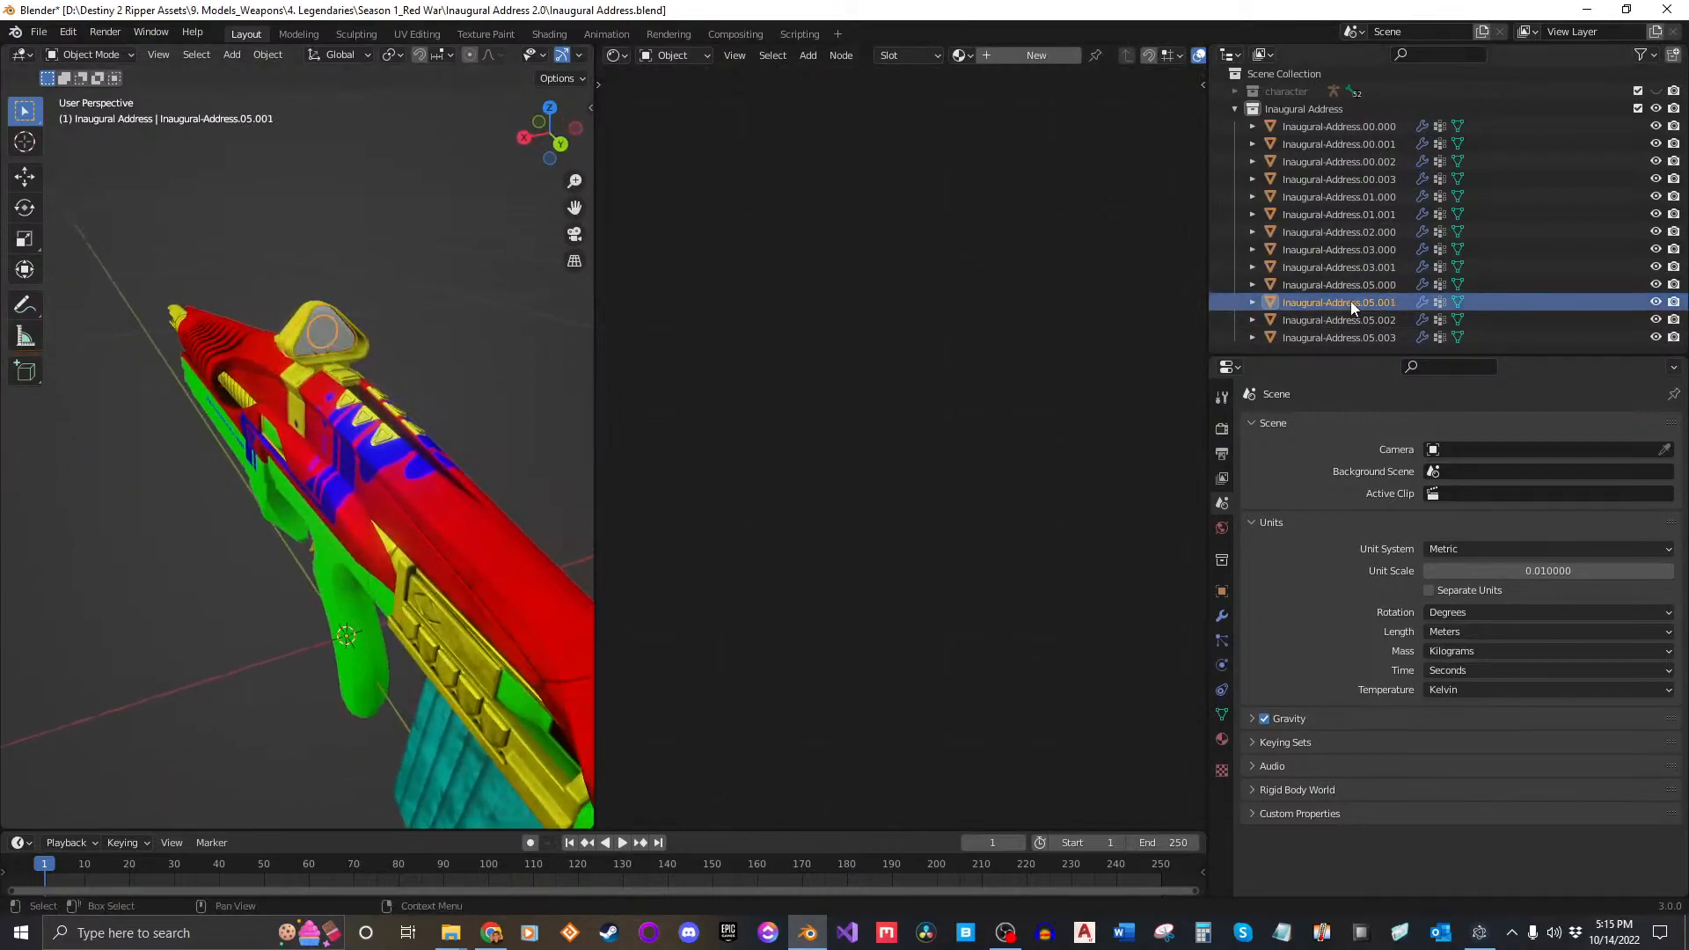
{"action": "left_click", "coordinate": [1355, 319]}
{"action": "left_click", "coordinate": [1356, 338]}
{"action": "middle_click_drag", "start_coordinate": [589, 462], "coordinate": [432, 585]}
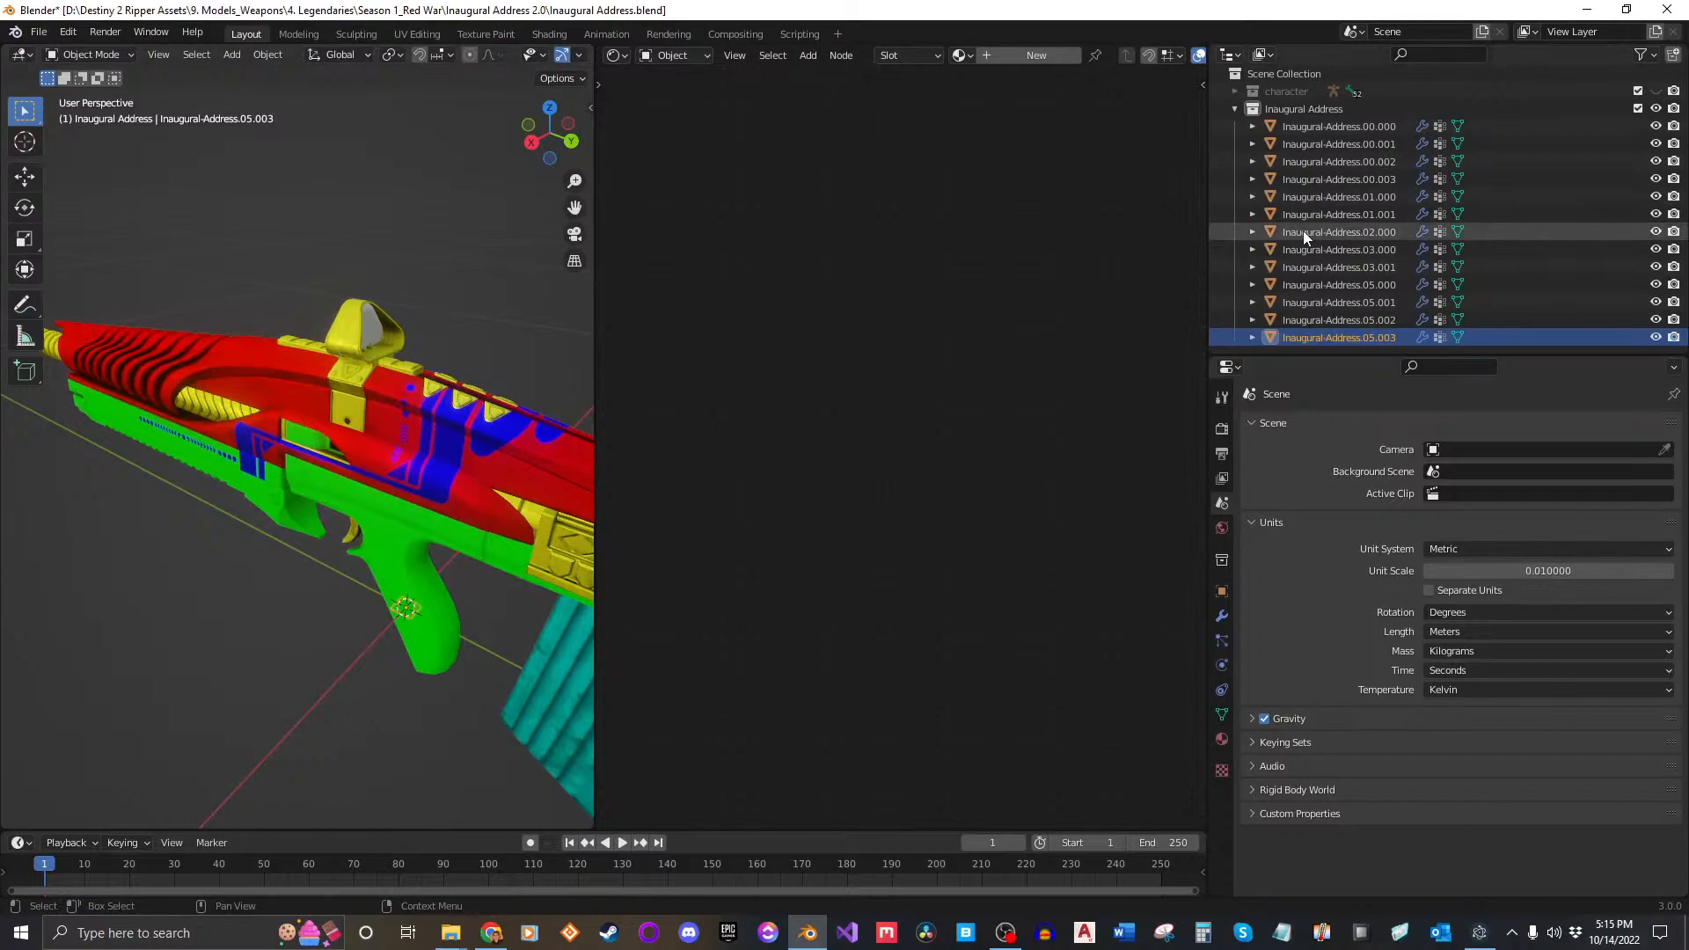
{"action": "key", "text": "Delete"}
{"action": "middle_click_drag", "start_coordinate": [430, 508], "coordinate": [381, 446]}
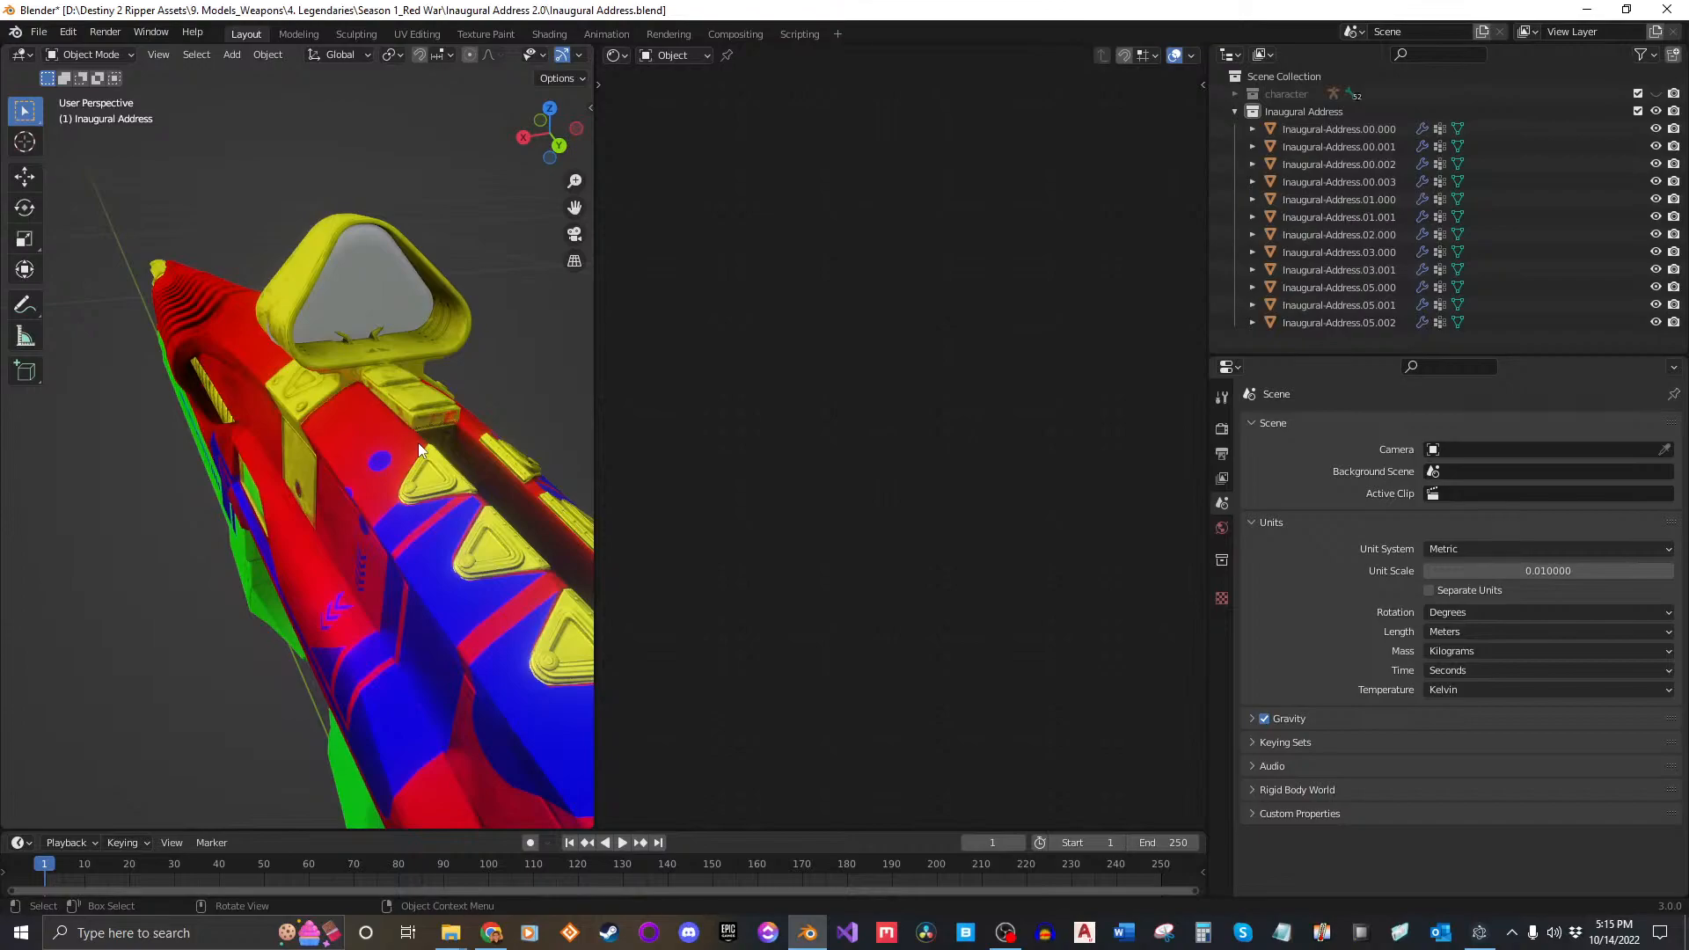
{"action": "left_click", "coordinate": [357, 293]}
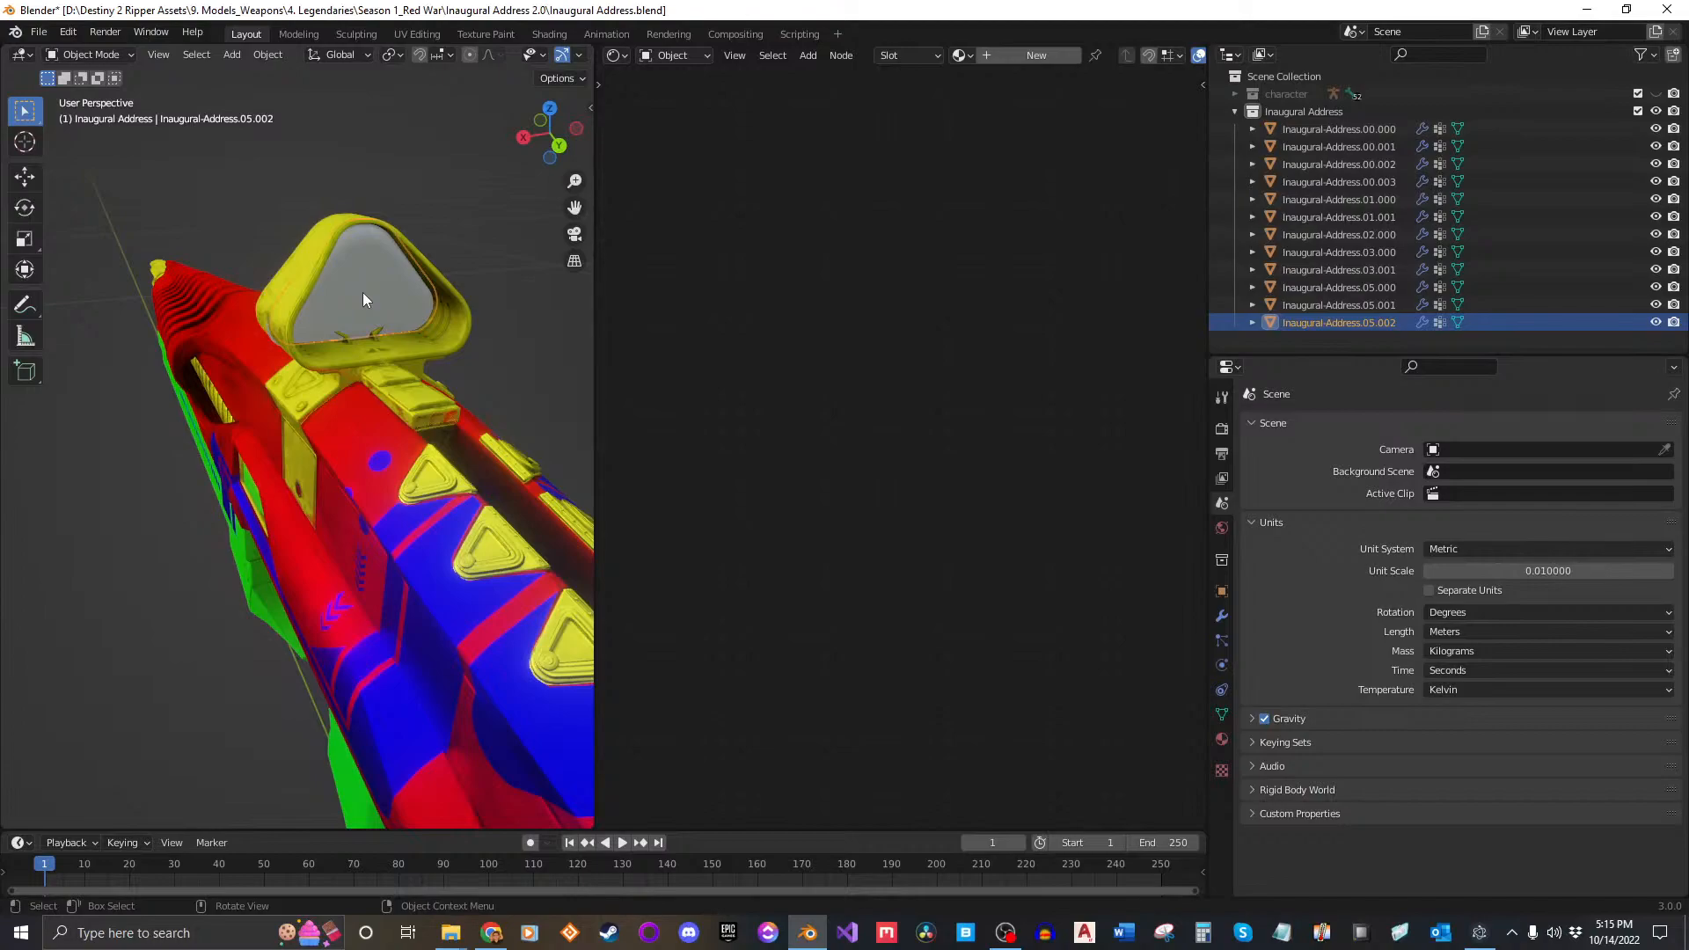
{"action": "key", "text": "g"}
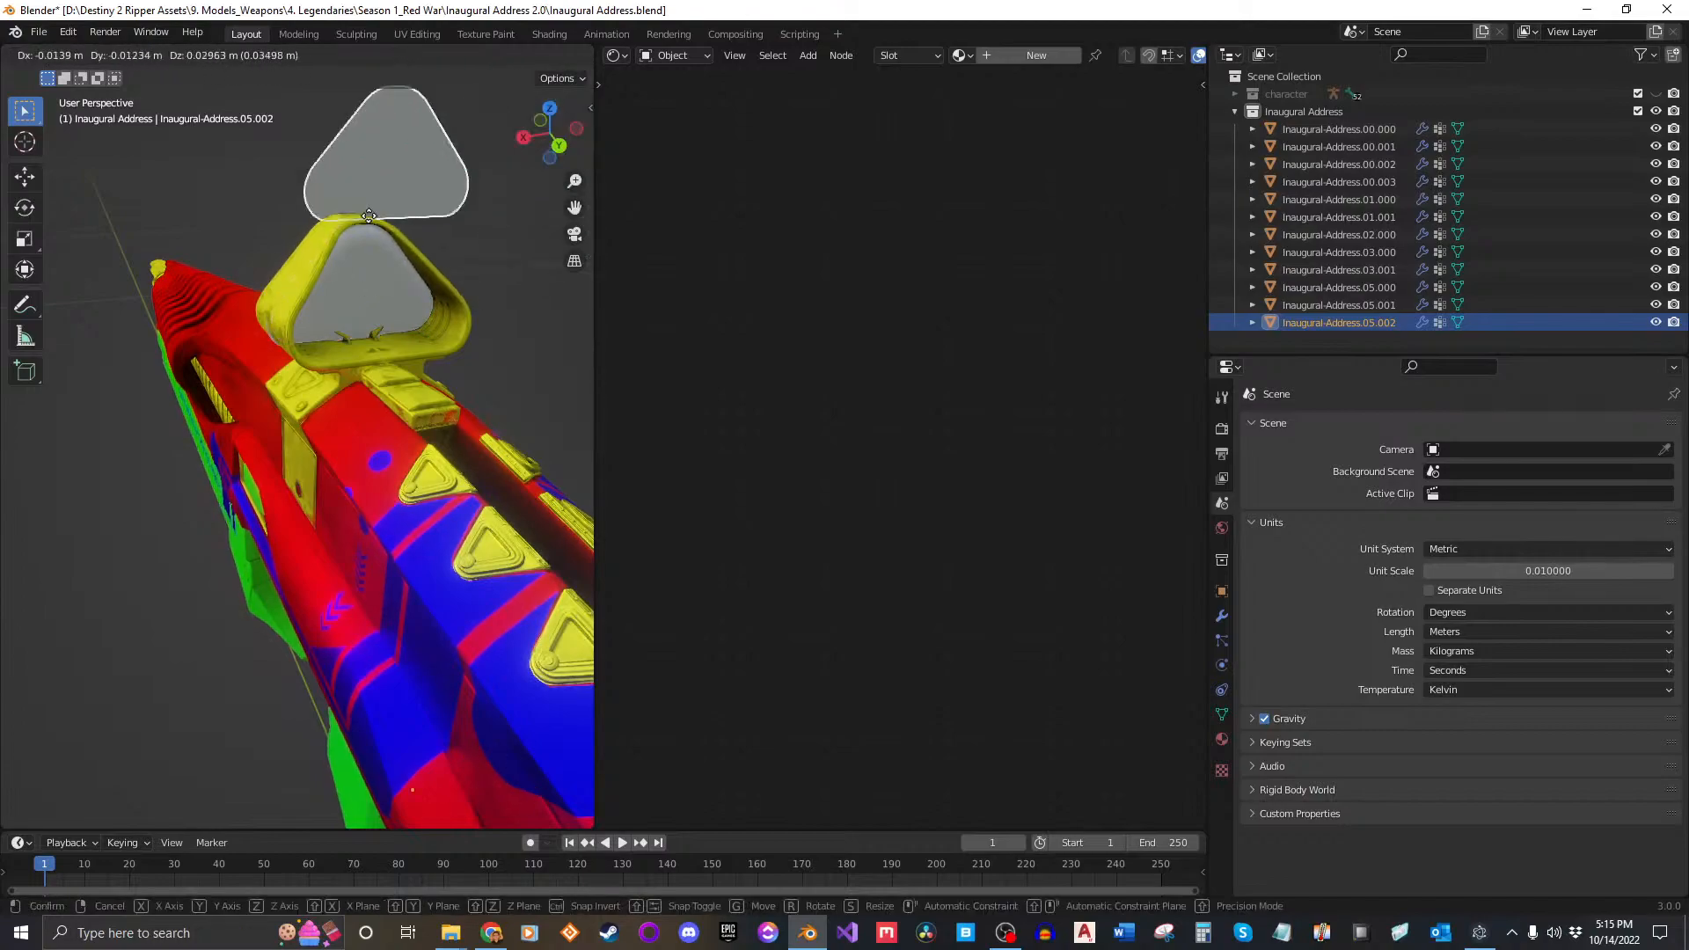
{"action": "right_click", "coordinate": [410, 235]}
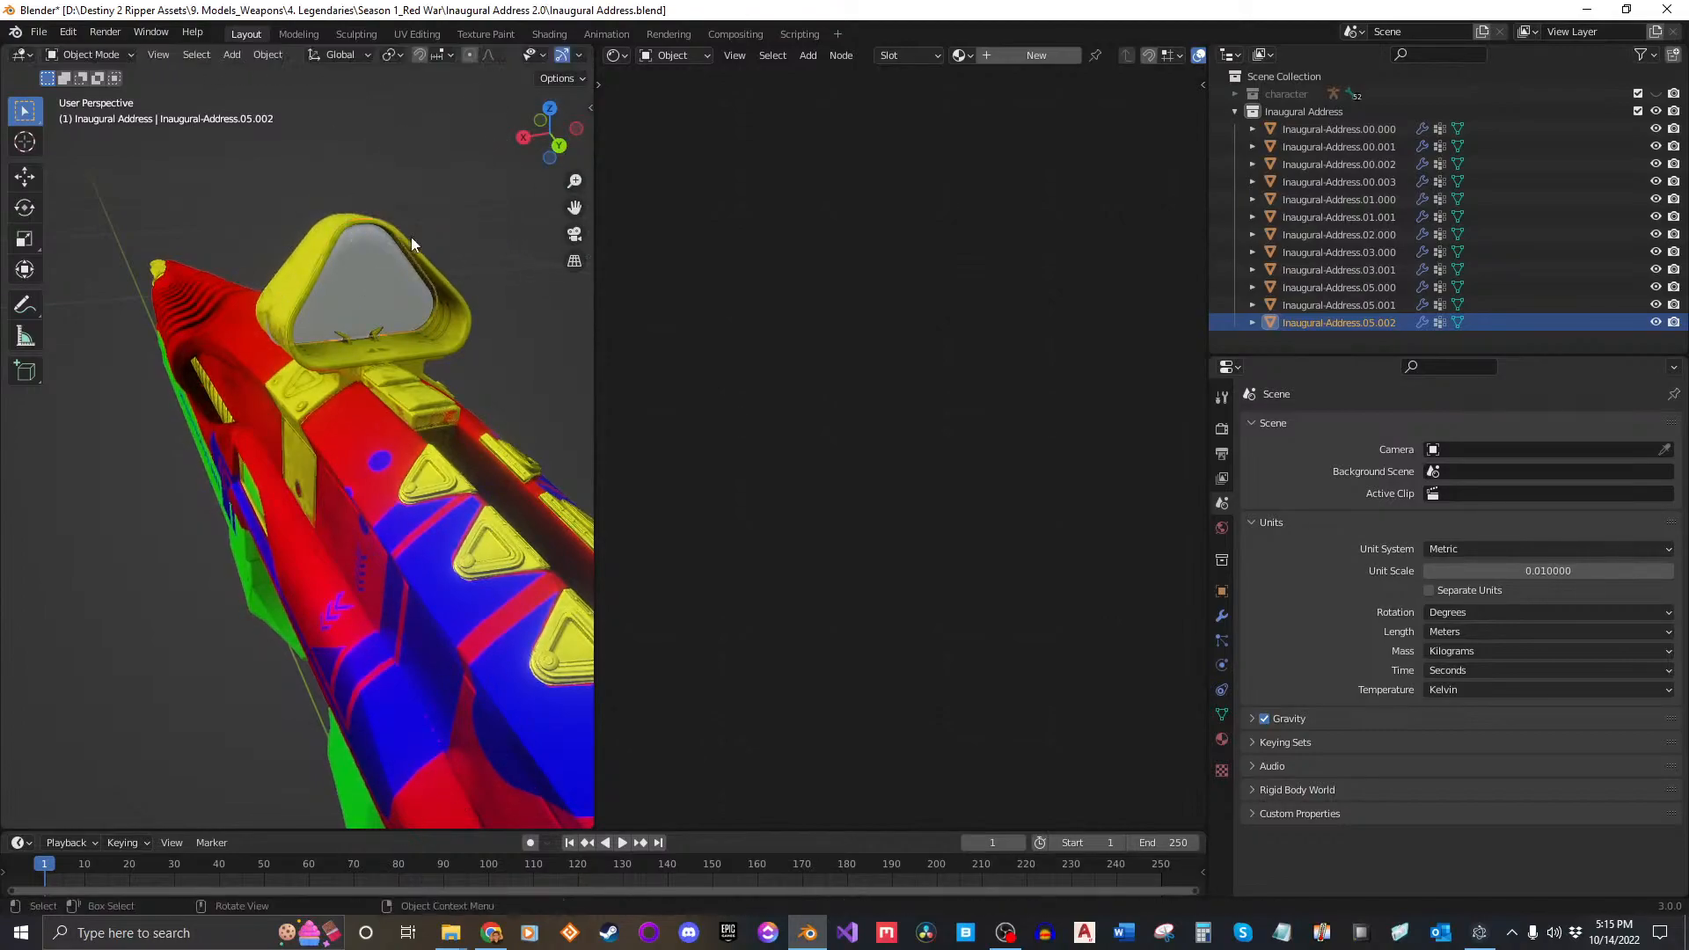
Step: Isolate the Inaugural-Address.05.001 lens piece in the sight by hiding 05.000 and 05.002, and examine its shape
{"action": "left_click", "coordinate": [1655, 323]}
{"action": "left_click", "coordinate": [1655, 305]}
{"action": "left_click", "coordinate": [1655, 287]}
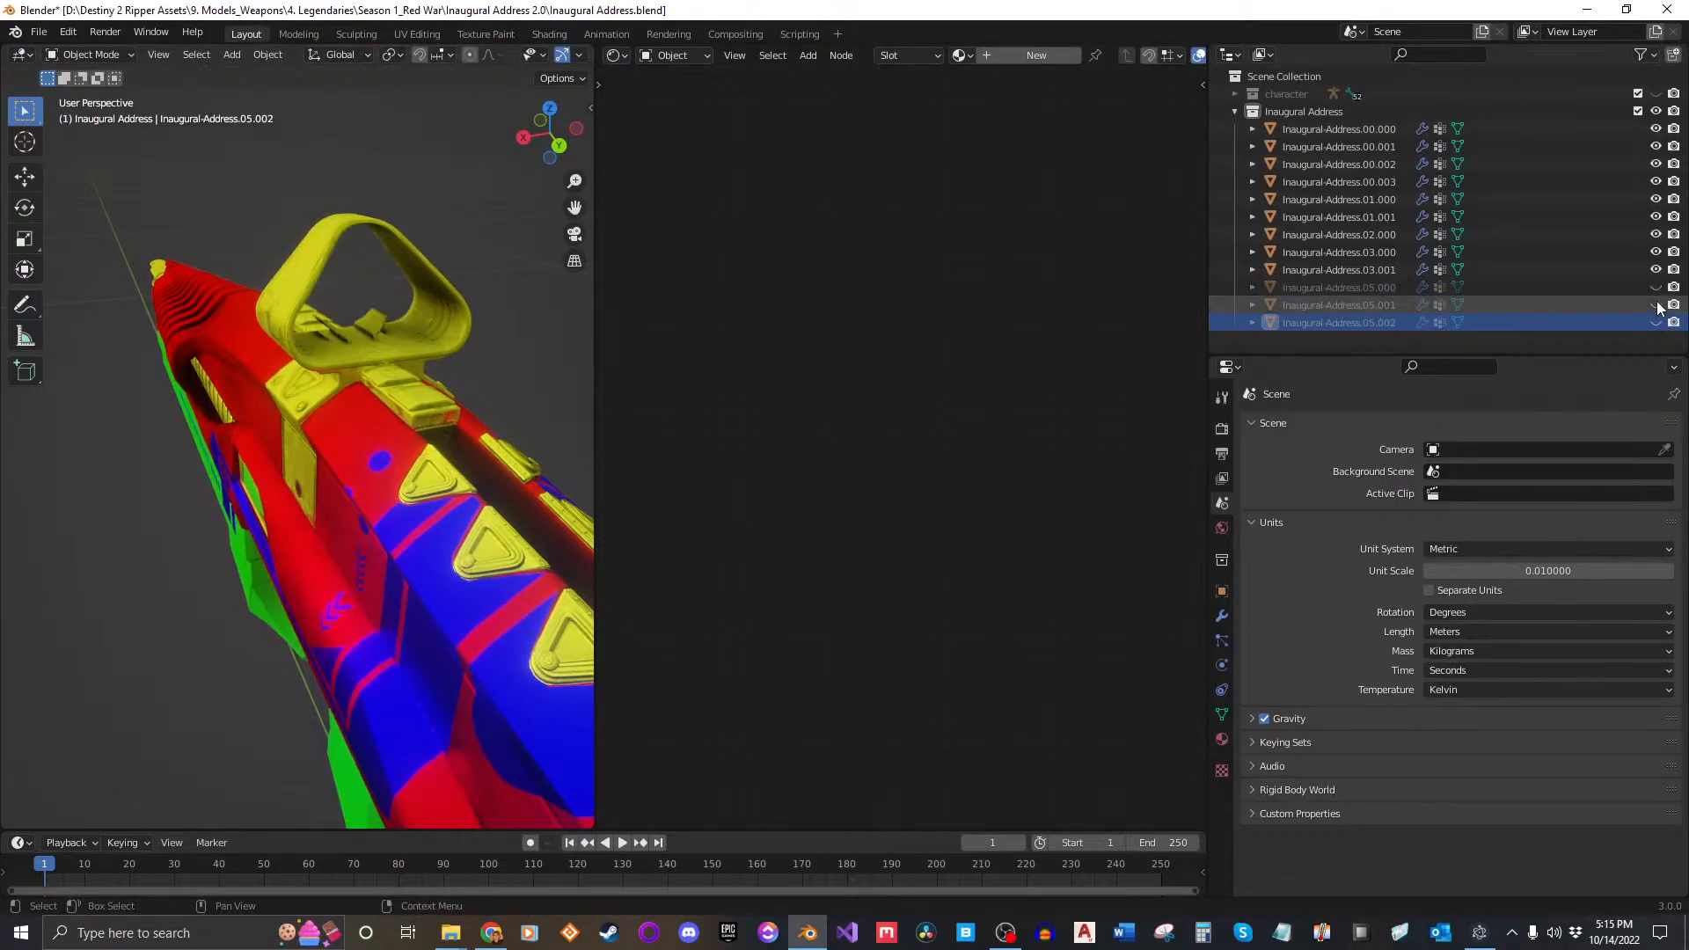
{"action": "left_click", "coordinate": [1655, 305]}
{"action": "middle_click_drag", "start_coordinate": [352, 350], "coordinate": [351, 289]}
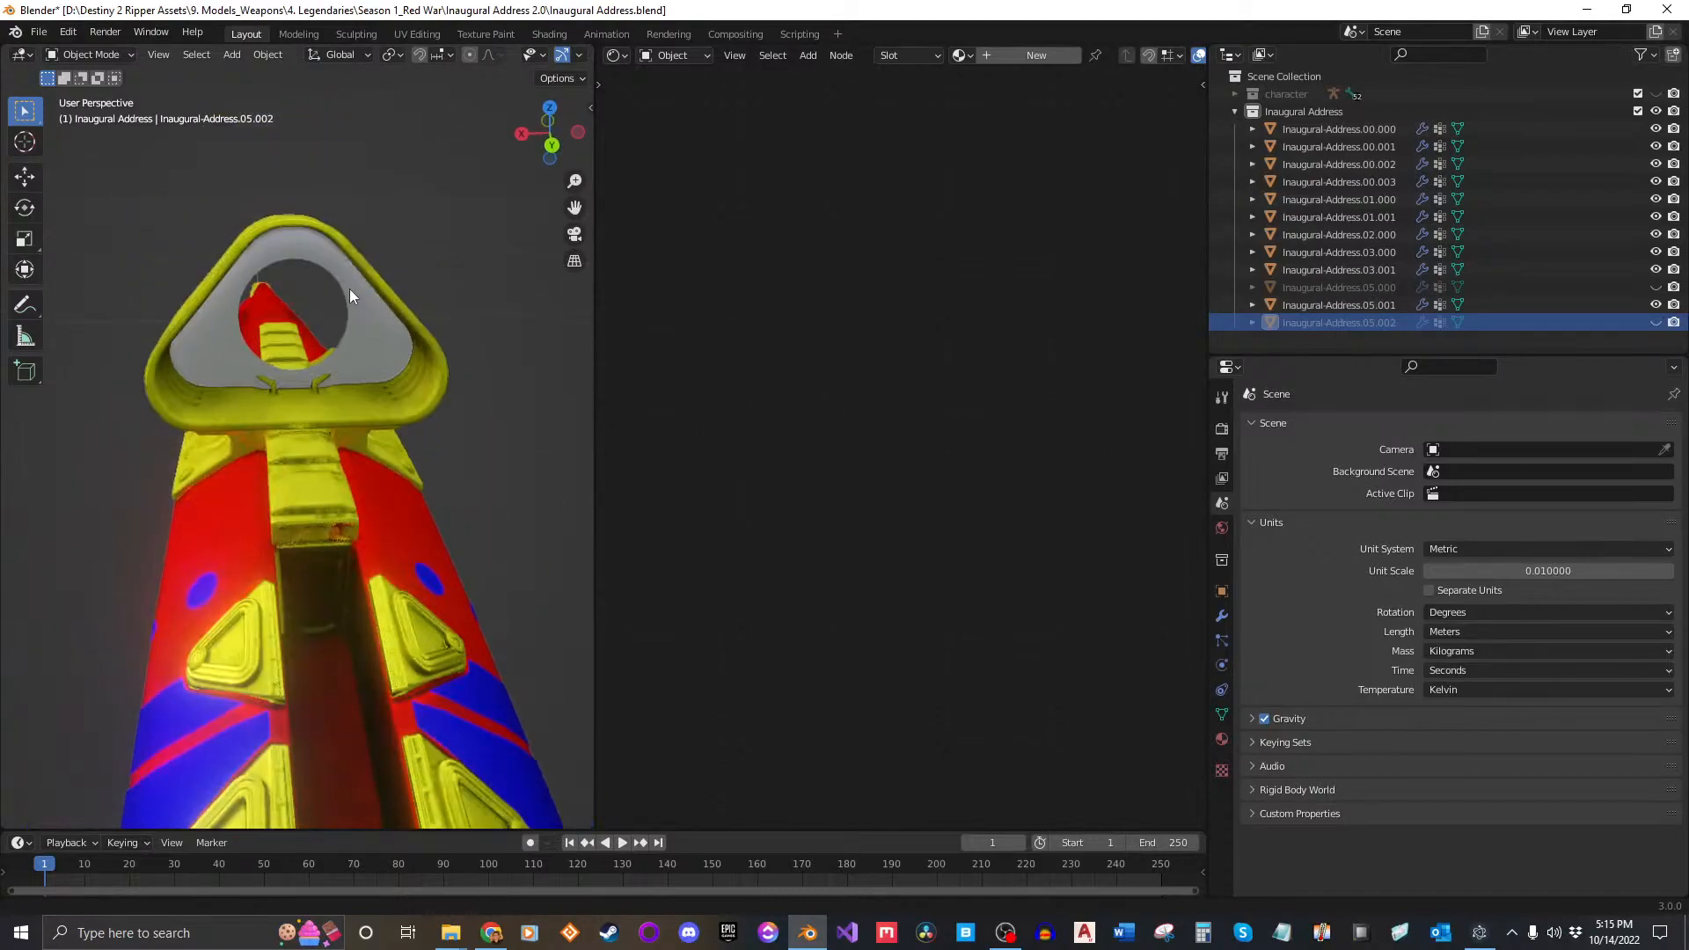
{"action": "left_click", "coordinate": [378, 333]}
{"action": "left_click", "coordinate": [515, 324]}
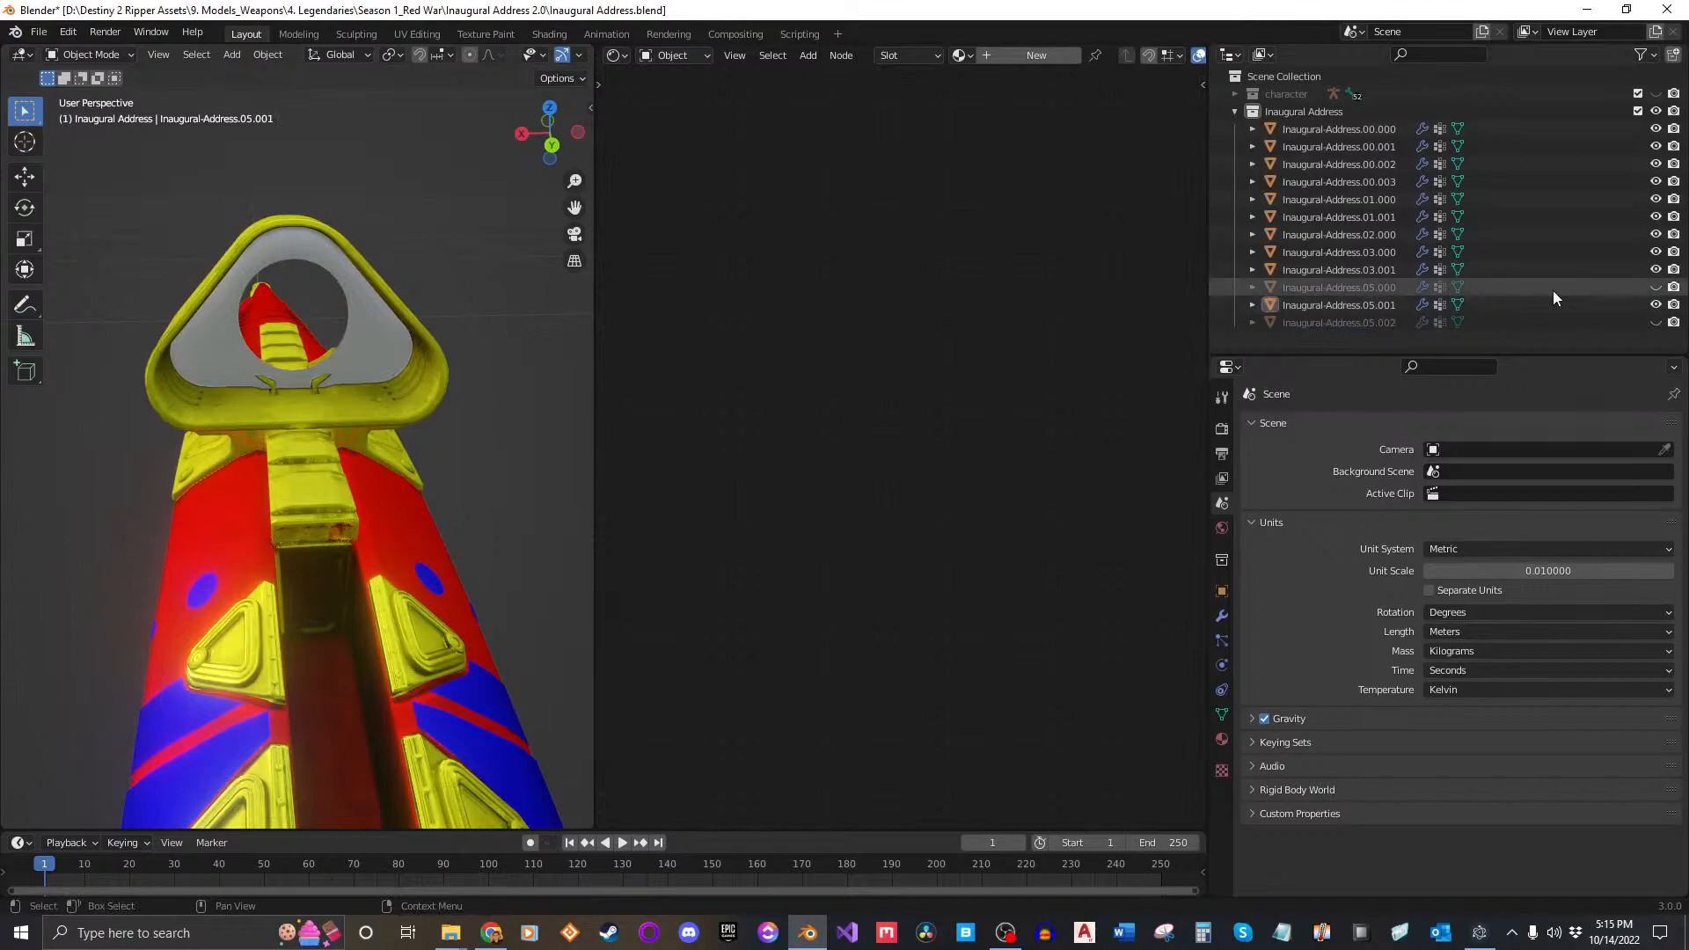
Step: Restore the visibility of the hidden Inaugural-Address.05.000 and 05.002 lens meshes
{"action": "left_click", "coordinate": [1655, 289]}
{"action": "left_click", "coordinate": [1656, 323]}
{"action": "mouse_move", "coordinate": [1656, 286]}
{"action": "left_mouse_down"}
{"action": "mouse_move", "coordinate": [1657, 325]}
{"action": "mouse_move", "coordinate": [1656, 287]}
{"action": "left_mouse_up"}
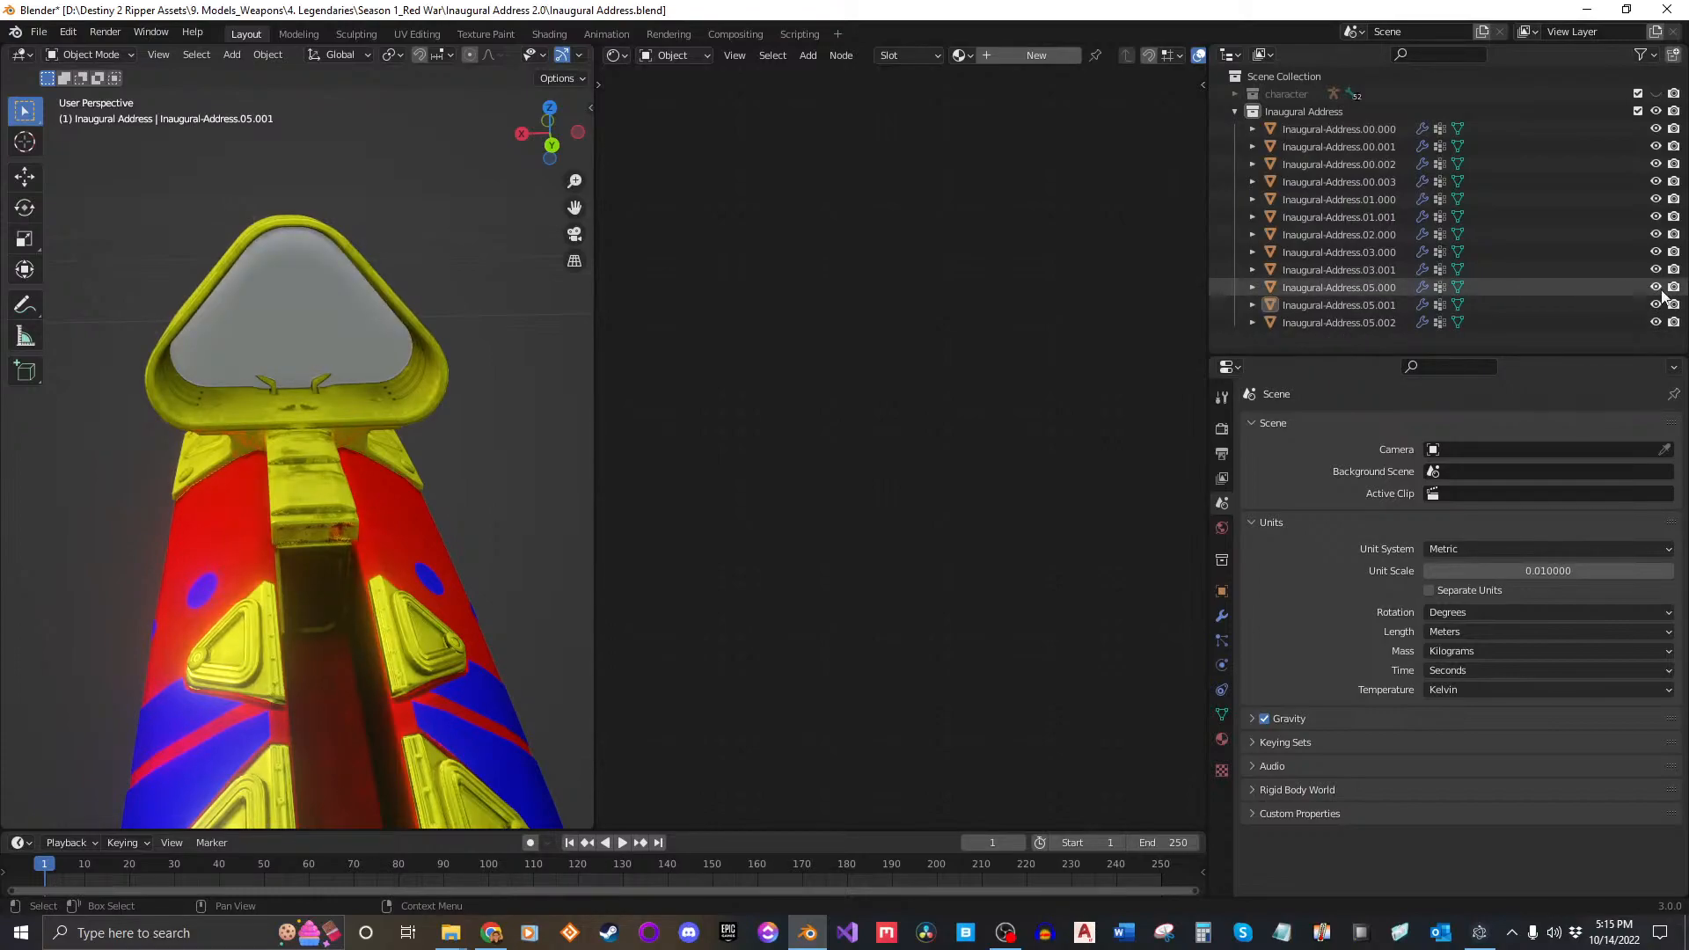
{"action": "mouse_move", "coordinate": [1655, 289]}
{"action": "left_mouse_down"}
{"action": "mouse_move", "coordinate": [1657, 324]}
{"action": "mouse_move", "coordinate": [1659, 292]}
{"action": "left_mouse_up"}
{"action": "key", "text": "ctrl+z"}
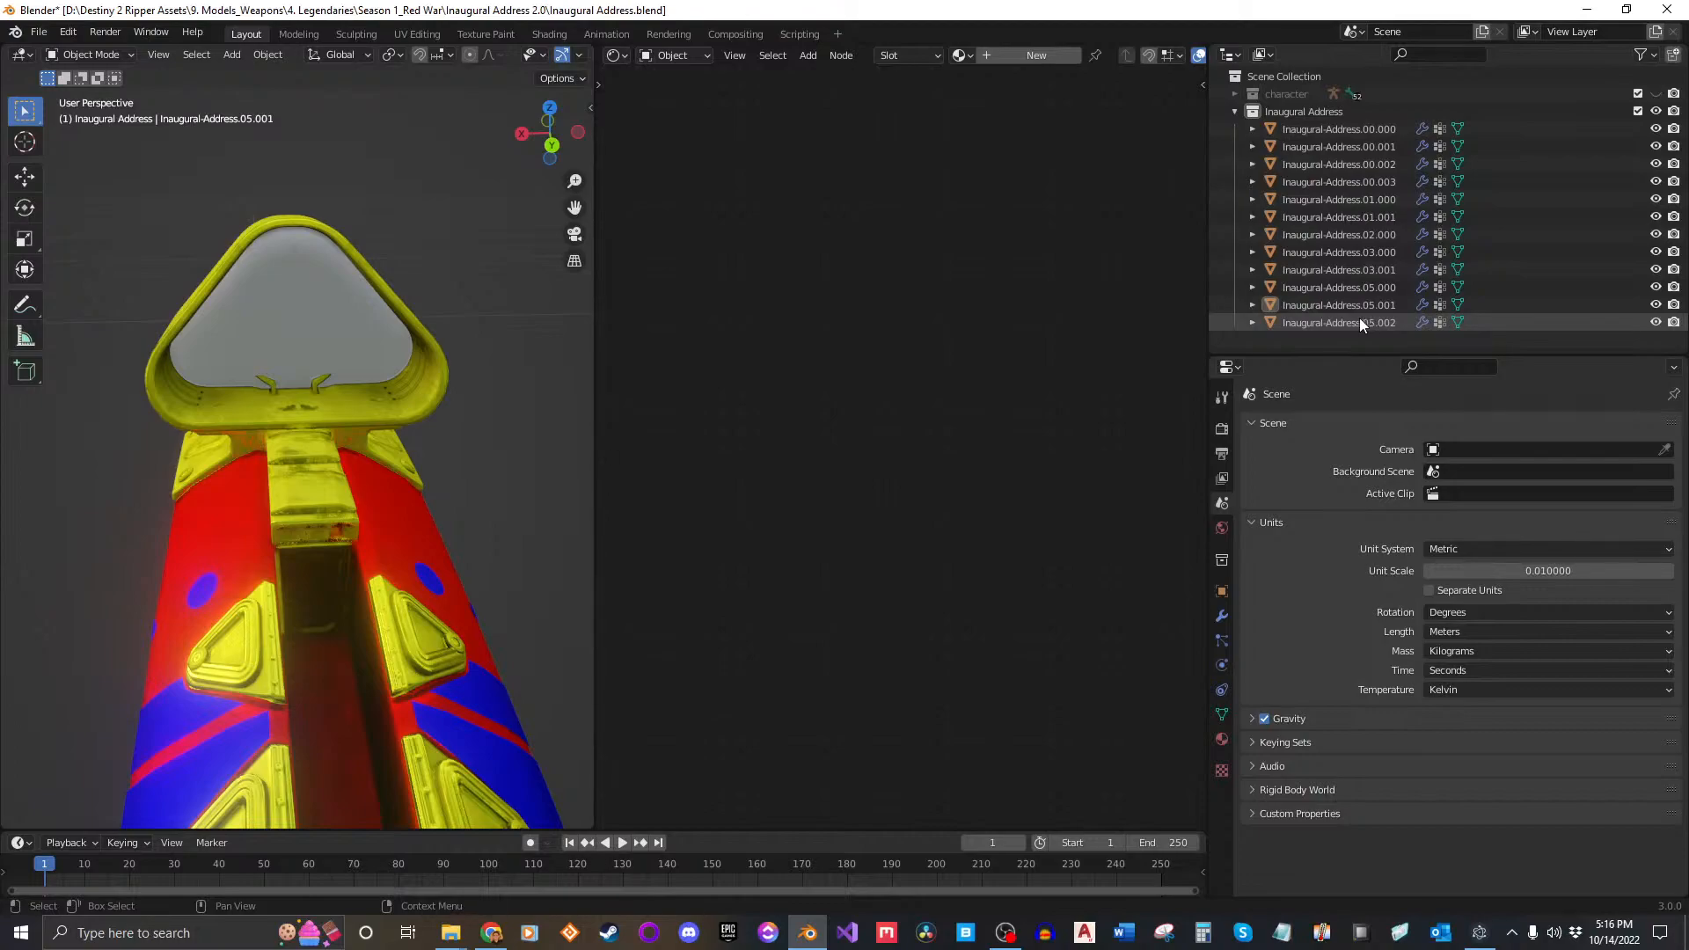
Step: Select the Inaugural-Address.05.000 lens mesh
{"action": "left_click", "coordinate": [1362, 289]}
{"action": "left_click", "coordinate": [1362, 270]}
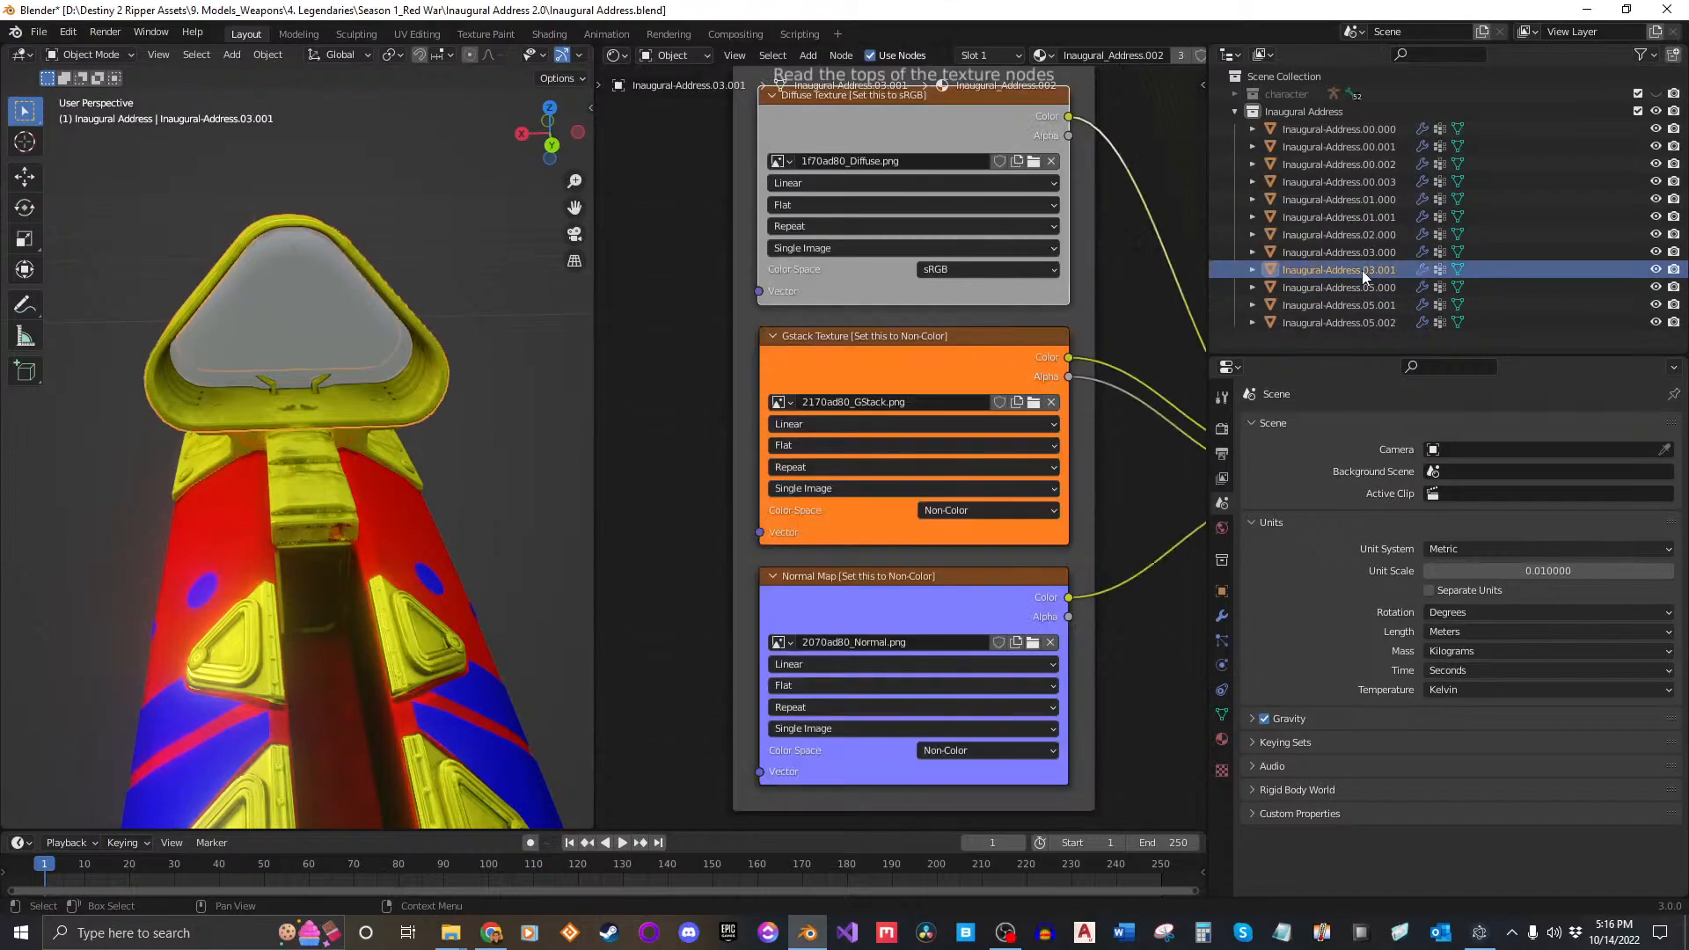
{"action": "left_click", "coordinate": [1369, 283]}
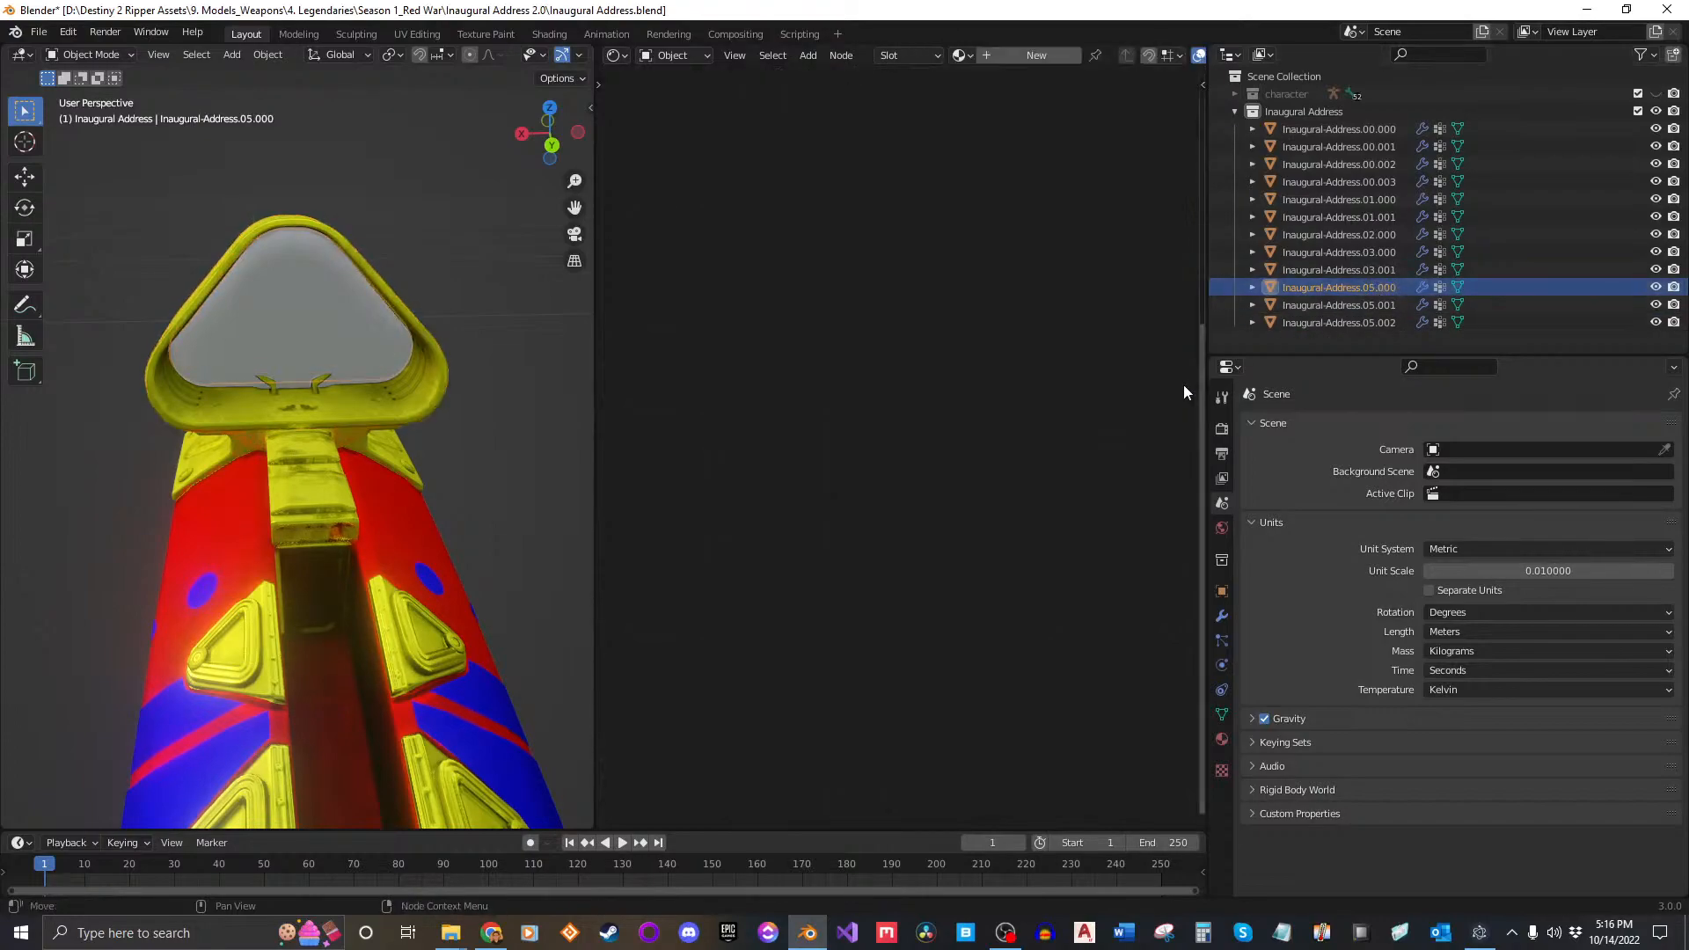
{"action": "left_click", "coordinate": [1224, 527]}
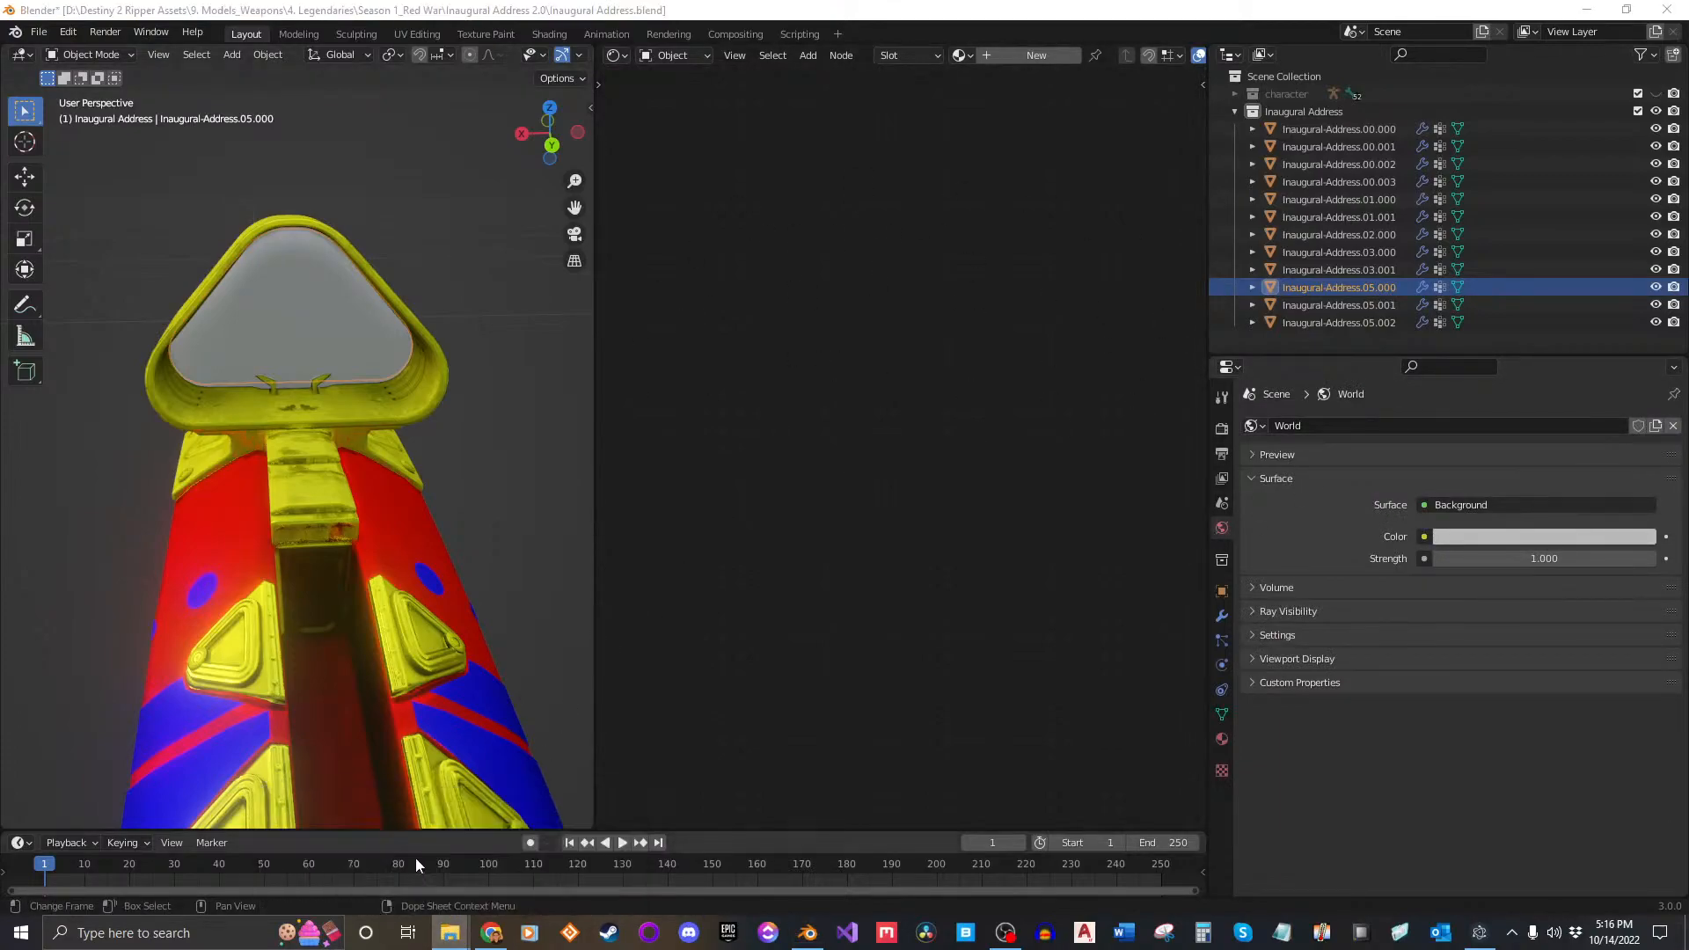
Step: Switch to File Explorer and examine the sight texture 6921ad80_Diffuse.png in the textures folder
{"action": "left_click_drag", "start_coordinate": [1130, 225], "coordinate": [972, 168]}
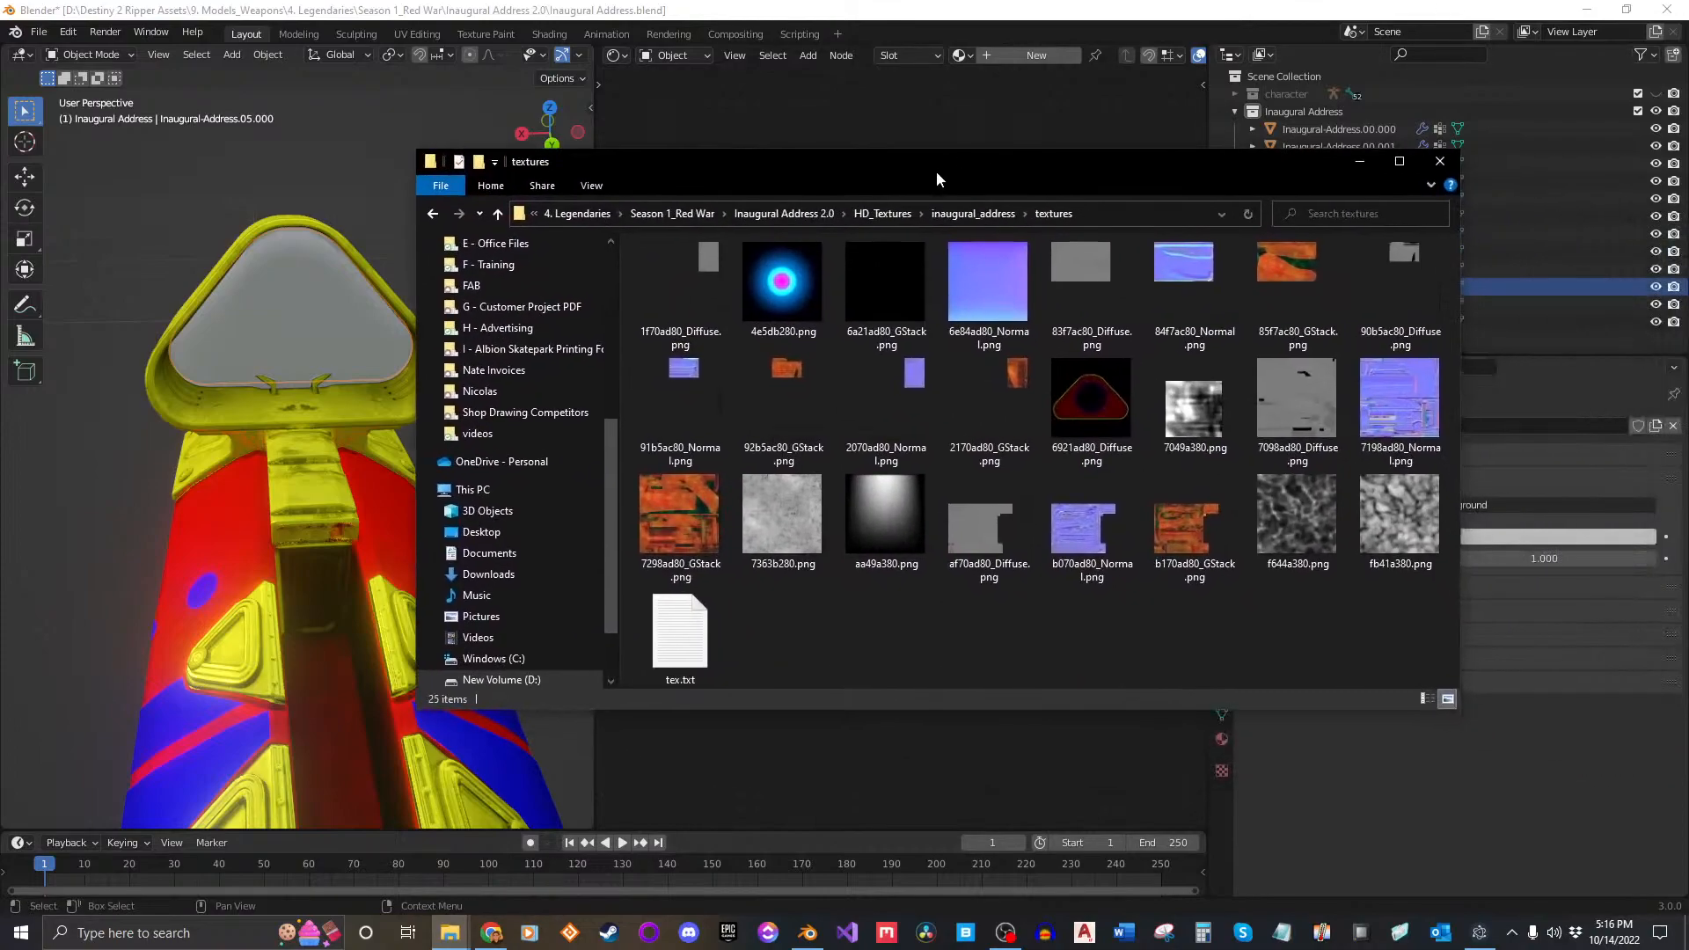
{"action": "left_click", "coordinate": [1090, 403]}
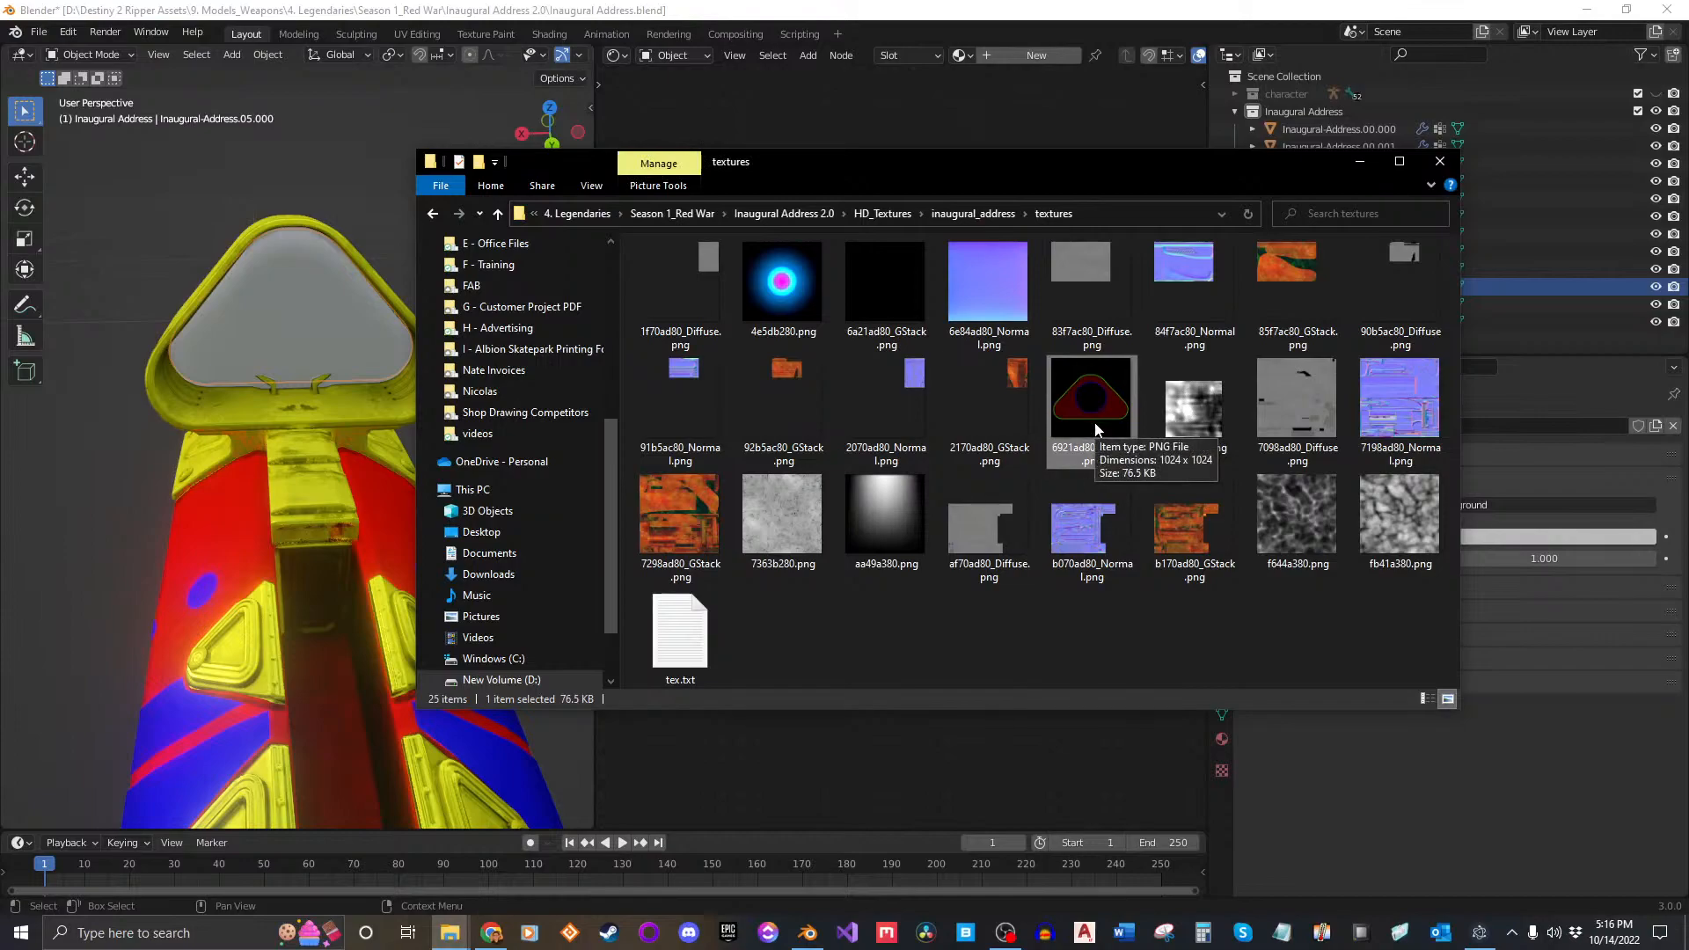
{"action": "left_click_drag", "start_coordinate": [938, 165], "coordinate": [1688, 176]}
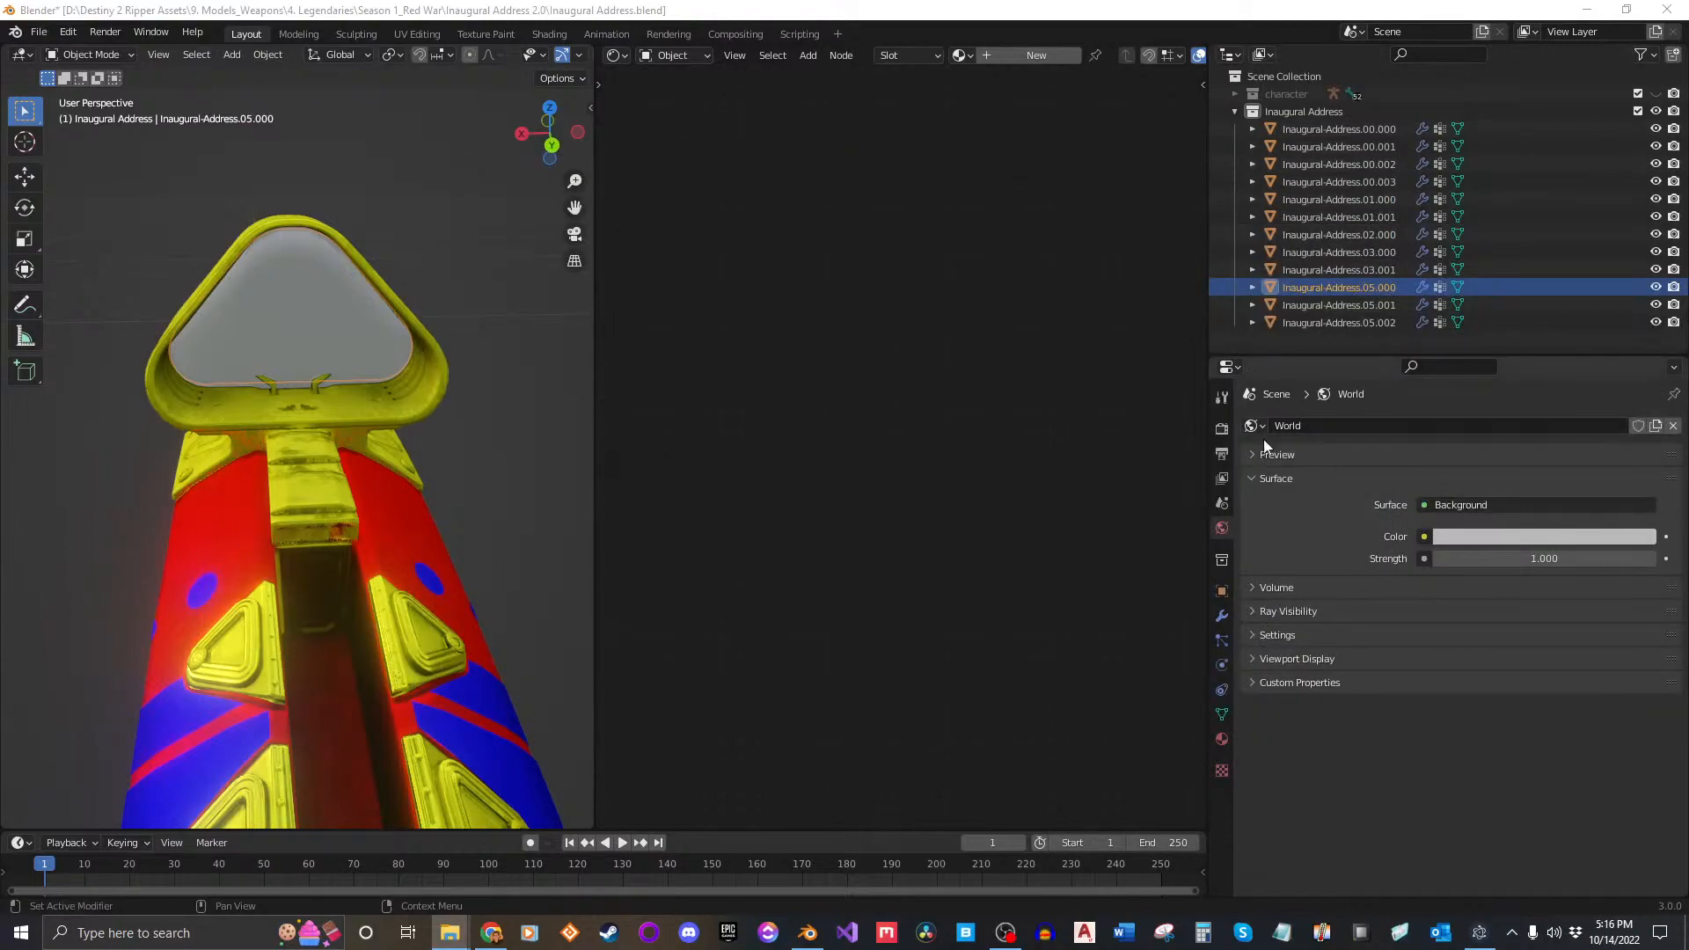
Step: Add a material slot with a new material to Inaugural-Address.05.000 and name the material Inaugural_Address_Sights
{"action": "left_click", "coordinate": [1222, 744]}
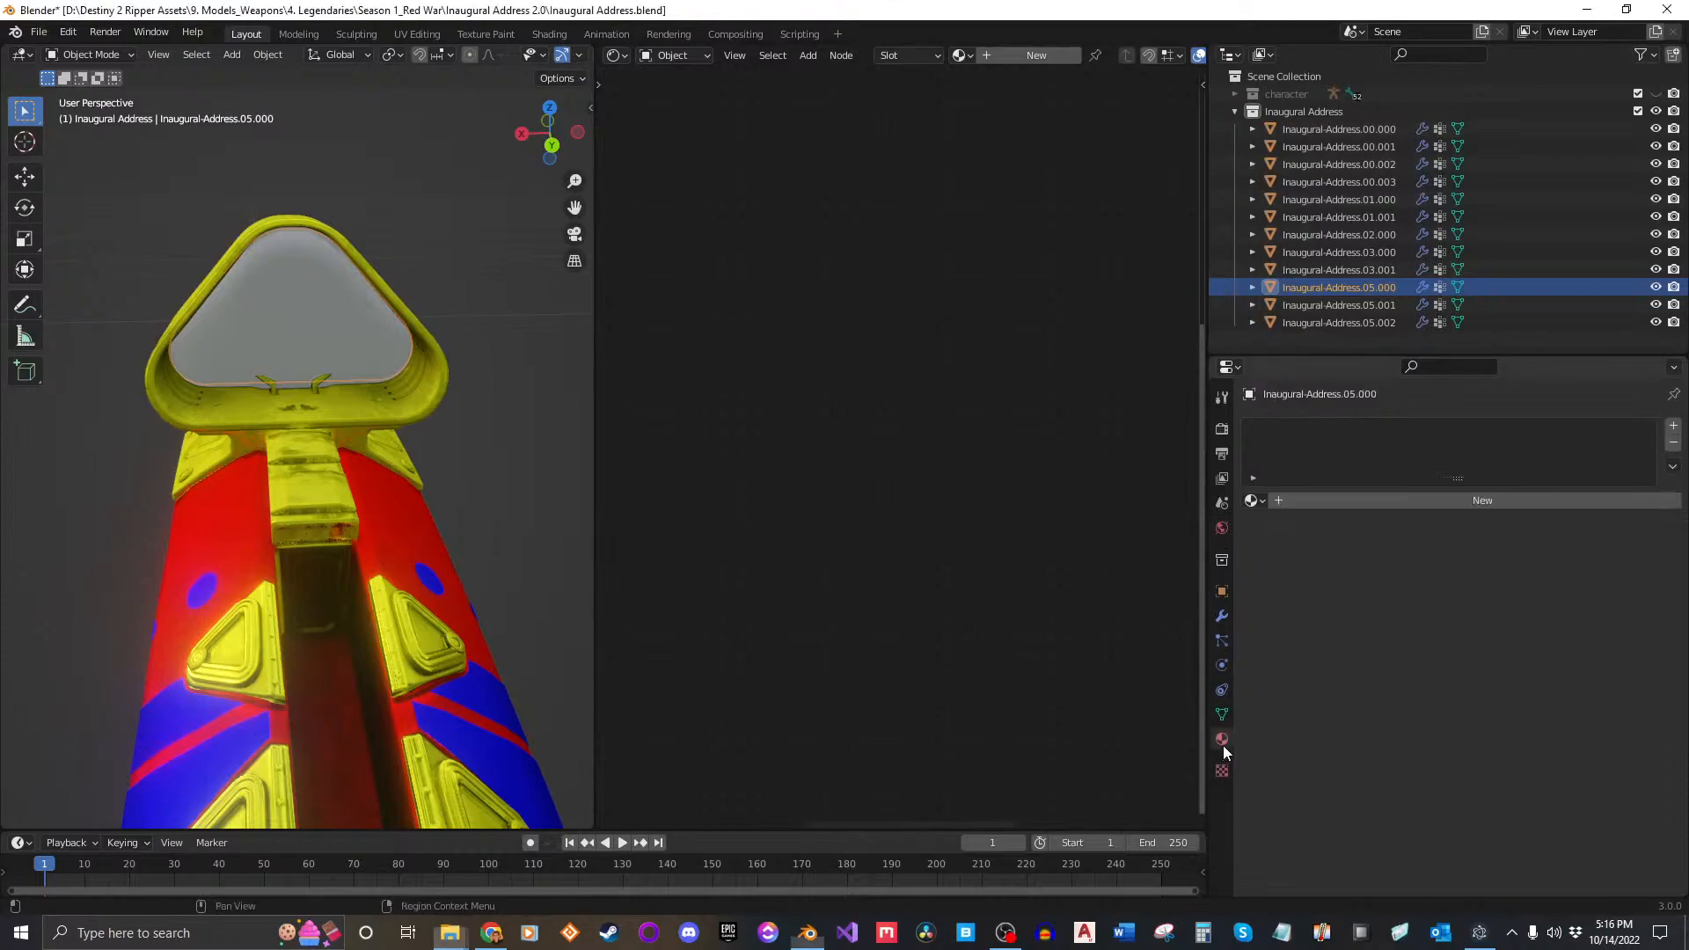
{"action": "left_click", "coordinate": [1673, 425]}
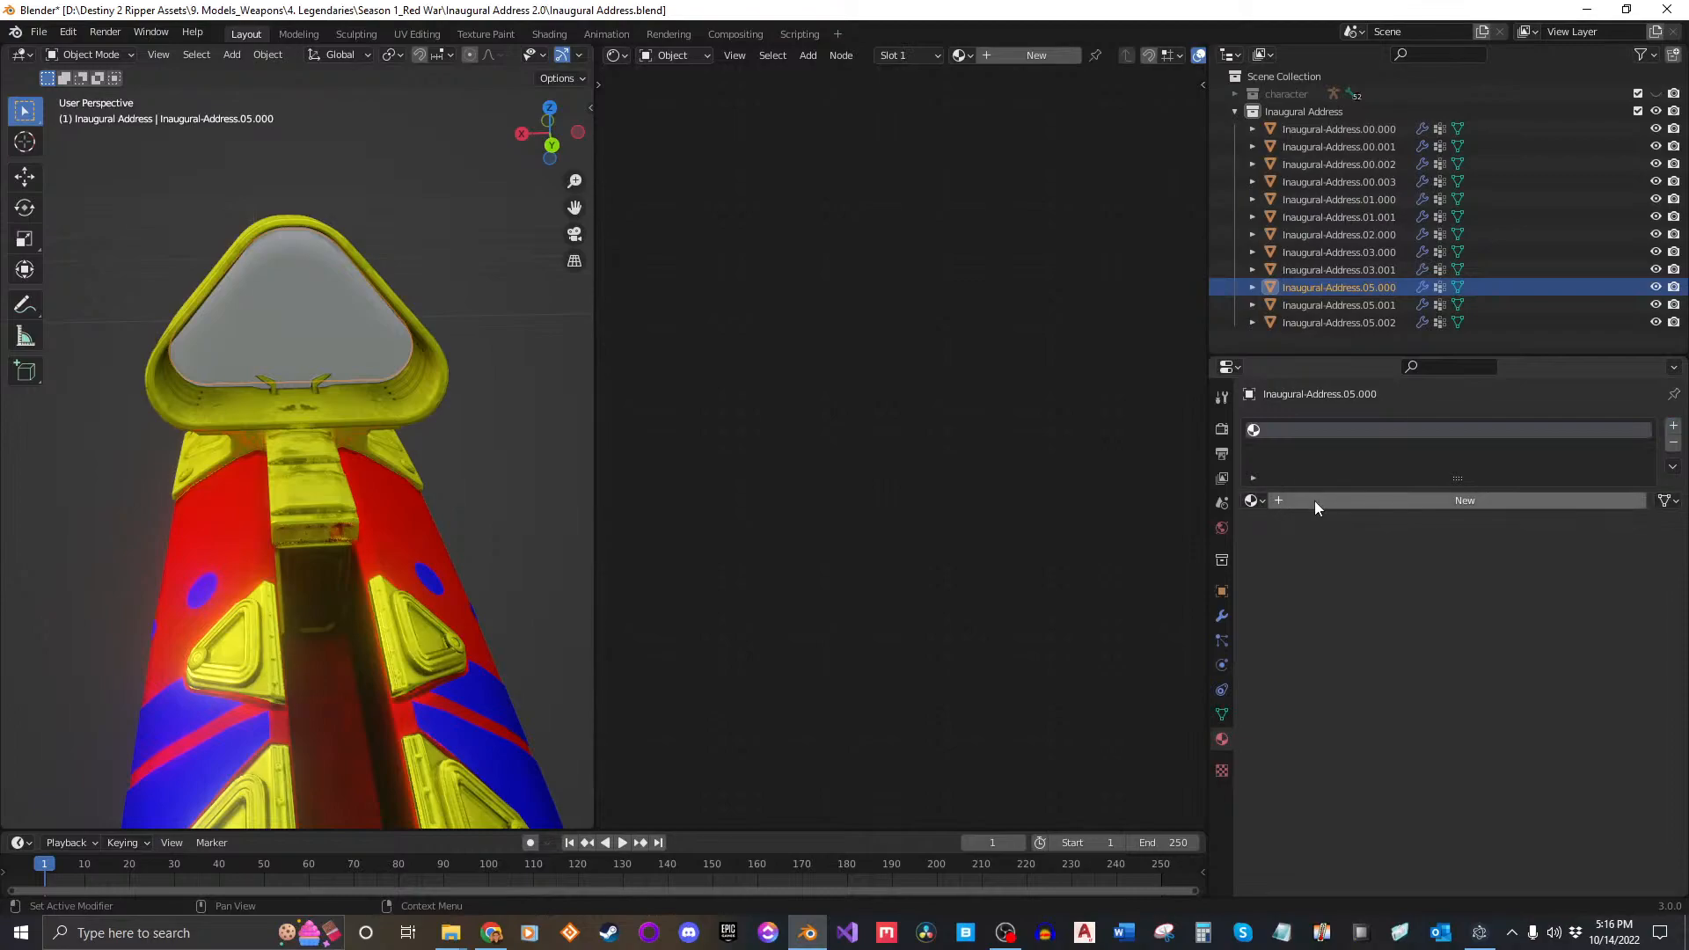
{"action": "left_click", "coordinate": [1318, 501]}
{"action": "double_click", "coordinate": [1297, 431]}
{"action": "type", "text": "Inaugural Address"}
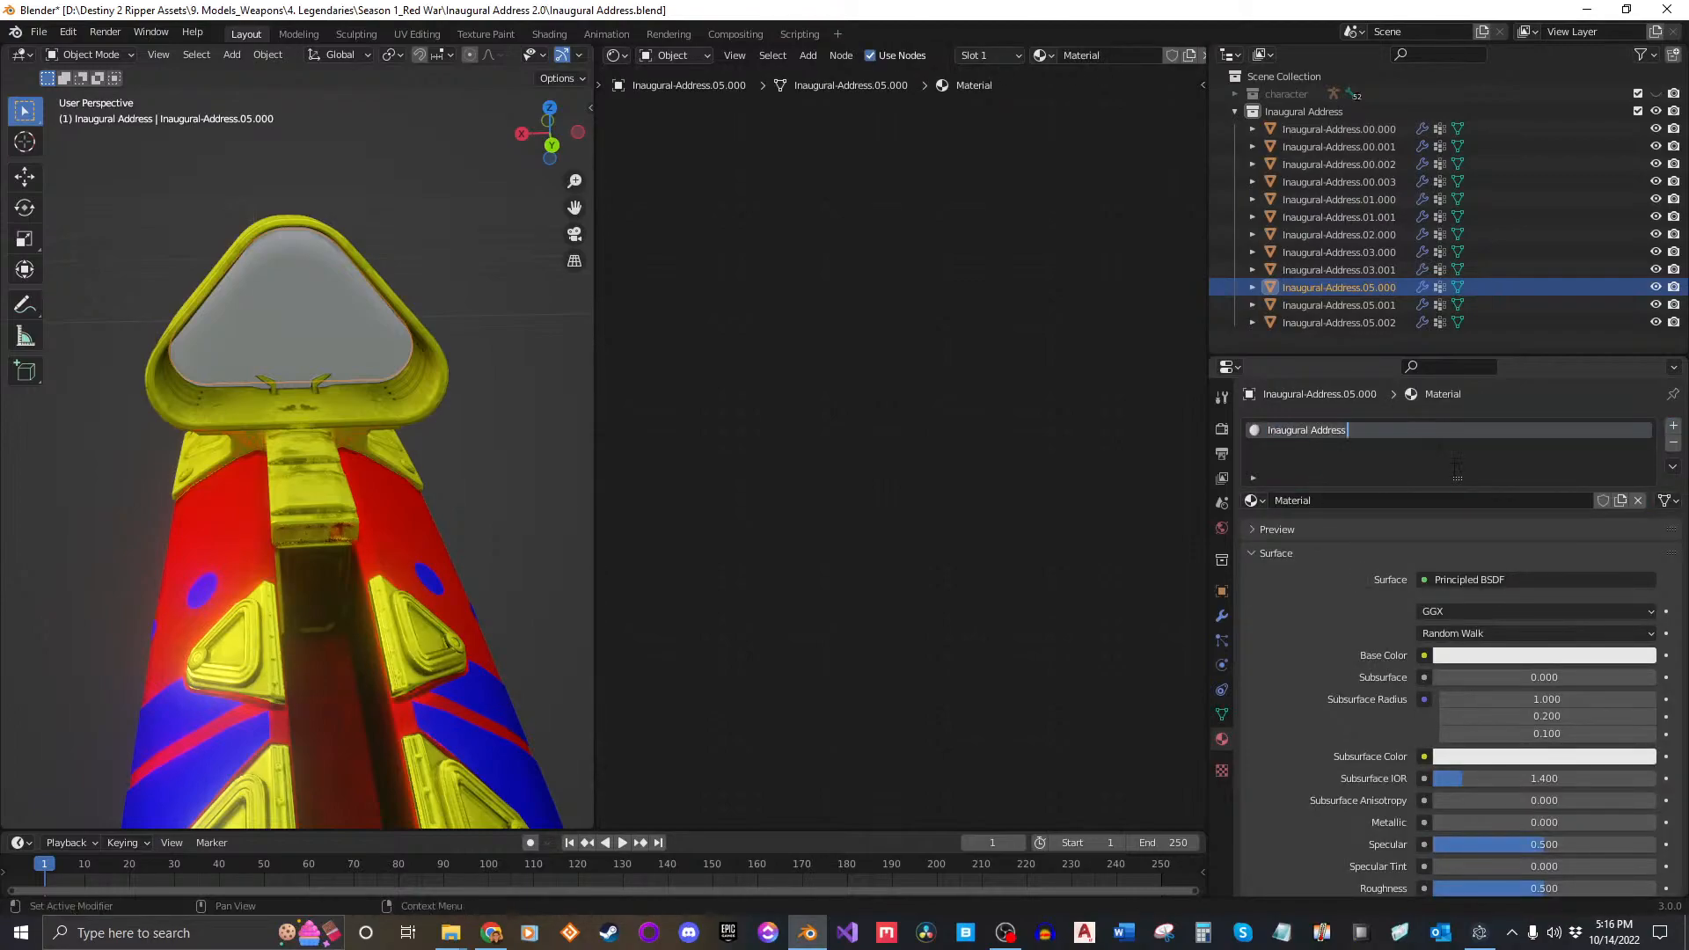
{"action": "key", "text": "BackSpace"}
{"action": "key", "text": "ctrl+Left"}
{"action": "key", "text": "BackSpace"}
{"action": "type", "text": "_"}
{"action": "type", "text": "_Sights"}
{"action": "key", "text": "Return"}
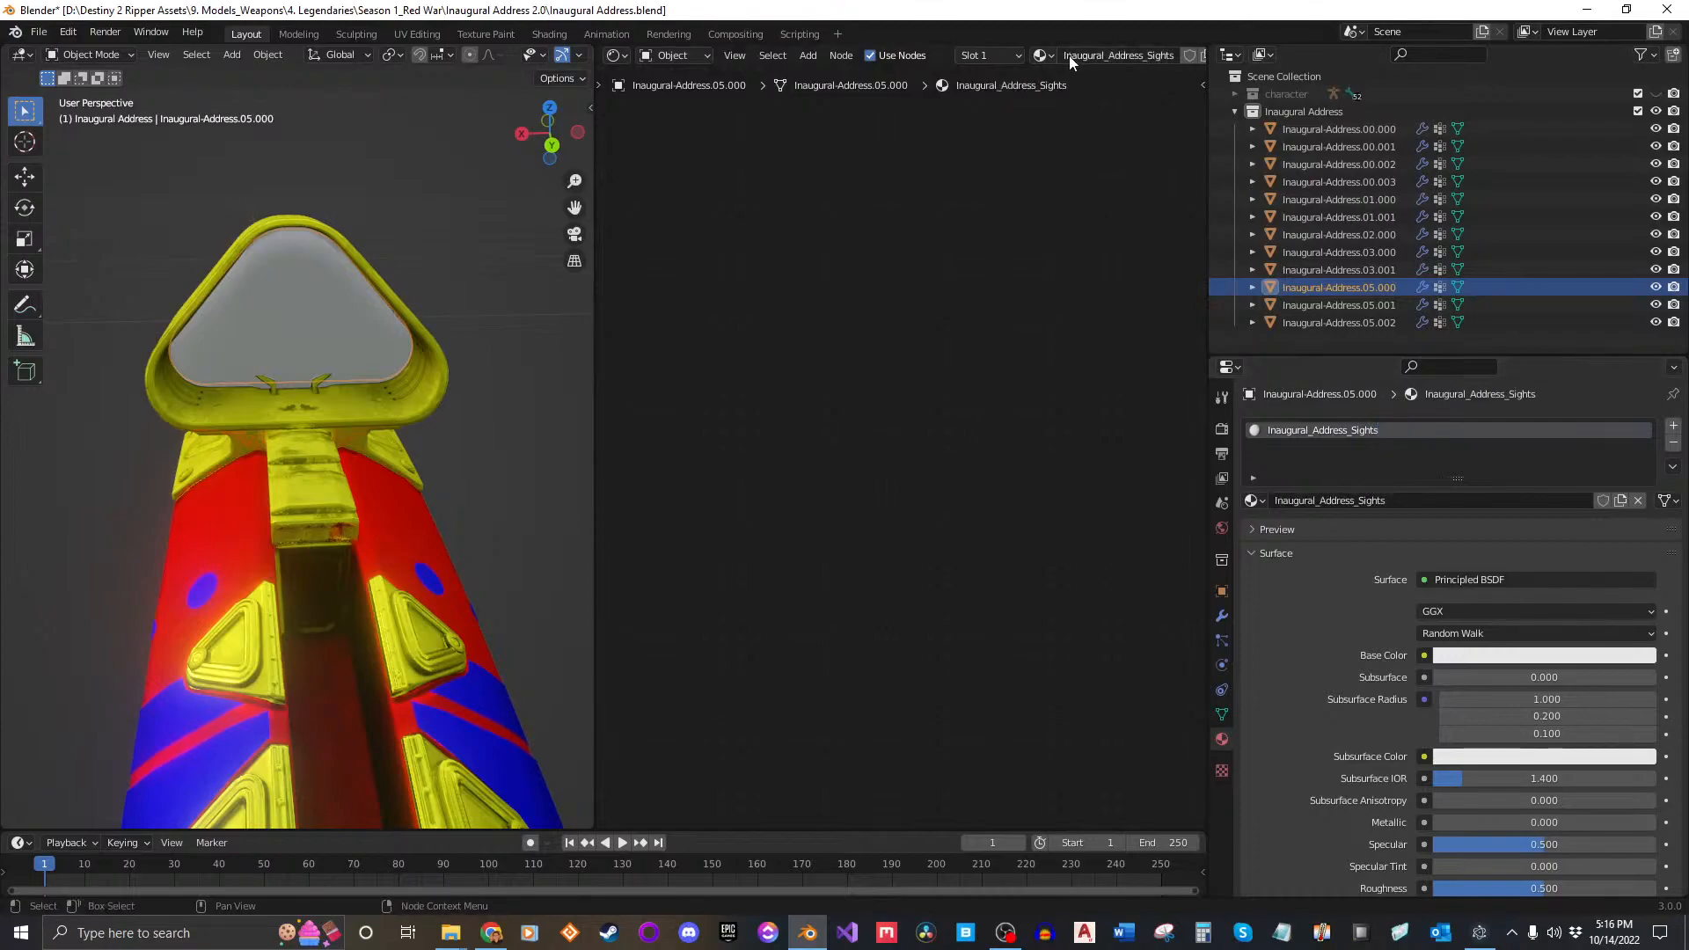
Step: Assign the existing Inaugural_Address_Sights material to the Inaugural-Address.05.001 and 05.002 meshes
{"action": "scroll", "coordinate": [1069, 55], "scroll_direction": "down", "scroll_amount": 2}
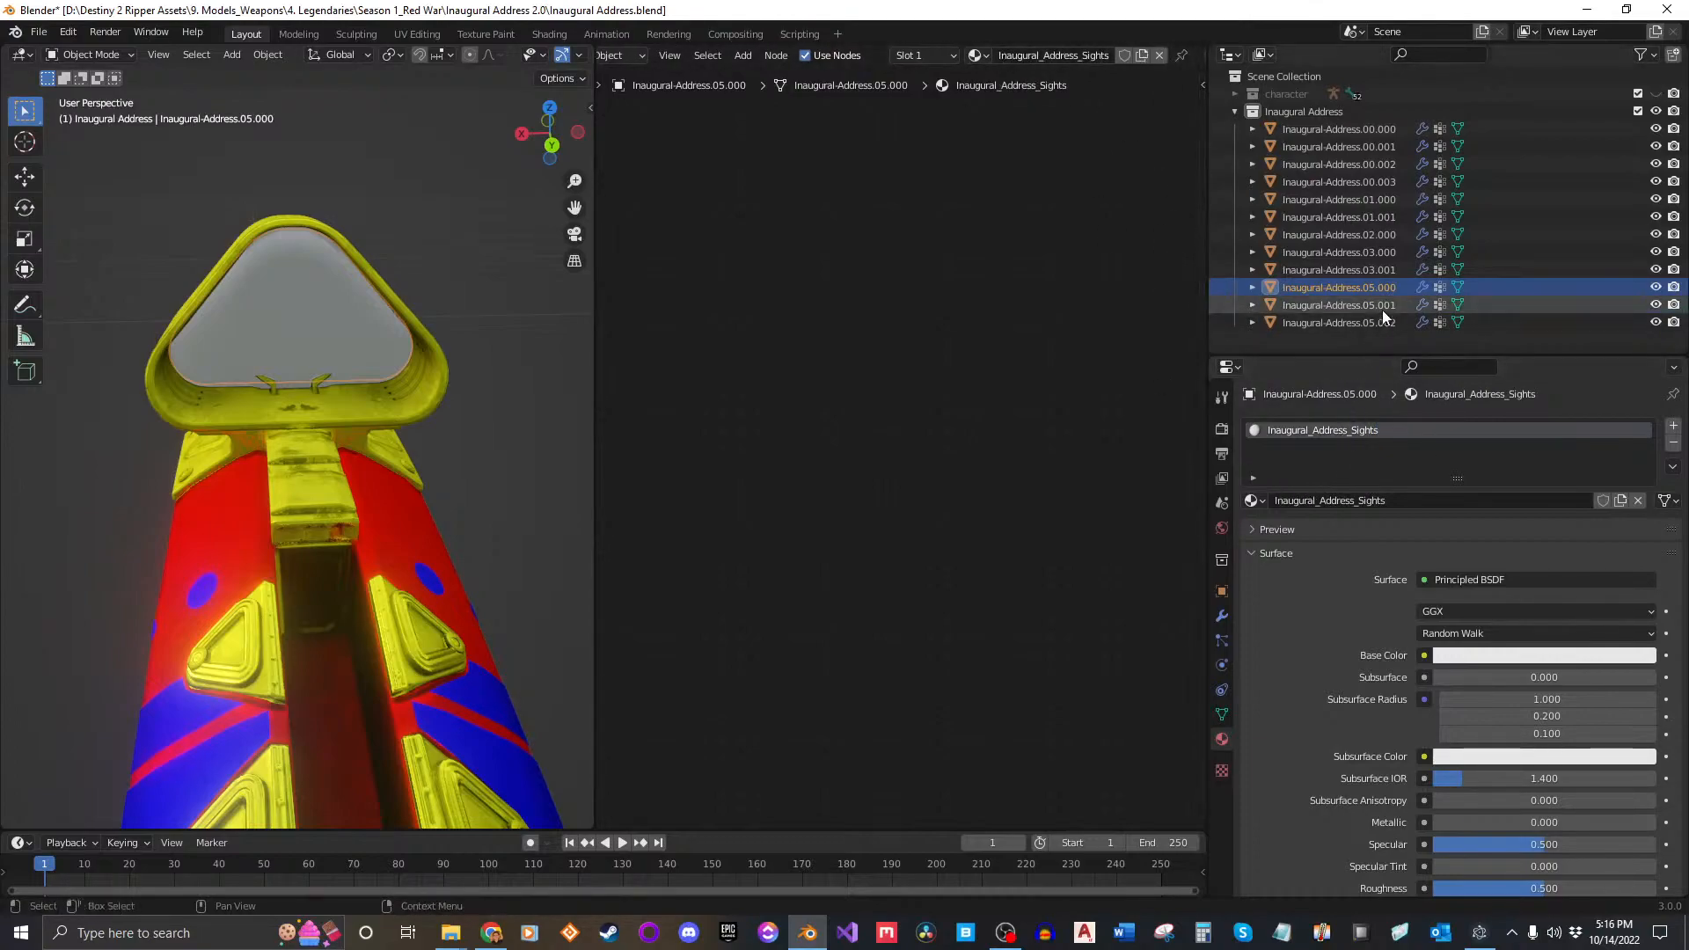
{"action": "left_click", "coordinate": [1347, 305]}
{"action": "left_click", "coordinate": [934, 56]}
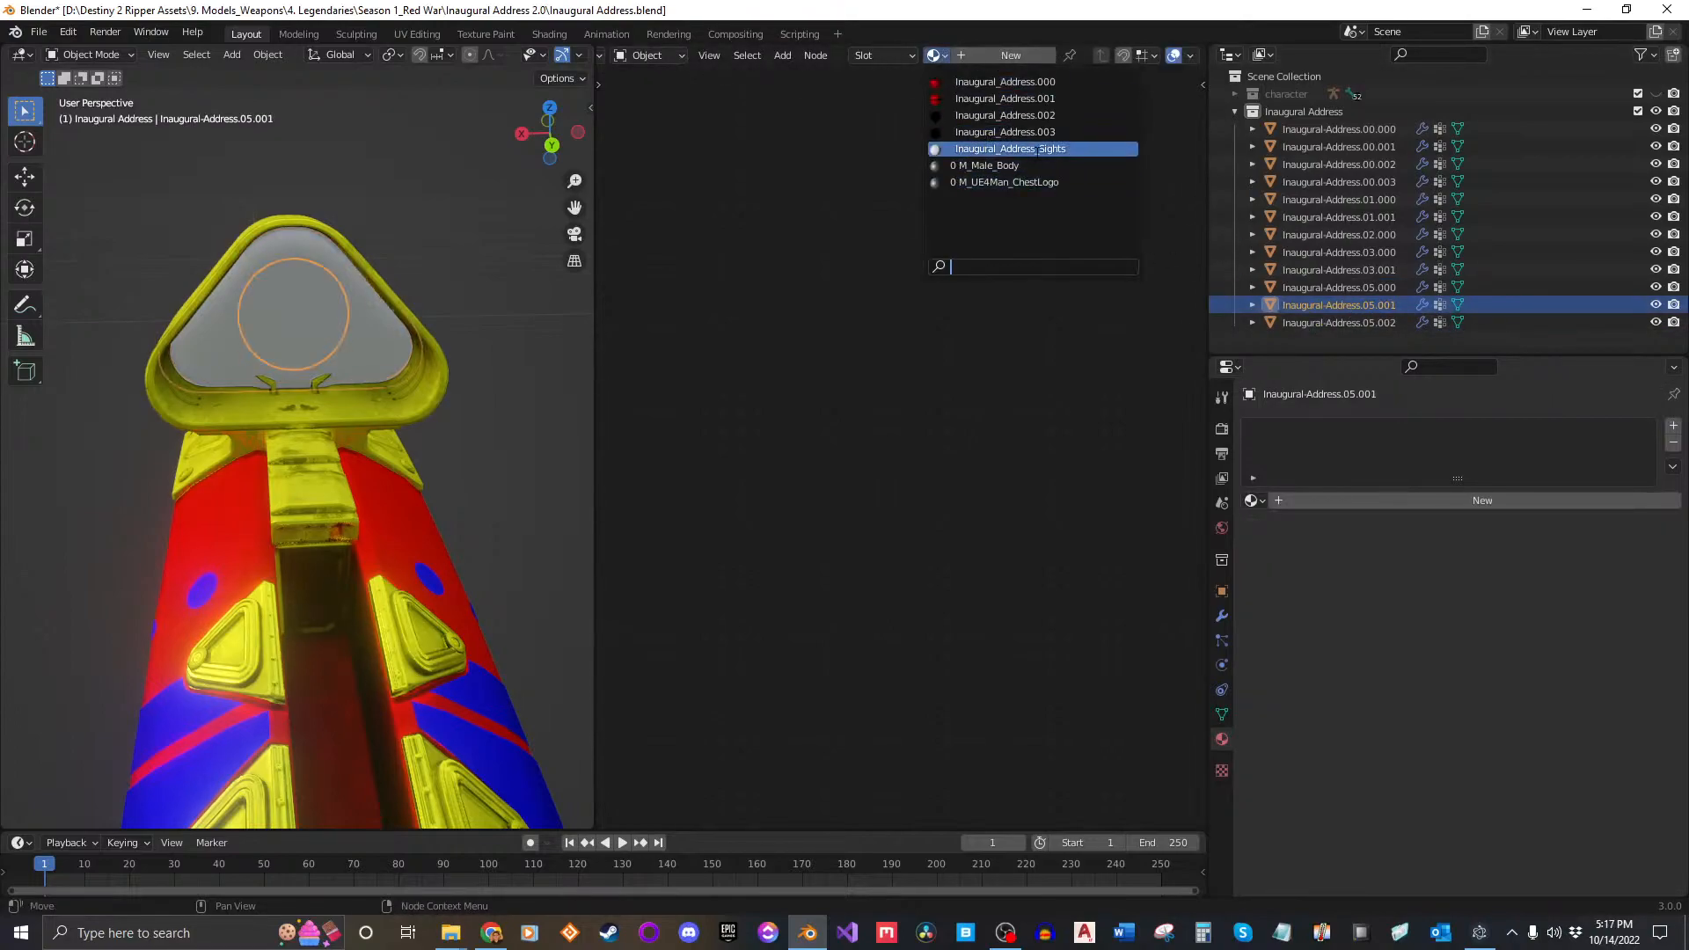
{"action": "left_click", "coordinate": [985, 149]}
{"action": "left_click", "coordinate": [1309, 322]}
{"action": "left_click", "coordinate": [934, 55]}
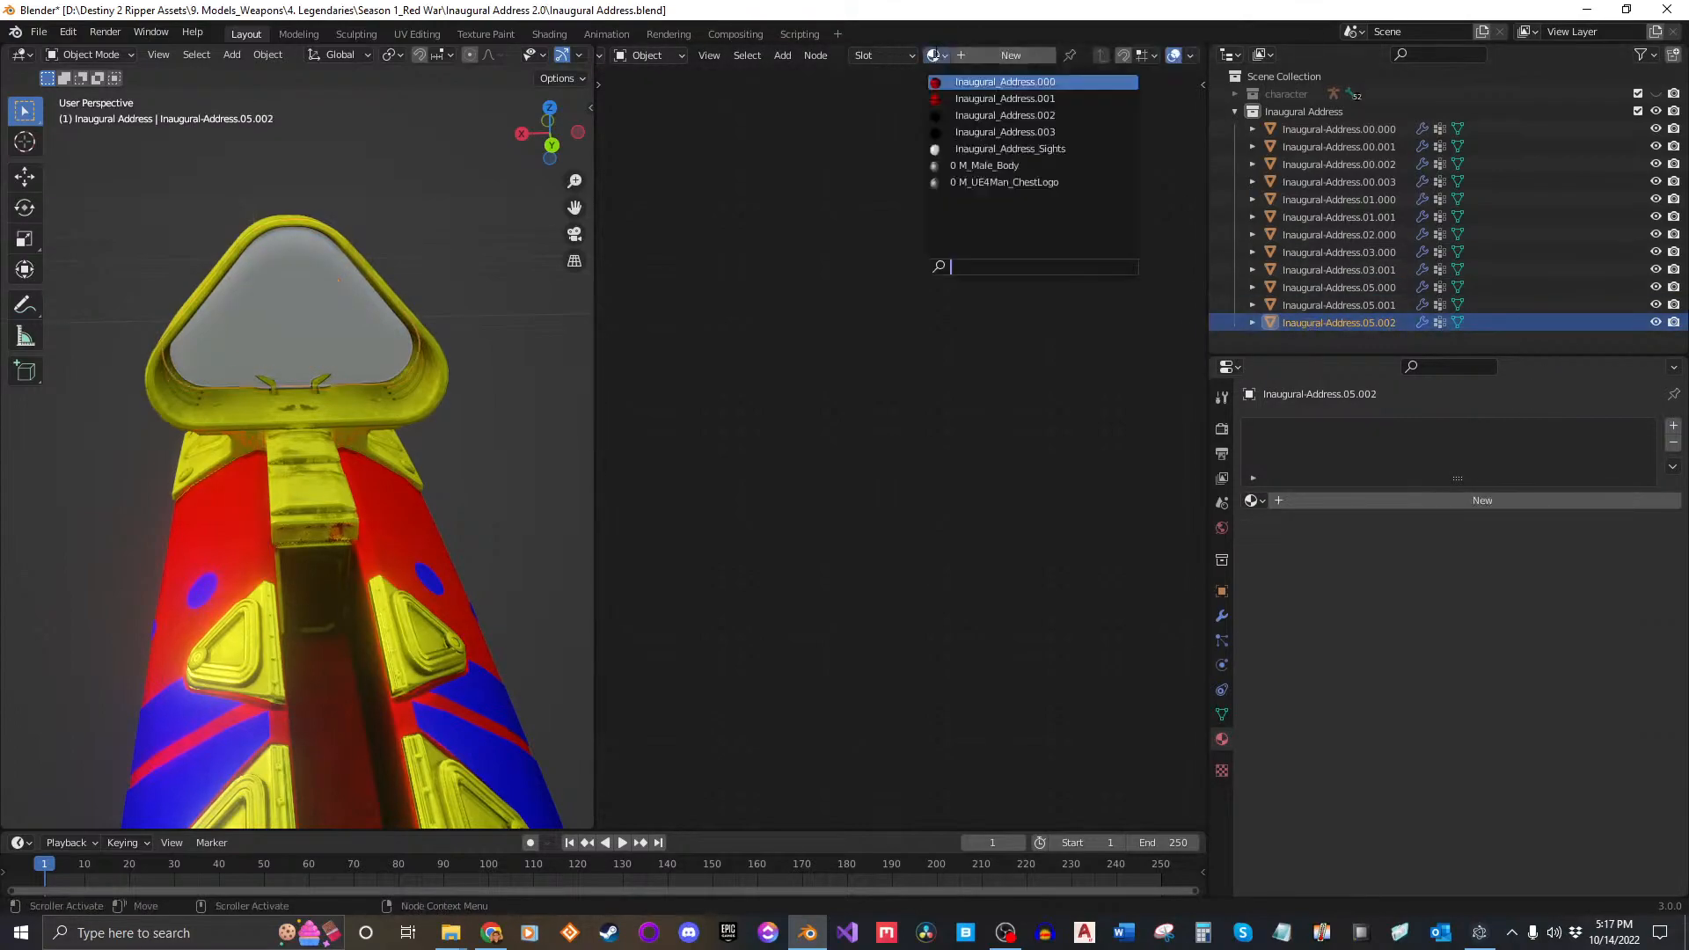
{"action": "left_click", "coordinate": [1038, 149]}
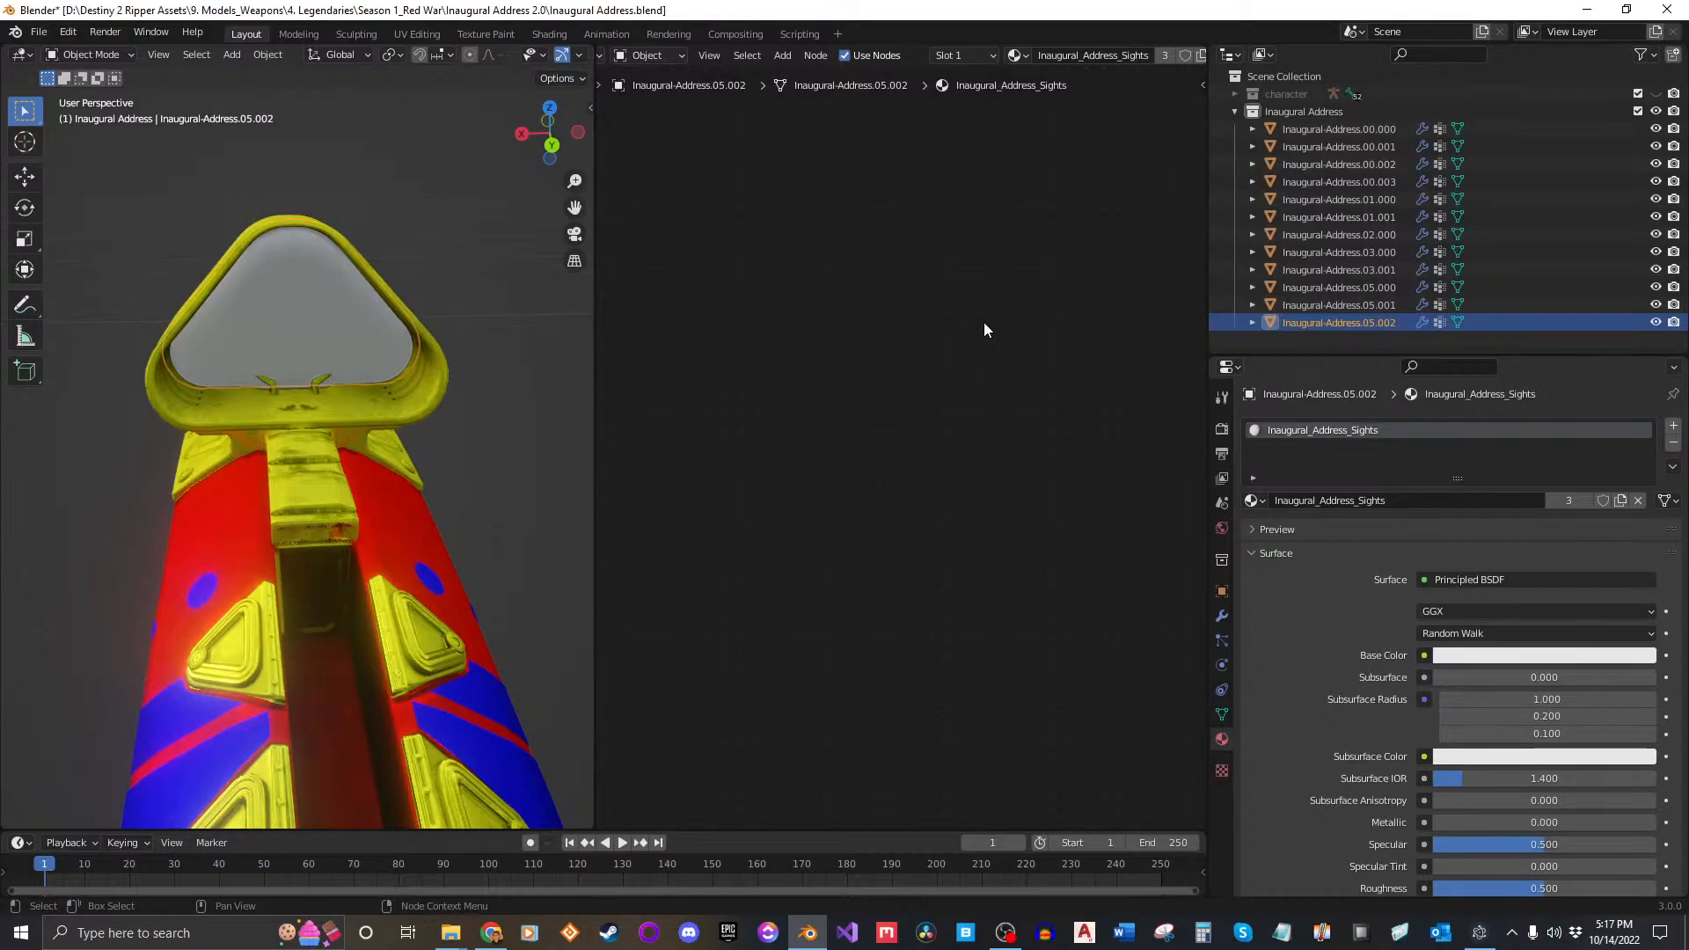
Step: Make Inaugural-Address.00.000 the active mesh and save the blend file
{"action": "left_click", "coordinate": [1364, 129]}
{"action": "scroll", "coordinate": [1105, 483], "scroll_direction": "down", "scroll_amount": 3}
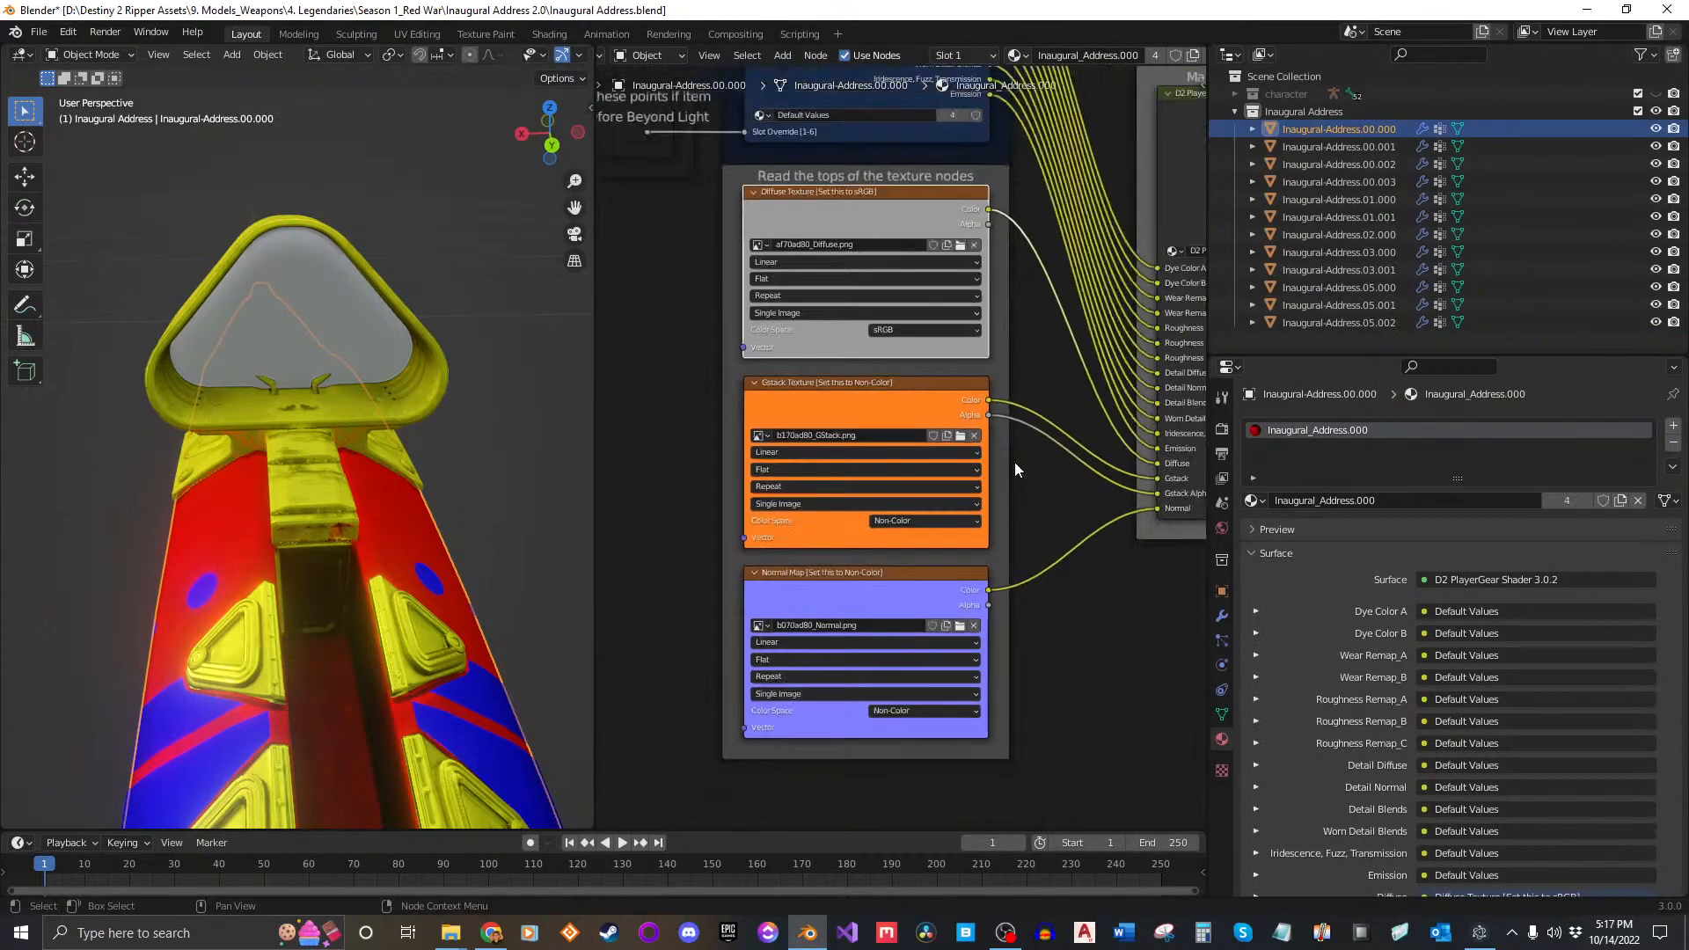
{"action": "key", "text": "ctrl+s"}
Step: Widen the 3D viewport to view the whole rifle and clear the mesh selection
{"action": "left_click_drag", "start_coordinate": [592, 374], "coordinate": [854, 374]}
{"action": "middle_click_drag", "start_coordinate": [668, 423], "coordinate": [553, 378]}
{"action": "scroll", "coordinate": [553, 378], "scroll_direction": "down", "scroll_amount": 2}
{"action": "middle_click_drag", "start_coordinate": [512, 447], "coordinate": [572, 393], "text": "shift"}
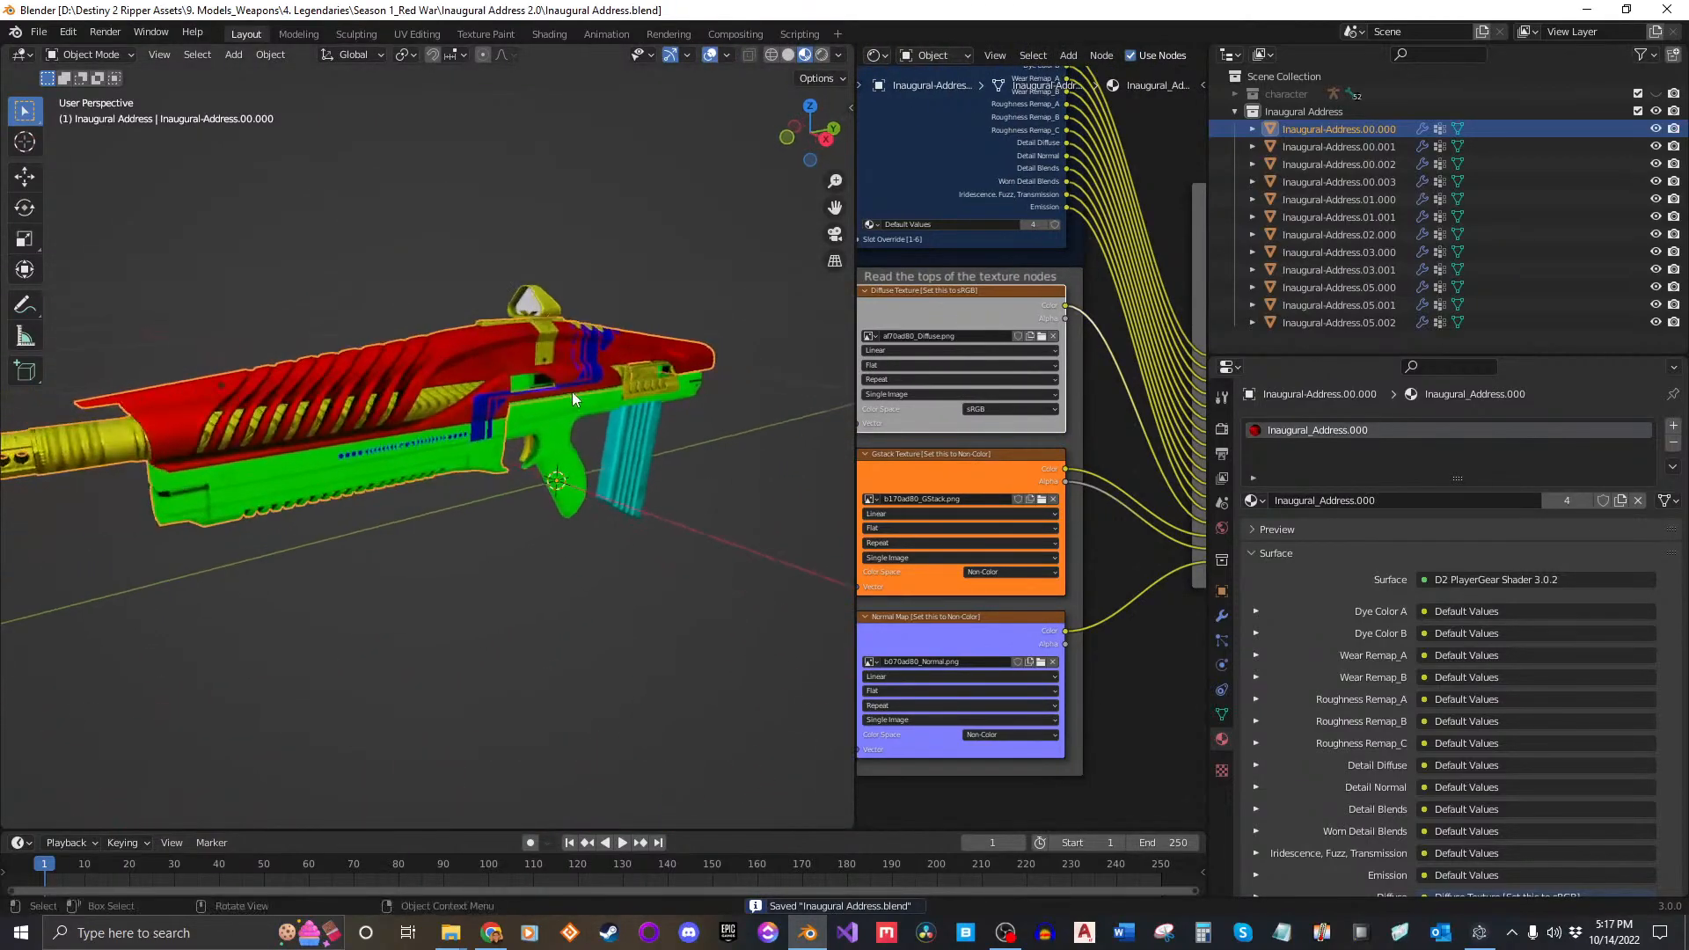
{"action": "left_click", "coordinate": [653, 606]}
{"action": "left_click", "coordinate": [39, 32]}
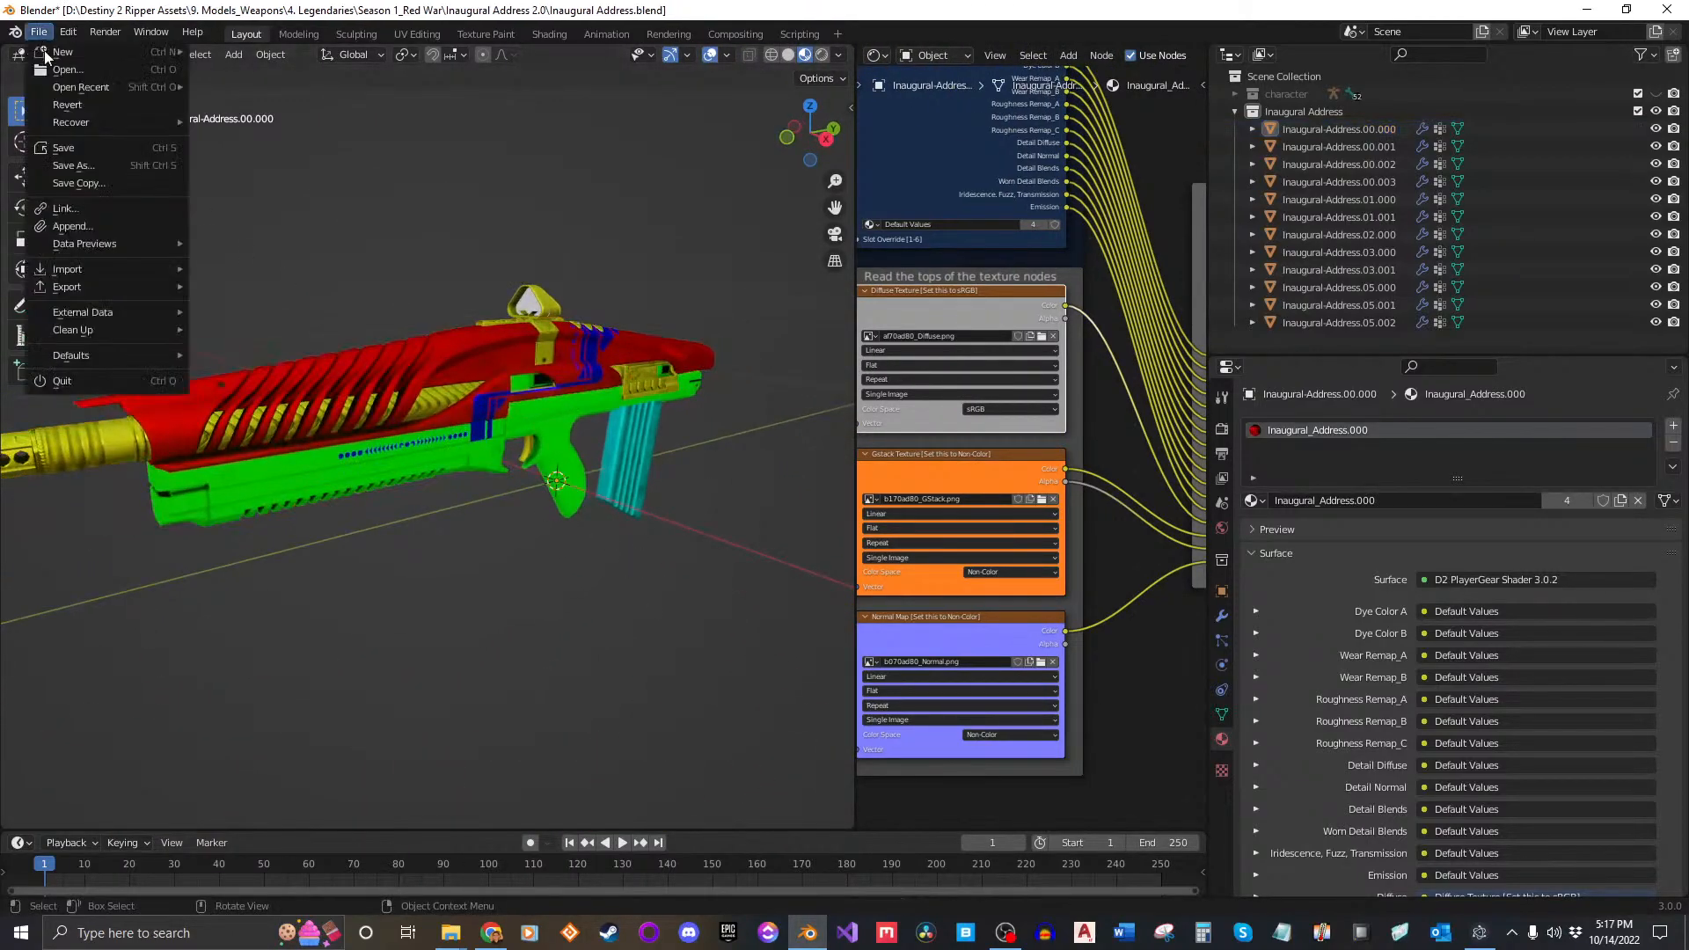
{"action": "mouse_move", "coordinate": [92, 265]}
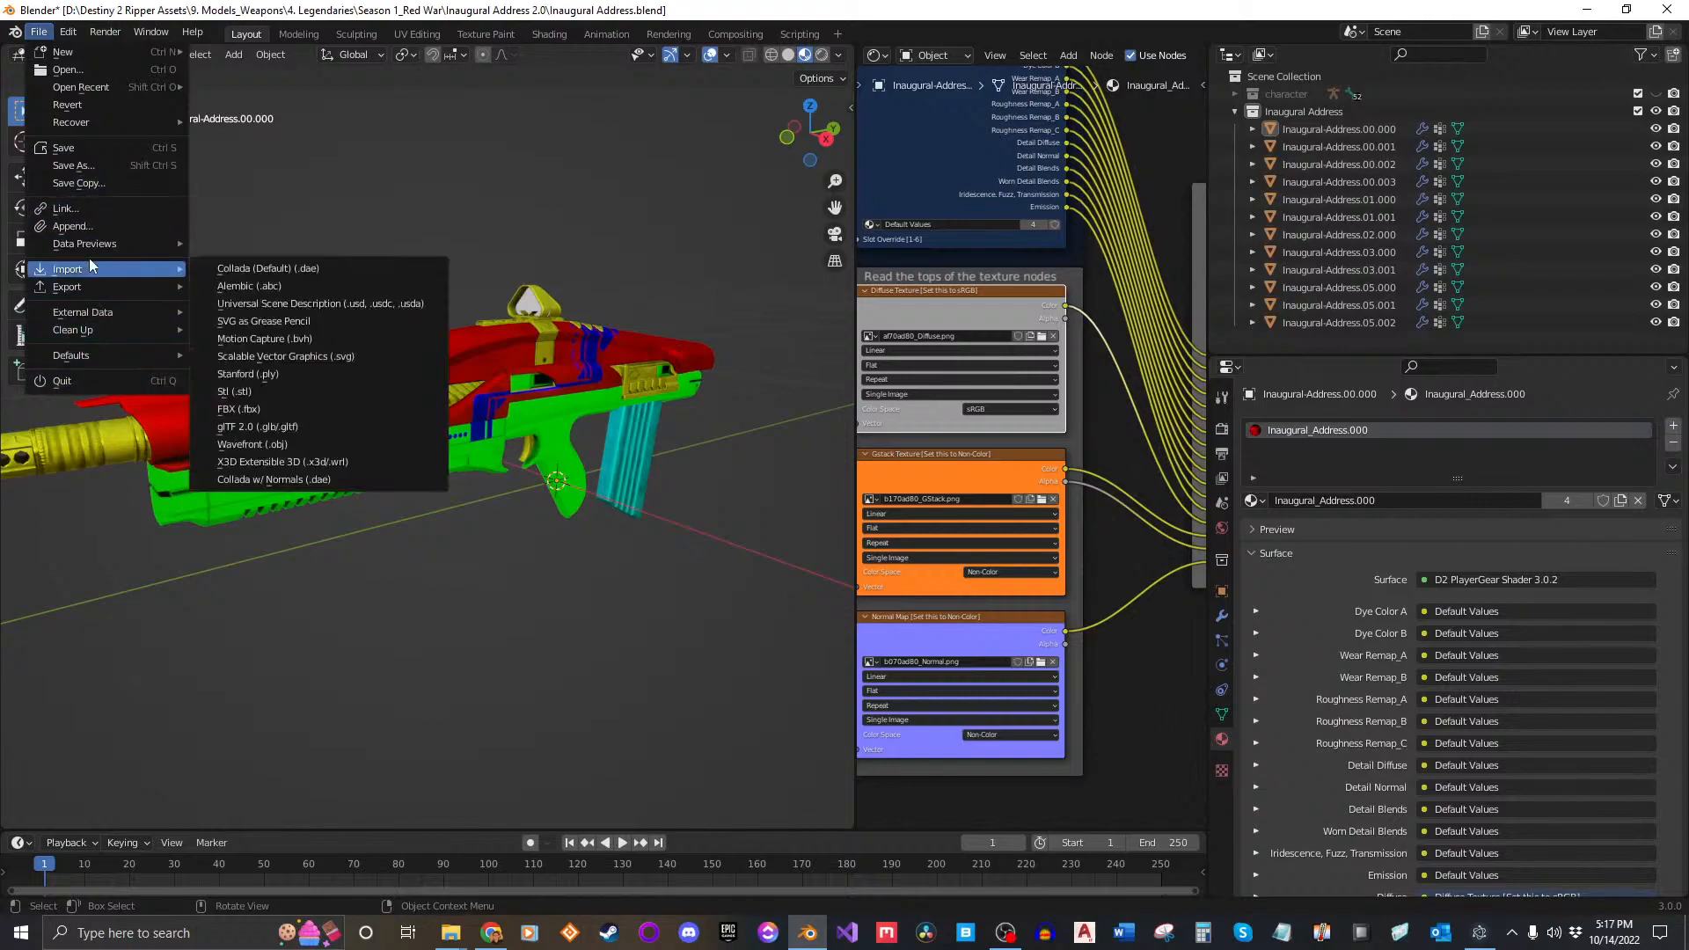
{"action": "left_click", "coordinate": [1187, 134]}
Step: Enlarge the node editor area and change it from the Shader Editor to the Text Editor
{"action": "left_click_drag", "start_coordinate": [858, 289], "coordinate": [656, 295]}
{"action": "middle_click_drag", "start_coordinate": [905, 93], "coordinate": [890, 148]}
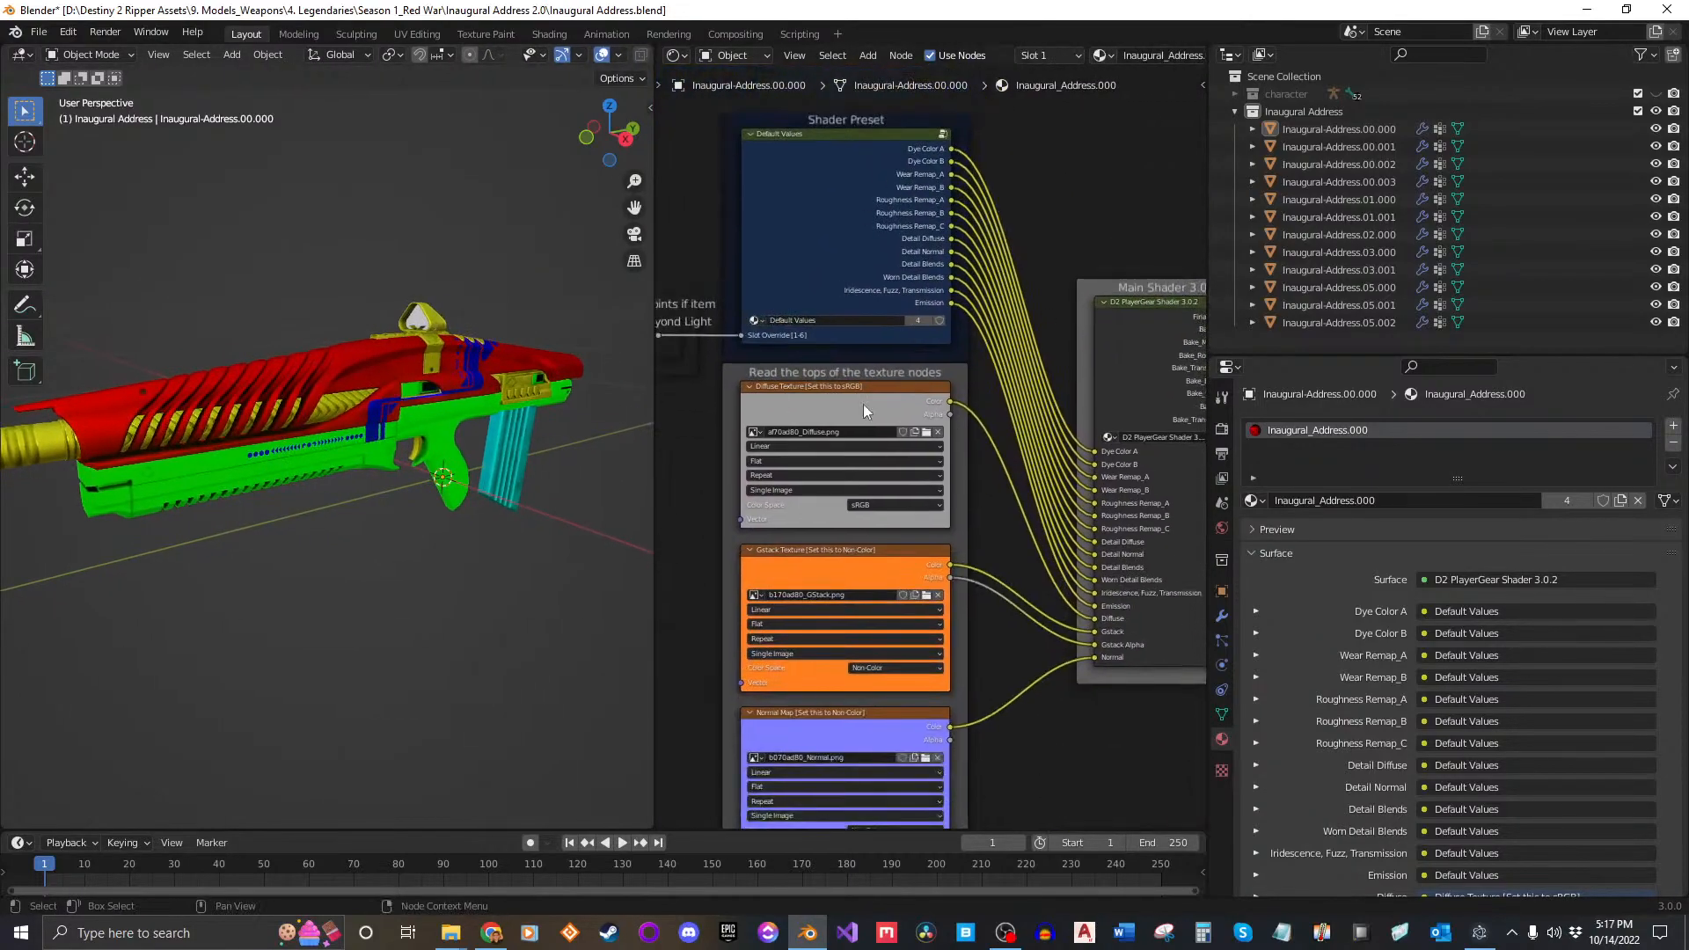
{"action": "middle_click_drag", "start_coordinate": [902, 310], "coordinate": [868, 355]}
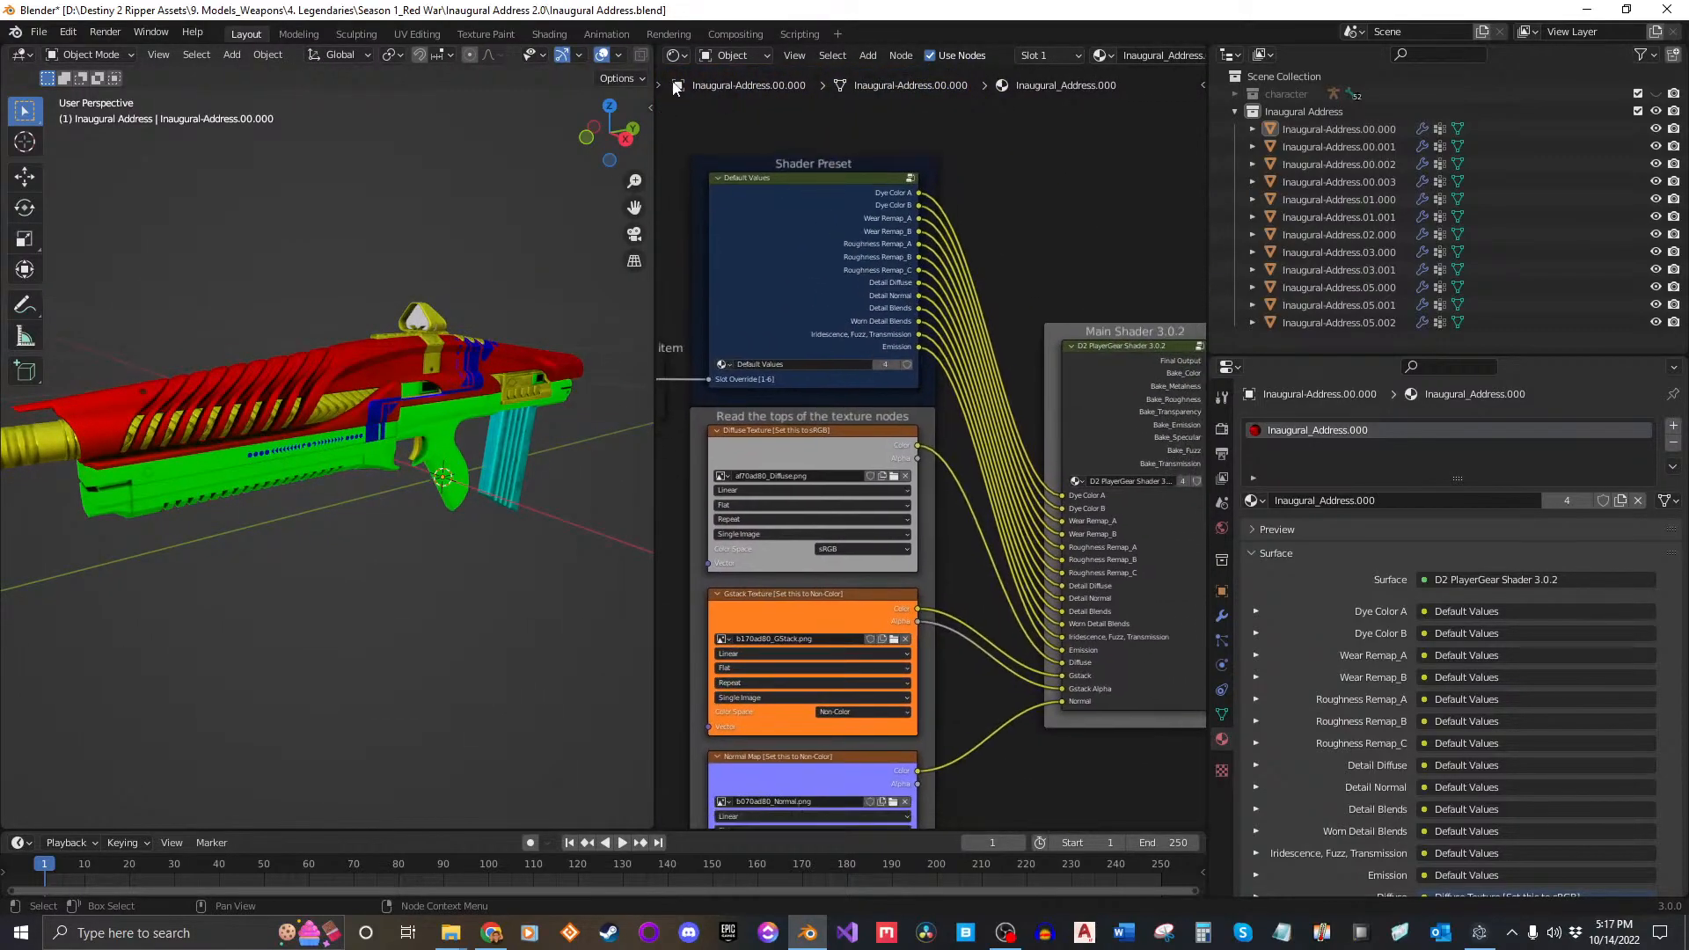
{"action": "left_click", "coordinate": [675, 55]}
{"action": "left_click", "coordinate": [1091, 104]}
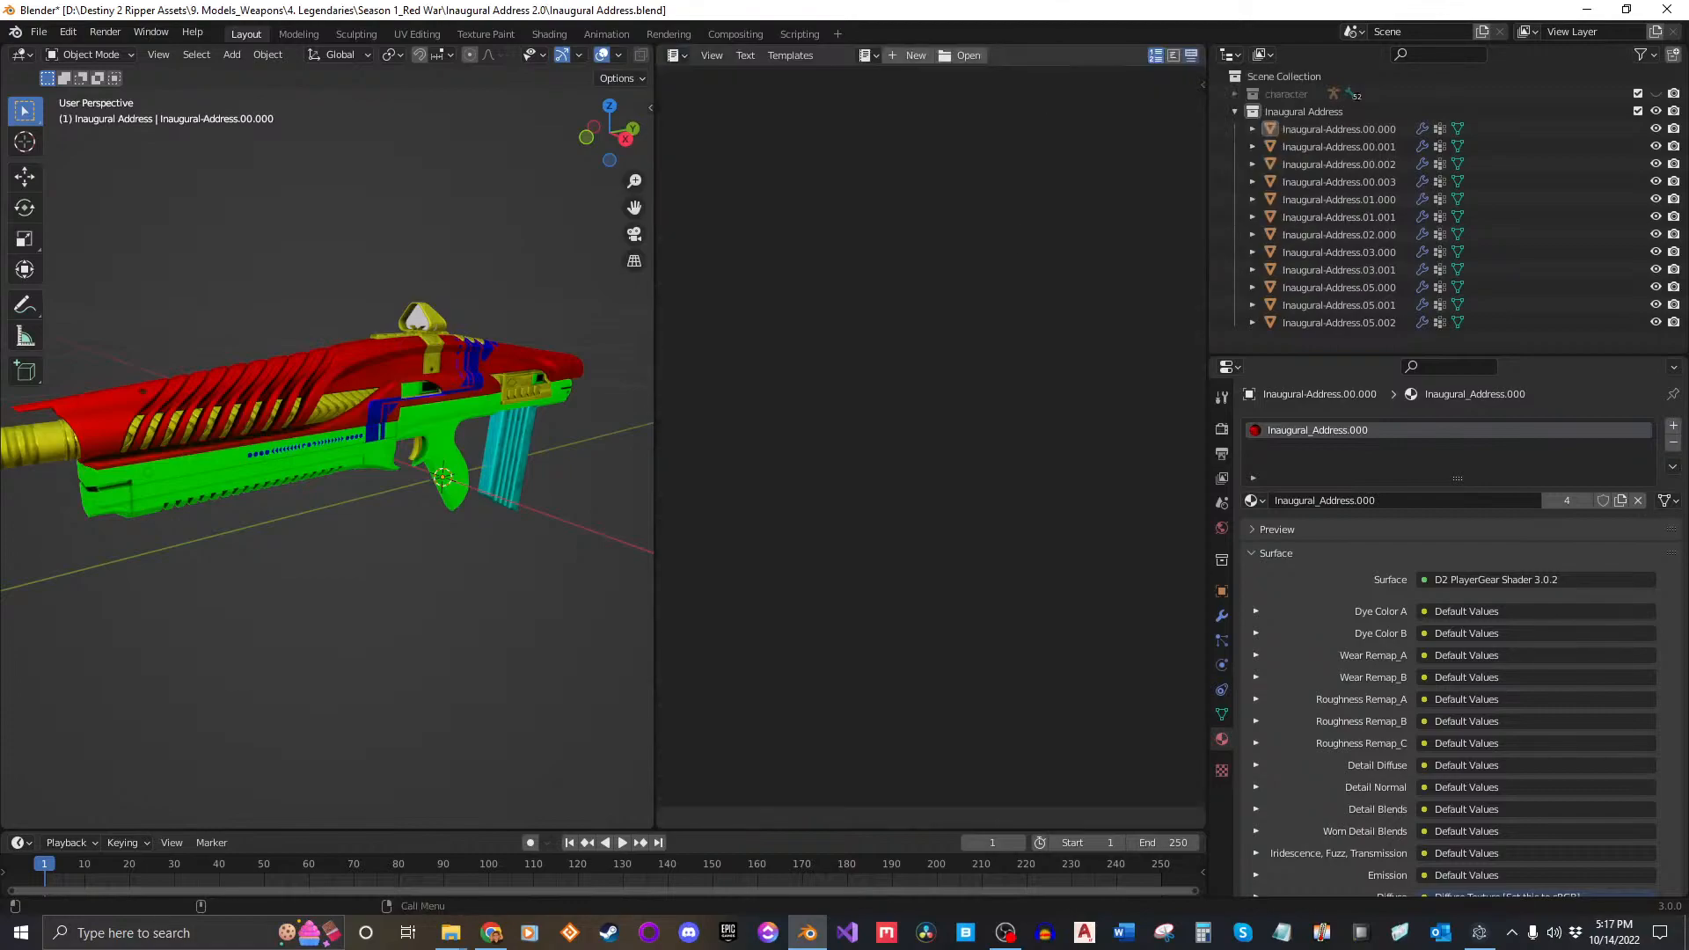
Step: Open the Inaugural-Address.py script from the Shaders\Blender folder of Inaugural Address 2.0
{"action": "left_click", "coordinate": [968, 55]}
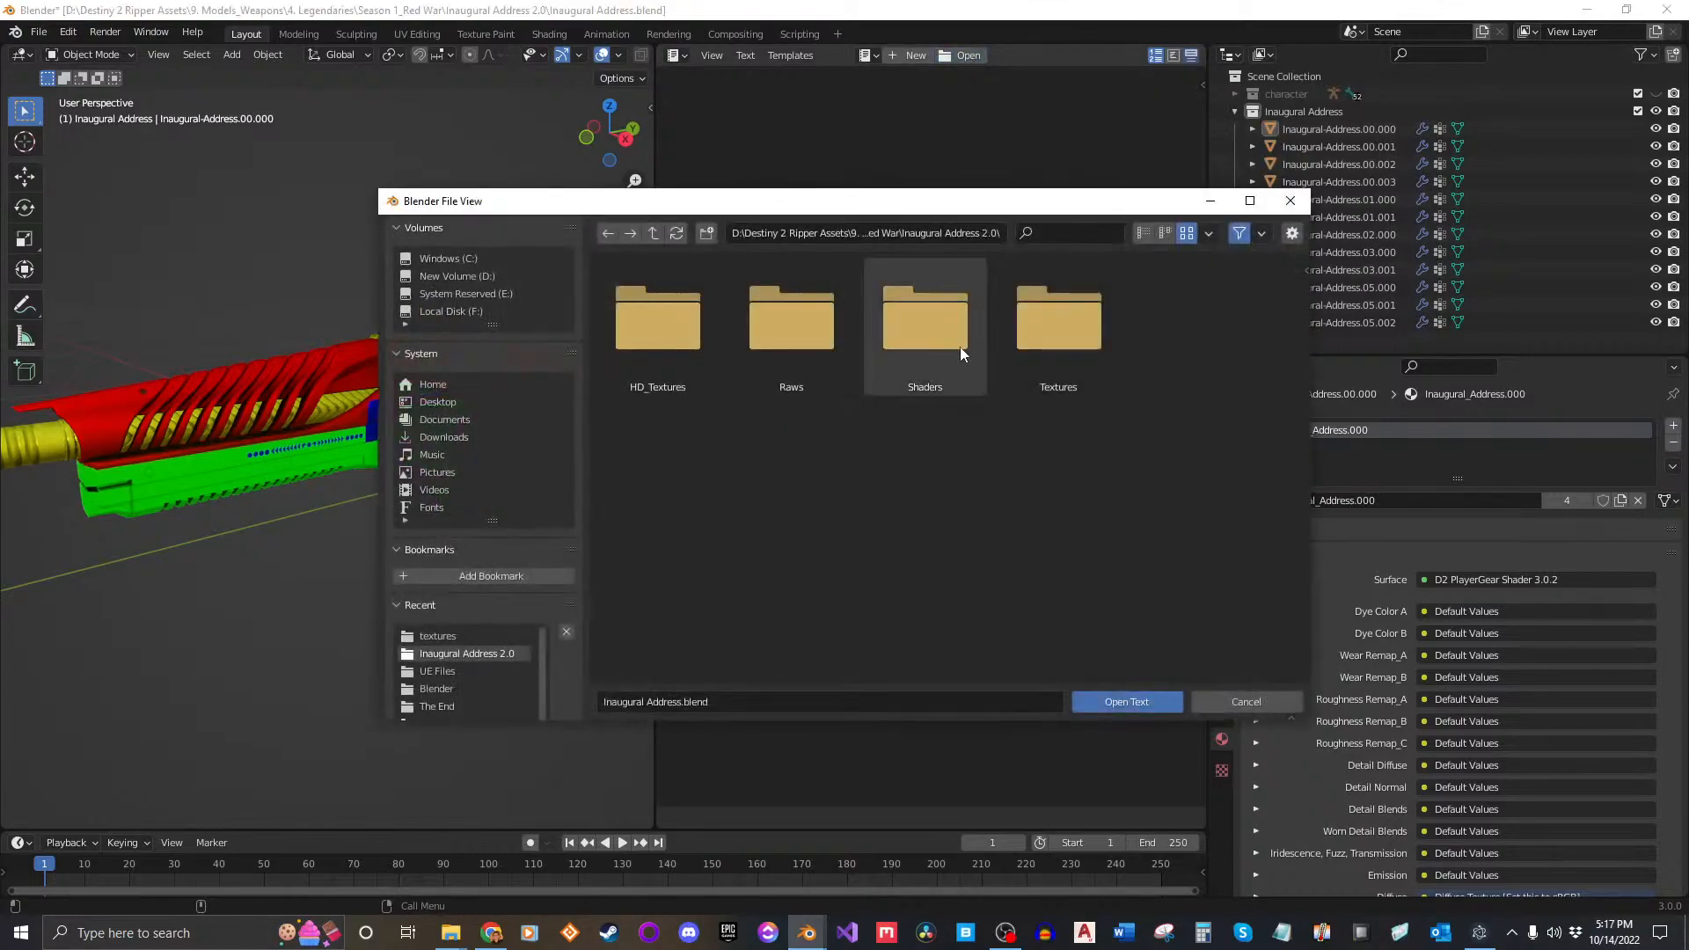
{"action": "left_click", "coordinate": [943, 232]}
{"action": "left_click", "coordinate": [943, 232]}
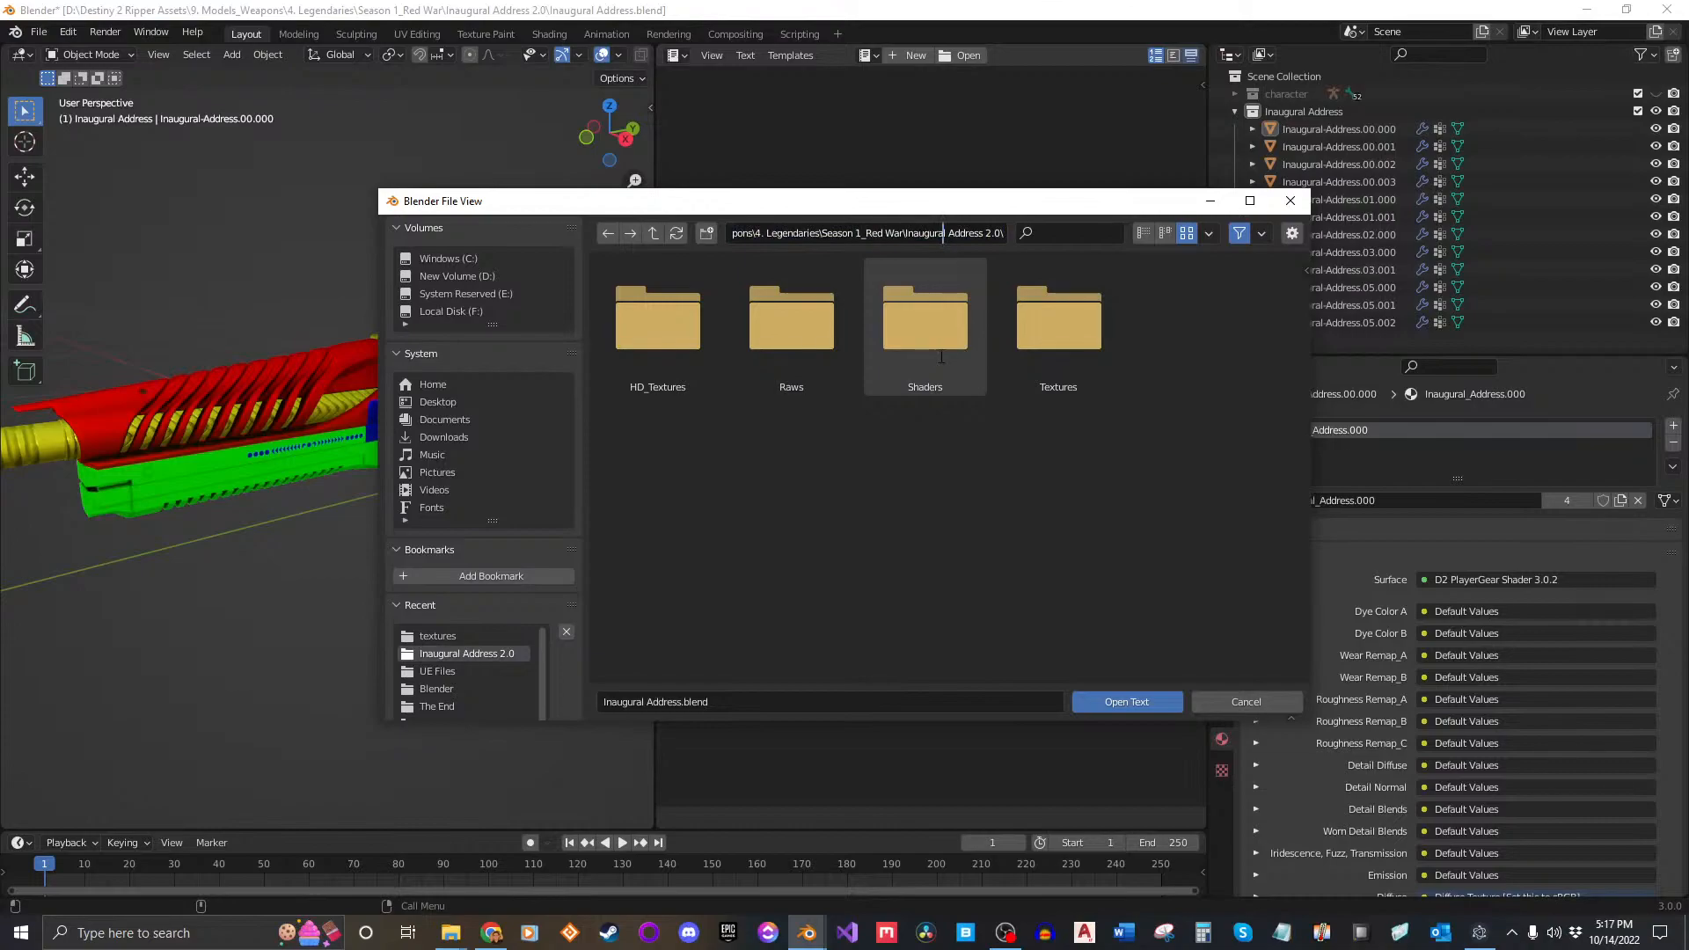
{"action": "double_click", "coordinate": [972, 235]}
{"action": "left_click", "coordinate": [925, 234]}
{"action": "double_click", "coordinate": [932, 338]}
{"action": "double_click", "coordinate": [679, 350]}
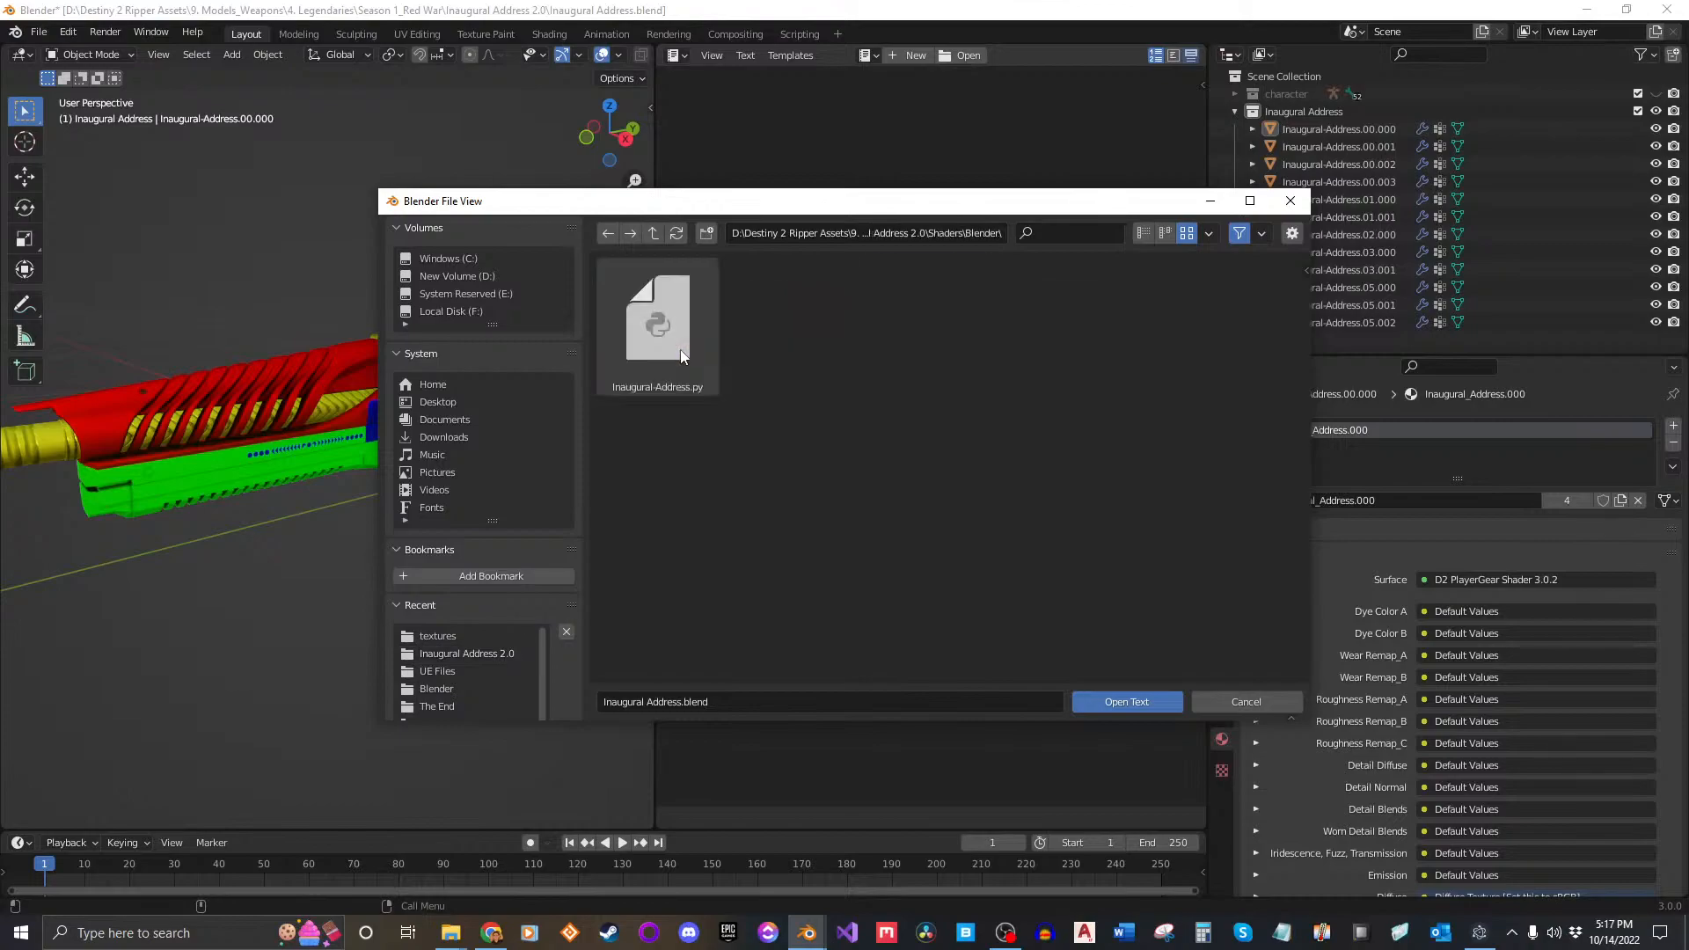
{"action": "left_click", "coordinate": [658, 330]}
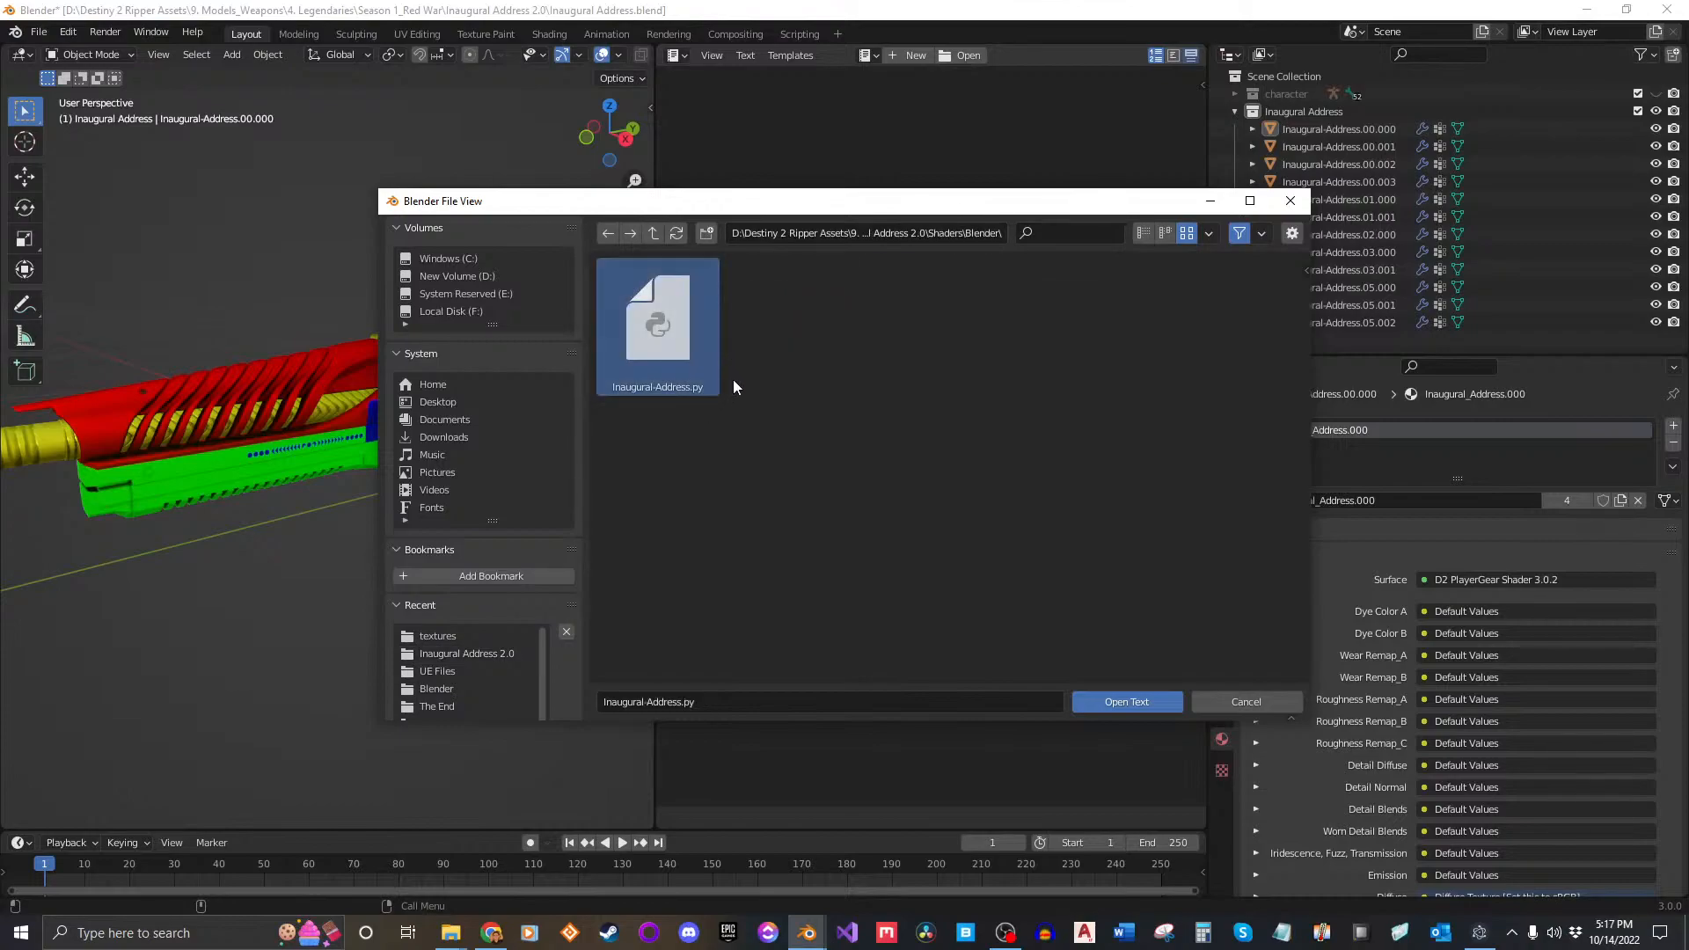
{"action": "left_click", "coordinate": [1144, 706]}
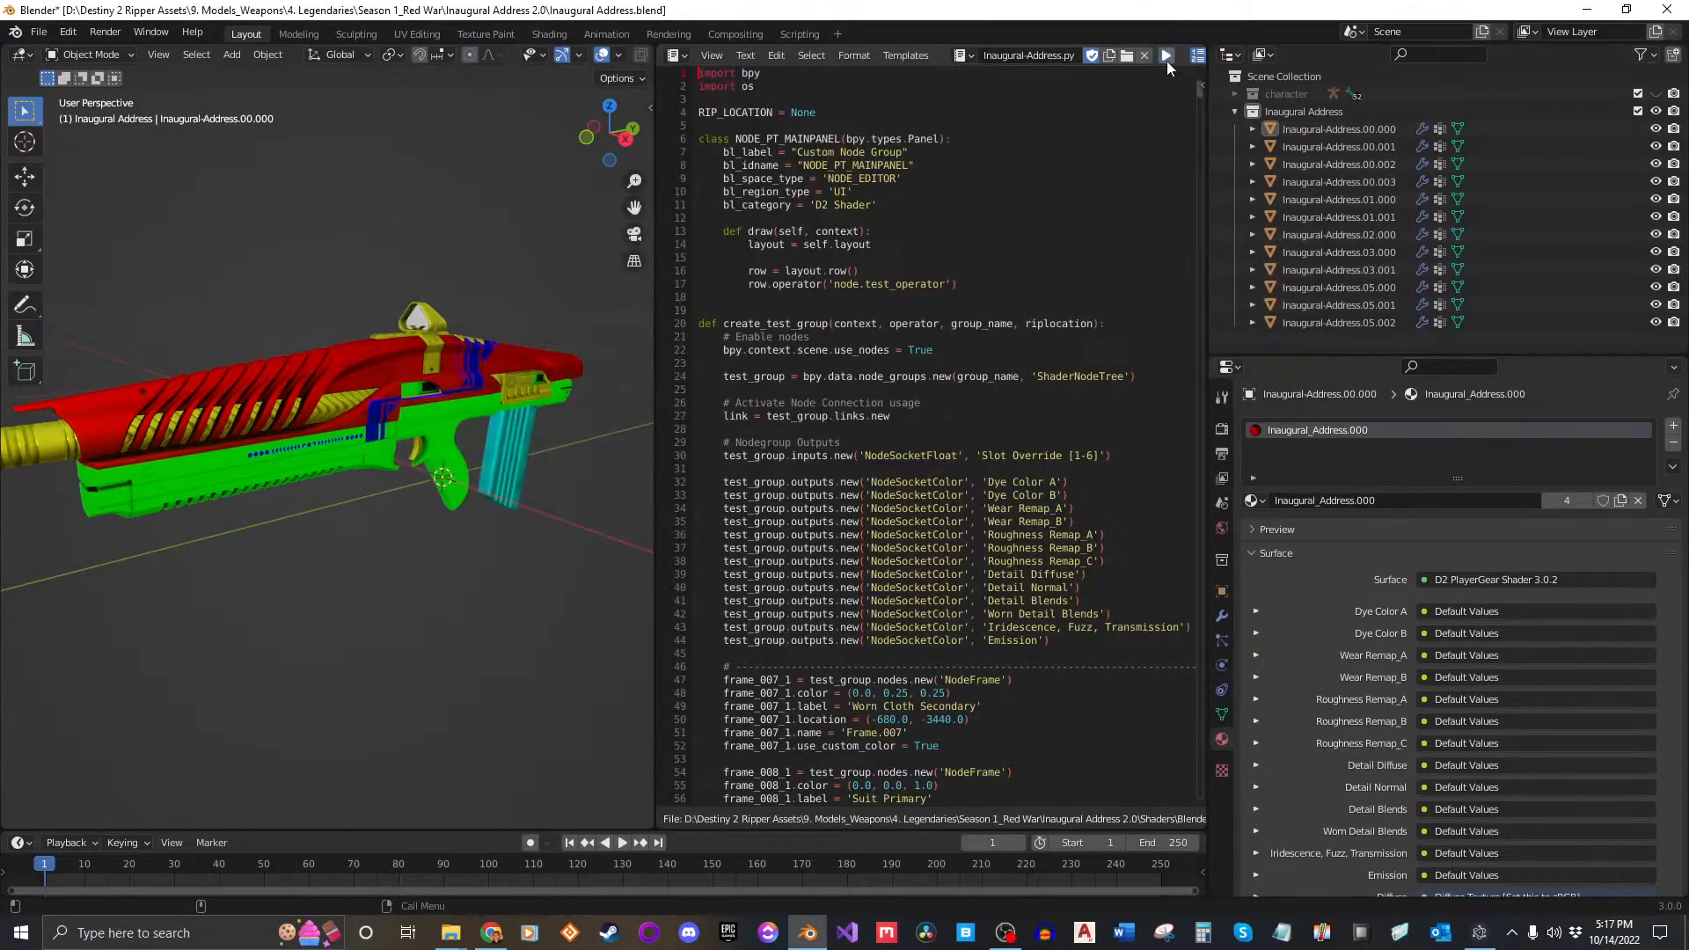
Step: Run the Inaugural-Address.py script and return the area to the Shader Editor
{"action": "left_click", "coordinate": [676, 54]}
{"action": "left_click", "coordinate": [668, 53]}
{"action": "left_click", "coordinate": [737, 220]}
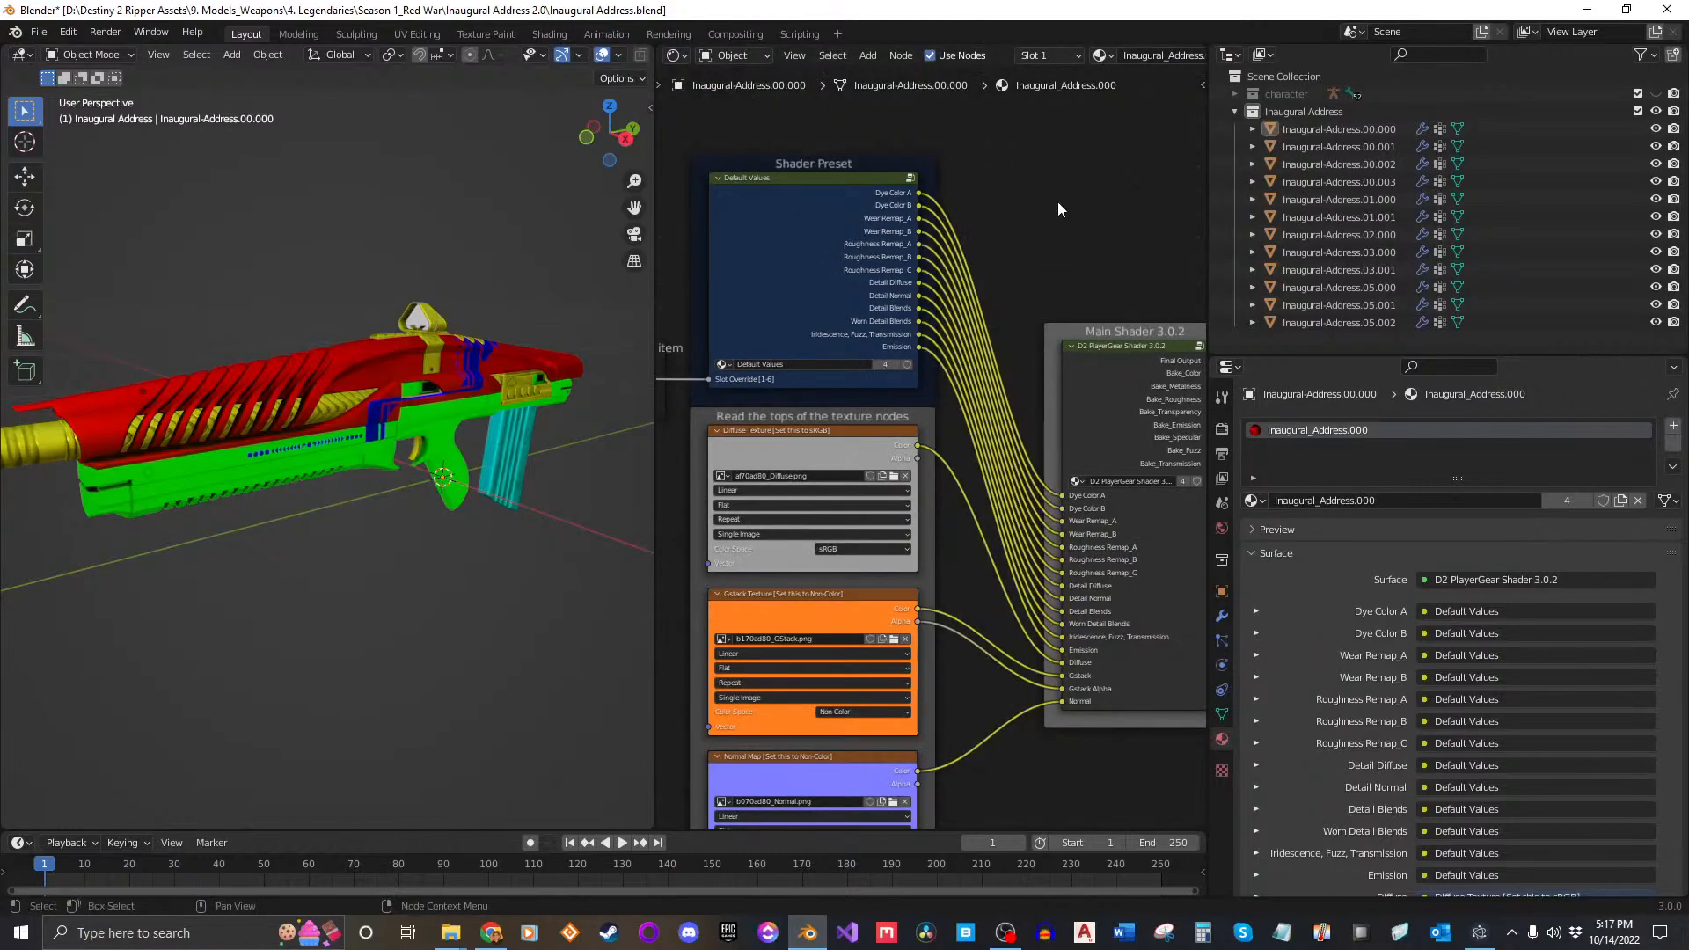
Step: Add the D2 Weapons/Armor shader node group to the active Inaugural_Address.000 material
{"action": "key", "text": "n"}
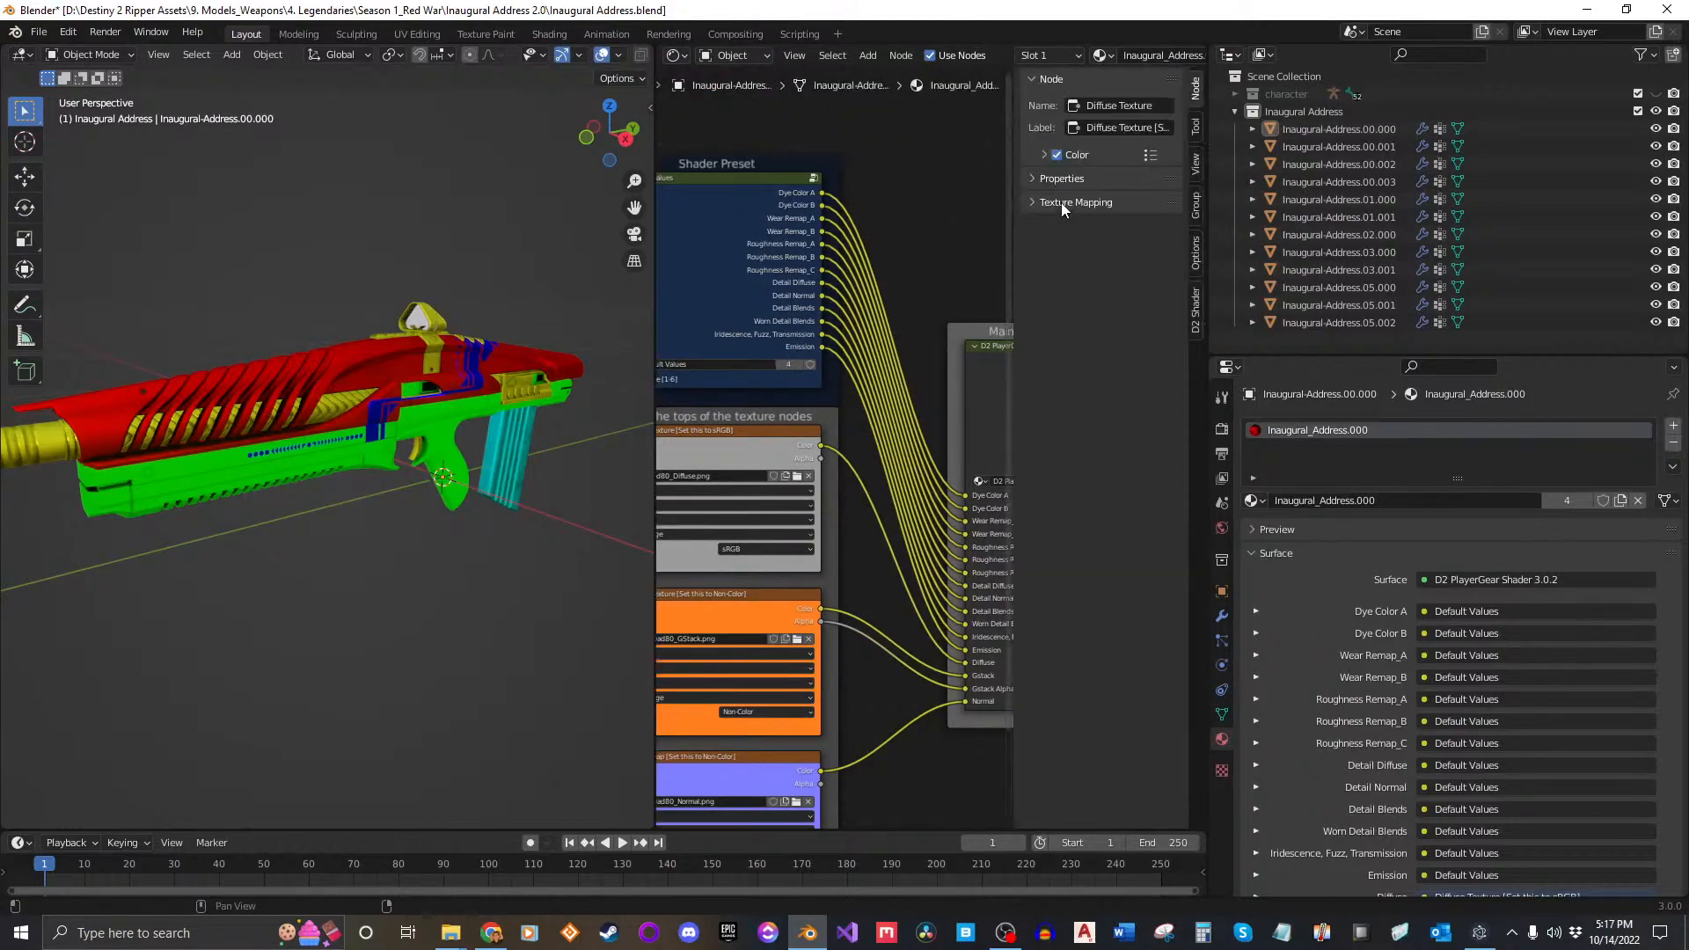
{"action": "left_click", "coordinate": [1200, 329]}
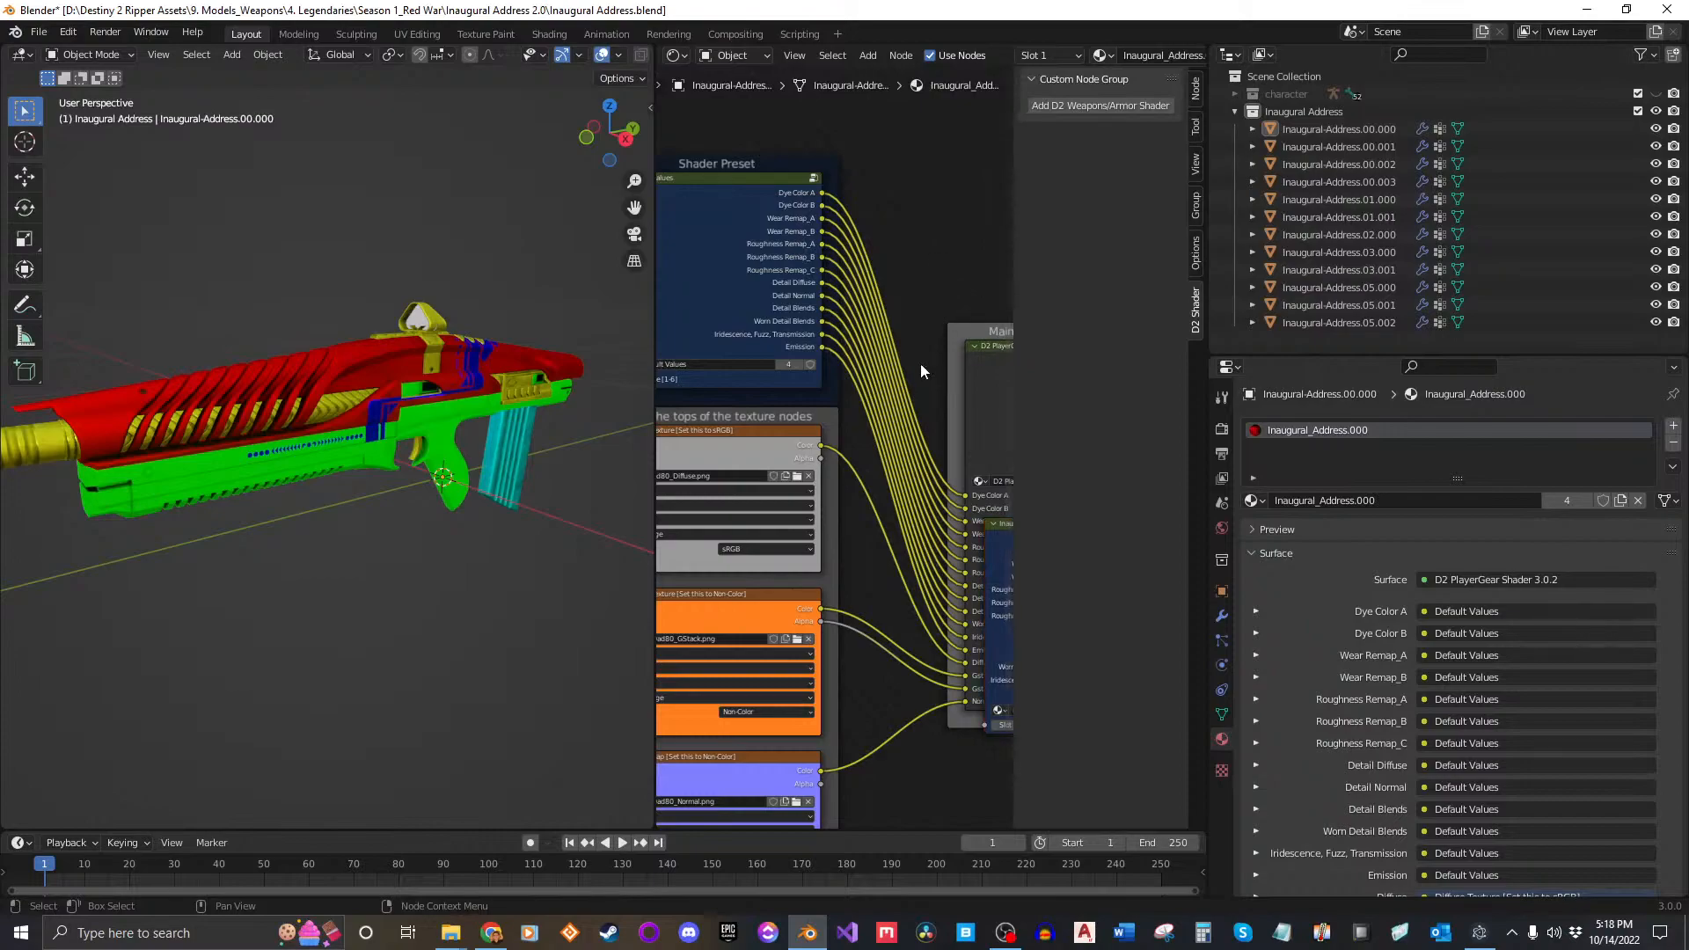
Step: Set the Shader Preset node group of the Inaugural-Address.00.000 mesh's material to Inaugural Address
{"action": "left_click_drag", "start_coordinate": [656, 394], "coordinate": [438, 394]}
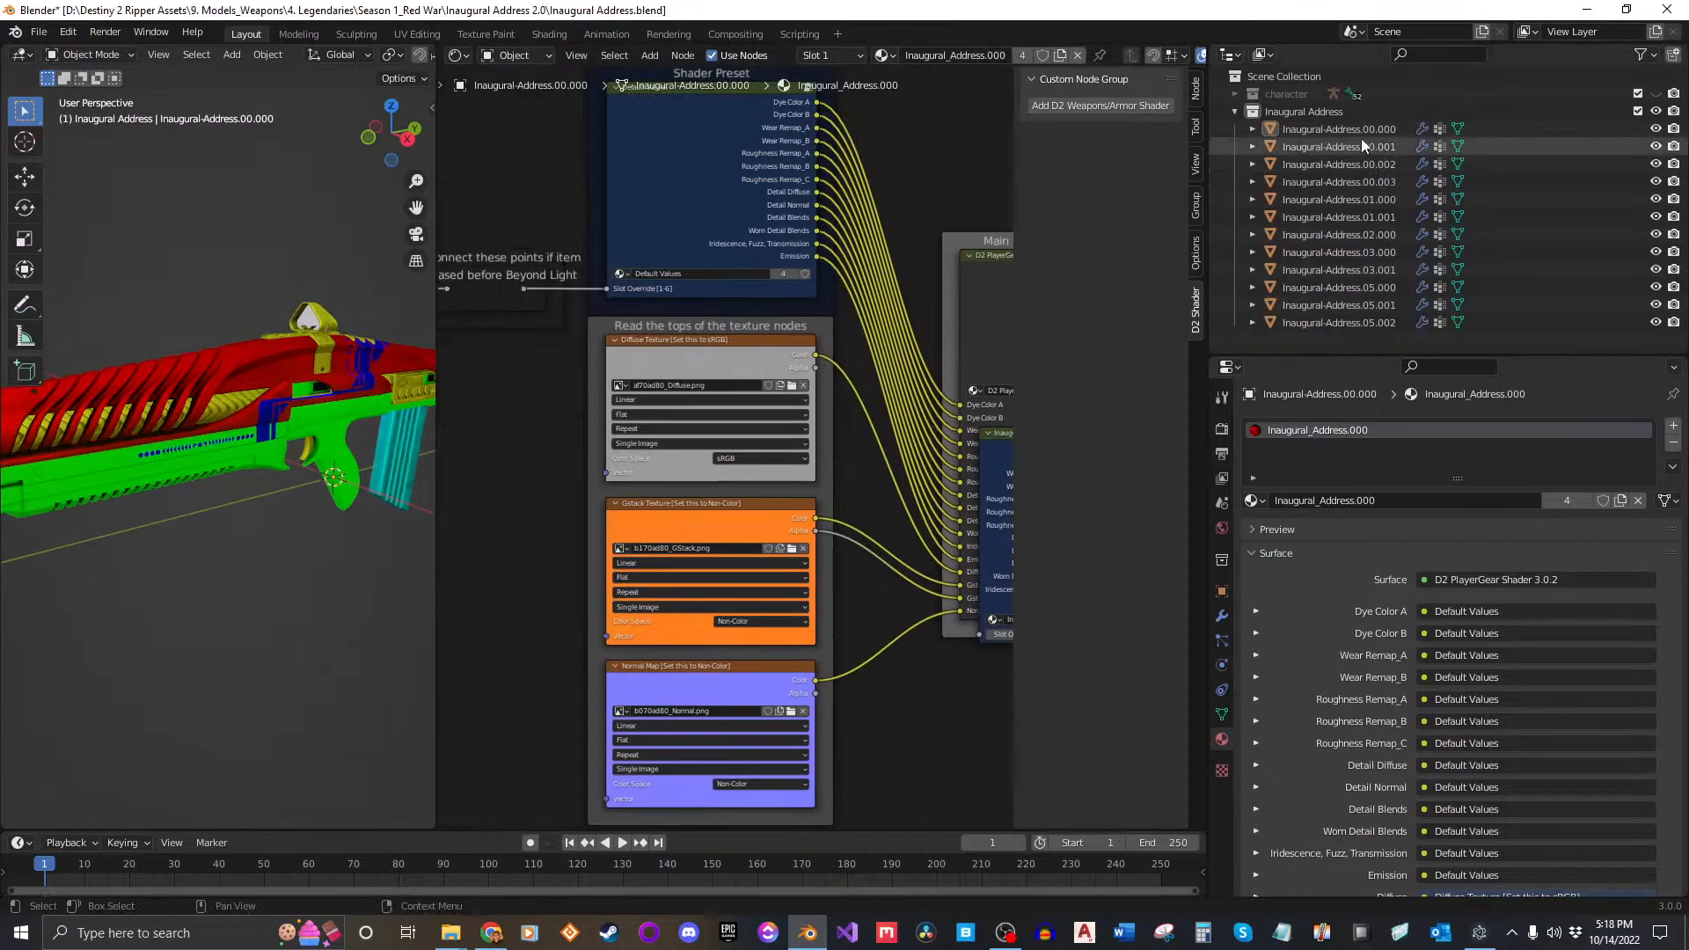
{"action": "left_click", "coordinate": [1362, 132]}
{"action": "middle_click_drag", "start_coordinate": [702, 495], "coordinate": [677, 369]}
{"action": "scroll", "coordinate": [637, 195], "scroll_direction": "up", "scroll_amount": 6}
{"action": "middle_click_drag", "start_coordinate": [680, 283], "coordinate": [725, 477]}
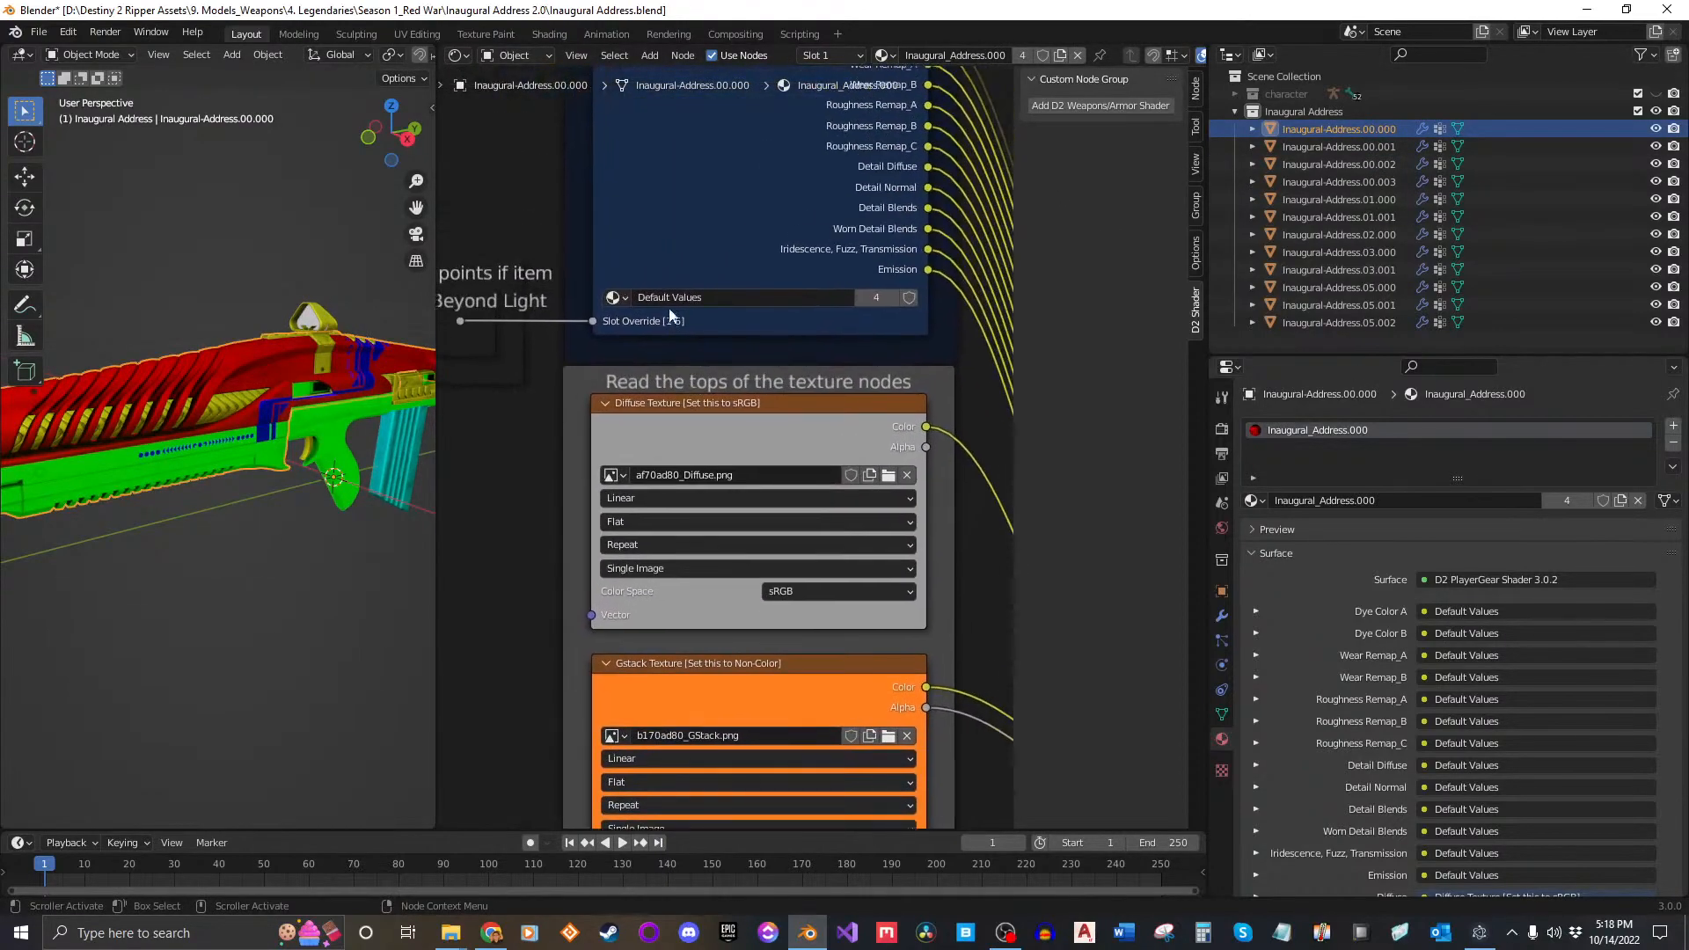
{"action": "left_click", "coordinate": [618, 299]}
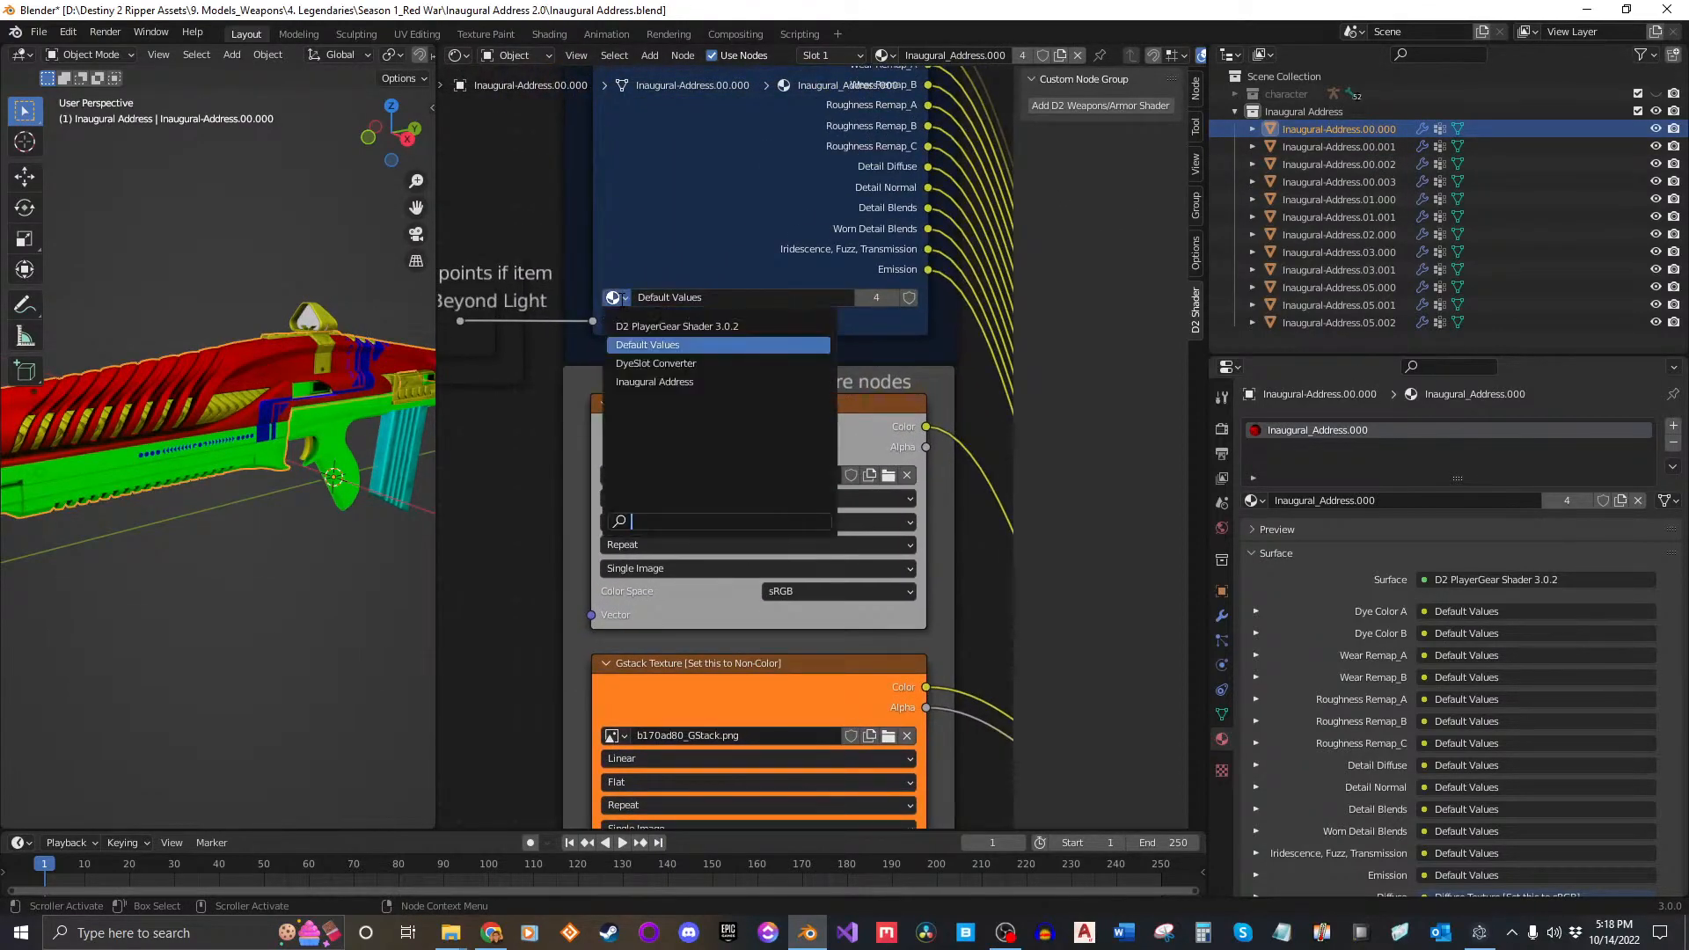
{"action": "left_click", "coordinate": [708, 382]}
Step: Examine the shading on the rifle's front and check the shader preset of the Inaugural-Address.00.001, 00.002 and 00.003 meshes
{"action": "mouse_move", "coordinate": [262, 464]}
{"action": "middle_mouse_down", "text": "shift"}
{"action": "mouse_move", "coordinate": [304, 446]}
{"action": "mouse_move", "coordinate": [253, 463]}
{"action": "middle_mouse_up", "text": "shift"}
{"action": "scroll", "coordinate": [272, 345], "scroll_direction": "up", "scroll_amount": 10}
{"action": "middle_click_drag", "start_coordinate": [272, 343], "coordinate": [274, 430], "text": "shift"}
{"action": "scroll", "coordinate": [274, 430], "scroll_direction": "down", "scroll_amount": 8}
{"action": "middle_click_drag", "start_coordinate": [247, 486], "coordinate": [313, 461]}
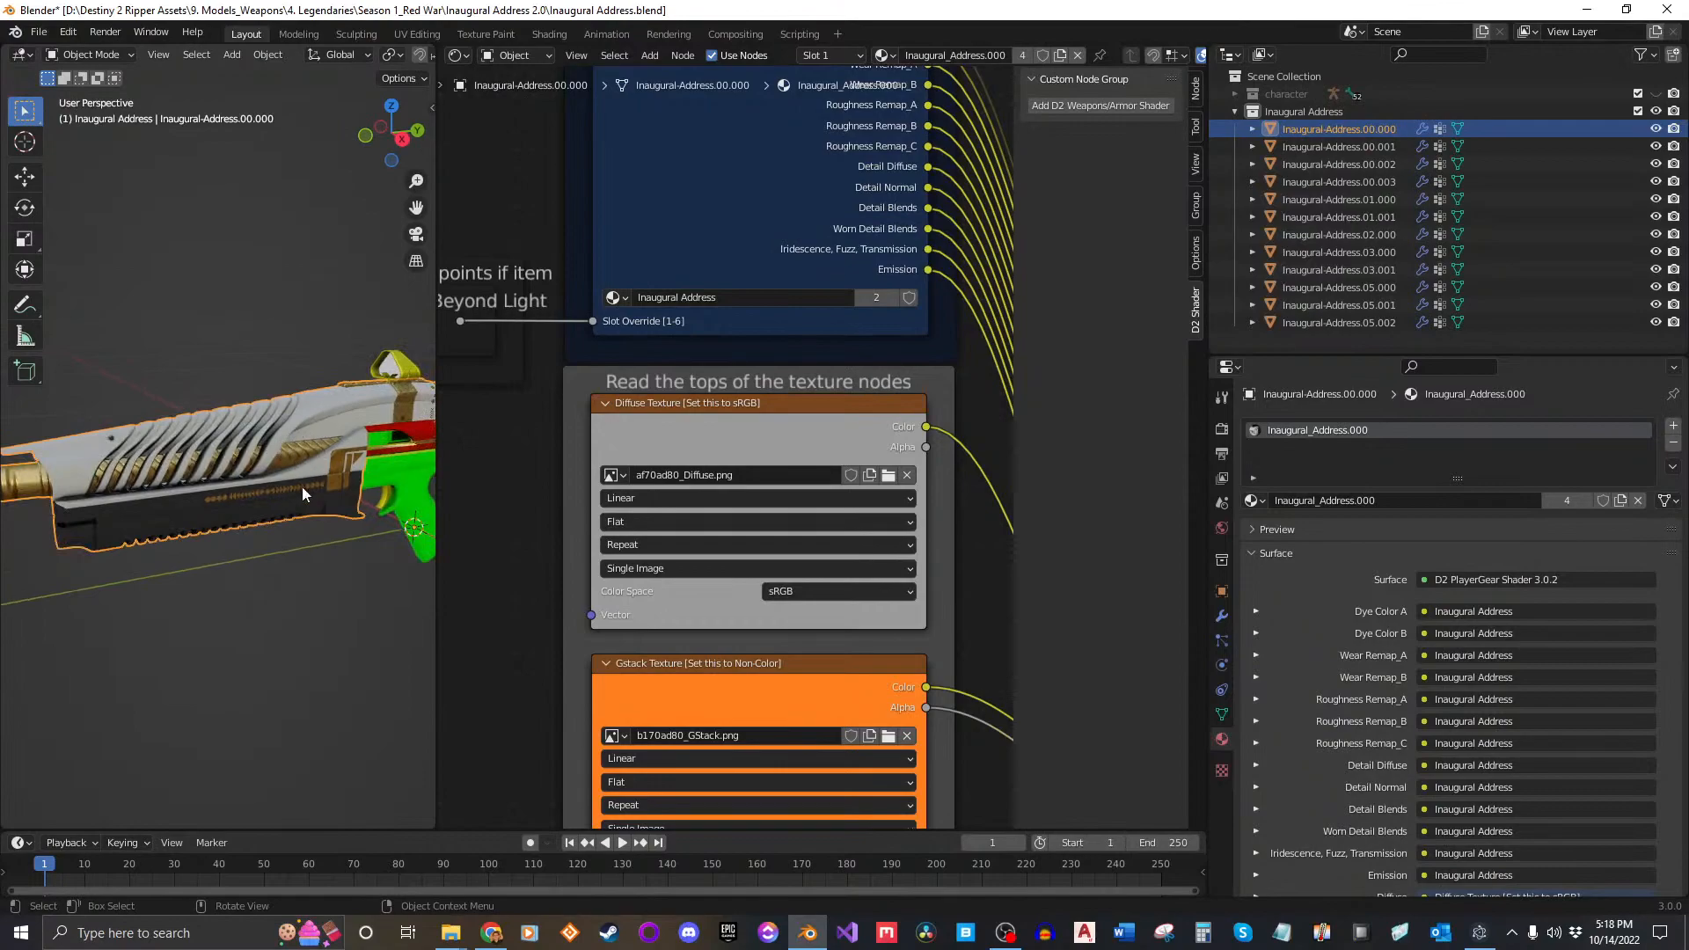
{"action": "left_click", "coordinate": [311, 562]}
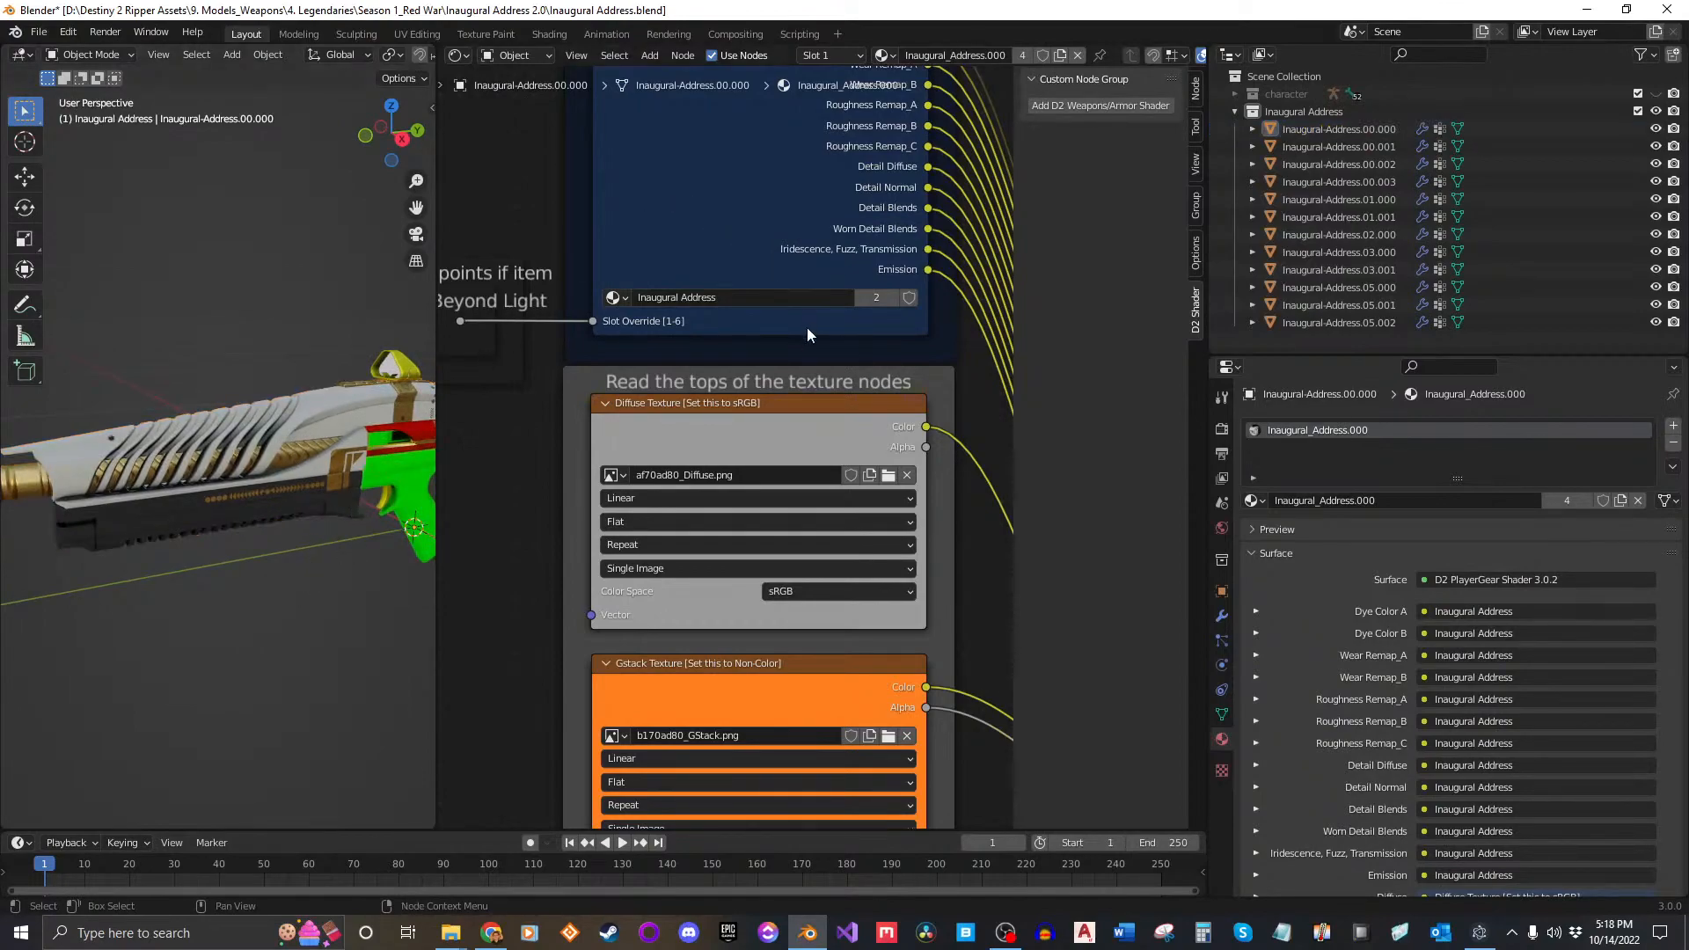
{"action": "left_click", "coordinate": [1298, 145]}
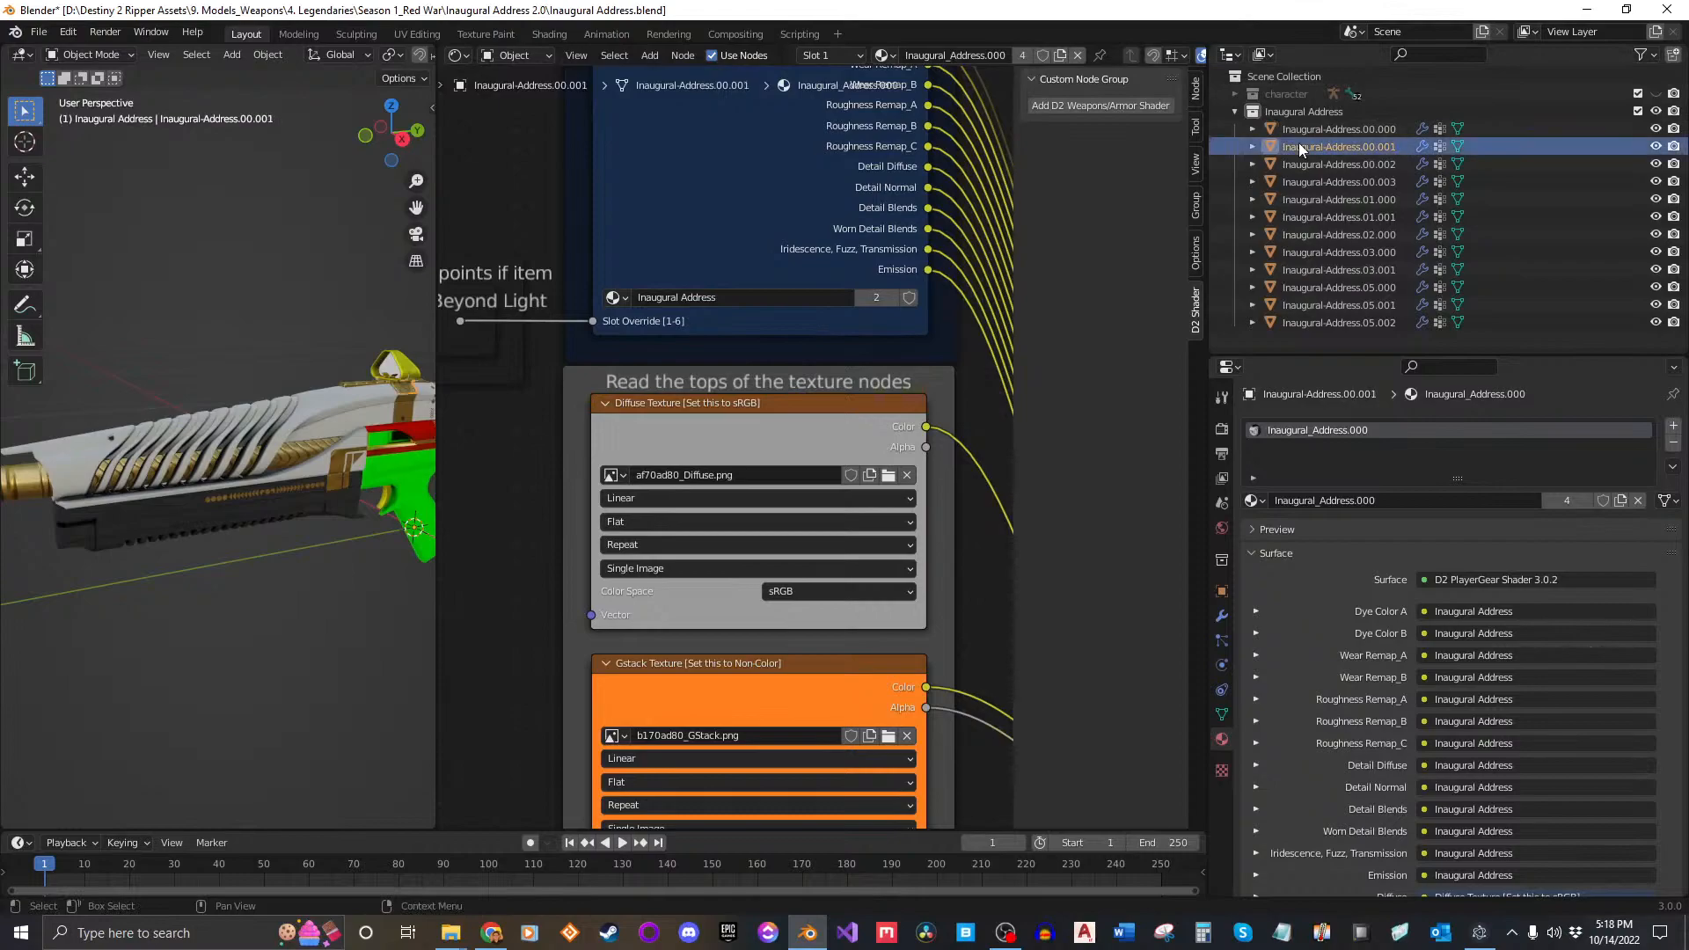
{"action": "left_click", "coordinate": [1334, 166]}
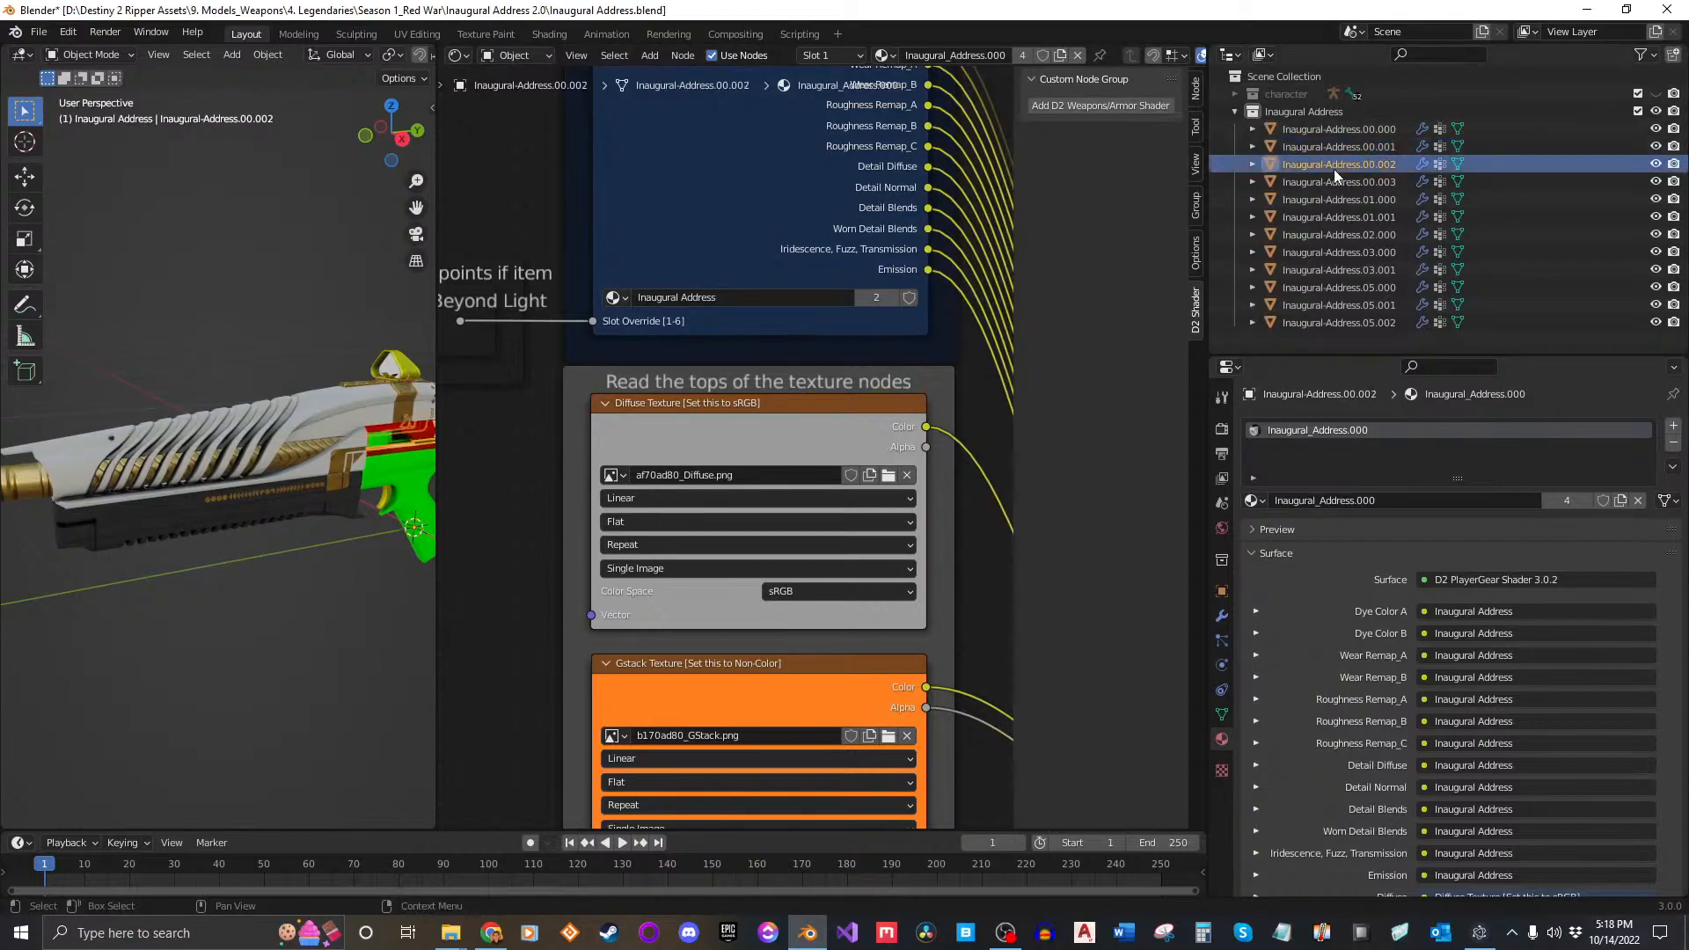
{"action": "left_click", "coordinate": [1350, 183]}
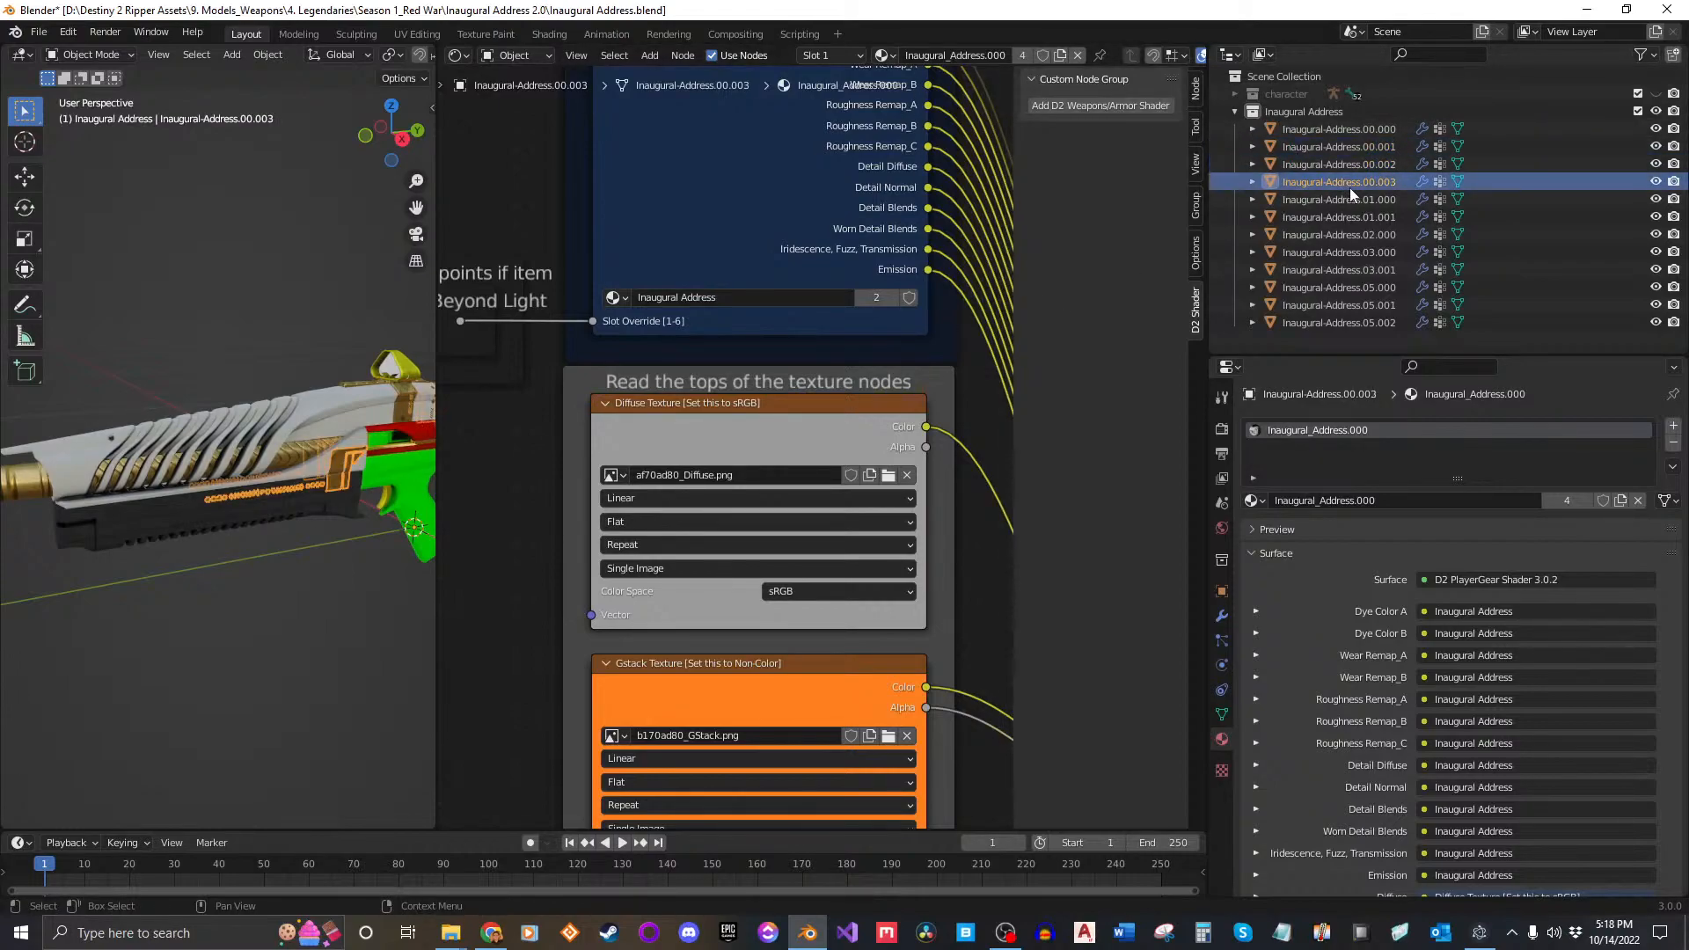
Step: Set the Shader Preset node group of the Inaugural-Address.01.000 mesh's material to Inaugural Address
{"action": "left_click", "coordinate": [1357, 202]}
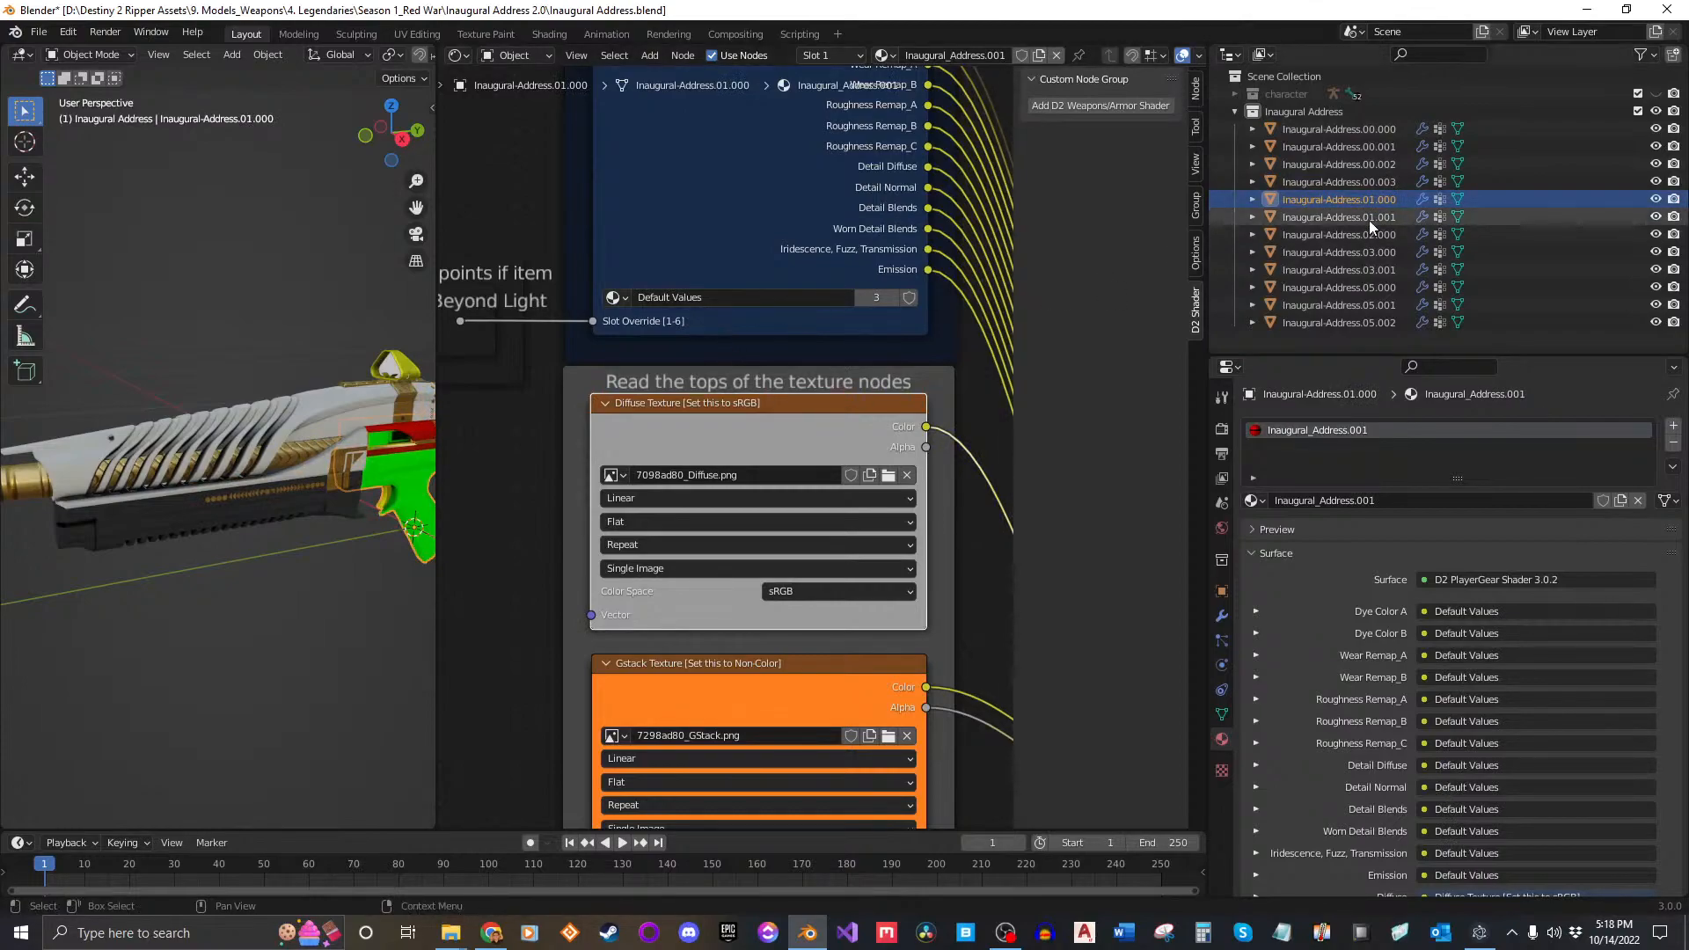
{"action": "left_click", "coordinate": [1360, 186]}
{"action": "left_click", "coordinate": [1351, 199]}
{"action": "left_click", "coordinate": [615, 297]}
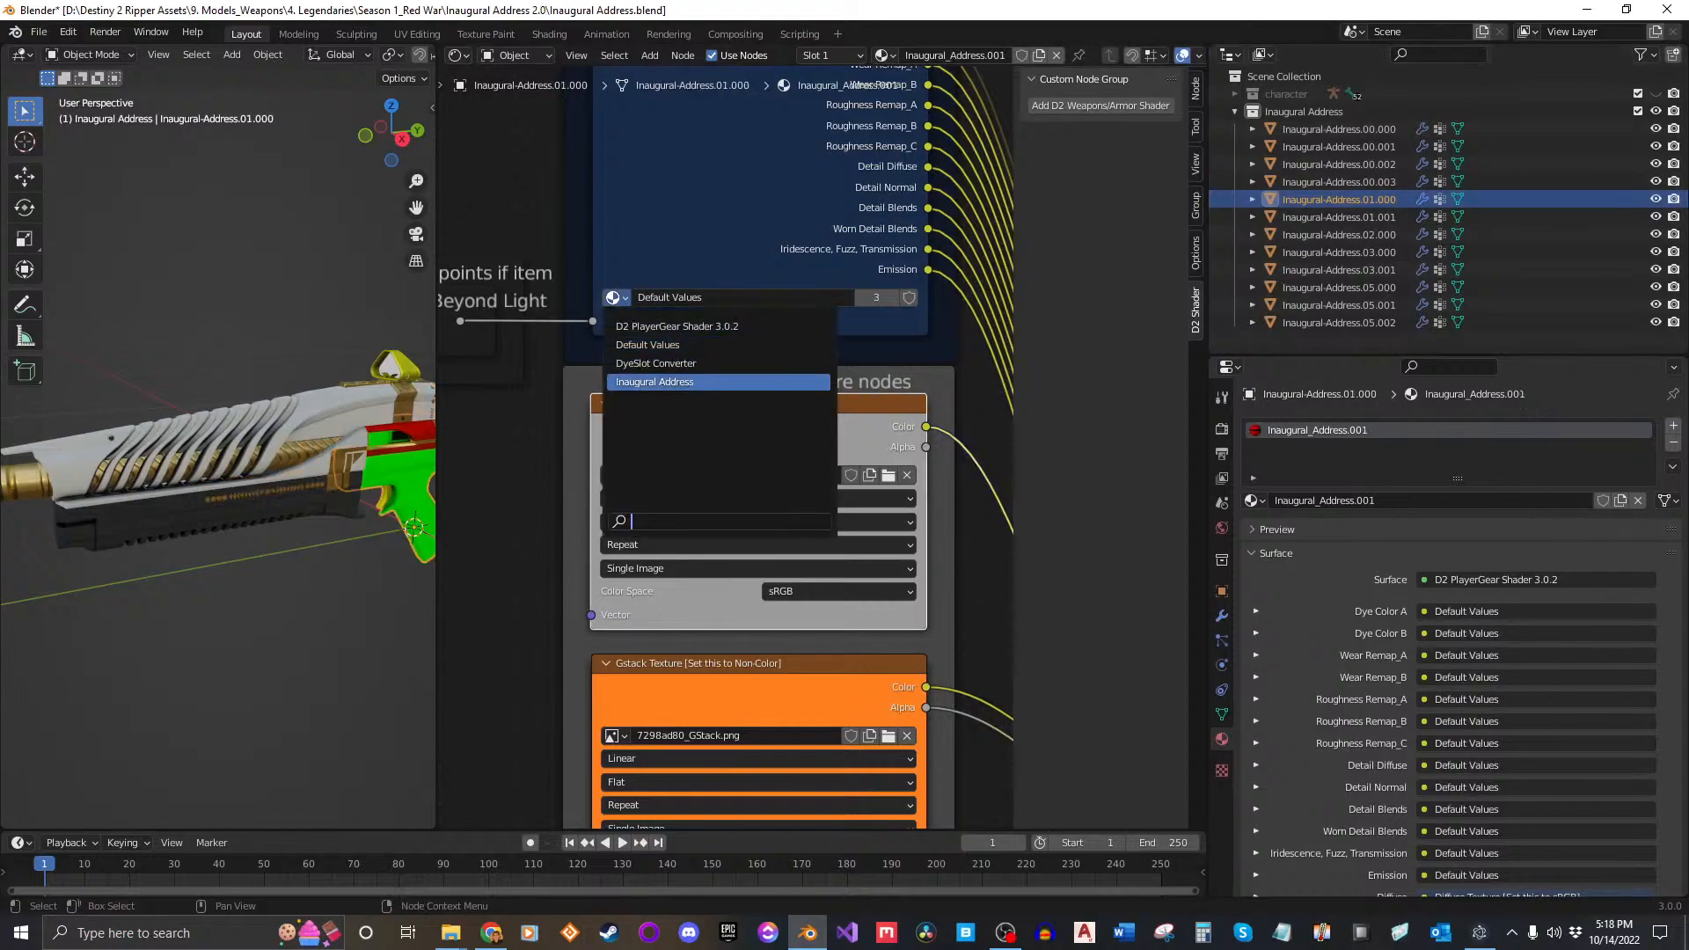
{"action": "left_click", "coordinate": [654, 382]}
{"action": "middle_click_drag", "start_coordinate": [396, 445], "coordinate": [185, 453]}
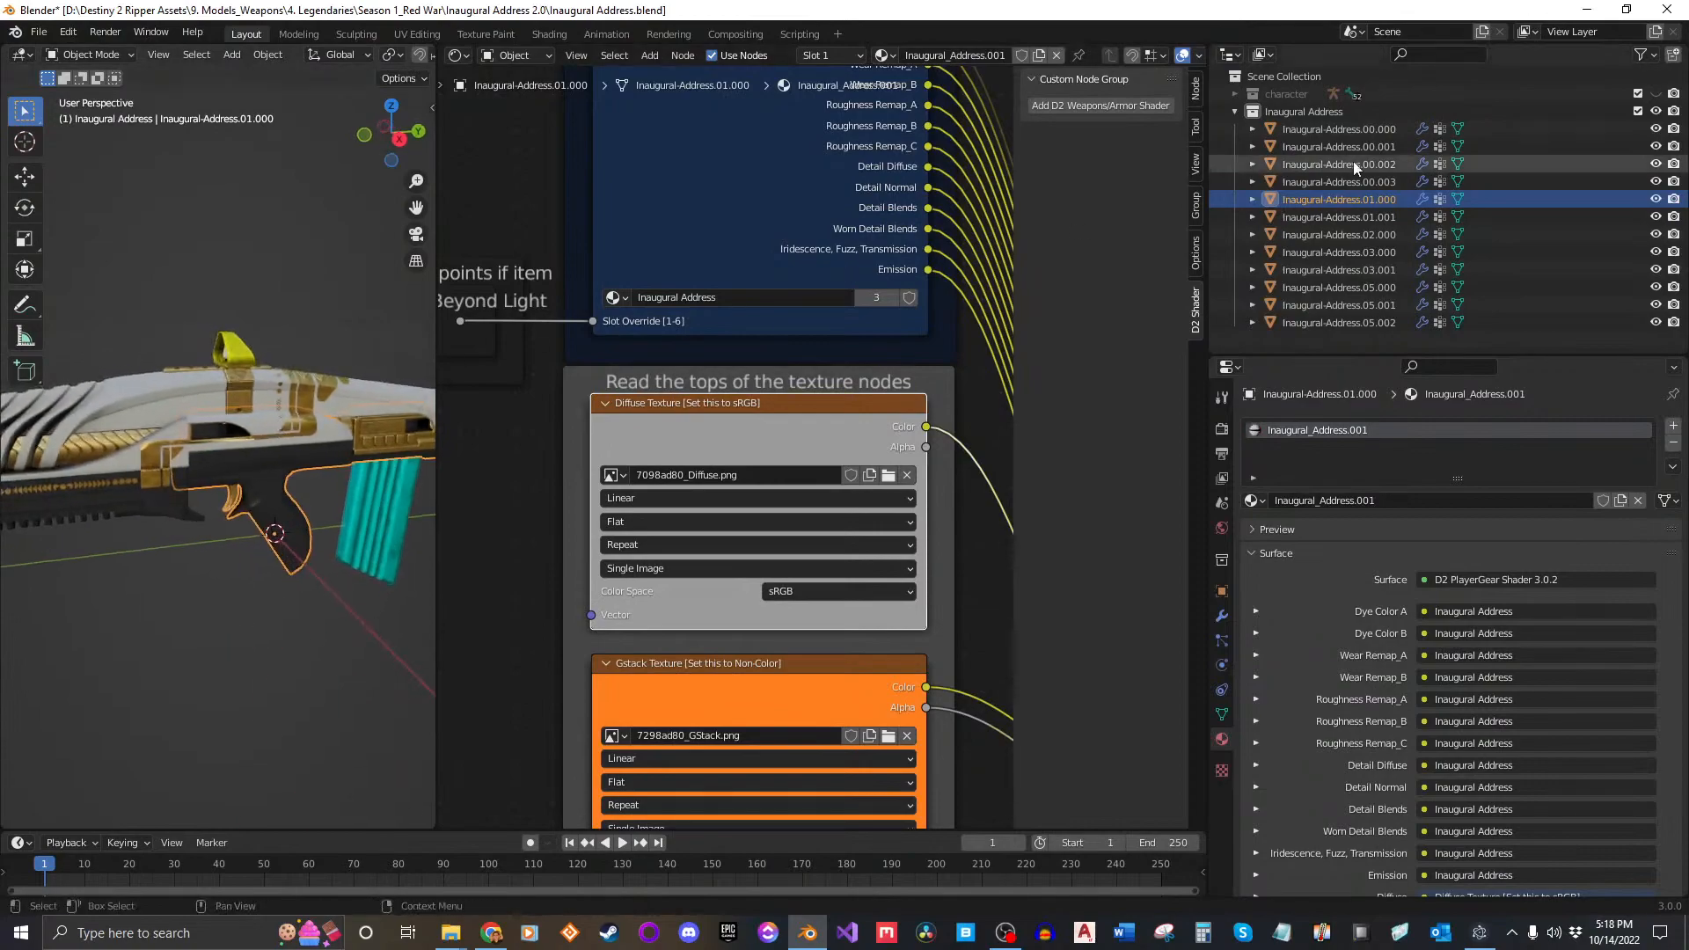
Step: Set the Inaugural-Address.01.001 mesh's Shader Preset node group to Inaugural Address and inspect that part up close
{"action": "left_click", "coordinate": [1342, 218]}
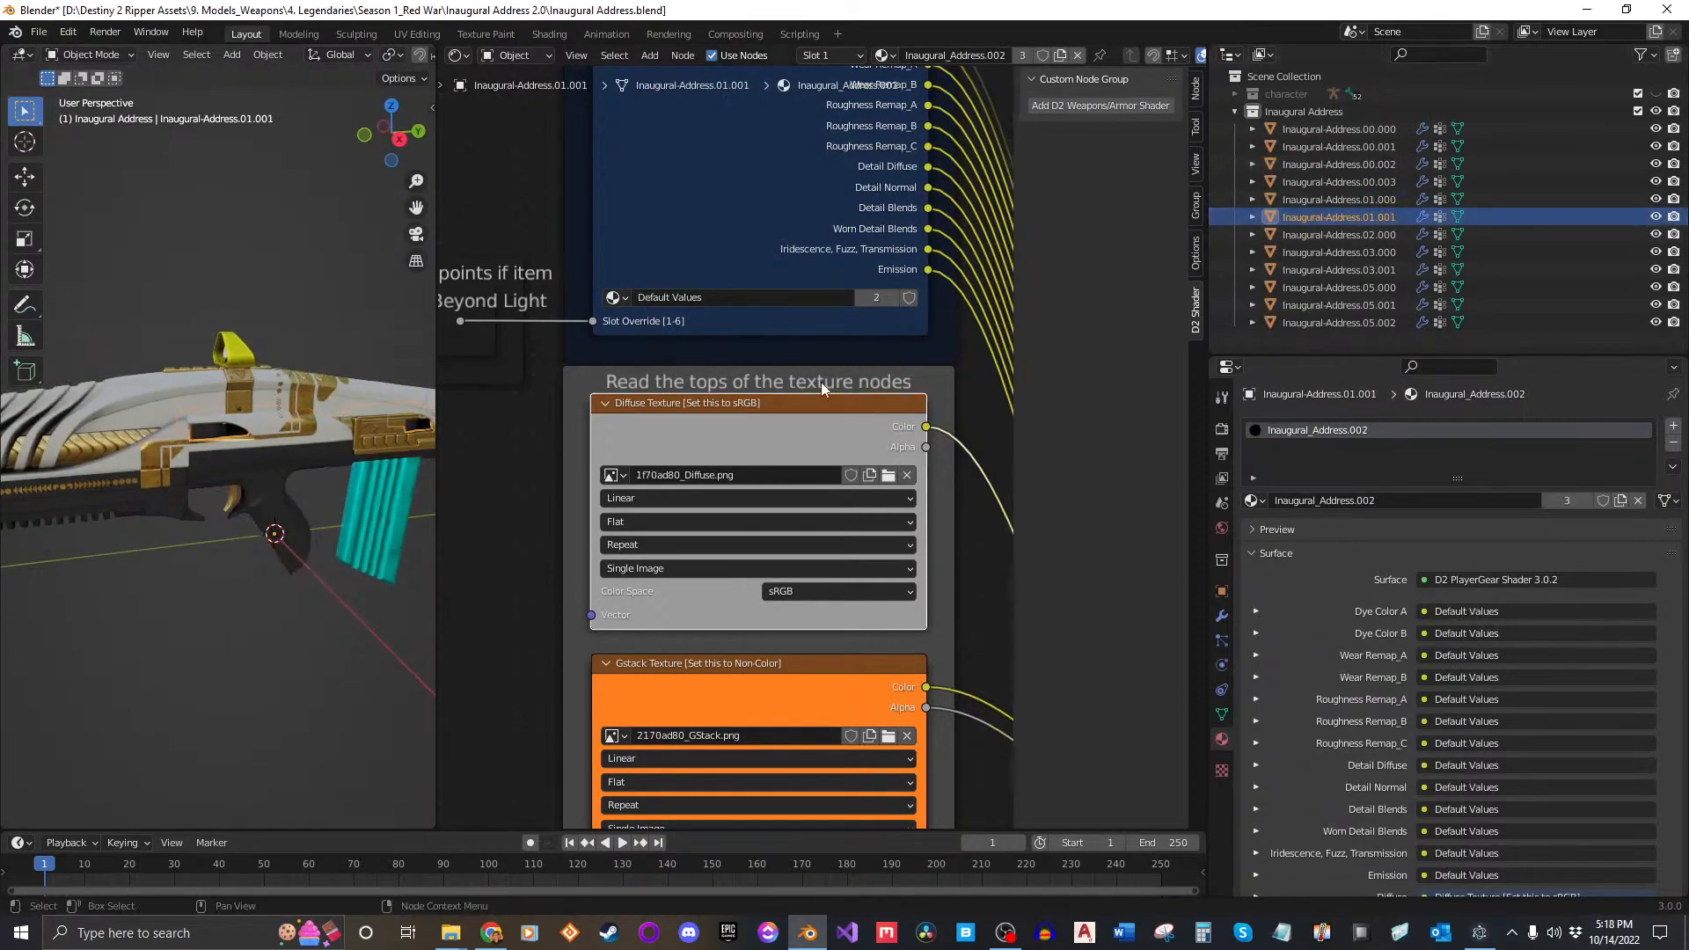
{"action": "left_click", "coordinate": [616, 298]}
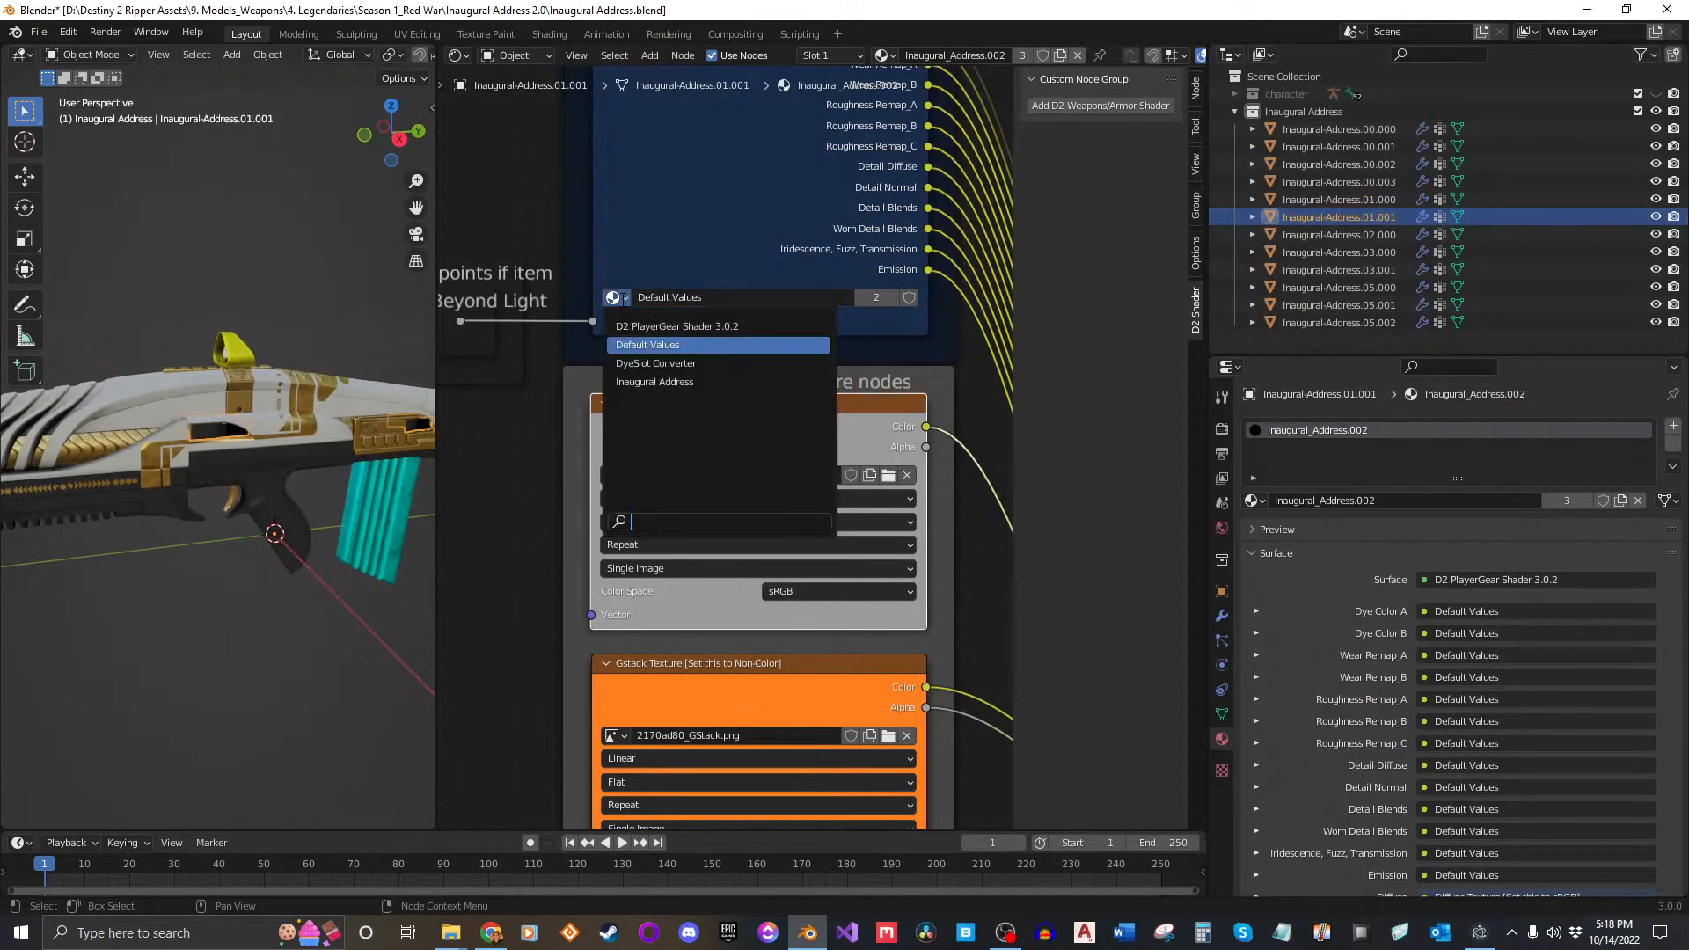
{"action": "left_click", "coordinate": [703, 385]}
{"action": "middle_click_drag", "start_coordinate": [284, 543], "coordinate": [264, 534]}
{"action": "scroll", "coordinate": [226, 438], "scroll_direction": "up", "scroll_amount": 4}
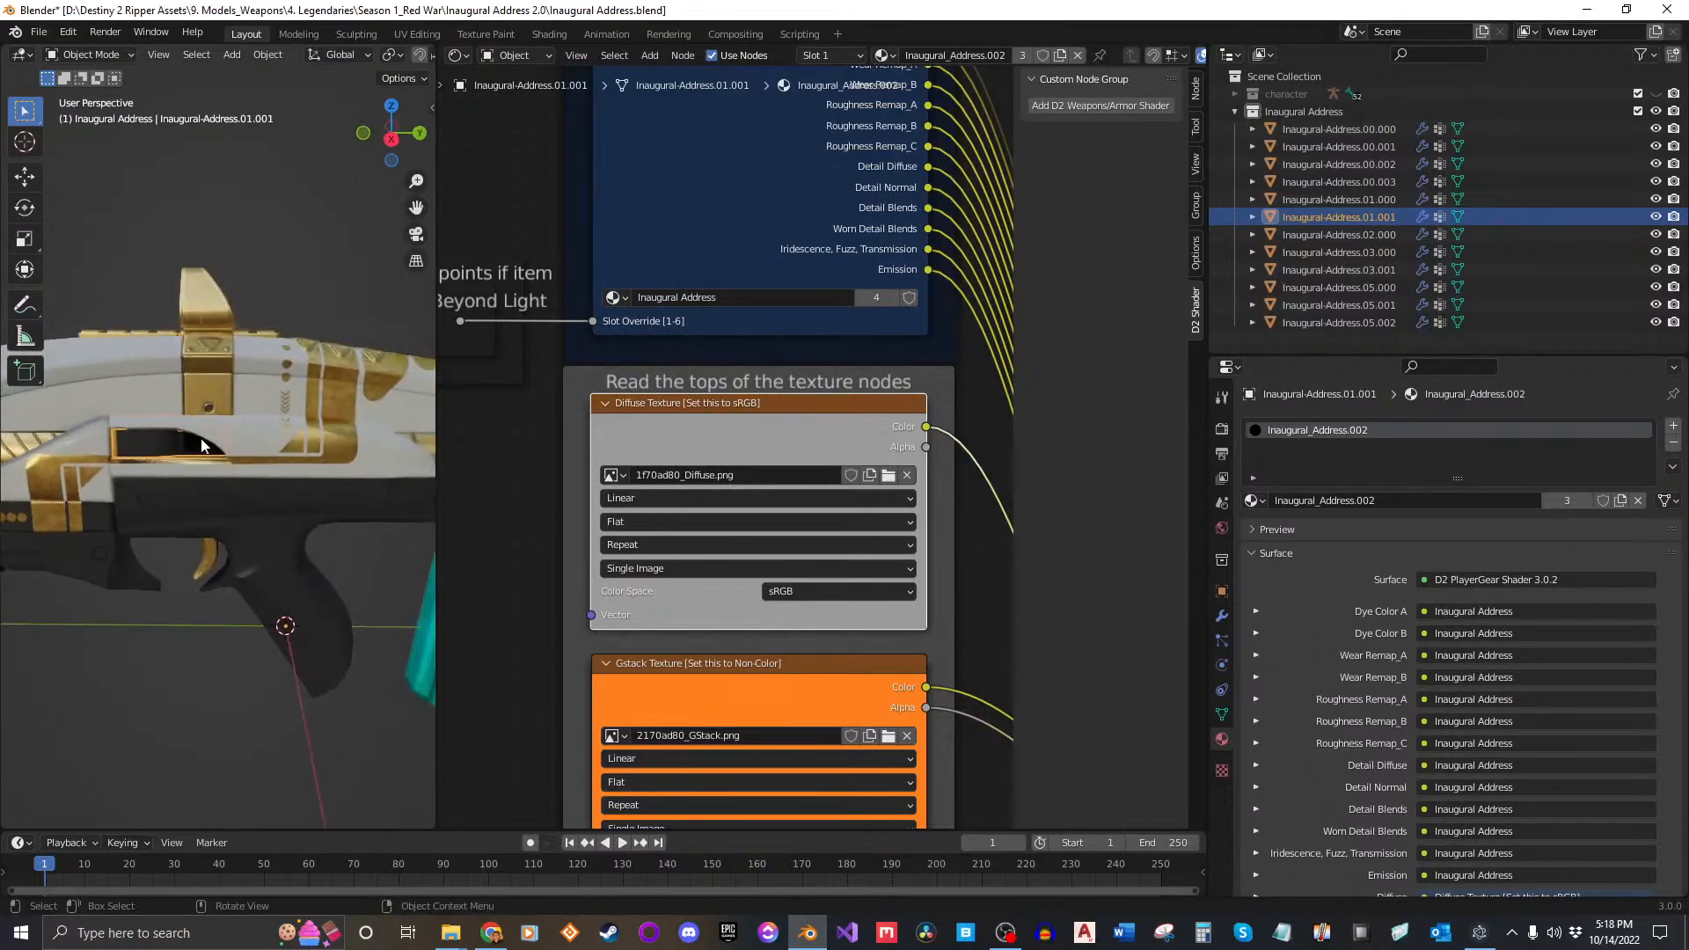
{"action": "scroll", "coordinate": [211, 444], "scroll_direction": "up", "scroll_amount": 6}
{"action": "middle_click_drag", "start_coordinate": [223, 441], "coordinate": [215, 431]}
{"action": "scroll", "coordinate": [231, 429], "scroll_direction": "down", "scroll_amount": 6}
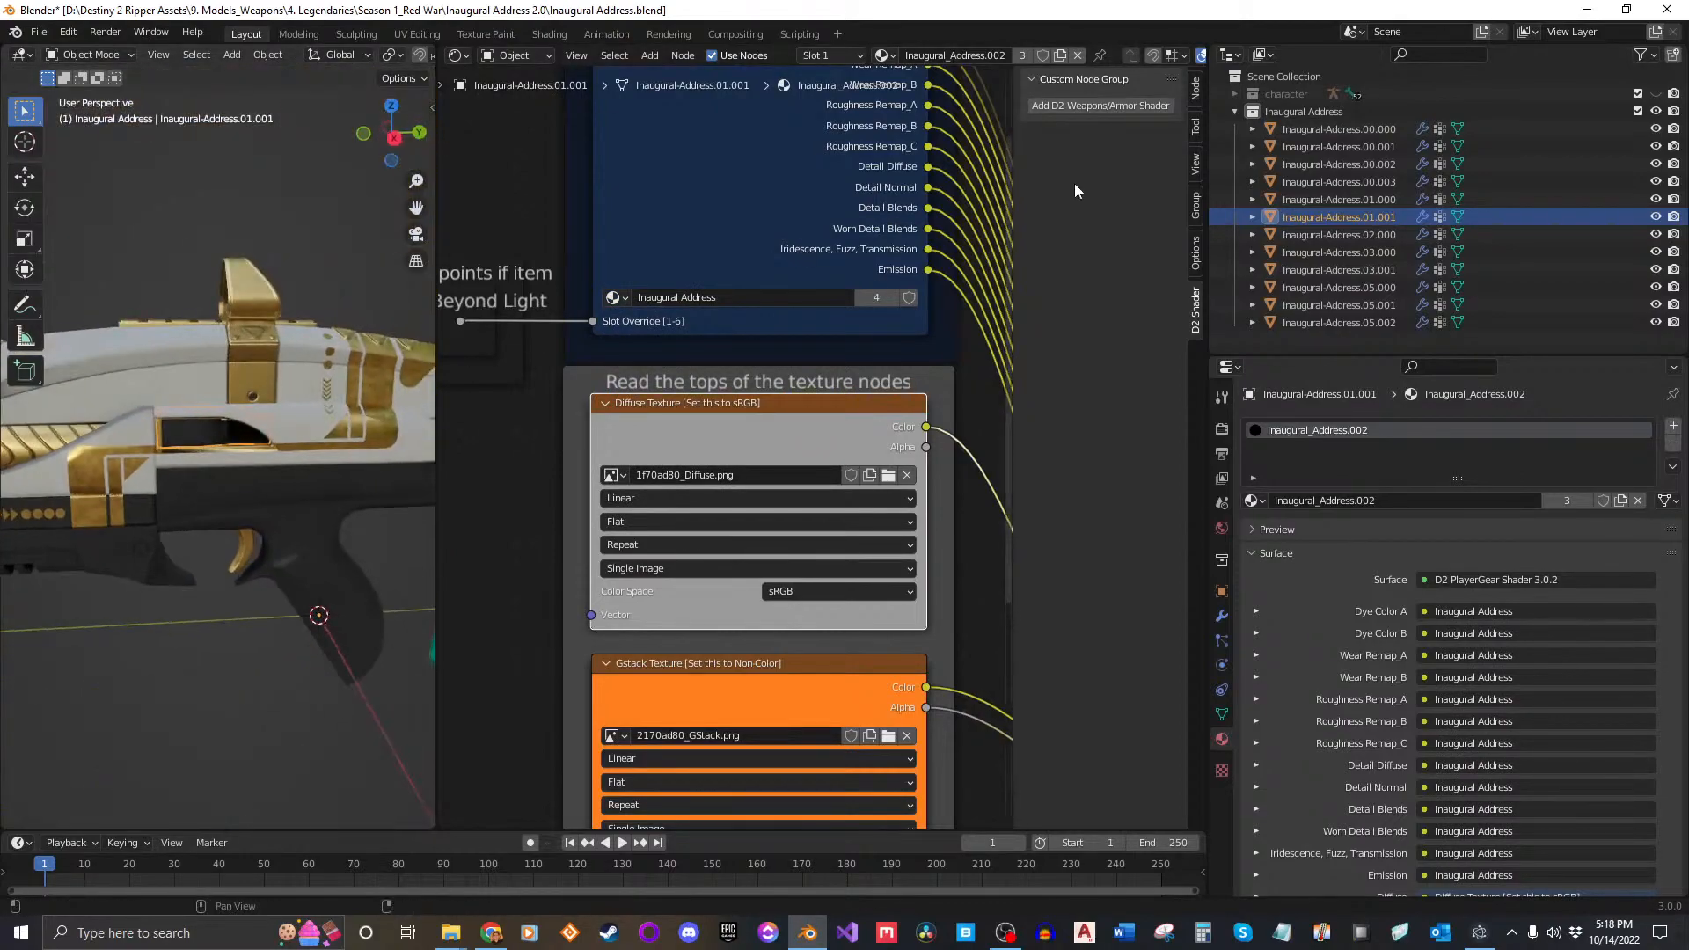
Step: Set the Shader Preset node group of the Inaugural-Address.02.000 mesh's material to Inaugural Address
{"action": "left_click", "coordinate": [1362, 230]}
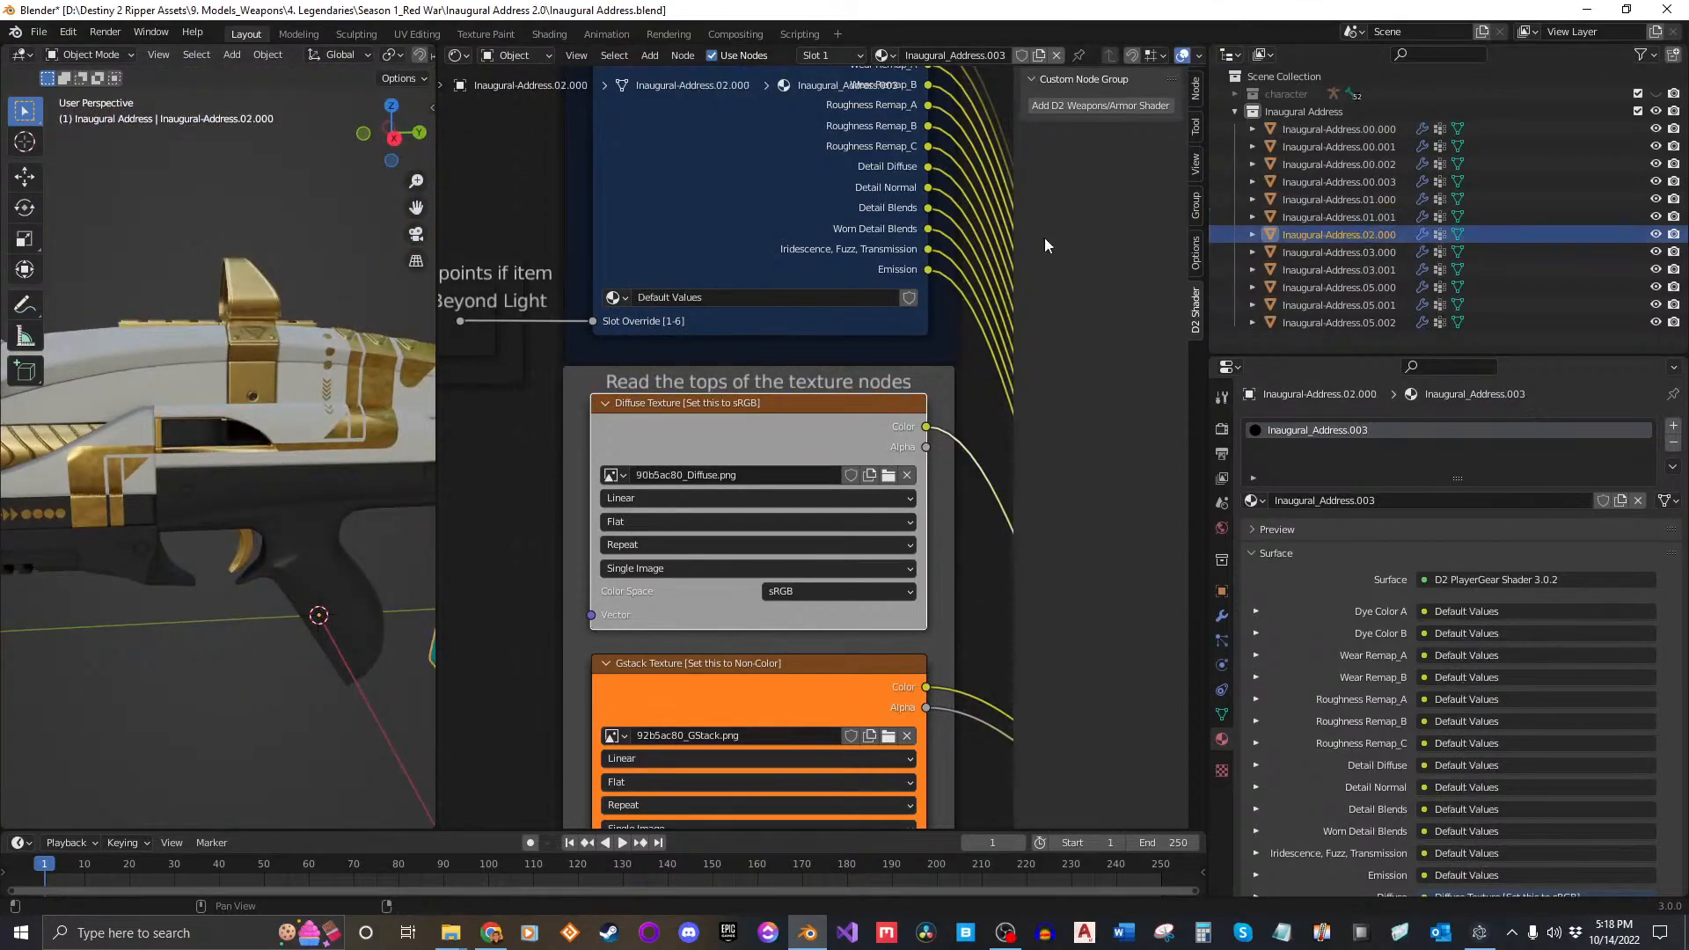
{"action": "left_click", "coordinate": [616, 297]}
{"action": "left_click", "coordinate": [662, 382]}
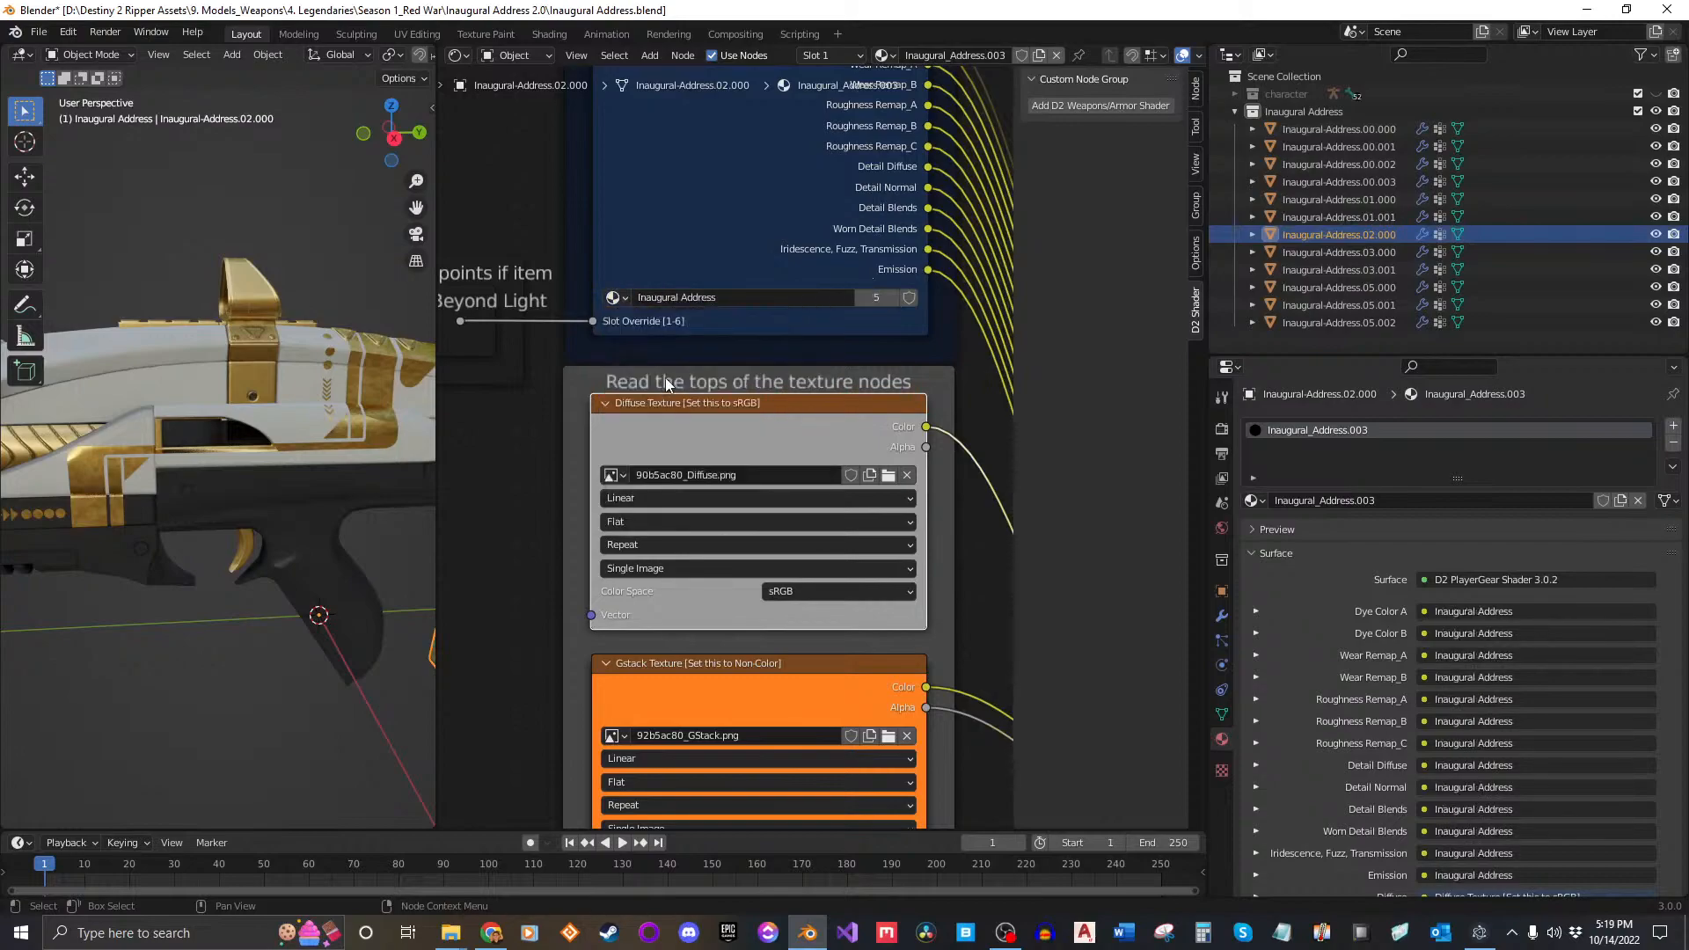
{"action": "middle_click_drag", "start_coordinate": [313, 495], "coordinate": [276, 530]}
Step: Check the materials of the remaining meshes from Inaugural-Address.03.000 through 05.002
{"action": "left_click", "coordinate": [1326, 253]}
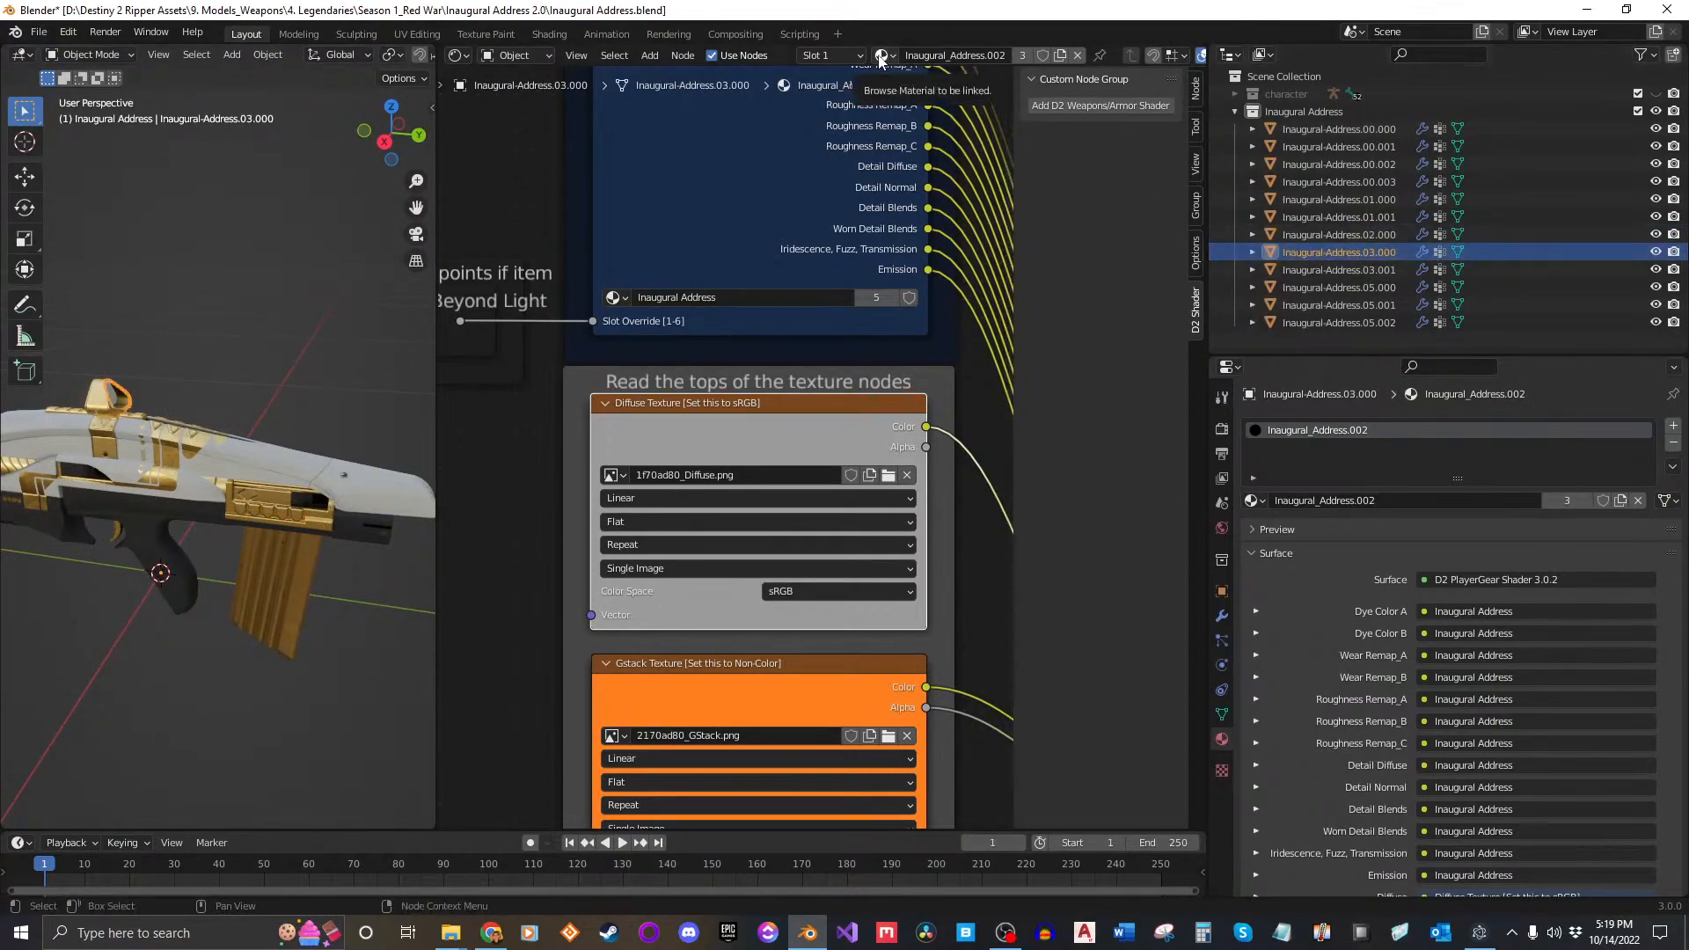
{"action": "left_click", "coordinate": [1385, 271]}
{"action": "left_click", "coordinate": [1353, 292]}
{"action": "left_click", "coordinate": [1349, 305]}
{"action": "left_click", "coordinate": [1349, 323]}
{"action": "left_click", "coordinate": [886, 55]}
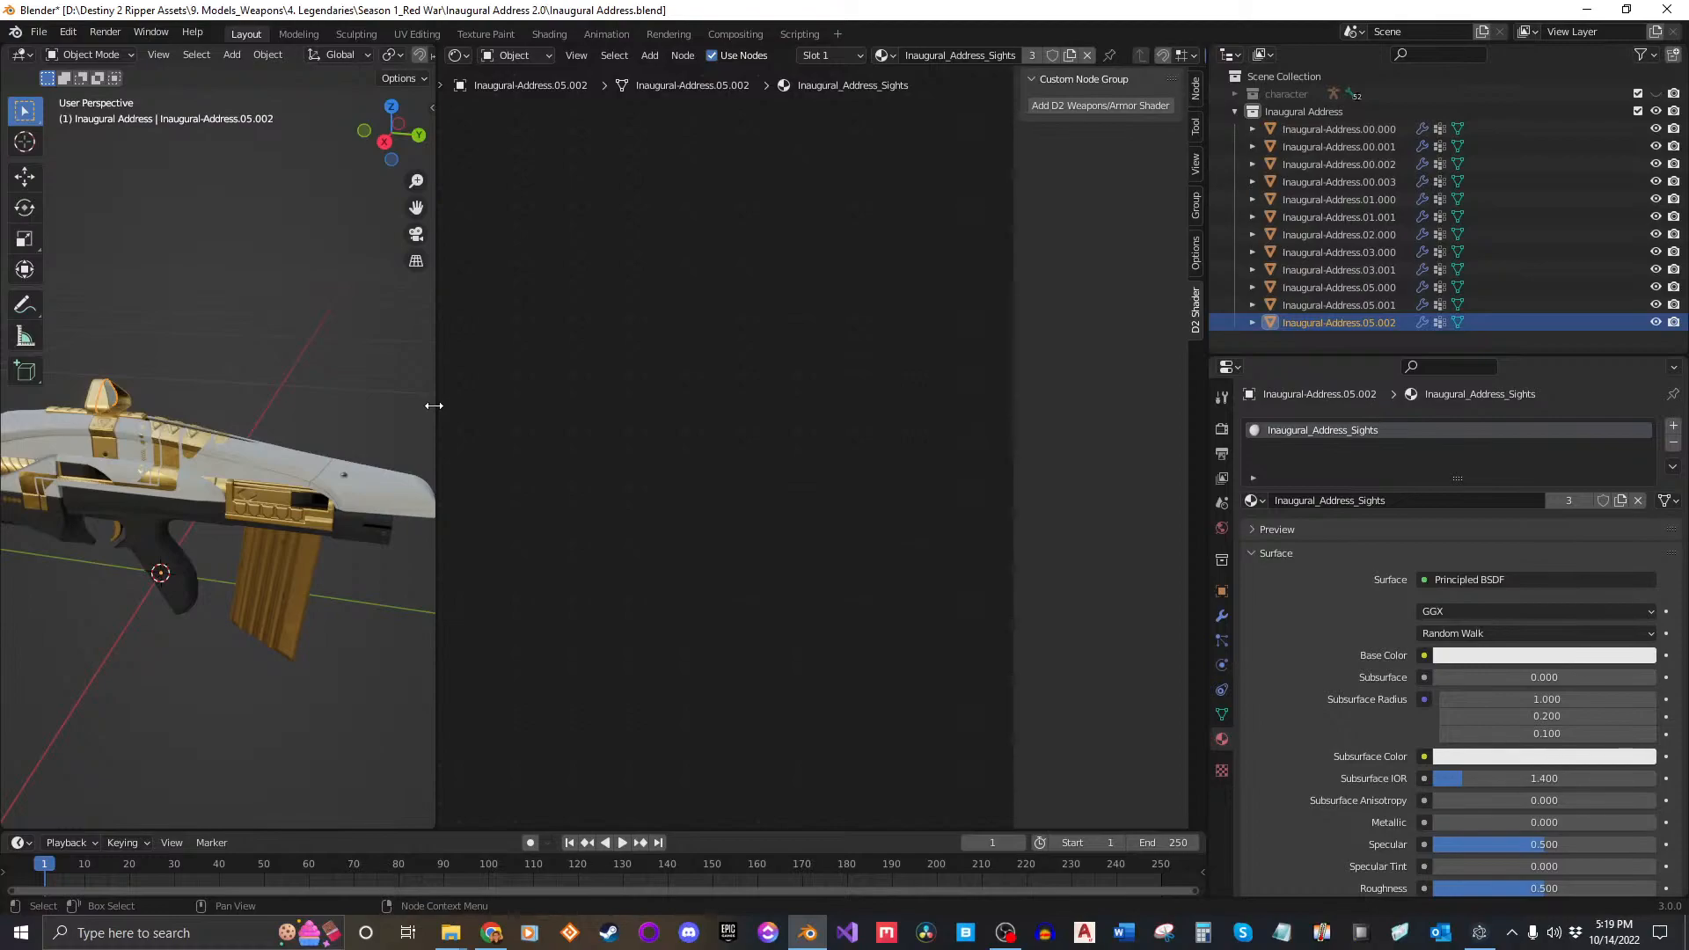
Step: Make Inaugural-Address.00.000 the active mesh, clear the selection and save the blend file
{"action": "left_click", "coordinate": [1359, 130]}
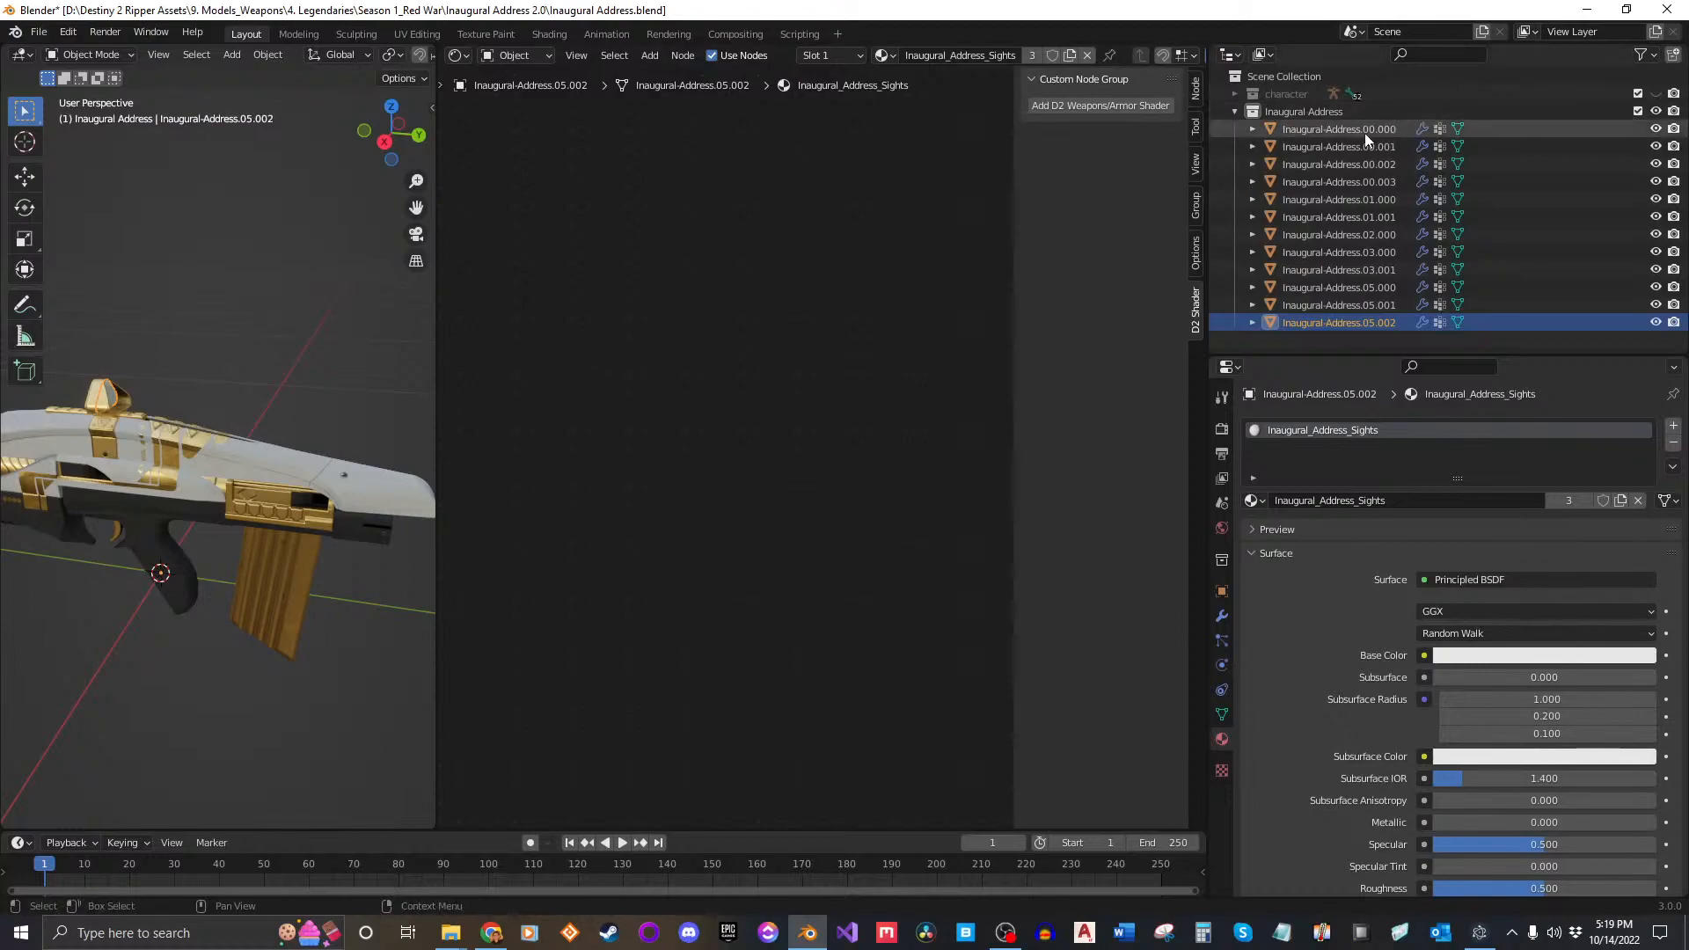
{"action": "scroll", "coordinate": [709, 392], "scroll_direction": "down", "scroll_amount": 1}
{"action": "left_click_drag", "start_coordinate": [434, 350], "coordinate": [495, 308]}
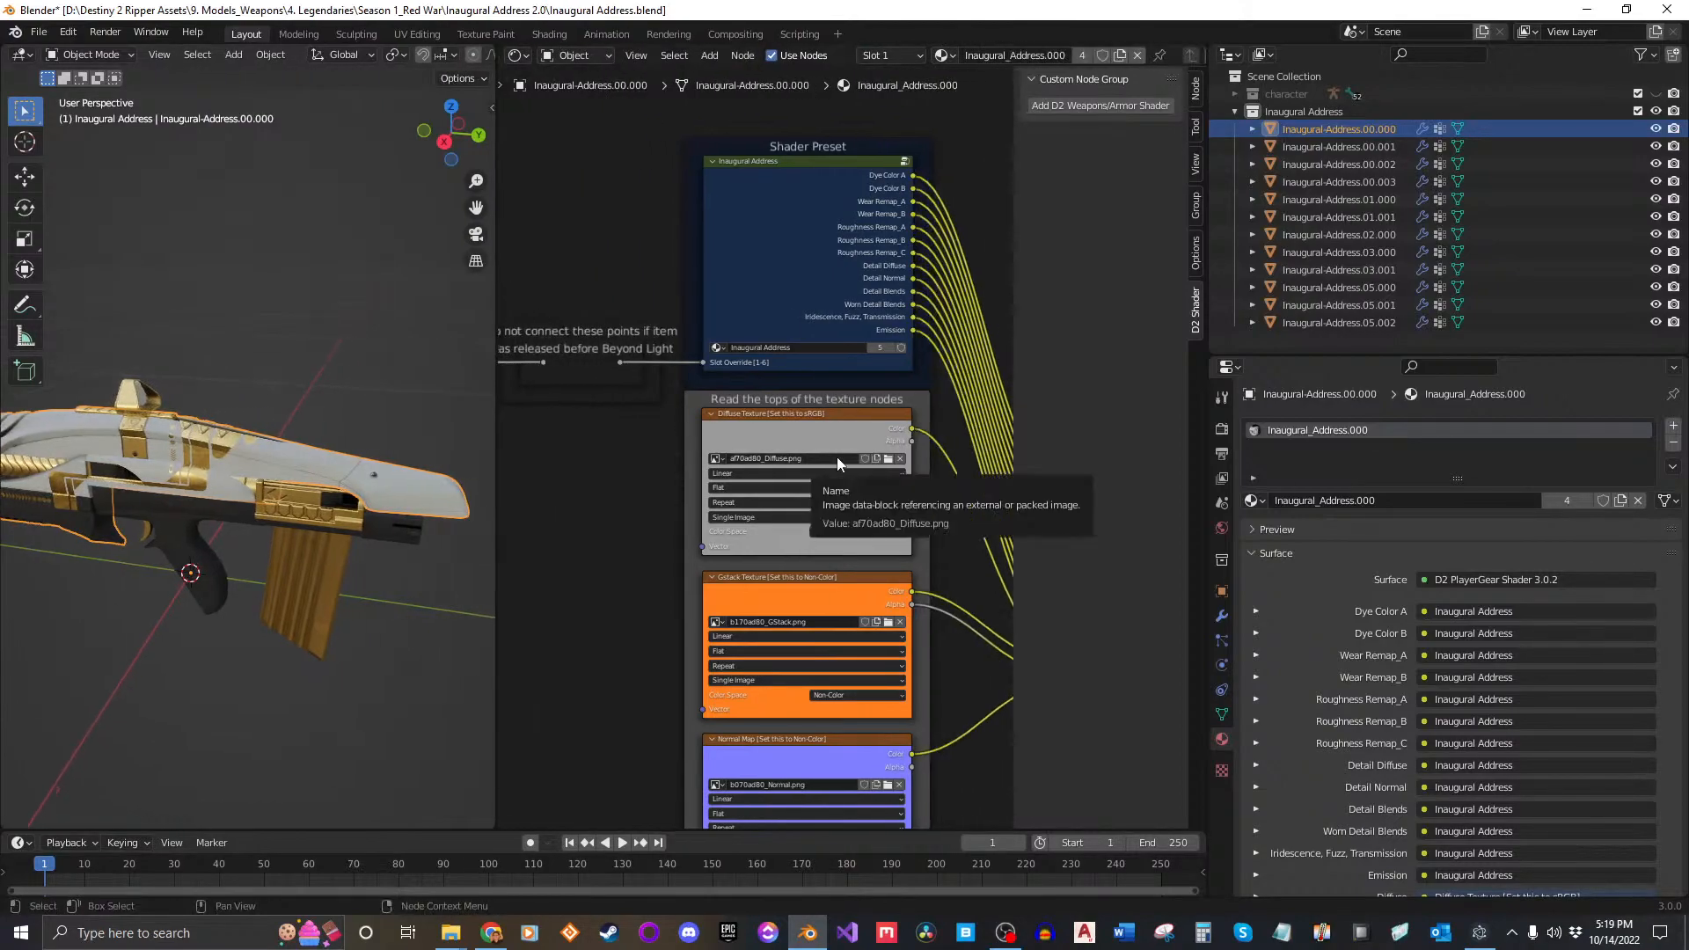
{"action": "middle_click_drag", "start_coordinate": [276, 551], "coordinate": [297, 479]}
{"action": "left_click", "coordinate": [349, 590]}
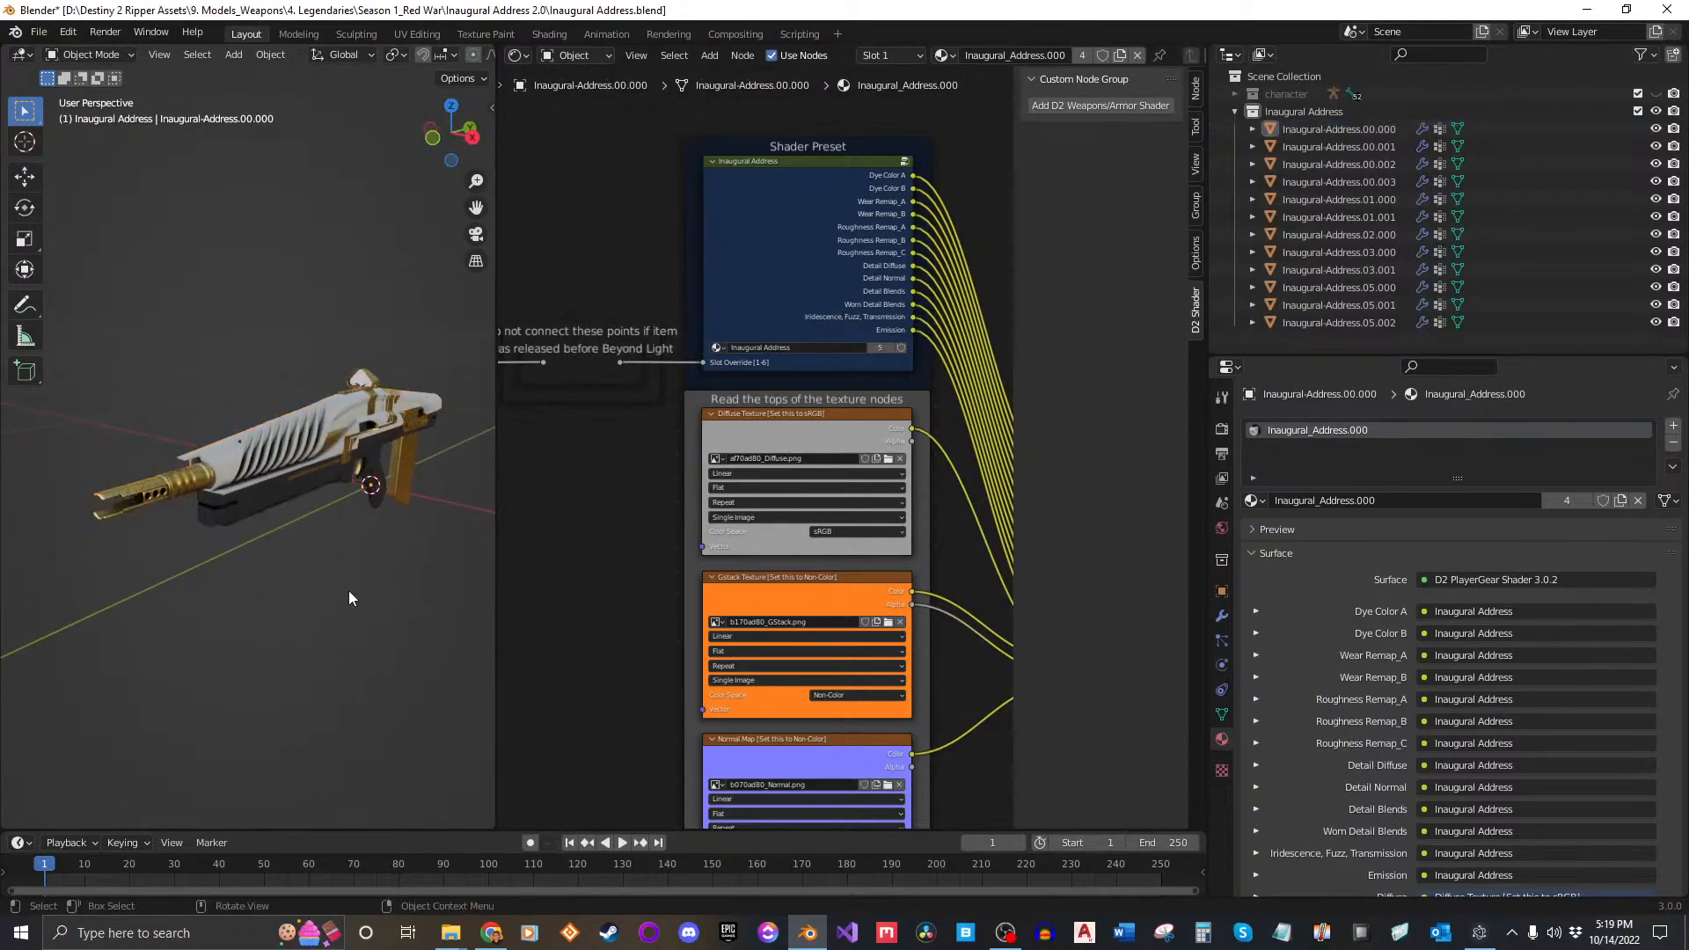
{"action": "middle_click_drag", "start_coordinate": [349, 590], "coordinate": [303, 593]}
{"action": "key", "text": "ctrl+s"}
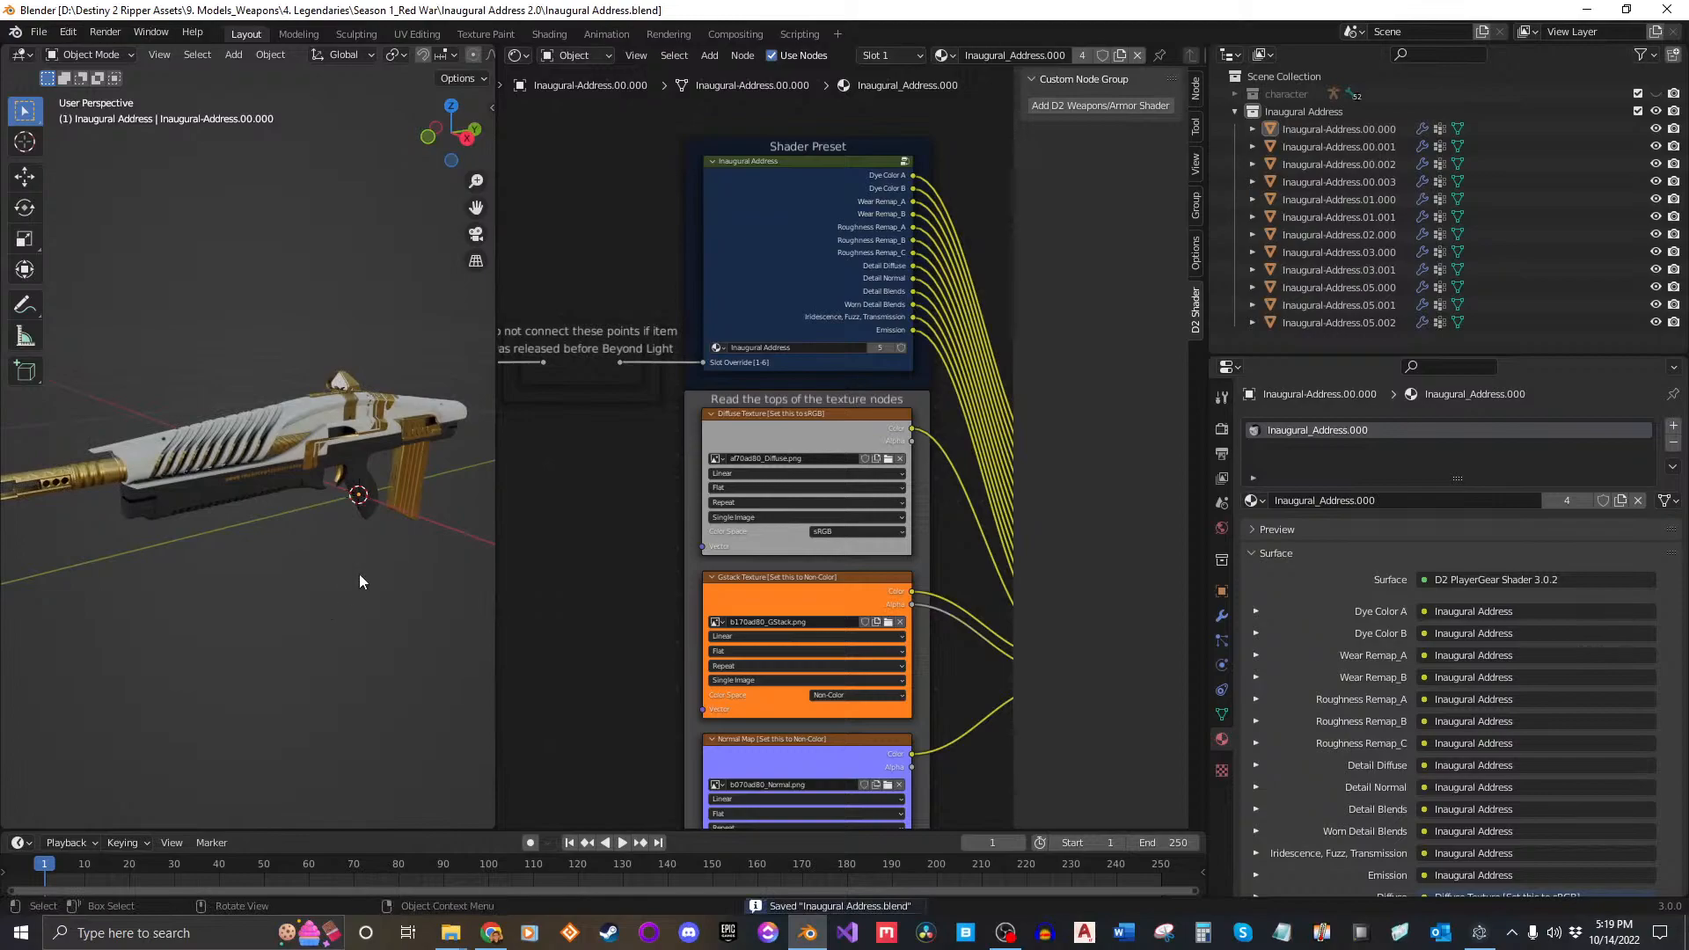
{"action": "middle_click_drag", "start_coordinate": [841, 431], "coordinate": [624, 424]}
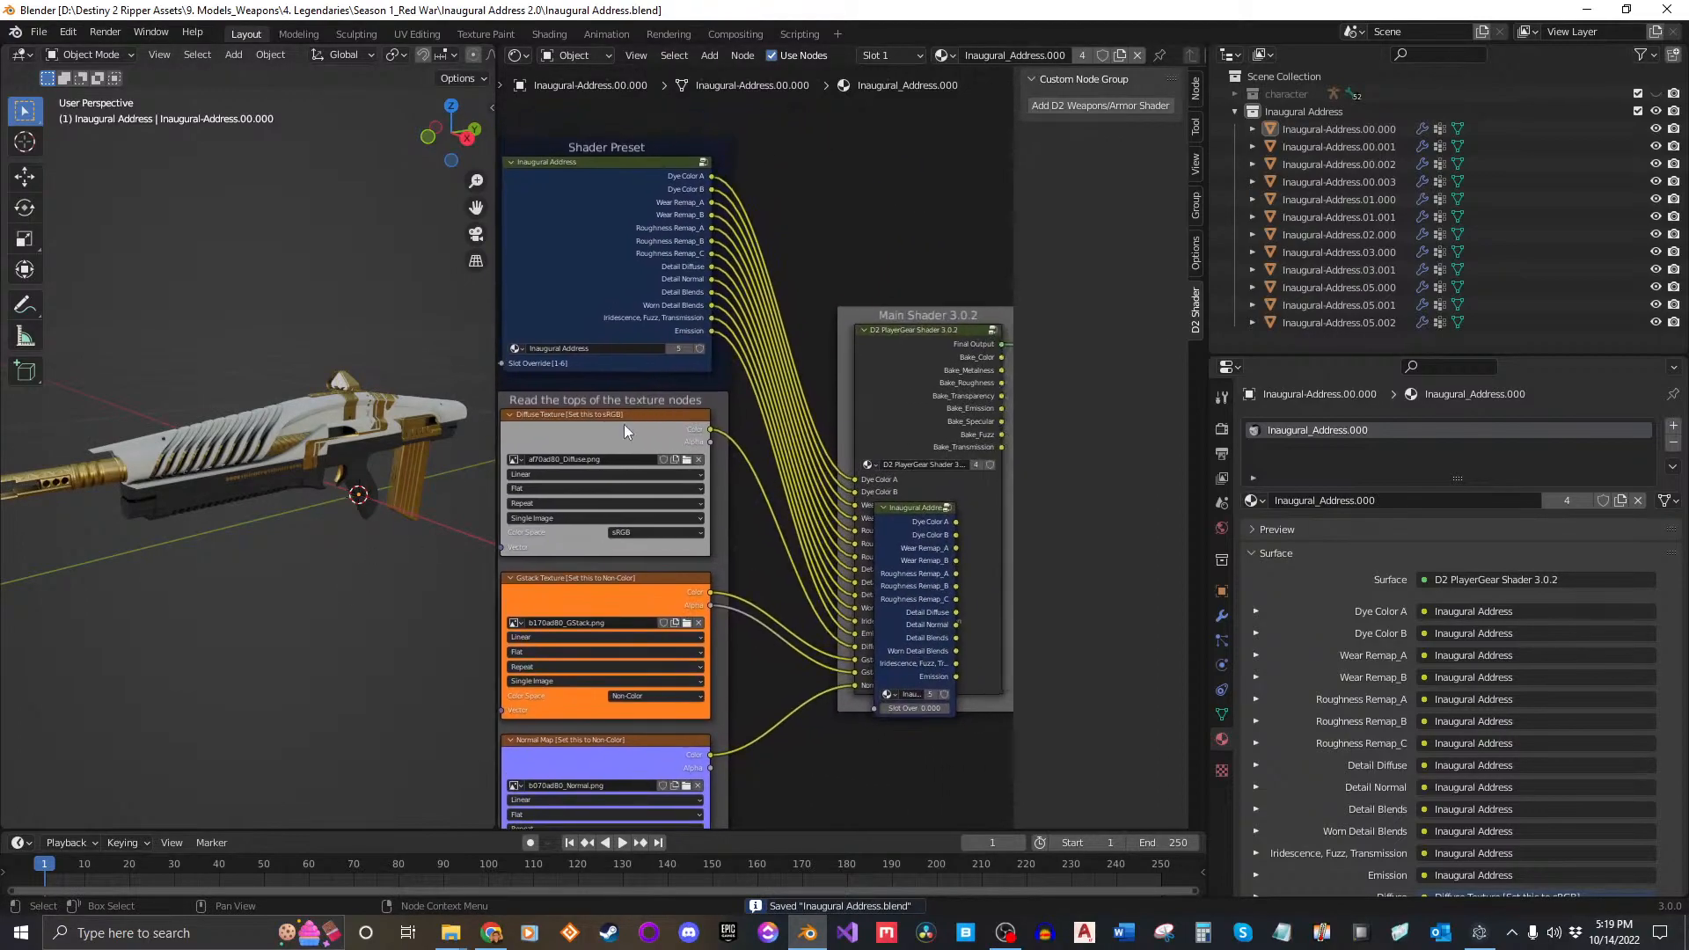
Step: Duplicate the Diffuse Texture node and place the copy above the Main Shader frame
{"action": "left_click", "coordinate": [625, 424]}
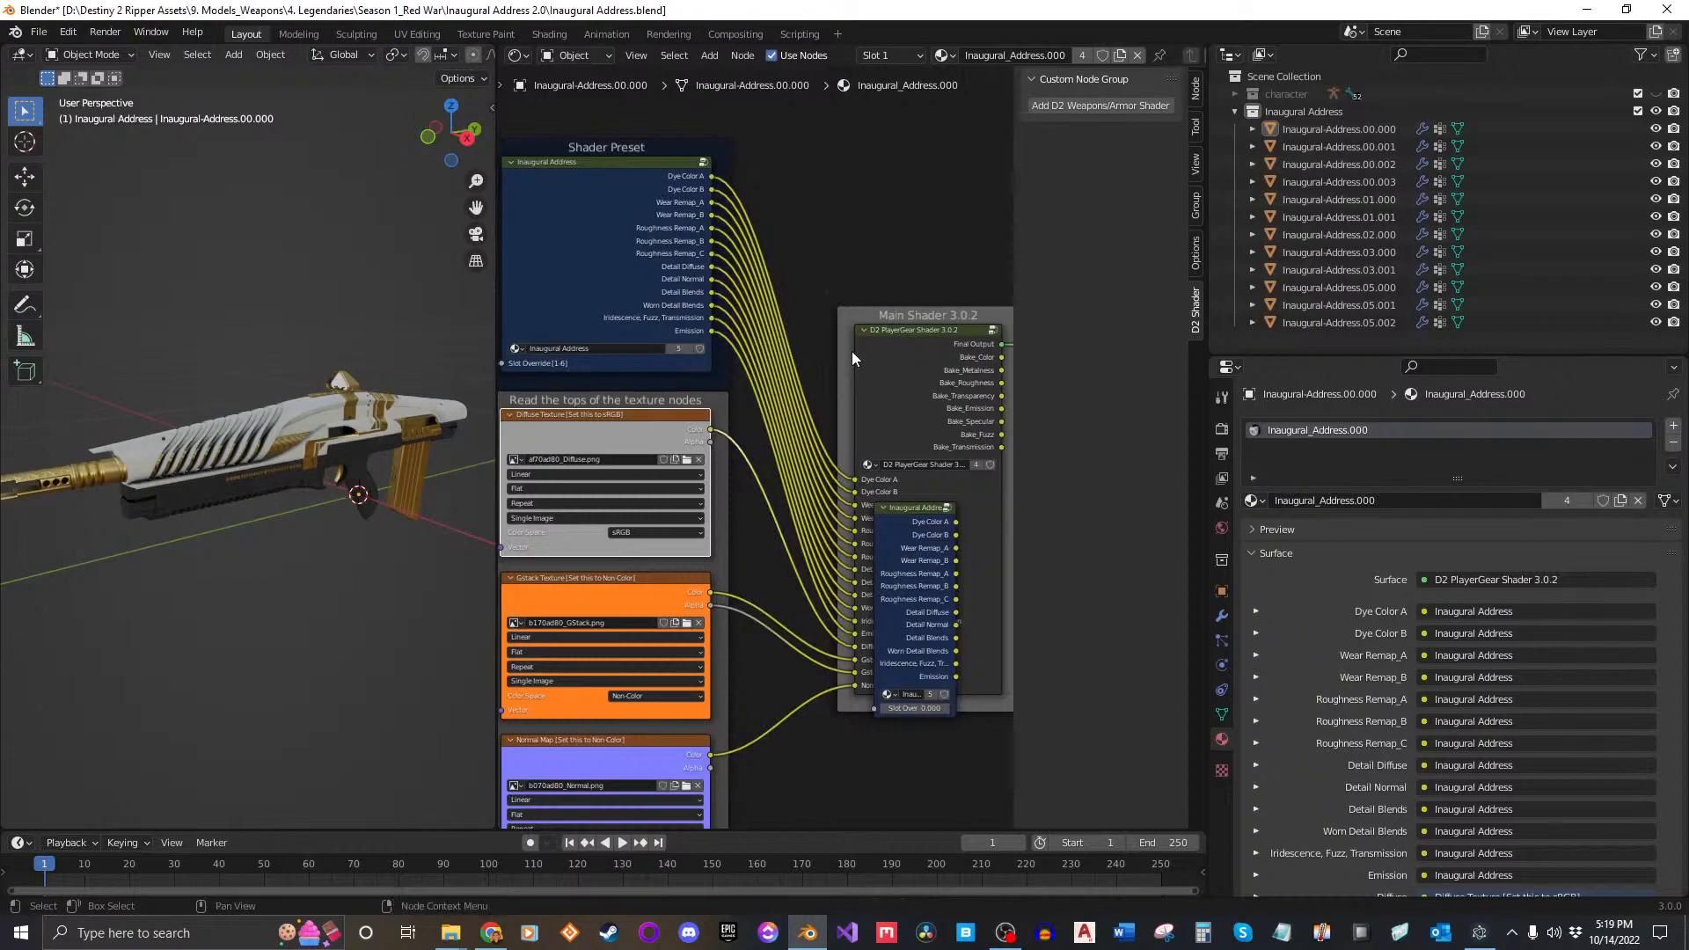
{"action": "key", "text": "ctrl+c"}
{"action": "key", "text": "ctrl+v"}
{"action": "left_click_drag", "start_coordinate": [632, 415], "coordinate": [944, 123]}
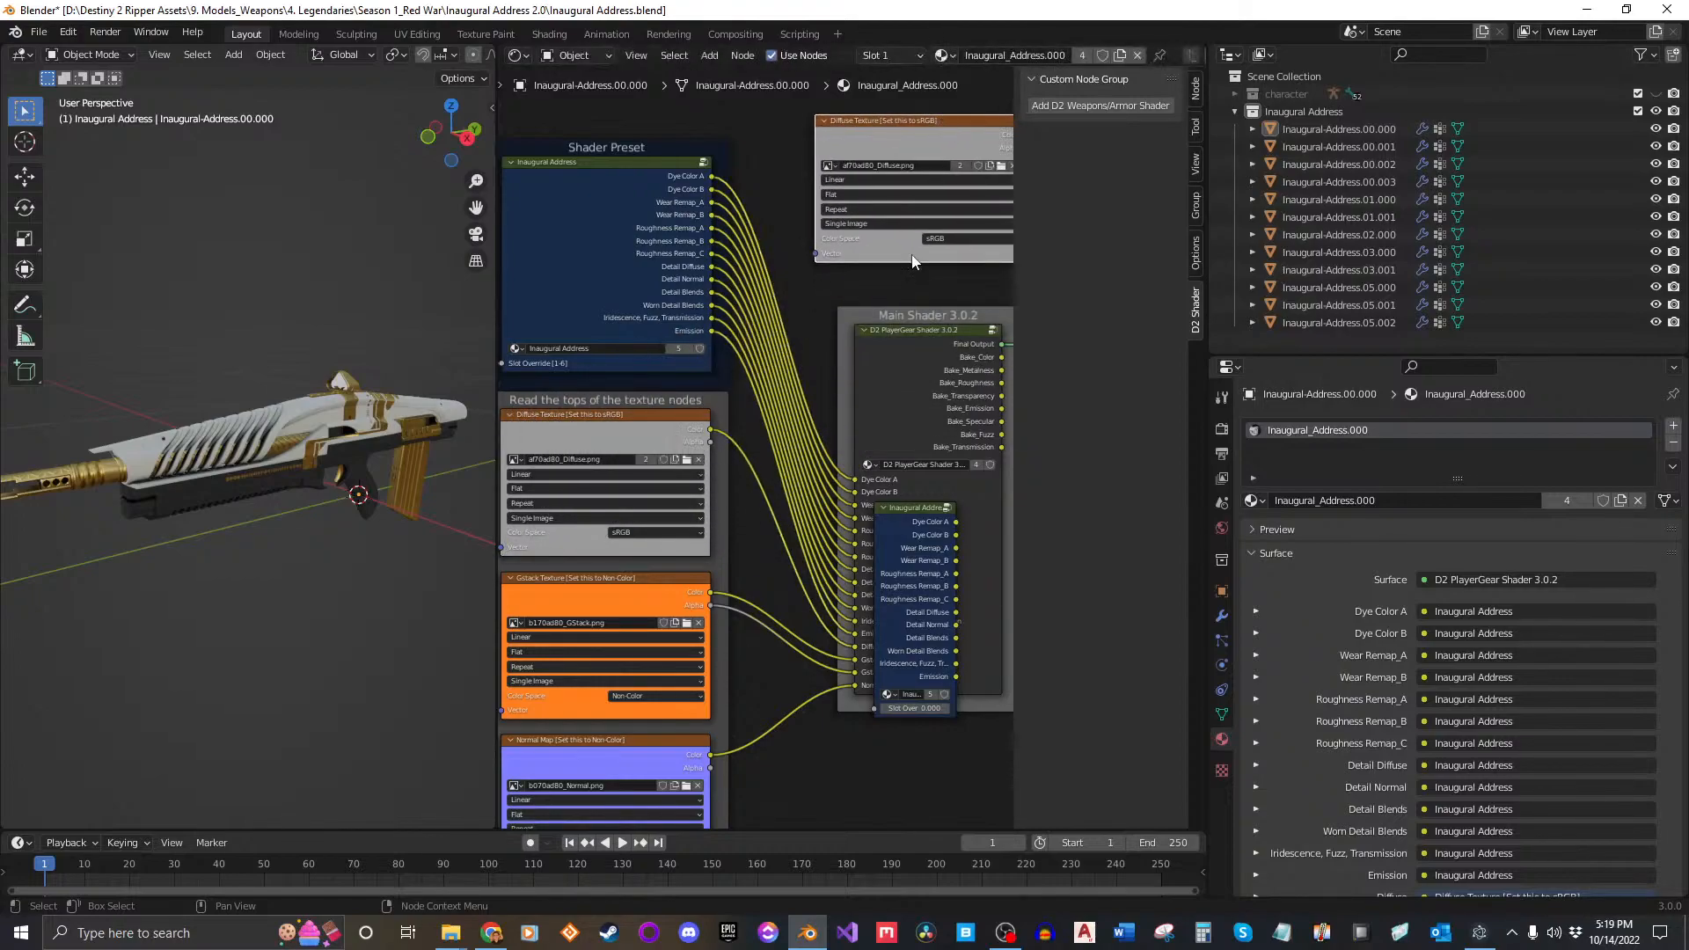
{"action": "middle_click_drag", "start_coordinate": [911, 264], "coordinate": [661, 393]}
{"action": "scroll", "coordinate": [707, 417], "scroll_direction": "up", "scroll_amount": 4}
{"action": "middle_click_drag", "start_coordinate": [768, 433], "coordinate": [938, 444]}
{"action": "scroll", "coordinate": [862, 350], "scroll_direction": "up", "scroll_amount": 3}
{"action": "middle_click_drag", "start_coordinate": [820, 342], "coordinate": [764, 420]}
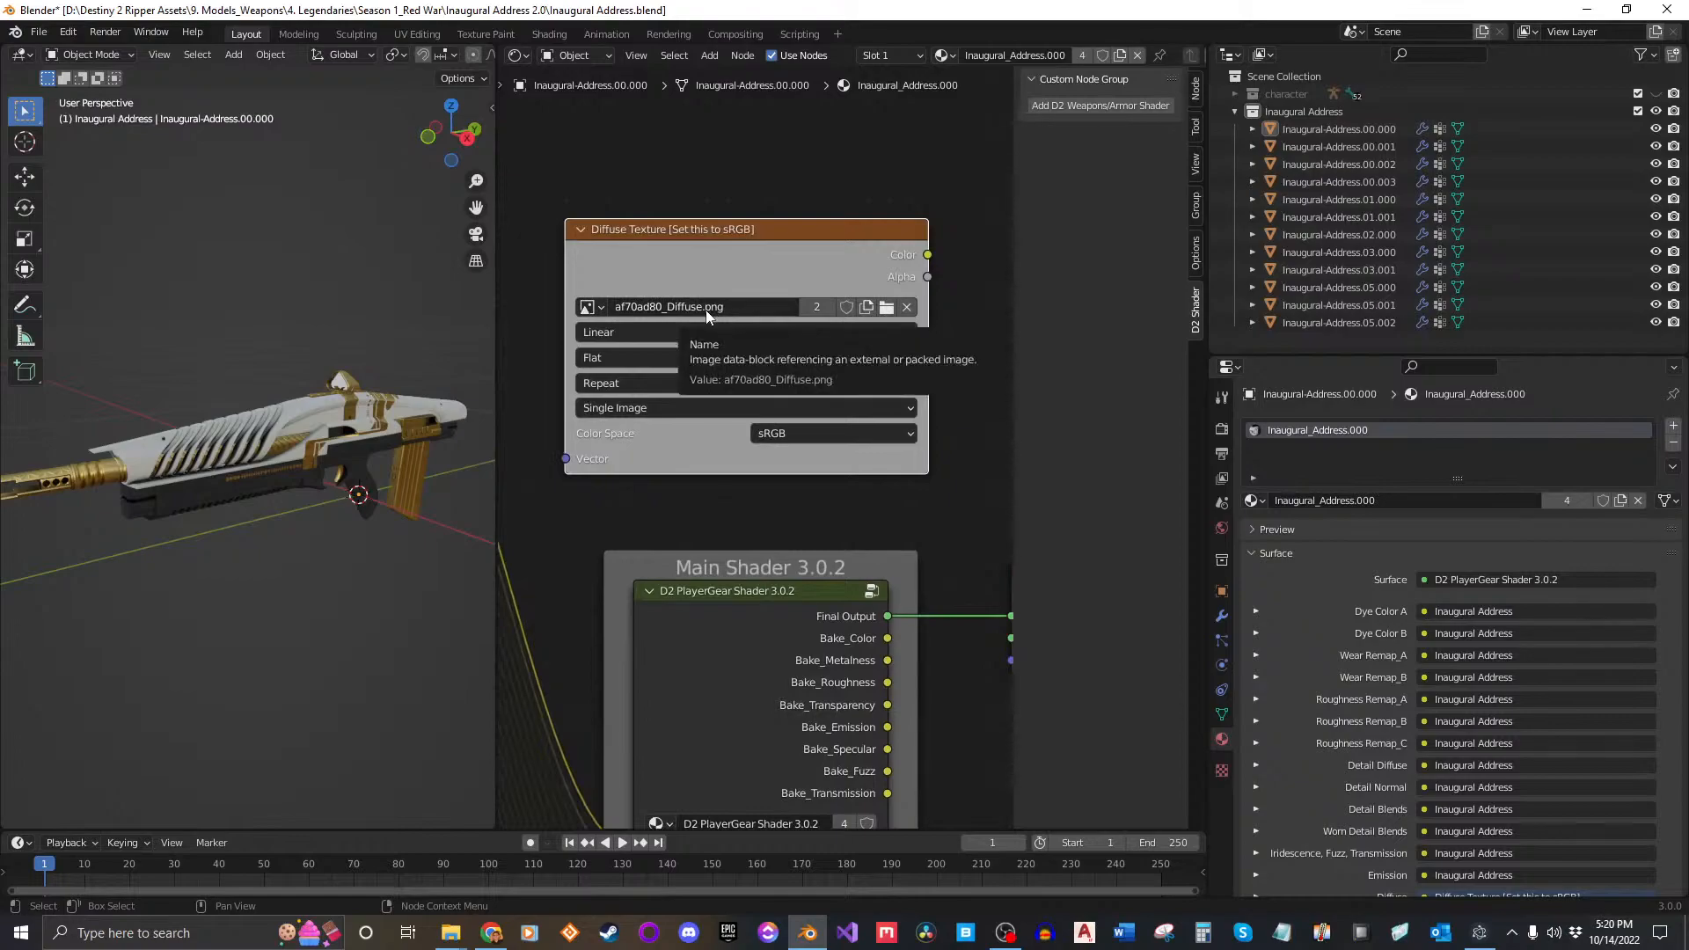
Step: Start a new image for the duplicated texture node and name it Inaugural_Address_Diffuse_Bake.000
{"action": "left_click", "coordinate": [868, 305]}
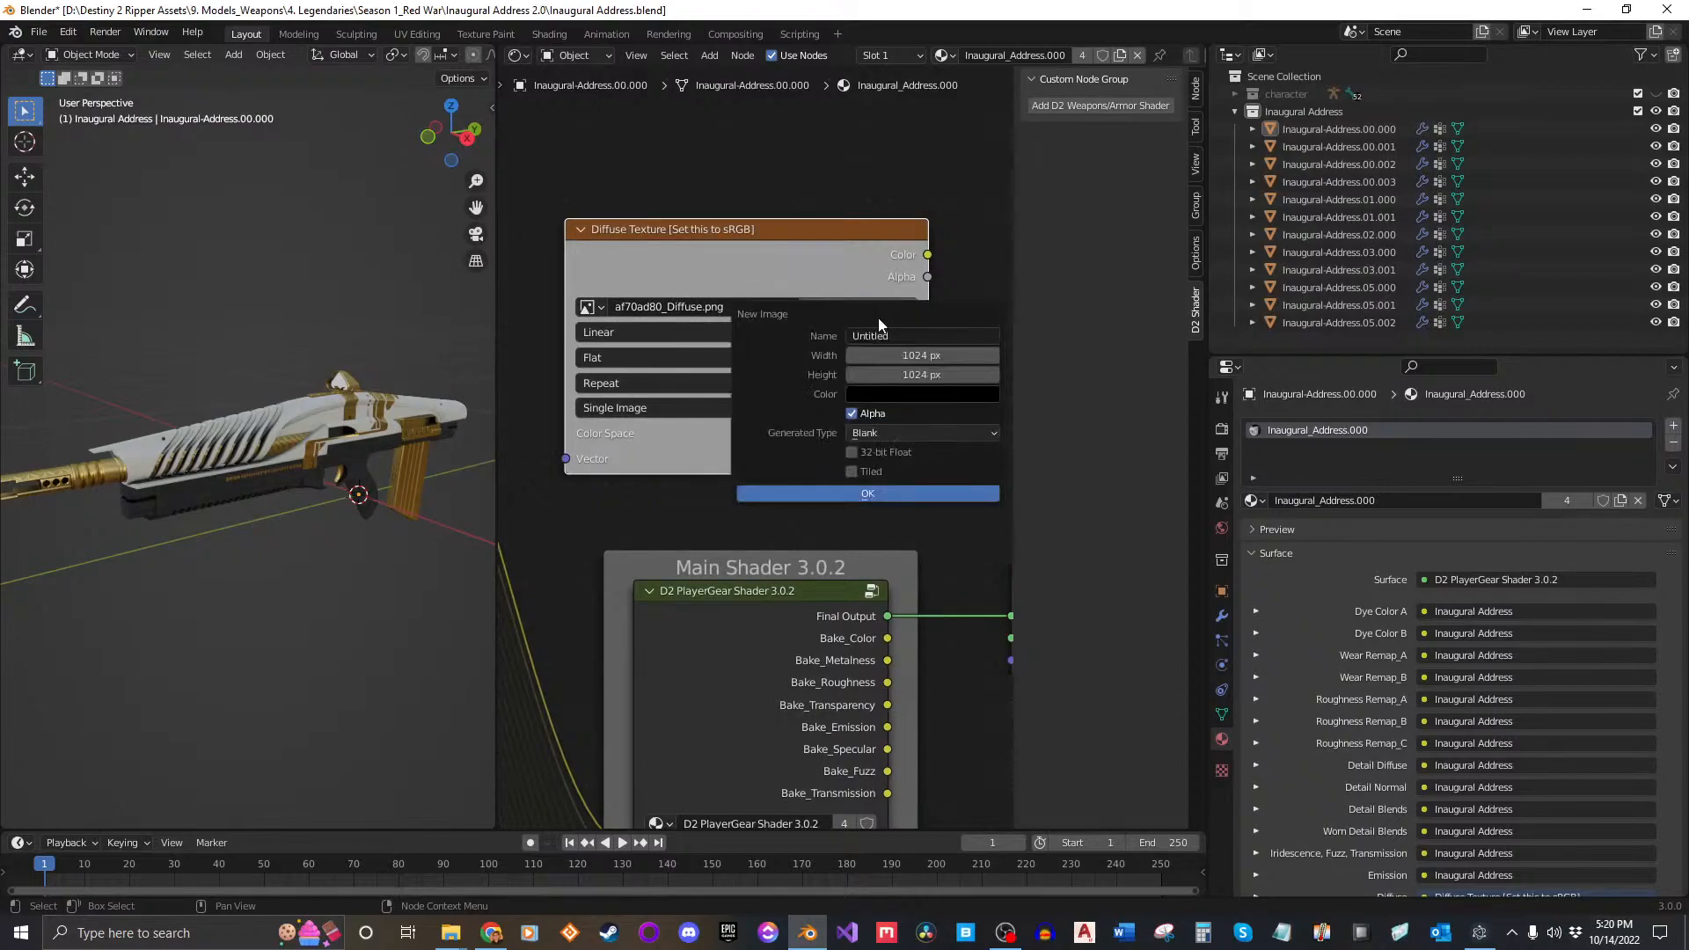
{"action": "left_click", "coordinate": [915, 335]}
{"action": "key", "text": "ctrl+v"}
{"action": "key", "text": "Left"}
{"action": "key", "text": "BackSpace"}
{"action": "type", "text": "_"}
{"action": "key", "text": "End"}
{"action": "type", "text": "Dis"}
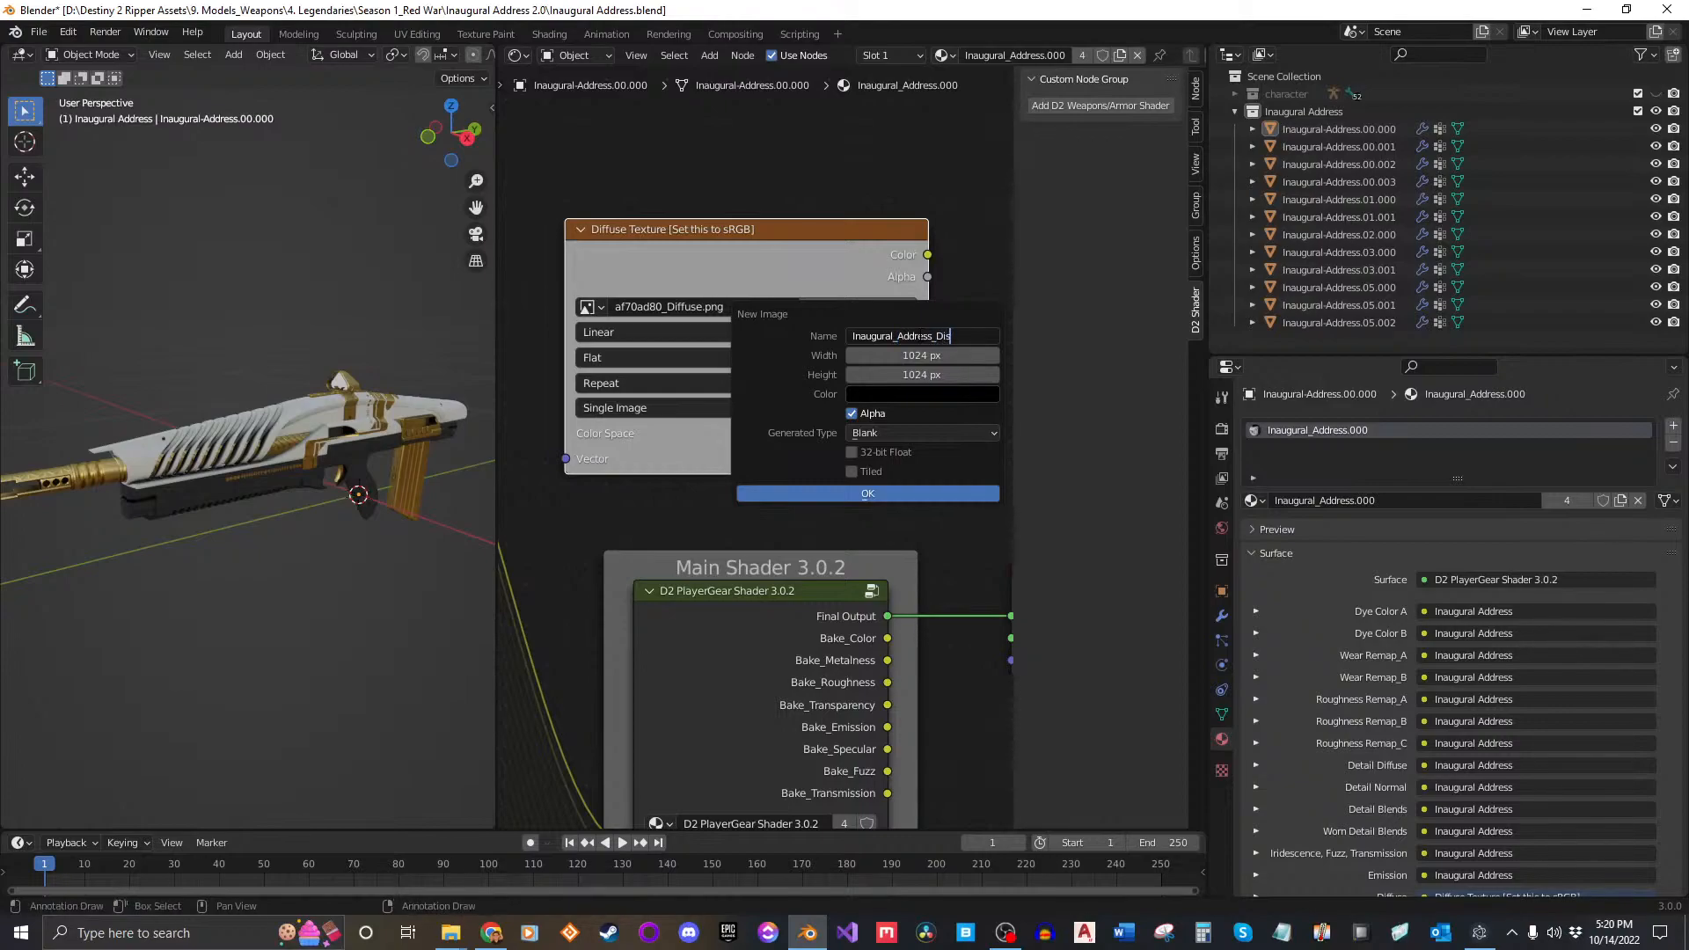
{"action": "key", "text": "BackSpace"}
{"action": "type", "text": "ffuse_Bake"}
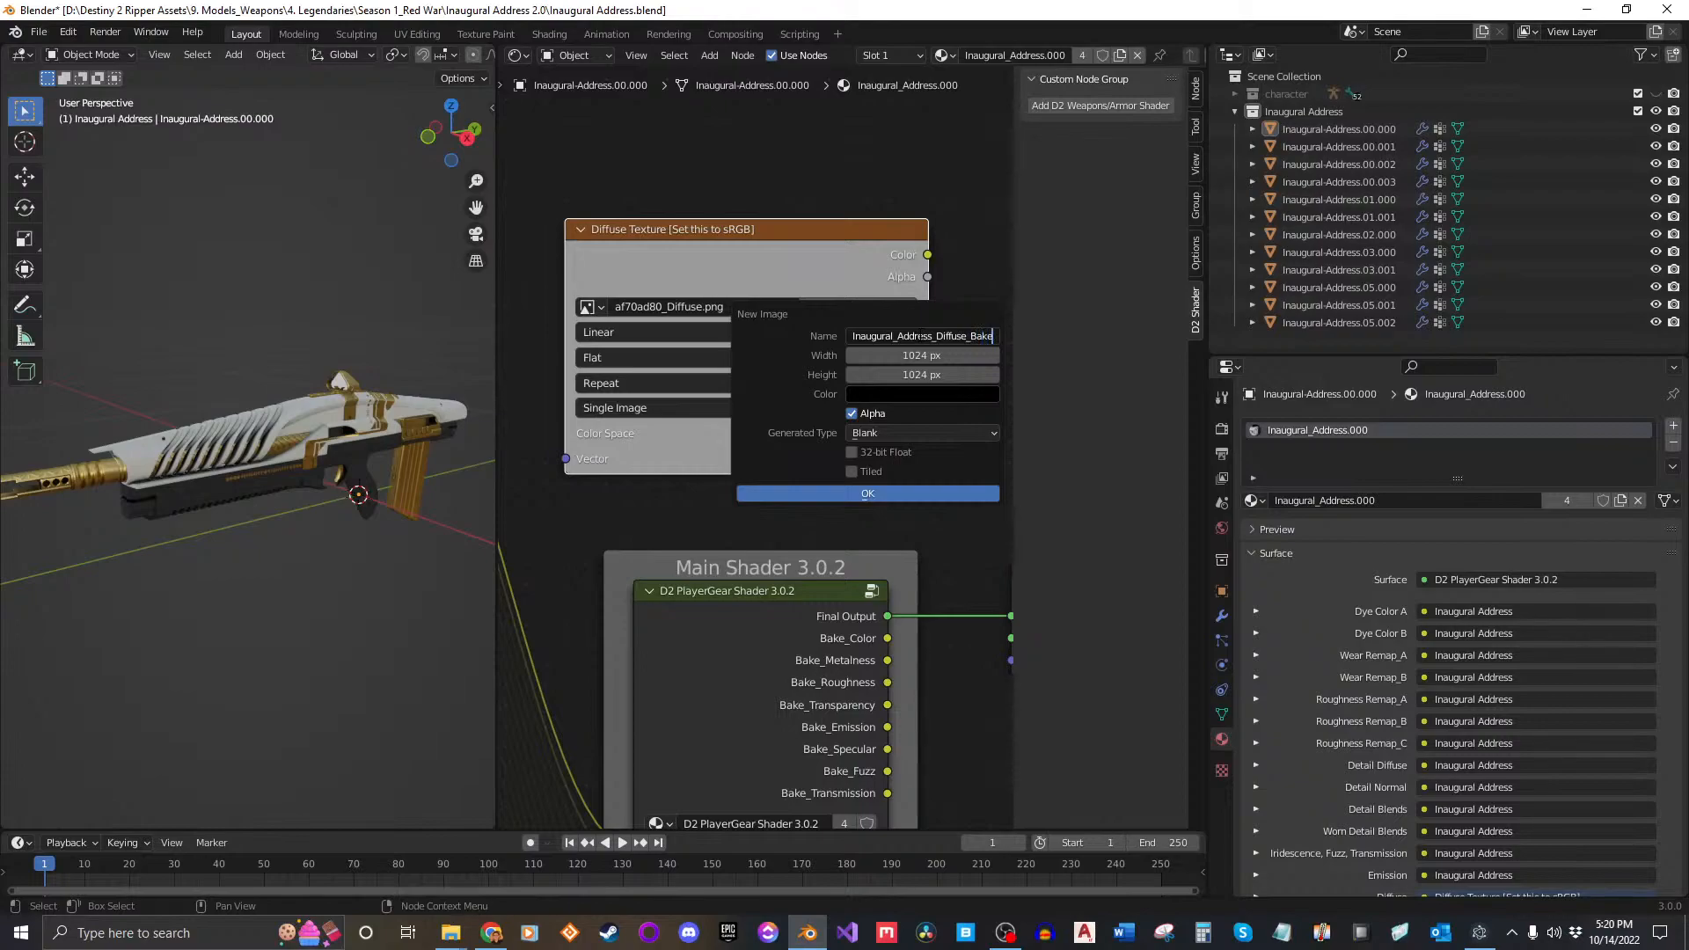
{"action": "type", "text": ".000"}
{"action": "left_click", "coordinate": [932, 336]}
Step: Set the new image's width and height to 2048 px and create it
{"action": "left_click", "coordinate": [936, 357]}
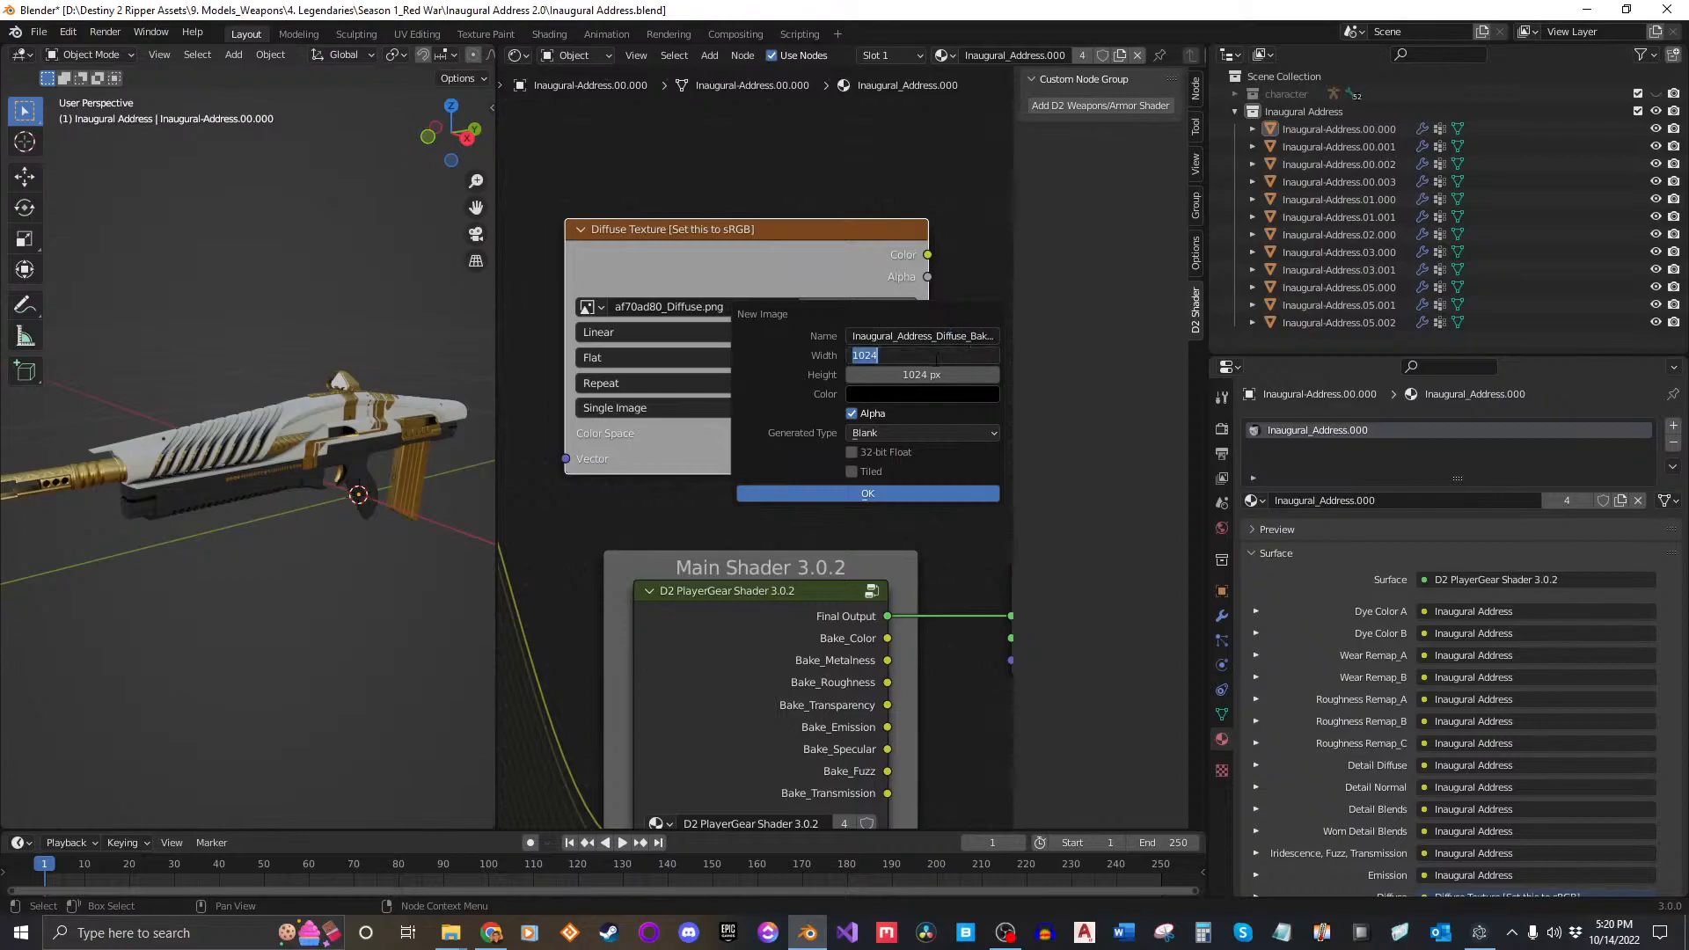
{"action": "type", "text": "2048"}
{"action": "key", "text": "Return"}
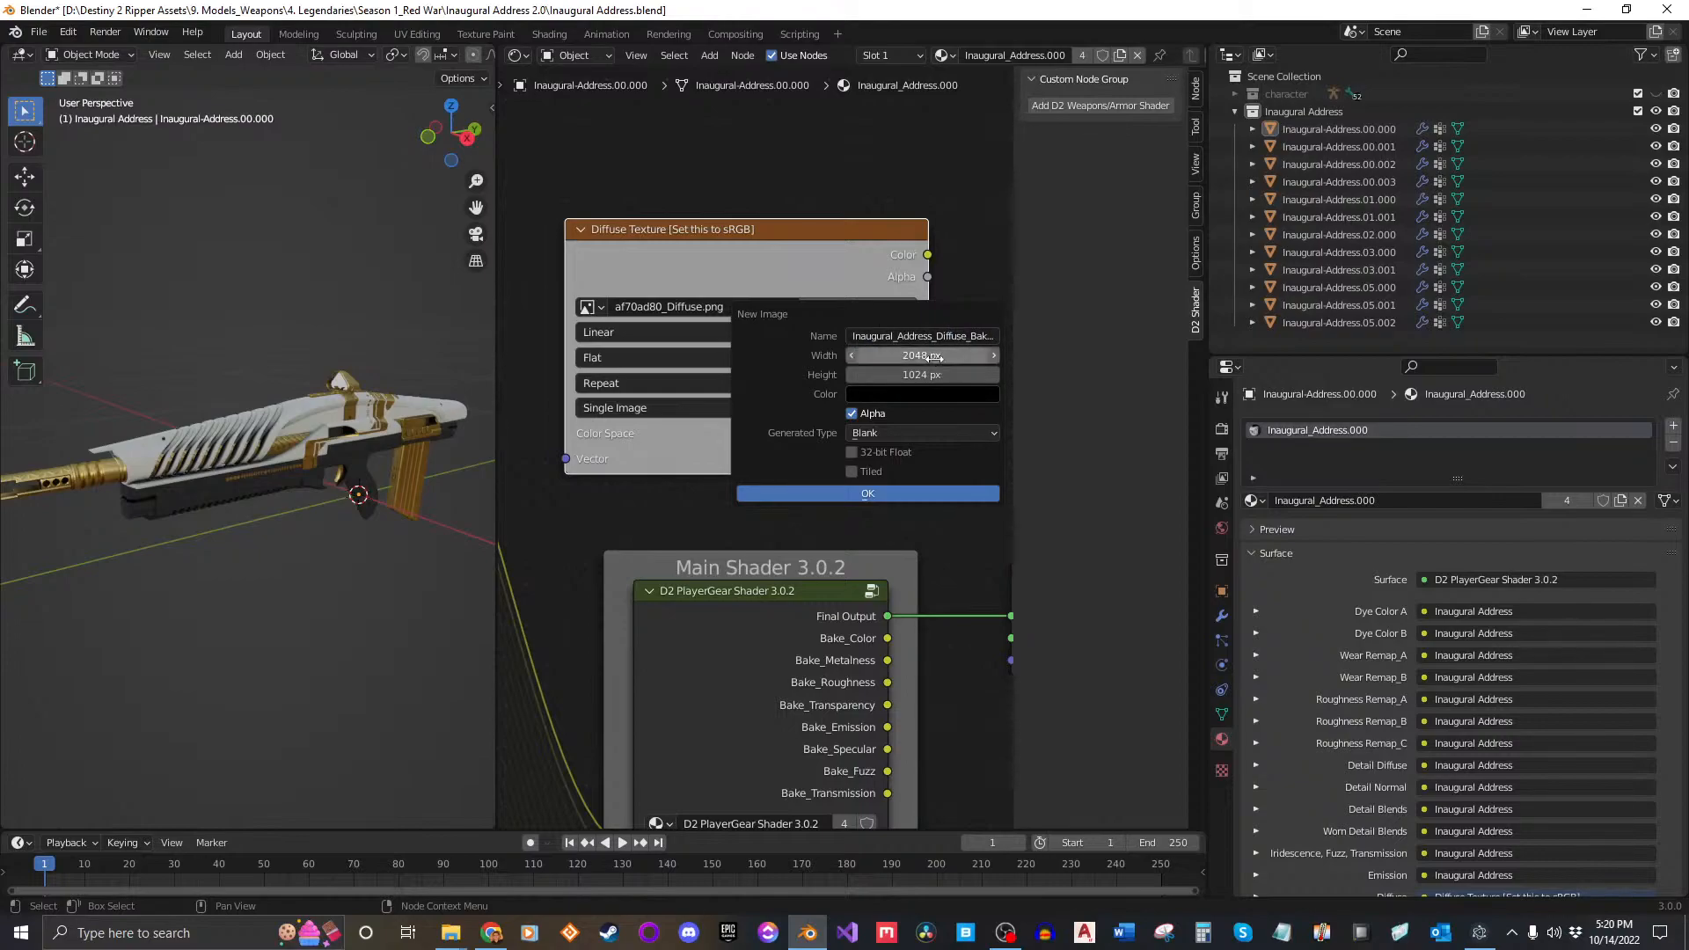
{"action": "left_click", "coordinate": [936, 376]}
{"action": "type", "text": "2048"}
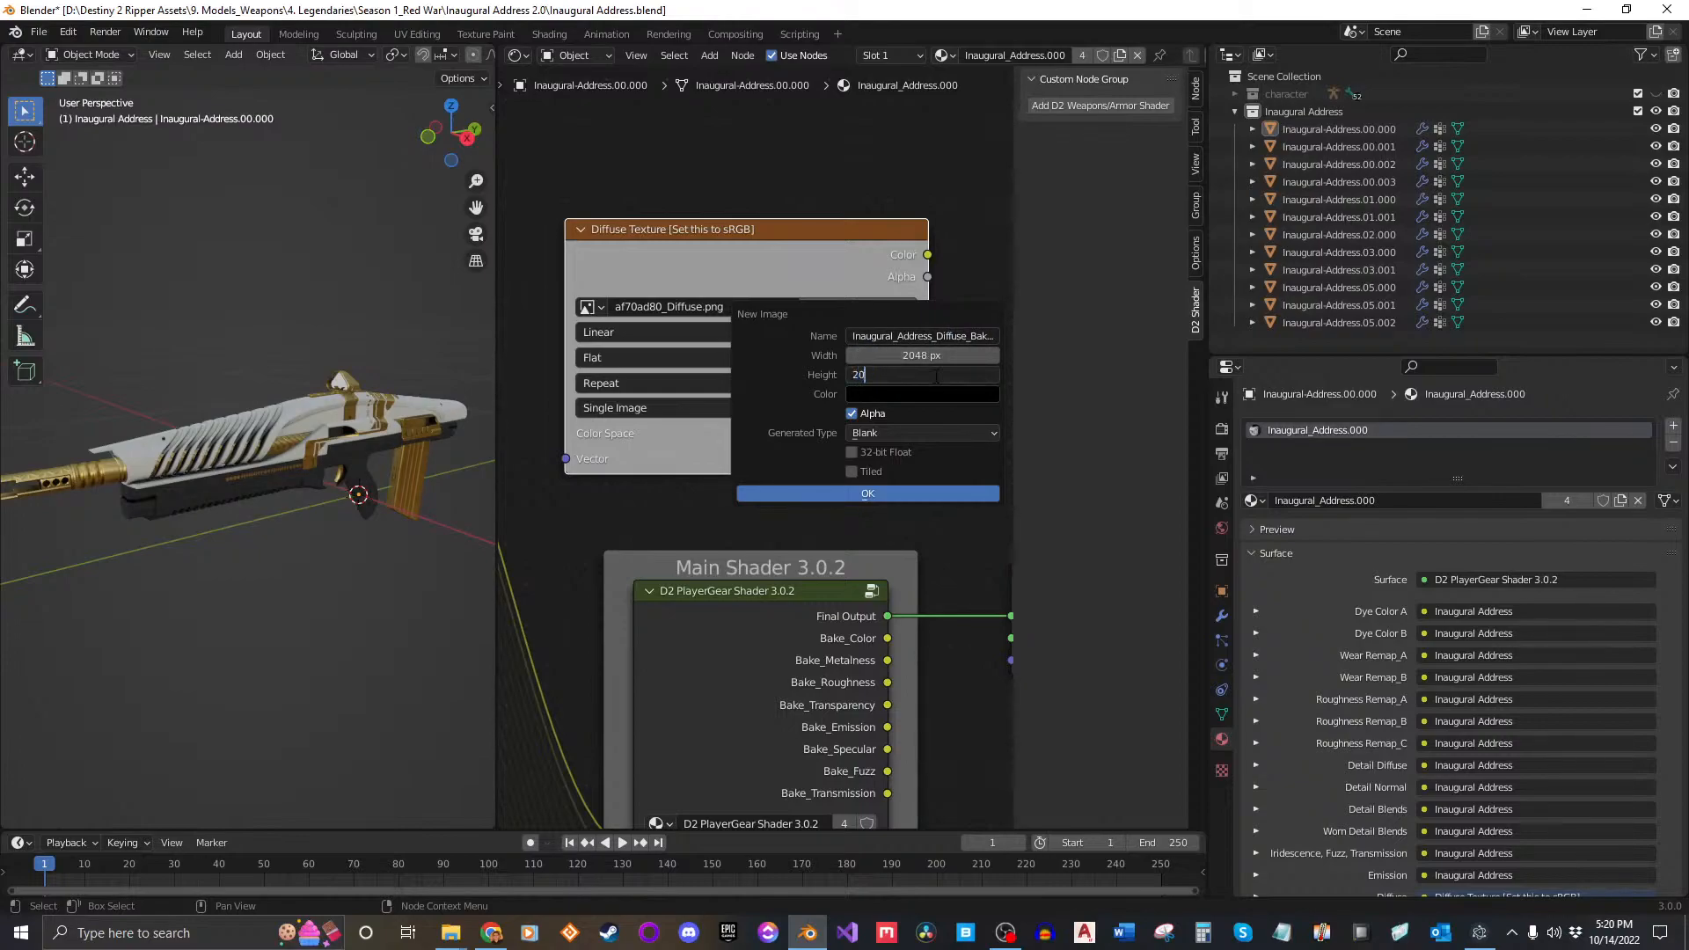
{"action": "key", "text": "Return"}
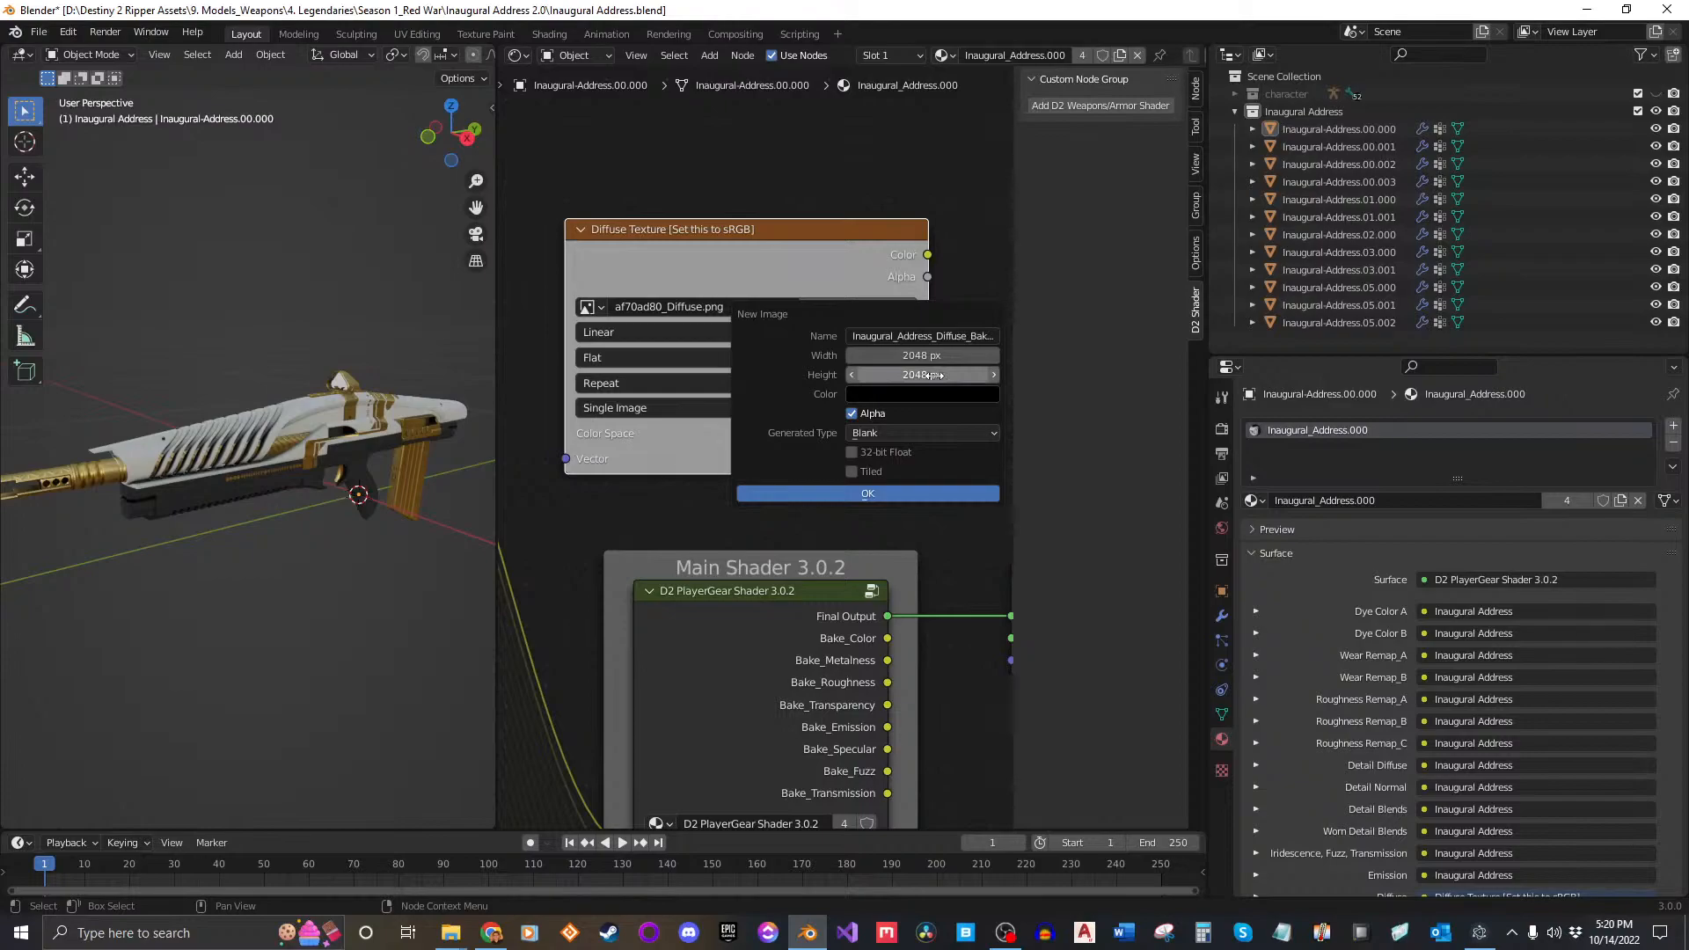
{"action": "left_click", "coordinate": [904, 494]}
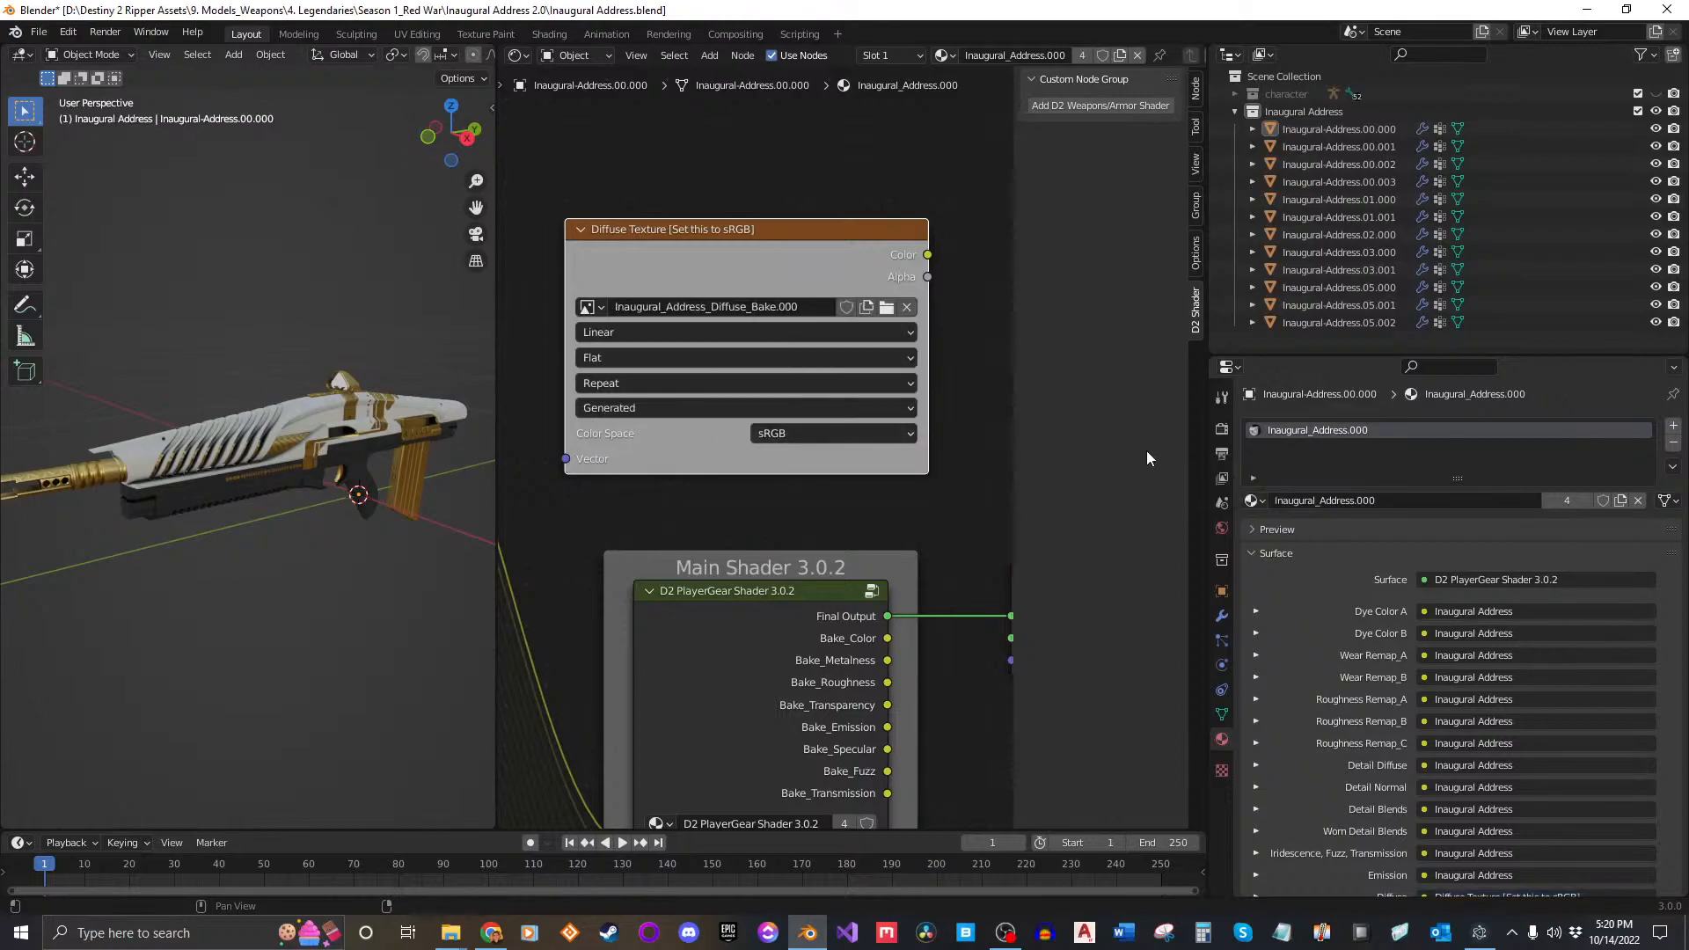
Step: Connect the D2 PlayerGear Shader's Bake_Color output to the Material Output's Surface input
{"action": "middle_click_drag", "start_coordinate": [909, 595], "coordinate": [809, 543]}
{"action": "left_click_drag", "start_coordinate": [789, 585], "coordinate": [927, 556]}
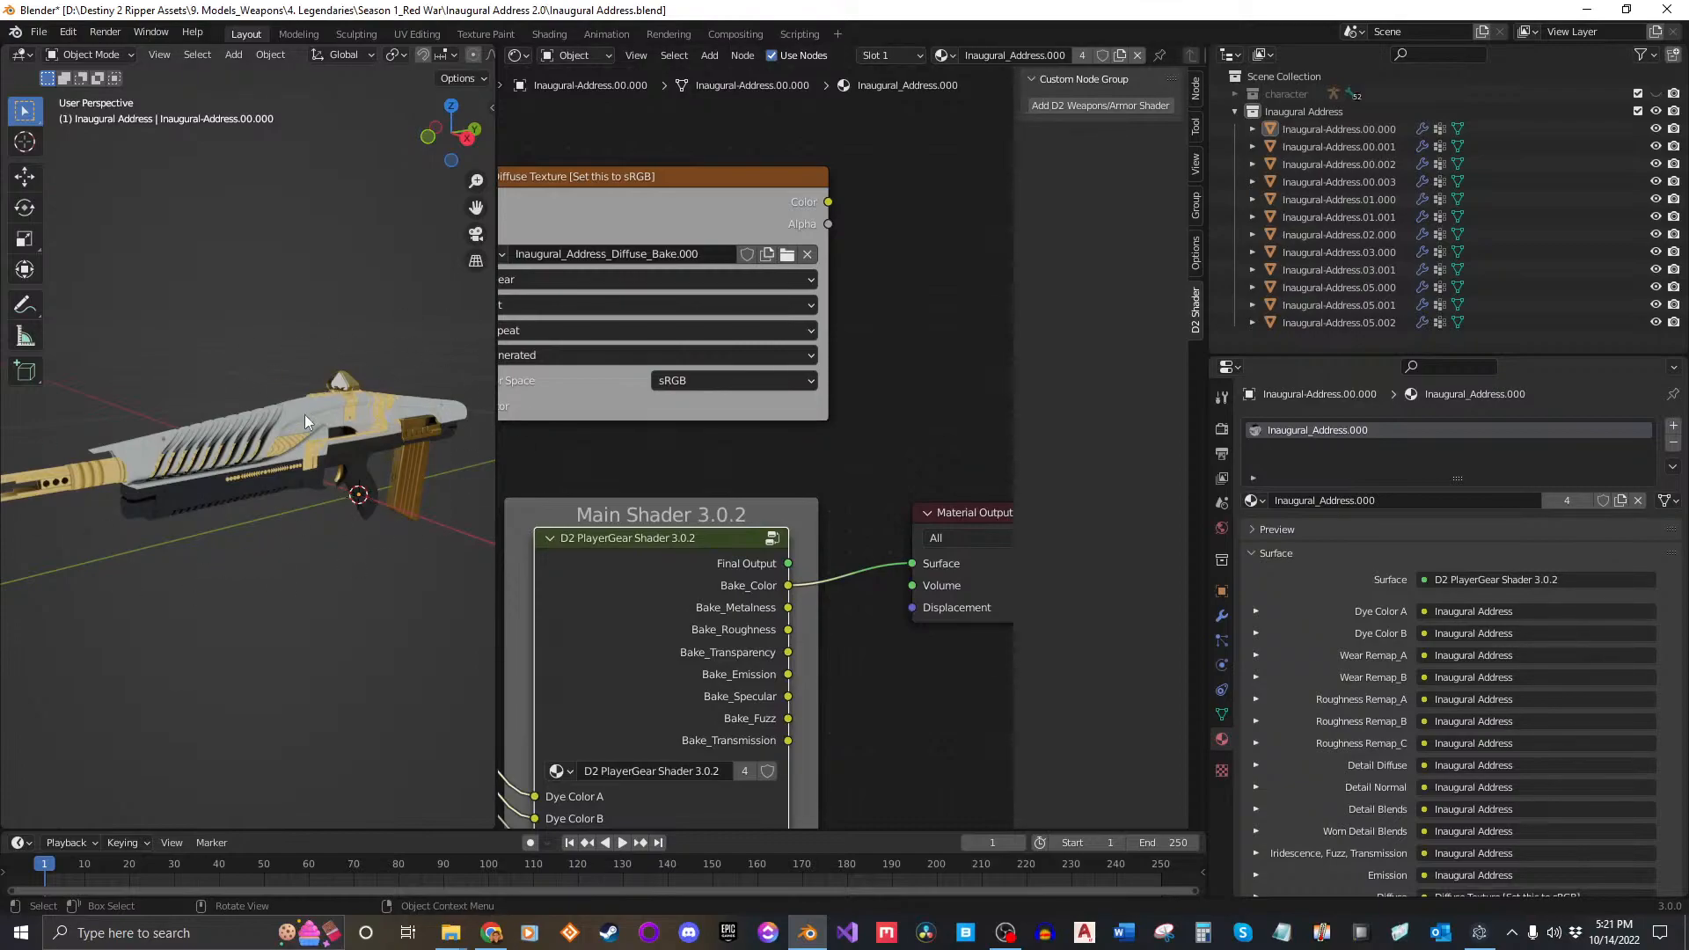
Step: In the render's bake settings, set the bake type to Emit and the margin to 5 px
{"action": "left_click", "coordinate": [1224, 429]}
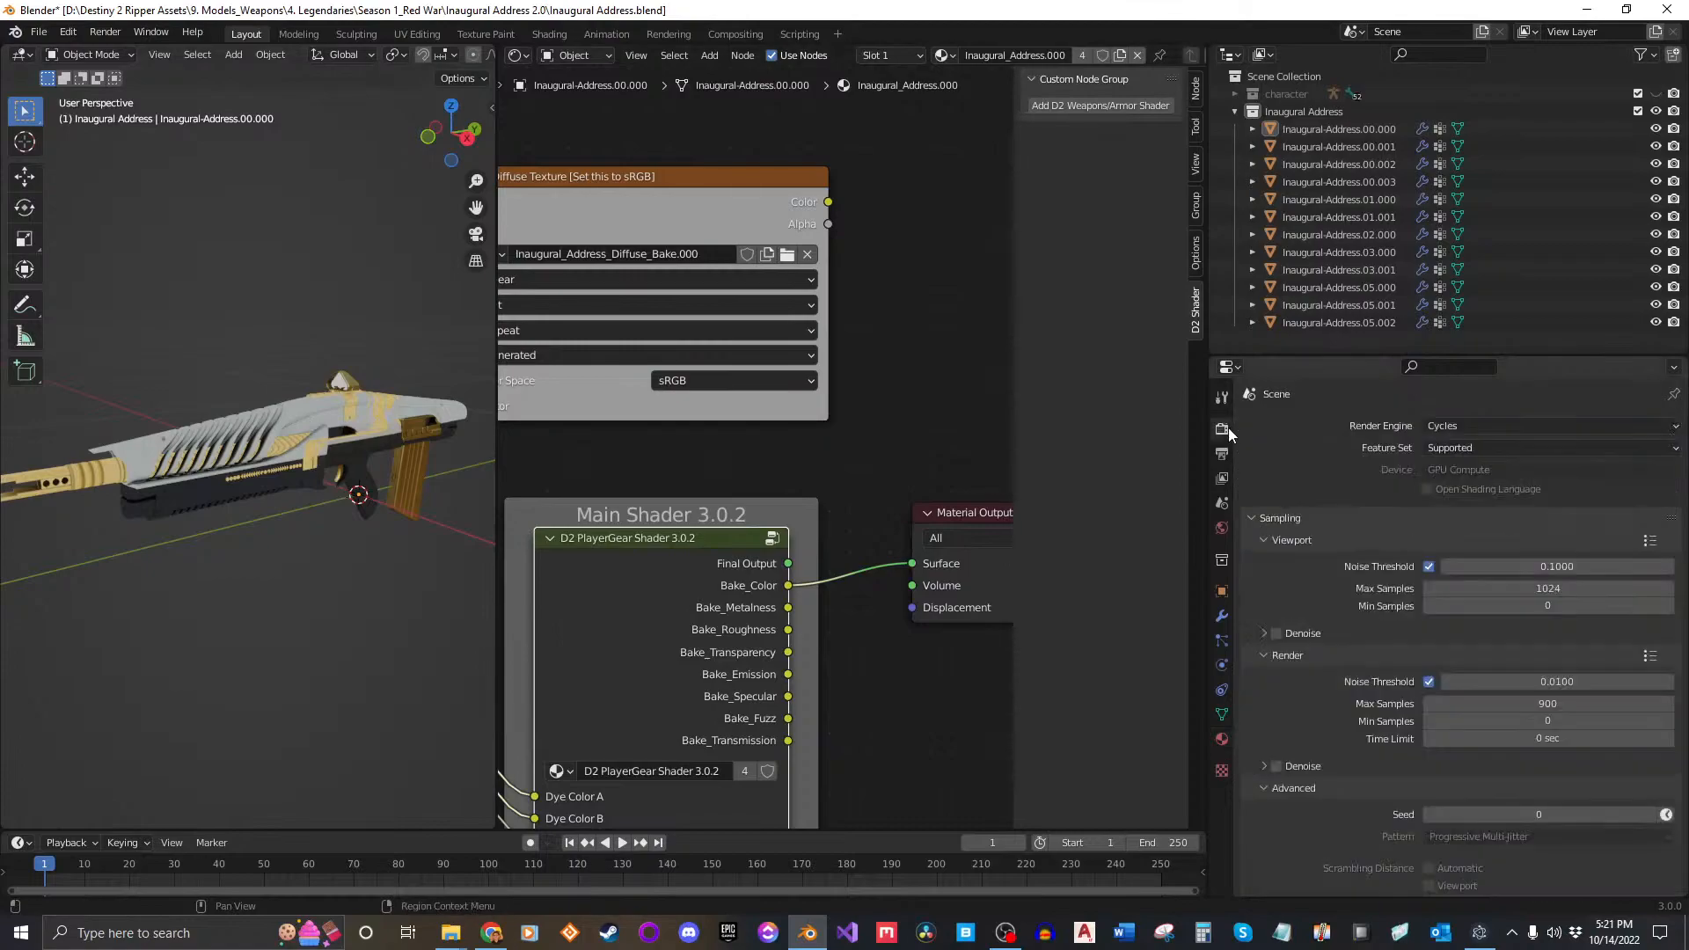
{"action": "left_click", "coordinate": [1301, 519]}
{"action": "left_click", "coordinate": [1455, 430]}
{"action": "left_click", "coordinate": [1517, 430]}
{"action": "left_click", "coordinate": [1257, 734]}
{"action": "left_click", "coordinate": [1273, 709]}
{"action": "scroll", "coordinate": [1470, 739], "scroll_direction": "down", "scroll_amount": 4}
{"action": "left_click", "coordinate": [1475, 651]}
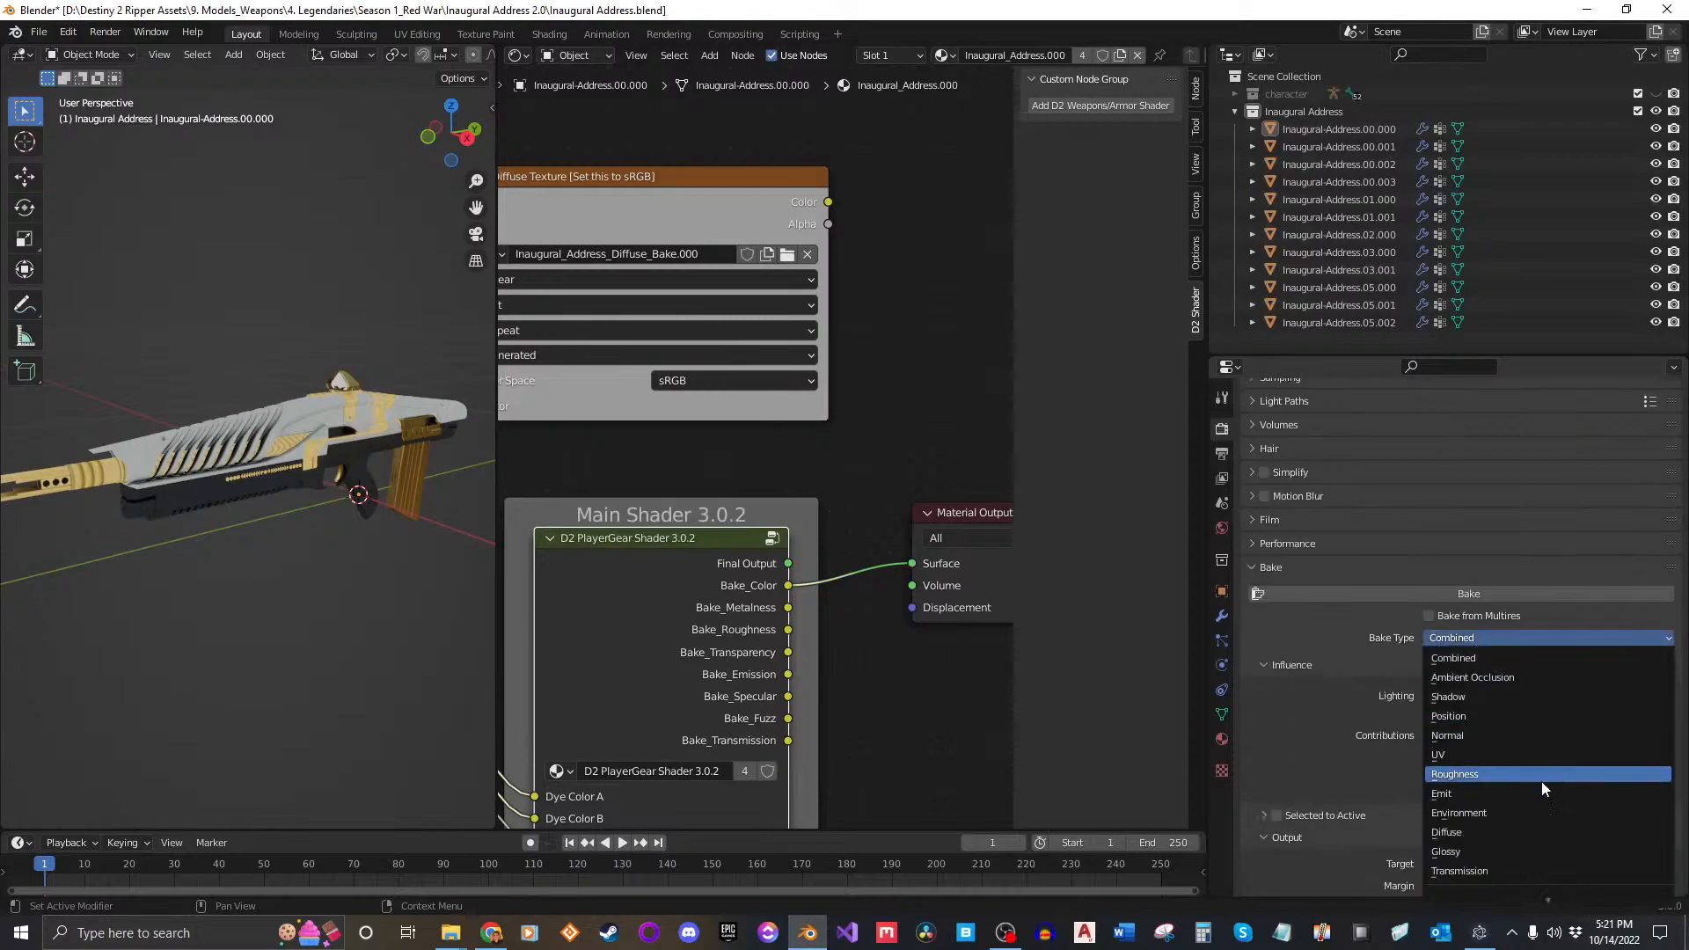
{"action": "left_click", "coordinate": [1486, 794]}
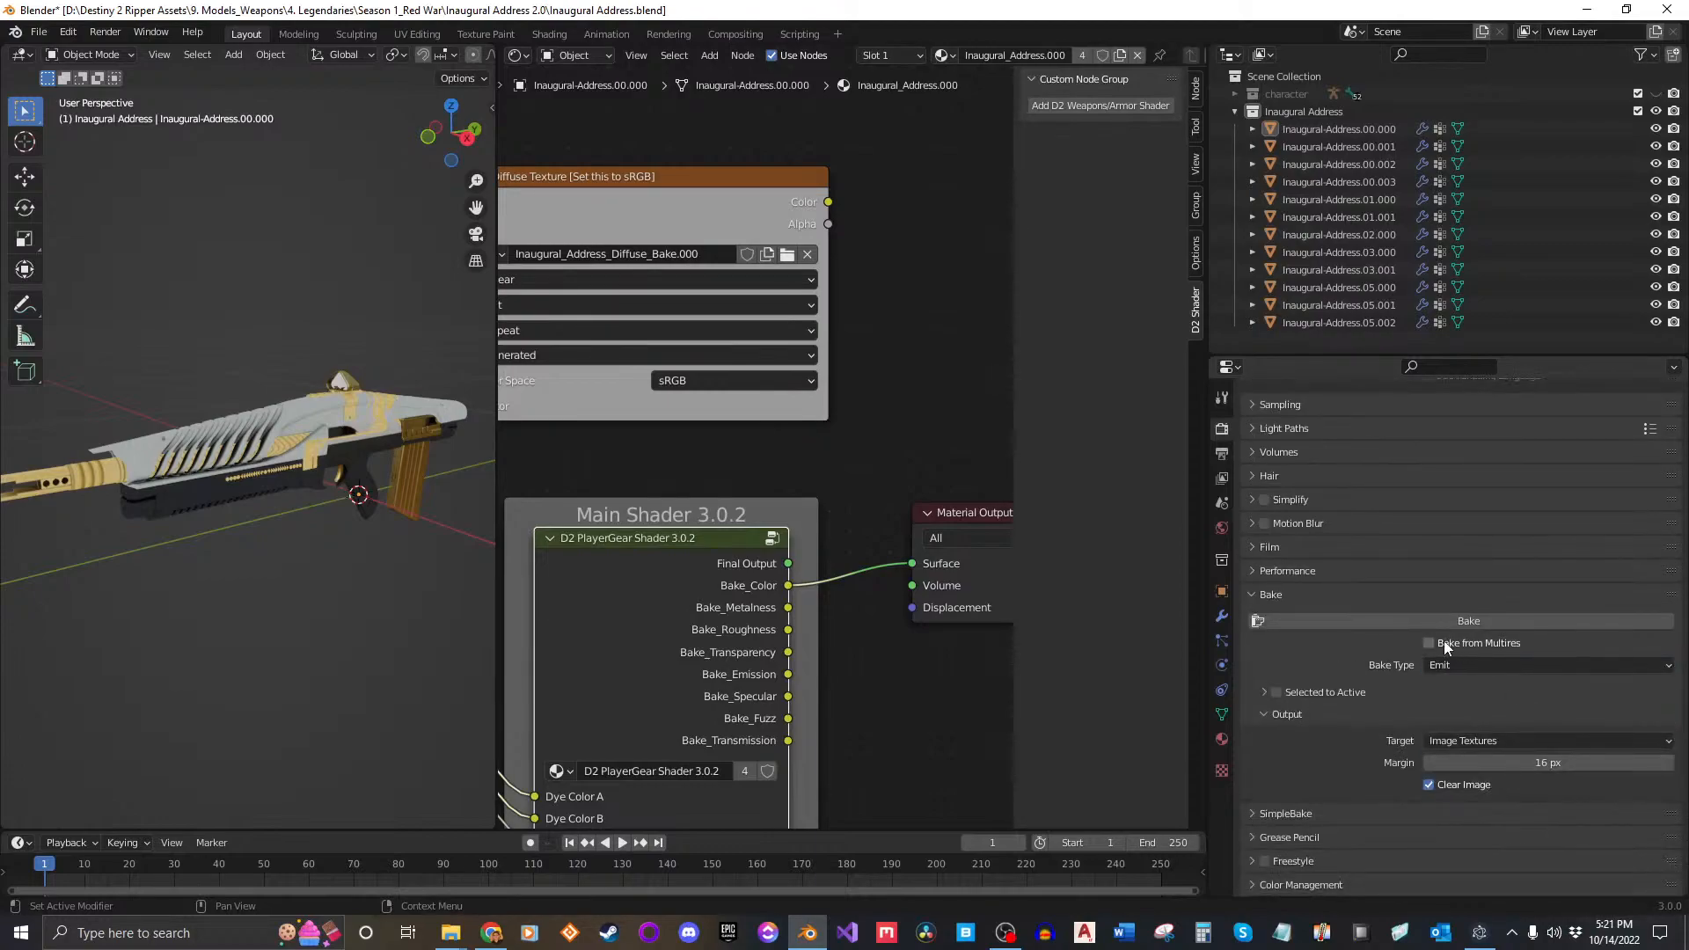
{"action": "left_click", "coordinate": [1548, 762]}
{"action": "type", "text": "5"}
{"action": "key", "text": "Return"}
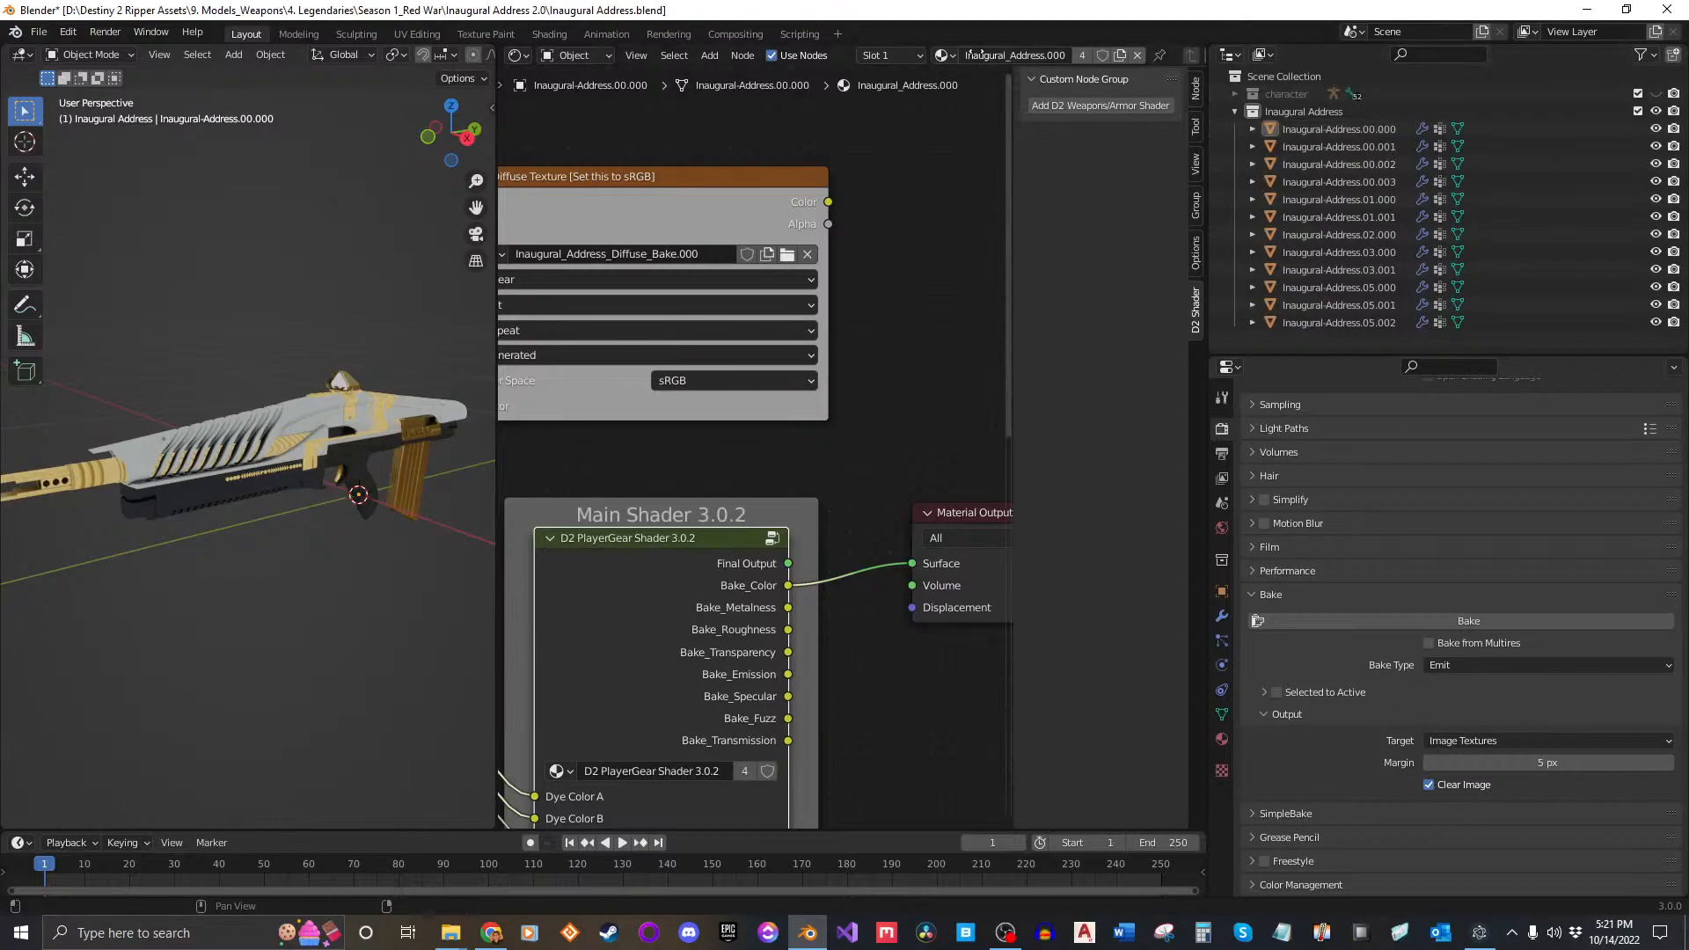
Step: Select the meshes Inaugural-Address.00.000 through 00.003 and bake them to the image
{"action": "scroll", "coordinate": [940, 58], "scroll_direction": "down", "scroll_amount": 2}
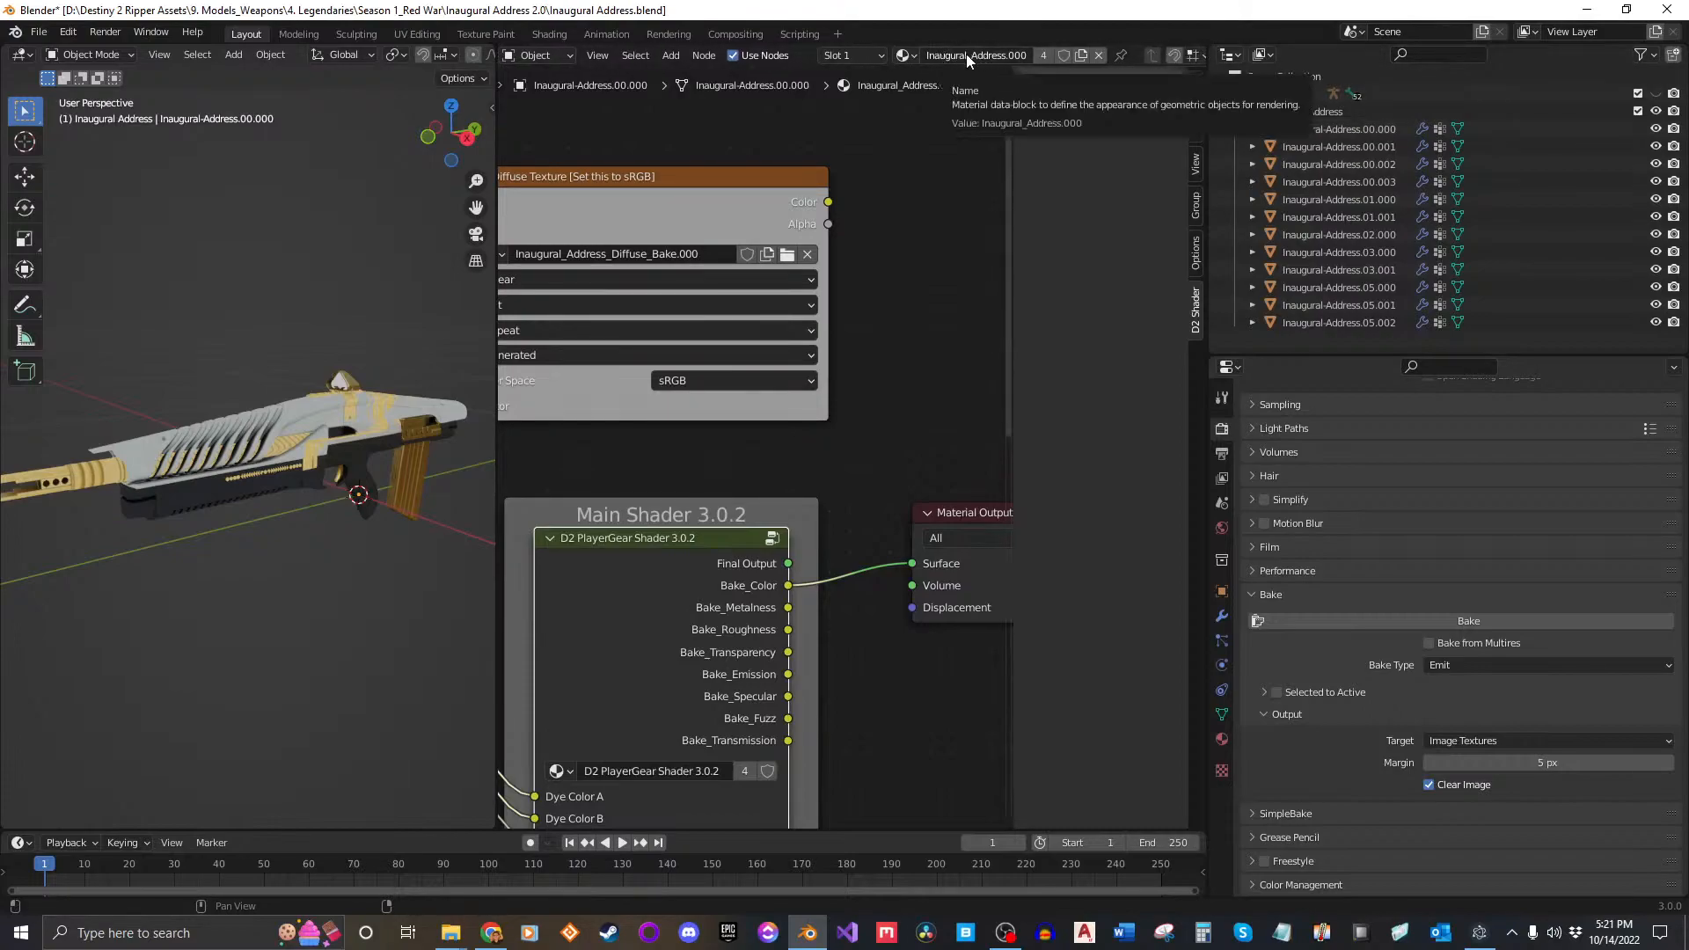
{"action": "left_click", "coordinate": [1327, 135]}
{"action": "left_click", "coordinate": [1331, 144], "text": "ctrl"}
{"action": "left_click", "coordinate": [1355, 161], "text": "ctrl"}
{"action": "left_click", "coordinate": [1364, 180], "text": "ctrl"}
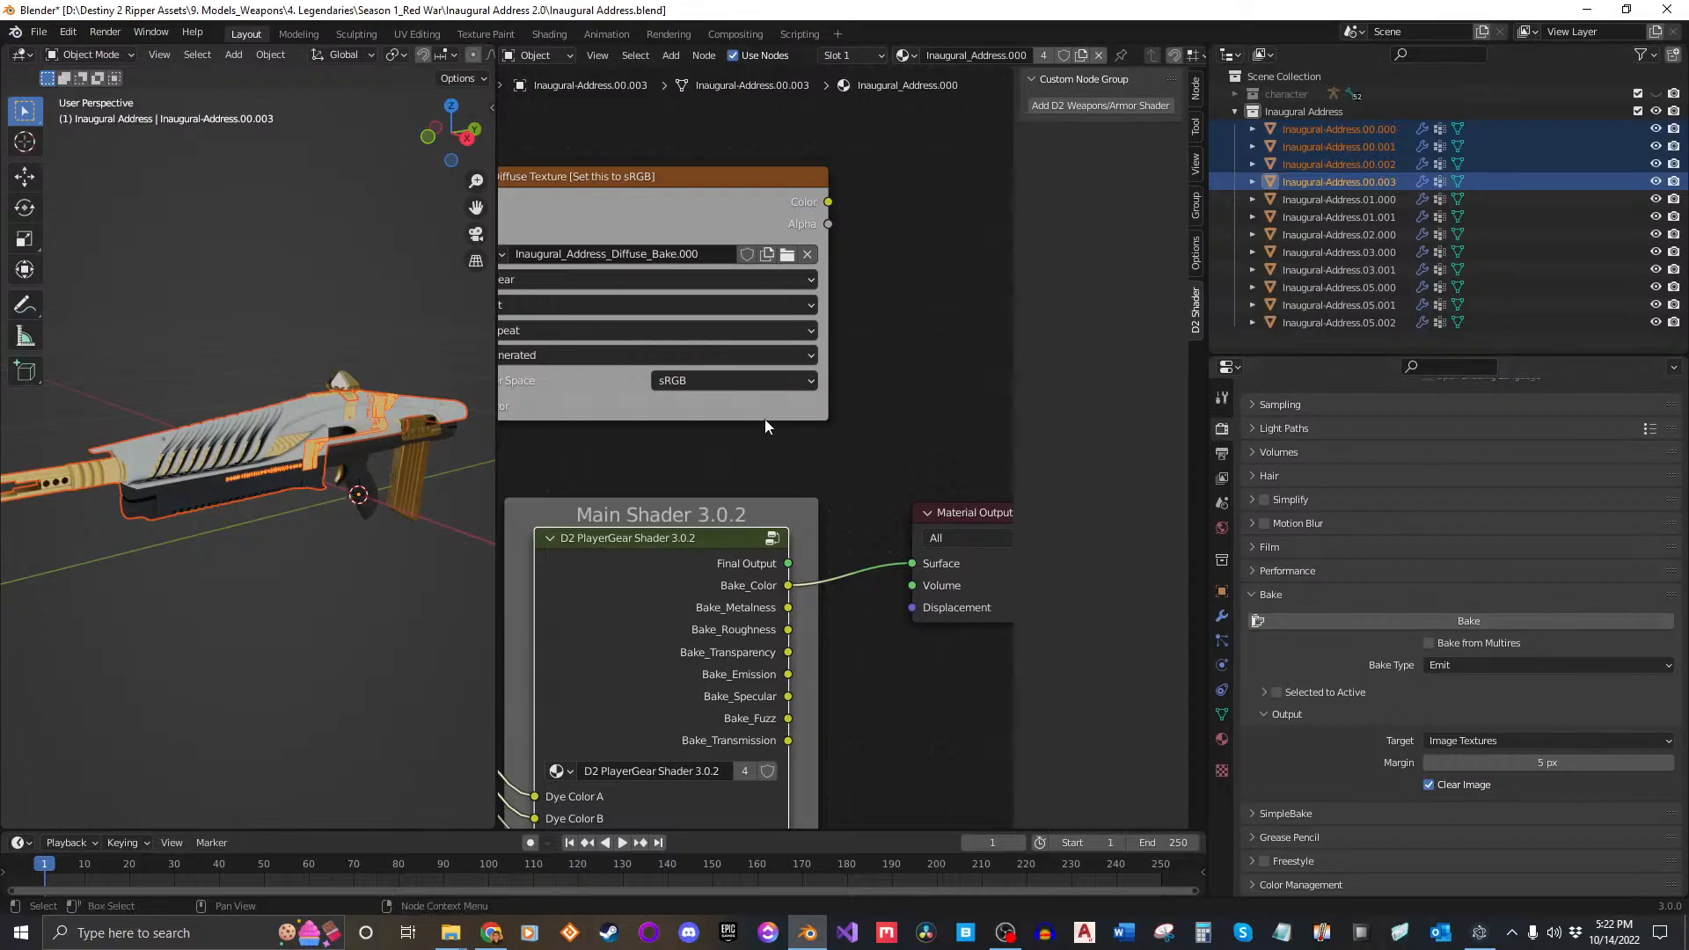
{"action": "left_click", "coordinate": [1448, 618]}
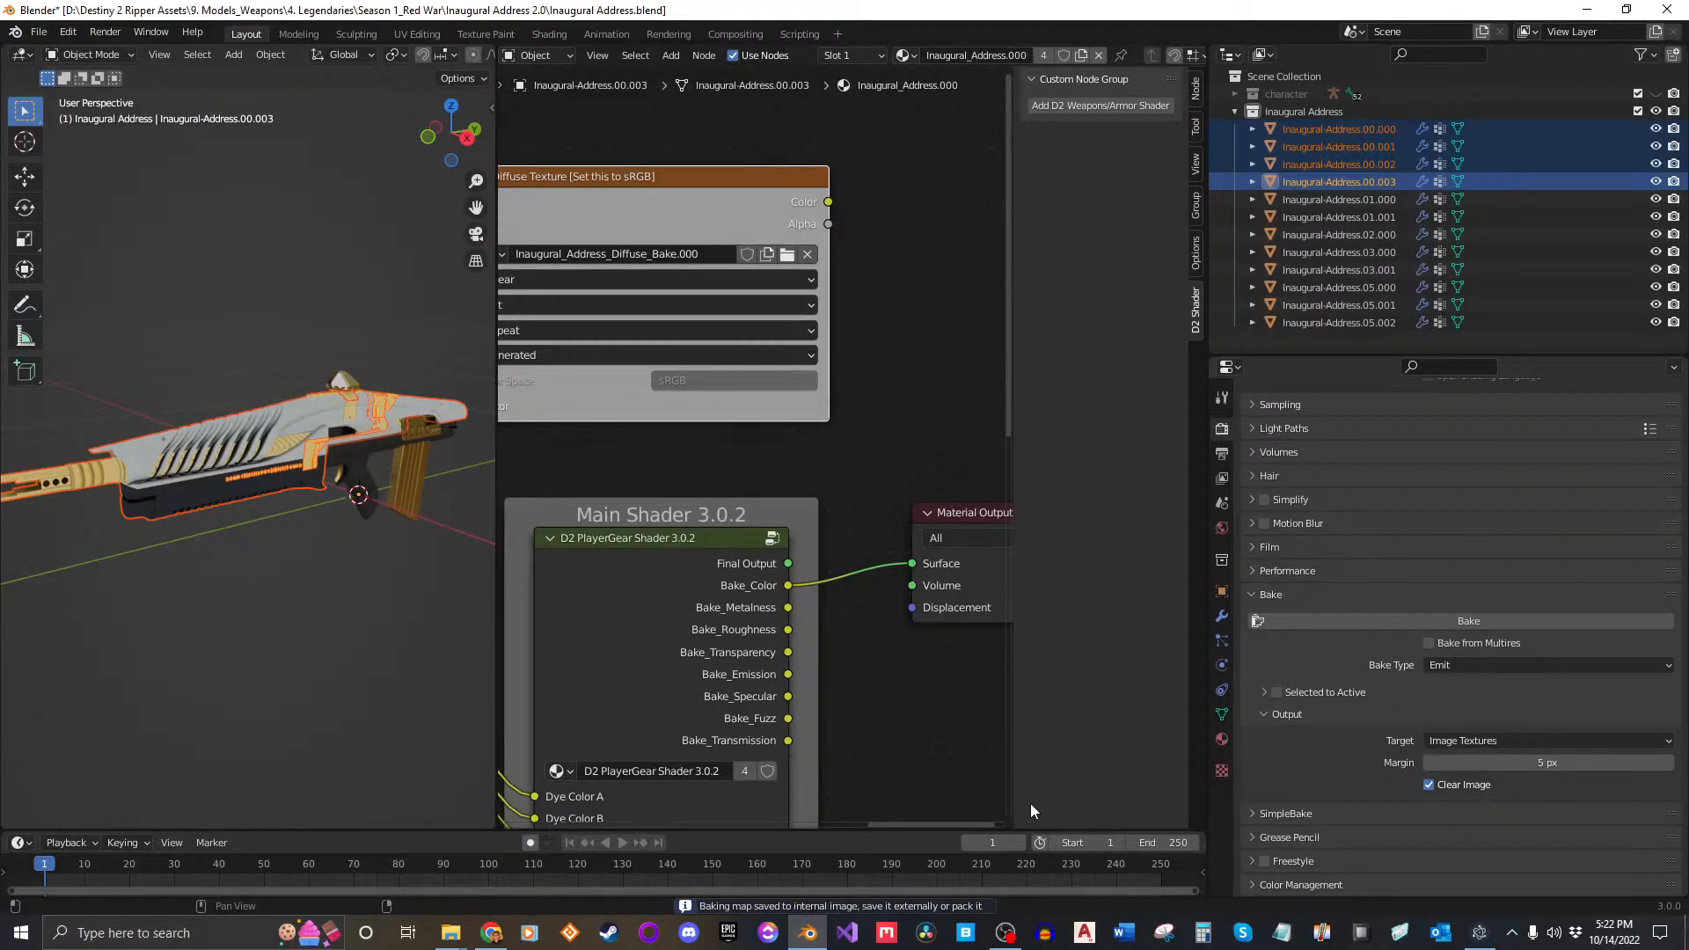
Step: Switch the node editor area to the Image Editor
{"action": "scroll", "coordinate": [539, 53], "scroll_direction": "up", "scroll_amount": 2}
{"action": "left_click", "coordinate": [519, 56]}
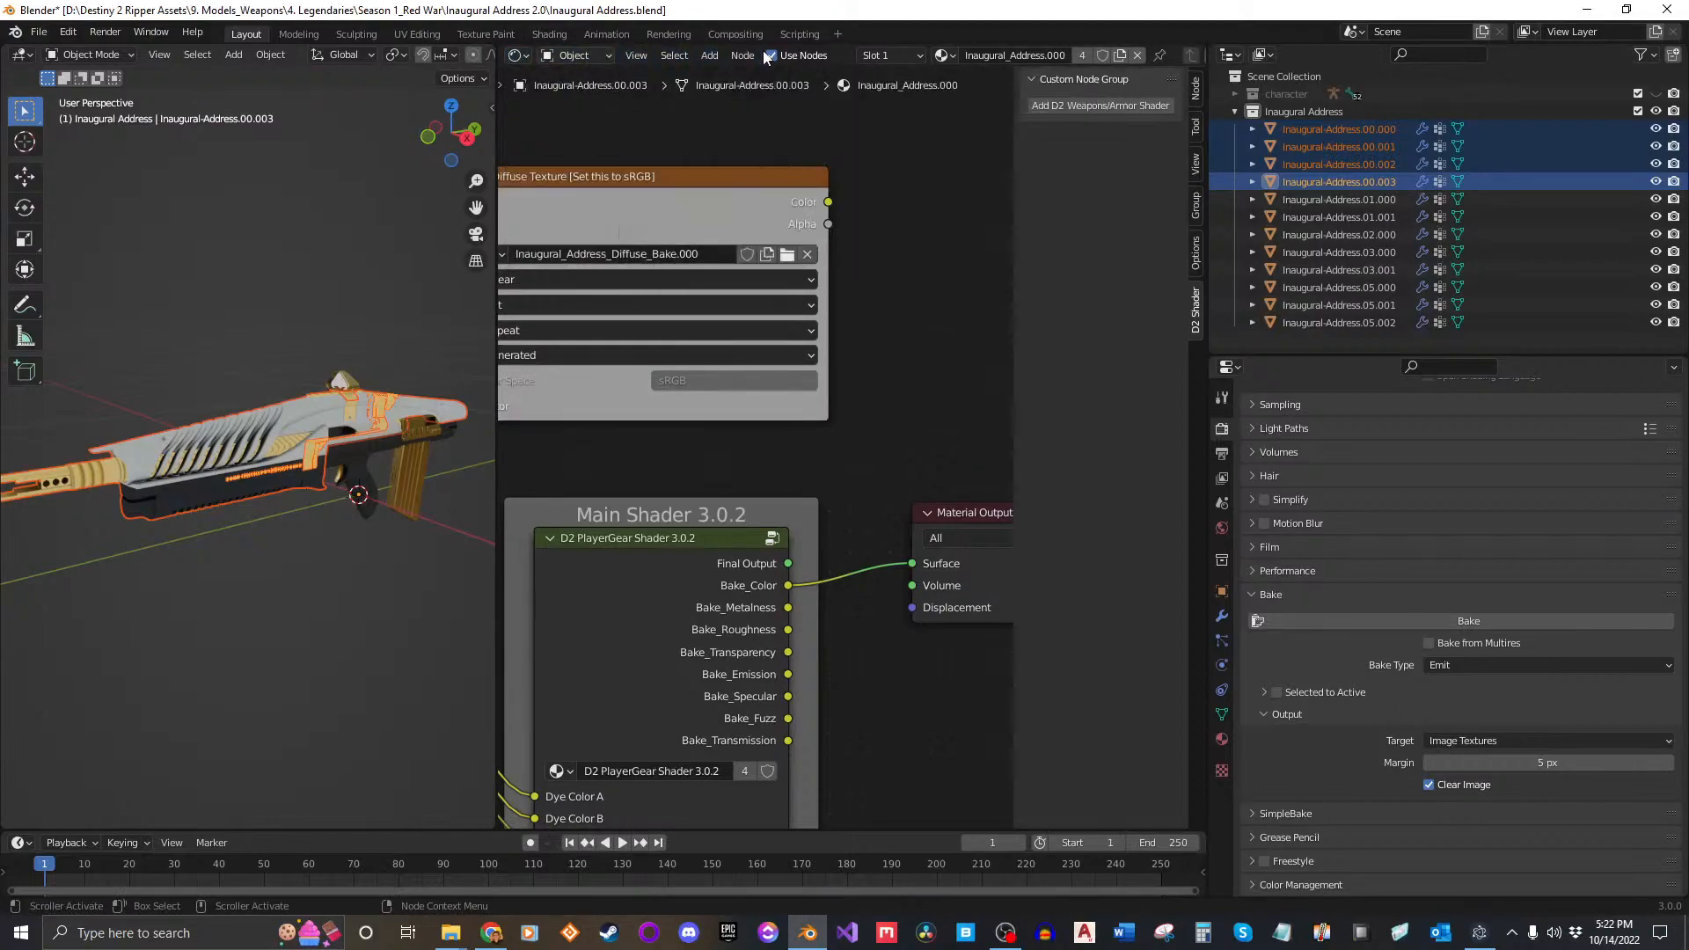
{"action": "scroll", "coordinate": [757, 55], "scroll_direction": "down", "scroll_amount": 2}
{"action": "scroll", "coordinate": [748, 56], "scroll_direction": "up", "scroll_amount": 2}
{"action": "left_click", "coordinate": [519, 55]}
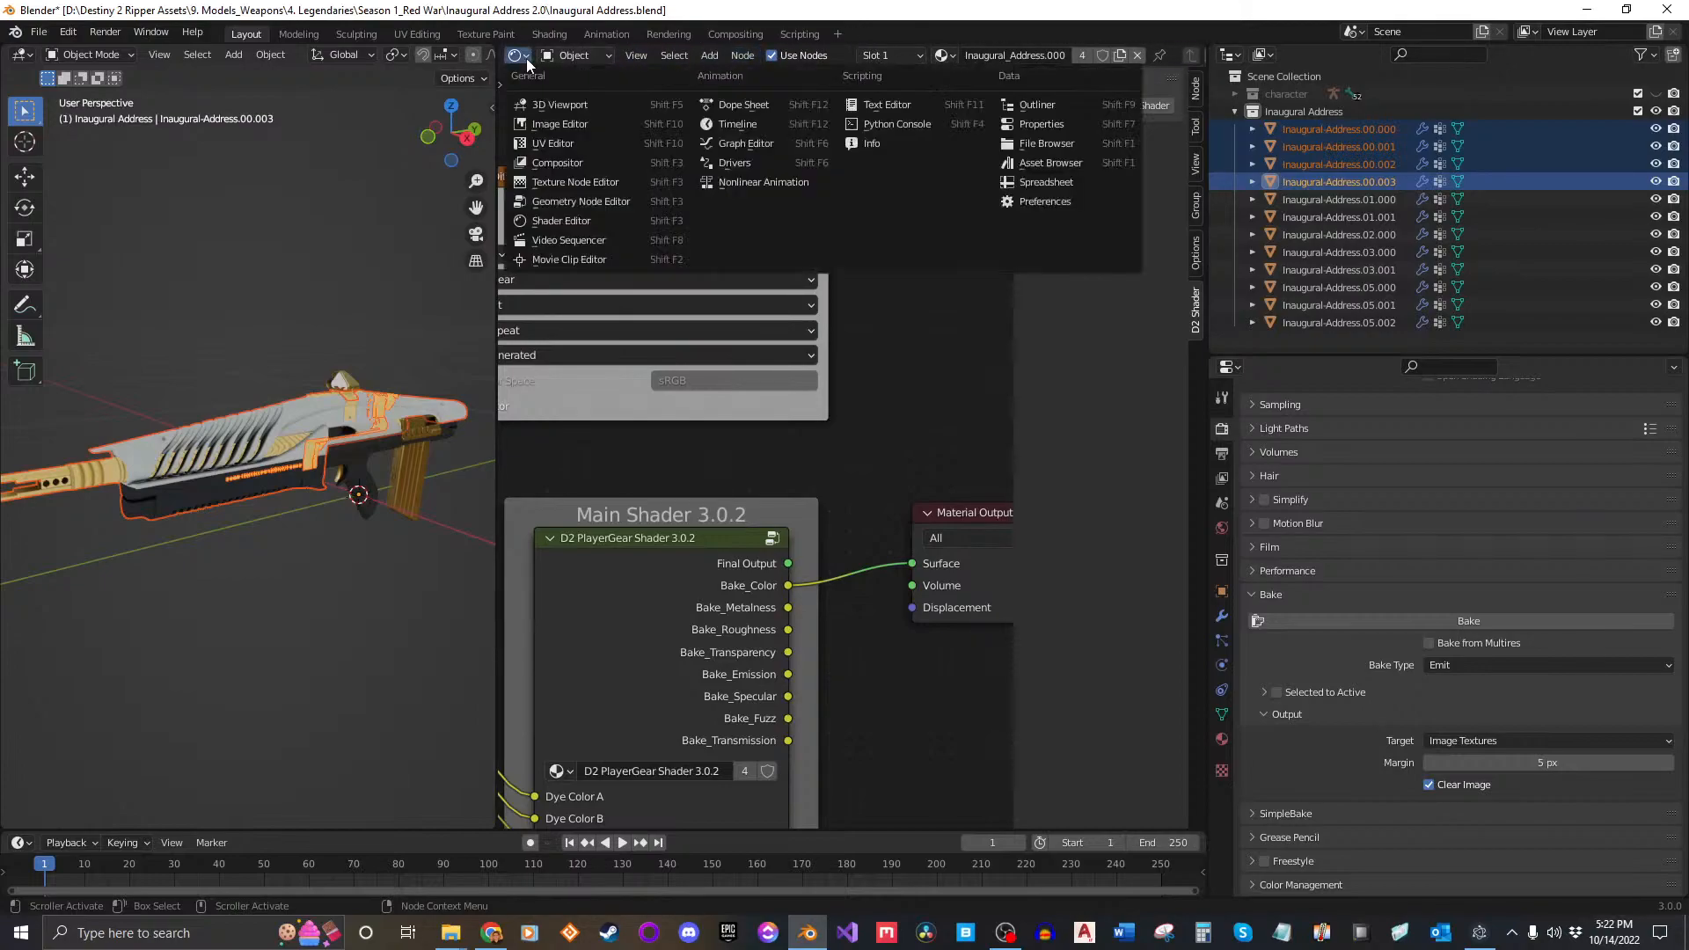
{"action": "left_click", "coordinate": [555, 124]}
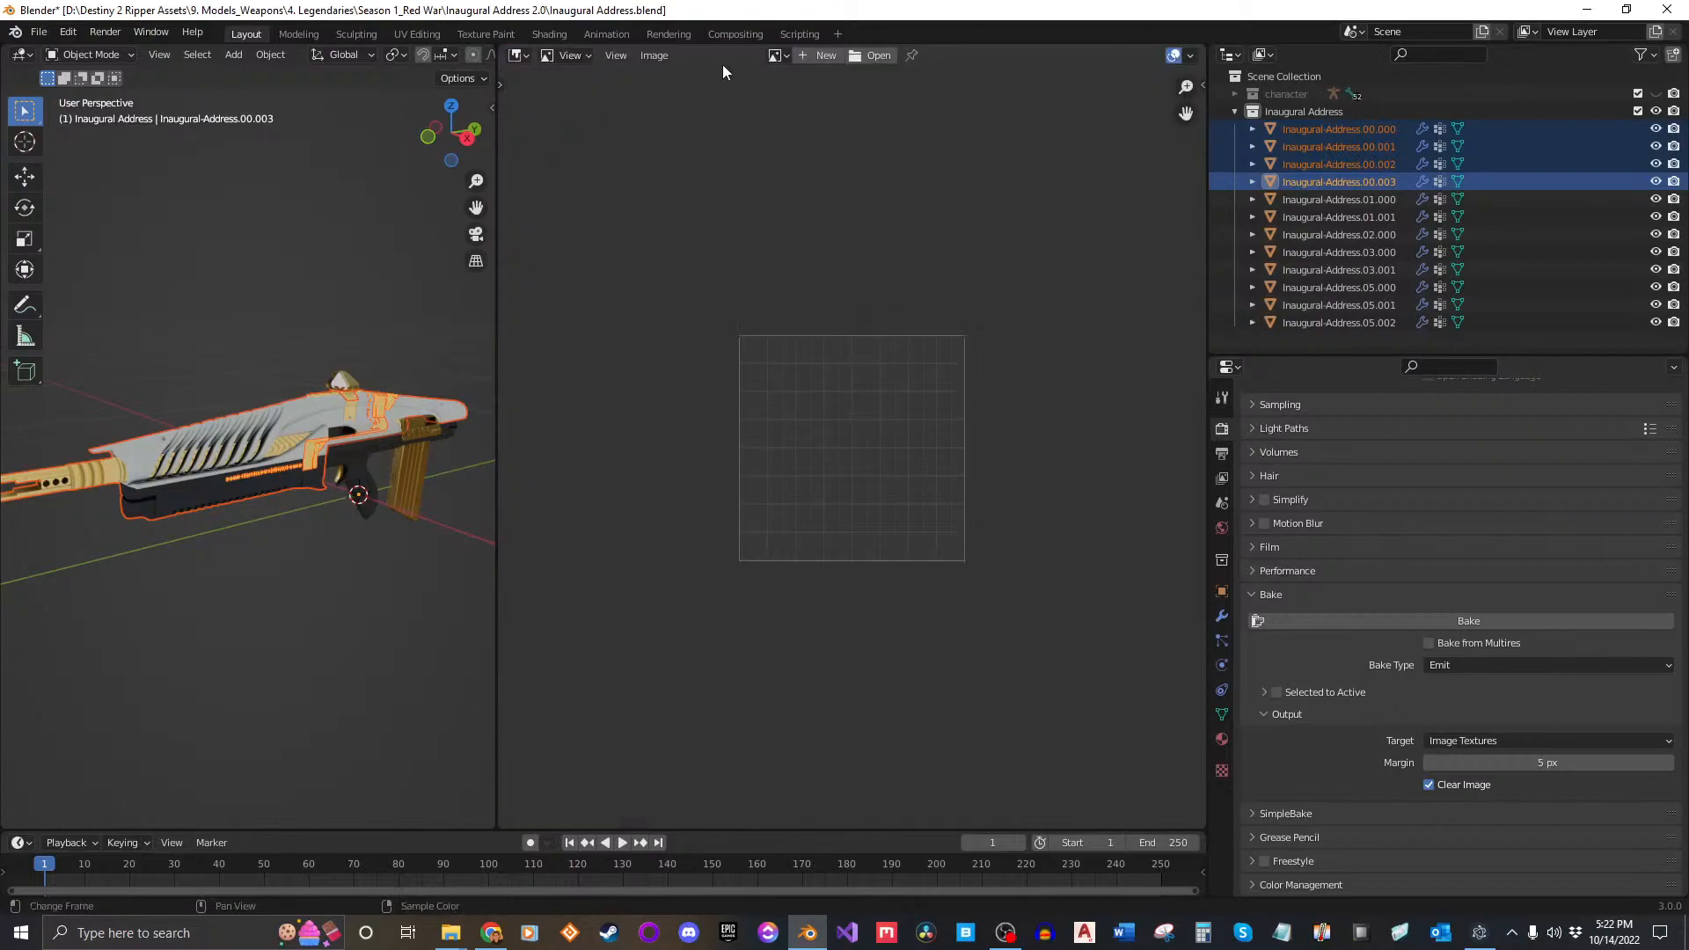
Step: Display the Inaugural_Address_Diffuse_Bake.000 image and view the whole baked texture
{"action": "left_click", "coordinate": [774, 56]}
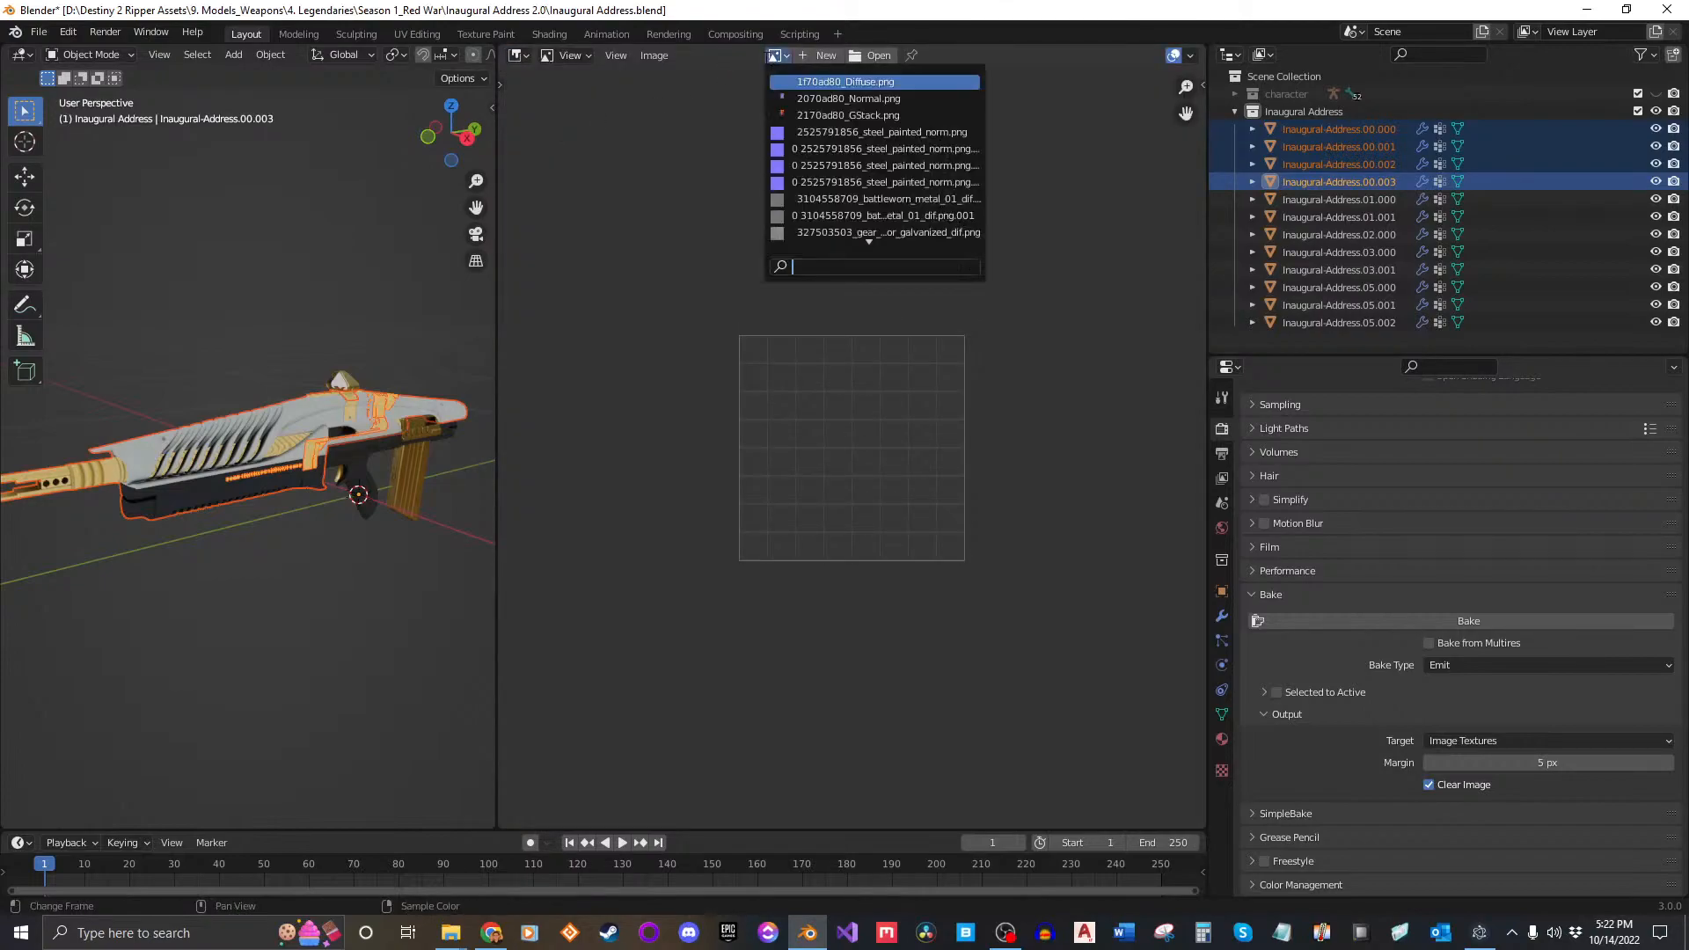
{"action": "type", "text": "Inaugural Address"}
{"action": "key", "text": "BackSpace"}
{"action": "key", "text": "BackSpace"}
{"action": "key", "text": "BackSpace"}
{"action": "key", "text": "BackSpace"}
{"action": "key", "text": "BackSpace"}
{"action": "key", "text": "BackSpace"}
{"action": "key", "text": "BackSpace"}
{"action": "key", "text": "BackSpace"}
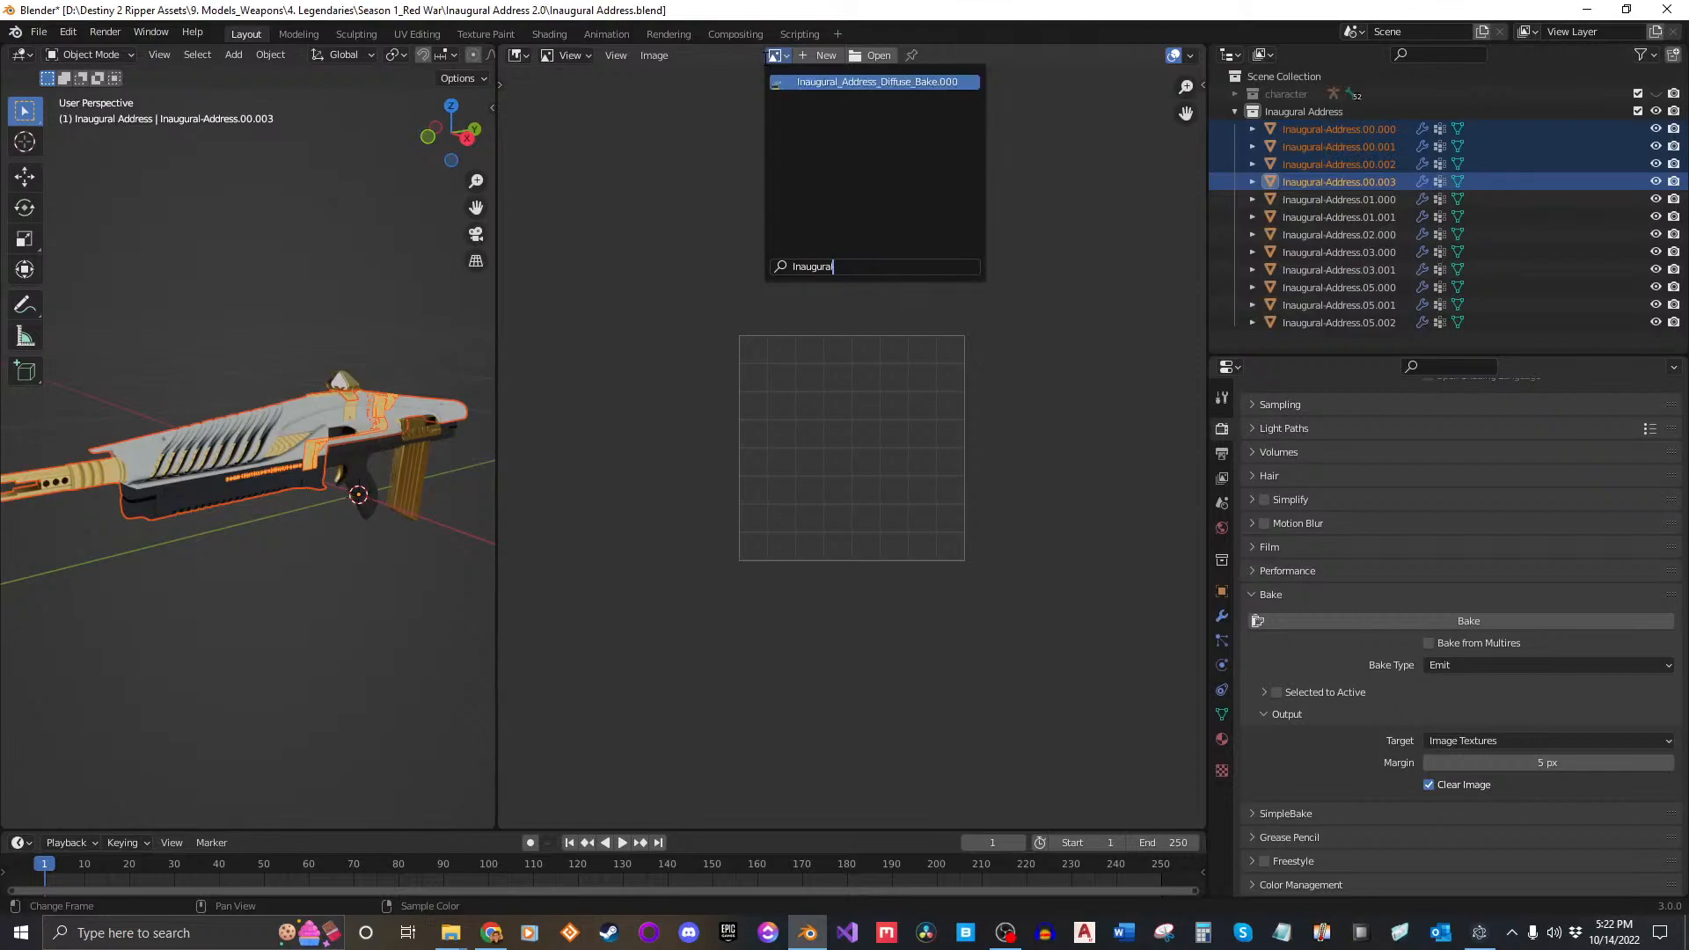
{"action": "left_click", "coordinate": [918, 81]}
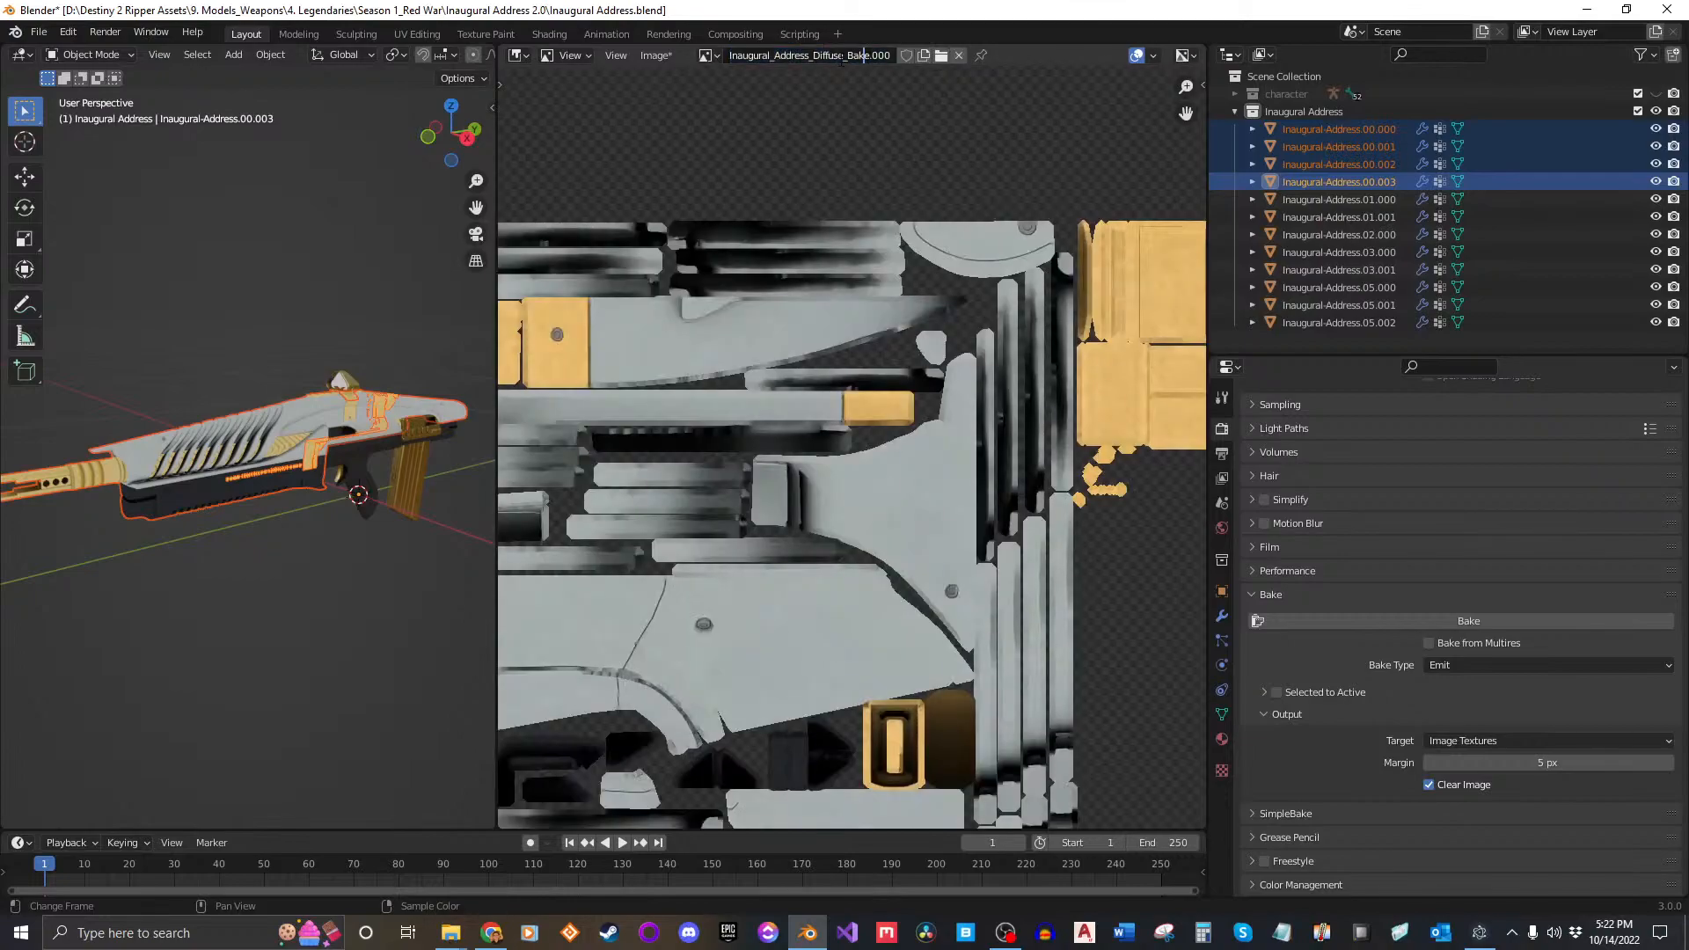
{"action": "left_click_drag", "start_coordinate": [864, 54], "coordinate": [747, 54]}
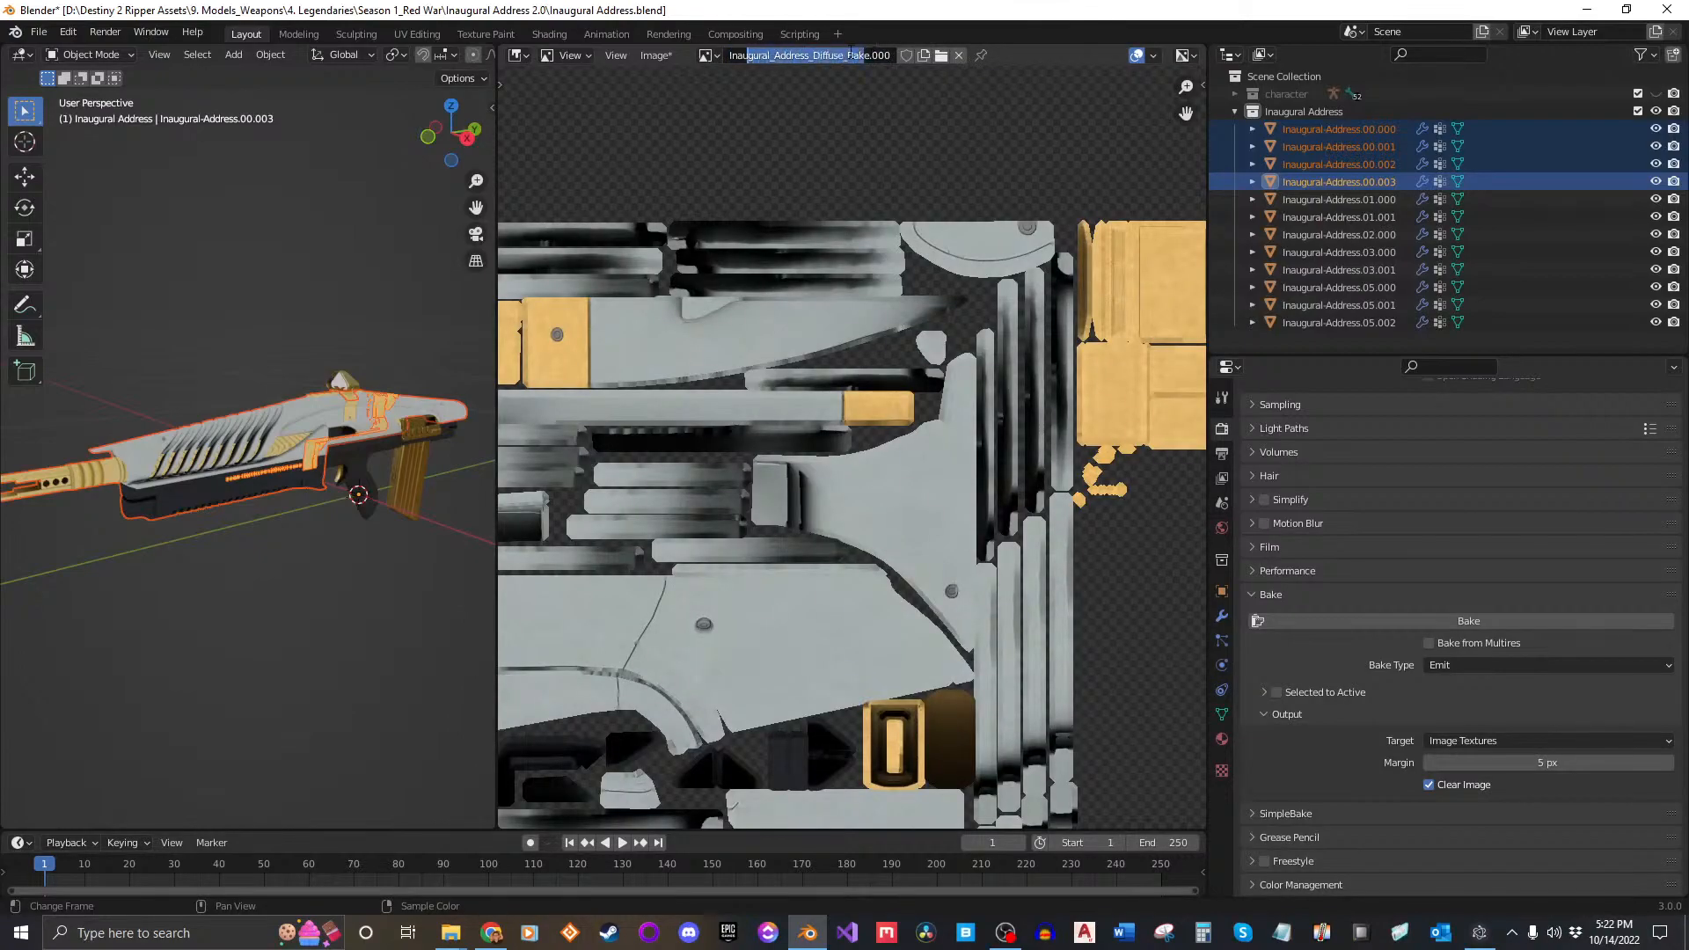
{"action": "left_click", "coordinate": [864, 56]}
{"action": "left_click_drag", "start_coordinate": [870, 56], "coordinate": [726, 56]}
{"action": "left_click", "coordinate": [904, 247]}
{"action": "scroll", "coordinate": [855, 291], "scroll_direction": "down", "scroll_amount": 7}
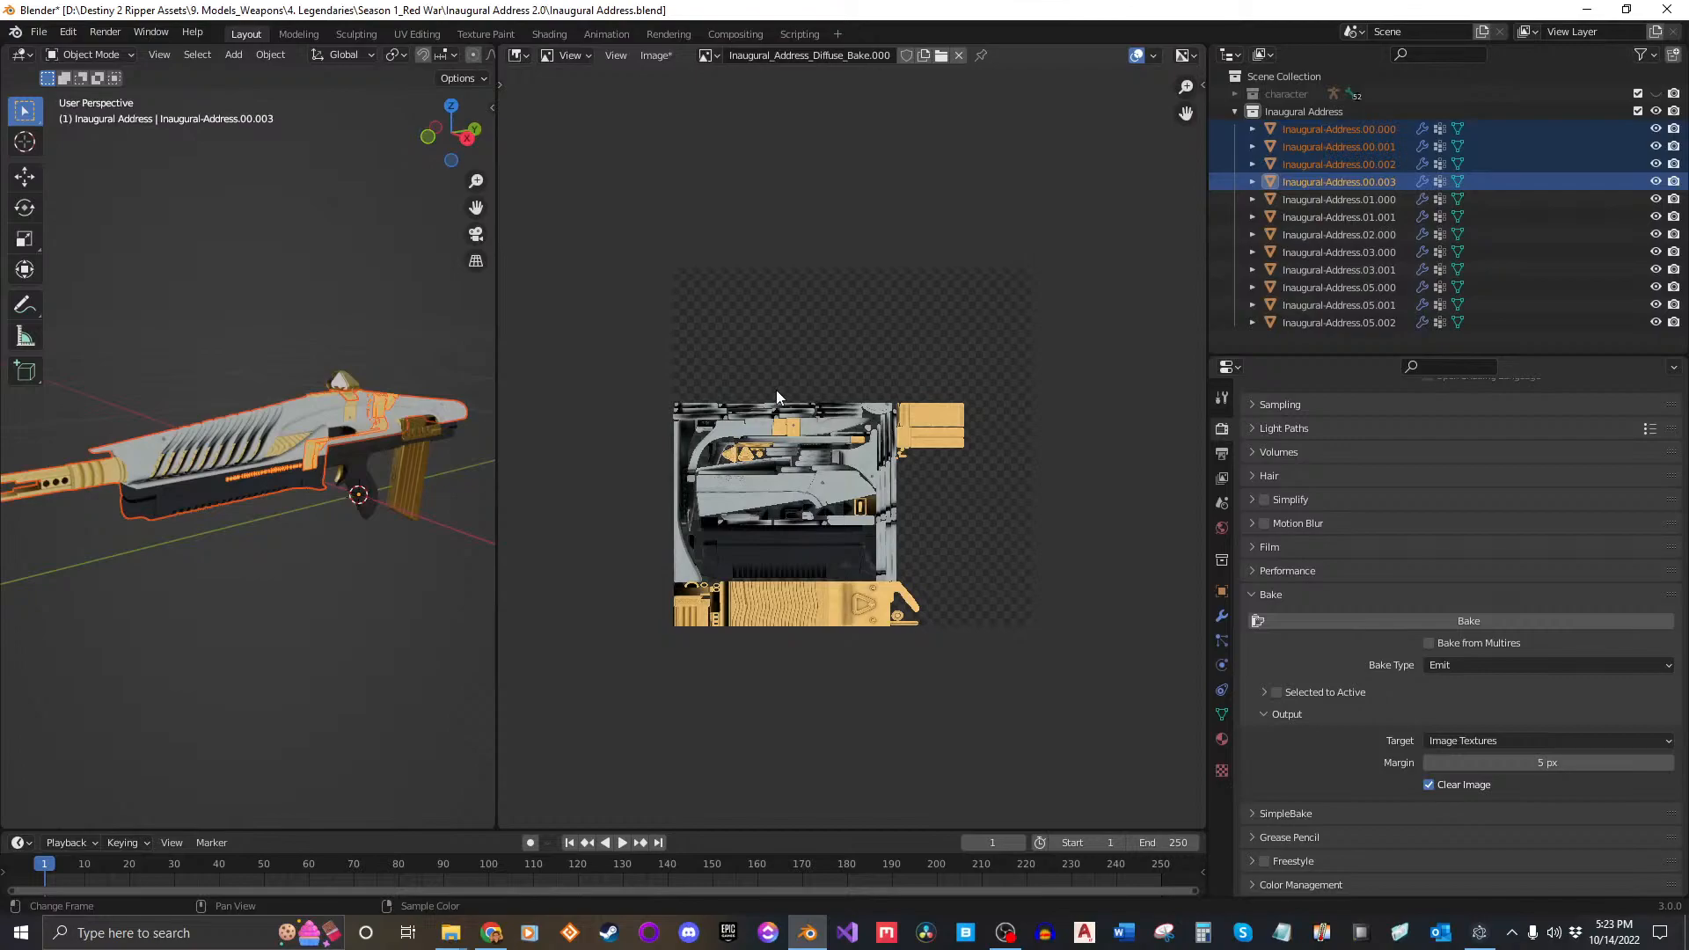
Step: Start saving the baked image to disk and create a folder named UE Files in the Inaugural Address 2.0 directory
{"action": "left_click", "coordinate": [657, 56]}
{"action": "left_click", "coordinate": [695, 215]}
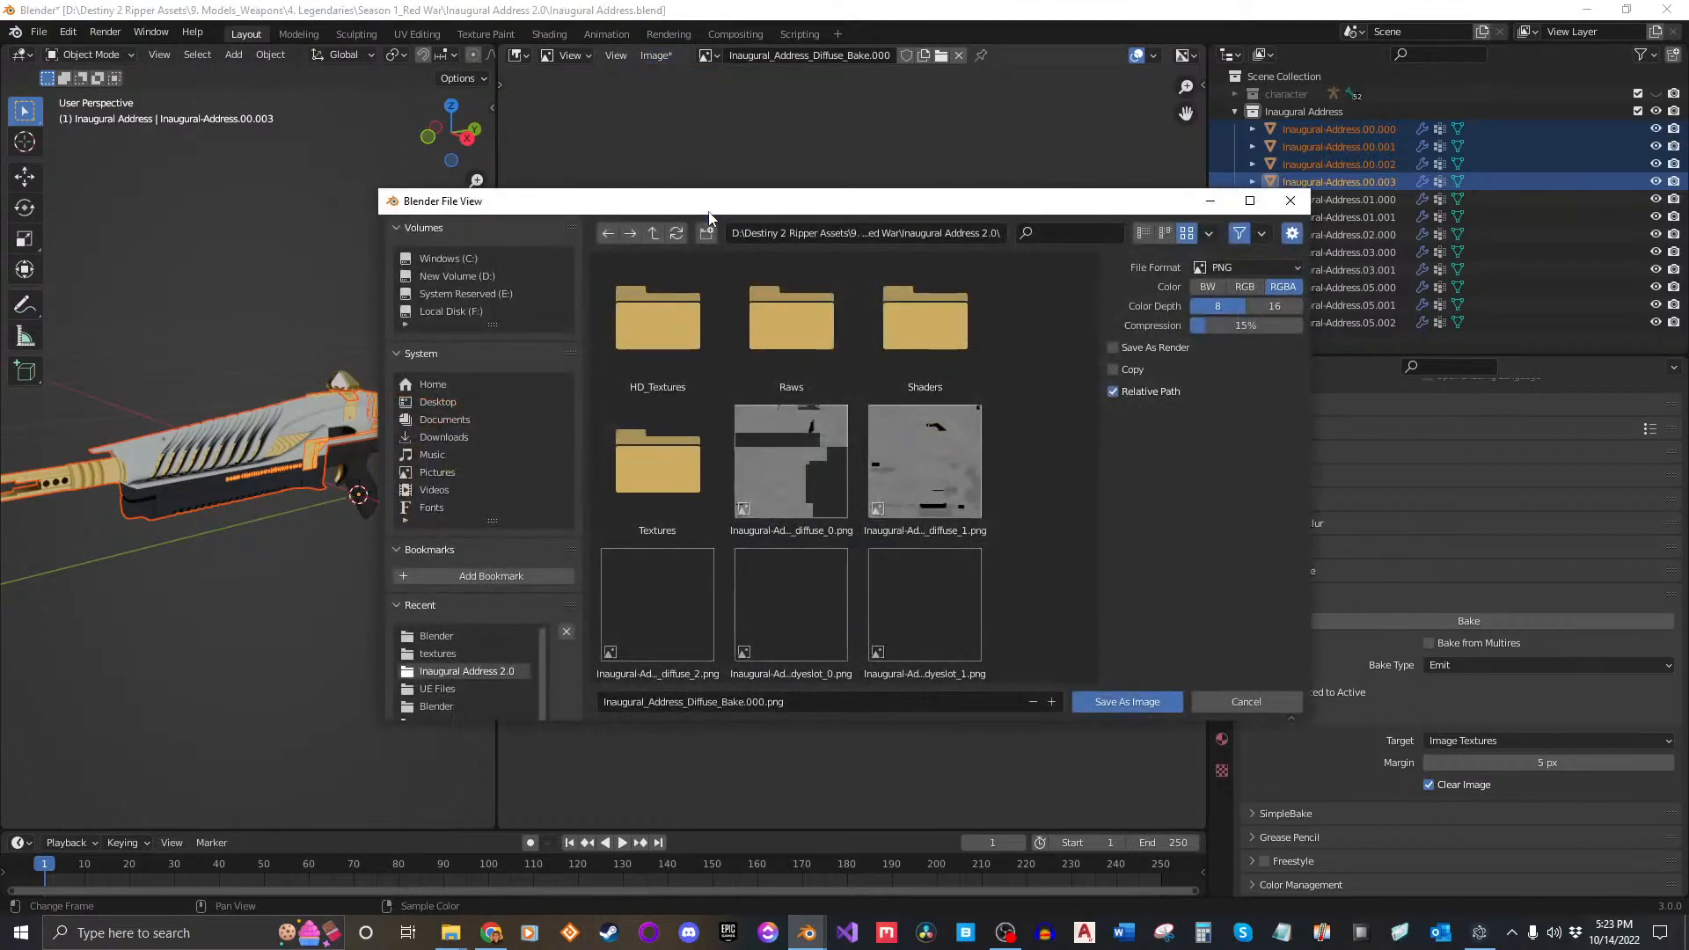
{"action": "right_click", "coordinate": [1021, 396]}
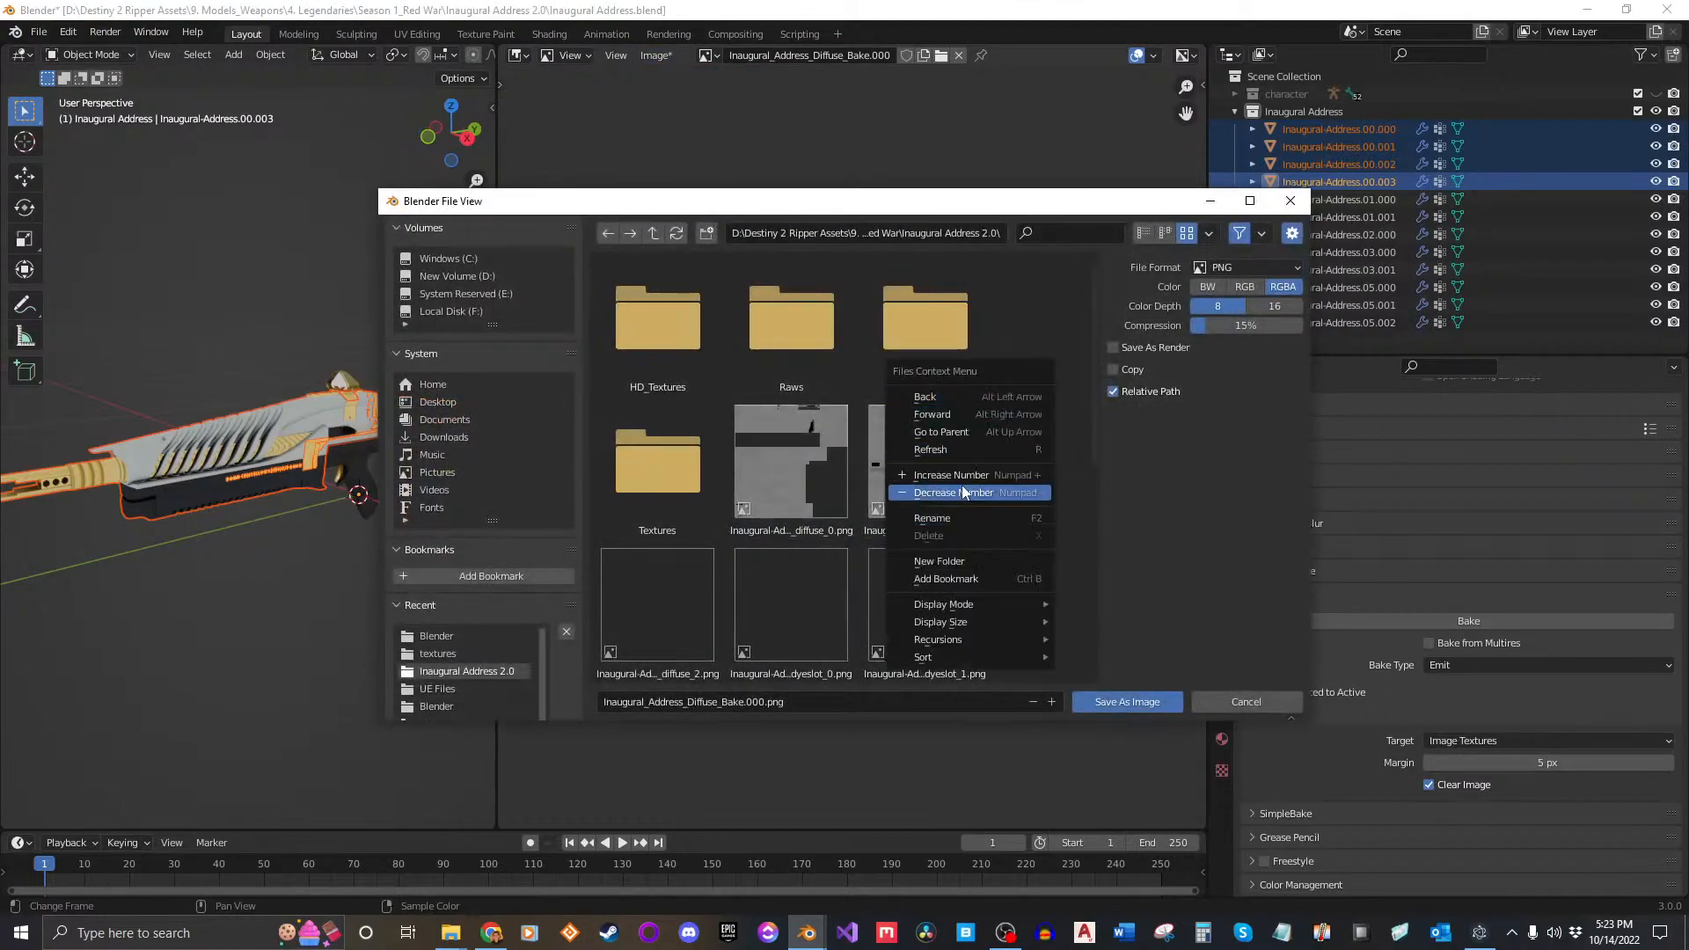
{"action": "left_click", "coordinate": [966, 560]}
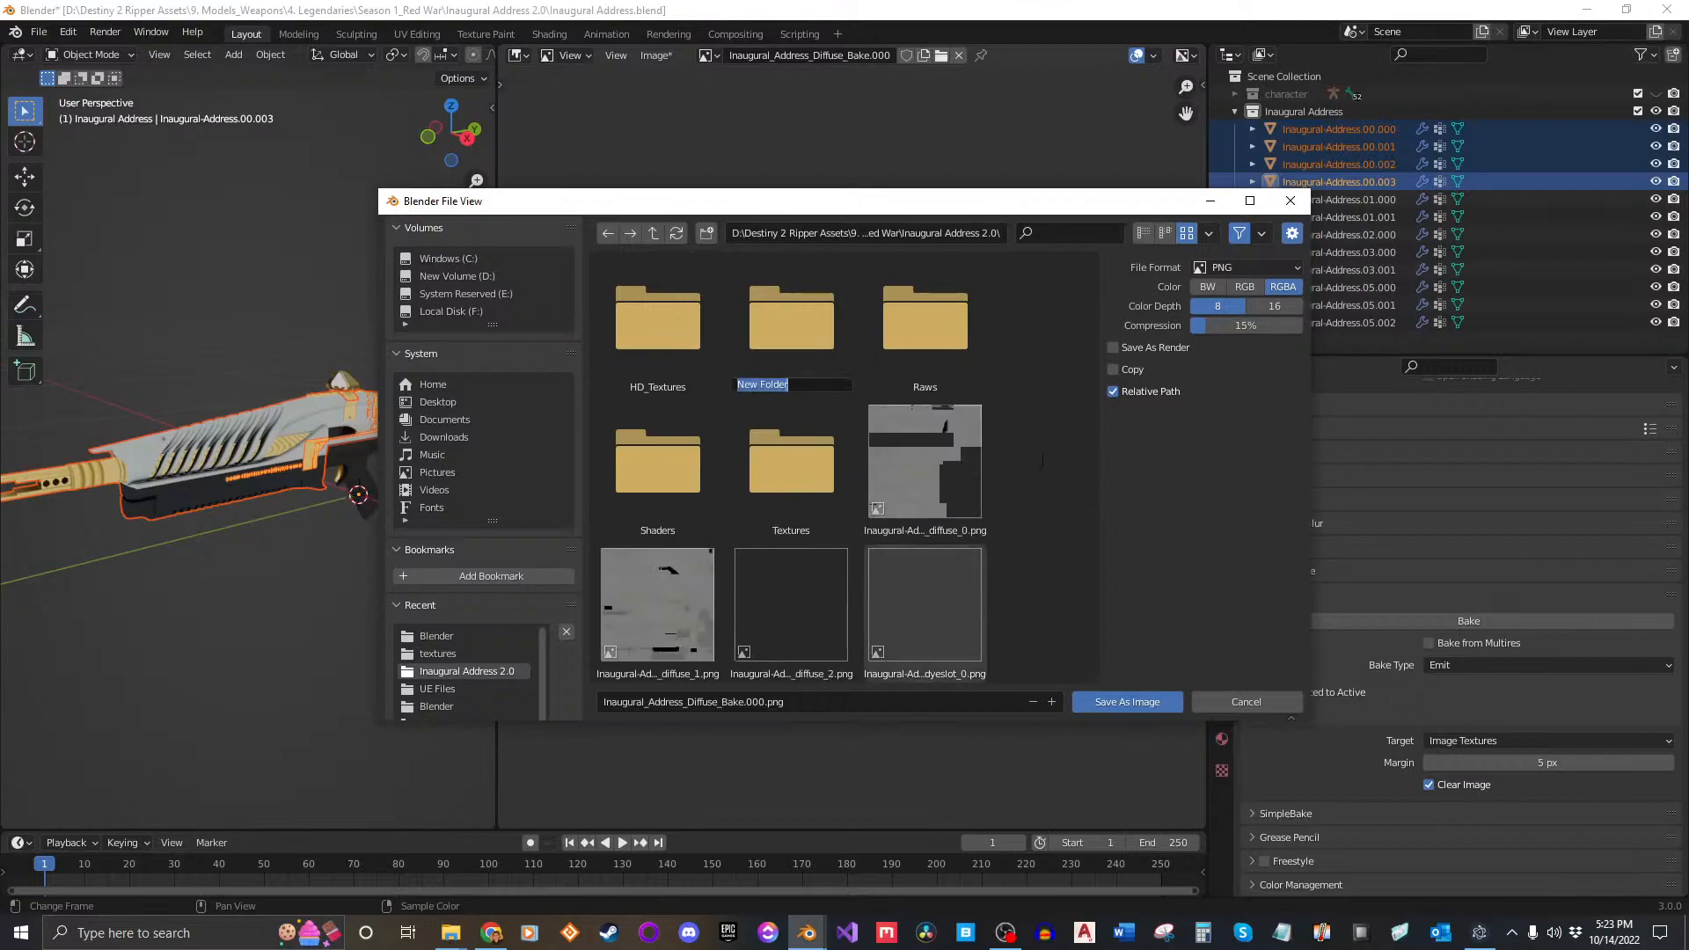
{"action": "type", "text": "UE Files"}
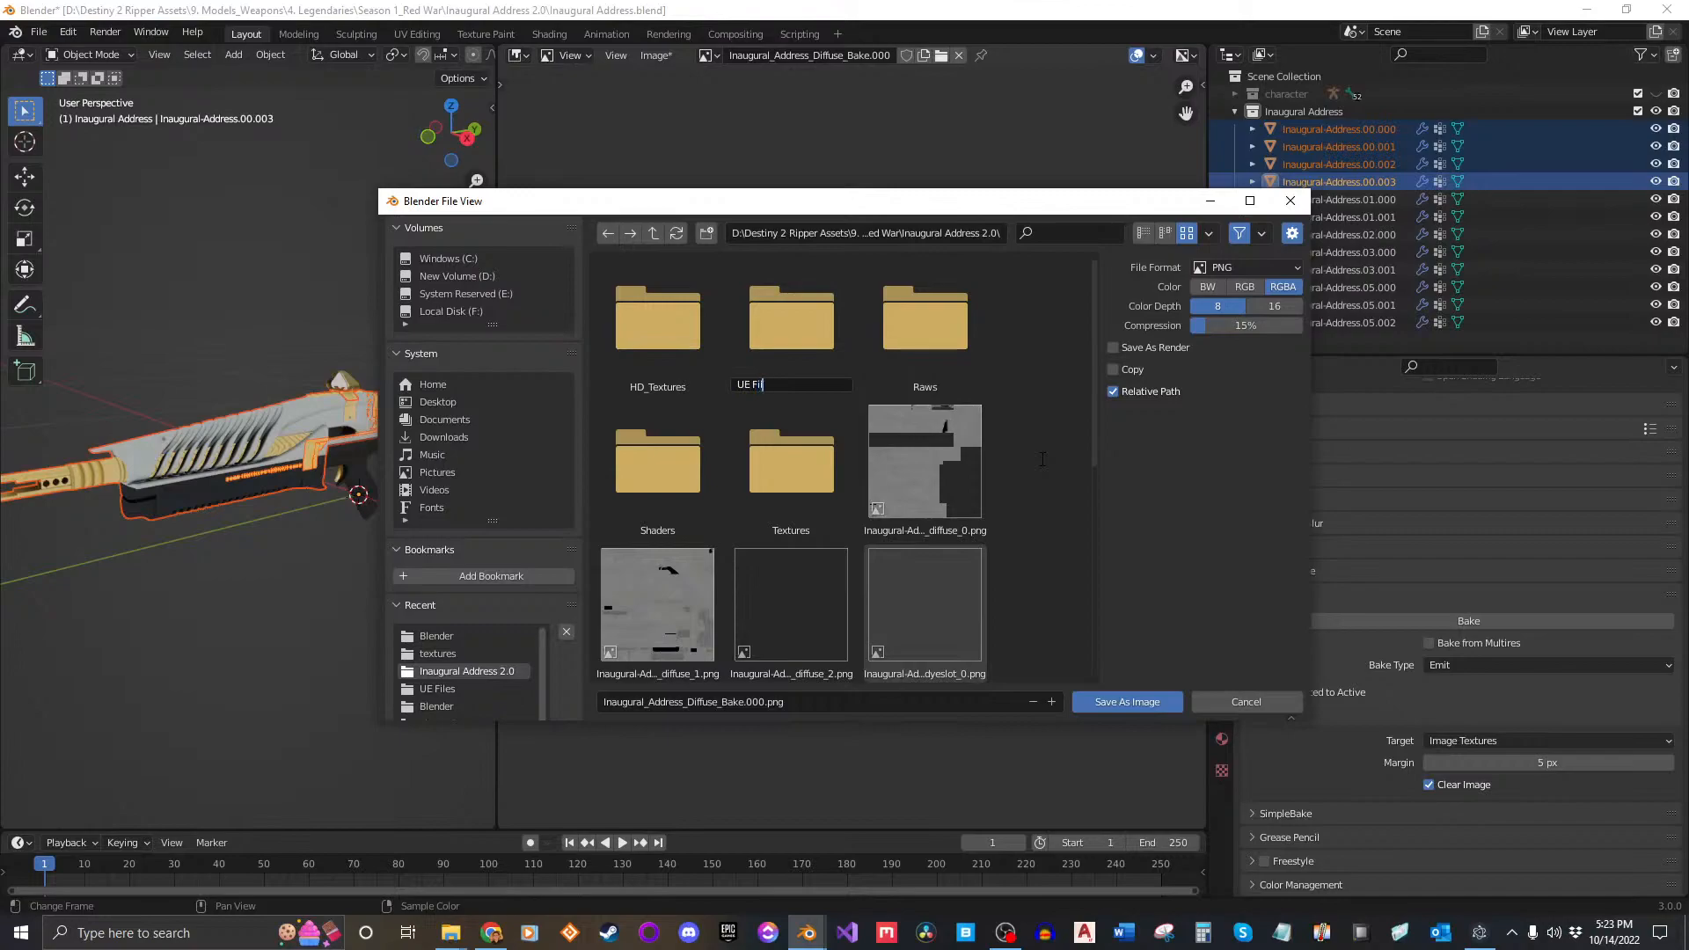
{"action": "key", "text": "Return"}
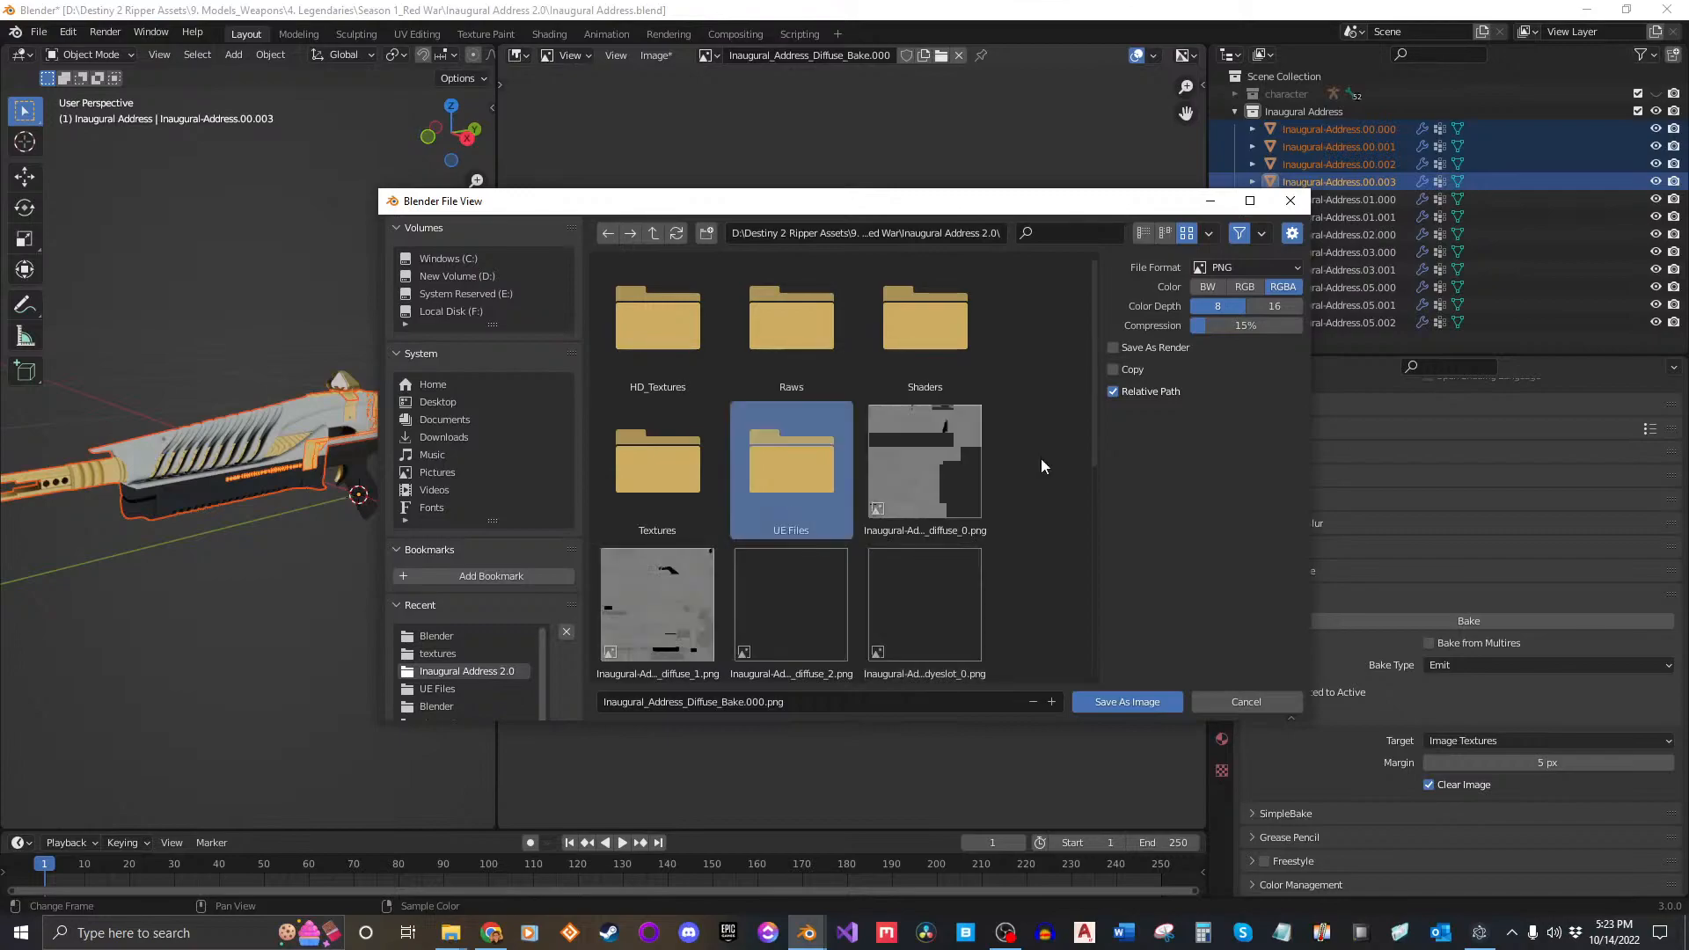
Step: Save the image as Inaugural_Address_Diffuse_Bake.000.png inside the UE Files folder and switch back to the Shader Editor
{"action": "double_click", "coordinate": [798, 472]}
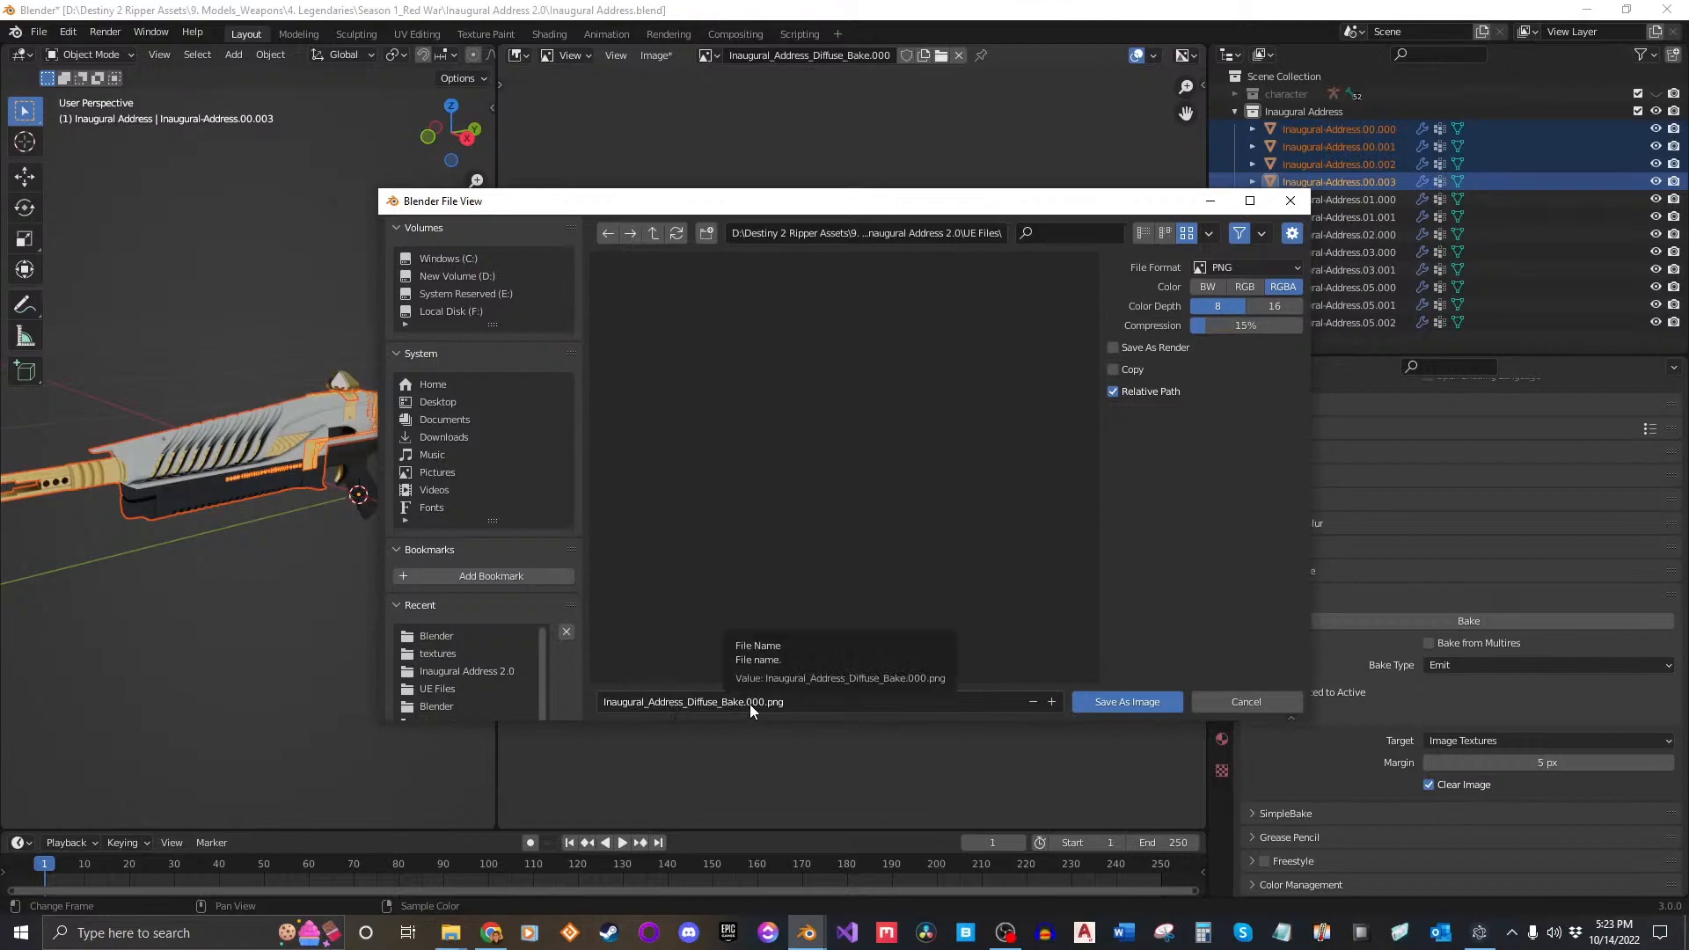
{"action": "left_click", "coordinate": [1127, 703]}
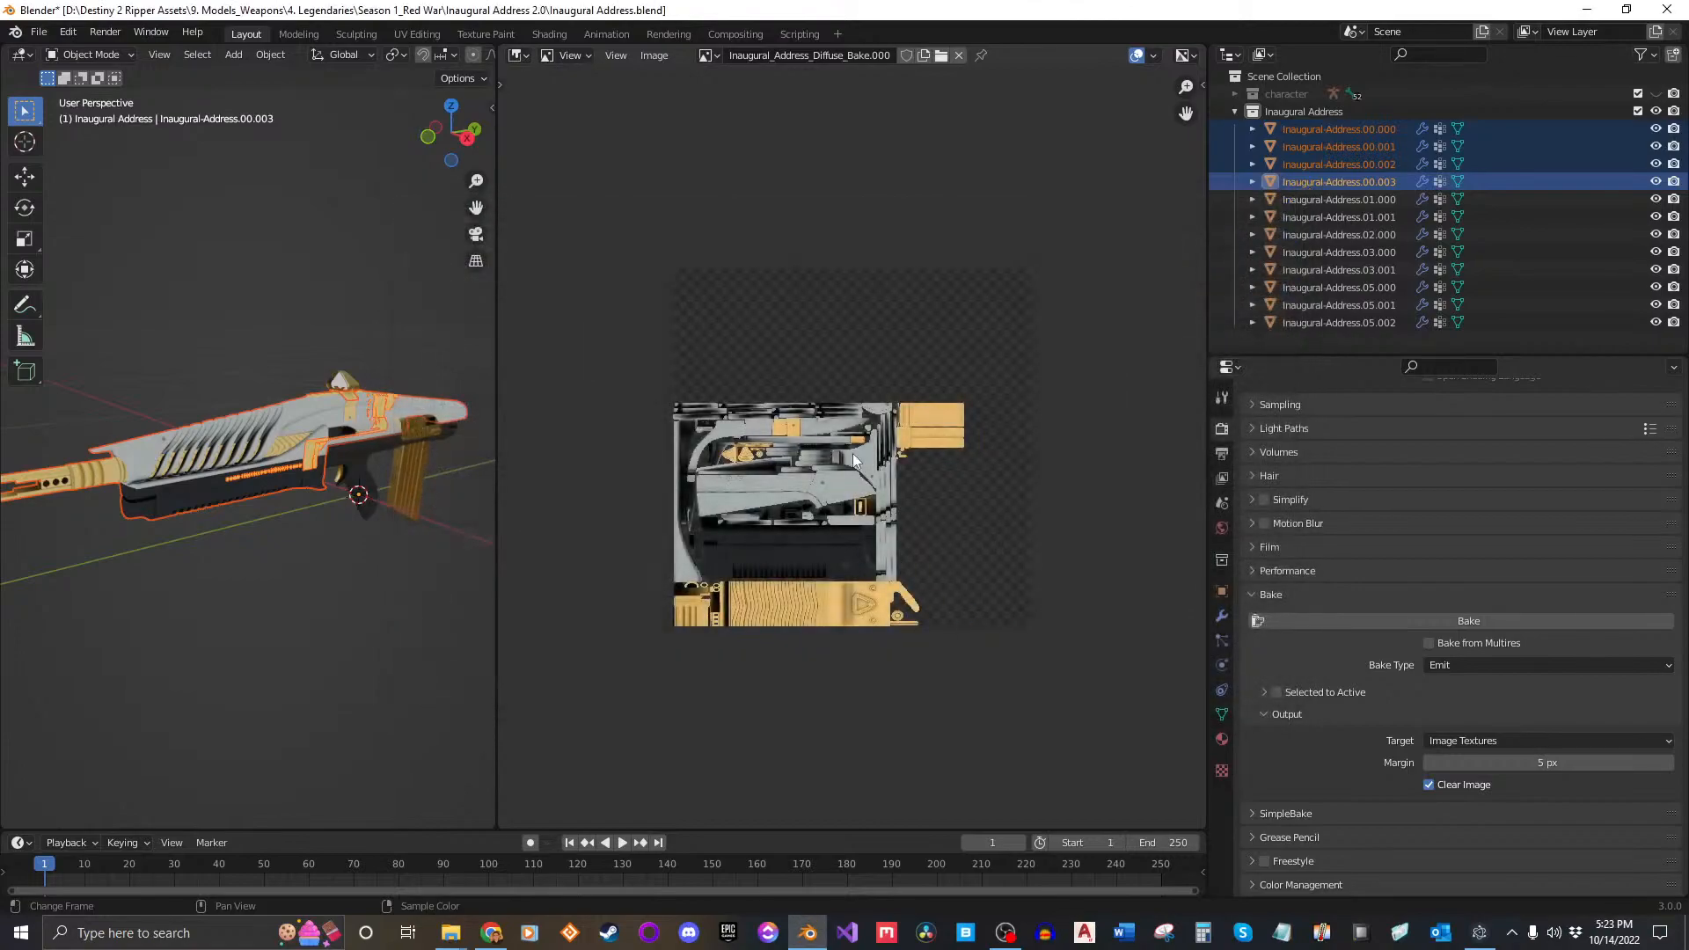
{"action": "left_click", "coordinate": [521, 55]}
{"action": "left_click", "coordinate": [556, 221]}
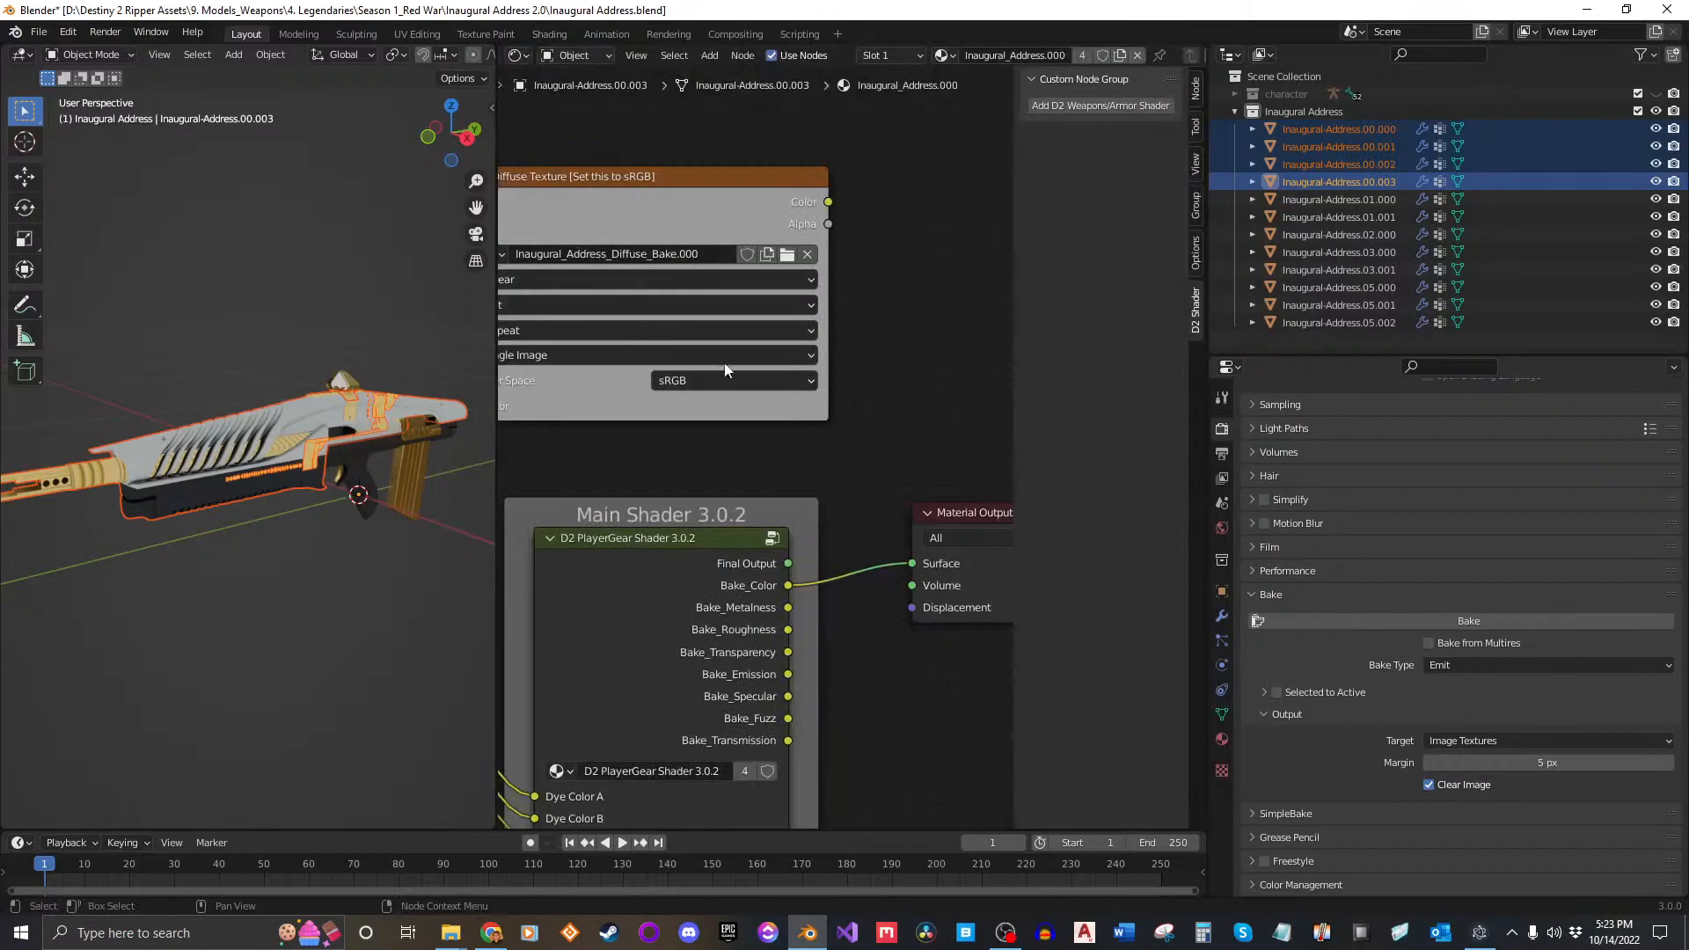
Step: Reconnect the main shader's Final Output to the Material Output's Surface and save the Blender file
{"action": "left_click_drag", "start_coordinate": [774, 547], "coordinate": [899, 547]}
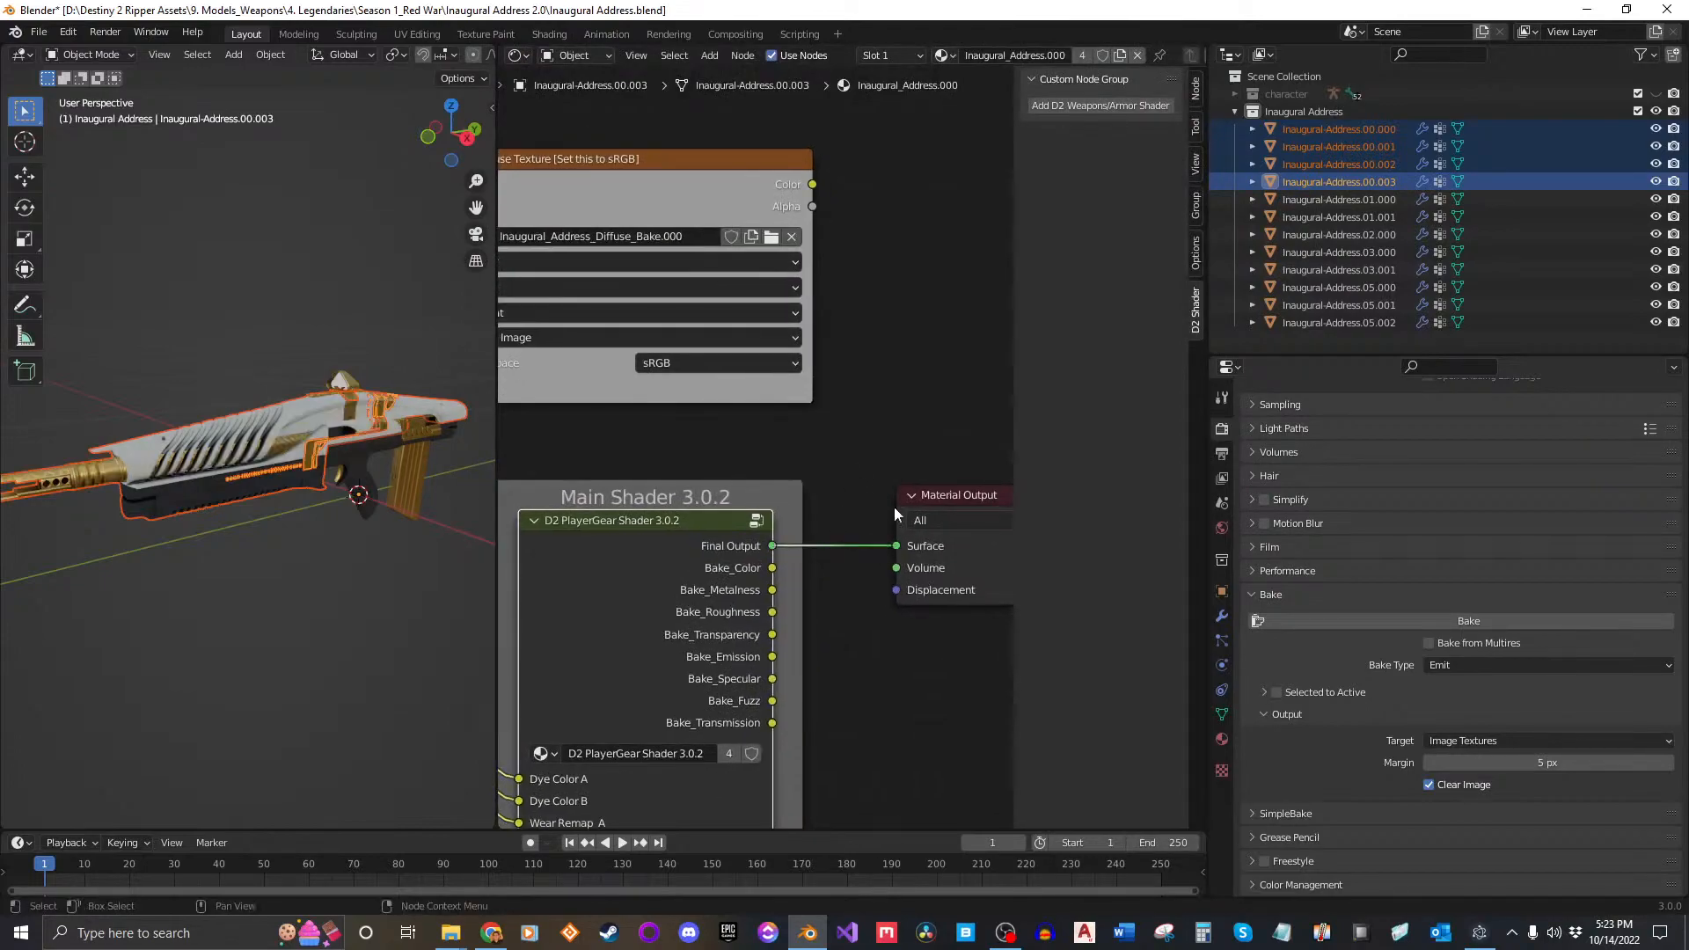
{"action": "key", "text": "ctrl+s"}
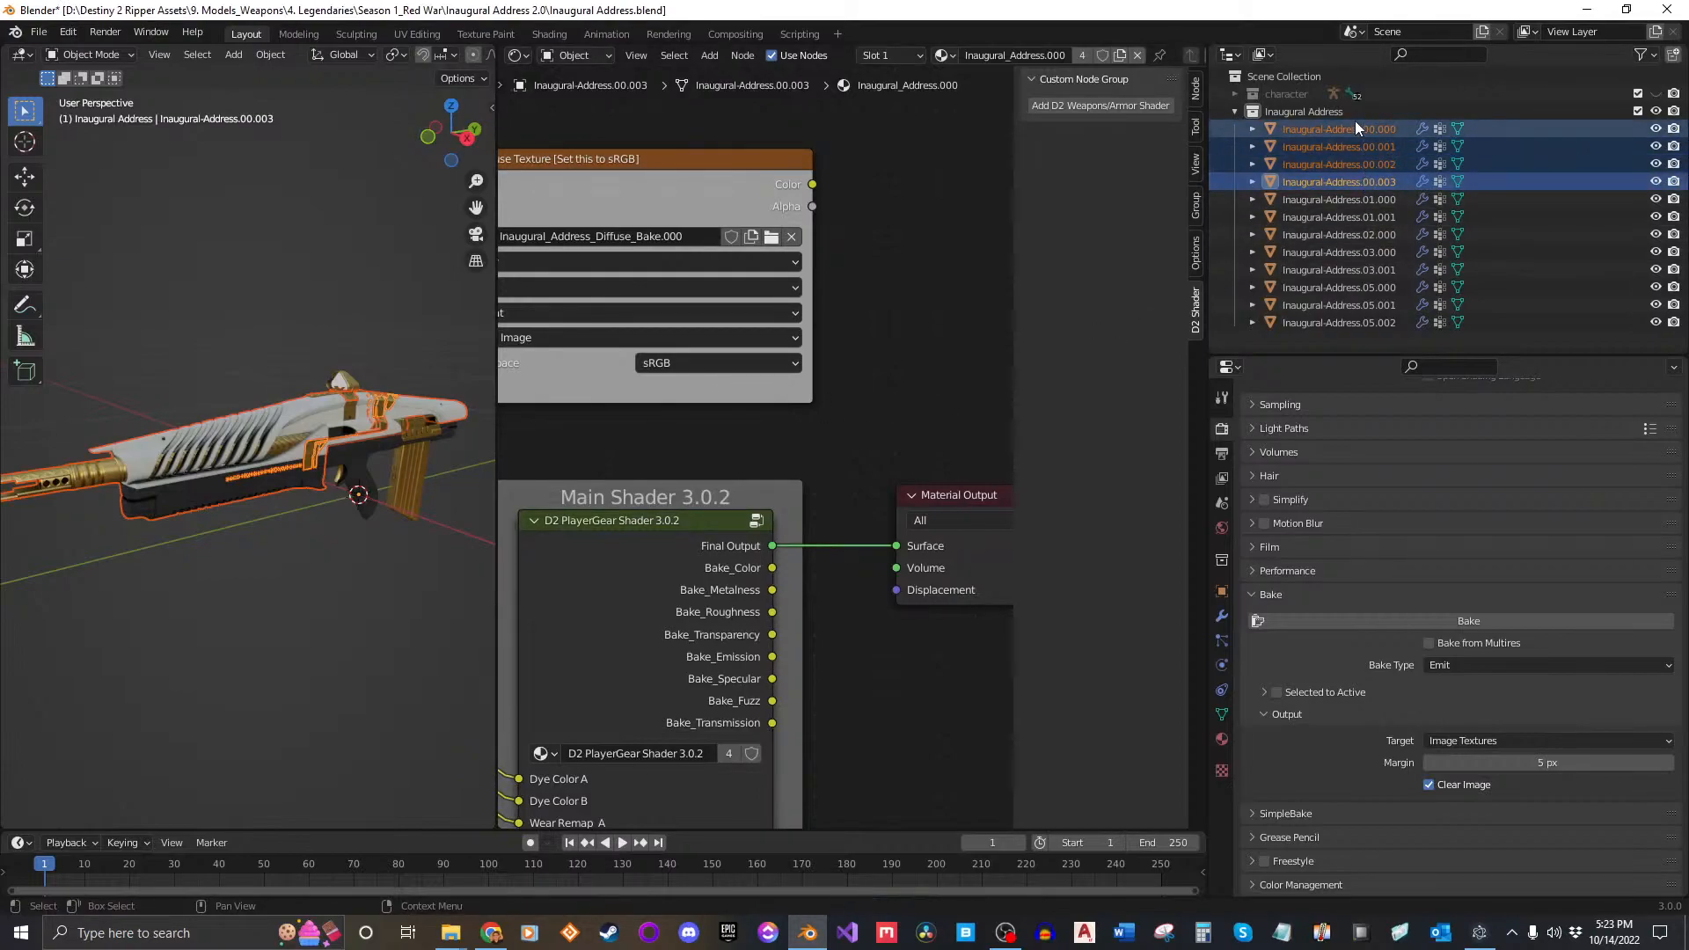
Step: Check which material each remaining rifle part uses, from Inaugural-Address.01.000 through Inaugural-Address.05.000
{"action": "left_click", "coordinate": [1357, 204]}
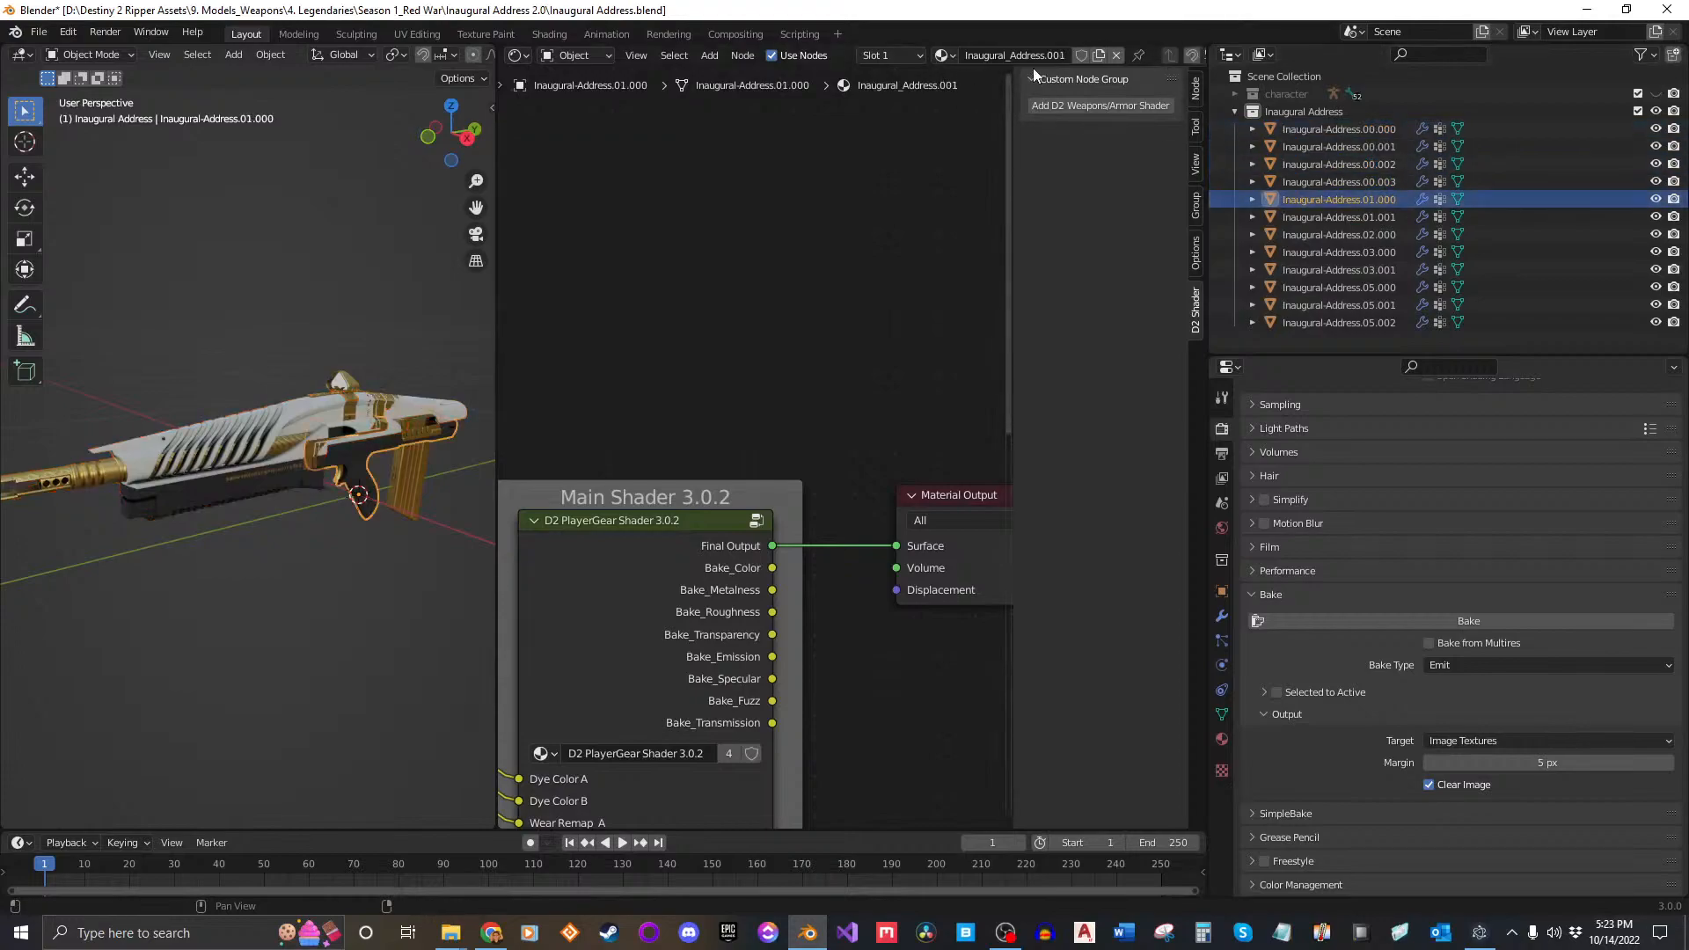
{"action": "left_click", "coordinate": [1364, 217]}
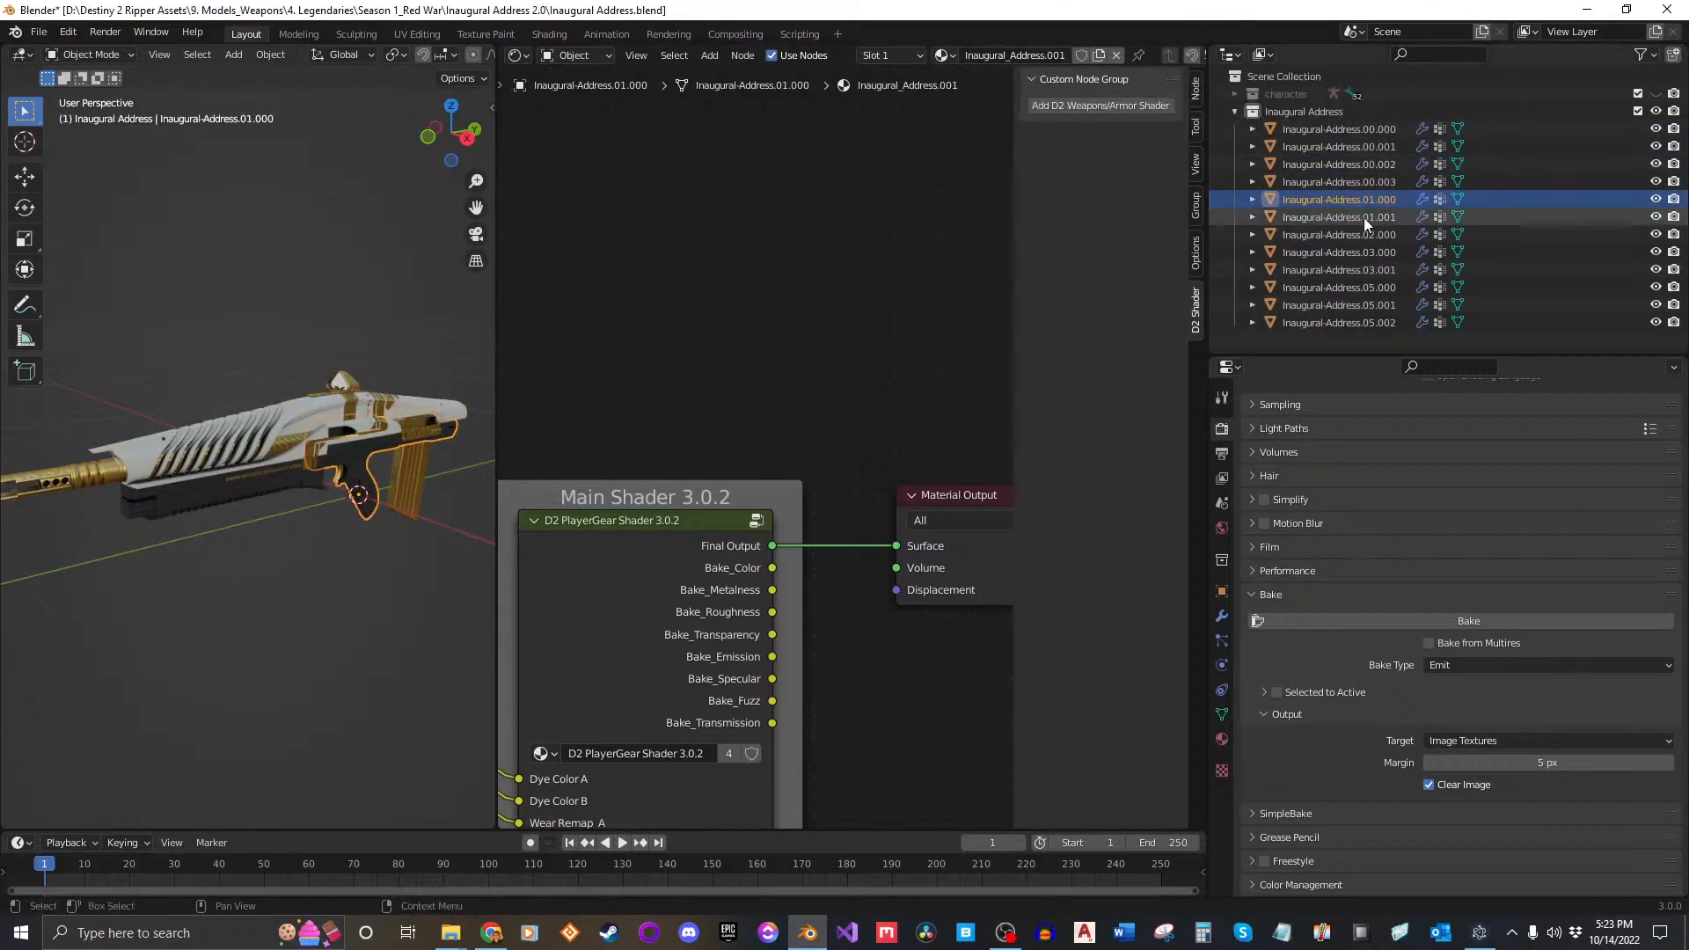
{"action": "left_click", "coordinate": [1370, 199]}
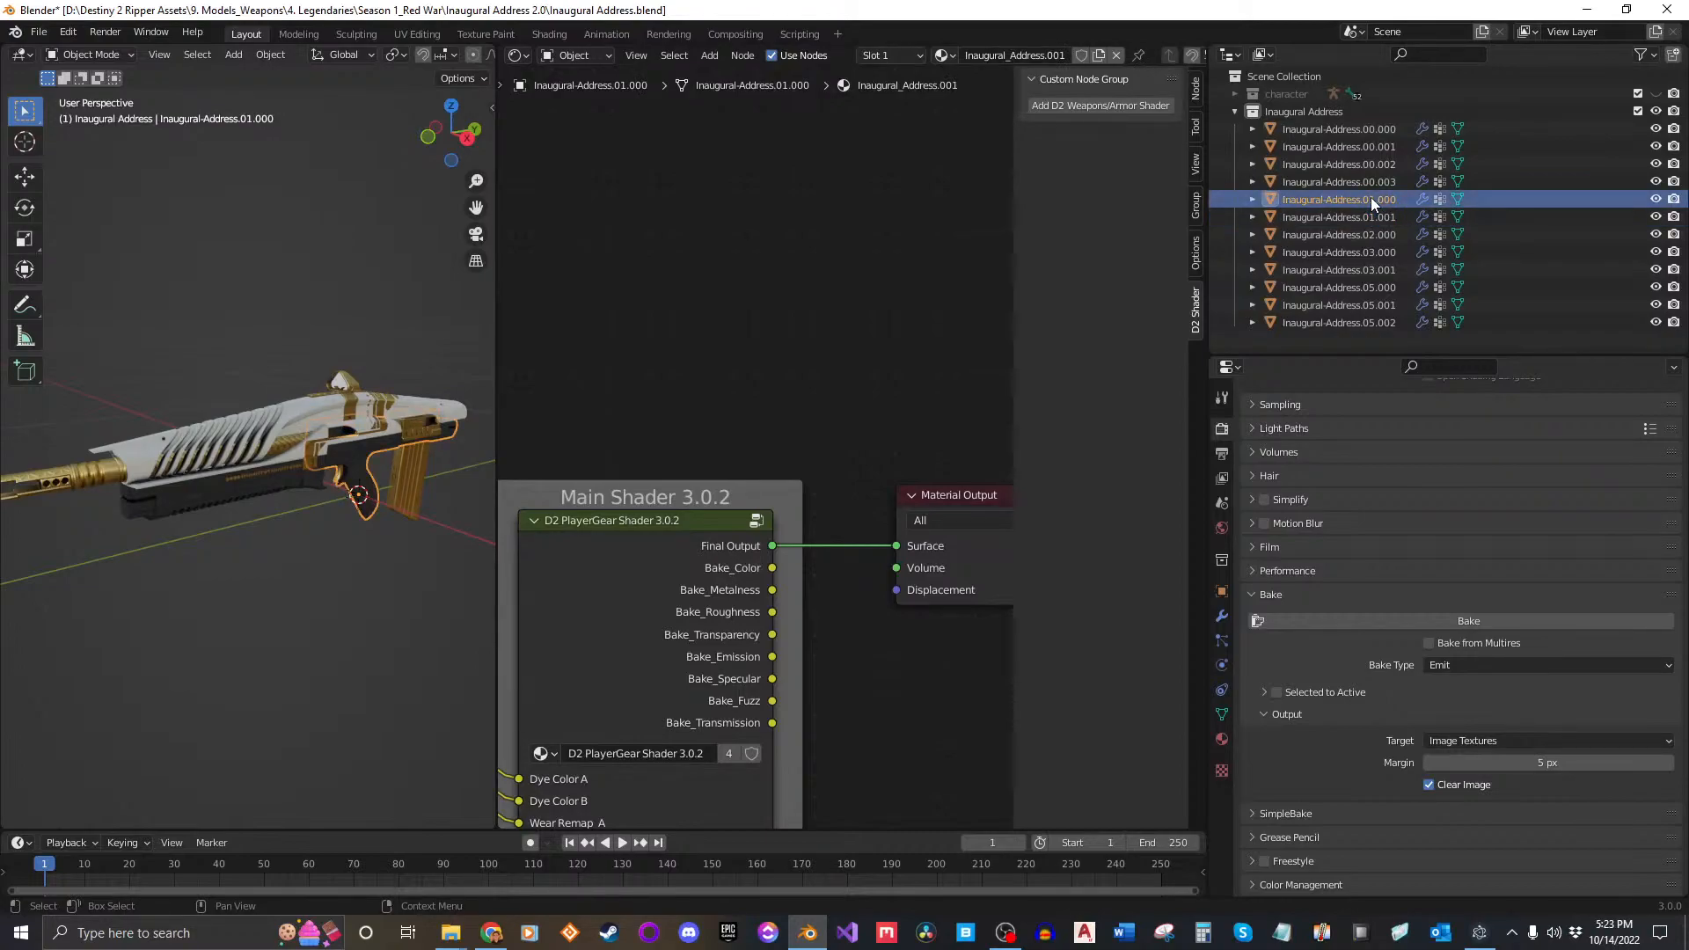
{"action": "left_click", "coordinate": [1367, 217]}
{"action": "left_click", "coordinate": [1365, 235]}
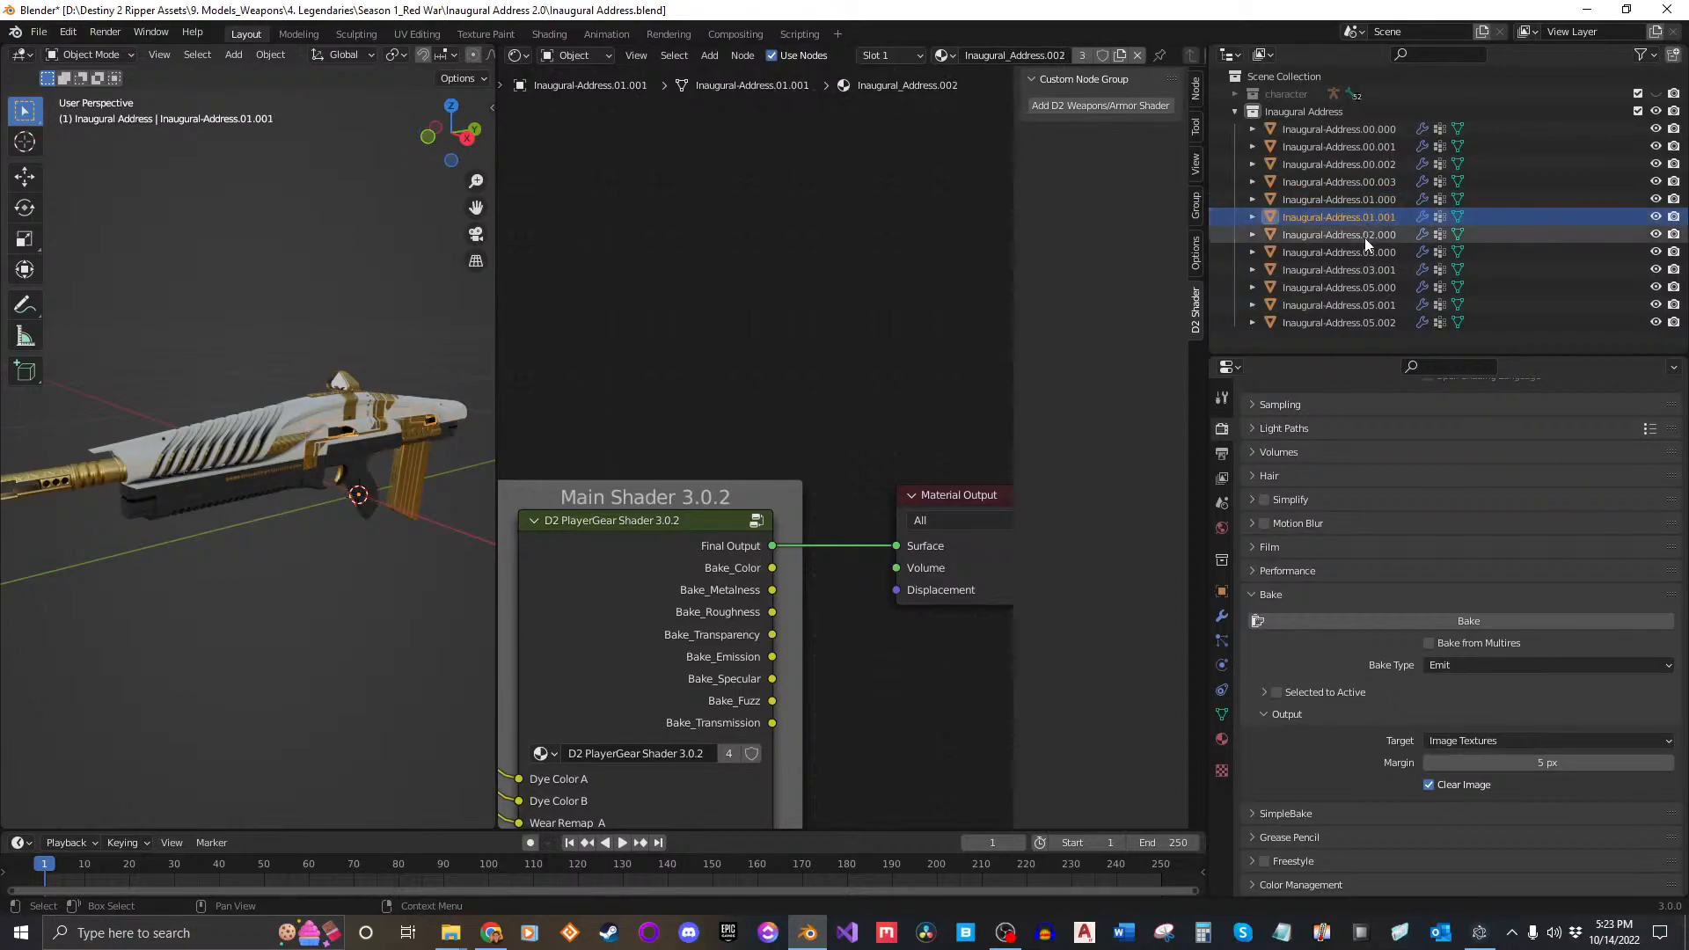
{"action": "left_click", "coordinate": [1364, 252]}
{"action": "left_click", "coordinate": [1364, 268]}
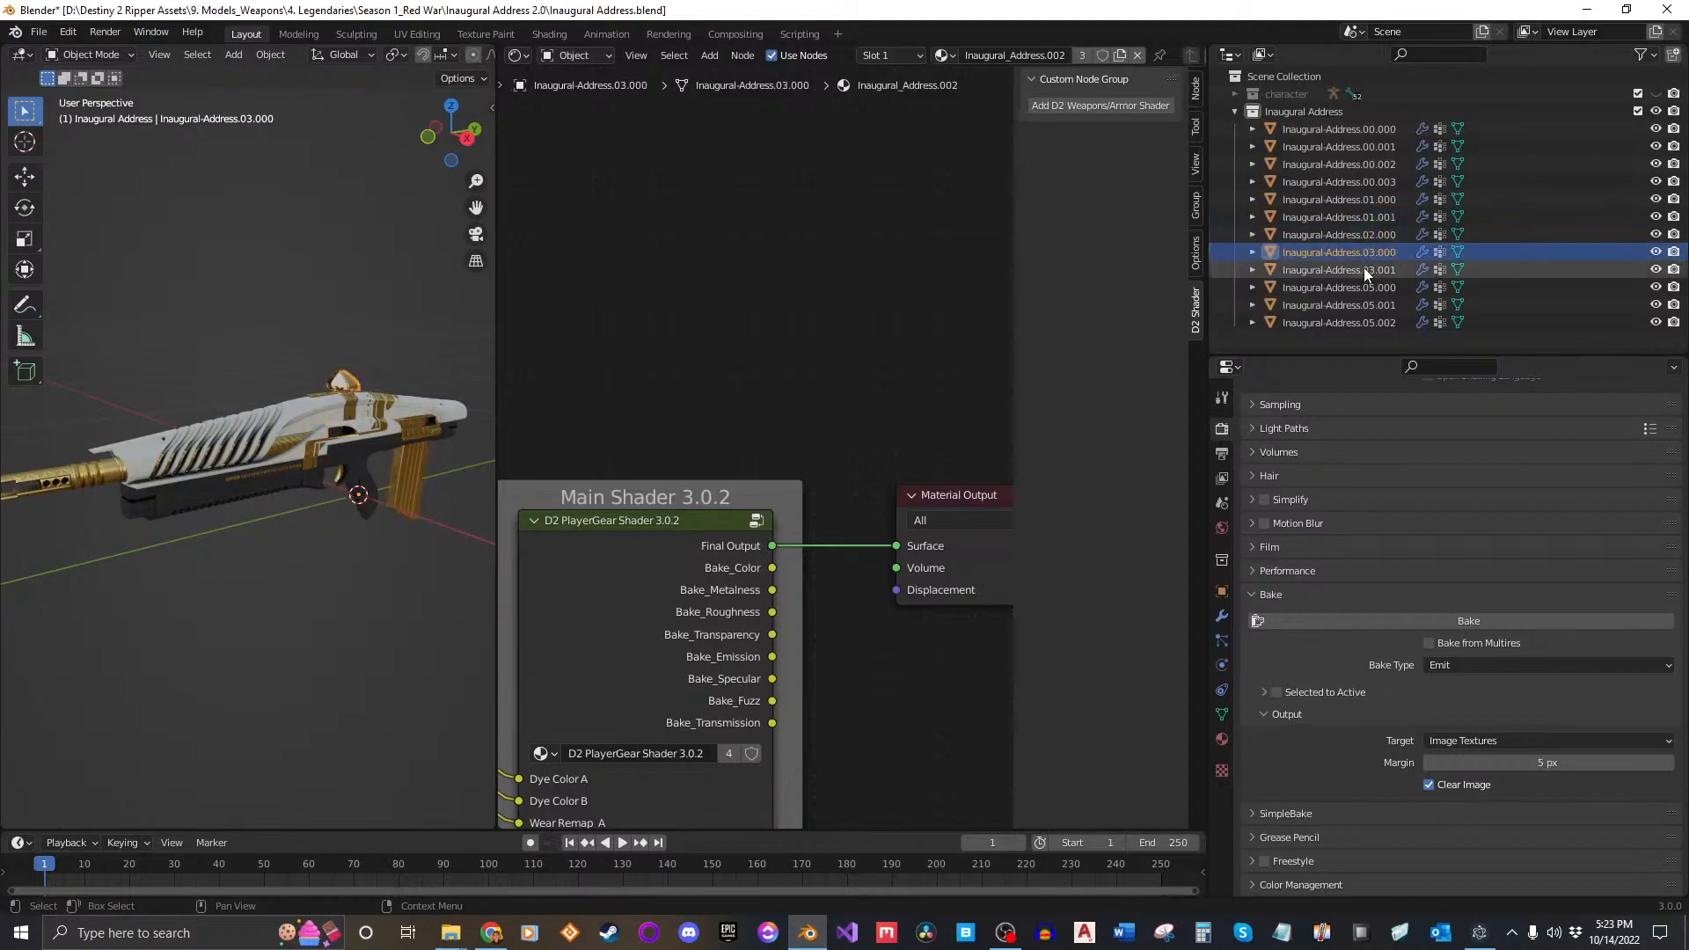
{"action": "left_click", "coordinate": [1363, 287]}
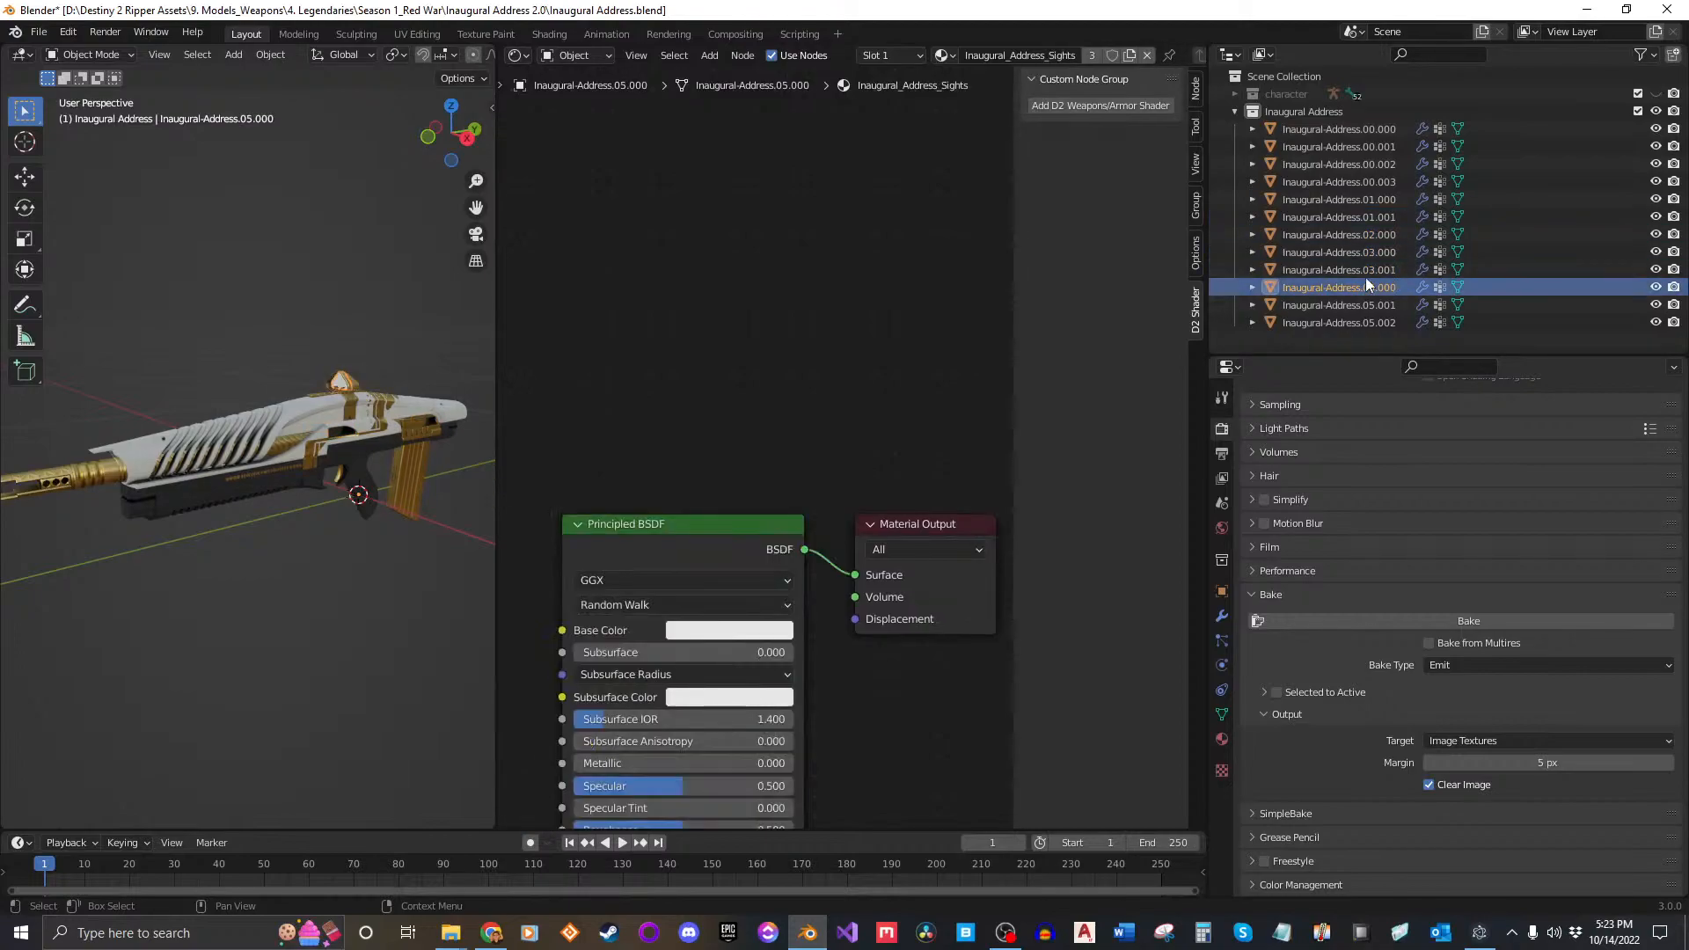
{"action": "left_click", "coordinate": [1365, 218]}
Step: Duplicate the Diffuse Texture node in the Inaugural-Address.01.000 part's material and place the copy above the Main Shader frame
{"action": "left_click", "coordinate": [1369, 199]}
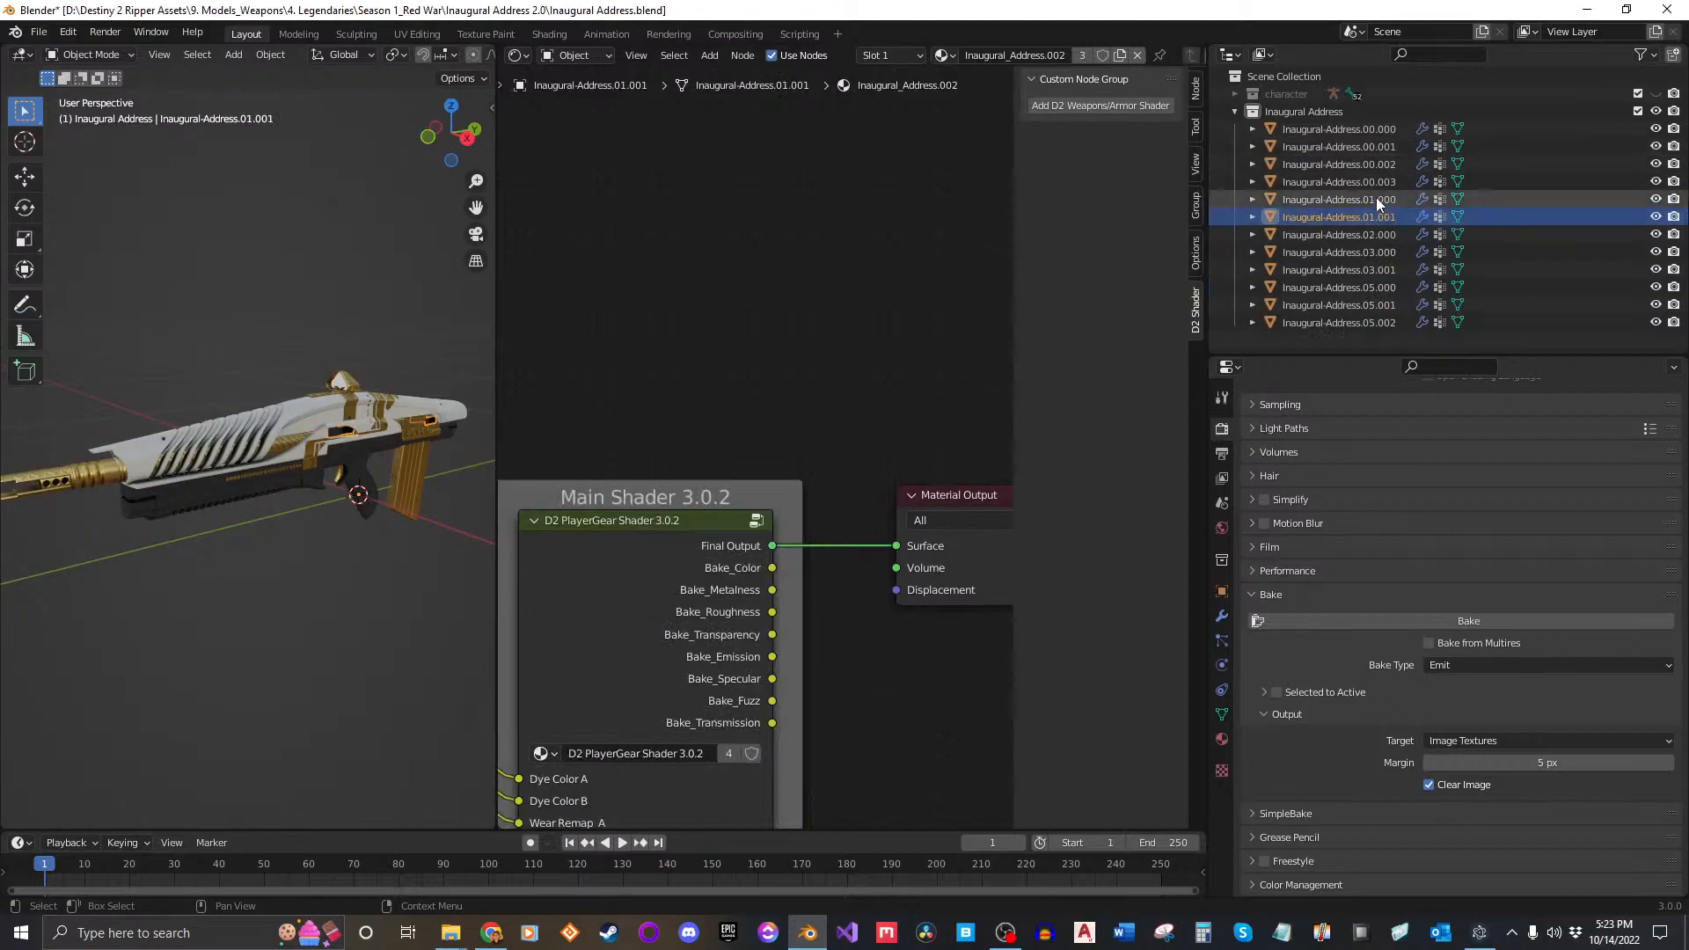
{"action": "middle_click_drag", "start_coordinate": [271, 483], "coordinate": [426, 398]}
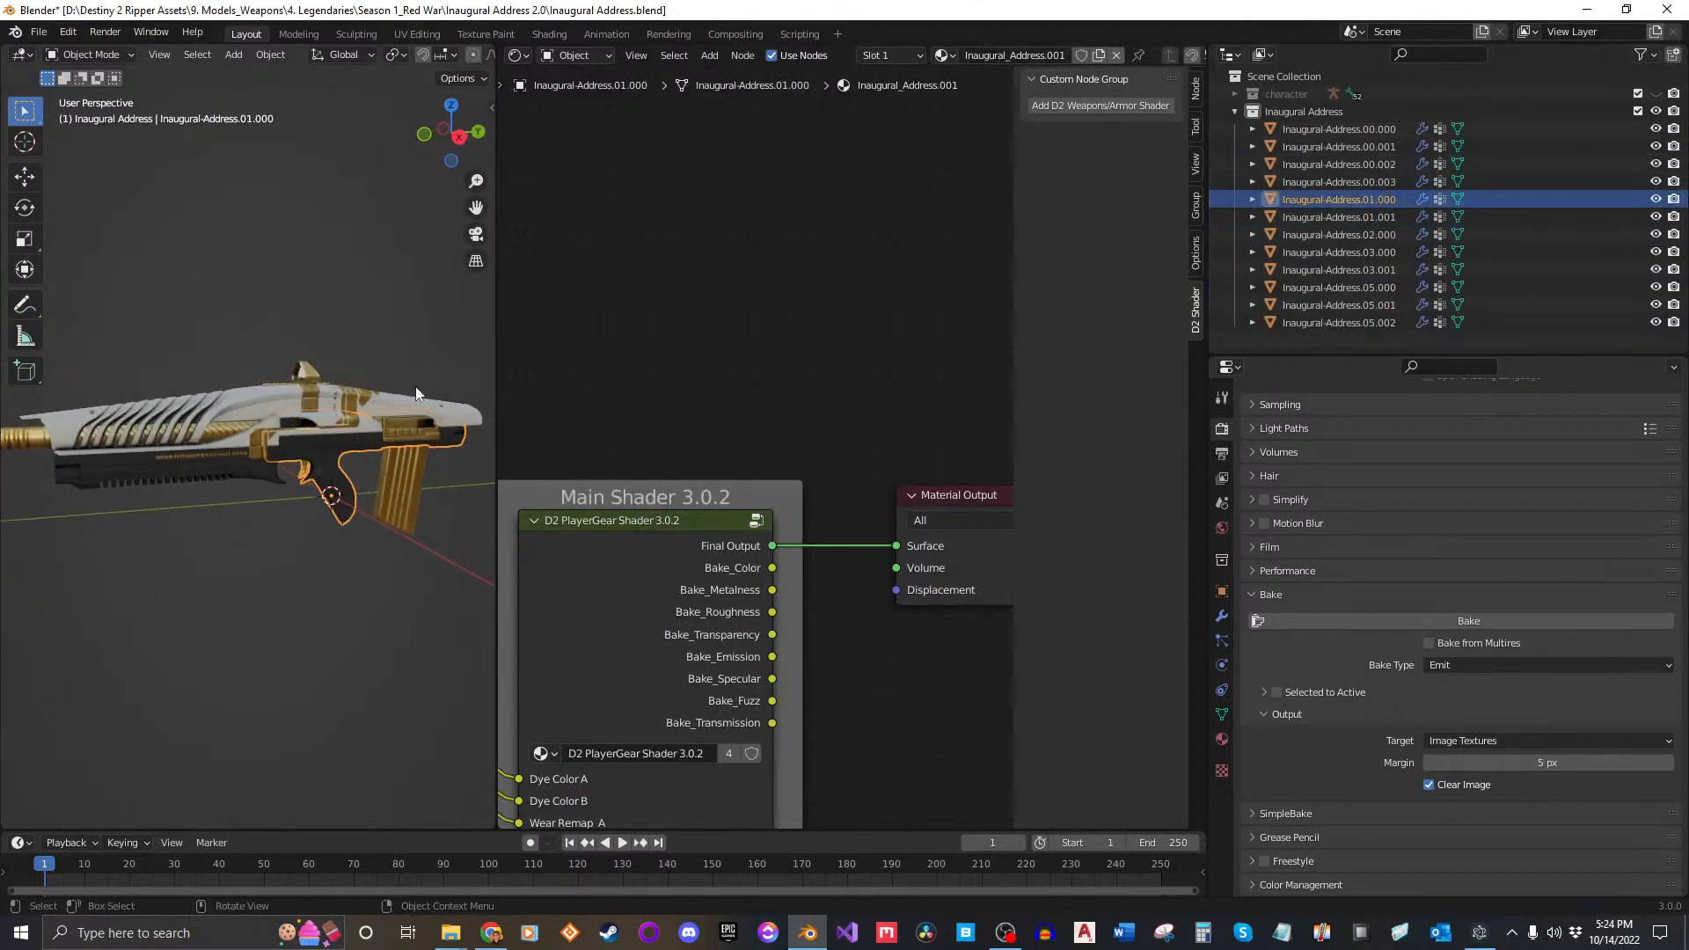
{"action": "scroll", "coordinate": [633, 552], "scroll_direction": "down", "scroll_amount": 1}
{"action": "middle_click_drag", "start_coordinate": [633, 552], "coordinate": [990, 325]}
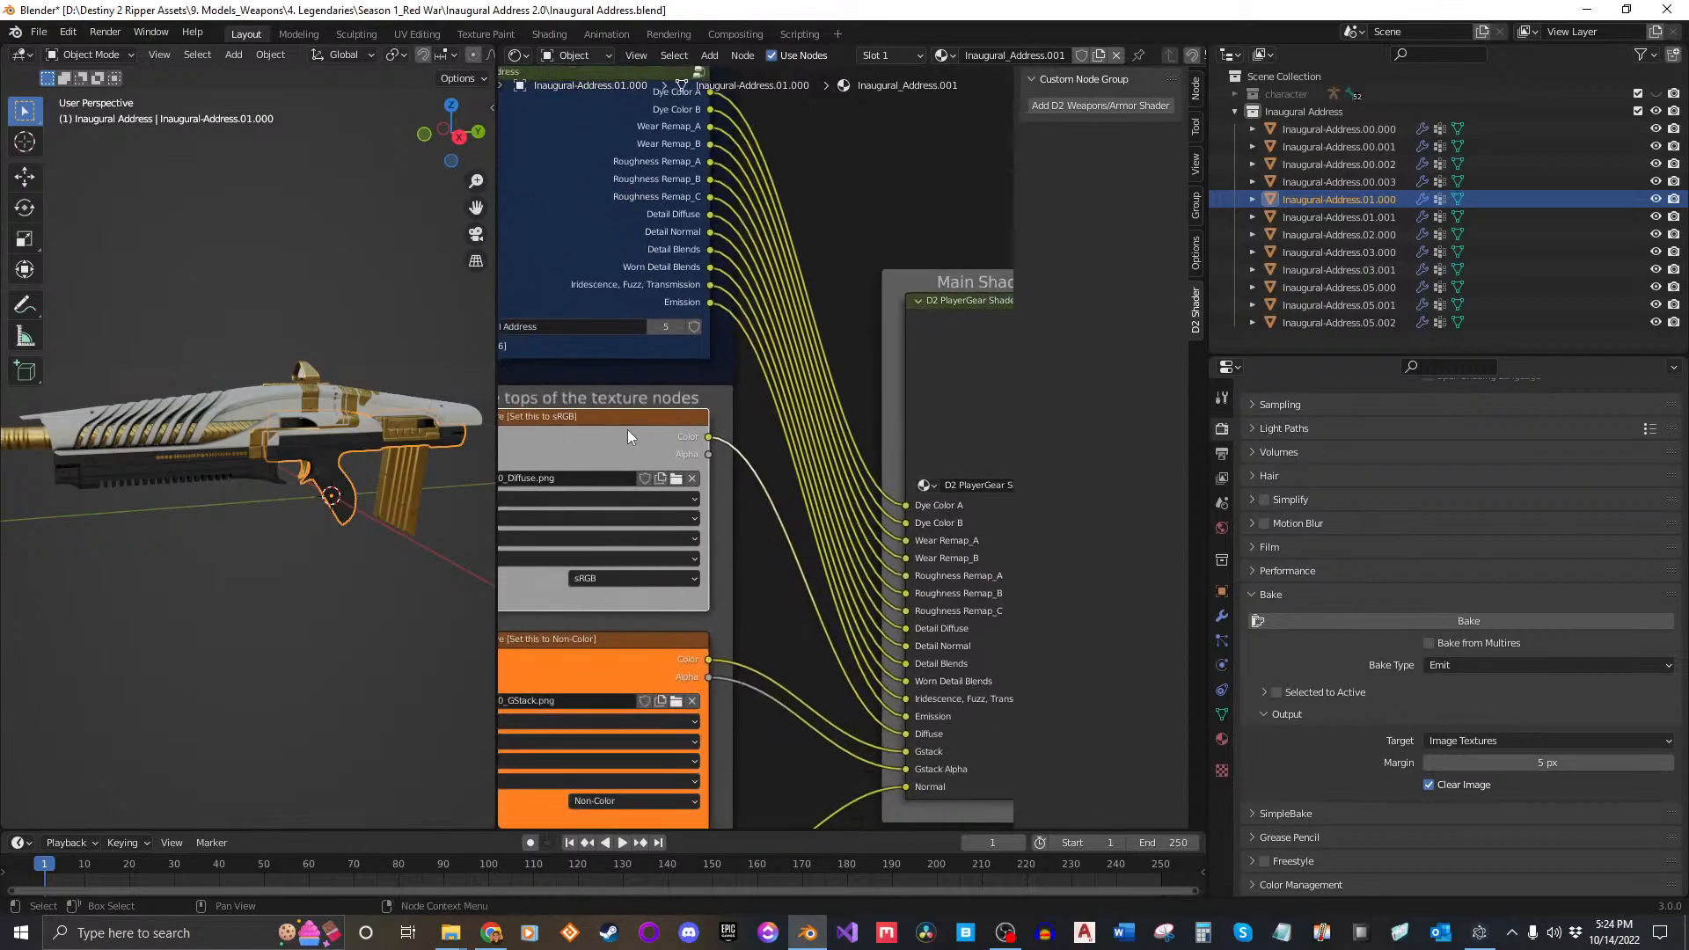
{"action": "scroll", "coordinate": [626, 436], "scroll_direction": "down", "scroll_amount": 2}
{"action": "key", "text": "shift+d"}
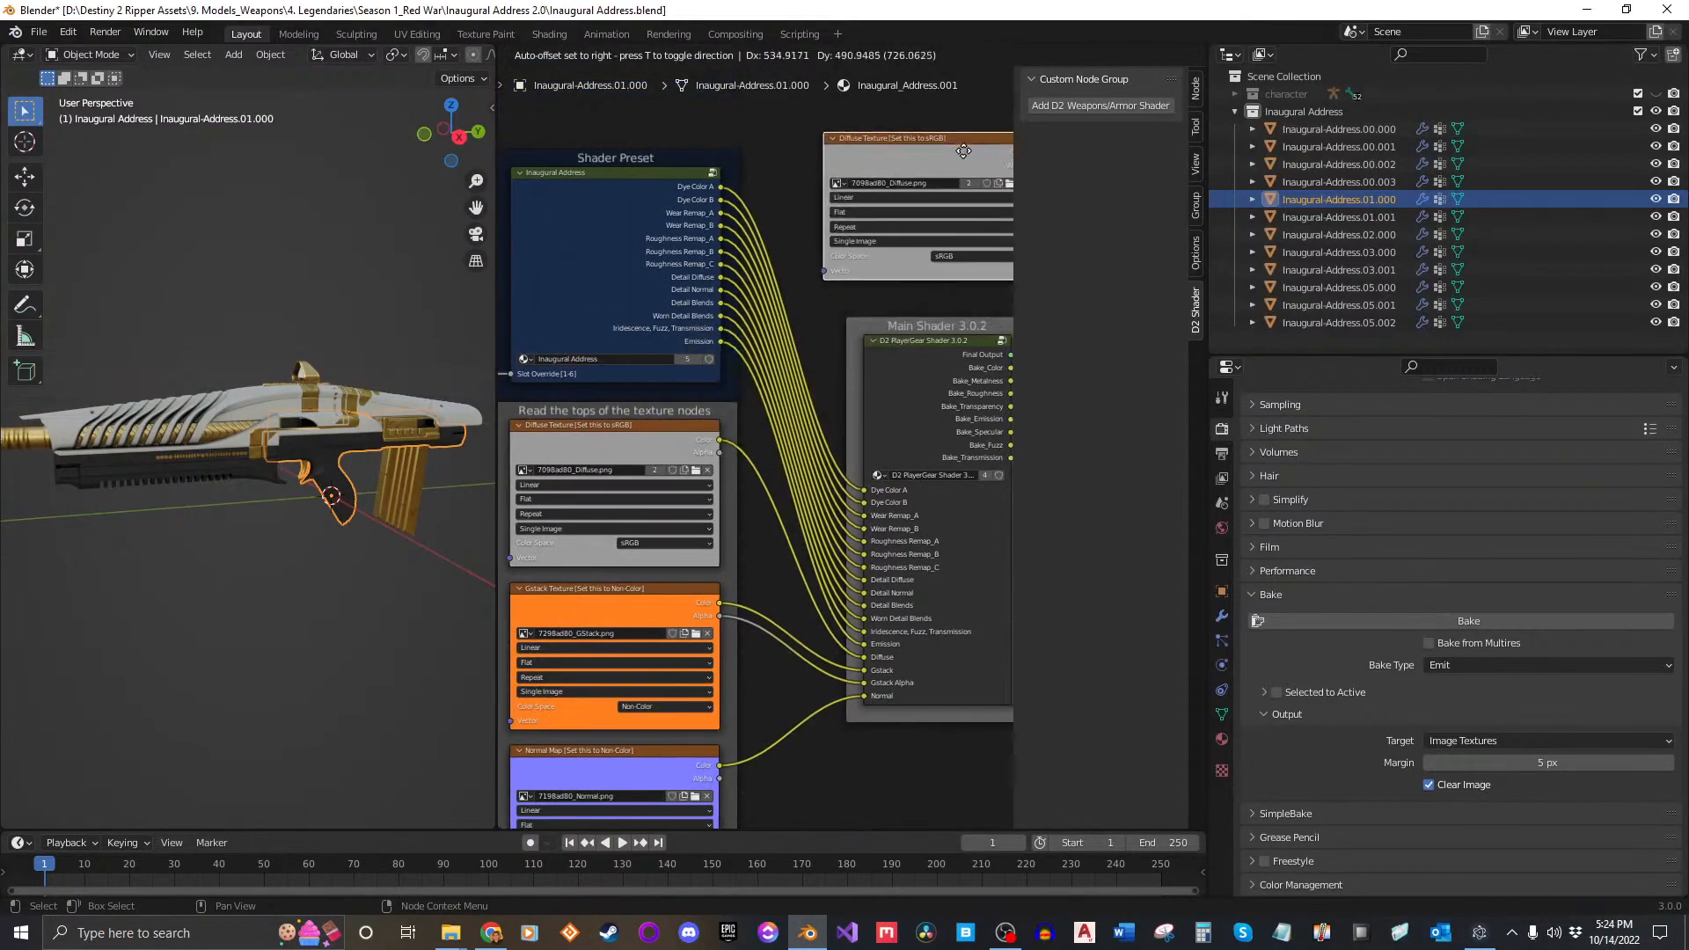
{"action": "left_click", "coordinate": [955, 230]}
{"action": "key", "text": "KP_Decimal"}
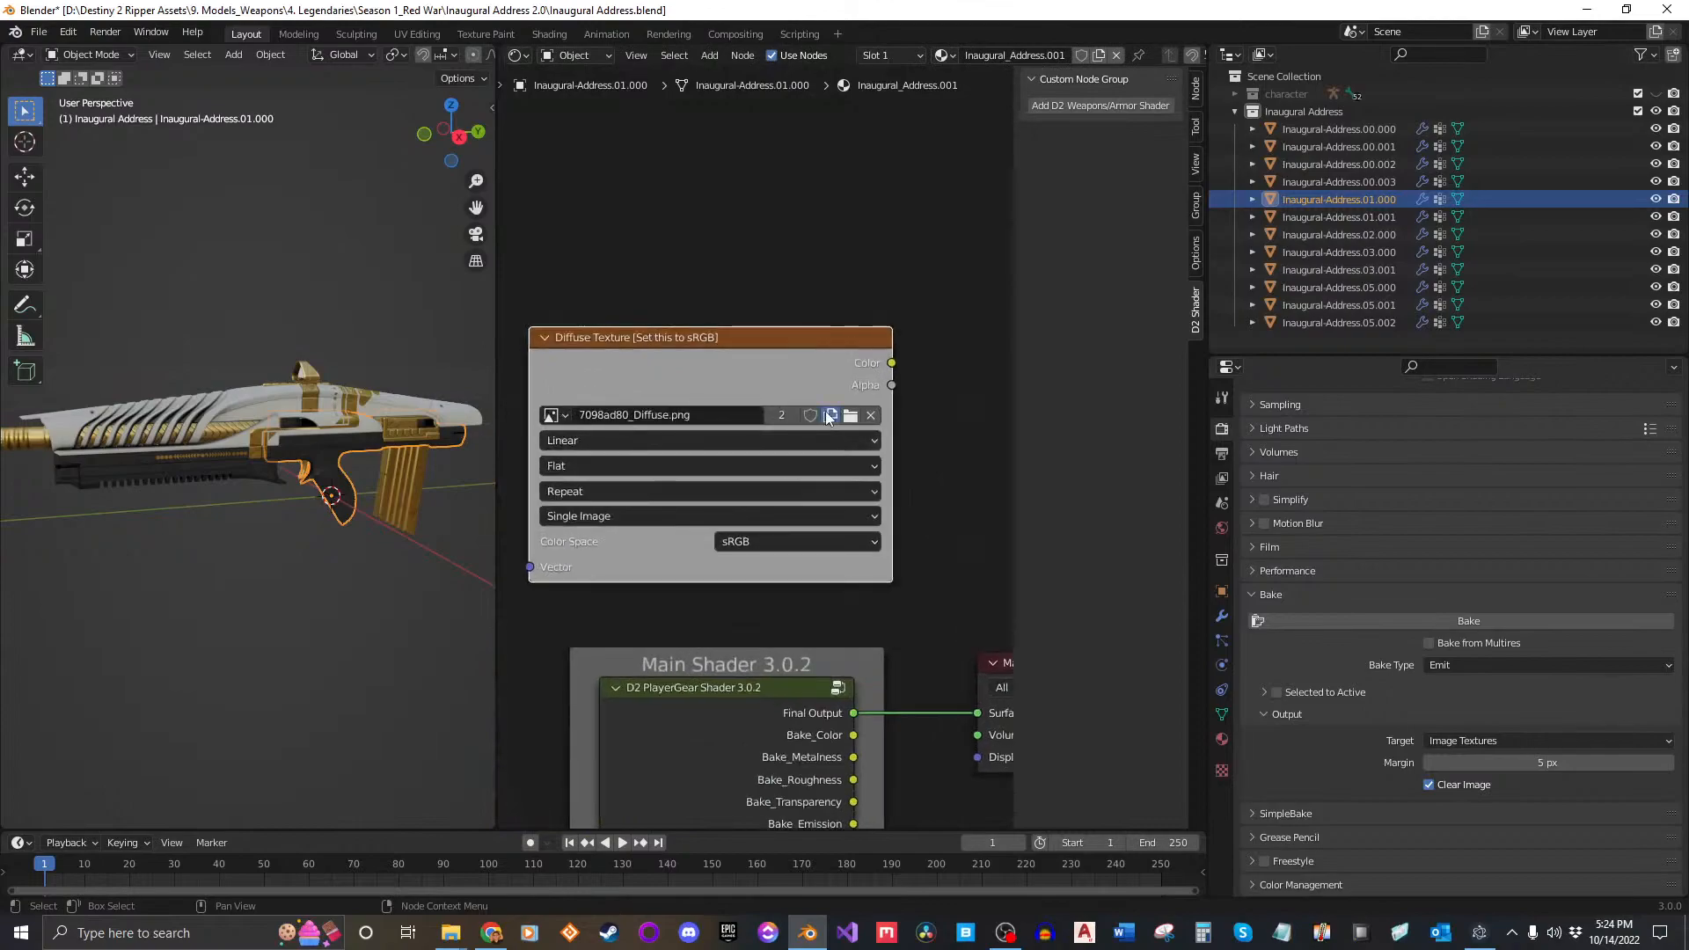
Step: Create a blank 2048 x 2048 px image named Inaugural_Address_Diffuse_Bake.001 in the duplicated texture node
{"action": "left_click", "coordinate": [832, 414]}
{"action": "left_click", "coordinate": [864, 442]}
{"action": "type", "text": "Inaugural_Address_Diffuse_Bake"}
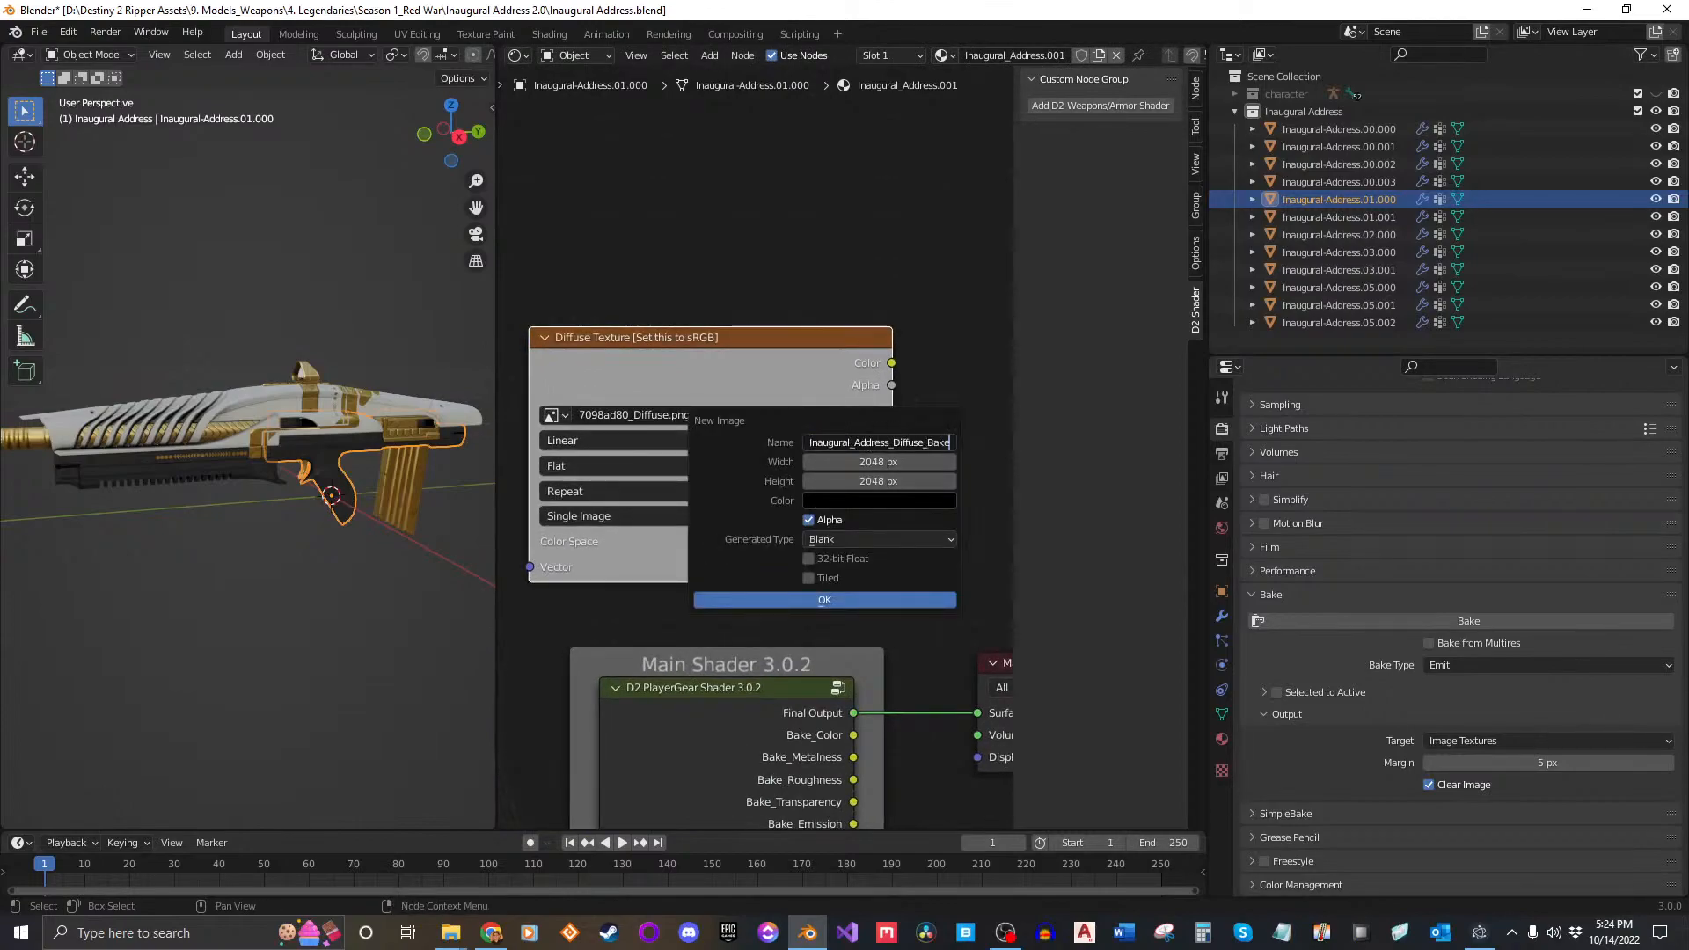
{"action": "type", "text": ".001"}
{"action": "left_click", "coordinate": [909, 605]}
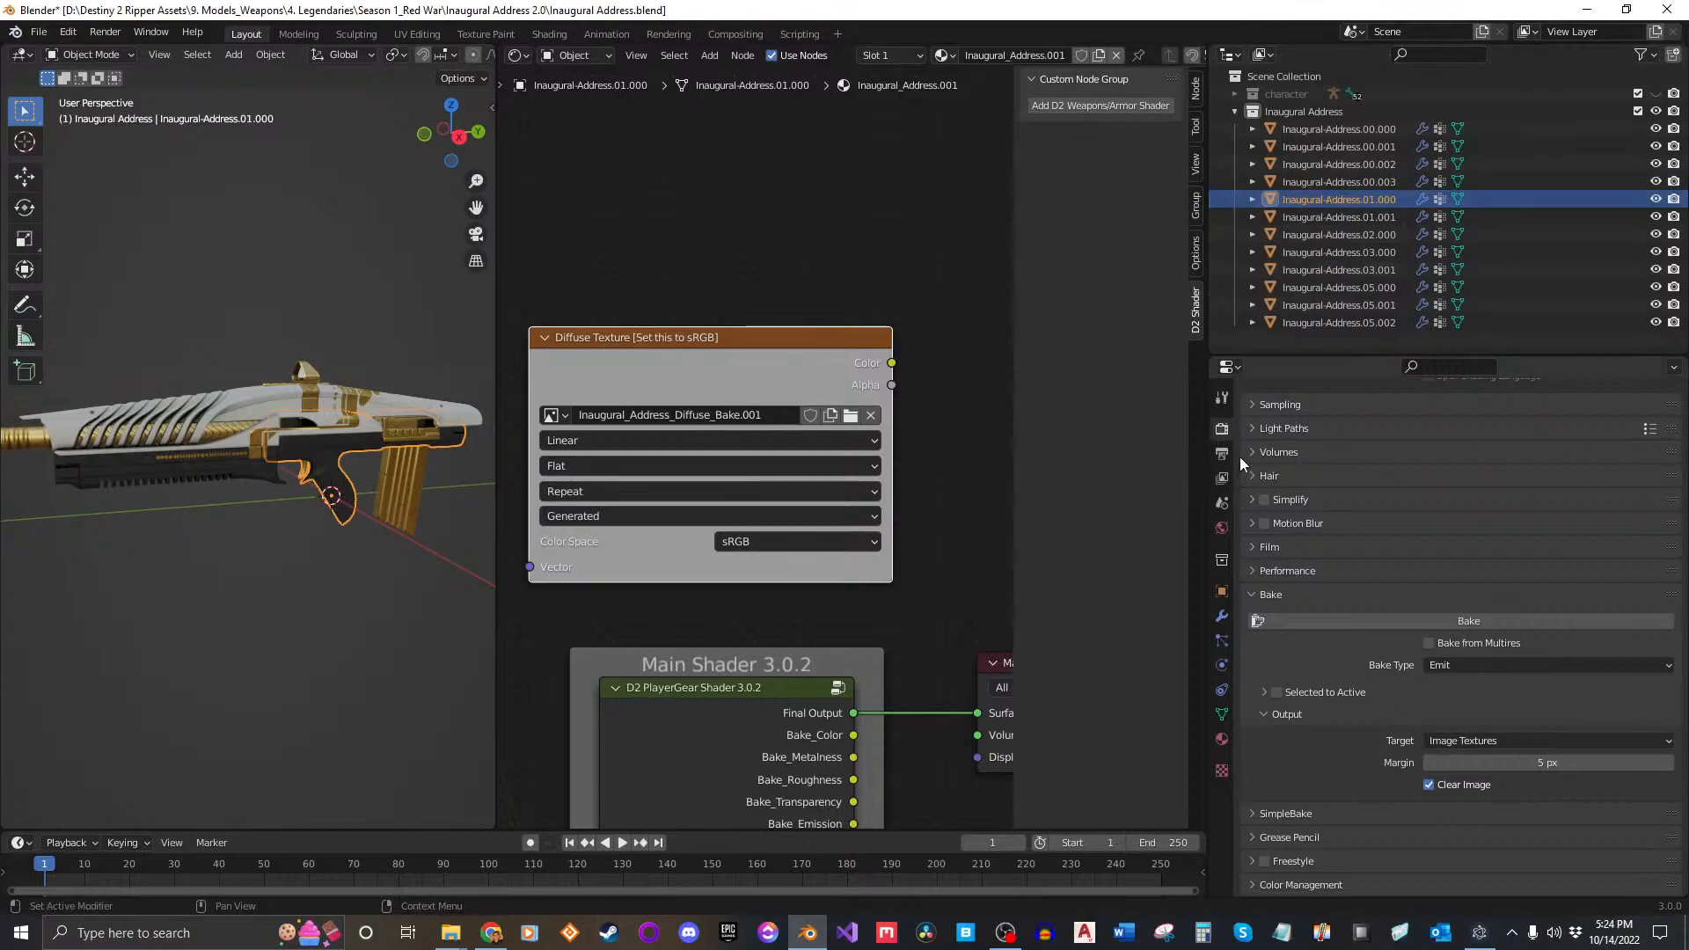
Step: Connect the main shader's Bake_Color output to the Material Output's Surface and bake Inaugural-Address.01.000, cancelling any bake started before that connection
{"action": "left_click", "coordinate": [1465, 623]}
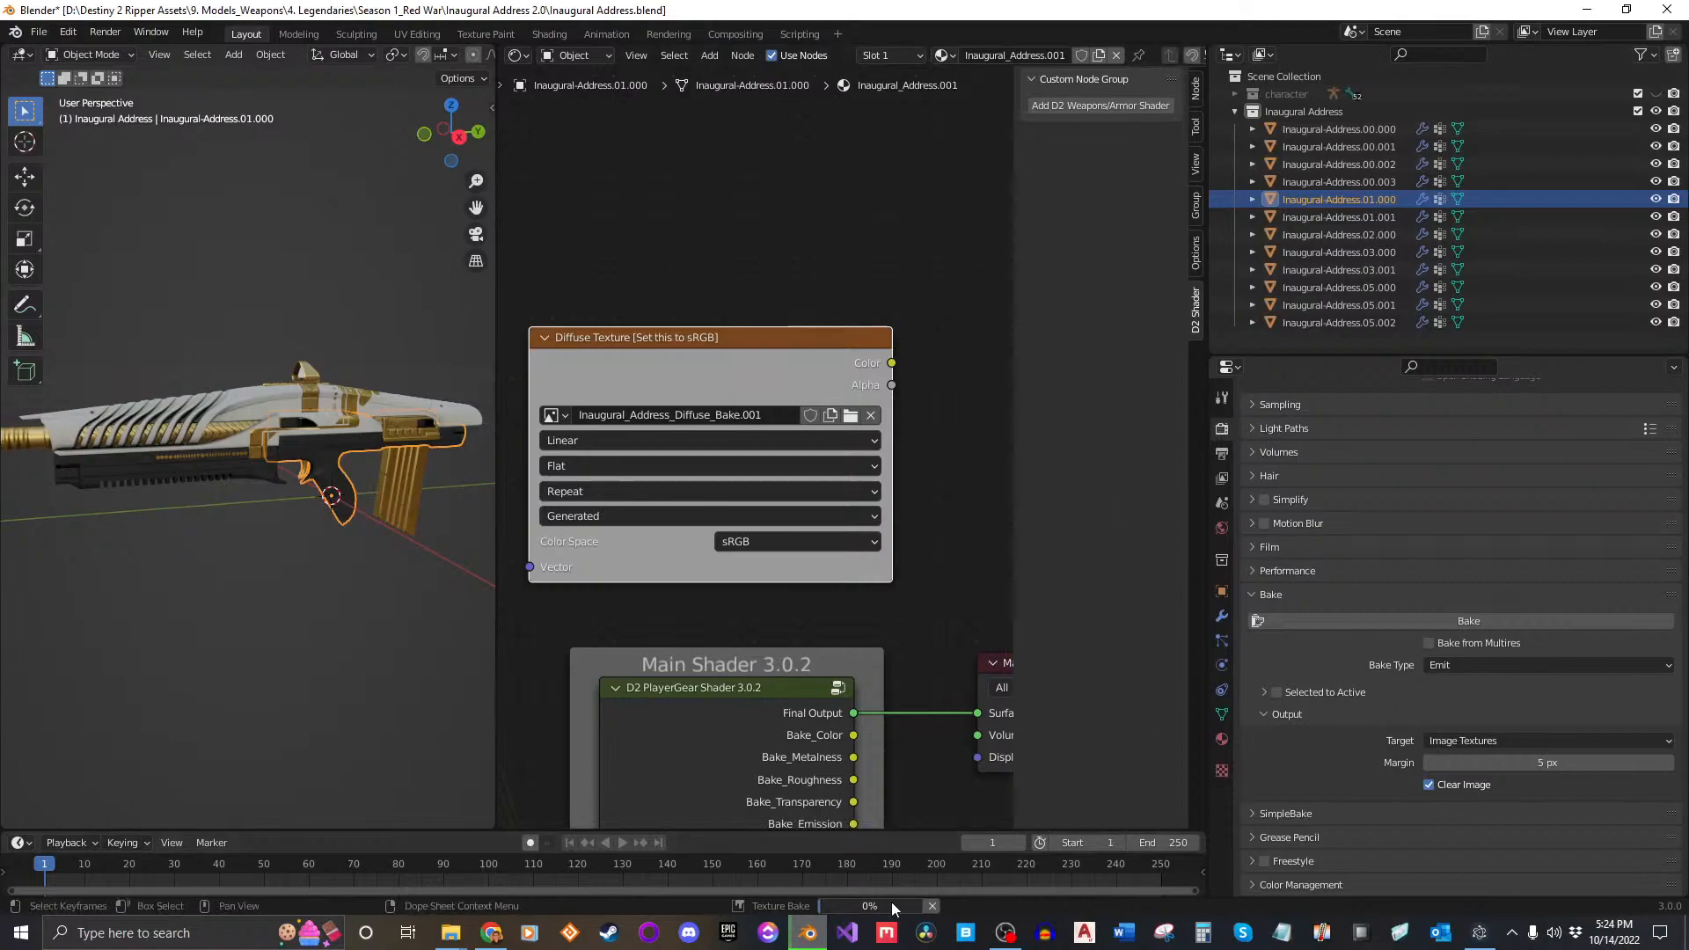
{"action": "left_click", "coordinate": [931, 906]}
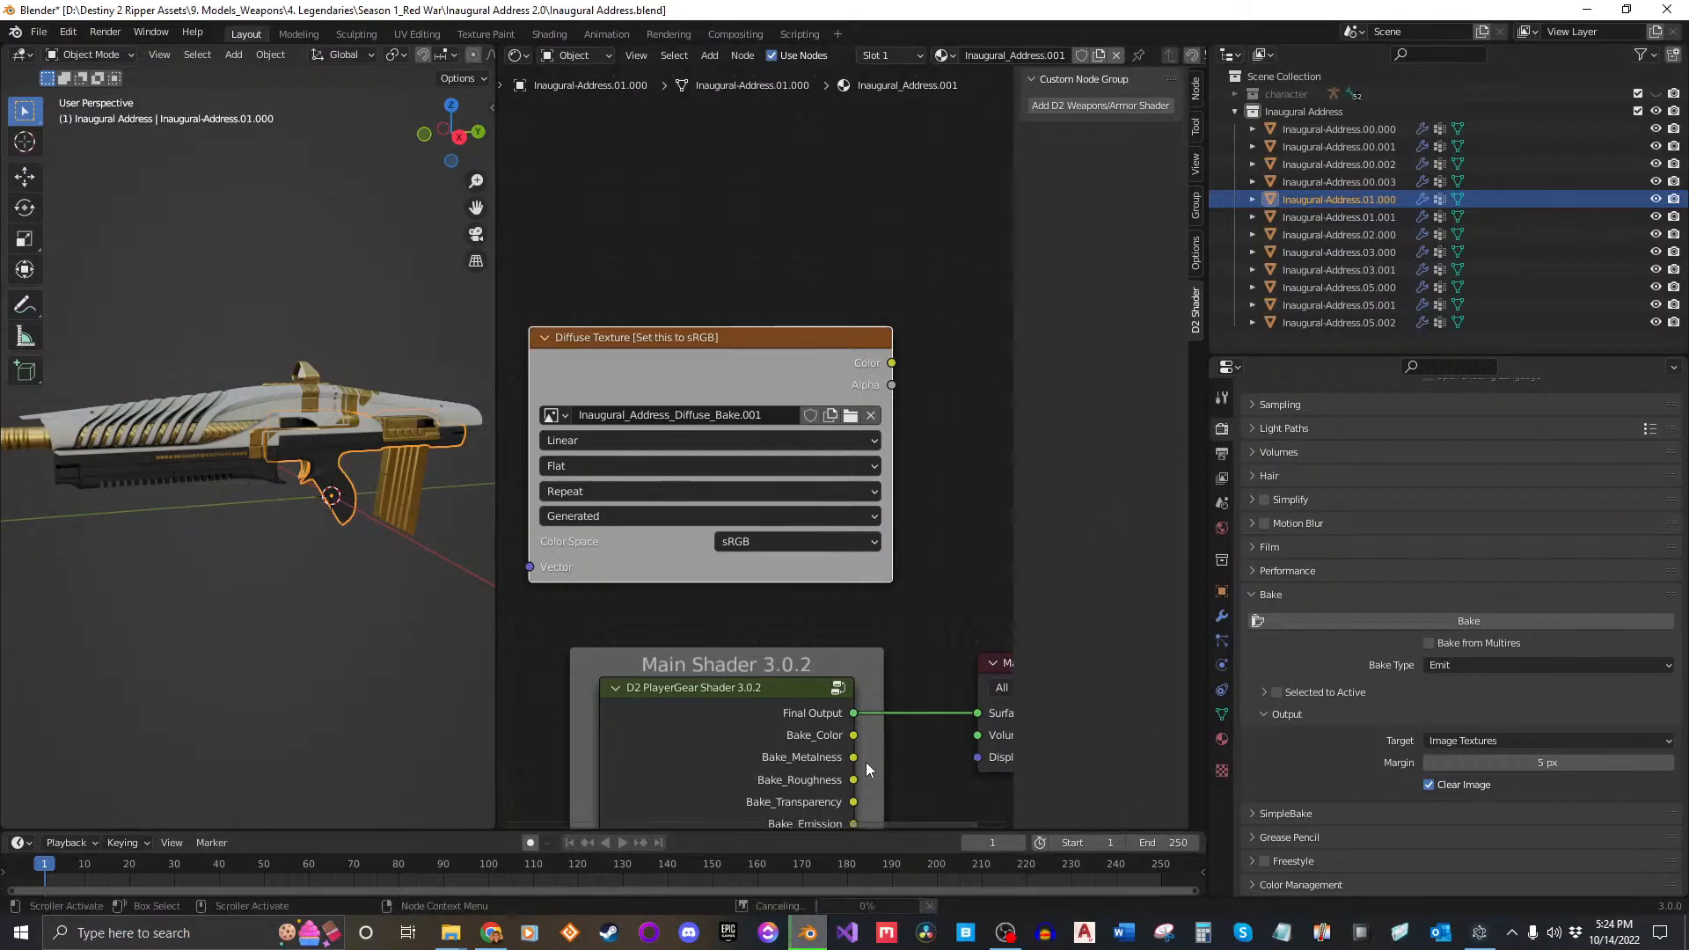
{"action": "left_click_drag", "start_coordinate": [859, 735], "coordinate": [941, 713]}
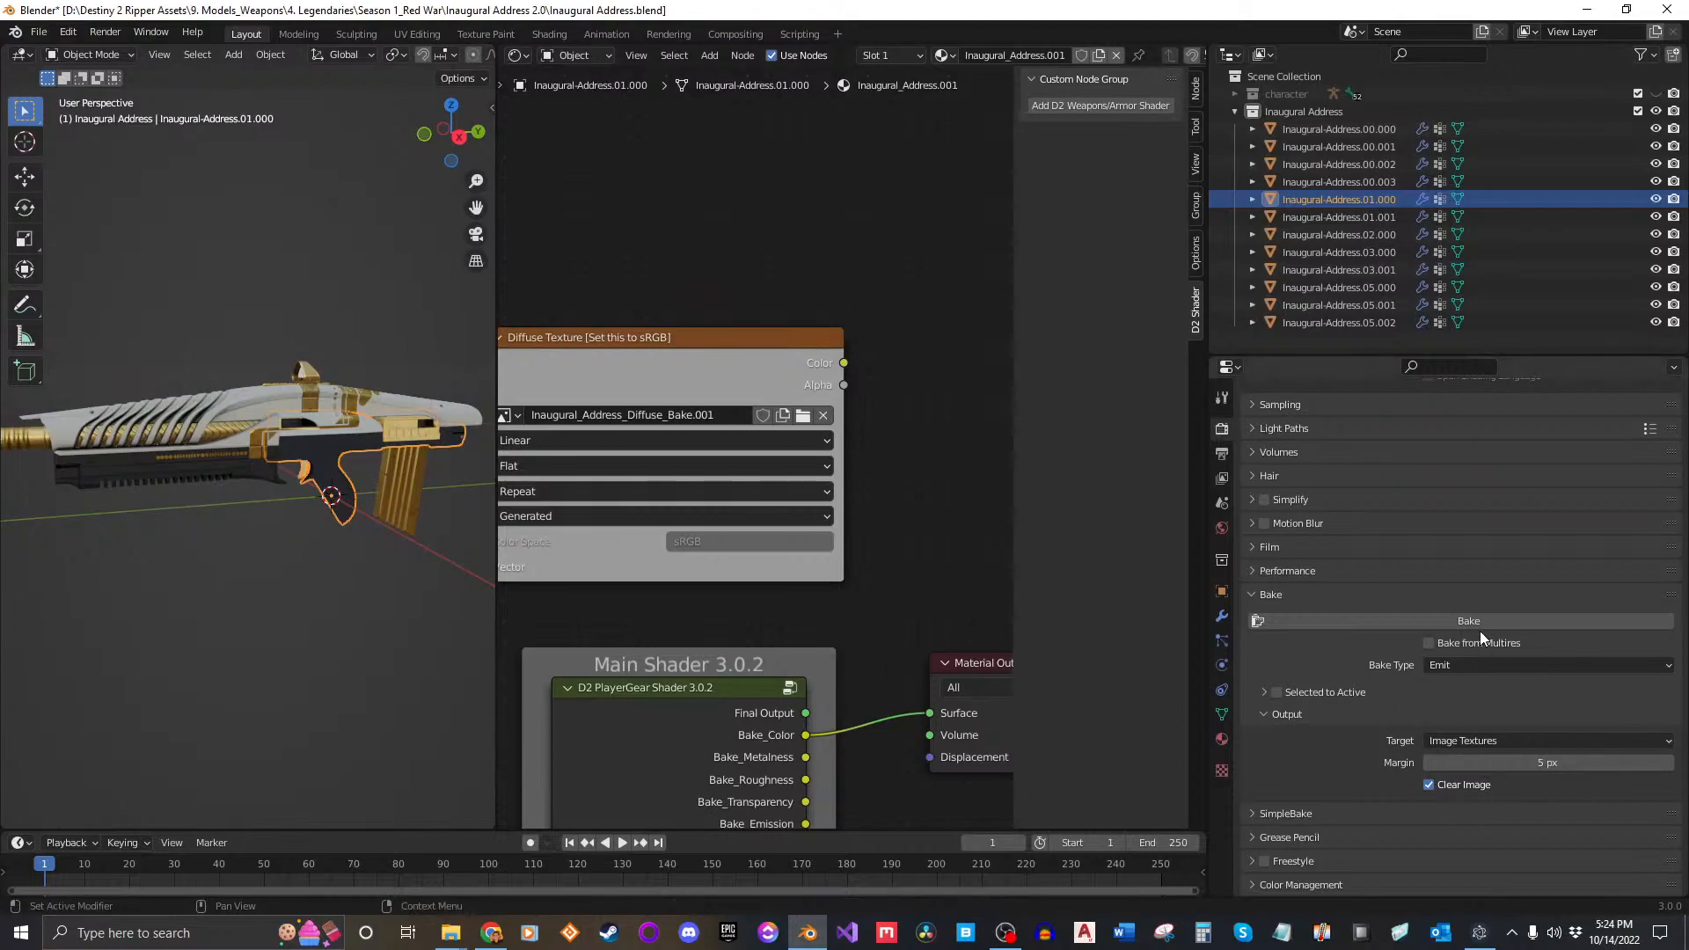
{"action": "left_click", "coordinate": [1447, 622]}
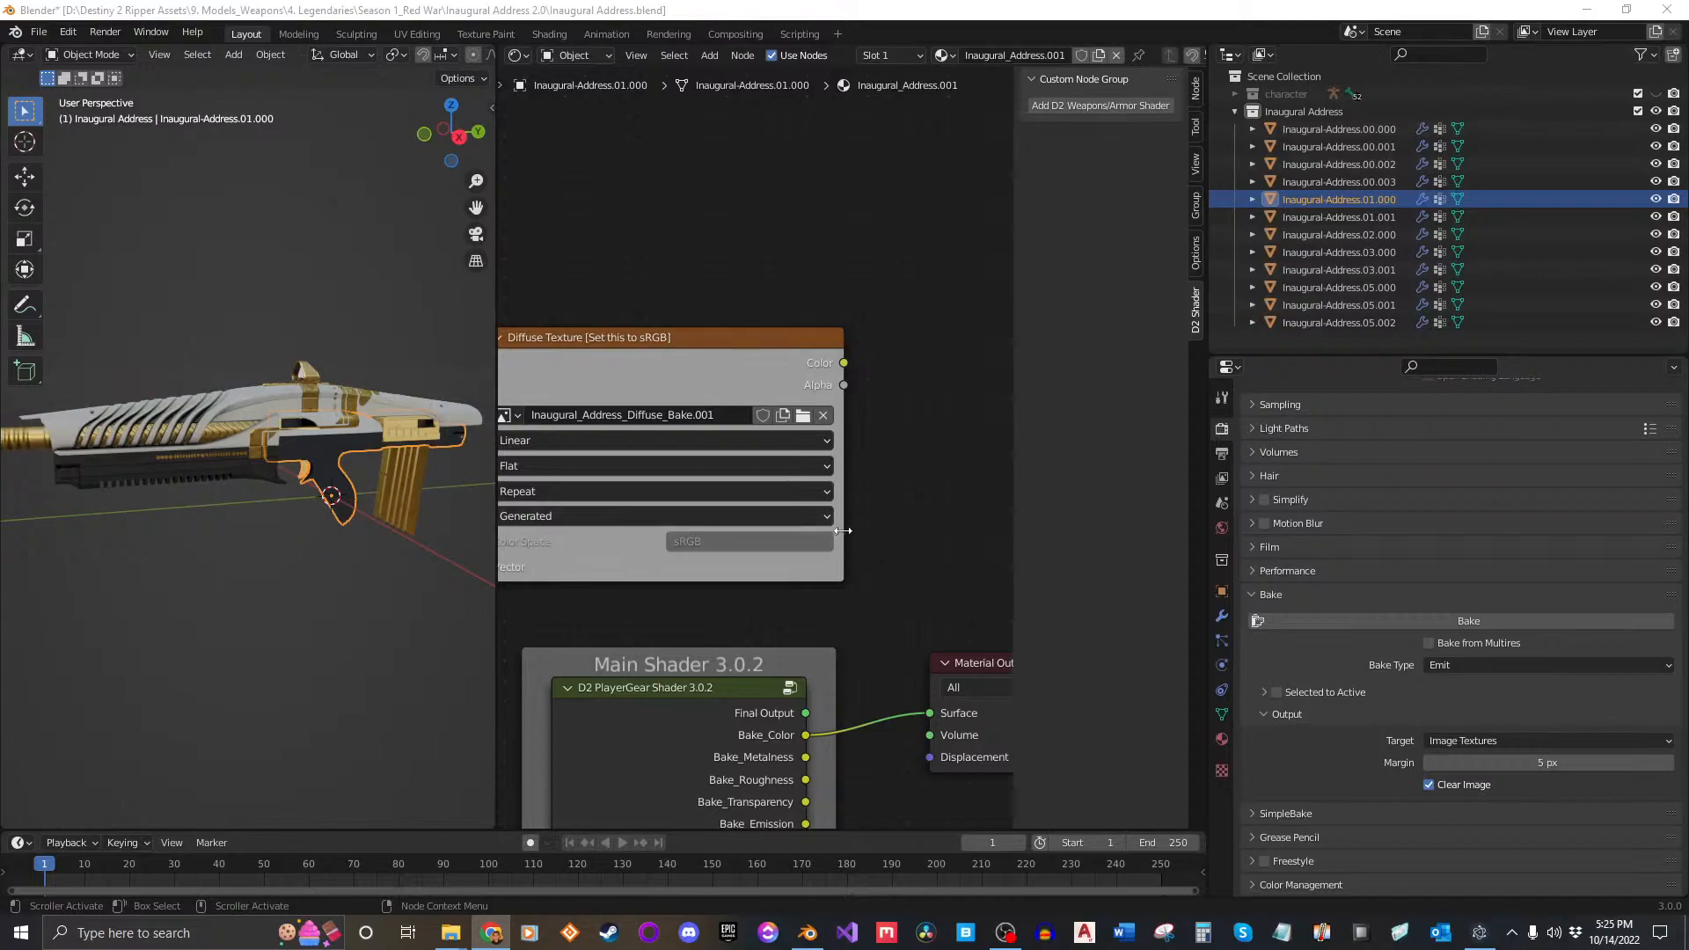
Step: Switch the node editor area to the Image Editor and display the Inaugural_Address_Diffuse_Bake.001 image
{"action": "middle_click_drag", "start_coordinate": [846, 530], "coordinate": [838, 448]}
{"action": "left_click", "coordinate": [519, 55]}
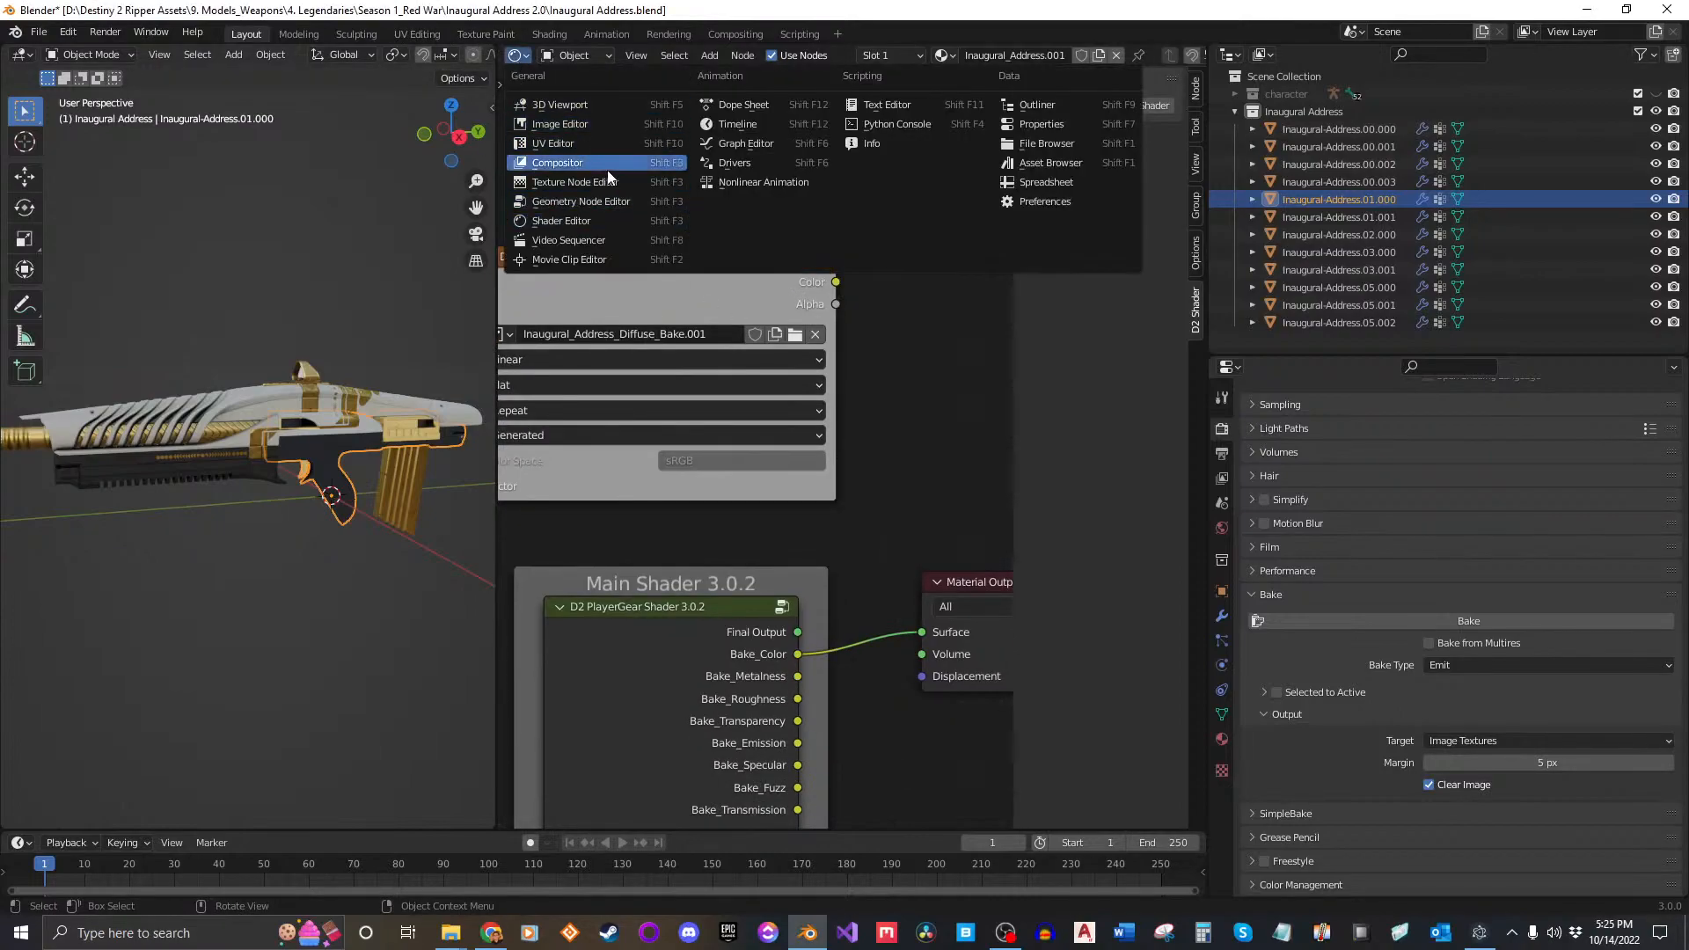
{"action": "left_click", "coordinate": [595, 129]}
{"action": "left_click", "coordinate": [706, 56]}
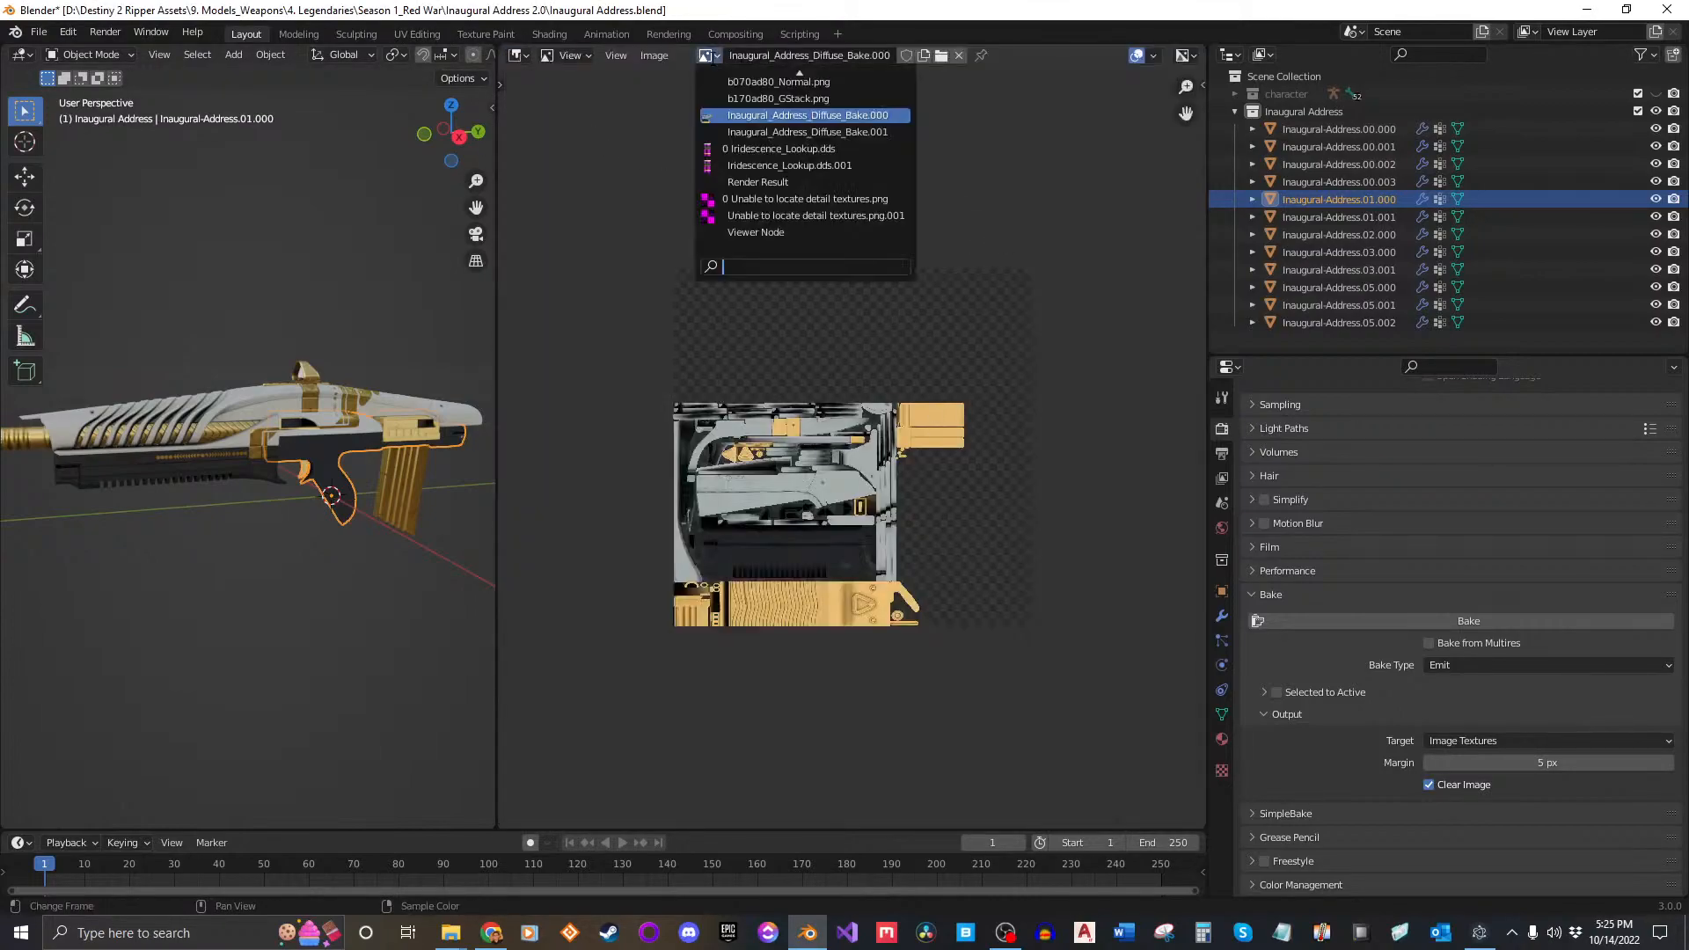
{"action": "left_click", "coordinate": [808, 132]}
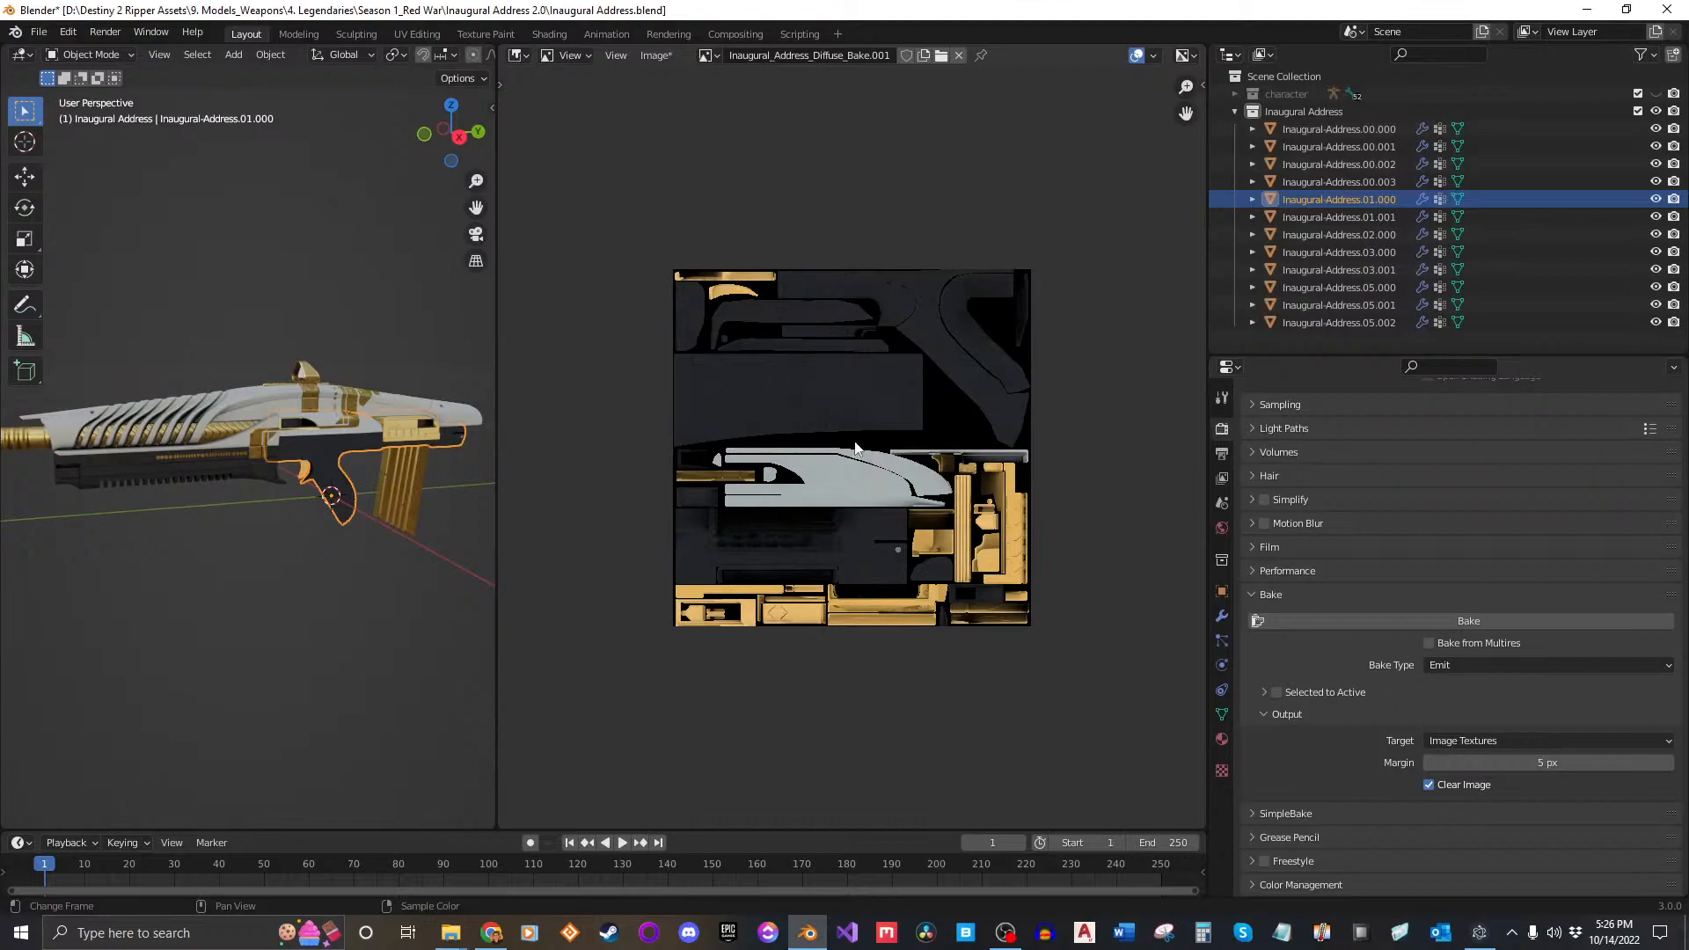
Step: Save the baked image as Inaugural_Address_Diffuse_Bake.001.png in the UE Files folder
{"action": "left_click", "coordinate": [656, 55]}
{"action": "left_click", "coordinate": [703, 215]}
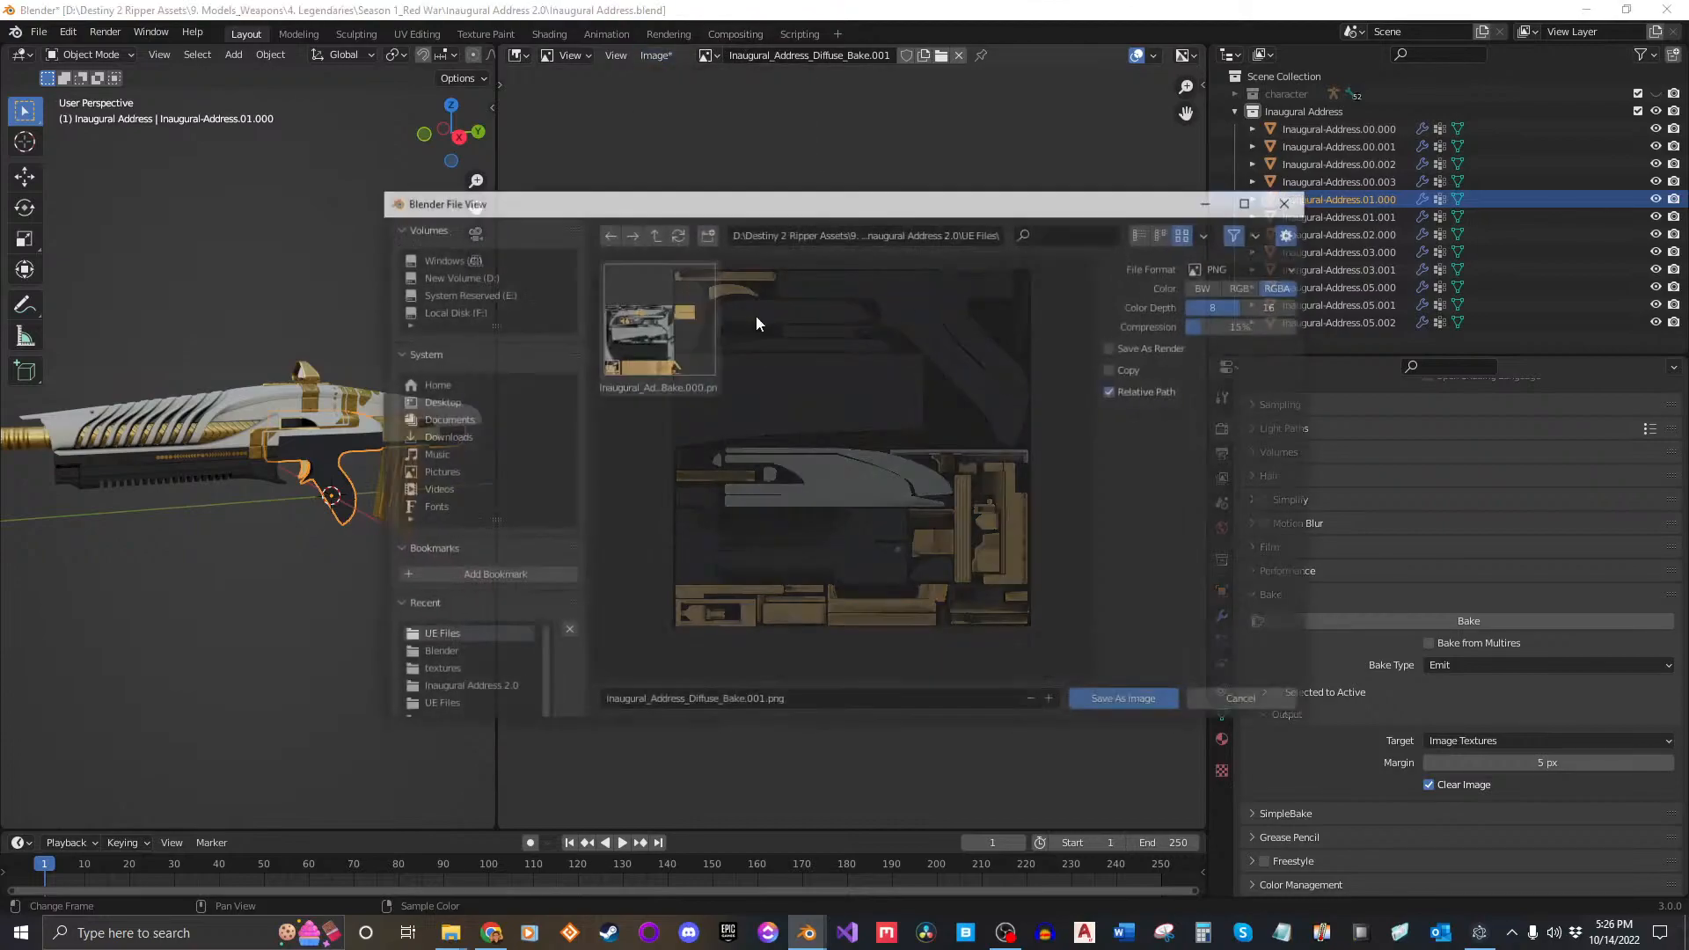
{"action": "left_click", "coordinate": [1116, 695]}
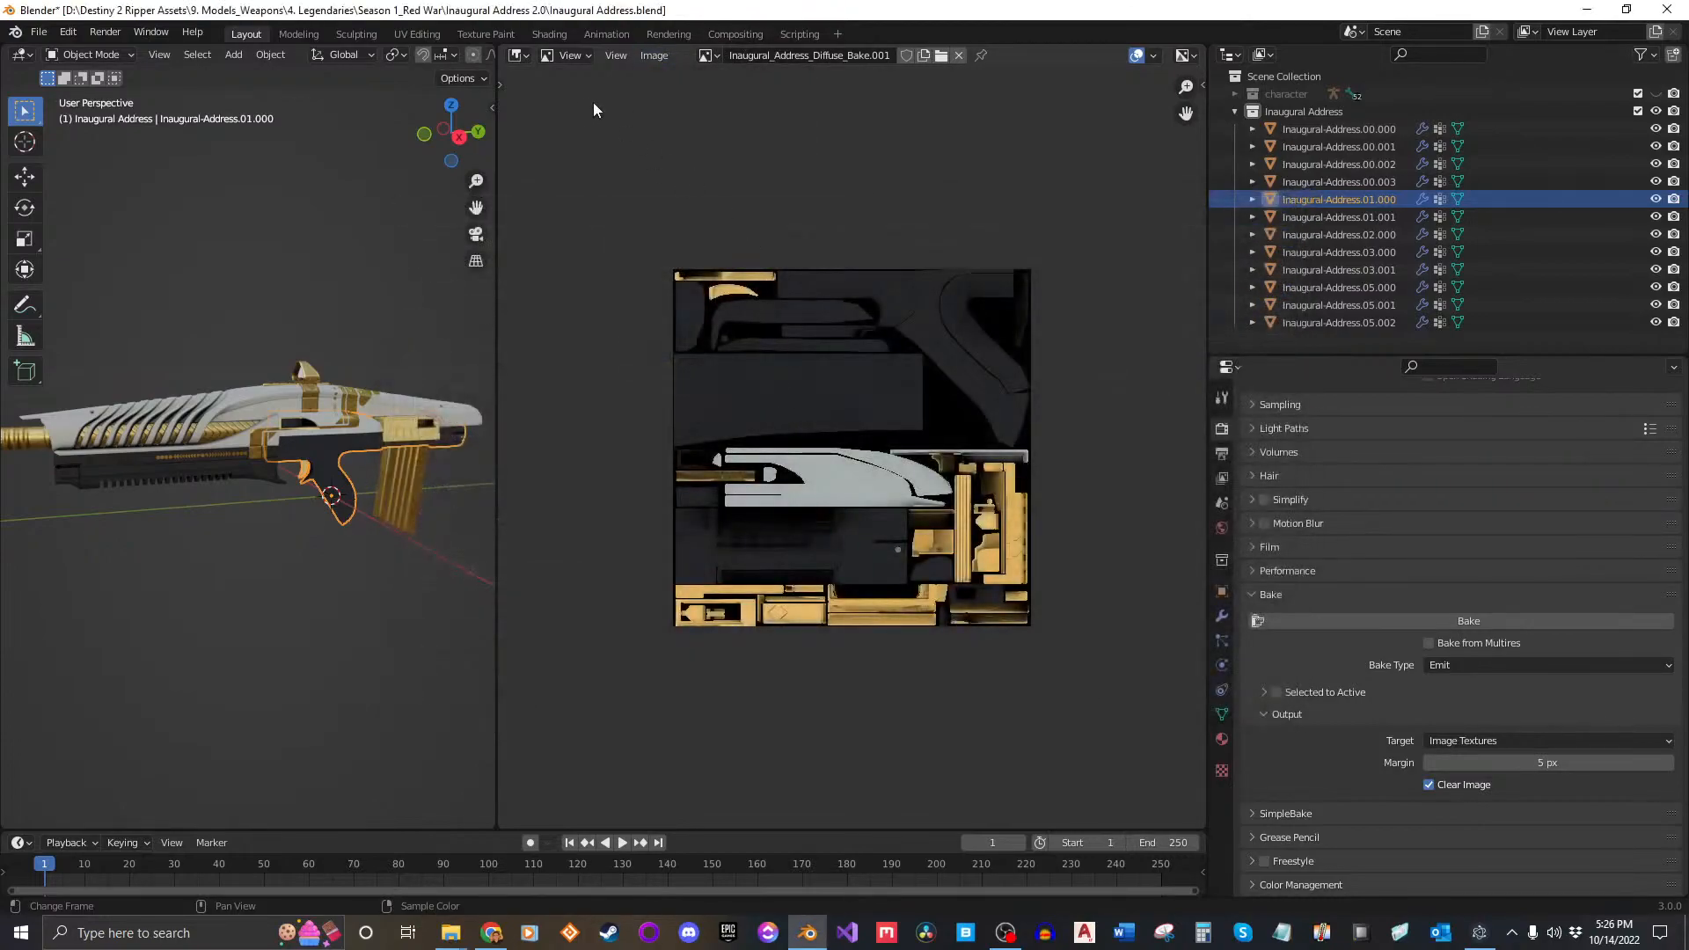
Step: Switch the area back to the Shader Editor and reconnect Final Output to the Material Output's Surface
{"action": "left_click", "coordinate": [517, 55]}
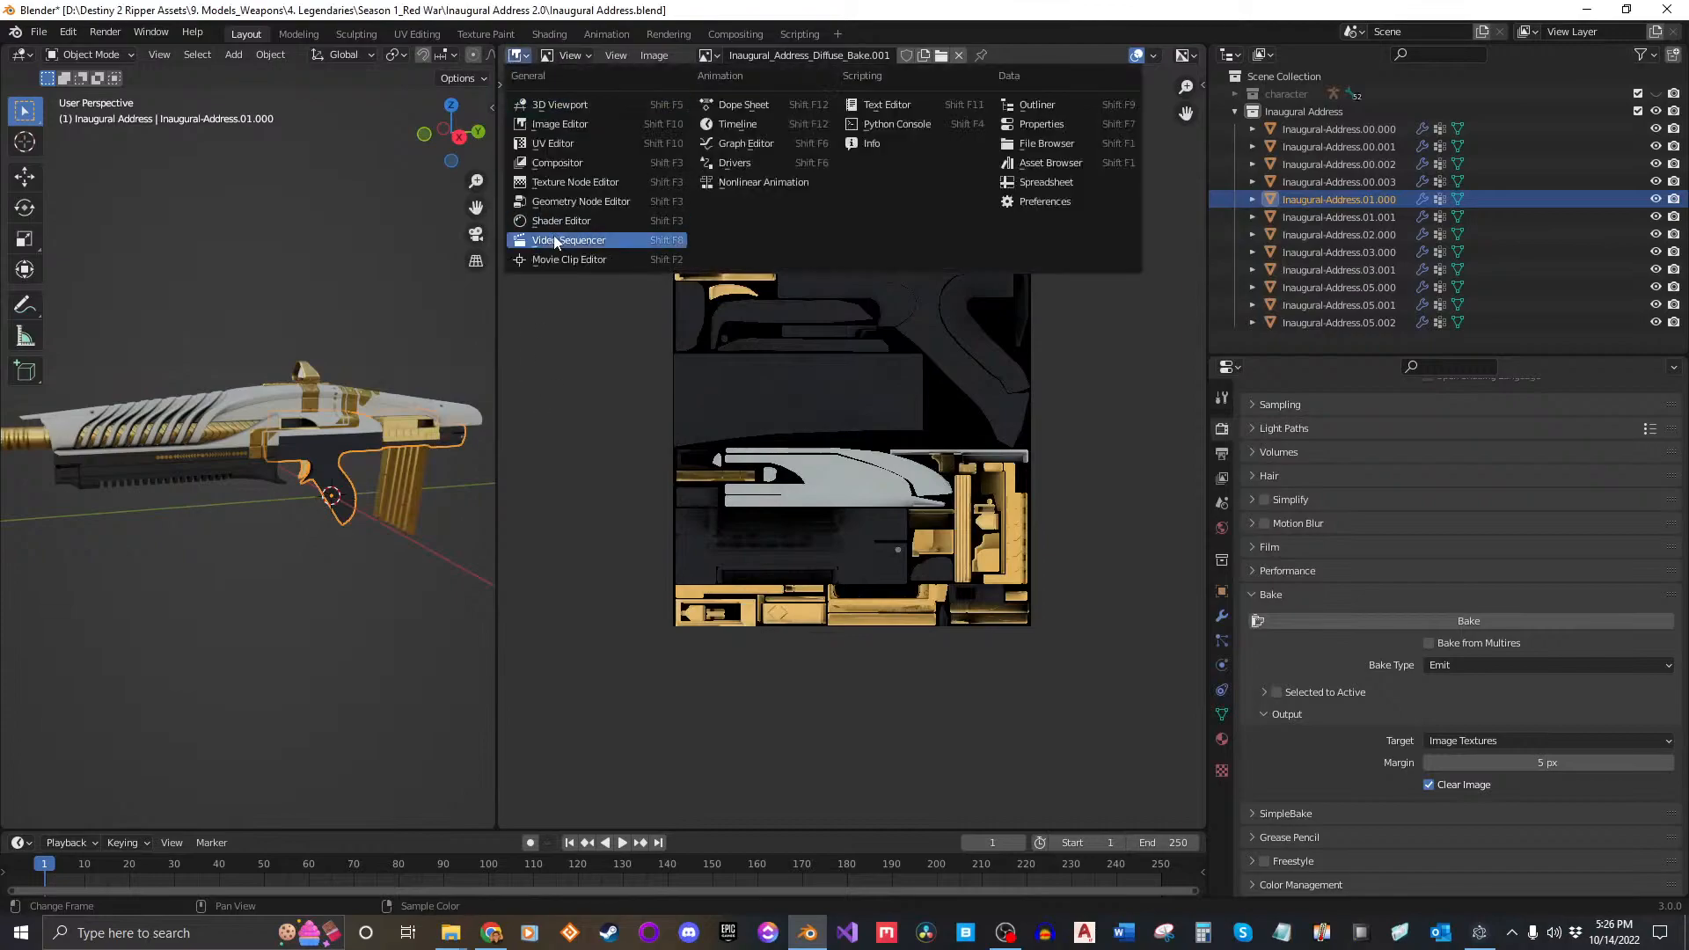
{"action": "left_click", "coordinate": [572, 242]}
{"action": "left_click_drag", "start_coordinate": [798, 631], "coordinate": [921, 631]}
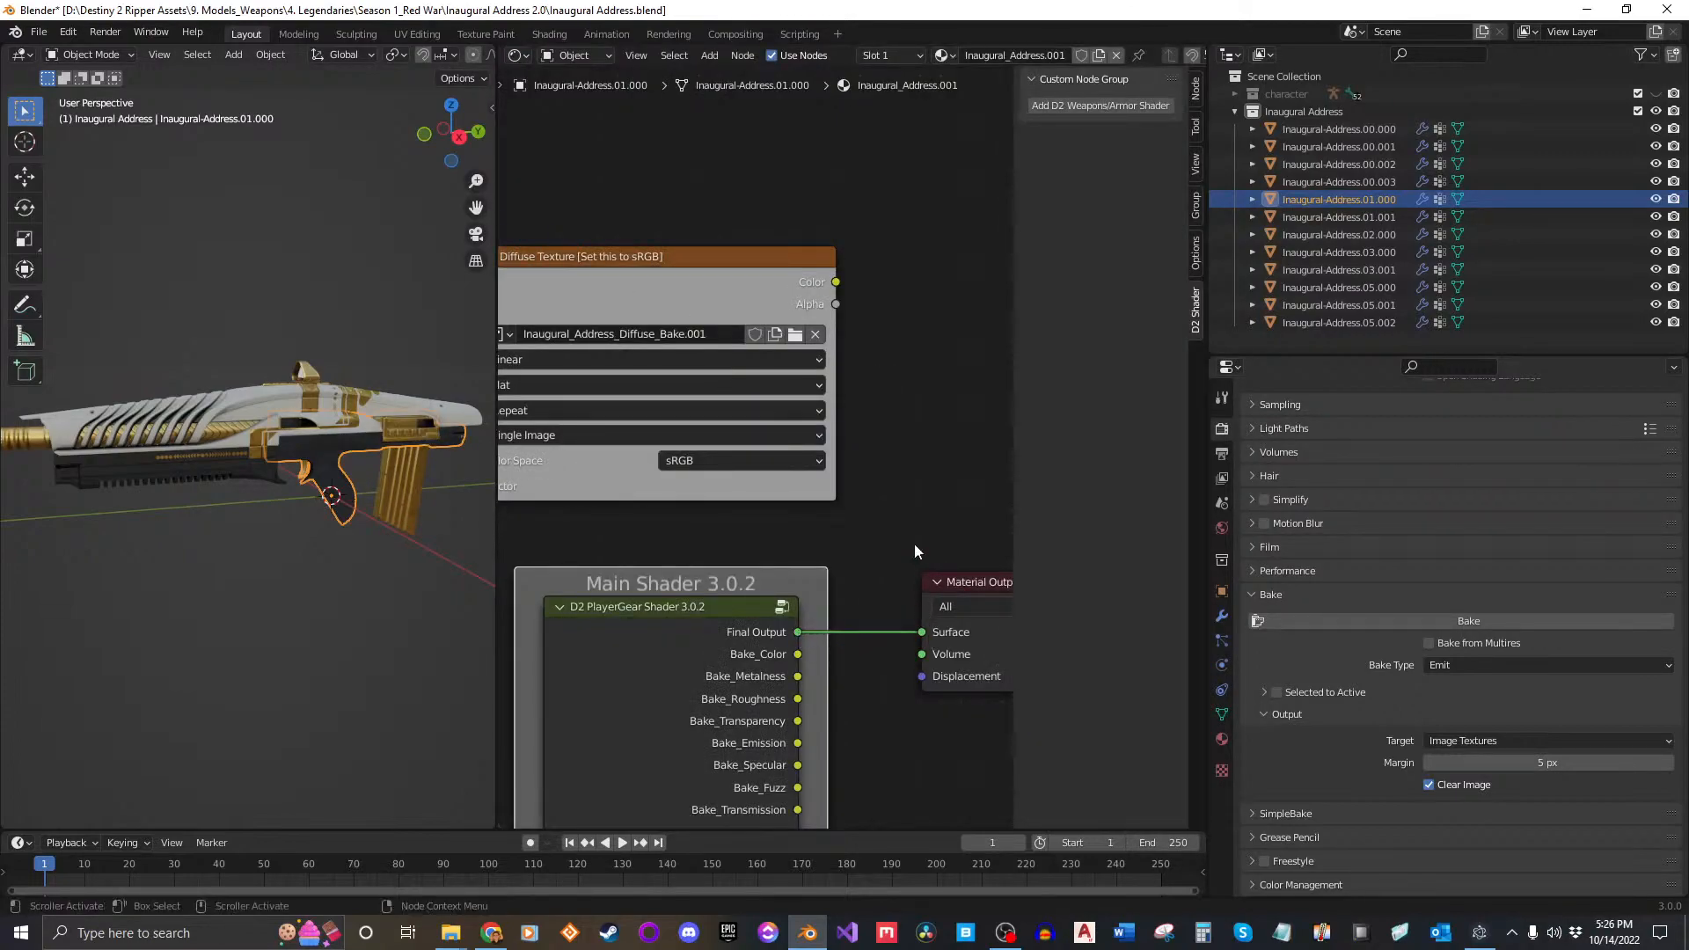
Step: Examine the material assignments of parts 01.000 through 05.000 again to work out which share a material for the next bake
{"action": "left_click", "coordinate": [1339, 219]}
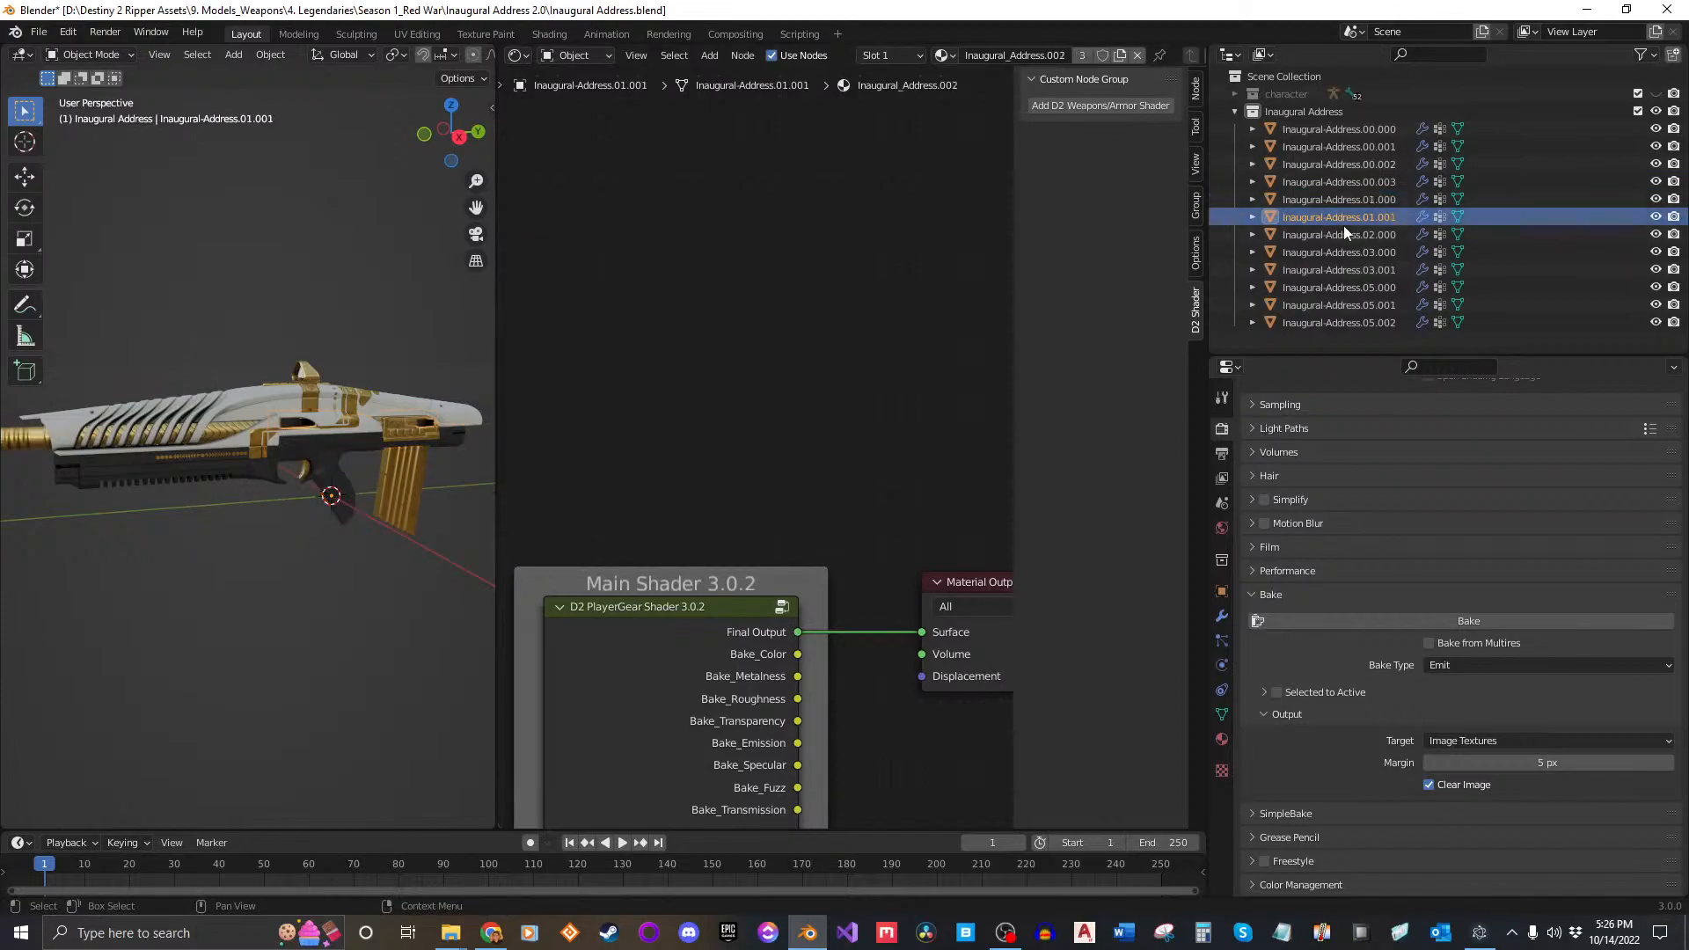
{"action": "middle_click_drag", "start_coordinate": [370, 473], "coordinate": [393, 445]}
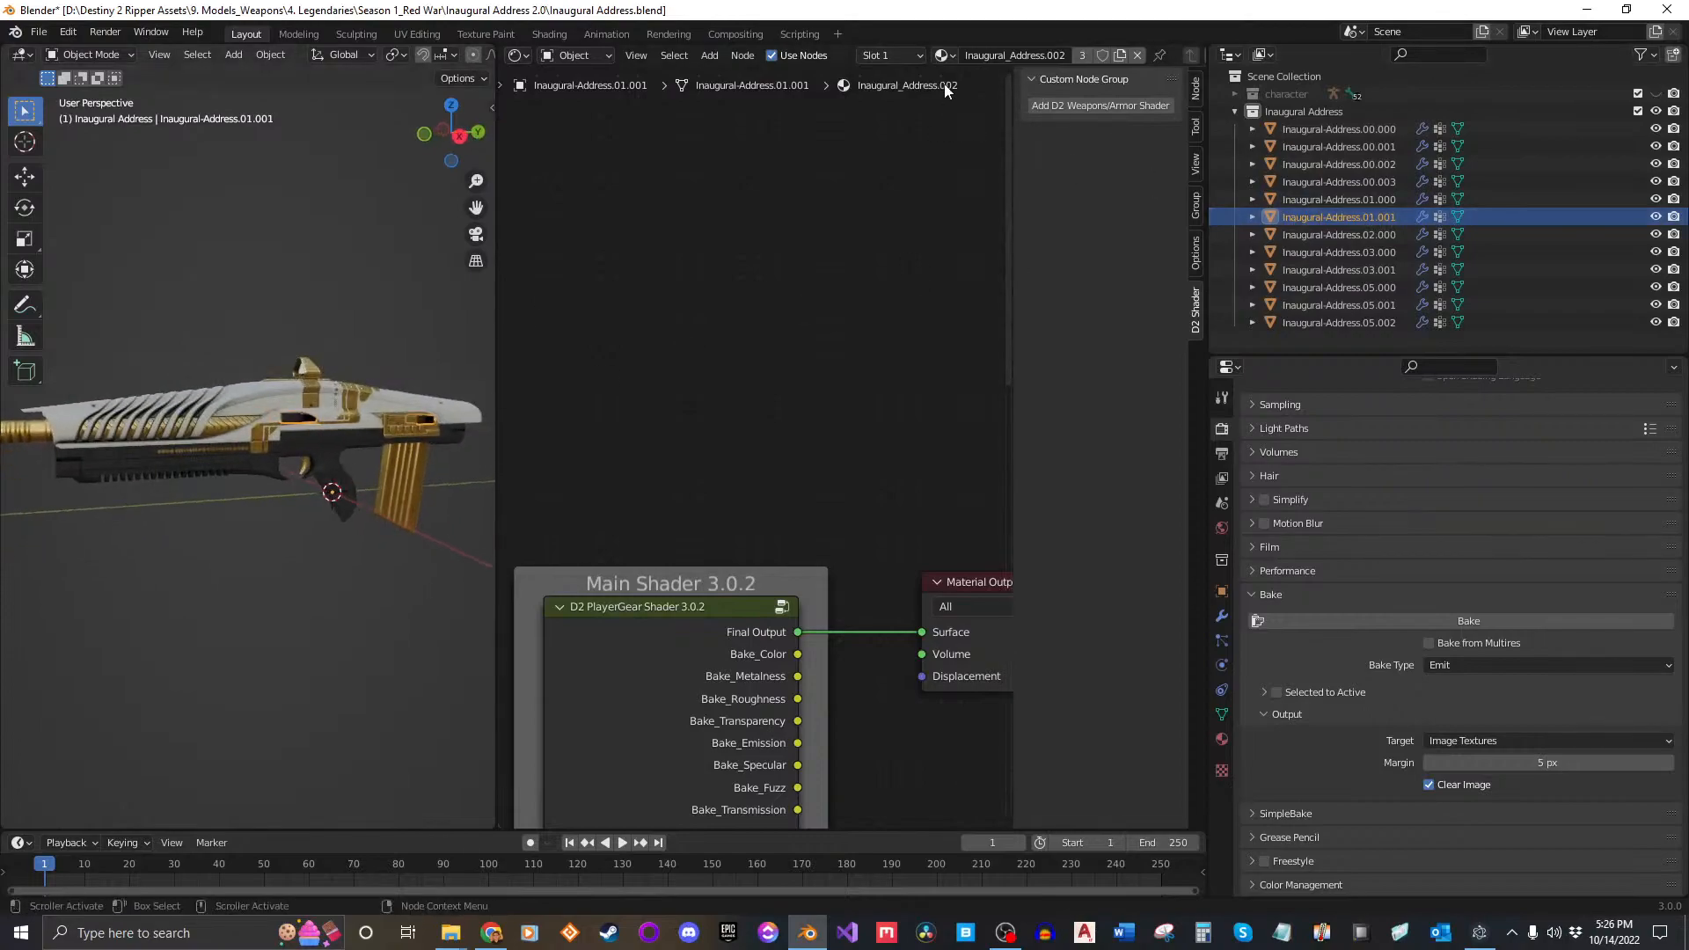
{"action": "left_click", "coordinate": [1343, 235]}
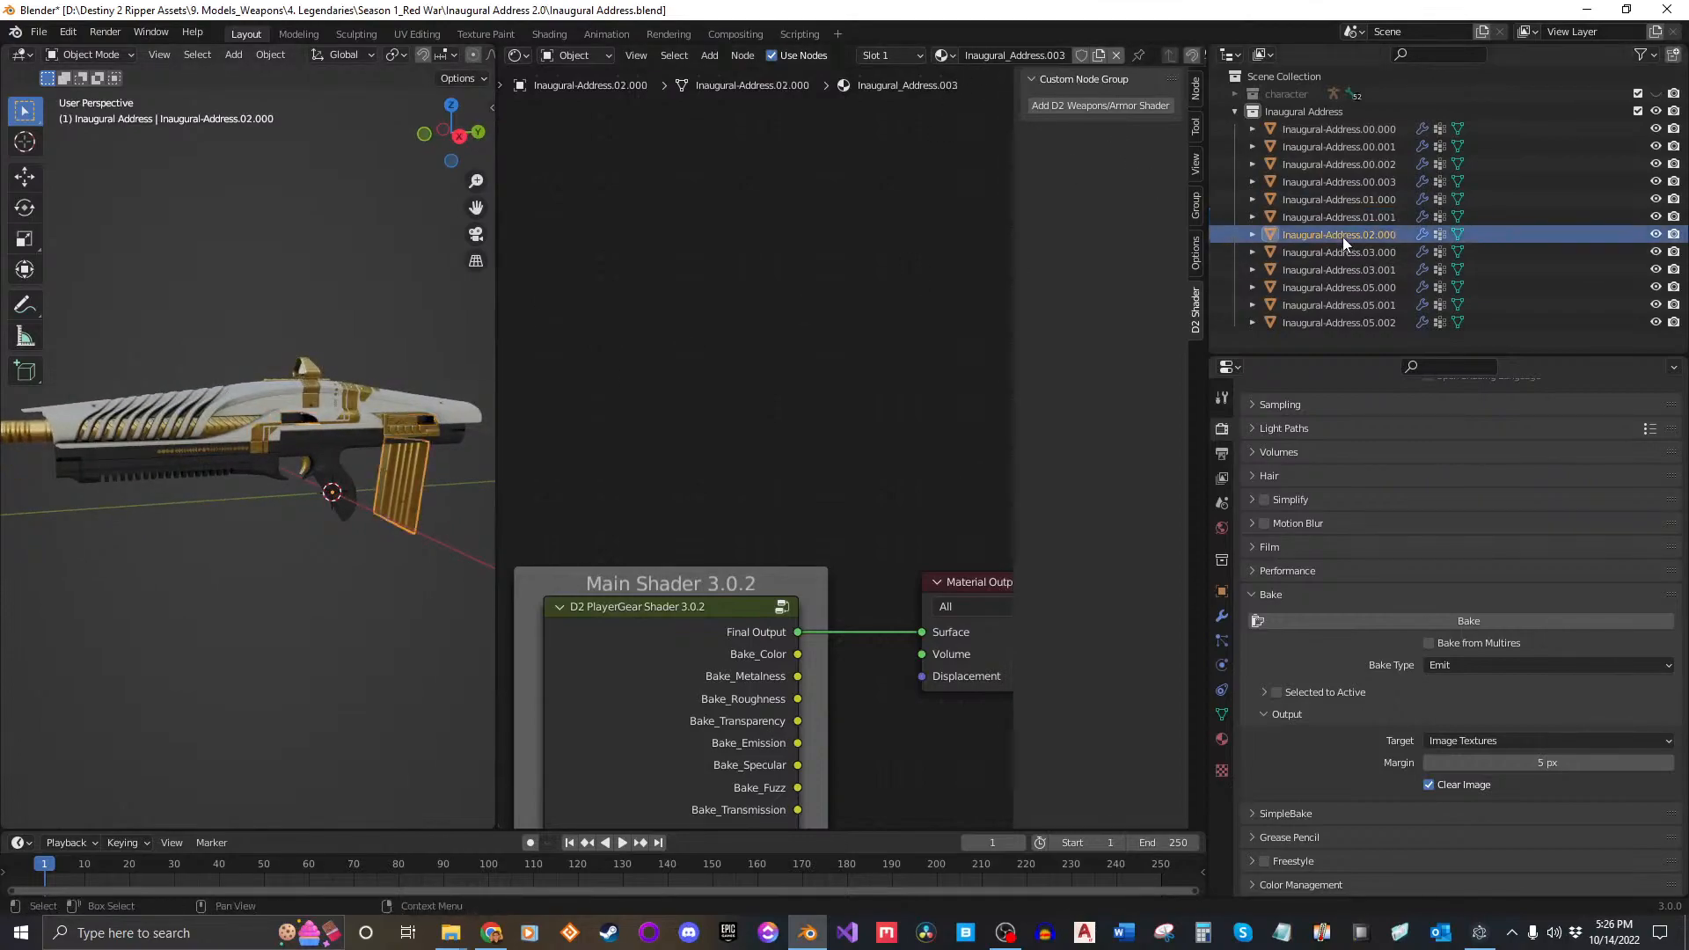
{"action": "left_click", "coordinate": [1343, 252]}
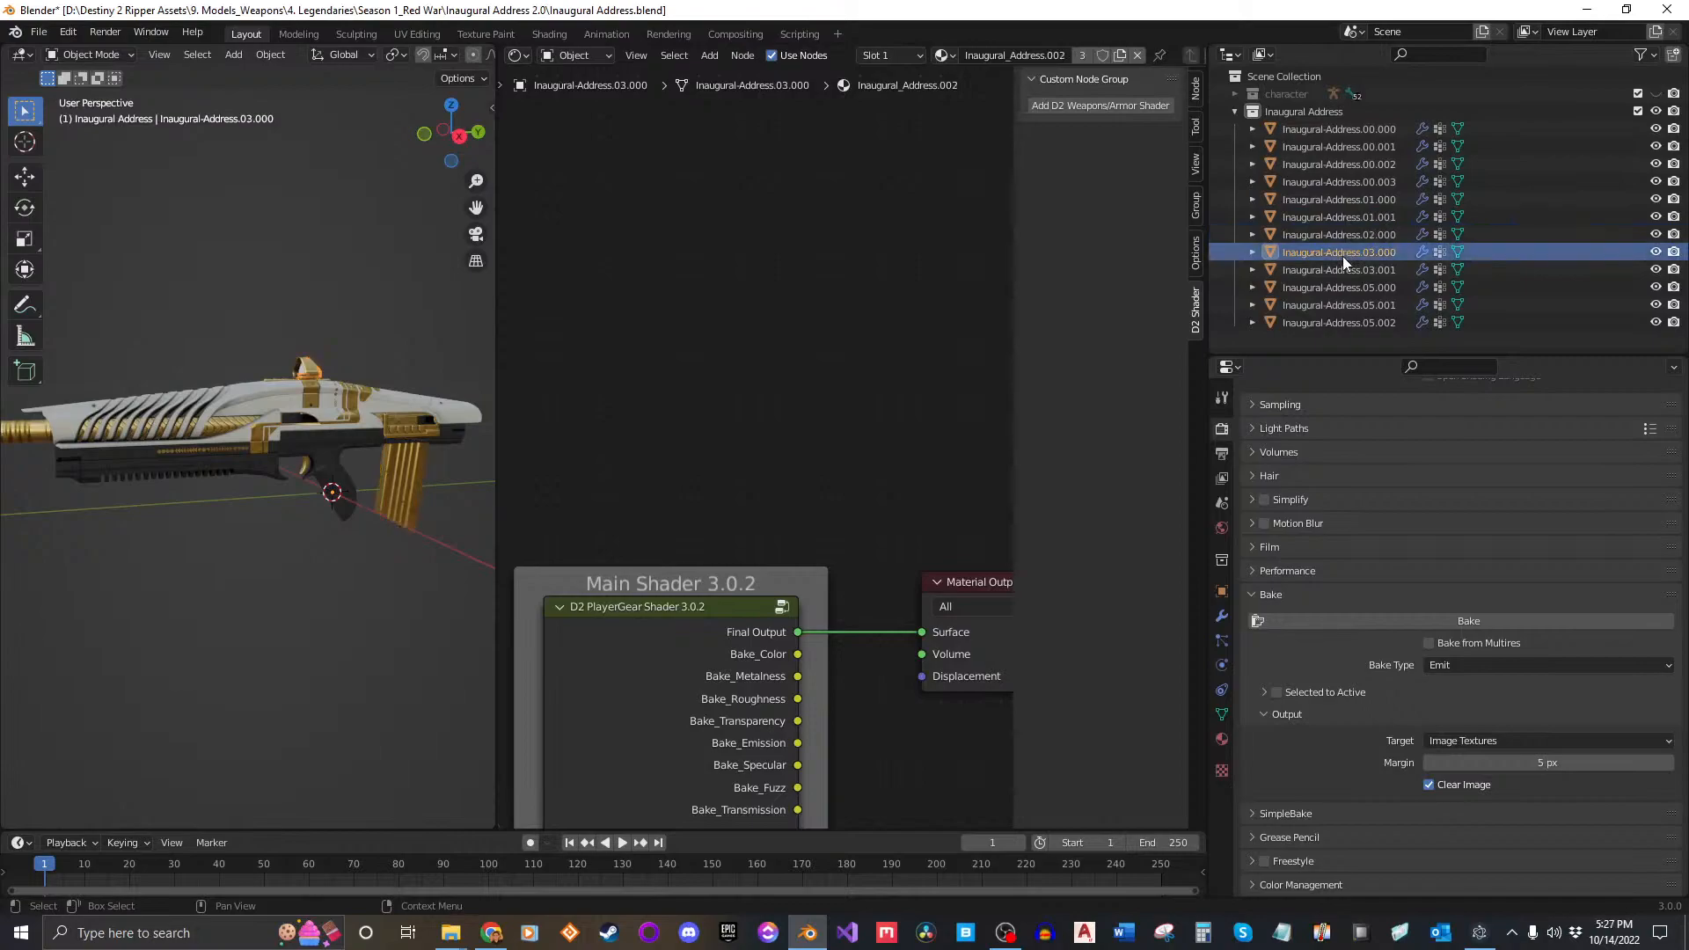
{"action": "left_click", "coordinate": [1344, 265]}
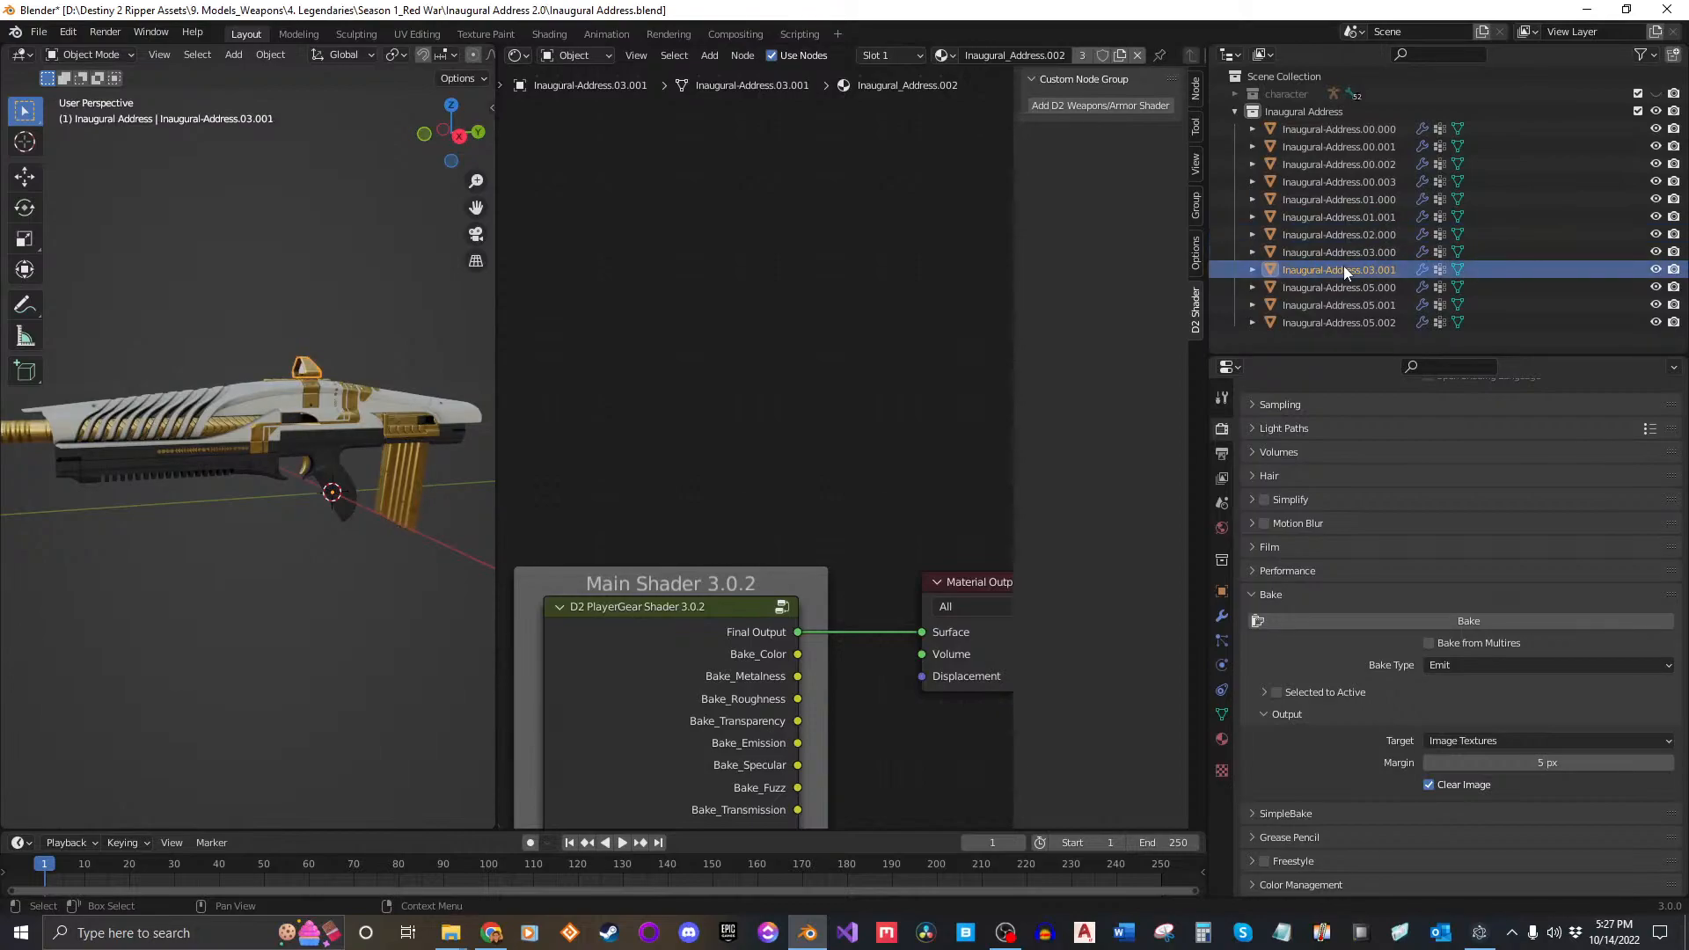
{"action": "left_click", "coordinate": [1345, 279]}
{"action": "left_click", "coordinate": [1346, 264]}
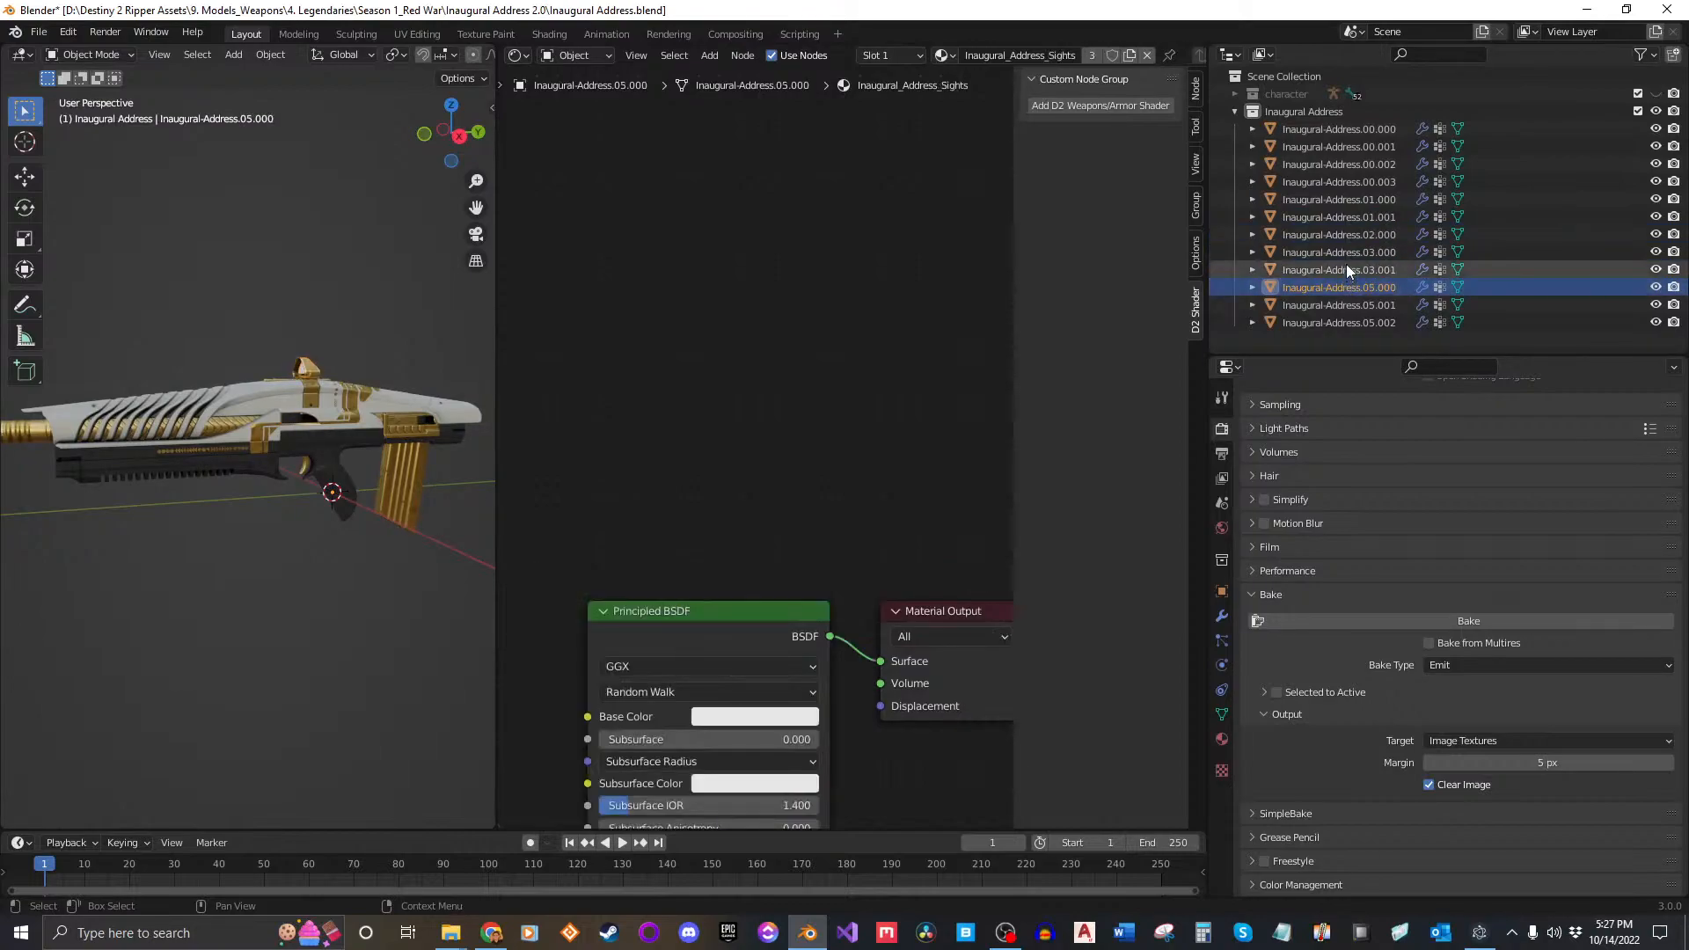
{"action": "left_click", "coordinate": [1349, 256]}
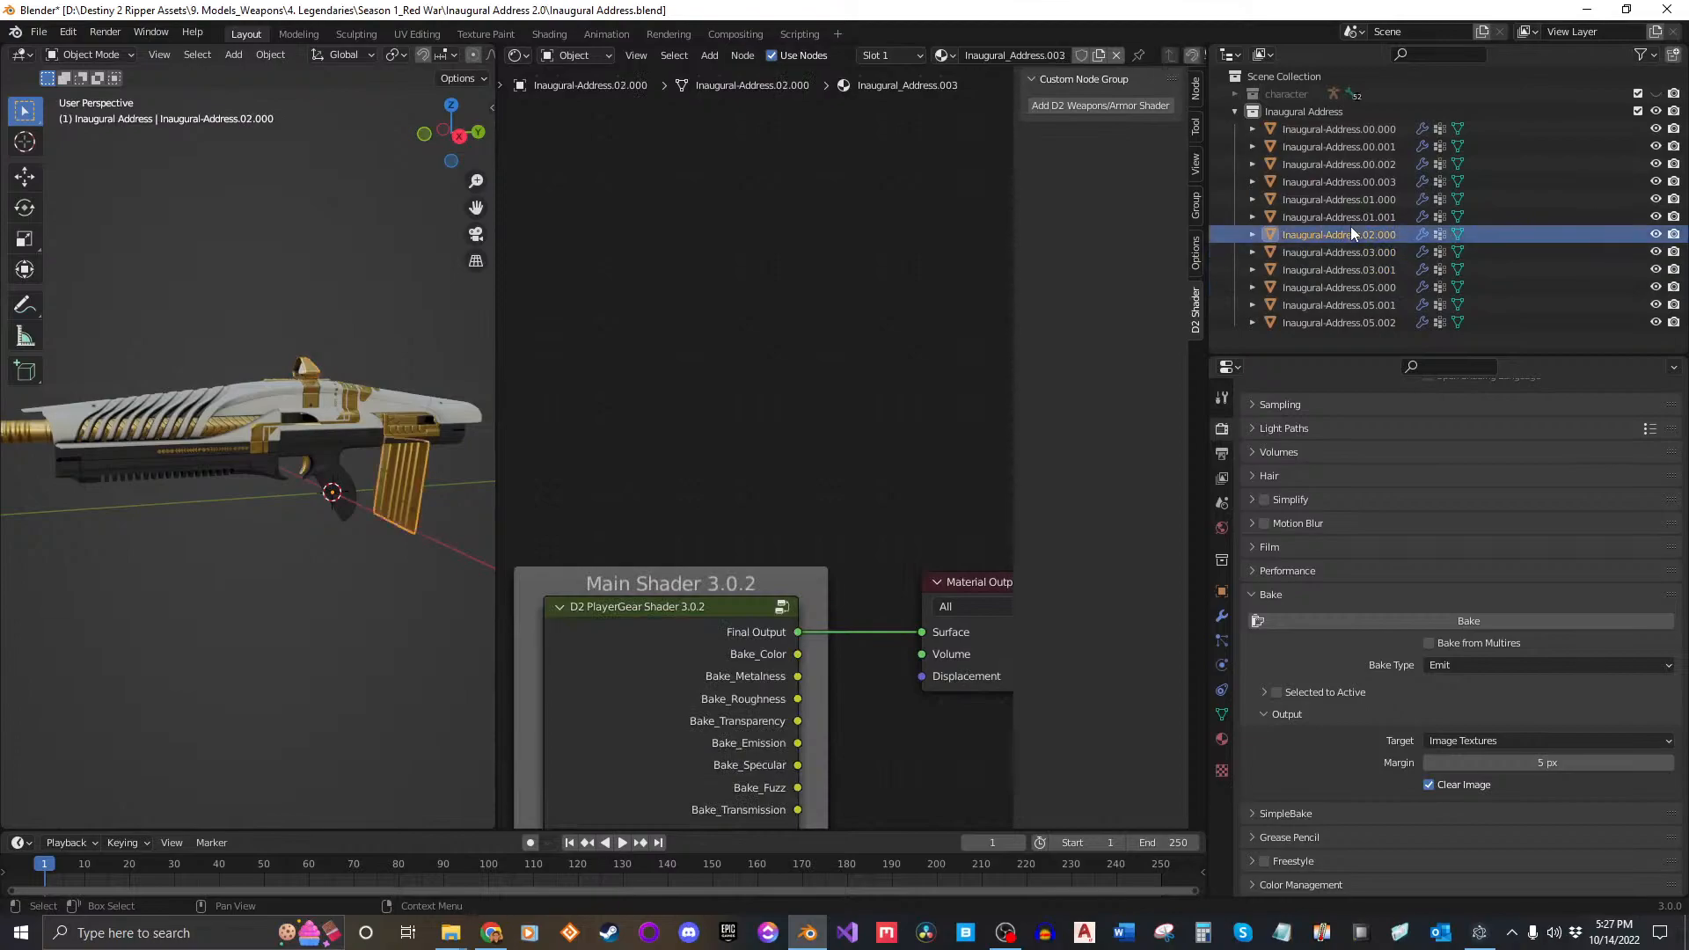
{"action": "left_click", "coordinate": [1348, 216]}
{"action": "left_click", "coordinate": [1348, 199]}
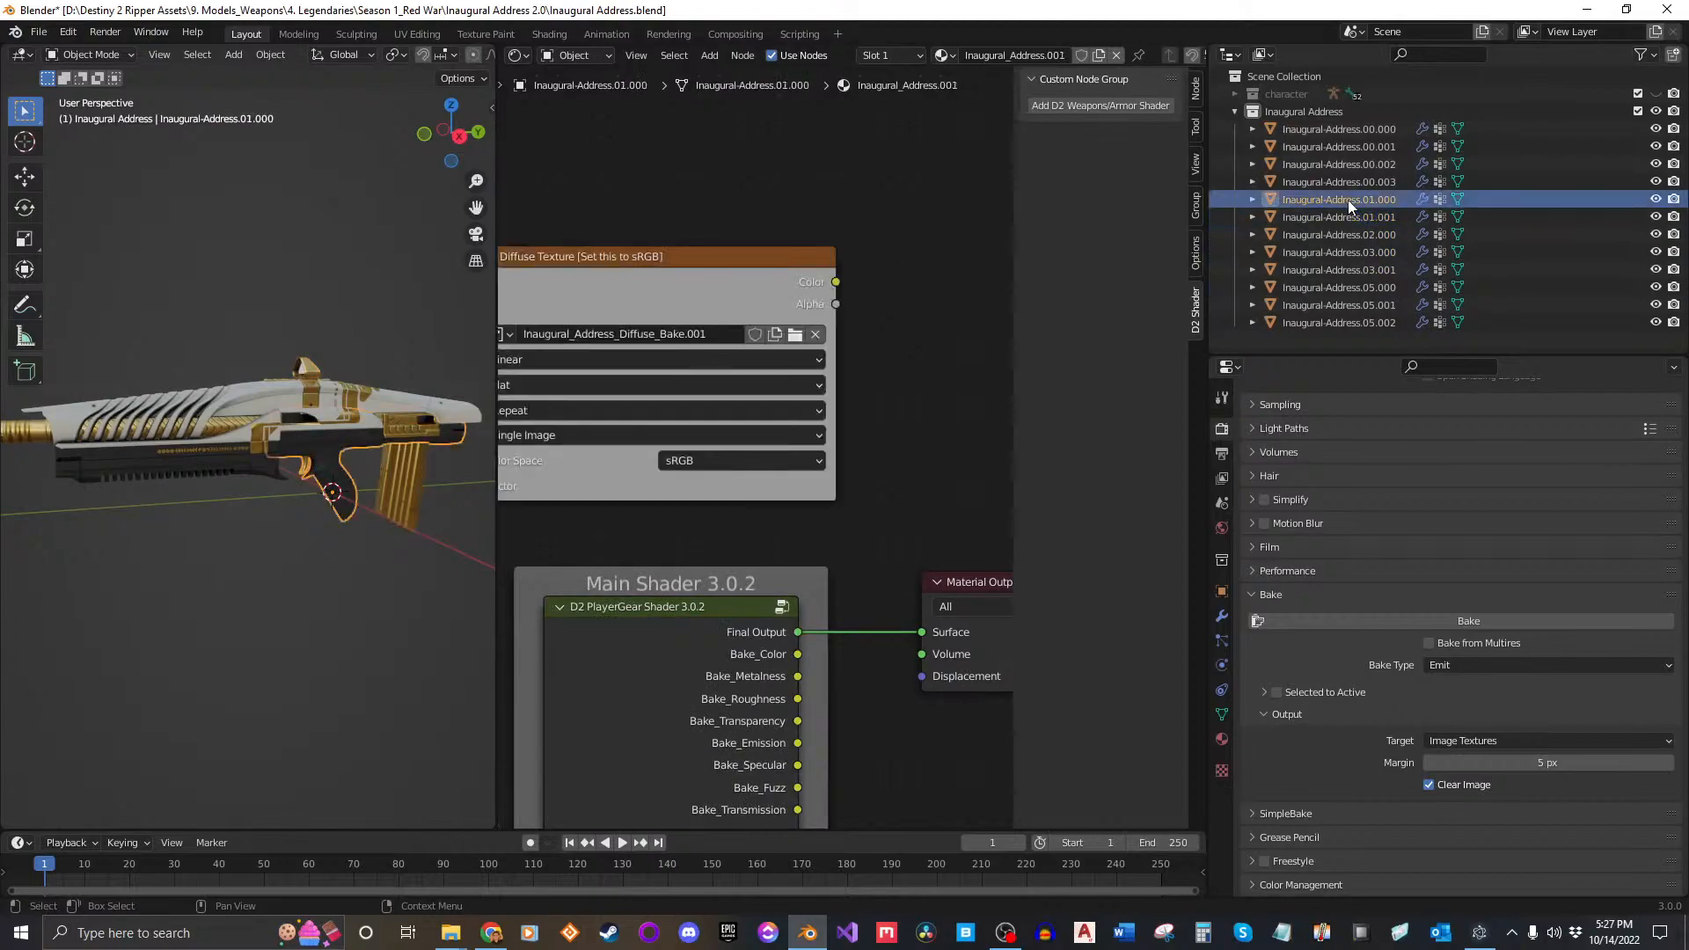
{"action": "left_click", "coordinate": [1353, 220]}
{"action": "left_click", "coordinate": [1354, 232]}
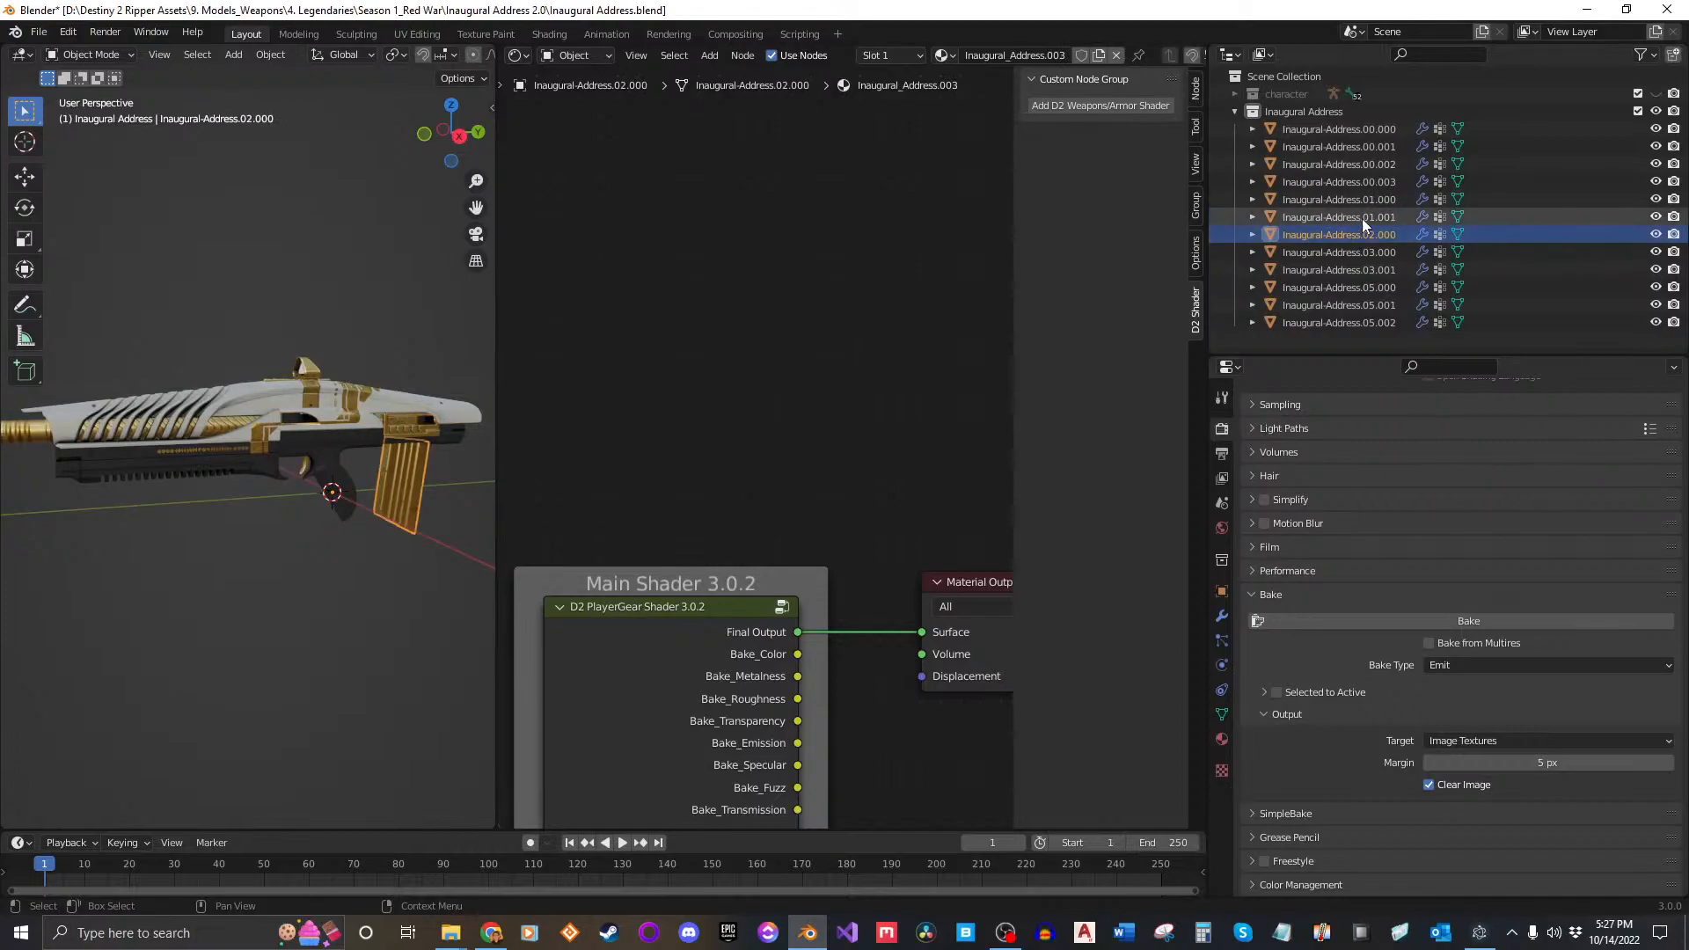
Step: Duplicate the Diffuse Texture node in part 01.001's material and place the copy above the Main Shader frame
{"action": "left_click", "coordinate": [1362, 217]}
{"action": "middle_click_drag", "start_coordinate": [657, 458], "coordinate": [1007, 125]}
{"action": "scroll", "coordinate": [1008, 169], "scroll_direction": "down", "scroll_amount": 2}
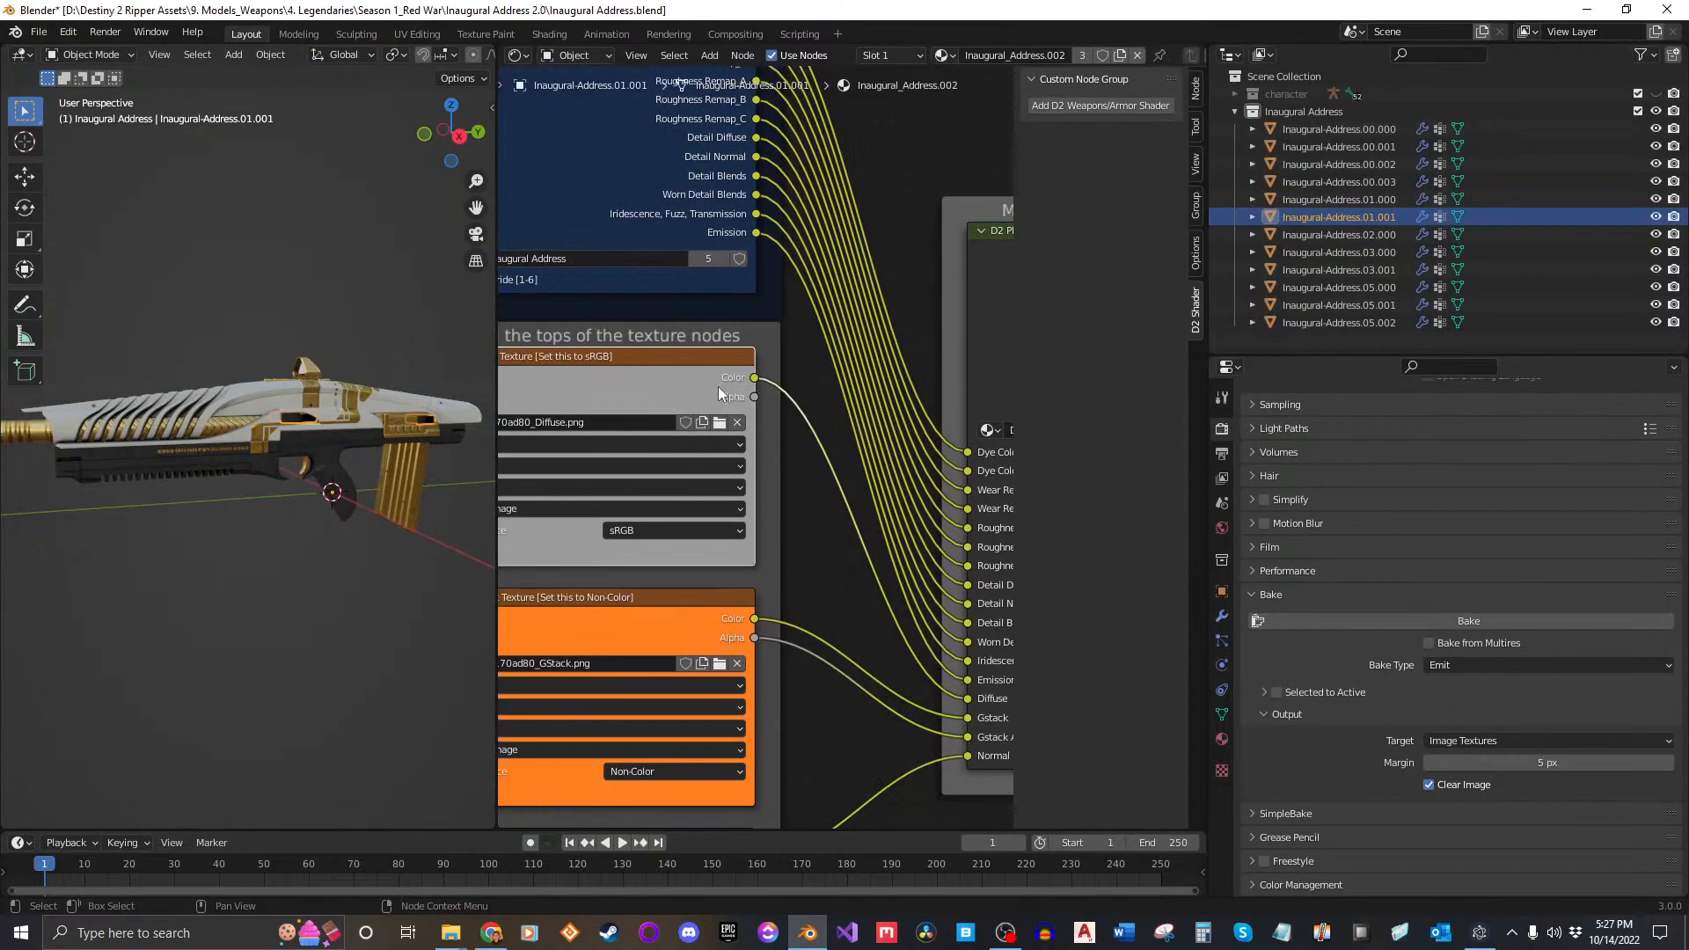
{"action": "scroll", "coordinate": [748, 389], "scroll_direction": "down", "scroll_amount": 1}
{"action": "middle_click_drag", "start_coordinate": [748, 389], "coordinate": [744, 491]}
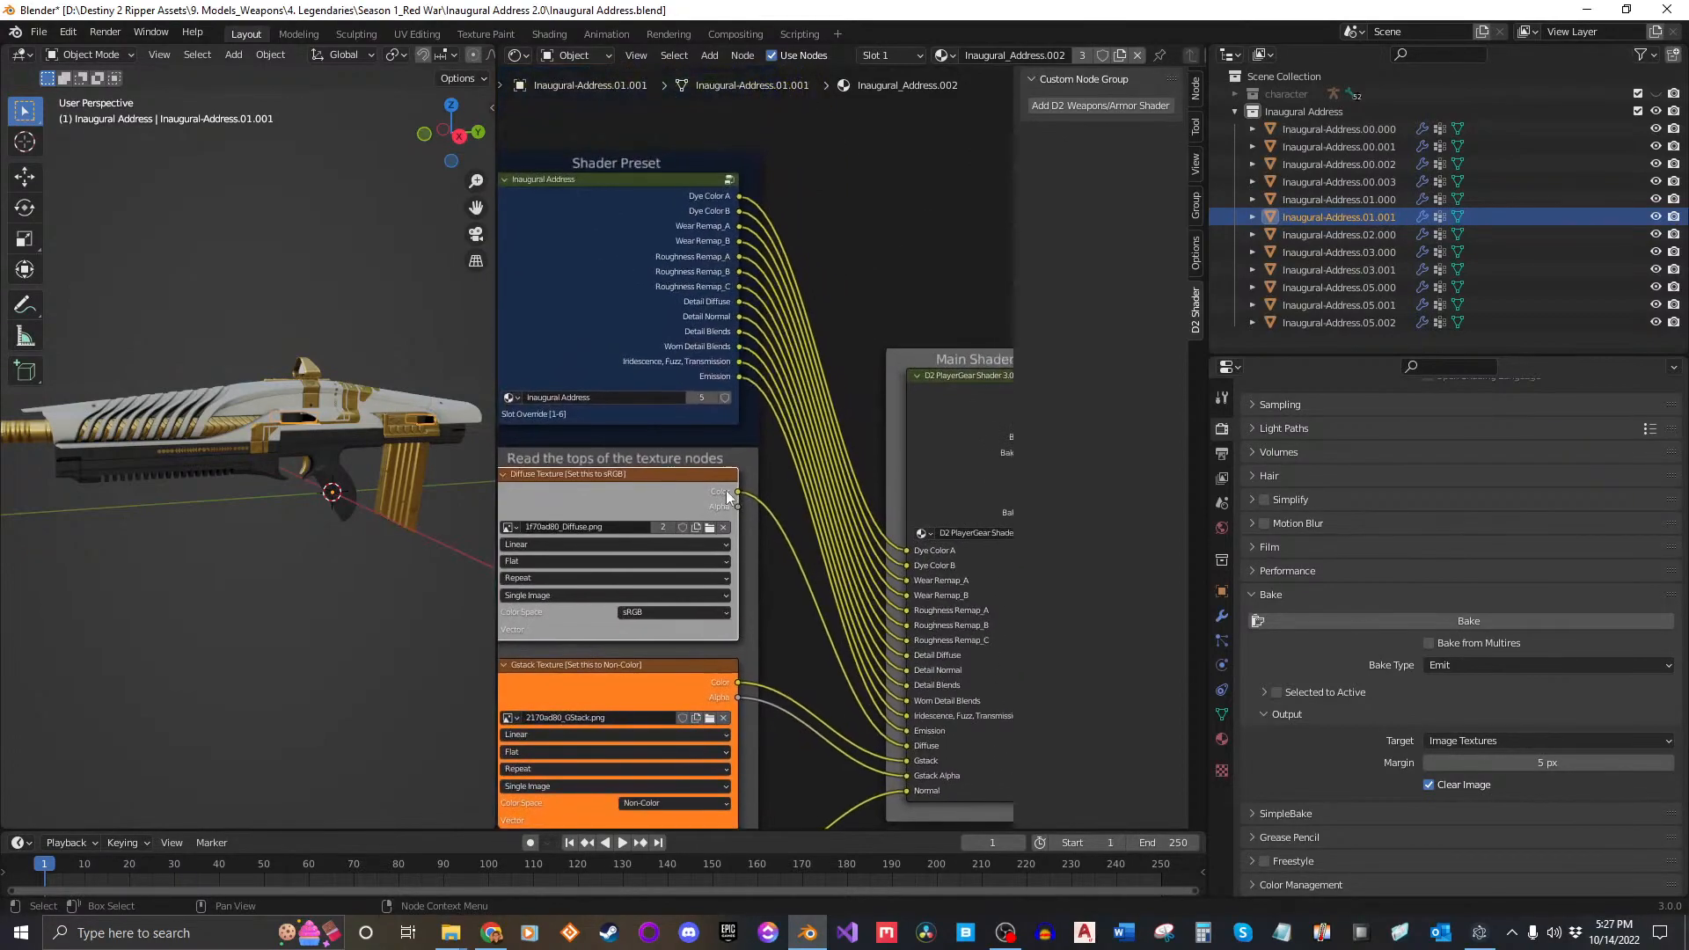
{"action": "key", "text": "shift+d"}
{"action": "left_click", "coordinate": [1008, 154]}
{"action": "middle_click_drag", "start_coordinate": [899, 358], "coordinate": [757, 583]}
{"action": "scroll", "coordinate": [757, 584], "scroll_direction": "up", "scroll_amount": 3}
{"action": "scroll", "coordinate": [855, 440], "scroll_direction": "up", "scroll_amount": 3}
{"action": "middle_click_drag", "start_coordinate": [855, 440], "coordinate": [744, 511]}
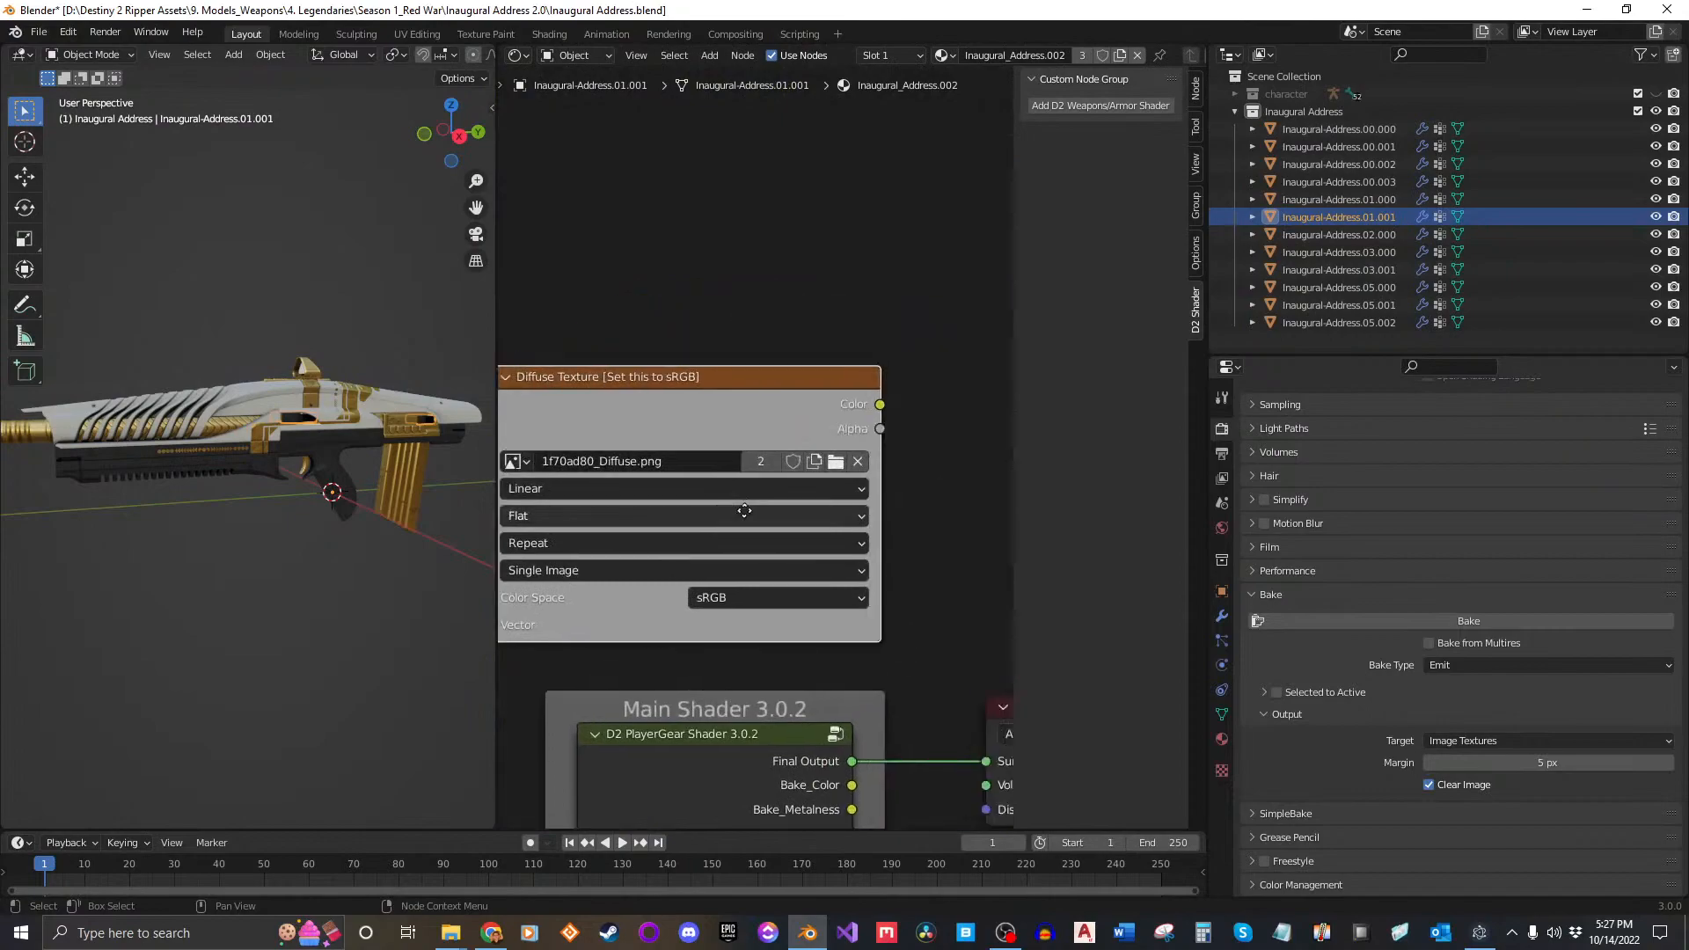
{"action": "scroll", "coordinate": [793, 372], "scroll_direction": "up", "scroll_amount": 2}
Step: Create a new 2048 x 2048 px image named Inaugural_Address_Diffuse_Bake.002 in the duplicated Diffuse Texture node
{"action": "left_click", "coordinate": [904, 425]}
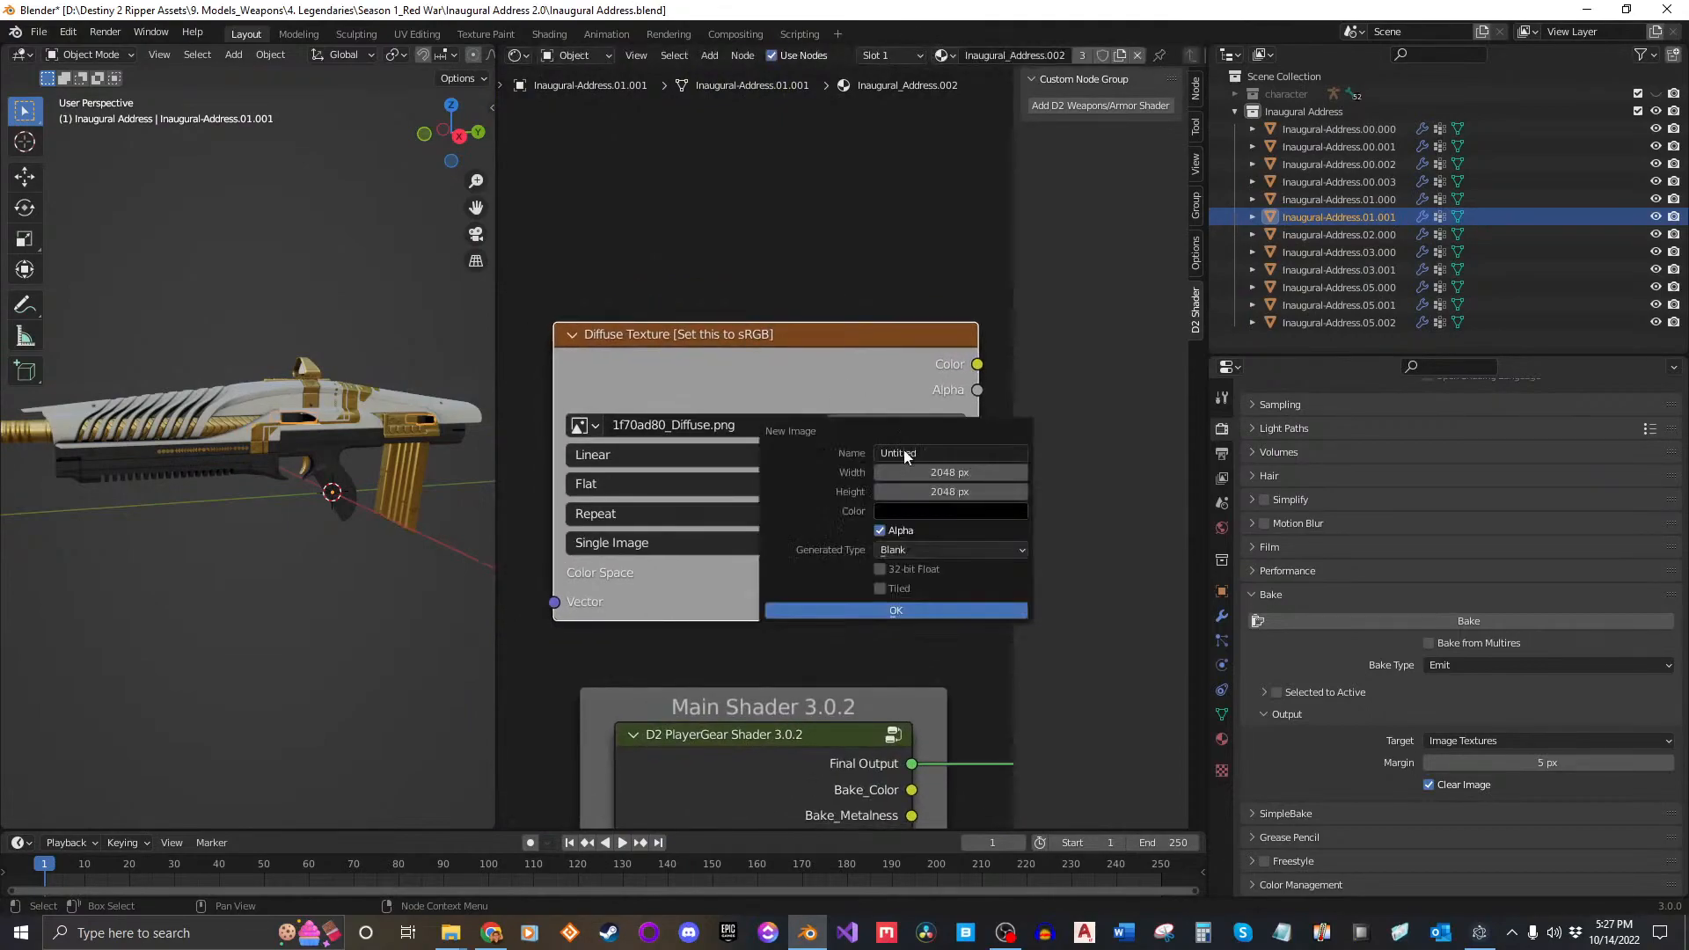
{"action": "left_click", "coordinate": [943, 453]}
{"action": "type", "text": "Inaugural_Address_Diffuse_Bake"}
{"action": "type", "text": ".002"}
{"action": "left_click", "coordinate": [987, 610]}
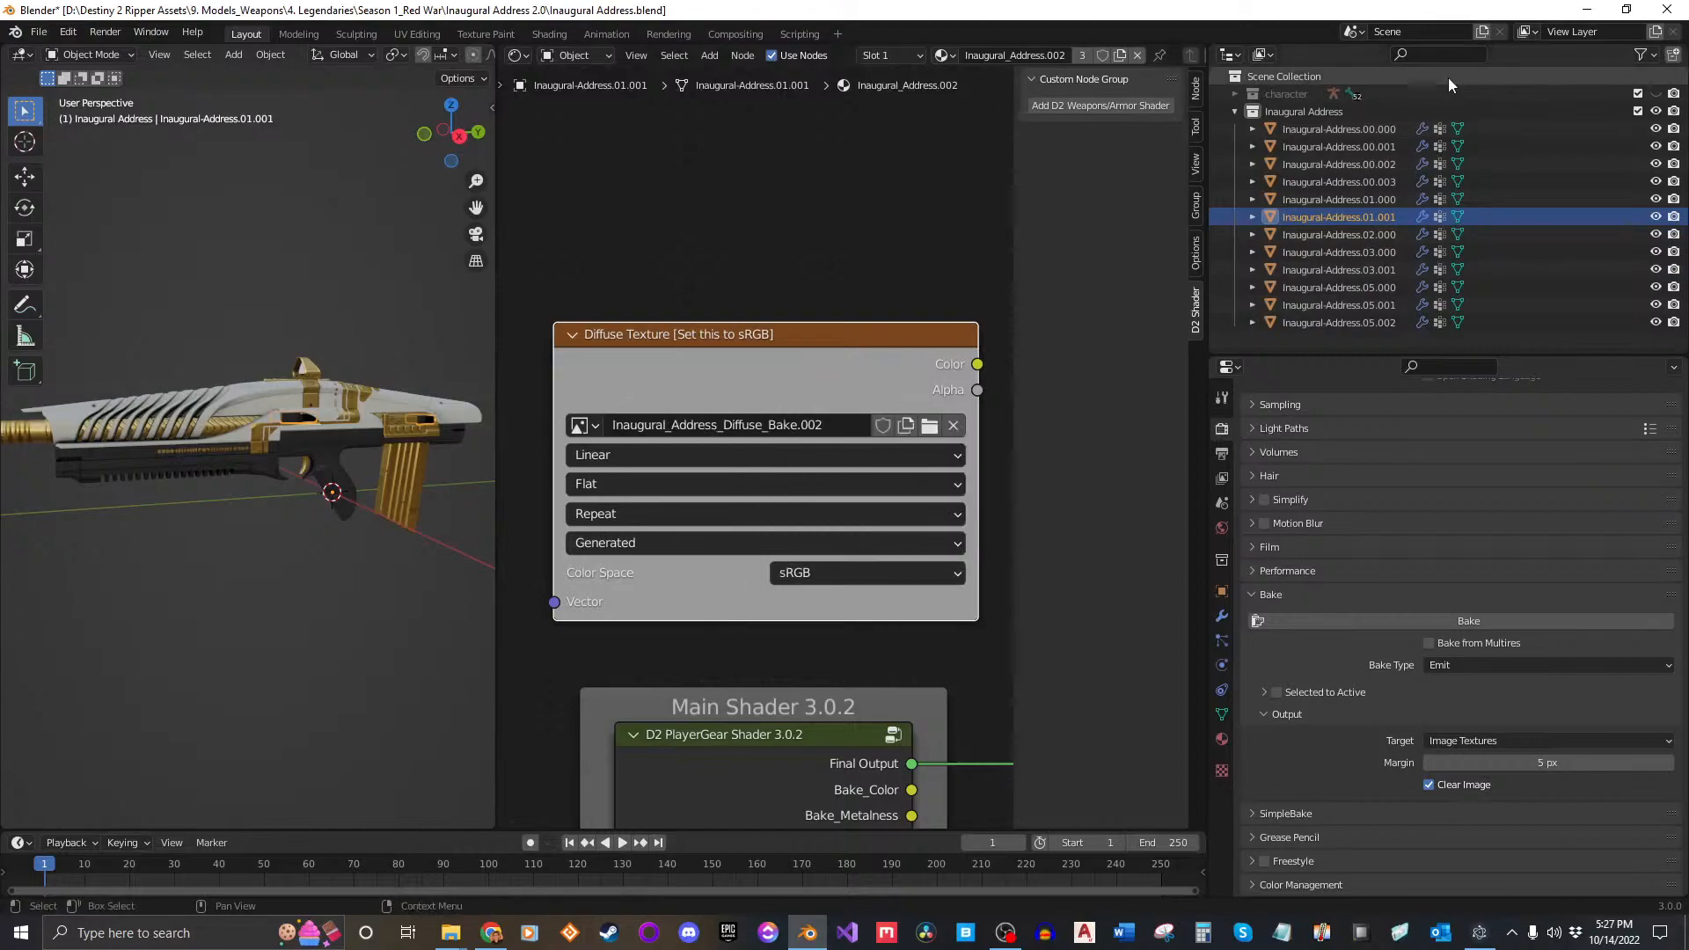
Step: Select parts 01.001, 03.000 and 03.001 together for baking
{"action": "left_click", "coordinate": [1370, 252], "text": "ctrl"}
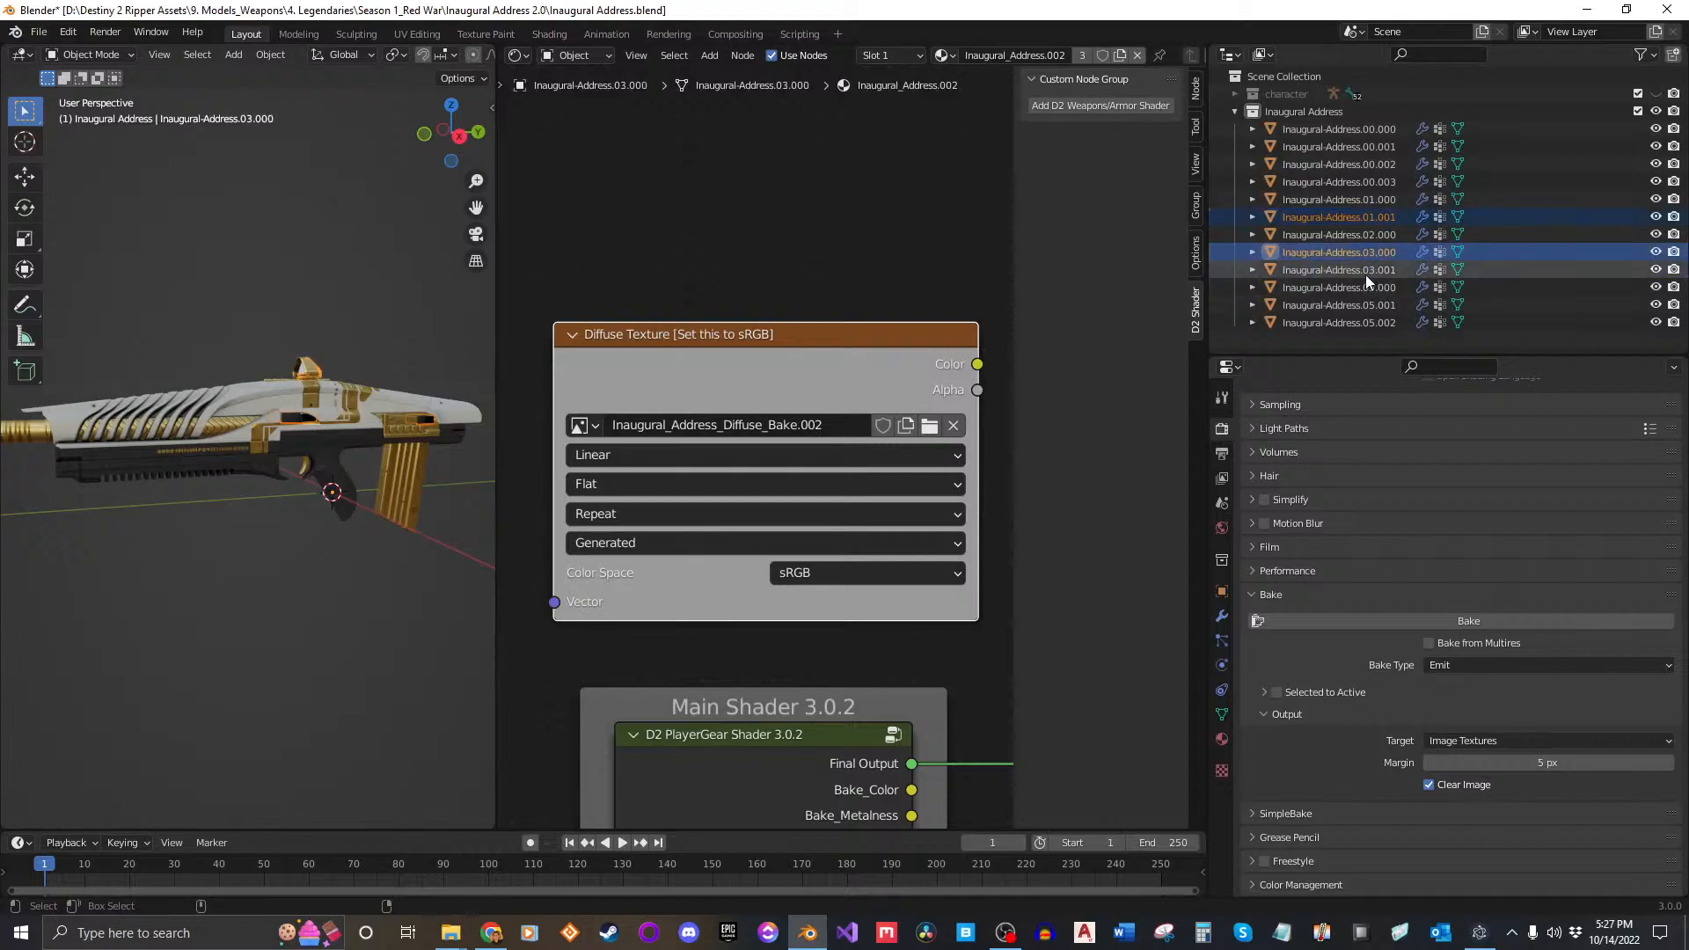
{"action": "left_click", "coordinate": [1366, 274], "text": "ctrl"}
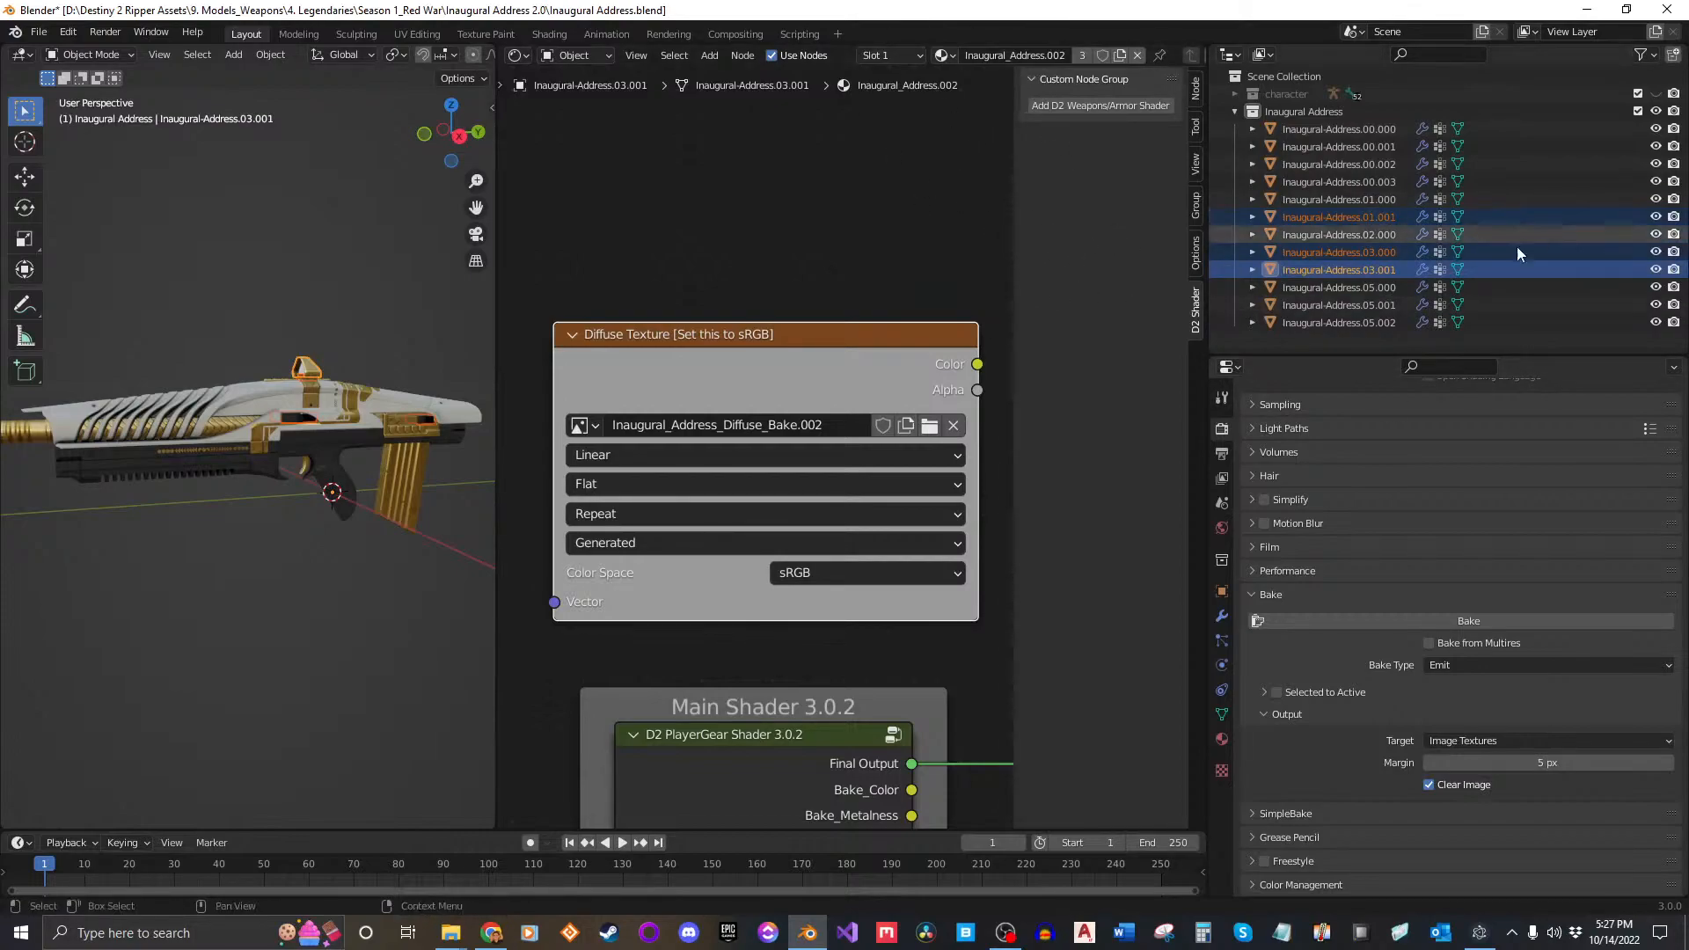
{"action": "left_click", "coordinate": [1385, 266]}
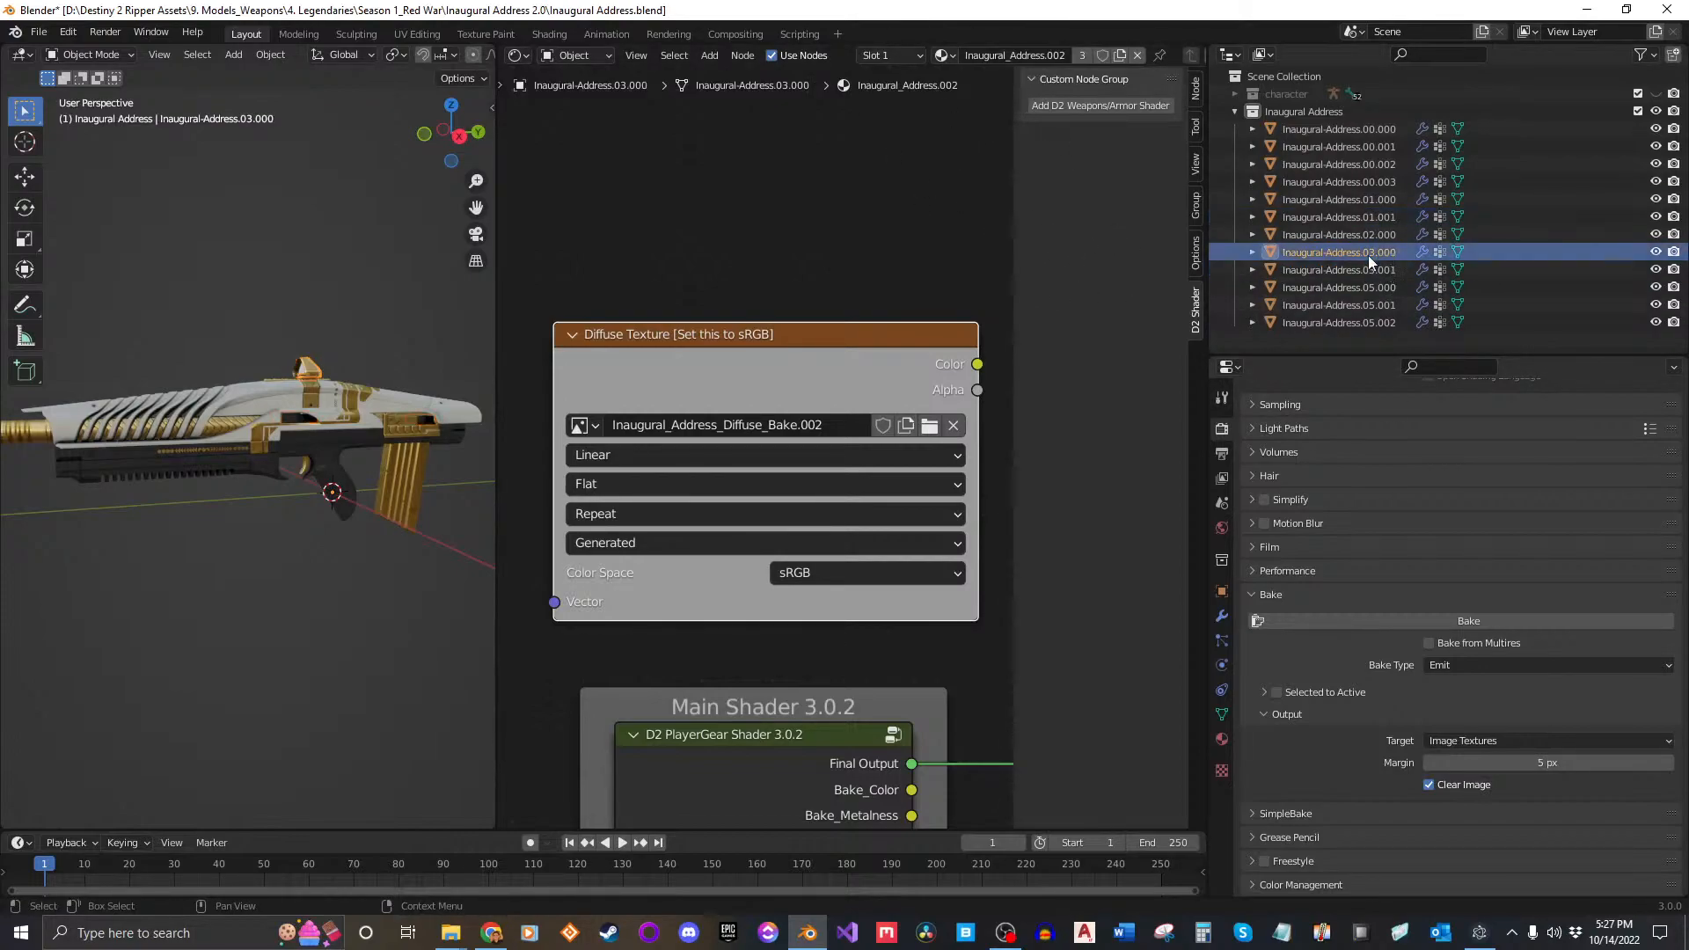
{"action": "left_click", "coordinate": [1359, 217]}
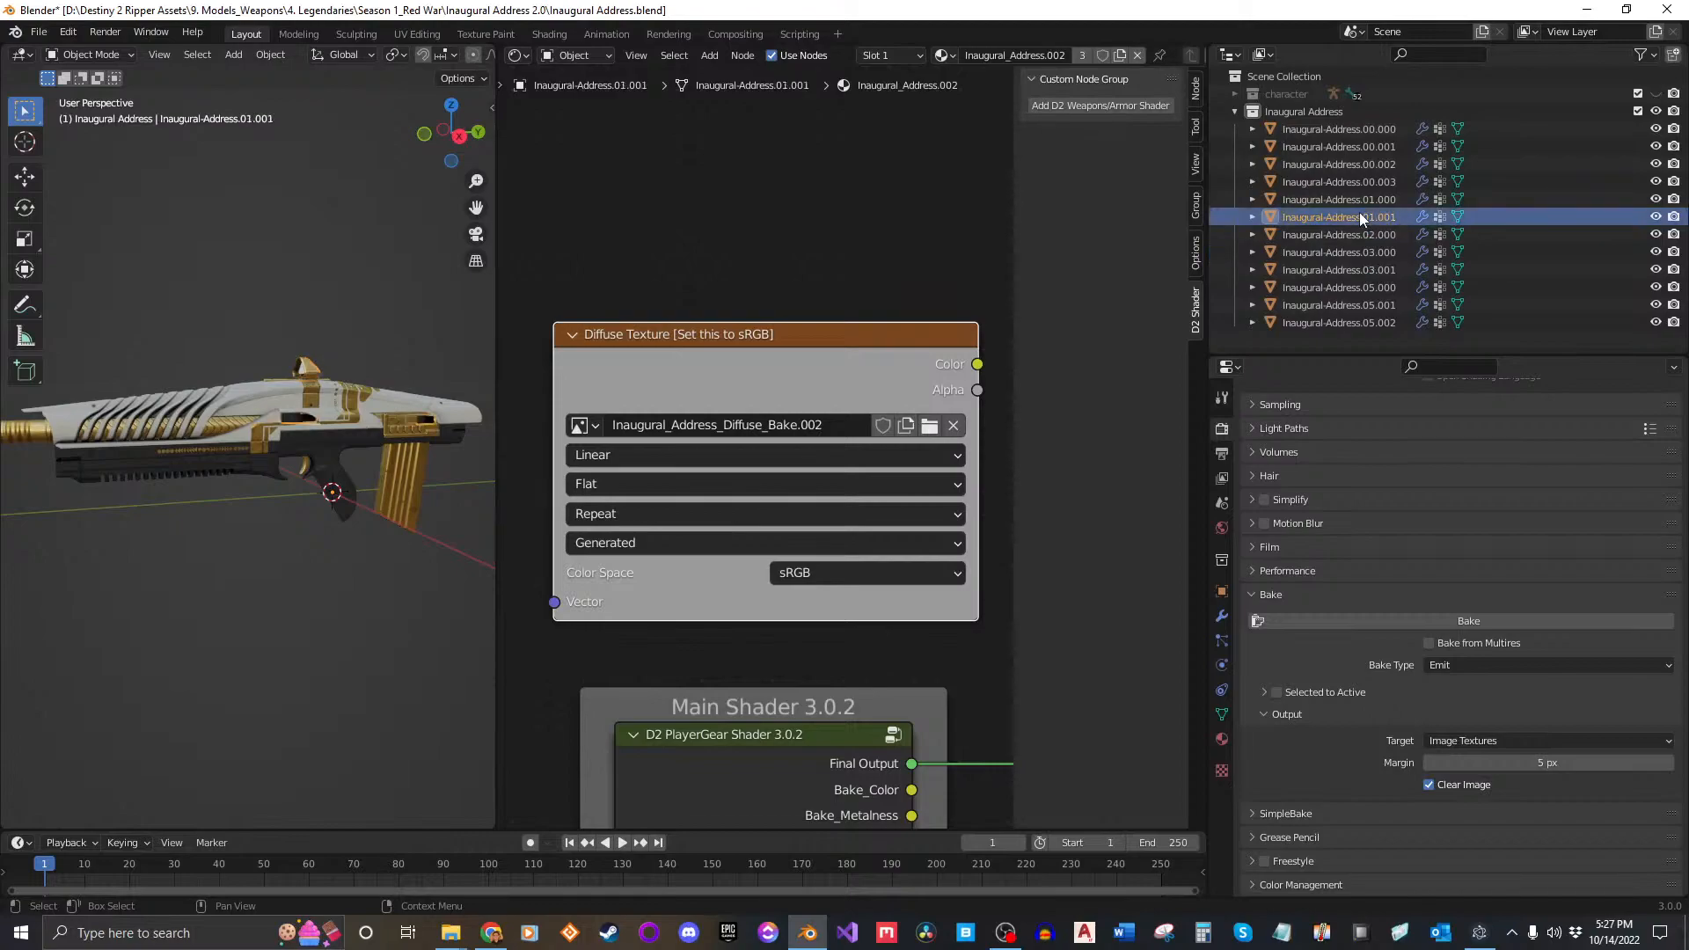
{"action": "left_click", "coordinate": [1354, 250], "text": "ctrl"}
{"action": "left_click", "coordinate": [1354, 270], "text": "ctrl"}
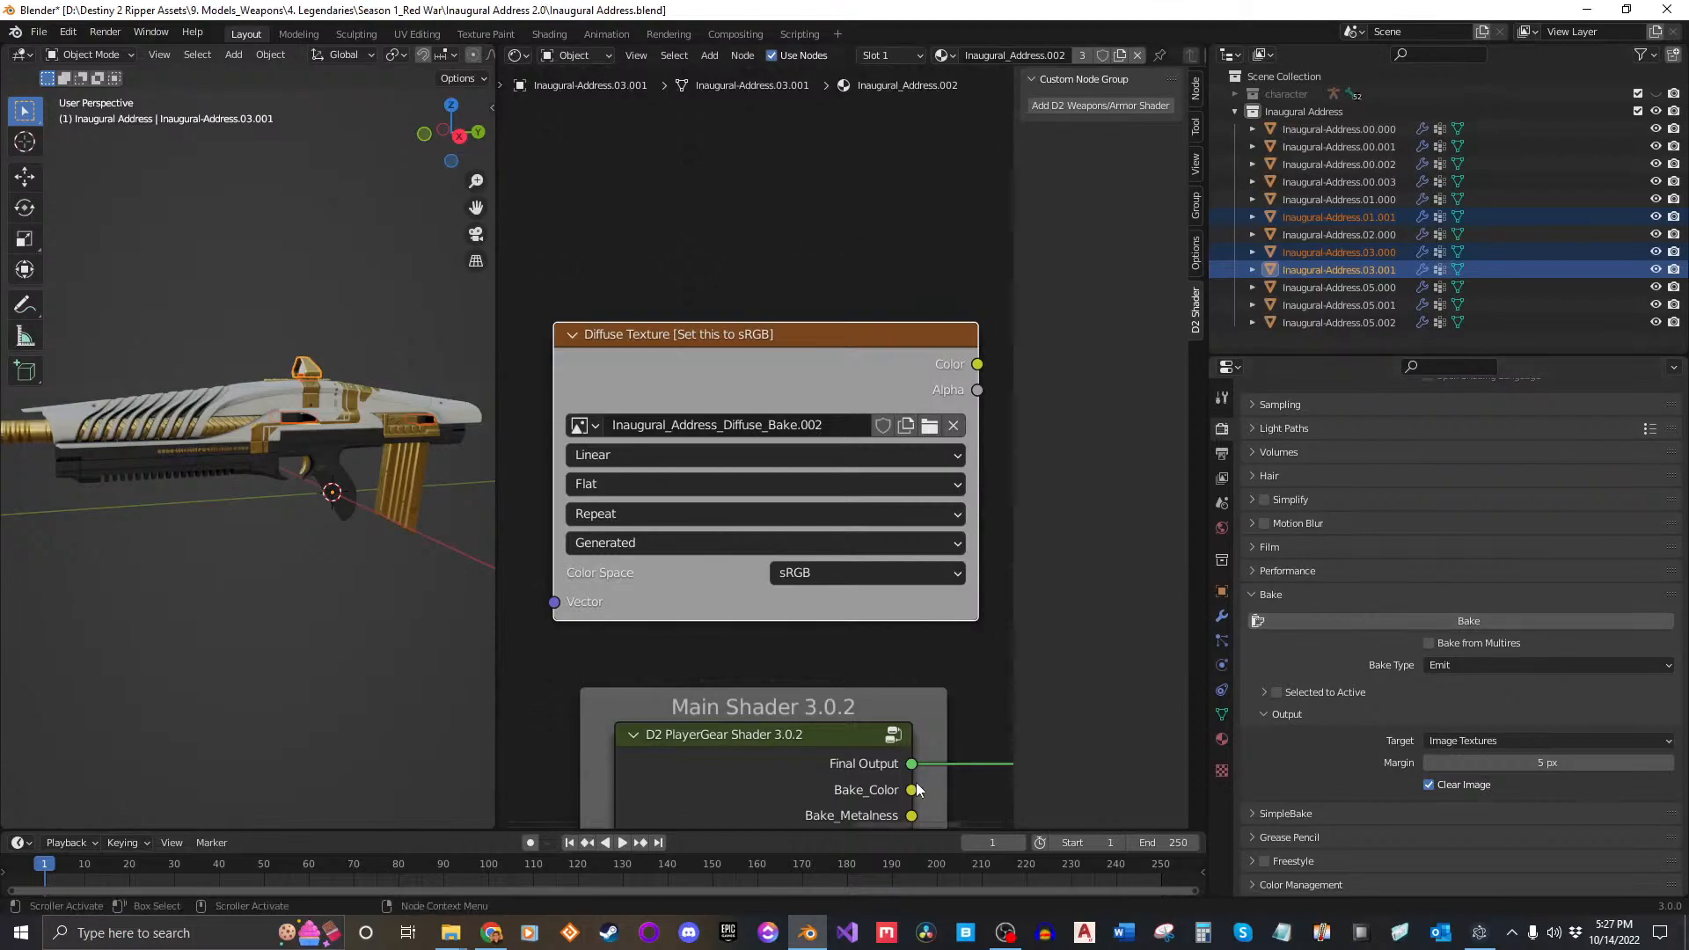
Step: Connect Bake_Color to the Material Output's Surface and bake the selected parts
{"action": "middle_click_drag", "start_coordinate": [909, 668], "coordinate": [709, 452]}
{"action": "left_click_drag", "start_coordinate": [704, 584], "coordinate": [860, 550]}
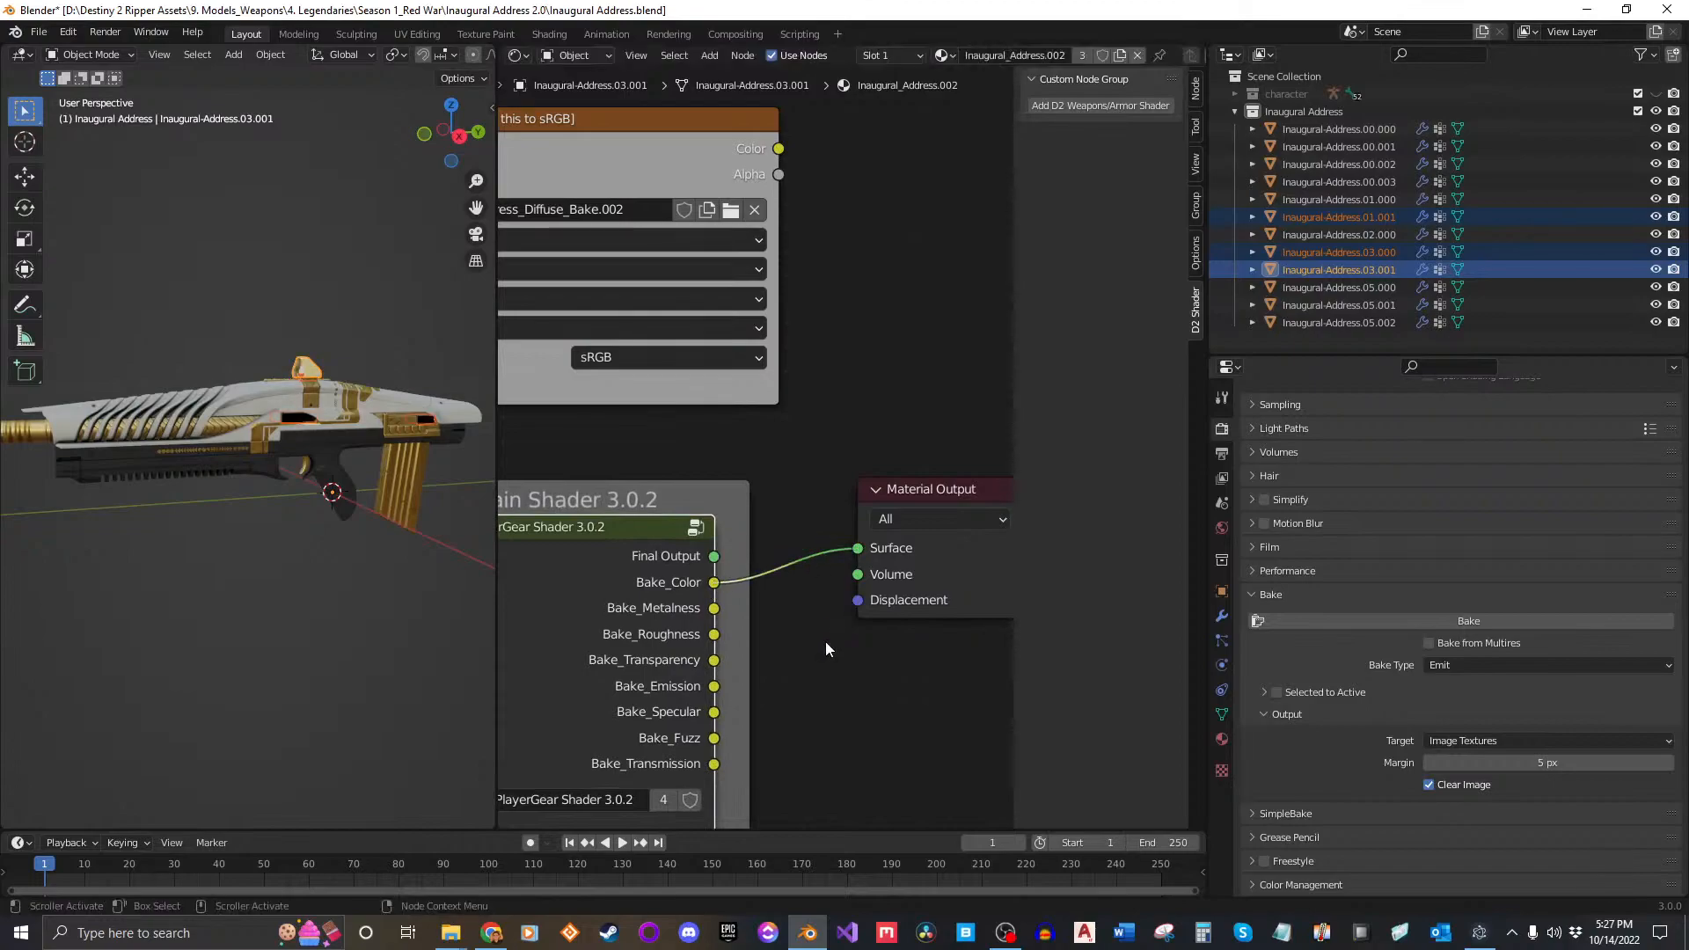
{"action": "left_click", "coordinate": [1434, 621]}
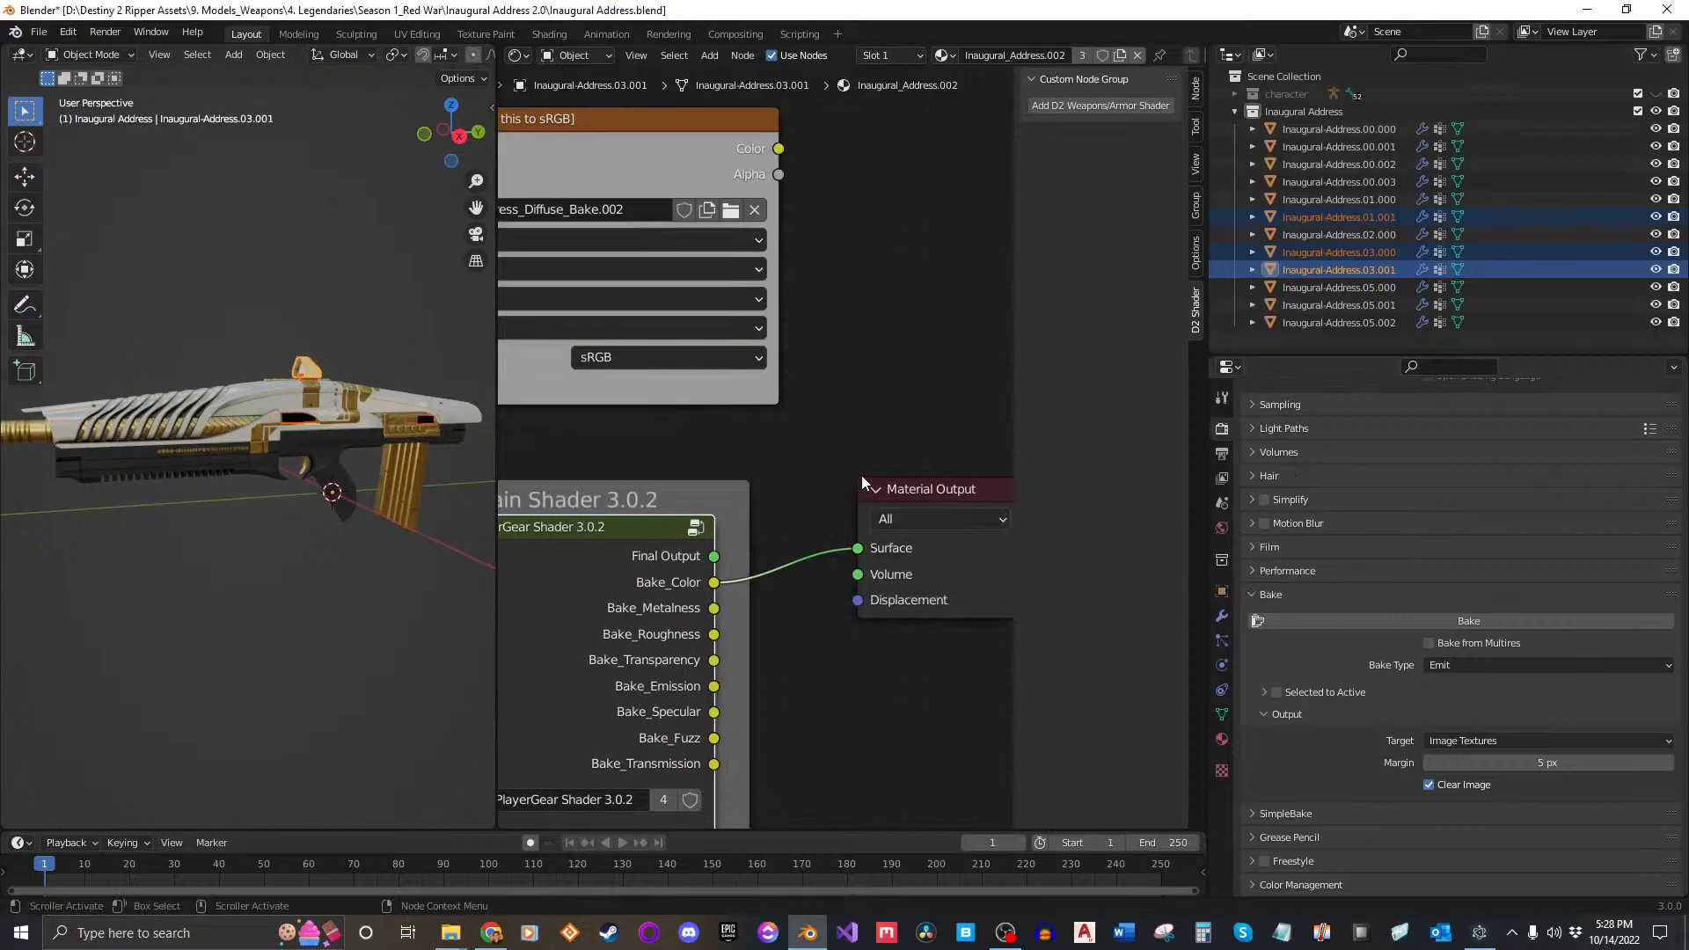
Step: Show the Inaugural_Address_Diffuse_Bake.002 image in the Image Editor to check the bake, and return to the Shader Editor
{"action": "middle_click_drag", "start_coordinate": [862, 478], "coordinate": [926, 443]}
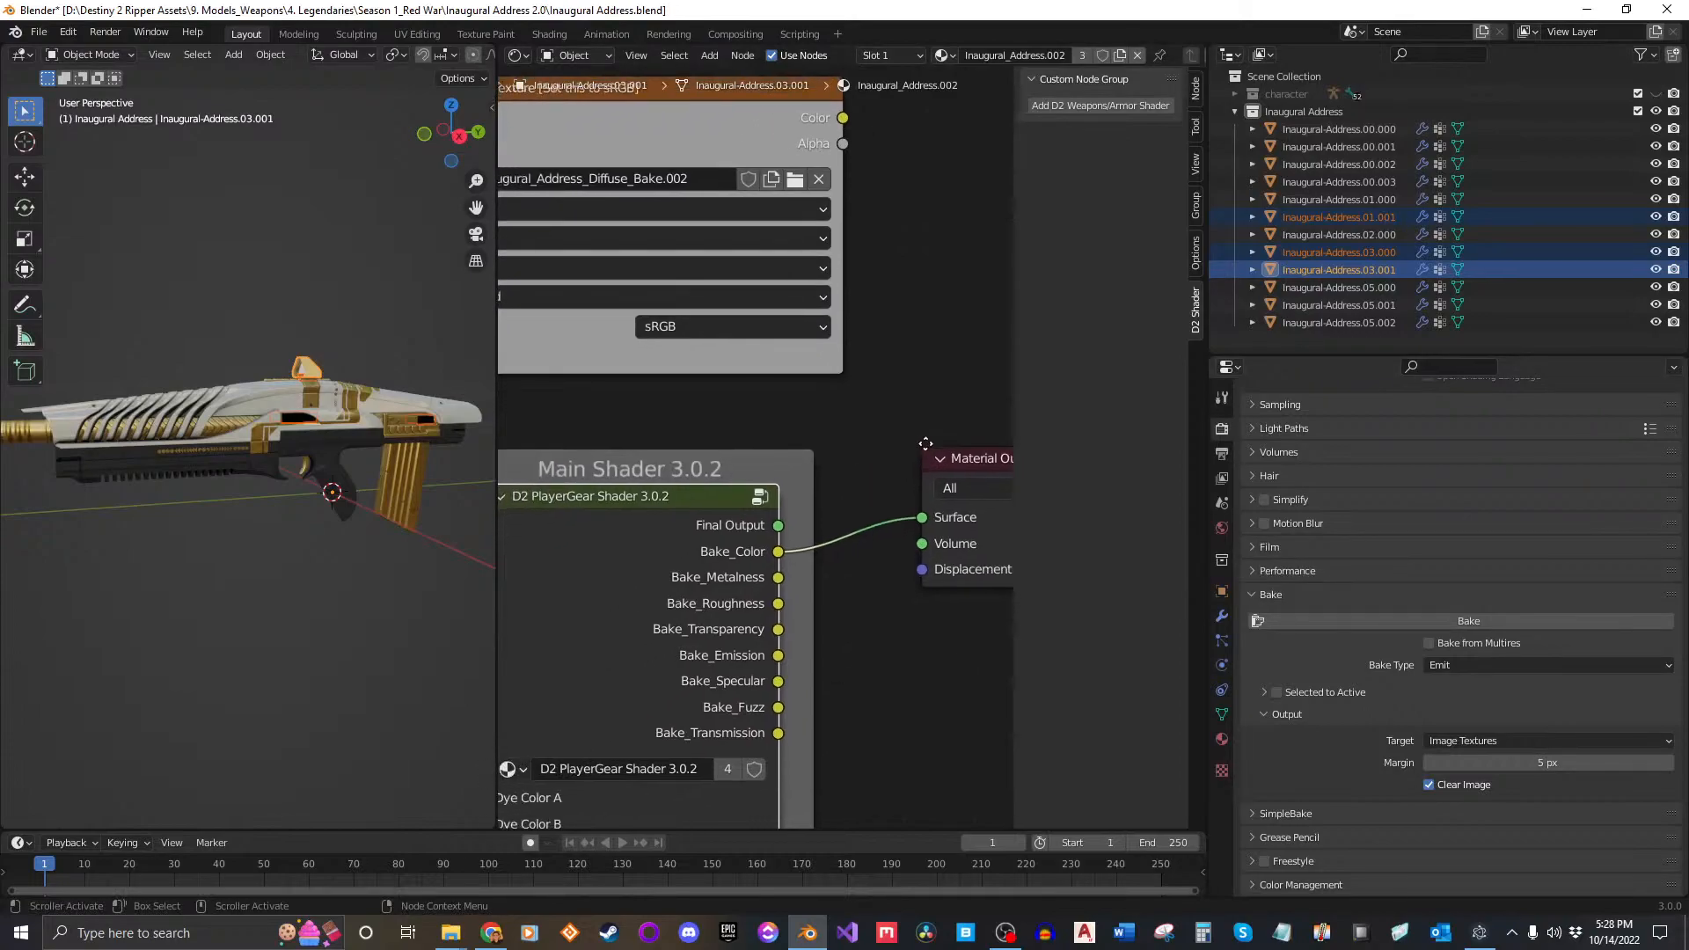
{"action": "left_click", "coordinate": [517, 61]}
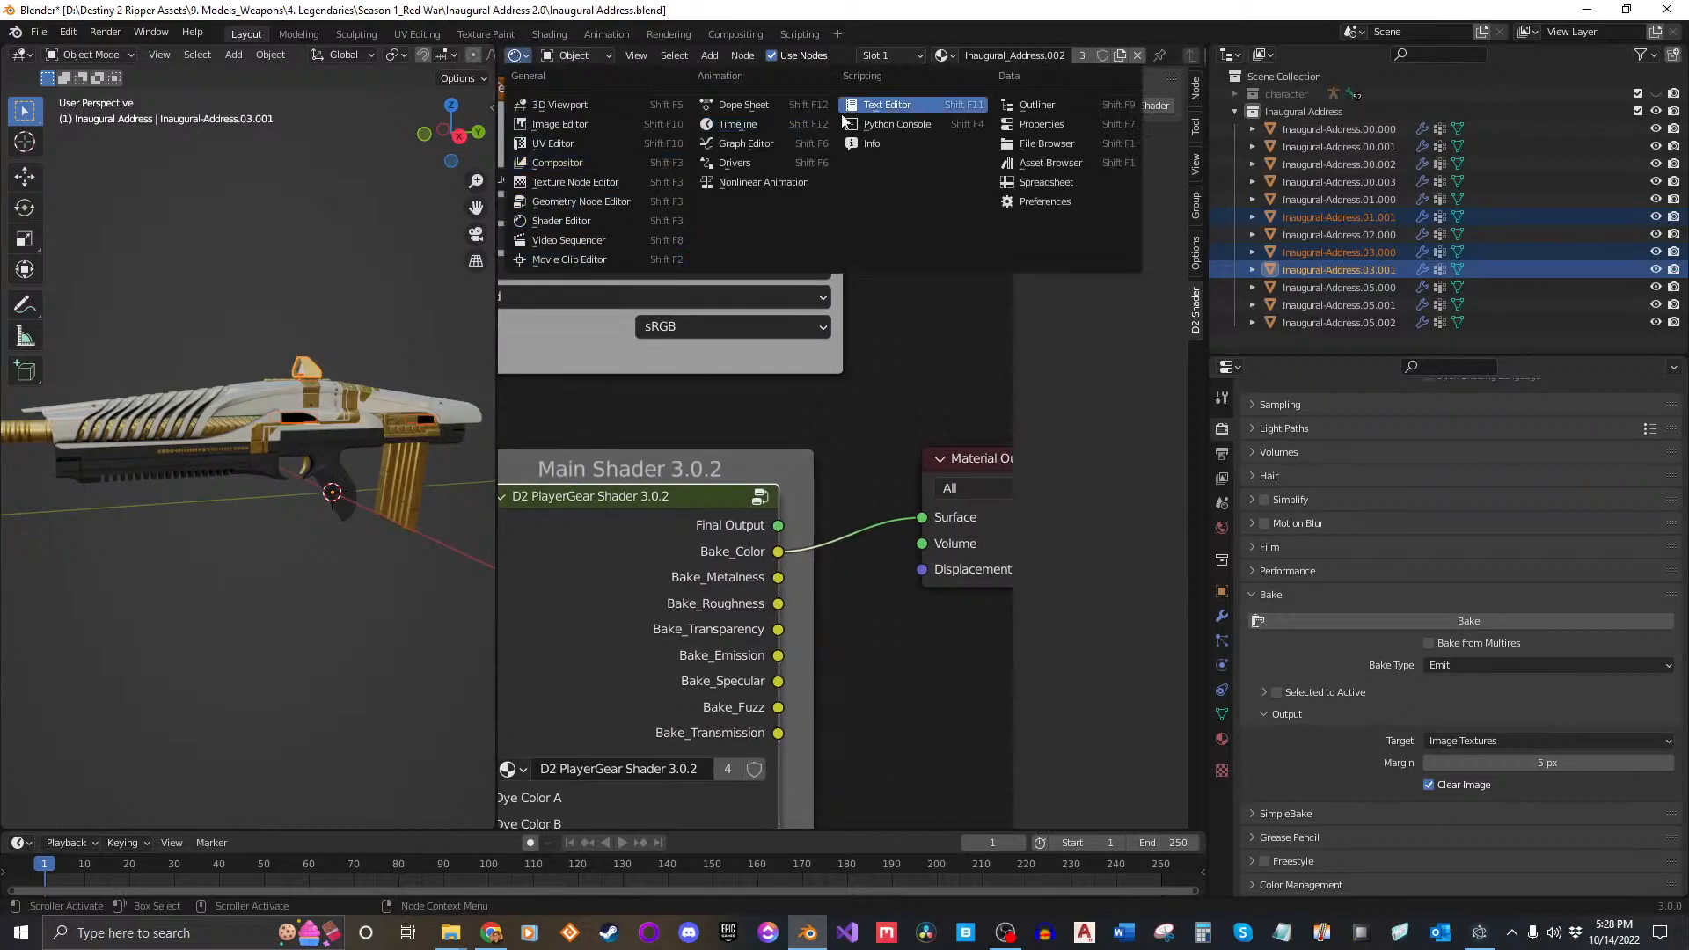
{"action": "left_click", "coordinate": [572, 124]}
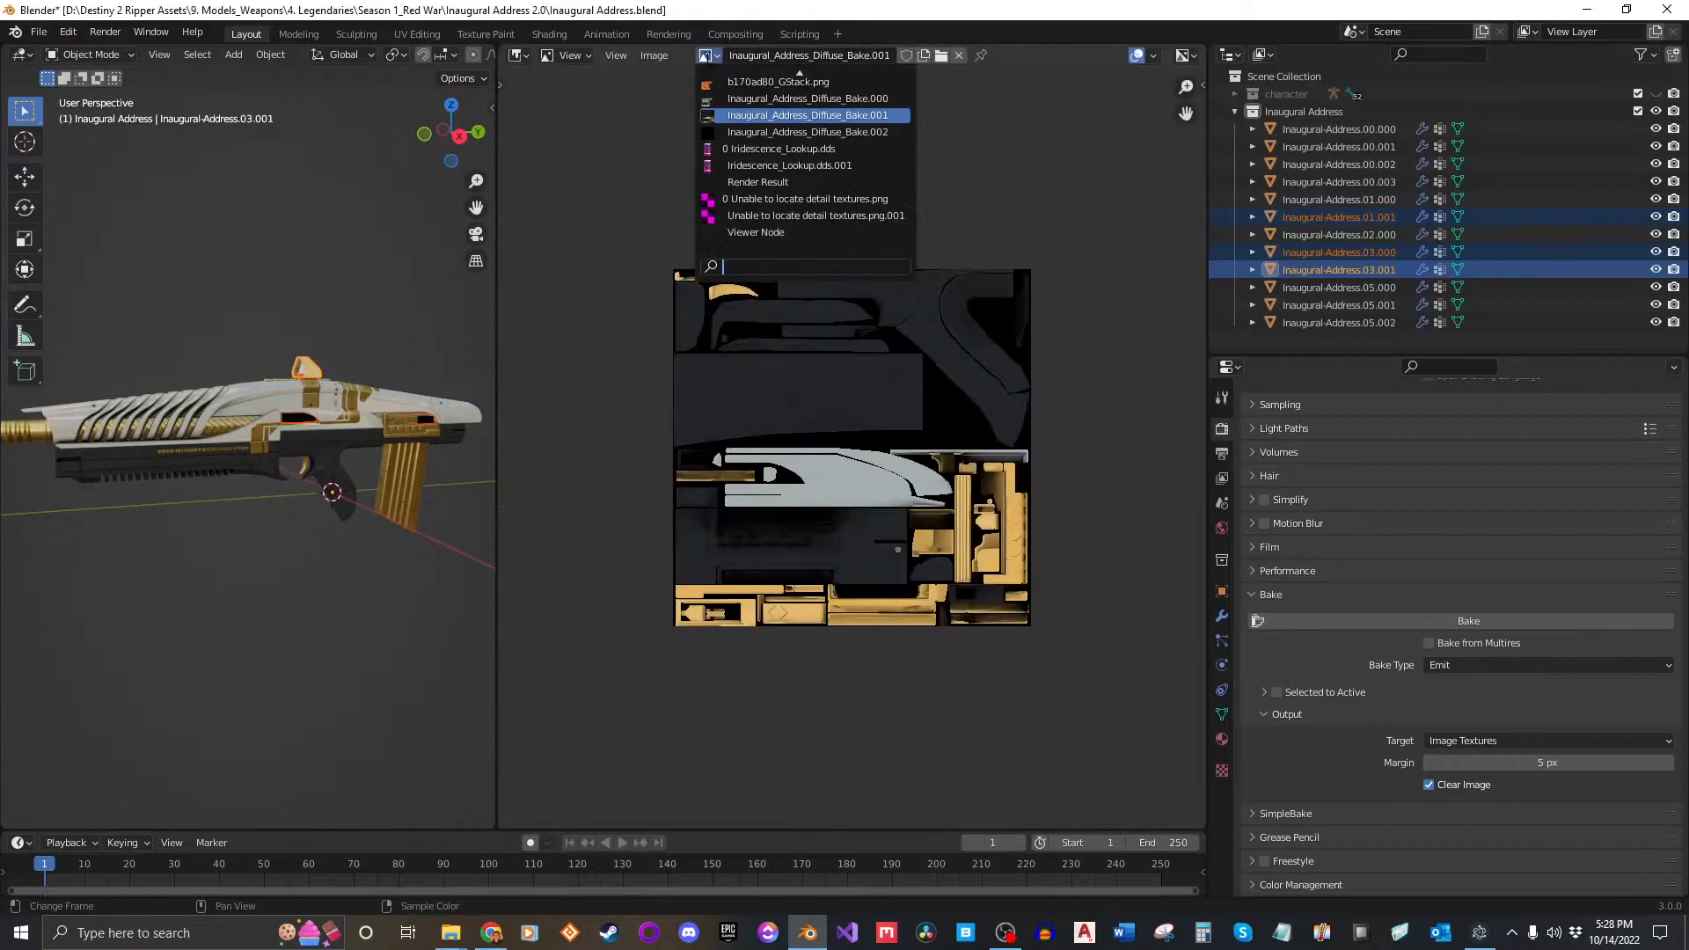
{"action": "left_click", "coordinate": [706, 55]}
{"action": "left_click", "coordinate": [851, 135]}
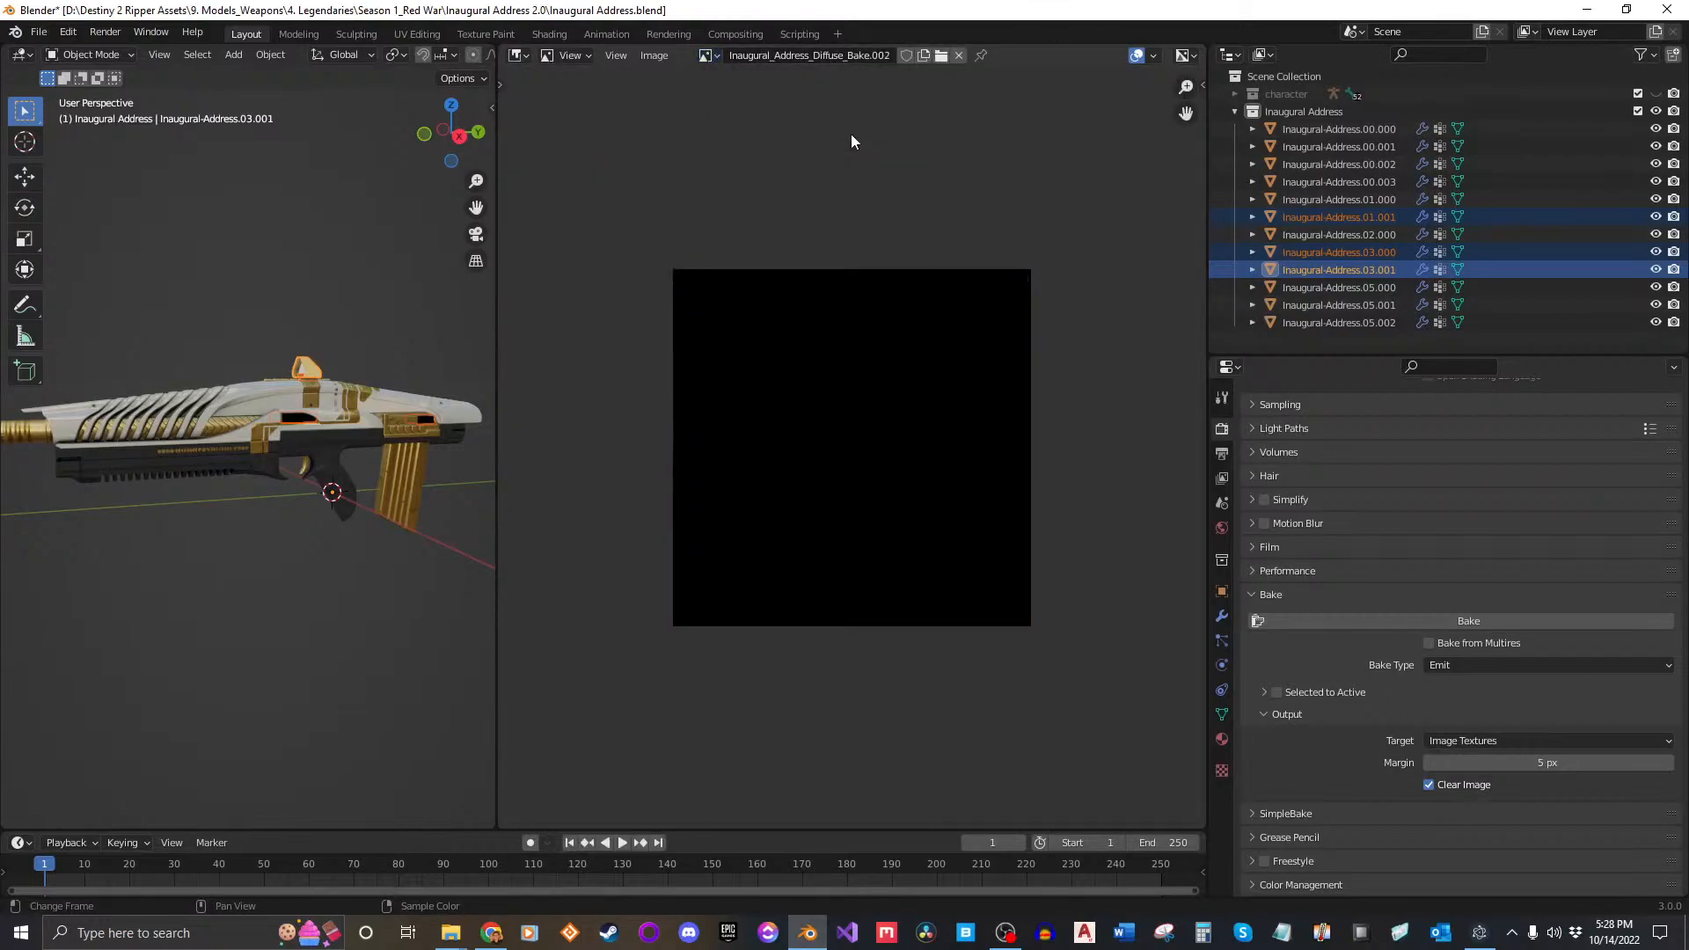
{"action": "left_click", "coordinate": [520, 55]}
{"action": "left_click", "coordinate": [587, 223]}
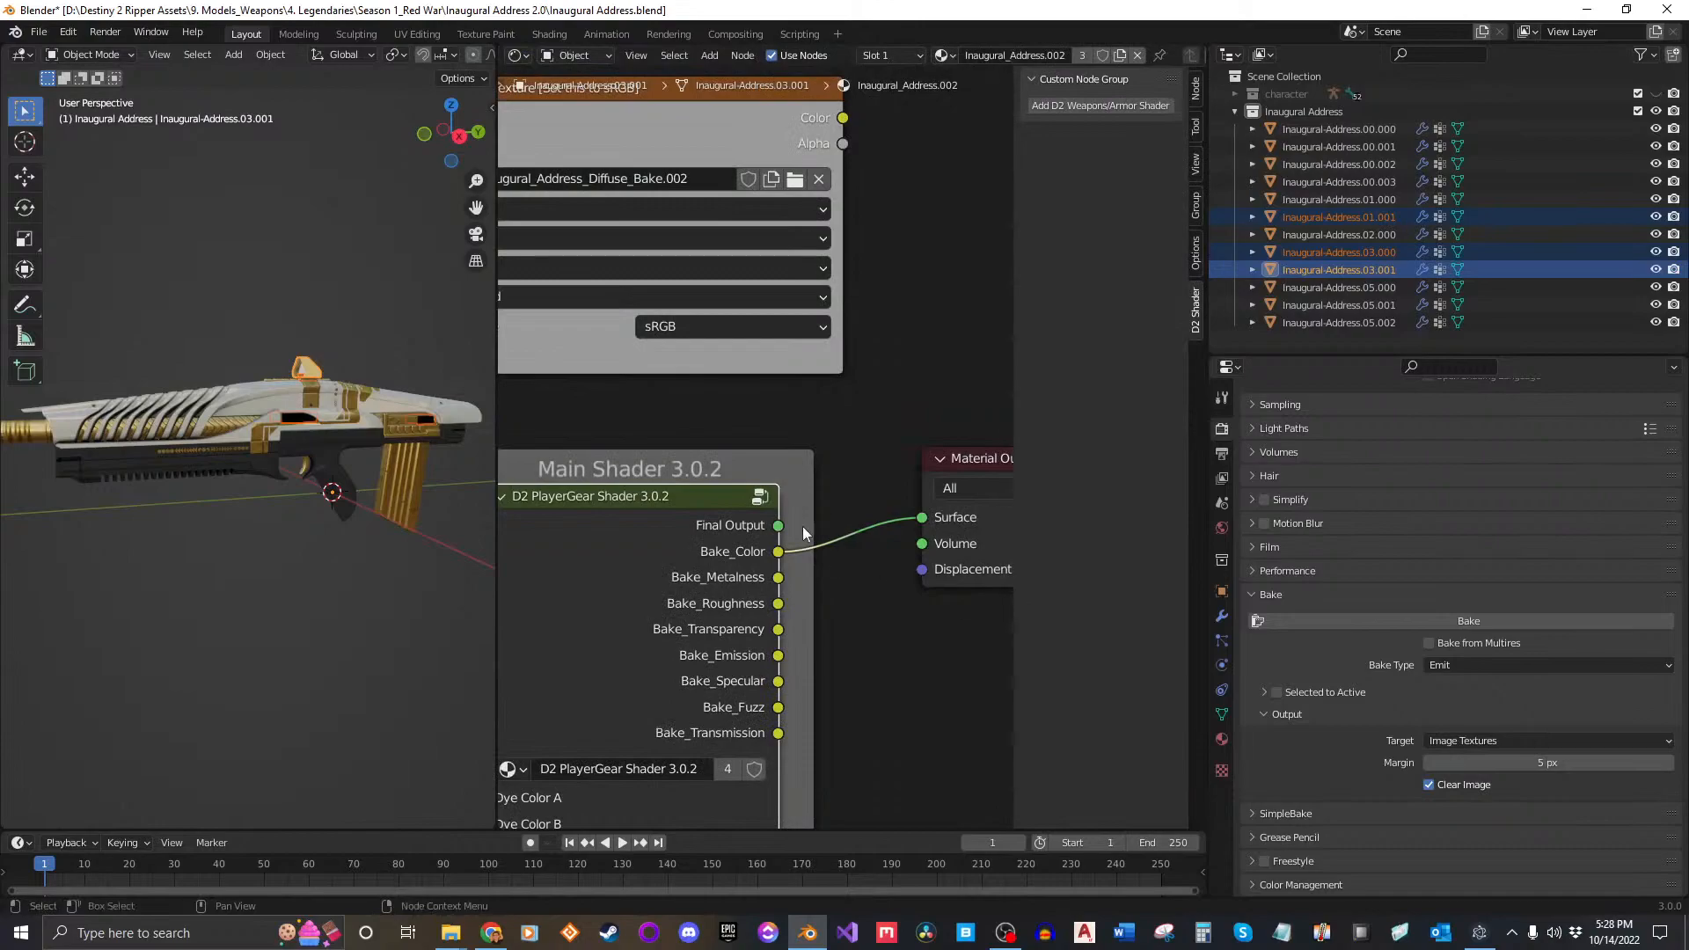
Step: Try baking the selected parts again, check the image in the Image Editor and return to the Shader Editor
{"action": "left_click", "coordinate": [1381, 618]}
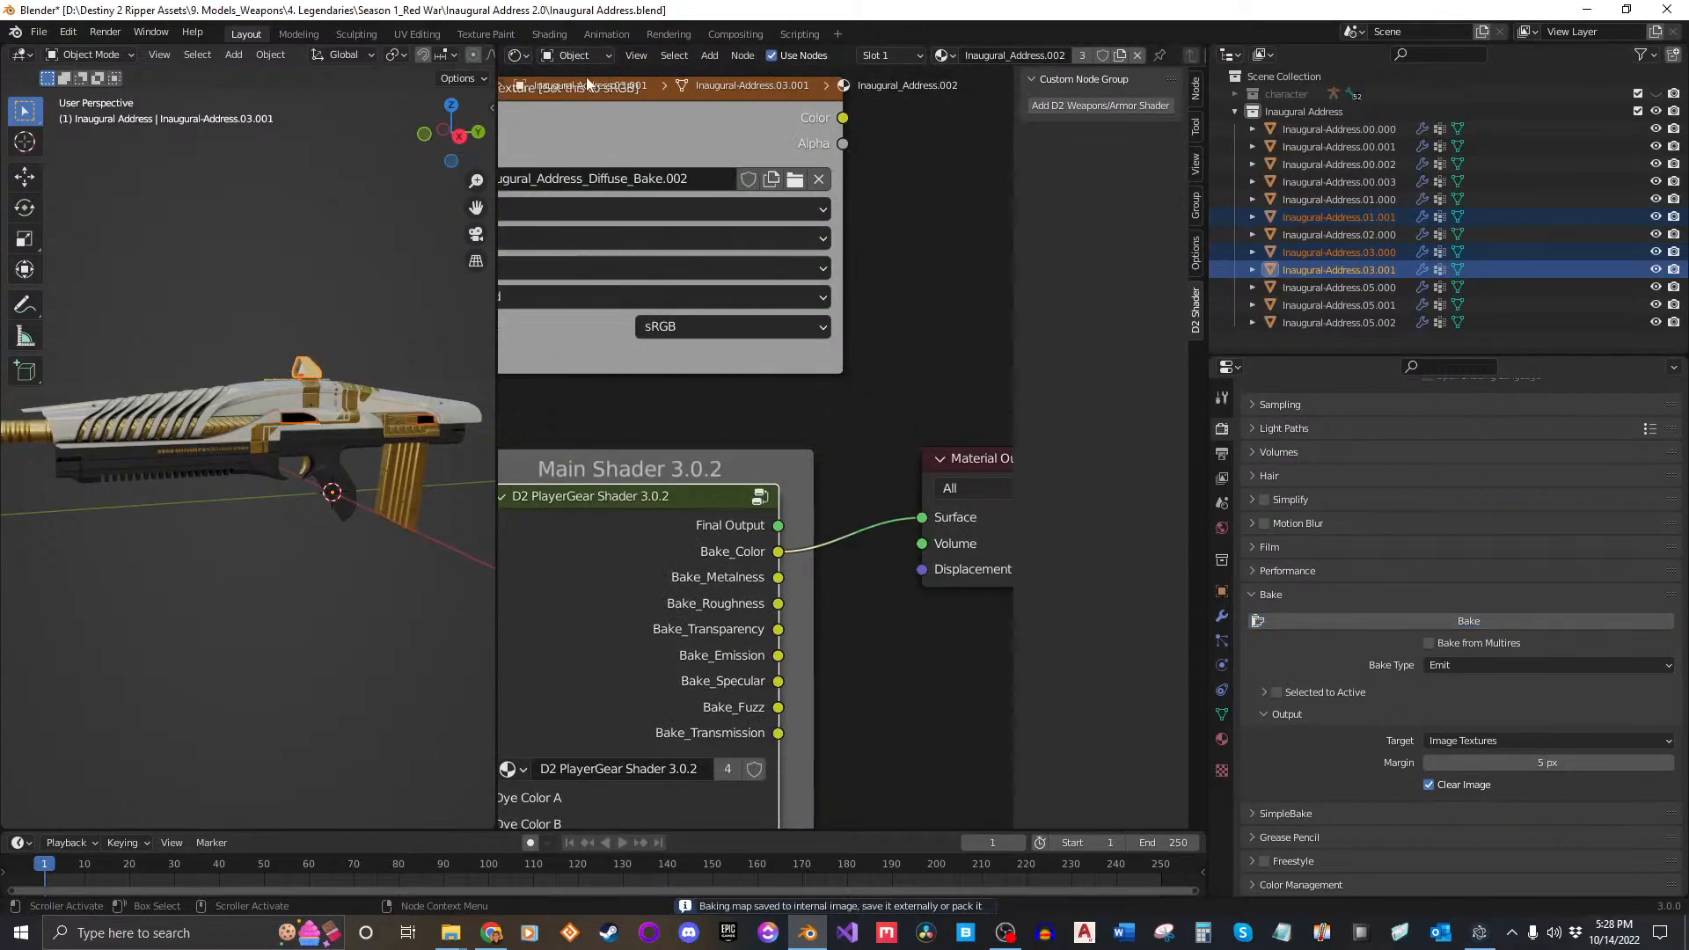
{"action": "left_click", "coordinate": [521, 55]}
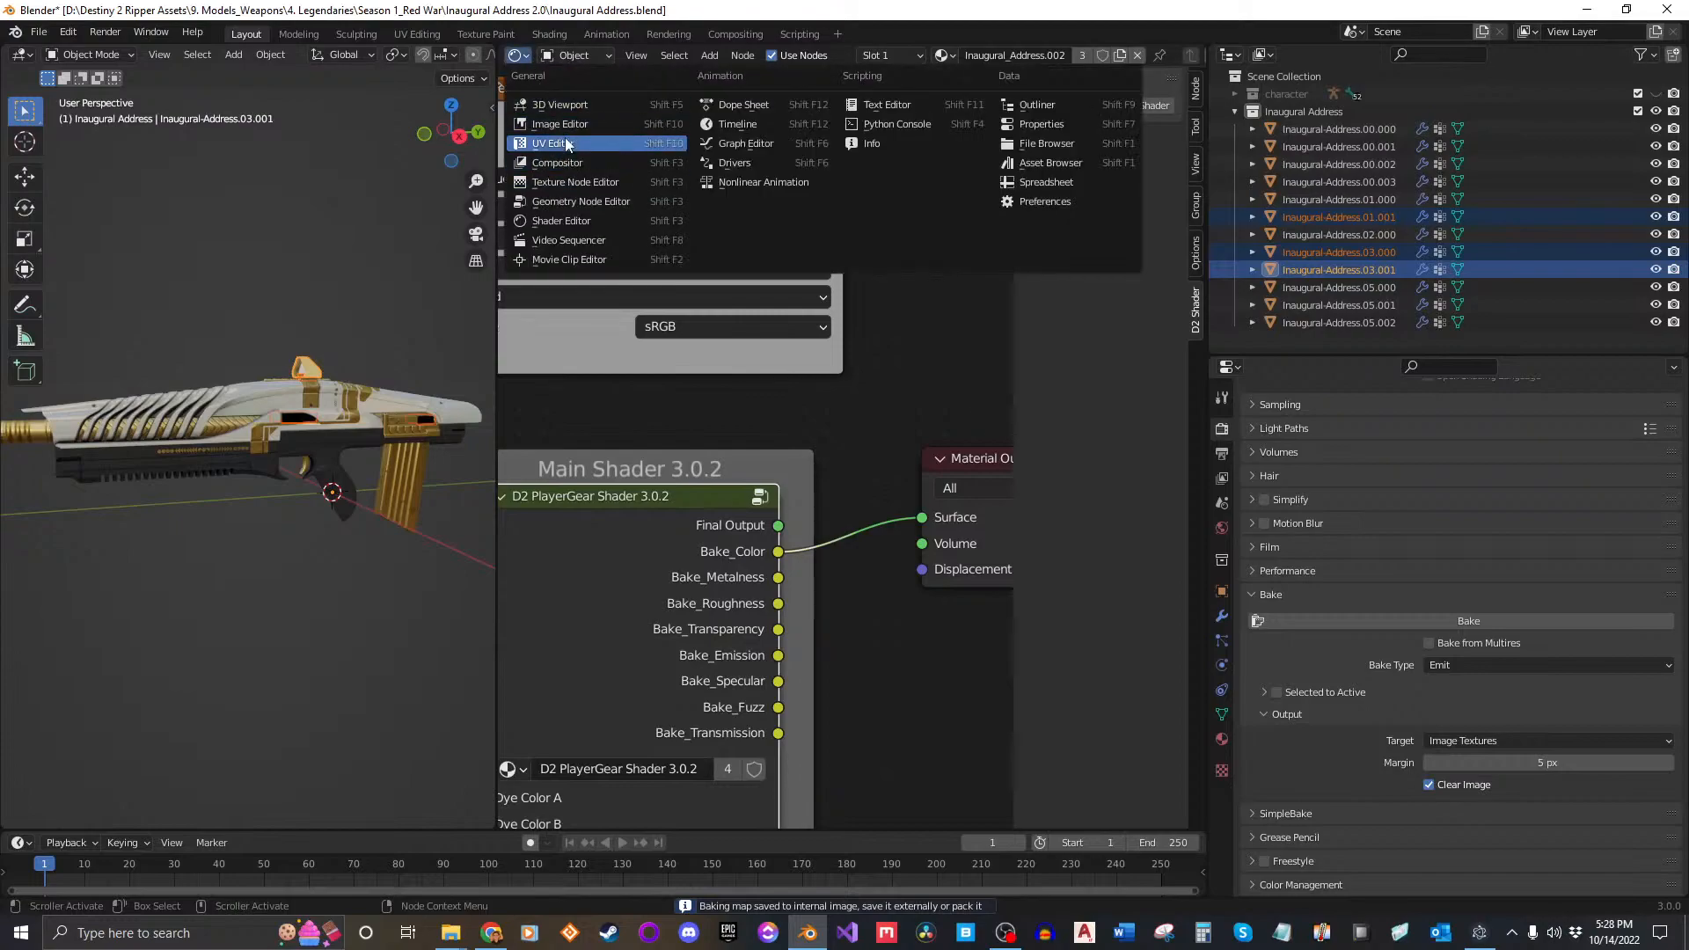
{"action": "left_click", "coordinate": [561, 124]}
{"action": "left_click", "coordinate": [706, 55]}
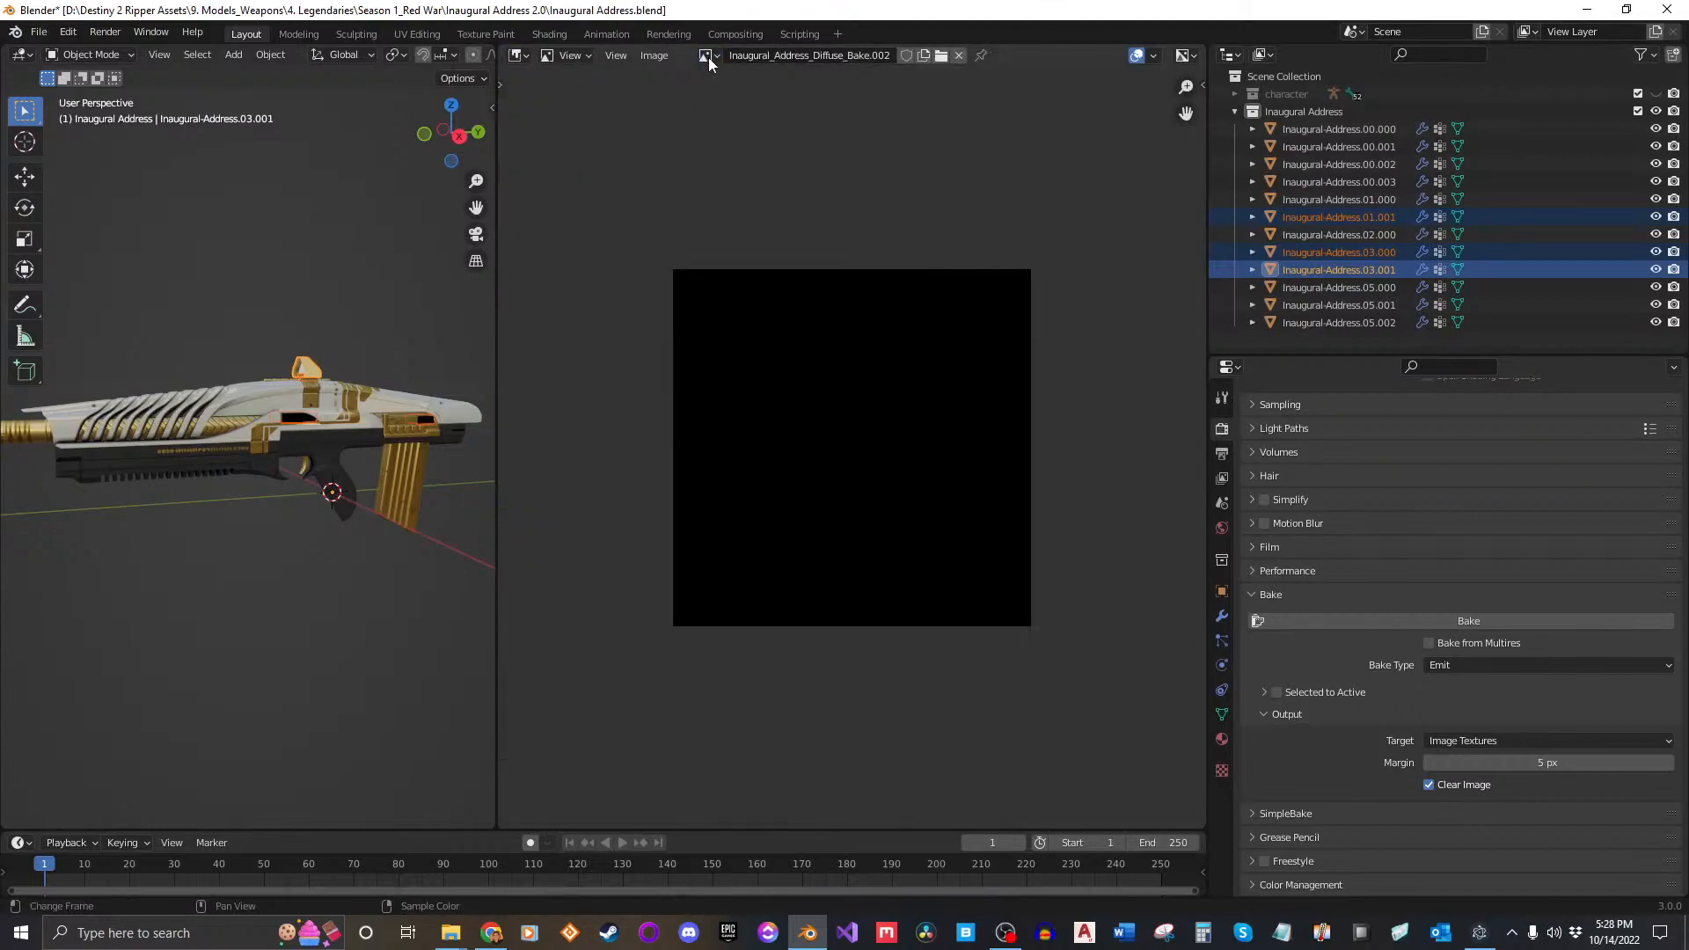
{"action": "left_click", "coordinate": [520, 56]}
{"action": "left_click", "coordinate": [526, 56]}
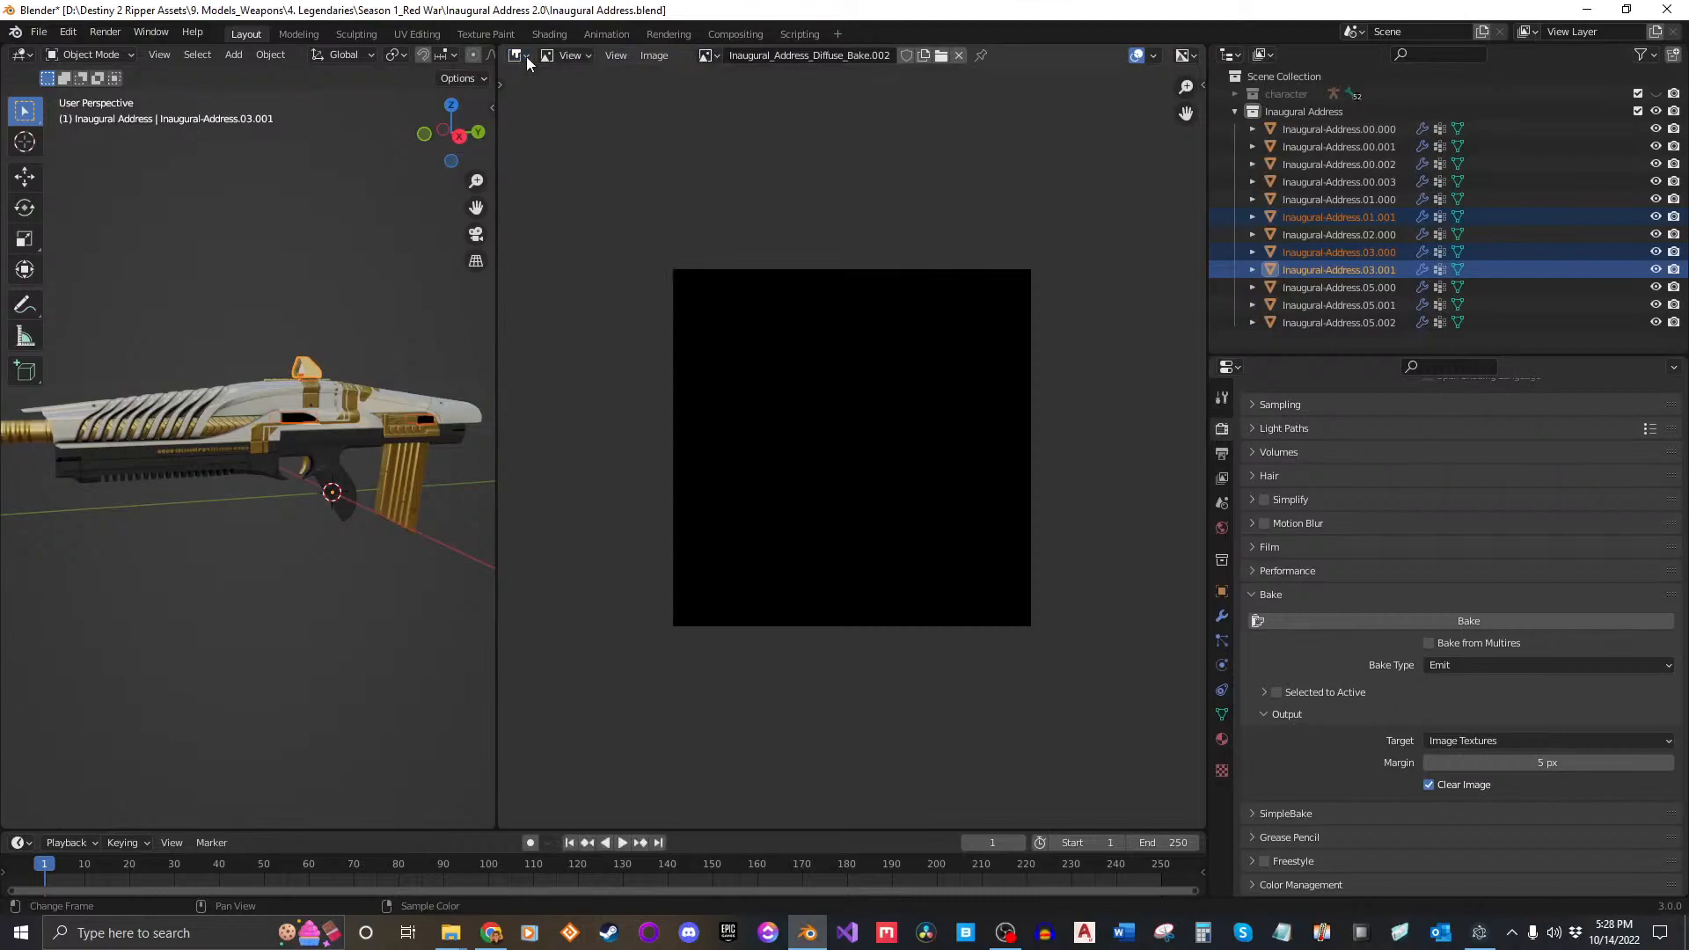
{"action": "left_click", "coordinate": [526, 57]}
{"action": "left_click", "coordinate": [583, 226]}
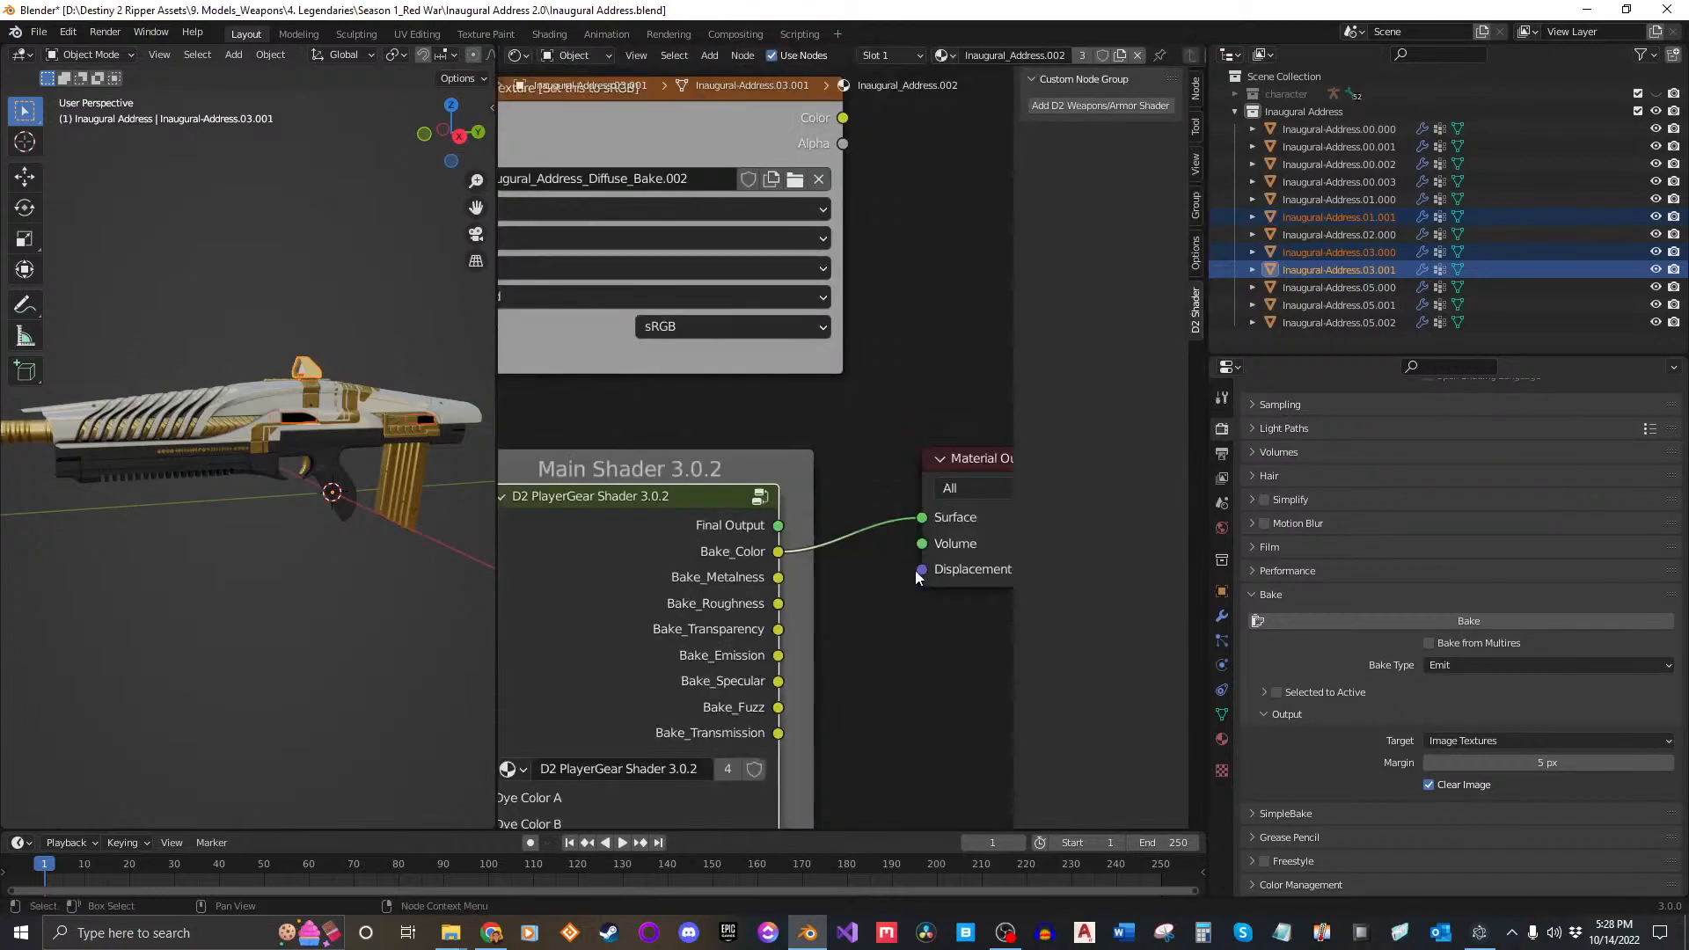
Step: Make the Inaugural_Address_Diffuse_Bake.002 texture node active and bake the selected parts to it
{"action": "scroll", "coordinate": [787, 440], "scroll_direction": "down", "scroll_amount": 7}
{"action": "middle_click_drag", "start_coordinate": [754, 465], "coordinate": [780, 549]}
{"action": "scroll", "coordinate": [780, 539], "scroll_direction": "up", "scroll_amount": 3}
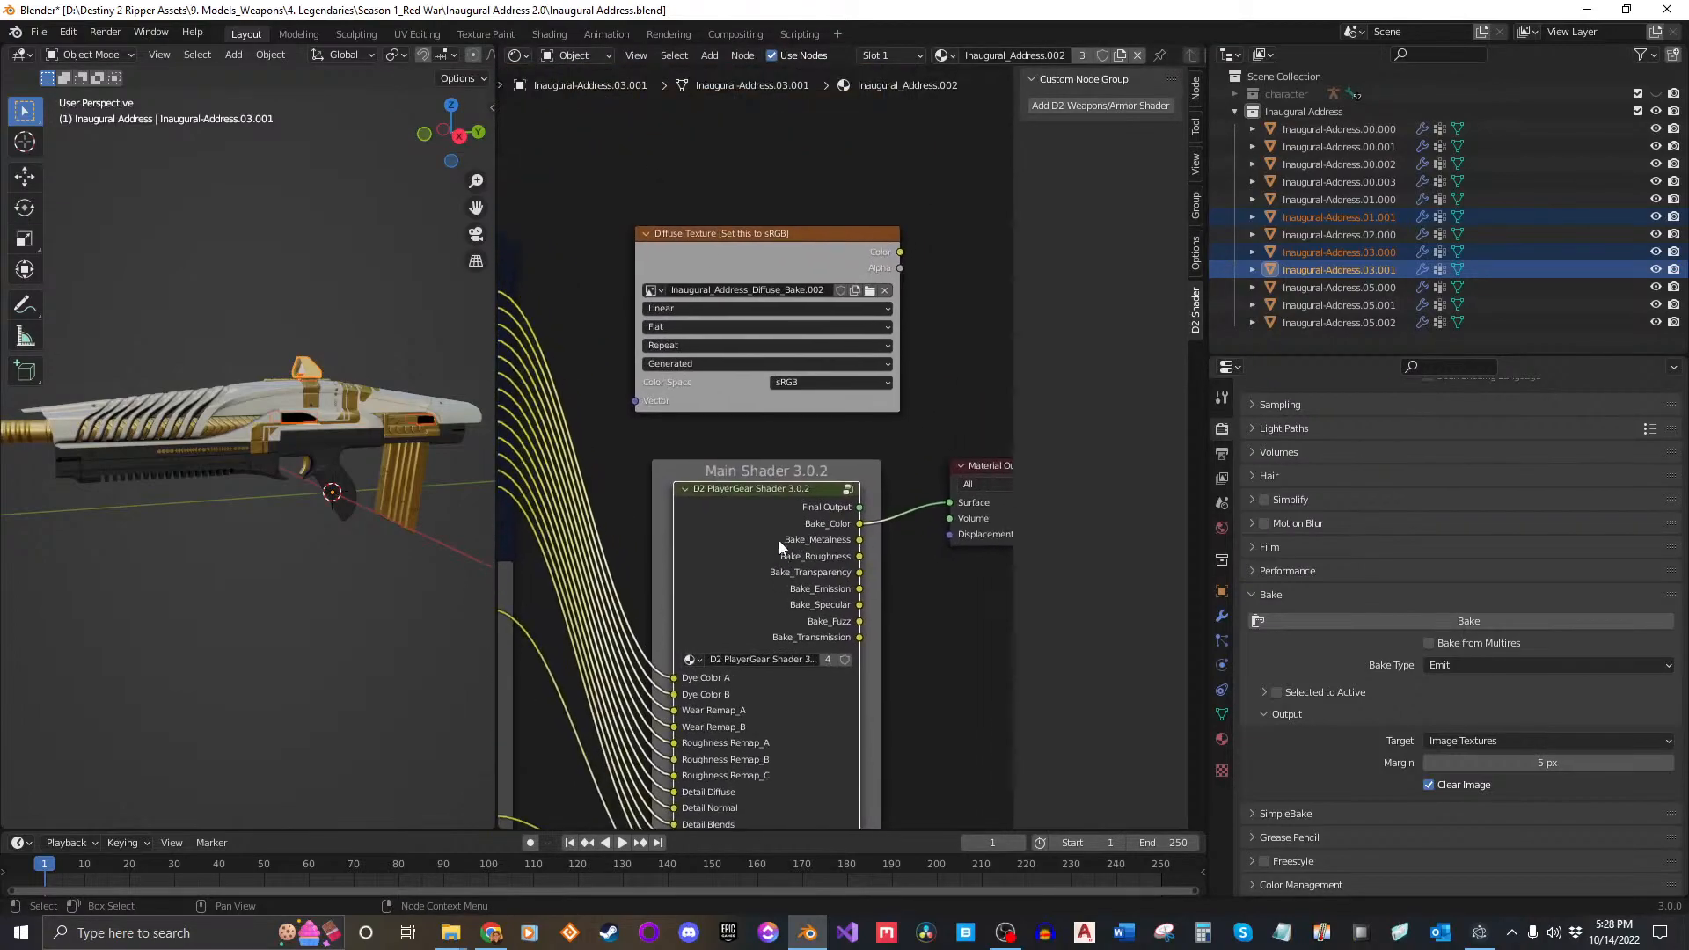
{"action": "left_click", "coordinate": [762, 401]}
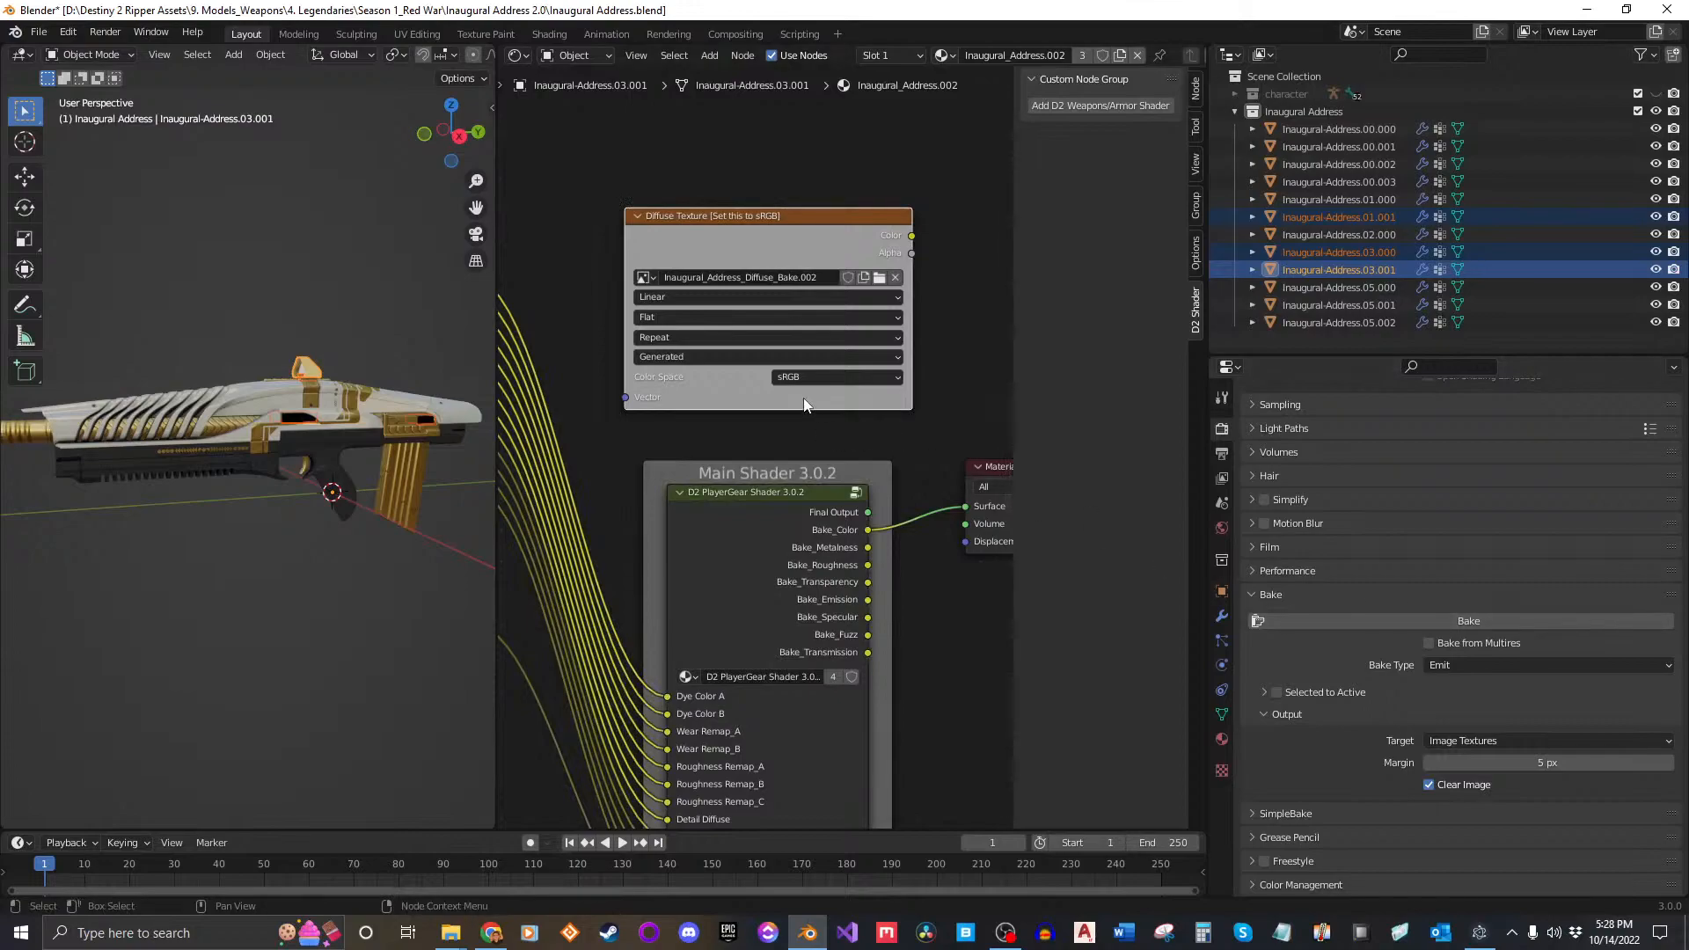
{"action": "left_click", "coordinate": [1348, 622]}
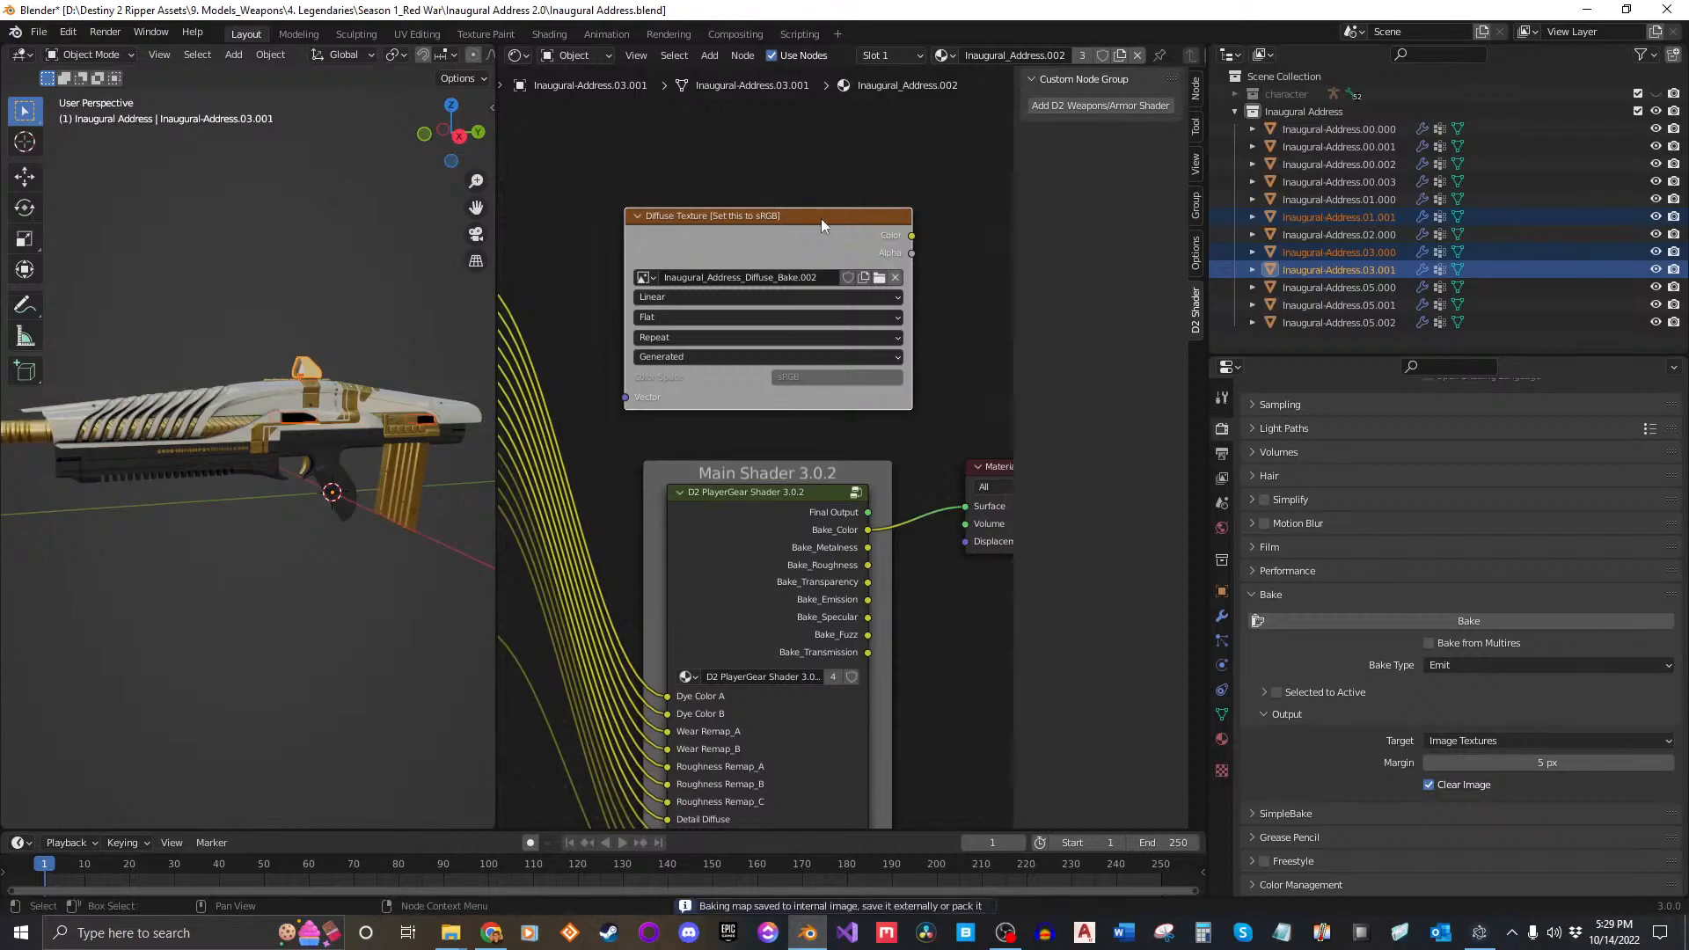
Step: Inspect the new bake in the Image Editor, return to the Shader Editor and compare it with the rifle model
{"action": "left_click", "coordinate": [519, 56]}
{"action": "left_click", "coordinate": [558, 123]}
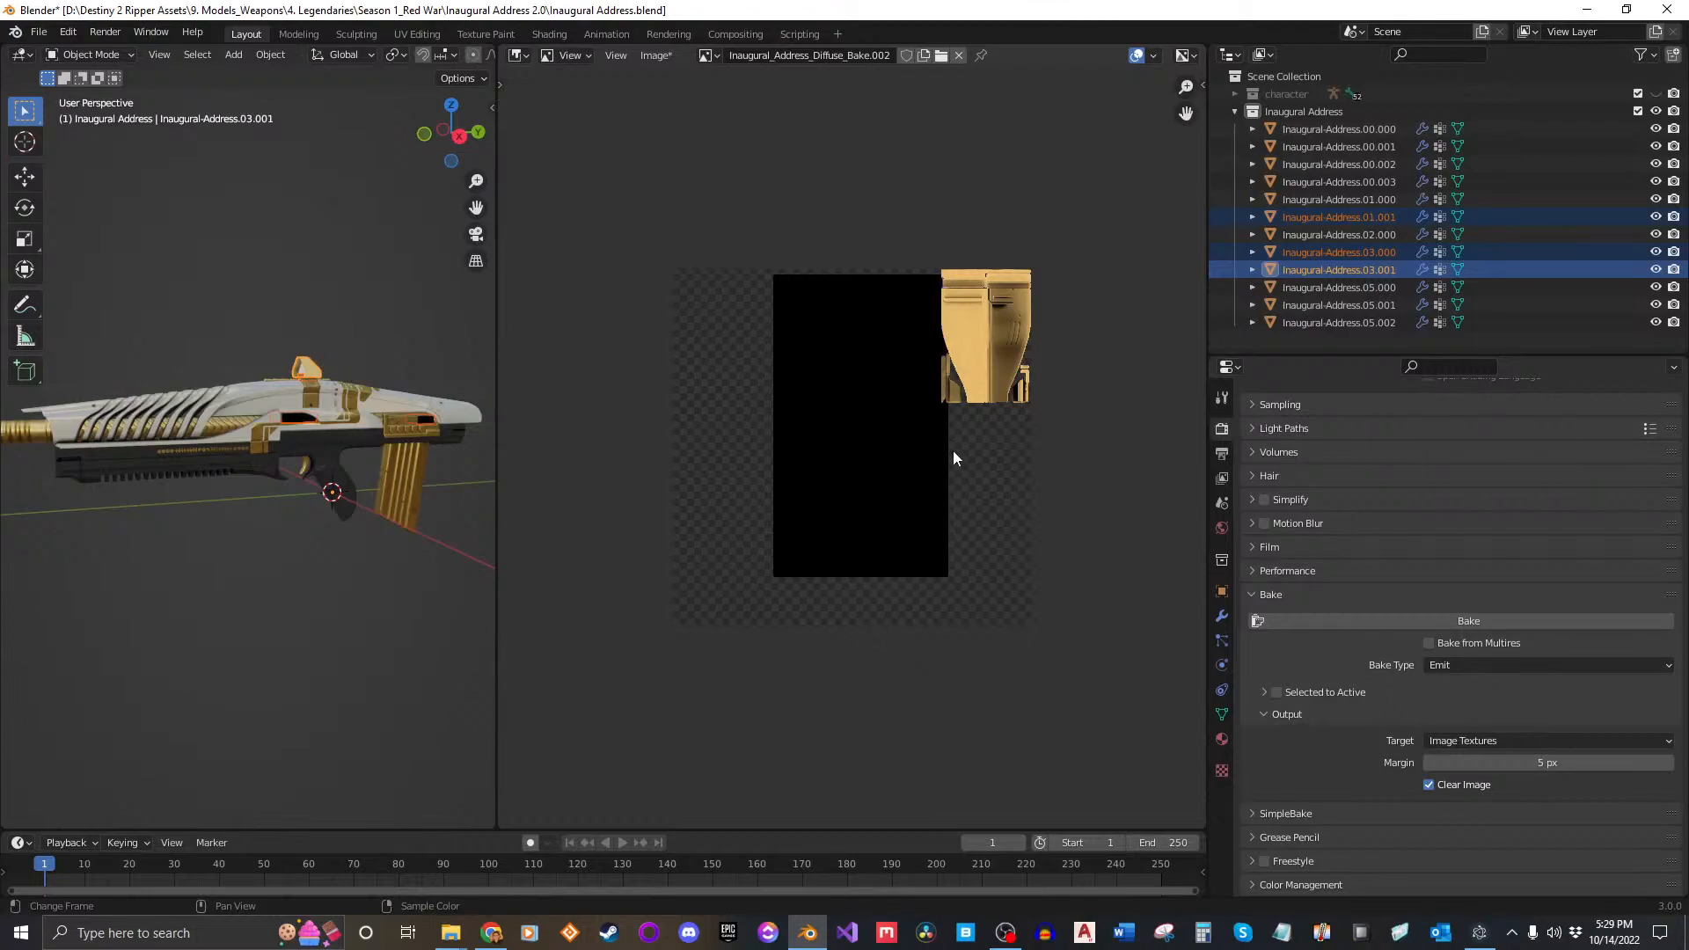
{"action": "left_click", "coordinate": [519, 57]}
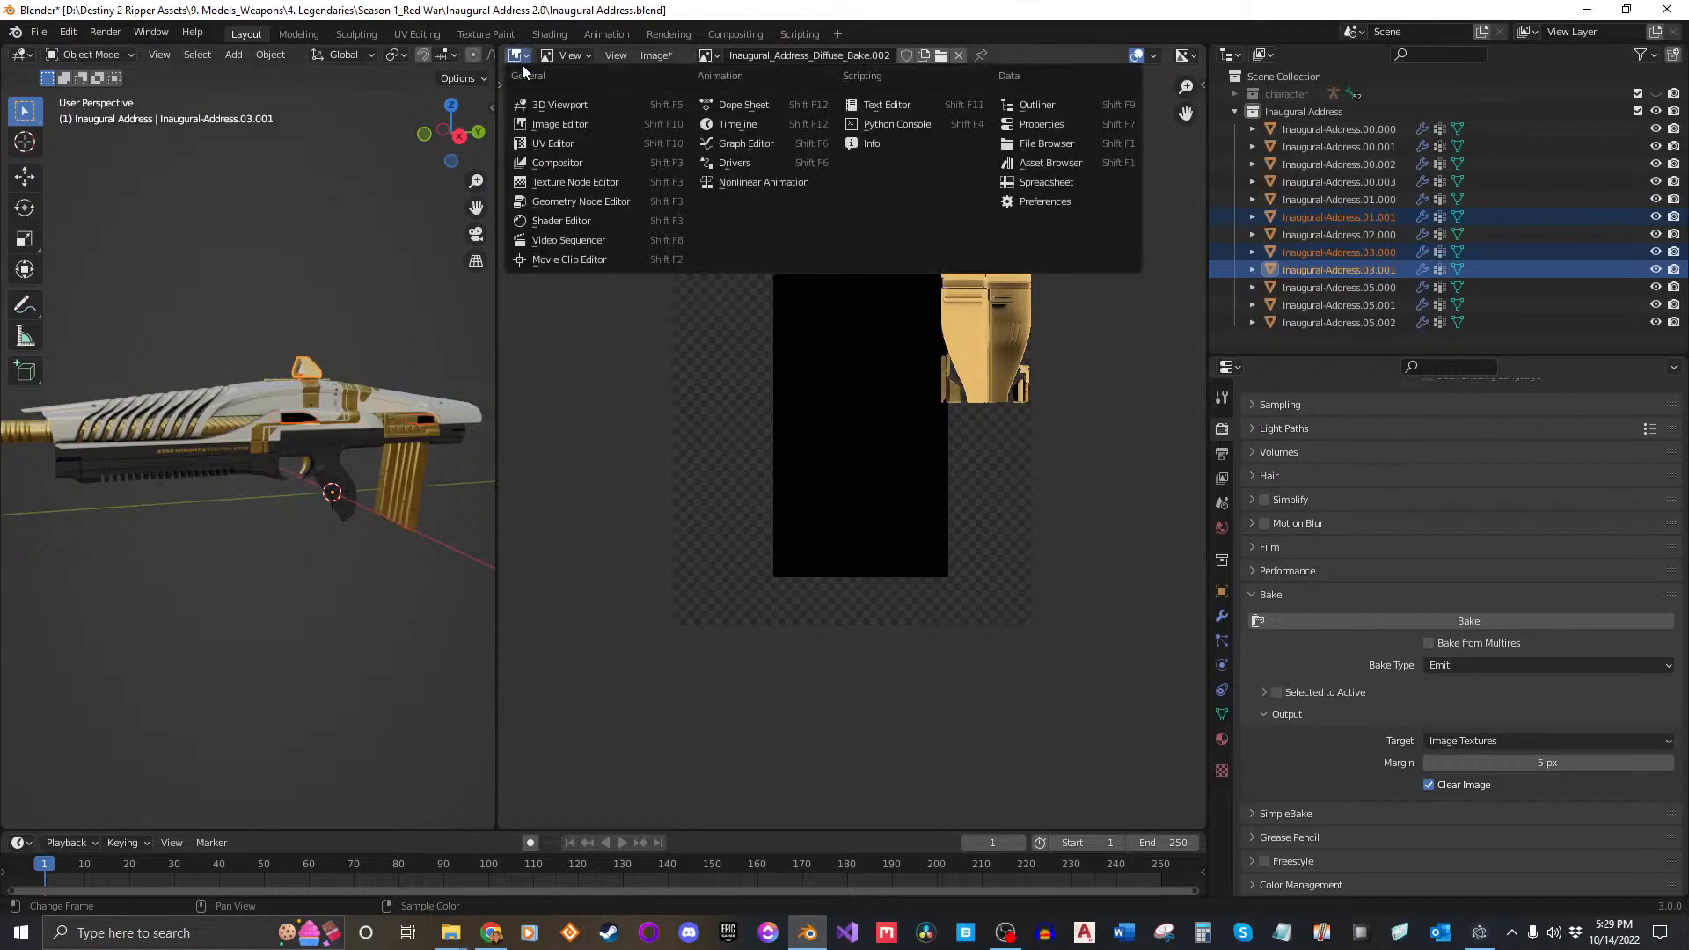
{"action": "left_click", "coordinate": [577, 224]}
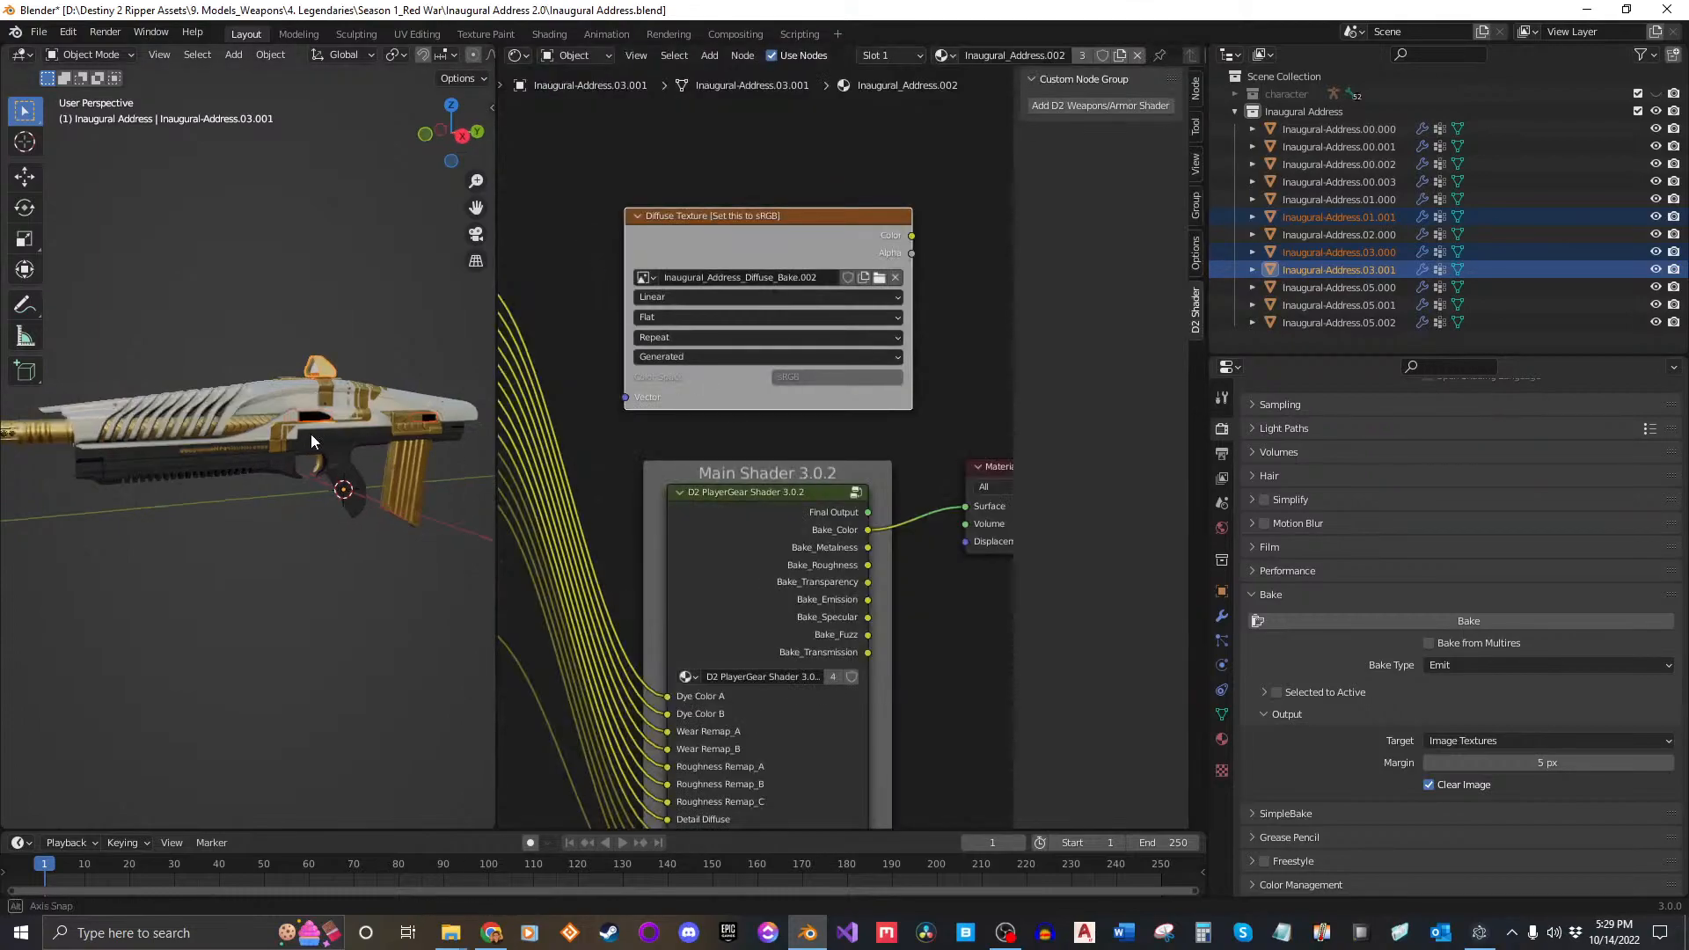
{"action": "scroll", "coordinate": [303, 419], "scroll_direction": "up", "scroll_amount": 8}
{"action": "mouse_move", "coordinate": [304, 419]}
{"action": "middle_mouse_down"}
{"action": "mouse_move", "coordinate": [246, 413]}
{"action": "mouse_move", "coordinate": [281, 437]}
{"action": "mouse_move", "coordinate": [261, 435]}
{"action": "mouse_move", "coordinate": [196, 378]}
{"action": "mouse_move", "coordinate": [213, 409]}
{"action": "mouse_move", "coordinate": [155, 397]}
{"action": "mouse_move", "coordinate": [285, 417]}
{"action": "mouse_move", "coordinate": [239, 429]}
{"action": "mouse_move", "coordinate": [258, 408]}
{"action": "mouse_move", "coordinate": [310, 426]}
{"action": "middle_mouse_up"}
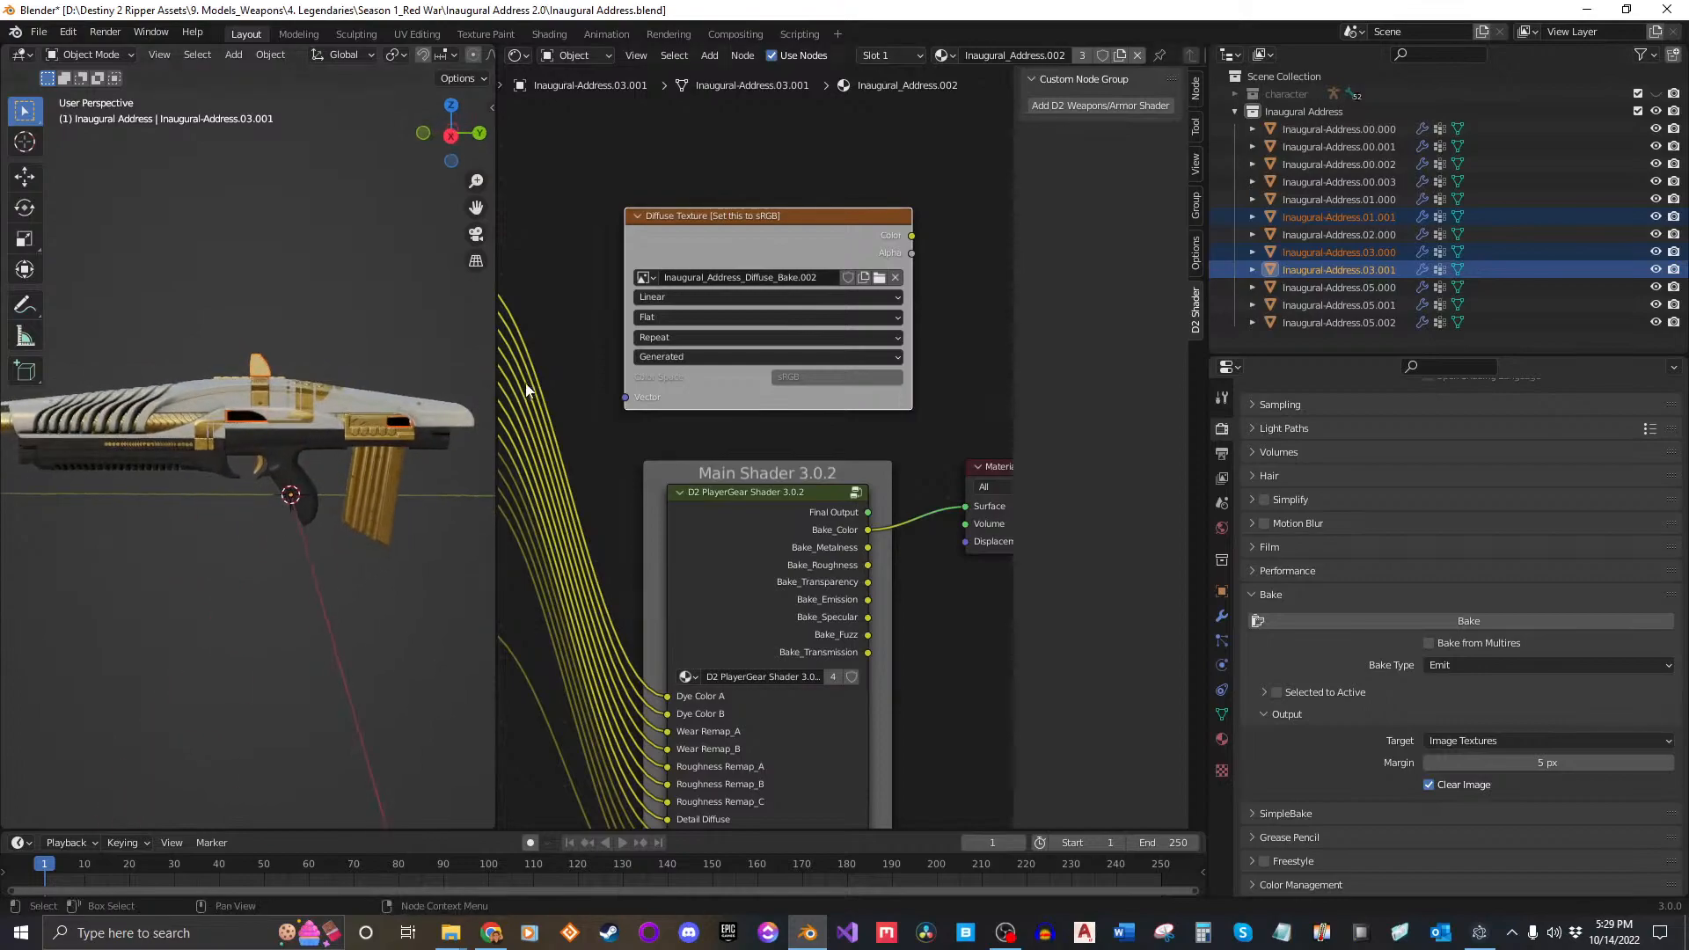
Step: Duplicate the Diffuse Texture node in part 02.000's material and place the copy above the Main Shader frame
{"action": "left_click", "coordinate": [1380, 234]}
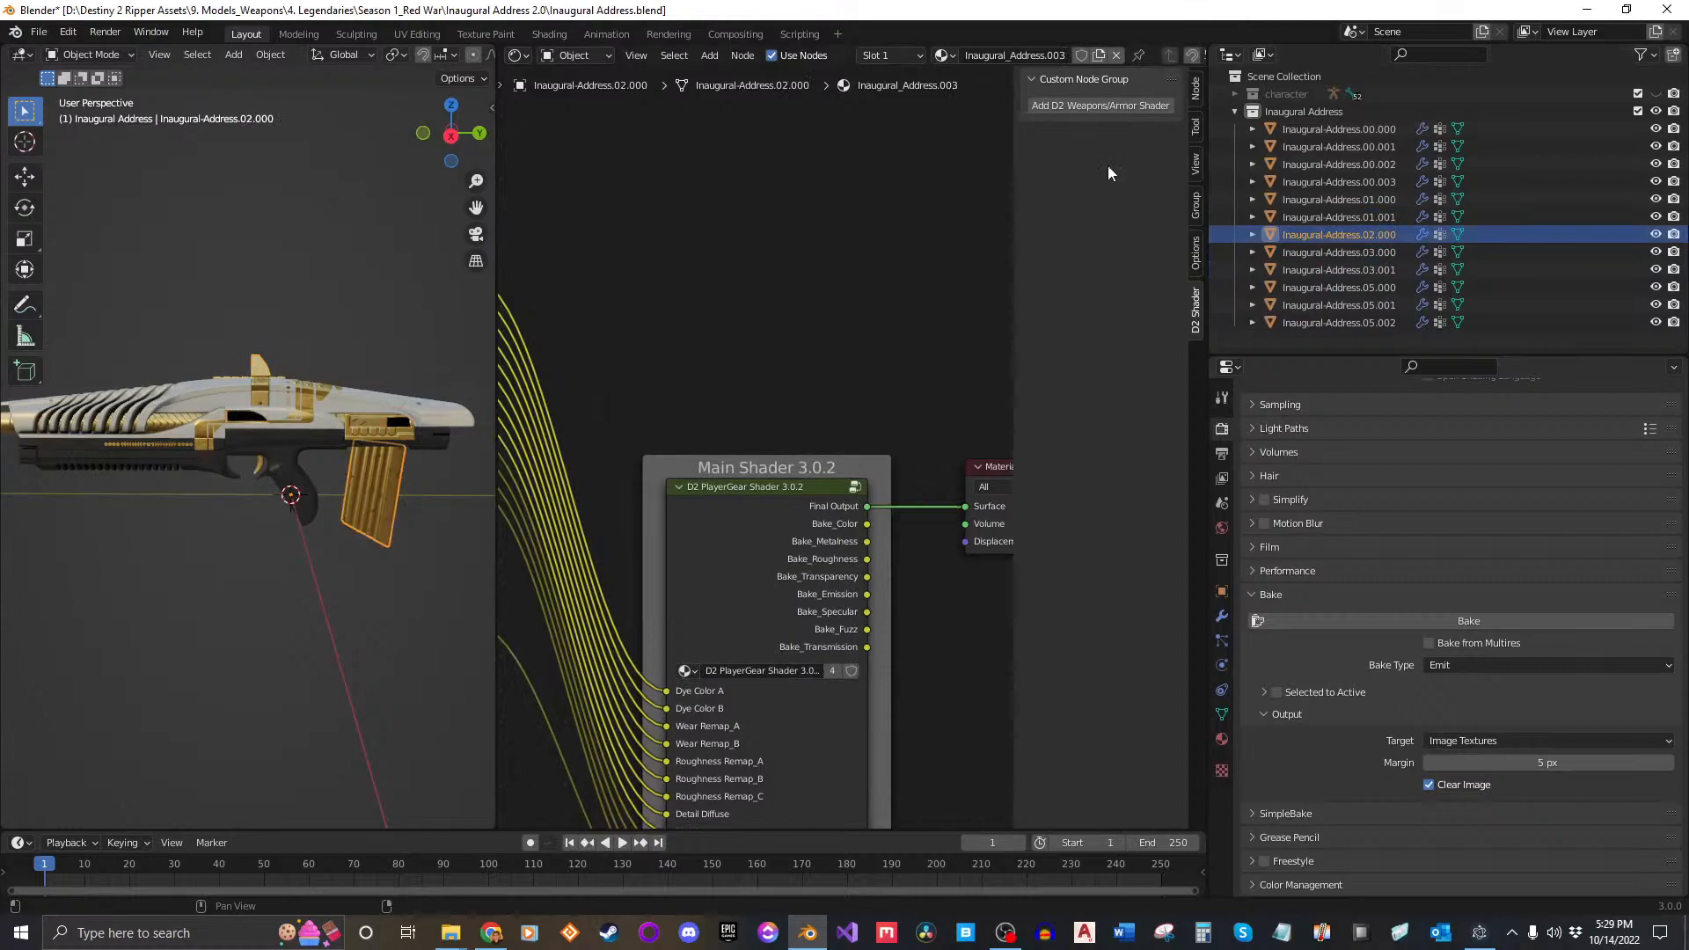
{"action": "middle_click_drag", "start_coordinate": [357, 487], "coordinate": [374, 489]}
{"action": "middle_click_drag", "start_coordinate": [548, 578], "coordinate": [817, 350]}
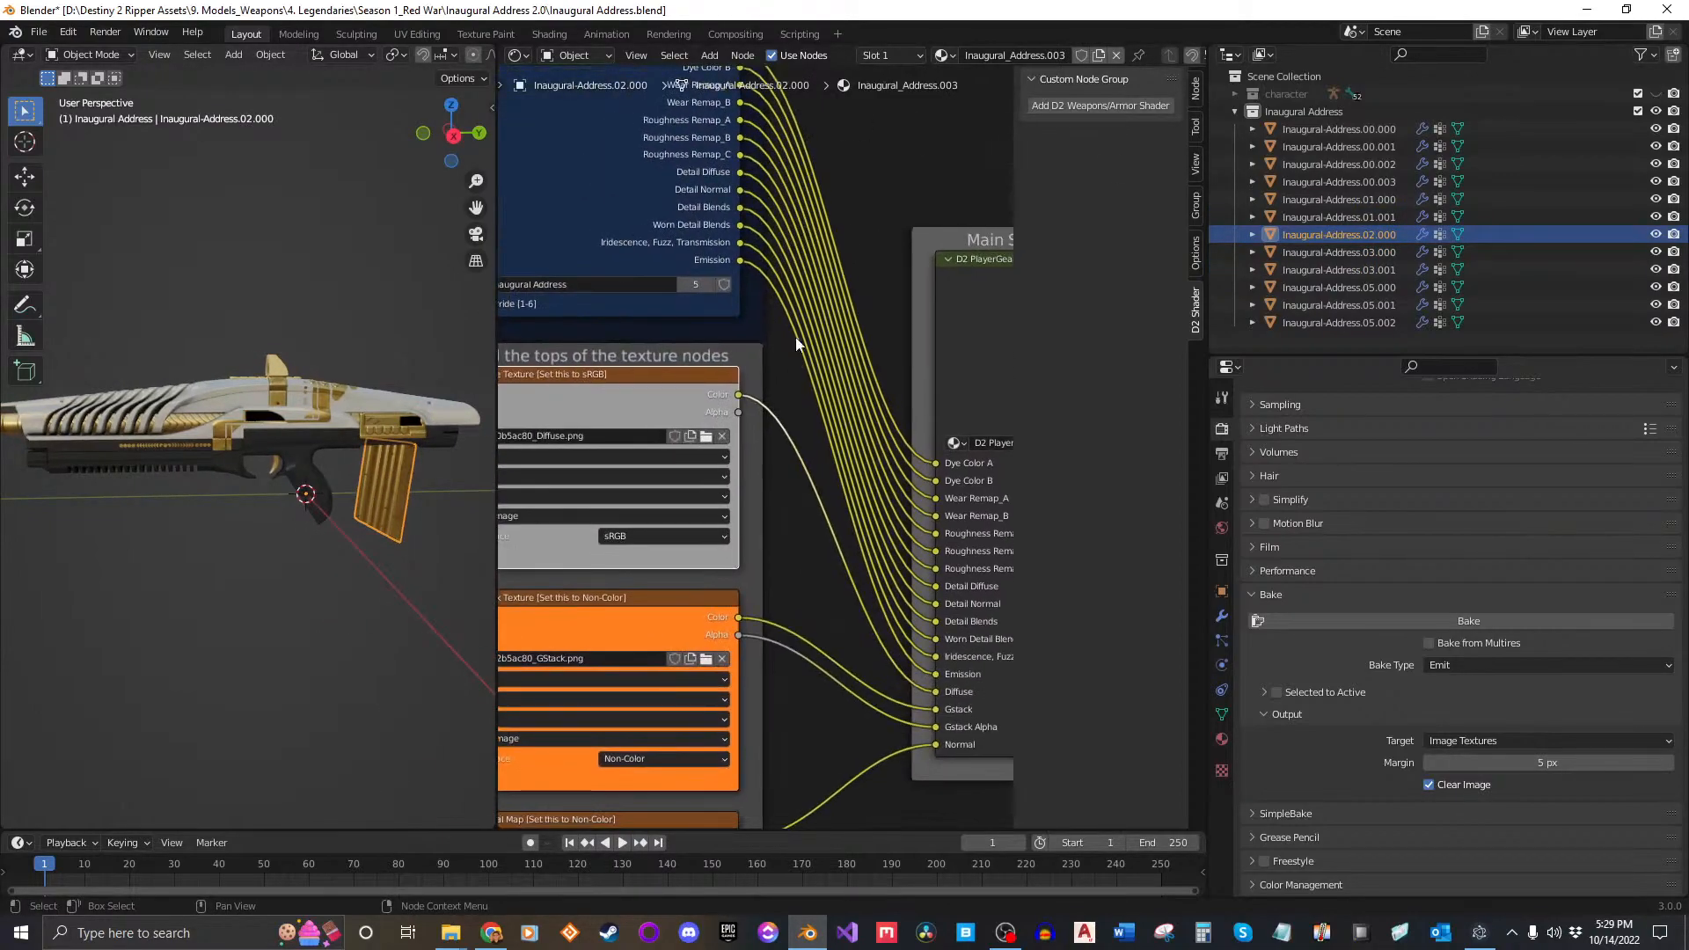
{"action": "scroll", "coordinate": [783, 370], "scroll_direction": "down", "scroll_amount": 2}
{"action": "middle_click_drag", "start_coordinate": [783, 370], "coordinate": [696, 473]}
{"action": "left_click_drag", "start_coordinate": [635, 504], "coordinate": [986, 184]}
{"action": "middle_click_drag", "start_coordinate": [906, 289], "coordinate": [857, 355]}
{"action": "scroll", "coordinate": [857, 356], "scroll_direction": "up", "scroll_amount": 6}
{"action": "key", "text": "KP_Decimal"}
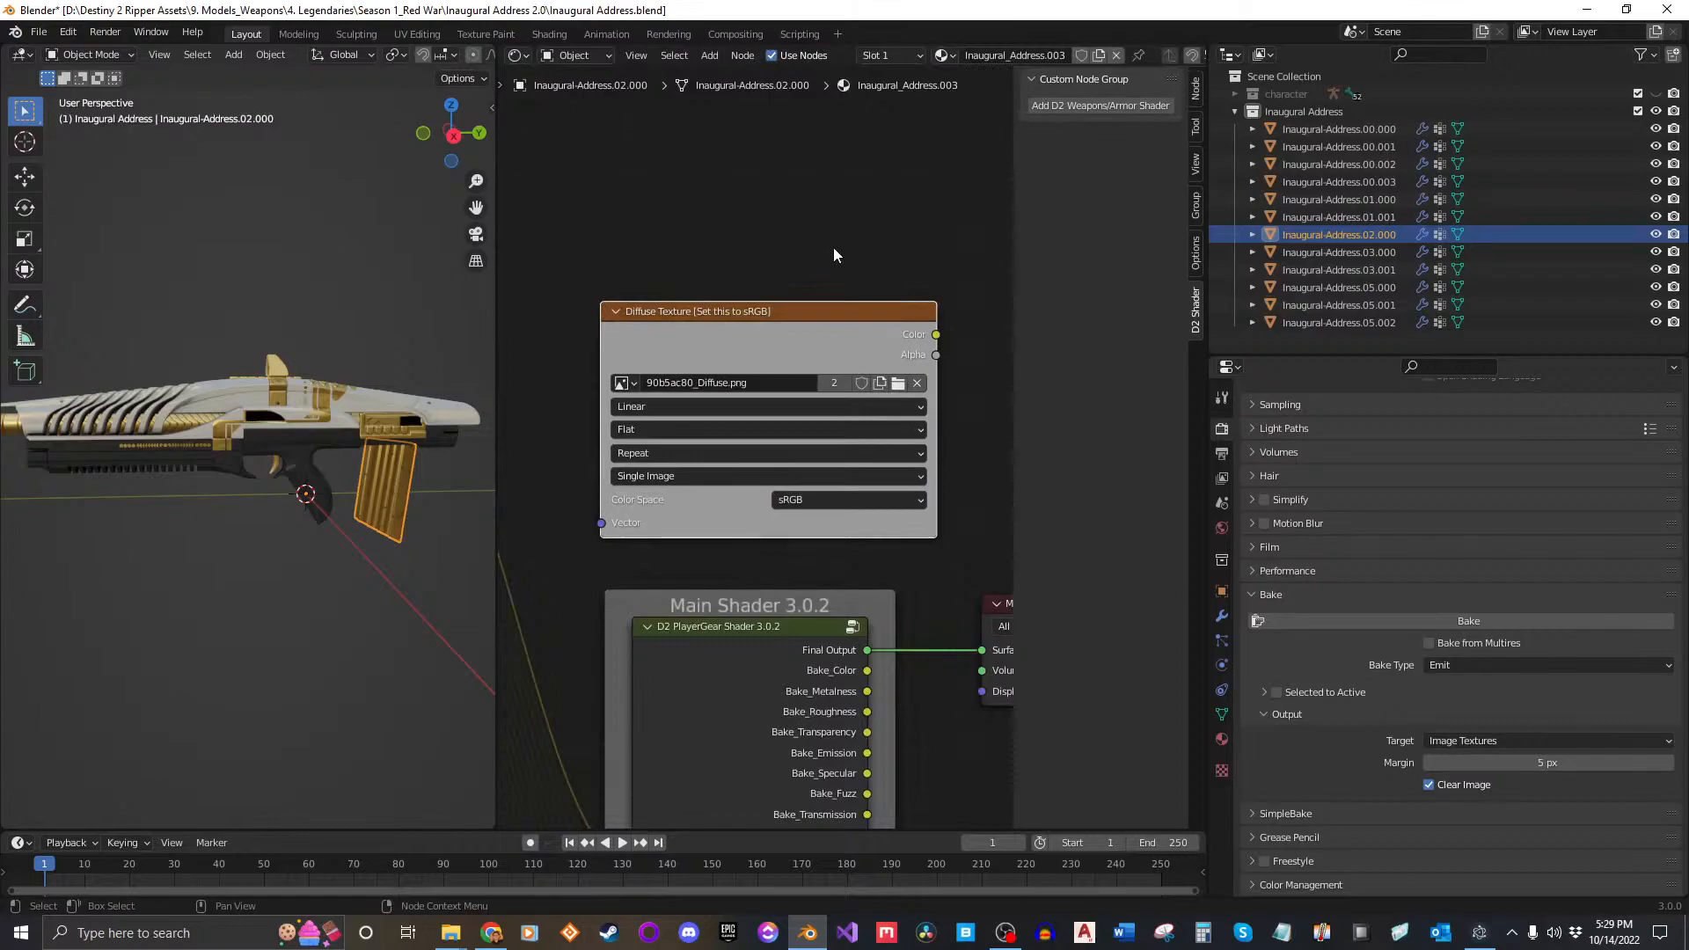
Step: Save the Inaugural_Address_Diffuse_Bake.002 image as a PNG in the UE Files folder and return to the Shader Editor
{"action": "left_click", "coordinate": [516, 55]}
{"action": "left_click", "coordinate": [572, 140]}
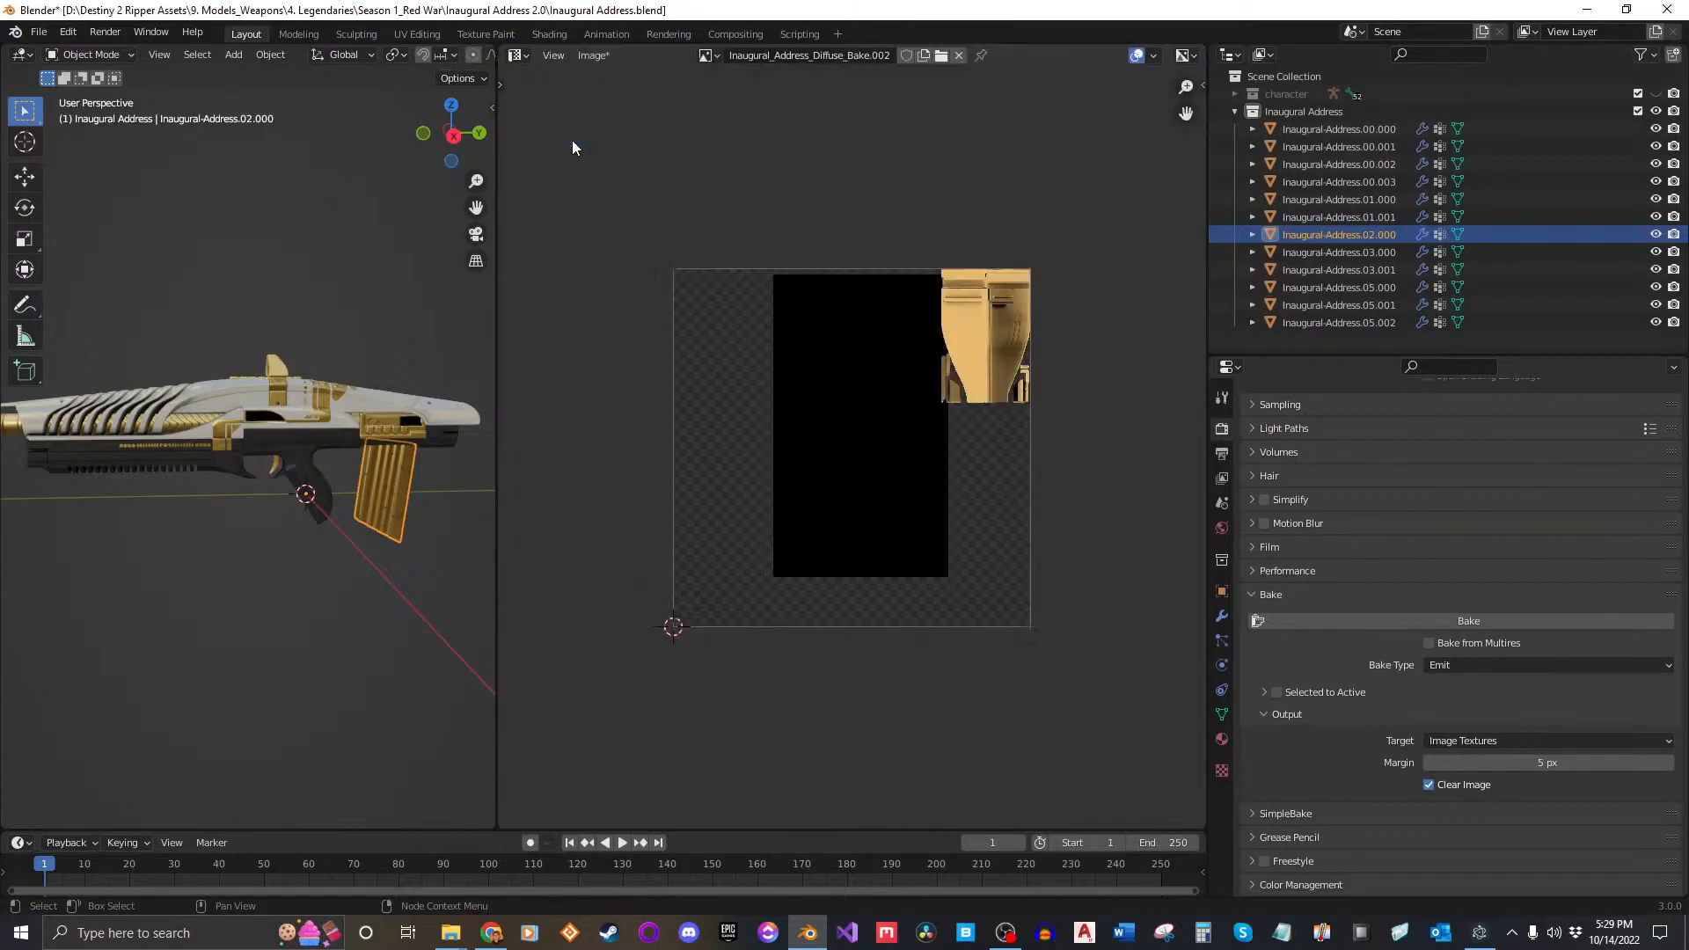
{"action": "left_click", "coordinate": [593, 55]}
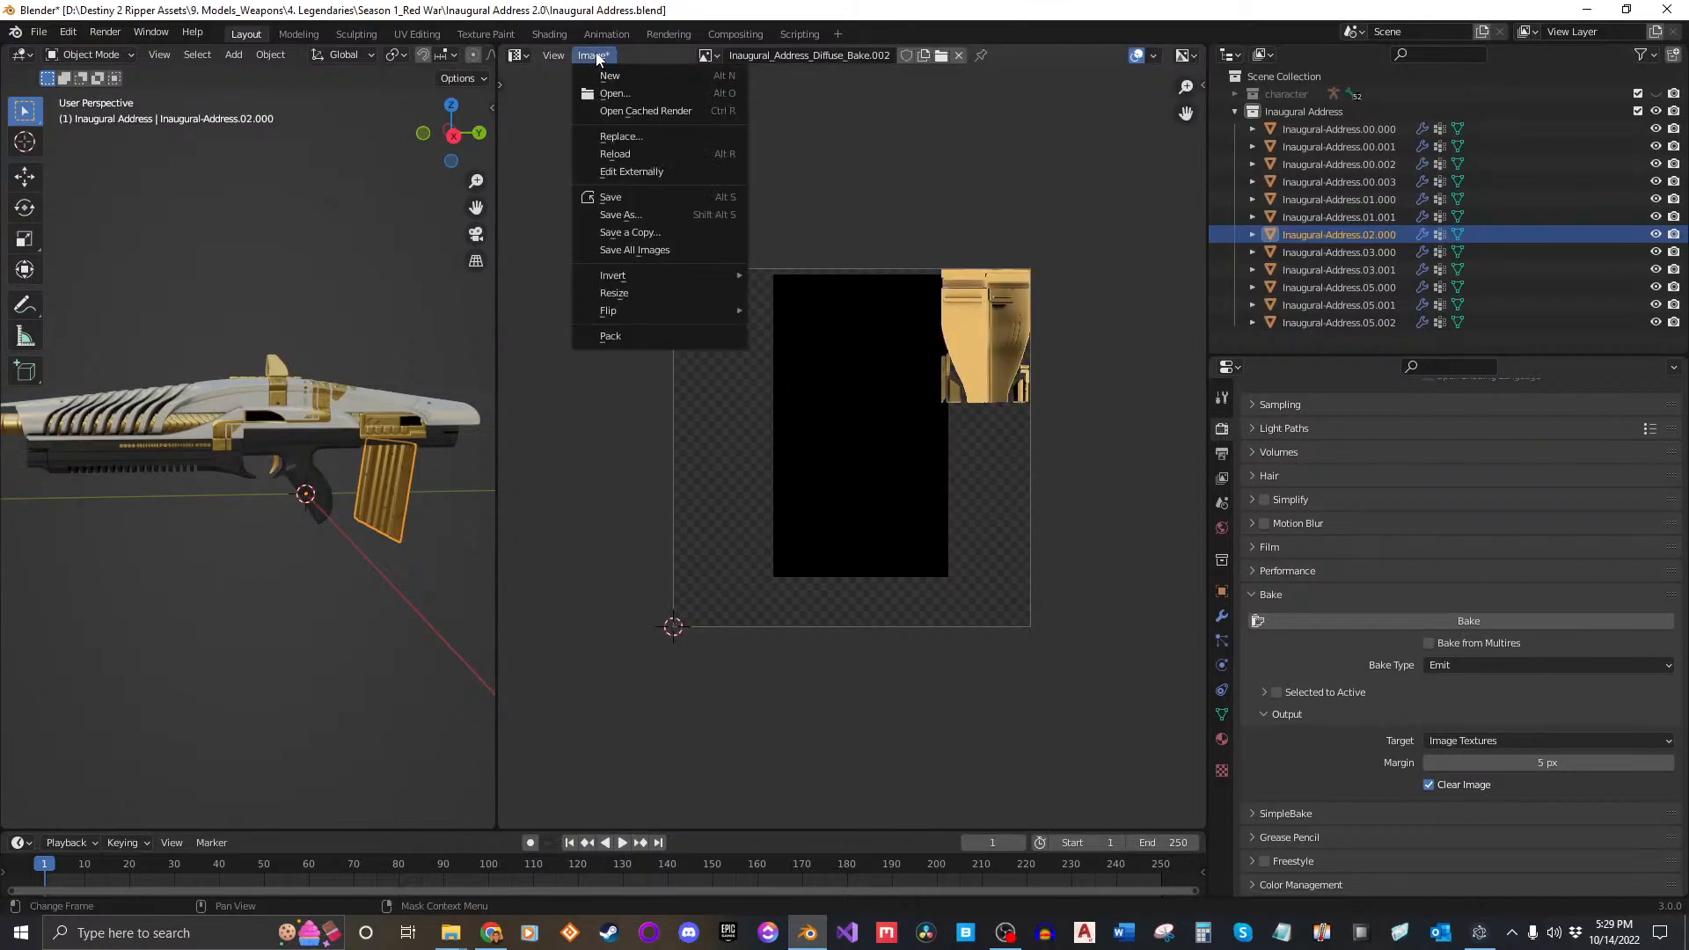
{"action": "left_click", "coordinate": [640, 214]}
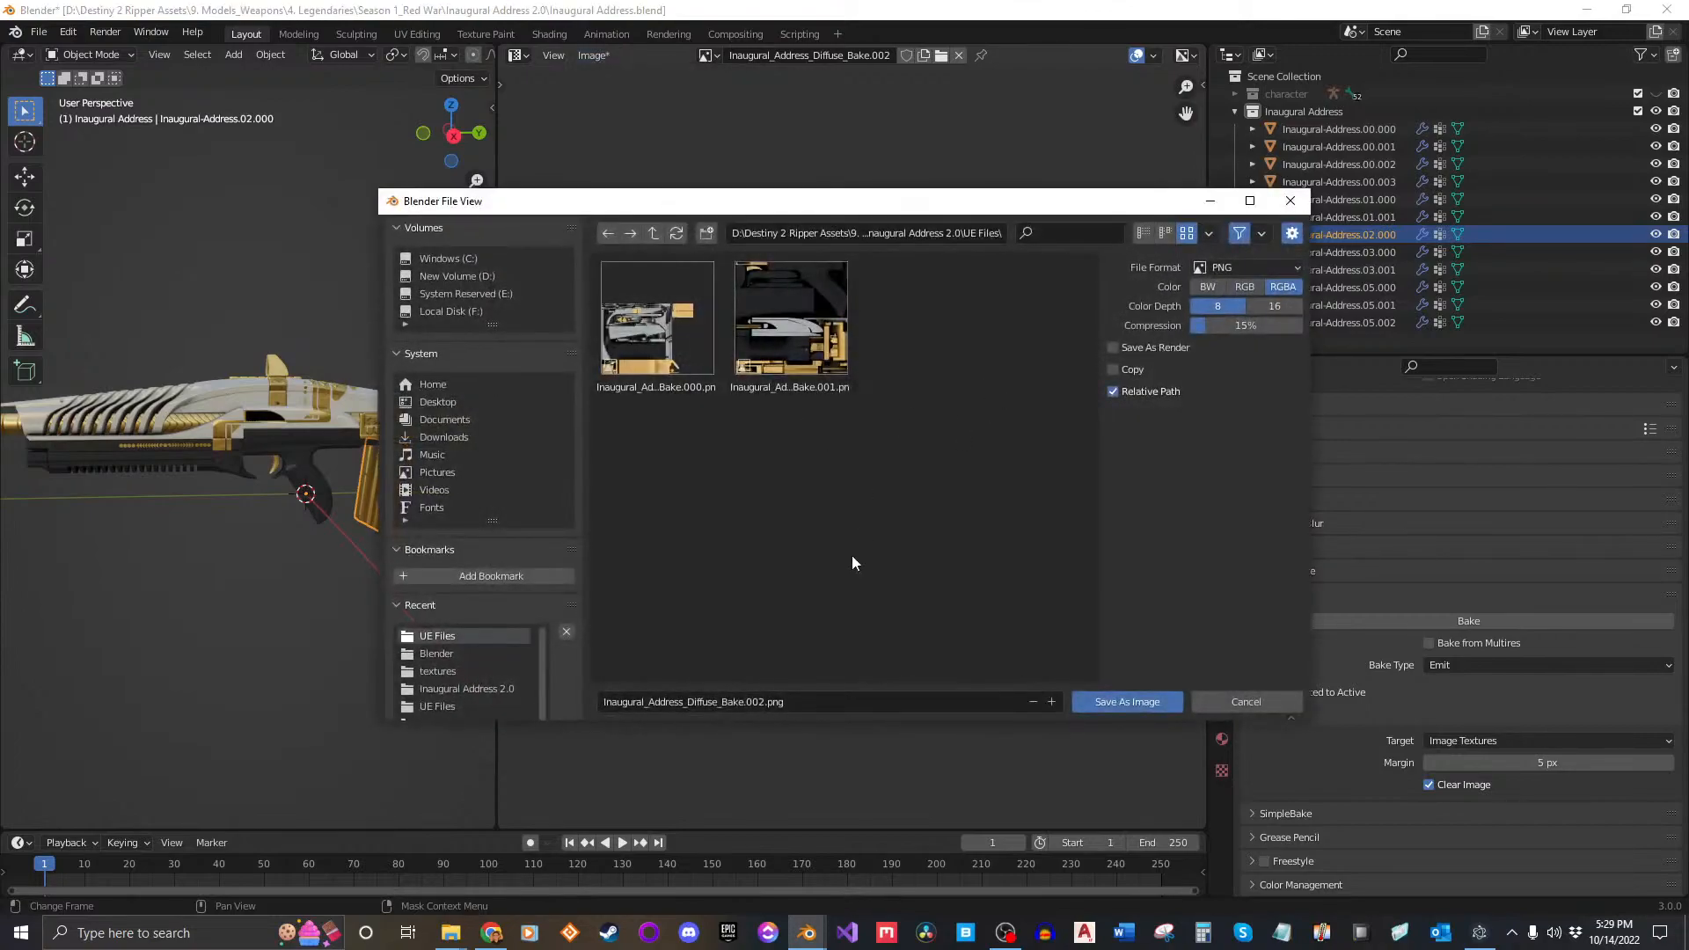
{"action": "left_click", "coordinate": [1110, 701]}
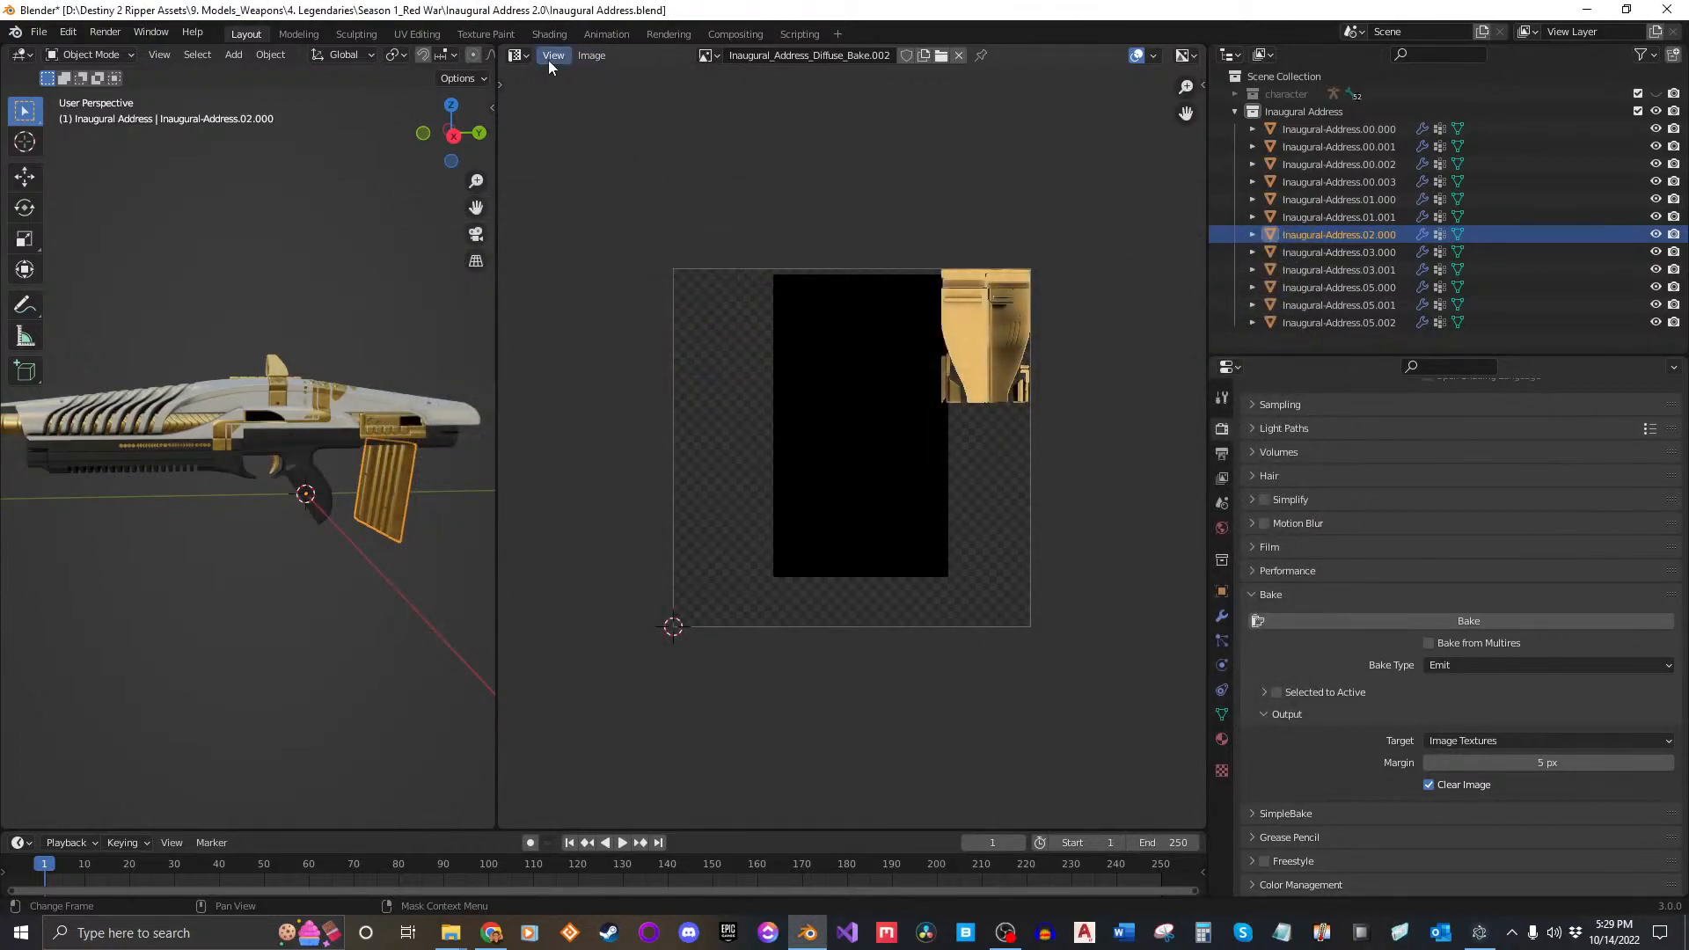
{"action": "left_click", "coordinate": [519, 54]}
{"action": "left_click", "coordinate": [565, 223]}
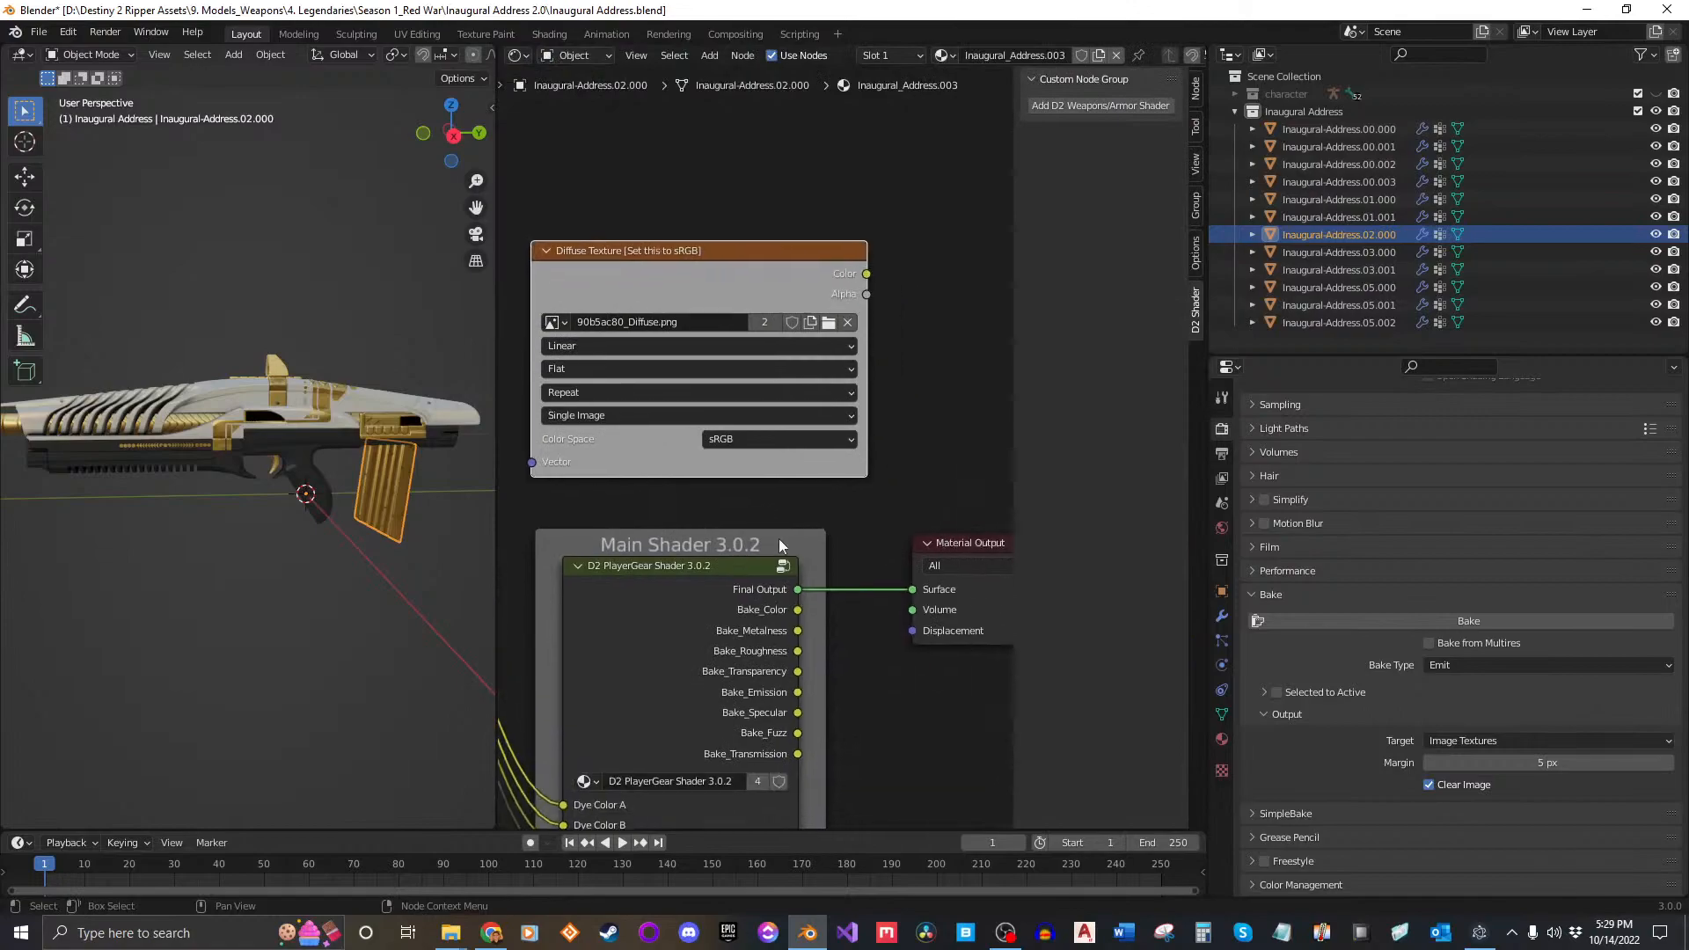
Step: Link the shader's Final Output to the Material Output's Surface in the materials of parts 01.000 and 01.001
{"action": "left_click", "coordinate": [1375, 198]}
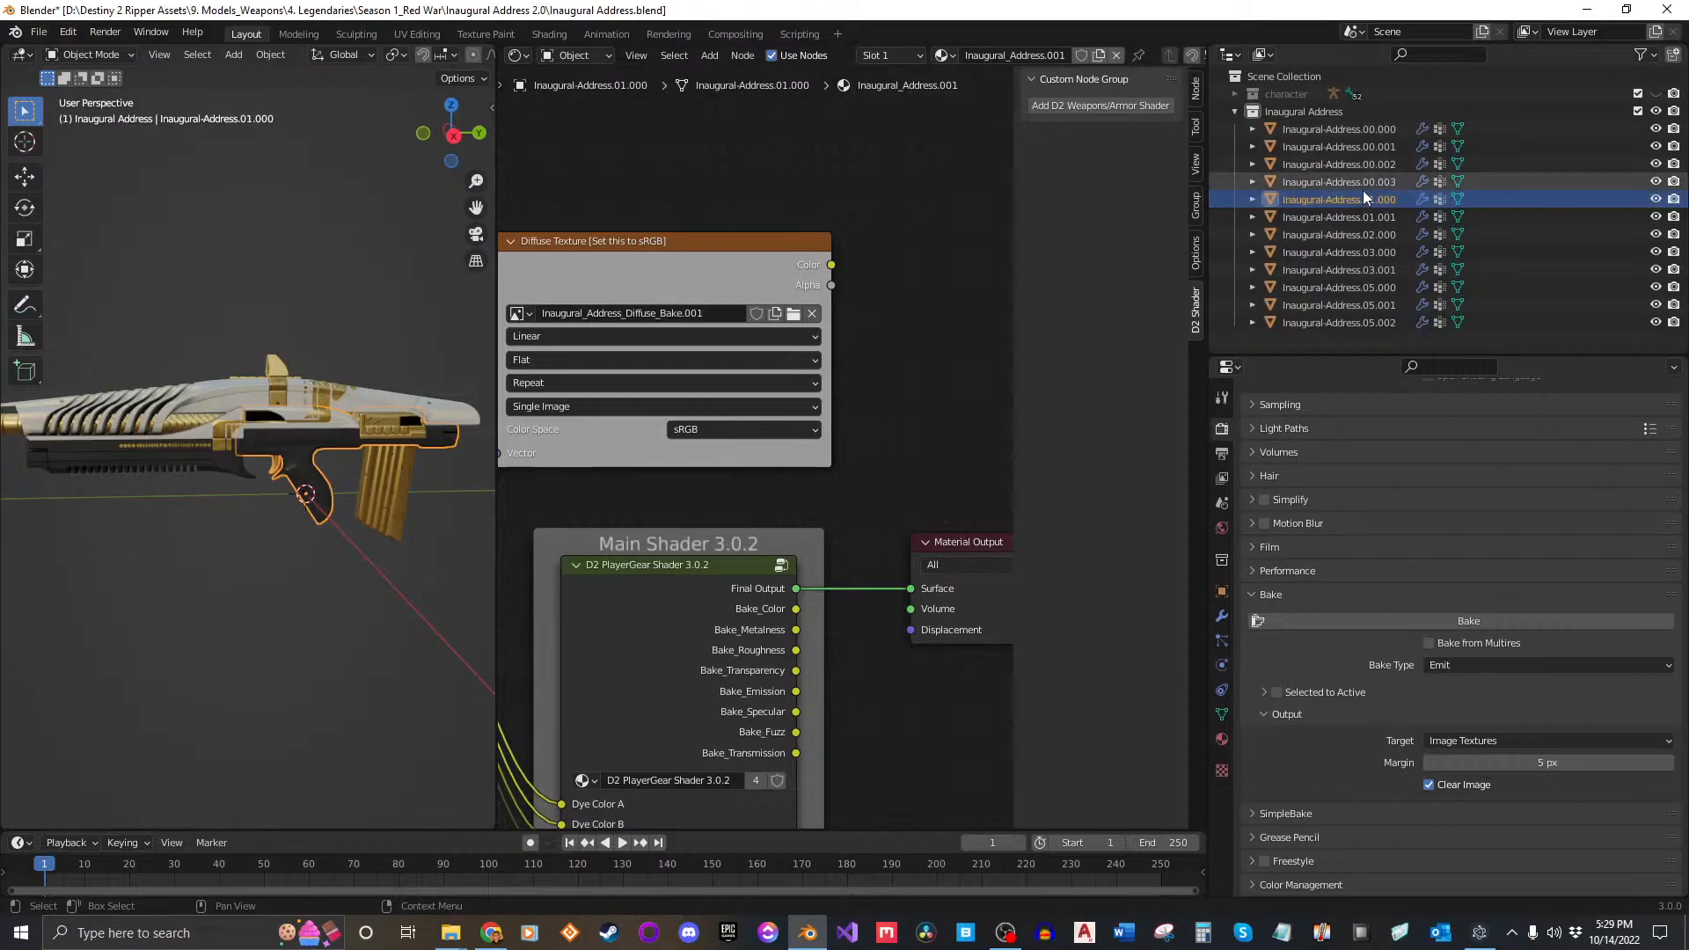
{"action": "left_click_drag", "start_coordinate": [796, 608], "coordinate": [923, 587]}
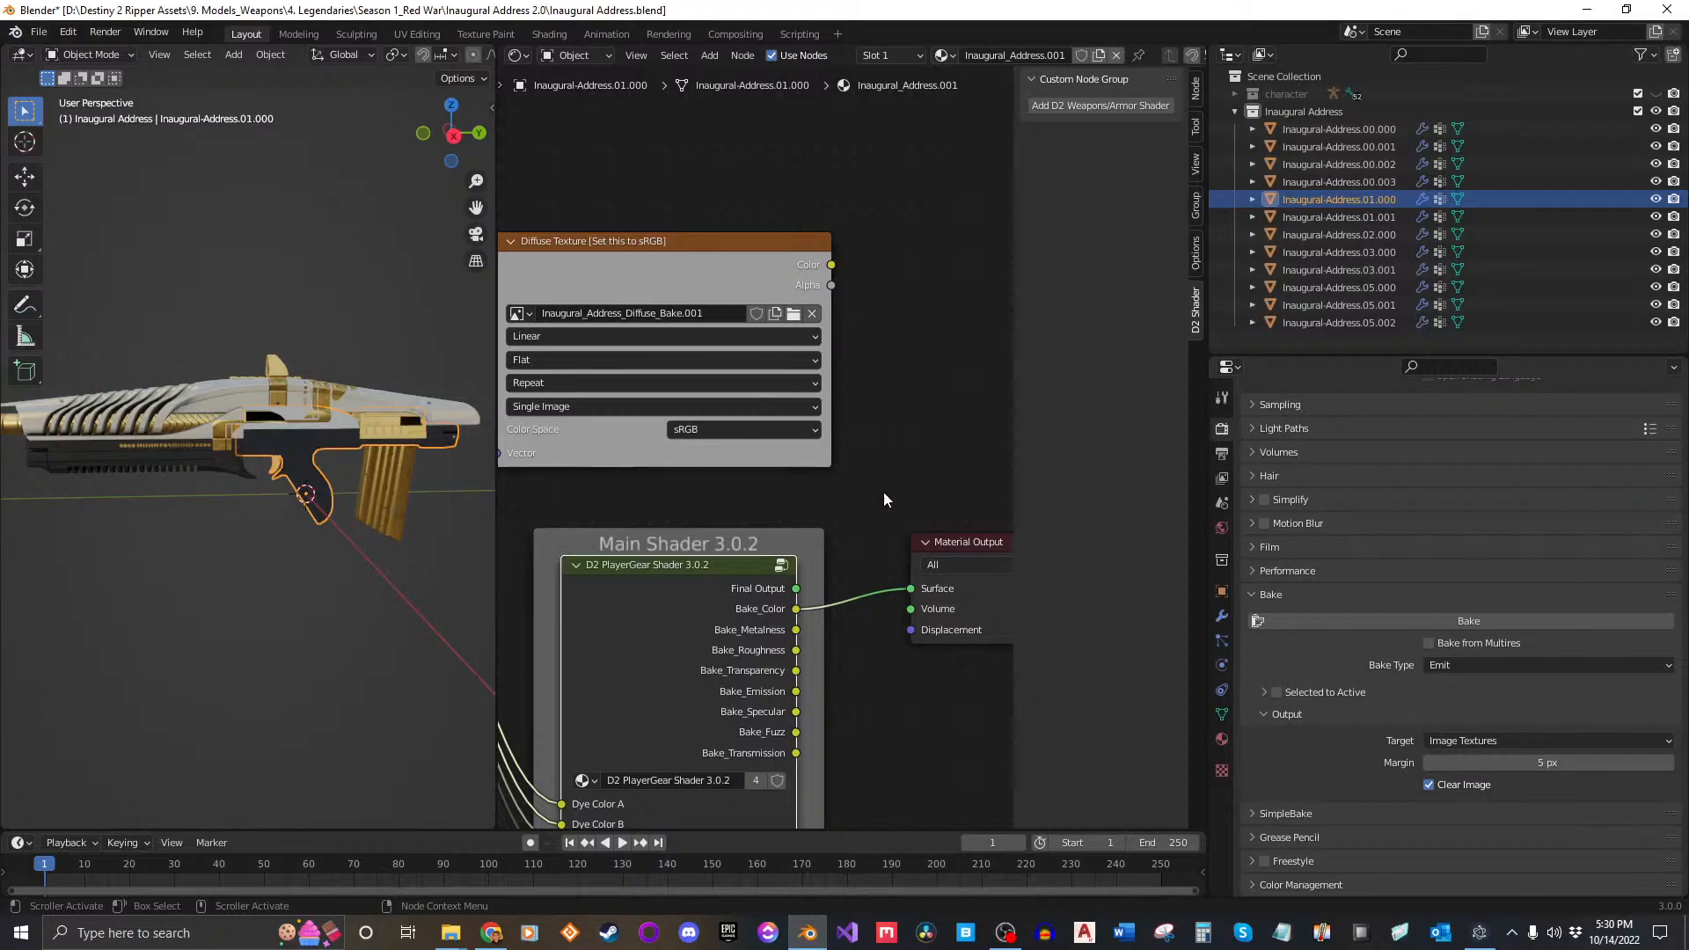
{"action": "left_click_drag", "start_coordinate": [796, 589], "coordinate": [911, 589]}
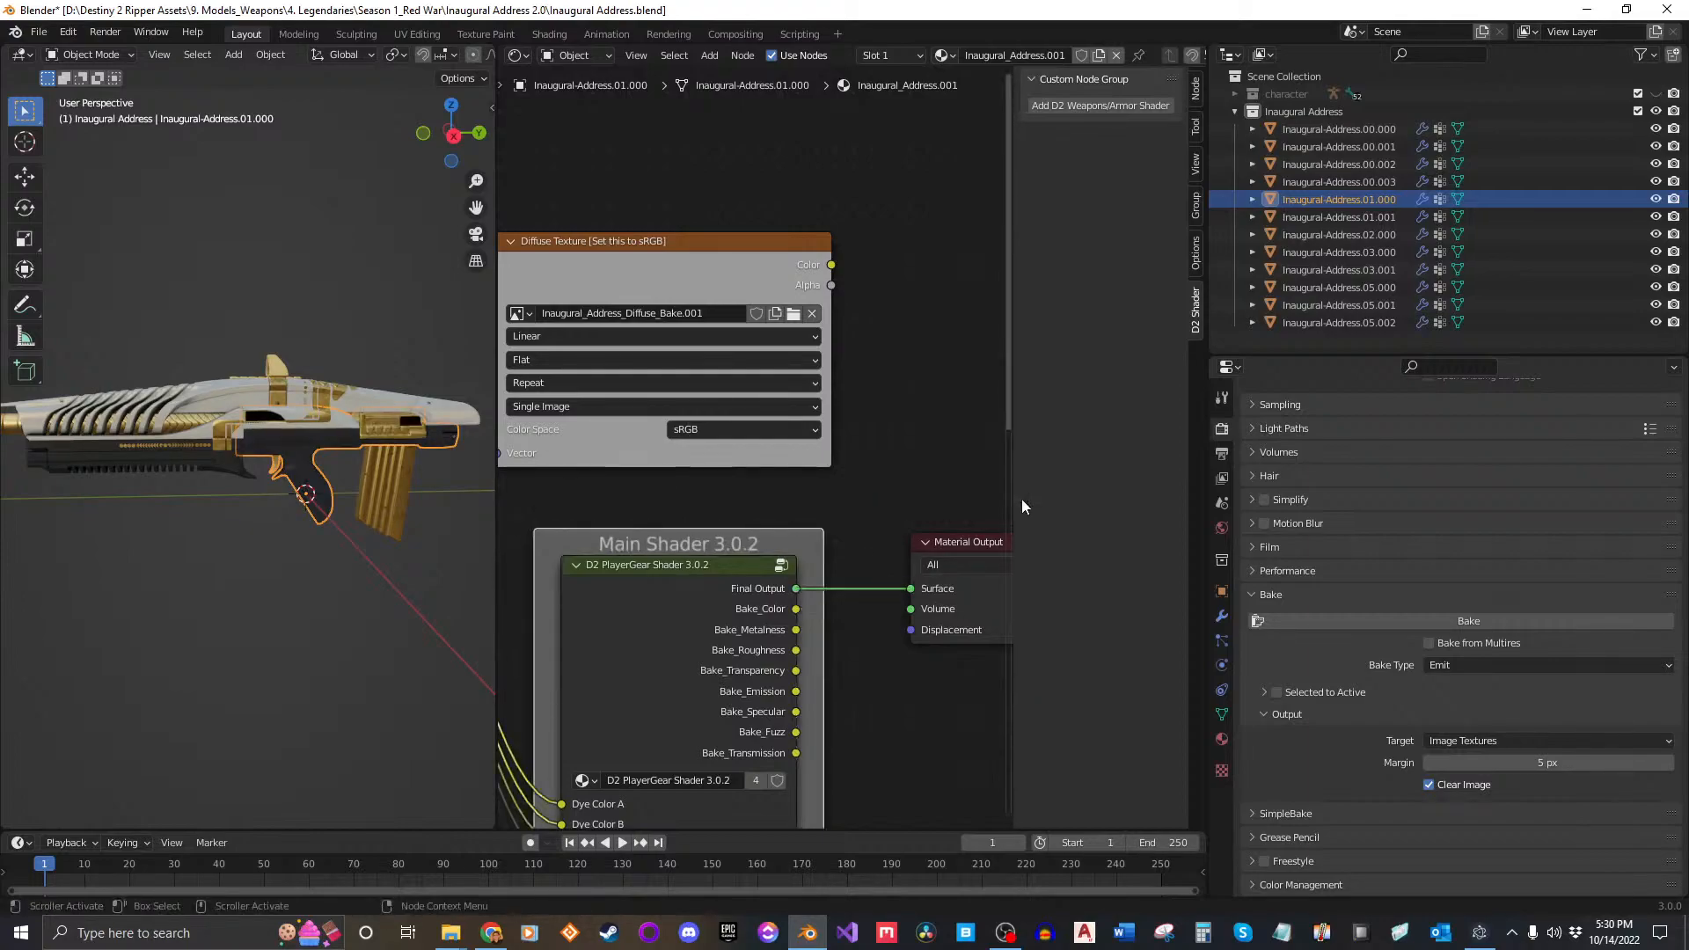
{"action": "left_click", "coordinate": [1343, 218]}
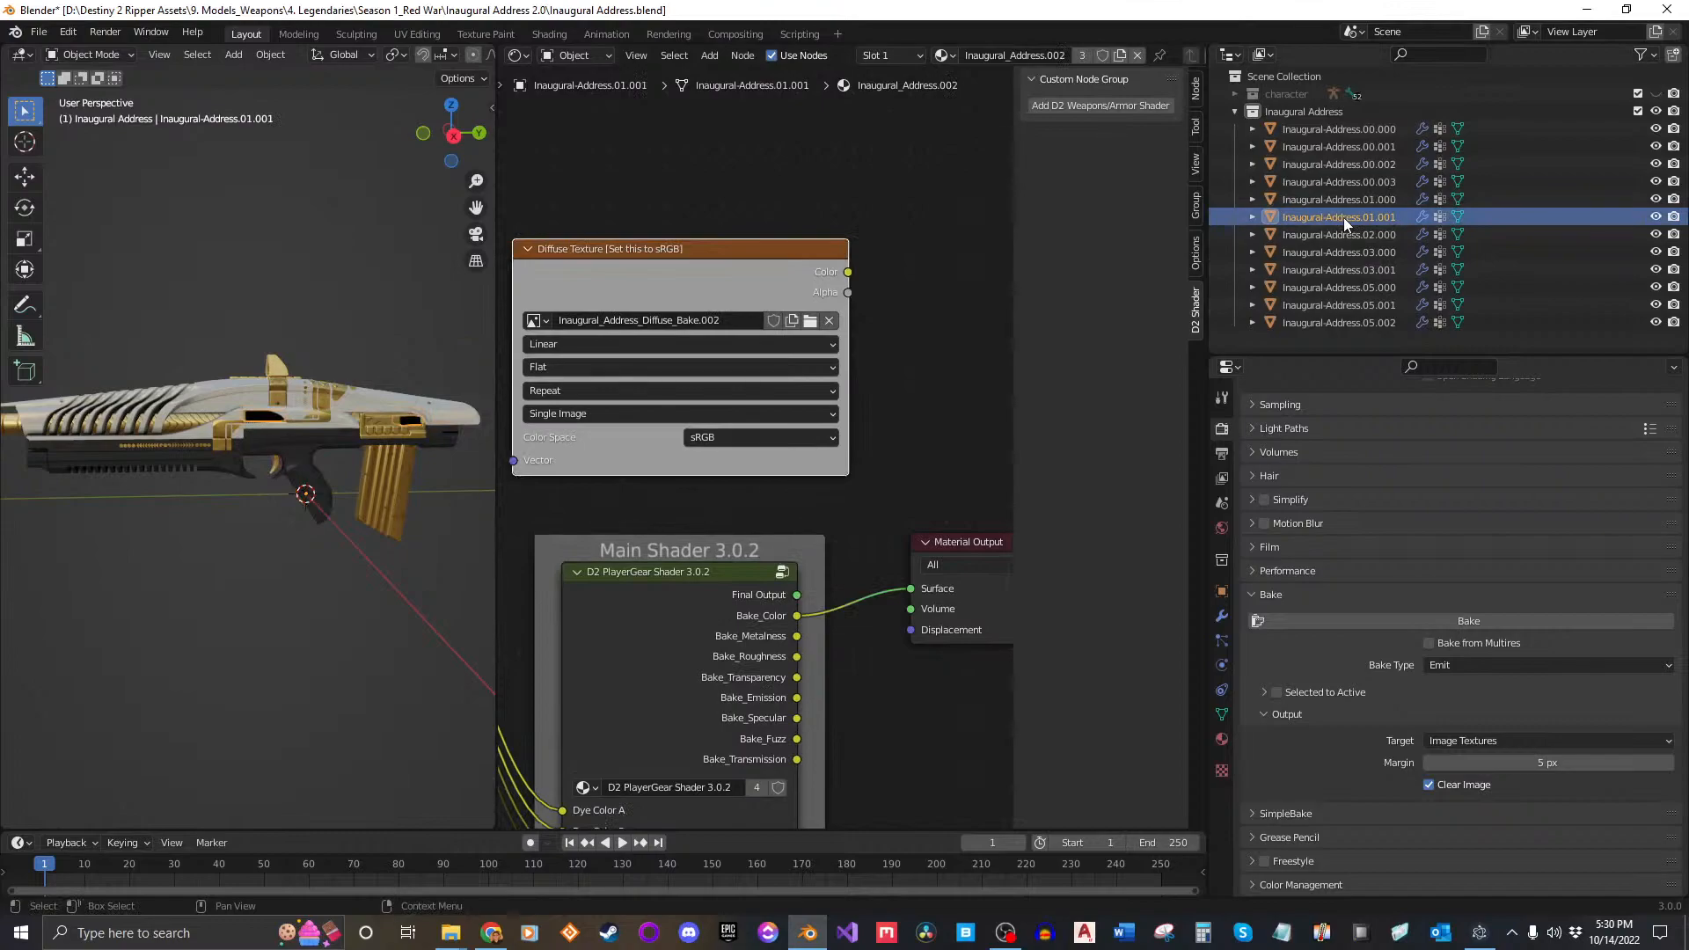
{"action": "left_click_drag", "start_coordinate": [796, 594], "coordinate": [911, 588]}
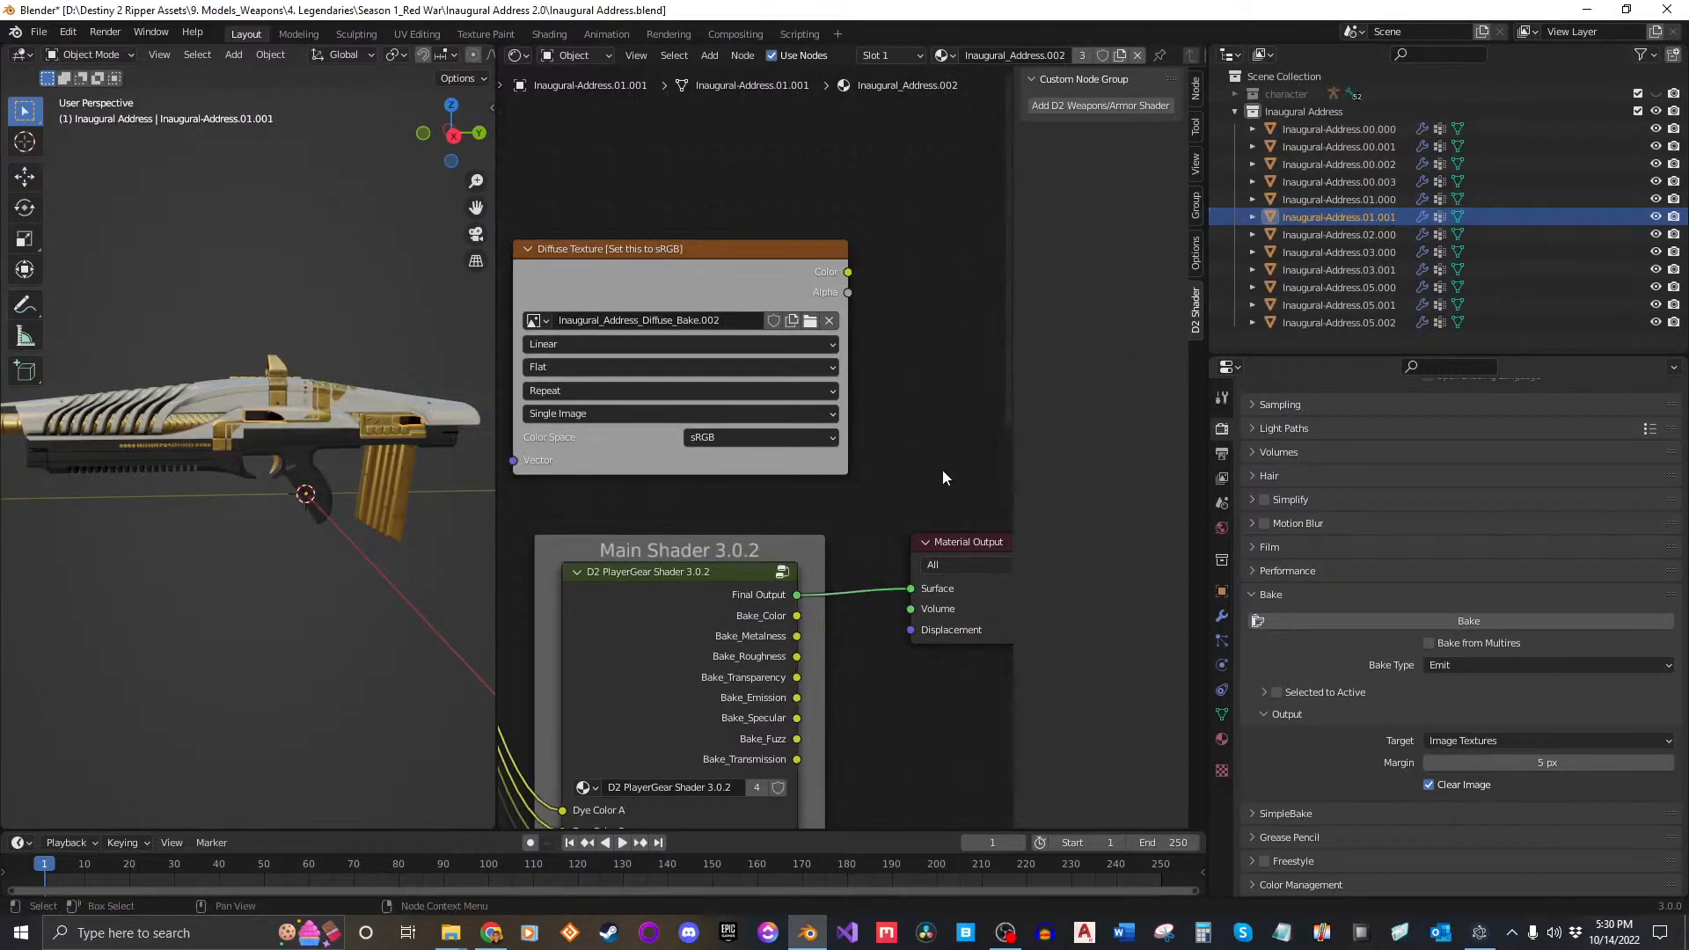
Step: Create a blank 2048 px image named Inaugural_Address_Diffuse_Bake.003 in the copied Diffuse Texture node of part 02.000's material
{"action": "left_click", "coordinate": [1349, 238]}
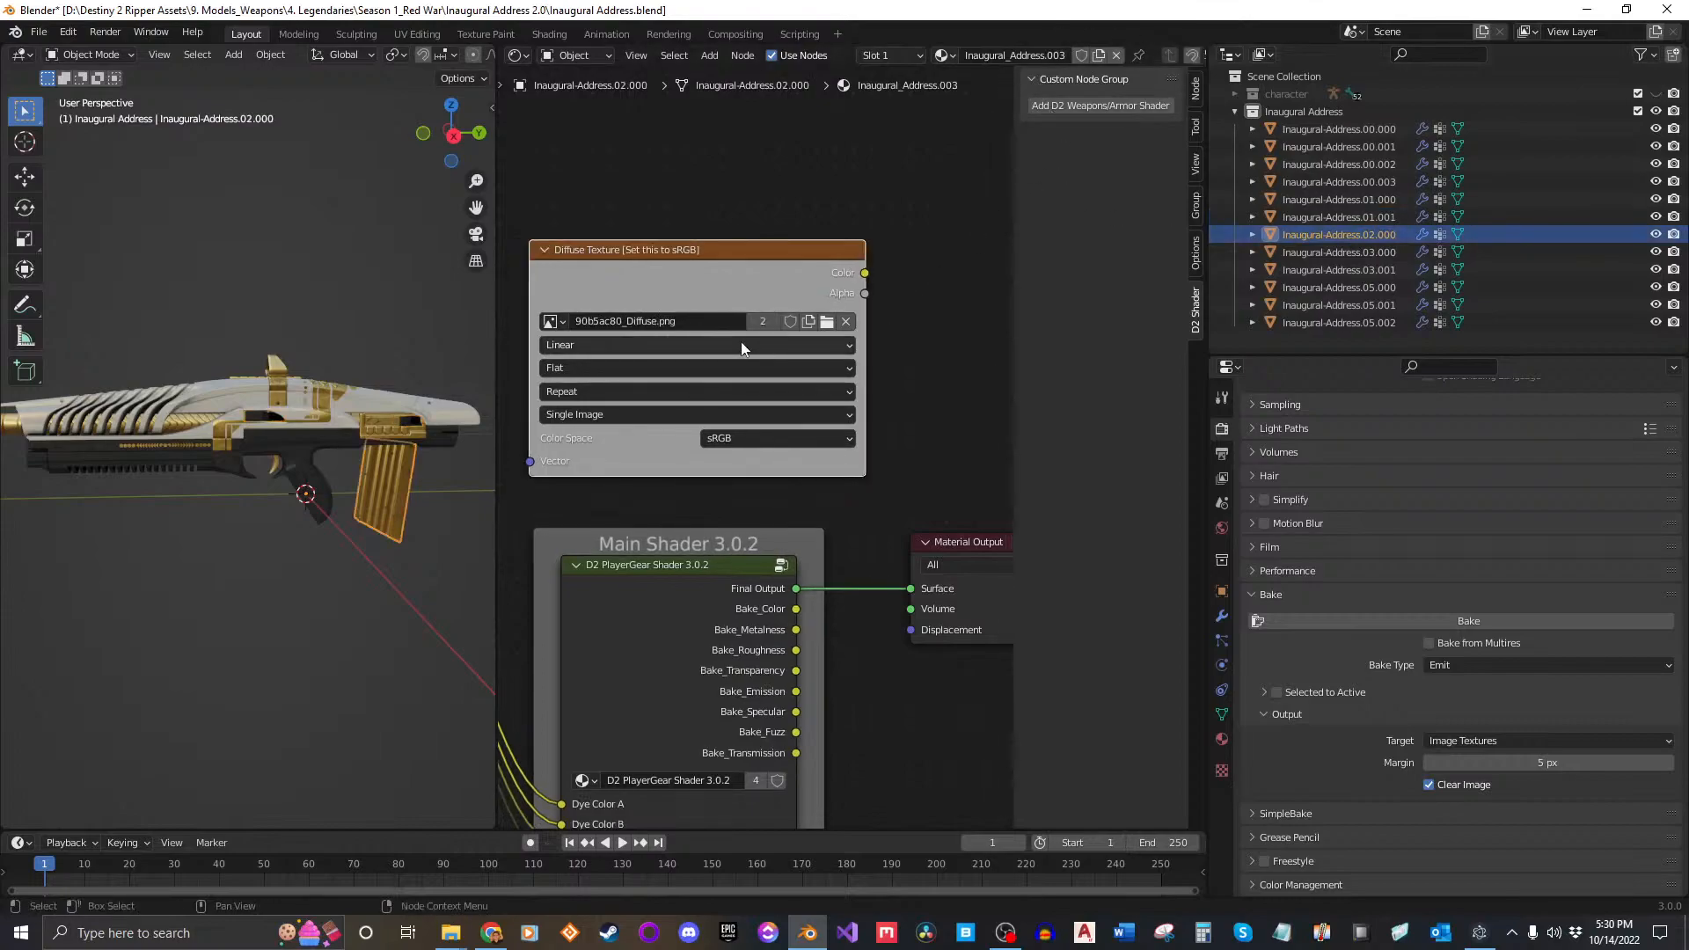
{"action": "scroll", "coordinate": [748, 299], "scroll_direction": "up", "scroll_amount": 1}
{"action": "left_click", "coordinate": [819, 300]}
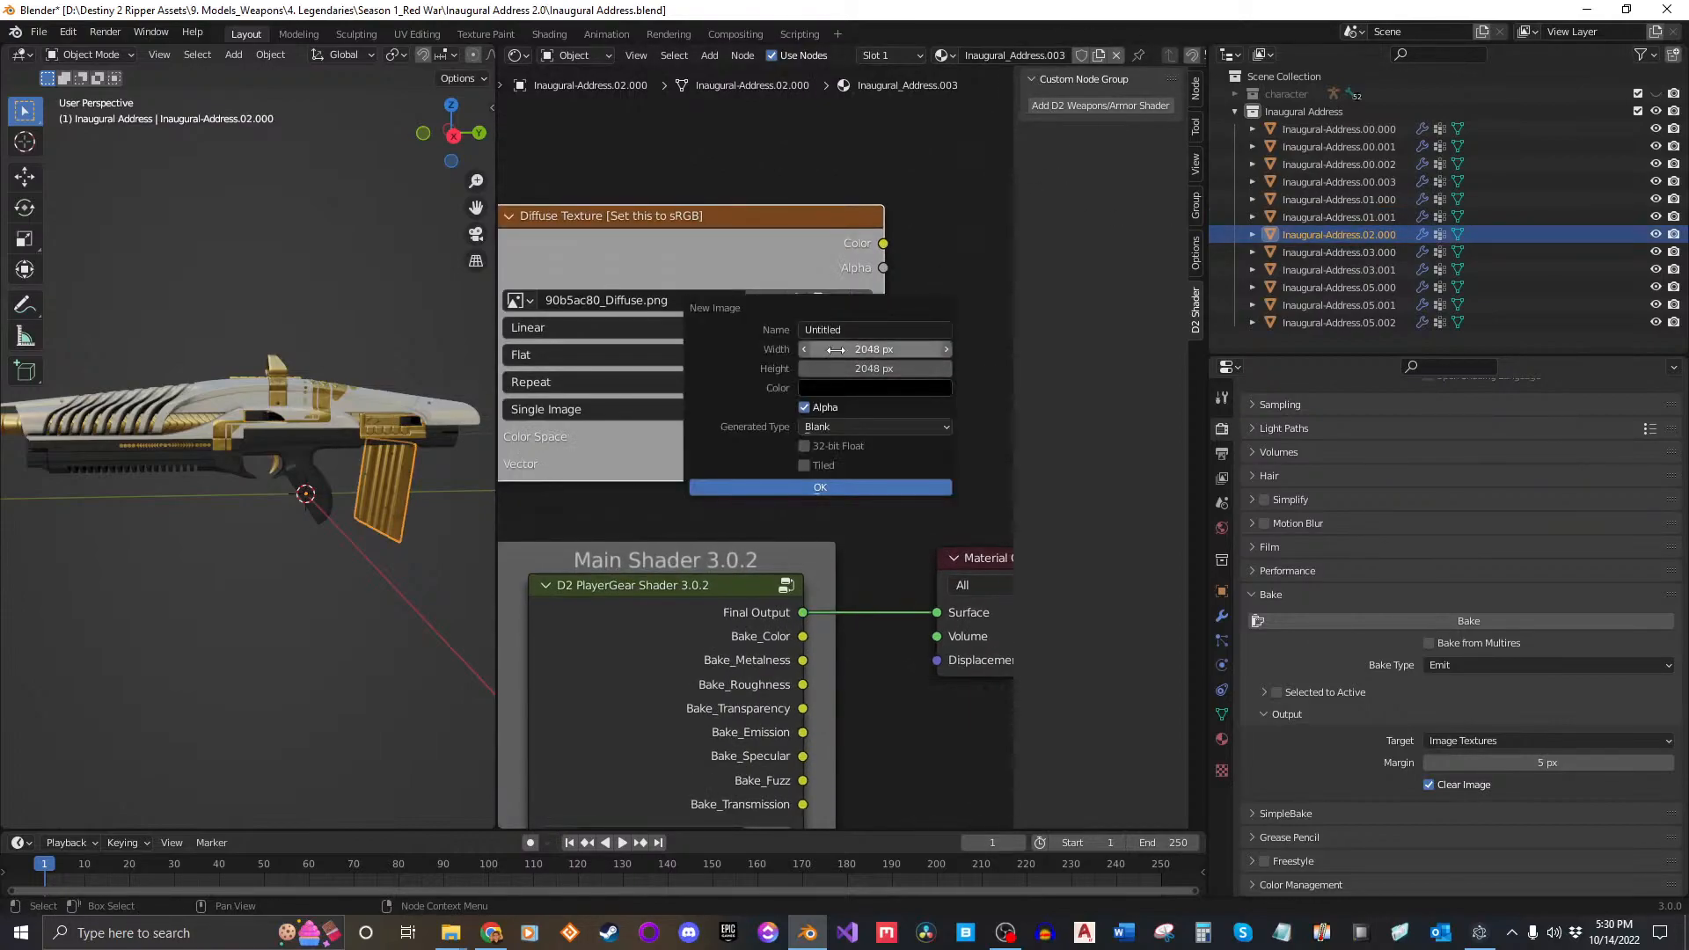
{"action": "type", "text": "Inaugural_Address_Diffuse_Bake"}
{"action": "type", "text": "_02"}
{"action": "key", "text": "Return"}
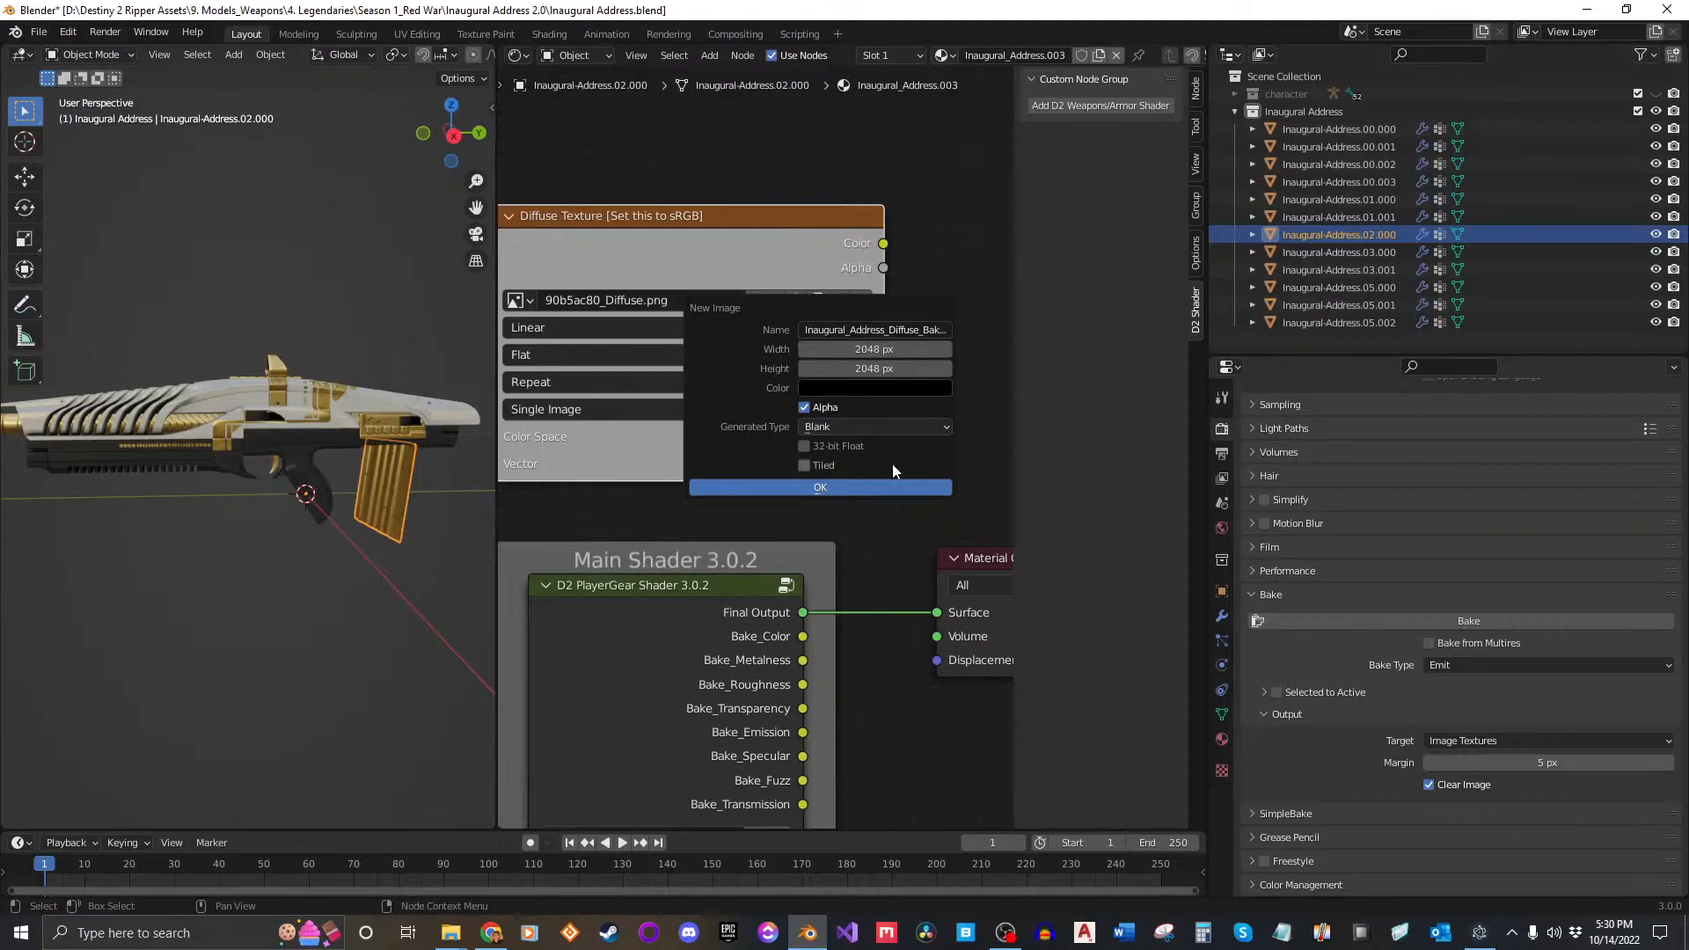
{"action": "left_click", "coordinate": [891, 487]}
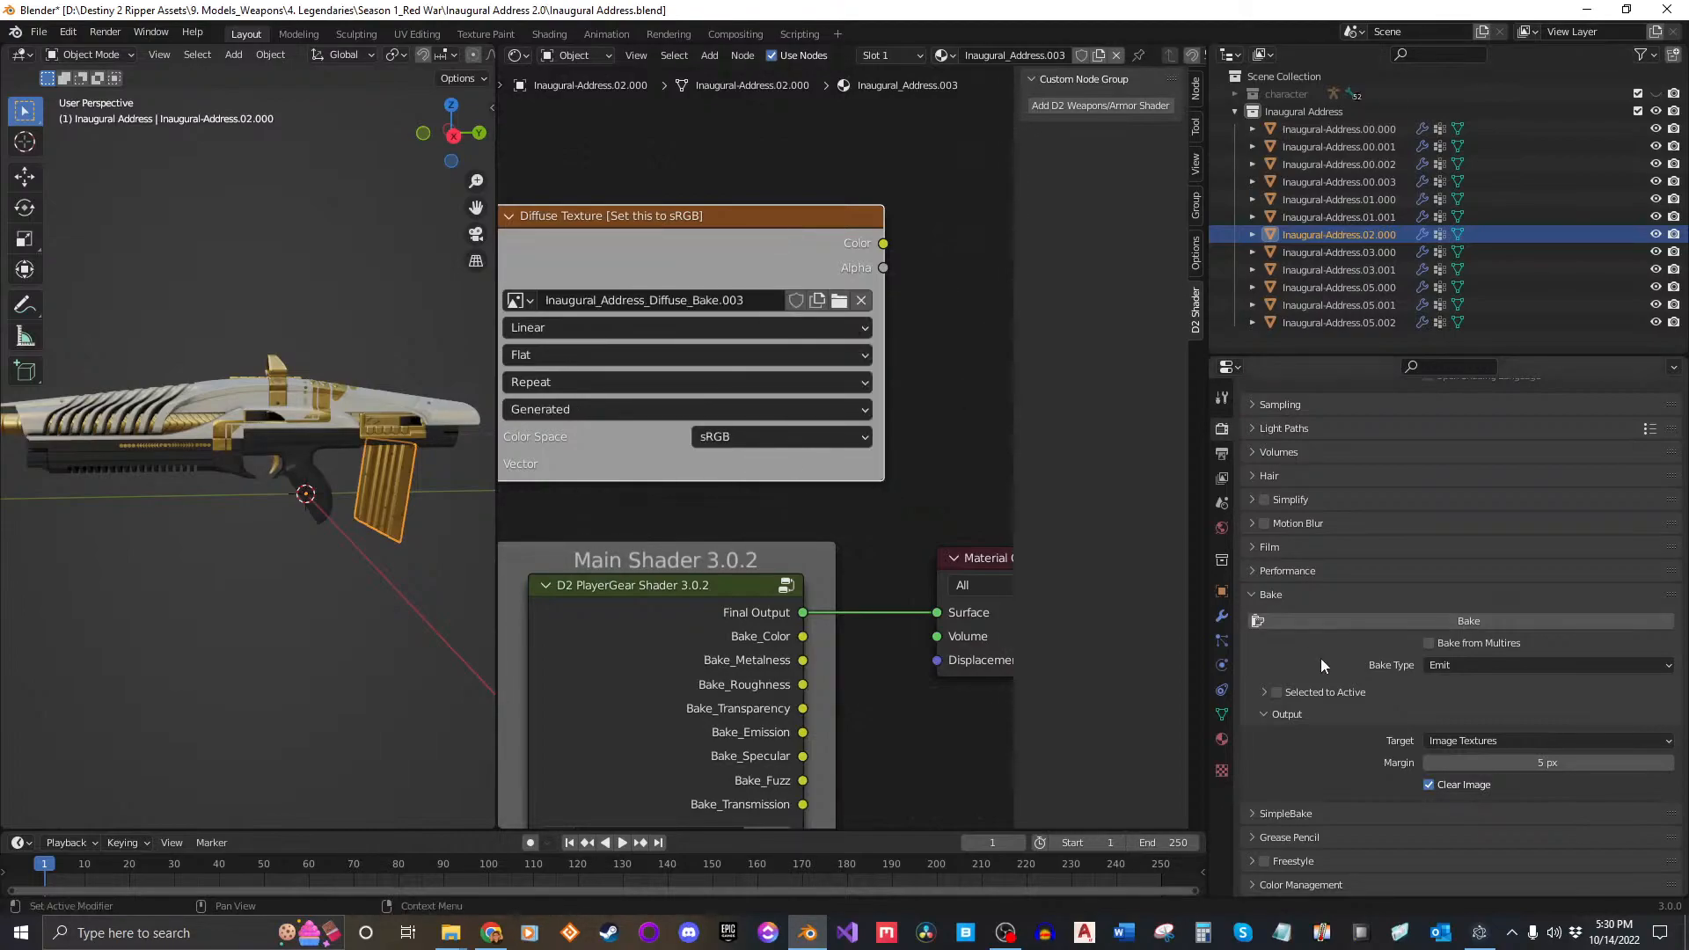
{"action": "left_click", "coordinate": [846, 483]}
{"action": "left_click", "coordinate": [843, 476]}
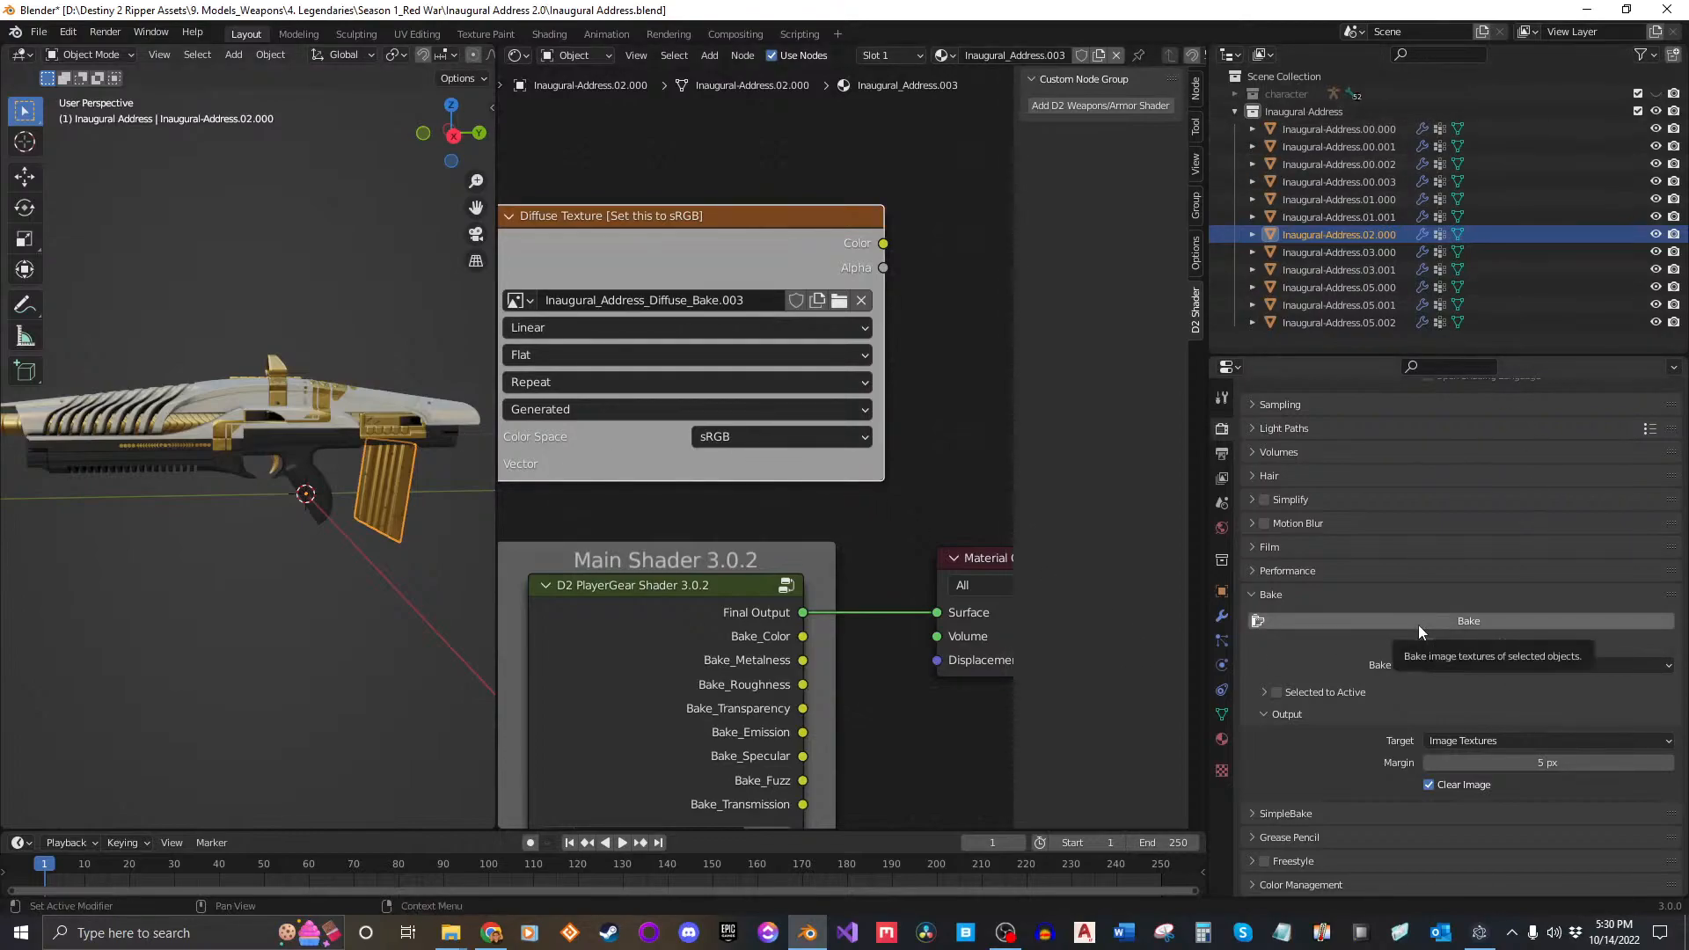
Step: Link Bake_Color to the Material Output's Surface in part 02.000's material and try baking it
{"action": "left_click", "coordinate": [806, 639], "text": "ctrl+shift"}
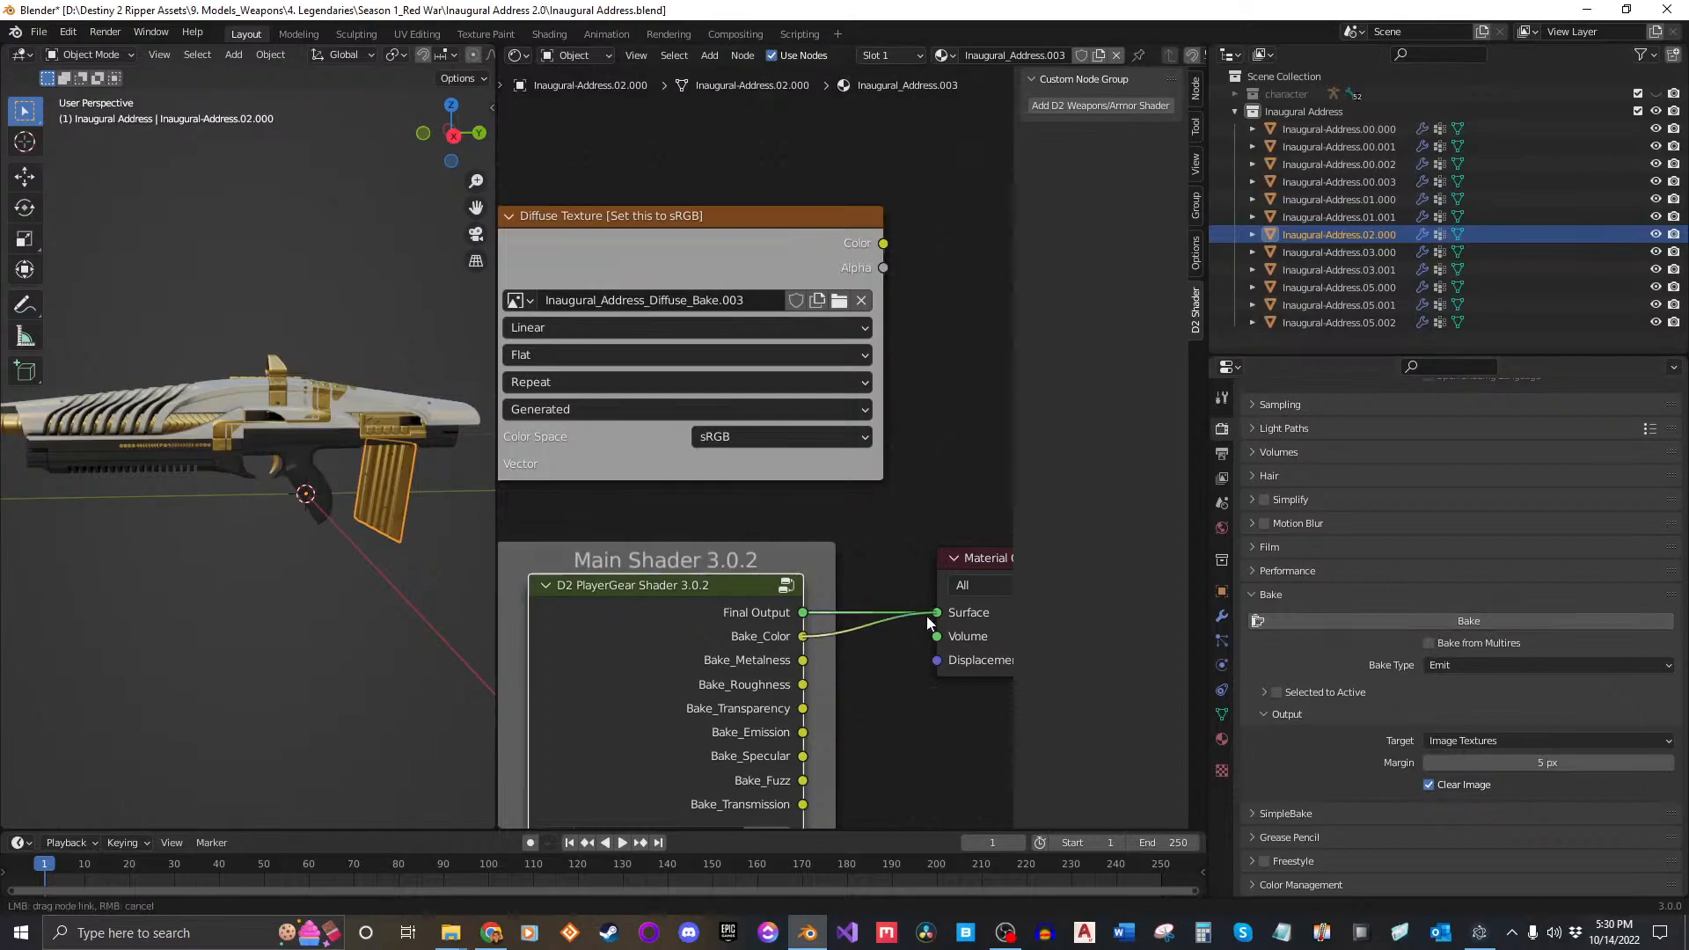
{"action": "left_click", "coordinate": [1476, 623]}
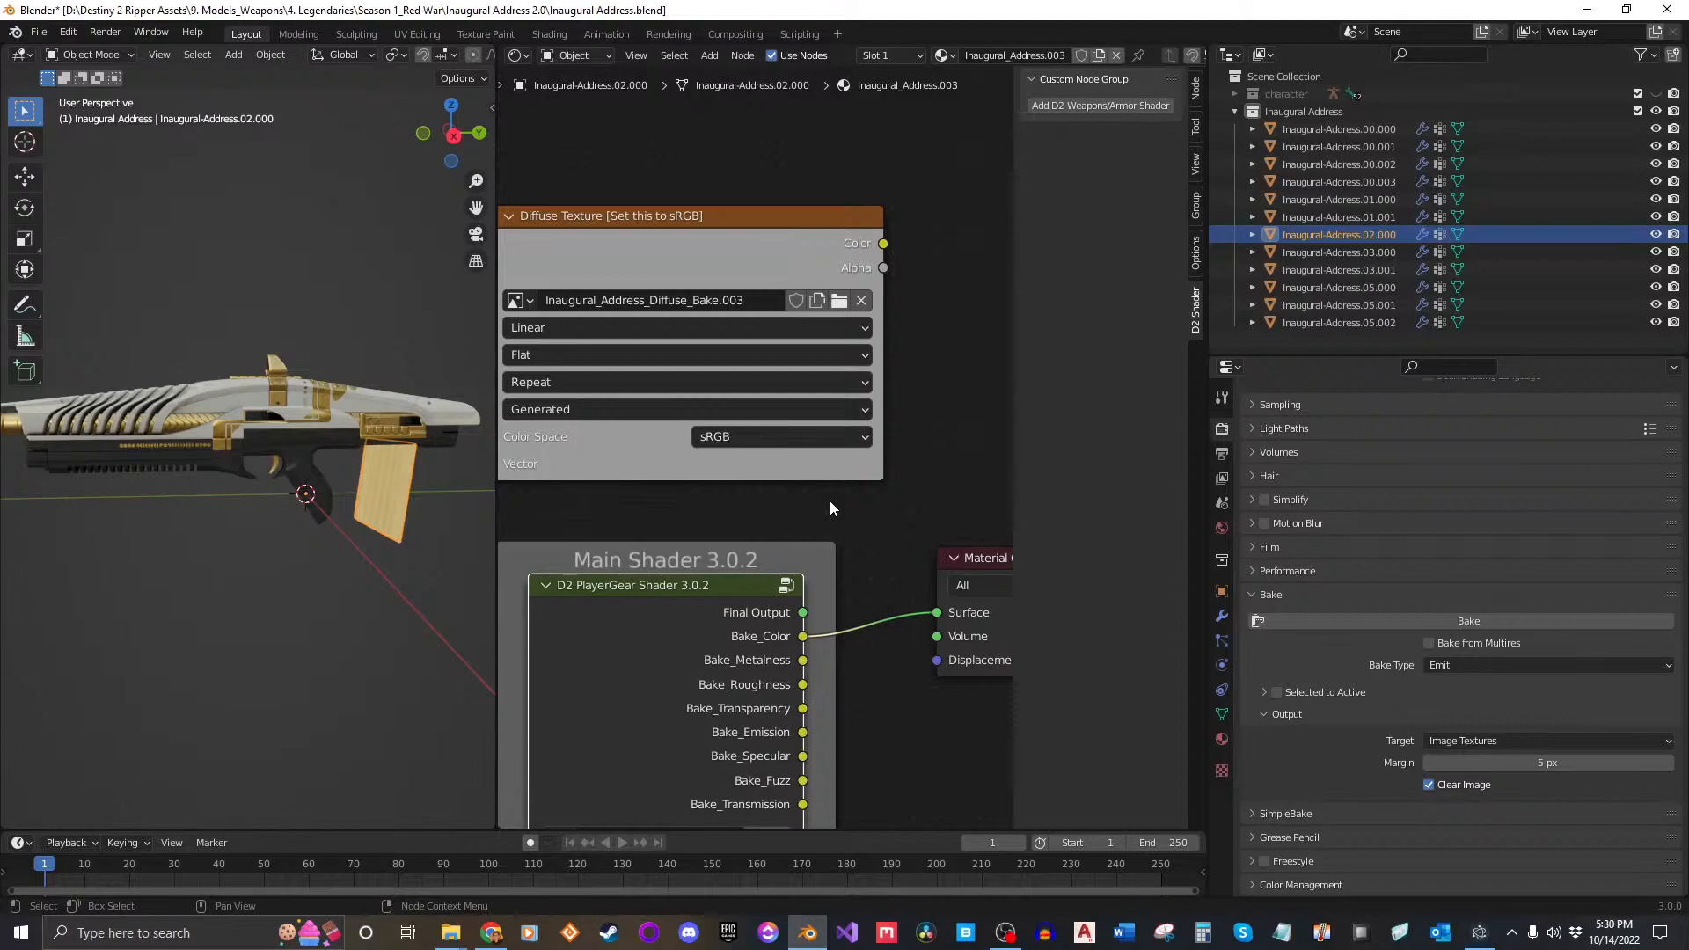
{"action": "middle_click_drag", "start_coordinate": [774, 581], "coordinate": [862, 512]}
{"action": "scroll", "coordinate": [839, 461], "scroll_direction": "down", "scroll_amount": 2}
{"action": "middle_click_drag", "start_coordinate": [833, 450], "coordinate": [798, 375]}
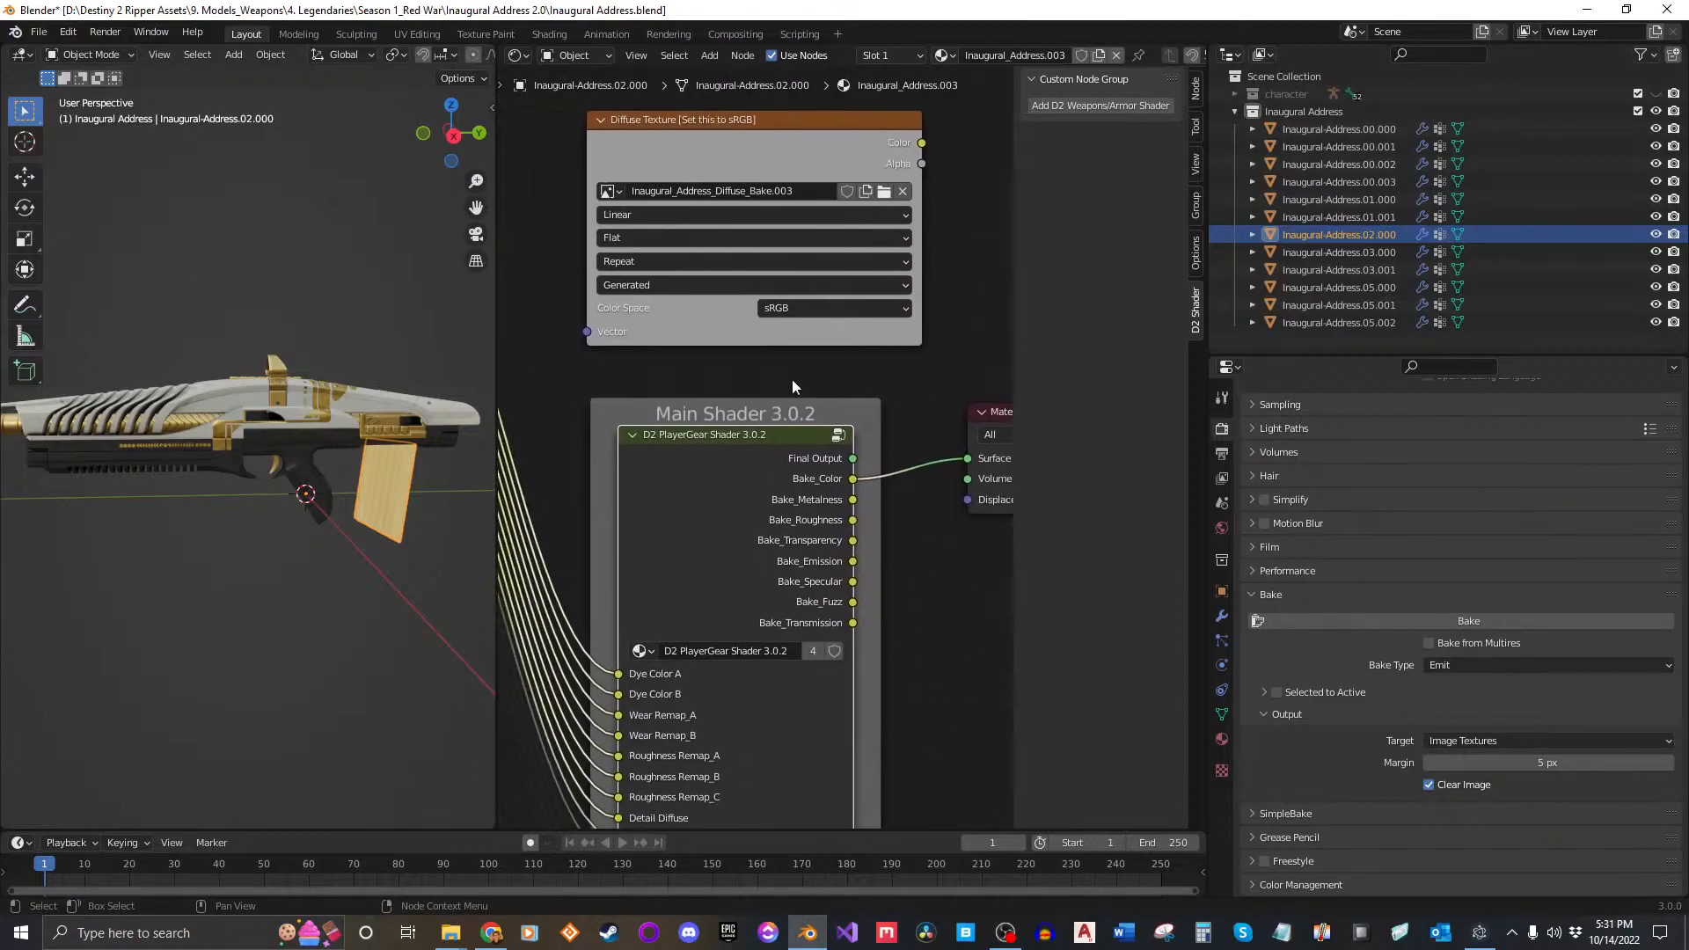
Step: Check the Inaugural_Address_Diffuse_Bake.003 image in the Image Editor and return to the Shader Editor
{"action": "left_click", "coordinate": [517, 56]}
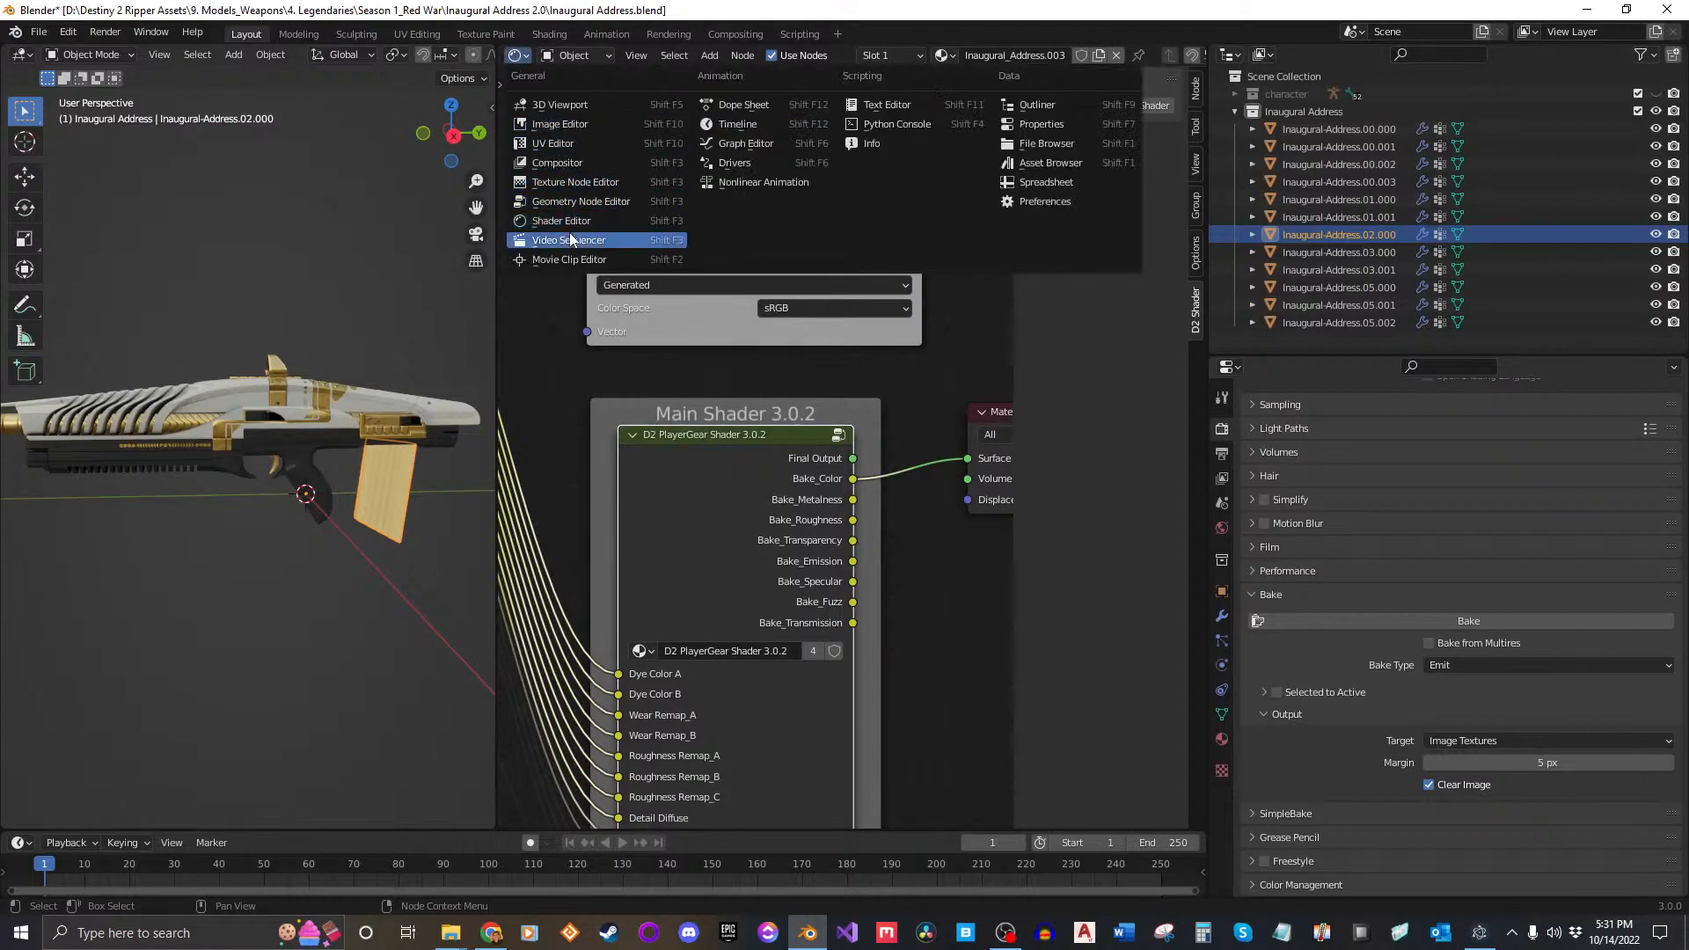
{"action": "left_click", "coordinate": [564, 125]}
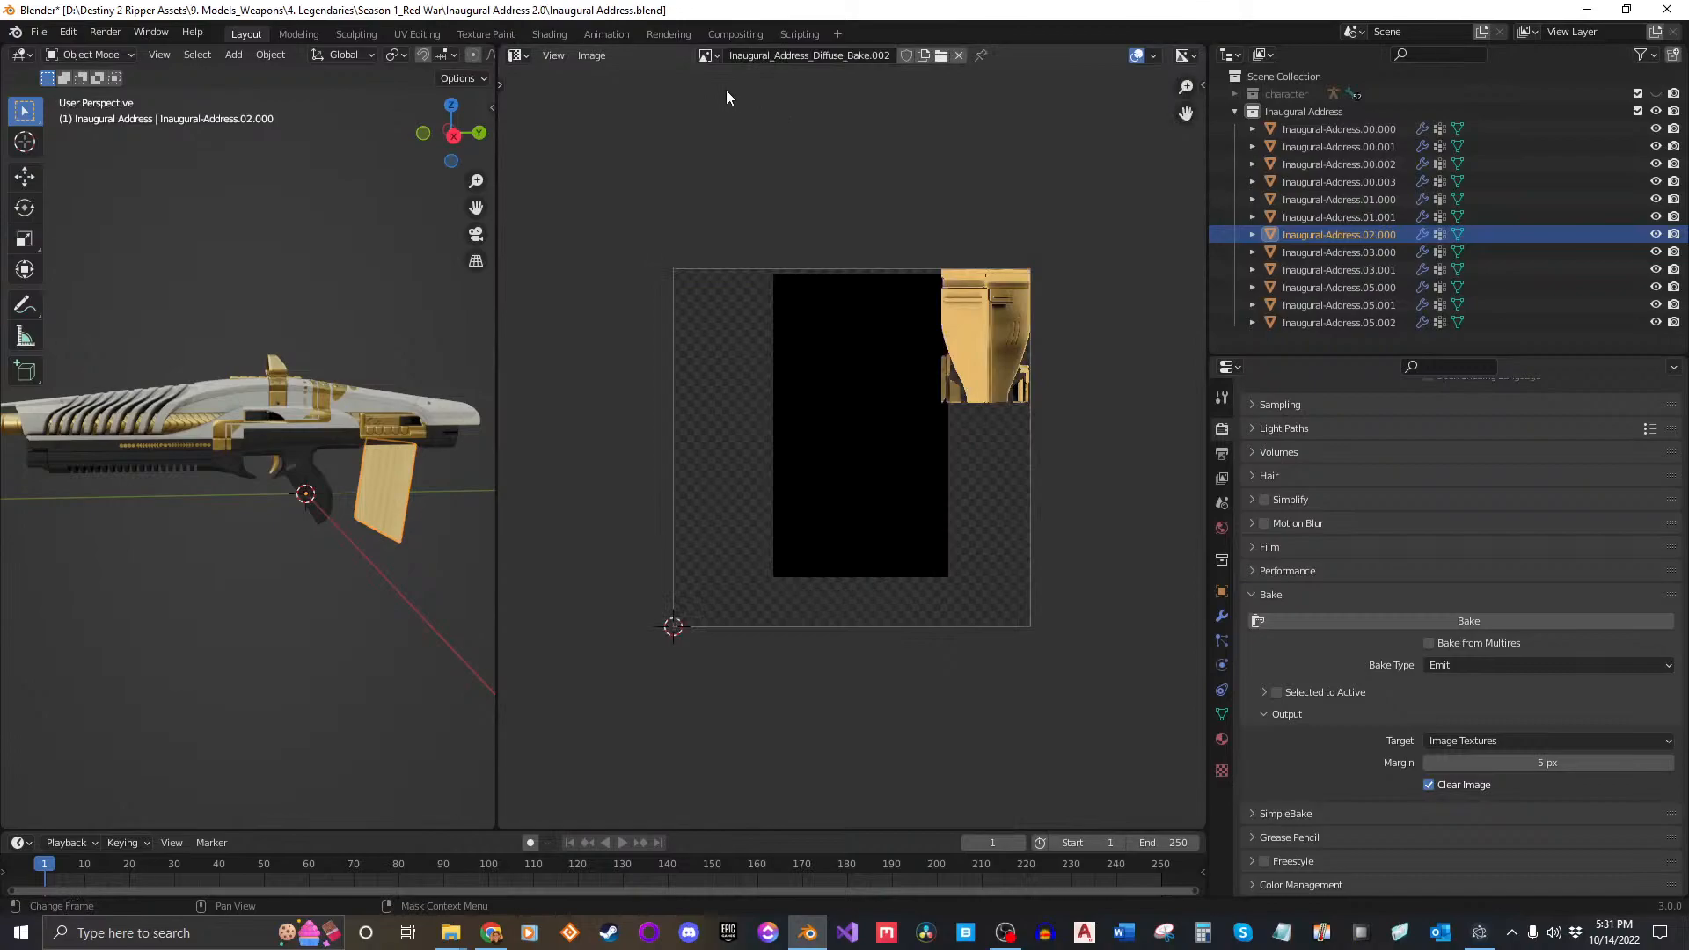
{"action": "left_click", "coordinate": [709, 56]}
{"action": "left_click", "coordinate": [886, 137]}
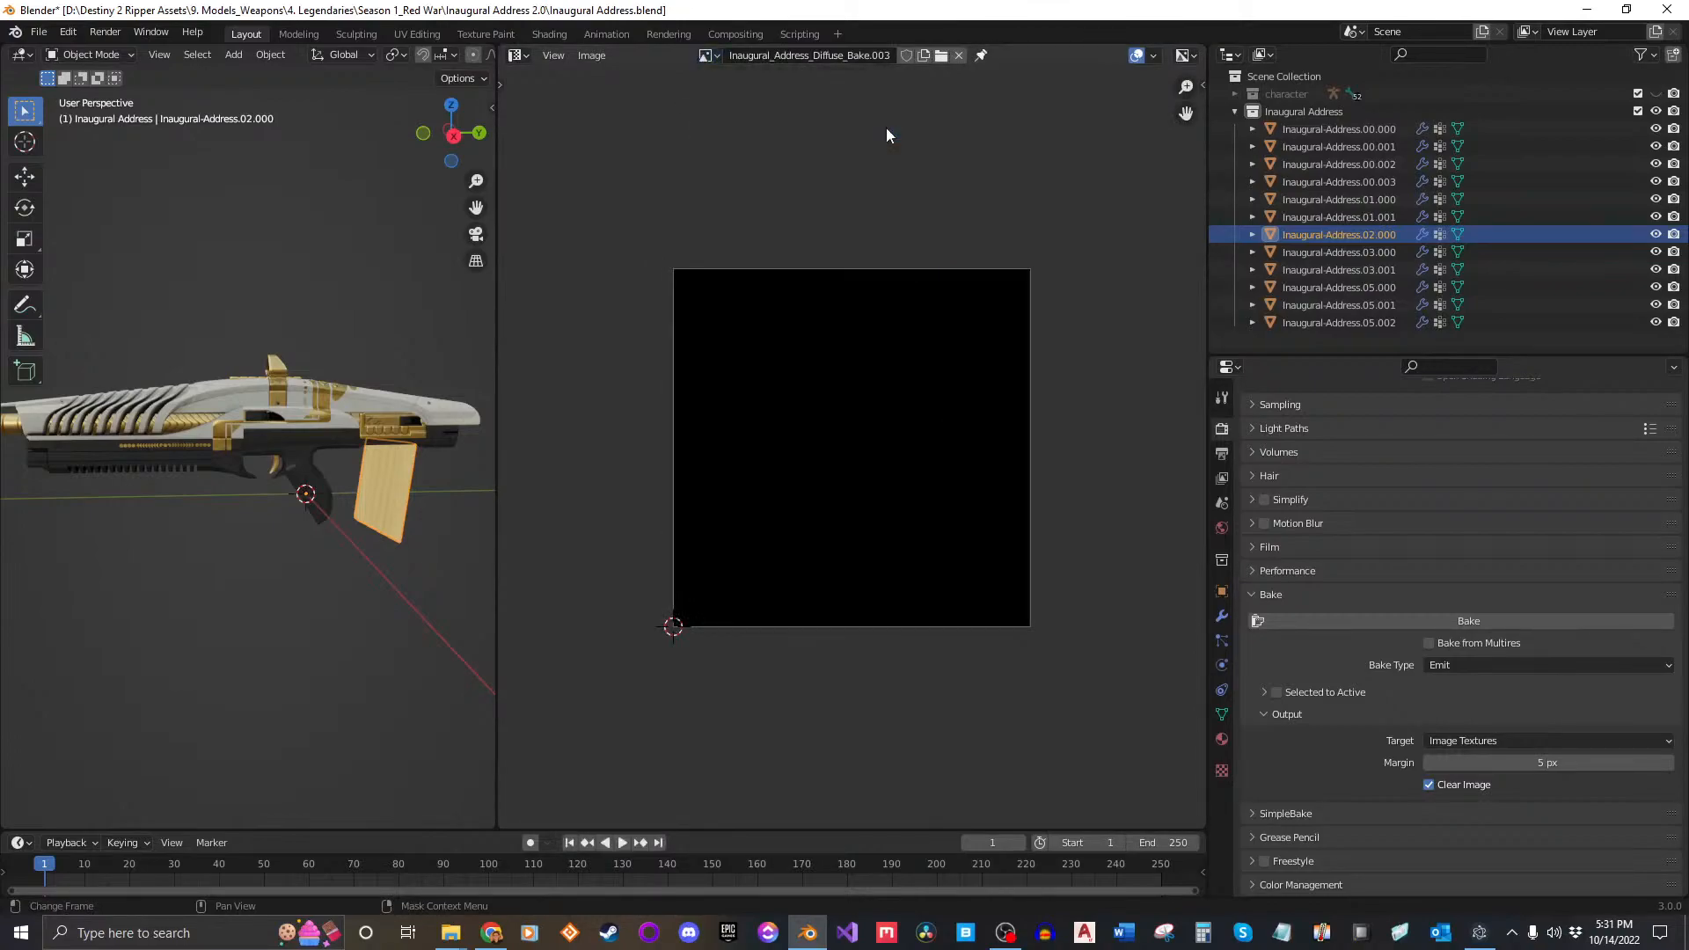
{"action": "left_click", "coordinate": [519, 58]}
{"action": "left_click", "coordinate": [564, 224]}
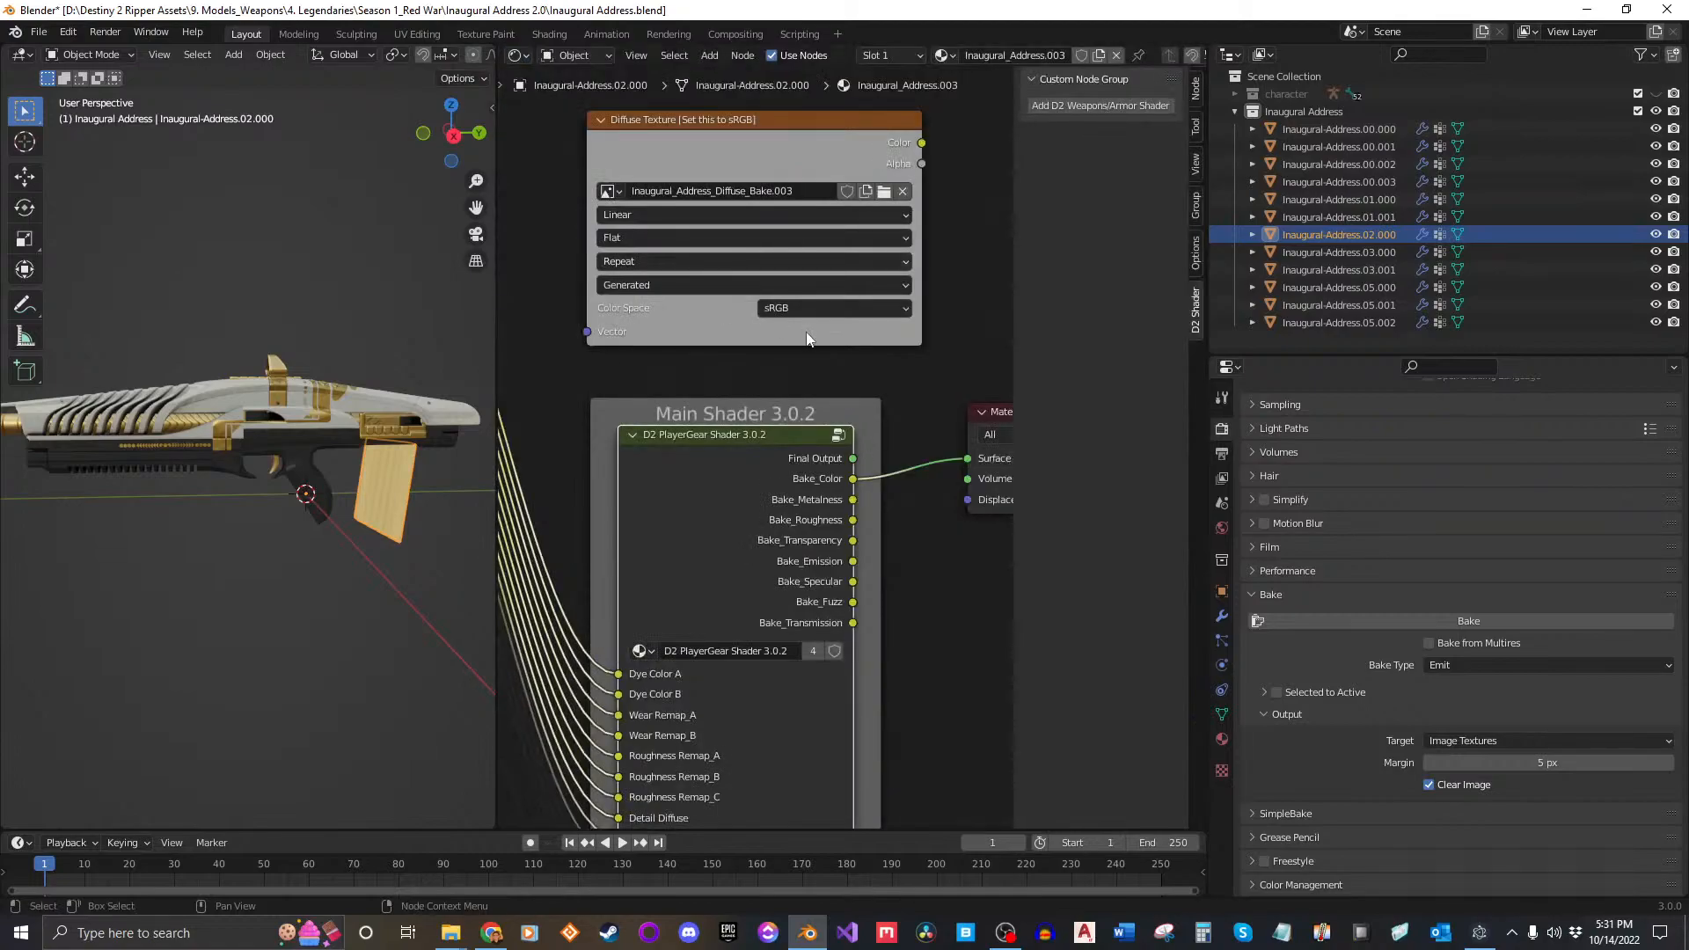
Step: Make the Inaugural_Address_Diffuse_Bake.003 texture node active, bake part 02.000 to it and show the image in the Image Editor
{"action": "left_click", "coordinate": [807, 334]}
{"action": "left_click", "coordinate": [1375, 622]}
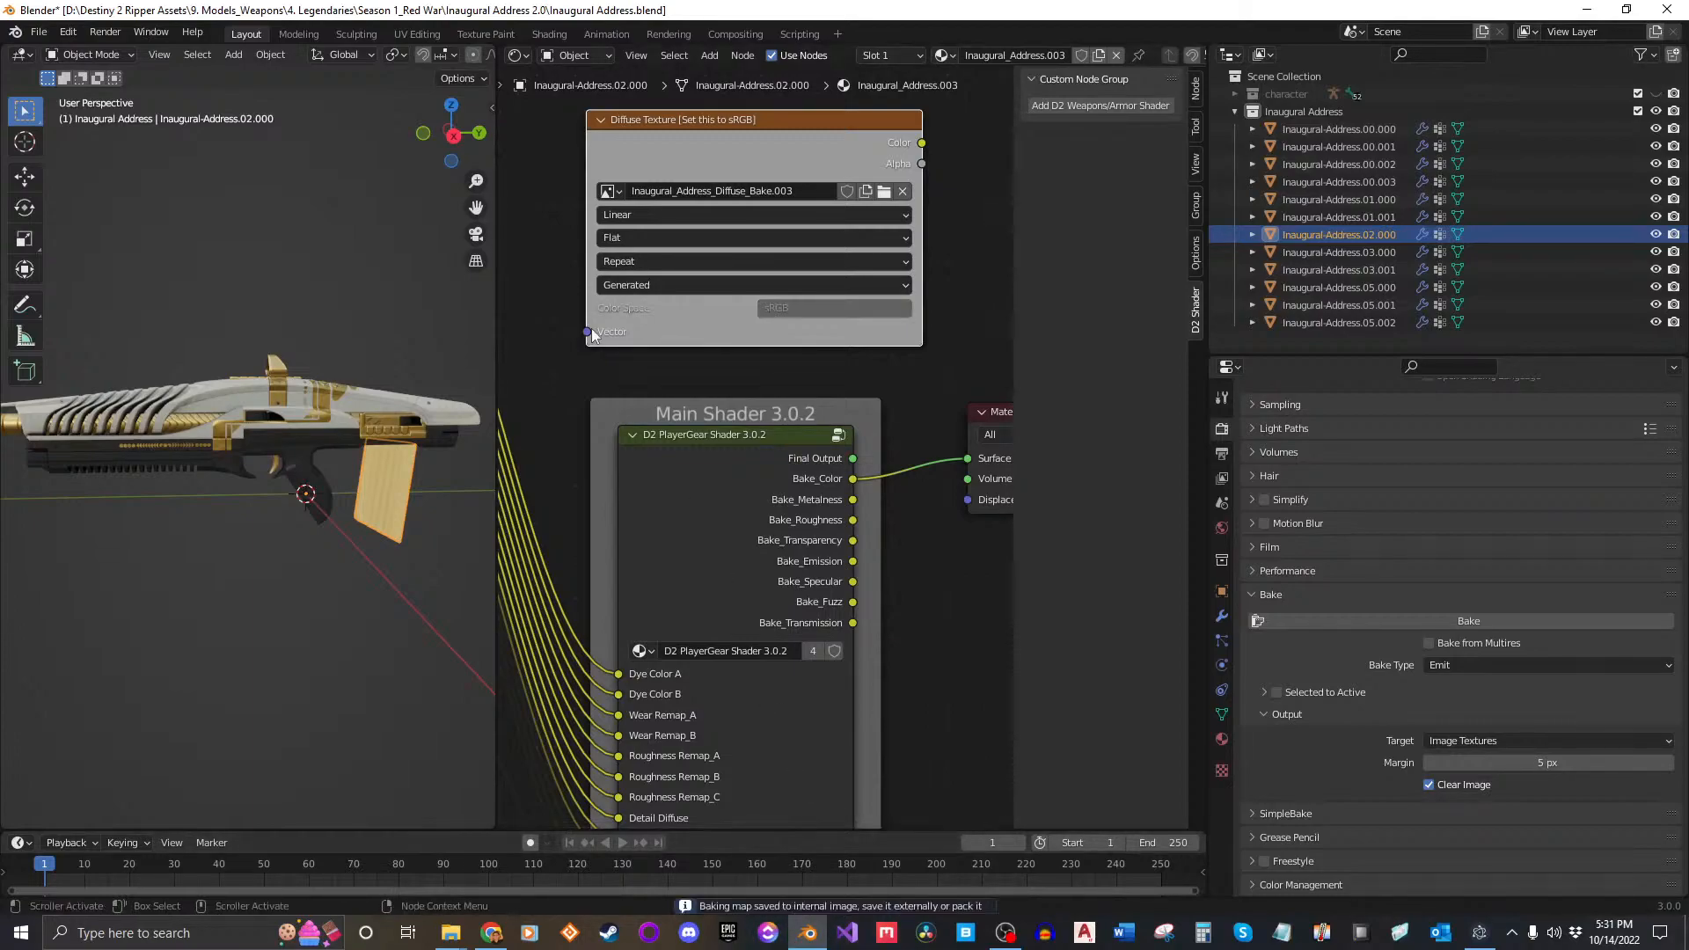
{"action": "left_click", "coordinate": [517, 56]}
{"action": "left_click", "coordinate": [577, 156]}
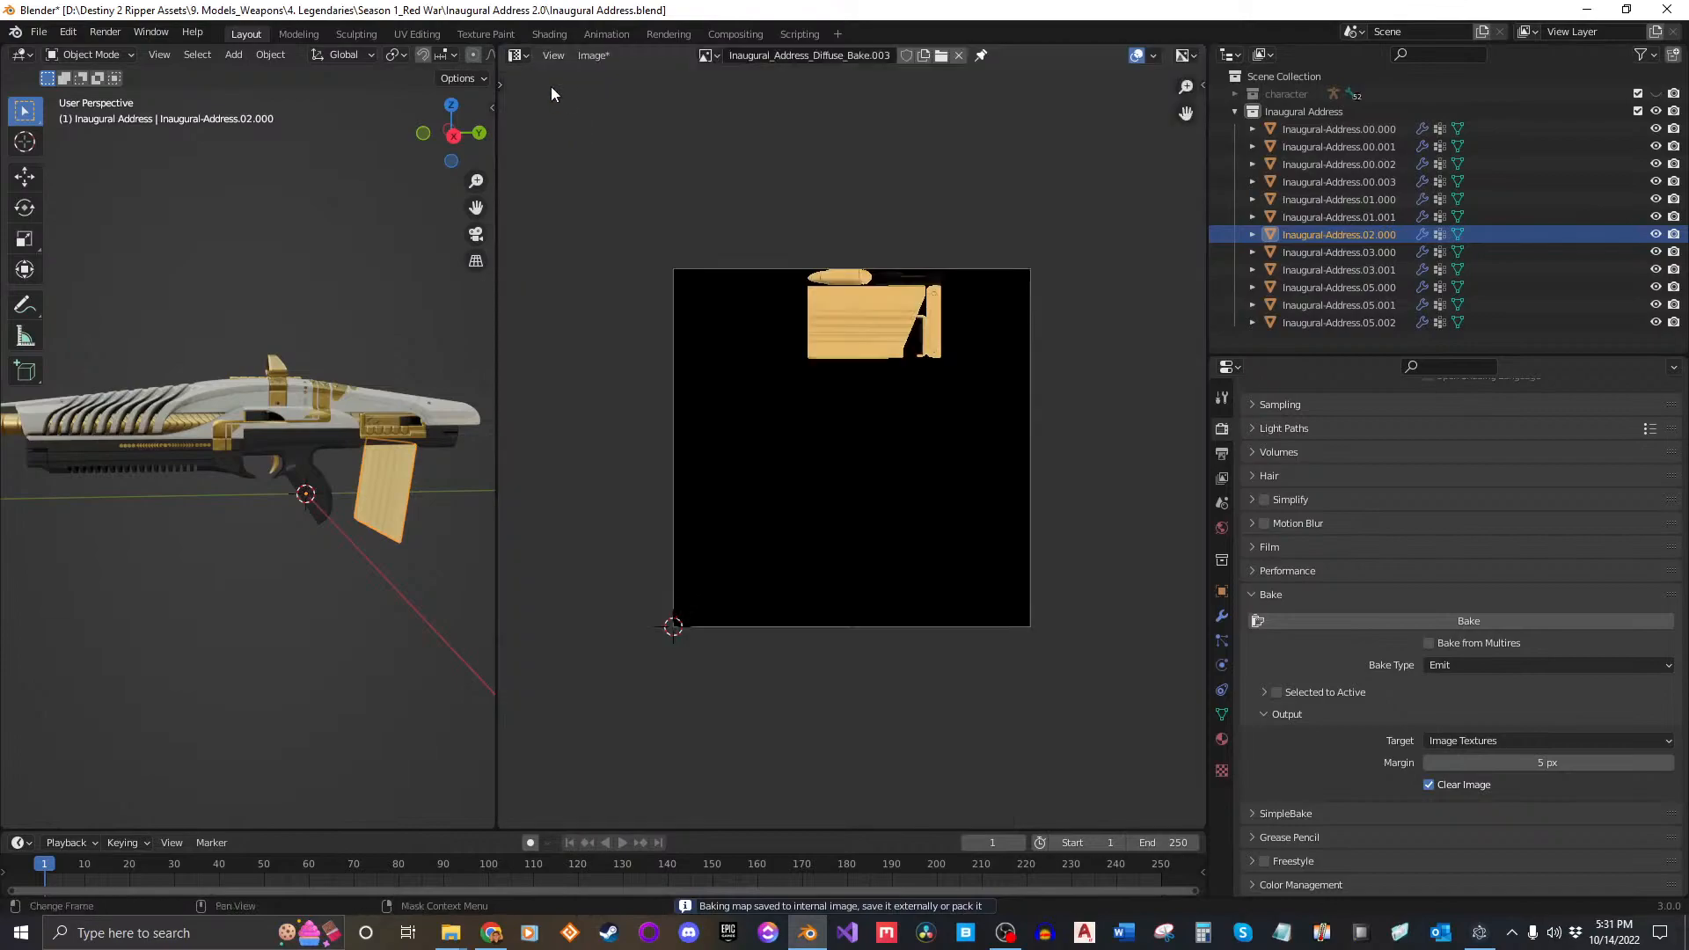
Step: Save the Inaugural_Address_Diffuse_Bake.003 image as a PNG in the UE Files folder and inspect it up close
{"action": "left_click", "coordinate": [605, 55]}
{"action": "left_click", "coordinate": [648, 215]}
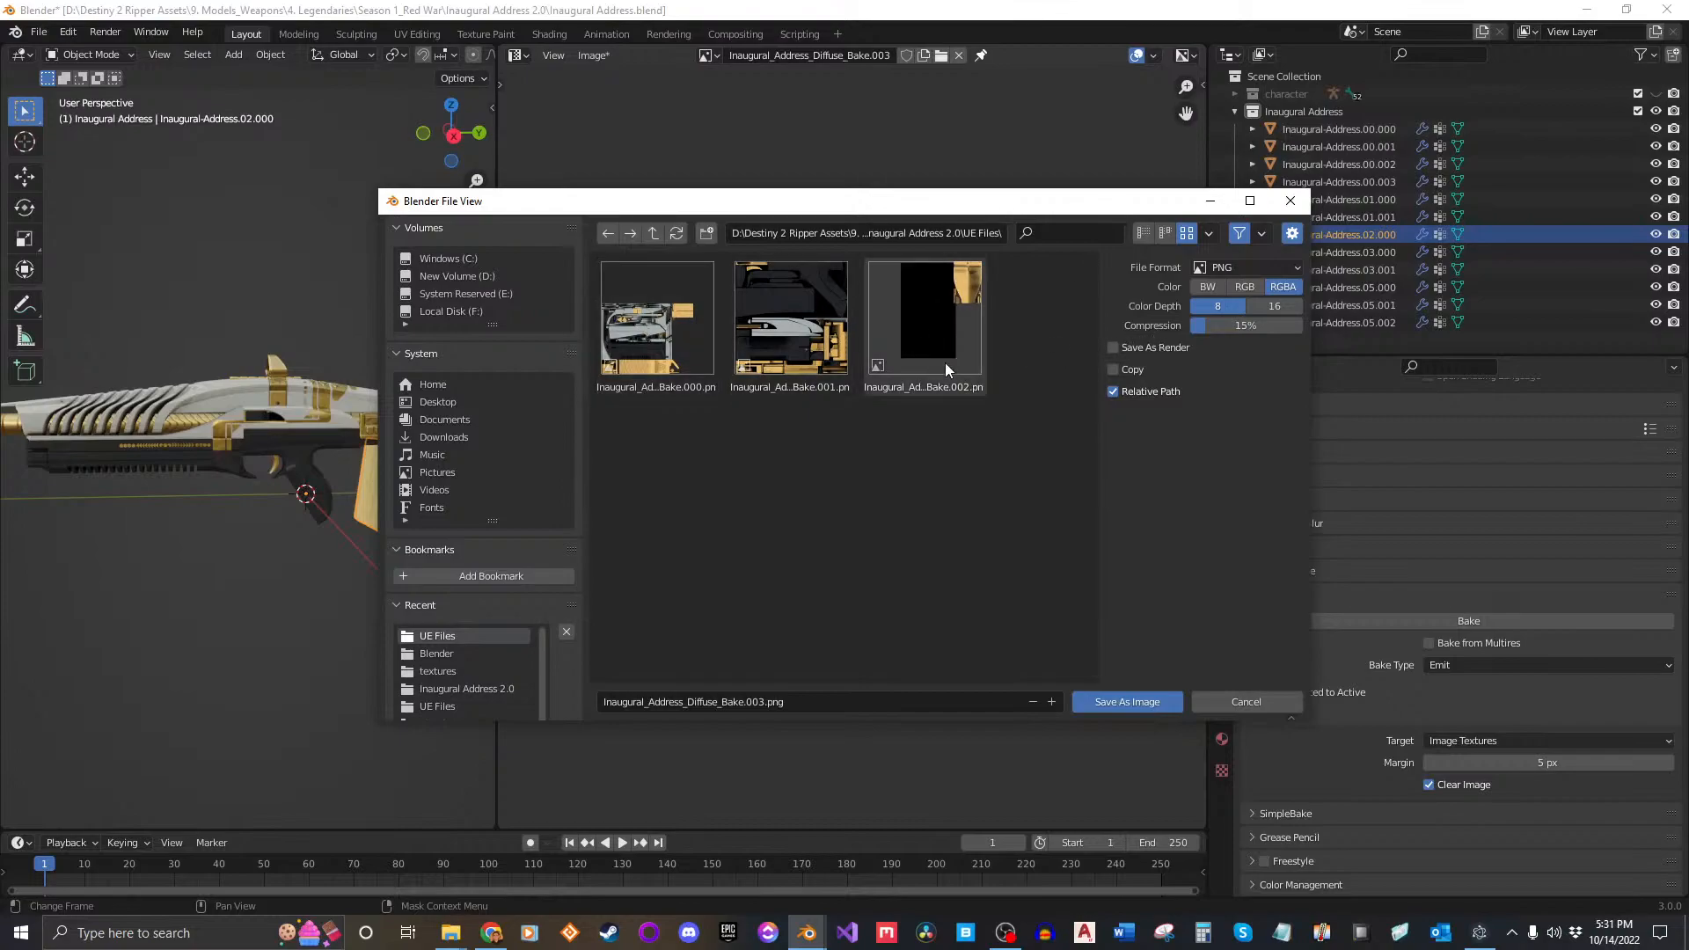
{"action": "left_click", "coordinate": [1113, 702]}
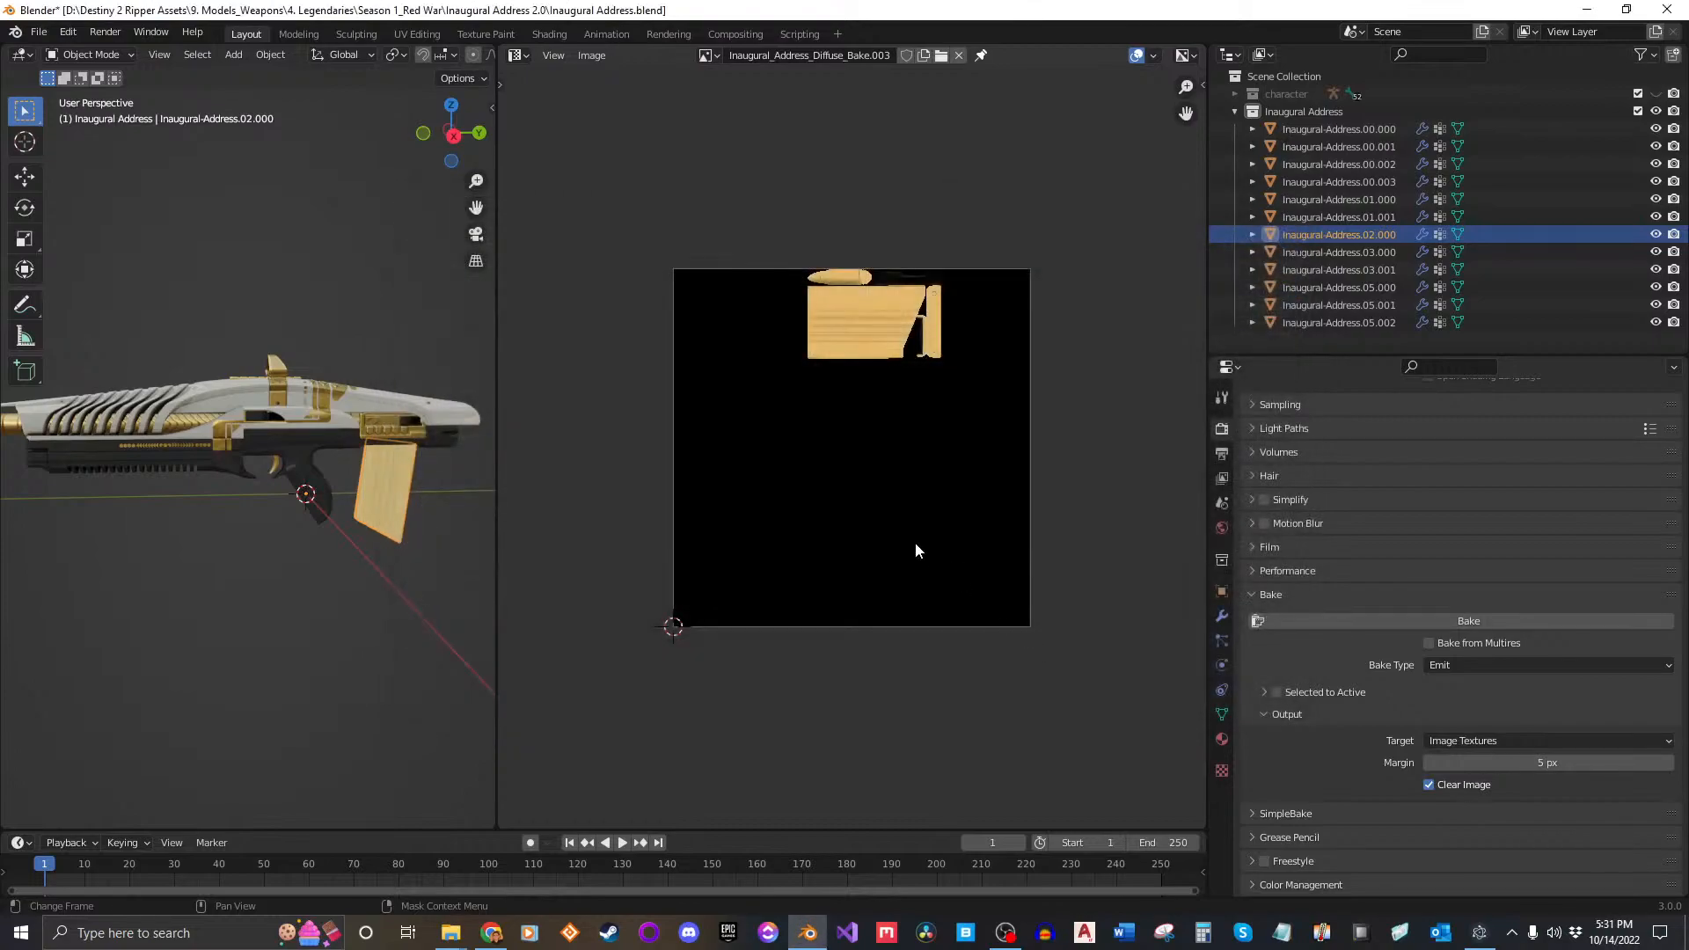
{"action": "scroll", "coordinate": [852, 275], "scroll_direction": "up", "scroll_amount": 6}
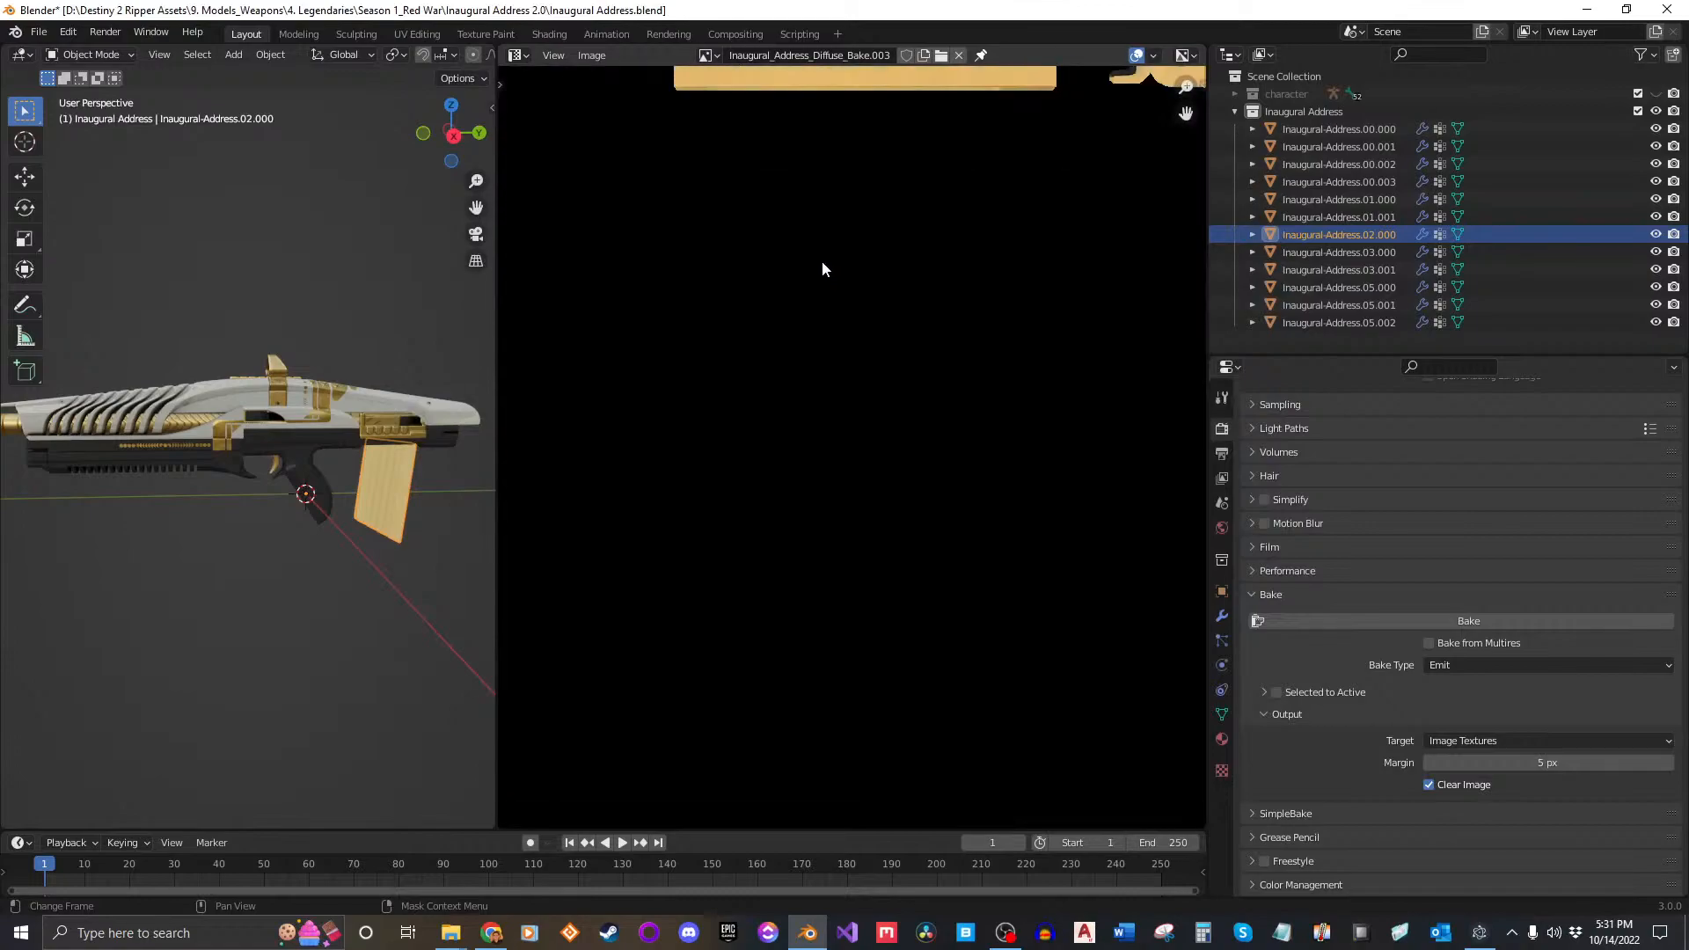
{"action": "scroll", "coordinate": [842, 268], "scroll_direction": "down", "scroll_amount": 7}
{"action": "middle_click_drag", "start_coordinate": [856, 468], "coordinate": [817, 389]}
{"action": "scroll", "coordinate": [838, 362], "scroll_direction": "up", "scroll_amount": 2}
Step: Return to the Shader Editor and relink Final Output to the Material Output's Surface in part 02.000's material
{"action": "left_click", "coordinate": [519, 55]}
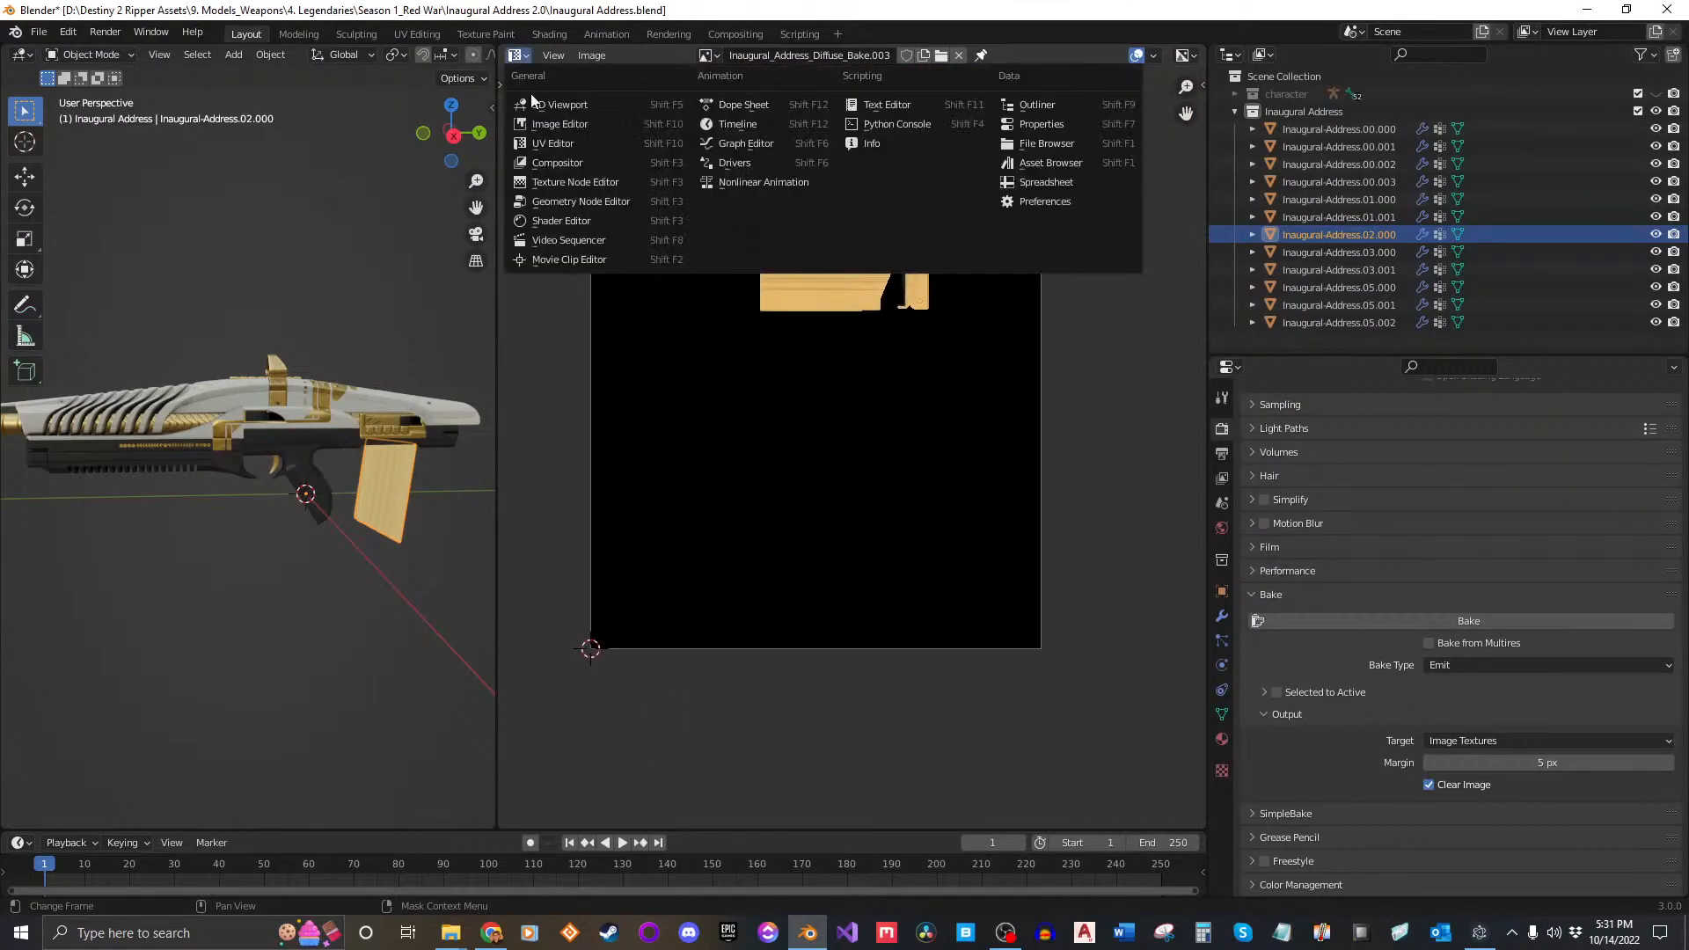
{"action": "left_click", "coordinate": [576, 217]}
{"action": "left_click_drag", "start_coordinate": [853, 458], "coordinate": [952, 459]}
{"action": "middle_click_drag", "start_coordinate": [250, 515], "coordinate": [294, 518]}
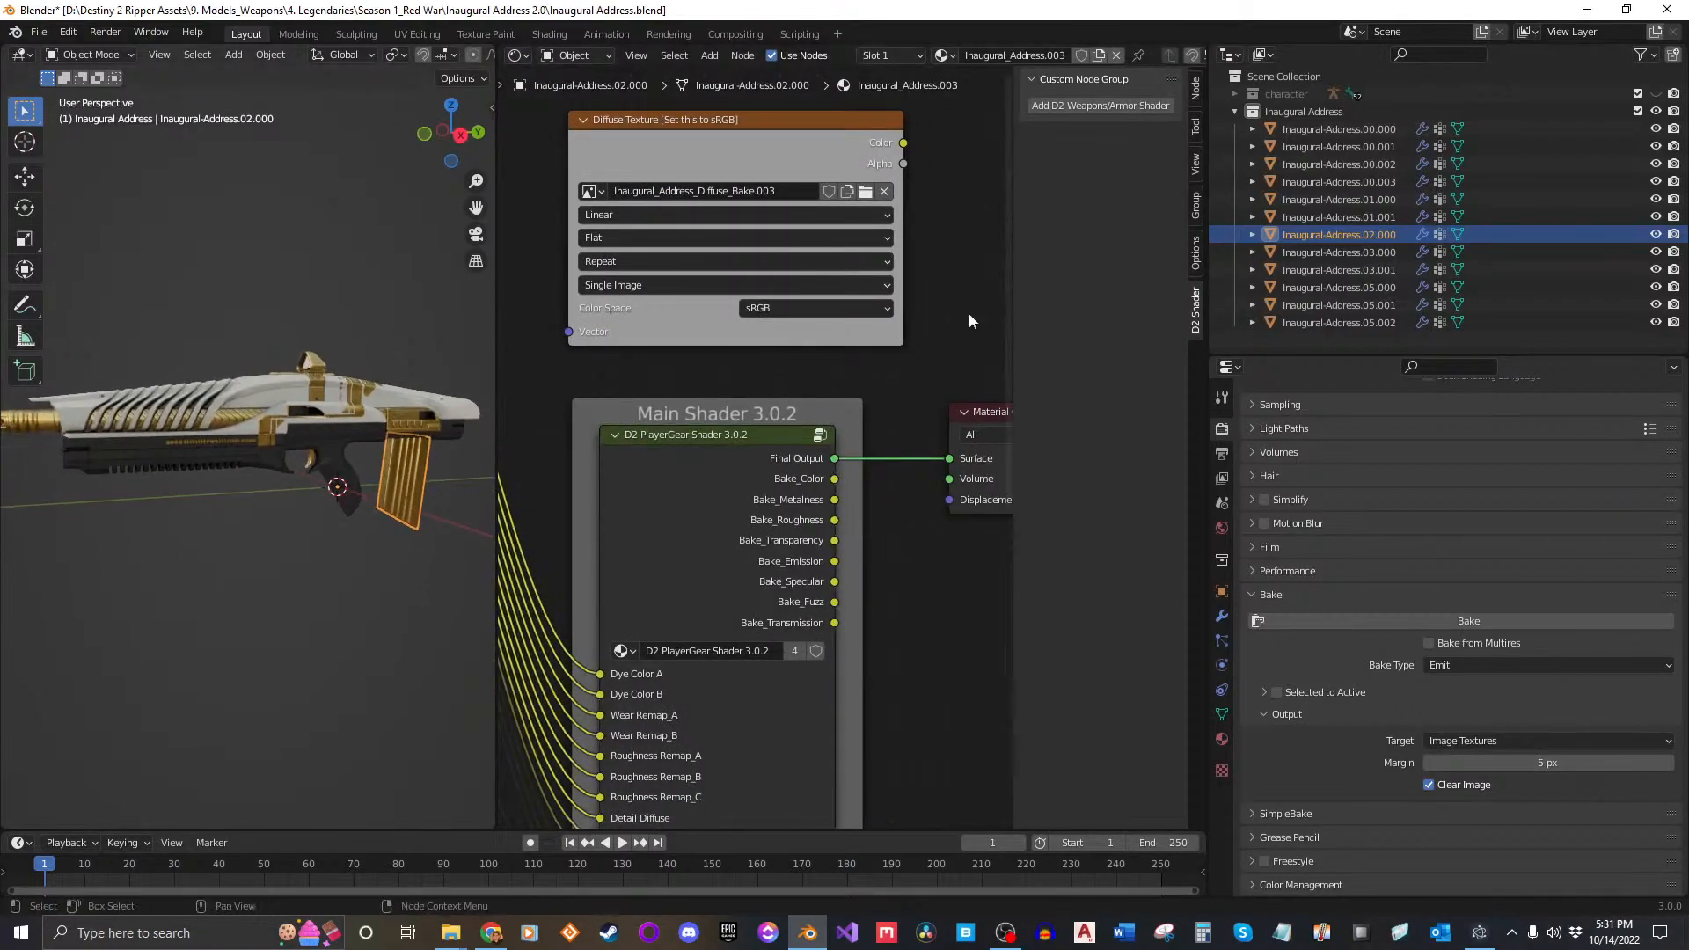
Step: Look through the materials of parts 03.000 to 05.002, including the sights material, and then part 00.000's node setup
{"action": "left_click", "coordinate": [1343, 251]}
{"action": "left_click", "coordinate": [1348, 270]}
{"action": "left_click", "coordinate": [1353, 283]}
{"action": "left_click", "coordinate": [1350, 299]}
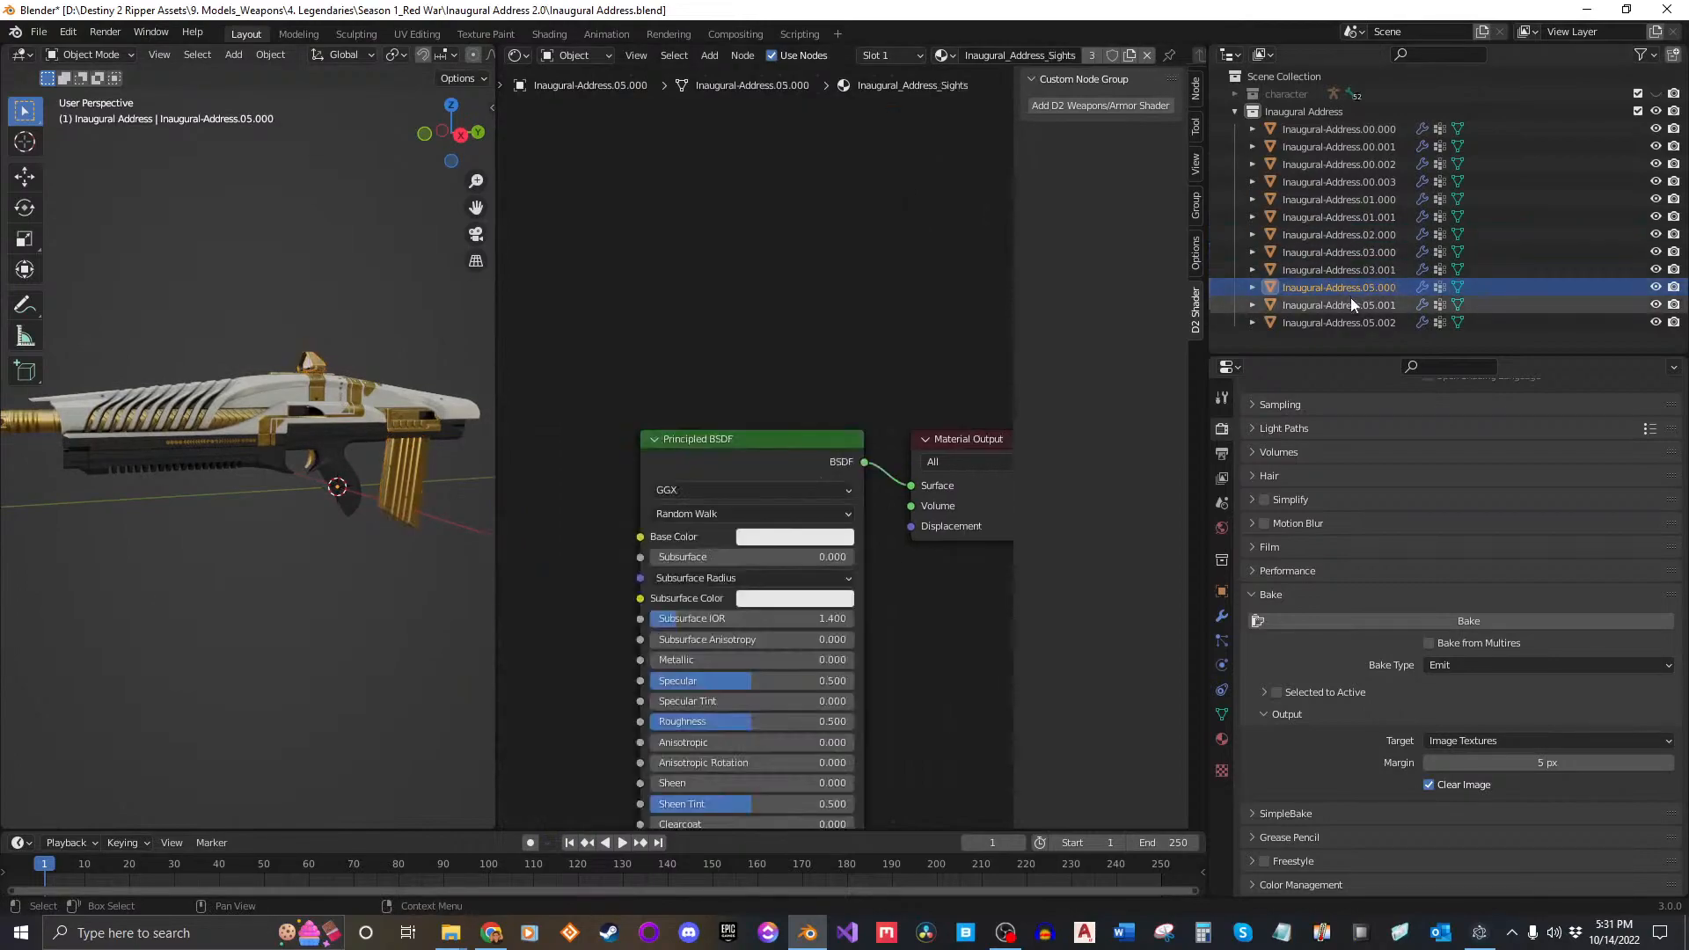
{"action": "left_click", "coordinate": [1346, 318]}
{"action": "middle_click_drag", "start_coordinate": [856, 367], "coordinate": [850, 299]}
{"action": "scroll", "coordinate": [867, 361], "scroll_direction": "down", "scroll_amount": 1}
{"action": "middle_click_drag", "start_coordinate": [882, 379], "coordinate": [882, 378]}
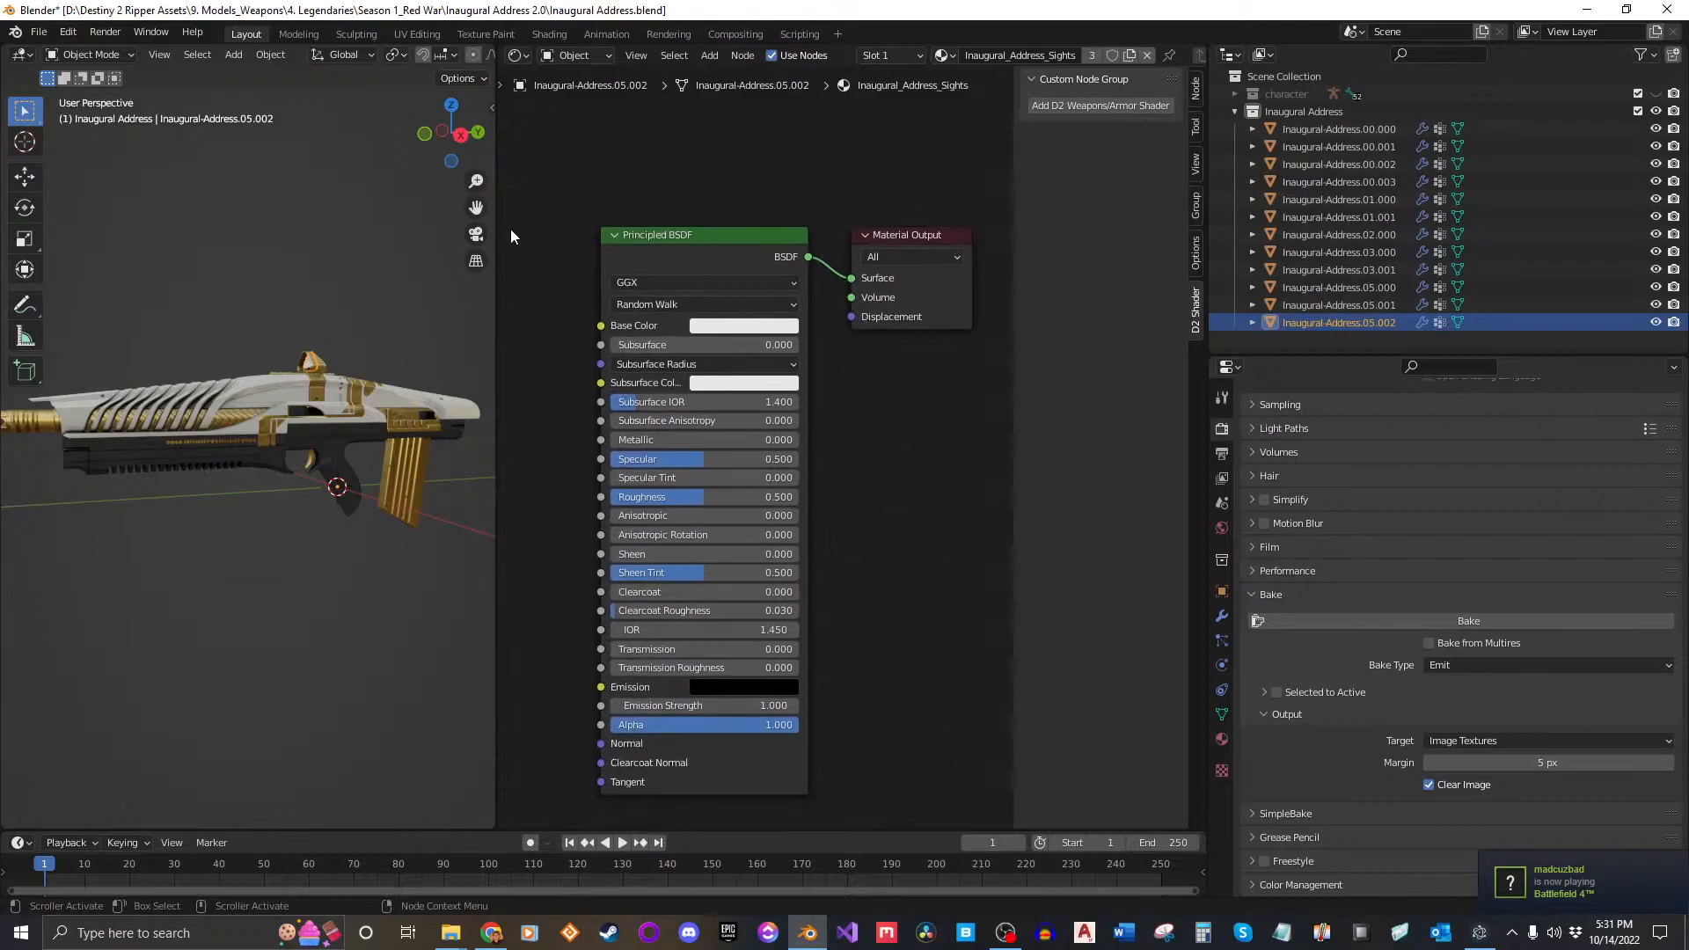
{"action": "left_click", "coordinate": [1307, 127]}
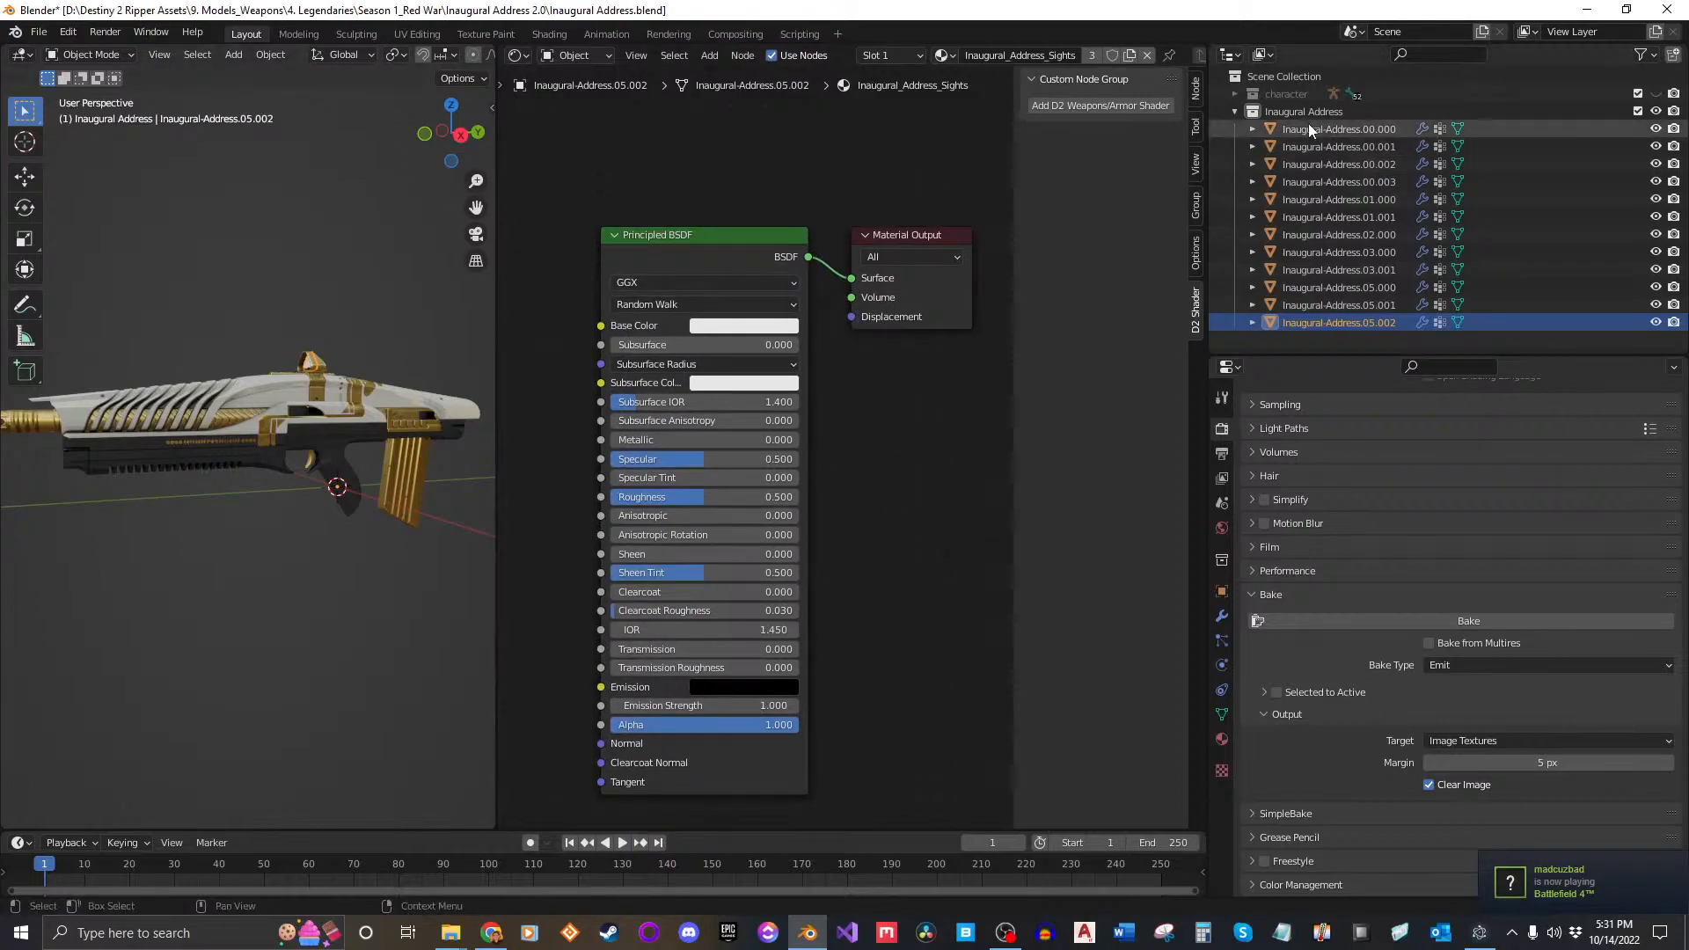
{"action": "mouse_move", "coordinate": [857, 530]}
{"action": "middle_mouse_down"}
{"action": "mouse_move", "coordinate": [838, 506]}
{"action": "mouse_move", "coordinate": [882, 529]}
{"action": "middle_mouse_up"}
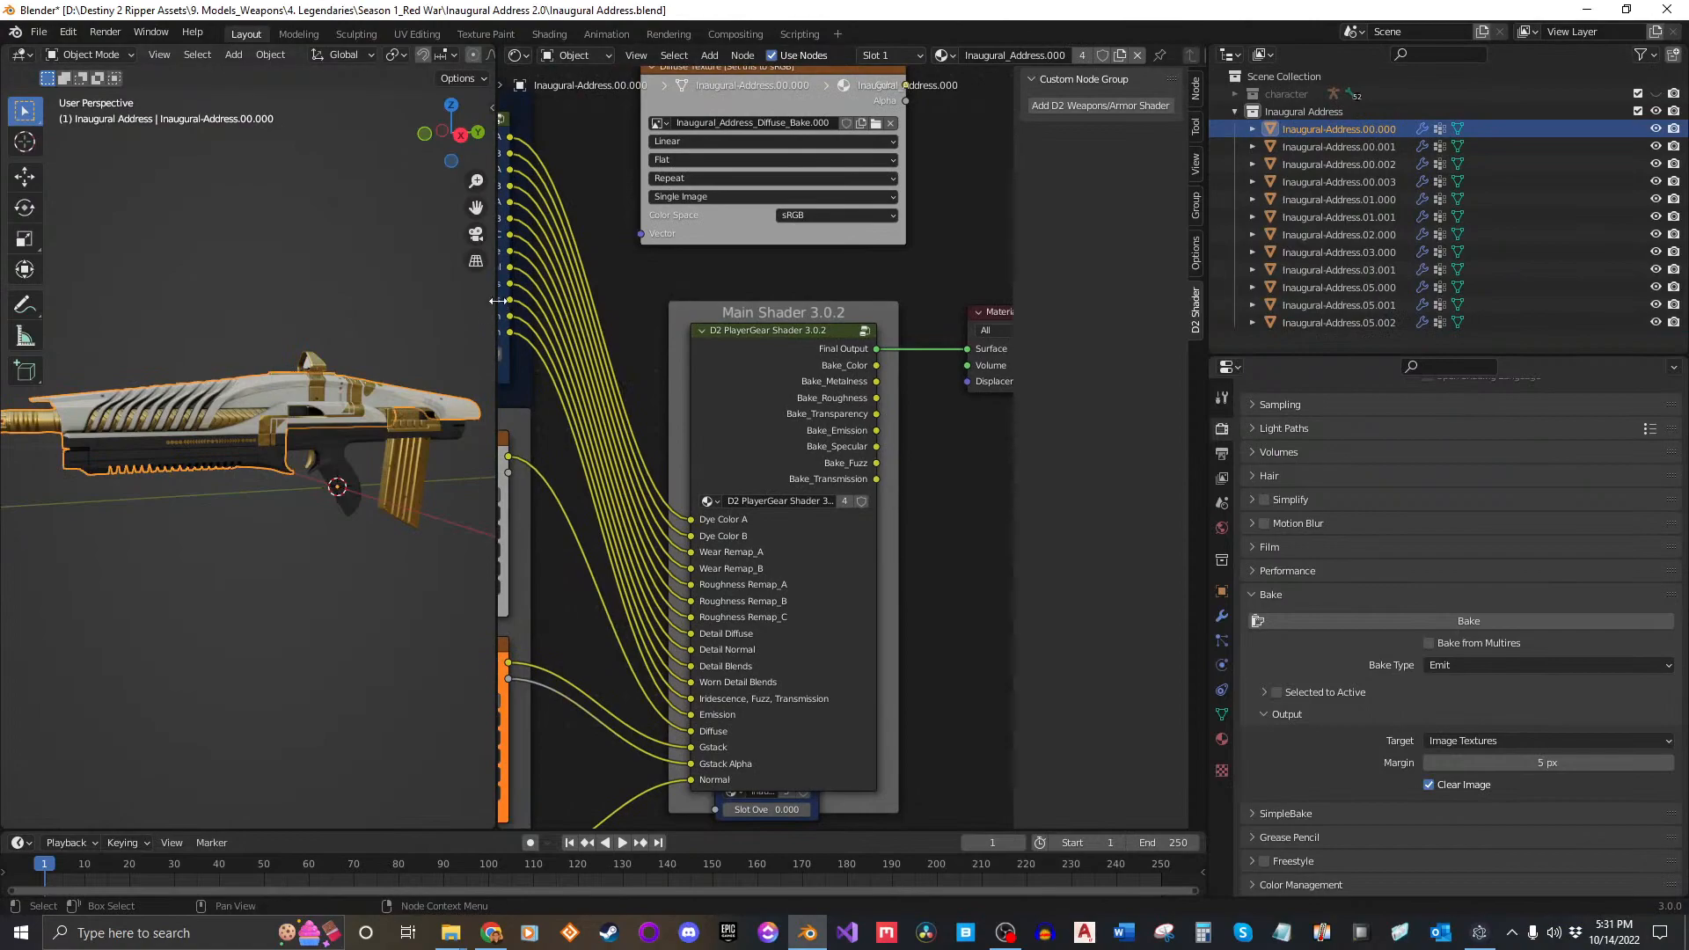
Step: Join the Shader Editor area into the 3D viewport, deselect all parts and view the whole rifle
{"action": "right_click", "coordinate": [498, 304]}
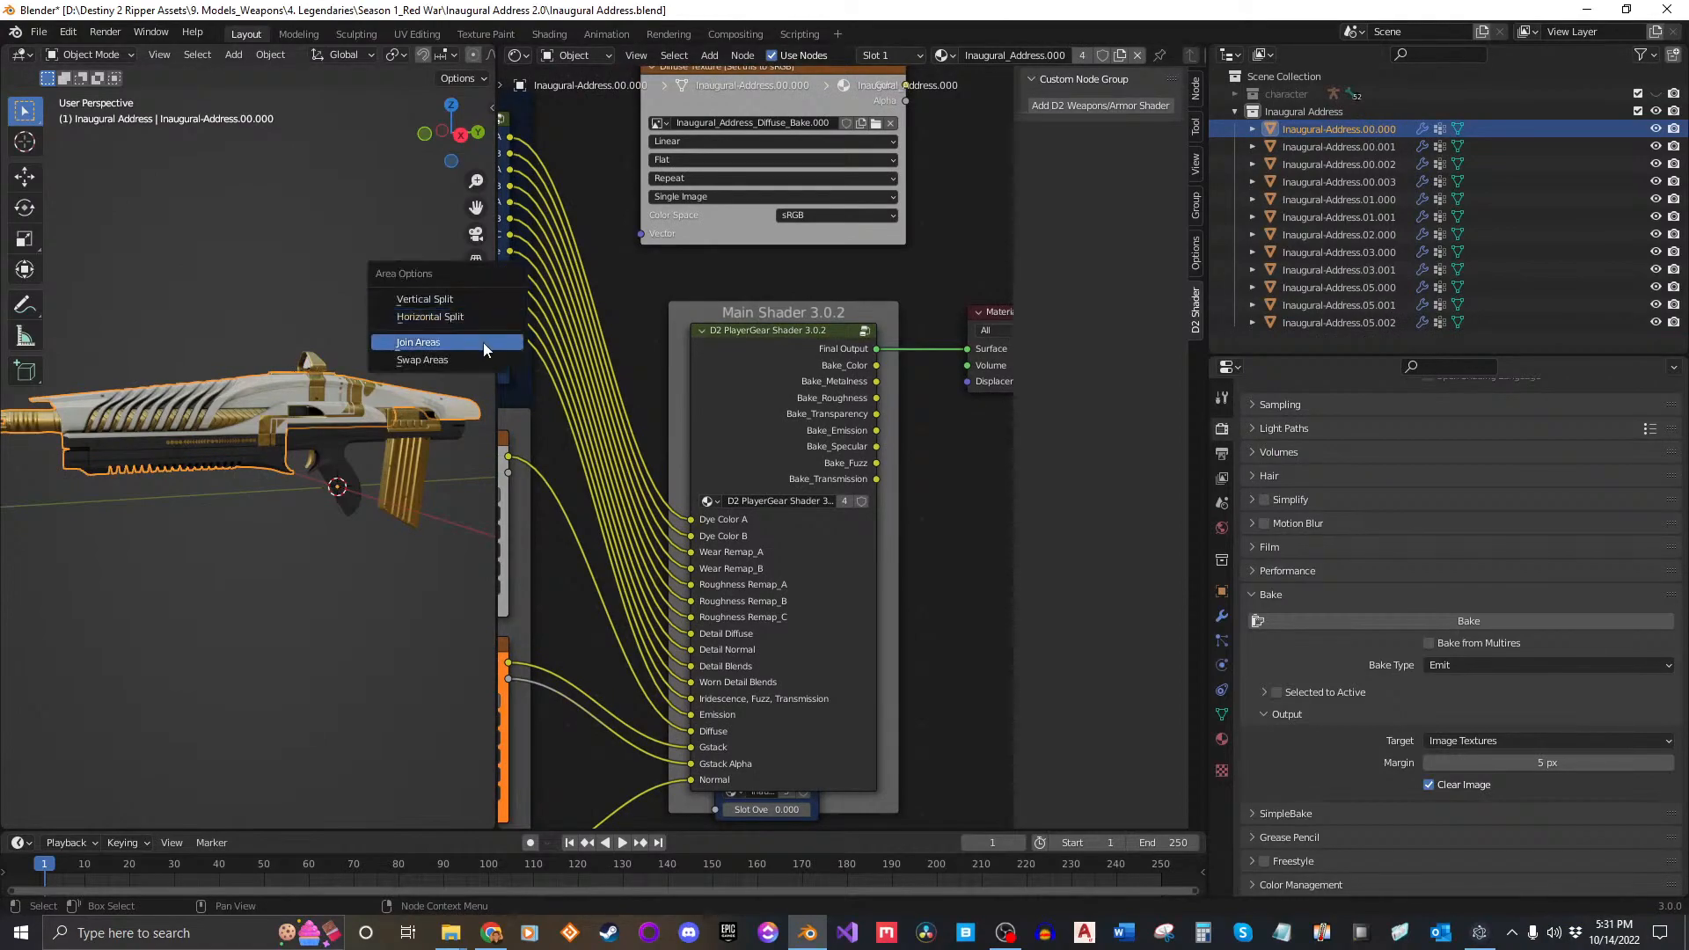
{"action": "left_click", "coordinate": [418, 343]}
{"action": "left_click", "coordinate": [704, 528]}
{"action": "middle_click_drag", "start_coordinate": [707, 506], "coordinate": [744, 468]}
{"action": "left_click", "coordinate": [790, 525]}
{"action": "middle_click_drag", "start_coordinate": [790, 524], "coordinate": [644, 523]}
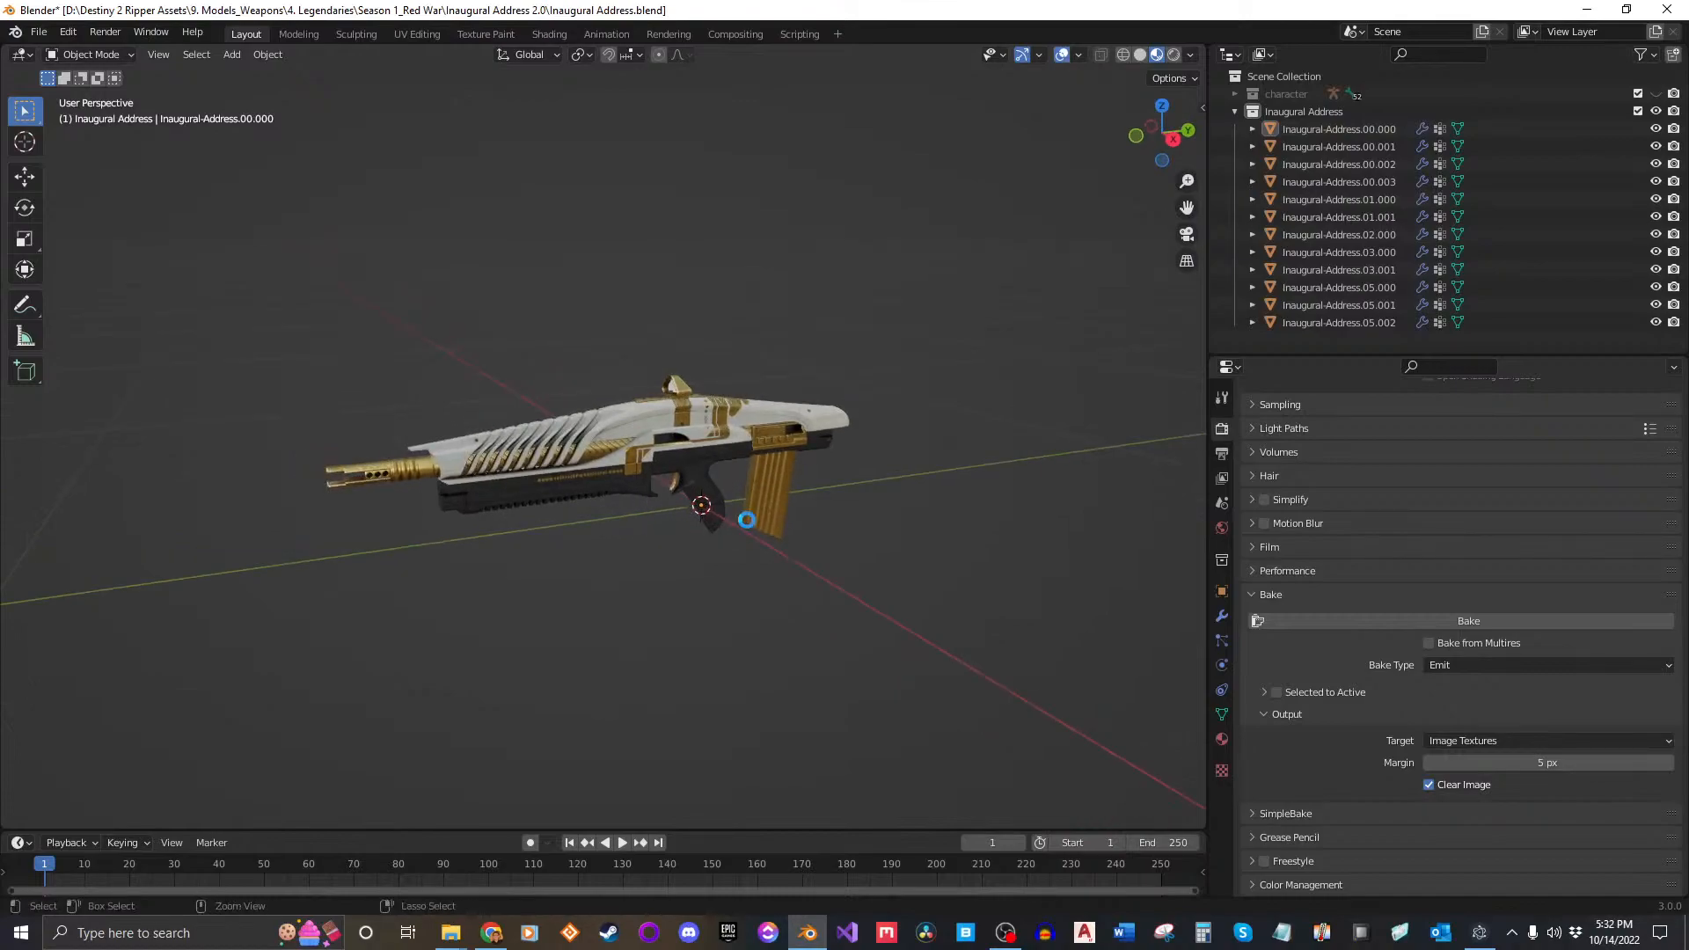
Step: Save the Blender file and set the viewport to a right orthographic view centred on the rifle's grip
{"action": "key", "text": "ctrl+s"}
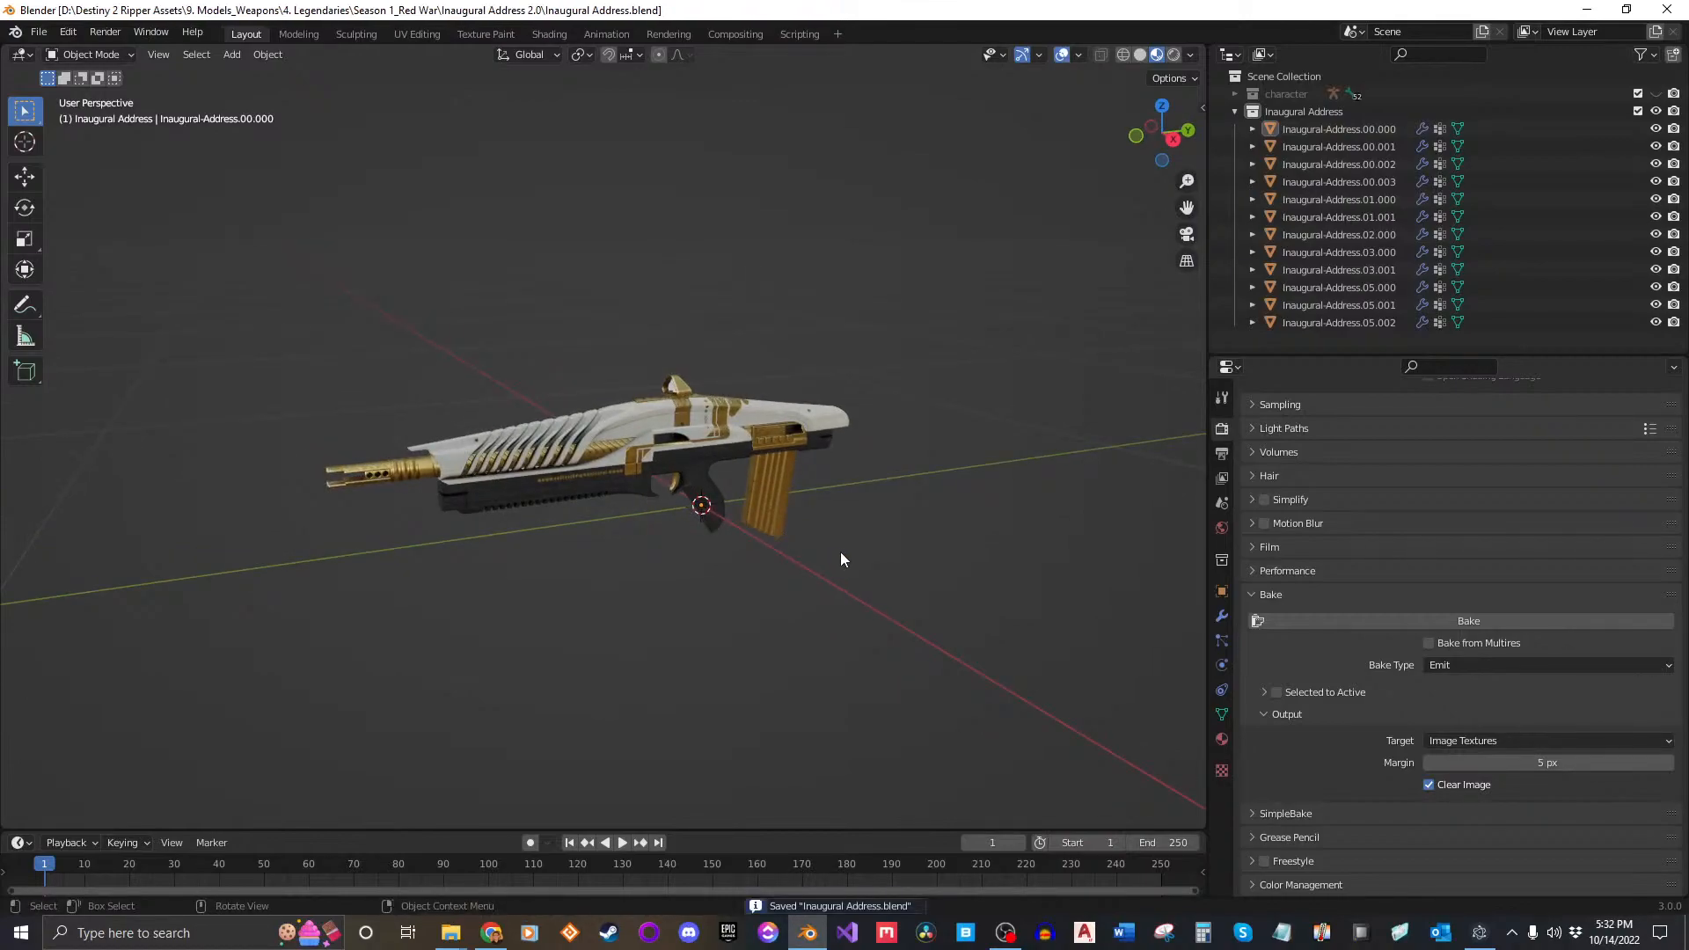
{"action": "middle_click_drag", "start_coordinate": [841, 552], "coordinate": [751, 568]}
{"action": "key", "text": "KP_3"}
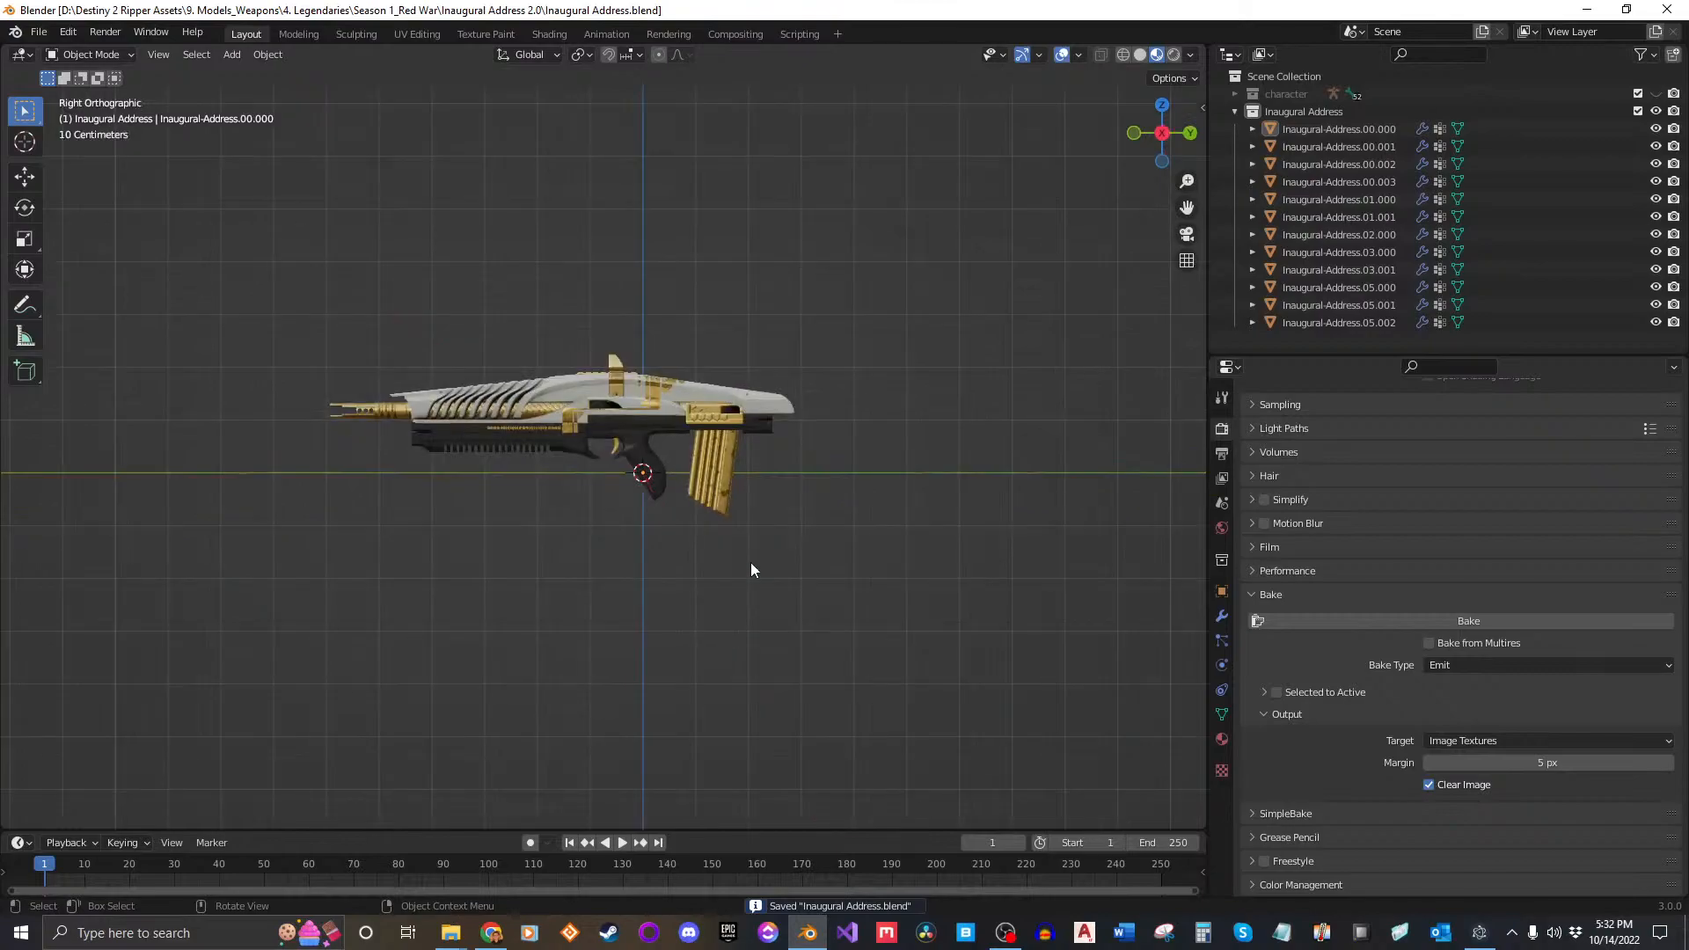
{"action": "middle_click_drag", "start_coordinate": [595, 569], "coordinate": [744, 498]}
{"action": "middle_click_drag", "start_coordinate": [756, 583], "coordinate": [785, 628]}
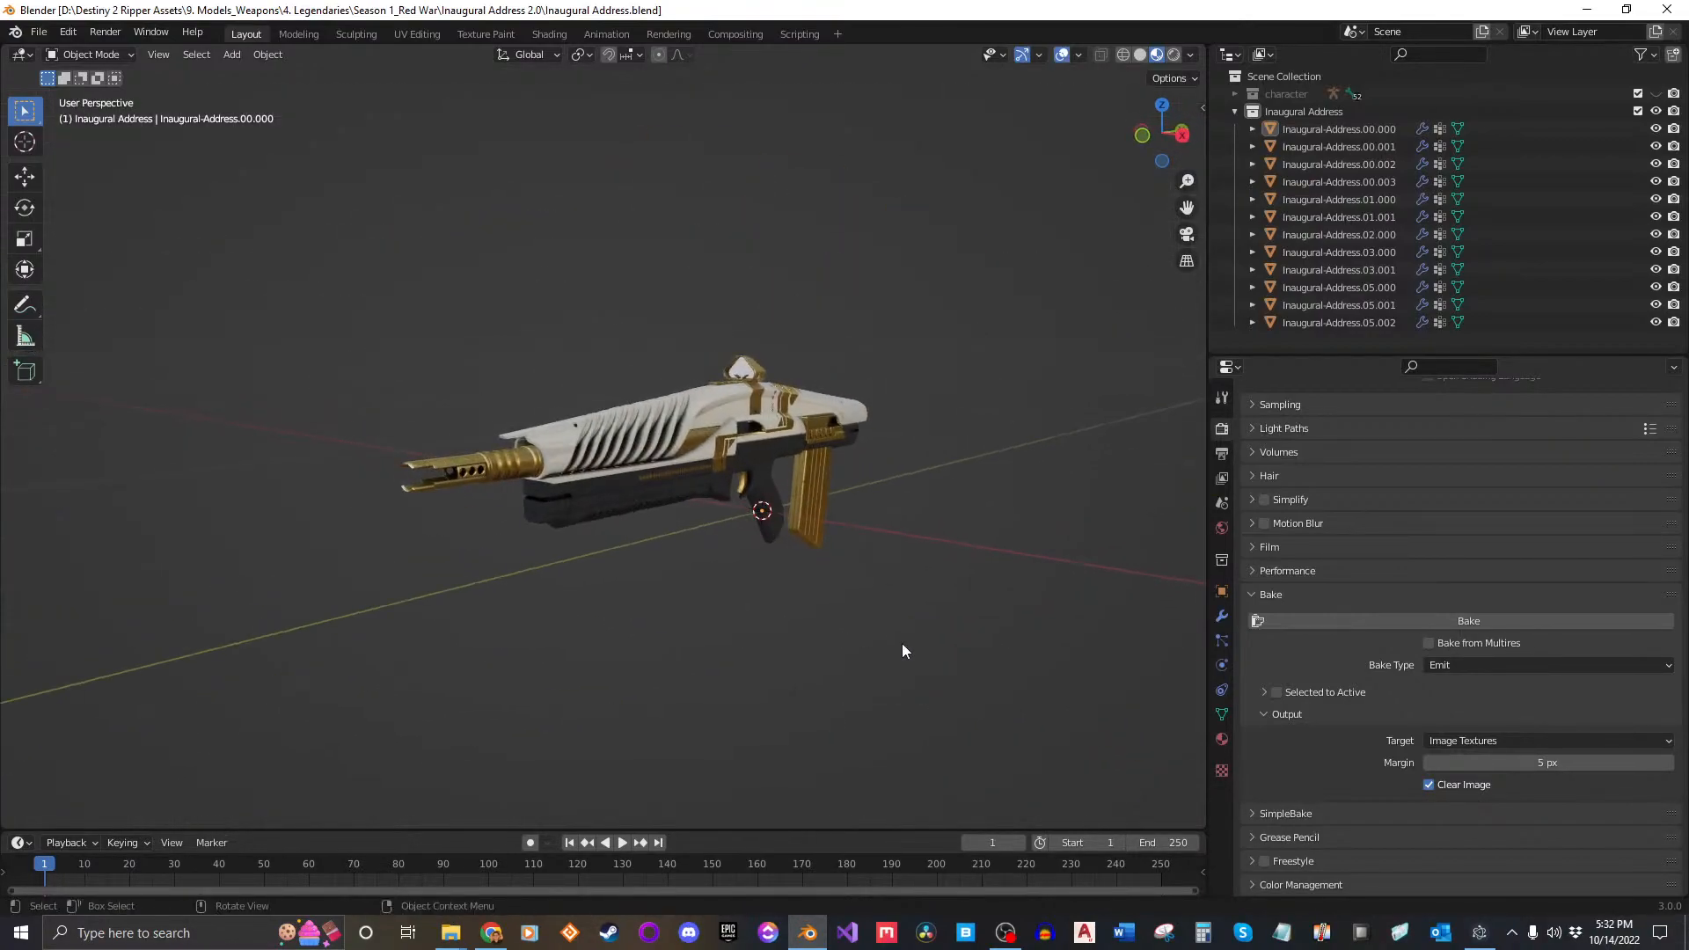
{"action": "key", "text": "KP_3"}
{"action": "scroll", "coordinate": [693, 475], "scroll_direction": "up", "scroll_amount": 2}
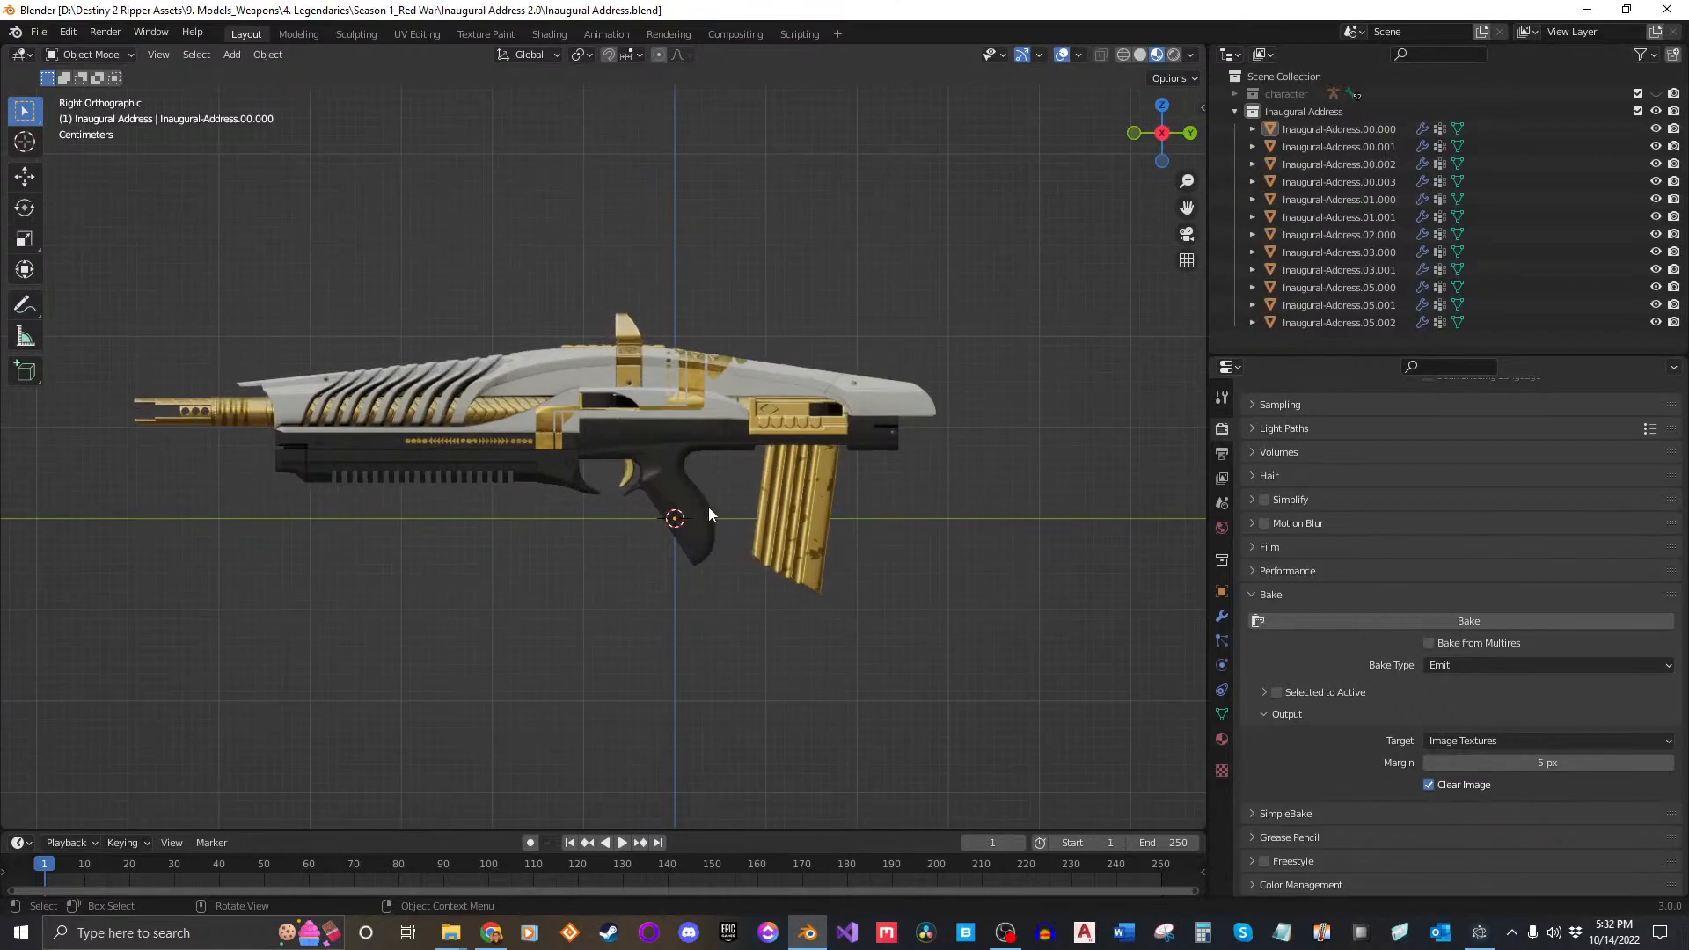
{"action": "scroll", "coordinate": [722, 516], "scroll_direction": "up", "scroll_amount": 4}
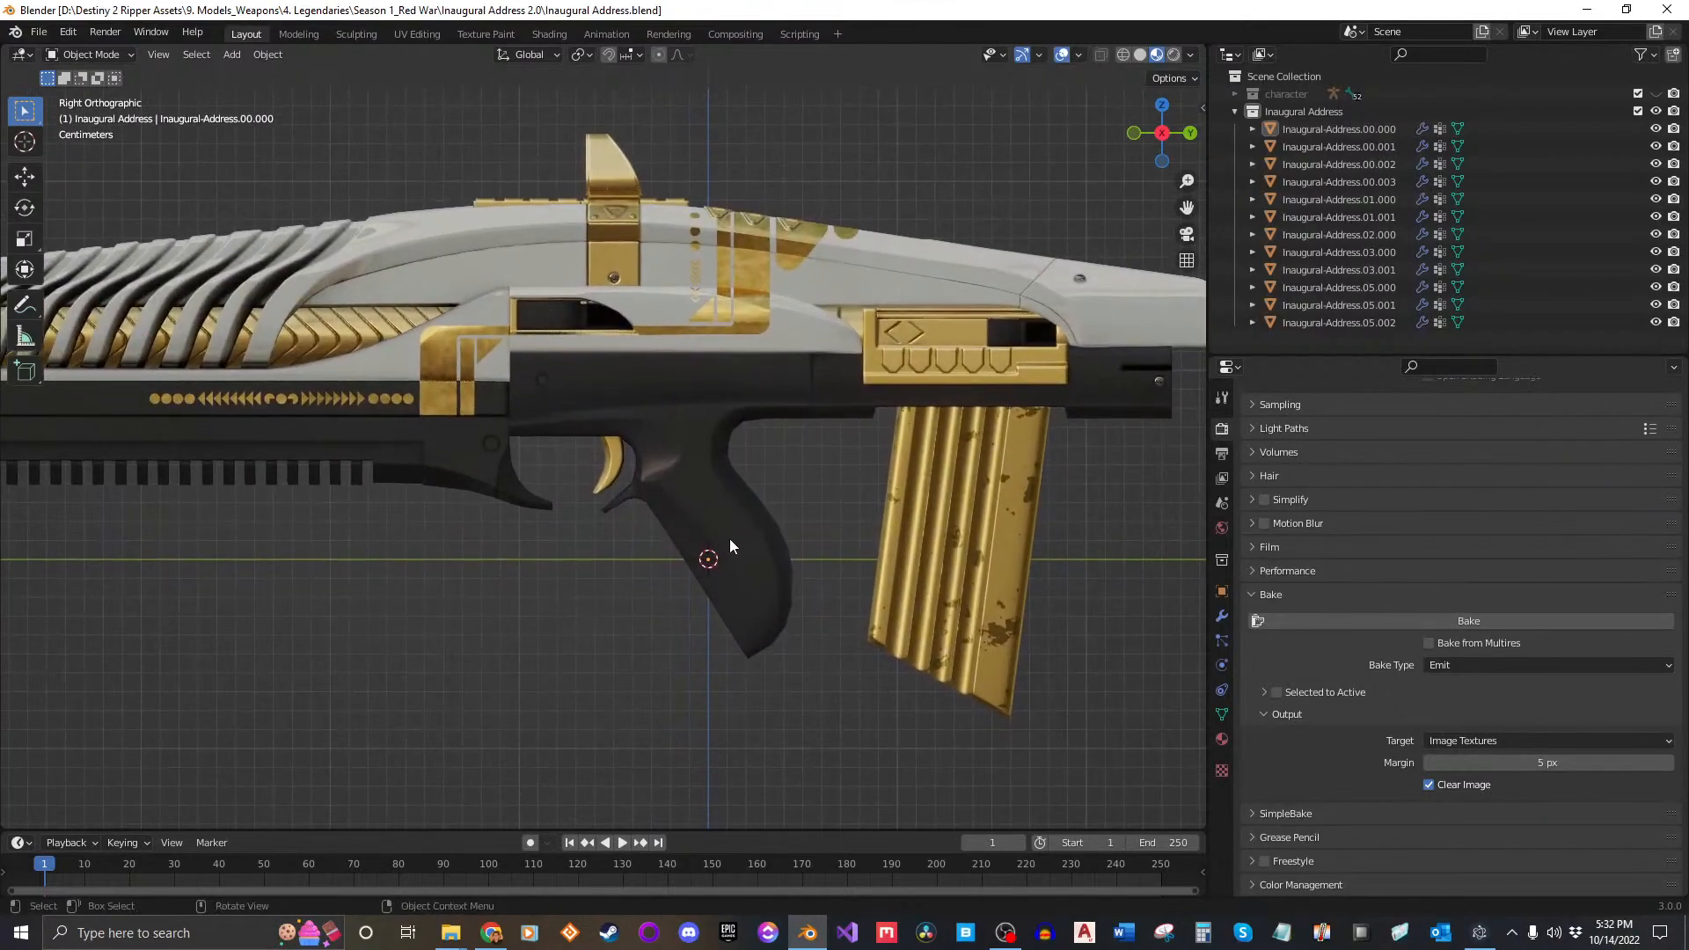
{"action": "key", "text": "shift+a"}
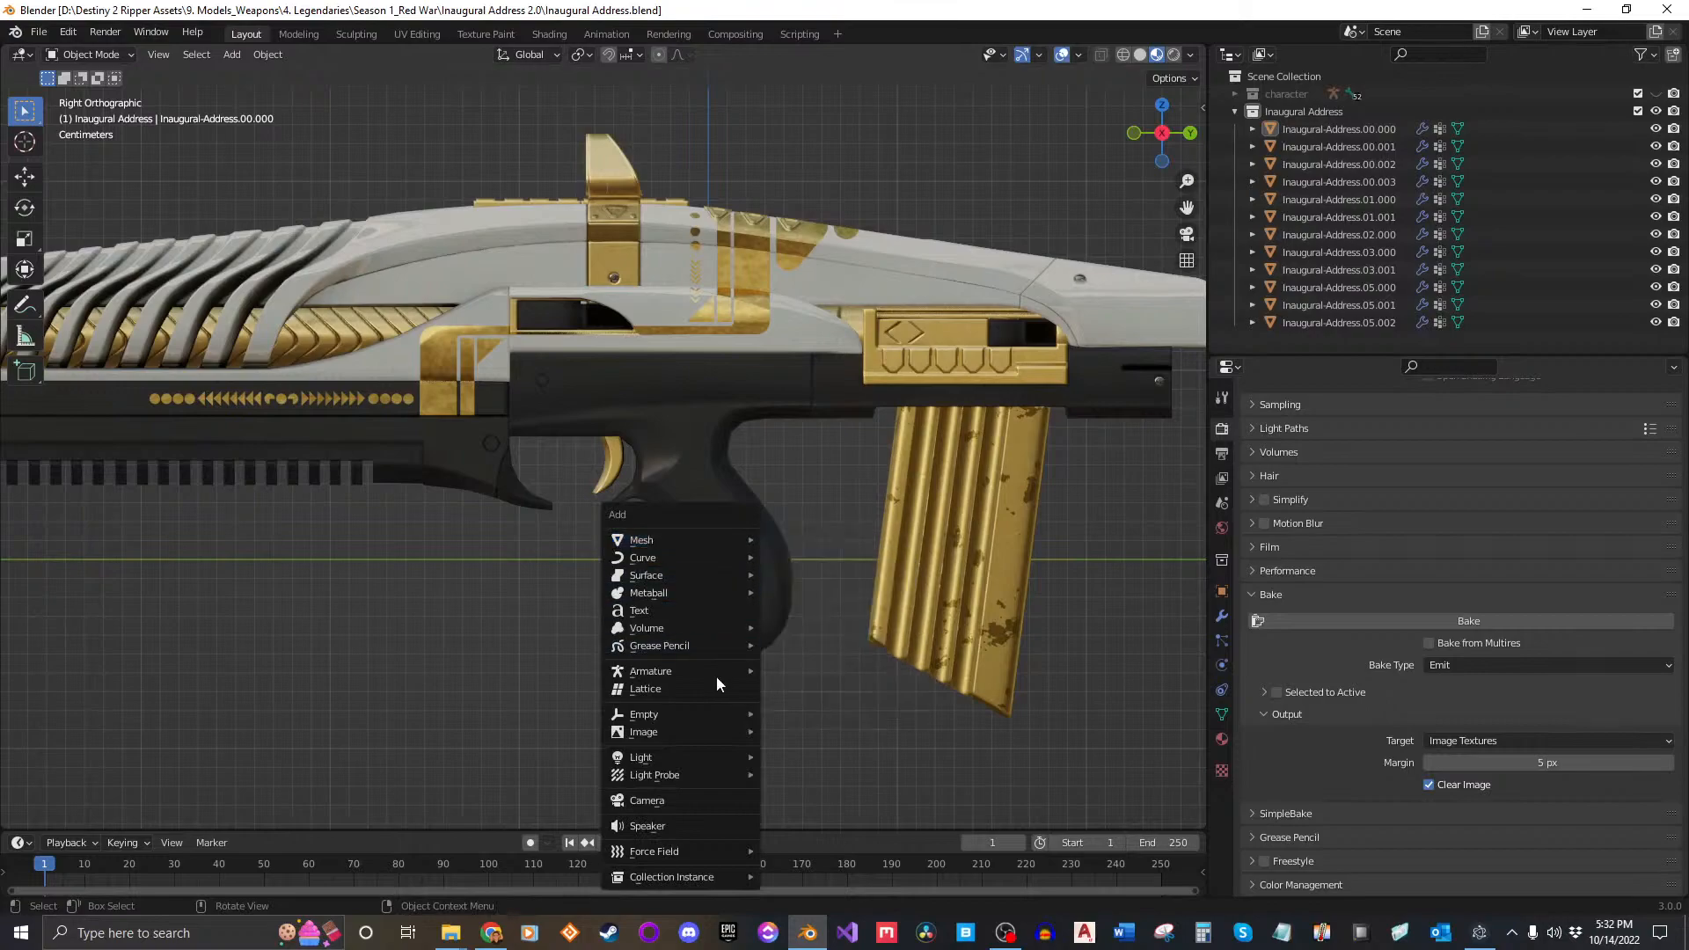
{"action": "mouse_move", "coordinate": [715, 670]}
{"action": "left_click", "coordinate": [841, 672]}
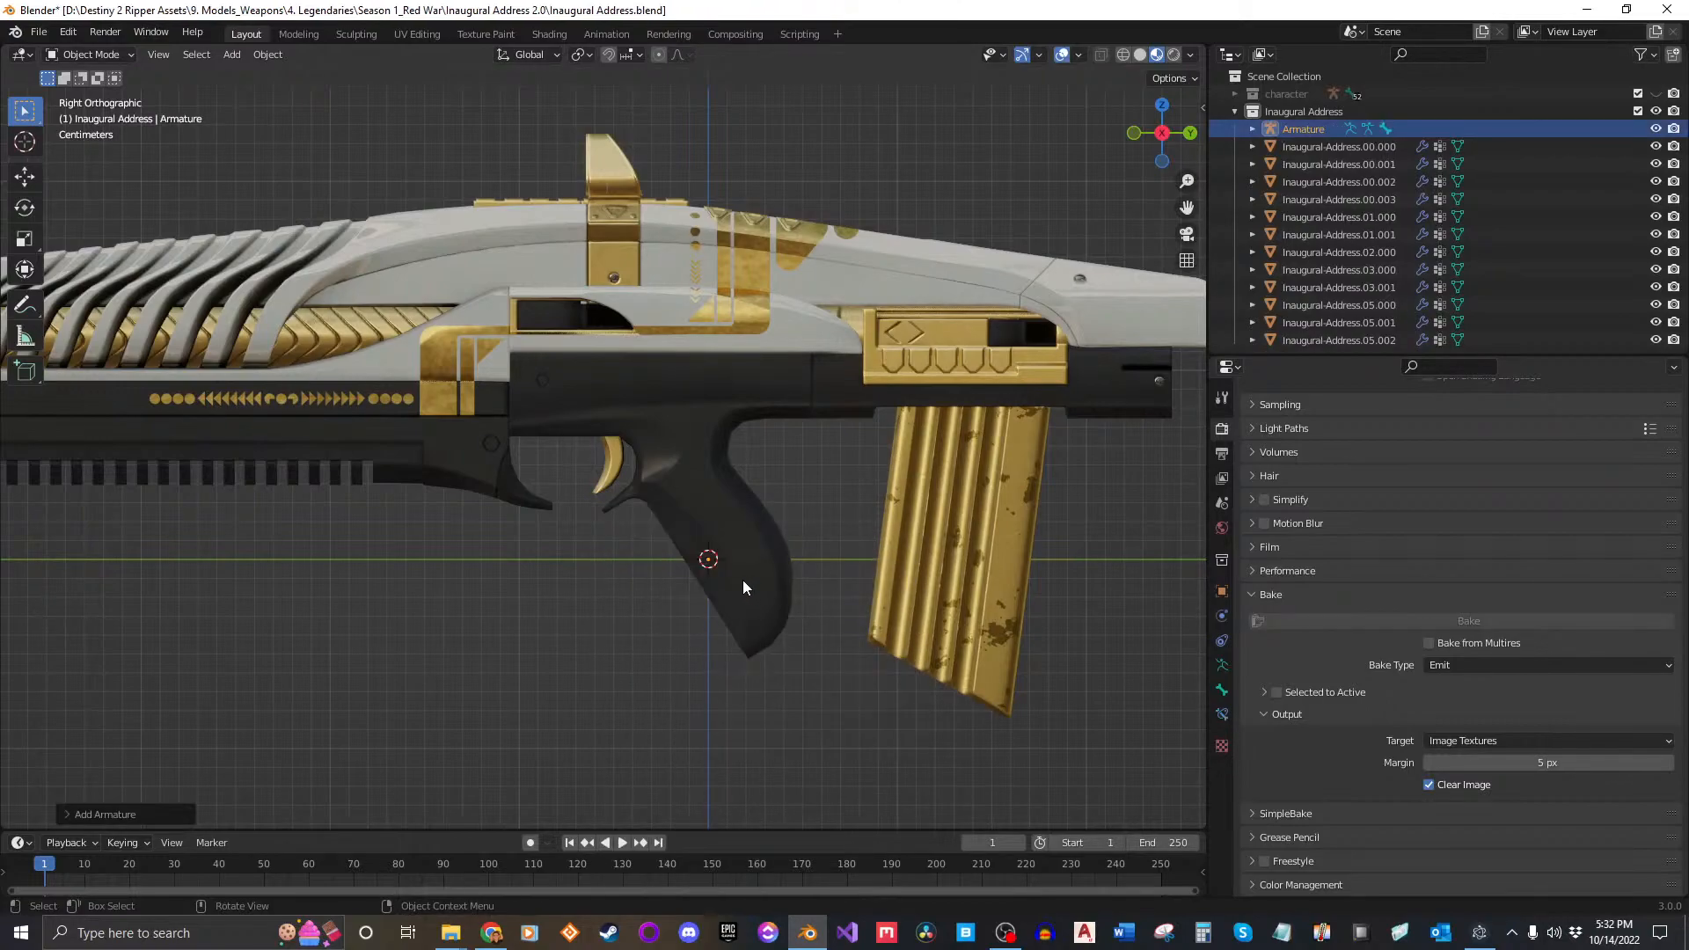
{"action": "scroll", "coordinate": [743, 580], "scroll_direction": "up", "scroll_amount": 8}
{"action": "scroll", "coordinate": [807, 413], "scroll_direction": "down", "scroll_amount": 8}
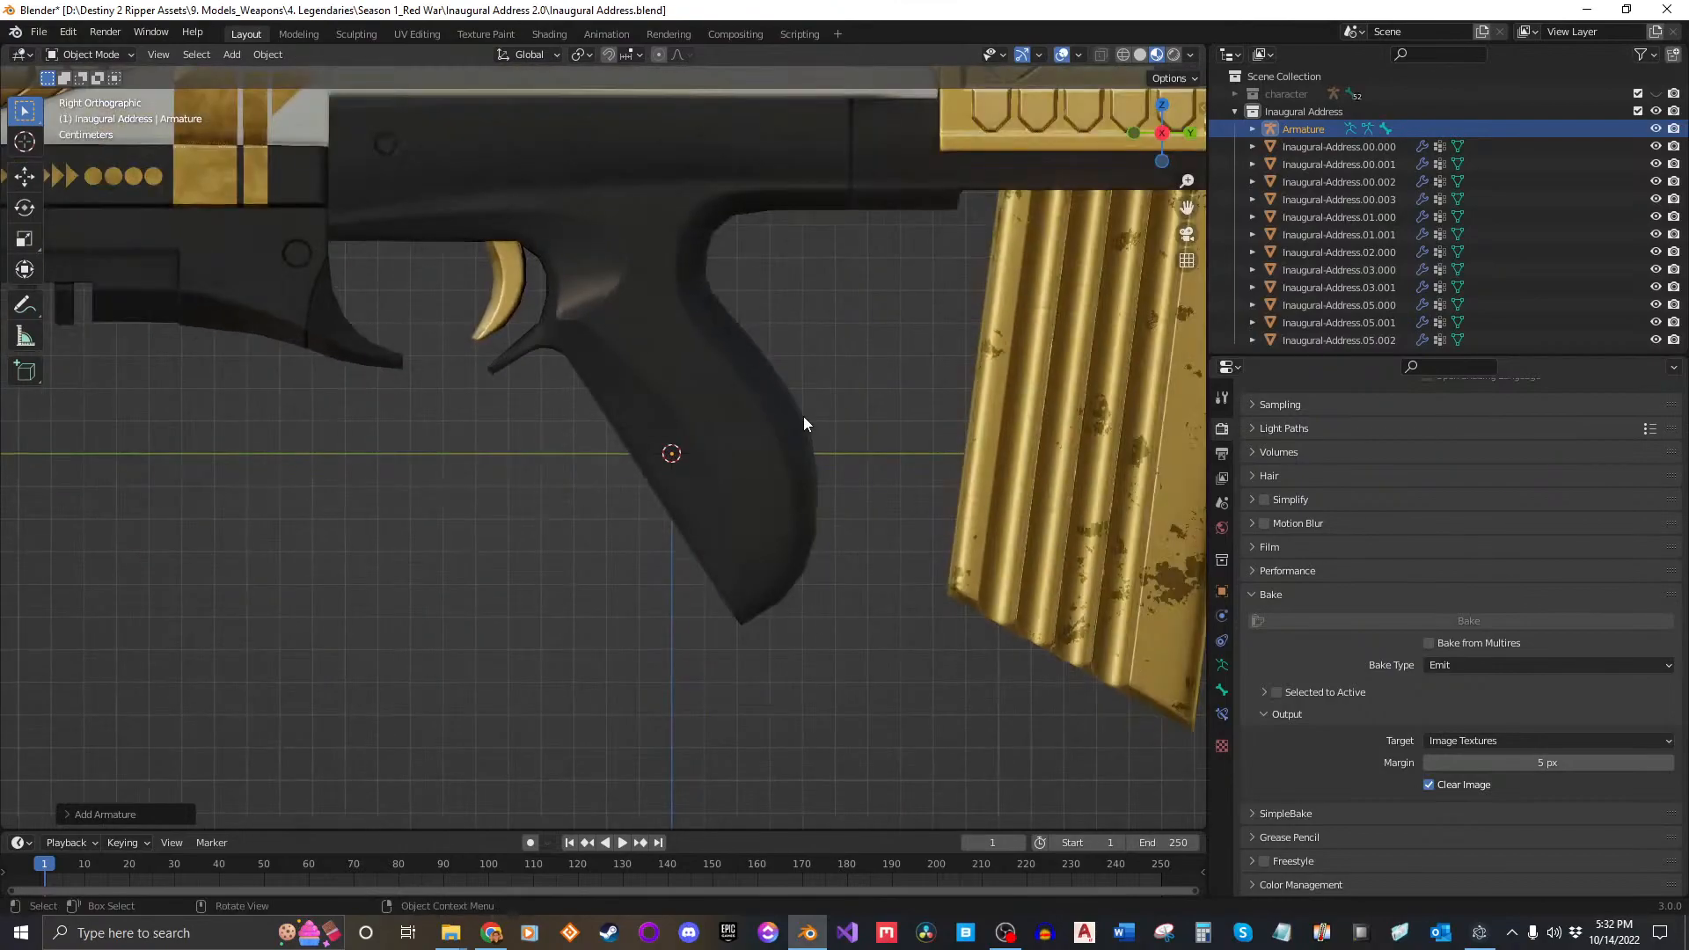
{"action": "scroll", "coordinate": [651, 431], "scroll_direction": "up", "scroll_amount": 8}
{"action": "scroll", "coordinate": [642, 432], "scroll_direction": "up", "scroll_amount": 3}
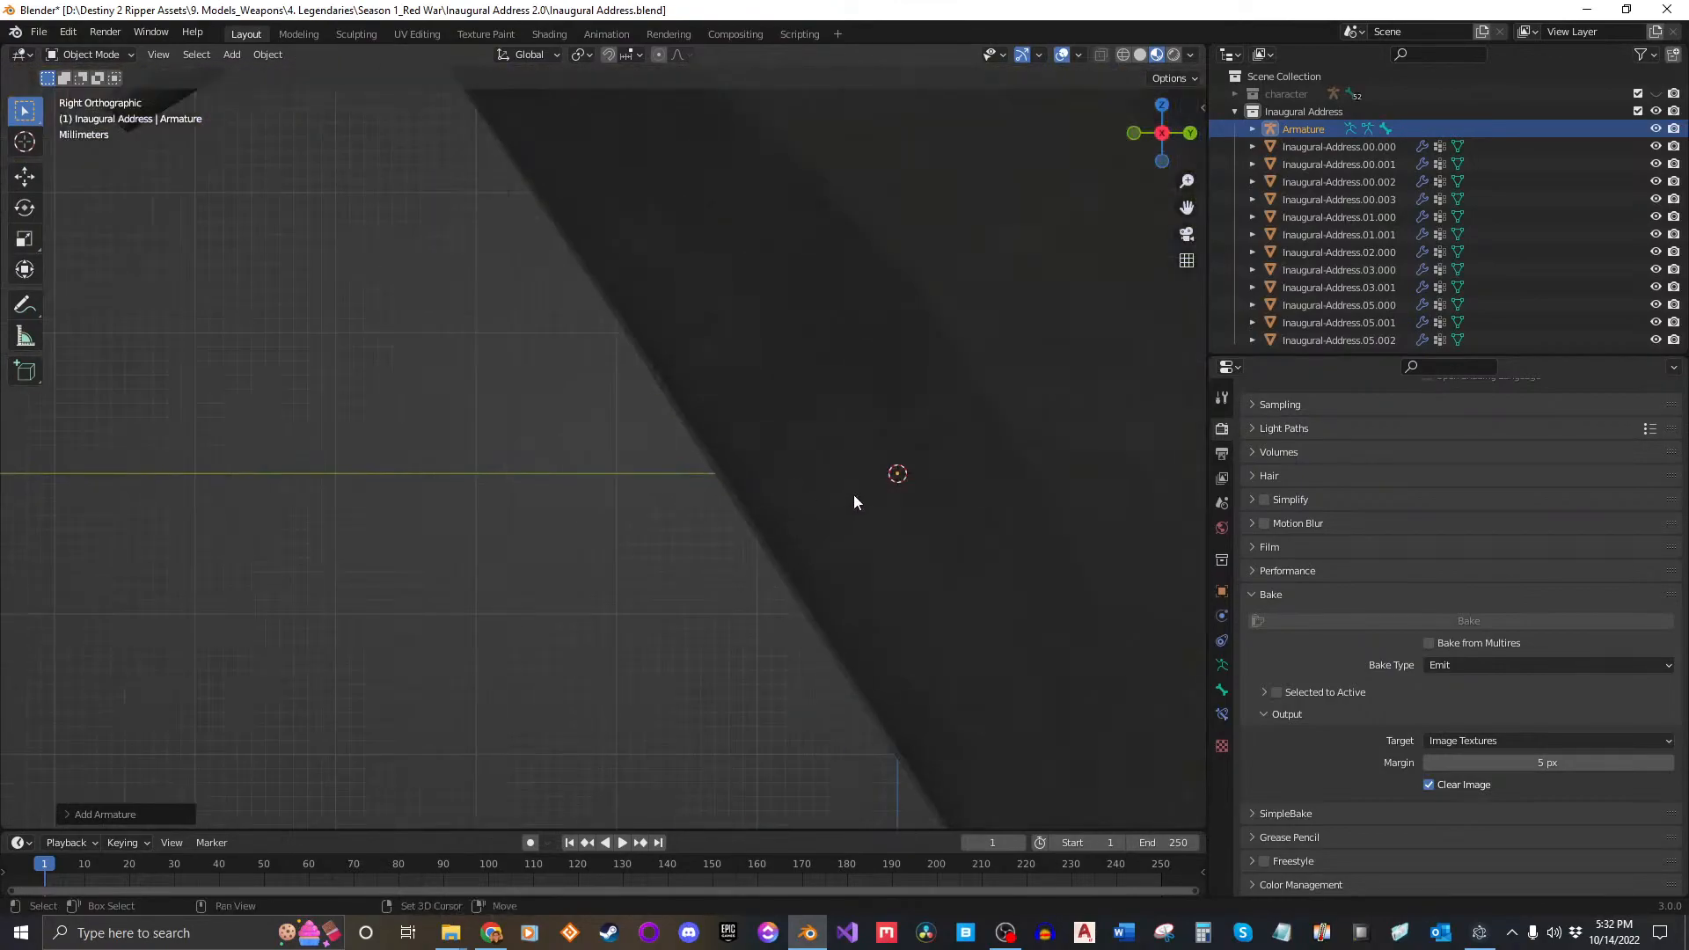
{"action": "middle_click_drag", "start_coordinate": [850, 495], "coordinate": [611, 563], "text": "shift"}
{"action": "scroll", "coordinate": [607, 553], "scroll_direction": "down", "scroll_amount": 2}
{"action": "key", "text": "ctrl+z"}
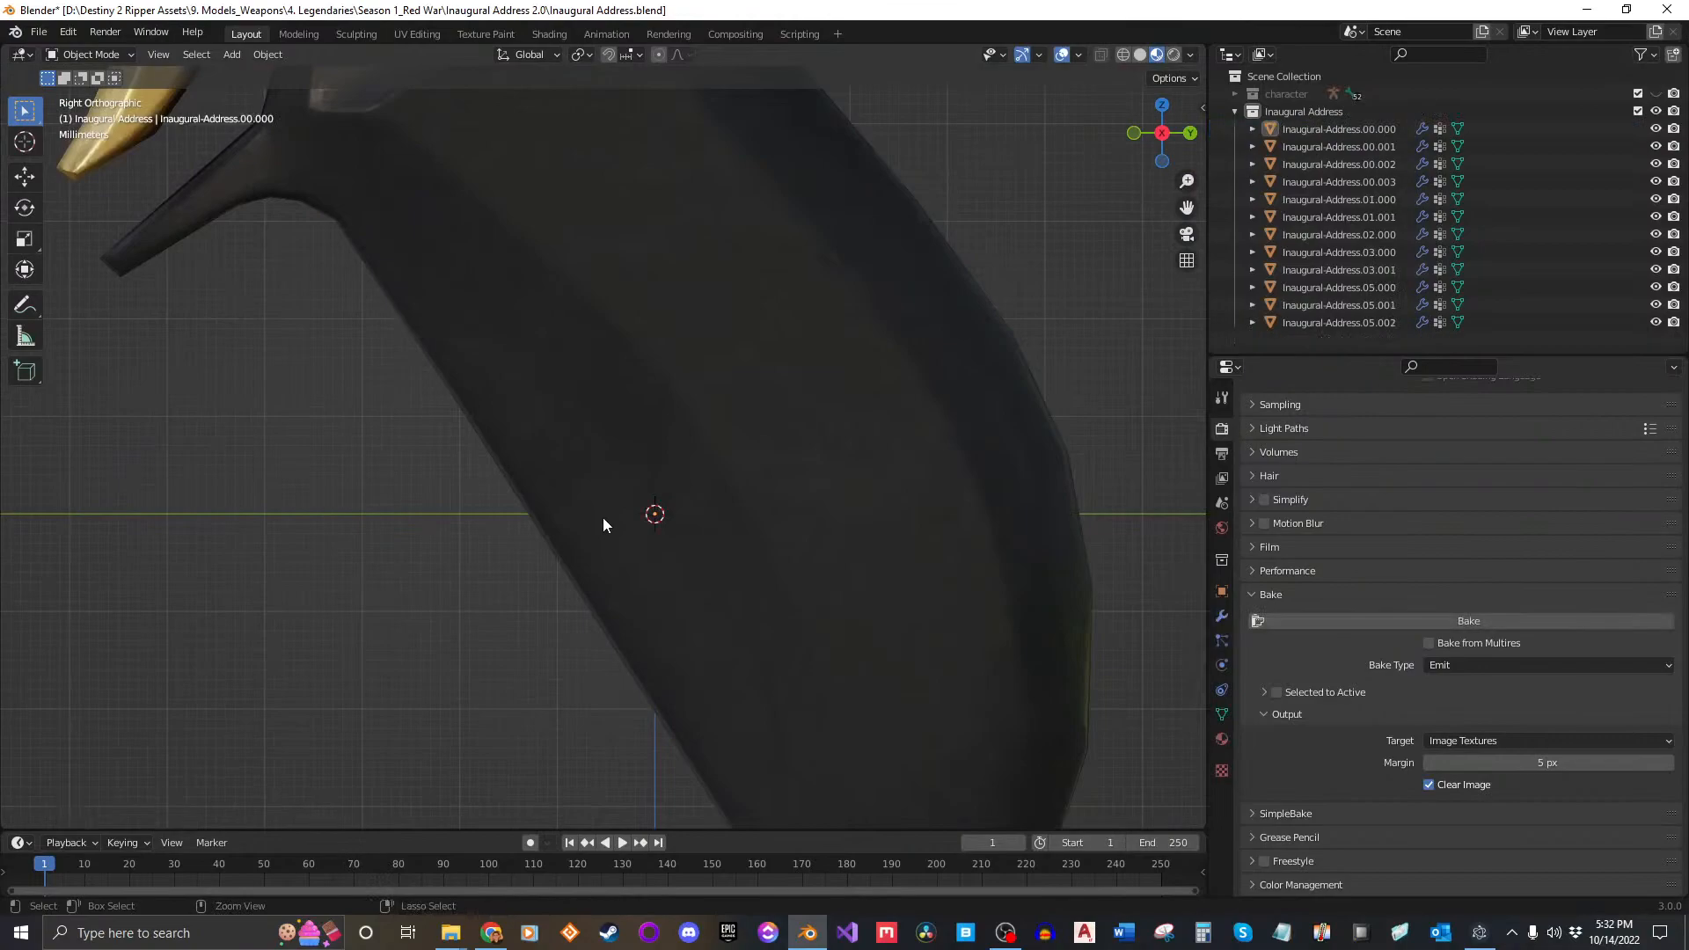
{"action": "scroll", "coordinate": [767, 526], "scroll_direction": "down", "scroll_amount": 5}
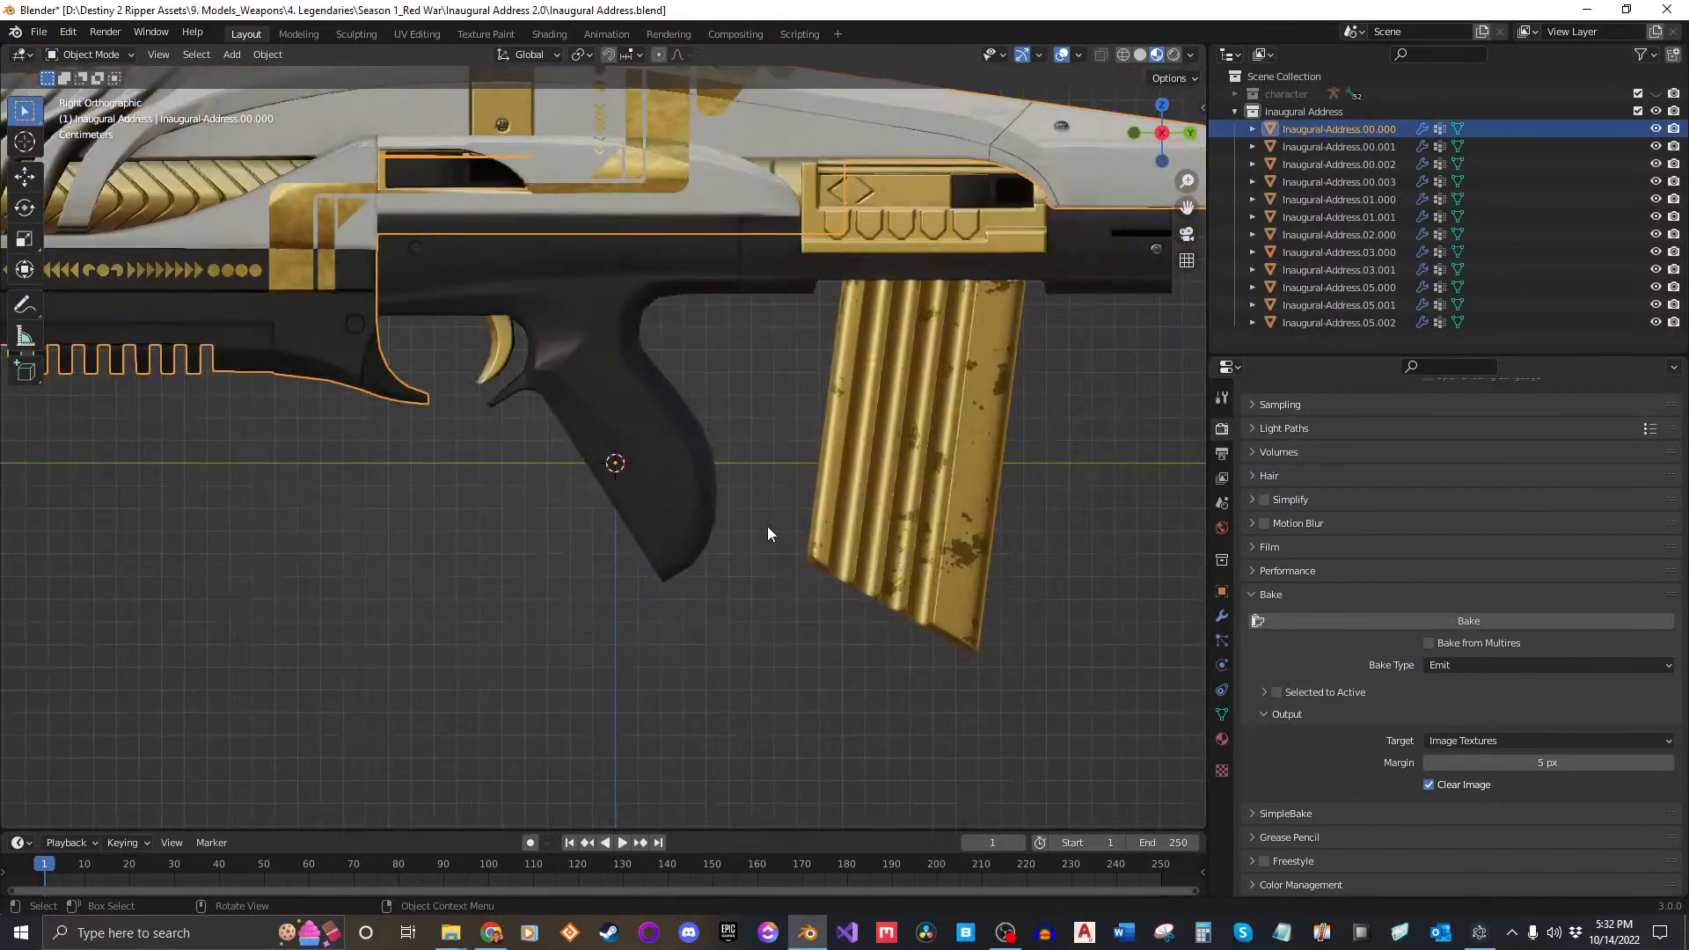
{"action": "left_click", "coordinate": [1332, 324]}
{"action": "left_click", "coordinate": [1337, 131]}
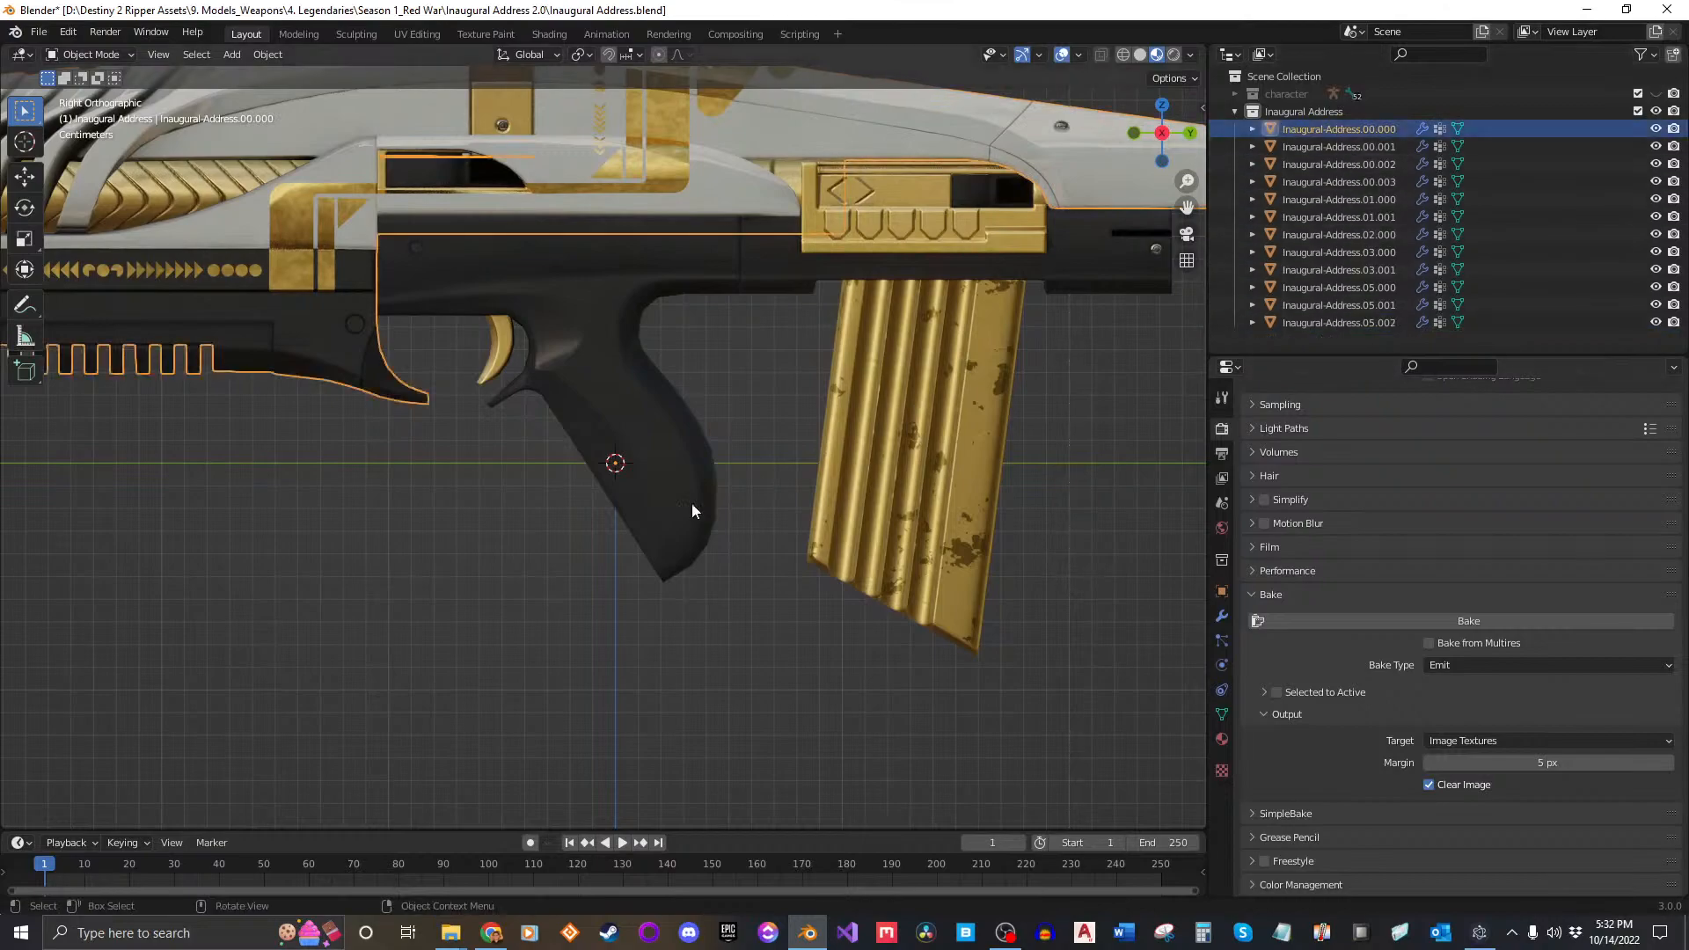
{"action": "scroll", "coordinate": [703, 563], "scroll_direction": "down", "scroll_amount": 4}
{"action": "left_click", "coordinate": [670, 623]}
{"action": "scroll", "coordinate": [673, 509], "scroll_direction": "up", "scroll_amount": 3}
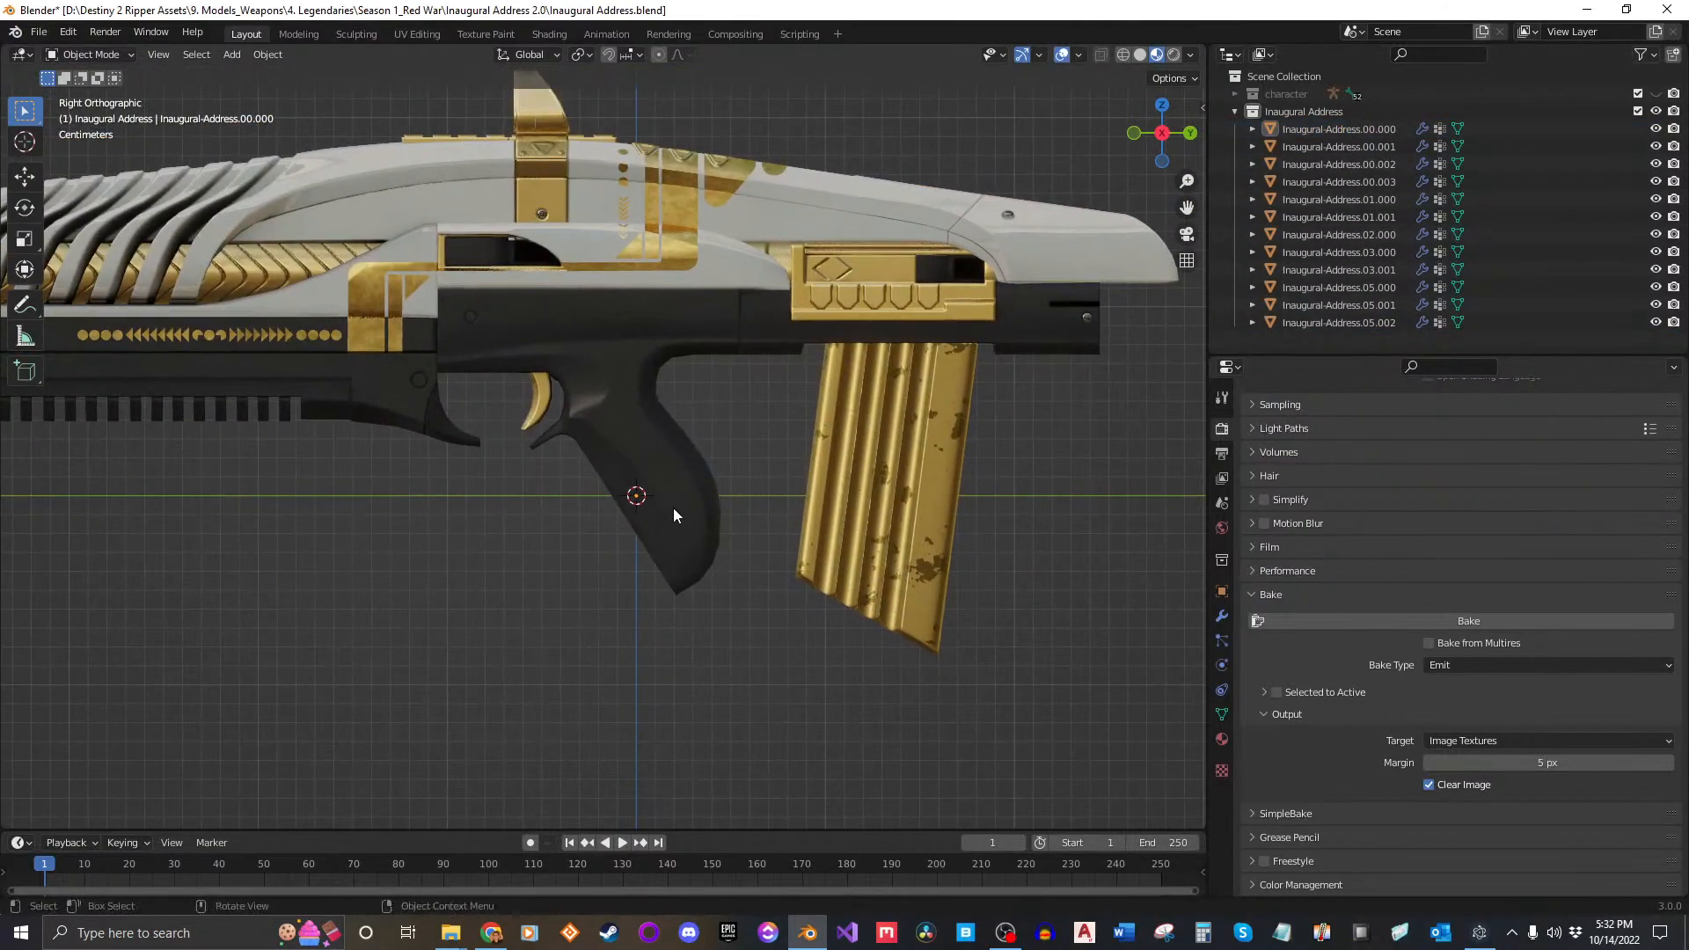
Step: Add a single-bone armature at the origin in the grip and show the viewport in Solid shading with X-ray
{"action": "key", "text": "shift+a"}
{"action": "mouse_move", "coordinate": [668, 509]}
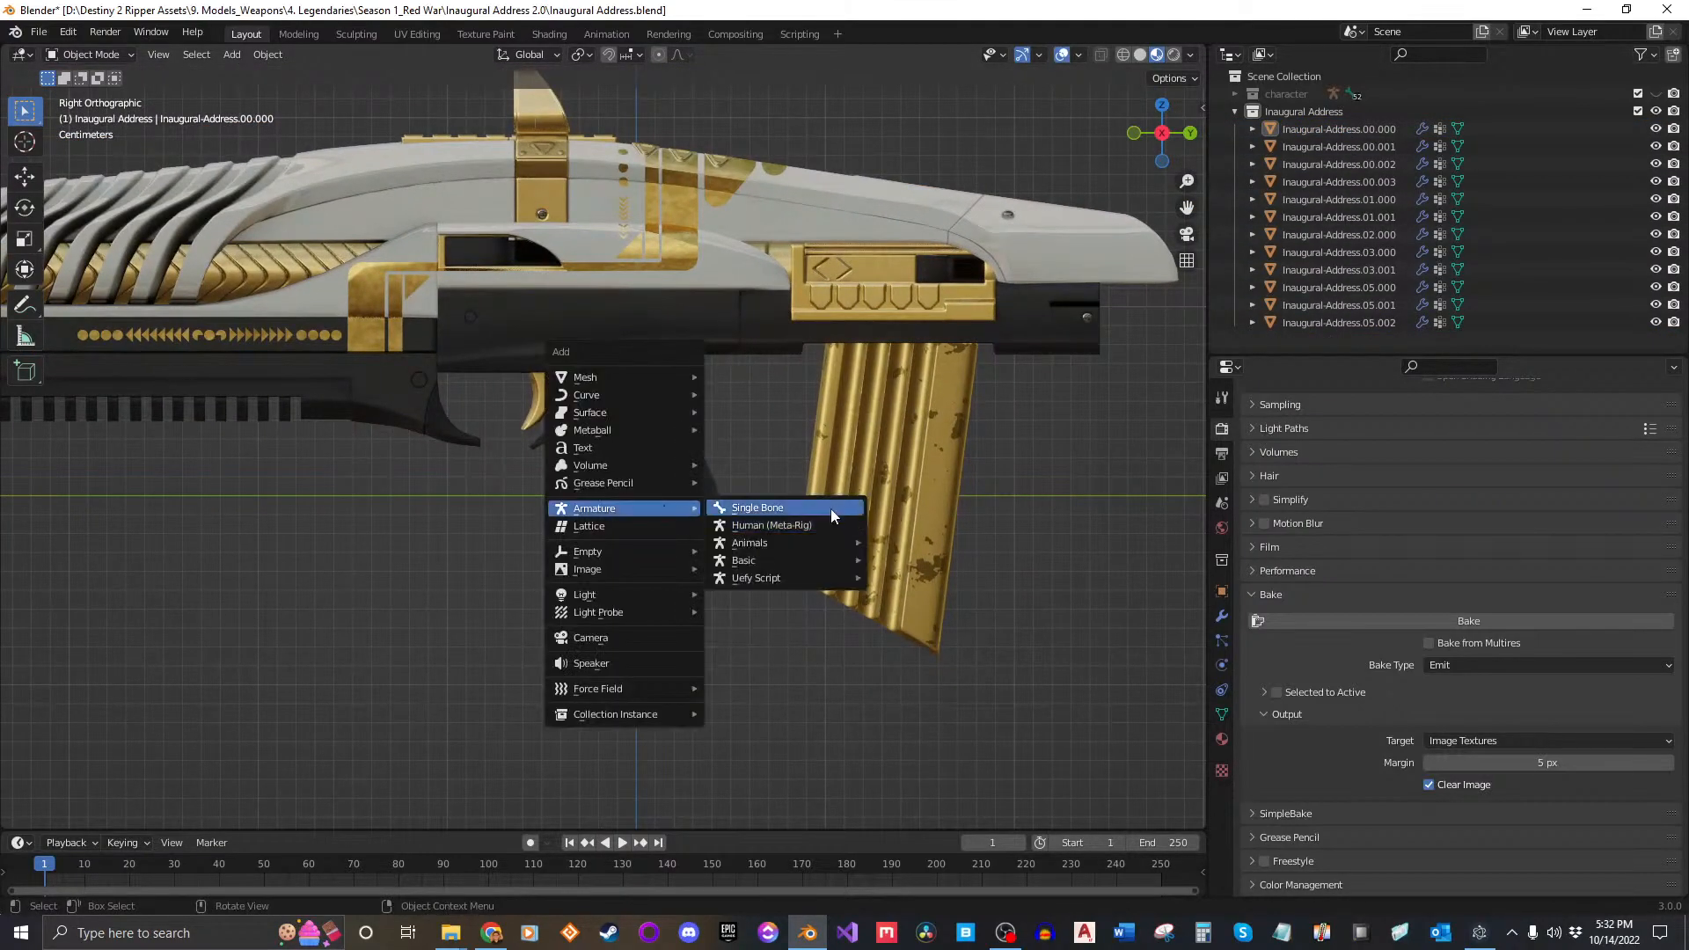
{"action": "left_click", "coordinate": [830, 509]}
{"action": "scroll", "coordinate": [622, 495], "scroll_direction": "up", "scroll_amount": 6}
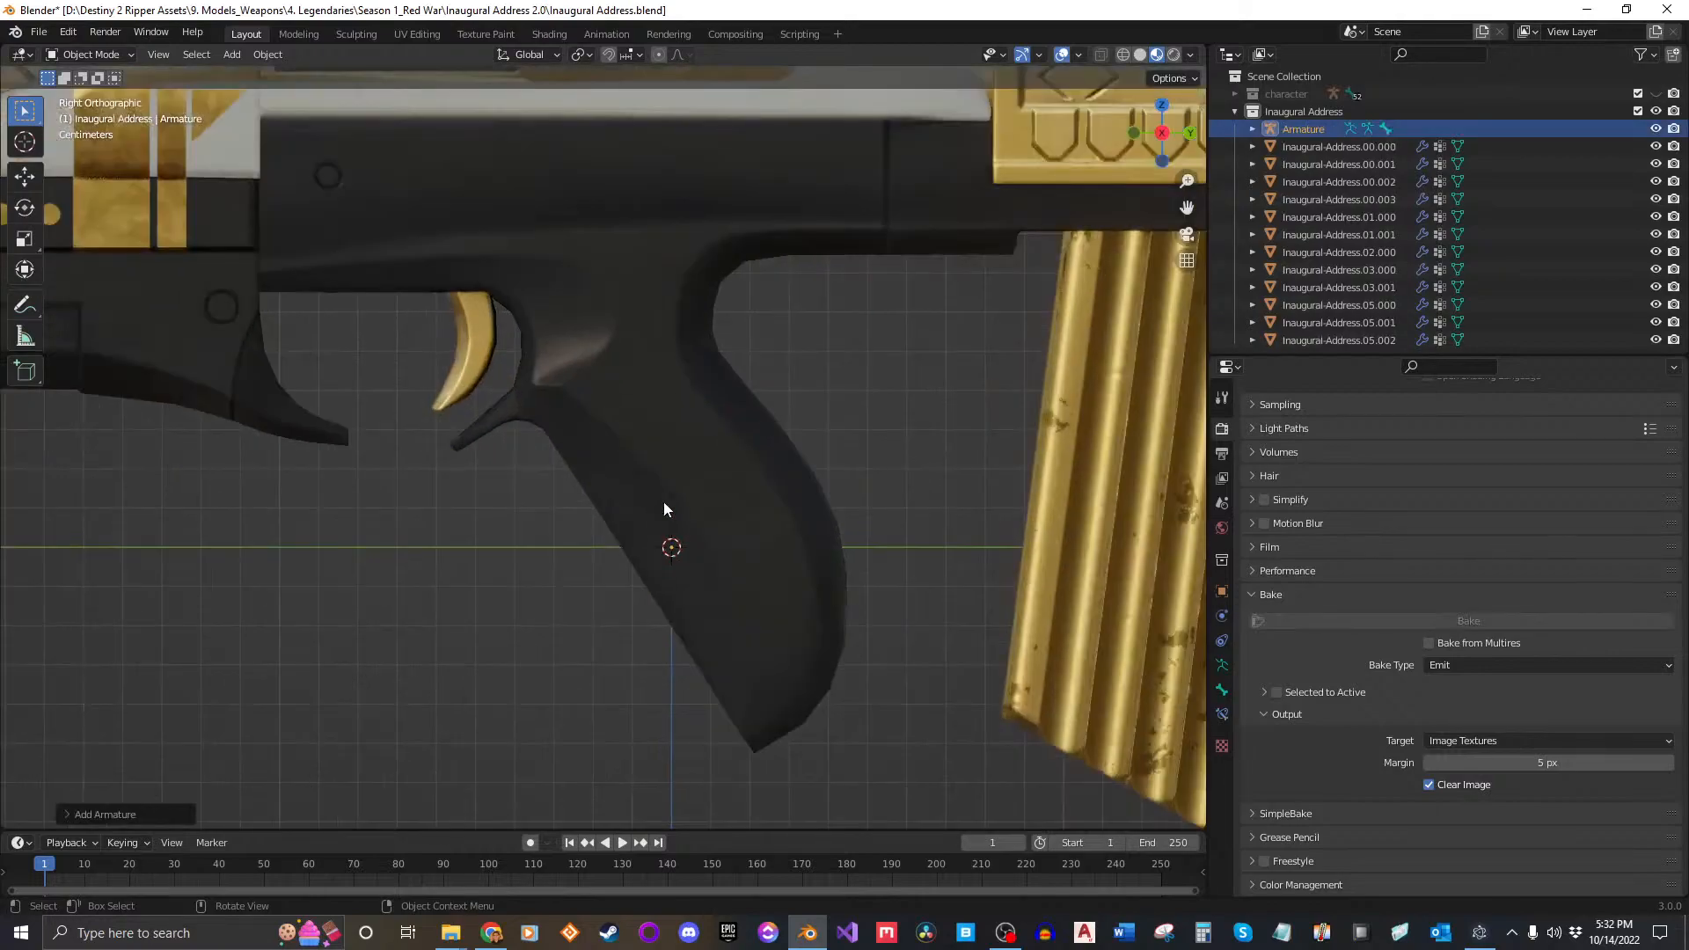
{"action": "scroll", "coordinate": [705, 496], "scroll_direction": "down", "scroll_amount": 4}
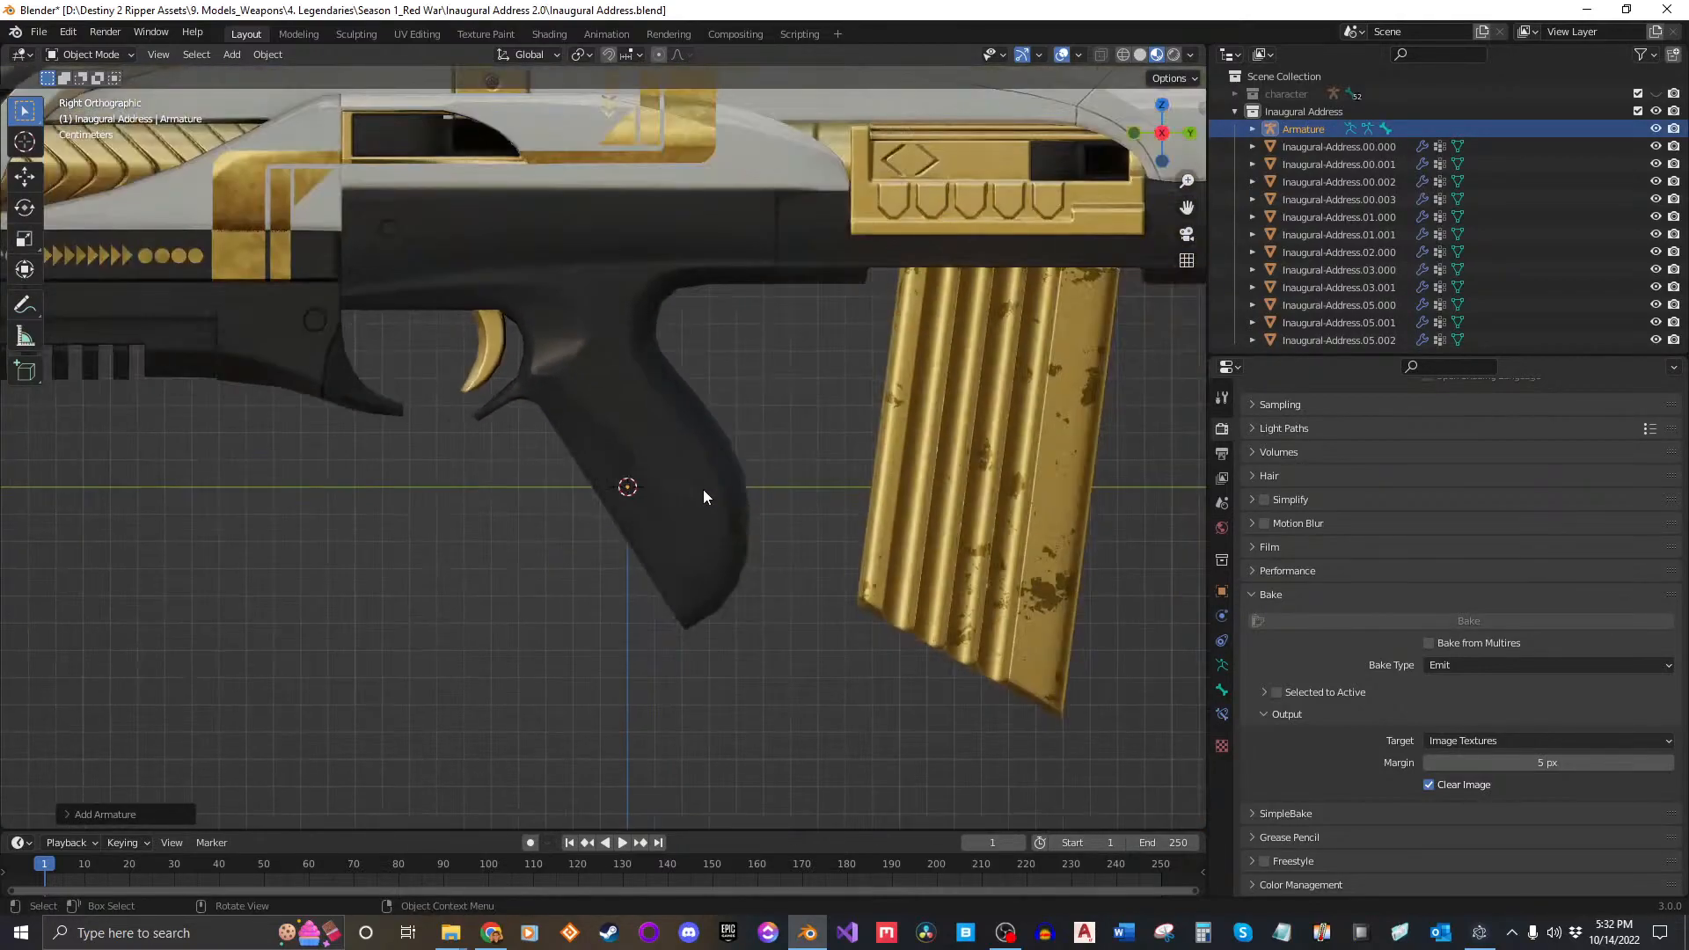
{"action": "key", "text": "z"}
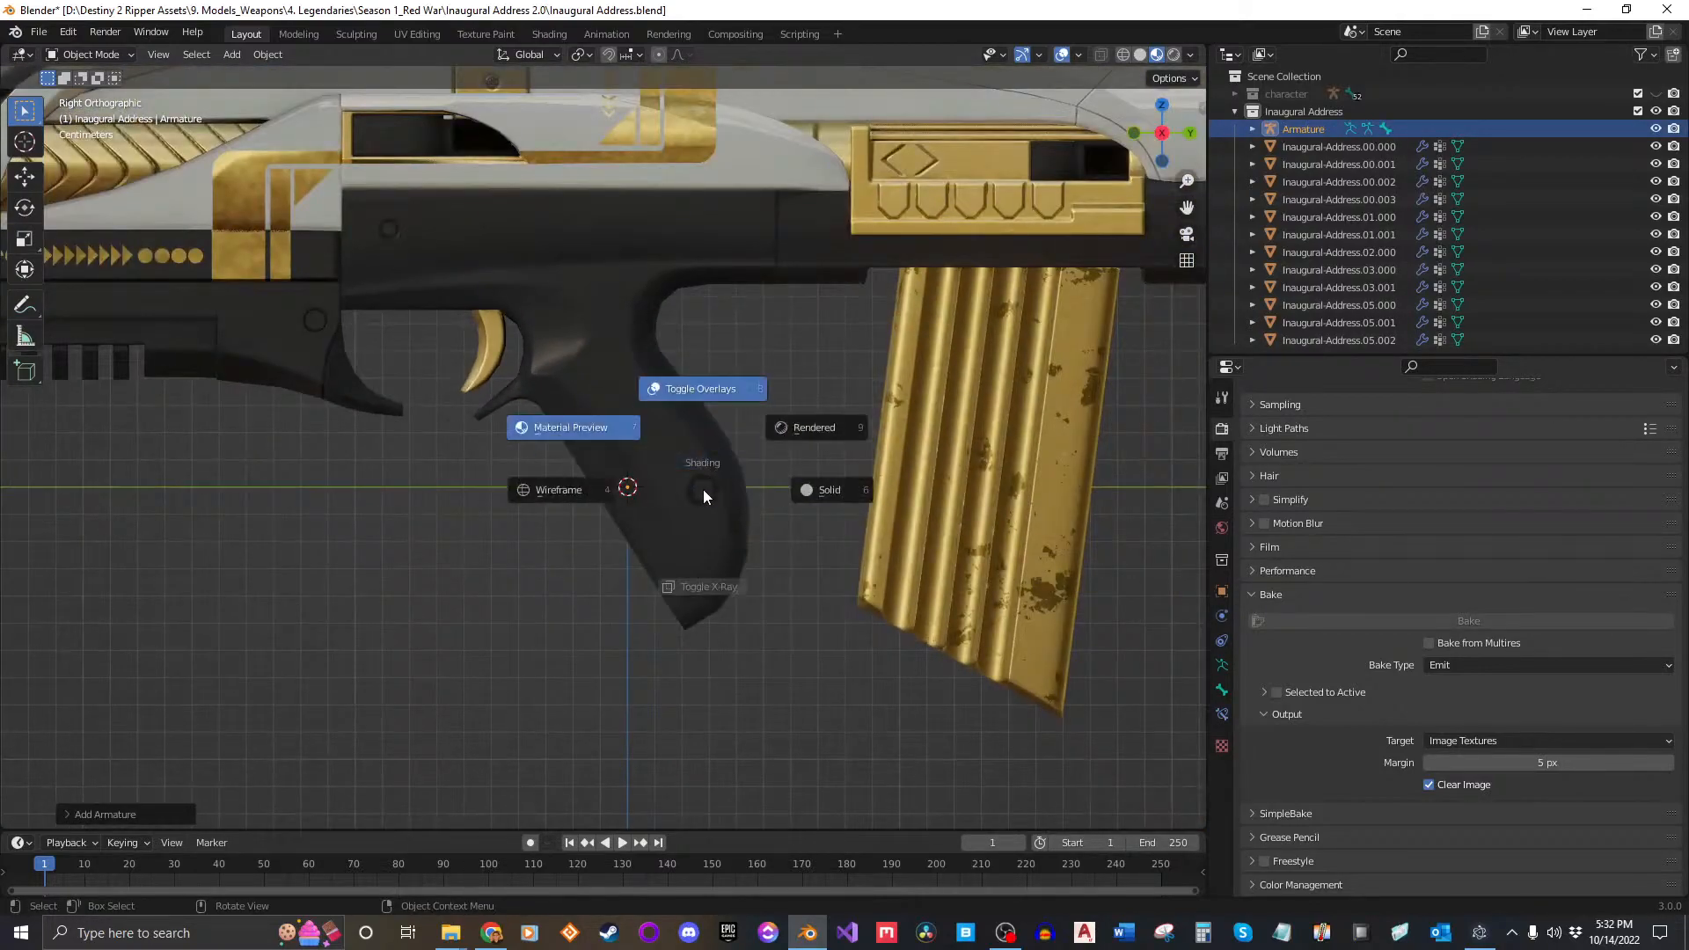
{"action": "left_click", "coordinate": [824, 493]}
{"action": "key", "text": "z"}
{"action": "left_click", "coordinate": [757, 656]}
Step: In the armature's Edit Mode, raise the bone's tail along Z to a height of about 0.067 m, near the grip's upper end
{"action": "scroll", "coordinate": [648, 484], "scroll_direction": "up", "scroll_amount": 6}
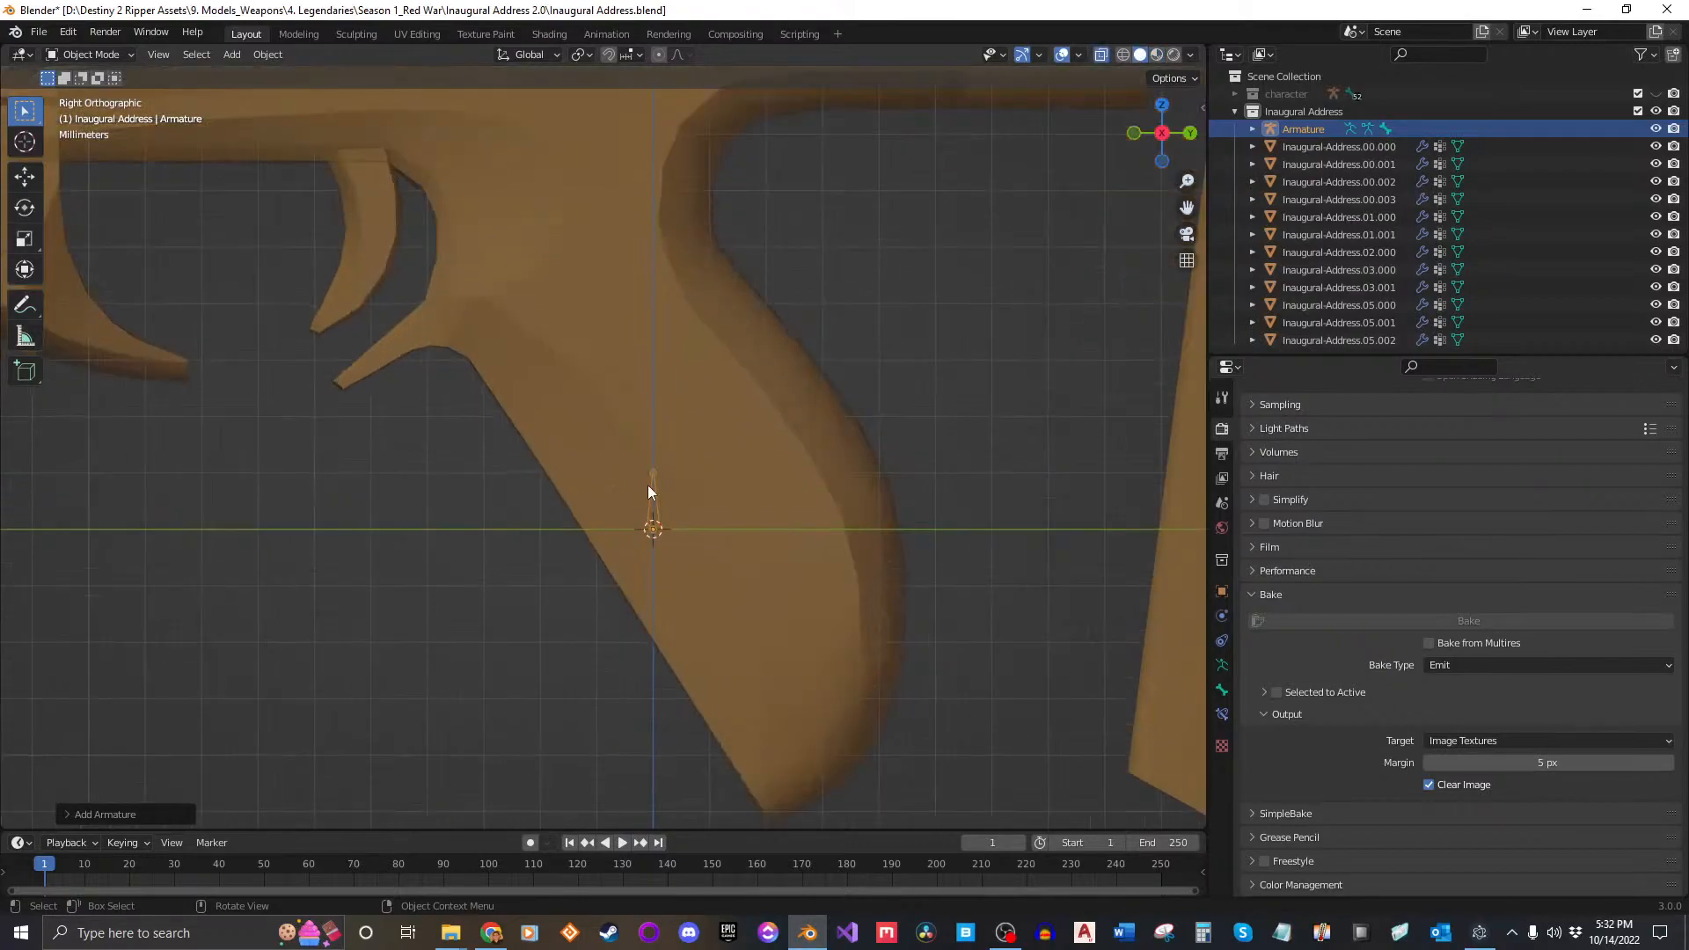
{"action": "scroll", "coordinate": [662, 482], "scroll_direction": "up", "scroll_amount": 4}
{"action": "left_click", "coordinate": [780, 508]}
{"action": "left_click", "coordinate": [713, 551]}
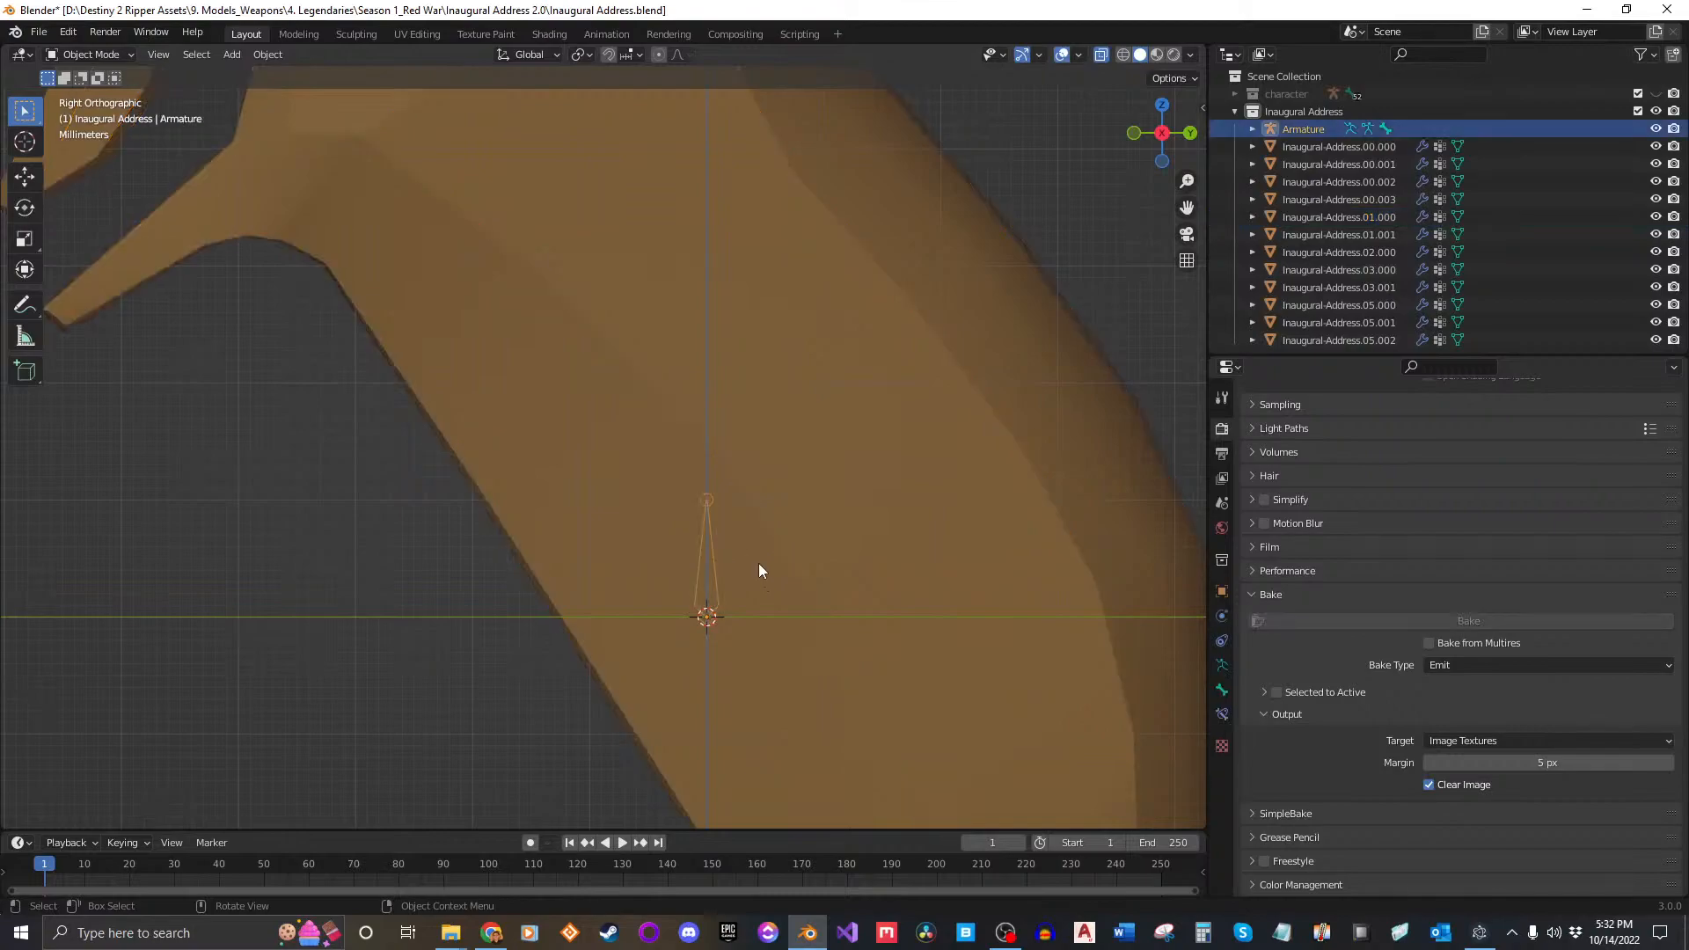
{"action": "key", "text": "Tab"}
{"action": "scroll", "coordinate": [729, 482], "scroll_direction": "down", "scroll_amount": 3}
{"action": "scroll", "coordinate": [730, 482], "scroll_direction": "down", "scroll_amount": 3}
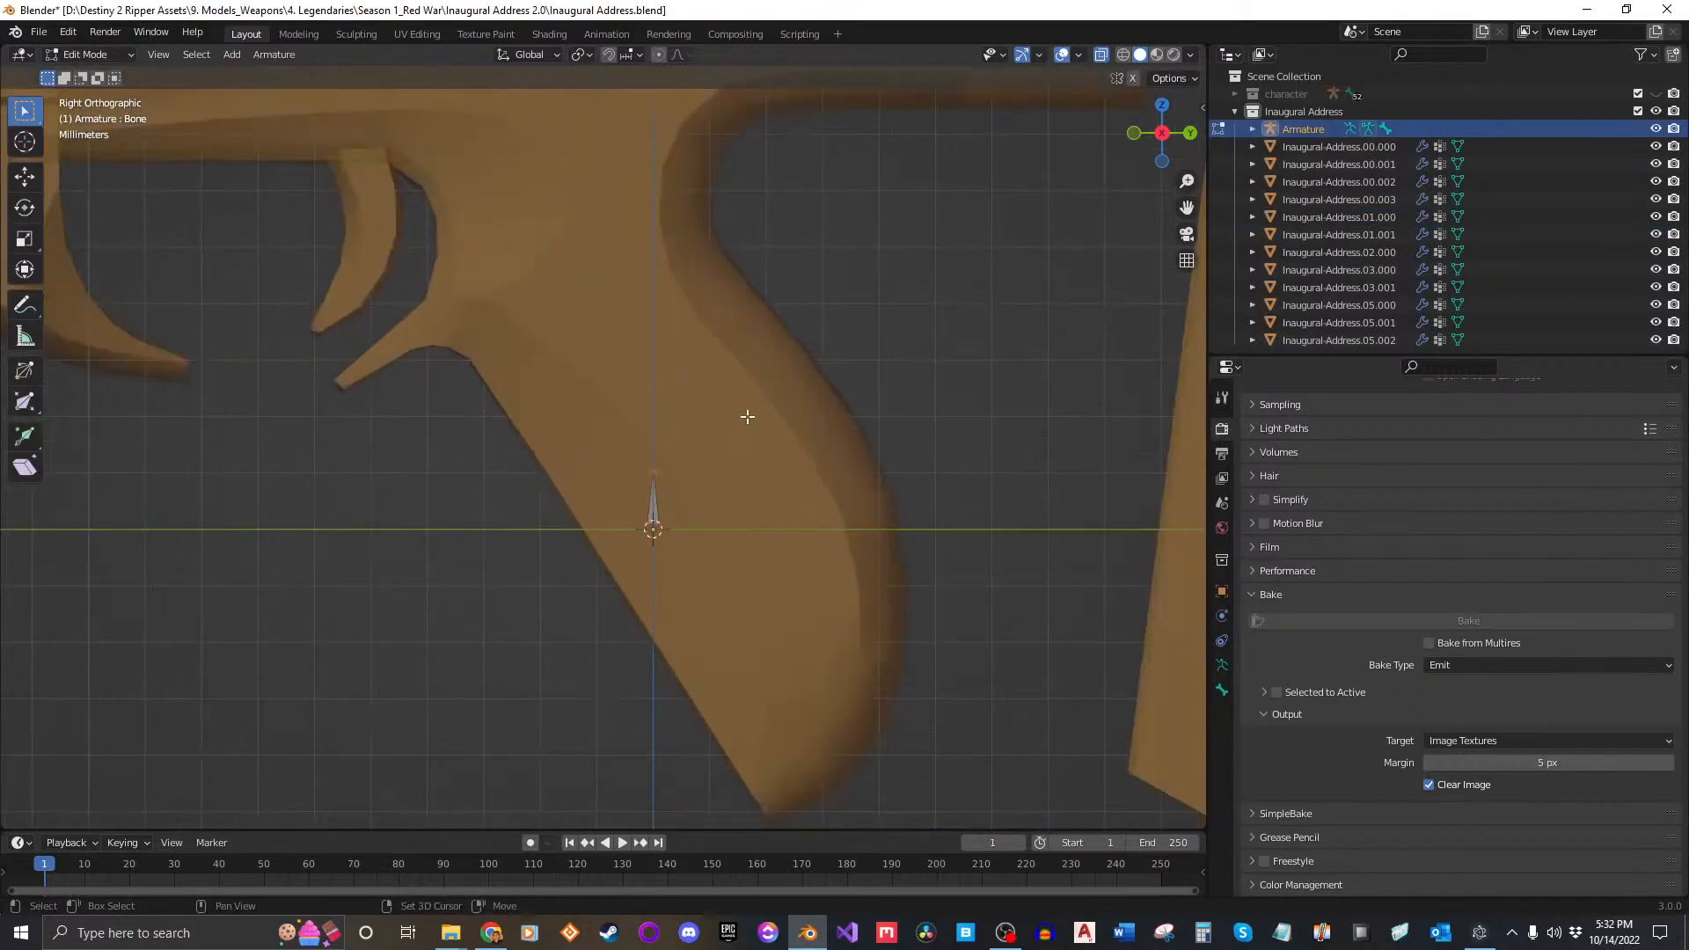
{"action": "key", "text": "g"}
{"action": "key", "text": "z"}
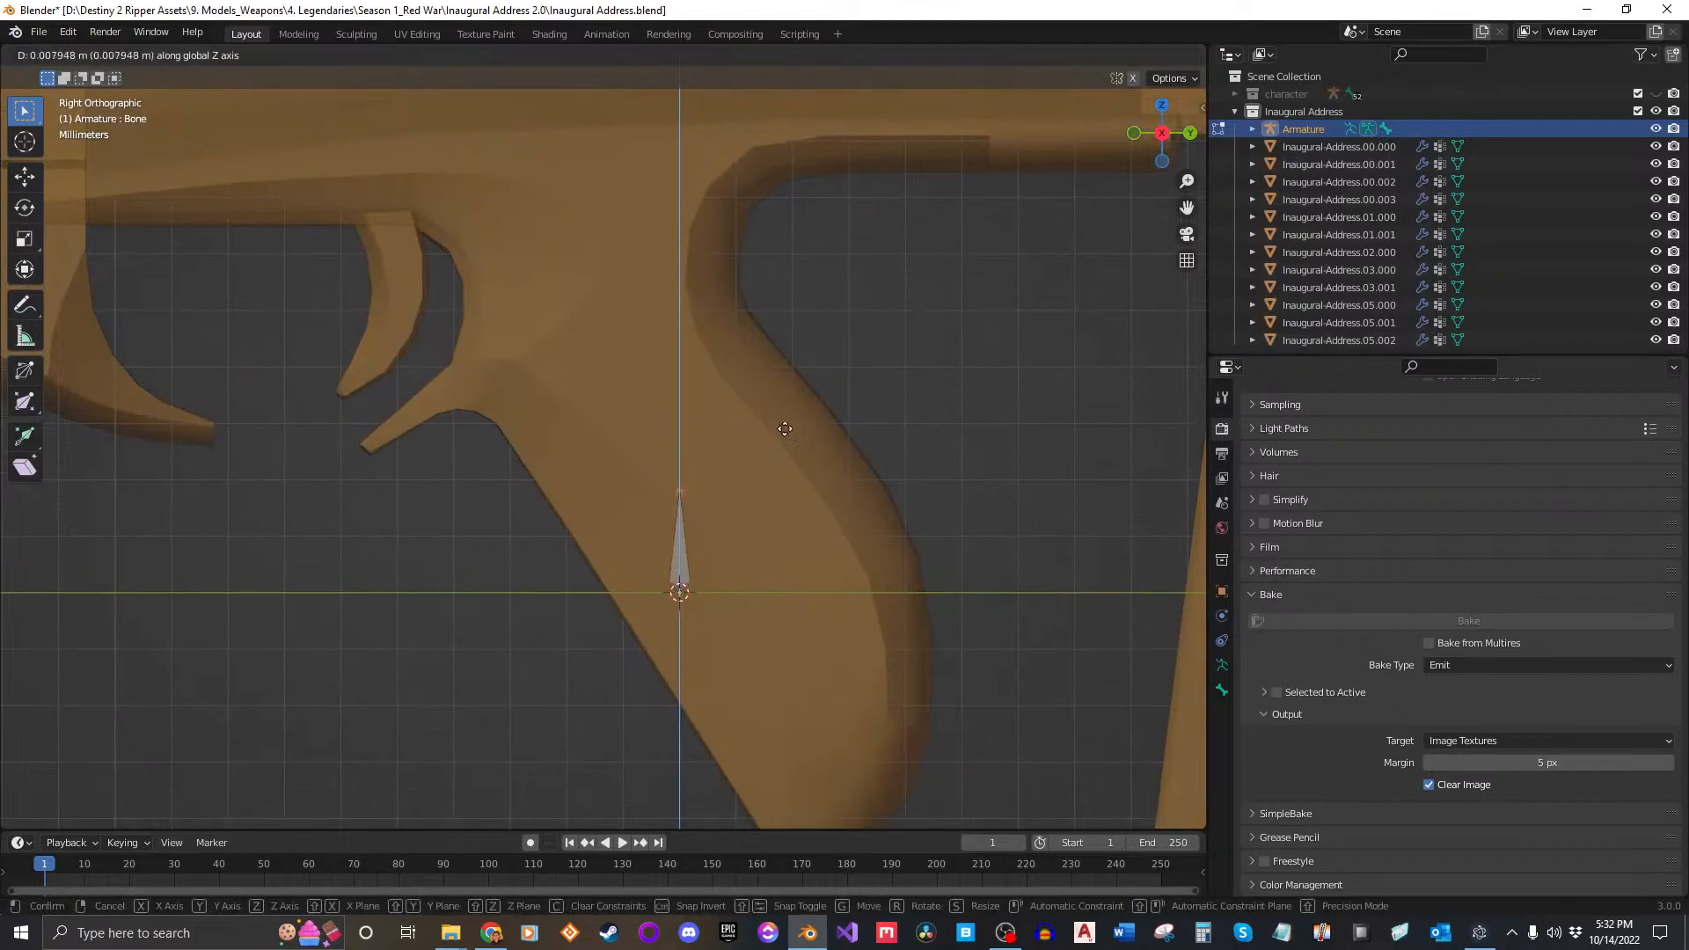
{"action": "left_click", "coordinate": [842, 160]}
{"action": "scroll", "coordinate": [806, 388], "scroll_direction": "down", "scroll_amount": 2}
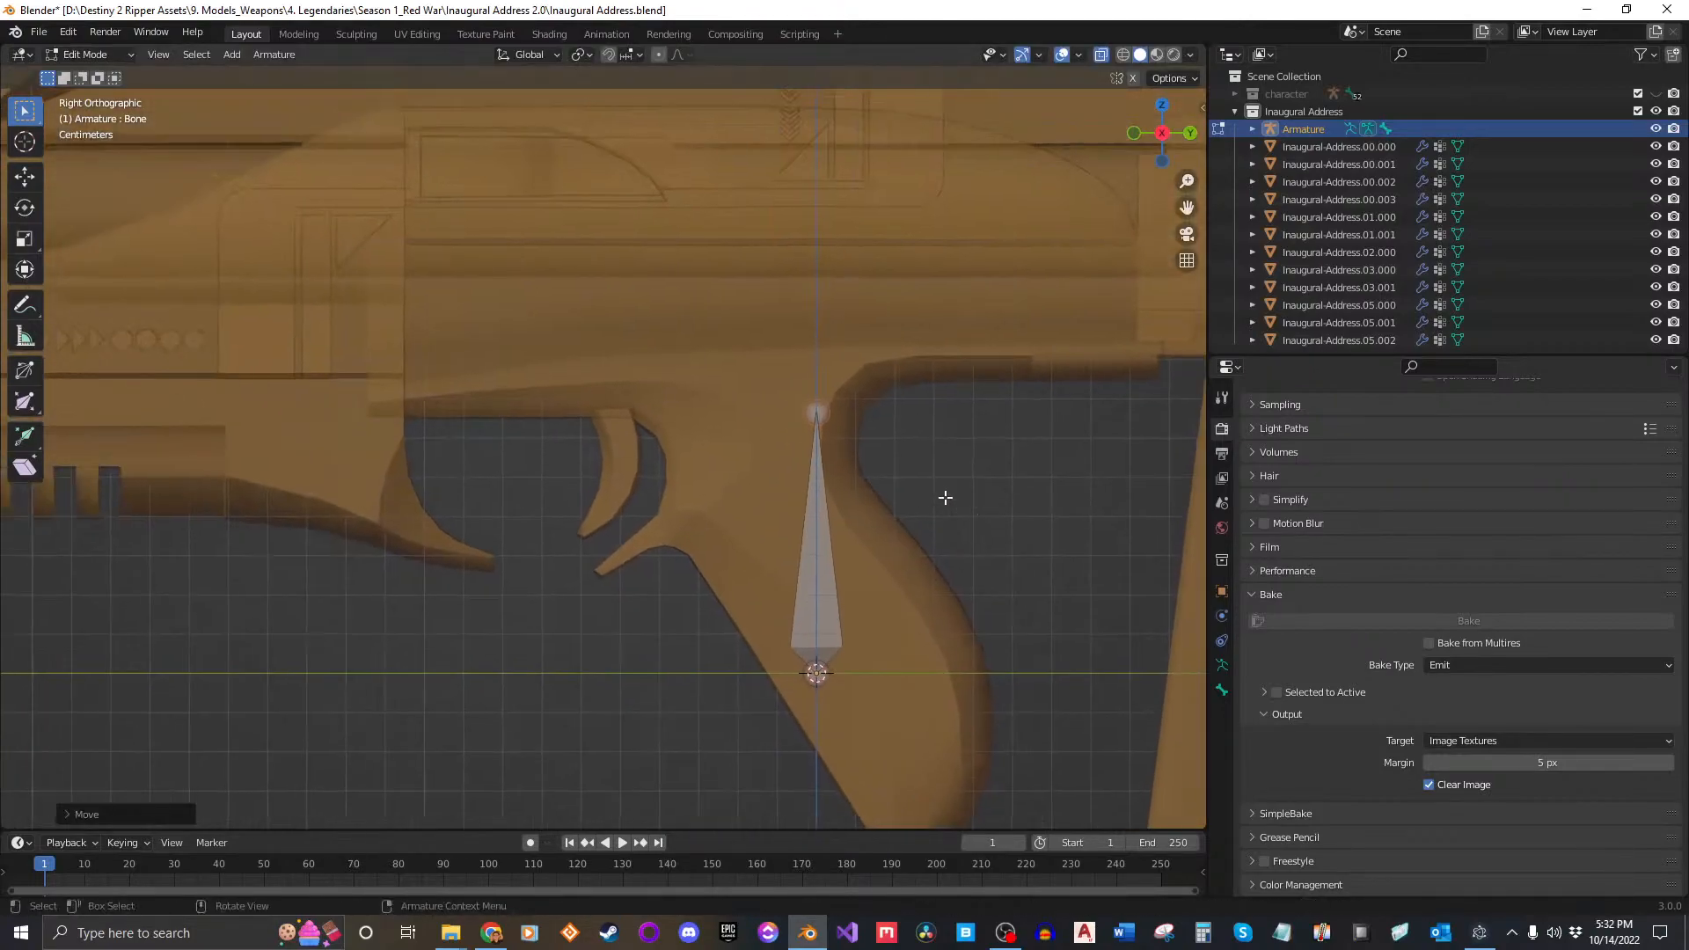
Step: Move the whole bone along Y by about -0.012 m toward the trigger
{"action": "left_click", "coordinate": [830, 556]}
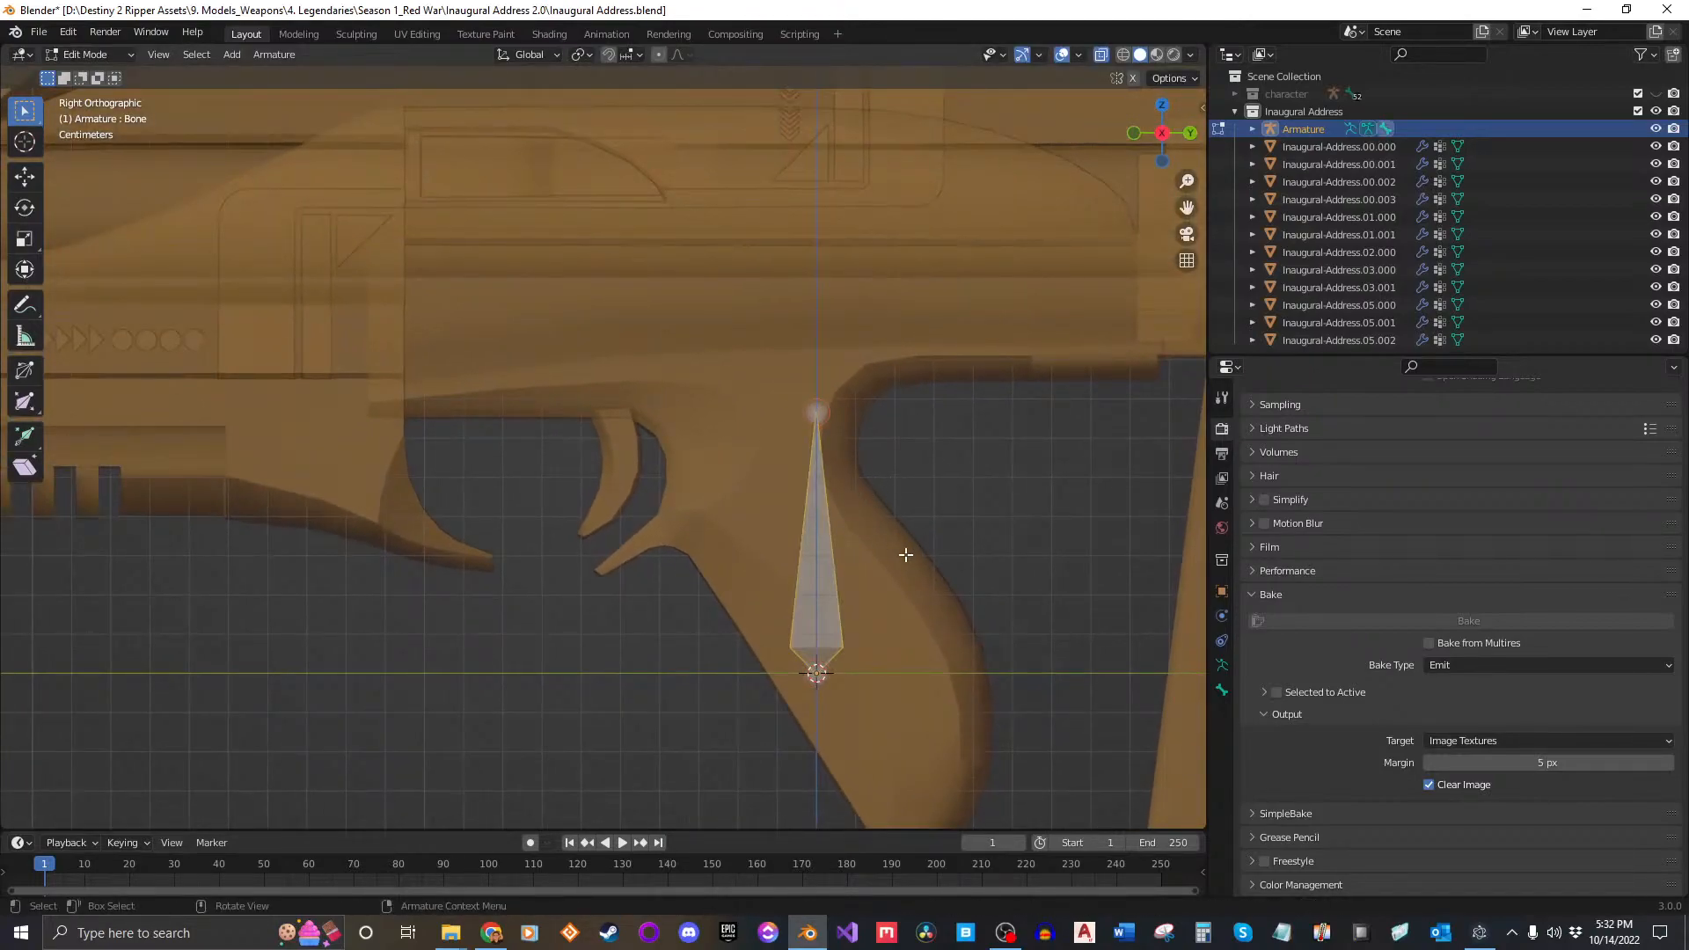
{"action": "key", "text": "g"}
{"action": "key", "text": "y"}
{"action": "key", "text": "g"}
{"action": "key", "text": "y"}
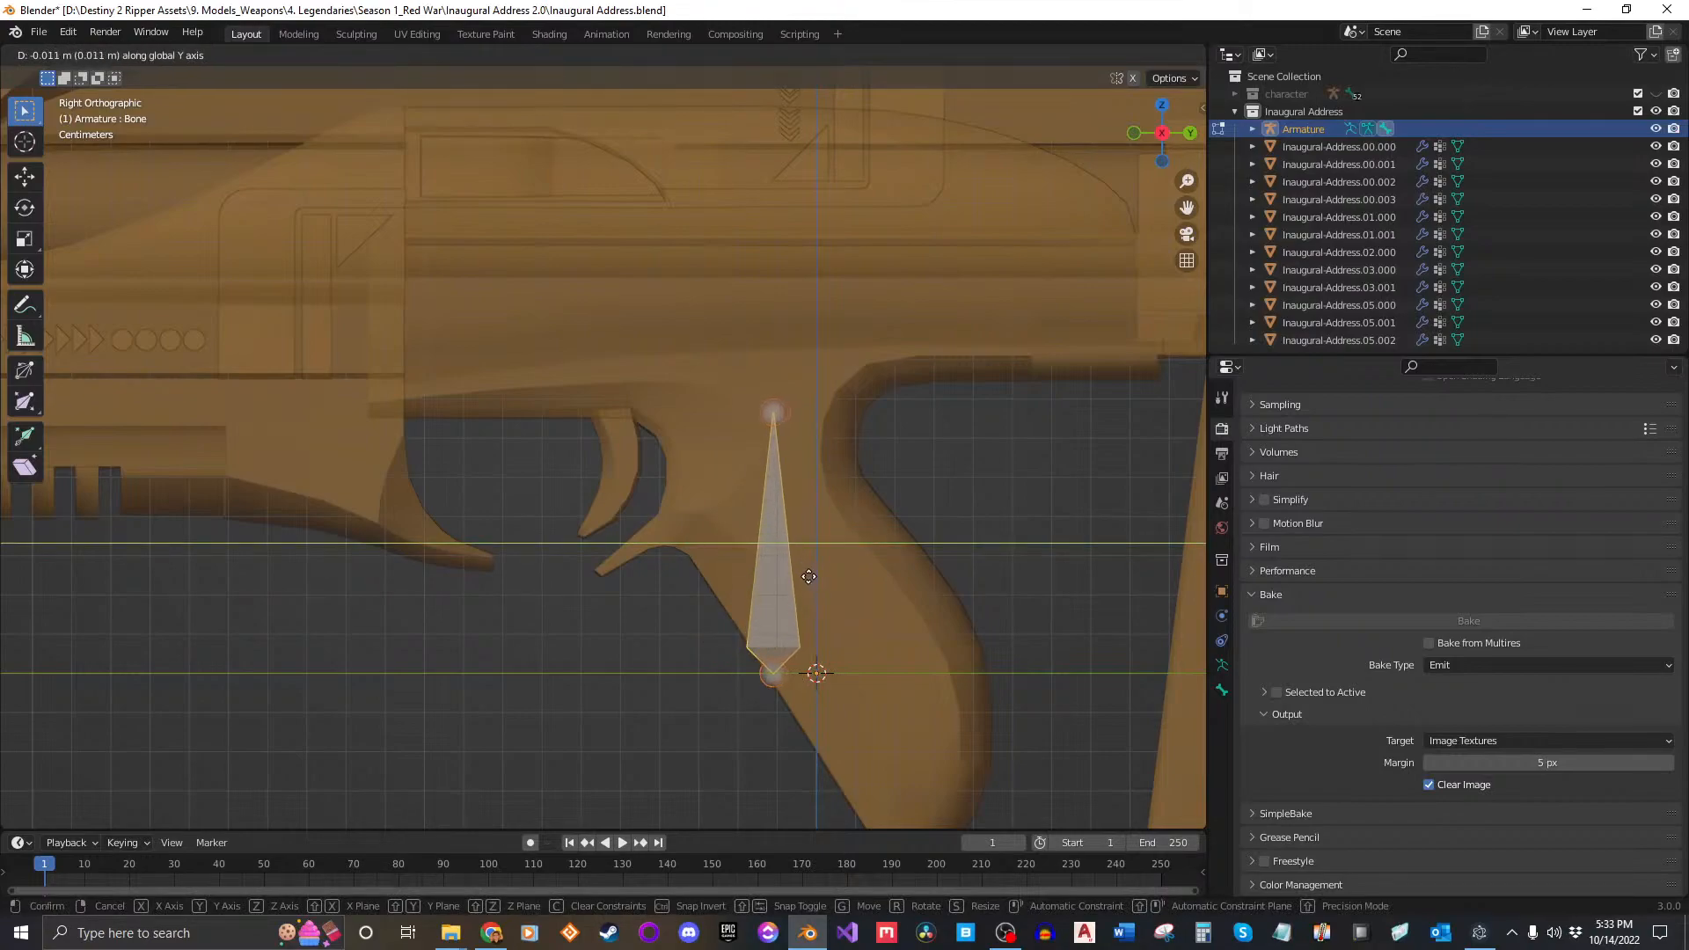
{"action": "left_click", "coordinate": [808, 576]}
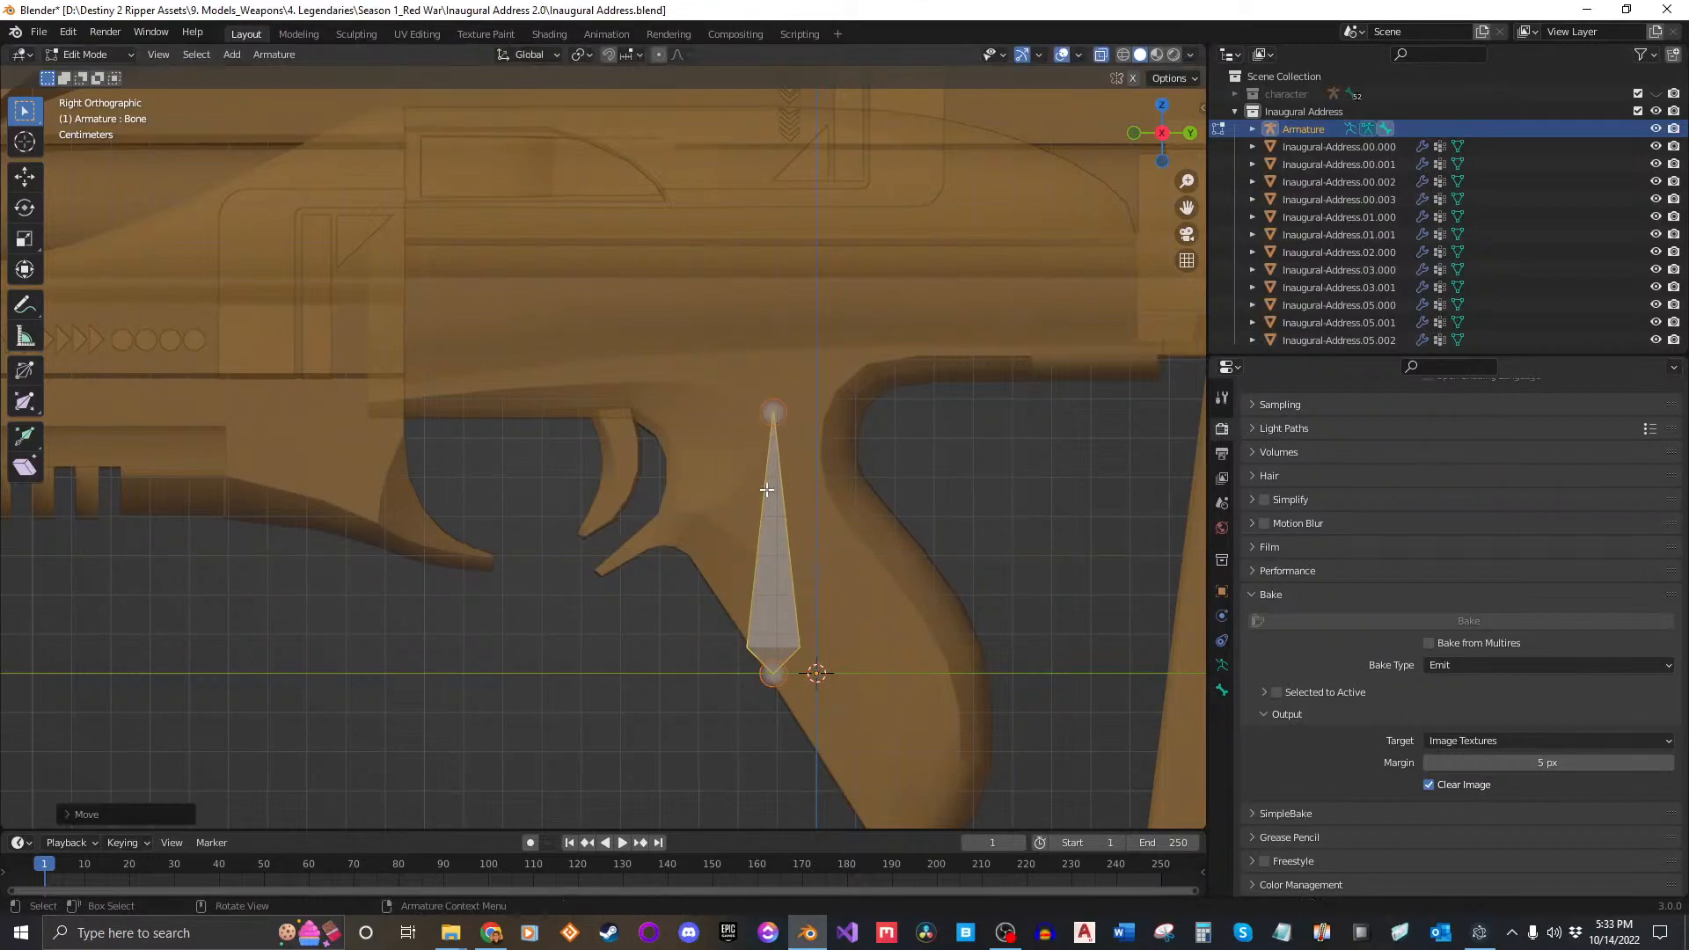
{"action": "key", "text": "g"}
{"action": "key", "text": "y"}
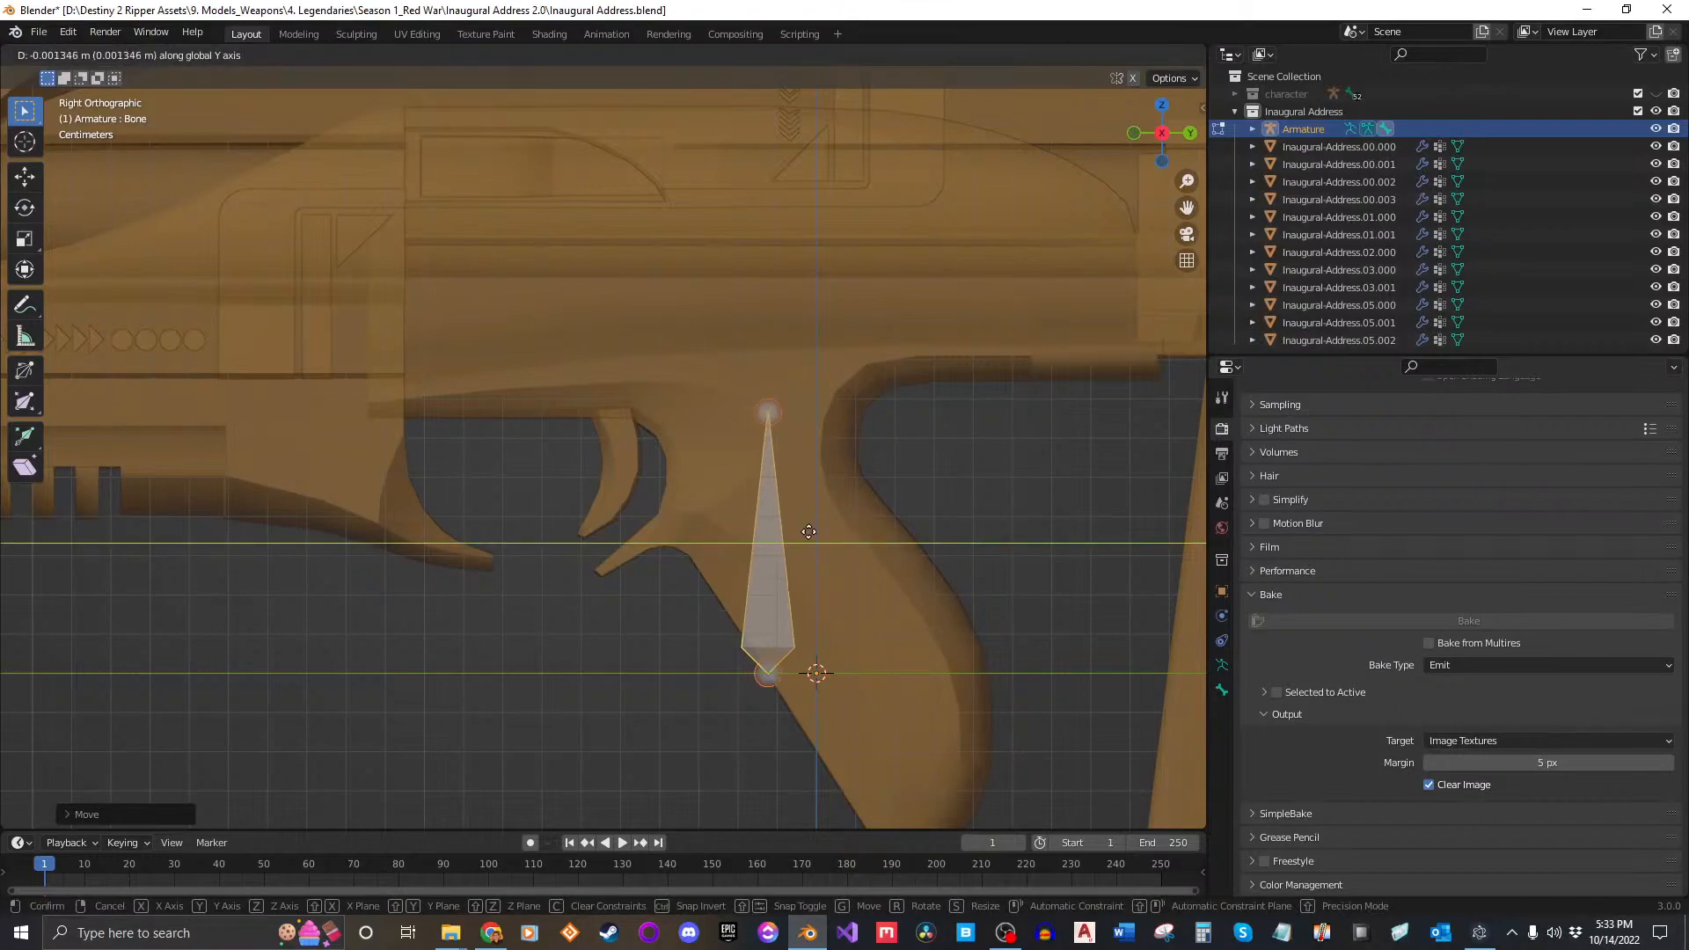
{"action": "left_click", "coordinate": [820, 563]}
{"action": "scroll", "coordinate": [899, 579], "scroll_direction": "down", "scroll_amount": 2}
{"action": "left_click", "coordinate": [915, 529]}
{"action": "scroll", "coordinate": [765, 483], "scroll_direction": "down", "scroll_amount": 5}
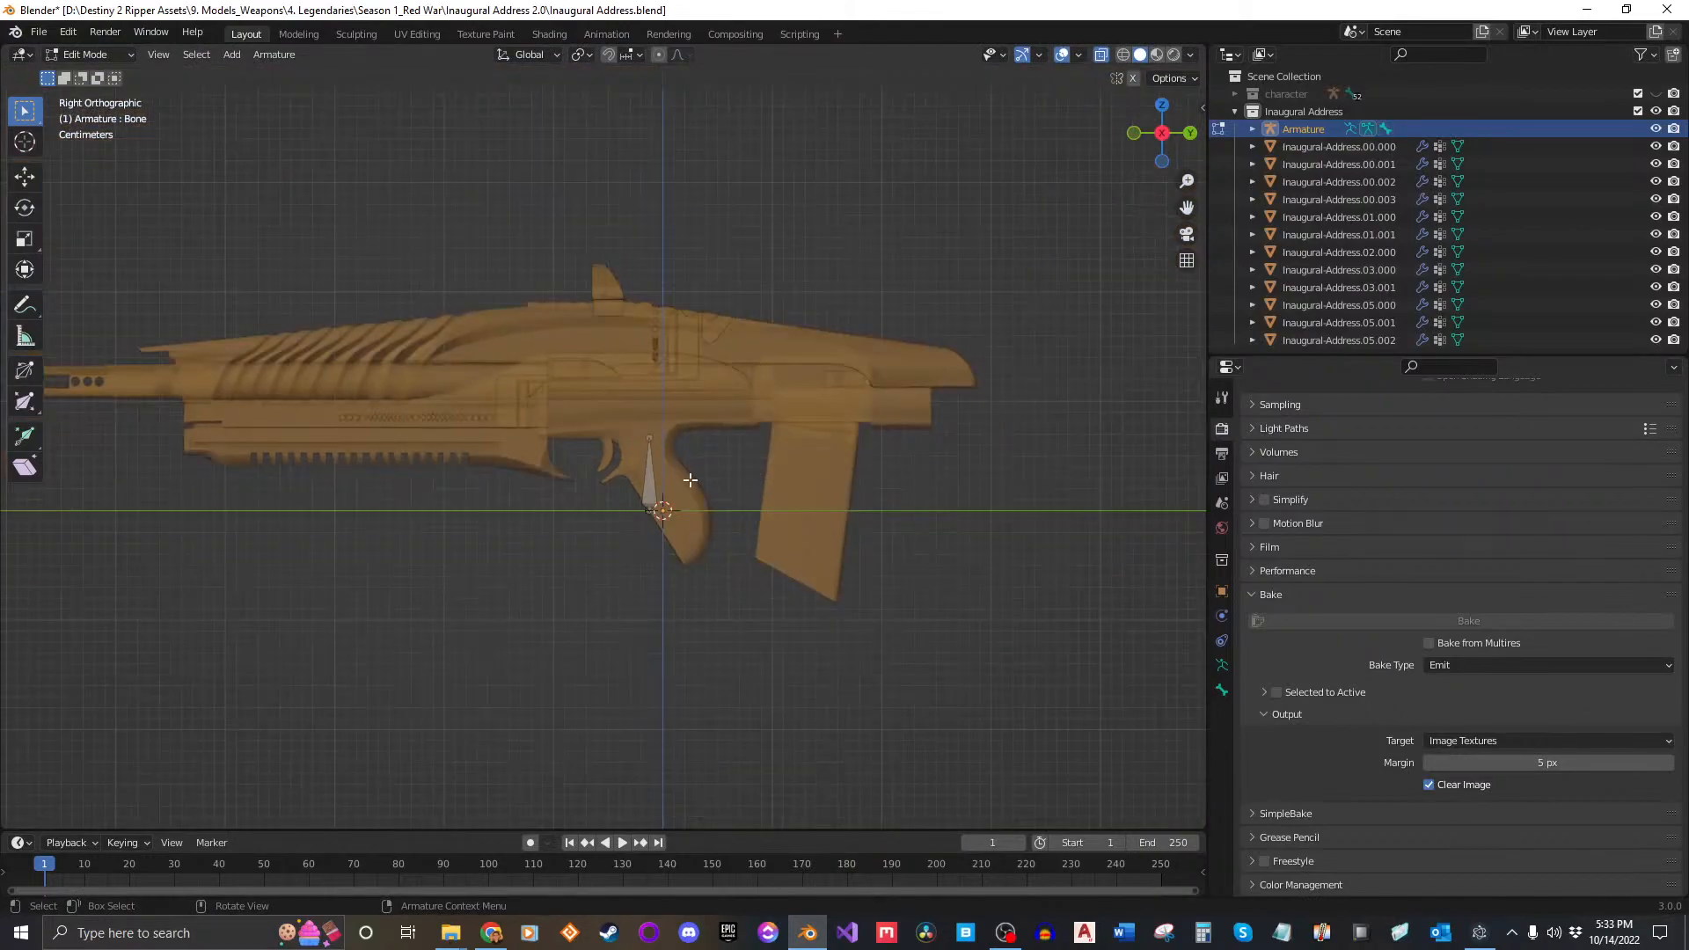
{"action": "scroll", "coordinate": [680, 475], "scroll_direction": "up", "scroll_amount": 3}
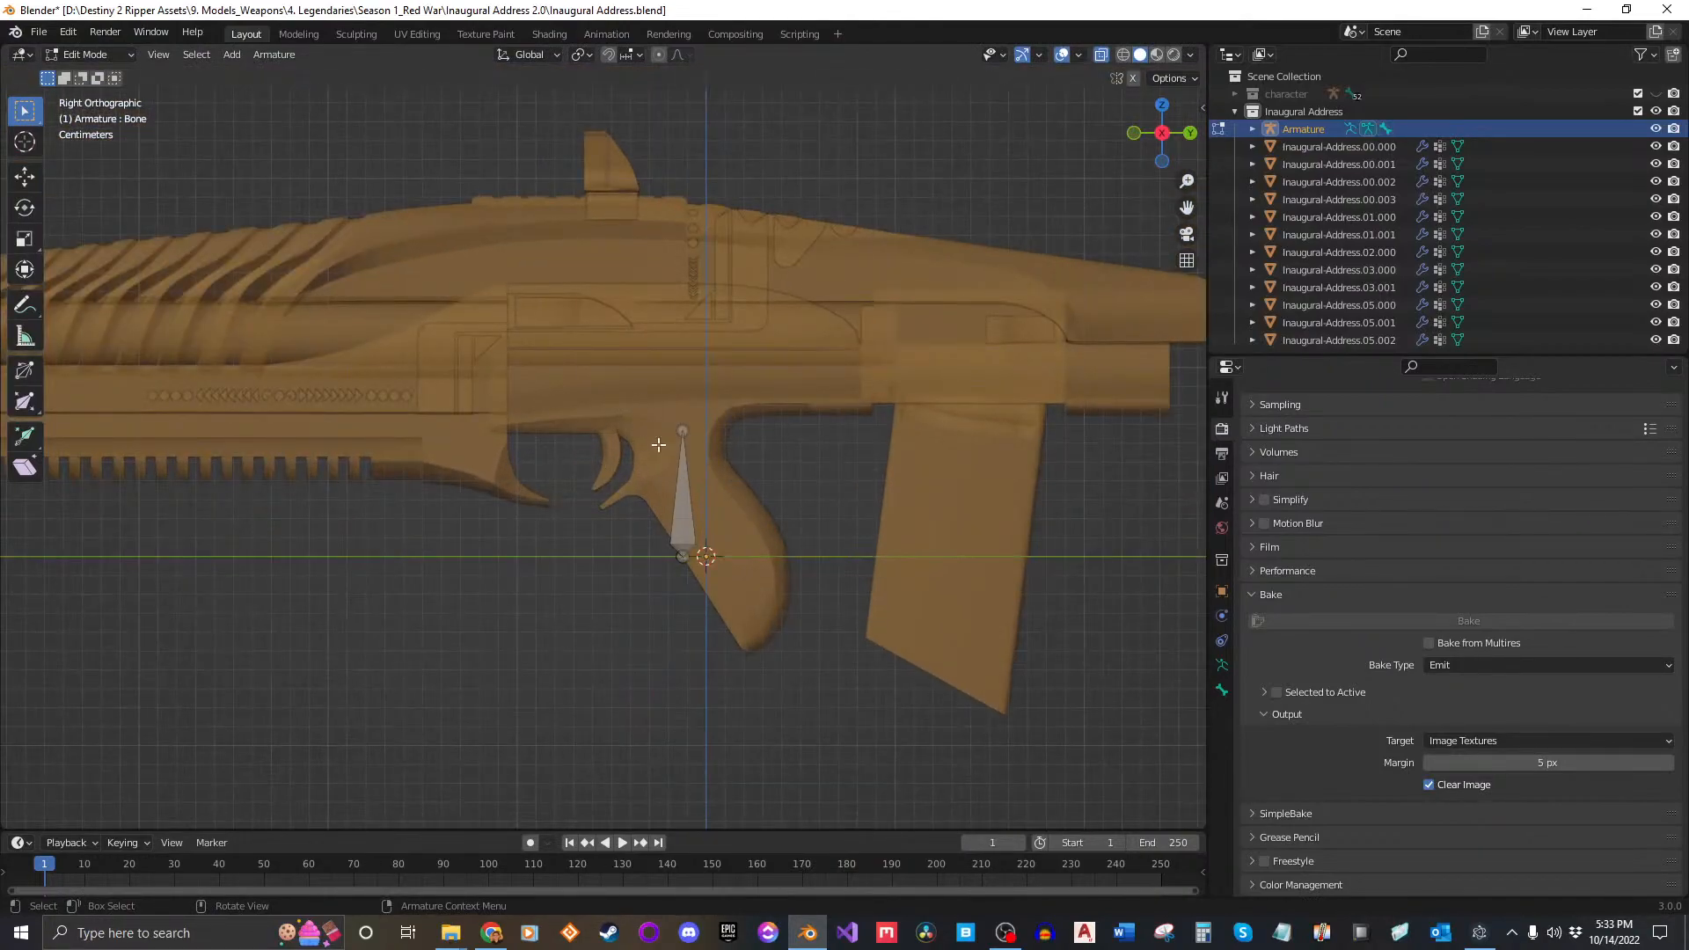
{"action": "scroll", "coordinate": [658, 444], "scroll_direction": "up", "scroll_amount": 2}
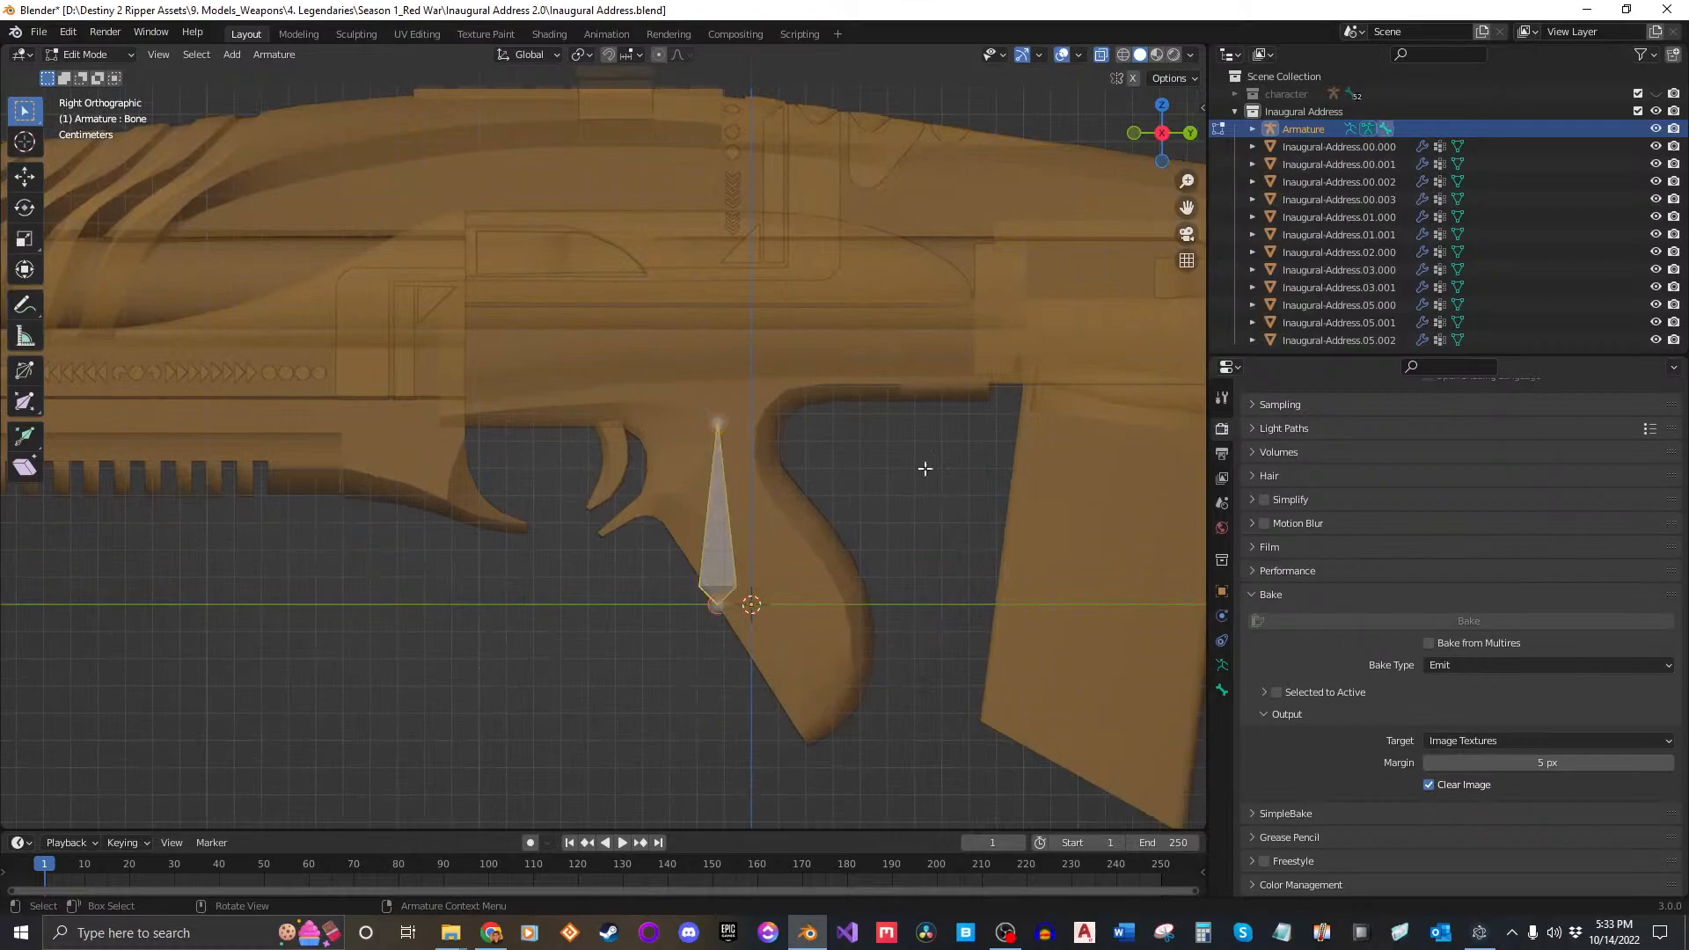
Step: Rename the armature object Inaugural_Address_Armature, reusing the collection's name as the prefix
{"action": "double_click", "coordinate": [1291, 129]}
{"action": "left_click", "coordinate": [1285, 129]}
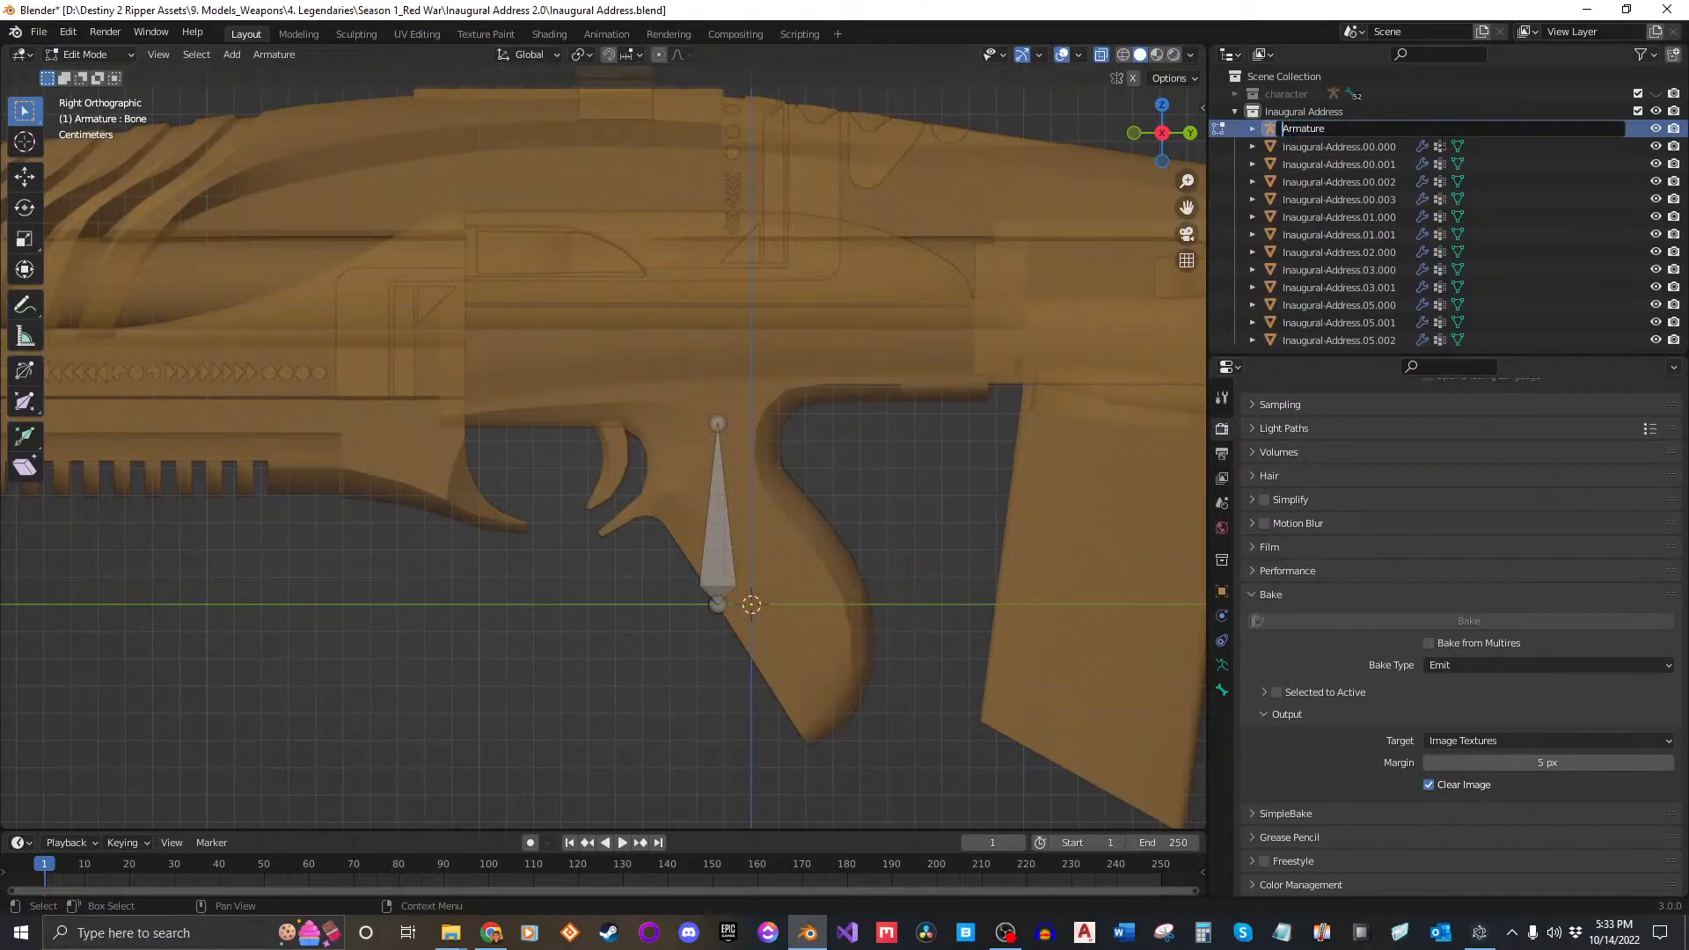
{"action": "double_click", "coordinate": [1305, 111]}
{"action": "key", "text": "ctrl+a"}
{"action": "key", "text": "ctrl+c"}
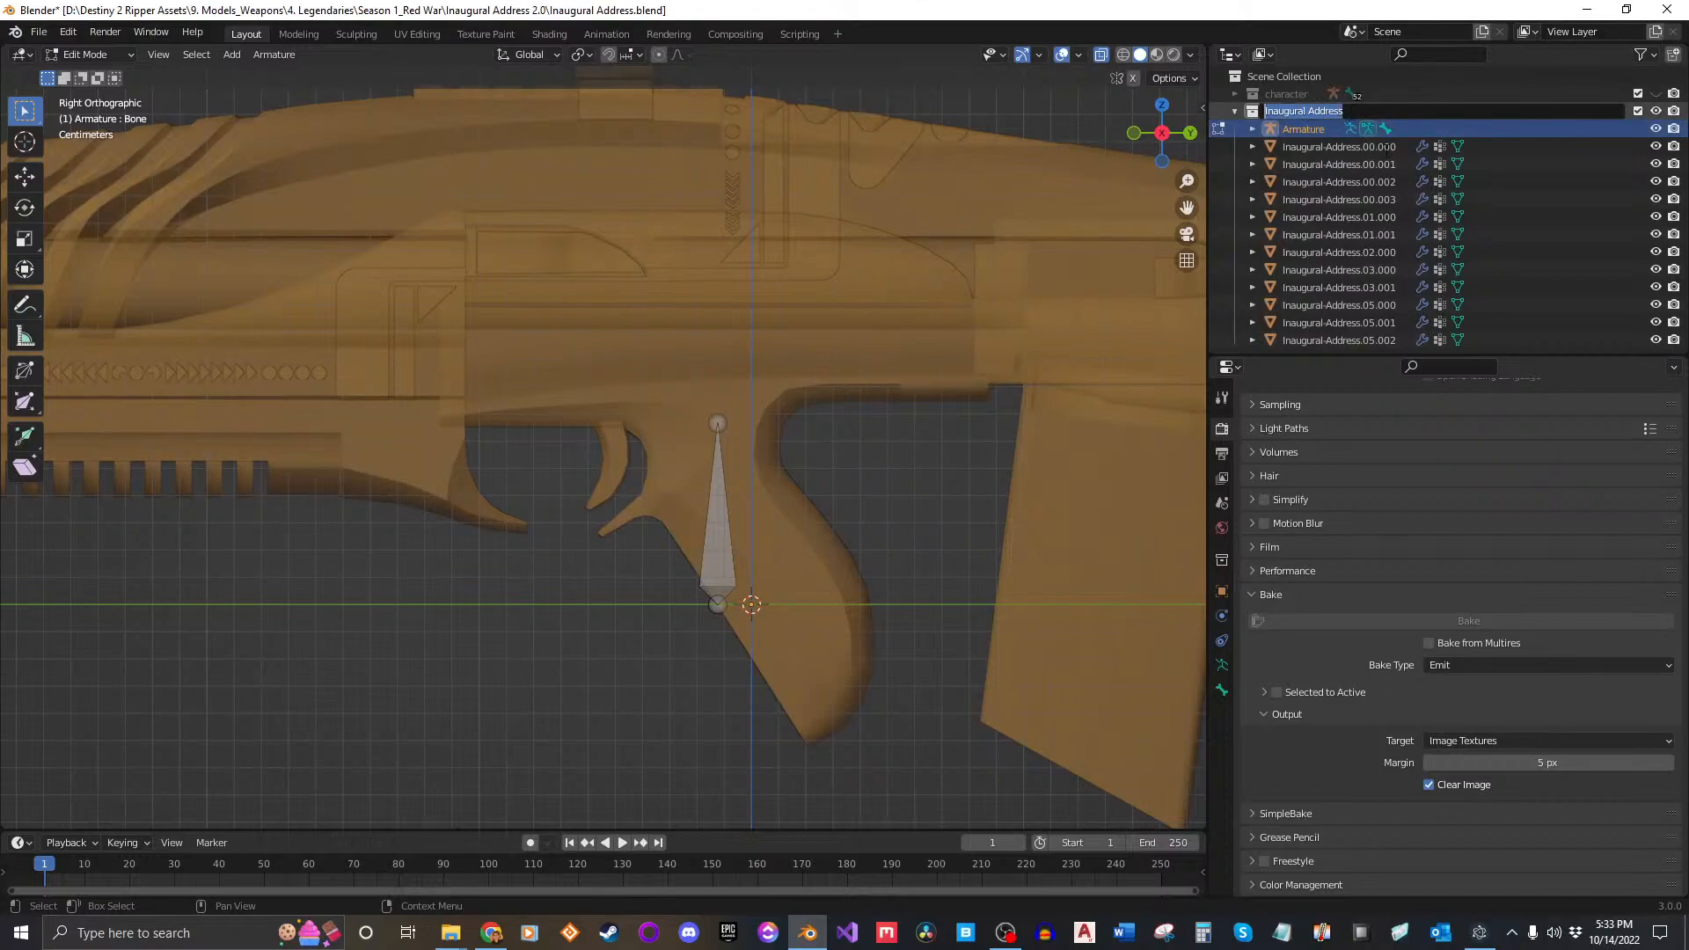
{"action": "left_click", "coordinate": [1311, 160]}
{"action": "double_click", "coordinate": [1305, 129]}
{"action": "left_click", "coordinate": [1283, 128]}
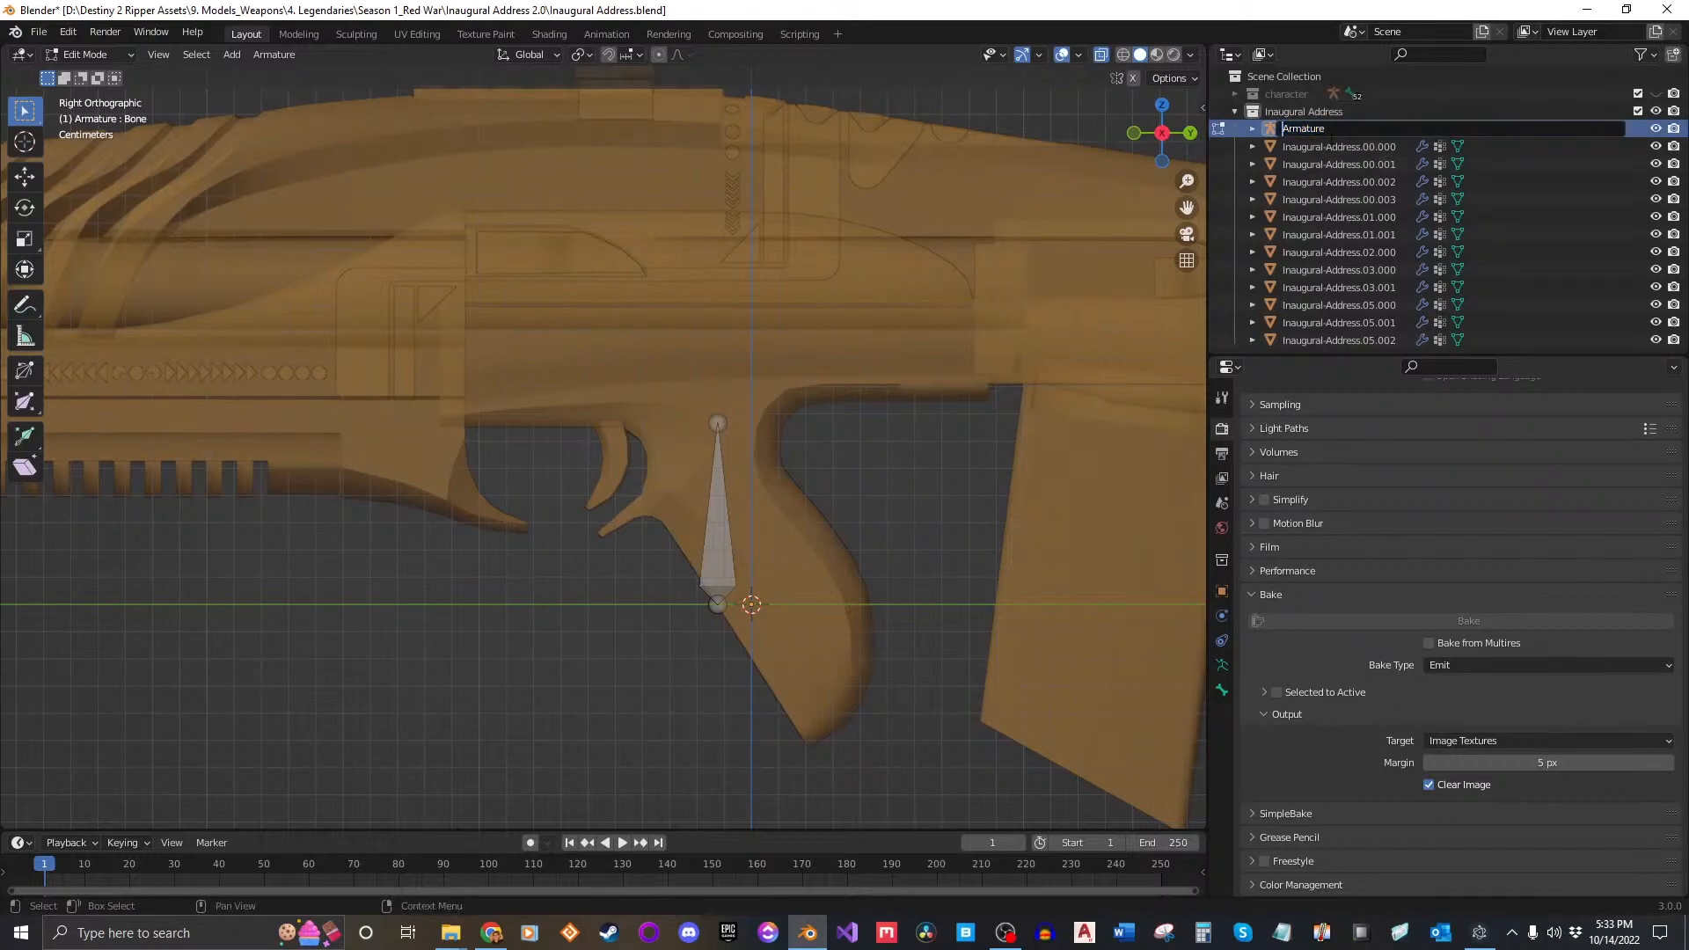
{"action": "key", "text": "ctrl+v"}
{"action": "key", "text": "BackSpace"}
{"action": "type", "text": "_"}
{"action": "key", "text": "Return"}
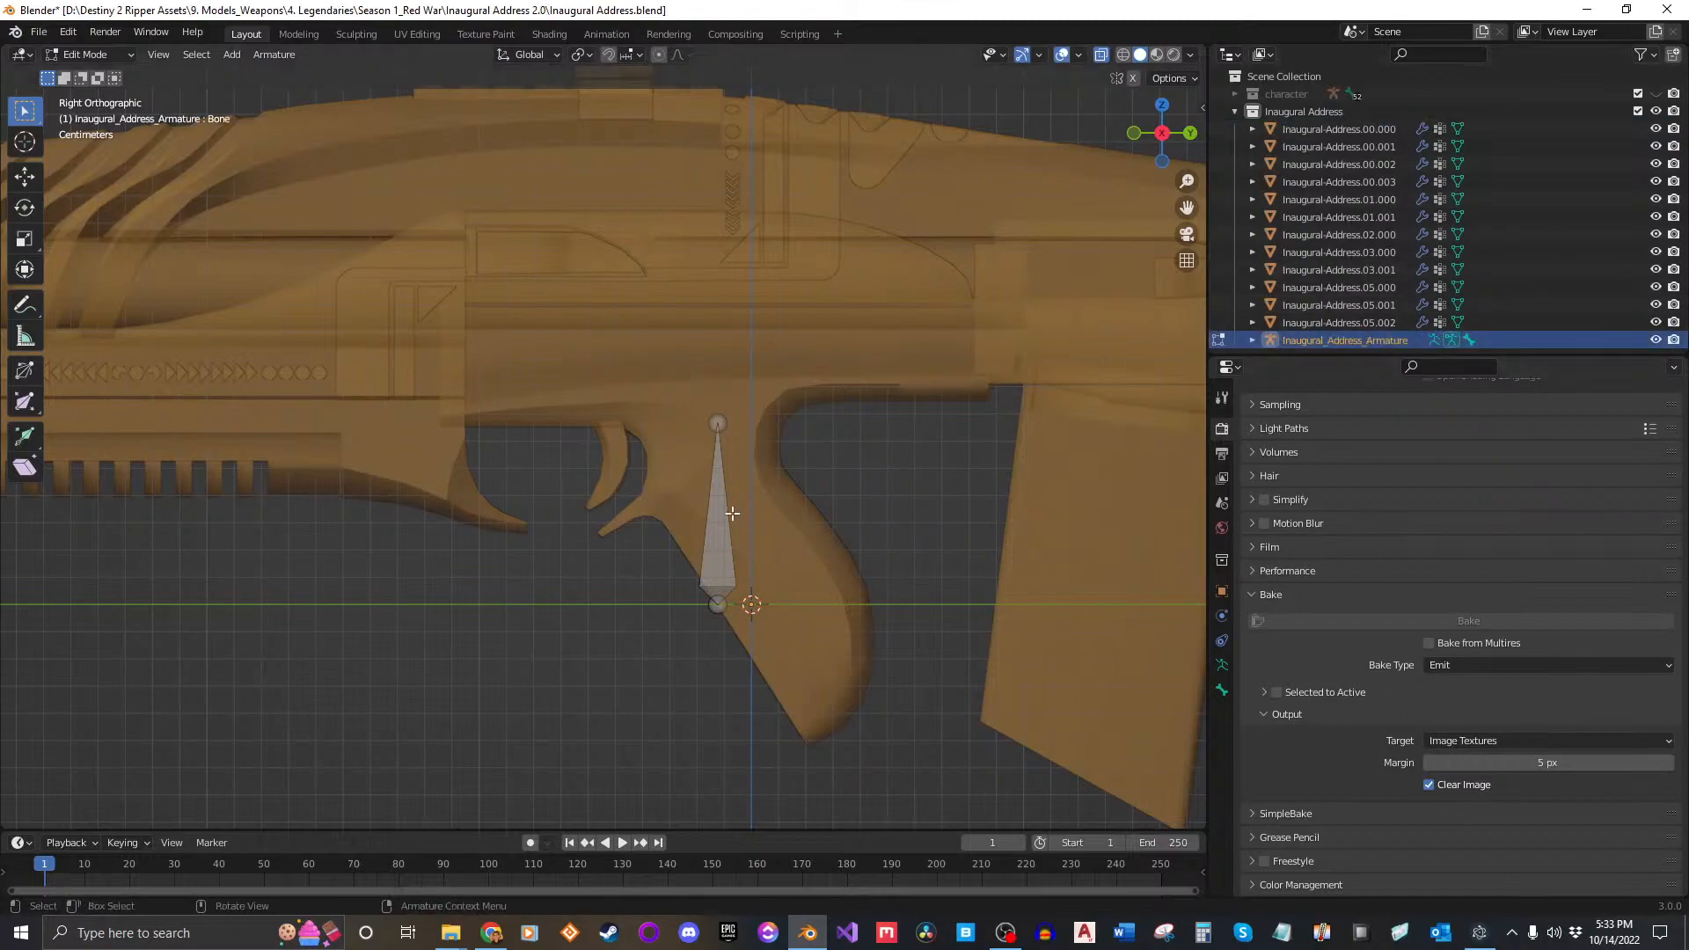
Step: Rename the armature's only bone Root
{"action": "left_click", "coordinate": [1221, 691]}
{"action": "left_click", "coordinate": [1332, 425]}
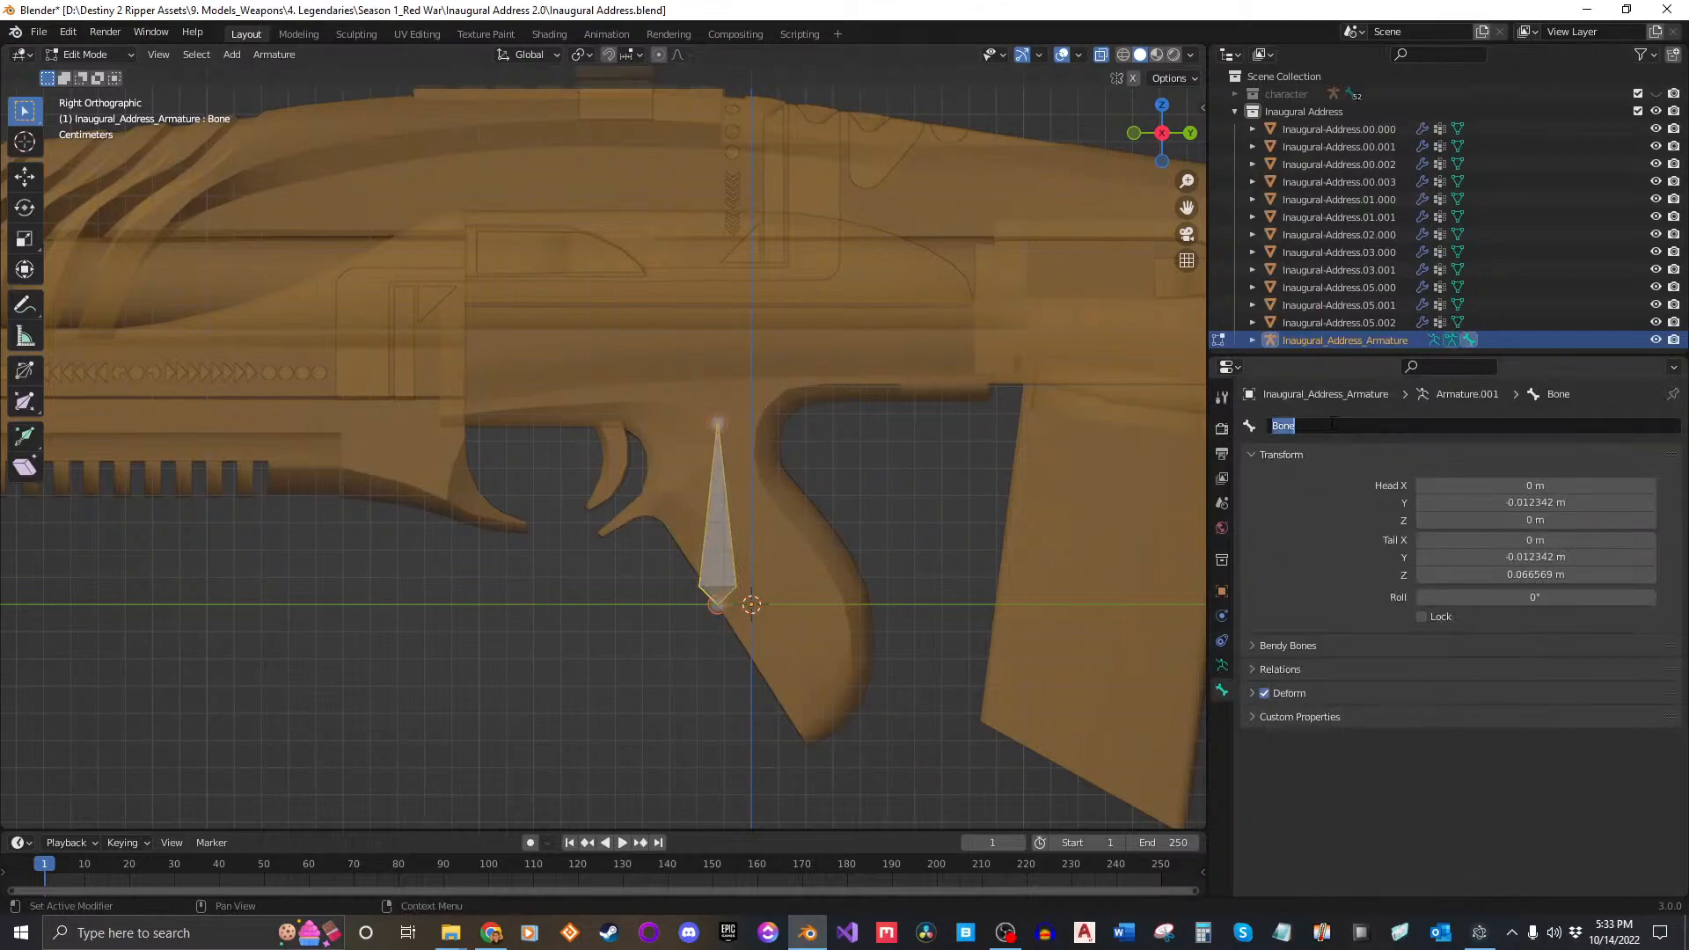
{"action": "type", "text": "Root"}
{"action": "key", "text": "Return"}
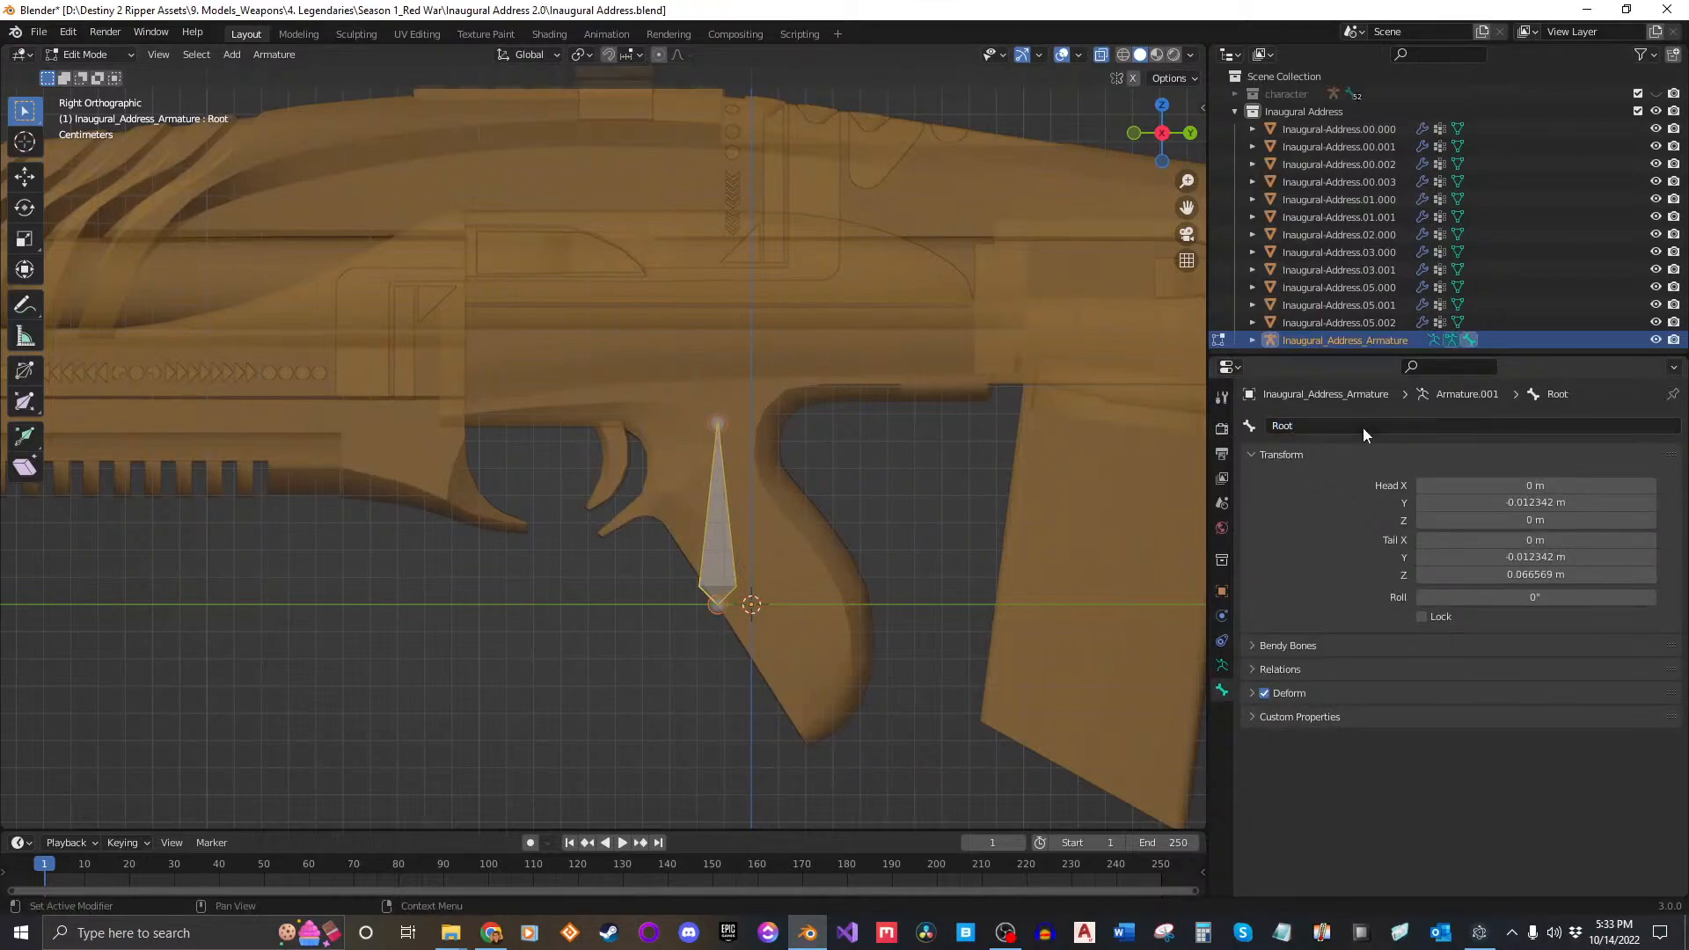
Step: Duplicate the Root bone and place the copy over the trigger, with its head at about Y -0.053 m and Z 0.039 m
{"action": "left_click", "coordinate": [699, 484]}
{"action": "left_click", "coordinate": [713, 516]}
{"action": "middle_click_drag", "start_coordinate": [797, 495], "coordinate": [875, 491], "text": "shift"}
{"action": "left_click", "coordinate": [967, 526]}
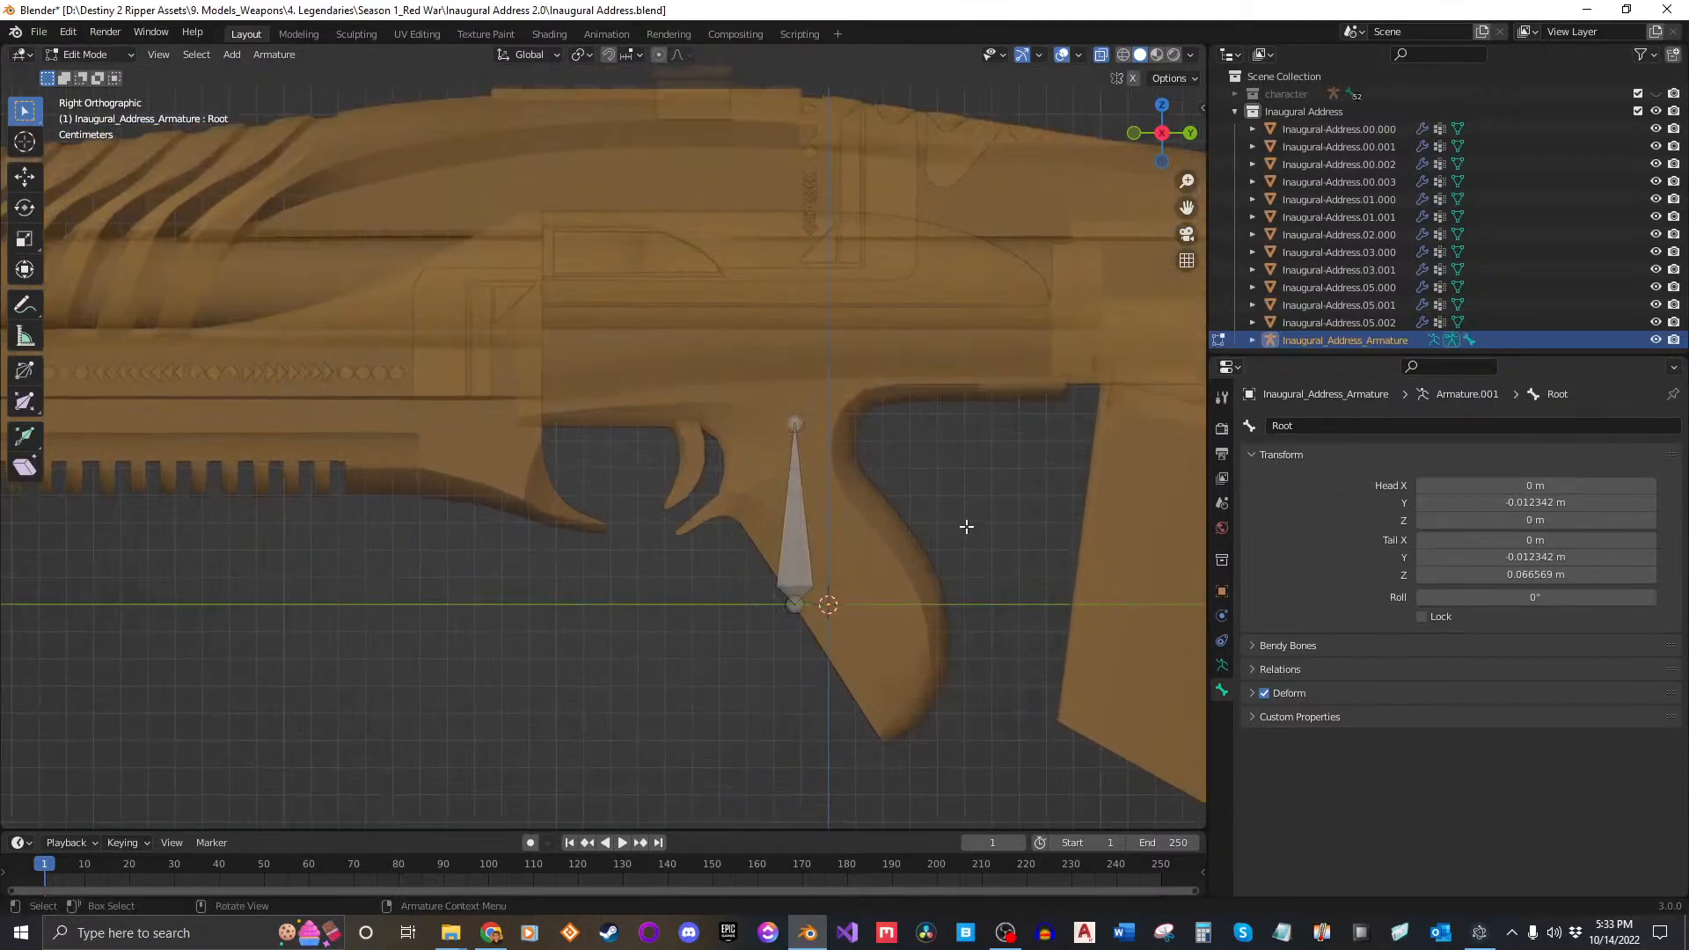
{"action": "scroll", "coordinate": [694, 433], "scroll_direction": "down", "scroll_amount": 2}
{"action": "scroll", "coordinate": [682, 439], "scroll_direction": "up", "scroll_amount": 3}
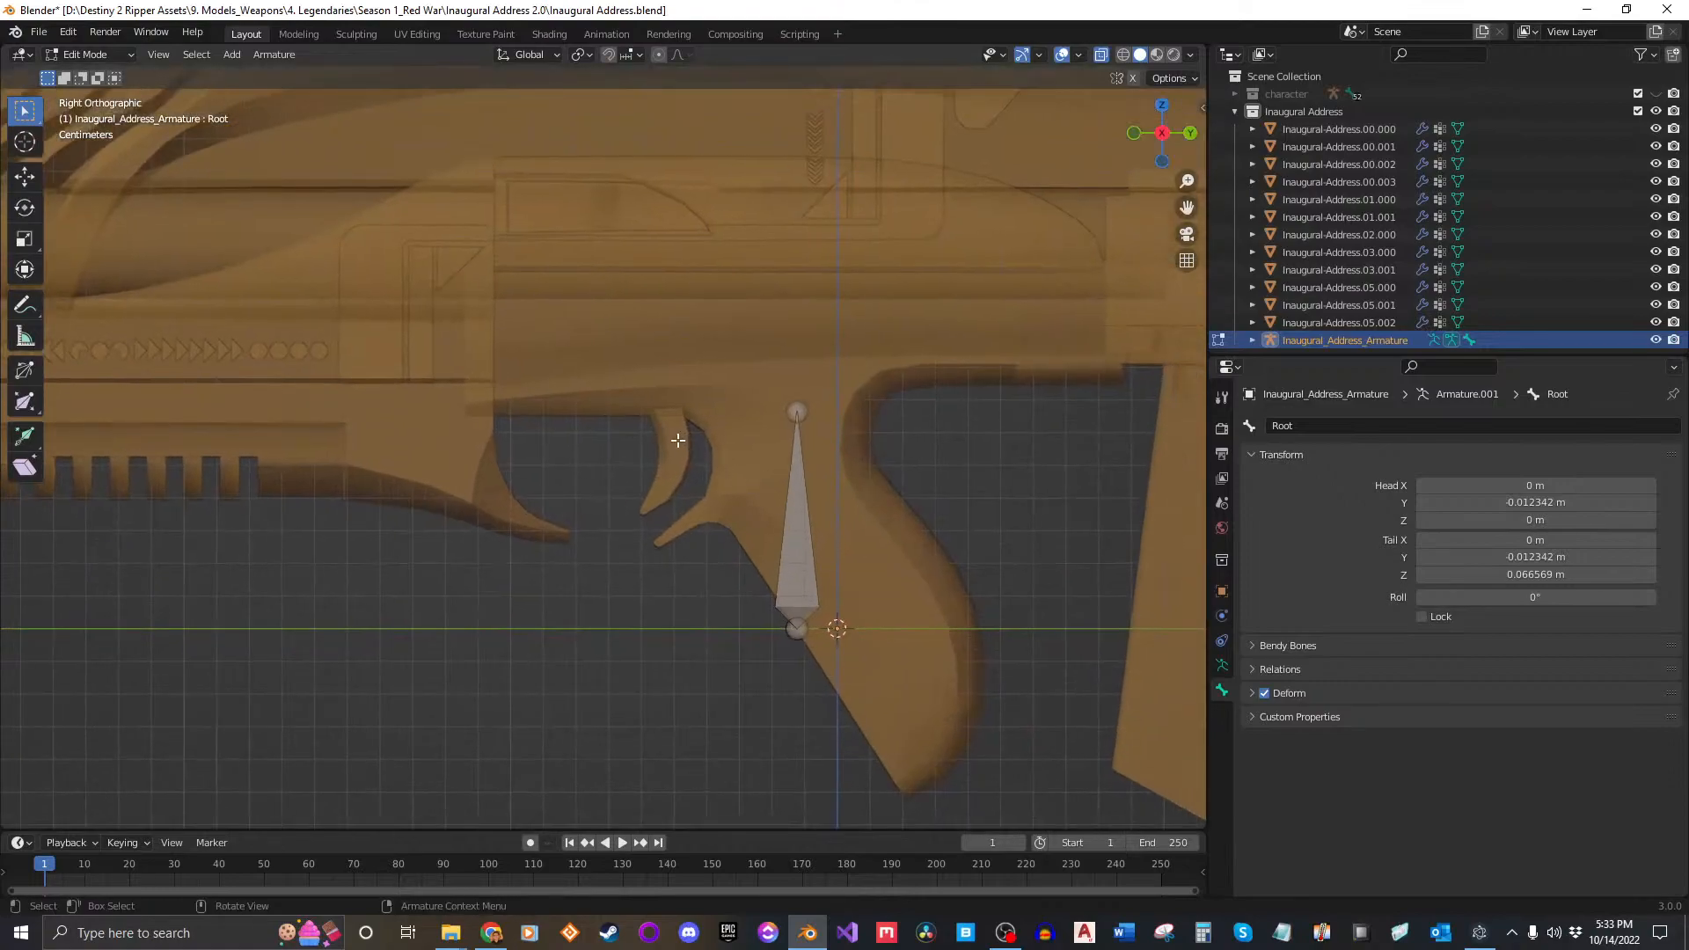
{"action": "left_click", "coordinate": [797, 533]}
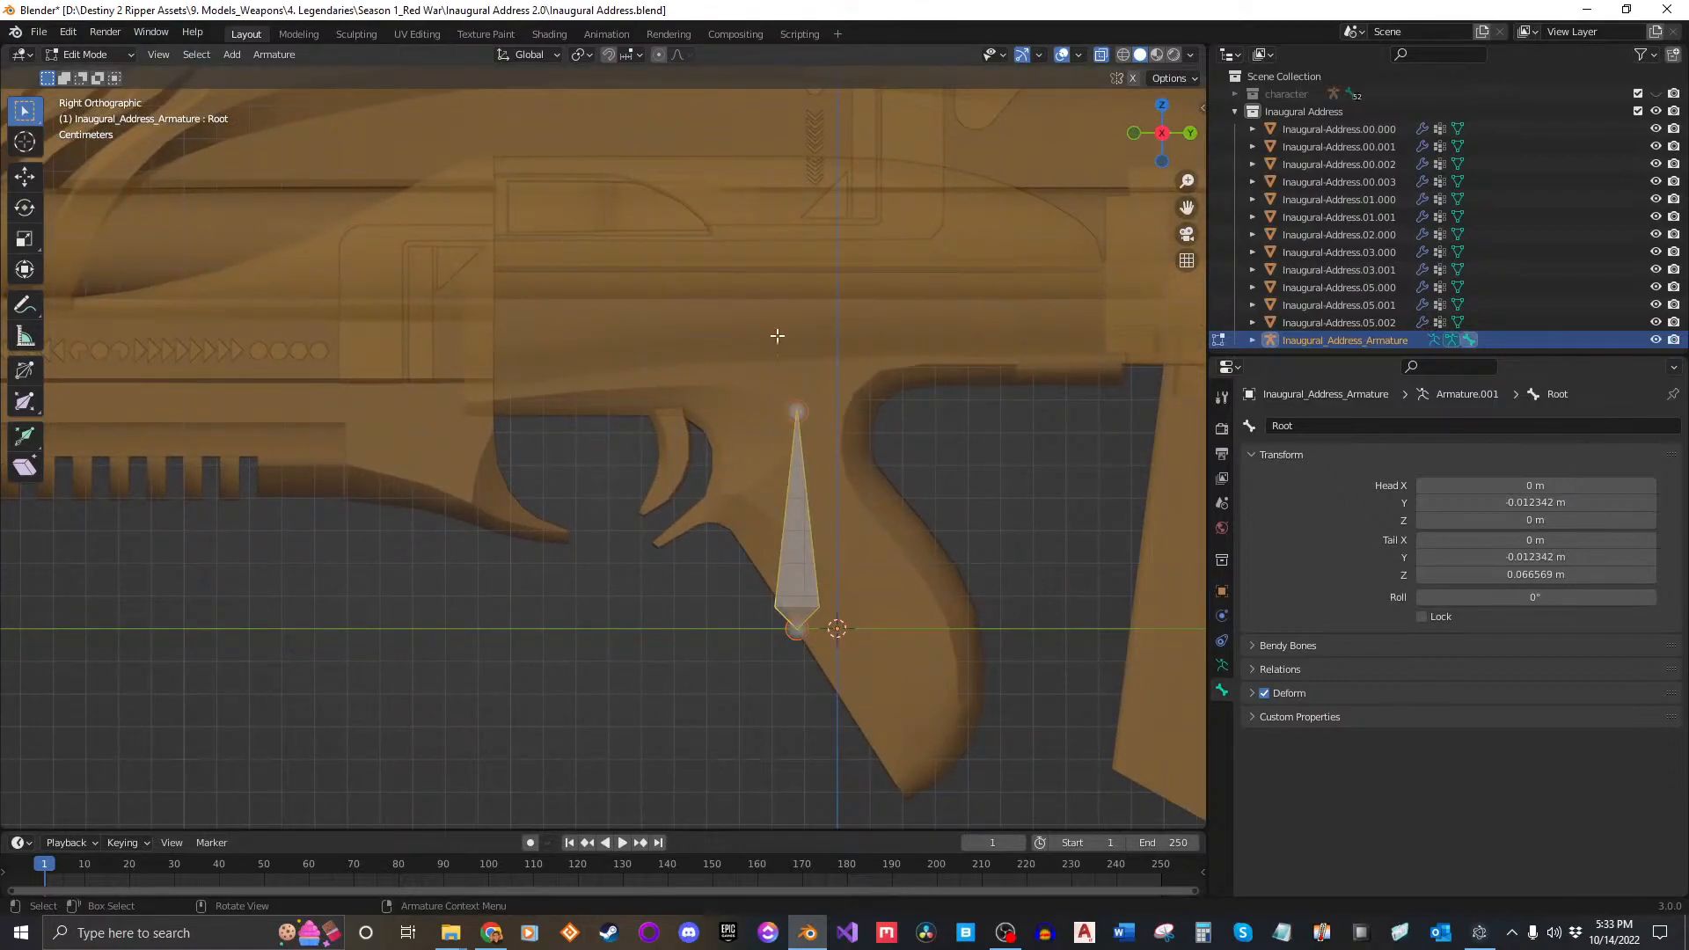
{"action": "key", "text": "shift+d"}
{"action": "left_click", "coordinate": [699, 321]}
{"action": "scroll", "coordinate": [663, 464], "scroll_direction": "up", "scroll_amount": 3}
{"action": "scroll", "coordinate": [664, 464], "scroll_direction": "up", "scroll_amount": 4}
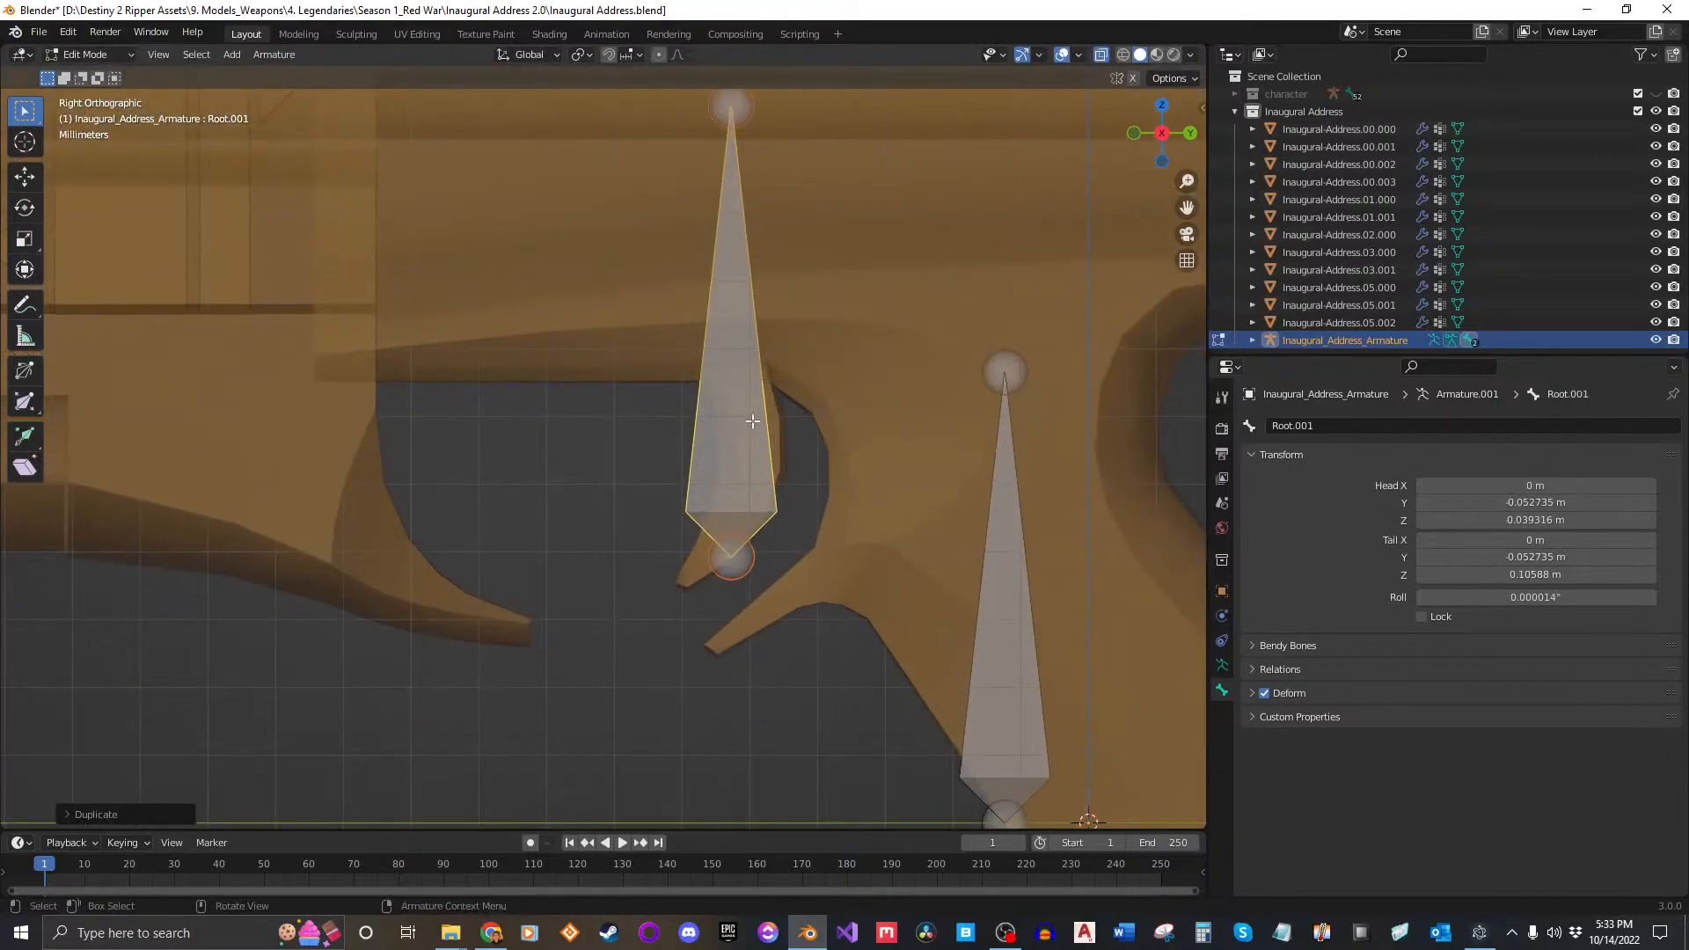
{"action": "scroll", "coordinate": [783, 404], "scroll_direction": "down", "scroll_amount": 1}
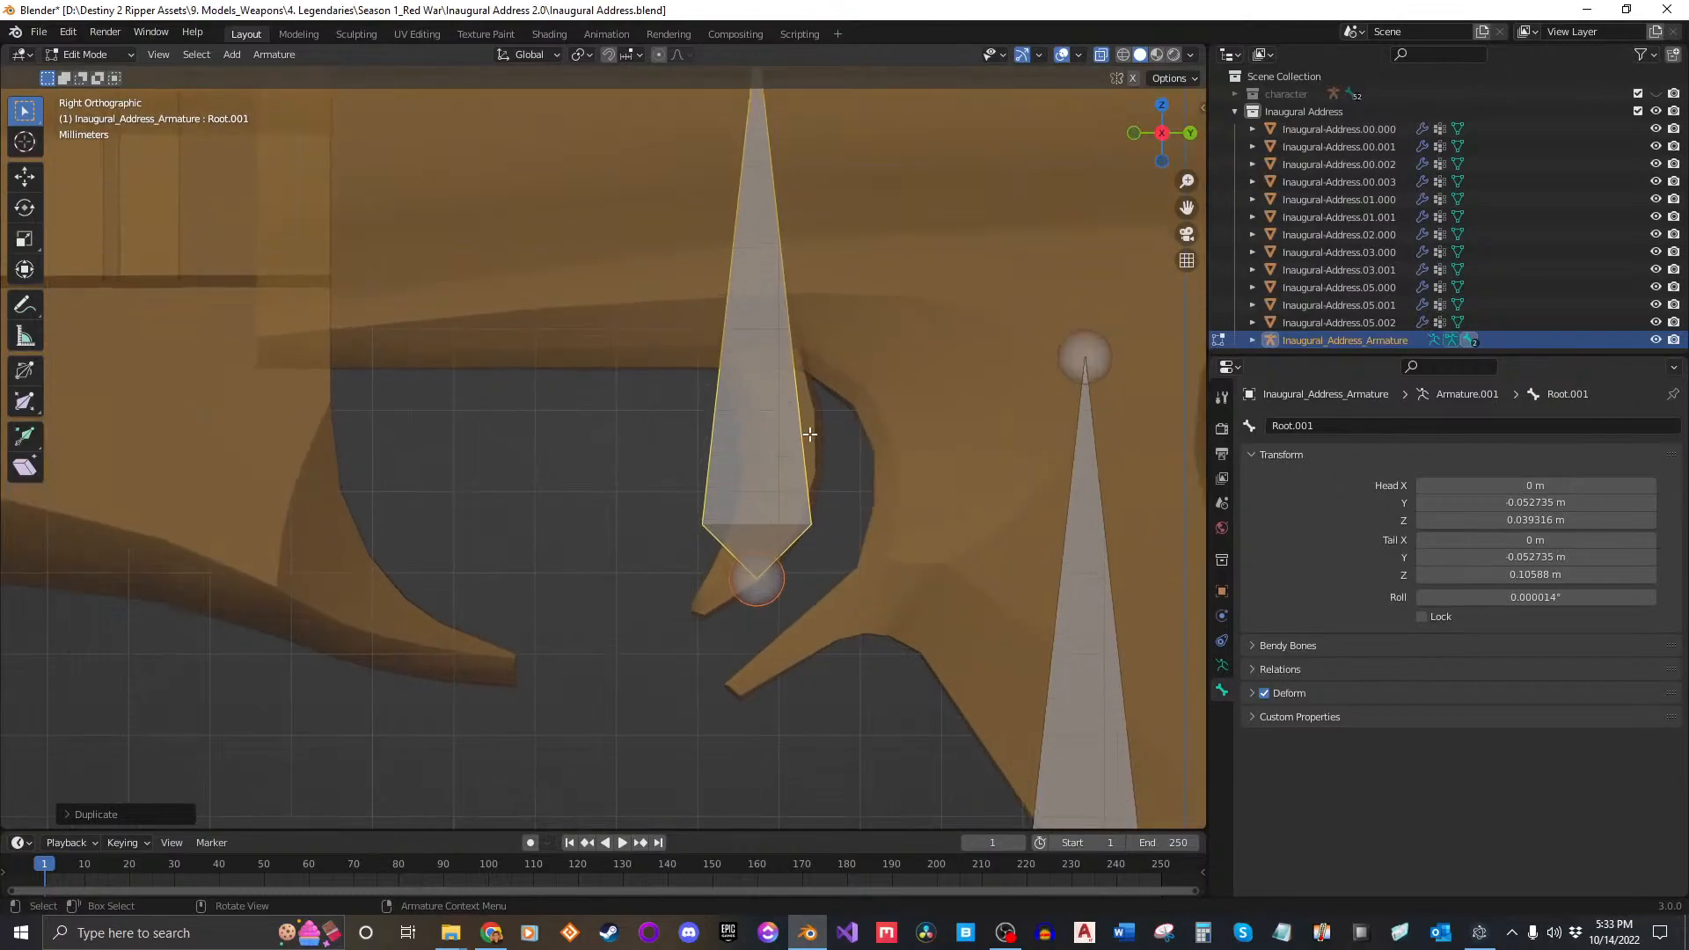
{"action": "scroll", "coordinate": [816, 403], "scroll_direction": "down", "scroll_amount": 2}
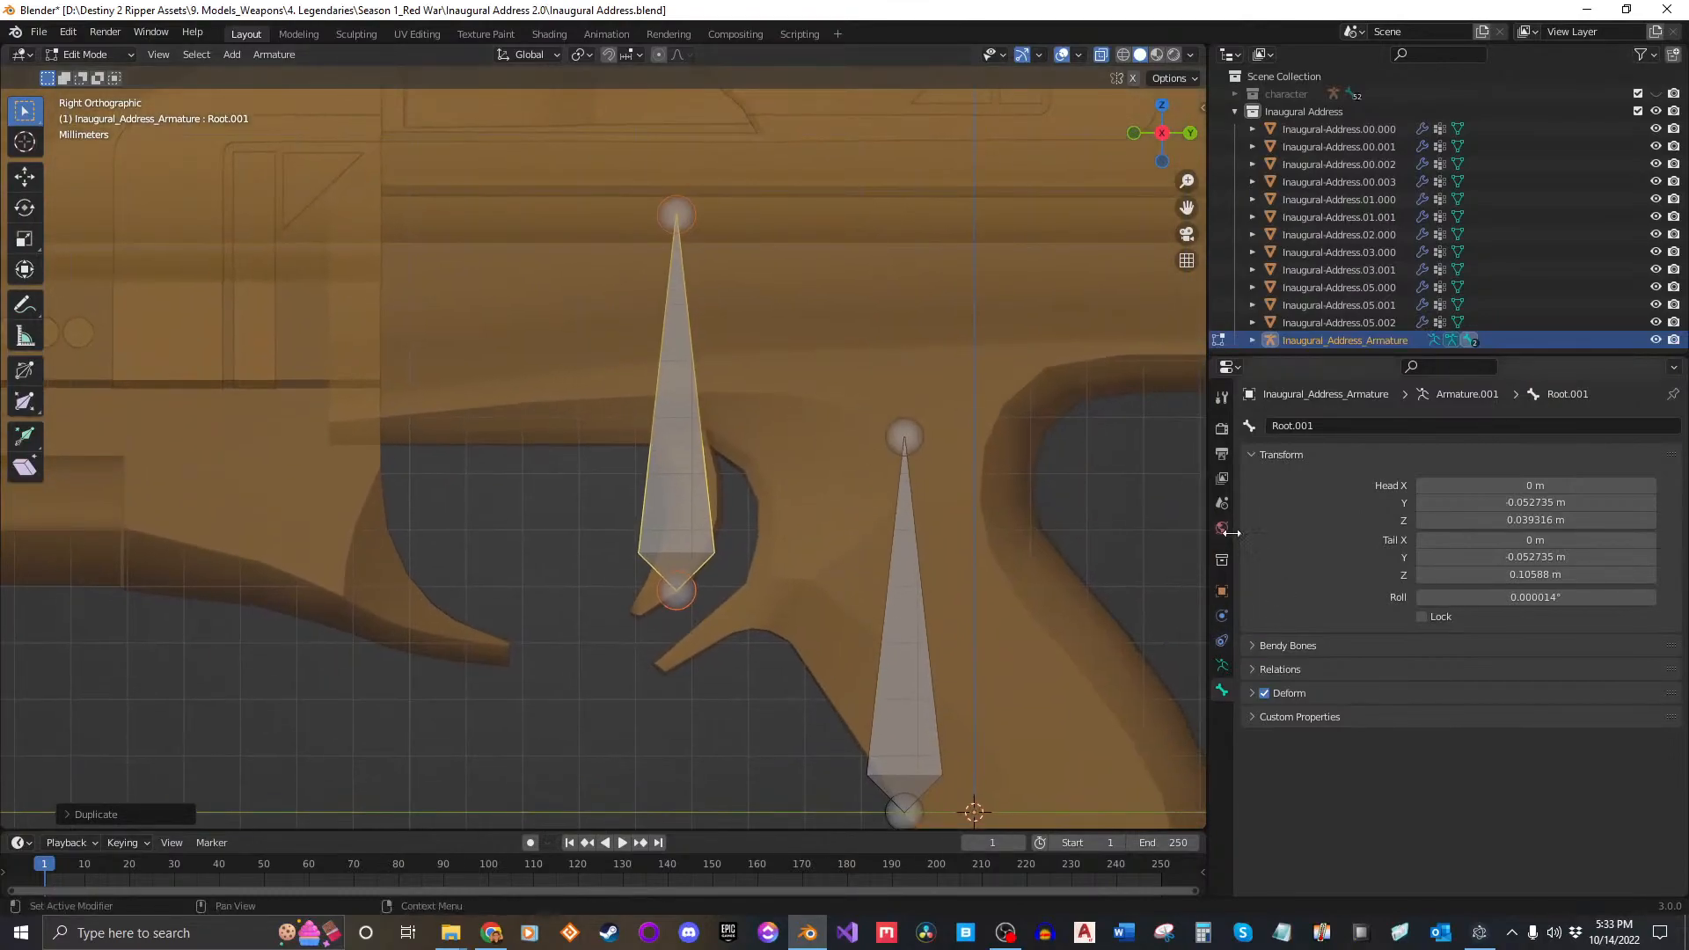
Step: Set the duplicated bone's roll to 0° and keep that bone selected
{"action": "left_click", "coordinate": [1654, 597]}
{"action": "type", "text": "0"}
{"action": "key", "text": "Return"}
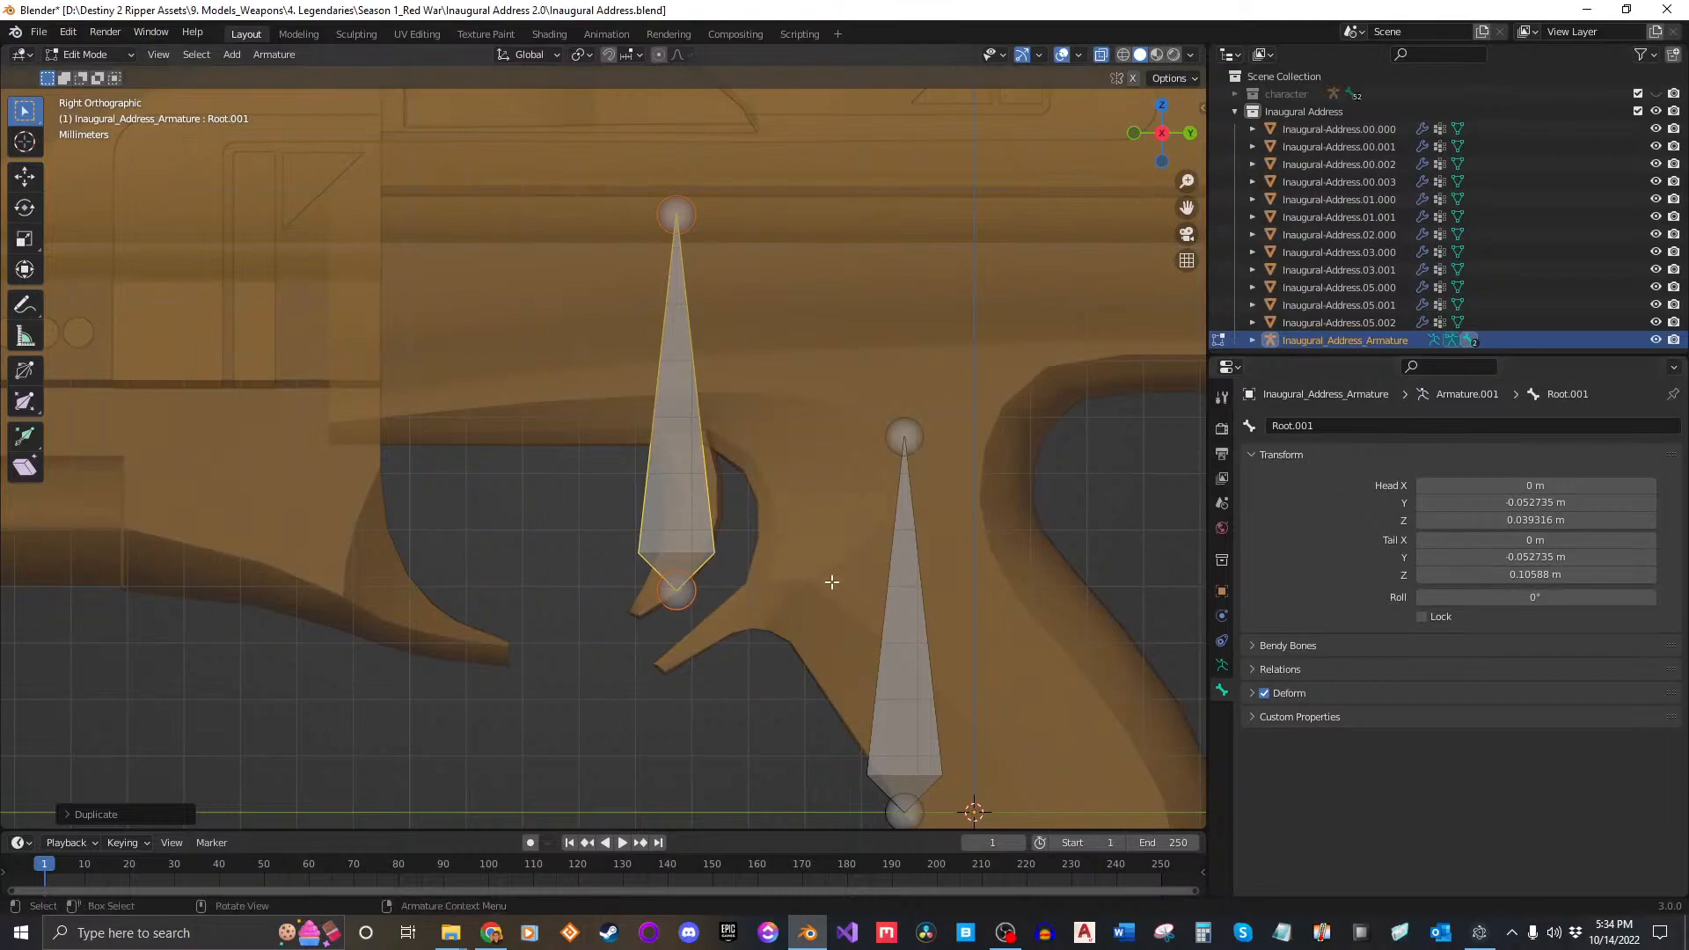
{"action": "left_click", "coordinate": [905, 578]}
{"action": "left_click", "coordinate": [686, 450]}
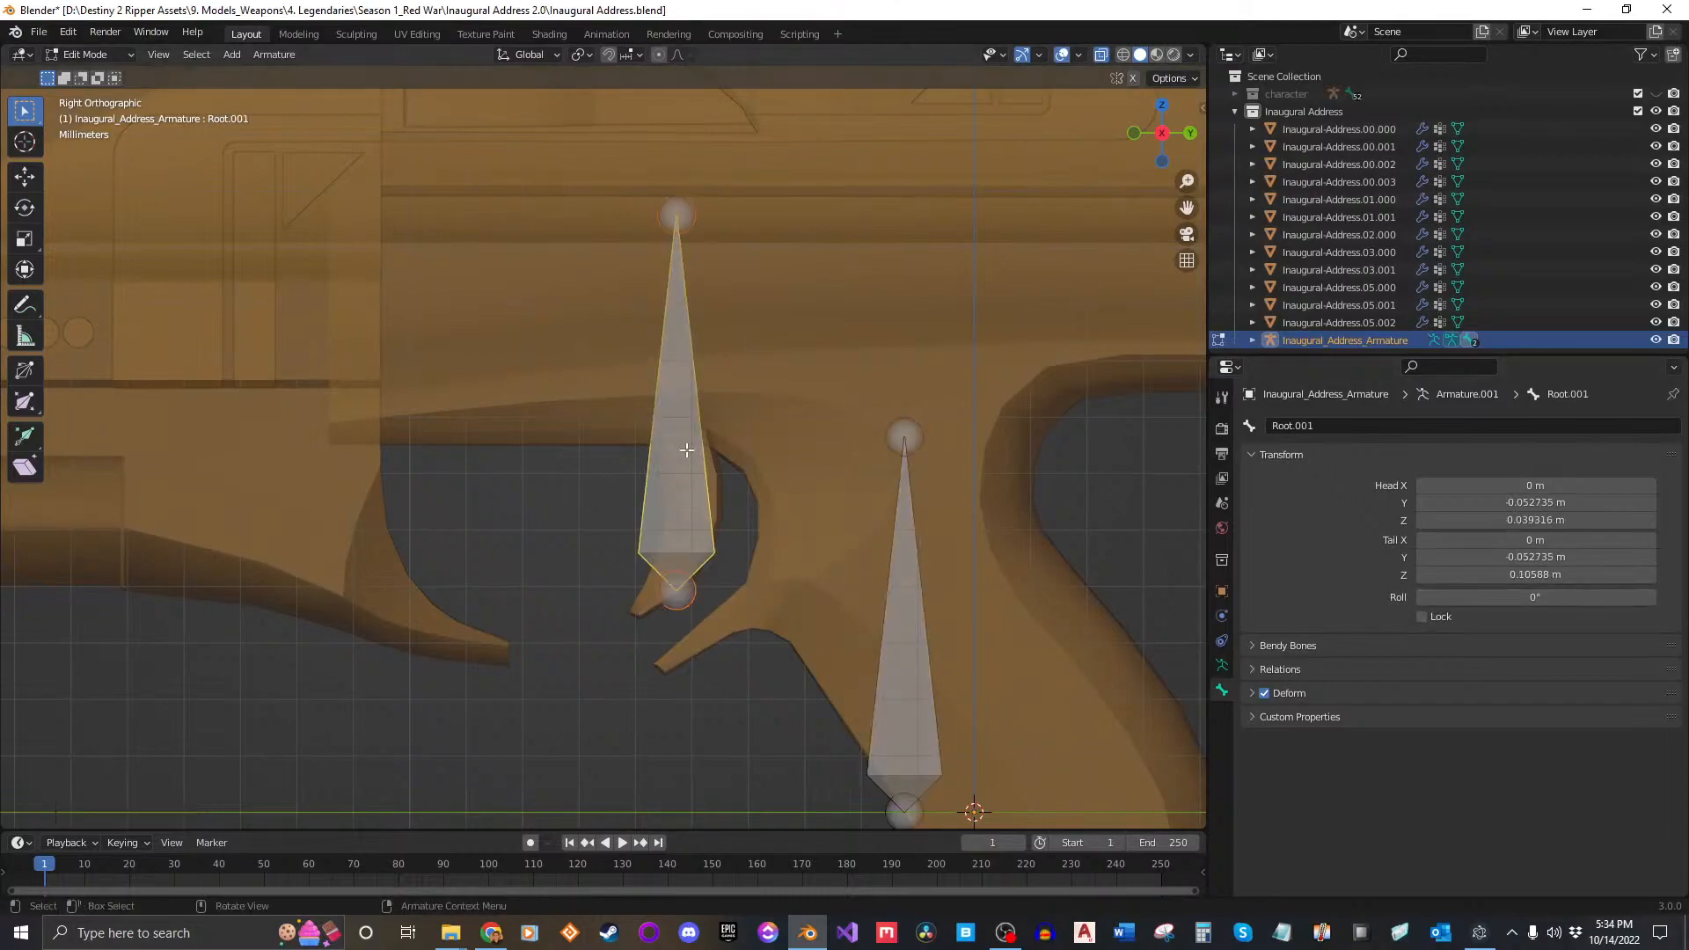
{"action": "key", "text": "r"}
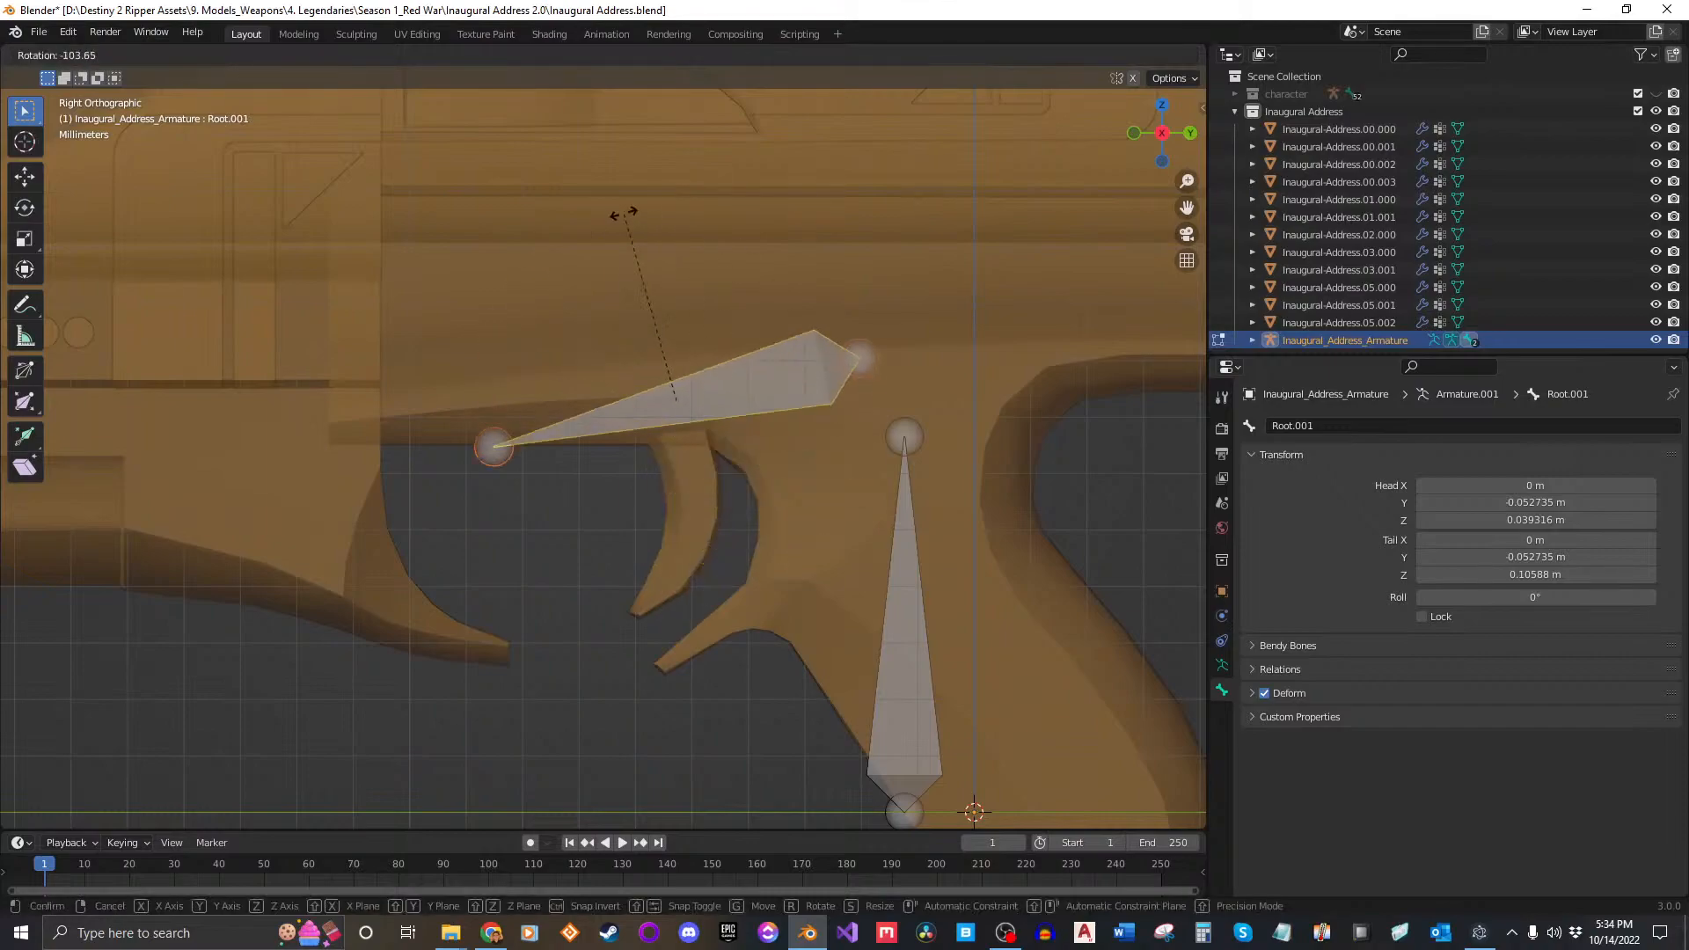
{"action": "key", "text": "Escape"}
{"action": "key", "text": "r"}
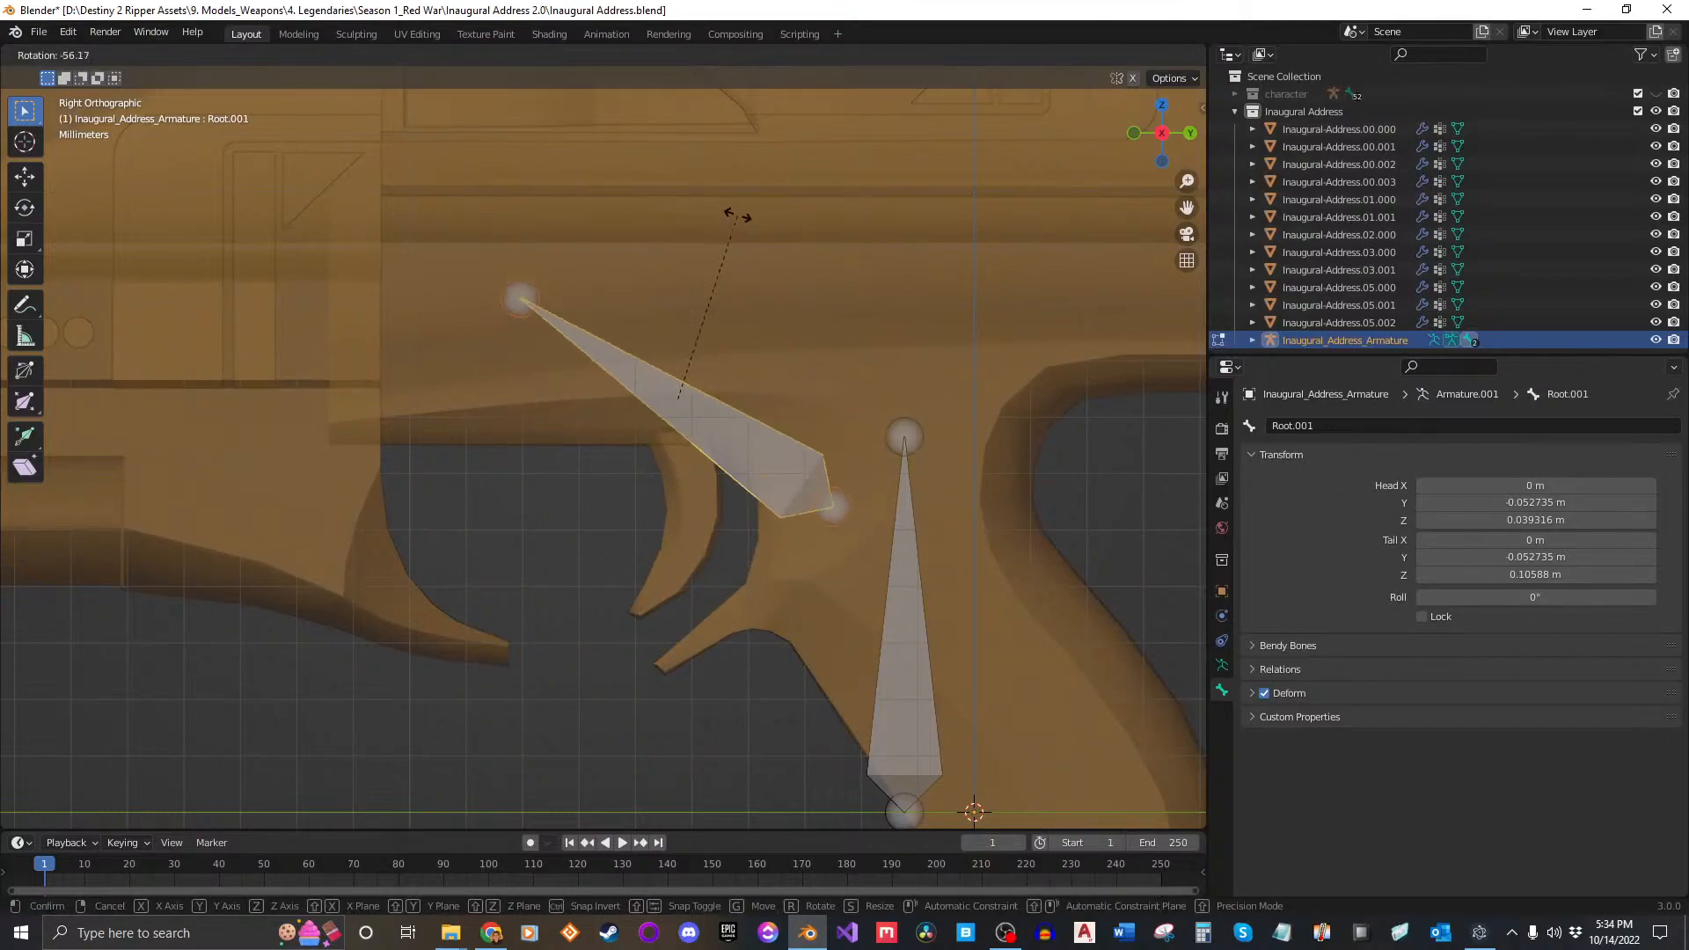
{"action": "type", "text": "90"}
{"action": "key", "text": "Escape"}
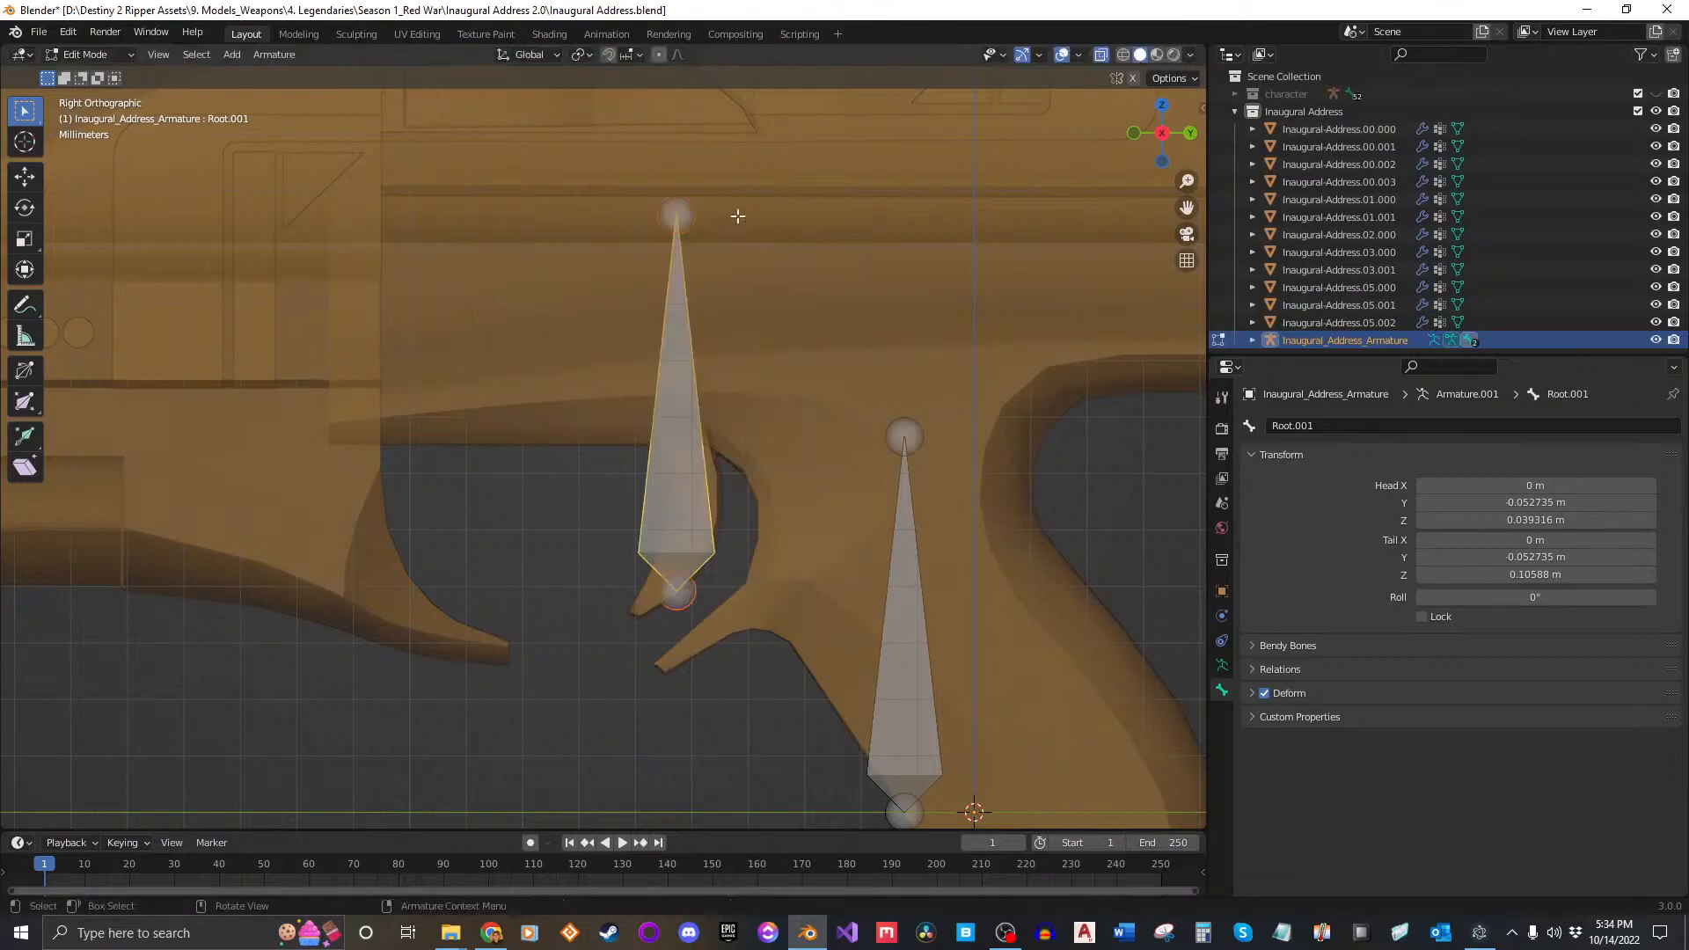
{"action": "key", "text": "r"}
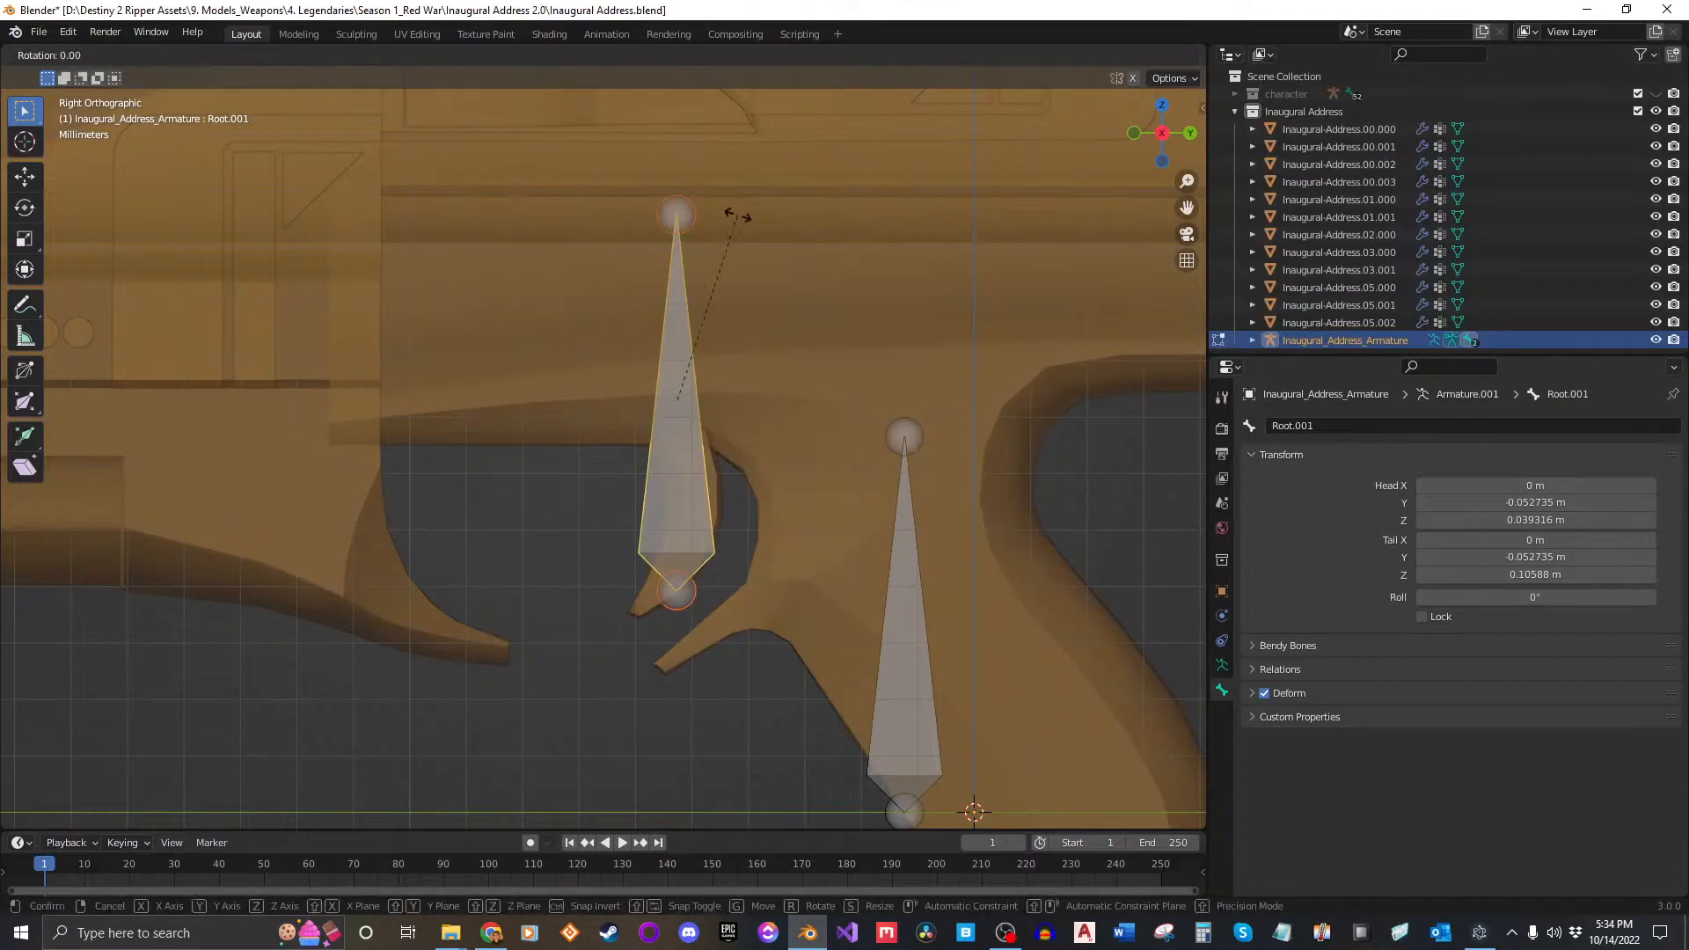
{"action": "key", "text": "Escape"}
Step: Rotate the duplicated bone 180° in the right view so its head faces up, and set its roll to 0°
{"action": "key", "text": "r"}
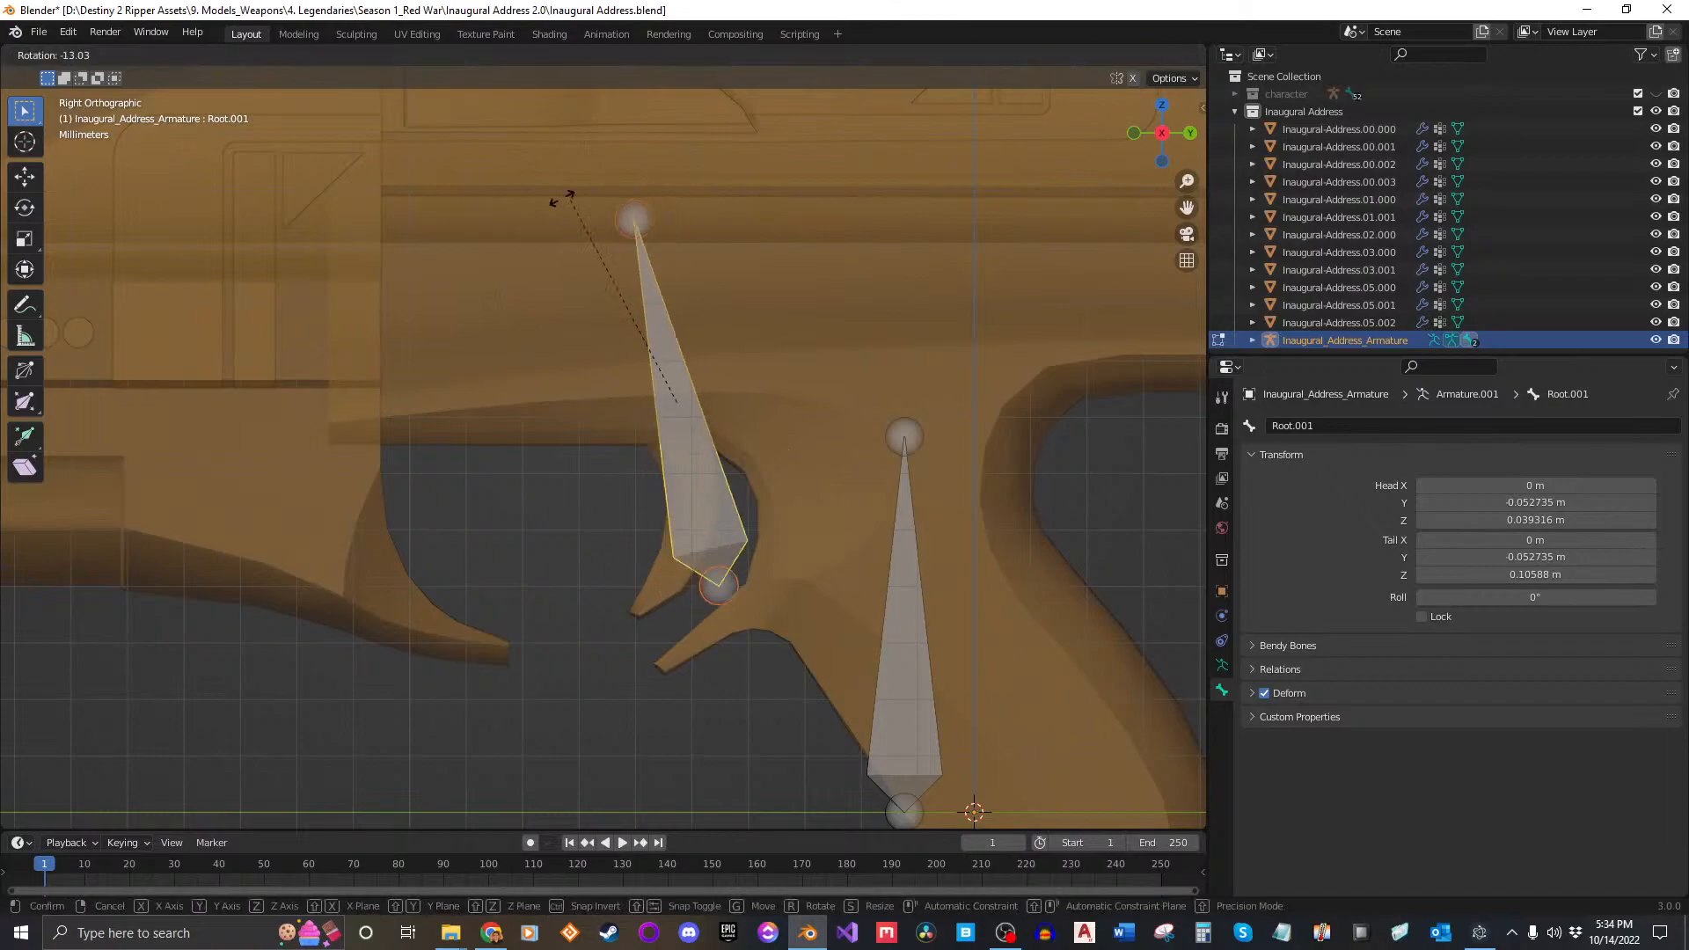
{"action": "type", "text": "180"}
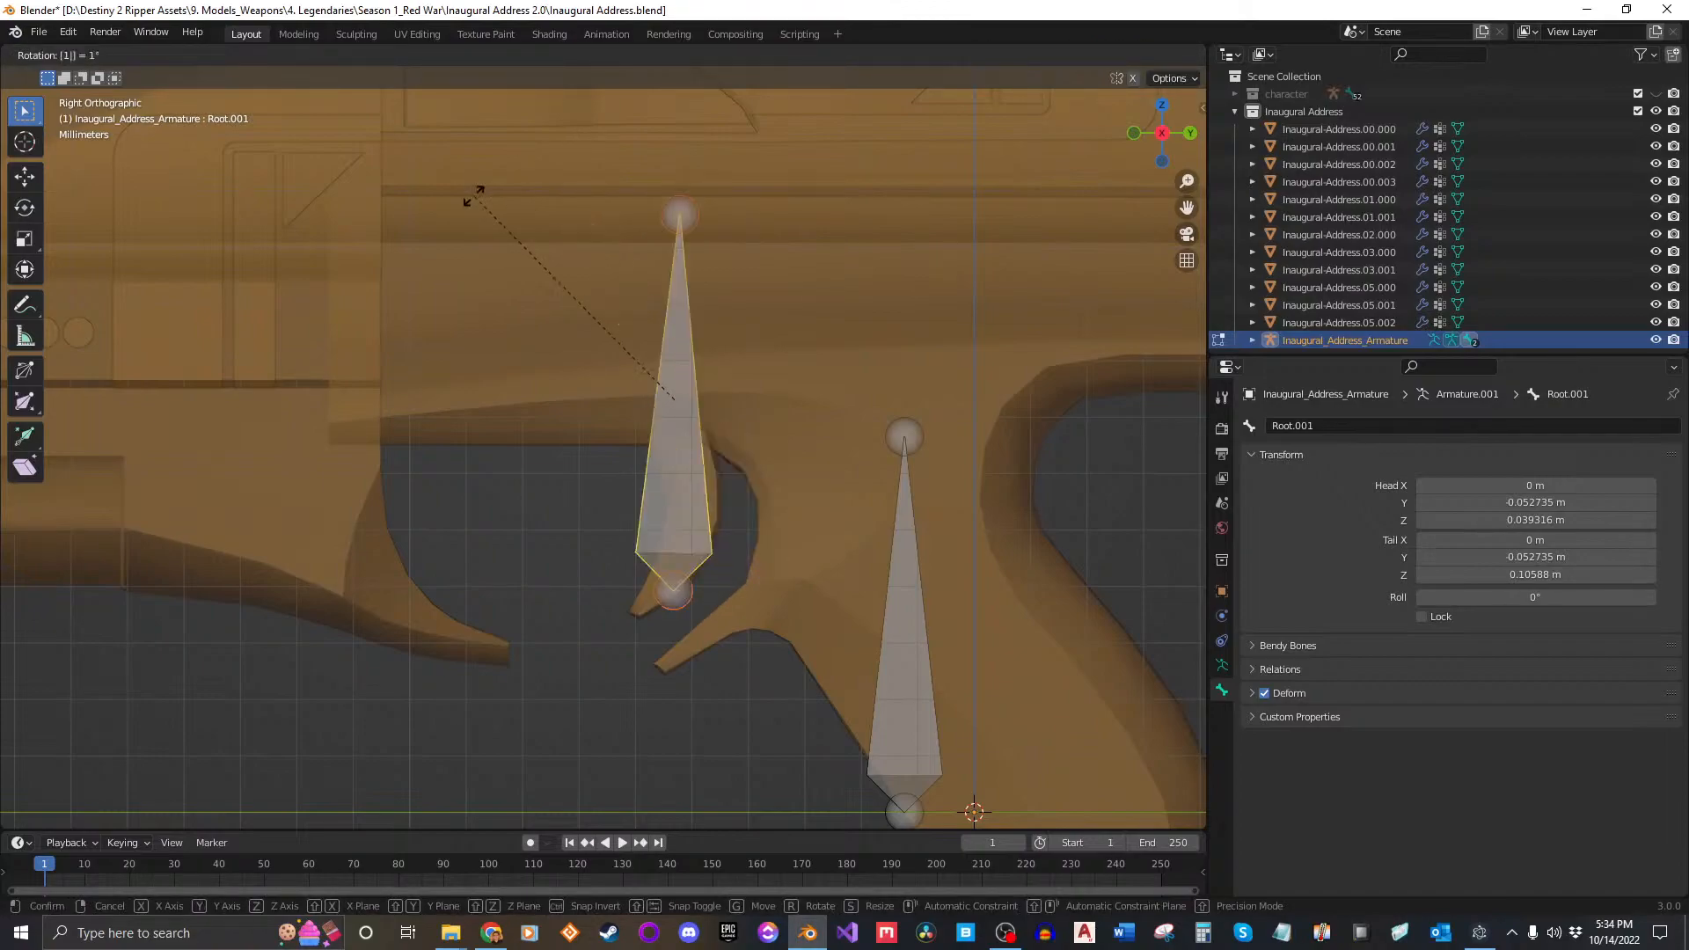
{"action": "key", "text": "Return"}
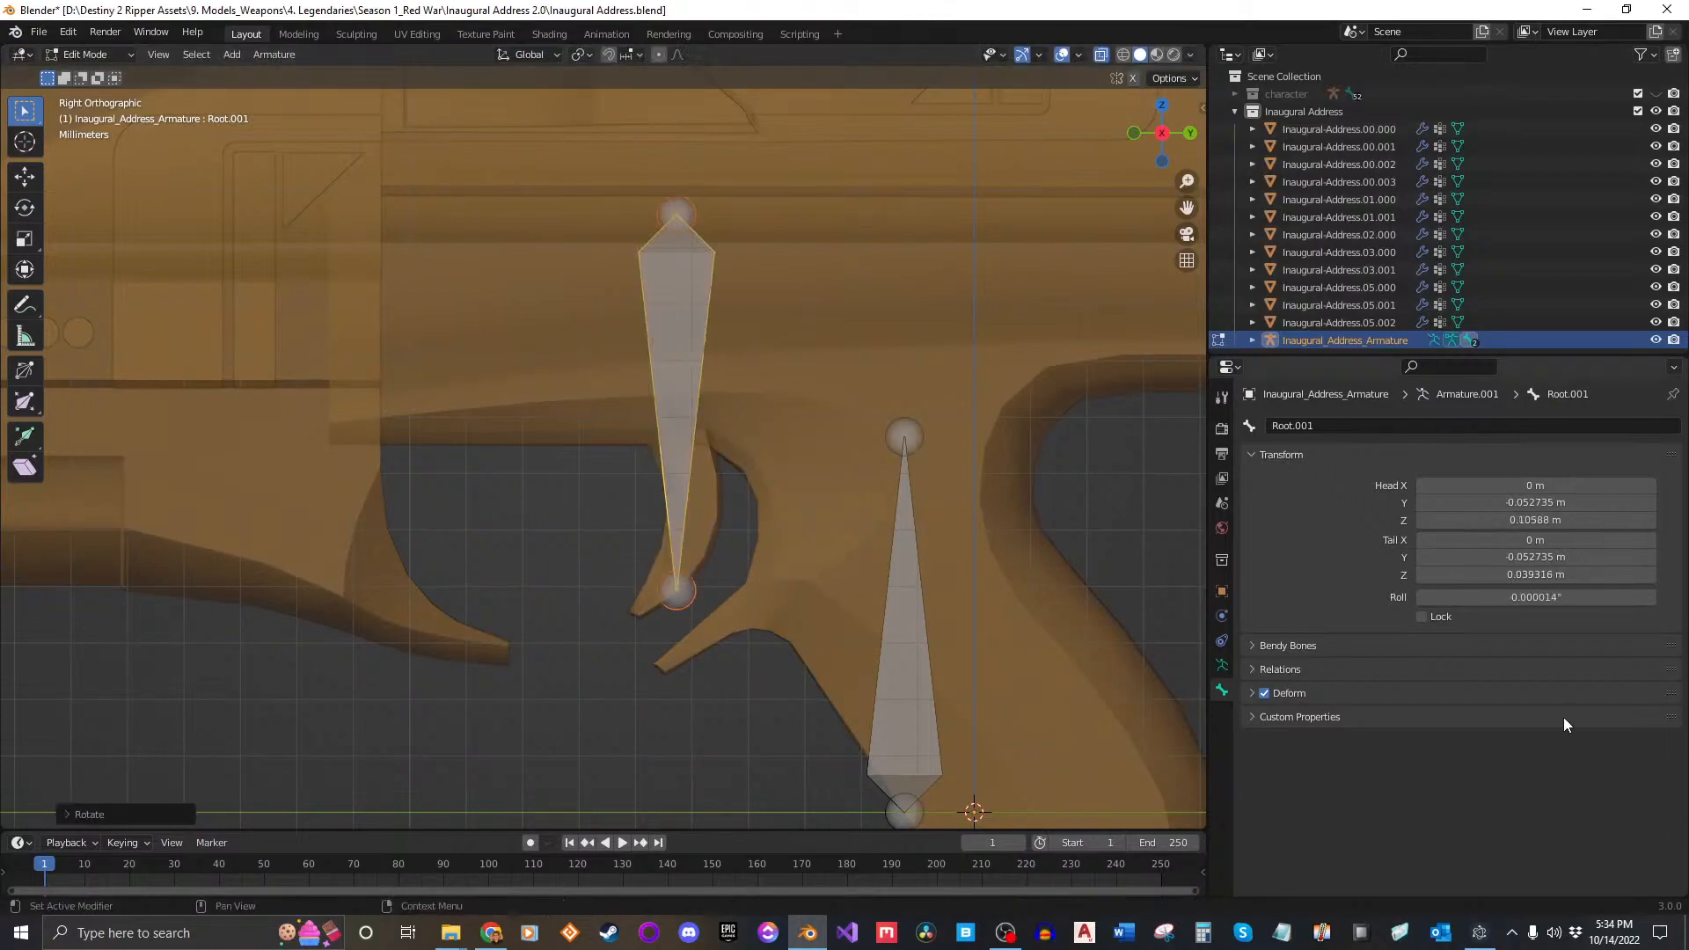
{"action": "left_click", "coordinate": [1550, 598]}
{"action": "type", "text": "0"}
{"action": "key", "text": "Return"}
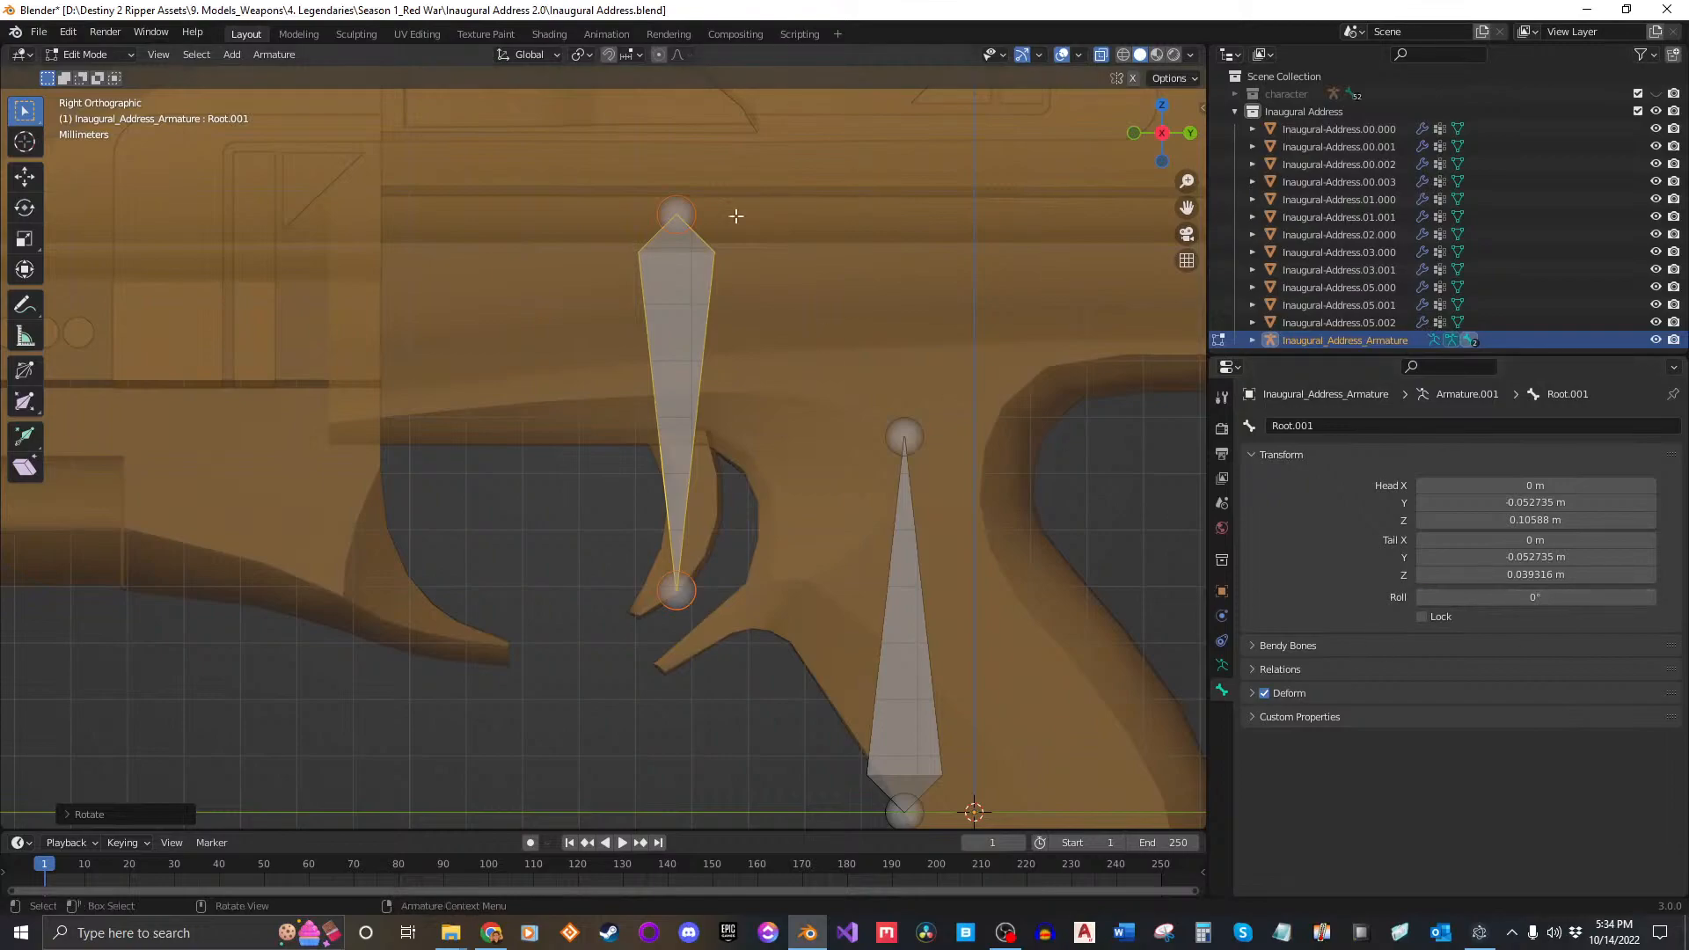
Step: Show the Move and Rotate object gizmos in the viewport and inspect the Root bone in perspective
{"action": "left_click", "coordinate": [1039, 55]}
{"action": "left_click", "coordinate": [987, 239]}
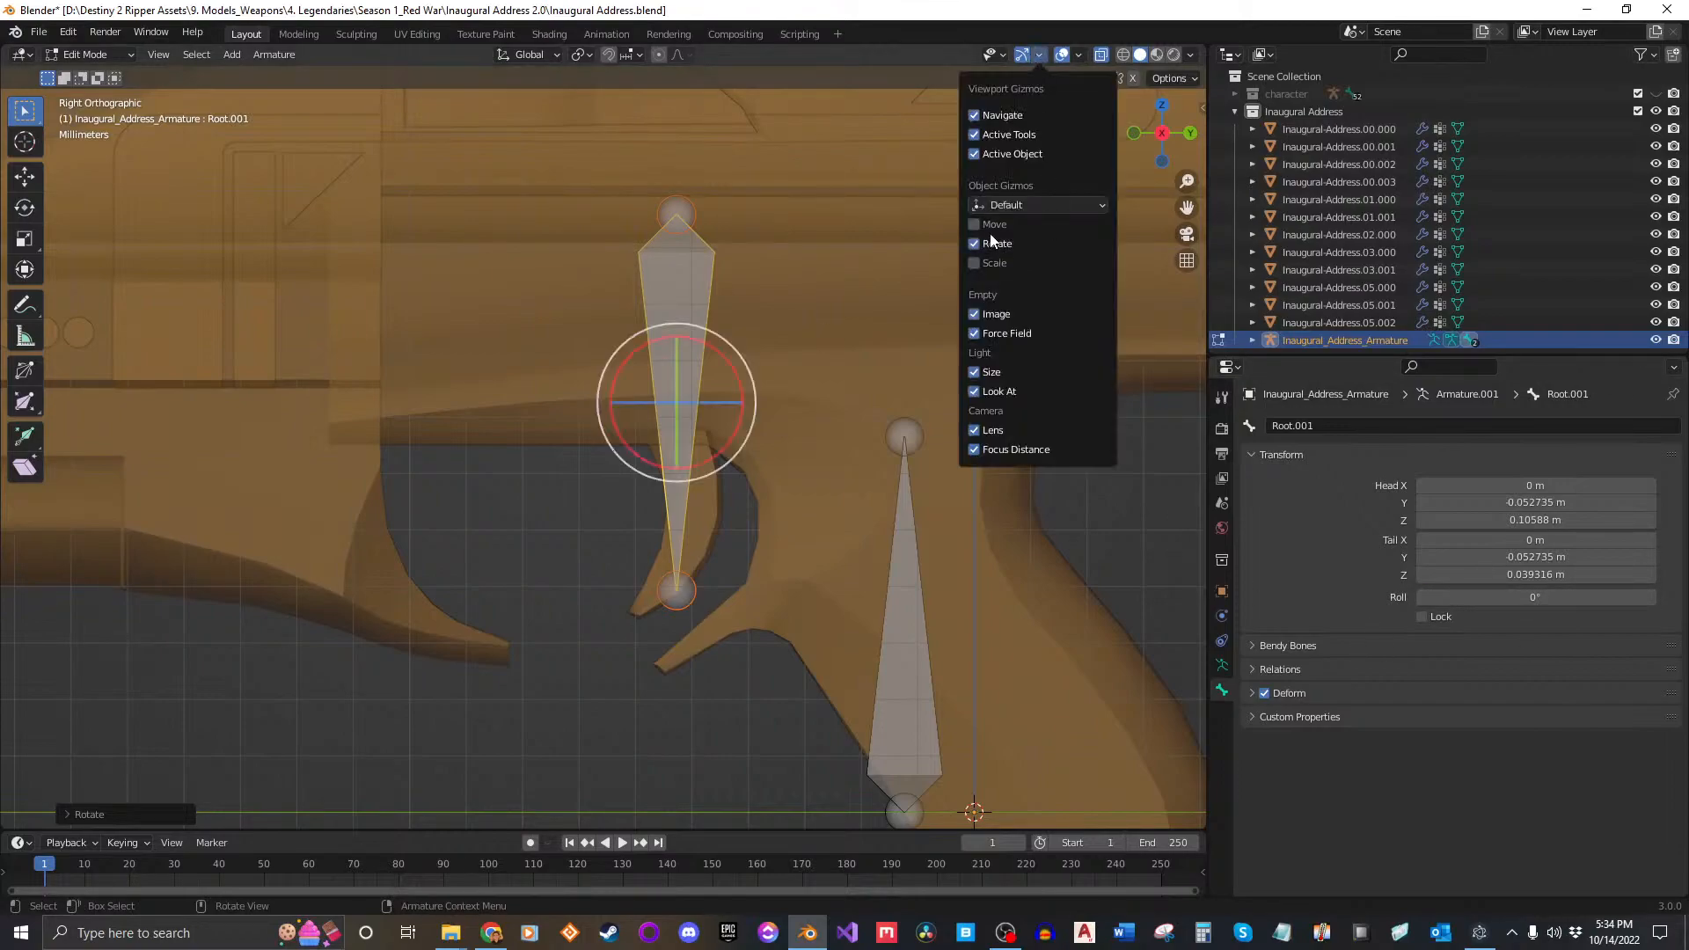
{"action": "middle_click_drag", "start_coordinate": [933, 351], "coordinate": [901, 418]}
{"action": "scroll", "coordinate": [781, 371], "scroll_direction": "down", "scroll_amount": 5}
{"action": "key", "text": "KP_Decimal"}
{"action": "middle_click_drag", "start_coordinate": [647, 504], "coordinate": [699, 524]}
{"action": "scroll", "coordinate": [671, 509], "scroll_direction": "down", "scroll_amount": 5}
{"action": "left_click", "coordinate": [699, 524]}
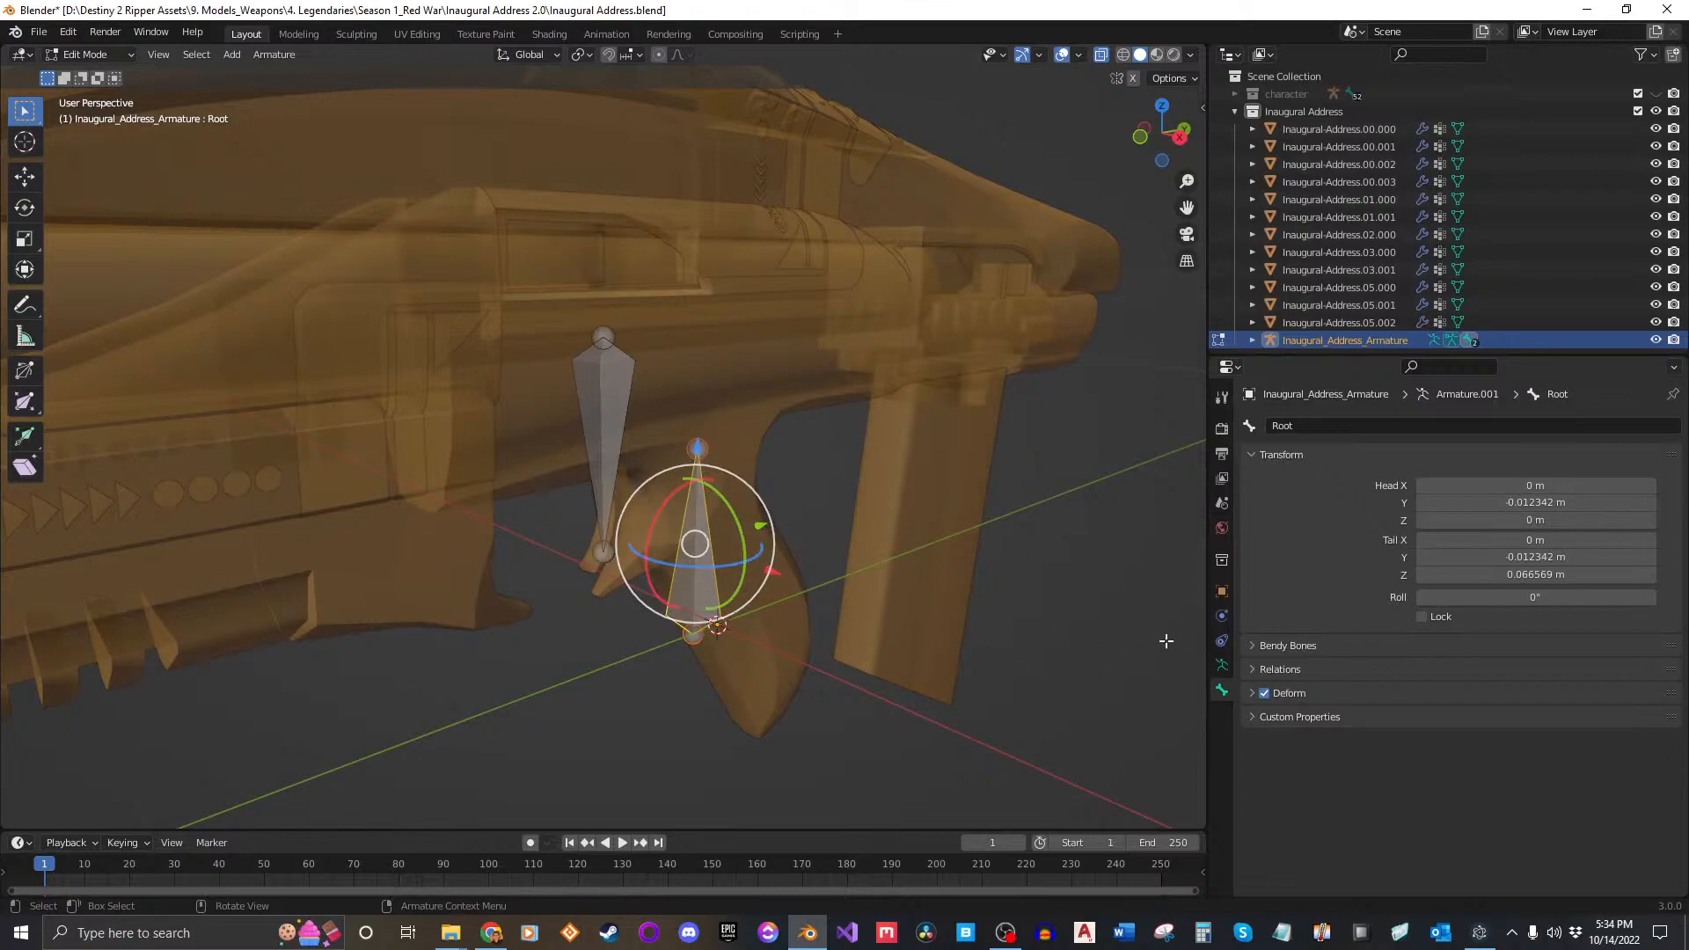
Step: In the right orthographic view, lower the duplicated bone along Z until its head is at about 0.068 m, near the trigger's upper end
{"action": "left_click", "coordinate": [605, 407]}
{"action": "middle_click_drag", "start_coordinate": [754, 472], "coordinate": [604, 450]}
{"action": "scroll", "coordinate": [599, 468], "scroll_direction": "up", "scroll_amount": 2}
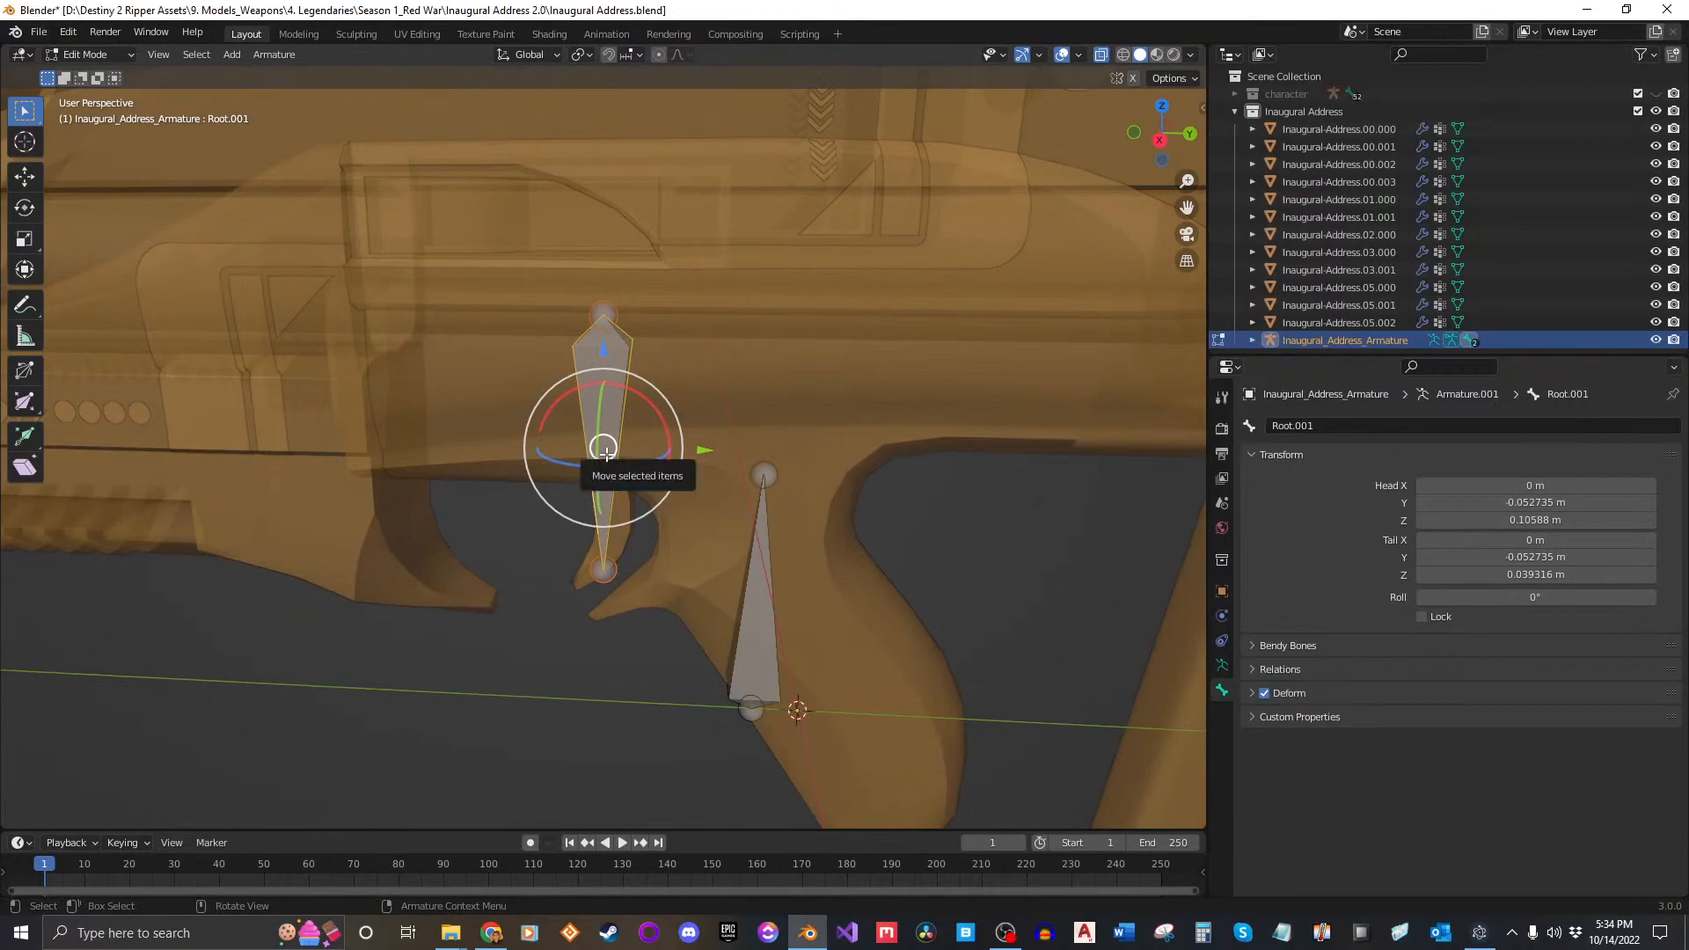
{"action": "key", "text": "KP_3"}
{"action": "scroll", "coordinate": [605, 454], "scroll_direction": "up", "scroll_amount": 2}
{"action": "middle_click_drag", "start_coordinate": [773, 453], "coordinate": [812, 452], "text": "shift"}
{"action": "key", "text": "g"}
{"action": "key", "text": "z"}
{"action": "left_click", "coordinate": [810, 588]}
{"action": "middle_click_drag", "start_coordinate": [731, 657], "coordinate": [760, 397], "text": "shift"}
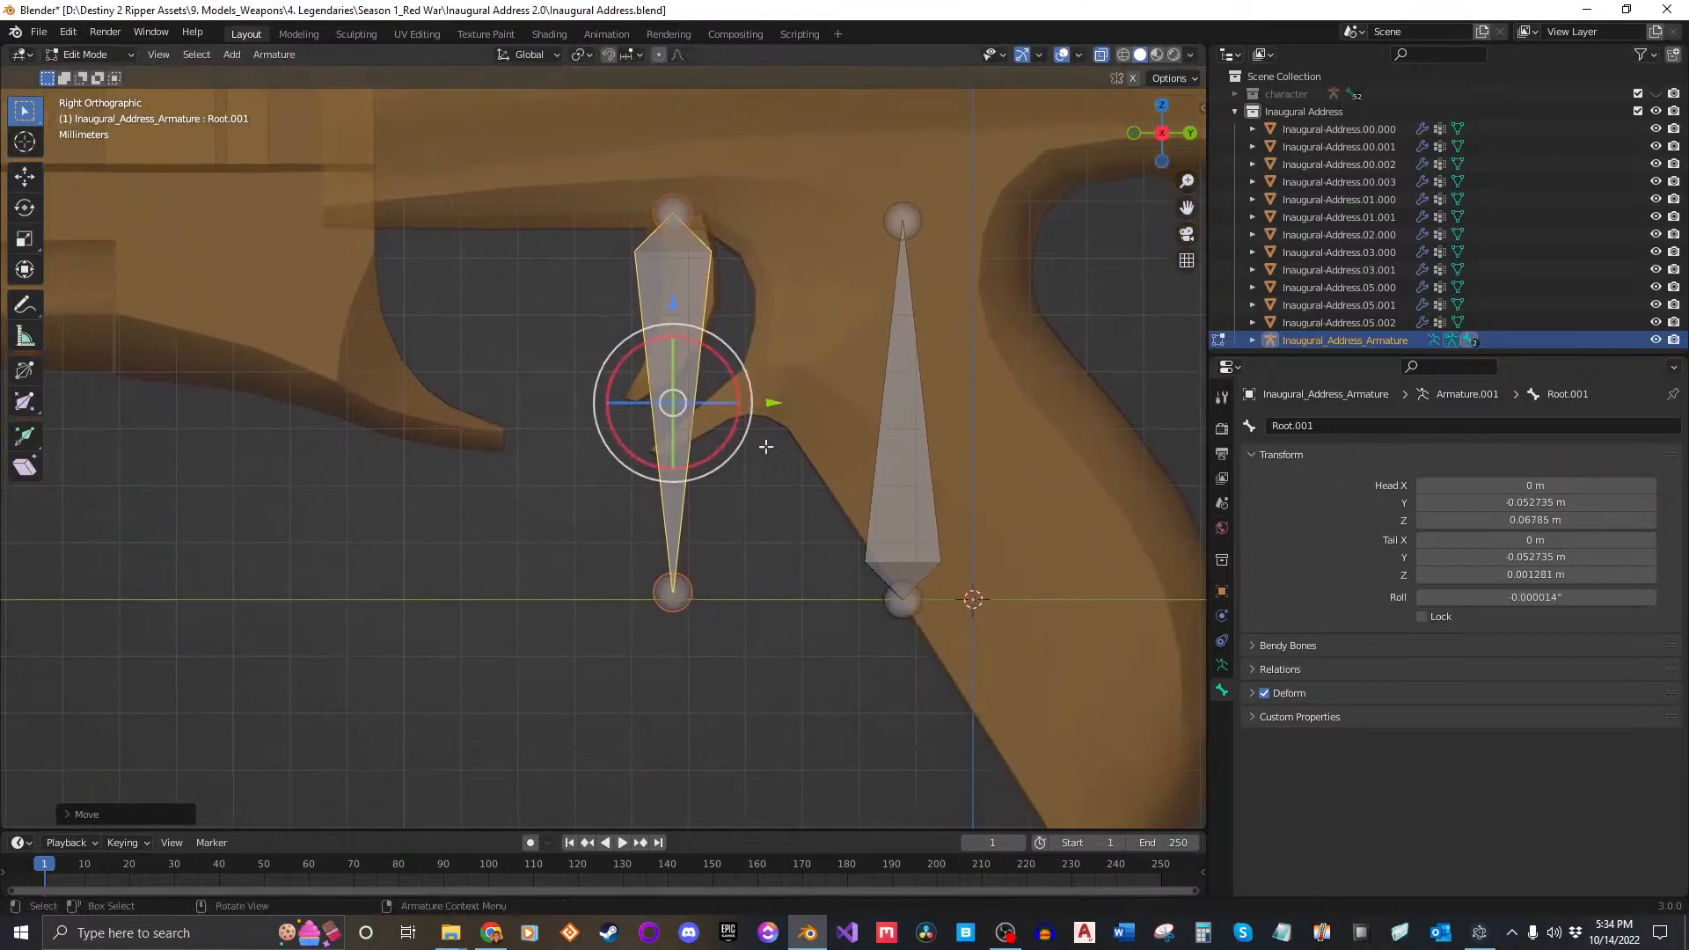
Step: Raise the duplicated bone's tail along Z to about 0.042 m so the bone fits the trigger's length
{"action": "left_click", "coordinate": [728, 573]}
{"action": "left_click", "coordinate": [673, 591]}
{"action": "key", "text": "g"}
{"action": "key", "text": "z"}
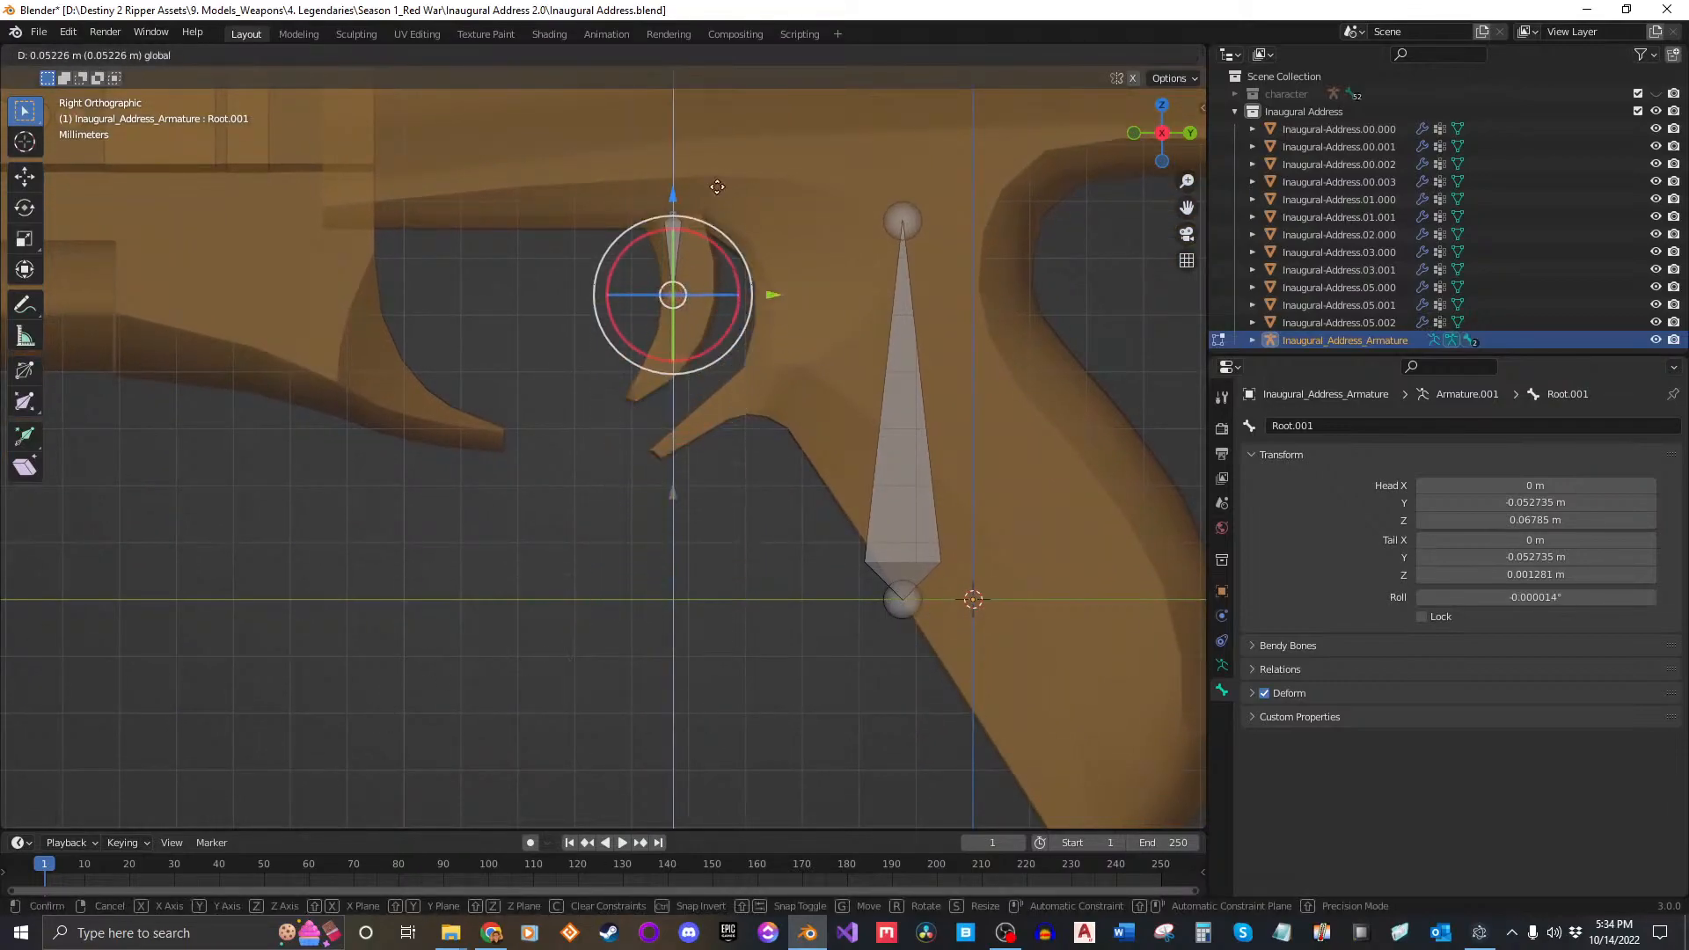
{"action": "left_click", "coordinate": [716, 254]}
{"action": "scroll", "coordinate": [716, 255], "scroll_direction": "up", "scroll_amount": 4}
{"action": "middle_click_drag", "start_coordinate": [798, 187], "coordinate": [749, 459], "text": "shift"}
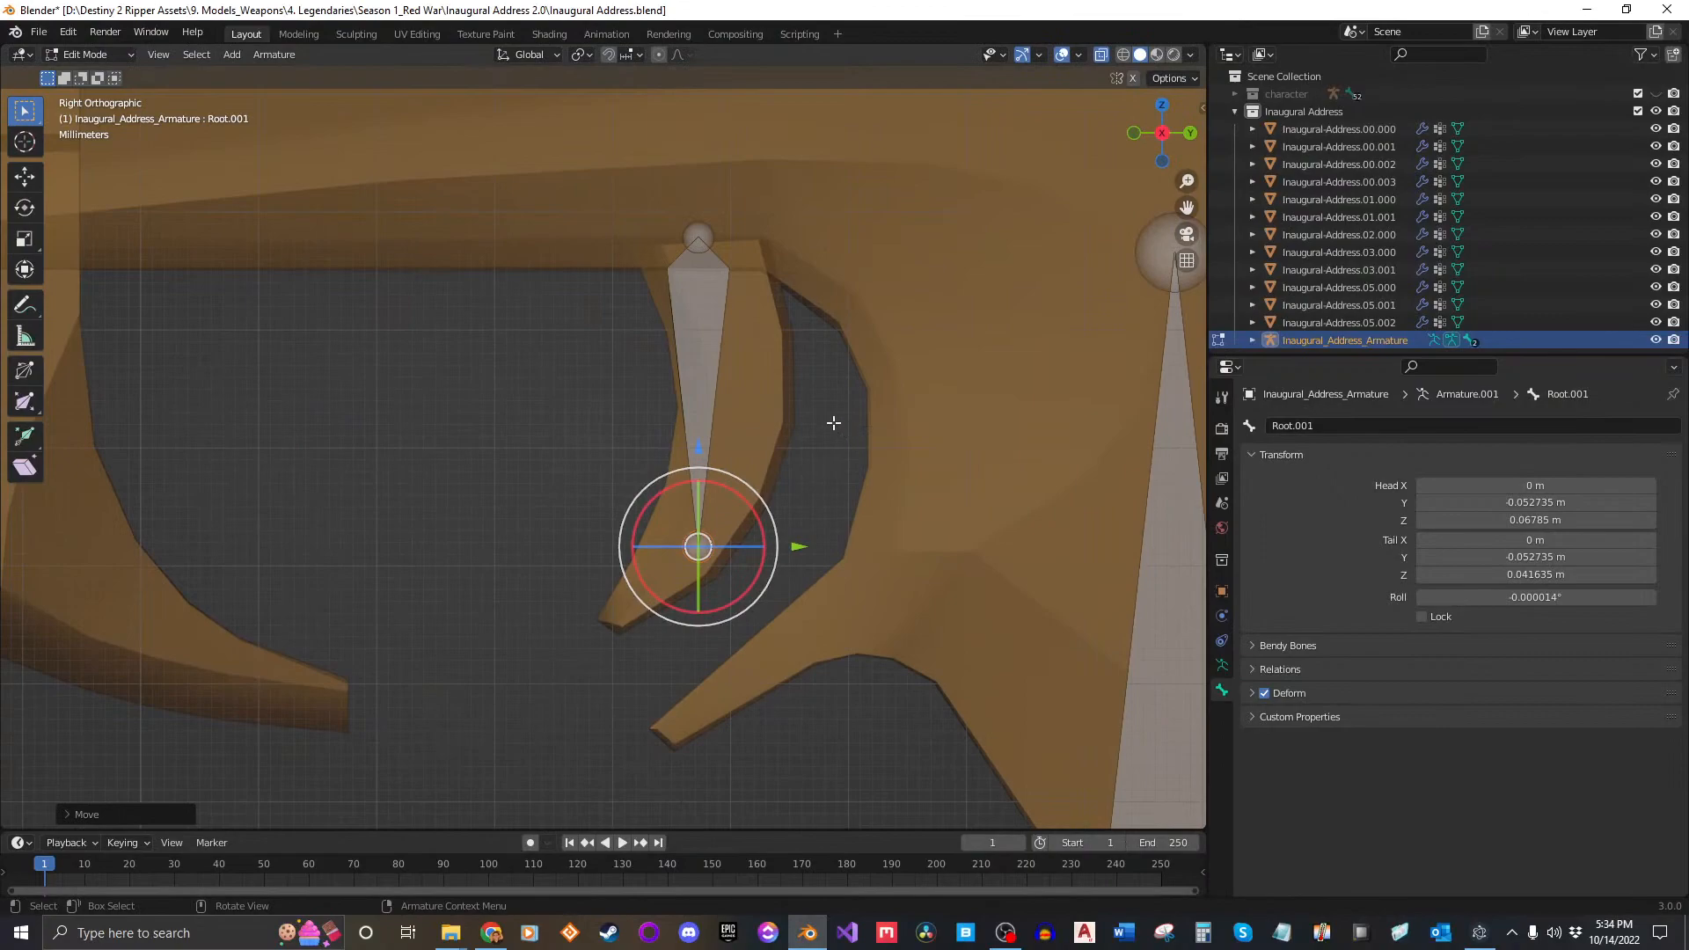
Step: Move the whole trigger bone along Y to about -0.052 m to centre it in the trigger
{"action": "scroll", "coordinate": [715, 263], "scroll_direction": "up", "scroll_amount": 1}
{"action": "middle_click_drag", "start_coordinate": [747, 271], "coordinate": [661, 355], "text": "shift"}
{"action": "left_click", "coordinate": [661, 354]}
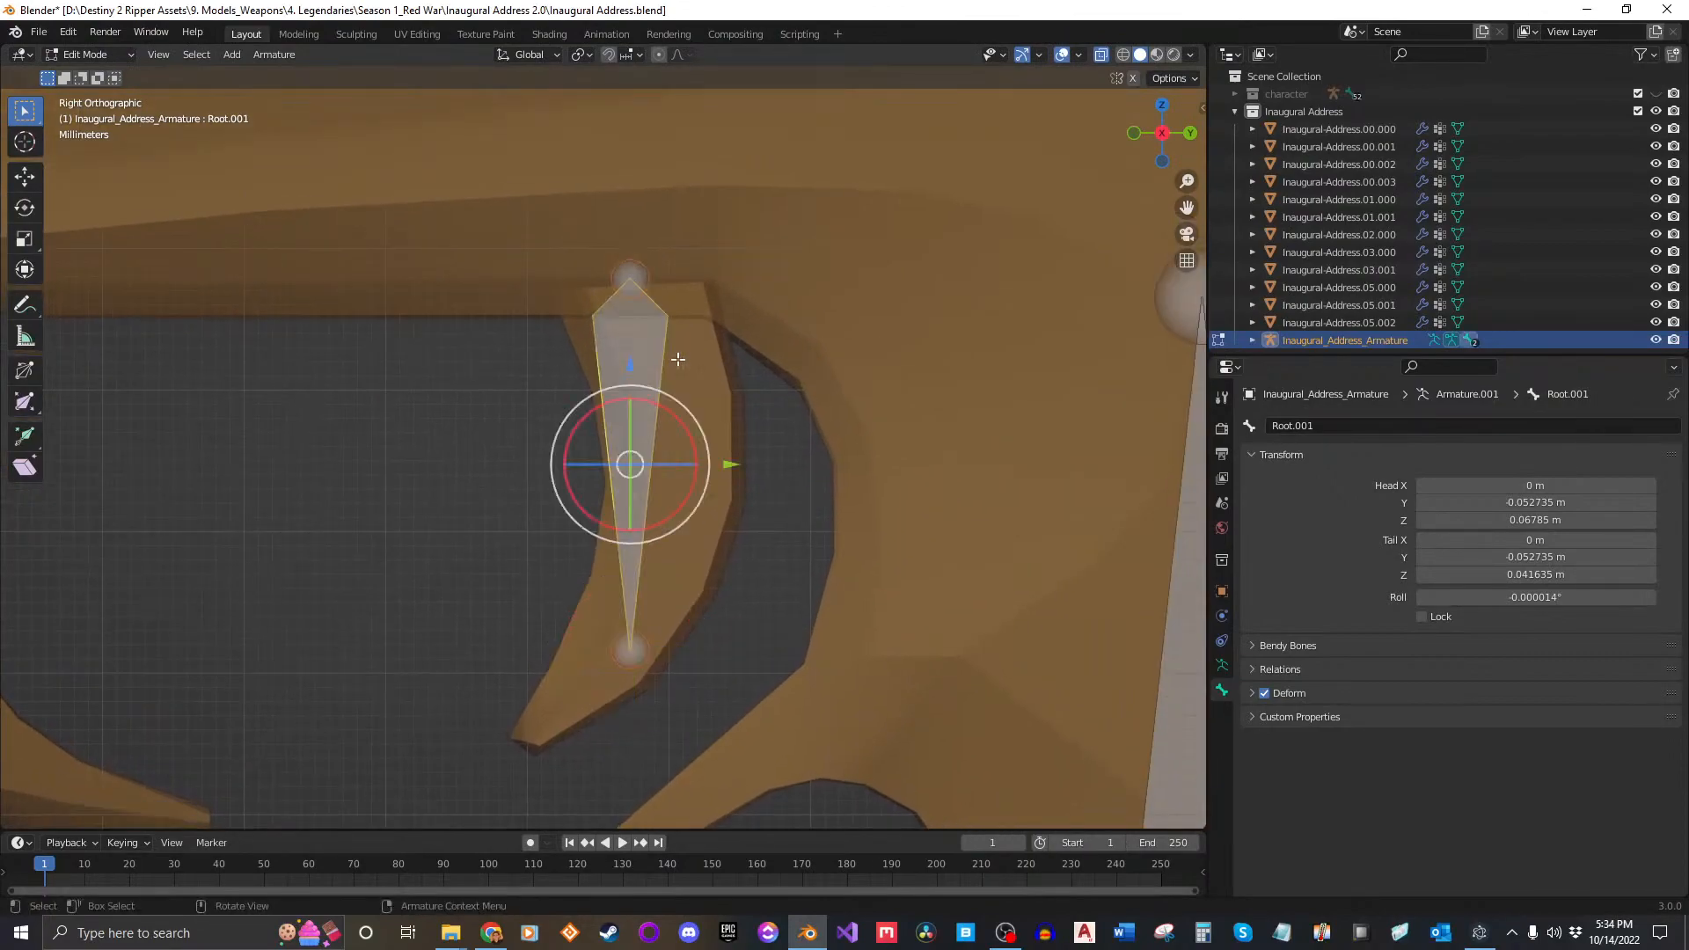
{"action": "key", "text": "g"}
{"action": "key", "text": "z"}
{"action": "key", "text": "y"}
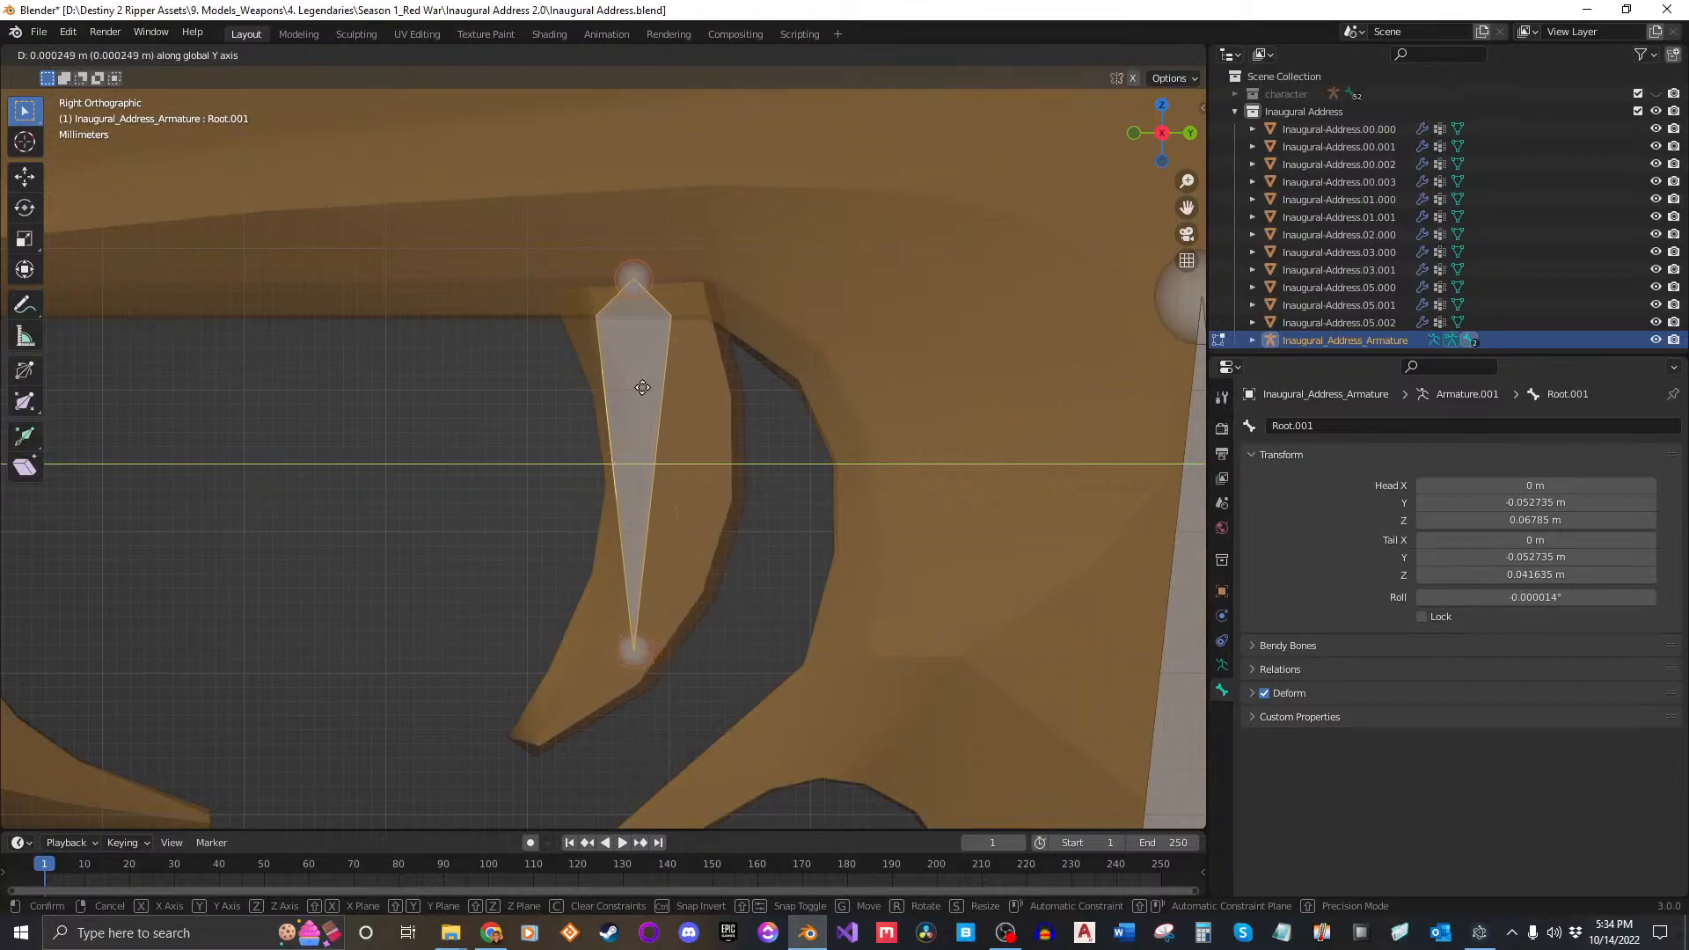
{"action": "left_click", "coordinate": [653, 388]}
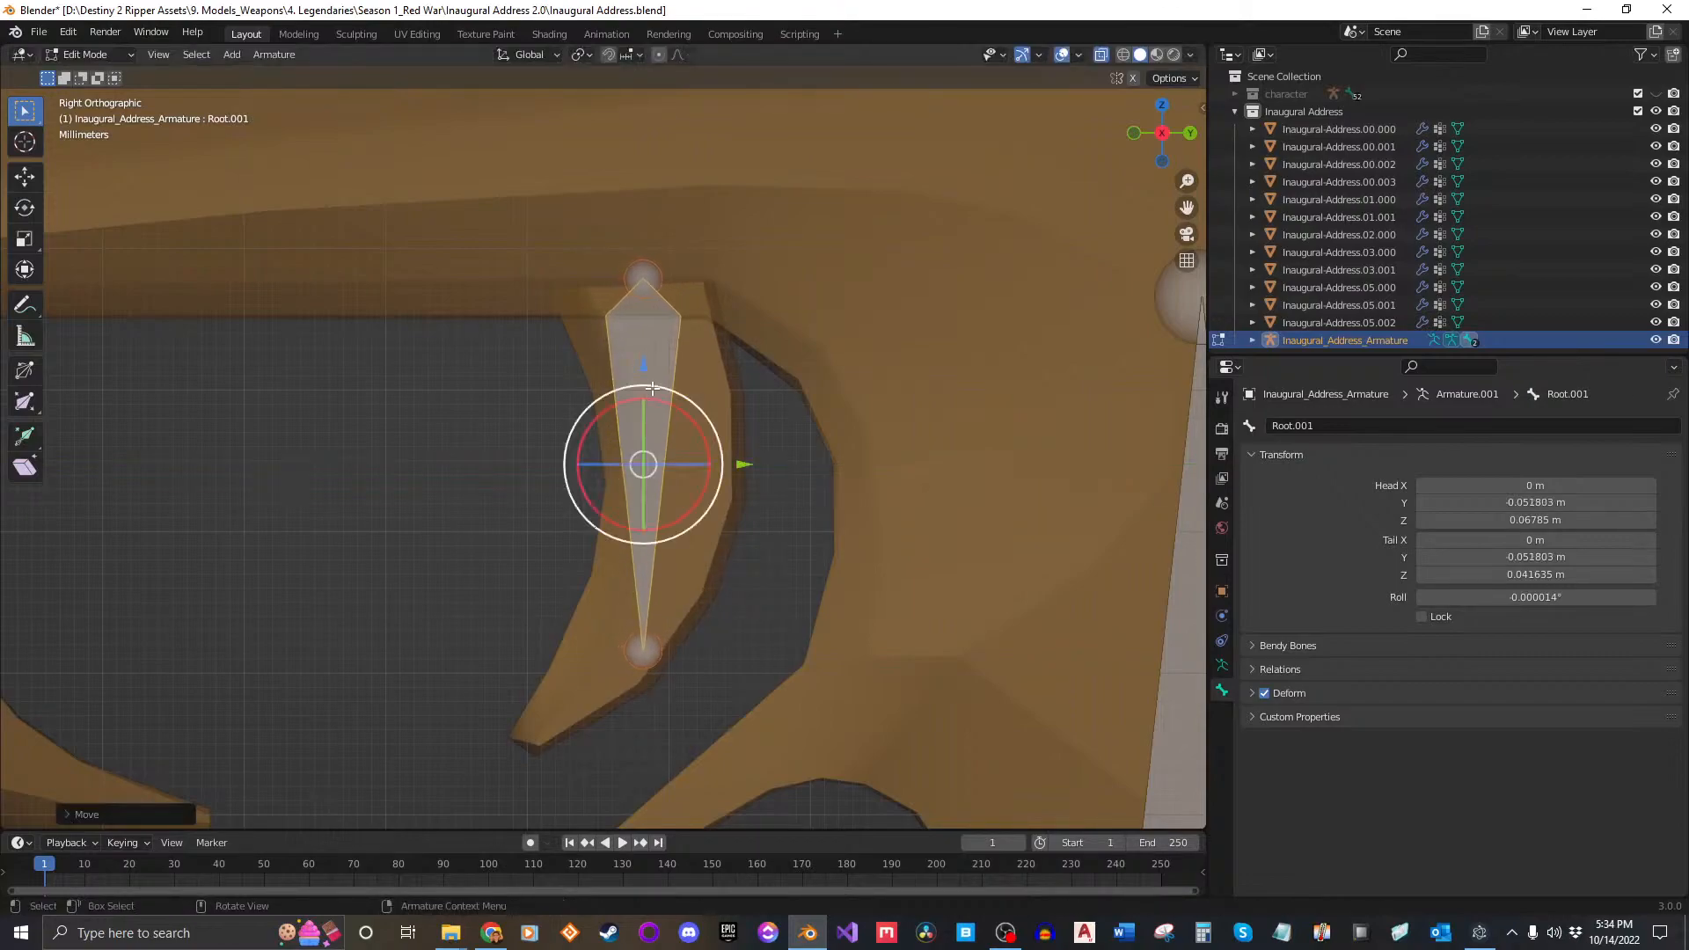
{"action": "left_click", "coordinate": [778, 458]}
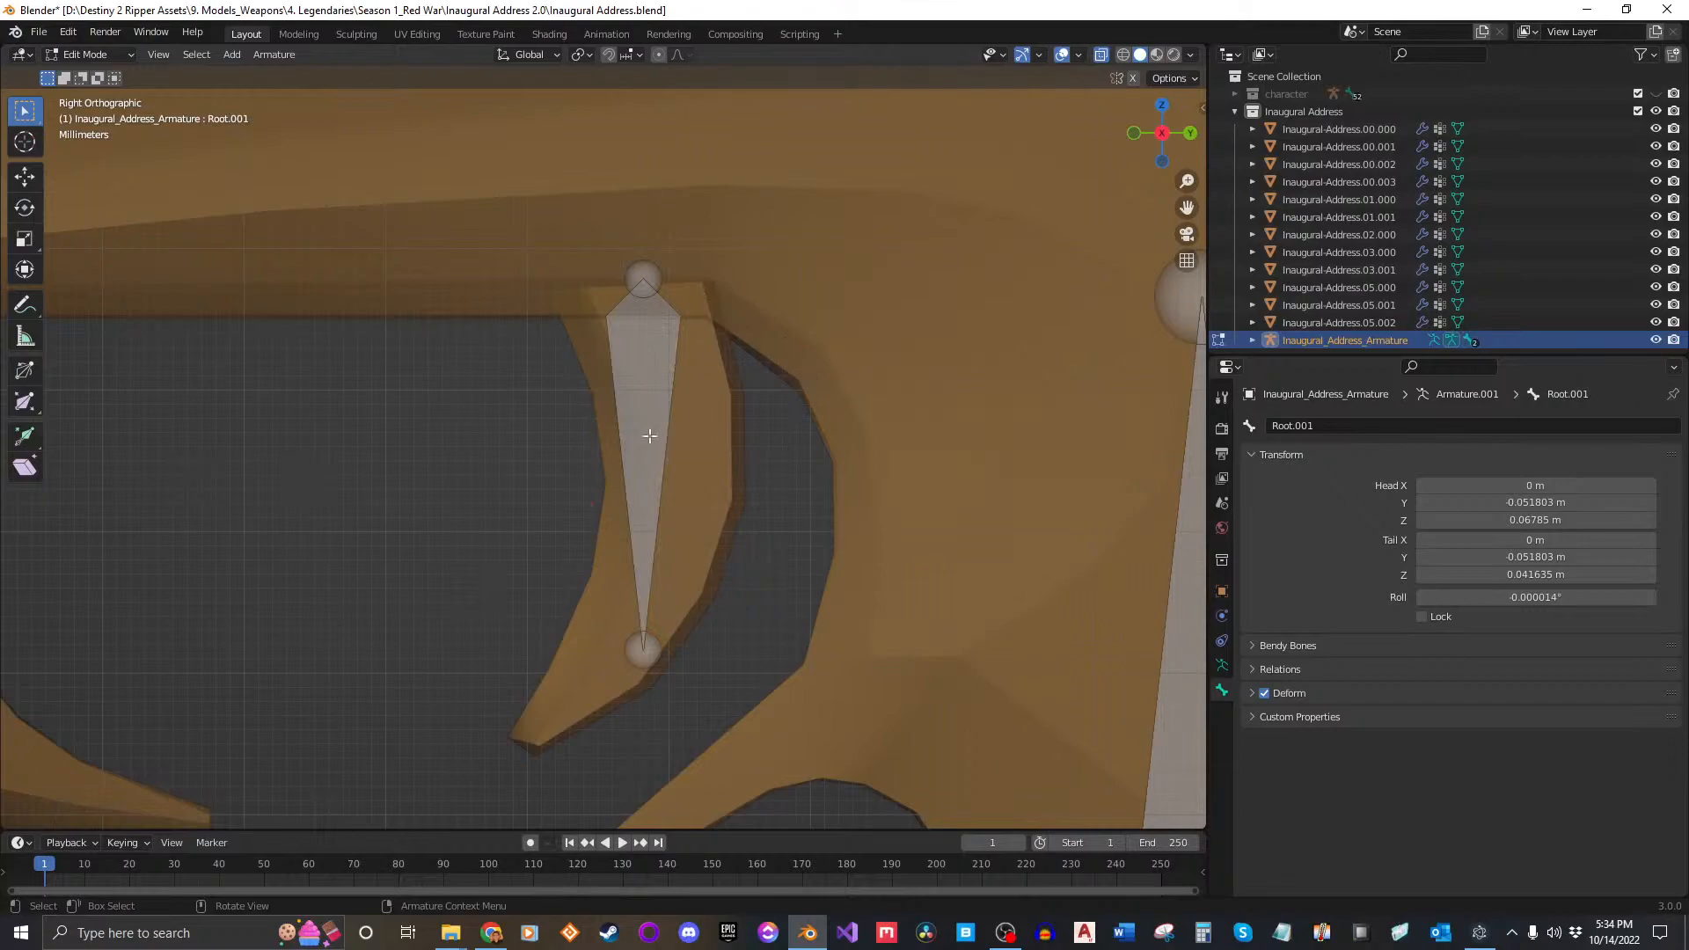
Step: Rename the bone in the trigger Trigger
{"action": "scroll", "coordinate": [718, 427], "scroll_direction": "down", "scroll_amount": 3}
{"action": "left_click", "coordinate": [627, 413]}
{"action": "left_click", "coordinate": [1483, 428]}
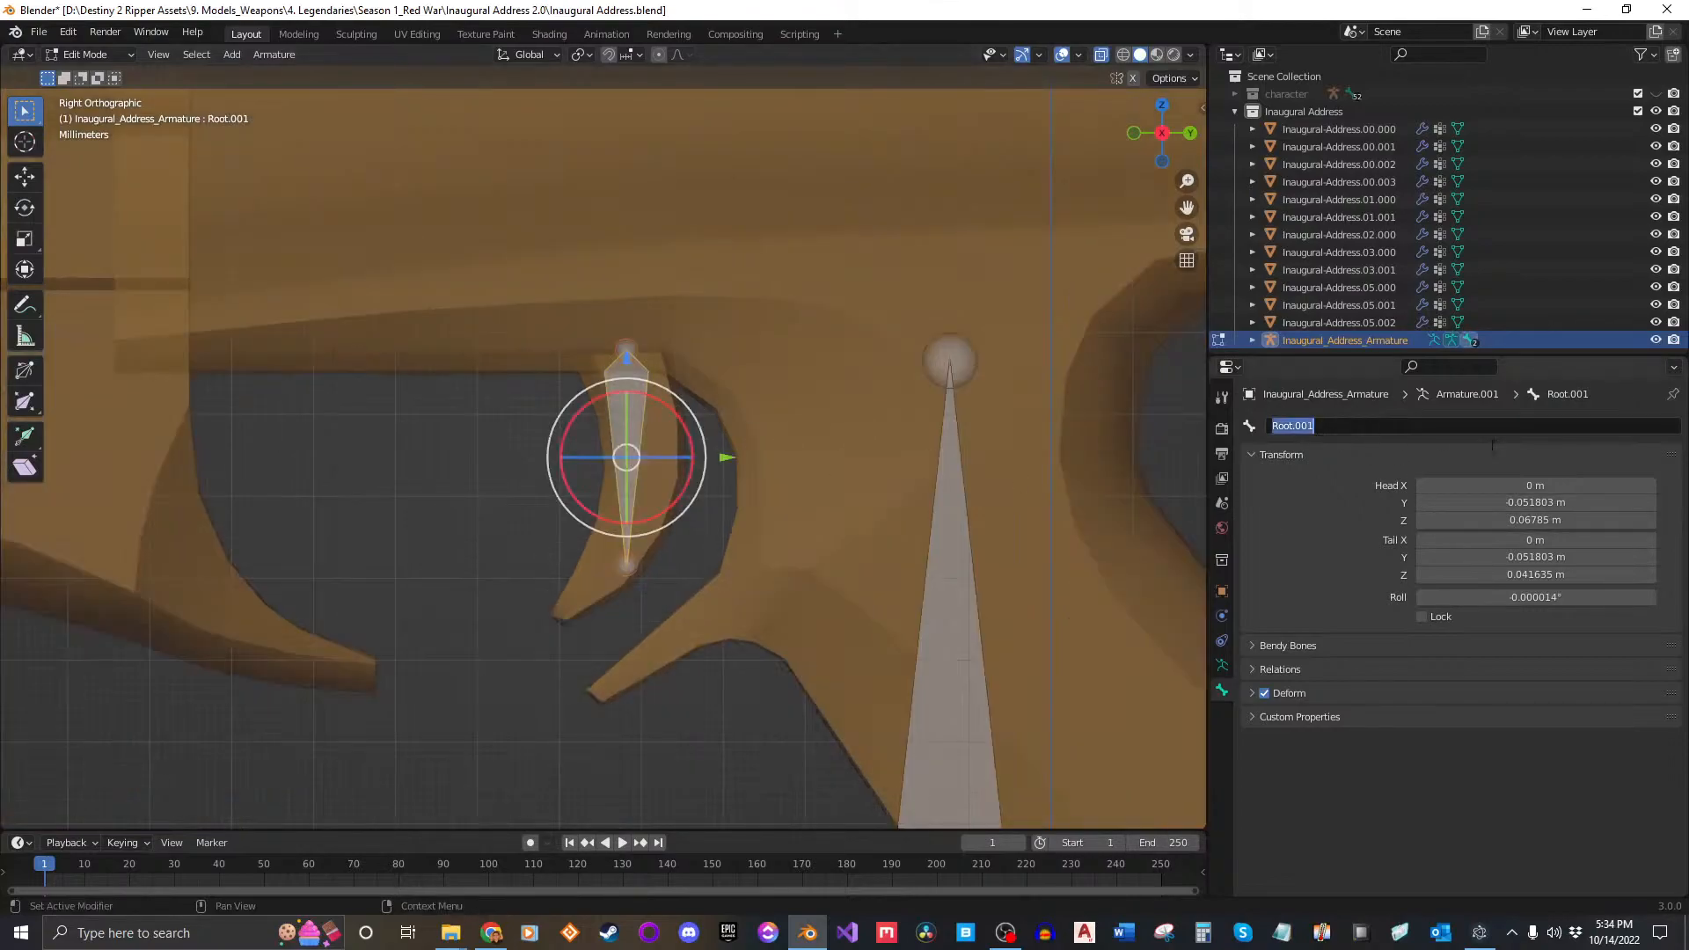
{"action": "type", "text": "Trigger"}
{"action": "key", "text": "Return"}
{"action": "scroll", "coordinate": [780, 502], "scroll_direction": "down", "scroll_amount": 5}
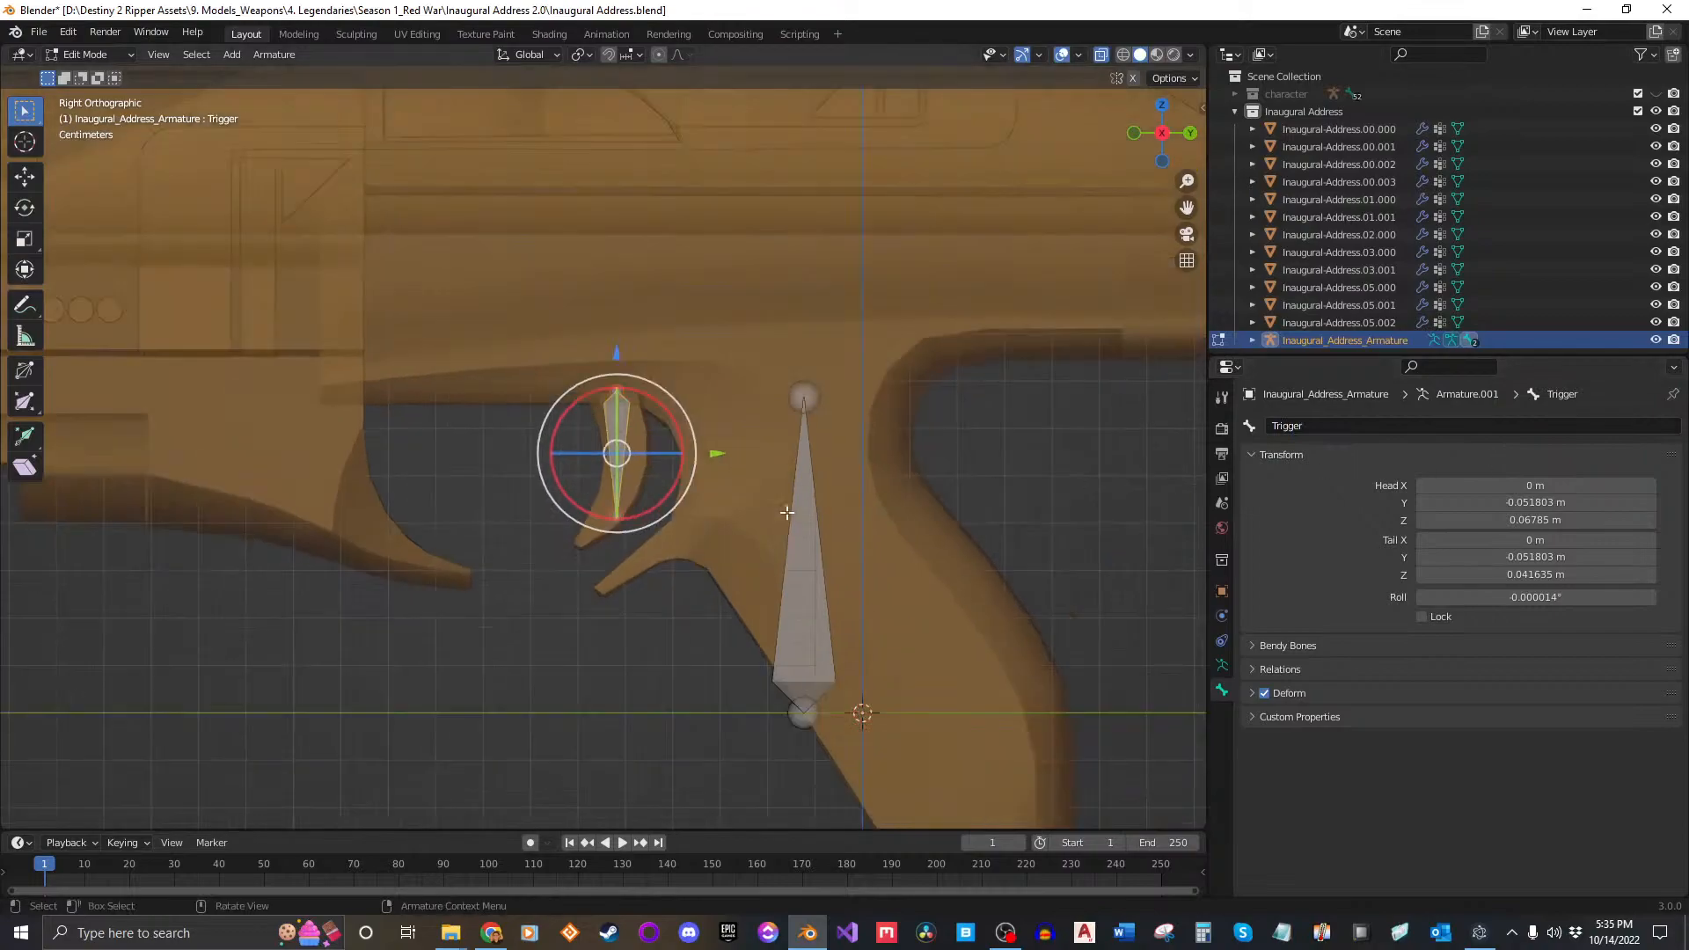
Step: Parent the Trigger bone to the Root bone with Keep Offset
{"action": "left_click", "coordinate": [648, 466]}
{"action": "middle_click_drag", "start_coordinate": [648, 466], "coordinate": [664, 524], "text": "shift"}
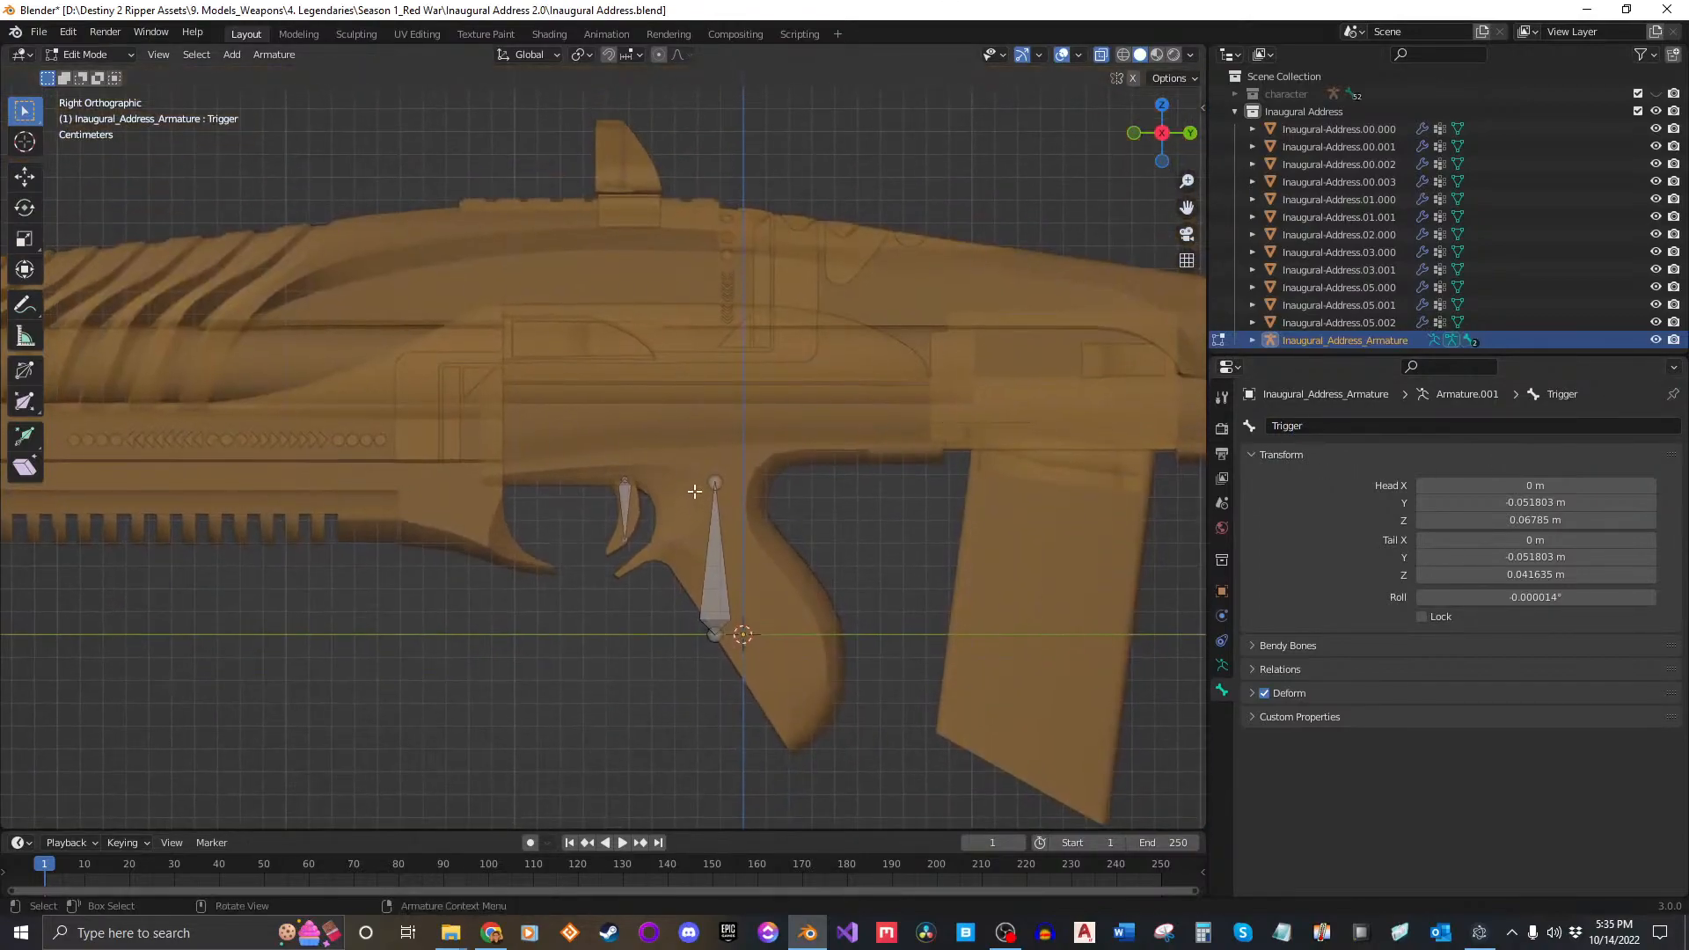
{"action": "left_click", "coordinate": [632, 498], "text": "shift"}
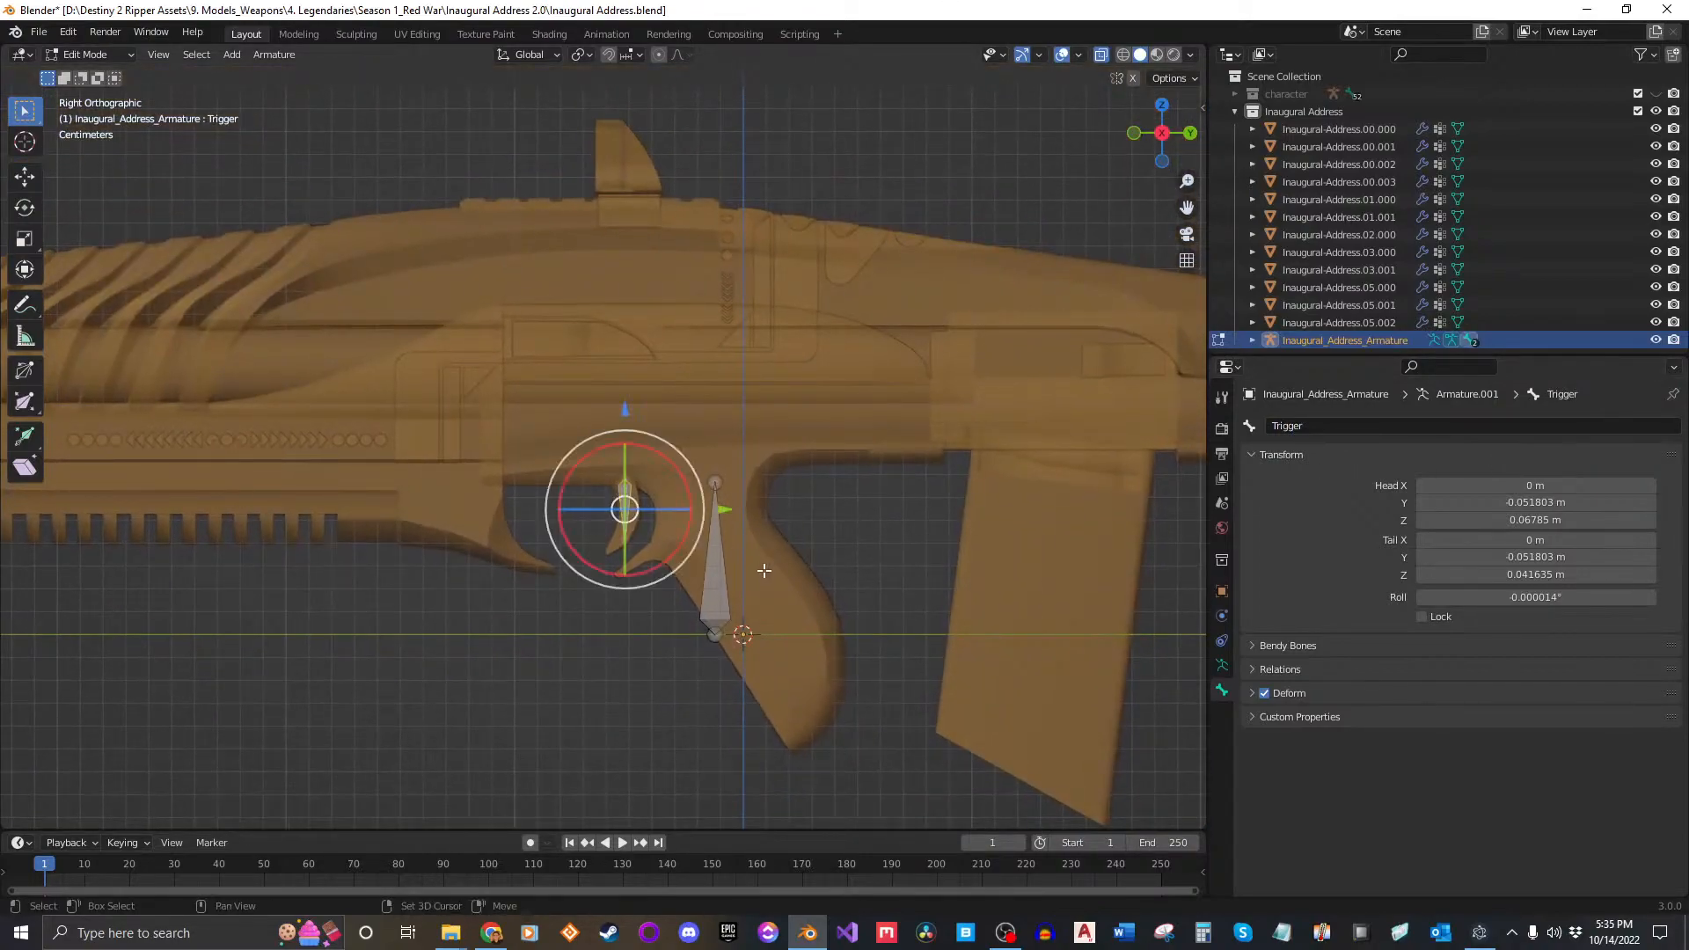
{"action": "left_click", "coordinate": [840, 526]}
{"action": "left_click", "coordinate": [632, 507]}
{"action": "left_click", "coordinate": [731, 565], "text": "shift"}
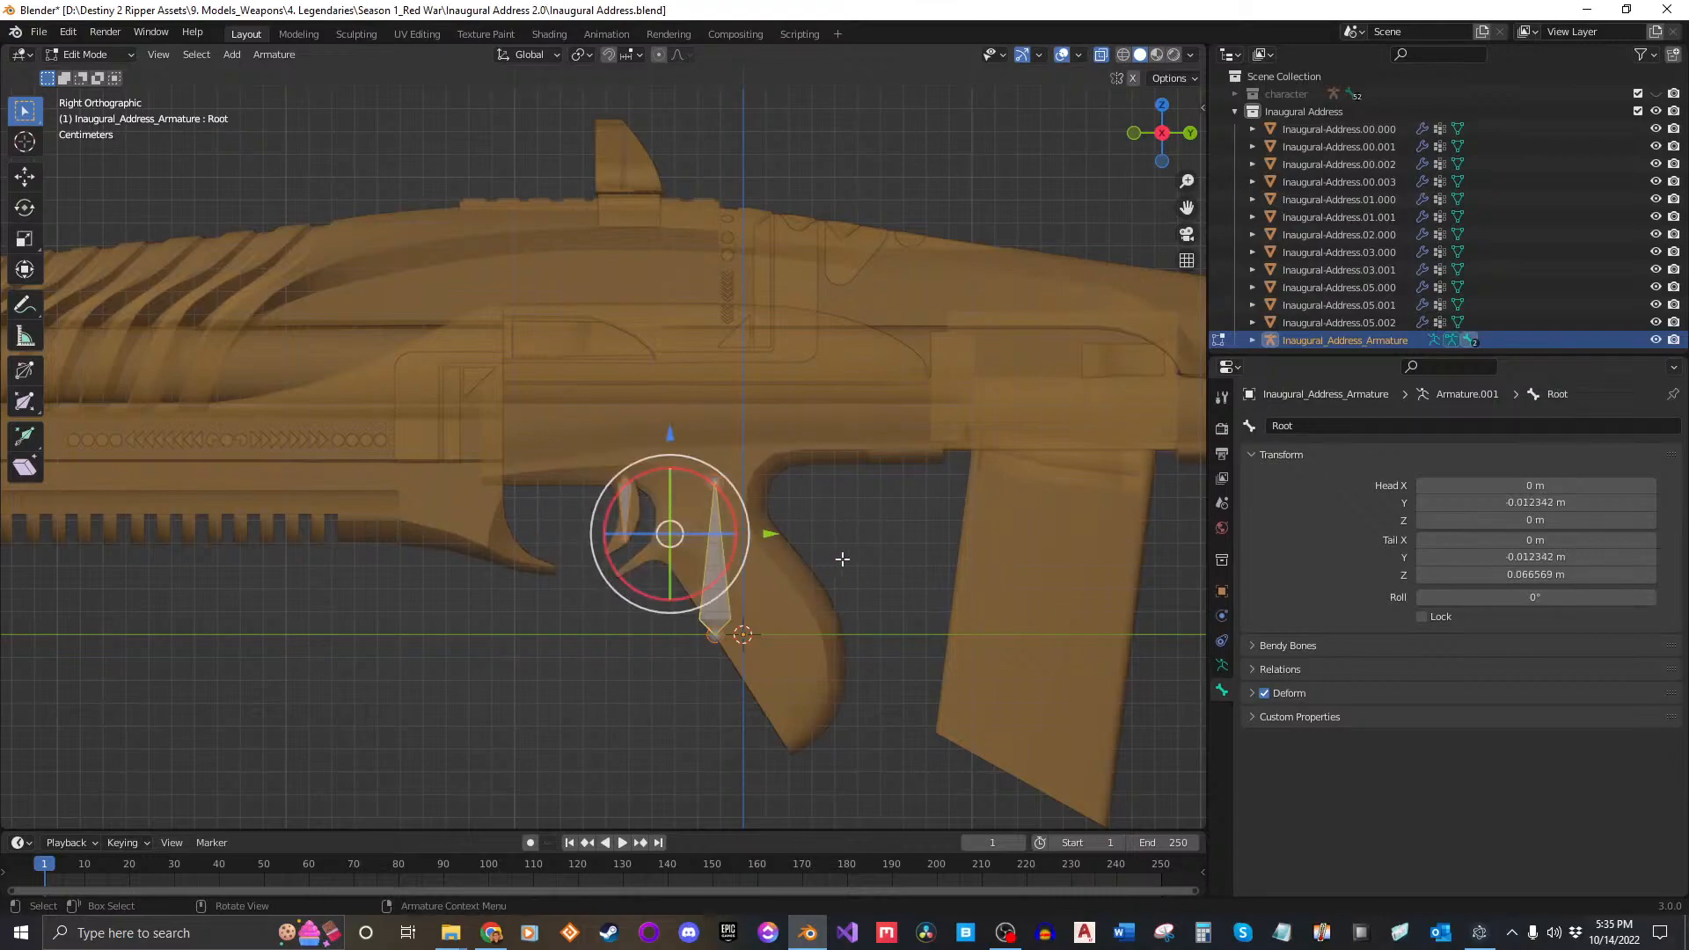
{"action": "key", "text": "ctrl+p"}
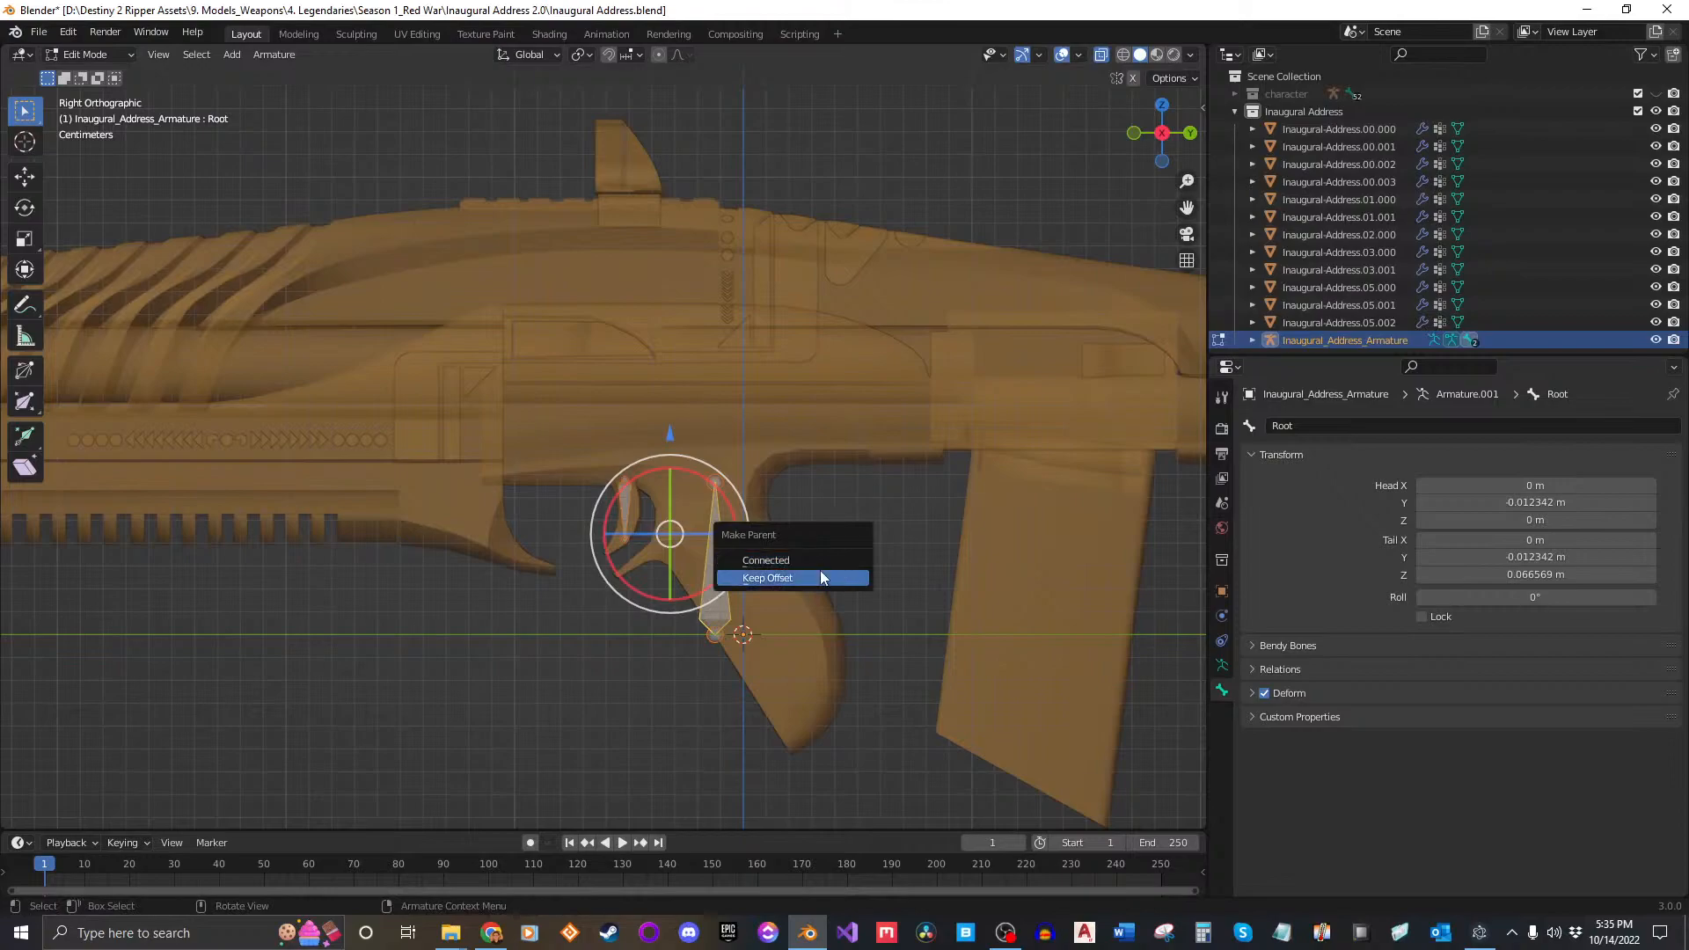
{"action": "left_click", "coordinate": [777, 583]}
{"action": "left_click", "coordinate": [860, 551]}
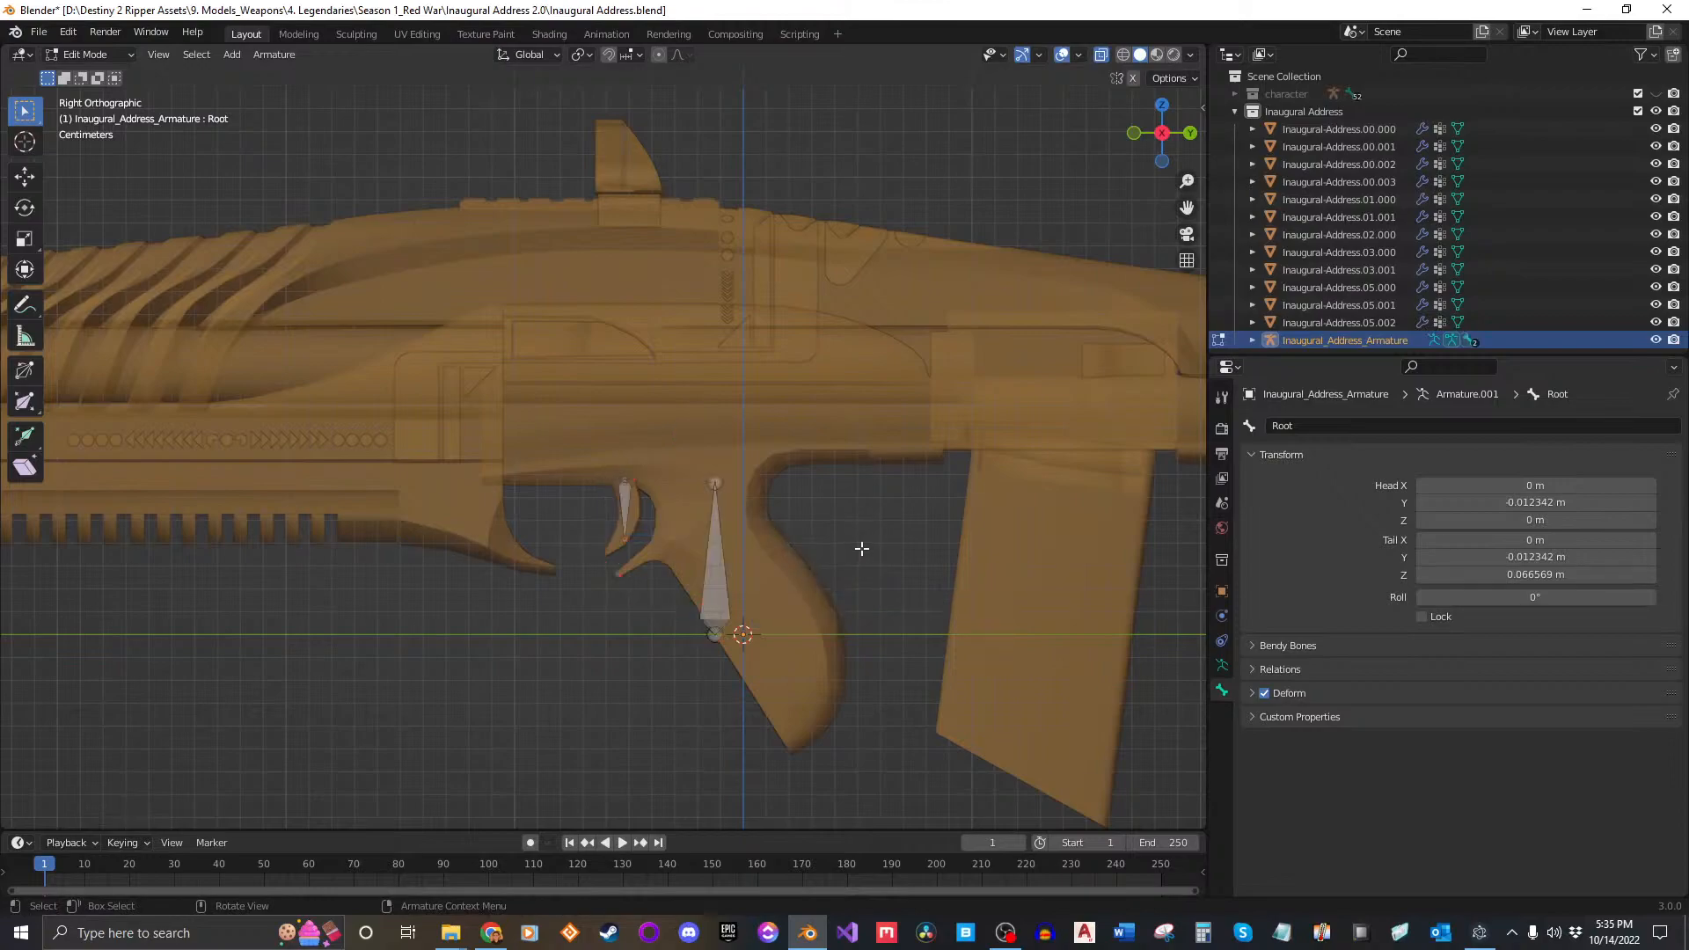
Step: Try moving the Root bone in Edit Mode to test its parent link with the Trigger bone
{"action": "scroll", "coordinate": [700, 555], "scroll_direction": "up", "scroll_amount": 3}
{"action": "left_click", "coordinate": [797, 582]}
{"action": "left_click", "coordinate": [640, 556]}
{"action": "left_click", "coordinate": [800, 625]}
{"action": "key", "text": "g"}
{"action": "right_click", "coordinate": [1014, 504]}
{"action": "left_click", "coordinate": [950, 543]}
Step: Switch the armature to Pose Mode
{"action": "left_click", "coordinate": [88, 55]}
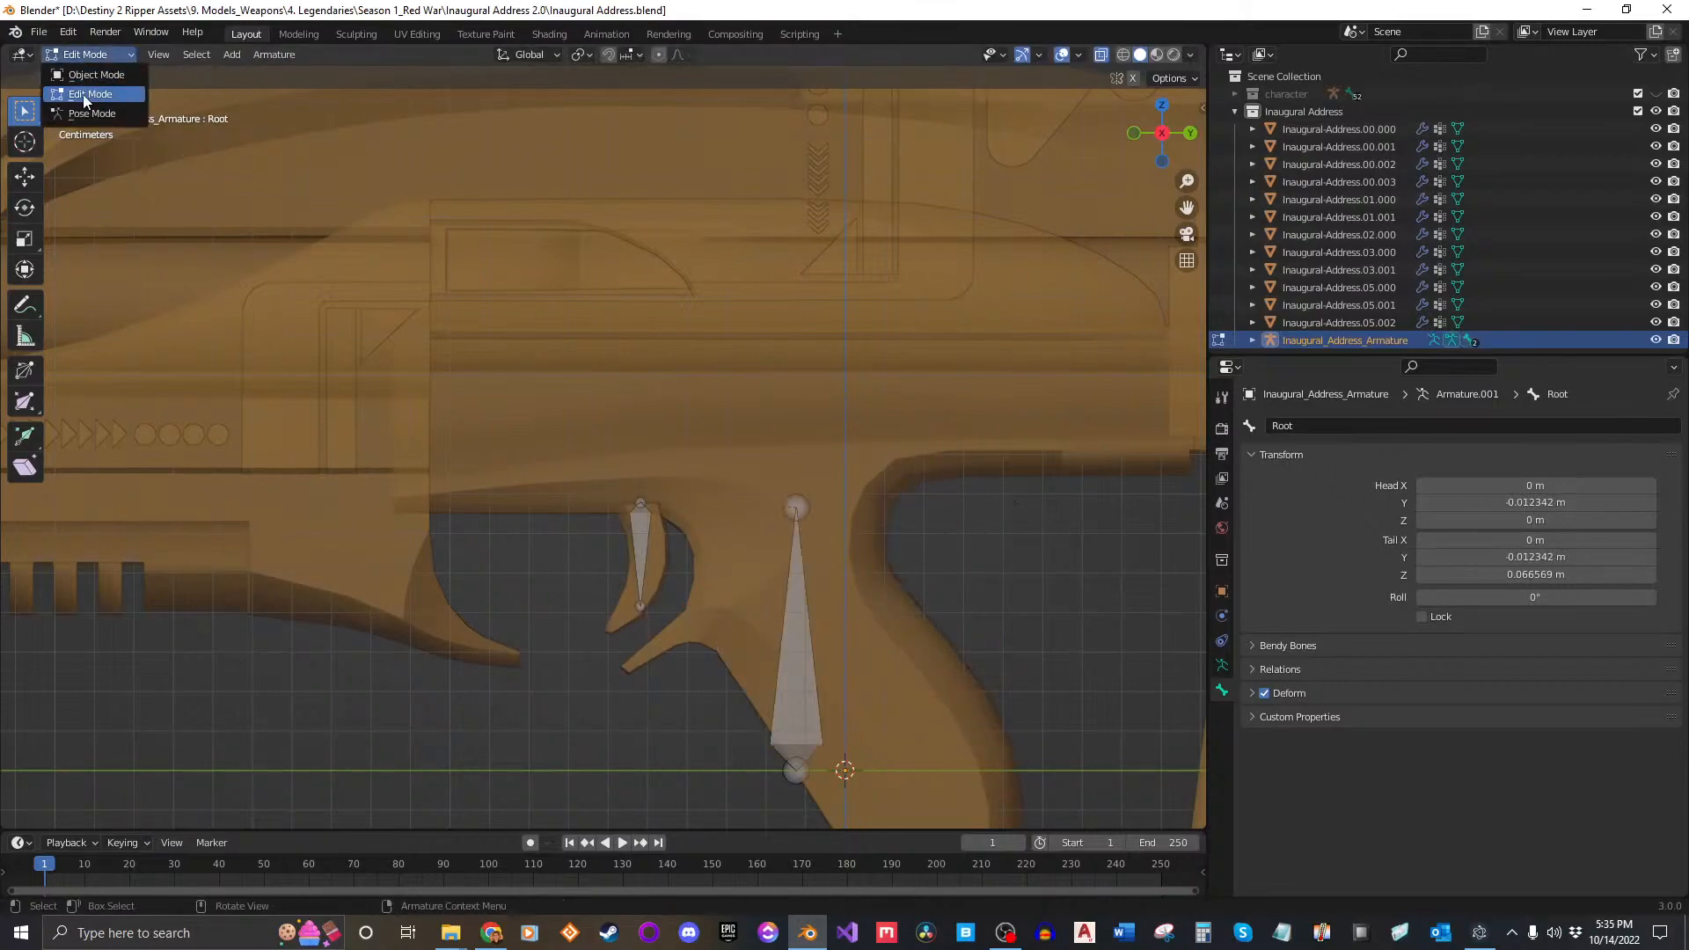
{"action": "left_click", "coordinate": [82, 113]}
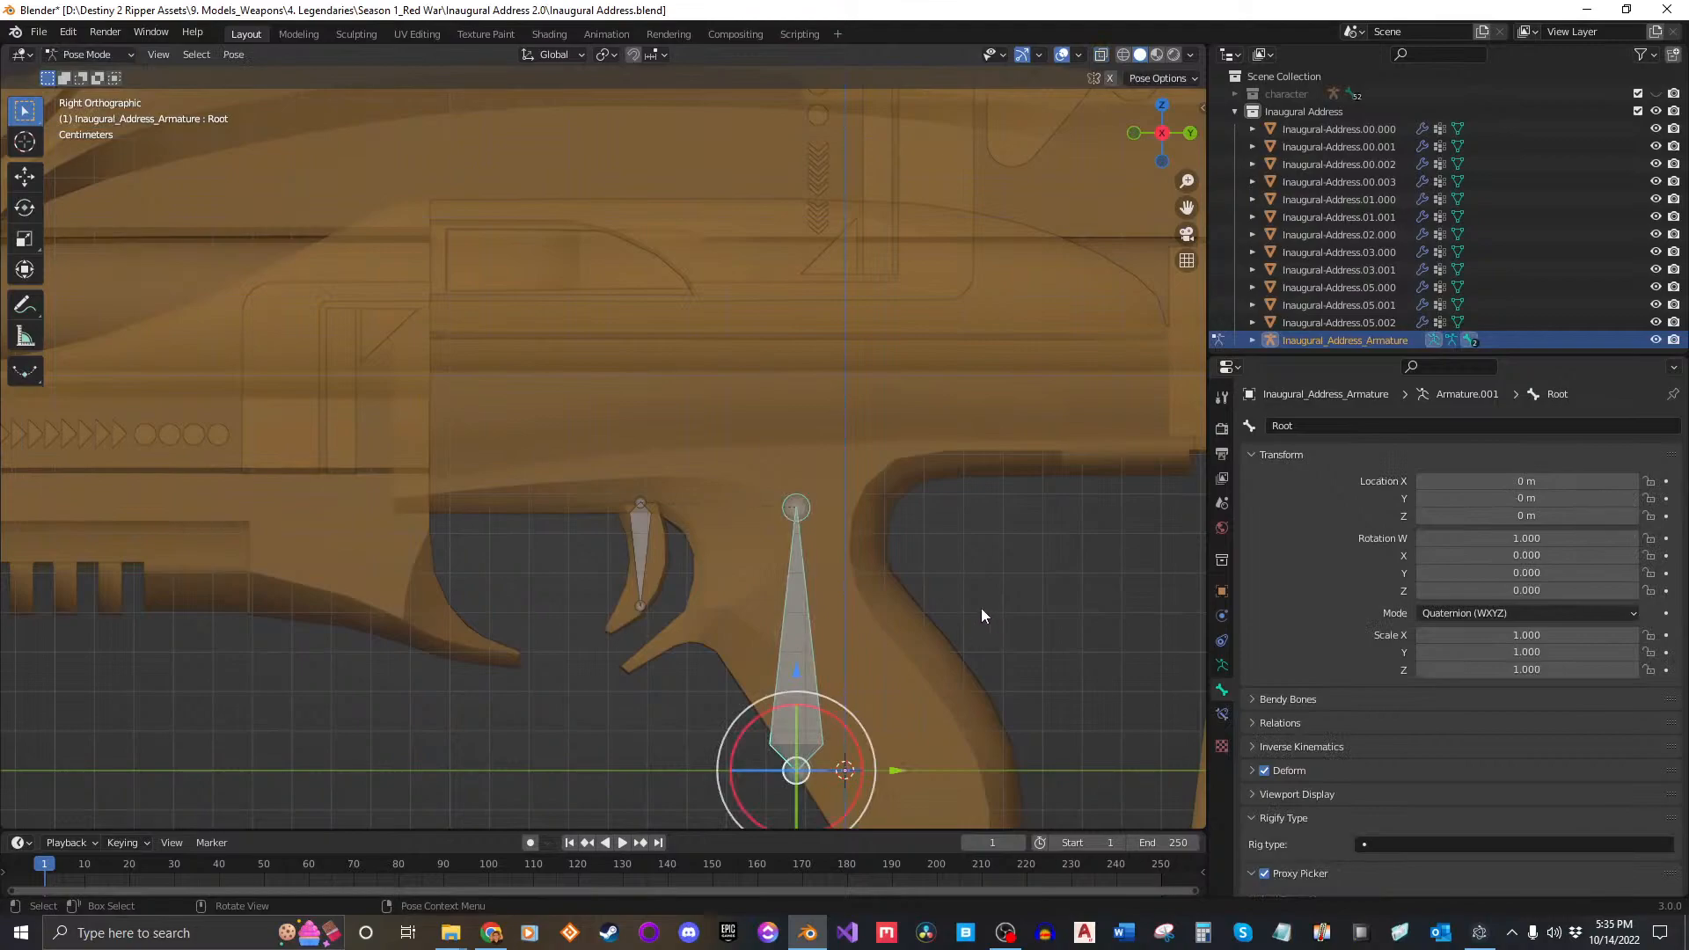
Step: Try moving the Root and Trigger bones in Pose Mode to test their parent link
{"action": "key", "text": "g"}
{"action": "right_click", "coordinate": [1001, 525]}
{"action": "left_click", "coordinate": [659, 484]}
{"action": "key", "text": "g"}
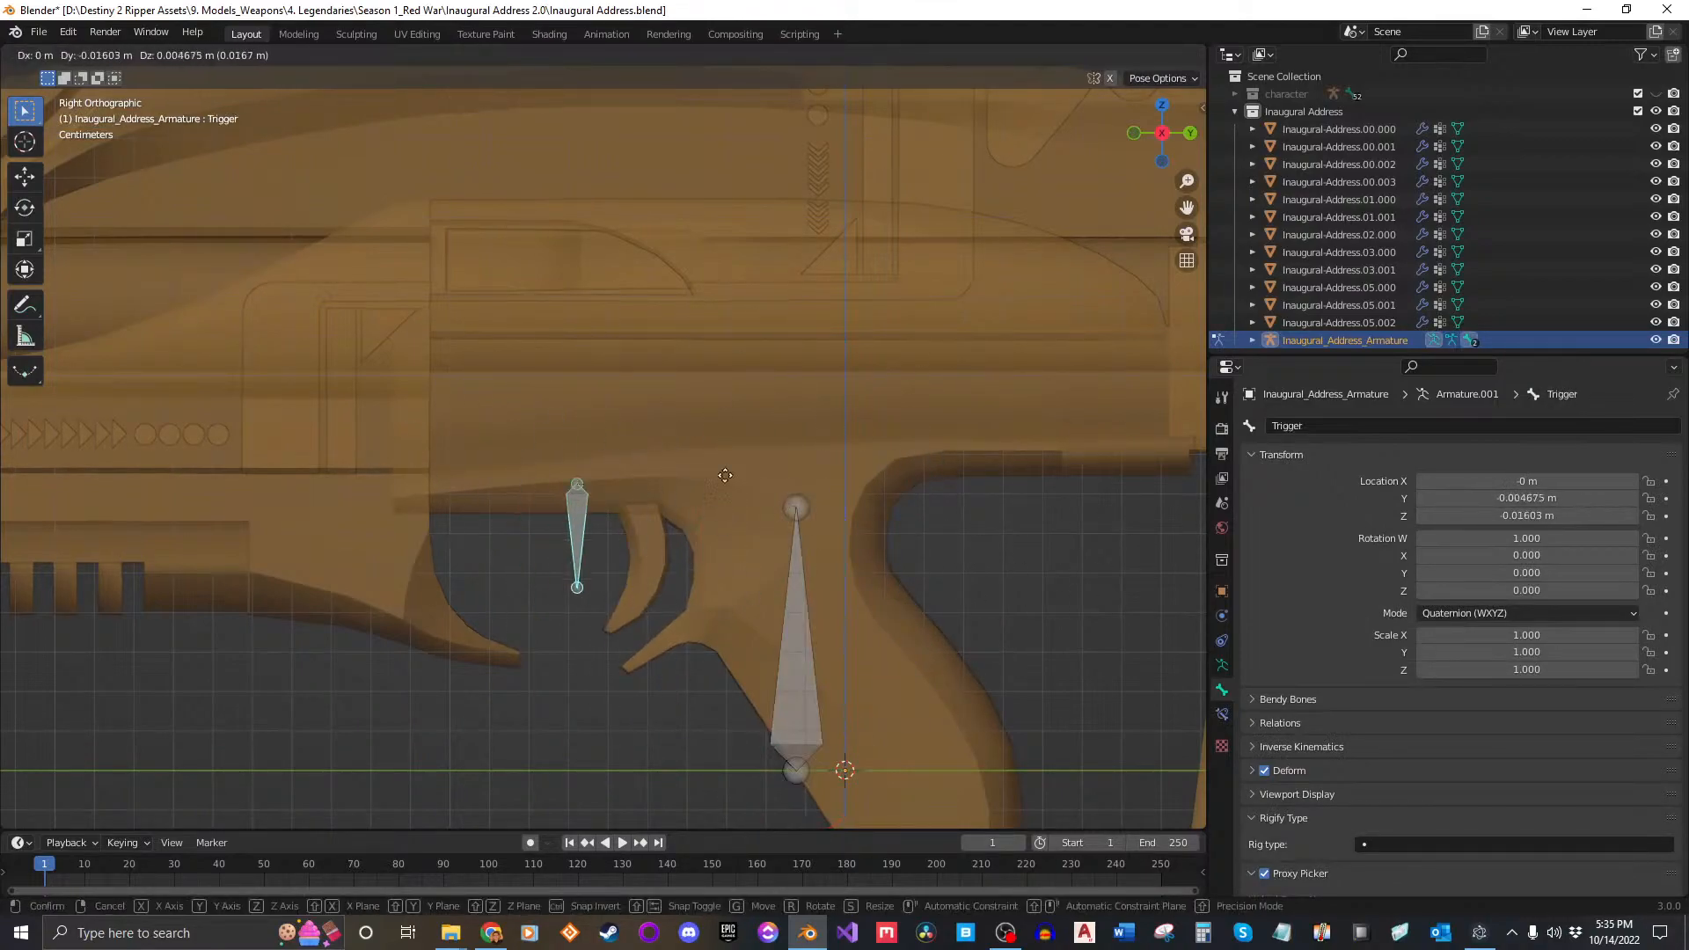
{"action": "right_click", "coordinate": [792, 533]}
{"action": "left_click", "coordinate": [792, 621]}
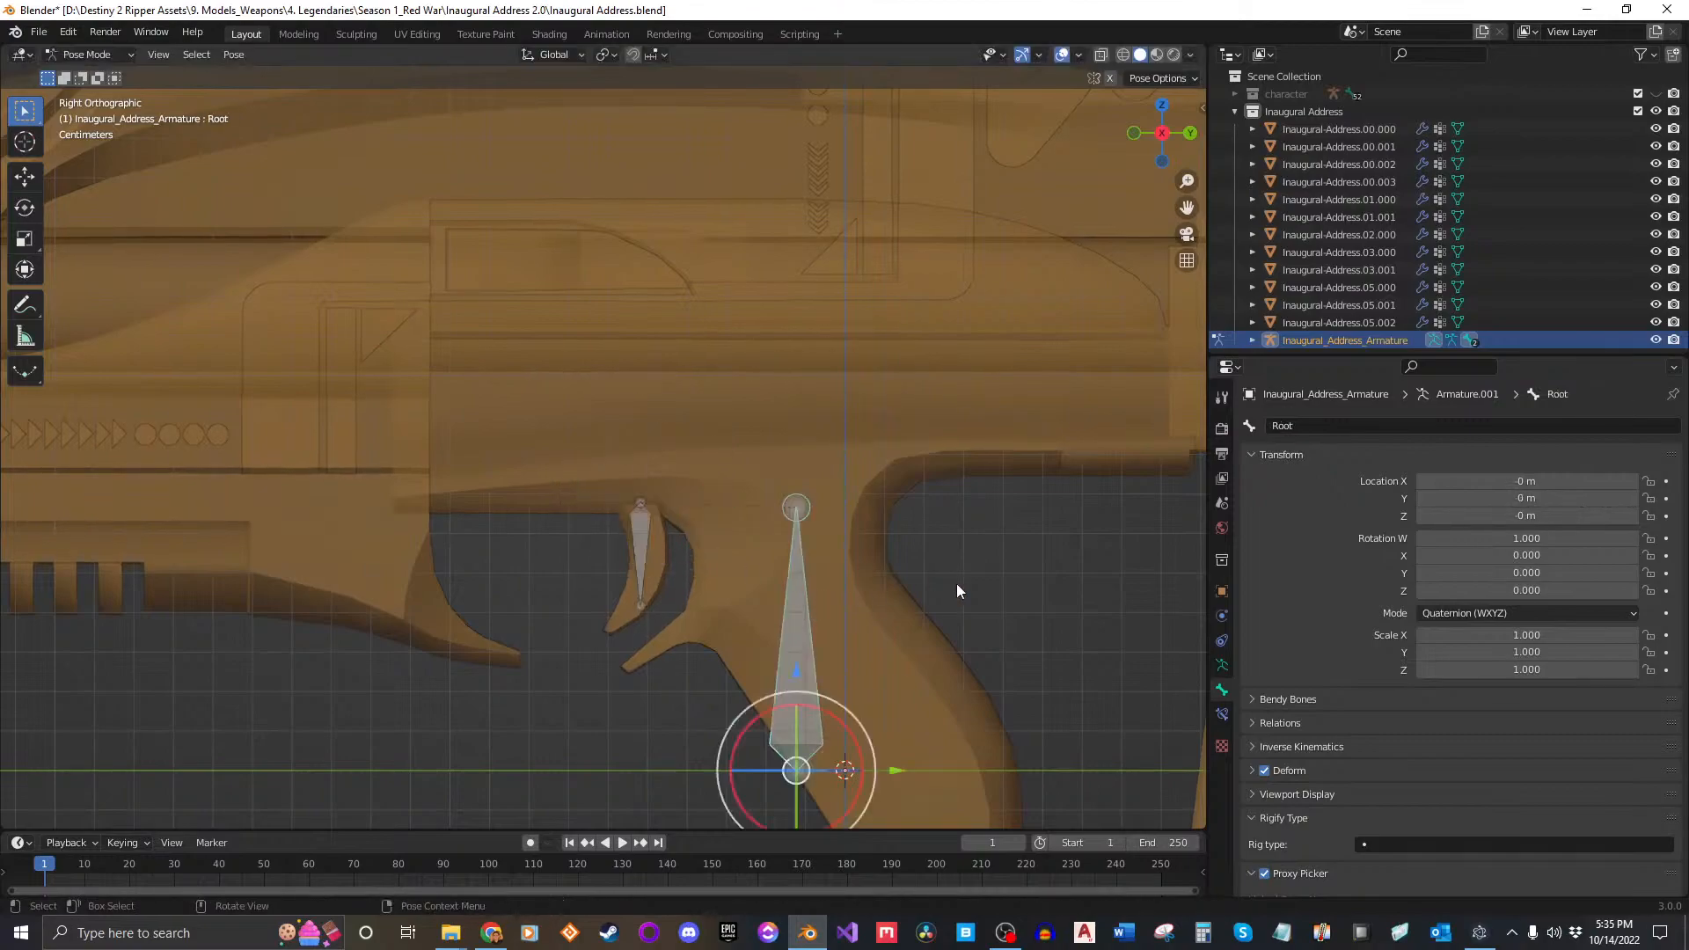
{"action": "key", "text": "g"}
{"action": "right_click", "coordinate": [968, 467]}
Step: Switch the armature from Pose Mode to Object Mode, reselect it and enter Edit Mode
{"action": "left_click", "coordinate": [77, 56]}
{"action": "left_click", "coordinate": [79, 76]}
{"action": "left_click", "coordinate": [486, 556]}
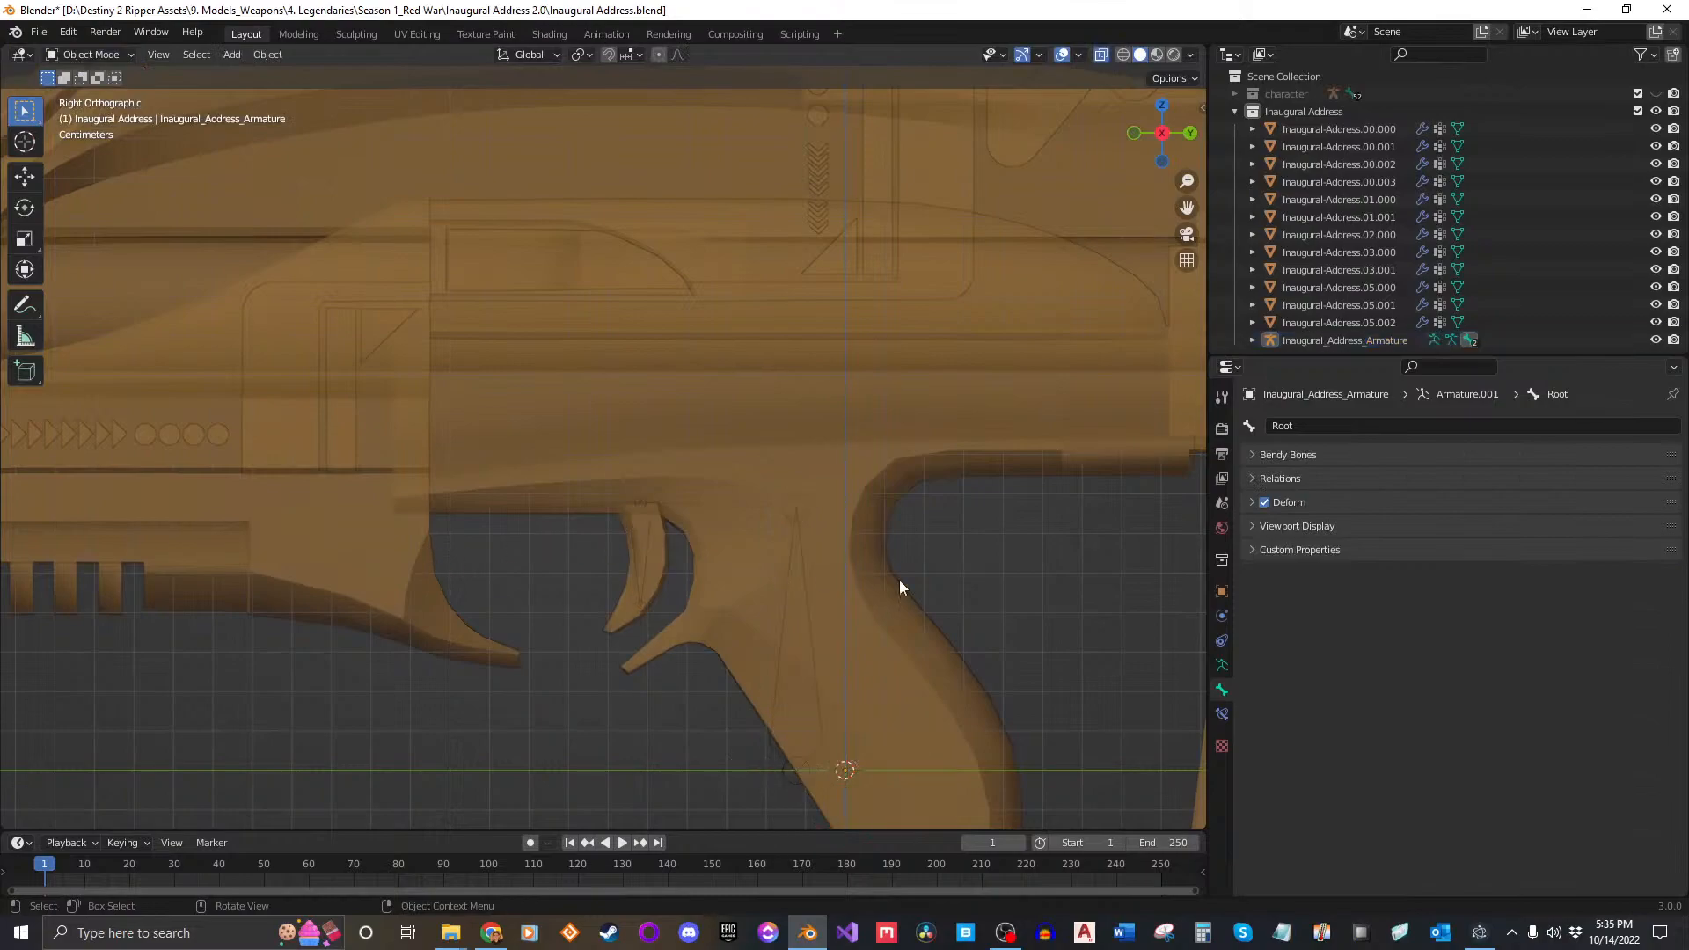
{"action": "left_click", "coordinate": [790, 572]}
{"action": "left_click", "coordinate": [788, 587]}
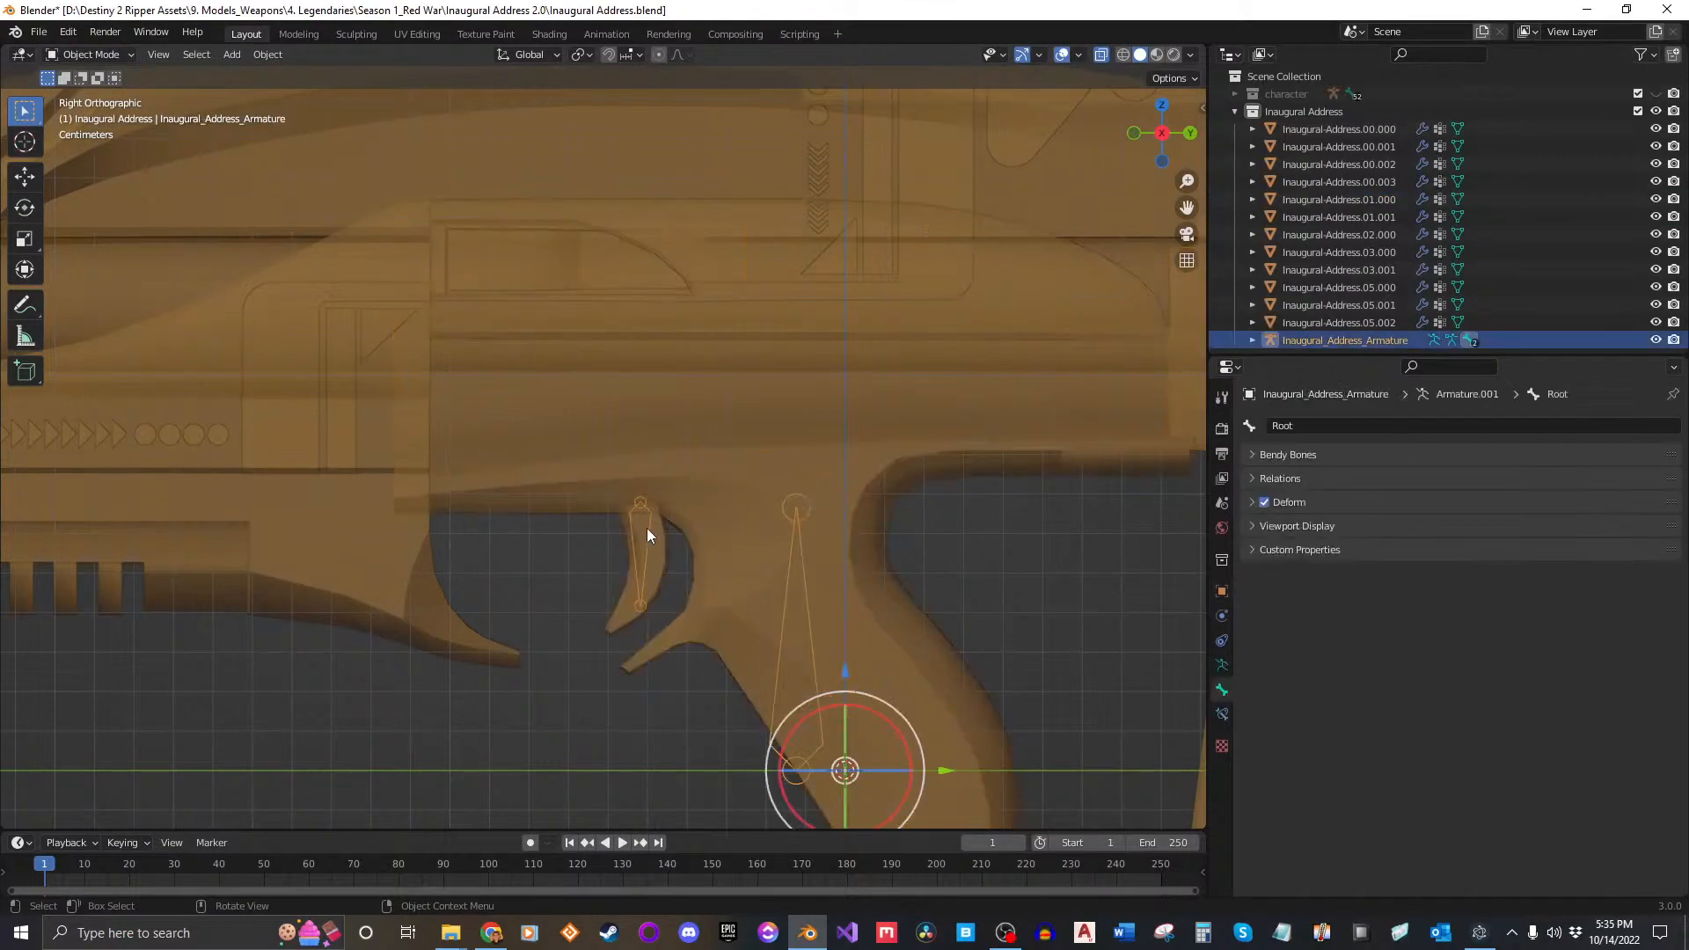
{"action": "key", "text": "Tab"}
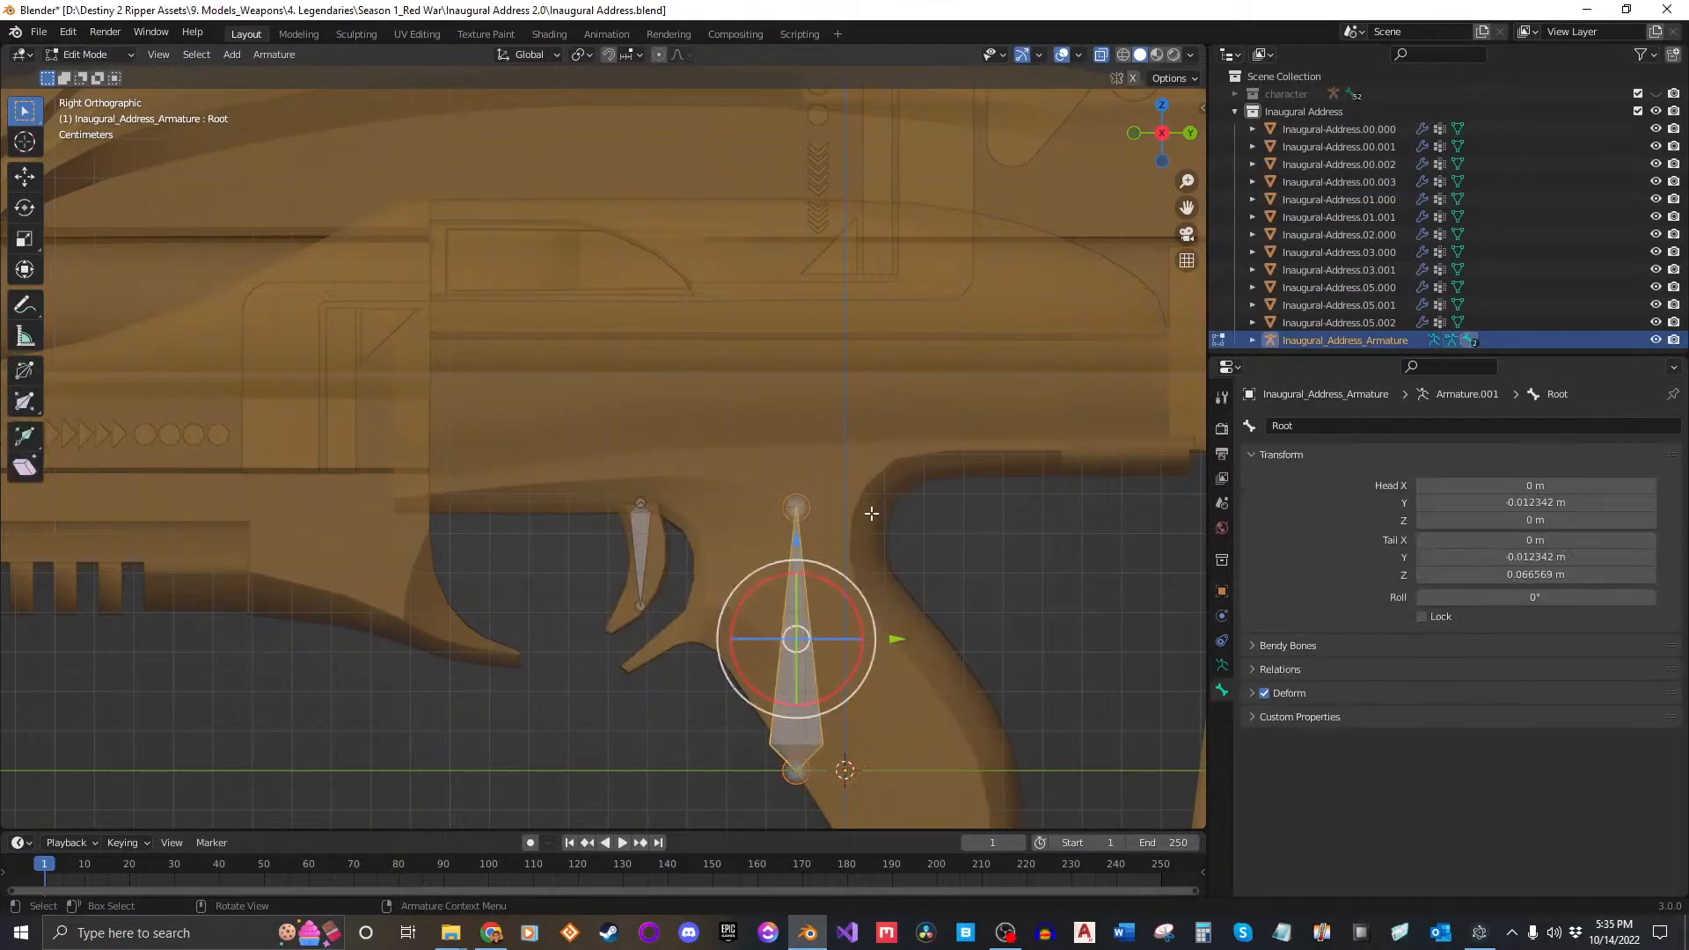
Step: Duplicate the Trigger bone and place the copy in the magazine, with its head at about Y 0.133 m, Z 0.049 m
{"action": "scroll", "coordinate": [880, 475], "scroll_direction": "down", "scroll_amount": 6}
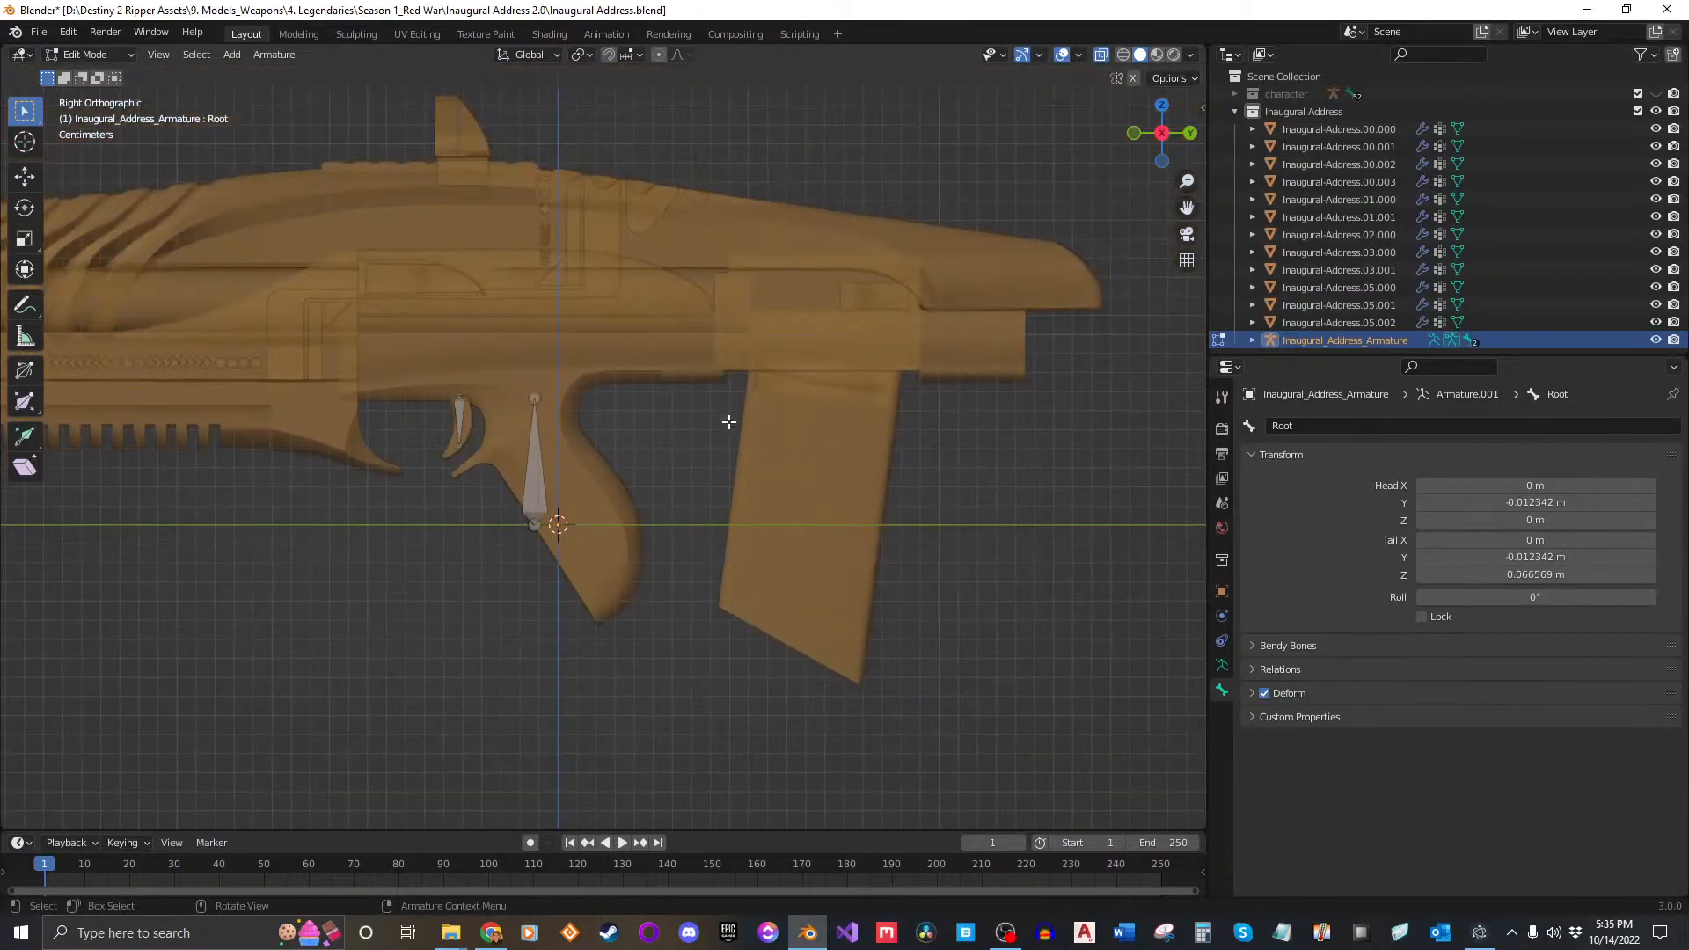
{"action": "scroll", "coordinate": [695, 413], "scroll_direction": "up", "scroll_amount": 5}
{"action": "left_click", "coordinate": [527, 458]}
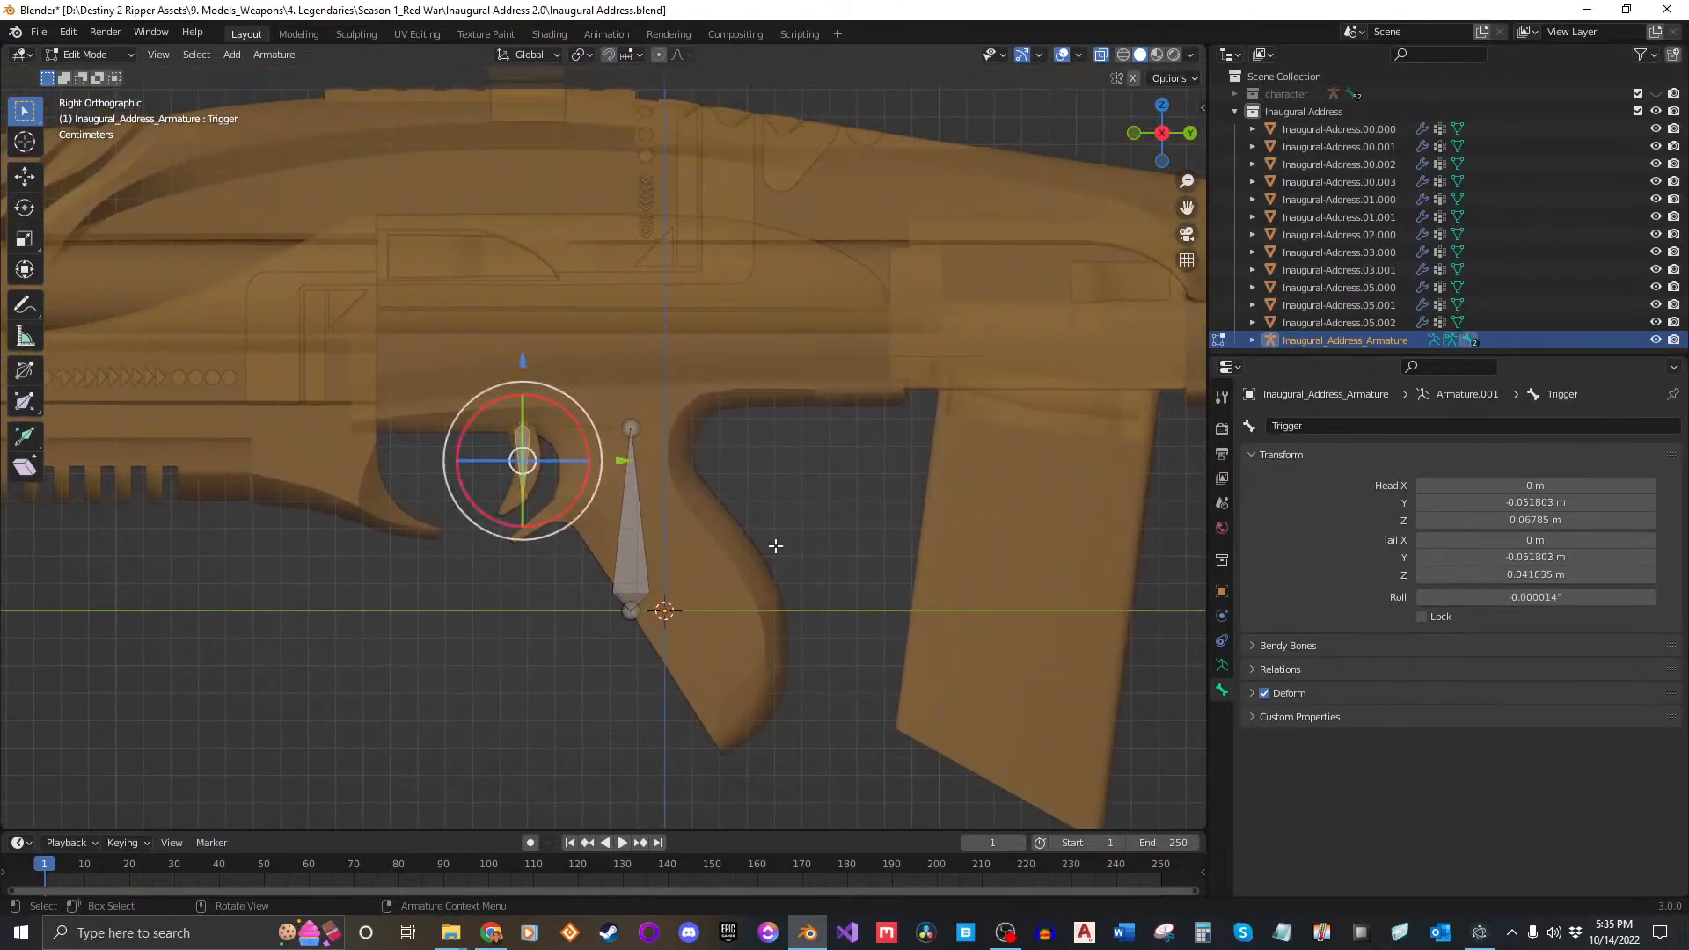
{"action": "key", "text": "shift+d"}
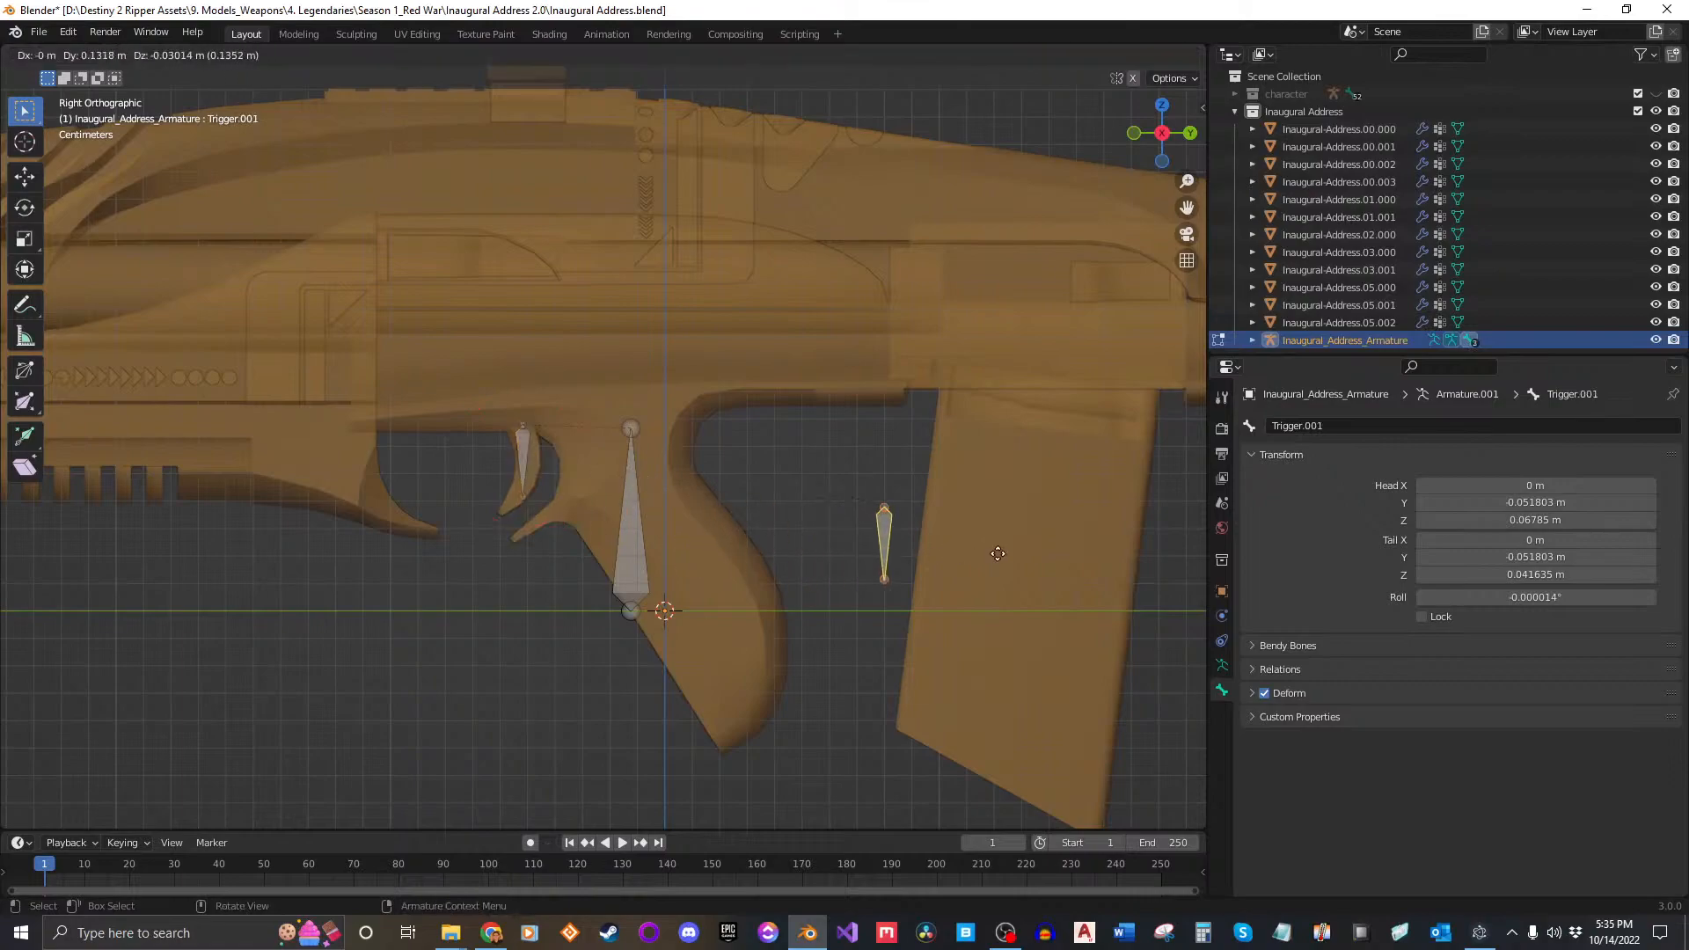
{"action": "left_click", "coordinate": [1138, 545]}
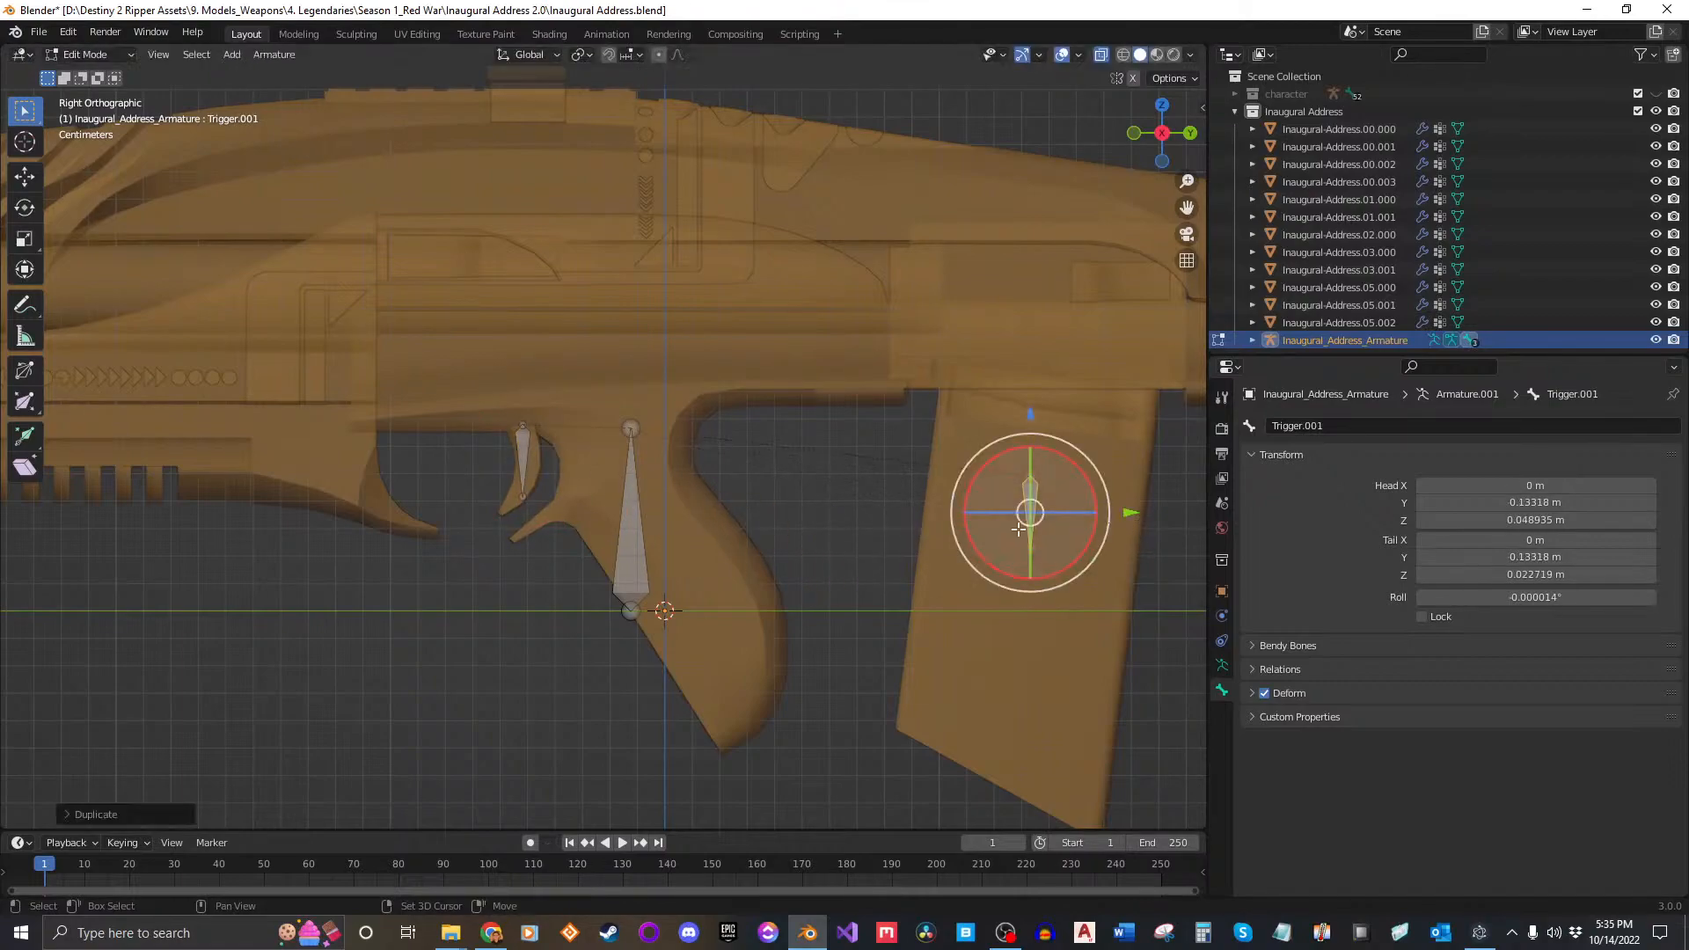
Step: Move the duplicated bone up so its head sits near the magazine's upper end, at about Y 0.137 m, Z 0.076 m
{"action": "middle_click_drag", "start_coordinate": [1011, 522], "coordinate": [747, 486], "text": "shift"}
{"action": "scroll", "coordinate": [747, 486], "scroll_direction": "up", "scroll_amount": 3}
{"action": "scroll", "coordinate": [747, 486], "scroll_direction": "down", "scroll_amount": 1}
{"action": "scroll", "coordinate": [875, 472], "scroll_direction": "up", "scroll_amount": 1}
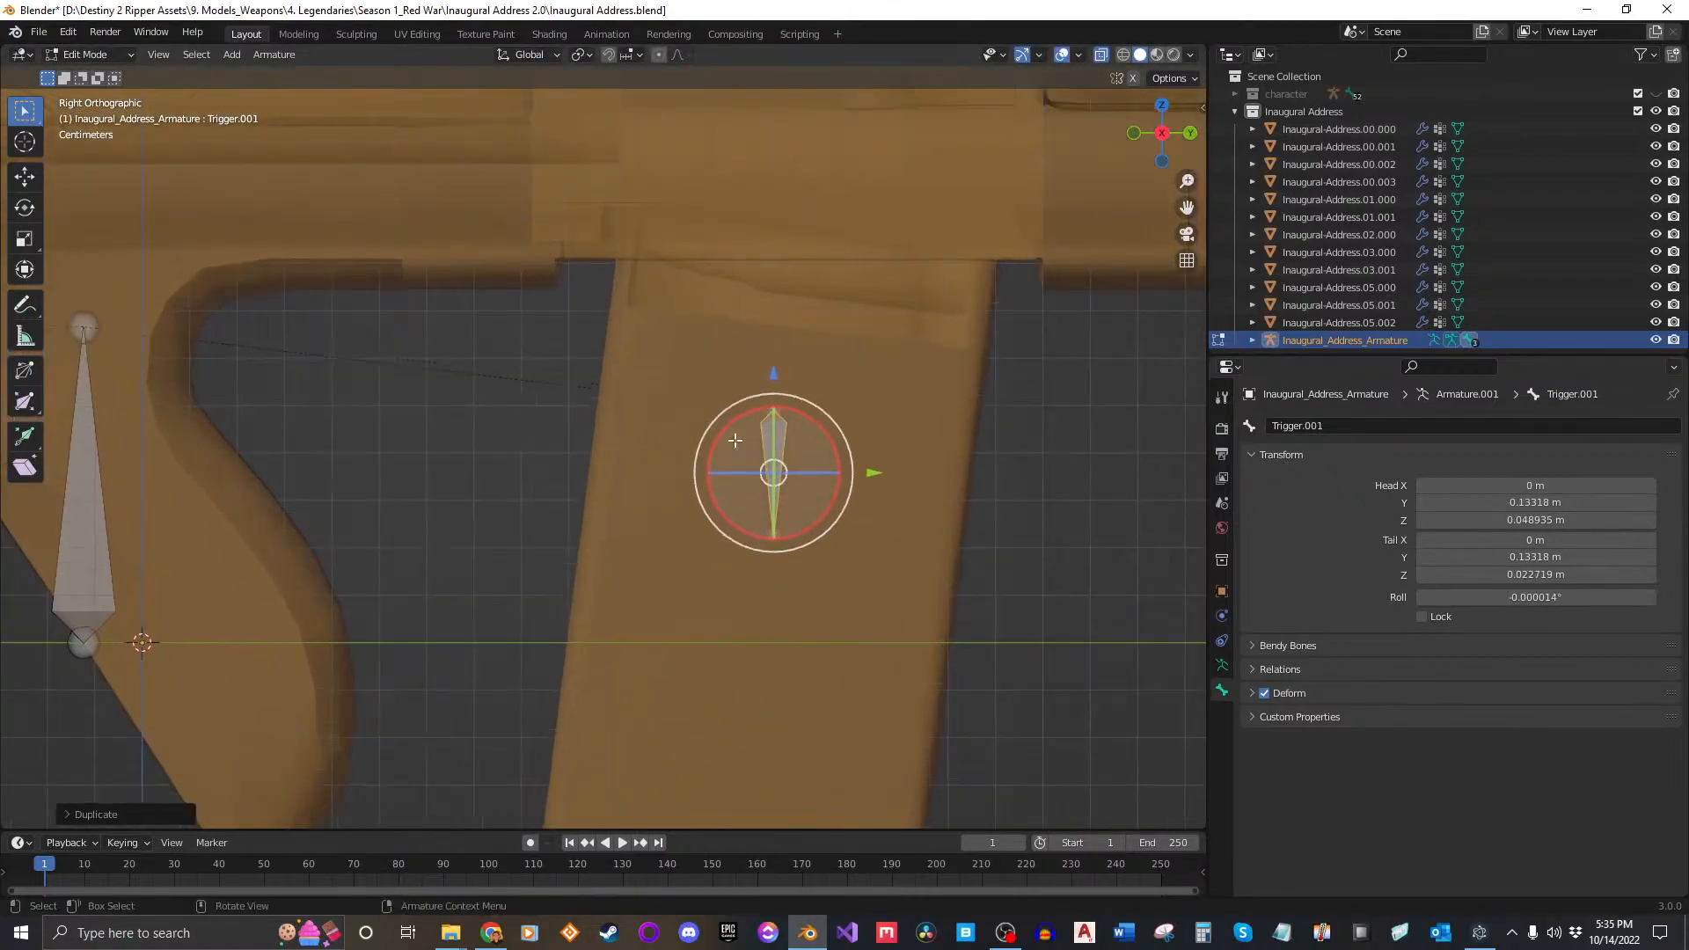
{"action": "scroll", "coordinate": [865, 466], "scroll_direction": "down", "scroll_amount": 2}
{"action": "scroll", "coordinate": [765, 461], "scroll_direction": "up", "scroll_amount": 1}
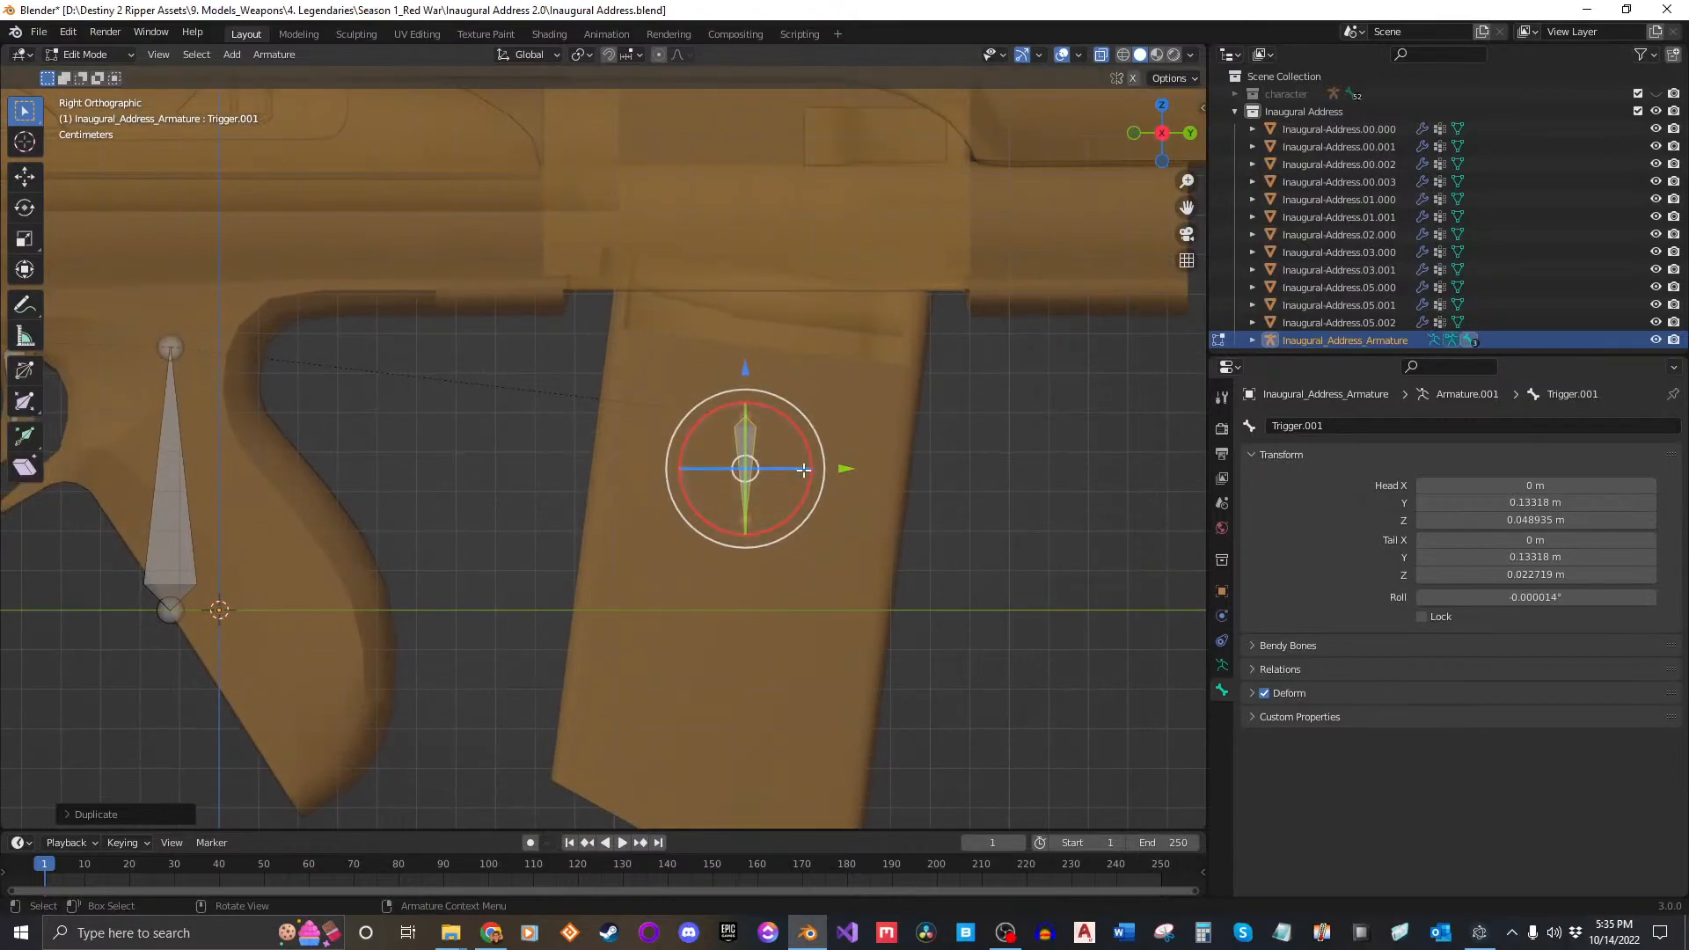
{"action": "key", "text": "g"}
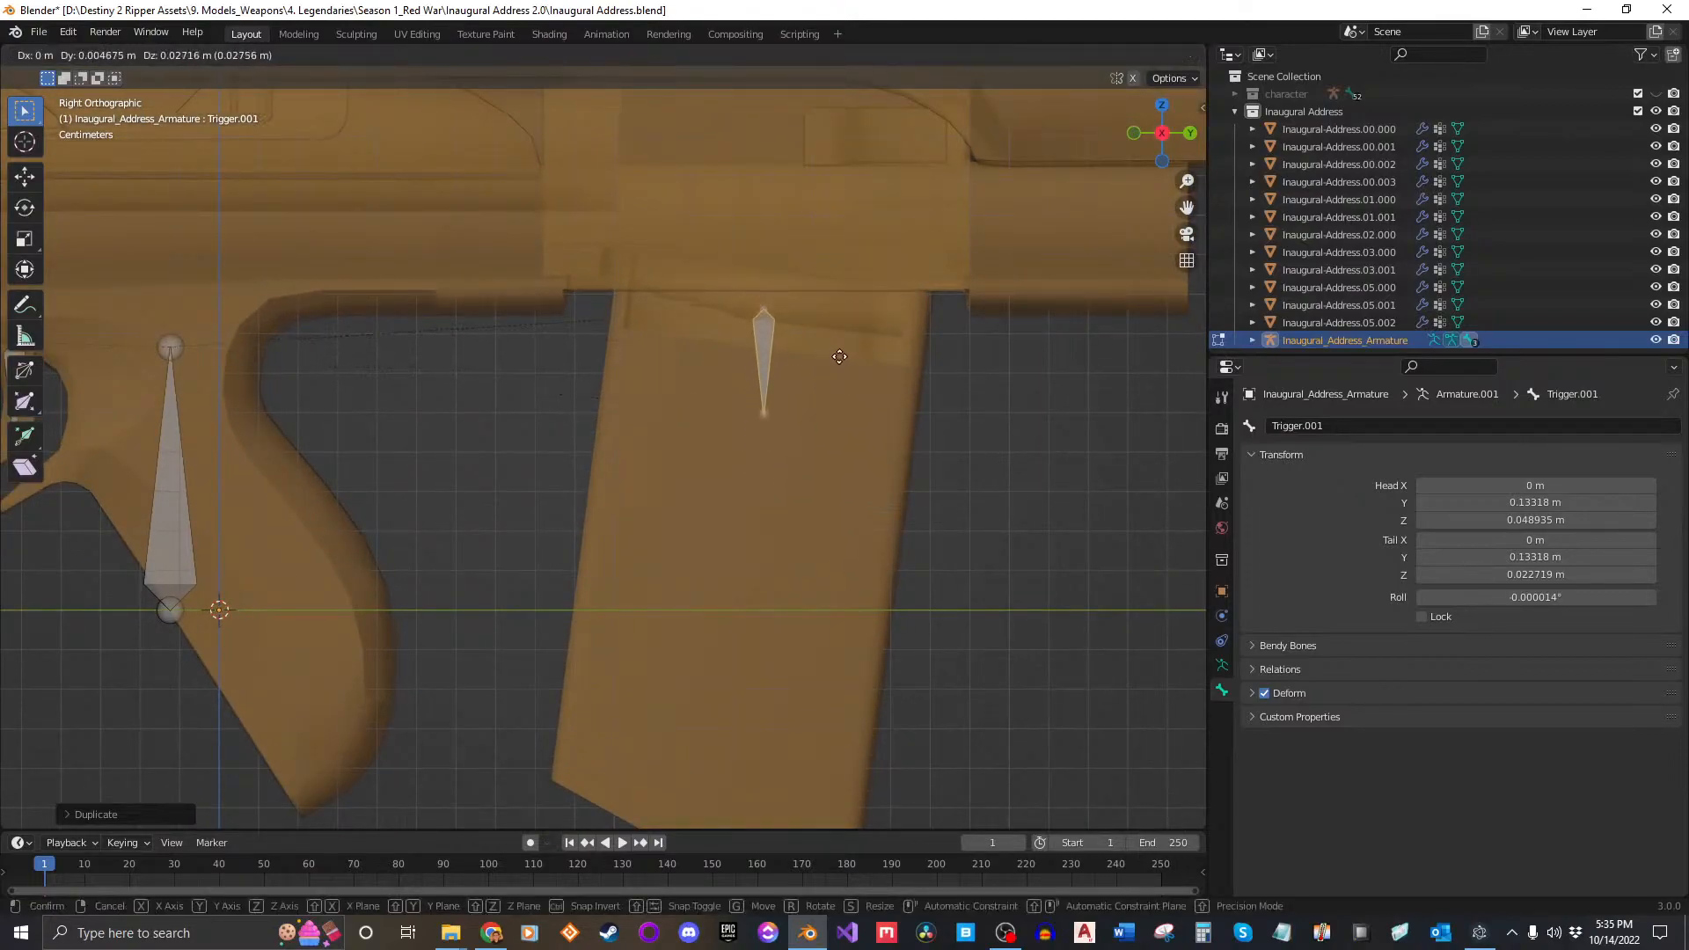
{"action": "left_click", "coordinate": [838, 348]}
Step: Extend the duplicated bone's tail downward to a length of about 0.113 m and center the bone in the magazine at about Y 0.132 m
{"action": "left_click", "coordinate": [782, 429]}
{"action": "left_click_drag", "start_coordinate": [810, 407], "coordinate": [694, 475]}
{"action": "left_click_drag", "start_coordinate": [759, 324], "coordinate": [765, 682]}
{"action": "middle_click_drag", "start_coordinate": [857, 587], "coordinate": [897, 501], "text": "shift"}
{"action": "left_click", "coordinate": [789, 393]}
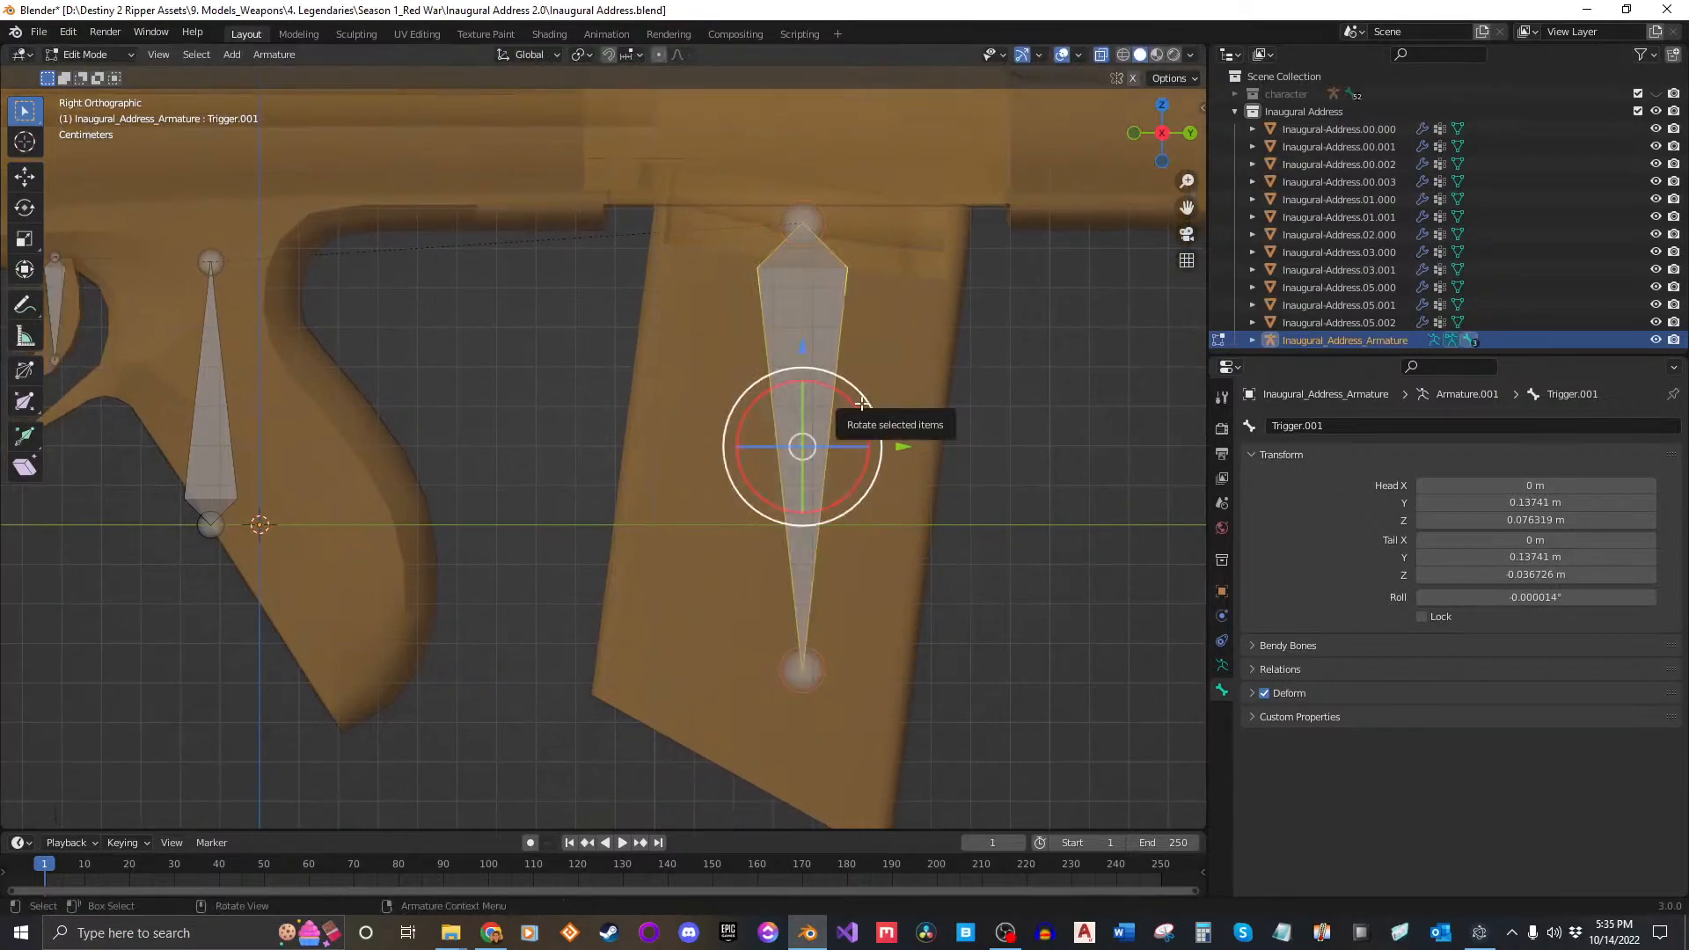
{"action": "left_click_drag", "start_coordinate": [862, 401], "coordinate": [840, 442]}
{"action": "left_click", "coordinate": [1031, 491]}
{"action": "key", "text": "ctrl+z"}
Step: Rename the bone in the magazine Mag
{"action": "left_click", "coordinate": [1298, 426]}
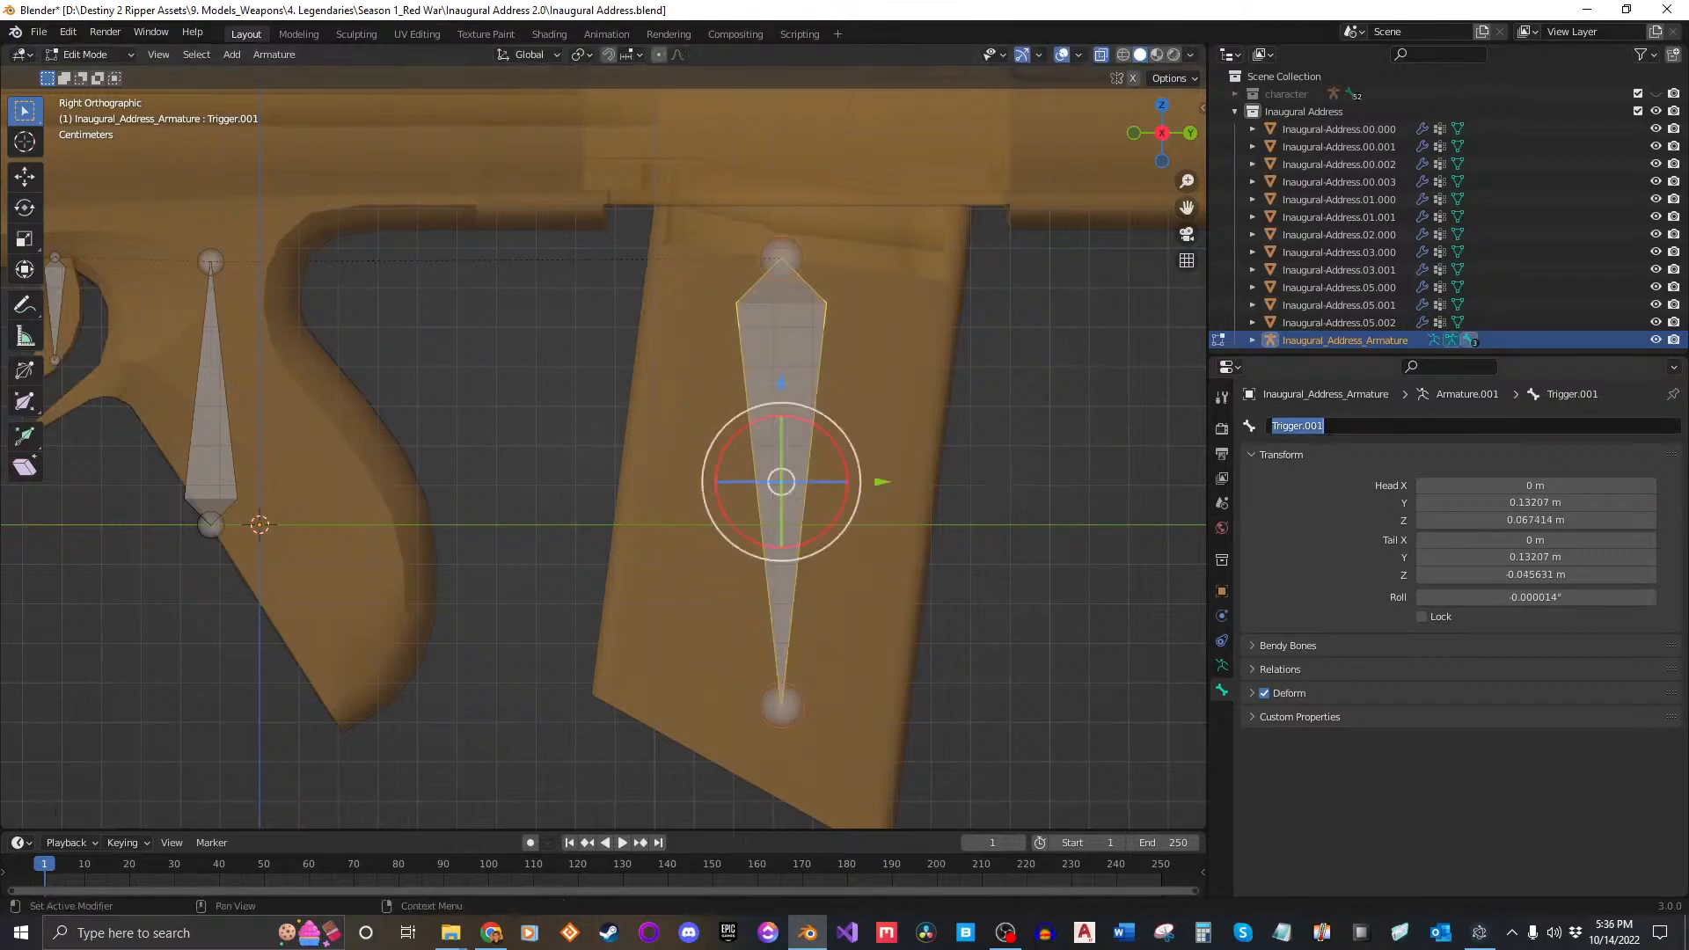
{"action": "type", "text": "Mag"}
{"action": "key", "text": "Return"}
Step: Set the Mag bone's roll to 0°
{"action": "left_click", "coordinate": [1092, 361]}
{"action": "left_click", "coordinate": [778, 413]}
{"action": "left_click", "coordinate": [1540, 597]}
{"action": "type", "text": "0"}
{"action": "key", "text": "Return"}
{"action": "left_click", "coordinate": [902, 483]}
Step: Set the Trigger bone's roll to 0°
{"action": "middle_click_drag", "start_coordinate": [902, 483], "coordinate": [390, 358]}
{"action": "left_click", "coordinate": [339, 325]}
{"action": "left_click", "coordinate": [1558, 598]}
{"action": "type", "text": "0"}
{"action": "key", "text": "Return"}
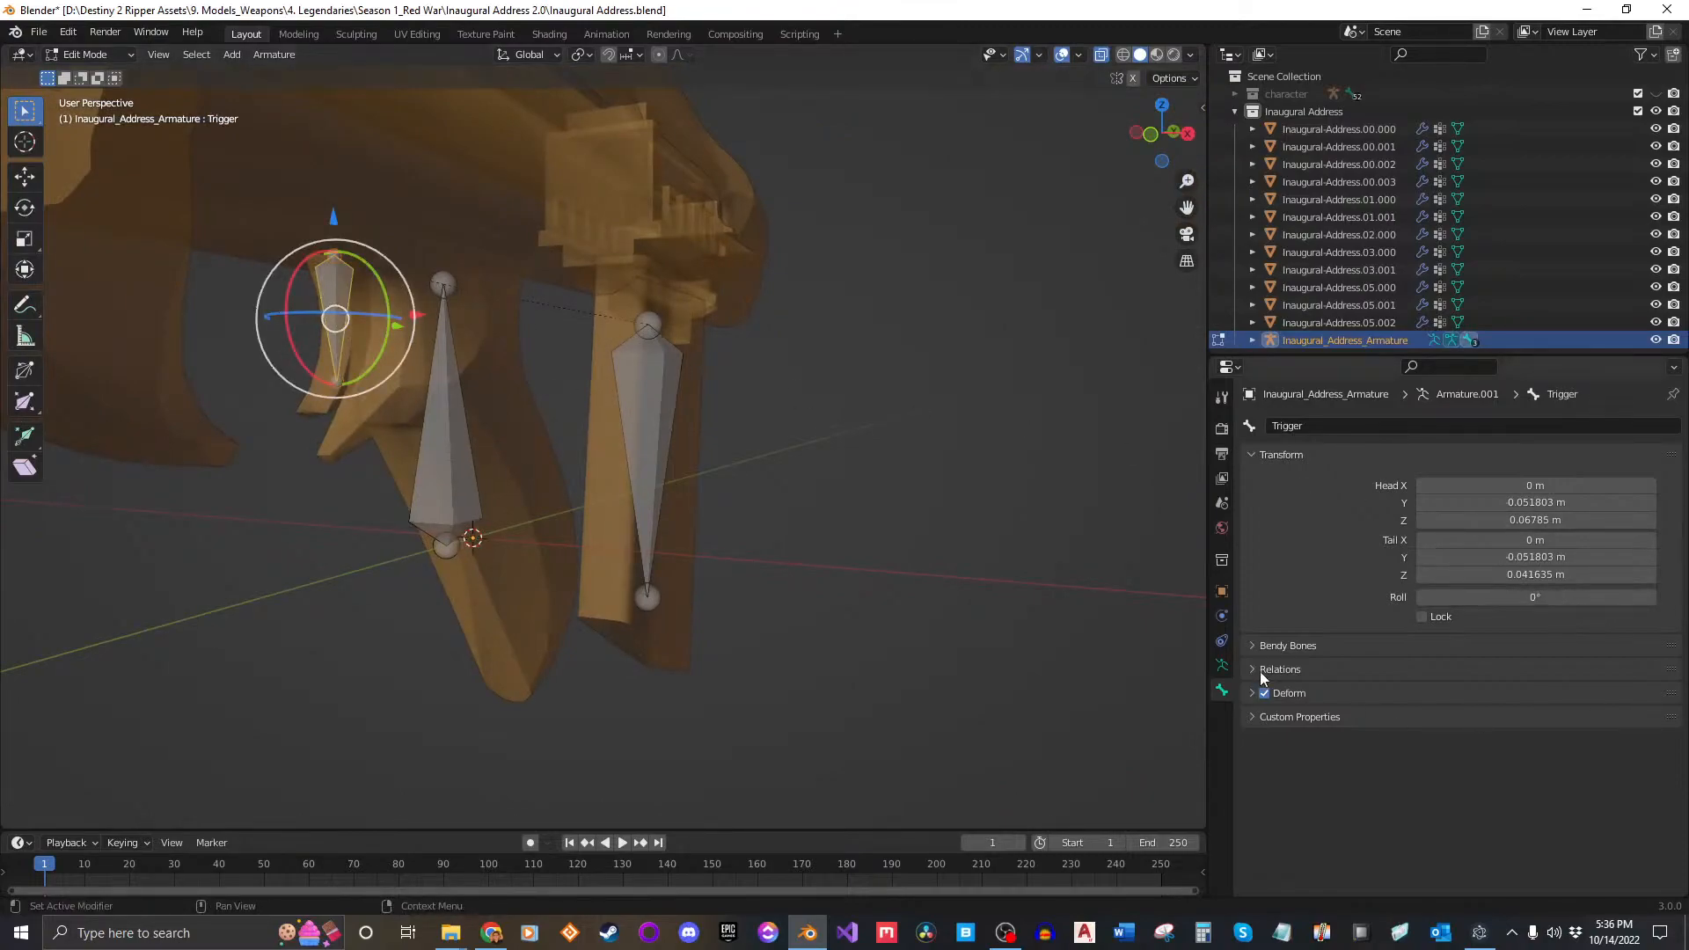
Step: Display the rifle in Material Preview shading and save the blend file
{"action": "key", "text": "KP_3"}
{"action": "scroll", "coordinate": [669, 561], "scroll_direction": "up", "scroll_amount": 2}
{"action": "middle_click_drag", "start_coordinate": [519, 358], "coordinate": [477, 630]}
{"action": "mouse_move", "coordinate": [364, 603]}
{"action": "middle_mouse_down"}
{"action": "mouse_move", "coordinate": [633, 611]}
{"action": "mouse_move", "coordinate": [666, 542]}
{"action": "mouse_move", "coordinate": [583, 506]}
{"action": "mouse_move", "coordinate": [475, 536]}
{"action": "mouse_move", "coordinate": [378, 521]}
{"action": "mouse_move", "coordinate": [528, 520]}
{"action": "mouse_move", "coordinate": [622, 494]}
{"action": "mouse_move", "coordinate": [704, 622]}
{"action": "middle_mouse_up"}
{"action": "key", "text": "z"}
{"action": "left_click", "coordinate": [526, 523]}
{"action": "scroll", "coordinate": [668, 547], "scroll_direction": "up", "scroll_amount": 2}
{"action": "left_click", "coordinate": [693, 576]}
{"action": "scroll", "coordinate": [681, 507], "scroll_direction": "up", "scroll_amount": 1}
{"action": "key", "text": "ctrl+s"}
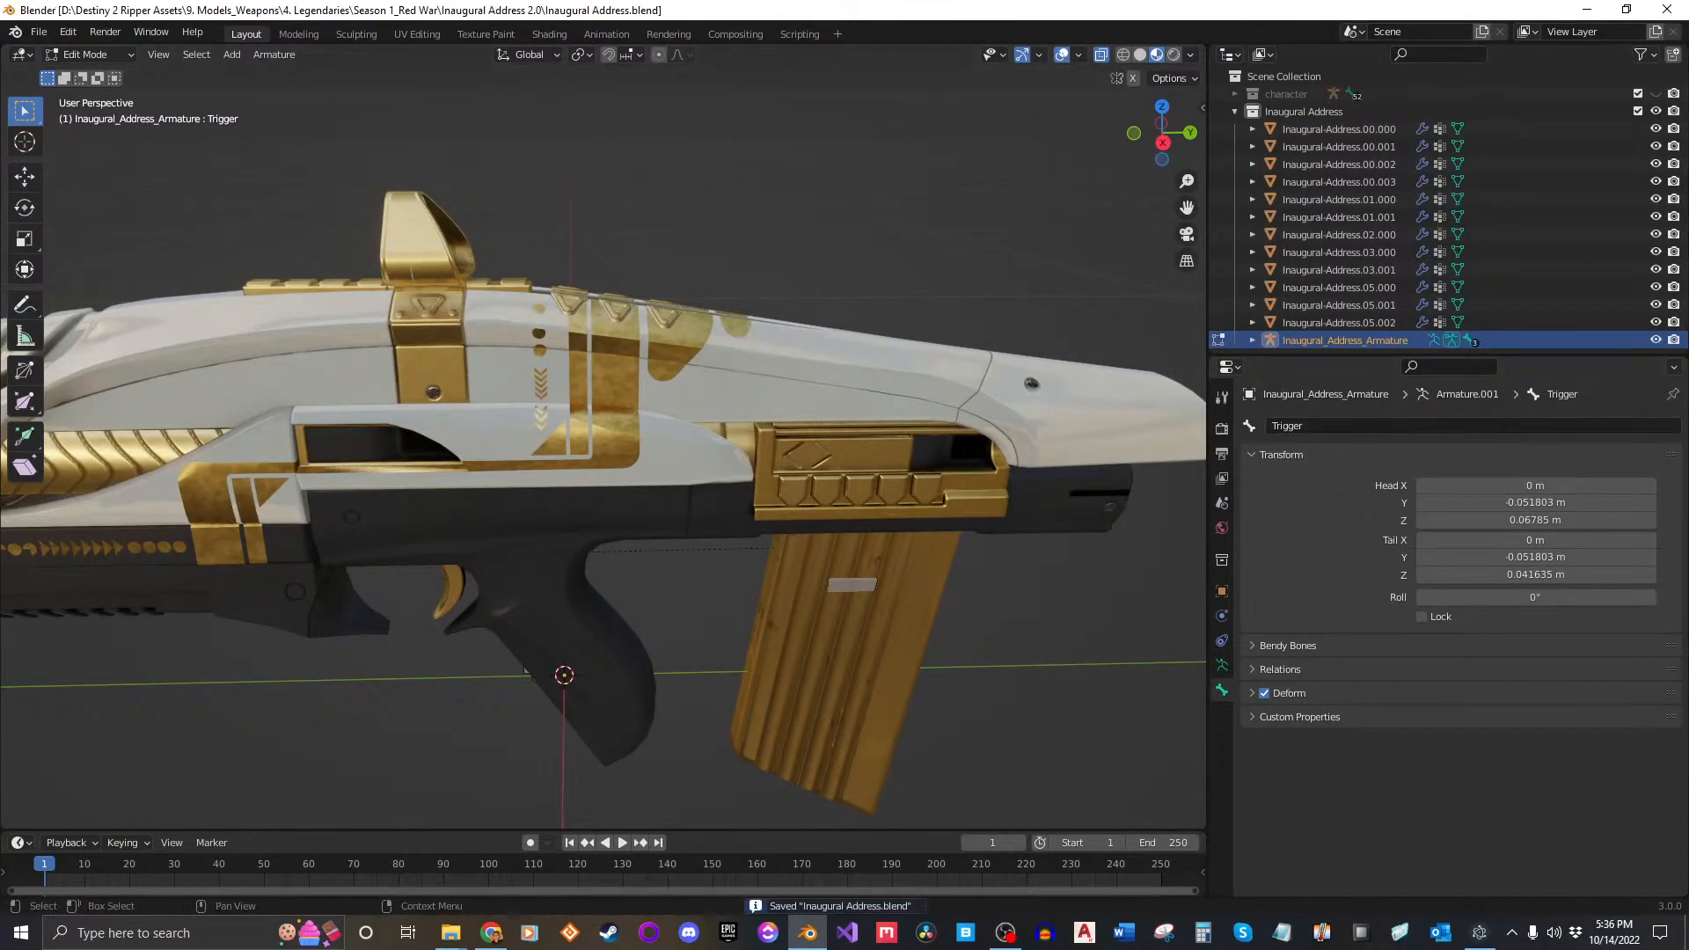
Step: Switch to Chrome and replay the Inaugural Address gameplay video around 2:09 to examine how the hands handle the magazine
{"action": "key", "text": "alt+Tab"}
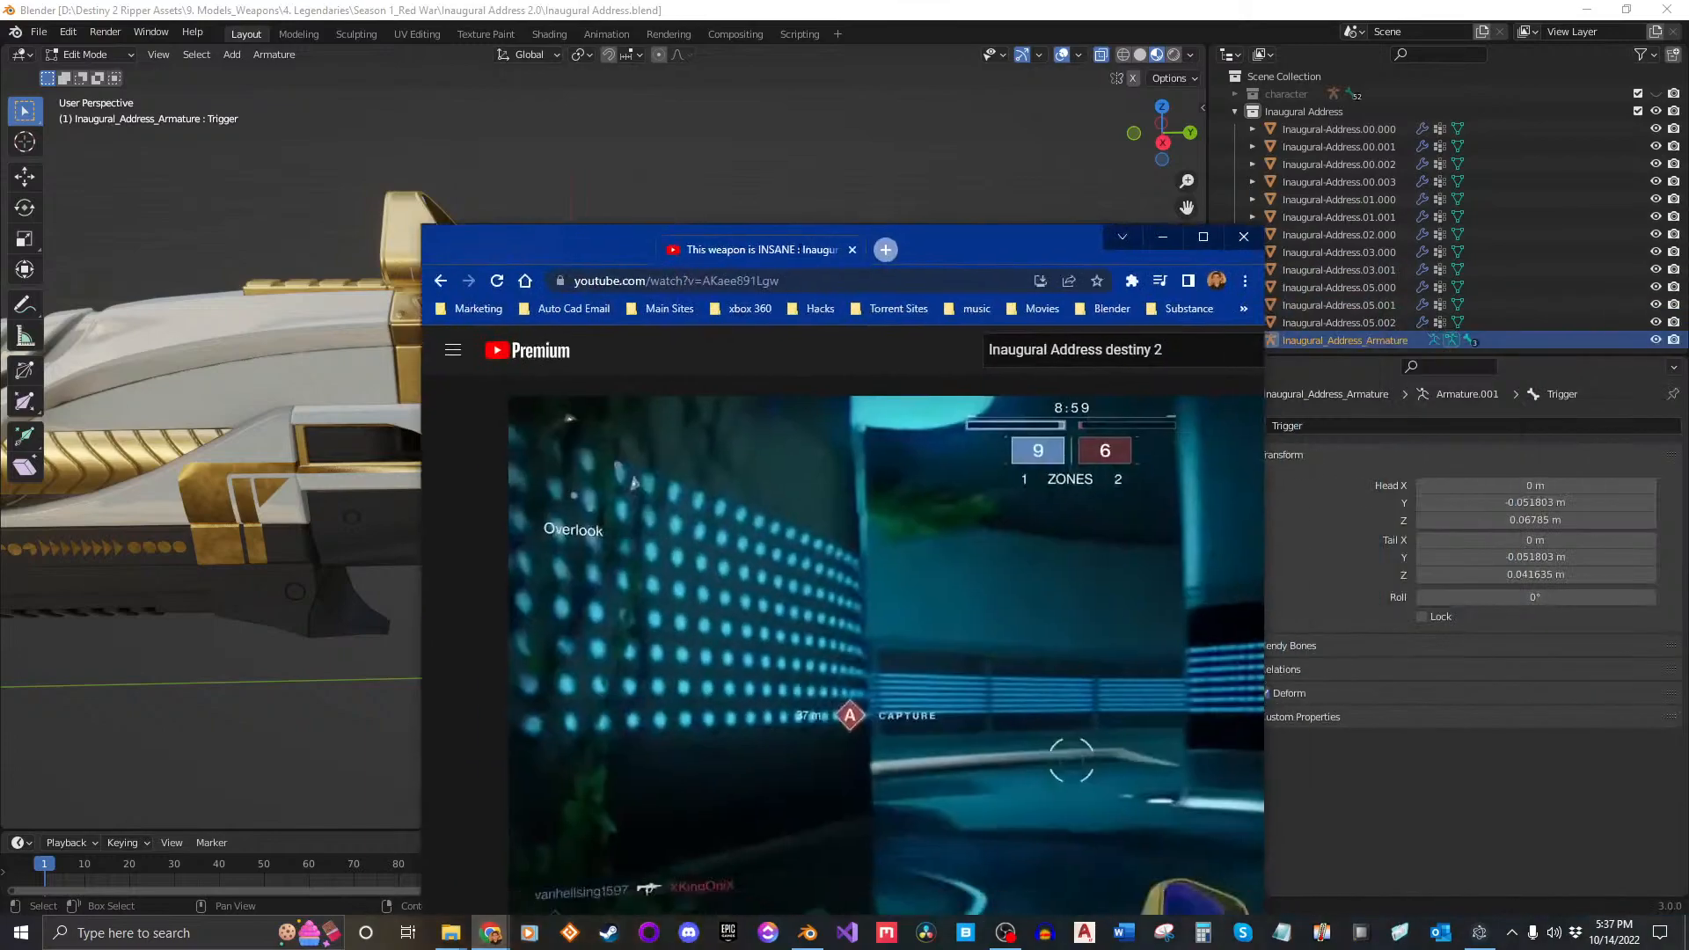
{"action": "double_click", "coordinate": [1012, 242]}
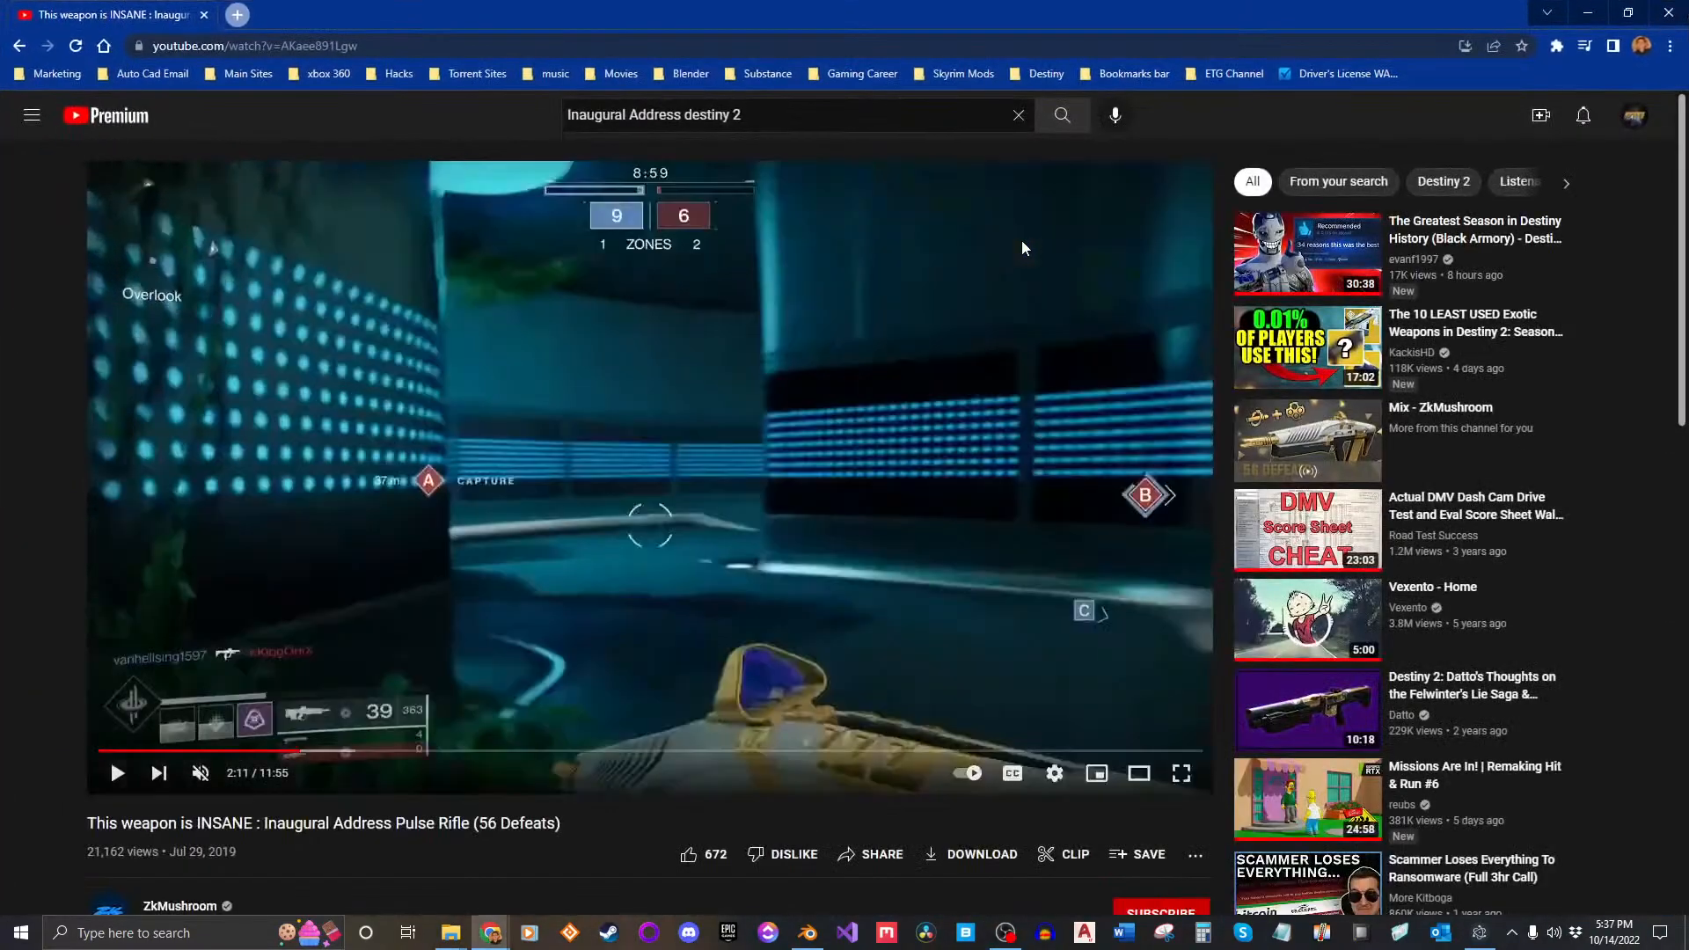
{"action": "left_click", "coordinate": [705, 514]}
{"action": "key", "text": "Left"}
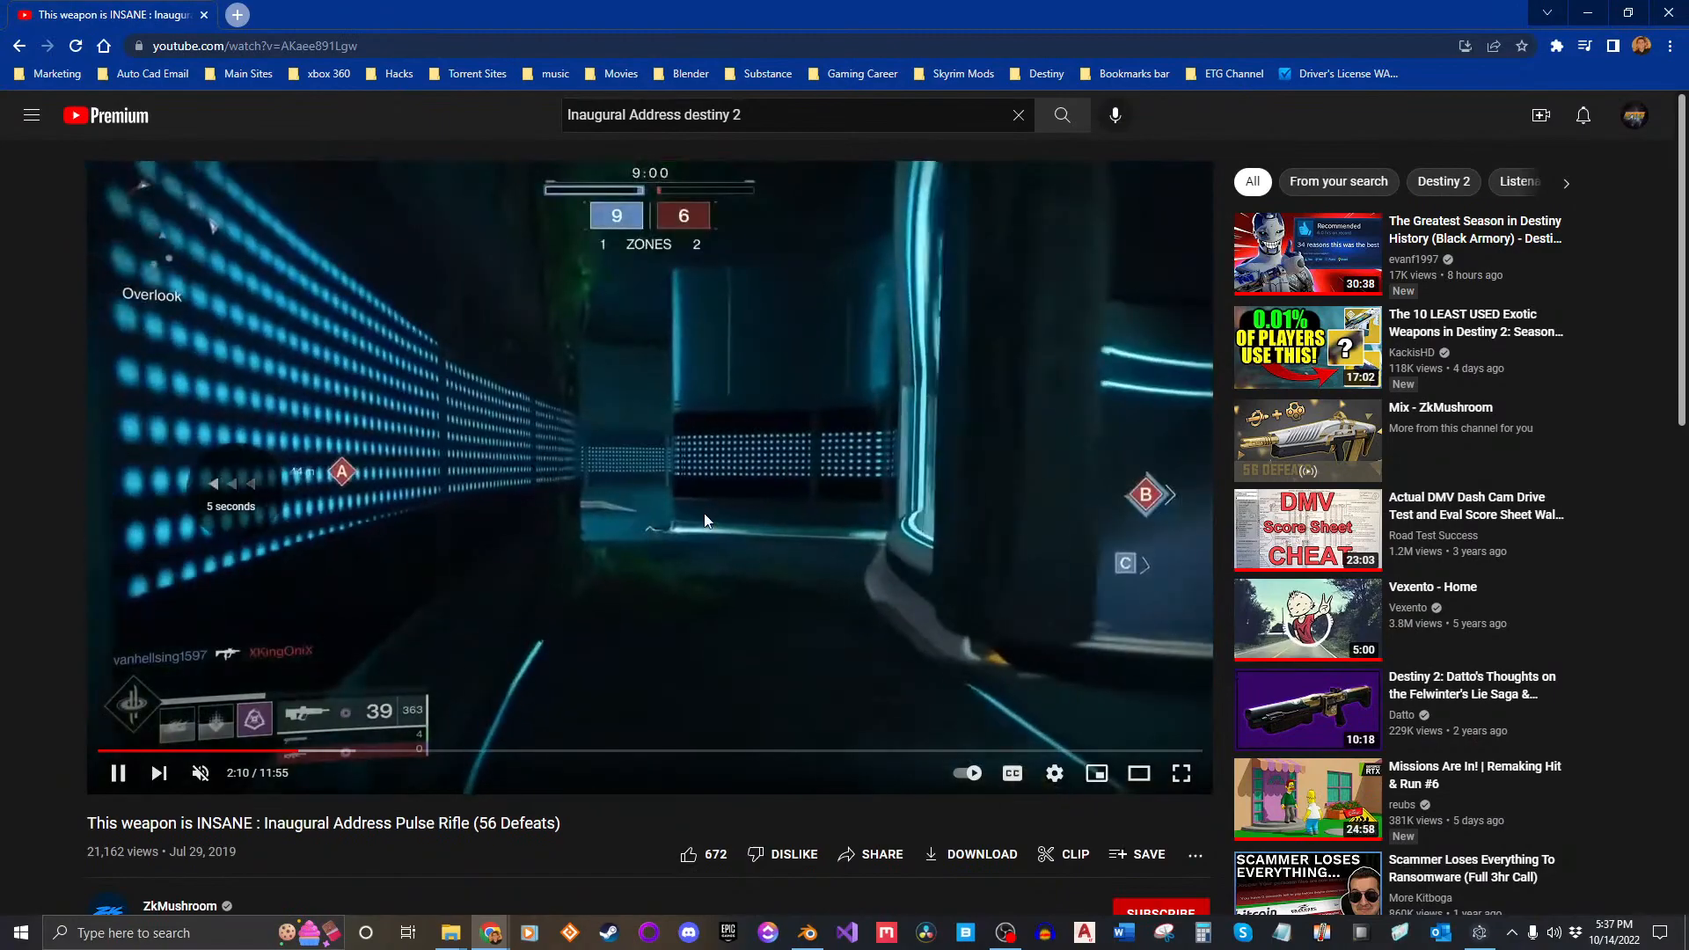
{"action": "key", "text": "Left"}
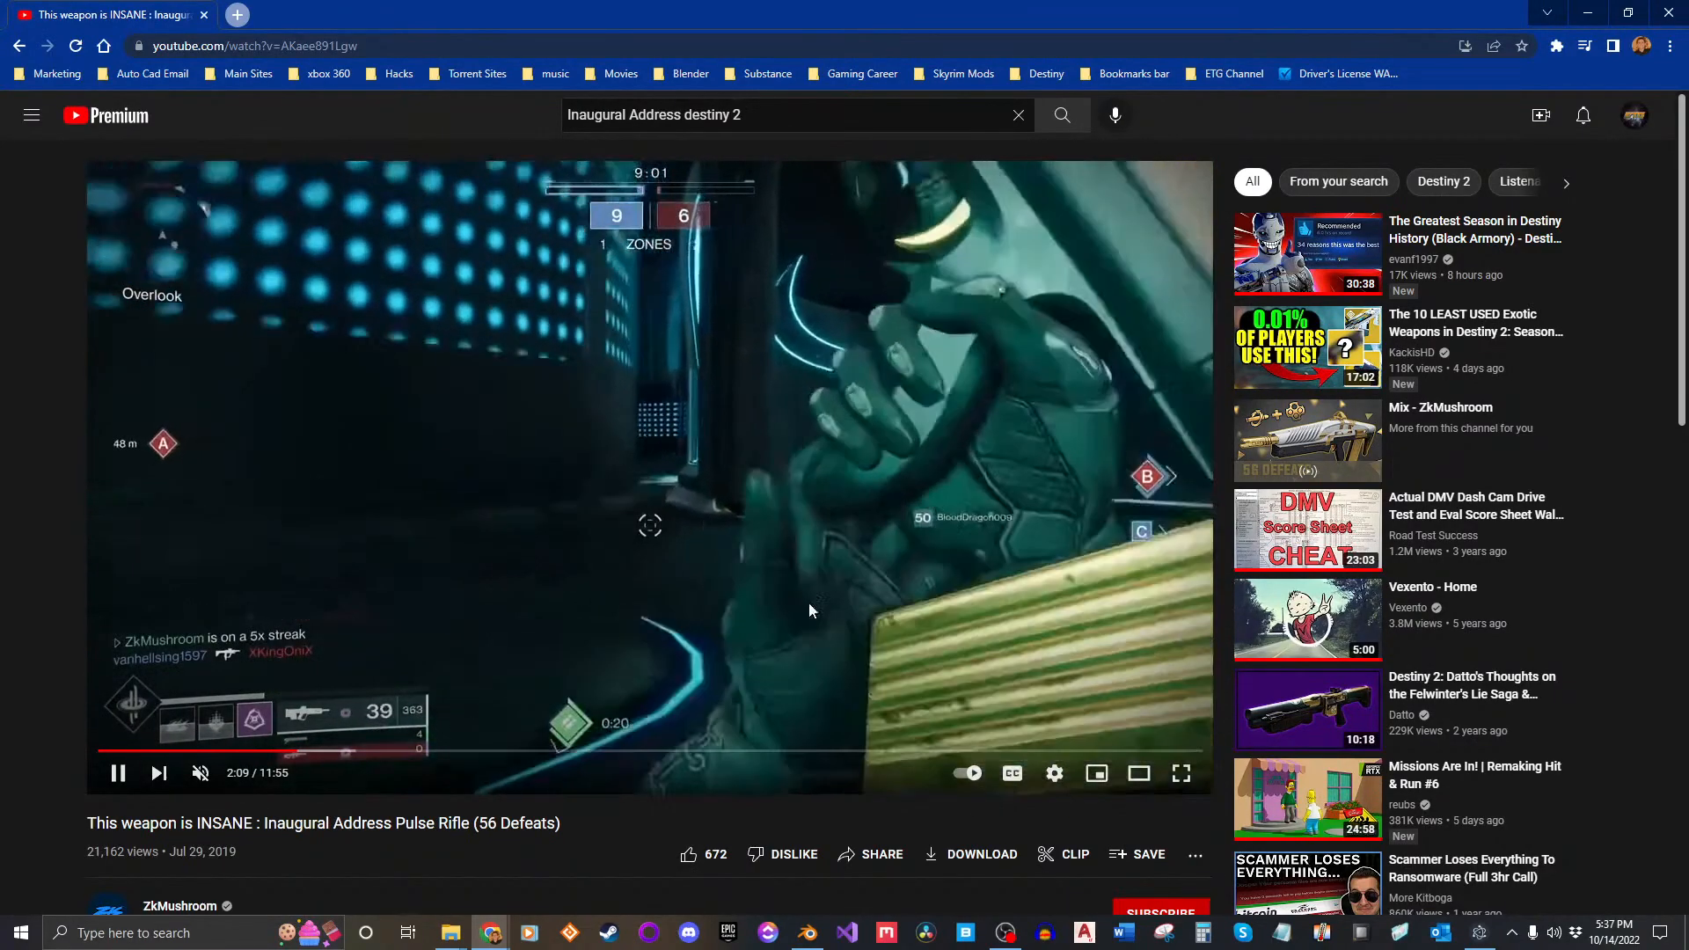
{"action": "key", "text": "Left"}
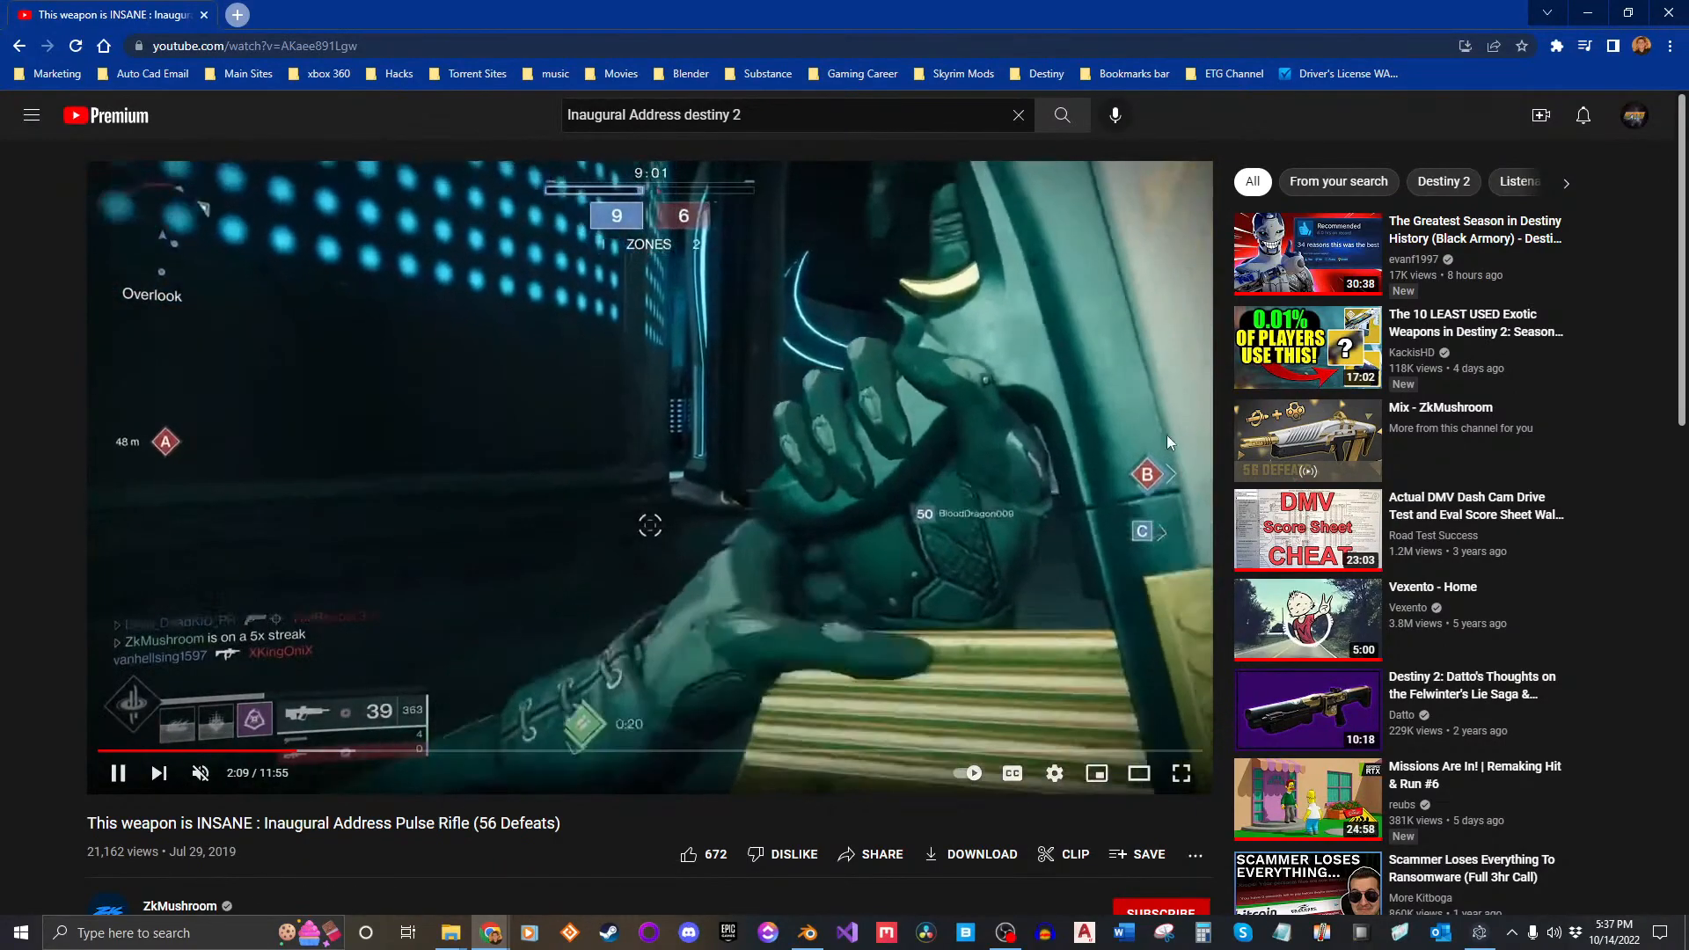
{"action": "left_click", "coordinate": [892, 396]}
{"action": "left_click_drag", "start_coordinate": [274, 16], "coordinate": [1688, 396]}
Step: Return to Blender, set the viewport to Solid shading, switch the armature to Object Mode and deselect it
{"action": "middle_click_drag", "start_coordinate": [735, 502], "coordinate": [764, 476]}
{"action": "key", "text": "z"}
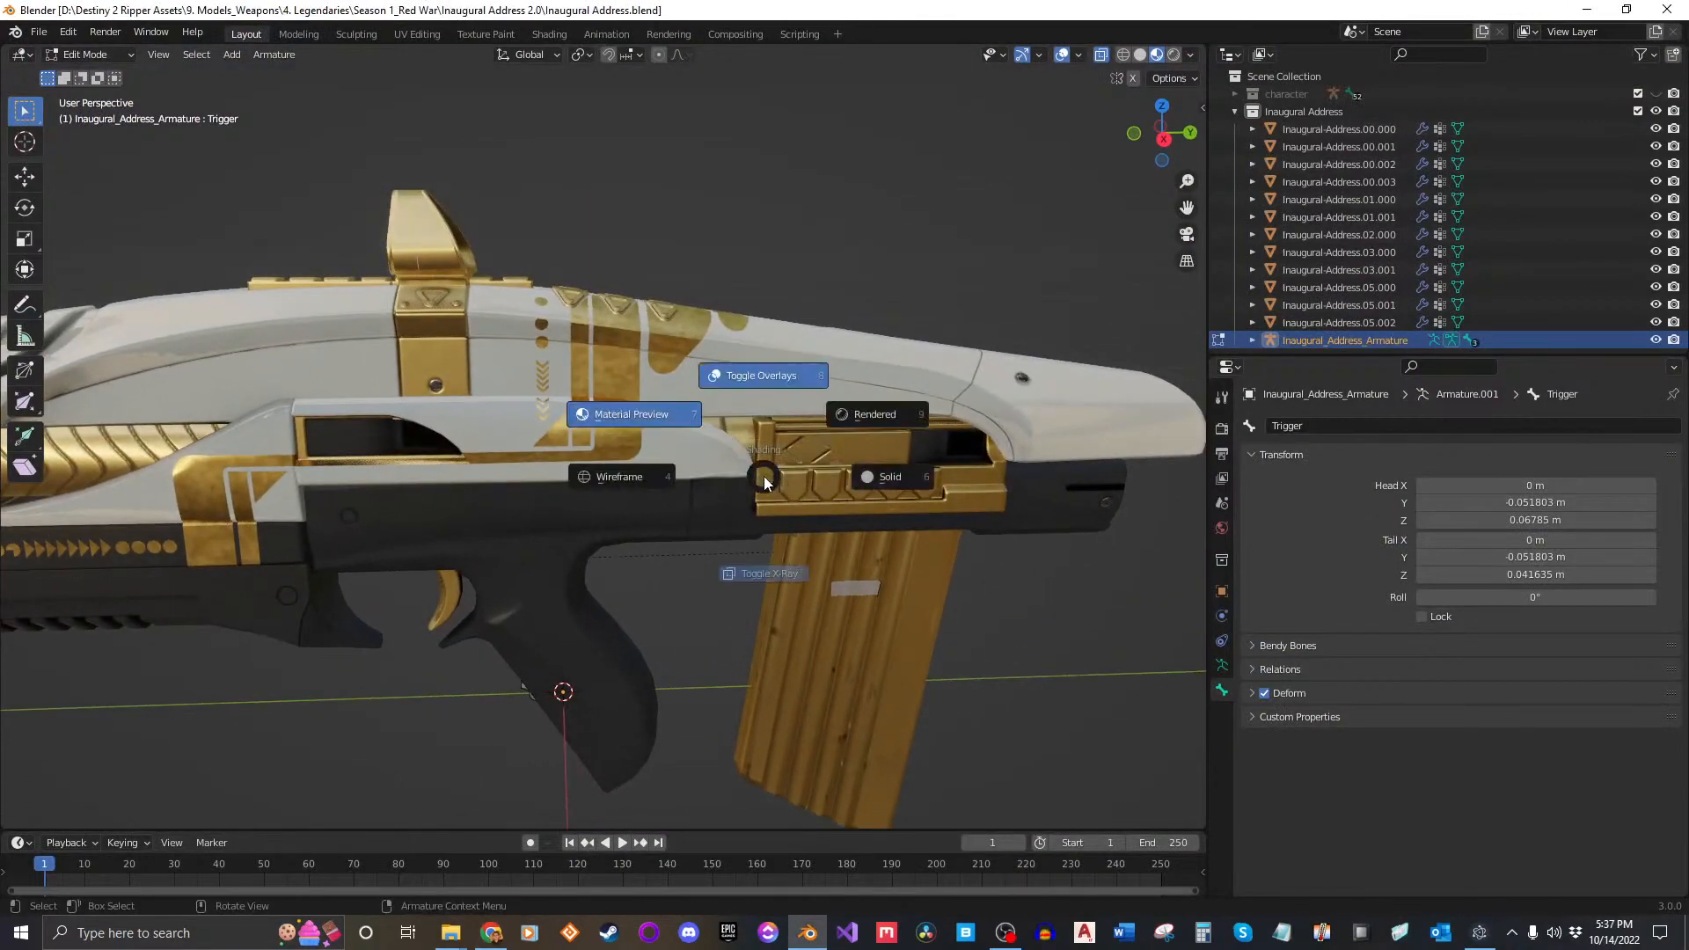
{"action": "left_click", "coordinate": [882, 487]}
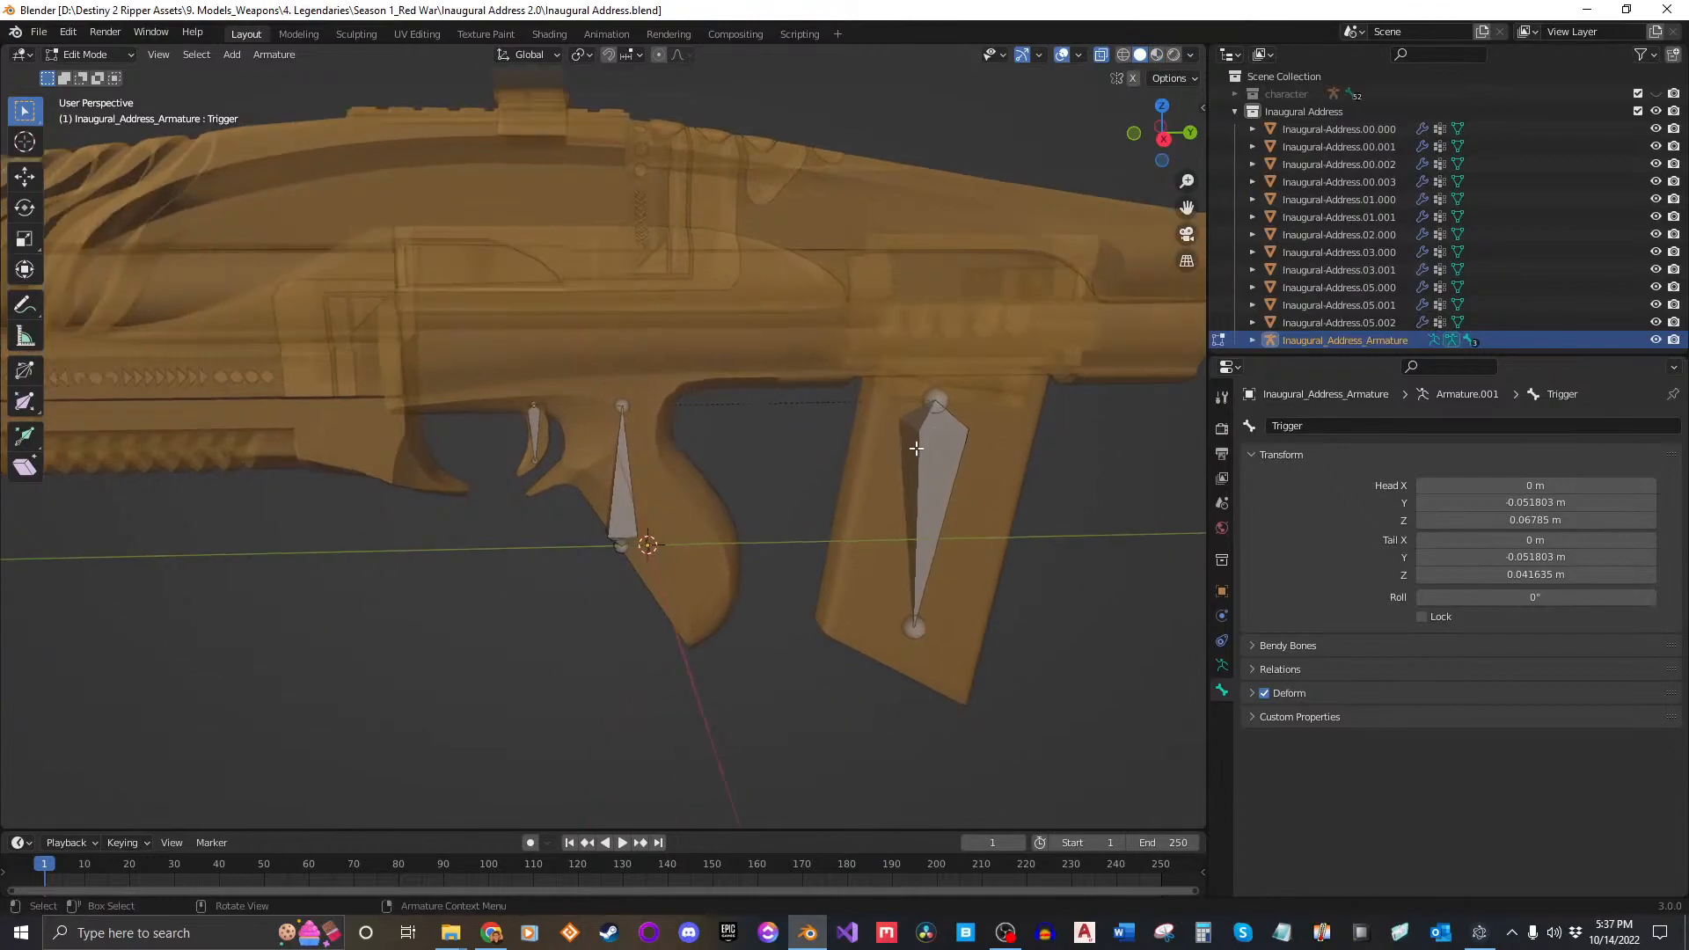
{"action": "key", "text": "KP_3"}
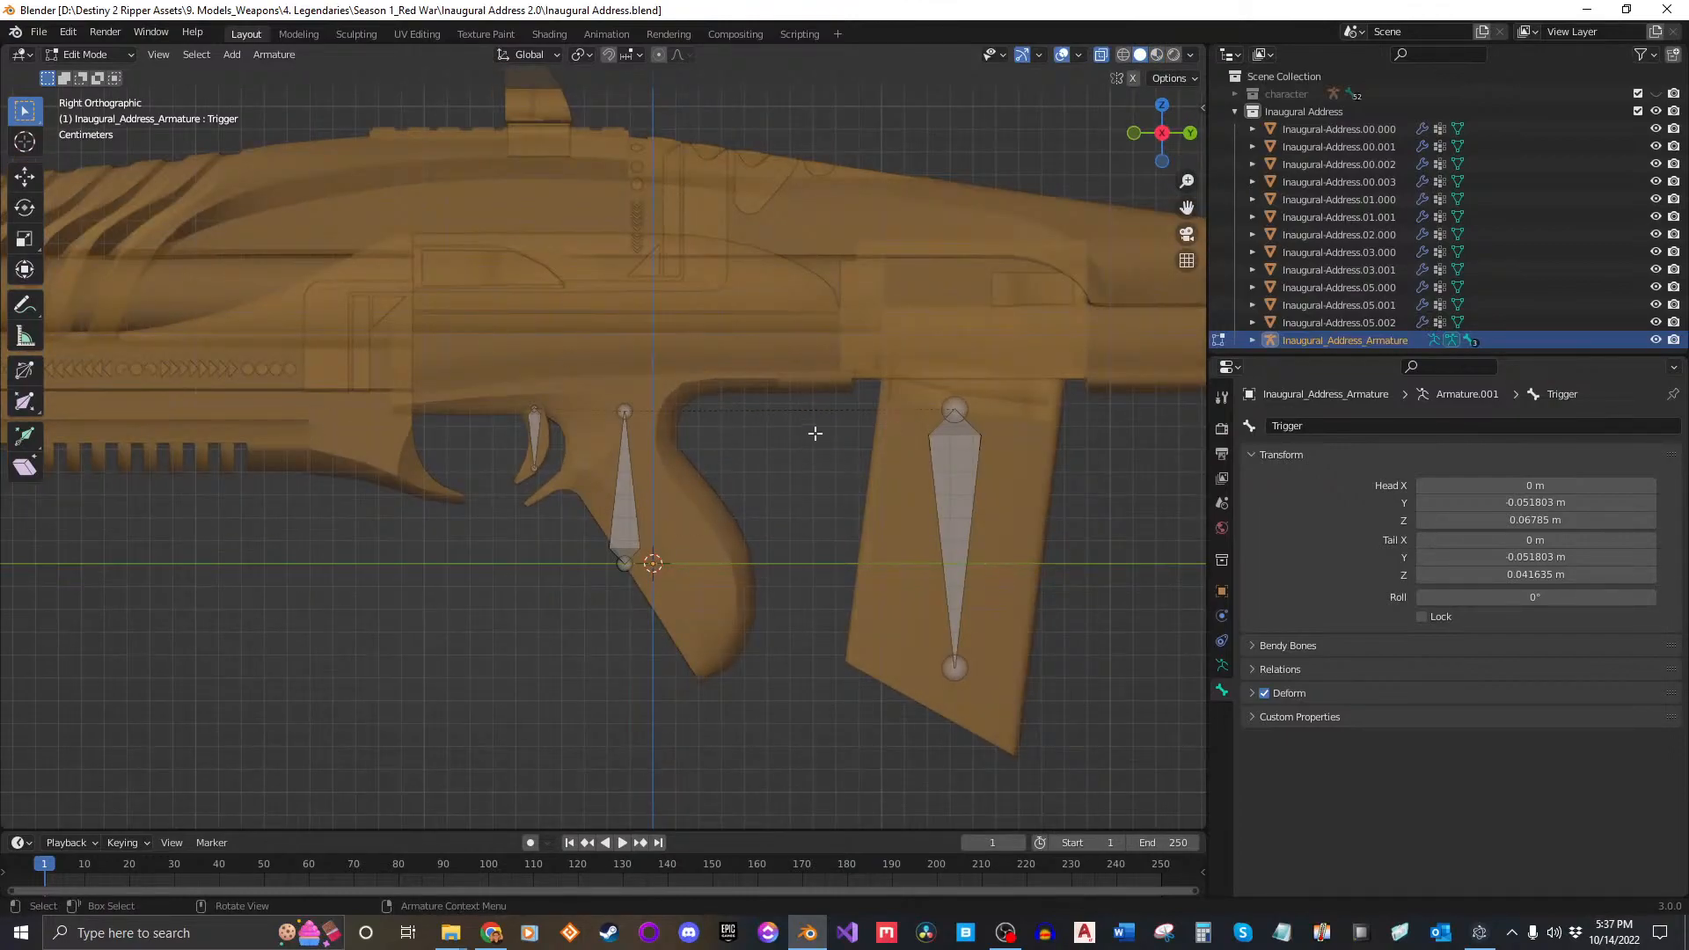
{"action": "scroll", "coordinate": [716, 531], "scroll_direction": "down", "scroll_amount": 3}
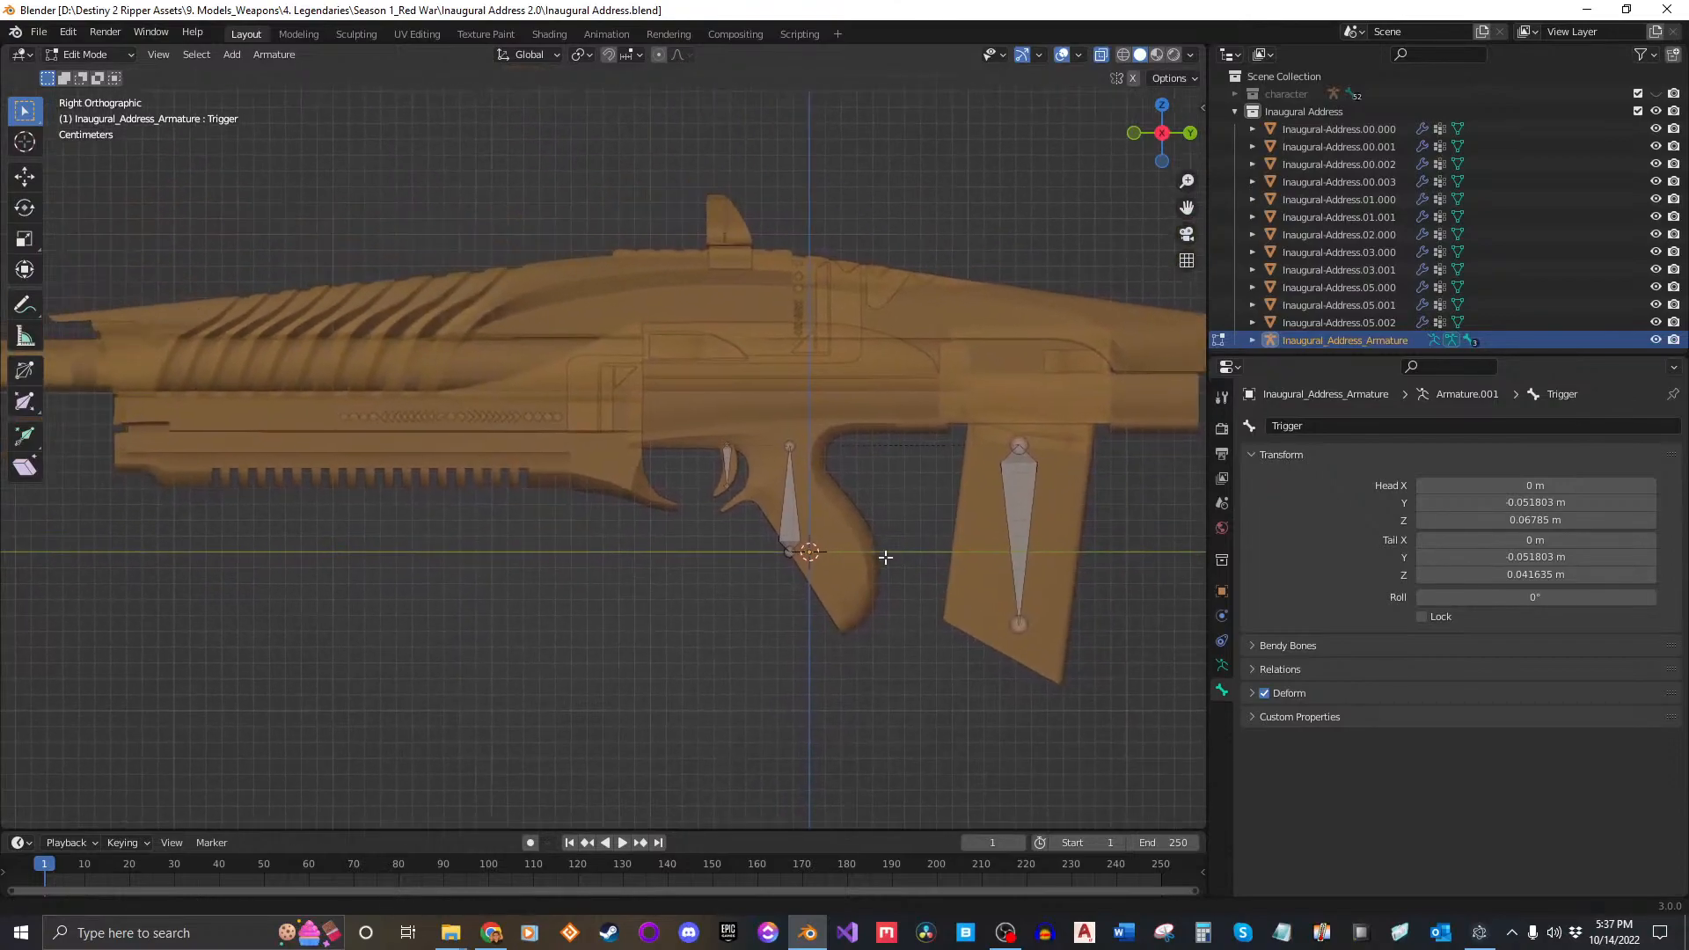
{"action": "left_click", "coordinate": [124, 58]}
{"action": "left_click", "coordinate": [113, 68]}
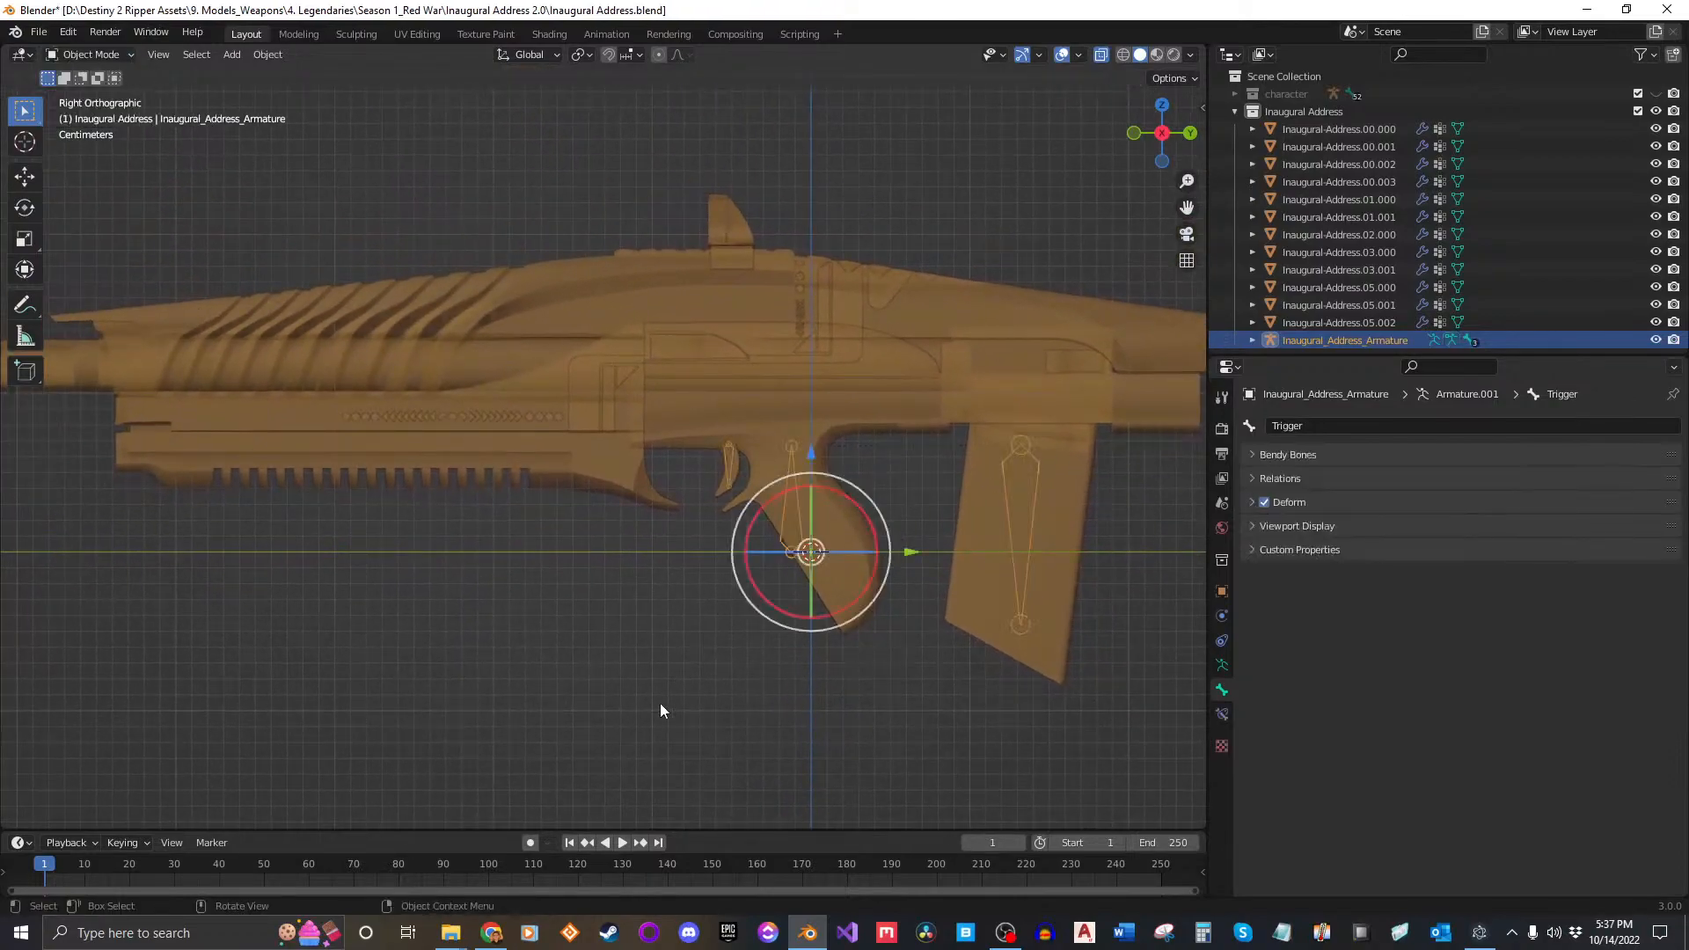
{"action": "left_click", "coordinate": [640, 691]}
Step: Try to select the rifle meshes Inaugural-Address.00.000 through 05.002 and add the armature to the selection through its magazine bone
{"action": "middle_click_drag", "start_coordinate": [827, 610], "coordinate": [790, 548]}
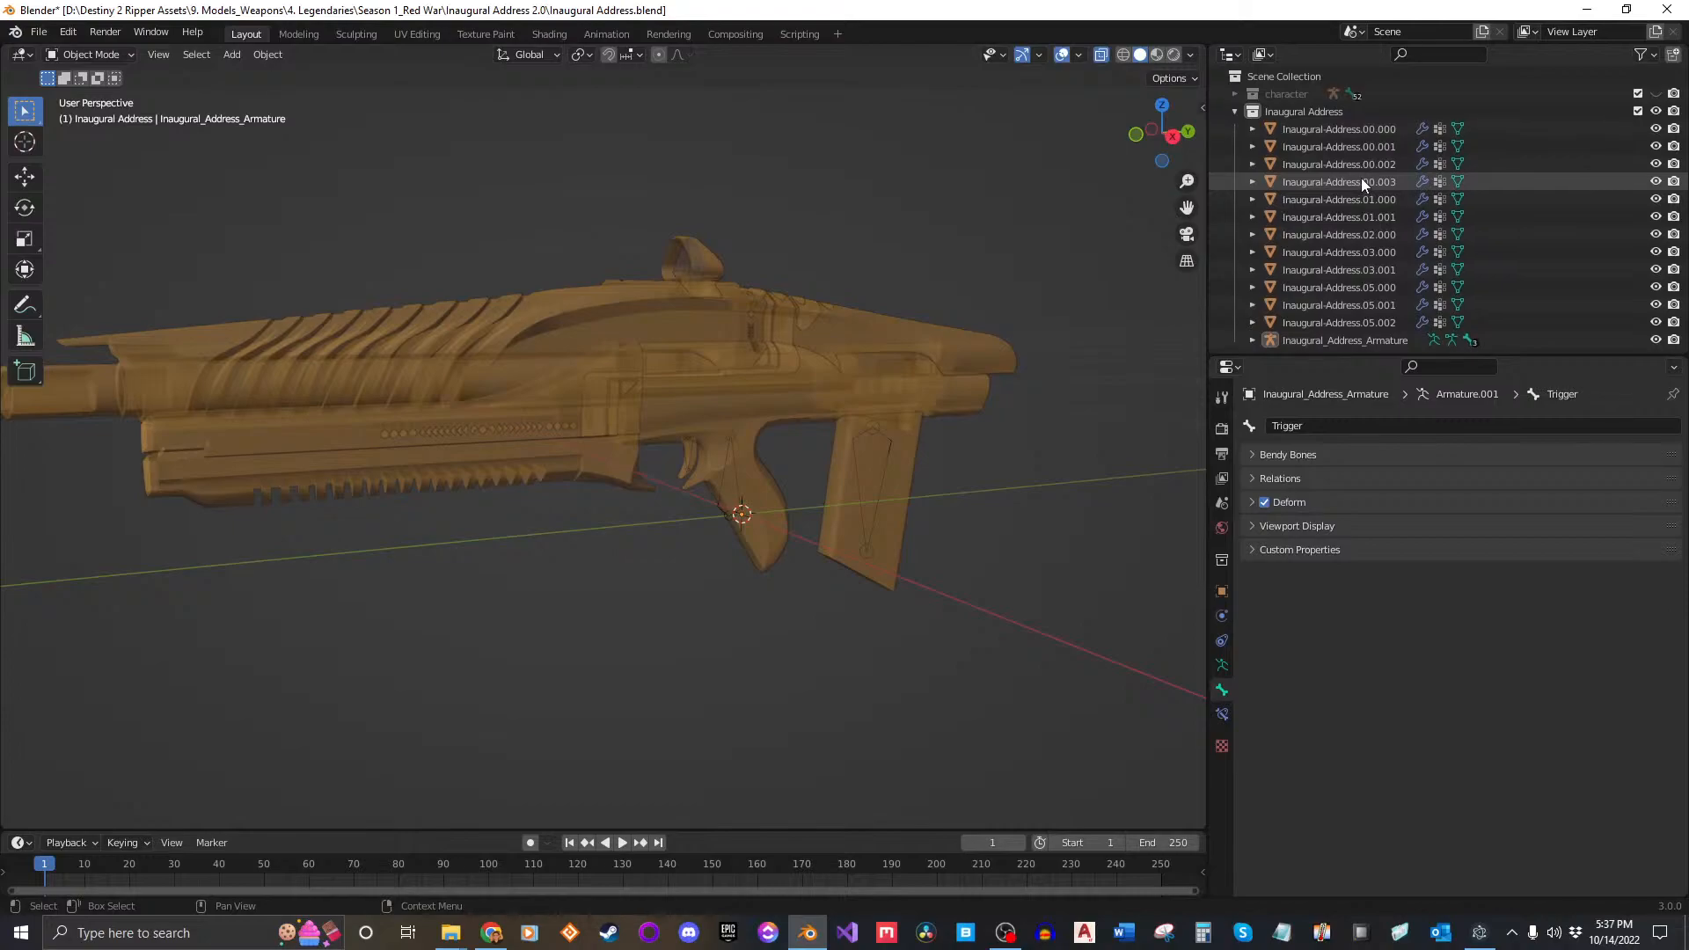
{"action": "left_click", "coordinate": [1347, 339]}
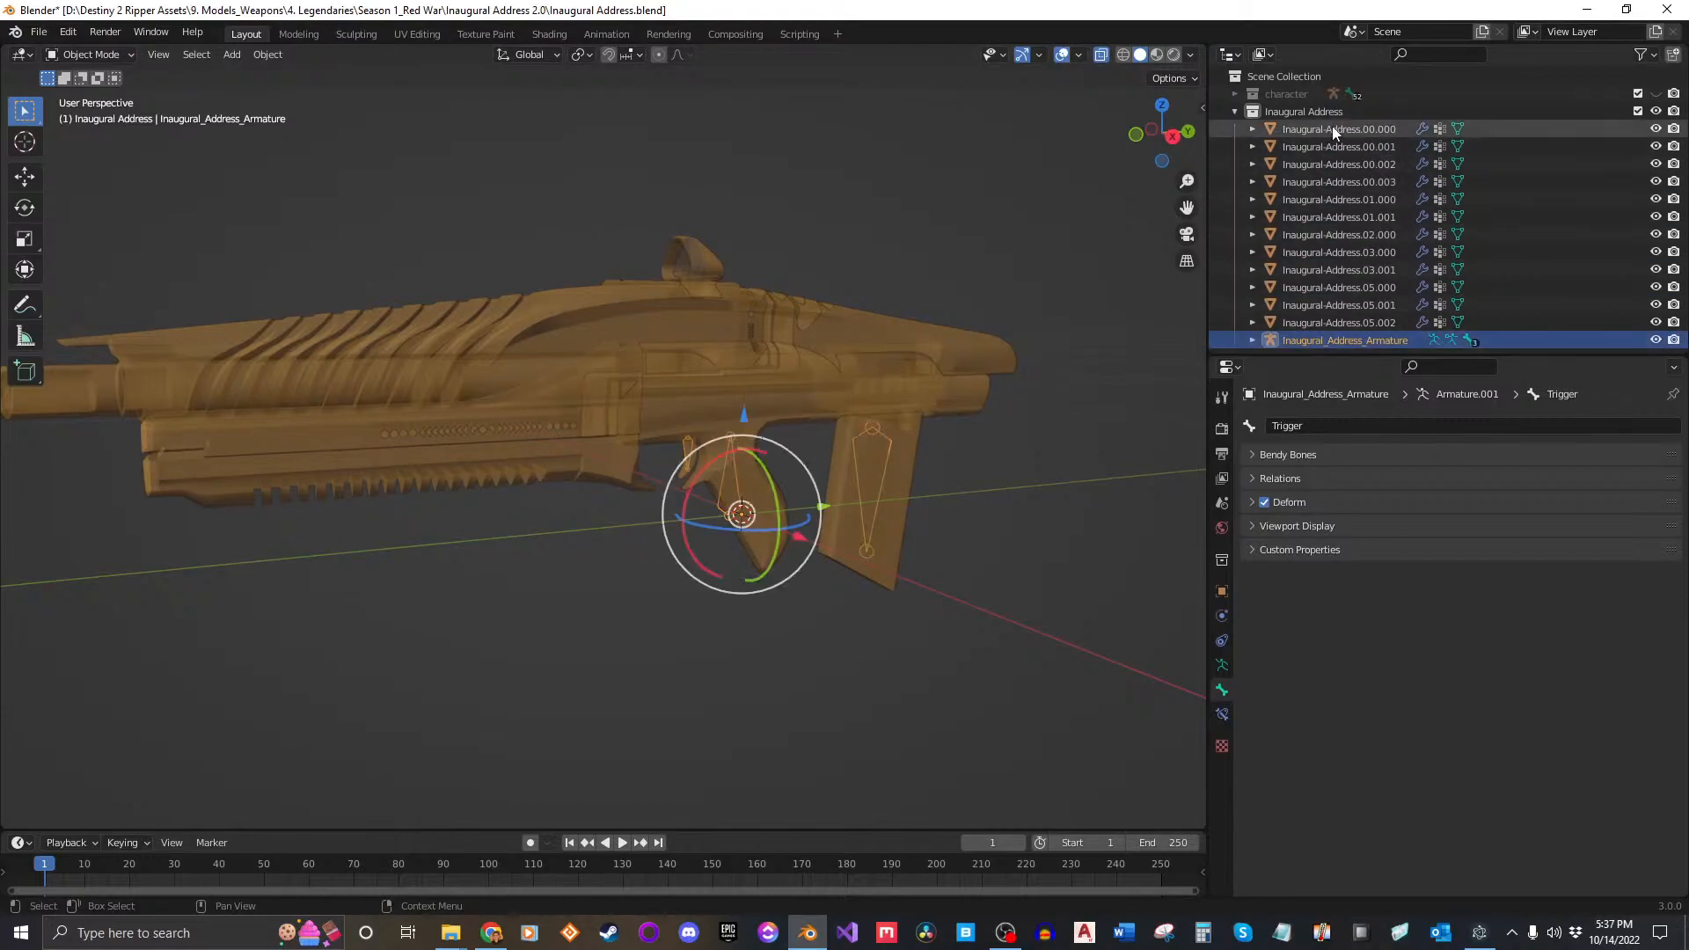
{"action": "left_click", "coordinate": [1332, 129]}
{"action": "left_click", "coordinate": [1367, 320], "text": "shift"}
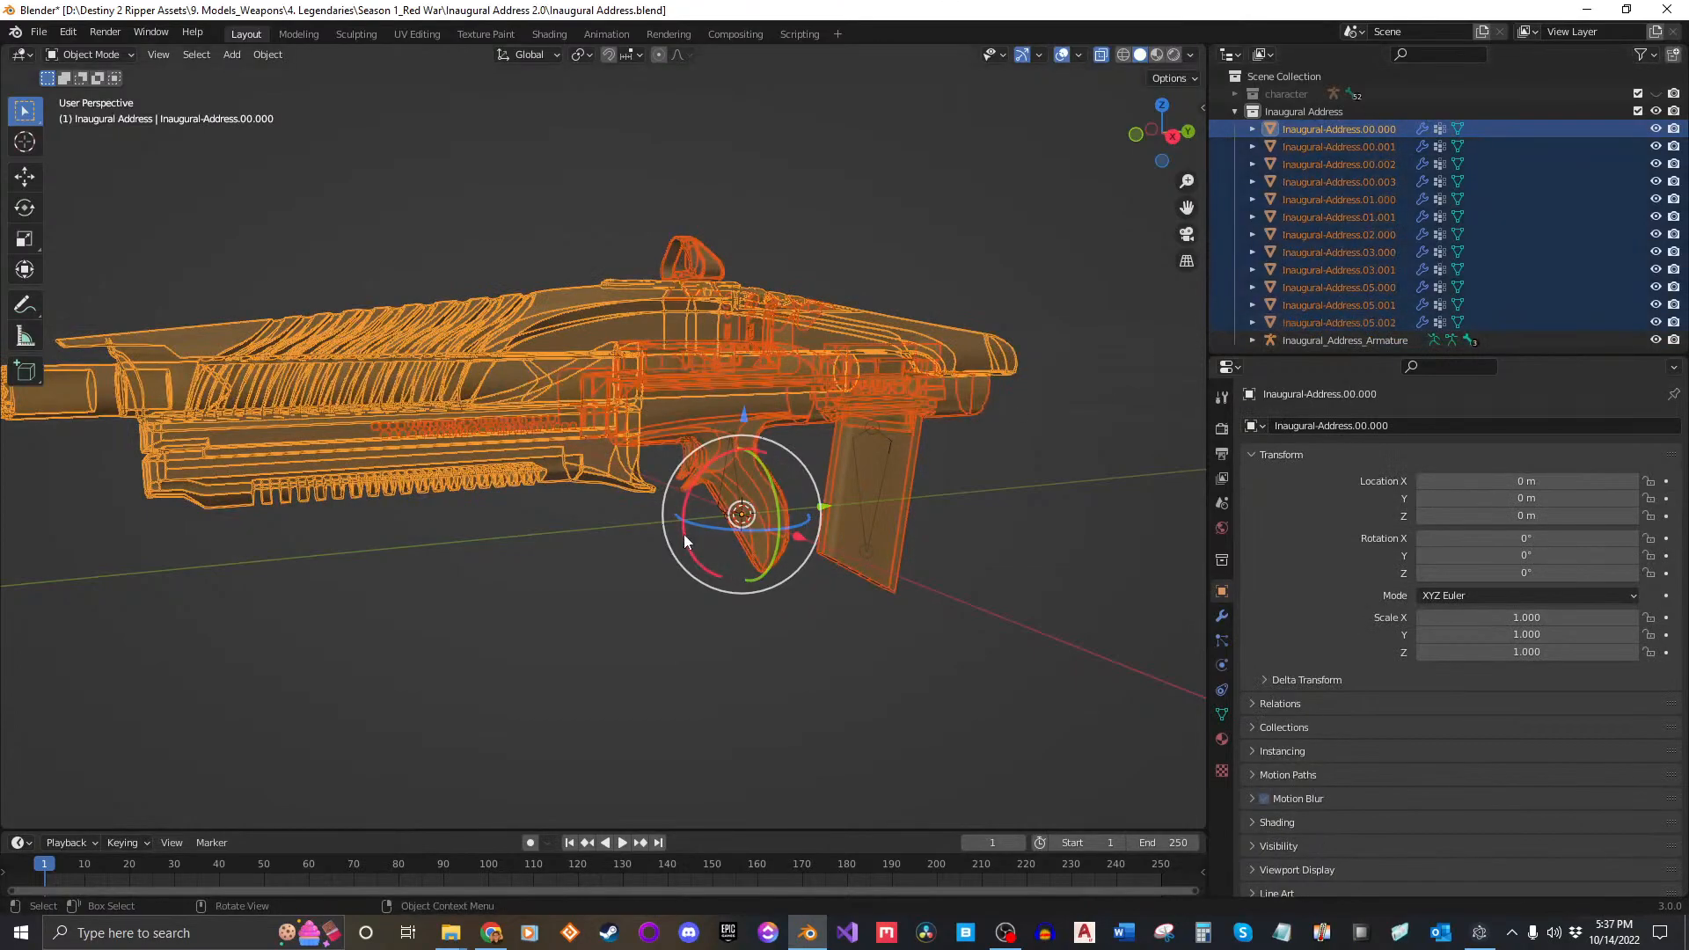
{"action": "middle_click_drag", "start_coordinate": [746, 513], "coordinate": [716, 500]}
{"action": "scroll", "coordinate": [718, 499], "scroll_direction": "up", "scroll_amount": 3}
{"action": "middle_click_drag", "start_coordinate": [840, 497], "coordinate": [620, 462]}
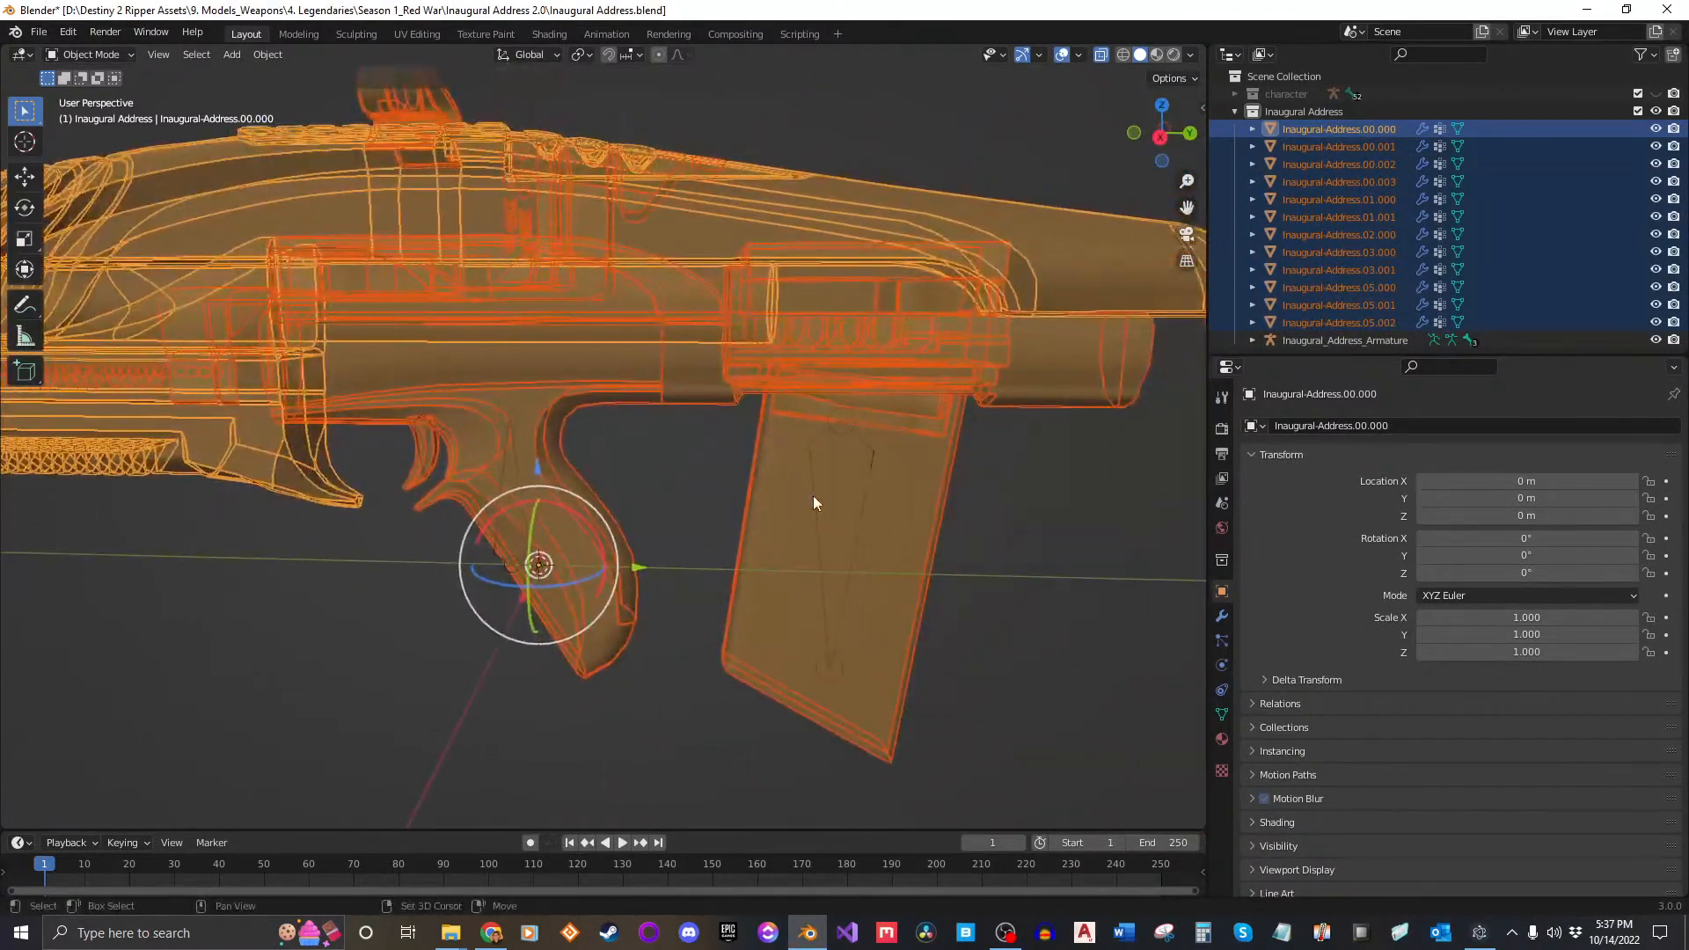
{"action": "left_click", "coordinate": [816, 502], "text": "shift"}
{"action": "left_click", "coordinate": [1054, 473]}
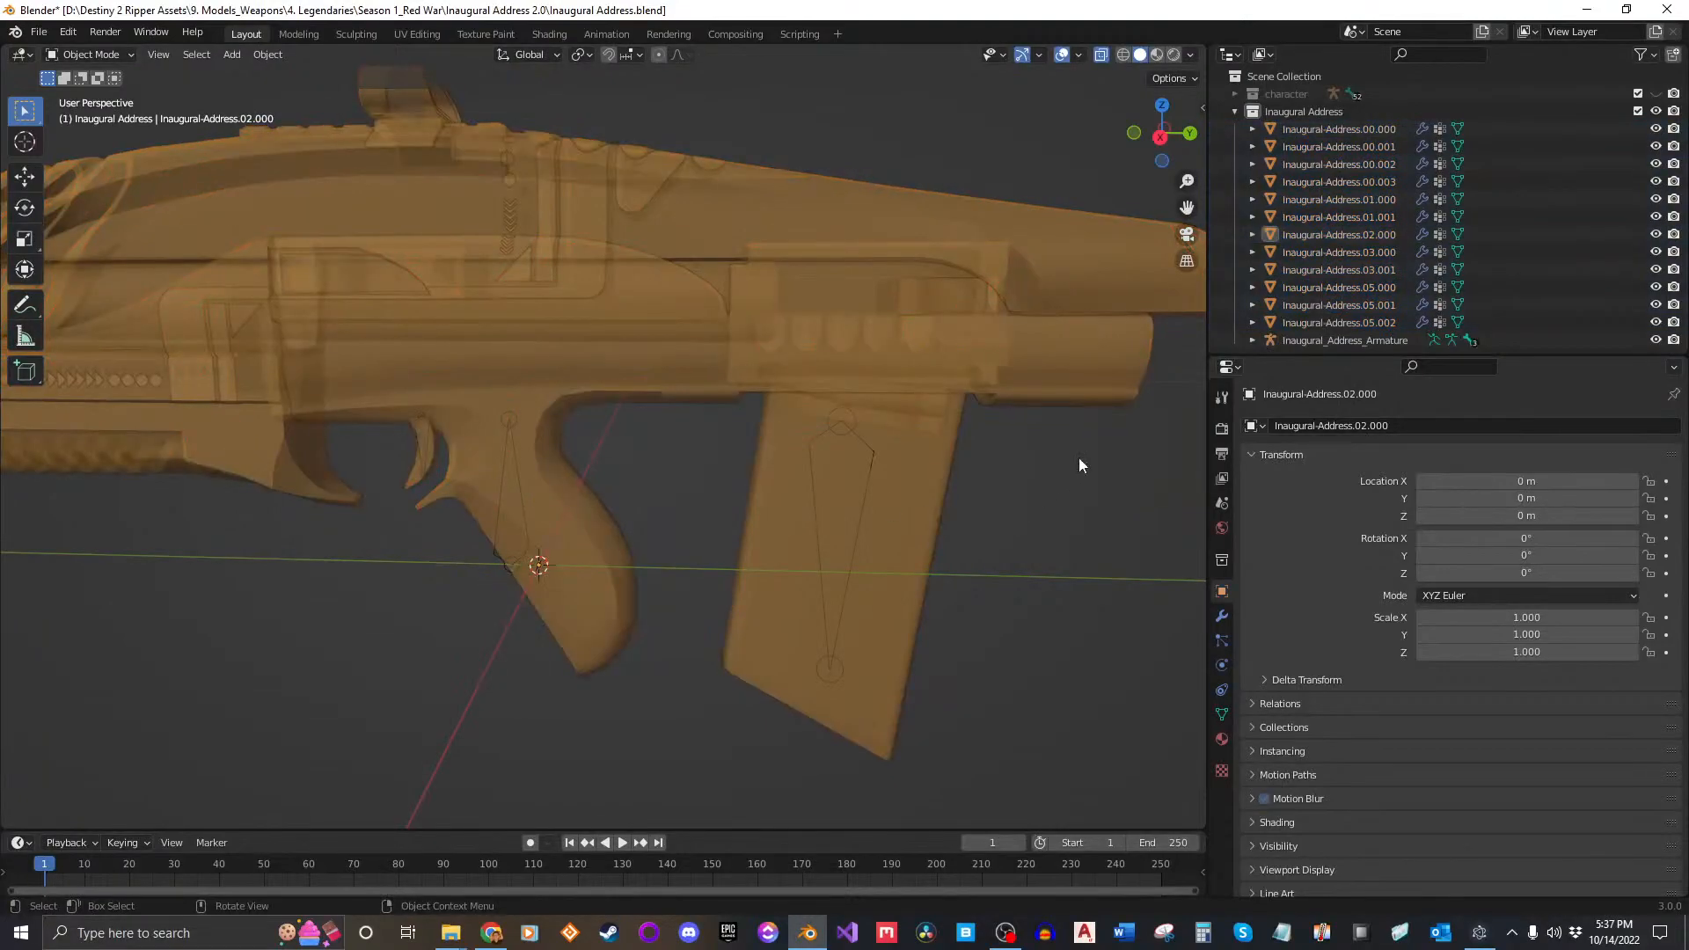
Step: Reselect all the rifle meshes and try to add the armature to the selection through a bone edge, then clear the selection
{"action": "left_click", "coordinate": [1384, 135]}
{"action": "left_click", "coordinate": [1355, 322], "text": "shift"}
{"action": "middle_click_drag", "start_coordinate": [1196, 398], "coordinate": [736, 521]}
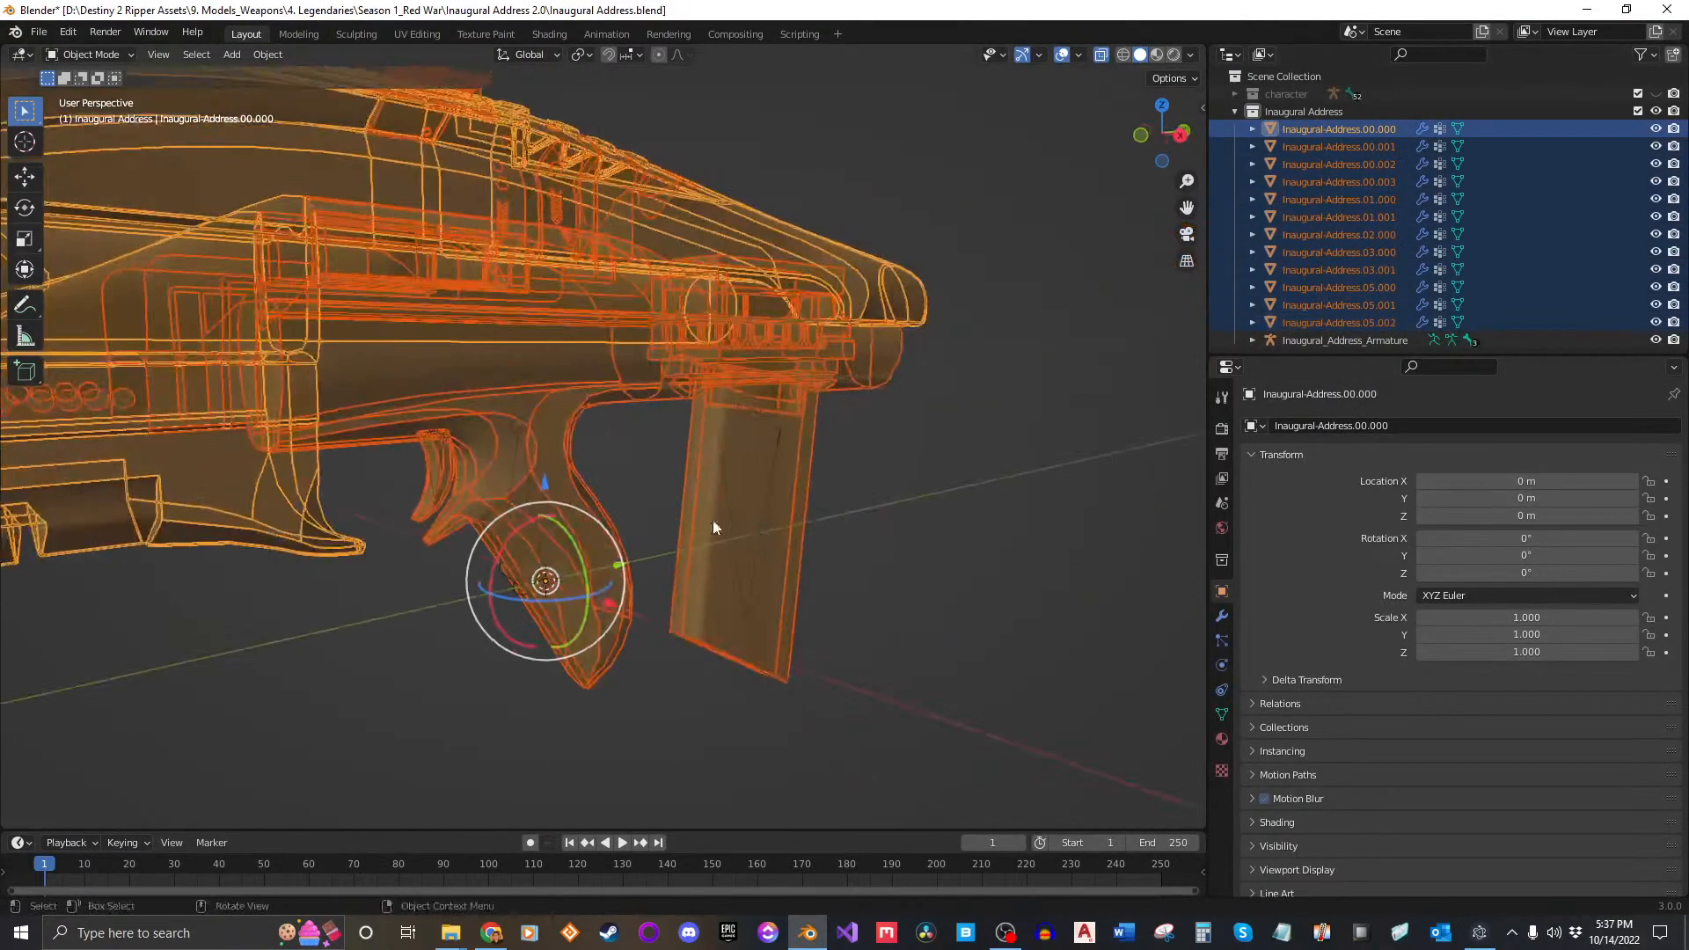
{"action": "scroll", "coordinate": [484, 473], "scroll_direction": "up", "scroll_amount": 5}
{"action": "mouse_move", "coordinate": [485, 480]}
{"action": "middle_mouse_down"}
{"action": "mouse_move", "coordinate": [874, 460]}
{"action": "mouse_move", "coordinate": [506, 454]}
{"action": "middle_mouse_up"}
{"action": "scroll", "coordinate": [425, 449], "scroll_direction": "up", "scroll_amount": 5}
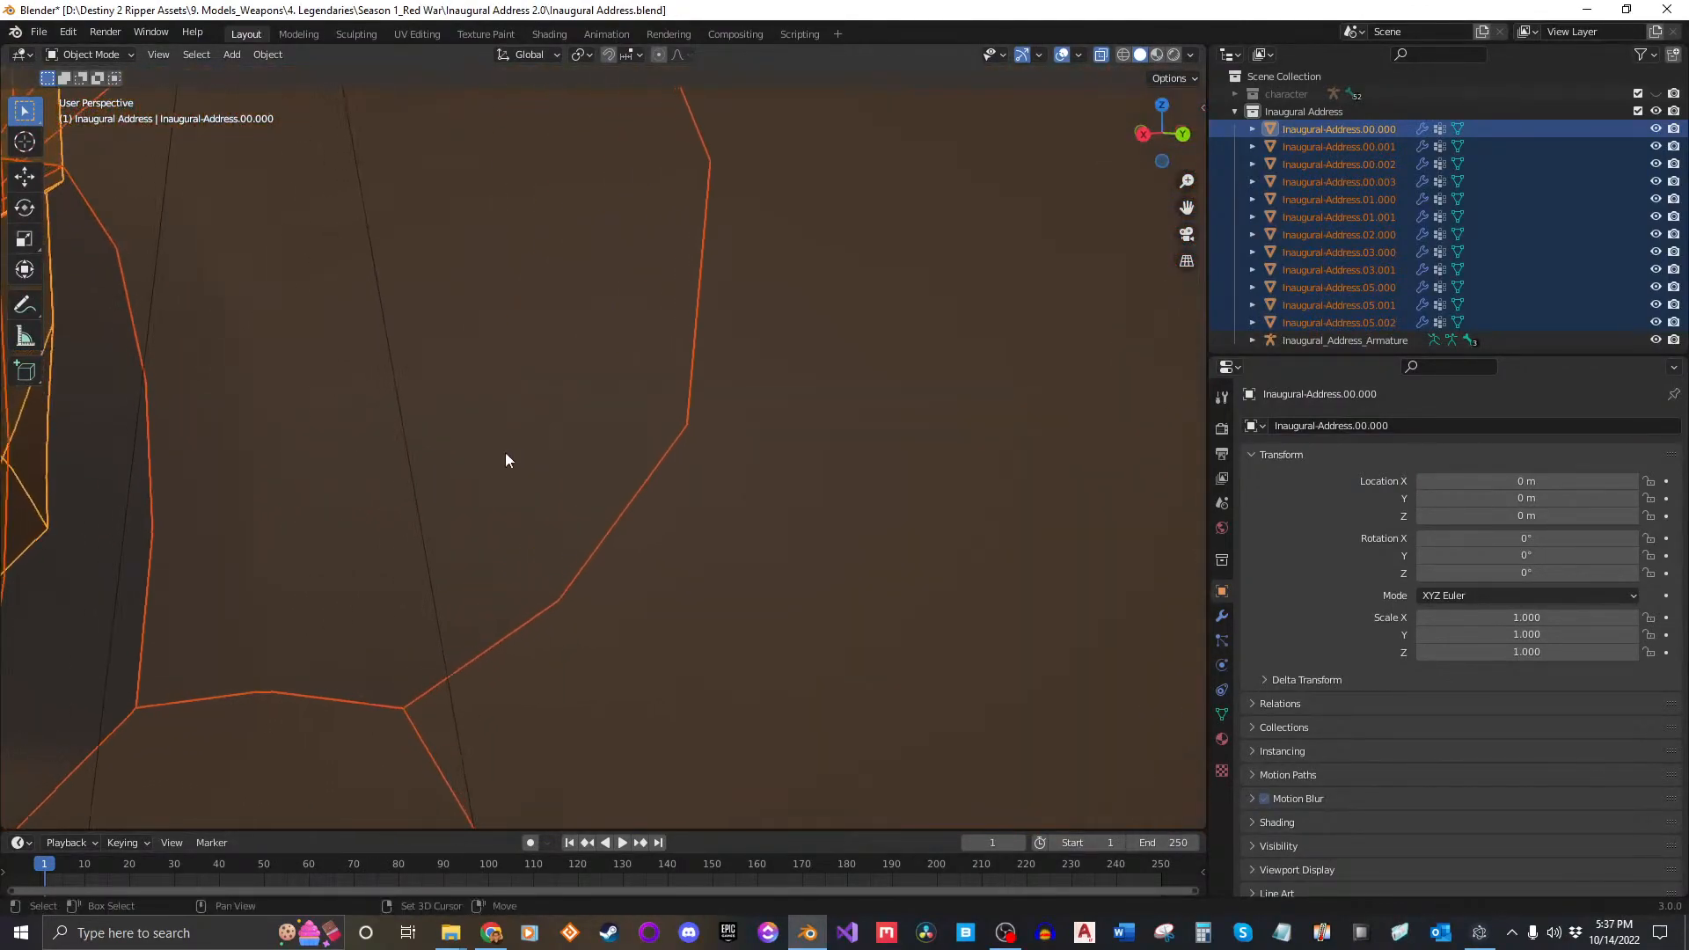
{"action": "left_click", "coordinate": [394, 458], "text": "shift"}
{"action": "left_click", "coordinate": [410, 451], "text": "shift"}
{"action": "left_click", "coordinate": [407, 445], "text": "shift"}
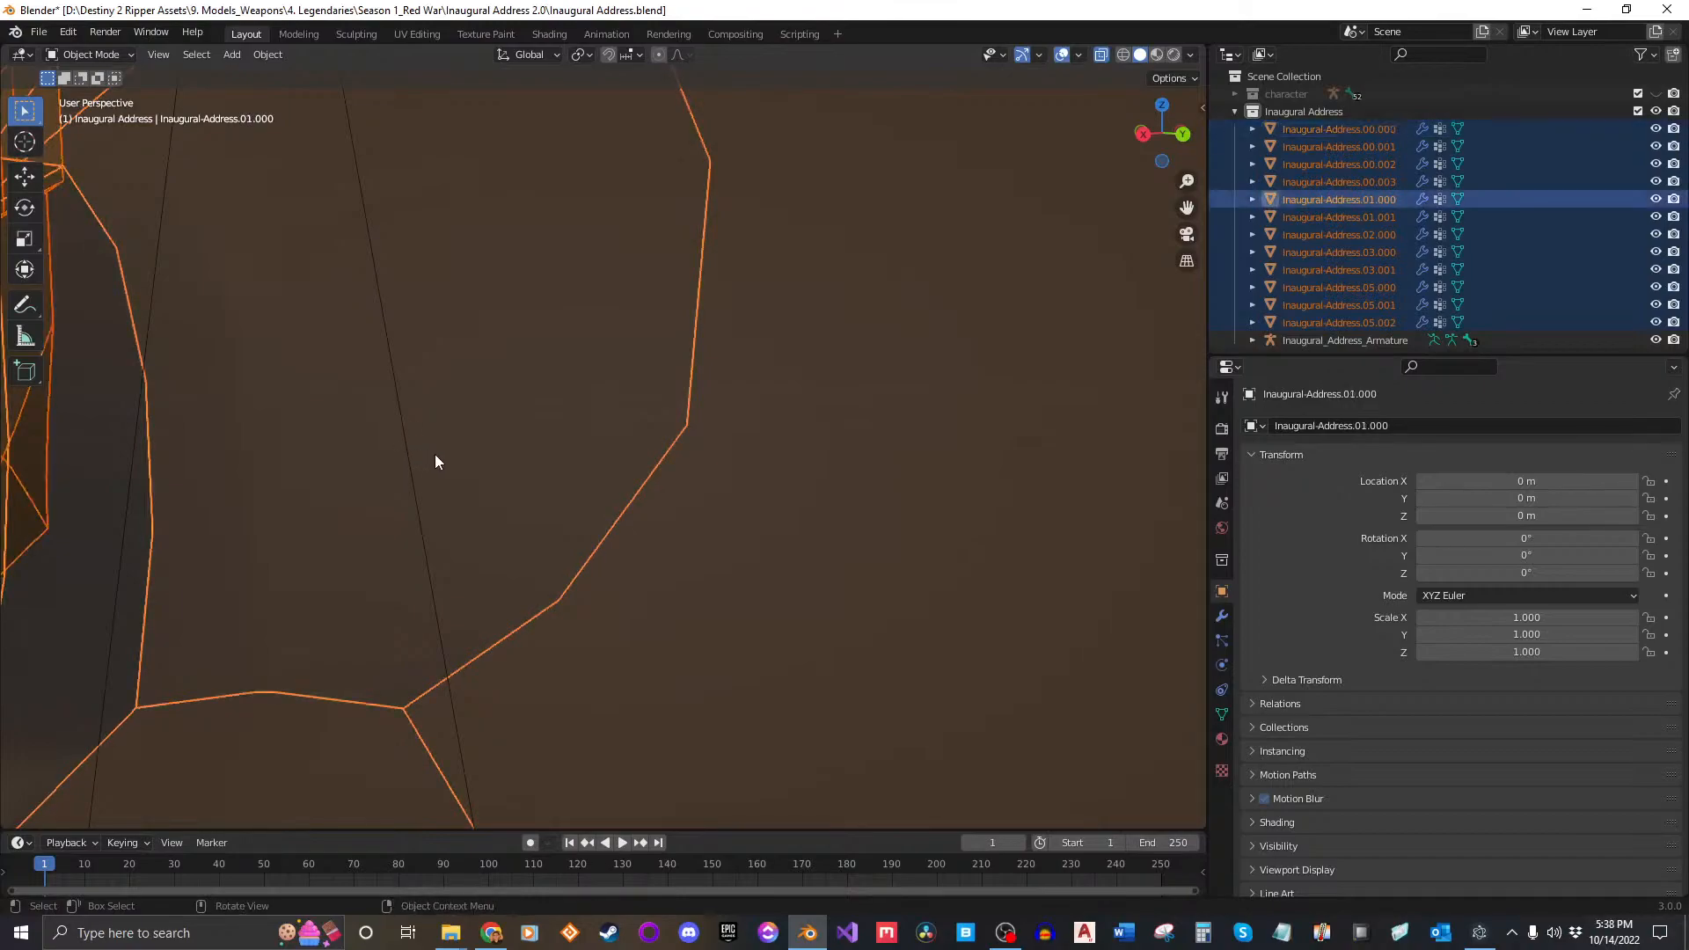
{"action": "scroll", "coordinate": [449, 456], "scroll_direction": "down", "scroll_amount": 5}
{"action": "left_click", "coordinate": [822, 445]}
{"action": "middle_click_drag", "start_coordinate": [721, 482], "coordinate": [773, 505]}
{"action": "scroll", "coordinate": [737, 519], "scroll_direction": "down", "scroll_amount": 5}
{"action": "middle_click_drag", "start_coordinate": [668, 499], "coordinate": [700, 473]}
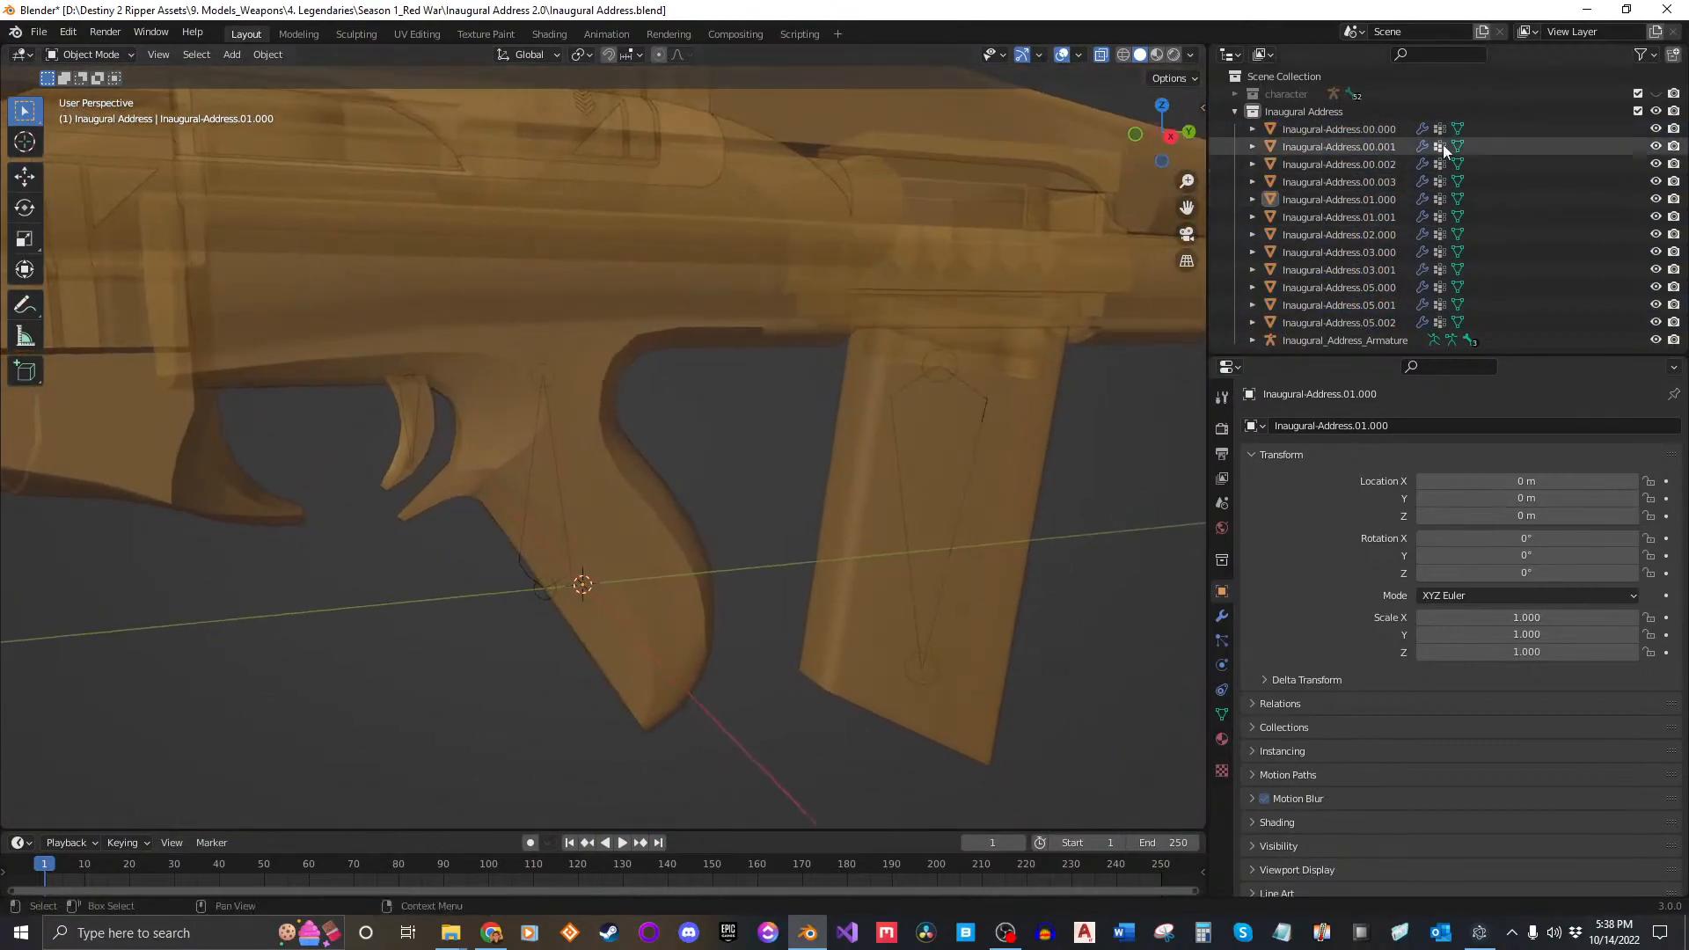
Step: Parent the rifle meshes Inaugural-Address.00.000 through 05.002 to Inaugural_Address_Armature using Armature Deform With Empty Groups, and expand the armature's hierarchy
{"action": "left_click", "coordinate": [1338, 130]}
{"action": "left_click", "coordinate": [1354, 324], "text": "shift"}
{"action": "scroll", "coordinate": [520, 583], "scroll_direction": "up", "scroll_amount": 5}
{"action": "middle_click_drag", "start_coordinate": [520, 583], "coordinate": [635, 388]}
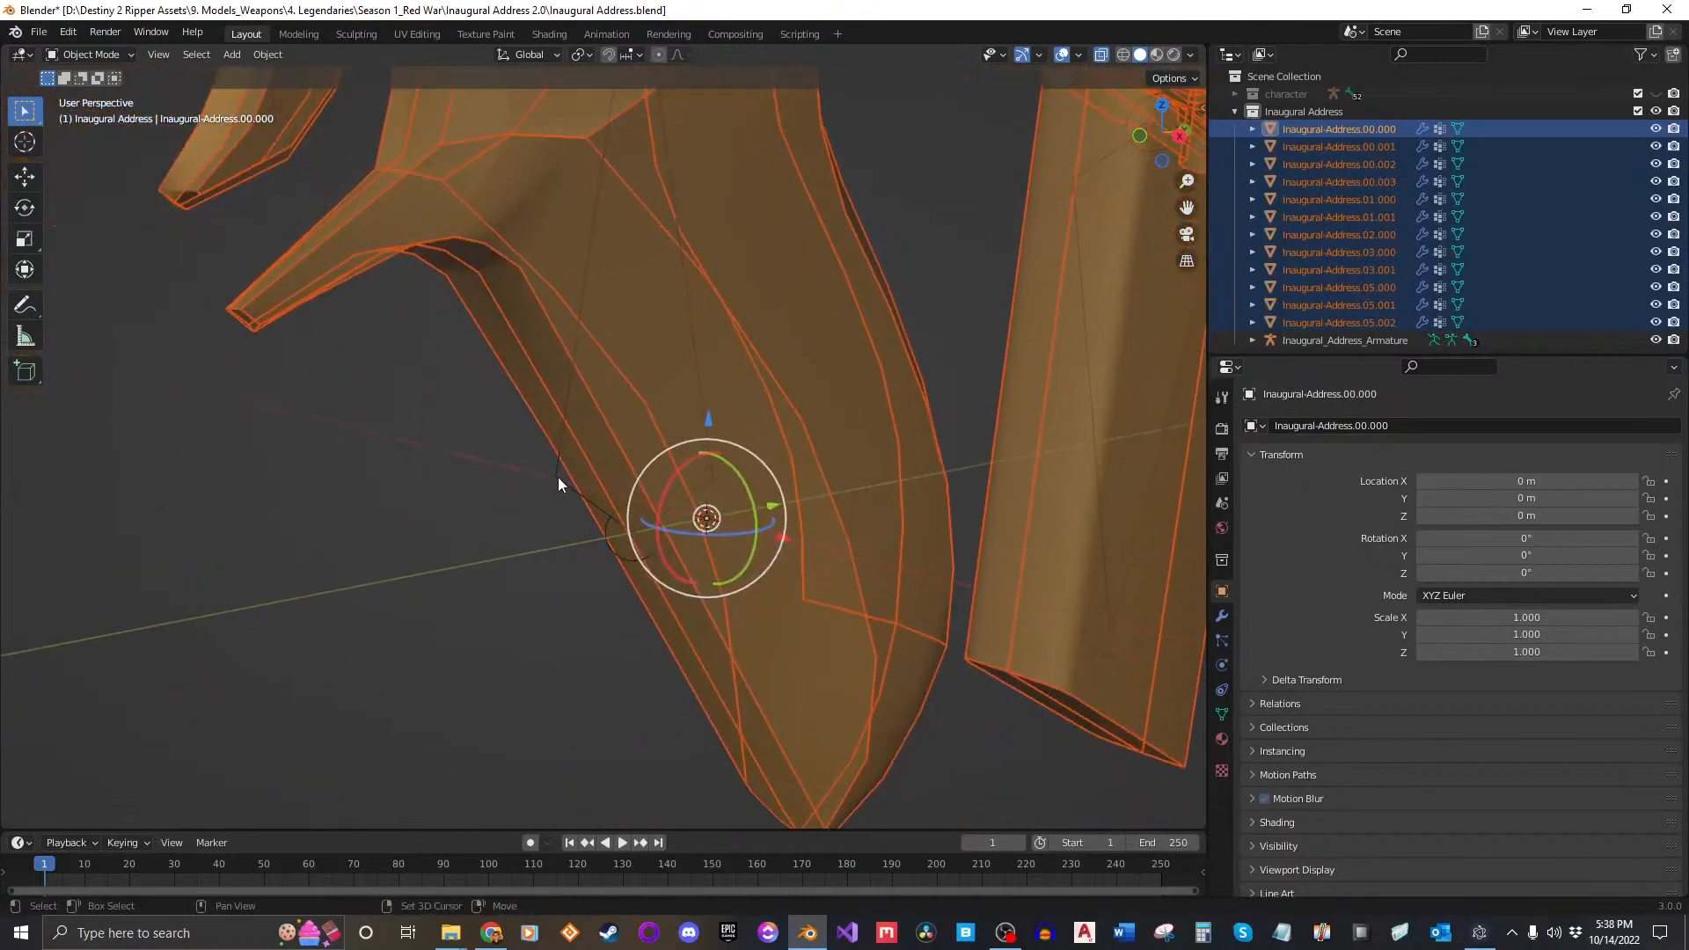
{"action": "left_click", "coordinate": [557, 477], "text": "shift"}
{"action": "scroll", "coordinate": [584, 567], "scroll_direction": "down", "scroll_amount": 7}
{"action": "middle_click_drag", "start_coordinate": [764, 494], "coordinate": [672, 520]}
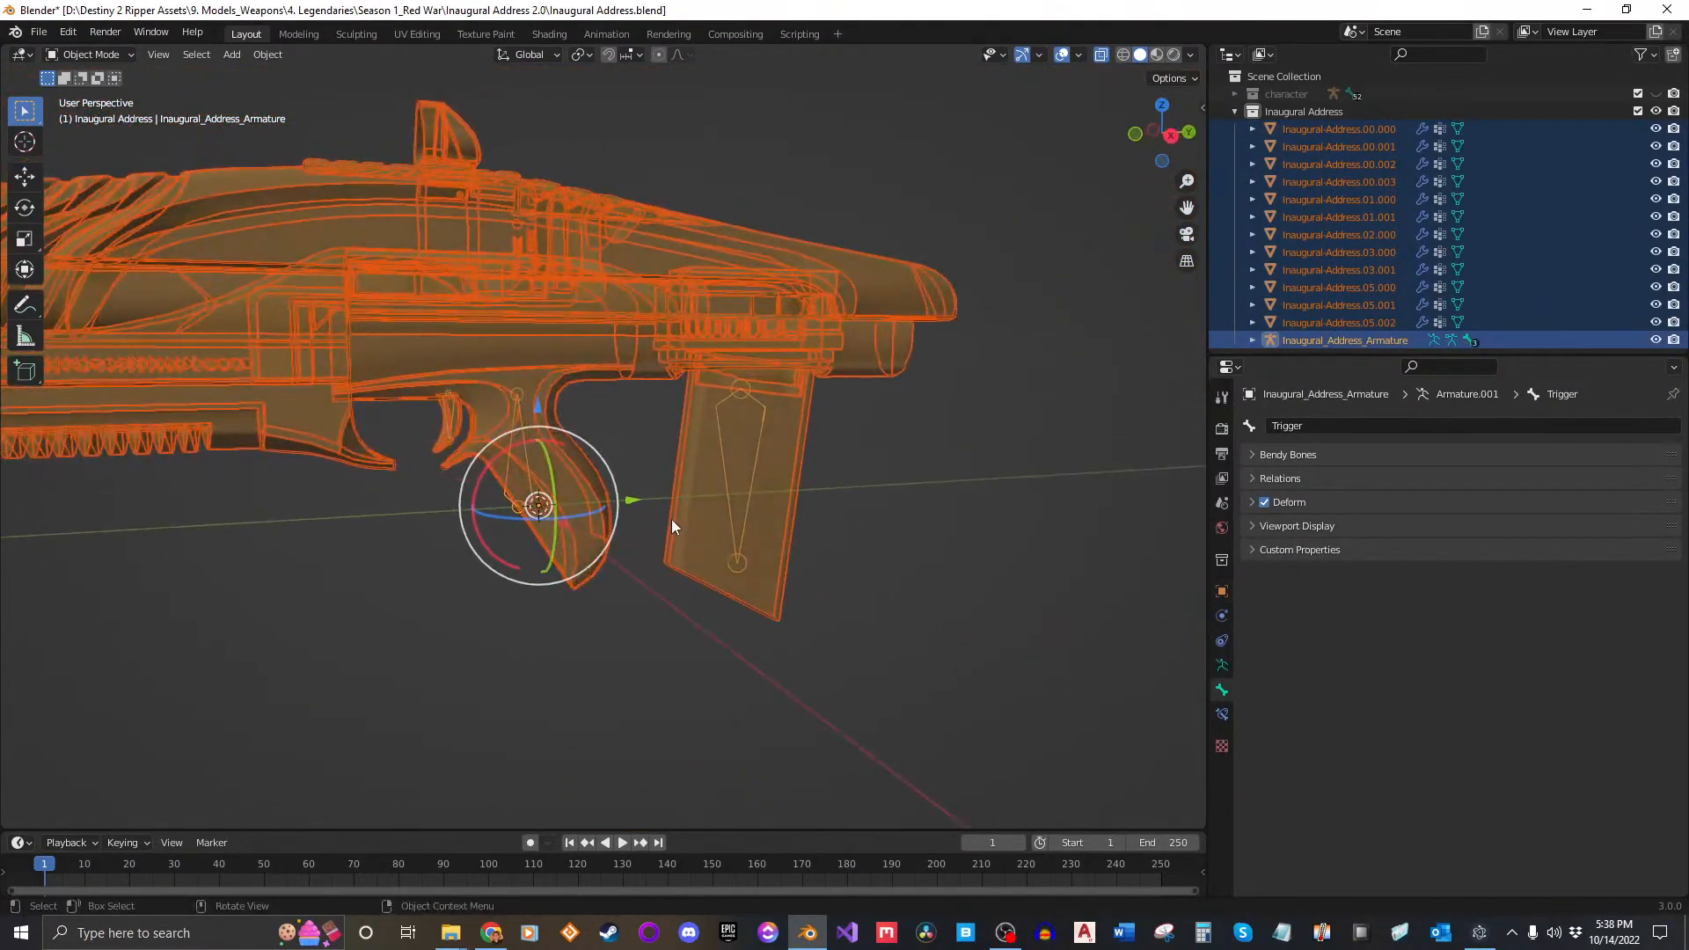
{"action": "key", "text": "ctrl+p"}
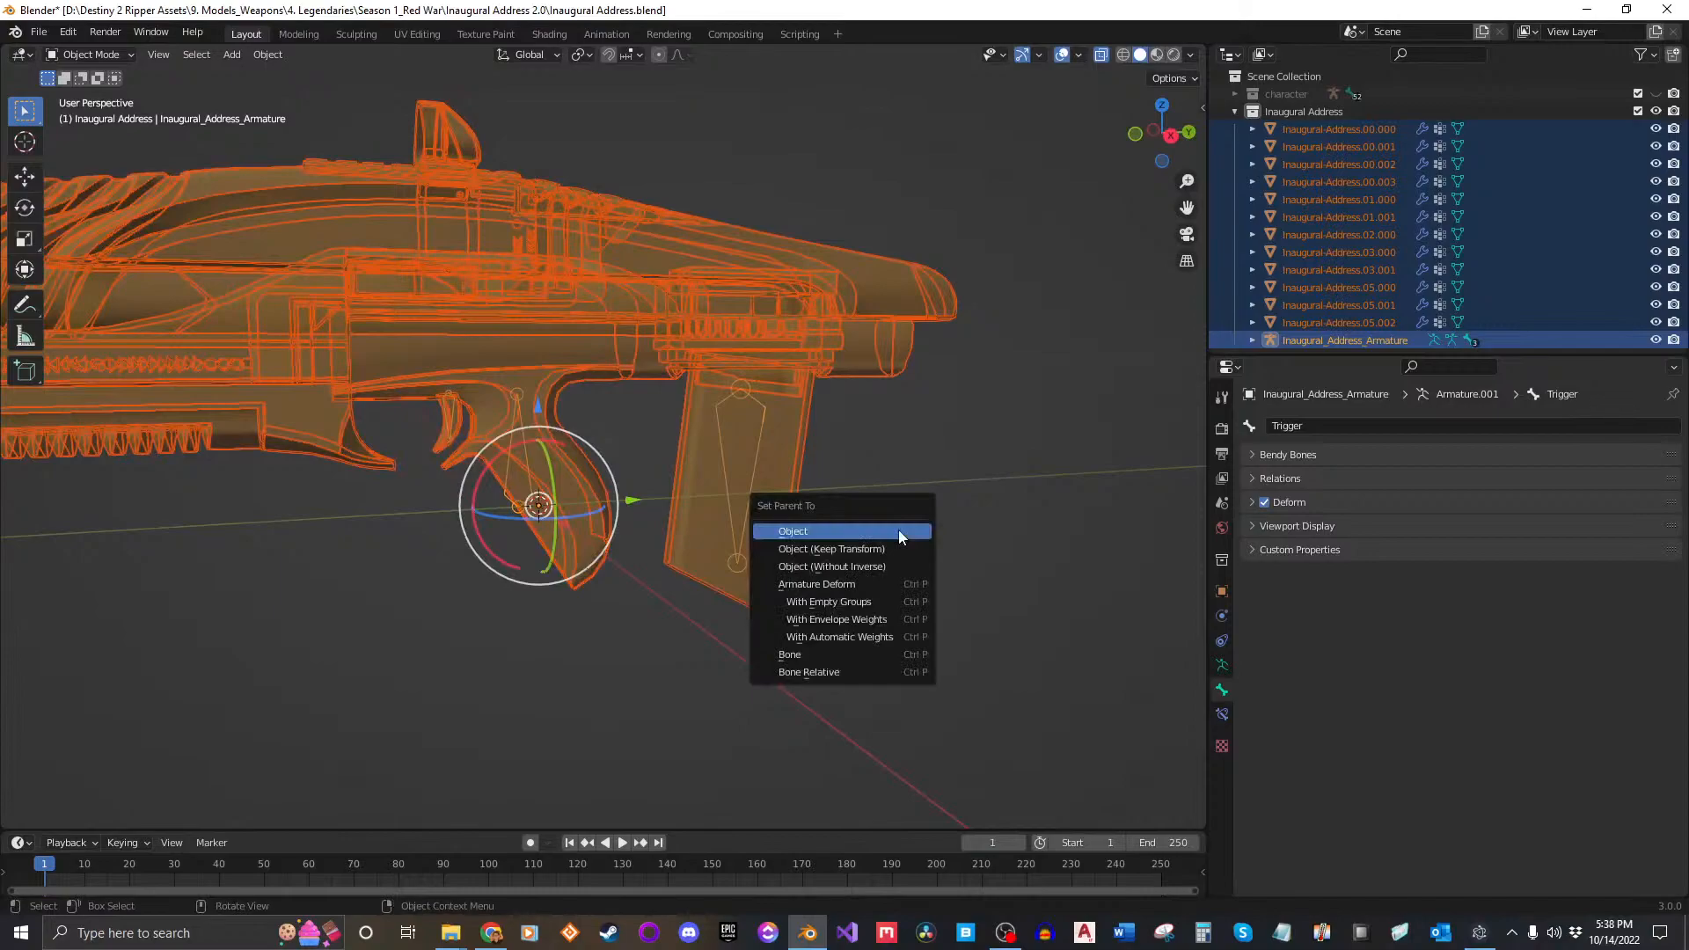
{"action": "left_click", "coordinate": [848, 603]}
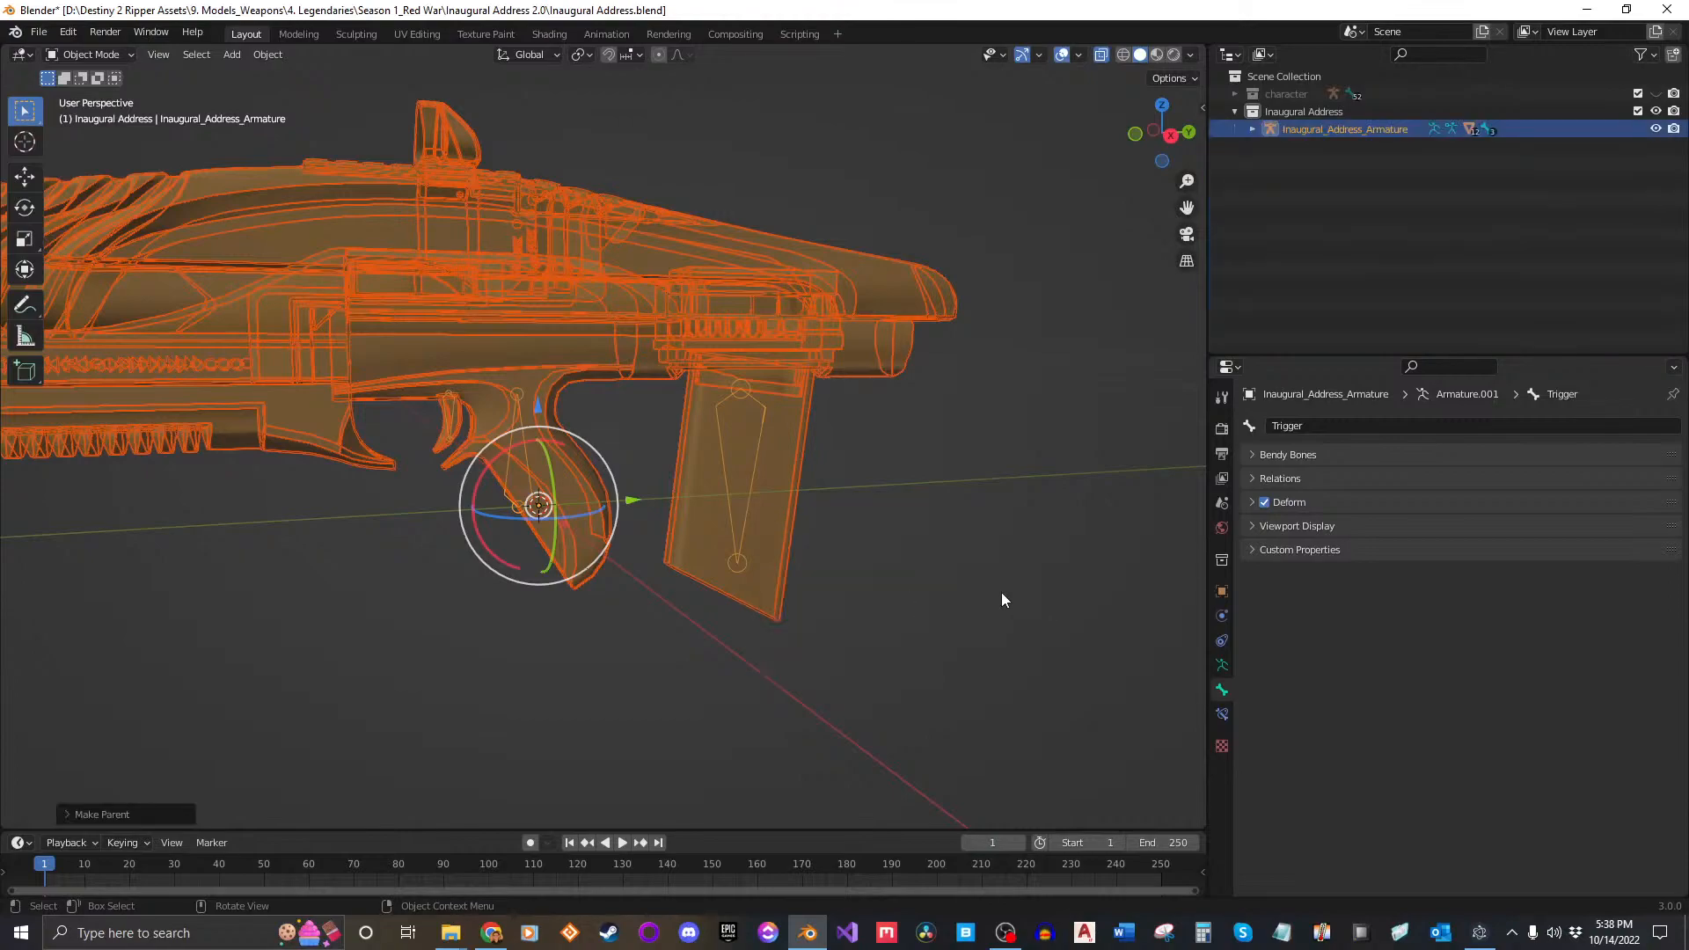
{"action": "left_click", "coordinate": [1253, 132]}
{"action": "scroll", "coordinate": [1339, 246], "scroll_direction": "down", "scroll_amount": 2}
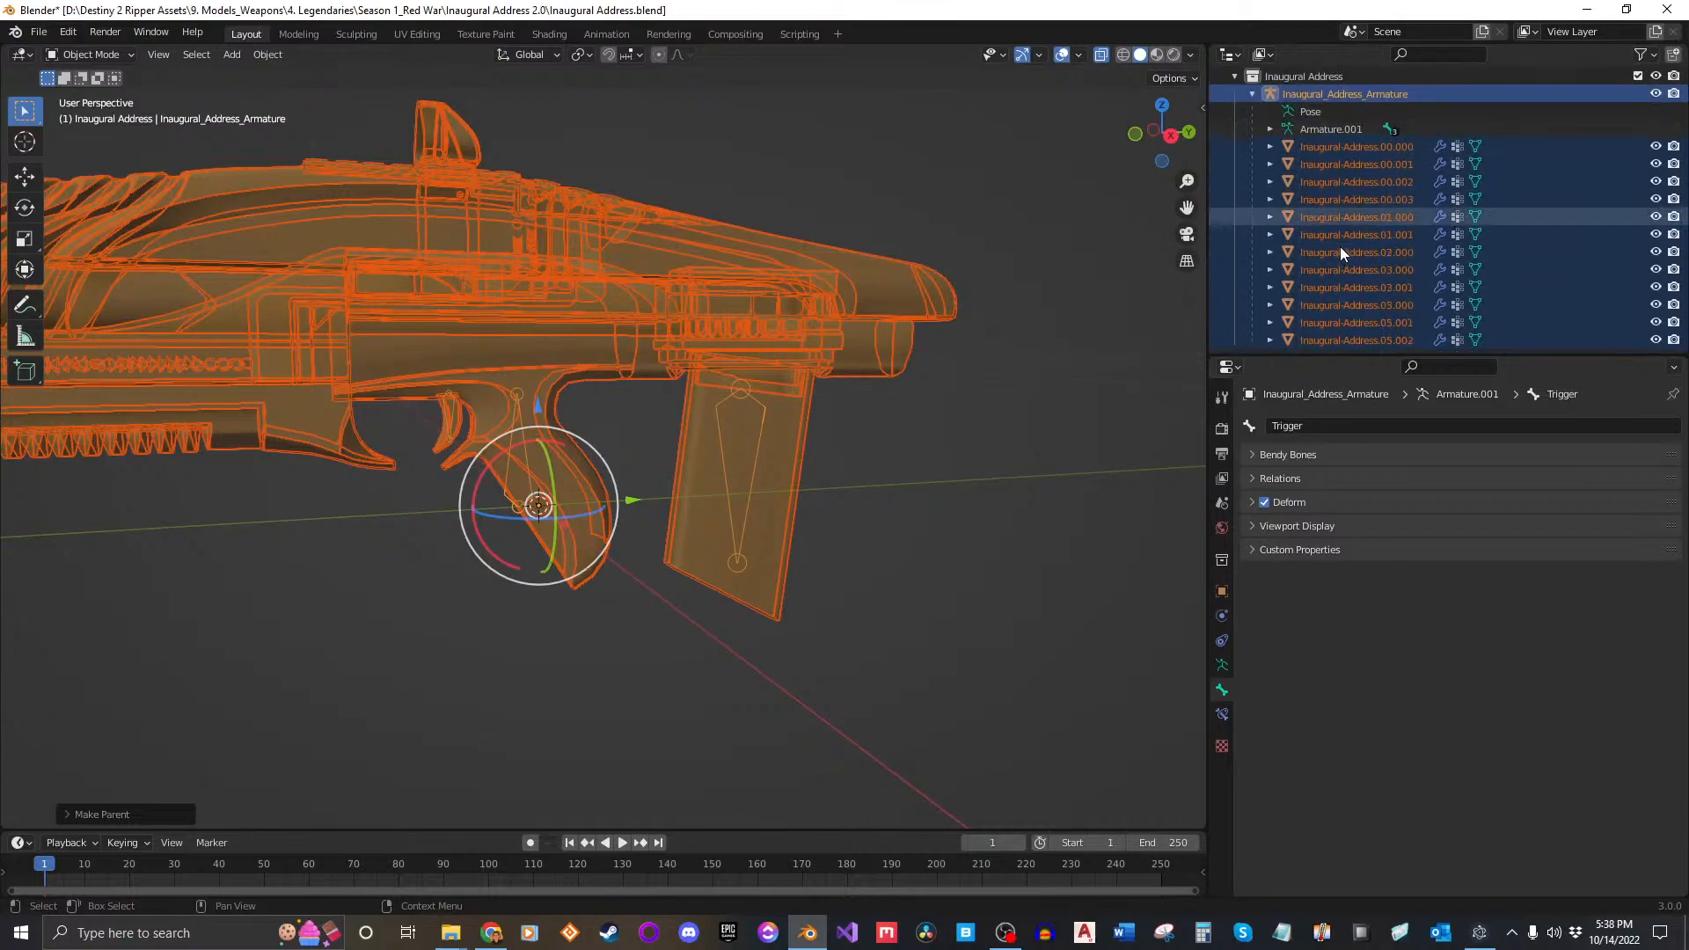
Step: Try moving the armature in Object Mode from the right orthographic view, cancel each move and clear the selection
{"action": "left_click", "coordinate": [967, 615]}
{"action": "scroll", "coordinate": [880, 605], "scroll_direction": "down", "scroll_amount": 2}
{"action": "middle_click_drag", "start_coordinate": [684, 584], "coordinate": [808, 558]}
{"action": "key", "text": "KP_3"}
{"action": "scroll", "coordinate": [533, 500], "scroll_direction": "up", "scroll_amount": 4}
{"action": "left_click", "coordinate": [799, 558]}
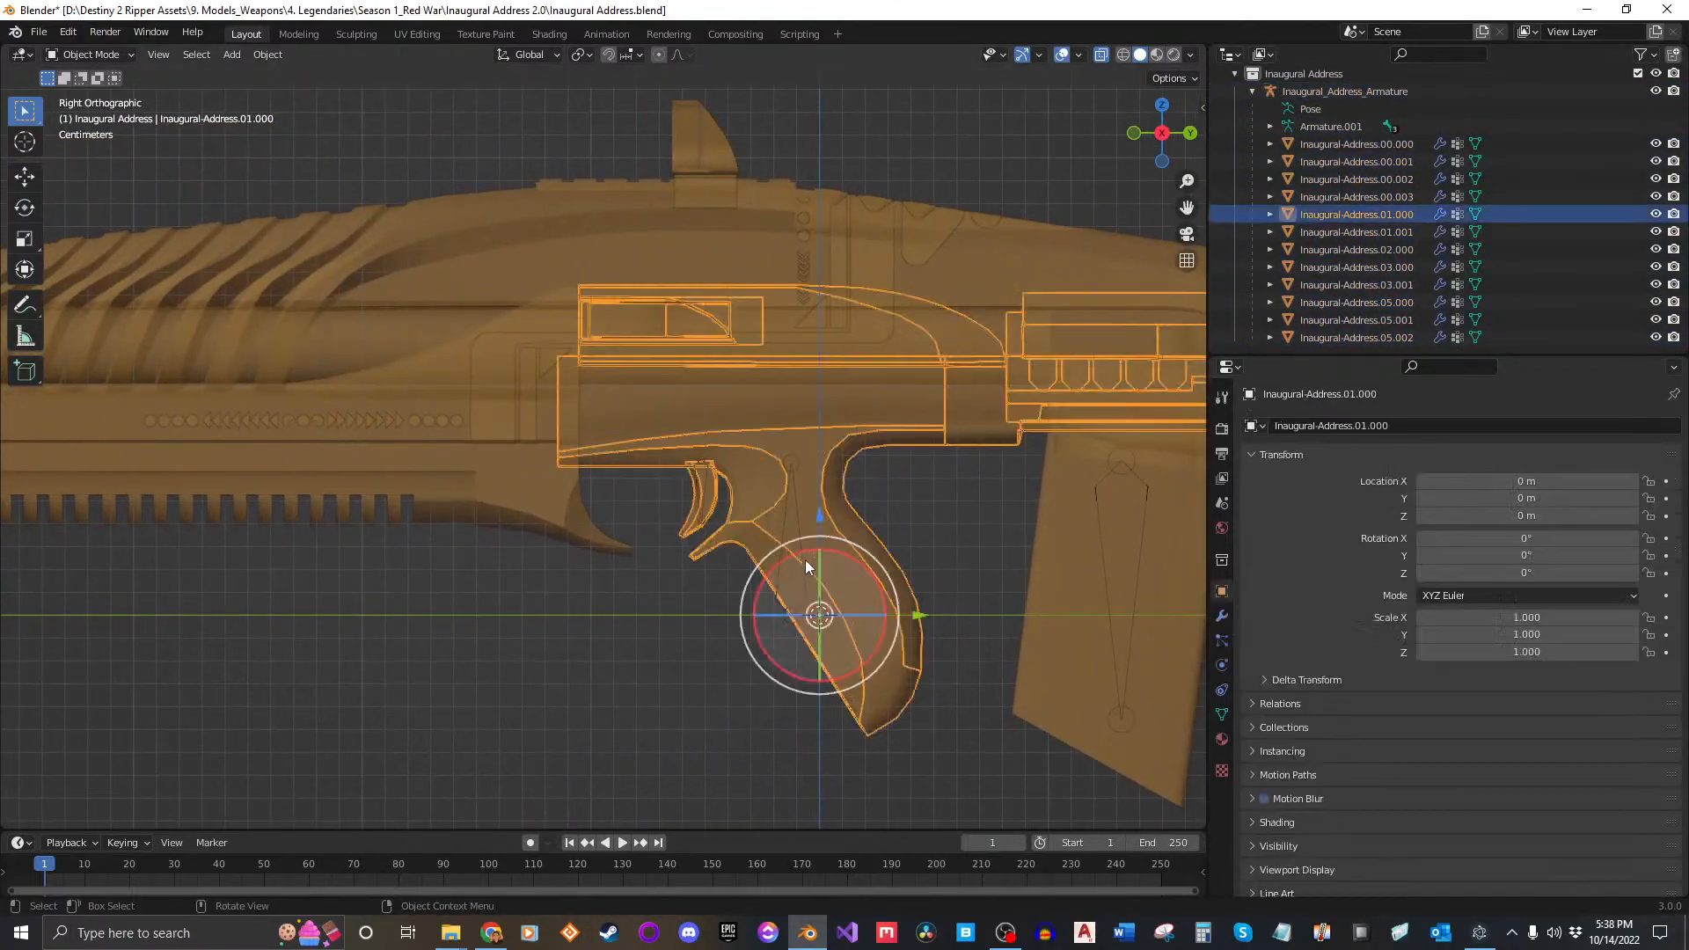
{"action": "left_click", "coordinate": [802, 524]}
{"action": "key", "text": "g"}
{"action": "right_click", "coordinate": [928, 481]}
{"action": "scroll", "coordinate": [785, 523], "scroll_direction": "down", "scroll_amount": 3}
{"action": "key", "text": "g"}
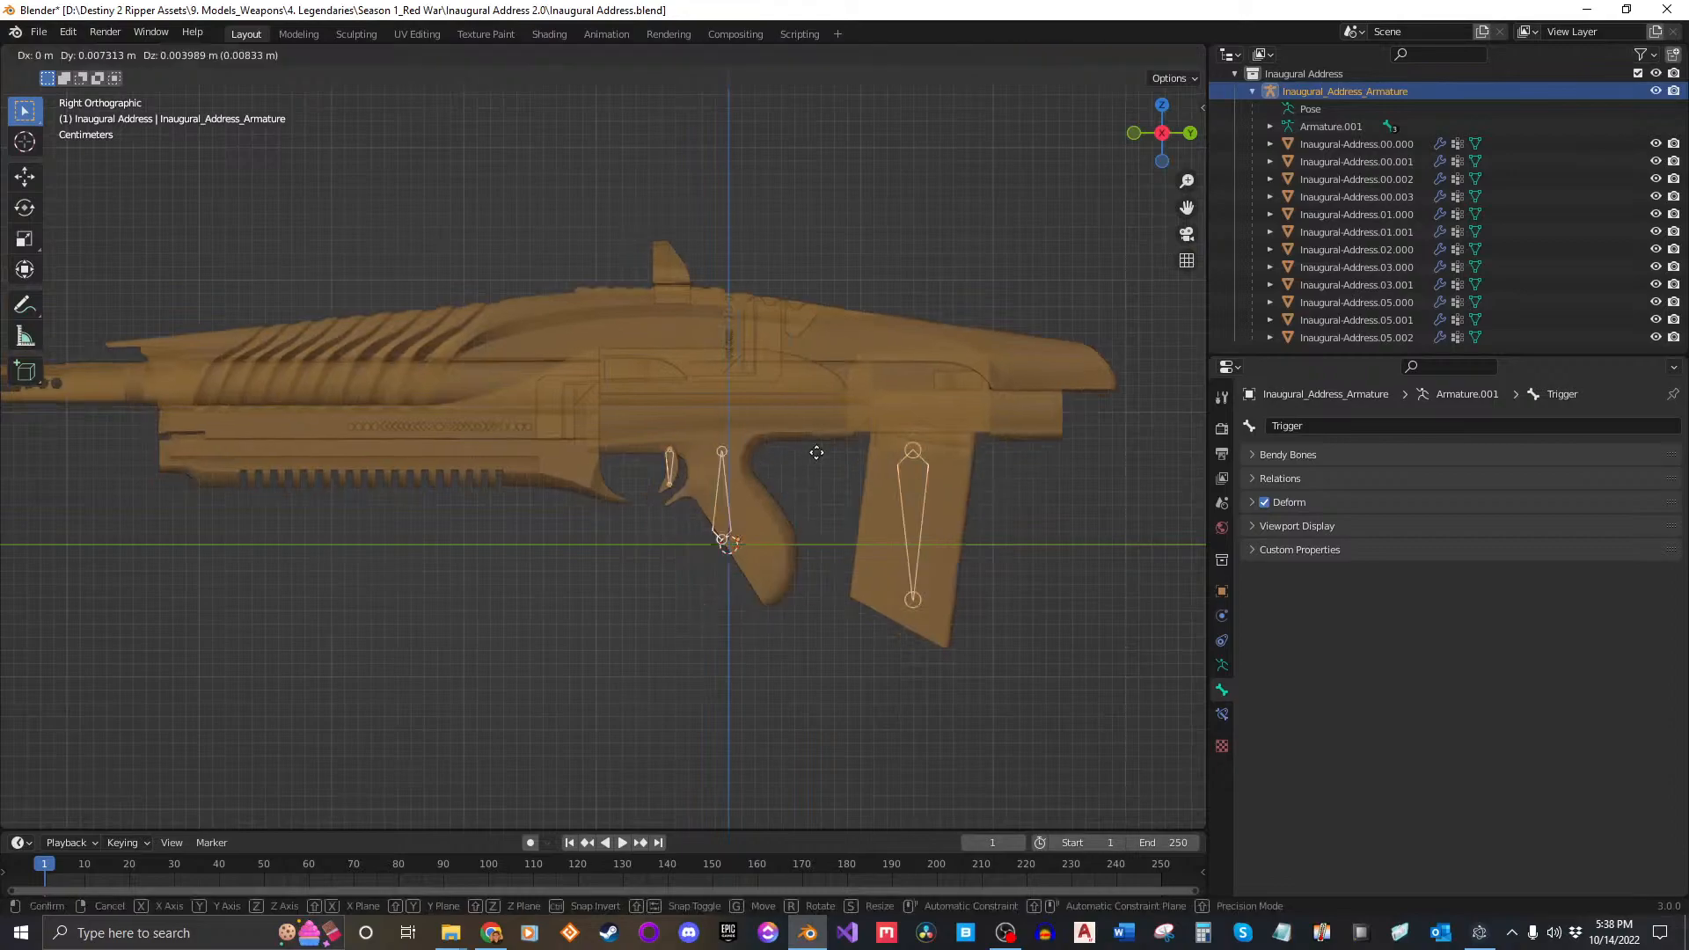
{"action": "key", "text": "Escape"}
{"action": "scroll", "coordinate": [765, 521], "scroll_direction": "up", "scroll_amount": 2}
{"action": "scroll", "coordinate": [920, 509], "scroll_direction": "up", "scroll_amount": 1}
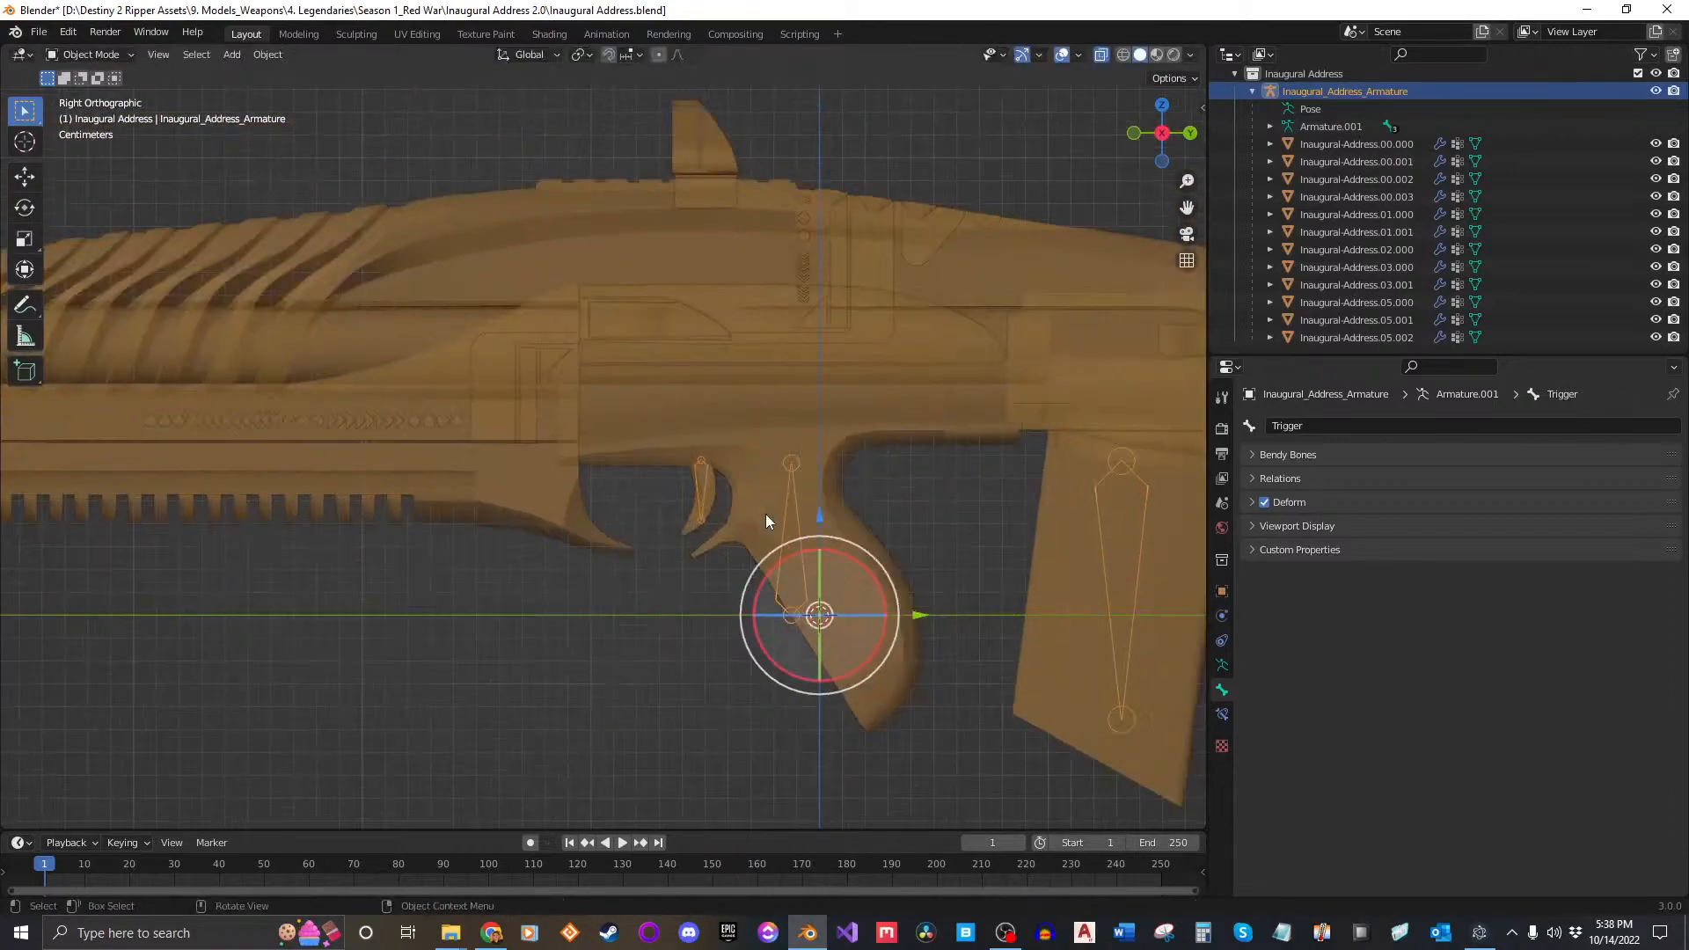
{"action": "left_click", "coordinate": [921, 513]}
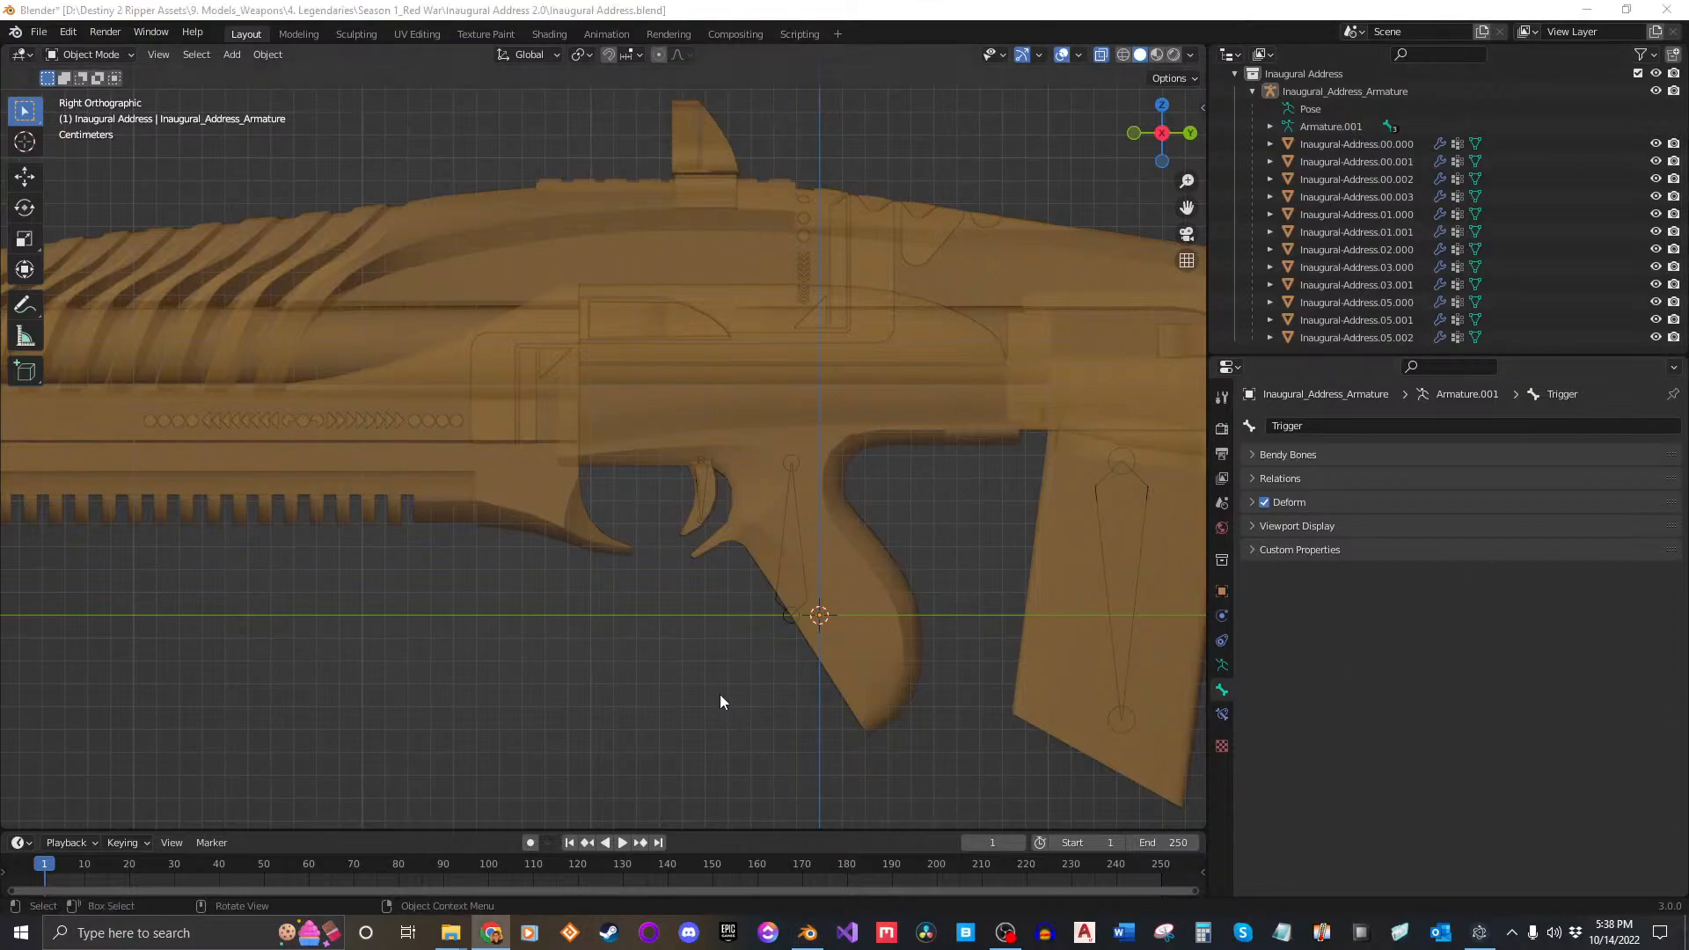
Step: Switch the armature to Pose Mode, try moving the Trigger and Root bones, and cancel each move
{"action": "left_click", "coordinate": [767, 557]}
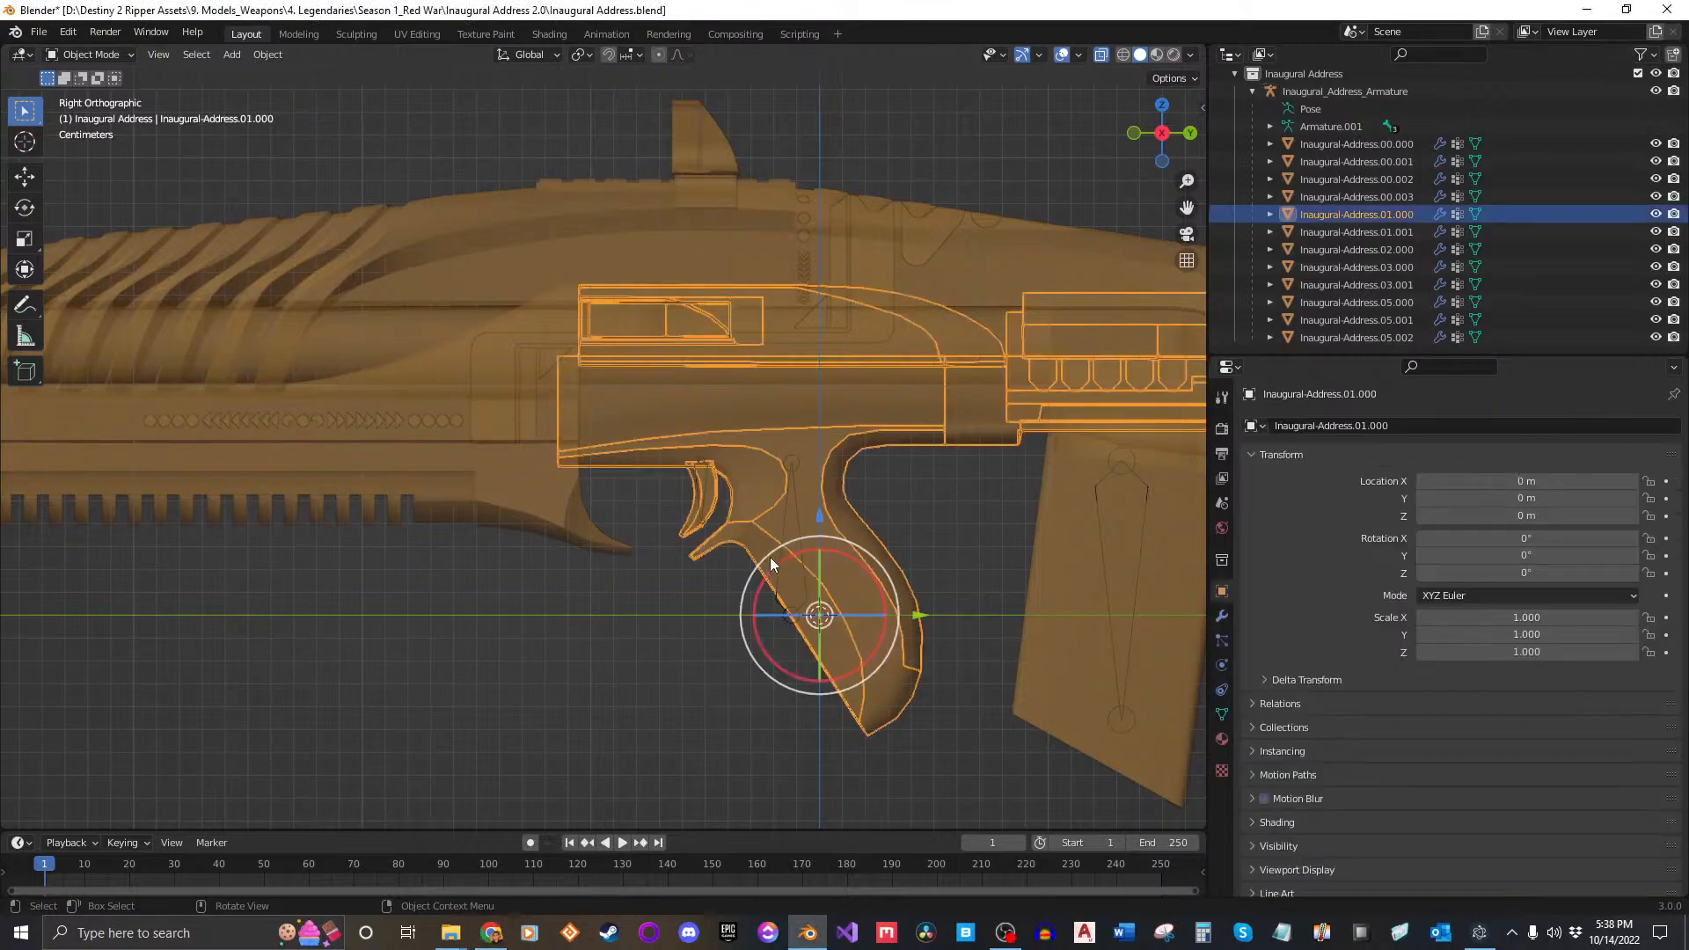
{"action": "left_click", "coordinate": [800, 521]}
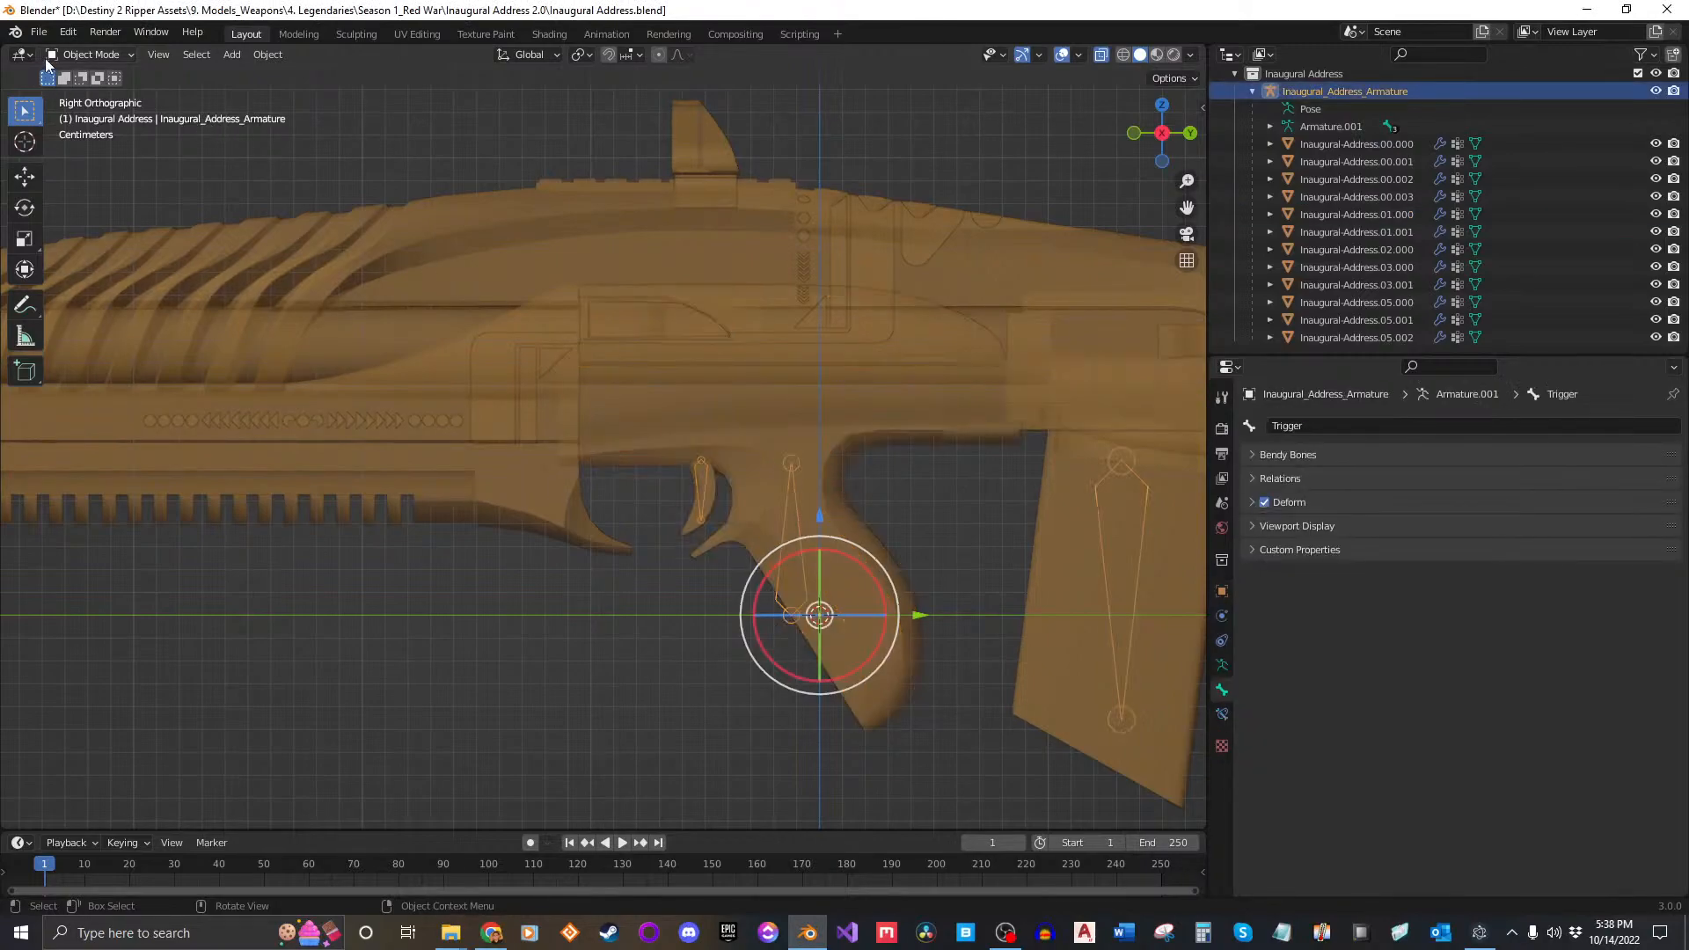
{"action": "left_click", "coordinate": [93, 54]}
{"action": "left_click", "coordinate": [98, 113]}
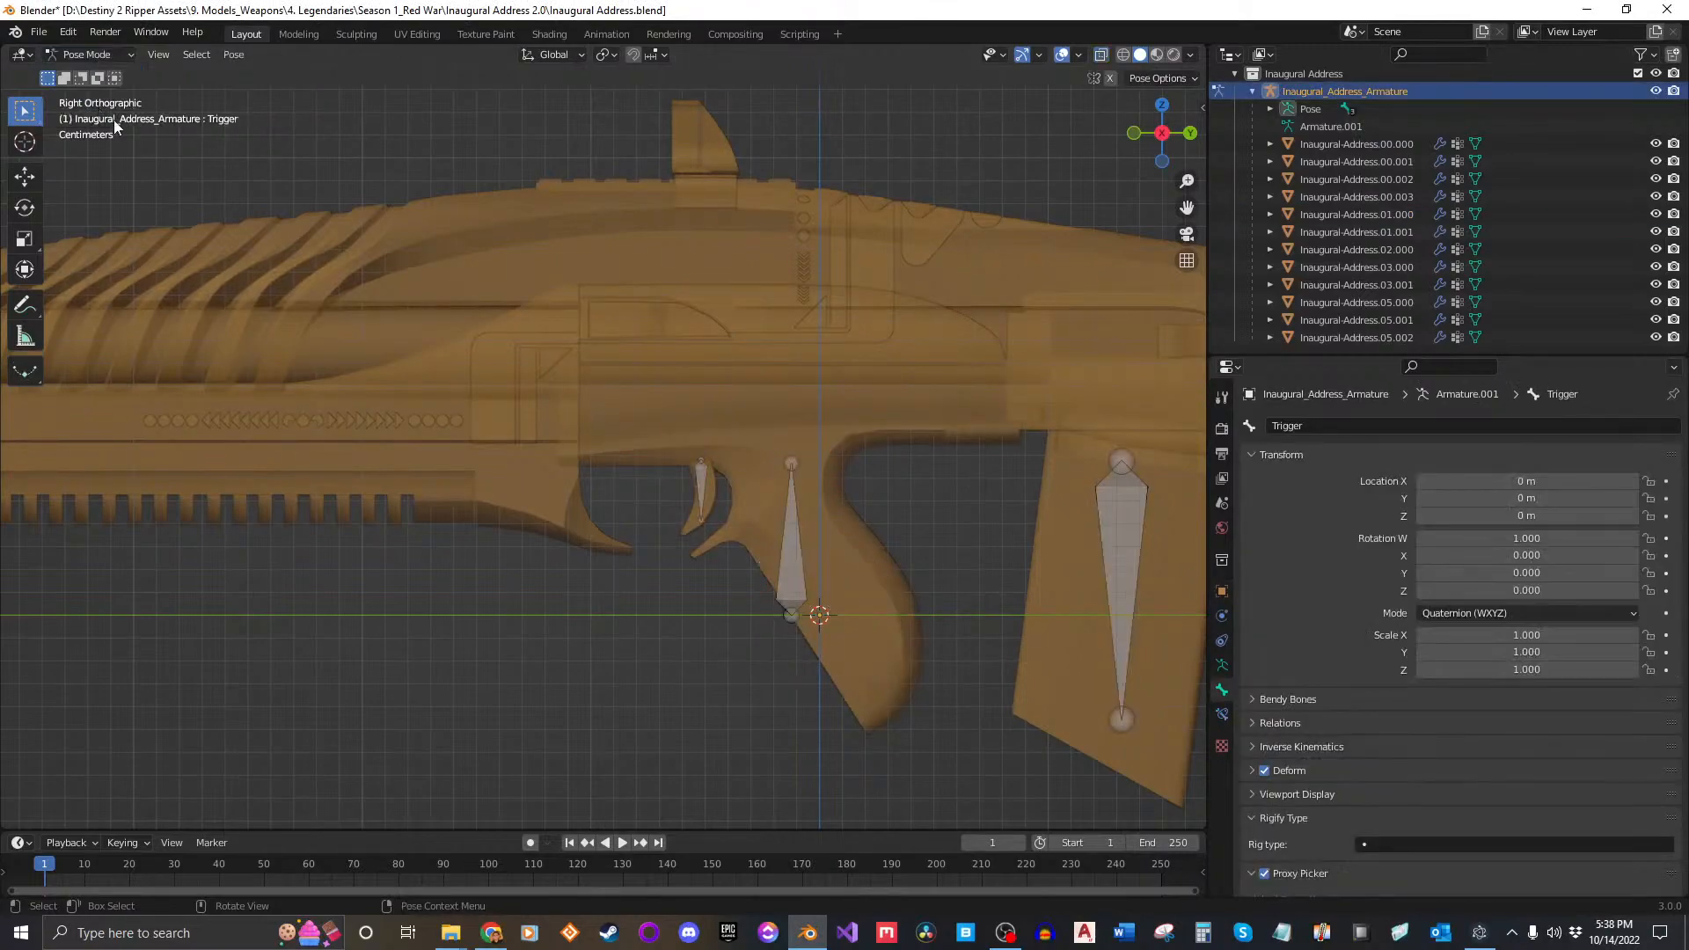
{"action": "left_click", "coordinate": [705, 477]}
{"action": "key", "text": "g"}
{"action": "key", "text": "Escape"}
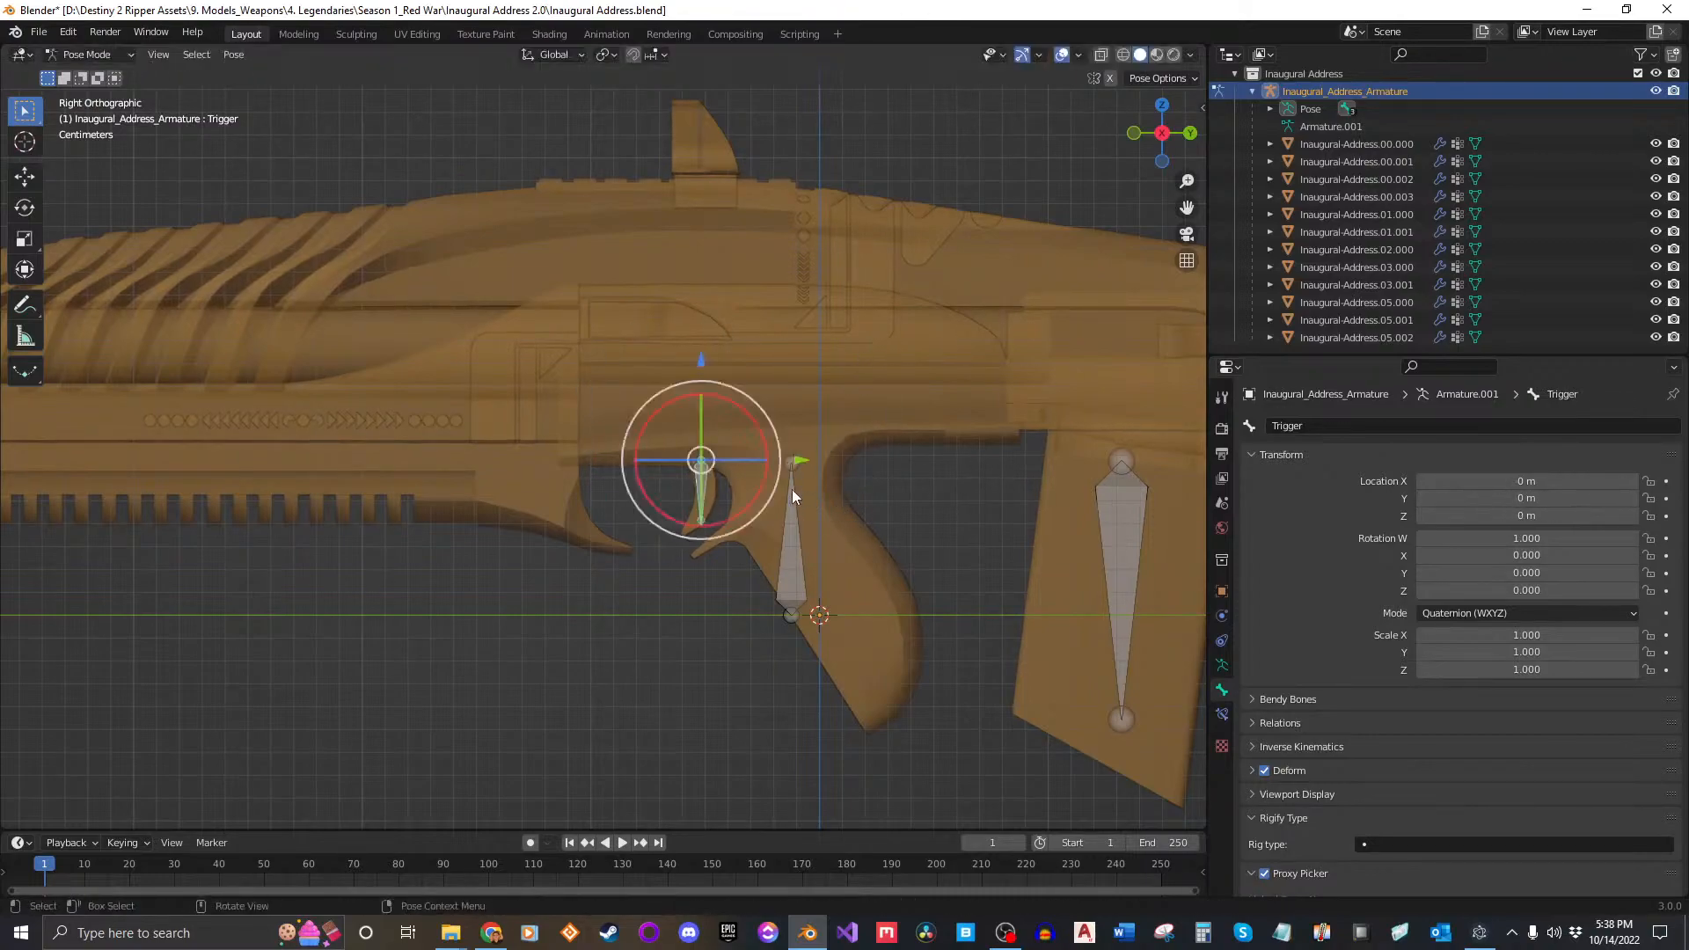
{"action": "key", "text": "g"}
{"action": "key", "text": "Escape"}
{"action": "left_click", "coordinate": [800, 533]}
{"action": "key", "text": "g"}
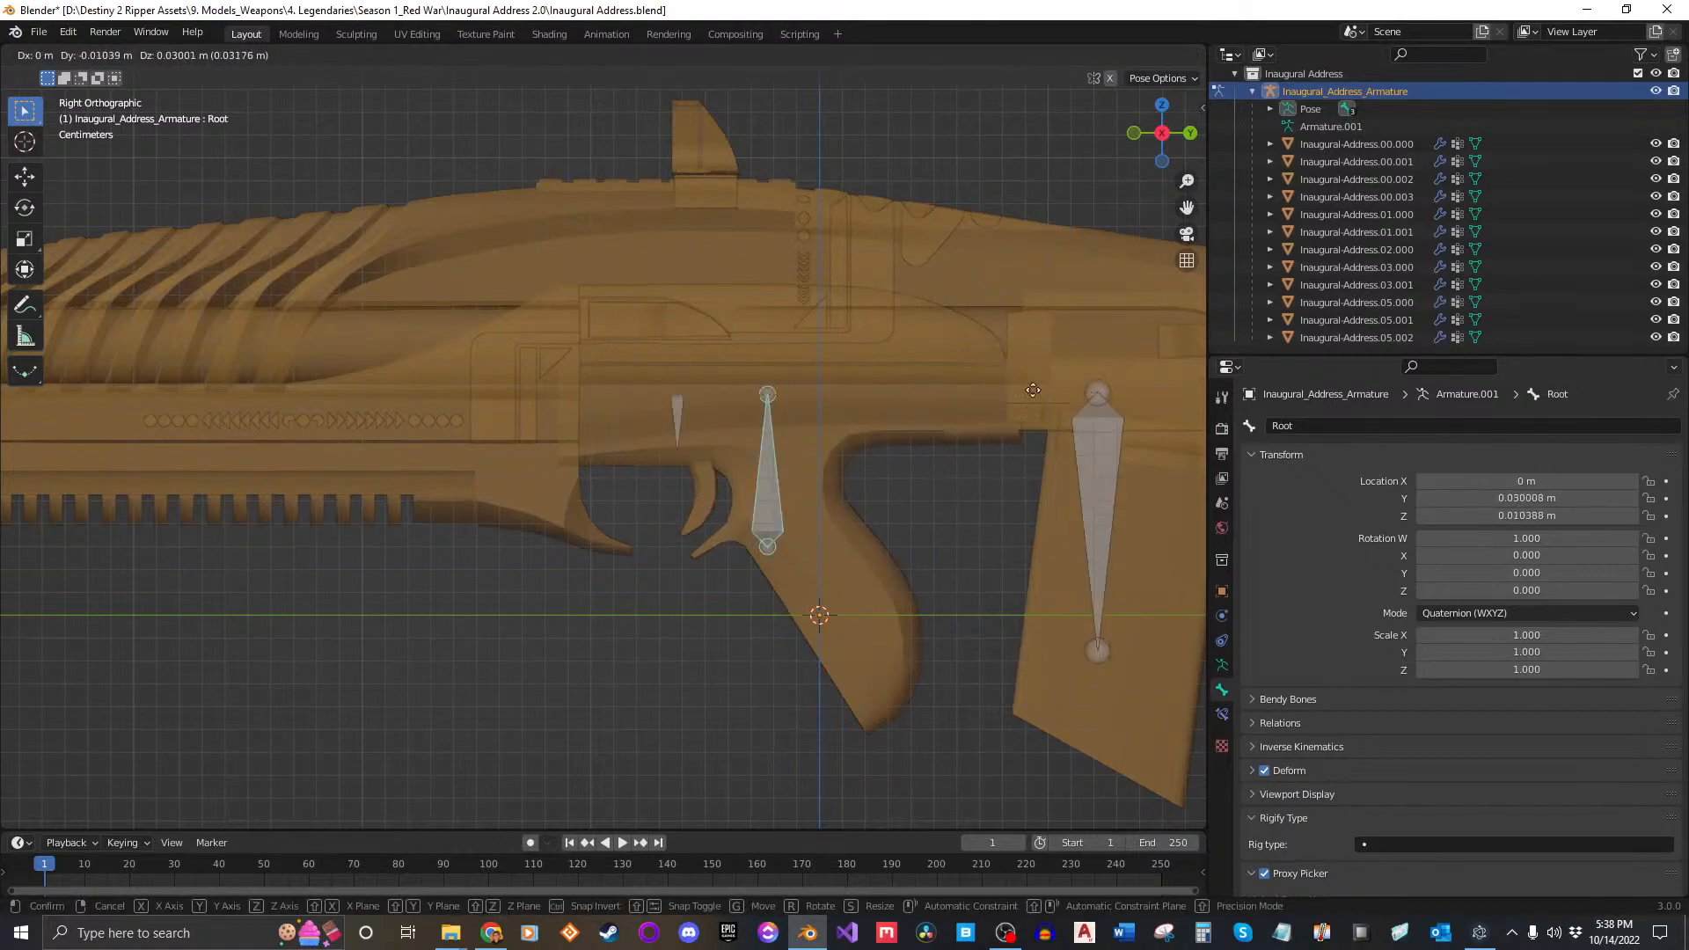
{"action": "key", "text": "Escape"}
{"action": "left_click", "coordinate": [955, 519]}
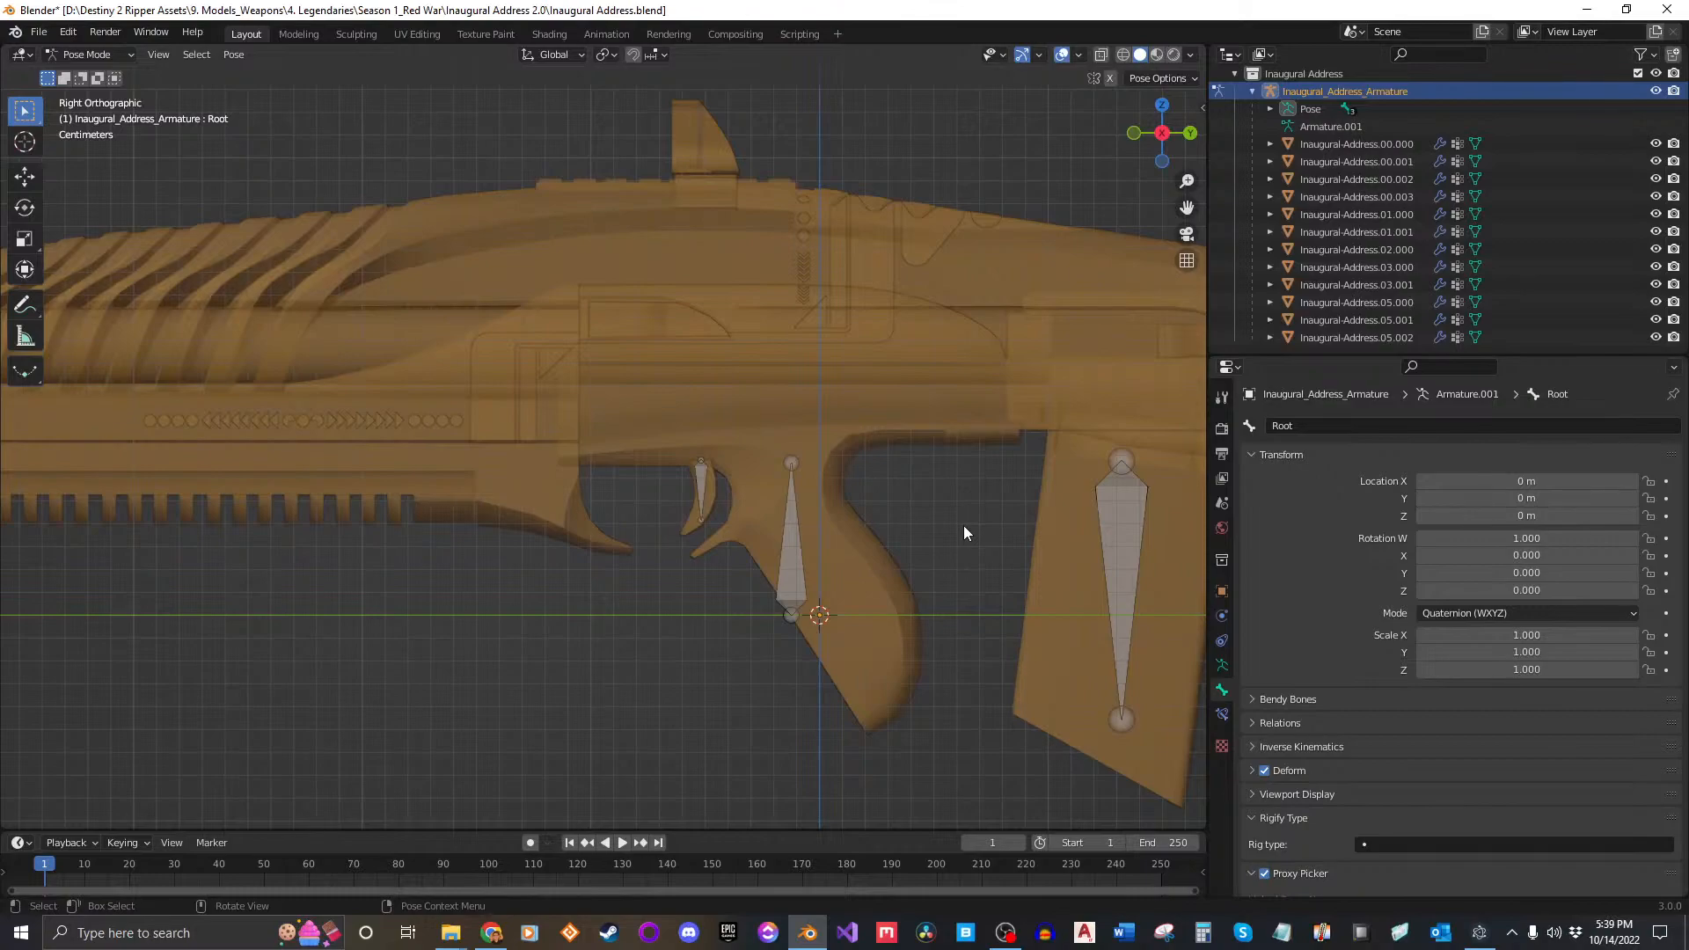
Step: Return to Object Mode and remove the Armature modifier without a target object from Inaugural-Address.00.000
{"action": "left_click", "coordinate": [1443, 142]}
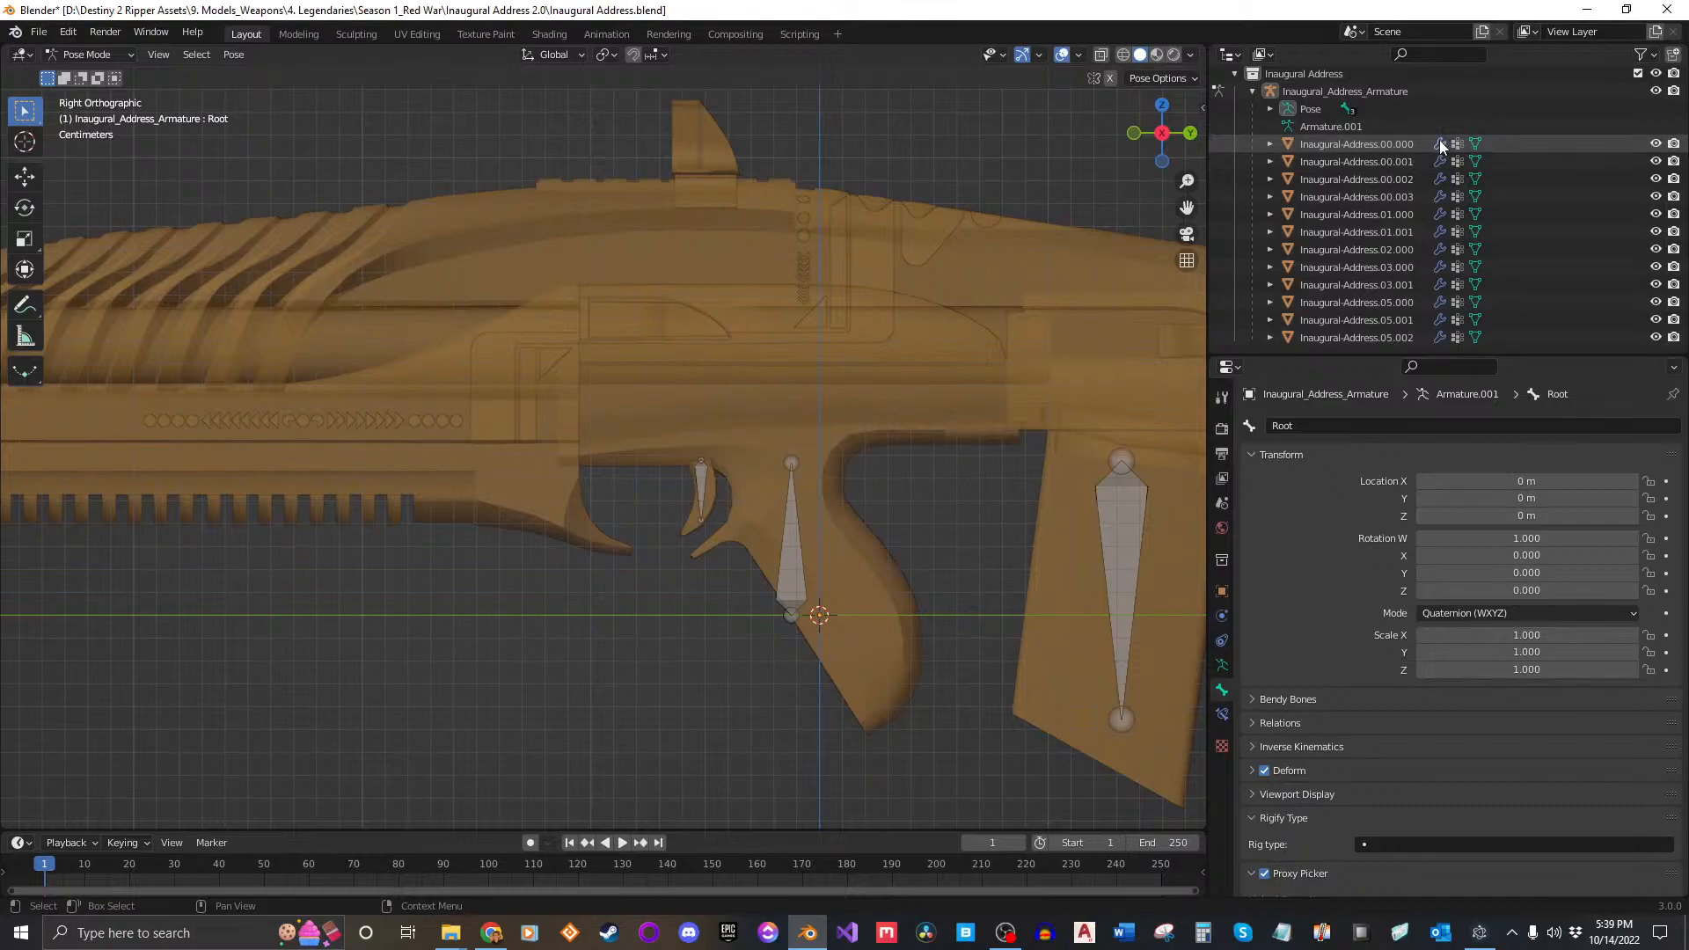
{"action": "left_click", "coordinate": [94, 55]}
{"action": "left_click", "coordinate": [96, 75]}
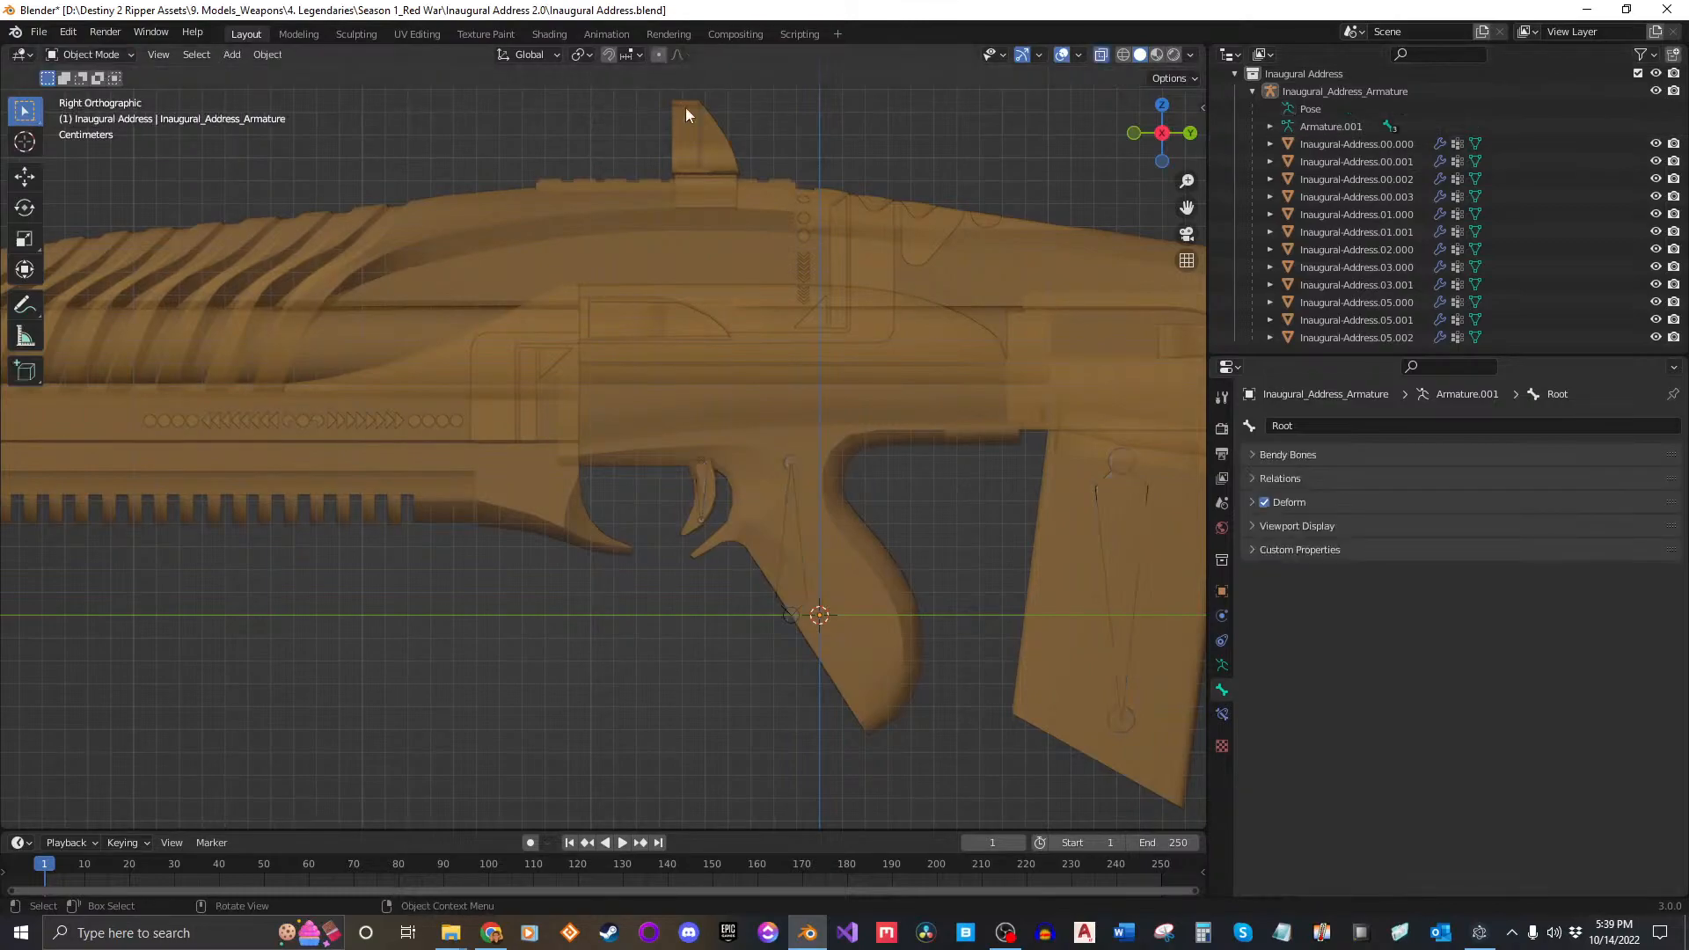
{"action": "left_click", "coordinate": [1438, 145]}
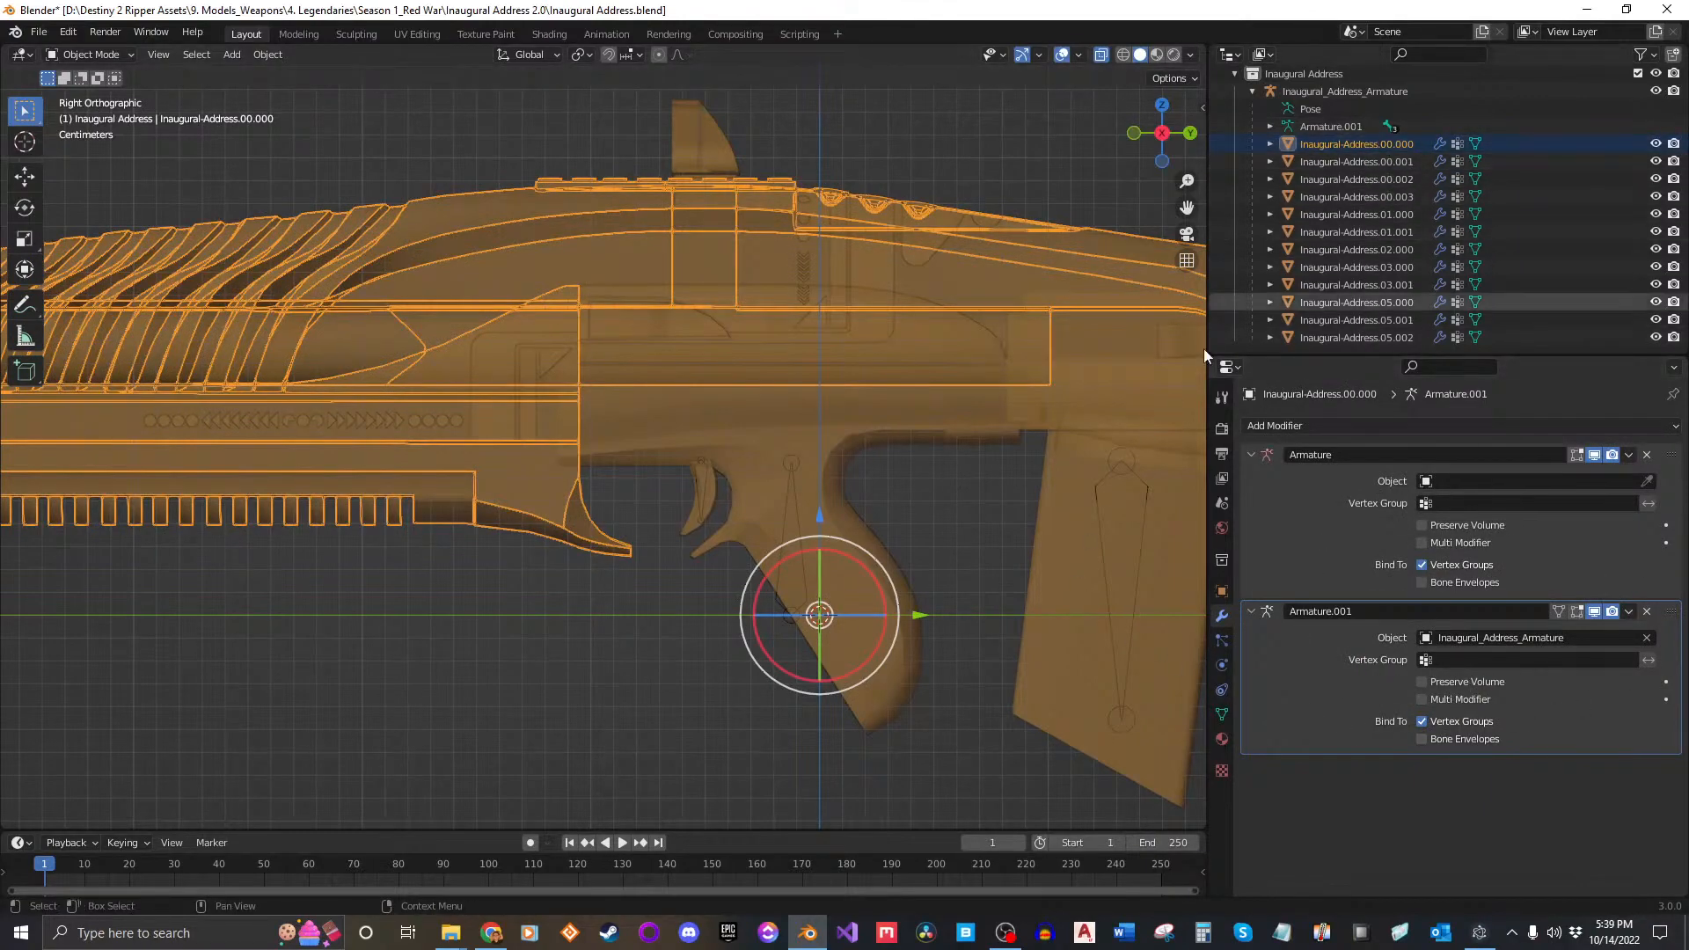
{"action": "left_click", "coordinate": [929, 534]}
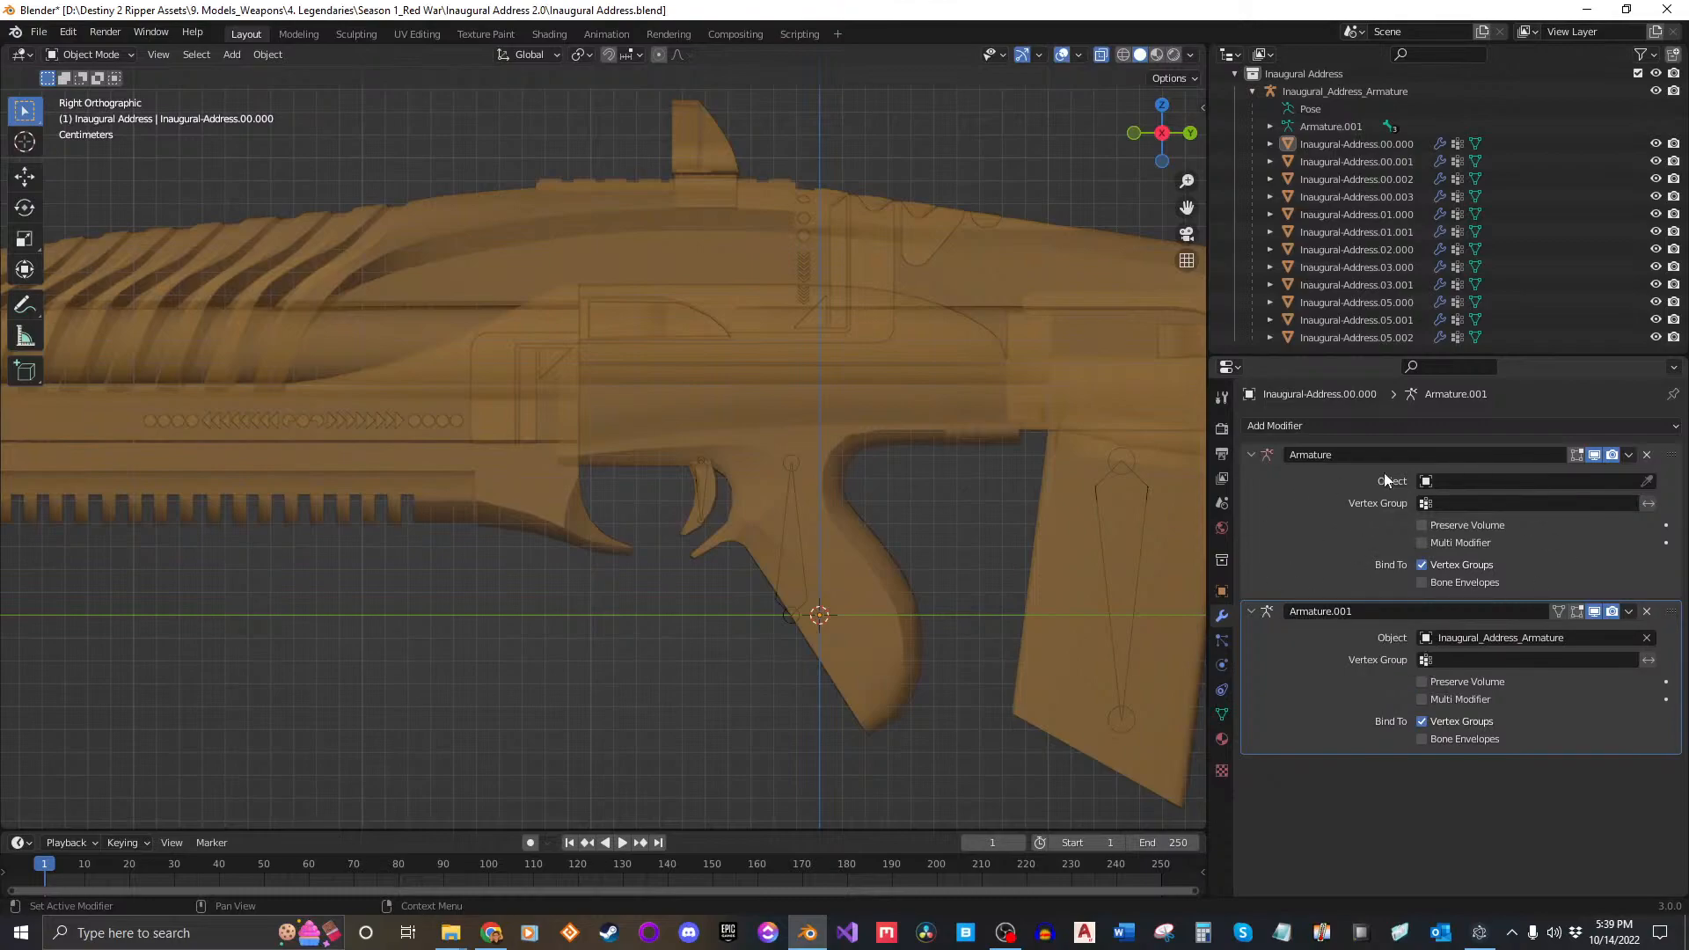
{"action": "left_click", "coordinate": [1333, 523]}
{"action": "left_click", "coordinate": [1307, 658]}
{"action": "left_click", "coordinate": [1647, 455]}
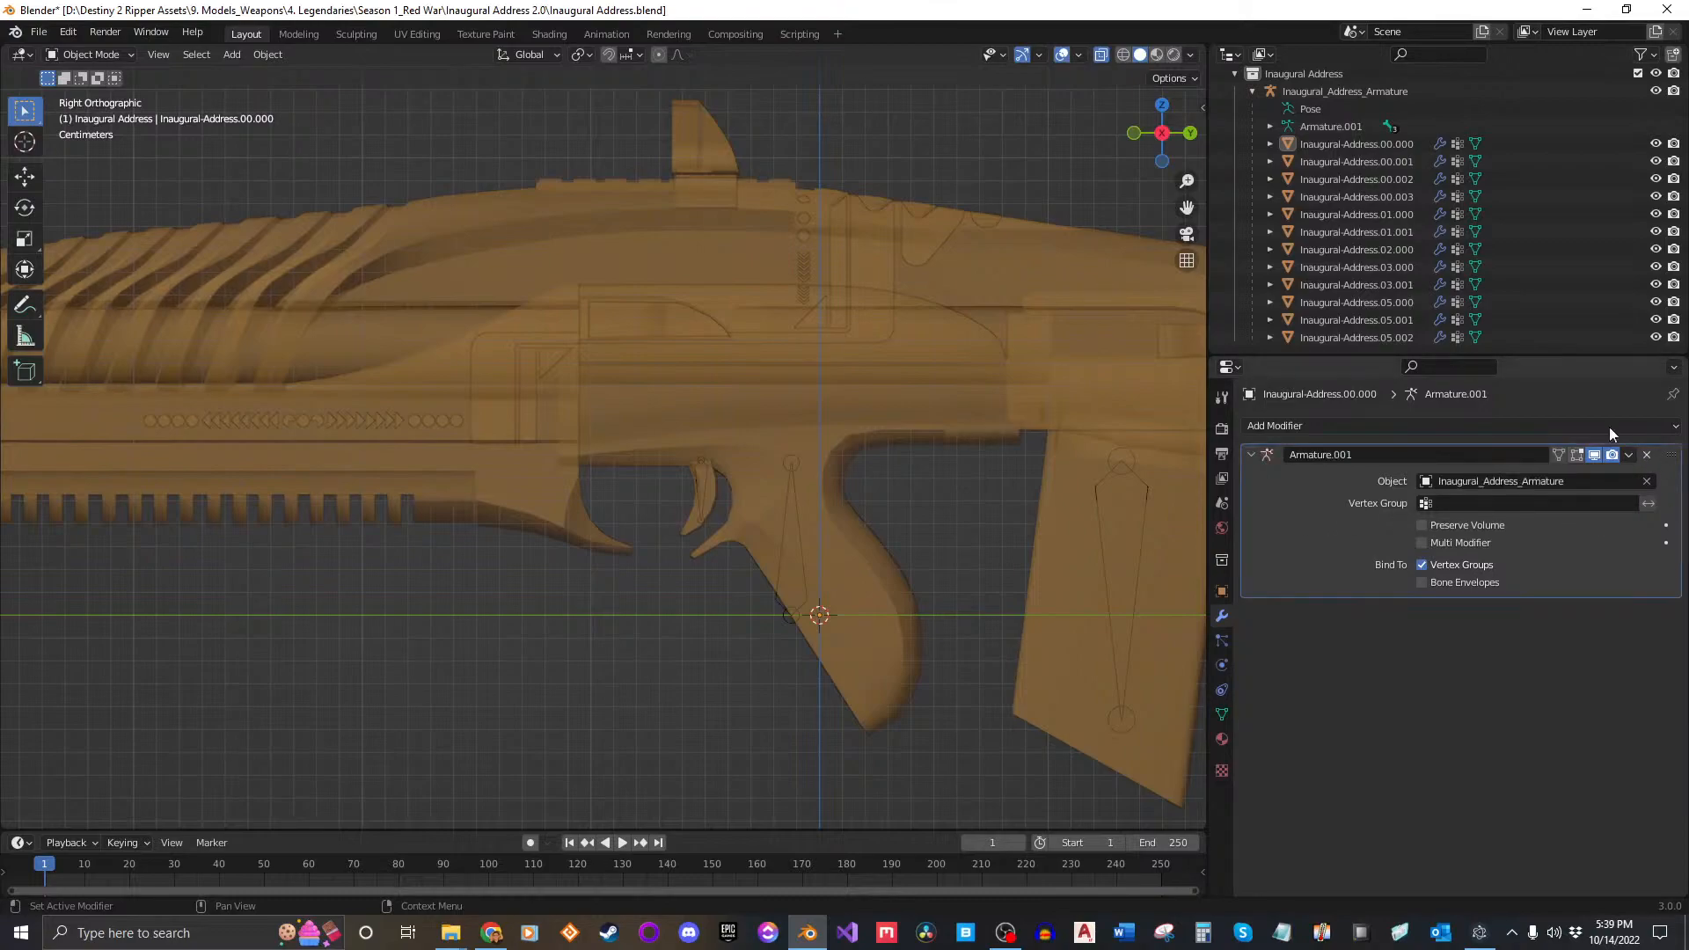
Step: Remove the targetless Armature modifier from meshes 00.001, 00.002, 00.003, 01.000 and 01.001, then show 02.000's modifiers and clear the selection
{"action": "left_click", "coordinate": [1435, 161]}
{"action": "left_click", "coordinate": [1647, 455]}
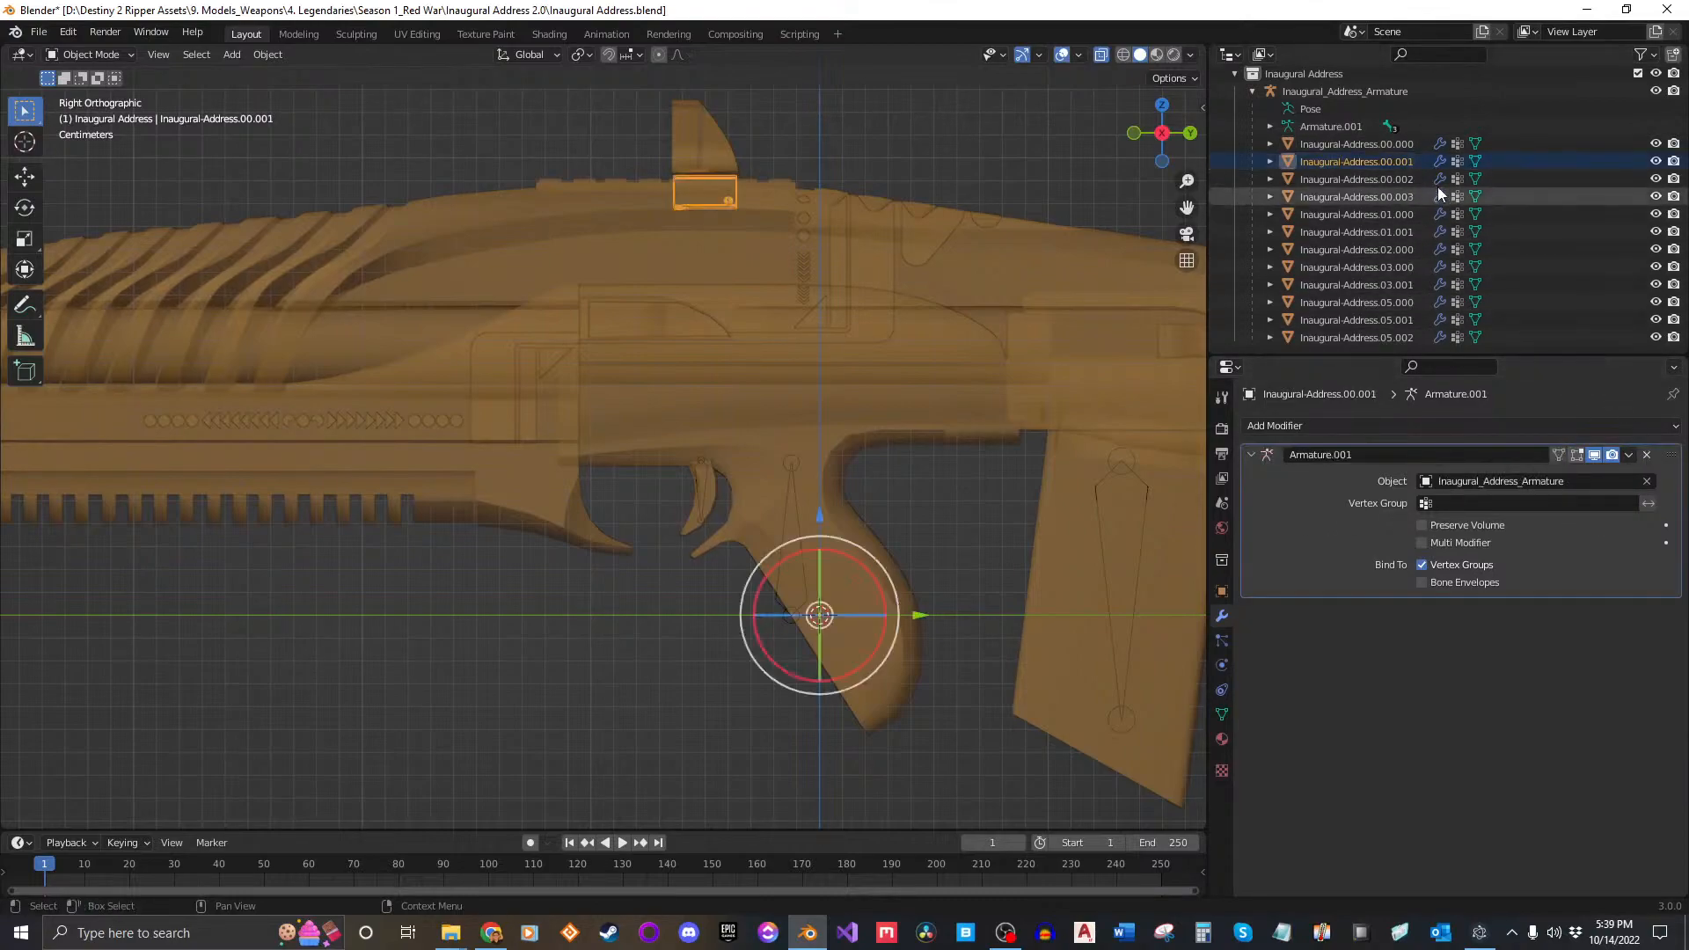
{"action": "left_click", "coordinate": [1437, 180]}
{"action": "left_click", "coordinate": [1647, 455]}
{"action": "left_click", "coordinate": [1436, 197]}
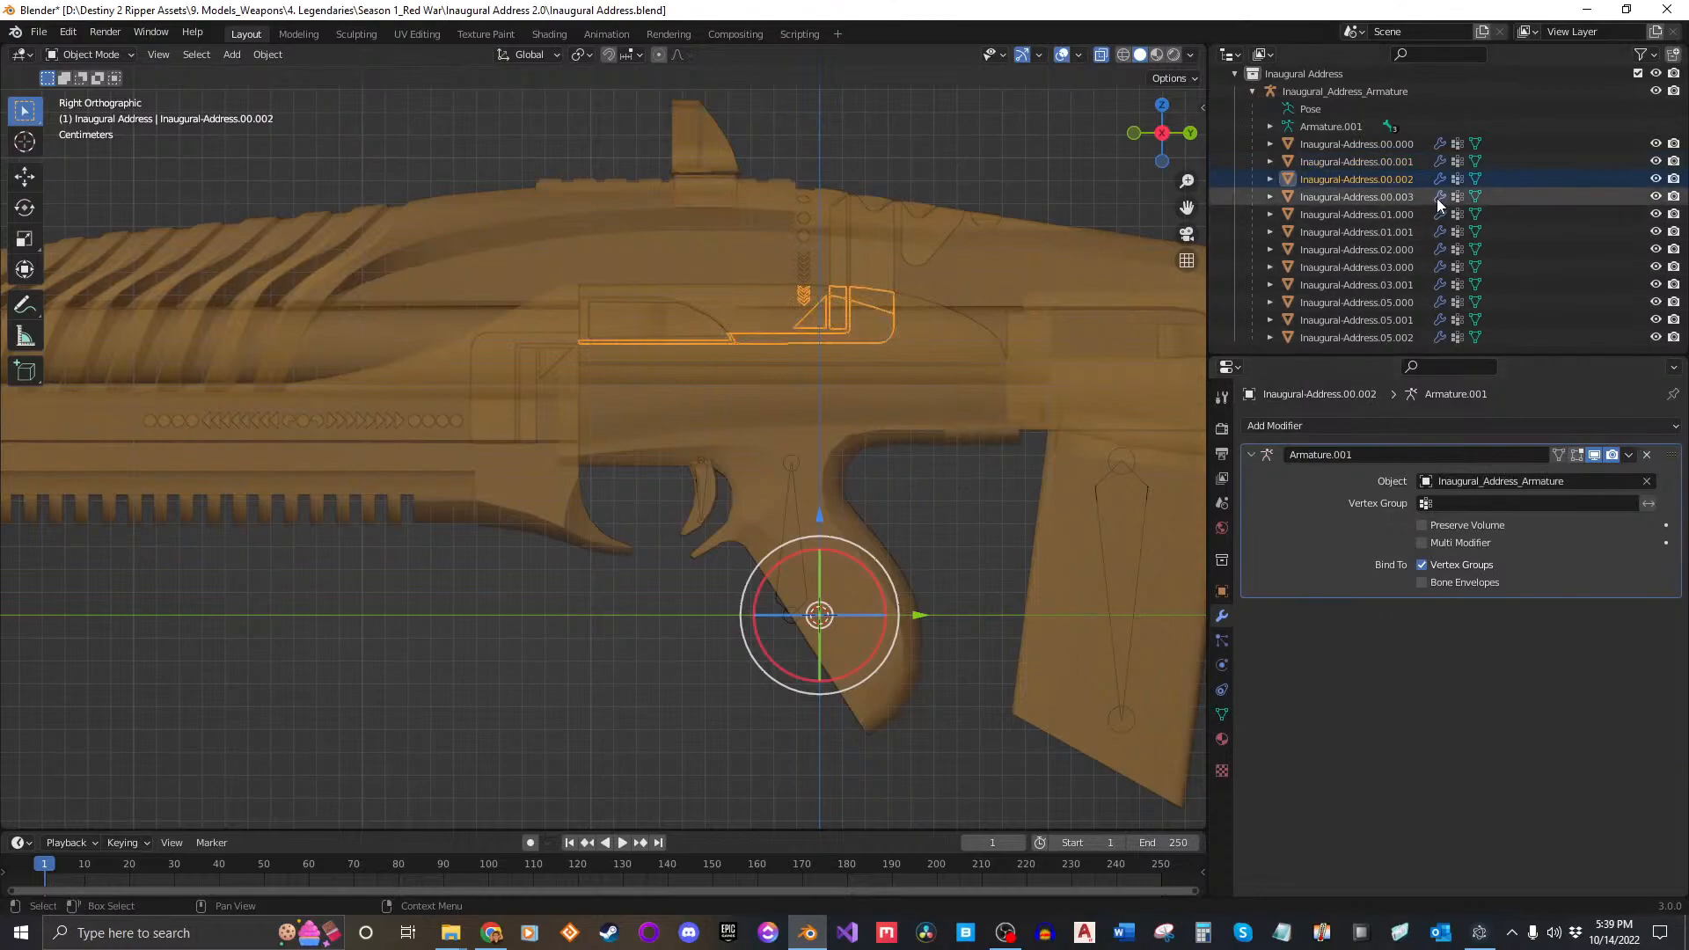
{"action": "left_click", "coordinate": [1647, 455]}
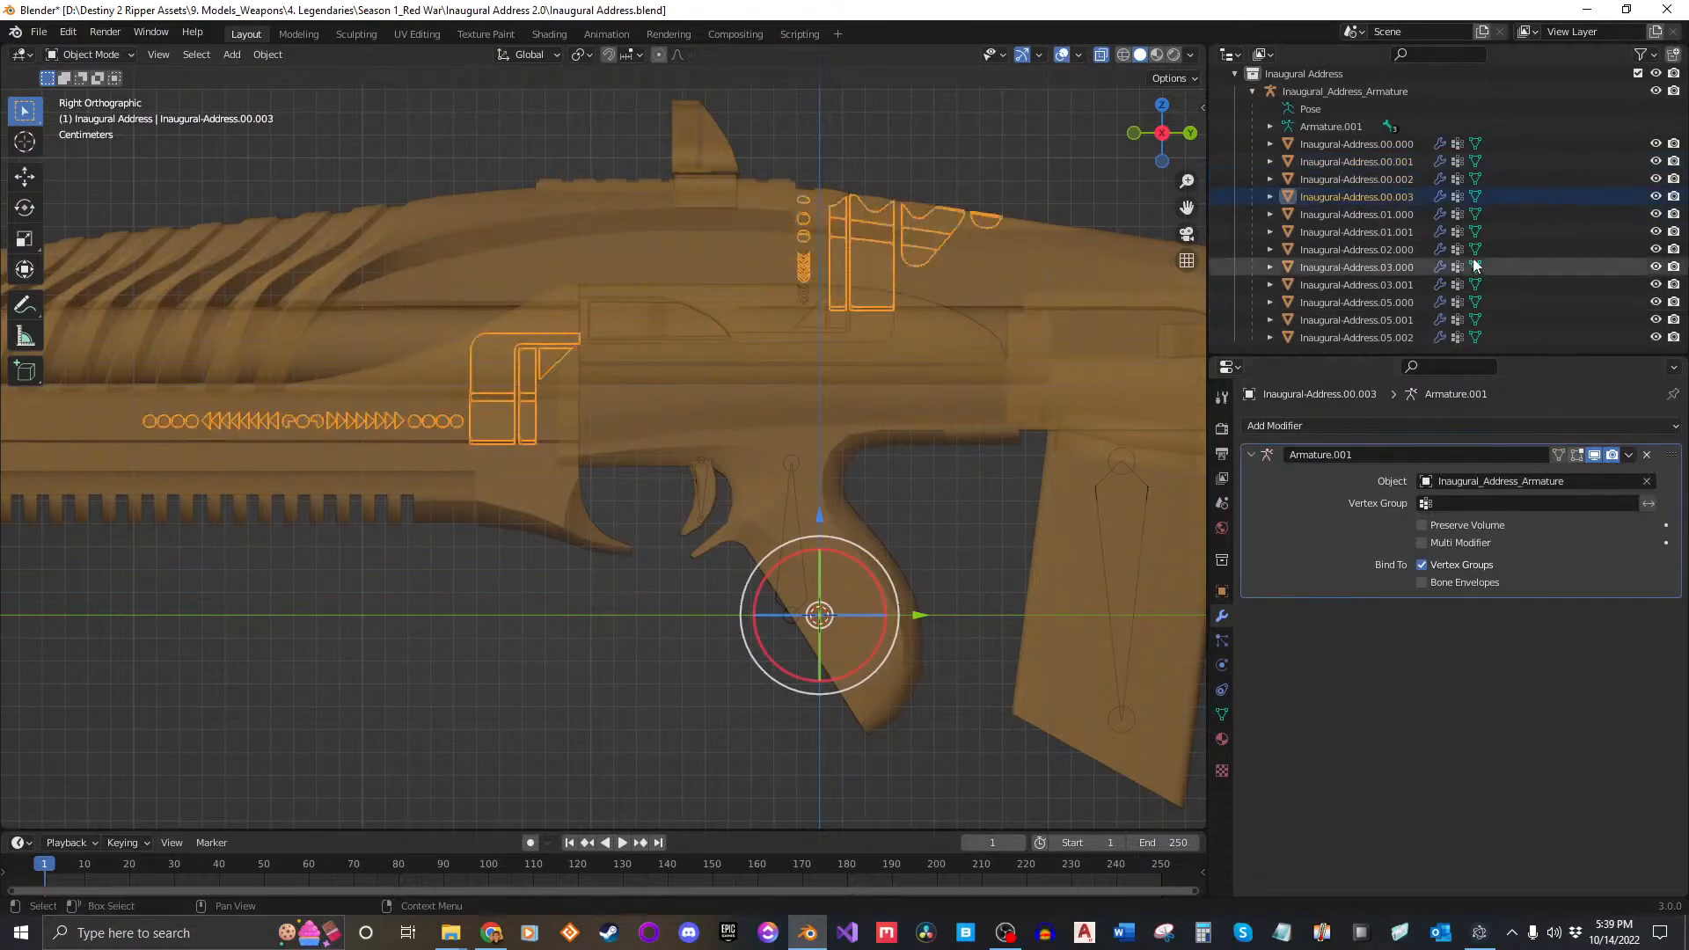
{"action": "left_click", "coordinate": [1438, 216]}
{"action": "left_click", "coordinate": [1647, 455]}
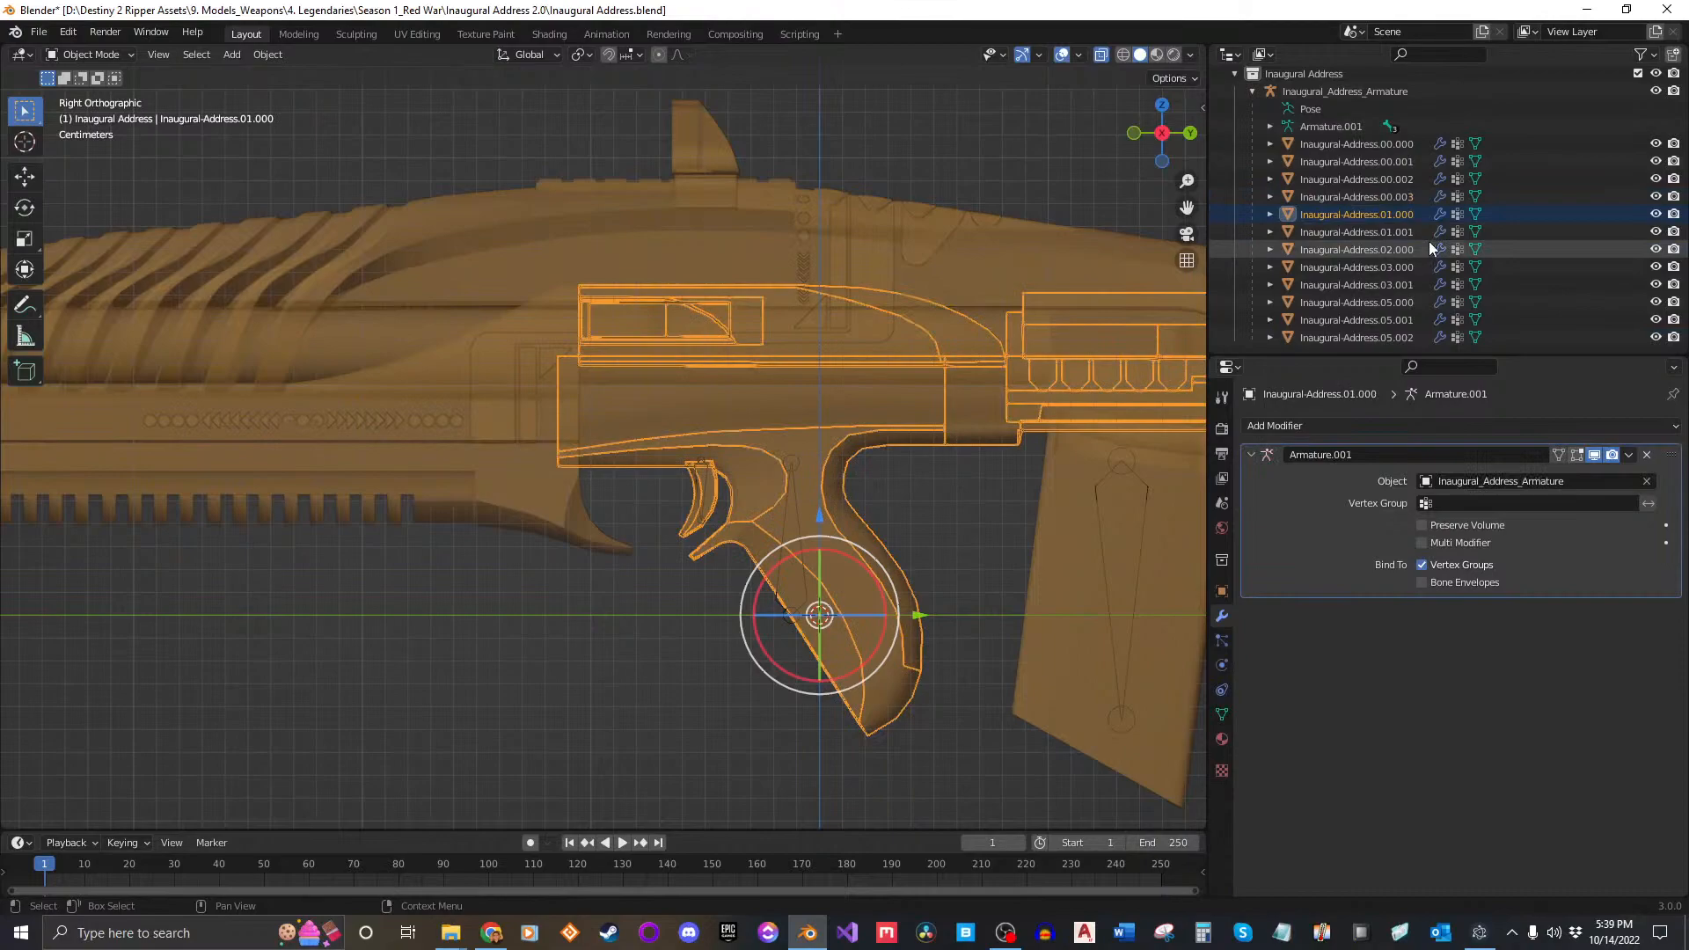
{"action": "left_click", "coordinate": [1439, 232]}
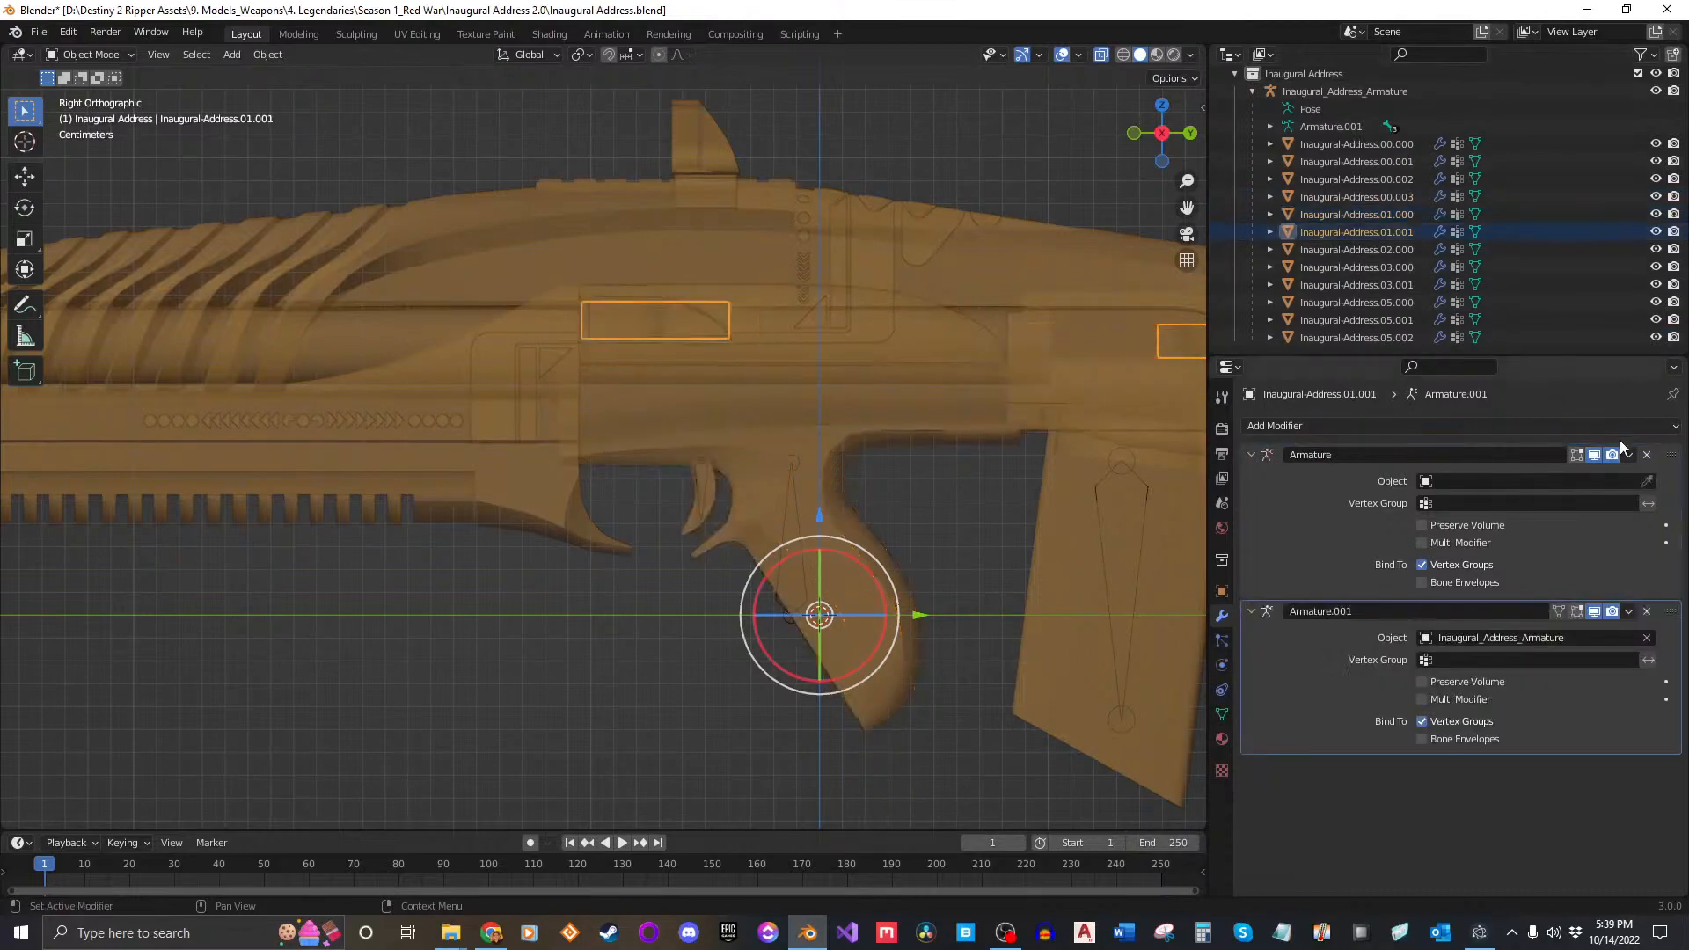
{"action": "left_click", "coordinate": [1647, 455]}
{"action": "left_click", "coordinate": [1443, 248]}
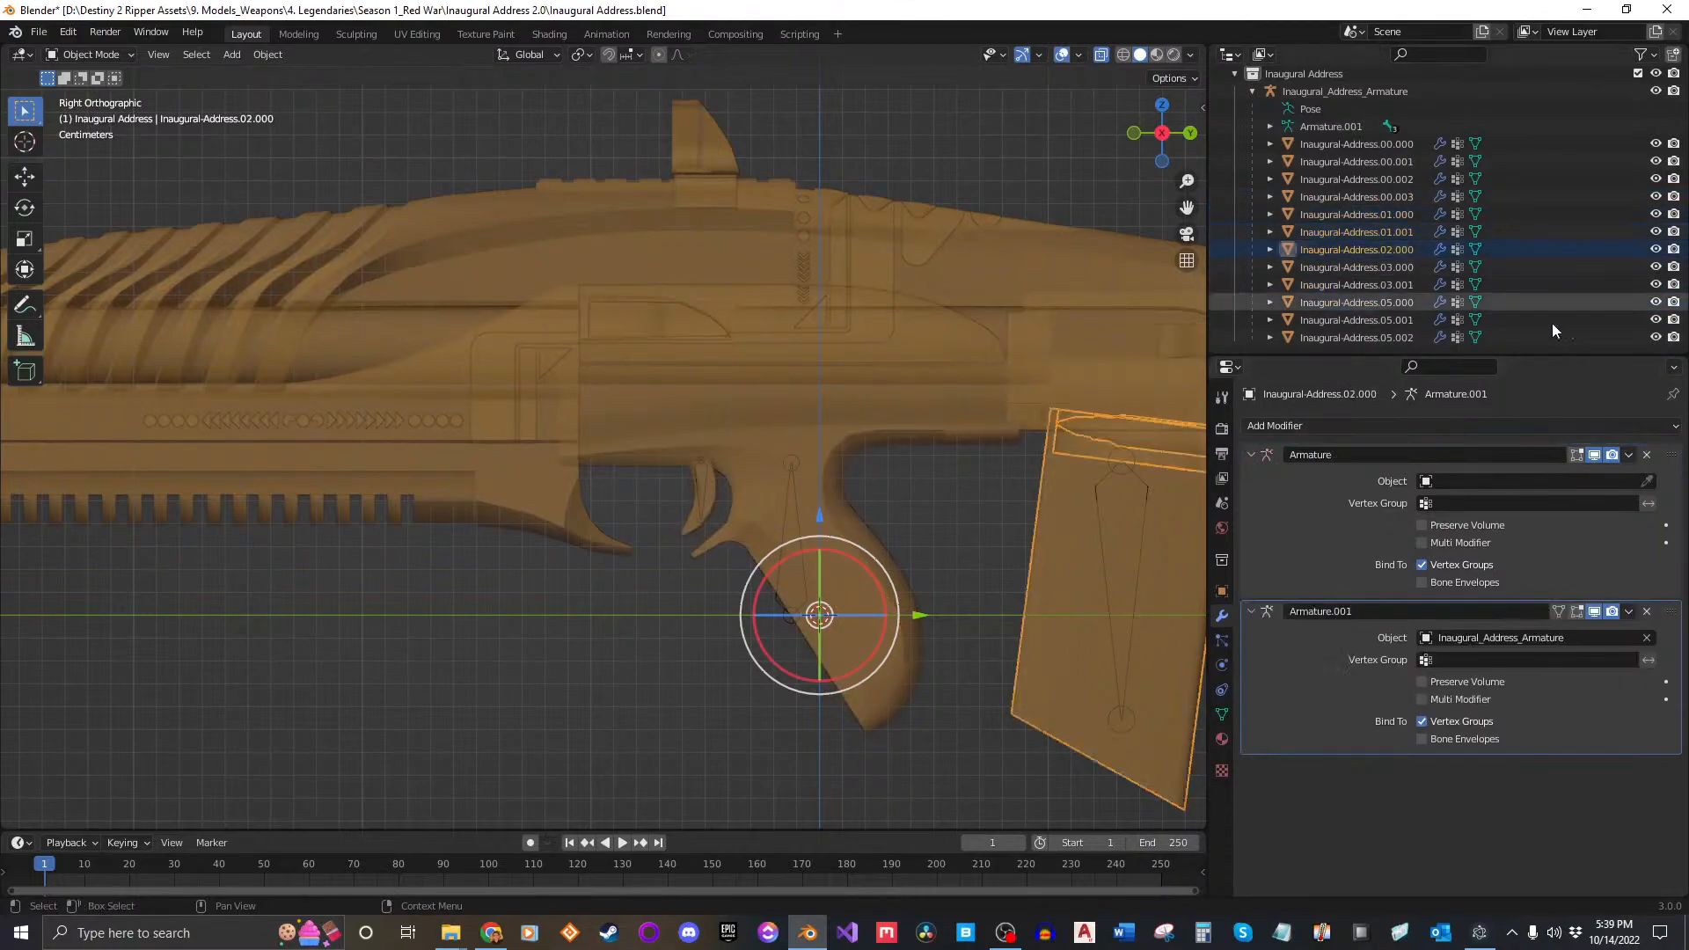
{"action": "left_click", "coordinate": [982, 500]}
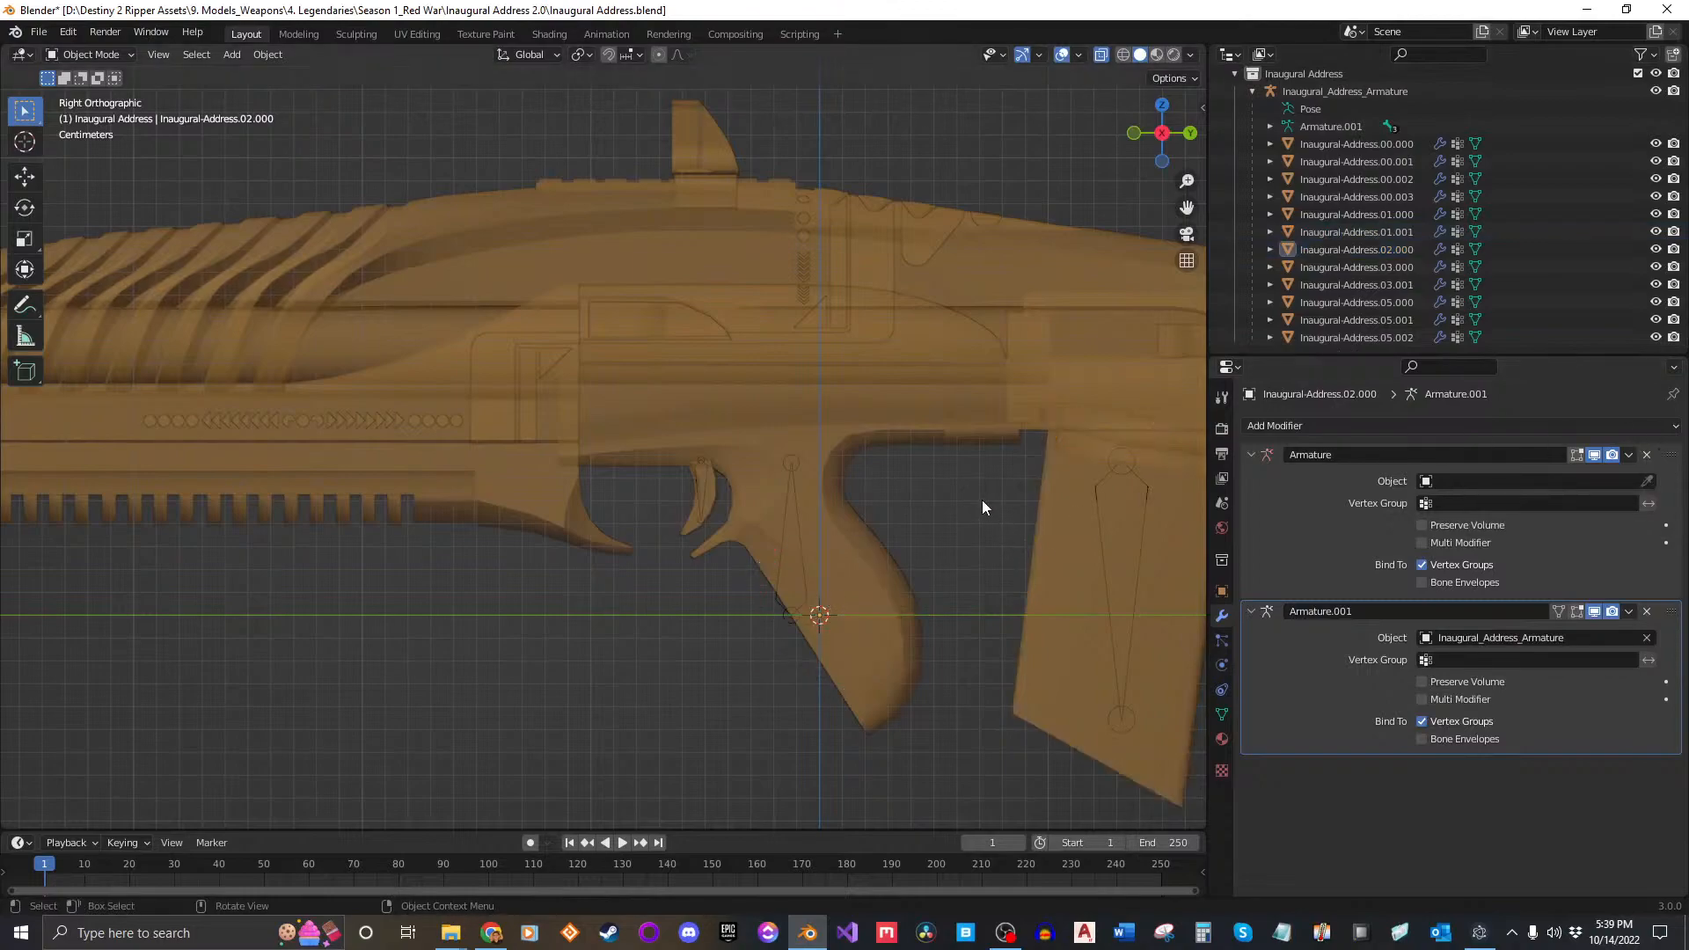
Step: Undo the Armature modifier removals on all the edited meshes, back to the armature's Pose Mode
{"action": "key", "text": "ctrl+z"}
{"action": "key", "text": "ctrl+z"}
{"action": "key", "text": "ctrl+z"}
{"action": "key", "text": "ctrl+z"}
{"action": "key", "text": "ctrl+z"}
{"action": "key", "text": "ctrl+z"}
{"action": "key", "text": "ctrl+z"}
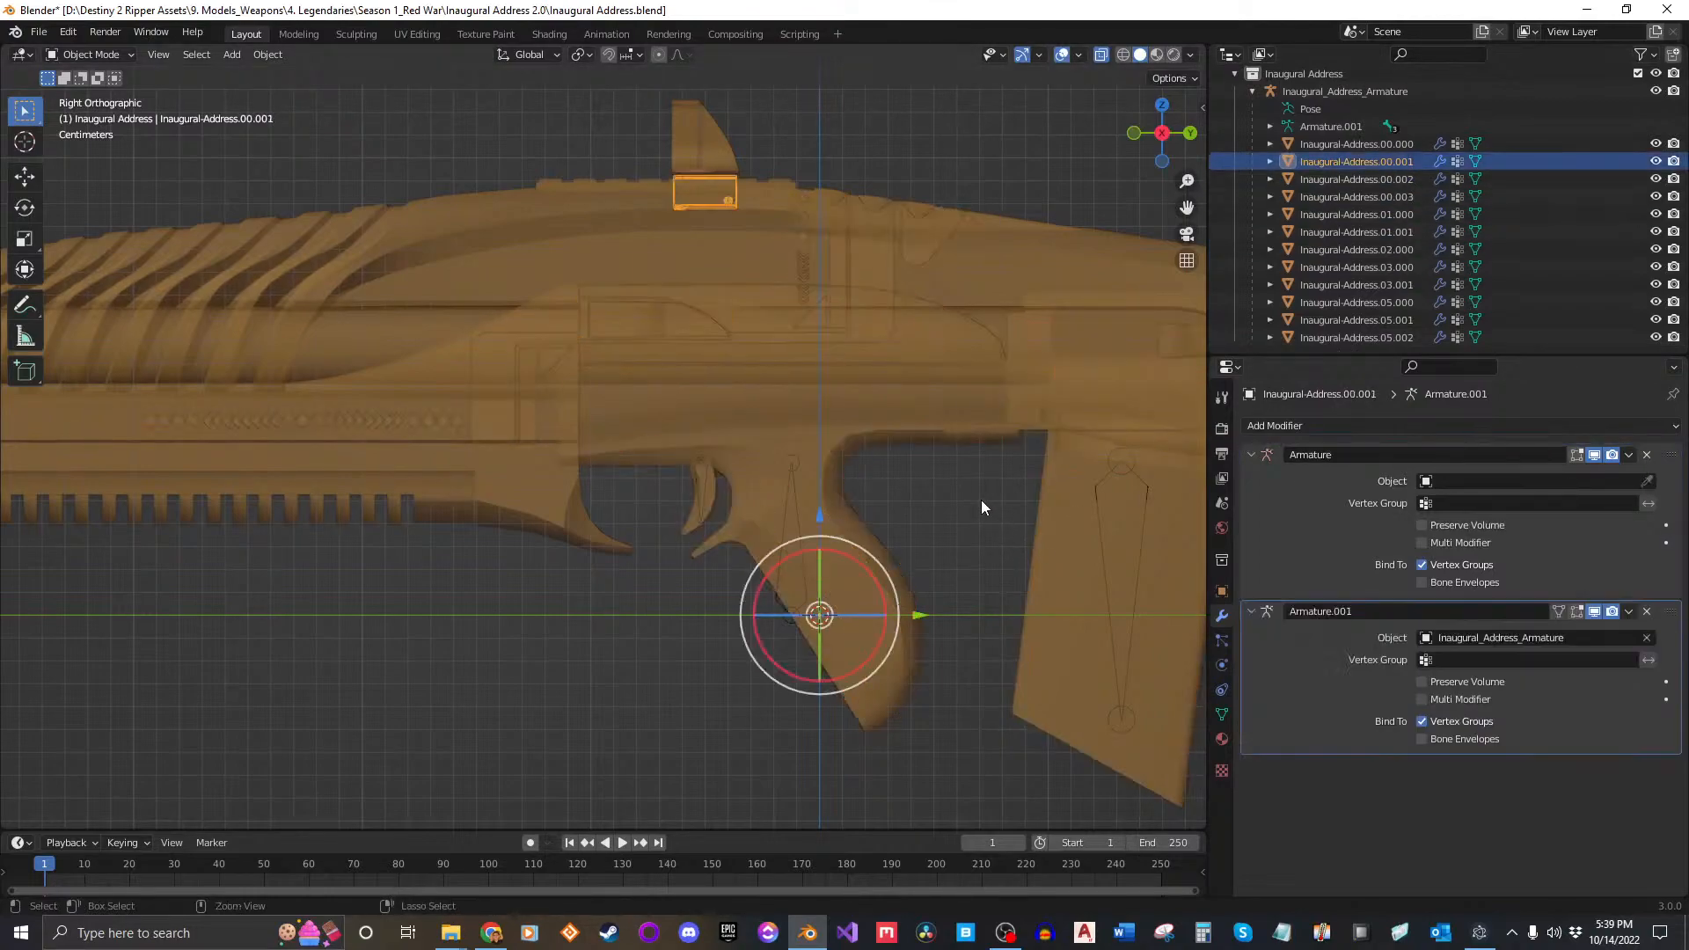
{"action": "key", "text": "ctrl+z"}
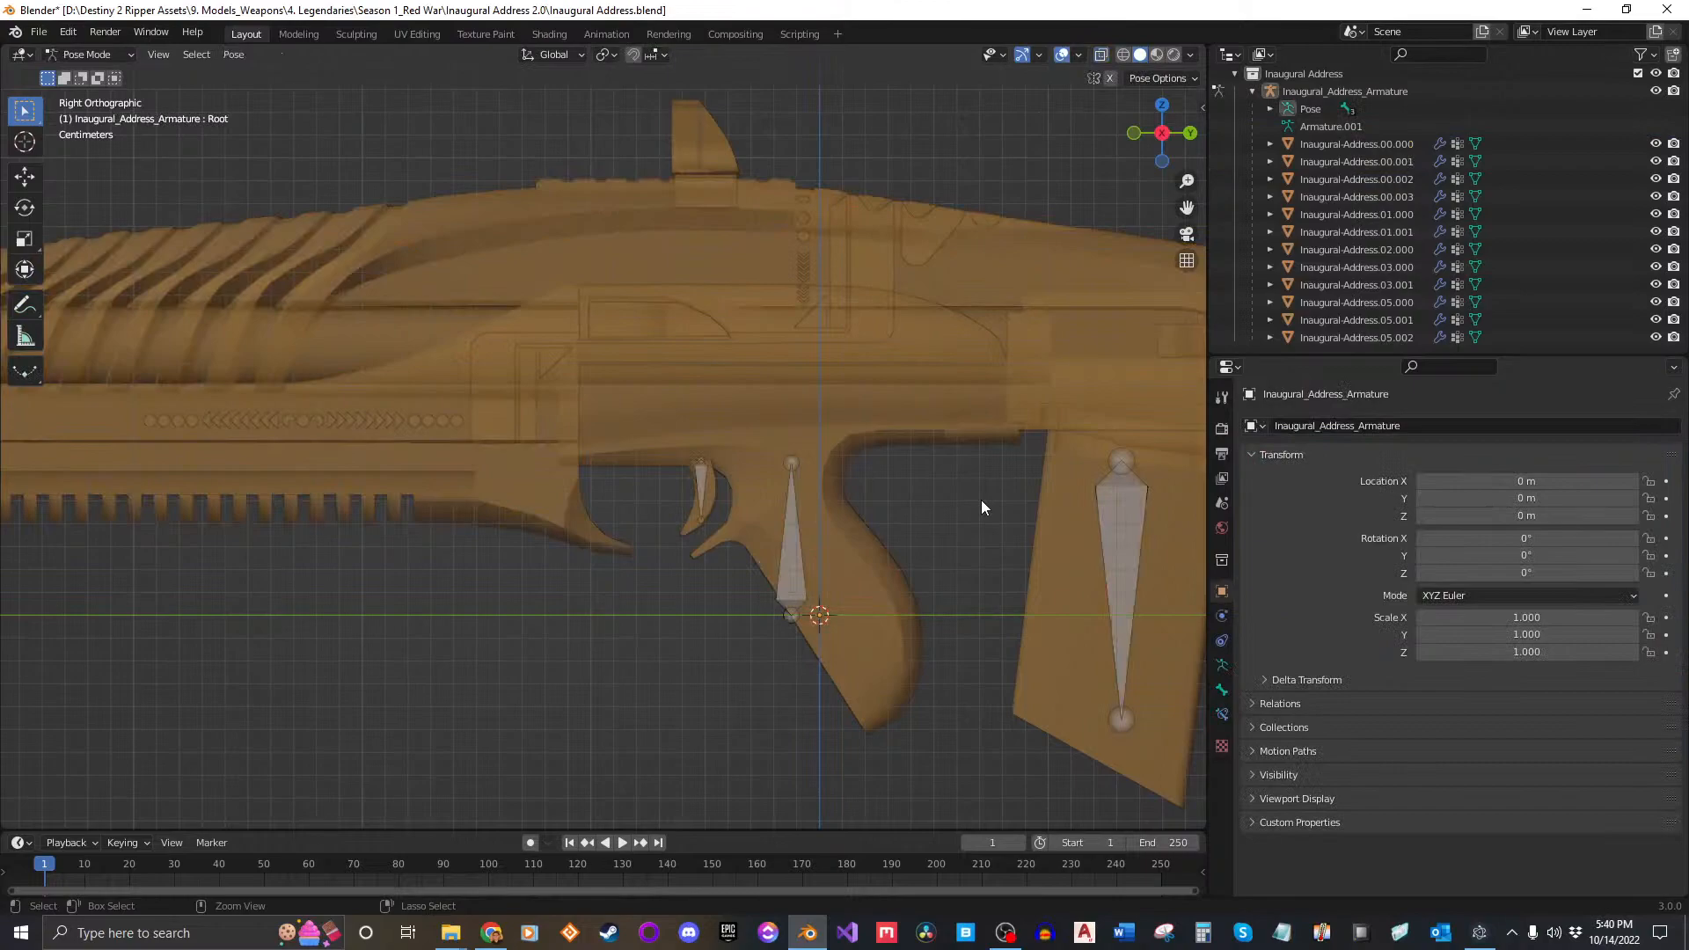
Step: Select the Root bone, then undo back past the Pose Mode bone tests to Object Mode with Inaugural-Address.01.000 selected
{"action": "left_click", "coordinate": [798, 549]}
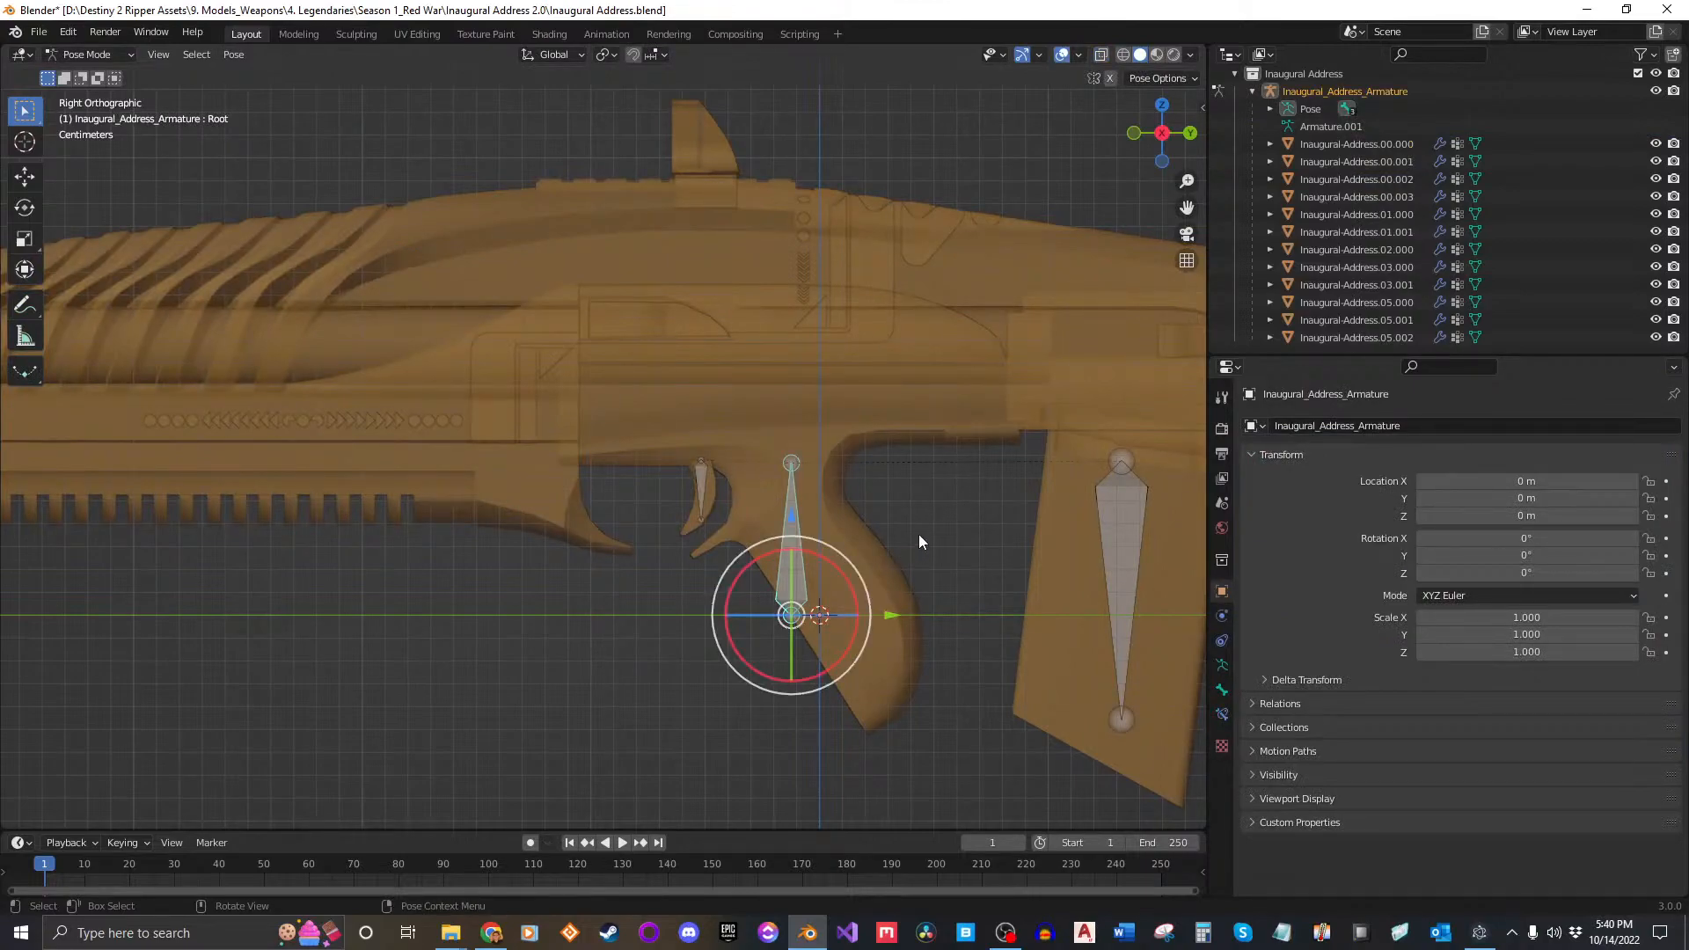
{"action": "key", "text": "ctrl+z"}
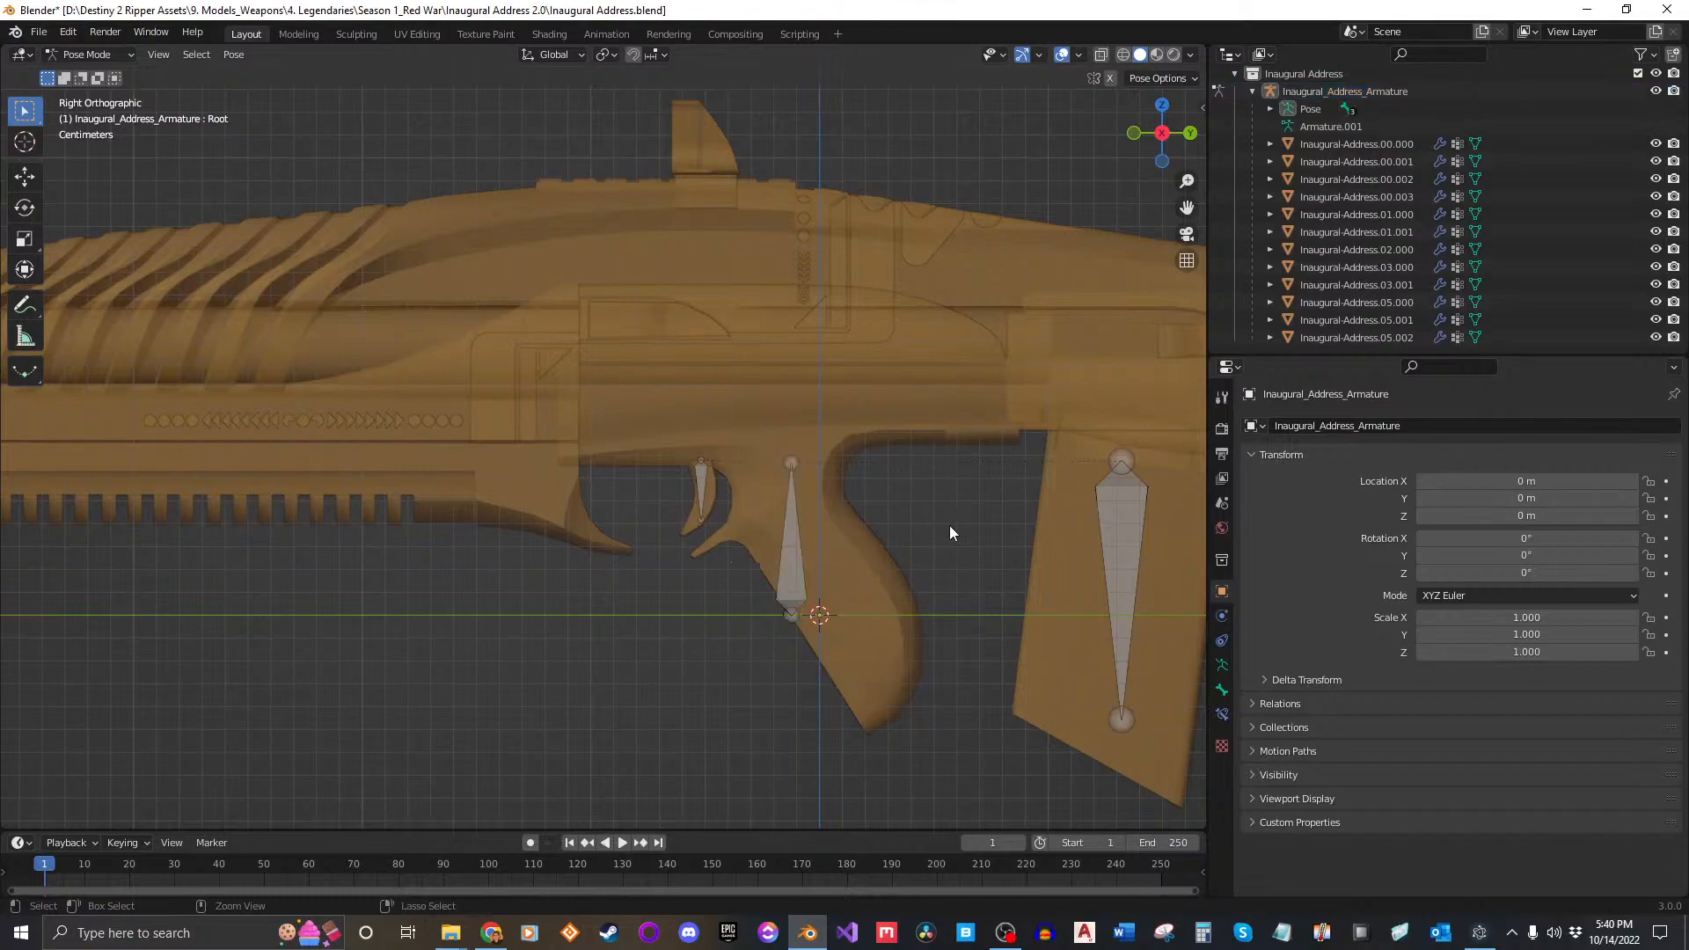
{"action": "key", "text": "ctrl+z"}
{"action": "key", "text": "ctrl+z"}
{"action": "key", "text": "ctrl+z"}
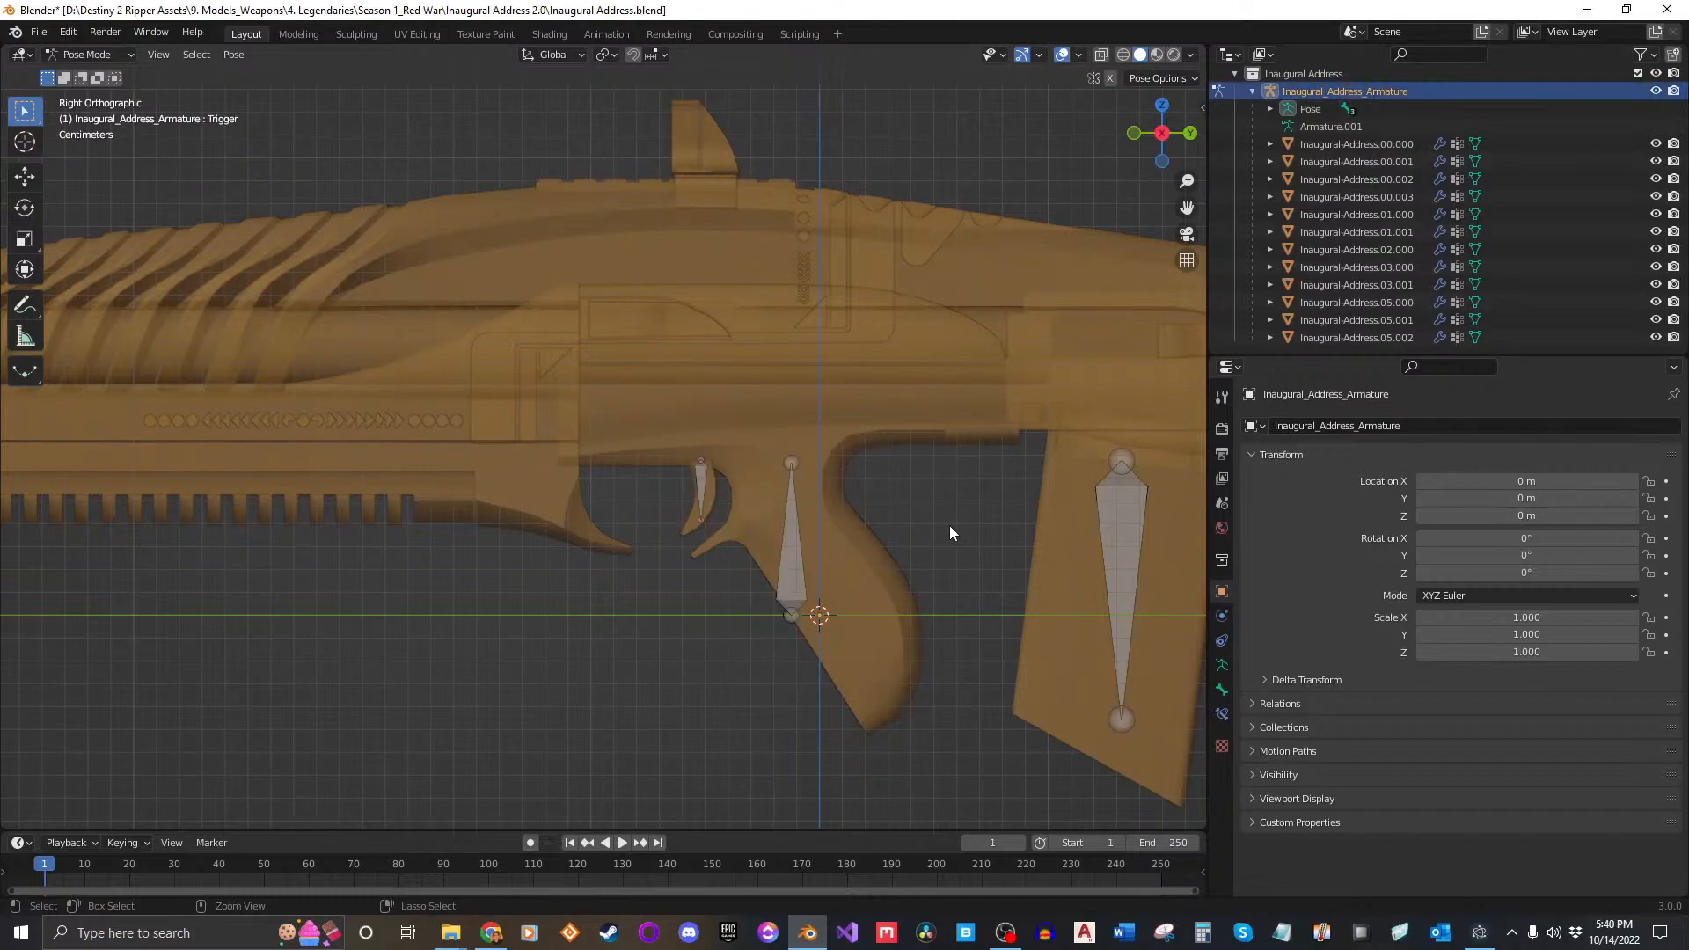
{"action": "key", "text": "ctrl+shift+z"}
{"action": "key", "text": "ctrl+z"}
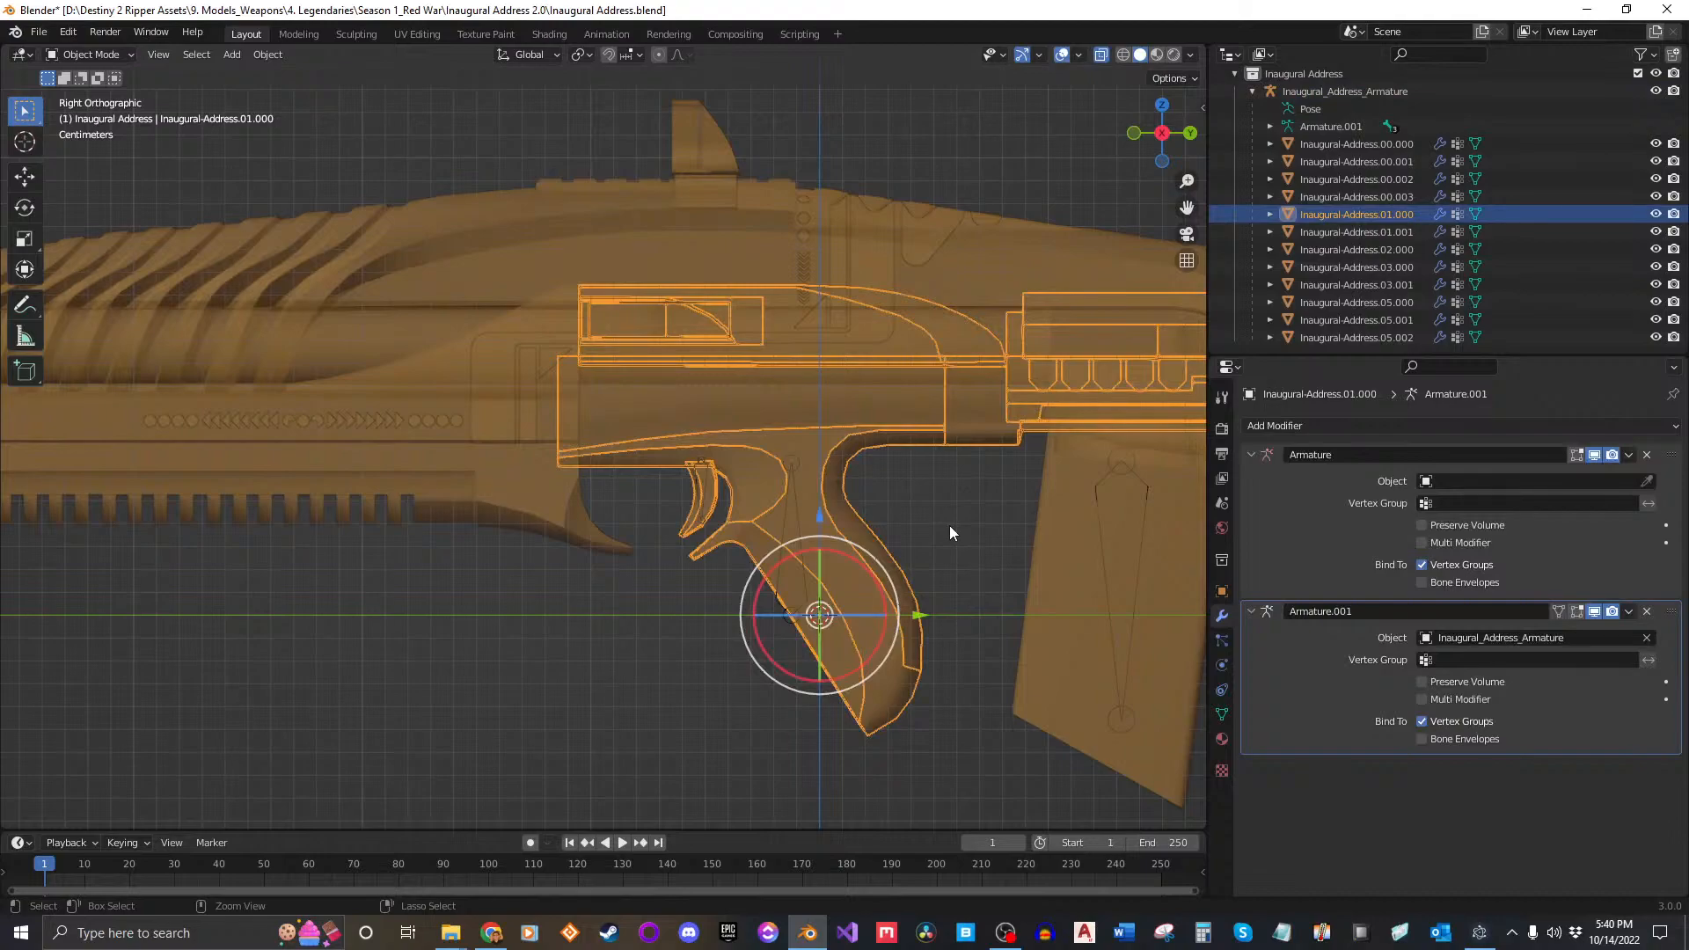
Step: Clear the mesh selection and save Inaugural Address.blend
{"action": "left_click", "coordinate": [950, 526]}
{"action": "middle_click_drag", "start_coordinate": [950, 527], "coordinate": [811, 554]}
{"action": "key", "text": "ctrl+s"}
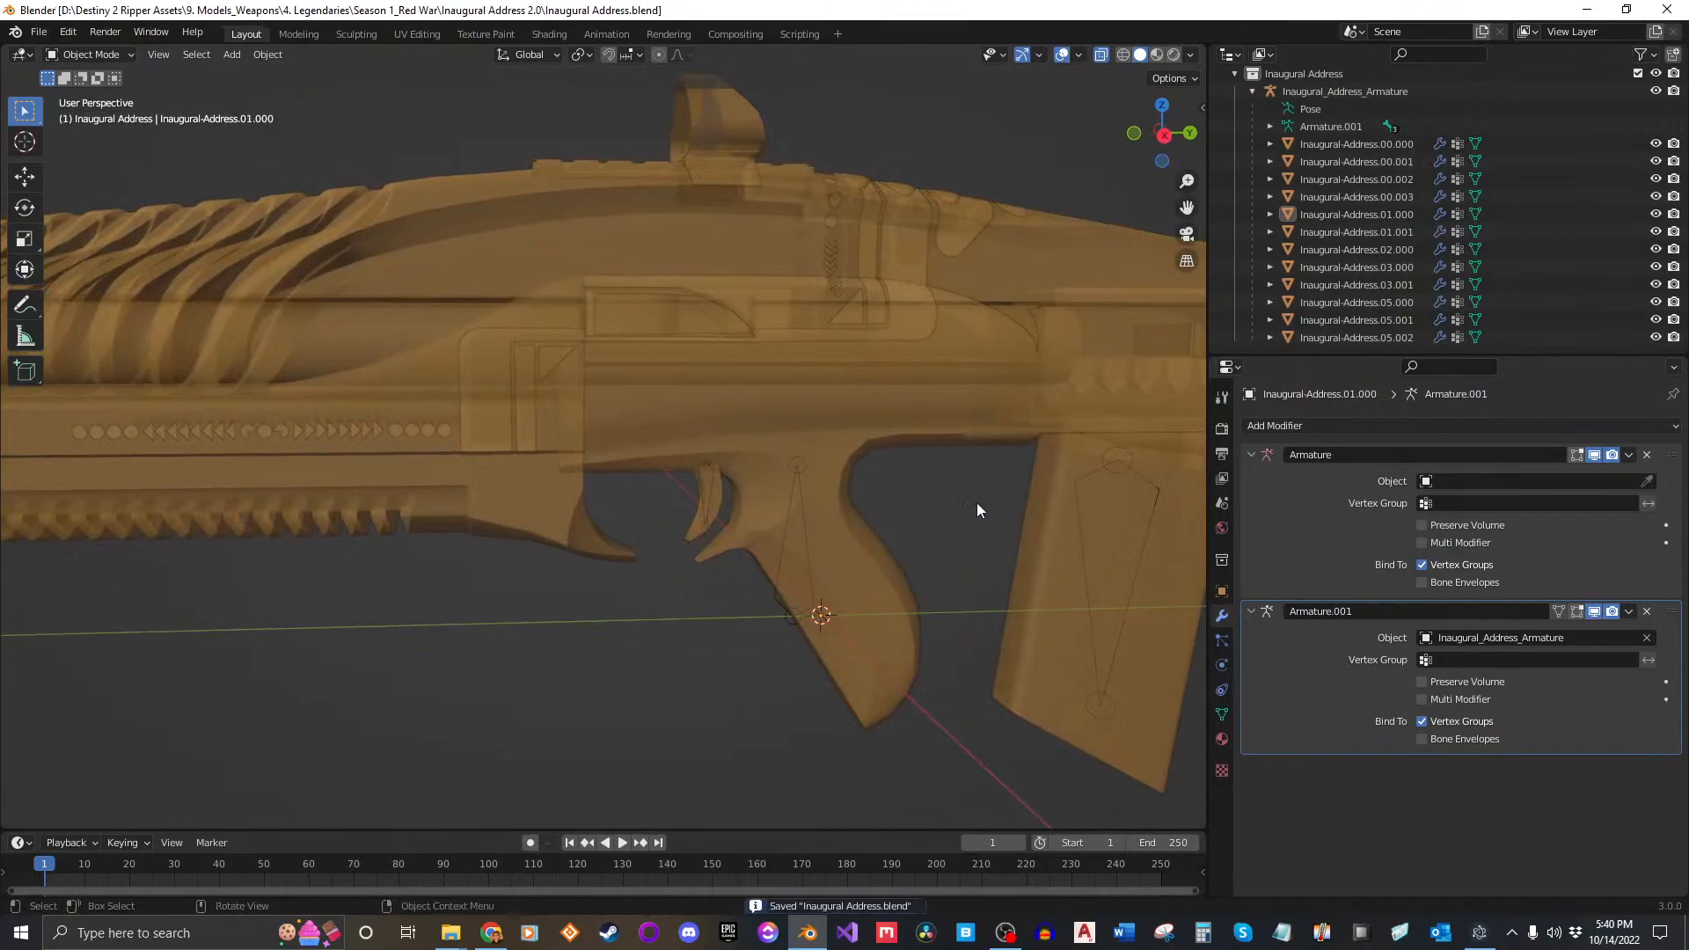
Step: Remove the Armature modifier with no object assigned from meshes Inaugural-Address.00.000, 00.001, 00.002 and 00.003
{"action": "left_click", "coordinate": [1437, 146]}
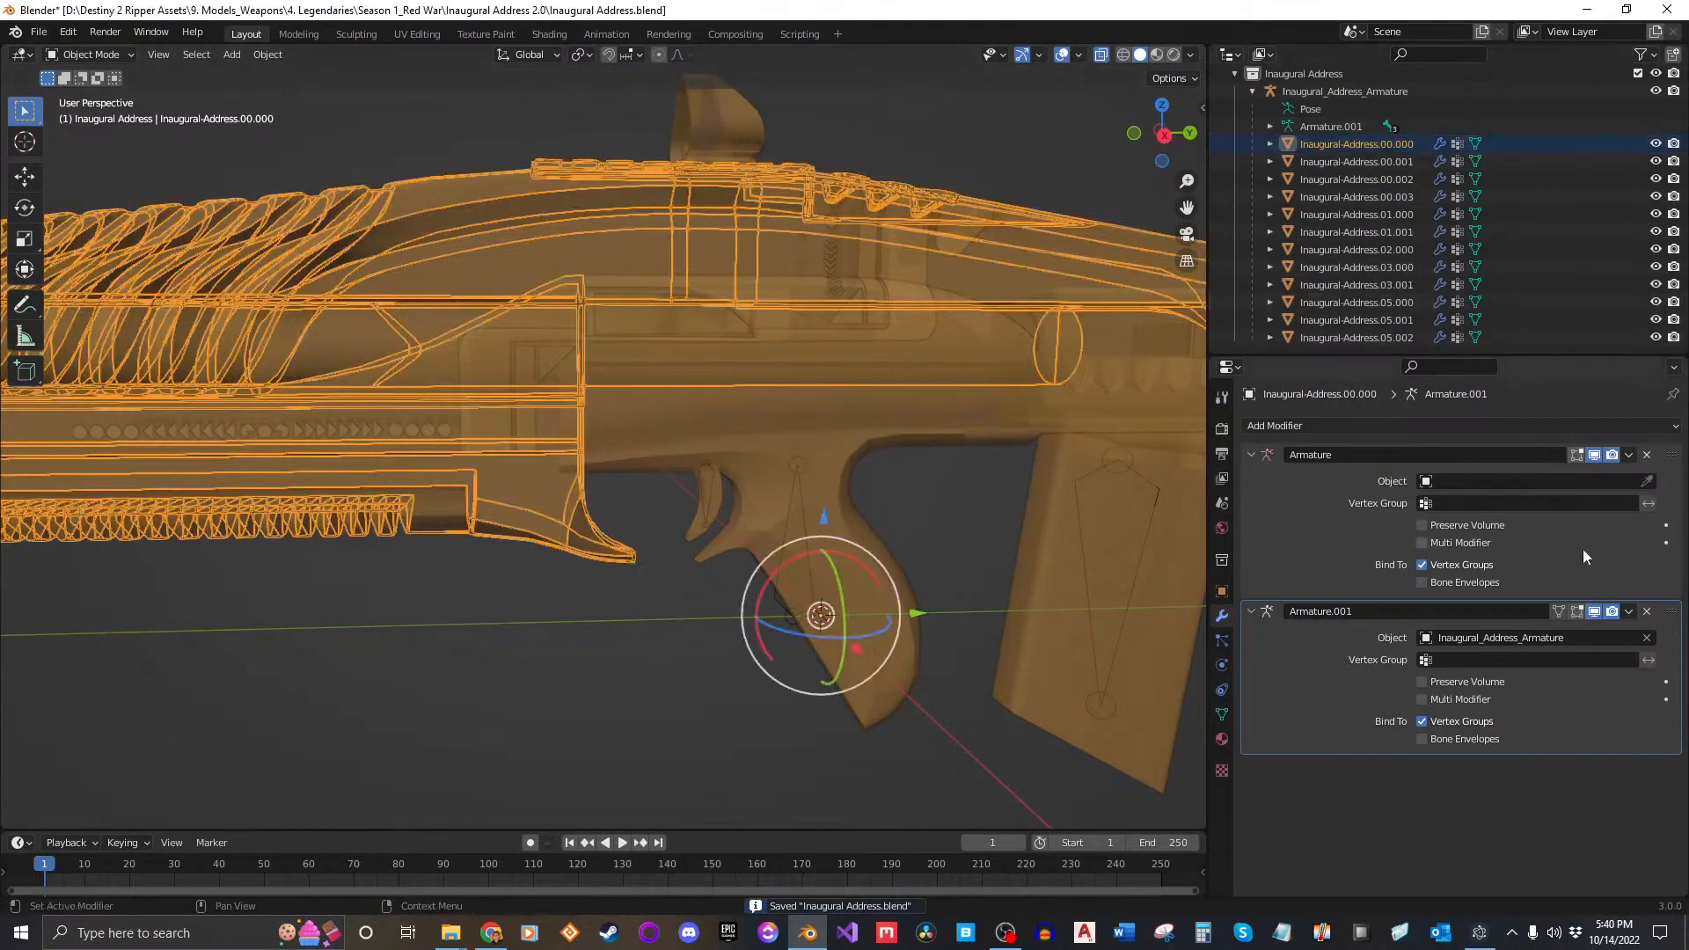
{"action": "left_click", "coordinate": [1647, 455]}
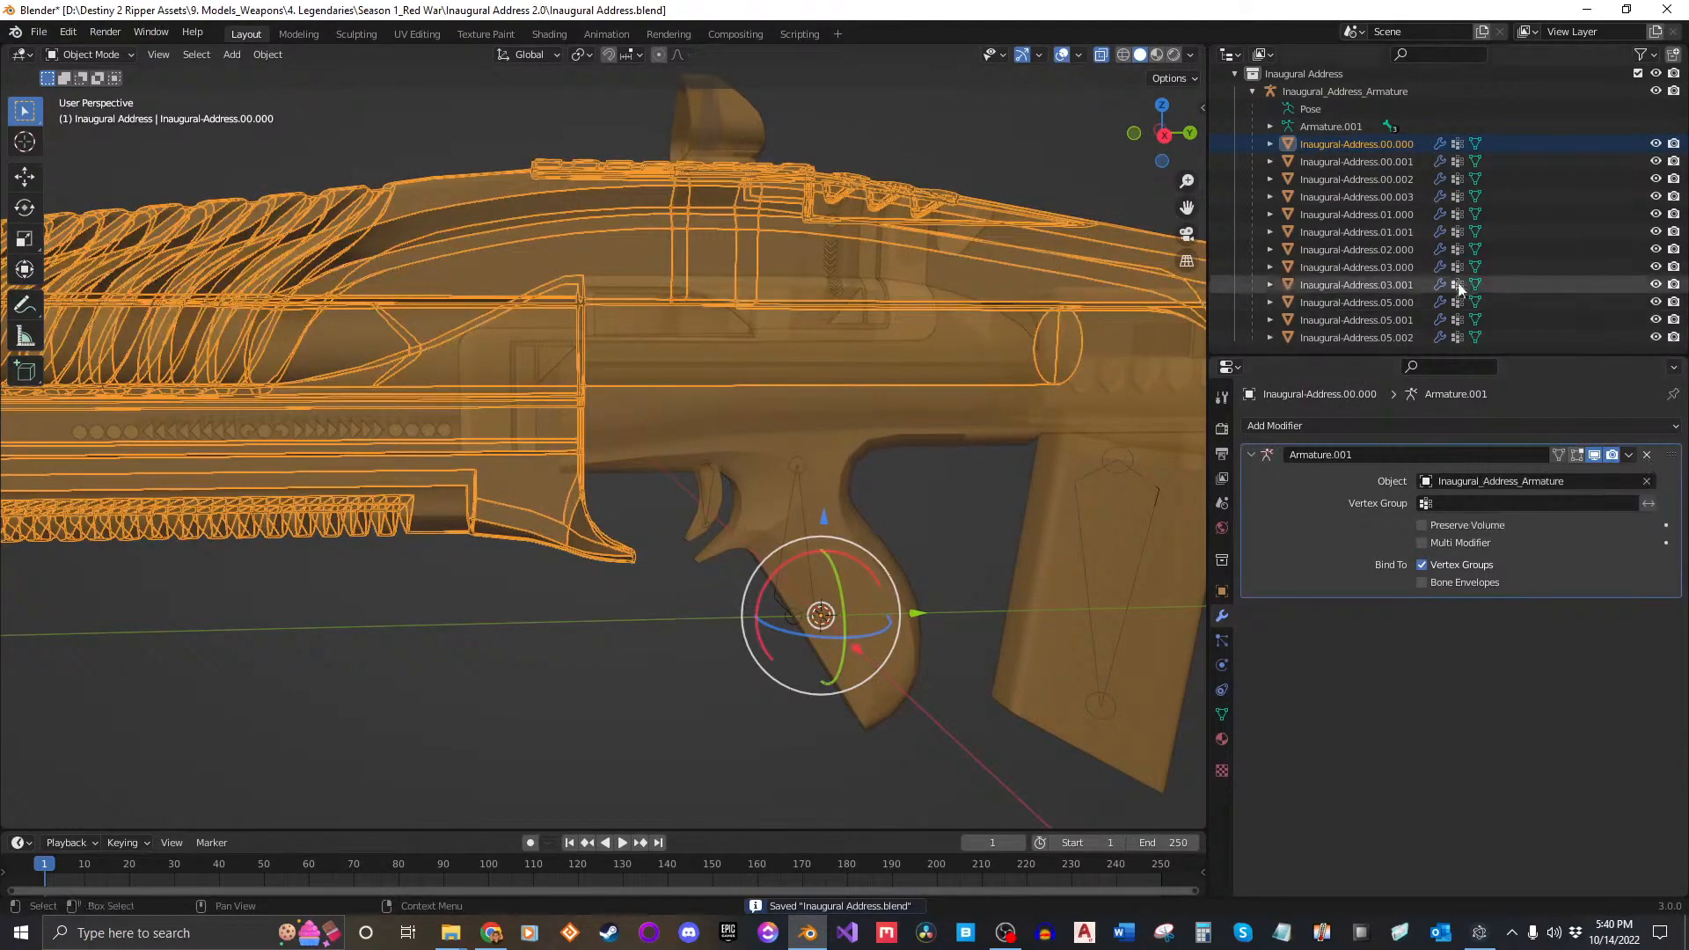
{"action": "left_click", "coordinate": [1443, 162]}
{"action": "left_click", "coordinate": [1646, 455]}
{"action": "left_click", "coordinate": [1443, 180]}
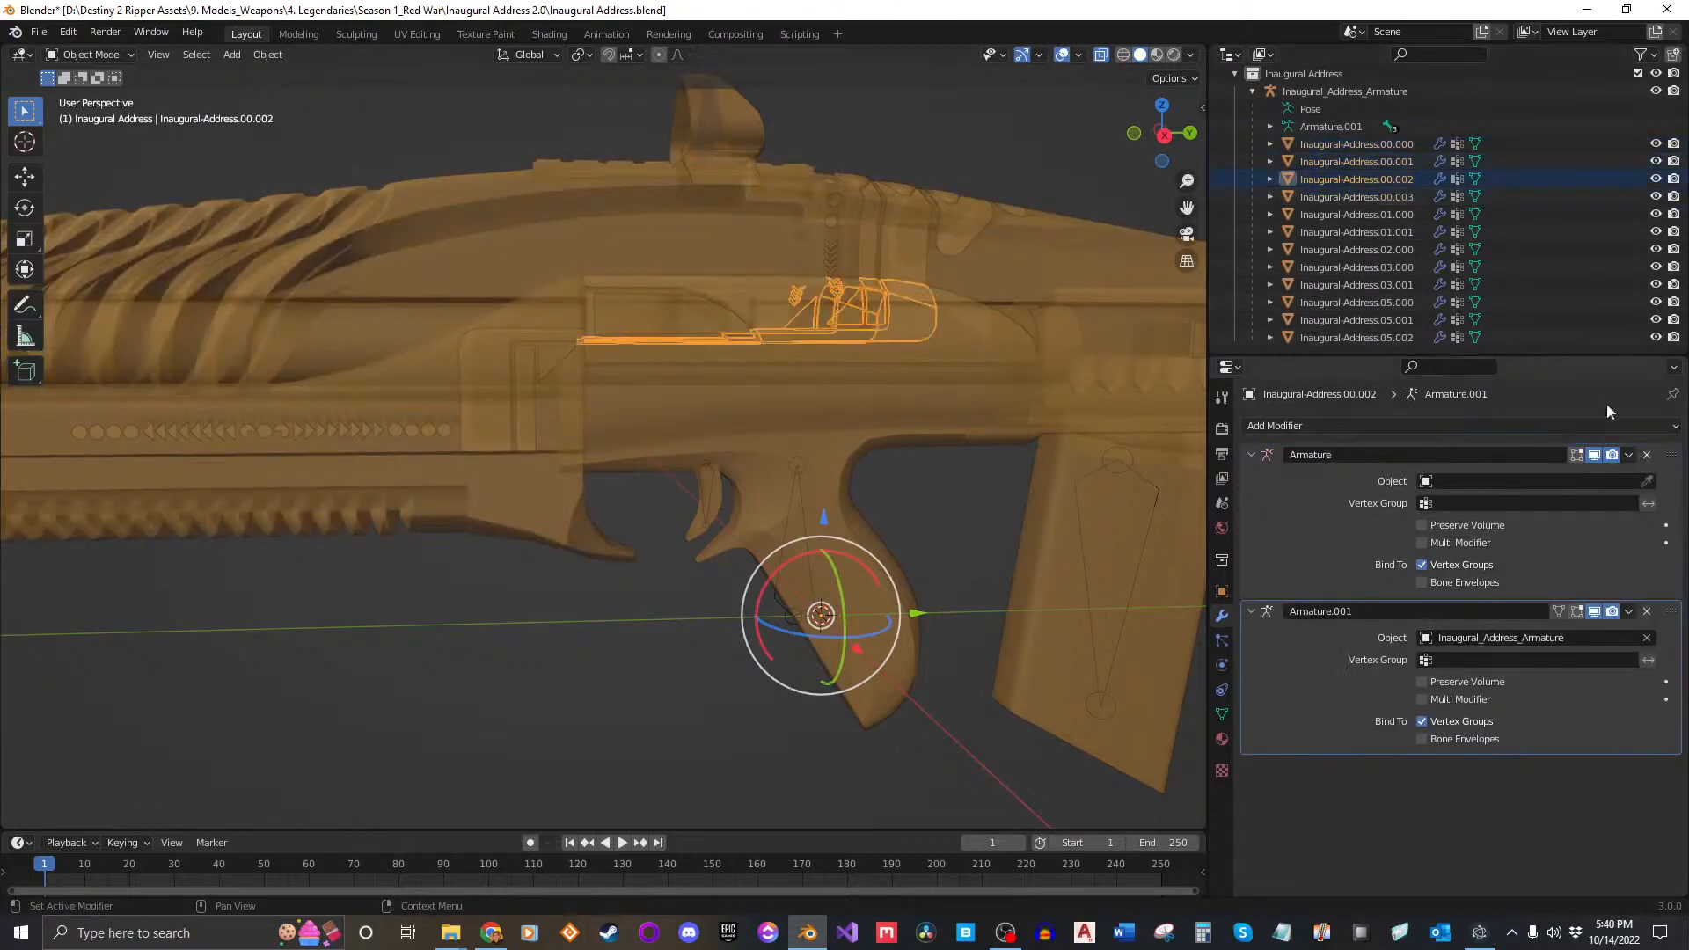
{"action": "left_click", "coordinate": [1647, 455]}
{"action": "left_click", "coordinate": [1439, 199]}
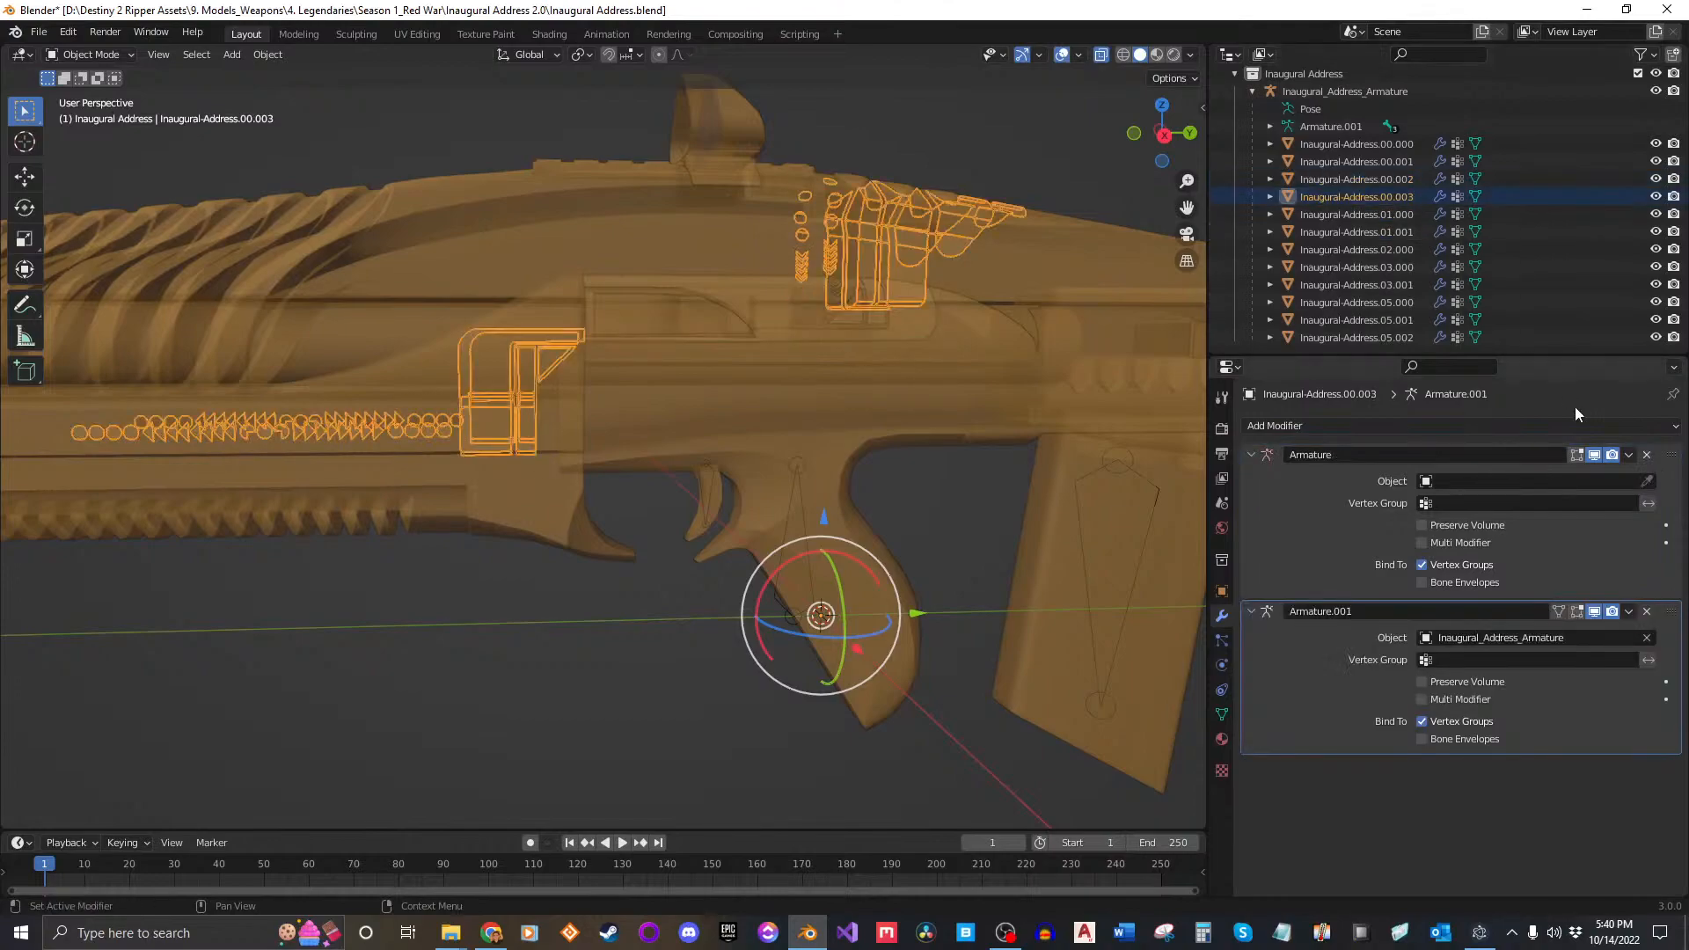
{"action": "left_click", "coordinate": [1647, 455]}
Step: Remove the unassigned Armature modifier from meshes Inaugural-Address.01.000, 01.001 and 02.000, keeping Armature.001
{"action": "left_click", "coordinate": [1439, 215]}
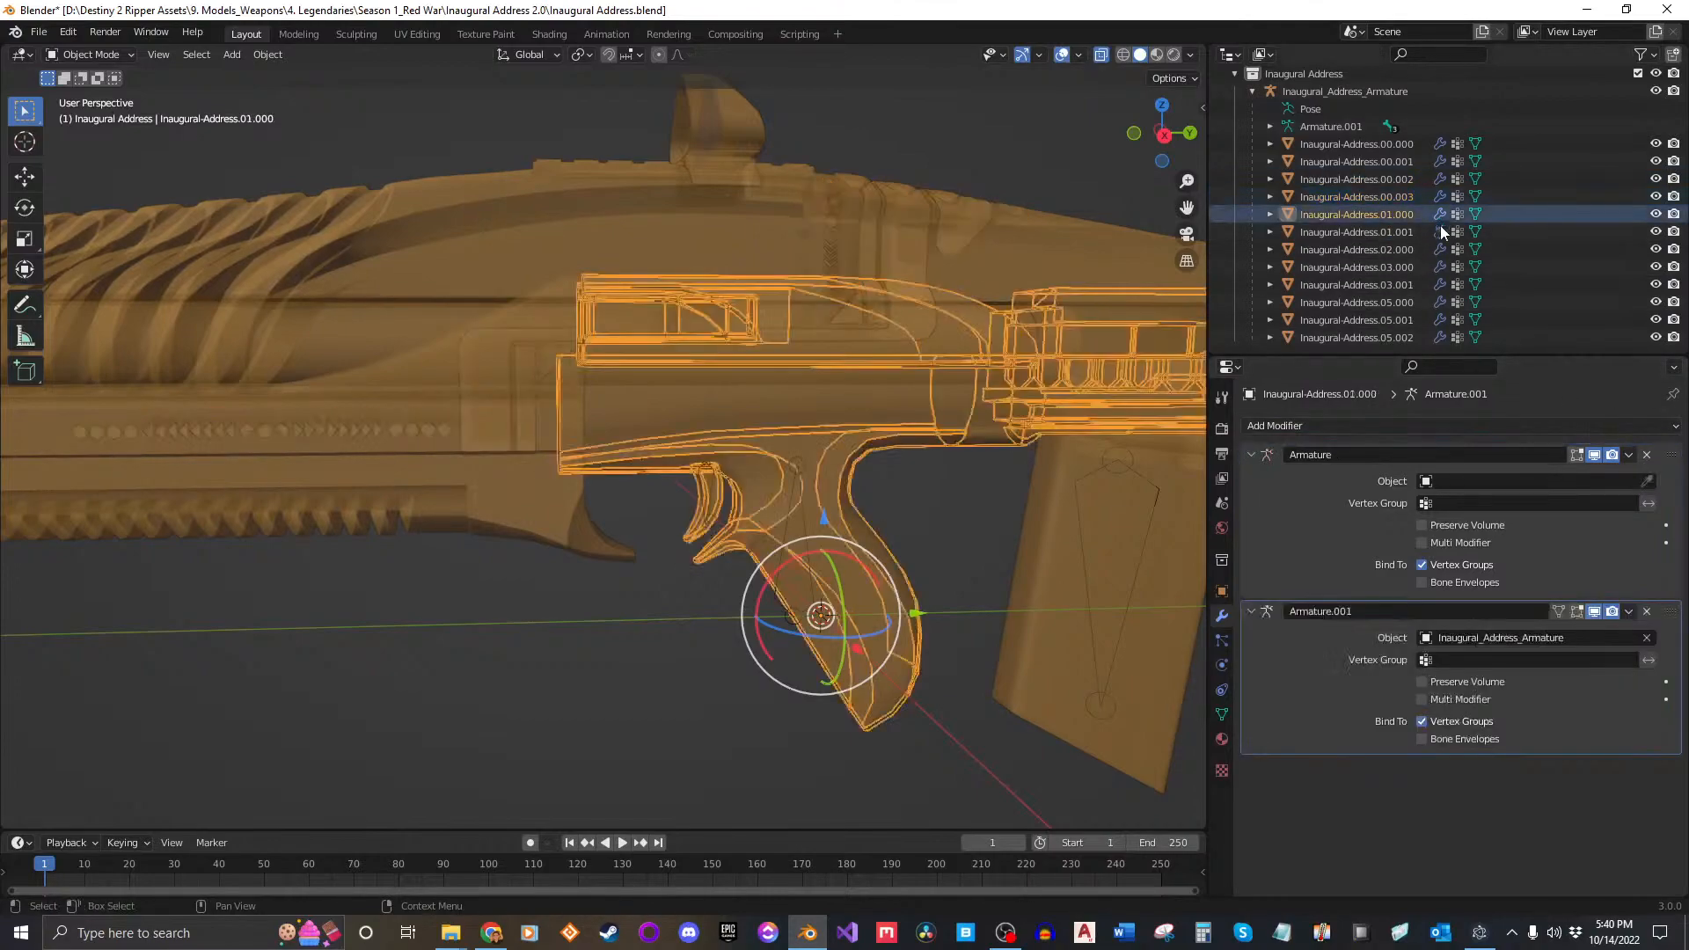
{"action": "left_click", "coordinate": [1647, 455]}
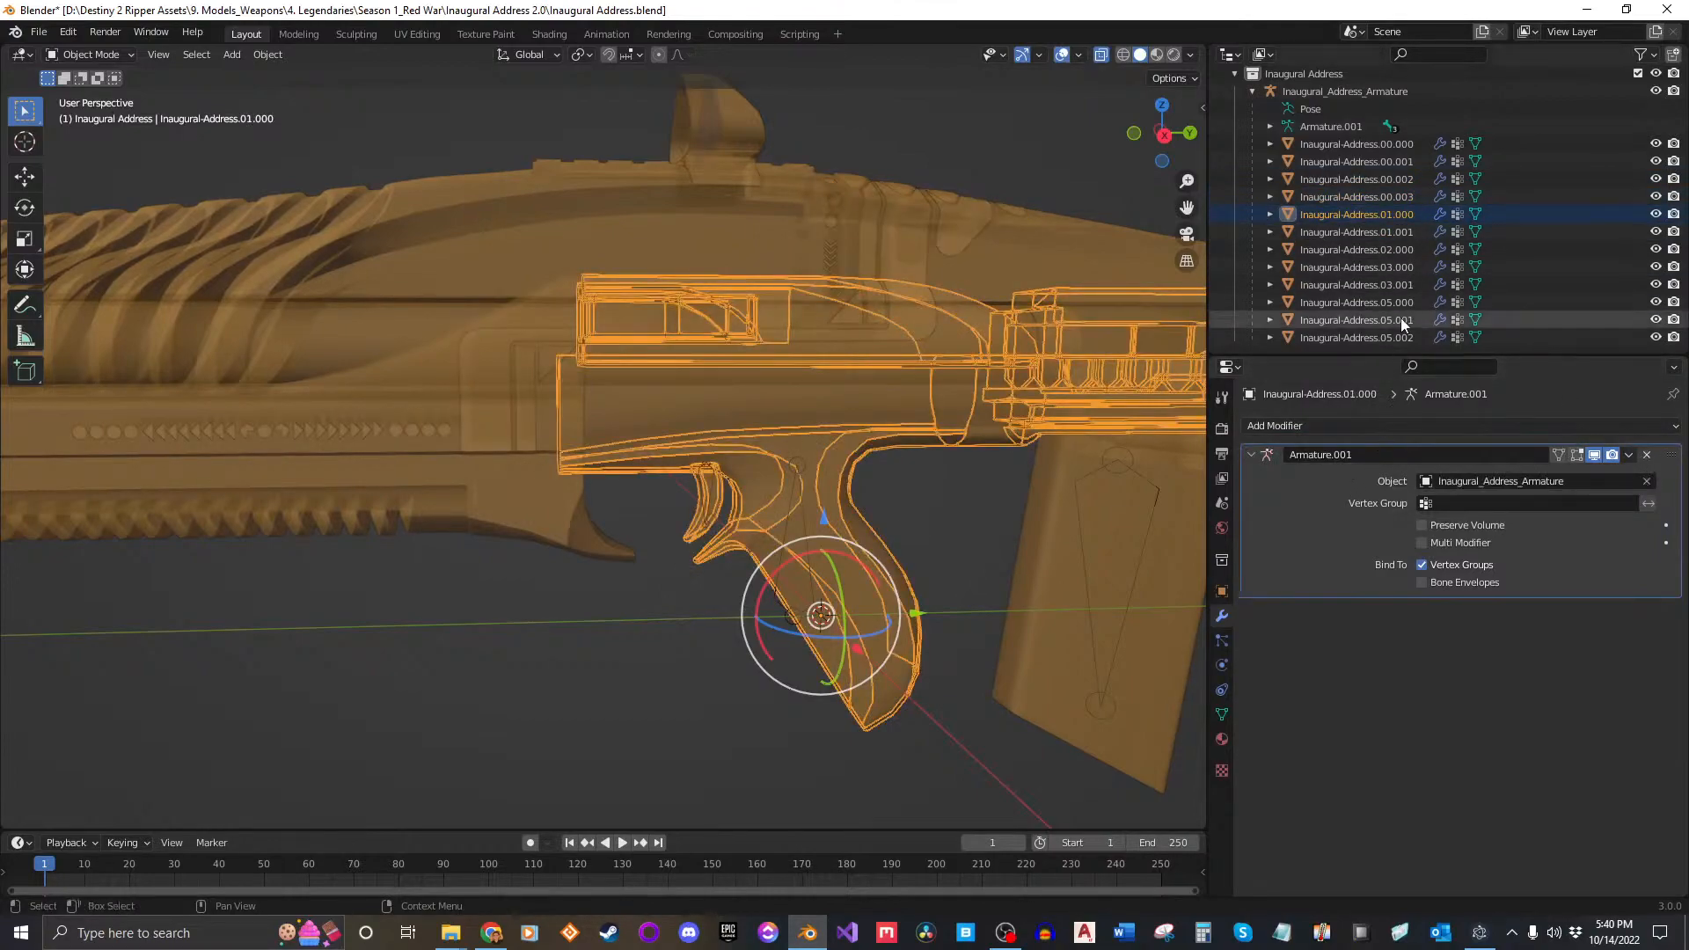
{"action": "left_click", "coordinate": [1439, 232]}
{"action": "left_click", "coordinate": [1647, 455]}
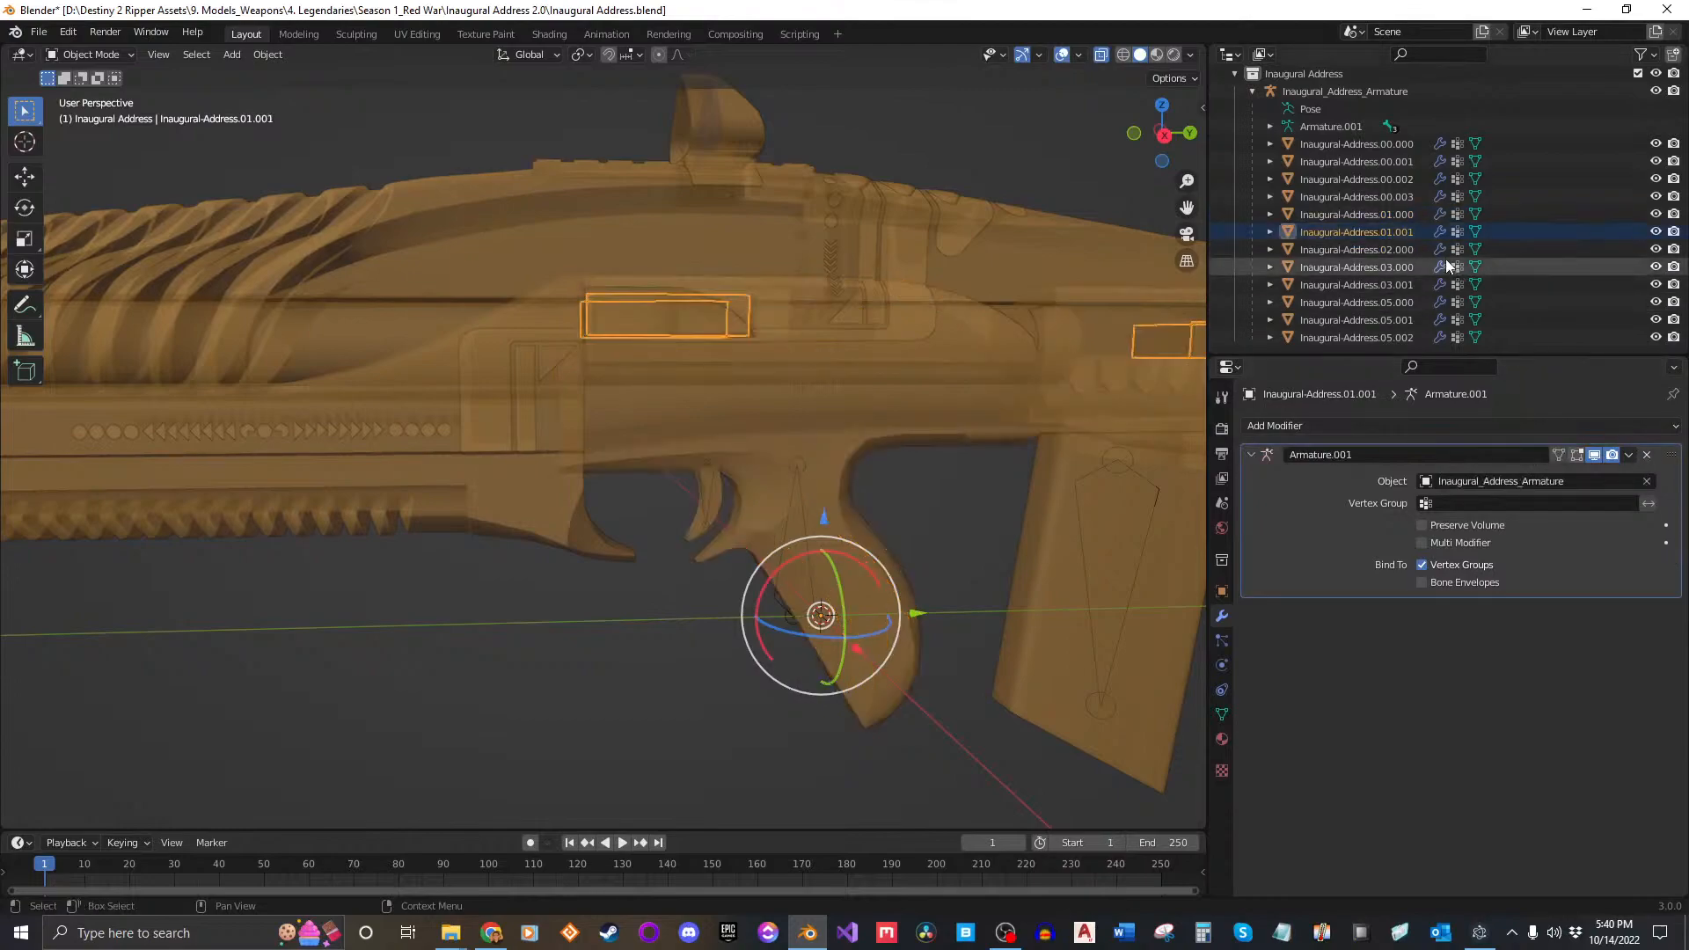
{"action": "left_click", "coordinate": [1439, 250]}
{"action": "left_click", "coordinate": [1647, 455]}
Step: Remove the unassigned Armature modifier from meshes Inaugural-Address.03.000, 03.001, 05.000, 05.001 and 05.002
{"action": "left_click", "coordinate": [1438, 269]}
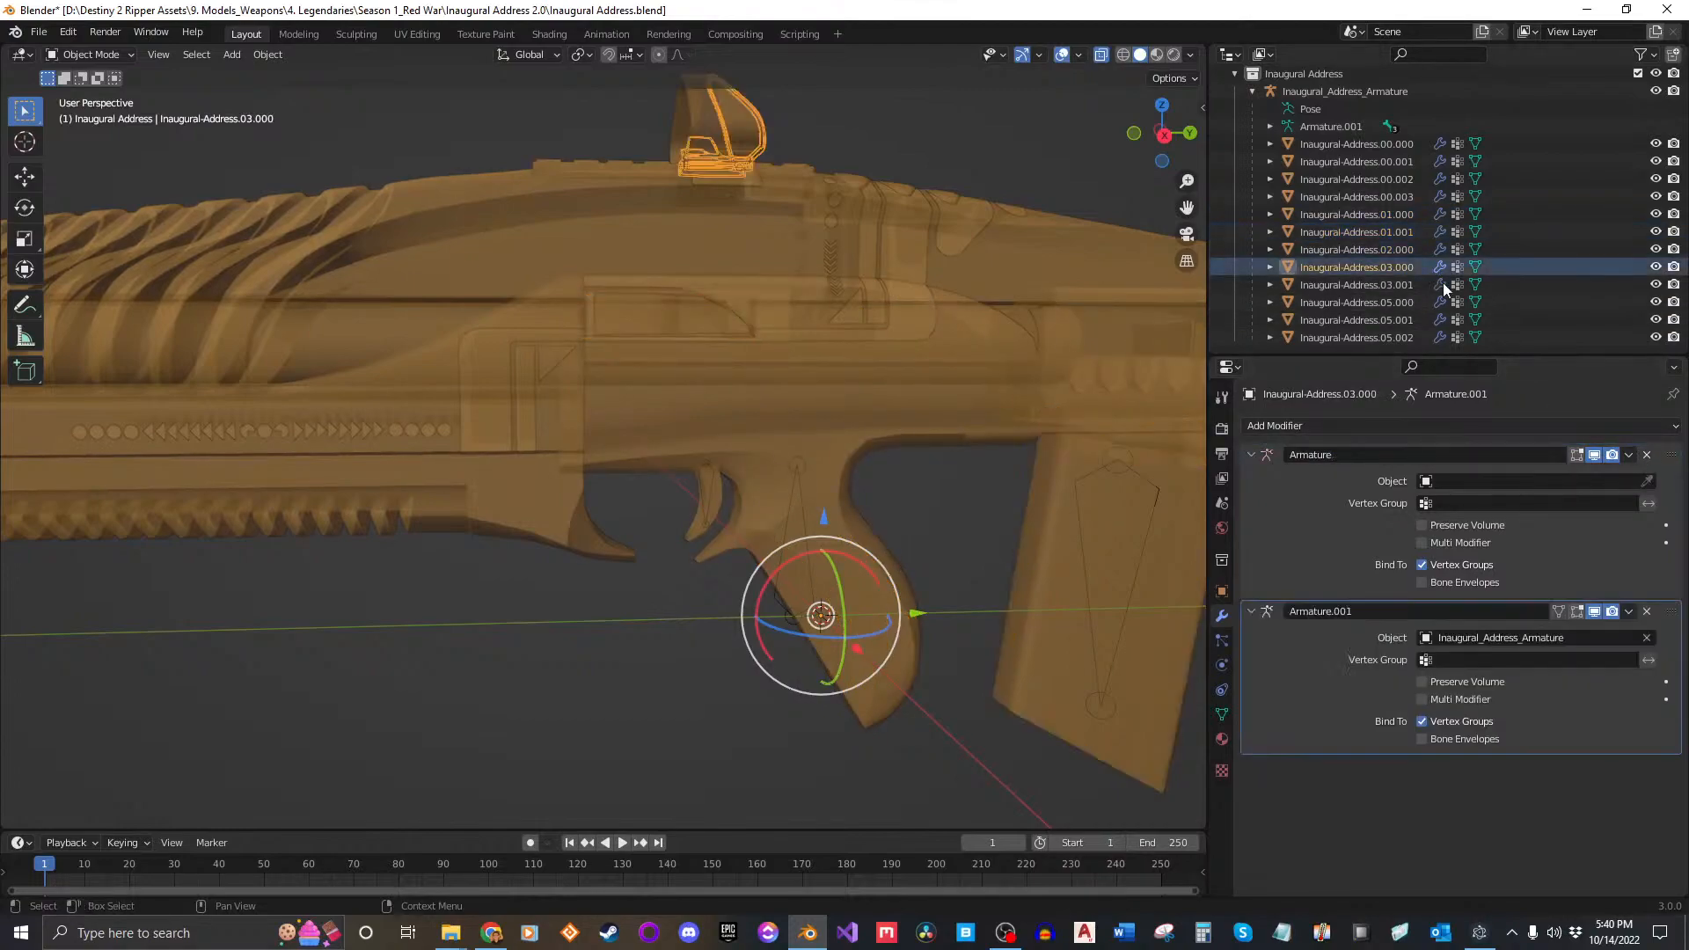
{"action": "left_click", "coordinate": [1647, 455]}
{"action": "left_click", "coordinate": [1439, 285]}
{"action": "left_click", "coordinate": [1647, 455]}
{"action": "left_click", "coordinate": [1443, 302]}
{"action": "left_click", "coordinate": [1647, 455]}
{"action": "left_click", "coordinate": [1445, 319]}
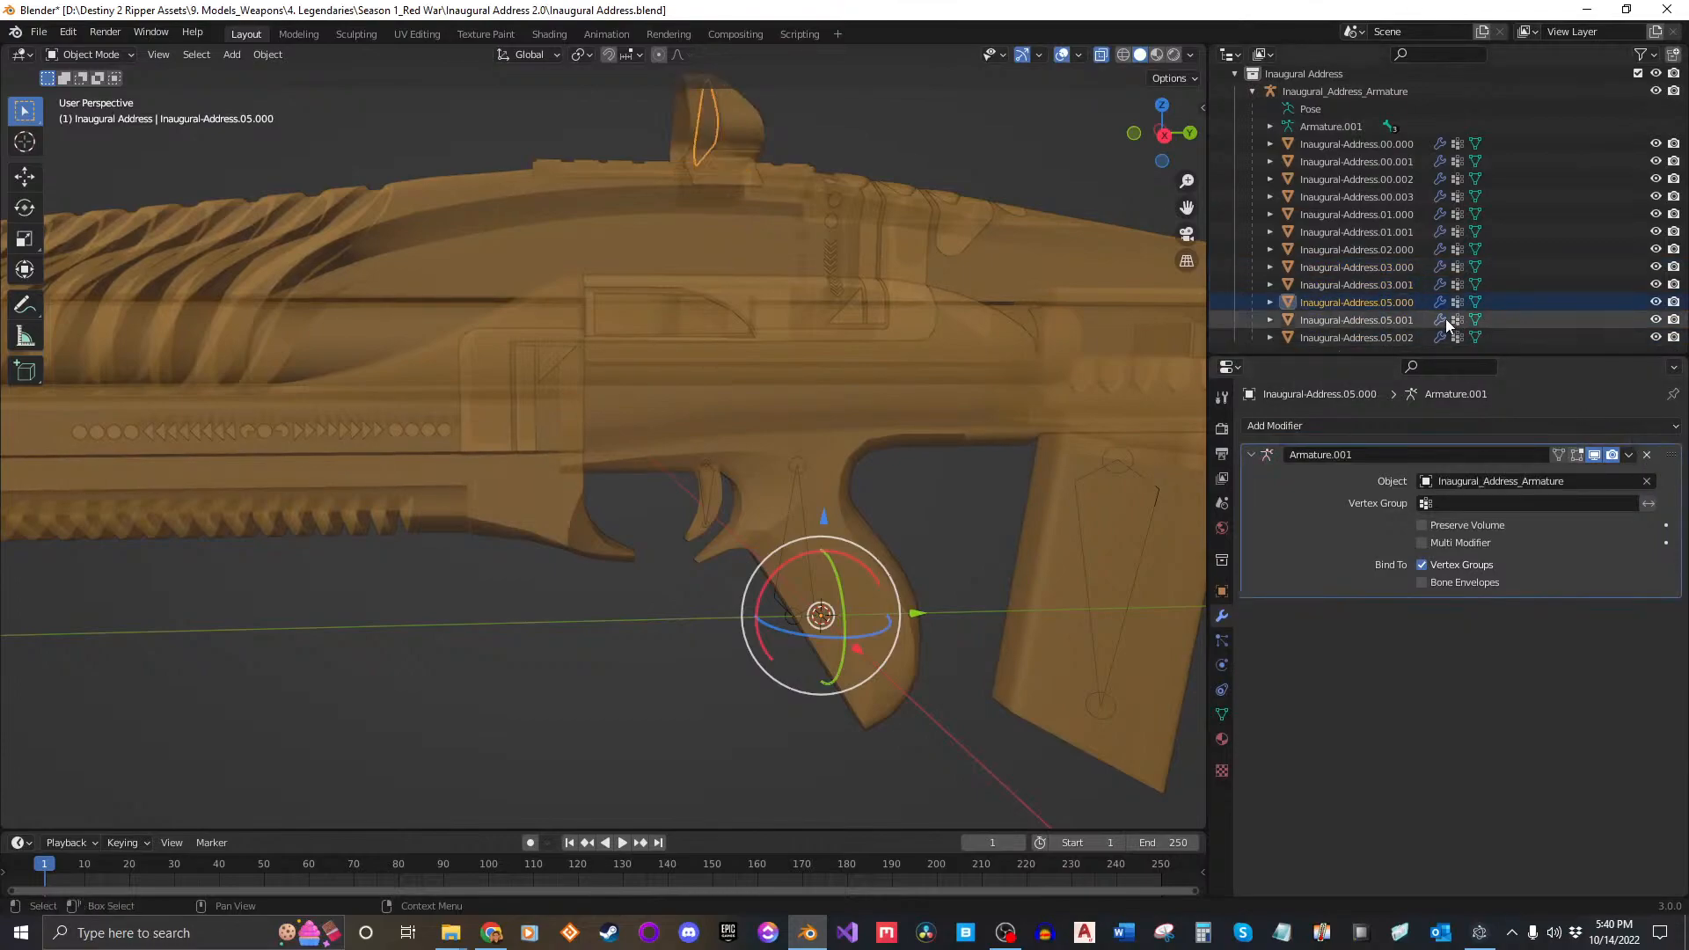
{"action": "left_click", "coordinate": [1647, 454]}
{"action": "left_click", "coordinate": [1456, 338]}
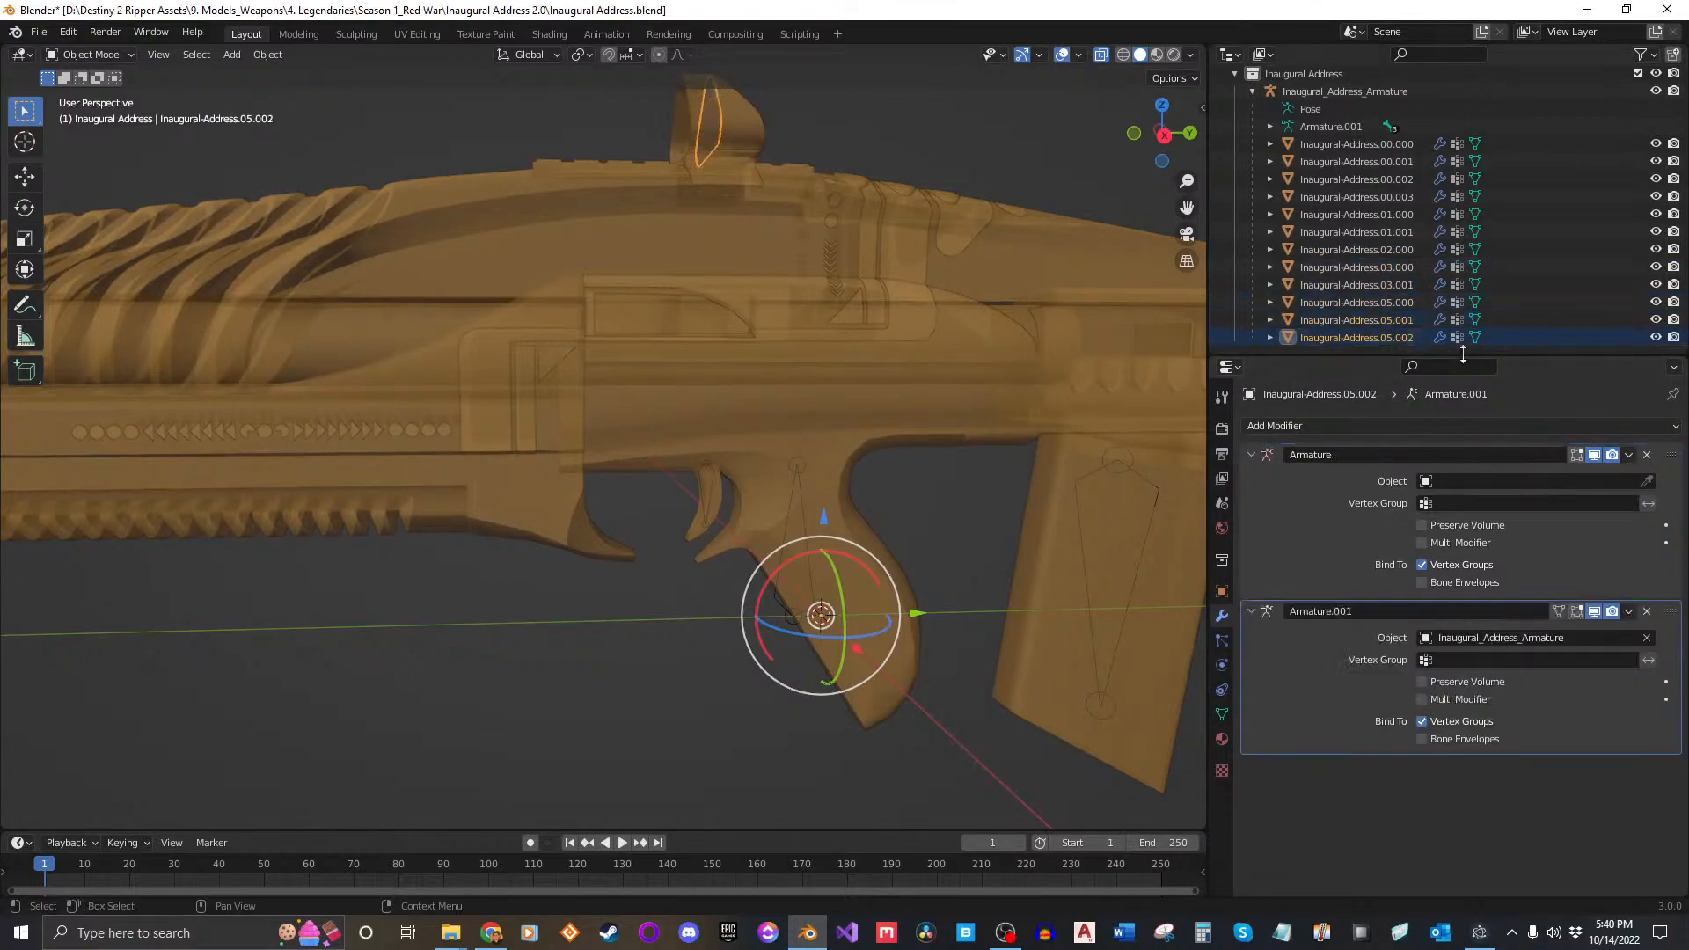
{"action": "left_click", "coordinate": [1647, 455]}
Step: Examine the vertex groups of Inaugural-Address.00.000, checking Root, Trigger, Mag and Slot_Extra2
{"action": "left_click", "coordinate": [1457, 144]}
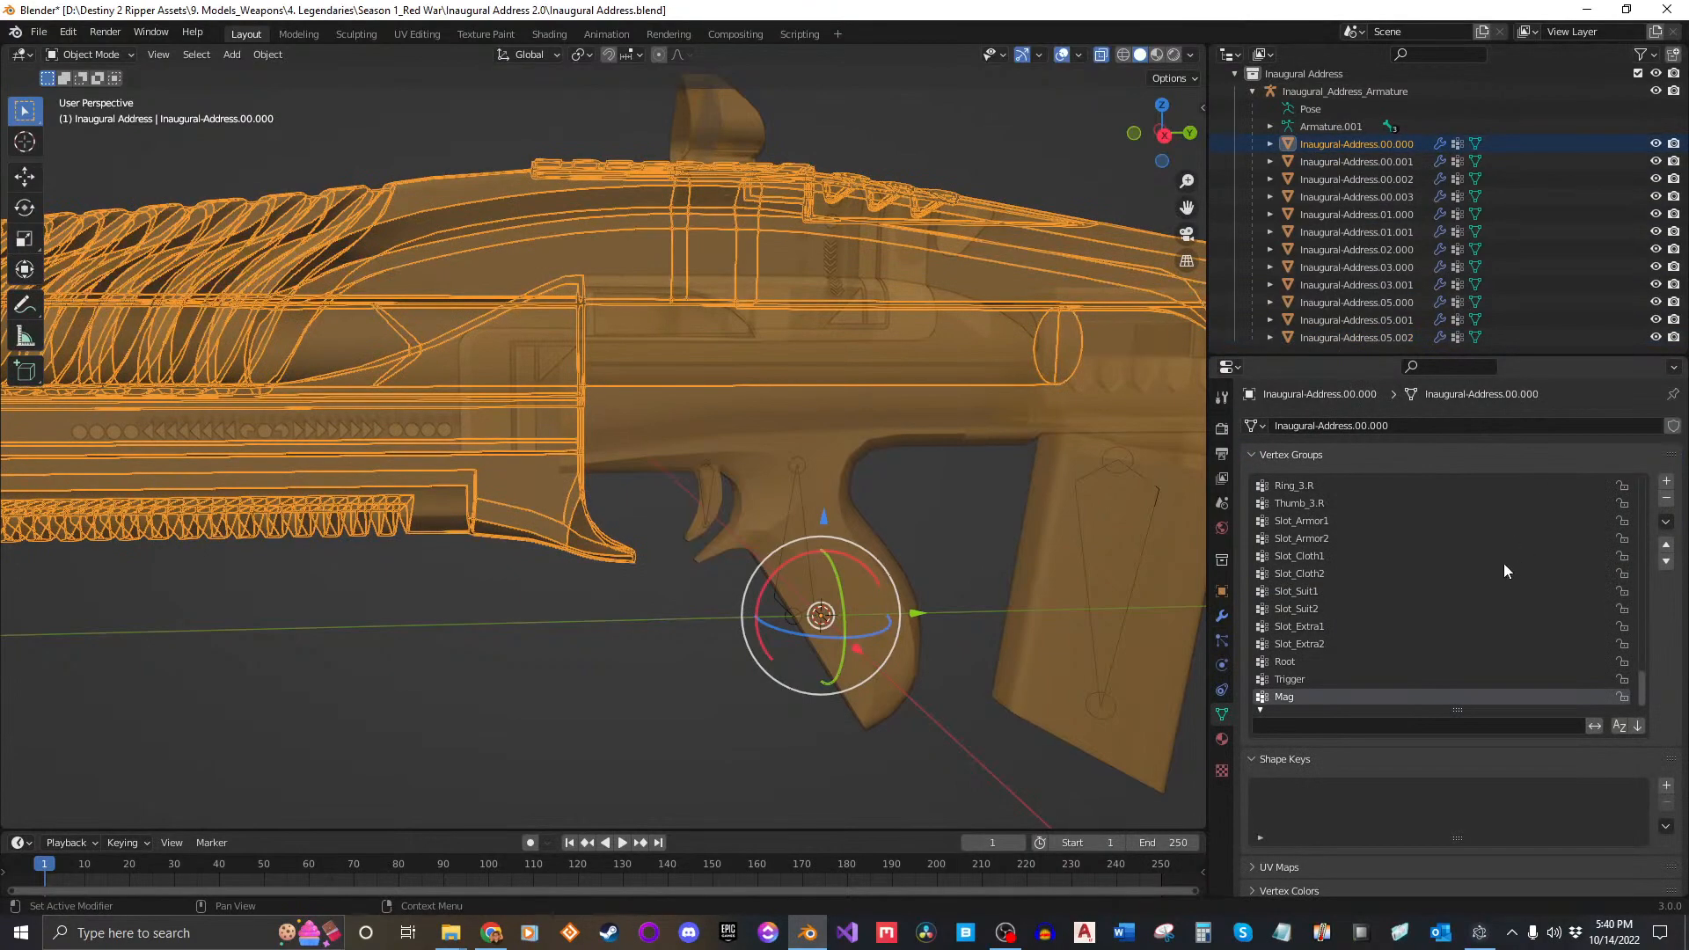
{"action": "left_click", "coordinate": [1316, 665]}
{"action": "left_click", "coordinate": [1310, 677]}
{"action": "left_click", "coordinate": [1291, 695]}
{"action": "left_click", "coordinate": [1290, 661]}
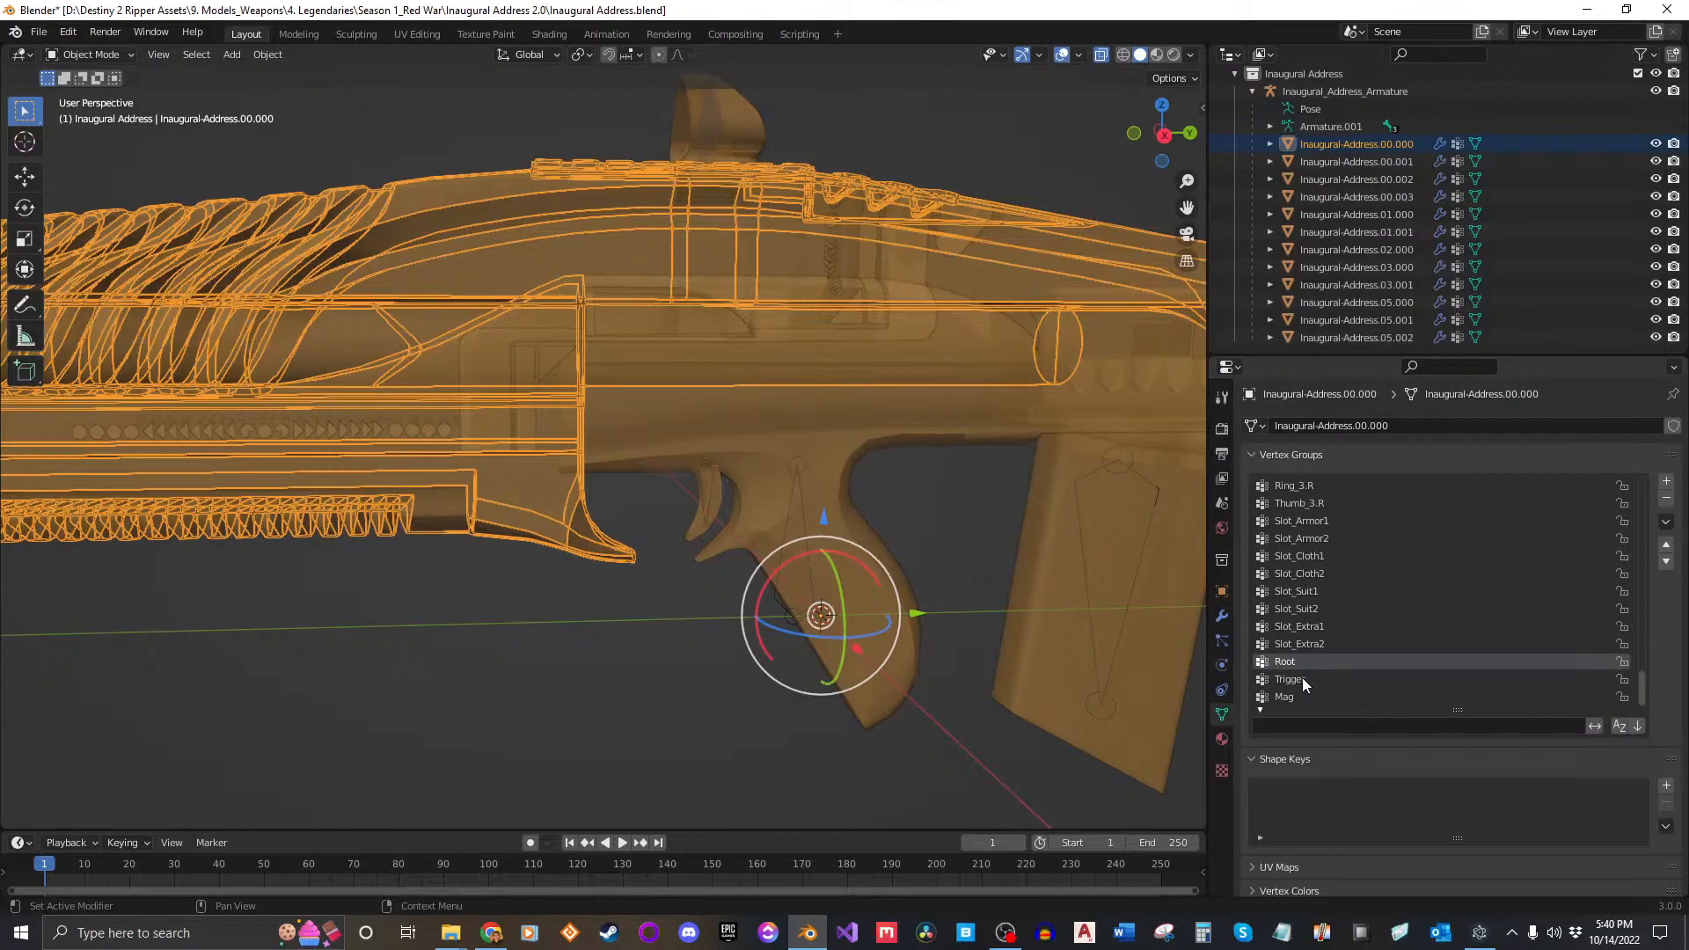
{"action": "left_click", "coordinate": [1302, 677]}
{"action": "left_click", "coordinate": [1305, 696]}
{"action": "left_click", "coordinate": [1332, 642]}
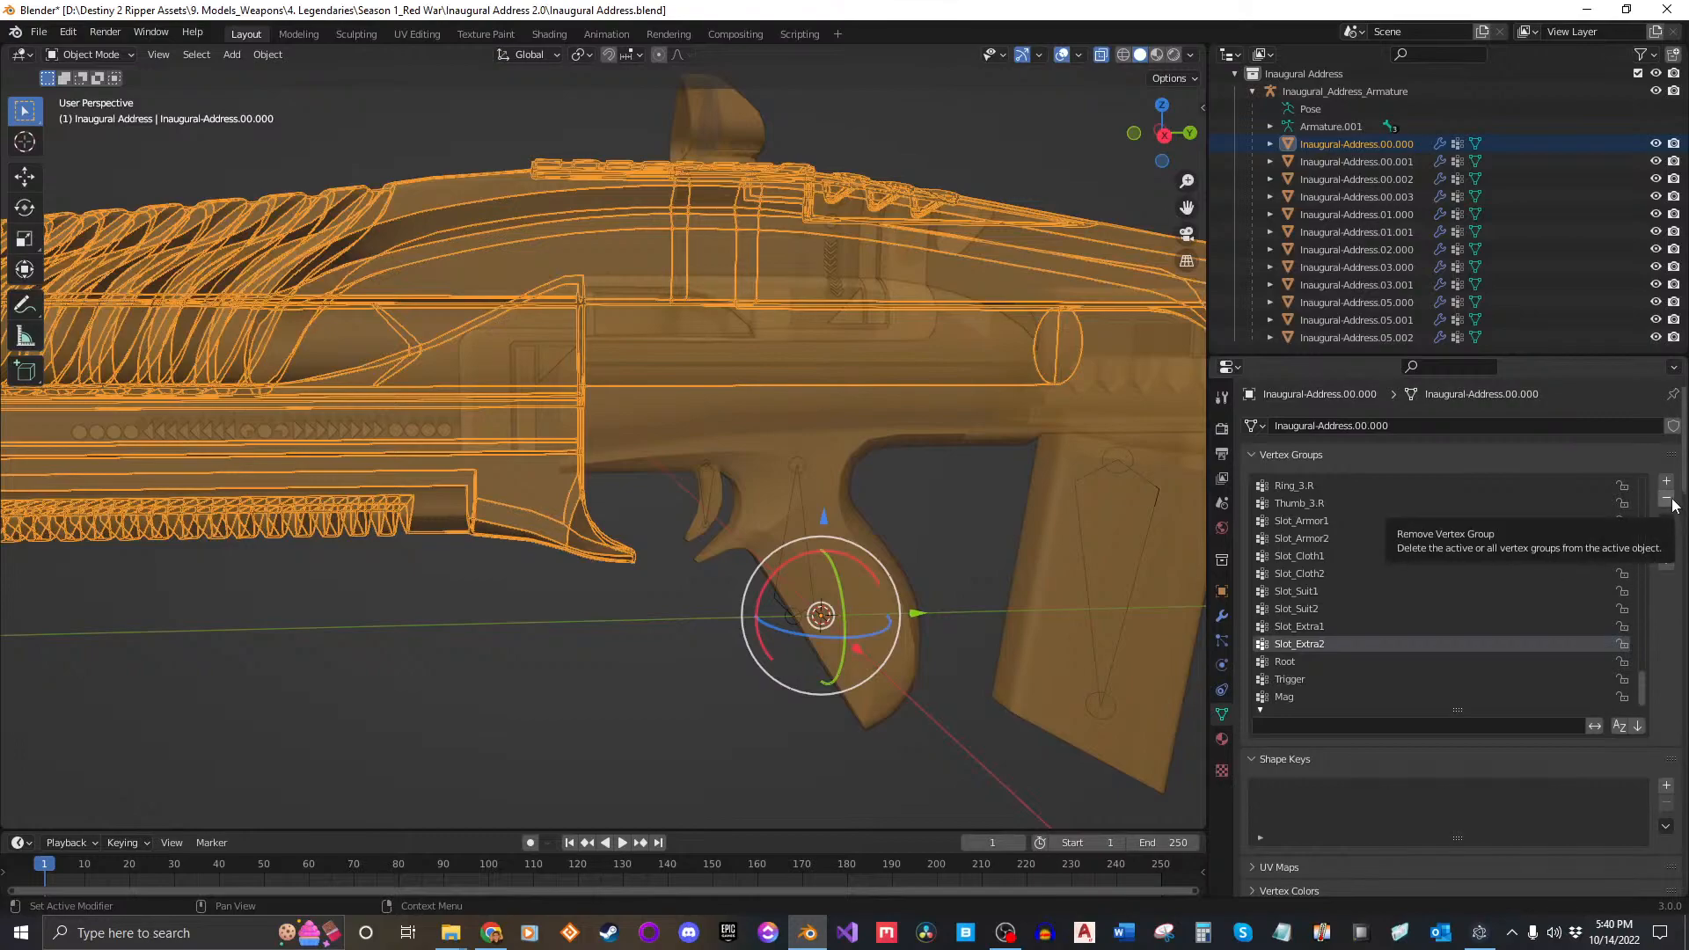
{"action": "left_click", "coordinate": [1313, 663]}
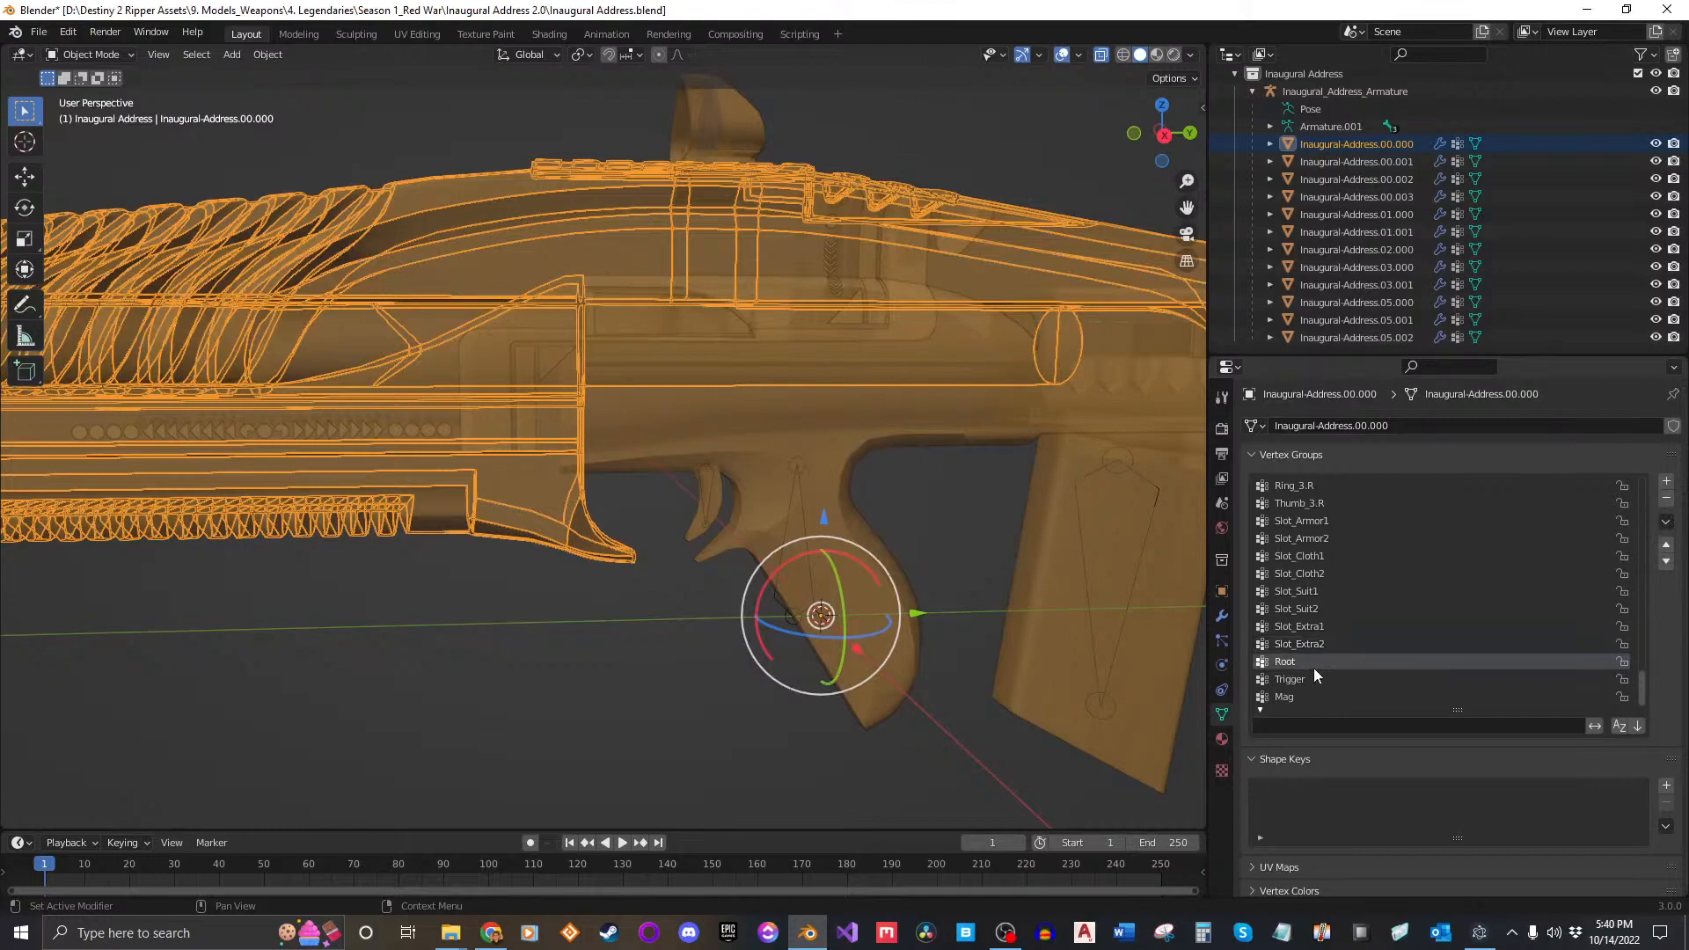
Step: Lock the Root, Trigger and Mag vertex groups of Inaugural-Address.00.000, leaving the list unsorted by name
{"action": "left_click_drag", "start_coordinate": [1627, 665], "coordinate": [1621, 728]}
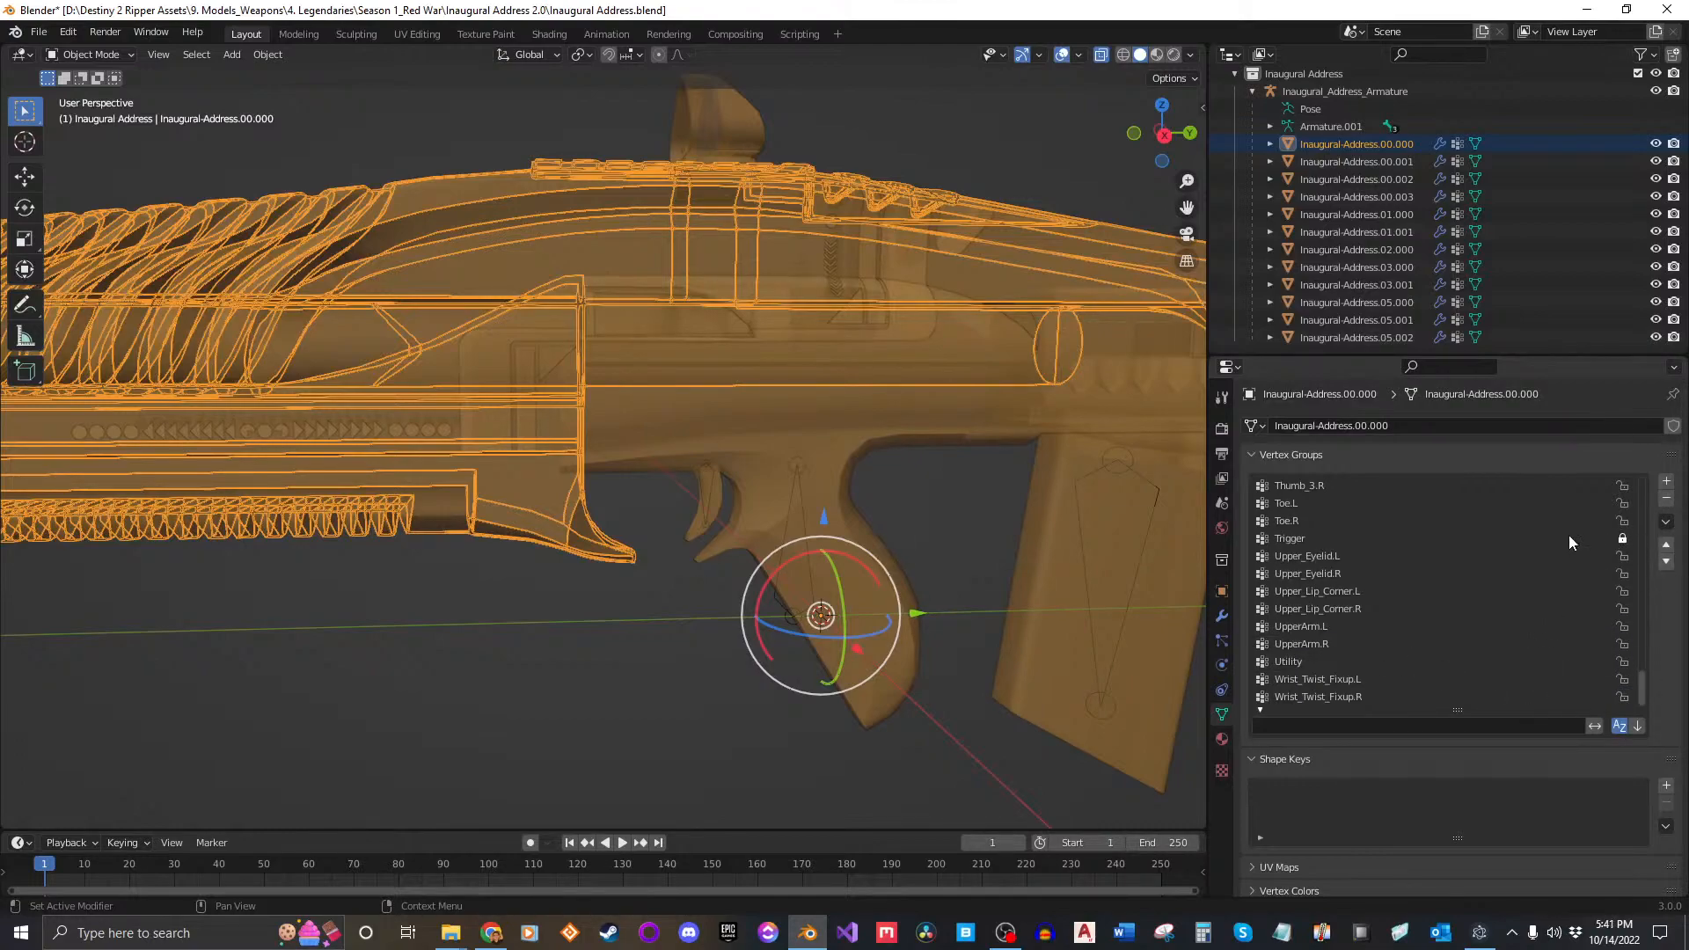
{"action": "left_click", "coordinate": [1621, 727]}
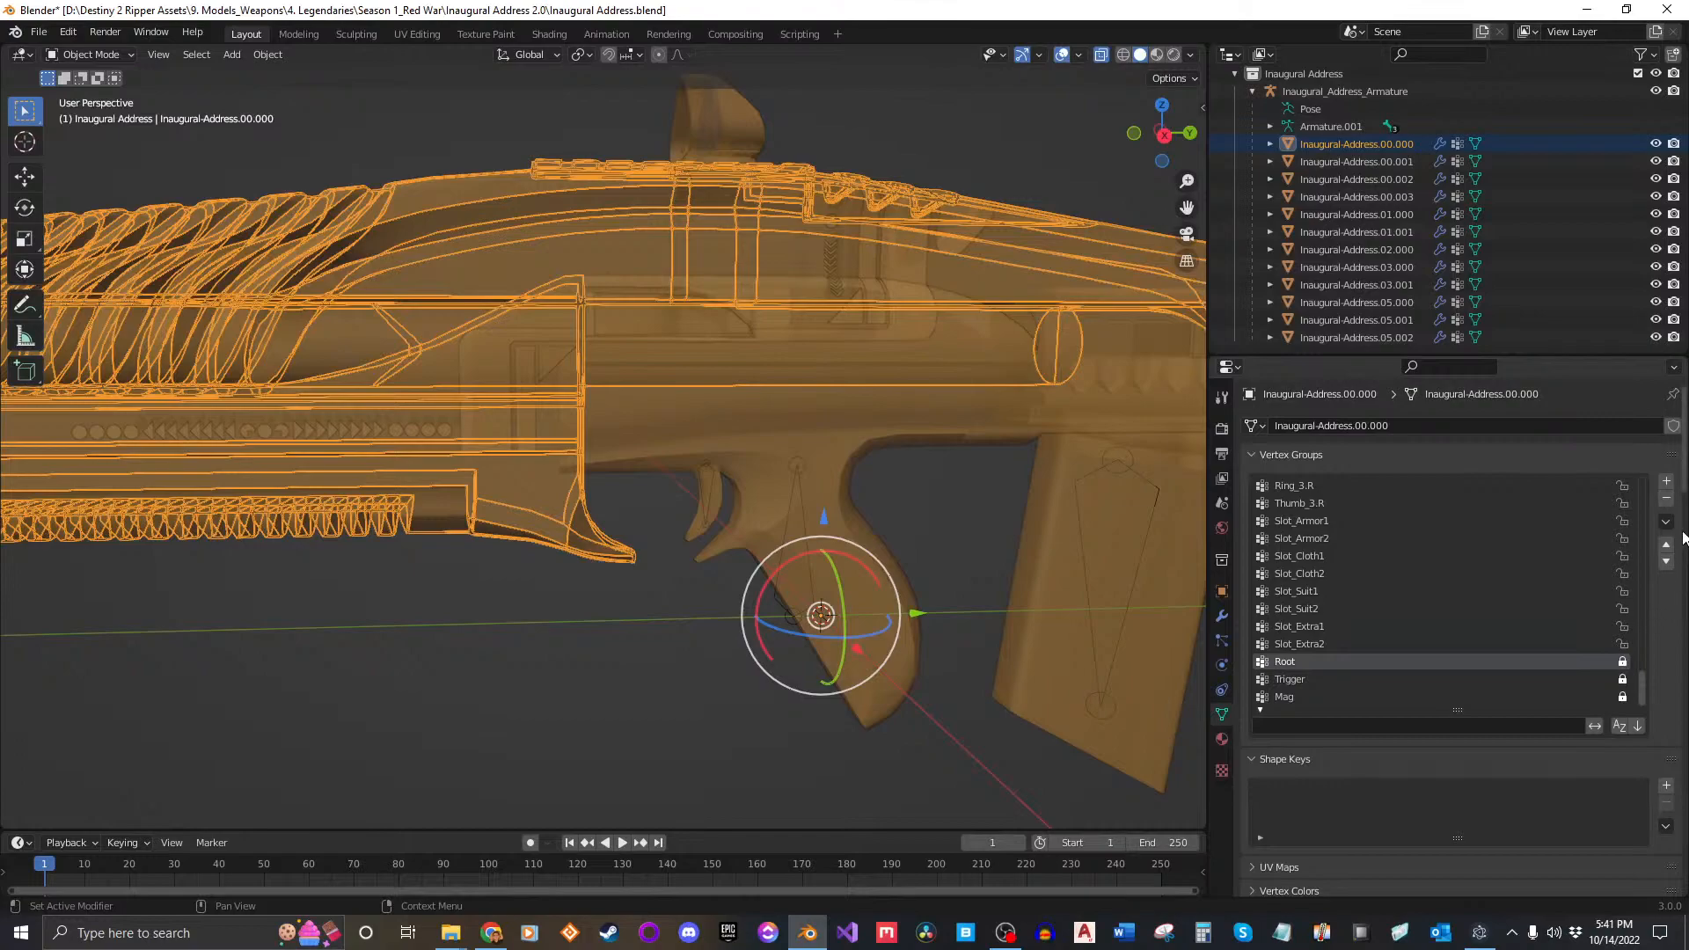
{"action": "left_click", "coordinate": [1667, 498]}
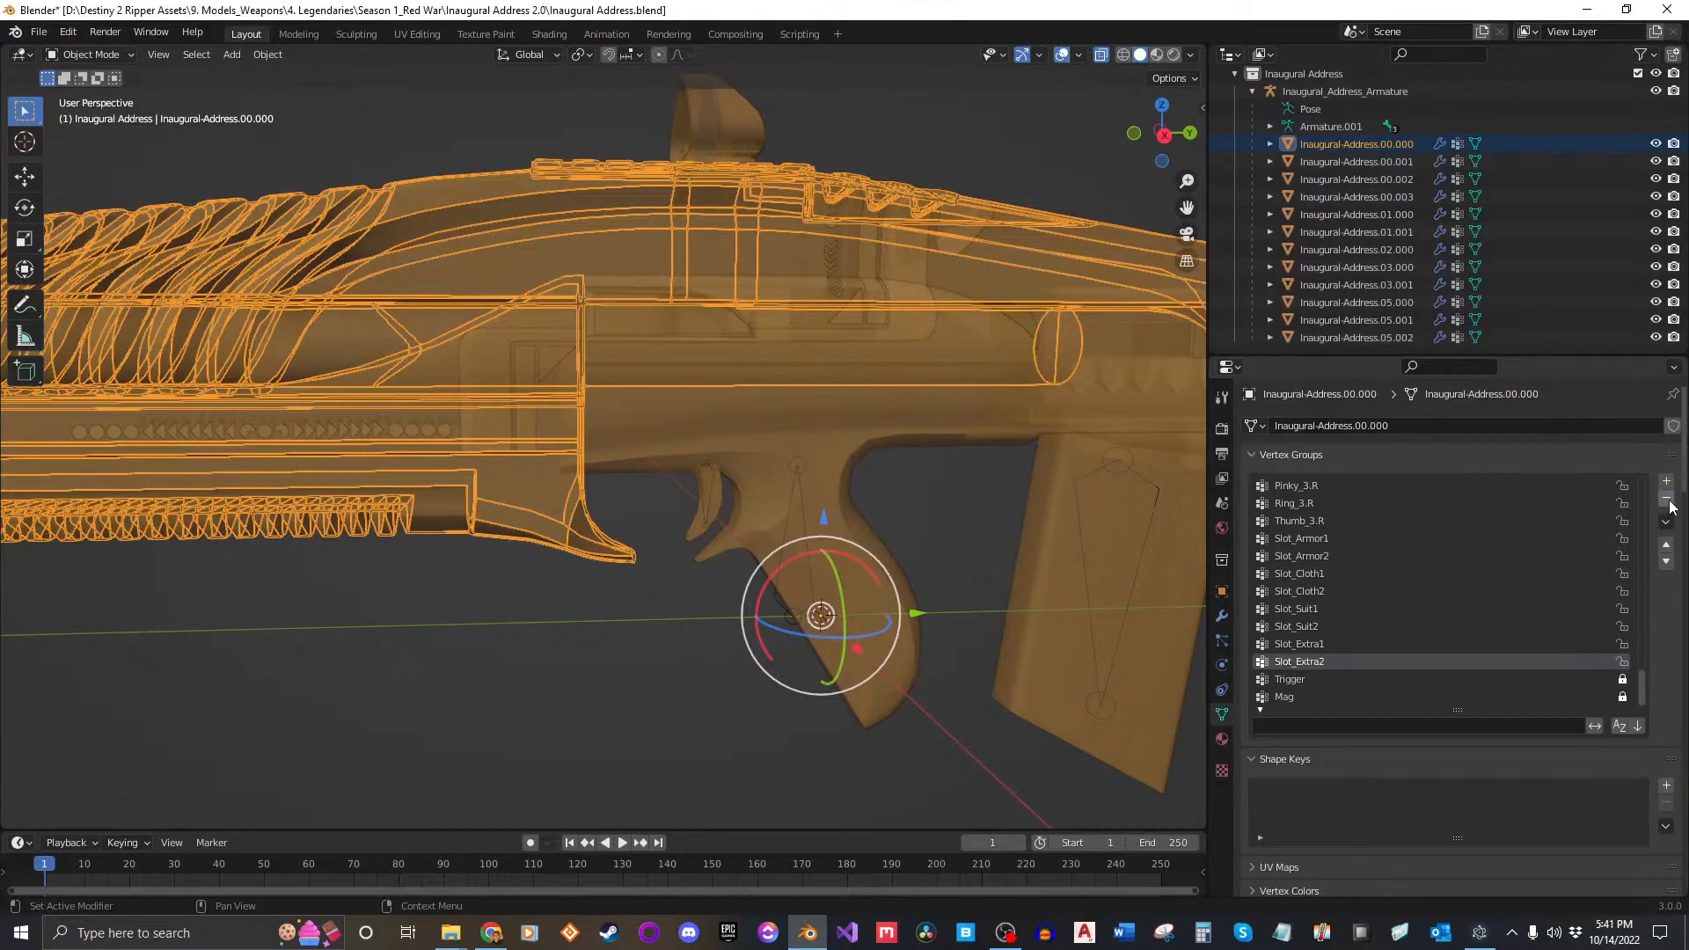
{"action": "key", "text": "ctrl+z"}
{"action": "scroll", "coordinate": [1438, 632], "scroll_direction": "down", "scroll_amount": 1}
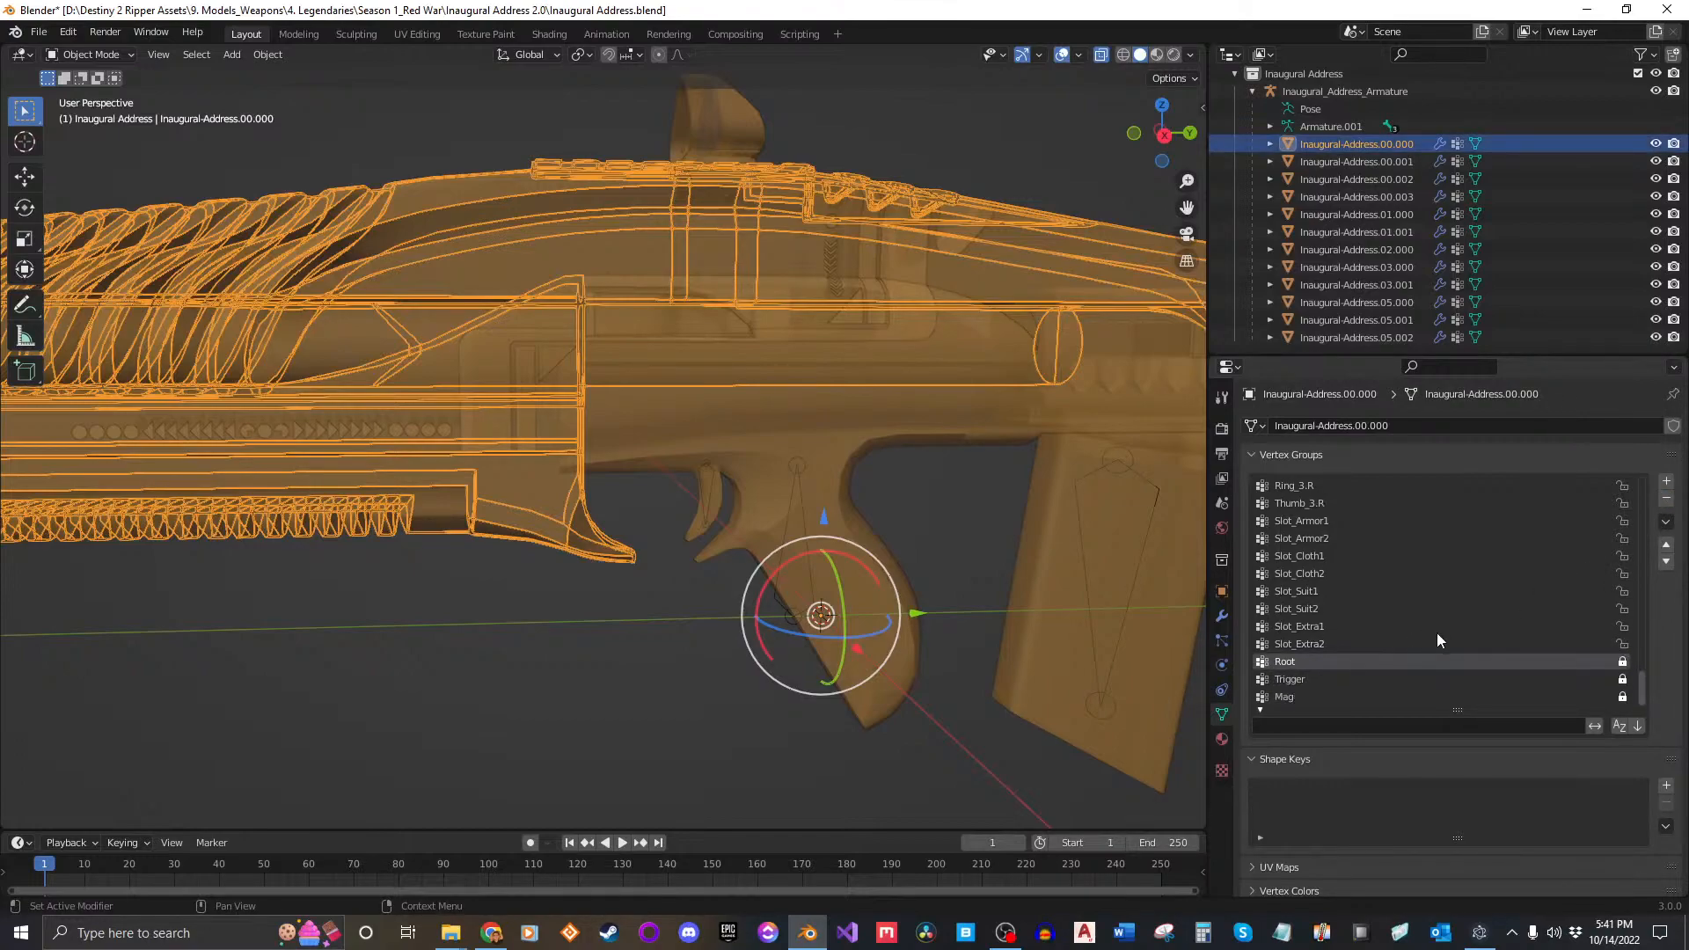
Step: Delete all unlocked vertex groups from Inaugural-Address.00.000
{"action": "left_click", "coordinate": [1666, 522]}
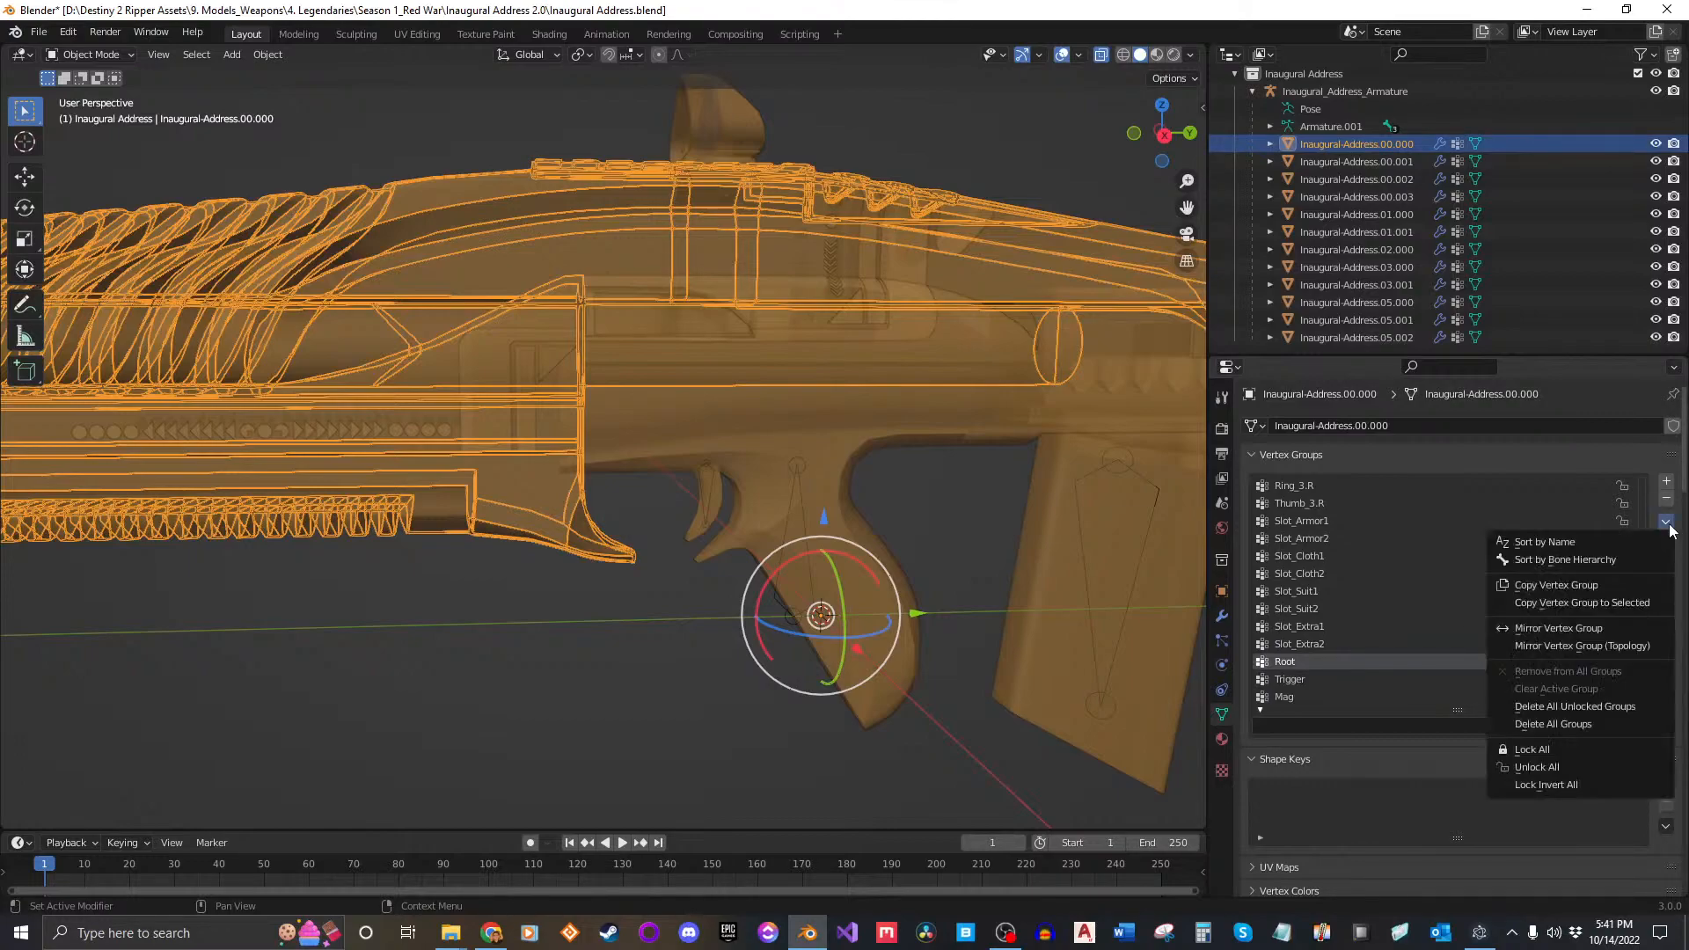
{"action": "left_click", "coordinate": [1580, 709]}
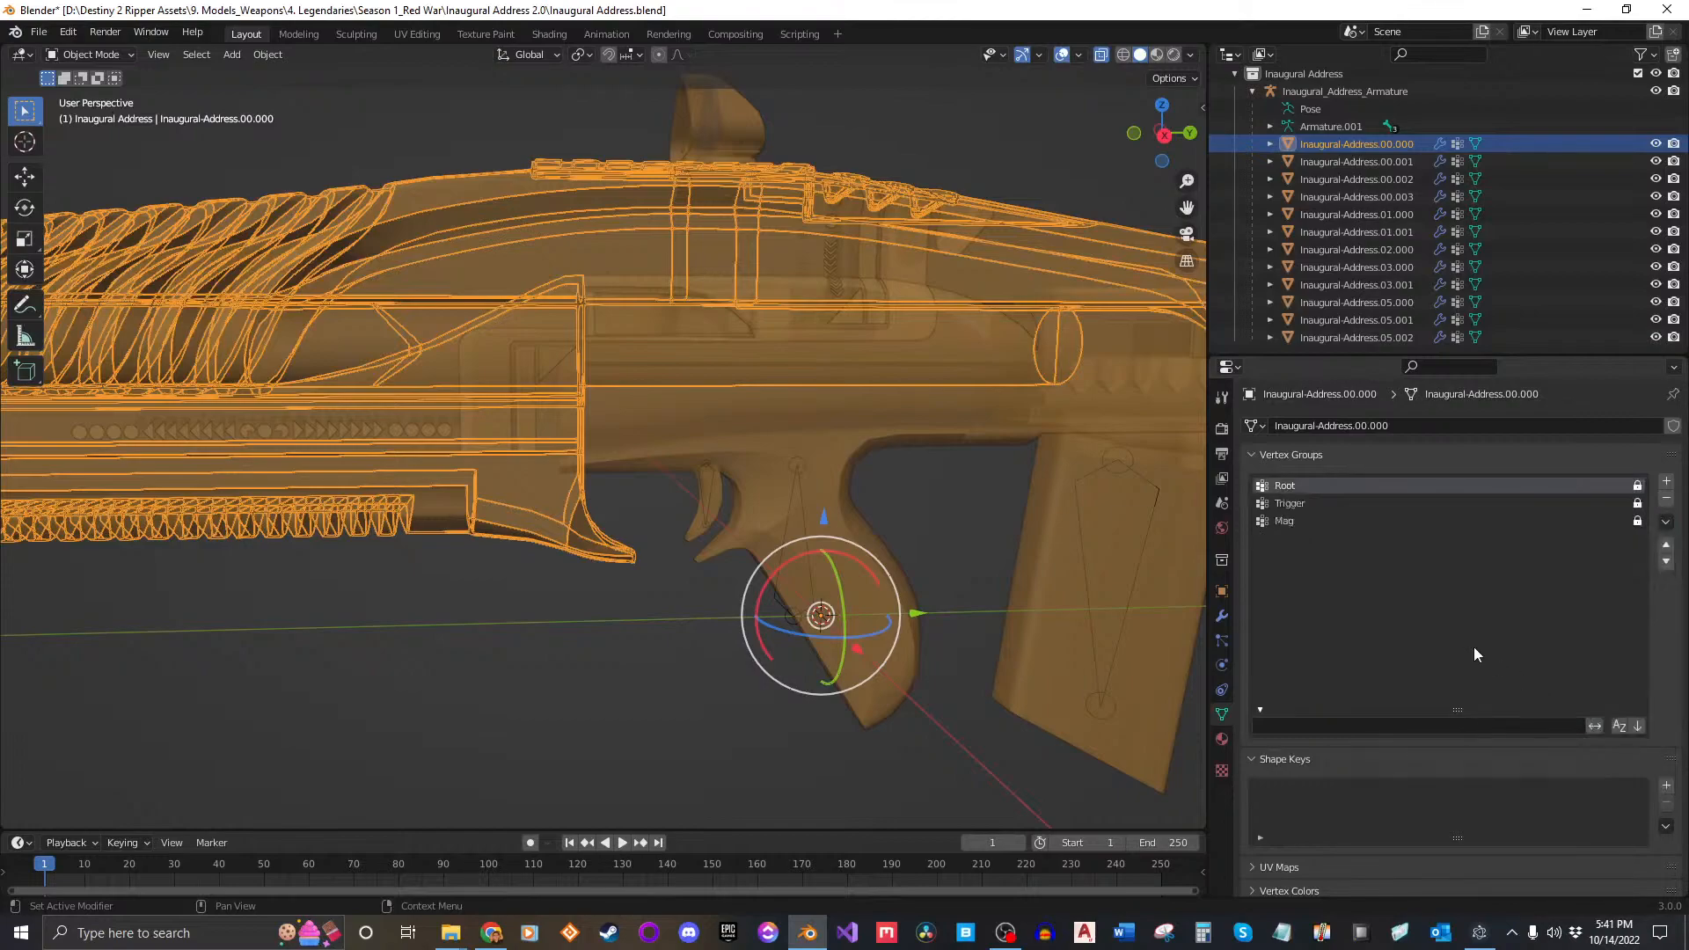
Step: Lock Root, Trigger and Mag on Inaugural-Address.00.001 and delete all its unlocked vertex groups
{"action": "left_click", "coordinate": [1460, 162]}
{"action": "left_click", "coordinate": [1623, 662]}
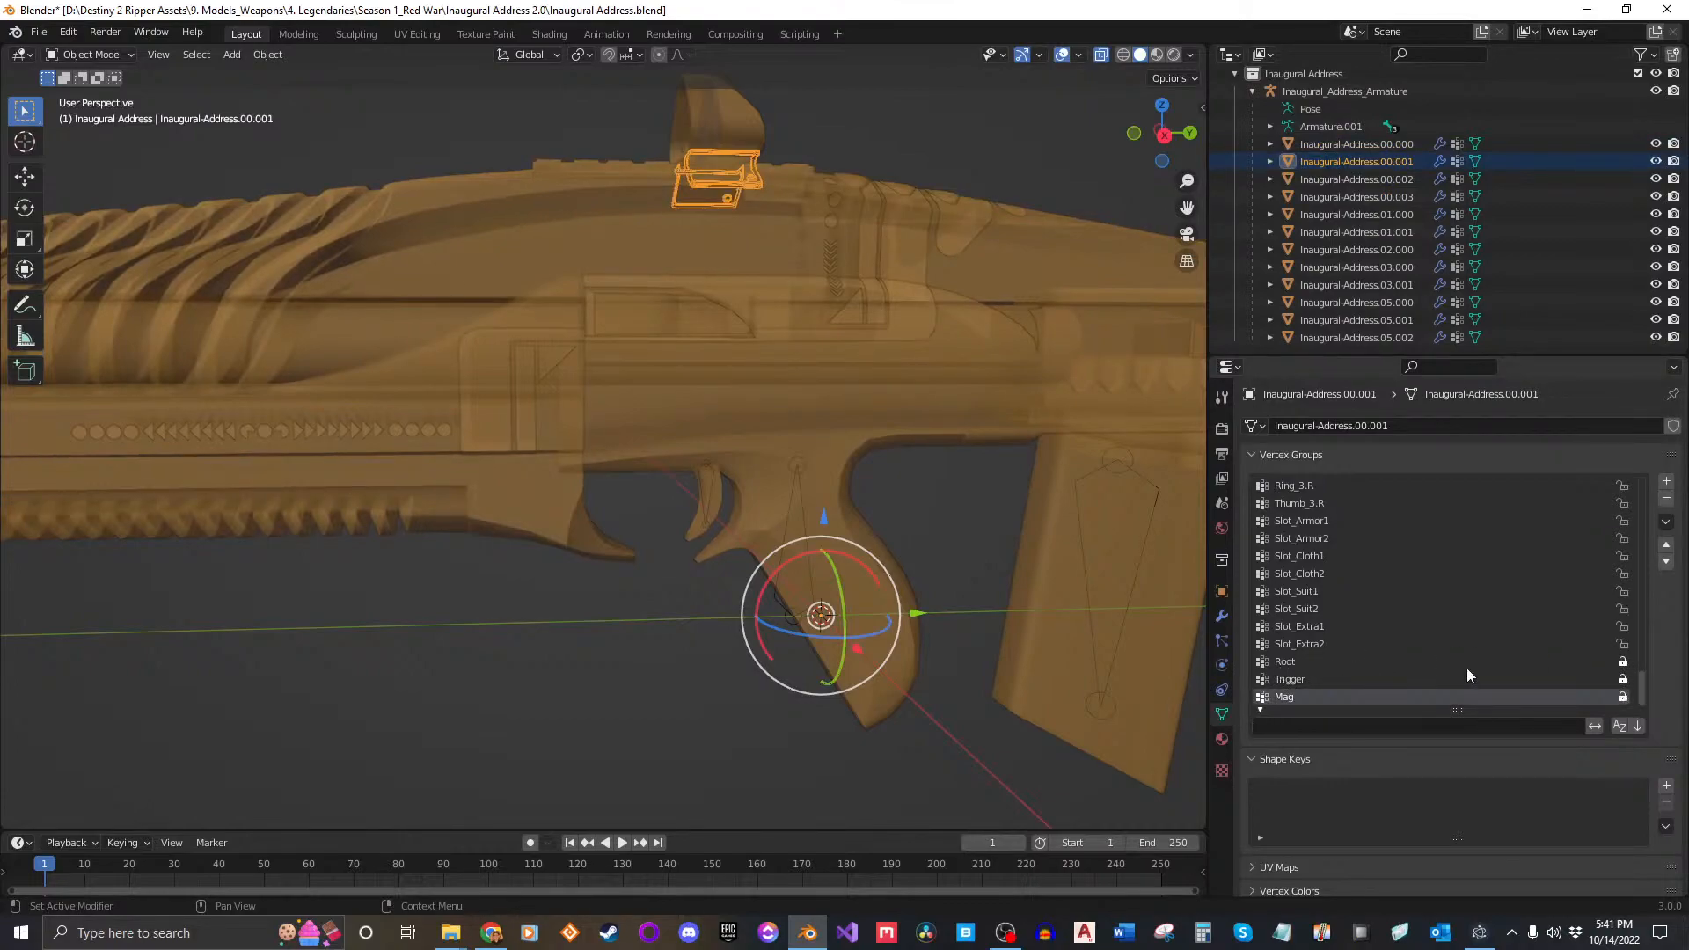
{"action": "left_click", "coordinate": [1666, 522]}
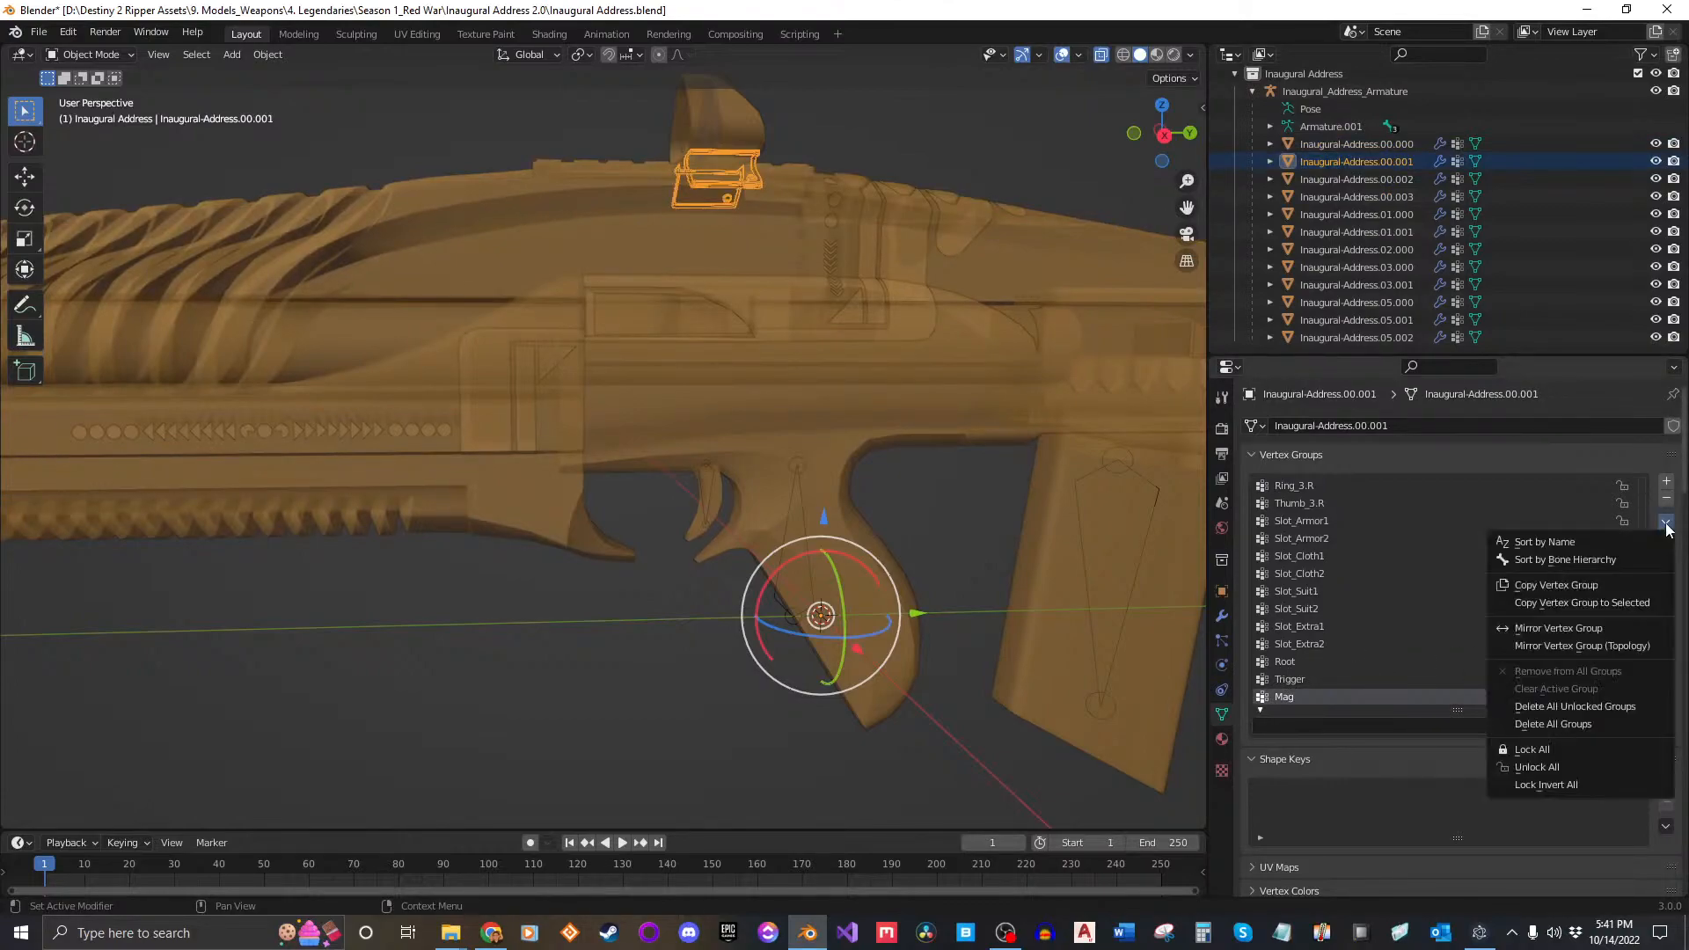
{"action": "left_click", "coordinate": [1582, 709]}
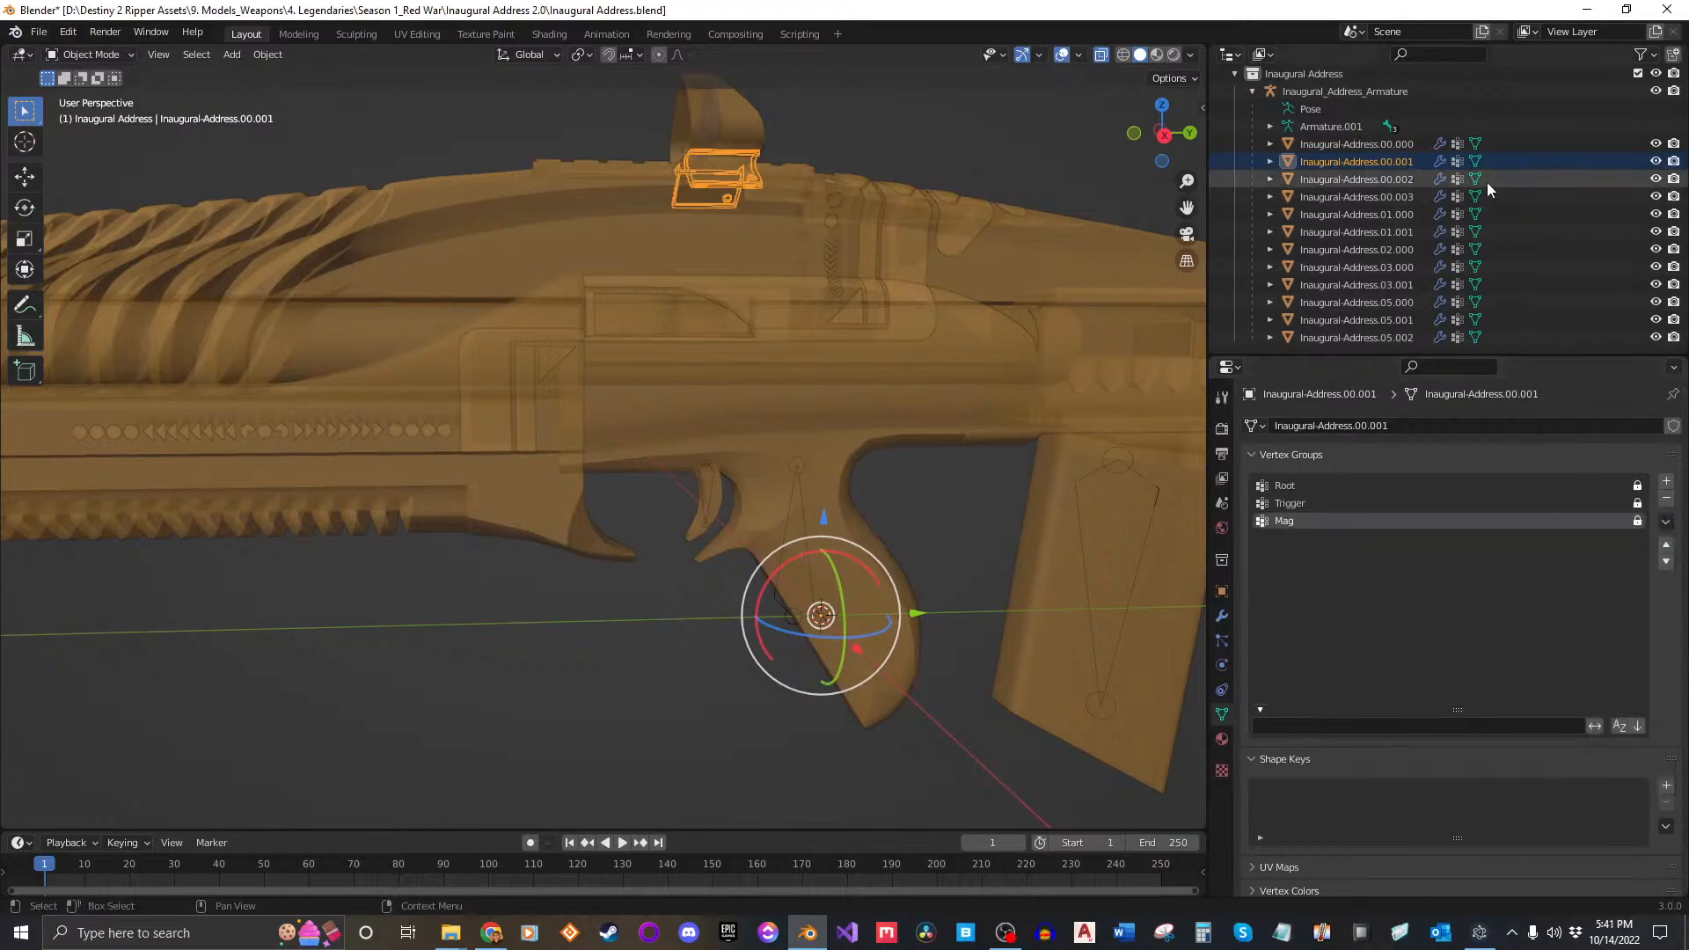
Step: Lock Root, Trigger and Mag on Inaugural-Address.00.002 and delete all its unlocked vertex groups
{"action": "left_click", "coordinate": [1485, 182]}
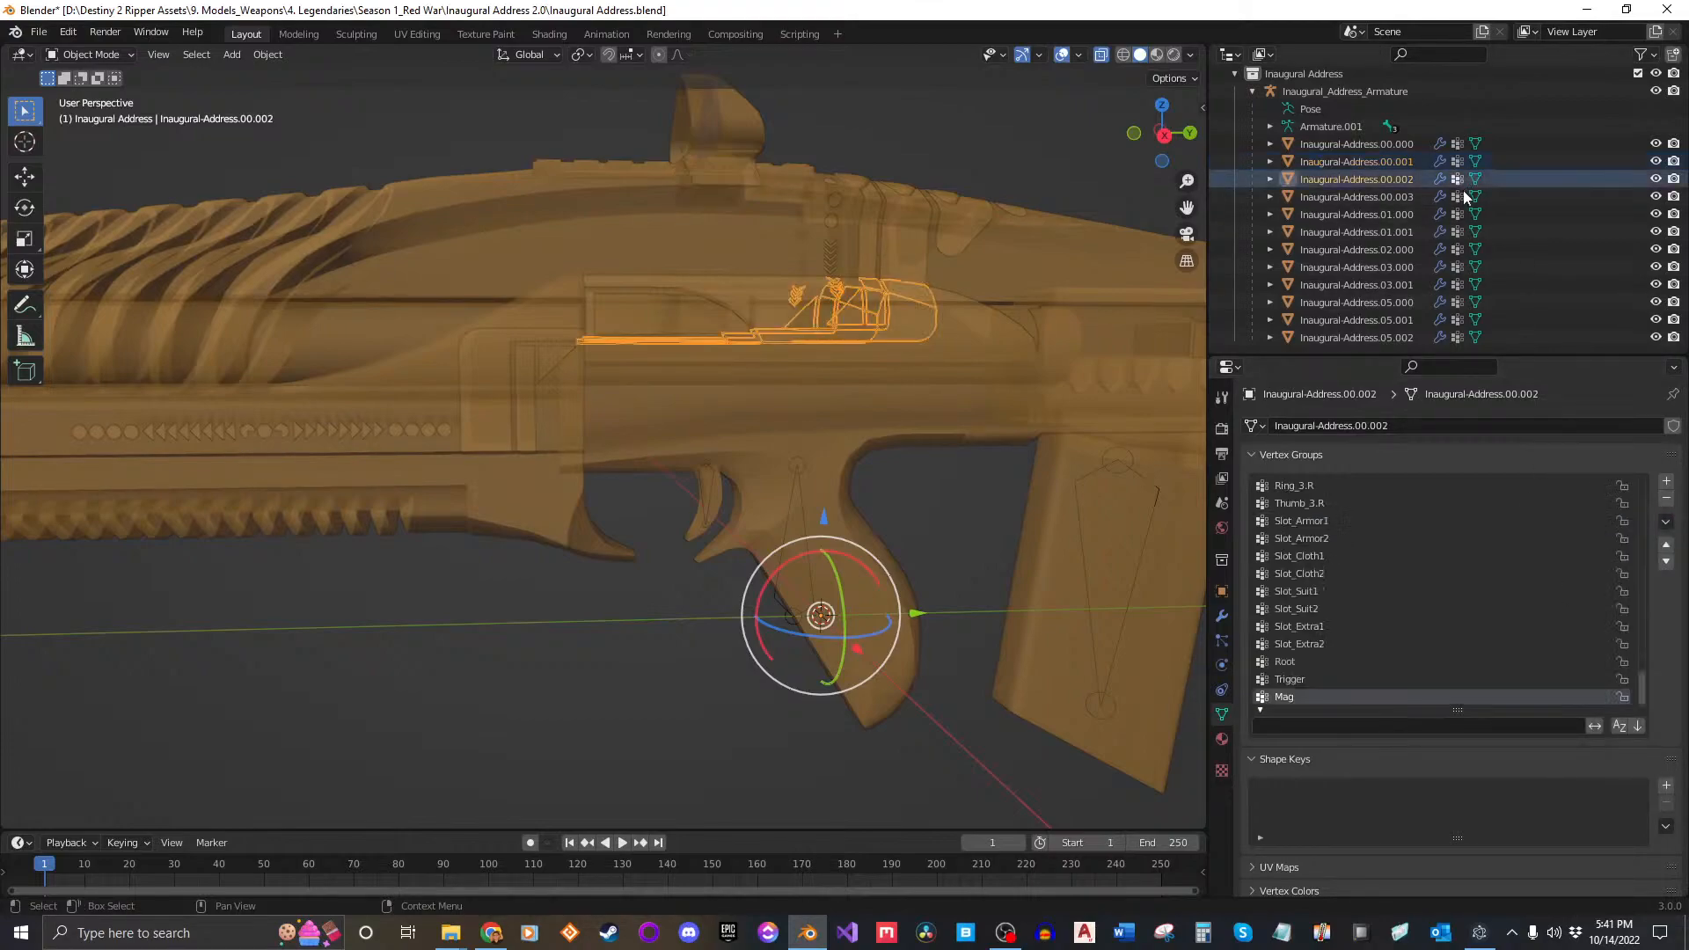
{"action": "left_click", "coordinate": [1309, 654]}
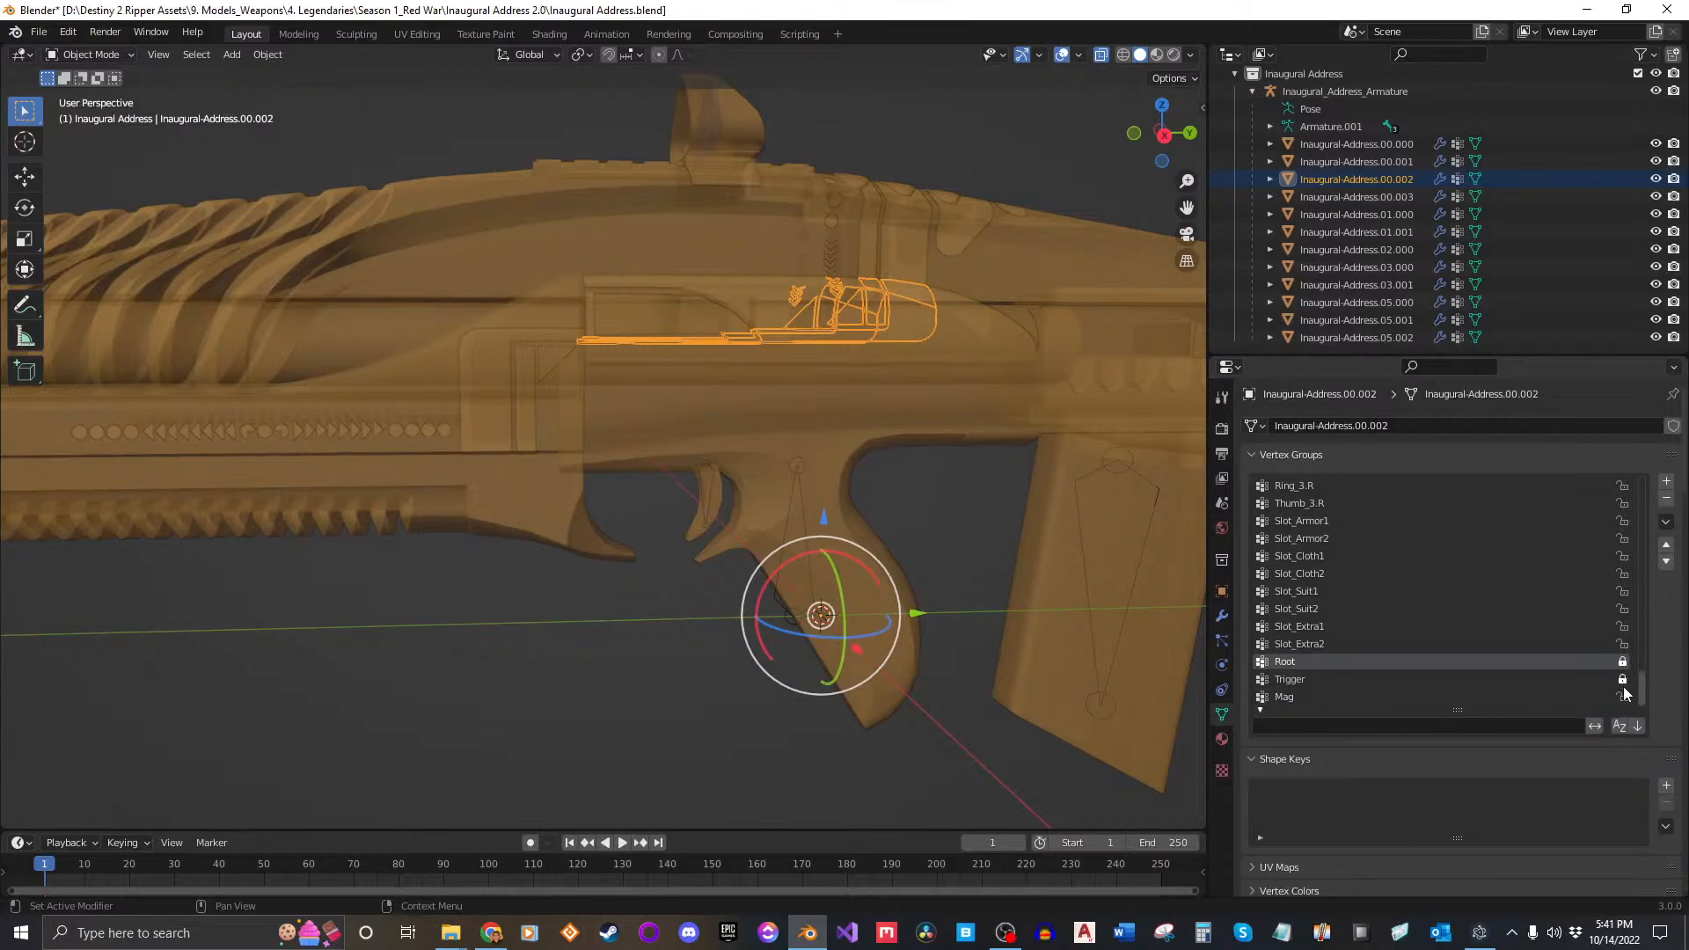
{"action": "left_click", "coordinate": [1665, 521]}
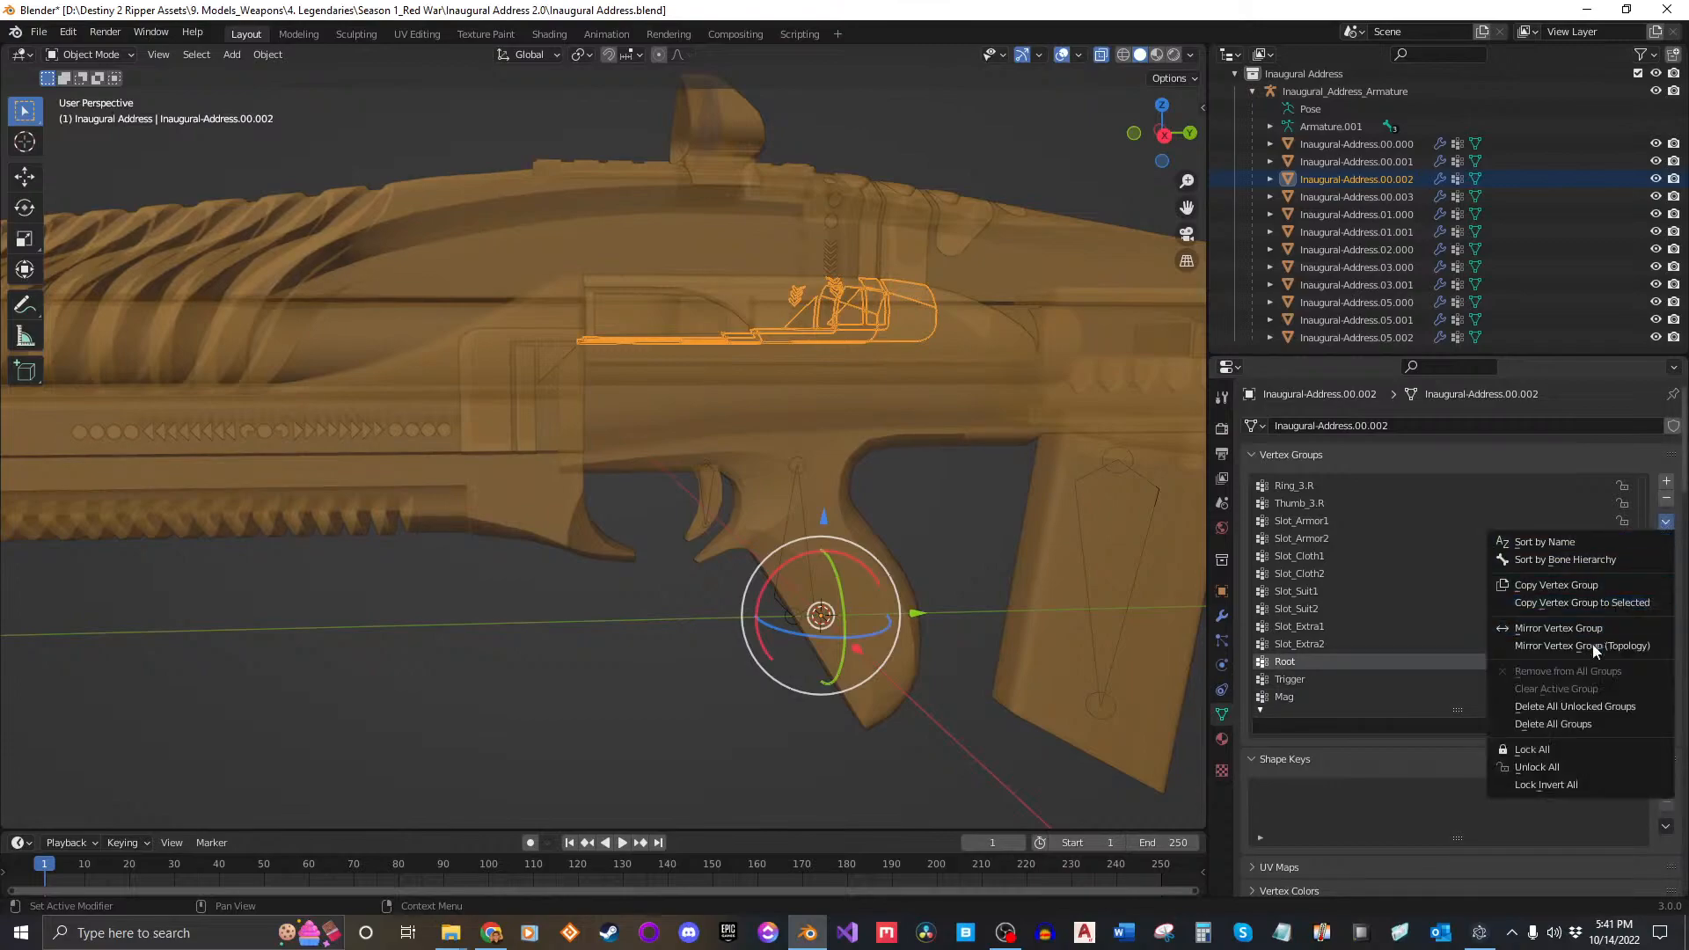
{"action": "left_click", "coordinate": [1575, 707]}
Step: Lock Root, Trigger and Mag on Inaugural-Address.00.003 and delete all its unlocked vertex groups
{"action": "left_click", "coordinate": [1480, 197]}
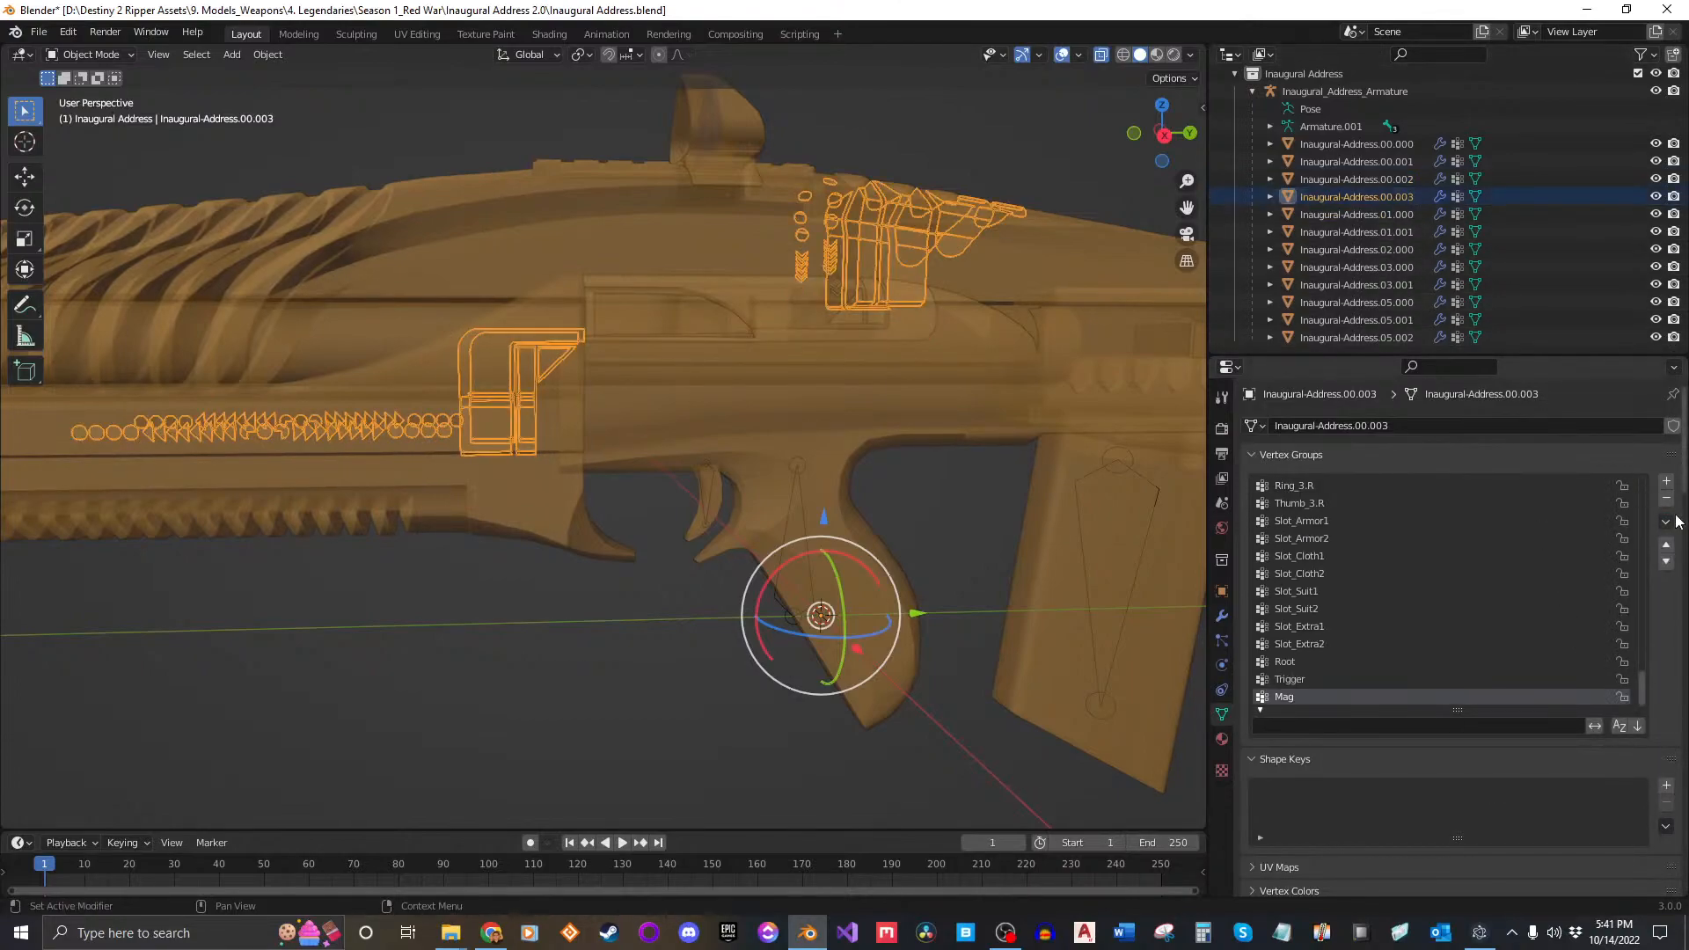
{"action": "left_click", "coordinate": [1310, 666]}
{"action": "left_click_drag", "start_coordinate": [1626, 664], "coordinate": [1626, 698]}
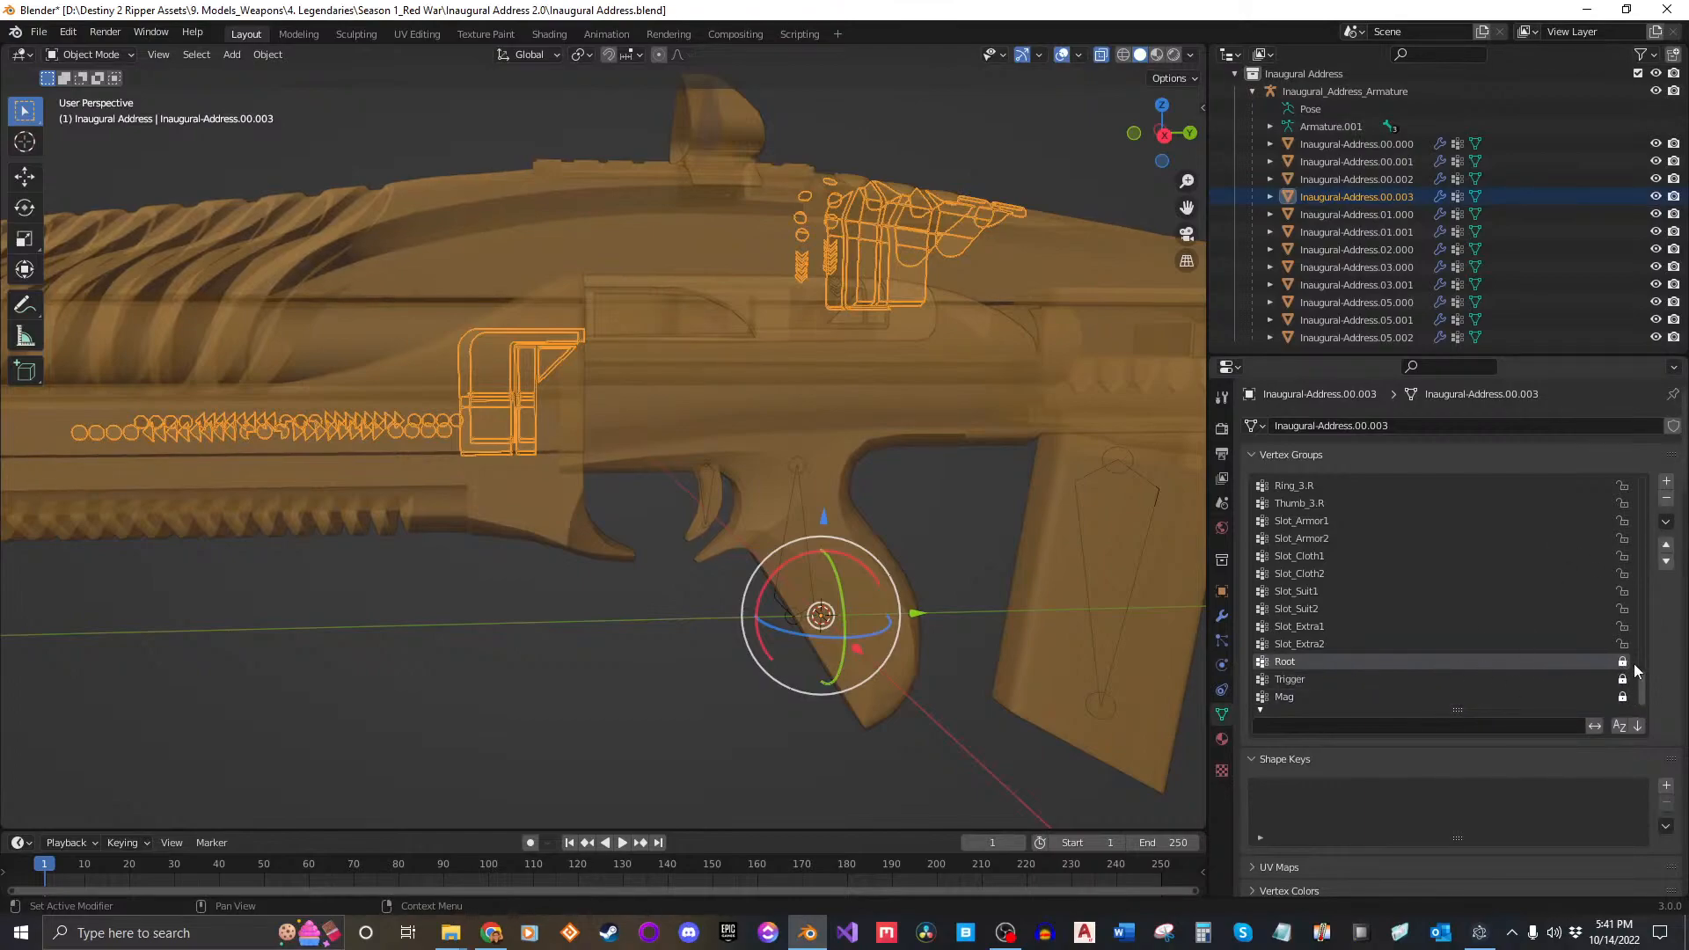
{"action": "left_click", "coordinate": [1664, 525]}
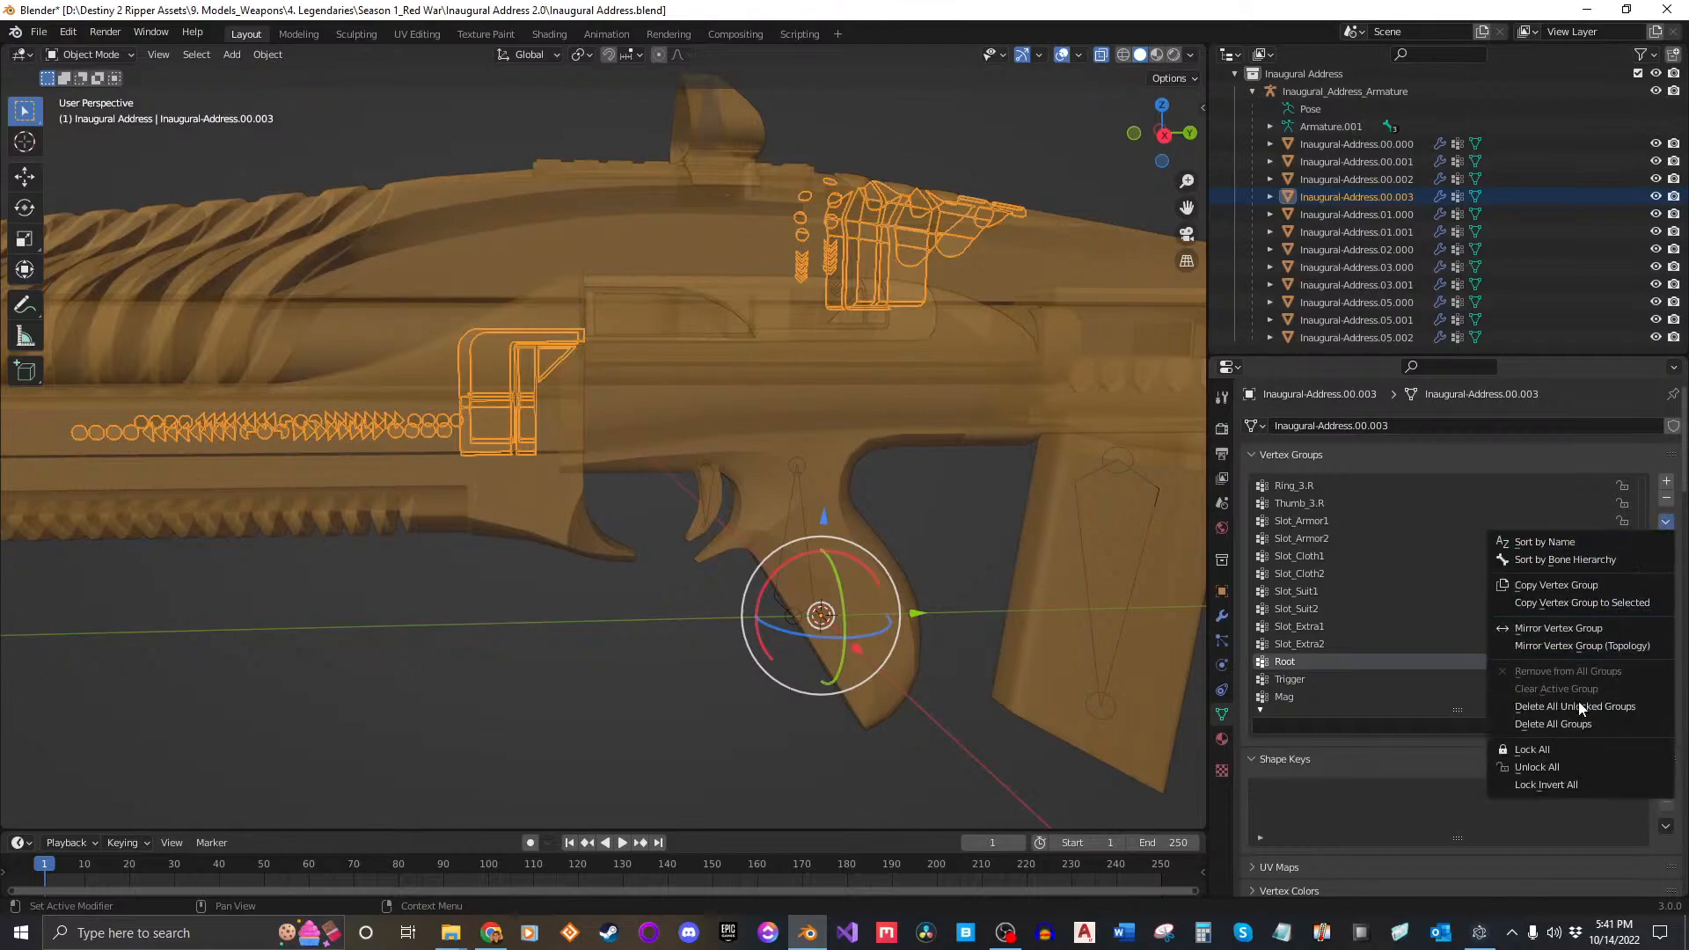
{"action": "left_click", "coordinate": [1452, 695]}
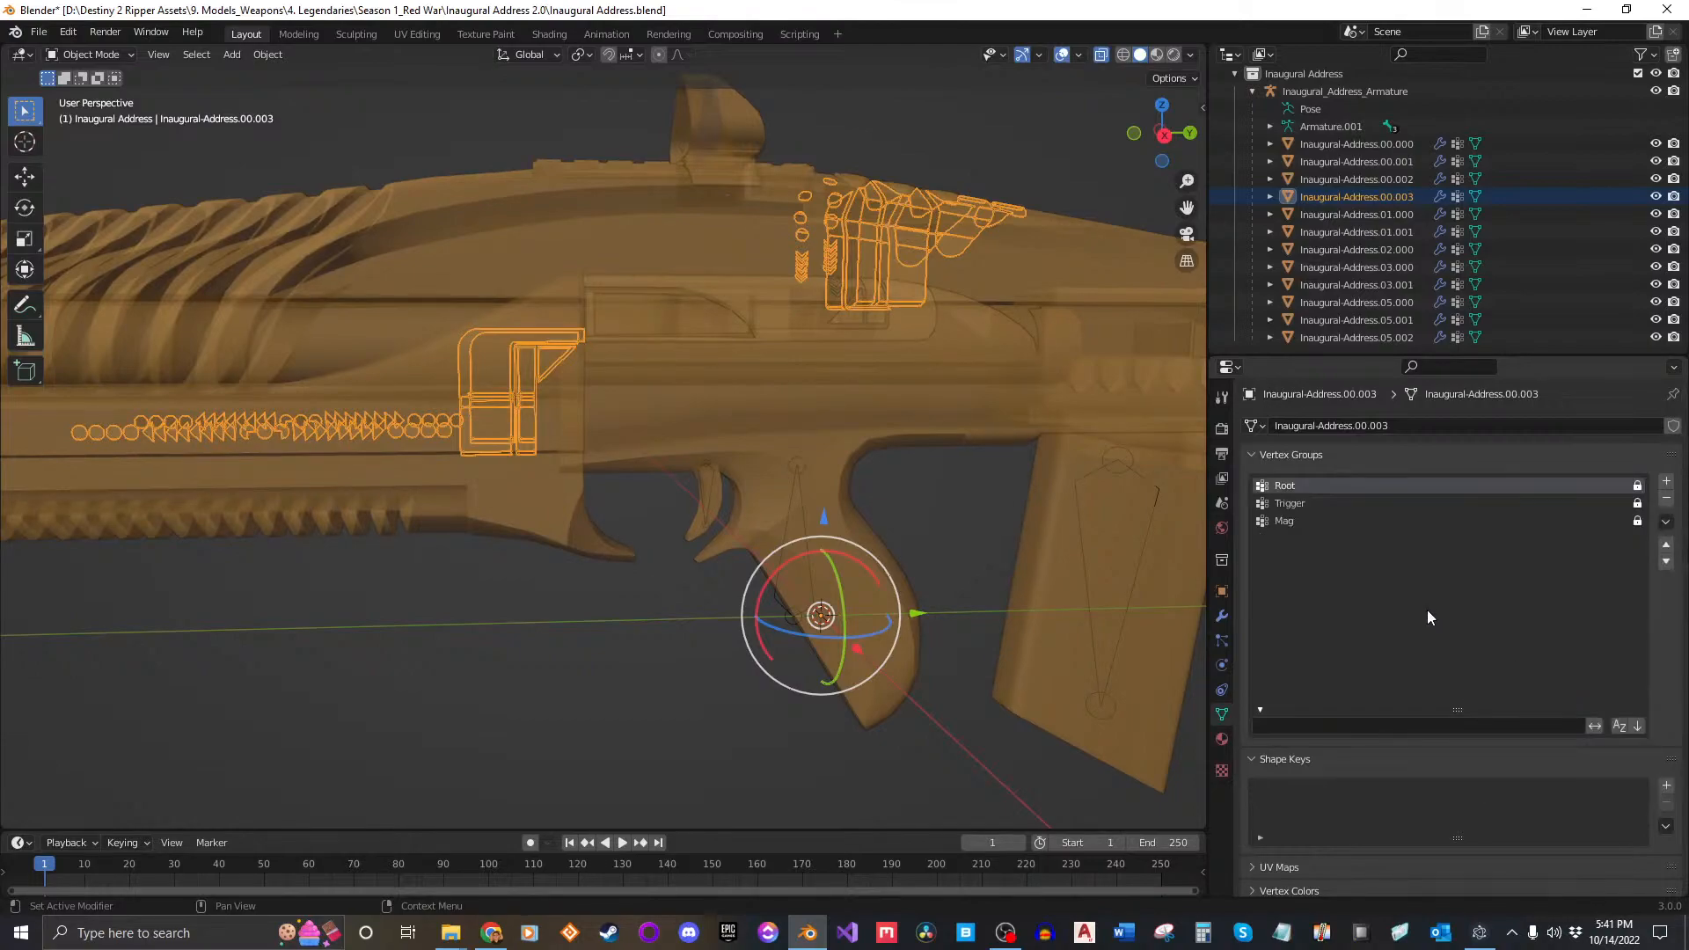
Step: Lock Root, Trigger and Mag on Inaugural-Address.01.000 and delete all its unlocked vertex groups
{"action": "left_click", "coordinate": [1402, 213]}
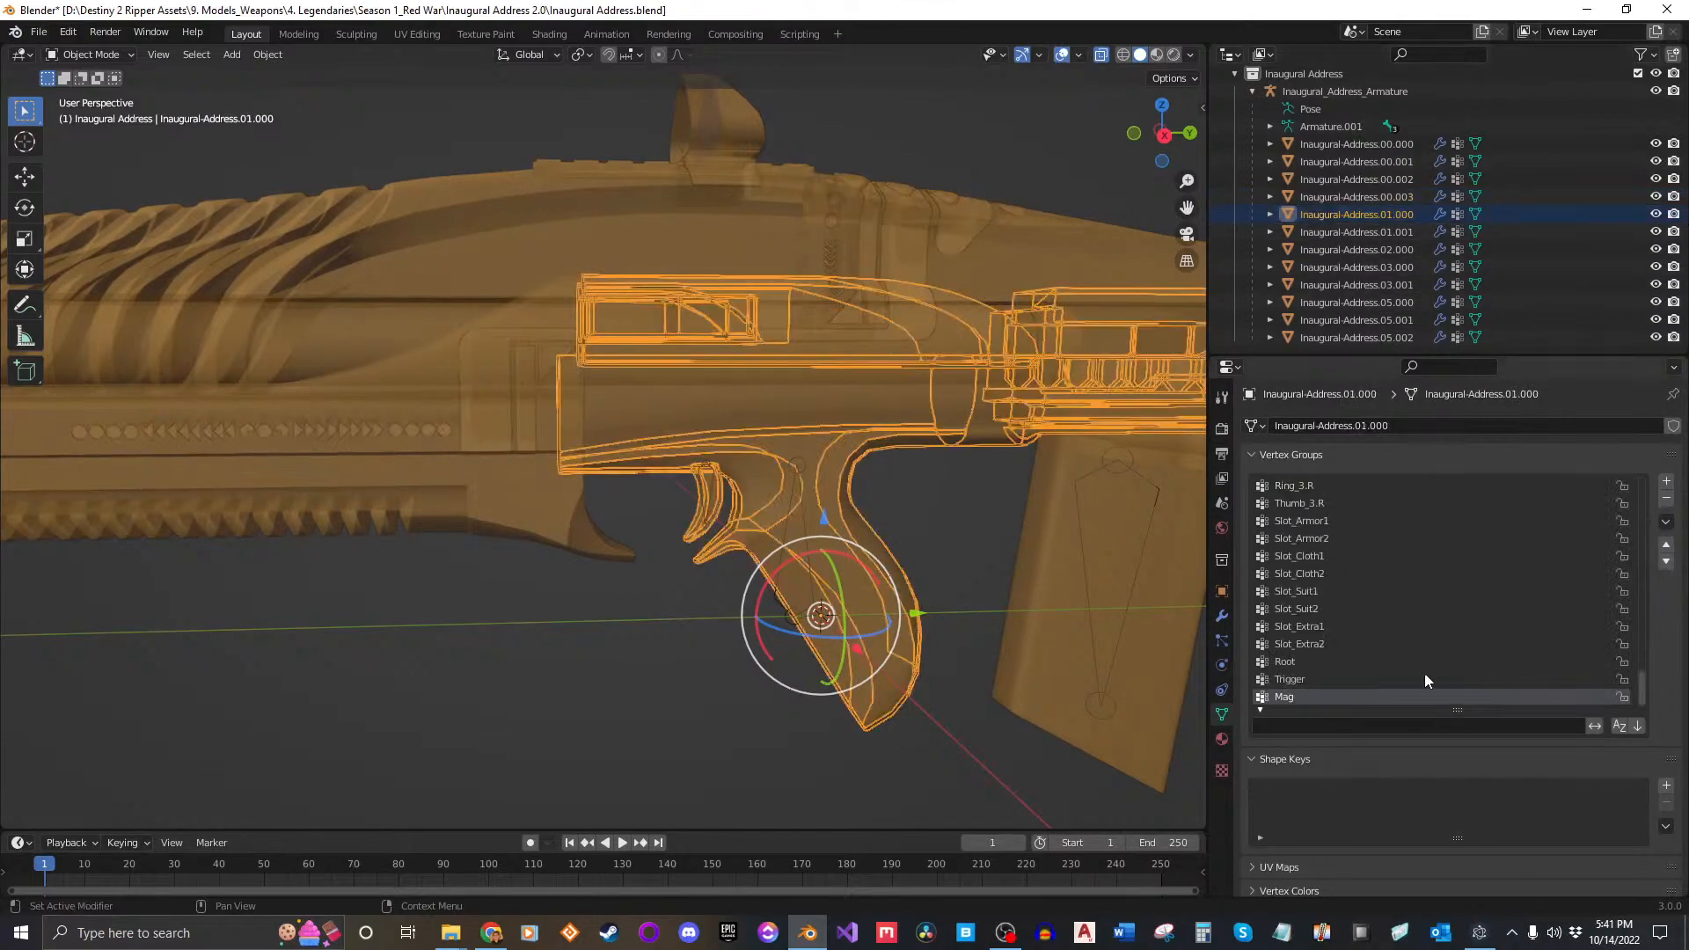
{"action": "left_click", "coordinate": [1368, 662]}
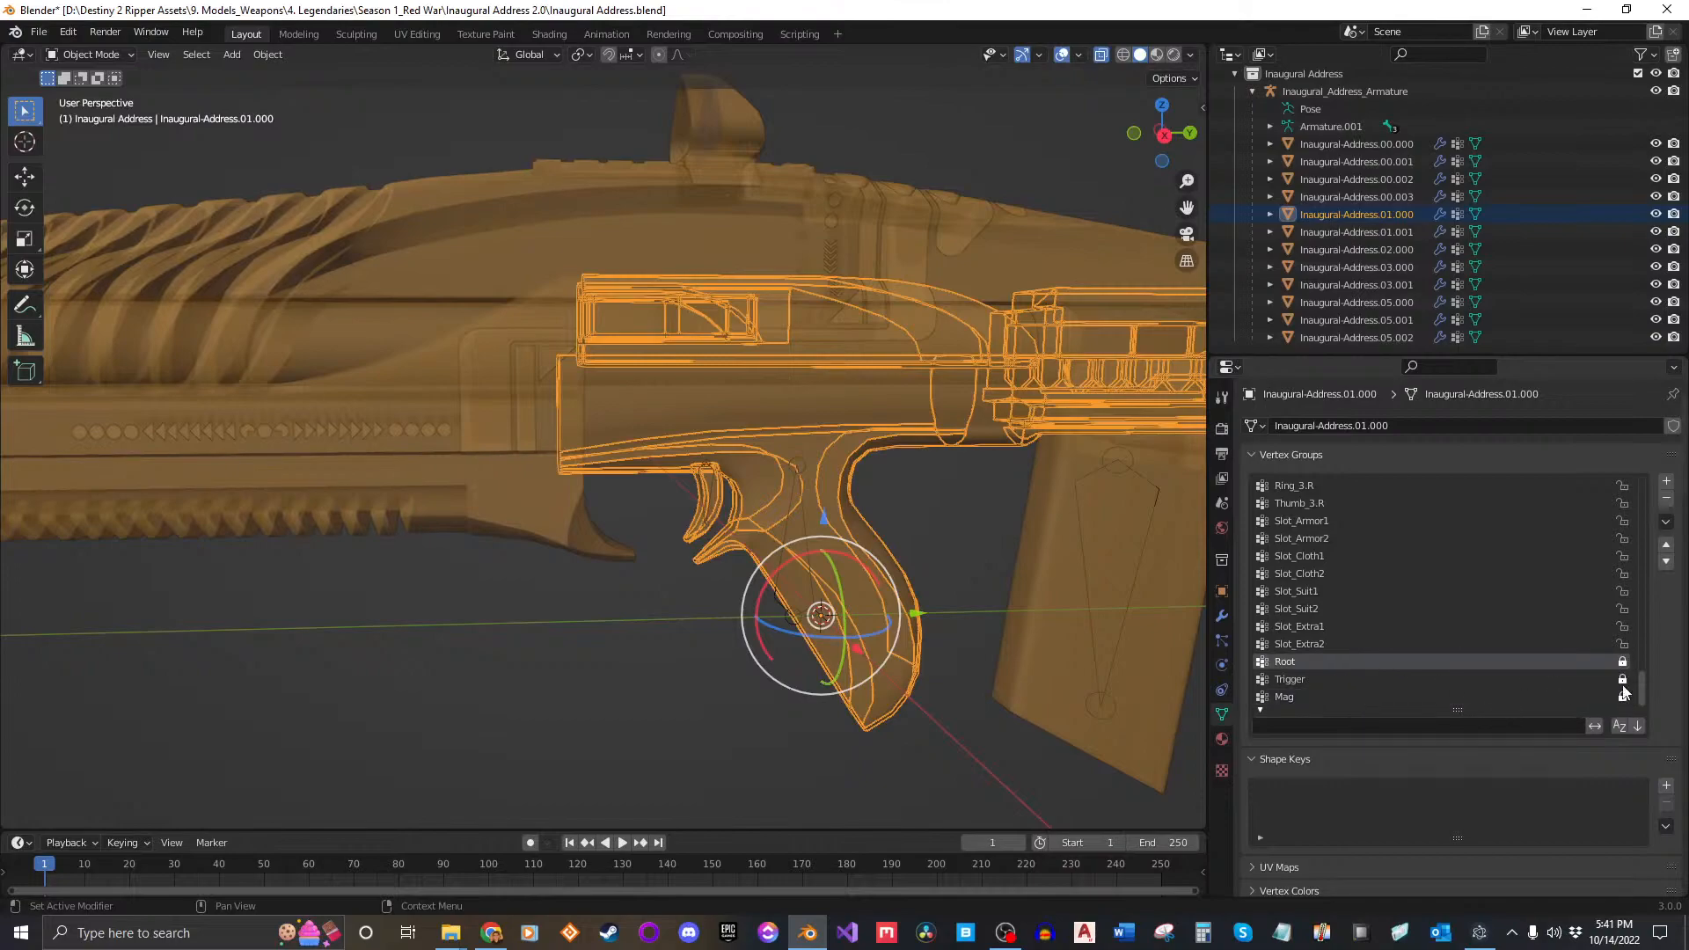
{"action": "left_click", "coordinate": [1665, 522]}
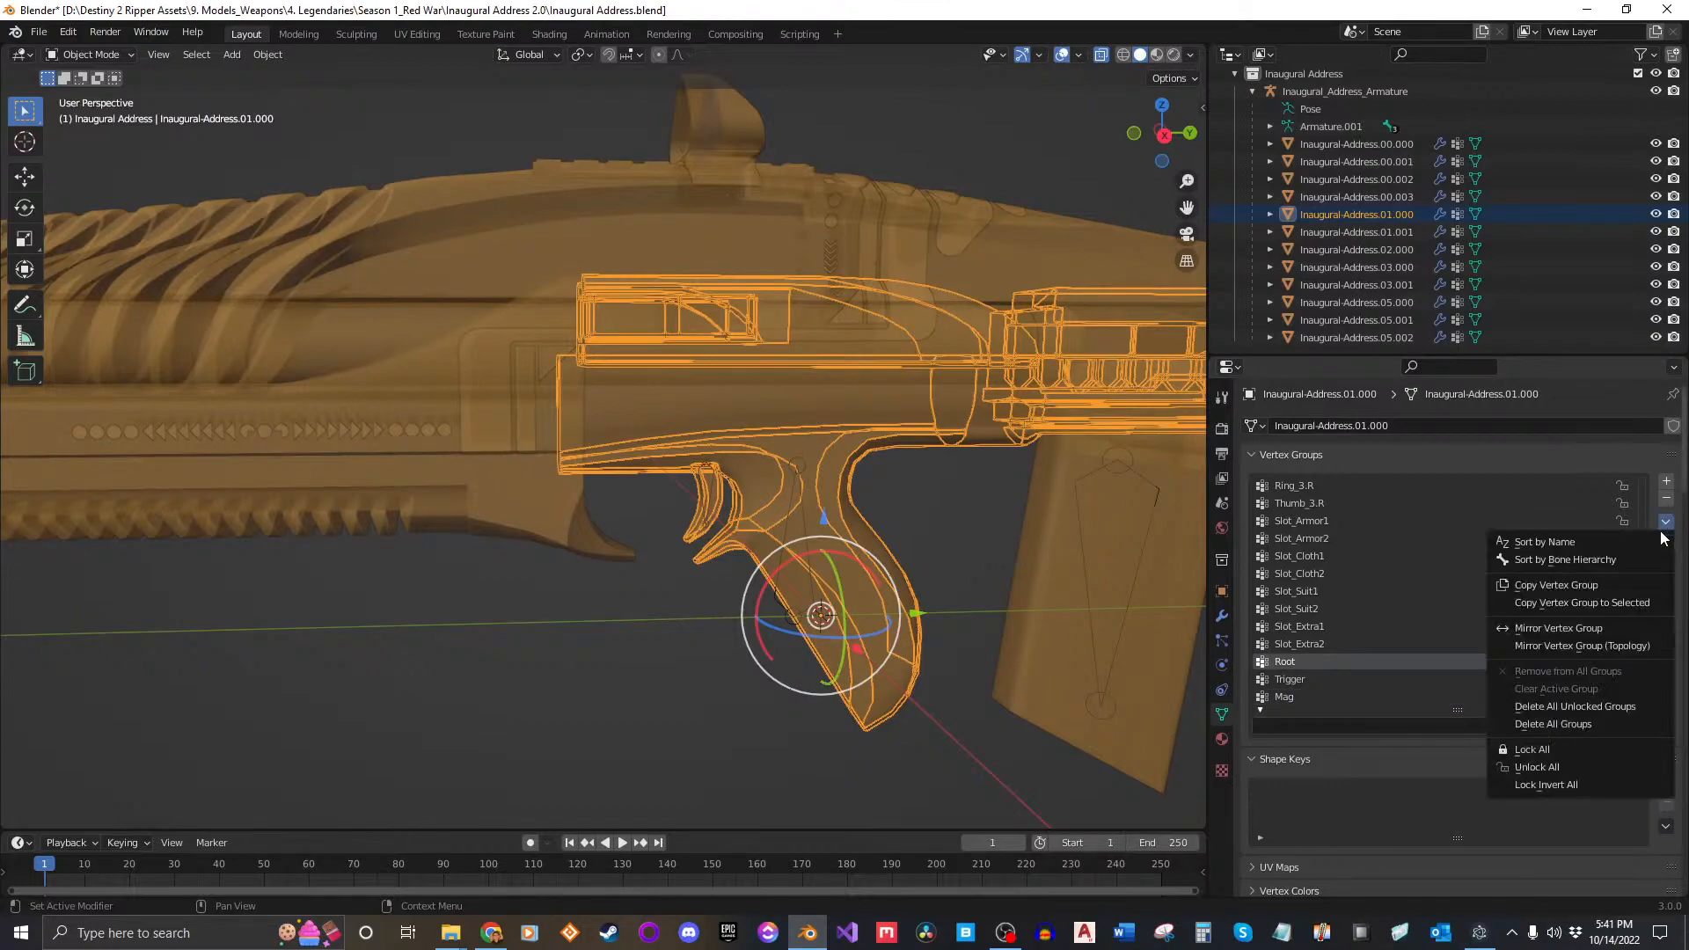
{"action": "left_click", "coordinate": [1593, 708]}
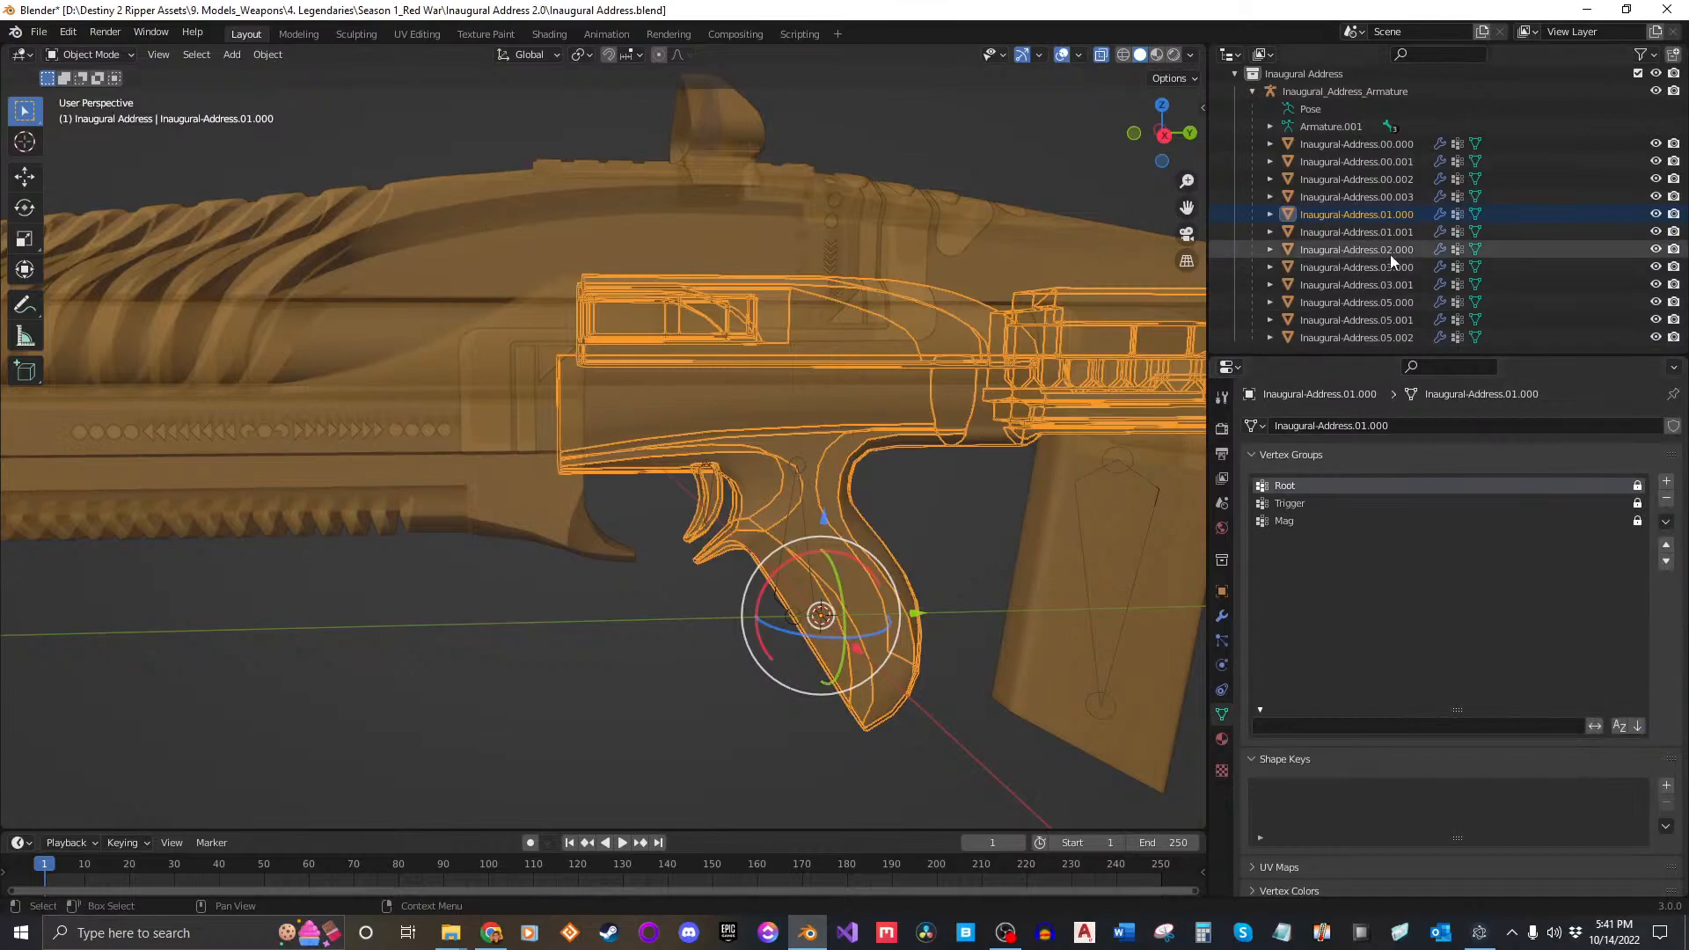
Step: Lock Root, Trigger and Mag on Inaugural-Address.01.001 and delete all its unlocked vertex groups
{"action": "left_click", "coordinate": [1399, 233]}
{"action": "left_click", "coordinate": [1666, 522]}
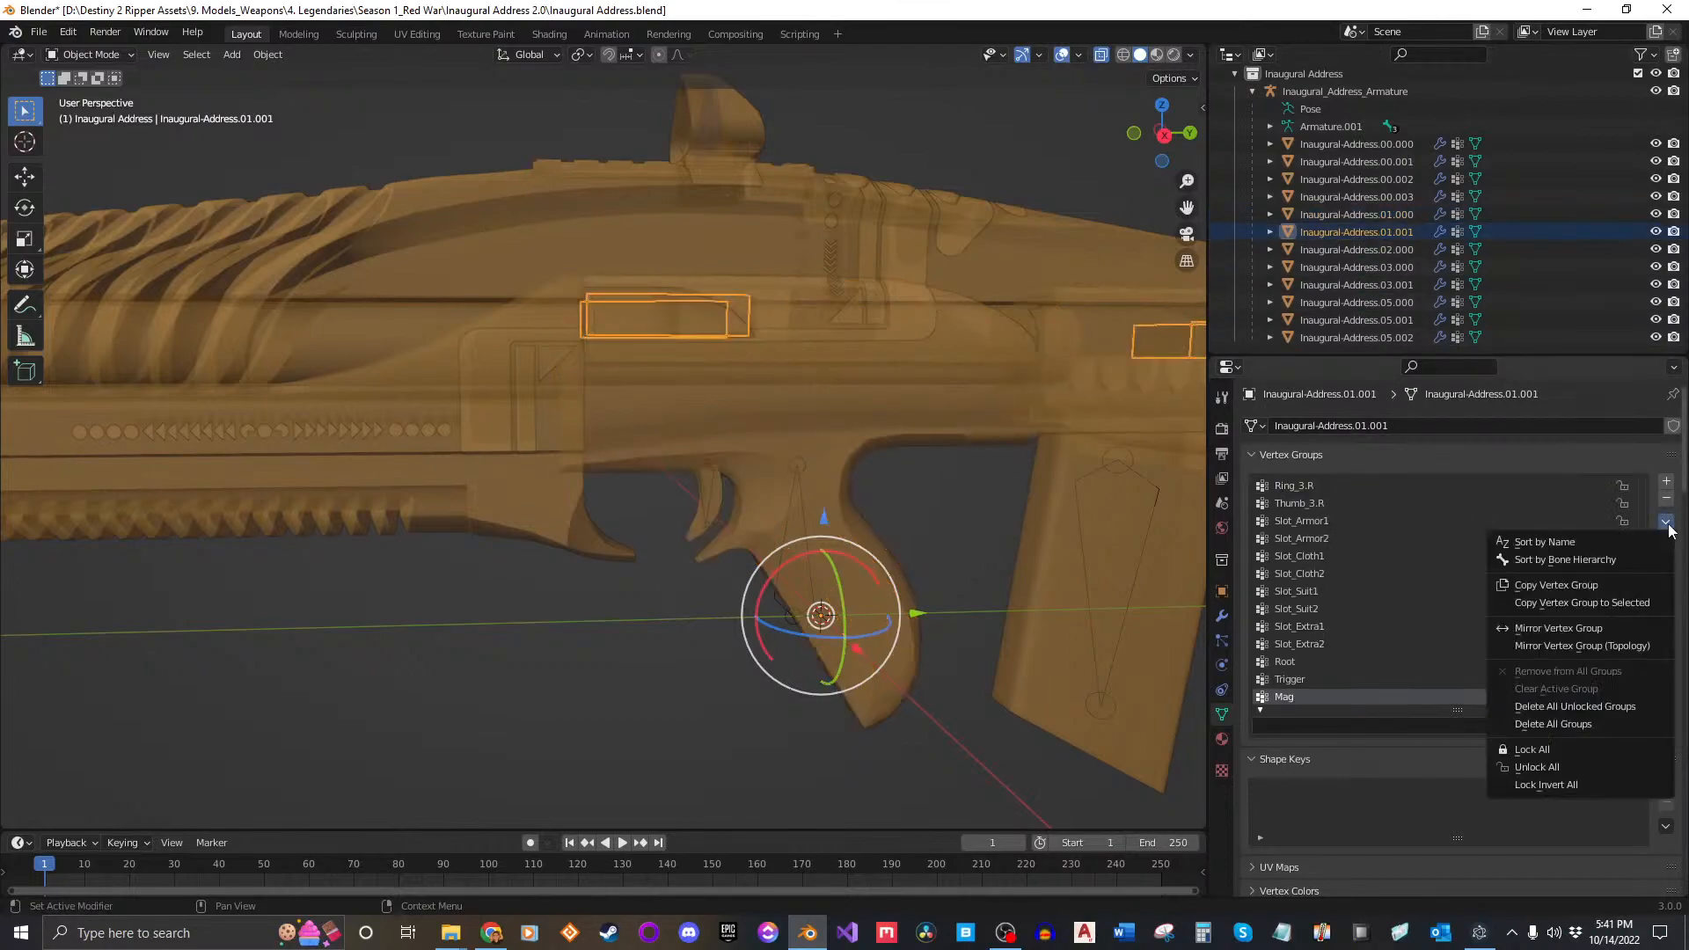
{"action": "left_click", "coordinate": [1371, 662]}
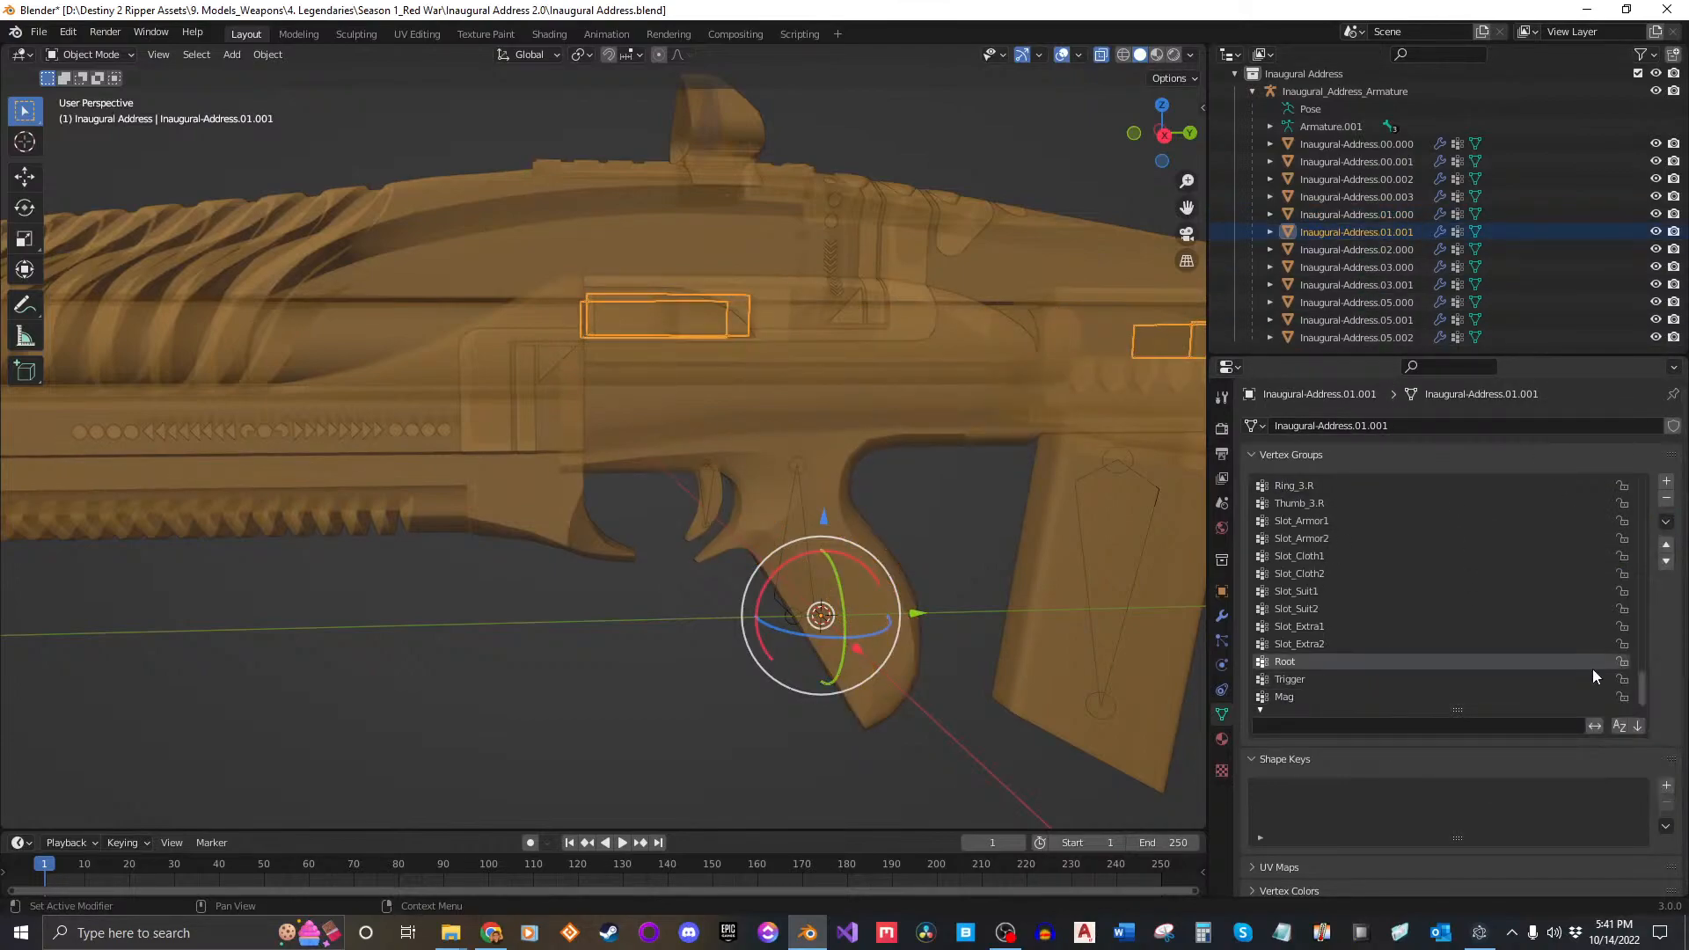
{"action": "left_click", "coordinate": [1666, 522]}
{"action": "left_click", "coordinate": [1606, 707]}
Step: Lock Root, Trigger and Mag on Inaugural-Address.02.000 and delete all its unlocked vertex groups
{"action": "left_click", "coordinate": [1372, 250]}
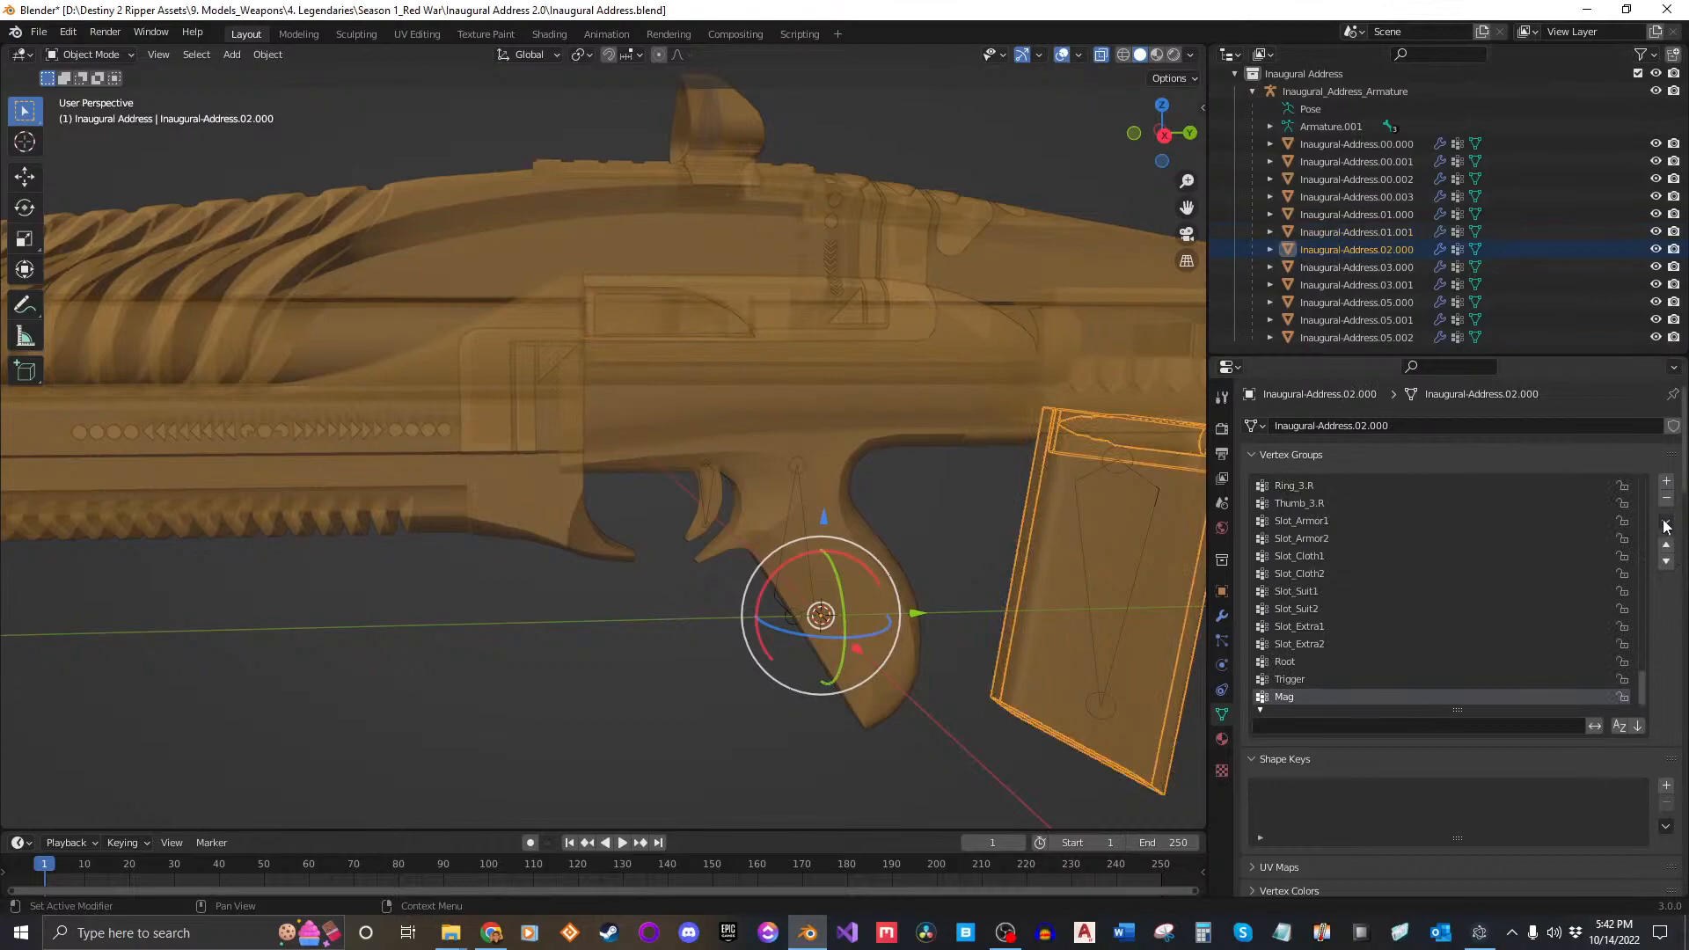
{"action": "left_click", "coordinate": [1323, 666]}
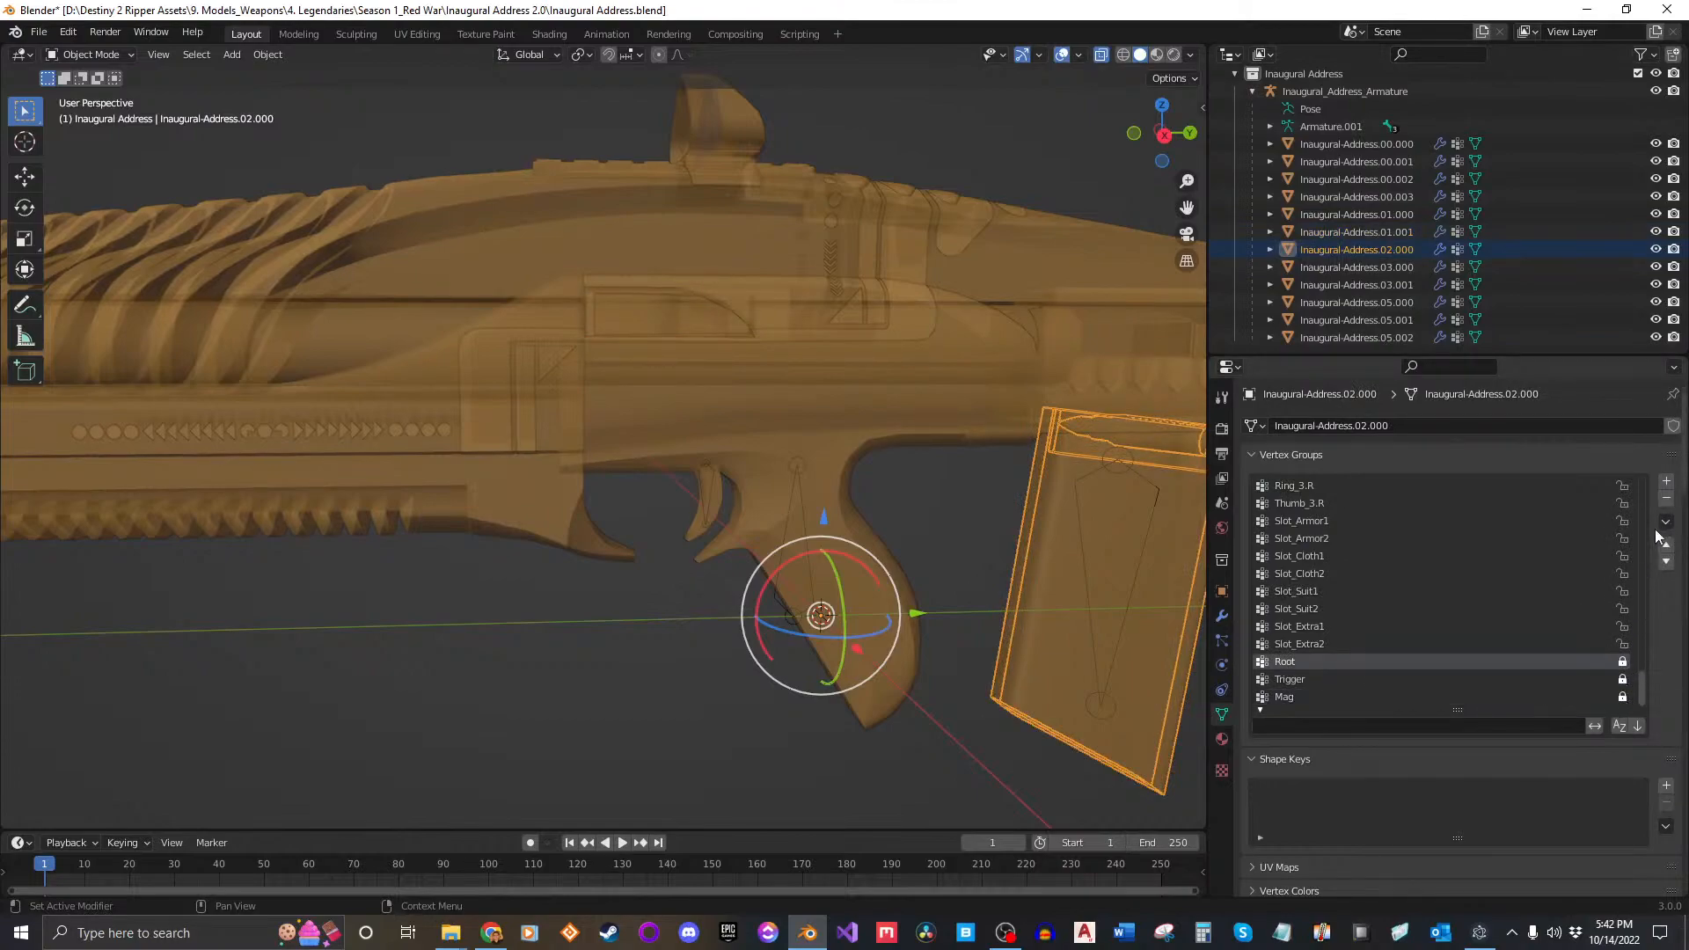
{"action": "left_click", "coordinate": [1665, 522]}
{"action": "left_click", "coordinate": [1595, 709]}
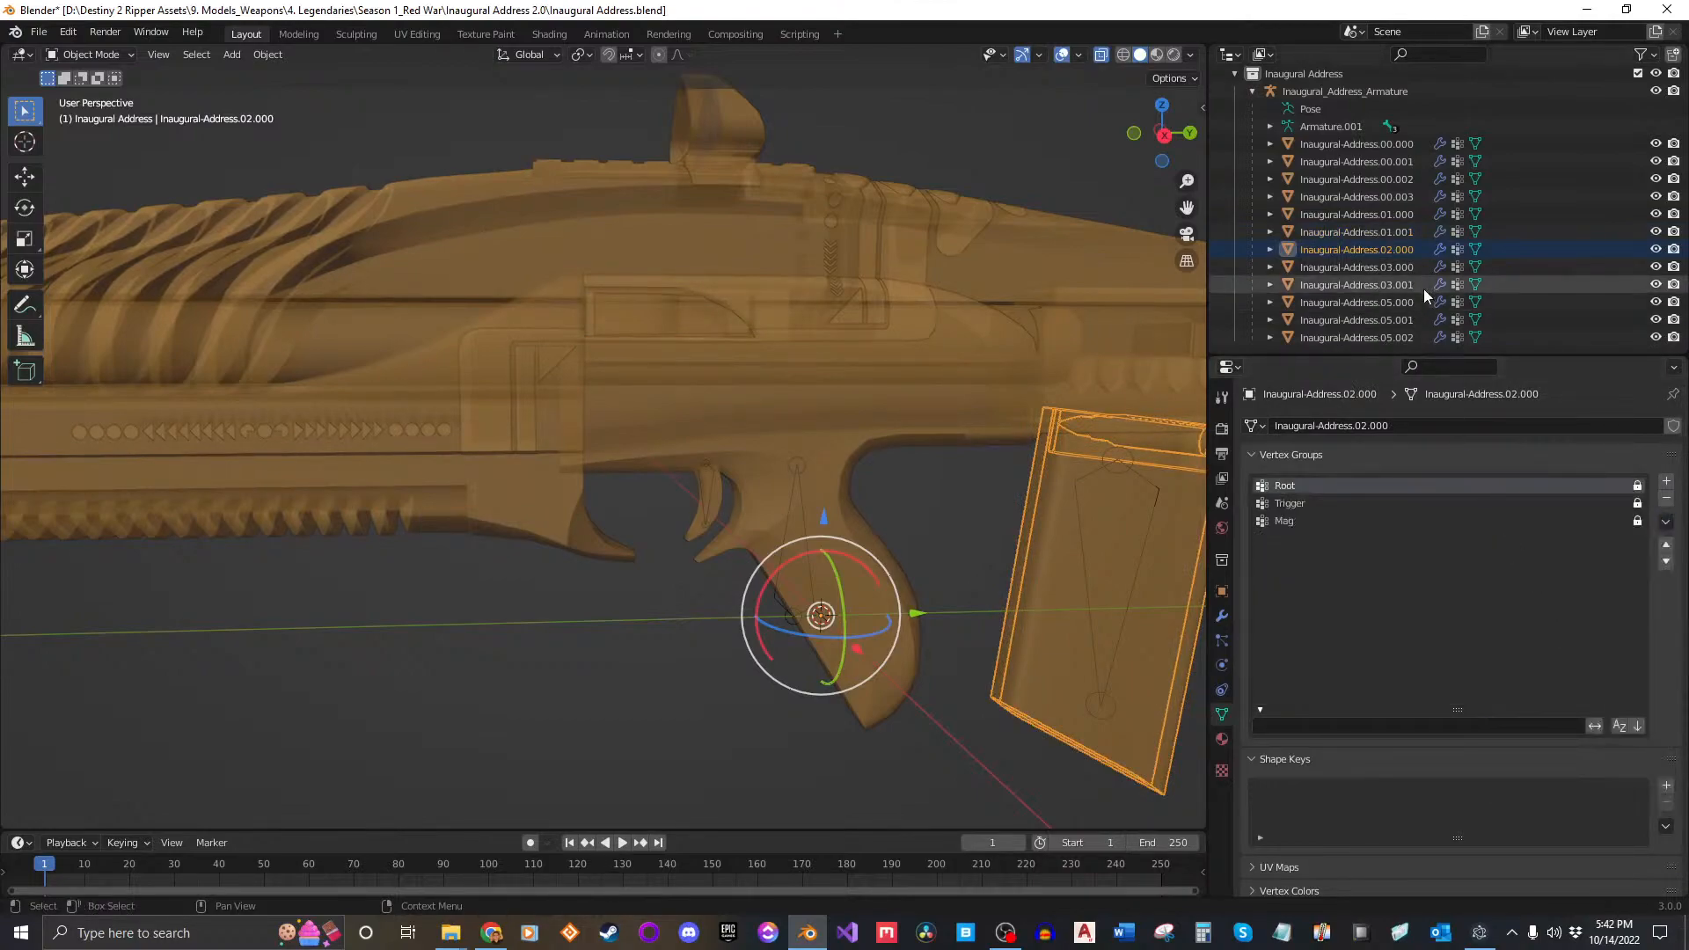
Step: Lock Root, Trigger and Mag on Inaugural-Address.03.000 and delete all its unlocked vertex groups
{"action": "left_click", "coordinate": [1399, 267]}
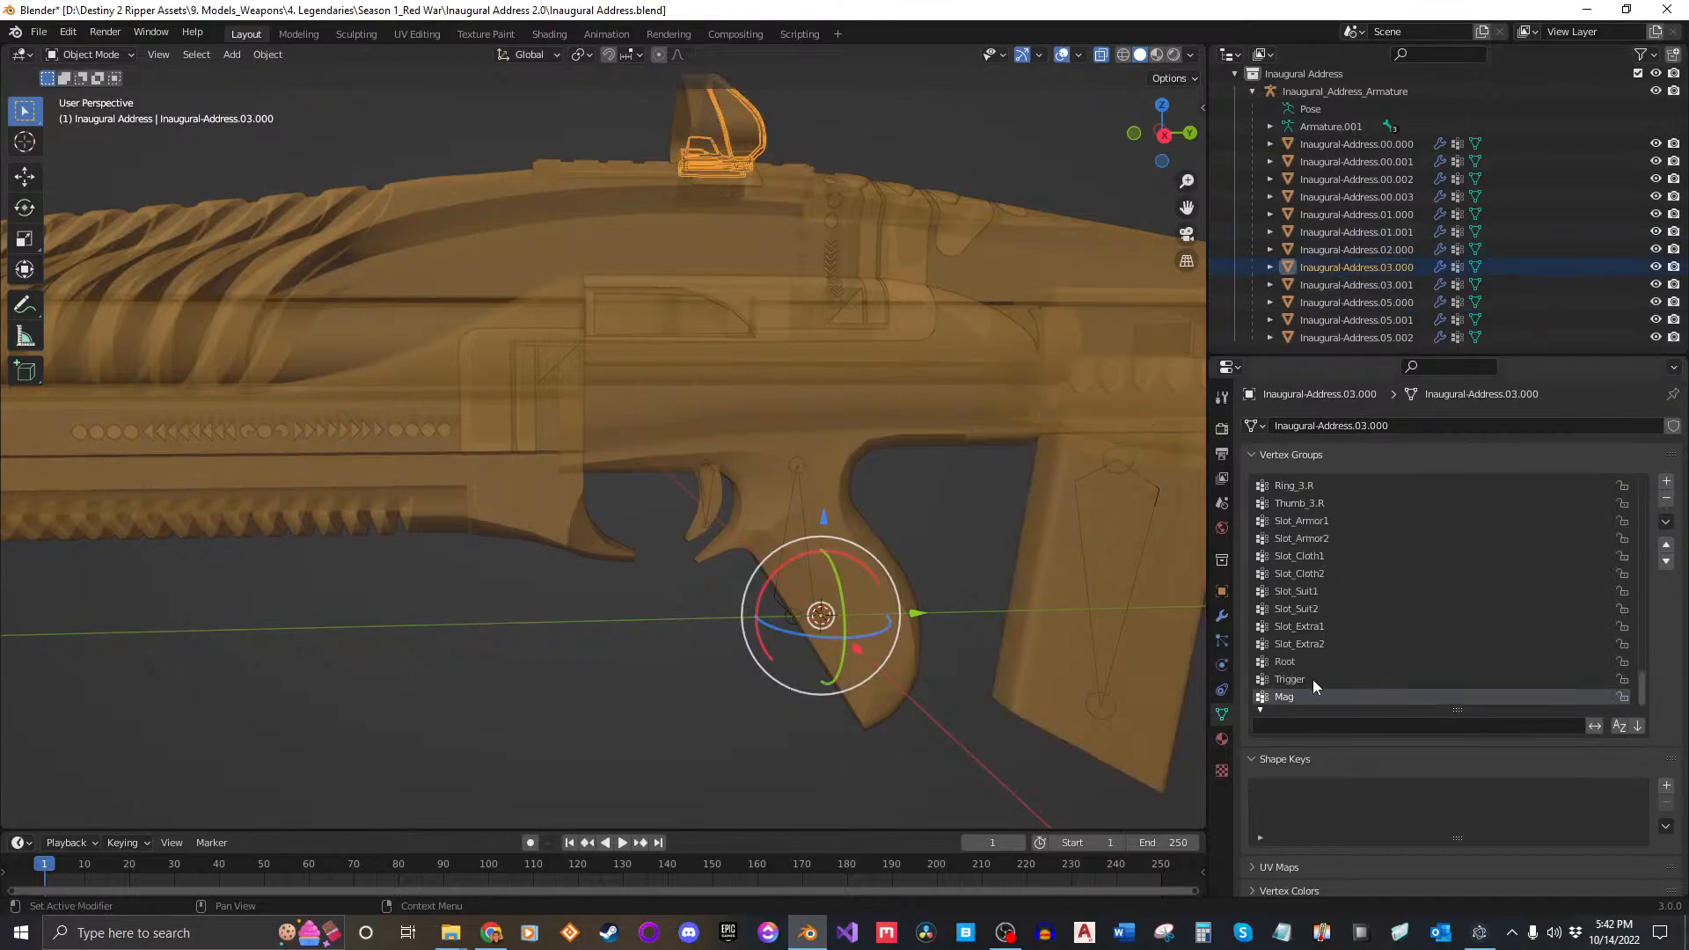
{"action": "left_click", "coordinate": [1333, 665]}
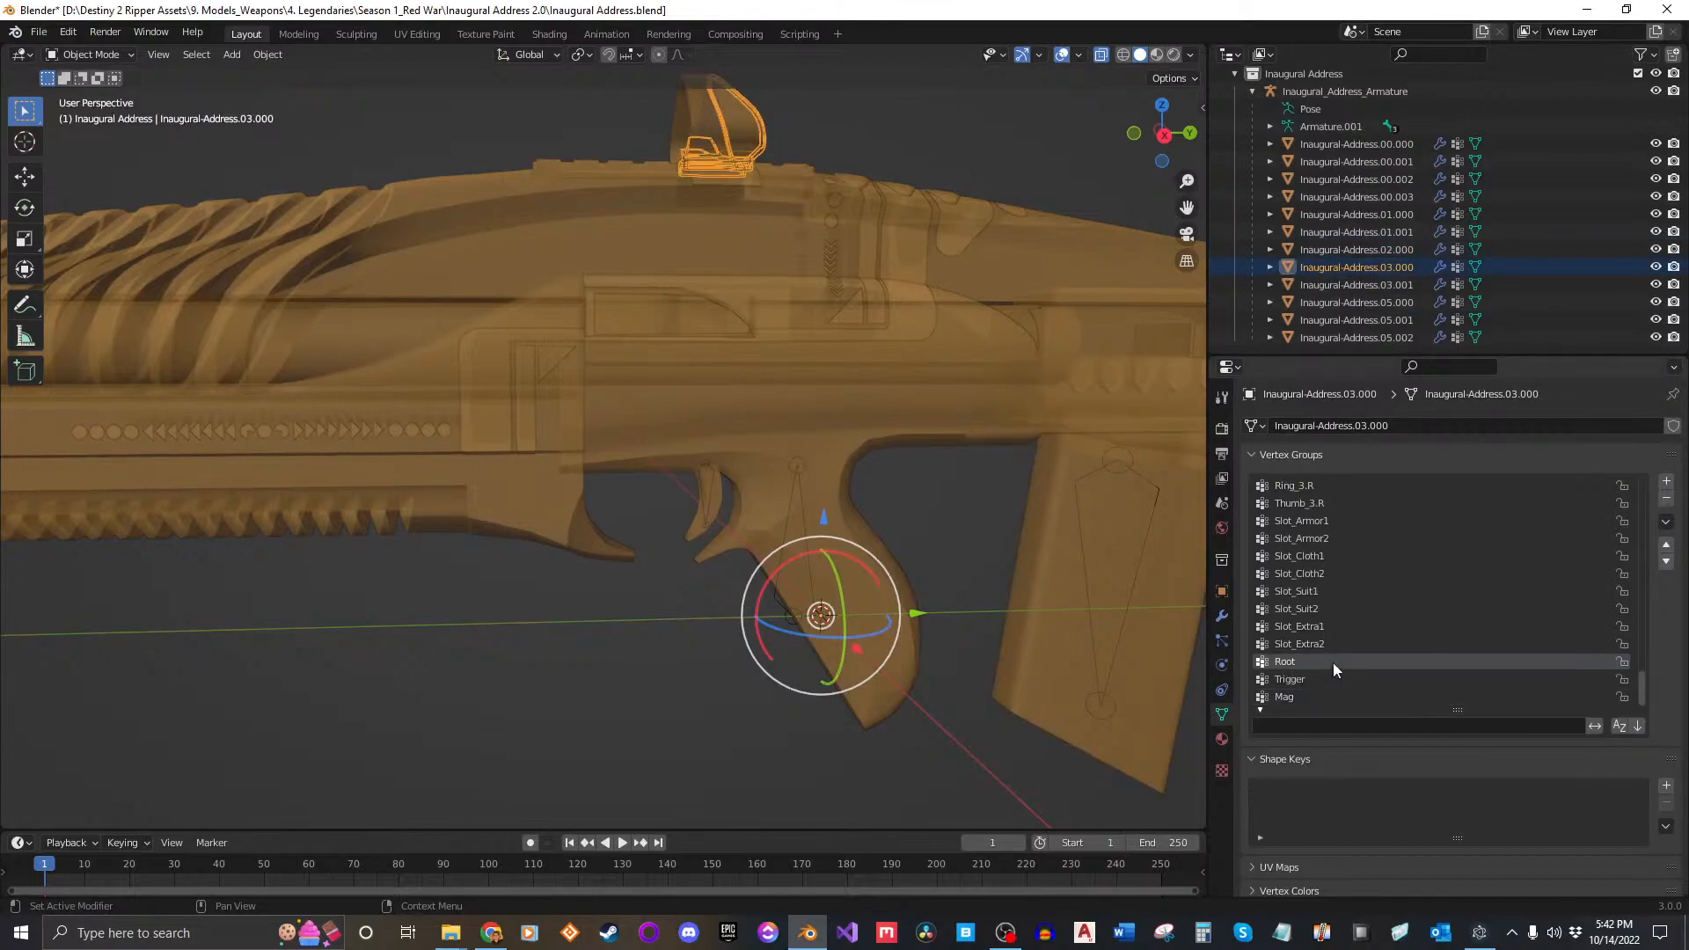
{"action": "left_click", "coordinate": [1666, 522]}
{"action": "left_click", "coordinate": [1589, 705]}
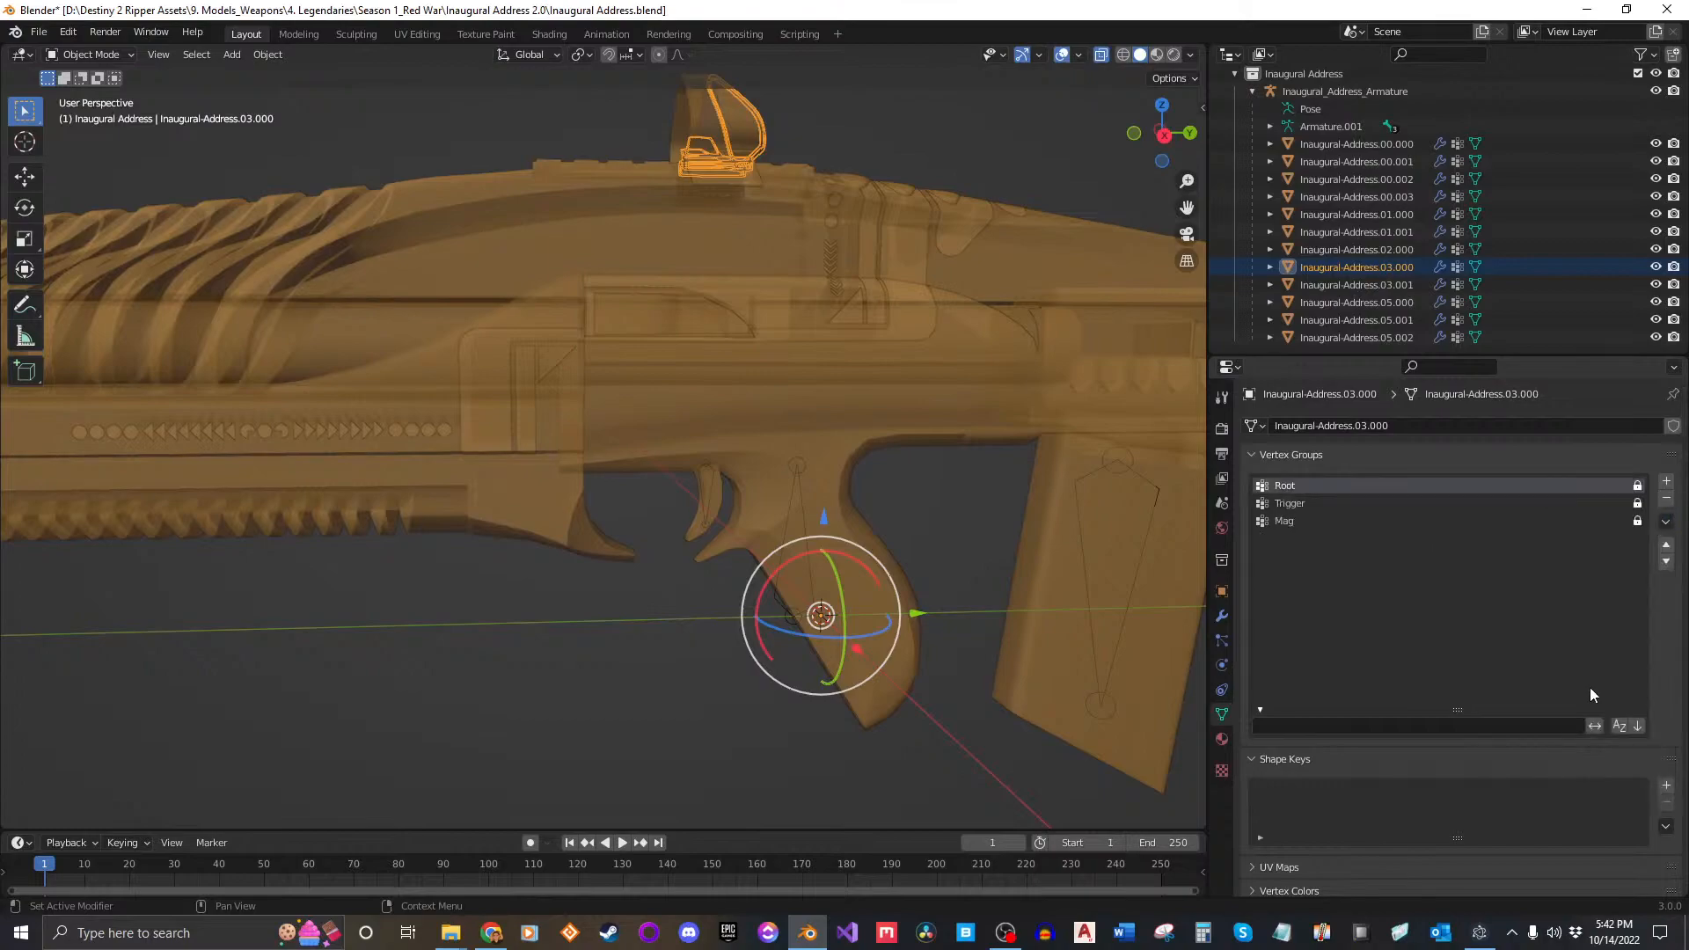
Step: Lock Root, Trigger and Mag on Inaugural-Address.03.001 and delete all its unlocked vertex groups
{"action": "left_click", "coordinate": [1357, 284]}
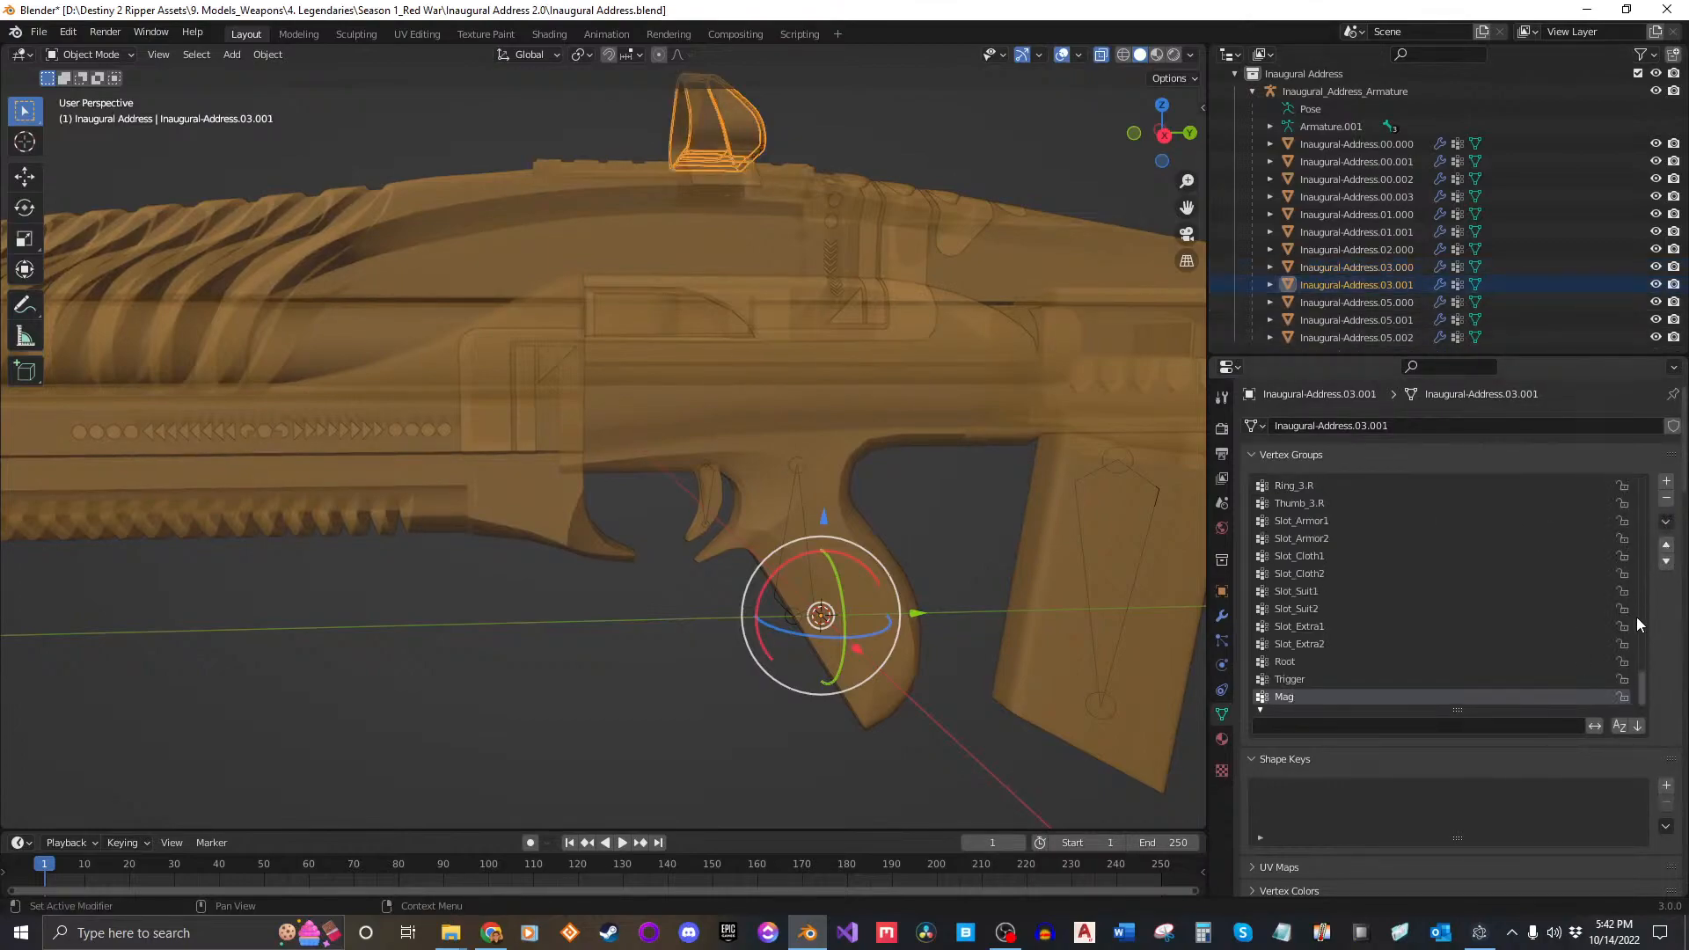
{"action": "left_click", "coordinate": [1358, 663]}
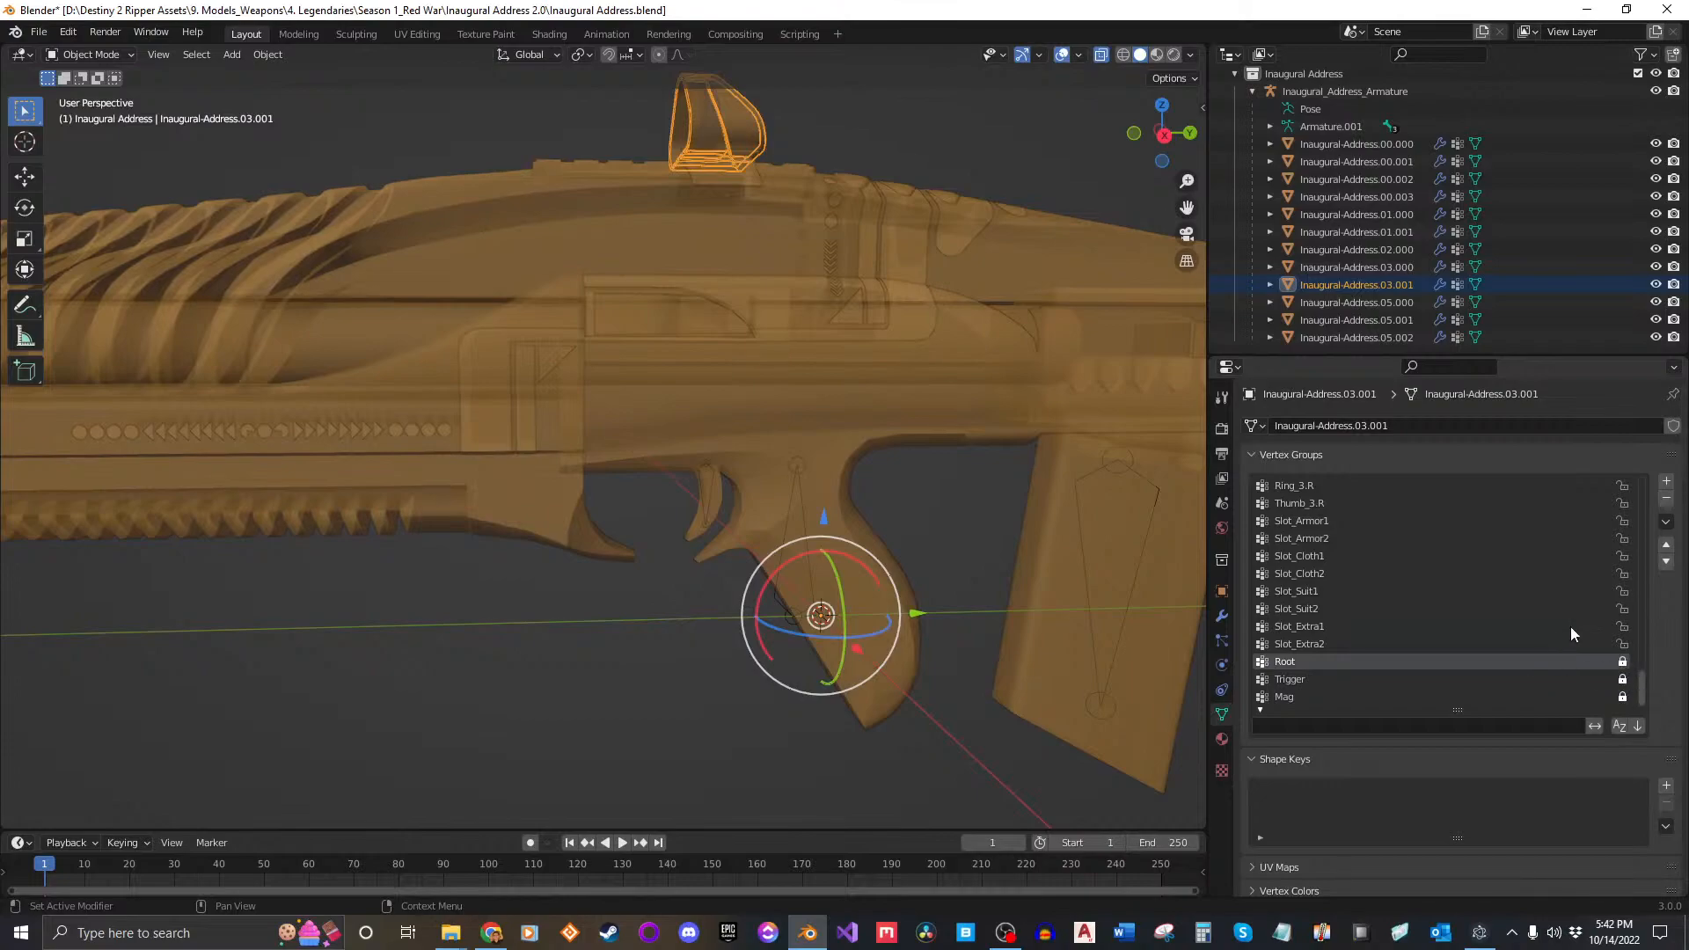
{"action": "left_click", "coordinate": [1665, 522]}
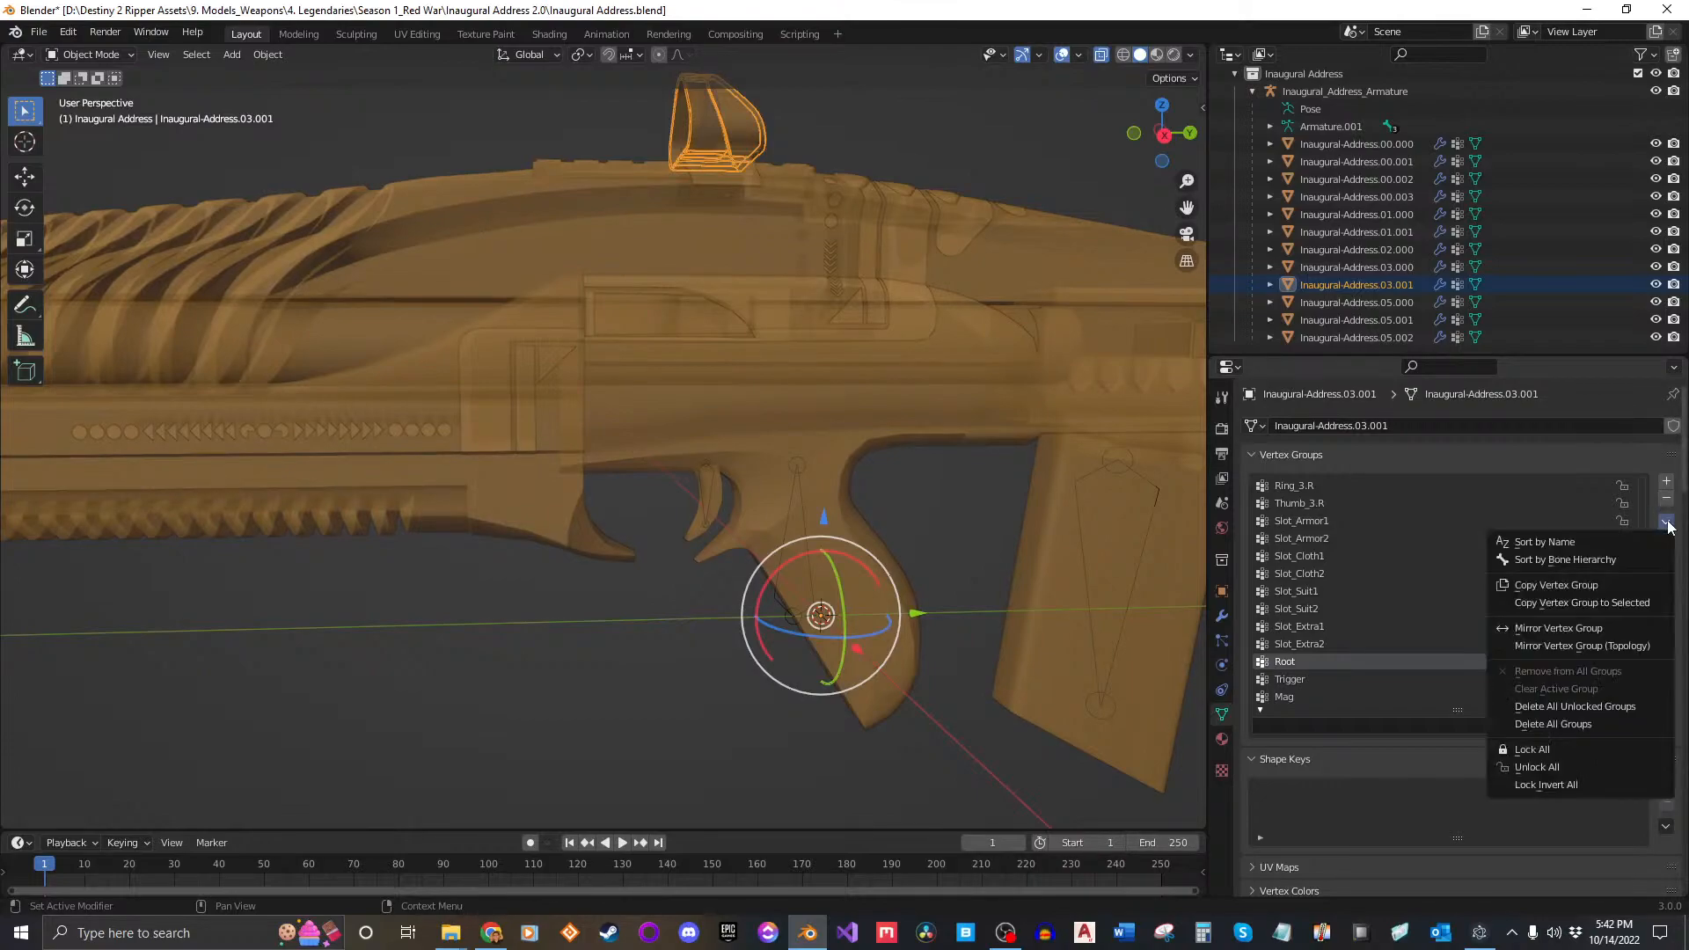
{"action": "left_click", "coordinate": [1601, 706]}
Step: Lock Root, Trigger and Mag on Inaugural-Address.05.000 and delete all its unlocked vertex groups
{"action": "left_click", "coordinate": [1434, 303]}
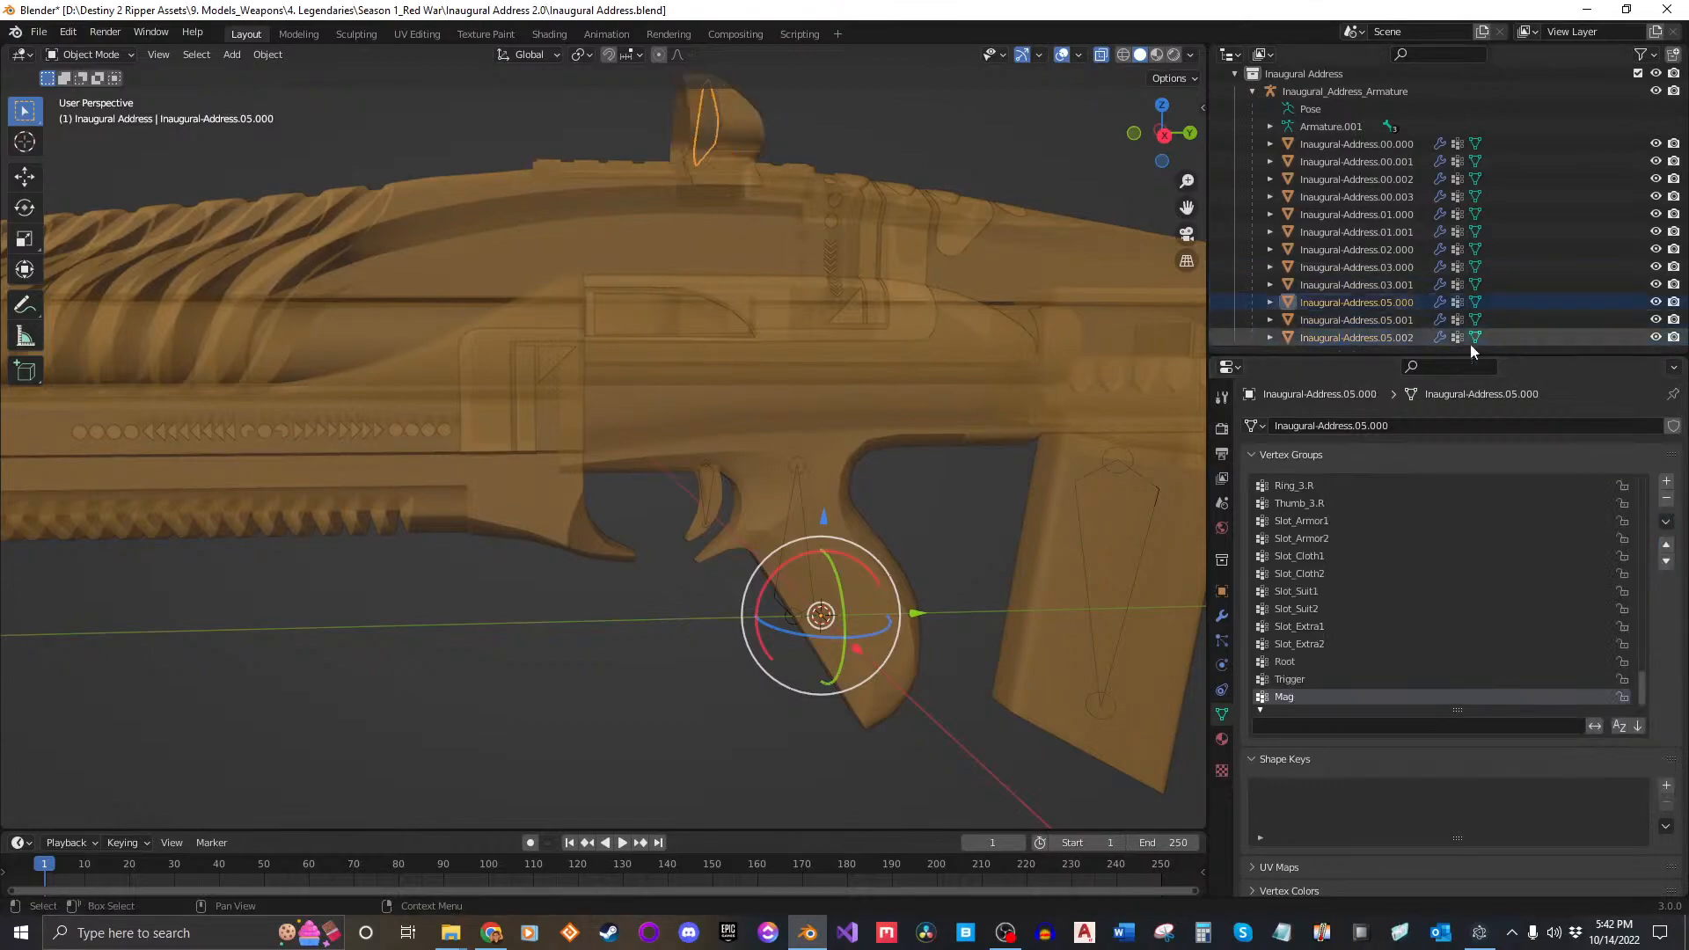
{"action": "left_click", "coordinate": [1666, 522]}
{"action": "left_click", "coordinate": [1347, 663]}
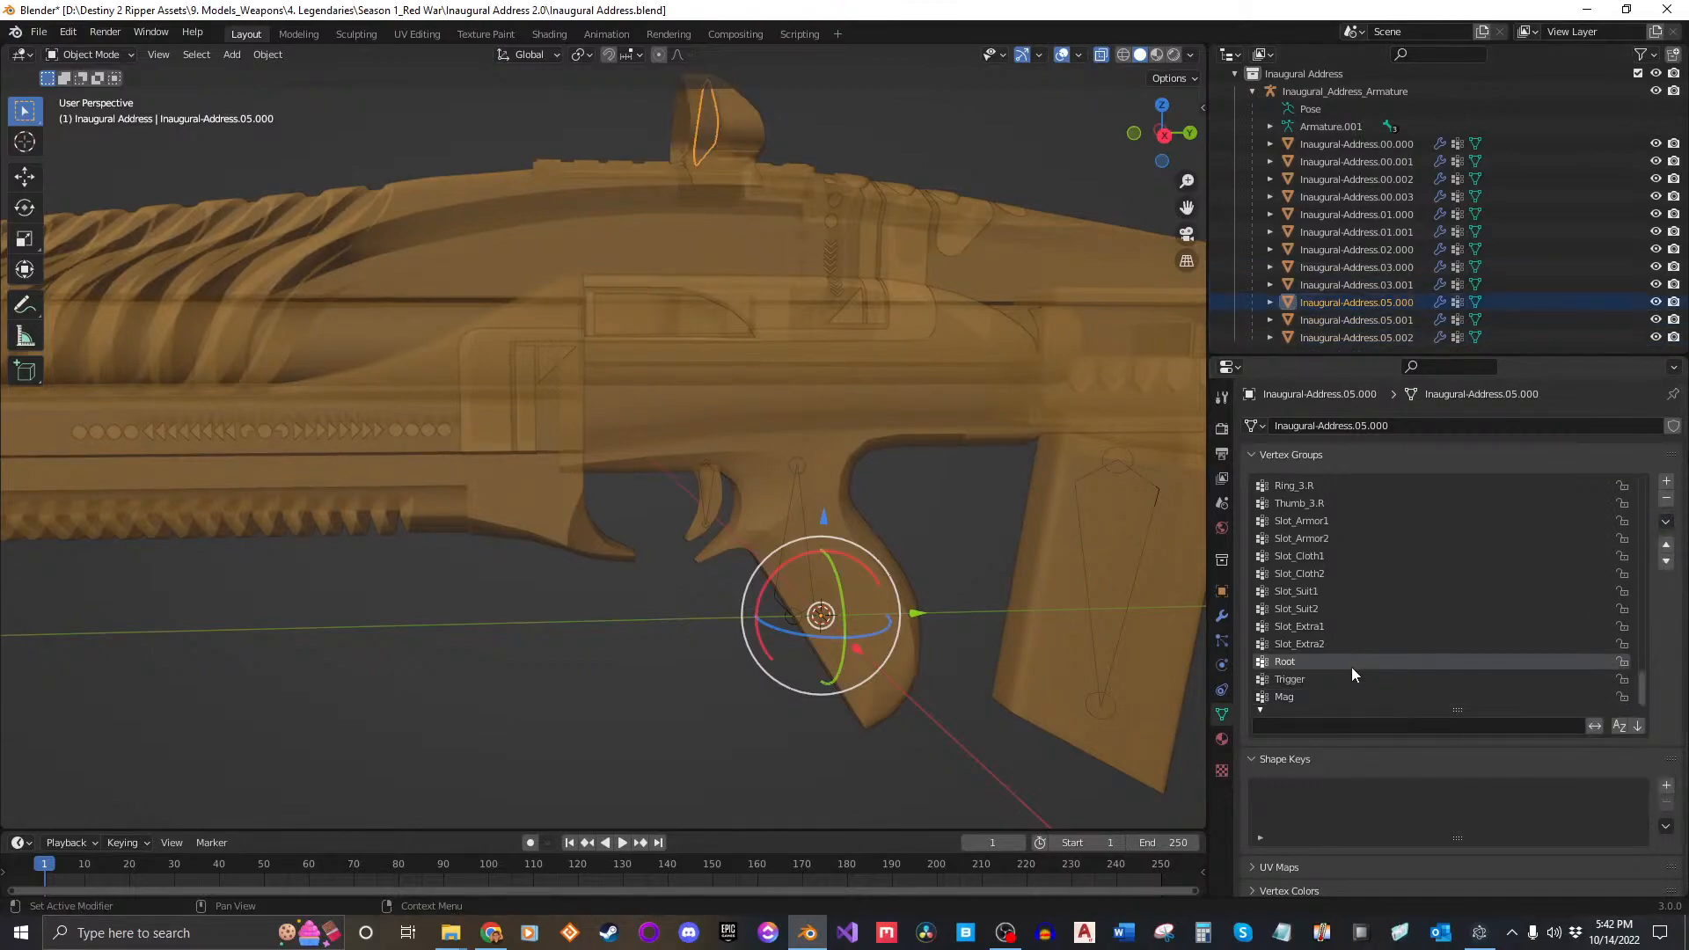
{"action": "left_click", "coordinate": [1666, 522]}
{"action": "left_click", "coordinate": [1614, 706]}
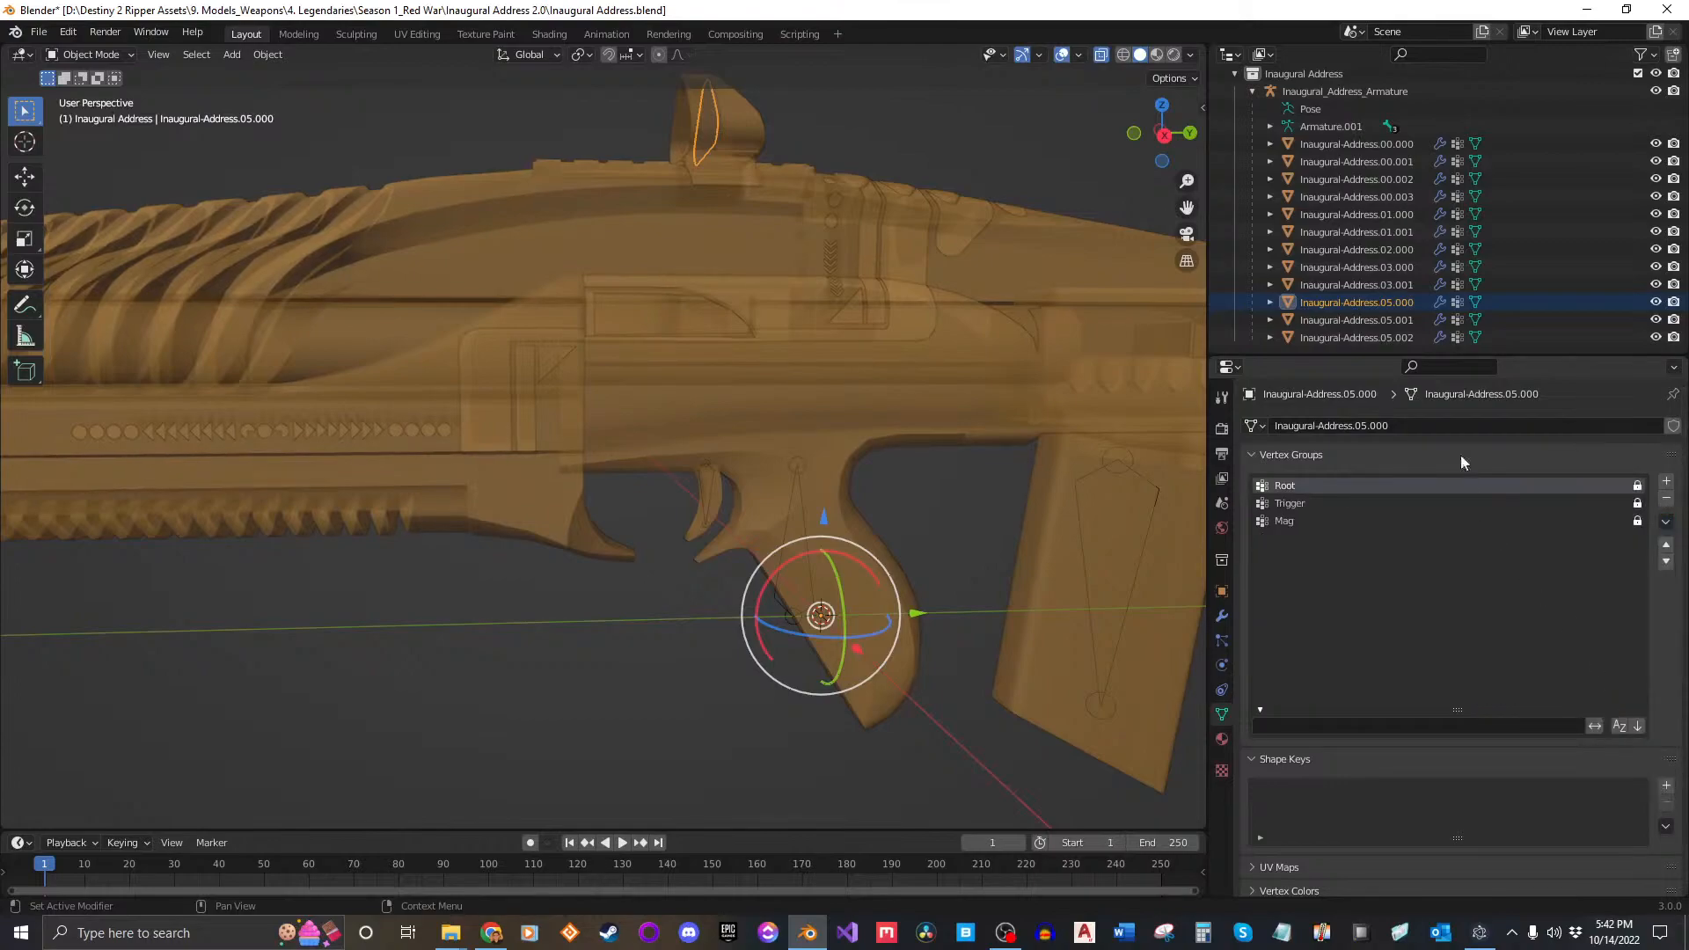
Step: Lock Root, Trigger and Mag on Inaugural-Address.05.001 and delete all its unlocked vertex groups
{"action": "left_click", "coordinate": [1458, 321]}
{"action": "left_click", "coordinate": [1355, 662]}
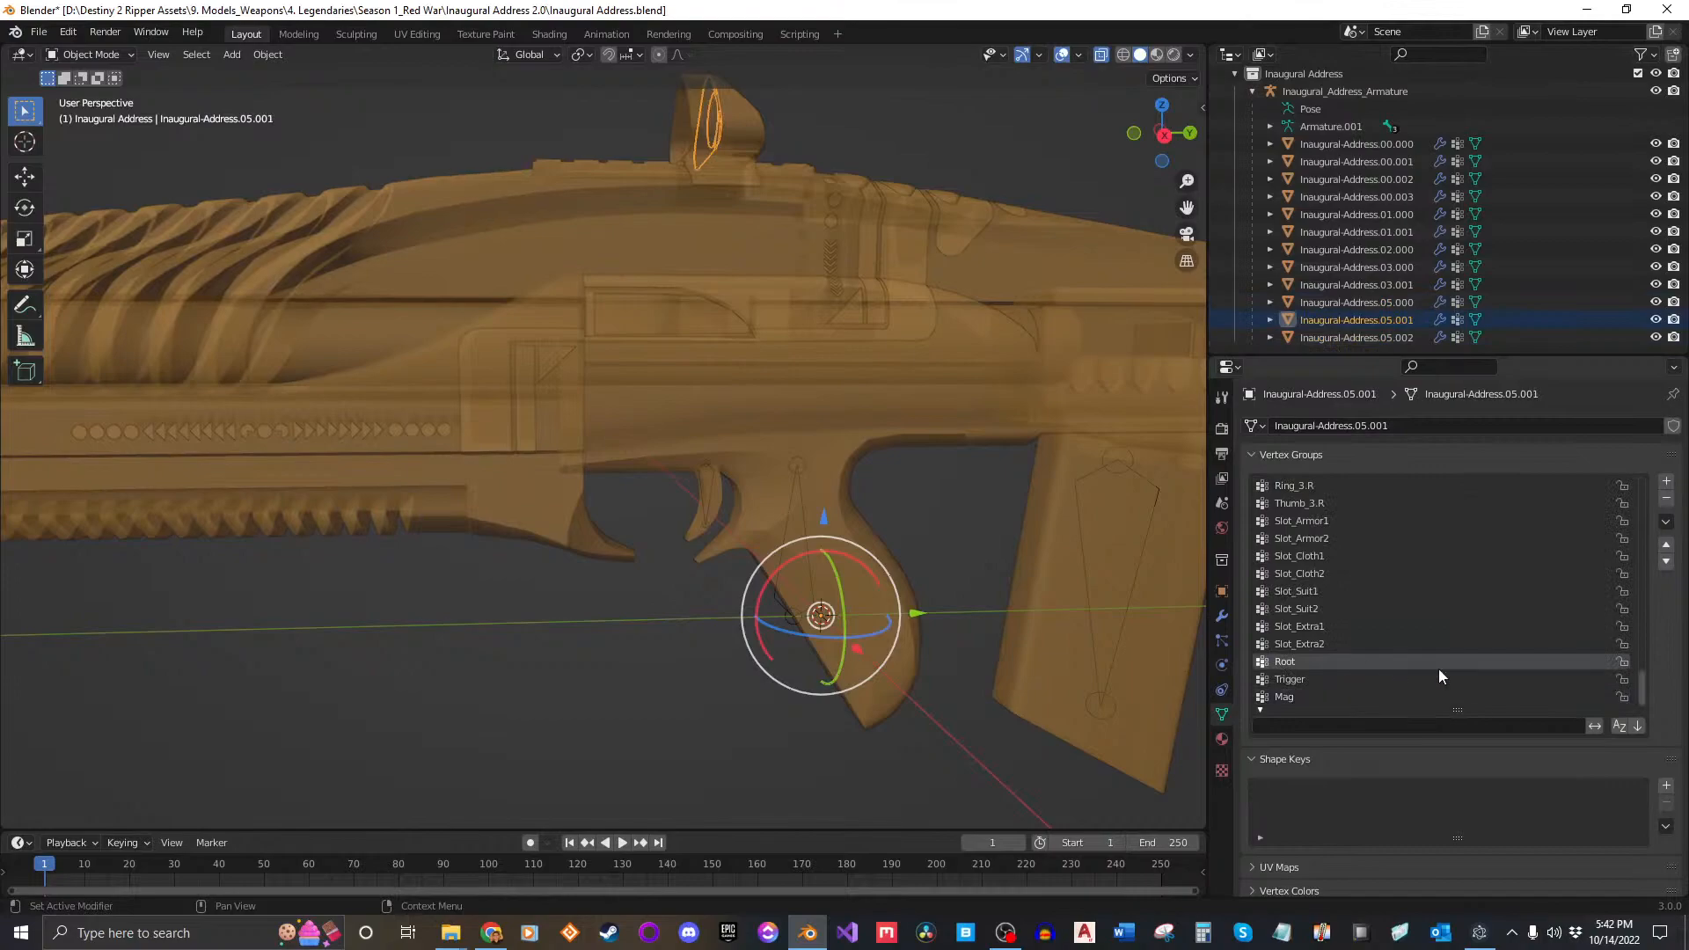
{"action": "left_click", "coordinate": [1665, 522]}
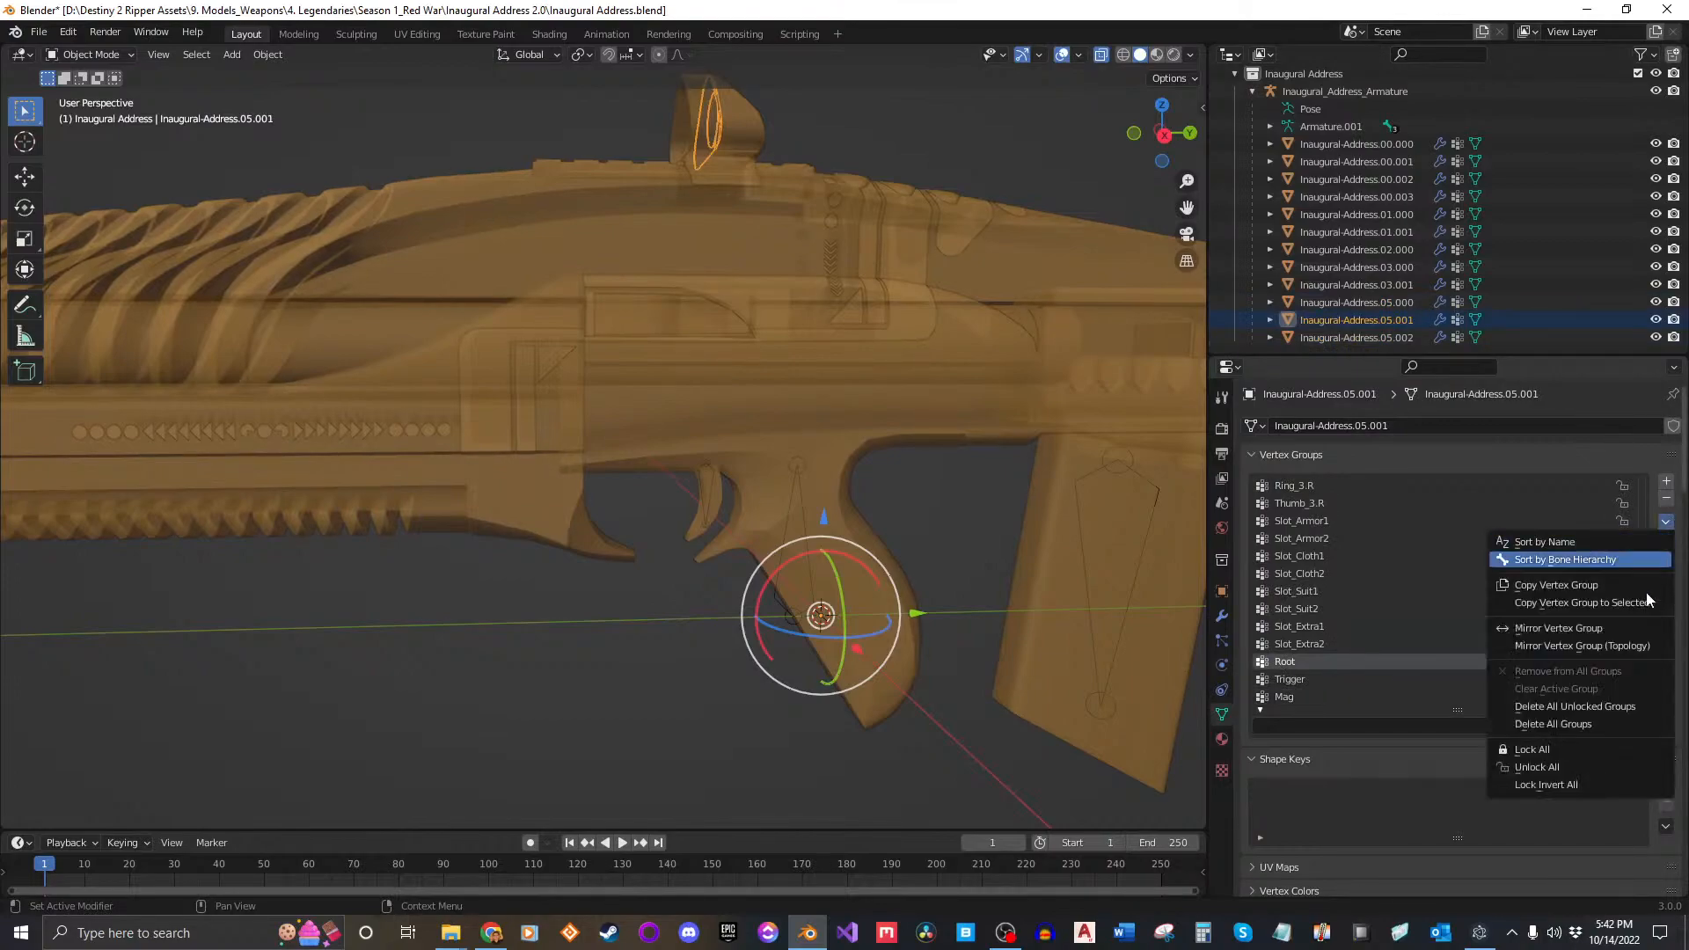
{"action": "left_click", "coordinate": [1615, 708]}
Step: Lock Root, Trigger and Mag on Inaugural-Address.05.002 and delete all its unlocked vertex groups
{"action": "left_click", "coordinate": [1467, 341]}
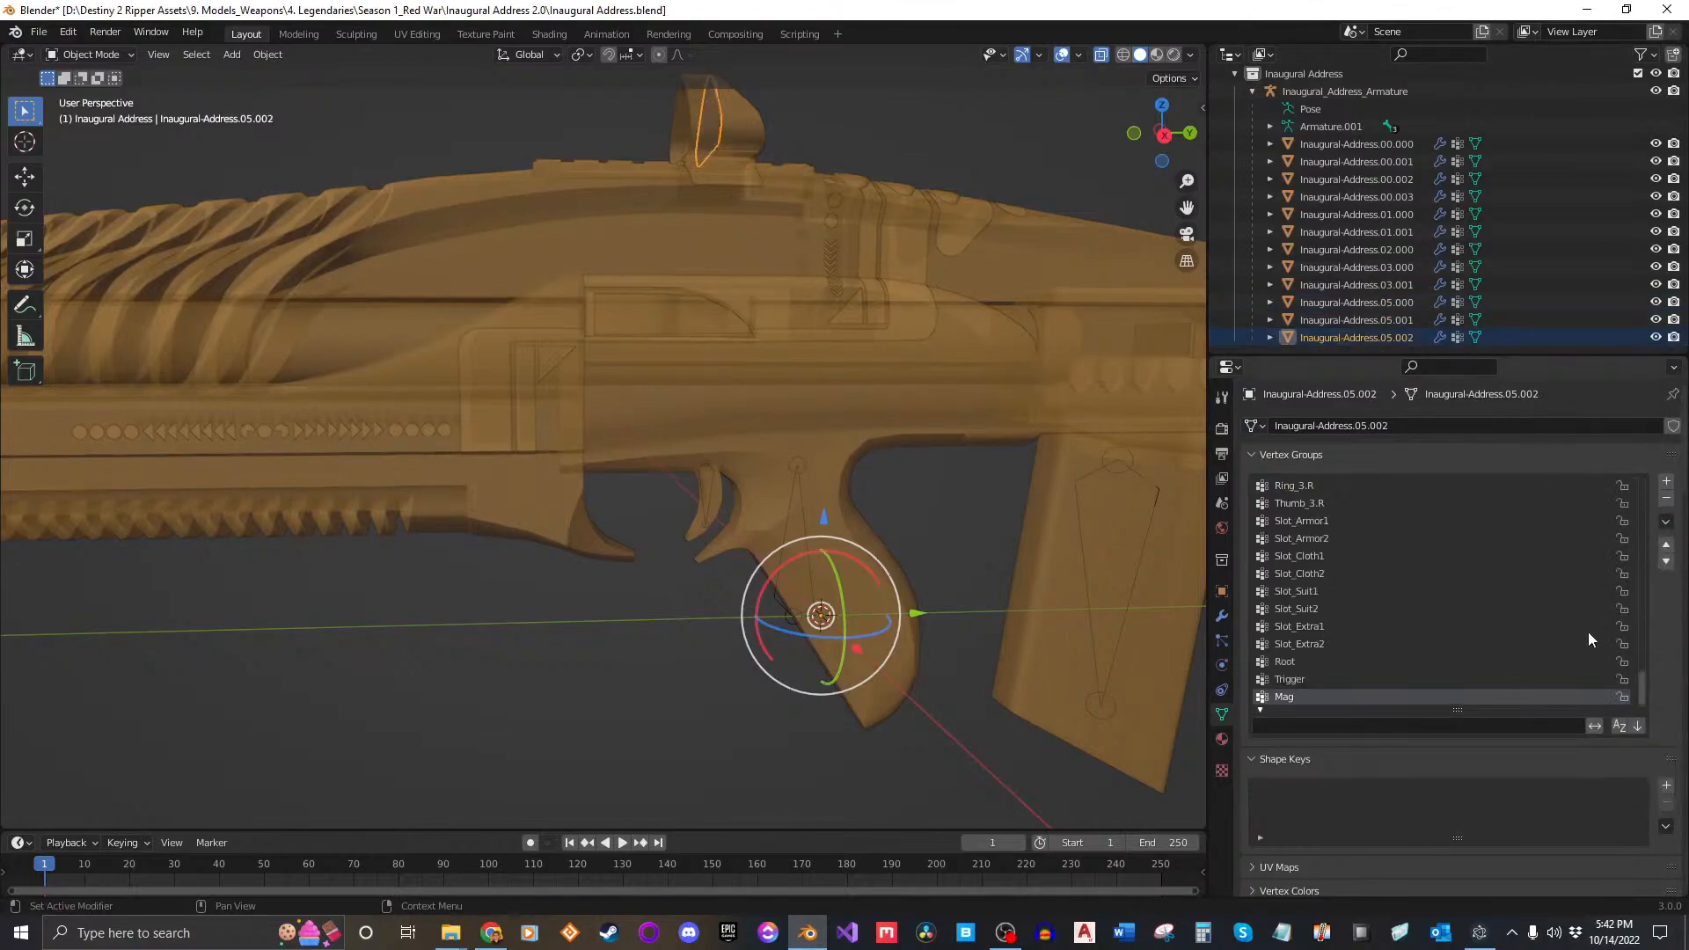
{"action": "left_click", "coordinate": [1391, 680]}
{"action": "left_click", "coordinate": [1475, 662]}
{"action": "left_click", "coordinate": [1621, 696]}
{"action": "left_click", "coordinate": [1665, 522]}
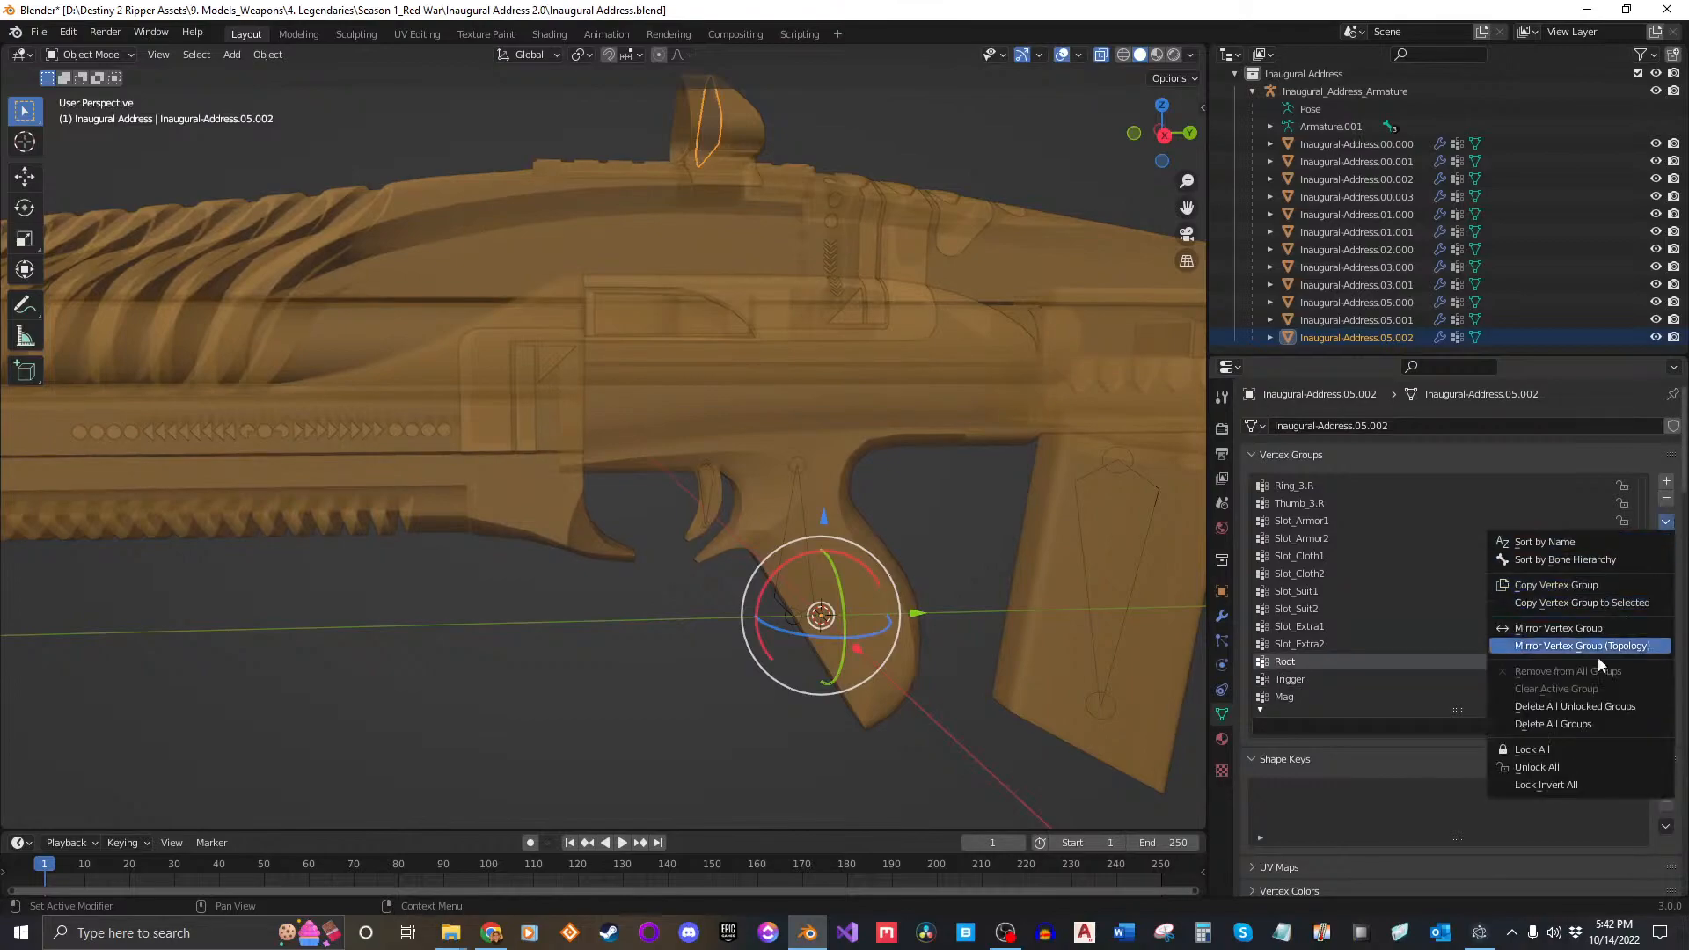
{"action": "left_click", "coordinate": [1581, 709]}
Step: Check the vertex groups of every weapon mesh from Inaugural-Address.00.000 through Inaugural-Address.05.002
{"action": "left_click", "coordinate": [1400, 144], "text": "ctrl"}
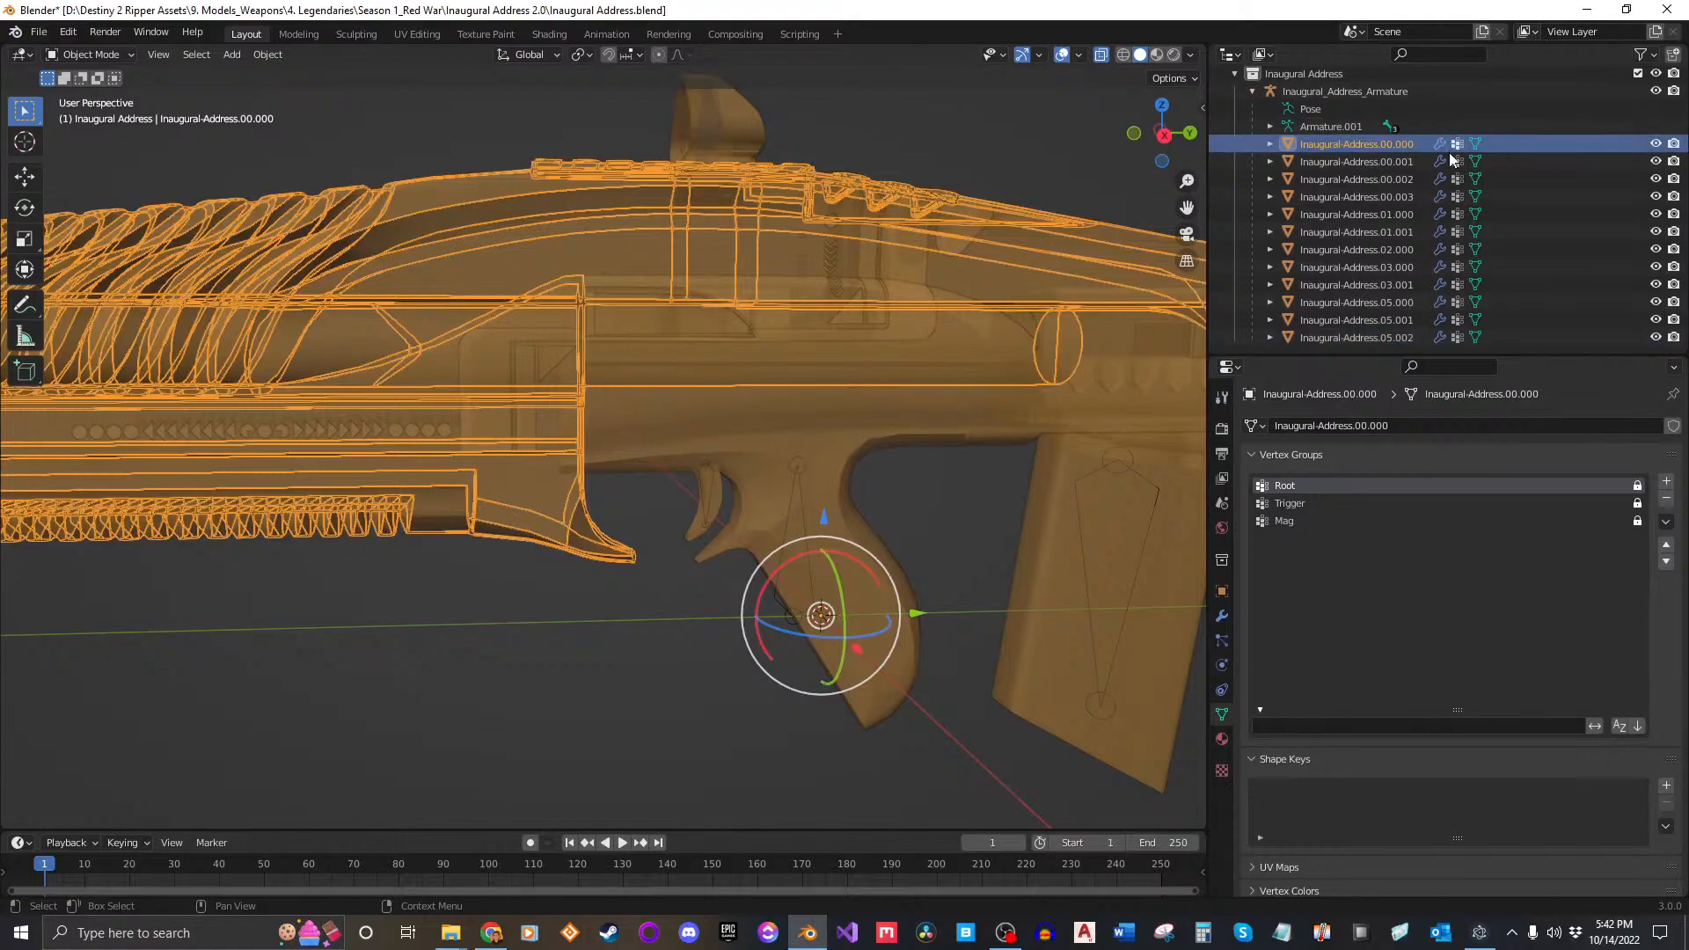
{"action": "key", "text": "Down"}
{"action": "key", "text": "Down"}
{"action": "key", "text": "Down"}
{"action": "key", "text": "Down"}
{"action": "key", "text": "Down"}
{"action": "key", "text": "Down"}
{"action": "key", "text": "Down"}
{"action": "key", "text": "Down"}
{"action": "key", "text": "Down"}
{"action": "key", "text": "Down"}
{"action": "key", "text": "Down"}
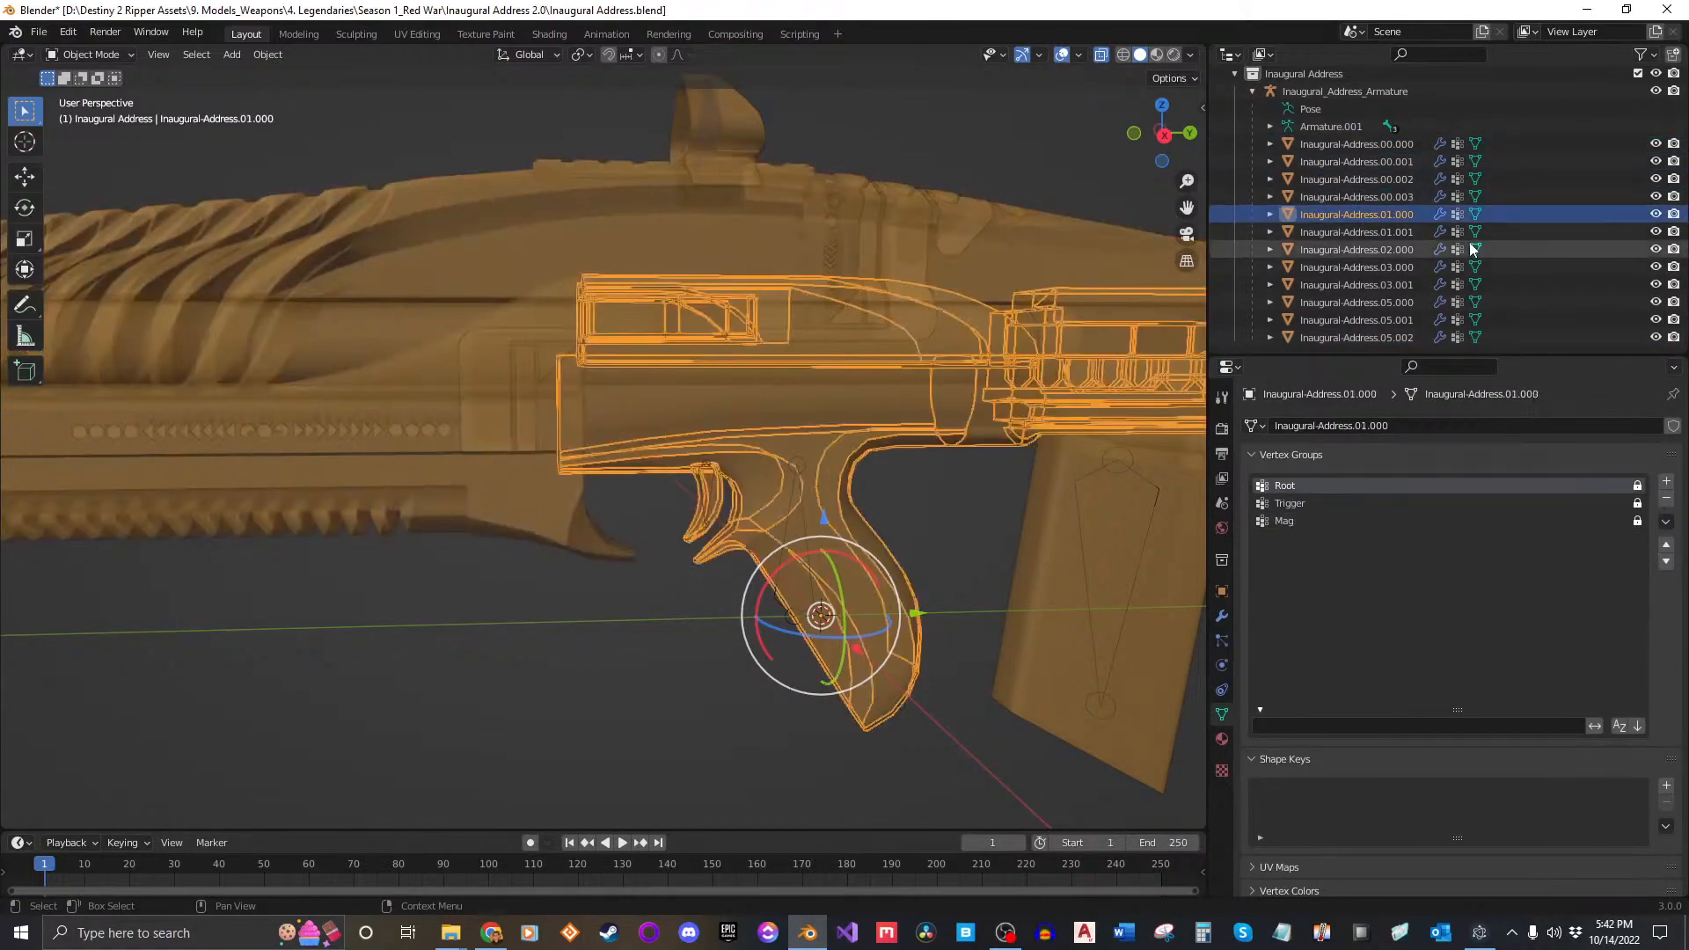
{"action": "scroll", "coordinate": [1399, 149], "scroll_direction": "up", "scroll_amount": 1}
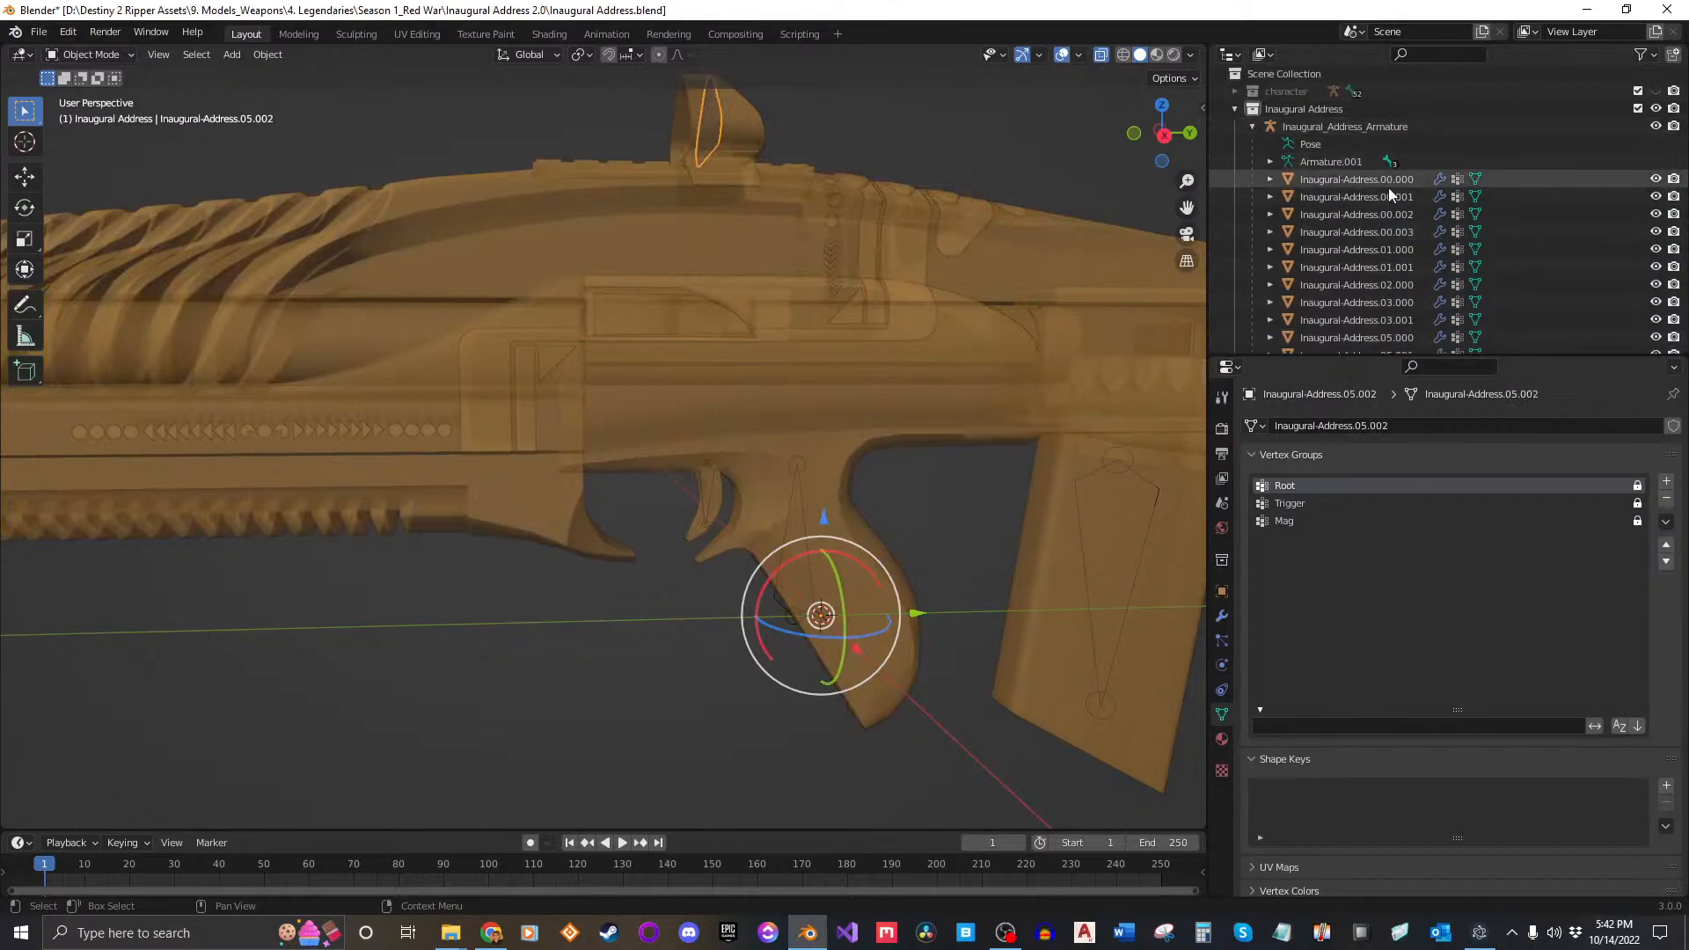
Step: Save the Inaugural Address blend file and clear the object selection
{"action": "left_click", "coordinate": [1394, 179]}
{"action": "middle_click_drag", "start_coordinate": [795, 631], "coordinate": [780, 631]}
{"action": "key", "text": "ctrl+s"}
{"action": "left_click", "coordinate": [715, 716]}
Step: Examine the weapon's grip, trigger and magazine area with its bones in the right orthographic view
{"action": "middle_click_drag", "start_coordinate": [924, 589], "coordinate": [968, 548], "text": "shift"}
{"action": "middle_click_drag", "start_coordinate": [968, 547], "coordinate": [658, 491]}
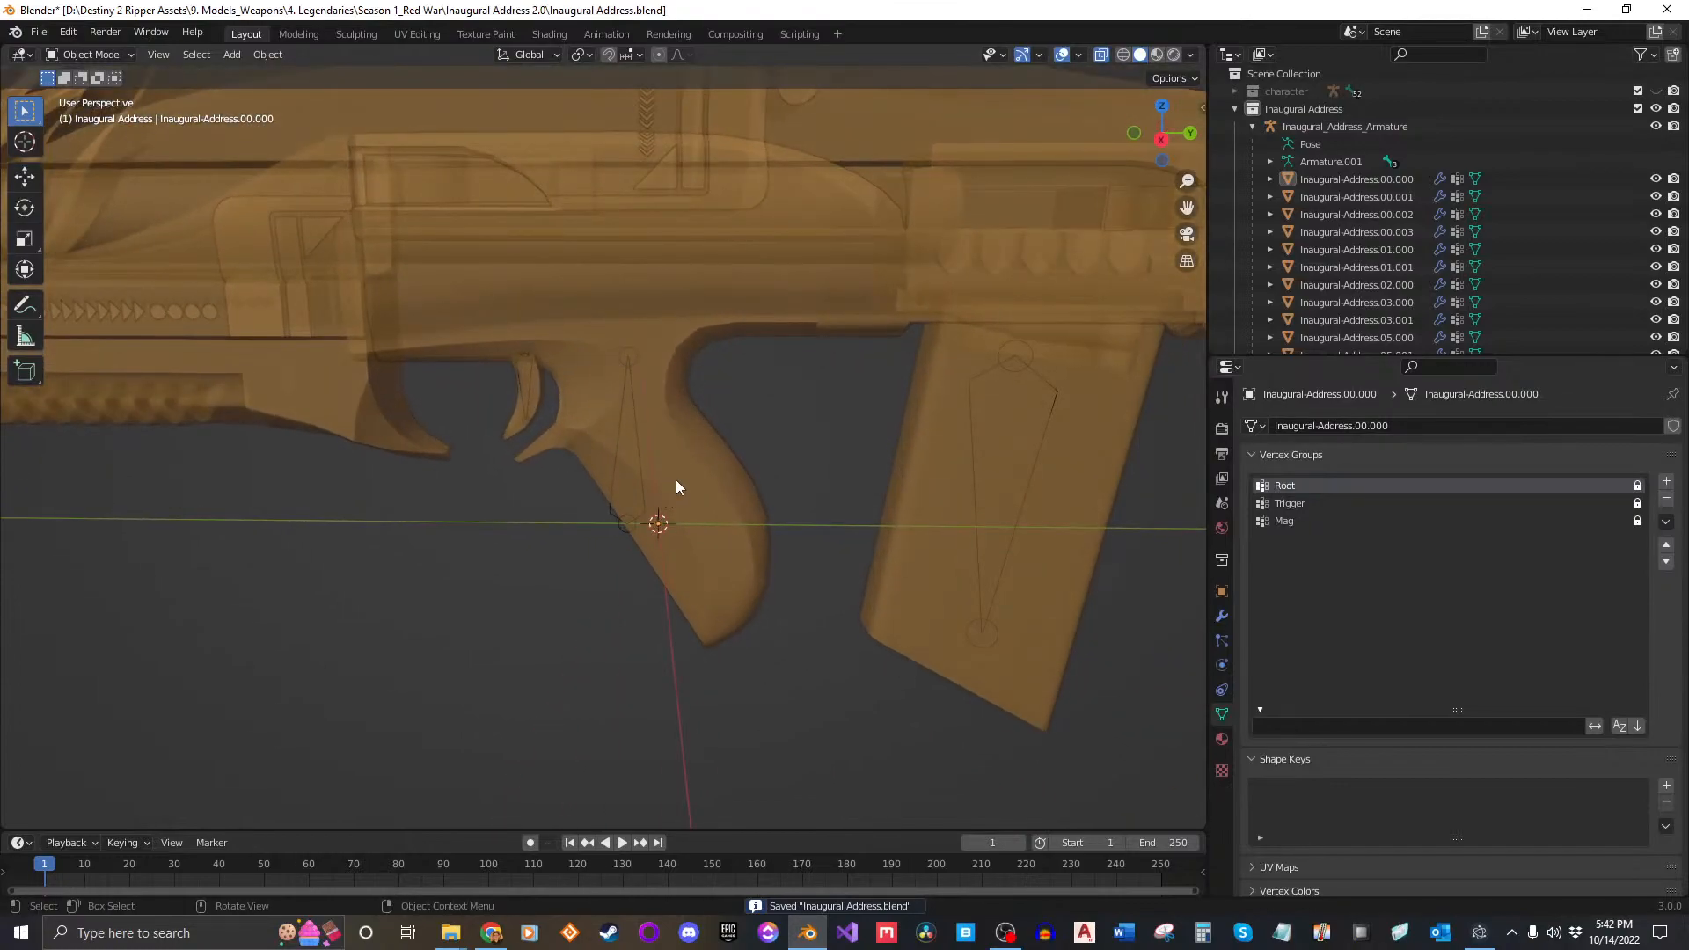
{"action": "key", "text": "KP_3"}
{"action": "scroll", "coordinate": [767, 490], "scroll_direction": "down", "scroll_amount": 3}
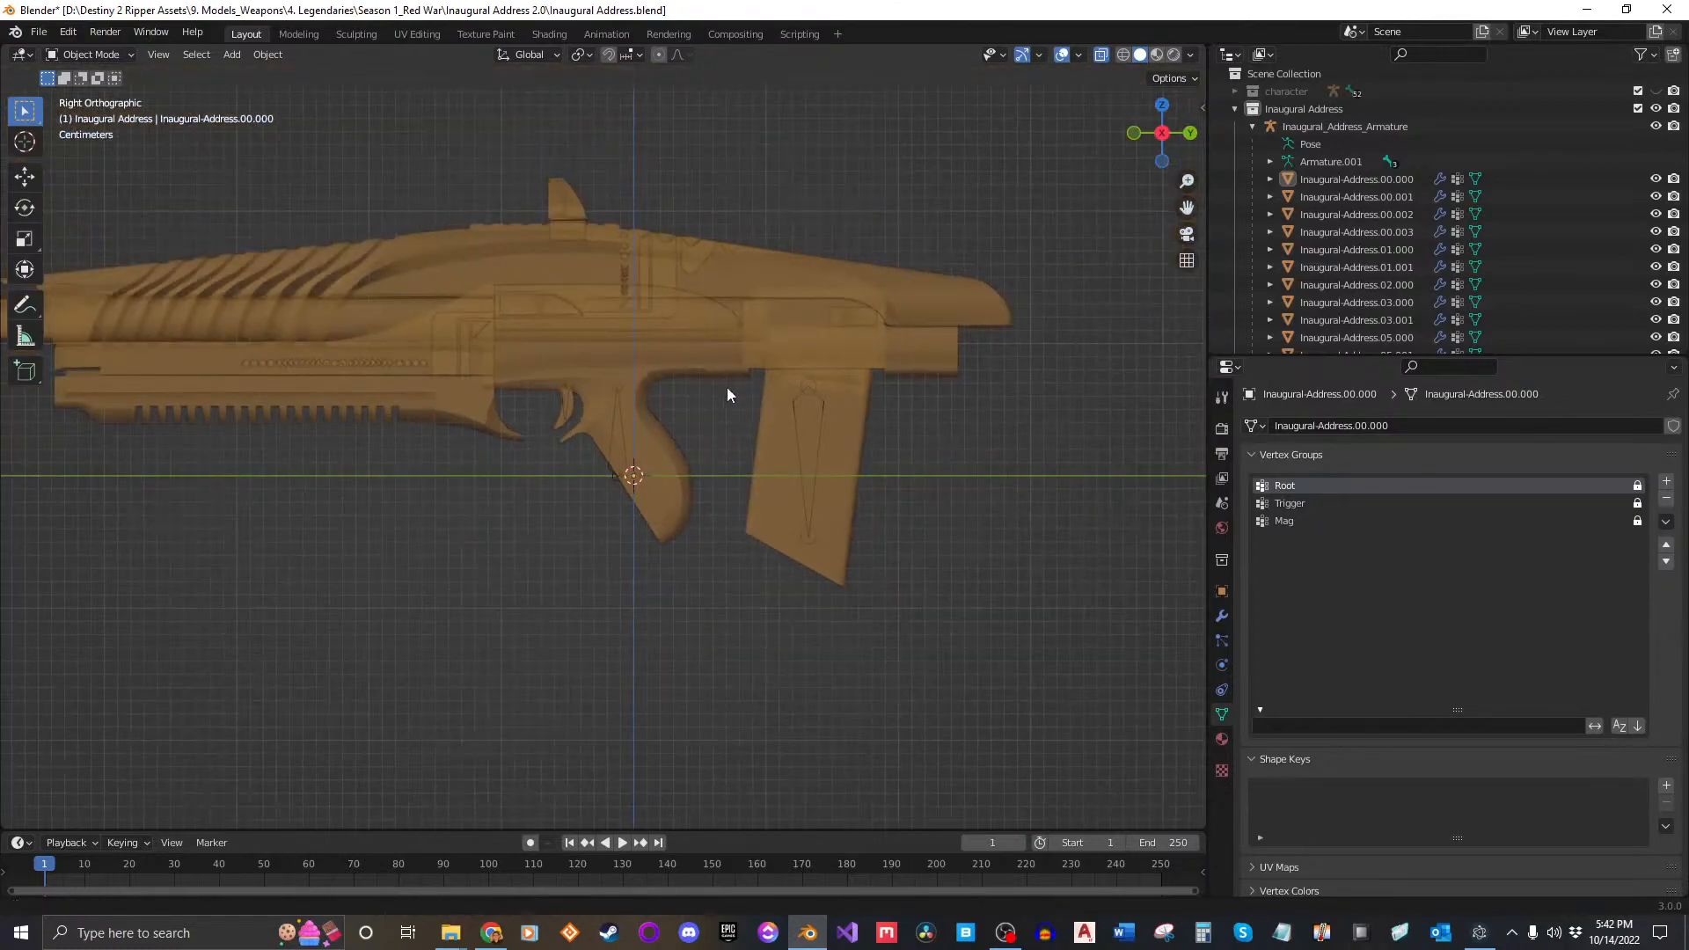
{"action": "middle_click_drag", "start_coordinate": [682, 379], "coordinate": [858, 477], "text": "shift"}
{"action": "scroll", "coordinate": [857, 476], "scroll_direction": "up", "scroll_amount": 3}
{"action": "middle_click_drag", "start_coordinate": [895, 495], "coordinate": [753, 466], "text": "shift"}
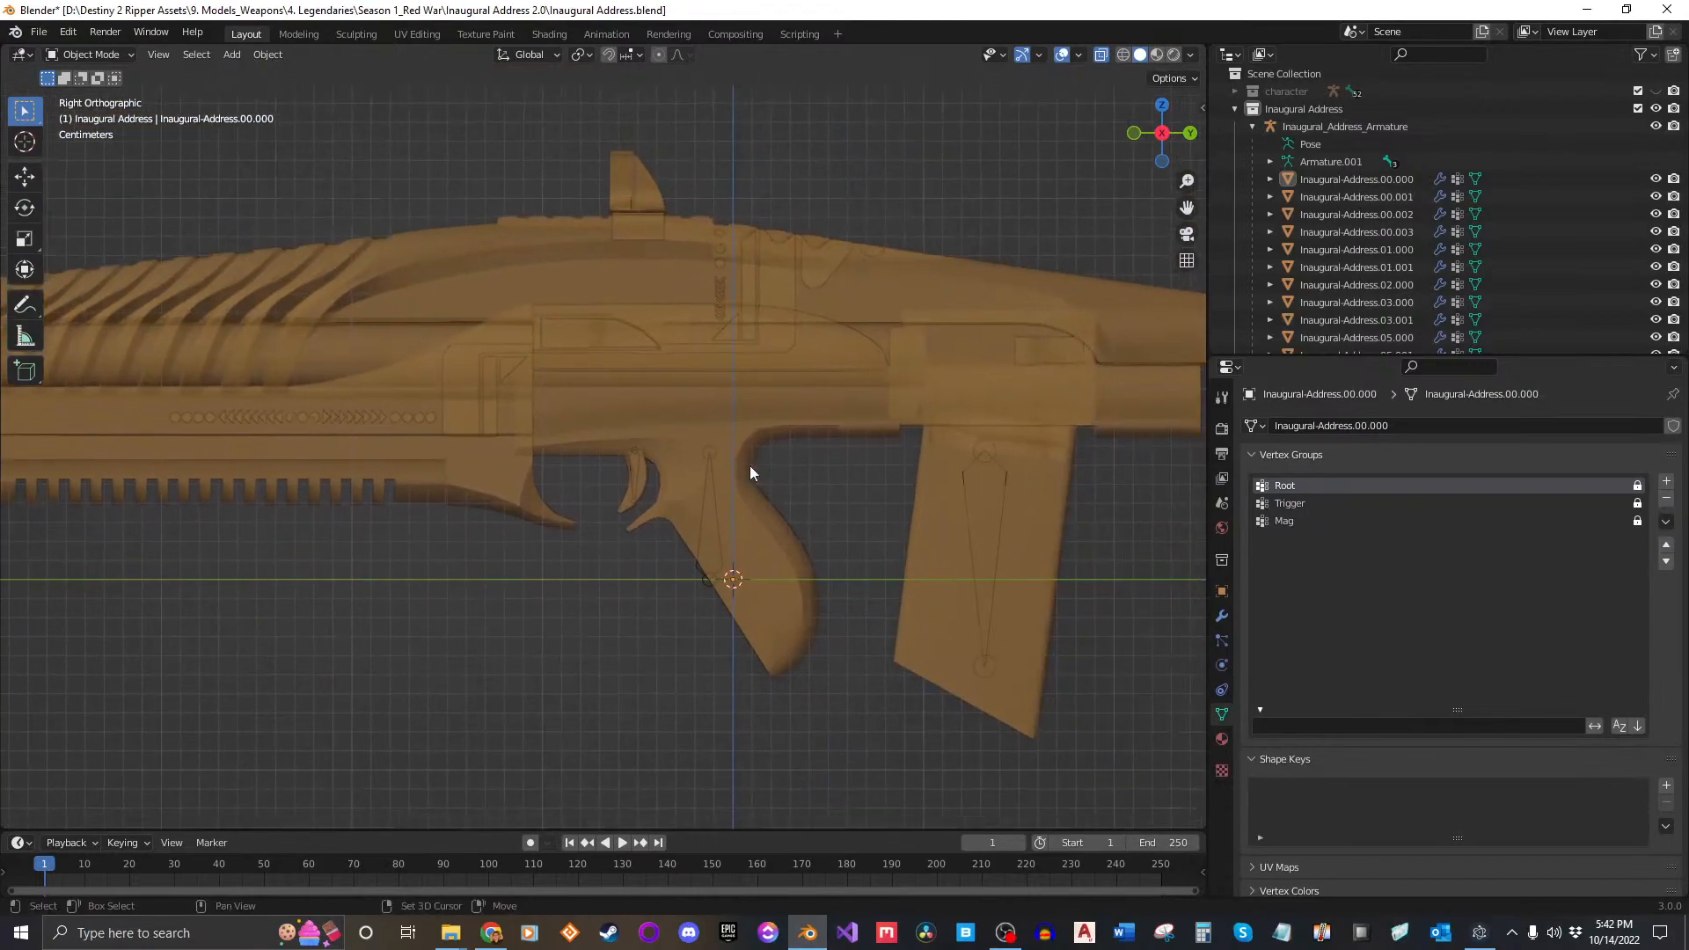
{"action": "scroll", "coordinate": [723, 487], "scroll_direction": "up", "scroll_amount": 3}
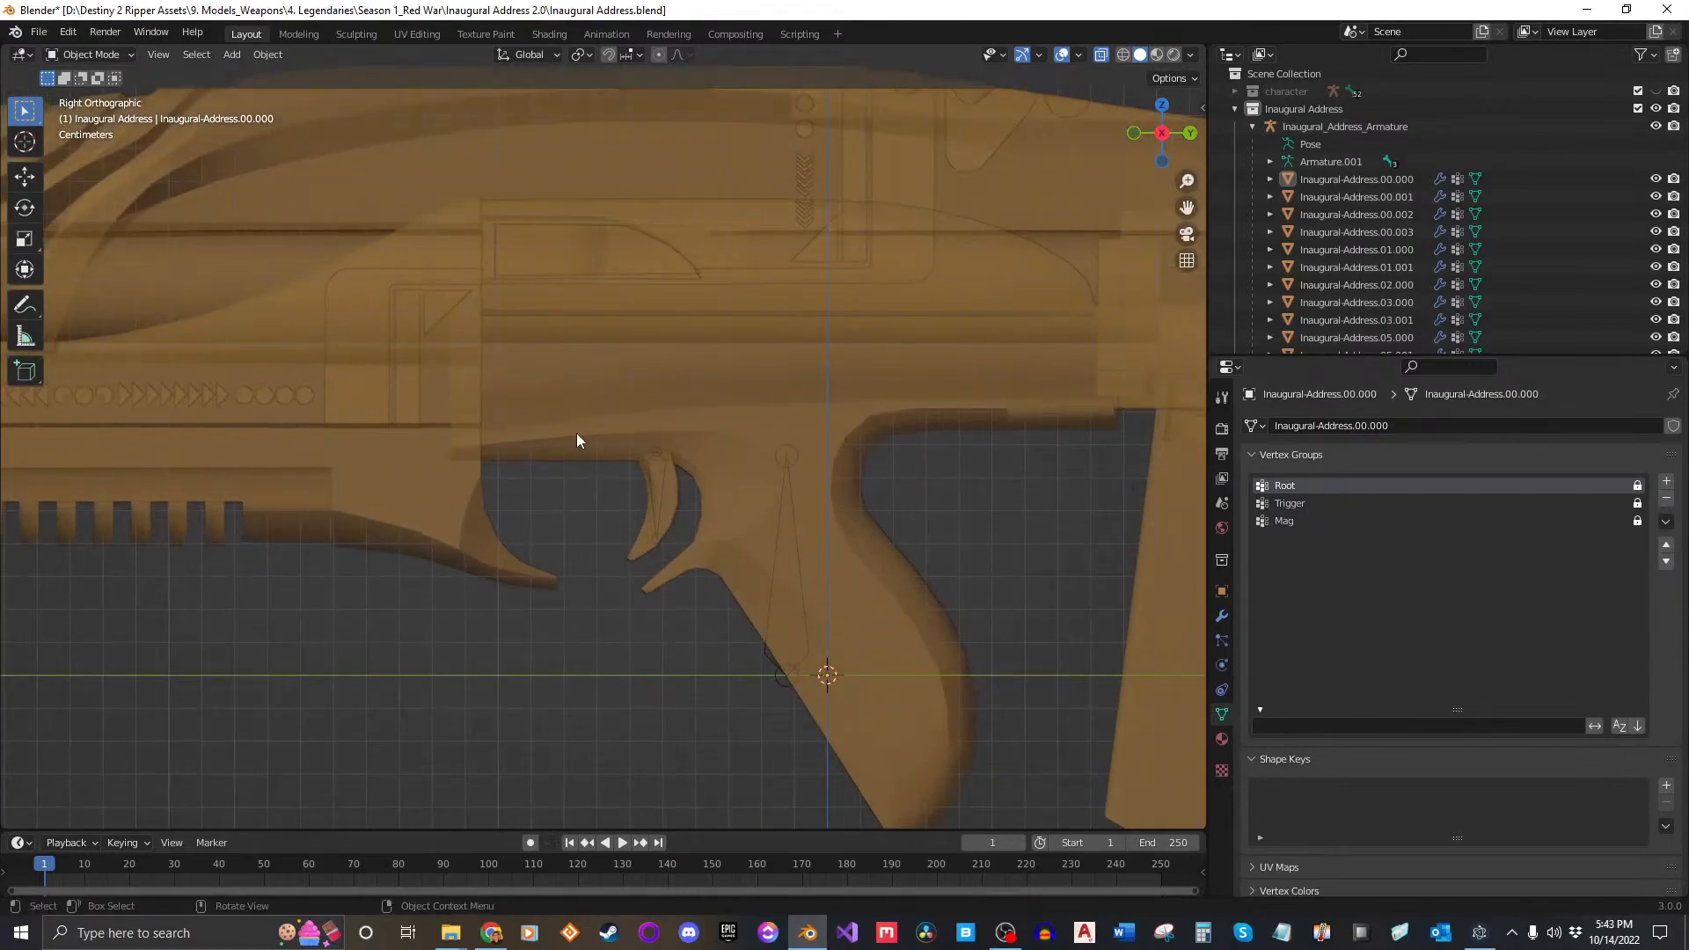
Step: Select the Inaugural-Address.00.000 mesh and make Root its active vertex group
{"action": "left_click", "coordinate": [1320, 509]}
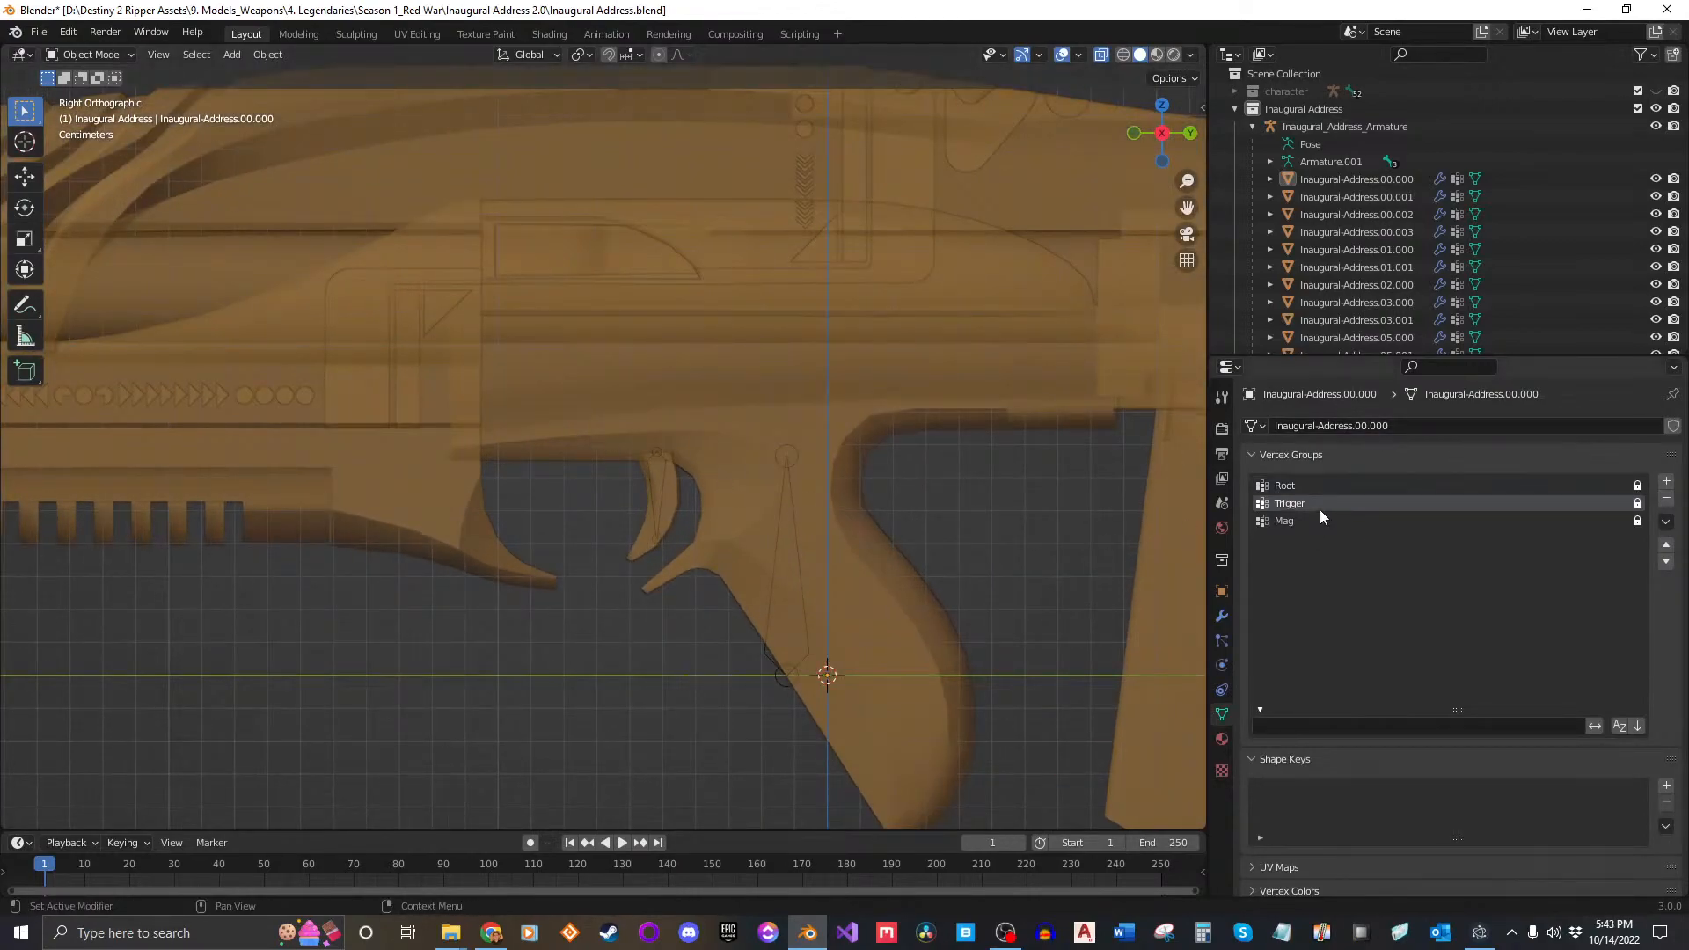
{"action": "left_click", "coordinate": [1346, 181]}
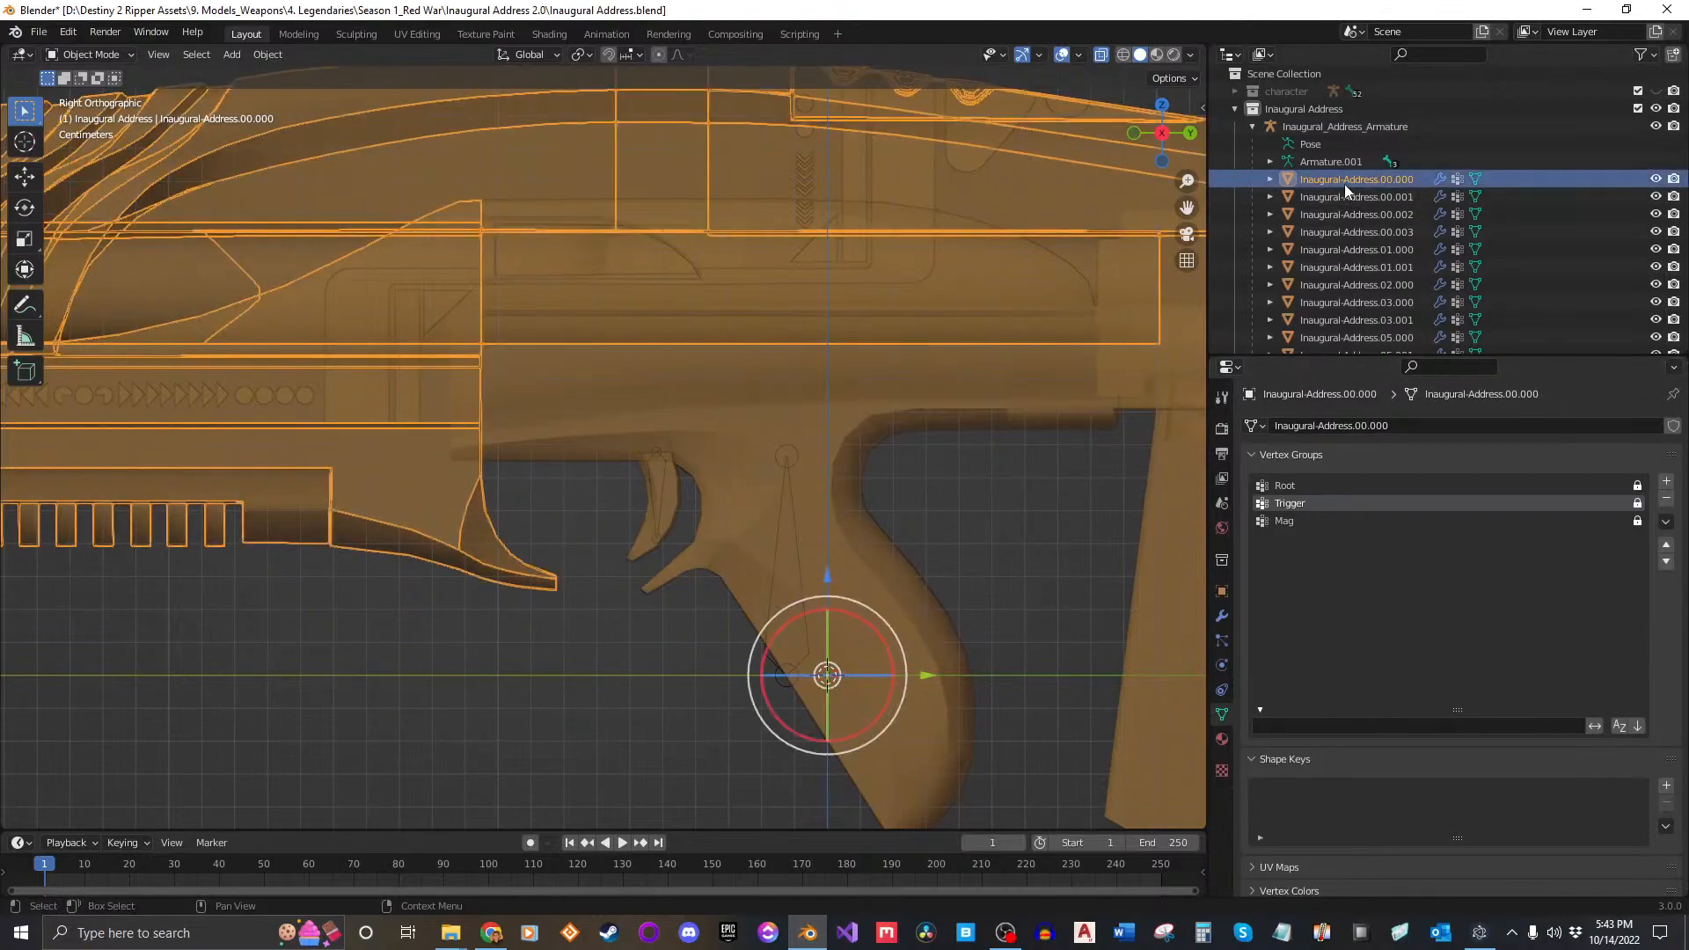
{"action": "scroll", "coordinate": [672, 507], "scroll_direction": "down", "scroll_amount": 3}
{"action": "scroll", "coordinate": [672, 505], "scroll_direction": "down", "scroll_amount": 3}
{"action": "scroll", "coordinate": [686, 489], "scroll_direction": "up", "scroll_amount": 3}
{"action": "mouse_move", "coordinate": [707, 489]}
{"action": "middle_mouse_down", "text": "shift"}
{"action": "mouse_move", "coordinate": [869, 484]}
{"action": "mouse_move", "coordinate": [711, 478]}
{"action": "middle_mouse_up", "text": "shift"}
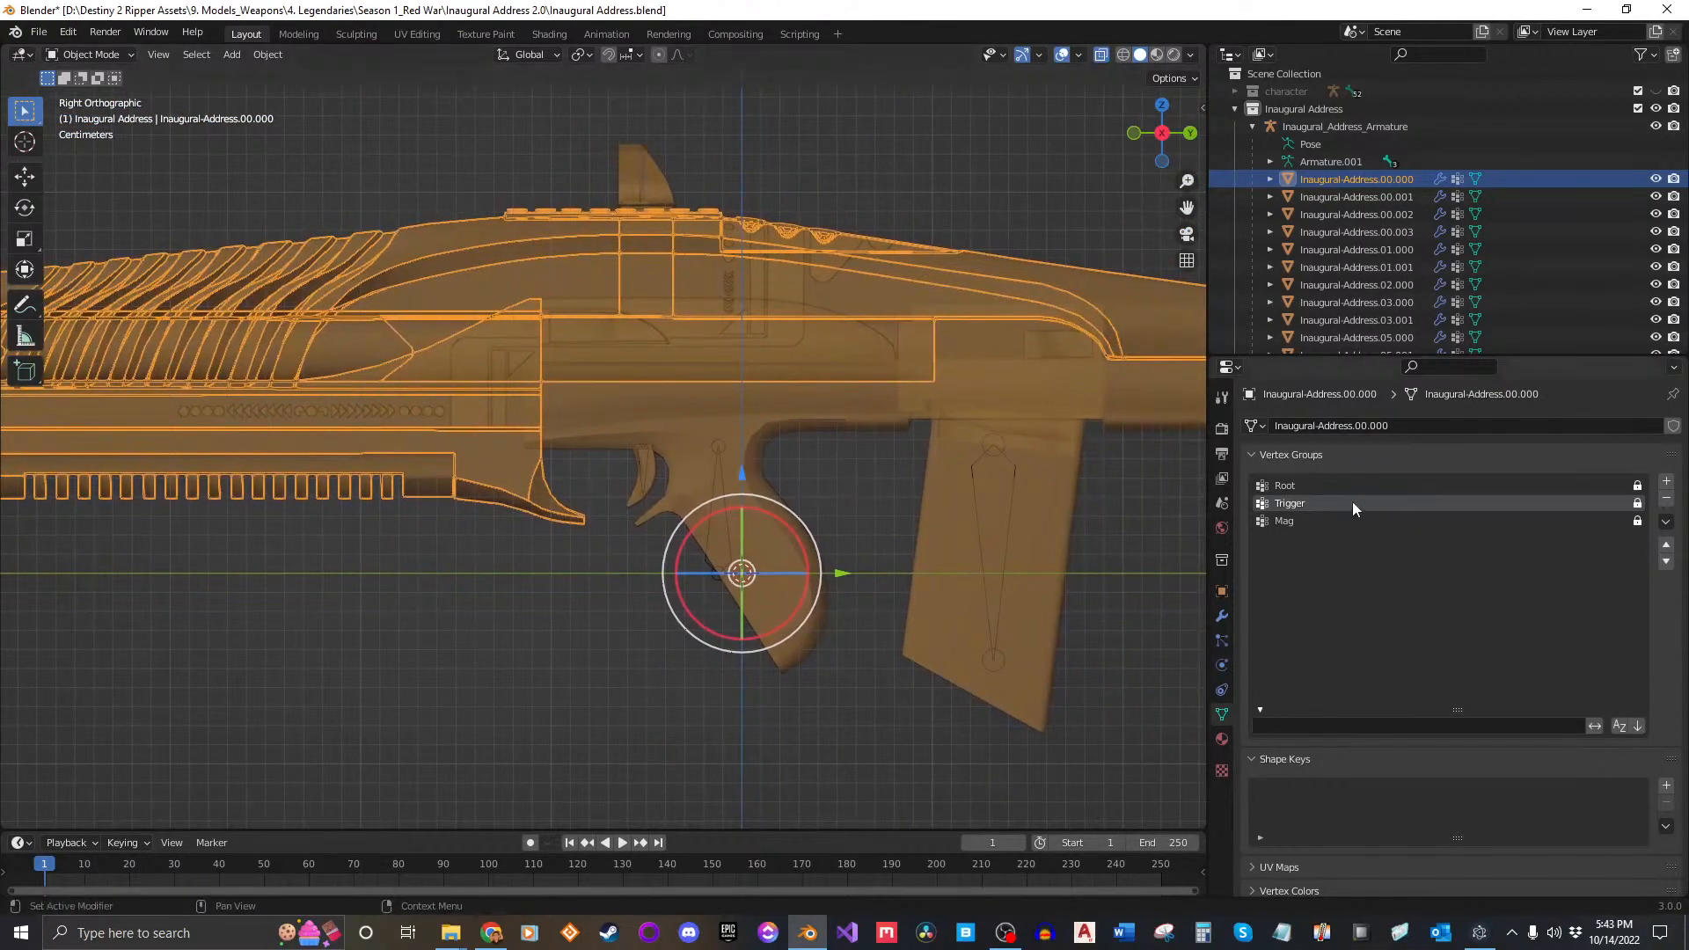
{"action": "left_click", "coordinate": [1304, 487]}
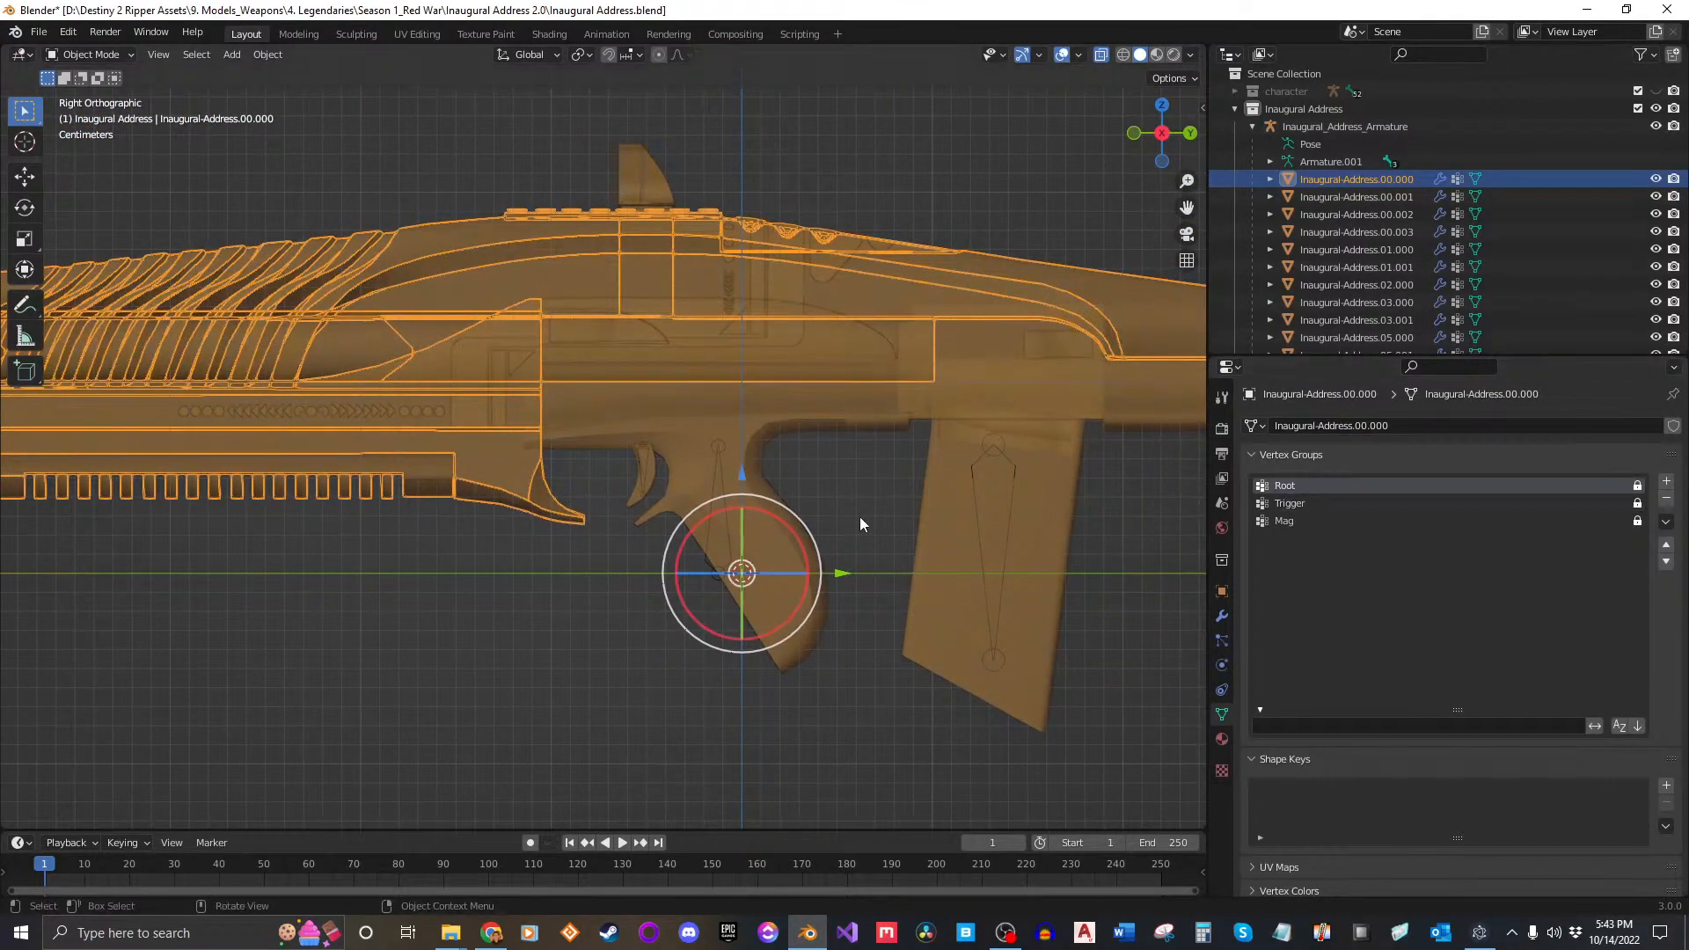
{"action": "key", "text": "Tab"}
{"action": "key", "text": "a"}
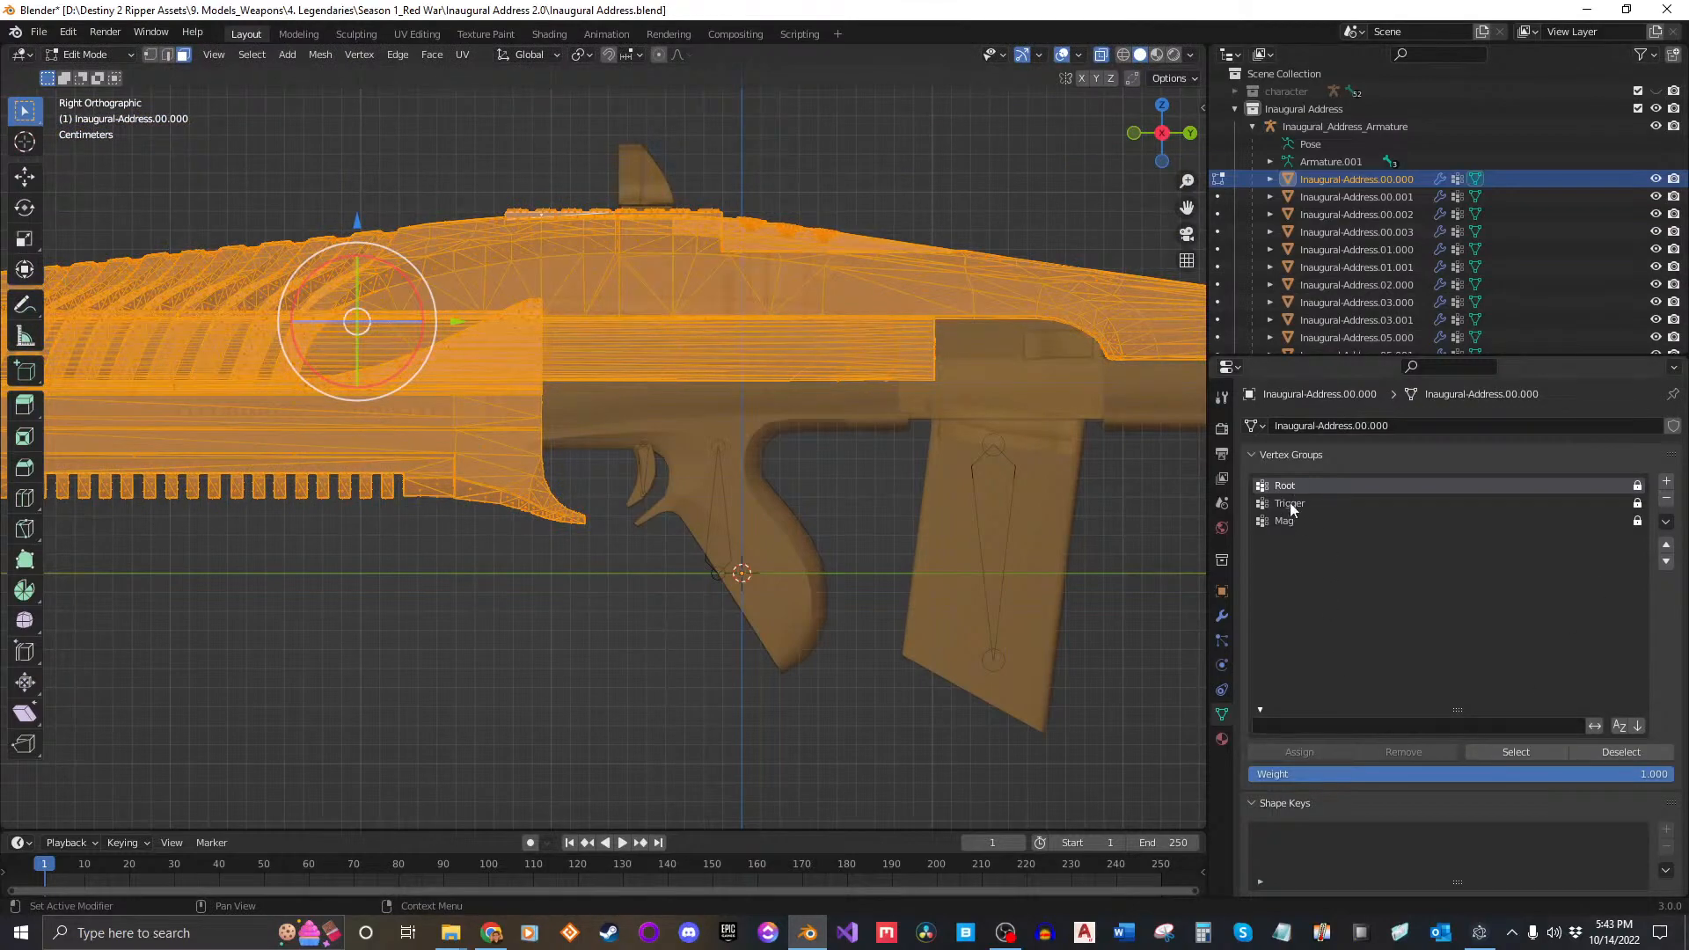
{"action": "left_click", "coordinate": [860, 477]}
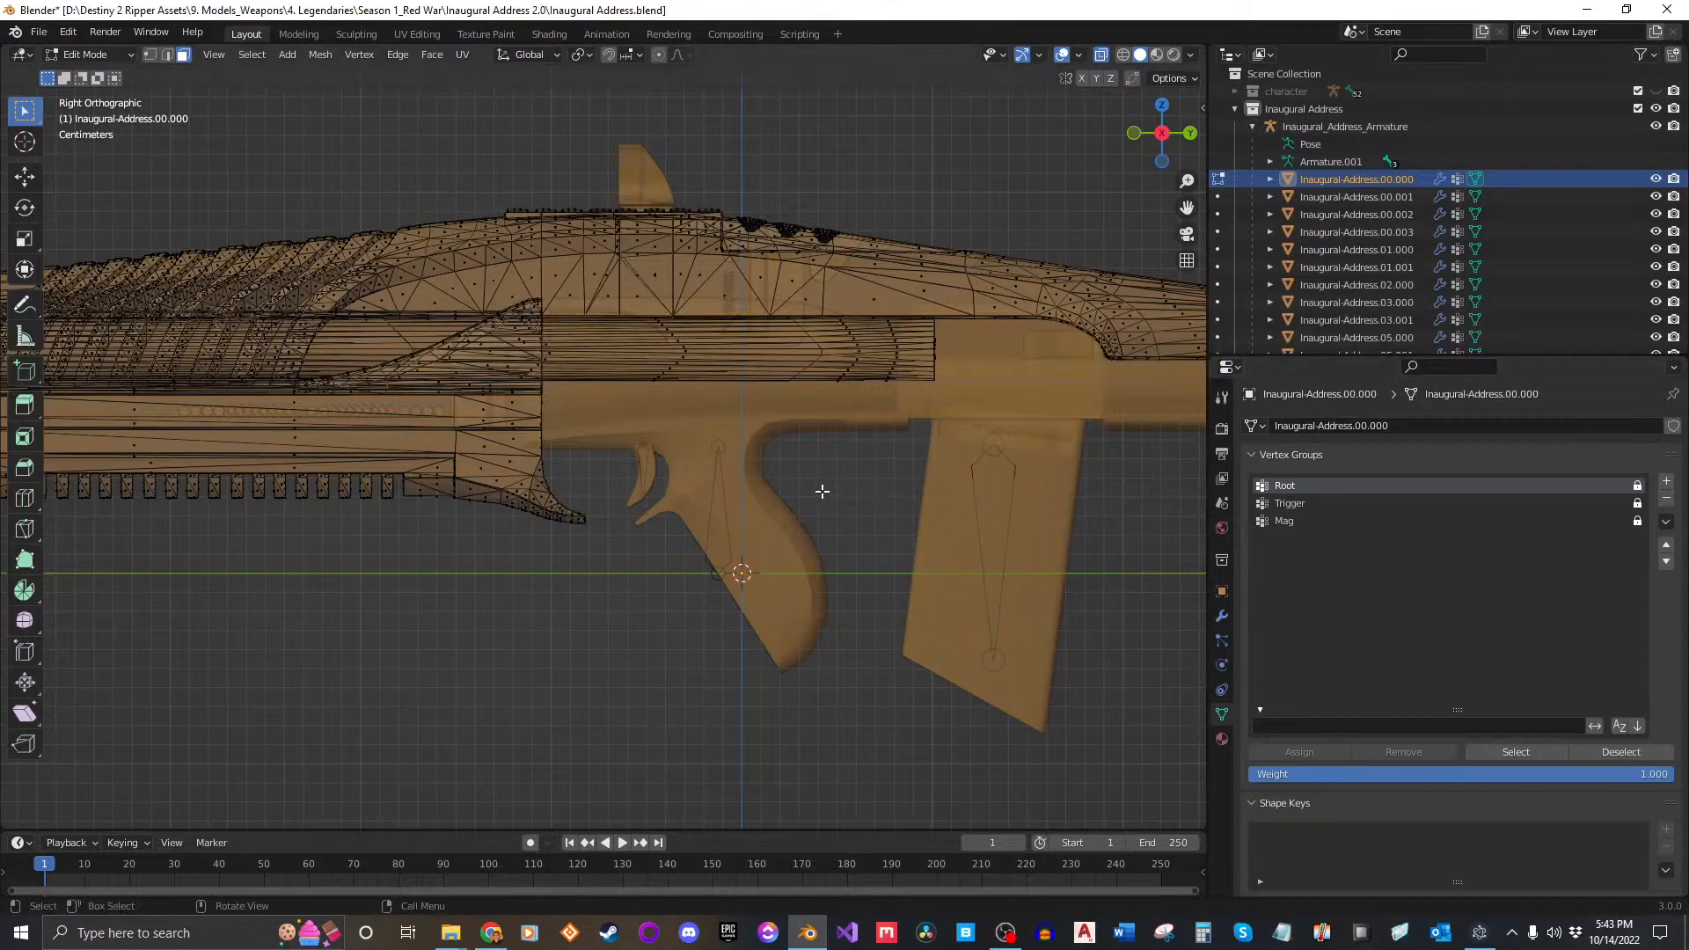
{"action": "key", "text": "Tab"}
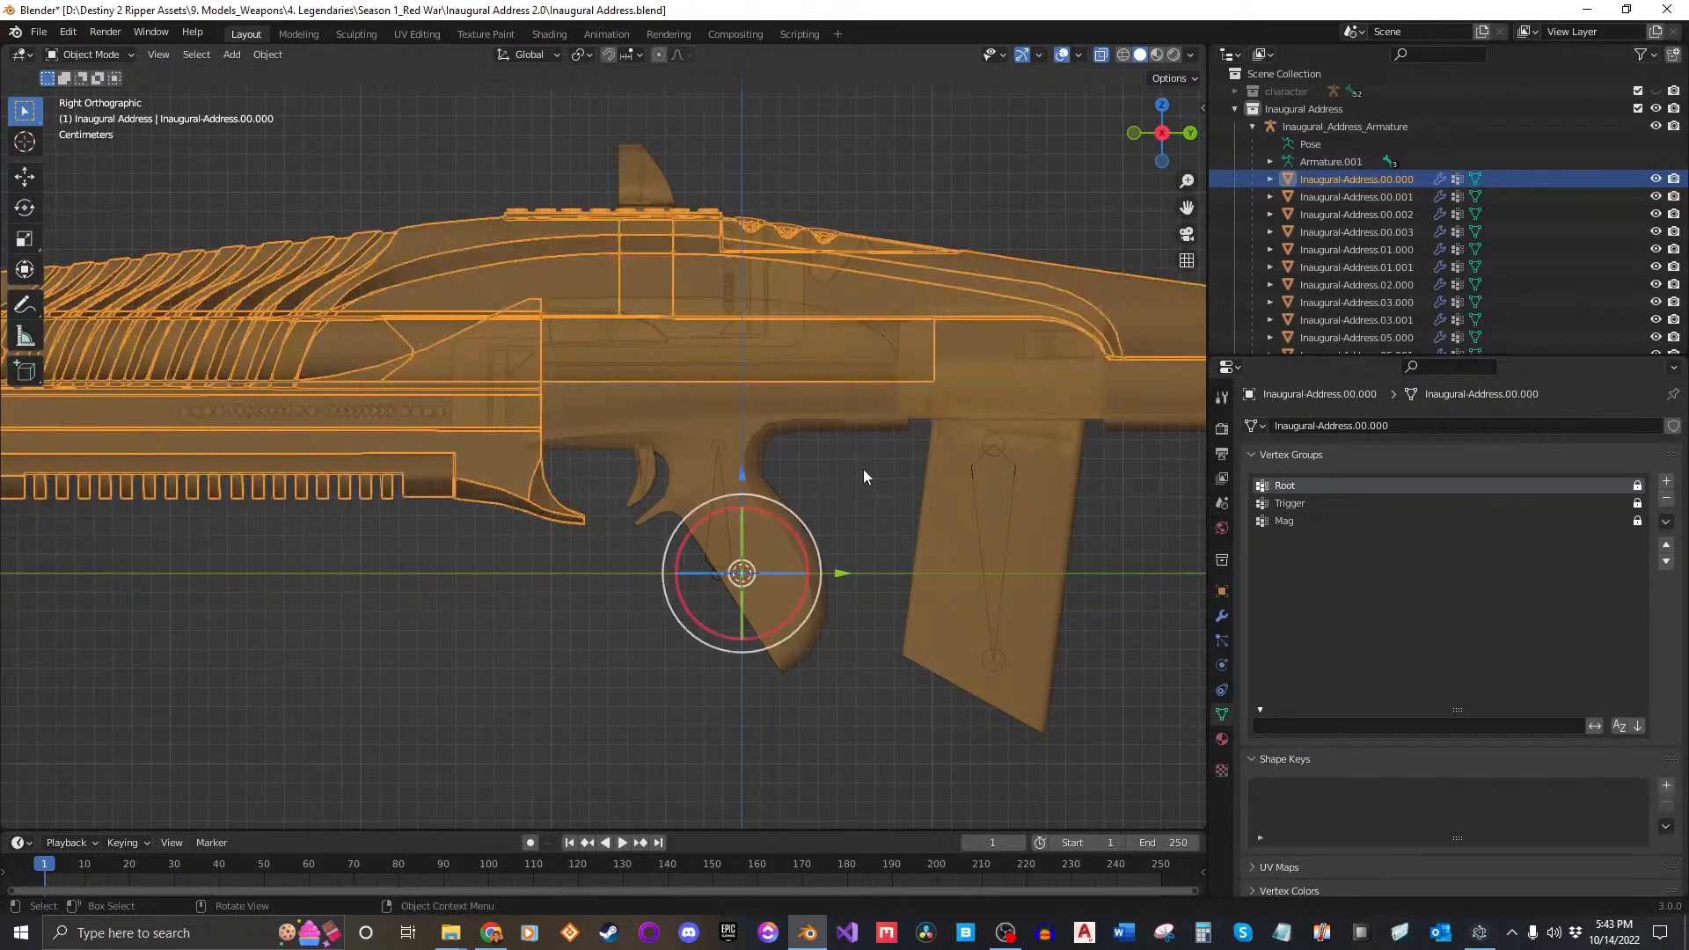
Step: Unlock the vertex groups of Inaugural-Address.00.000, assign its whole mesh to Root, and turn on the Vertex Group Weights overlay
{"action": "key", "text": "Tab"}
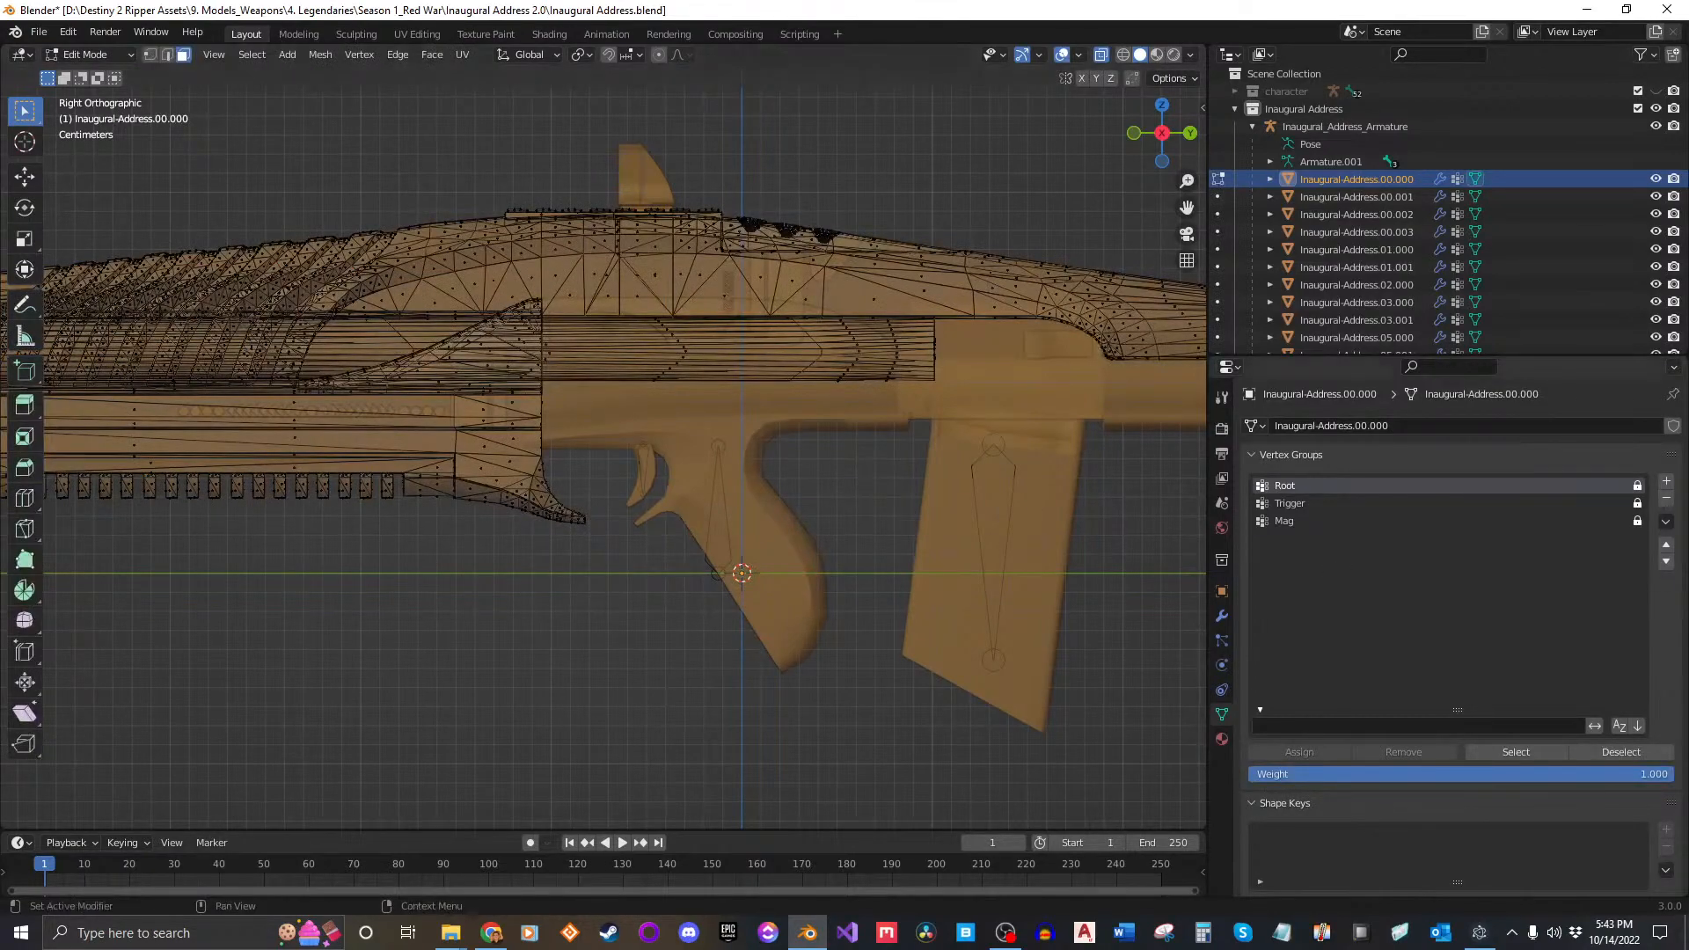
{"action": "left_click_drag", "start_coordinate": [1637, 486], "coordinate": [1644, 528]}
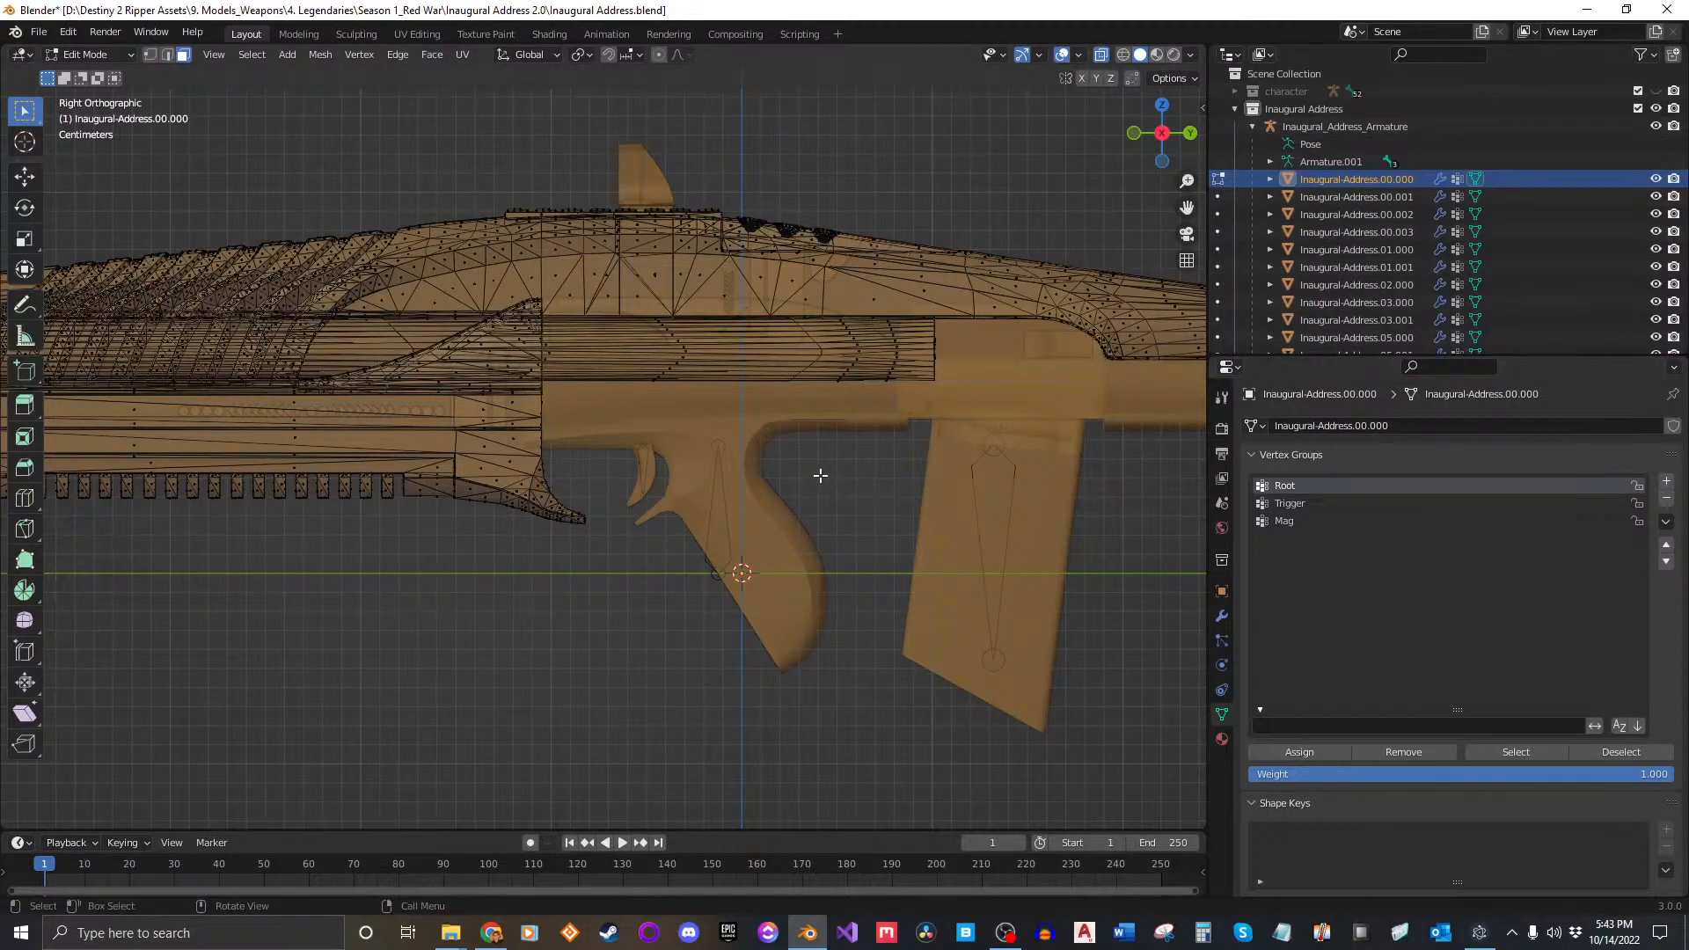
{"action": "key", "text": "a"}
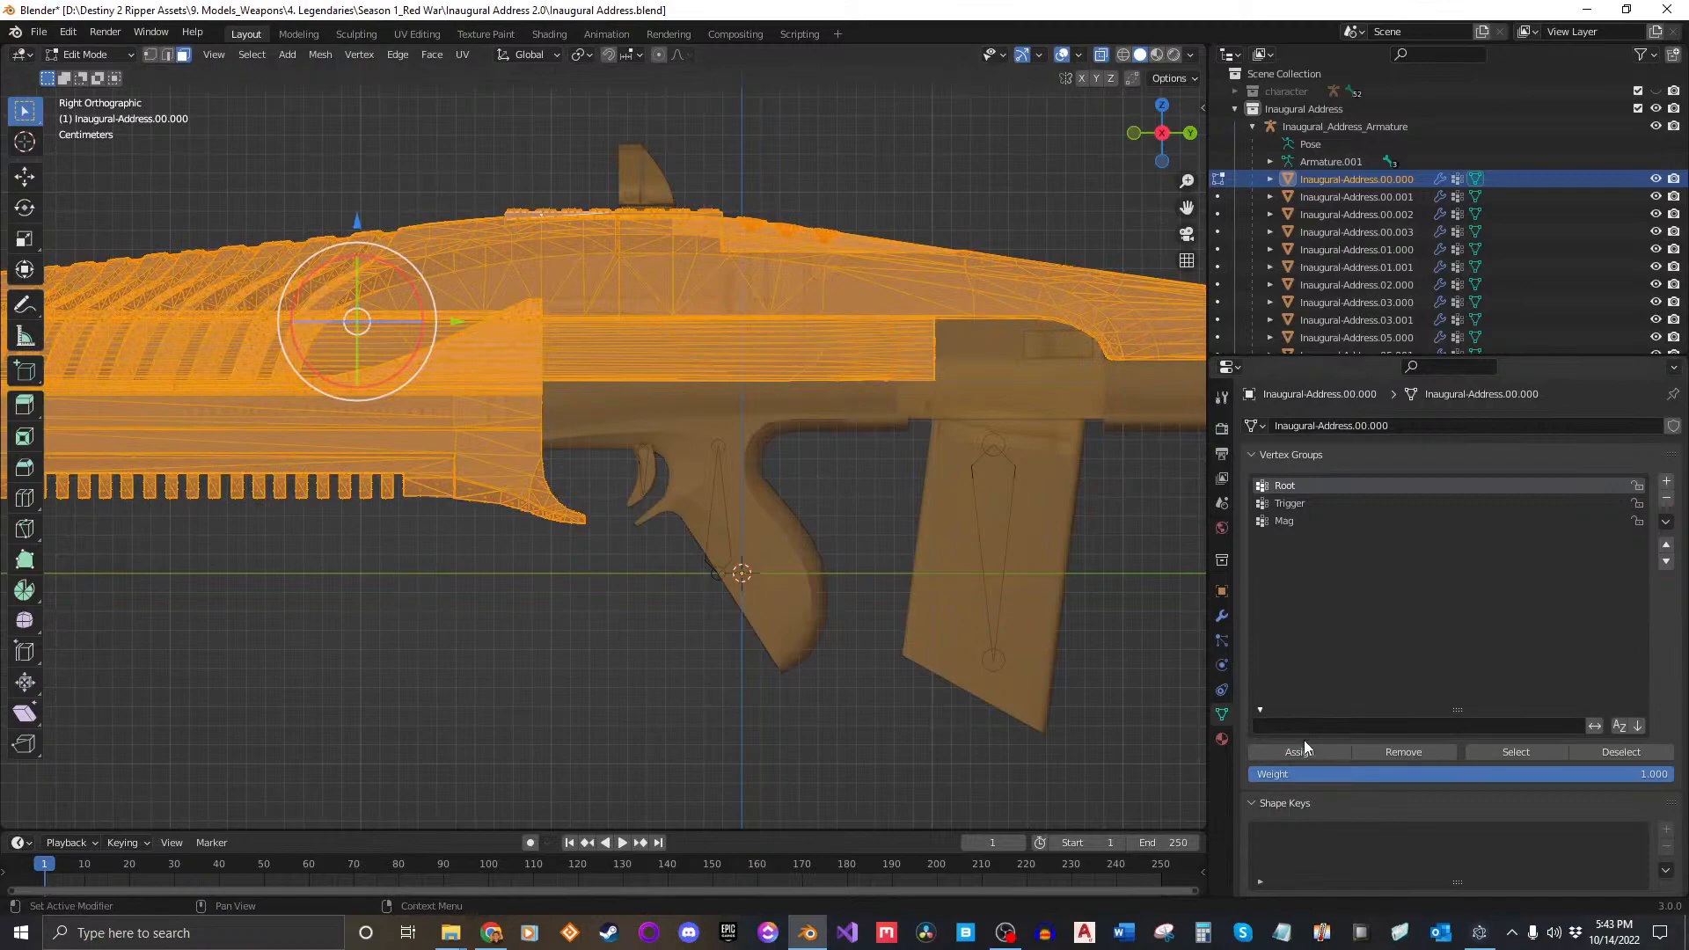
{"action": "left_click", "coordinate": [1077, 56]}
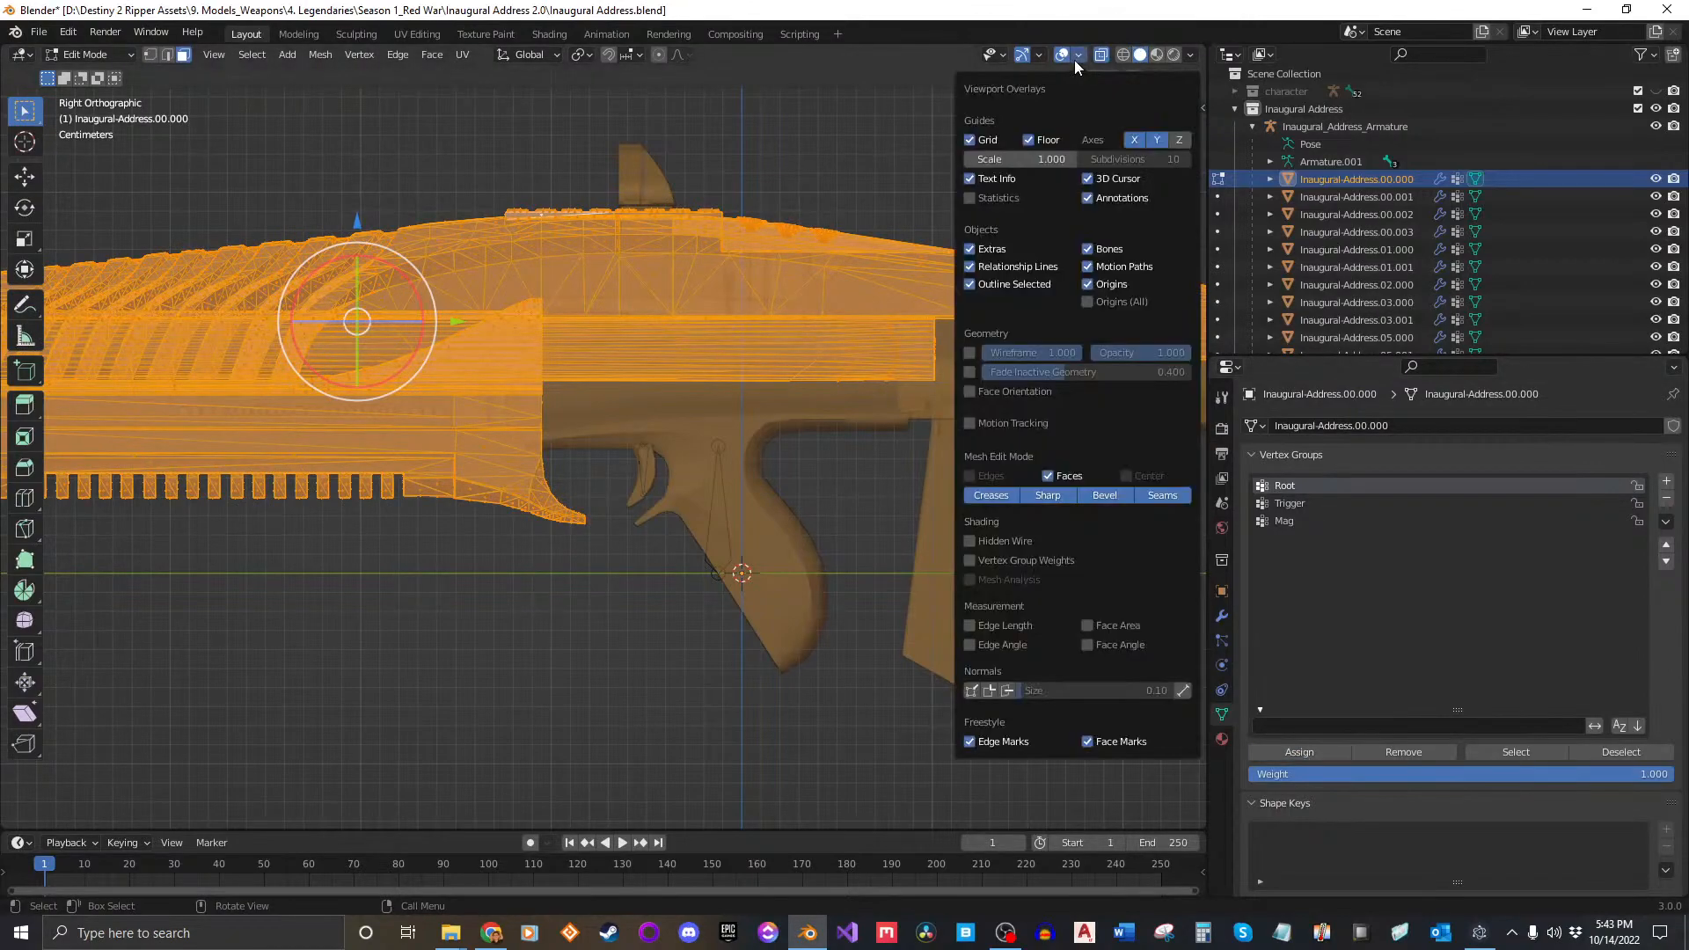
{"action": "left_click", "coordinate": [1008, 562]}
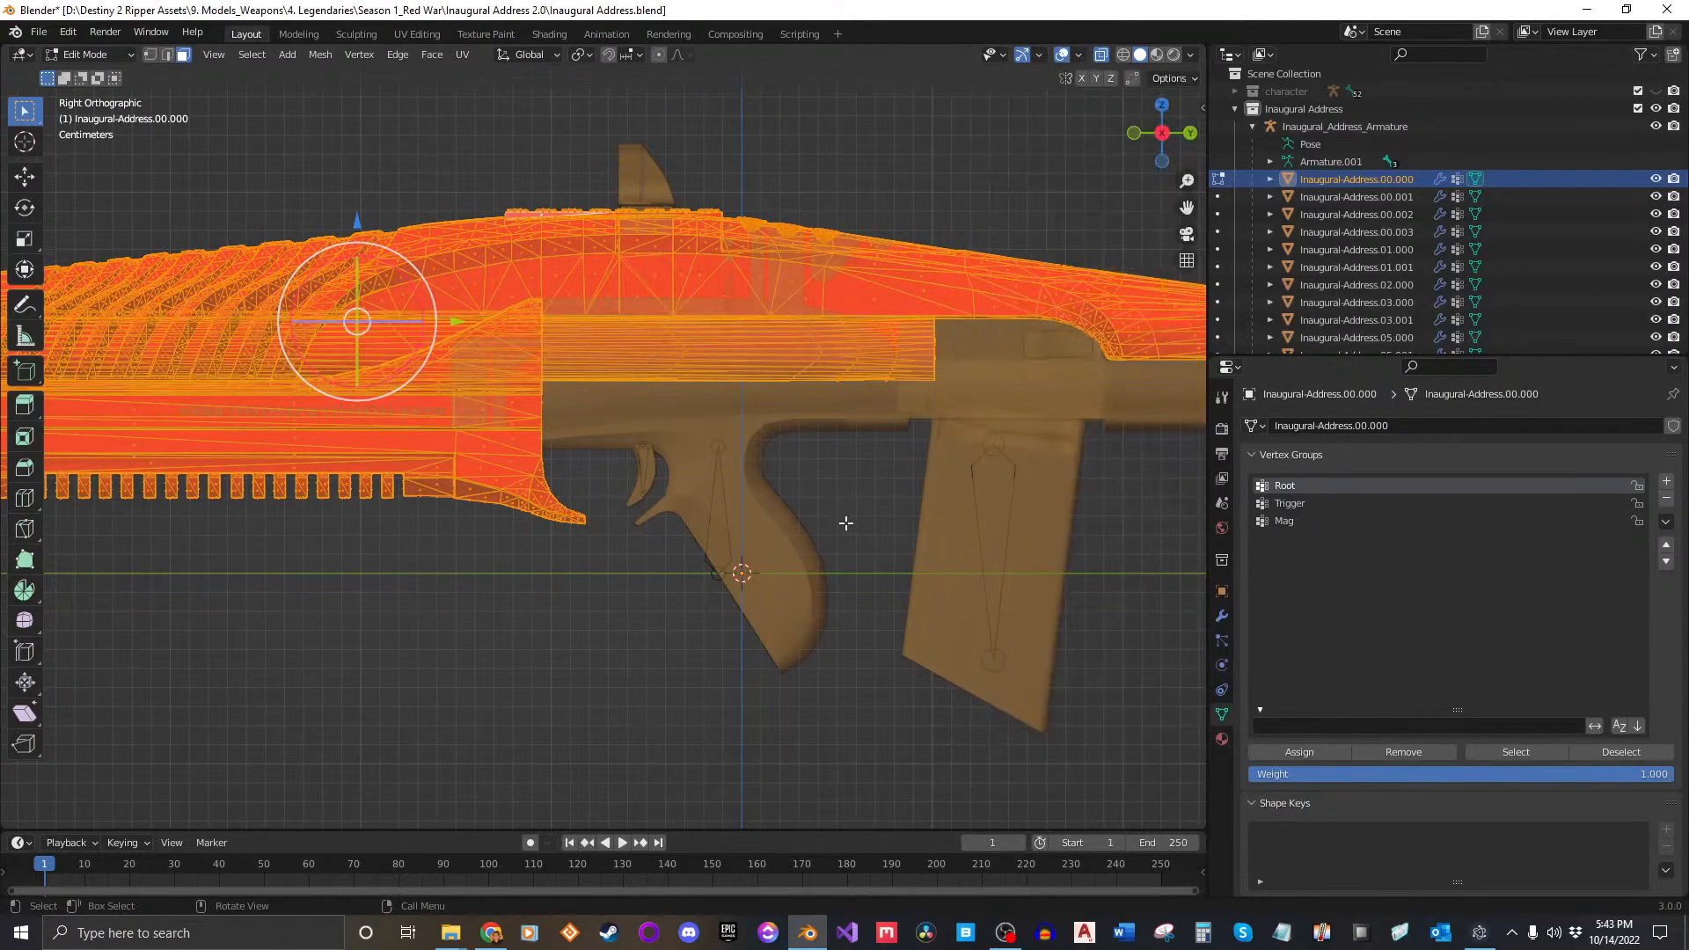
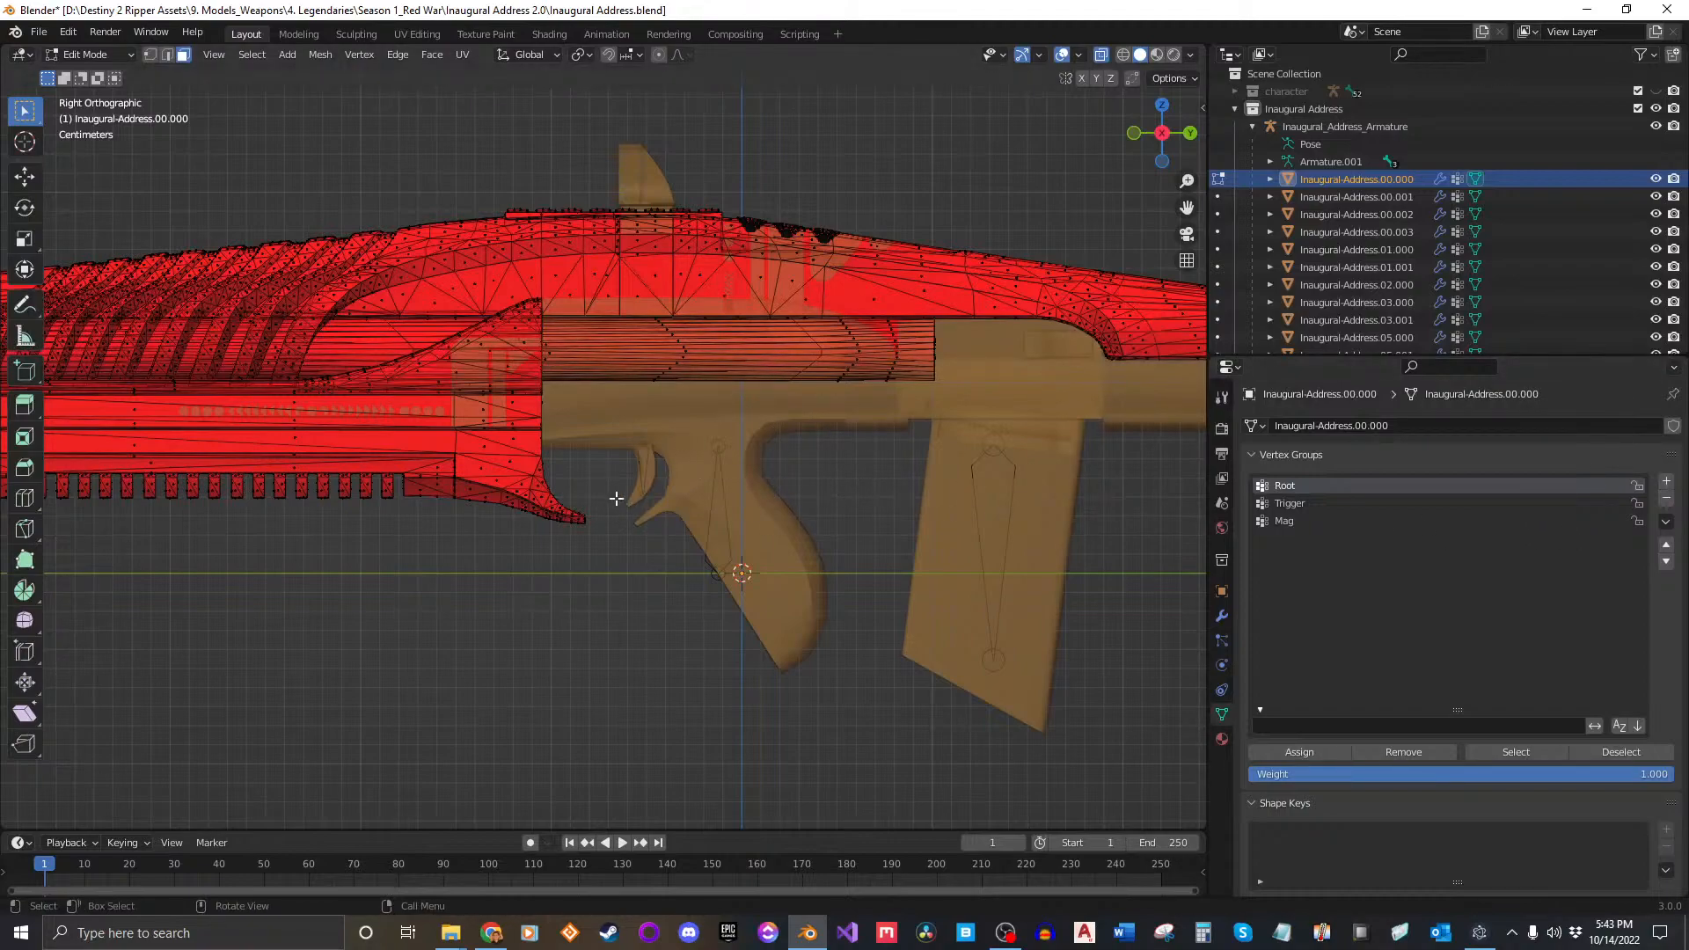
Step: Test the Root weighting by moving the armature's Root bone in Pose Mode, cancel the move and return to Object Mode
{"action": "left_click", "coordinate": [88, 54]}
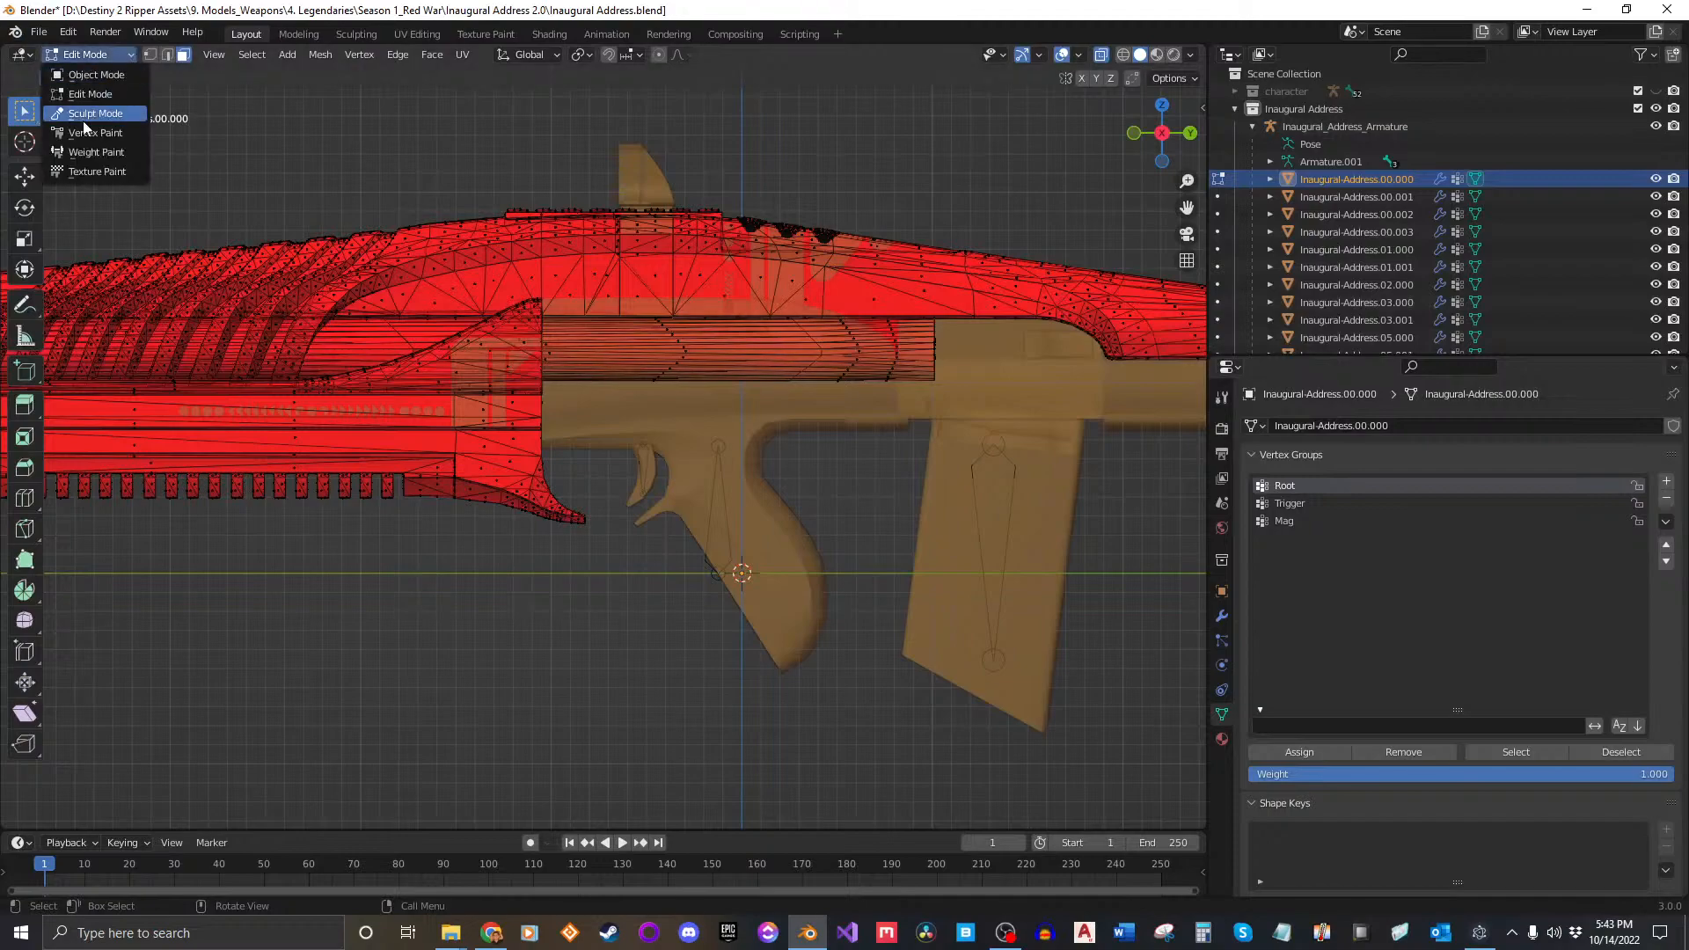
{"action": "key", "text": "Tab"}
{"action": "left_click", "coordinate": [366, 155]}
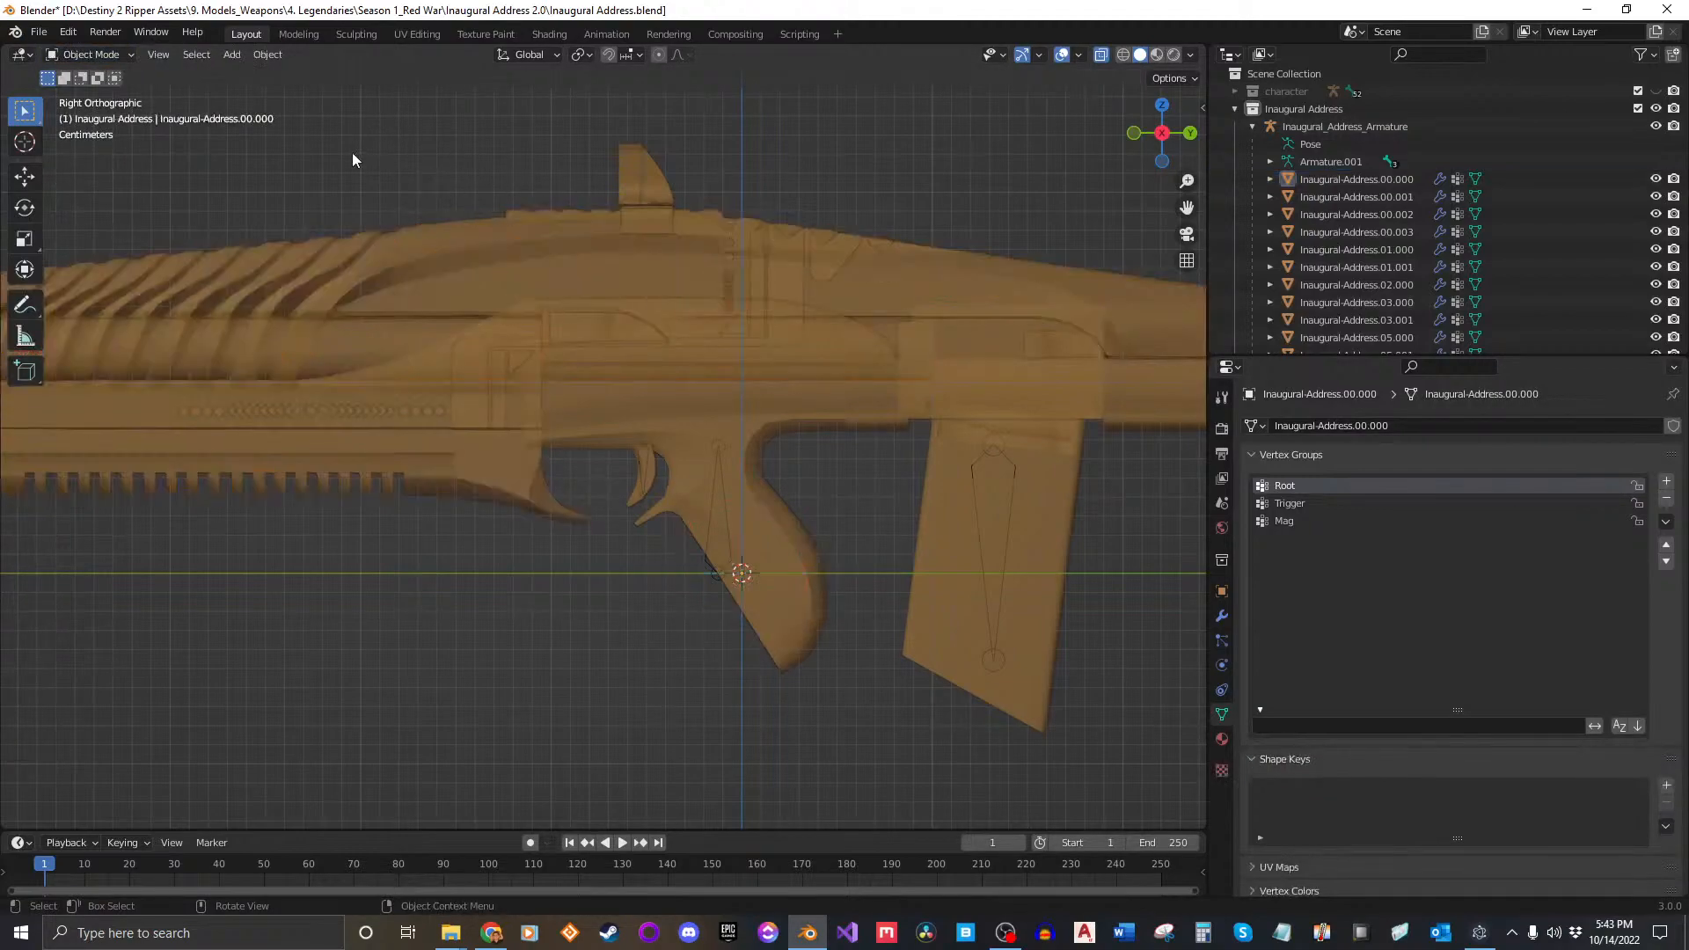
{"action": "left_click", "coordinate": [88, 54]}
{"action": "left_click", "coordinate": [716, 499]}
{"action": "left_click", "coordinate": [88, 53]}
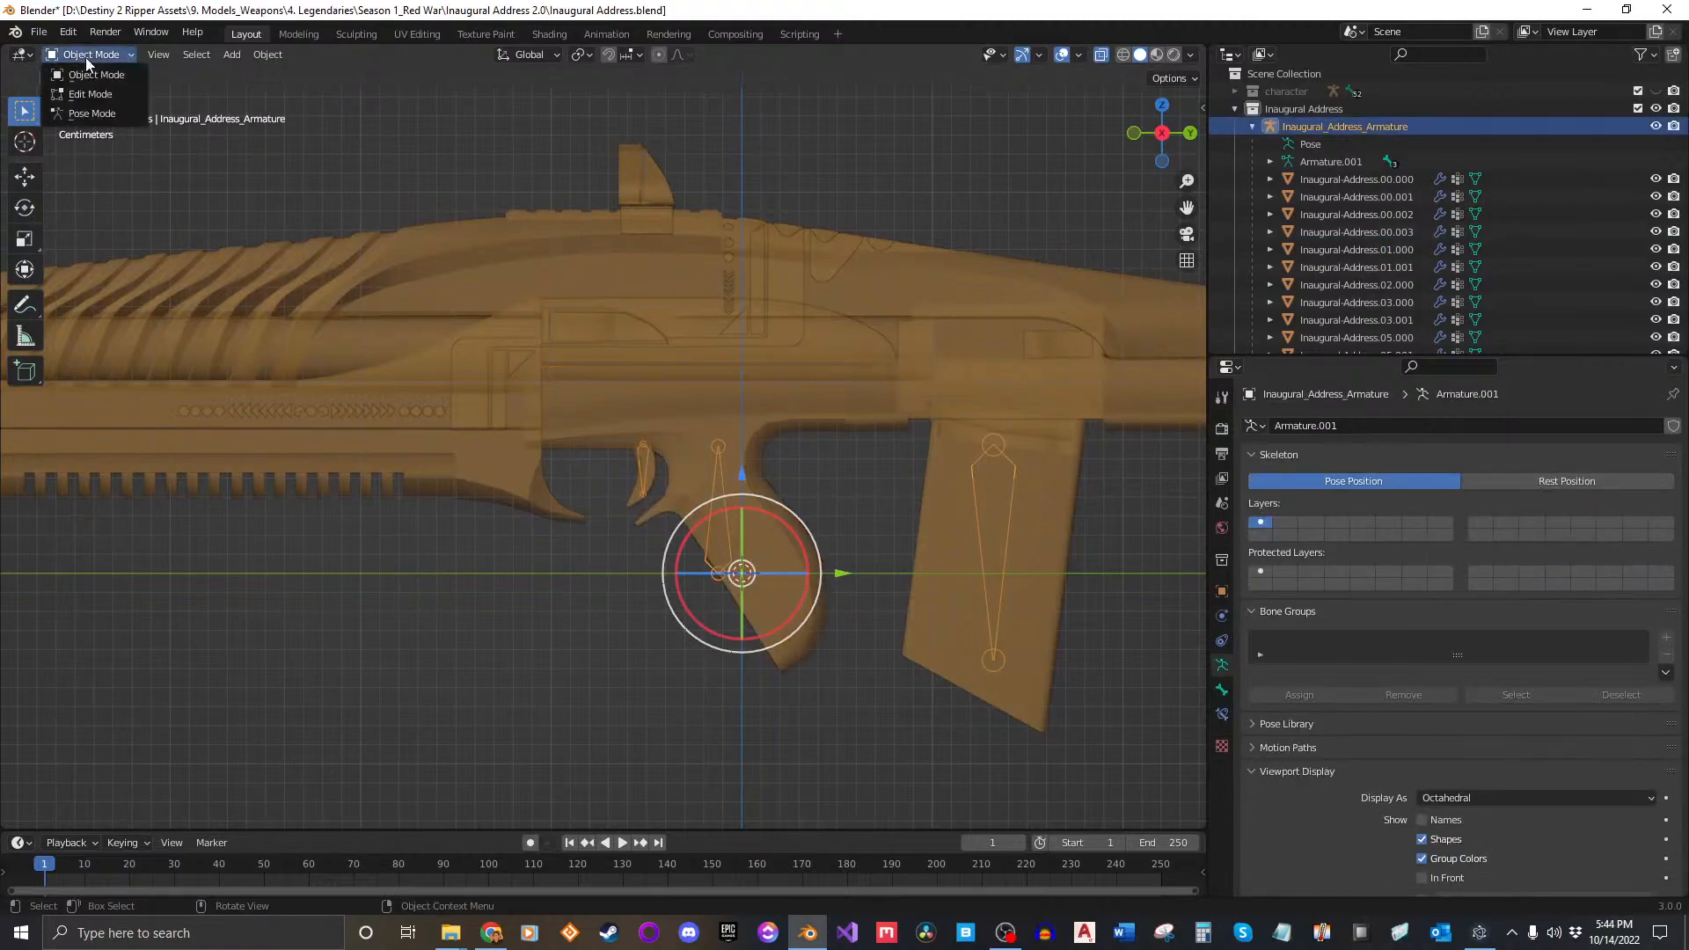
{"action": "left_click", "coordinate": [87, 54]}
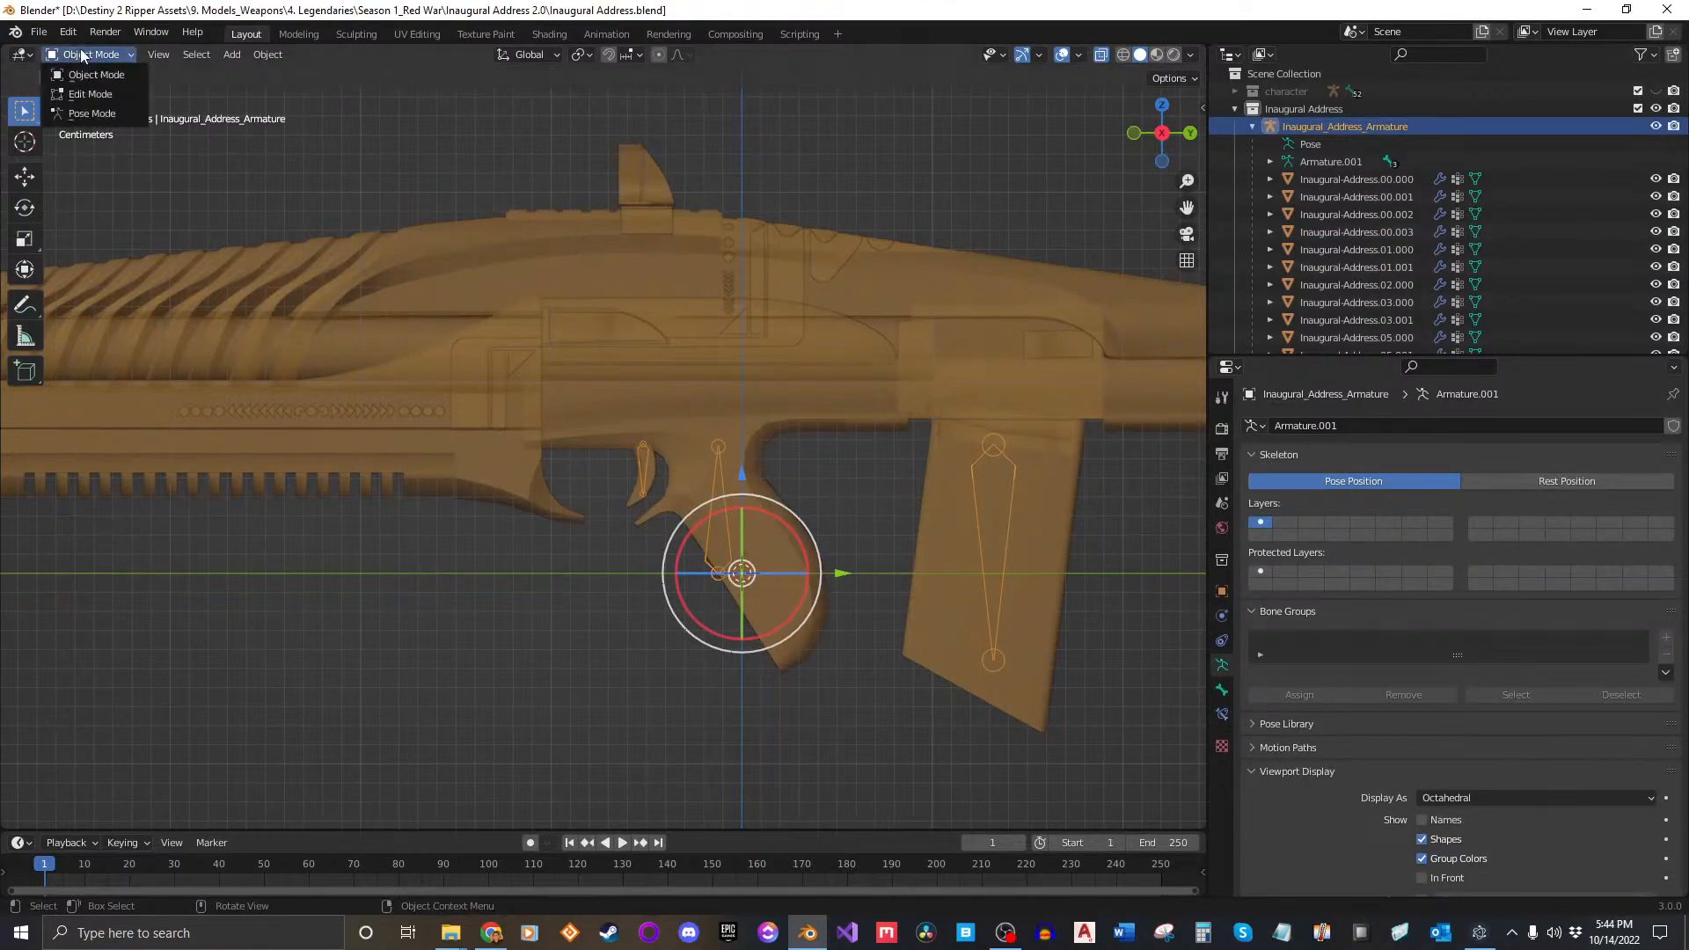
{"action": "left_click", "coordinate": [84, 112]}
{"action": "left_click", "coordinate": [715, 524]}
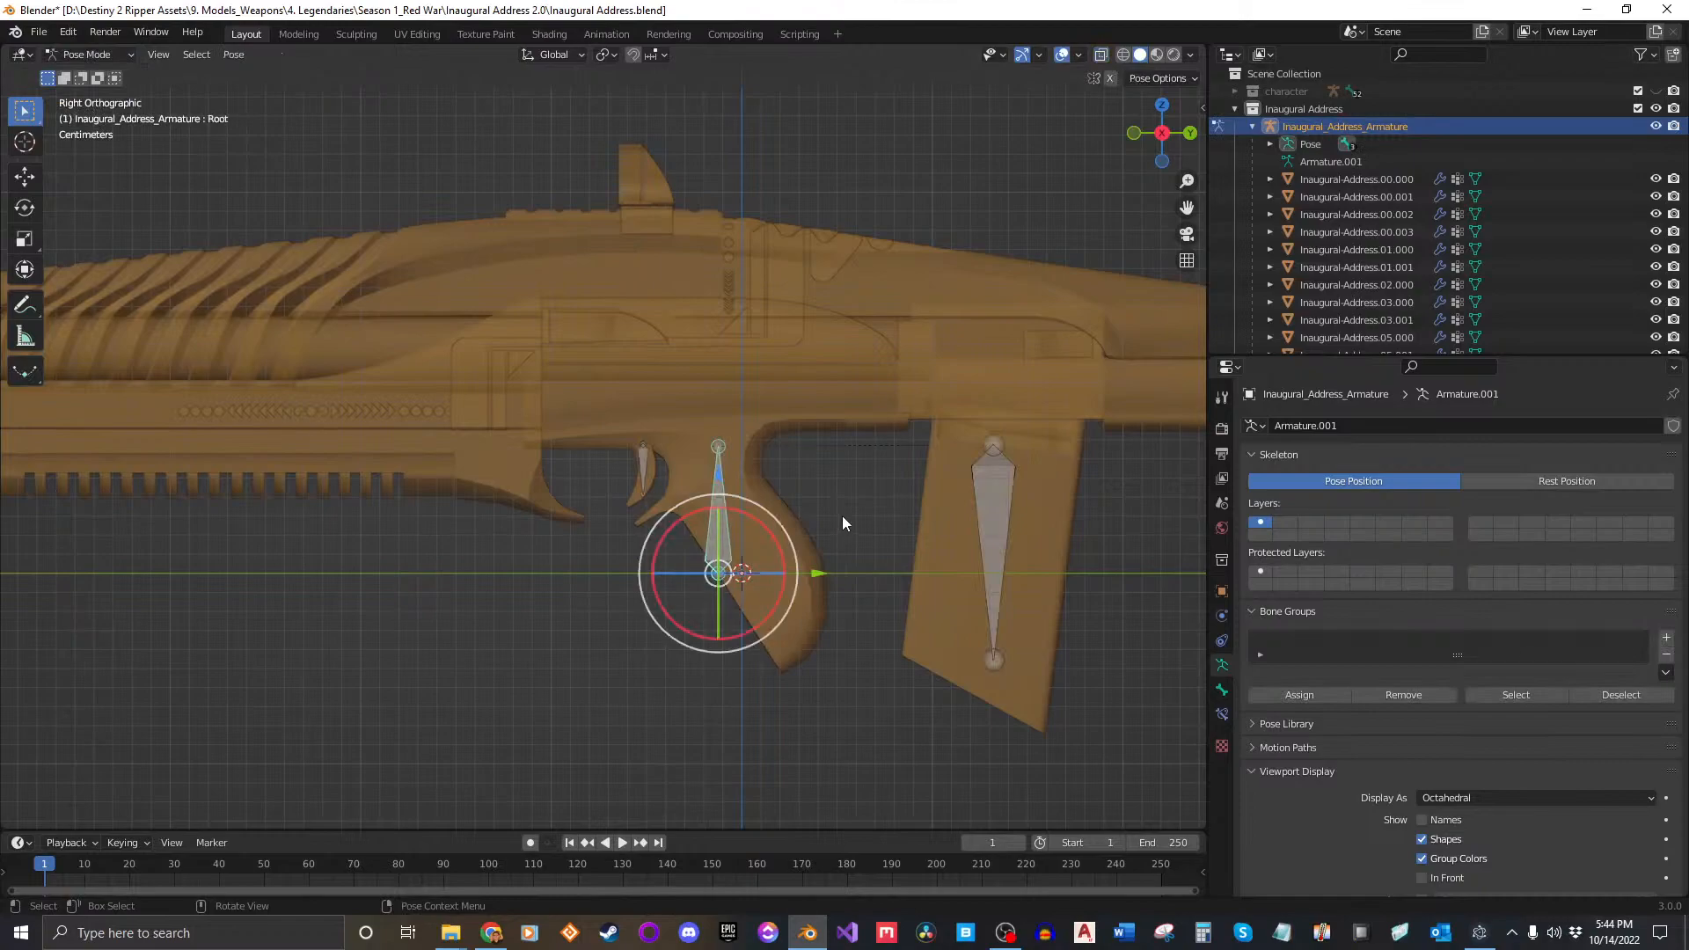
{"action": "key", "text": "g"}
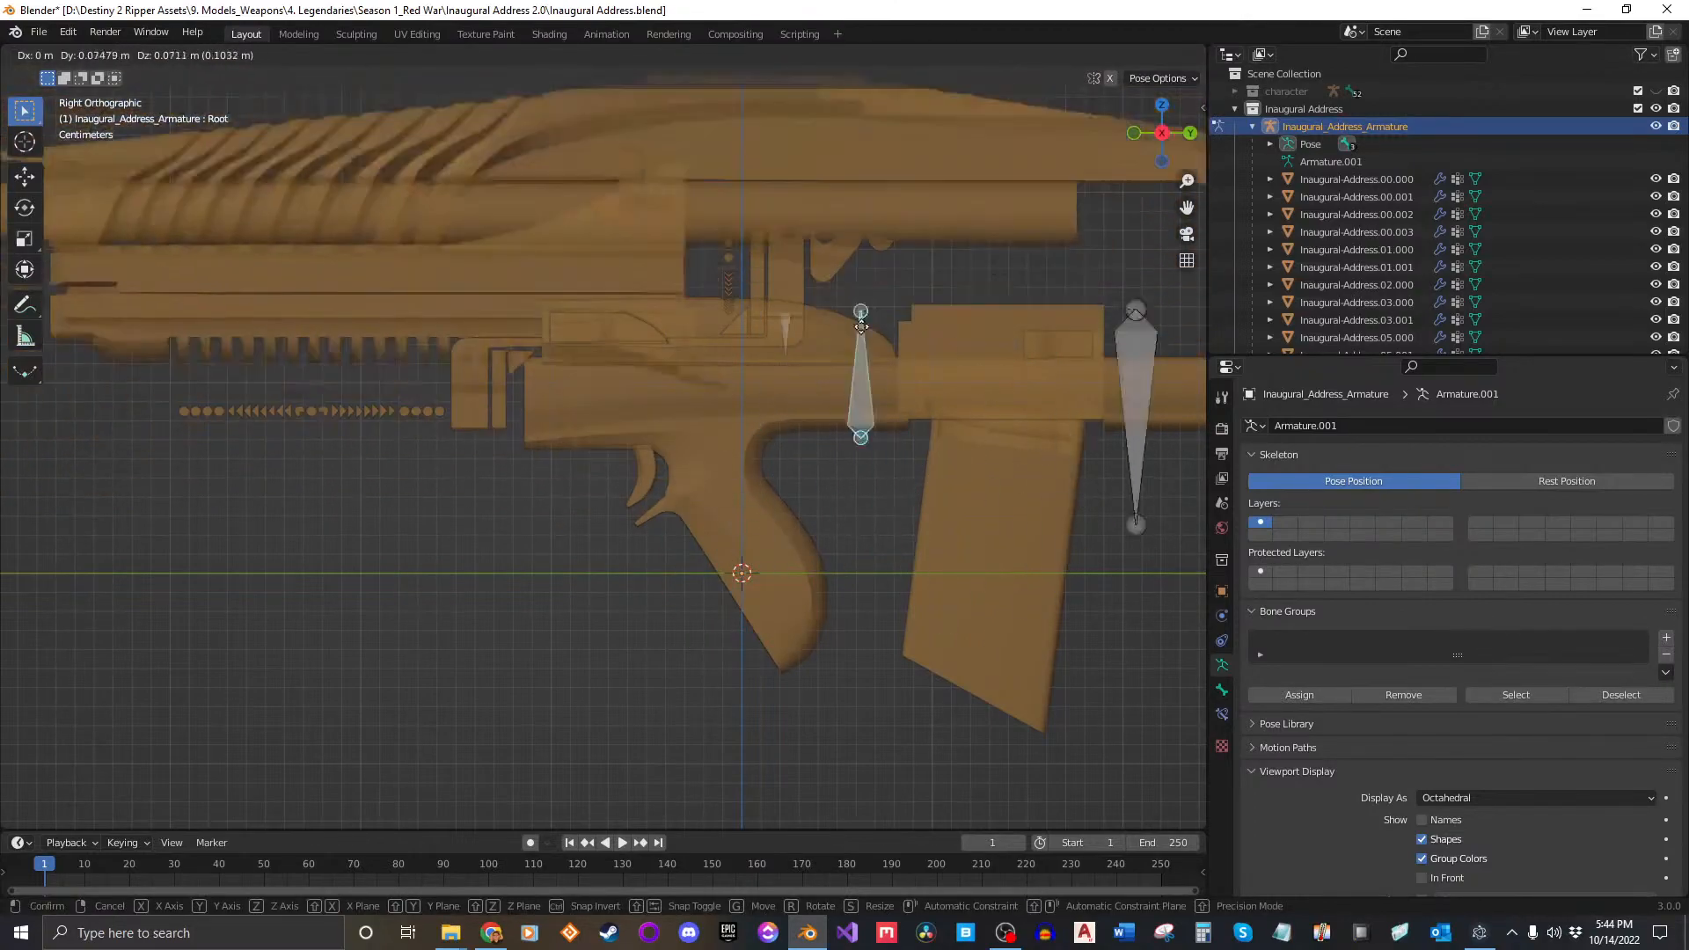
{"action": "right_click", "coordinate": [593, 375]}
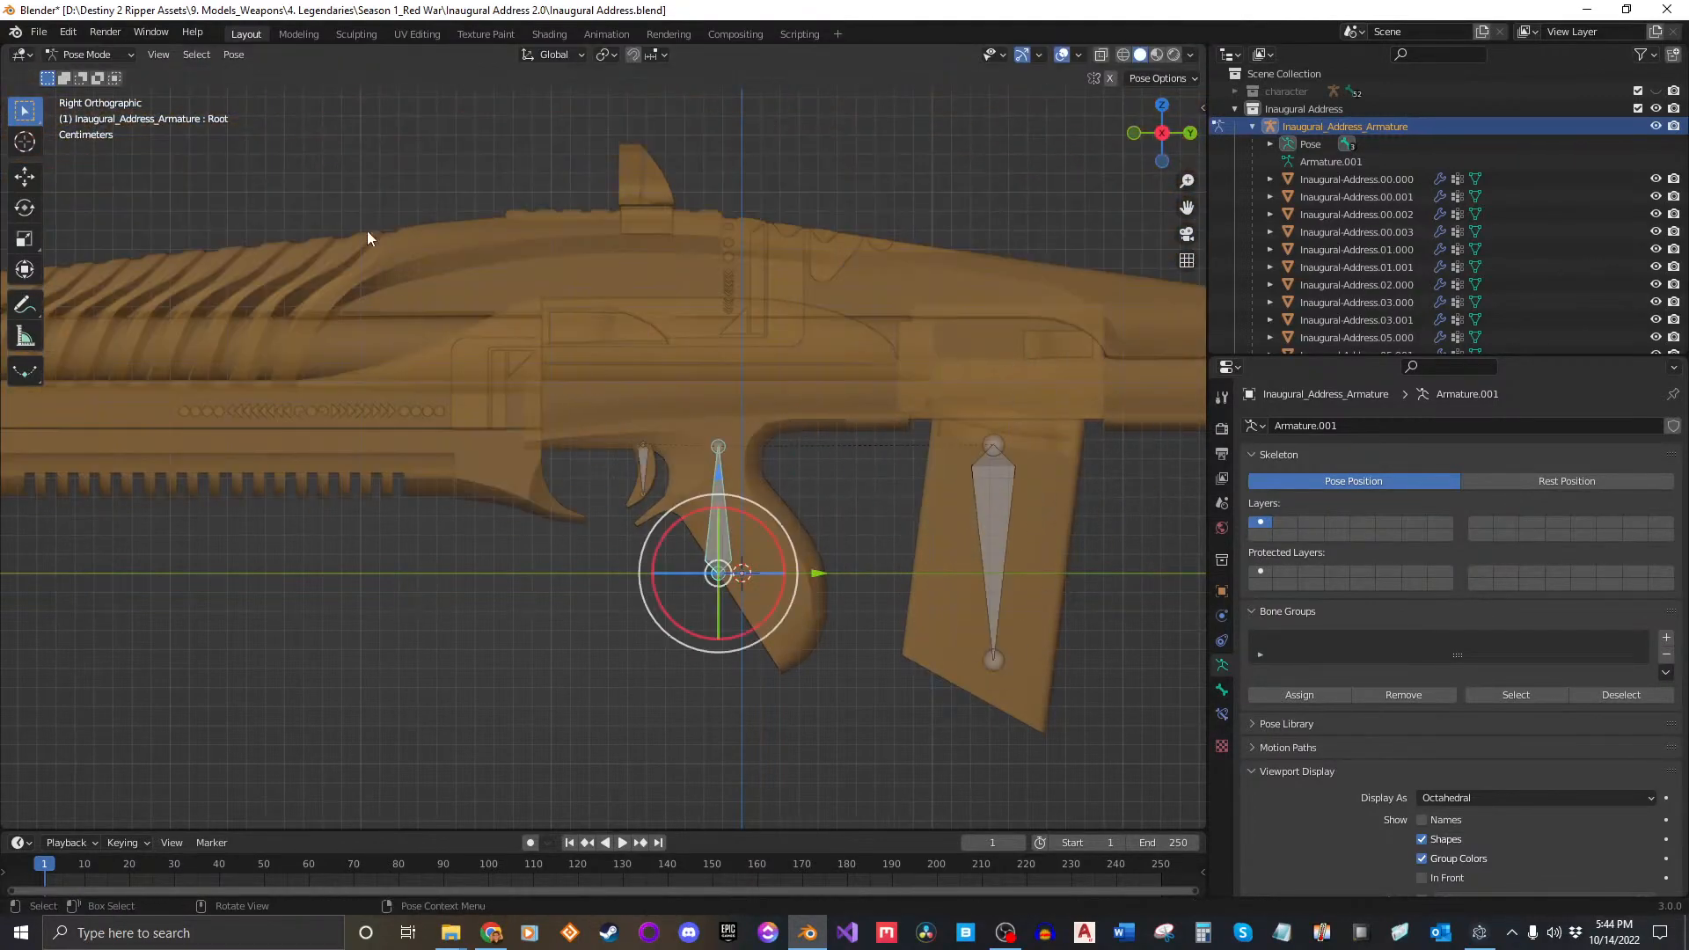
{"action": "left_click", "coordinate": [90, 54]}
{"action": "left_click", "coordinate": [97, 75]}
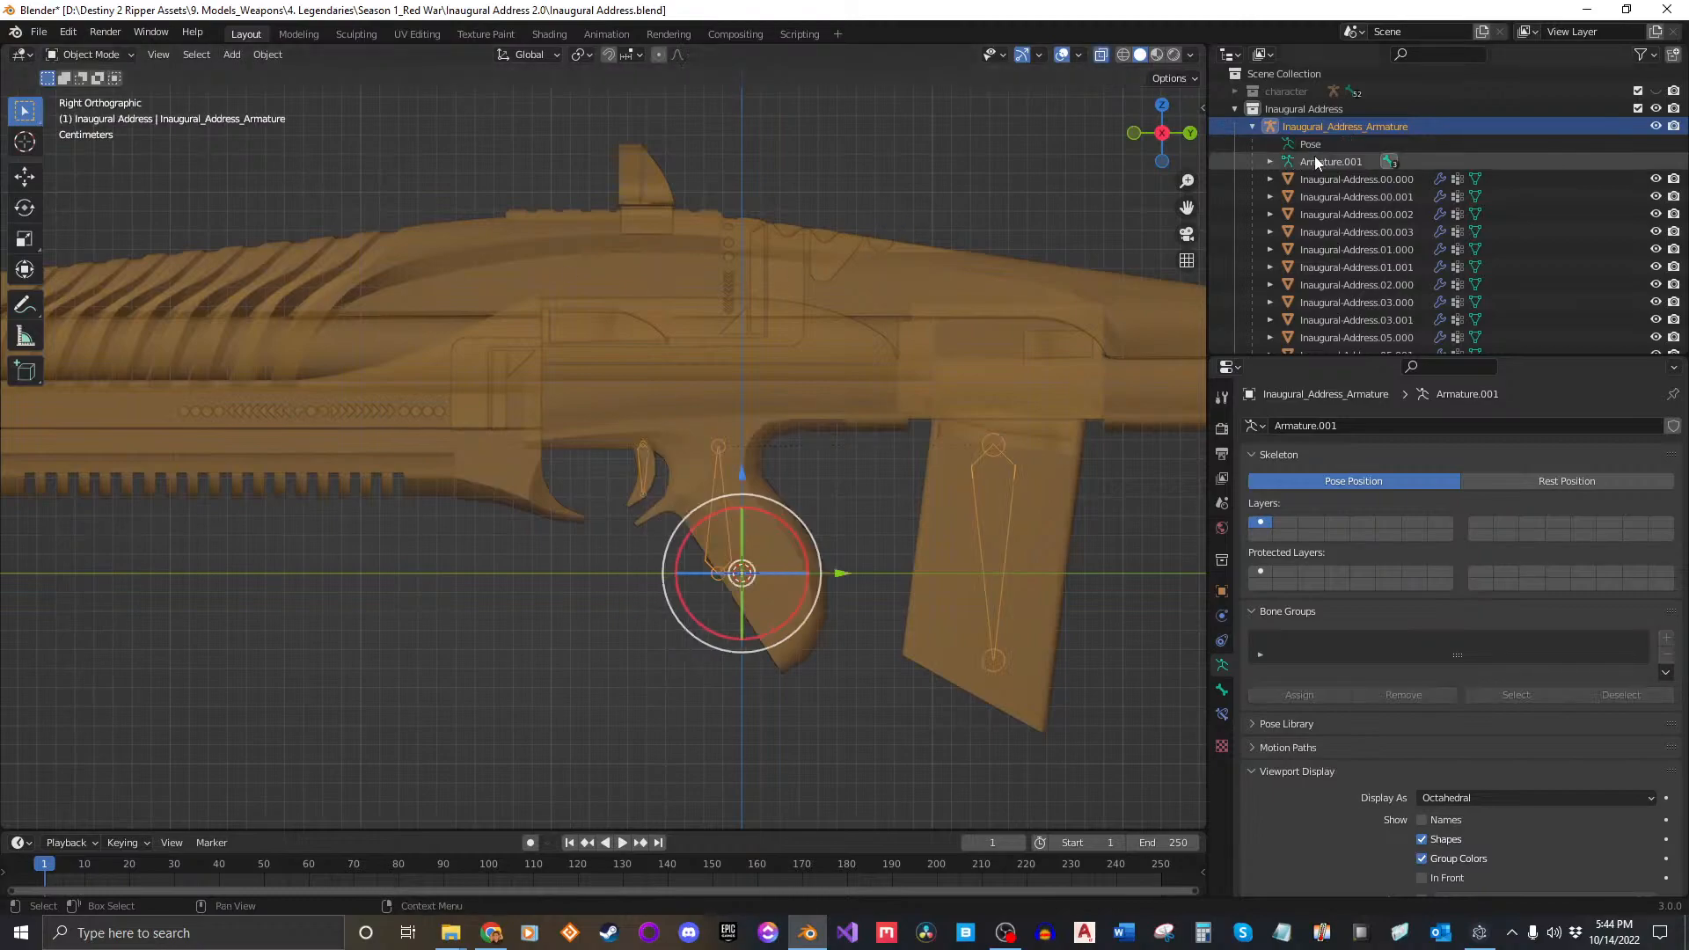
Step: Unlock the vertex groups of Inaugural-Address.00.001 and assign its entire geometry to Root
{"action": "left_click", "coordinate": [1361, 178]}
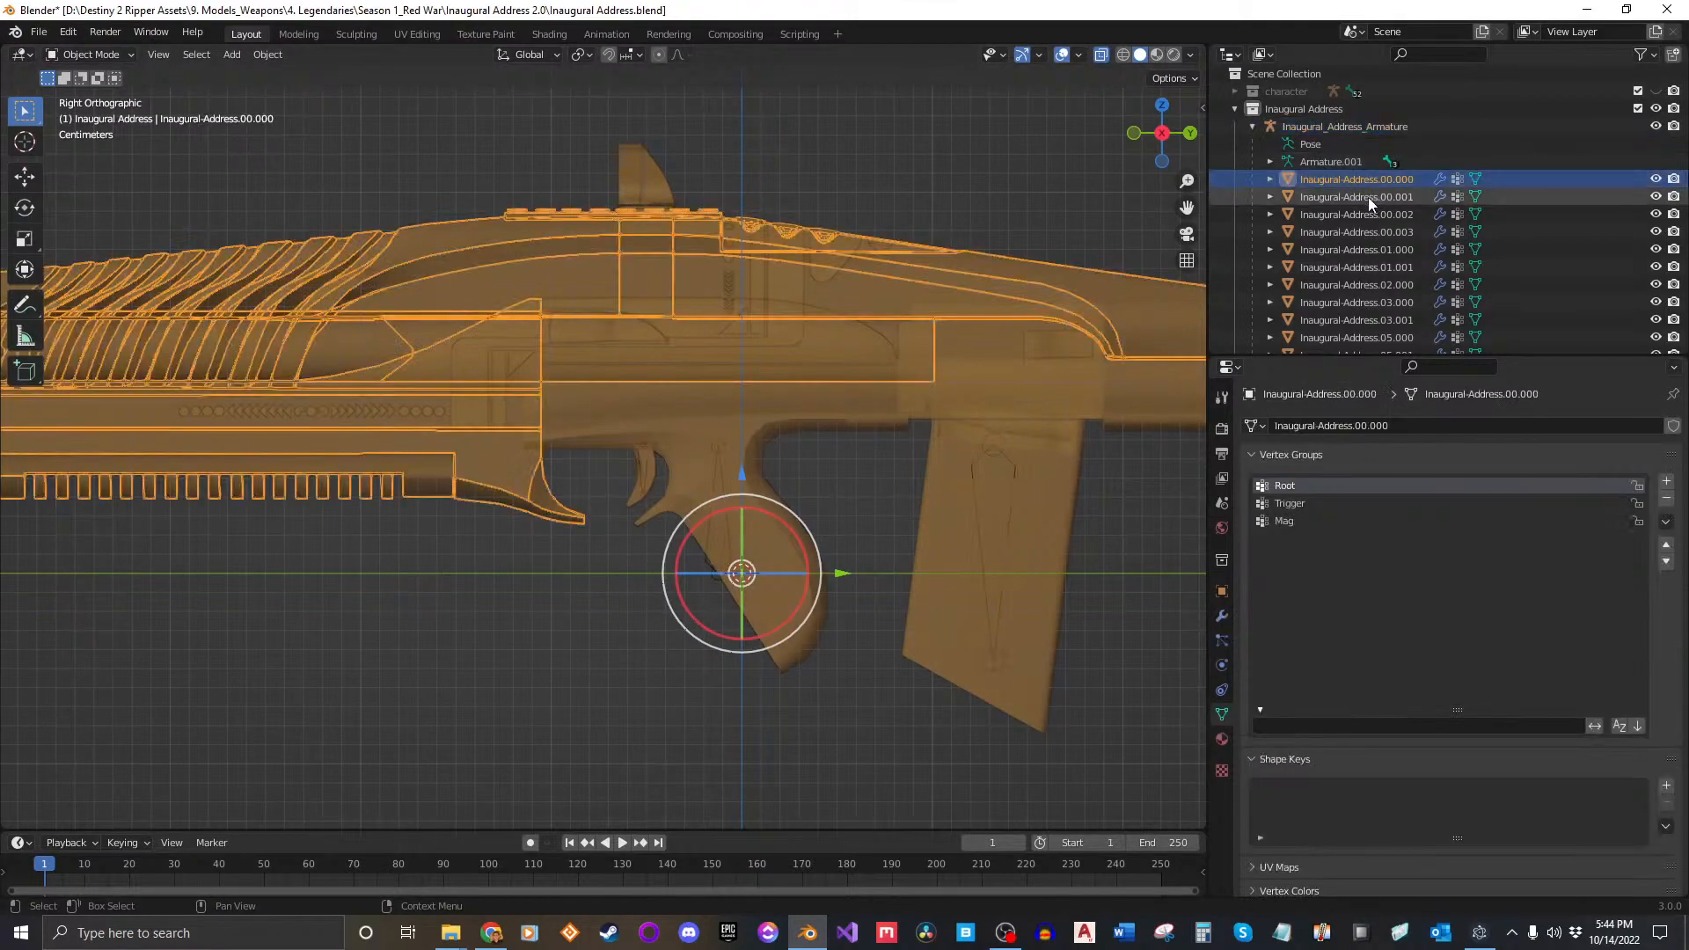
{"action": "left_click", "coordinate": [1369, 197]}
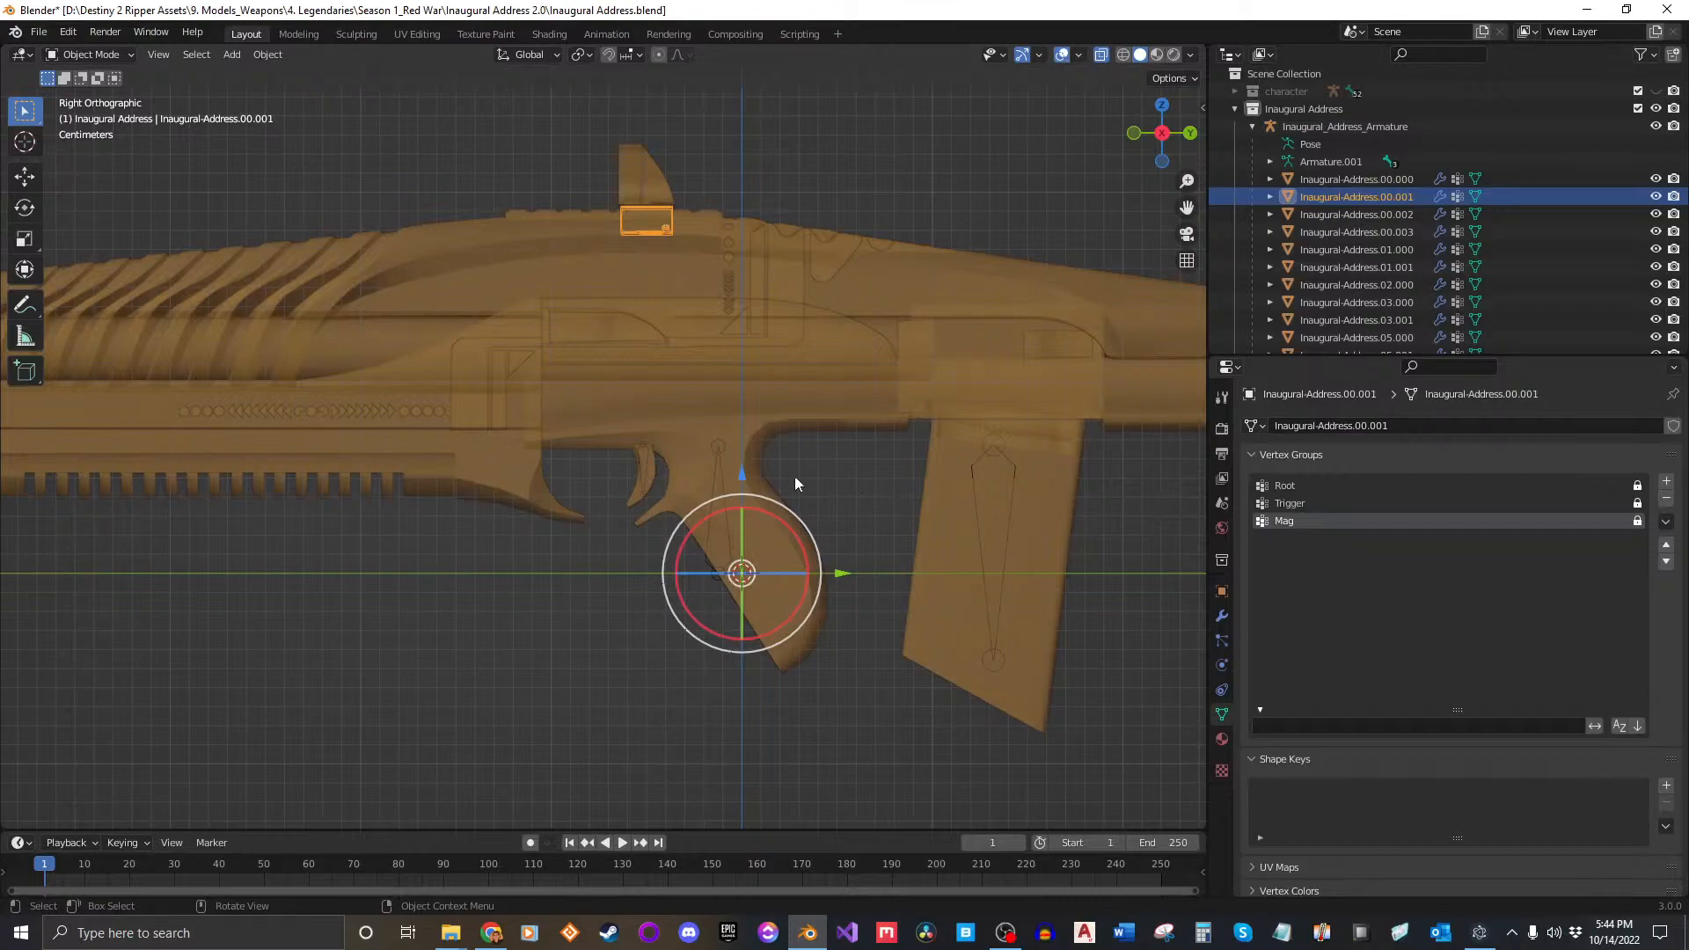
{"action": "key", "text": "Tab"}
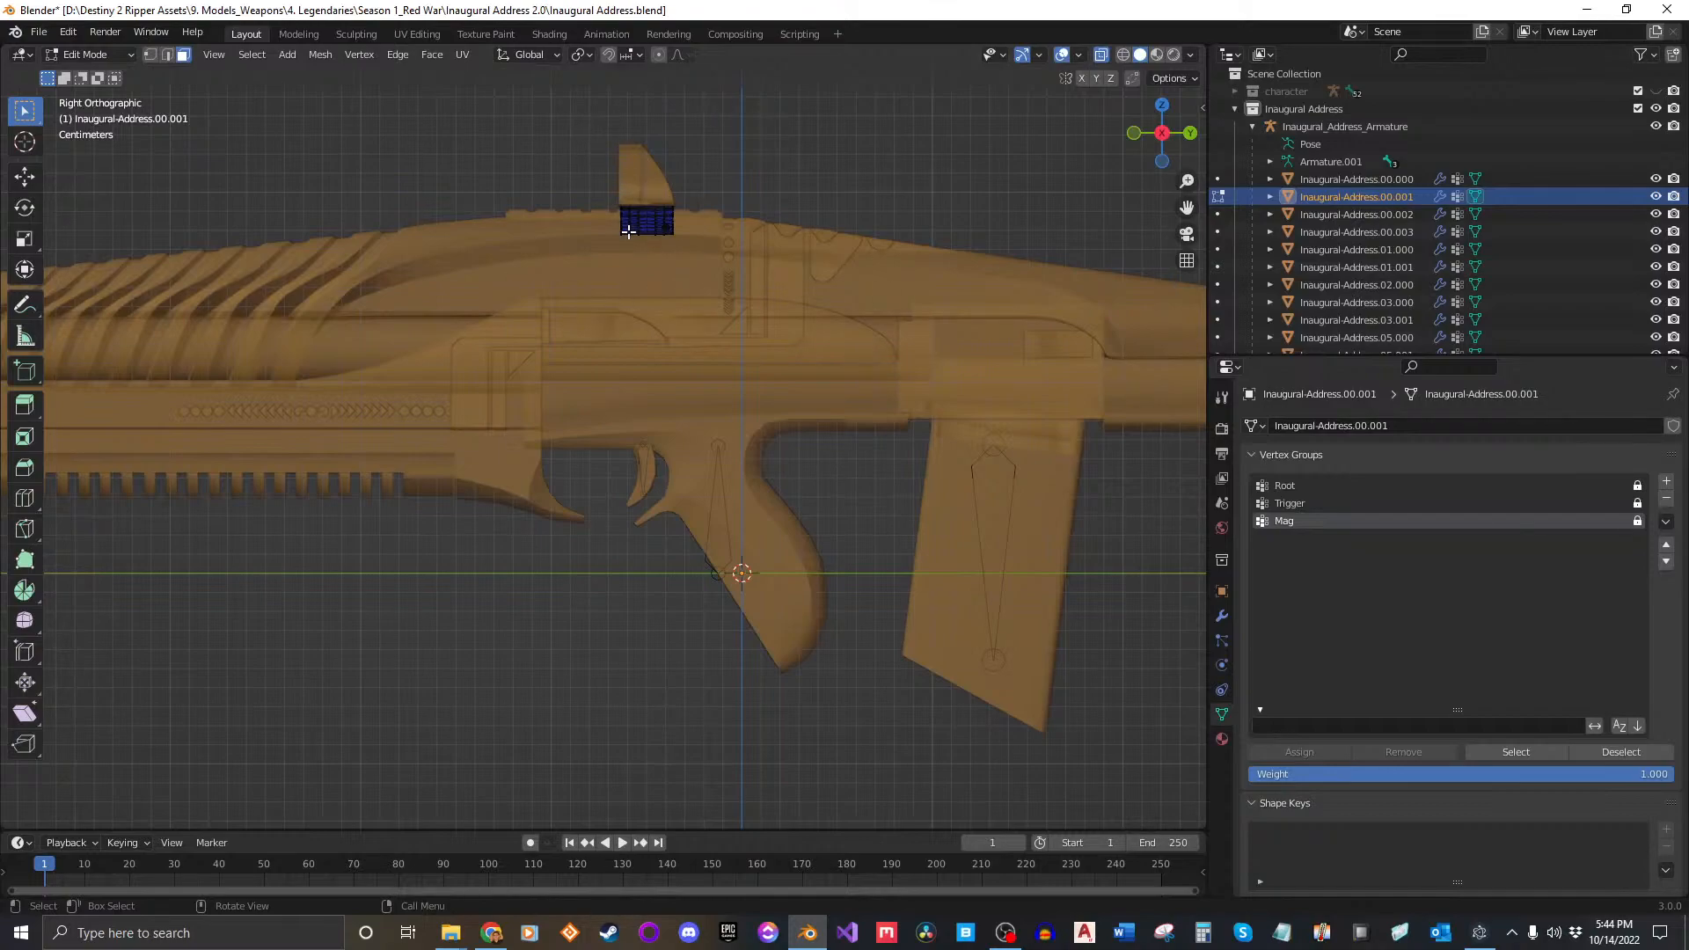
{"action": "key", "text": "a"}
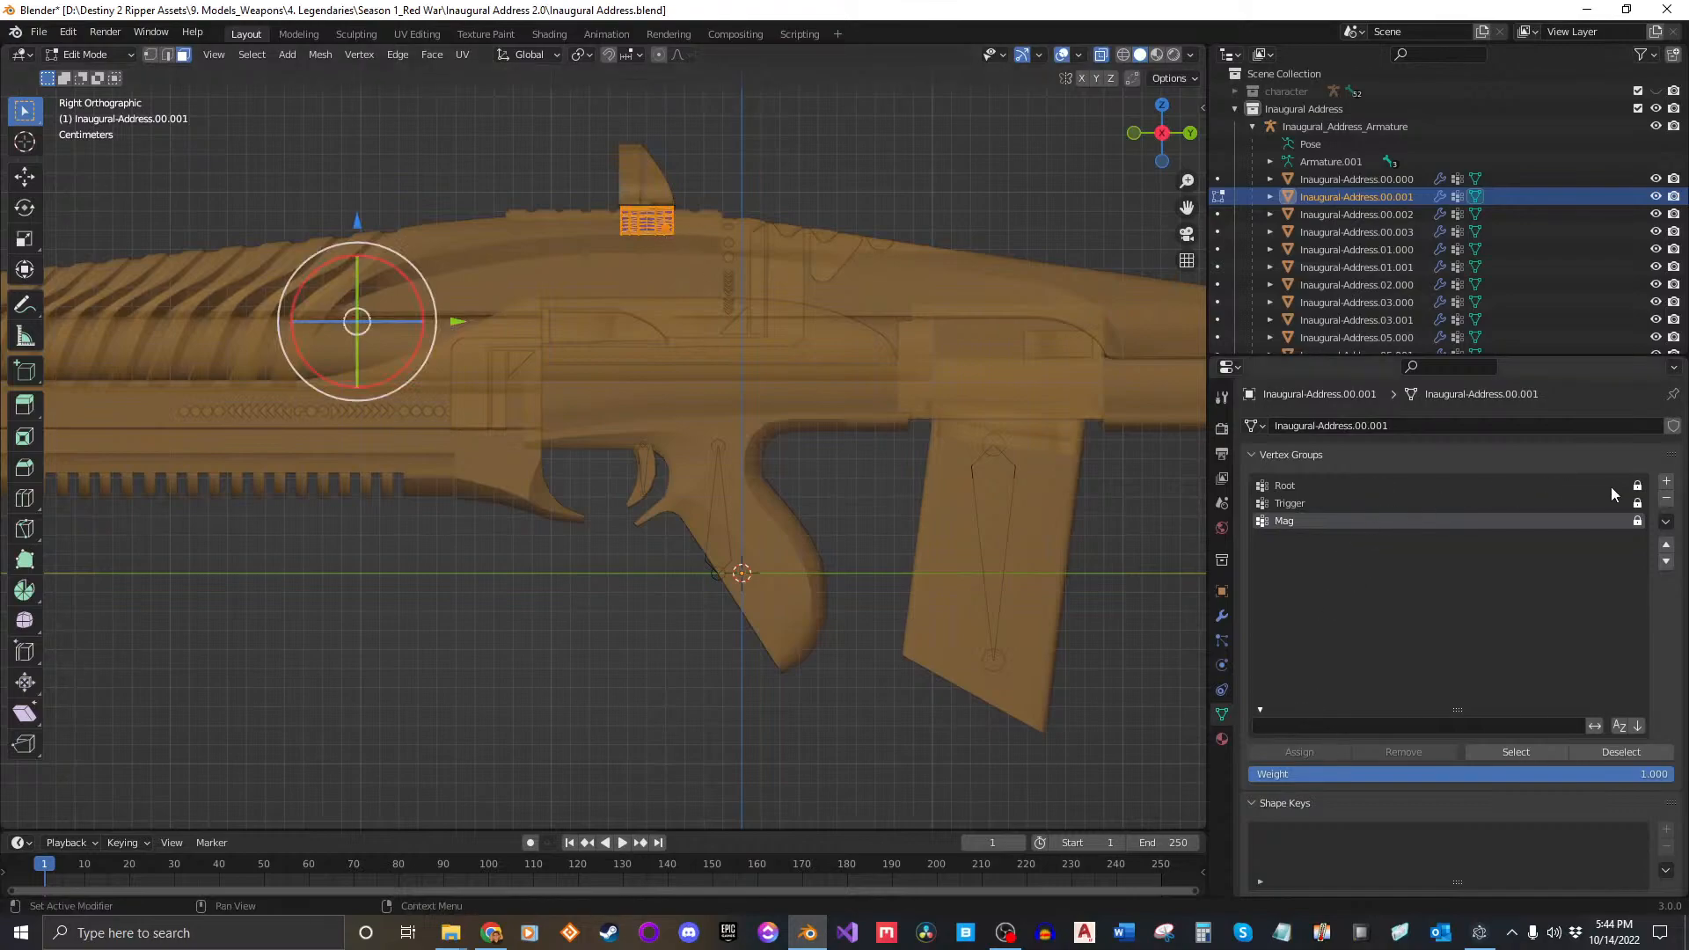
{"action": "left_click_drag", "start_coordinate": [1638, 488], "coordinate": [1637, 520]}
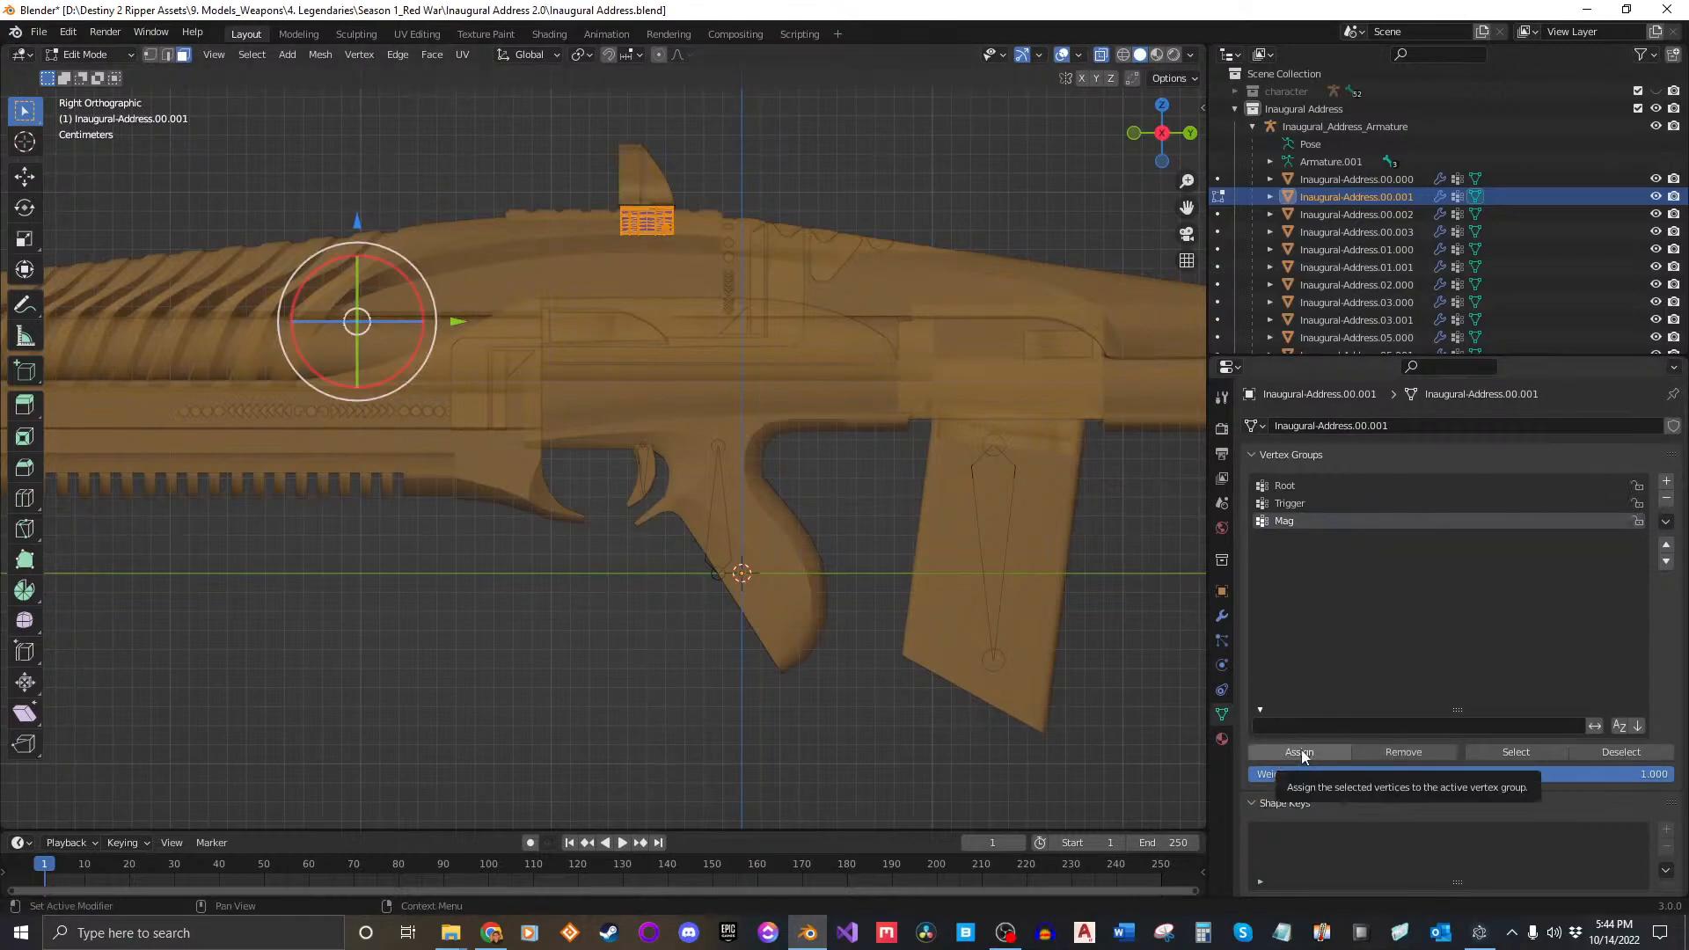
{"action": "left_click", "coordinate": [1301, 489]}
{"action": "left_click", "coordinate": [1343, 750]}
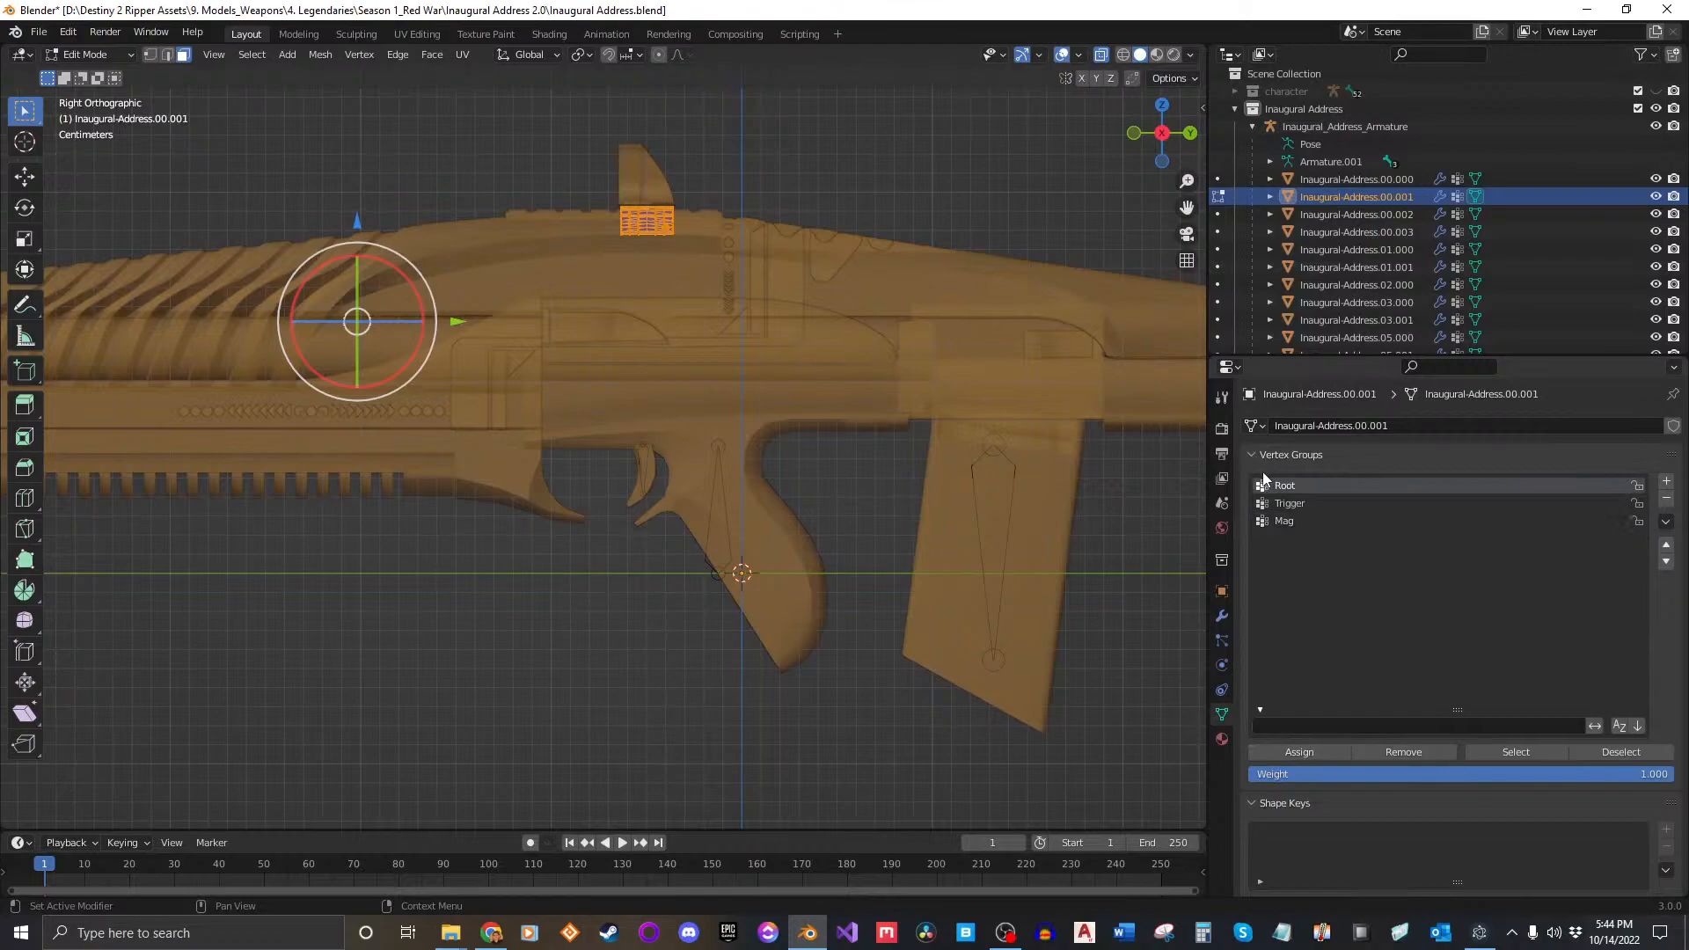
{"action": "left_click", "coordinate": [1308, 756]}
{"action": "key", "text": "Tab"}
Step: Assign the entire geometry of Inaugural-Address.00.002 to its Root vertex group and clear the object selection
{"action": "left_click", "coordinate": [1372, 214]}
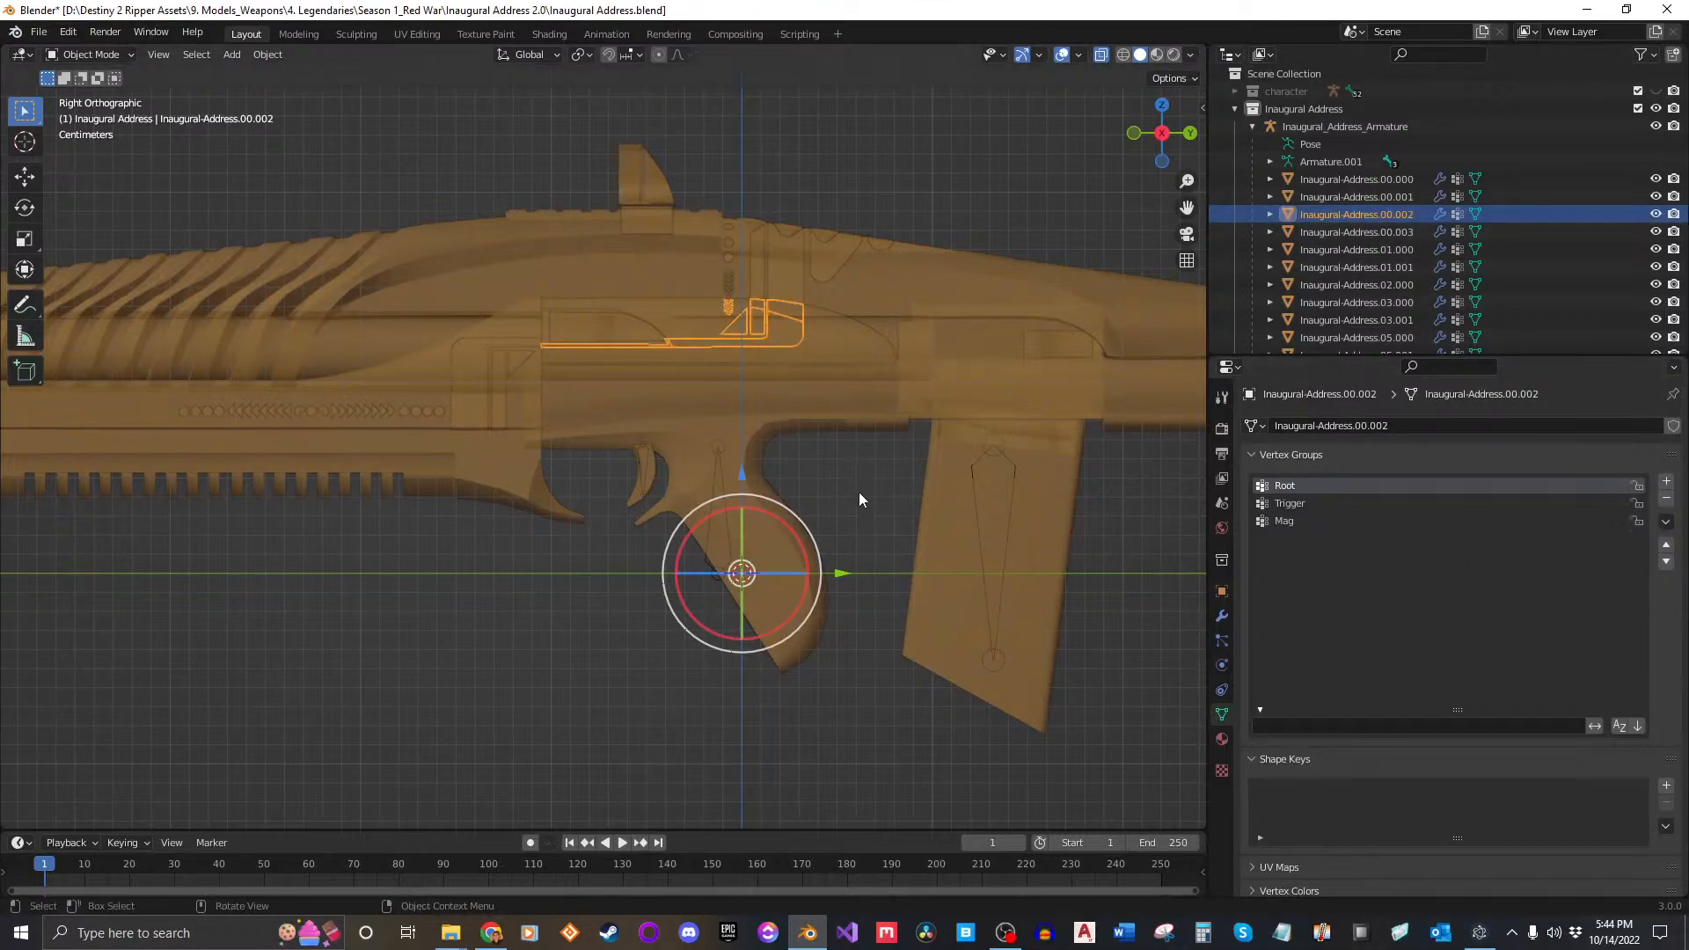
{"action": "key", "text": "Tab"}
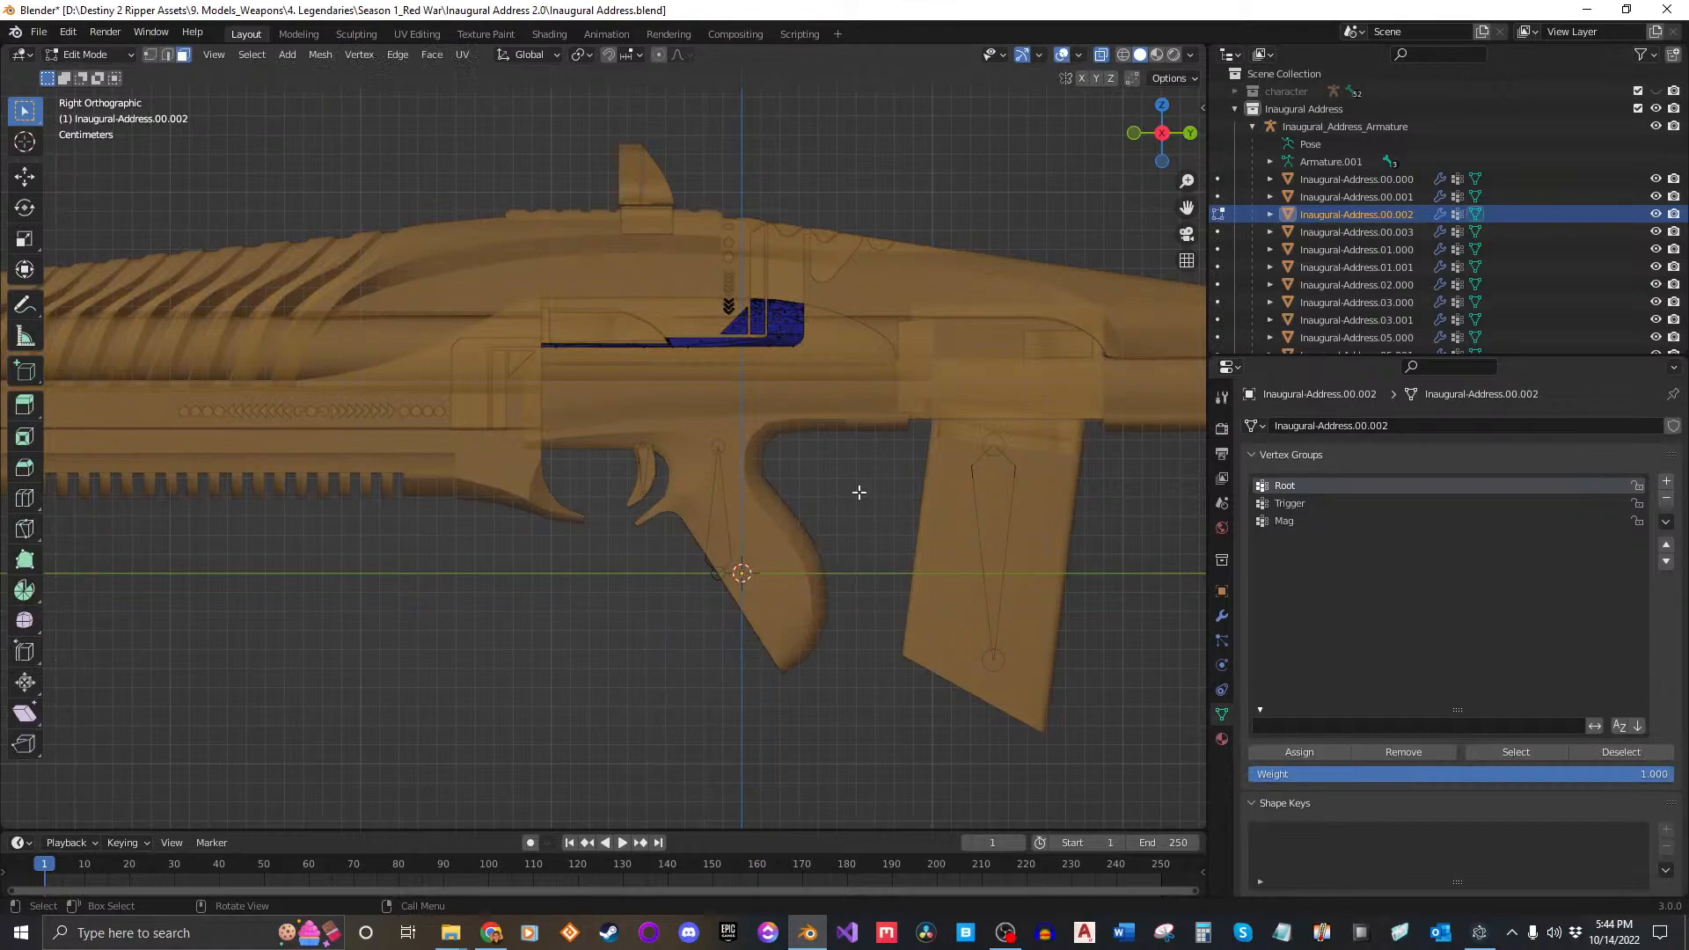
{"action": "key", "text": "a"}
{"action": "left_click", "coordinate": [1299, 752]}
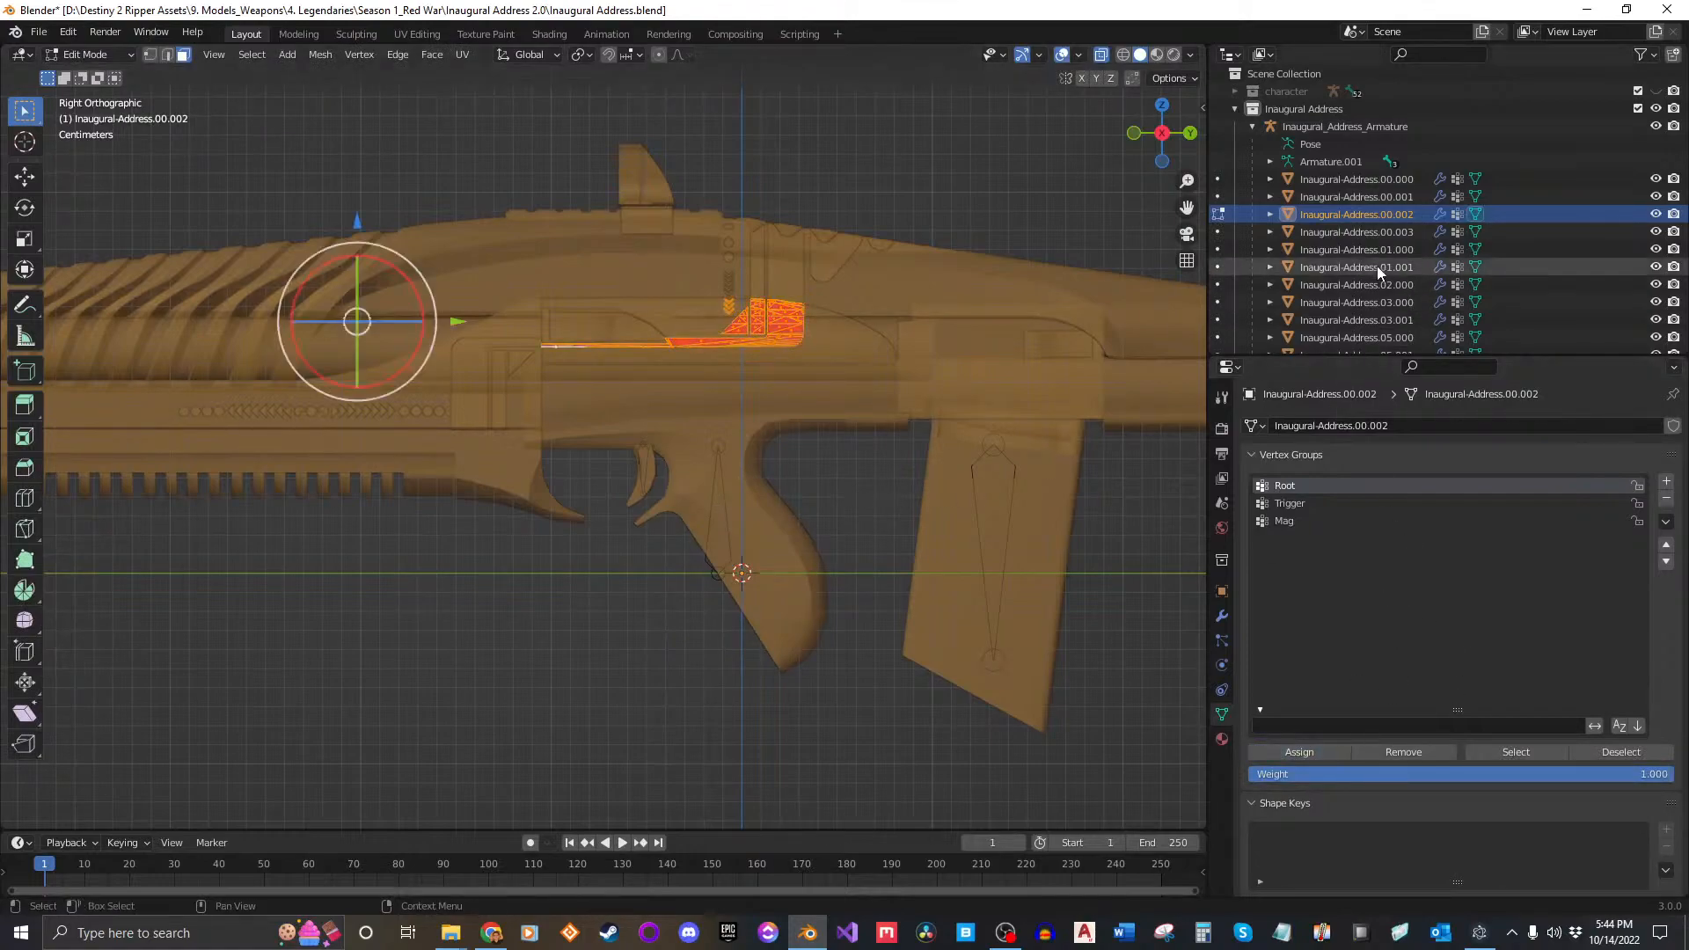
{"action": "left_click", "coordinate": [1406, 232], "text": "ctrl"}
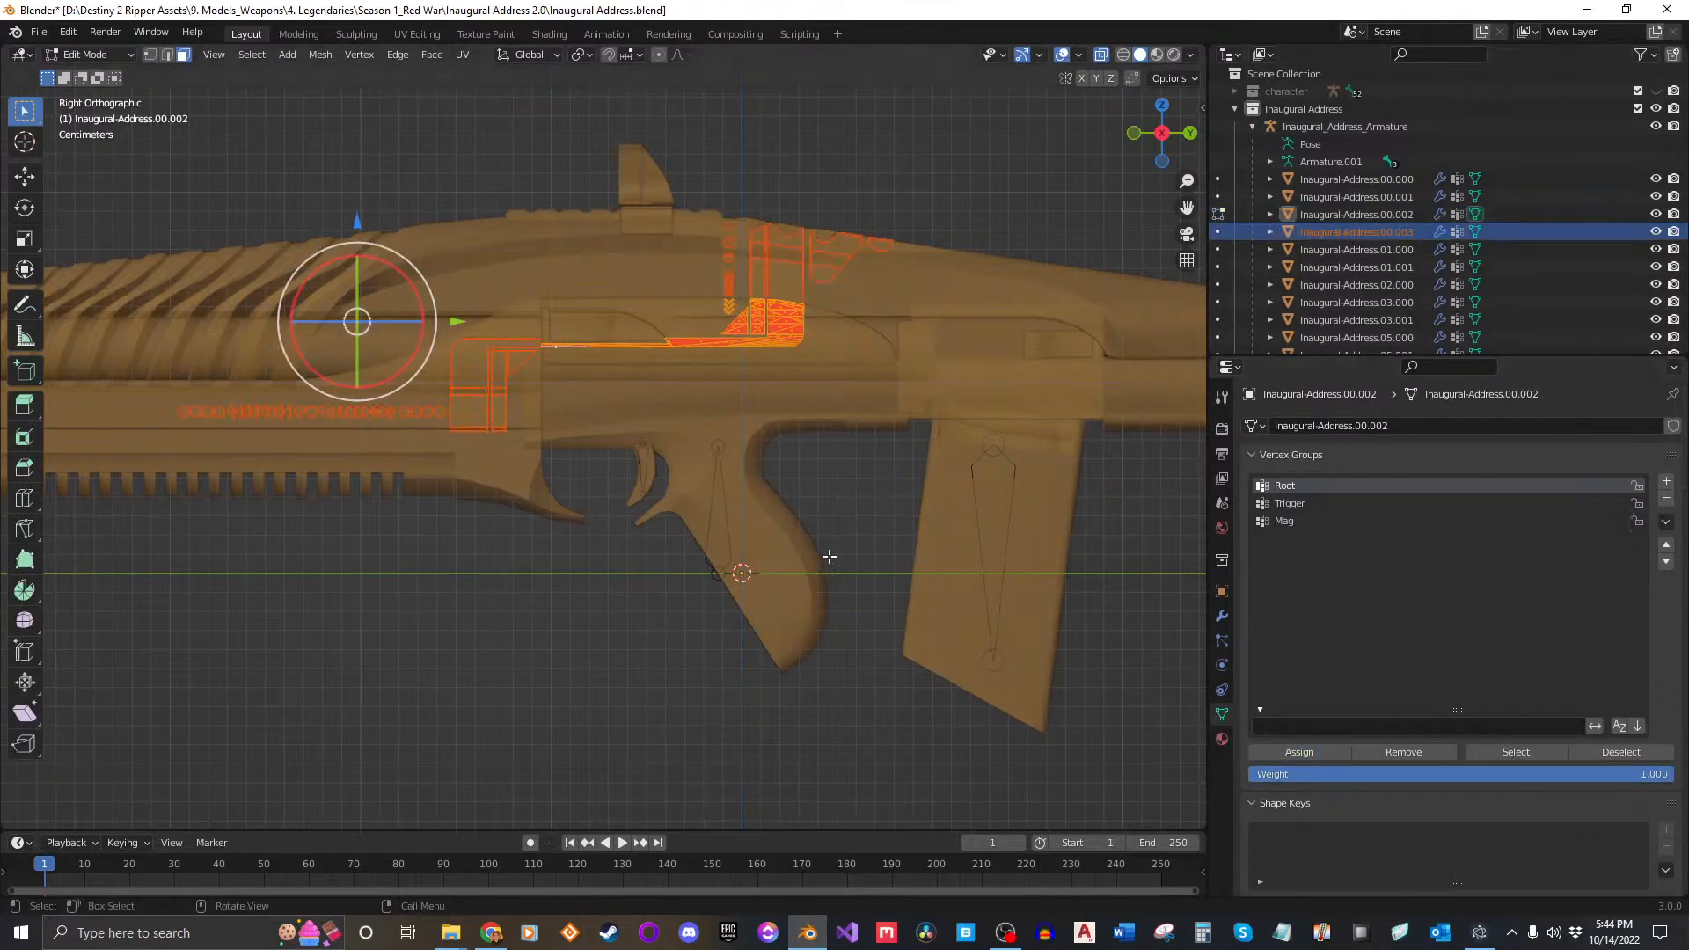
{"action": "key", "text": "Tab"}
{"action": "left_click", "coordinate": [851, 451]}
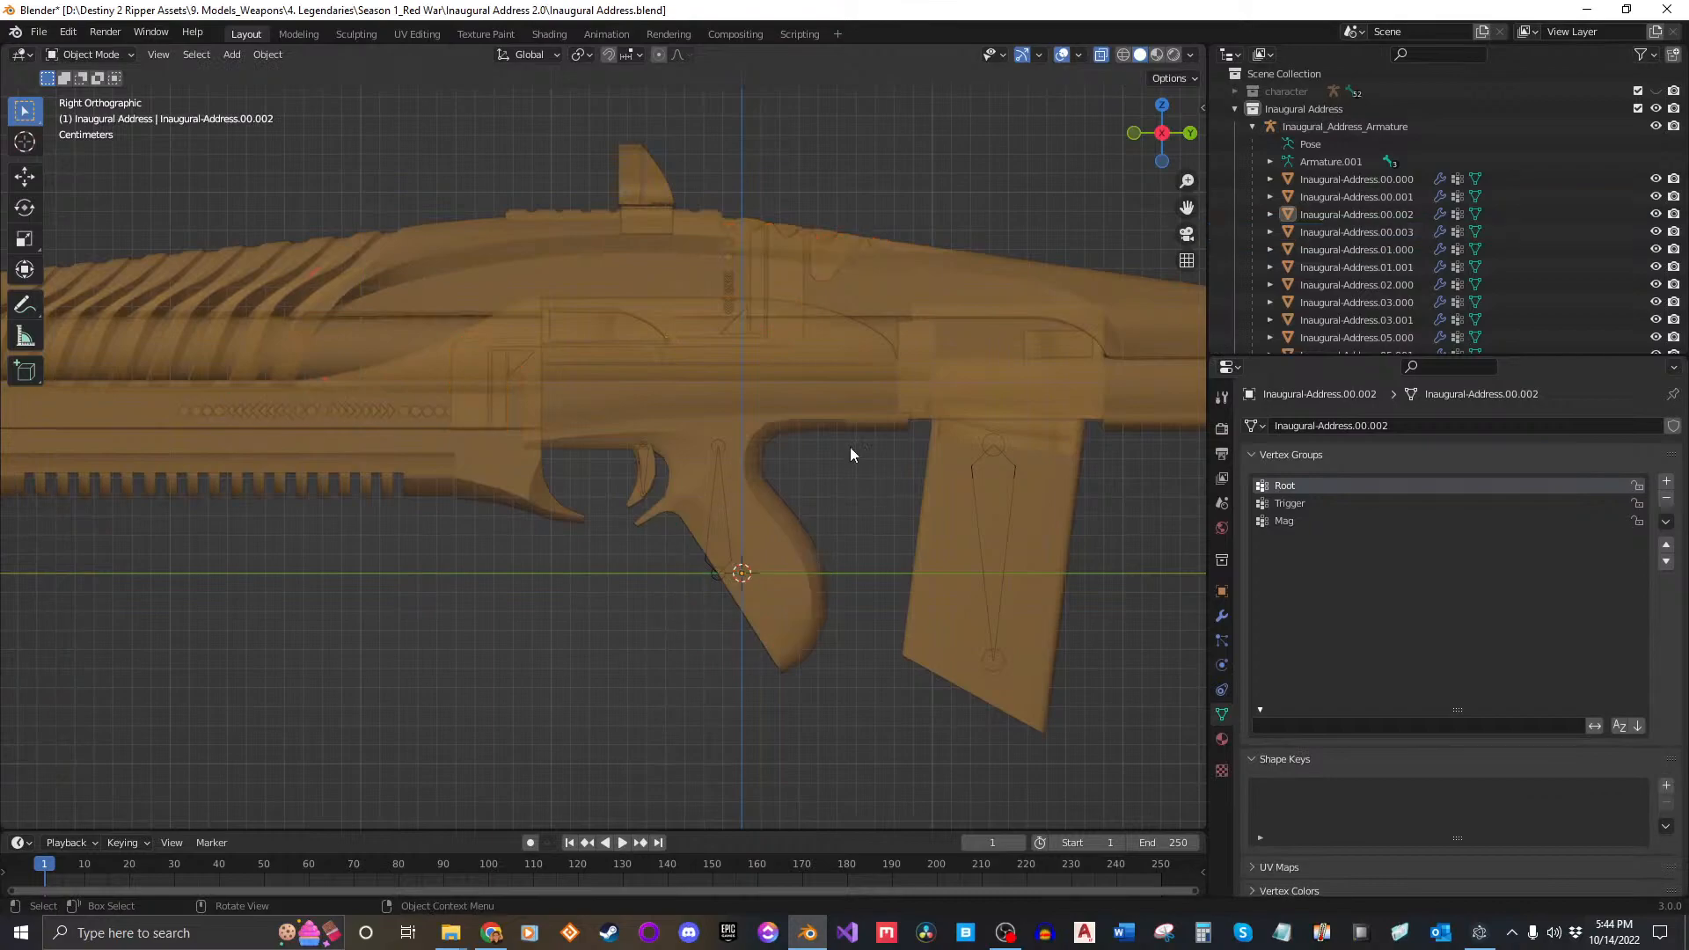
Step: Check the Inaugural-Address.00.001 and Inaugural-Address.00.002 meshes, viewing the Root weights of the latter in Edit Mode
{"action": "left_click", "coordinate": [1344, 233]}
{"action": "left_click", "coordinate": [1342, 214]}
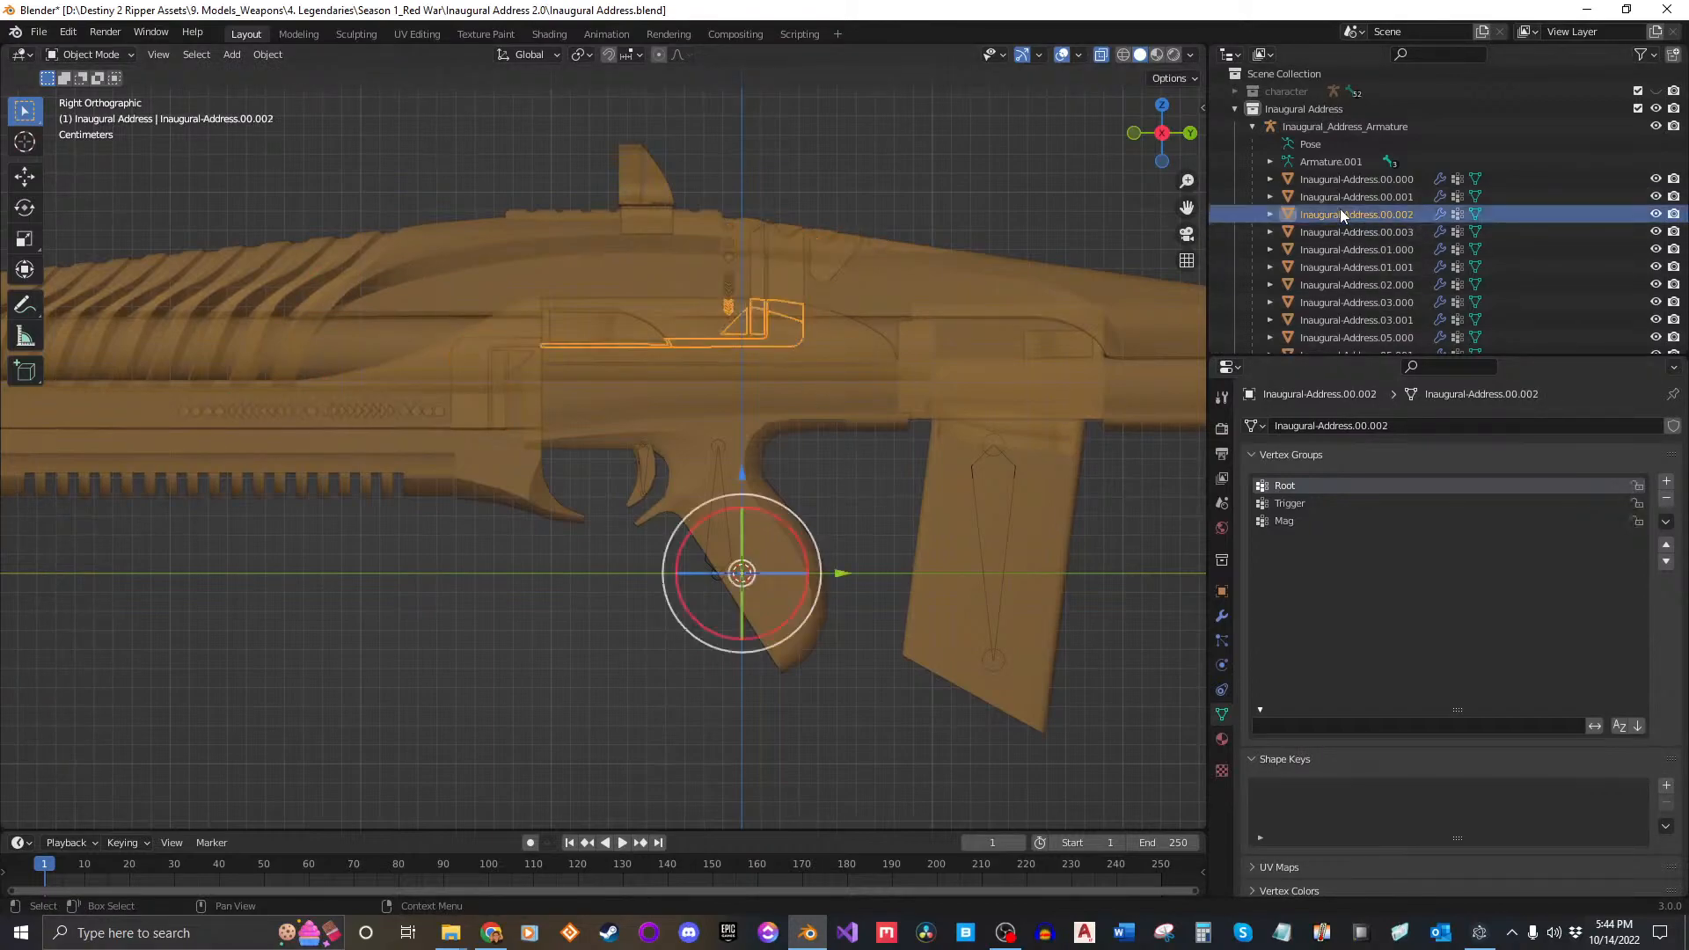
{"action": "left_click", "coordinate": [1348, 197]}
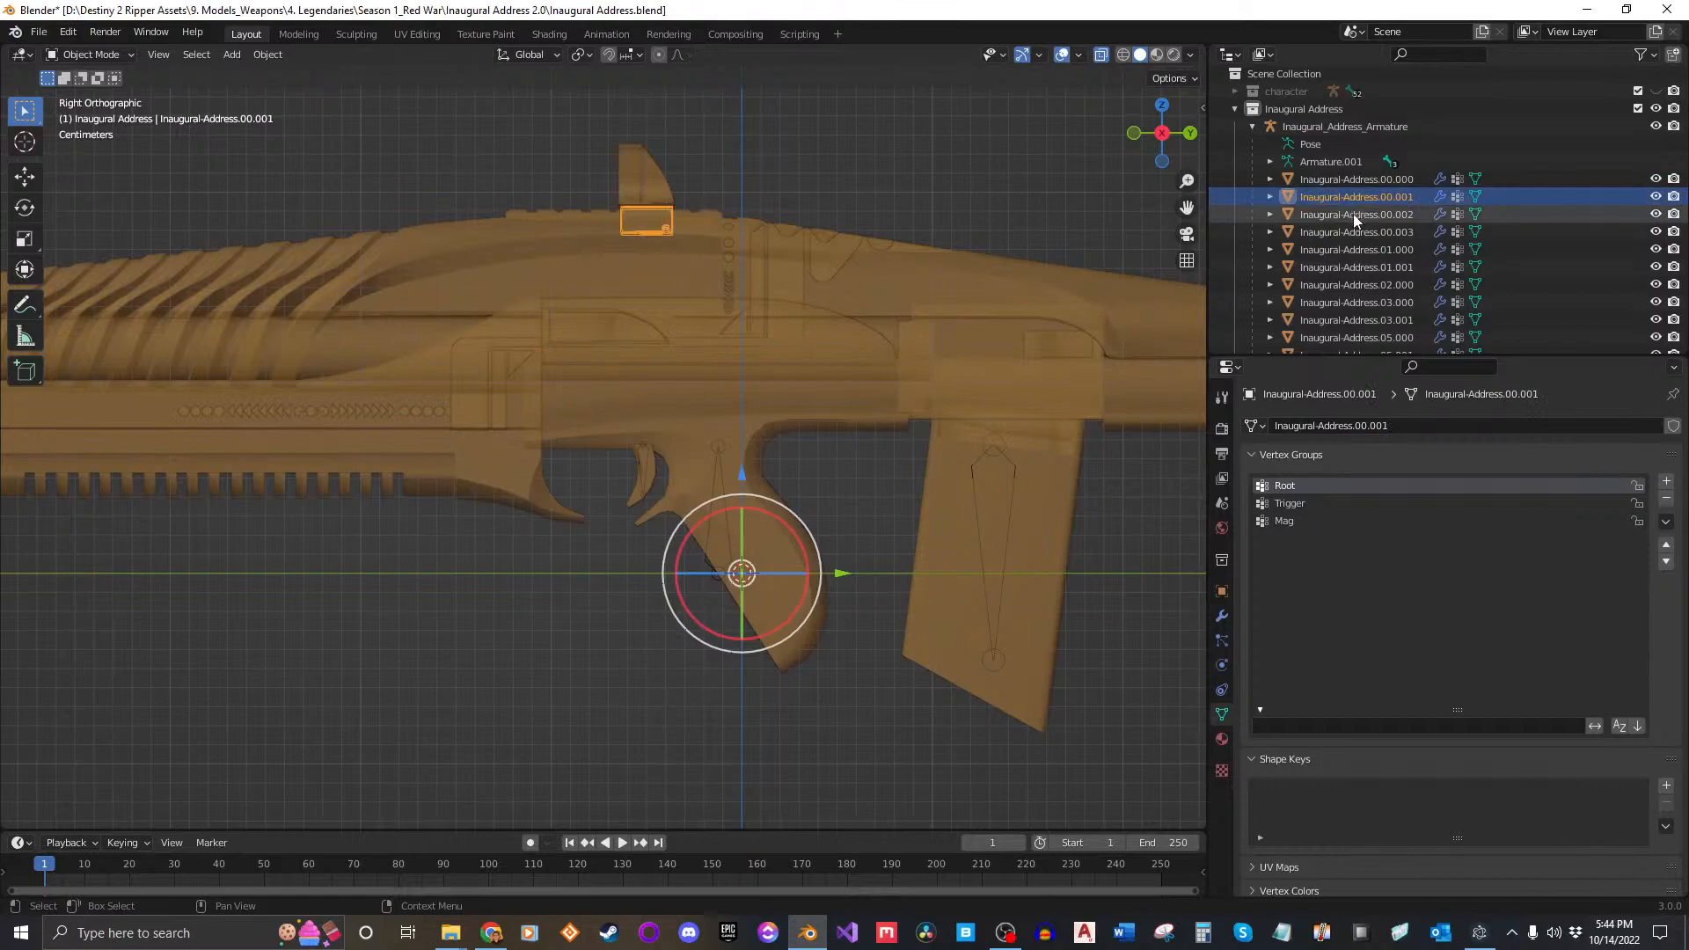
{"action": "left_click", "coordinate": [1353, 214]}
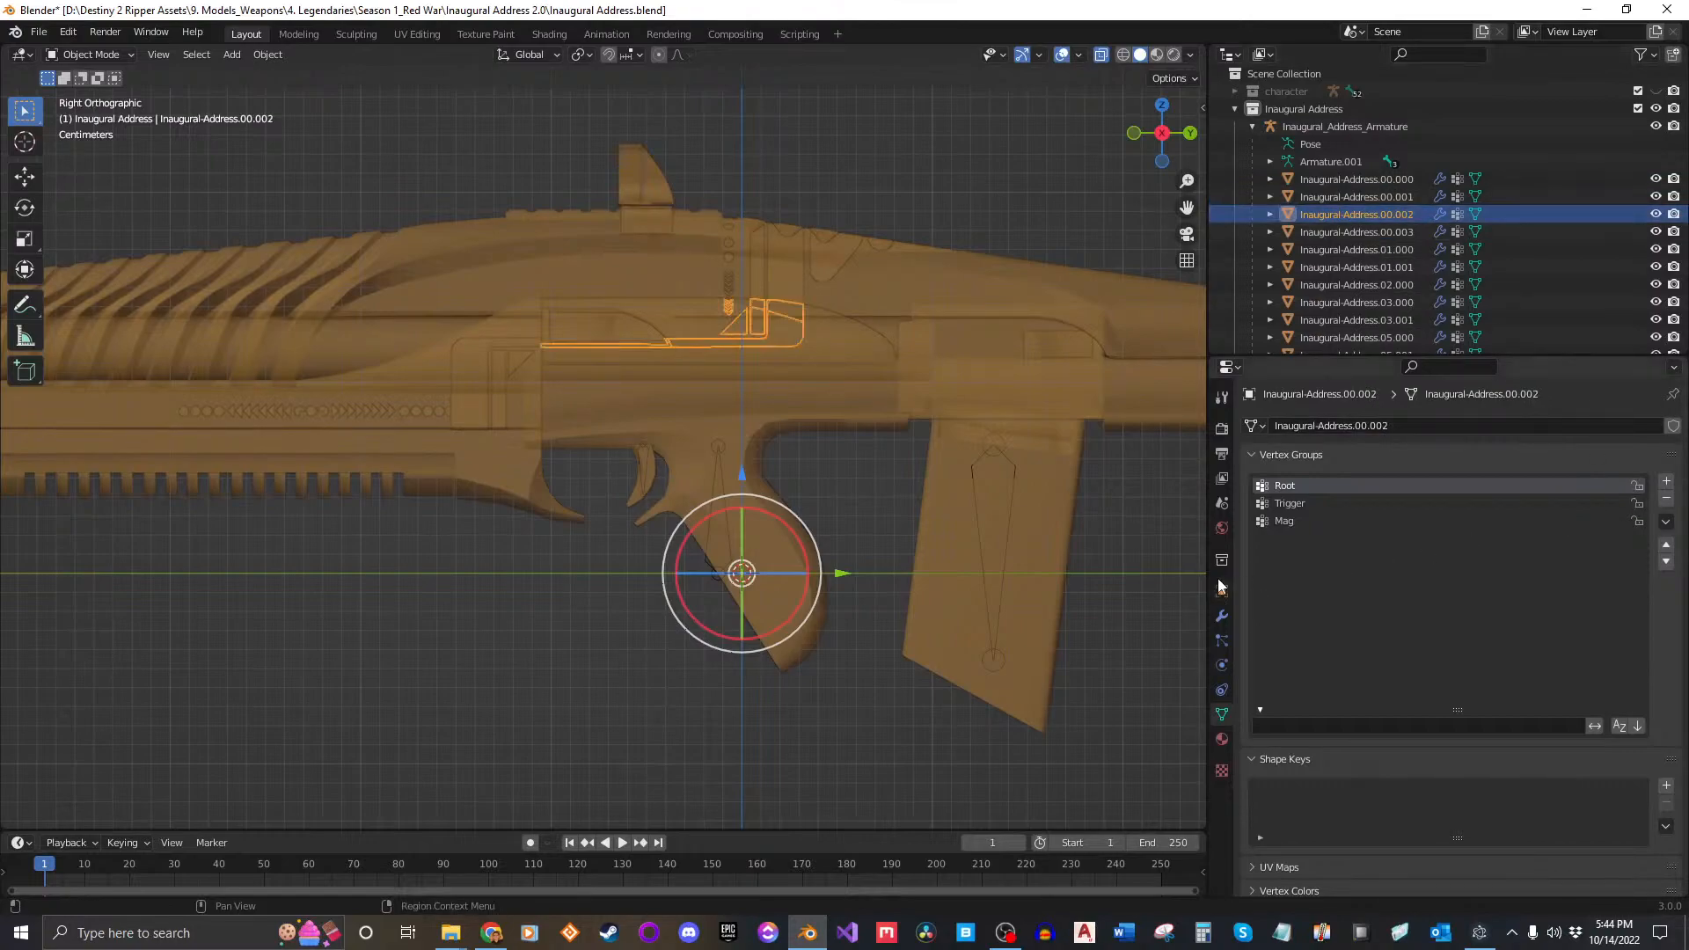
{"action": "key", "text": "Tab"}
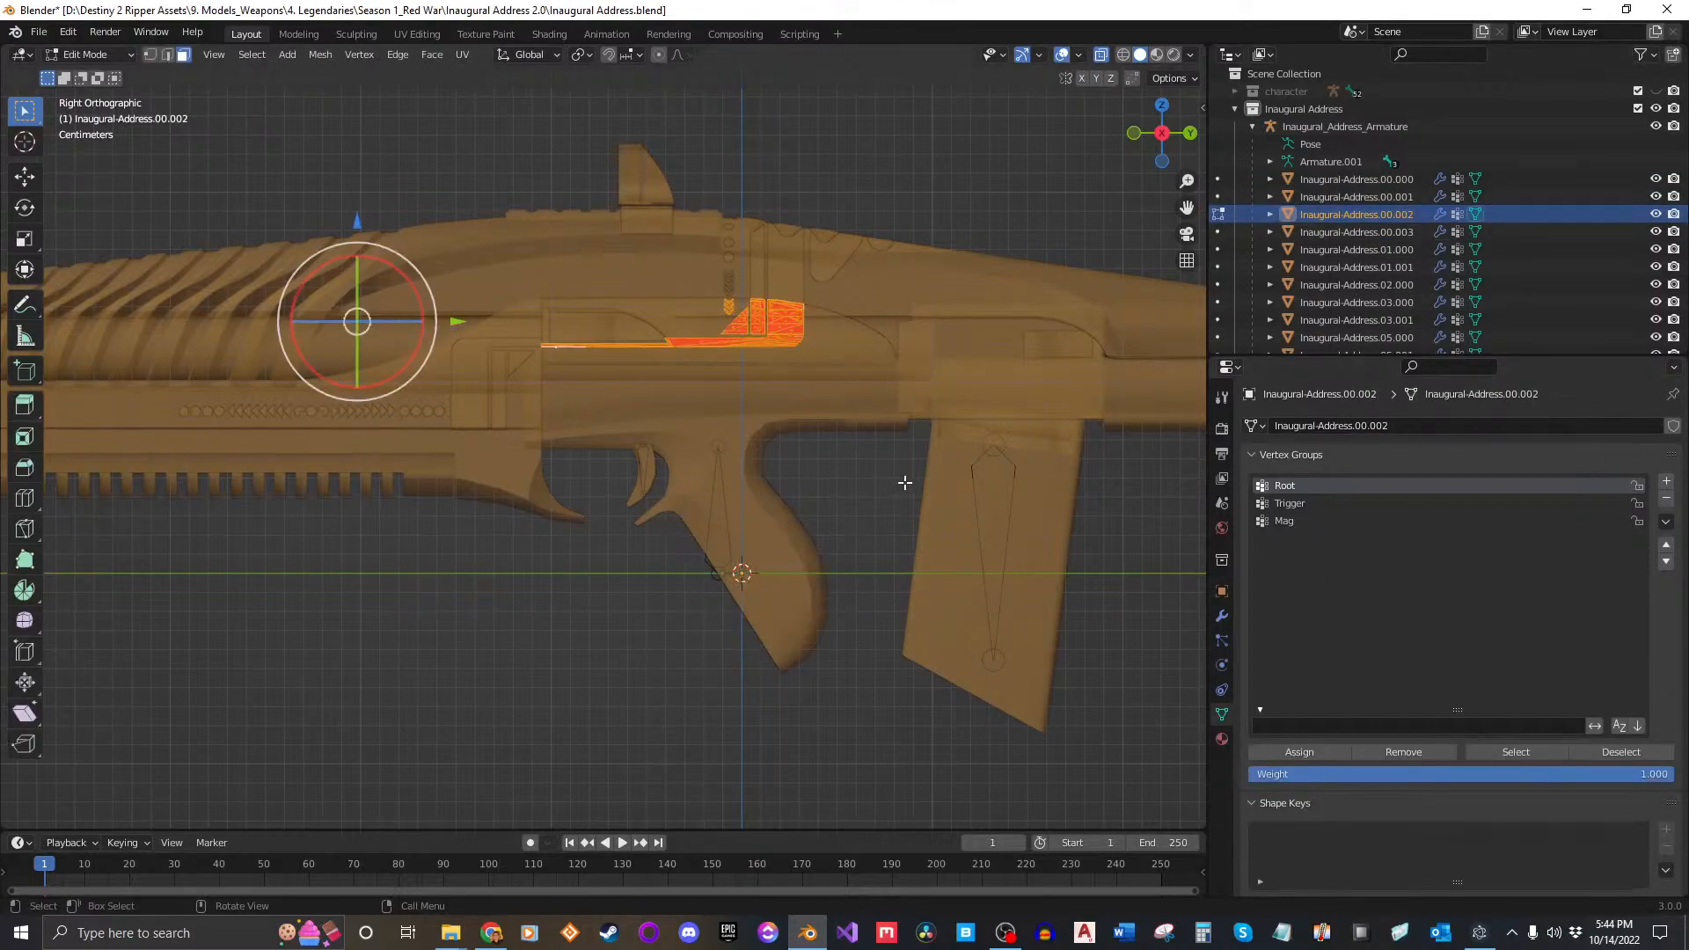
{"action": "key", "text": "Tab"}
Step: Unlock the vertex groups of Inaugural-Address.00.003 and assign its entire geometry to Root
{"action": "left_click", "coordinate": [1342, 232]}
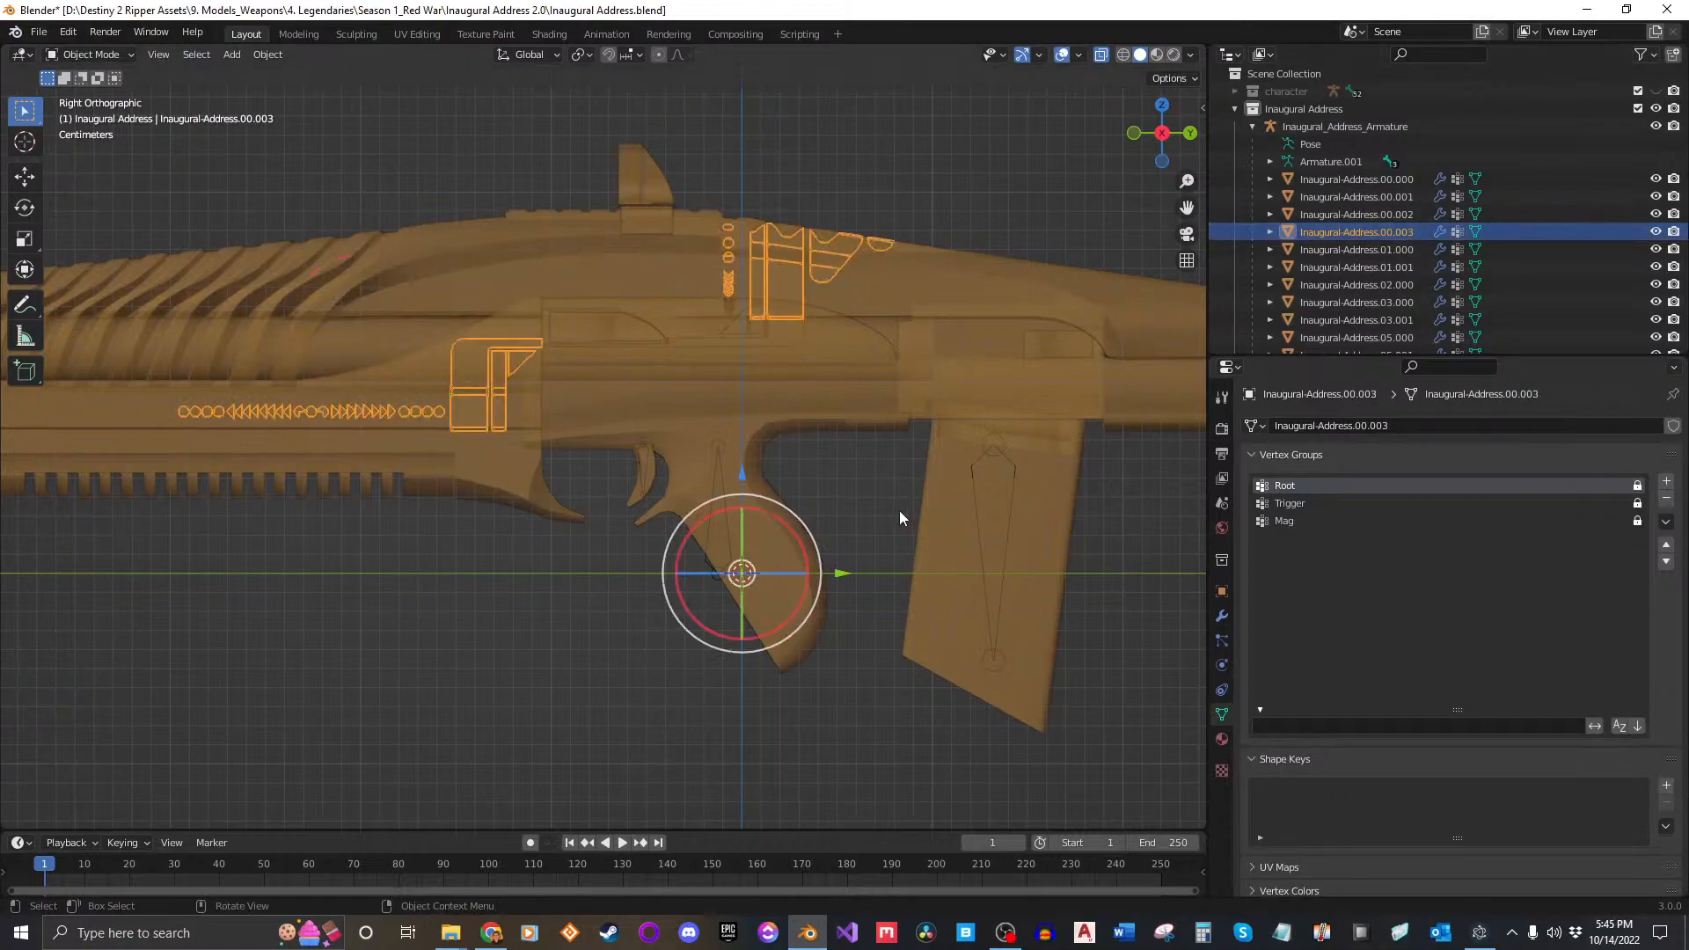
{"action": "key", "text": "Tab"}
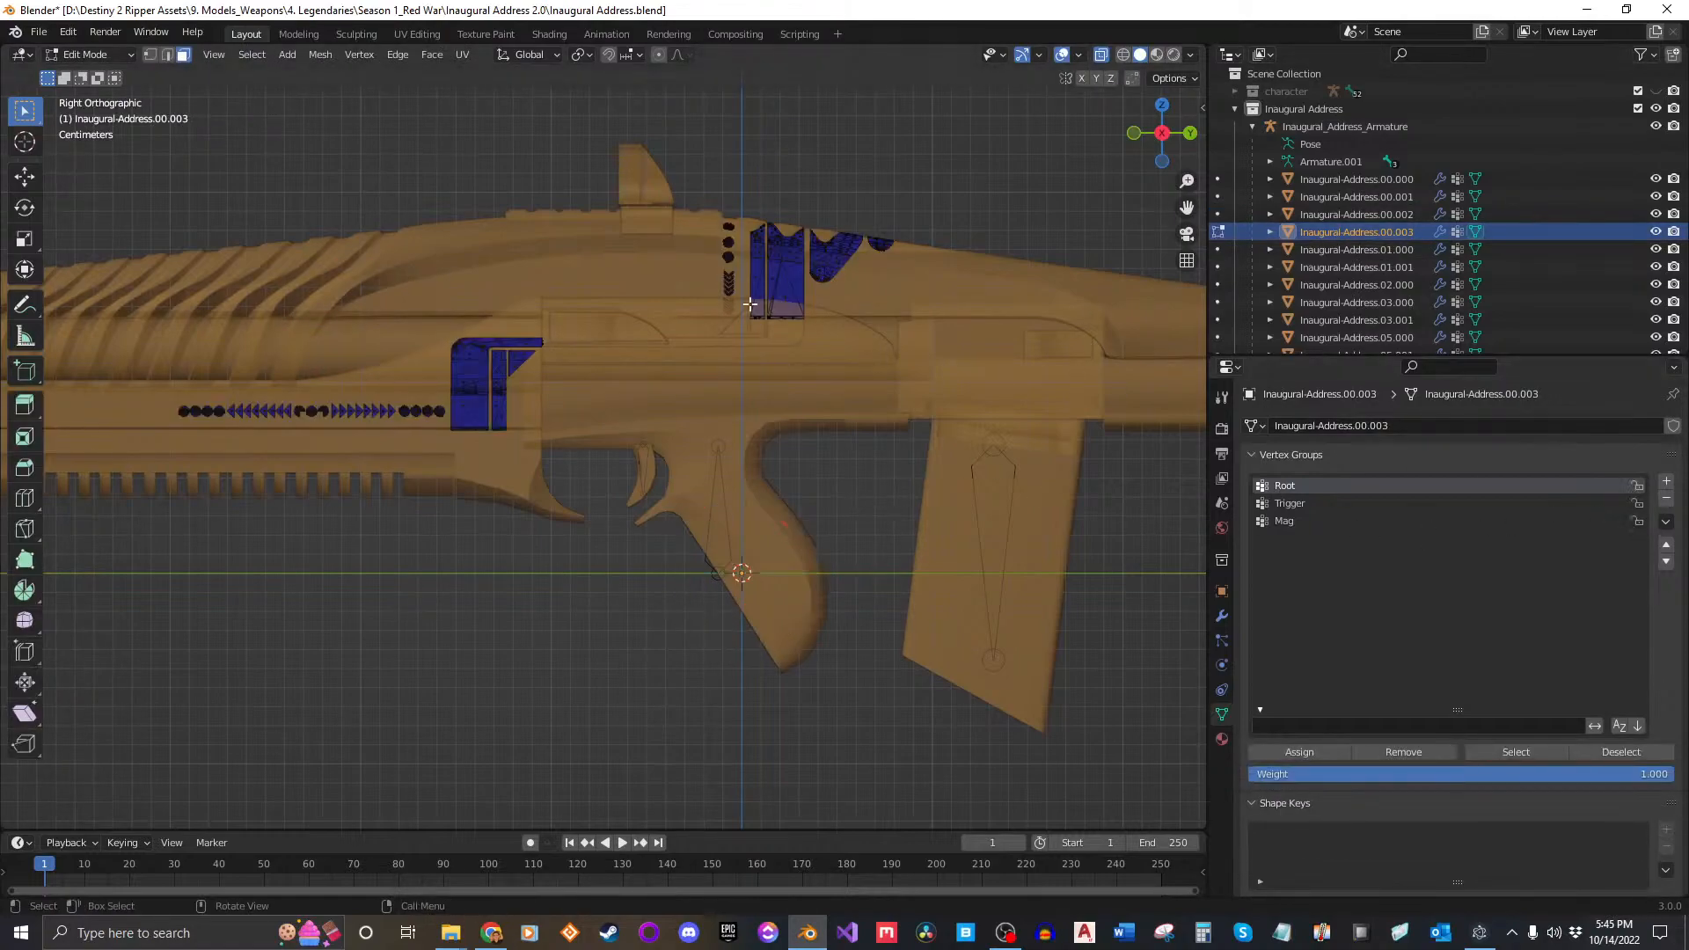
{"action": "key", "text": "a"}
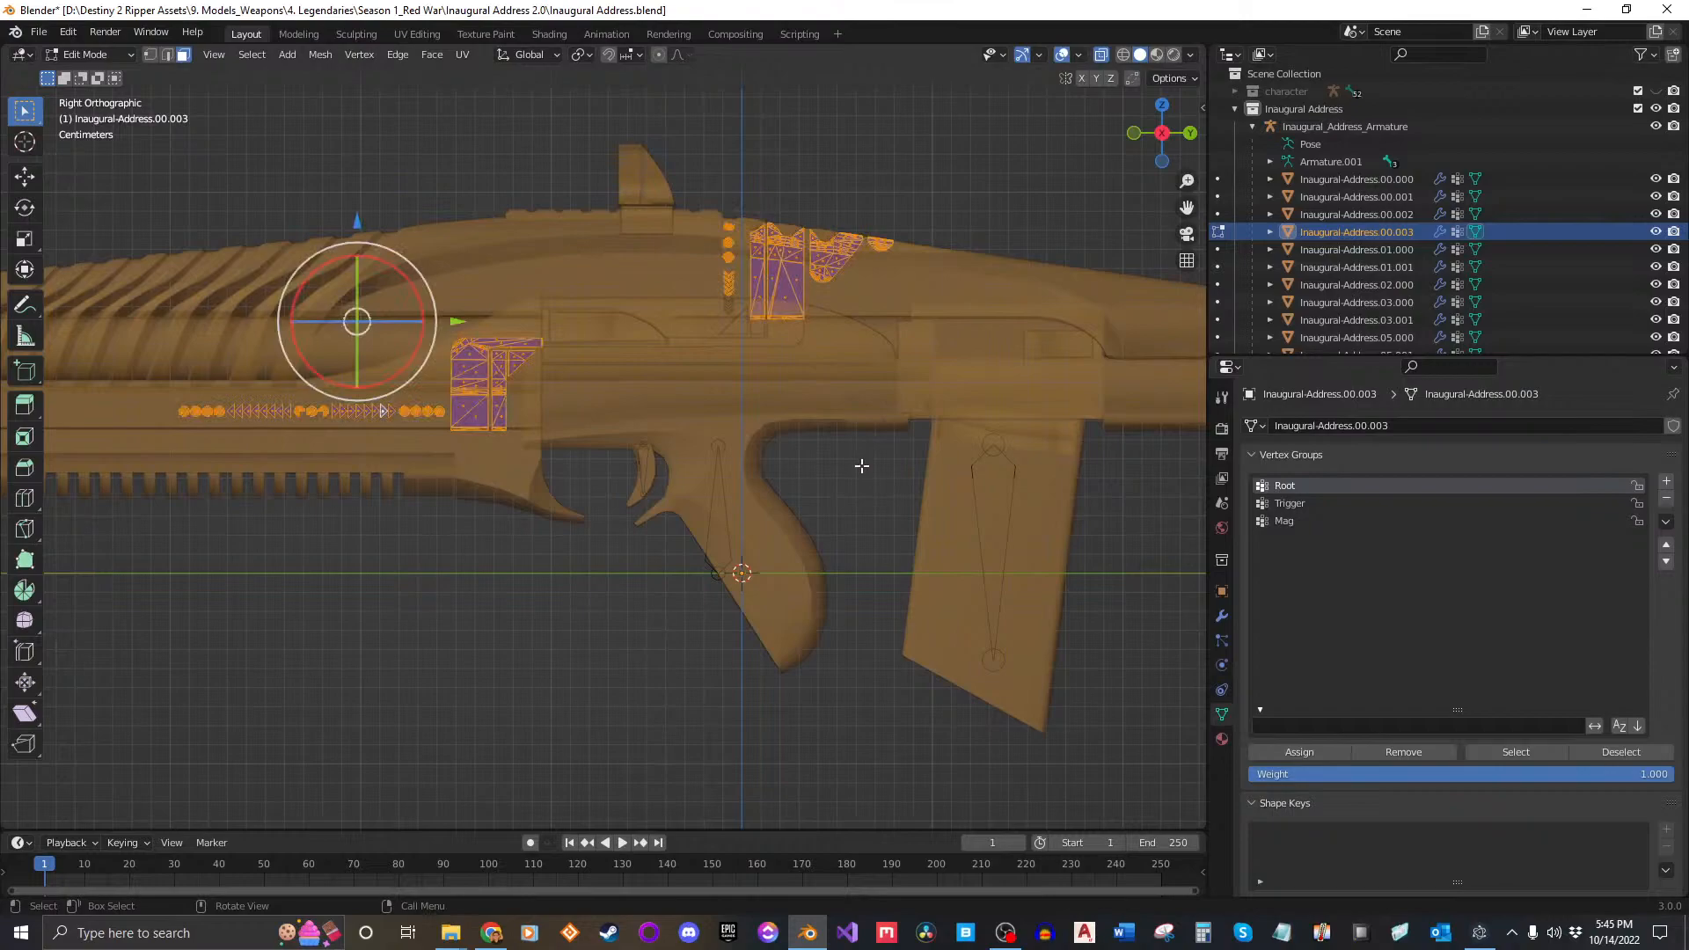
{"action": "left_click", "coordinate": [1299, 752]}
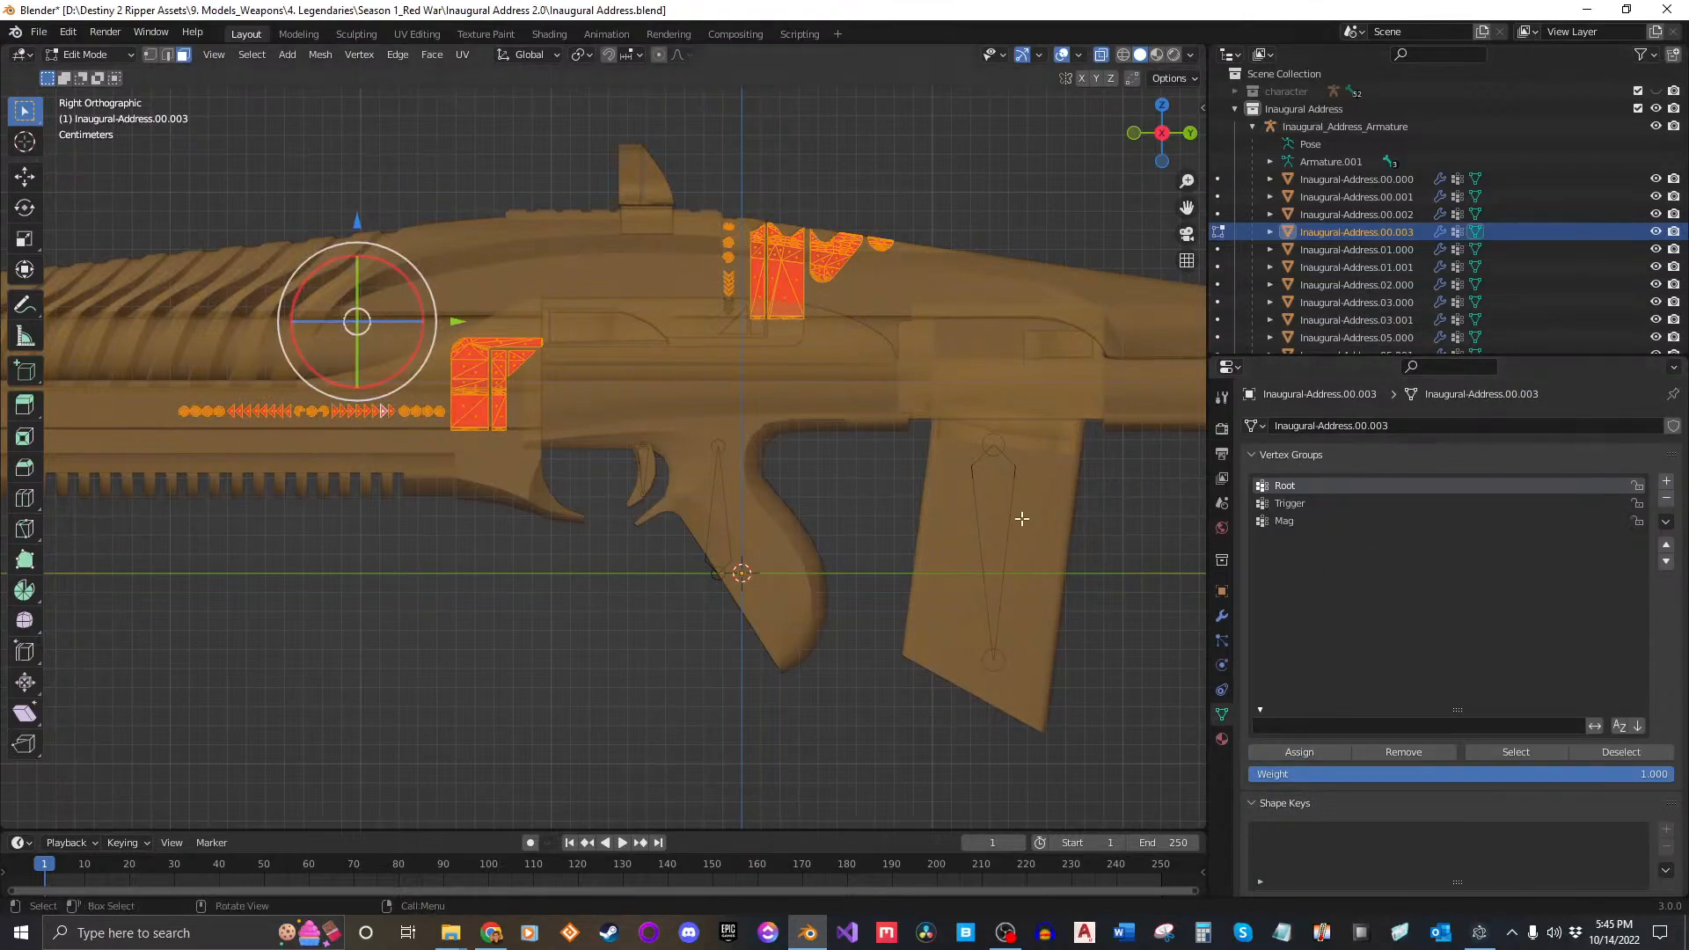
{"action": "key", "text": "Tab"}
Step: Unlock the vertex groups of Inaugural-Address.01.000 and open the mesh in Edit Mode around the trigger
{"action": "left_click", "coordinate": [1350, 252]}
{"action": "left_click_drag", "start_coordinate": [1638, 485], "coordinate": [1637, 520]}
{"action": "scroll", "coordinate": [632, 480], "scroll_direction": "up", "scroll_amount": 2}
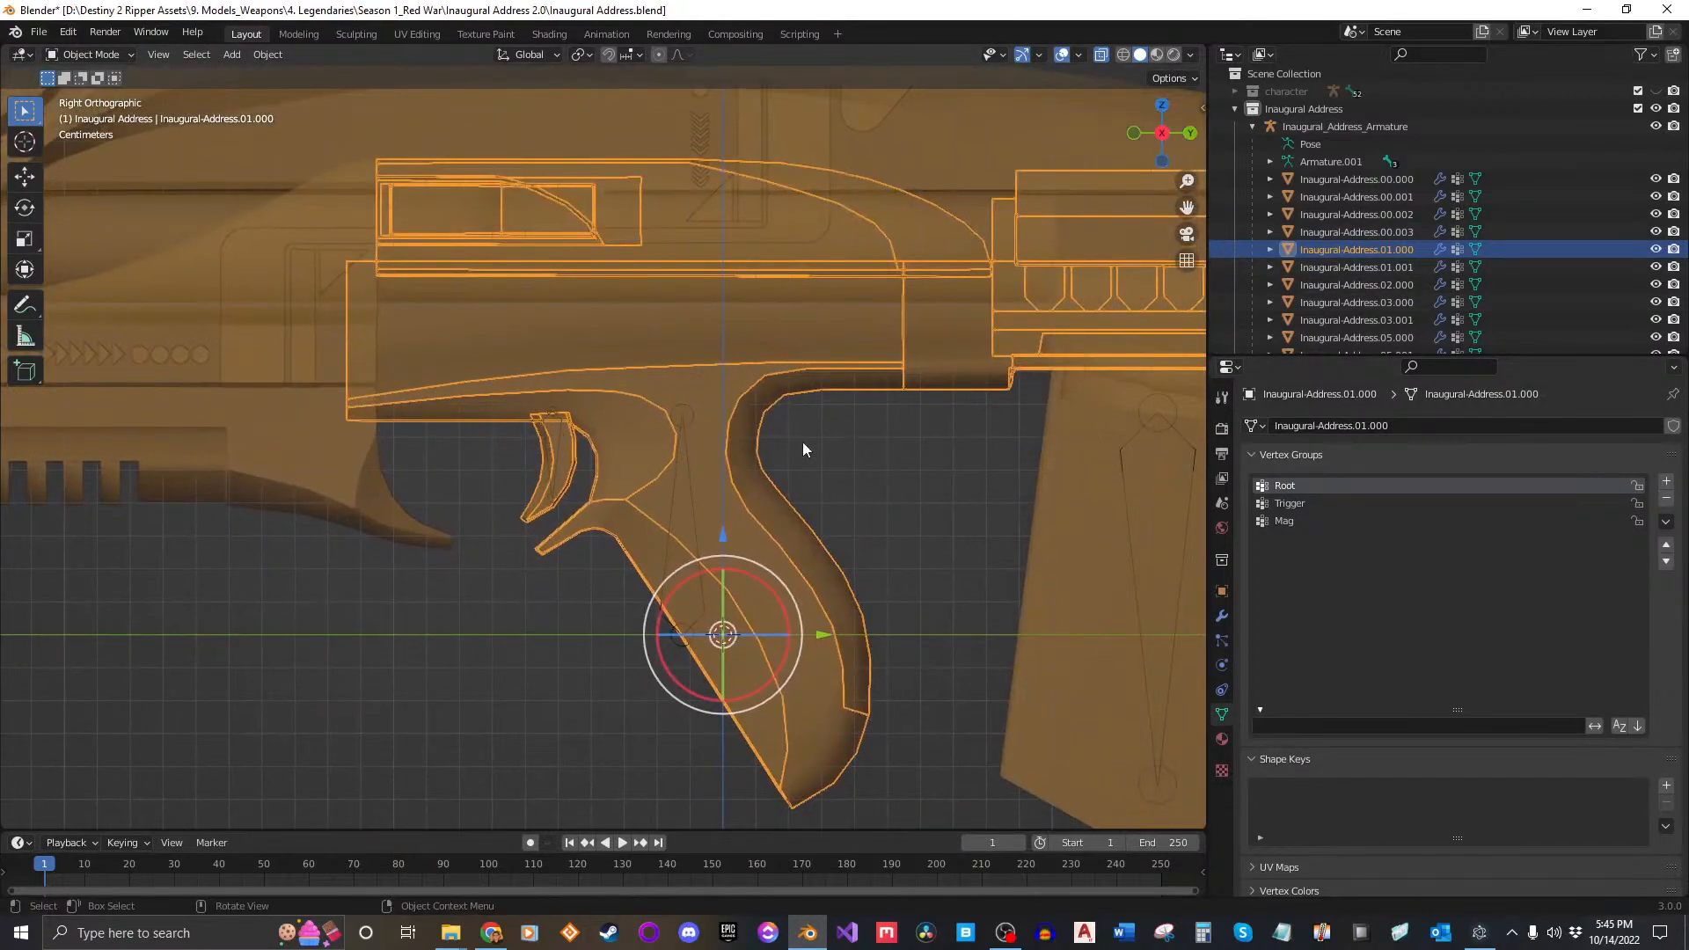
{"action": "key", "text": "Tab"}
{"action": "scroll", "coordinate": [577, 471], "scroll_direction": "up", "scroll_amount": 4}
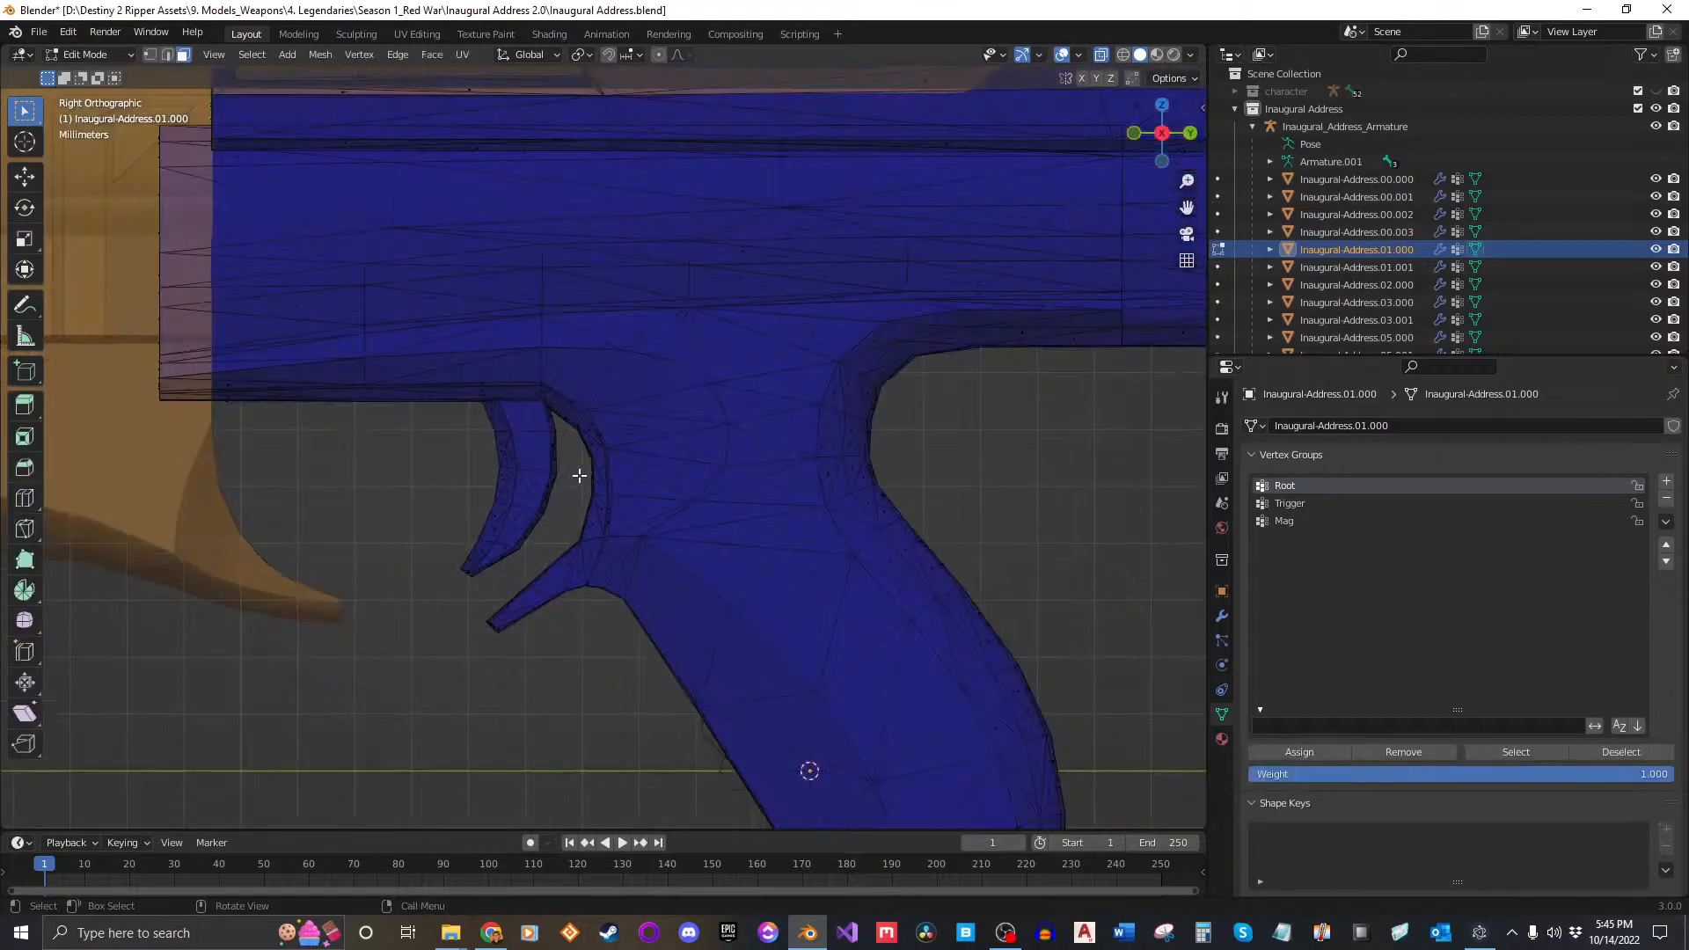
{"action": "scroll", "coordinate": [750, 439], "scroll_direction": "up", "scroll_amount": 1}
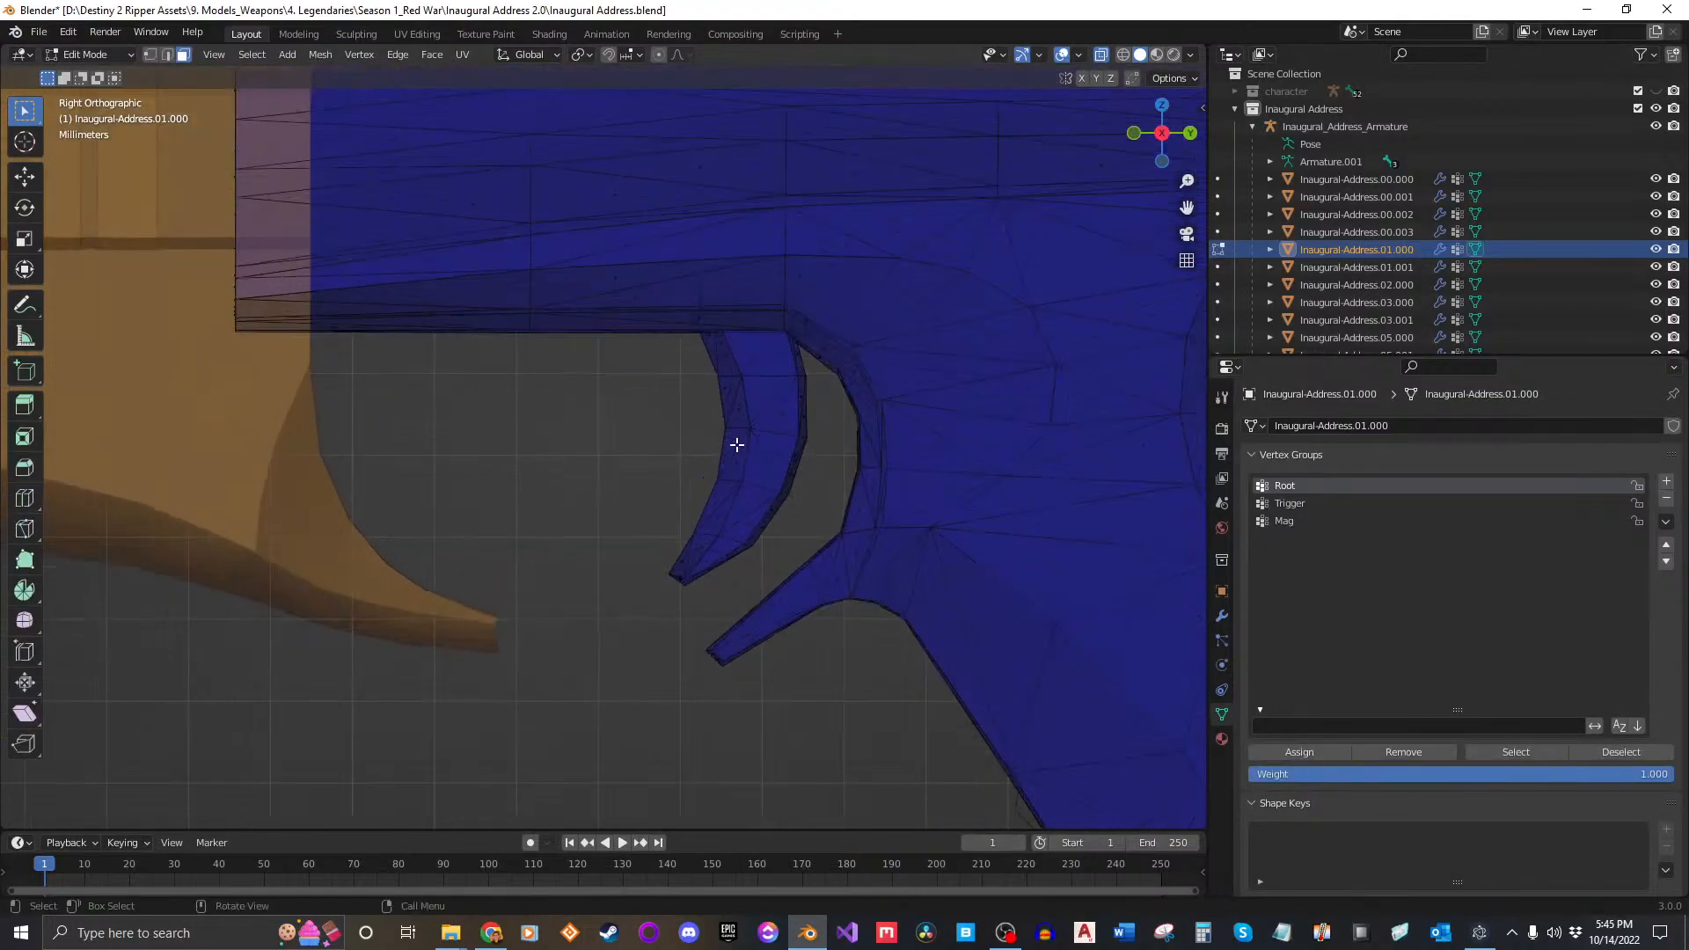
Step: Make the Trigger vertex group active and select all linked faces of the trigger in wireframe view
{"action": "left_click", "coordinate": [1324, 505]}
{"action": "left_click_drag", "start_coordinate": [830, 402], "coordinate": [662, 470]}
{"action": "left_click", "coordinate": [592, 511]}
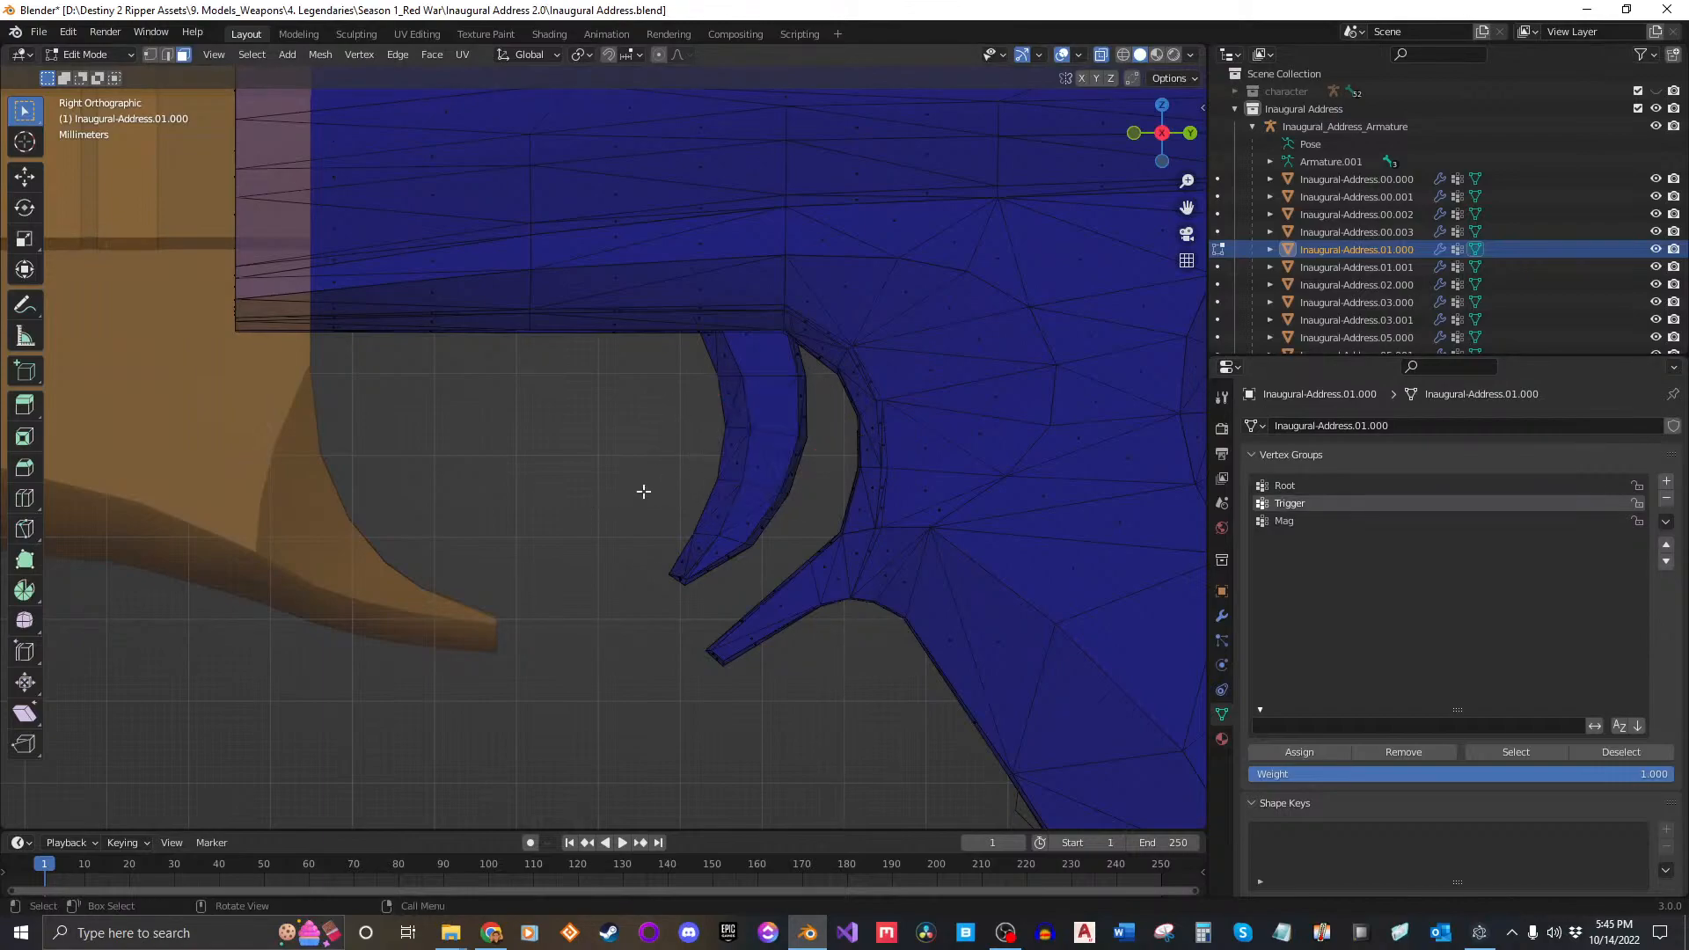
{"action": "key", "text": "z"}
{"action": "left_click", "coordinate": [537, 494]}
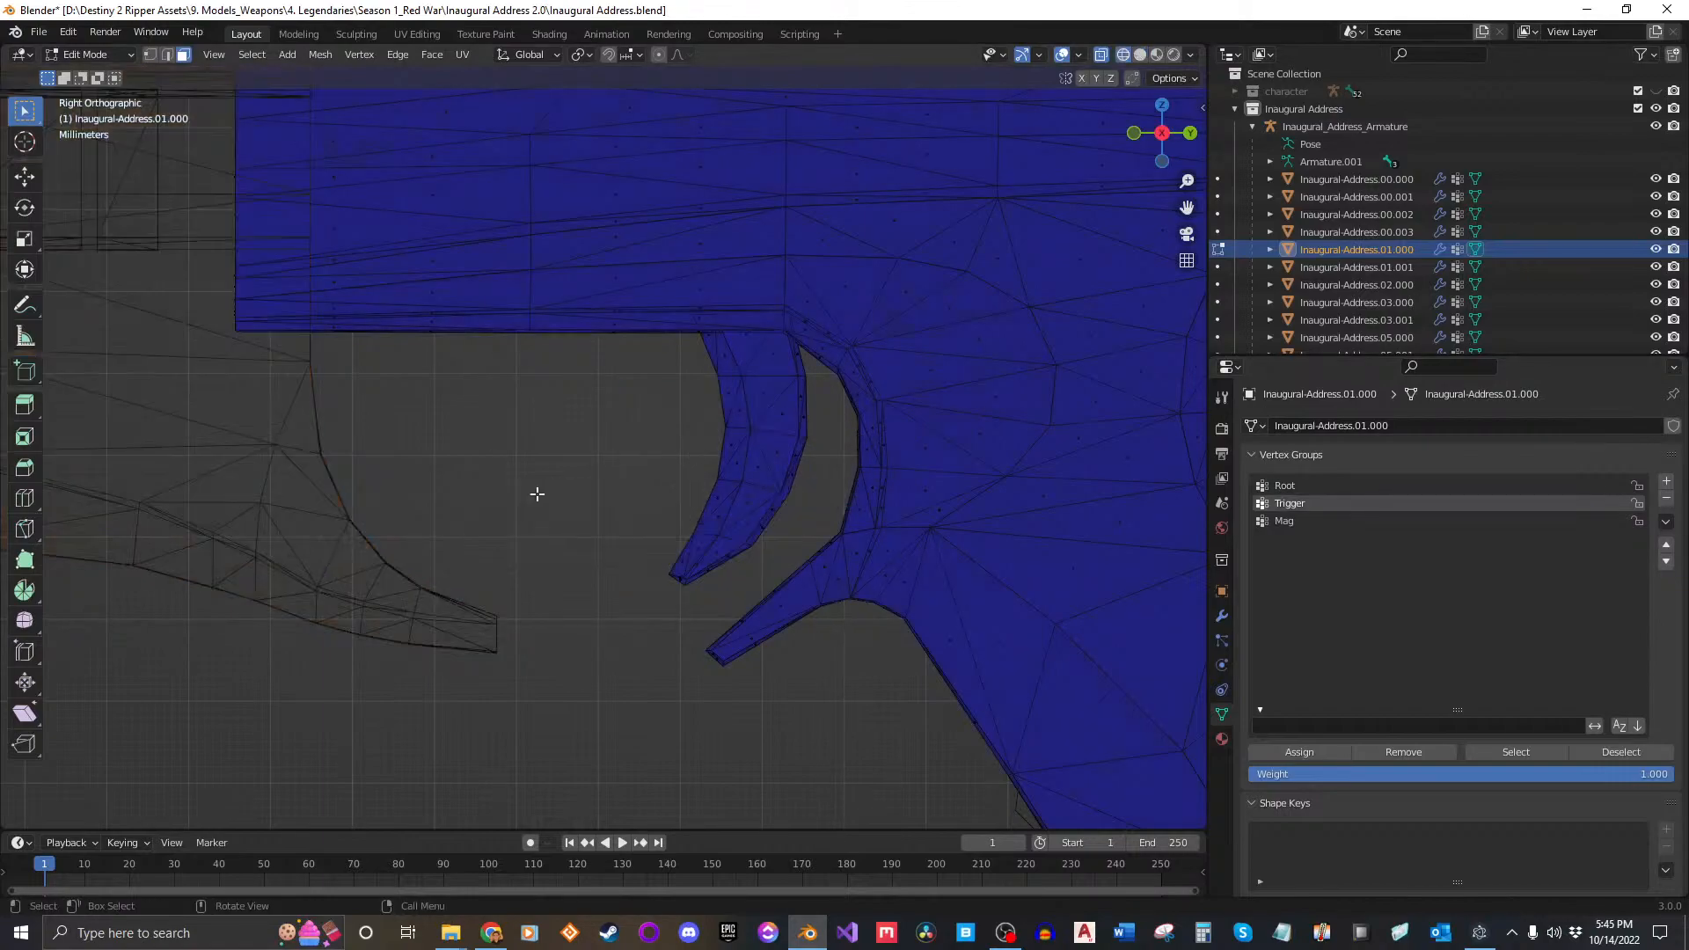
{"action": "scroll", "coordinate": [785, 498], "scroll_direction": "down", "scroll_amount": 3}
{"action": "scroll", "coordinate": [784, 494], "scroll_direction": "up", "scroll_amount": 4}
{"action": "left_click_drag", "start_coordinate": [874, 399], "coordinate": [701, 484]}
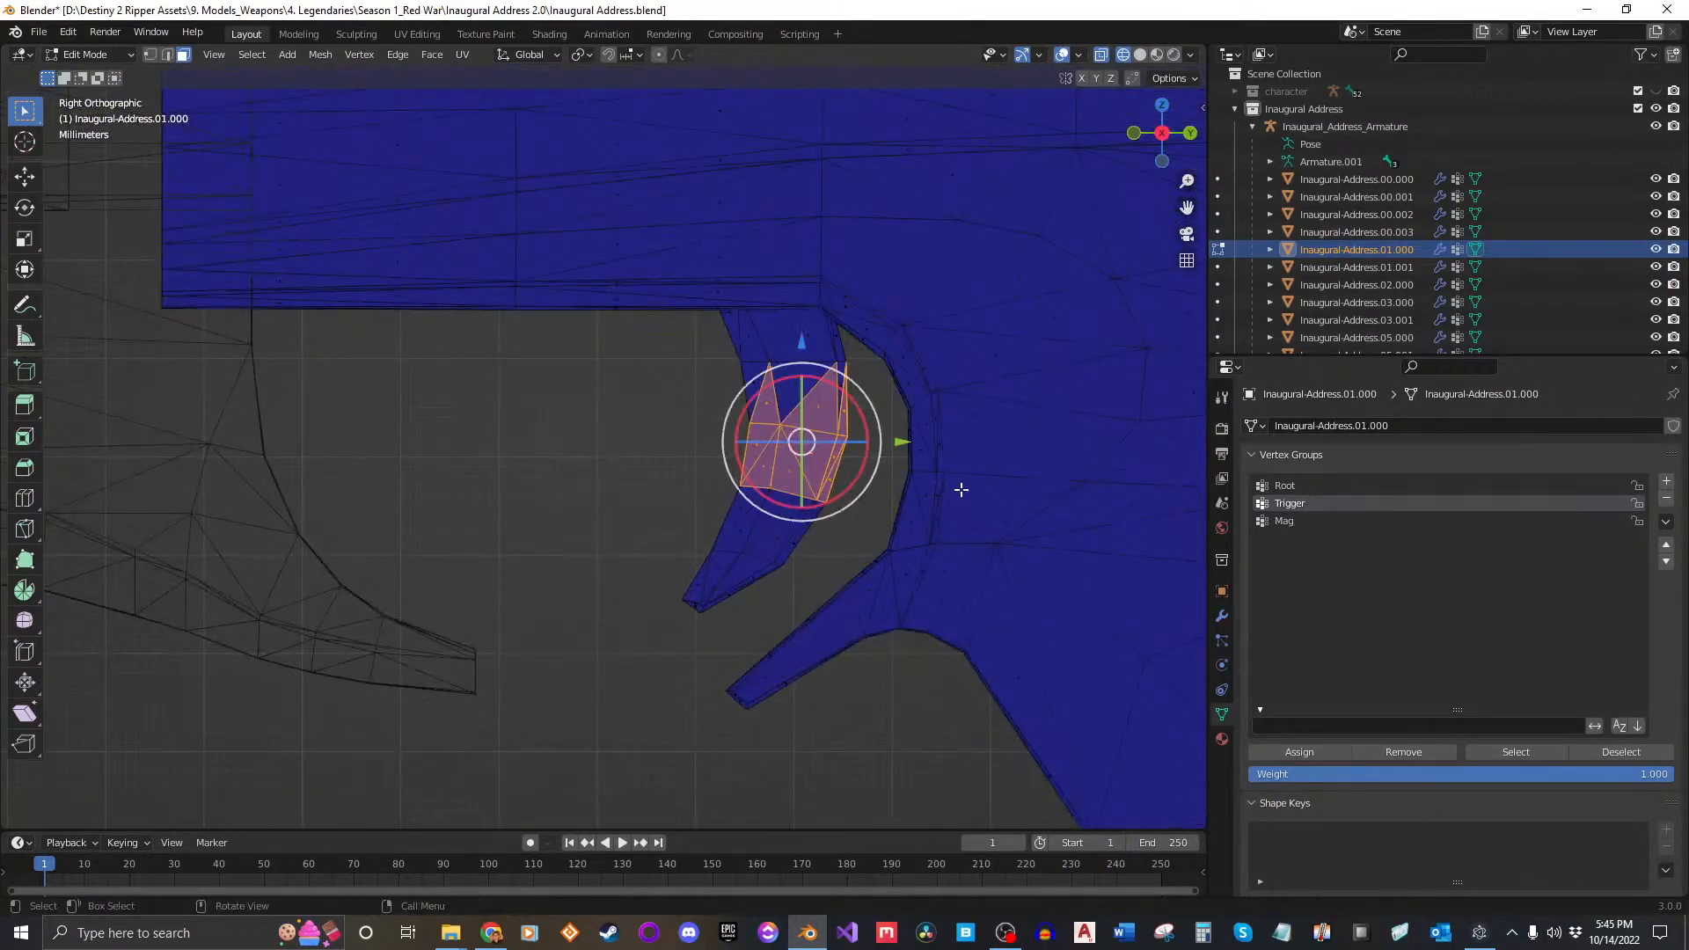
{"action": "key", "text": "ctrl+l"}
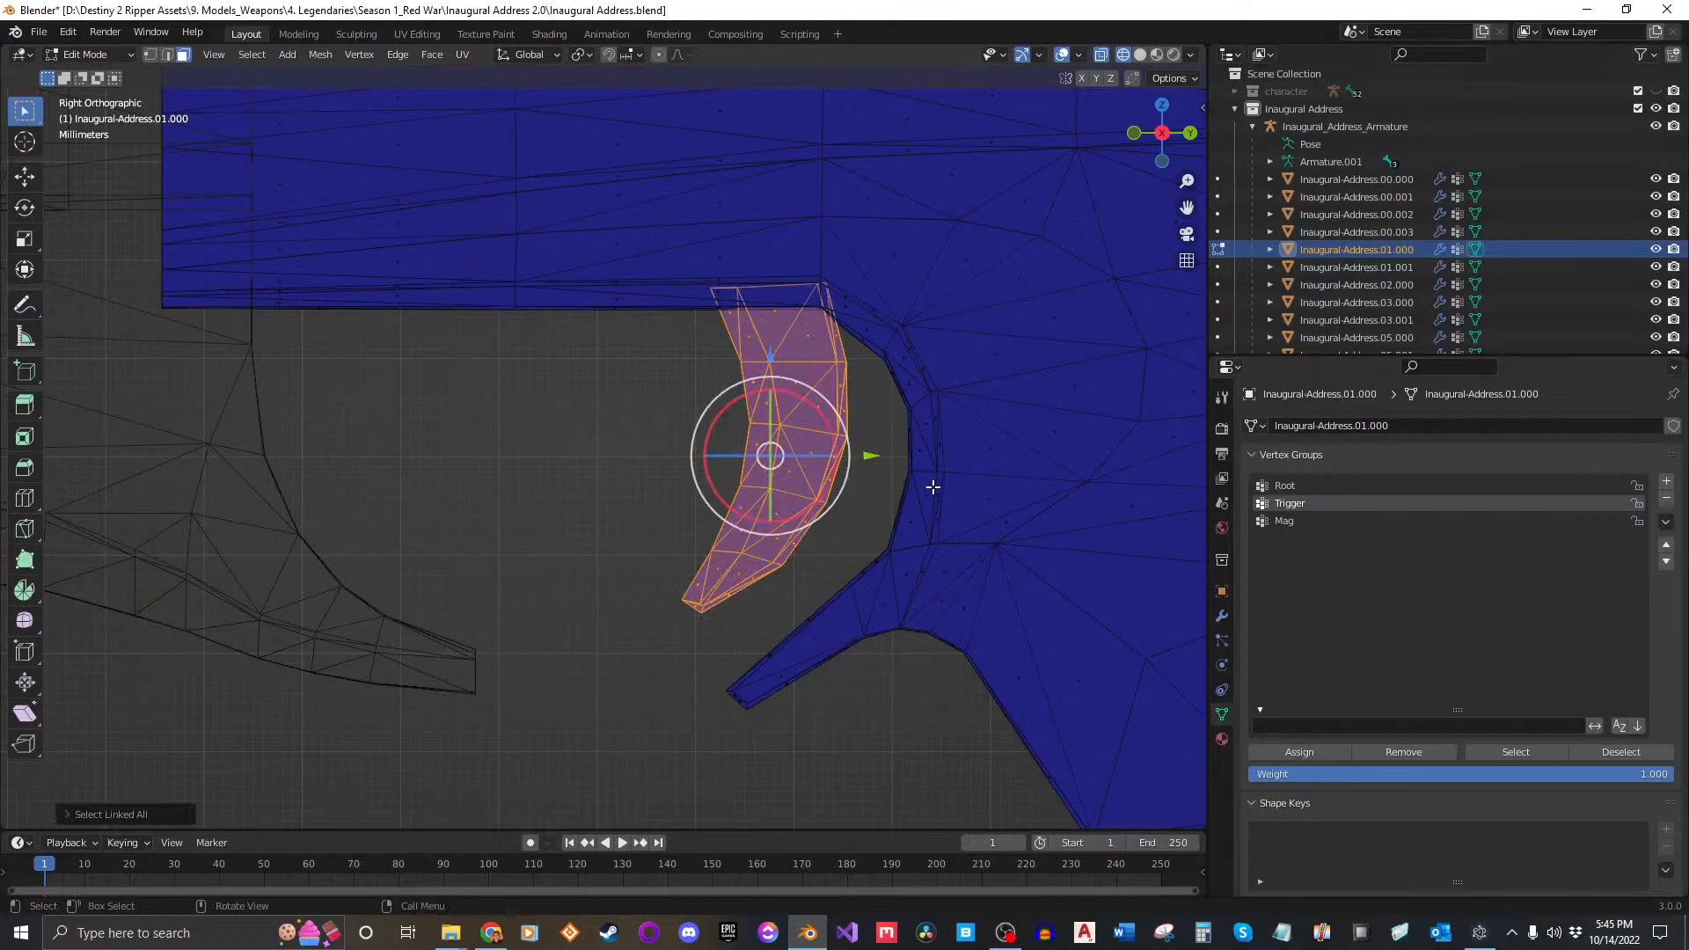
{"action": "key", "text": "g"}
{"action": "key", "text": "Escape"}
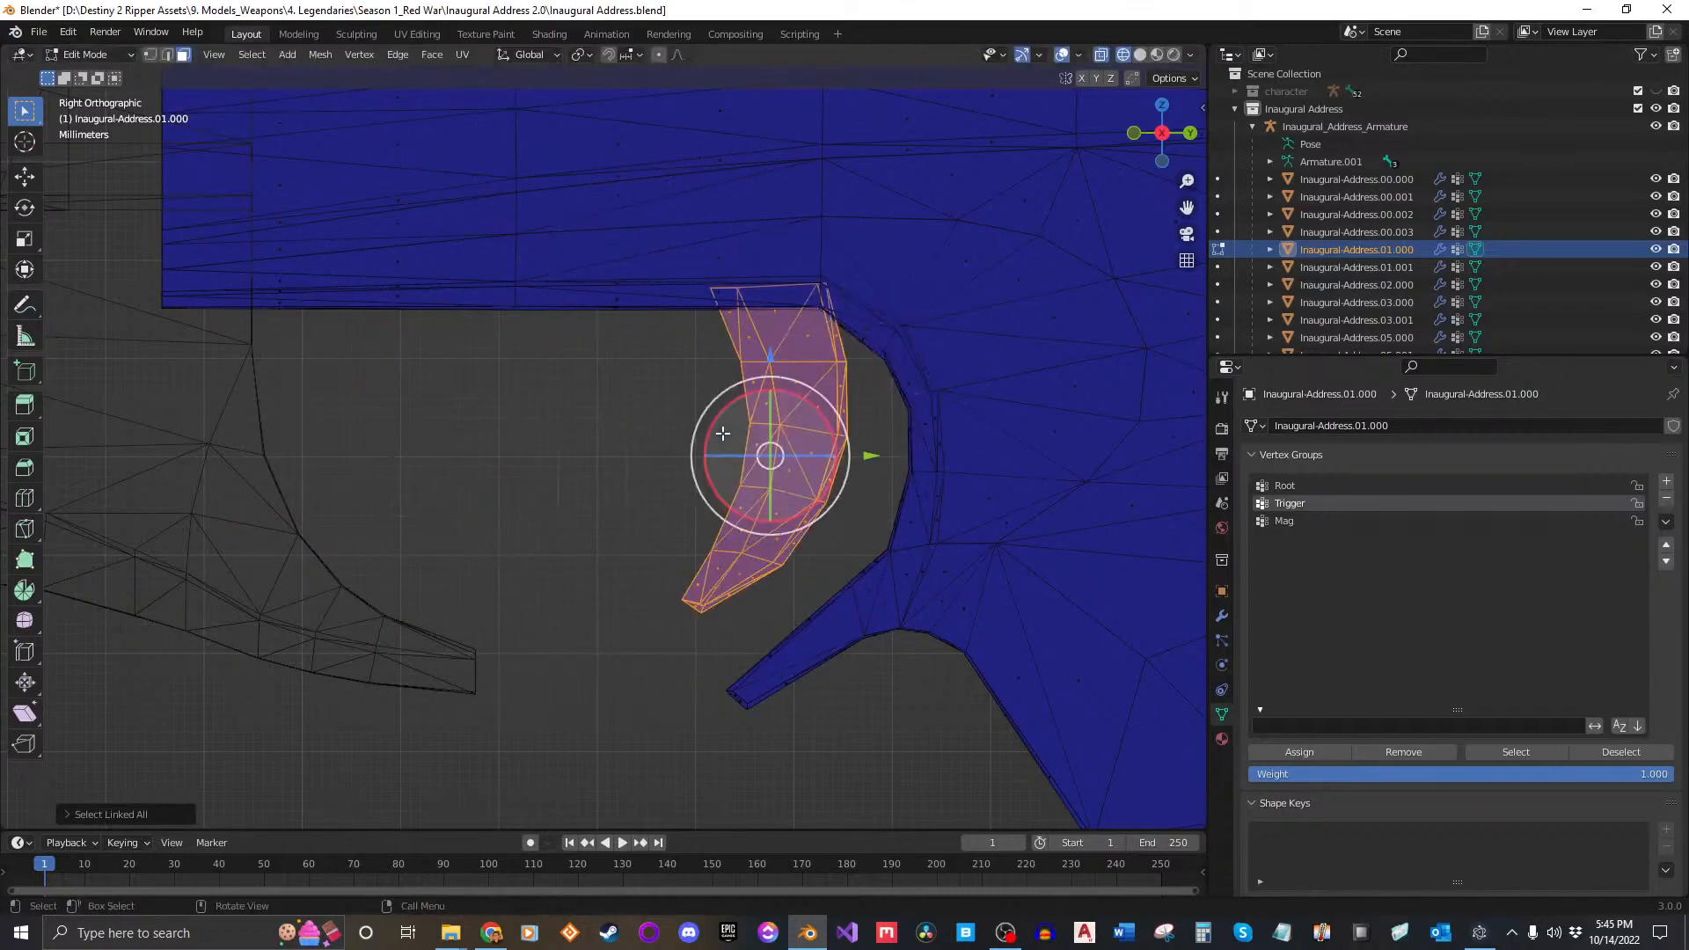
{"action": "key", "text": "g"}
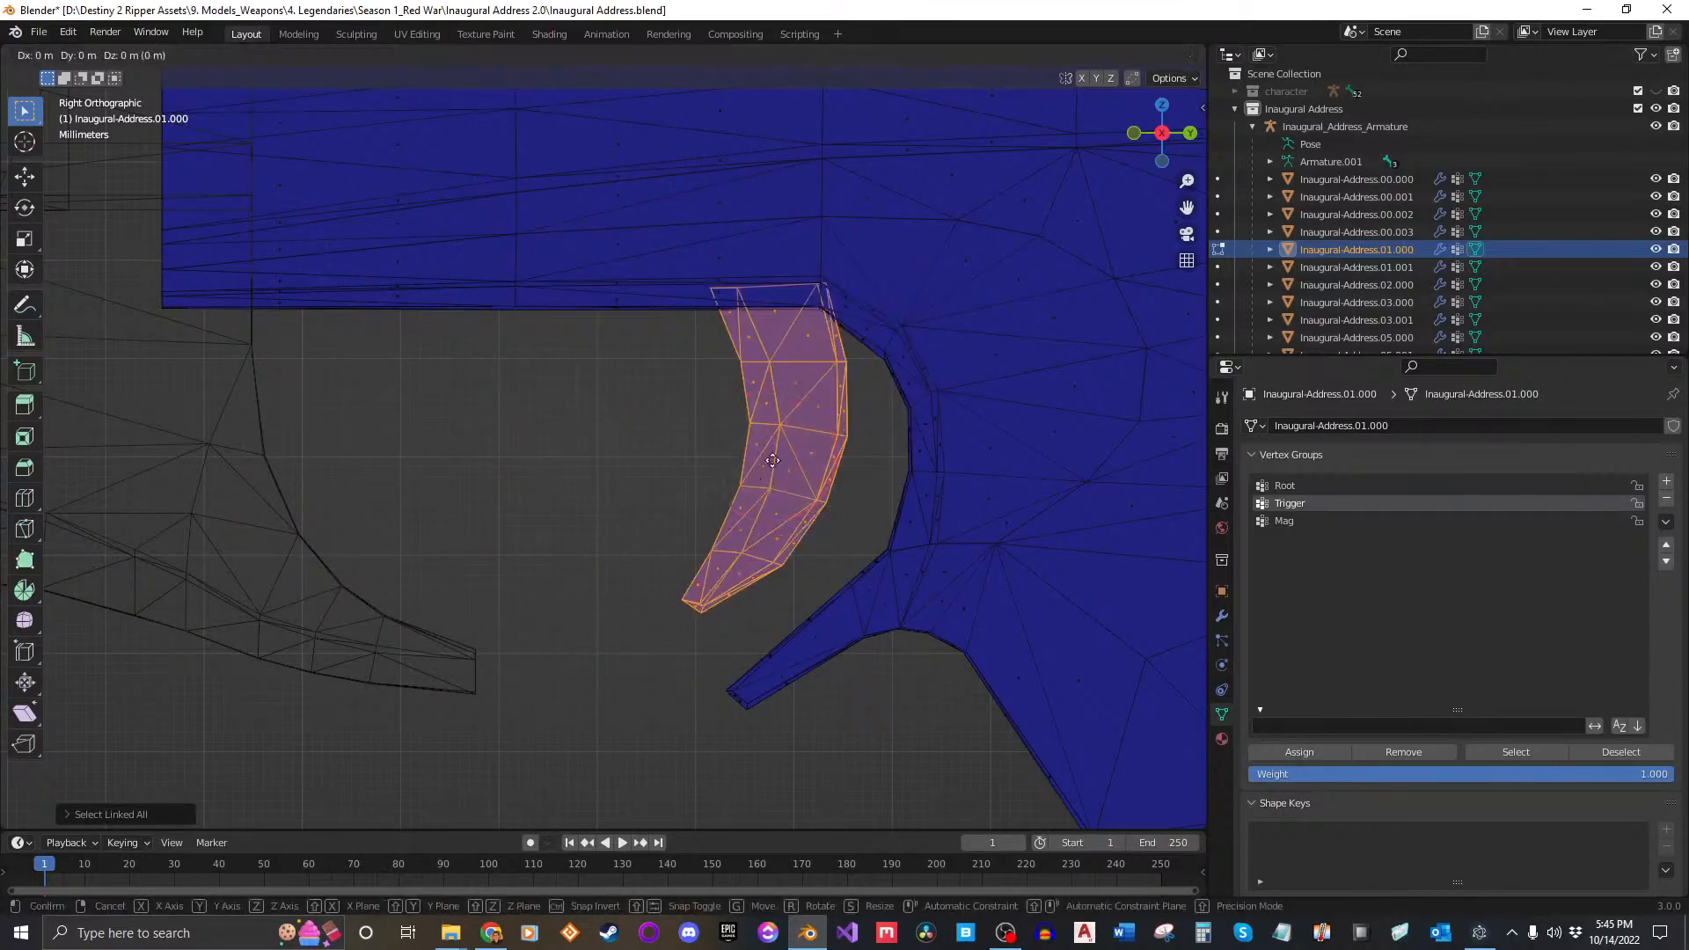
{"action": "key", "text": "Escape"}
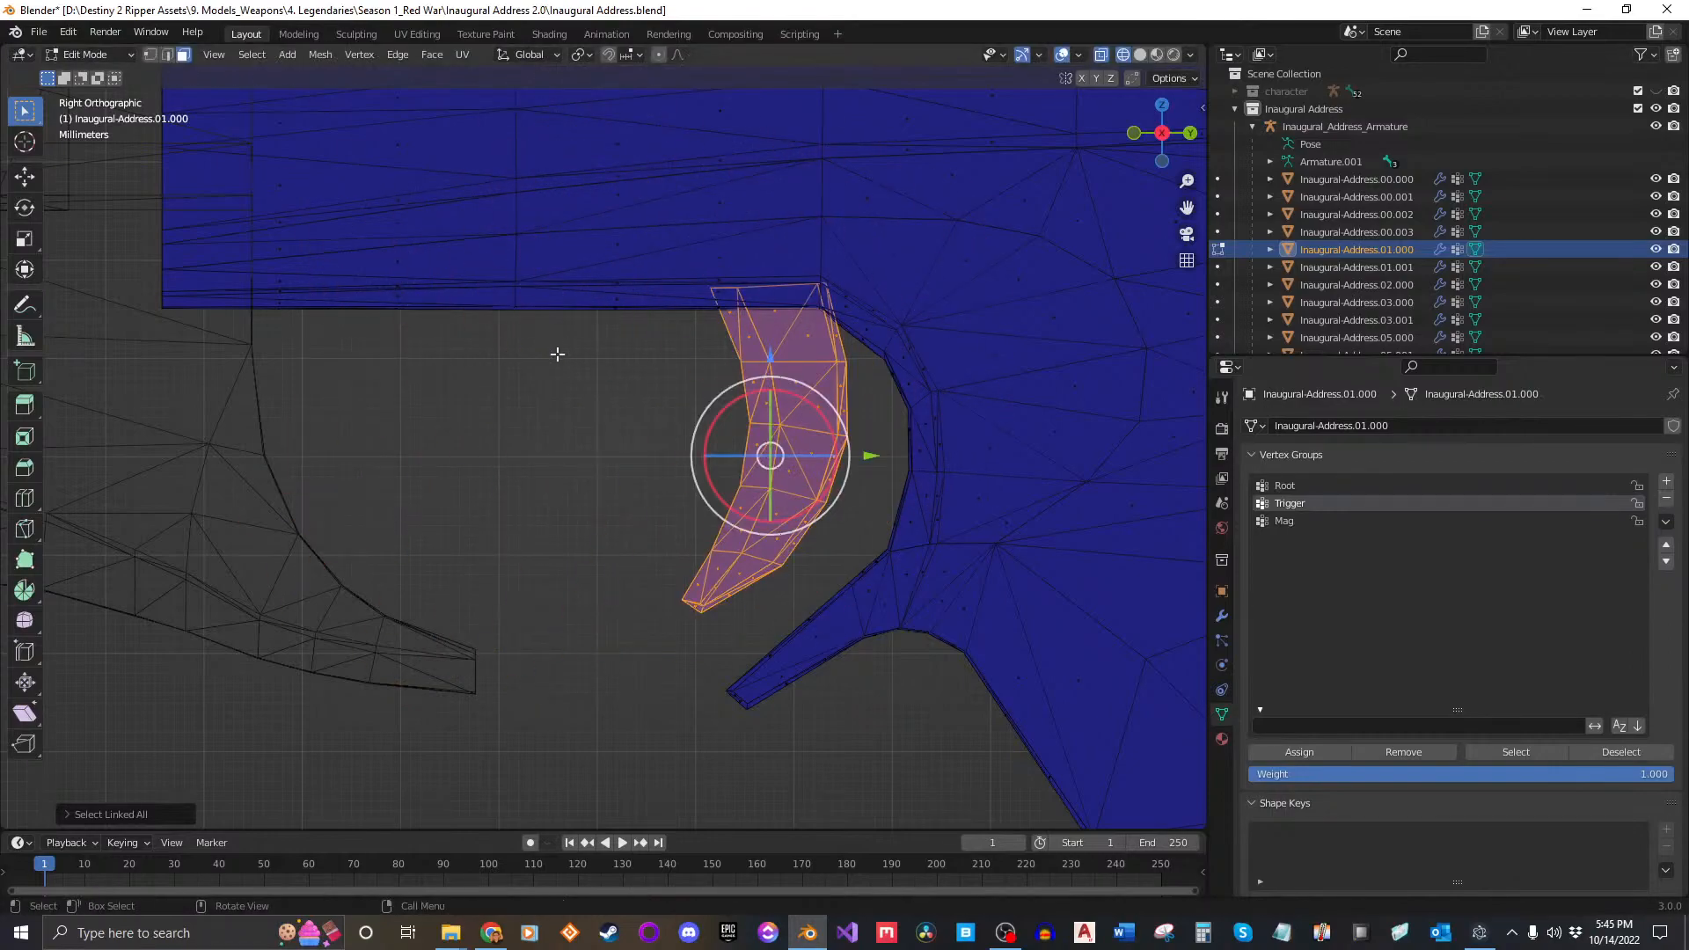
Step: Assign the selected trigger geometry to the Trigger vertex group and clear the selection
{"action": "left_click", "coordinate": [1322, 751]}
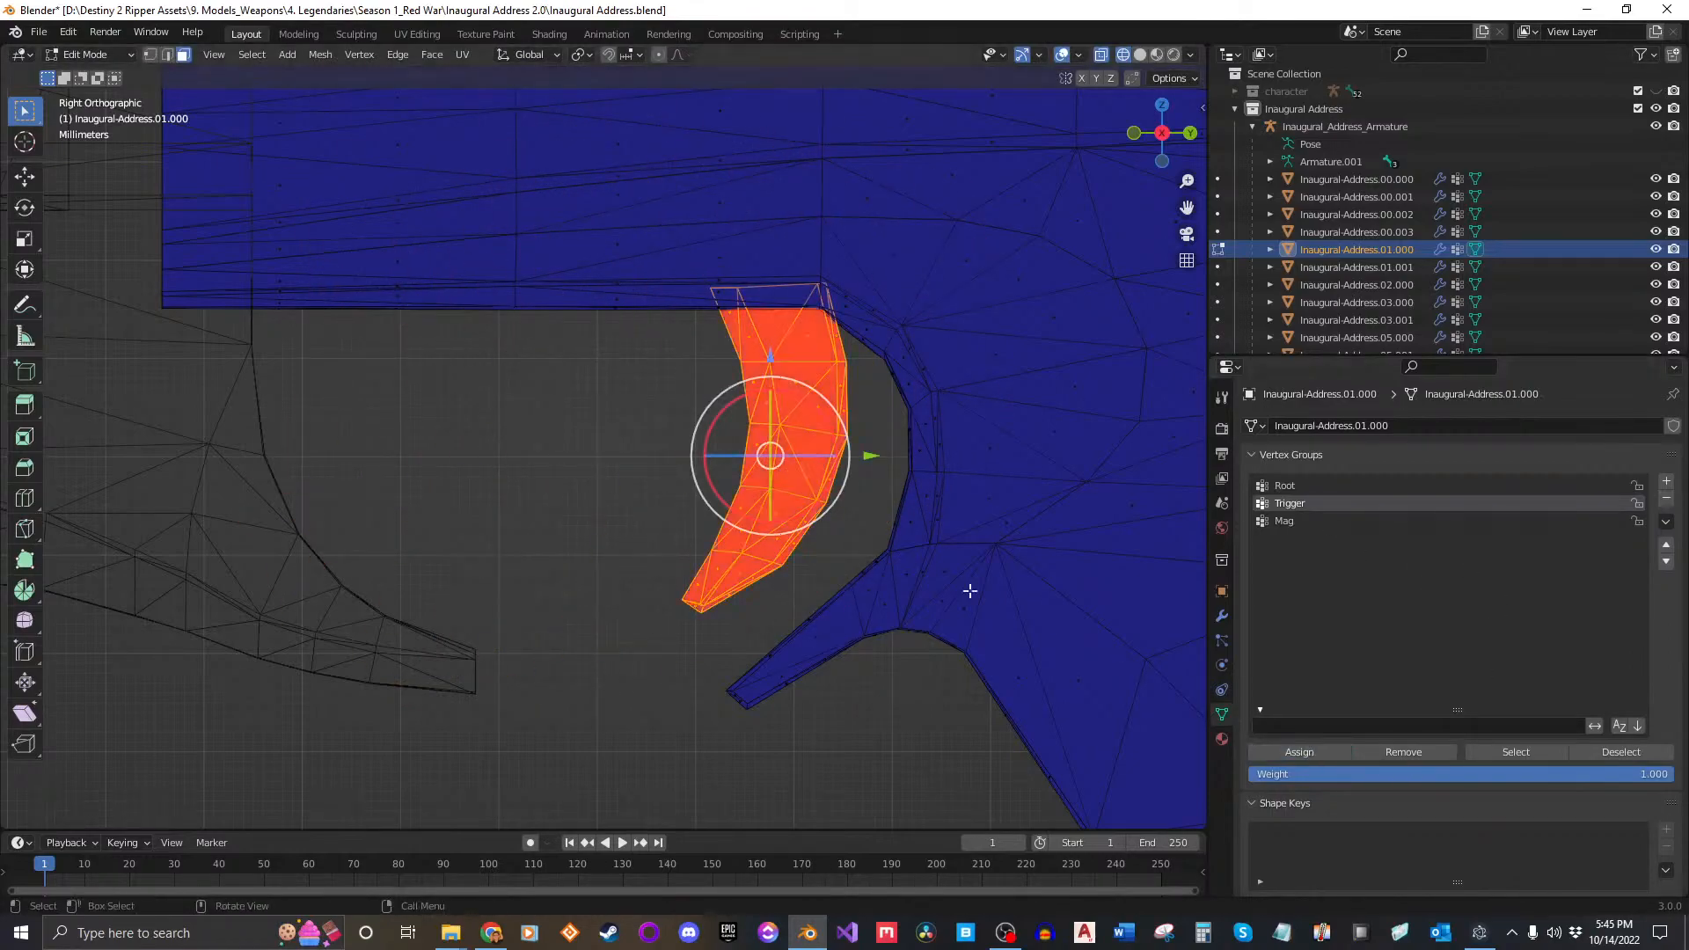
{"action": "left_click", "coordinate": [587, 517]}
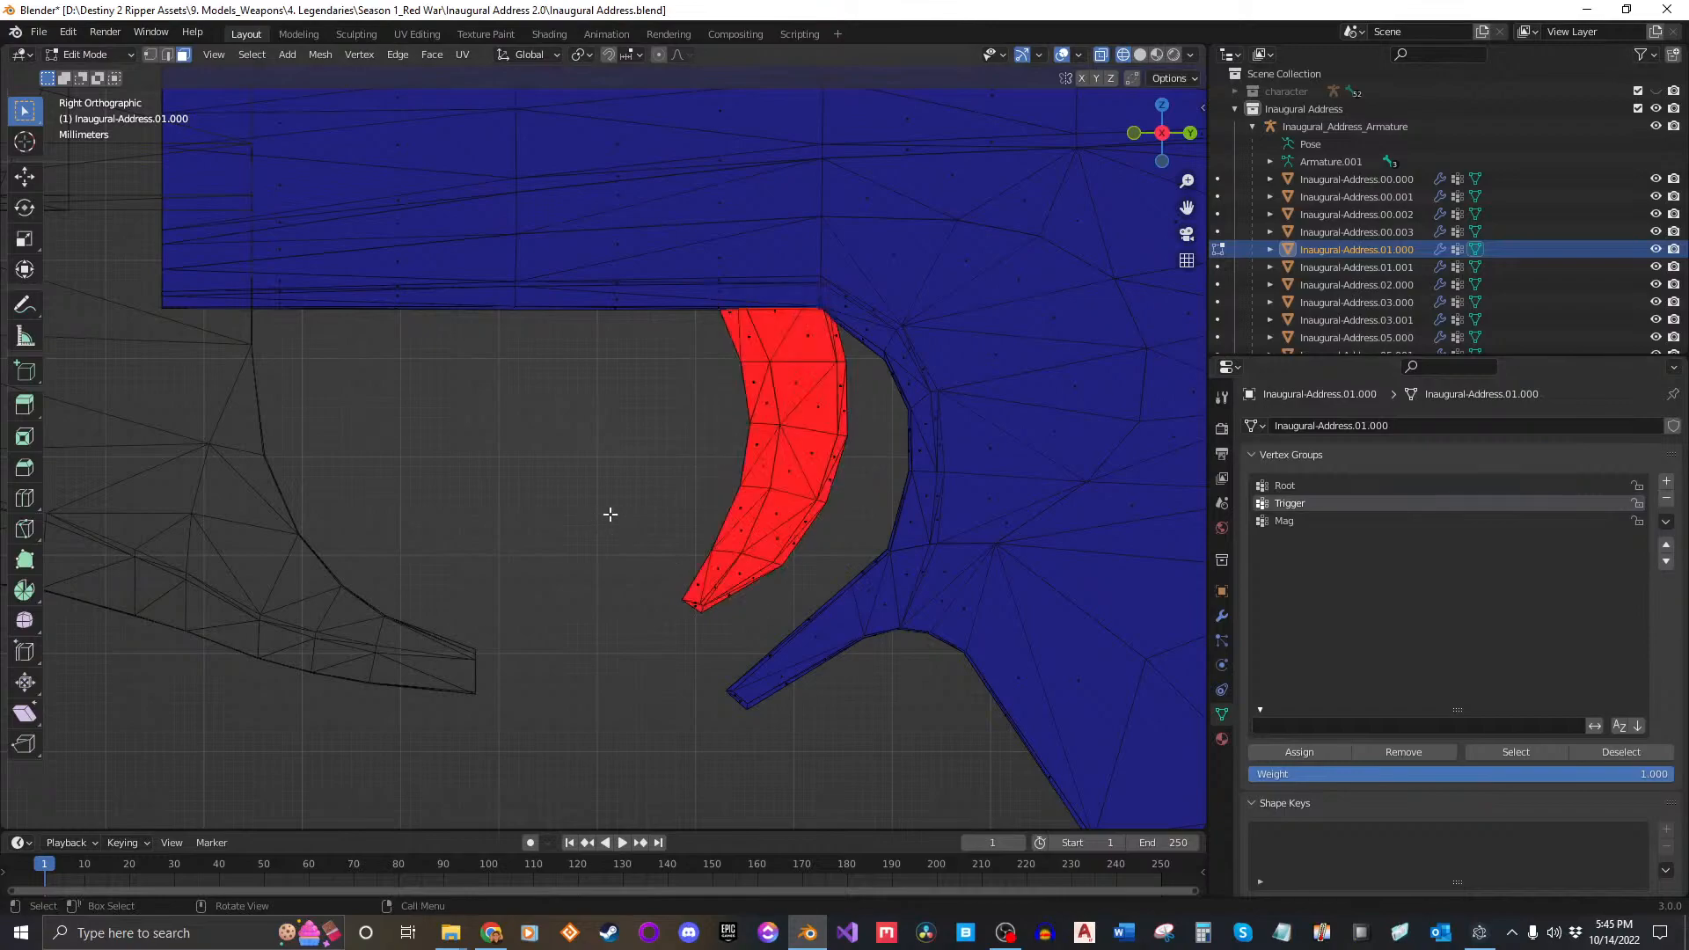
Step: Assign all geometry of Inaugural-Address.01.000 except the trigger to the Root vertex group by inverting the Trigger selection, and deselect everything
{"action": "scroll", "coordinate": [596, 515], "scroll_direction": "down", "scroll_amount": 10}
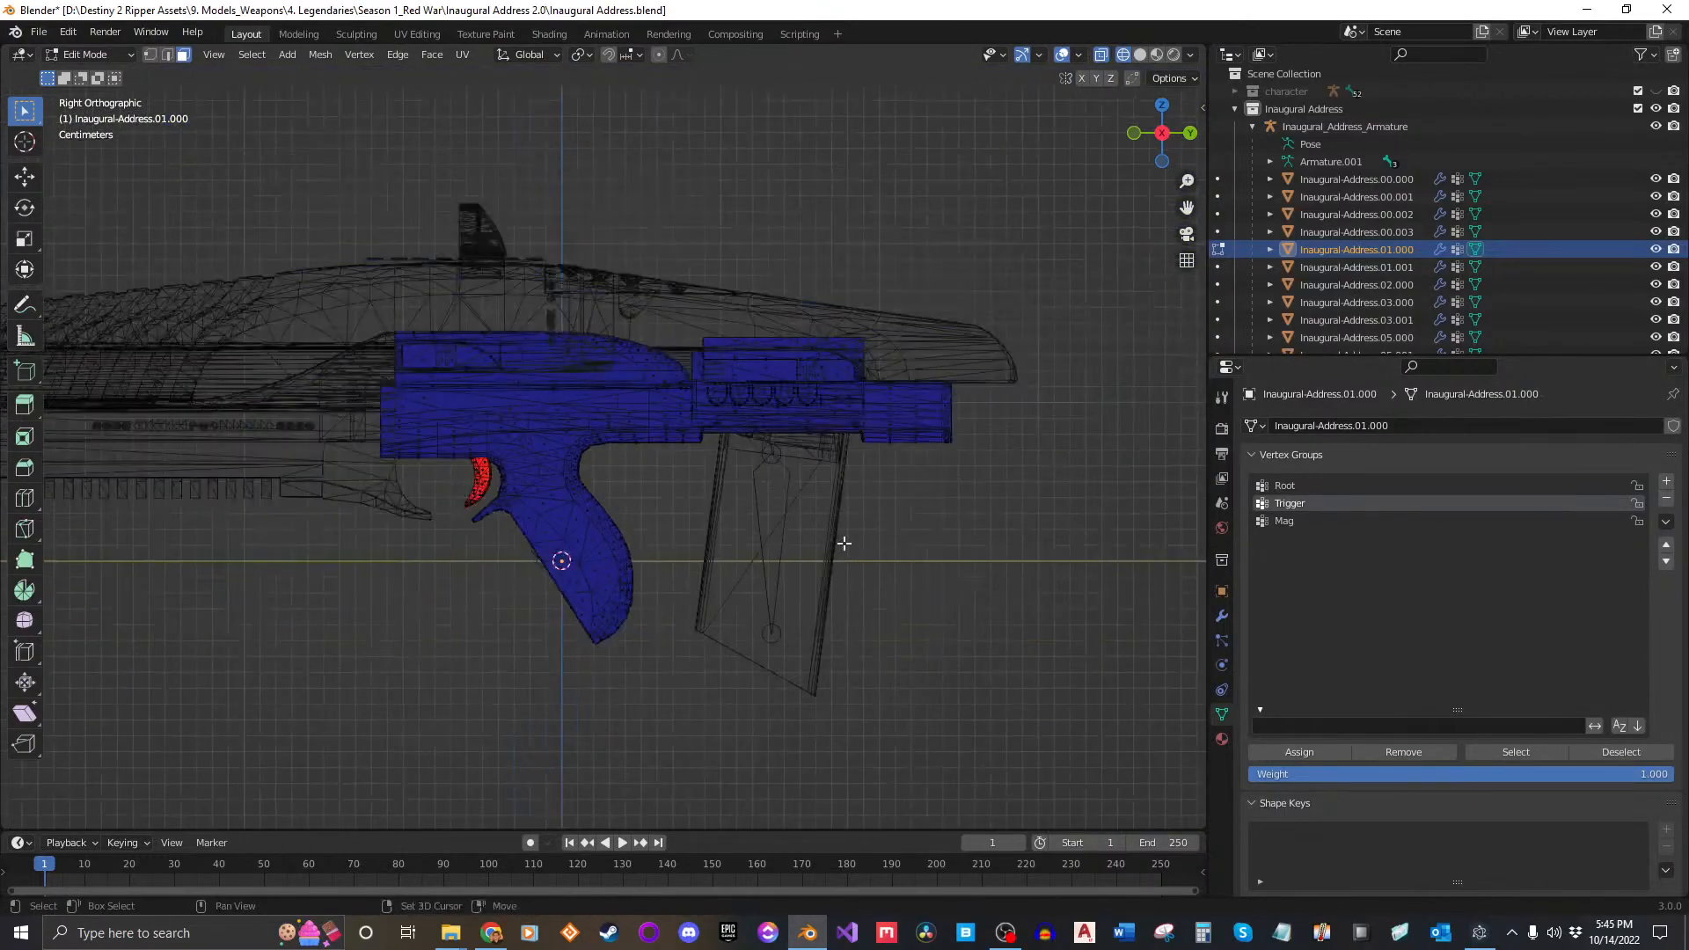
{"action": "middle_click_drag", "start_coordinate": [843, 544], "coordinate": [725, 533], "text": "shift"}
{"action": "scroll", "coordinate": [538, 467], "scroll_direction": "up", "scroll_amount": 3}
{"action": "middle_click_drag", "start_coordinate": [563, 480], "coordinate": [830, 476], "text": "shift"}
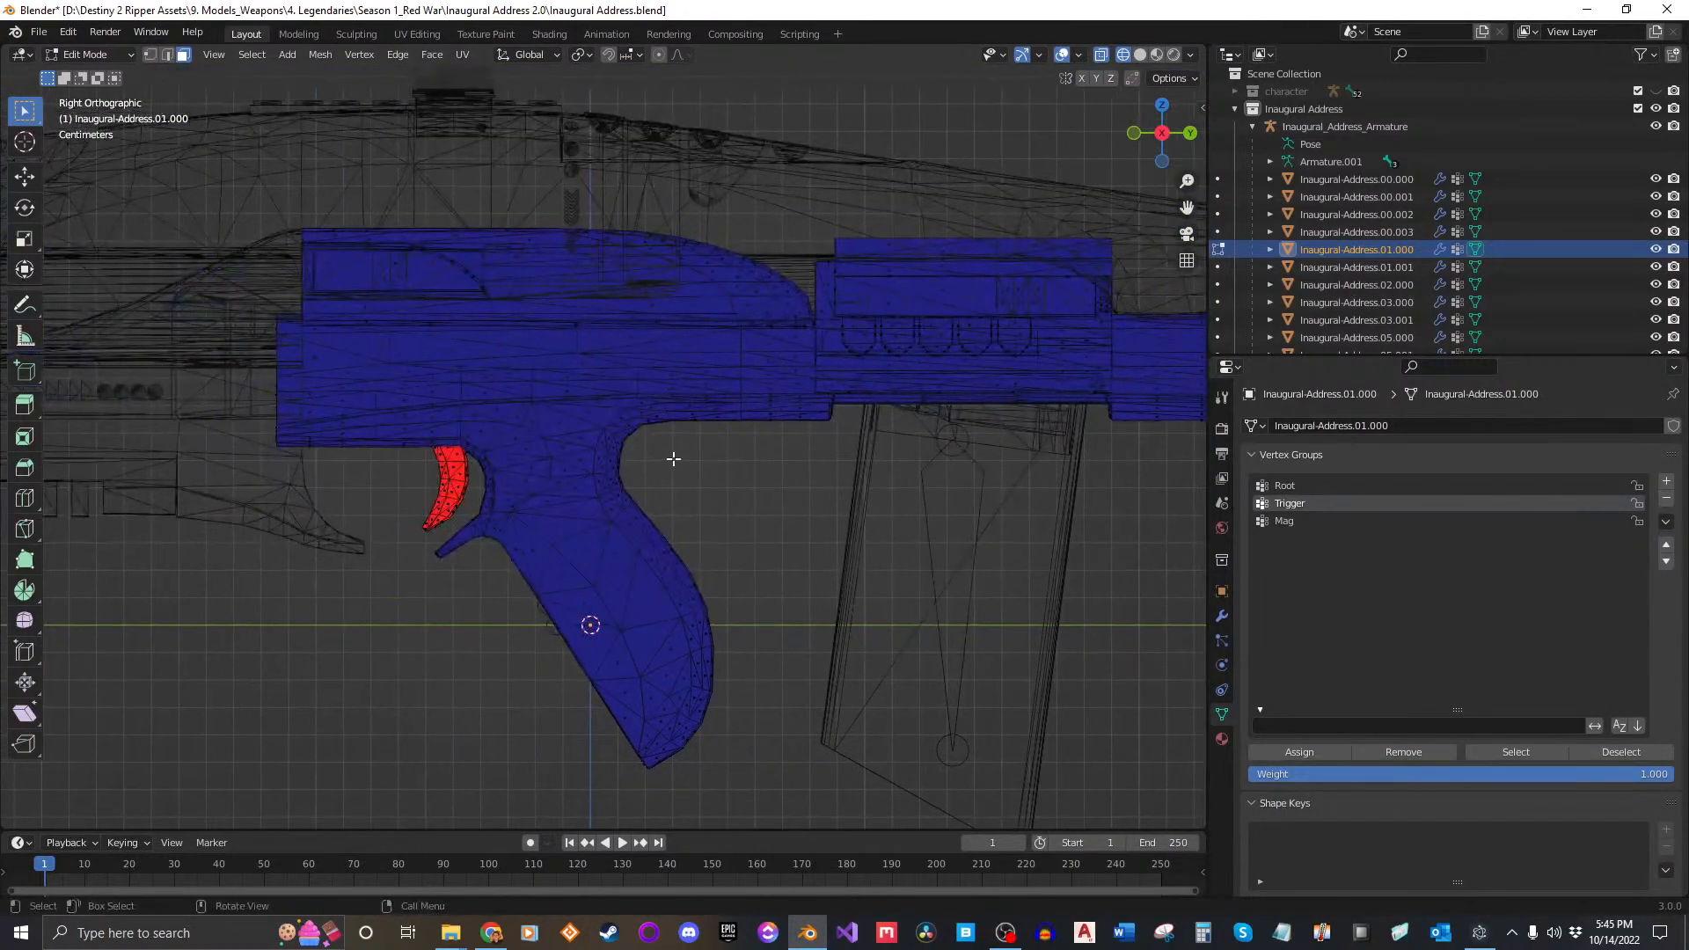
{"action": "left_click", "coordinate": [1522, 752]}
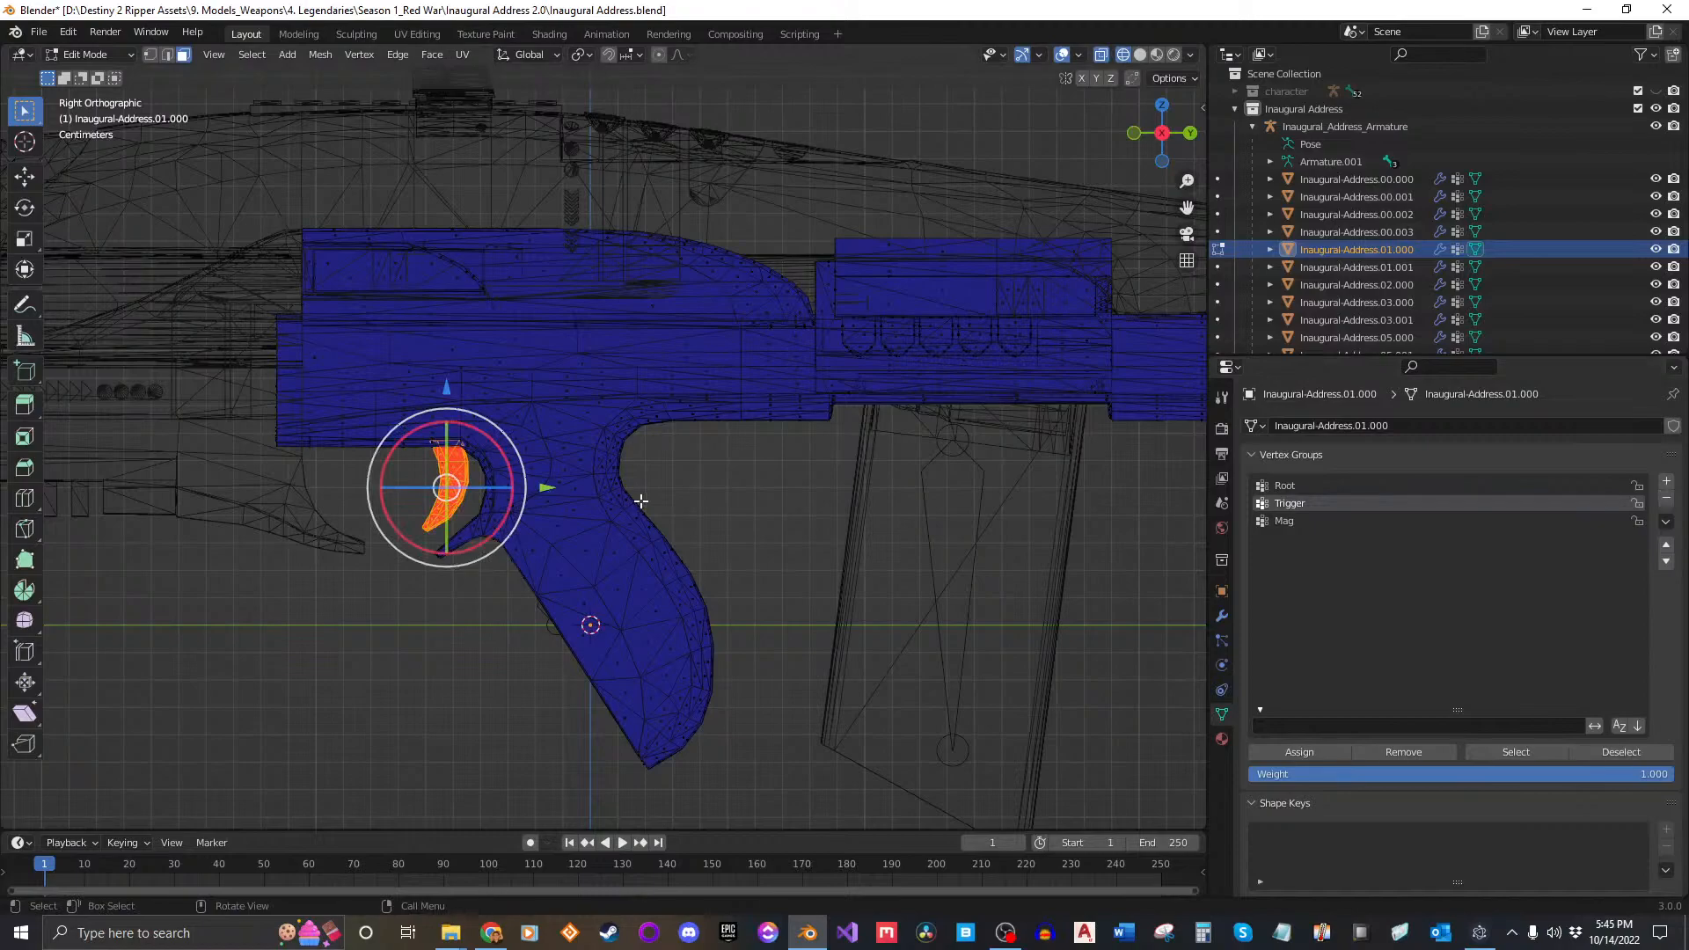
{"action": "key", "text": "ctrl+i"}
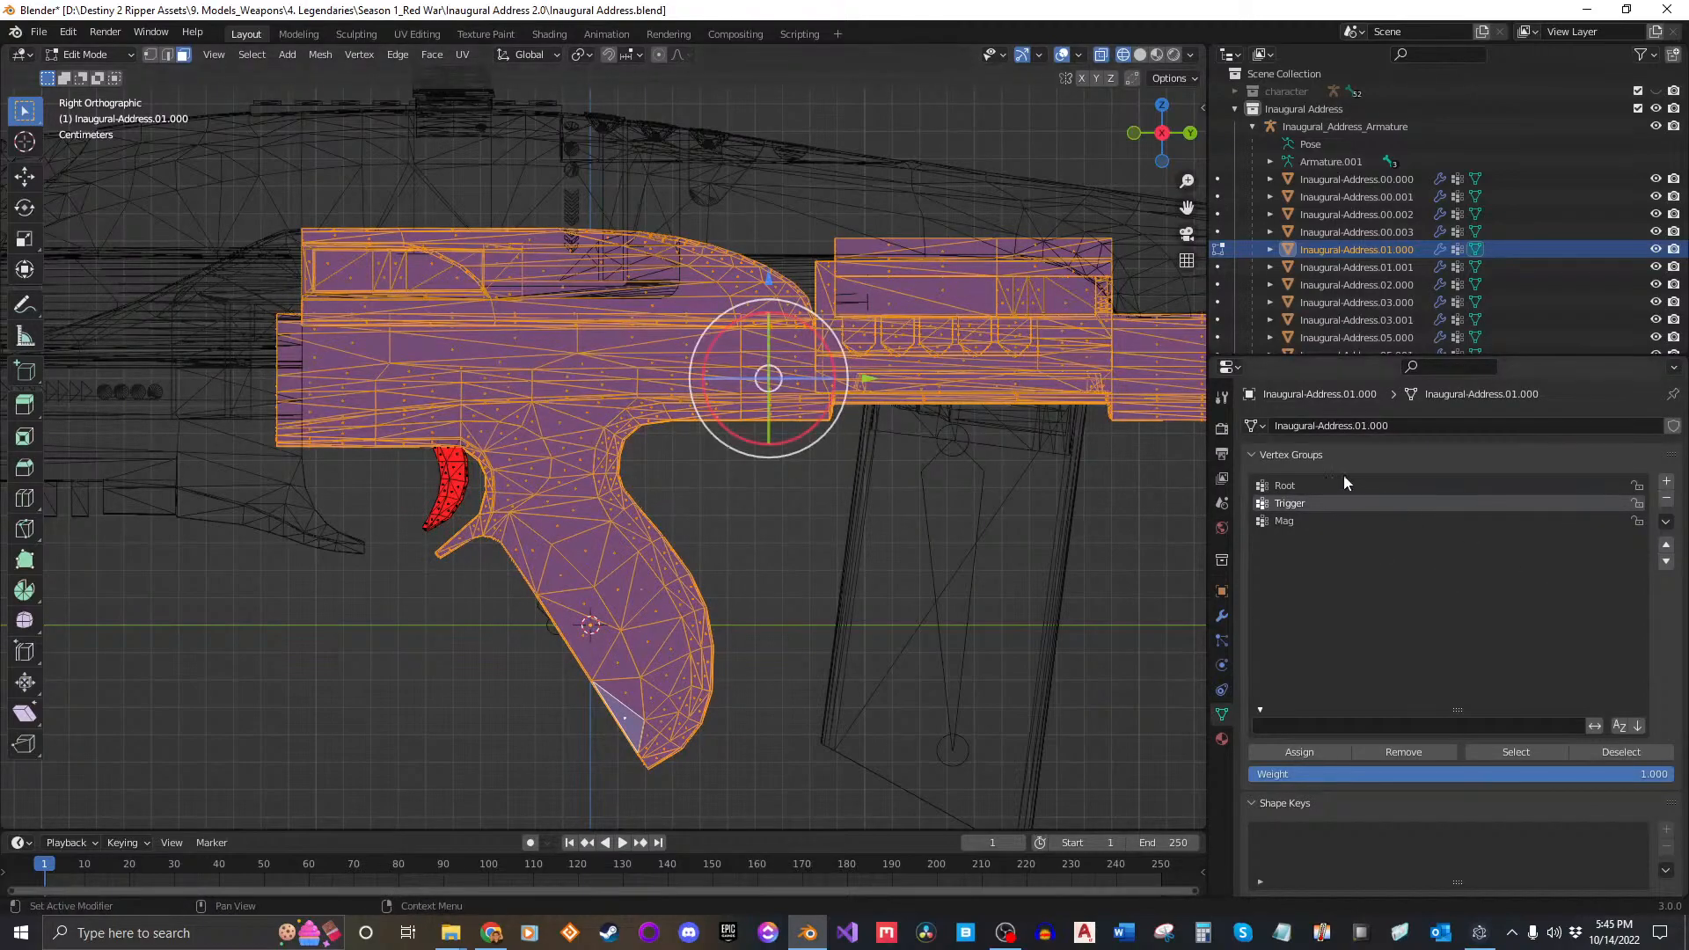
{"action": "left_click", "coordinate": [1311, 485]}
{"action": "left_click", "coordinate": [1311, 752]}
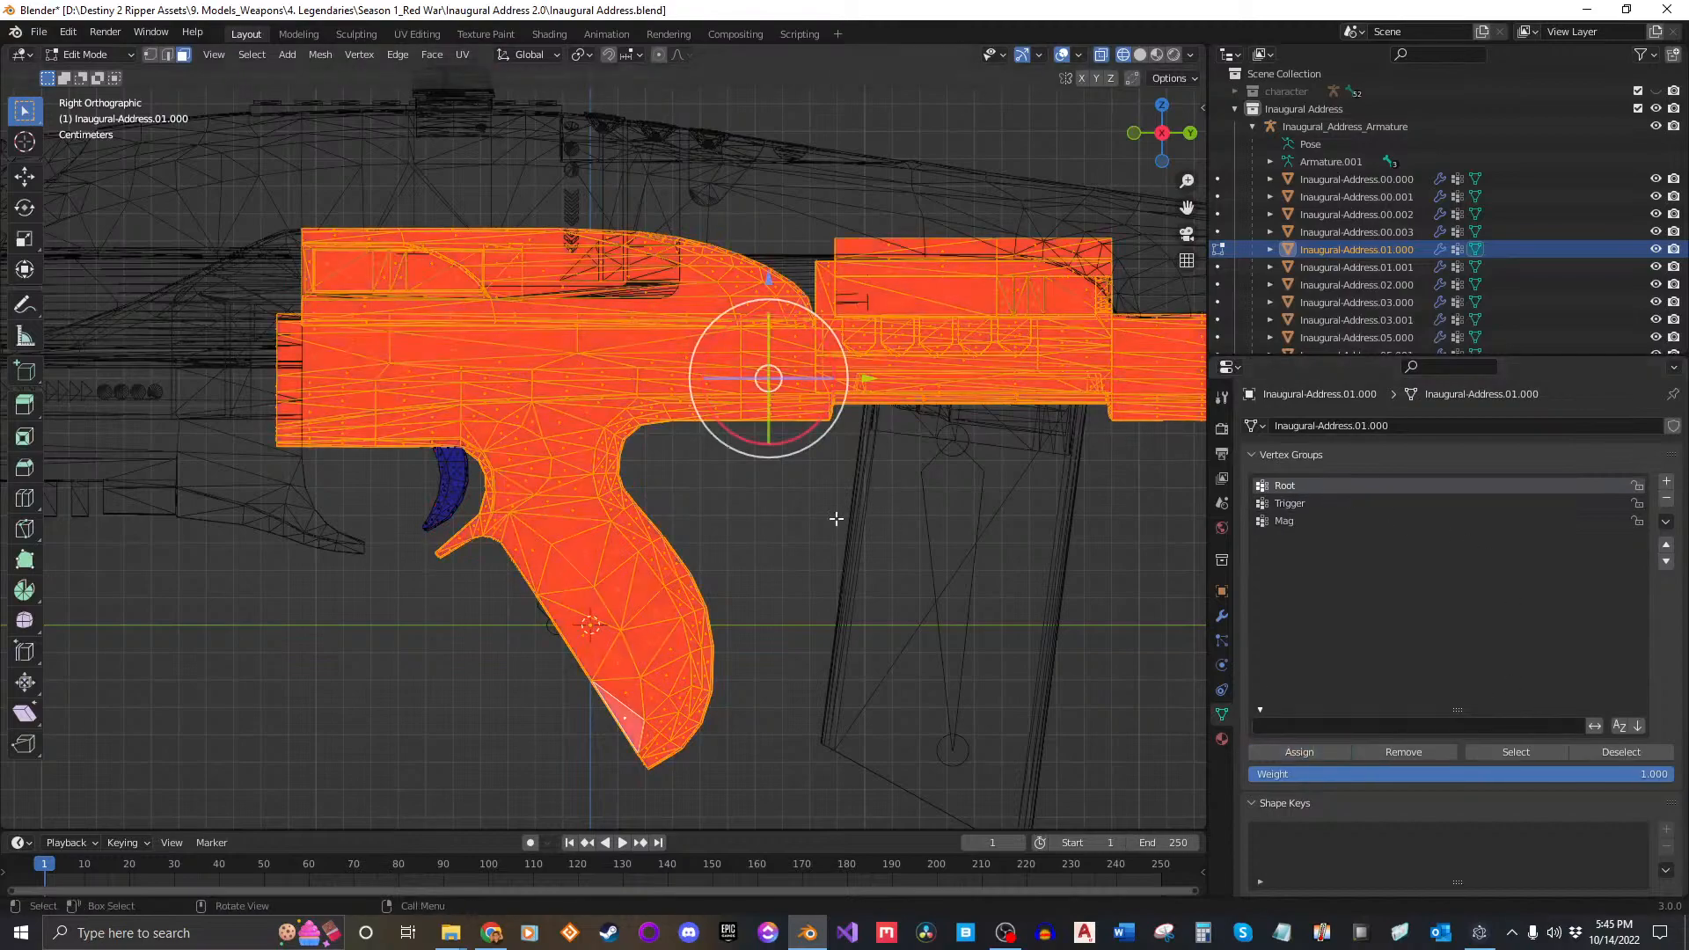
{"action": "left_click", "coordinate": [897, 509]}
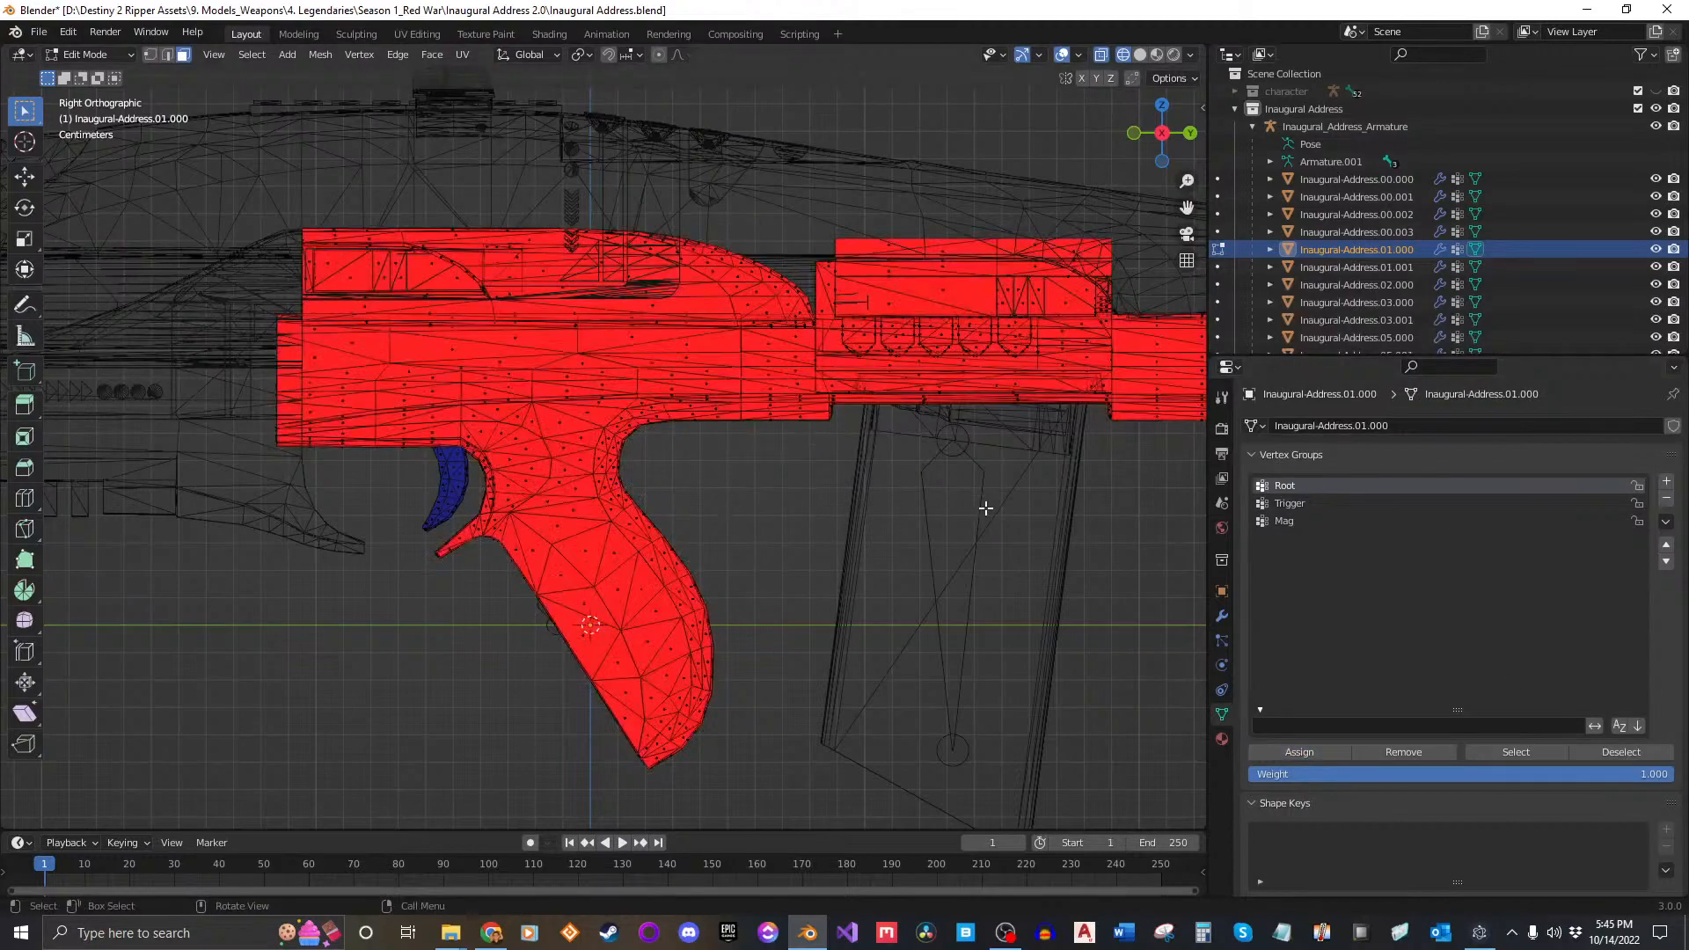
Step: Return to Object Mode with nothing selected and switch the viewport back to solid shading
{"action": "left_click", "coordinate": [1359, 265]}
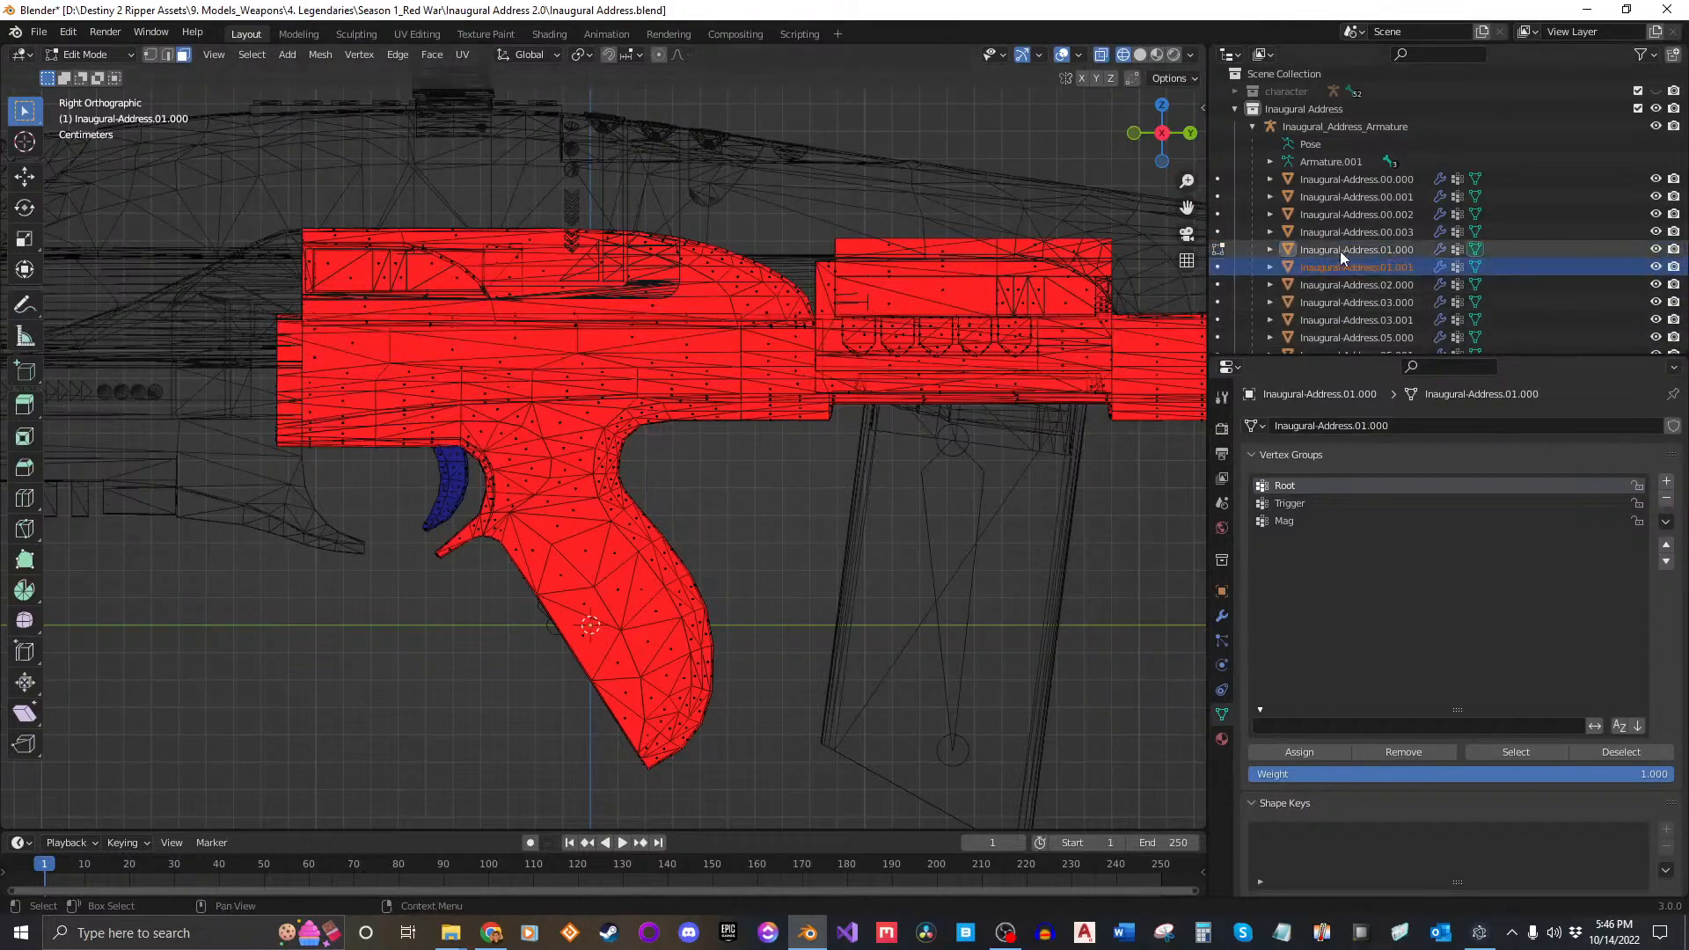
{"action": "key", "text": "Tab"}
{"action": "left_click", "coordinate": [764, 505]}
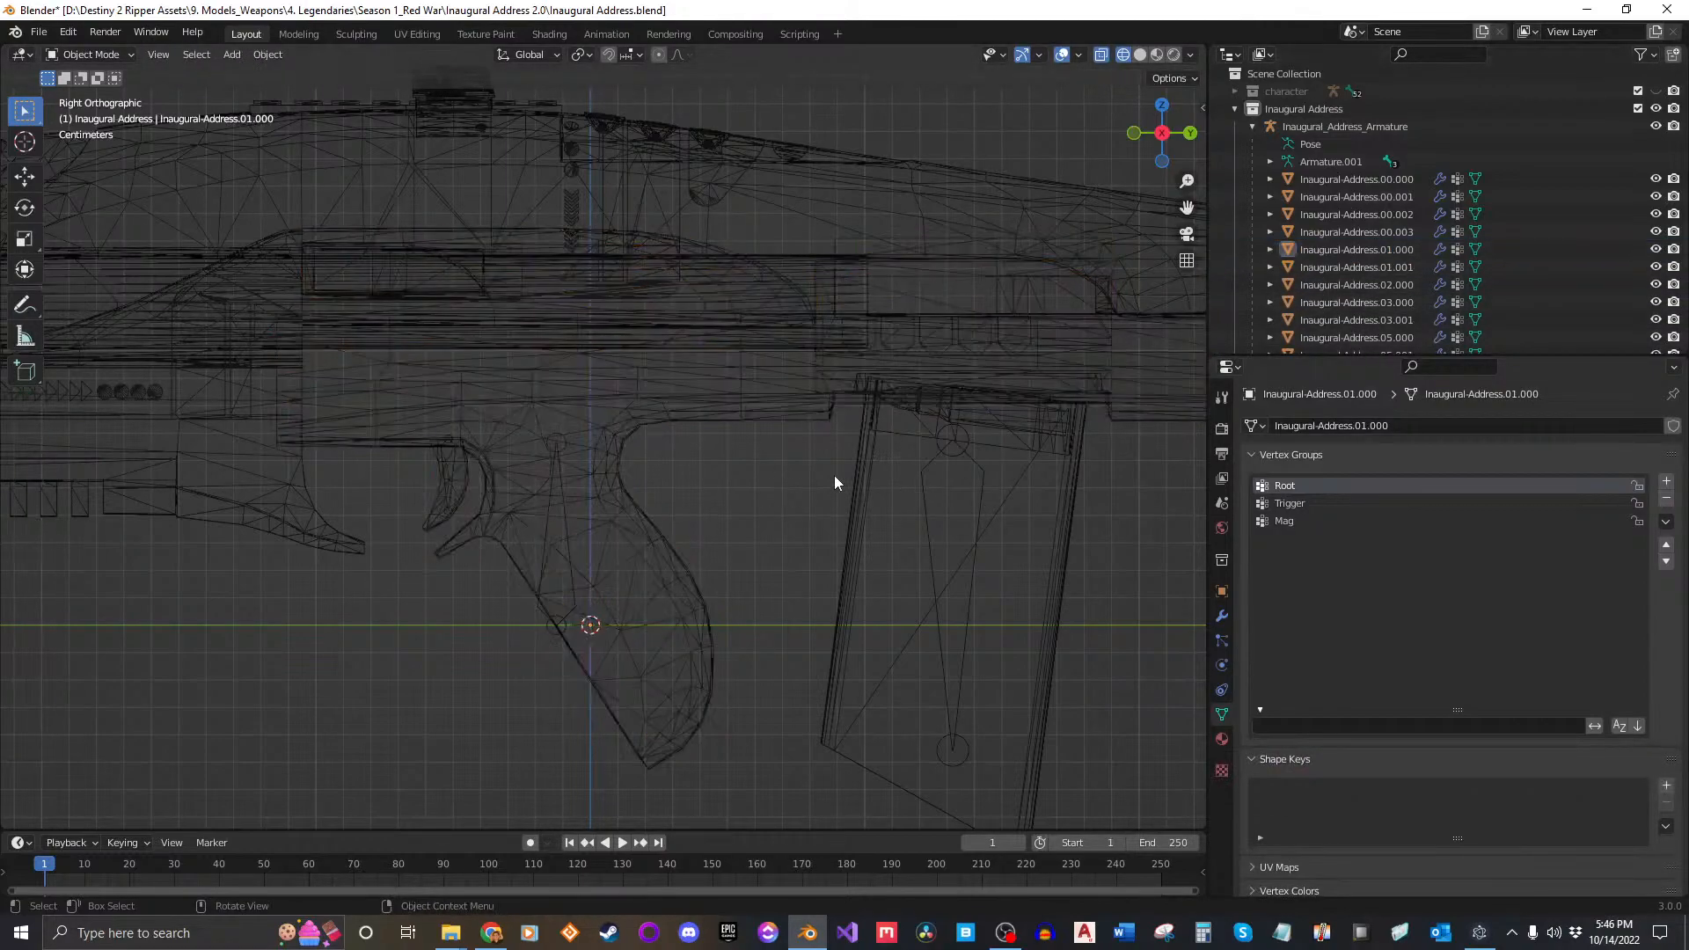
{"action": "key", "text": "z"}
{"action": "left_click", "coordinate": [984, 479]}
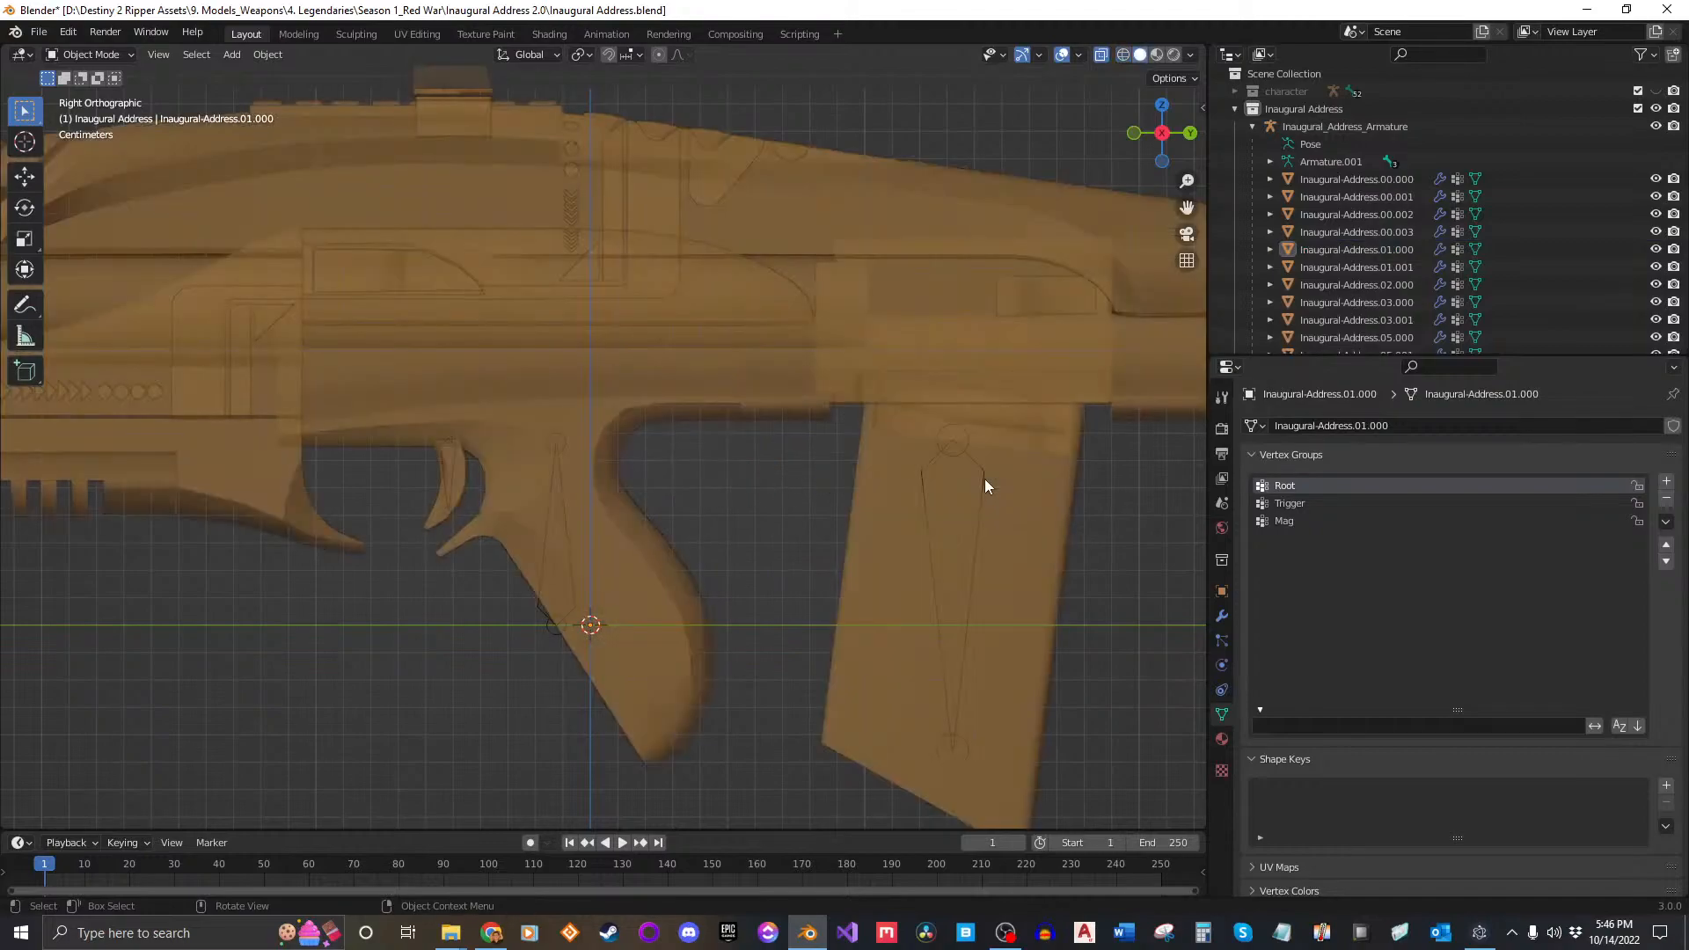
Step: Unlock the vertex groups of Inaugural-Address.01.001 and assign its entire geometry to Root
{"action": "left_click", "coordinate": [1355, 266]}
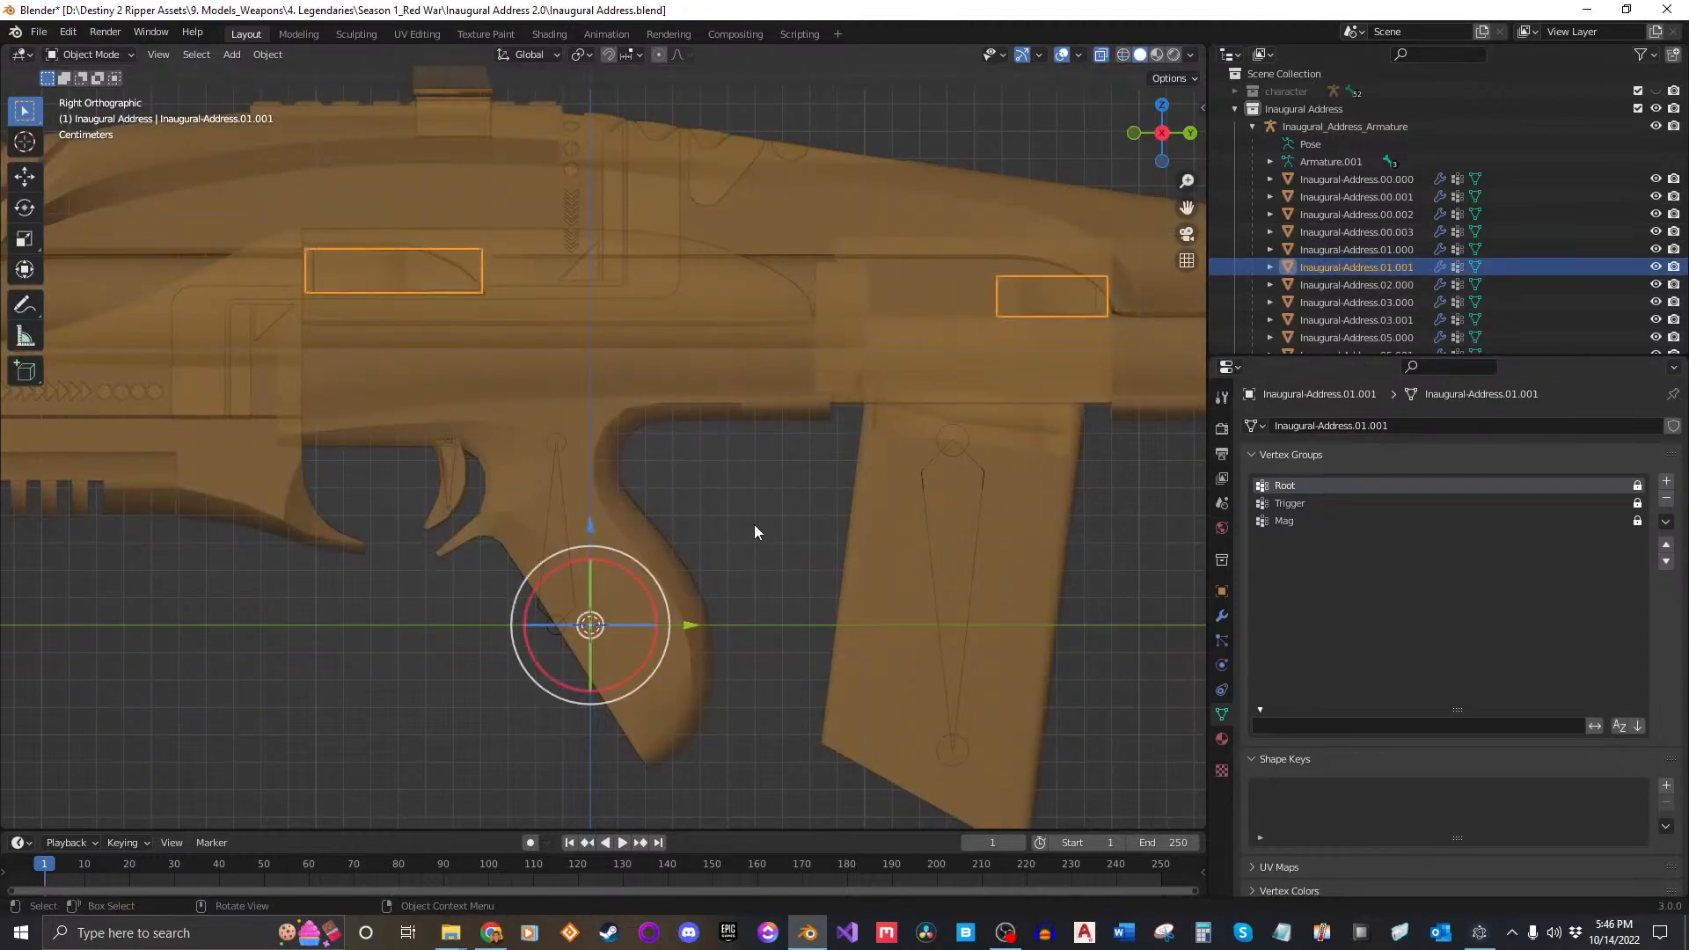
{"action": "scroll", "coordinate": [755, 528], "scroll_direction": "down", "scroll_amount": 2}
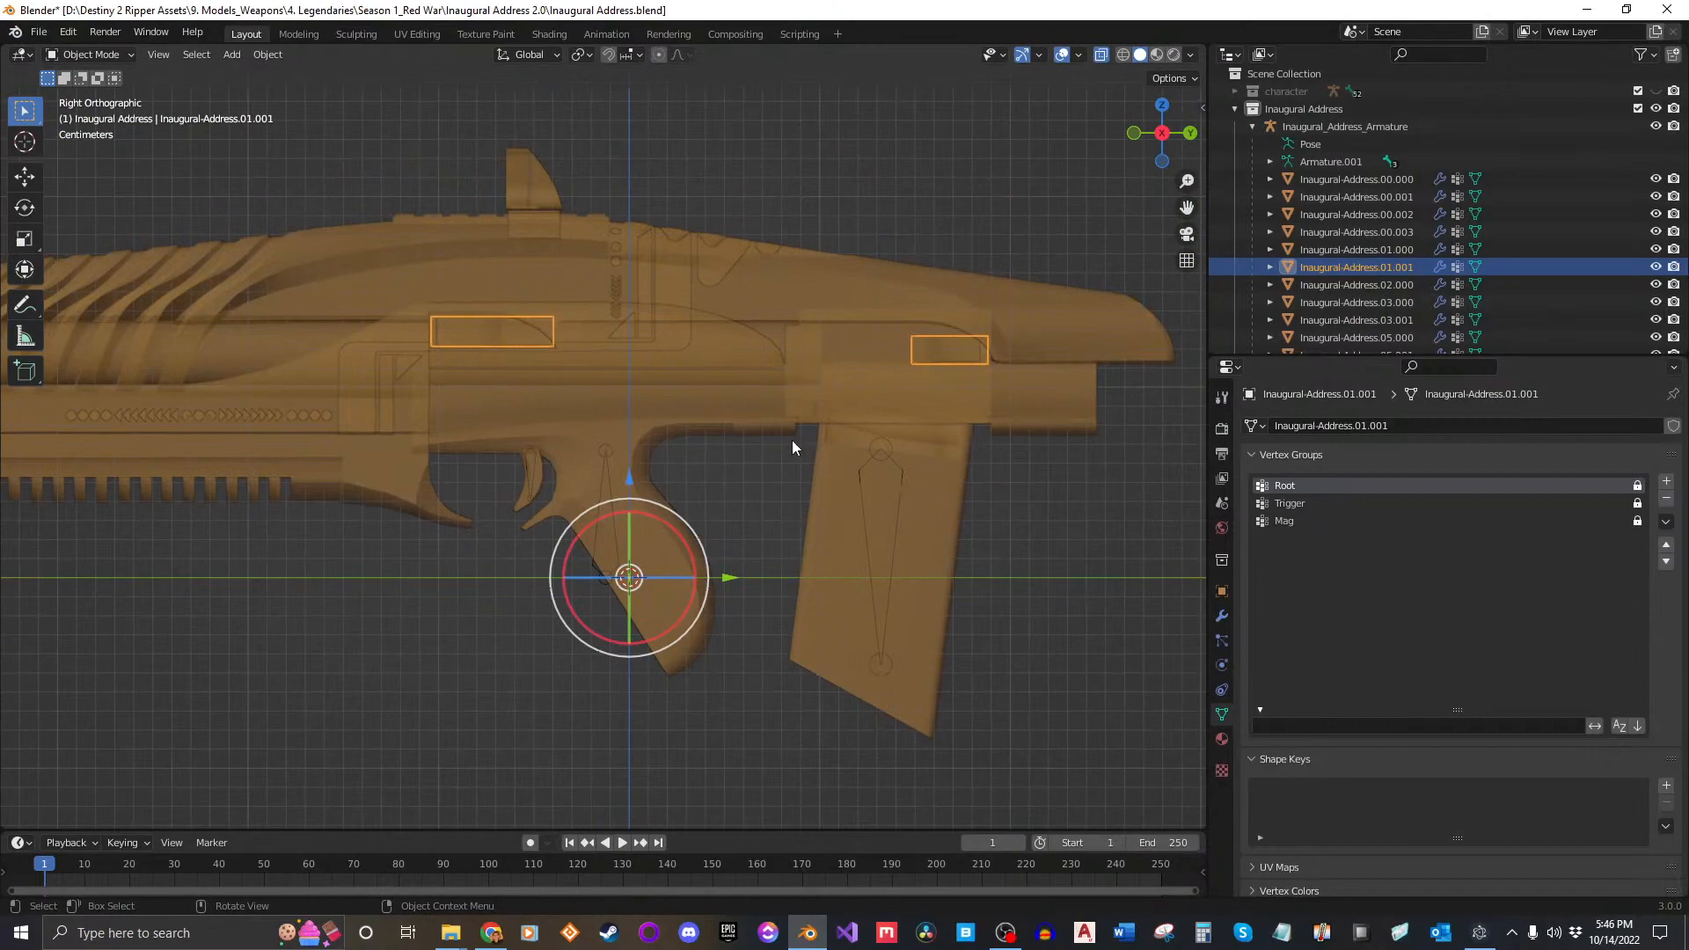
{"action": "key", "text": "Tab"}
{"action": "key", "text": "a"}
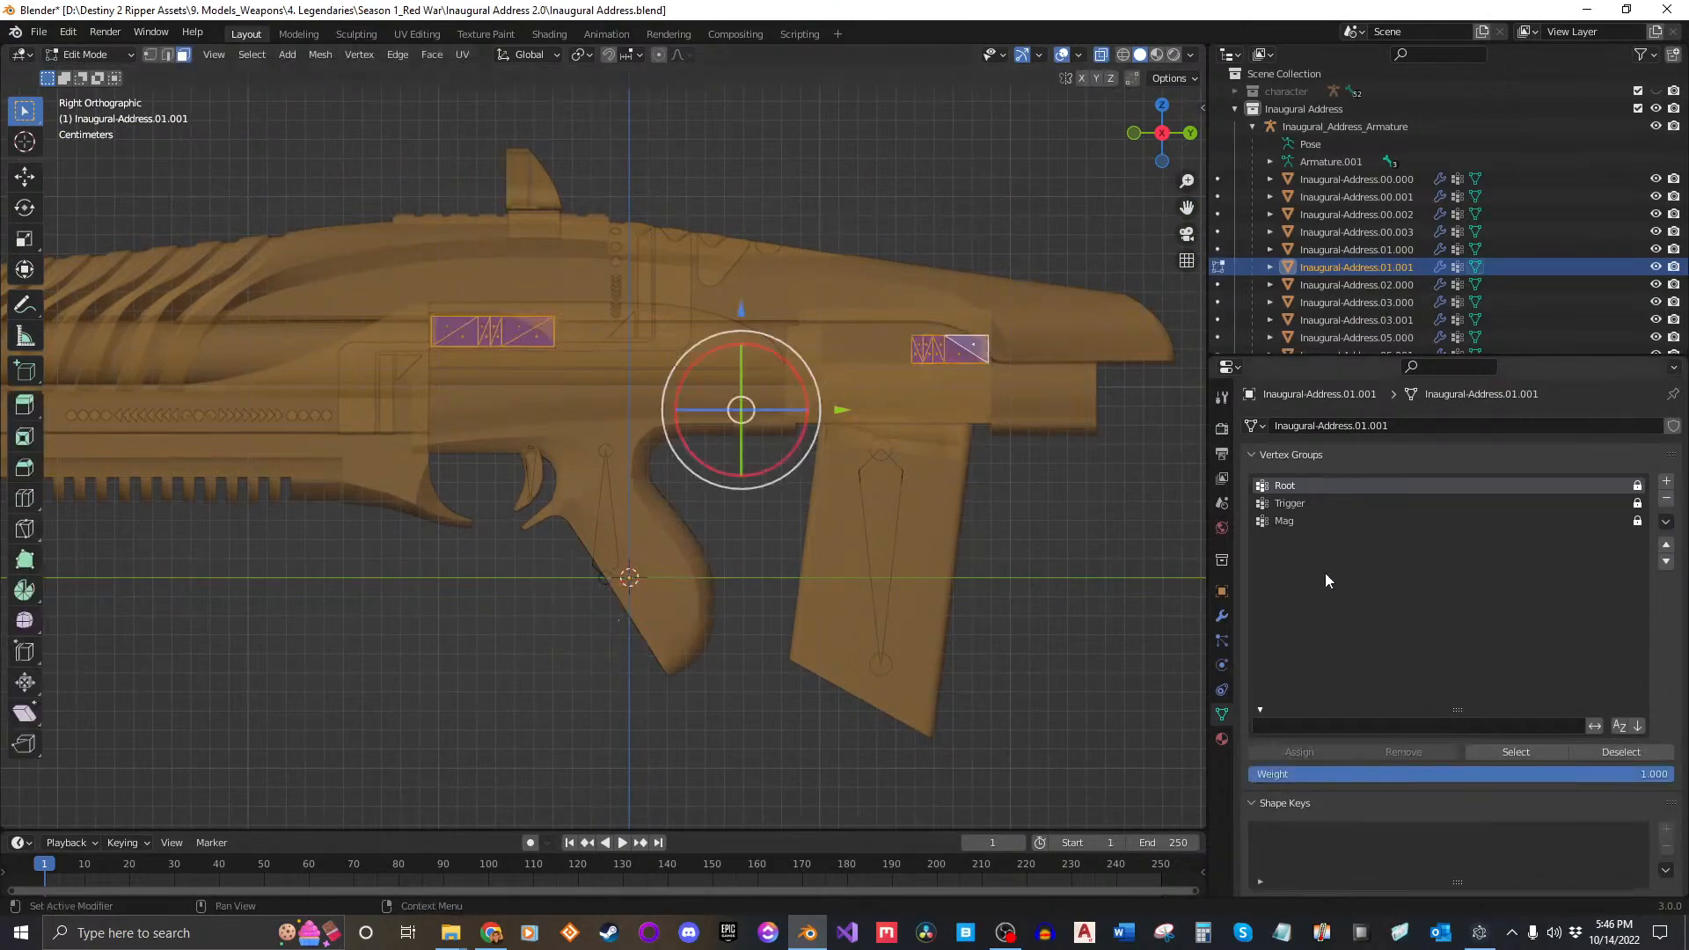
{"action": "left_click_drag", "start_coordinate": [1637, 485], "coordinate": [1637, 521]}
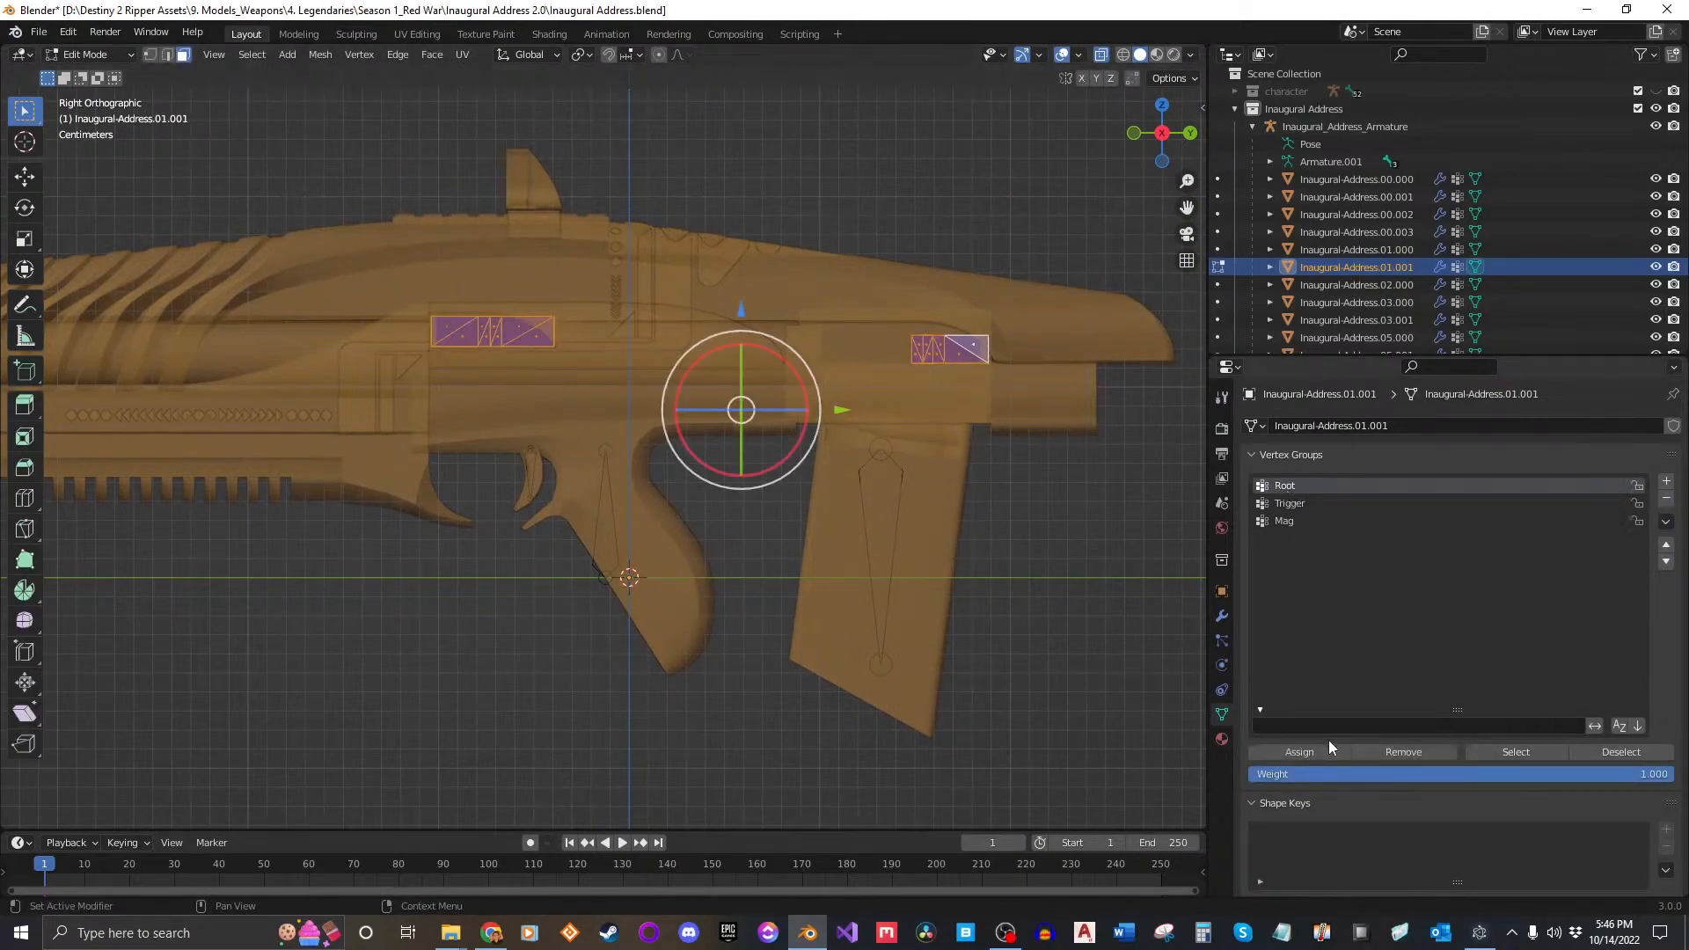
{"action": "left_click", "coordinate": [1298, 751]}
{"action": "key", "text": "Tab"}
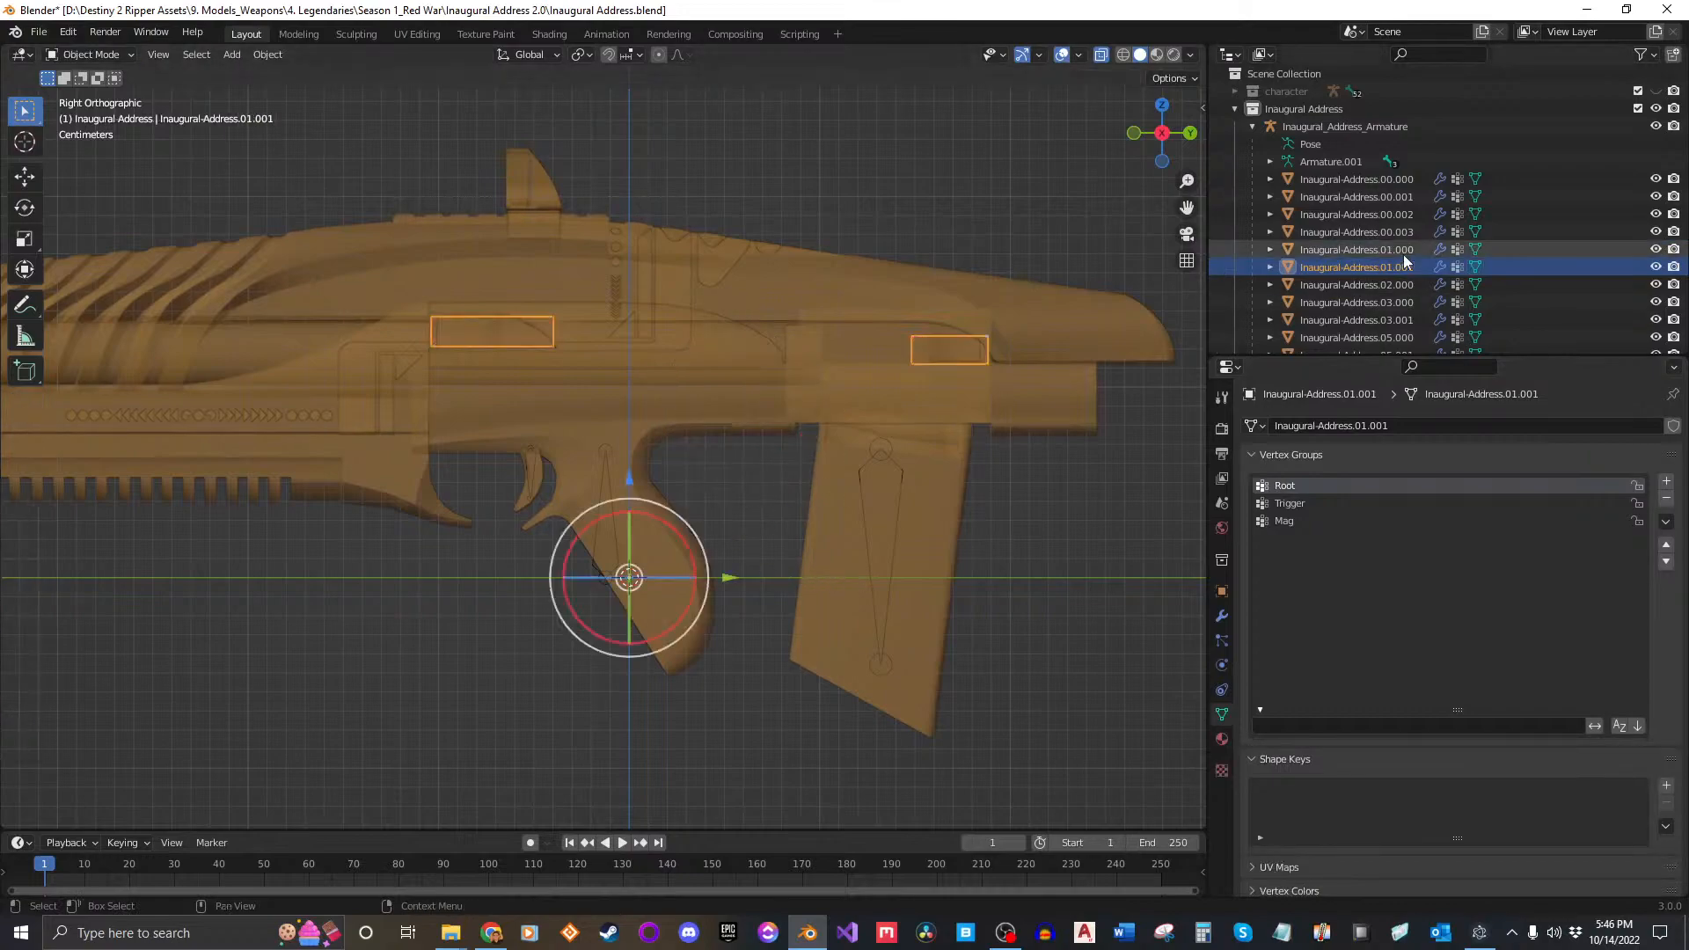
Step: Unlock the vertex groups of the magazine mesh Inaugural-Address.02.000 and assign its entire geometry to Mag
{"action": "left_click", "coordinate": [1358, 282]}
{"action": "left_click_drag", "start_coordinate": [1637, 491], "coordinate": [1641, 523]}
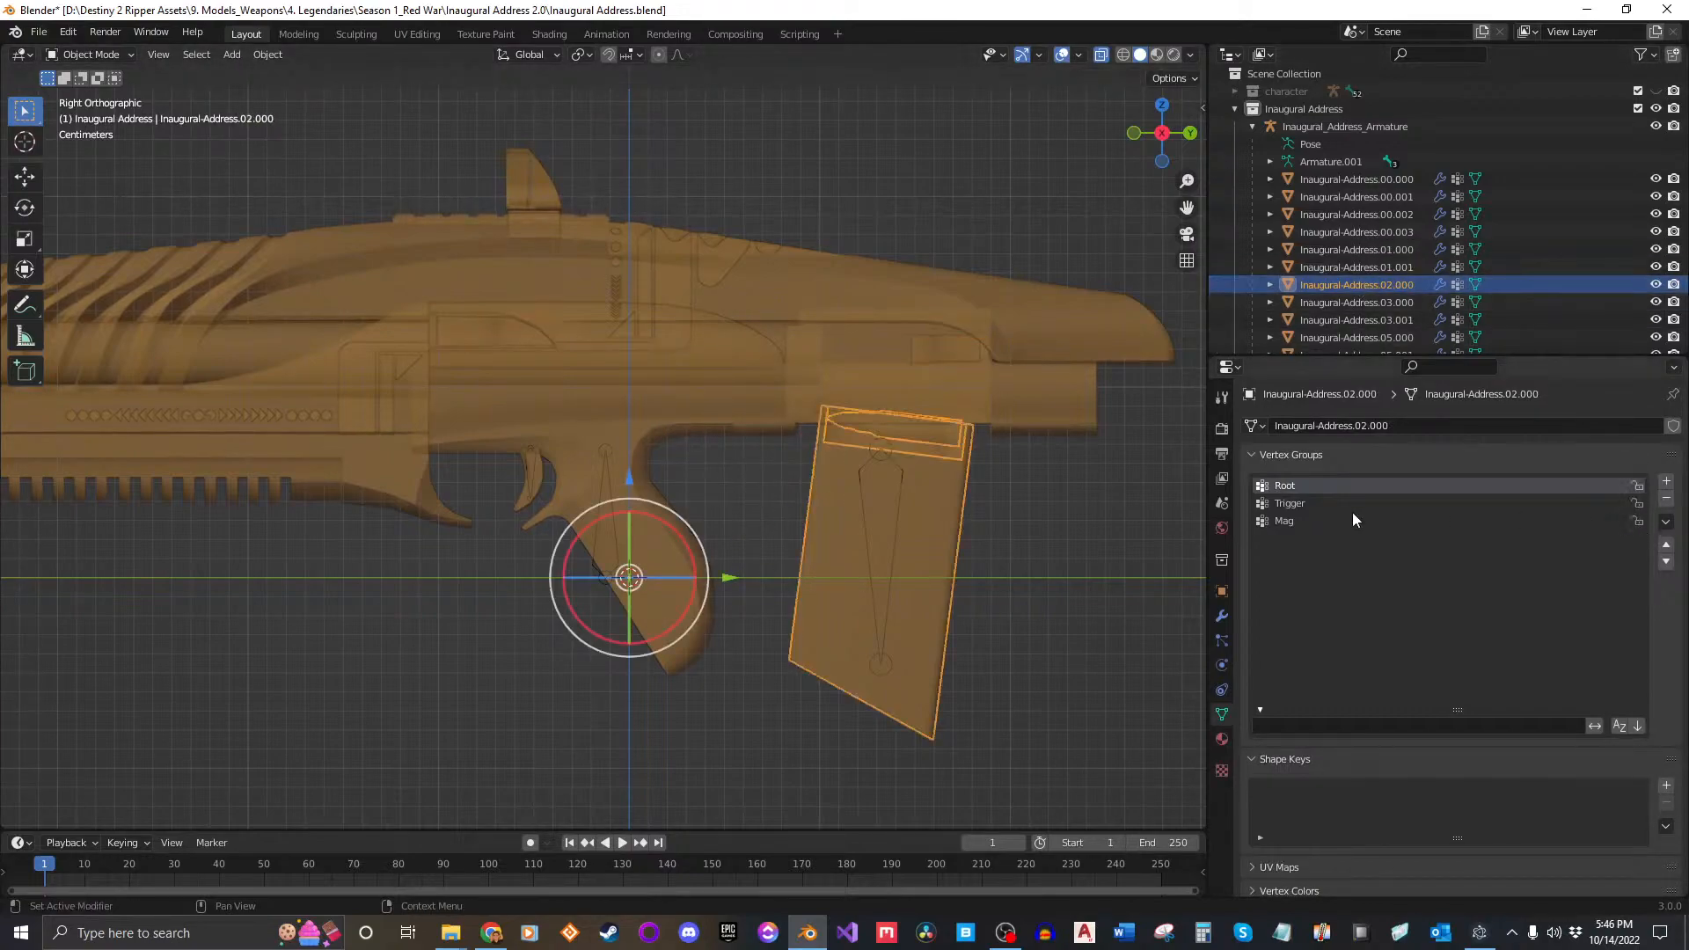
{"action": "left_click", "coordinate": [1277, 525]}
{"action": "scroll", "coordinate": [874, 552], "scroll_direction": "up", "scroll_amount": 3}
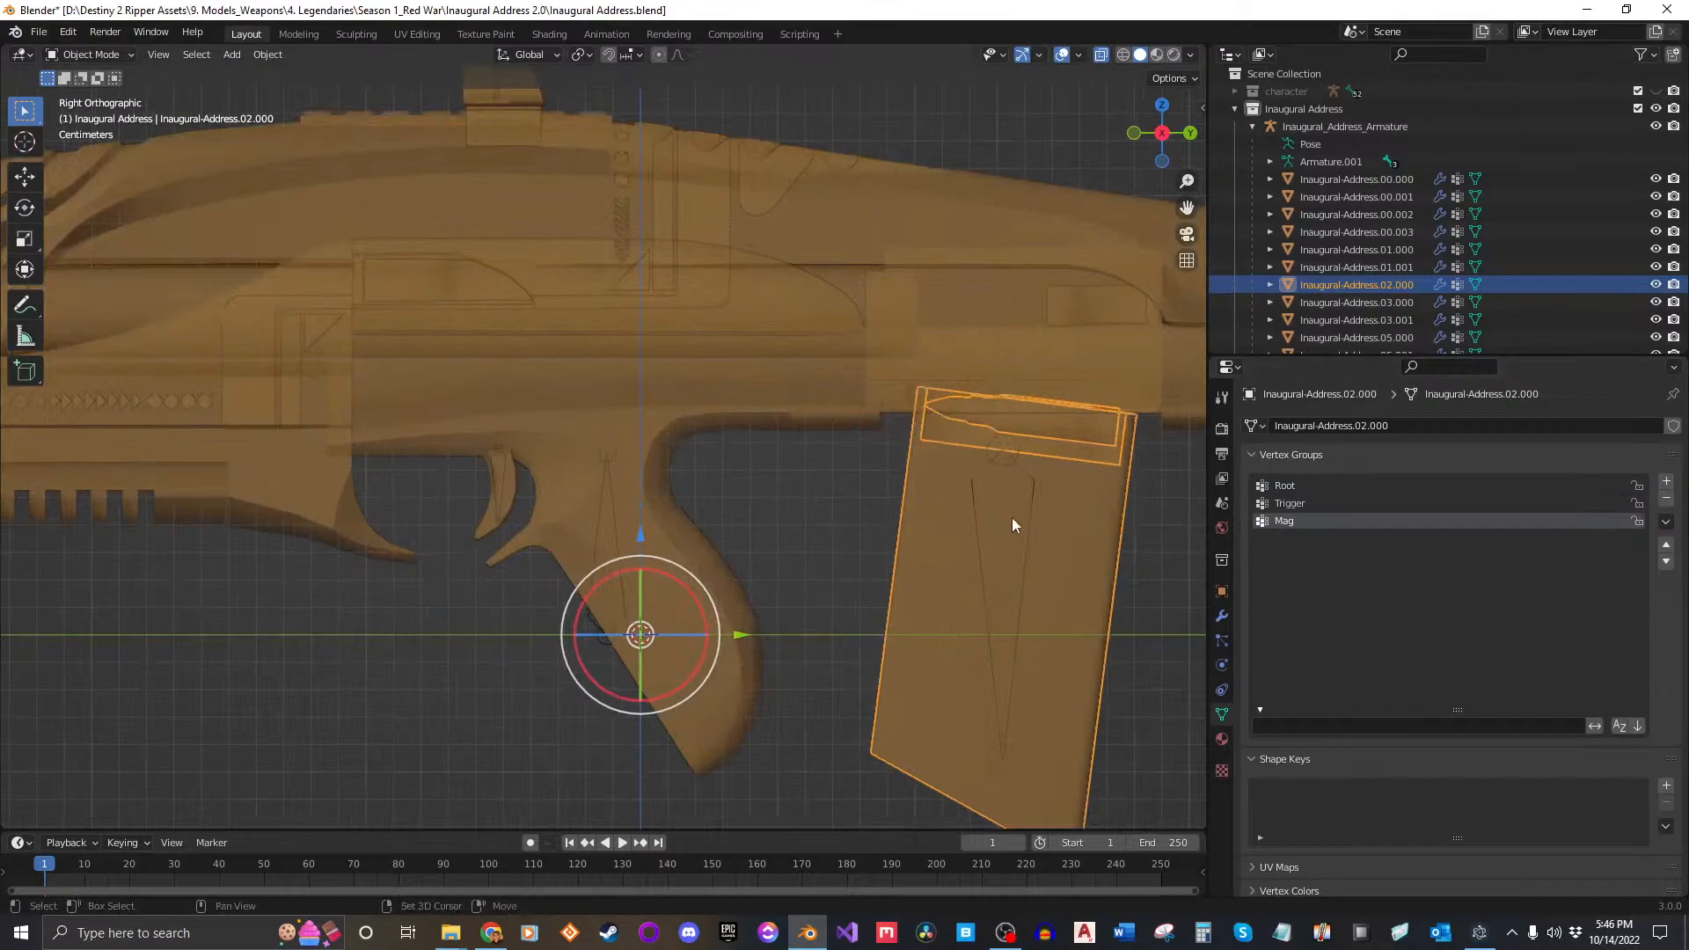
{"action": "key", "text": "g"}
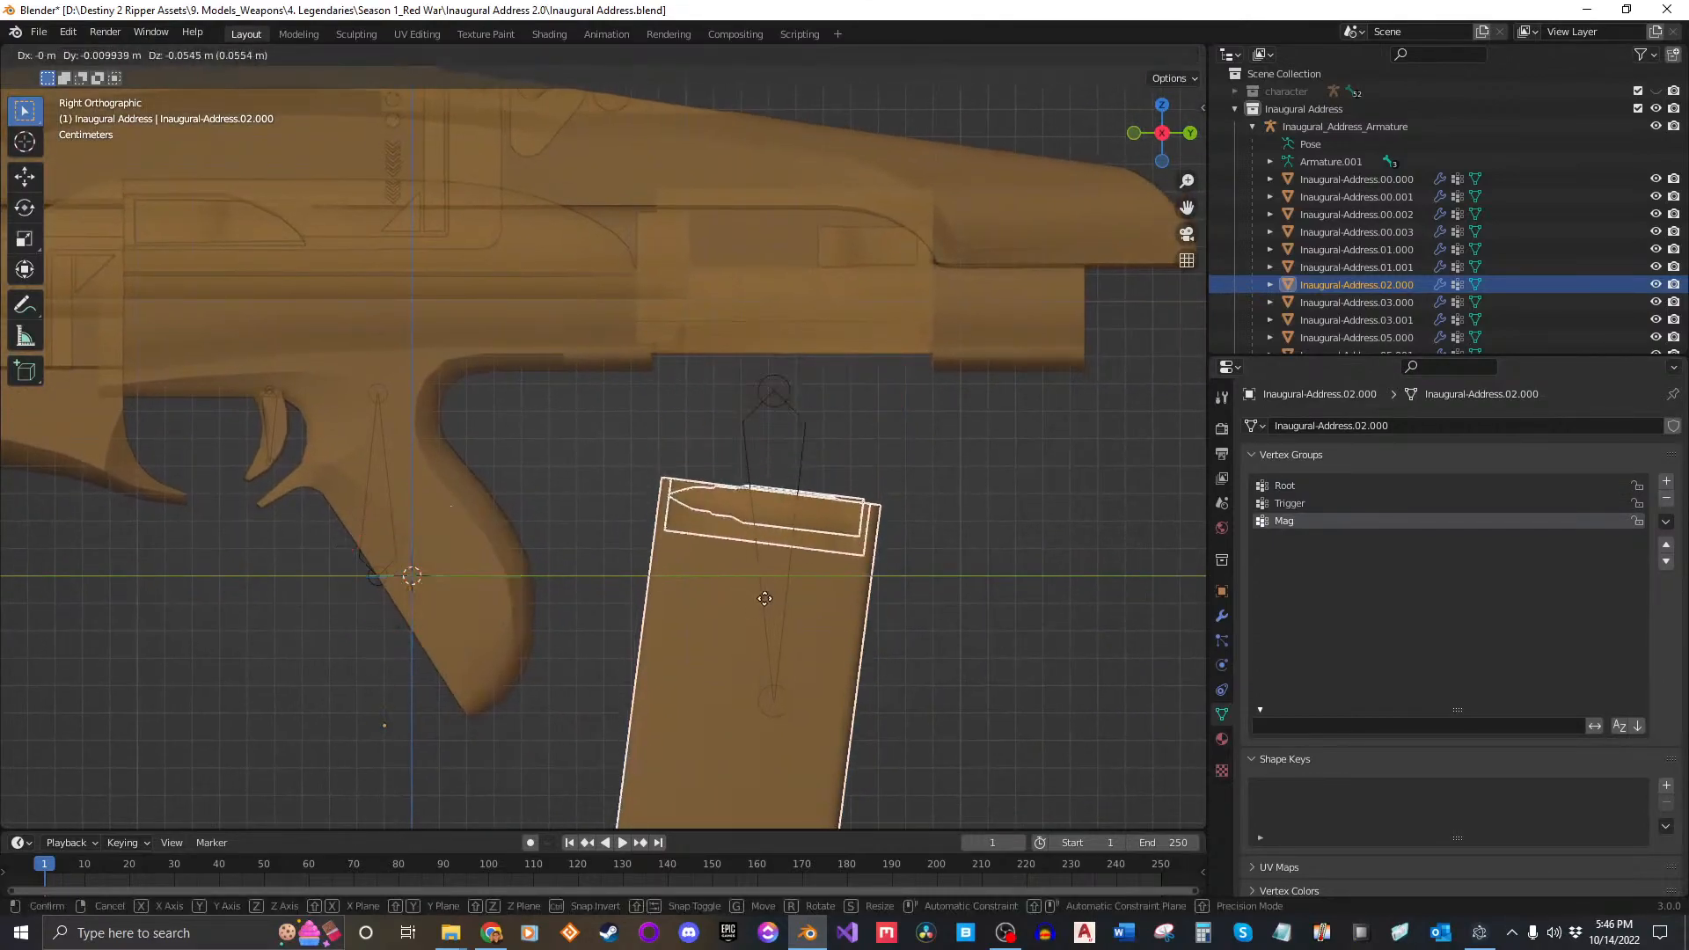
{"action": "right_click", "coordinate": [845, 424]}
{"action": "key", "text": "Tab"}
{"action": "key", "text": "a"}
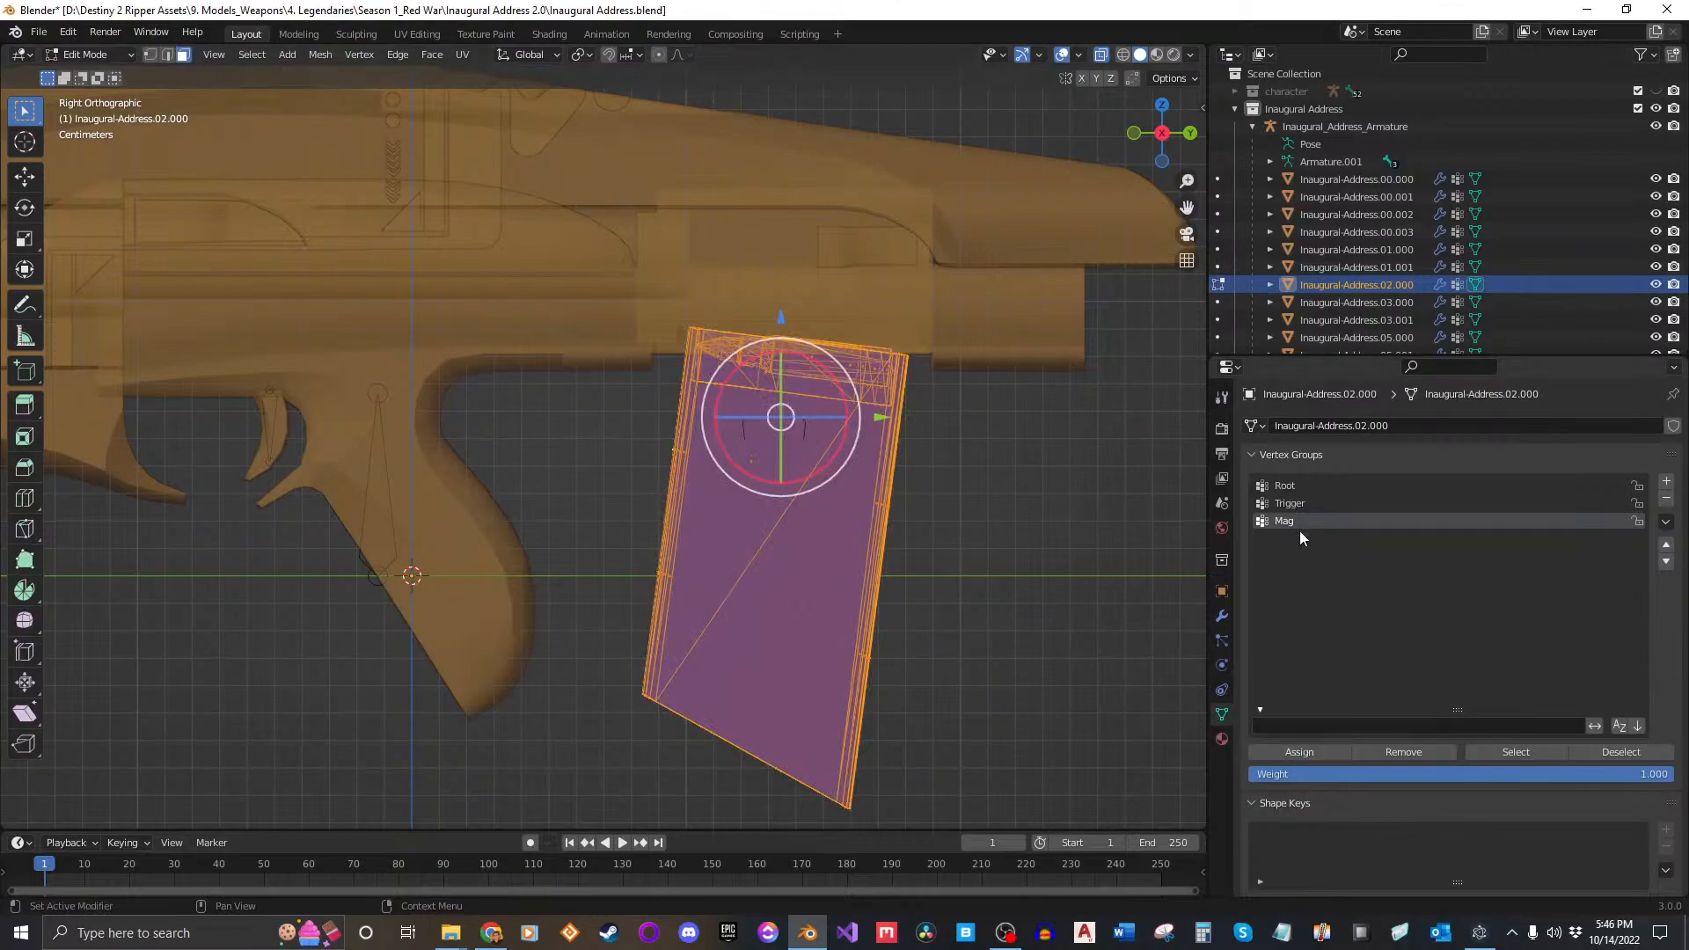
{"action": "left_click", "coordinate": [1300, 751]}
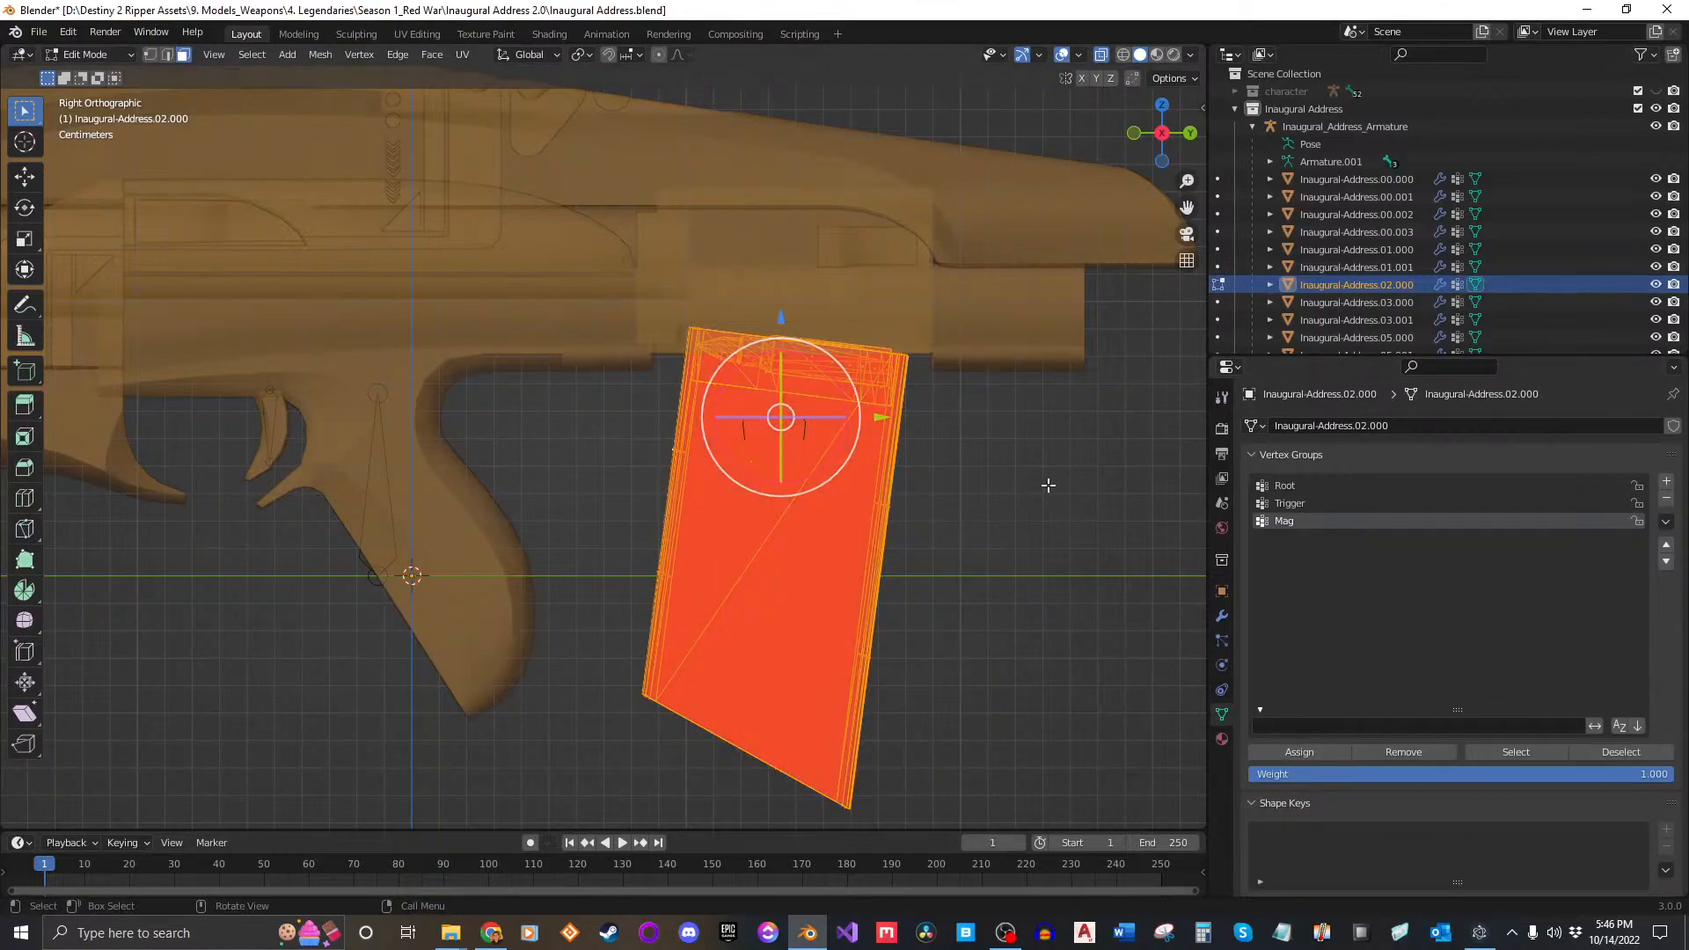
{"action": "key", "text": "Tab"}
Step: Select the entire geometry of Inaugural-Address.03.000 and unlock its Root, Trigger and Mag vertex groups
{"action": "left_click", "coordinate": [1386, 302]}
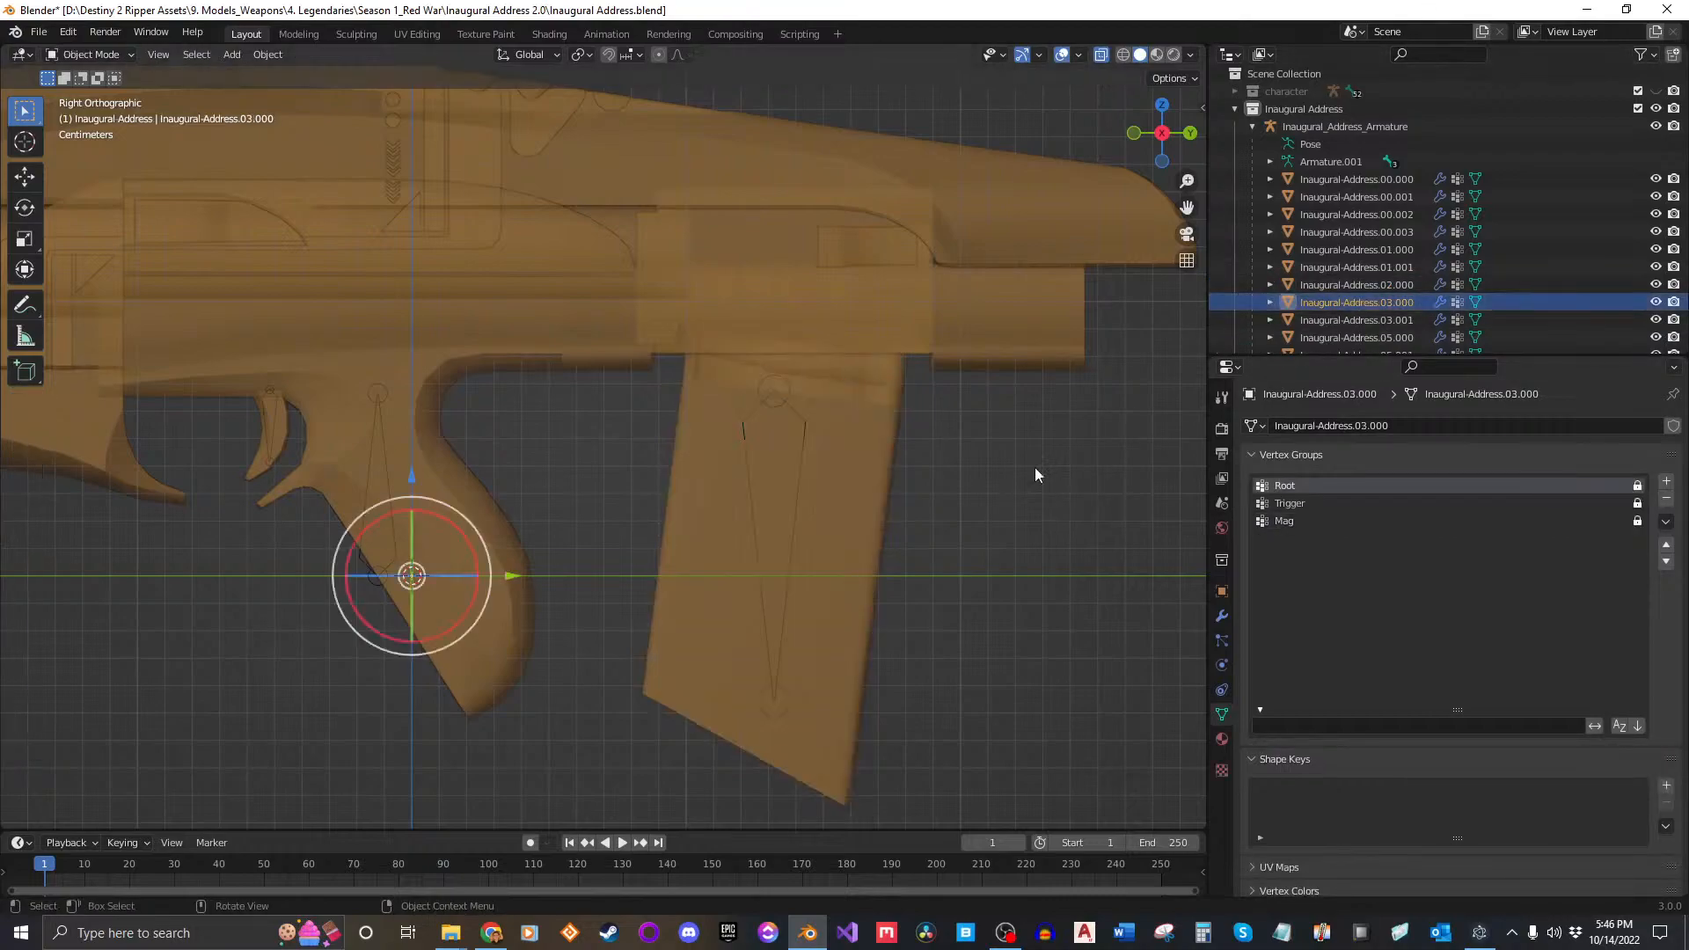
{"action": "scroll", "coordinate": [1083, 448], "scroll_direction": "down", "scroll_amount": 5}
{"action": "key", "text": "Tab"}
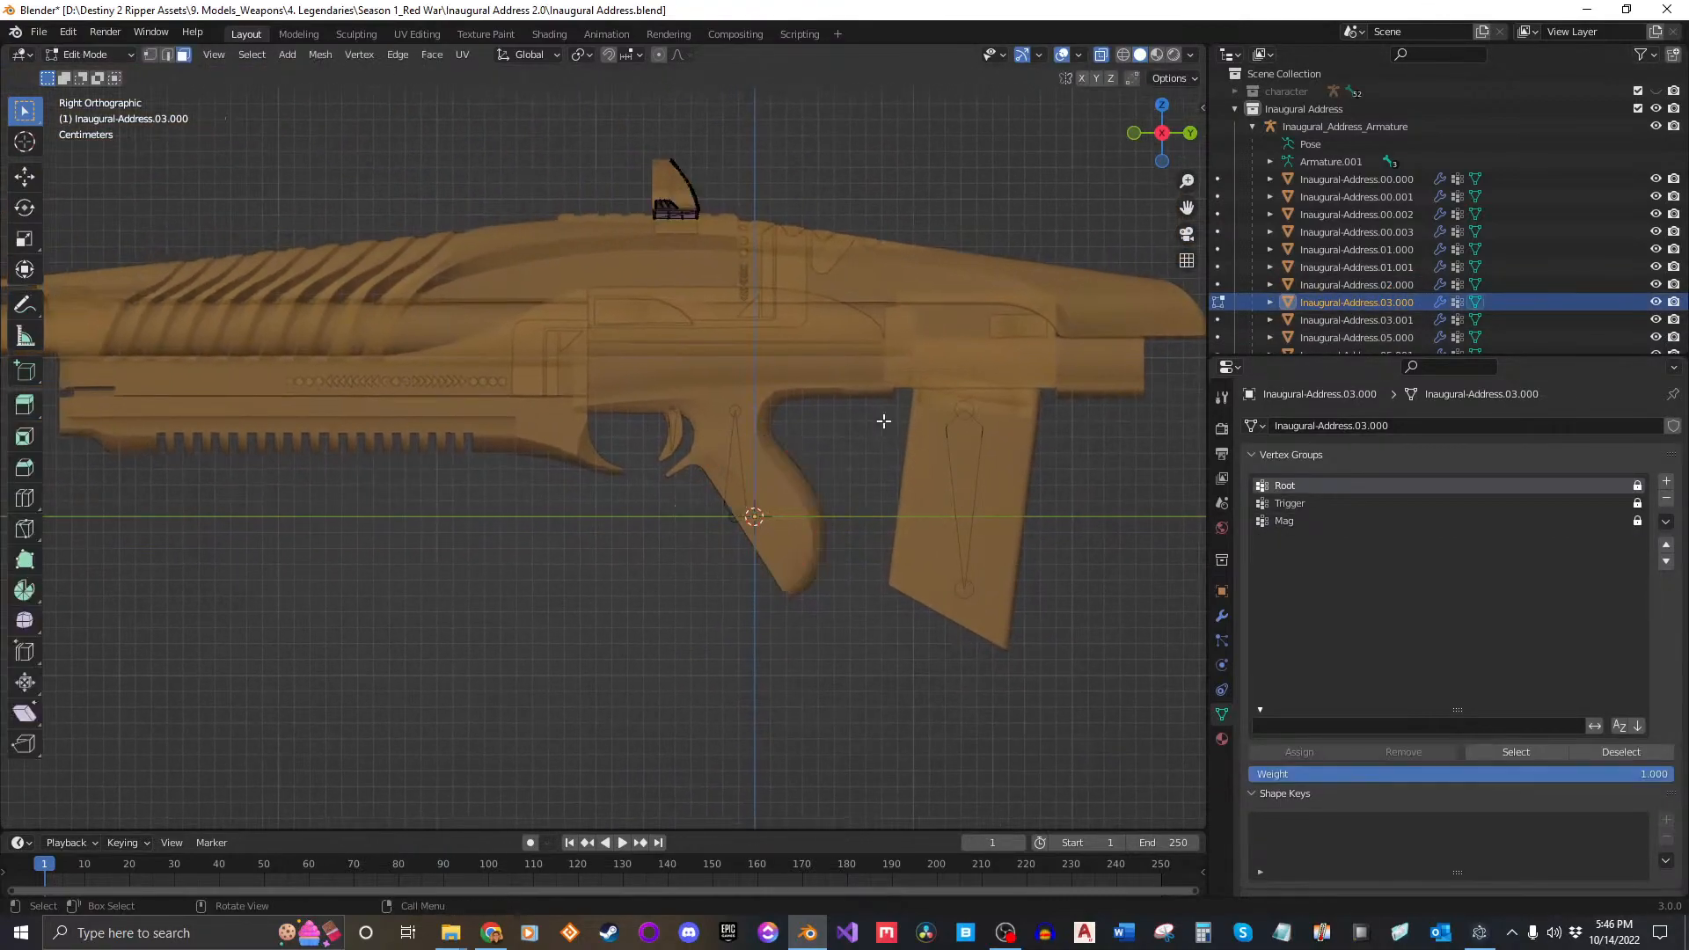
{"action": "key", "text": "a"}
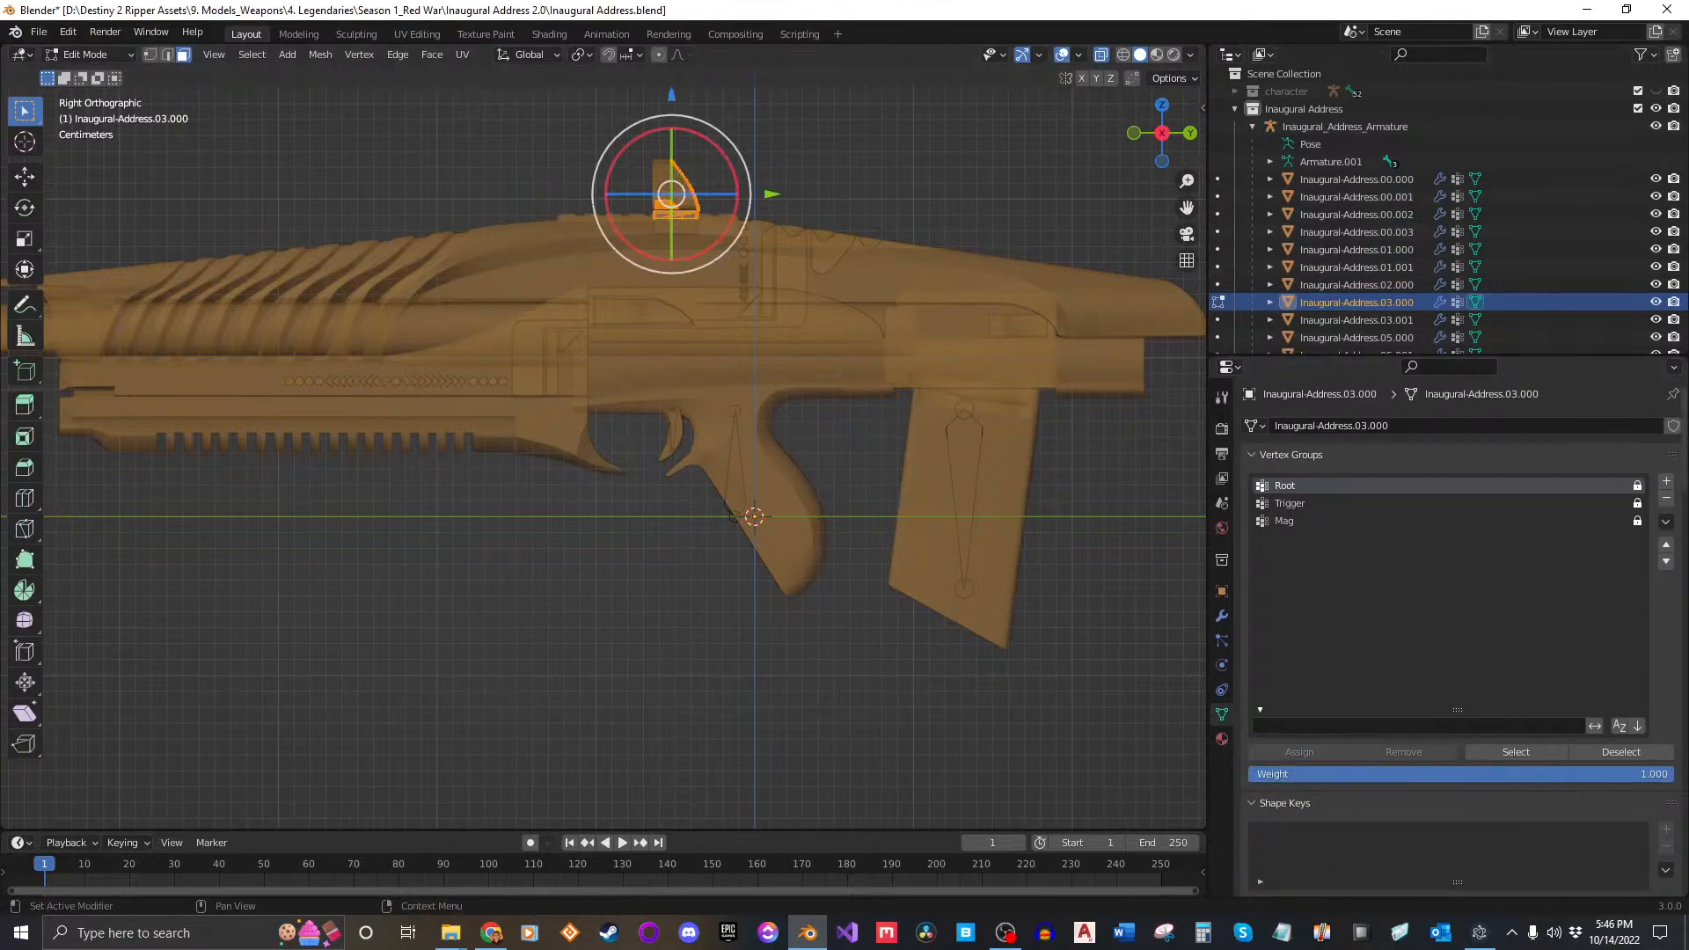
{"action": "left_click_drag", "start_coordinate": [1637, 486], "coordinate": [1632, 525]}
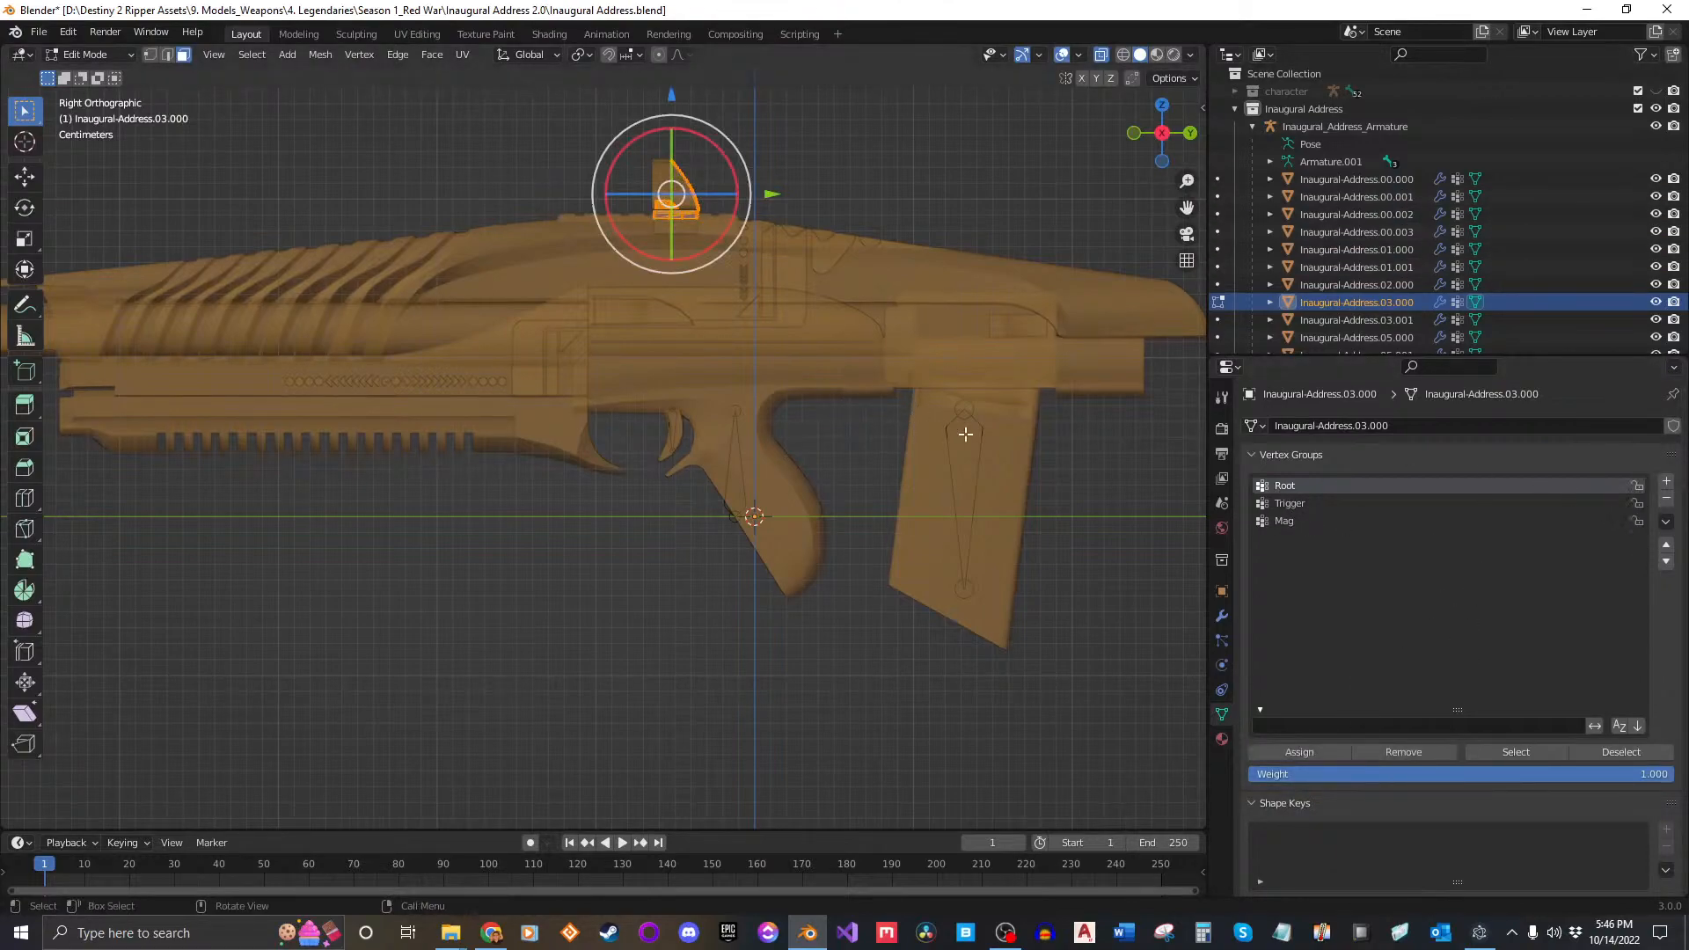
{"action": "key", "text": "Tab"}
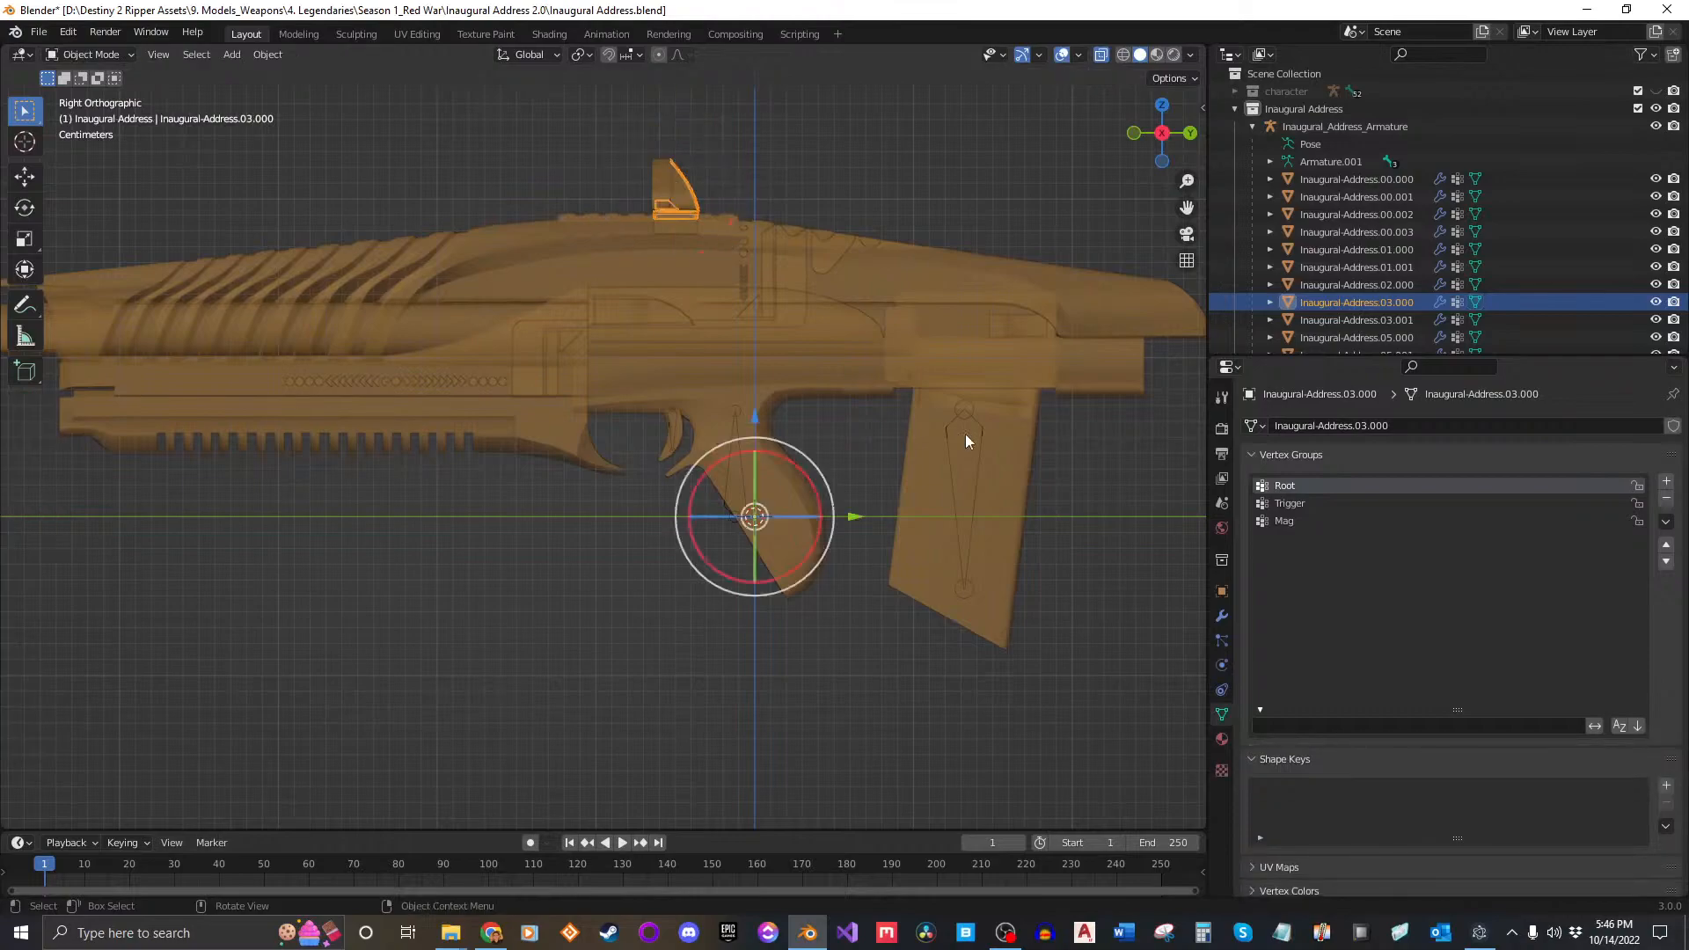
{"action": "left_click", "coordinate": [1371, 285]}
{"action": "left_click", "coordinate": [1372, 301]}
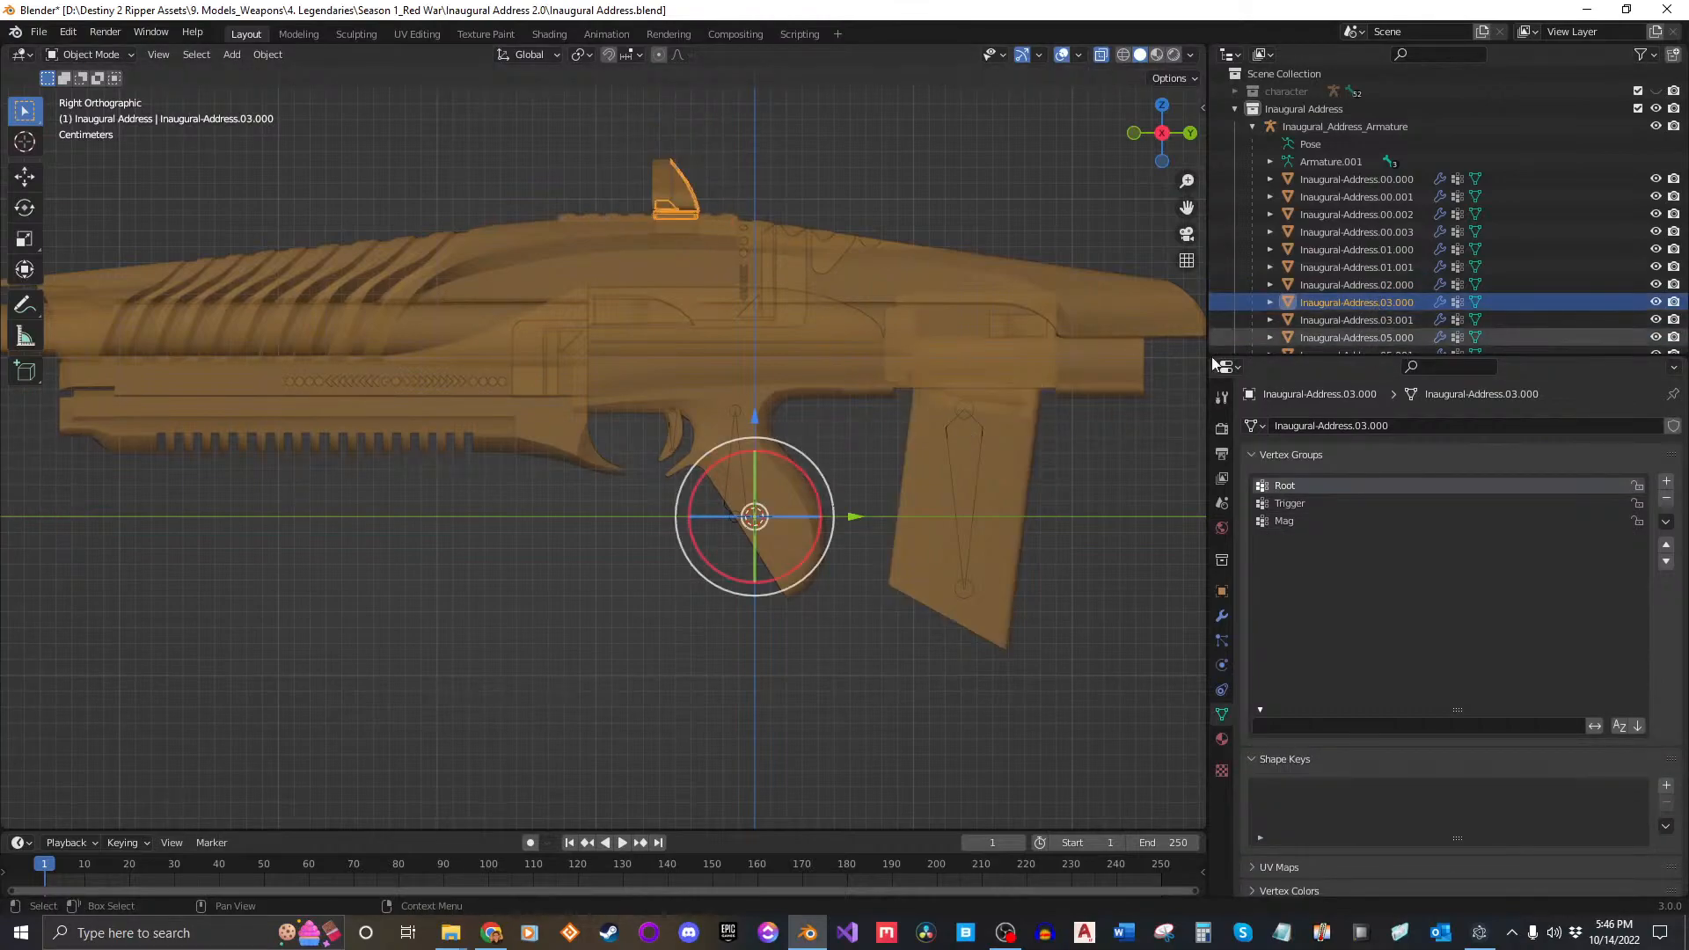
Step: Try moving the selected sight geometry of Inaugural-Address.03.000 away from the gun to inspect it, and undo the move
{"action": "key", "text": "Tab"}
{"action": "middle_click_drag", "start_coordinate": [861, 385], "coordinate": [734, 351]}
{"action": "scroll", "coordinate": [738, 290], "scroll_direction": "up", "scroll_amount": 3}
{"action": "middle_click_drag", "start_coordinate": [762, 272], "coordinate": [740, 339]}
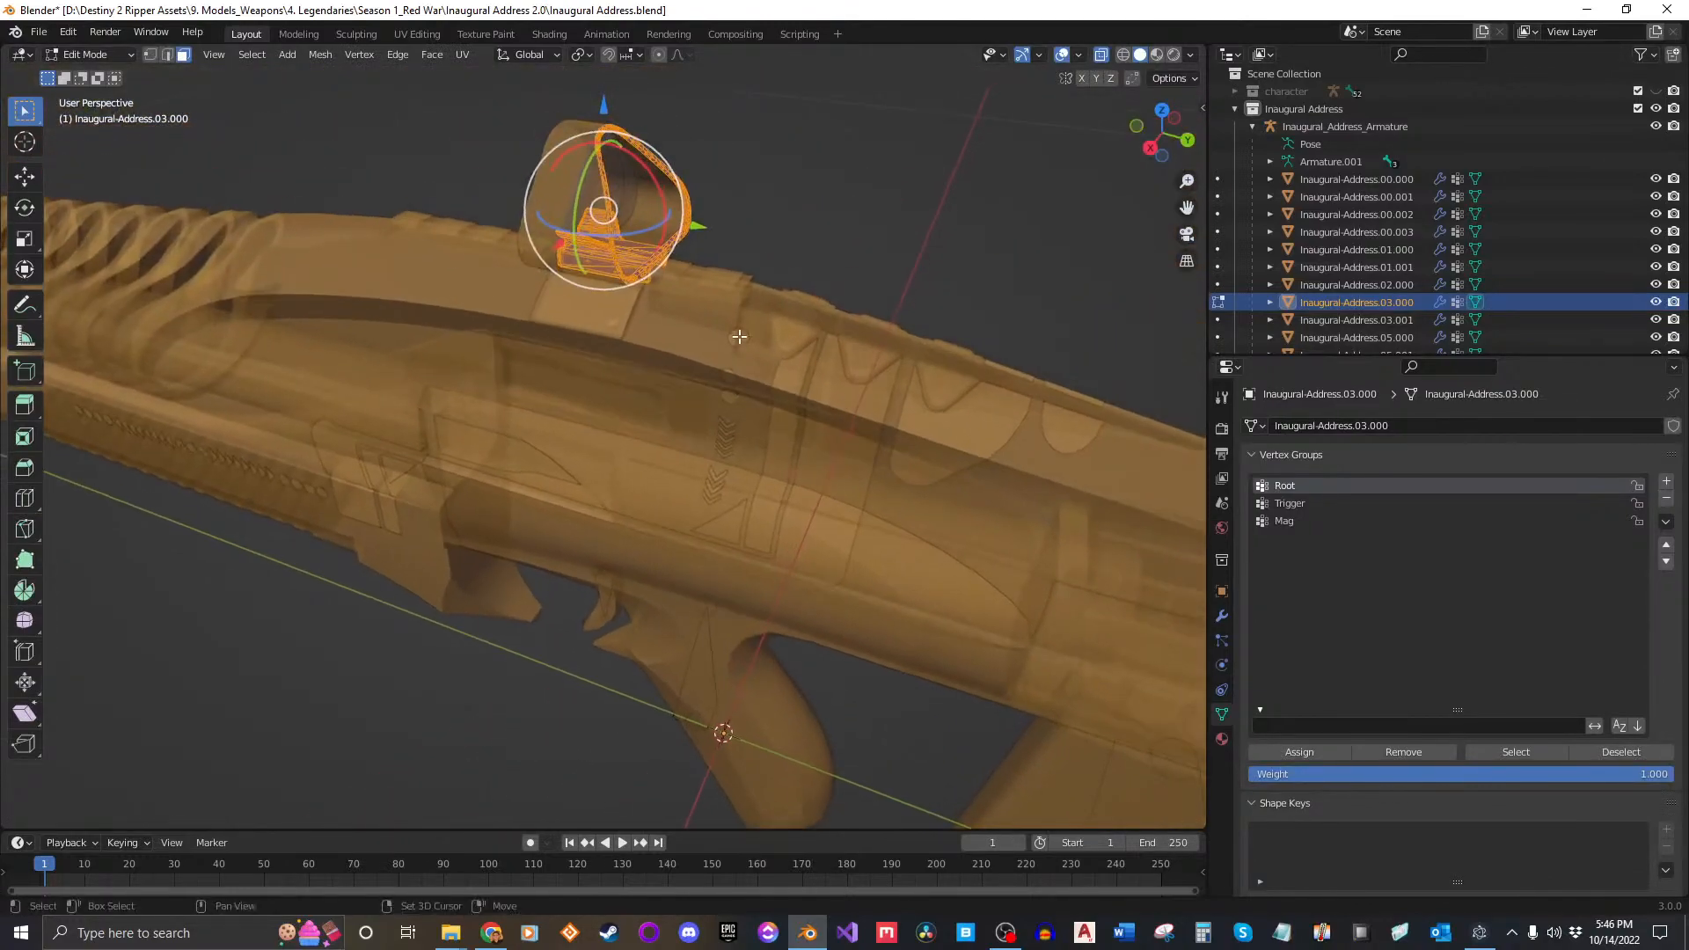
{"action": "middle_click_drag", "start_coordinate": [800, 264], "coordinate": [715, 221]}
{"action": "key", "text": "g"}
{"action": "left_click", "coordinate": [818, 231]}
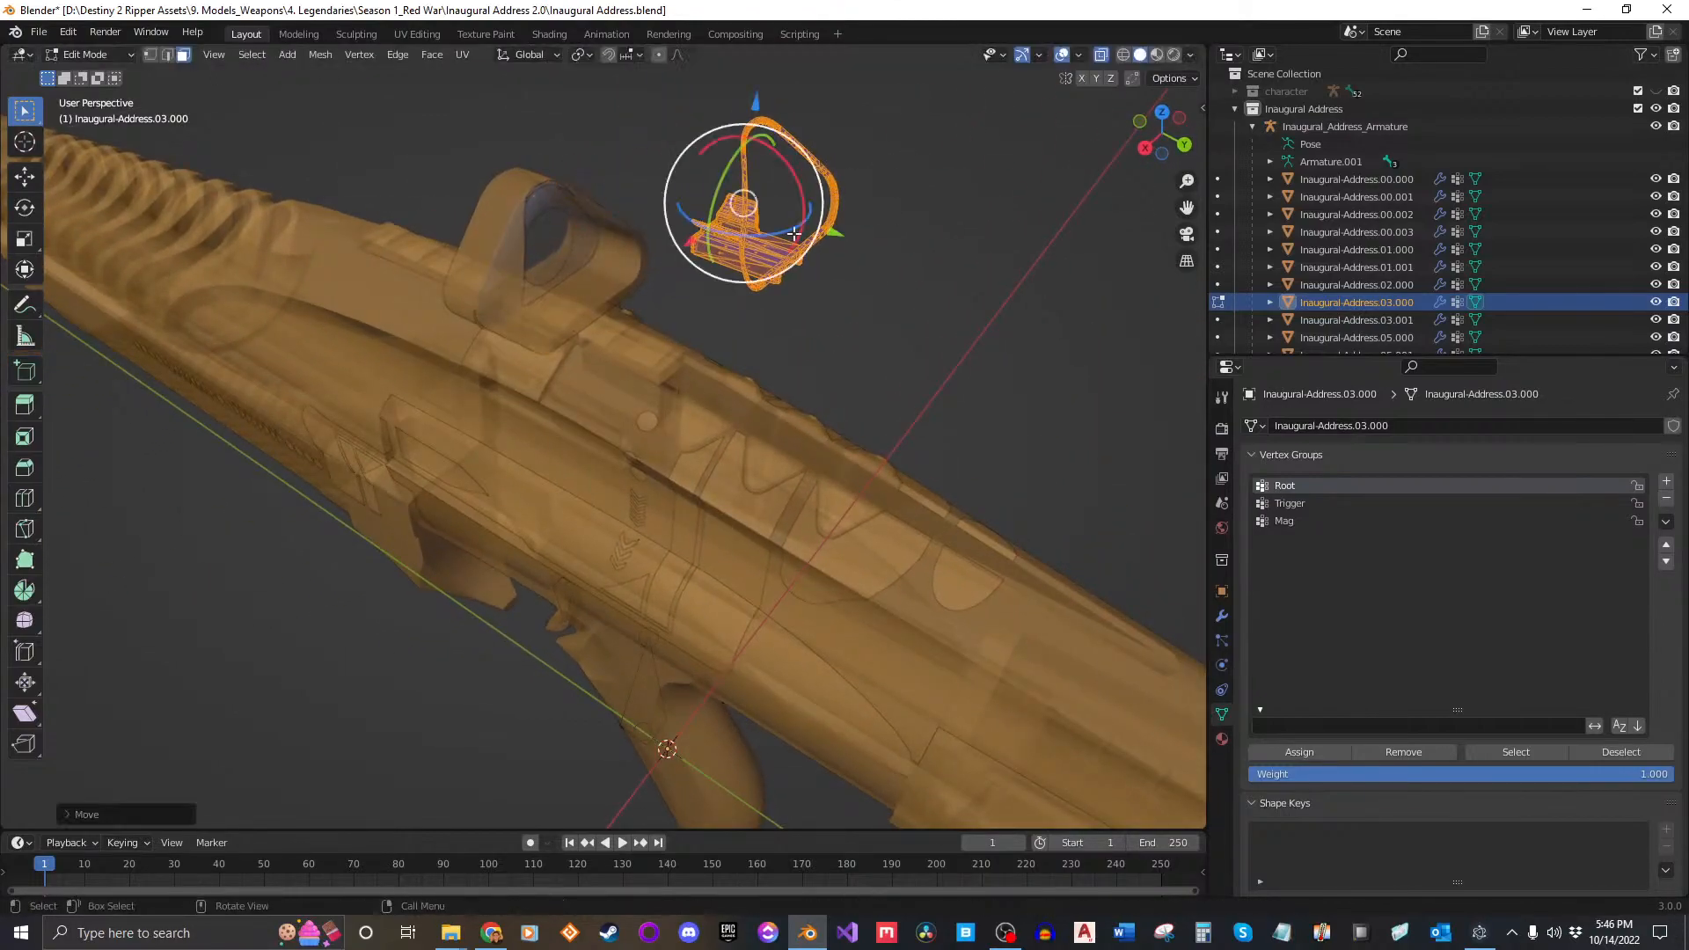
{"action": "scroll", "coordinate": [818, 230], "scroll_direction": "up", "scroll_amount": 4}
{"action": "middle_click_drag", "start_coordinate": [815, 193], "coordinate": [796, 233]}
{"action": "left_click", "coordinate": [984, 377]}
{"action": "key", "text": "ctrl+z"}
{"action": "key", "text": "ctrl+z"}
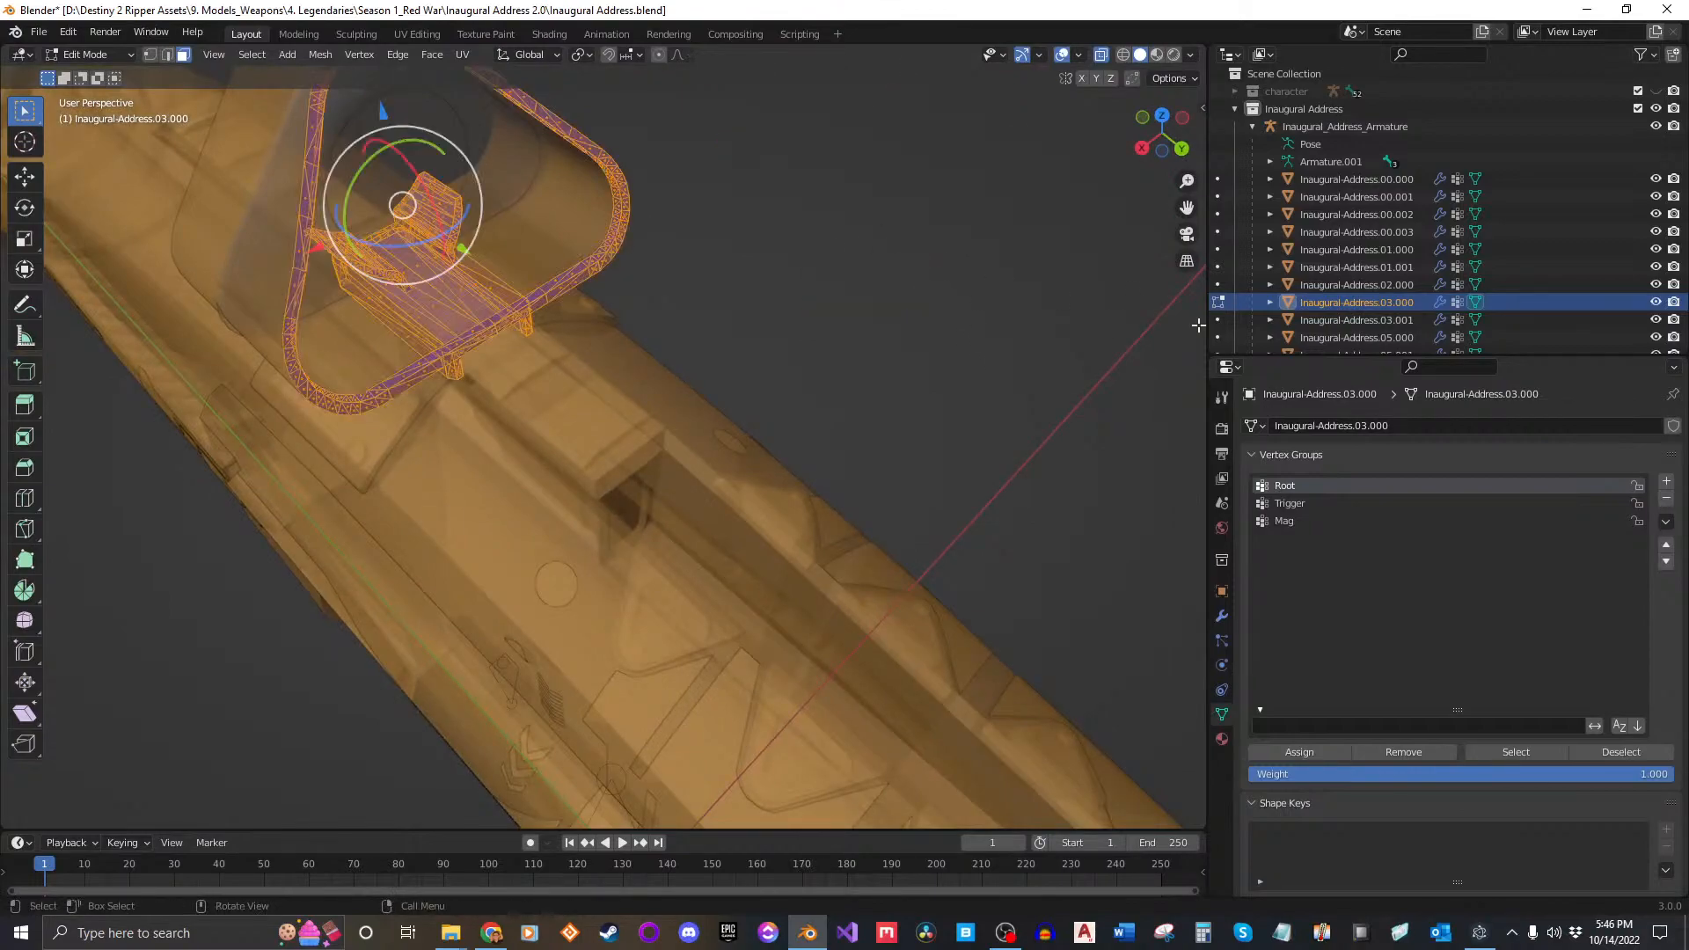
Step: Assign the entire geometry of Inaugural-Address.03.000 to the Root vertex group and return to Object Mode
{"action": "left_click", "coordinate": [1279, 753]}
{"action": "middle_click_drag", "start_coordinate": [563, 396], "coordinate": [611, 393]}
{"action": "scroll", "coordinate": [853, 354], "scroll_direction": "down", "scroll_amount": 8}
{"action": "scroll", "coordinate": [711, 398], "scroll_direction": "up", "scroll_amount": 1}
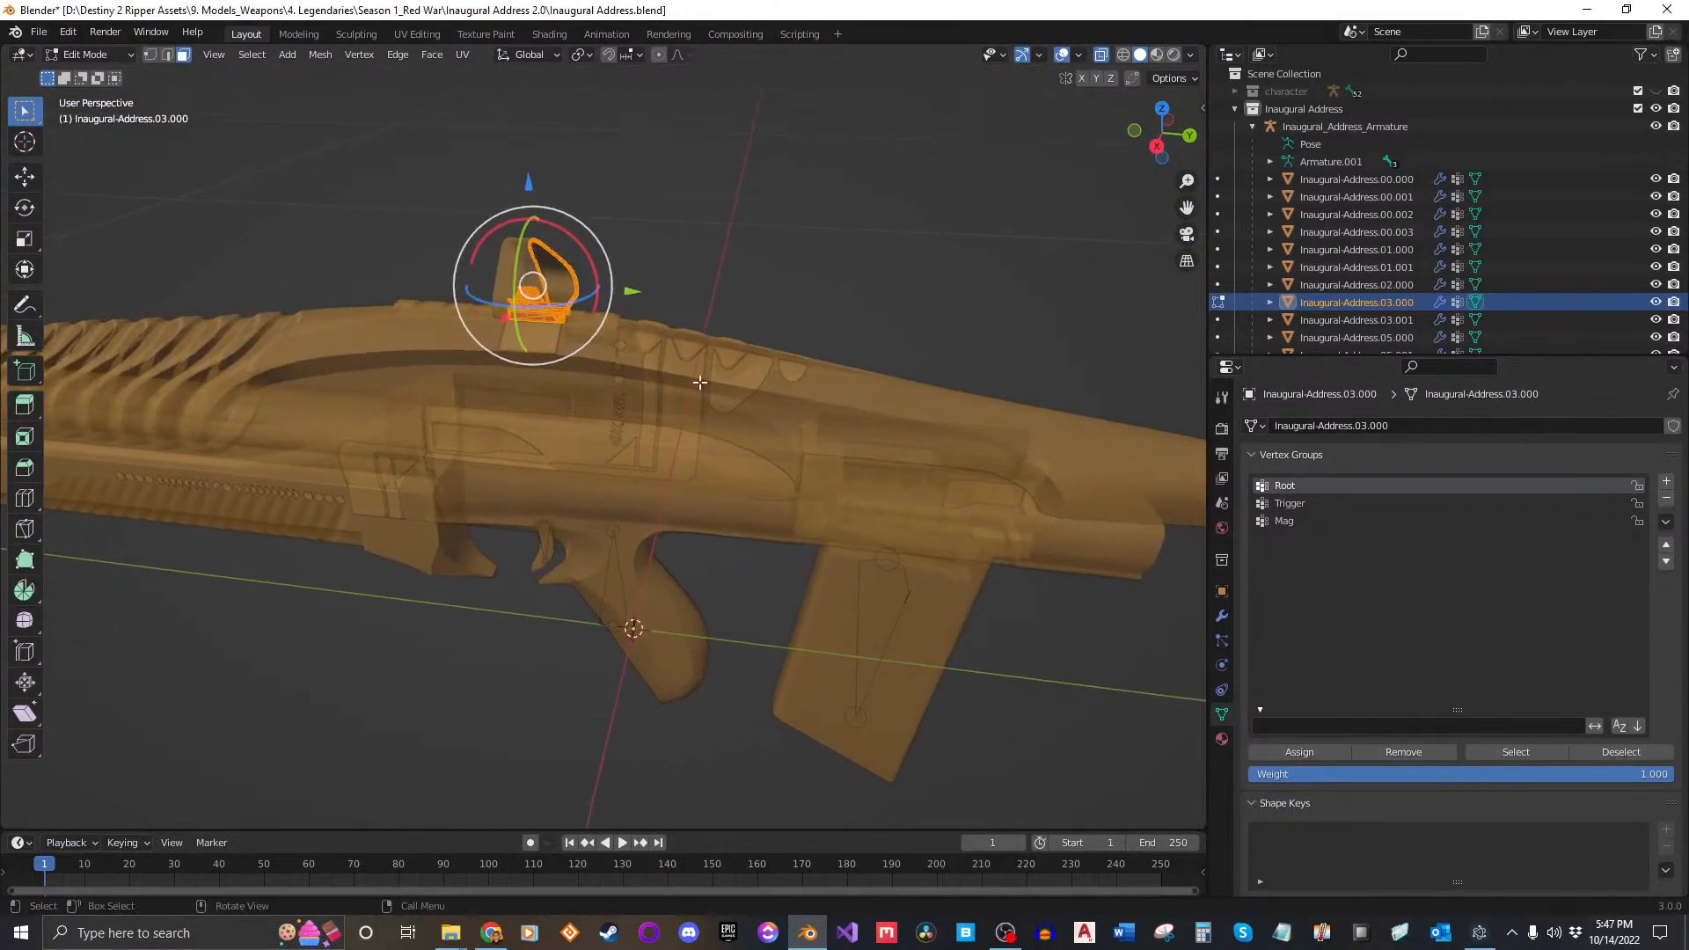
{"action": "key", "text": "Tab"}
Step: Unlock the vertex groups of Inaugural-Address.03.001 and assign its entire geometry to Root
{"action": "left_click", "coordinate": [1353, 318]}
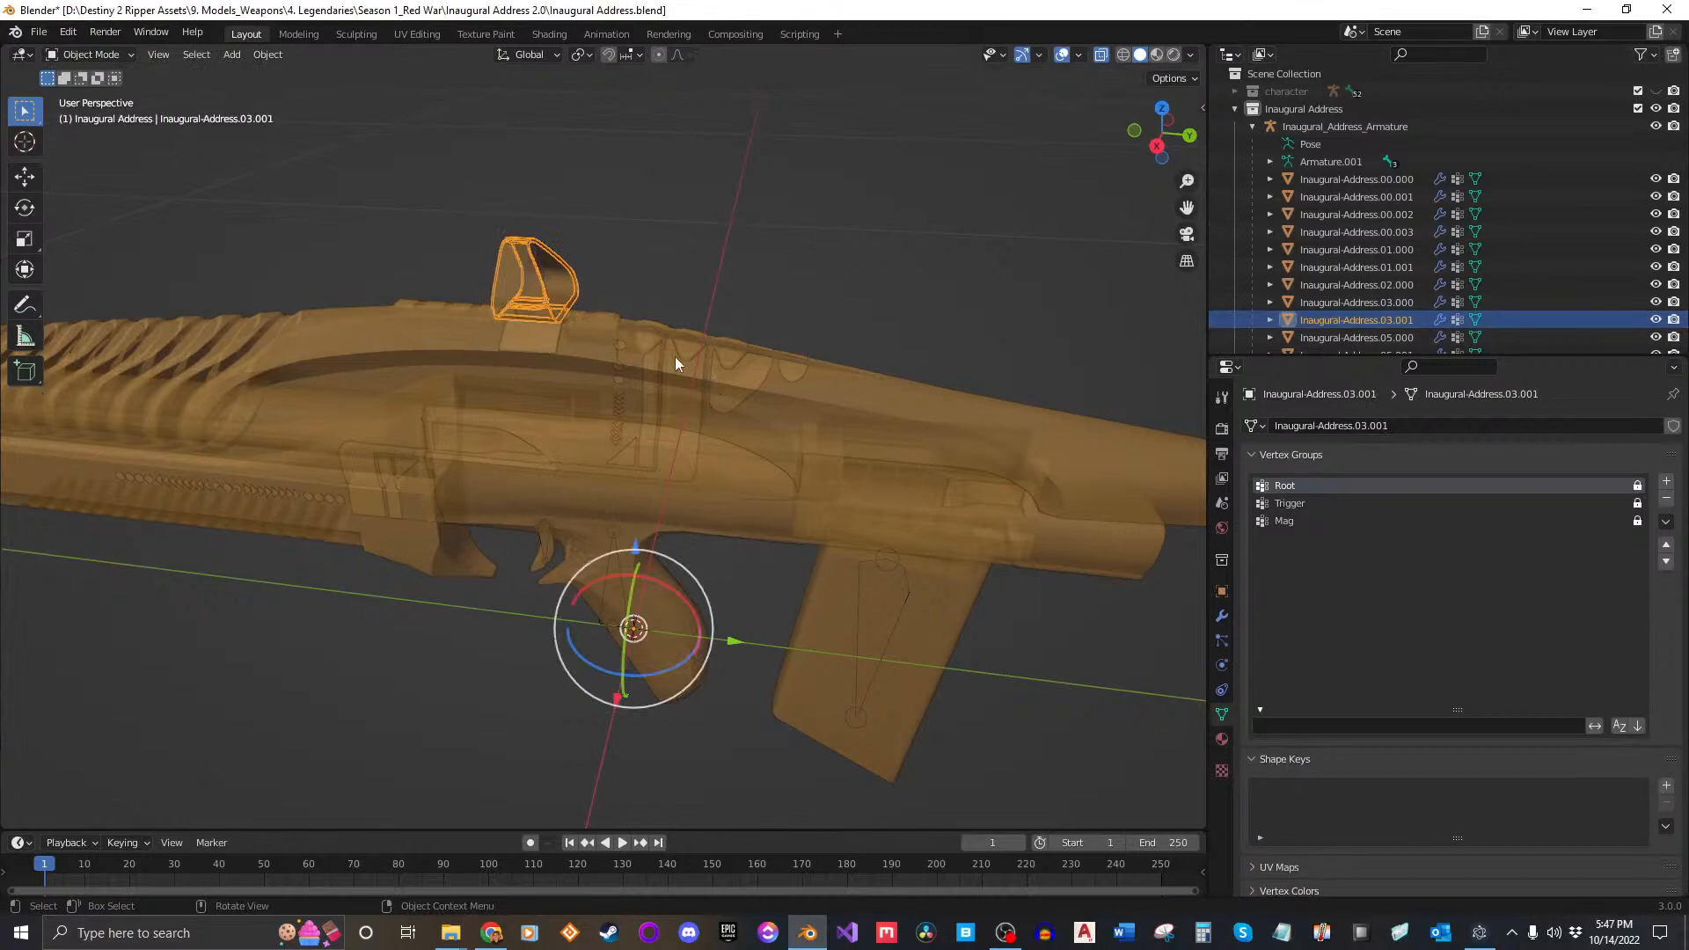
{"action": "middle_click_drag", "start_coordinate": [675, 363], "coordinate": [637, 352]}
{"action": "key", "text": "Tab"}
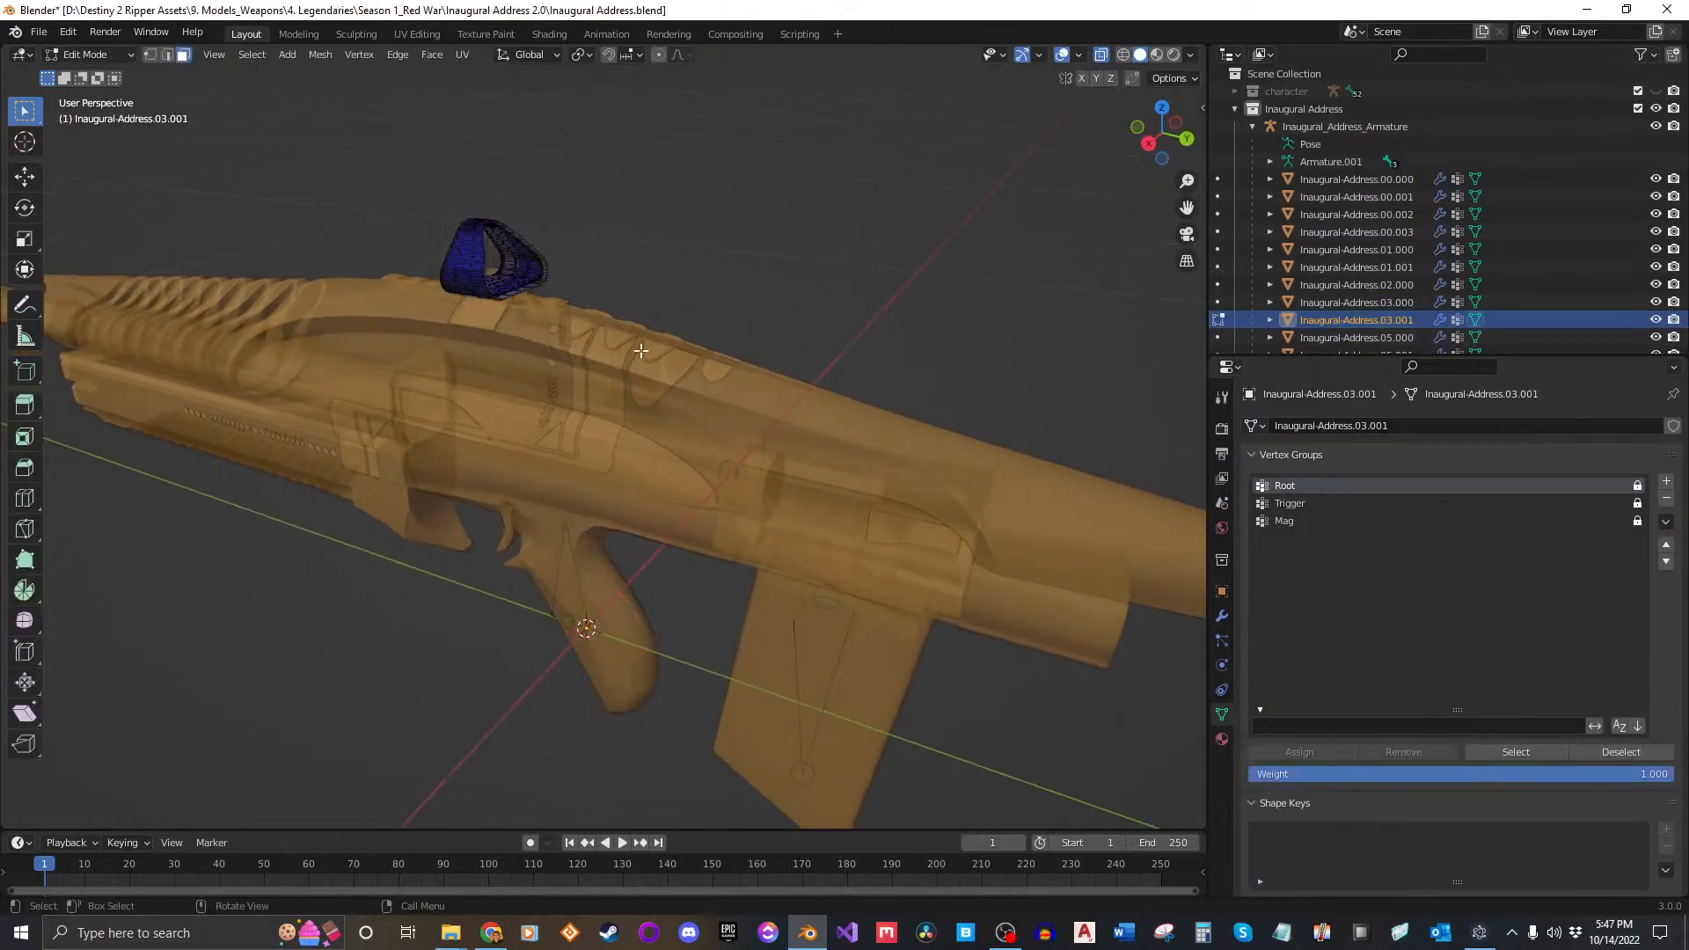
{"action": "key", "text": "a"}
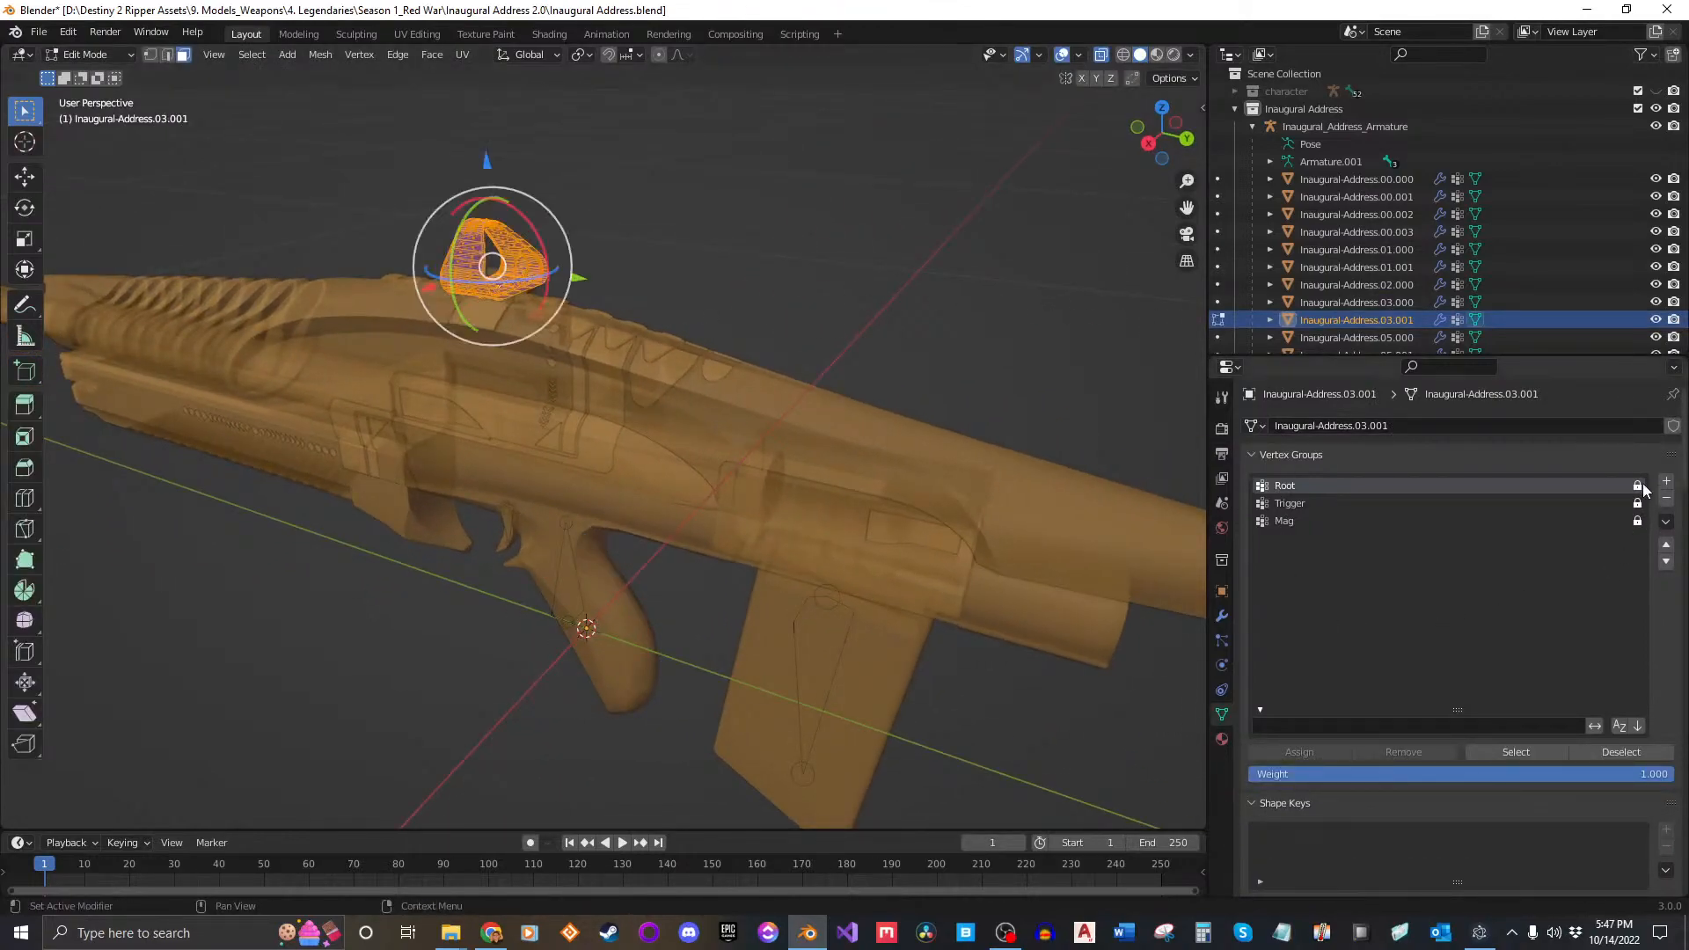
{"action": "left_click", "coordinate": [1298, 753]}
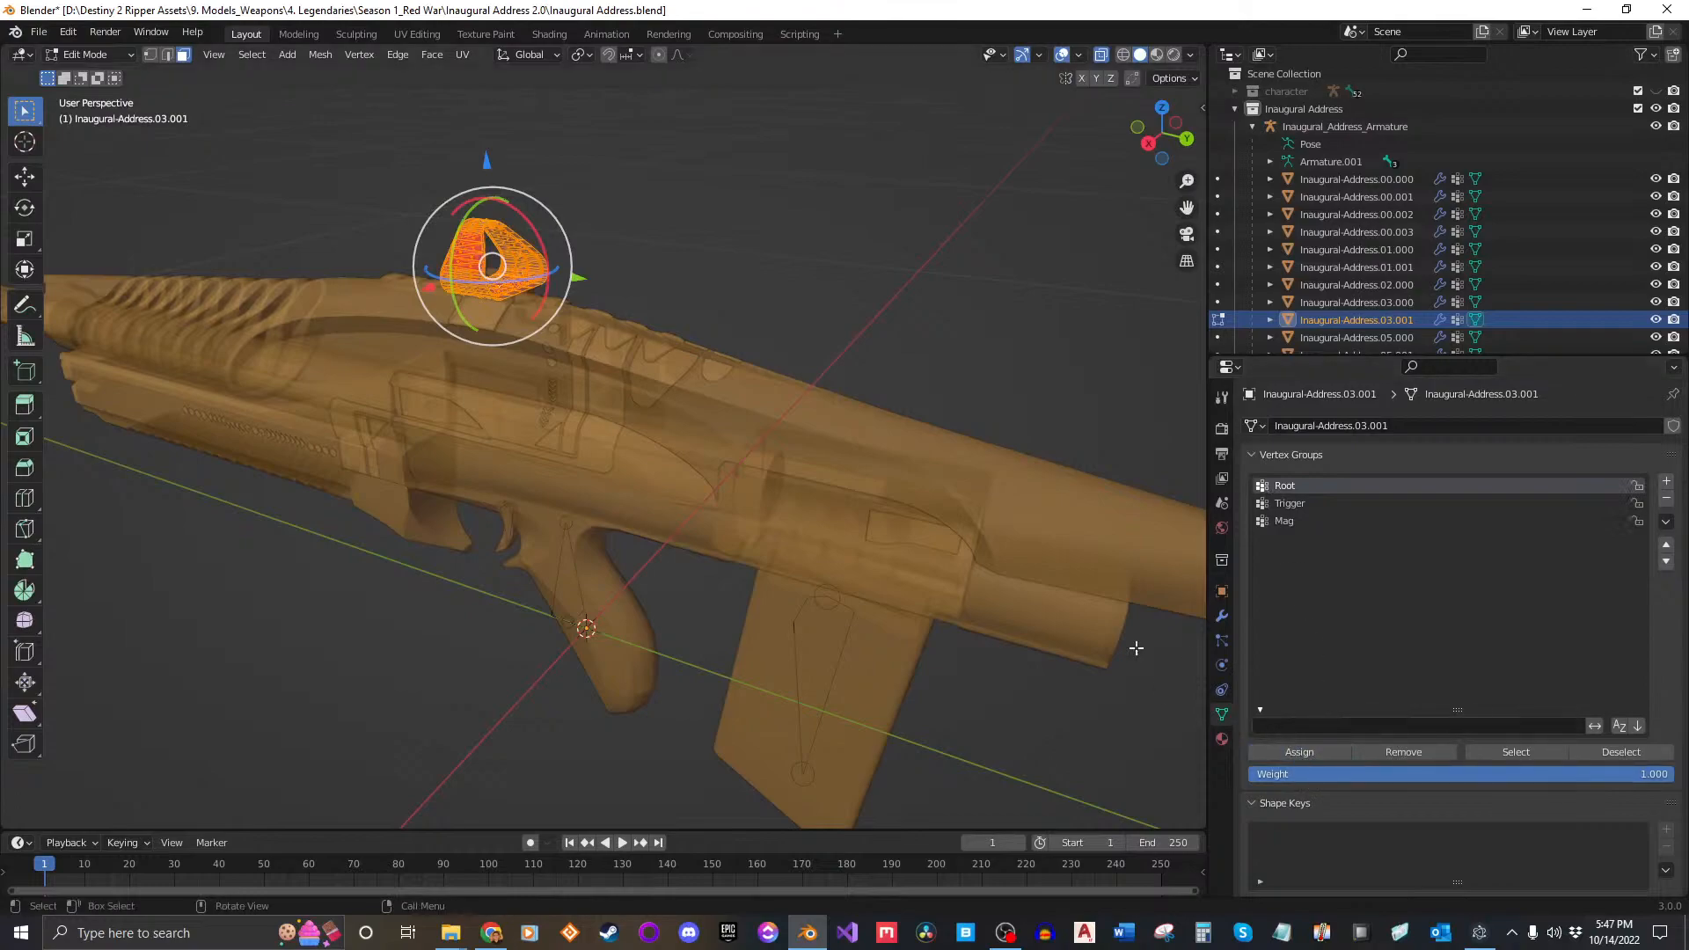
{"action": "key", "text": "Tab"}
Step: Unlock the vertex groups of Inaugural-Address.05.000 and assign its entire geometry to Root
{"action": "scroll", "coordinate": [1381, 304], "scroll_direction": "down", "scroll_amount": 1}
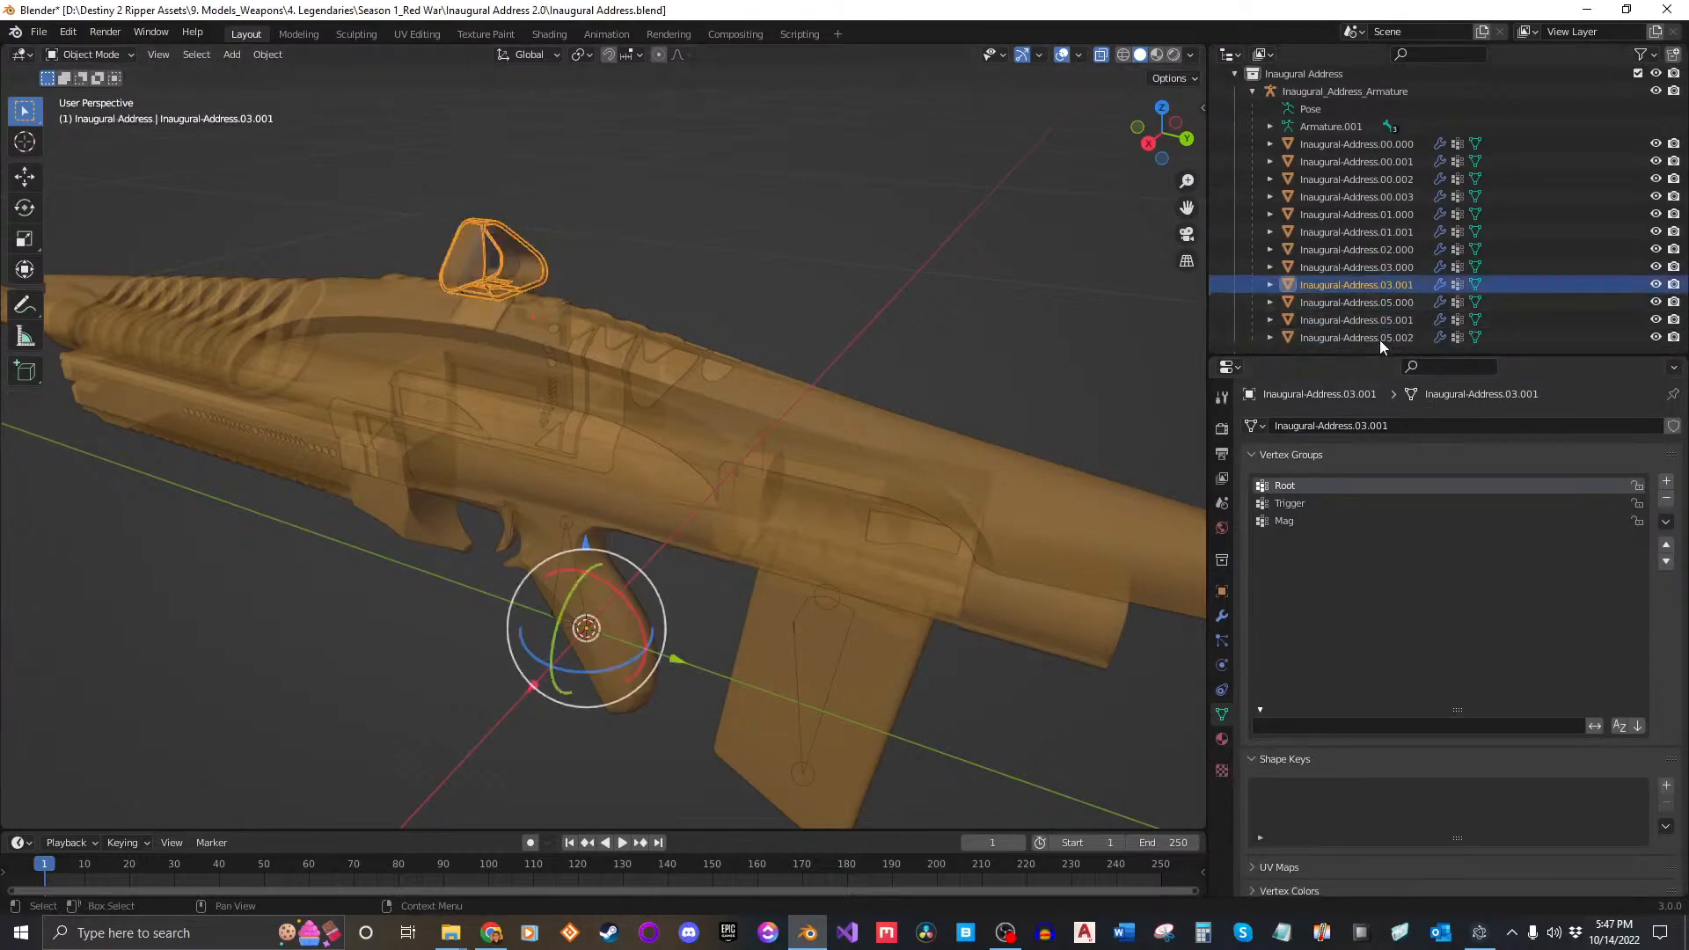
{"action": "left_click", "coordinate": [1373, 304]}
{"action": "left_click", "coordinate": [1638, 486]}
{"action": "key", "text": "Tab"}
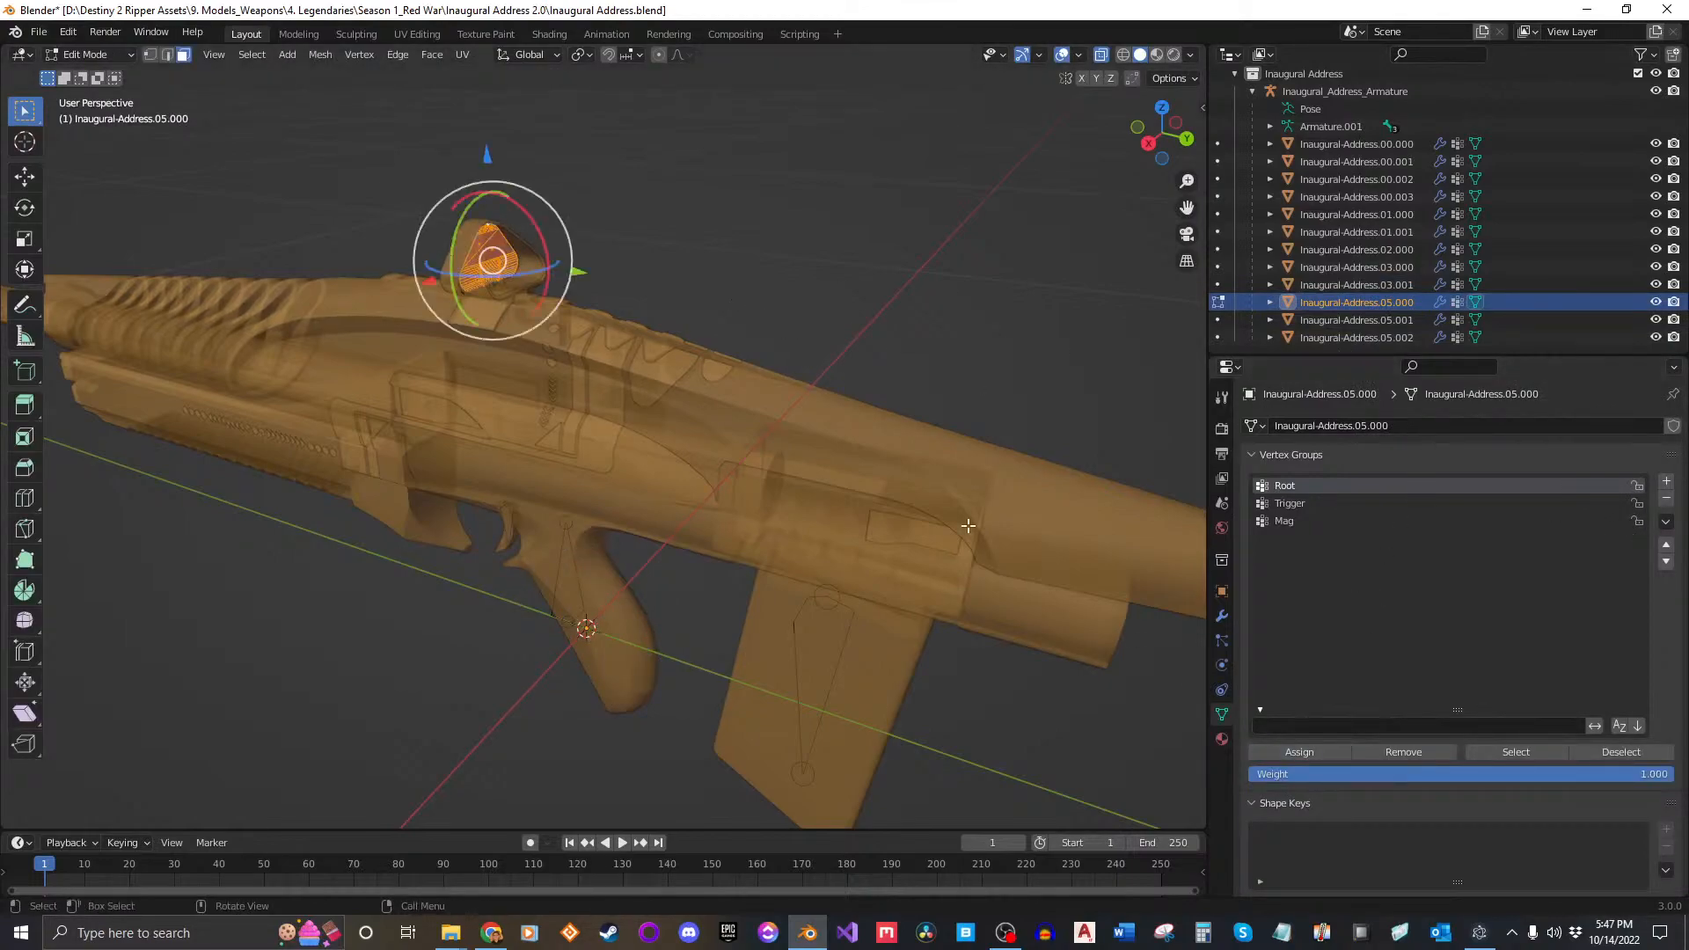
Step: Check the weight colours of Inaugural-Address.05.000 and Inaugural-Address.03.001 in Edit Mode, ending in Object Mode
{"action": "left_click", "coordinate": [1385, 320]}
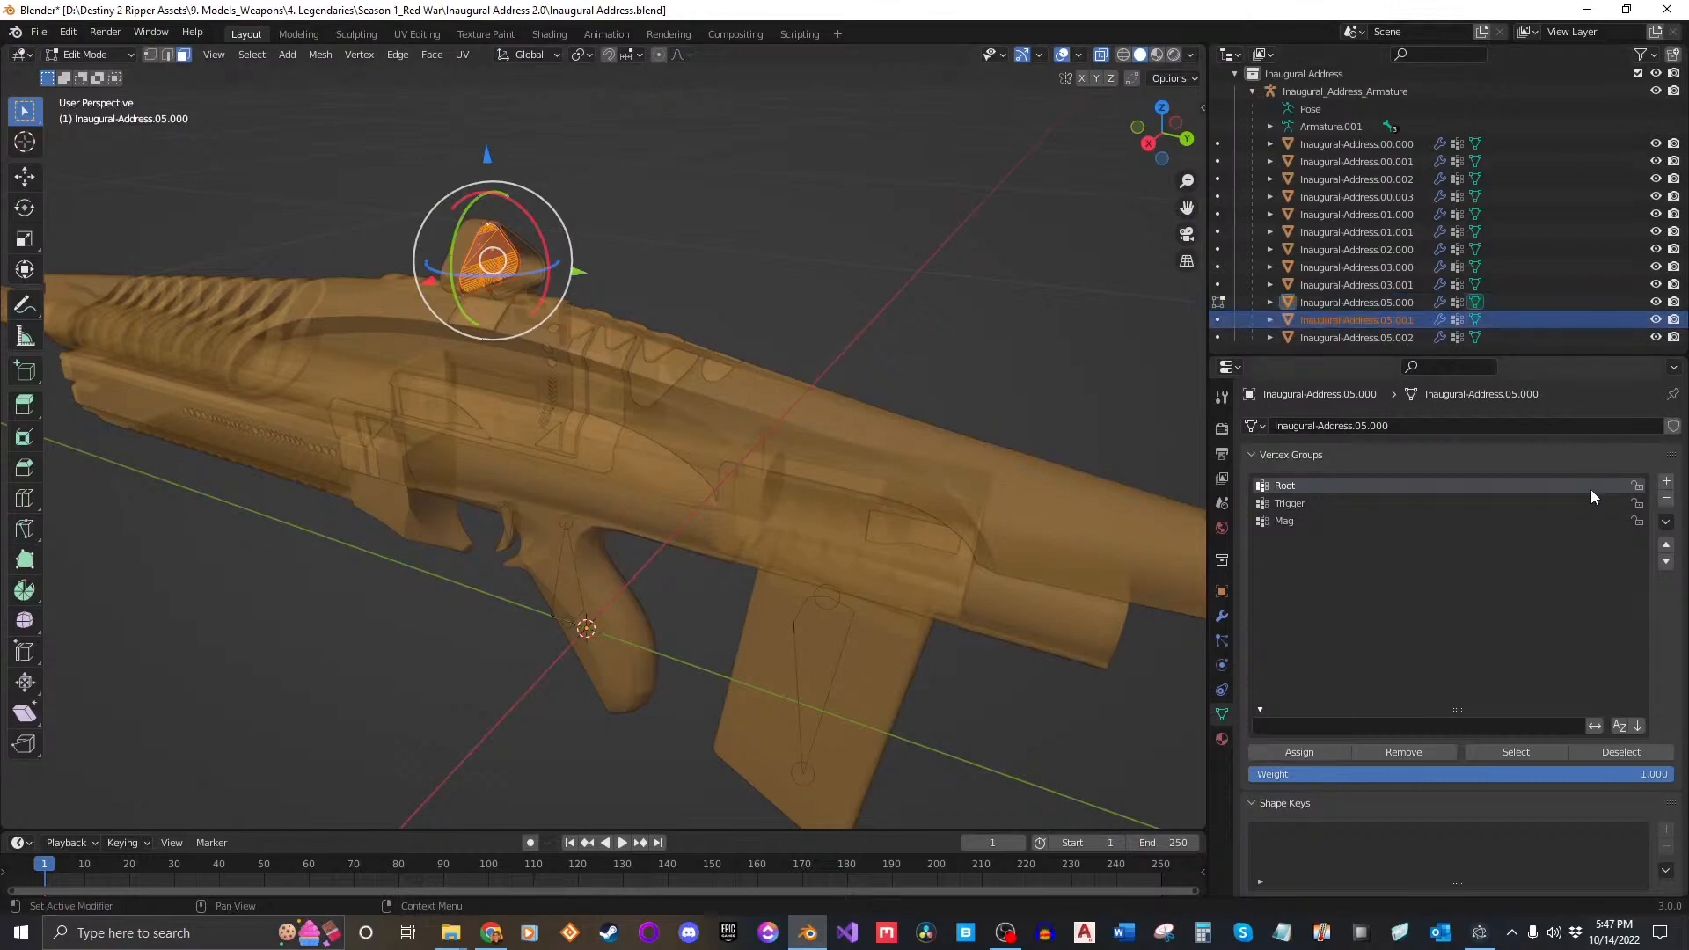
{"action": "left_click", "coordinate": [1350, 302]}
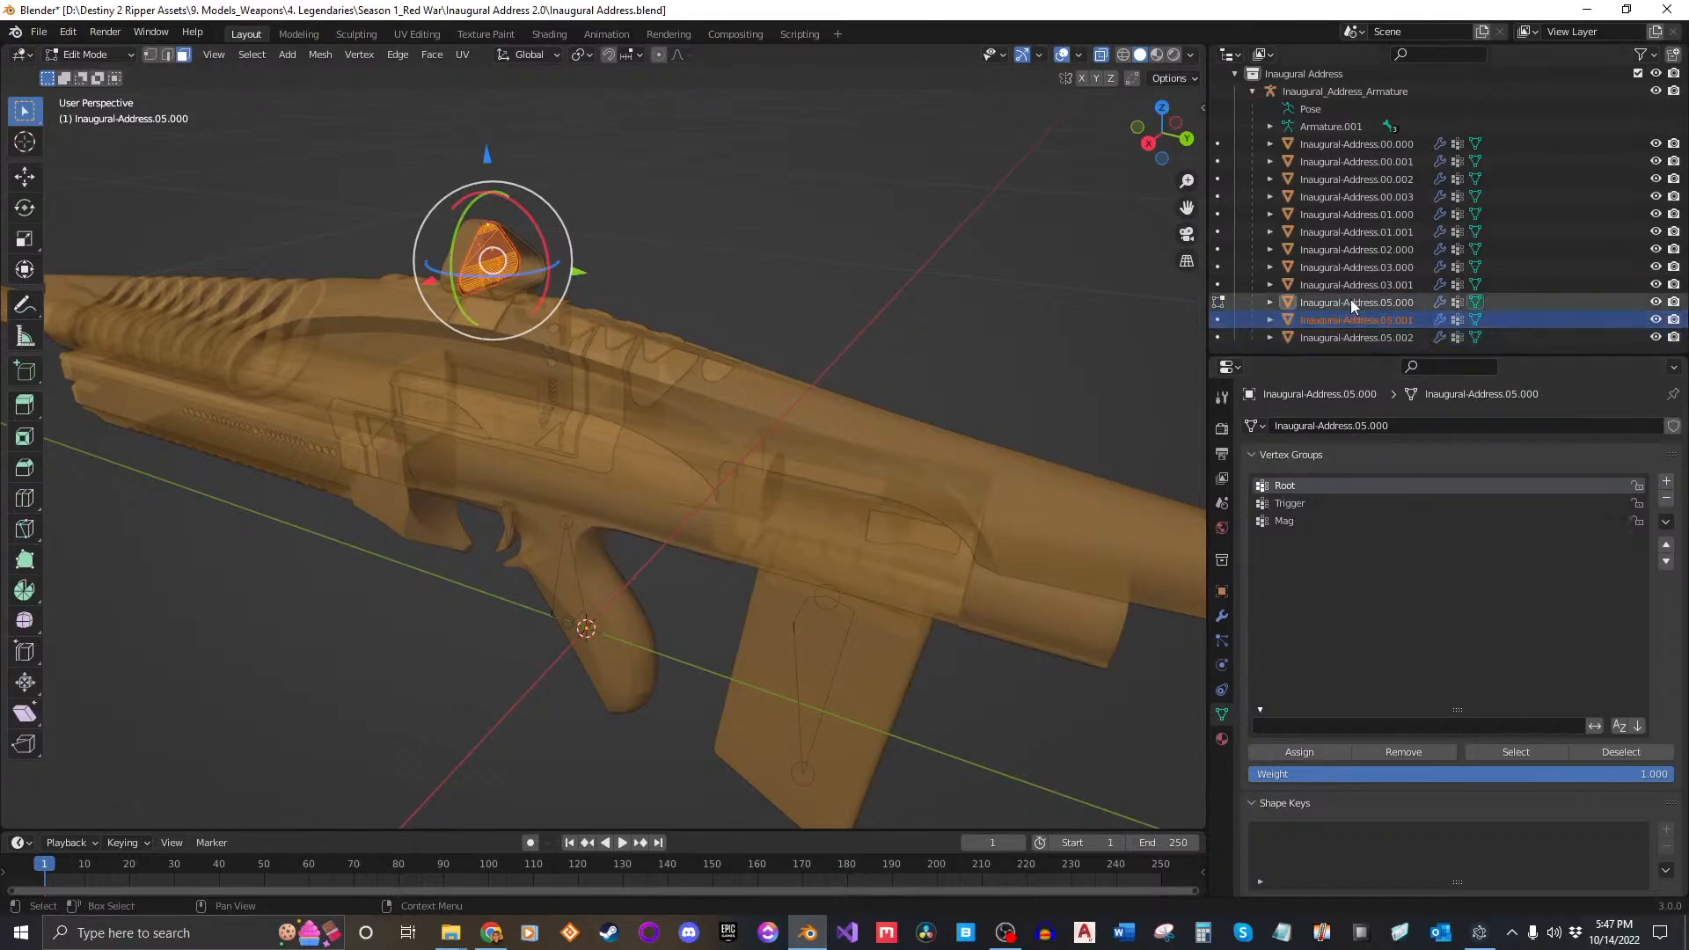
{"action": "mouse_move", "coordinate": [652, 315]}
{"action": "middle_mouse_down"}
{"action": "mouse_move", "coordinate": [675, 320]}
{"action": "mouse_move", "coordinate": [649, 321]}
{"action": "middle_mouse_up"}
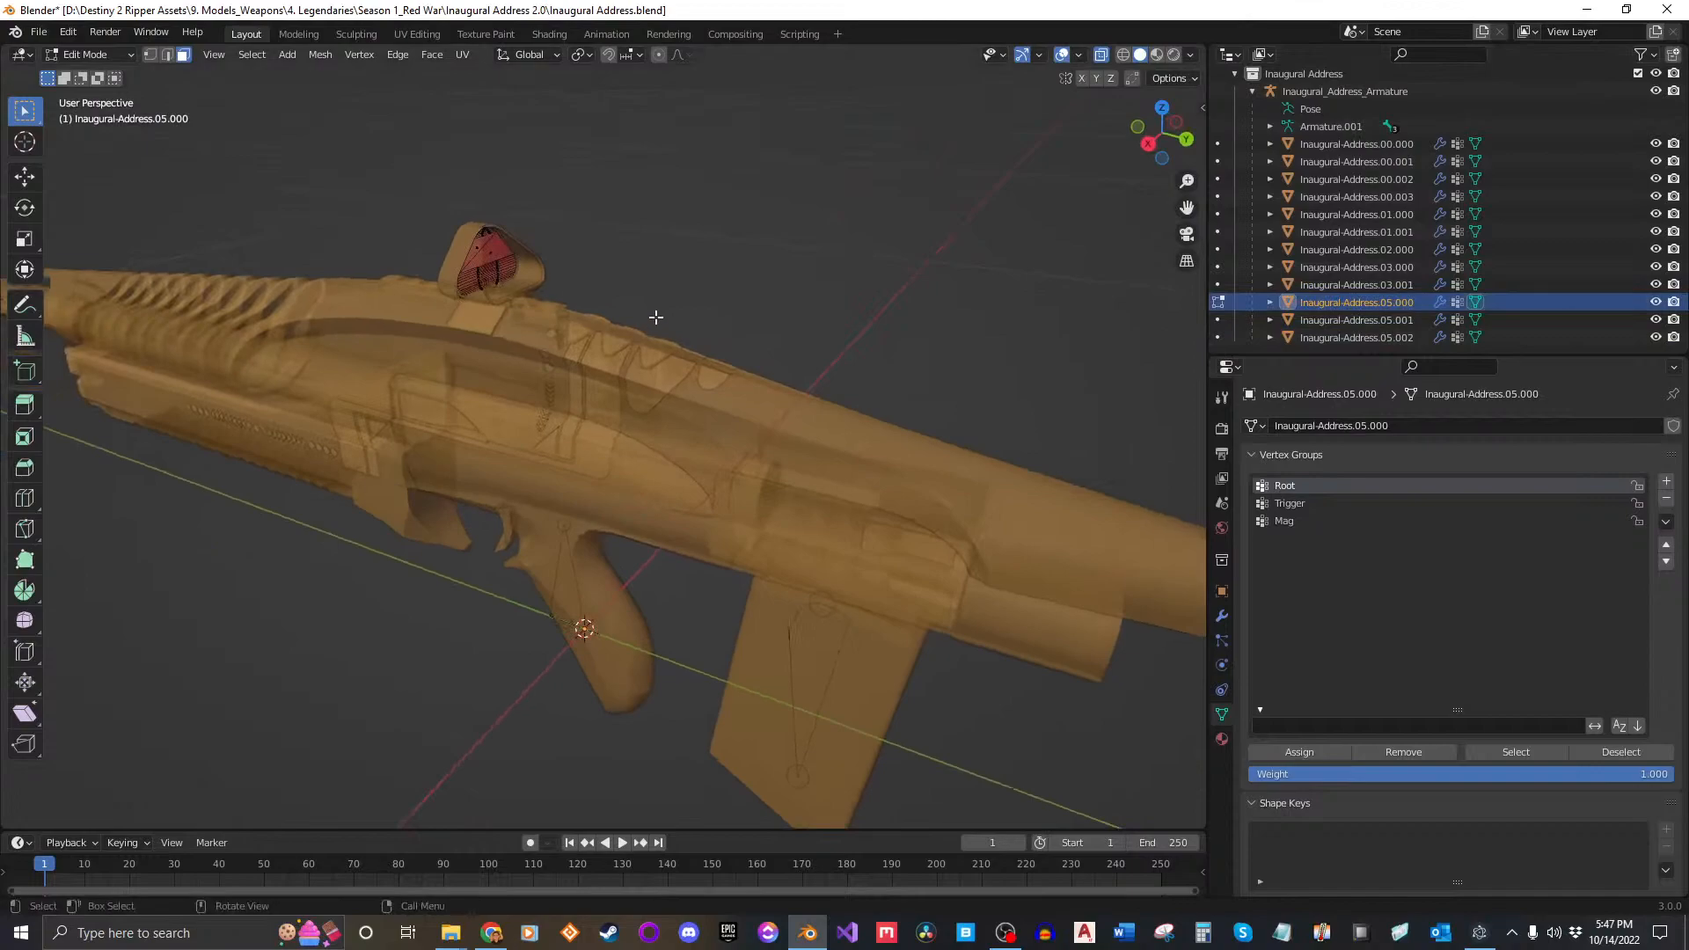
{"action": "left_click", "coordinate": [1408, 326]}
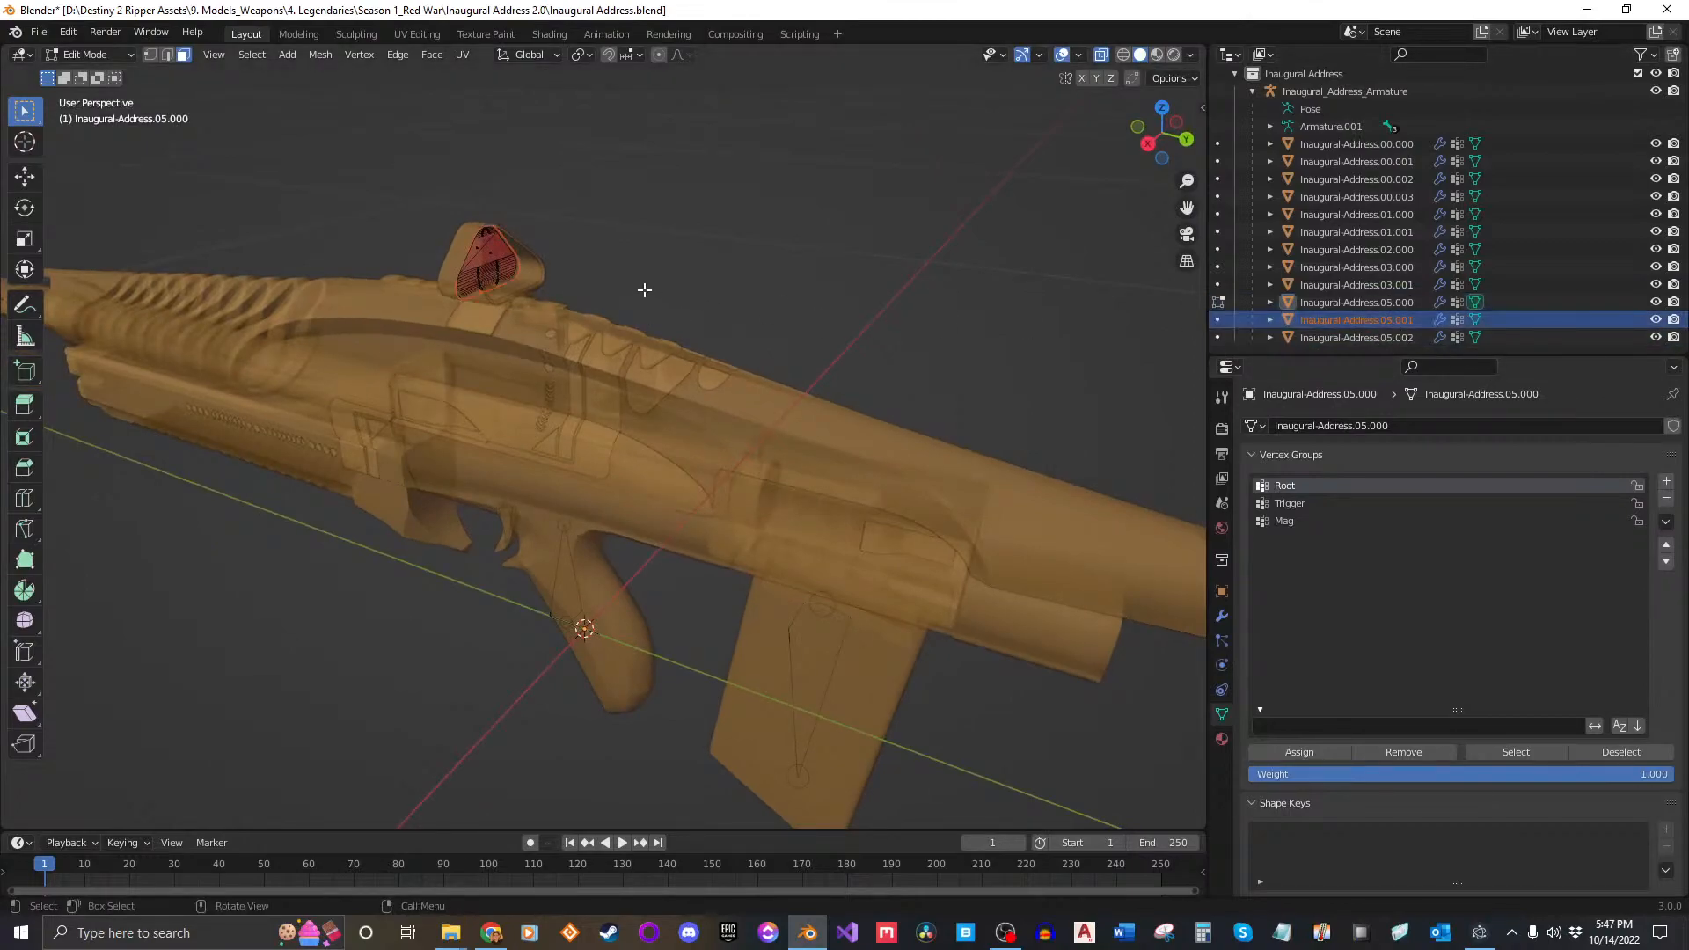
{"action": "key", "text": "Tab"}
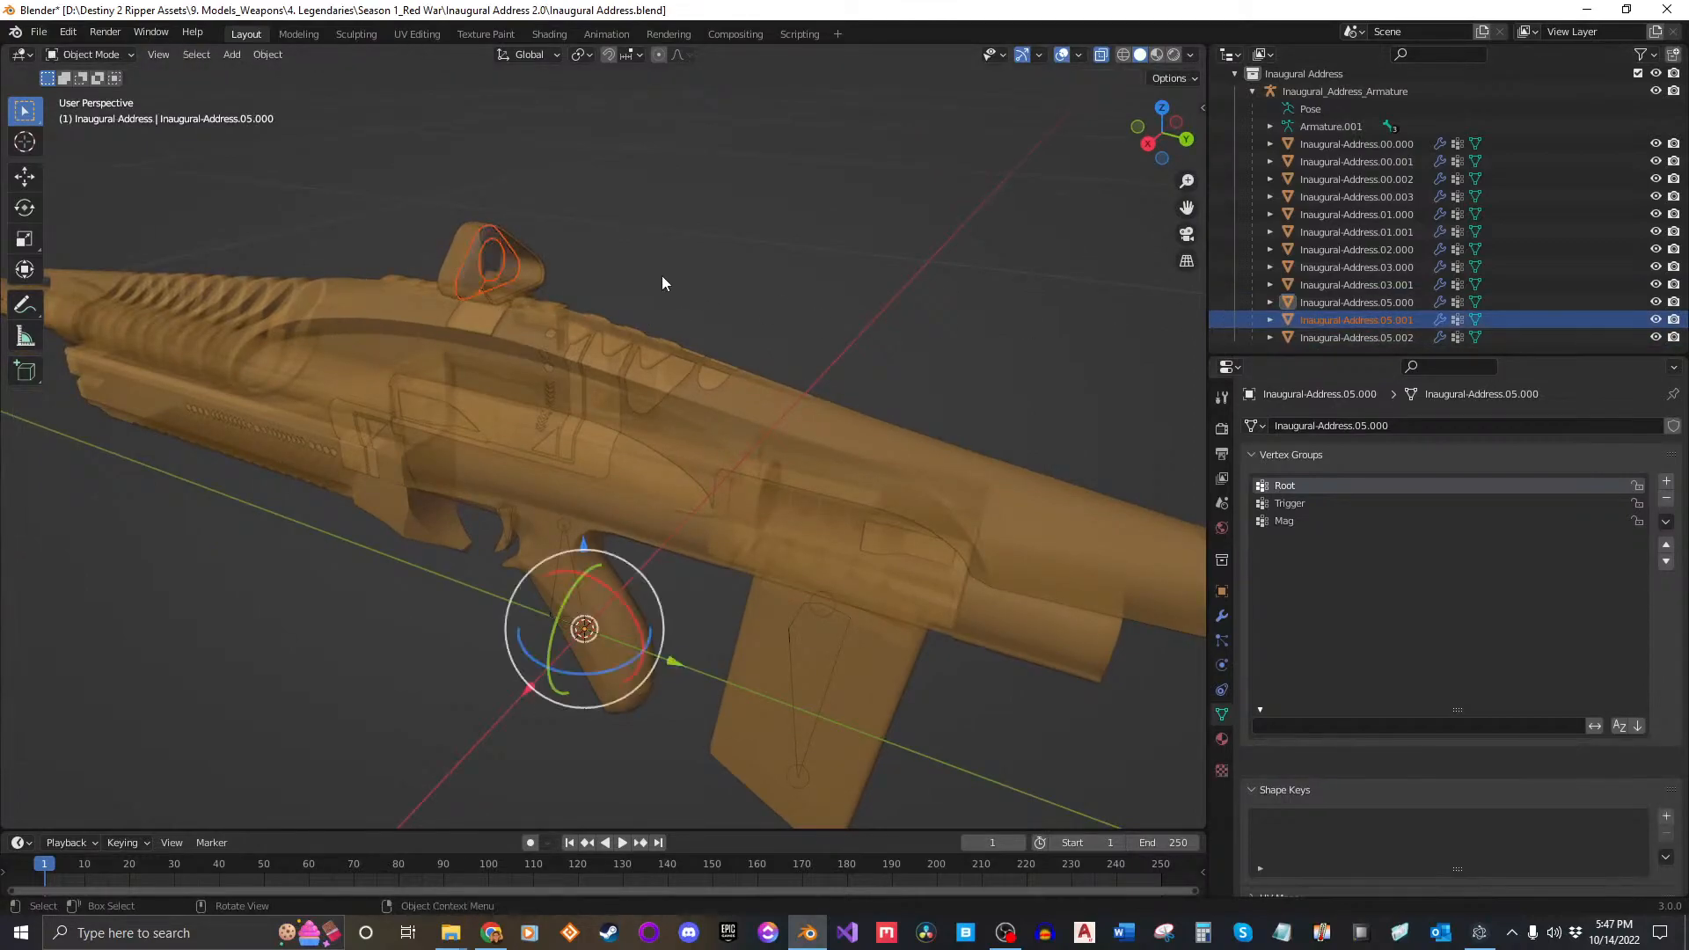
{"action": "left_click", "coordinate": [1385, 304]}
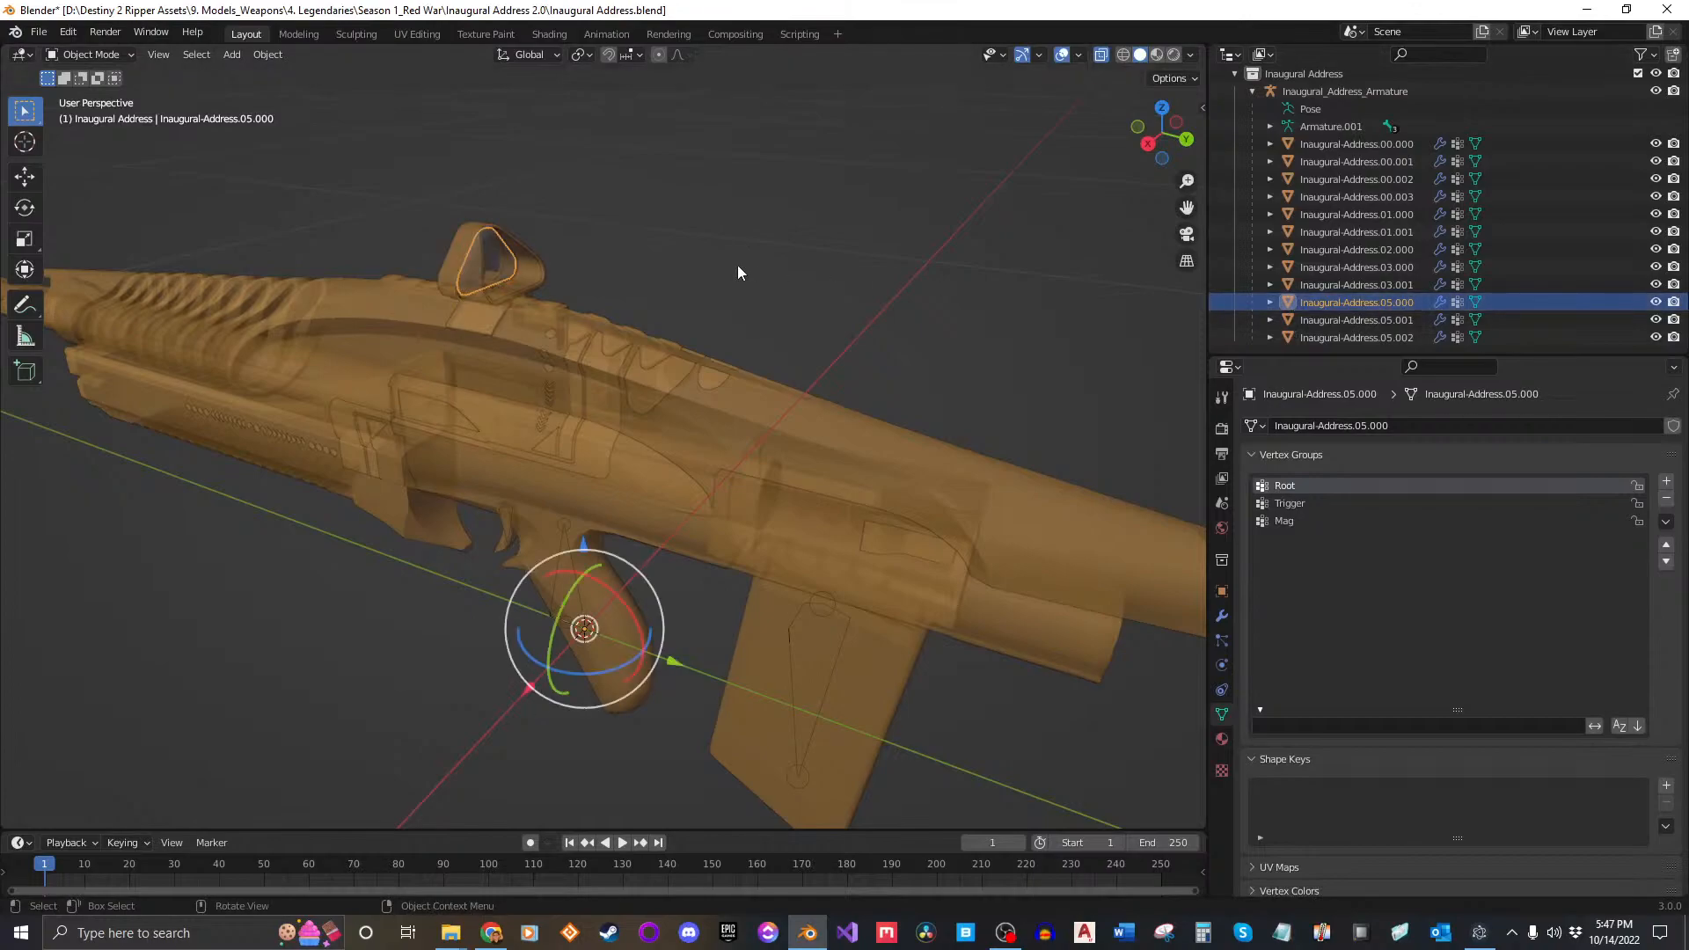
{"action": "left_click", "coordinate": [1388, 285]}
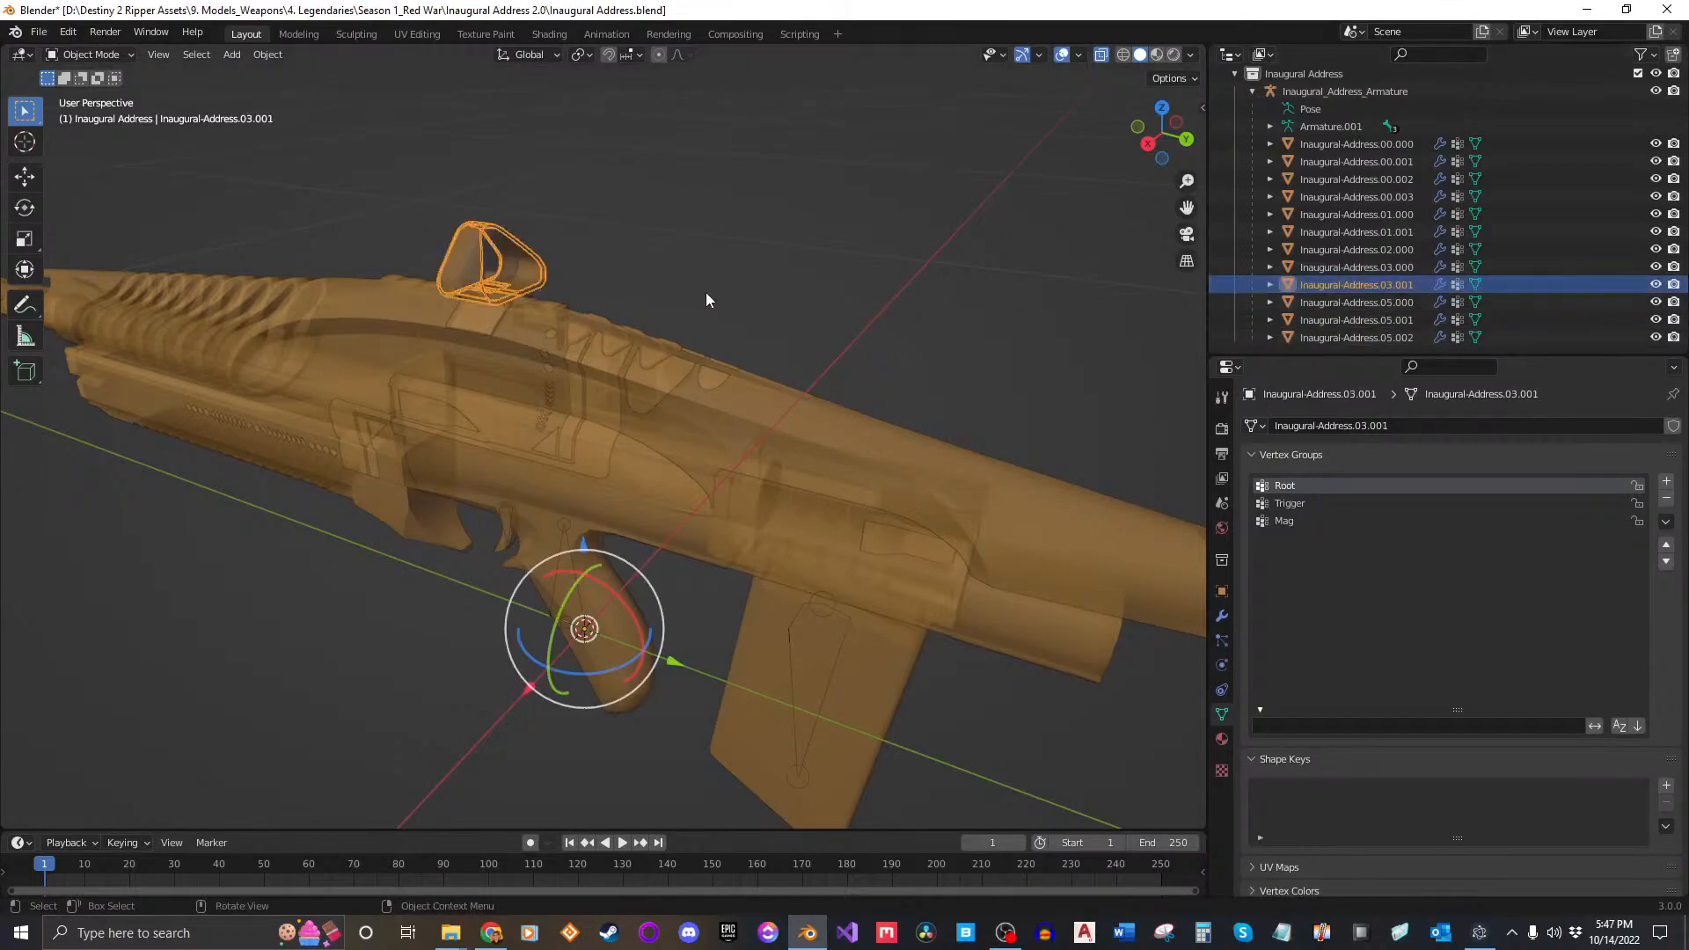
{"action": "key", "text": "Tab"}
{"action": "key", "text": "Tab"}
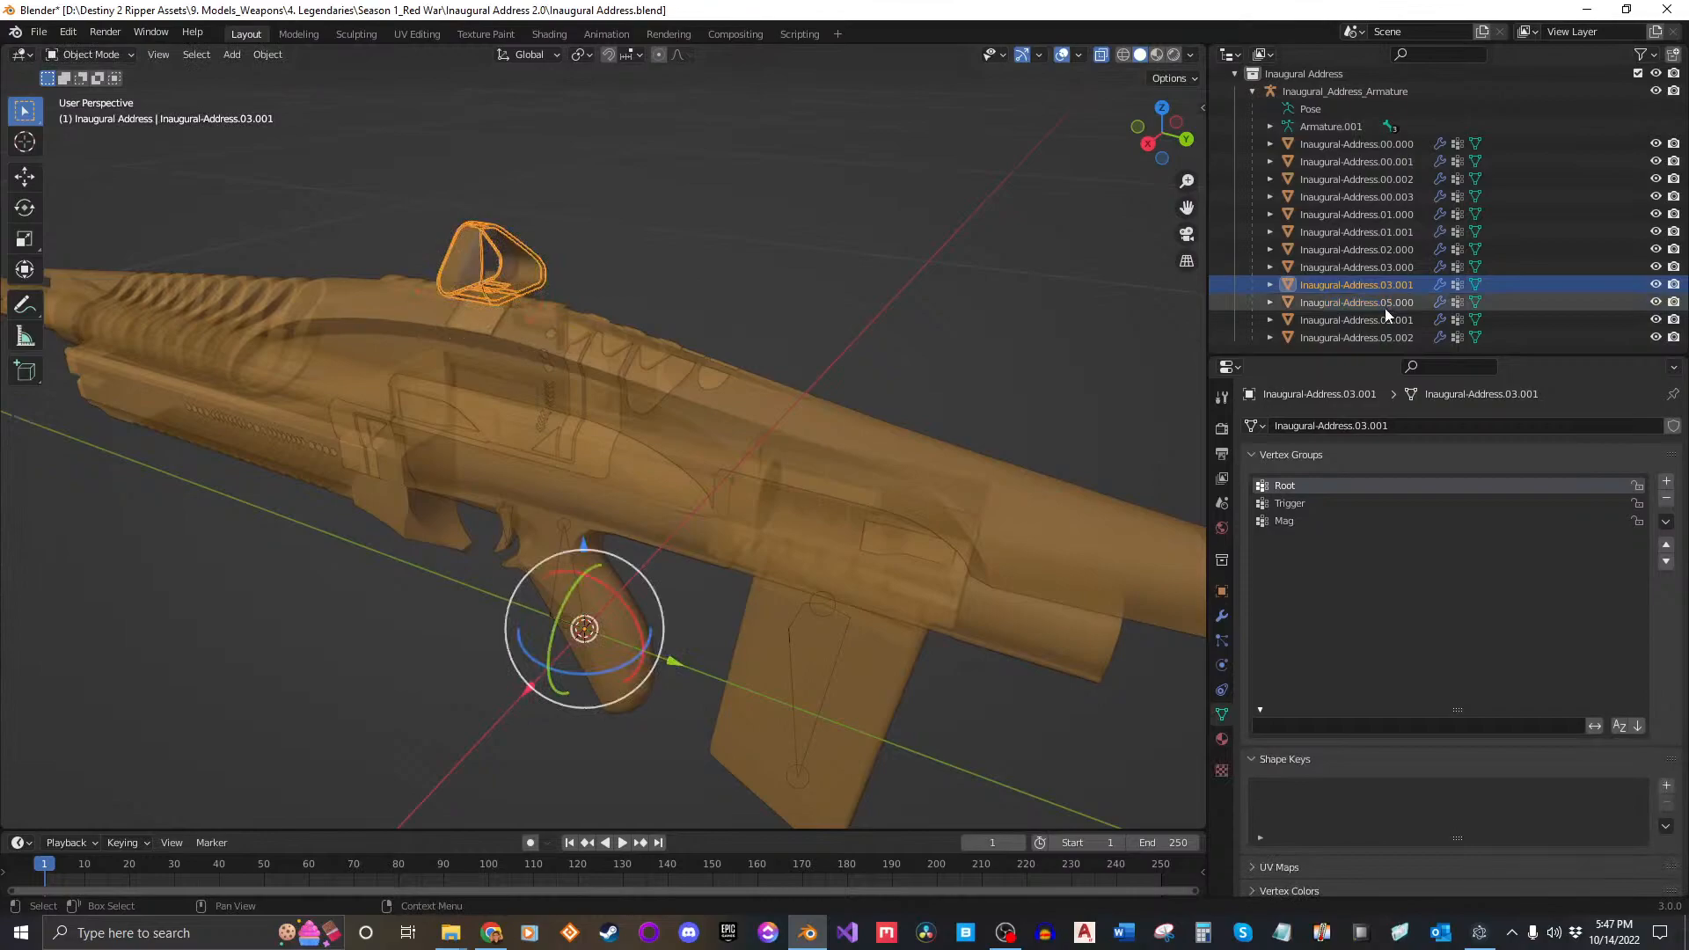
{"action": "left_click", "coordinate": [1384, 306]}
{"action": "key", "text": "Tab"}
{"action": "key", "text": "Tab"}
Step: Unlock the vertex groups of Inaugural-Address.05.001, assign its entire geometry to Root, deselect it and return to Object Mode
{"action": "left_click", "coordinate": [1400, 321]}
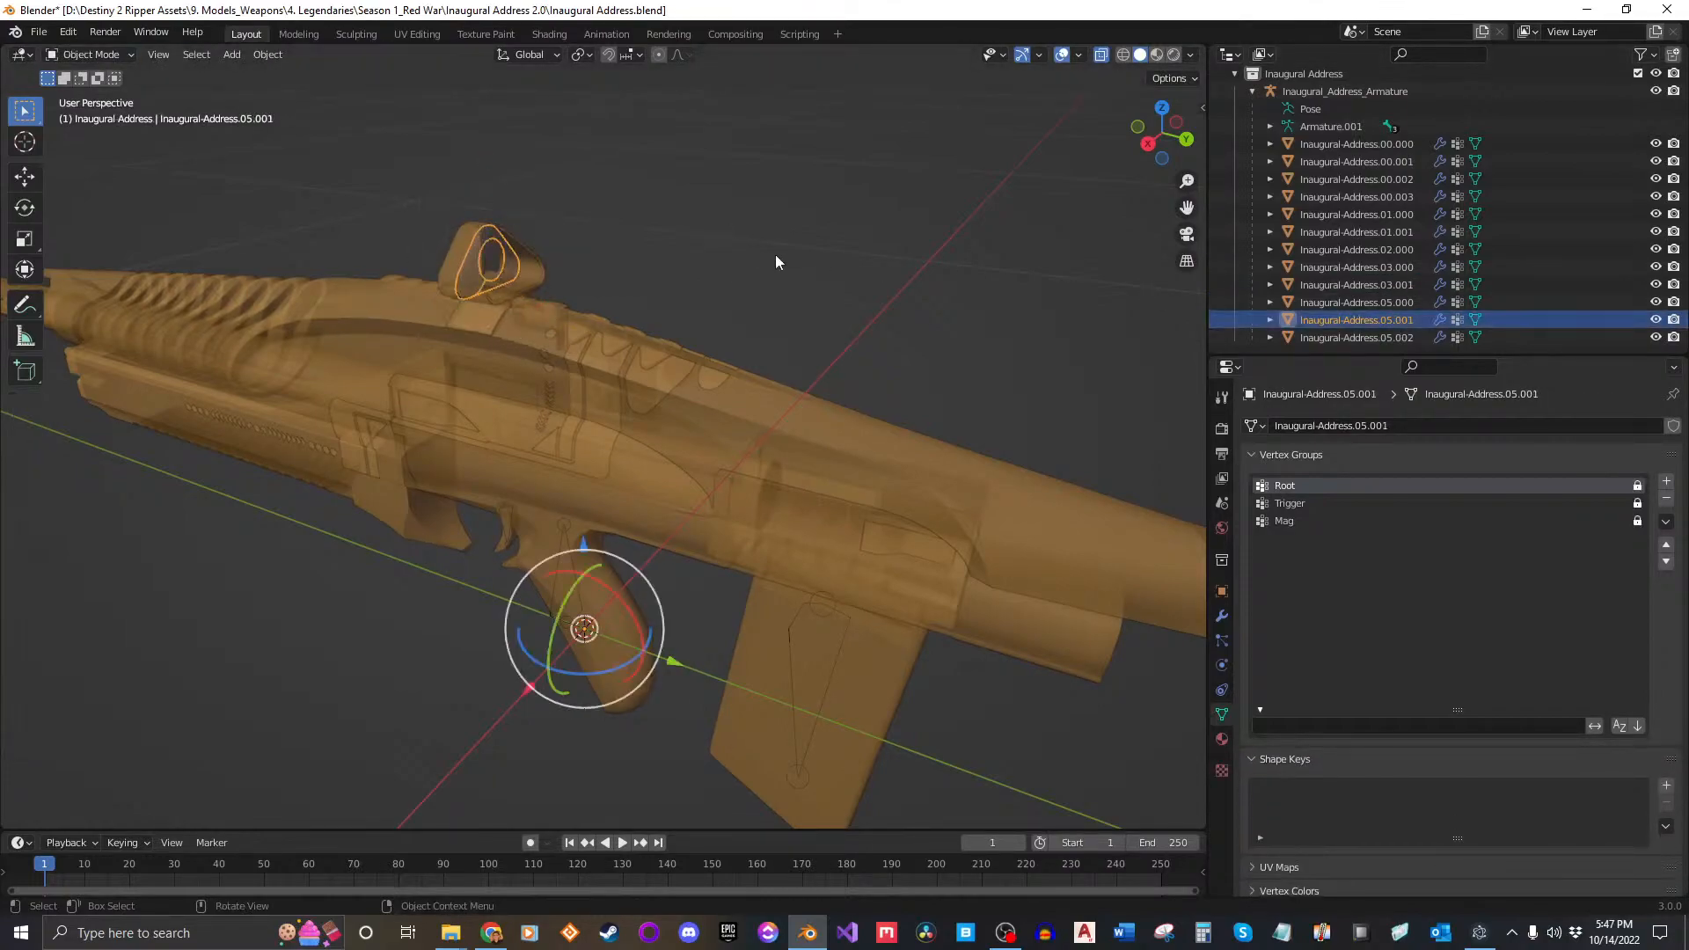
{"action": "key", "text": "Tab"}
{"action": "key", "text": "a"}
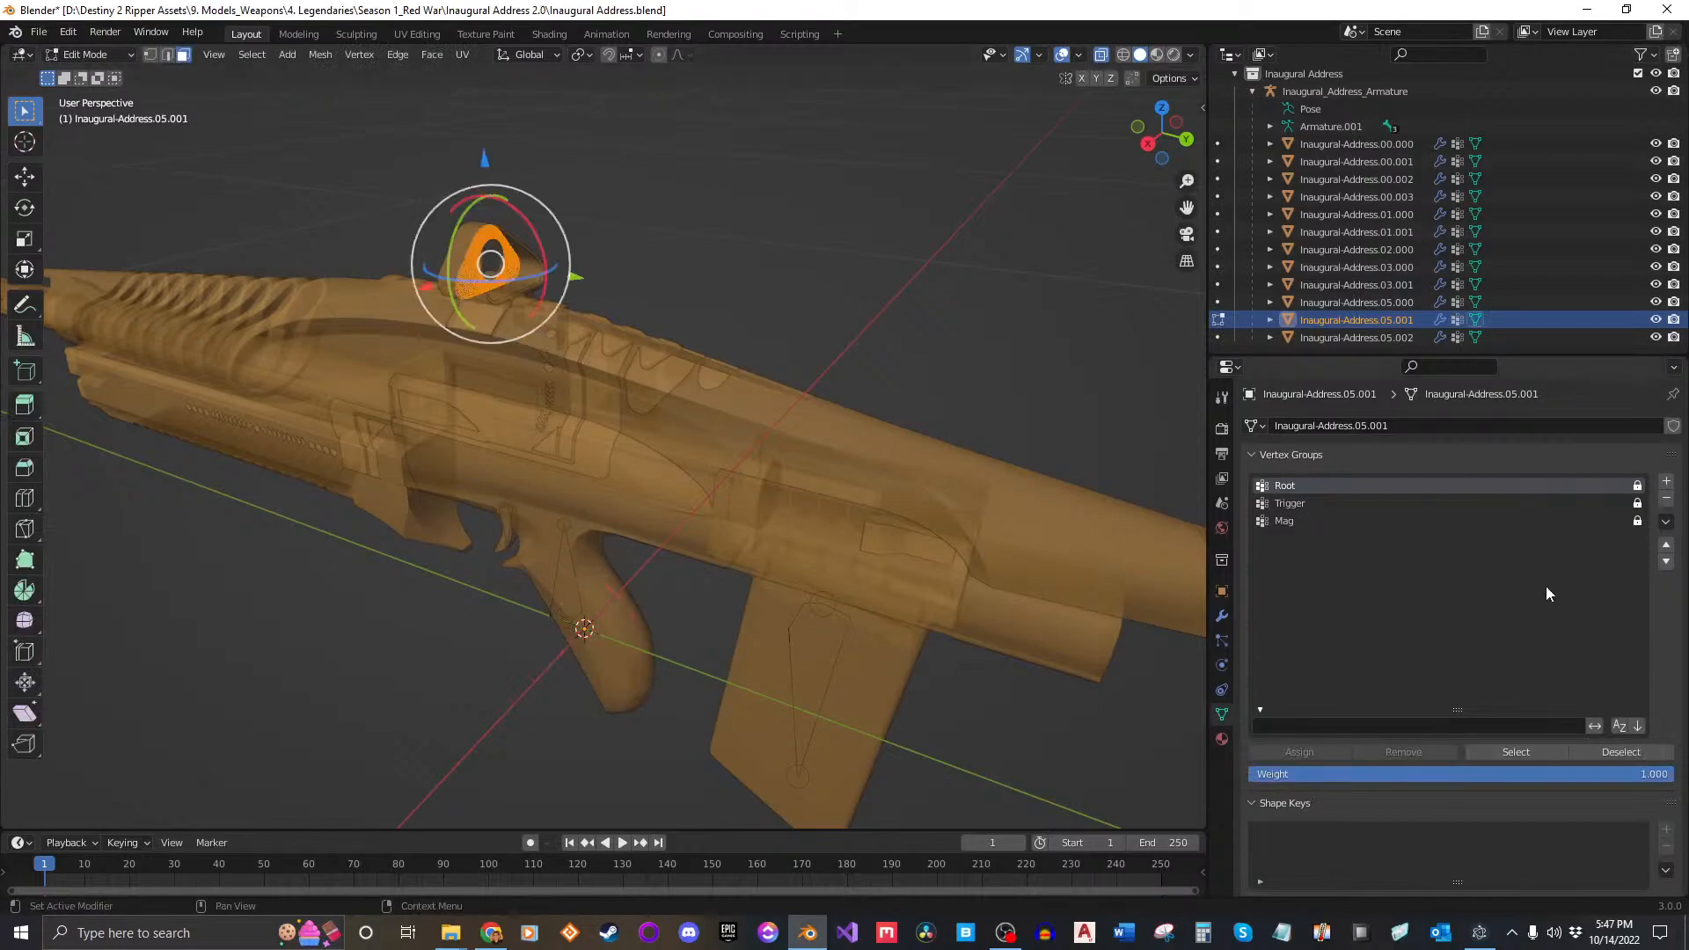
{"action": "left_click_drag", "start_coordinate": [1638, 486], "coordinate": [1635, 536]}
{"action": "left_click", "coordinate": [1307, 752]}
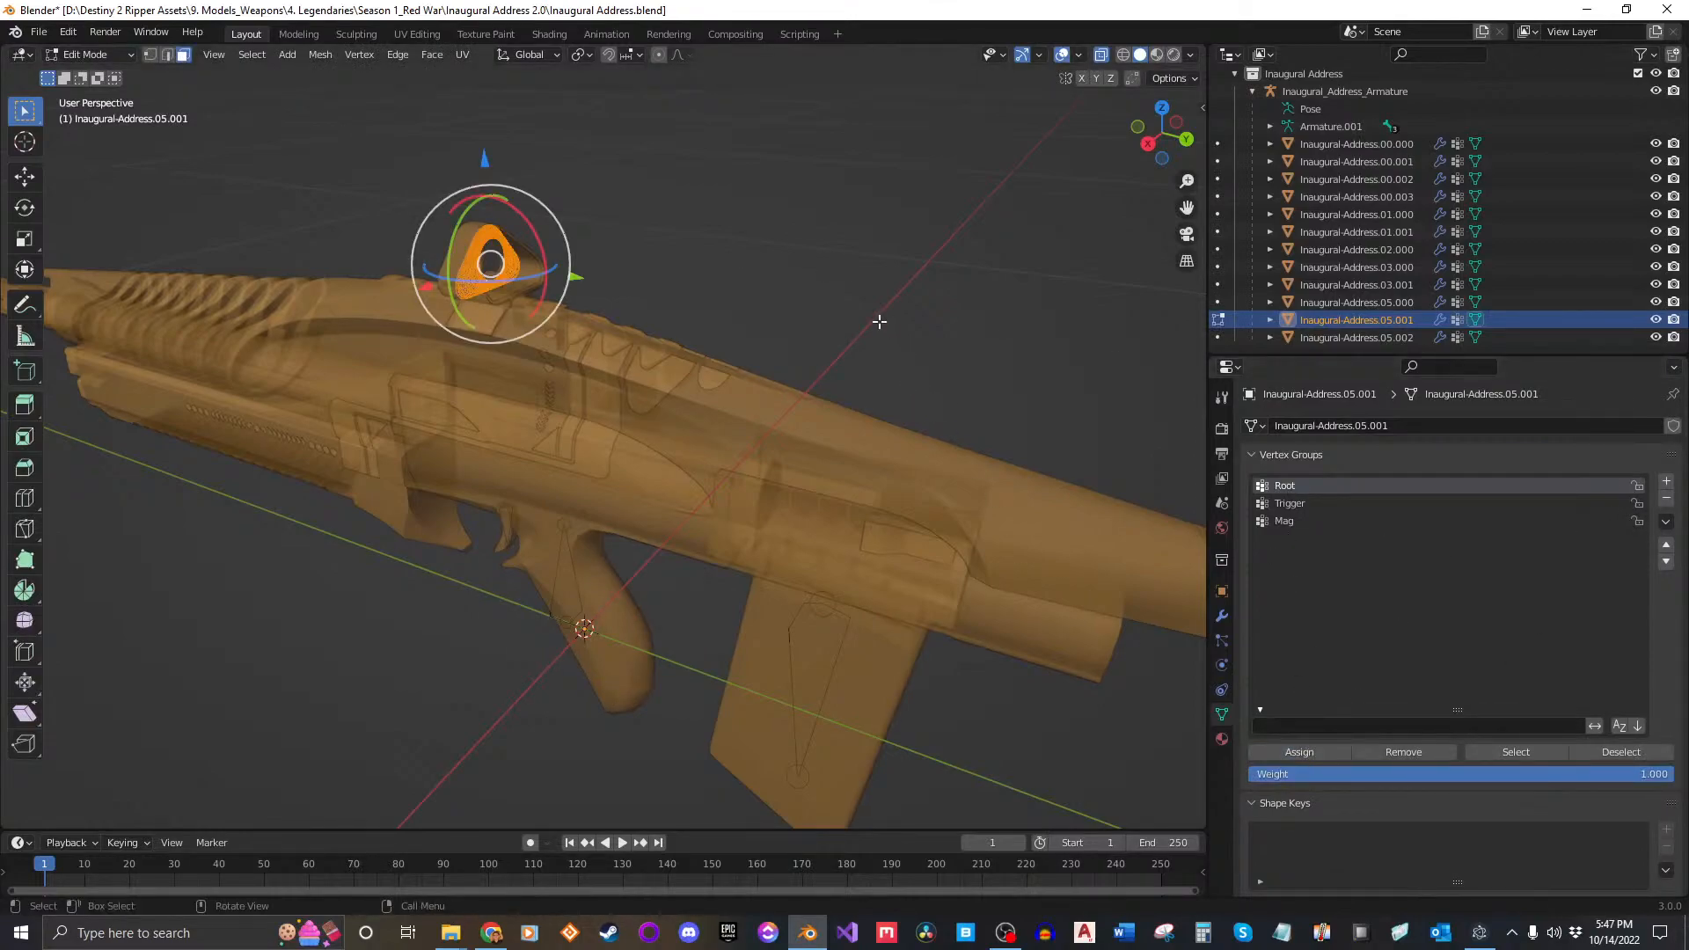
{"action": "middle_click_drag", "start_coordinate": [820, 307], "coordinate": [797, 306]}
{"action": "key", "text": "alt+a"}
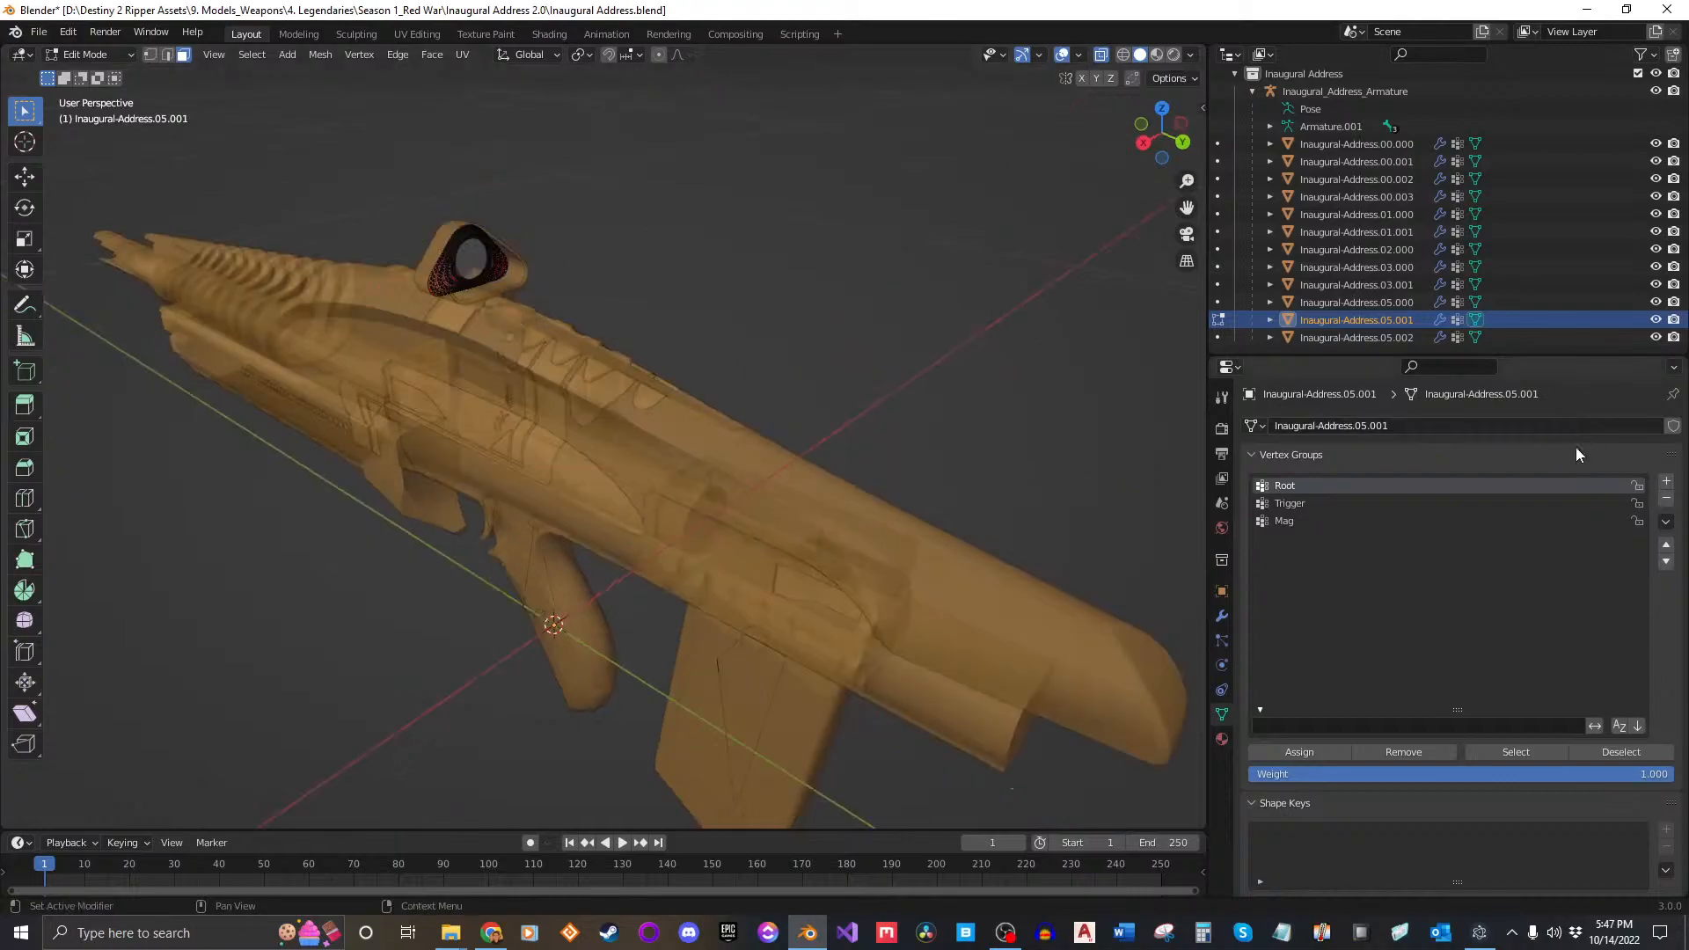
{"action": "key", "text": "Tab"}
Step: Unlock the vertex groups of Inaugural-Address.05.002, assign its entire geometry to Root, and leave nothing selected in Object Mode
{"action": "left_click", "coordinate": [1369, 340]}
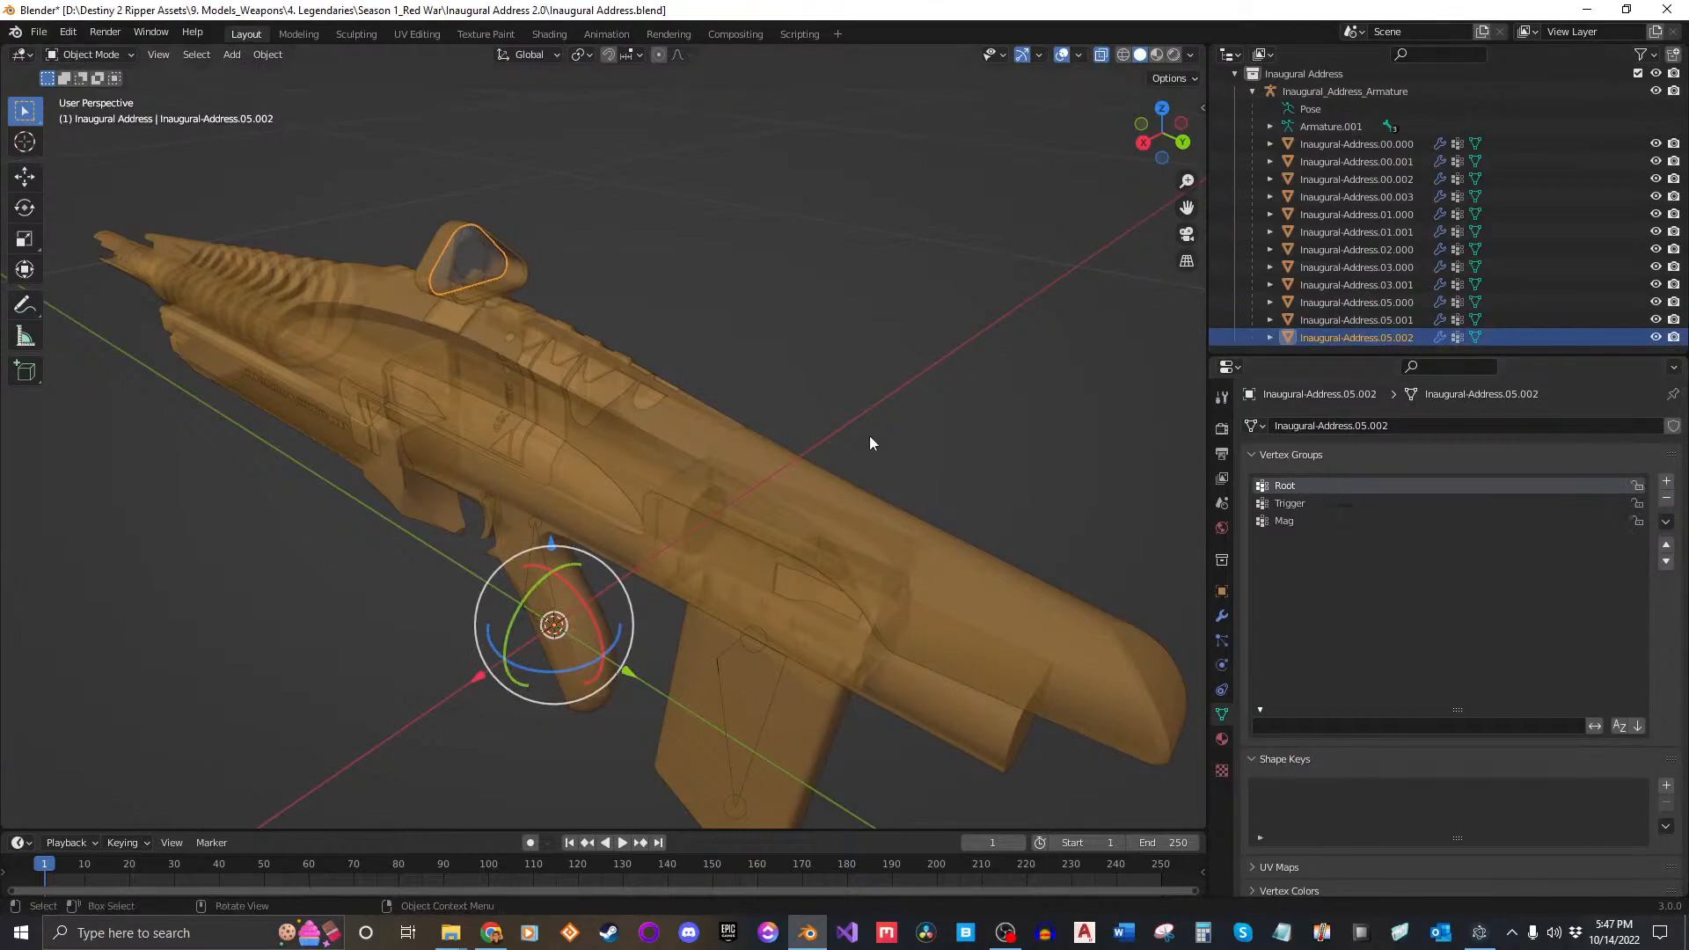
{"action": "key", "text": "Tab"}
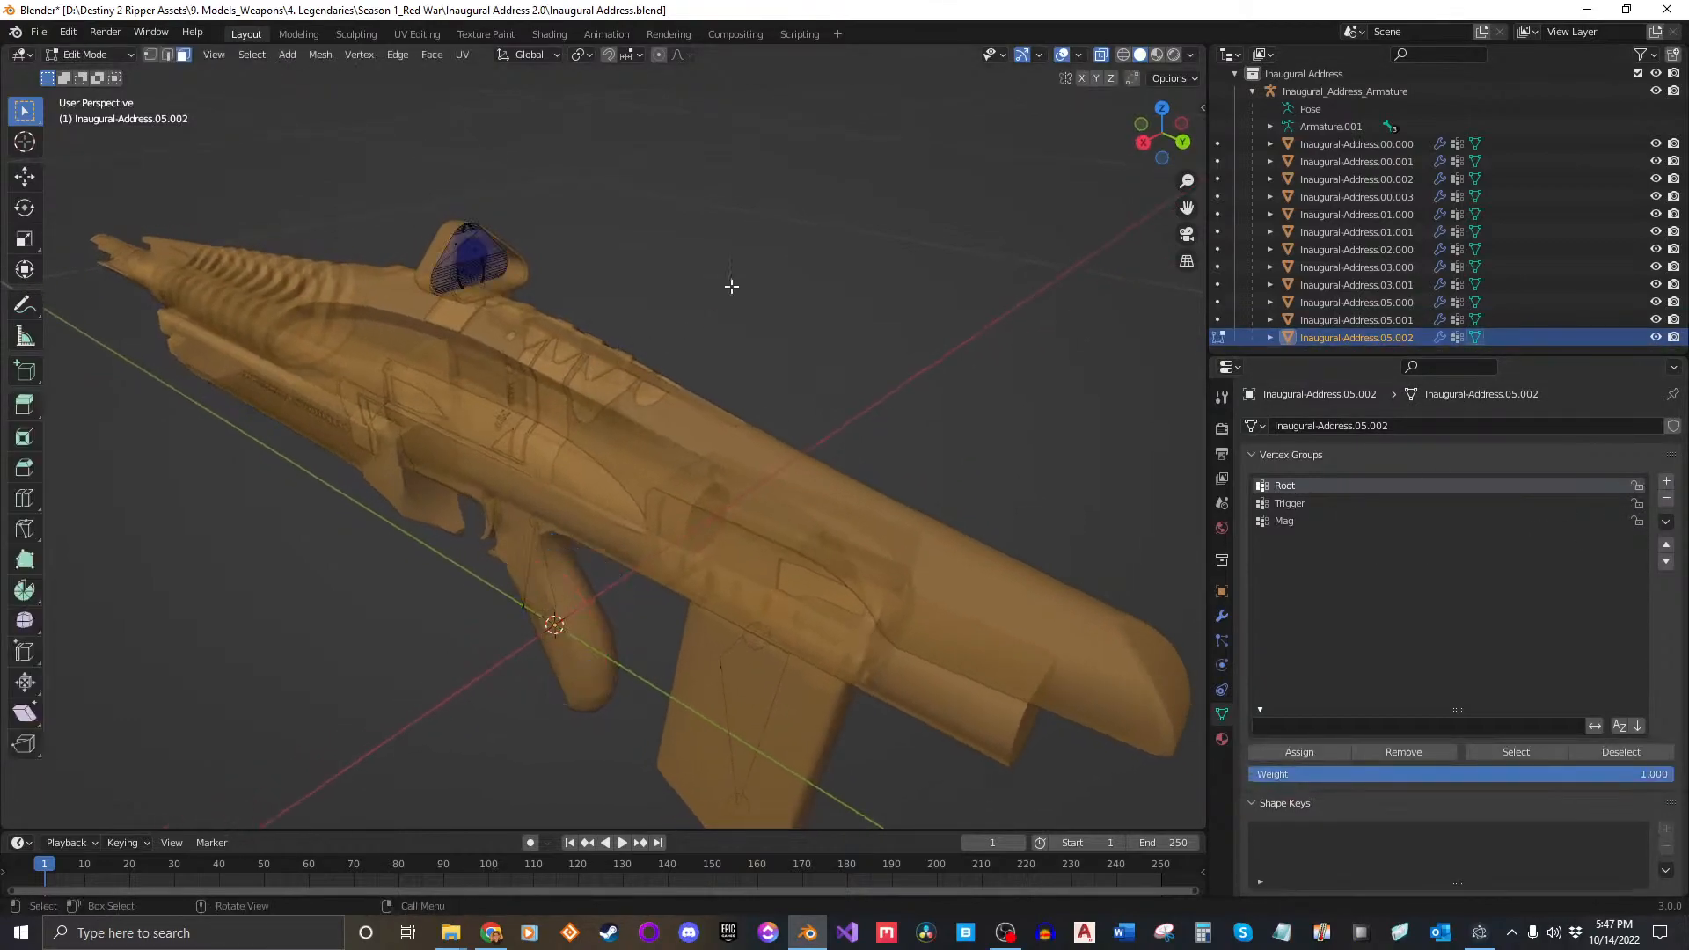
{"action": "left_click", "coordinate": [1317, 748]}
{"action": "left_click", "coordinate": [769, 267]}
{"action": "key", "text": "Tab"}
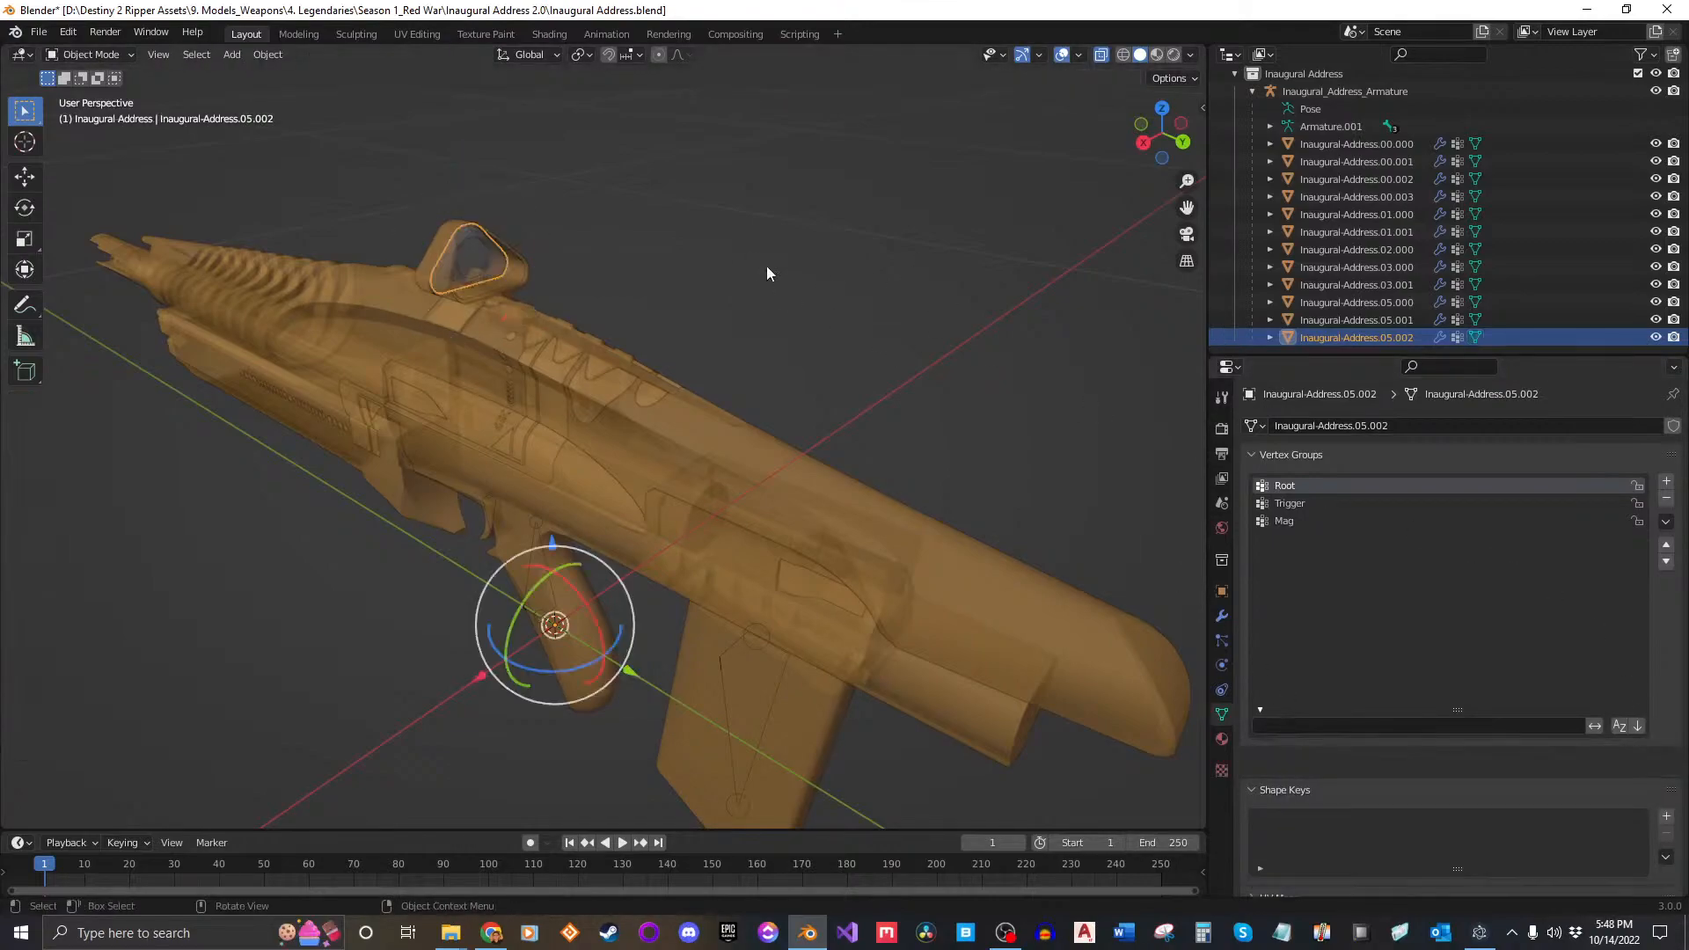
{"action": "left_click", "coordinate": [754, 339]}
Step: Select Inaugural_Address_Armature and switch it to Pose Mode
{"action": "scroll", "coordinate": [754, 340], "scroll_direction": "down", "scroll_amount": 2}
{"action": "mouse_move", "coordinate": [748, 339]}
{"action": "middle_mouse_down"}
{"action": "mouse_move", "coordinate": [704, 431]}
{"action": "mouse_move", "coordinate": [747, 444]}
{"action": "mouse_move", "coordinate": [773, 426]}
{"action": "mouse_move", "coordinate": [758, 419]}
{"action": "middle_mouse_up"}
{"action": "key", "text": "z"}
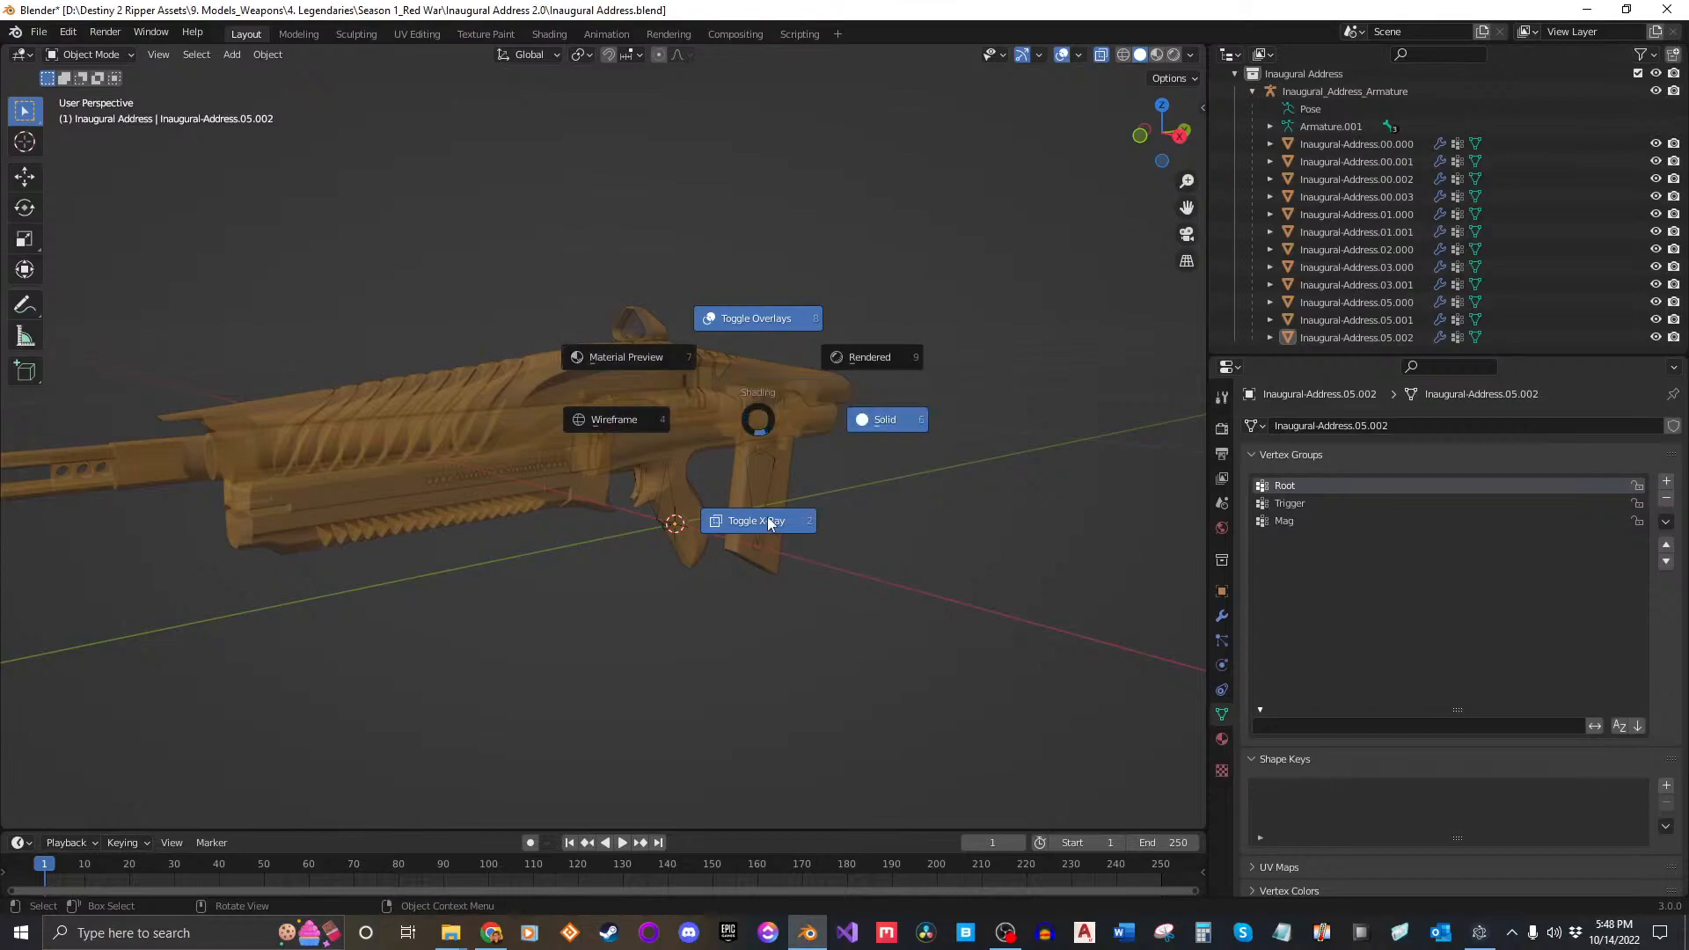
{"action": "left_click", "coordinate": [758, 425]}
{"action": "middle_click_drag", "start_coordinate": [991, 535], "coordinate": [969, 528]}
{"action": "key", "text": "KP_3"}
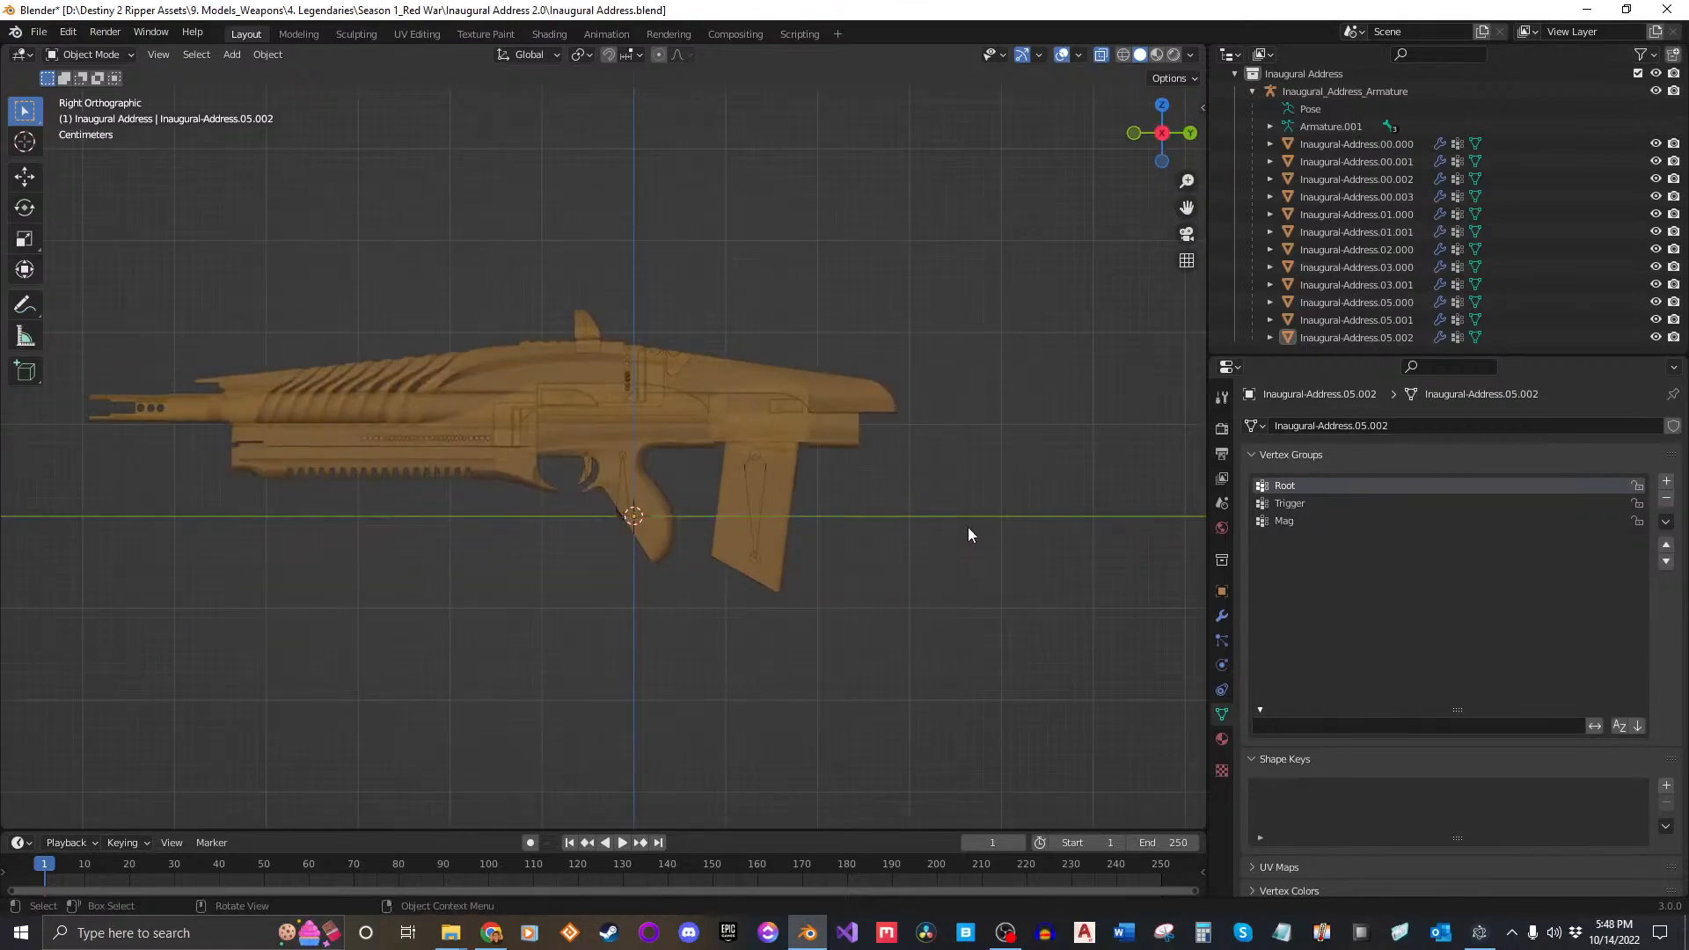
{"action": "scroll", "coordinate": [520, 472], "scroll_direction": "up", "scroll_amount": 6}
{"action": "left_click", "coordinate": [746, 486]}
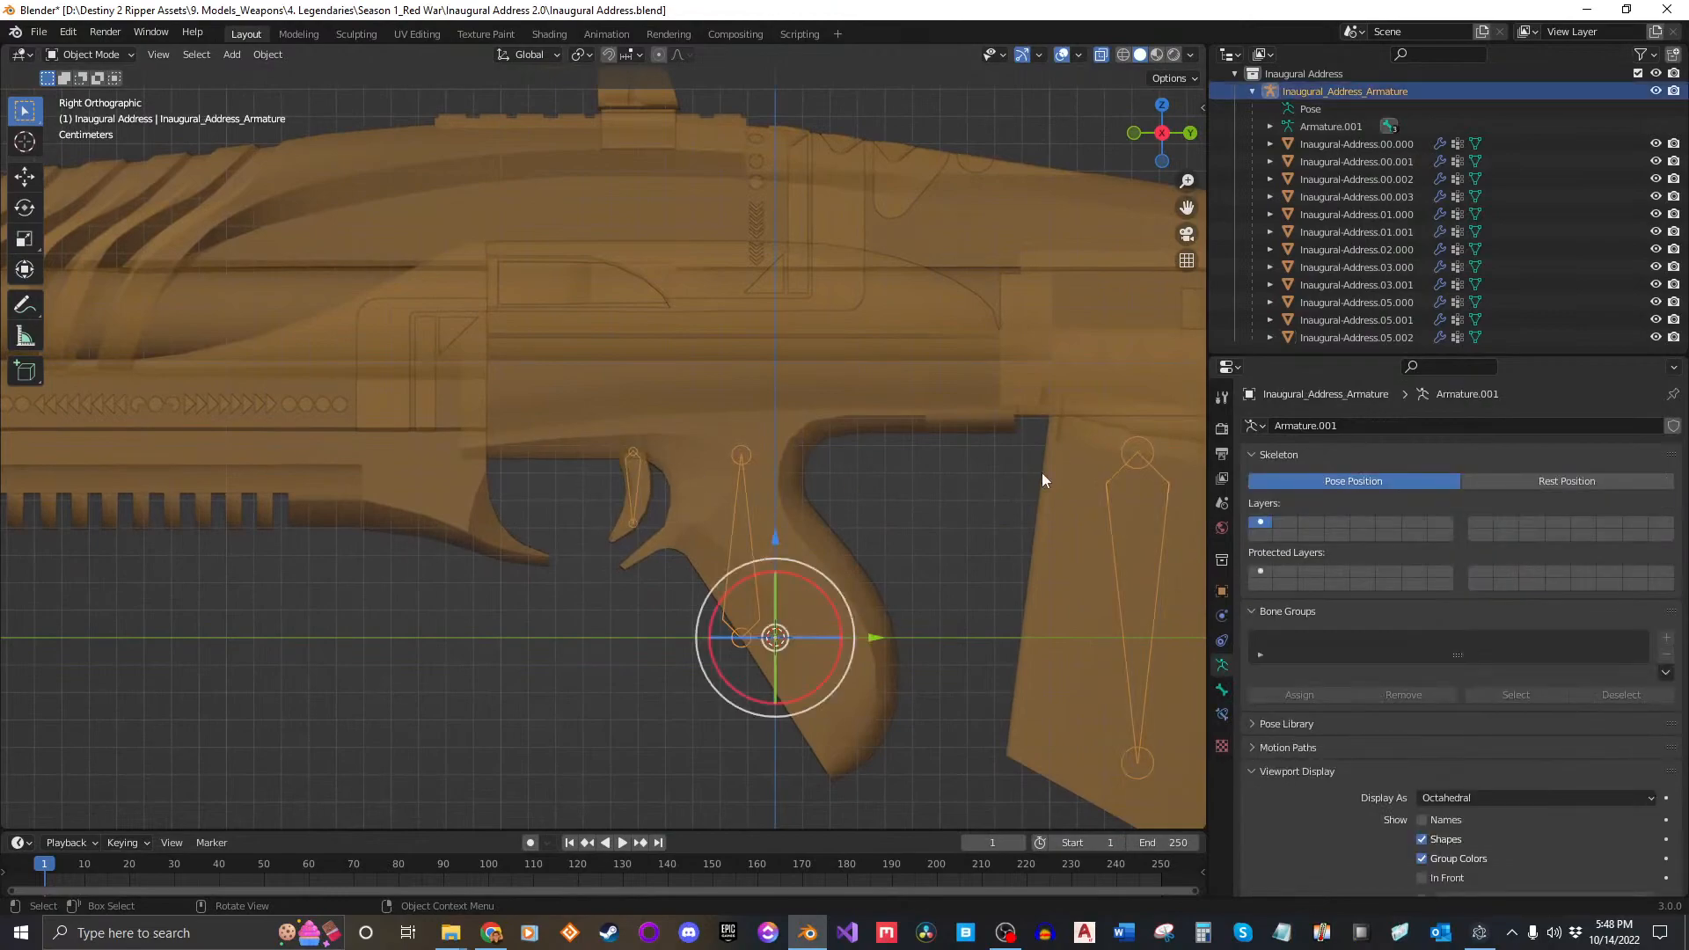
{"action": "left_click", "coordinate": [130, 56]}
{"action": "left_click", "coordinate": [123, 91]}
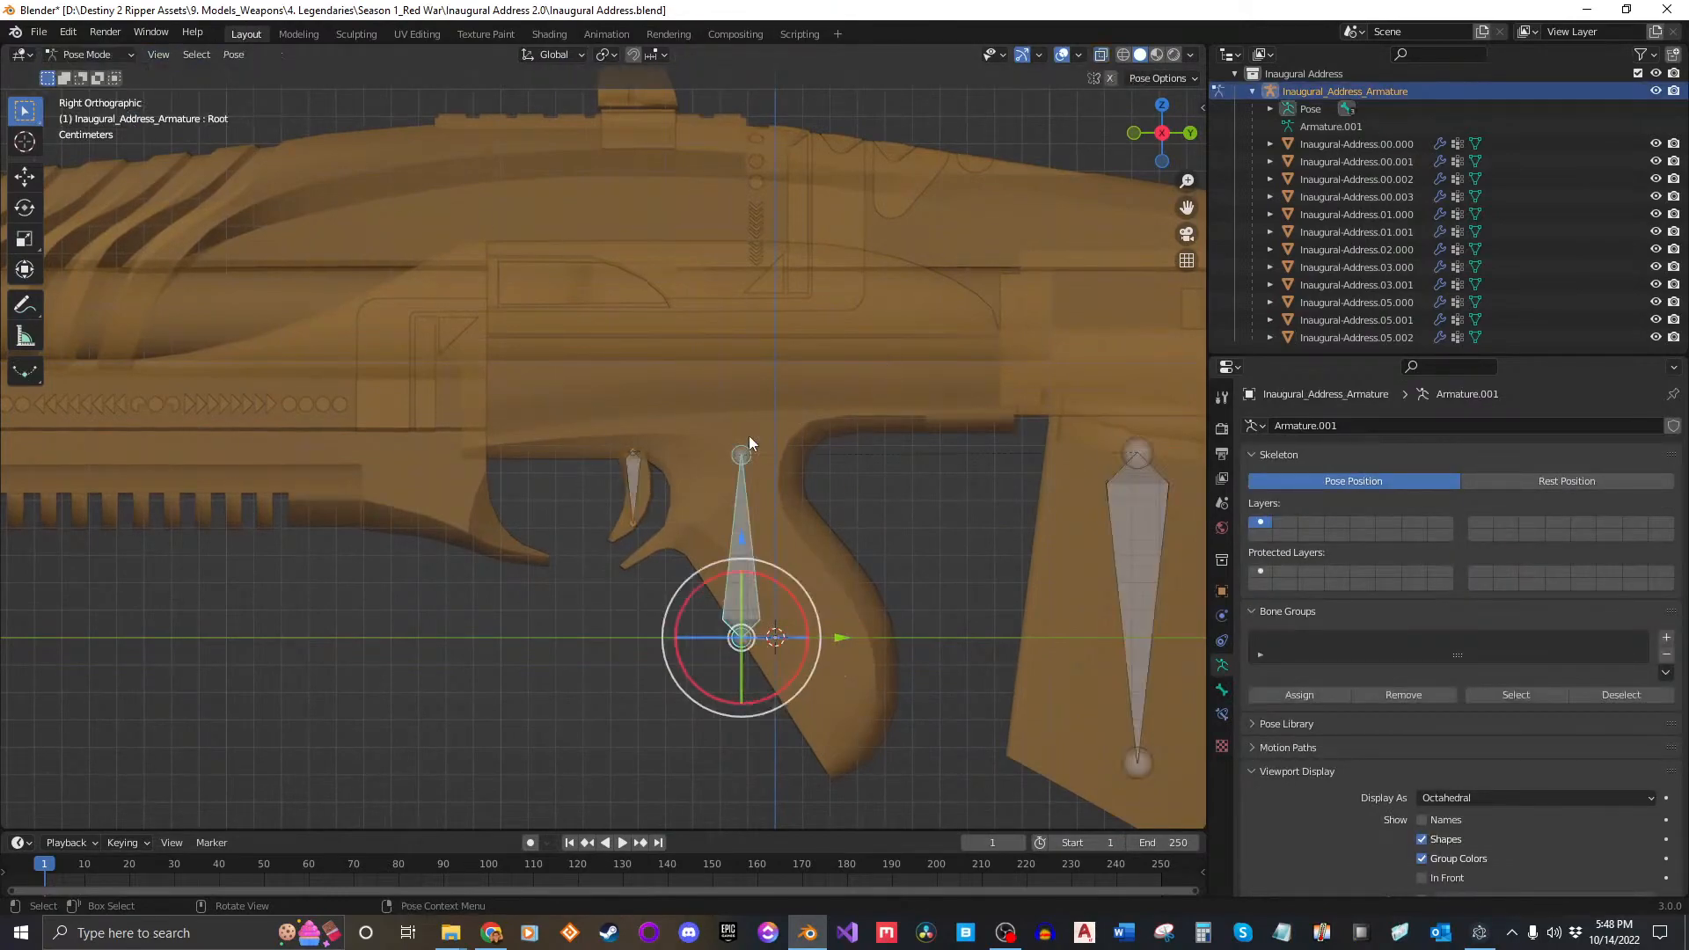
Step: Test the Root bone by moving it with the whole weapon and cancelling the move
{"action": "scroll", "coordinate": [750, 443], "scroll_direction": "up", "scroll_amount": 3}
{"action": "scroll", "coordinate": [829, 542], "scroll_direction": "down", "scroll_amount": 3}
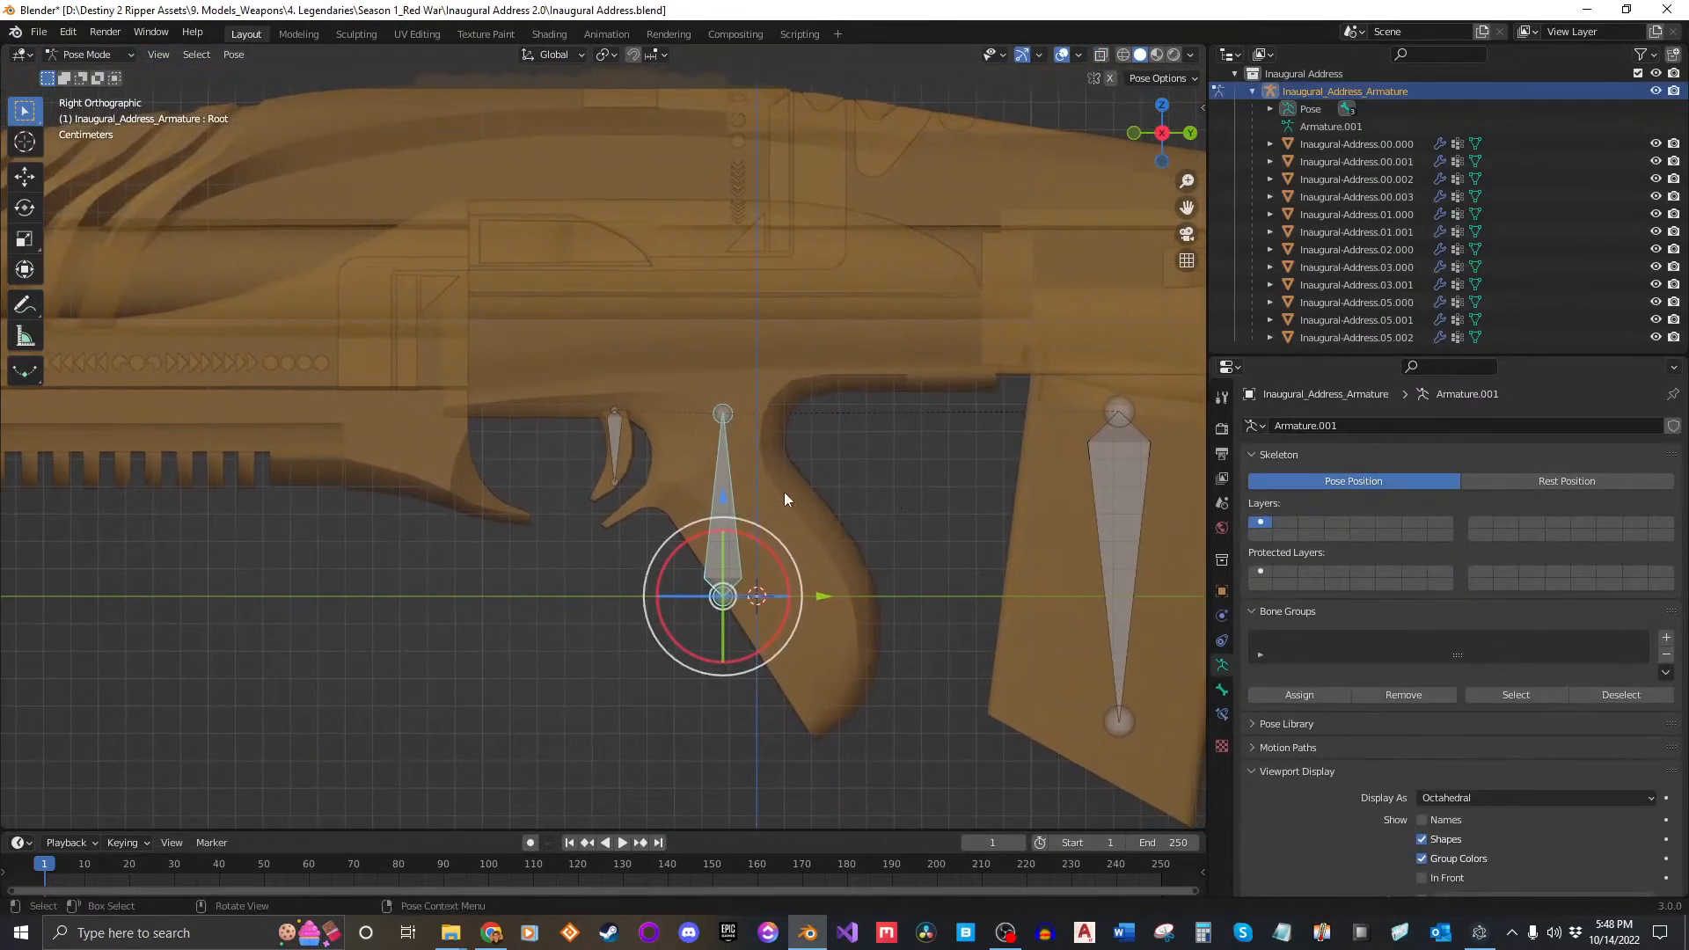
{"action": "scroll", "coordinate": [704, 475], "scroll_direction": "down", "scroll_amount": 3}
{"action": "scroll", "coordinate": [754, 462], "scroll_direction": "up", "scroll_amount": 2}
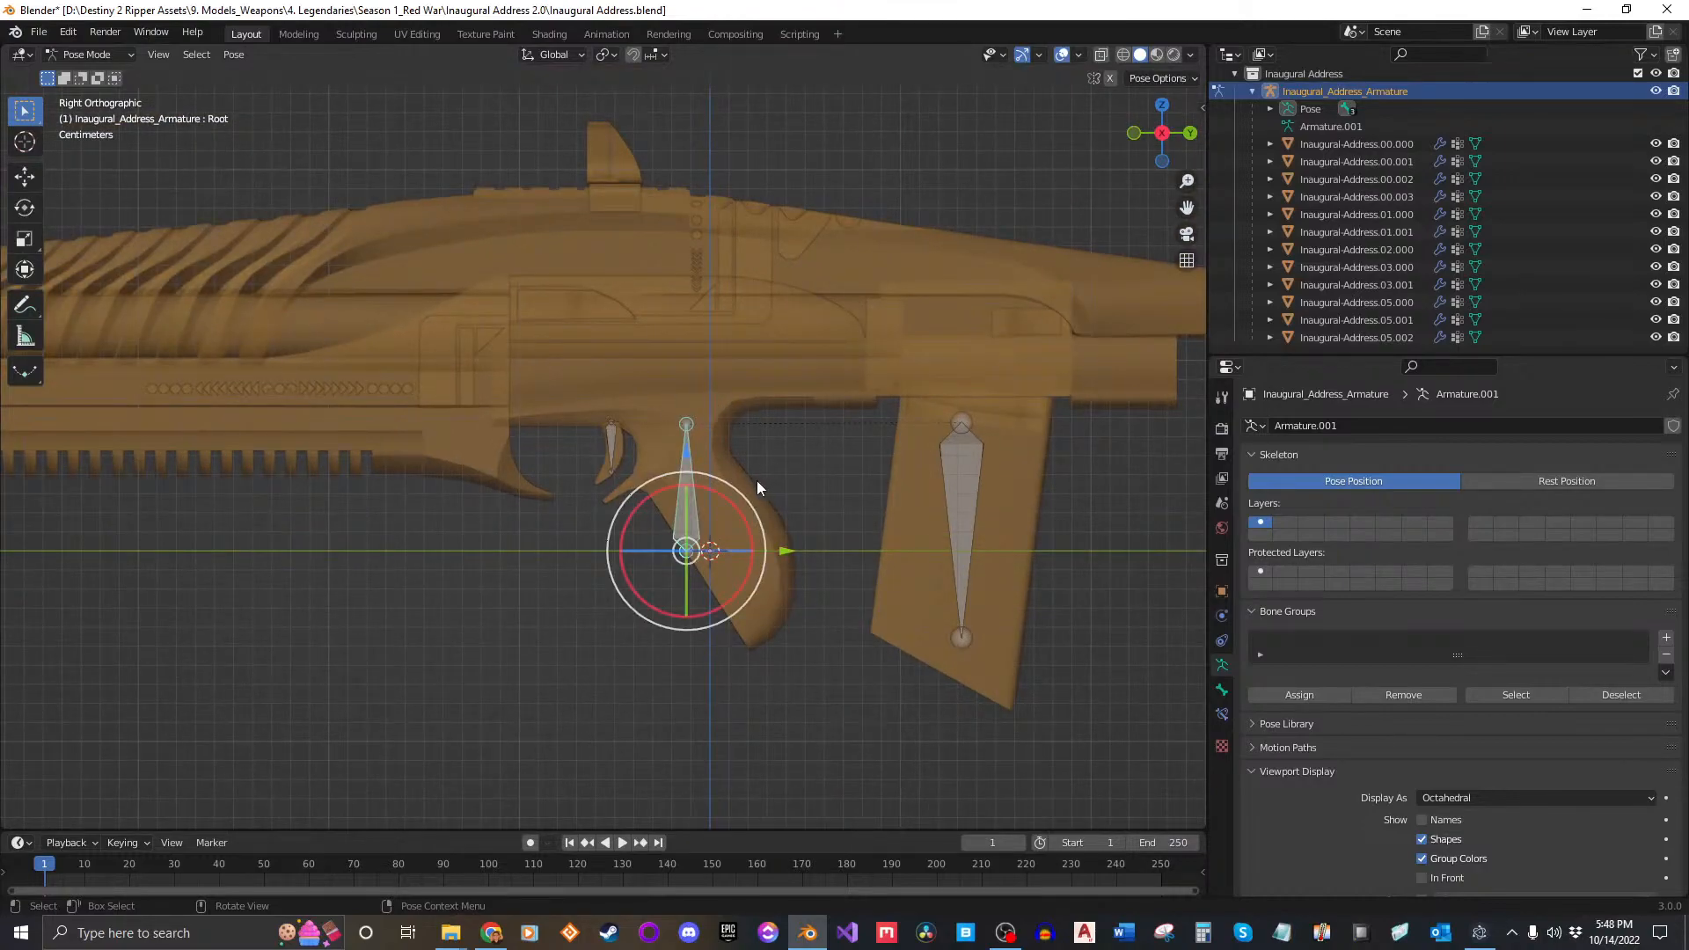
{"action": "key", "text": "g"}
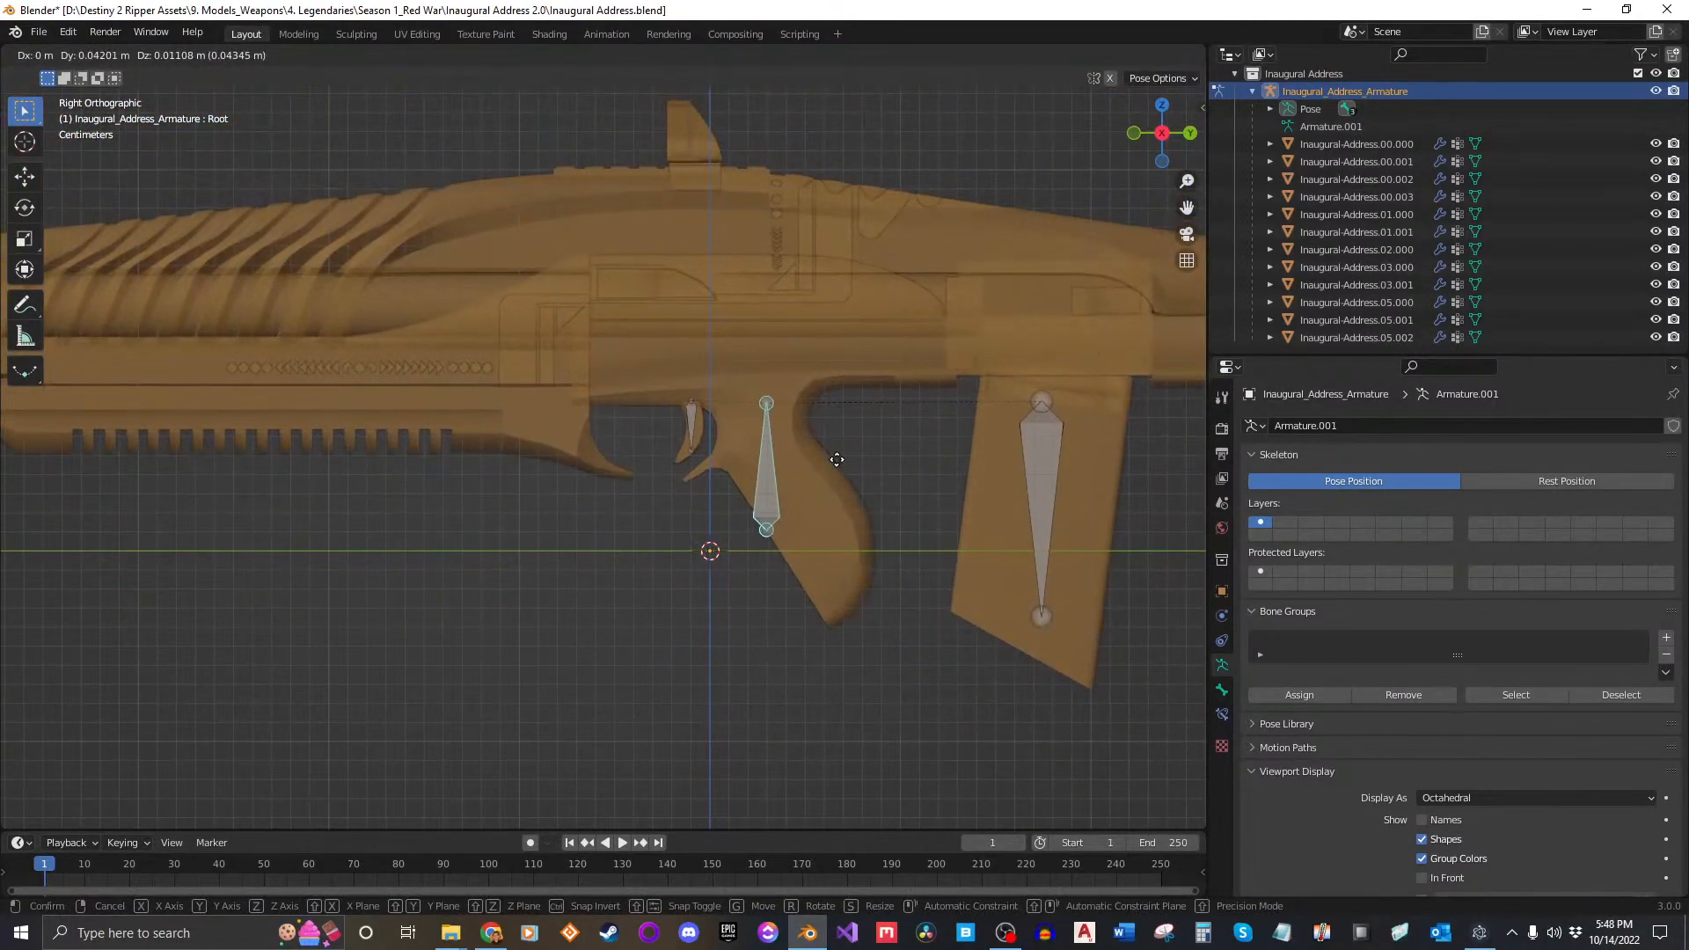
{"action": "right_click", "coordinate": [836, 459]}
Step: Test the Trigger bone by rotating it and cancelling the rotation
{"action": "scroll", "coordinate": [604, 442], "scroll_direction": "up", "scroll_amount": 2}
{"action": "left_click", "coordinate": [615, 447]}
{"action": "scroll", "coordinate": [618, 451], "scroll_direction": "up", "scroll_amount": 5}
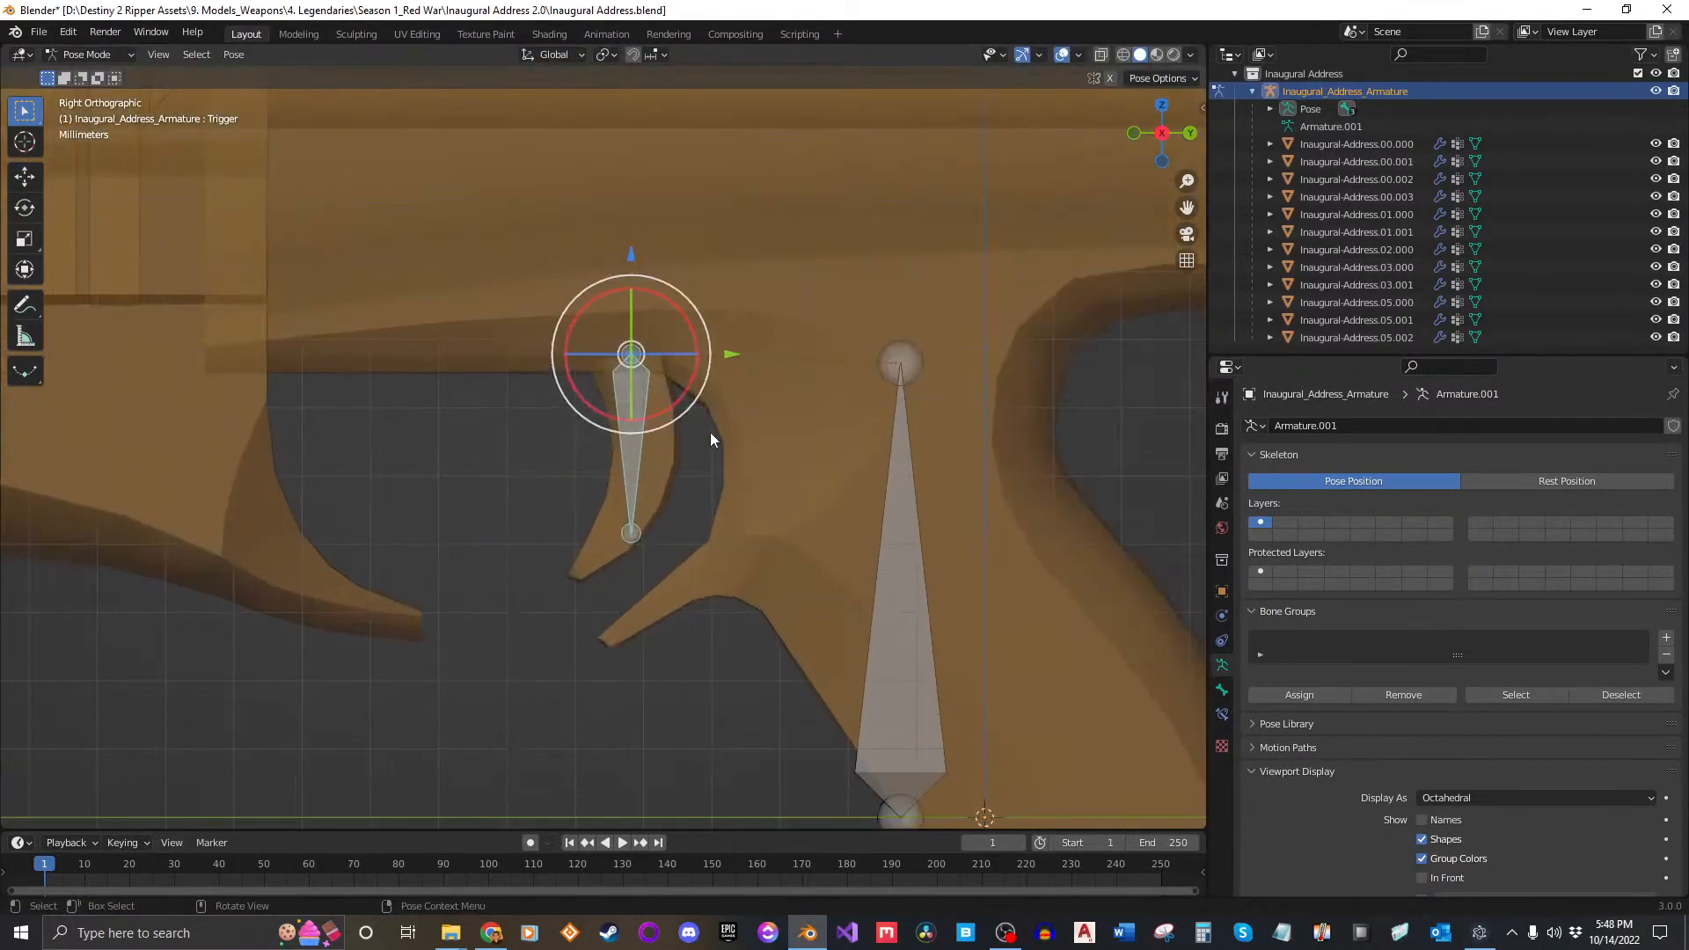
{"action": "scroll", "coordinate": [704, 447], "scroll_direction": "down", "scroll_amount": 4}
{"action": "key", "text": "r"}
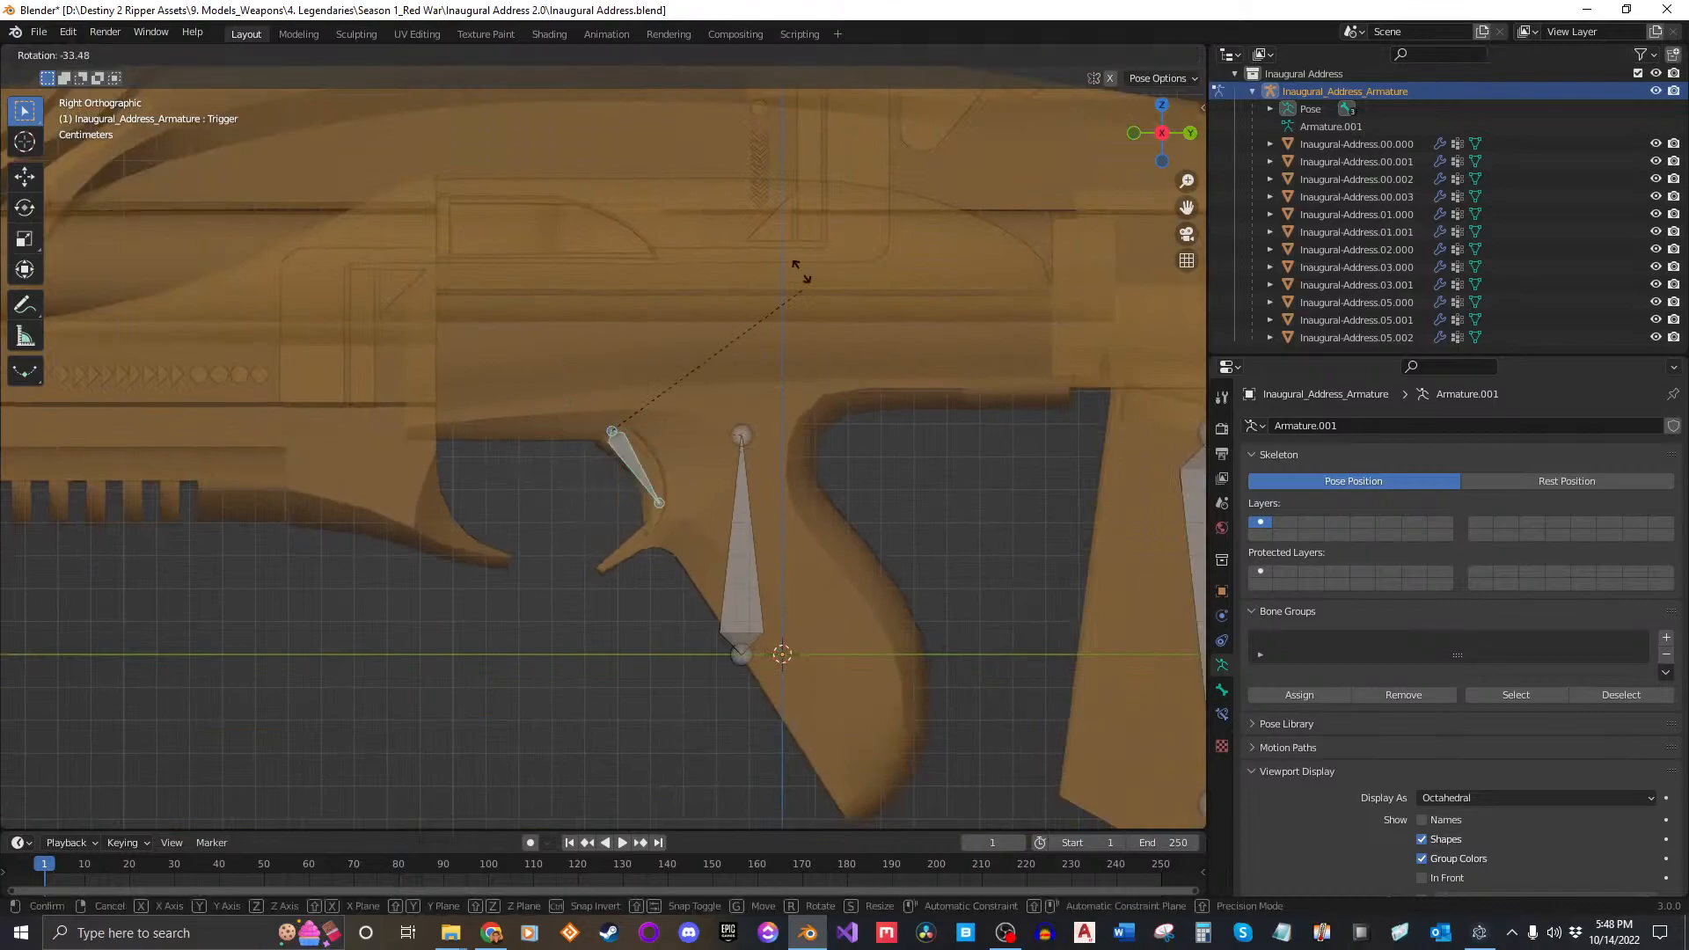
{"action": "right_click", "coordinate": [869, 445]}
{"action": "scroll", "coordinate": [867, 447], "scroll_direction": "down", "scroll_amount": 1}
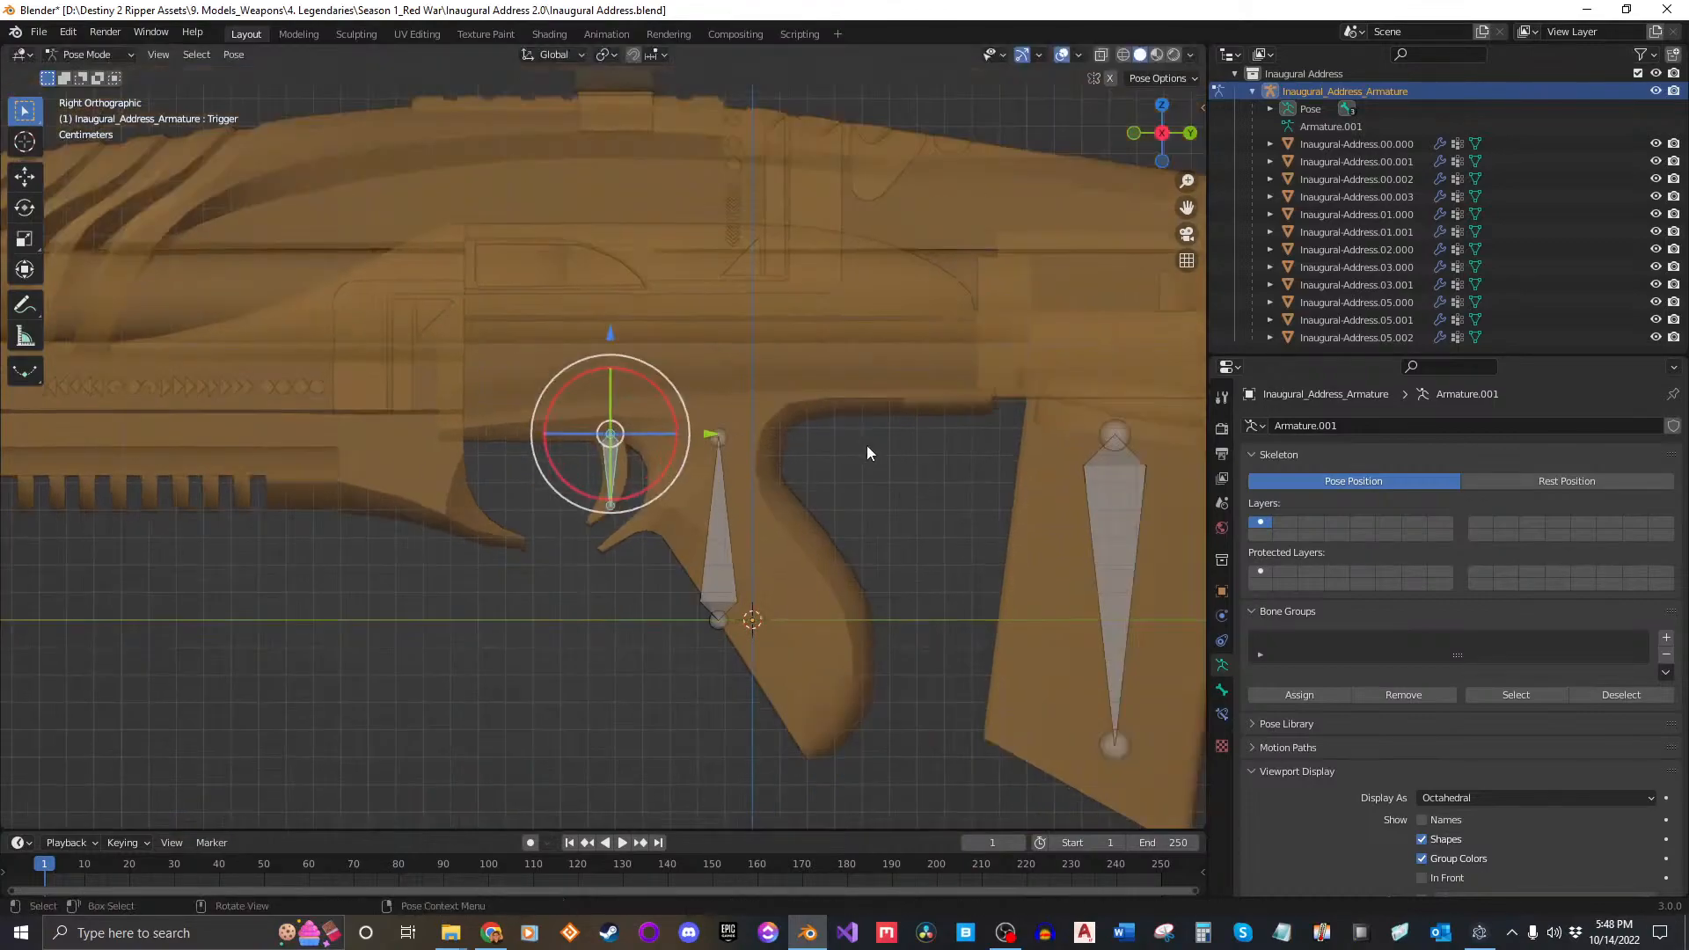
Step: Test the Mag bone with a move and a rotation, cancelling both
{"action": "scroll", "coordinate": [871, 450], "scroll_direction": "down", "scroll_amount": 1}
{"action": "left_click", "coordinate": [1007, 471]}
{"action": "key", "text": "g"}
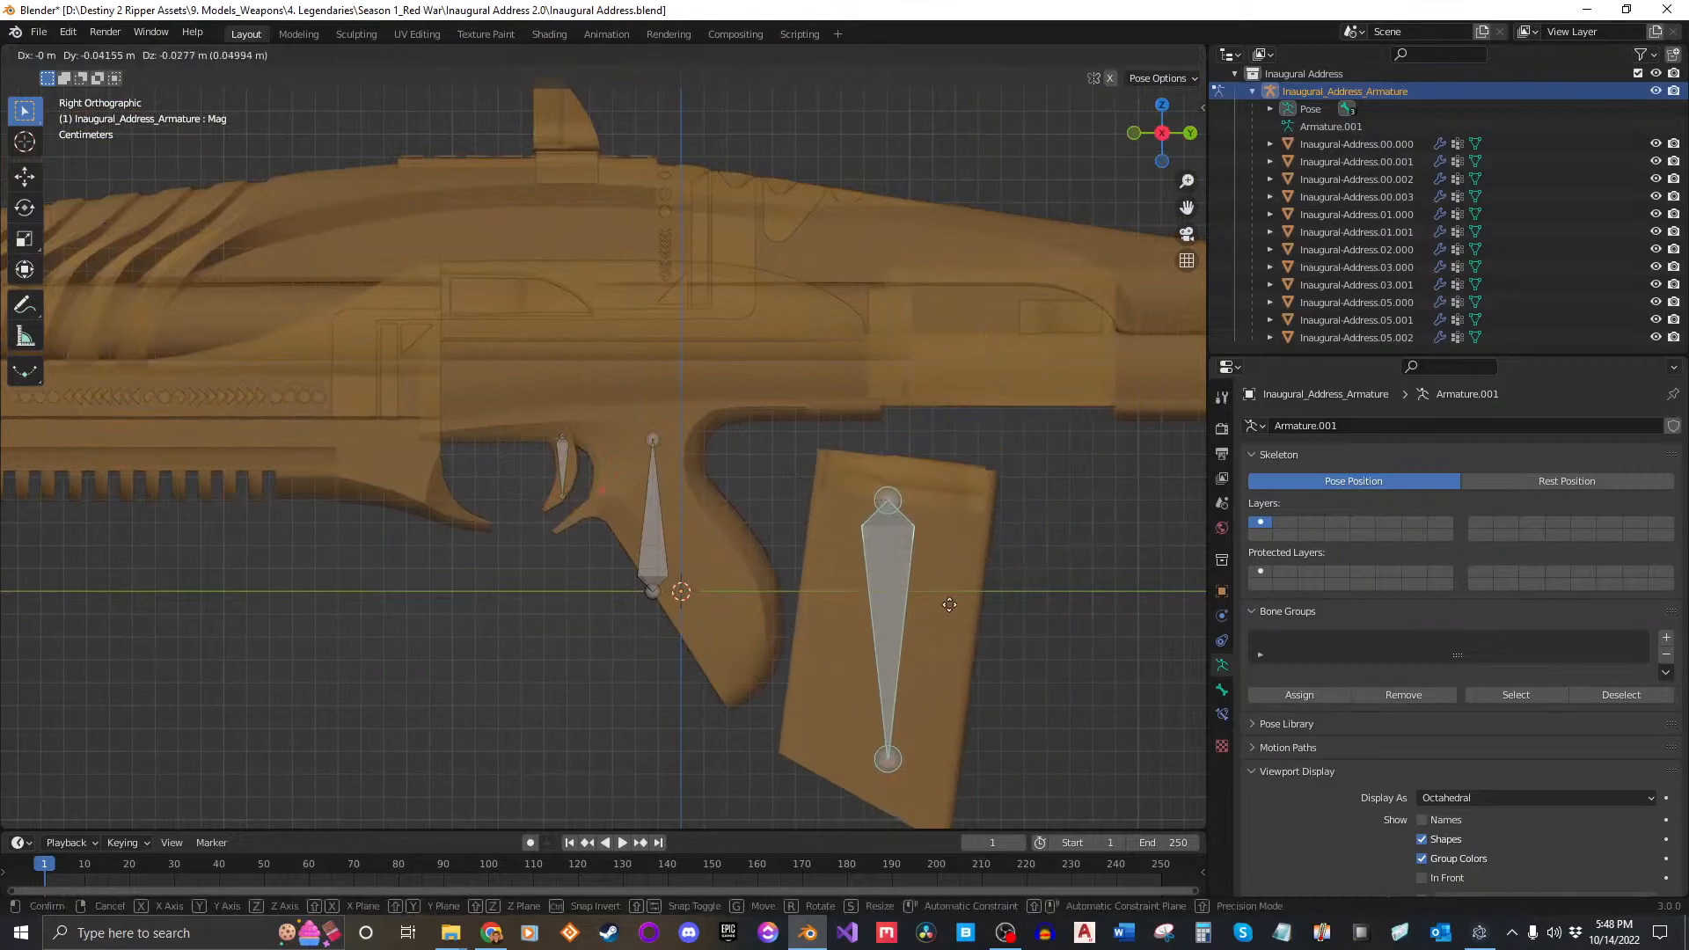
{"action": "right_click", "coordinate": [968, 539]}
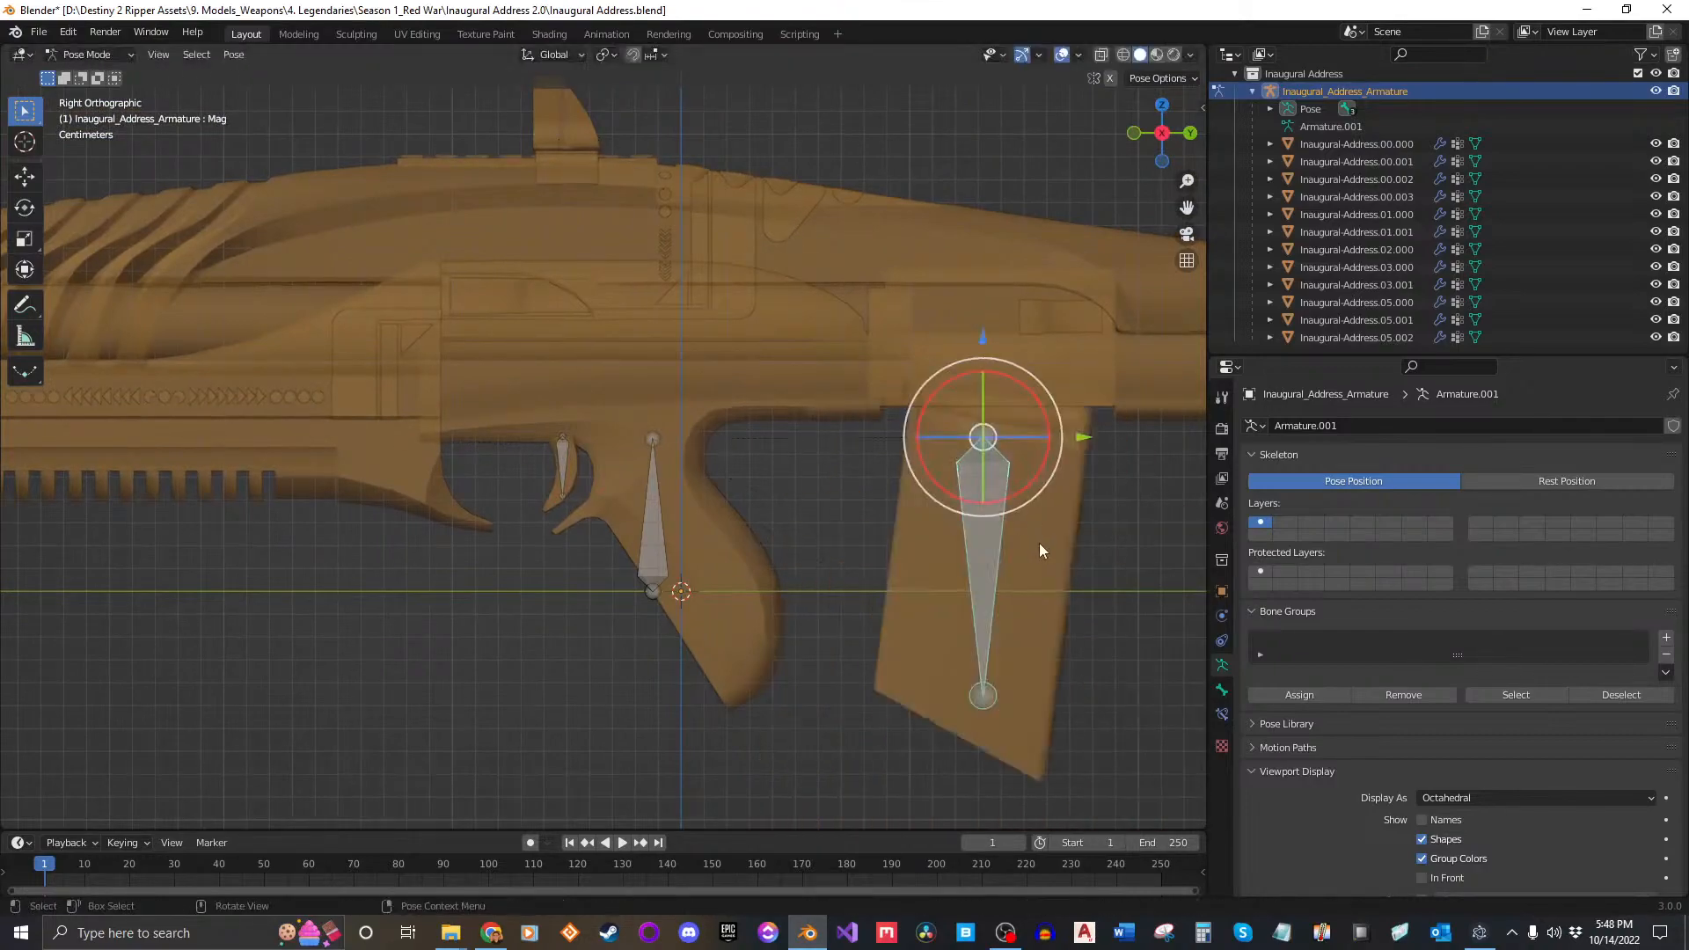
{"action": "key", "text": "r"}
{"action": "right_click", "coordinate": [1064, 589]}
Step: Set the Trigger bone's rotation mode to XYZ Euler and lock its X, Y and Z location and its Y and Z rotation
{"action": "scroll", "coordinate": [586, 458], "scroll_direction": "up", "scroll_amount": 4}
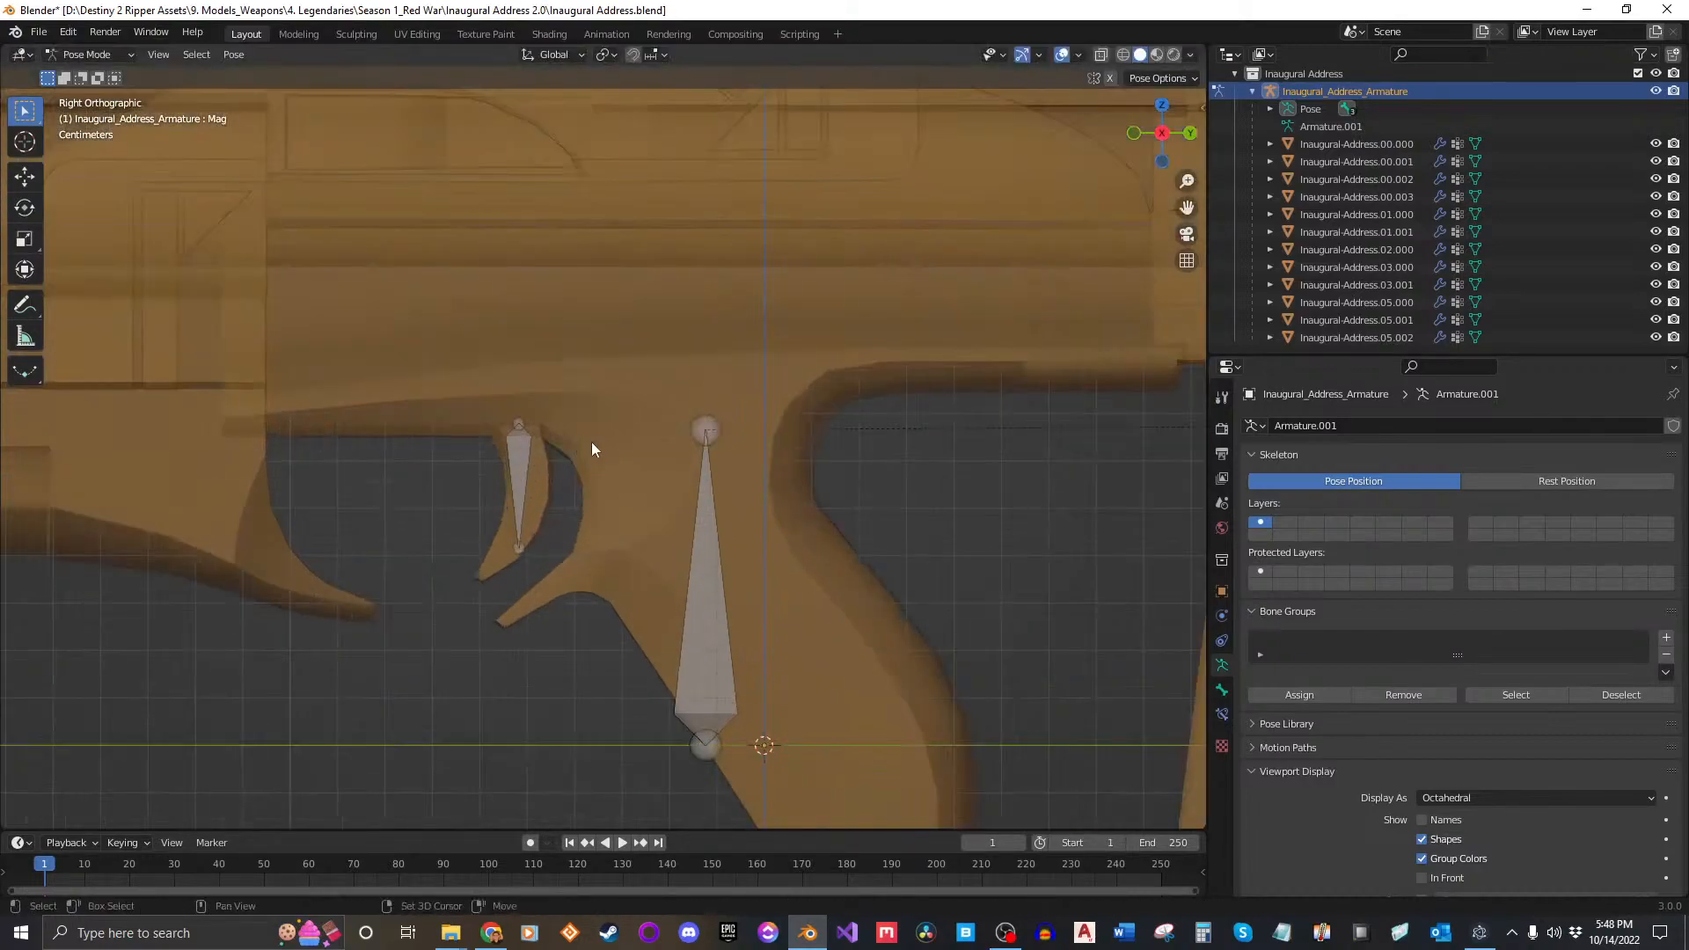
{"action": "middle_click_drag", "start_coordinate": [577, 447], "coordinate": [730, 436], "text": "shift"}
{"action": "left_click", "coordinate": [725, 429]}
{"action": "key", "text": "n"}
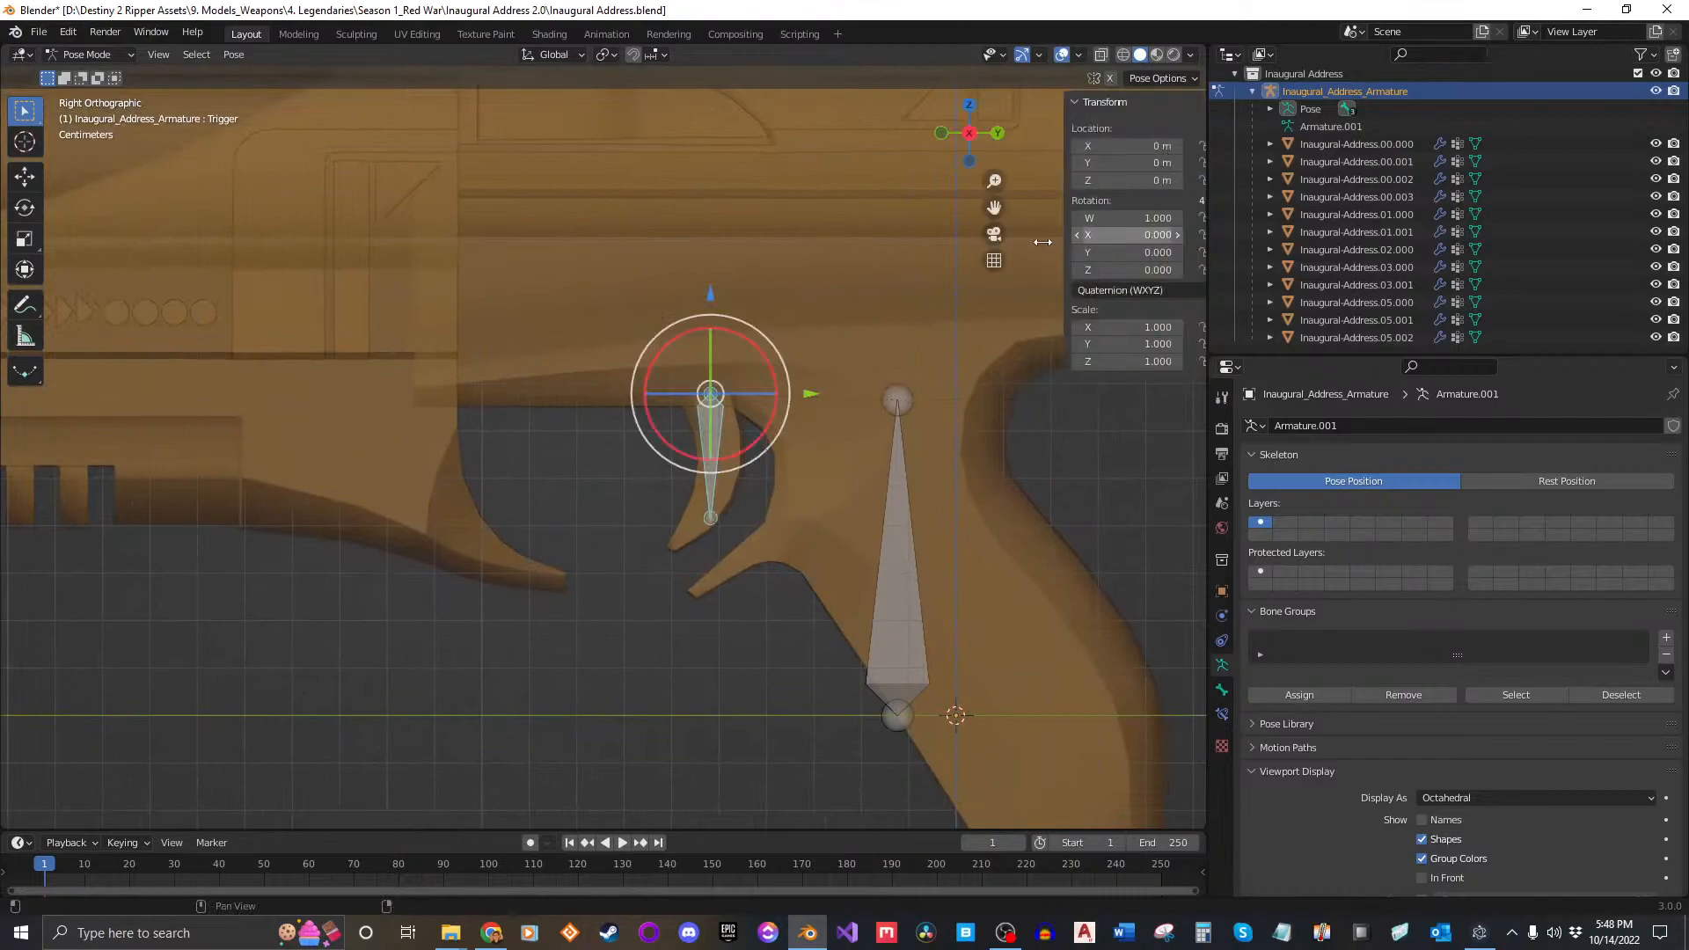
{"action": "left_click", "coordinate": [1098, 290]}
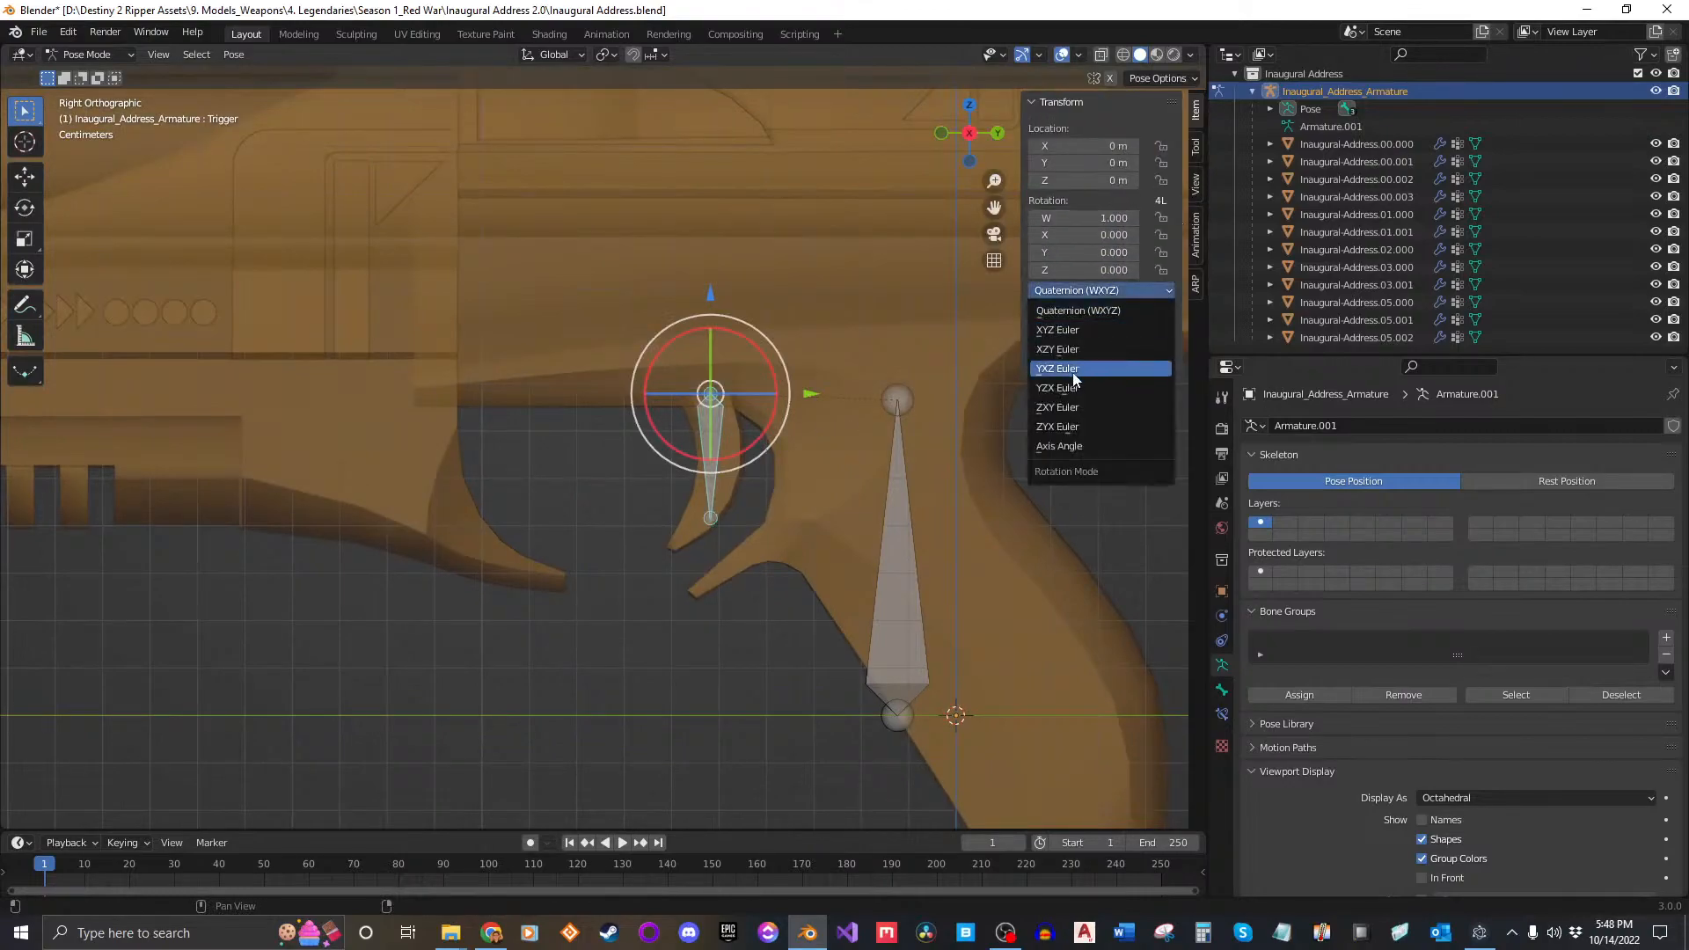
{"action": "left_click", "coordinate": [1079, 333]}
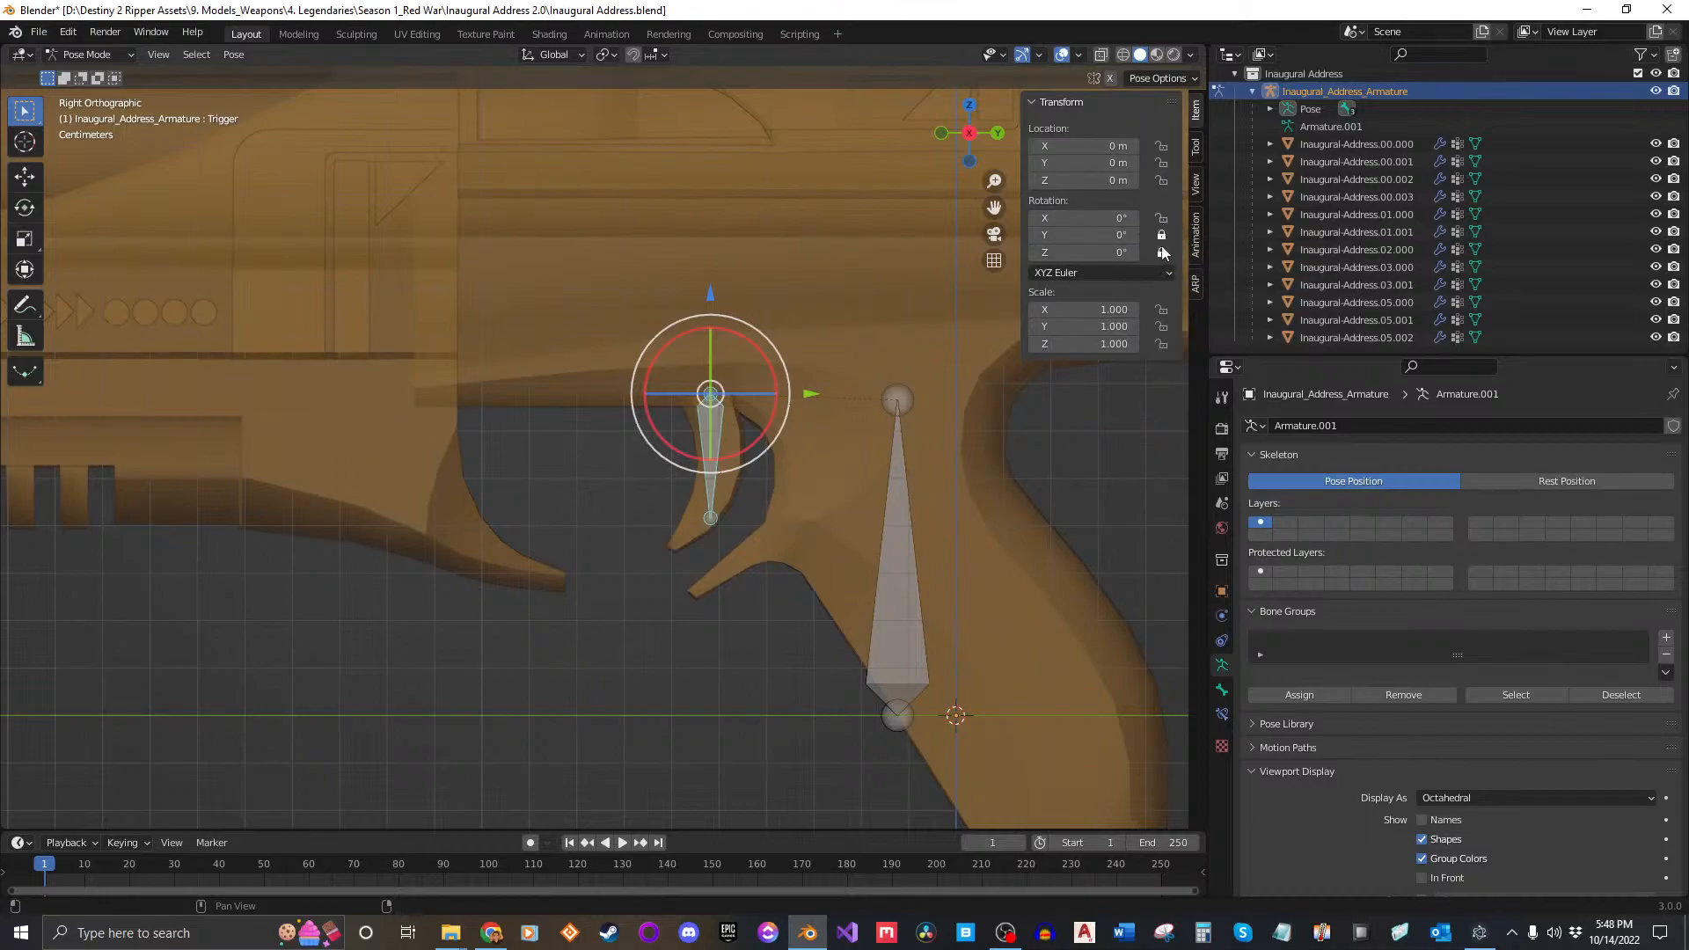
{"action": "left_click_drag", "start_coordinate": [1161, 146], "coordinate": [1161, 180]}
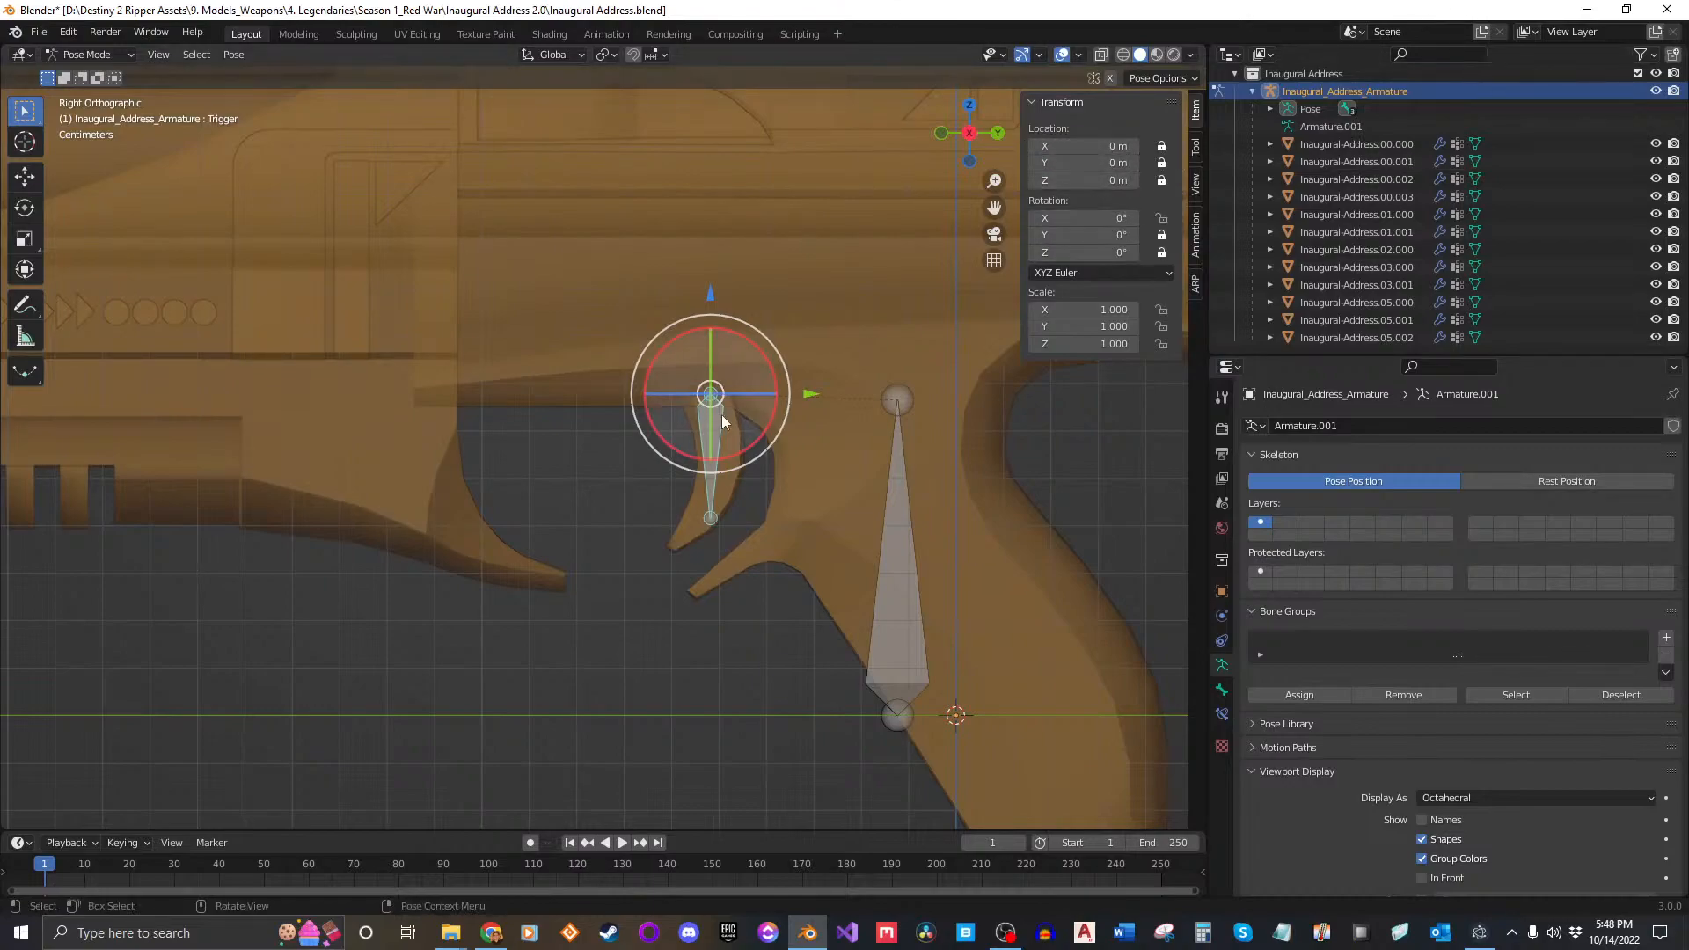
Step: Test the locked Trigger bone with a cancelled rotation, deselect it and hide its transform values
{"action": "key", "text": "r"}
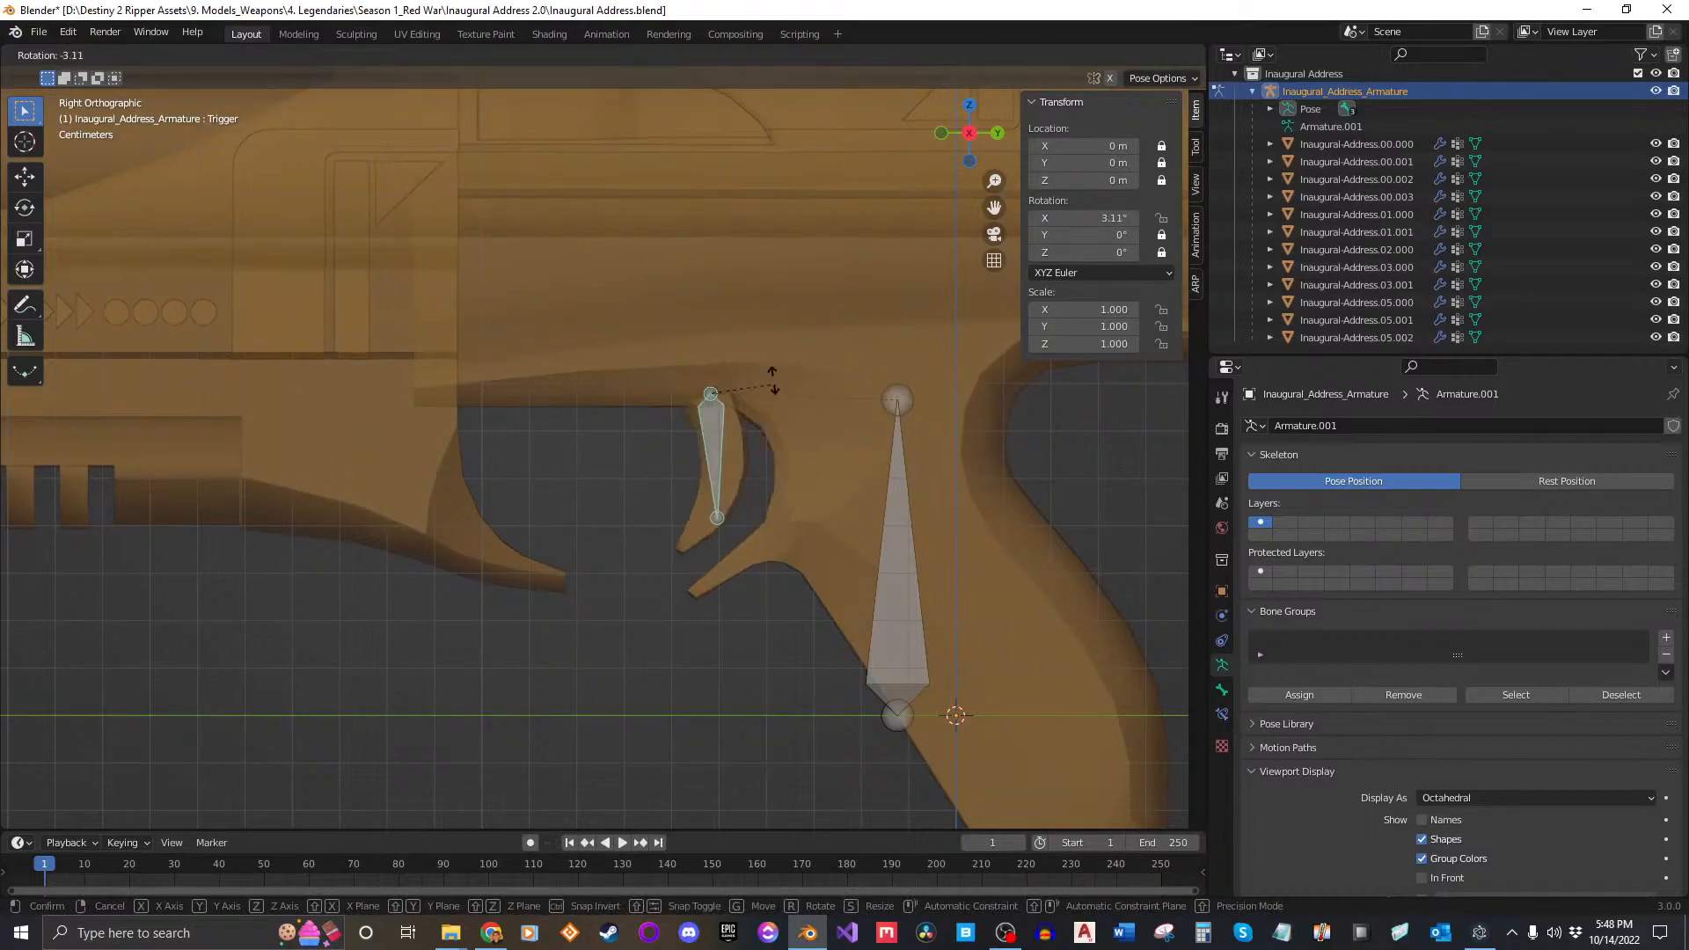
{"action": "right_click", "coordinate": [801, 349]}
{"action": "left_click", "coordinate": [1021, 441]}
{"action": "scroll", "coordinate": [884, 443], "scroll_direction": "down", "scroll_amount": 4}
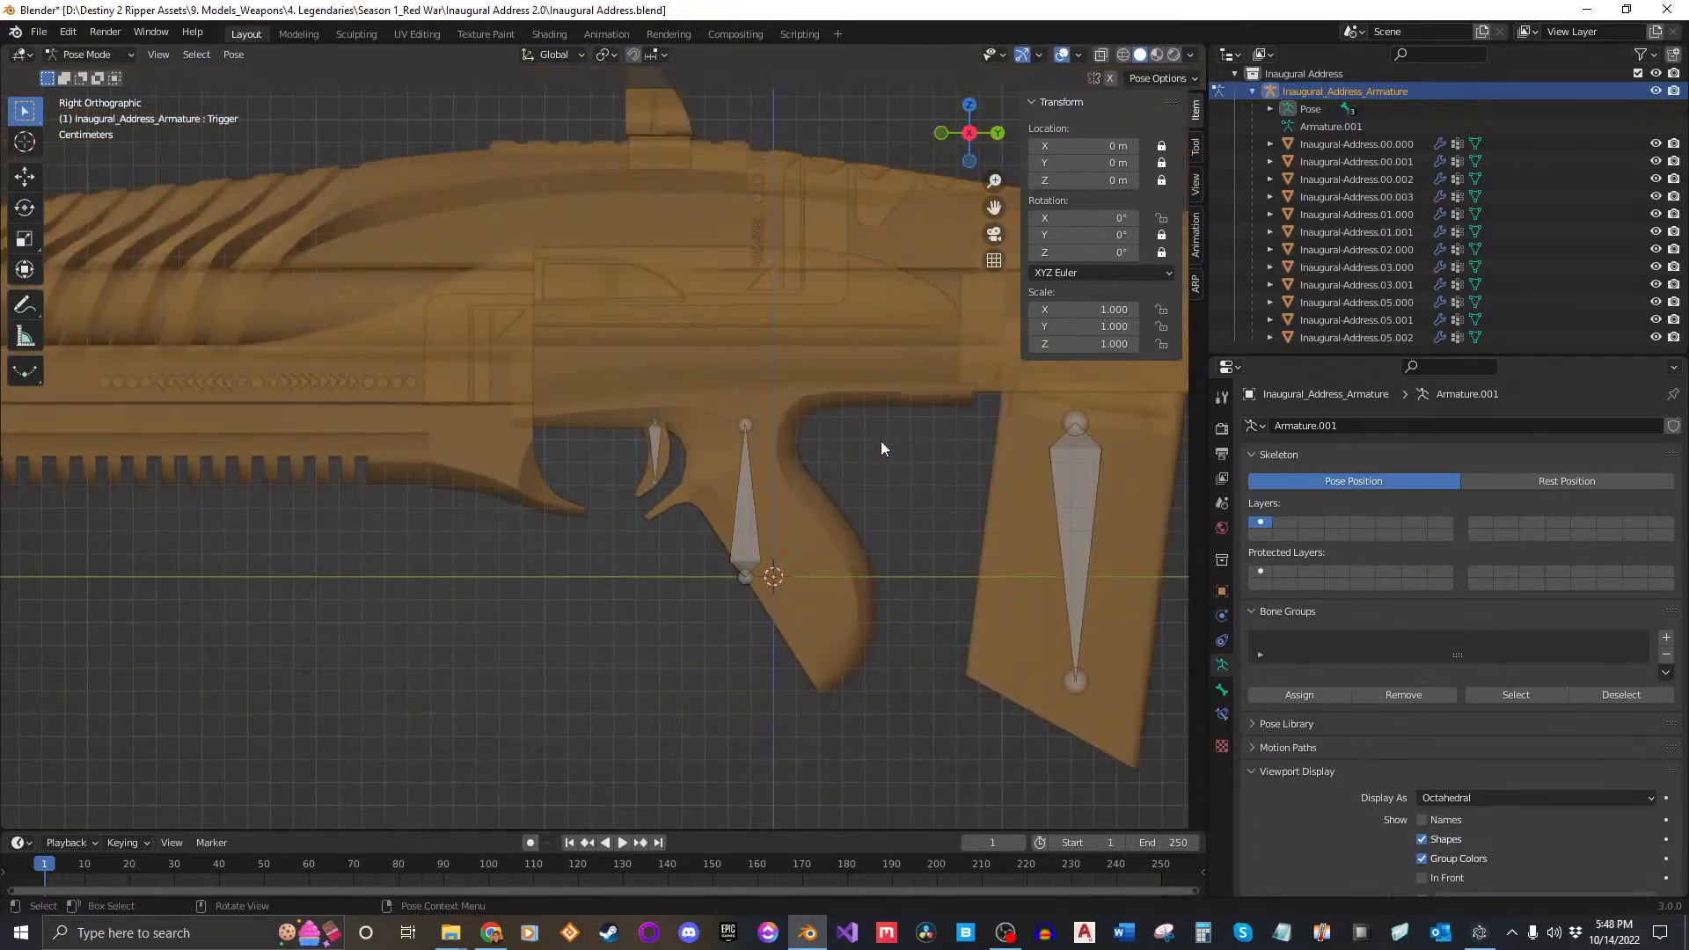
{"action": "key", "text": "n"}
Step: Switch the viewport shading to Material Preview and save the Blender file
{"action": "mouse_move", "coordinate": [790, 477]}
{"action": "middle_mouse_down"}
{"action": "mouse_move", "coordinate": [815, 499]}
{"action": "mouse_move", "coordinate": [707, 551]}
{"action": "mouse_move", "coordinate": [731, 558]}
{"action": "mouse_move", "coordinate": [669, 545]}
{"action": "mouse_move", "coordinate": [732, 489]}
{"action": "middle_mouse_up"}
{"action": "key", "text": "z"}
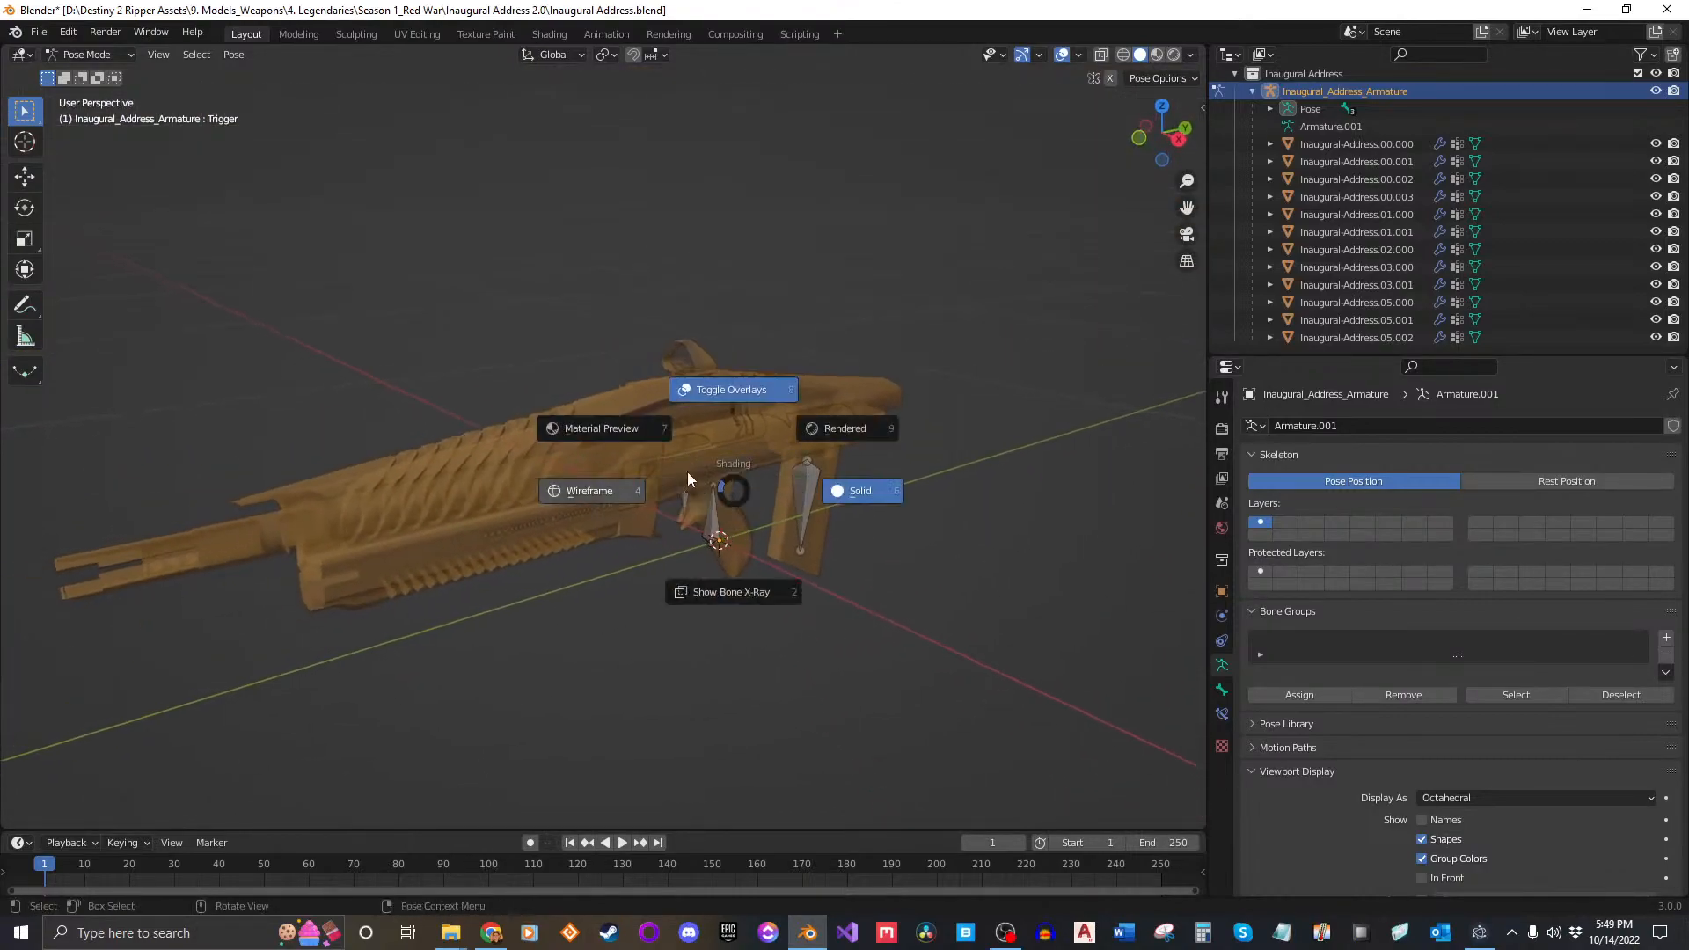
{"action": "left_click", "coordinate": [636, 428]}
{"action": "middle_click_drag", "start_coordinate": [800, 374], "coordinate": [834, 526]}
{"action": "key", "text": "ctrl+s"}
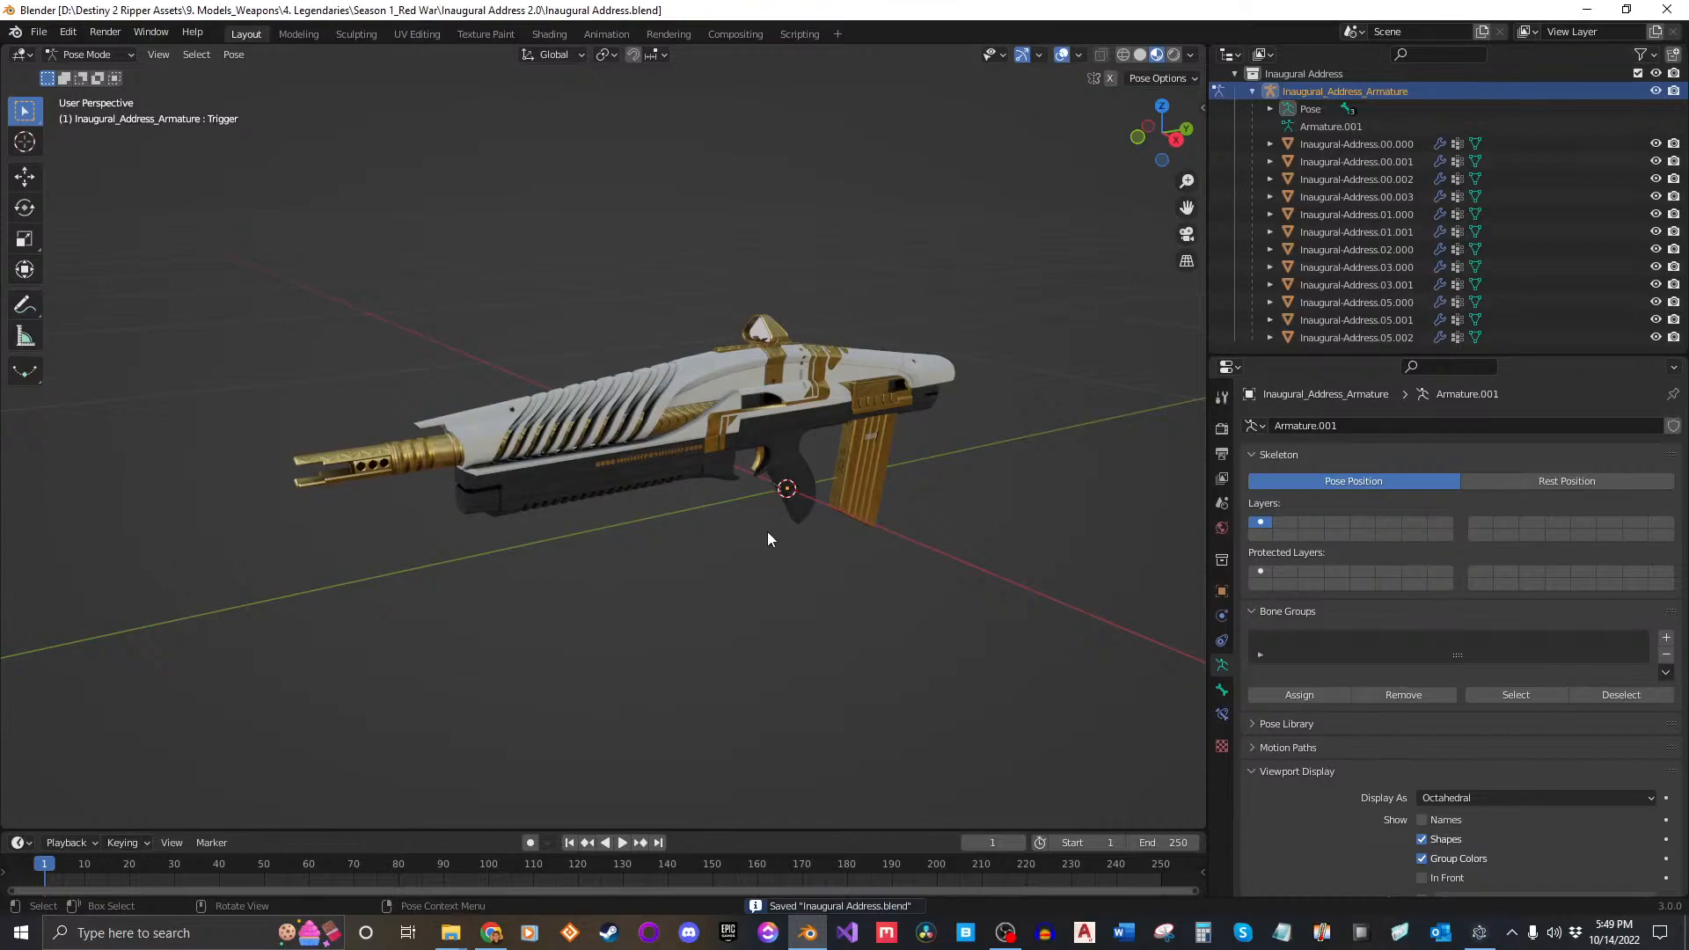
Step: Inspect the textured weapon and its magazine up close, saving the file again and leaving no bones selected
{"action": "middle_click_drag", "start_coordinate": [767, 539], "coordinate": [773, 490]}
{"action": "scroll", "coordinate": [889, 493], "scroll_direction": "up", "scroll_amount": 6}
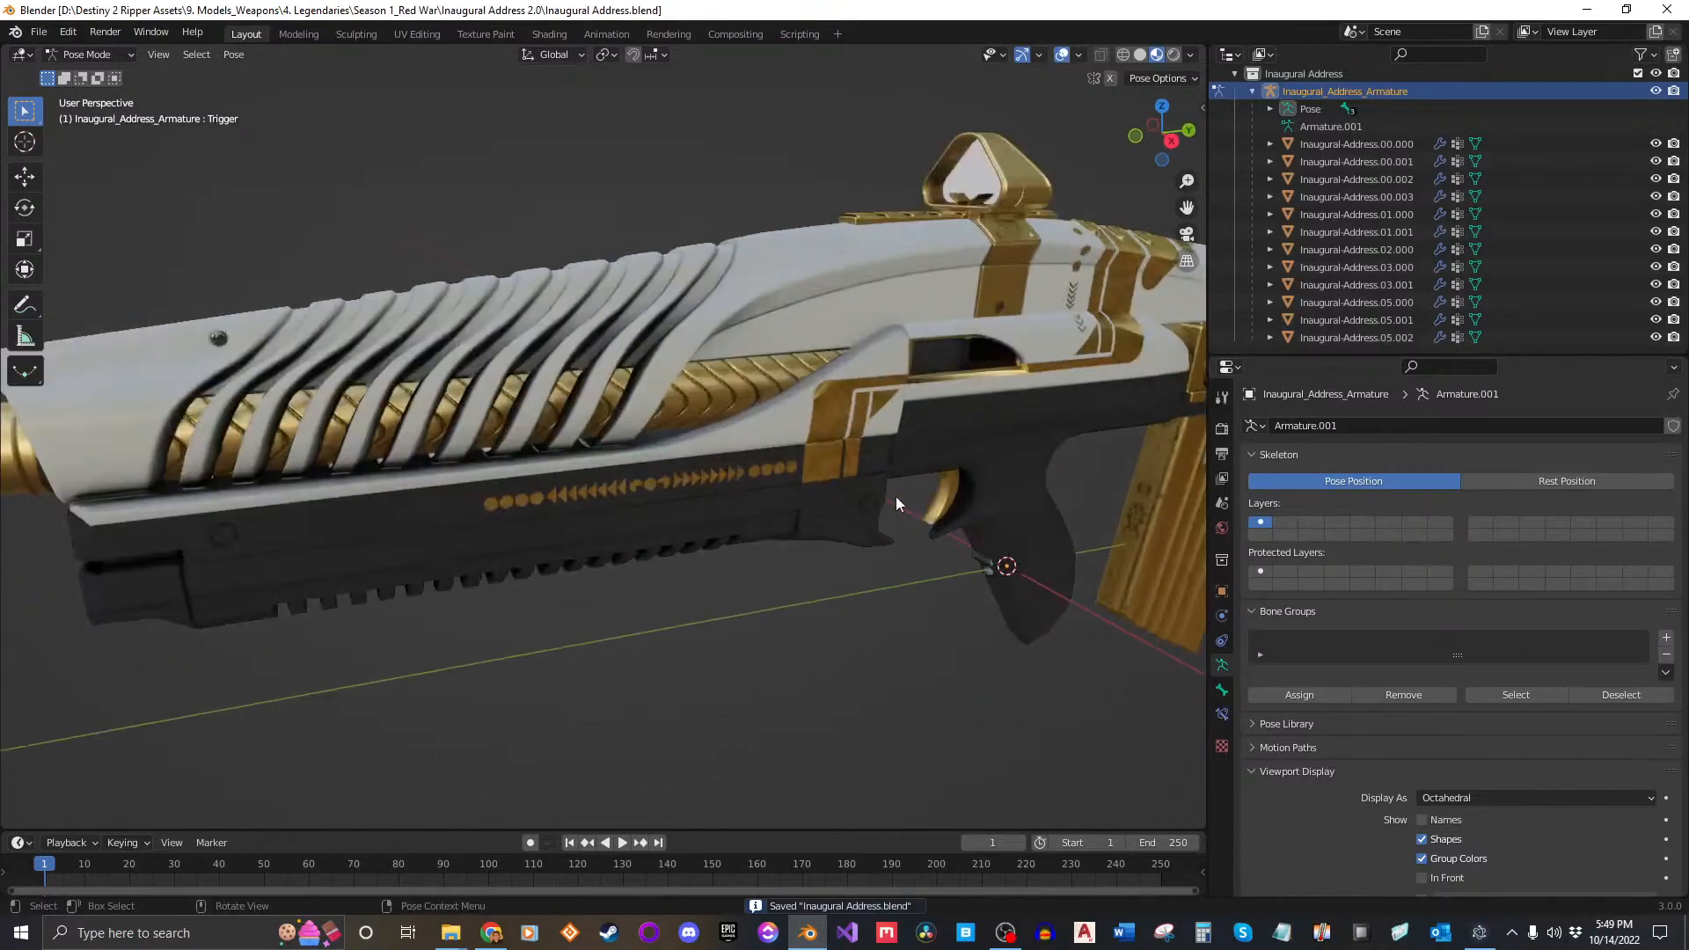
{"action": "middle_click_drag", "start_coordinate": [546, 489], "coordinate": [674, 466]}
{"action": "scroll", "coordinate": [674, 466], "scroll_direction": "up", "scroll_amount": 3}
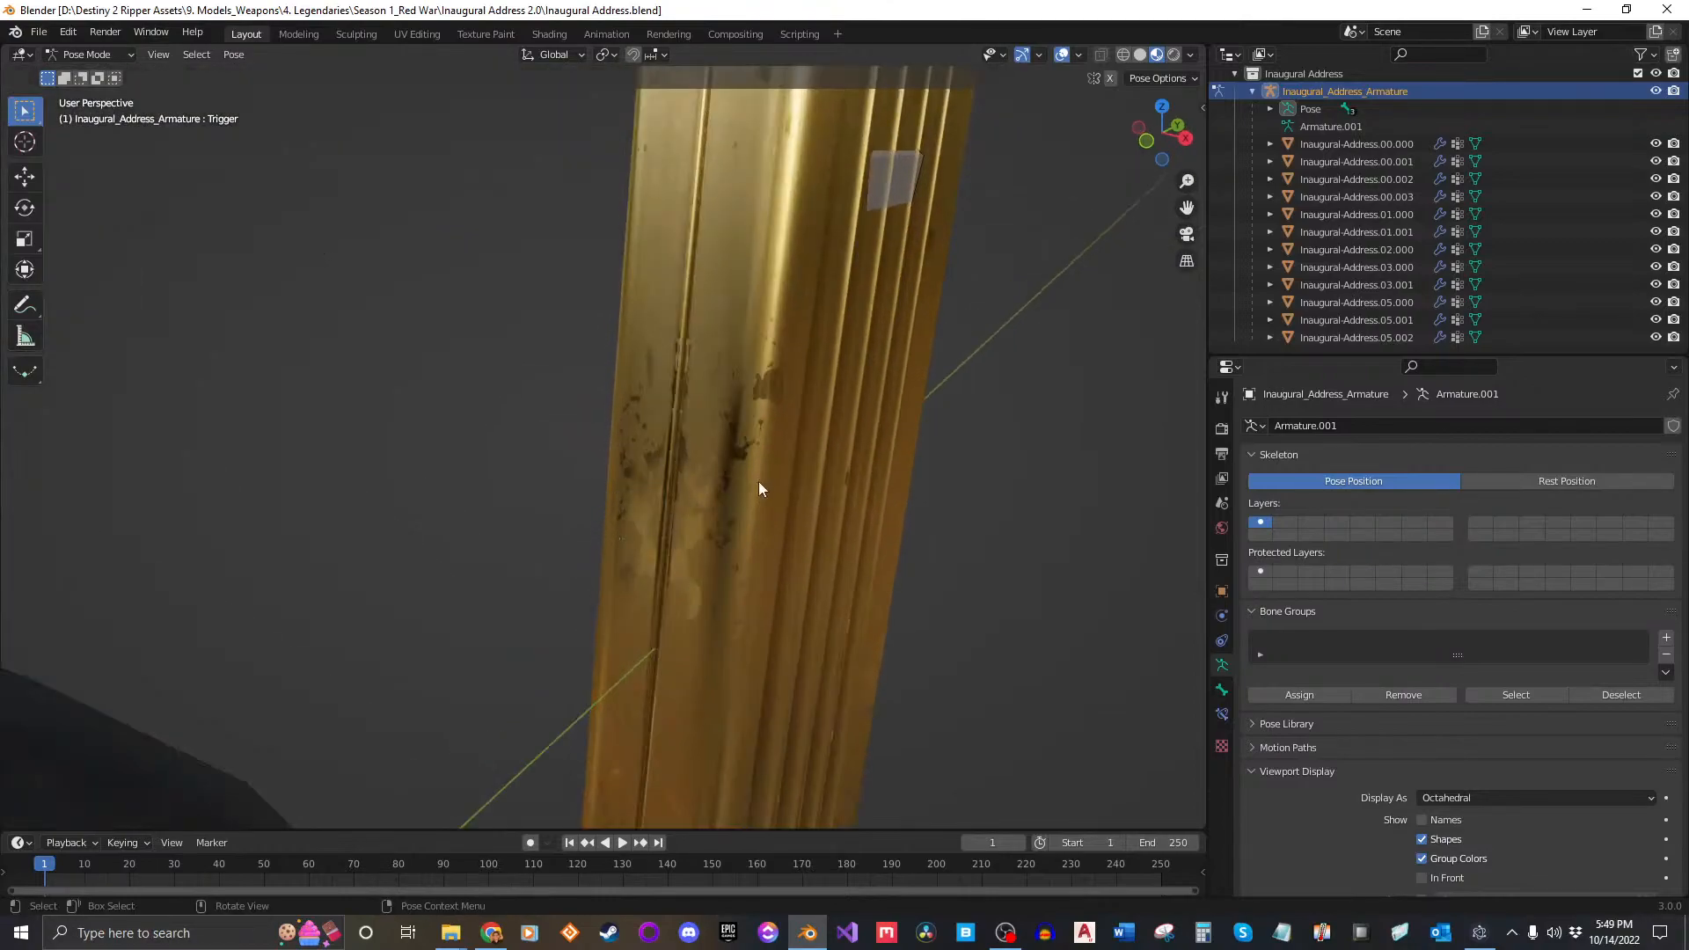
{"action": "scroll", "coordinate": [704, 465], "scroll_direction": "down", "scroll_amount": 8}
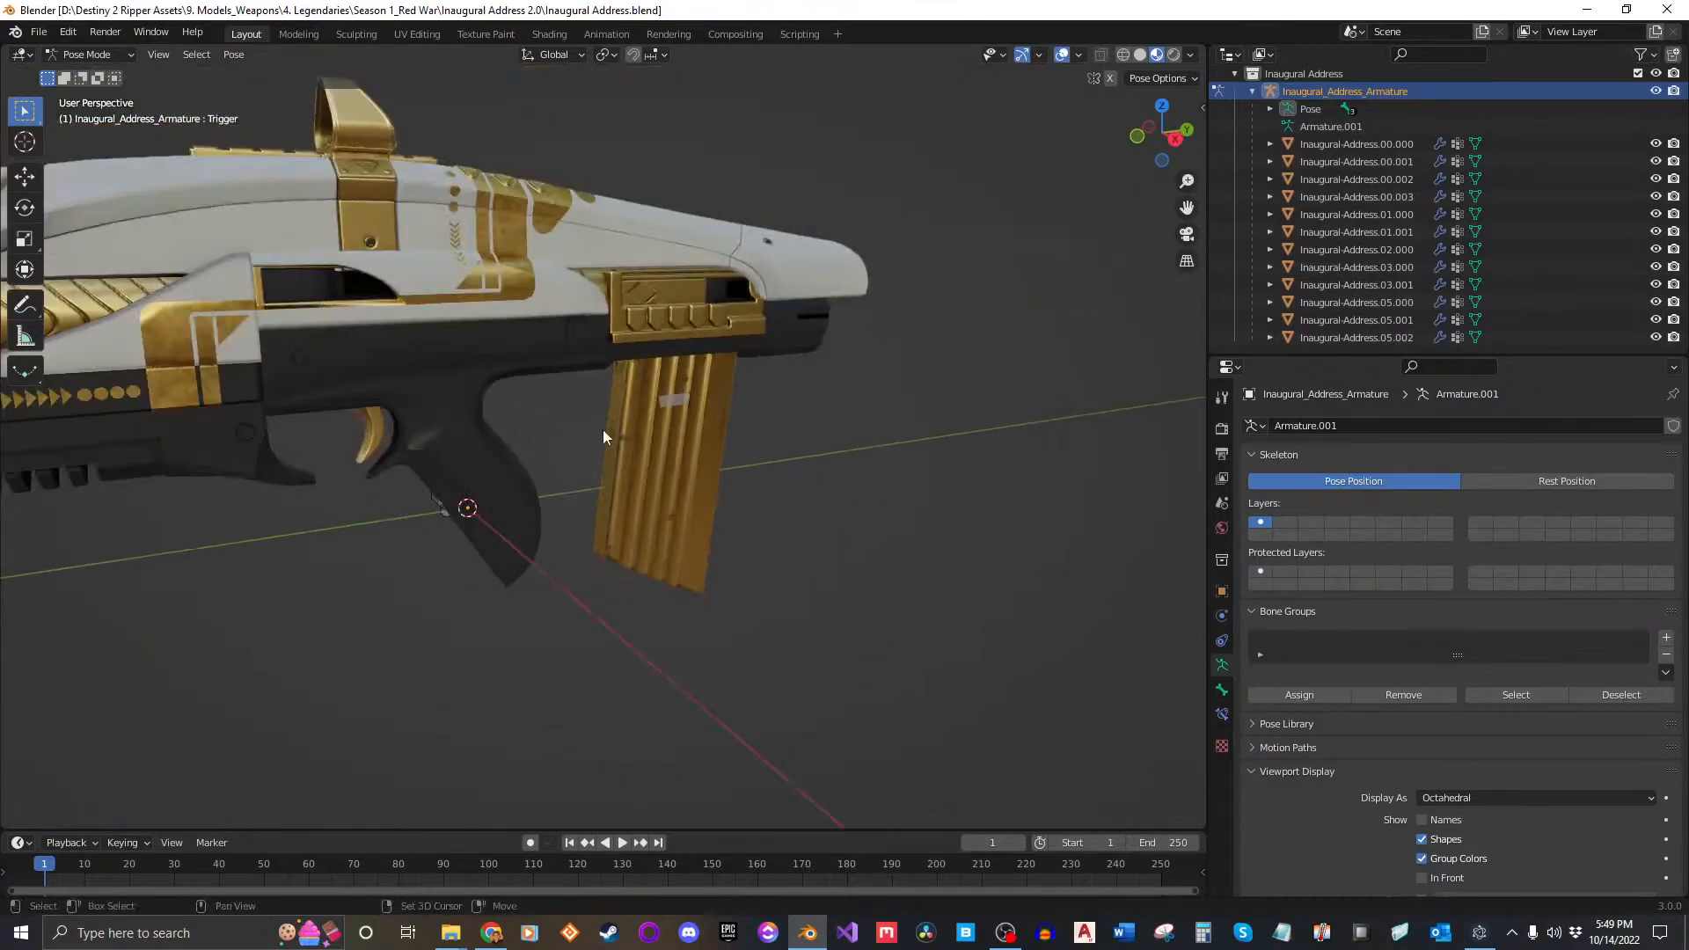
{"action": "scroll", "coordinate": [751, 445], "scroll_direction": "down", "scroll_amount": 5}
{"action": "middle_click_drag", "start_coordinate": [751, 445], "coordinate": [809, 462]}
{"action": "key", "text": "ctrl+s"}
{"action": "left_click_drag", "start_coordinate": [1016, 262], "coordinate": [312, 556]}
{"action": "scroll", "coordinate": [873, 447], "scroll_direction": "up", "scroll_amount": 7}
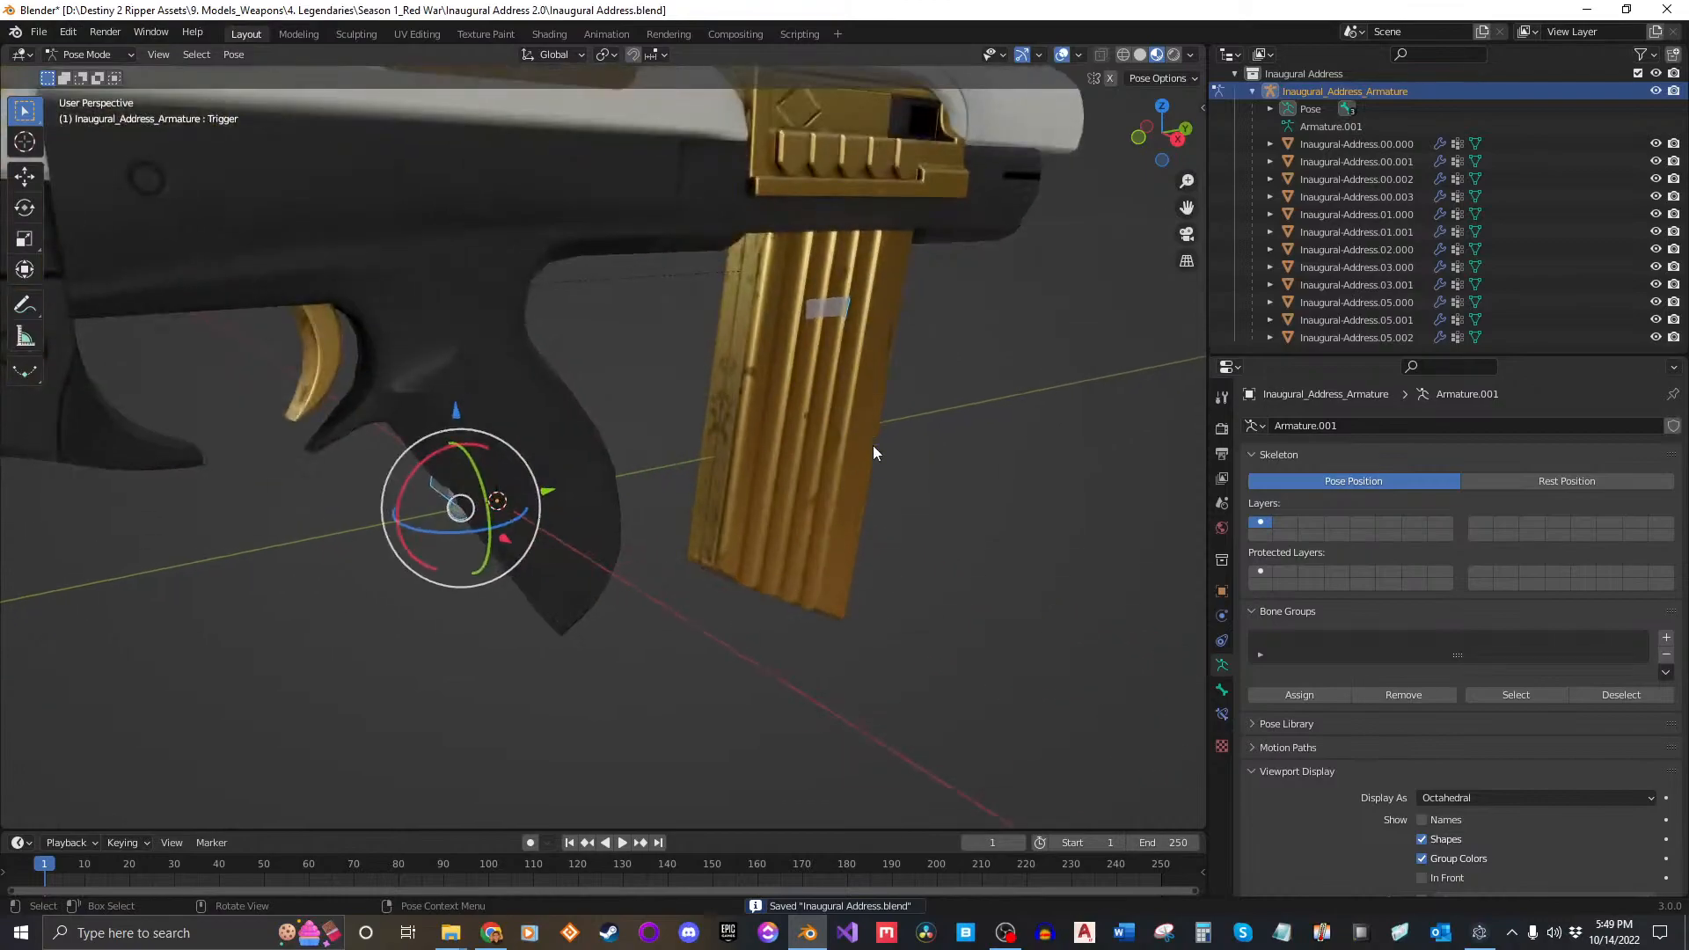
{"action": "scroll", "coordinate": [873, 447], "scroll_direction": "down", "scroll_amount": 6}
{"action": "left_click", "coordinate": [850, 428]}
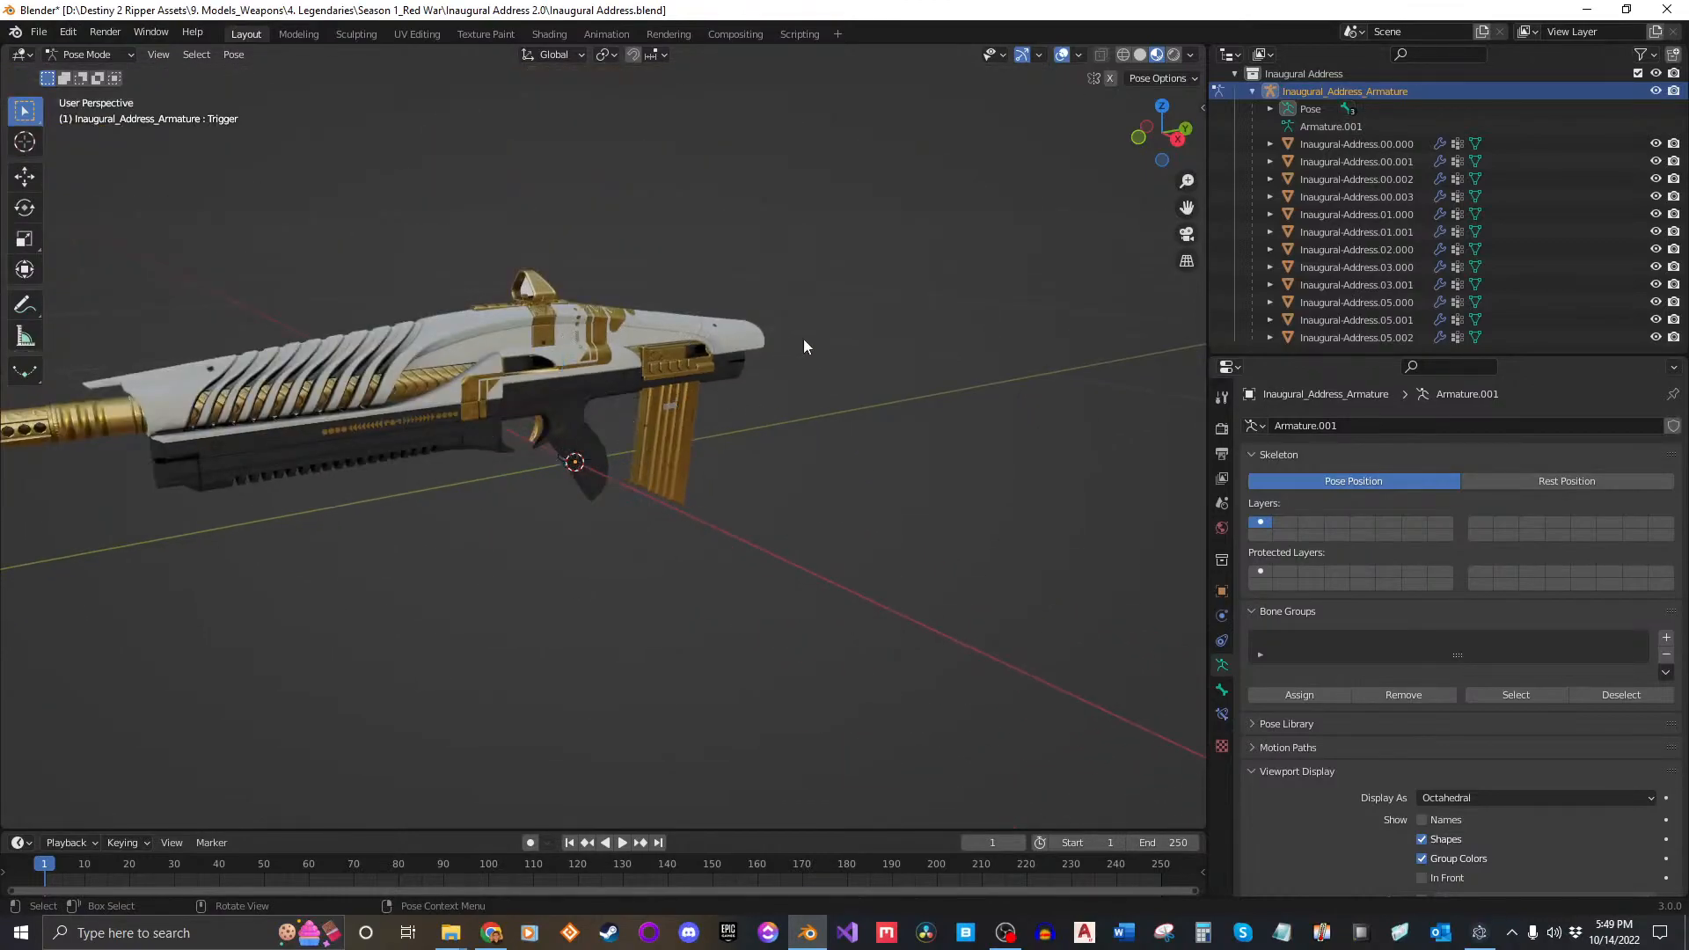
{"action": "middle_click_drag", "start_coordinate": [715, 434], "coordinate": [891, 467], "text": "shift"}
{"action": "left_click", "coordinate": [1040, 54]}
{"action": "left_click", "coordinate": [989, 226]}
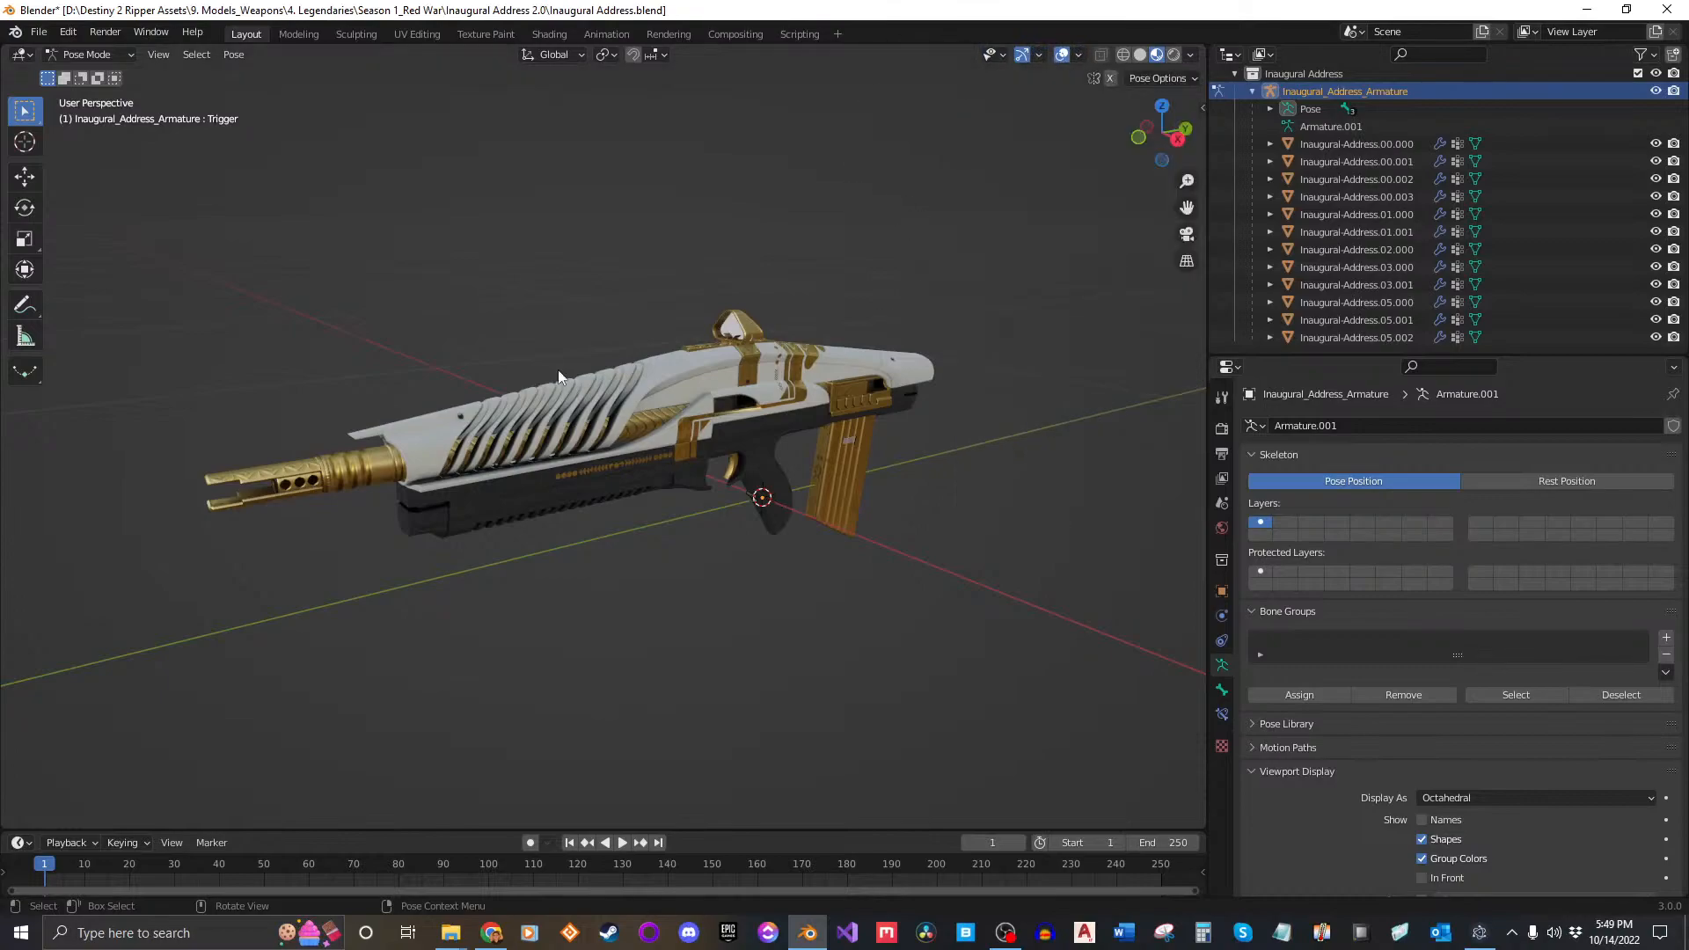
Step: Return the armature to Object Mode and save the file
{"action": "left_click", "coordinate": [88, 55]}
{"action": "left_click", "coordinate": [83, 73]}
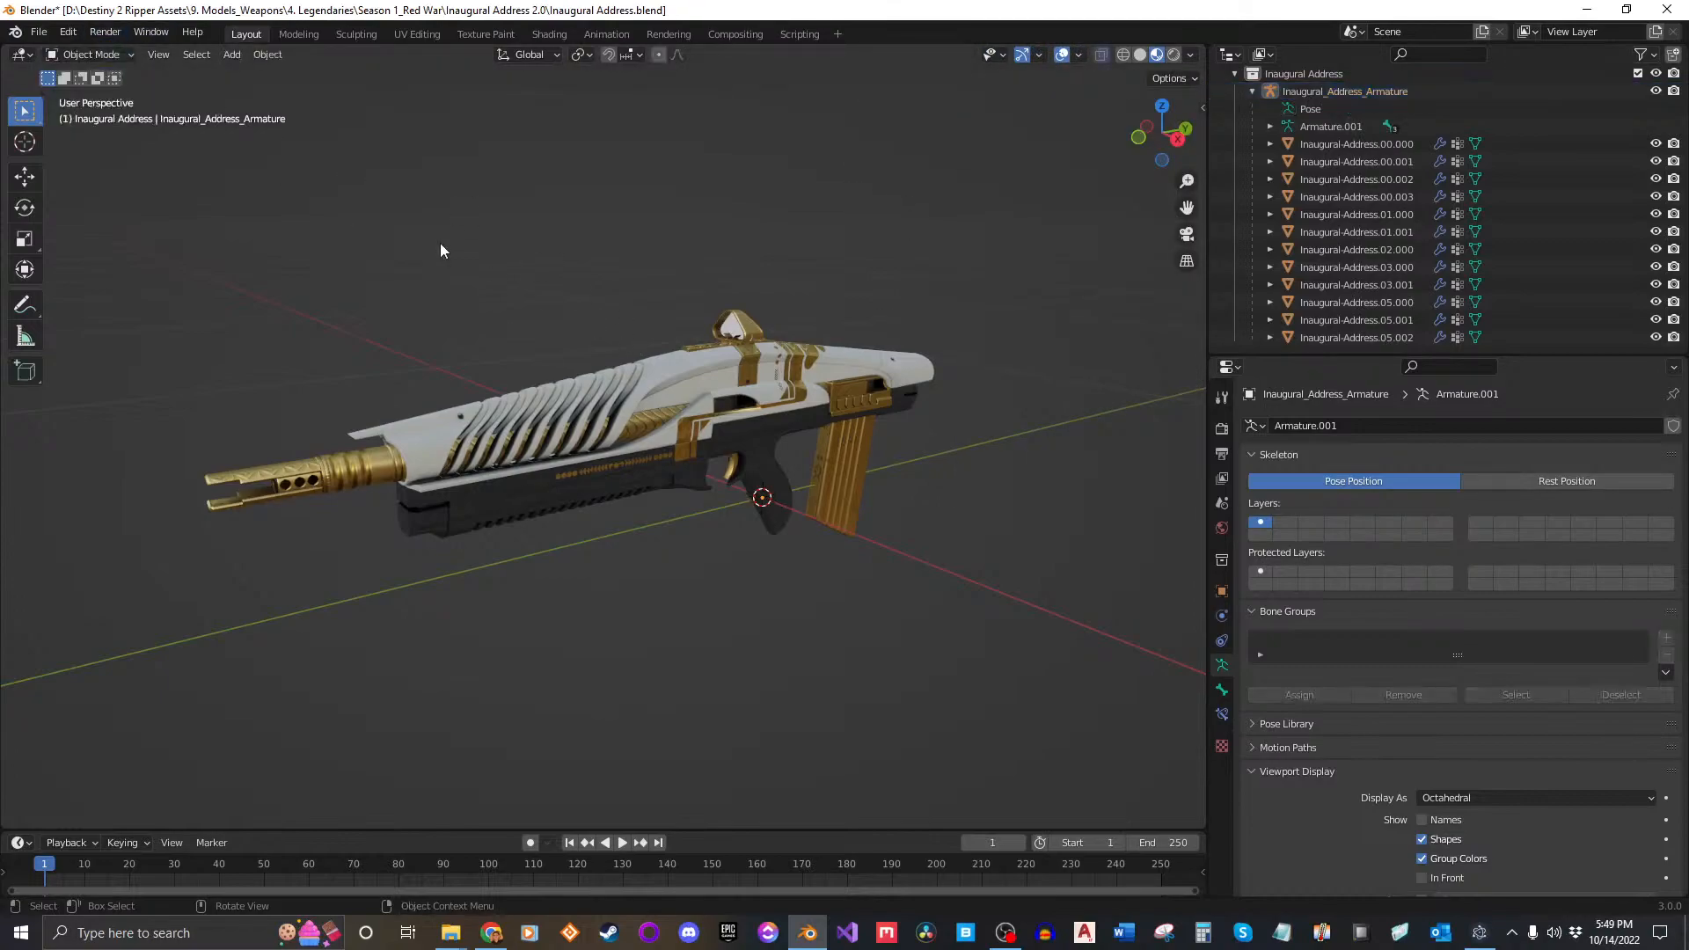
{"action": "key", "text": "ctrl+s"}
{"action": "left_click_drag", "start_coordinate": [477, 498], "coordinate": [89, 665]}
{"action": "scroll", "coordinate": [90, 665], "scroll_direction": "down", "scroll_amount": 3}
{"action": "scroll", "coordinate": [539, 435], "scroll_direction": "up", "scroll_amount": 5}
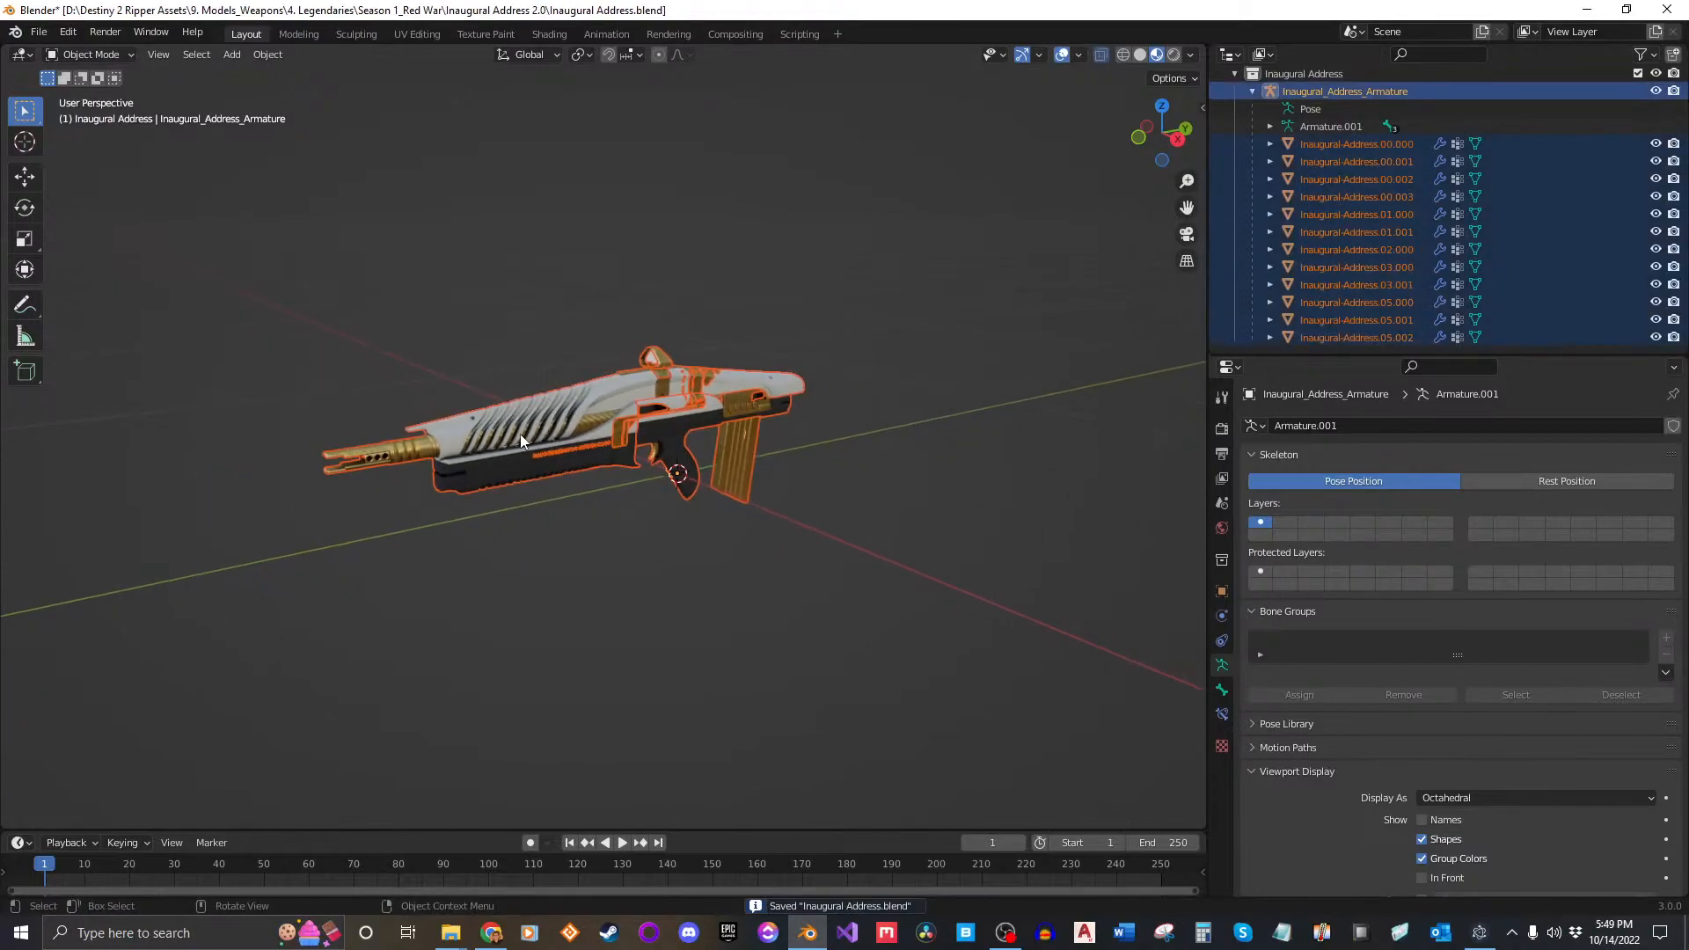
{"action": "middle_click_drag", "start_coordinate": [629, 469], "coordinate": [649, 474], "text": "shift"}
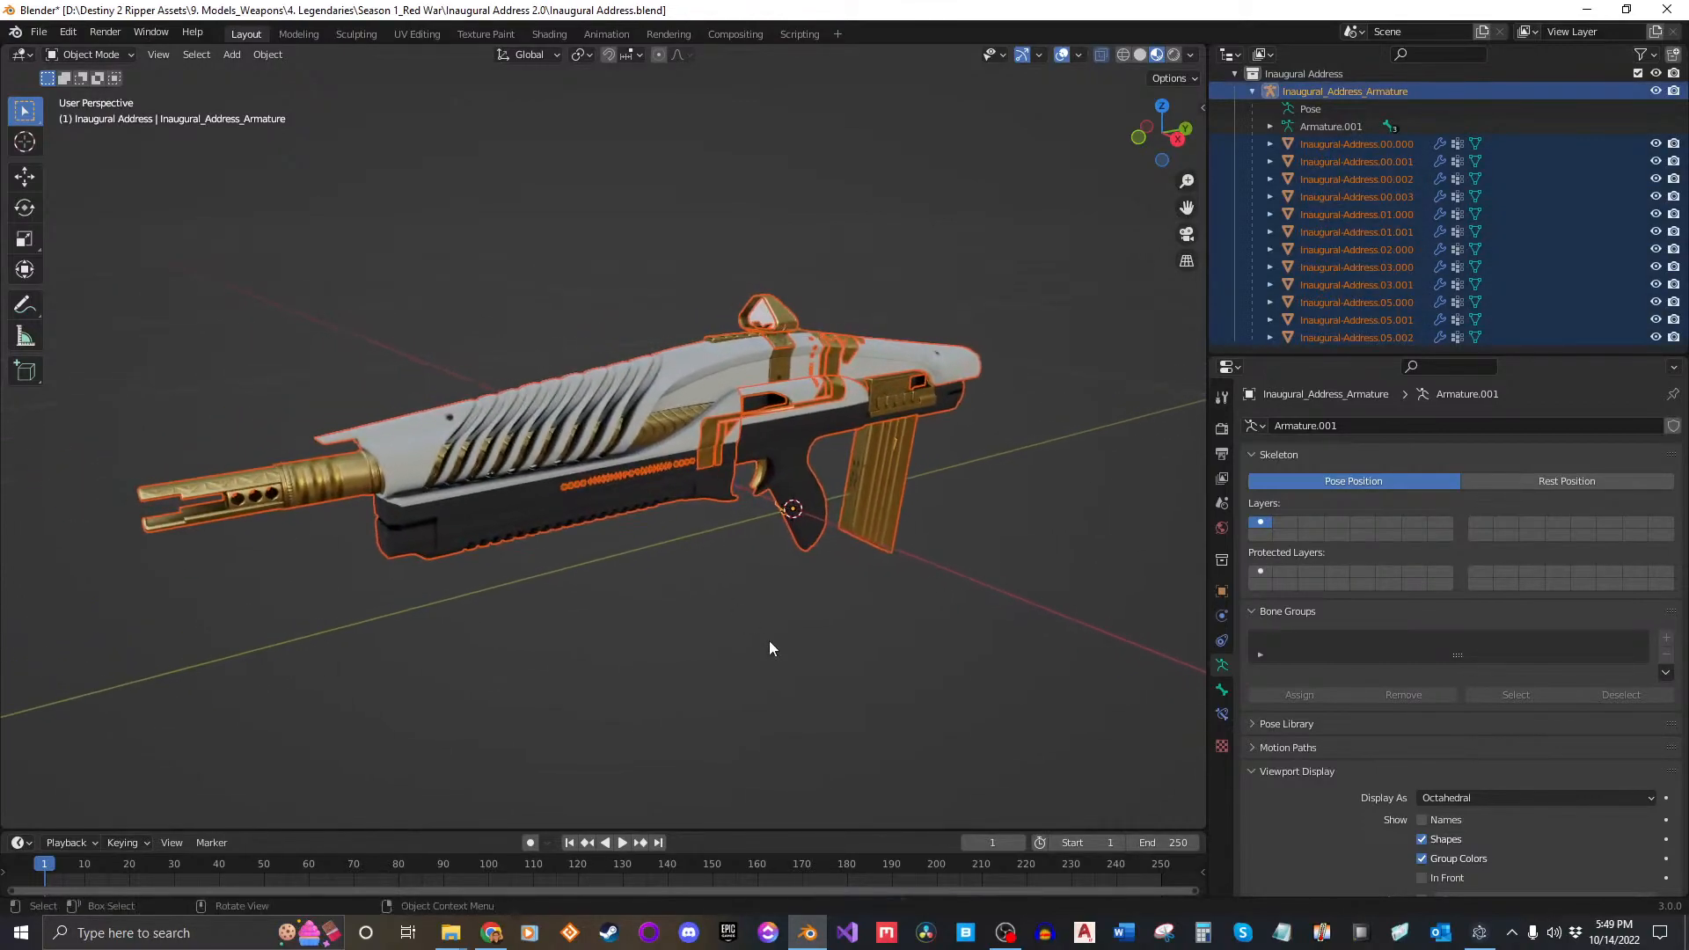
{"action": "left_click", "coordinate": [769, 642]}
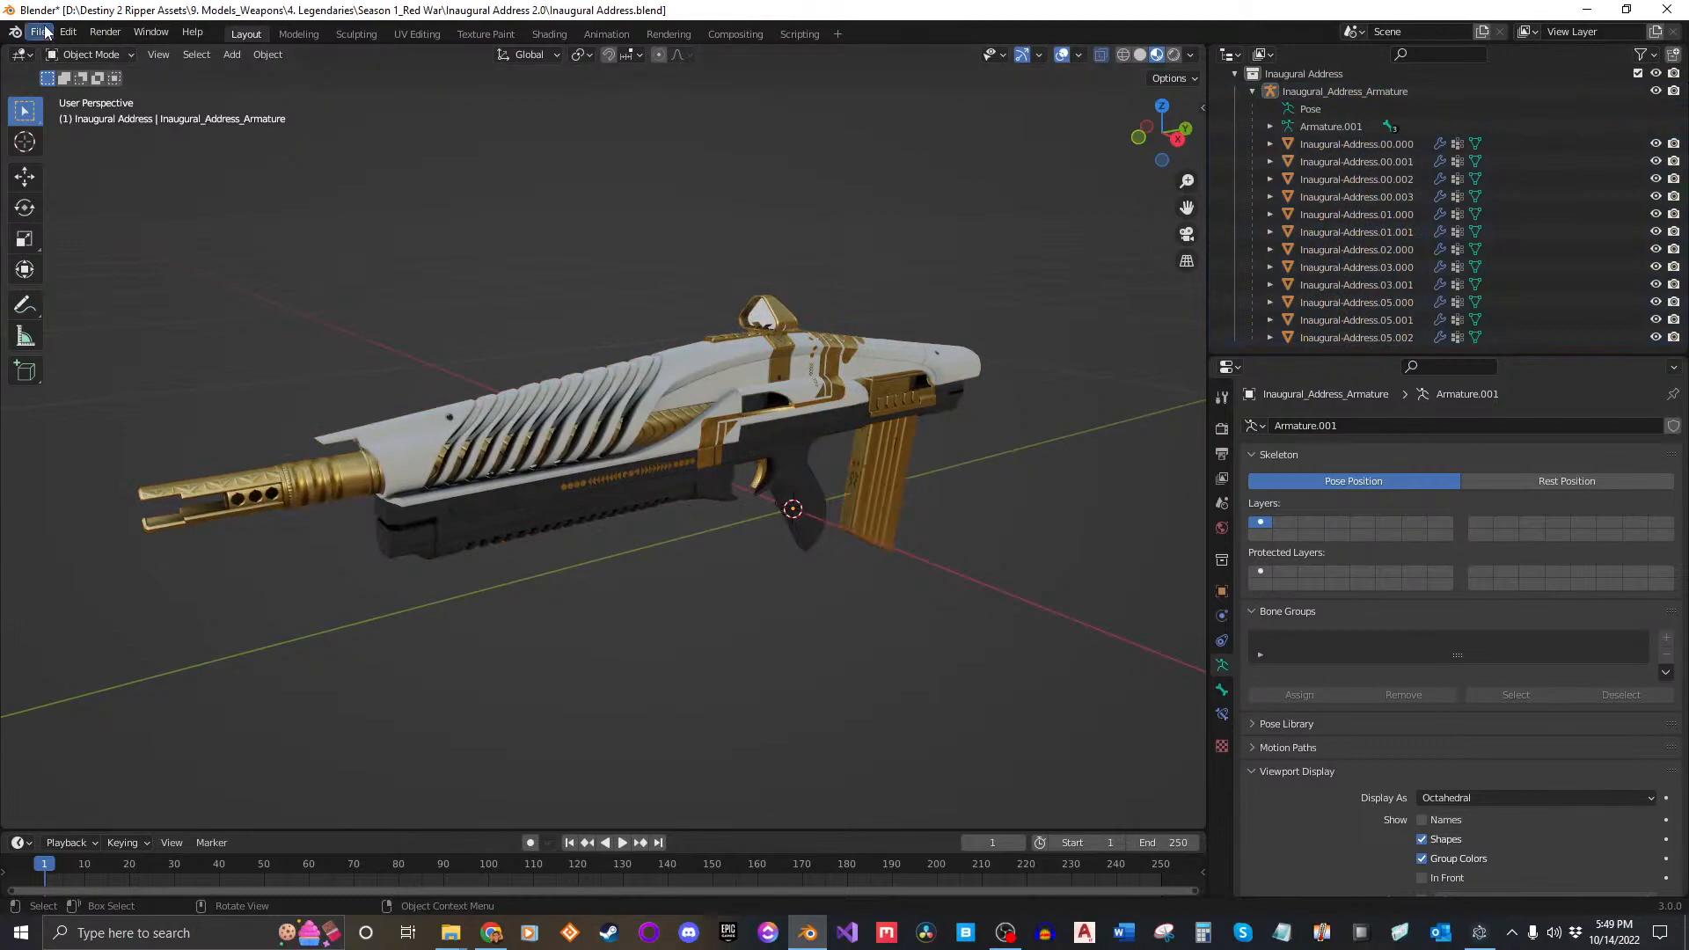
Step: Save the file and select Inaugural_Address_Armature together with all its meshes through Inaugural-Address.05.002
{"action": "key", "text": "ctrl+s"}
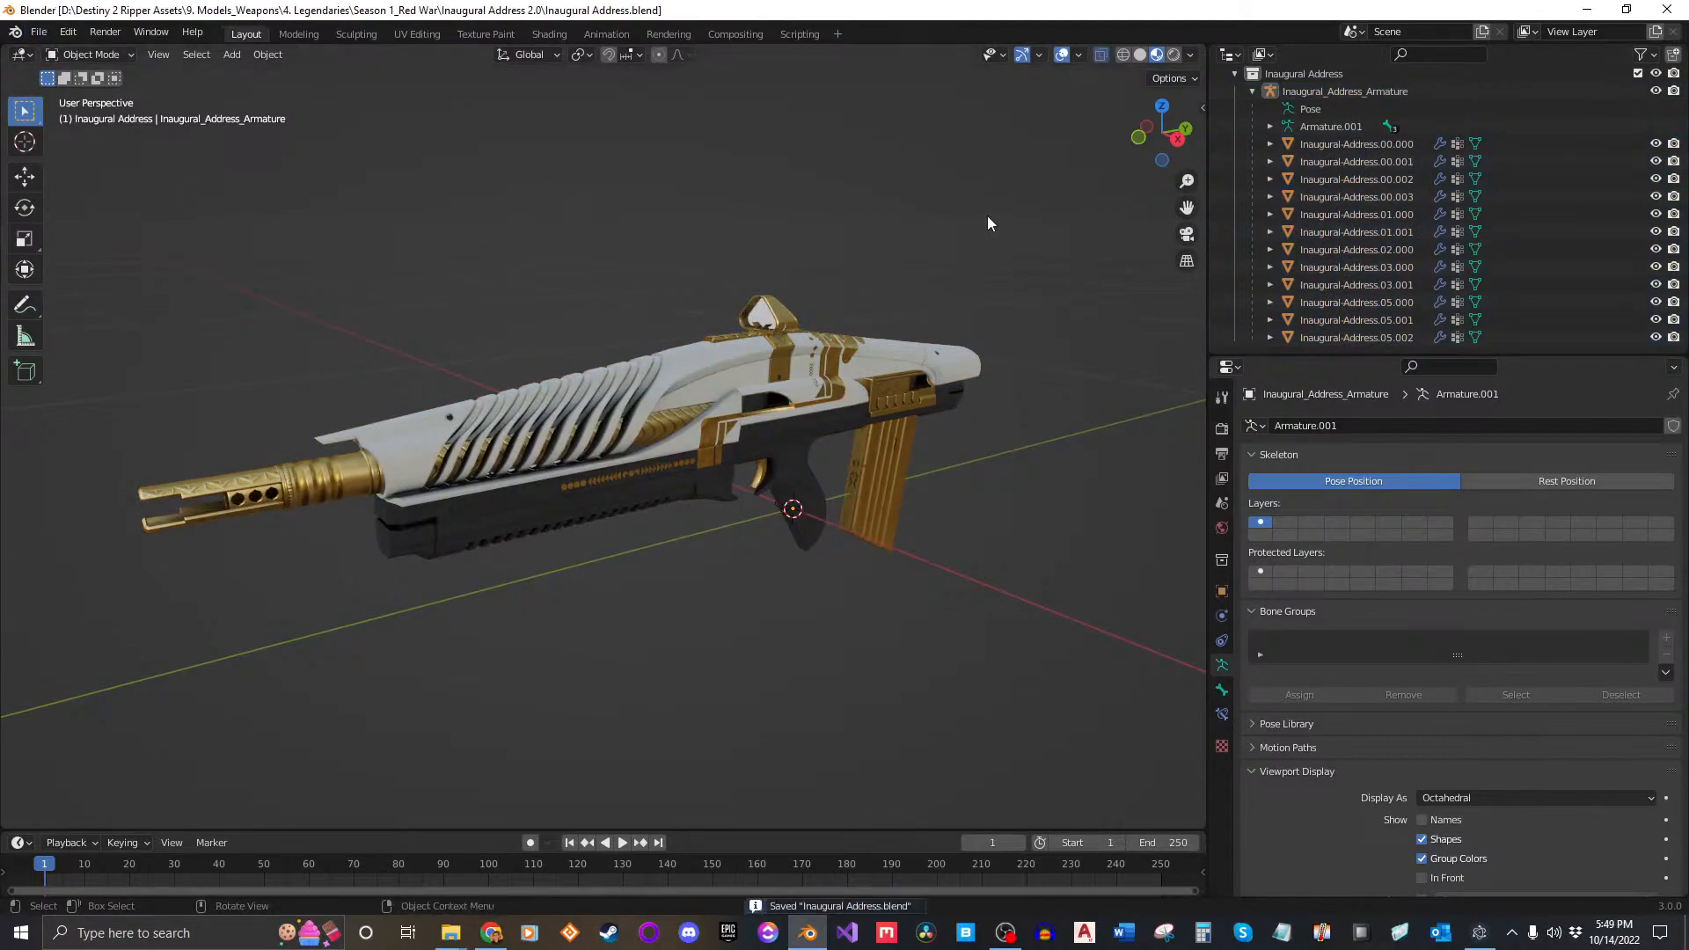
{"action": "left_click", "coordinate": [1347, 91]}
{"action": "left_click", "coordinate": [1392, 339], "text": "shift"}
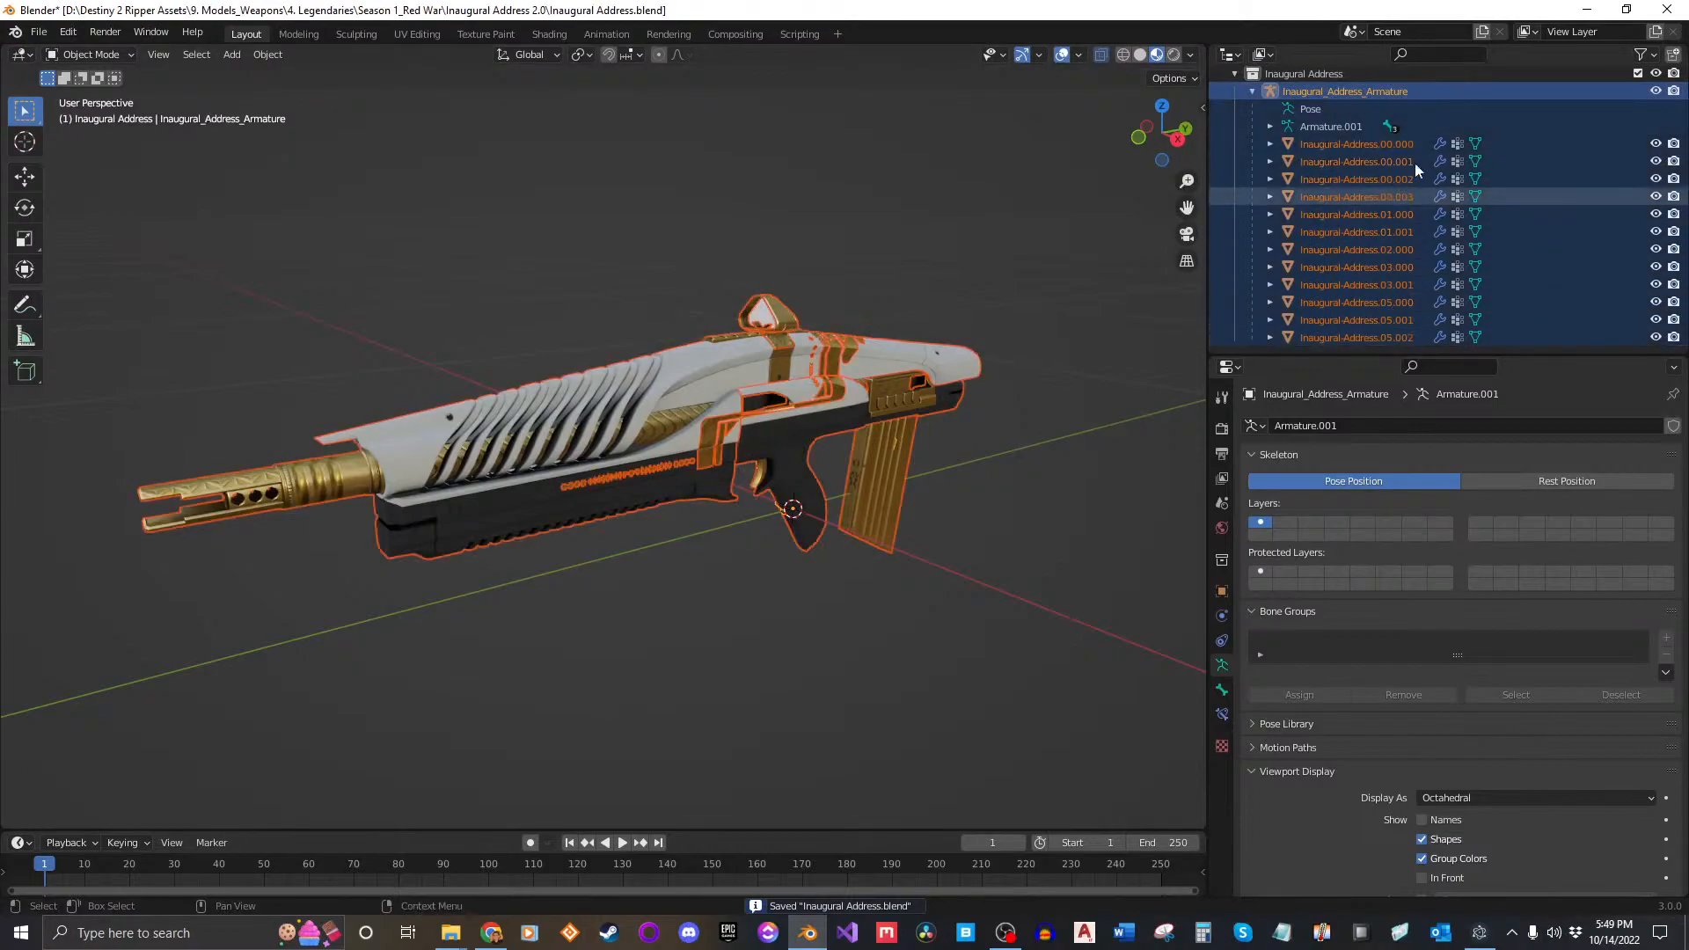
Step: Start an FBX export of the selected weapon into the UE Files folder, applying the Unreal Engine operator preset
{"action": "left_click", "coordinate": [34, 33]}
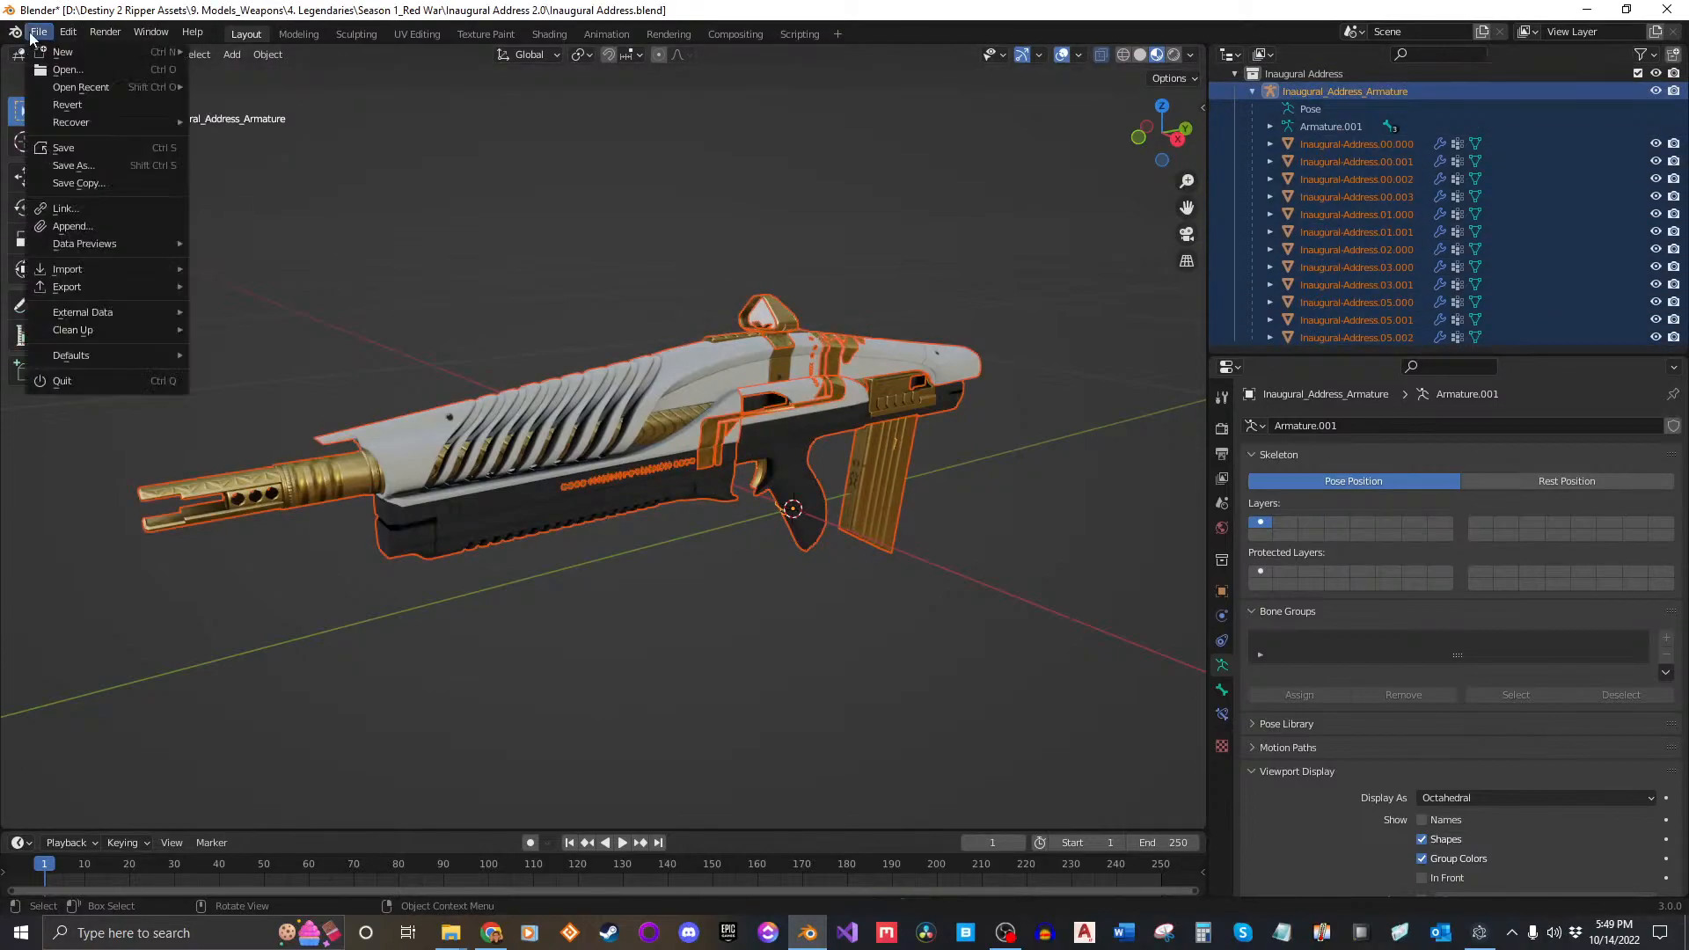
{"action": "mouse_move", "coordinate": [88, 272]}
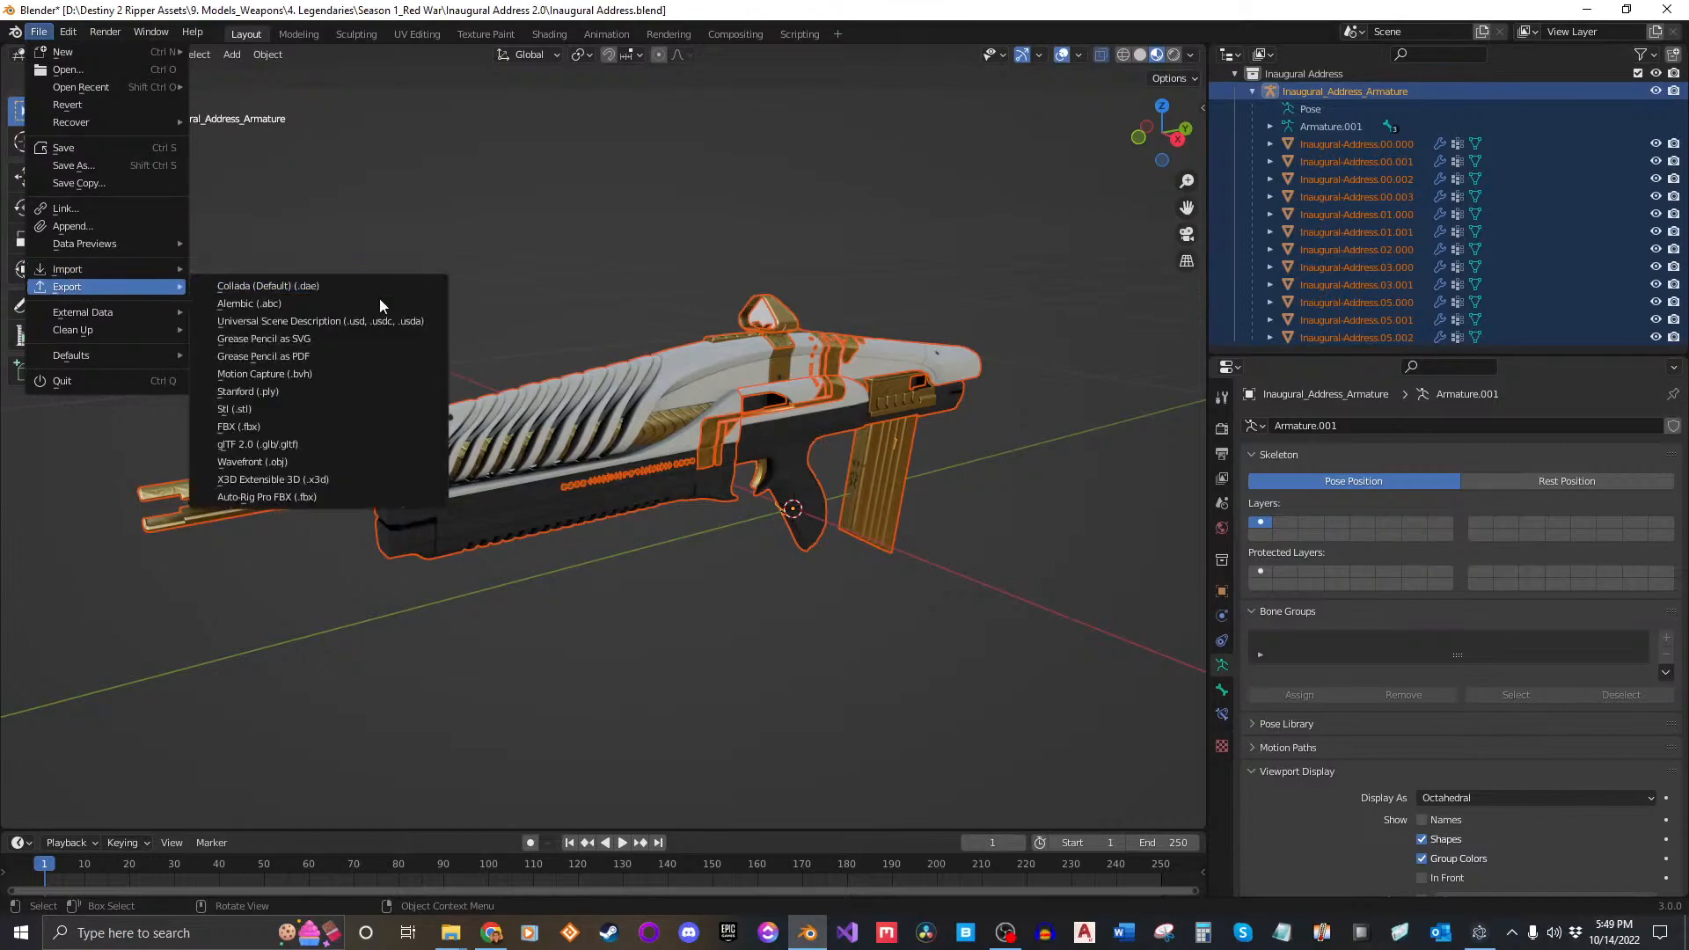
{"action": "left_click", "coordinate": [268, 428]}
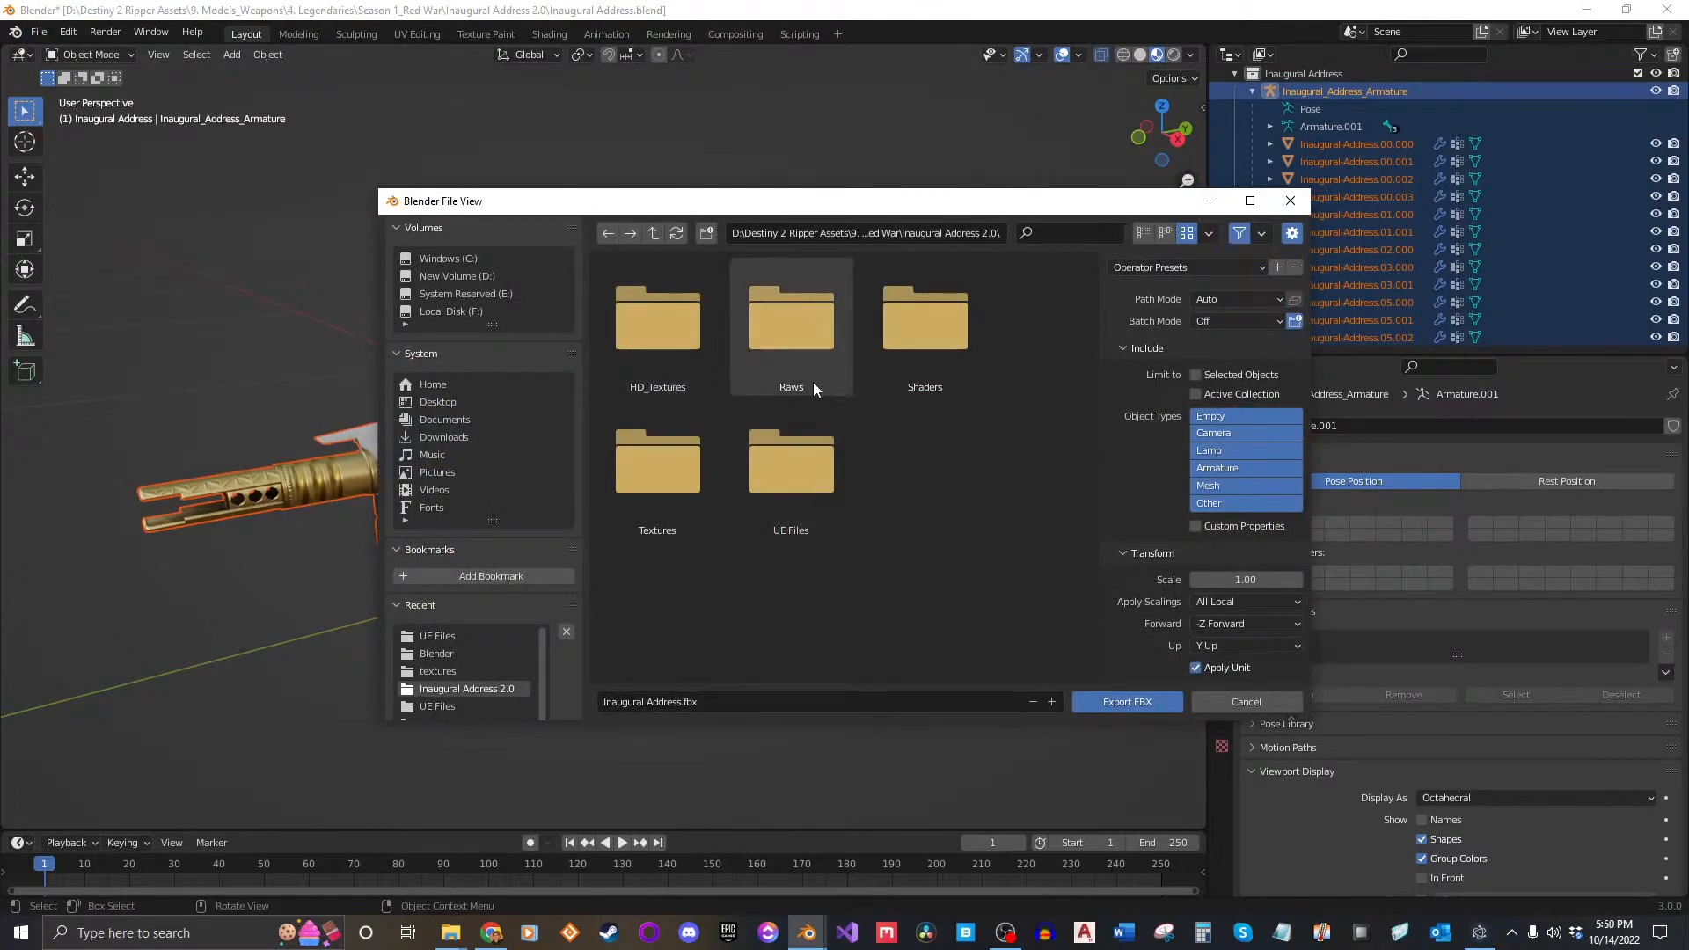
{"action": "double_click", "coordinate": [806, 511]}
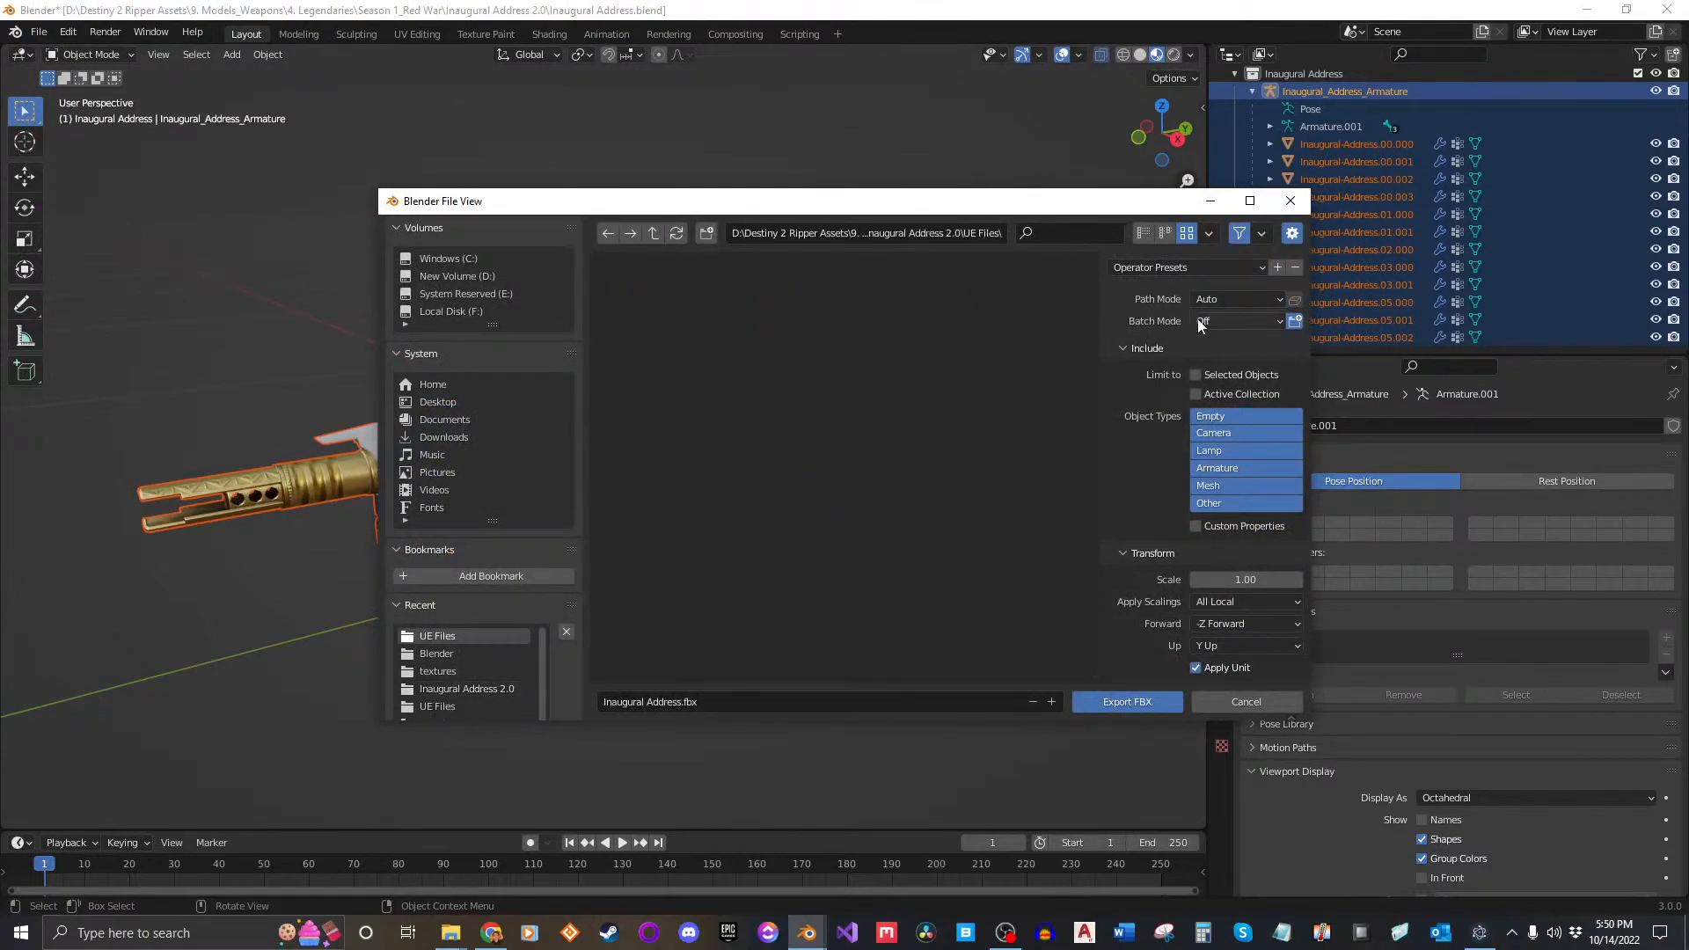
{"action": "left_click", "coordinate": [1196, 268]}
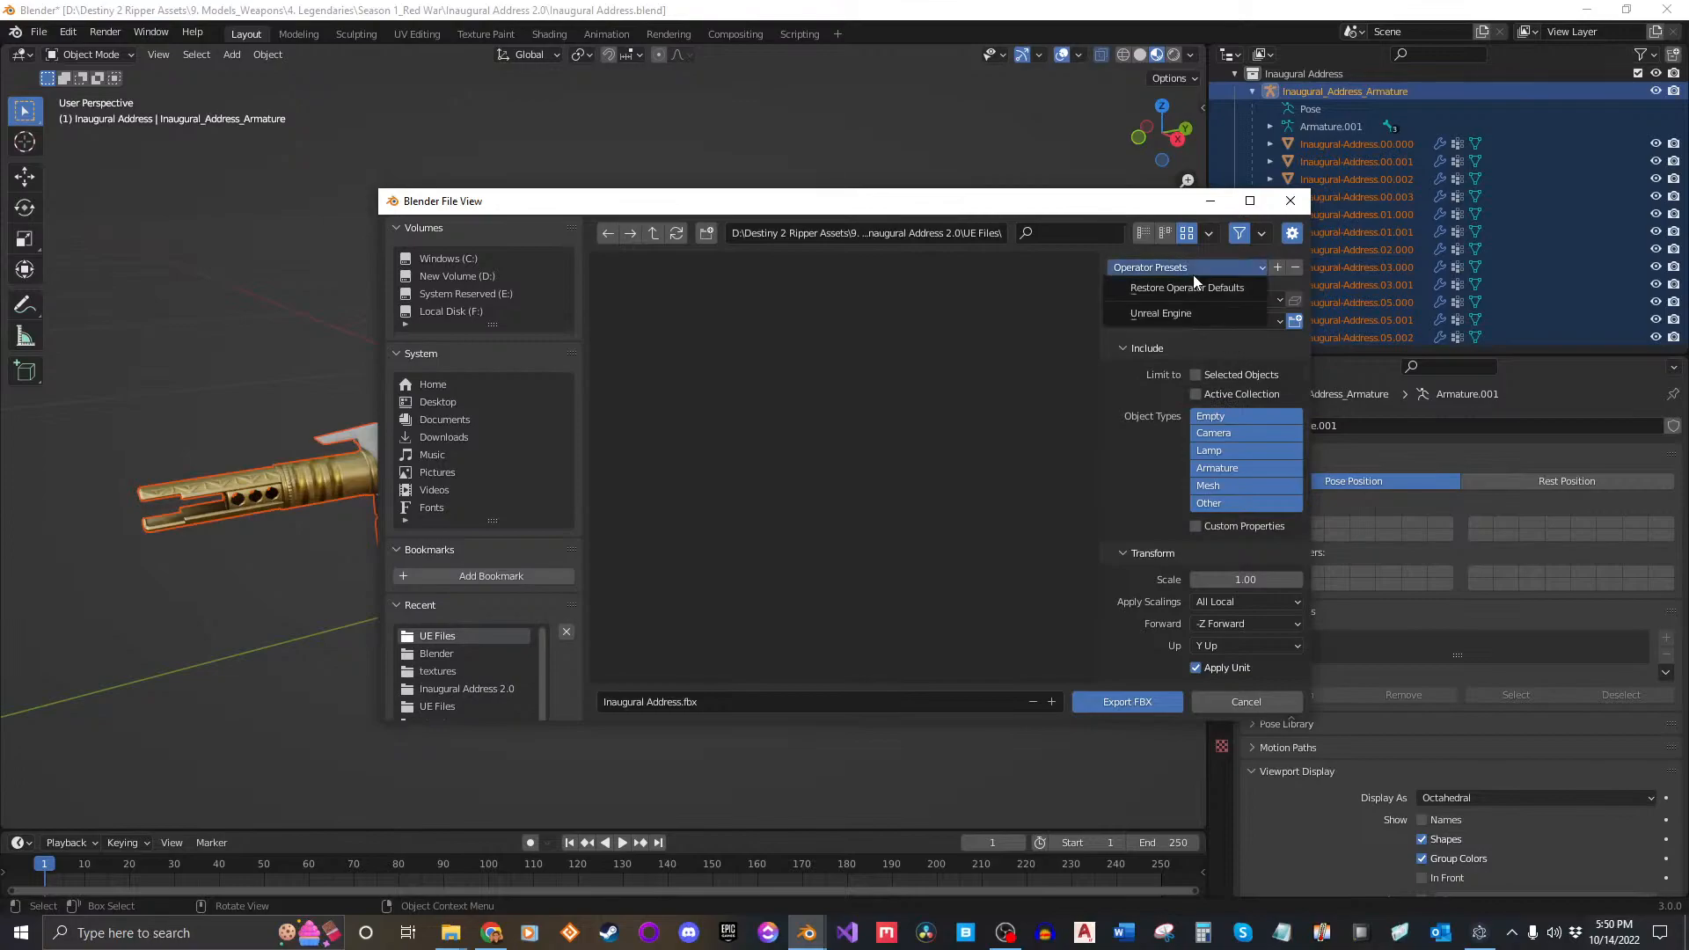
{"action": "left_click", "coordinate": [1181, 315]}
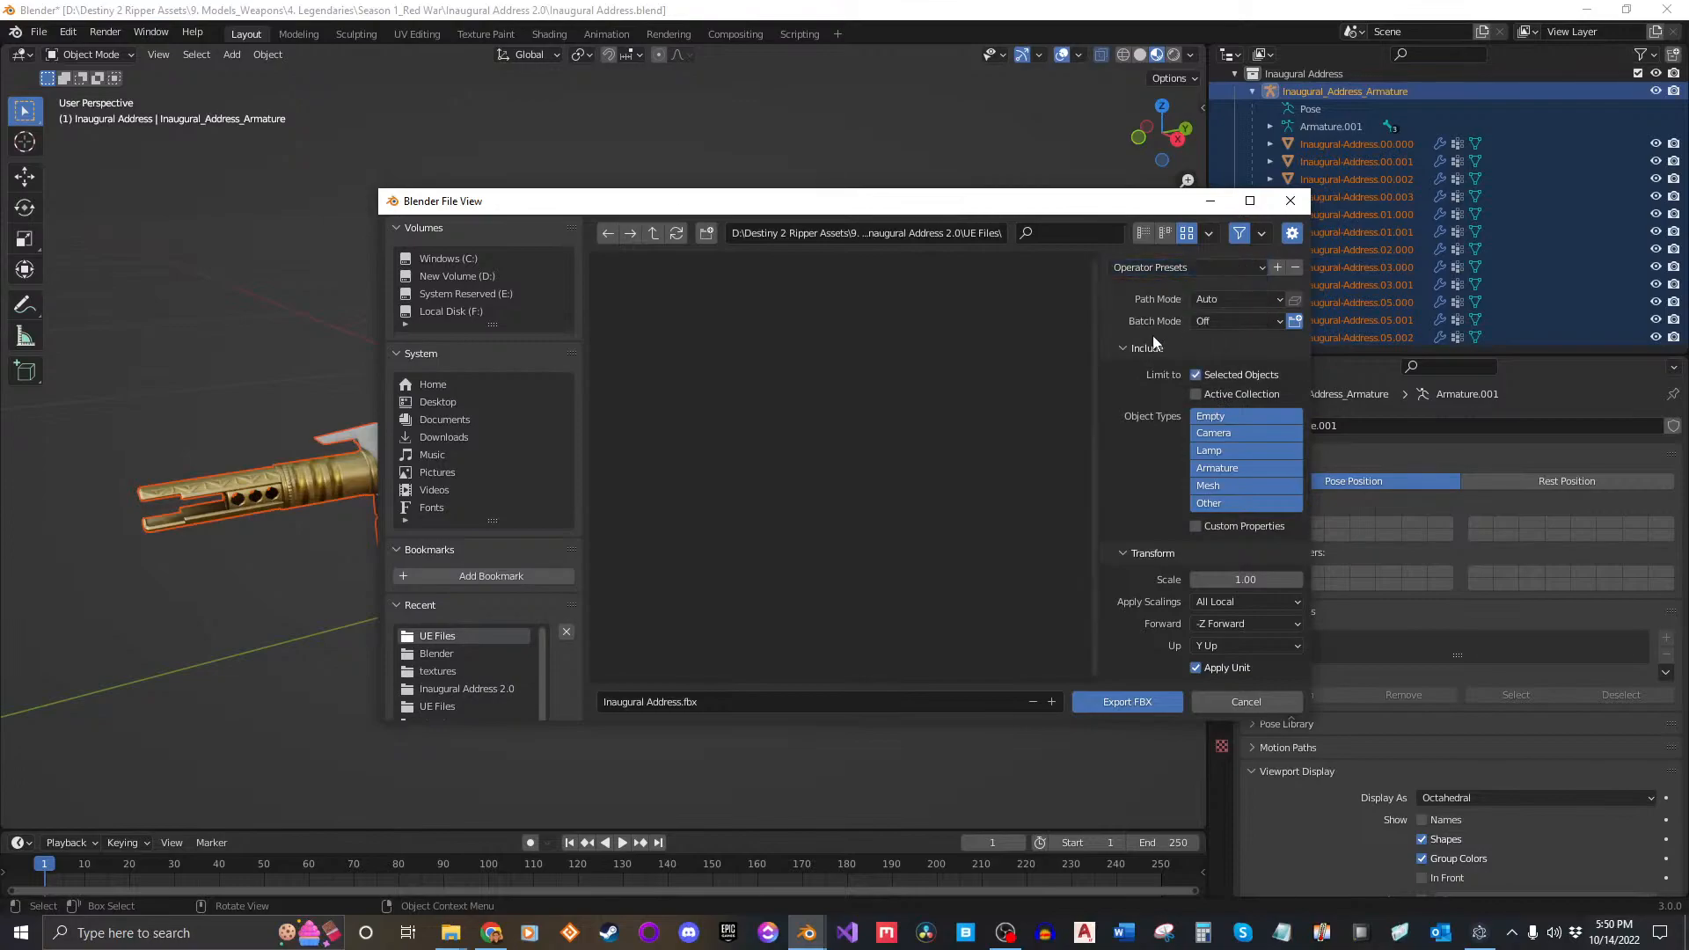
Step: Review the FBX export's Include, Transform, Geometry smoothing and Armature settings
{"action": "scroll", "coordinate": [1160, 425], "scroll_direction": "down", "scroll_amount": 2}
{"action": "scroll", "coordinate": [1159, 425], "scroll_direction": "up", "scroll_amount": 1}
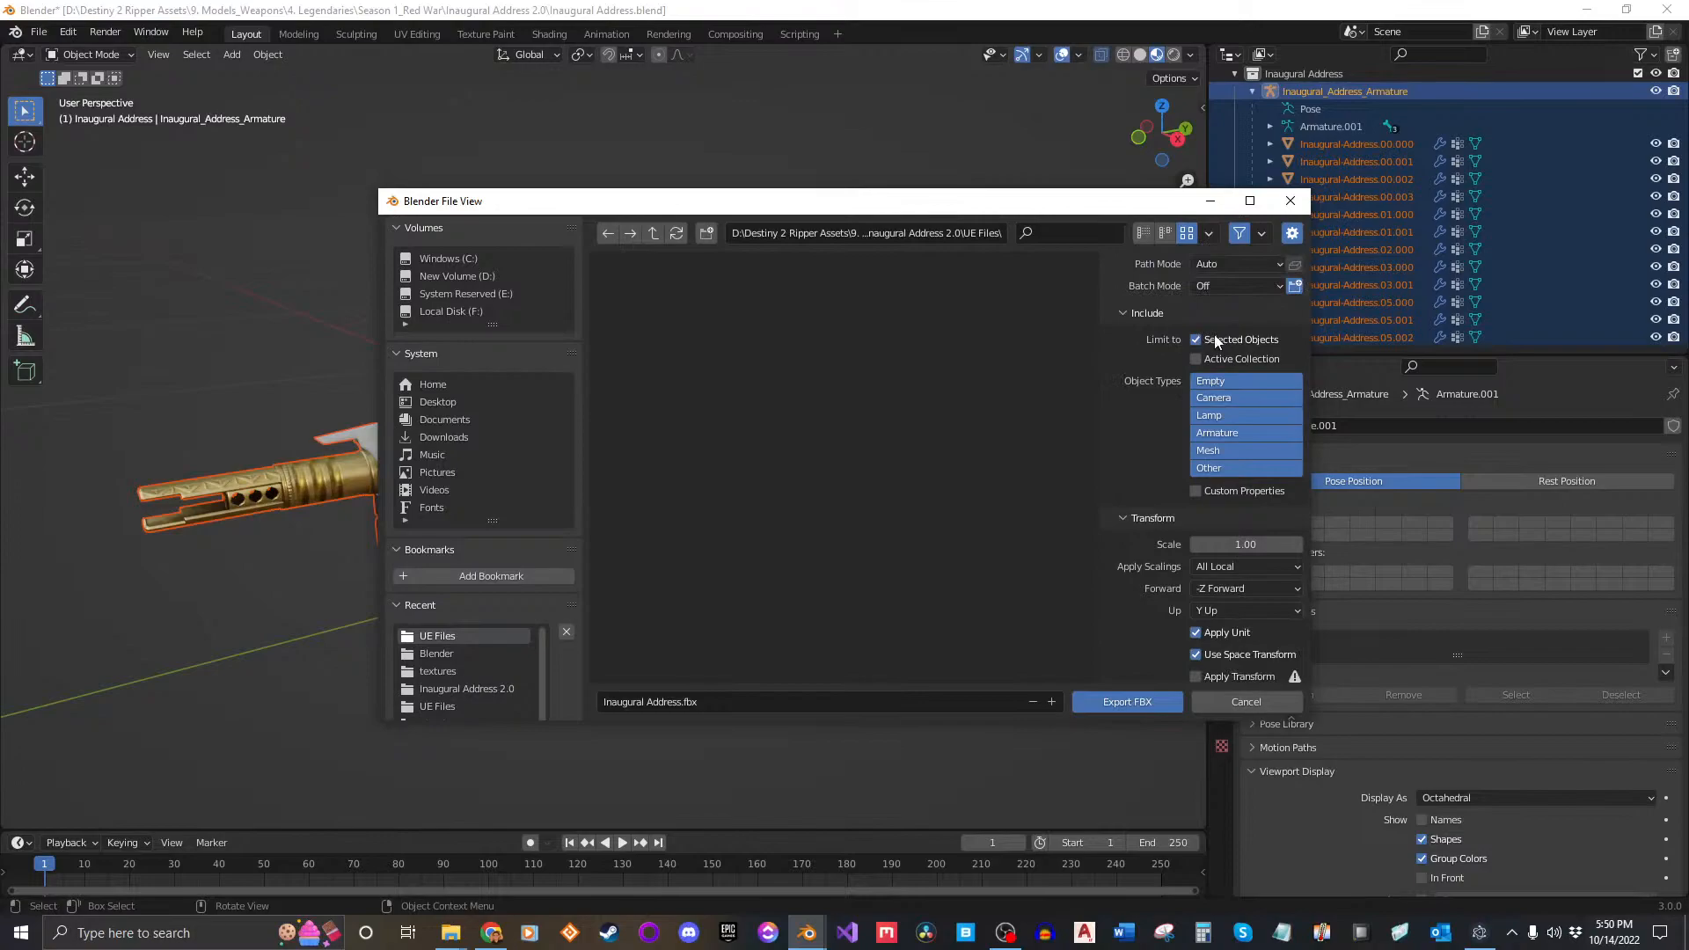
{"action": "scroll", "coordinate": [1210, 387], "scroll_direction": "down", "scroll_amount": 2}
{"action": "left_click", "coordinate": [1153, 628]}
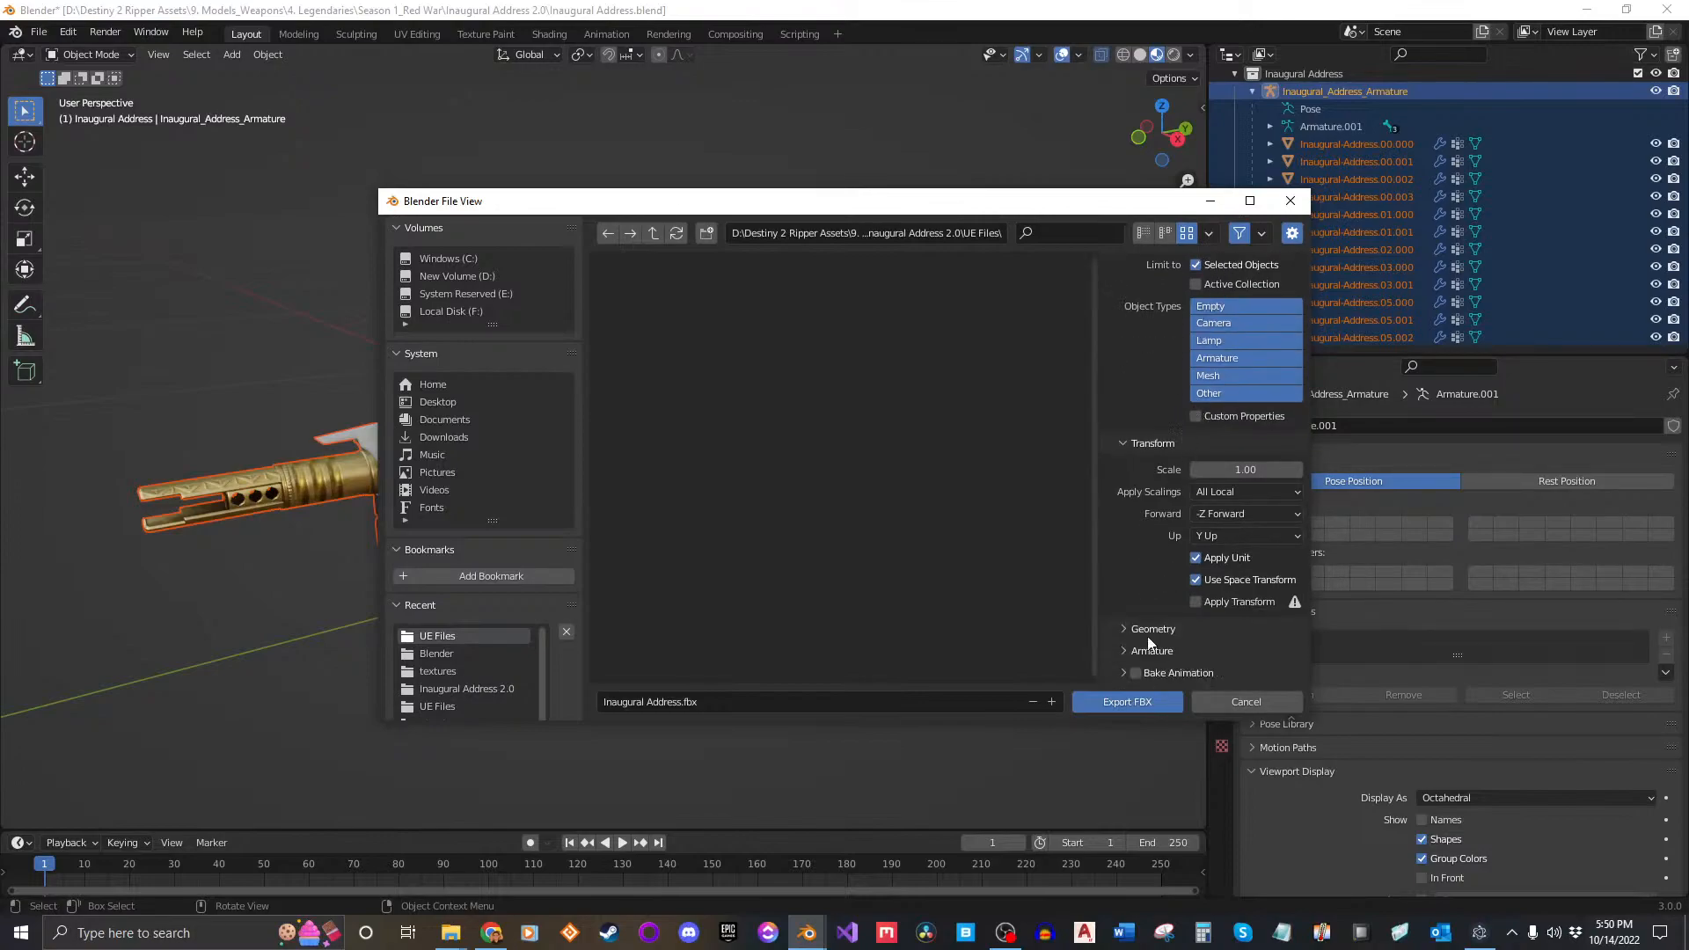
{"action": "scroll", "coordinate": [1172, 583], "scroll_direction": "down", "scroll_amount": 3}
{"action": "left_click", "coordinate": [1248, 535]}
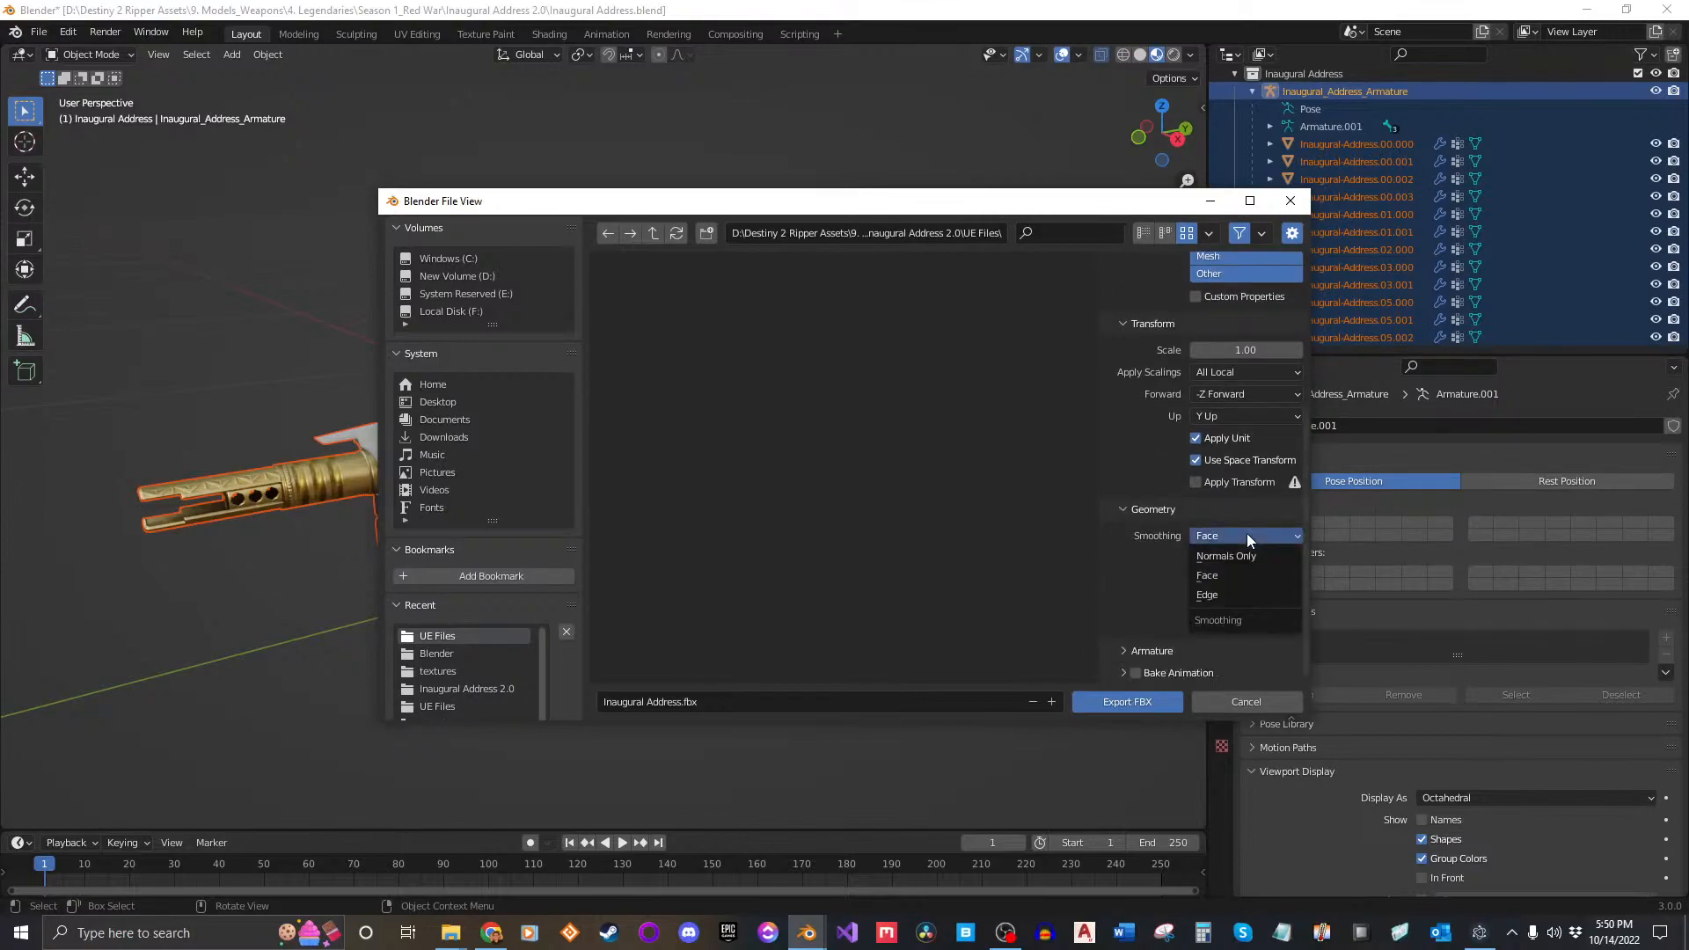
{"action": "left_click", "coordinate": [1153, 650]}
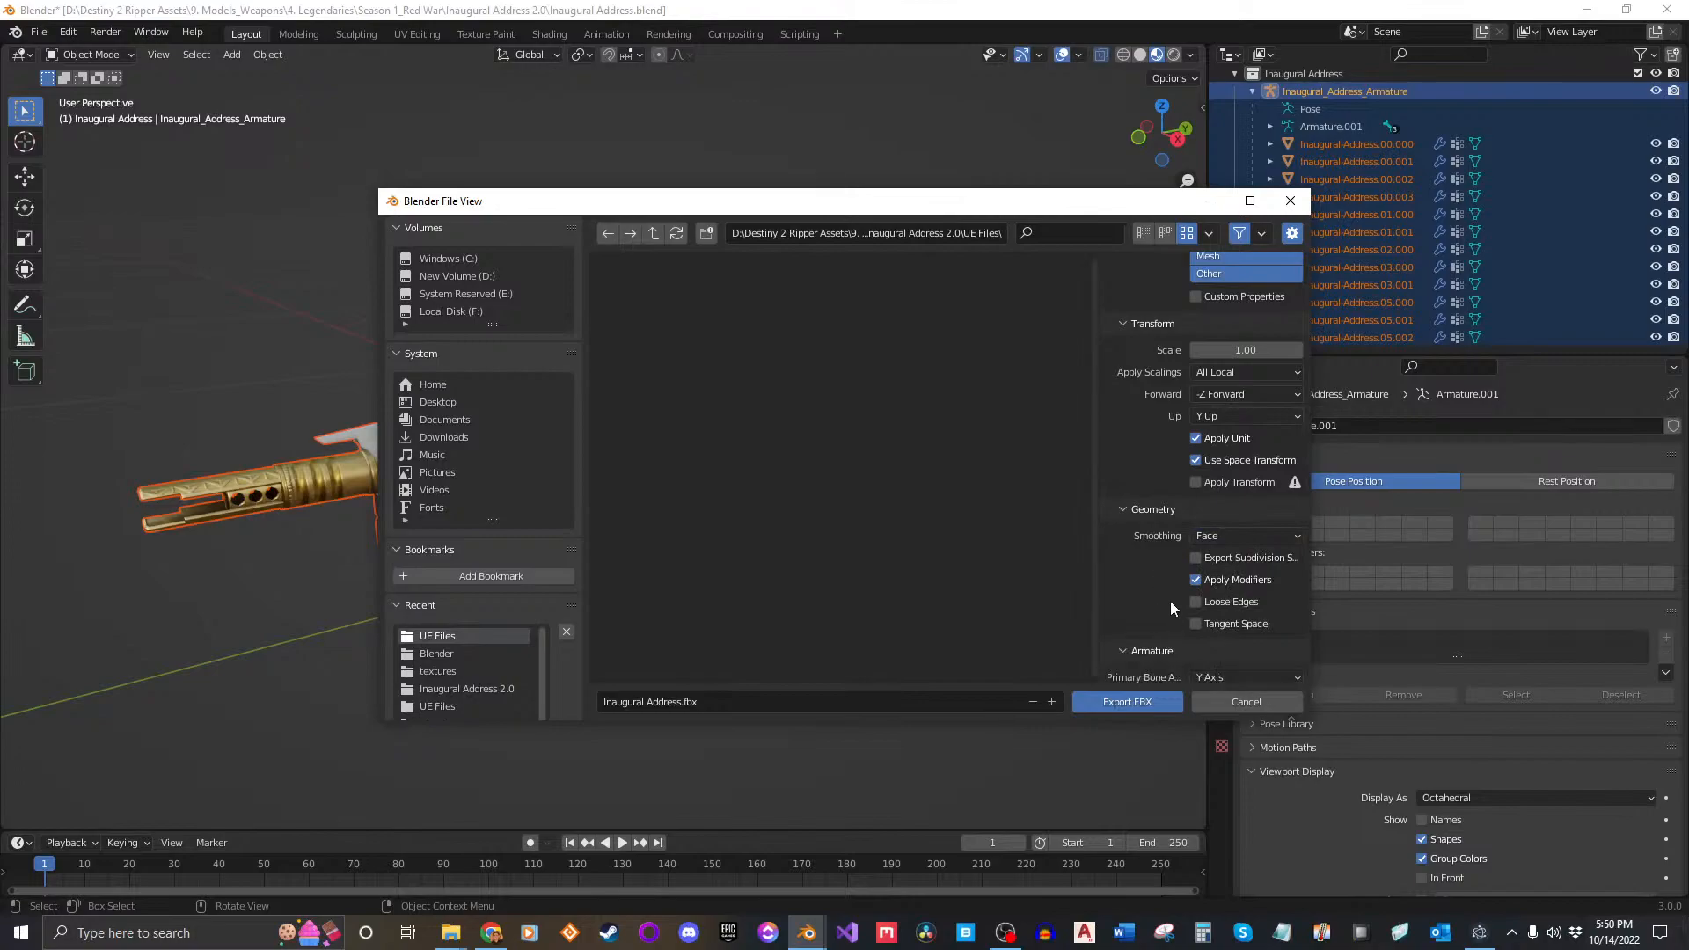
{"action": "scroll", "coordinate": [1170, 609], "scroll_direction": "down", "scroll_amount": 3}
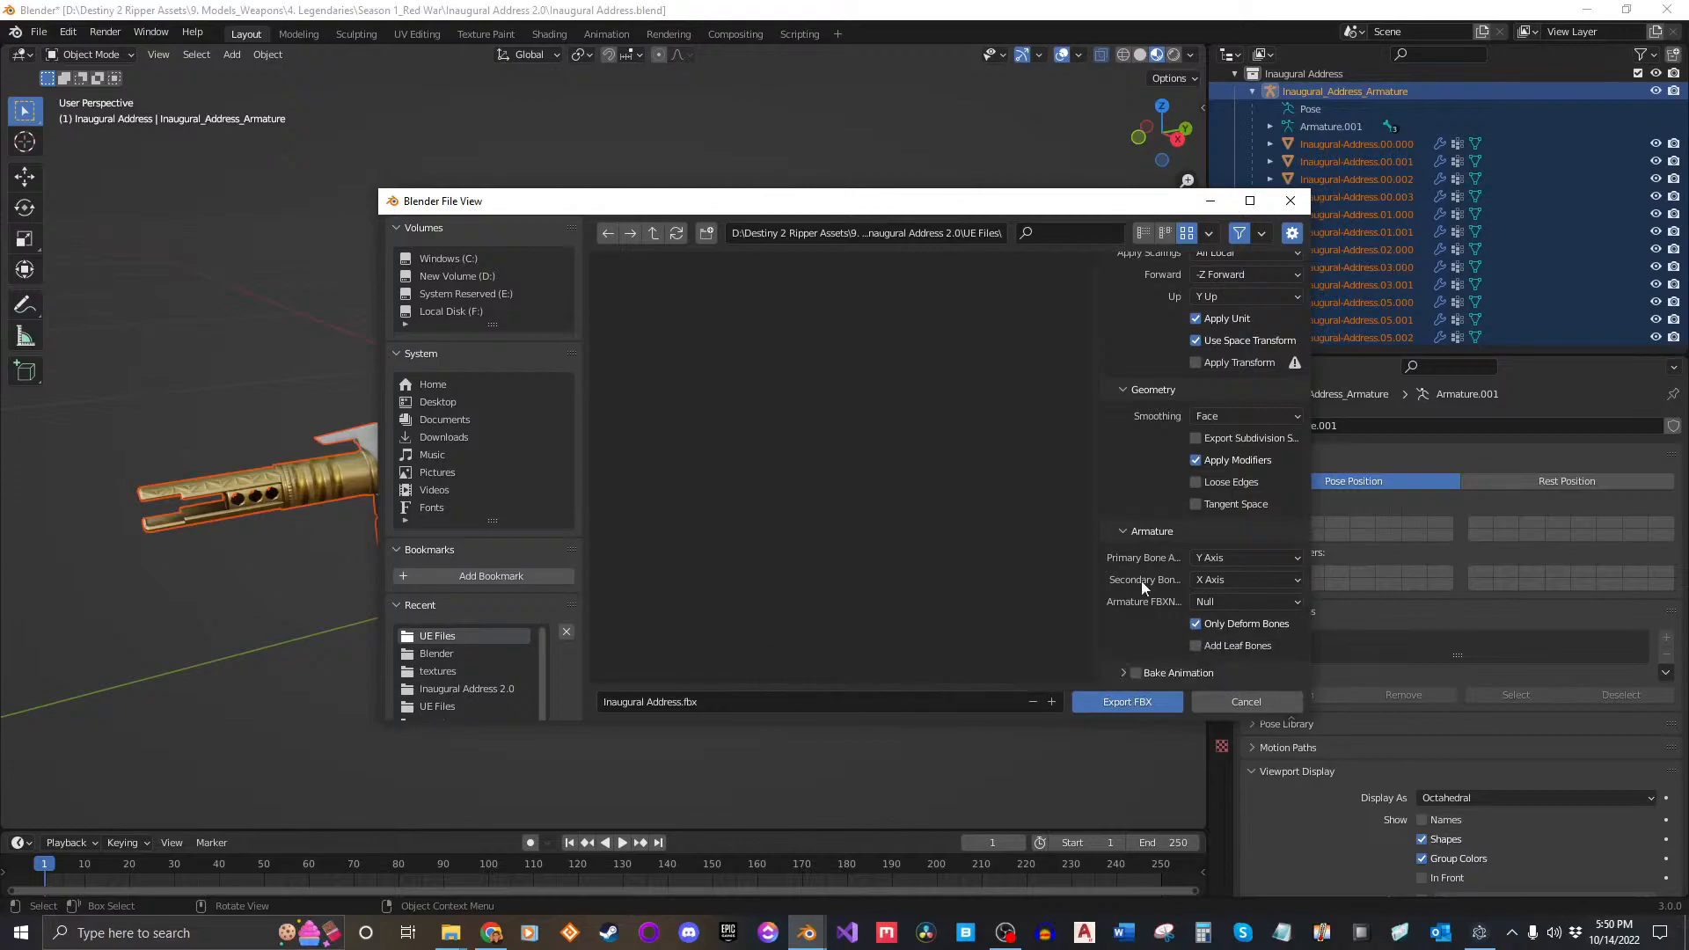
{"action": "left_click", "coordinate": [1170, 532]}
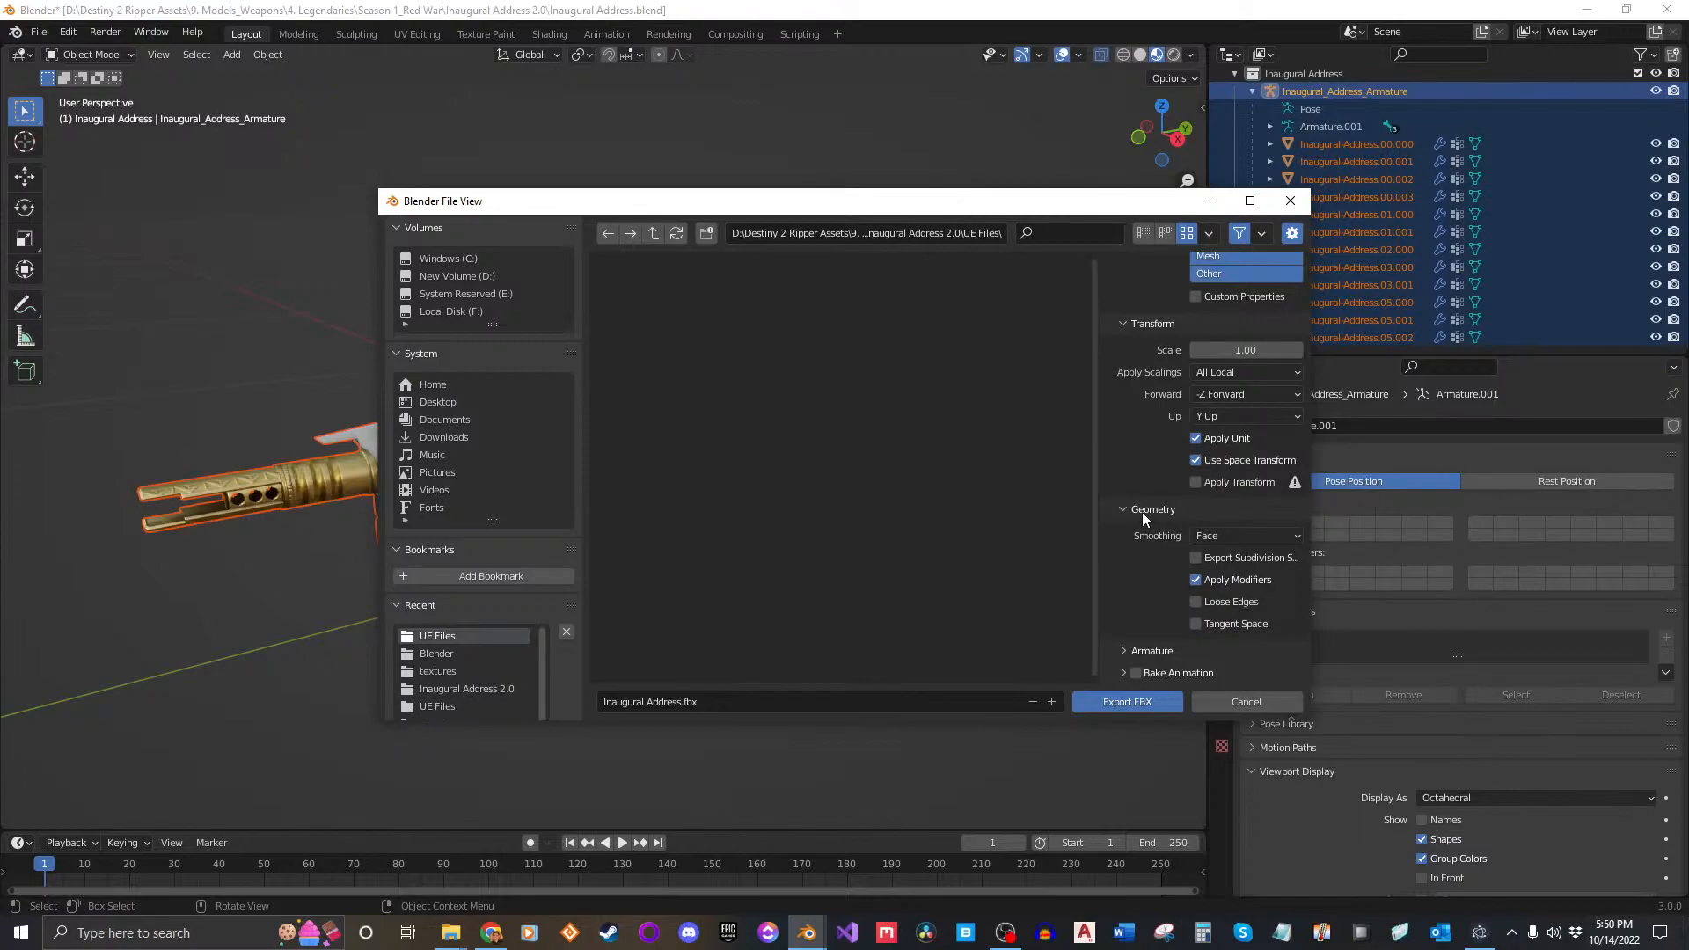
{"action": "left_click", "coordinate": [1143, 514]}
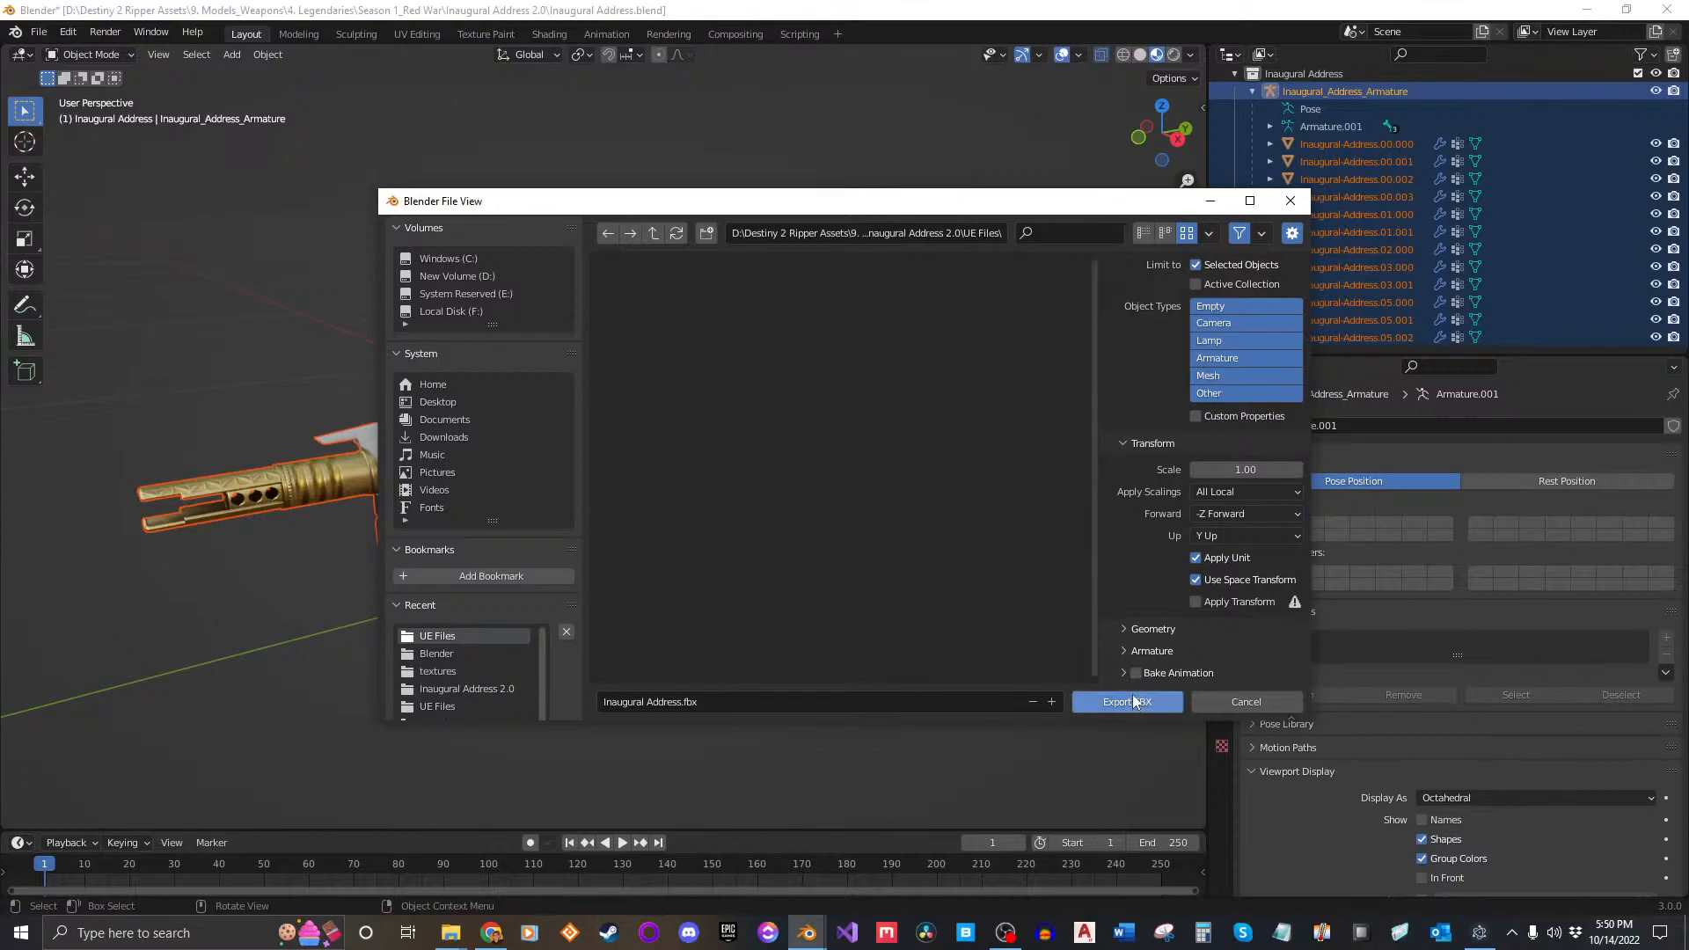
Step: Name the export file Inaugural_Address.fbx and export the FBX
{"action": "left_click", "coordinate": [650, 702]}
{"action": "key", "text": "BackSpace"}
{"action": "type", "text": "_"}
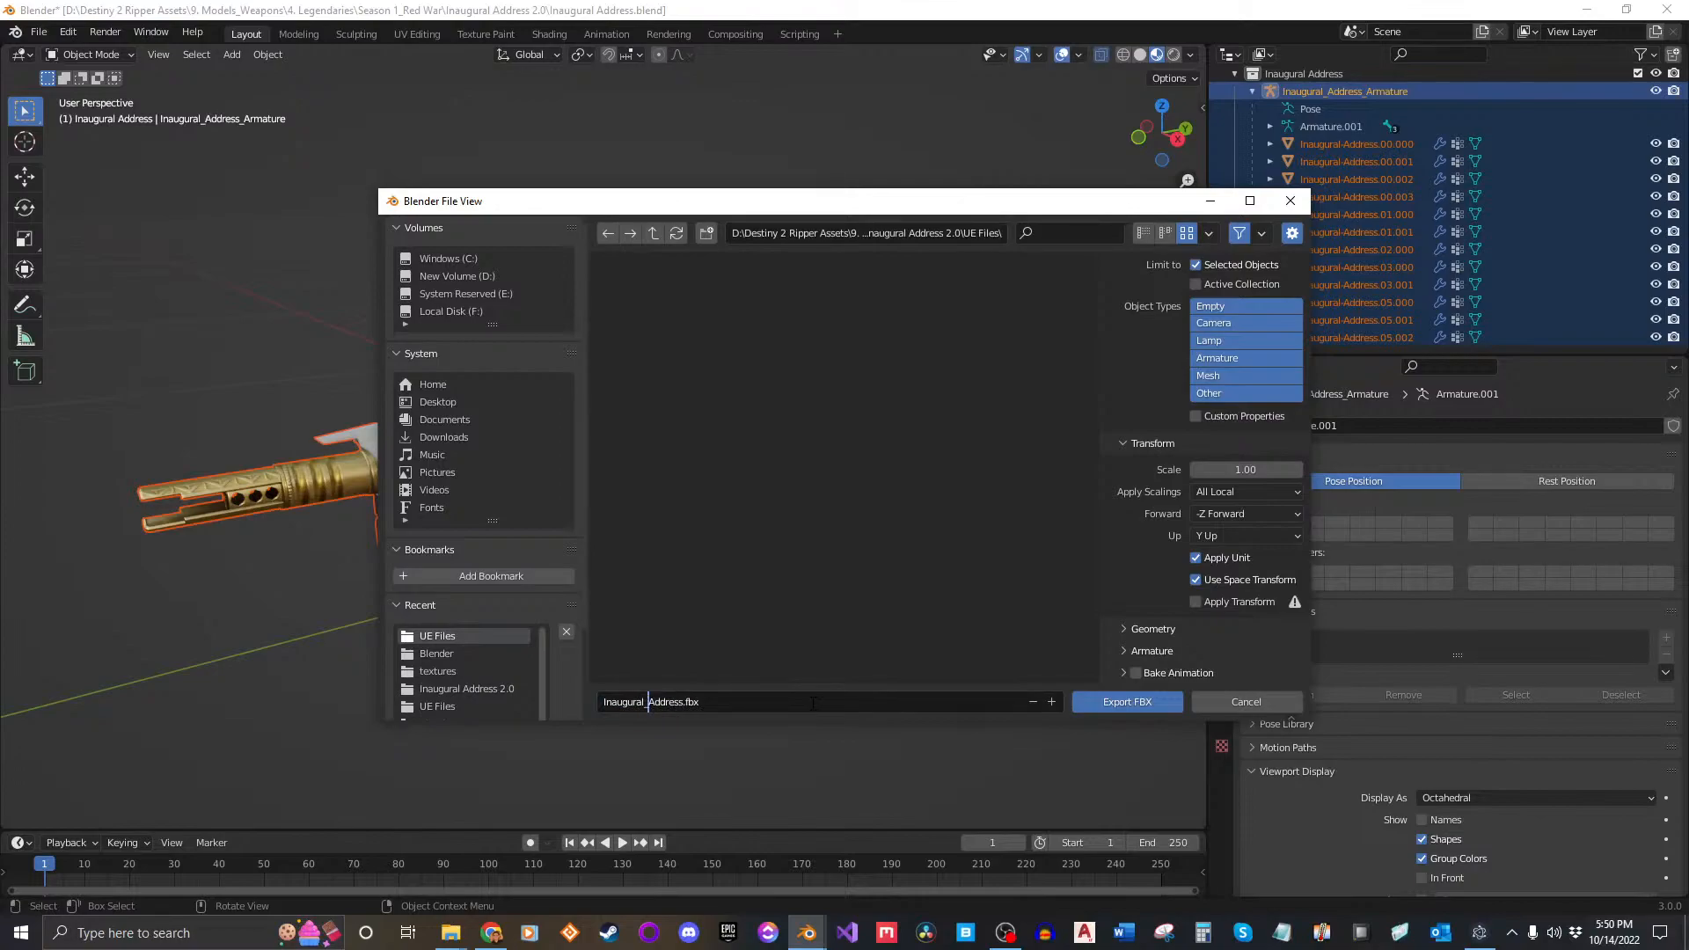
{"action": "left_click", "coordinate": [1132, 704]}
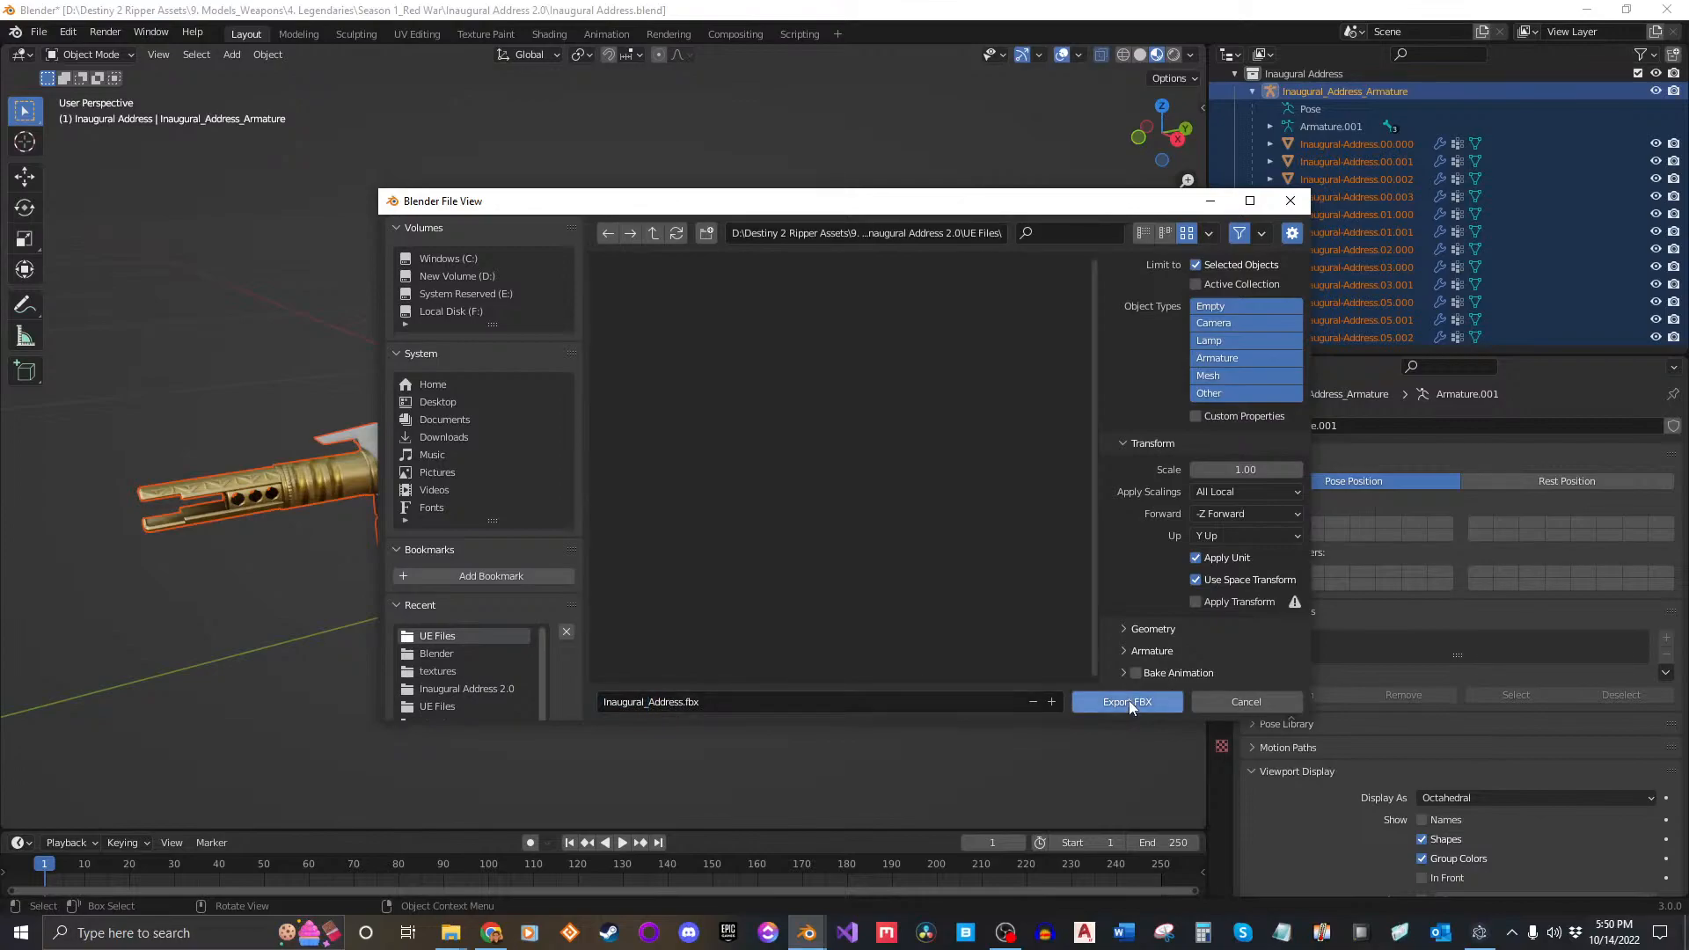
{"action": "left_click", "coordinate": [710, 701]}
{"action": "left_click", "coordinate": [1130, 701]}
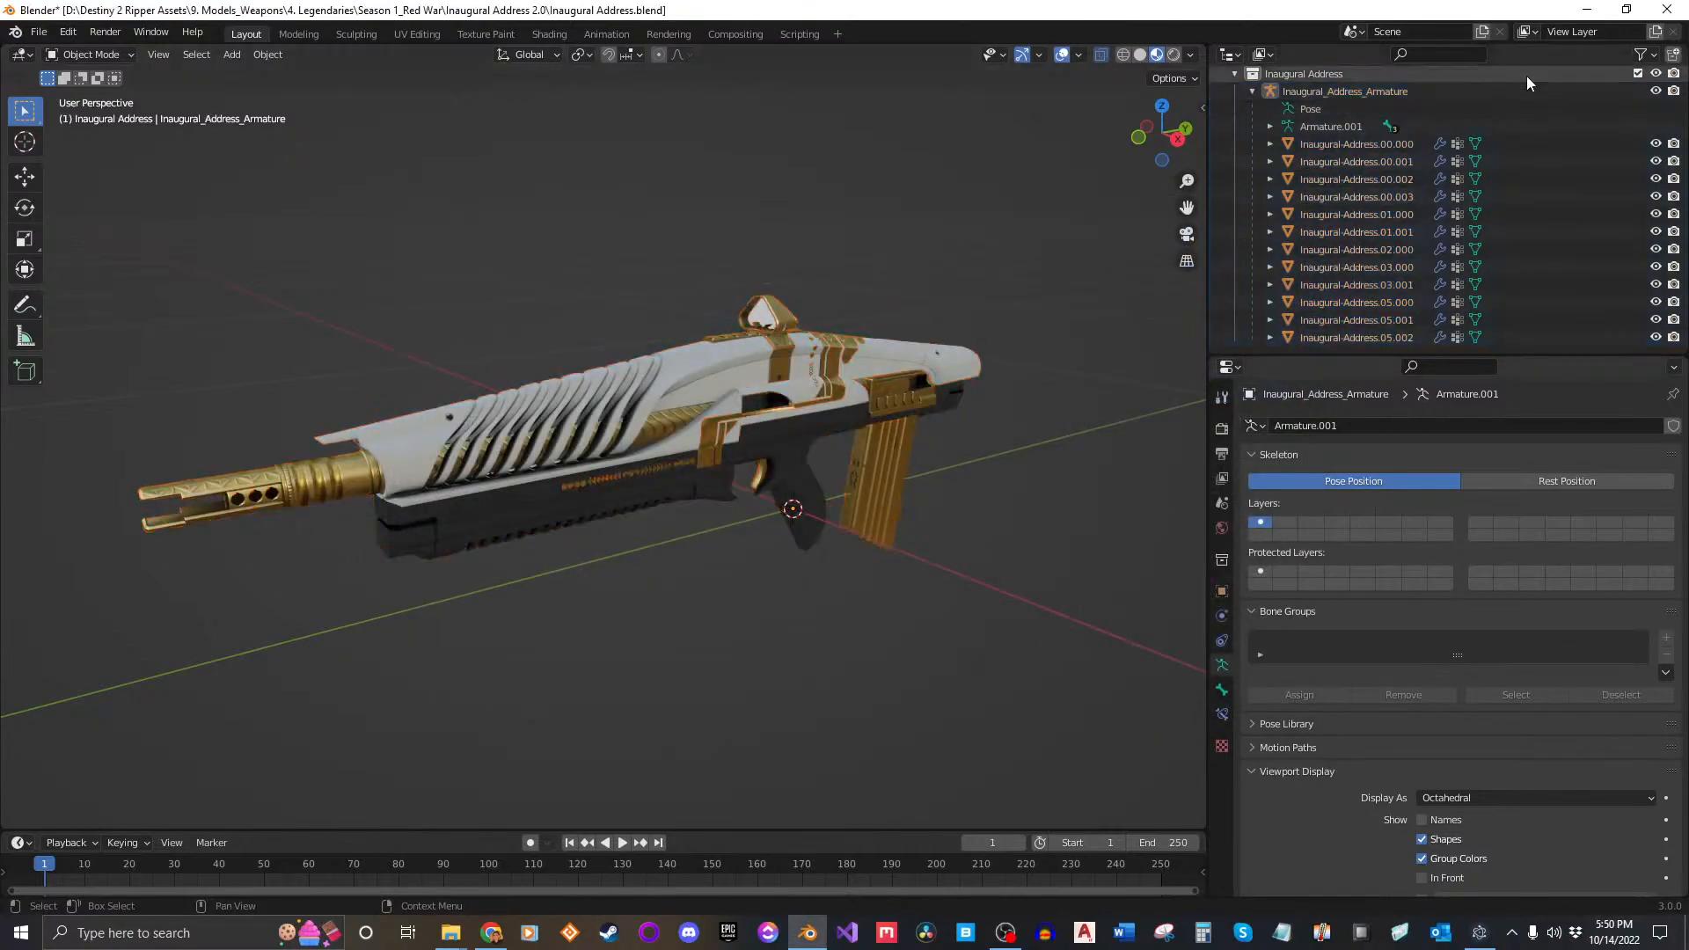
Step: Switch to the Epic Games Launcher, open the 5.0 Destiny project from the Unreal Engine library, and close Destiny API Ripper Extension
{"action": "left_click", "coordinate": [1586, 9]}
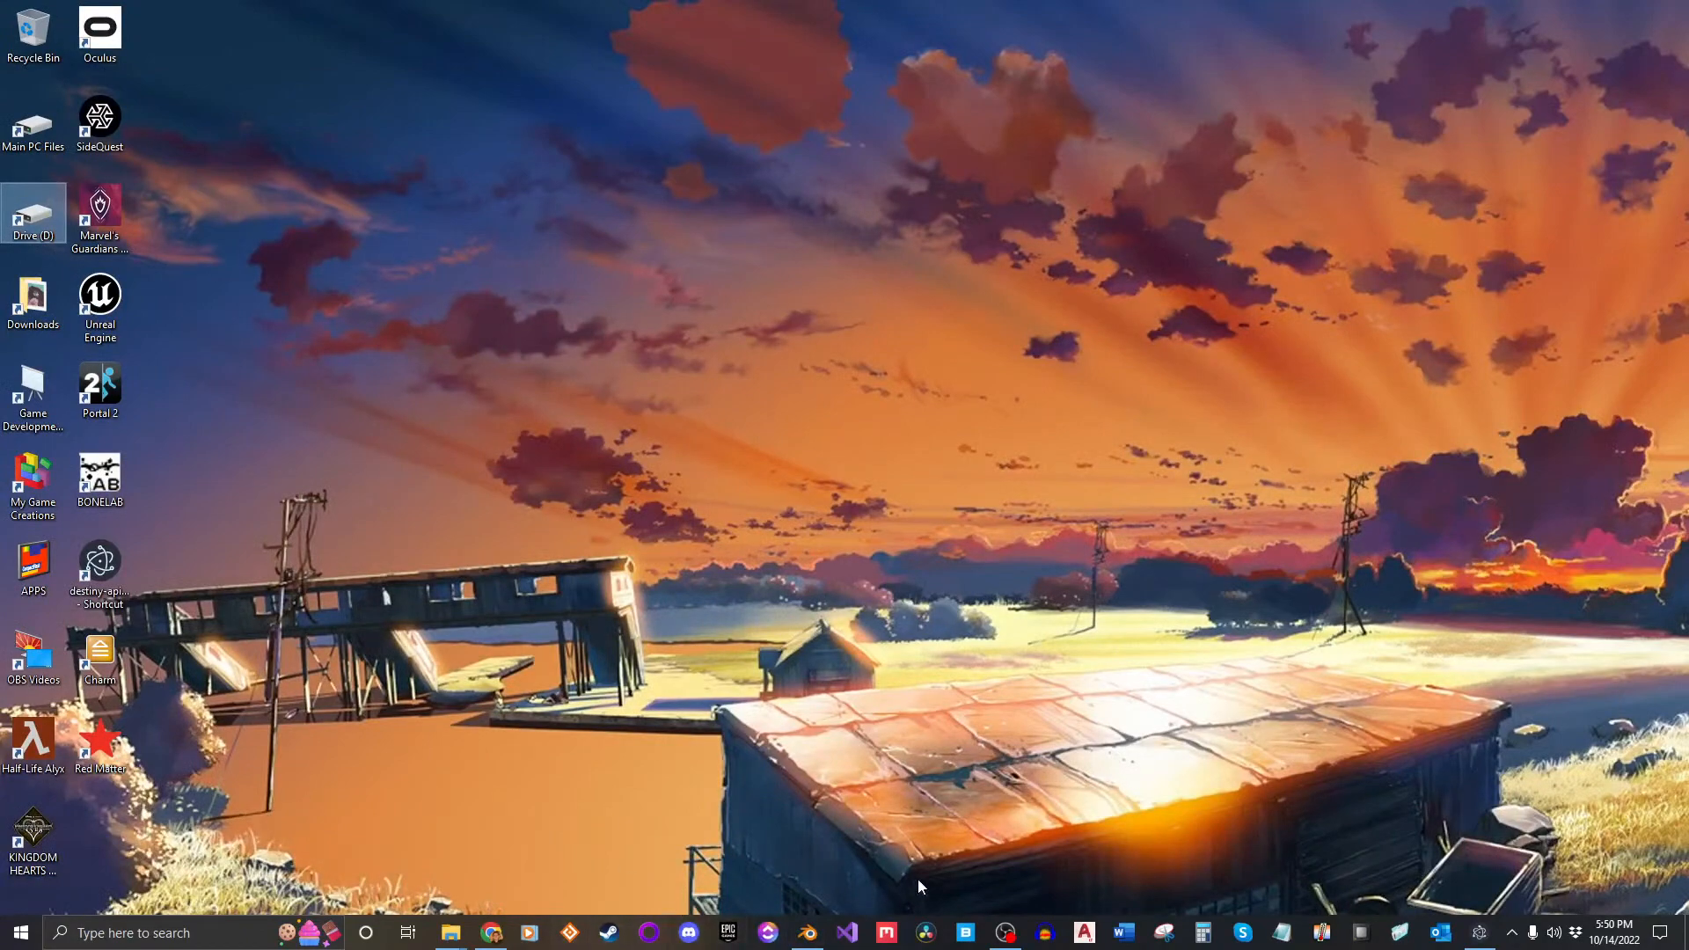
{"action": "left_click", "coordinate": [727, 933]}
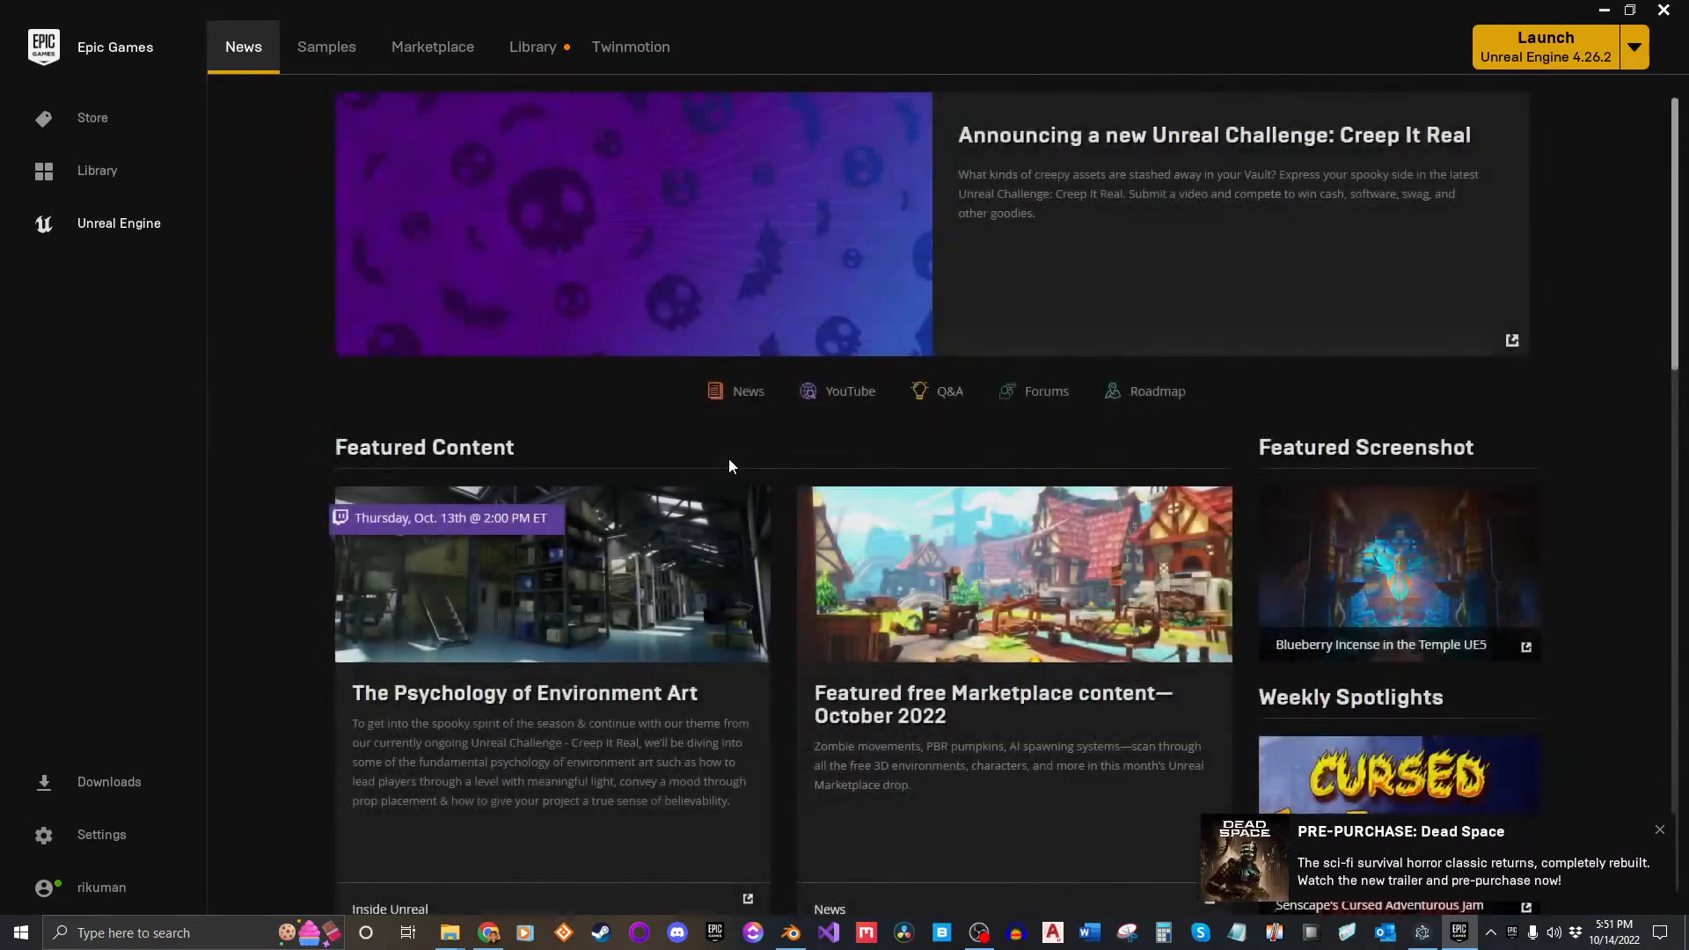
{"action": "left_click", "coordinate": [1662, 831]}
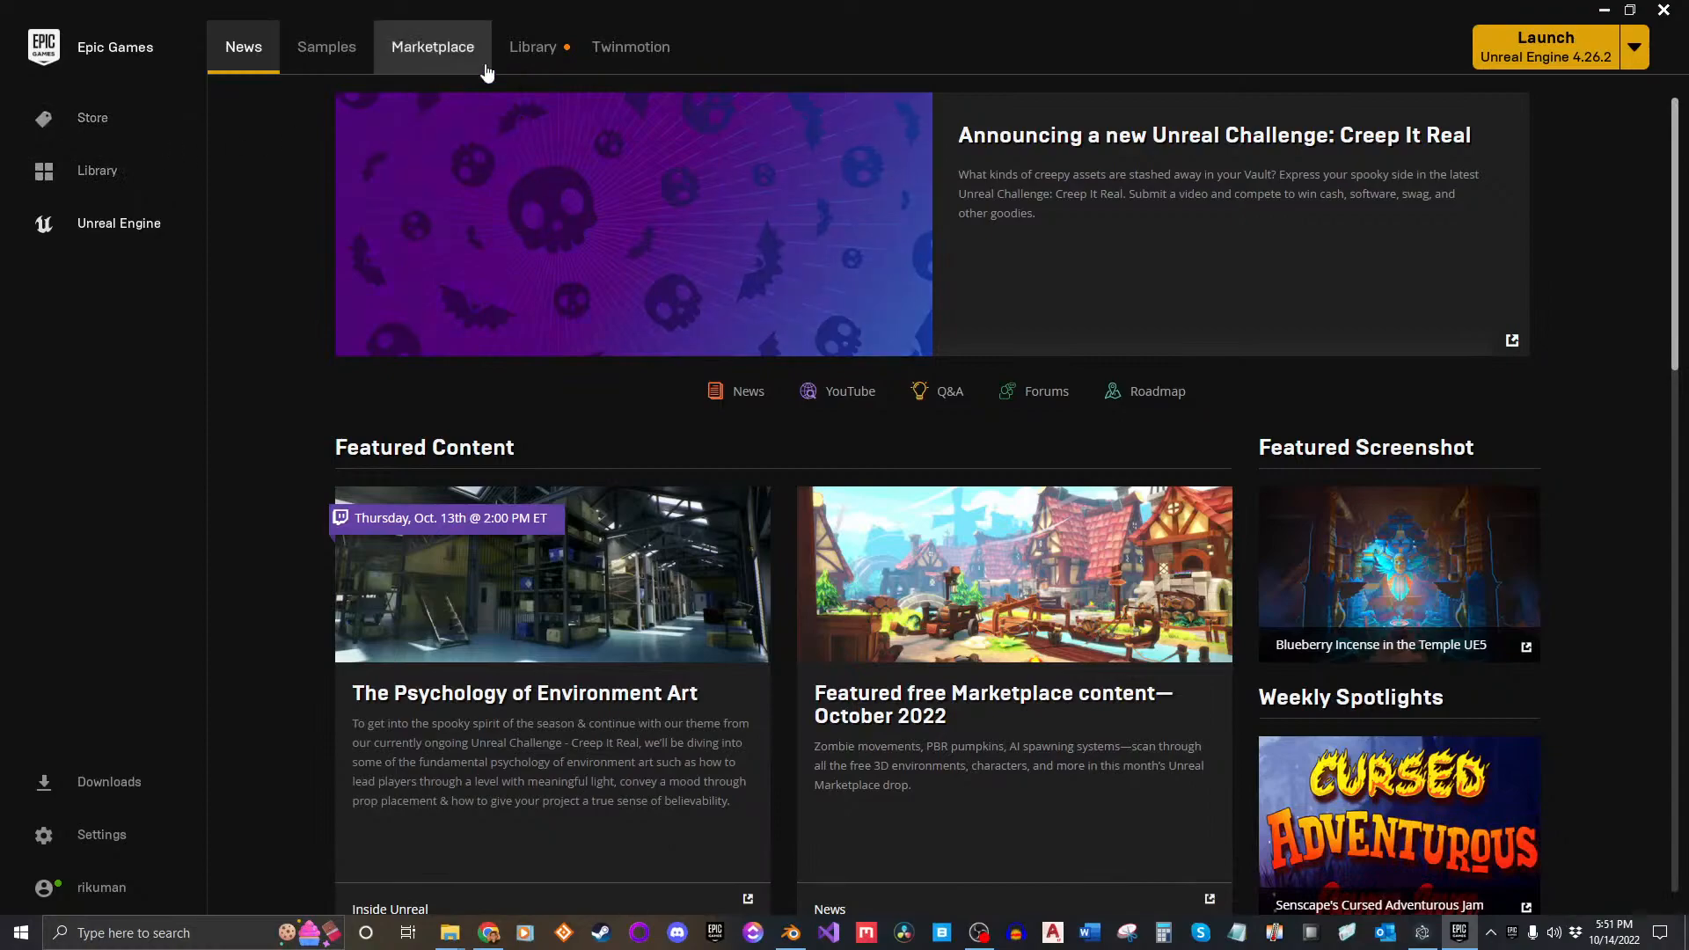
{"action": "left_click", "coordinate": [545, 53]}
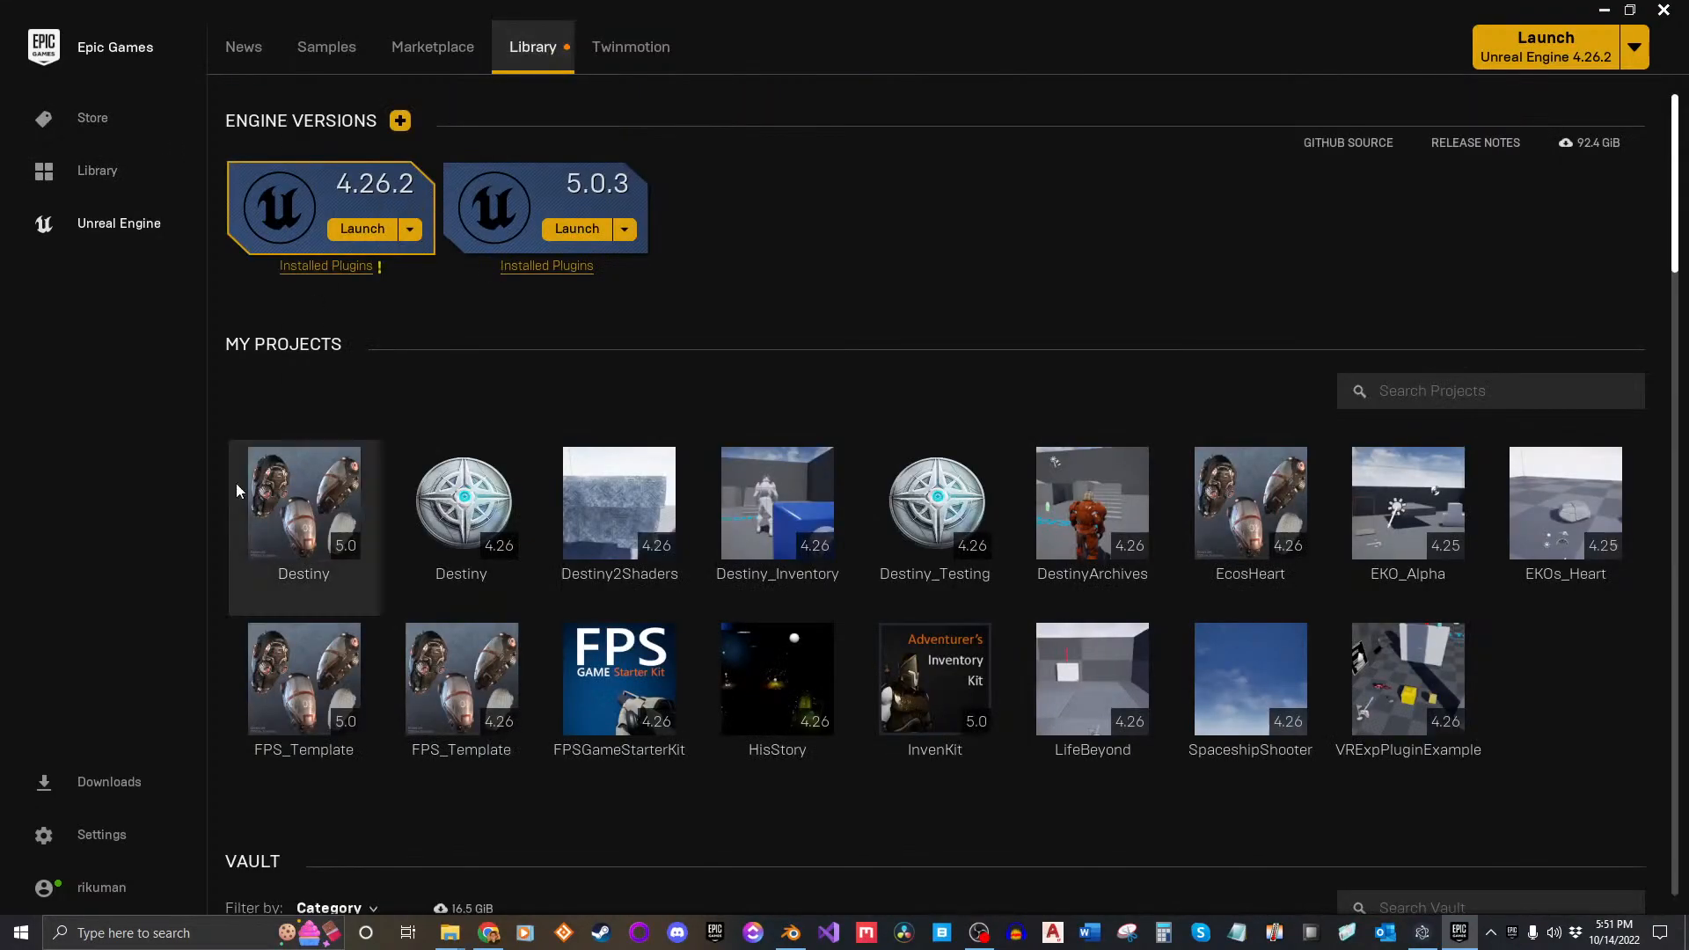
{"action": "double_click", "coordinate": [356, 489]}
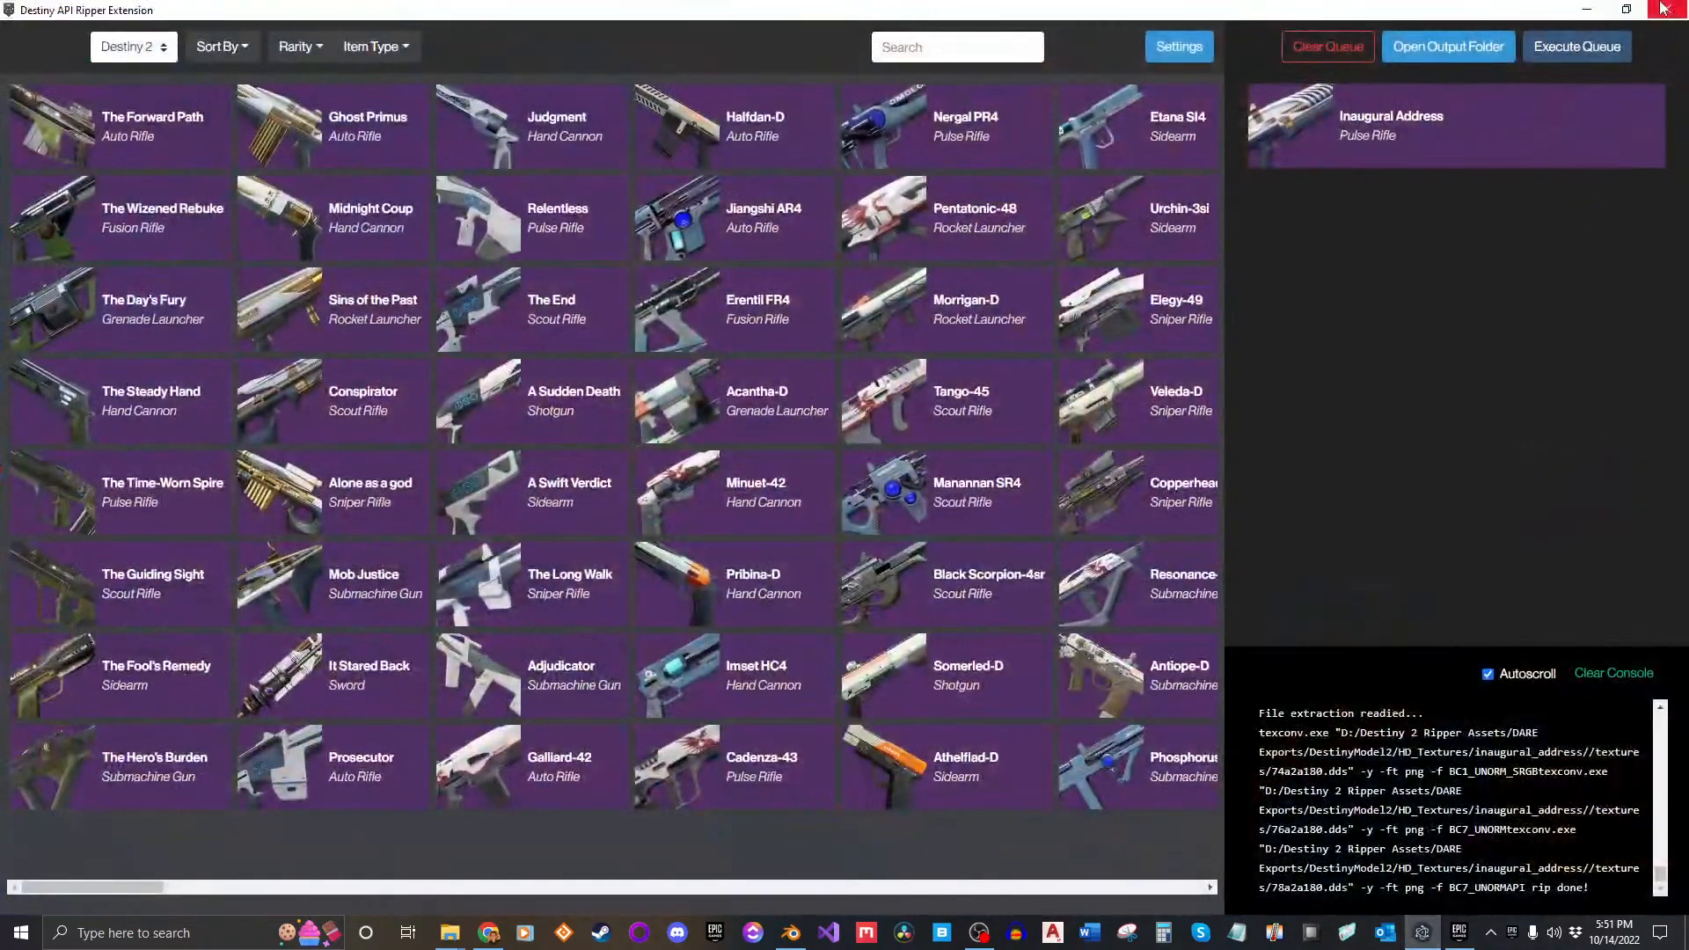
{"action": "left_click", "coordinate": [1663, 8]}
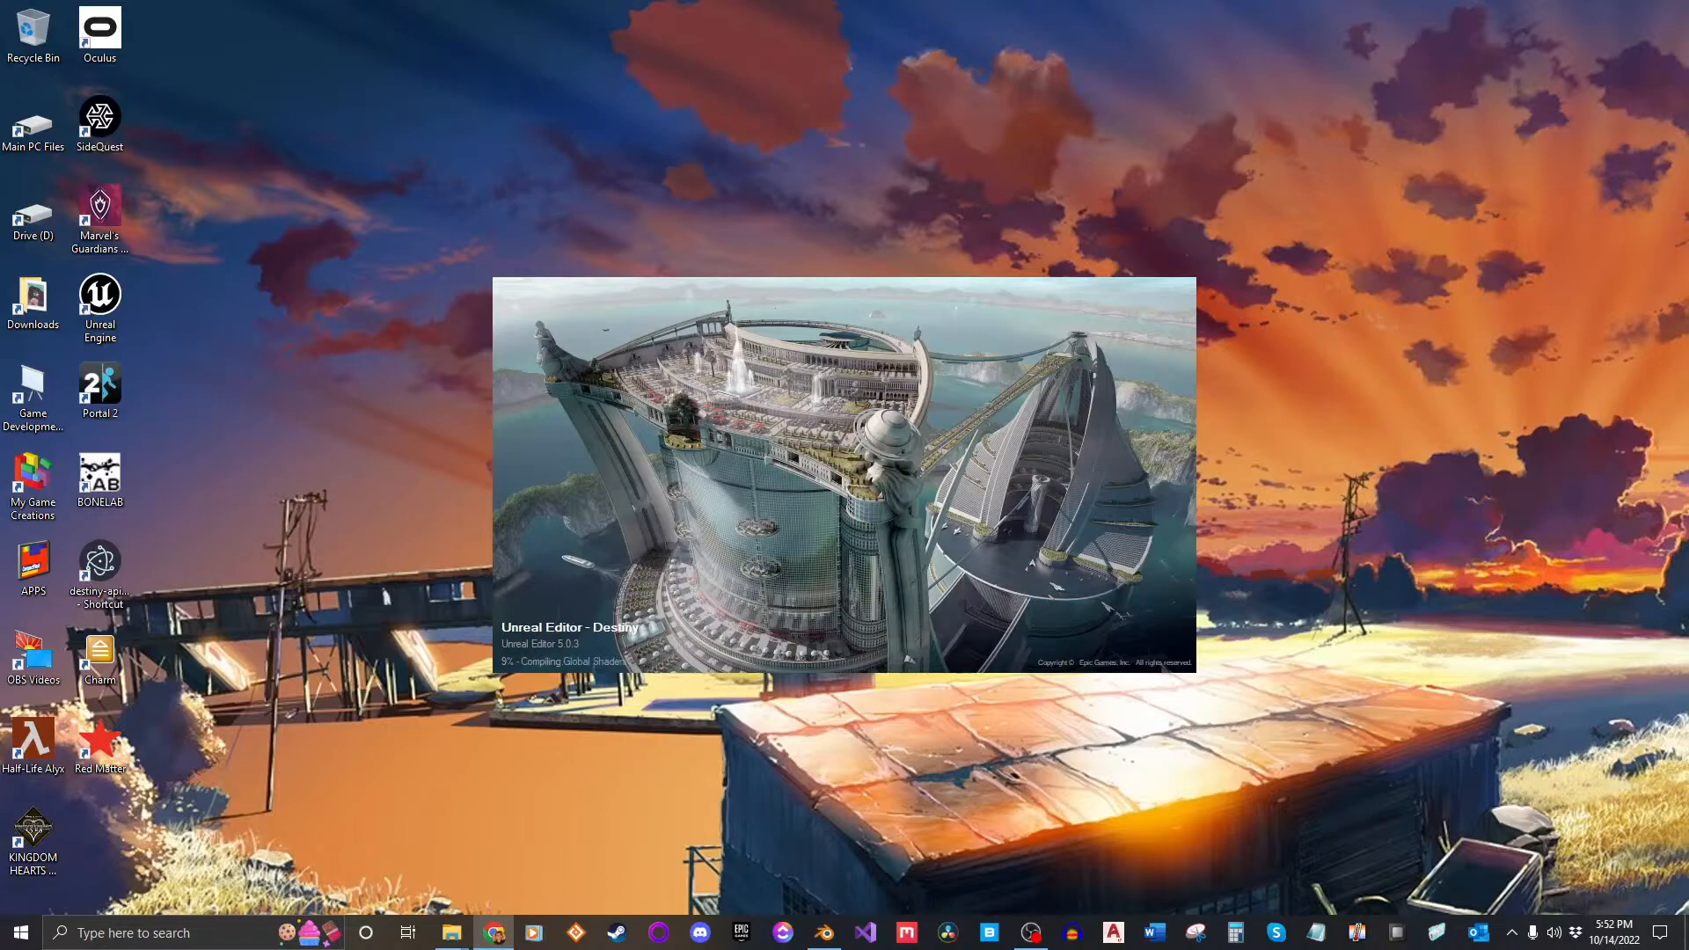
Step: Examine the Inaugural Address in the YouTube gameplay video, pausing it full screen at the aiming view around 2:07
{"action": "left_click_drag", "start_coordinate": [1688, 211], "coordinate": [803, 167]}
{"action": "double_click", "coordinate": [803, 167]}
{"action": "left_click", "coordinate": [793, 498]}
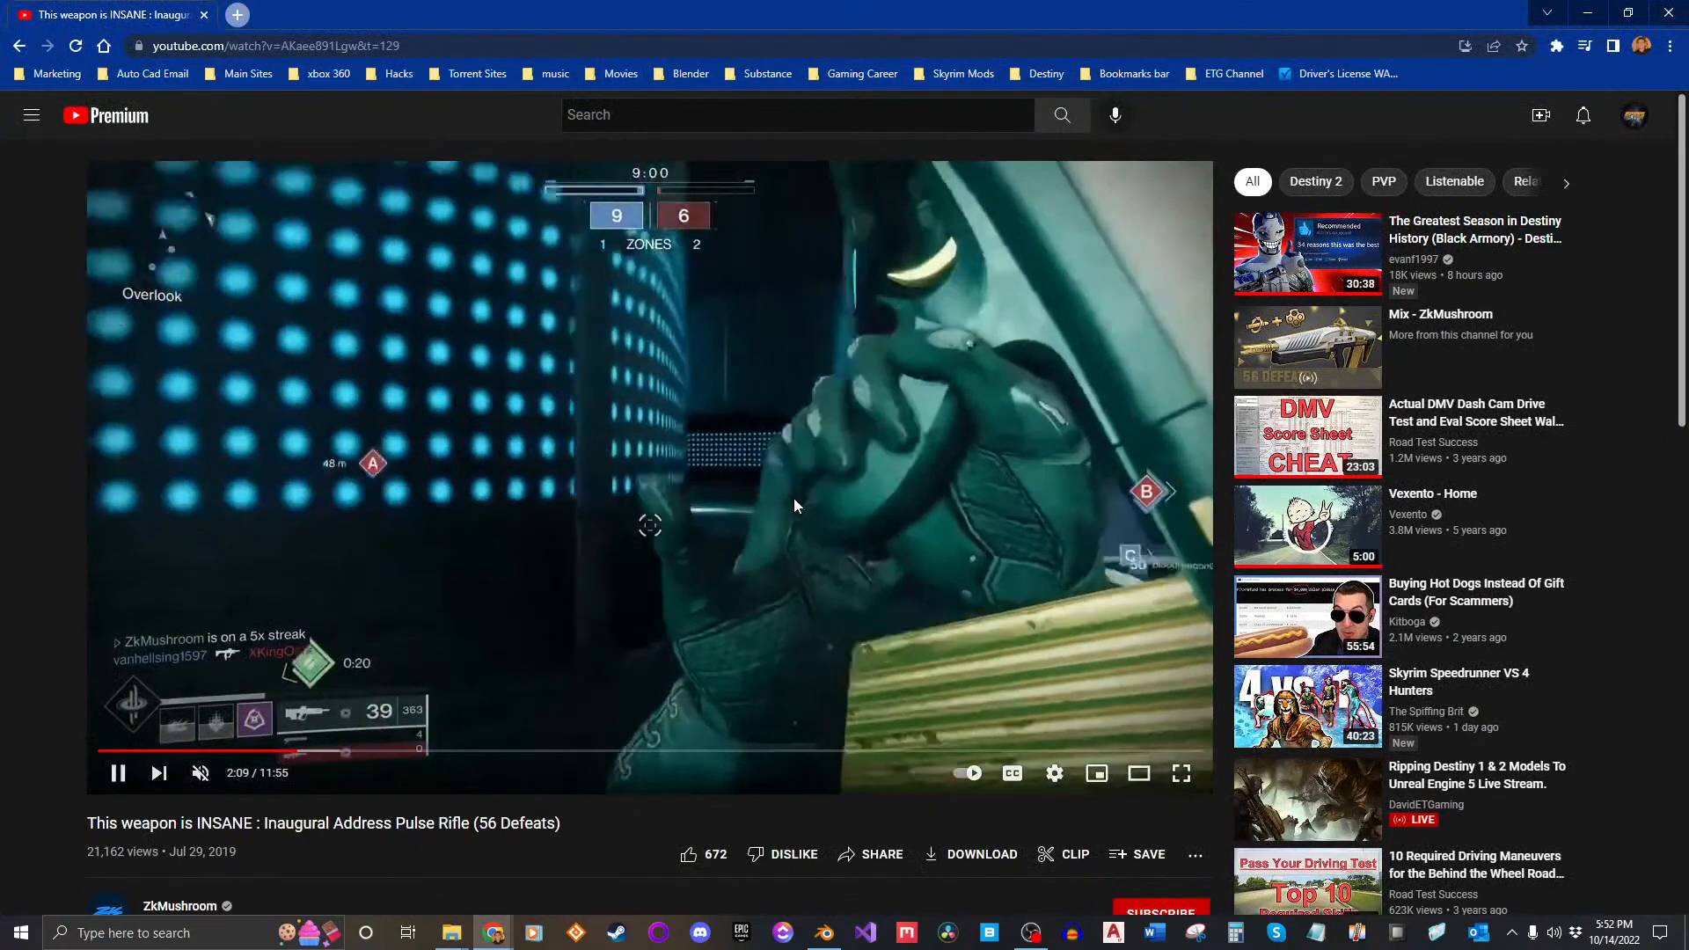
{"action": "left_click", "coordinate": [827, 477]}
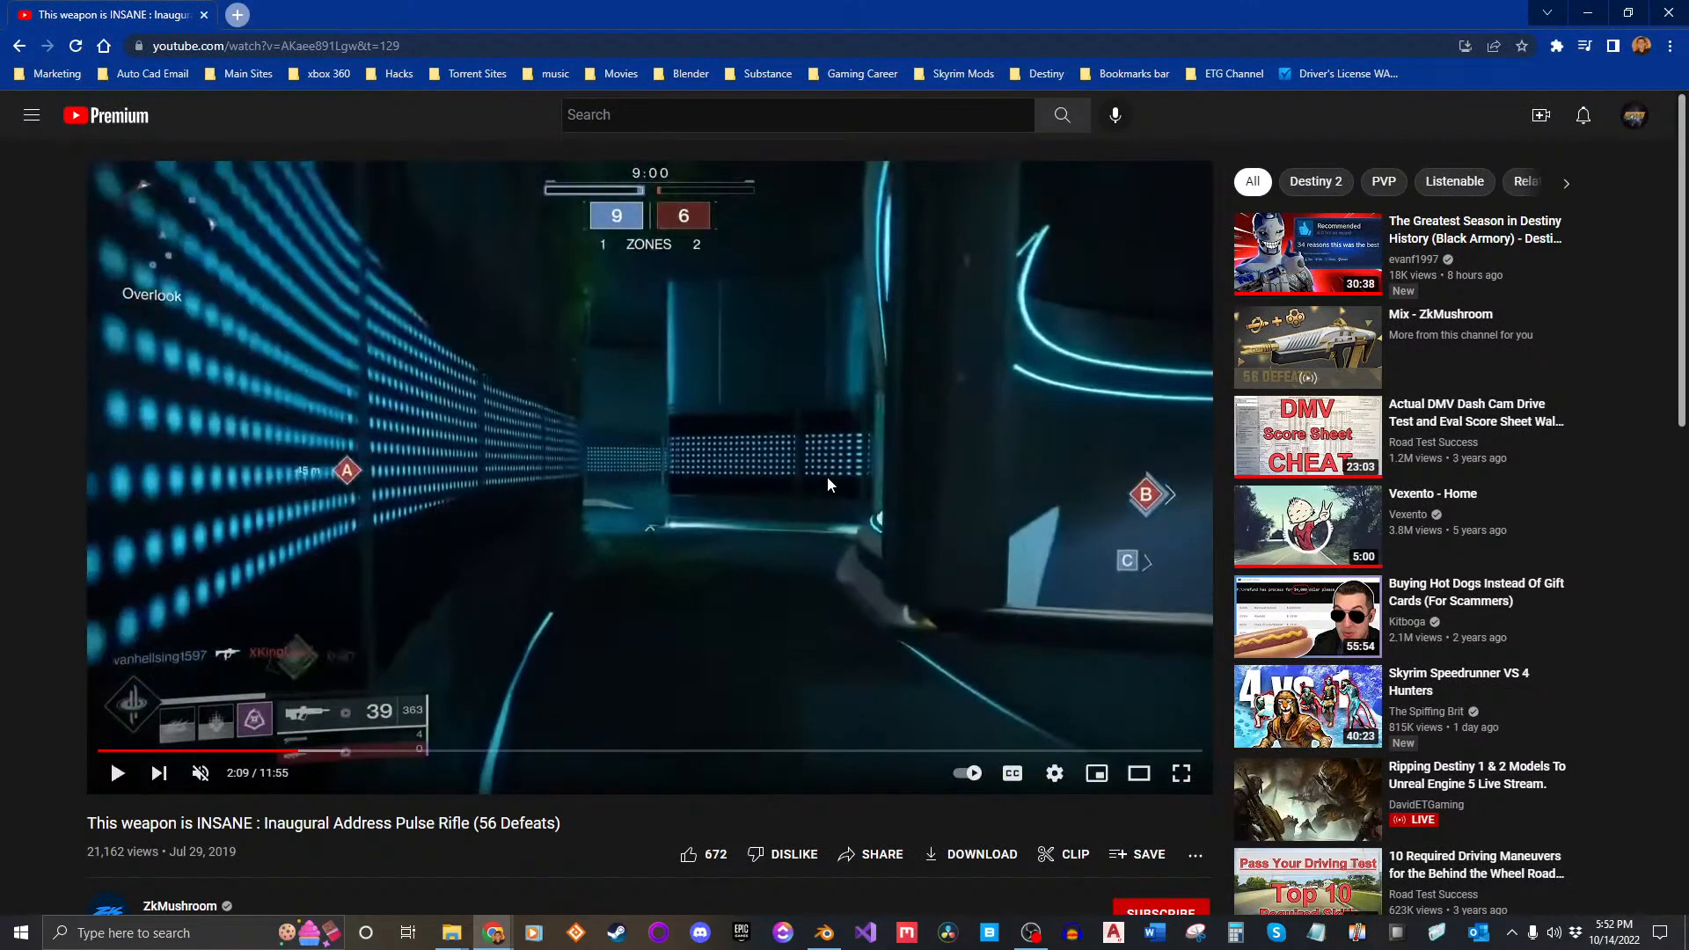
{"action": "left_click", "coordinate": [1181, 772]}
{"action": "key", "text": "Left"}
{"action": "key", "text": "Left"}
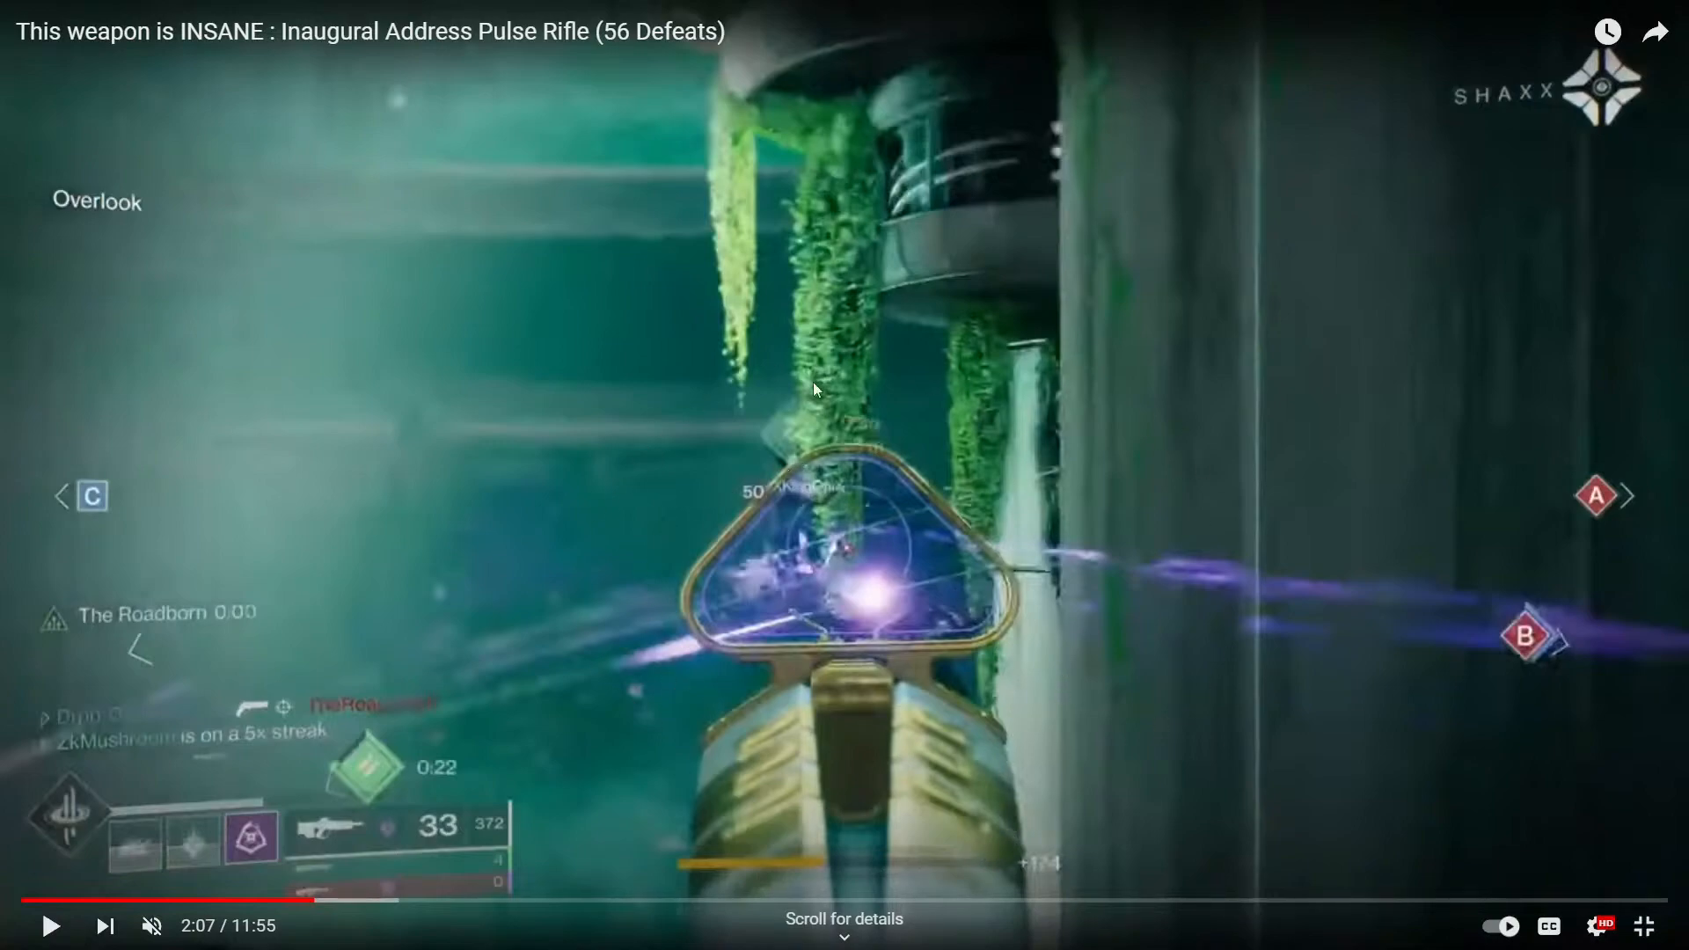
{"action": "left_click", "coordinate": [1645, 926]}
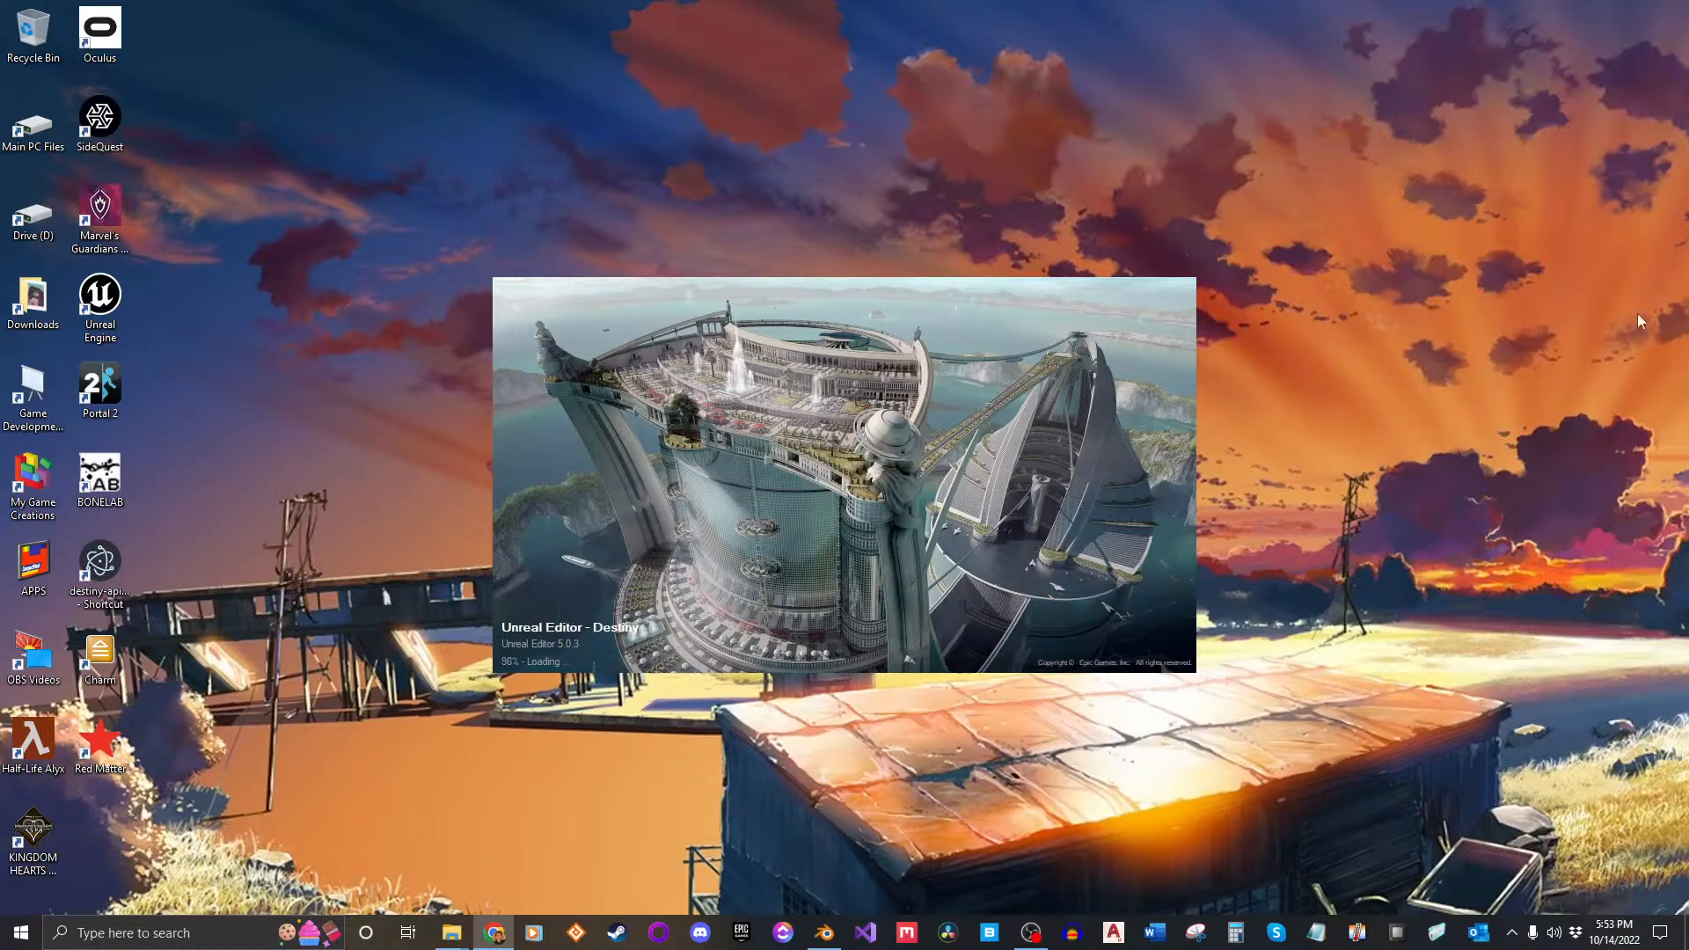
{"action": "left_click_drag", "start_coordinate": [412, 182], "coordinate": [1487, 741]}
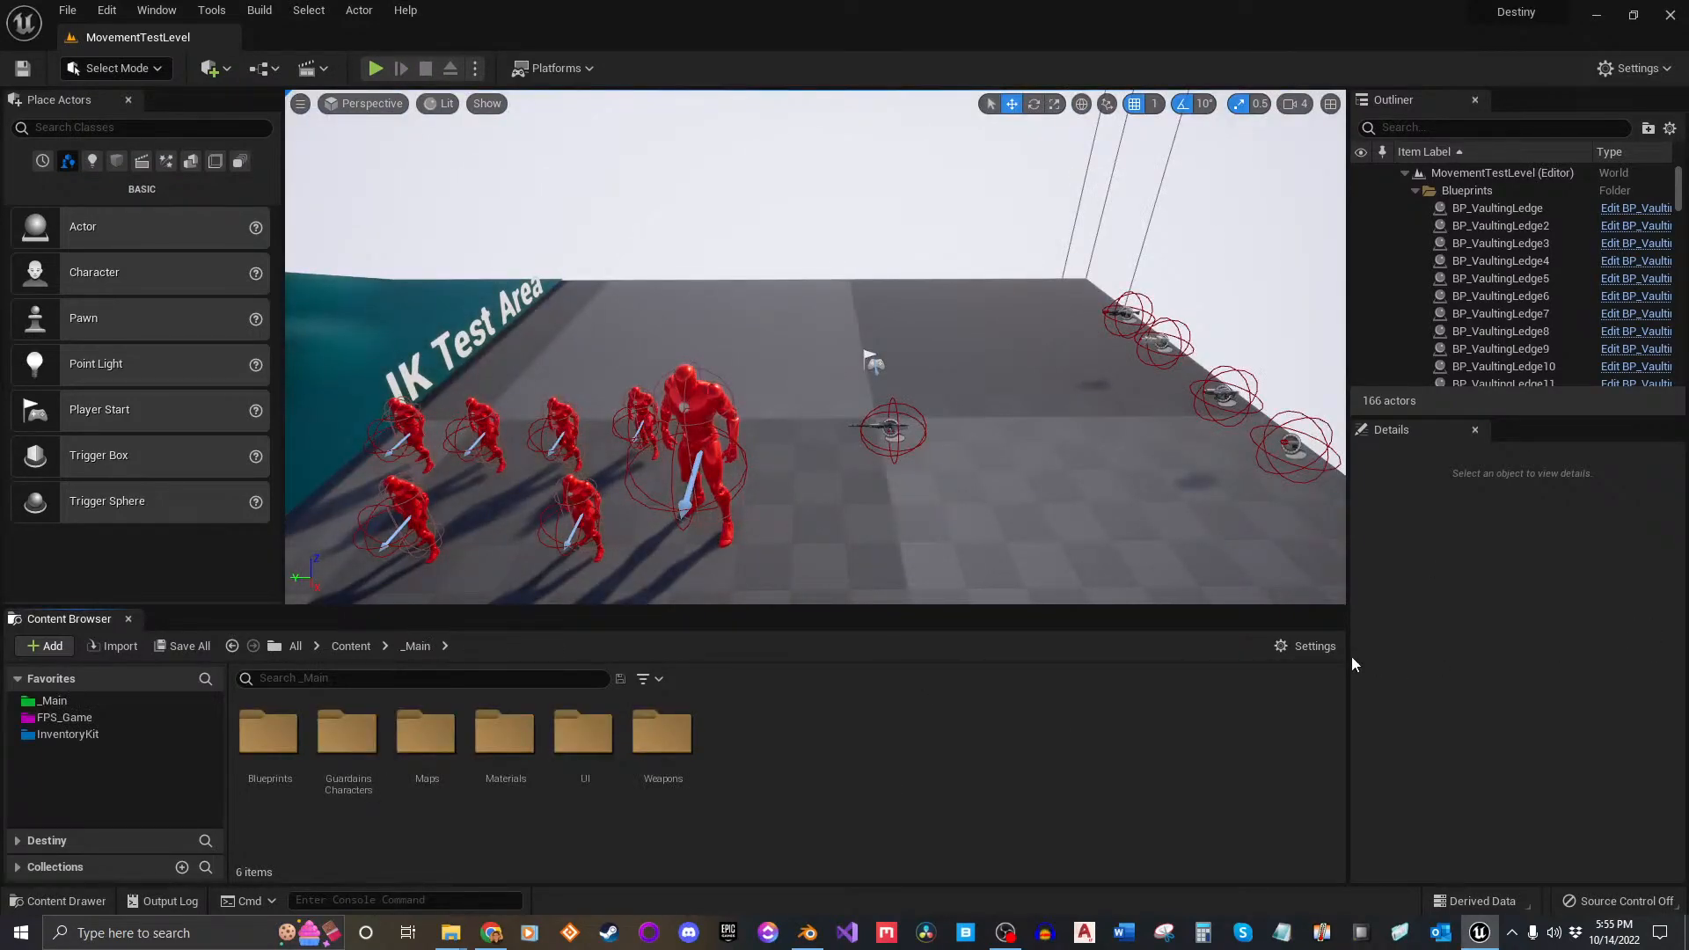
Step: Delete the The_End_BP weapon from MovementTestLevel and save the level
{"action": "right_click_drag", "start_coordinate": [902, 309], "coordinate": [493, 345]}
{"action": "key", "text": "s"}
{"action": "key", "text": "s"}
{"action": "key", "text": "s"}
{"action": "key", "text": "w"}
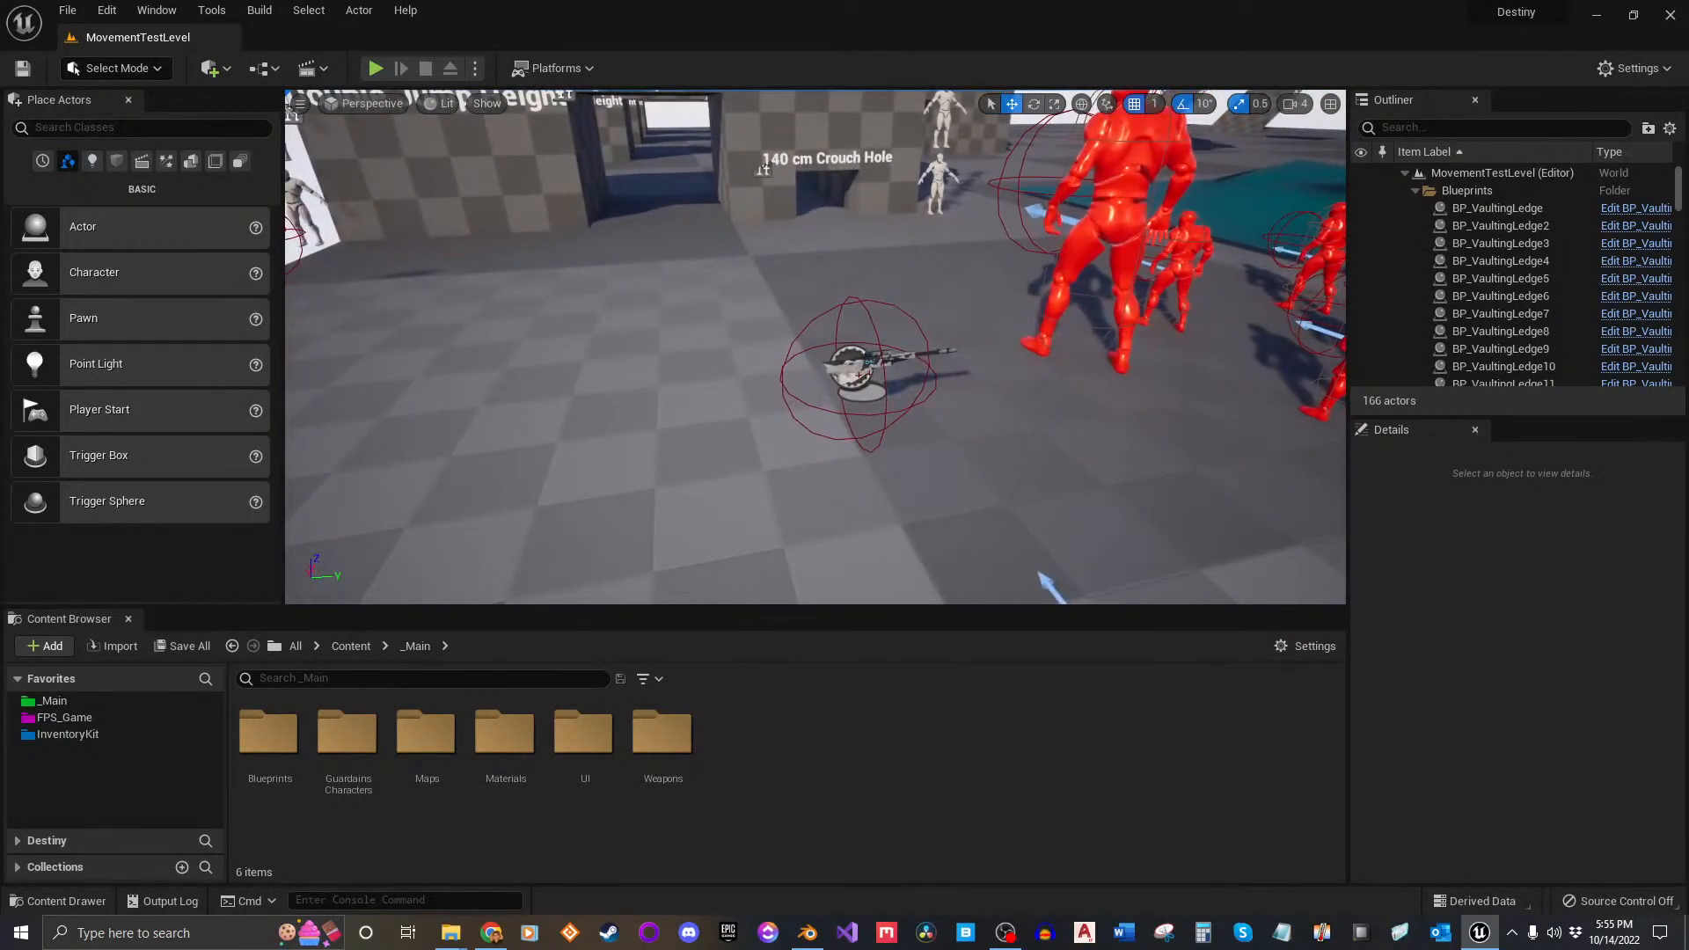
{"action": "left_click", "coordinate": [858, 375]}
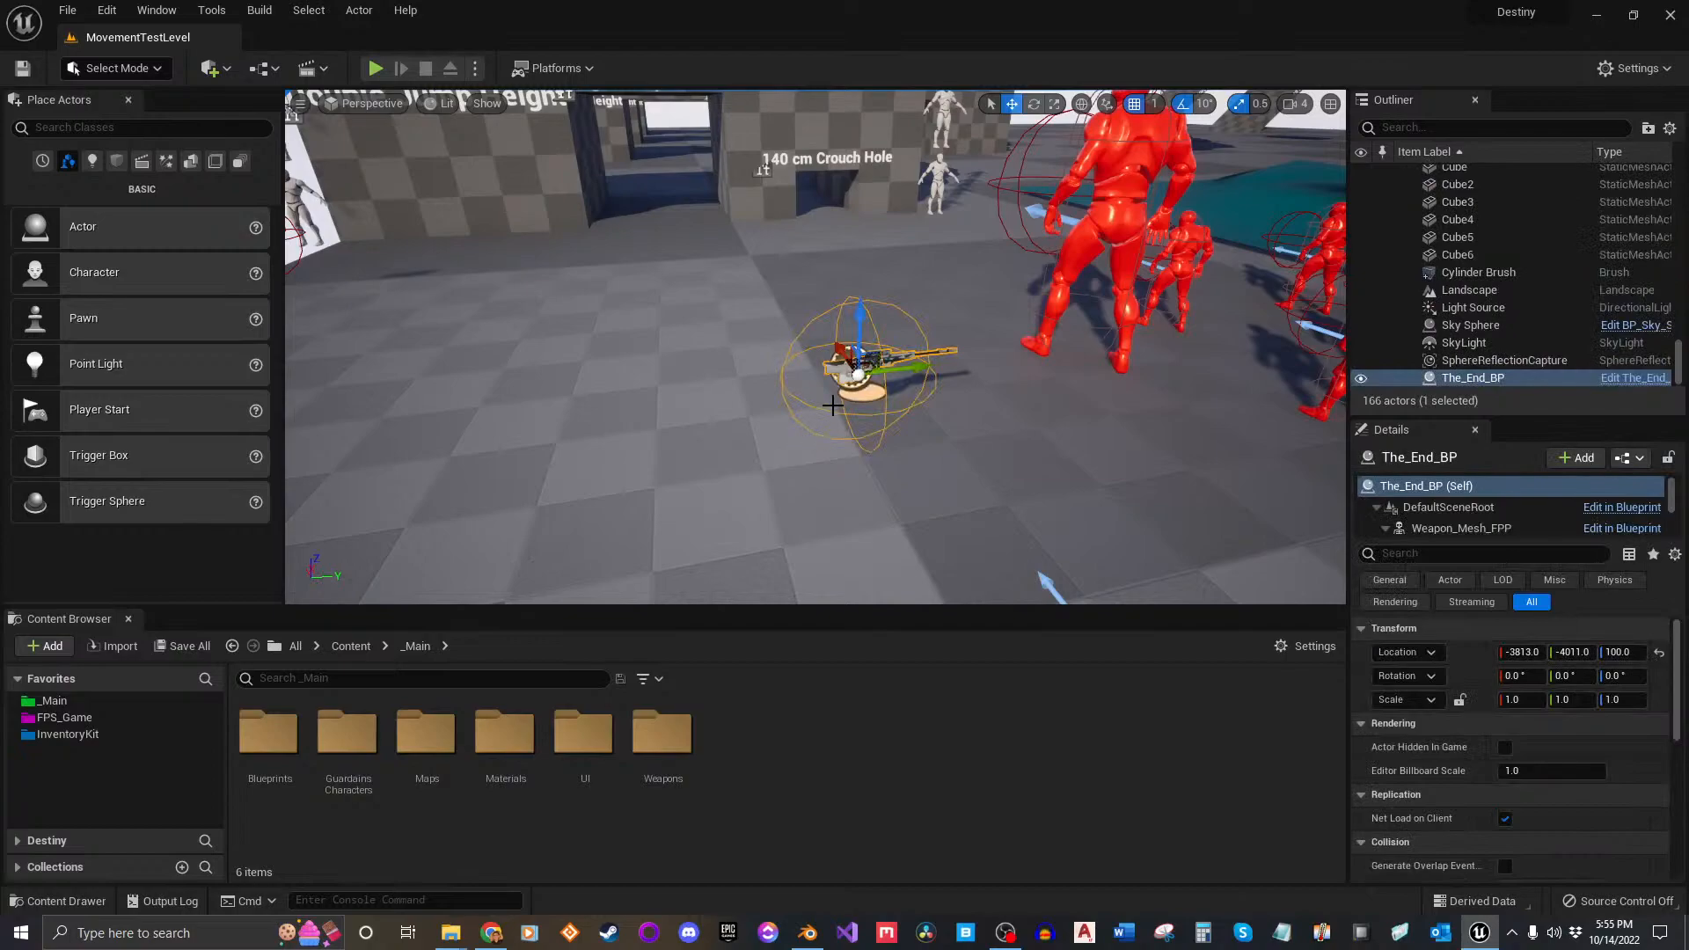
{"action": "key", "text": "Delete"}
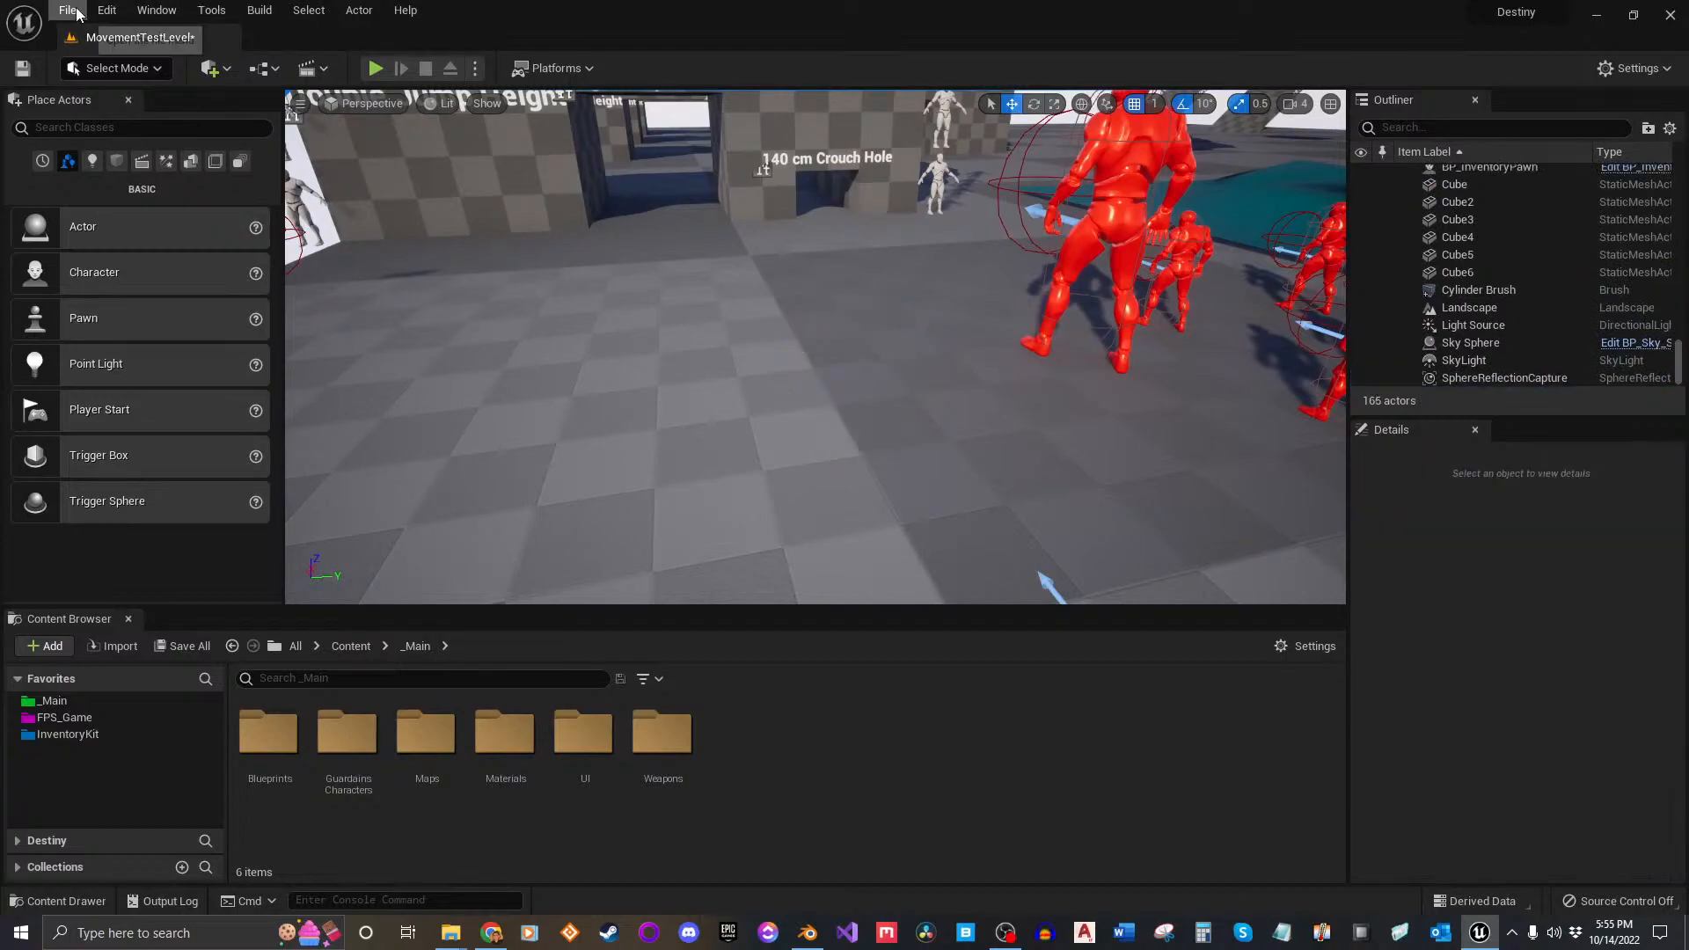
{"action": "left_click", "coordinate": [68, 10]}
{"action": "left_click", "coordinate": [111, 208]}
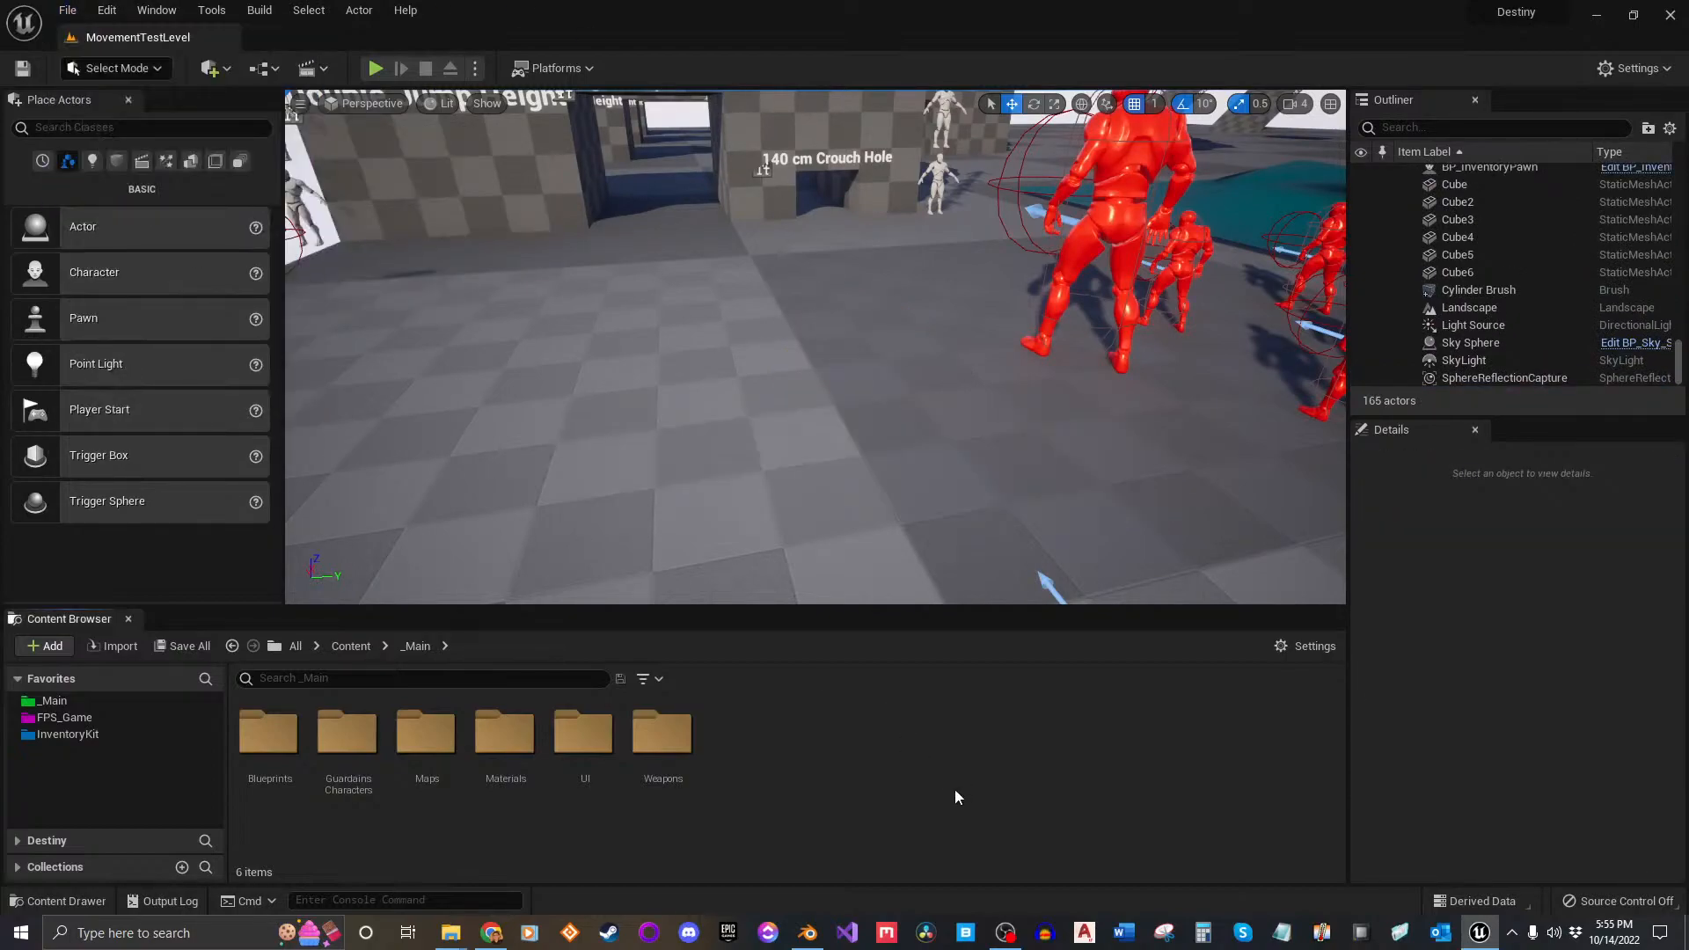
Step: Create a folder named Inaugural_Address in Weapons/Legendaries/Season1_RedWar
{"action": "double_click", "coordinate": [658, 743]}
{"action": "double_click", "coordinate": [347, 743]}
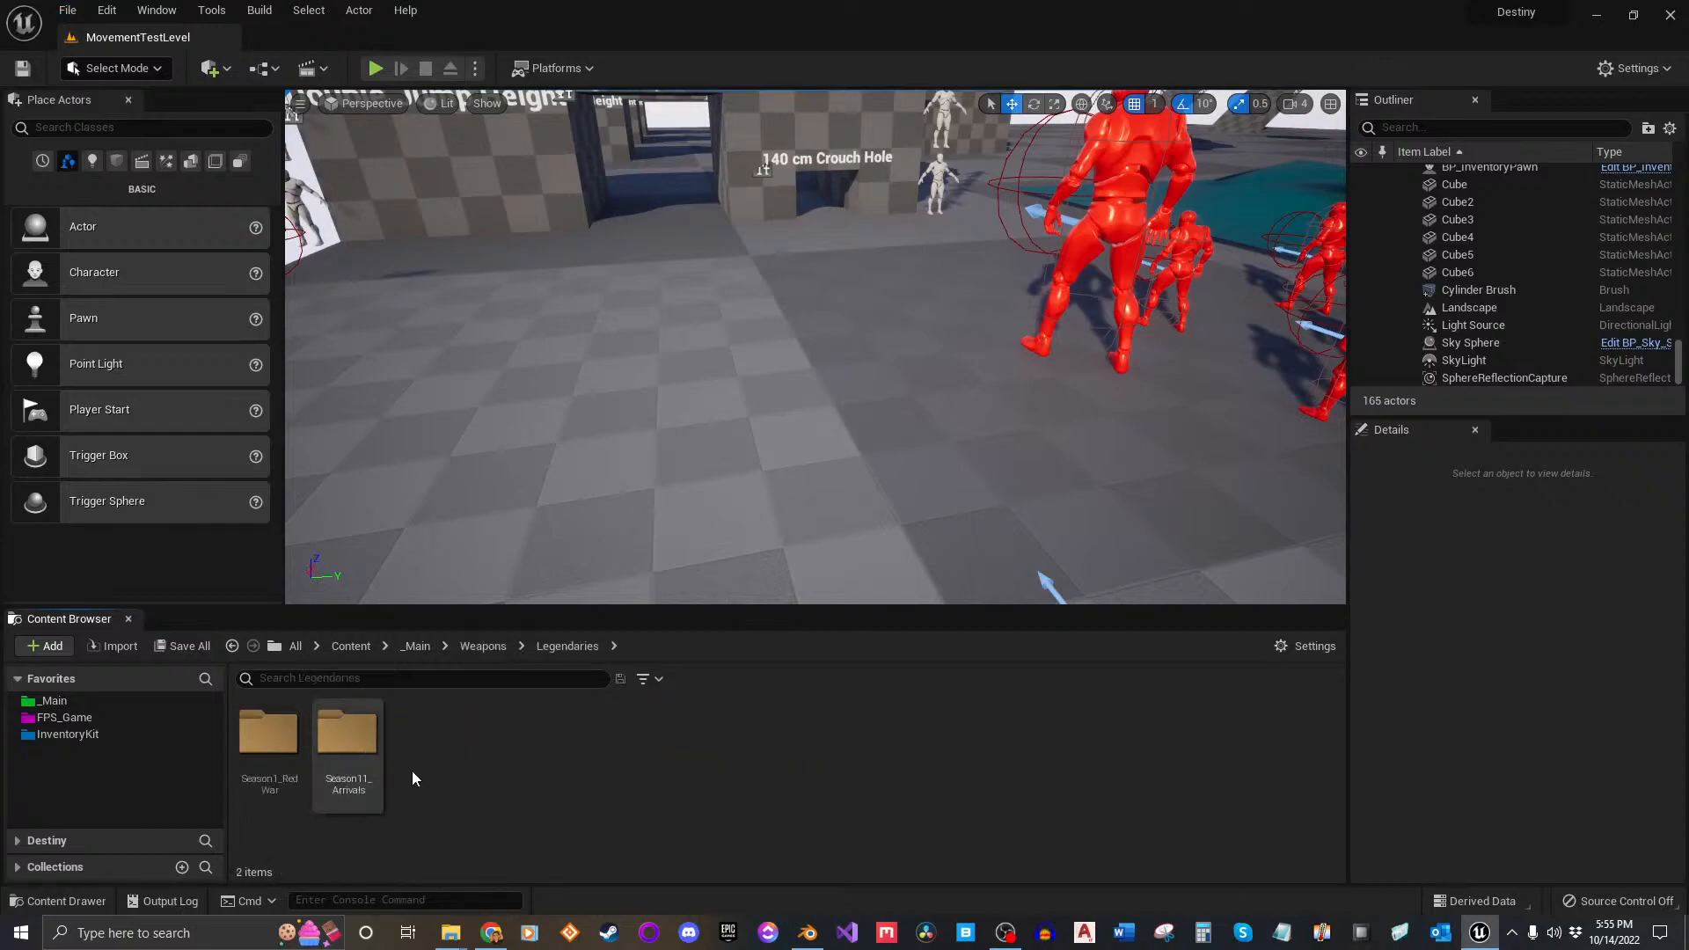
{"action": "double_click", "coordinate": [268, 735]}
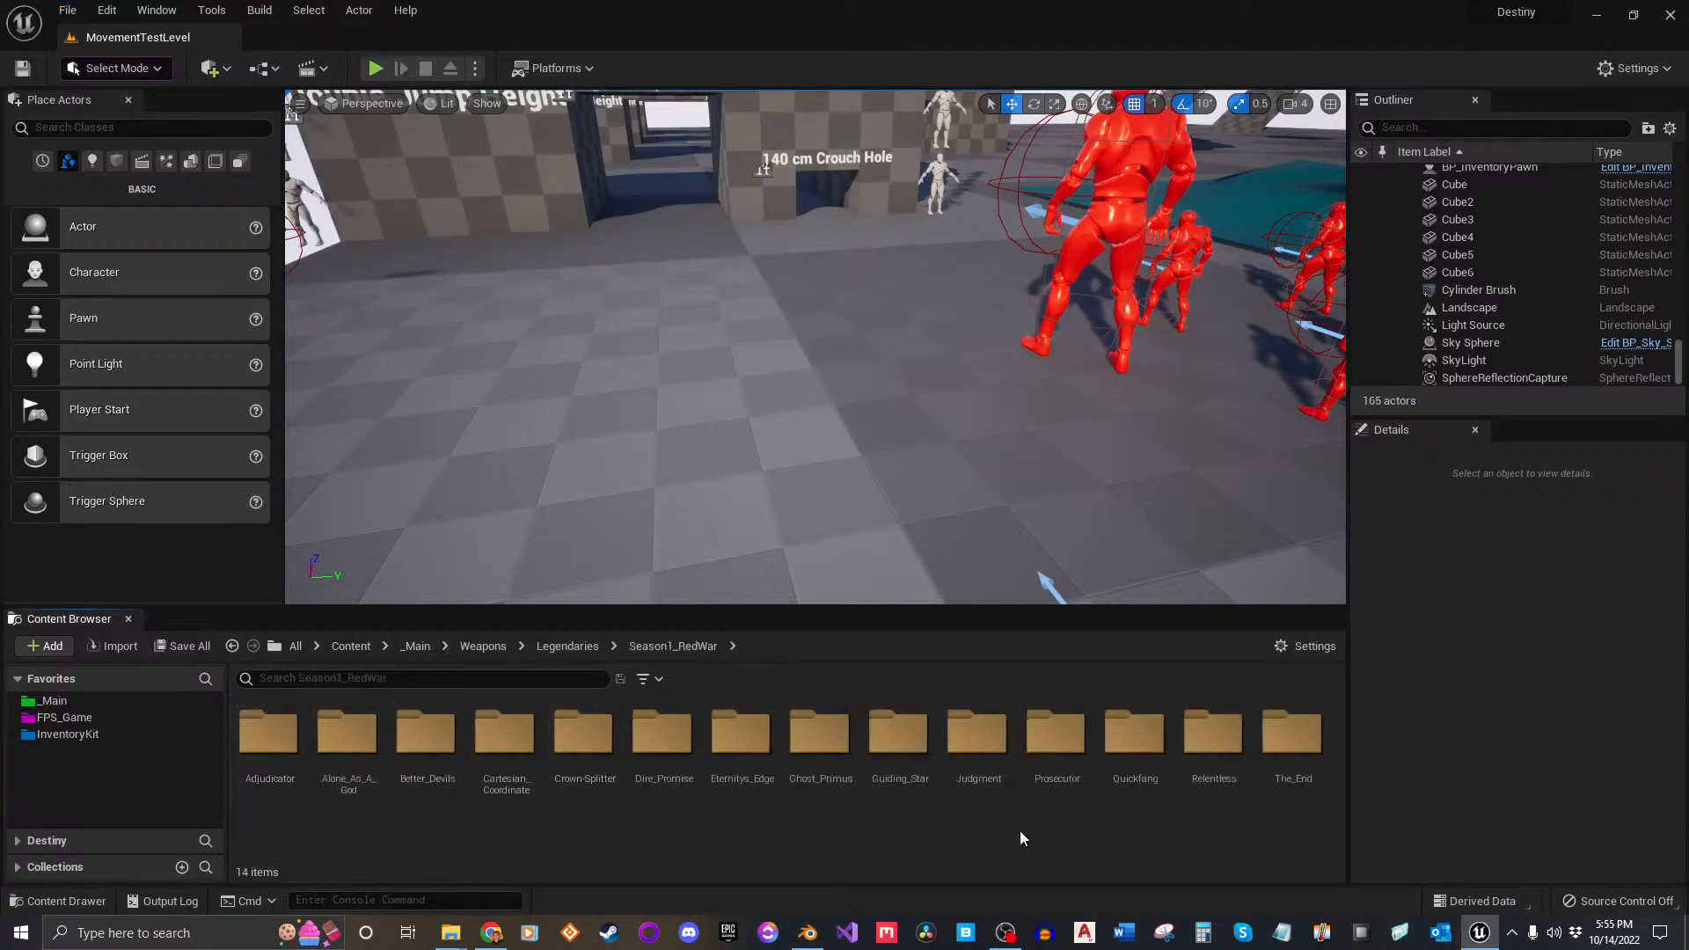
{"action": "right_click", "coordinate": [1019, 831]}
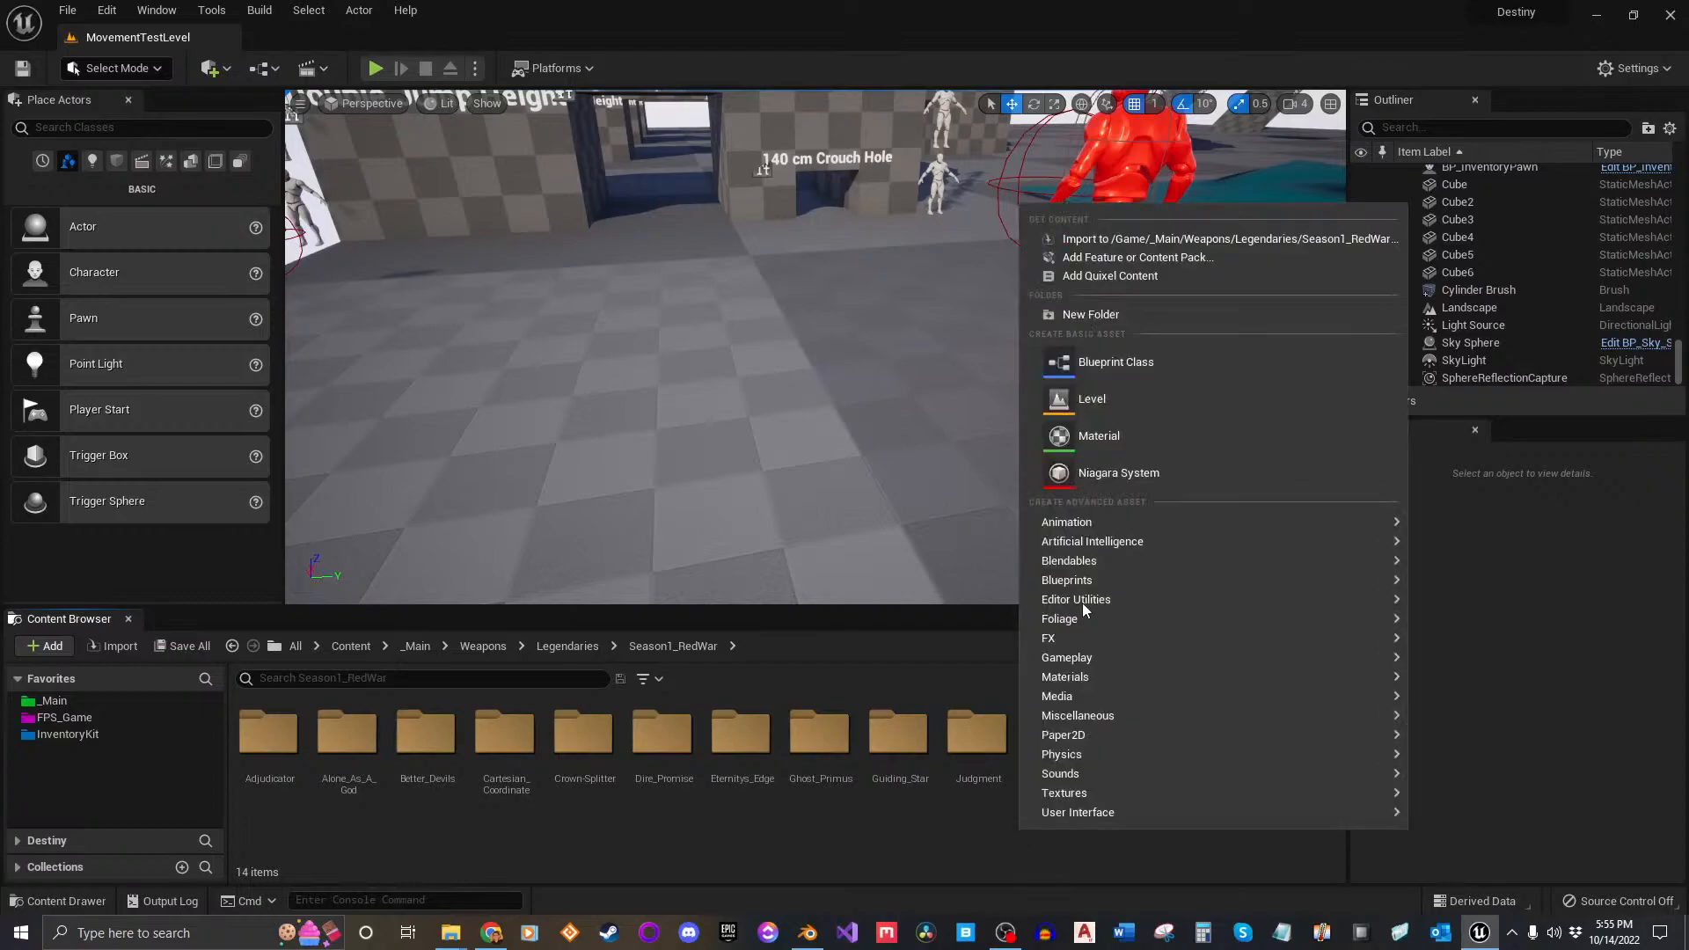
{"action": "left_click", "coordinate": [1105, 318]}
{"action": "type", "text": "Adc ress"}
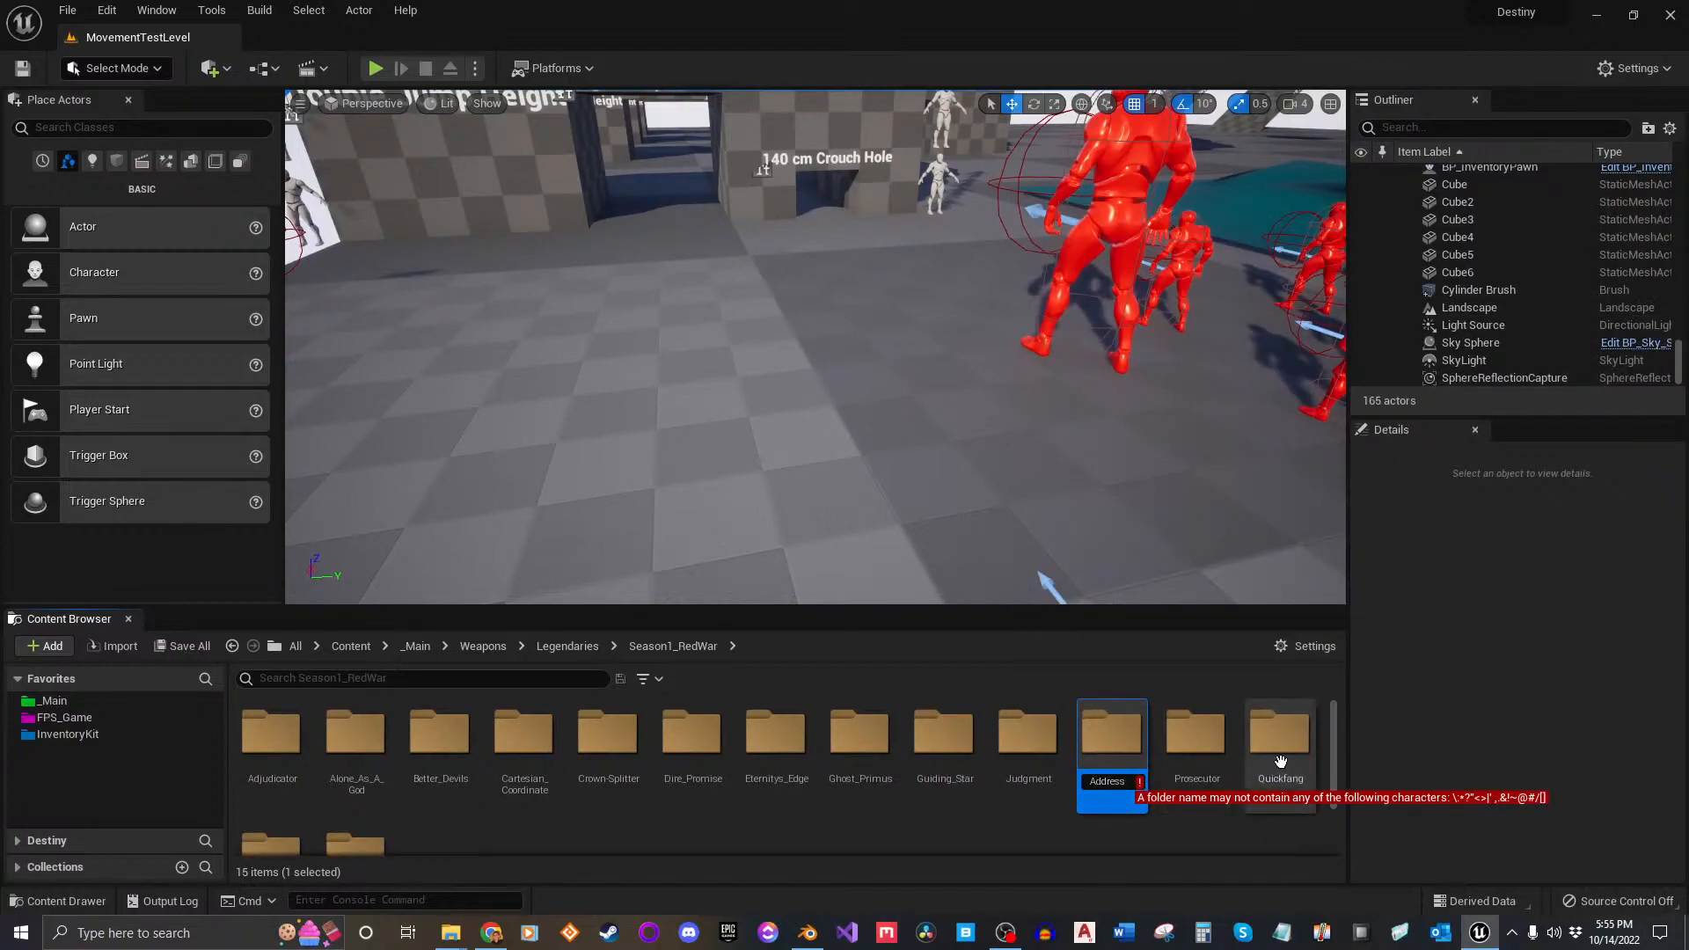
{"action": "key", "text": "Left"}
{"action": "key", "text": "BackSpace"}
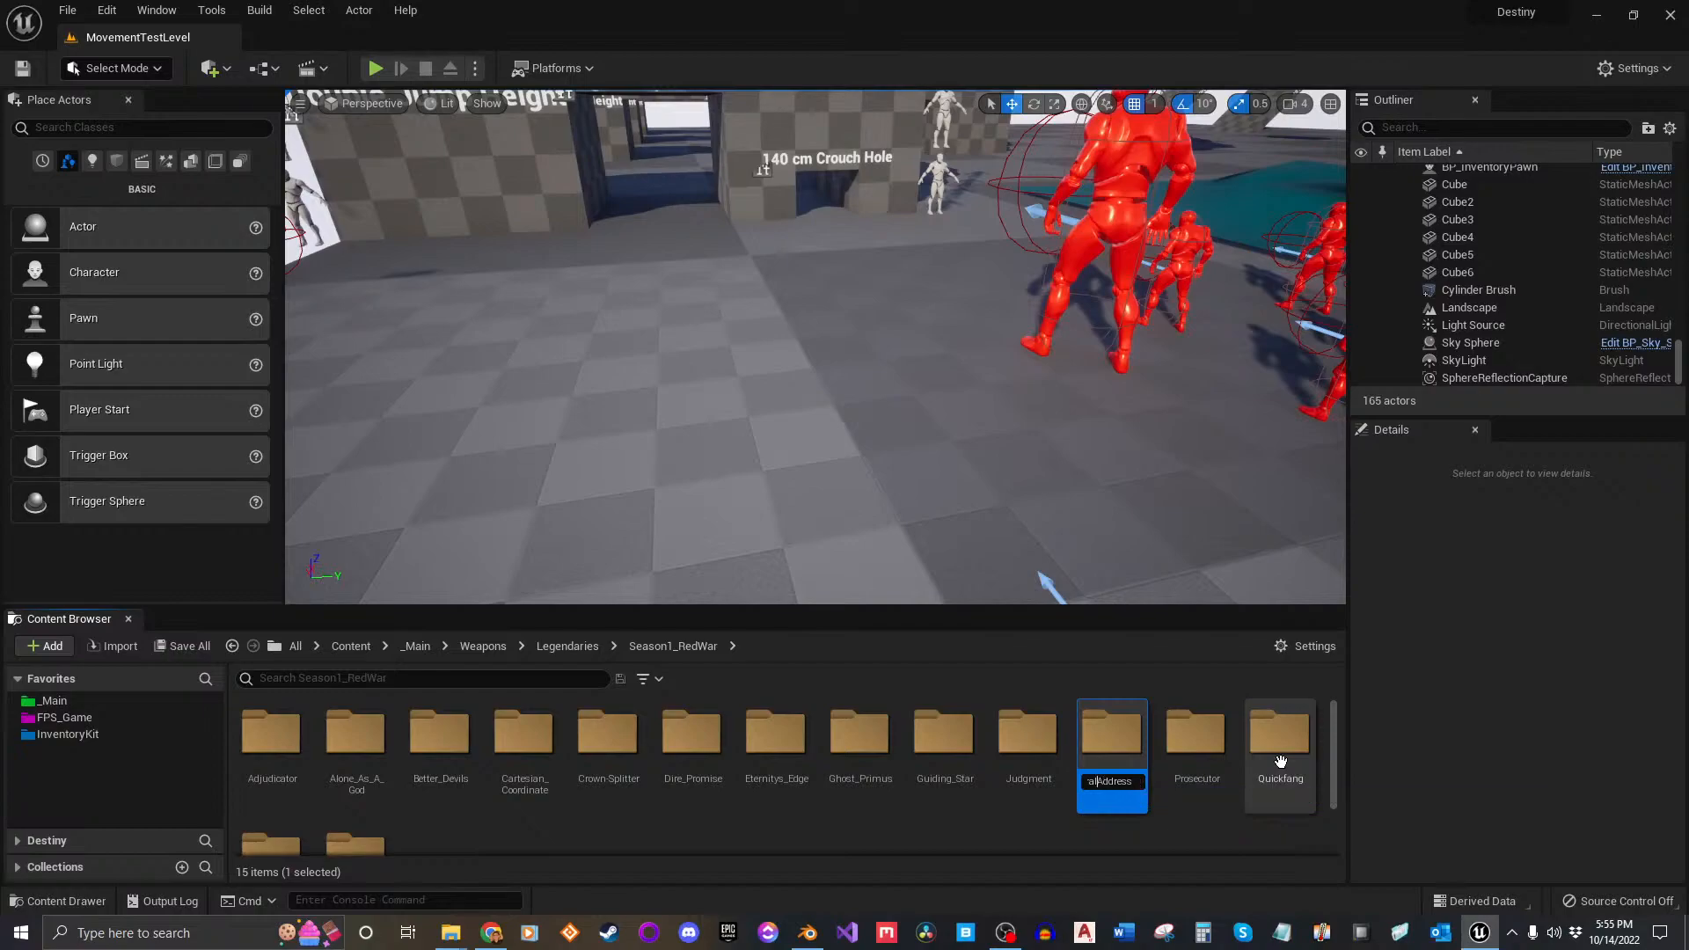
{"action": "type", "text": "_"}
{"action": "key", "text": "Return"}
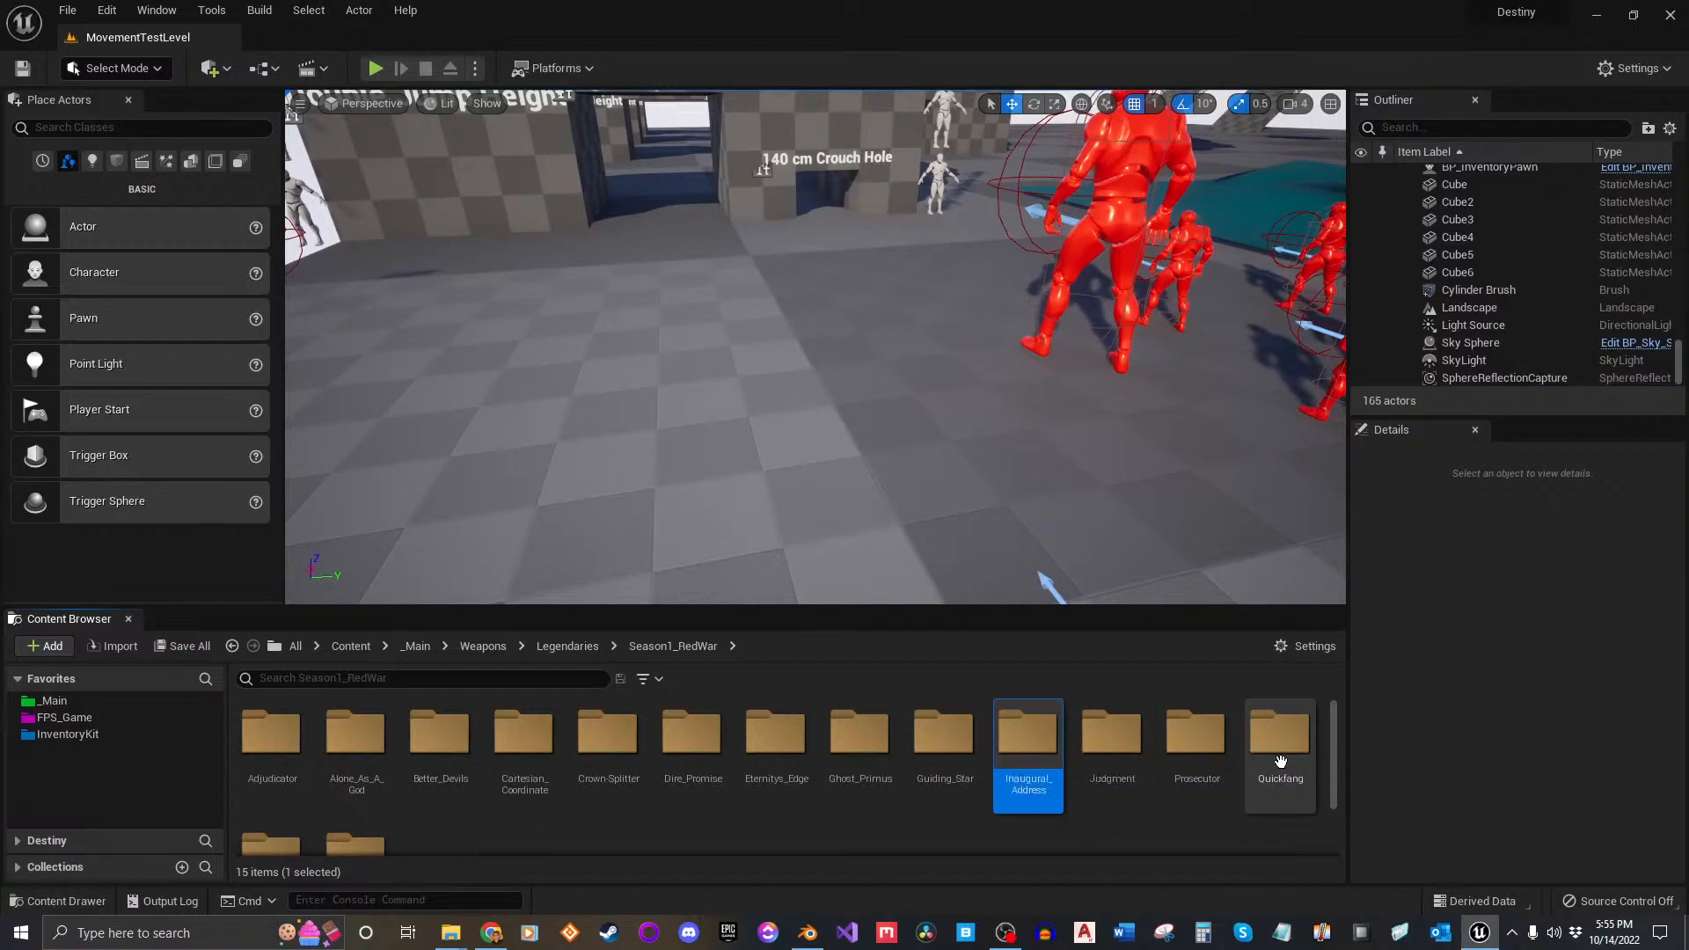
Step: Create a Textures subfolder inside the Inaugural_Address folder
{"action": "double_click", "coordinate": [1027, 739]}
{"action": "right_click", "coordinate": [806, 790]}
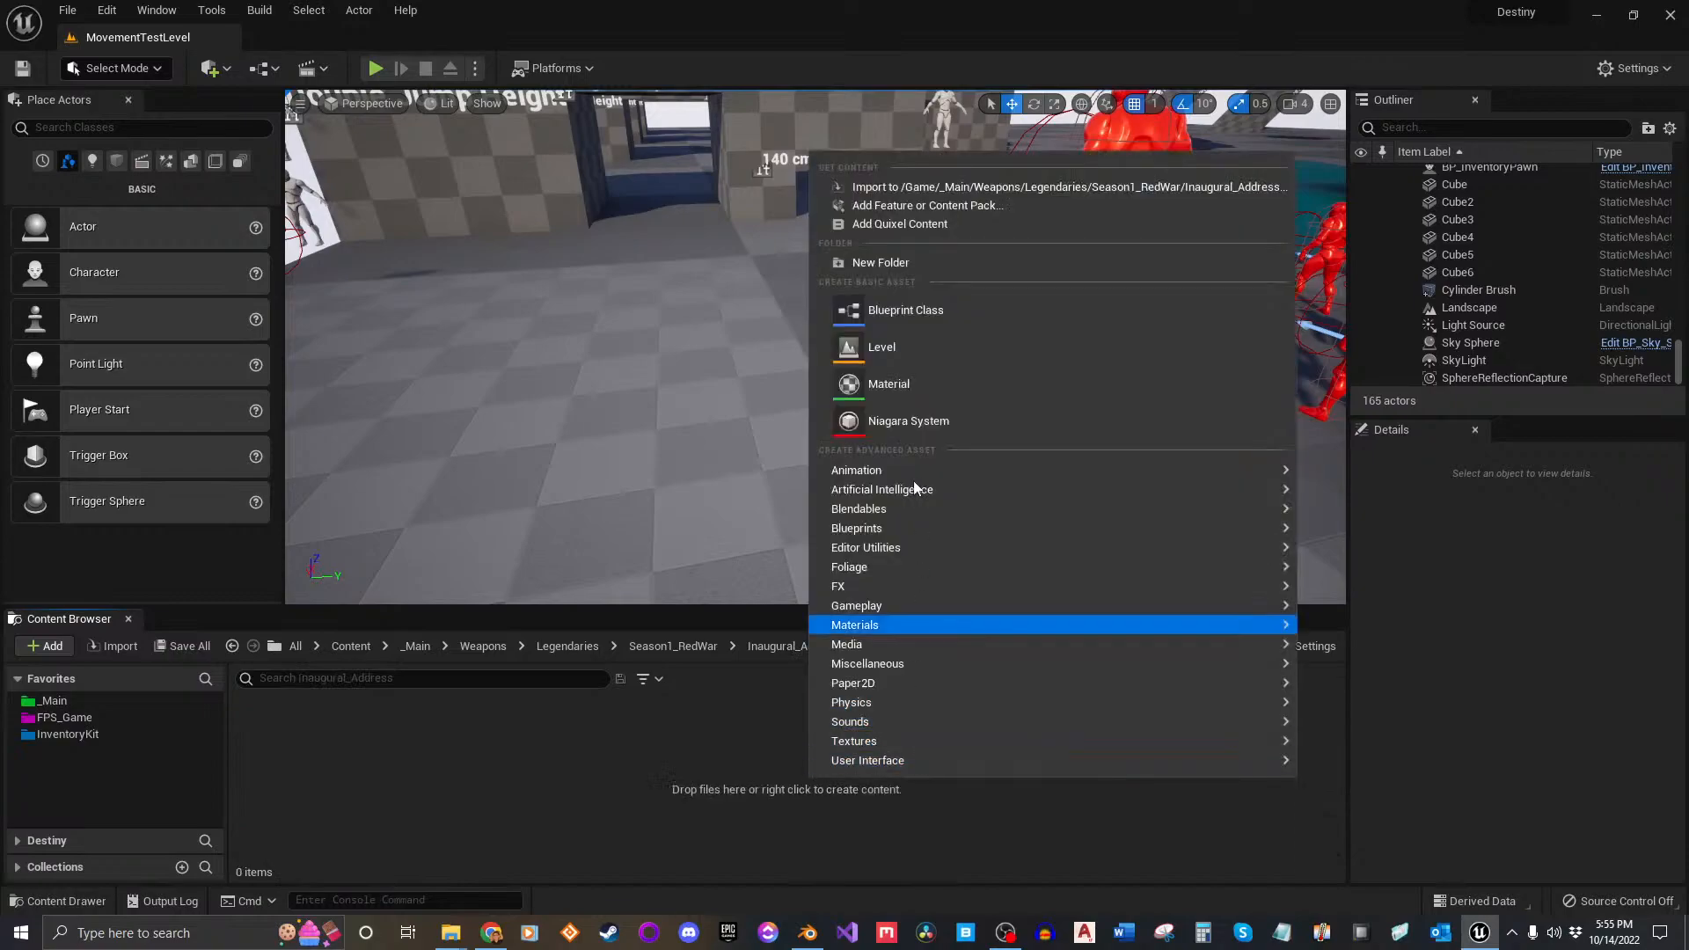
{"action": "left_click", "coordinate": [846, 266]}
{"action": "type", "text": "Te"}
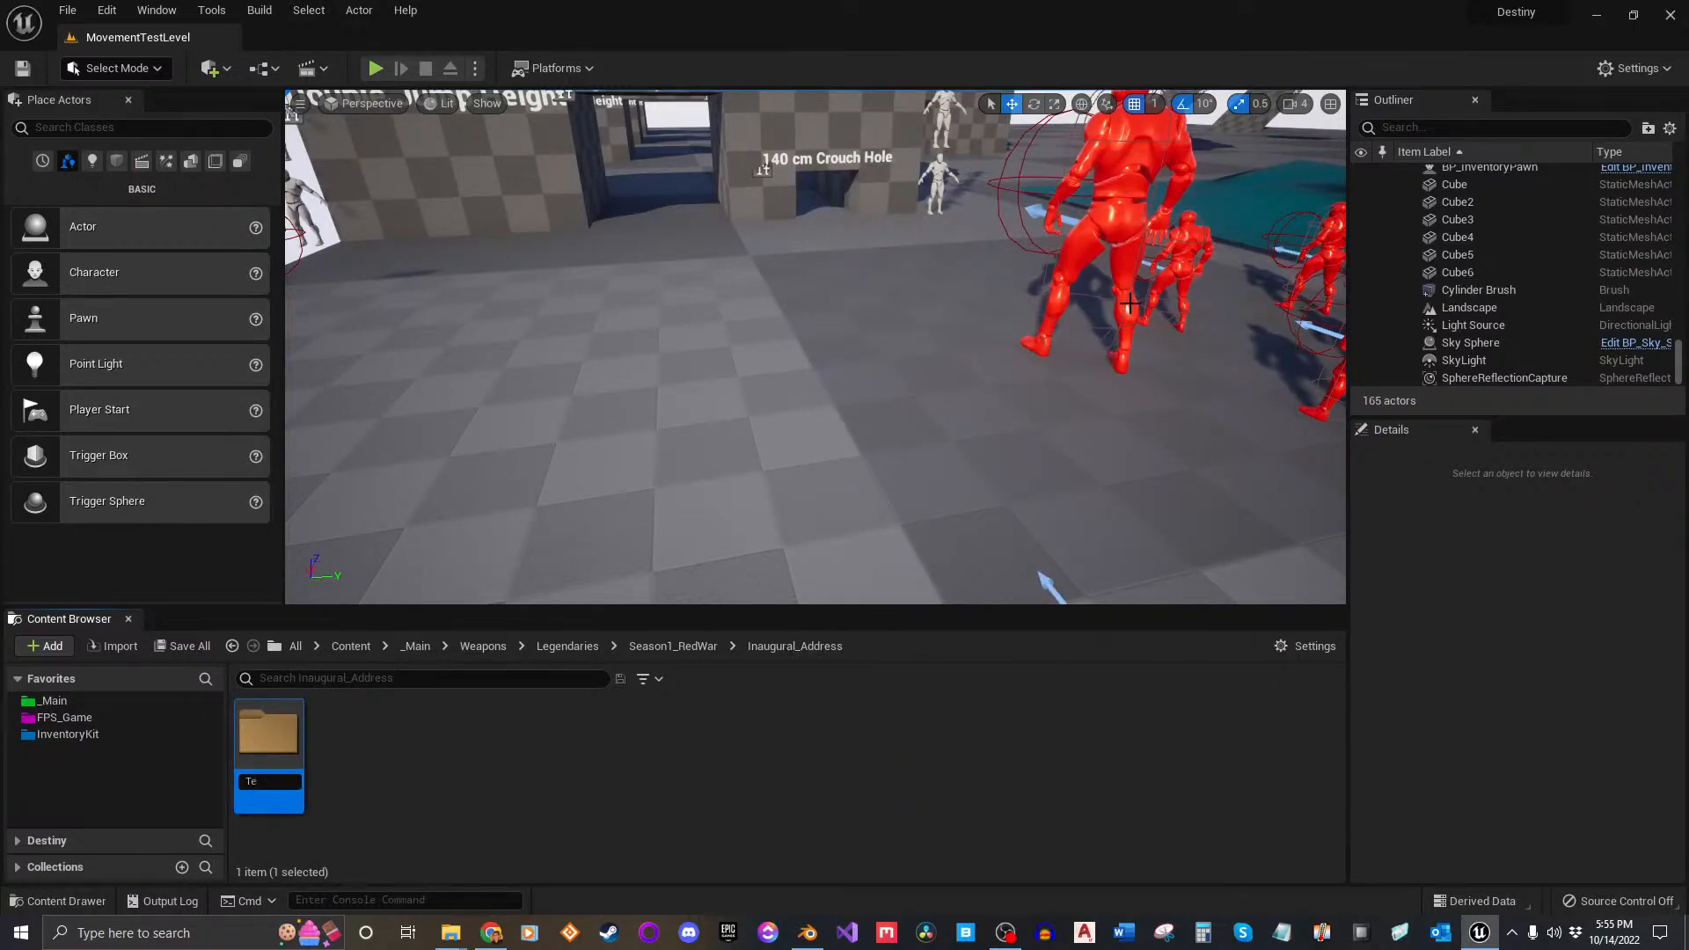
{"action": "type", "text": "xtures"}
{"action": "key", "text": "Return"}
{"action": "left_click", "coordinate": [478, 772]}
Step: Import the Inaugural_Address FBX into its folder as a skeletal mesh with geometry and skinning weights and no existing skeleton assigned
{"action": "mouse_move", "coordinate": [451, 932]}
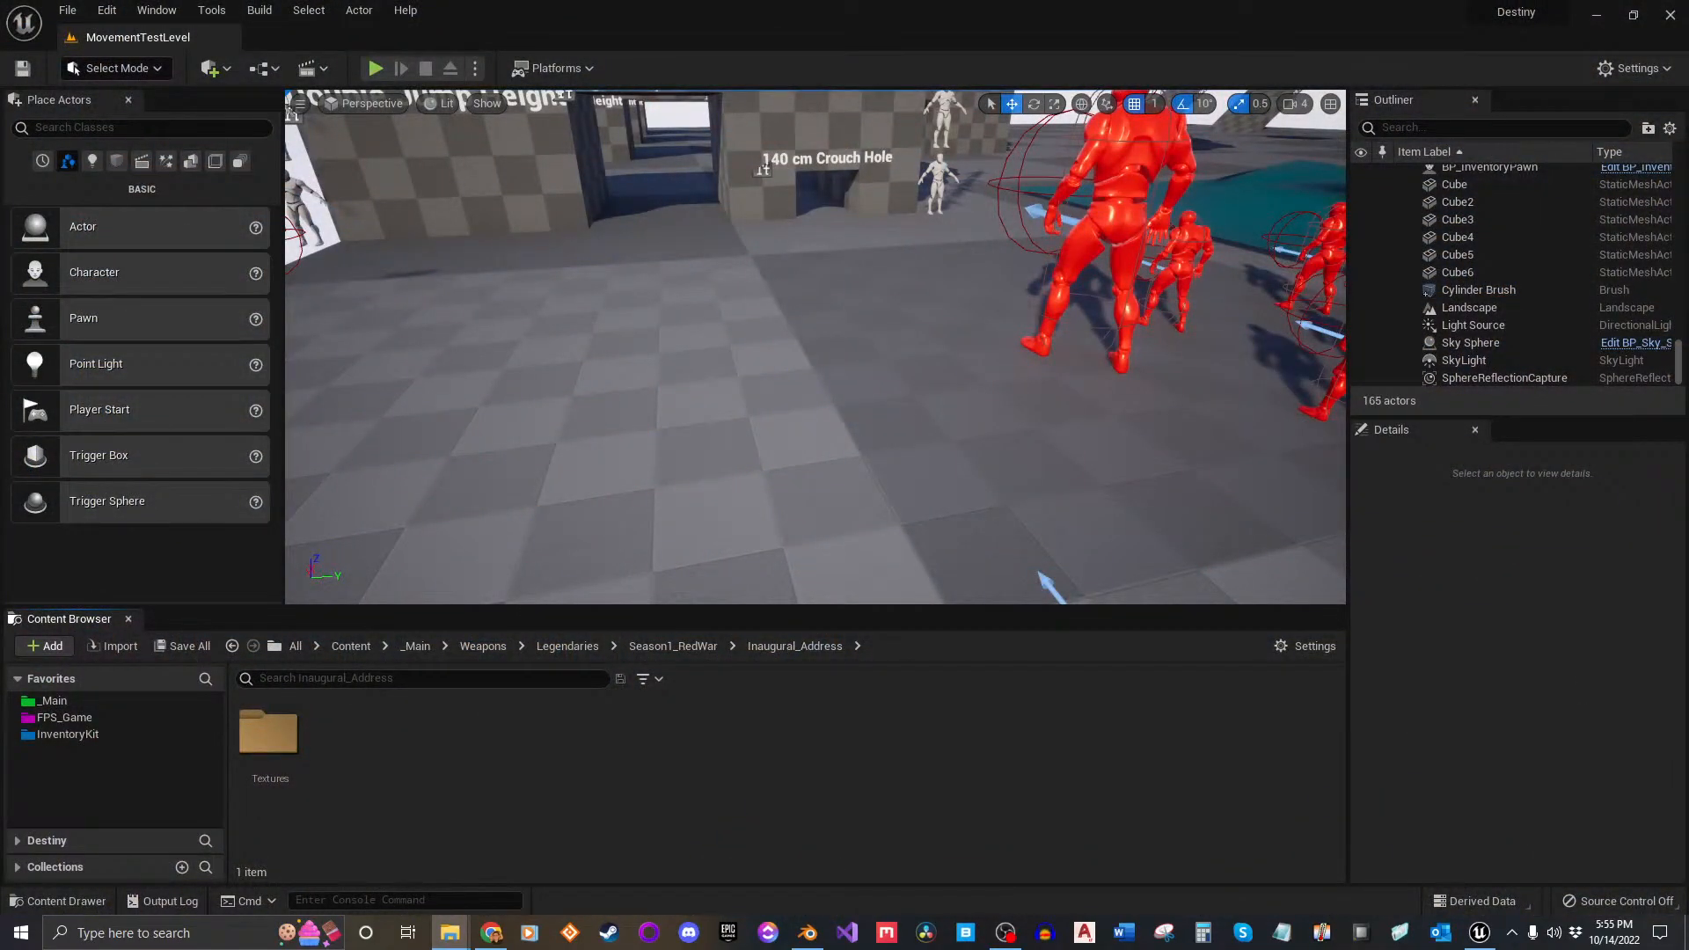
{"action": "left_click_drag", "start_coordinate": [1688, 163], "coordinate": [1688, 308]}
{"action": "left_click_drag", "start_coordinate": [1688, 682], "coordinate": [635, 774]}
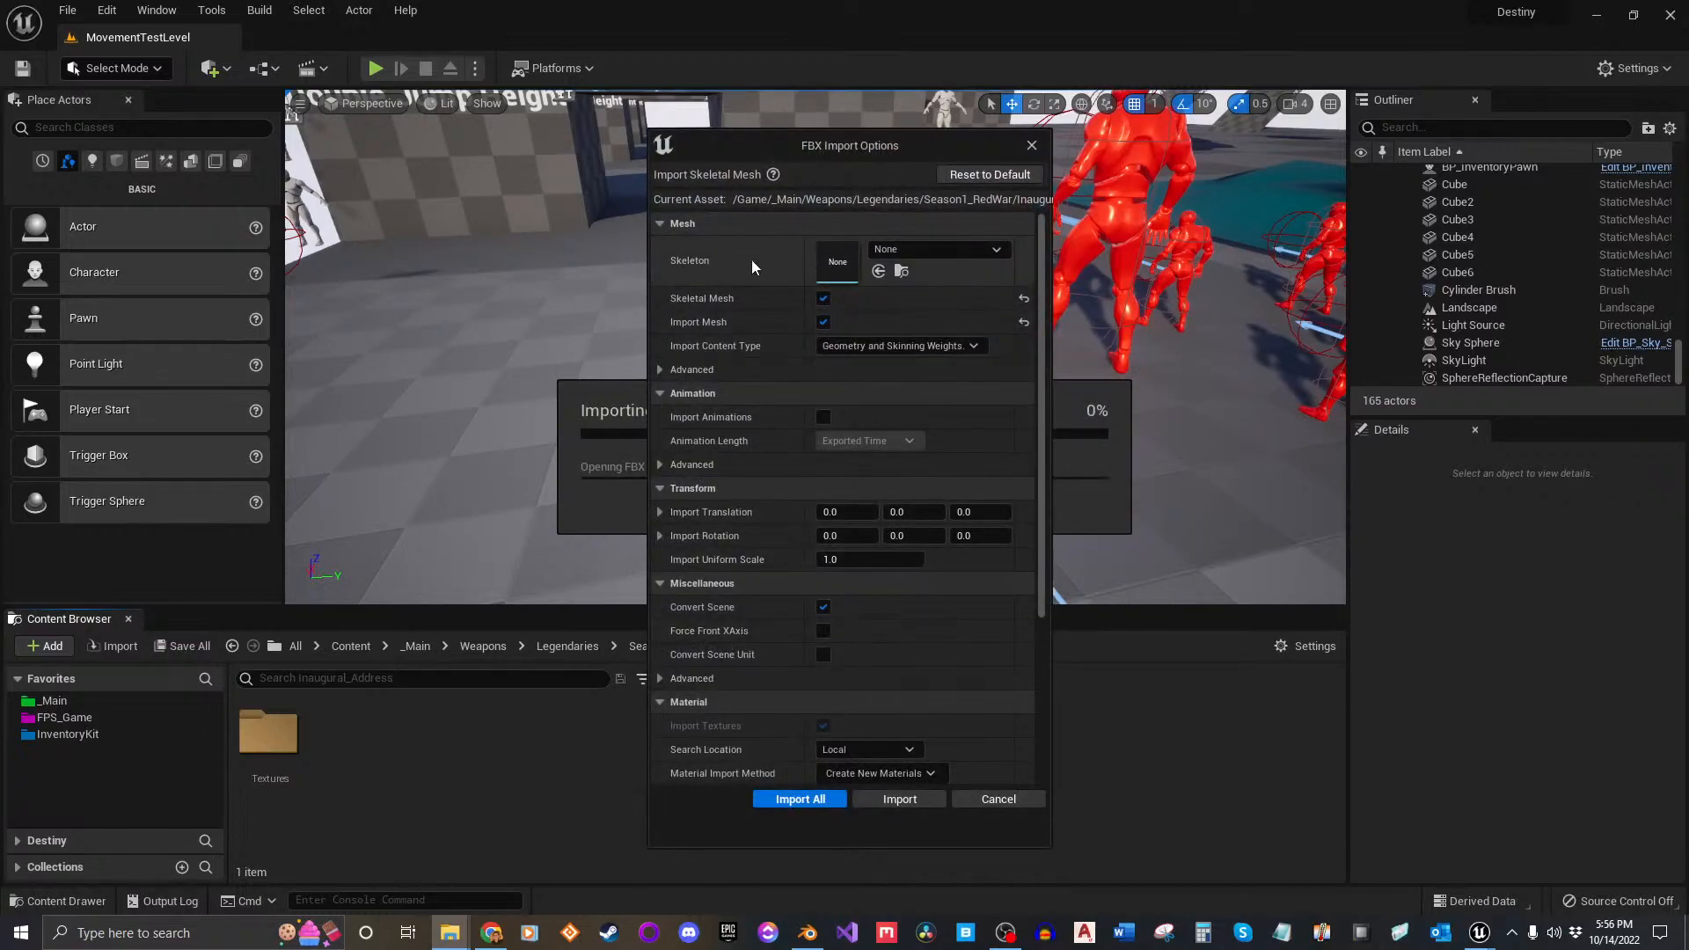
{"action": "left_click", "coordinate": [899, 799]}
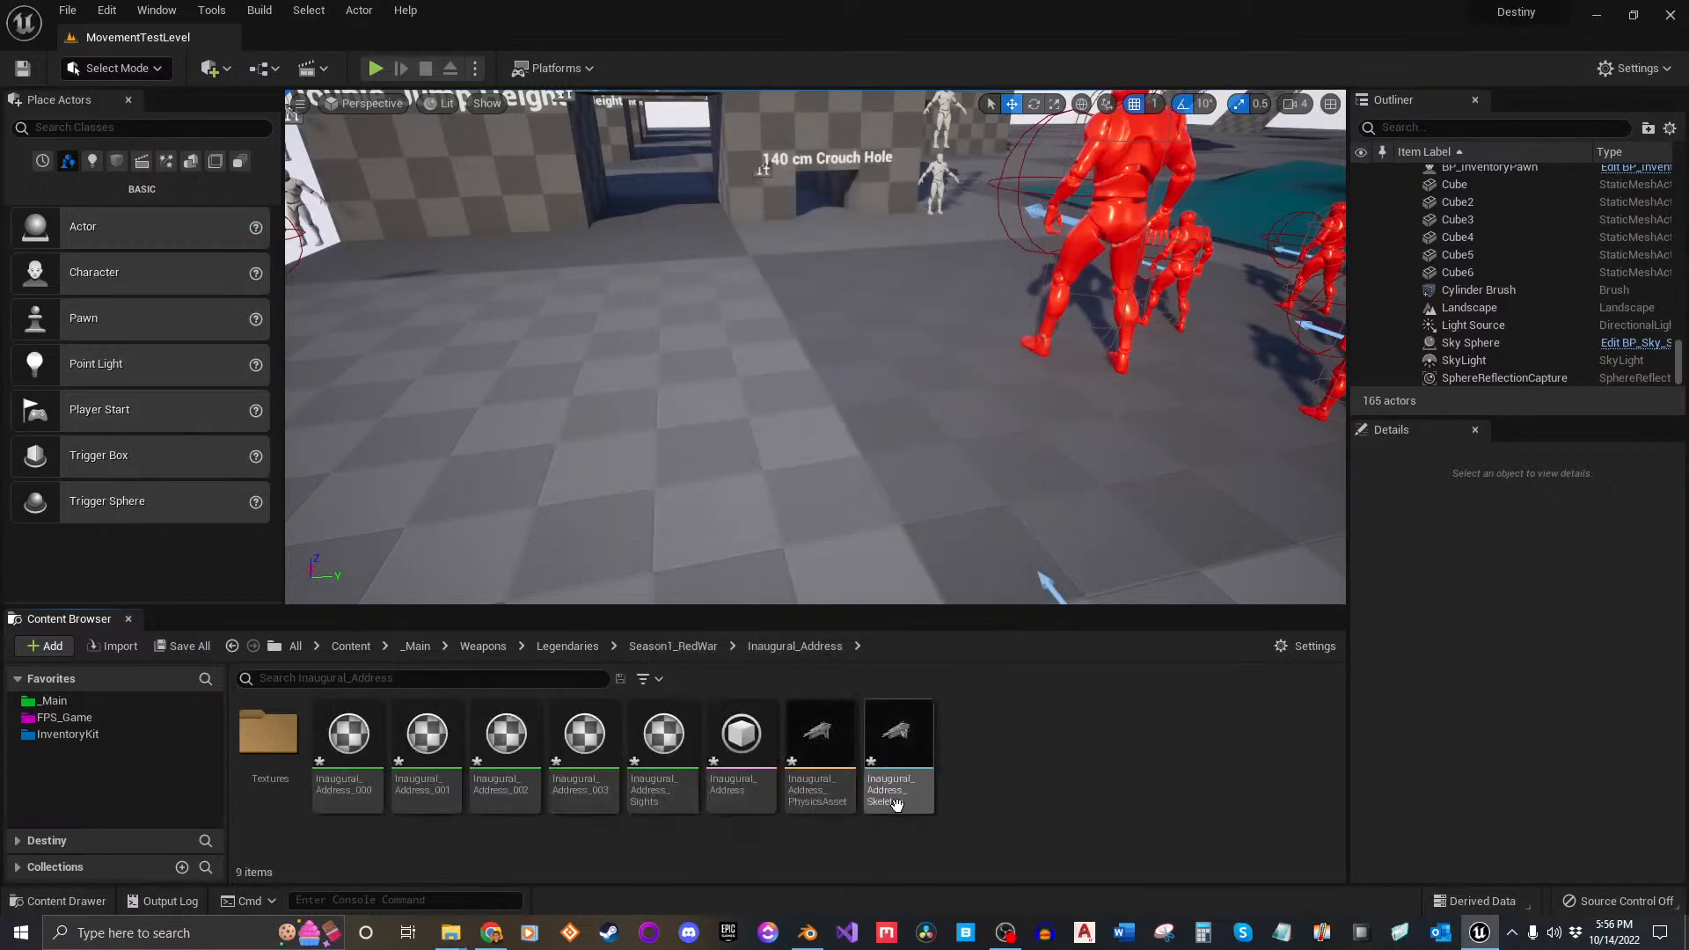
{"action": "mouse_move", "coordinate": [736, 770]}
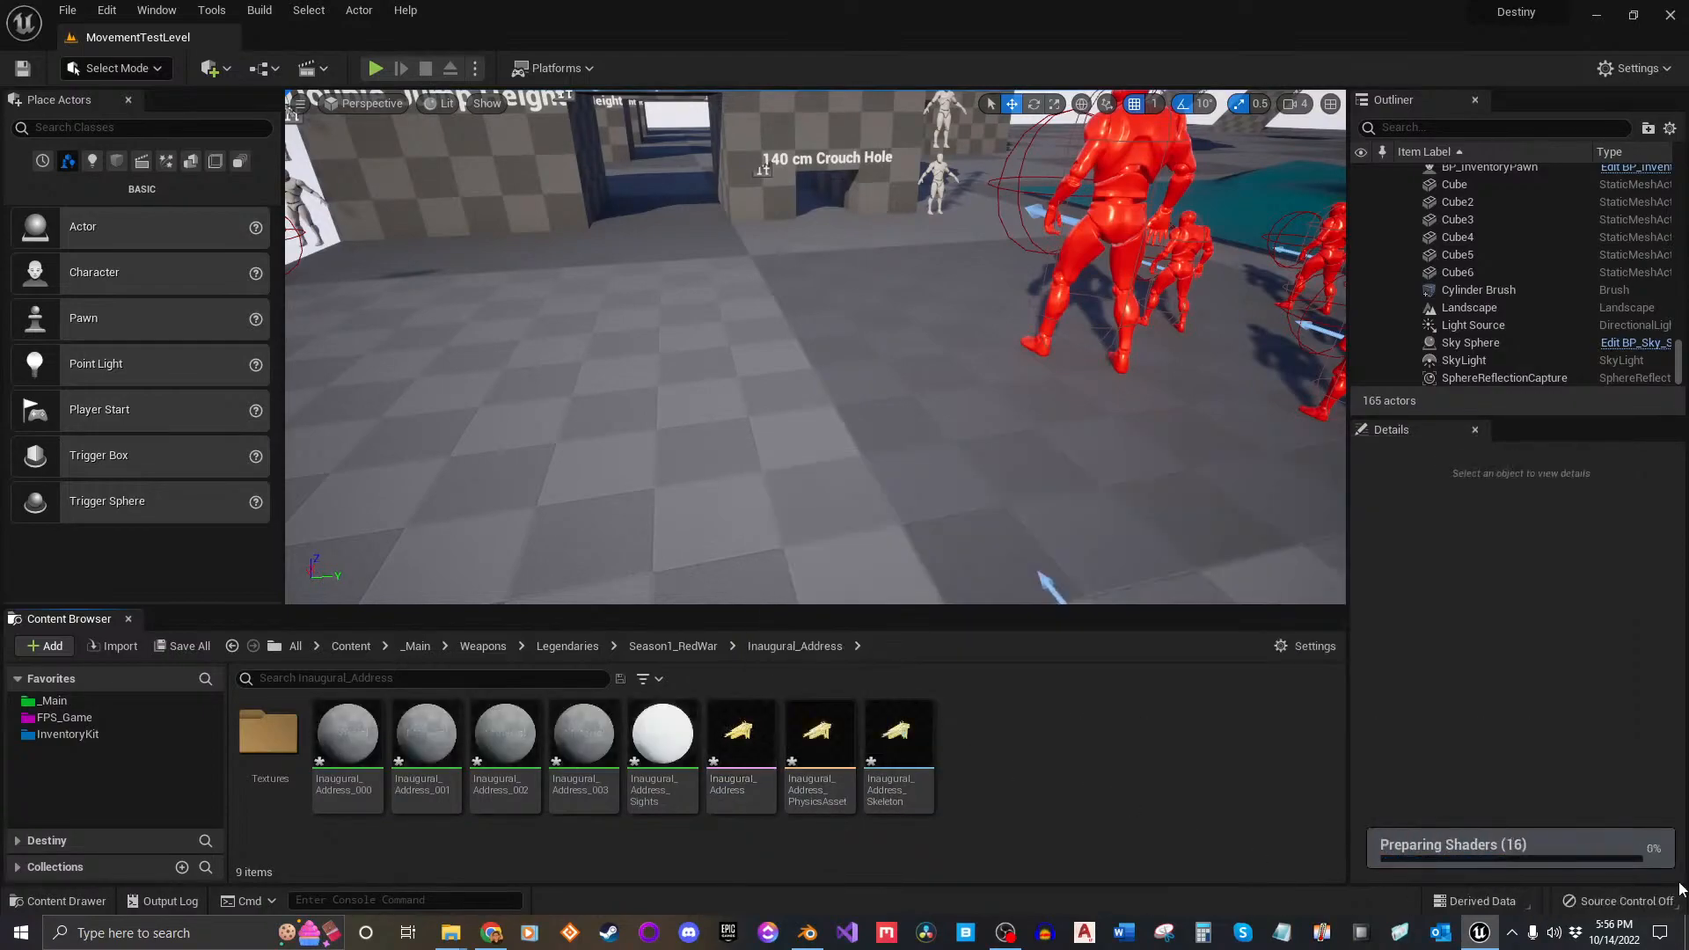
Step: Import the four baked Inaugural_Address diffuse textures into the Textures subfolder
{"action": "double_click", "coordinate": [264, 743]}
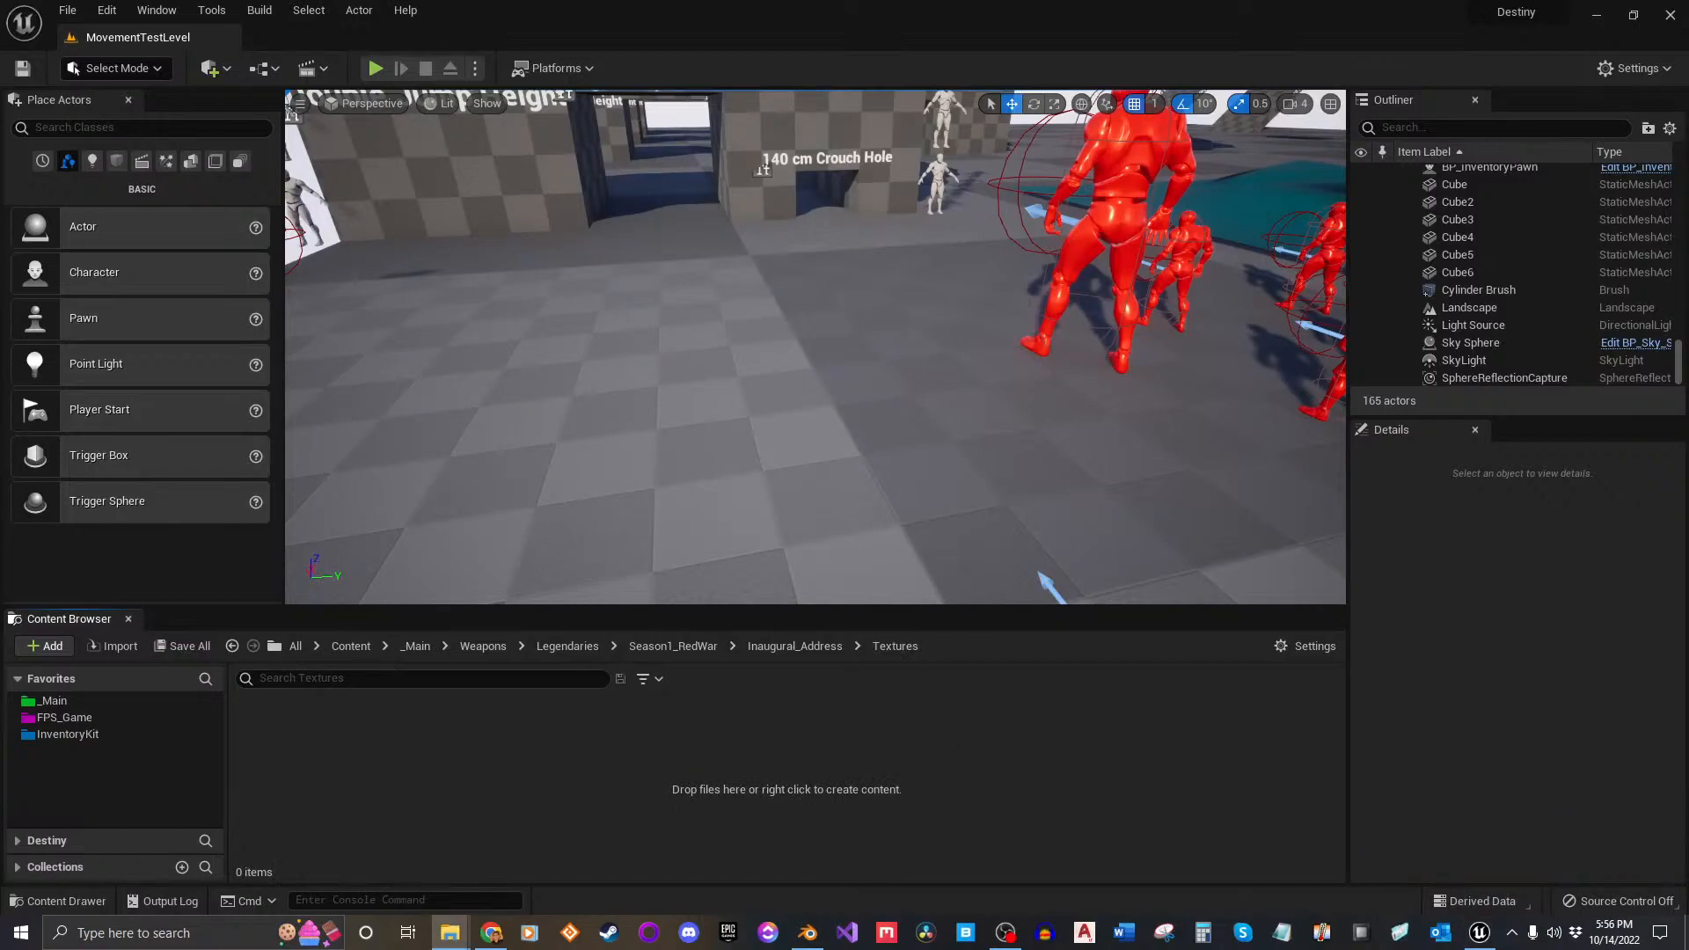
{"action": "left_click_drag", "start_coordinate": [1688, 287], "coordinate": [1172, 266]}
{"action": "left_click_drag", "start_coordinate": [1128, 257], "coordinate": [522, 758]}
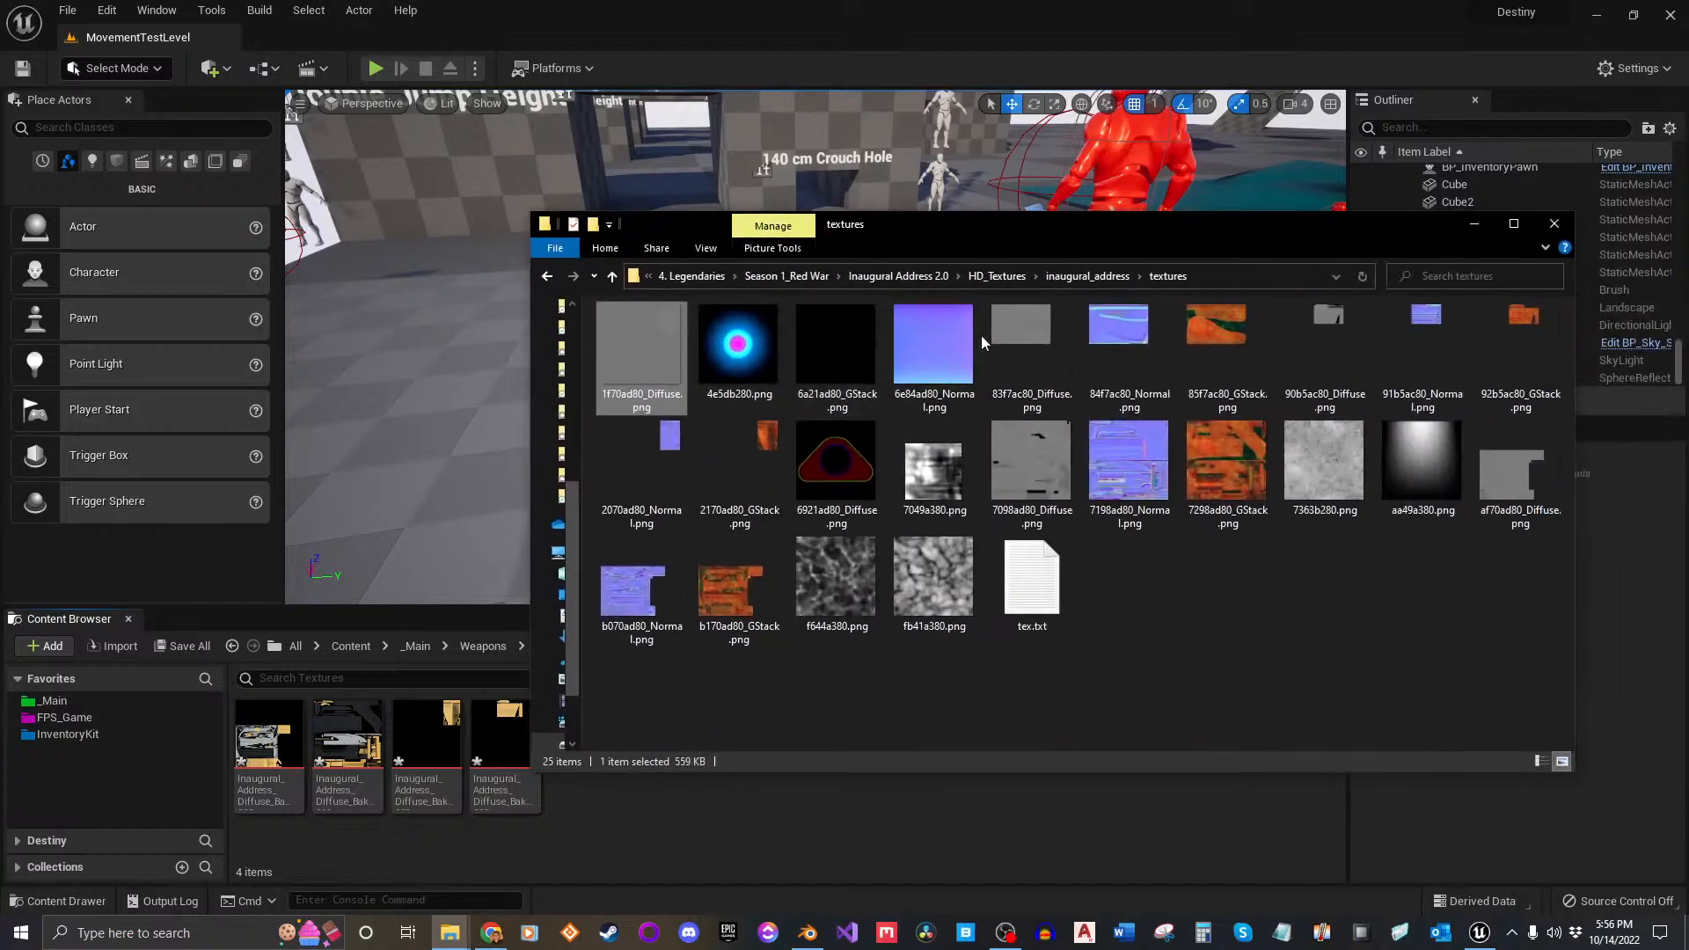
Step: Import the Normal and GStack textures 84f7ac80, 85f7ac80, 91b5ac80, 92b5ac80, 2070ad80, 2170ad80, b070ad80 and b170ad80 from HD_Textures into the Textures subfolder
{"action": "left_click", "coordinate": [1016, 370]}
{"action": "left_click", "coordinate": [1059, 370]}
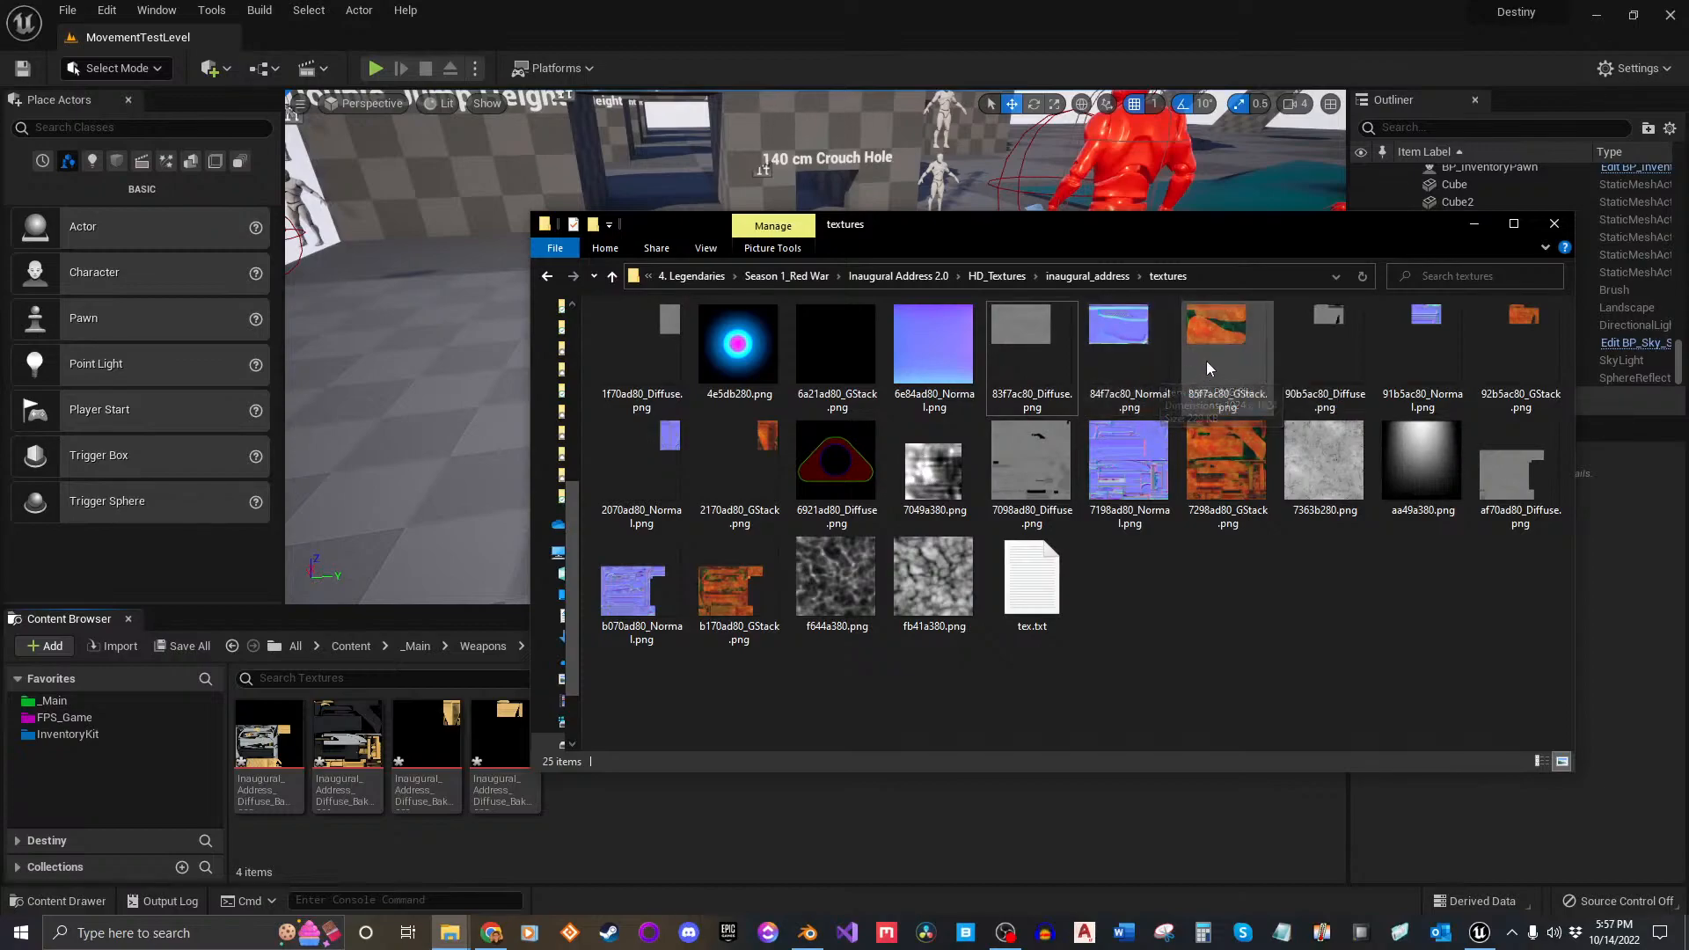
{"action": "left_click", "coordinate": [1237, 367]}
{"action": "left_click", "coordinate": [1137, 367], "text": "ctrl"}
{"action": "left_click", "coordinate": [1522, 352], "text": "ctrl"}
{"action": "left_click", "coordinate": [1438, 357], "text": "ctrl"}
{"action": "left_click", "coordinate": [739, 466], "text": "ctrl"}
{"action": "left_click", "coordinate": [674, 456], "text": "ctrl"}
{"action": "left_click", "coordinate": [740, 645], "text": "ctrl"}
{"action": "left_click", "coordinate": [642, 598], "text": "ctrl"}
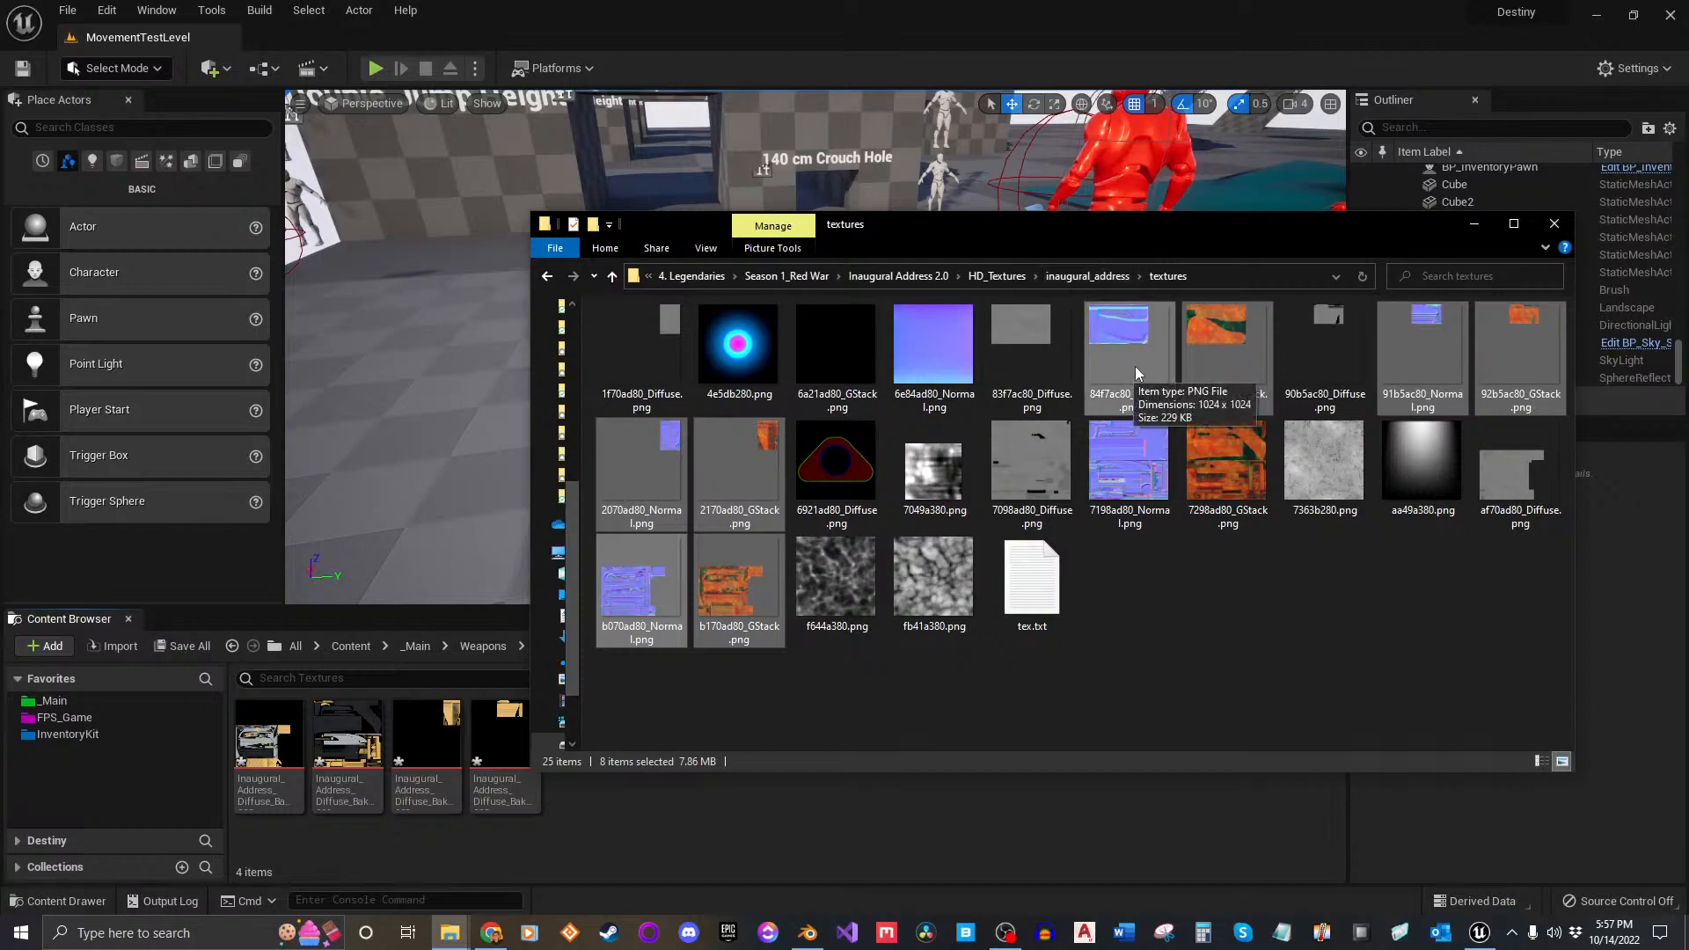
{"action": "left_click_drag", "start_coordinate": [1125, 234], "coordinate": [1153, 151]}
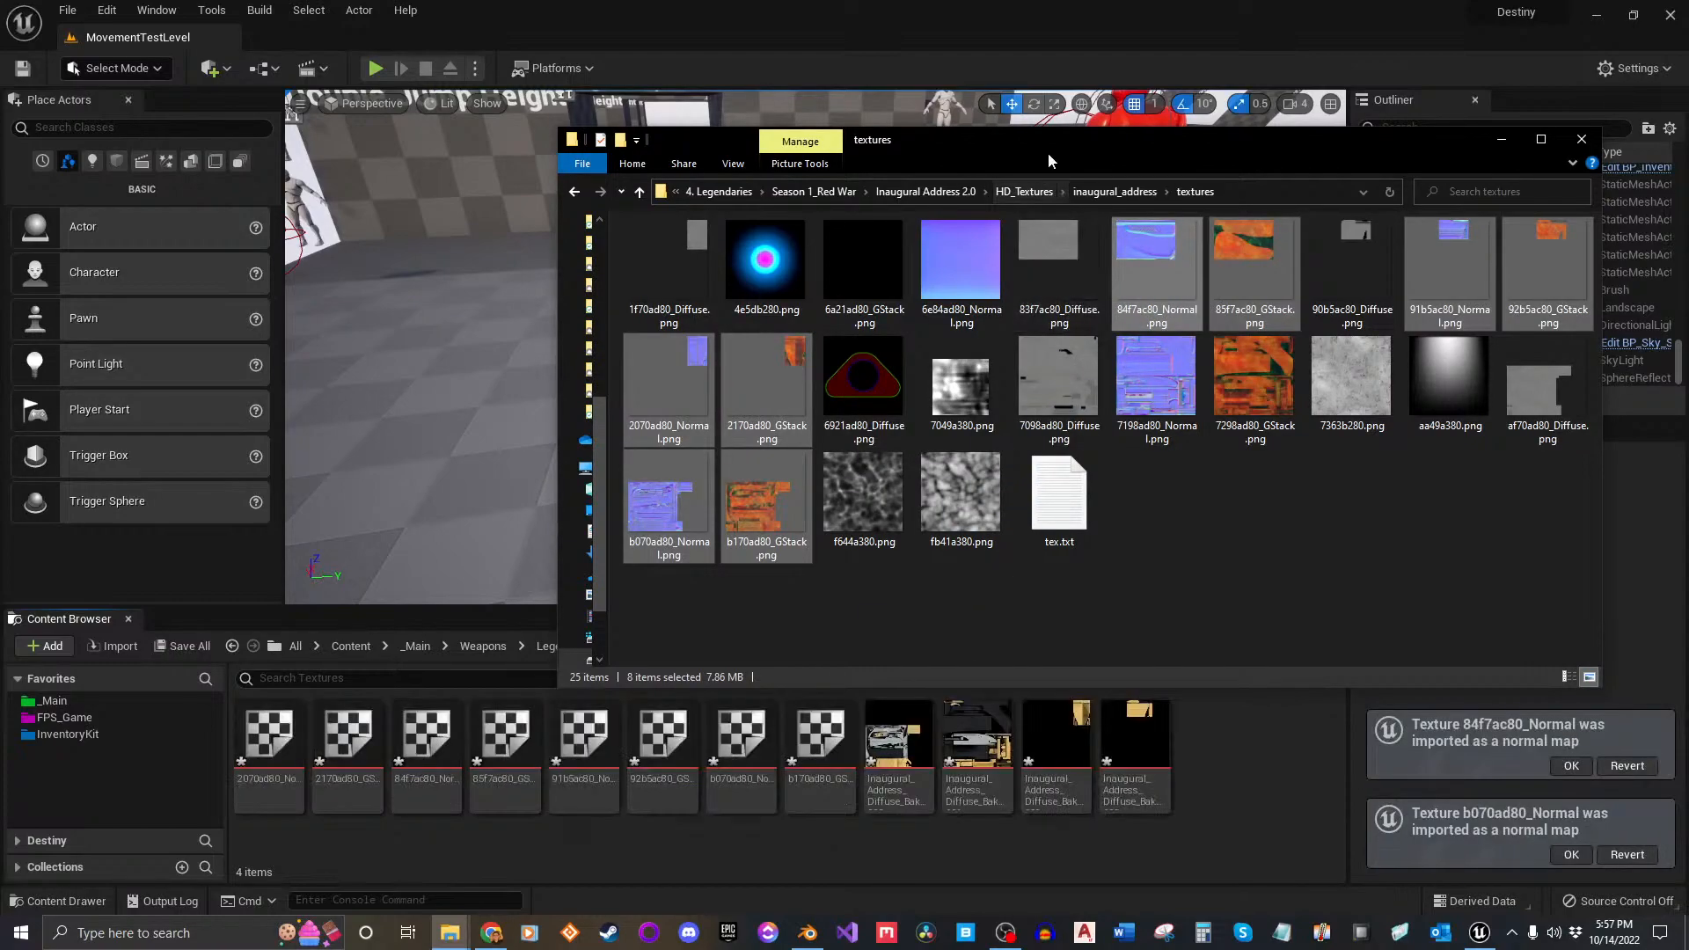
{"action": "left_click_drag", "start_coordinate": [1049, 151], "coordinate": [1688, 176]}
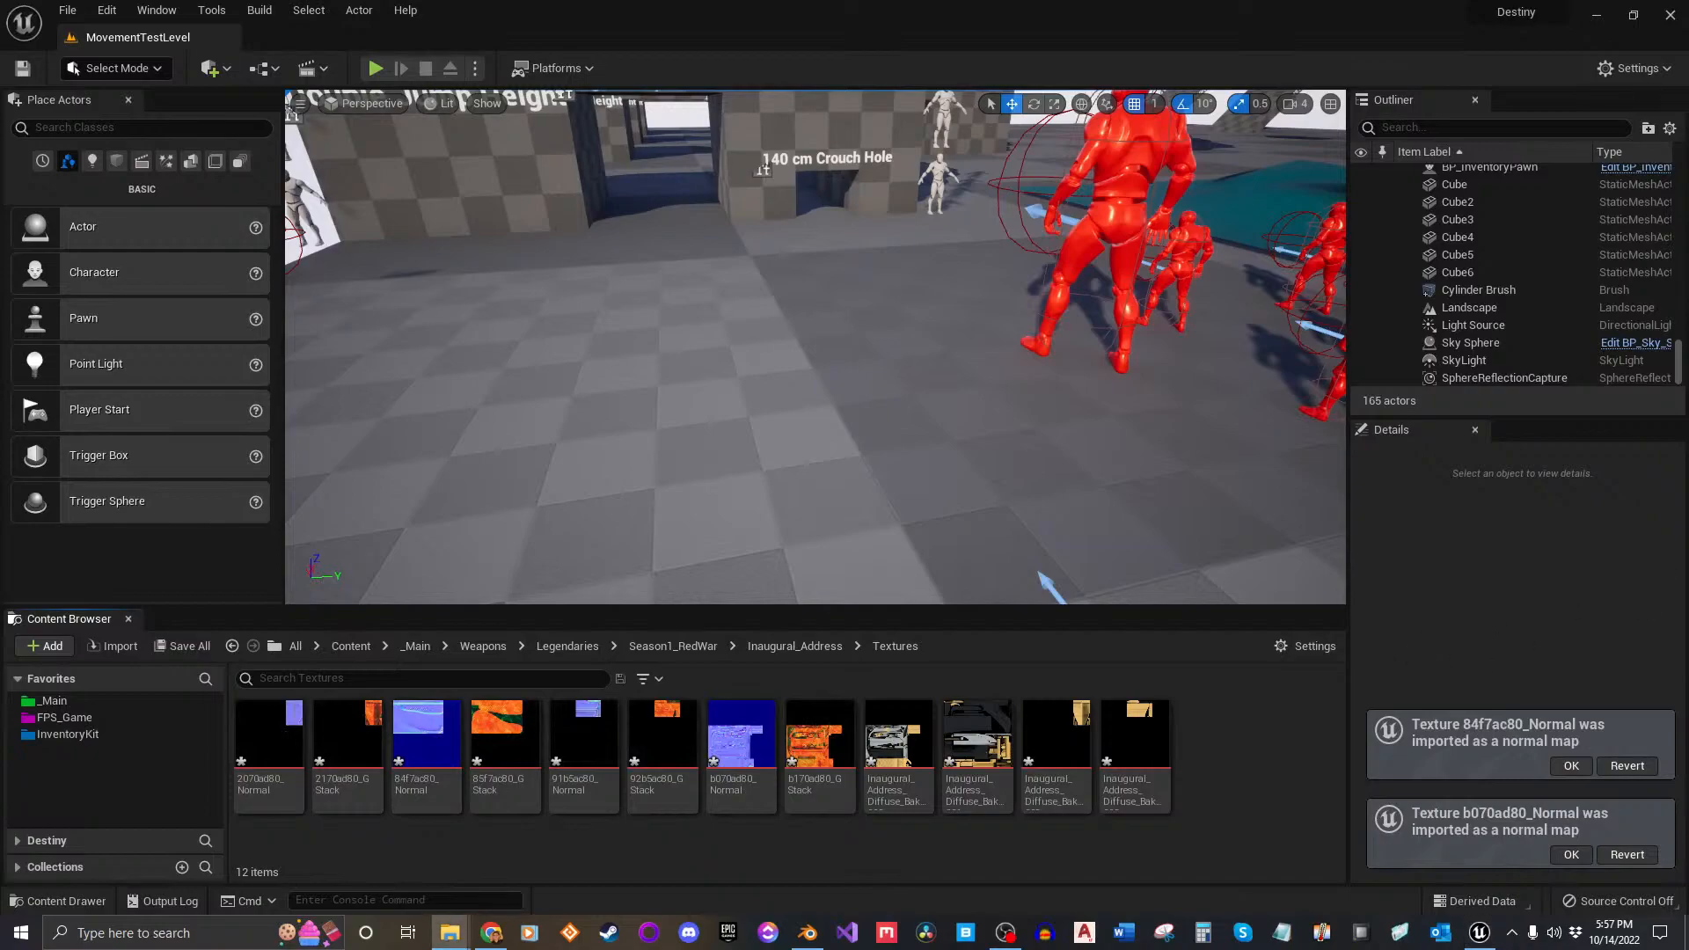
Step: Import the 6921ad80_Diffuse texture, accept the normal map imports, and save all new assets
{"action": "left_click_drag", "start_coordinate": [1572, 622], "coordinate": [1265, 720]}
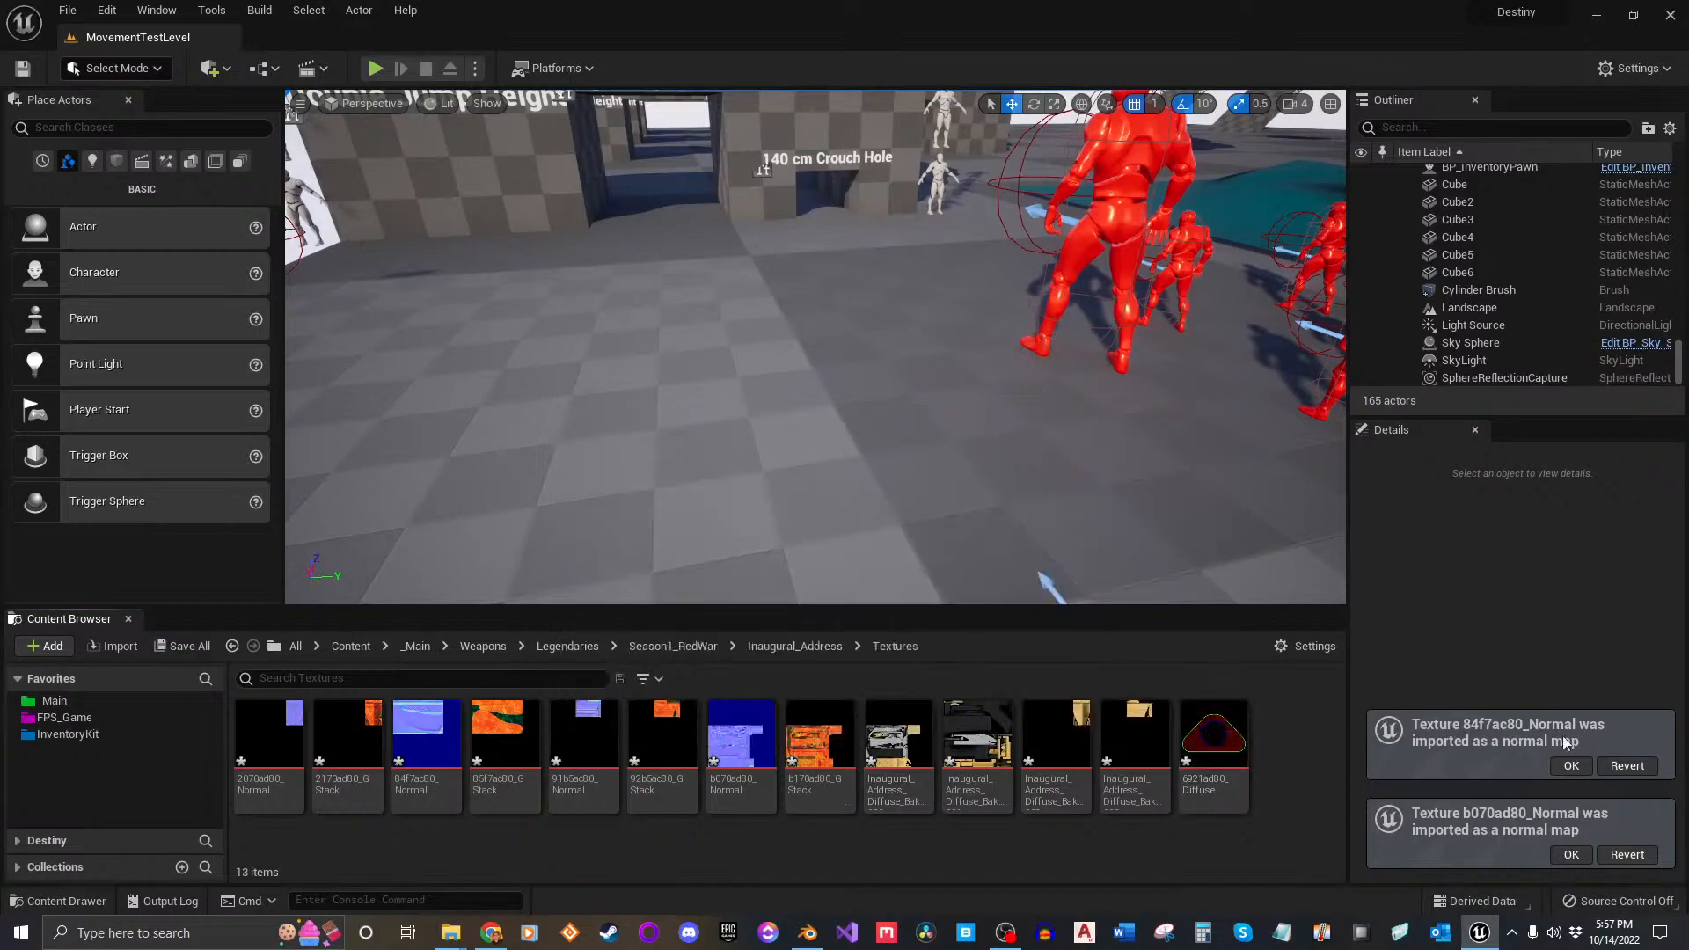
{"action": "left_click", "coordinate": [1571, 764]}
{"action": "left_click", "coordinate": [1571, 854]}
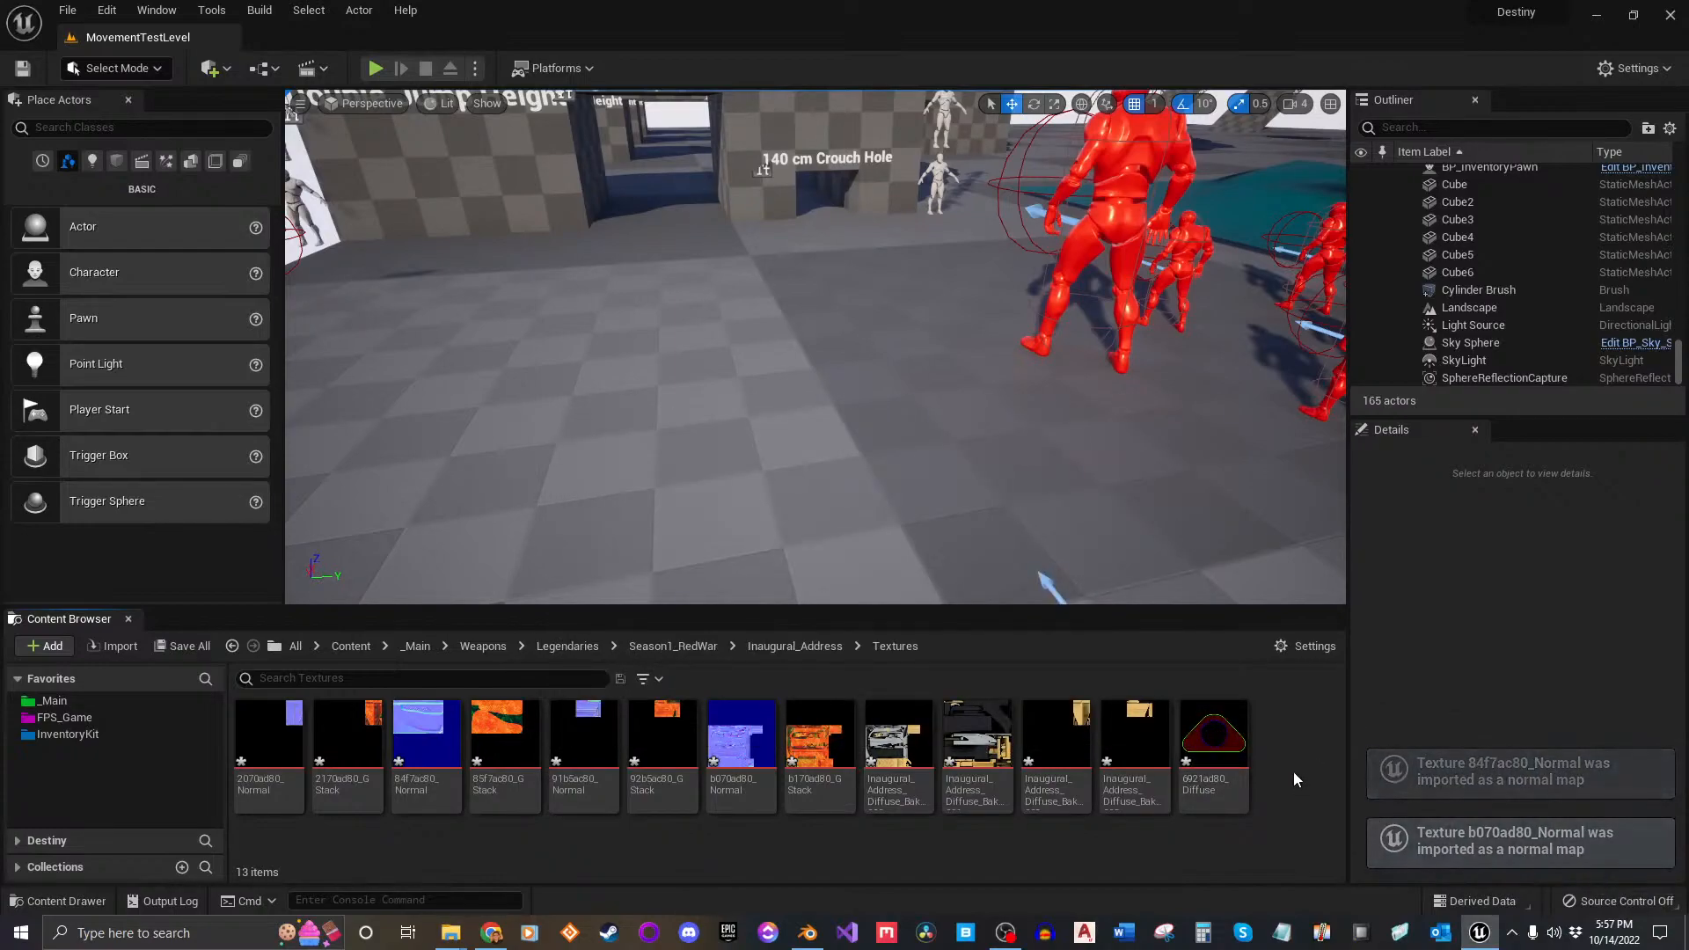
{"action": "left_click", "coordinate": [184, 650]}
{"action": "left_click", "coordinate": [988, 664]}
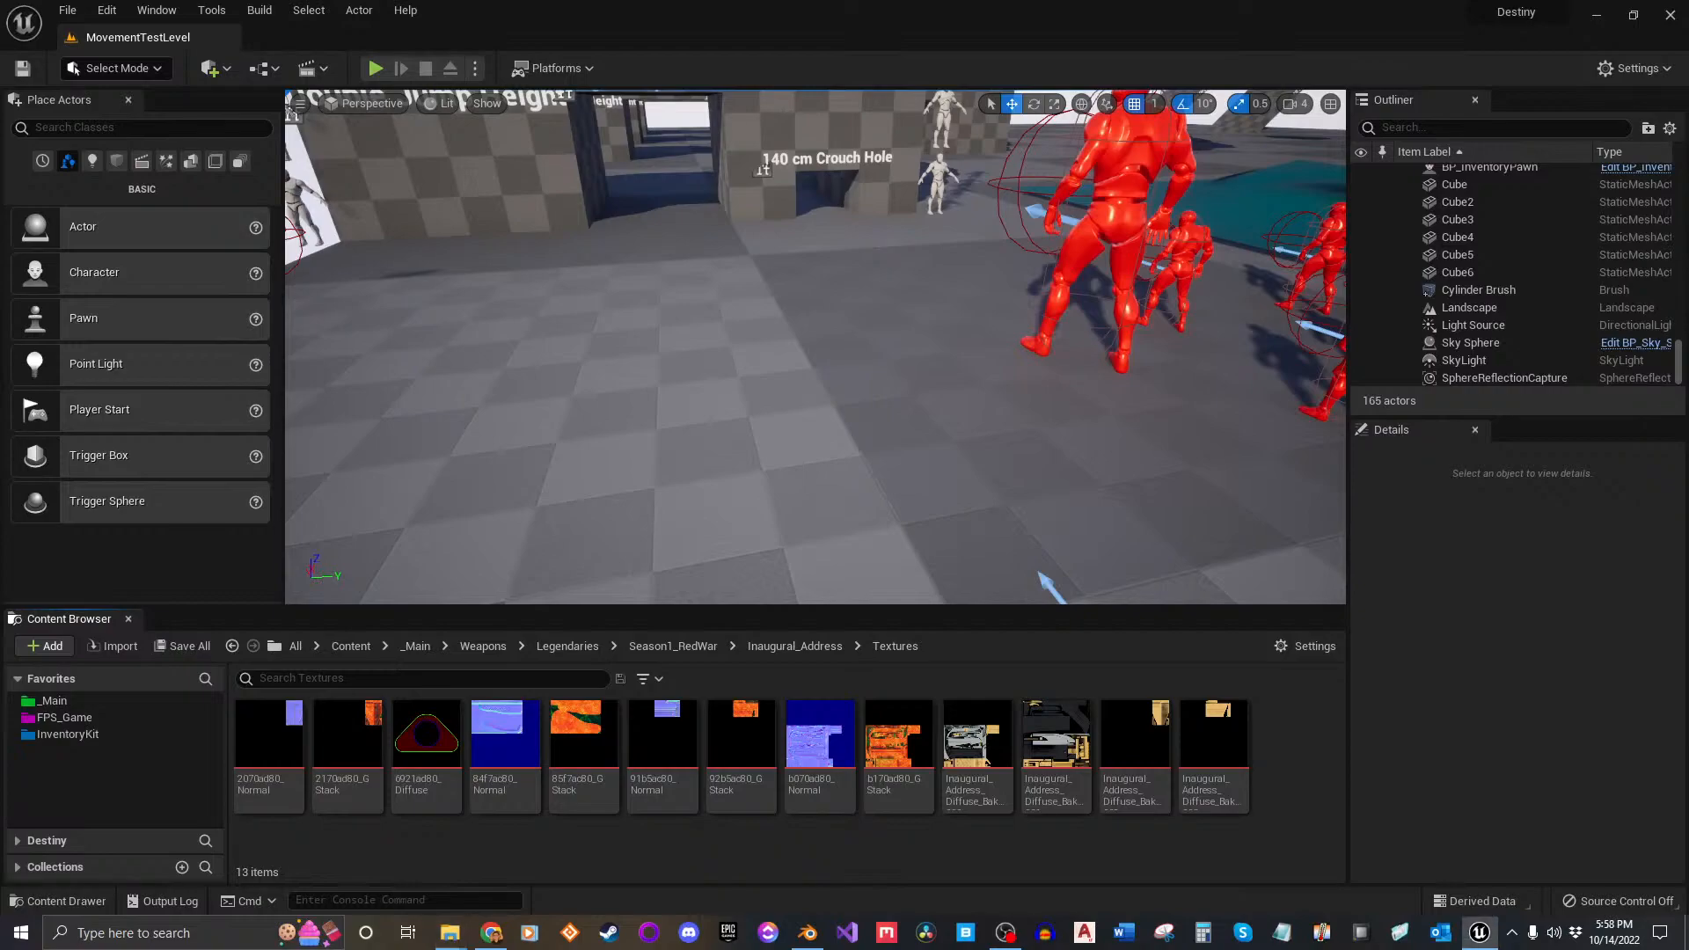
Step: Examine the material graph of WeaponsBase_Shader in _Main/Materials and close its editor
{"action": "mouse_move", "coordinate": [637, 741]}
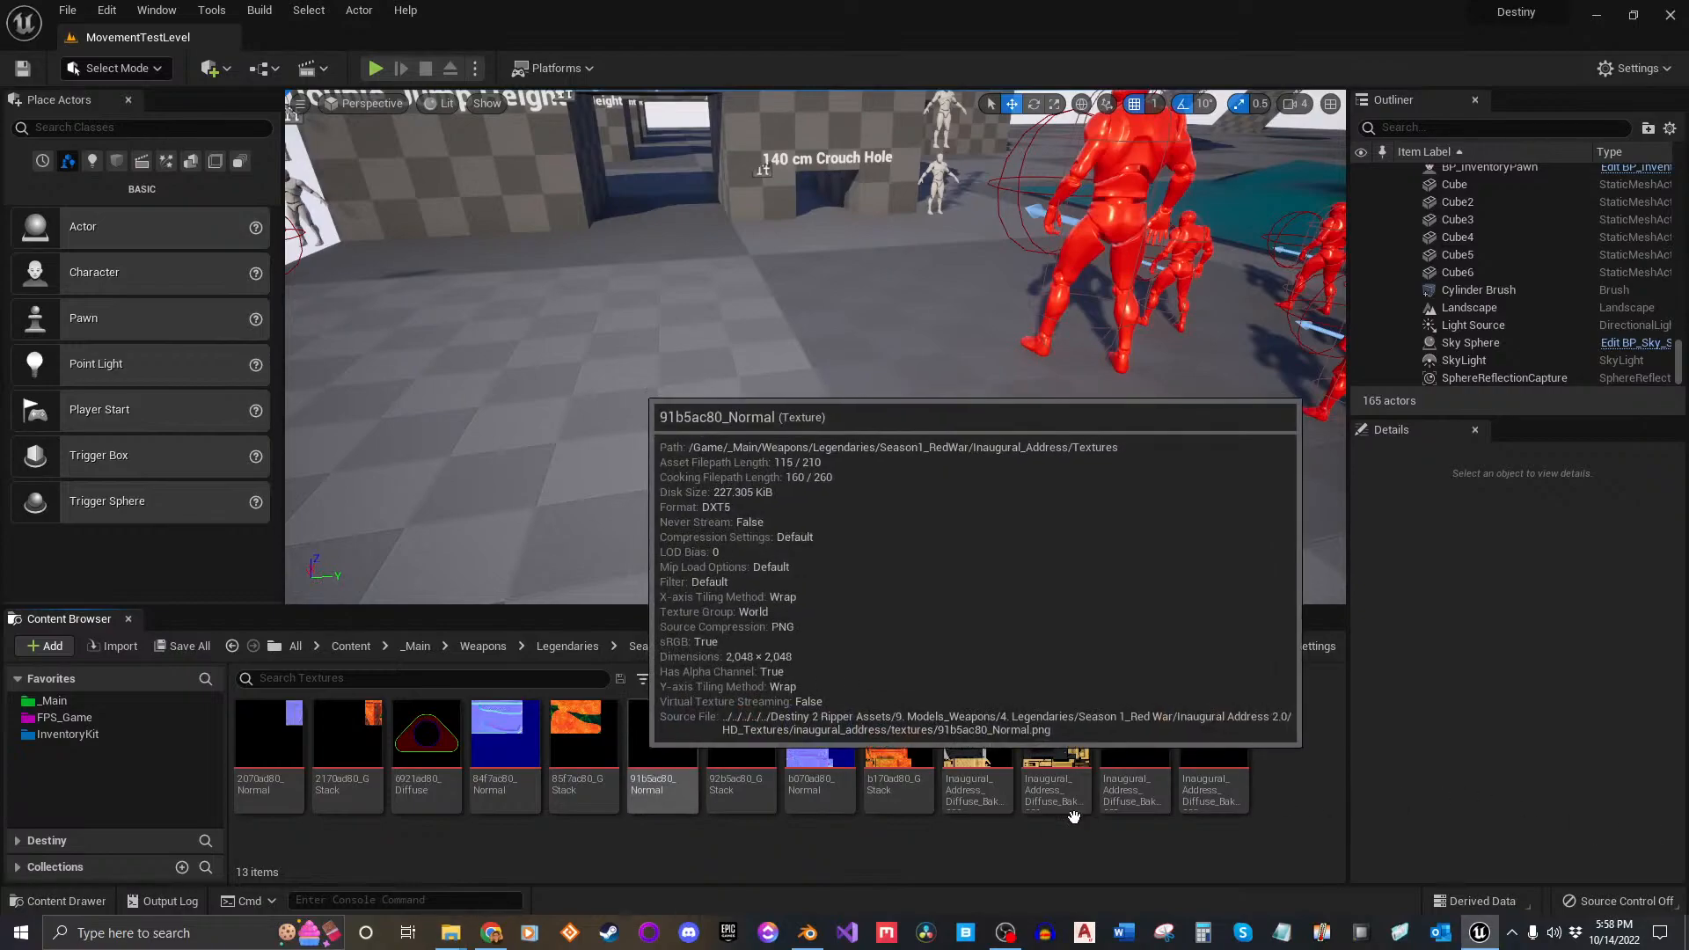
{"action": "key", "text": "alt+Left"}
{"action": "left_click", "coordinate": [1038, 770]}
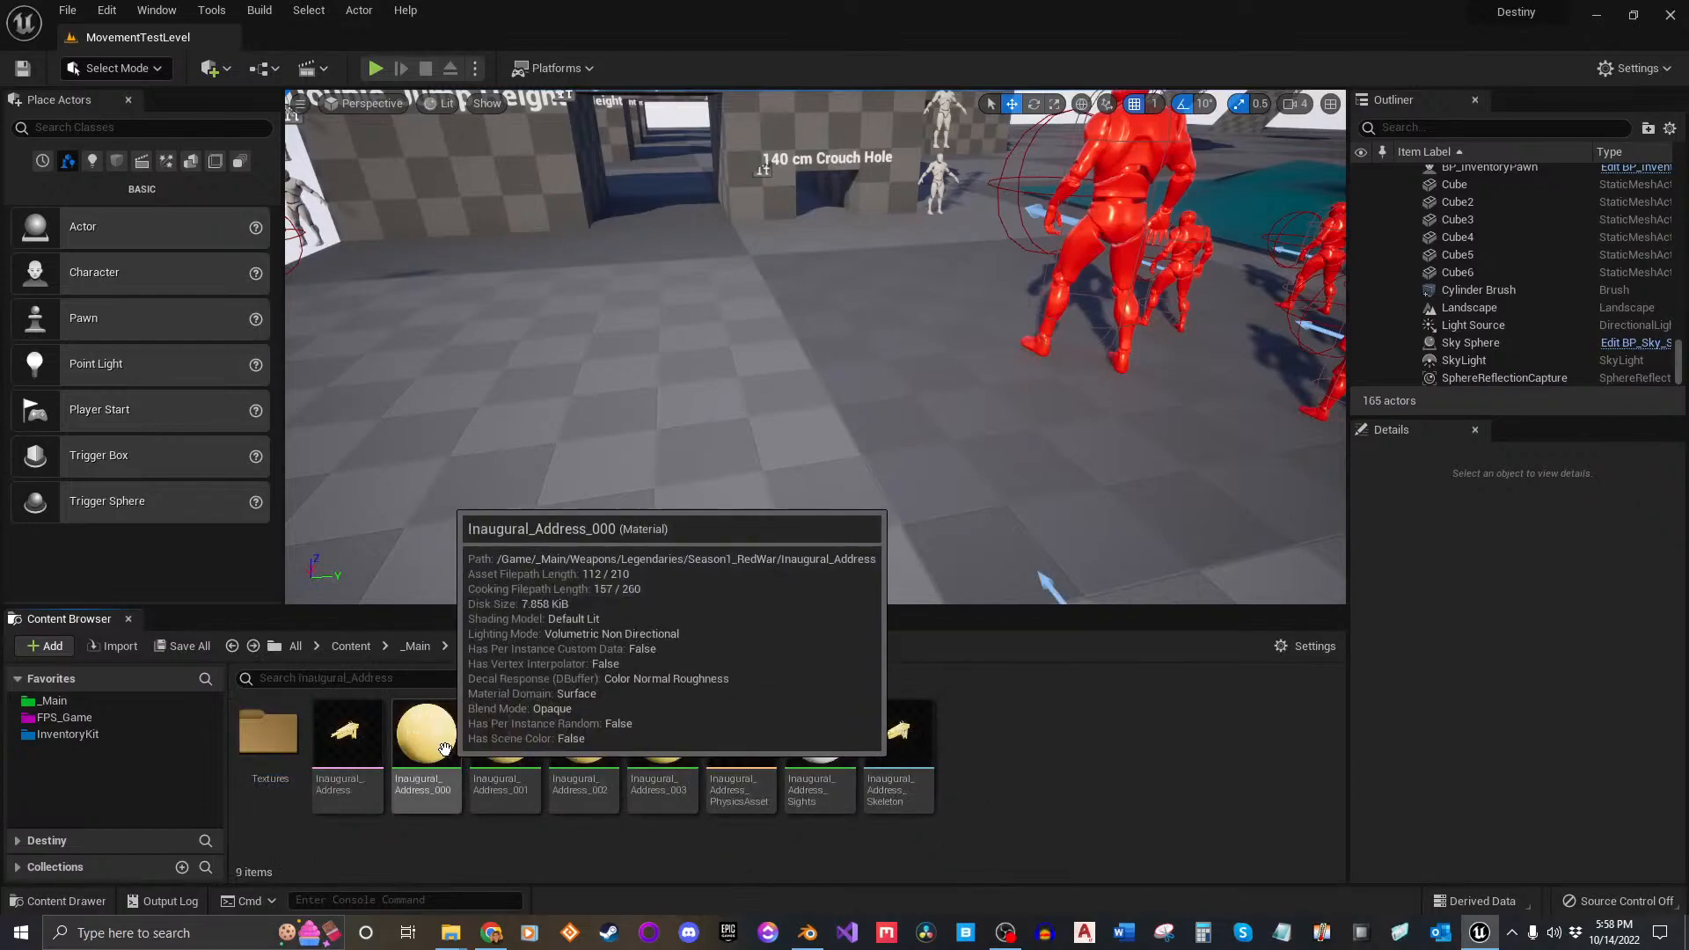
{"action": "left_click", "coordinate": [41, 700]}
{"action": "double_click", "coordinate": [504, 748]}
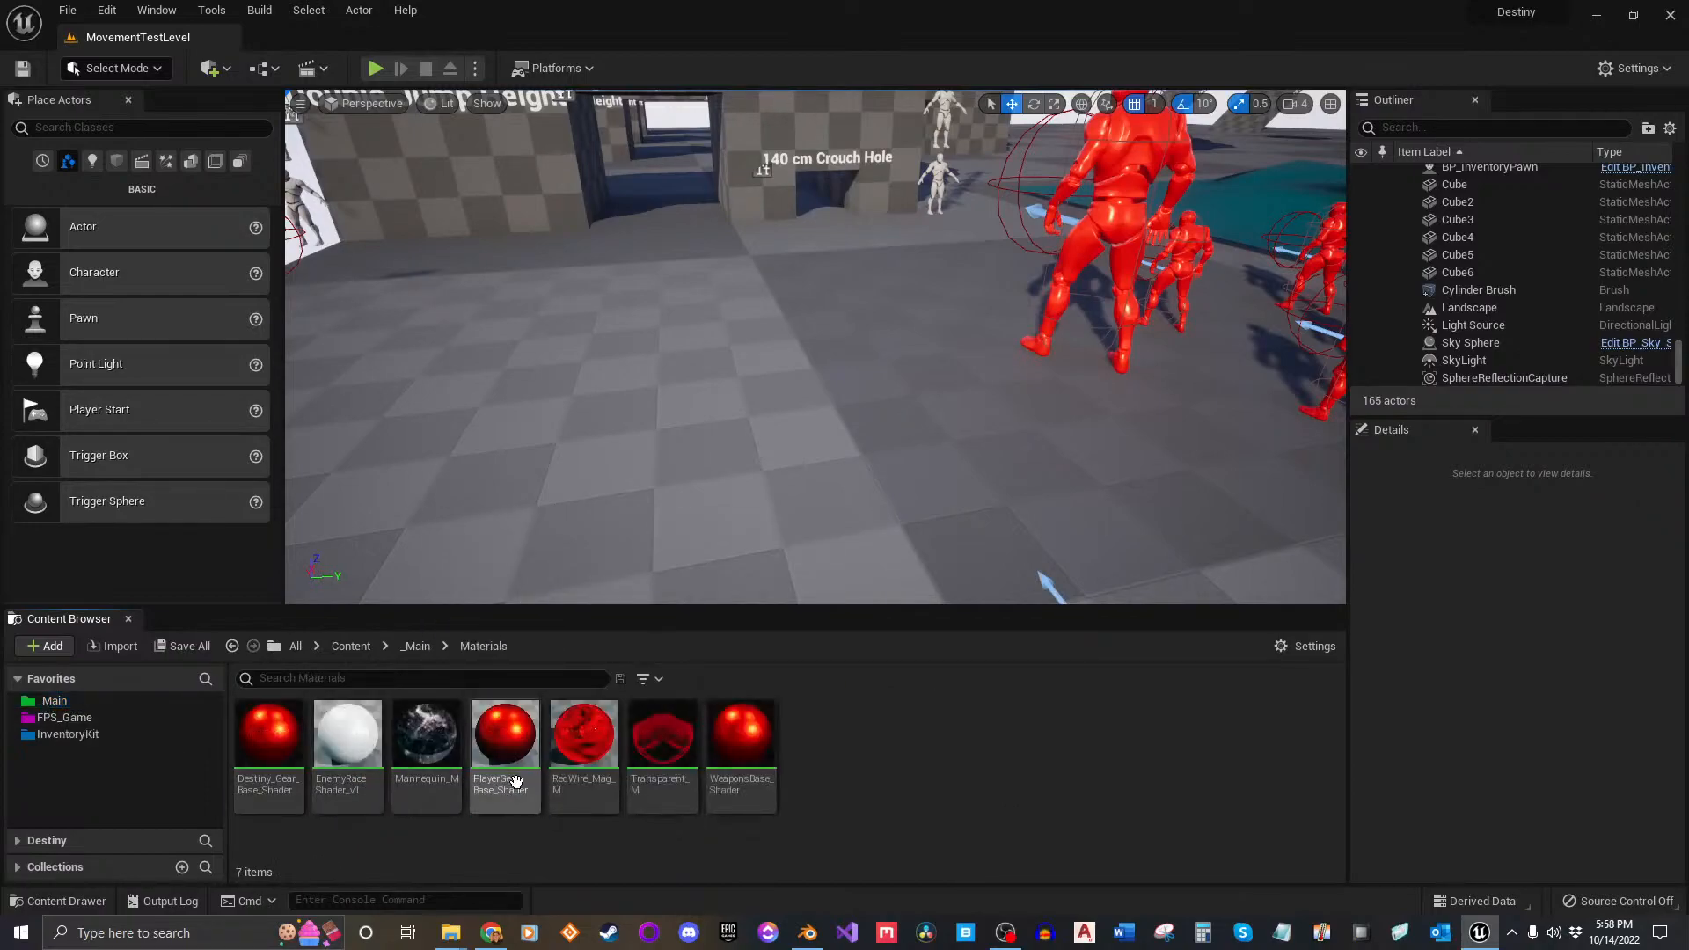
{"action": "left_click", "coordinate": [742, 775]}
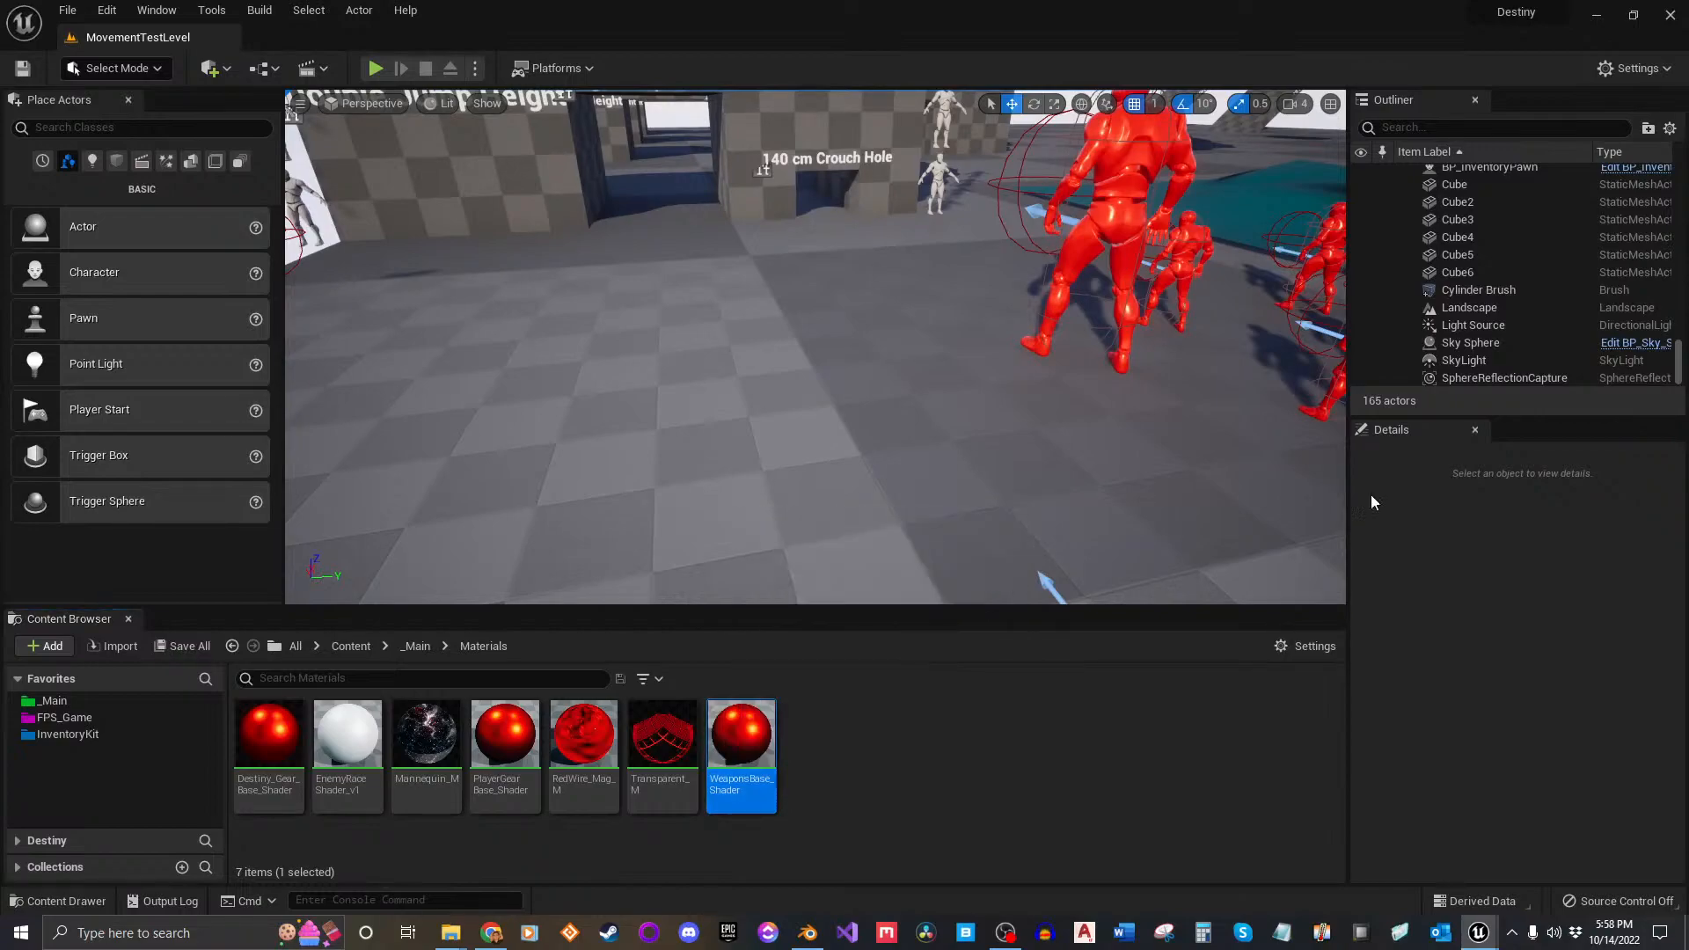
{"action": "double_click", "coordinate": [741, 735]}
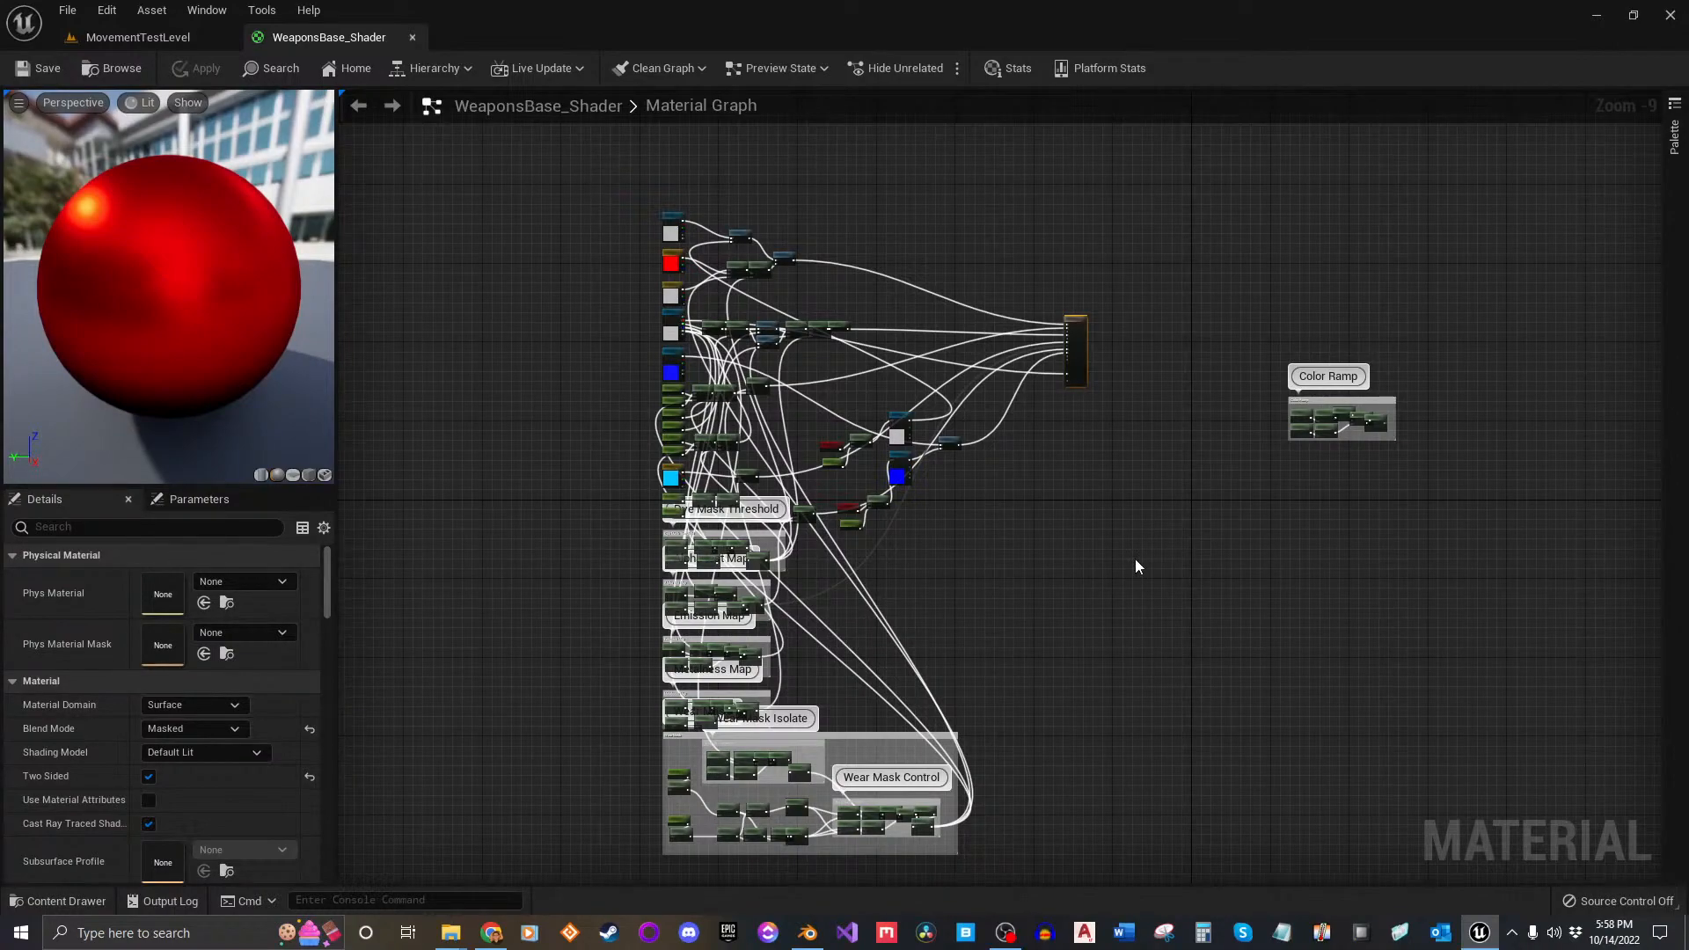
{"action": "left_click", "coordinate": [412, 37]}
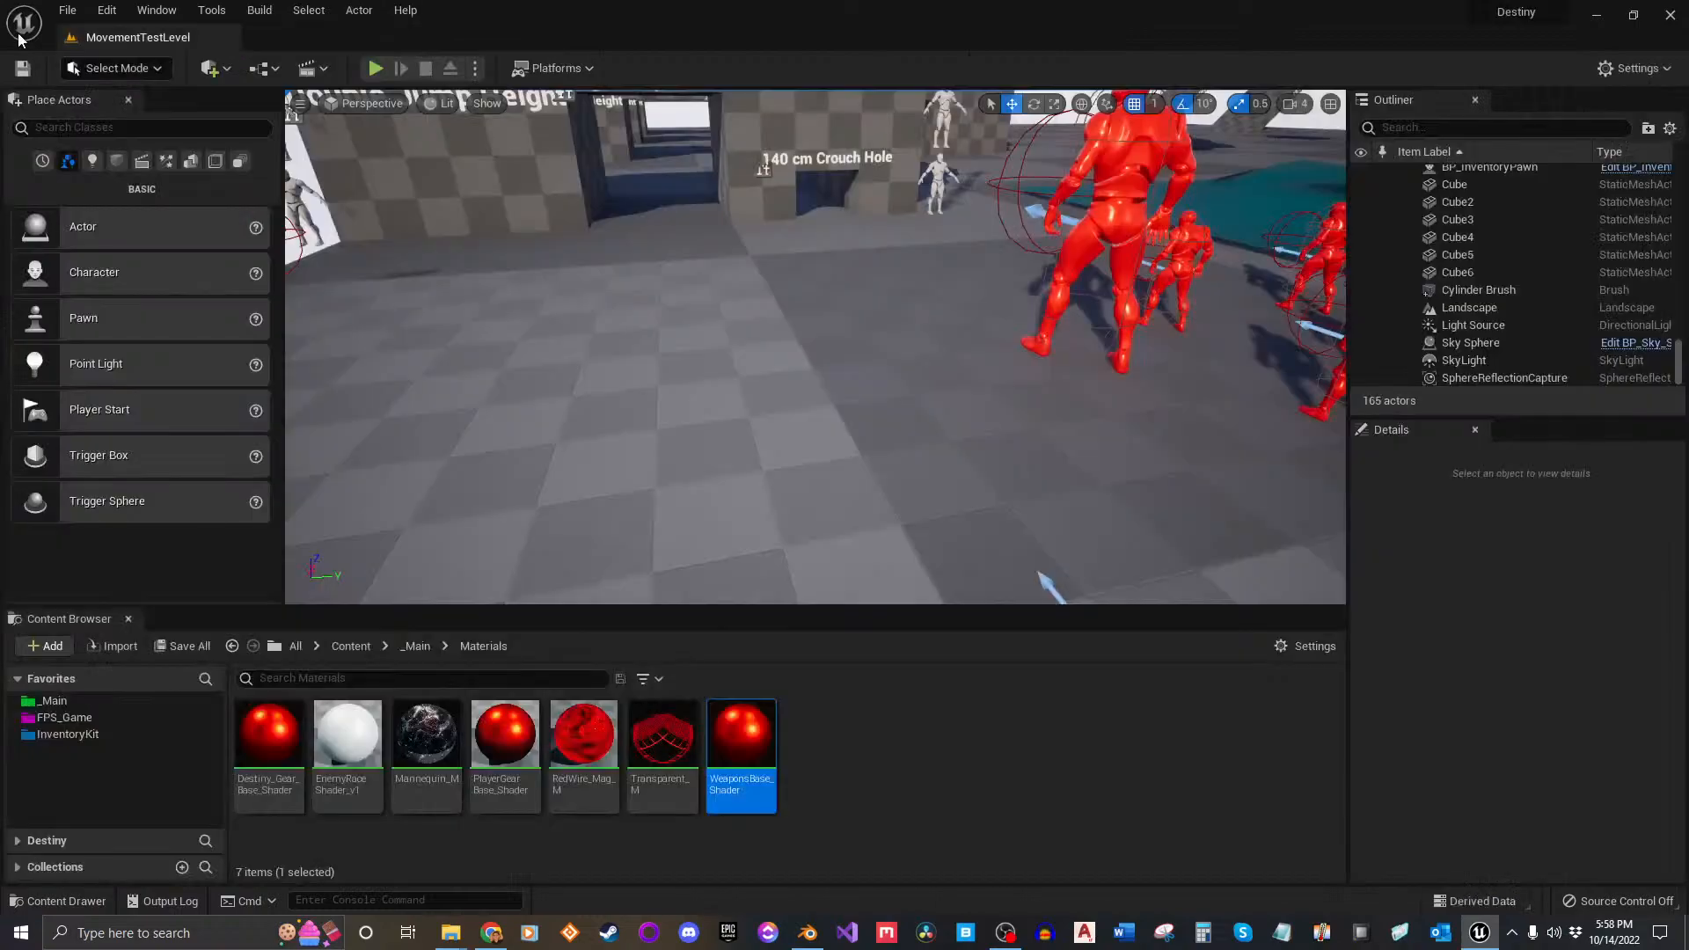
Step: Create a material instance of WeaponsBase_Shader, move it into the Inaugural_Address folder, and open that folder
{"action": "left_click", "coordinate": [745, 802]}
{"action": "right_click", "coordinate": [744, 802]}
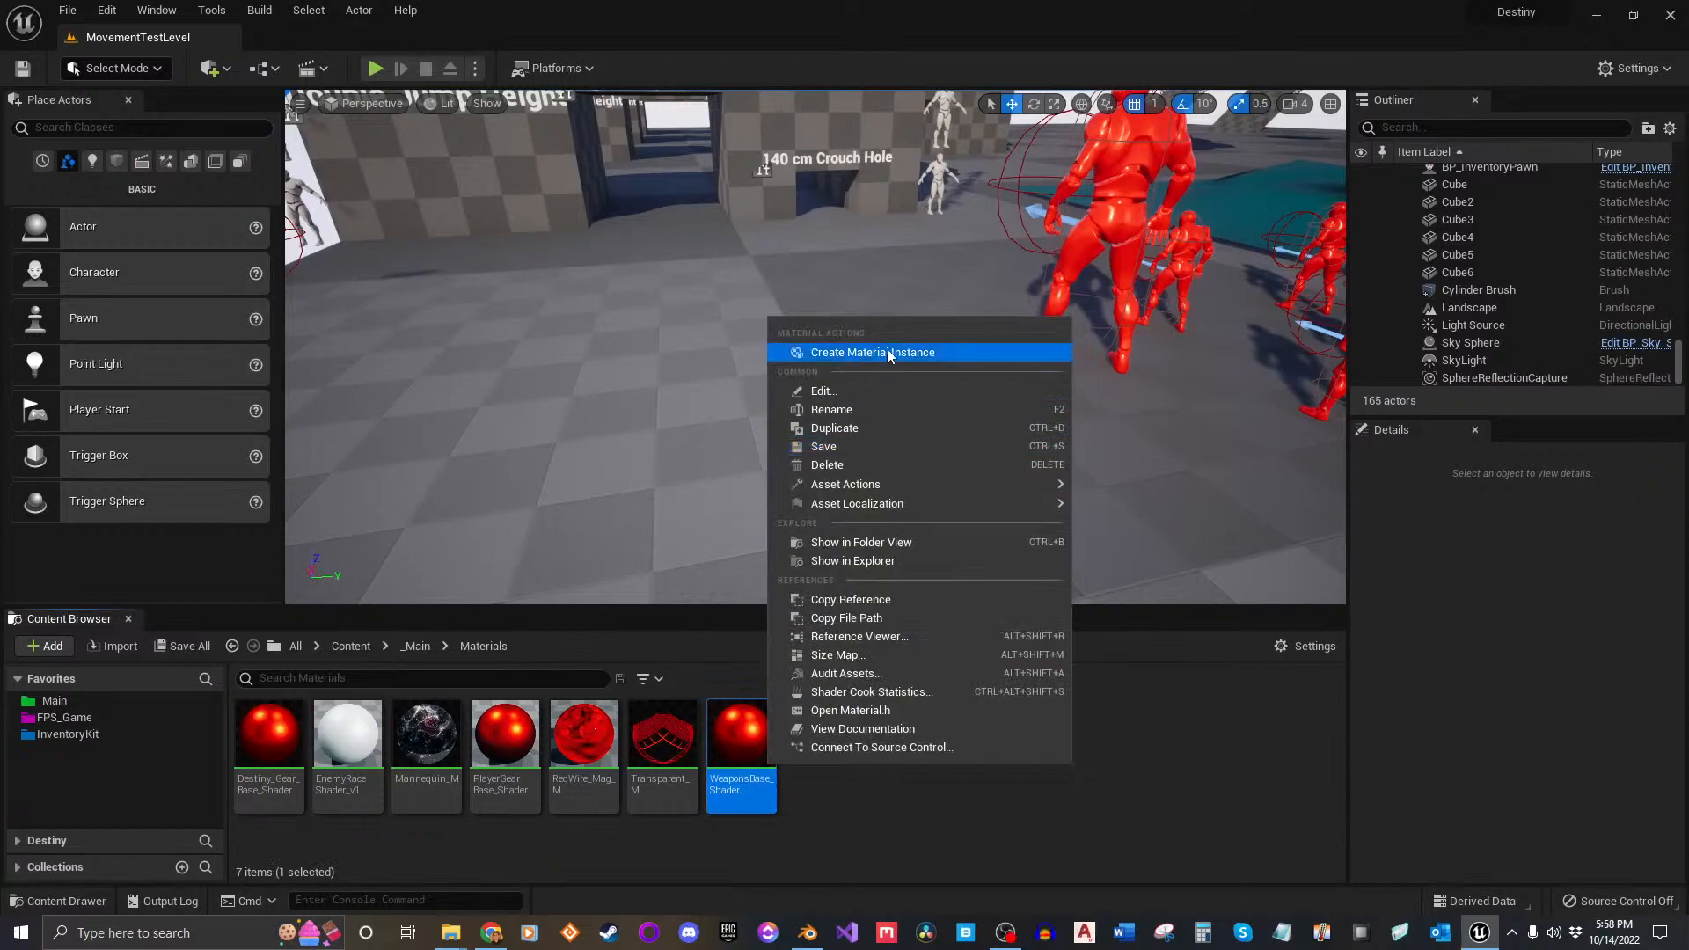
{"action": "left_click", "coordinate": [887, 352]}
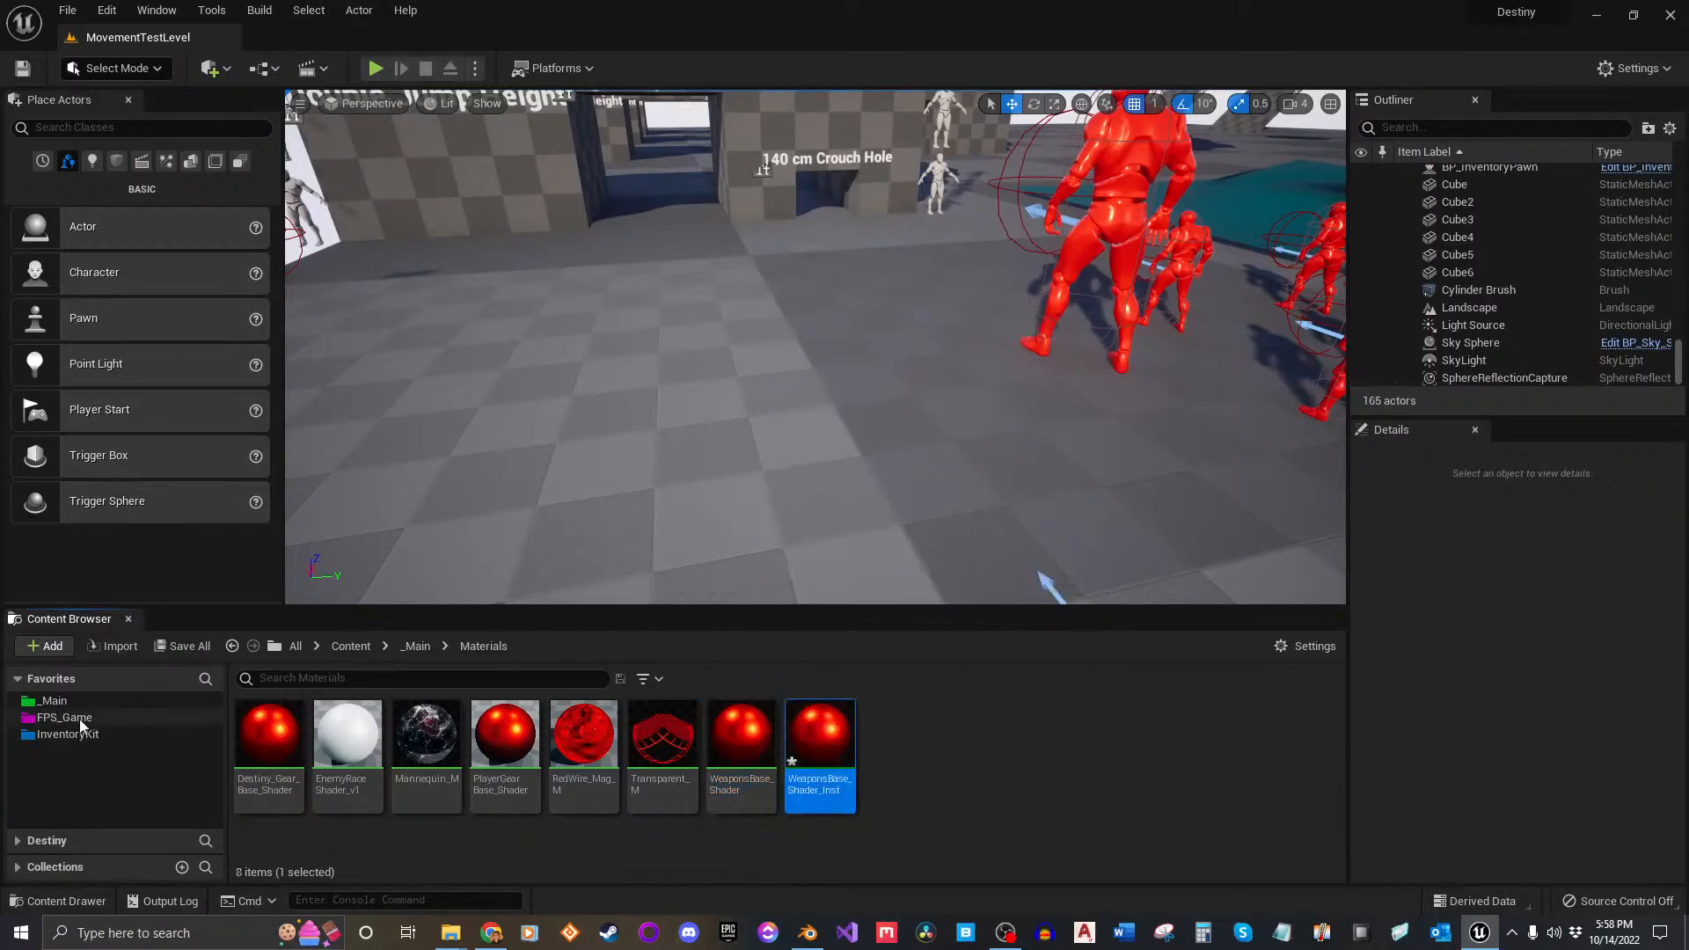
{"action": "left_click", "coordinate": [72, 838]}
{"action": "scroll", "coordinate": [114, 804], "scroll_direction": "down", "scroll_amount": 5}
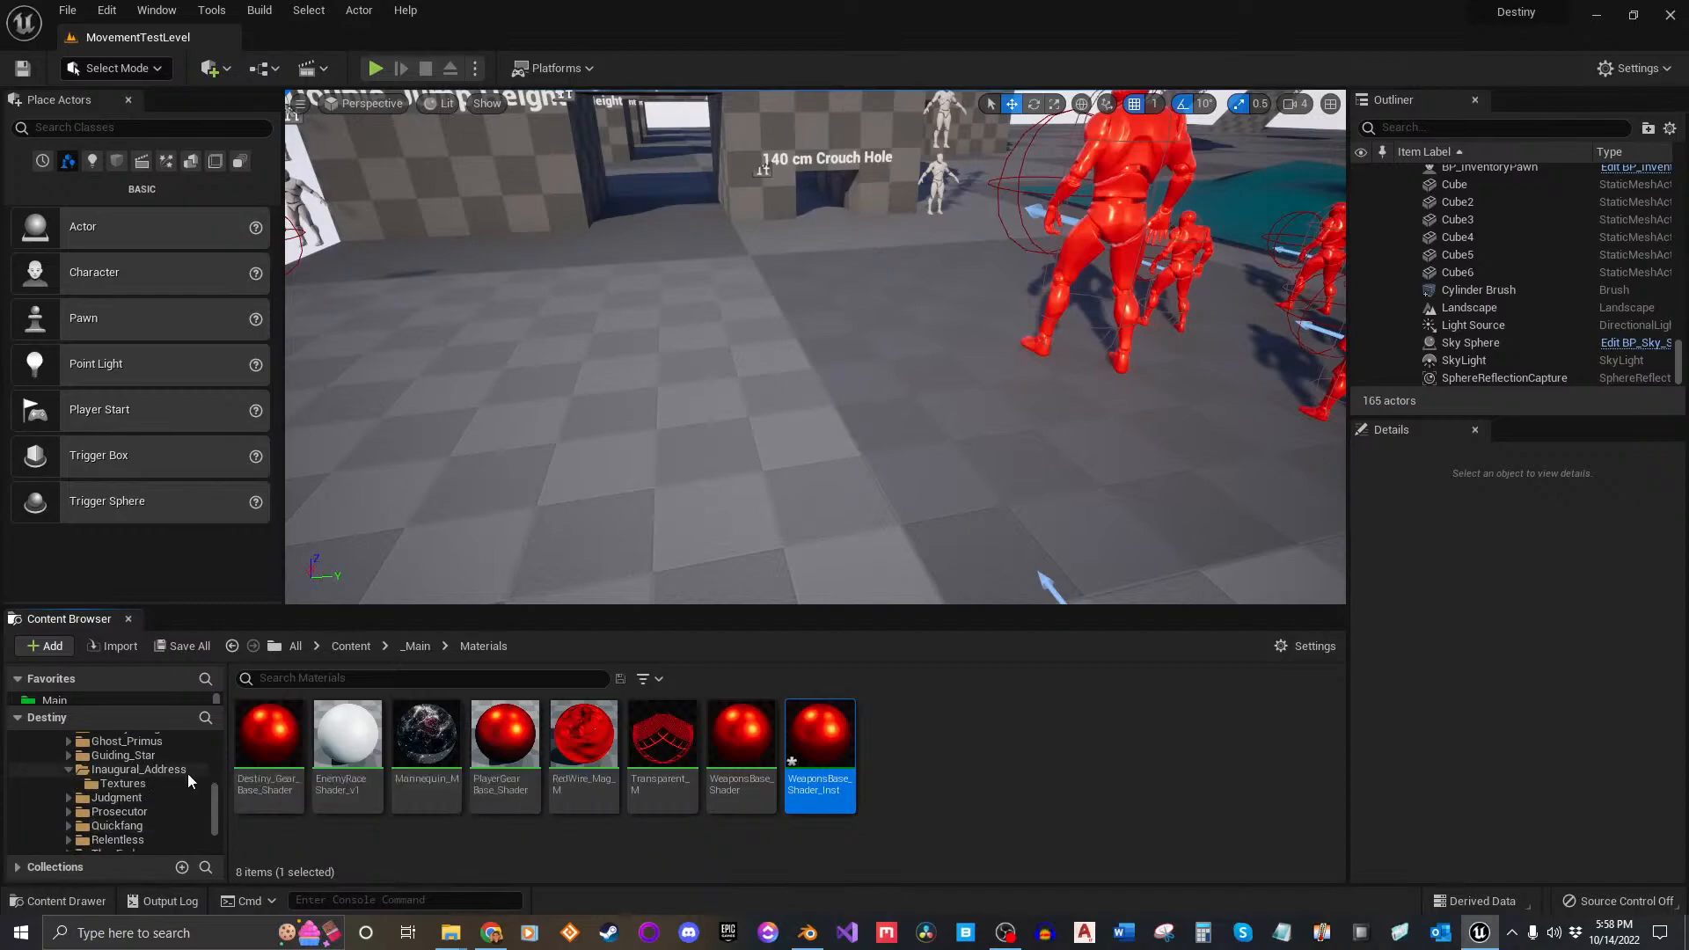
{"action": "left_click_drag", "start_coordinate": [802, 737], "coordinate": [146, 775]}
{"action": "left_click", "coordinate": [197, 809]}
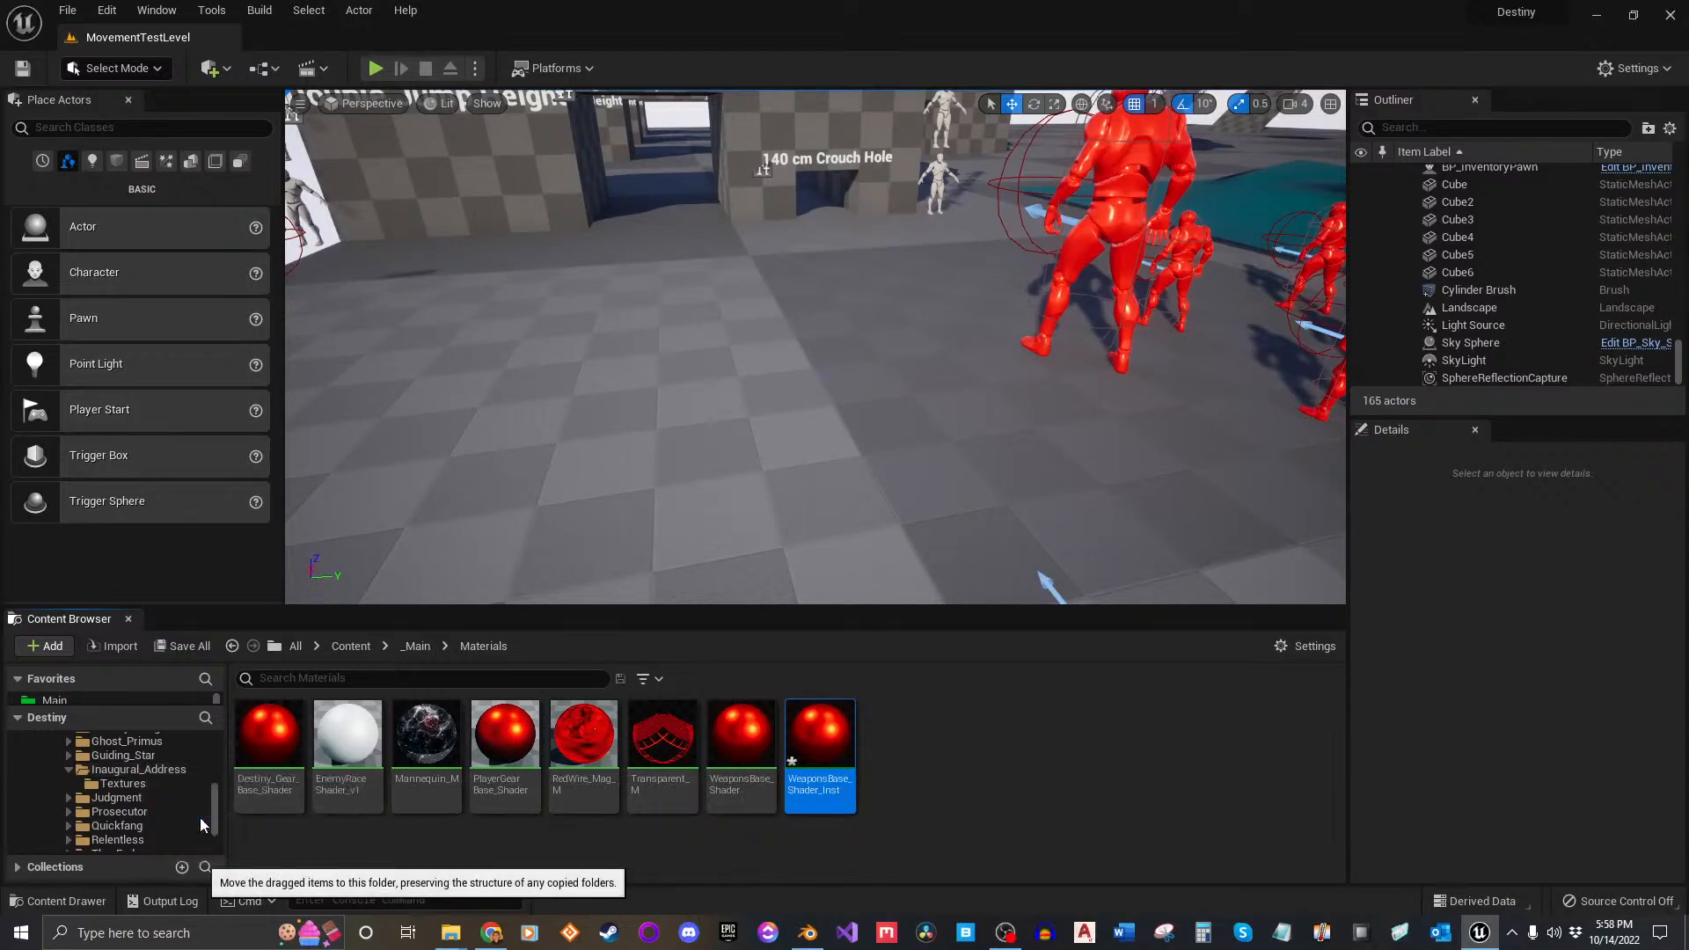
{"action": "left_click", "coordinate": [144, 773]}
Step: Rename the moved material instance Inaugural_Address_000_Ints, reusing the name of the first imported material
{"action": "left_click", "coordinate": [409, 783]}
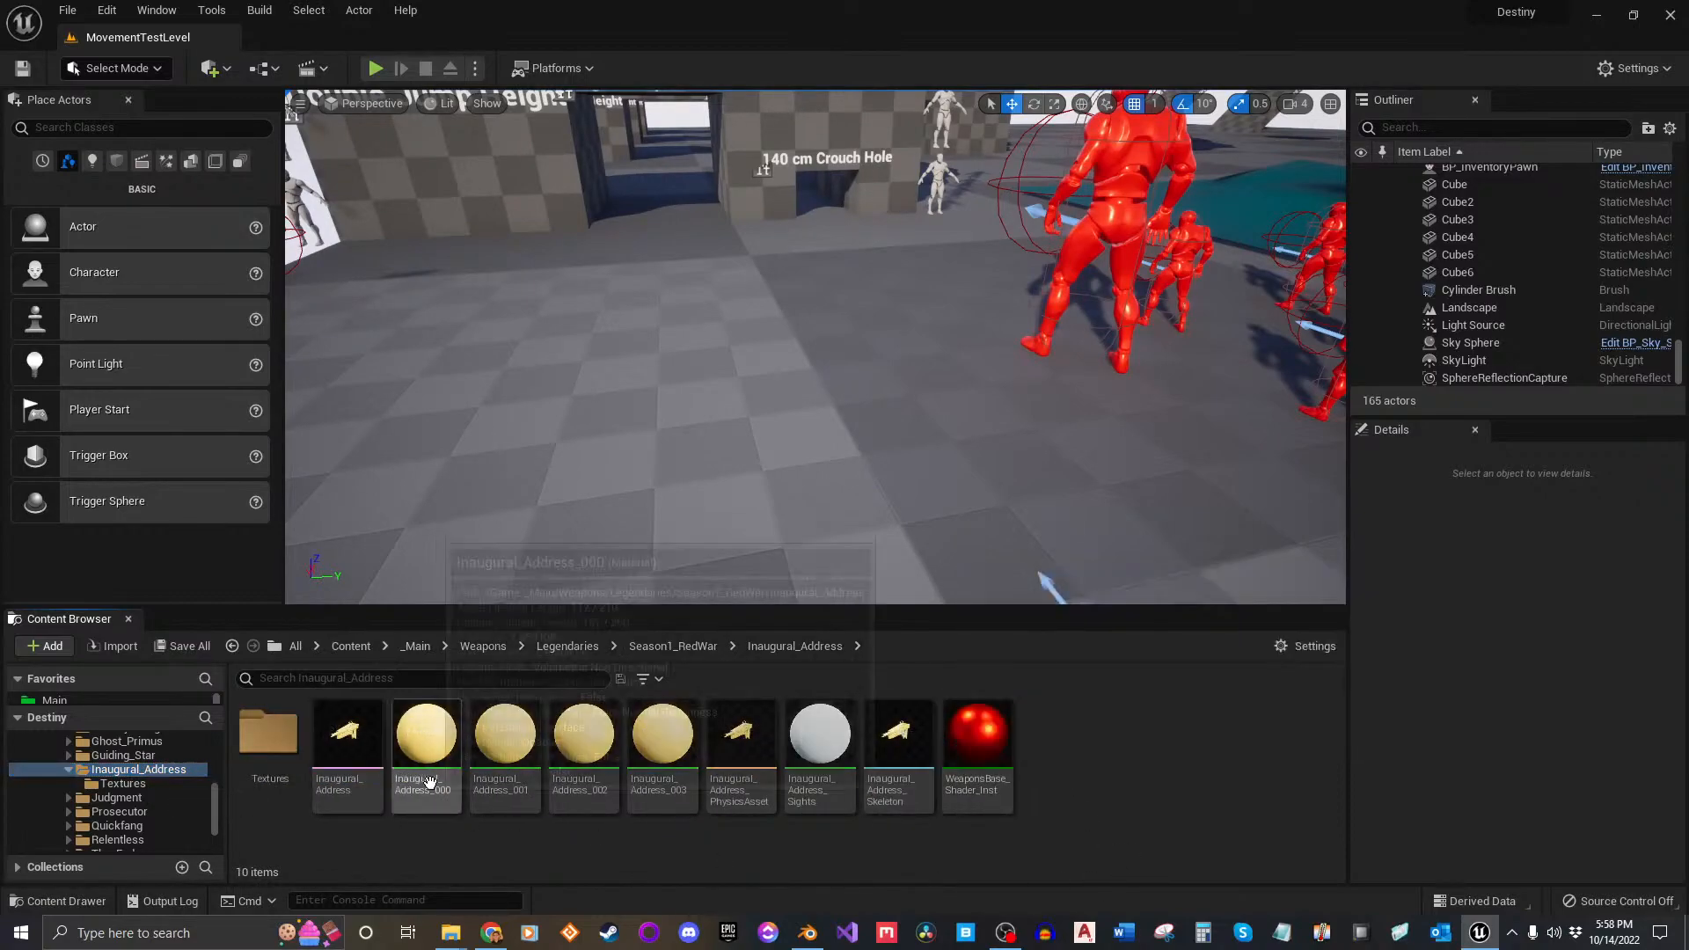
{"action": "key", "text": "F2"}
{"action": "key", "text": "ctrl+c"}
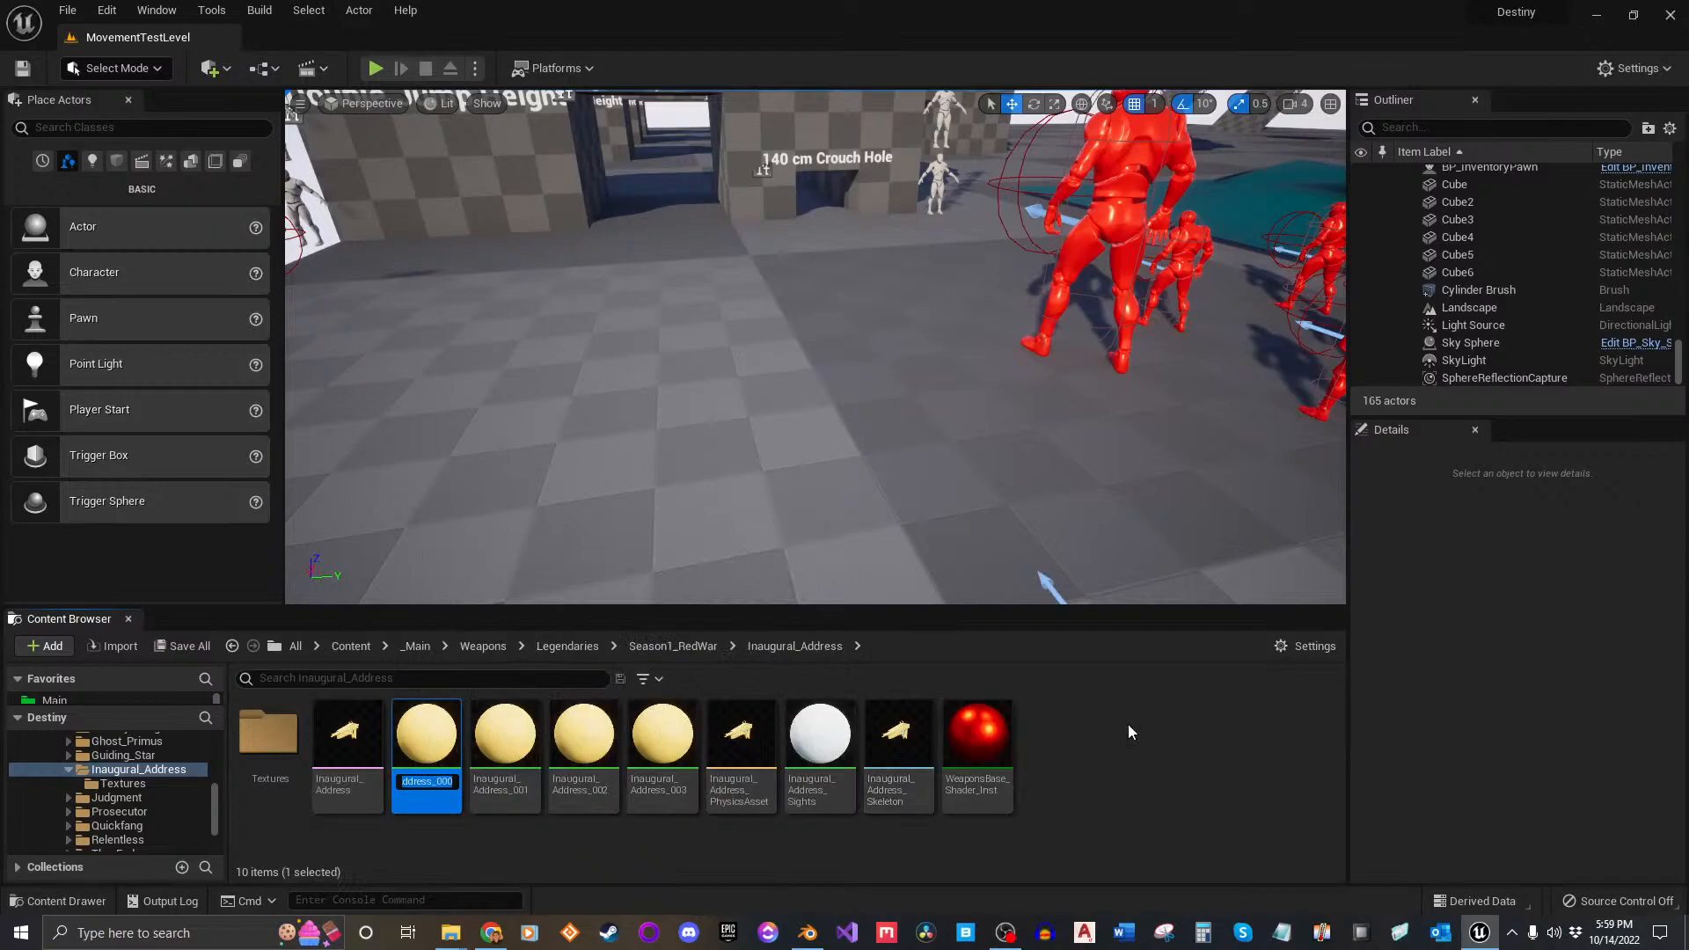
{"action": "left_click", "coordinate": [976, 765]}
{"action": "key", "text": "F2"}
{"action": "key", "text": "ctrl+v"}
{"action": "type", "text": "_Ints"}
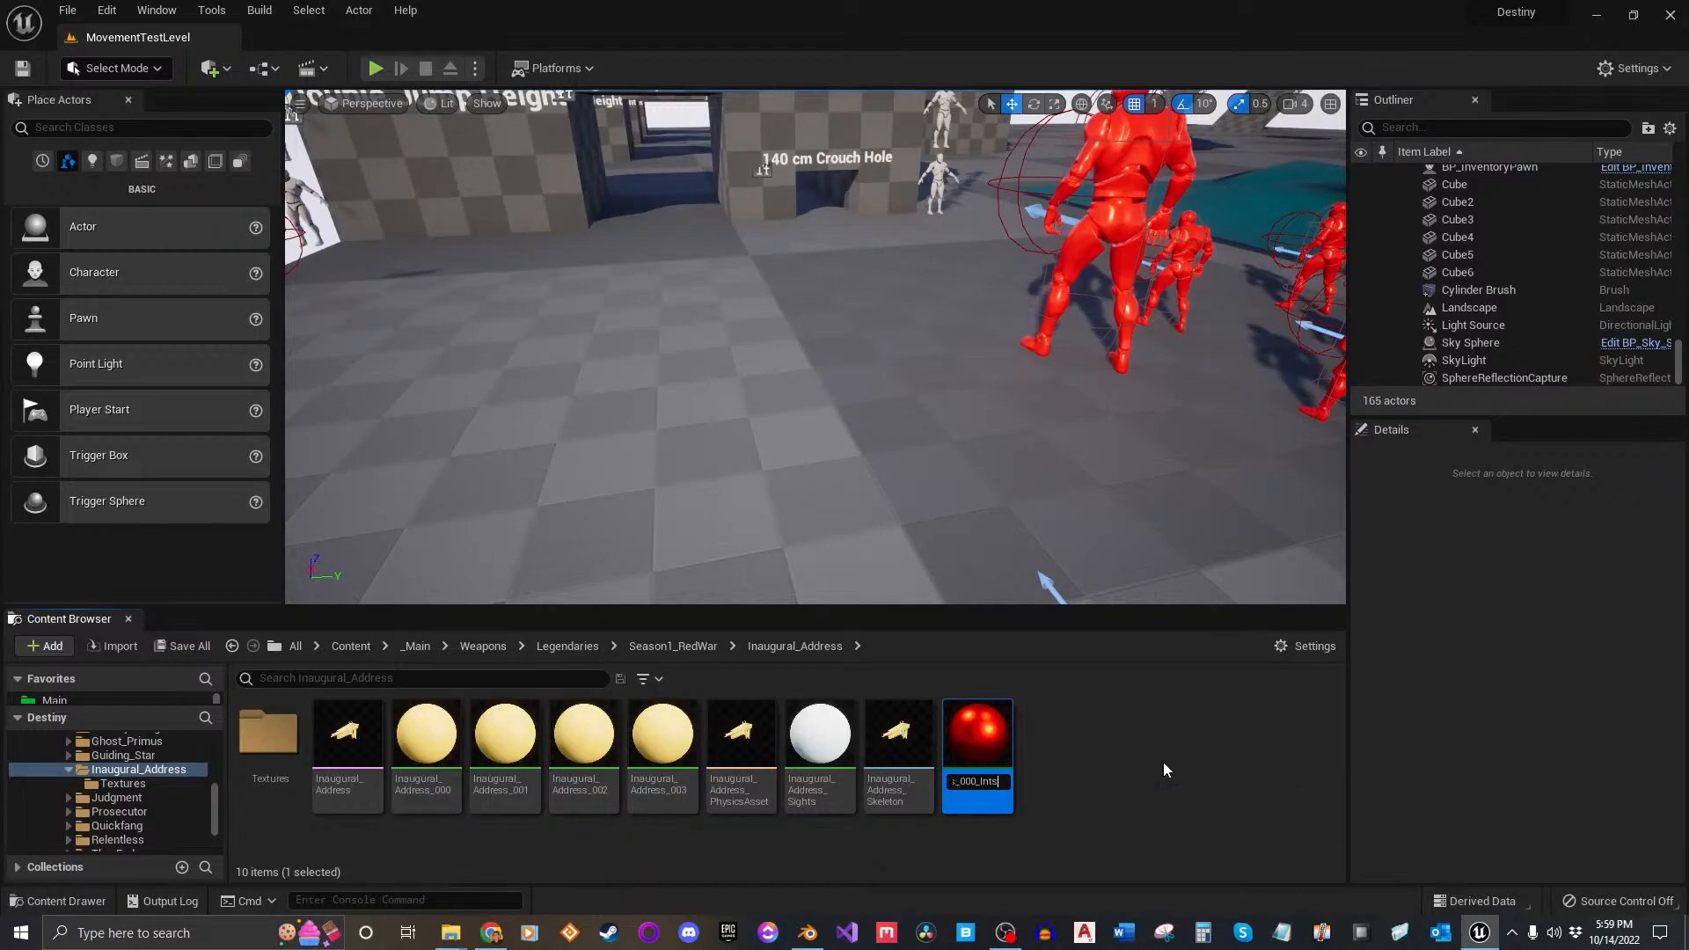
{"action": "key", "text": "Return"}
{"action": "left_click", "coordinate": [1189, 757]}
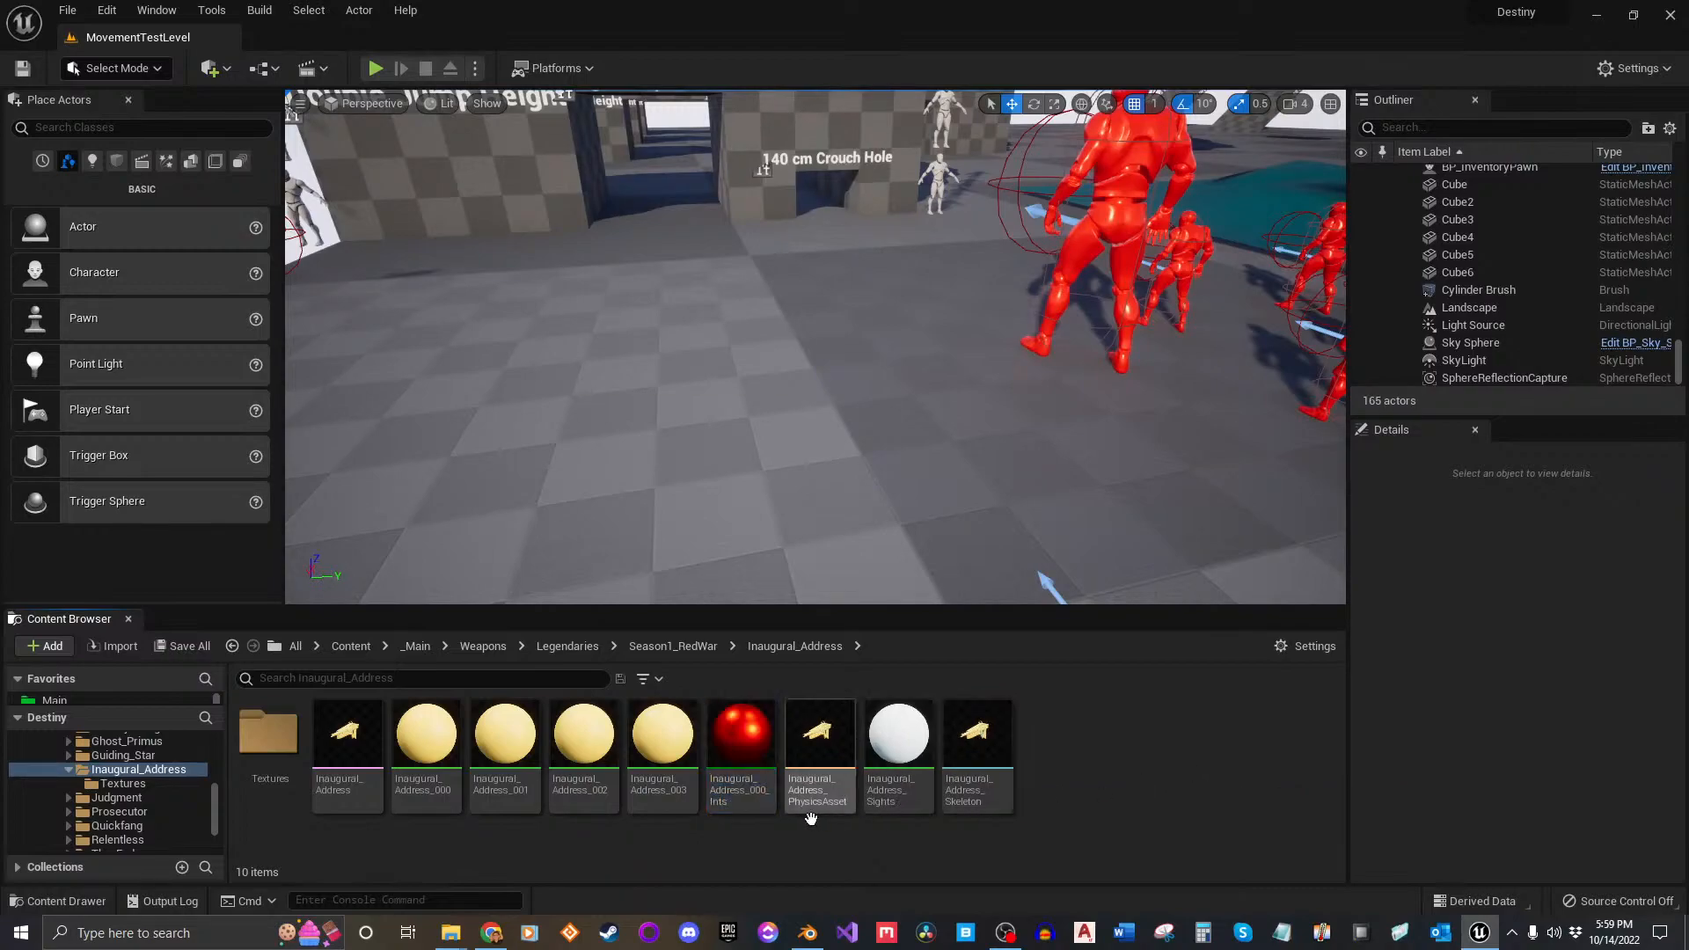
Step: Open Inaugural_Address_000_Ints and enable its Diffuse, Gstack, Normal Map, Dye Color A and Dye Color B parameters
{"action": "left_click", "coordinate": [755, 746]}
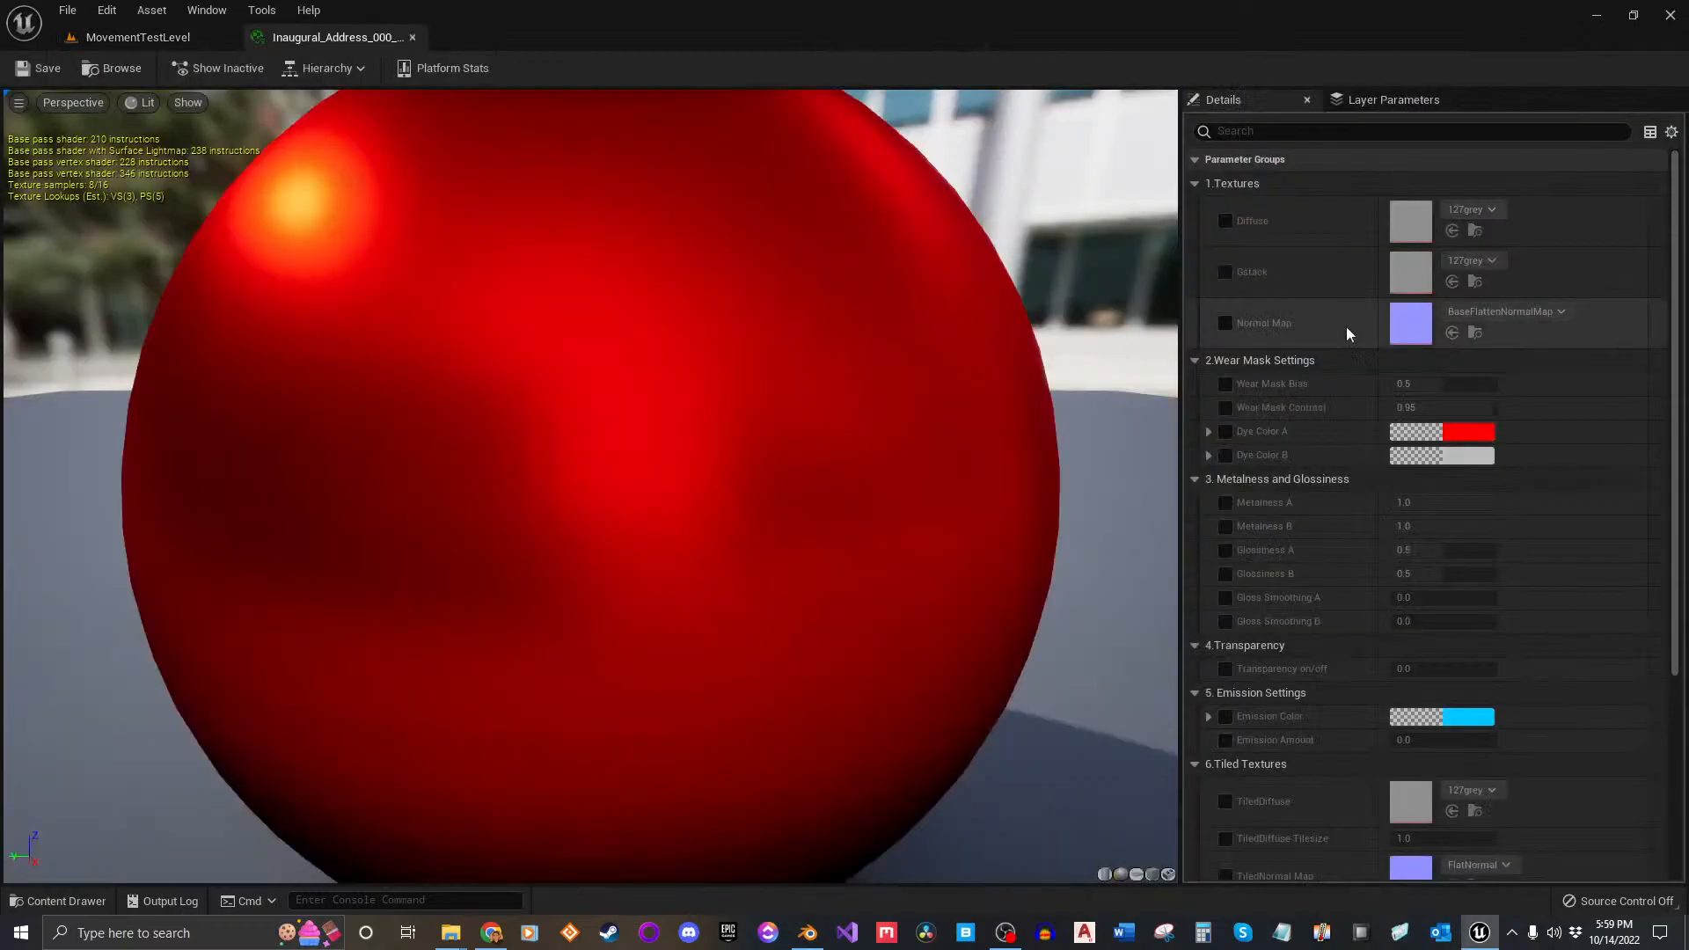
{"action": "left_click", "coordinate": [1225, 221]}
{"action": "left_click", "coordinate": [1226, 272]}
{"action": "left_click", "coordinate": [1225, 323]}
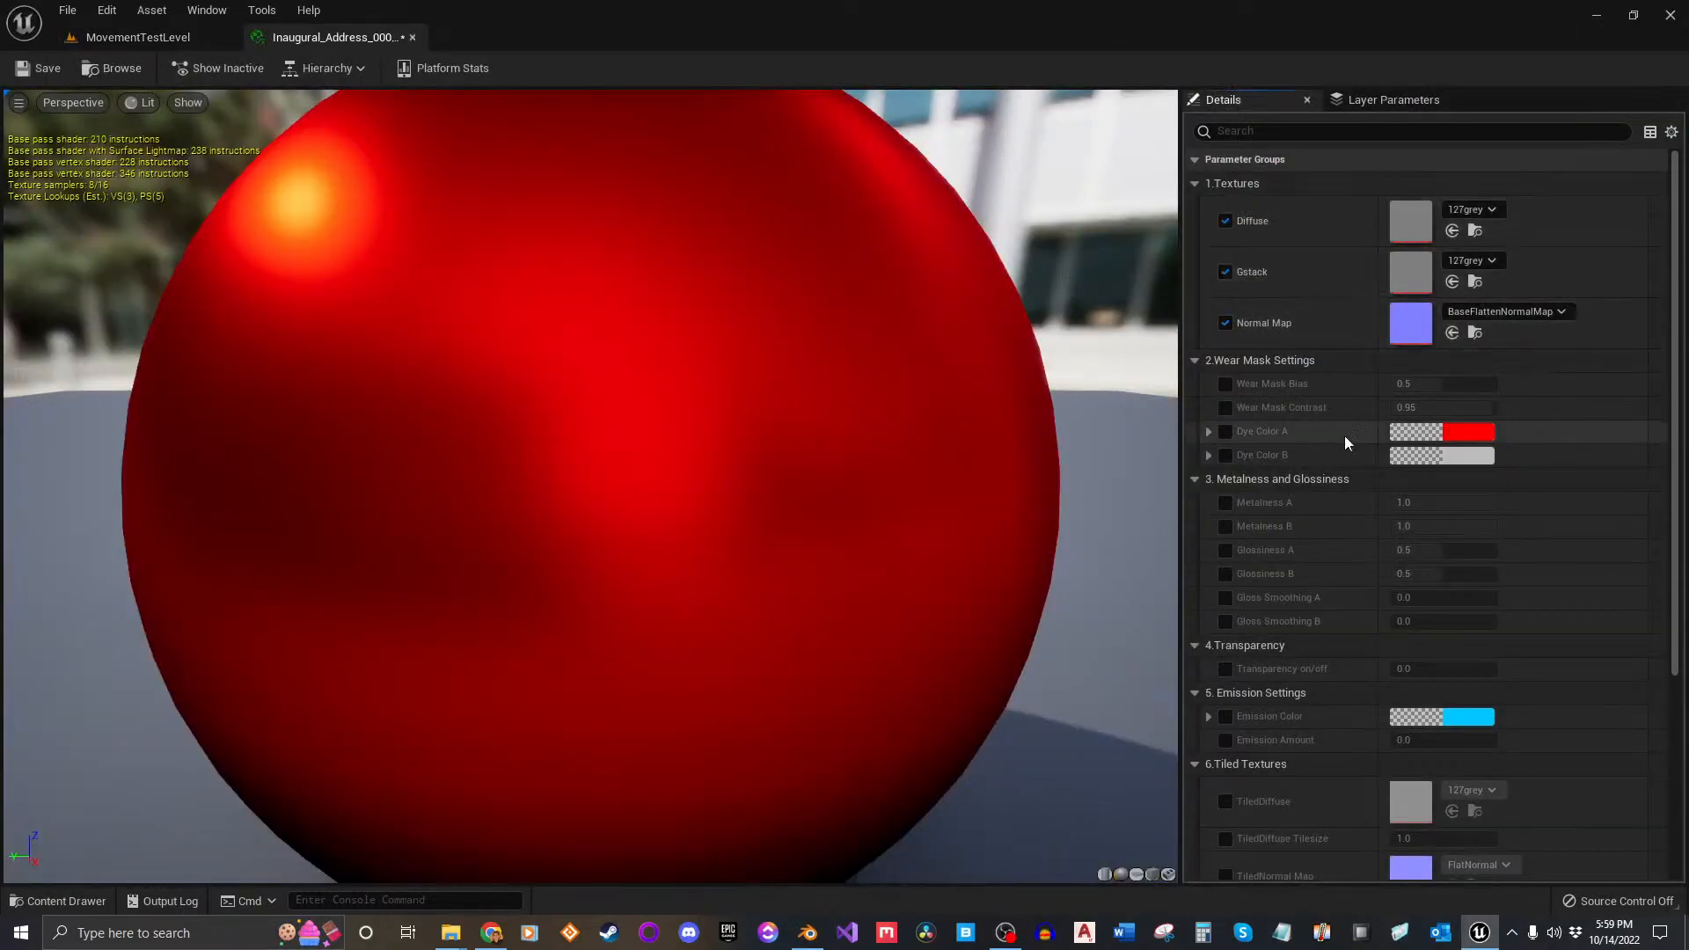
{"action": "left_click", "coordinate": [1225, 431]}
{"action": "left_click", "coordinate": [1226, 455]}
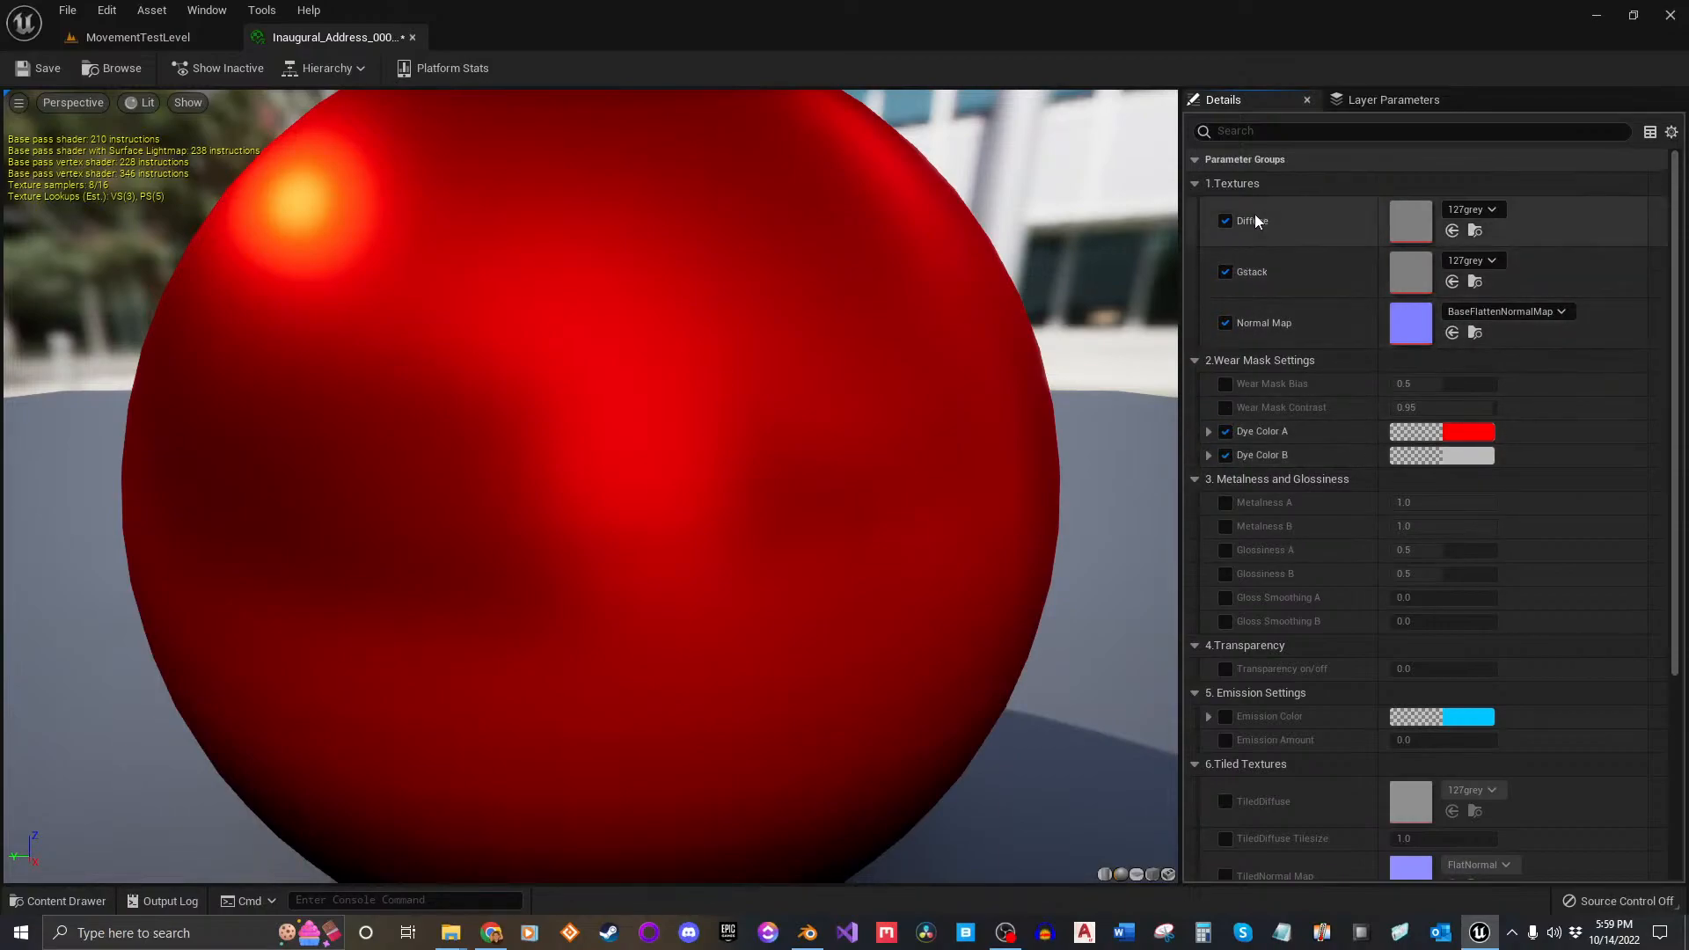
Step: Set Dye Color A and Dye Color B to white and save the material instance
{"action": "left_click", "coordinate": [1469, 431]}
{"action": "left_click_drag", "start_coordinate": [1313, 607], "coordinate": [1327, 367]}
{"action": "left_click", "coordinate": [1348, 877]}
{"action": "left_click", "coordinate": [1460, 456]}
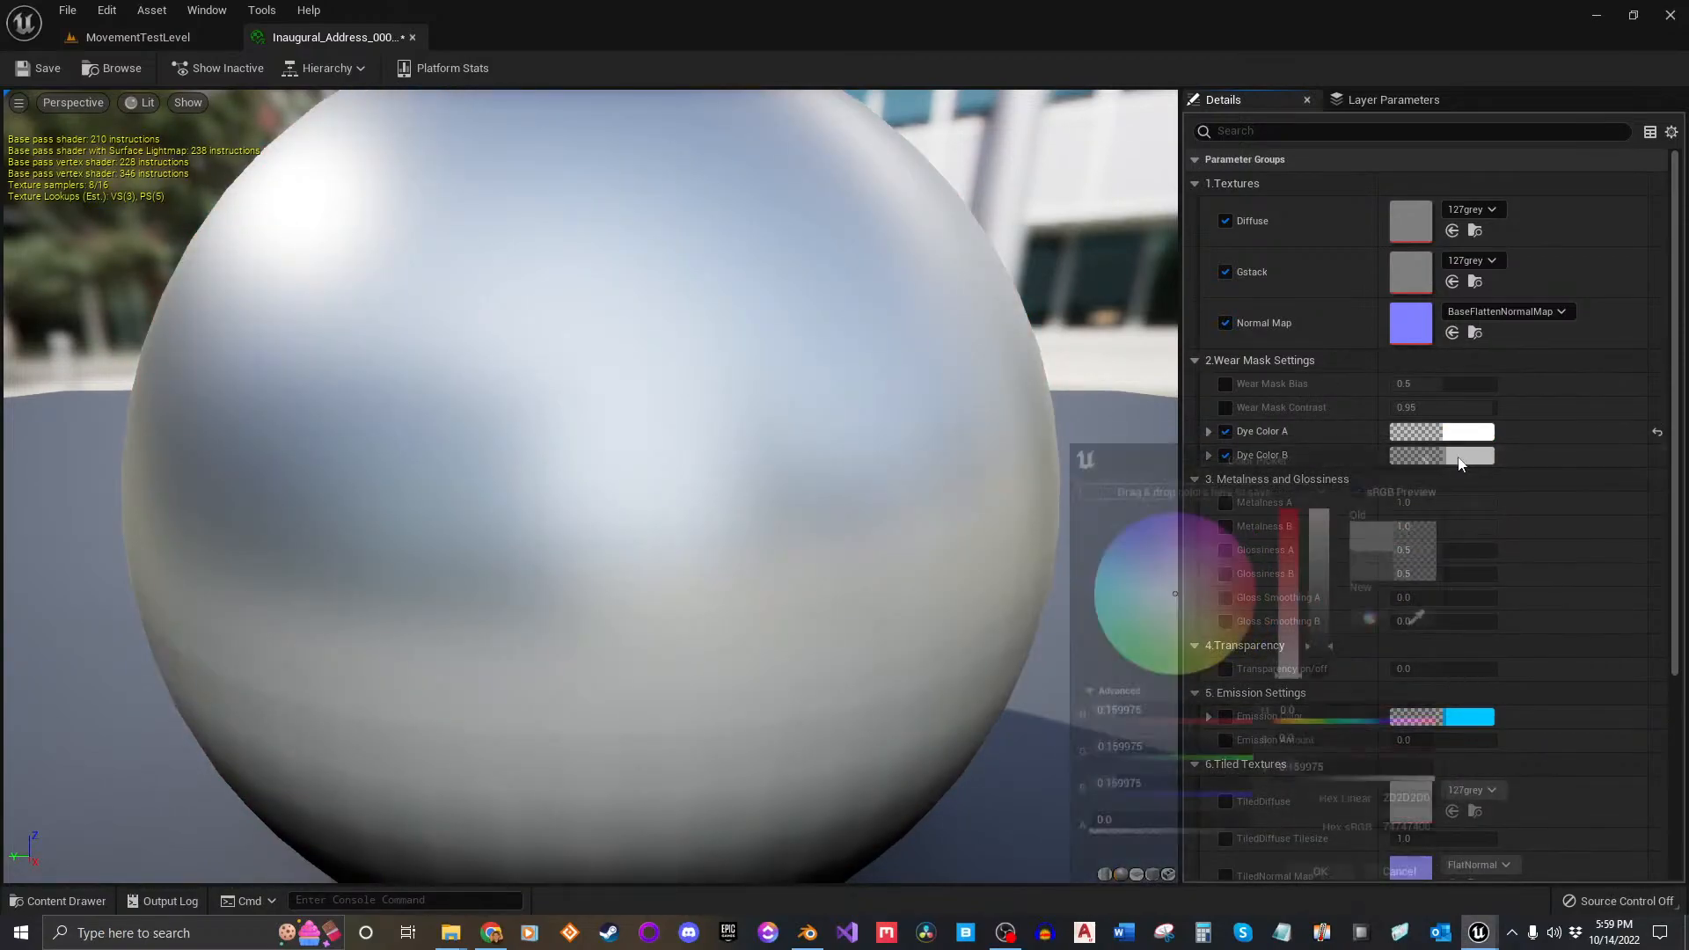
{"action": "left_click_drag", "start_coordinate": [1332, 582], "coordinate": [1334, 320]}
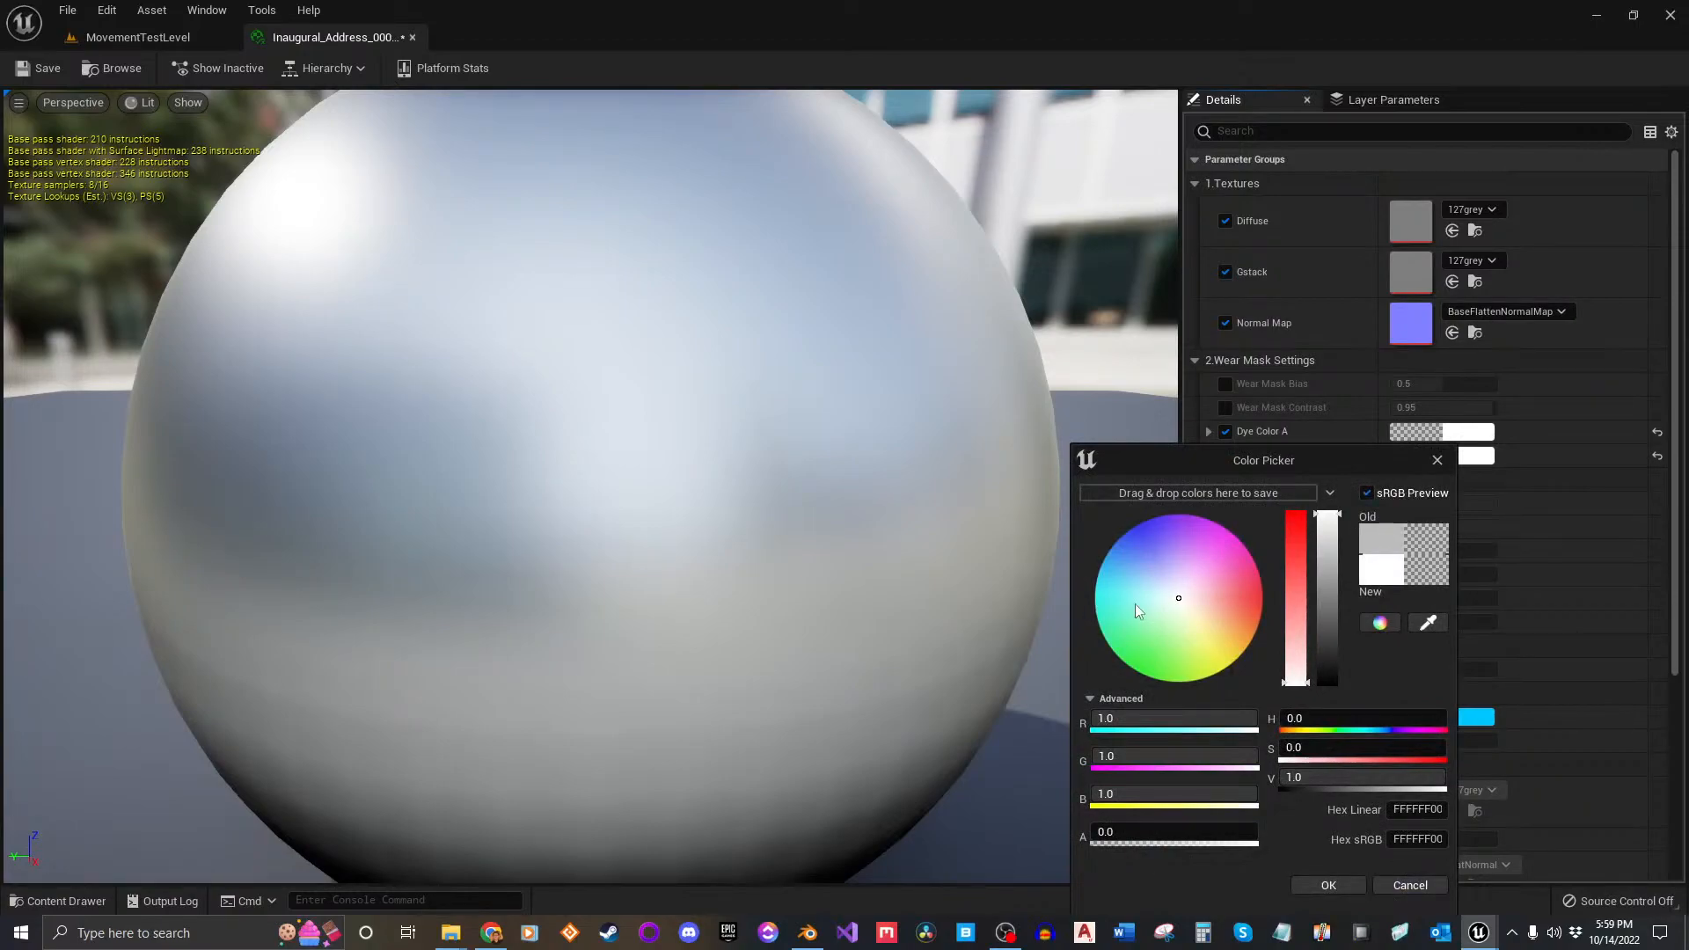
{"action": "left_click", "coordinate": [1362, 884]}
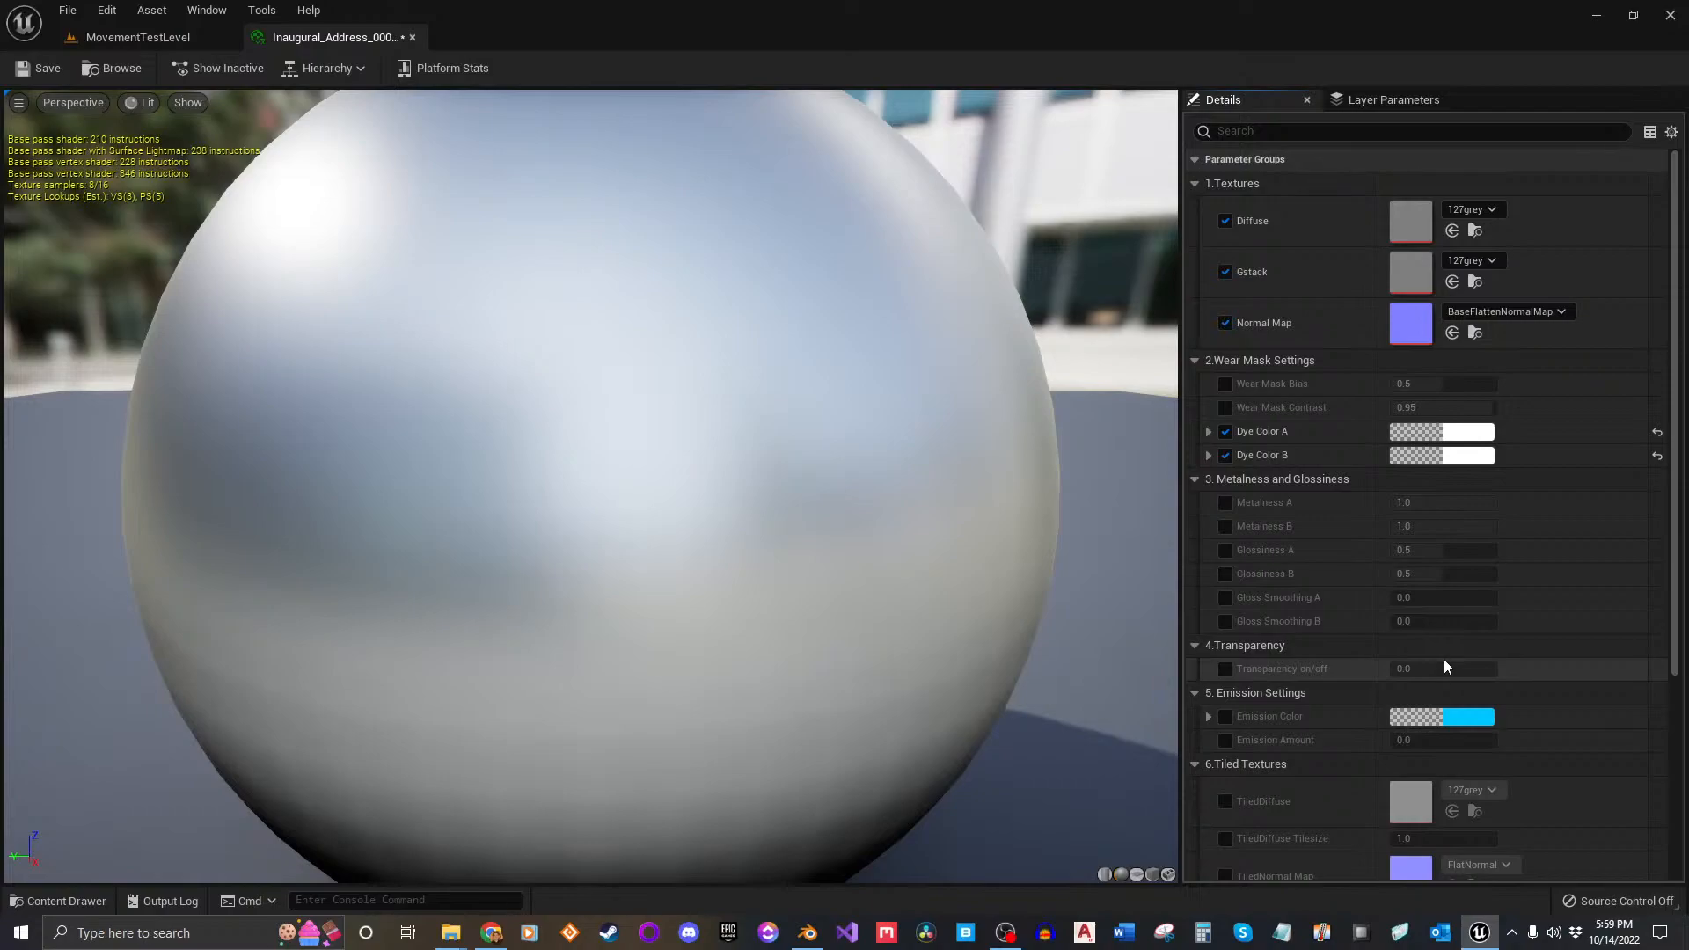
{"action": "left_click", "coordinate": [44, 70]}
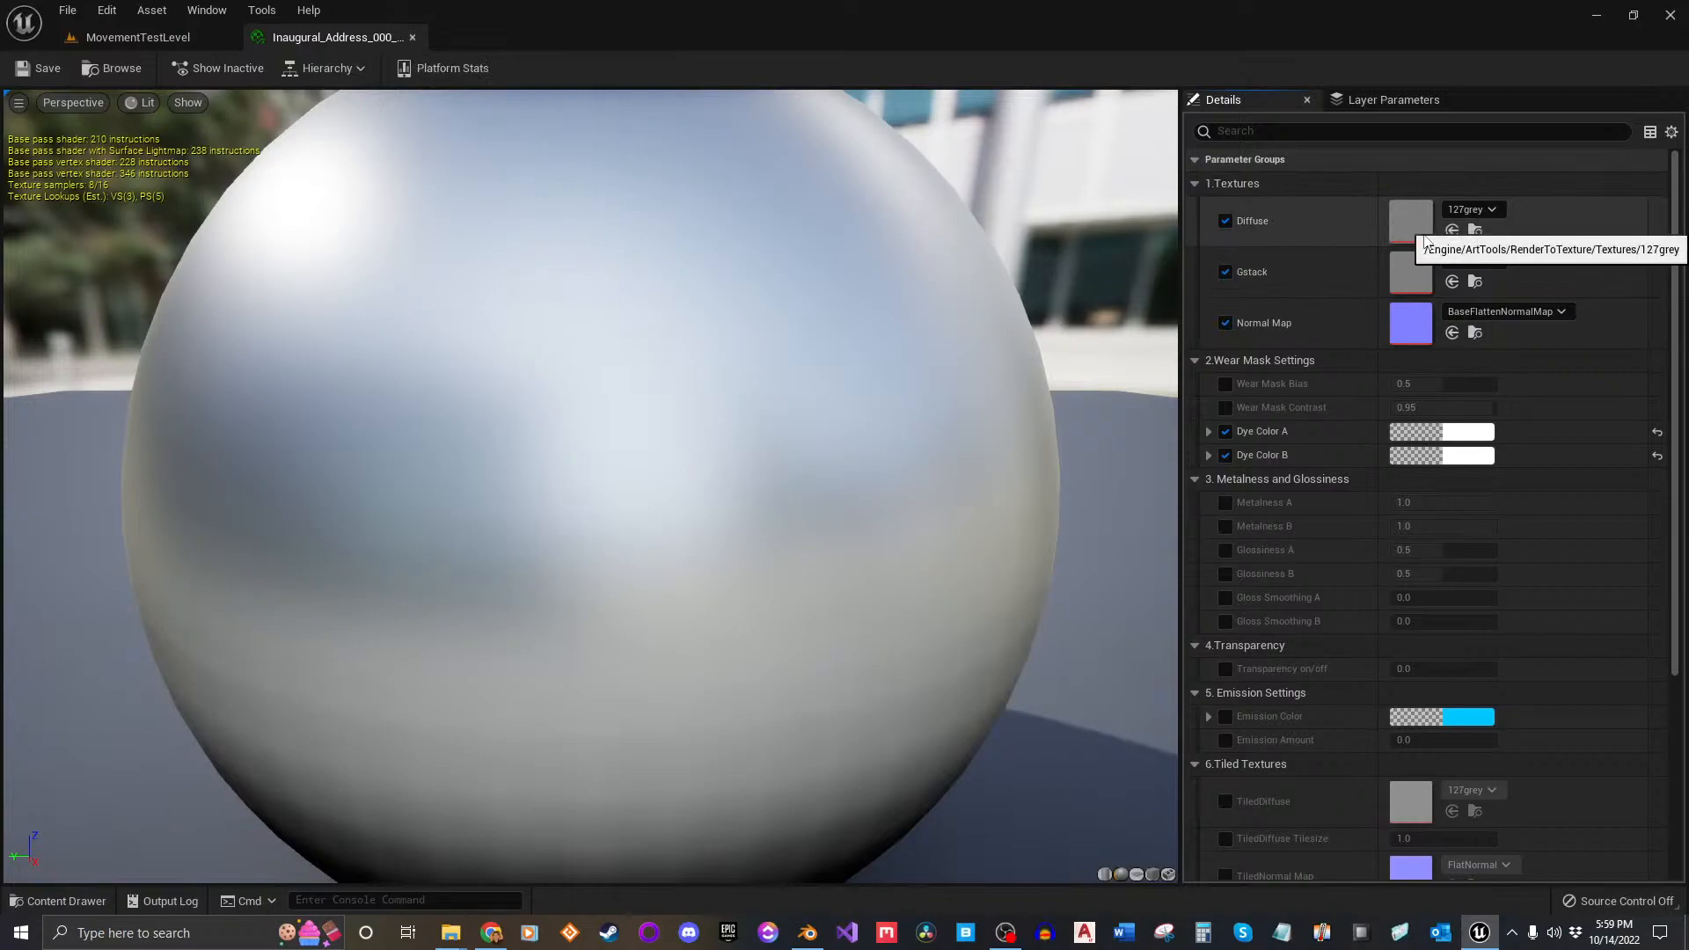
Step: Assign Inaugural_Address_Diffuse_Bake_000 from the weapon's Textures folder as the Diffuse texture of Inaugural_Address_000_Ints
{"action": "left_click", "coordinate": [138, 37]}
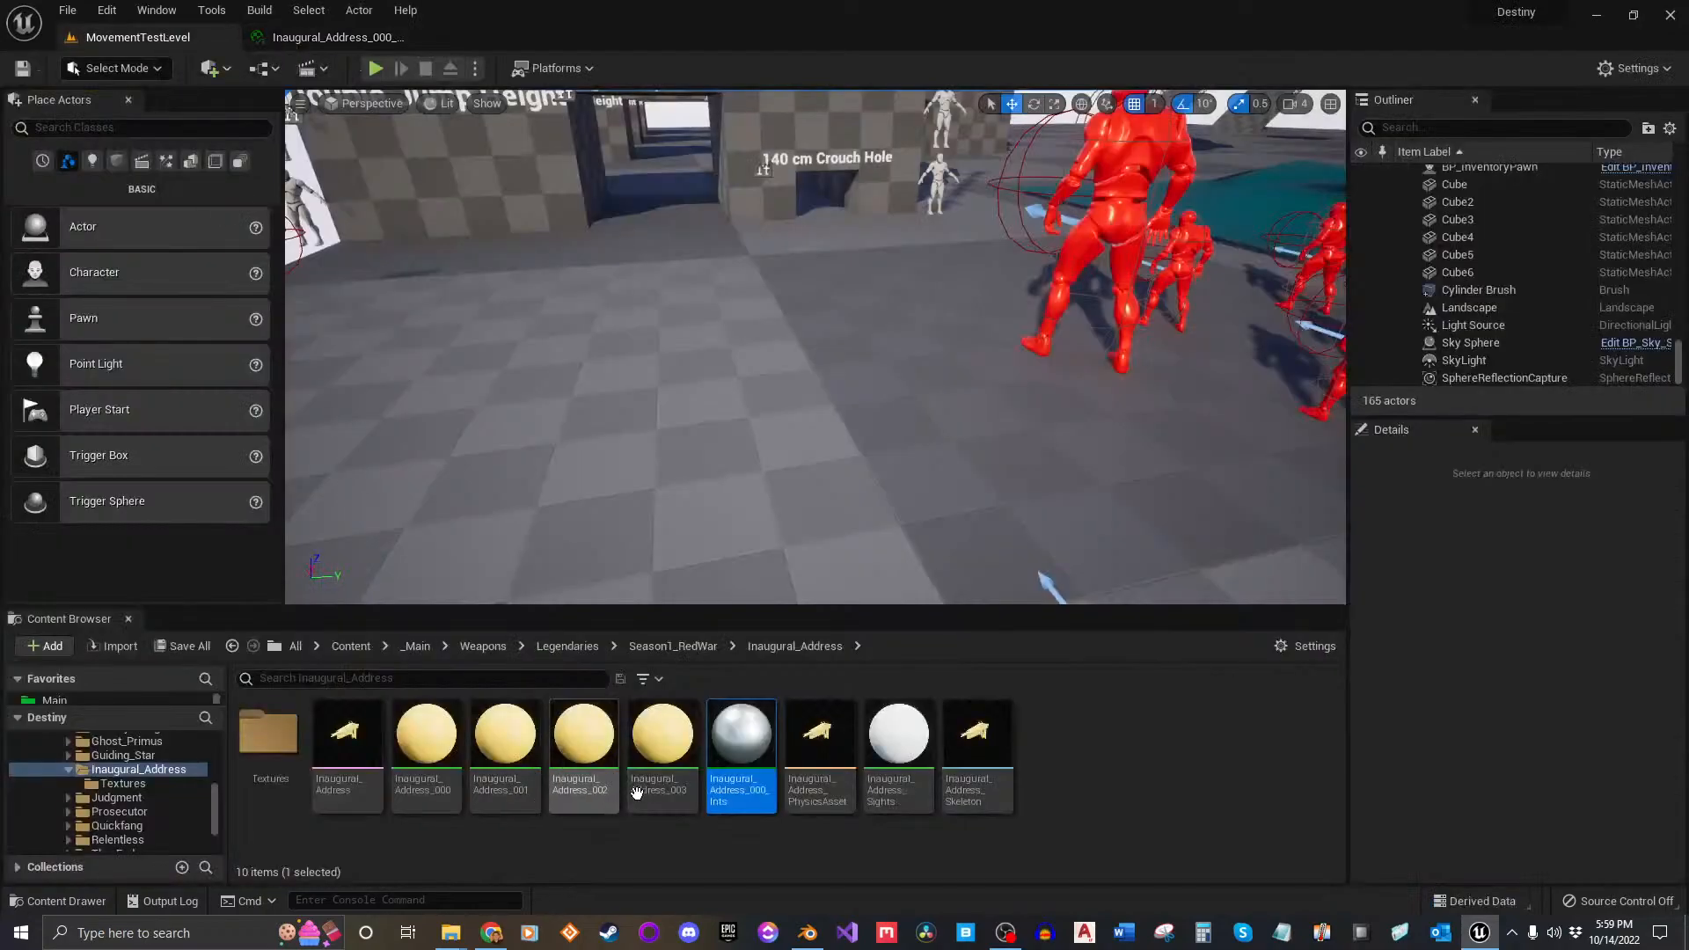
{"action": "double_click", "coordinate": [268, 737]}
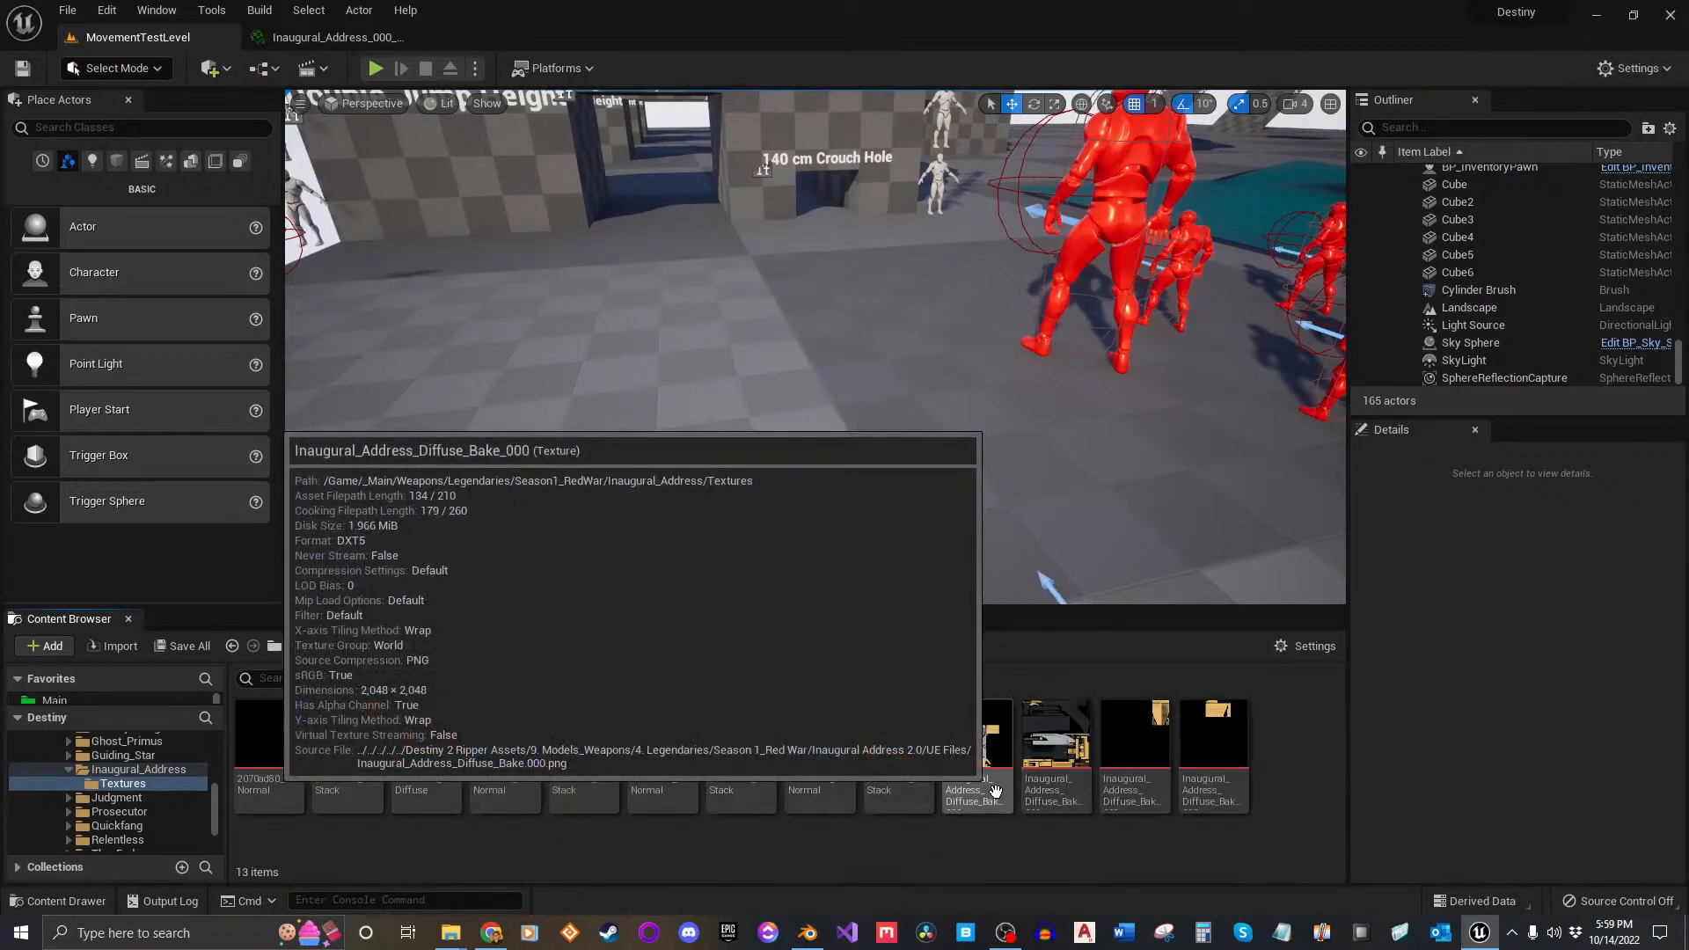
{"action": "left_click", "coordinate": [991, 787]}
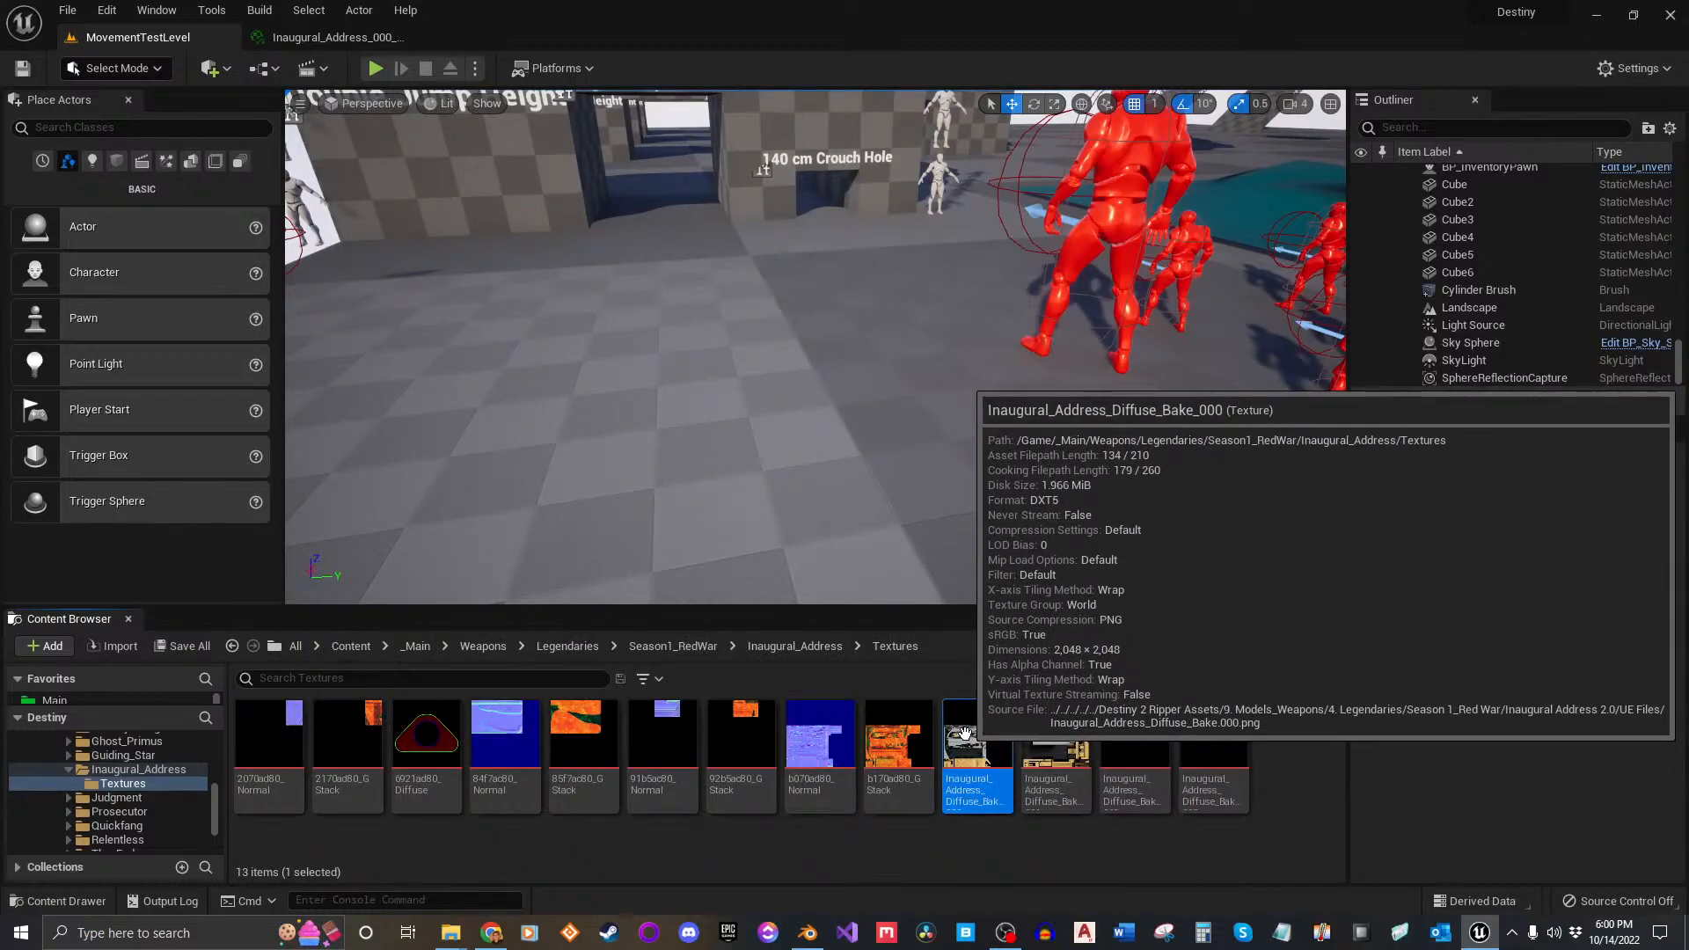
{"action": "left_click", "coordinate": [907, 761]}
{"action": "left_click", "coordinate": [976, 788], "text": "ctrl"}
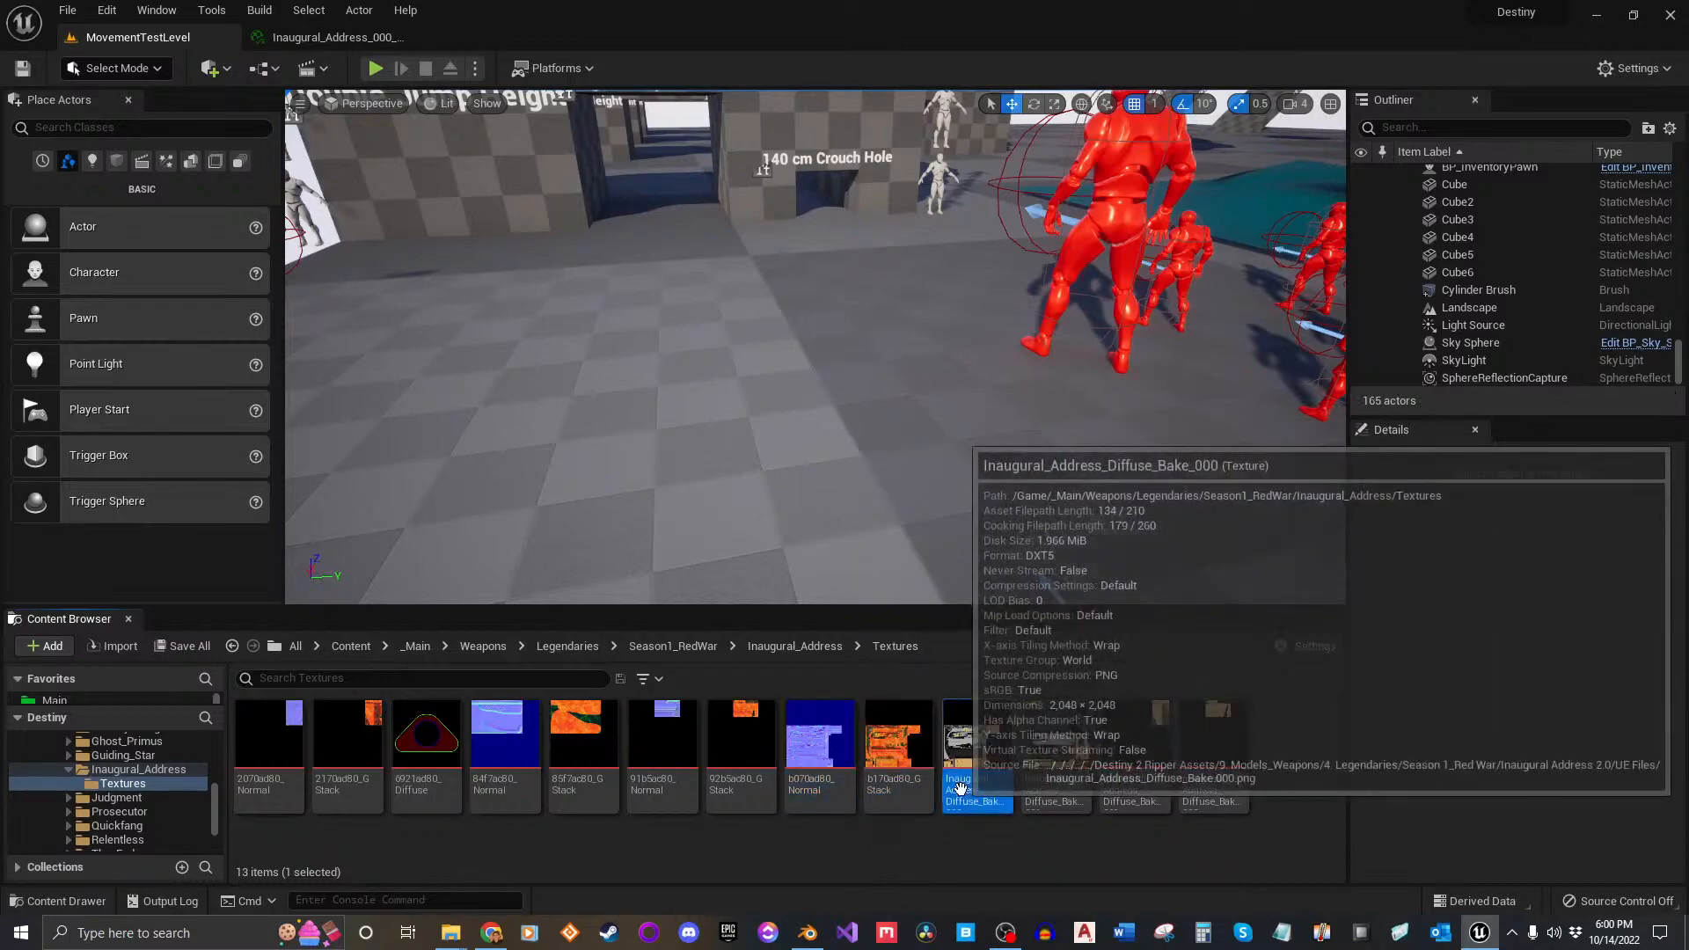
{"action": "left_click", "coordinate": [829, 775], "text": "ctrl"}
{"action": "left_click", "coordinate": [999, 796]}
{"action": "left_click_drag", "start_coordinate": [985, 775], "coordinate": [1411, 222]}
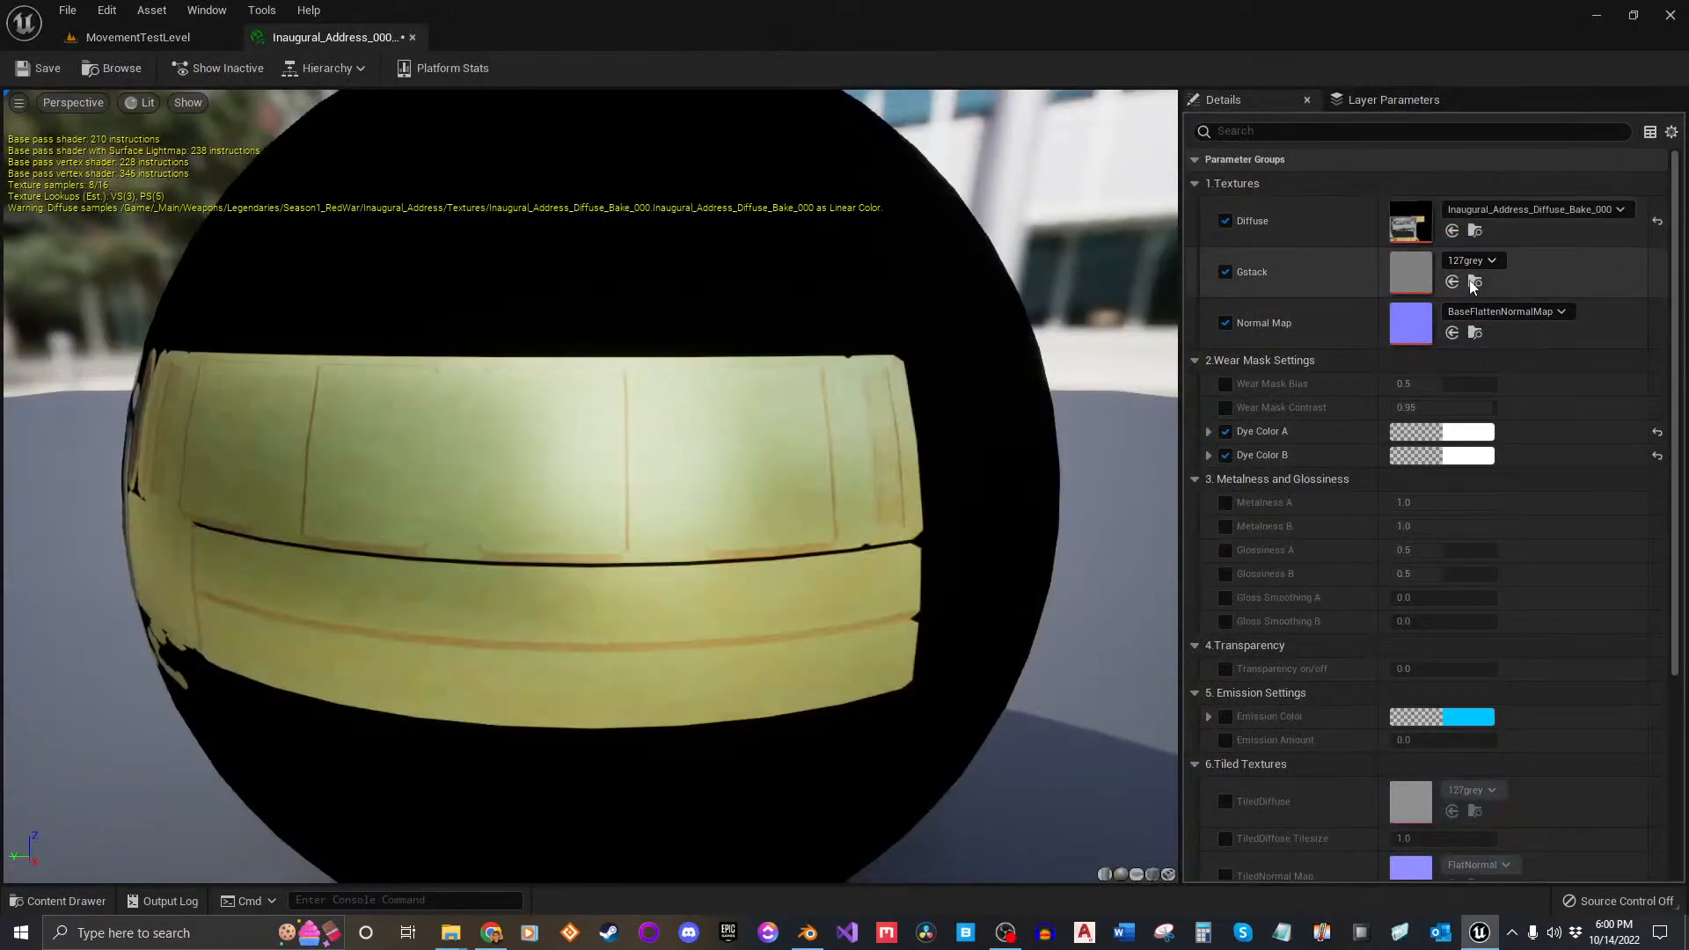
{"action": "scroll", "coordinate": [757, 475], "scroll_direction": "down", "scroll_amount": 2}
{"action": "left_click_drag", "start_coordinate": [757, 475], "coordinate": [1039, 484]}
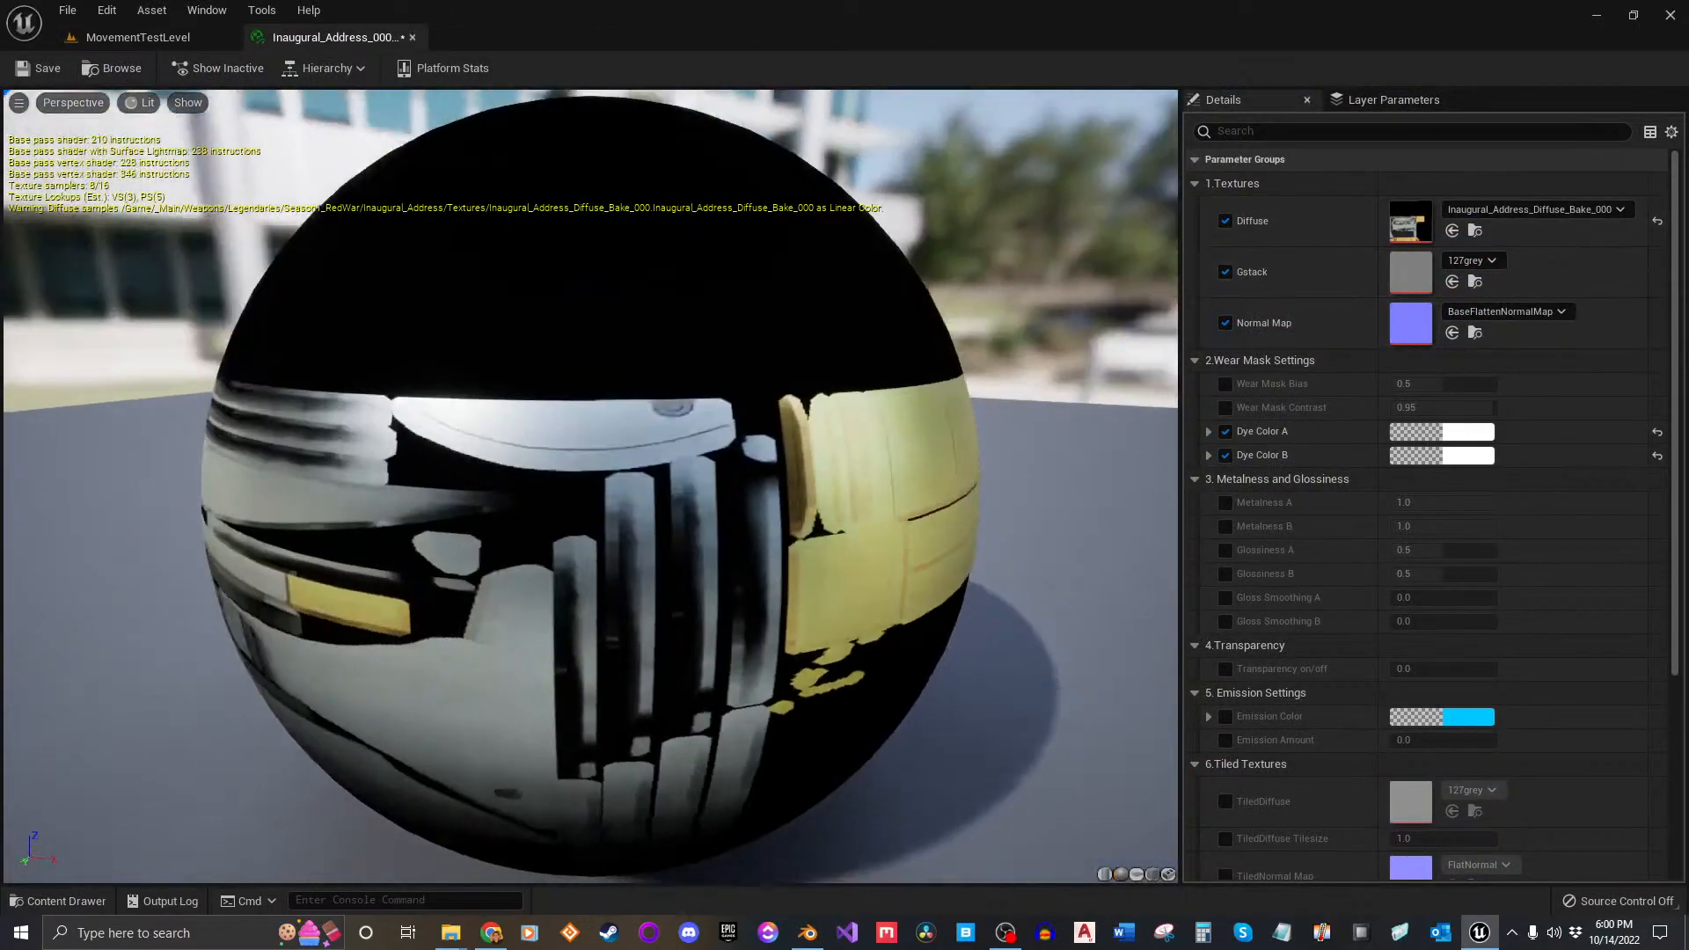
Step: Assign b170ad80_GStack as the Gstack texture and b070ad80_Normal as the Normal Map of the material instance
{"action": "left_click", "coordinate": [138, 37]}
{"action": "left_click_drag", "start_coordinate": [897, 752], "coordinate": [1410, 268]}
{"action": "left_click", "coordinate": [138, 37]}
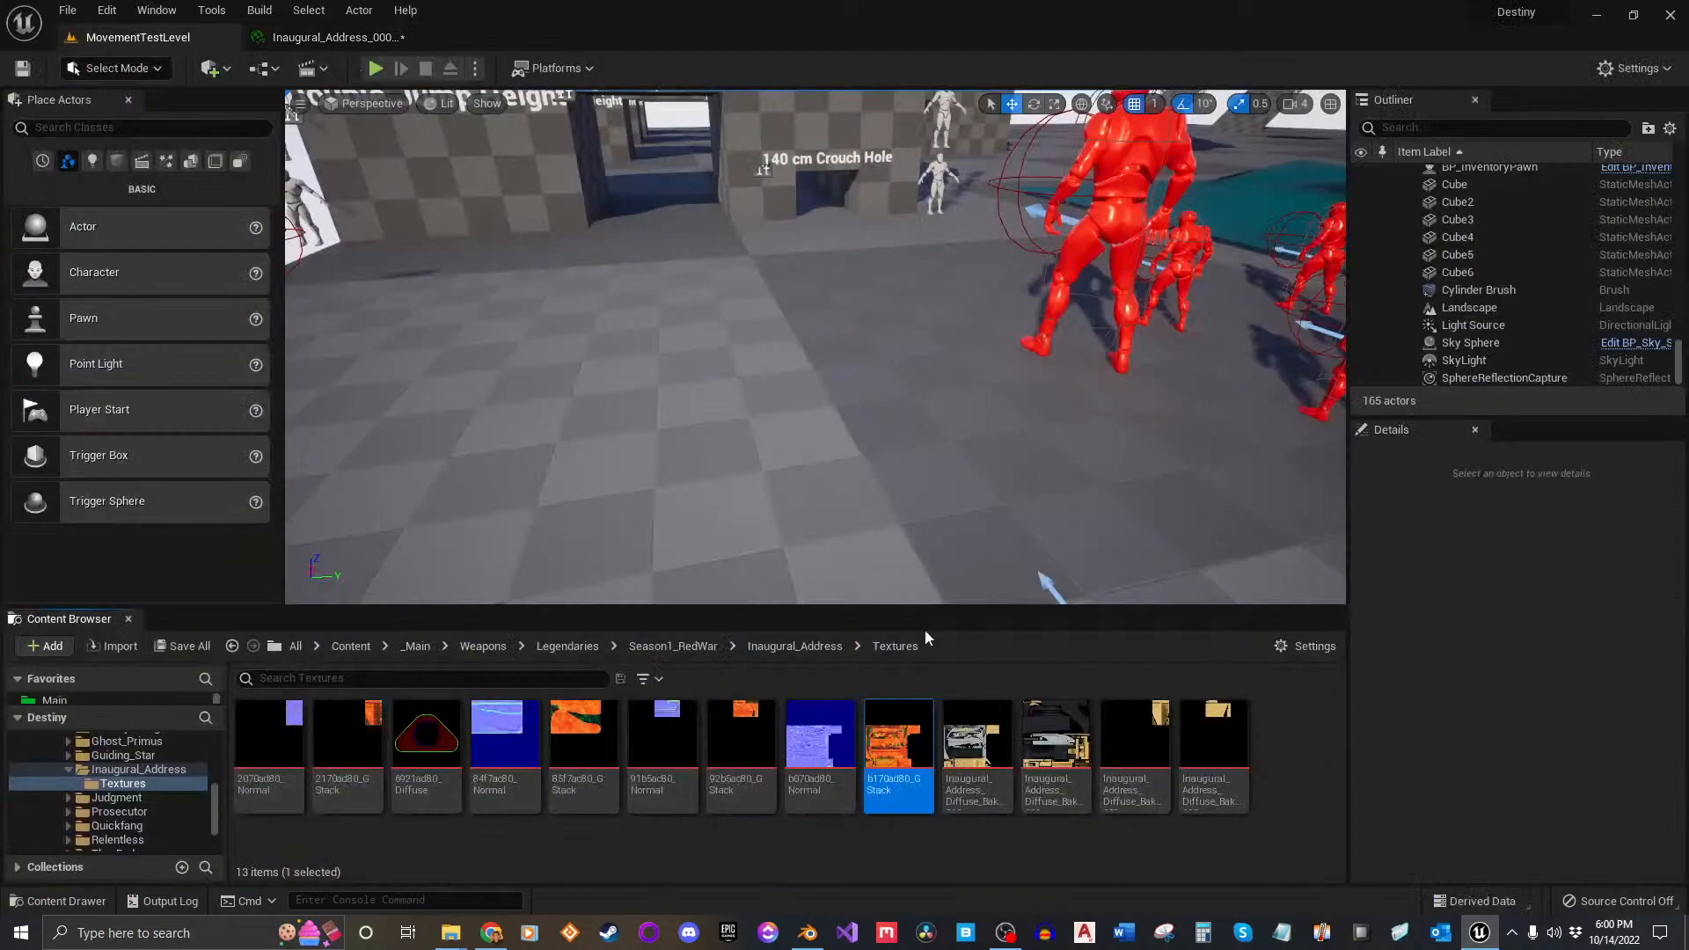
{"action": "mouse_move", "coordinate": [823, 745]}
{"action": "left_mouse_down"}
{"action": "mouse_move", "coordinate": [299, 35]}
{"action": "mouse_move", "coordinate": [915, 75]}
{"action": "mouse_move", "coordinate": [1394, 307]}
{"action": "left_mouse_up"}
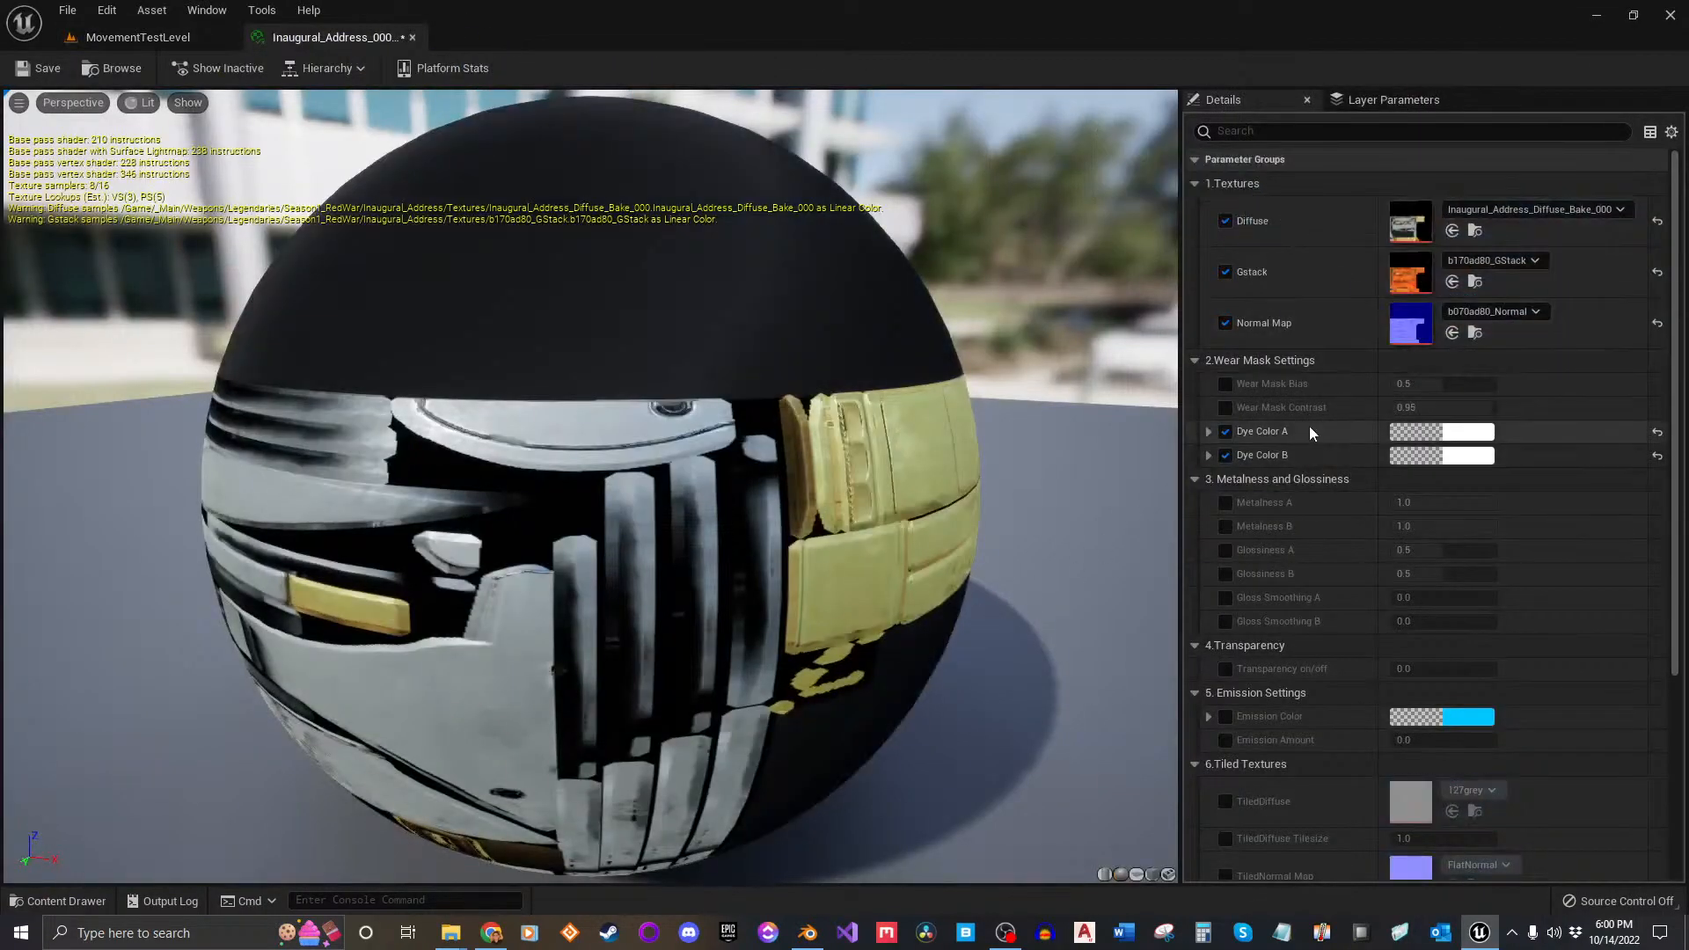
{"action": "left_click_drag", "start_coordinate": [963, 624], "coordinate": [1168, 633]}
{"action": "left_click", "coordinate": [1226, 549]}
{"action": "left_click", "coordinate": [1226, 574]}
{"action": "left_click", "coordinate": [1226, 597]}
{"action": "left_click", "coordinate": [1226, 621]}
{"action": "left_click", "coordinate": [1226, 597]}
{"action": "left_click", "coordinate": [1226, 574]}
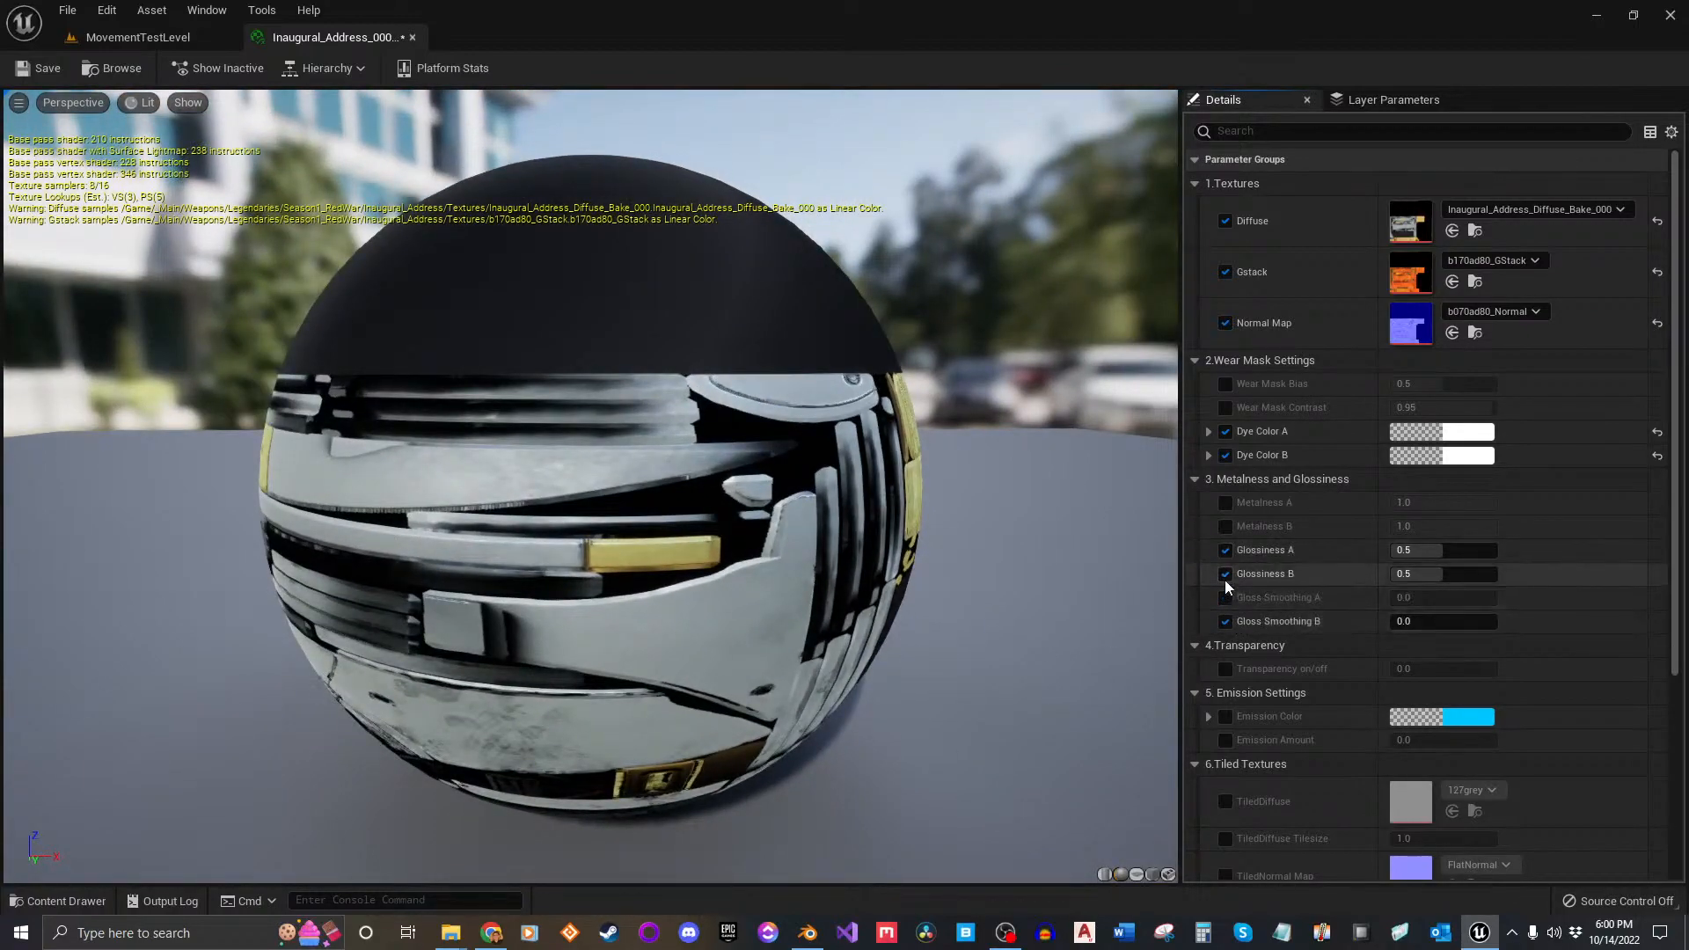
{"action": "left_click", "coordinate": [1225, 550]}
{"action": "left_click", "coordinate": [1225, 621]}
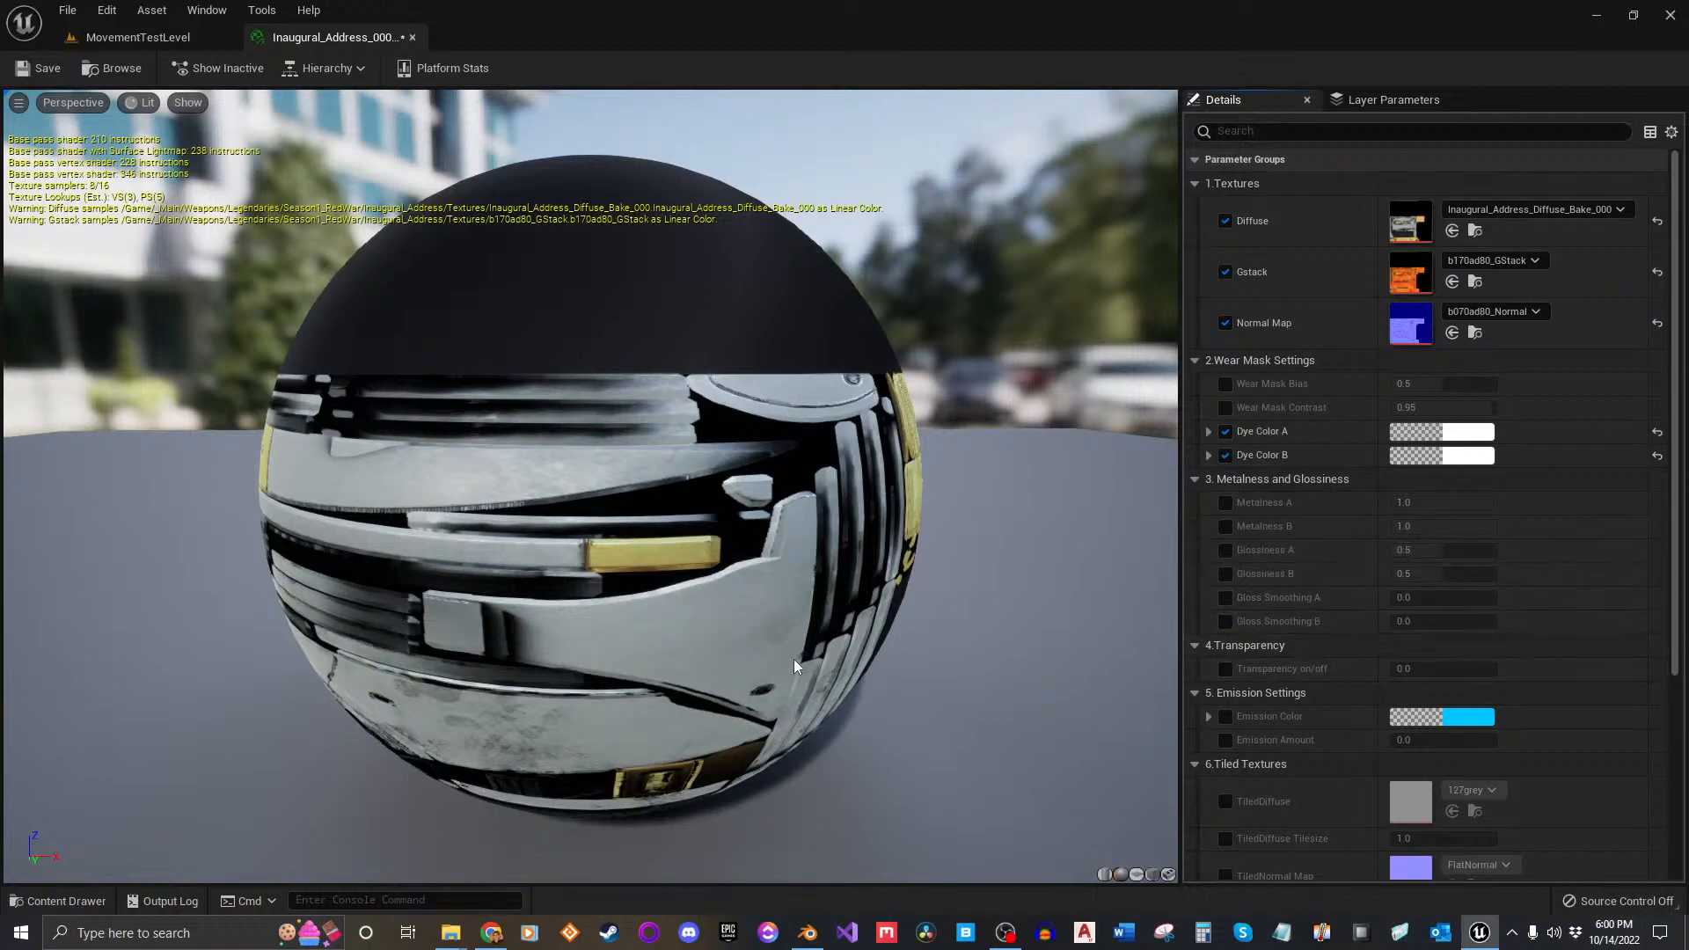
Step: Save Inaugural_Address_000_Ints, check its preview sphere and remaining parameters, and close its editor
{"action": "scroll", "coordinate": [590, 484], "scroll_direction": "down", "scroll_amount": 2}
{"action": "left_click_drag", "start_coordinate": [589, 484], "coordinate": [739, 486]}
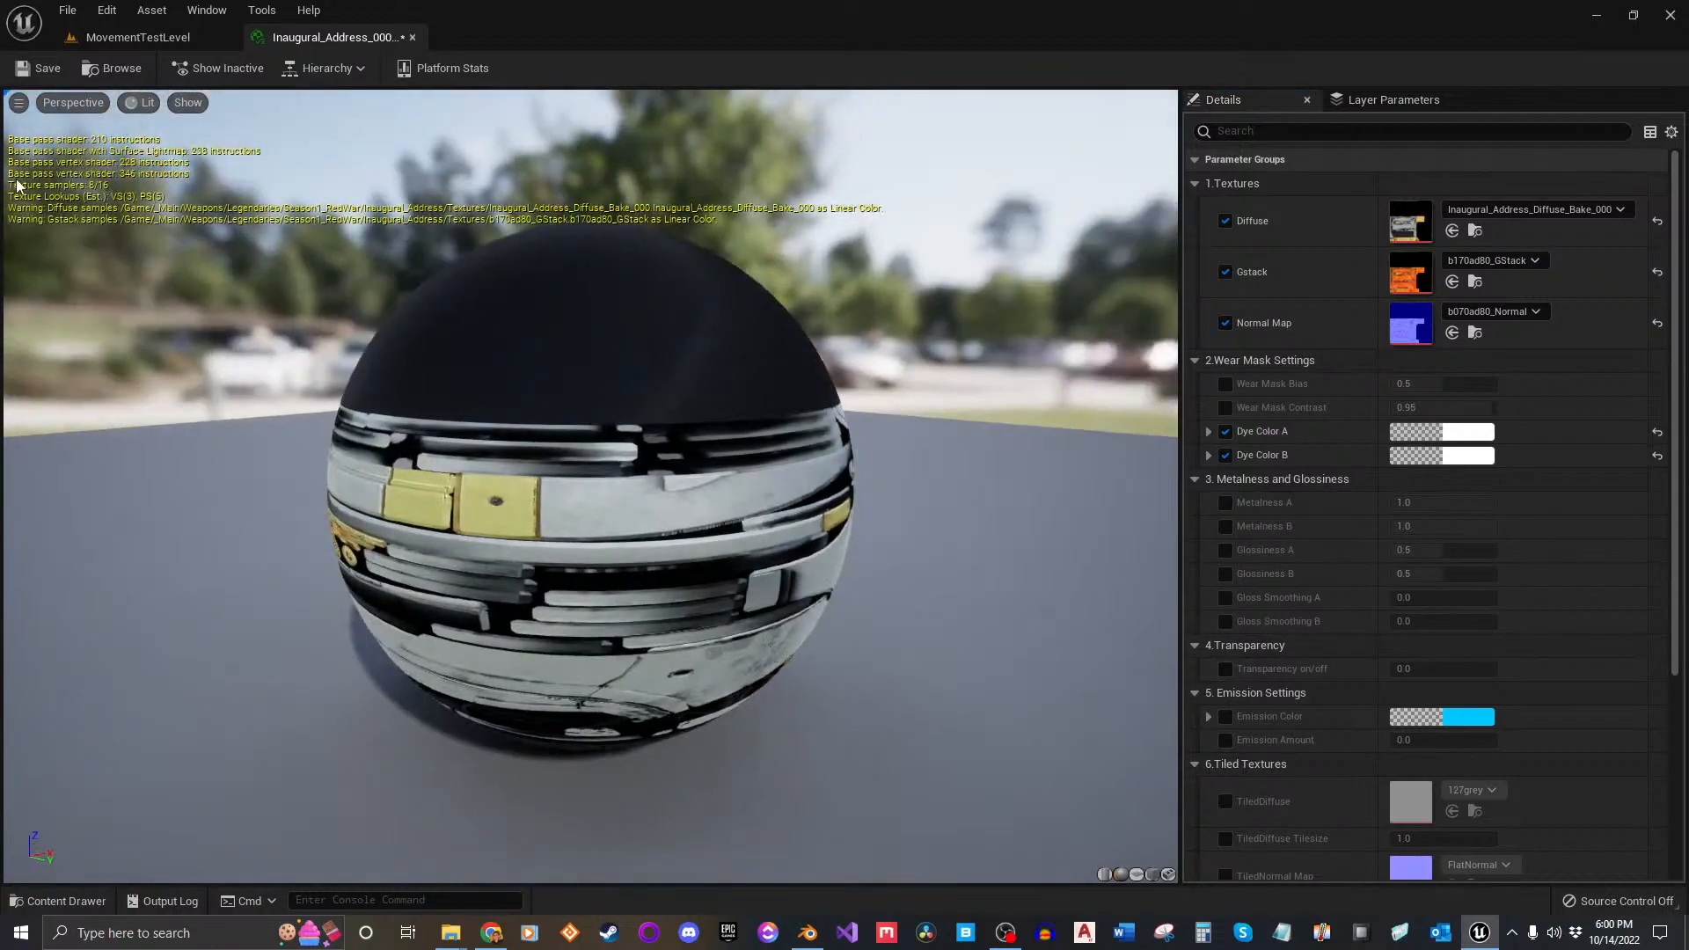
{"action": "left_click", "coordinate": [37, 69]}
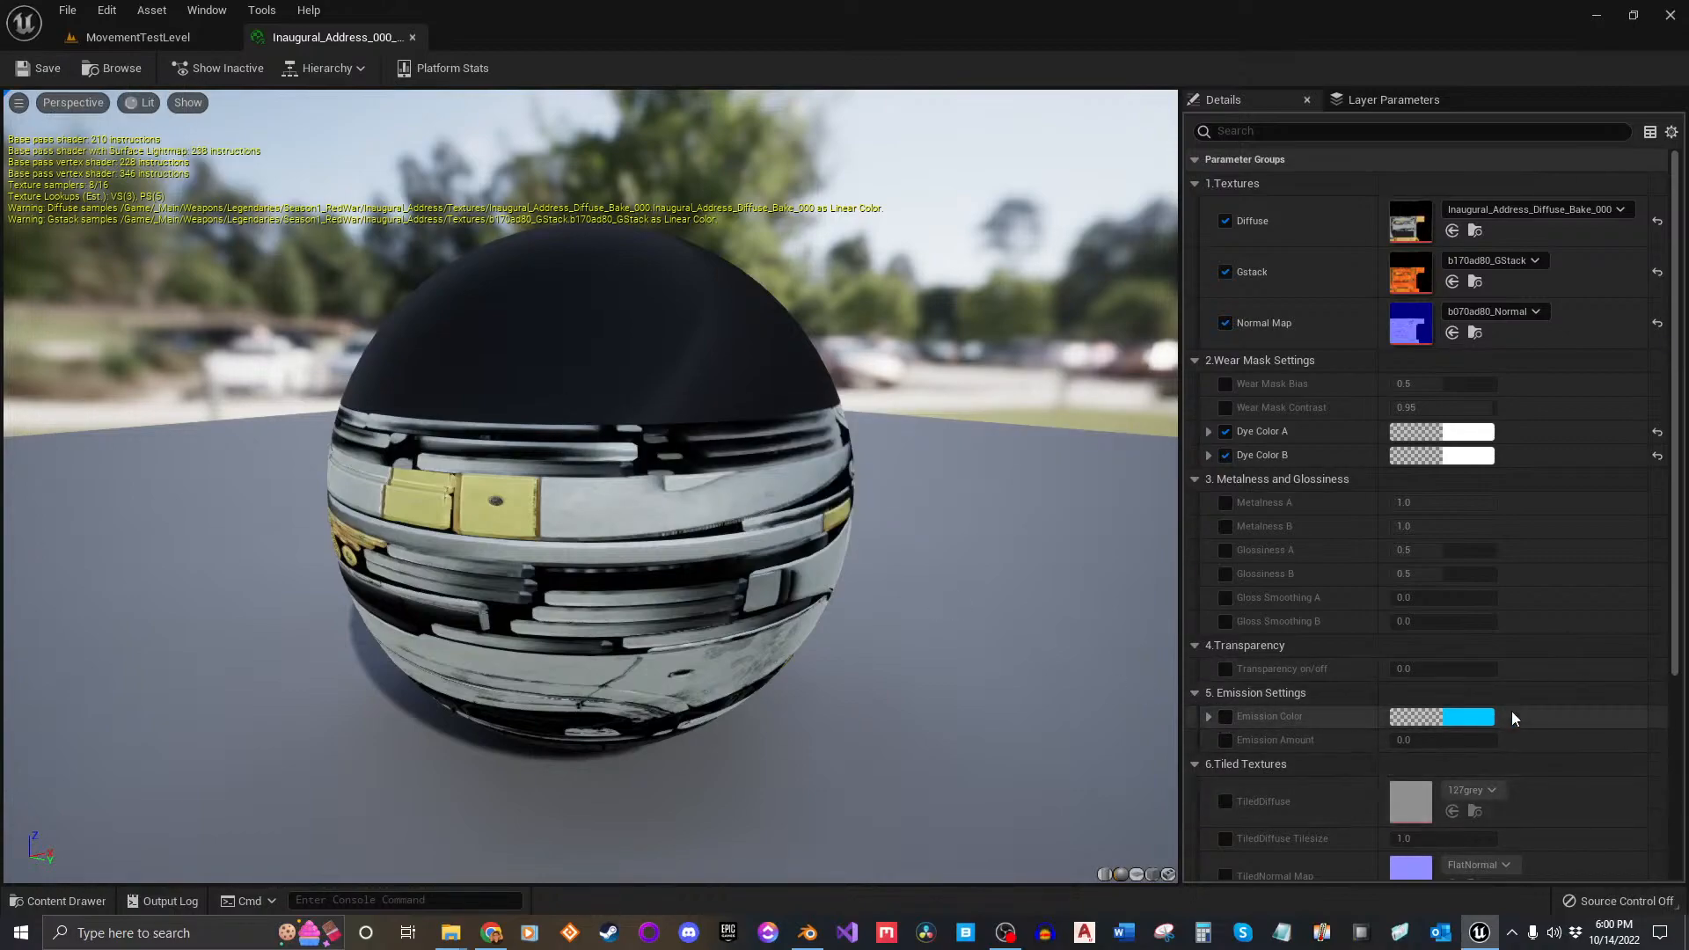
{"action": "left_click_drag", "start_coordinate": [734, 601], "coordinate": [924, 591]}
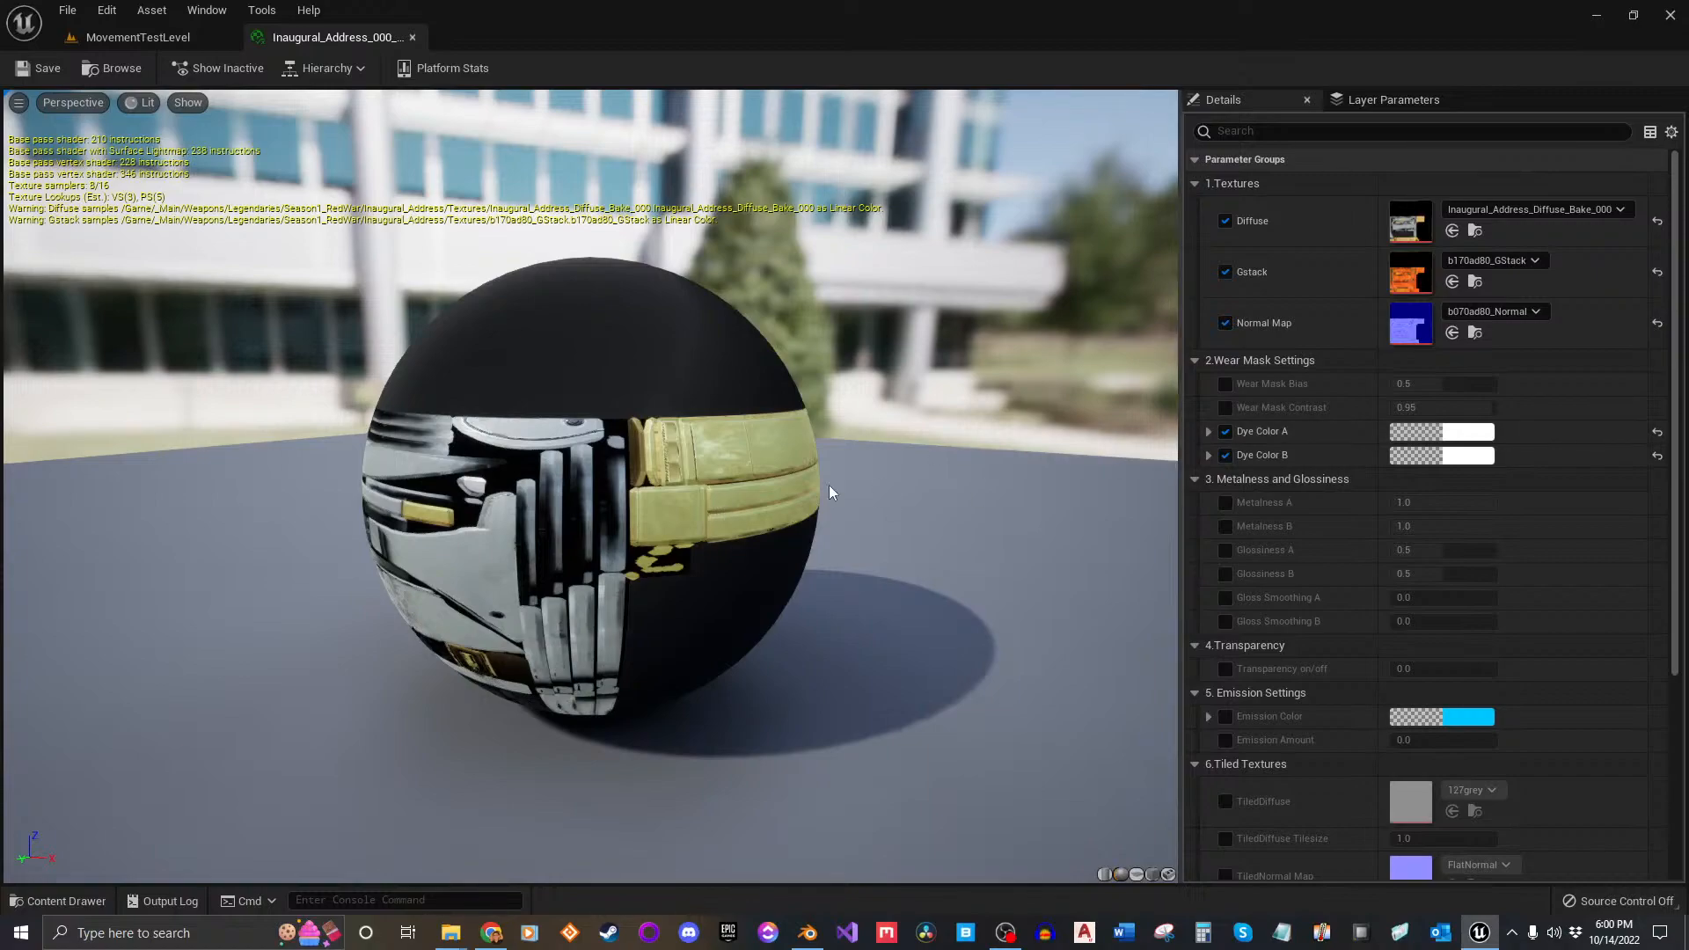
{"action": "scroll", "coordinate": [1293, 735], "scroll_direction": "down", "scroll_amount": 3}
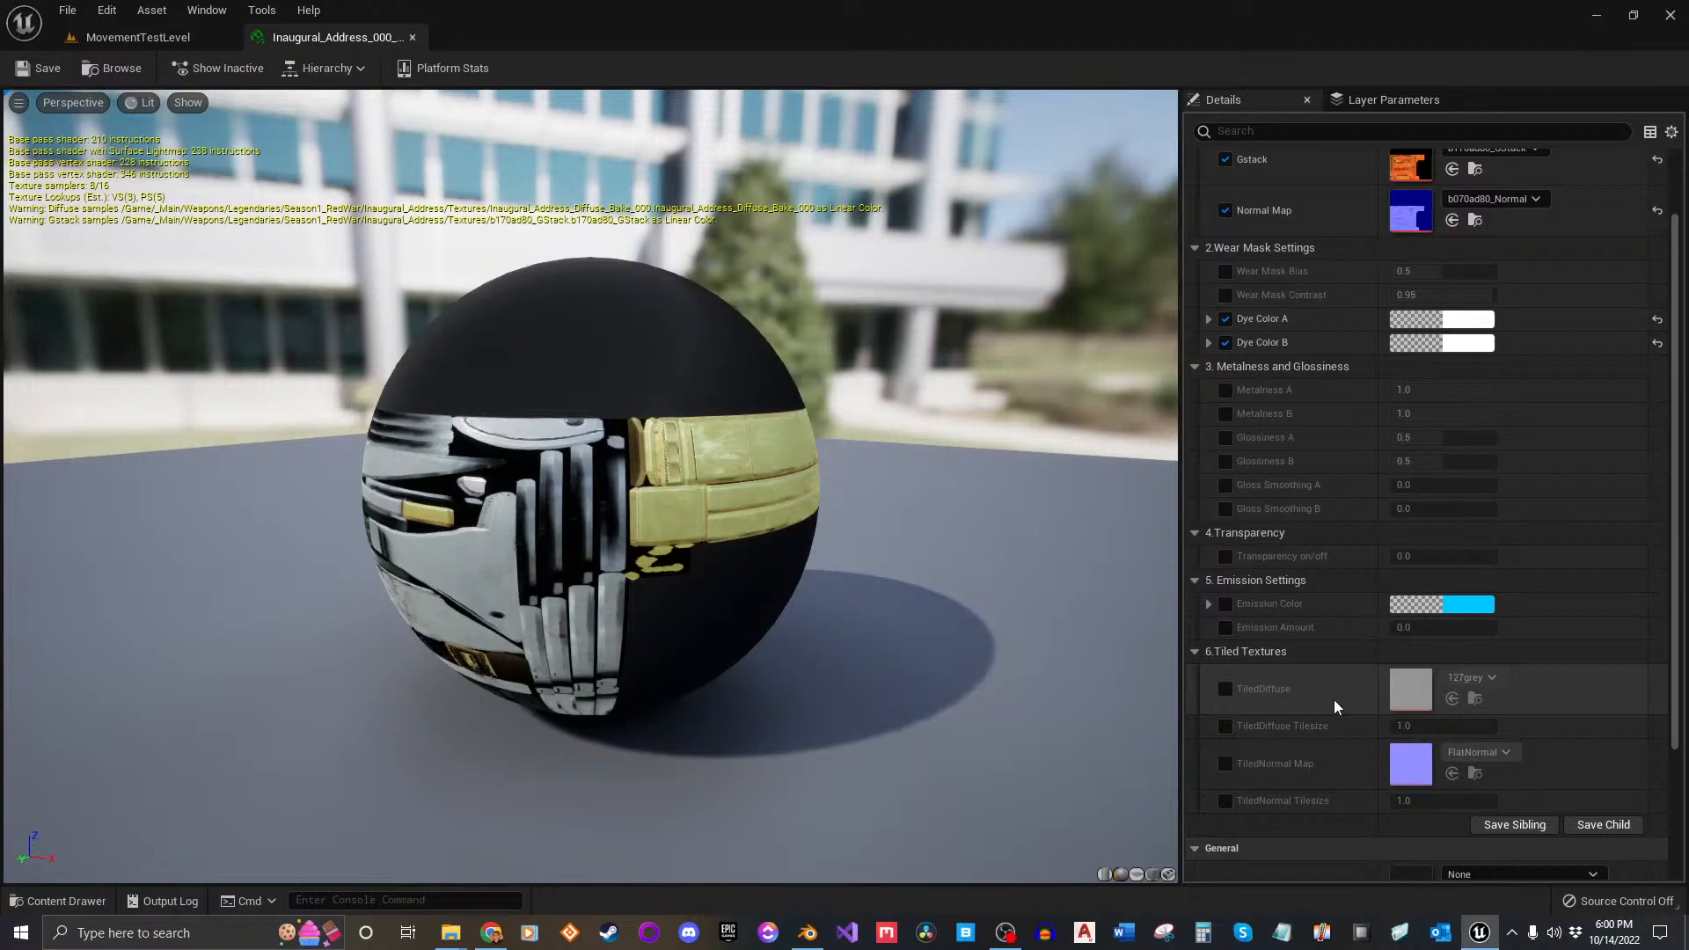
{"action": "scroll", "coordinate": [1334, 699], "scroll_direction": "up", "scroll_amount": 3}
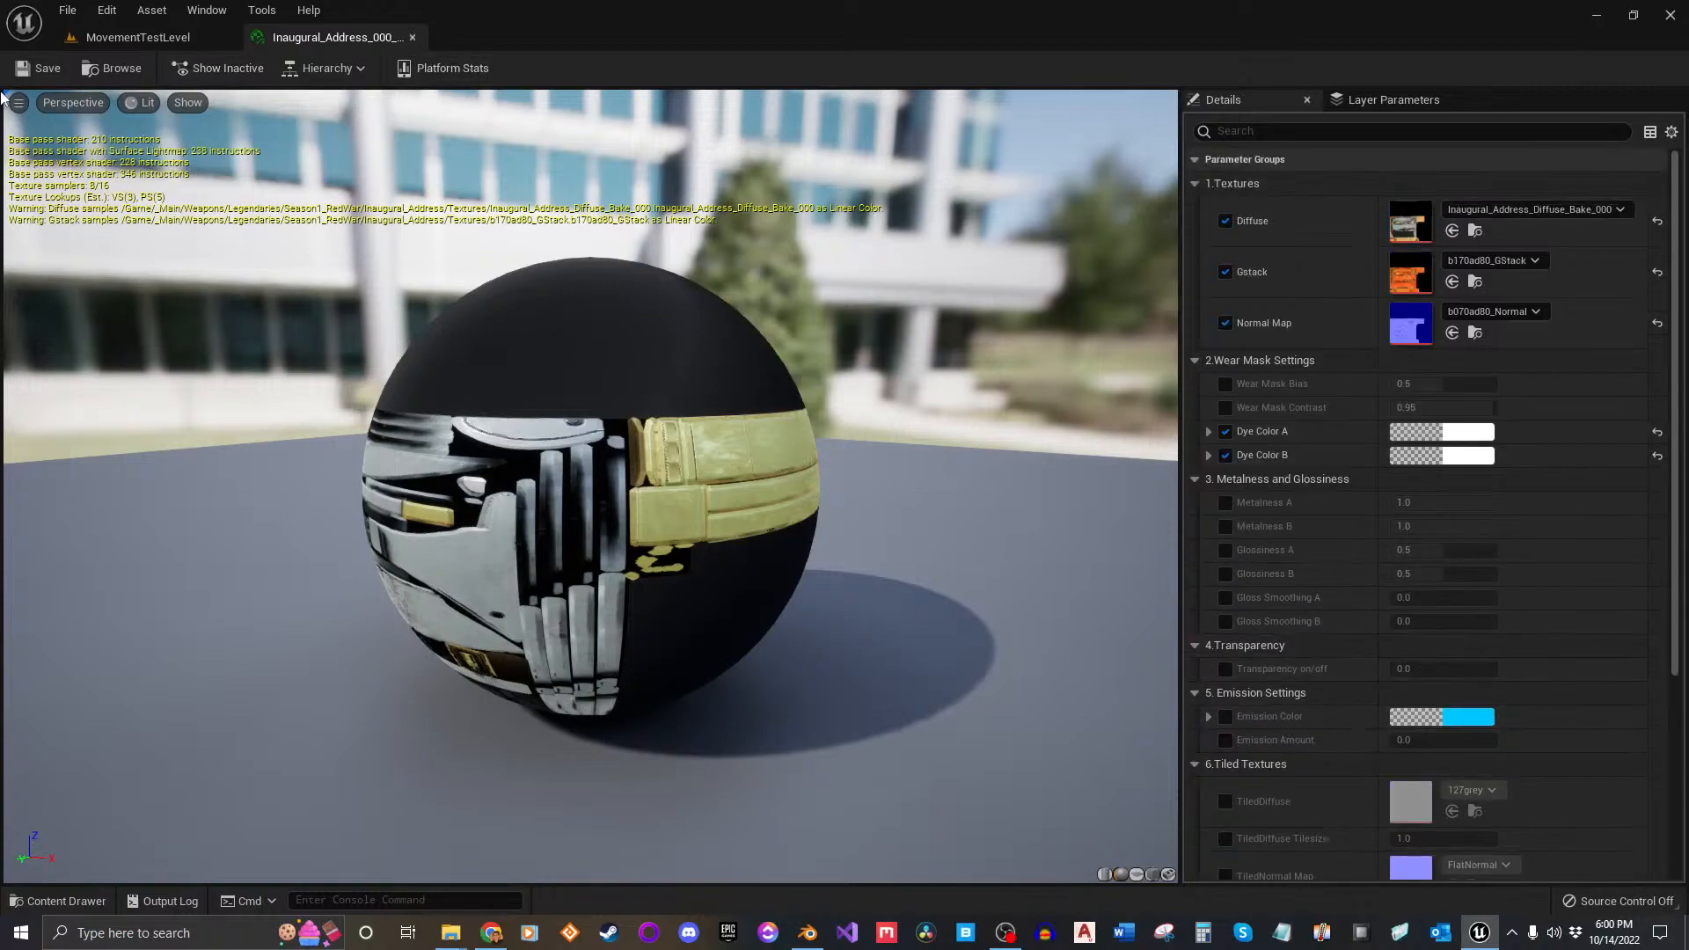
{"action": "left_click", "coordinate": [411, 37]}
{"action": "left_click", "coordinate": [758, 851]}
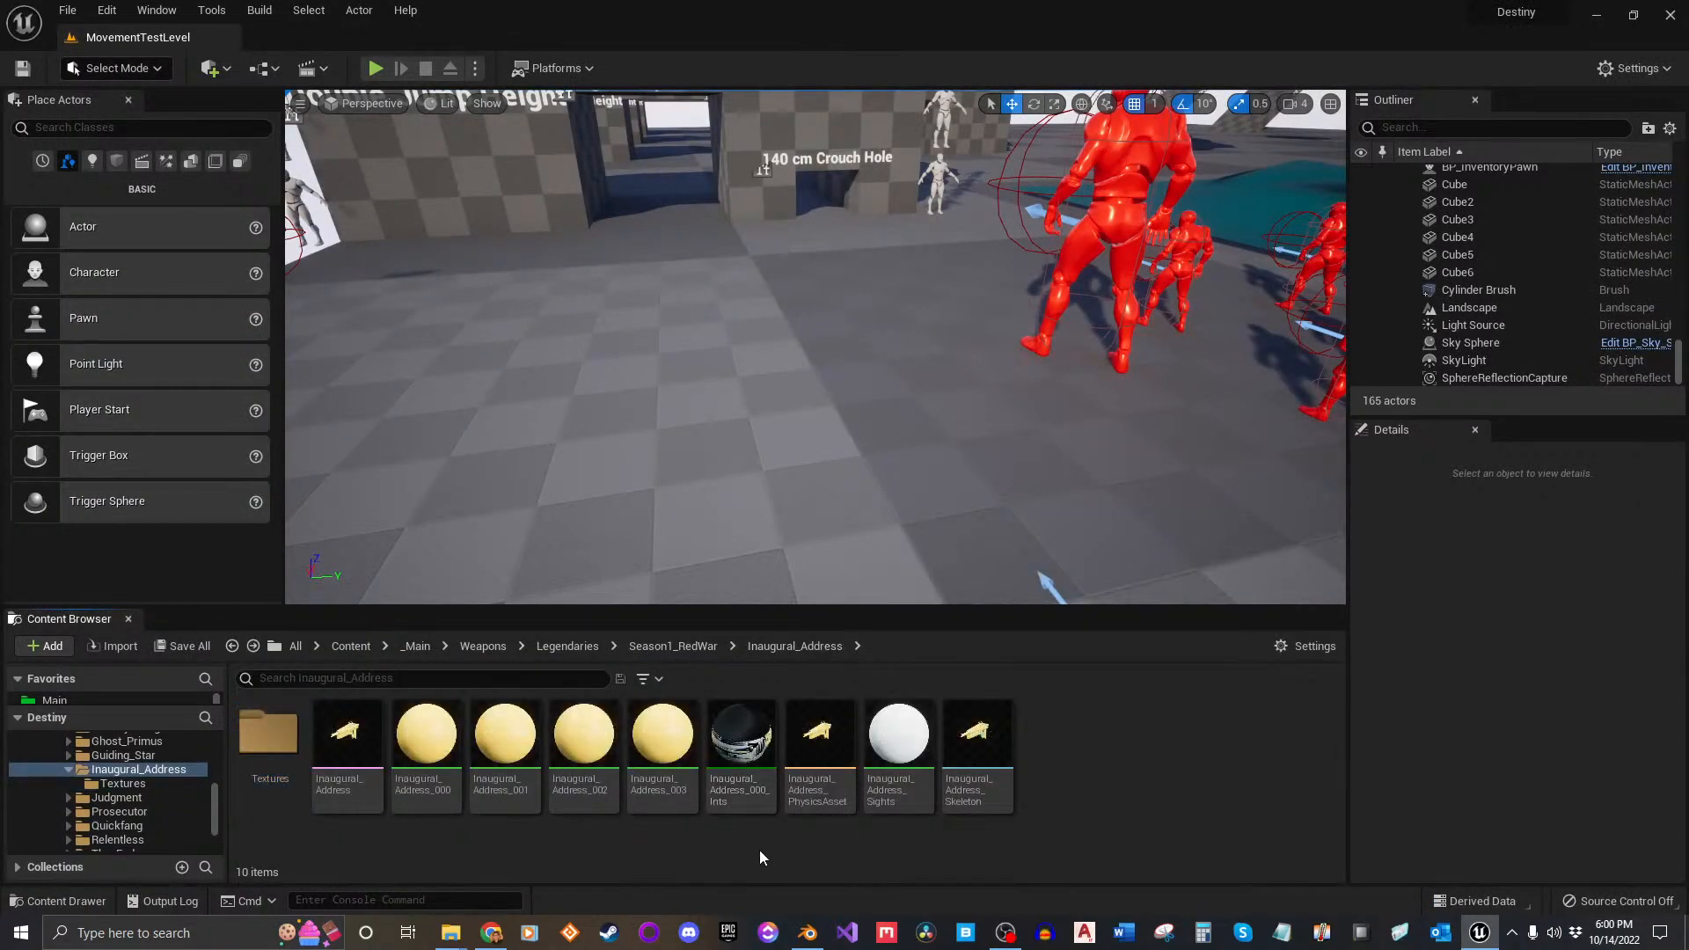
Step: Open the Inaugural_Address skeletal mesh and assign Inaugural_Address_000_Ints to material slot Element 0
{"action": "left_click", "coordinate": [359, 782]}
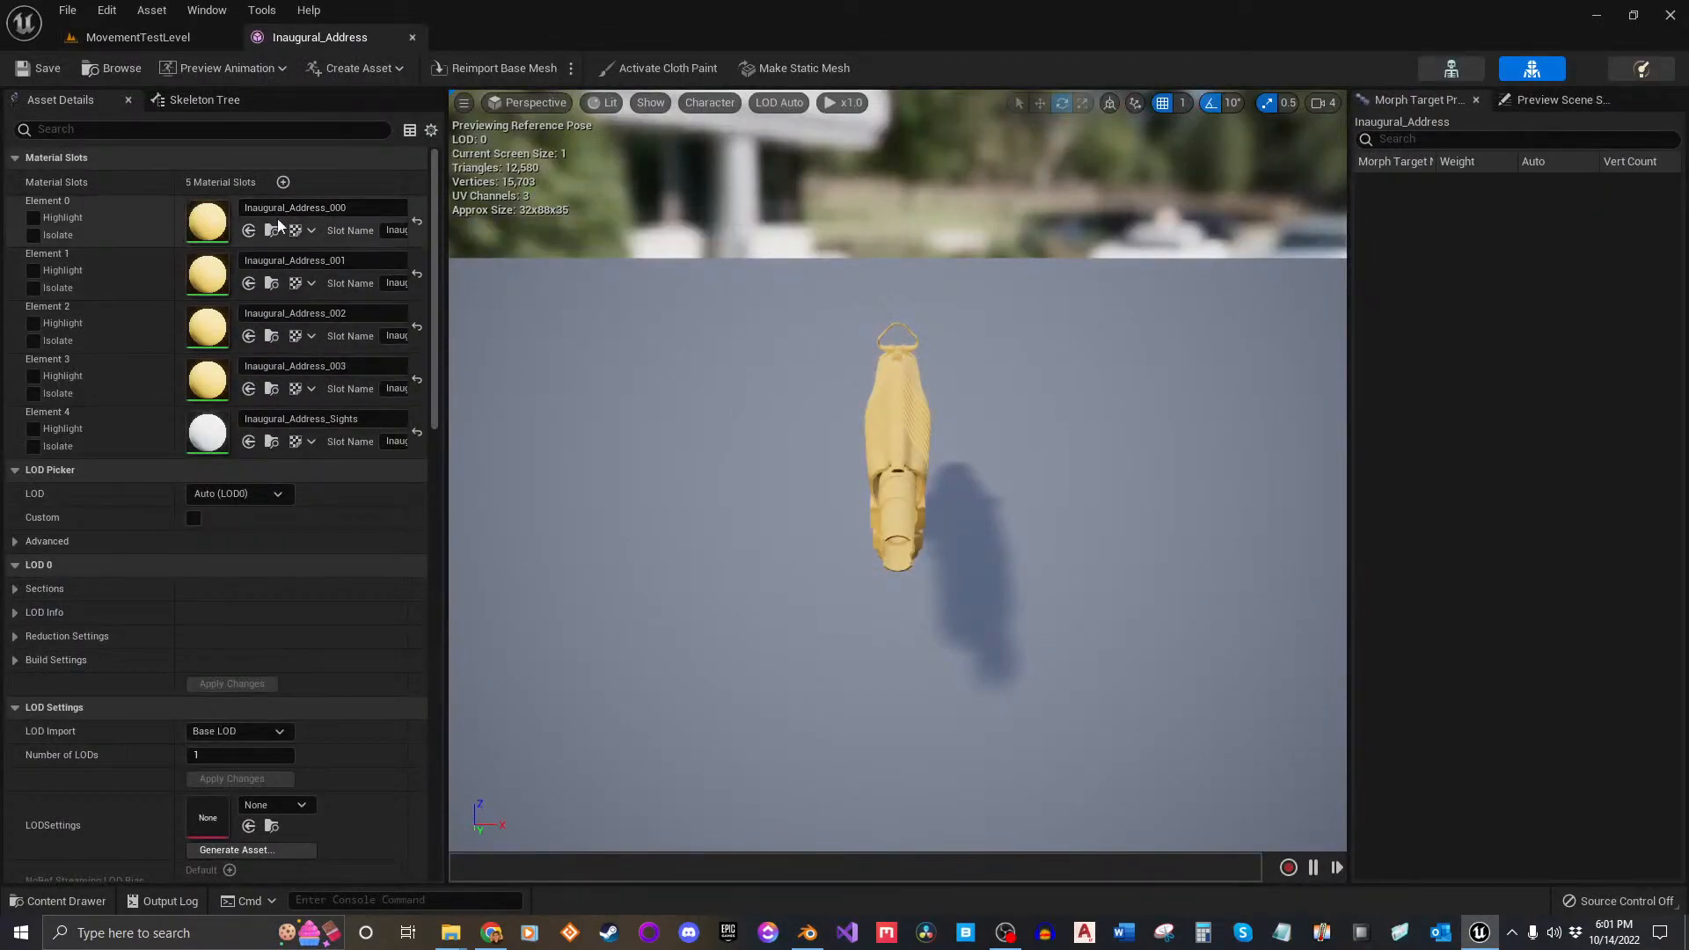
{"action": "left_click", "coordinate": [344, 207]}
{"action": "scroll", "coordinate": [385, 510], "scroll_direction": "down", "scroll_amount": 3}
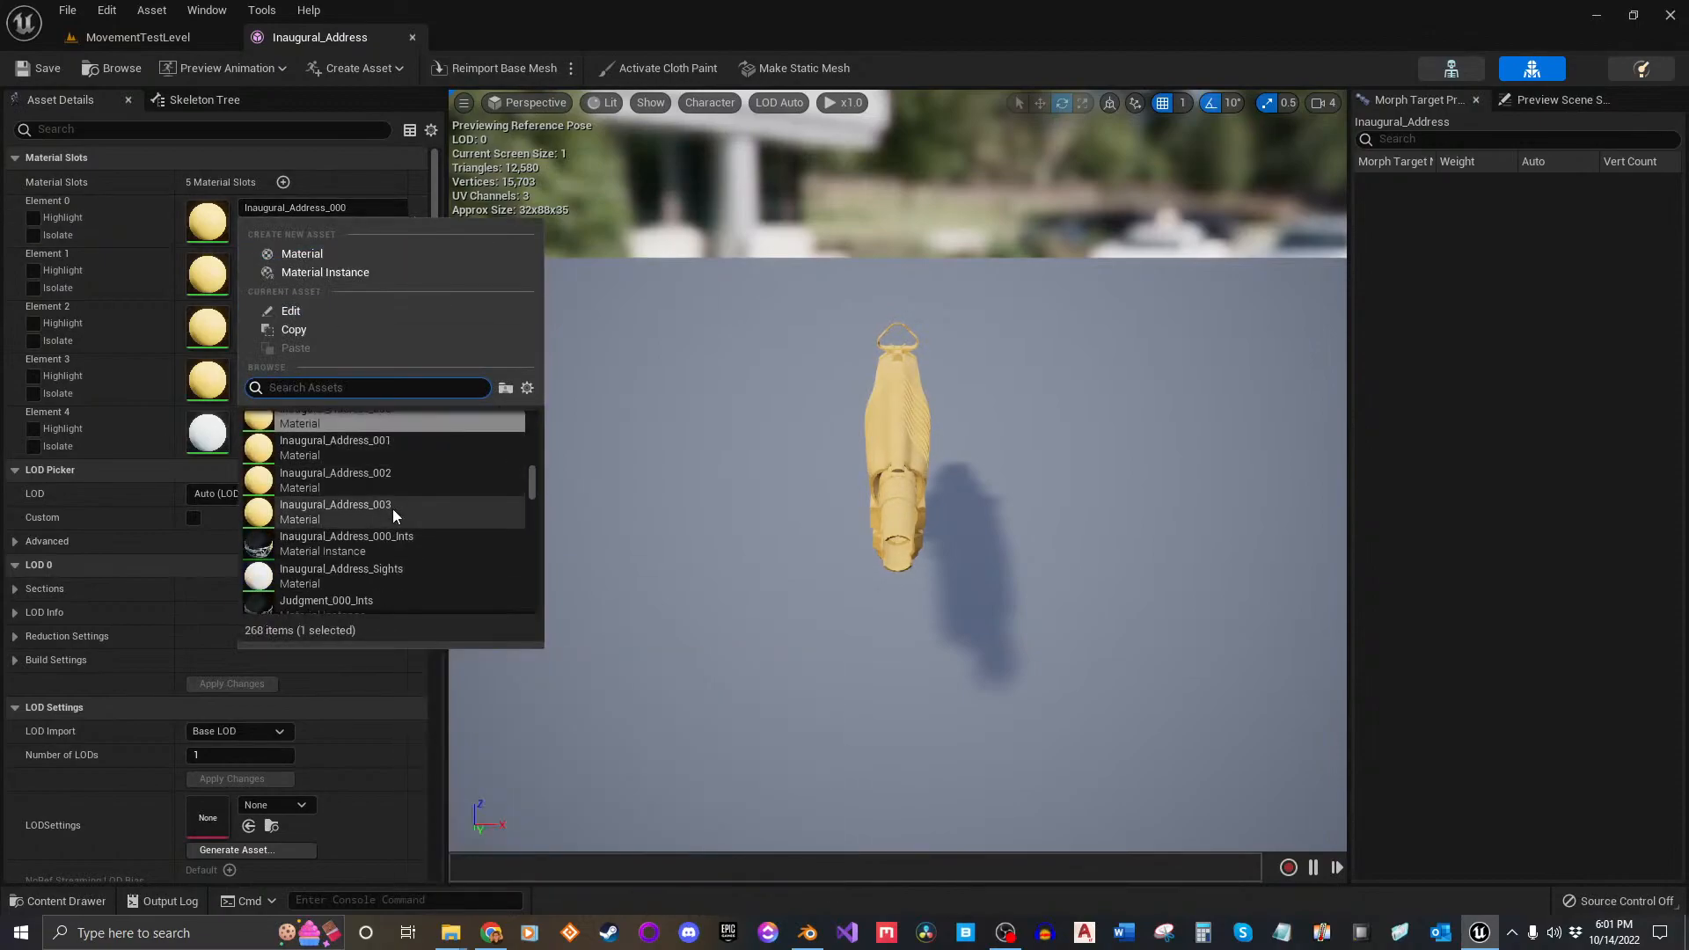
{"action": "left_click", "coordinate": [420, 540]}
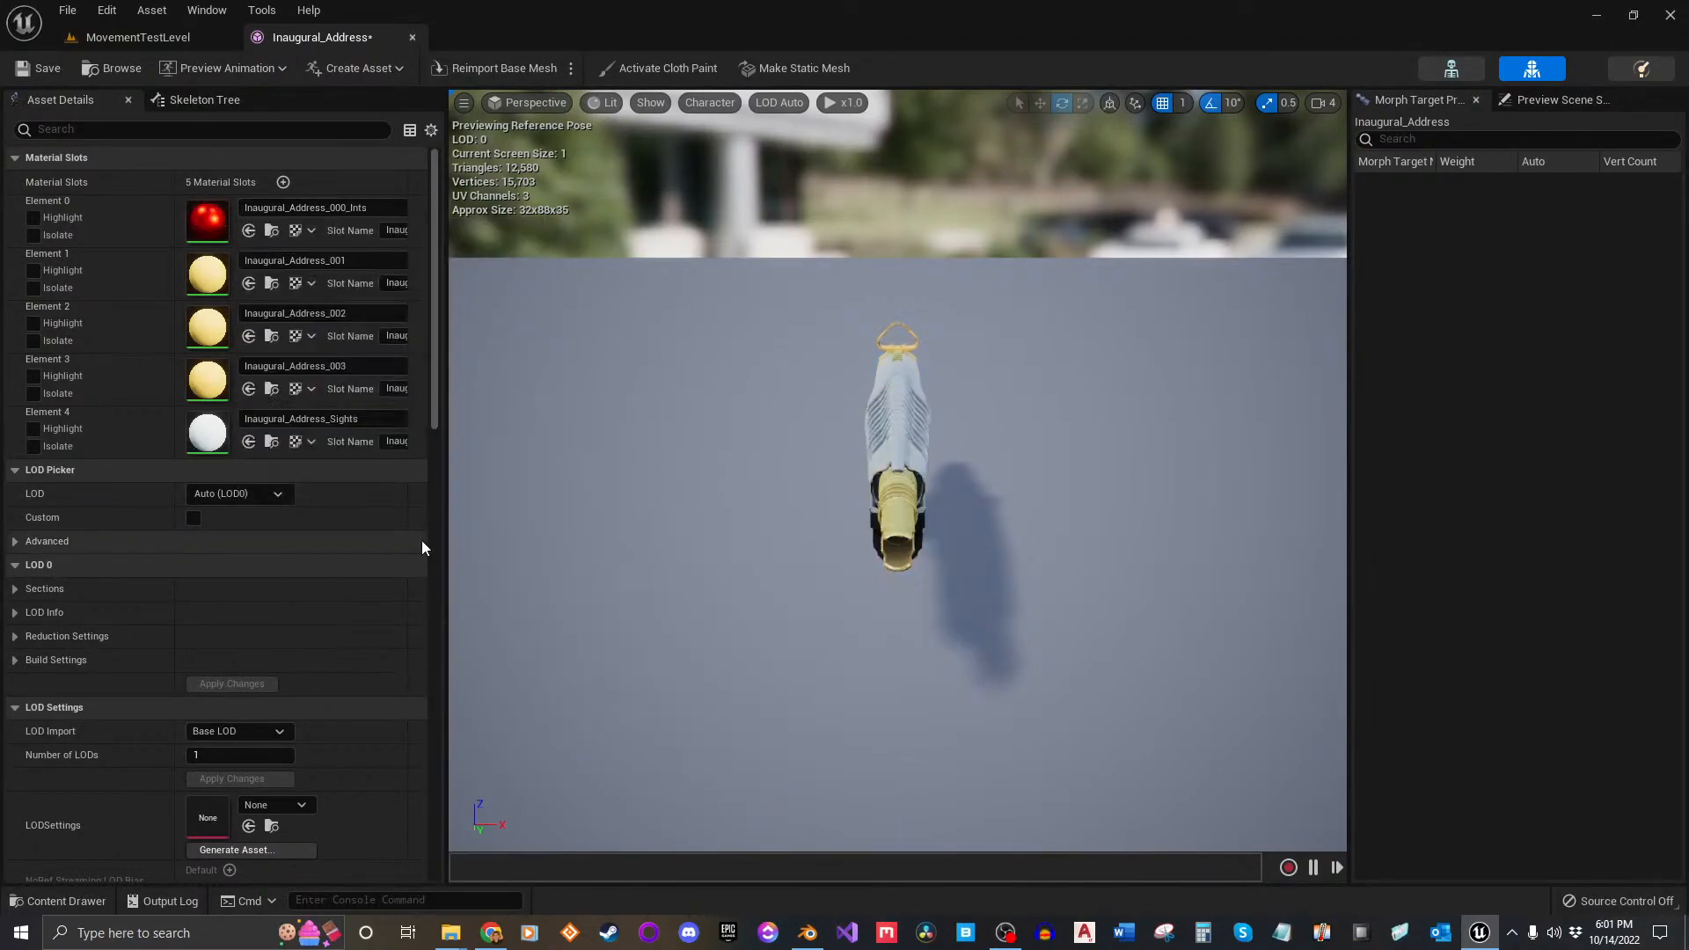
Step: Examine the weapon from the side in the mesh preview with the new material applied
{"action": "left_click_drag", "start_coordinate": [852, 498], "coordinate": [818, 466]}
{"action": "right_click_drag", "start_coordinate": [818, 466], "coordinate": [626, 442]}
{"action": "key", "text": "w"}
{"action": "key", "text": "s"}
{"action": "key", "text": "a"}
{"action": "key", "text": "d"}
{"action": "key", "text": "s"}
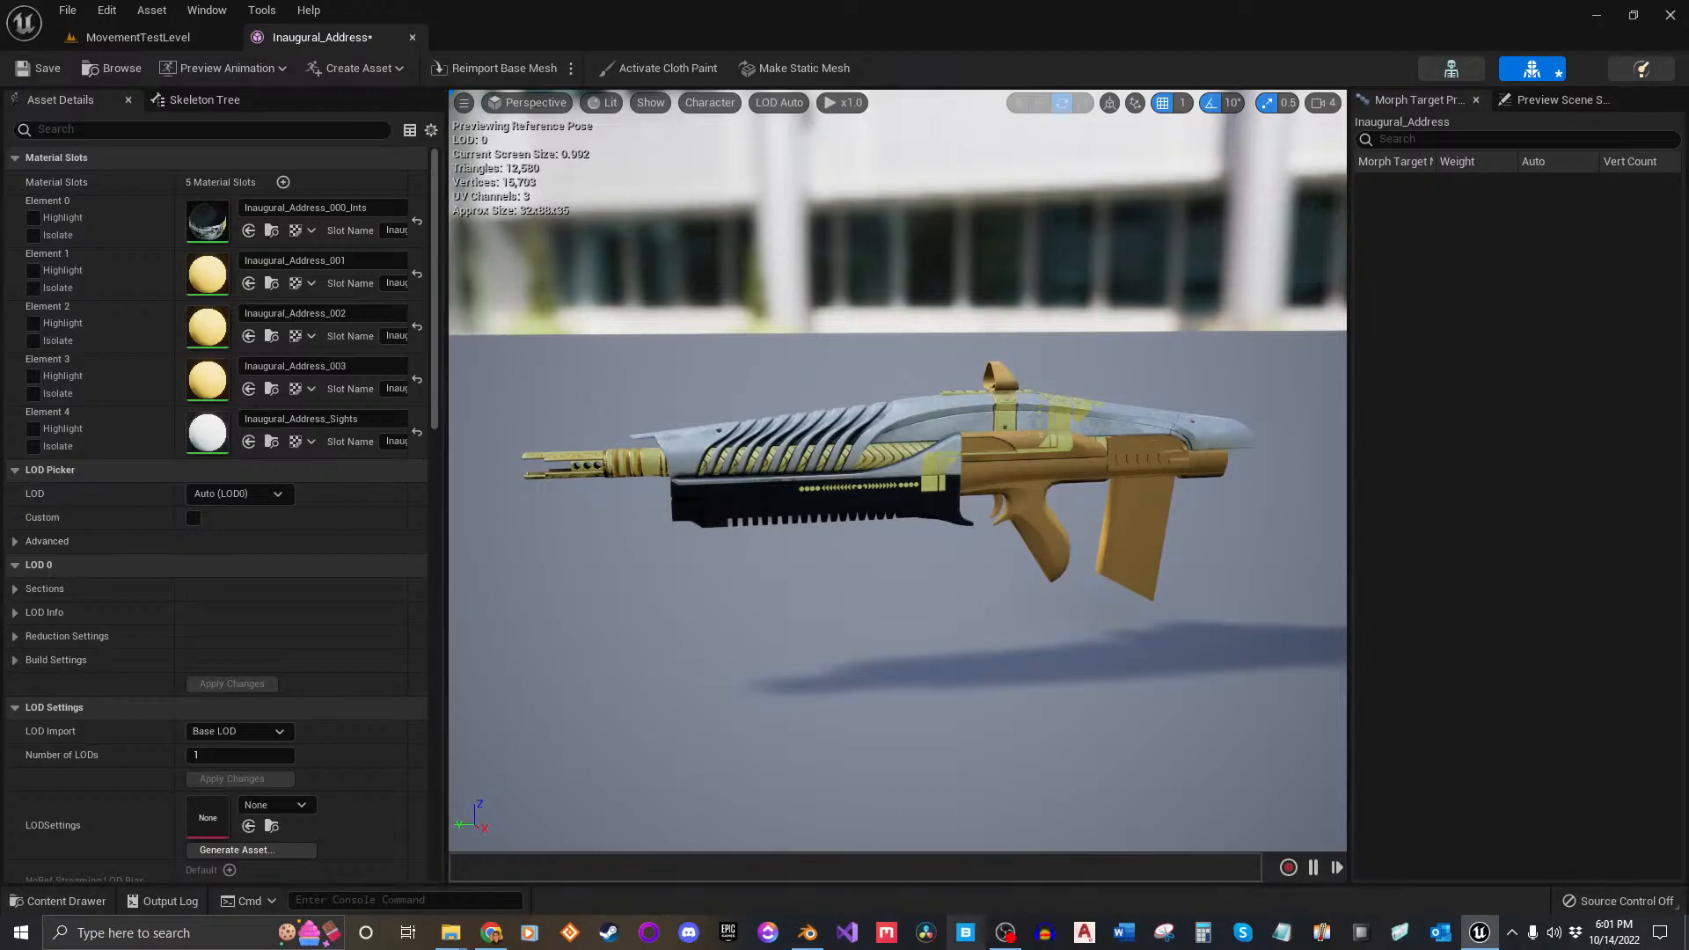
Step: Switch to Blender to examine the reference gun's materials, then return to Unreal and compare the same area on the mesh
{"action": "left_click", "coordinate": [798, 939]}
{"action": "scroll", "coordinate": [699, 420], "scroll_direction": "up", "scroll_amount": 5}
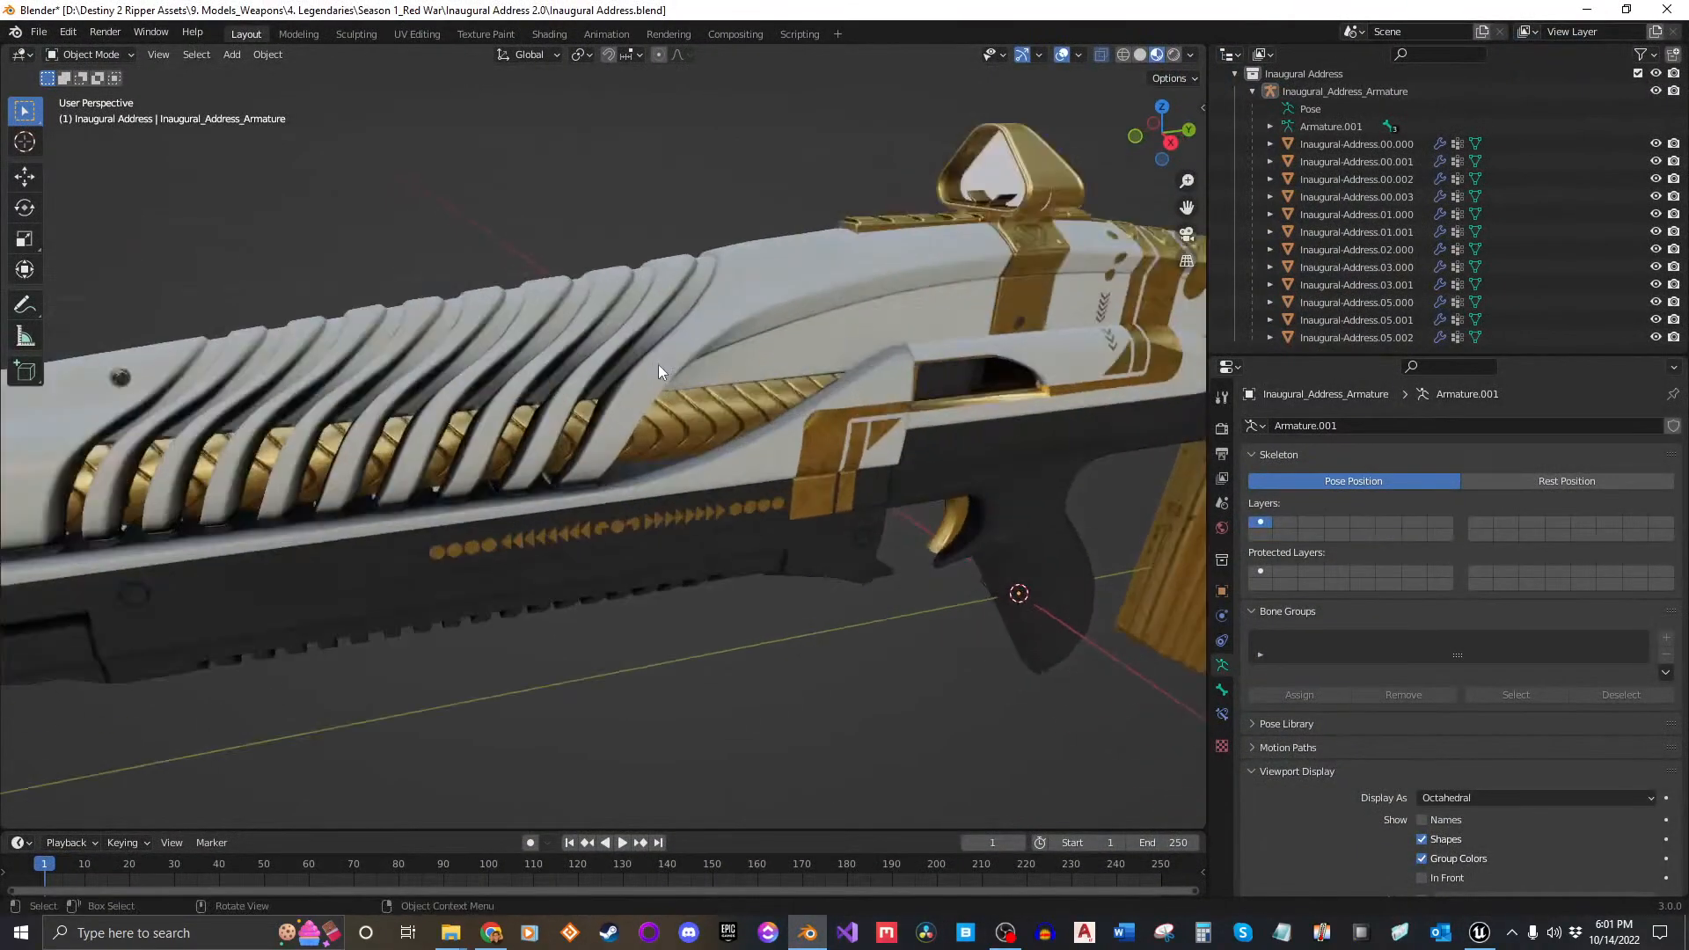
{"action": "middle_click_drag", "start_coordinate": [723, 341], "coordinate": [651, 430]}
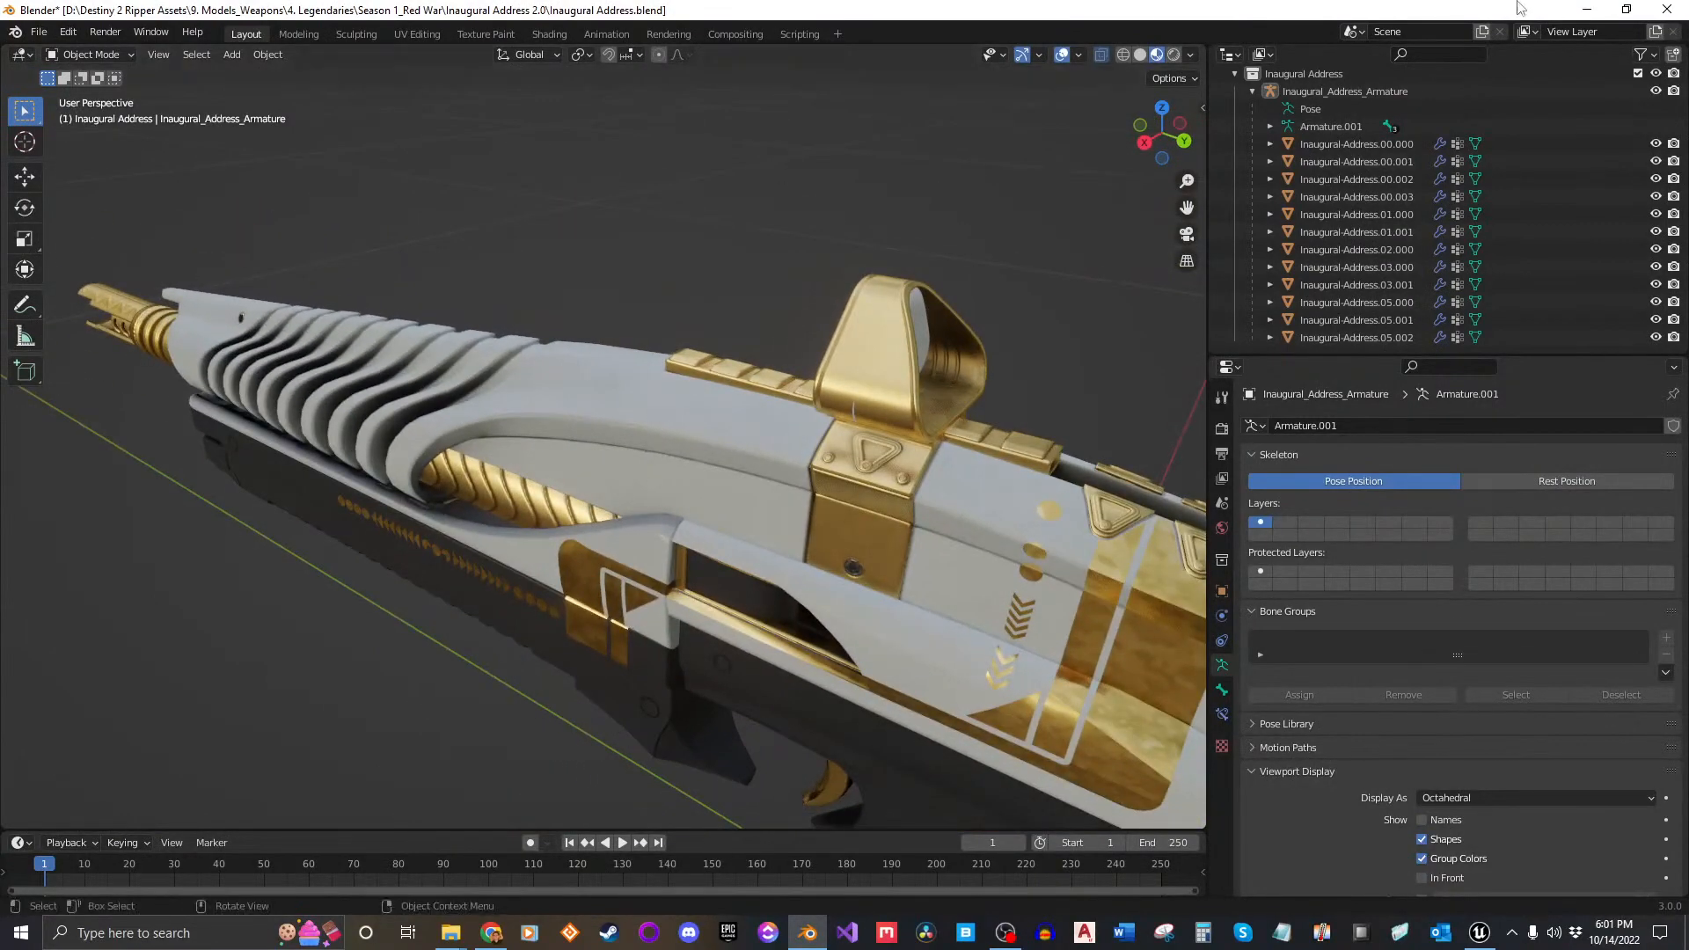
{"action": "left_click", "coordinate": [1593, 15]}
{"action": "middle_click_drag", "start_coordinate": [908, 540], "coordinate": [748, 501]}
{"action": "right_click_drag", "start_coordinate": [908, 540], "coordinate": [1108, 594]}
{"action": "key", "text": "w"}
{"action": "key", "text": "s"}
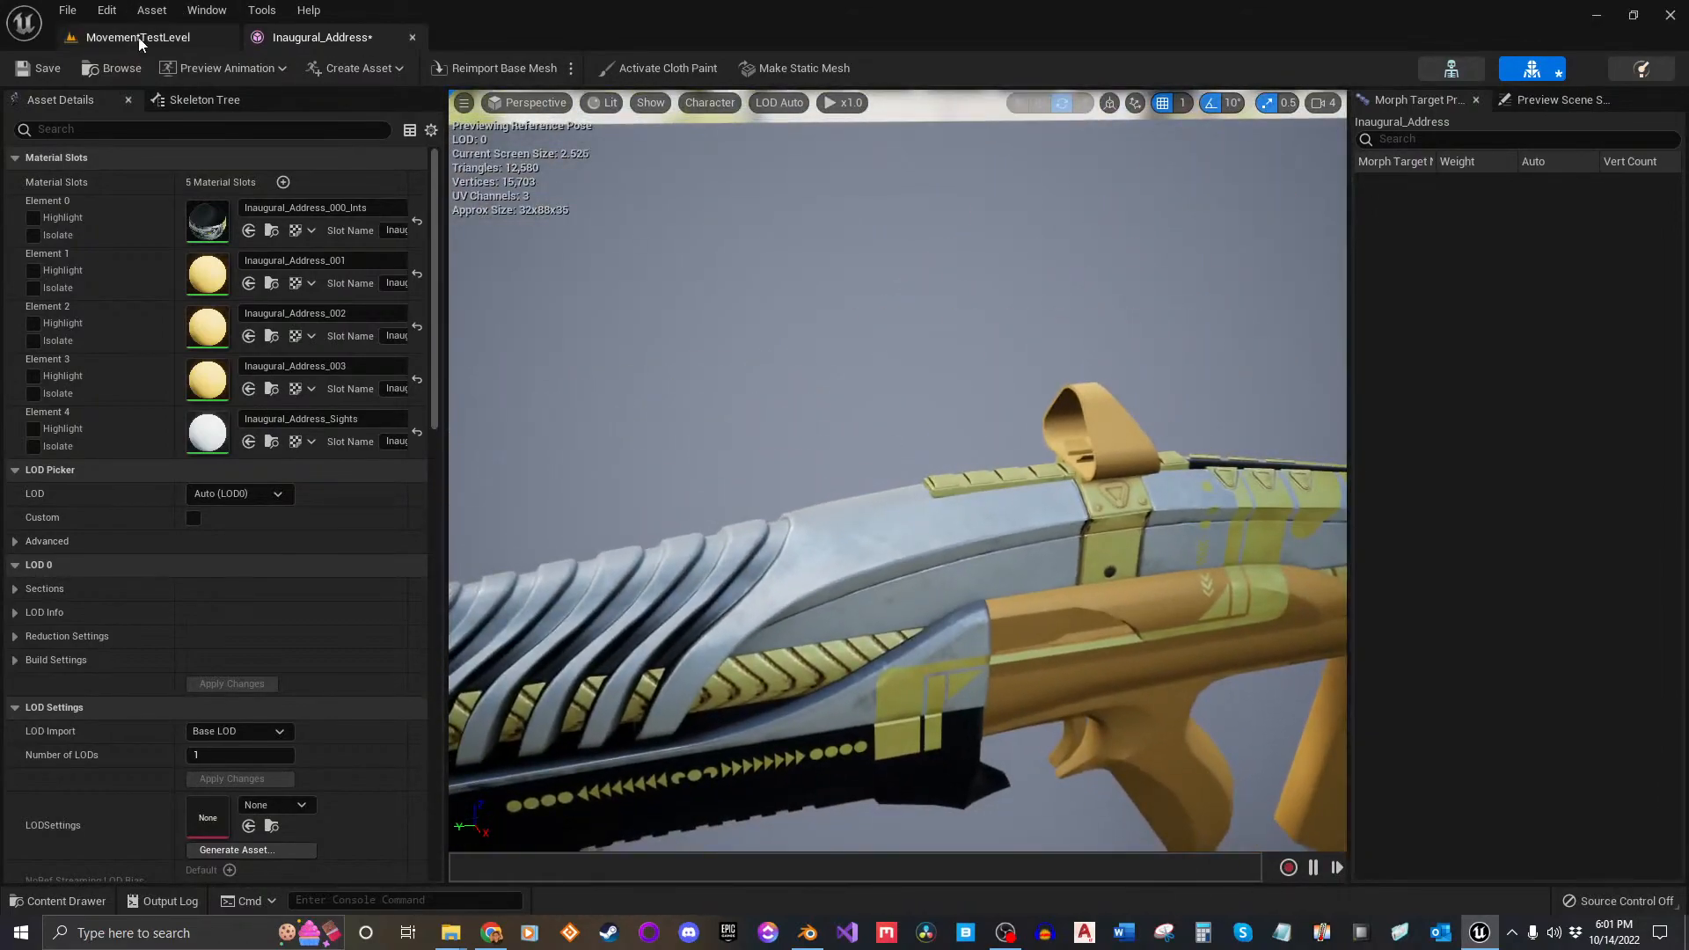
Step: Reopen Inaugural_Address_000_Ints and enable Glossiness A and B and Gloss Smoothing A and B, keeping their default values
{"action": "left_click", "coordinate": [139, 37]}
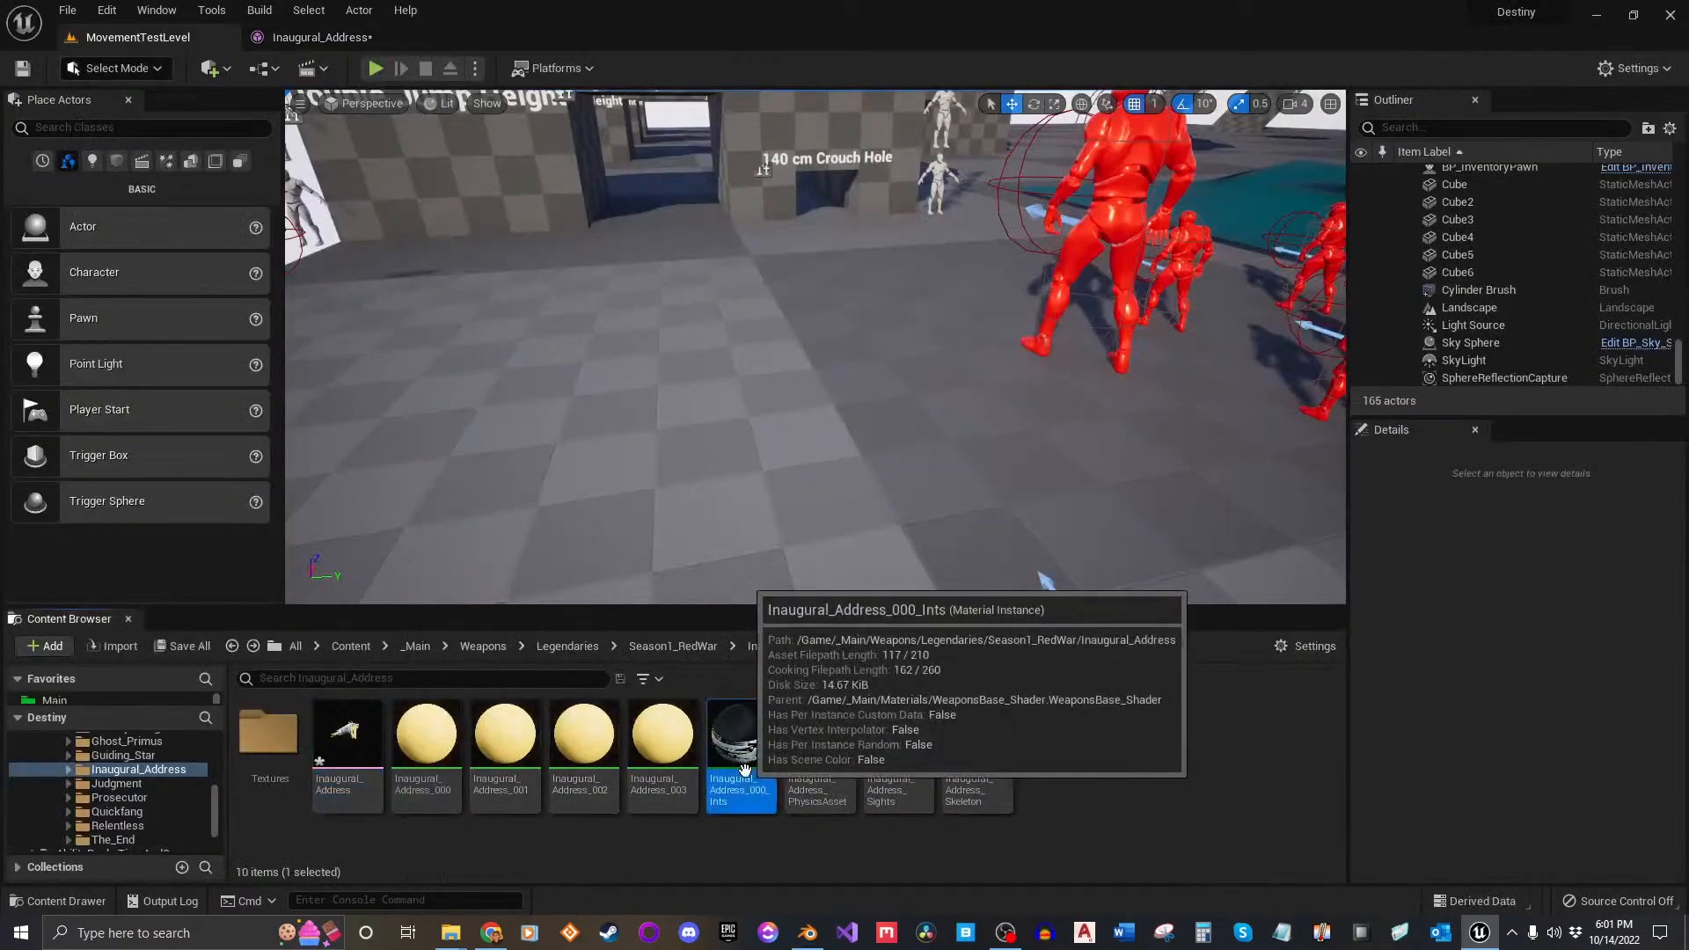
{"action": "double_click", "coordinate": [748, 761]}
{"action": "scroll", "coordinate": [775, 501], "scroll_direction": "down", "scroll_amount": 3}
{"action": "left_click_drag", "start_coordinate": [775, 501], "coordinate": [1047, 532]}
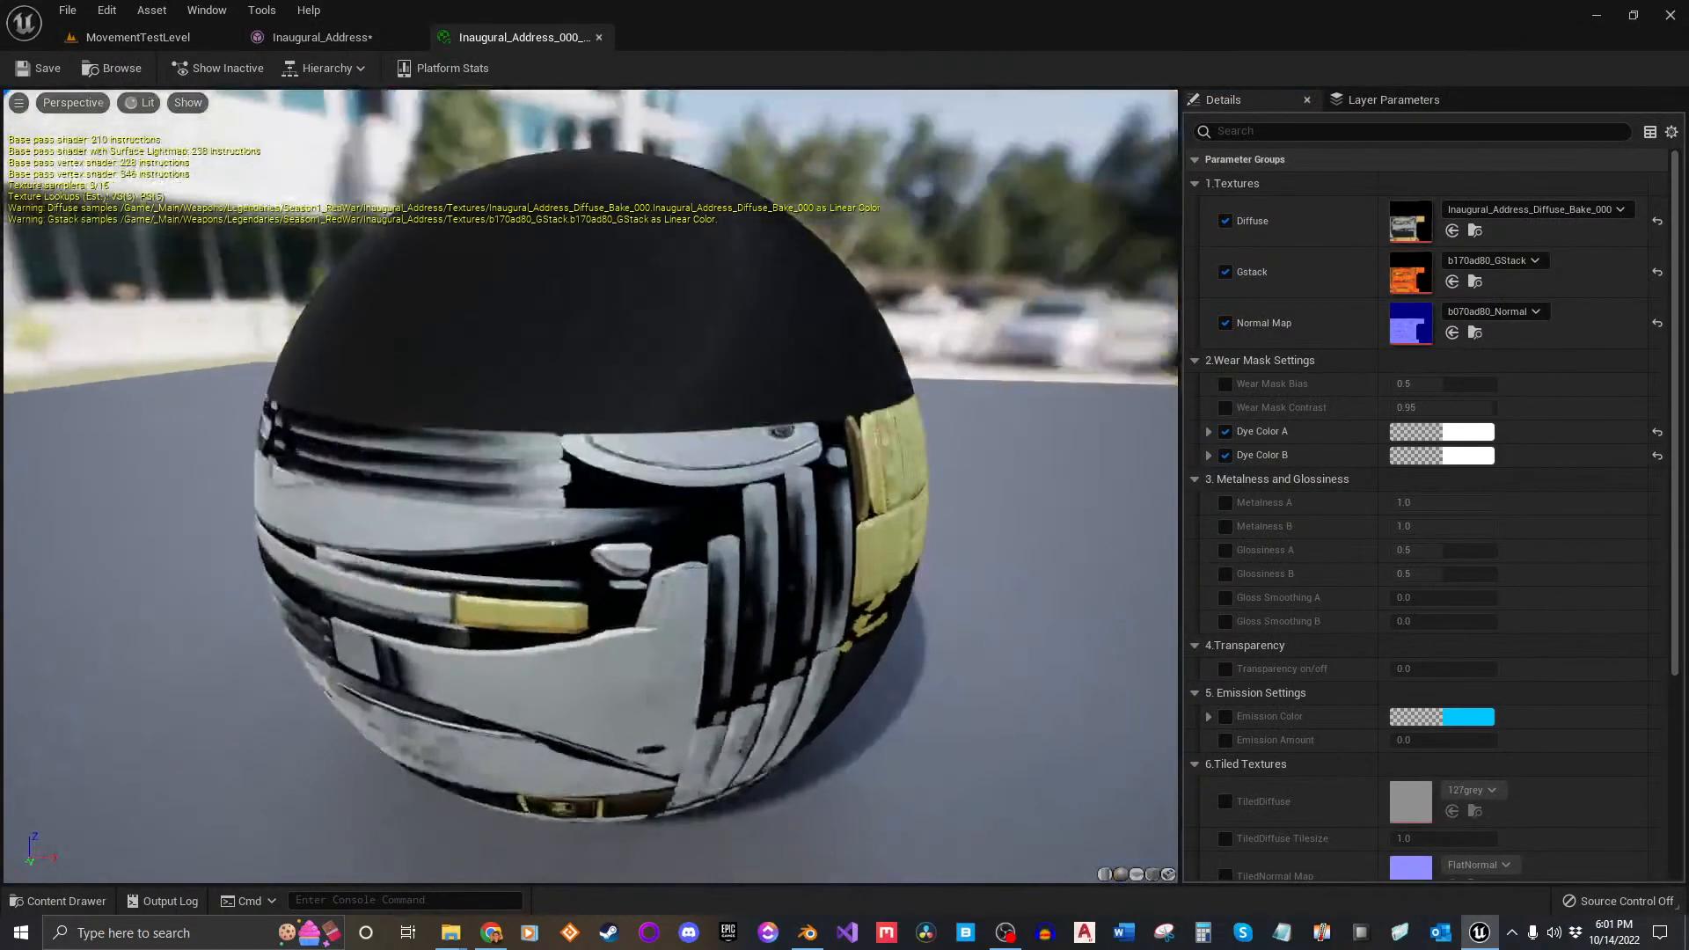
{"action": "left_click", "coordinate": [1226, 549]}
{"action": "left_click", "coordinate": [1225, 573]}
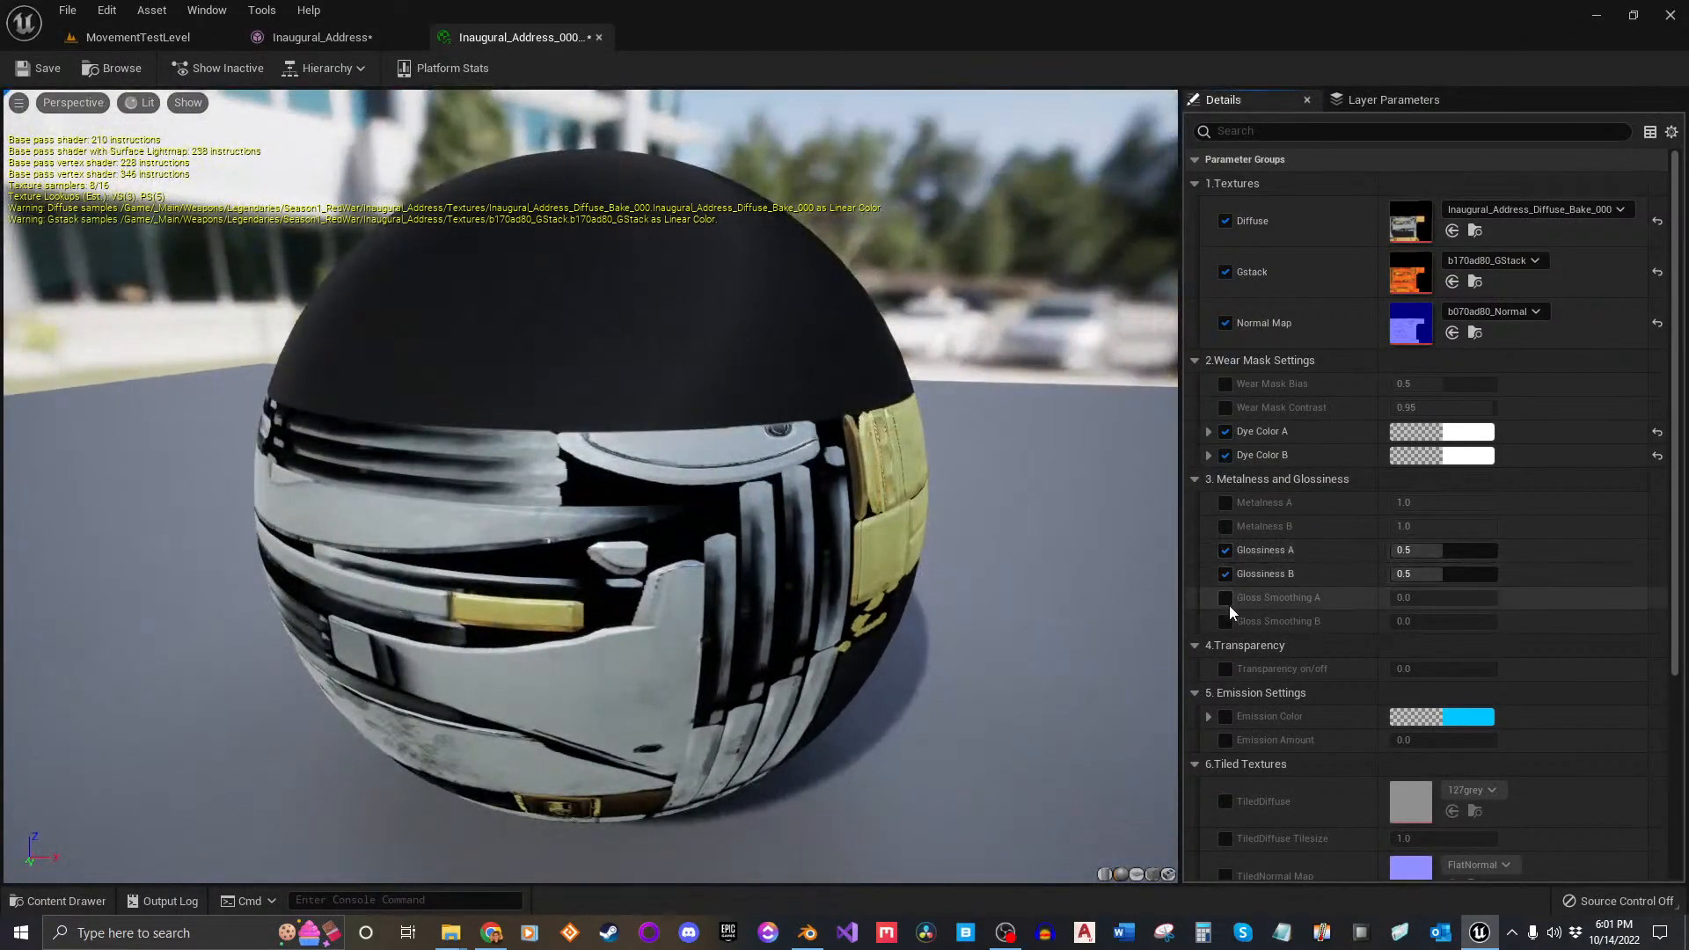
{"action": "left_click", "coordinate": [1225, 598]}
{"action": "left_click", "coordinate": [1226, 621]}
{"action": "mouse_move", "coordinate": [1443, 551]}
{"action": "left_mouse_down"}
{"action": "mouse_move", "coordinate": [1492, 551]}
{"action": "mouse_move", "coordinate": [1477, 550]}
{"action": "left_mouse_up"}
{"action": "left_click", "coordinate": [1658, 550]}
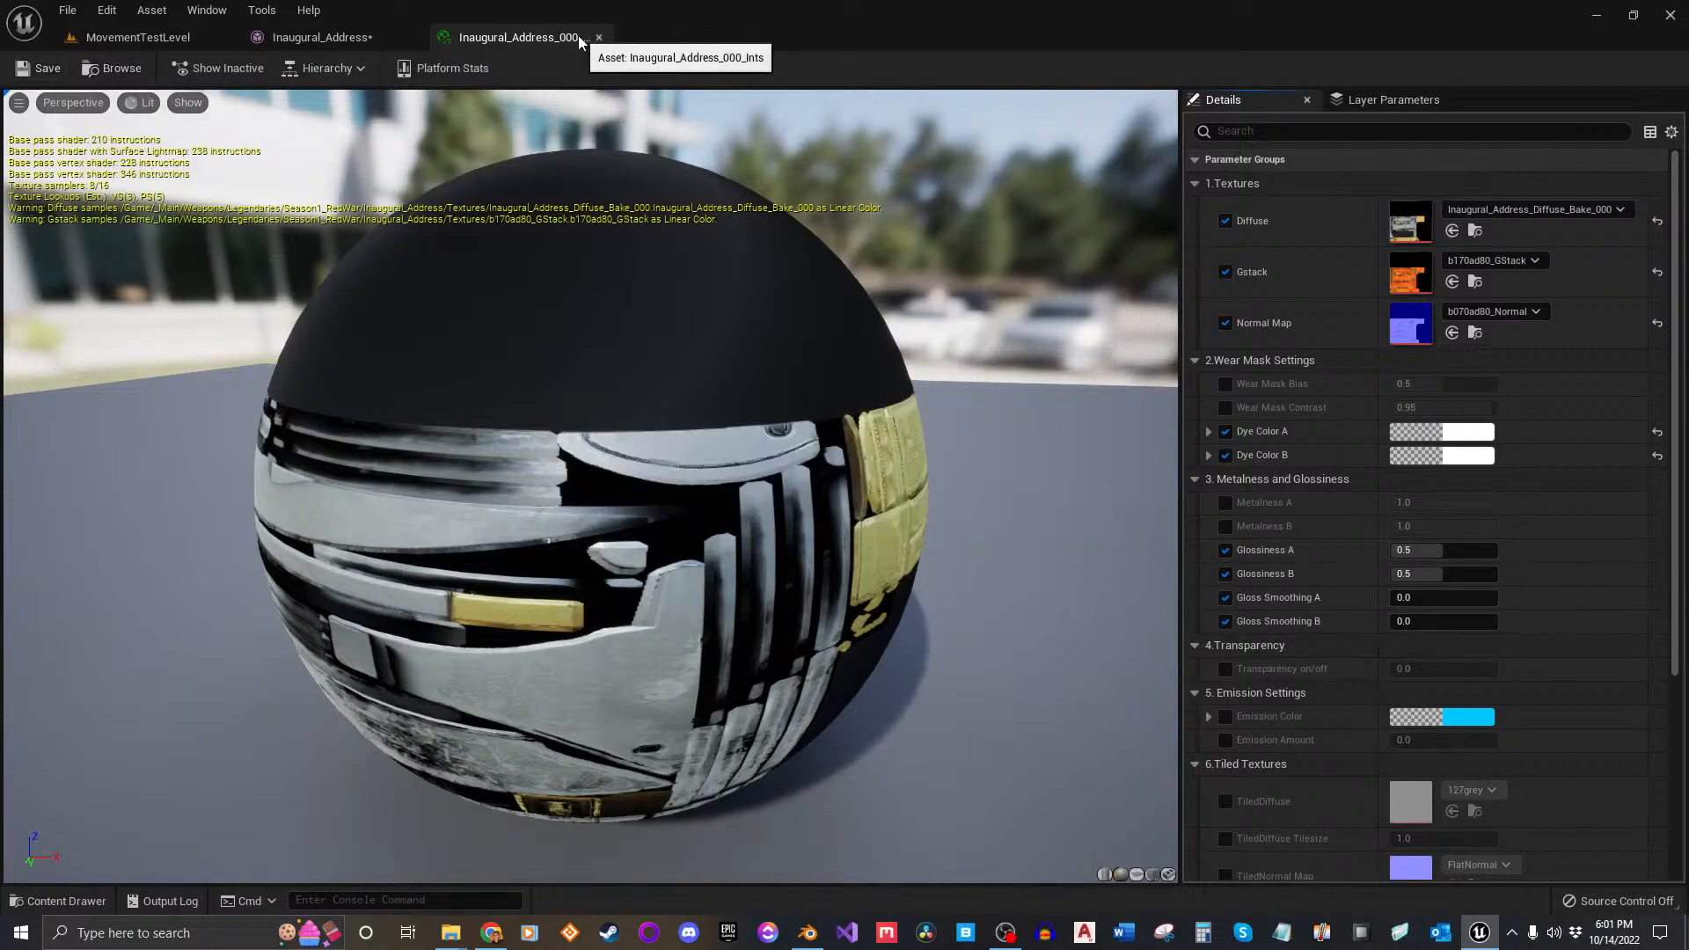
Step: Save the Inaugural_Address mesh, close the material instance editor, and return to the level with the weapon's asset folder
{"action": "left_click", "coordinate": [257, 39]}
{"action": "left_click", "coordinate": [49, 68]}
{"action": "left_click", "coordinate": [147, 39]}
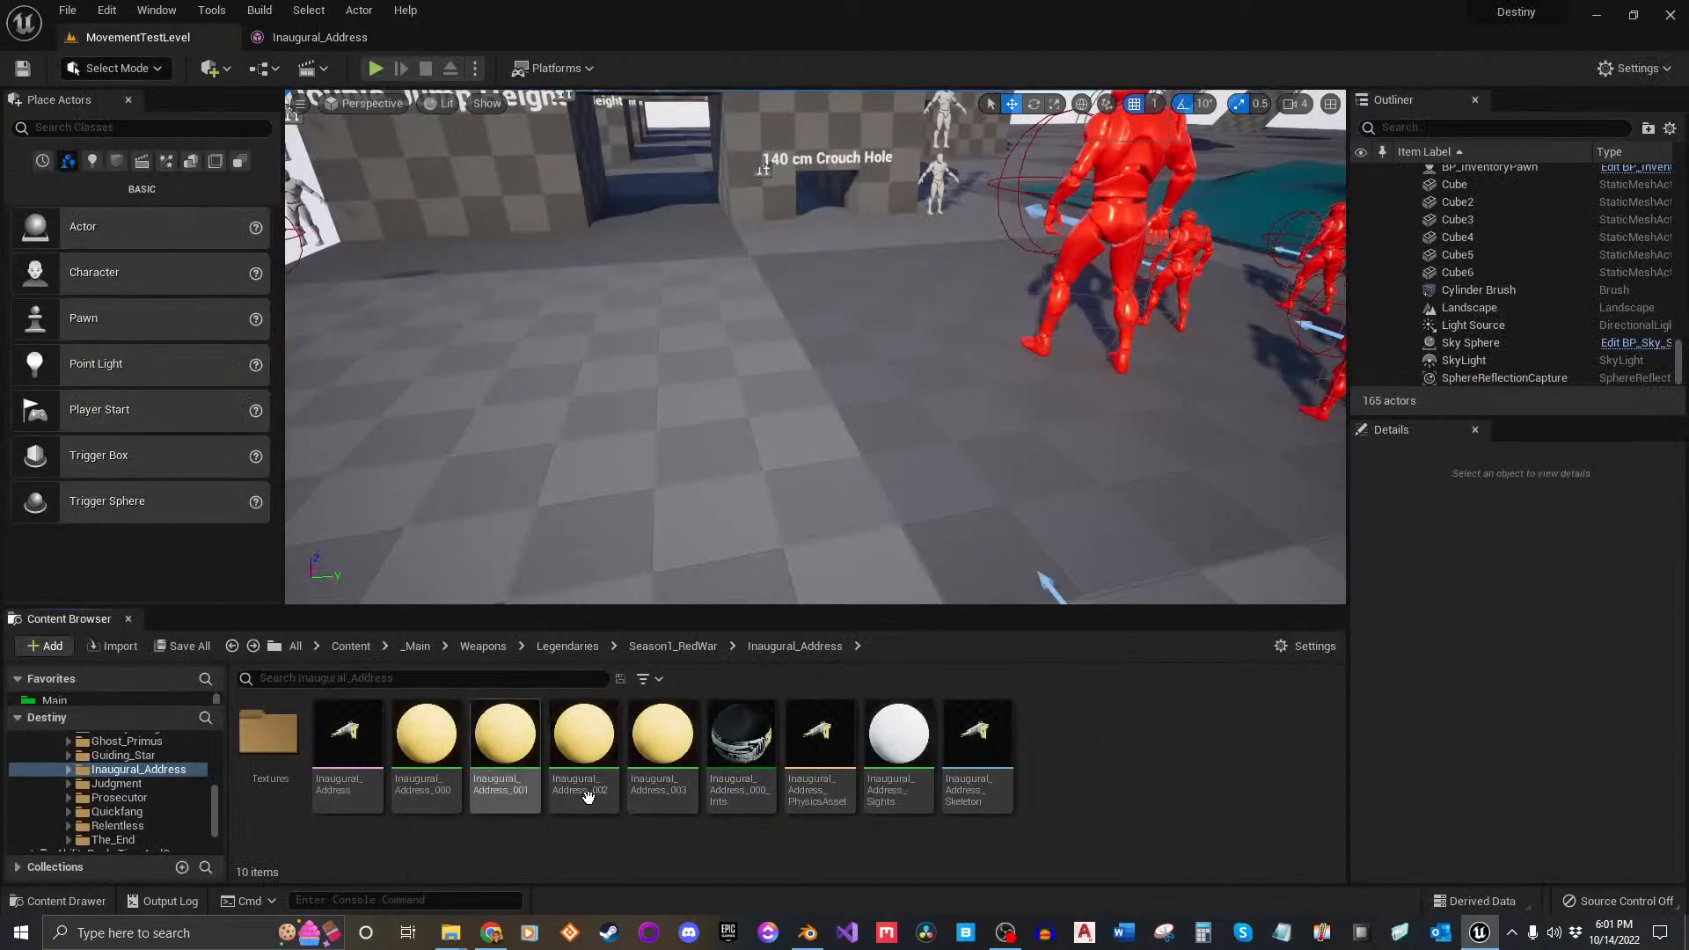
Step: Duplicate the Inaugural_Address_000_Ints material instance in the weapon's asset folder
{"action": "right_click", "coordinate": [742, 770]}
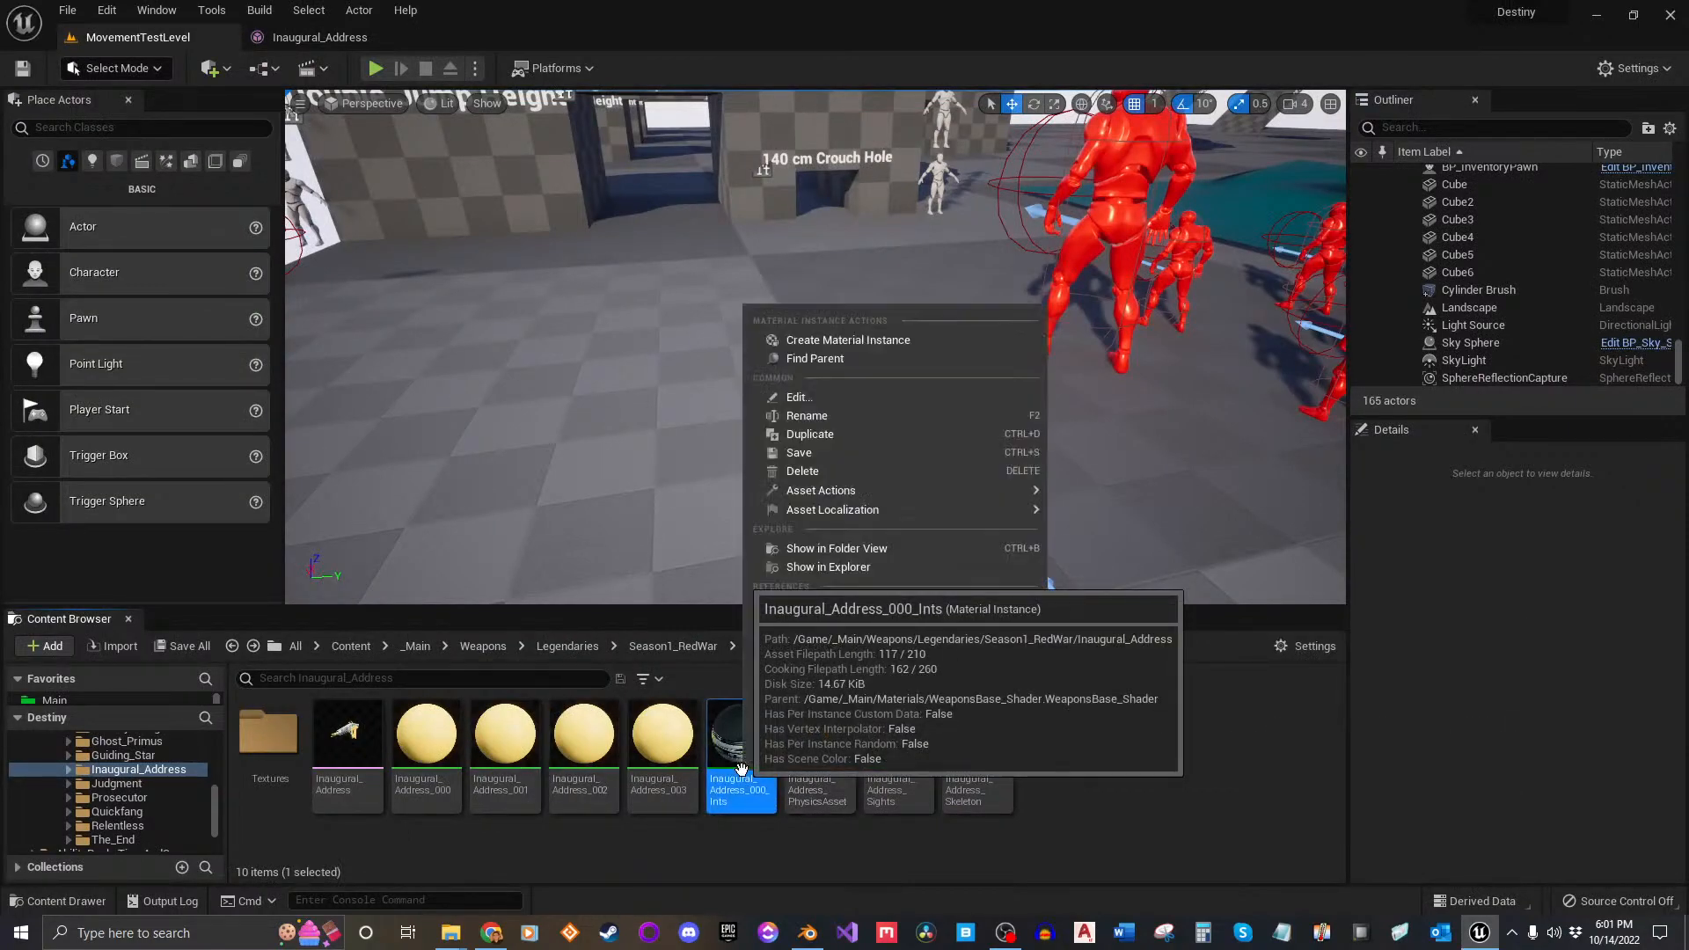
{"action": "left_click", "coordinate": [813, 434]}
{"action": "key", "text": "Return"}
Step: Copy the Inaugural_Address_001 material's name and rename the duplicated instance as Inaugural_Address_001_Ints
{"action": "left_click", "coordinate": [507, 794]}
{"action": "key", "text": "F2"}
{"action": "key", "text": "ctrl+c"}
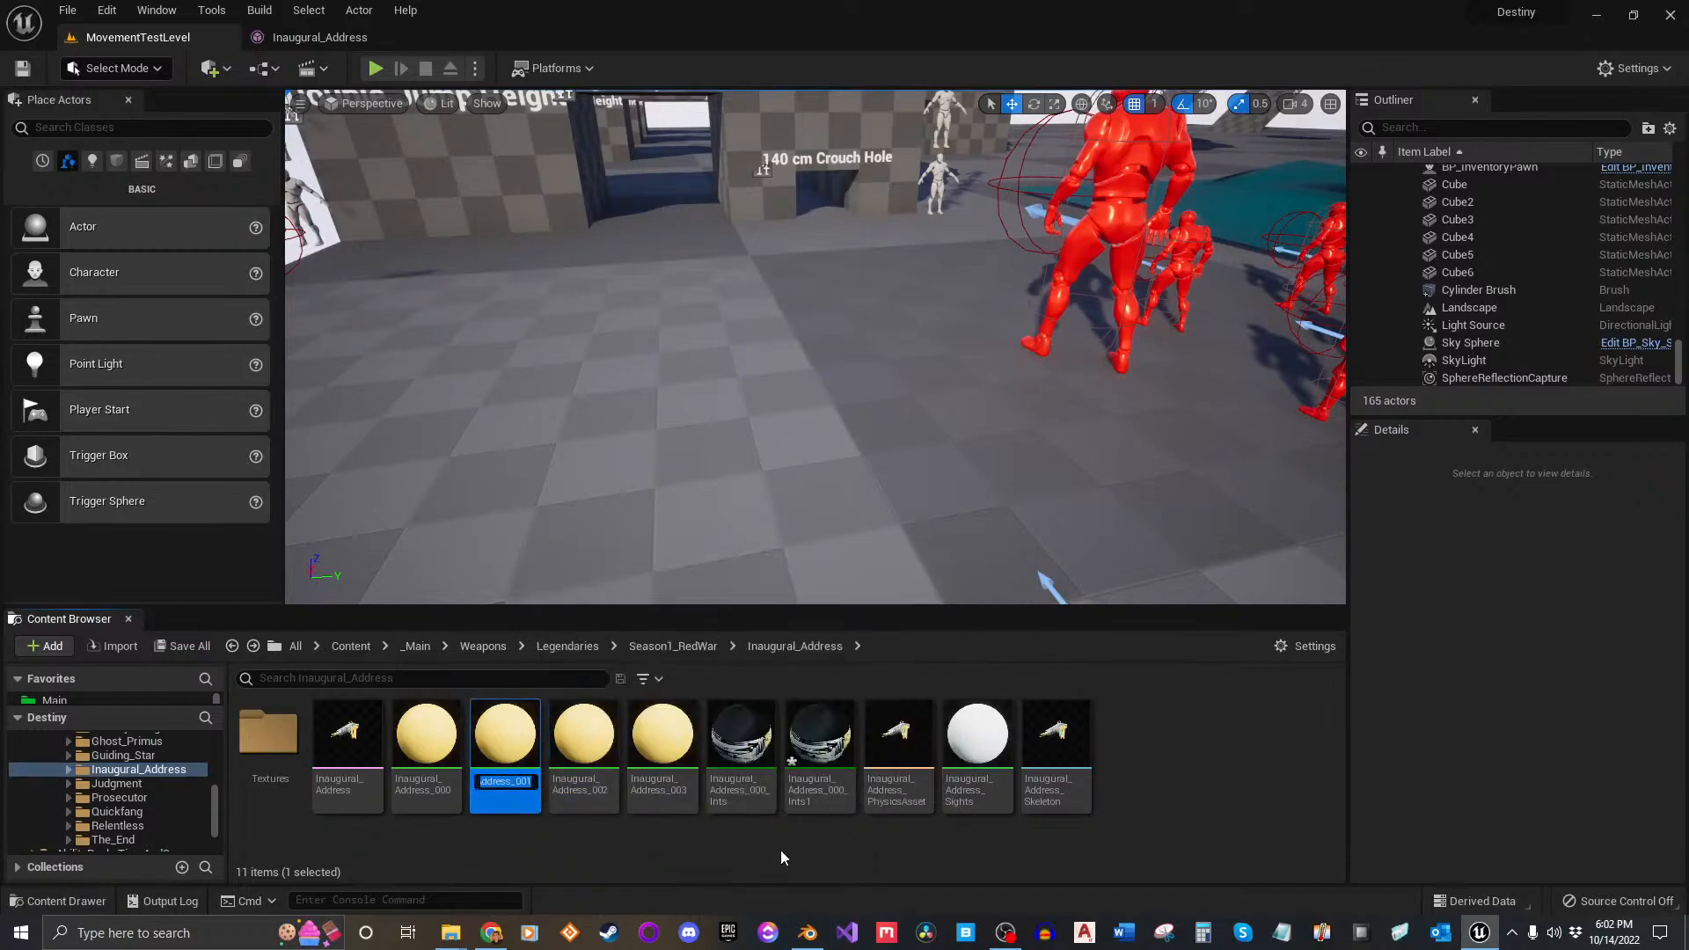
{"action": "left_click", "coordinate": [820, 739]}
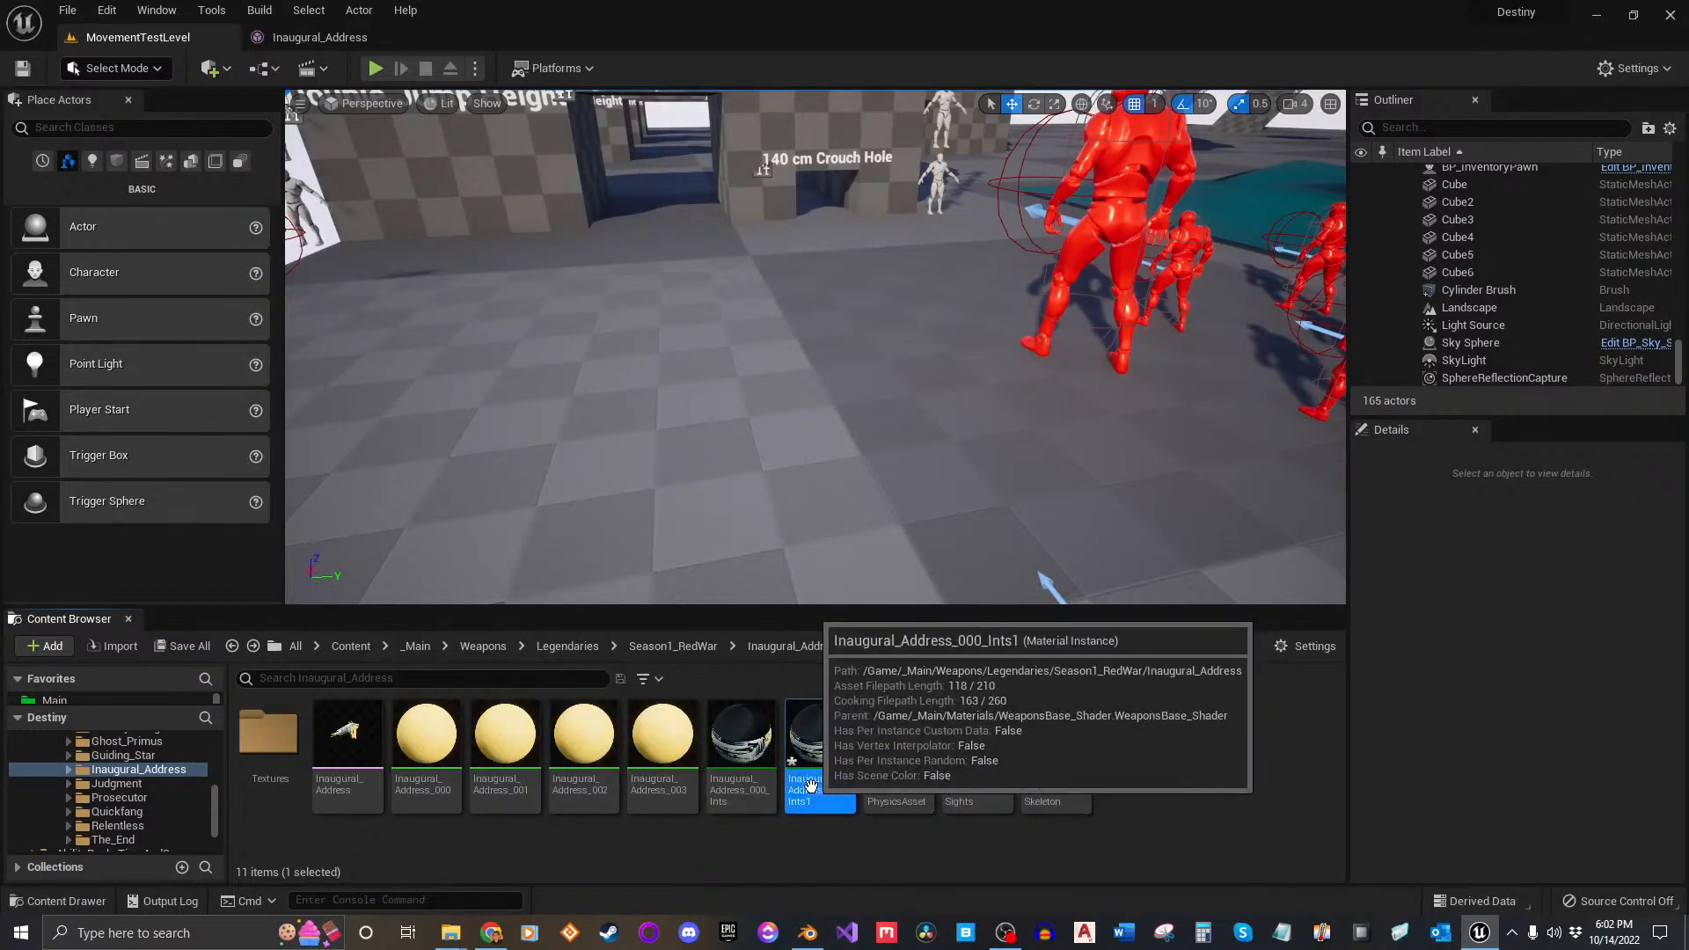
{"action": "key", "text": "F2"}
{"action": "key", "text": "ctrl+v"}
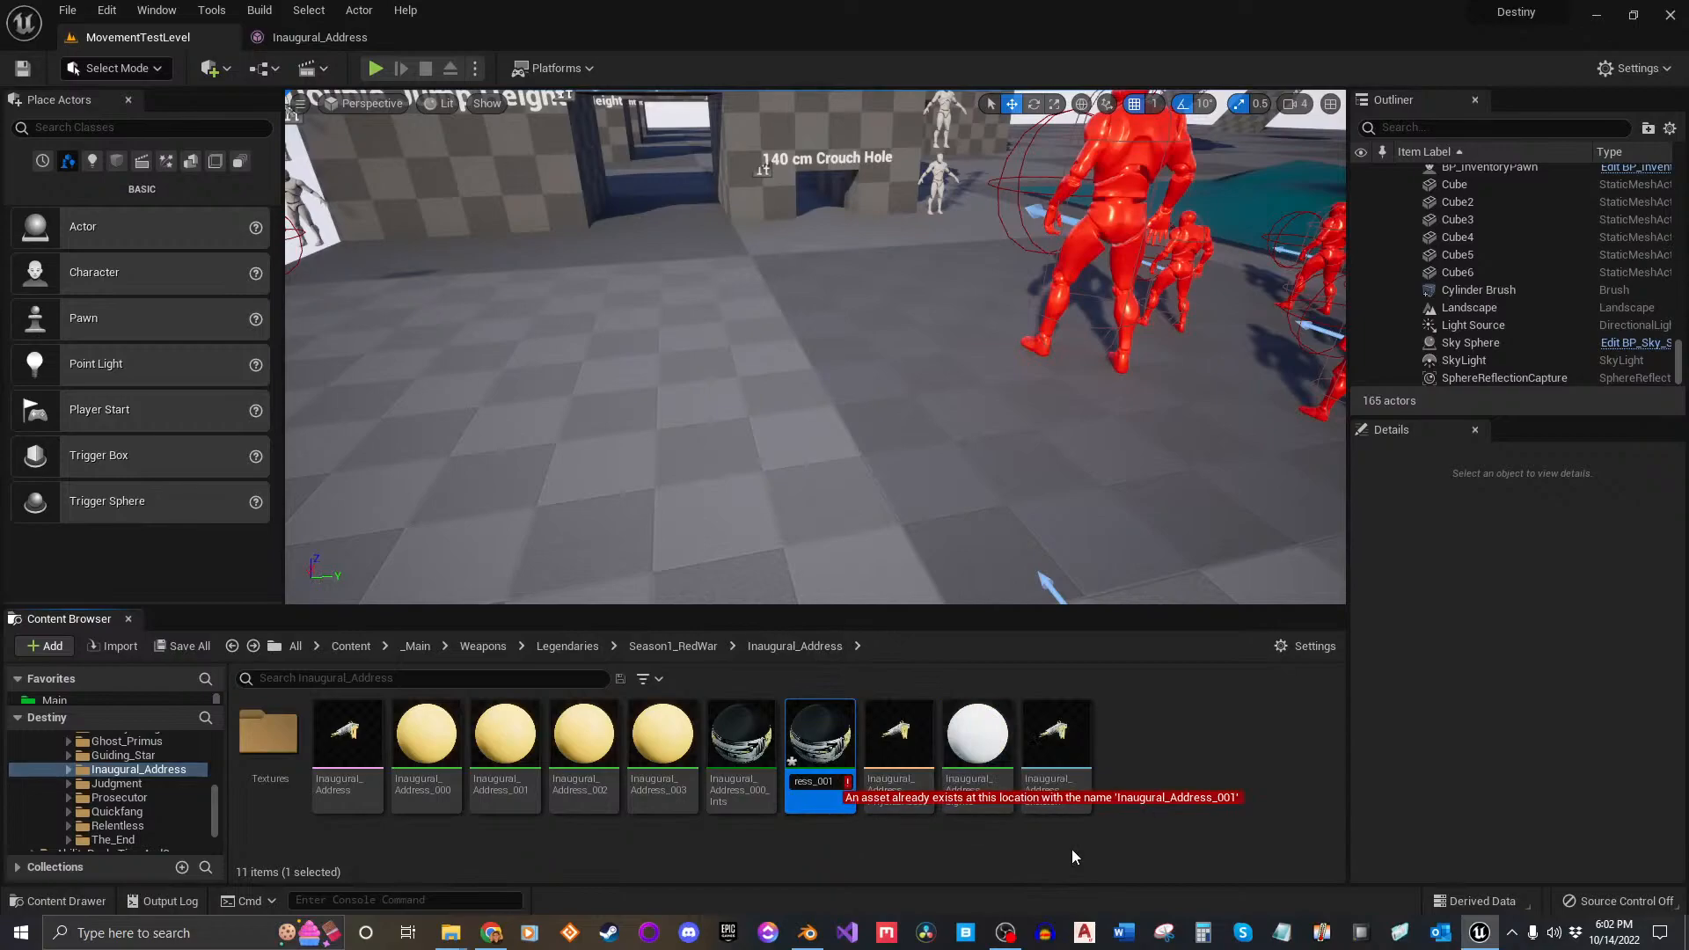
{"action": "type", "text": "_"}
{"action": "type", "text": "Ints"}
{"action": "key", "text": "Return"}
{"action": "left_click", "coordinate": [1063, 847]}
Step: Open Inaugural_Address_001_Ints in its own window and assign Inaugural_Address_Diffuse_Bake_001 from the Textures folder as its Diffuse
{"action": "double_click", "coordinate": [825, 763]}
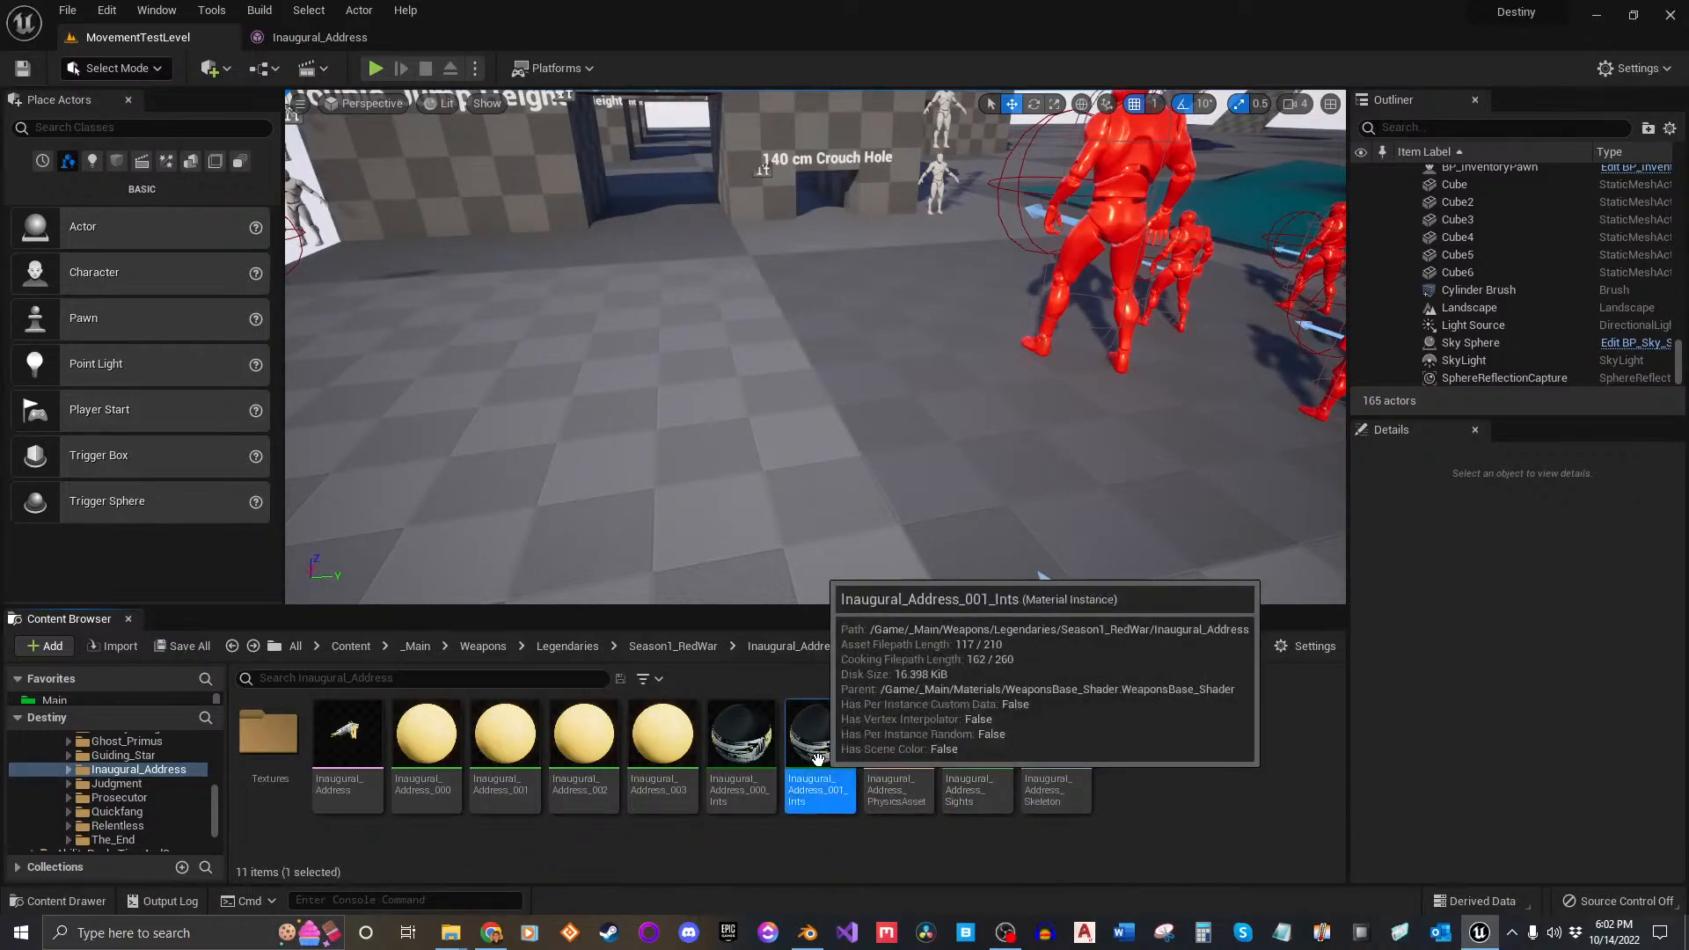
{"action": "middle_click", "coordinate": [502, 45]}
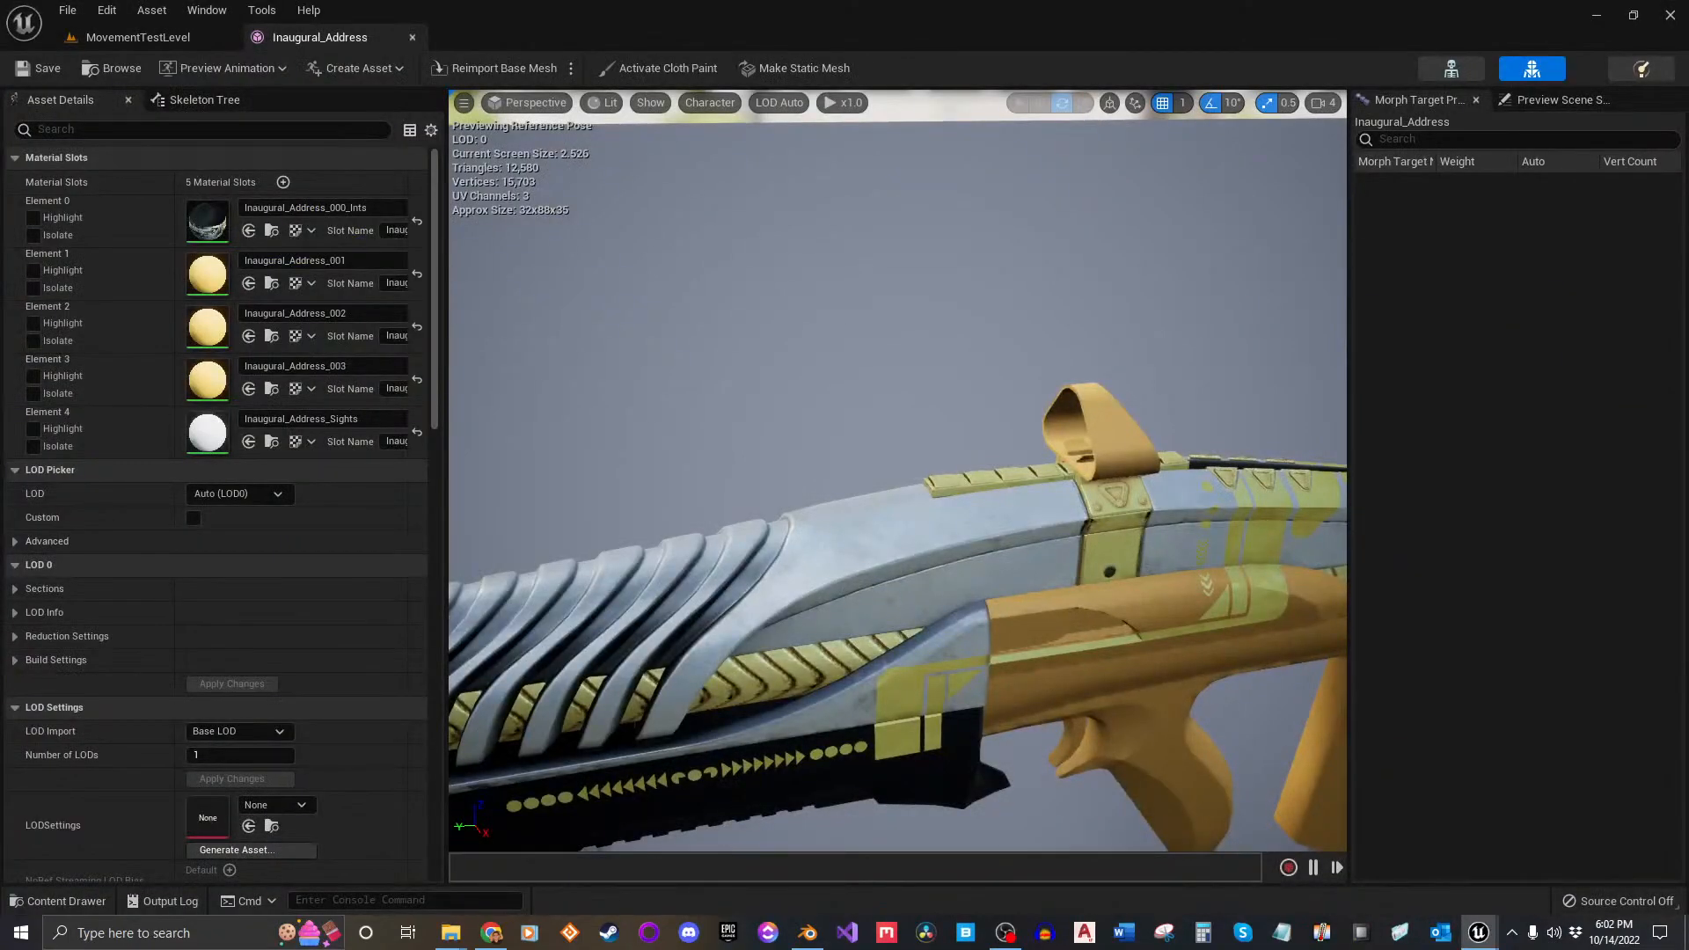
{"action": "left_click", "coordinate": [107, 36]}
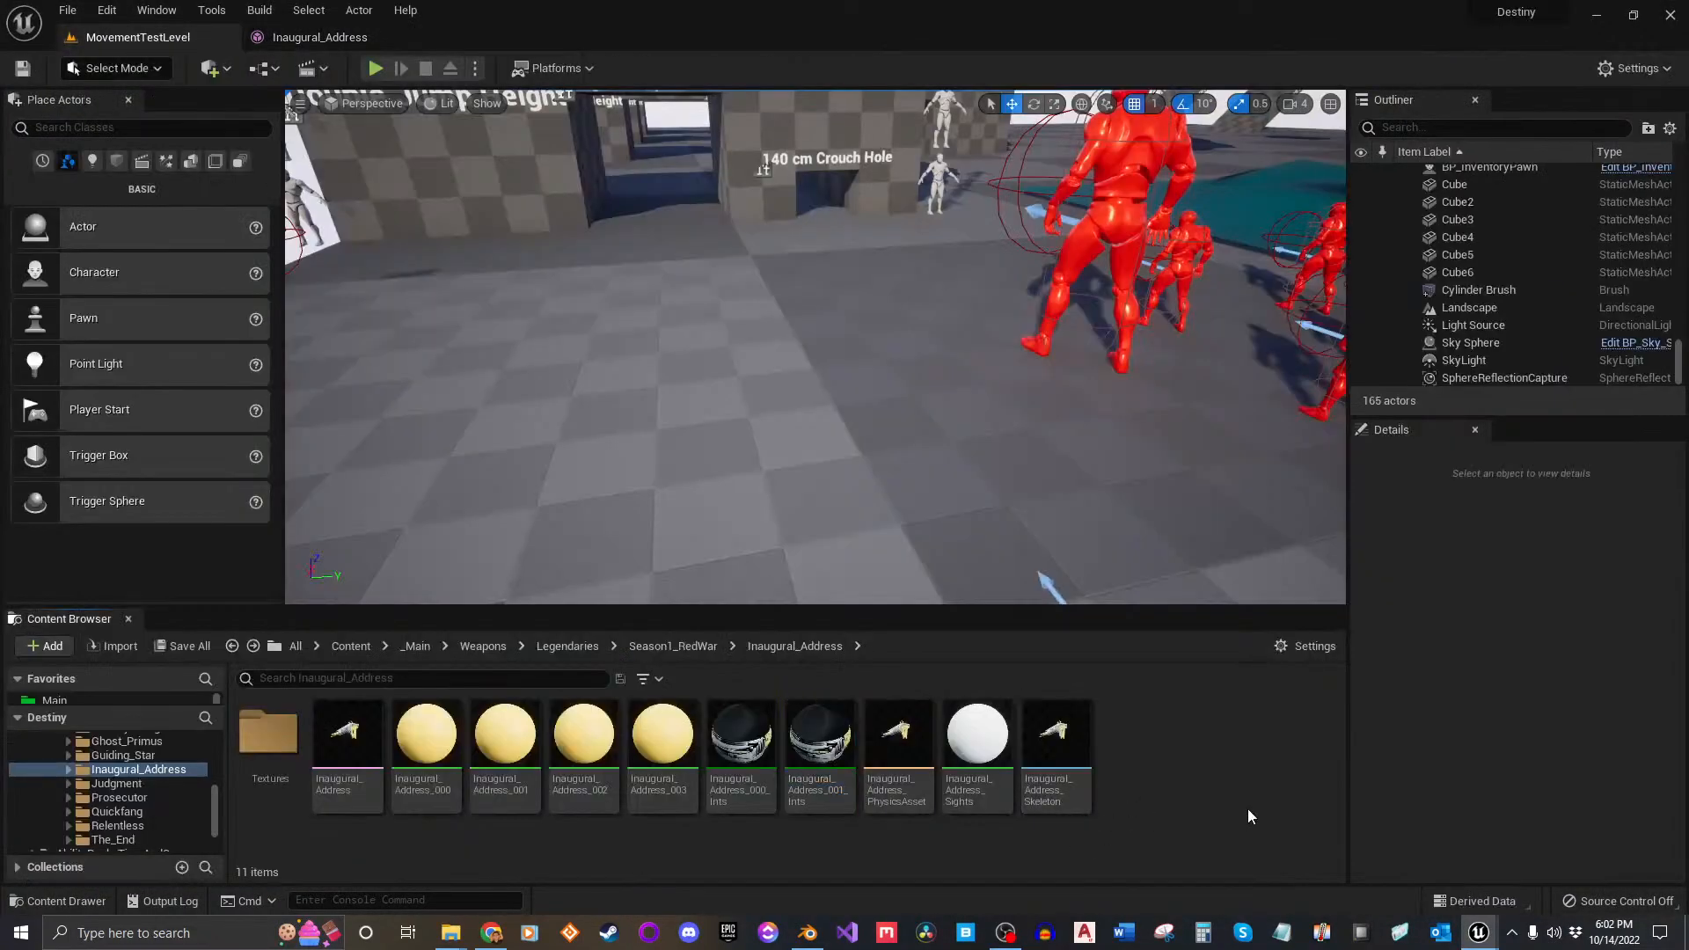
{"action": "left_click", "coordinate": [1066, 792]}
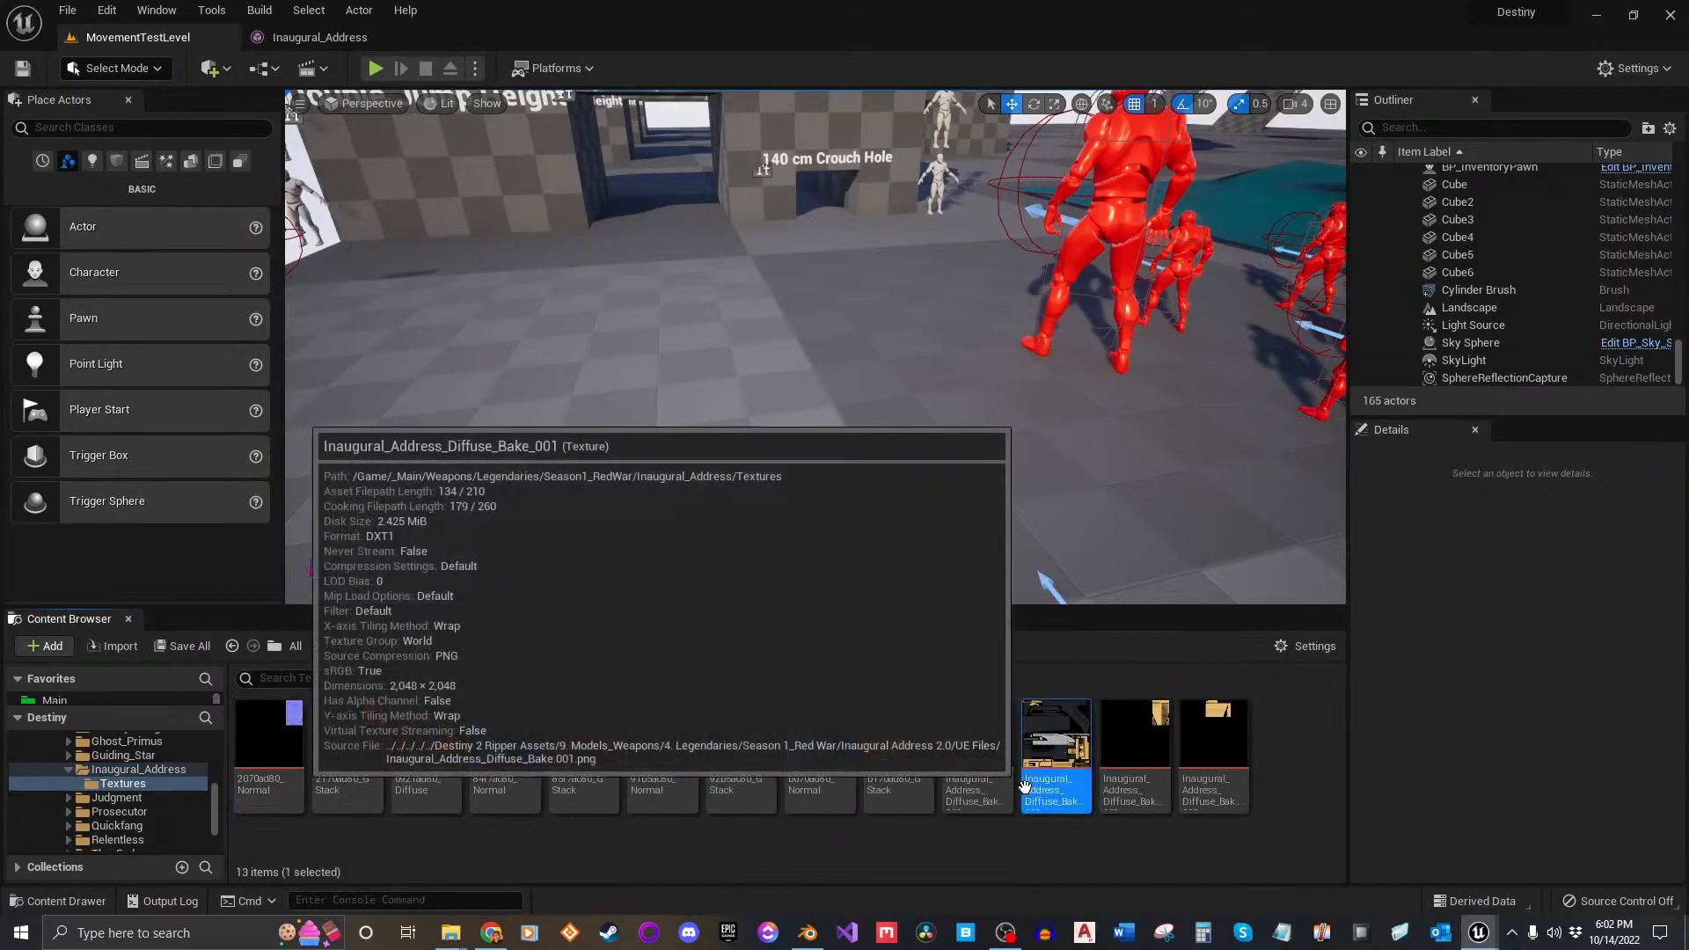
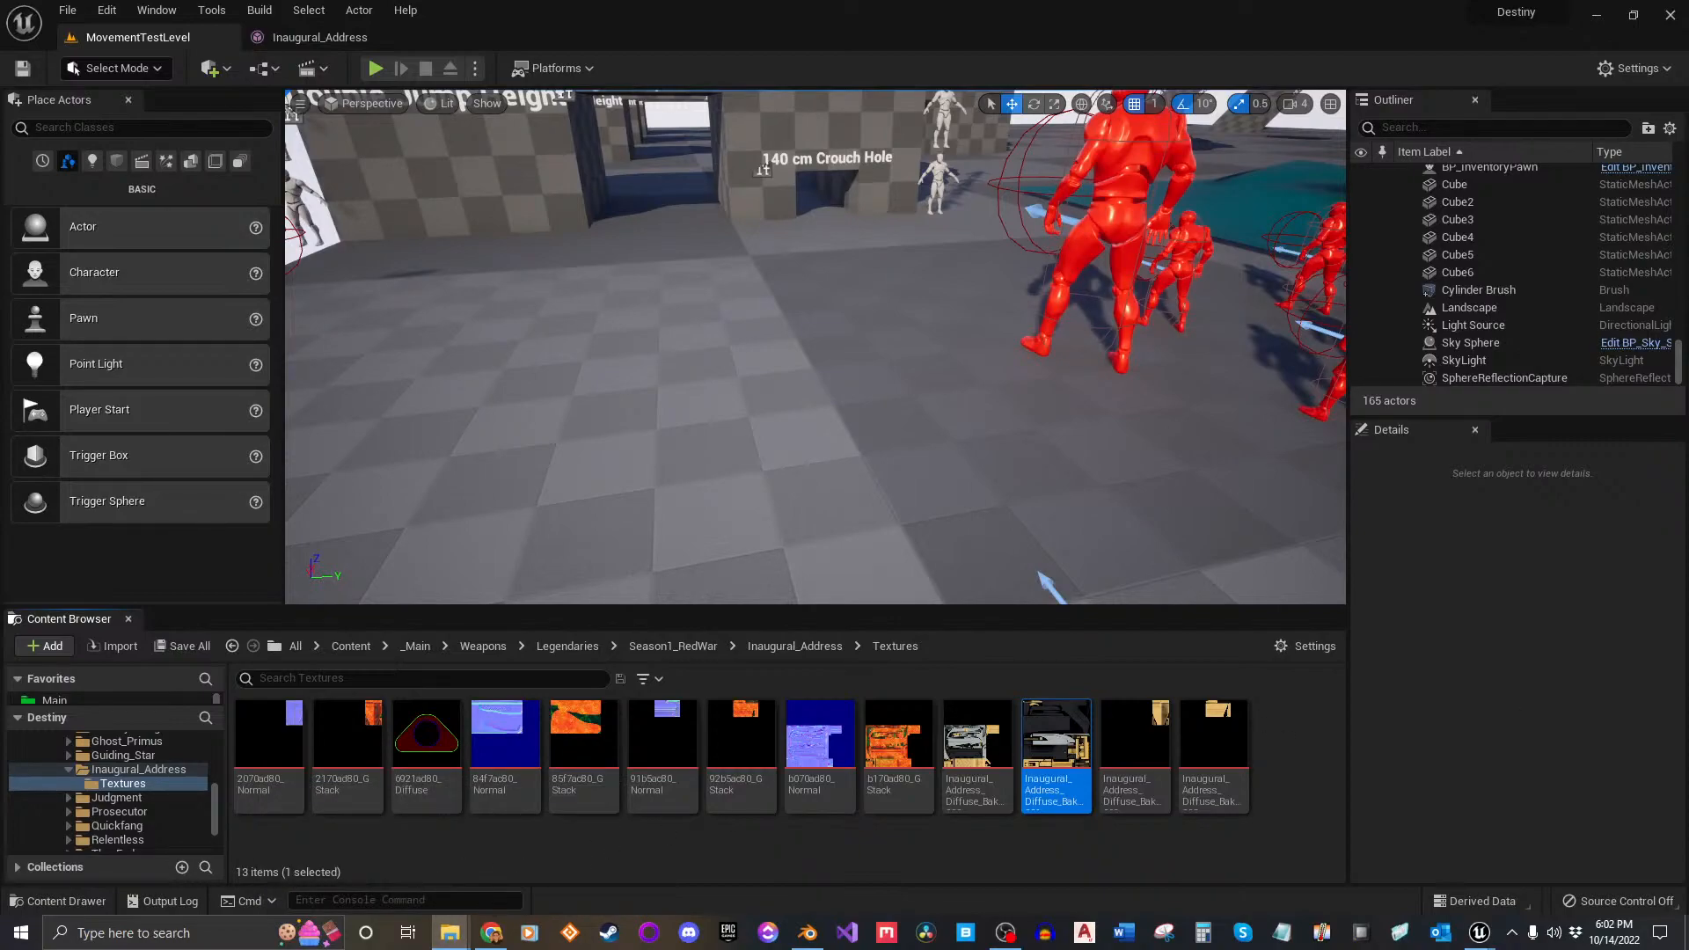
Step: Import 7198ad80_Normal and 7298ad80_GStack from the weapon's HD textures folder into the Textures folder and save all assets
{"action": "left_click_drag", "start_coordinate": [1177, 809], "coordinate": [1195, 835]}
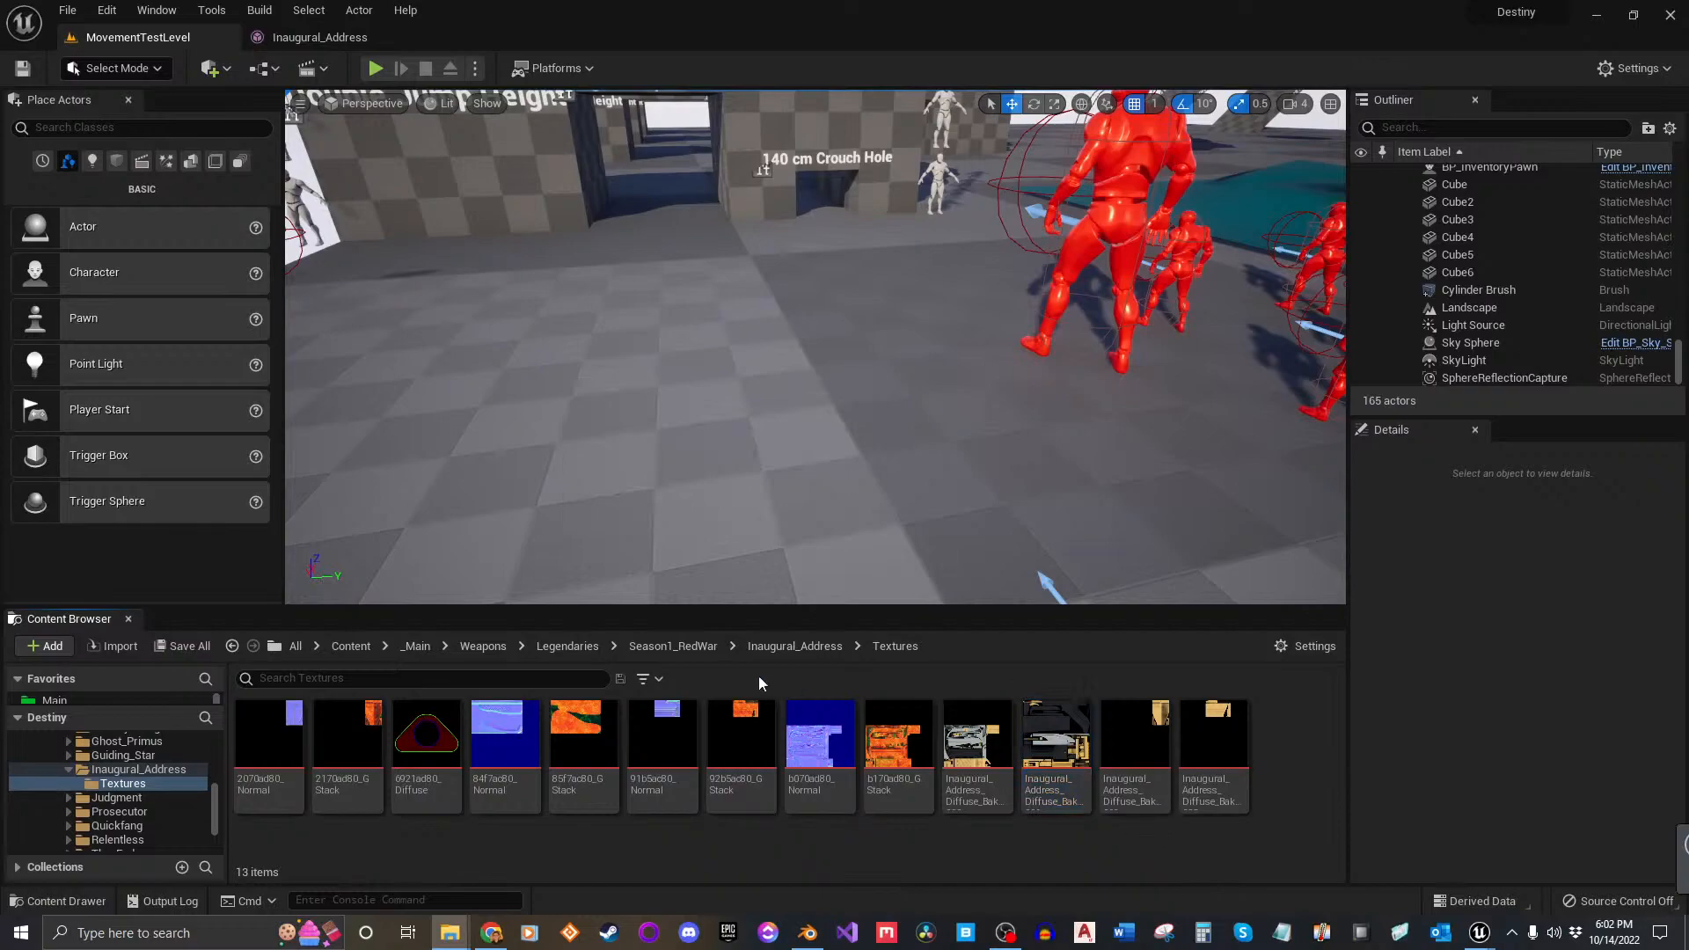
{"action": "key", "text": "alt+Tab"}
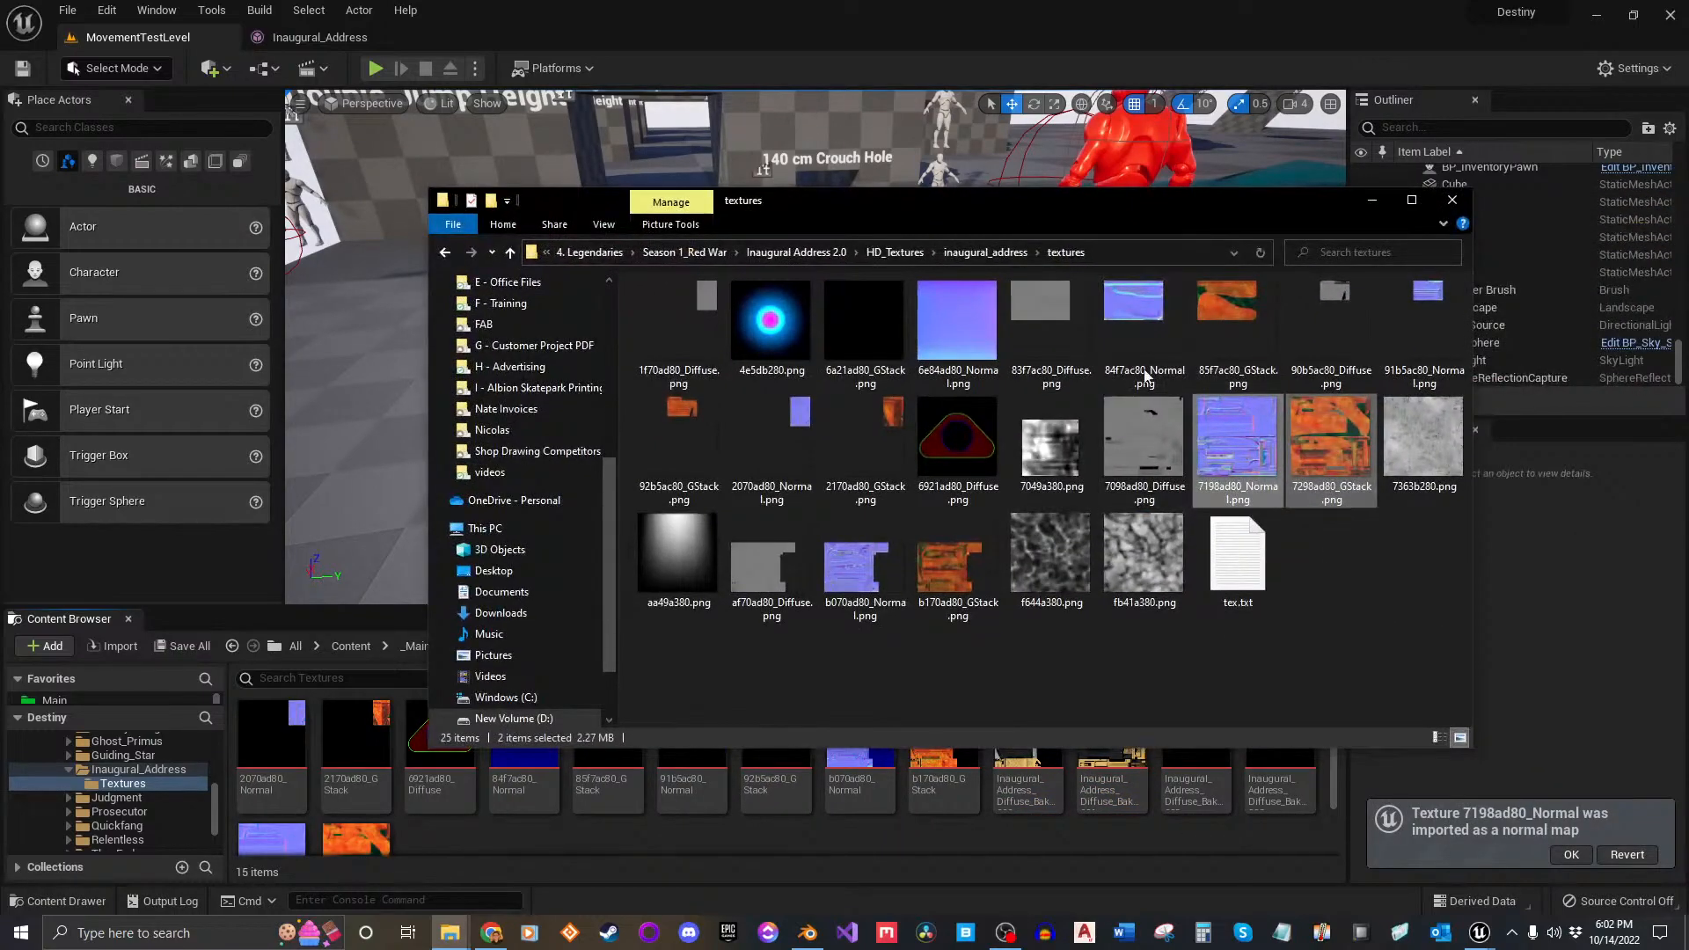
{"action": "key", "text": "alt+Tab"}
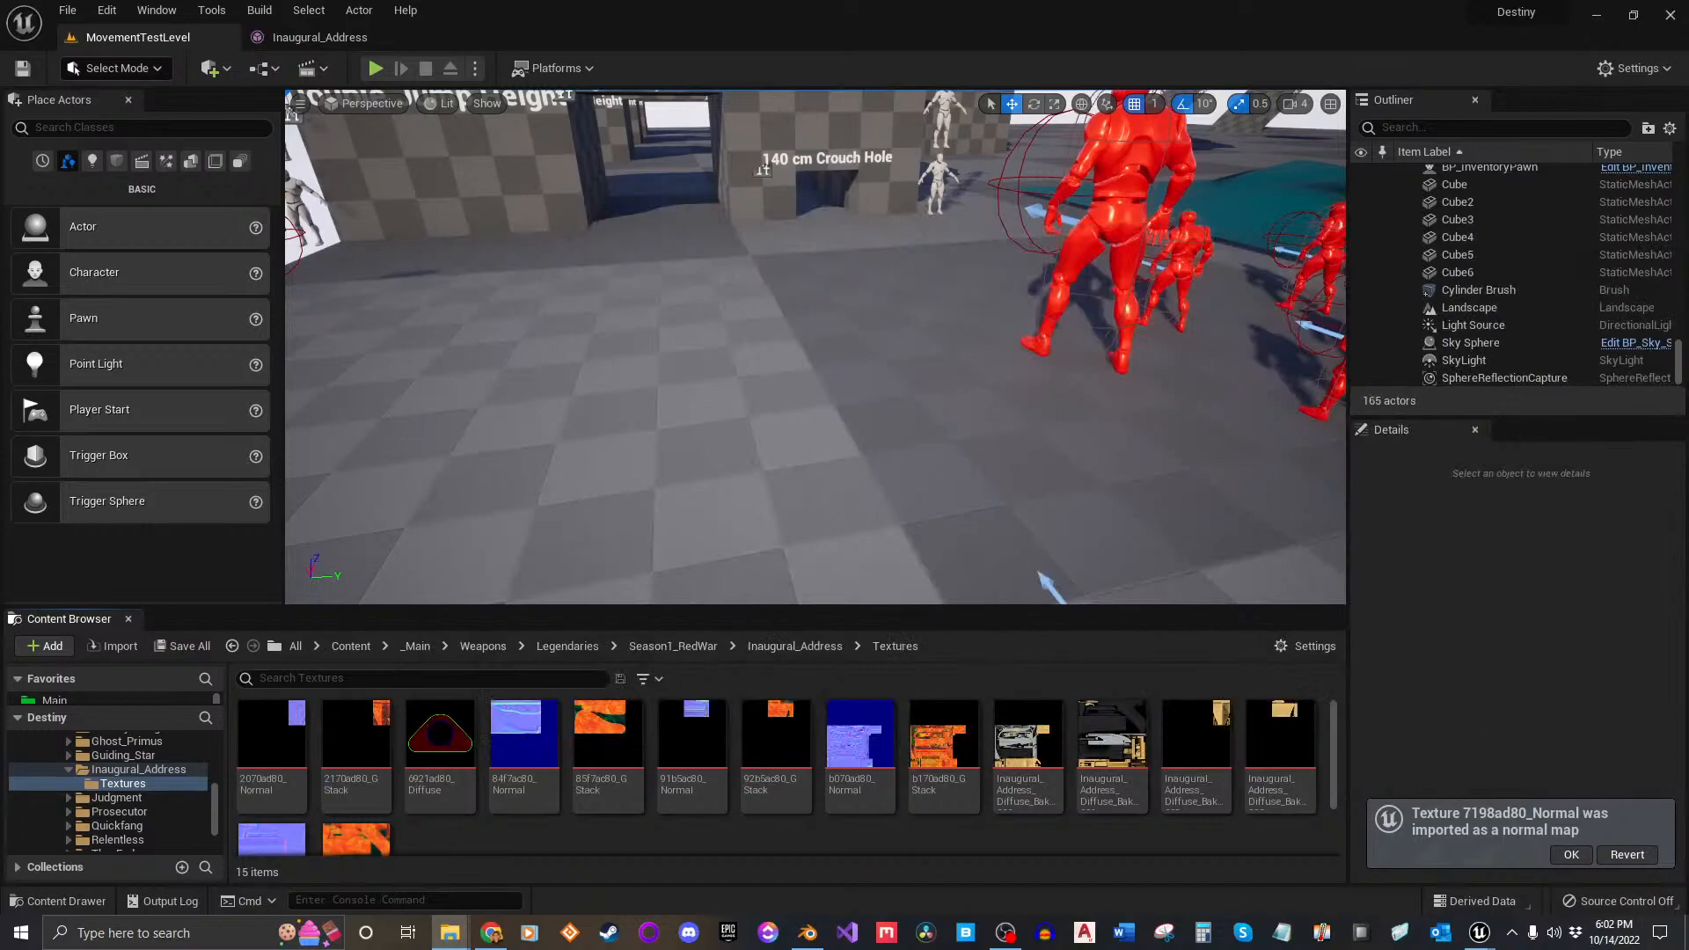
{"action": "scroll", "coordinate": [1012, 814], "scroll_direction": "down", "scroll_amount": 2}
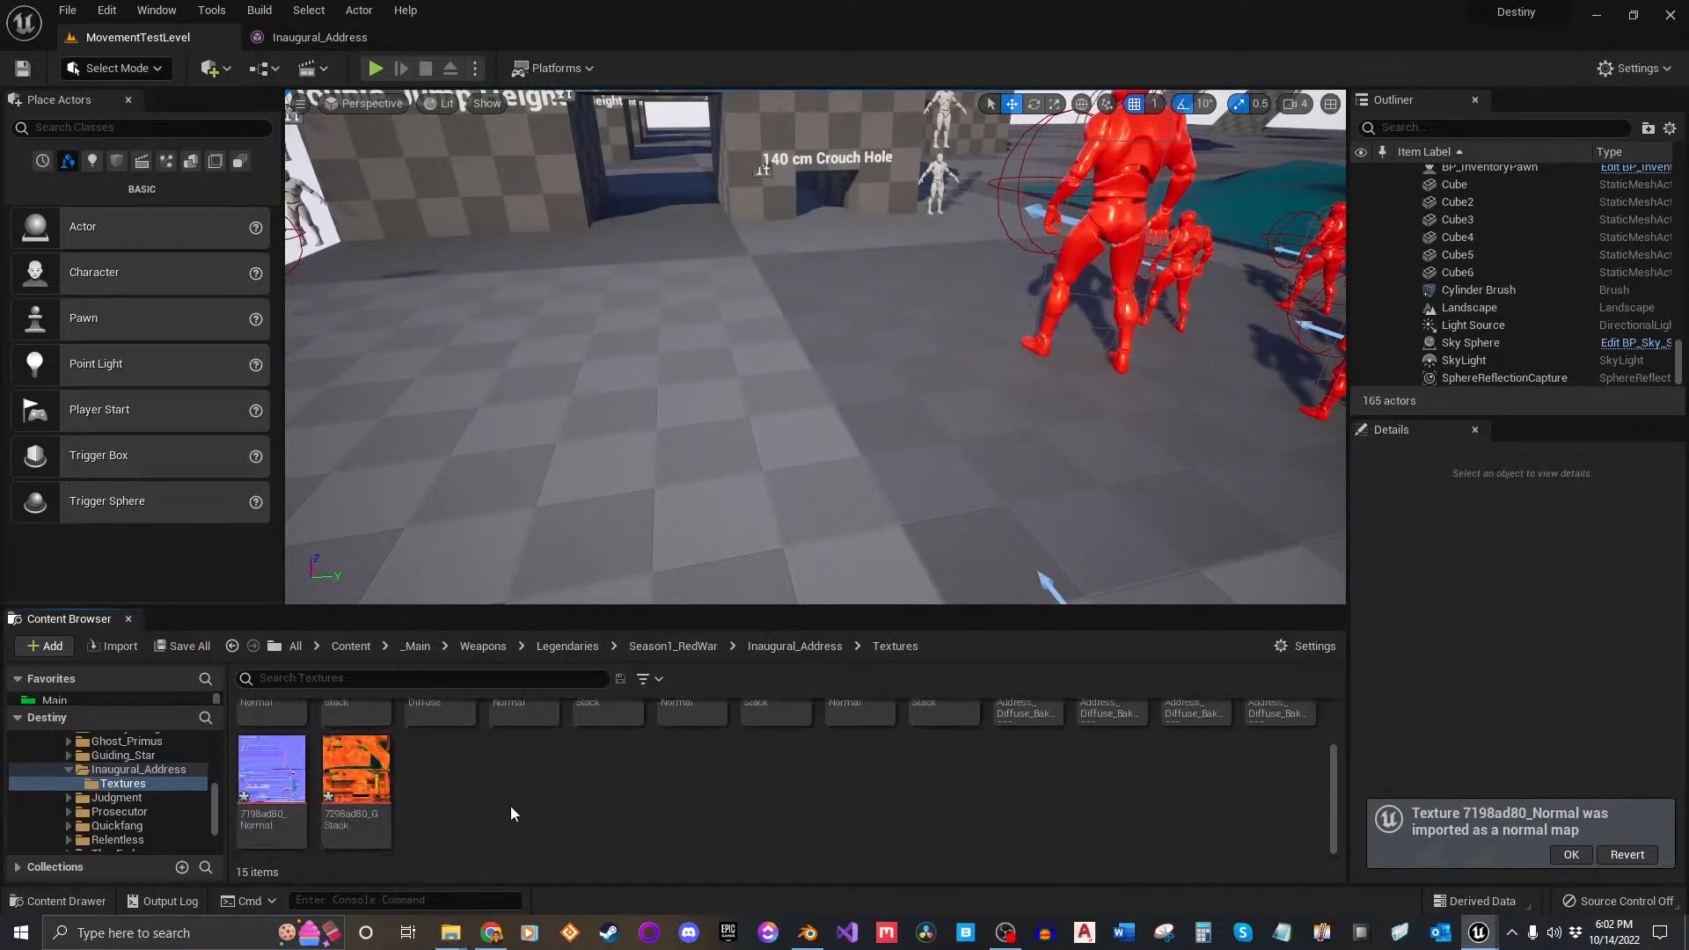
{"action": "left_click", "coordinate": [186, 645]}
{"action": "left_click", "coordinate": [985, 665]}
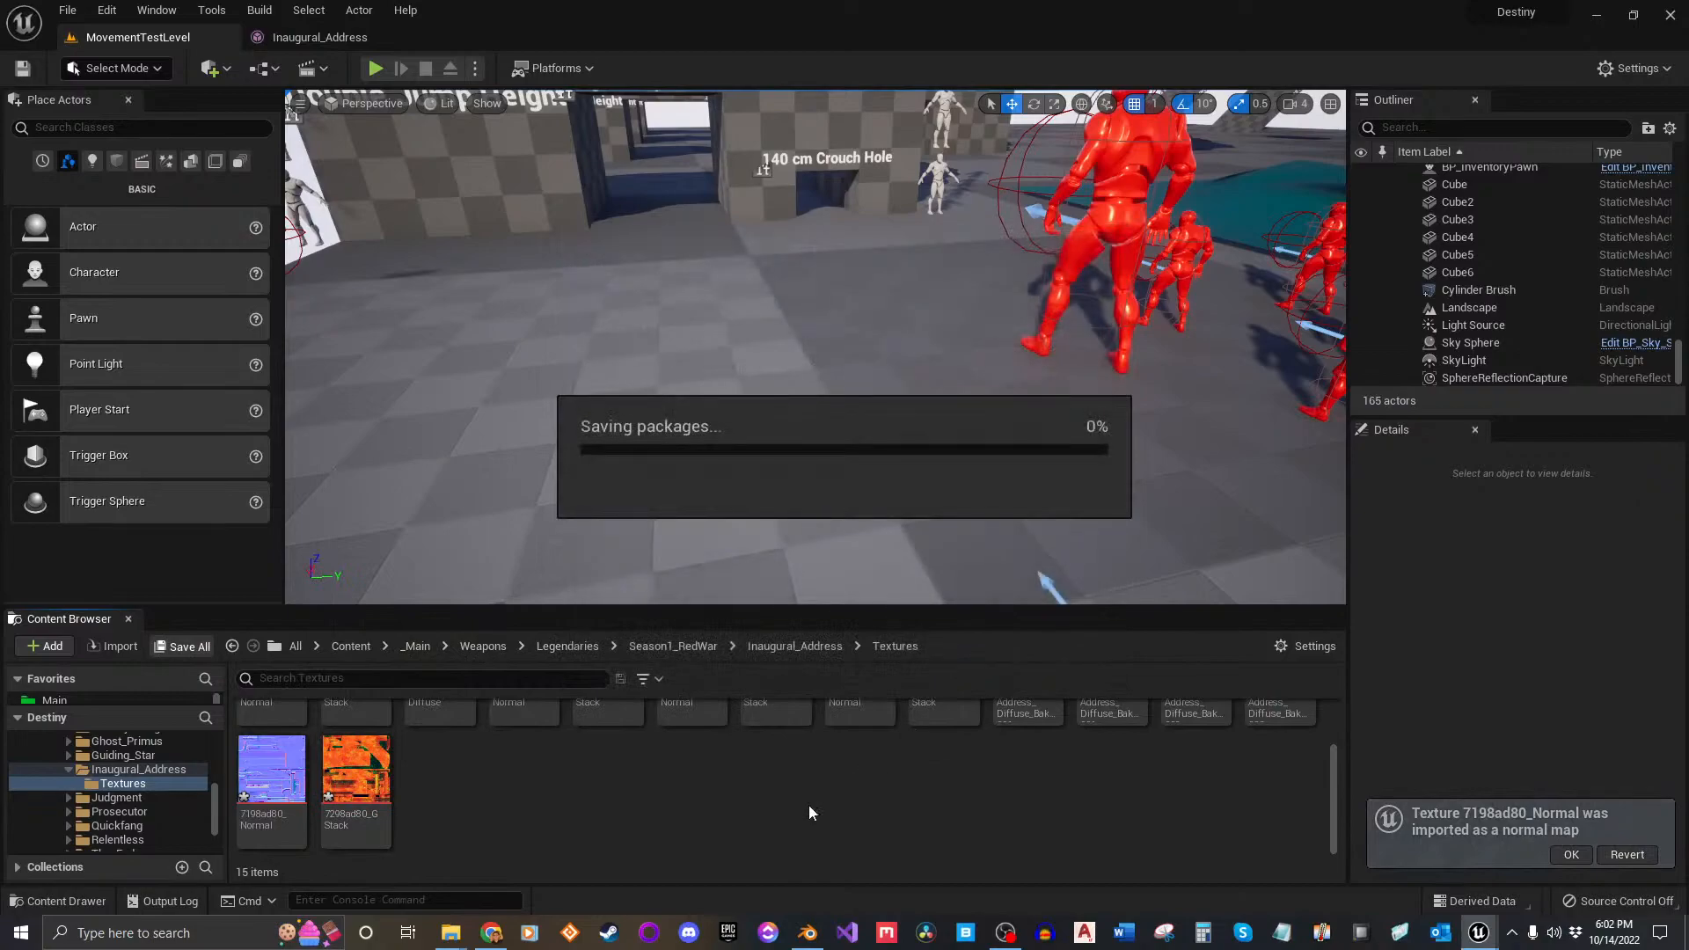
Step: Assign 7298ad80_GStack as the Gstack and 7198ad80_Normal as the Normal Map of Inaugural_Address_001_Ints
{"action": "left_click_drag", "start_coordinate": [359, 782], "coordinate": [849, 778]}
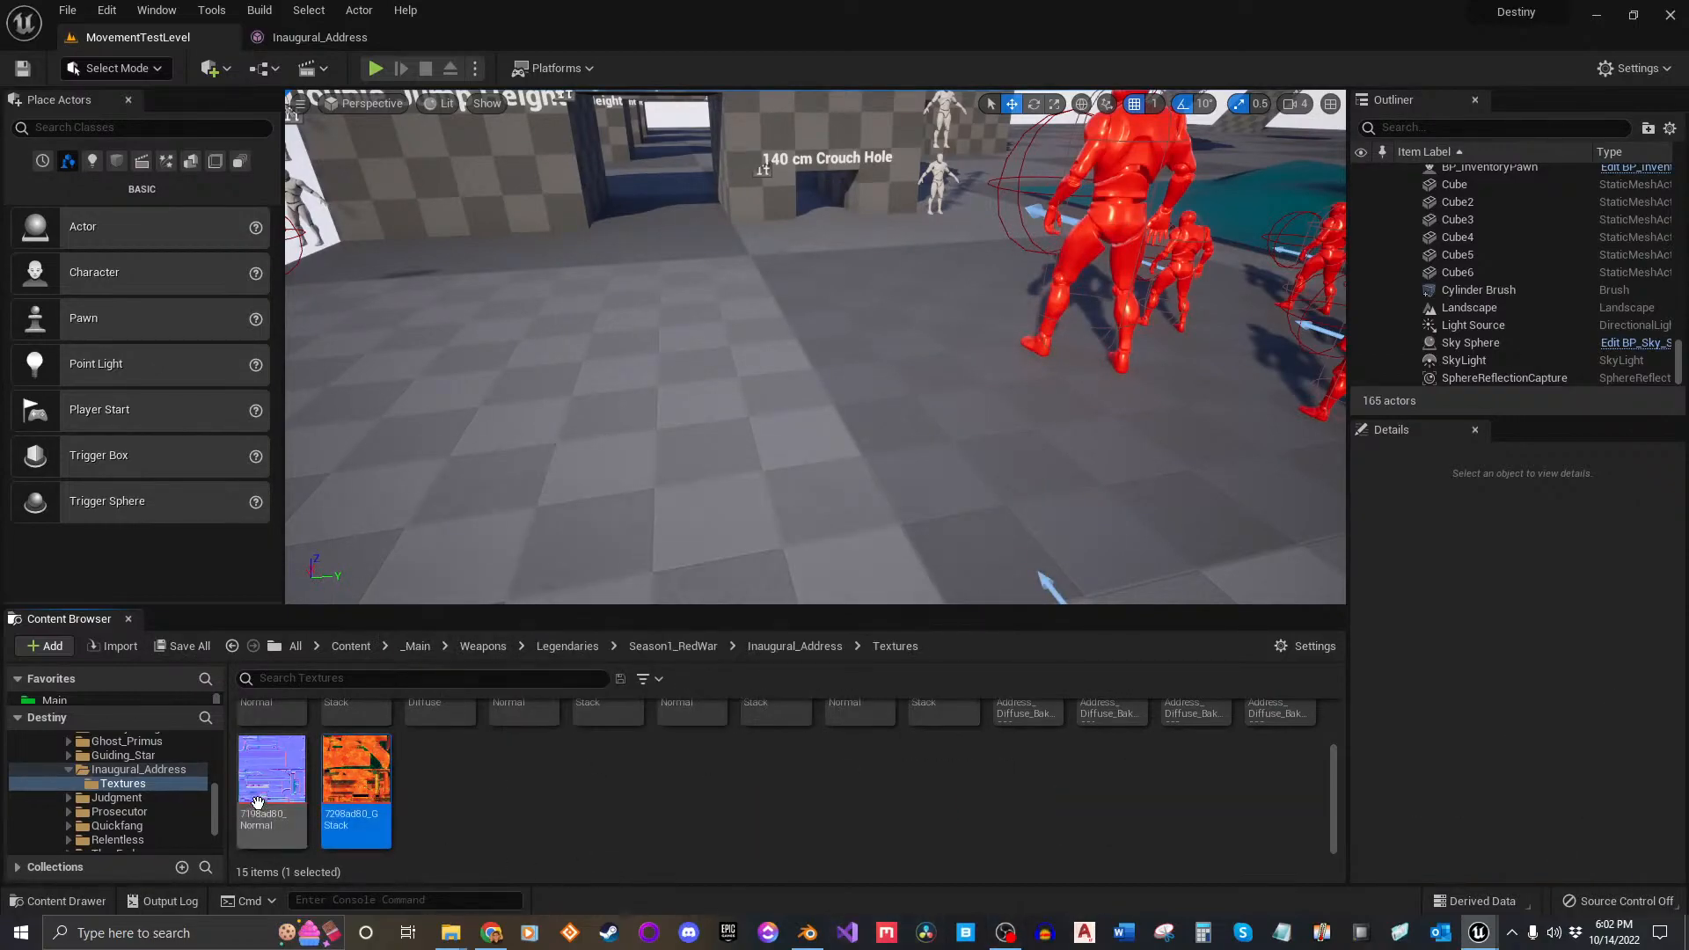
{"action": "left_click_drag", "start_coordinate": [255, 799], "coordinate": [484, 785]}
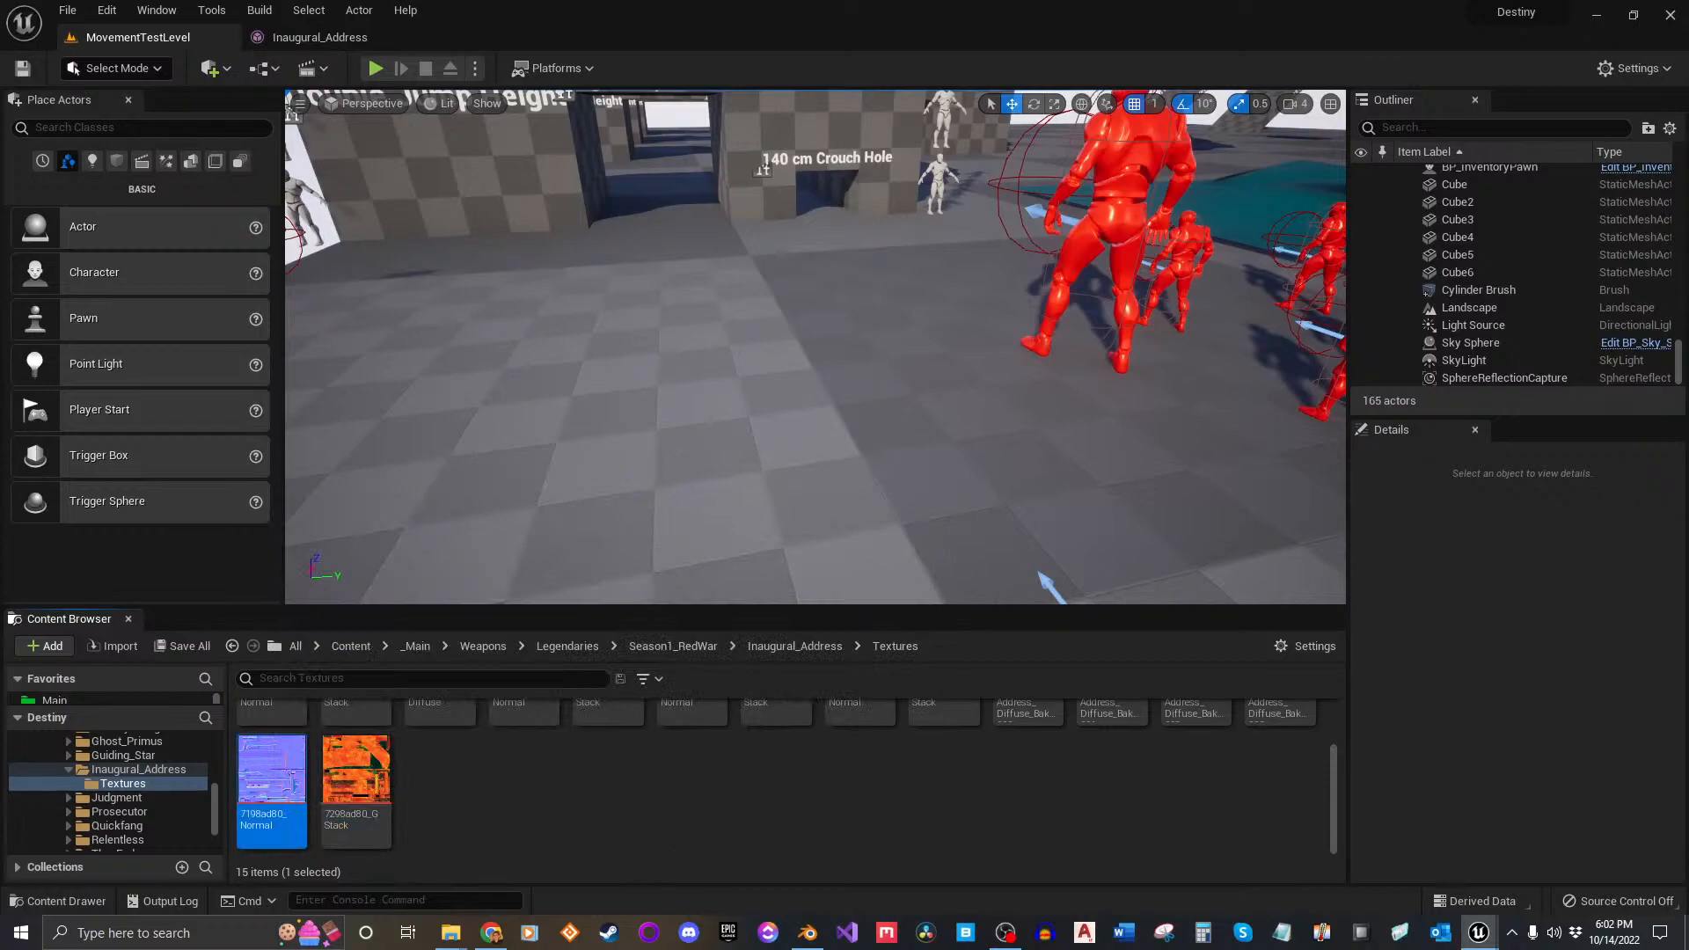
{"action": "left_click", "coordinate": [308, 13]}
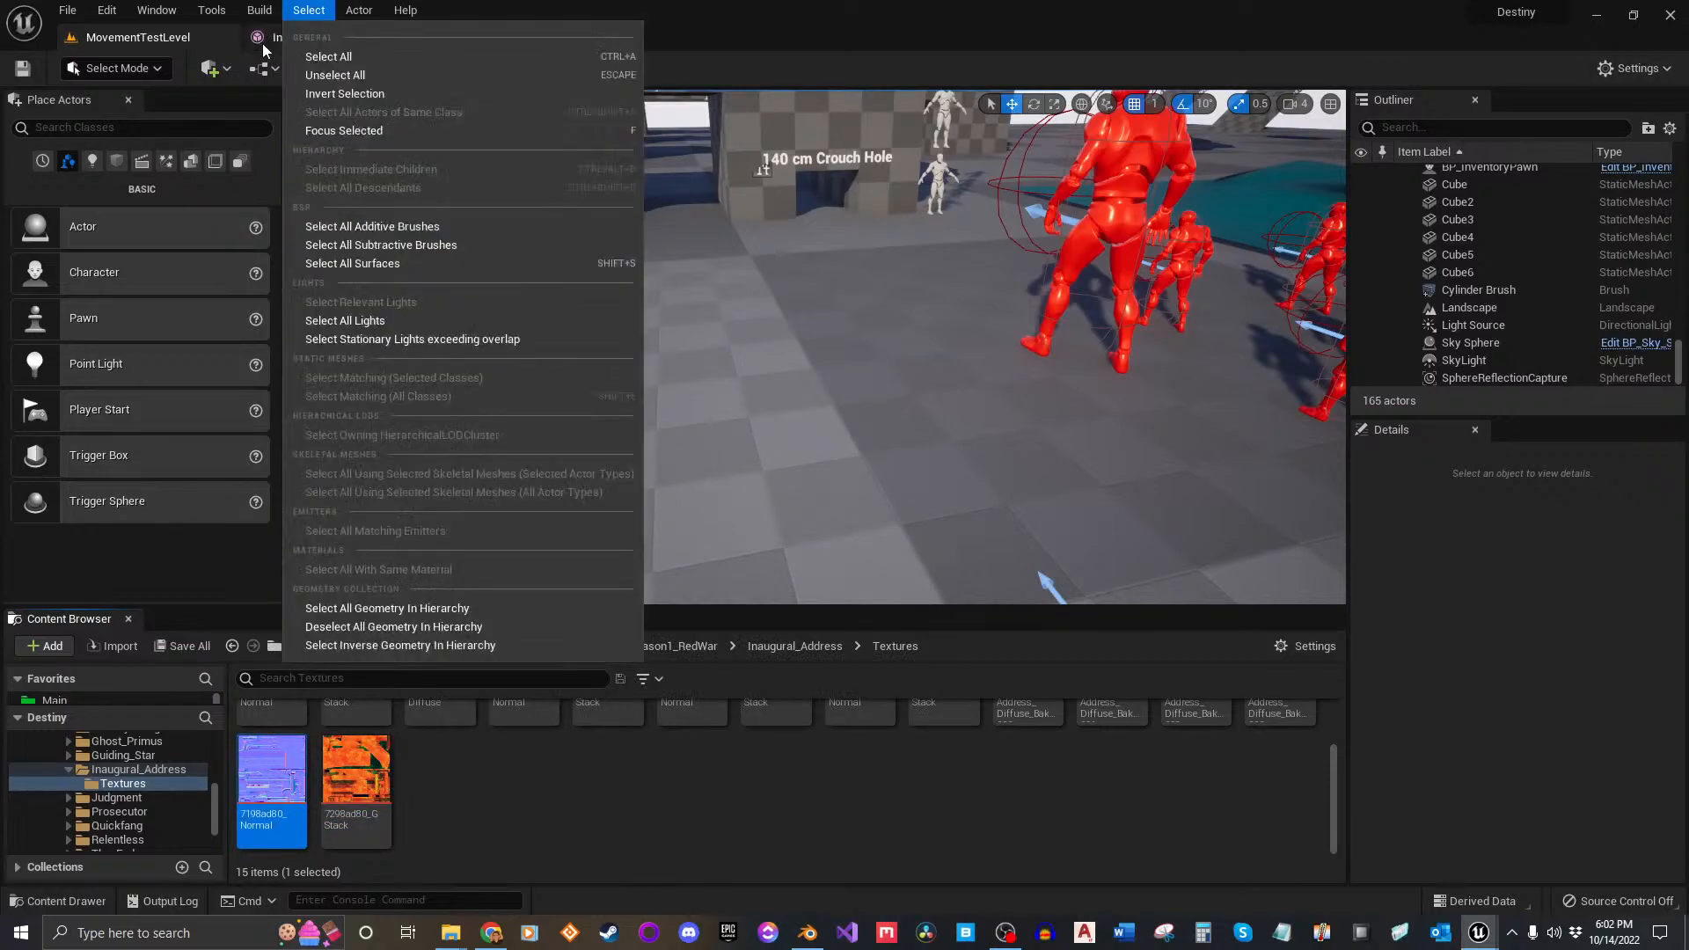
Step: Assign Inaugural_Address_001_Ints to material Element 1 of the Inaugural_Address mesh, check the weapon preview and save the mesh
{"action": "left_click", "coordinate": [319, 37]}
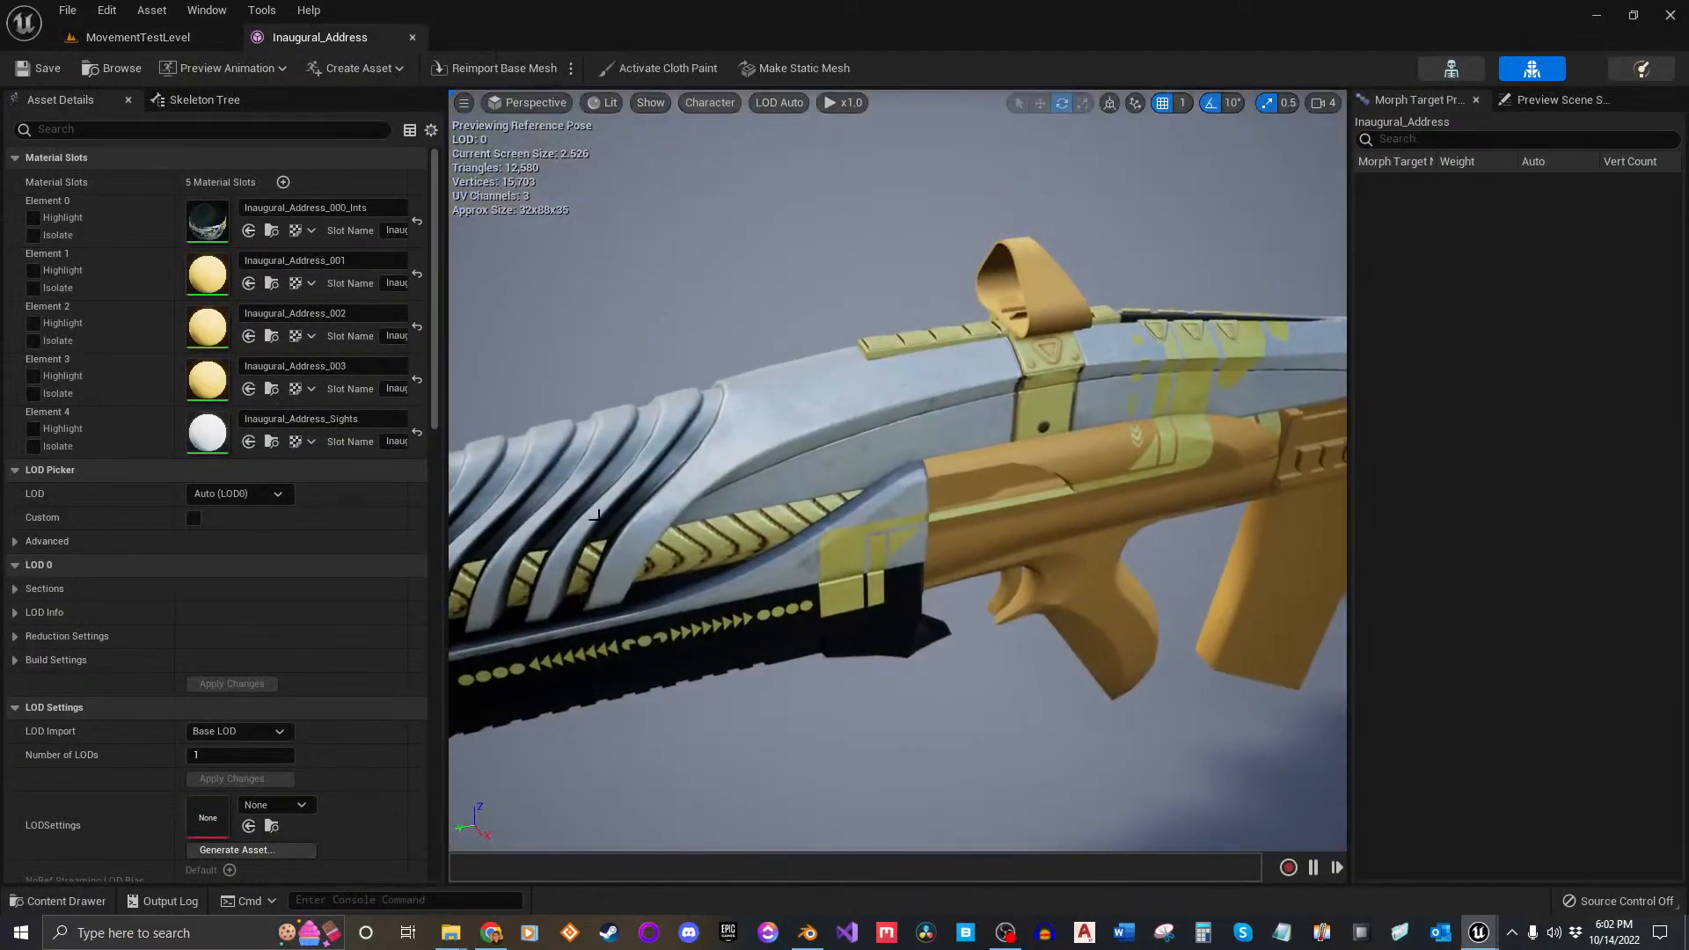
{"action": "left_click", "coordinate": [320, 257]}
{"action": "scroll", "coordinate": [415, 583], "scroll_direction": "down", "scroll_amount": 2}
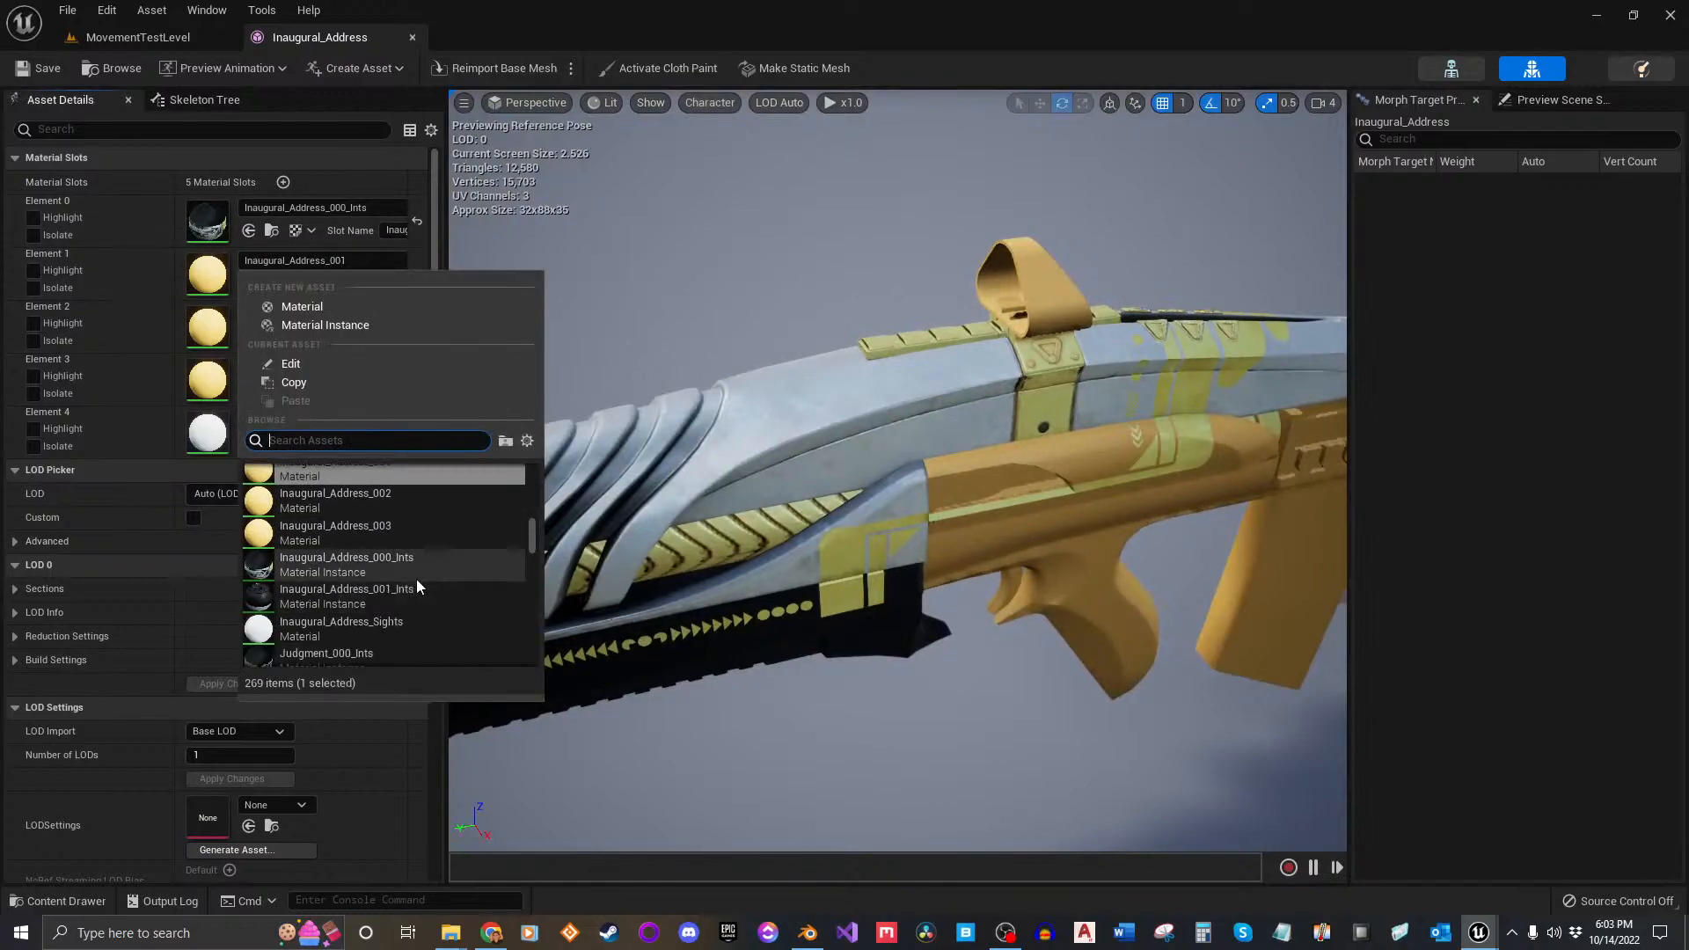
{"action": "left_click", "coordinate": [419, 589]}
{"action": "right_click_drag", "start_coordinate": [897, 475], "coordinate": [831, 524]}
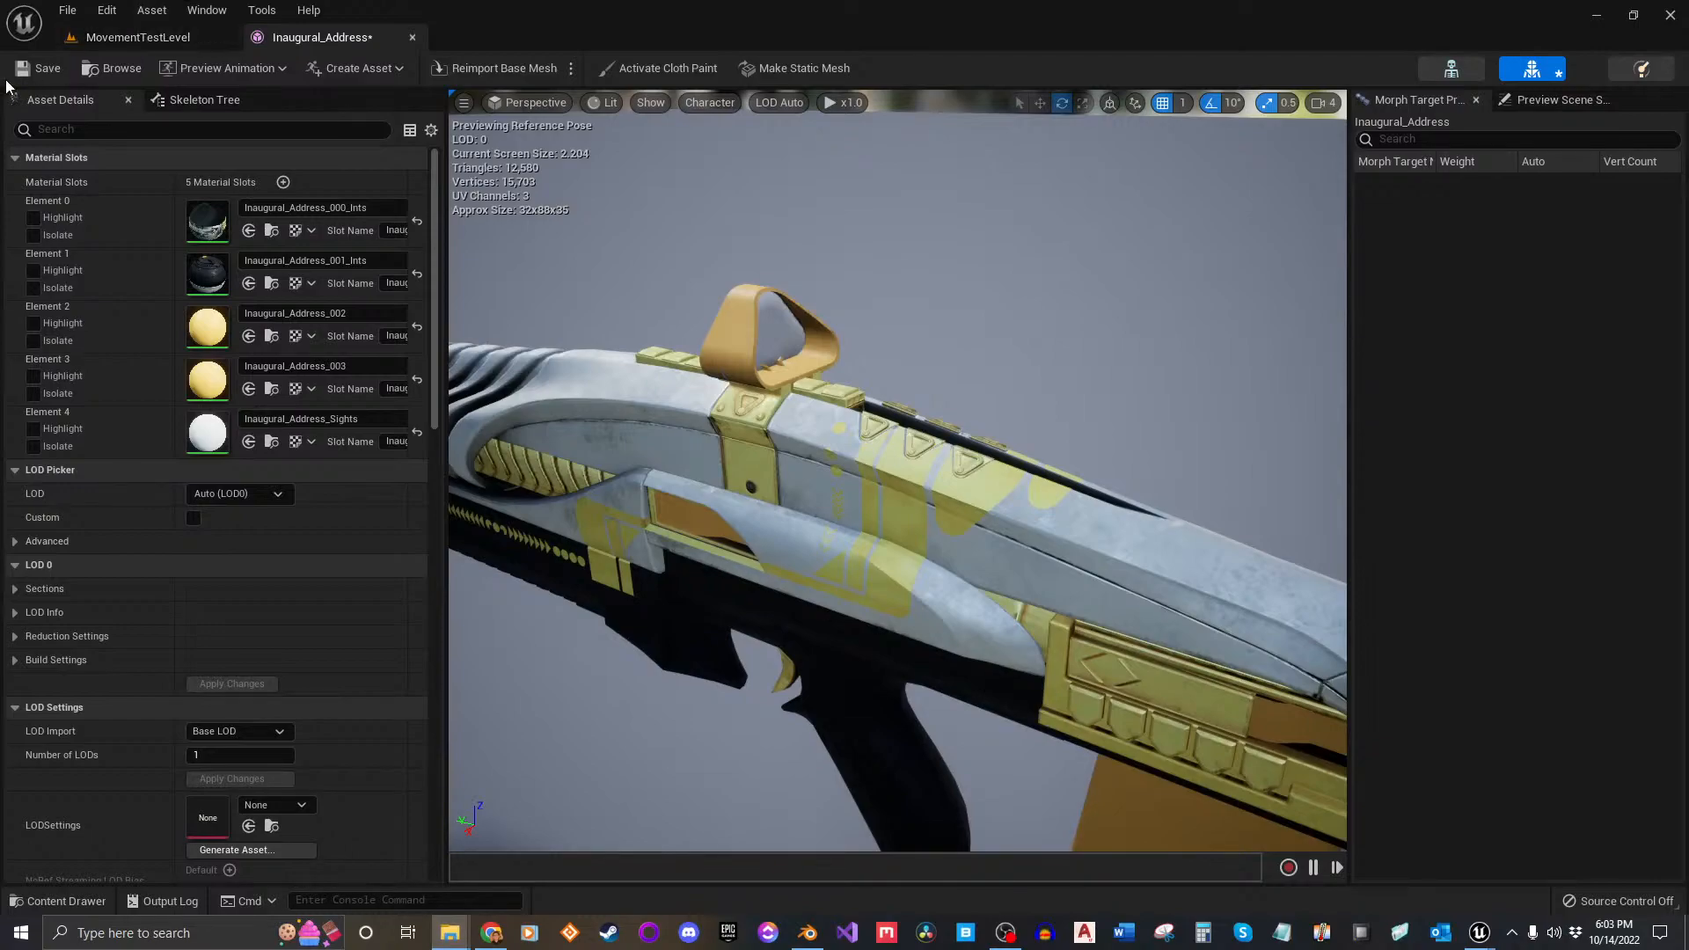
Step: Return to the weapon's asset folder in the level editor and copy the name of the Inaugural_Address_002 material
{"action": "left_click", "coordinate": [119, 38]}
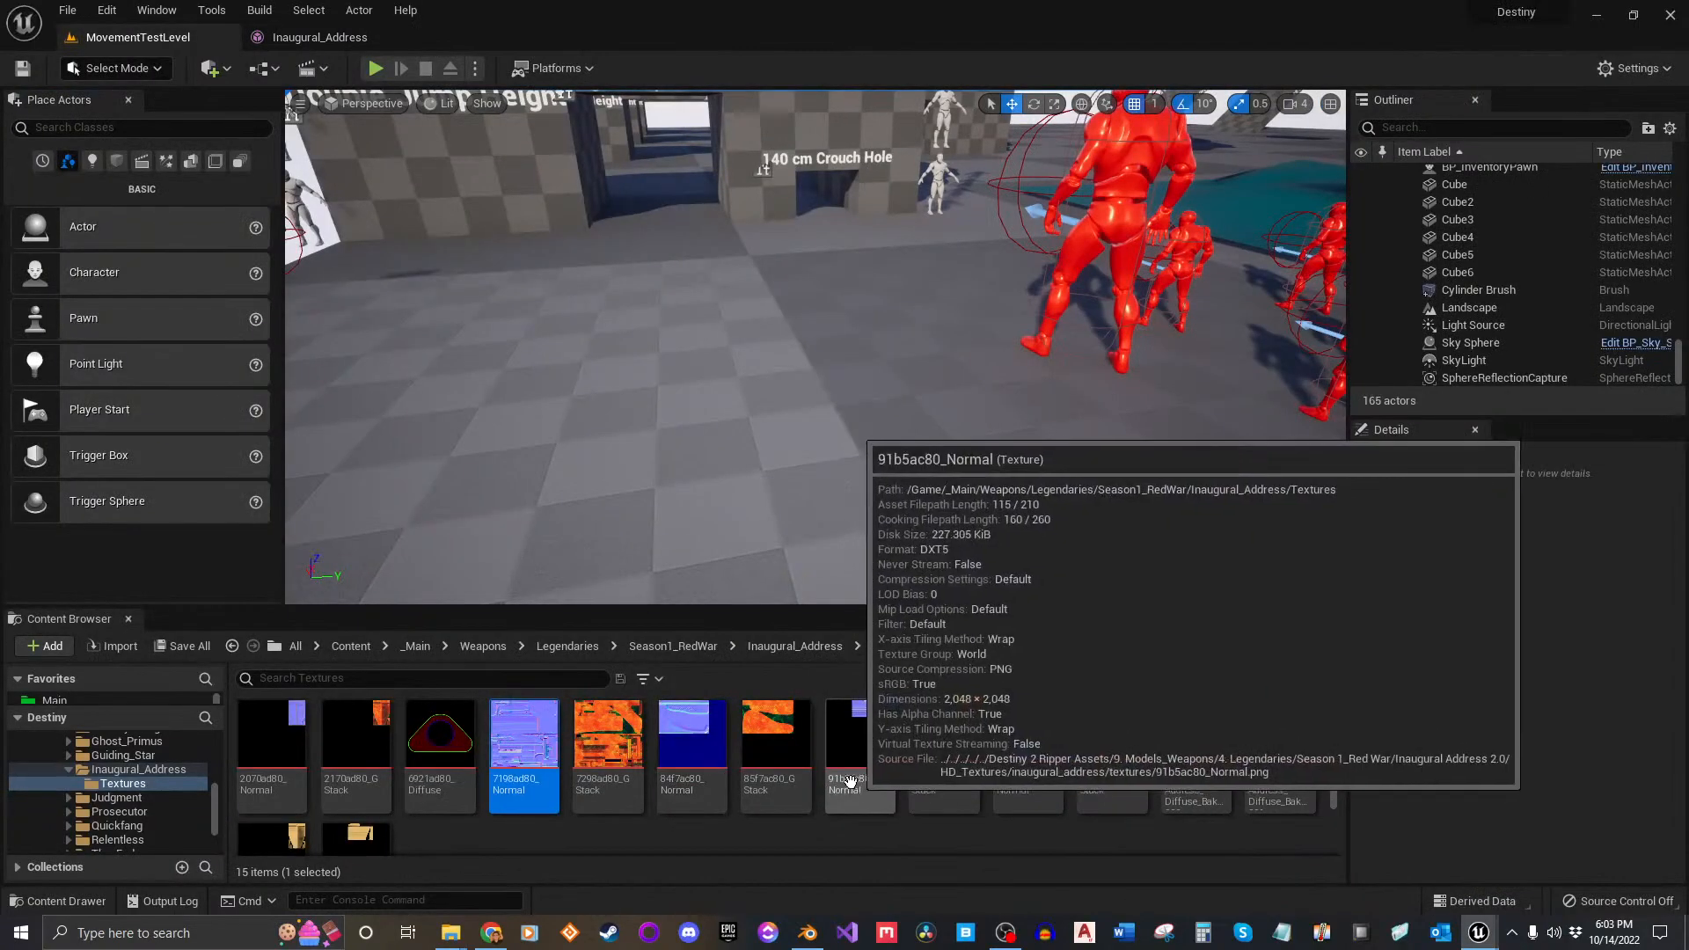
{"action": "key", "text": "alt+Left"}
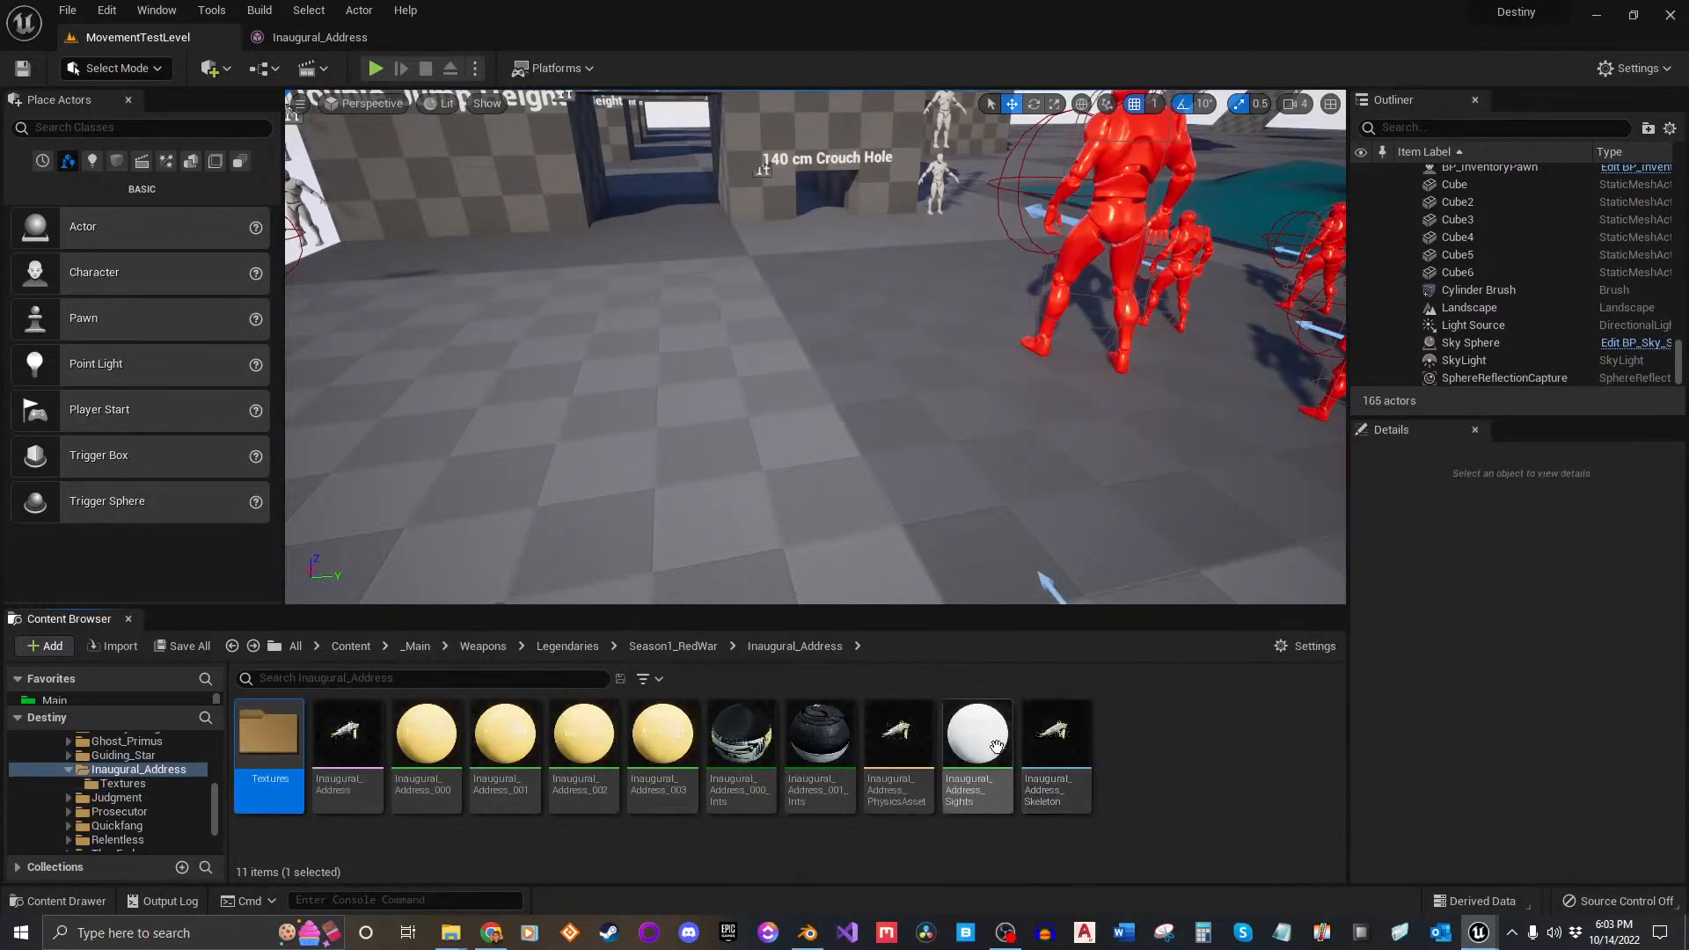
{"action": "left_click", "coordinate": [1285, 759]}
{"action": "left_click", "coordinate": [564, 788]}
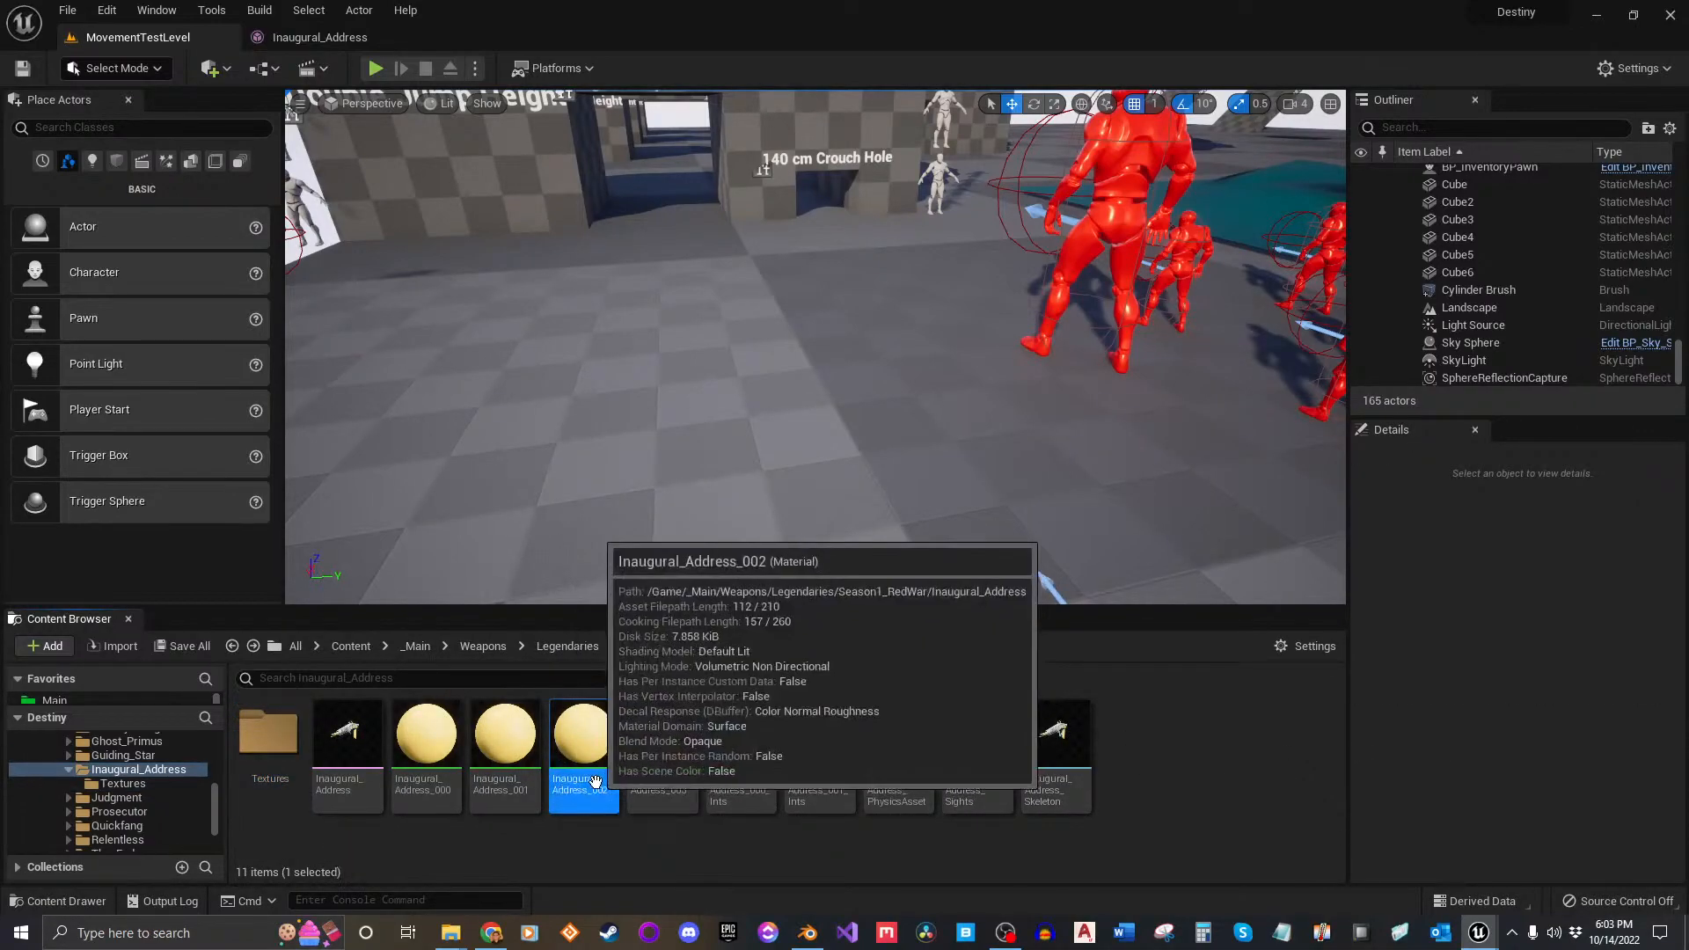
{"action": "key", "text": "F2"}
{"action": "left_click", "coordinate": [750, 841]}
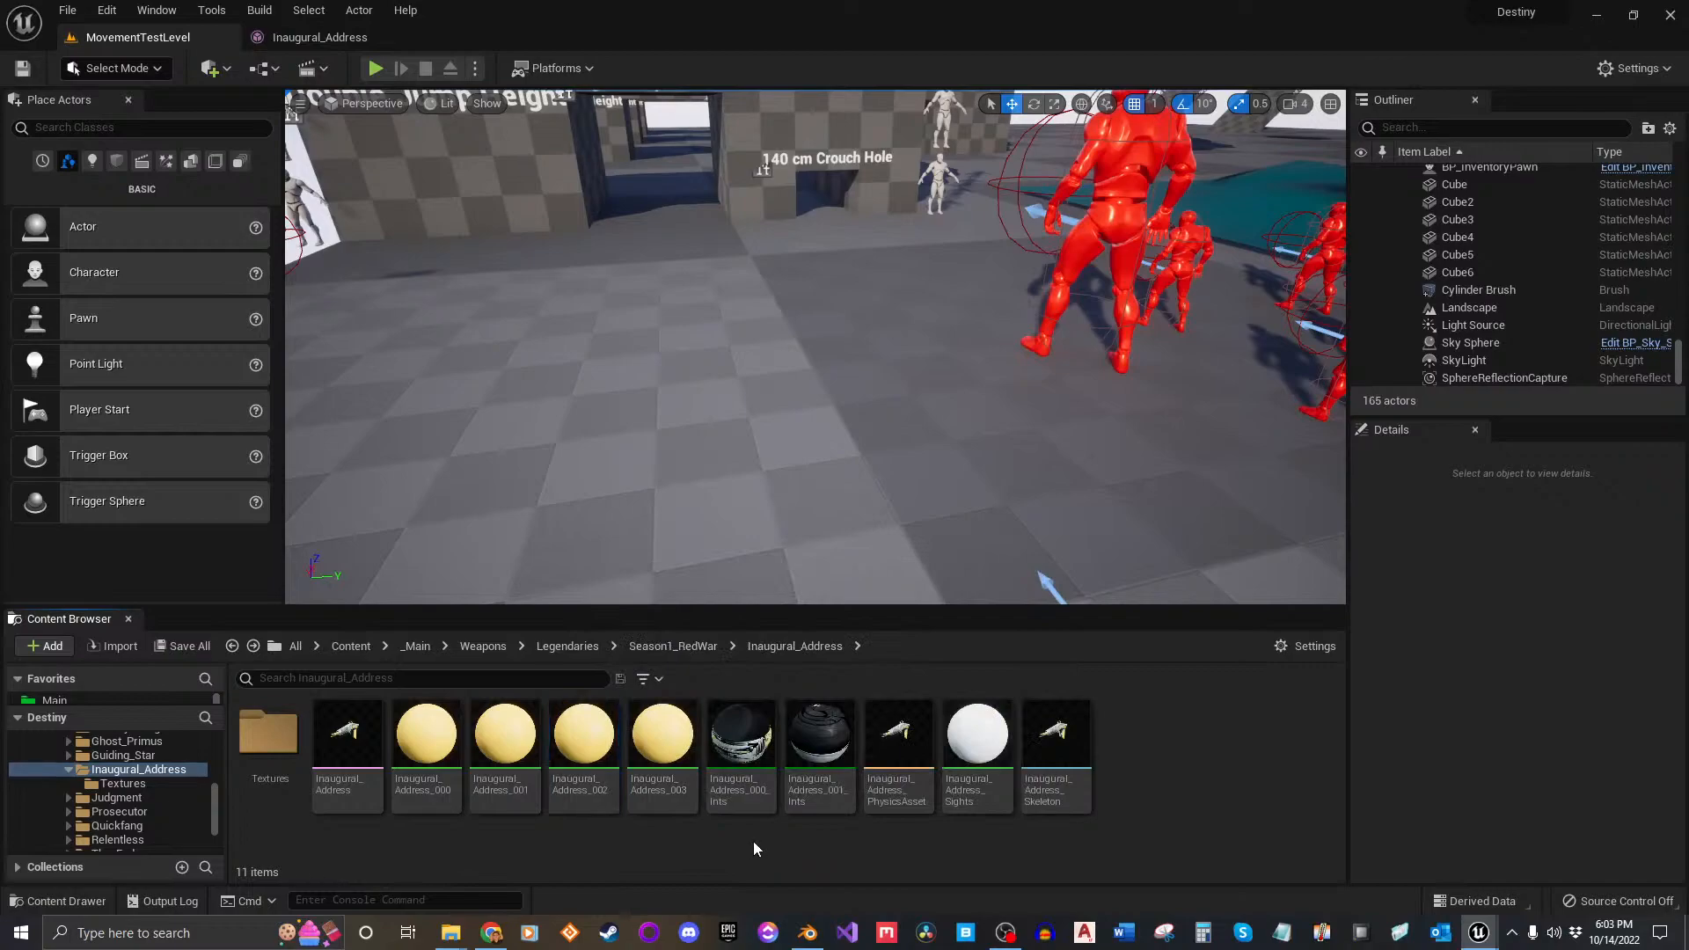
Step: Duplicate the Inaugural_Address_001_Ints material instance and name the copy Inaugural_Address_002_Ints
{"action": "left_click", "coordinate": [820, 755]}
{"action": "right_click", "coordinate": [823, 750]}
{"action": "left_click", "coordinate": [900, 410]}
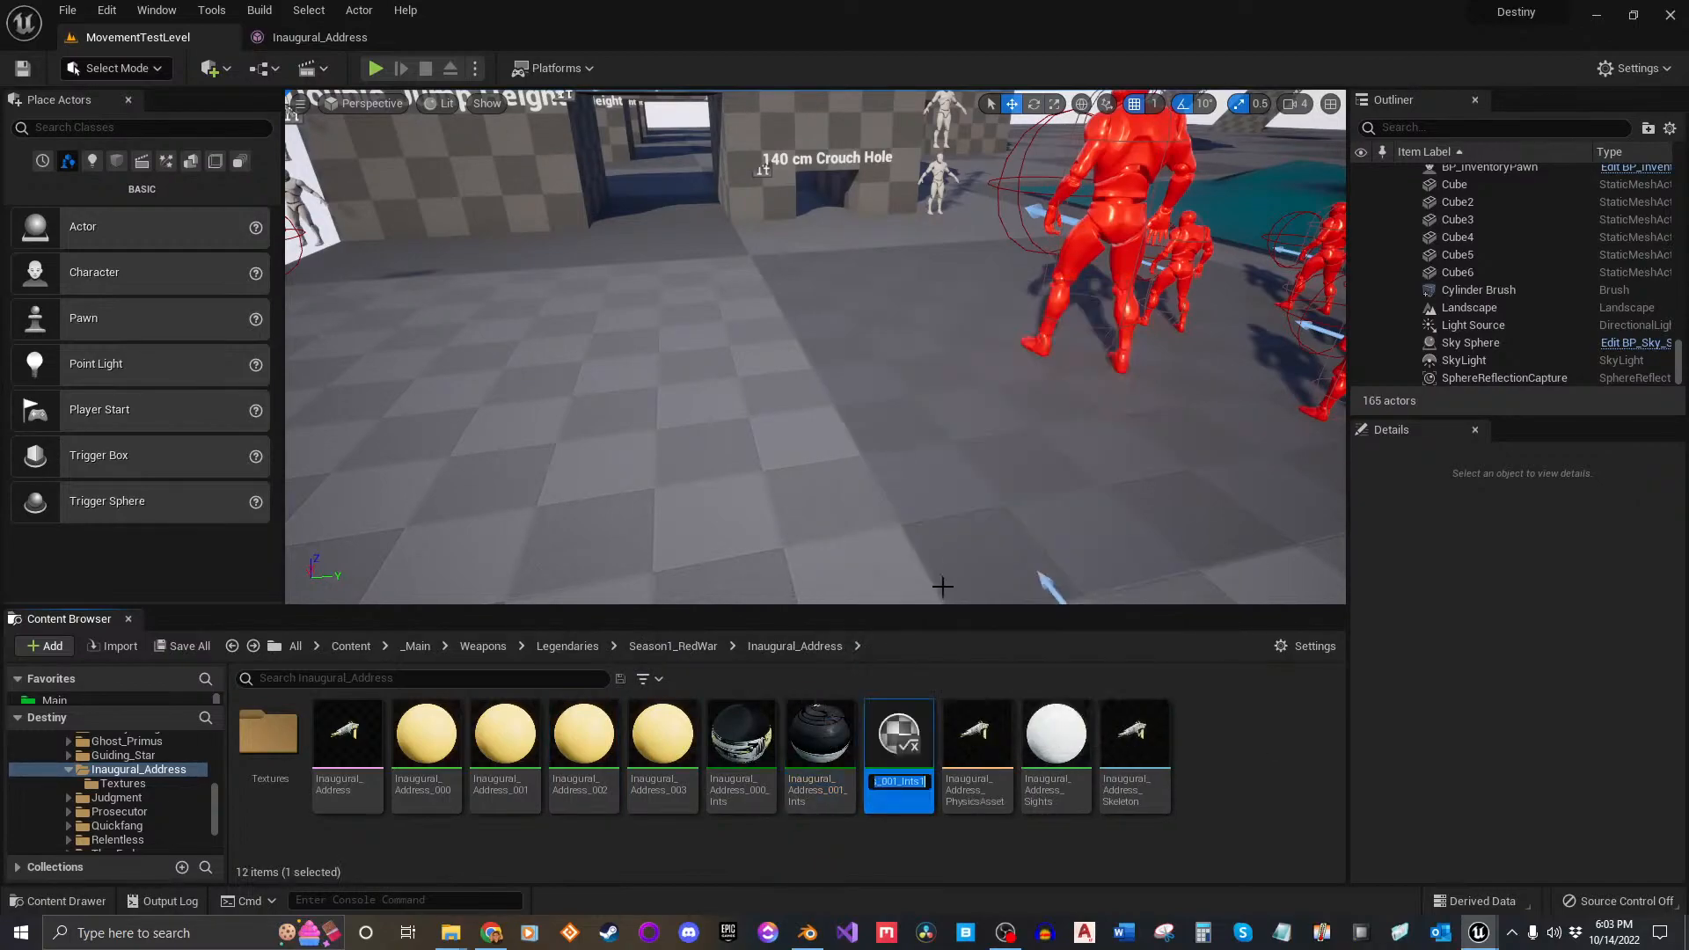
{"action": "type", "text": "_Ints"}
{"action": "key", "text": "Return"}
{"action": "left_click", "coordinate": [1191, 759]}
Step: Open Inaugural_Address_002_Ints and detach its editor into a separate window away from the main editor
{"action": "double_click", "coordinate": [911, 749]}
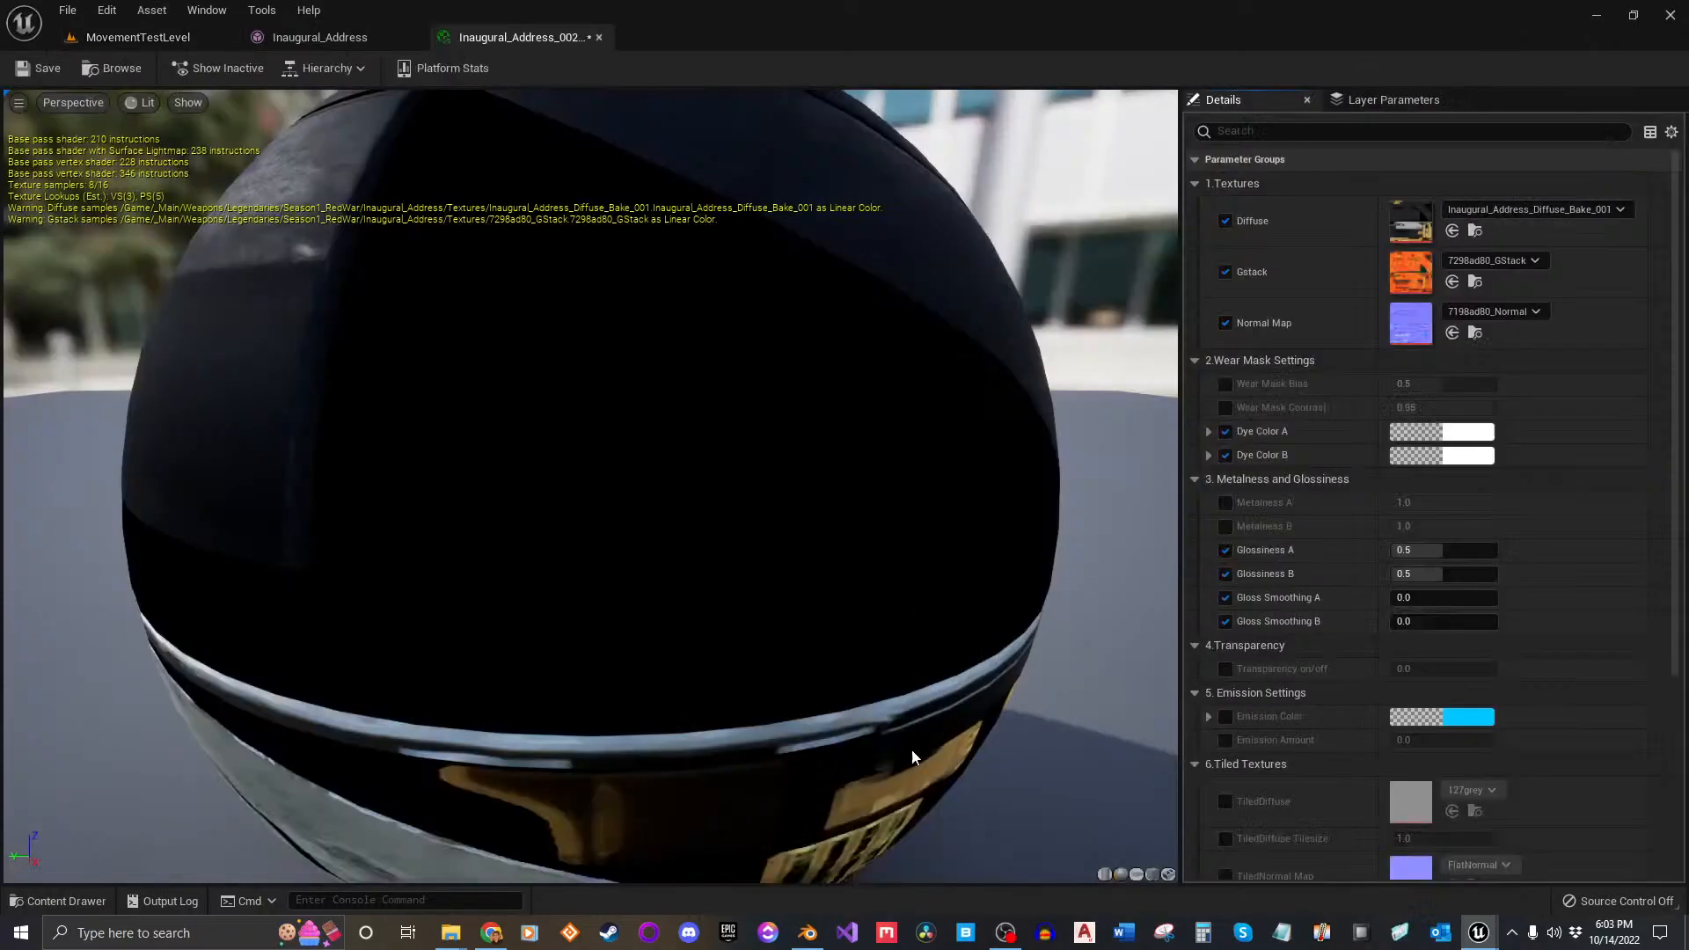
{"action": "left_click", "coordinate": [599, 37]}
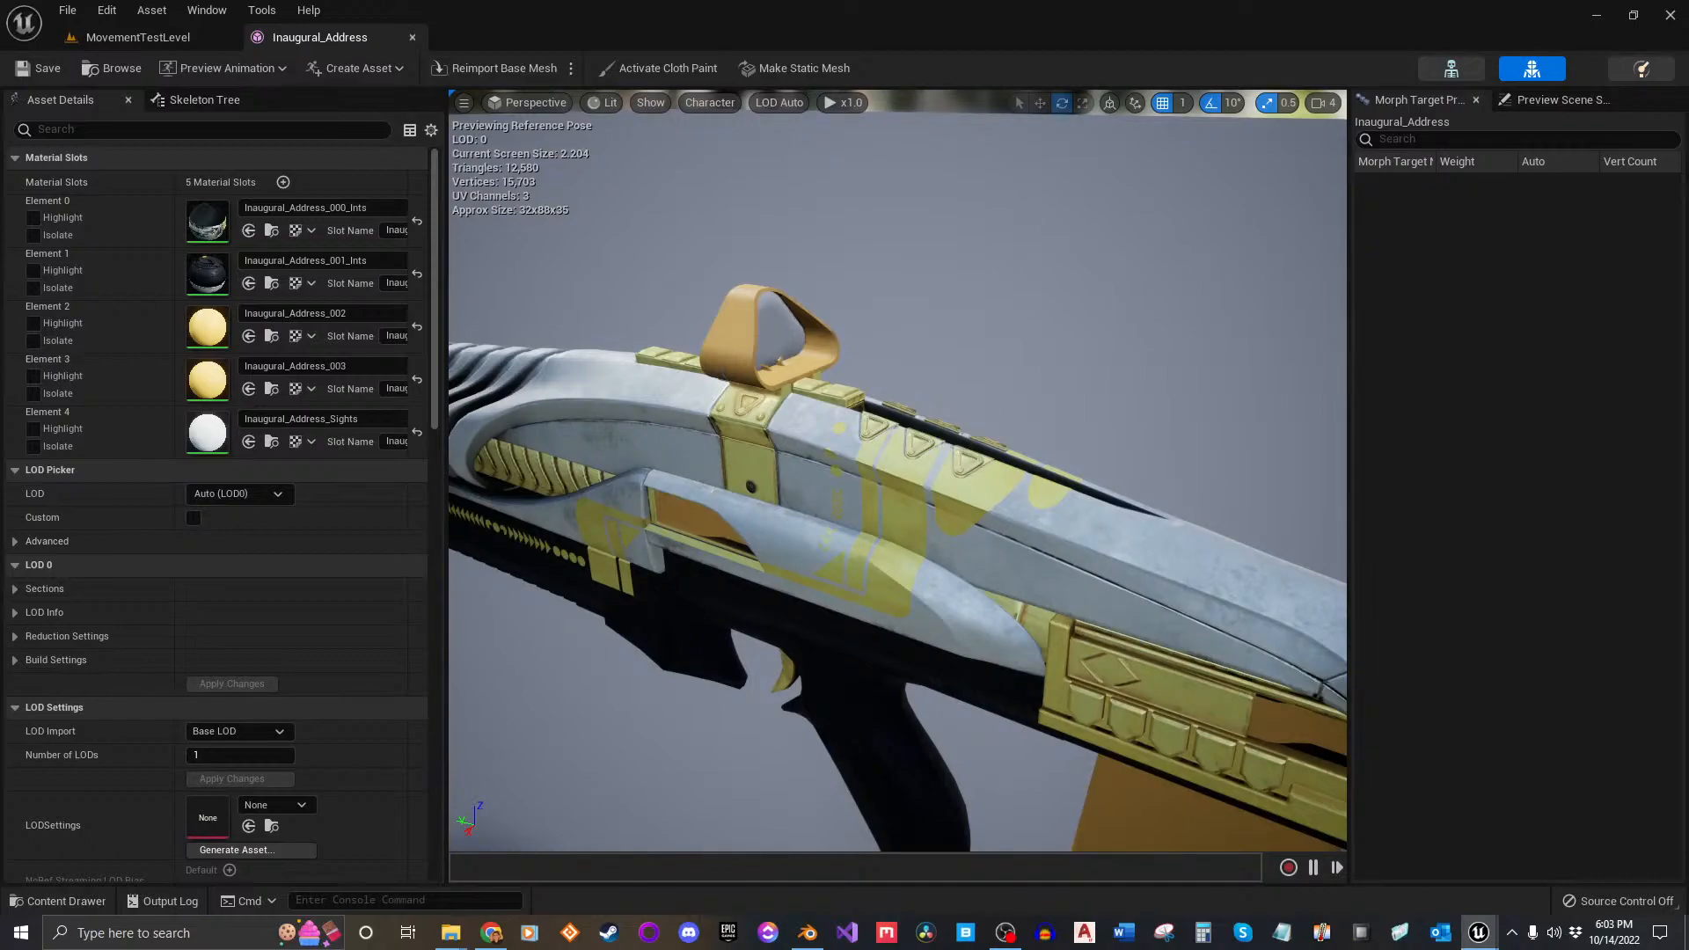
{"action": "left_click_drag", "start_coordinate": [1688, 157], "coordinate": [1186, 169]}
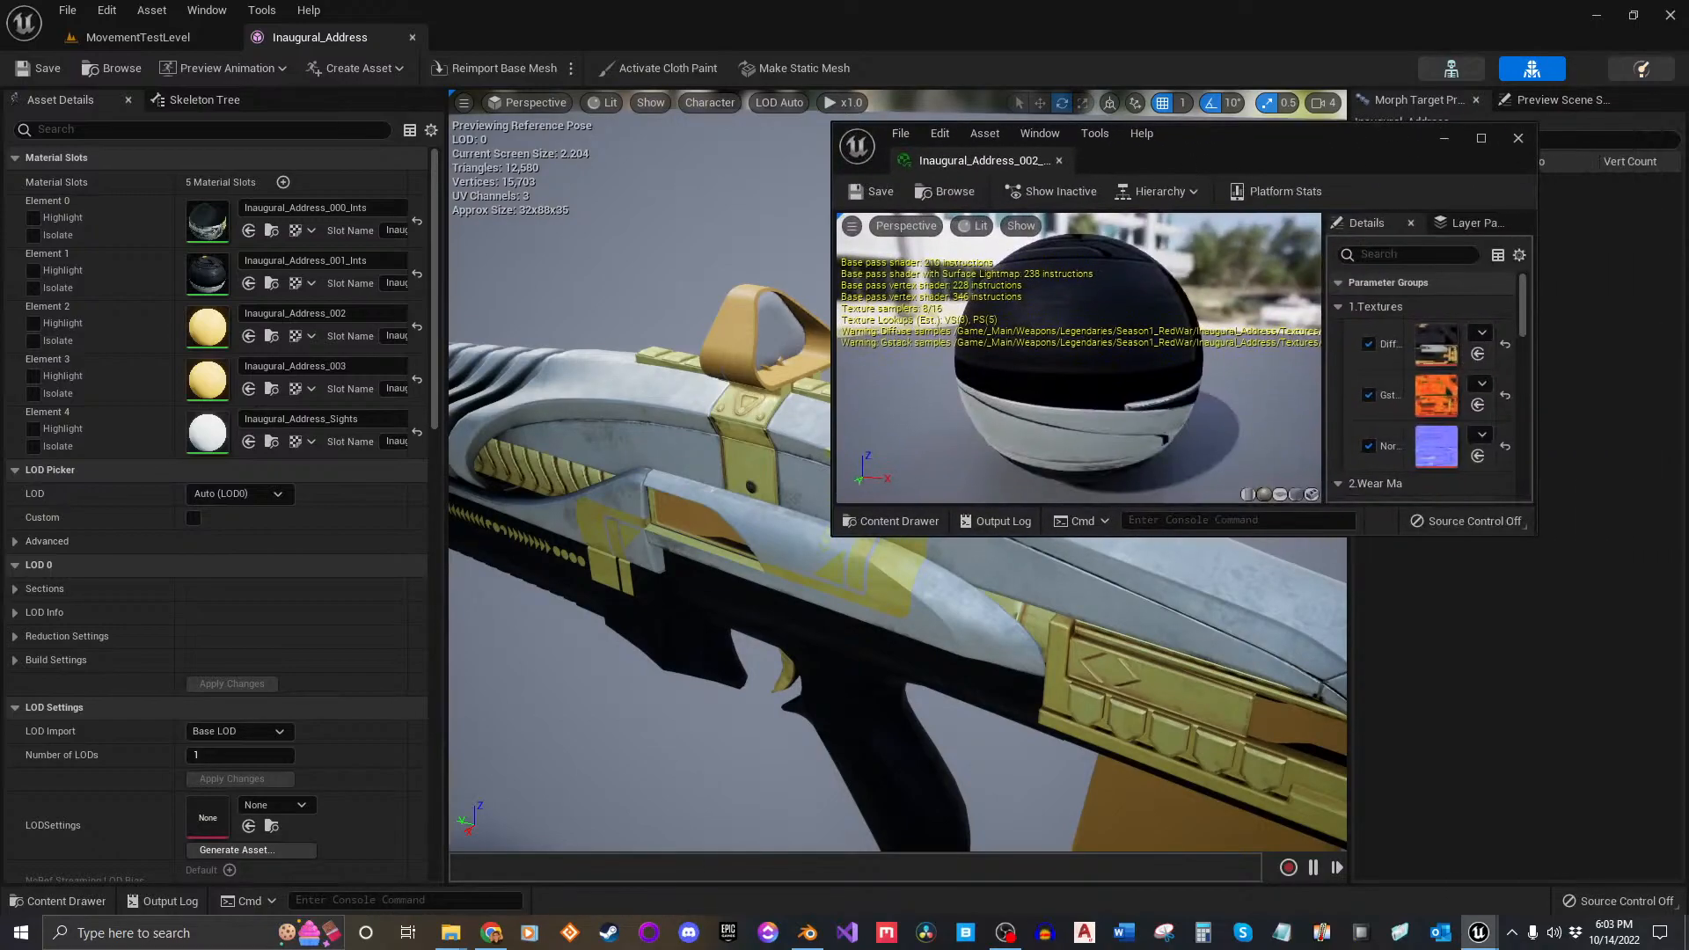
{"action": "left_click_drag", "start_coordinate": [1261, 150], "coordinate": [1688, 172]}
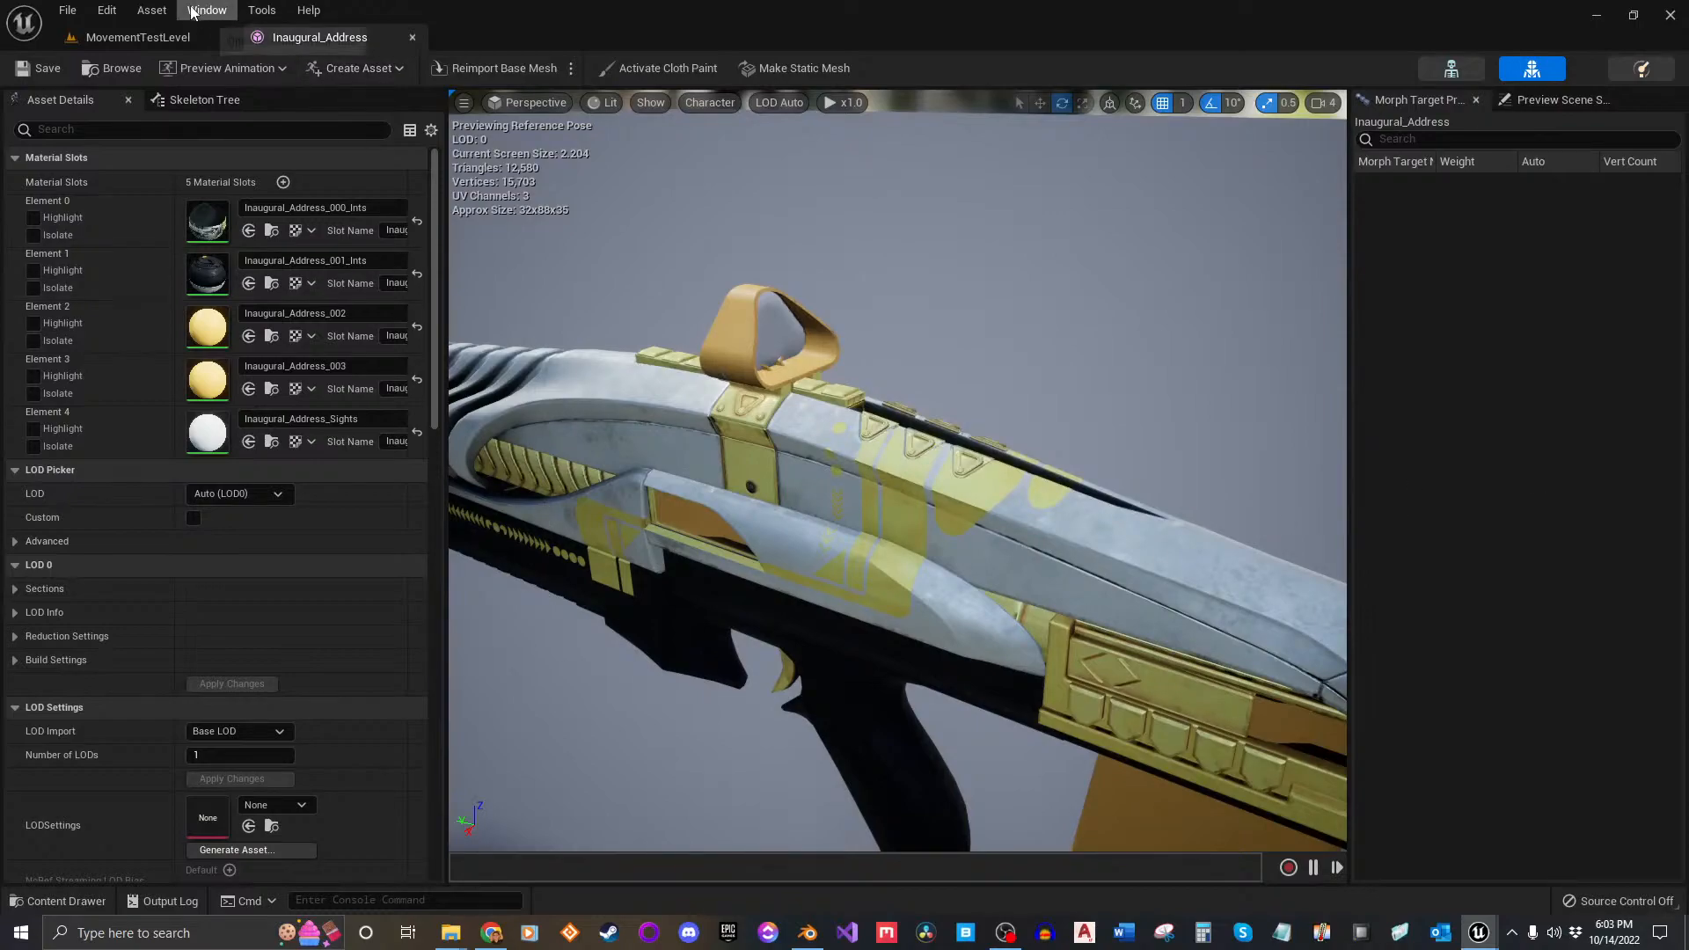
Step: Return to the level editor's weapon textures and assign Inaugural_Address_Diffuse_Bake_002 to the Inaugural_Address_002_Ints material instance in its detached editor
{"action": "left_click", "coordinate": [157, 38]}
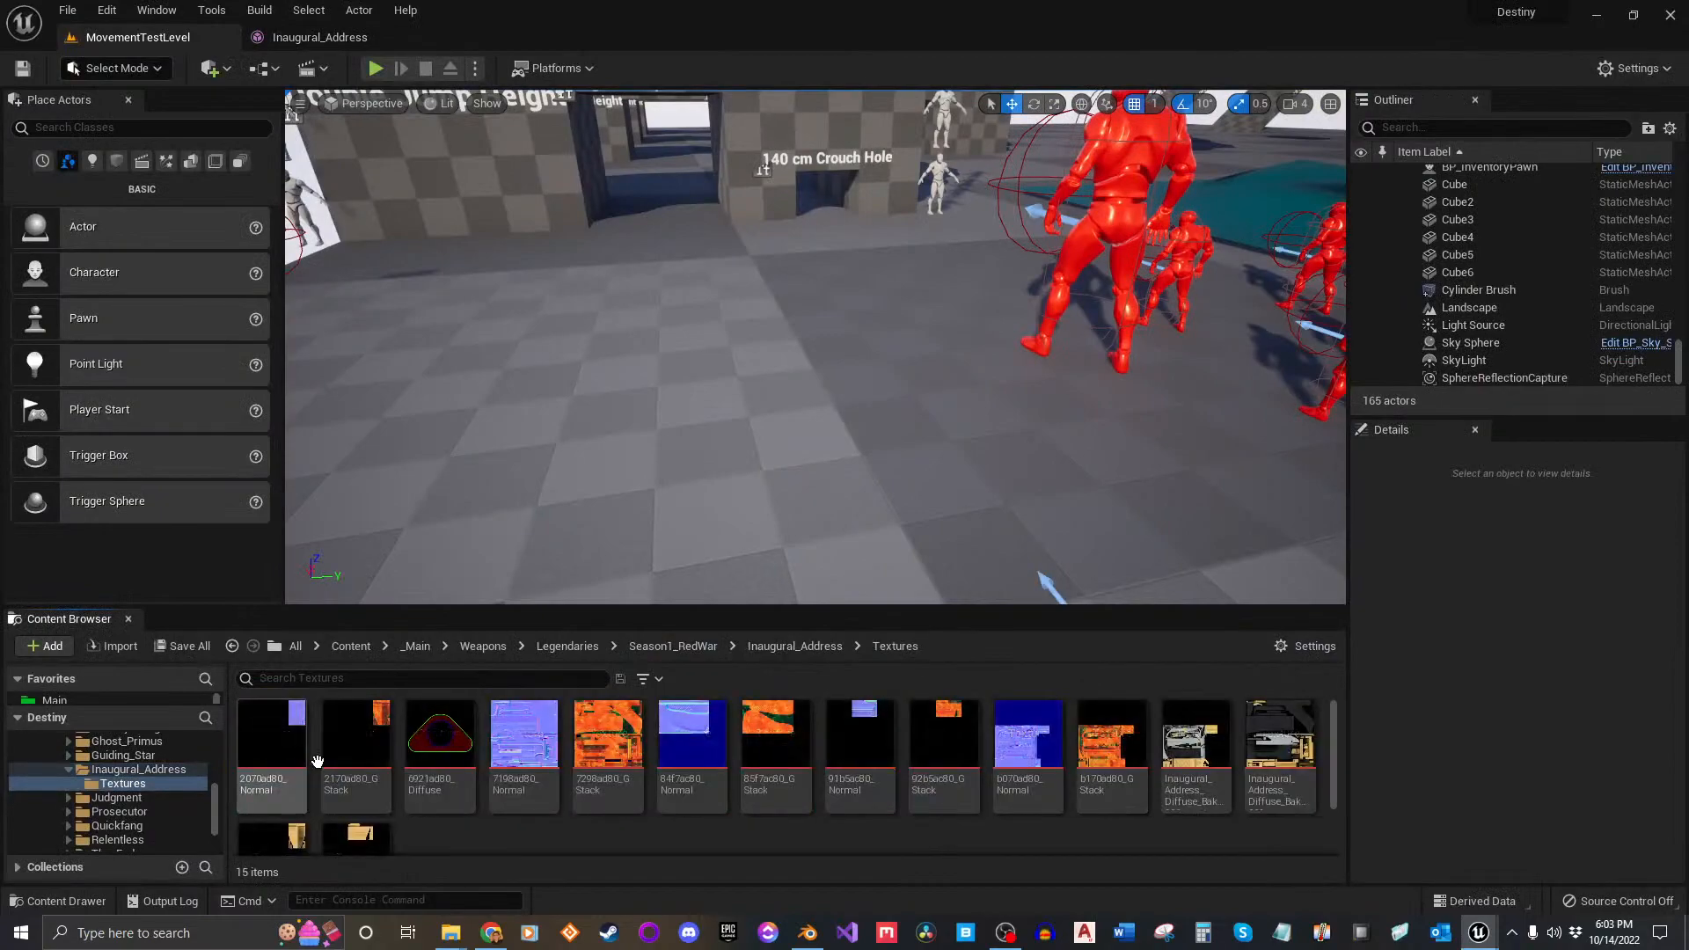
{"action": "mouse_move", "coordinate": [1171, 762]}
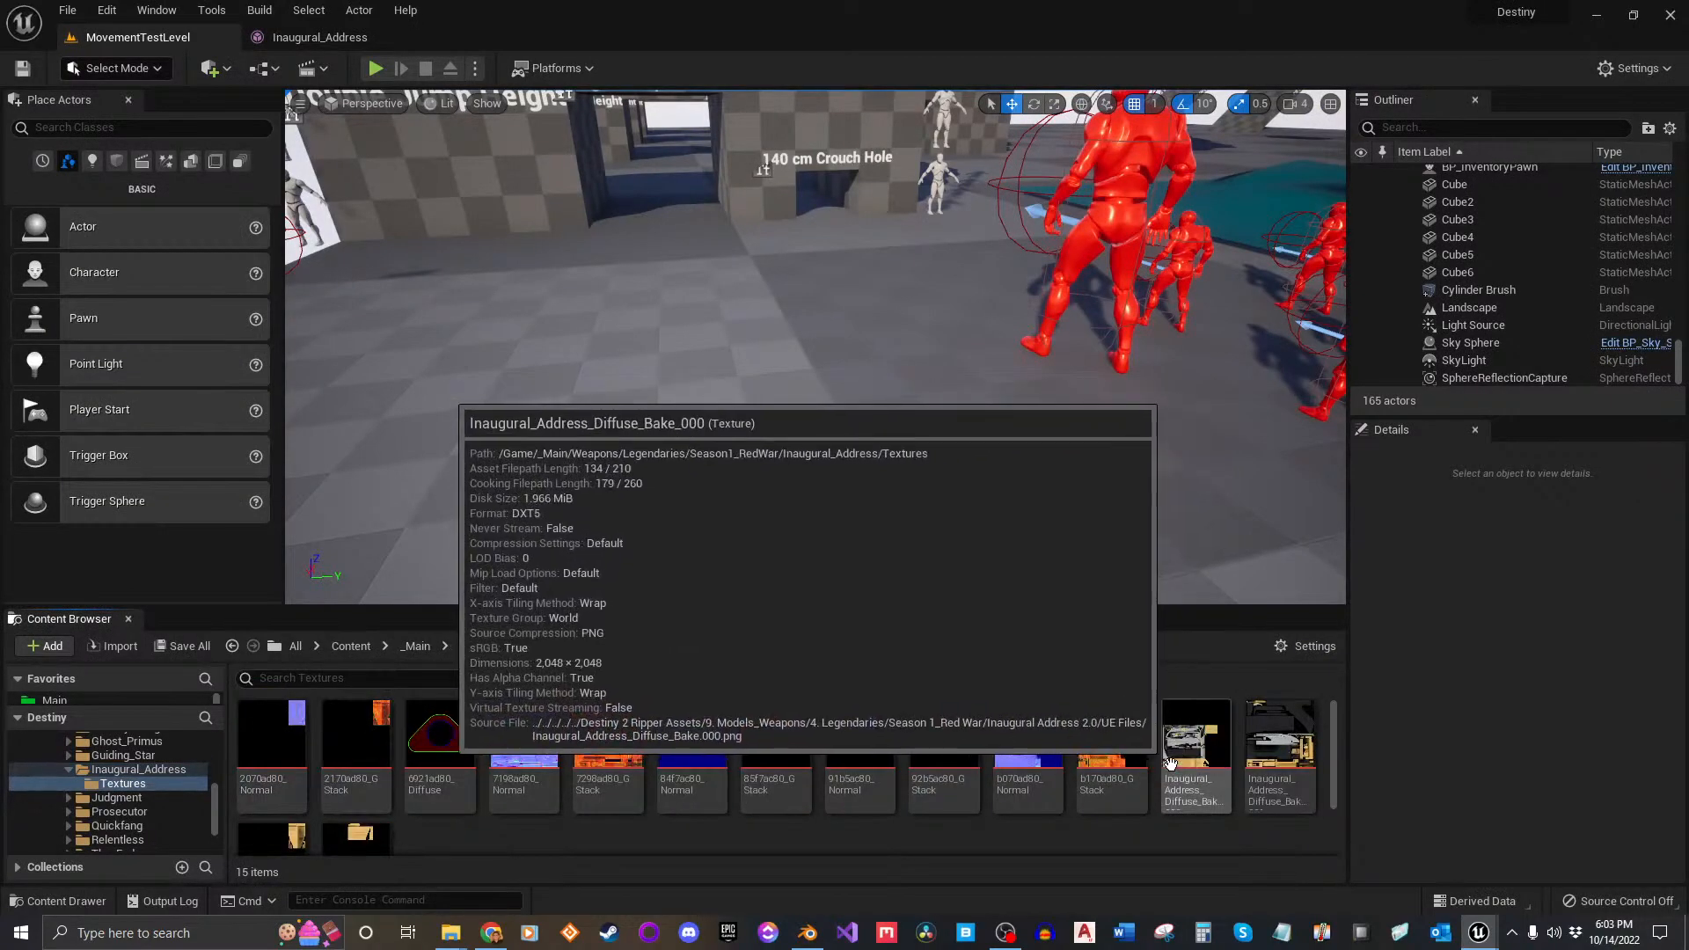
{"action": "mouse_move", "coordinate": [1303, 782]}
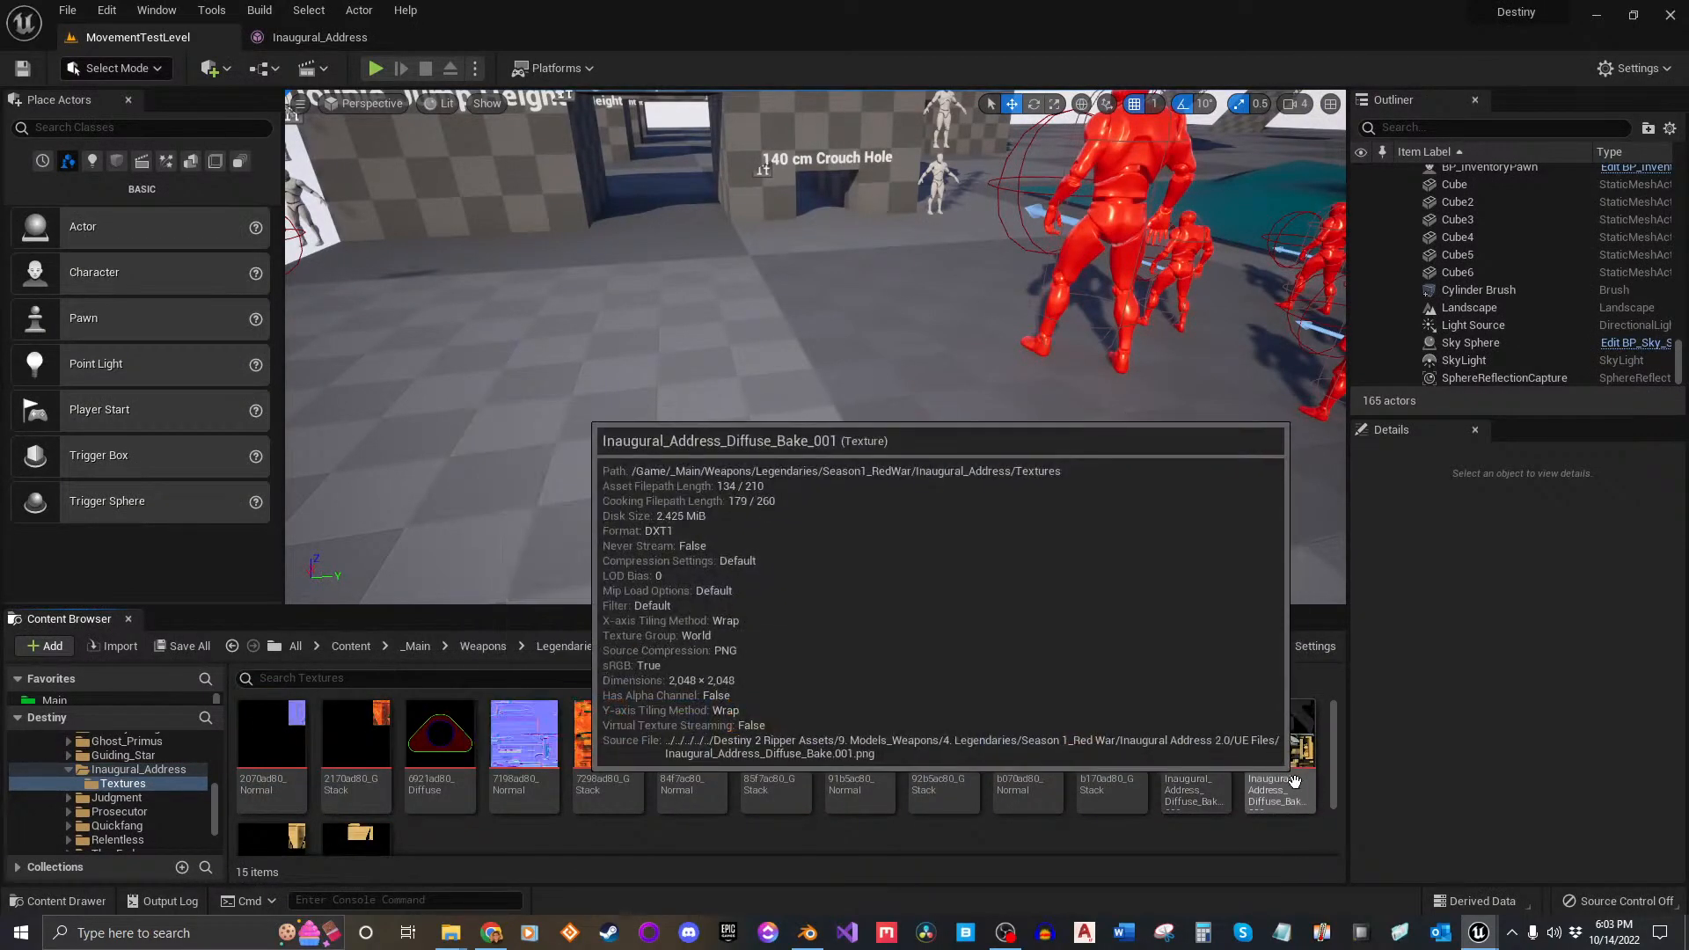
{"action": "scroll", "coordinate": [458, 778], "scroll_direction": "down", "scroll_amount": 1}
{"action": "mouse_move", "coordinate": [275, 781]}
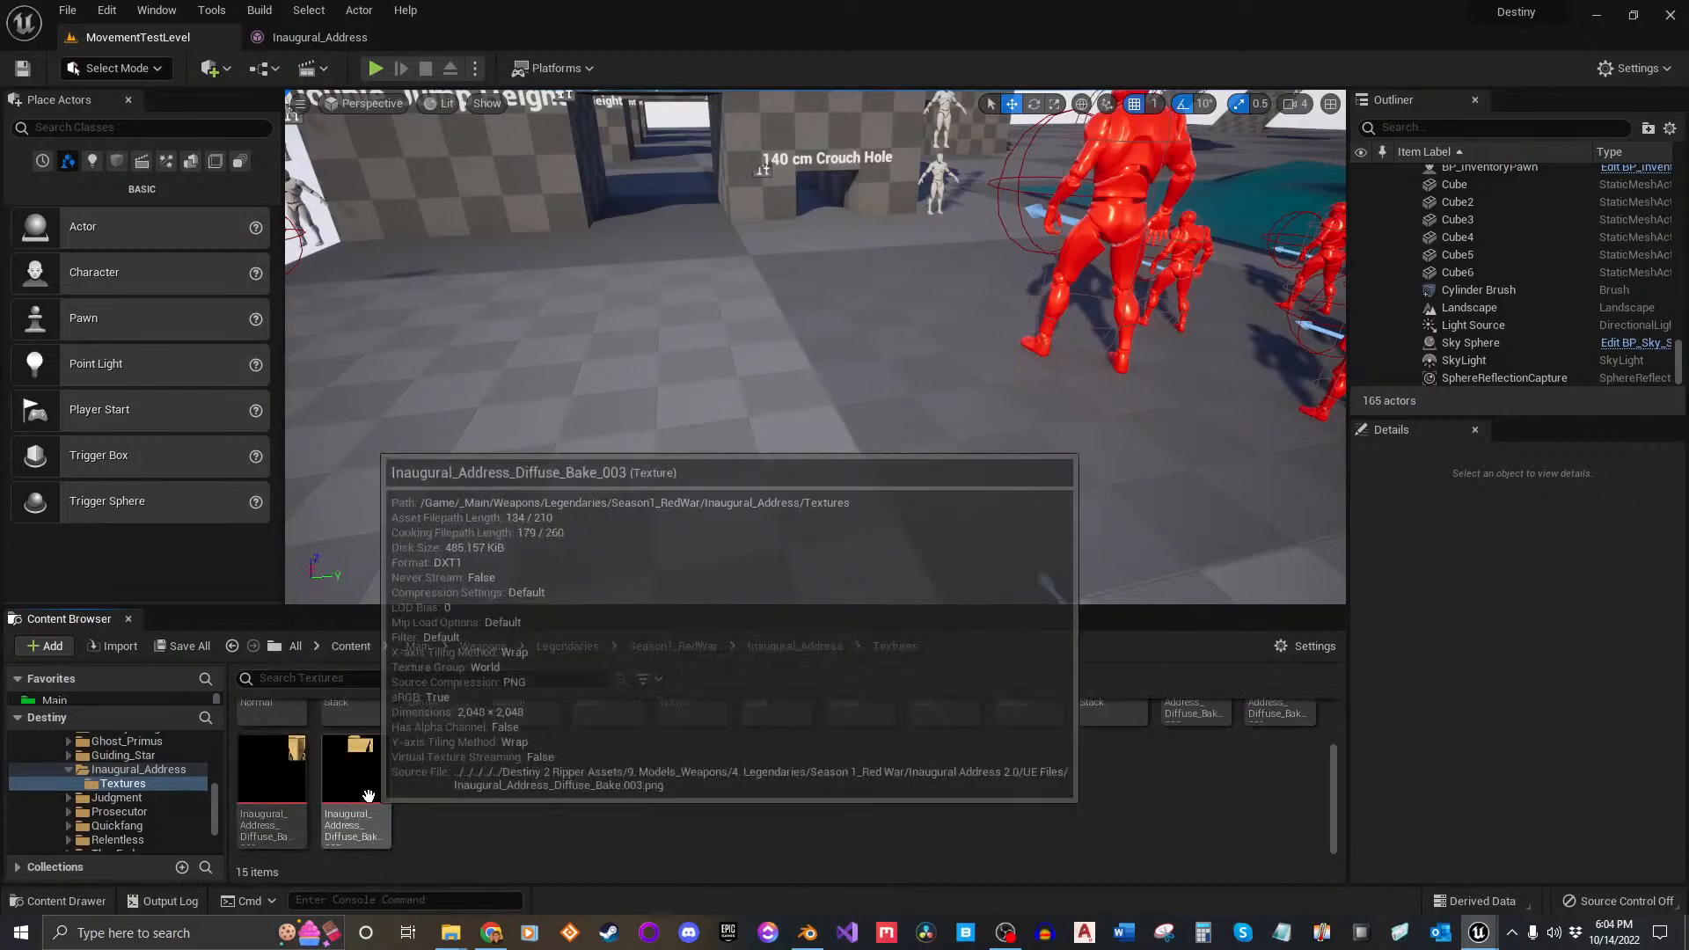
{"action": "left_click", "coordinate": [284, 799]}
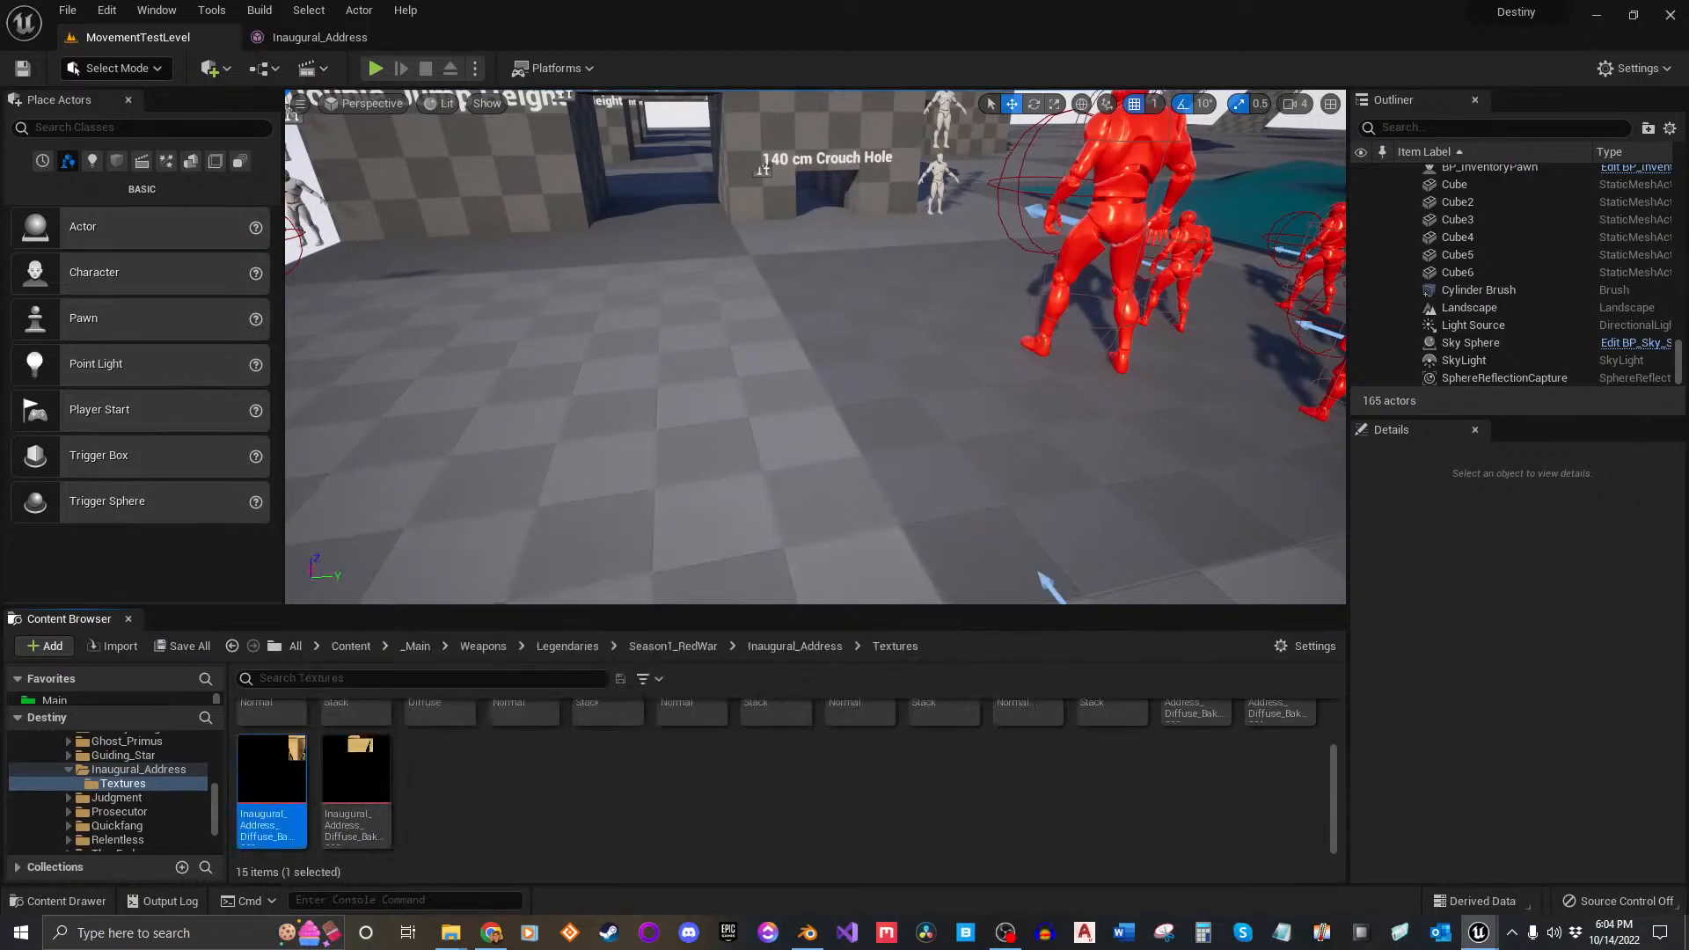
Step: Assign the 2170ad80 Gstack and 2070ad80_Normal textures to the Inaugural_Address_002_Ints material instance
{"action": "scroll", "coordinate": [730, 712], "scroll_direction": "up", "scroll_amount": 1}
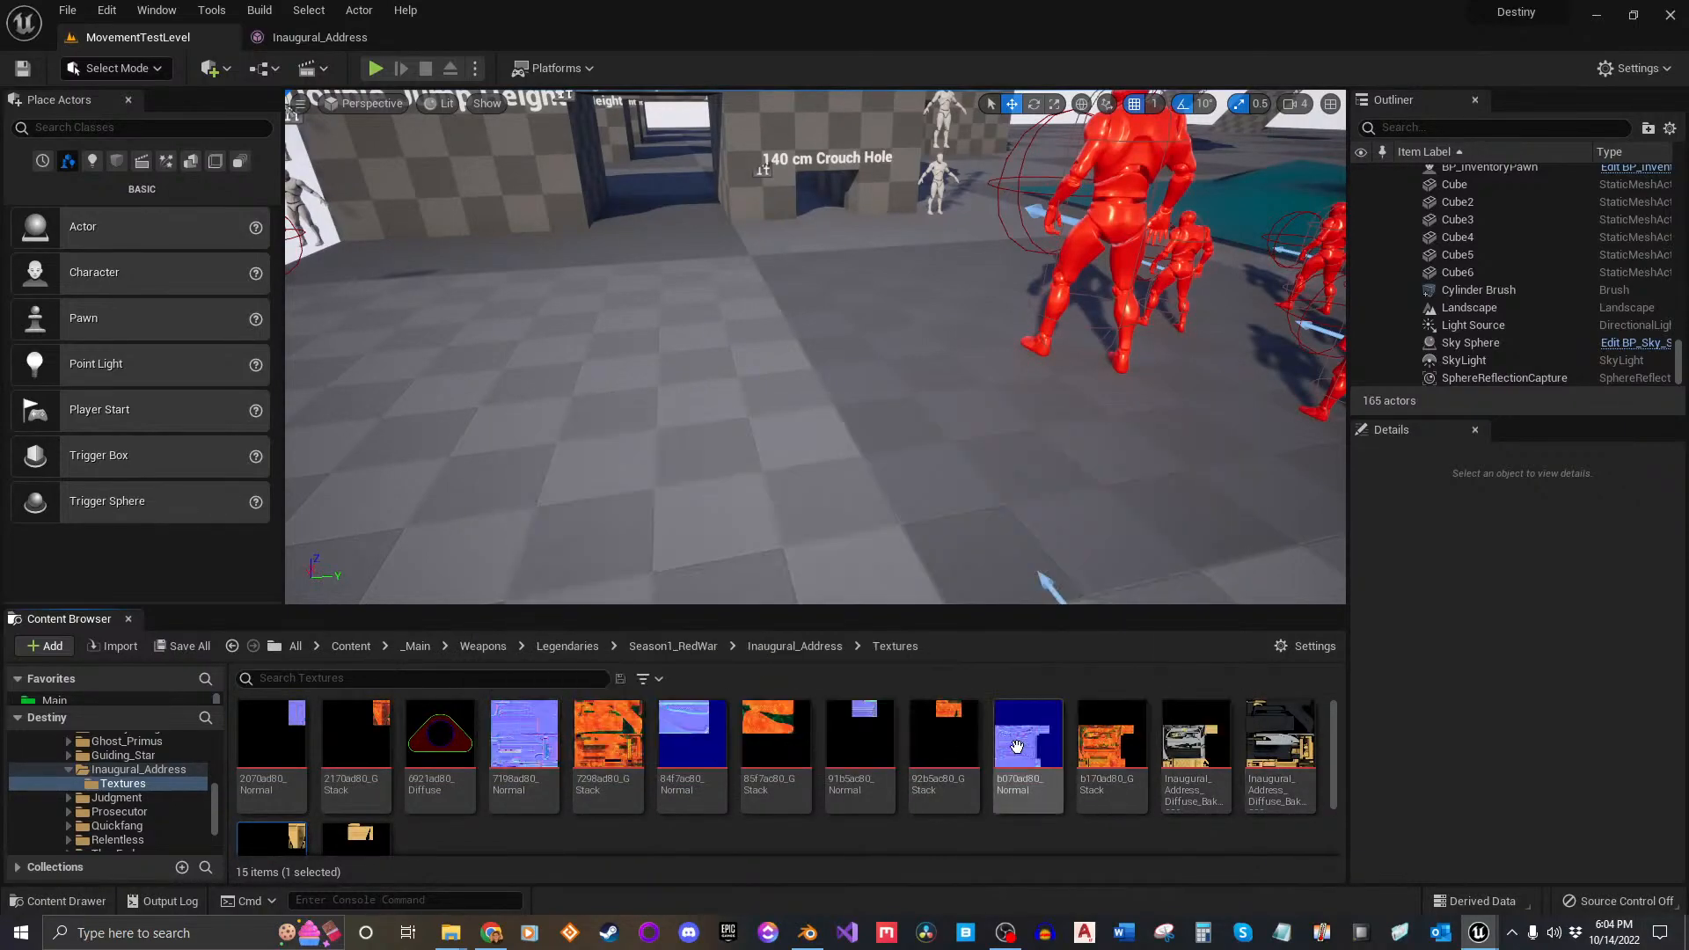
{"action": "scroll", "coordinate": [434, 801], "scroll_direction": "down", "scroll_amount": 1}
{"action": "scroll", "coordinate": [561, 800], "scroll_direction": "up", "scroll_amount": 1}
{"action": "mouse_move", "coordinate": [687, 809]}
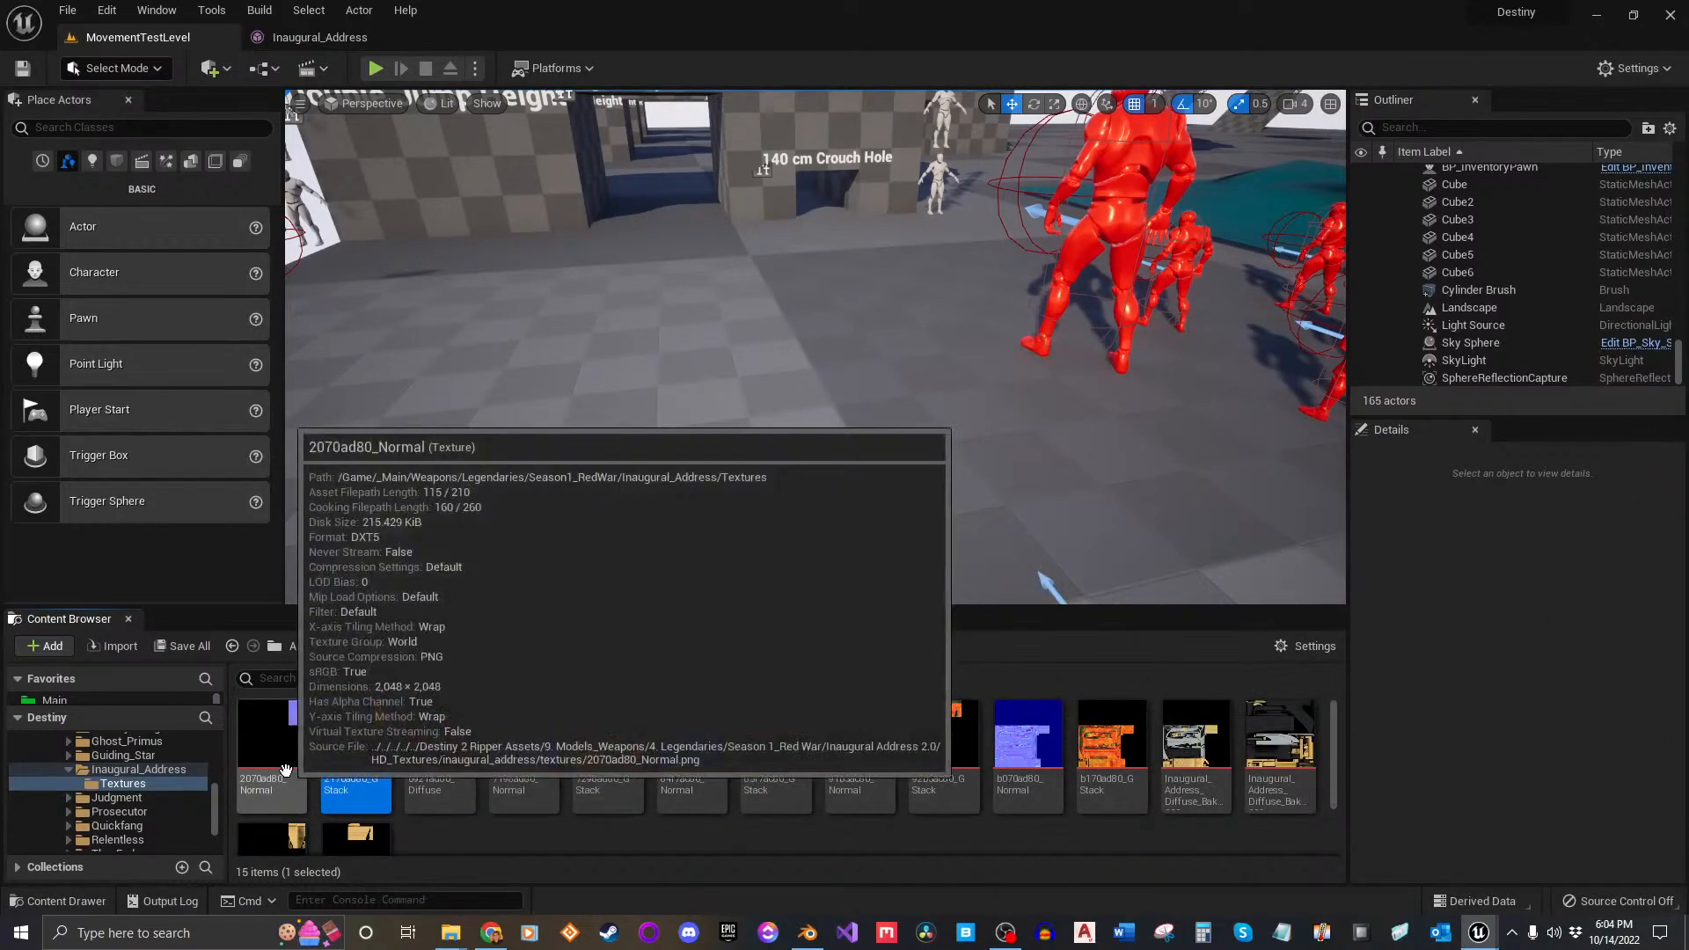
{"action": "left_click_drag", "start_coordinate": [283, 769], "coordinate": [1686, 623]}
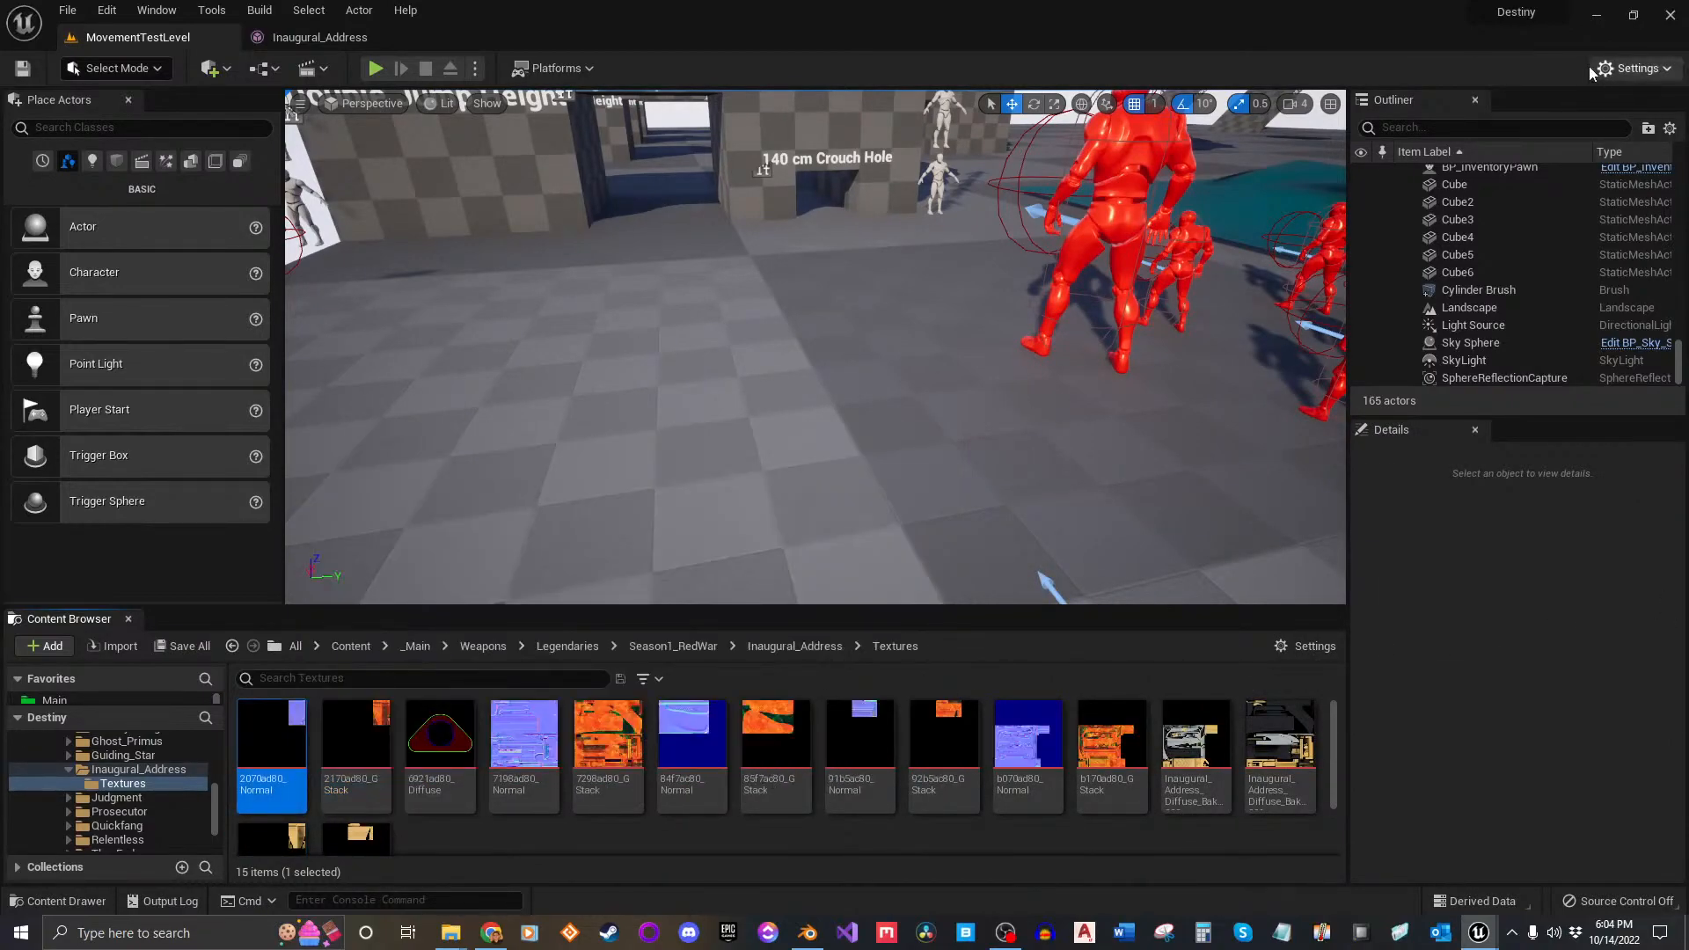
Step: Assign Inaugural_Address_002_Ints to material Element 2 of the Inaugural_Address mesh, then save the mesh and close its editor
{"action": "left_click", "coordinate": [295, 33]}
{"action": "left_click", "coordinate": [337, 315]}
{"action": "scroll", "coordinate": [334, 671], "scroll_direction": "down", "scroll_amount": 2}
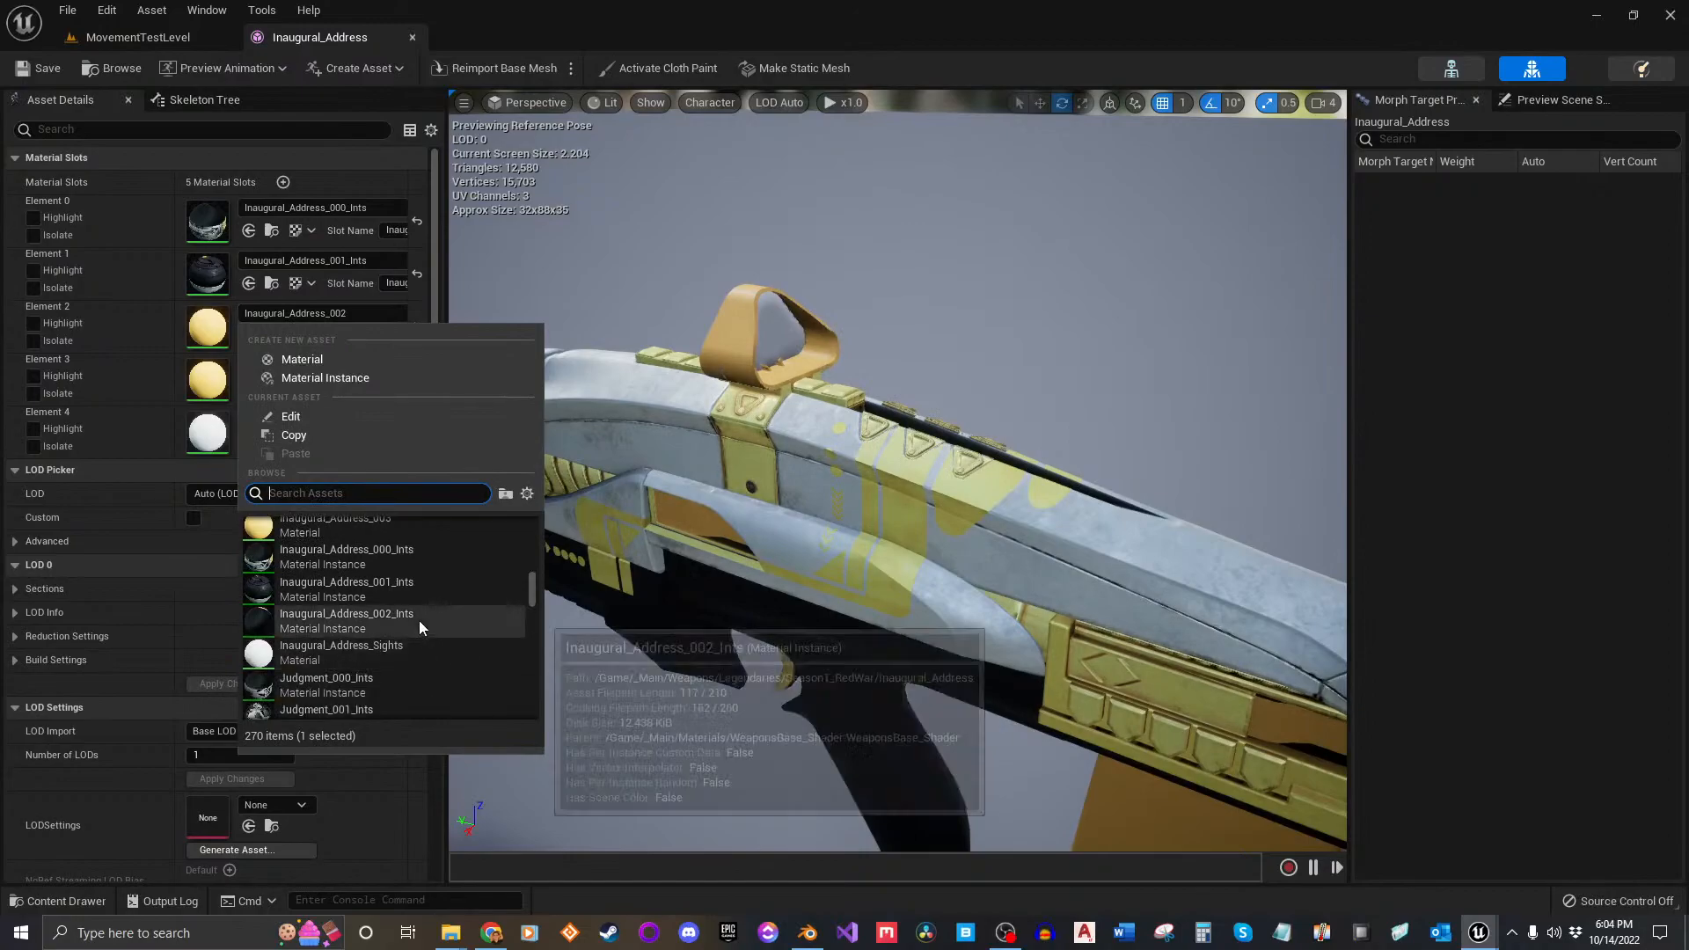
{"action": "left_click", "coordinate": [419, 620]}
{"action": "right_click_drag", "start_coordinate": [897, 470], "coordinate": [968, 458]}
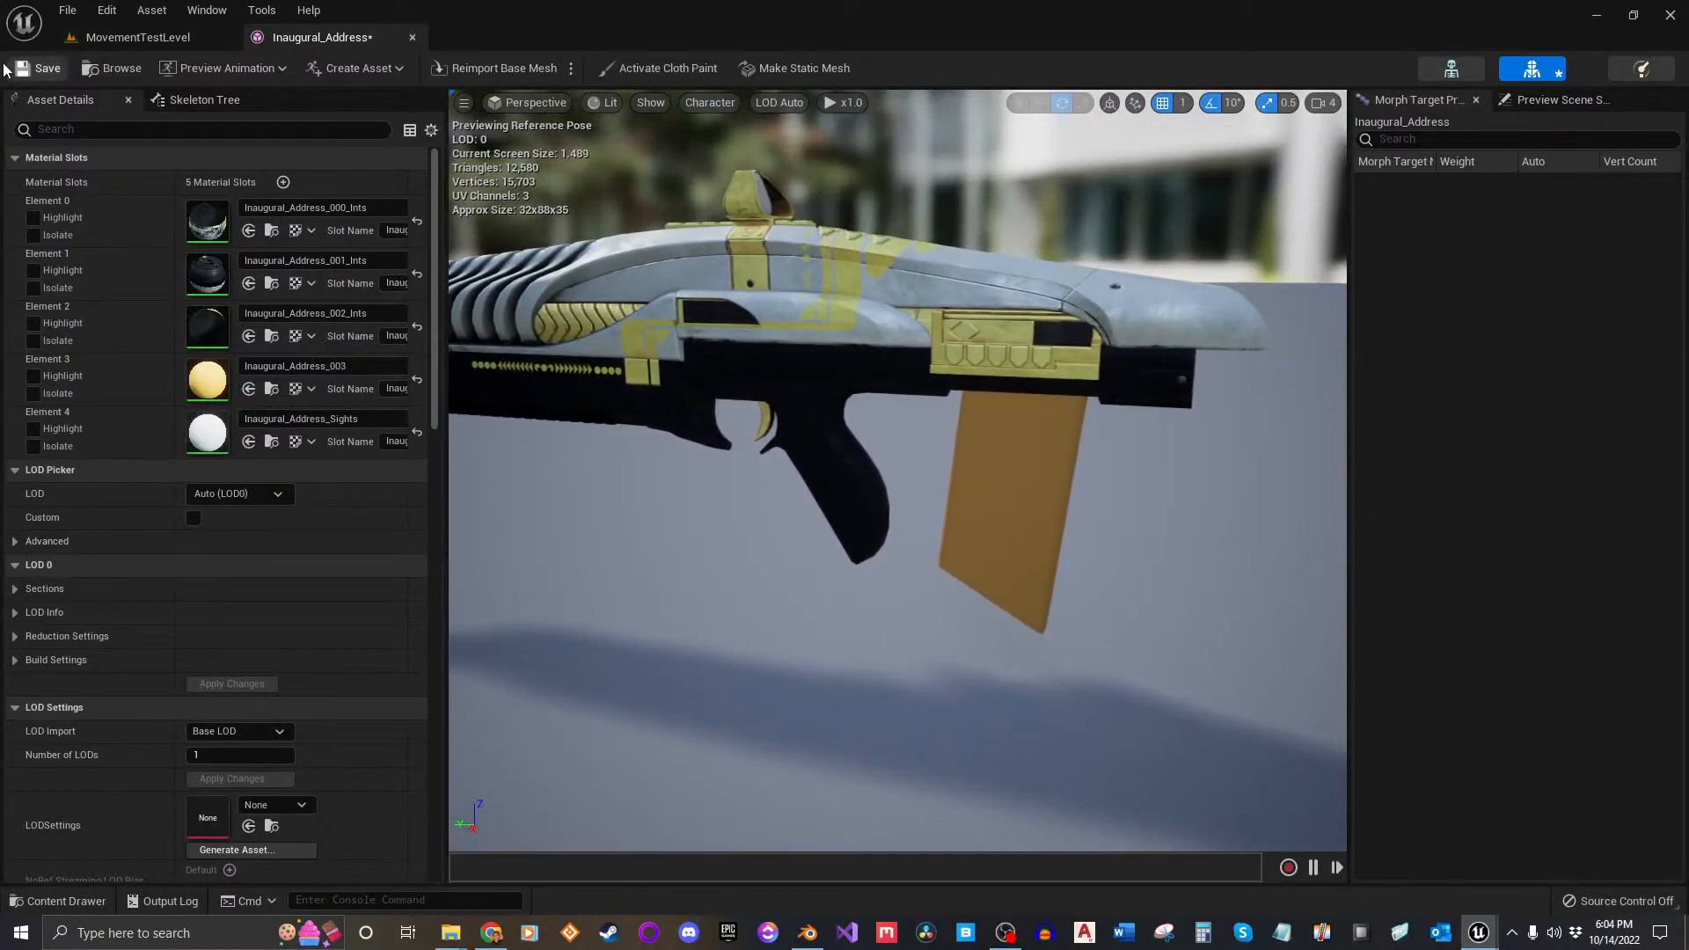
{"action": "left_click", "coordinate": [44, 68]}
{"action": "left_click", "coordinate": [412, 37]}
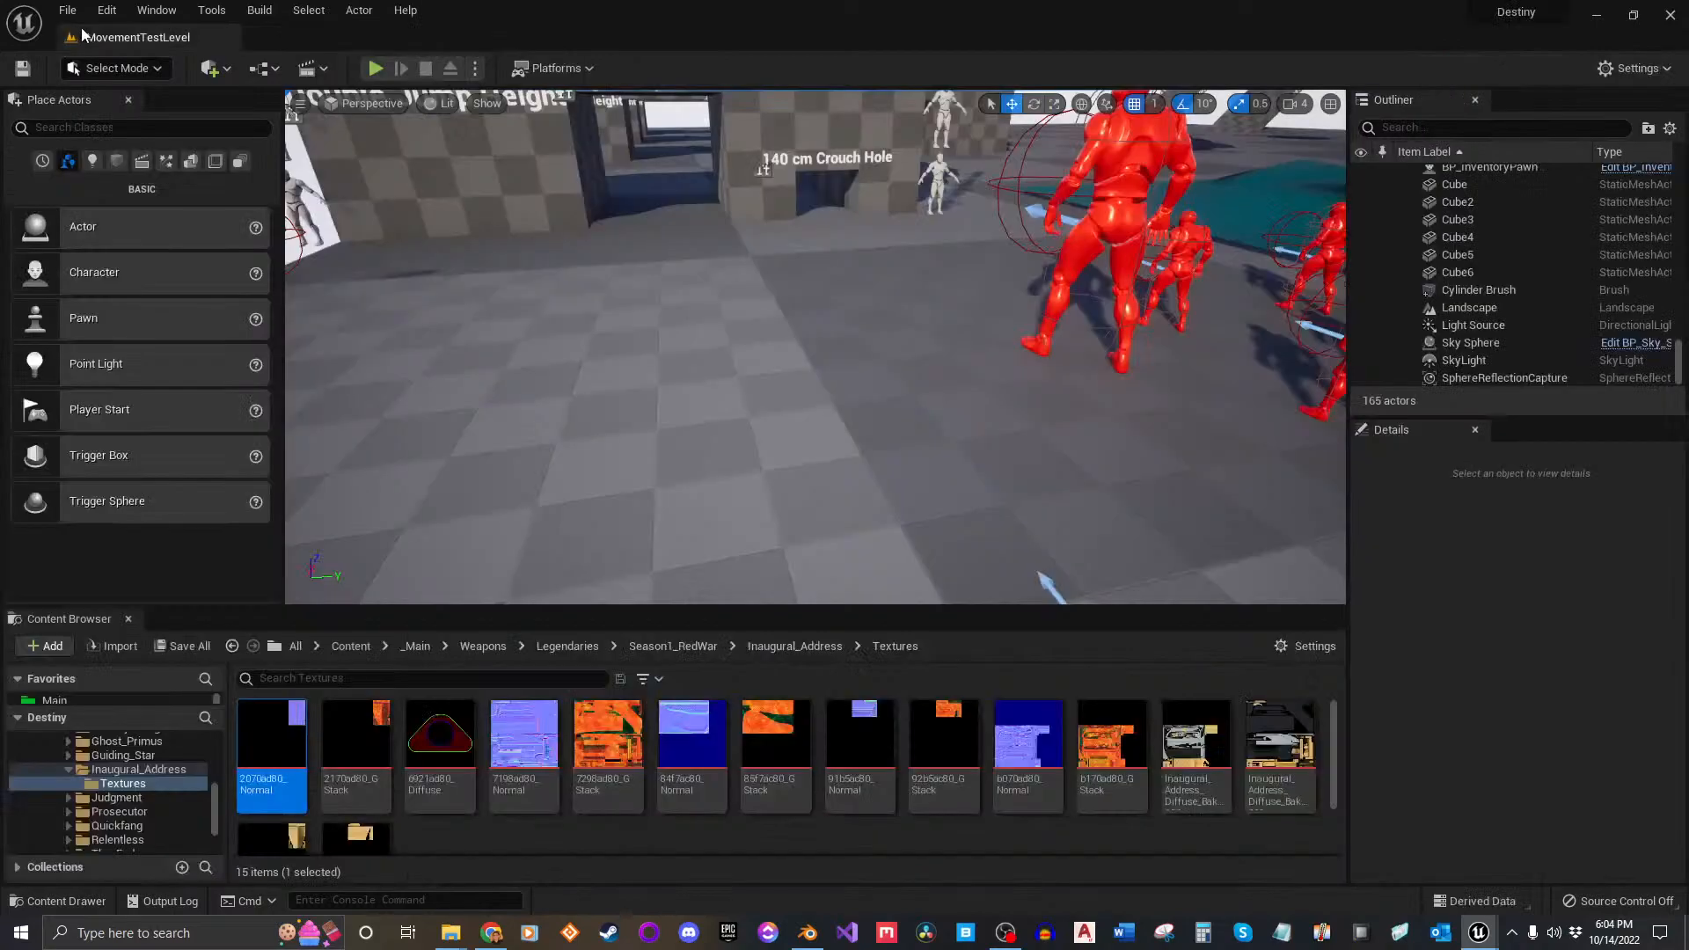
Step: Go back to the Inaugural_Address asset folder and copy the name of the Inaugural_Address_003 material
{"action": "scroll", "coordinate": [858, 719], "scroll_direction": "up", "scroll_amount": 1}
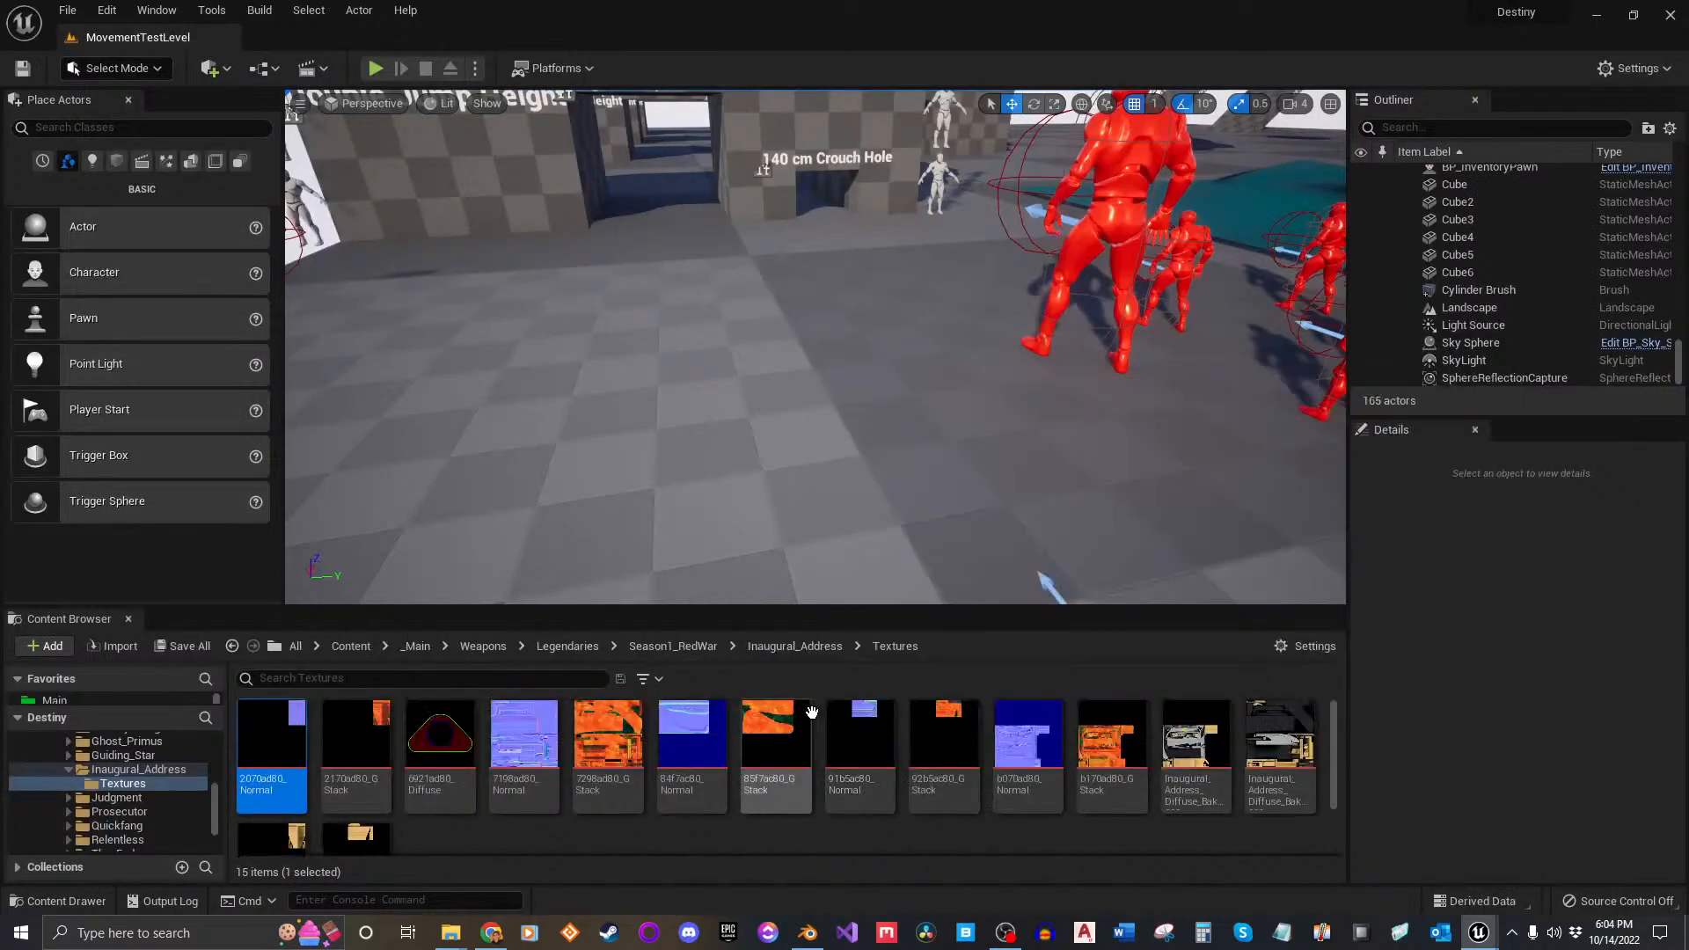
{"action": "key", "text": "alt+Left"}
{"action": "left_click", "coordinate": [1249, 778]}
{"action": "left_click", "coordinate": [663, 744]}
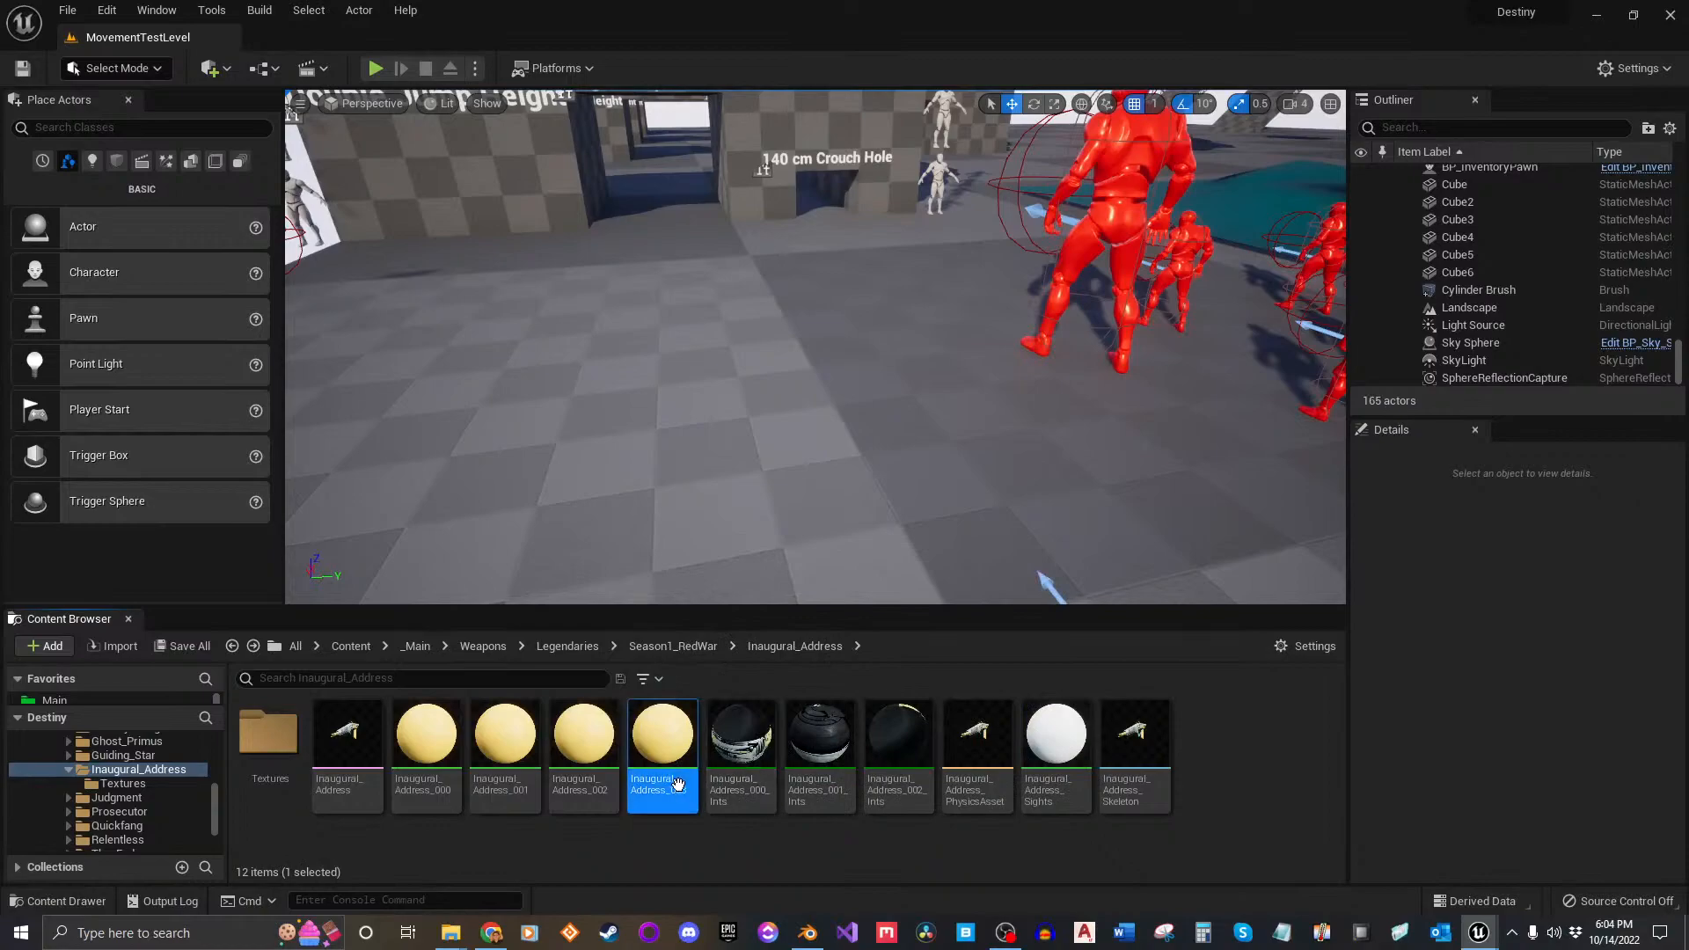
Step: Duplicate the Inaugural_Address_002_Ints material instance and name the copy Inaugural_Address_003_Ints
{"action": "left_click", "coordinate": [922, 837]}
{"action": "right_click", "coordinate": [896, 760]}
{"action": "left_click", "coordinate": [973, 427]}
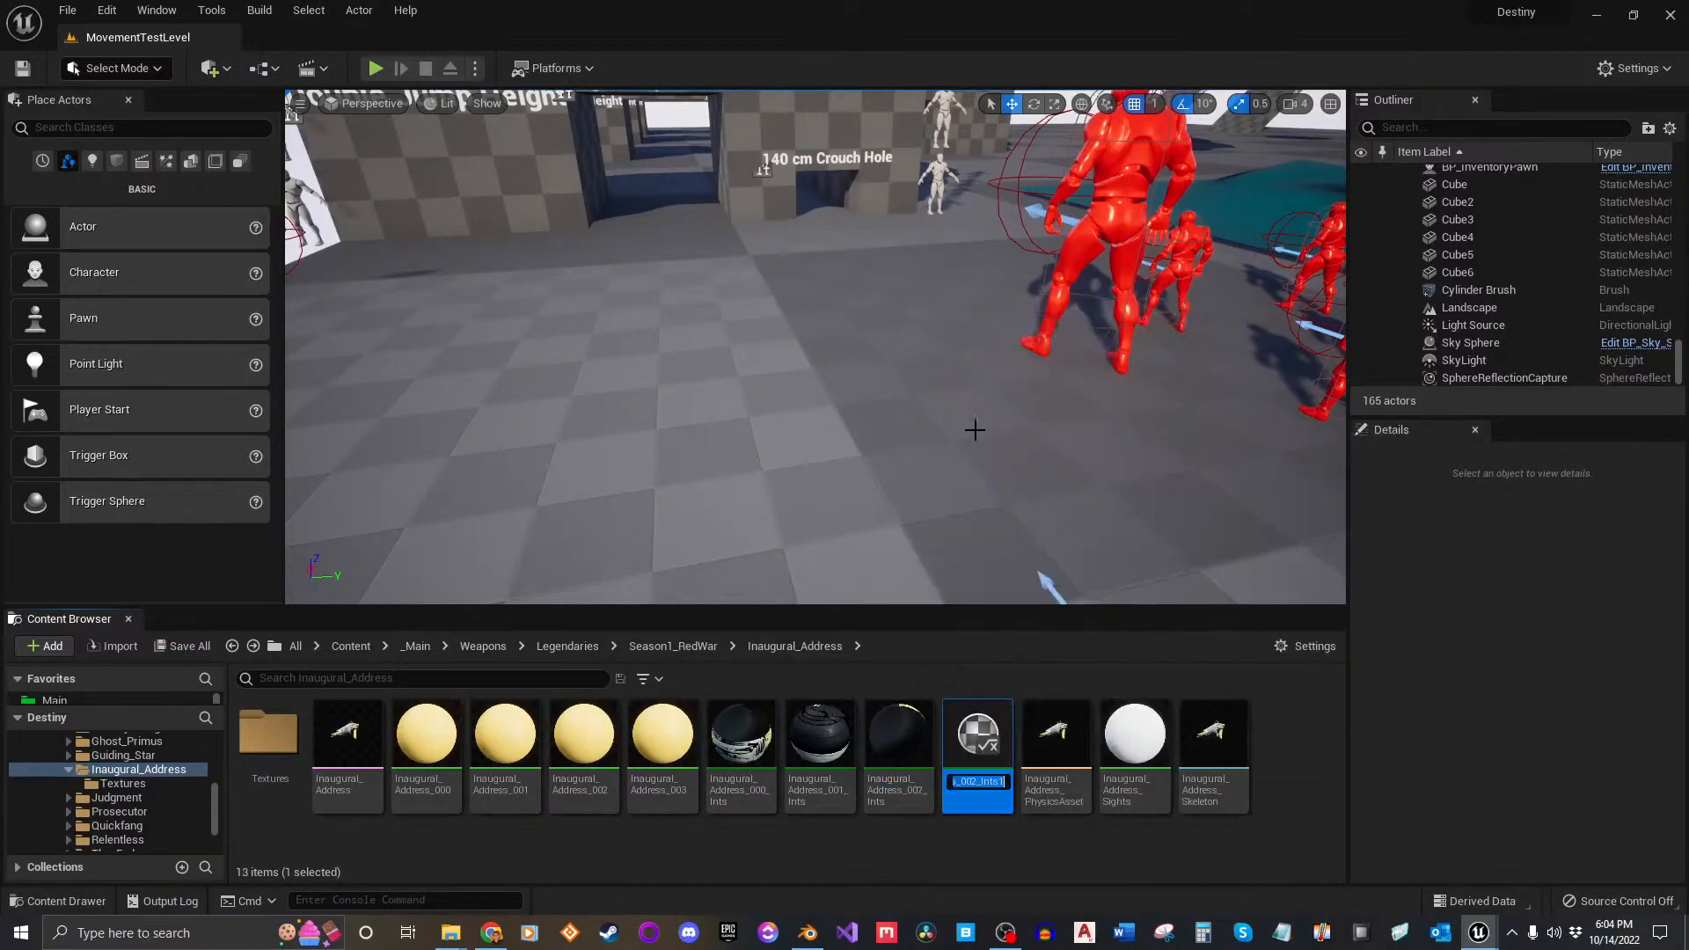
{"action": "type", "text": "Inaugural_Address_003"}
{"action": "type", "text": "_t"}
{"action": "key", "text": "BackSpace"}
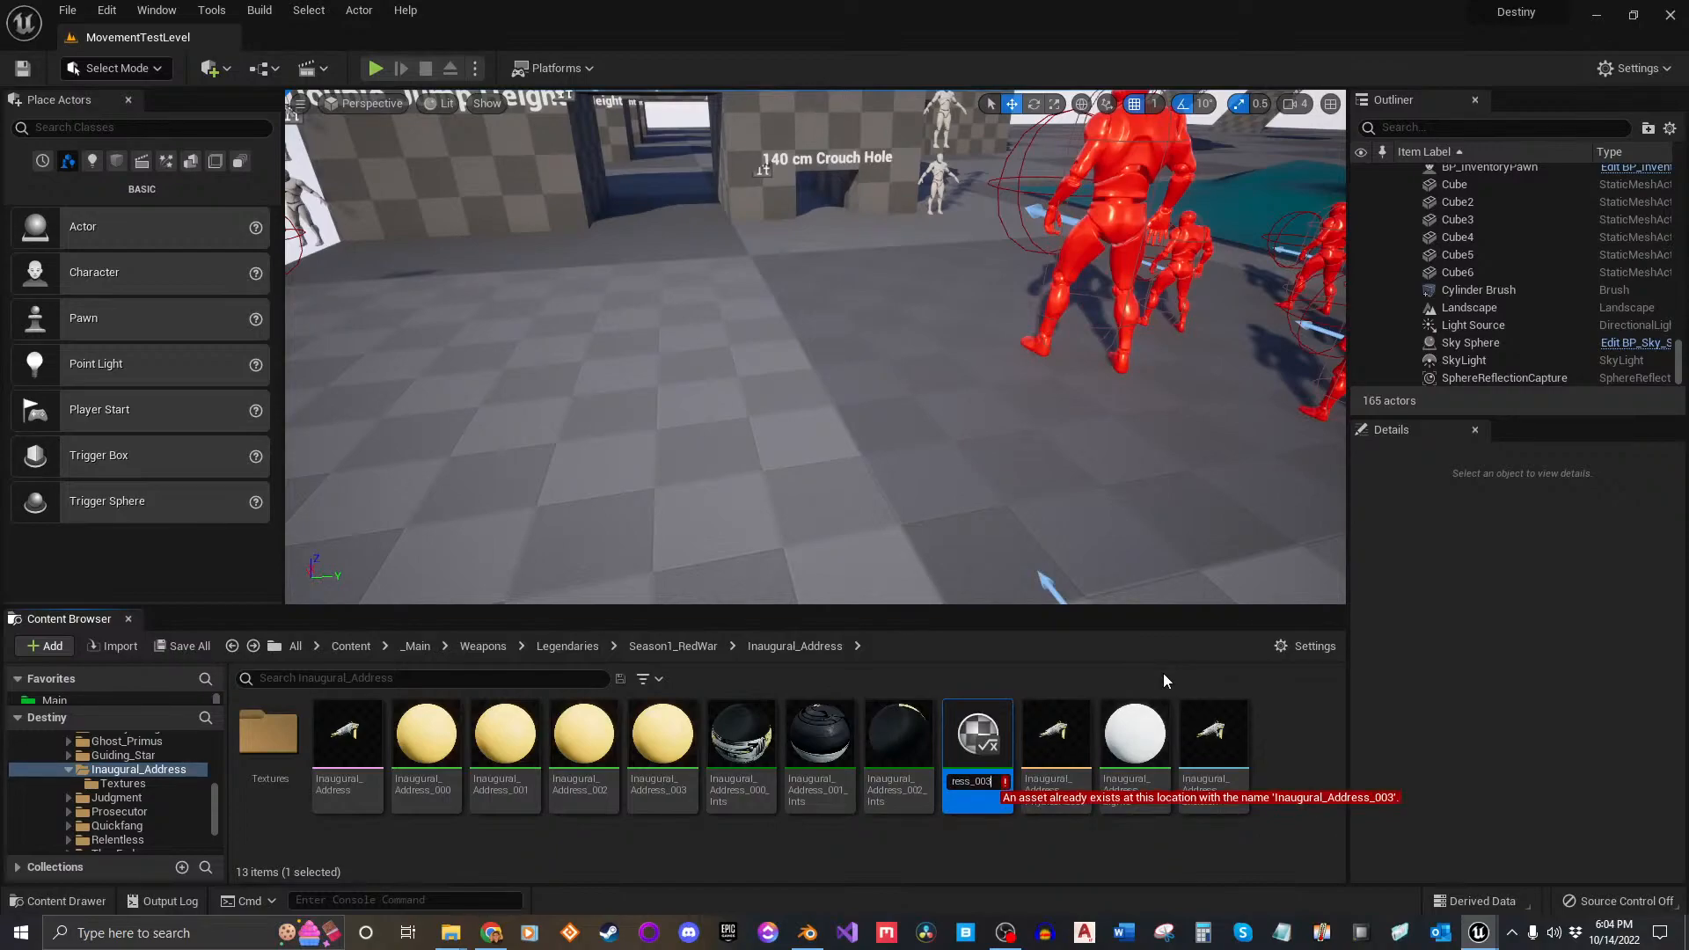
{"action": "type", "text": "Ints"}
{"action": "key", "text": "Return"}
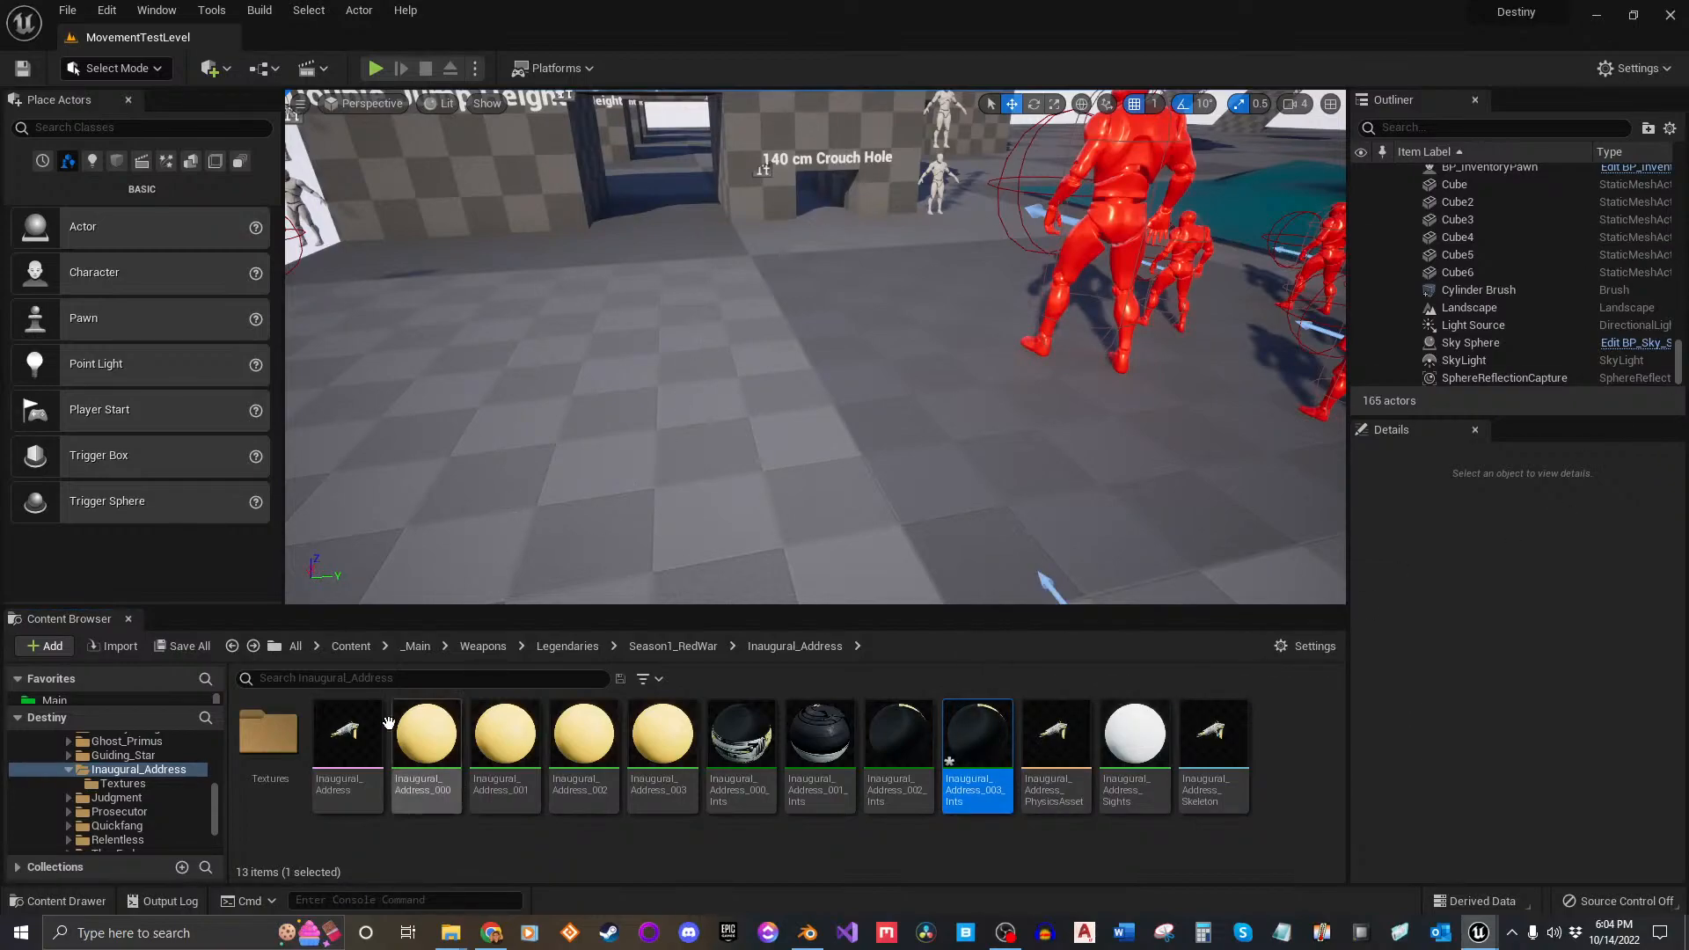
Step: Open the weapon's Textures folder and assign Inaugural_Address_Diffuse_Bake_003 to the Inaugural_Address_003_Ints material instance
{"action": "double_click", "coordinate": [269, 735]}
{"action": "scroll", "coordinate": [528, 823], "scroll_direction": "down", "scroll_amount": 2}
{"action": "left_click", "coordinate": [390, 822]}
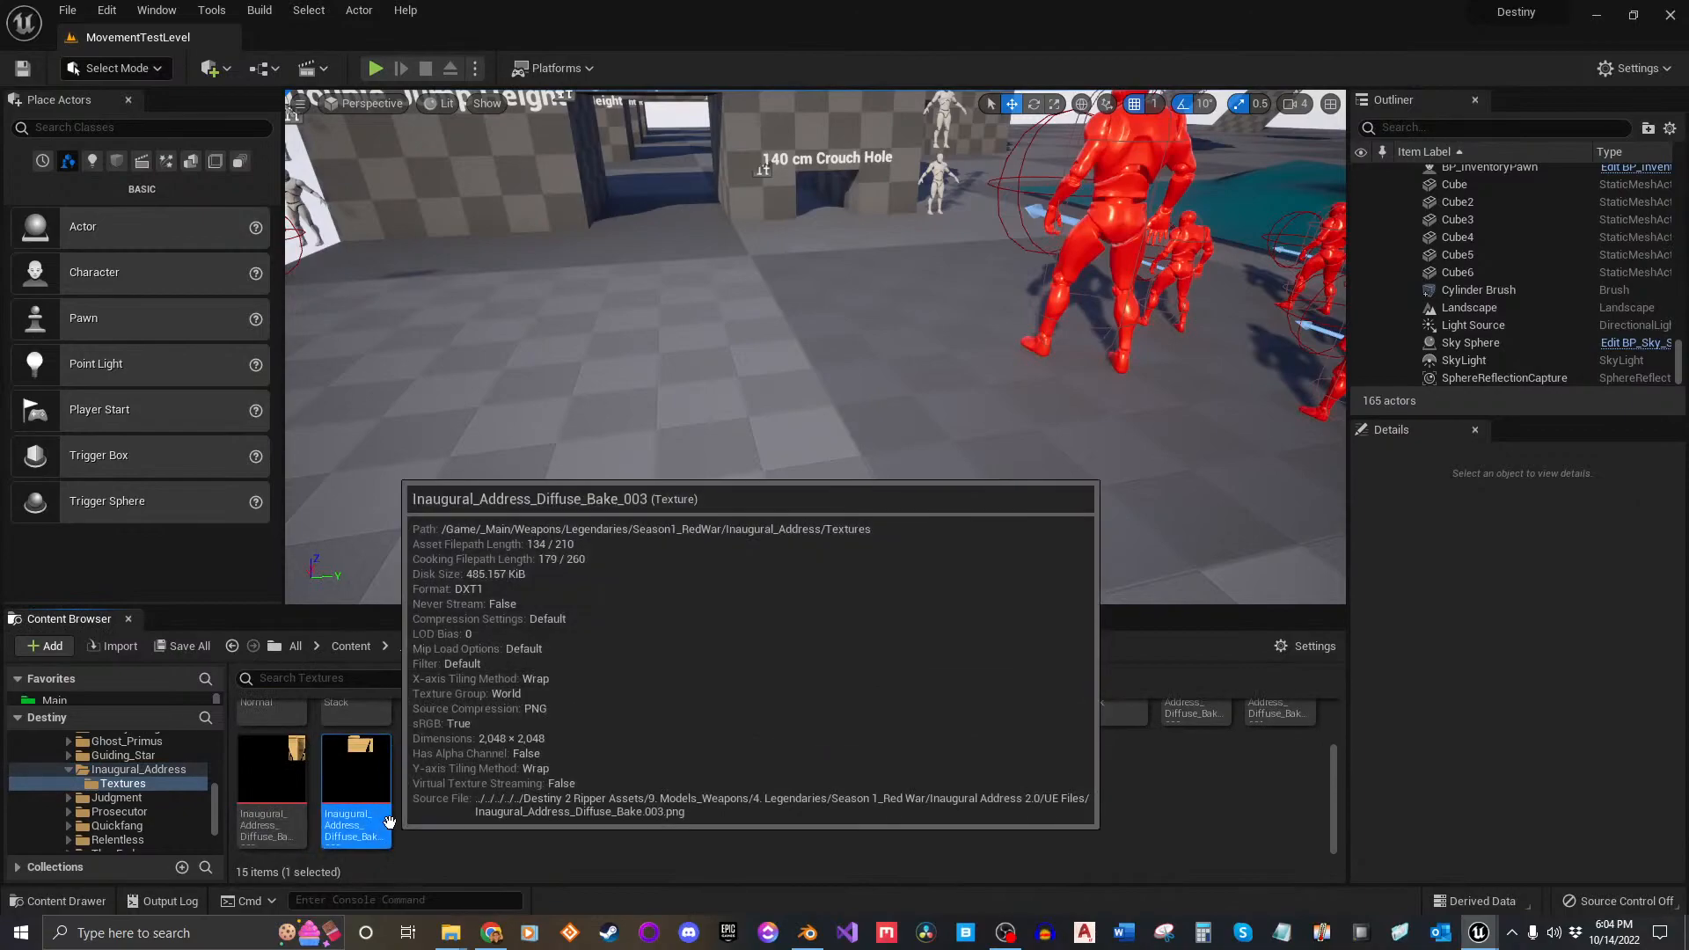
{"action": "left_click_drag", "start_coordinate": [389, 822], "coordinate": [1688, 704]}
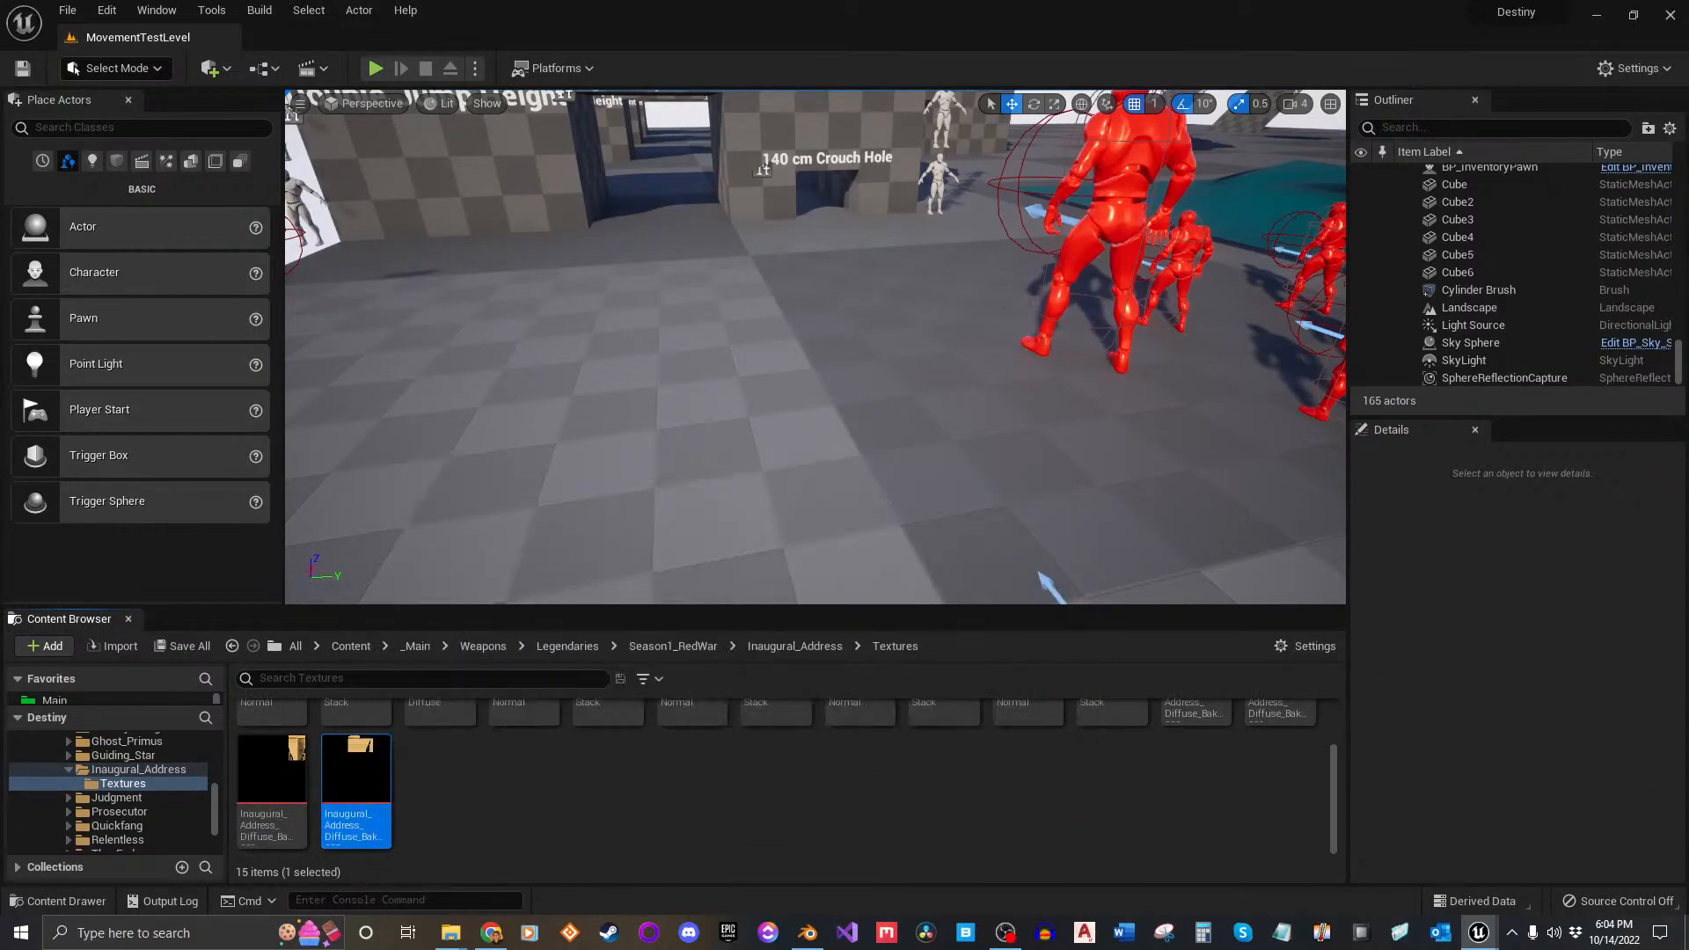
Step: Go back from the Textures folder to the Inaugural_Address folder and open the Inaugural_Address skeletal mesh
{"action": "scroll", "coordinate": [640, 768], "scroll_direction": "up", "scroll_amount": 2}
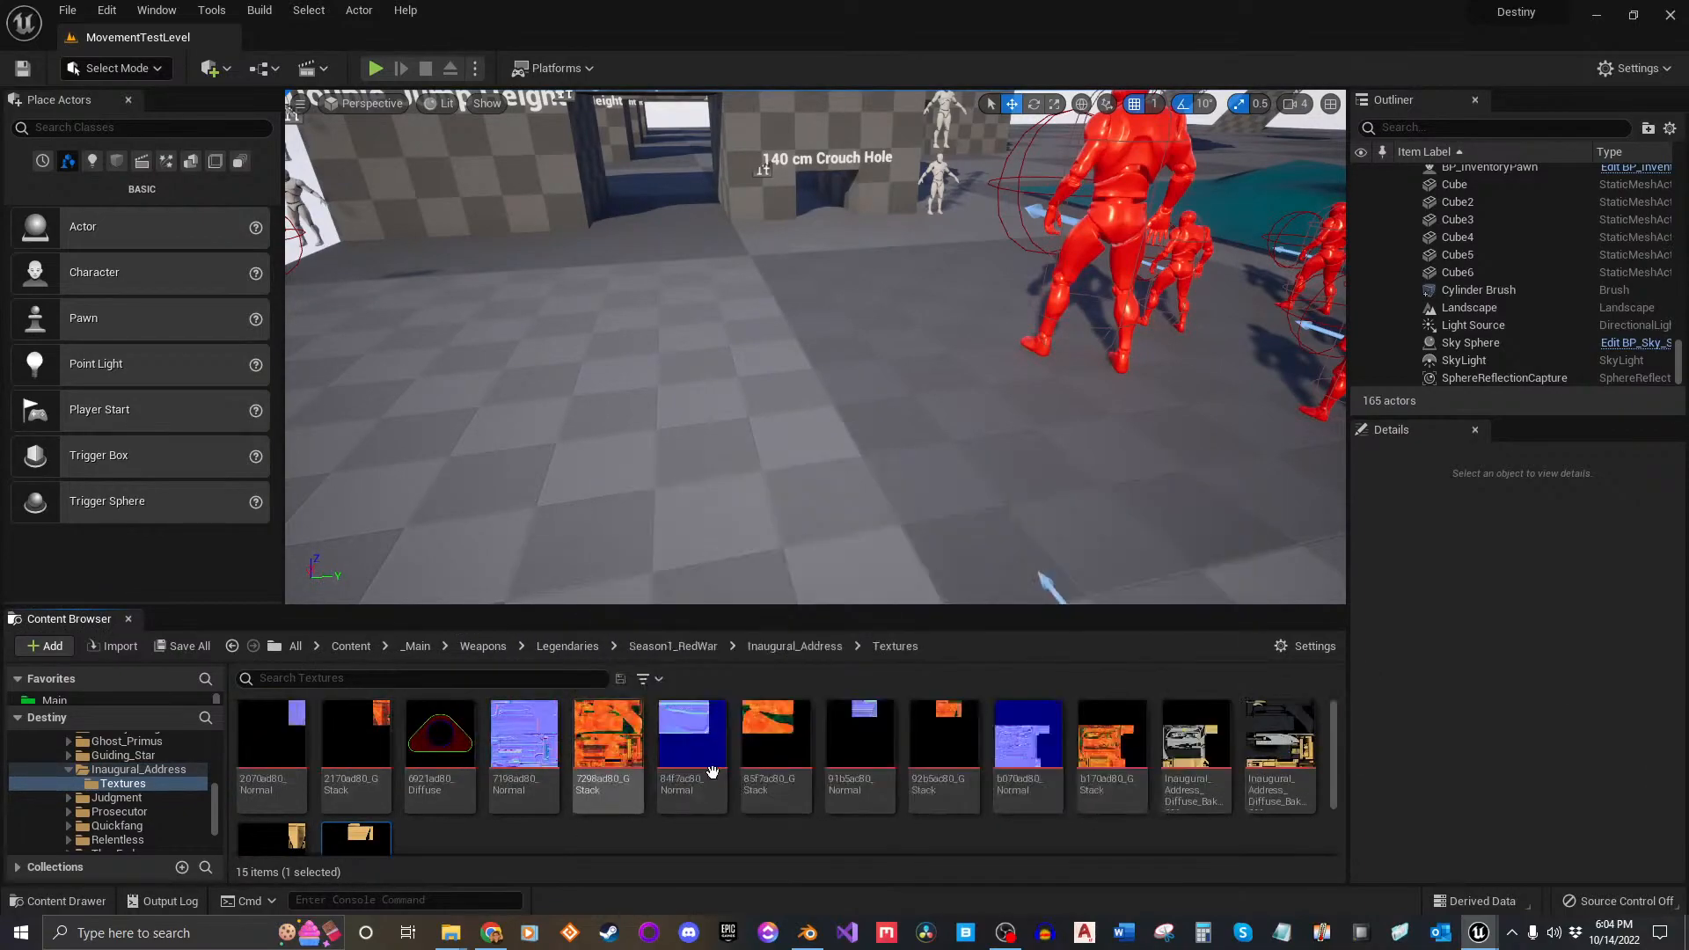
{"action": "left_click", "coordinate": [968, 792]}
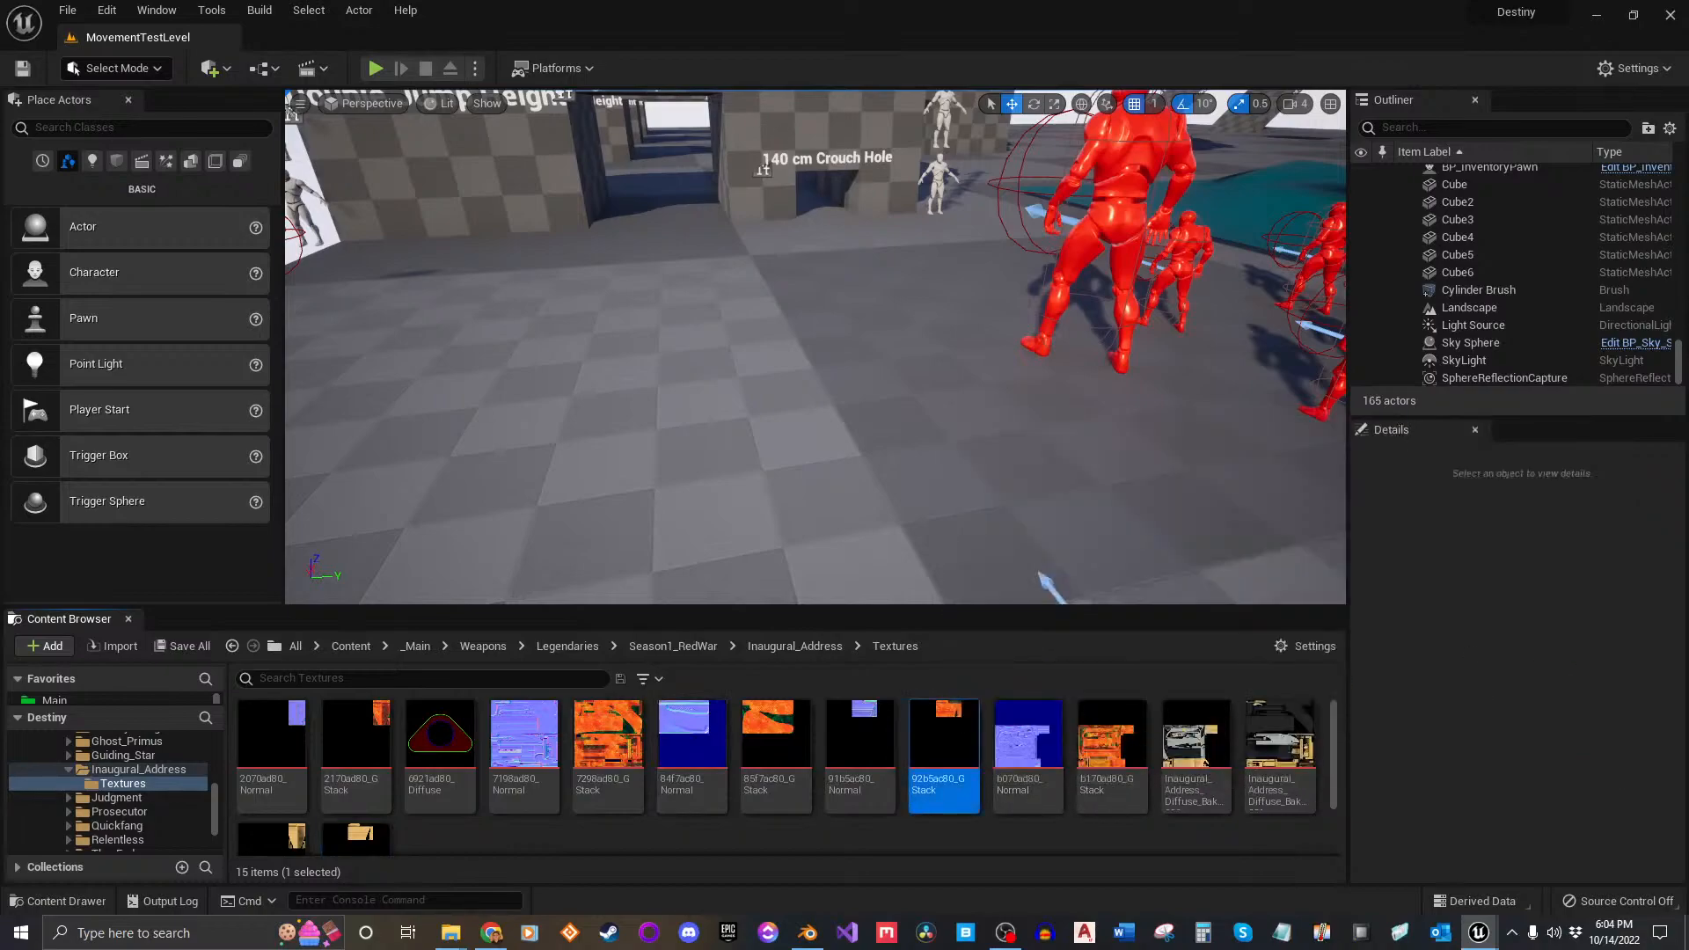
{"action": "left_click", "coordinate": [857, 757]}
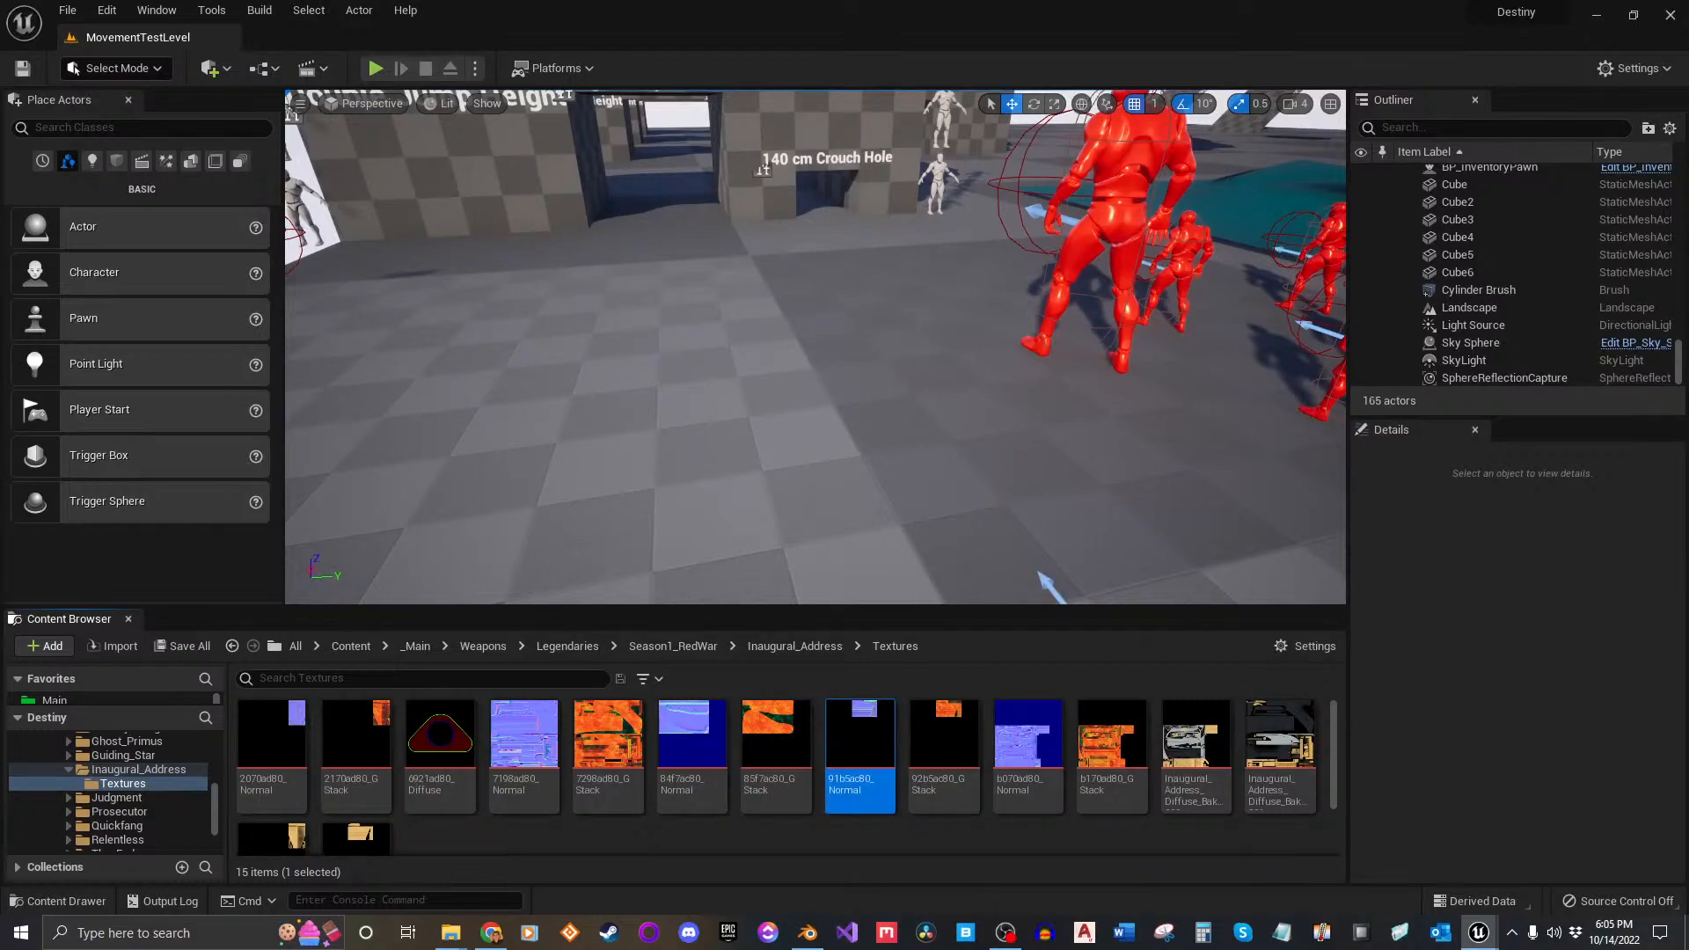
{"action": "key", "text": "alt+Left"}
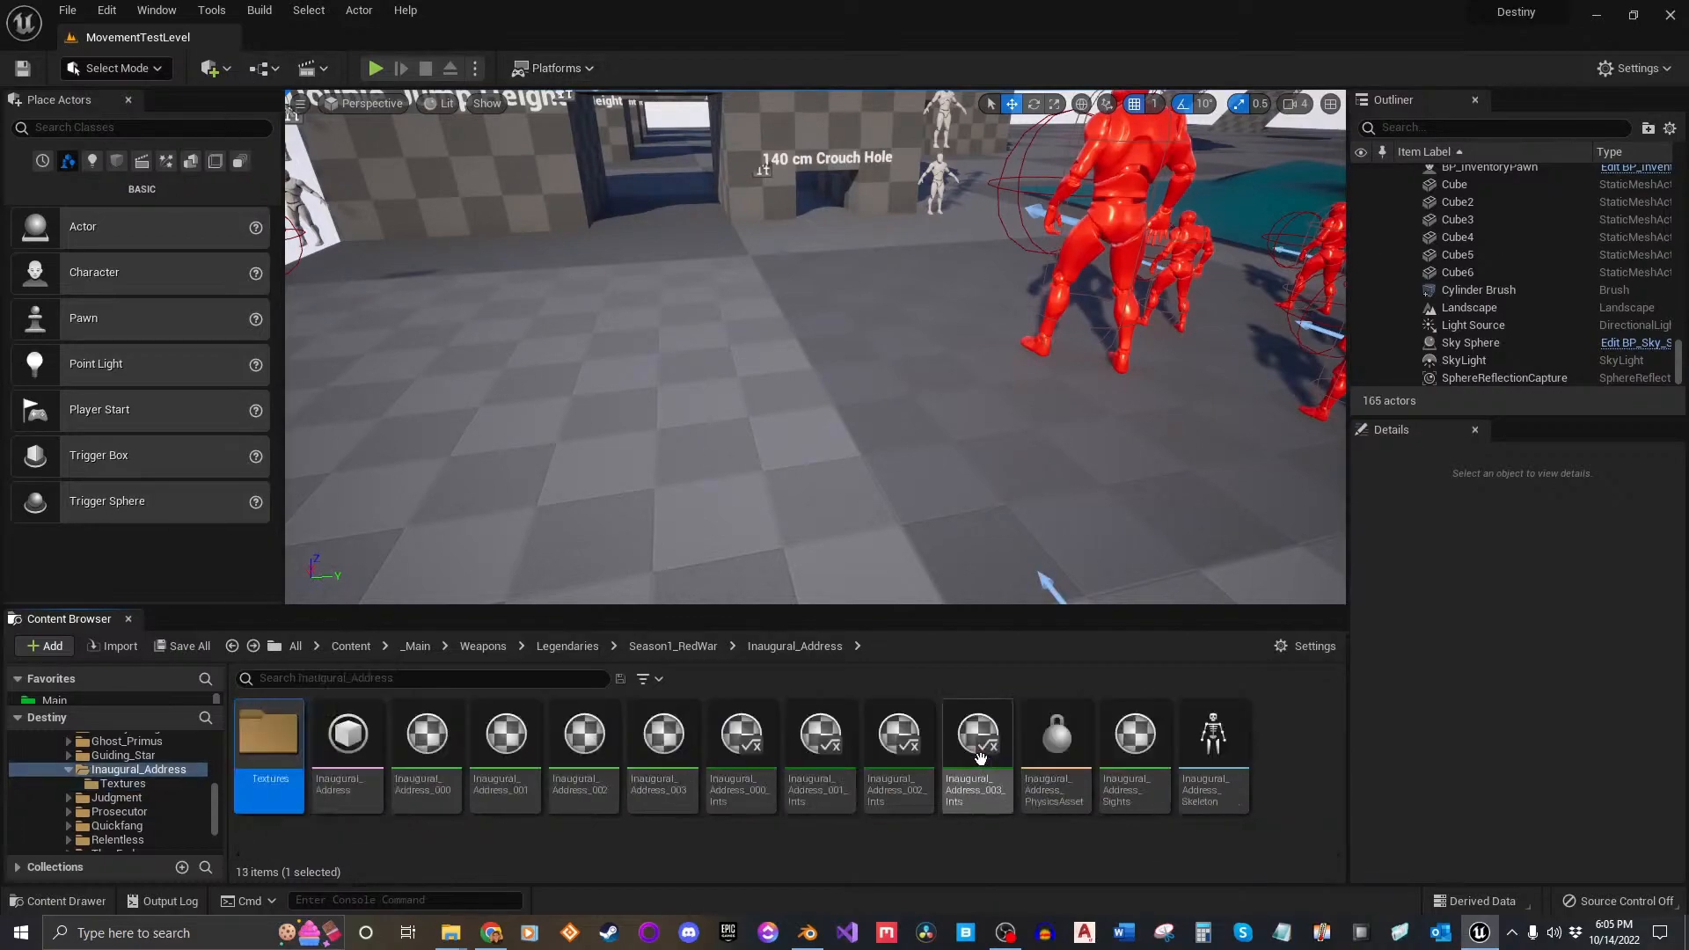
{"action": "left_click", "coordinate": [321, 743]}
{"action": "double_click", "coordinate": [321, 743]}
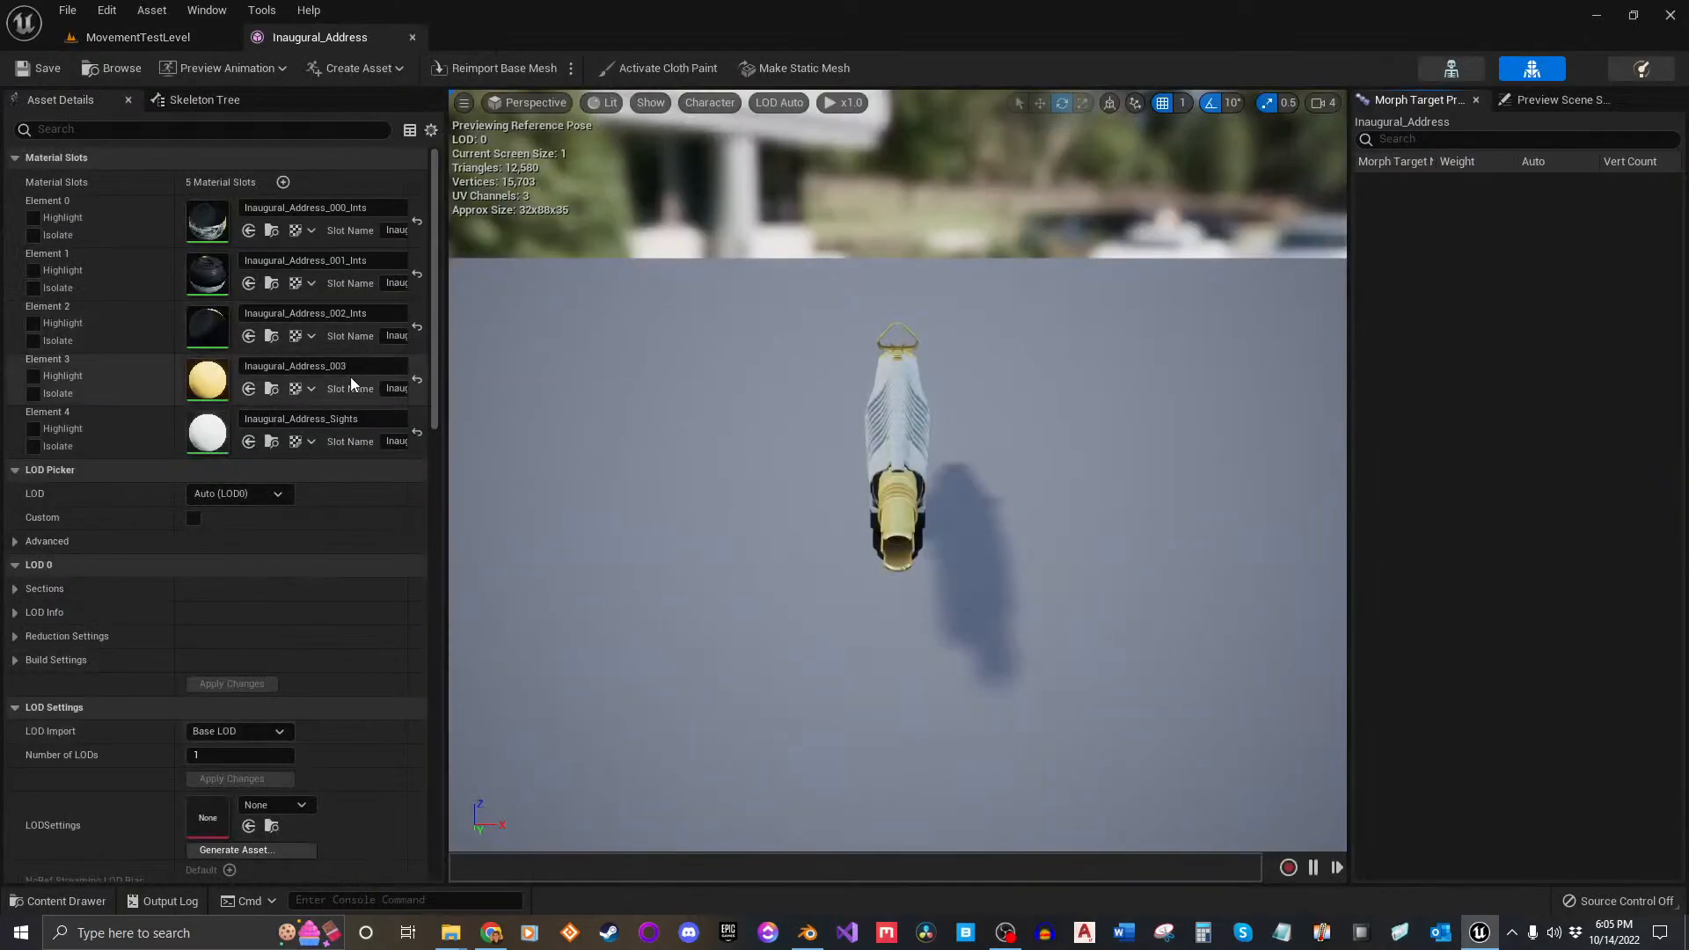
Step: Examine the weapon mesh from the side, comparing the materials on its body and magazine
{"action": "key", "text": "d"}
{"action": "right_click_drag", "start_coordinate": [828, 435], "coordinate": [563, 356]}
{"action": "key", "text": "w"}
{"action": "key", "text": "s"}
{"action": "key", "text": "w"}
{"action": "key", "text": "s"}
{"action": "key", "text": "w"}
{"action": "key", "text": "s"}
{"action": "key", "text": "s"}
{"action": "key", "text": "w"}
{"action": "key", "text": "s"}
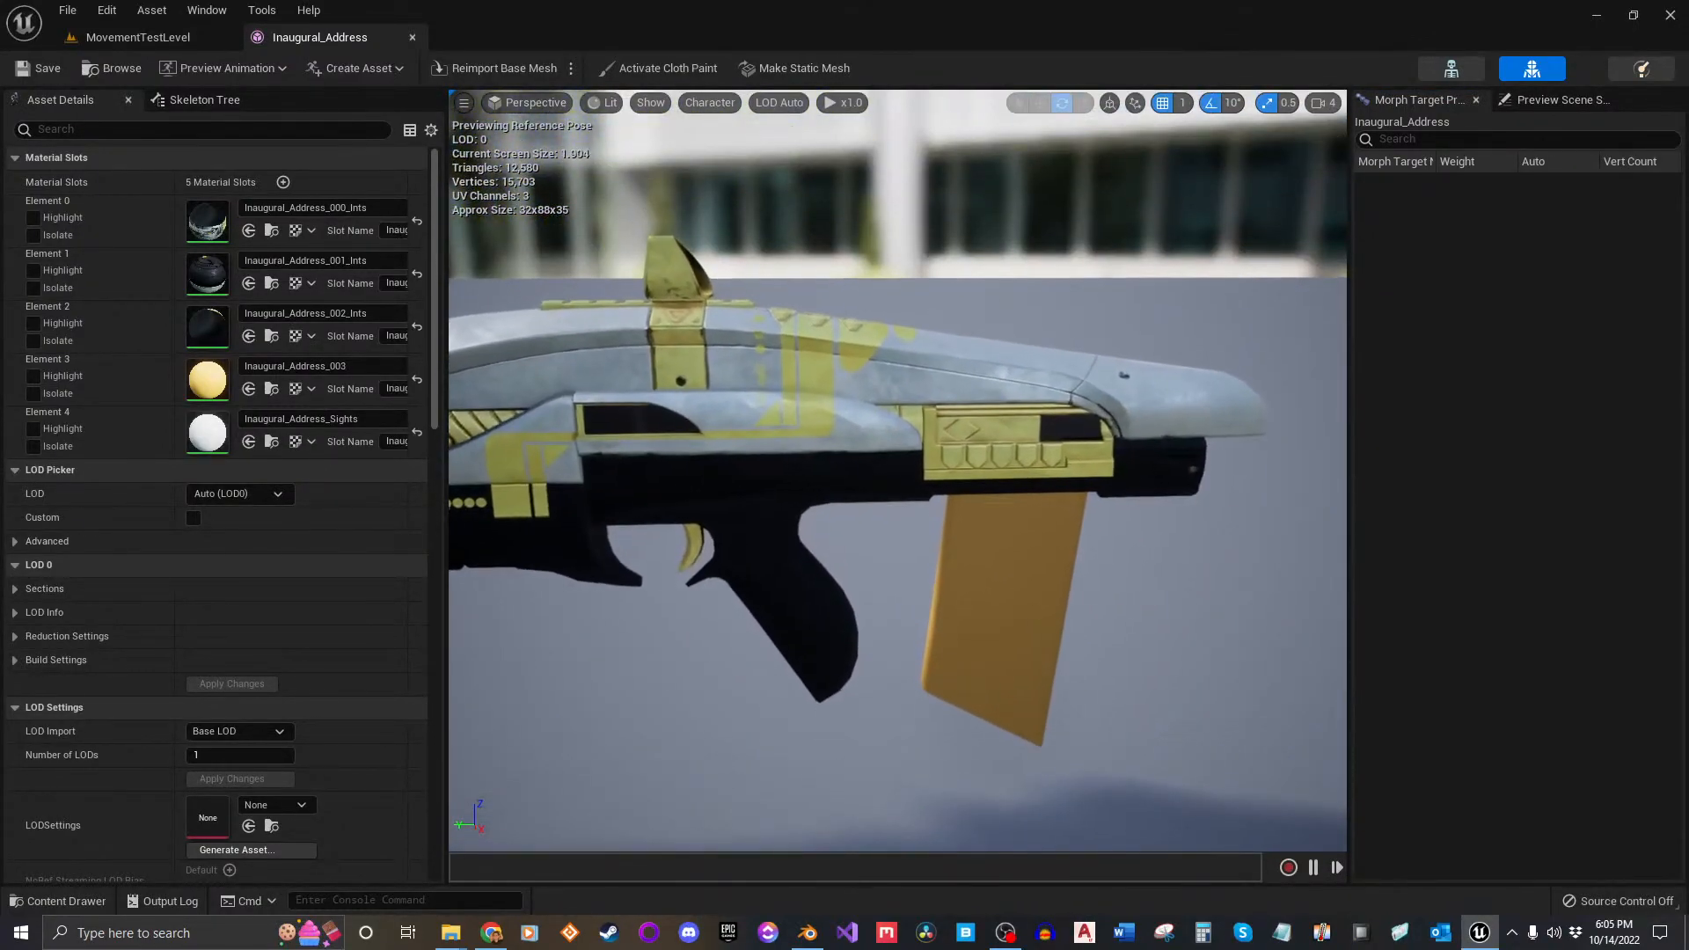
Step: Assign the Inaugural_Address_003_Ints material instance to the mesh's Element 3 slot and save the mesh
{"action": "left_click", "coordinate": [350, 422]}
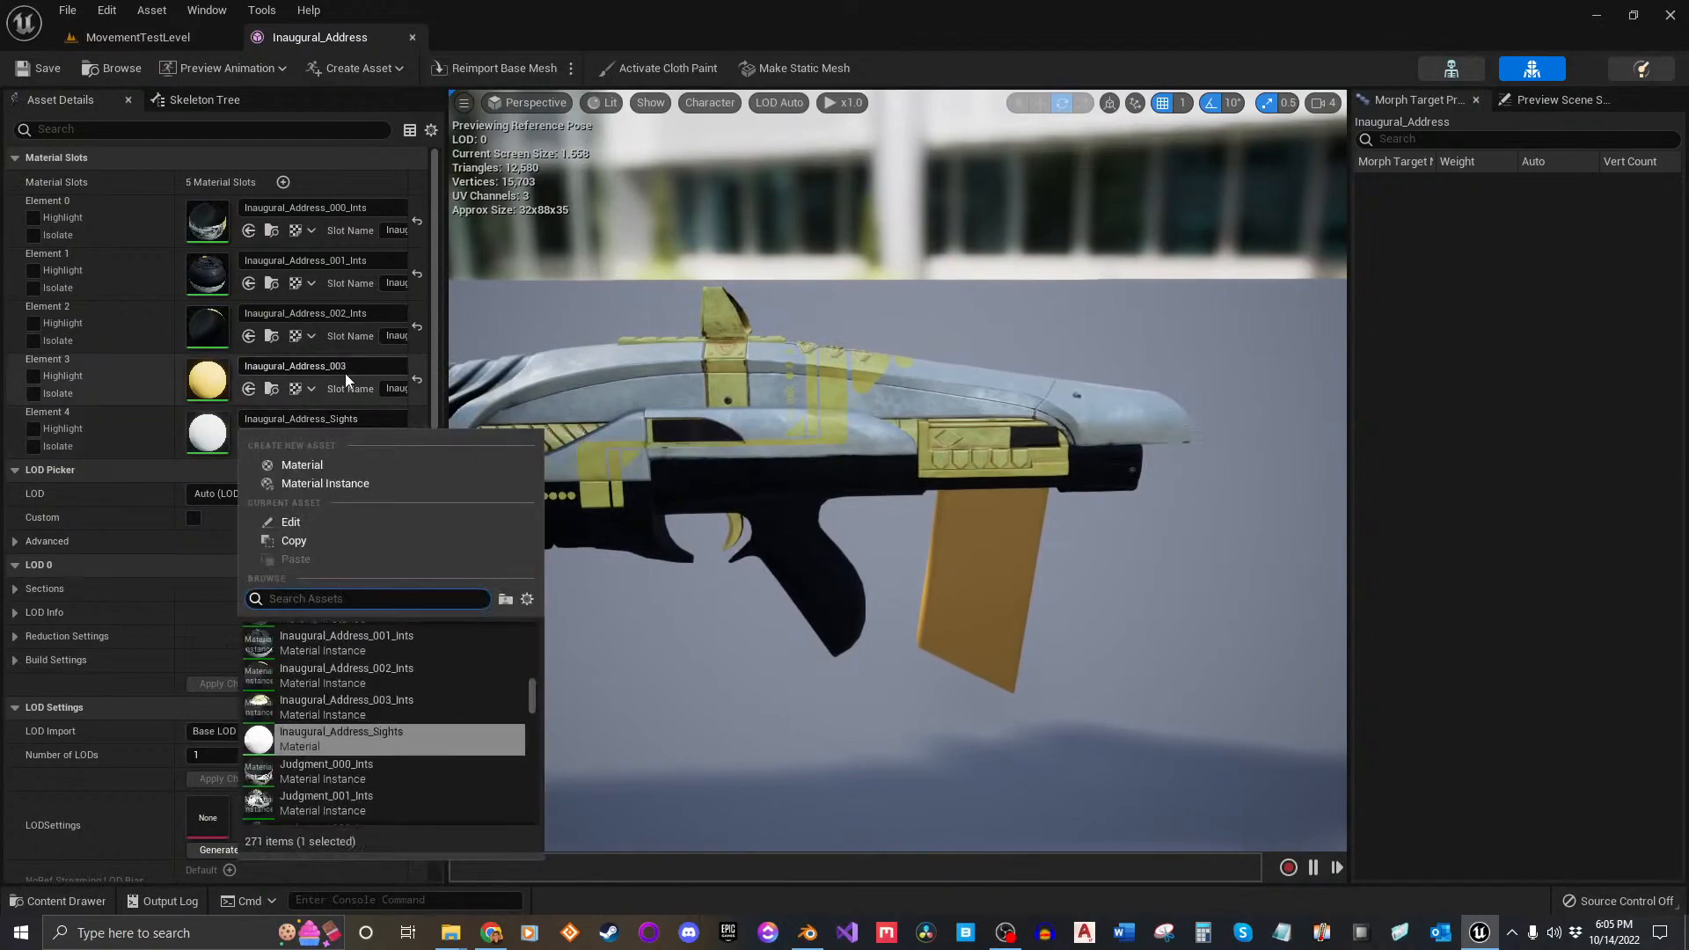
{"action": "left_click", "coordinate": [343, 365]}
{"action": "scroll", "coordinate": [408, 621], "scroll_direction": "down", "scroll_amount": 3}
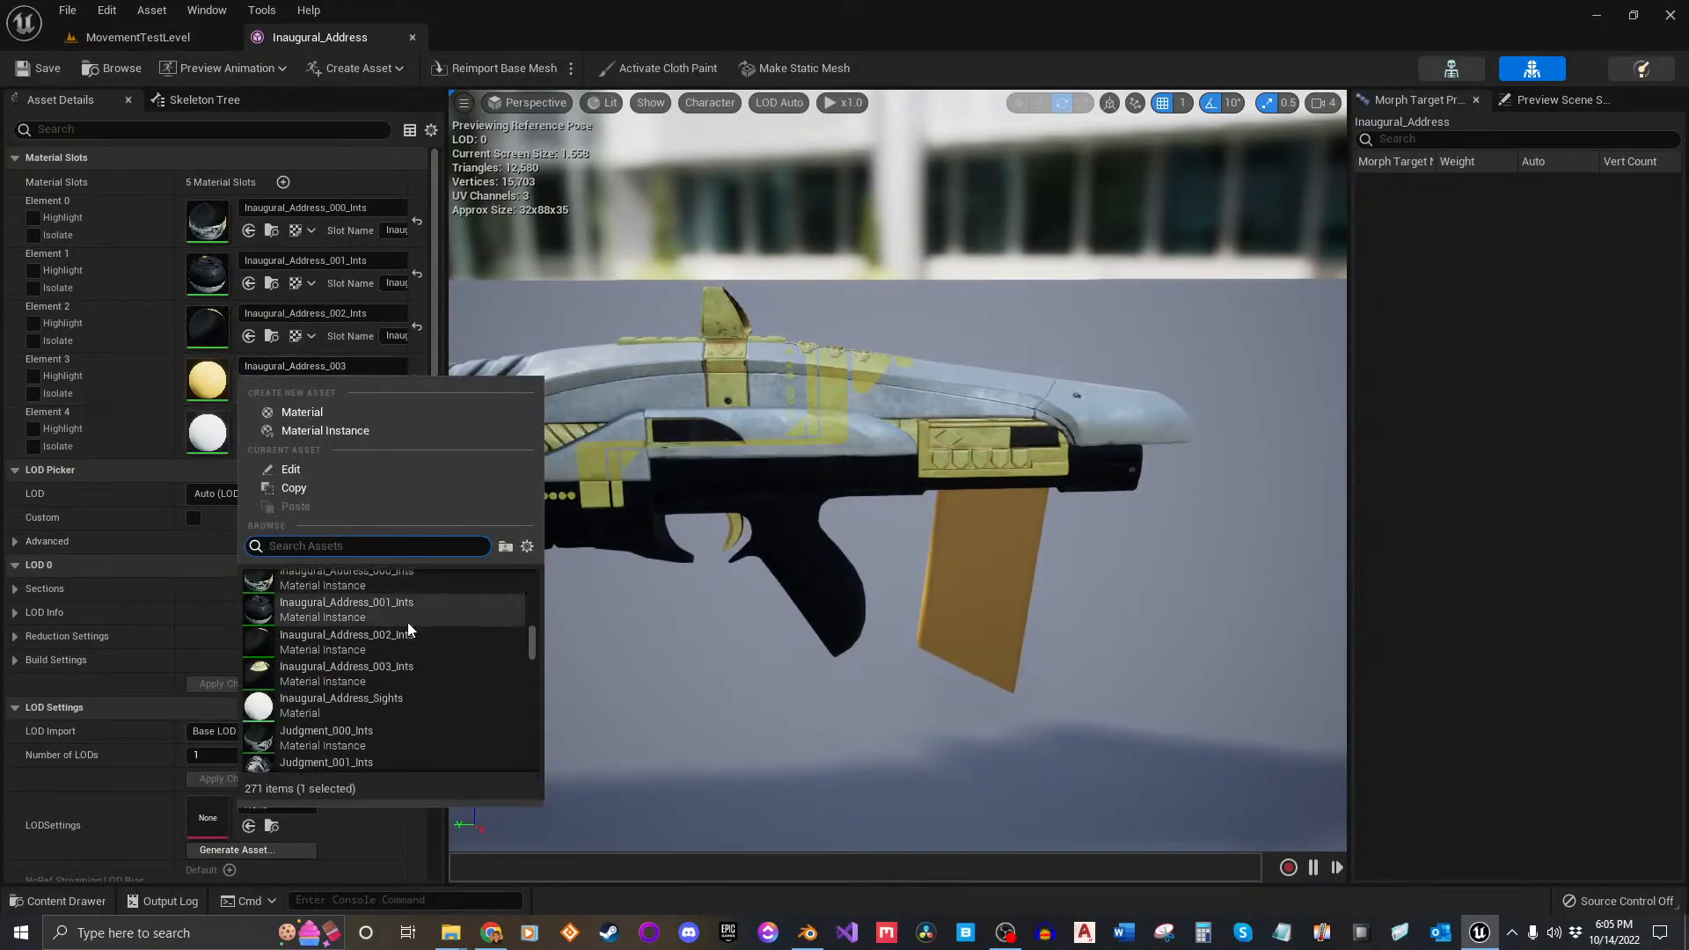
{"action": "left_click", "coordinate": [419, 674]}
{"action": "mouse_move", "coordinate": [616, 528]}
{"action": "right_mouse_down"}
{"action": "mouse_move", "coordinate": [600, 528]}
{"action": "mouse_move", "coordinate": [621, 530]}
{"action": "right_mouse_up"}
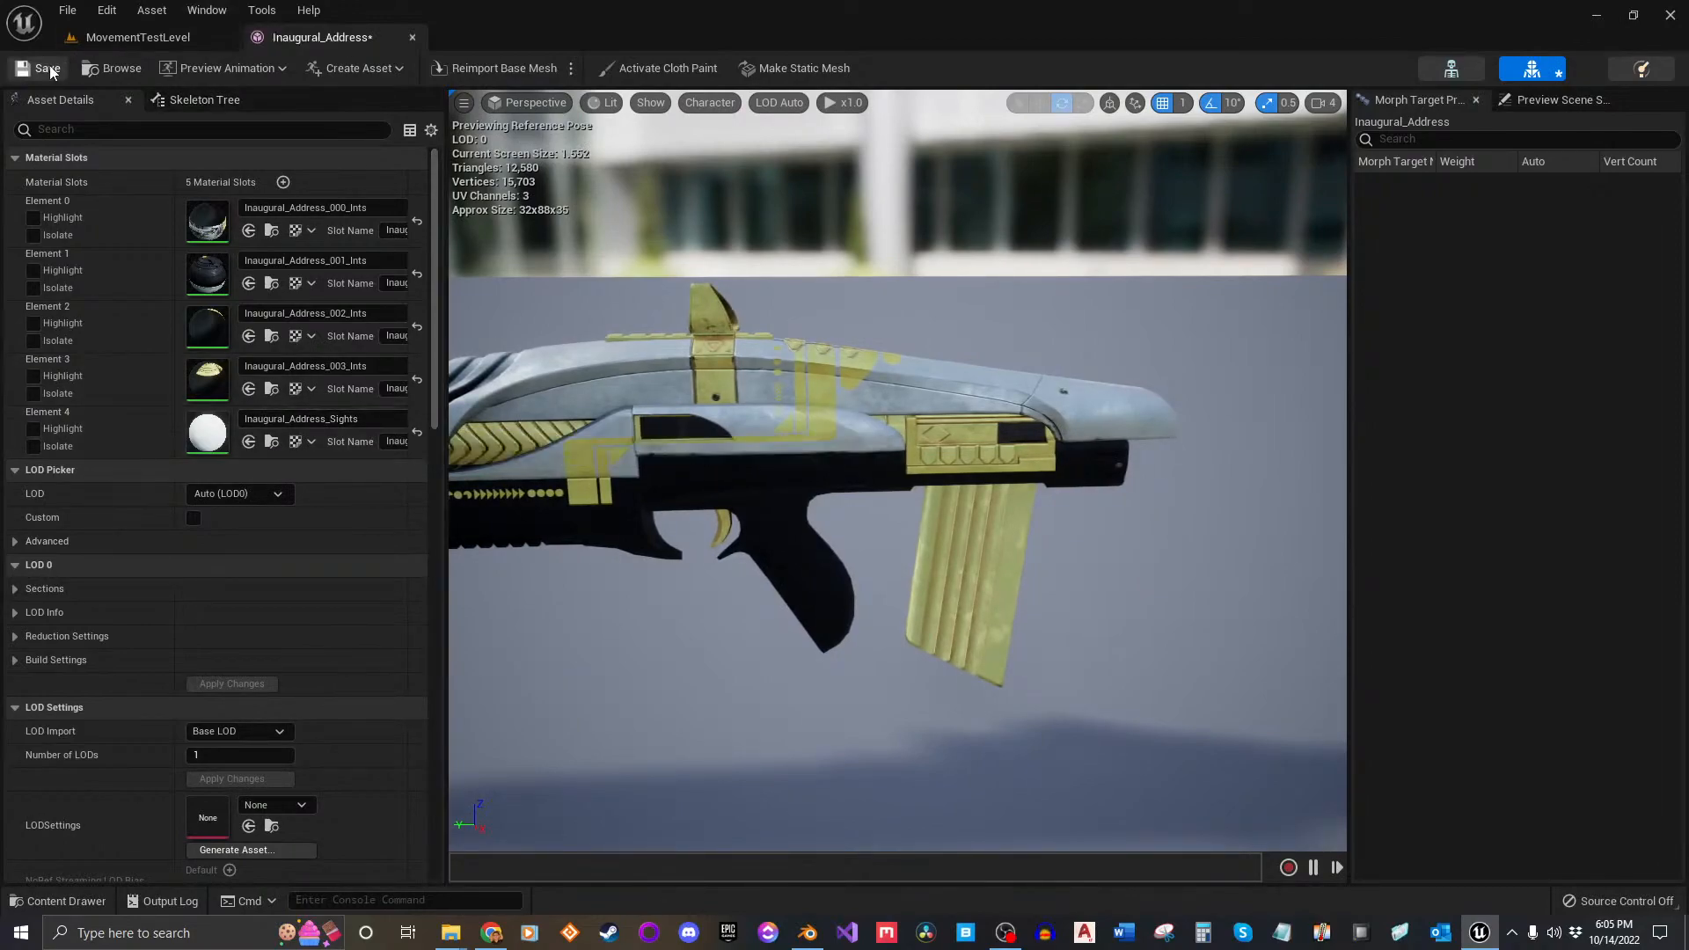
Step: Return to MovementTestLevel and check the textures in the Inaugural_Address weapon's Textures folder
{"action": "left_click", "coordinate": [120, 38]}
{"action": "left_click", "coordinate": [1101, 850]}
{"action": "key", "text": "alt+Left"}
{"action": "key", "text": "alt+Right"}
{"action": "double_click", "coordinate": [268, 735]}
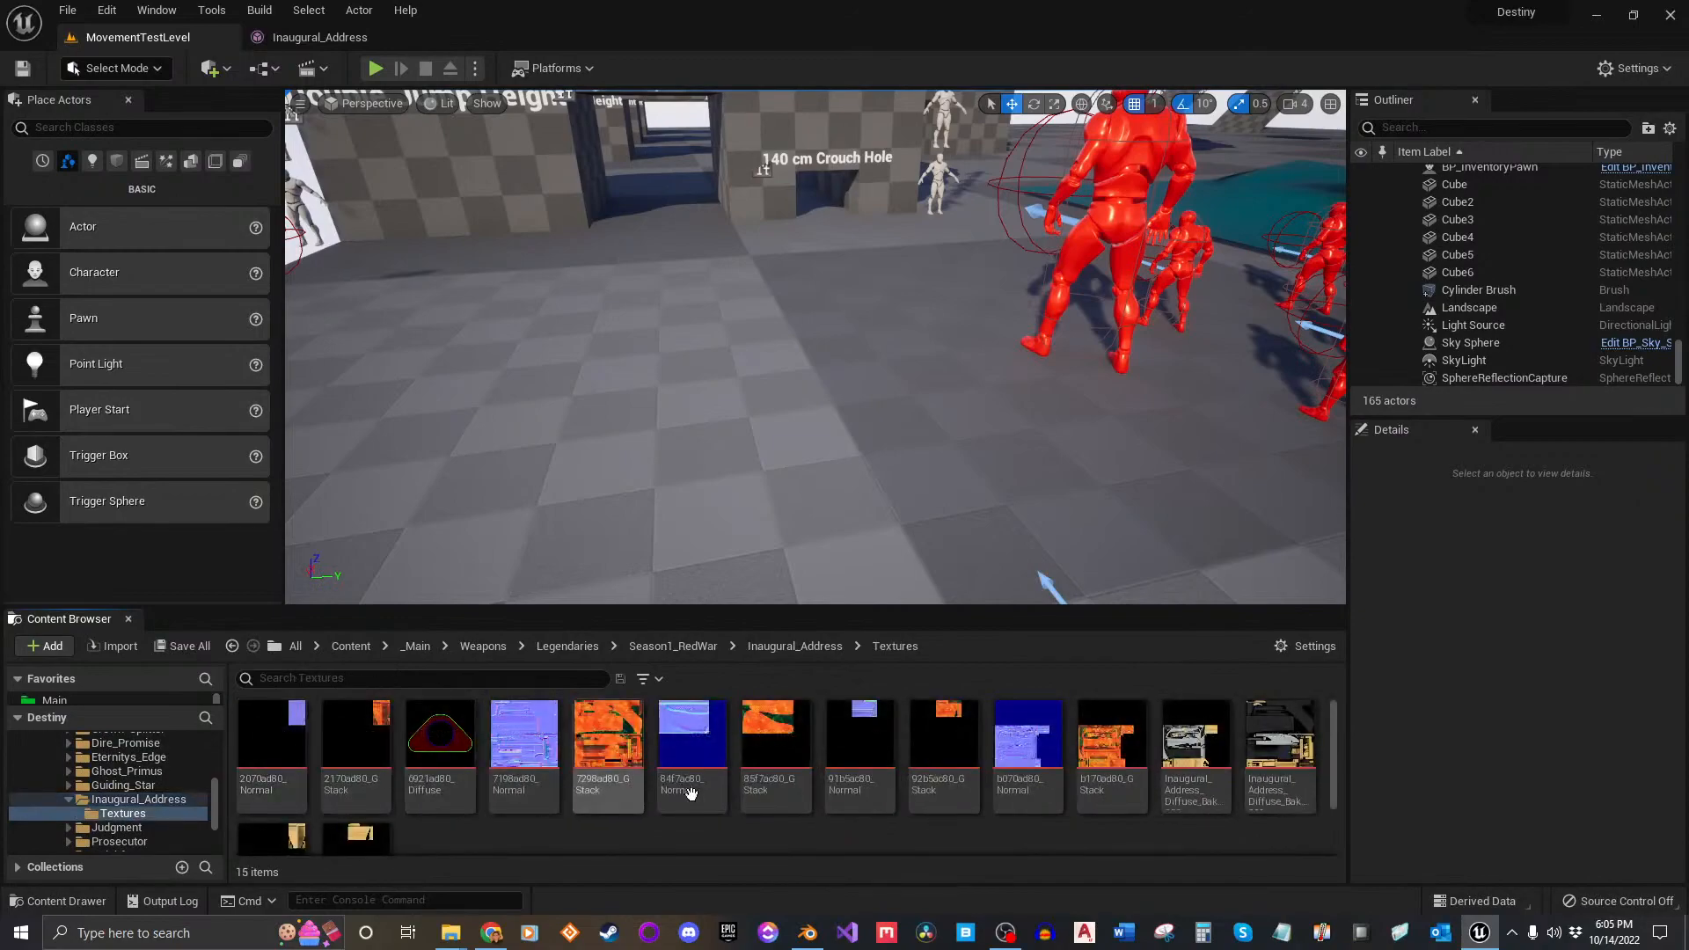
{"action": "key", "text": "alt+Left"}
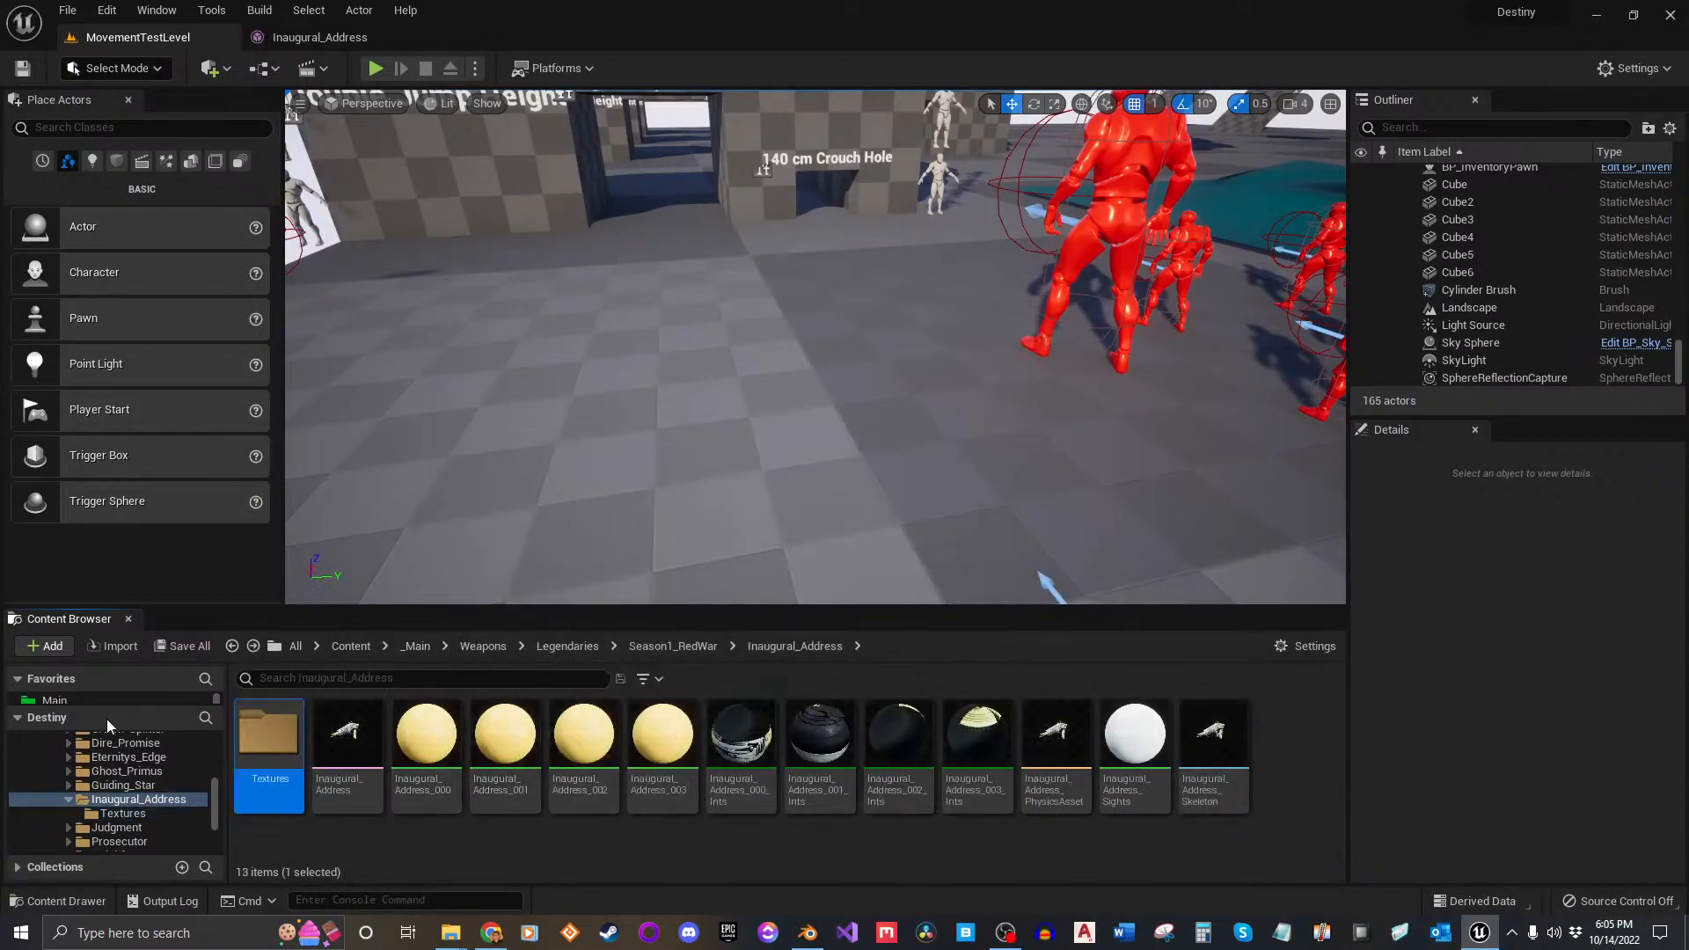
Step: Create a material instance of Transparent_M in the Materials folder under _Main, keeping the default name
{"action": "left_click", "coordinate": [106, 719]}
{"action": "left_click", "coordinate": [101, 702]}
{"action": "double_click", "coordinate": [528, 763]}
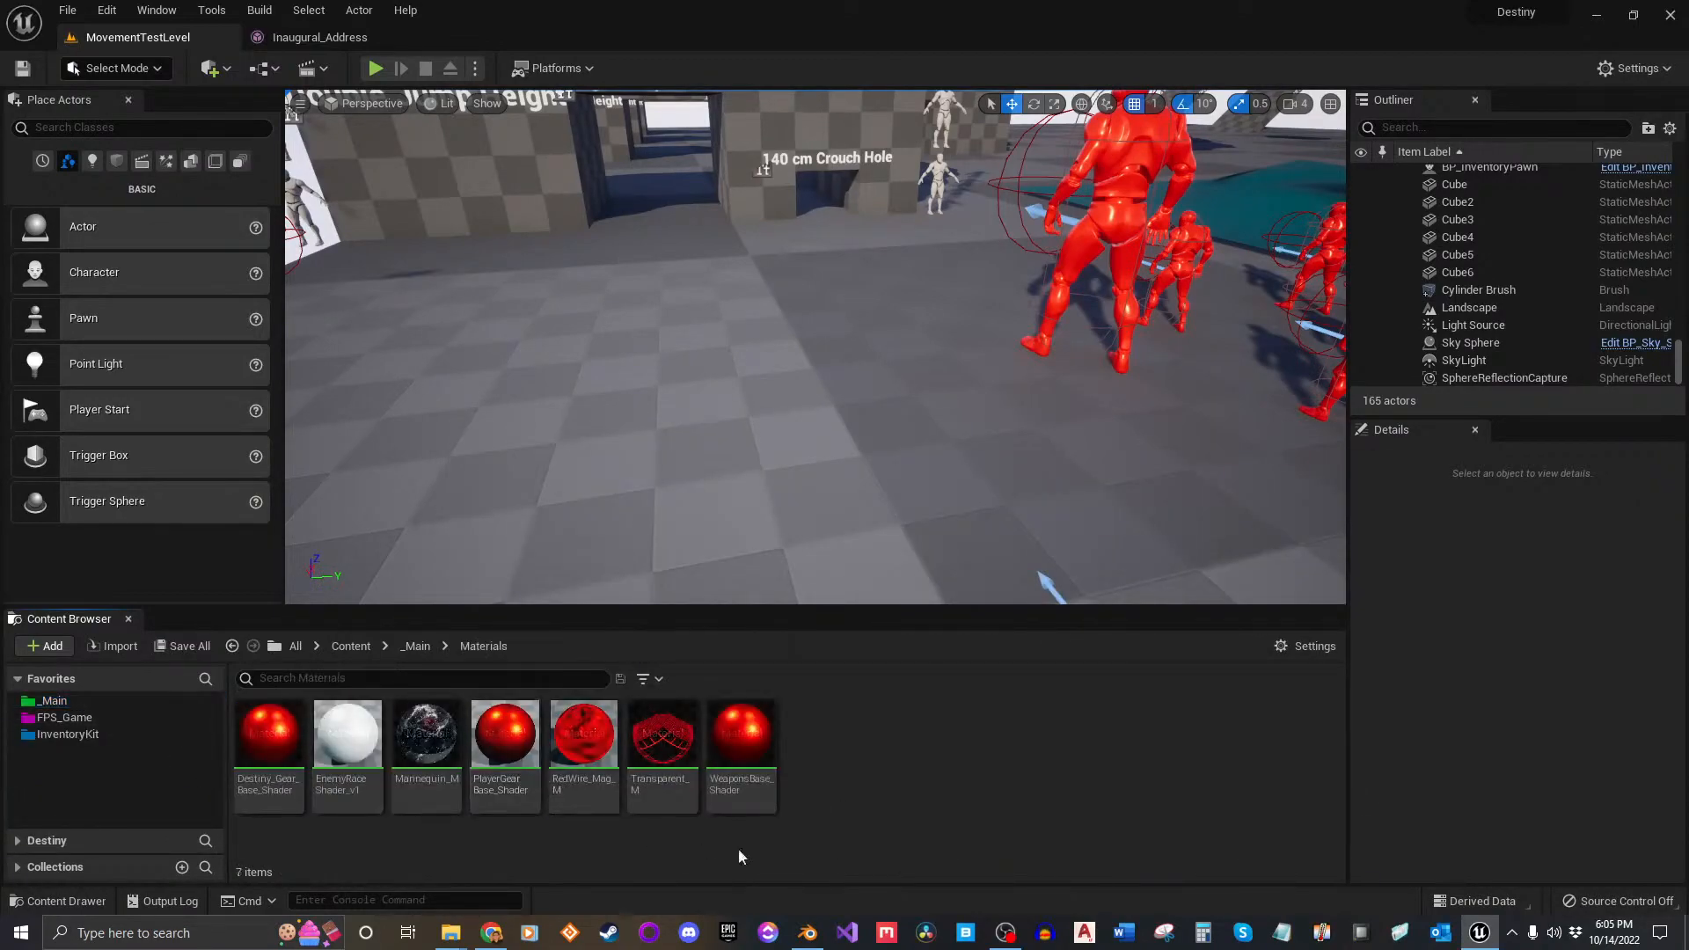
{"action": "left_click", "coordinate": [668, 760]}
{"action": "right_click", "coordinate": [669, 760]}
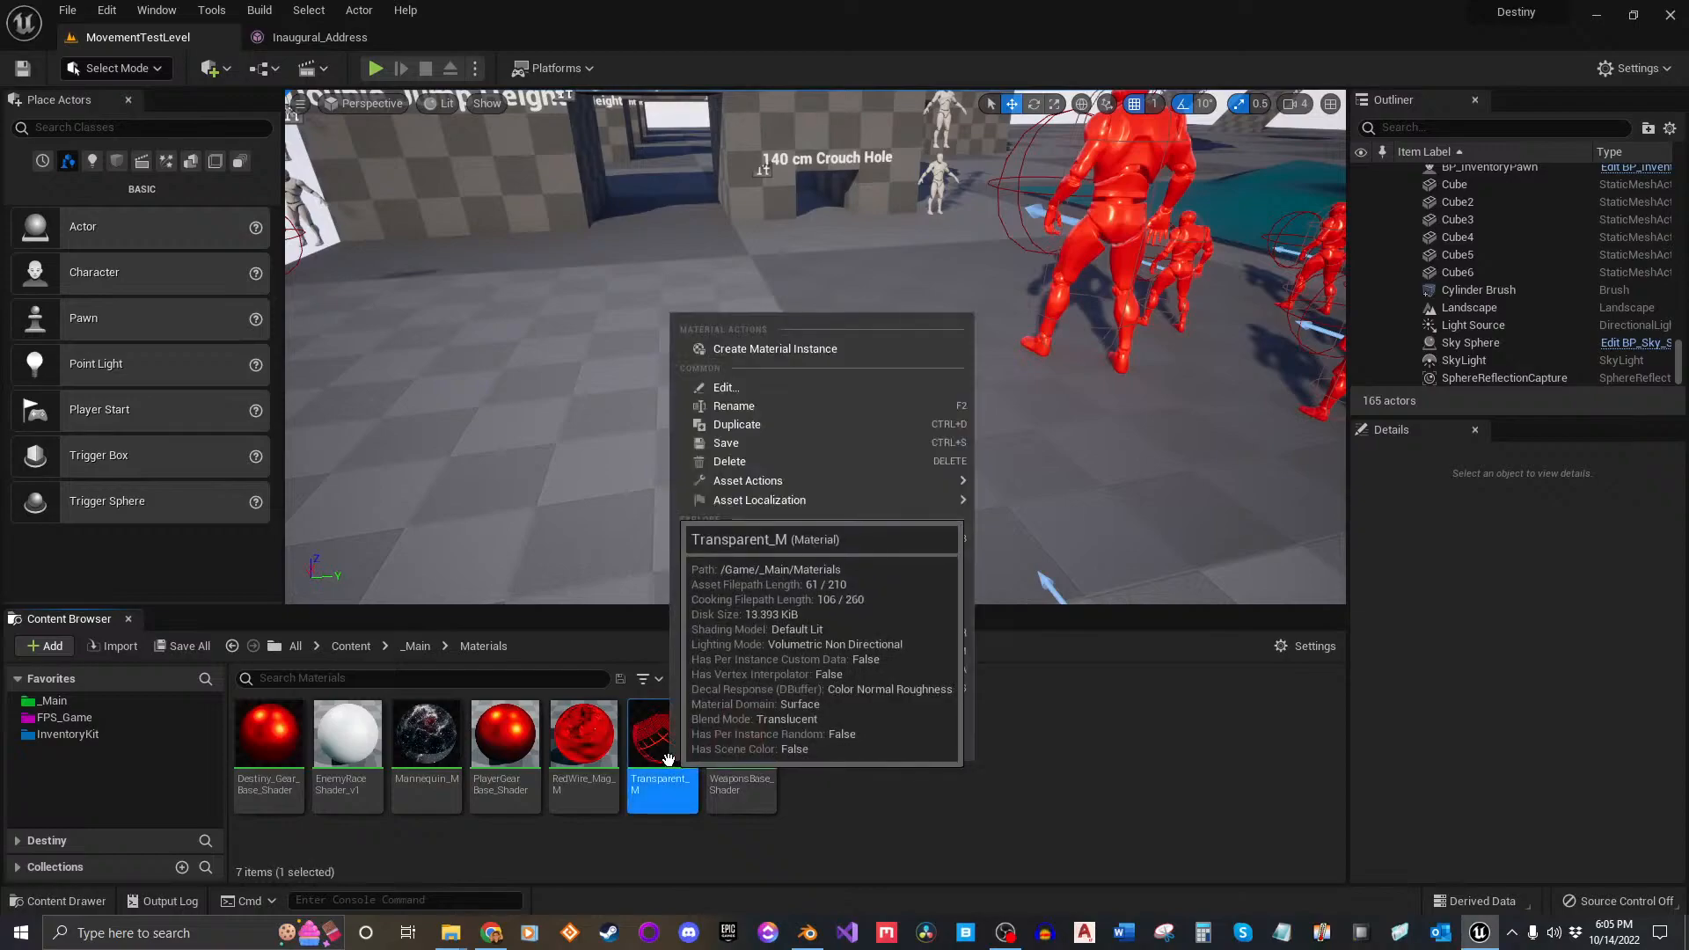
{"action": "left_click", "coordinate": [783, 361]}
{"action": "key", "text": "Return"}
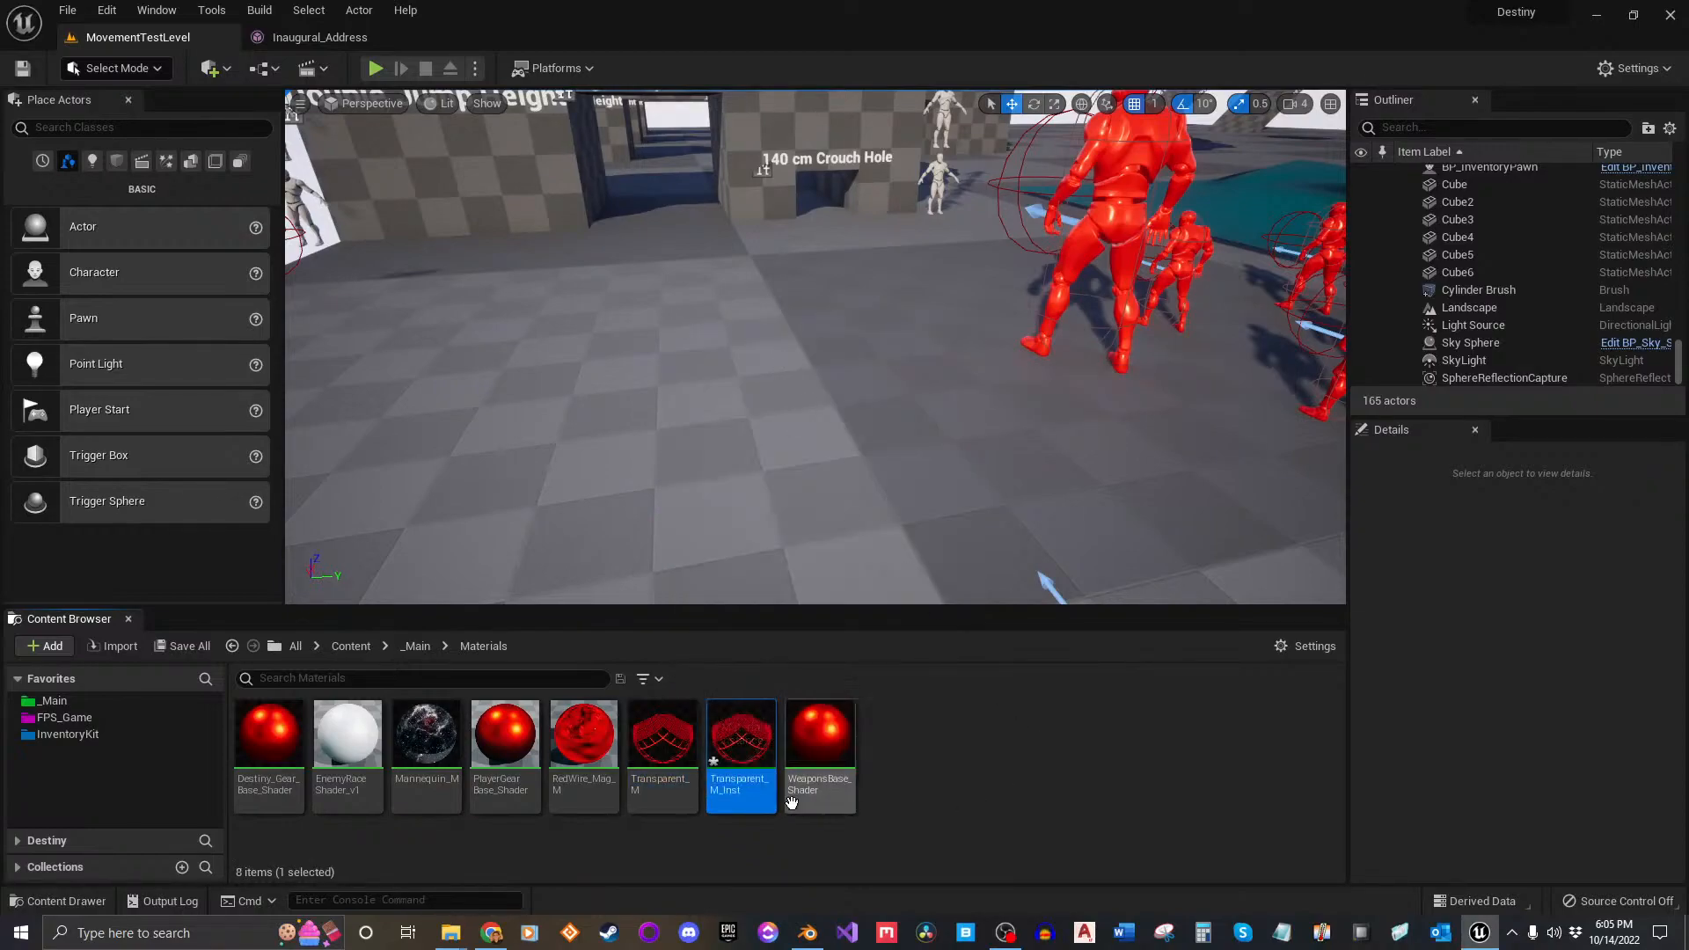
Step: Move the Transparent_M_Inst material instance into the Inaugural_Address weapon folder and open that folder
{"action": "left_click", "coordinate": [130, 846]}
{"action": "scroll", "coordinate": [123, 803], "scroll_direction": "down", "scroll_amount": 5}
{"action": "left_click_drag", "start_coordinate": [742, 744], "coordinate": [175, 771]}
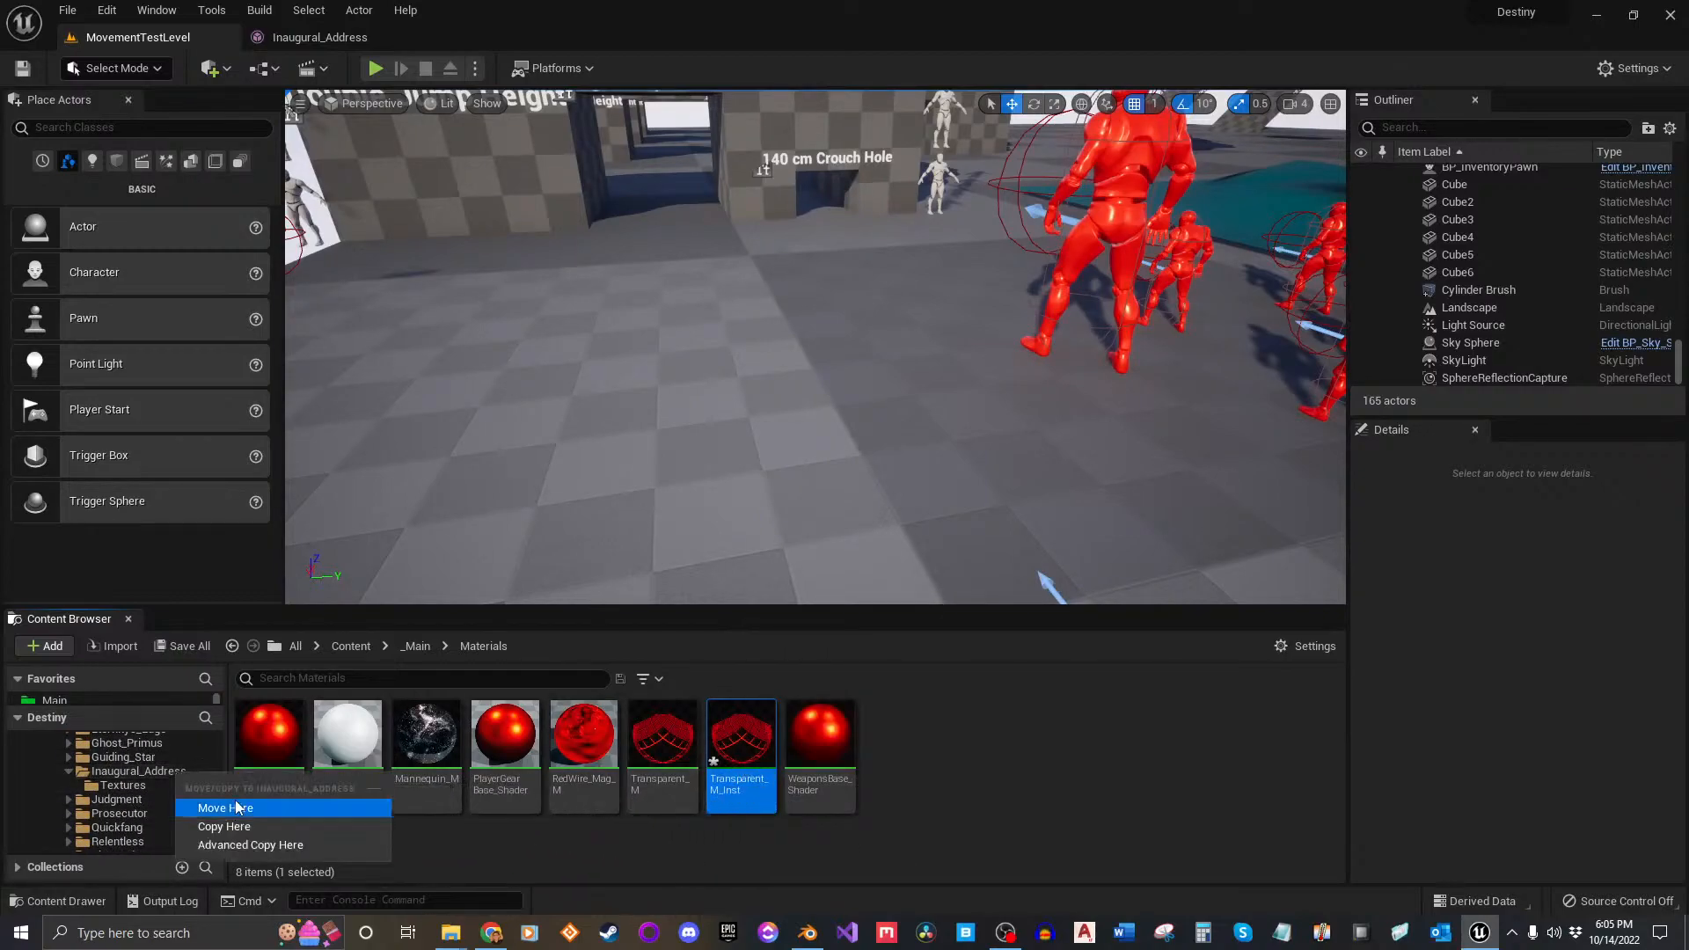
{"action": "left_click", "coordinate": [240, 817]}
{"action": "left_click", "coordinate": [176, 771]}
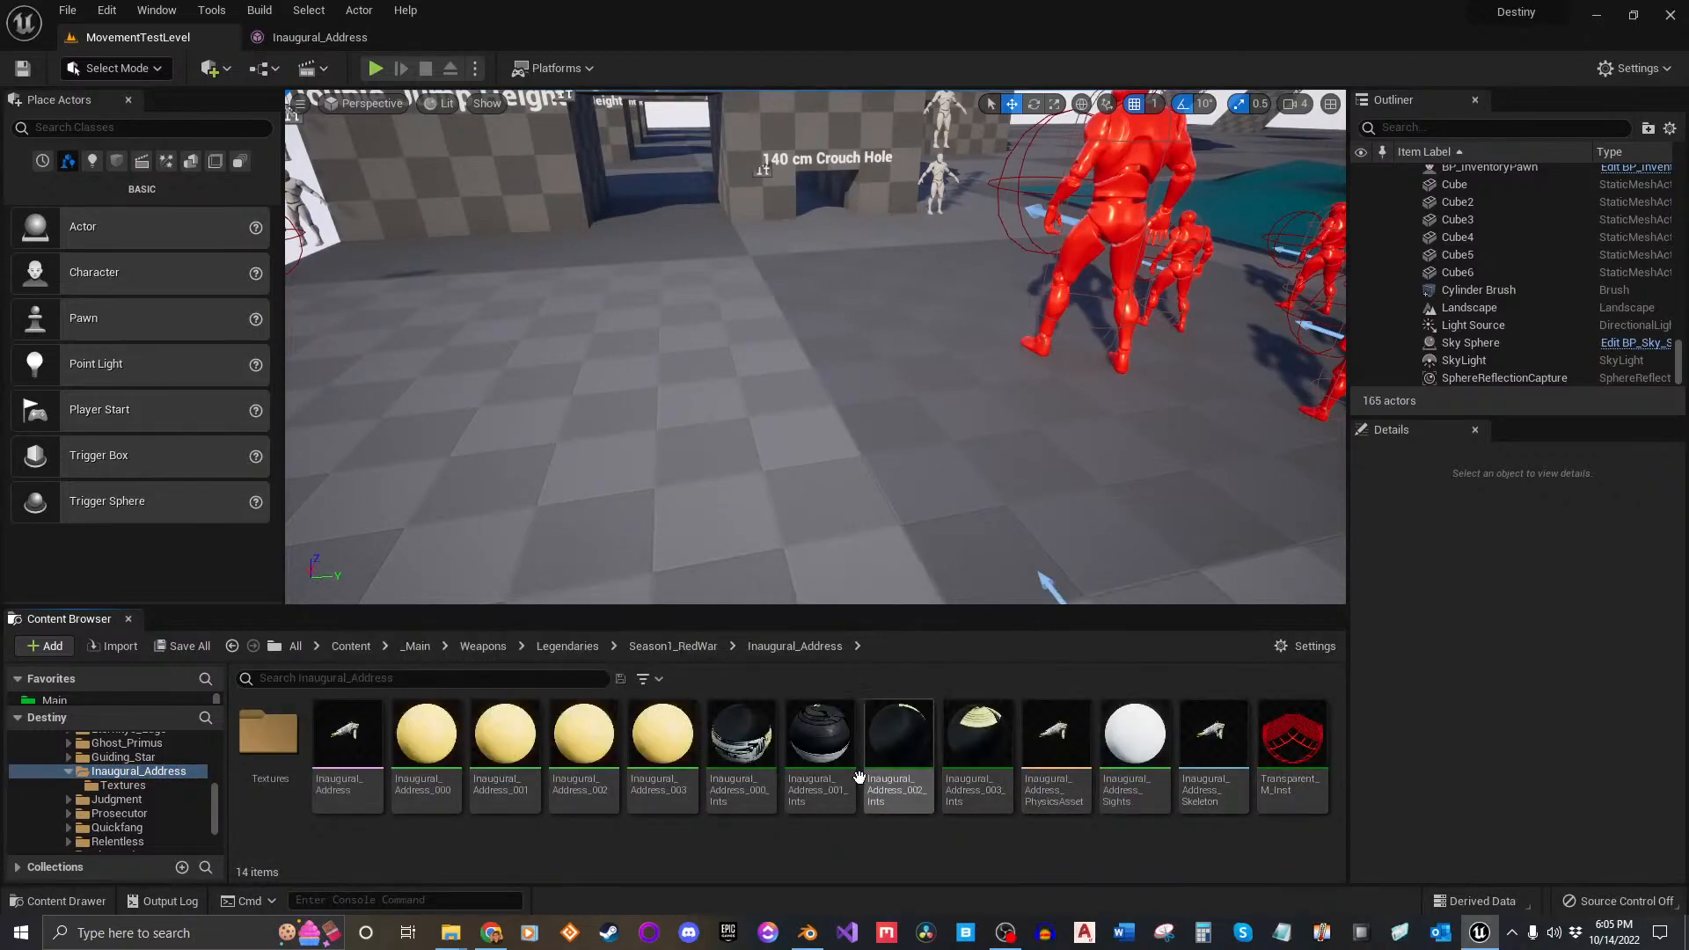
Step: Rename the transparent material instance to Inaugural_Address_Sights_Ints, reusing the name of the existing sights material
{"action": "left_click", "coordinate": [1135, 743]}
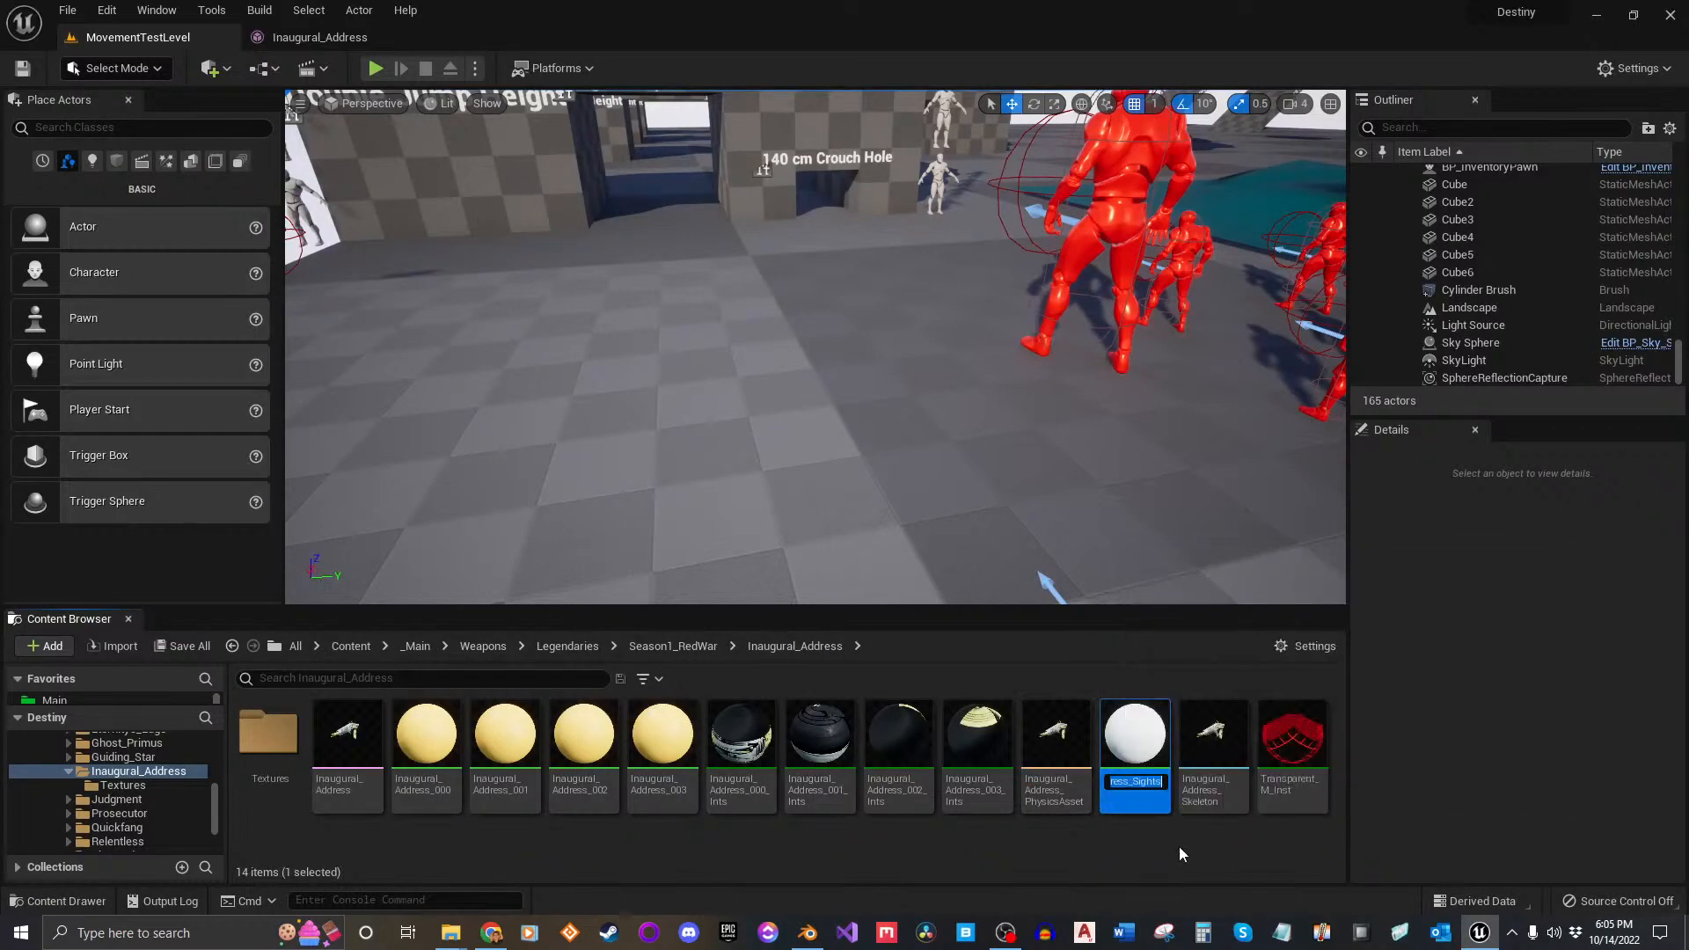
{"action": "left_click", "coordinate": [1283, 775]}
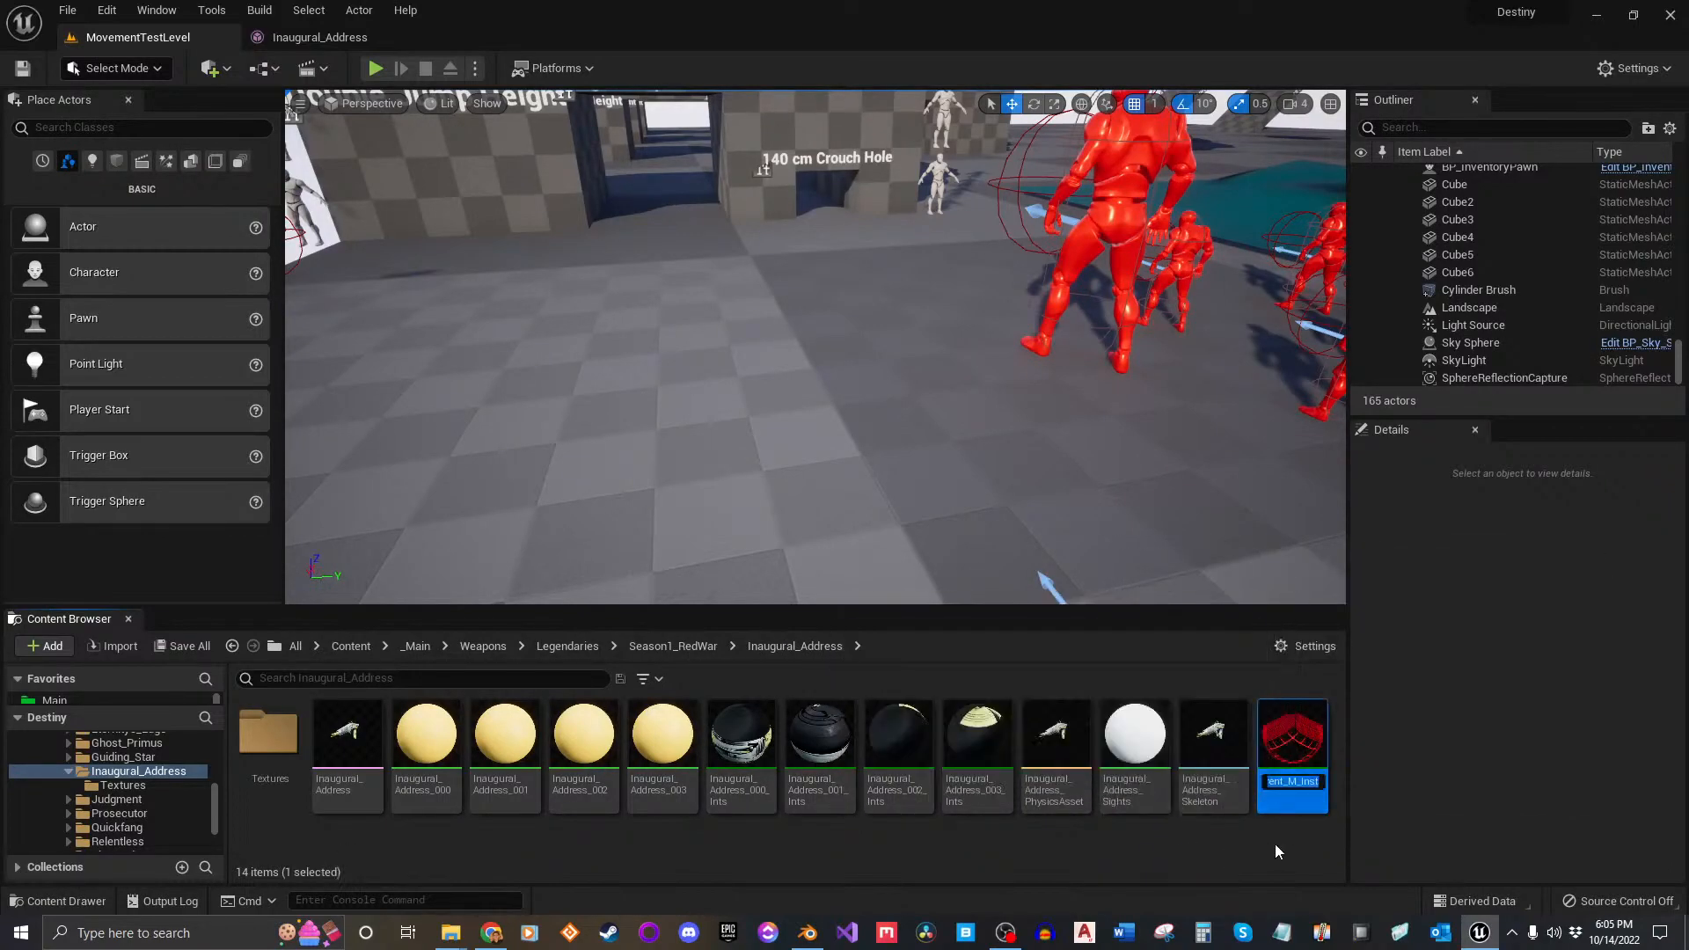
{"action": "type", "text": "Inaugural_Address_Sights"}
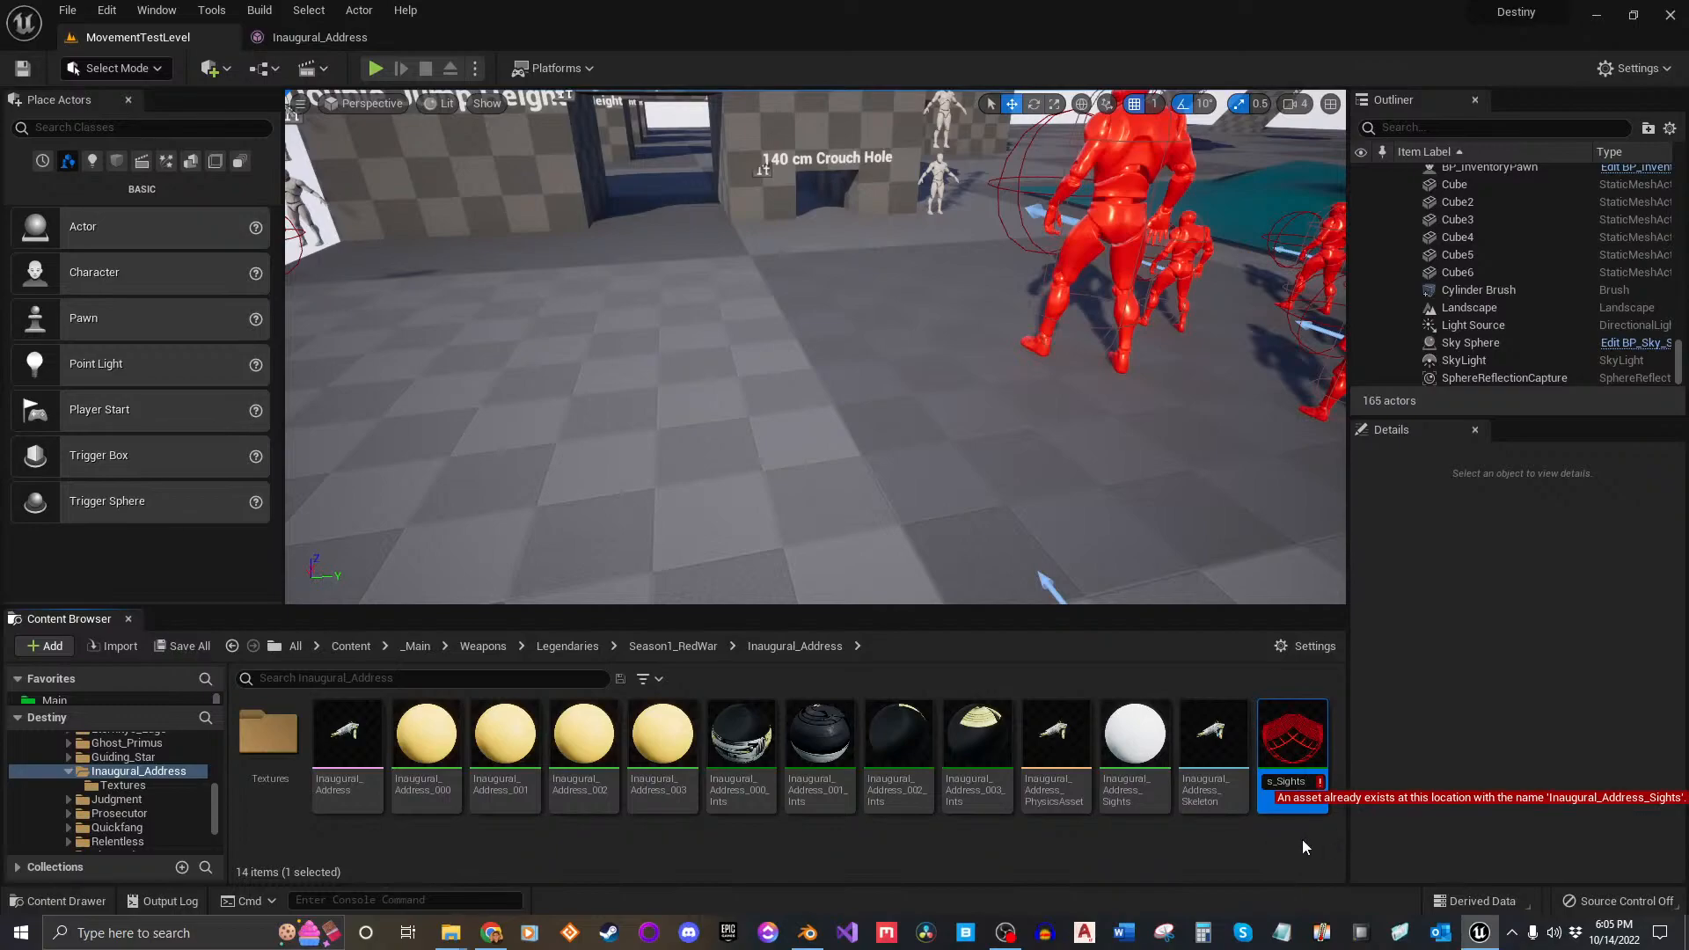
{"action": "type", "text": "_Ints"}
{"action": "key", "text": "Return"}
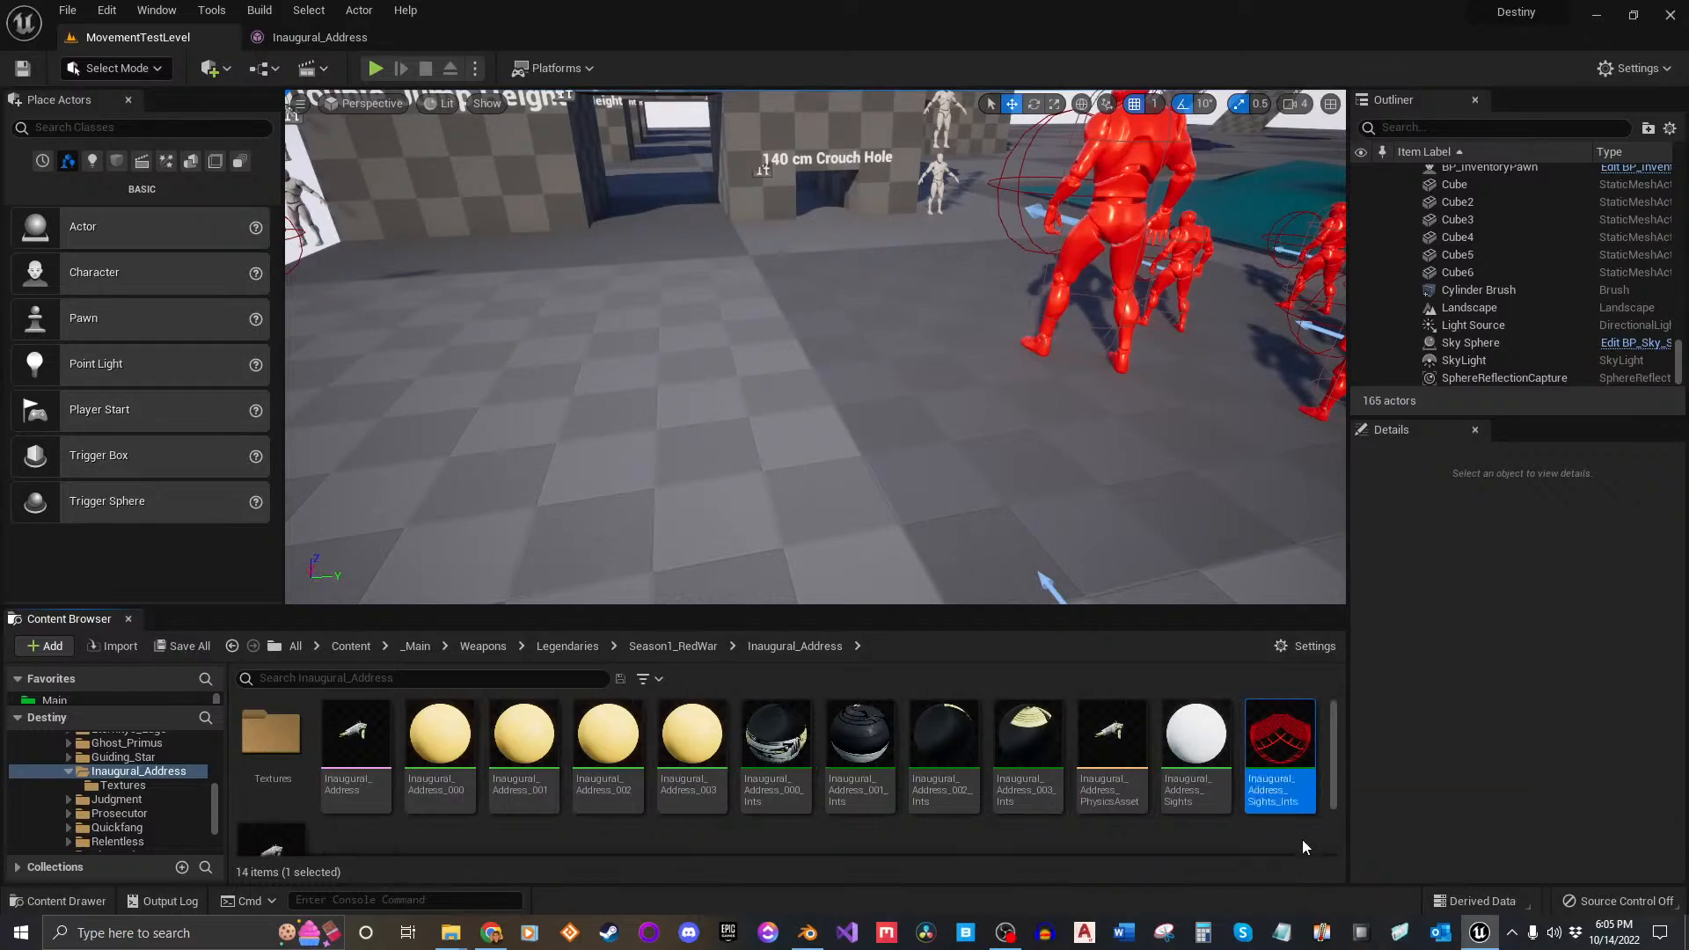
{"action": "left_click", "coordinate": [1290, 838]}
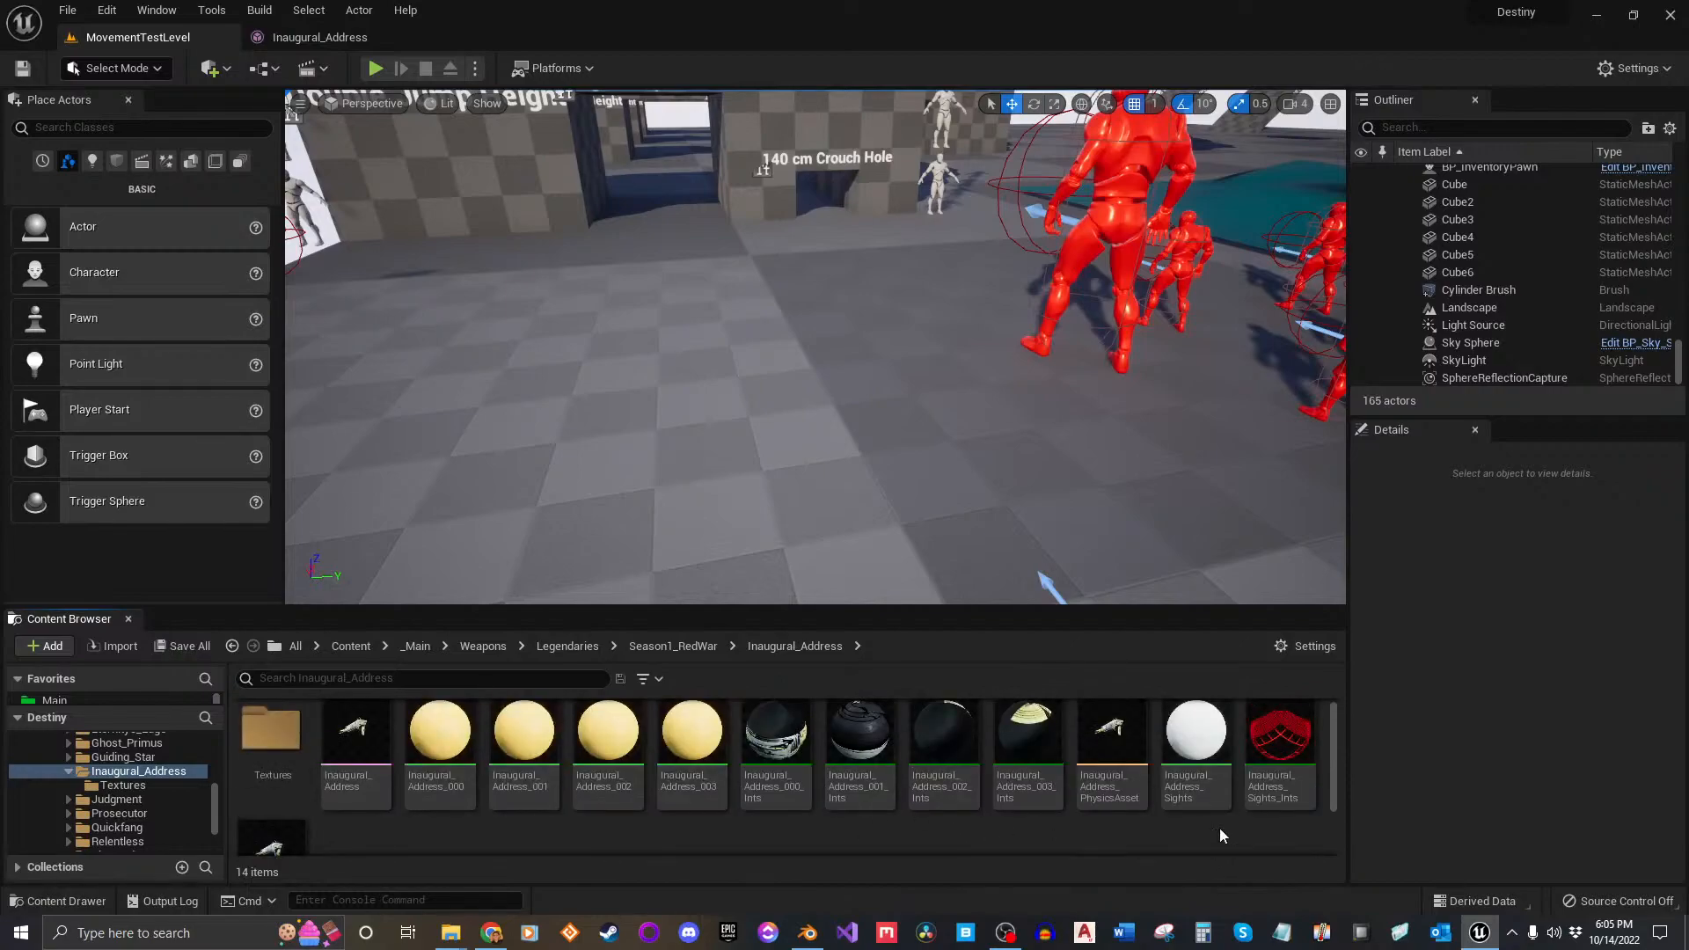
Step: Open Inaugural_Address_Sights_Ints and enable its Texture, Emissive, Color and ColorEmissive parameter overrides
{"action": "double_click", "coordinate": [1267, 775]}
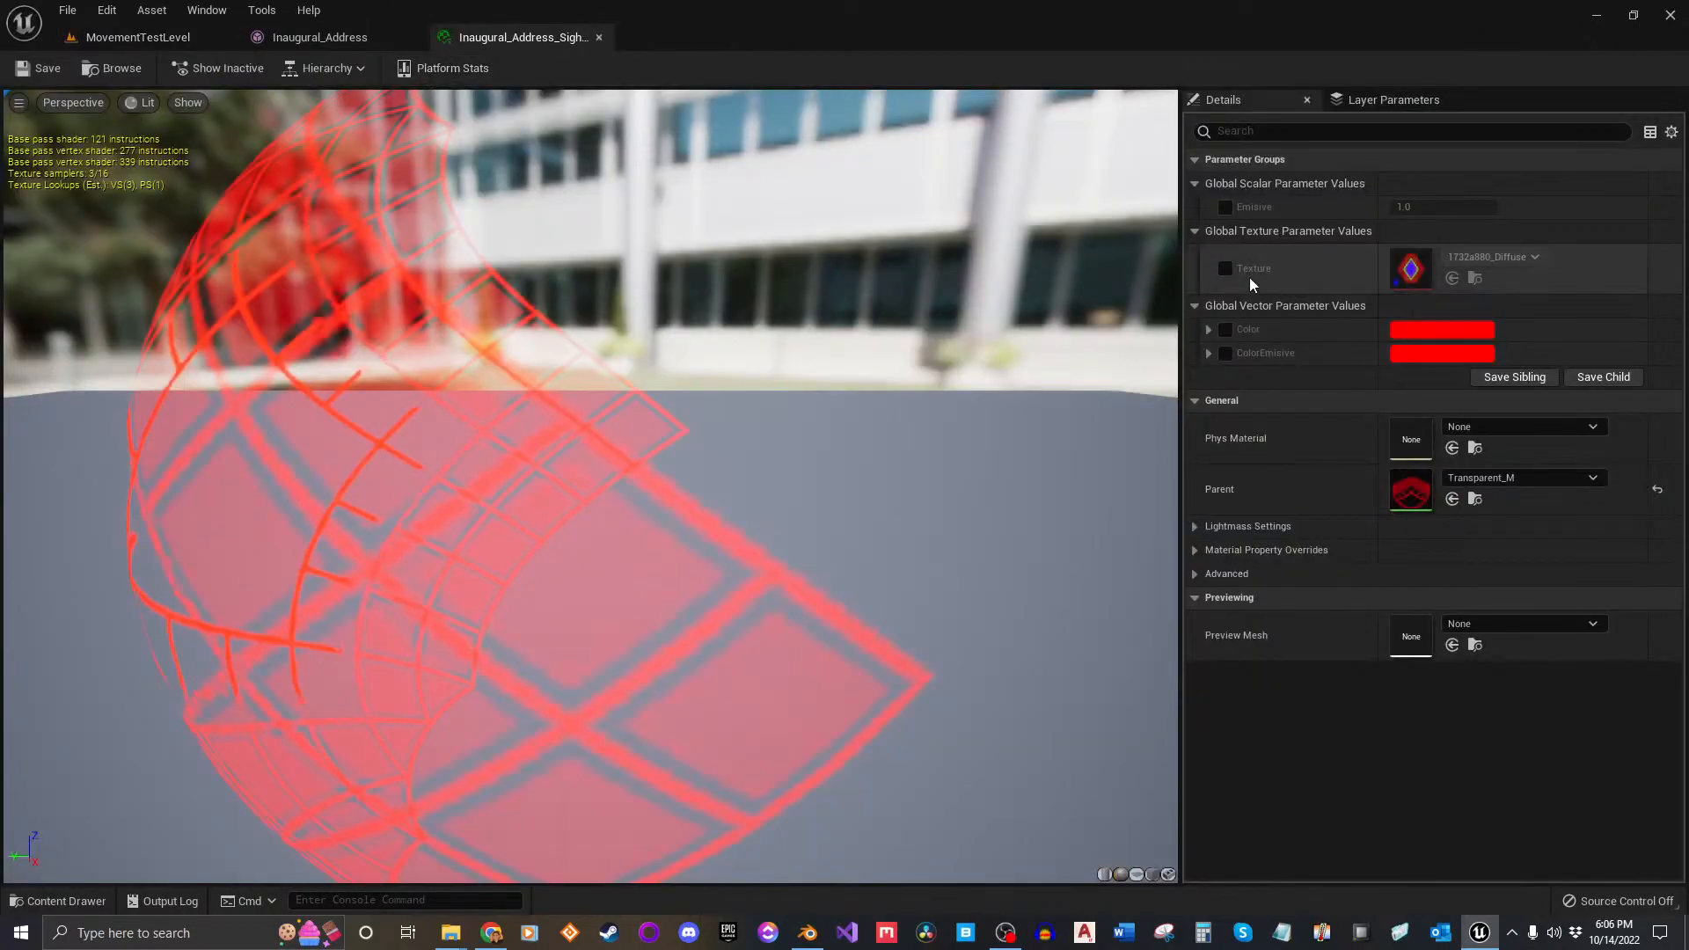
{"action": "left_click", "coordinate": [1226, 268]}
{"action": "left_click", "coordinate": [1225, 207]}
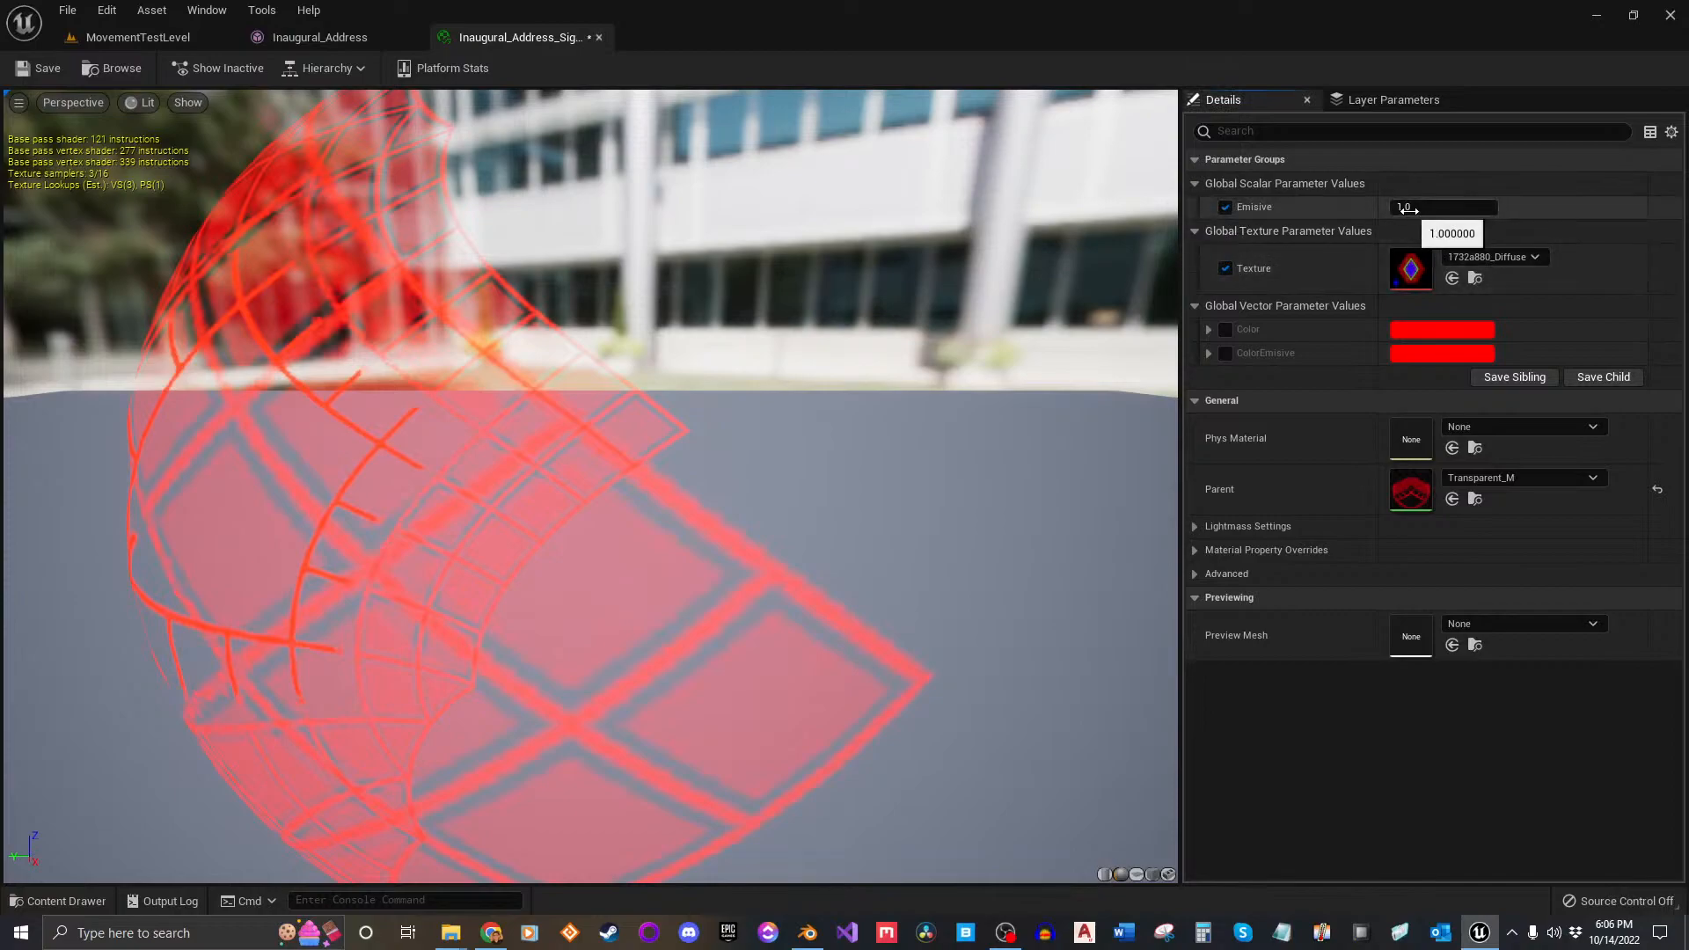
{"action": "left_click", "coordinate": [1226, 329]}
{"action": "left_click", "coordinate": [1226, 353]}
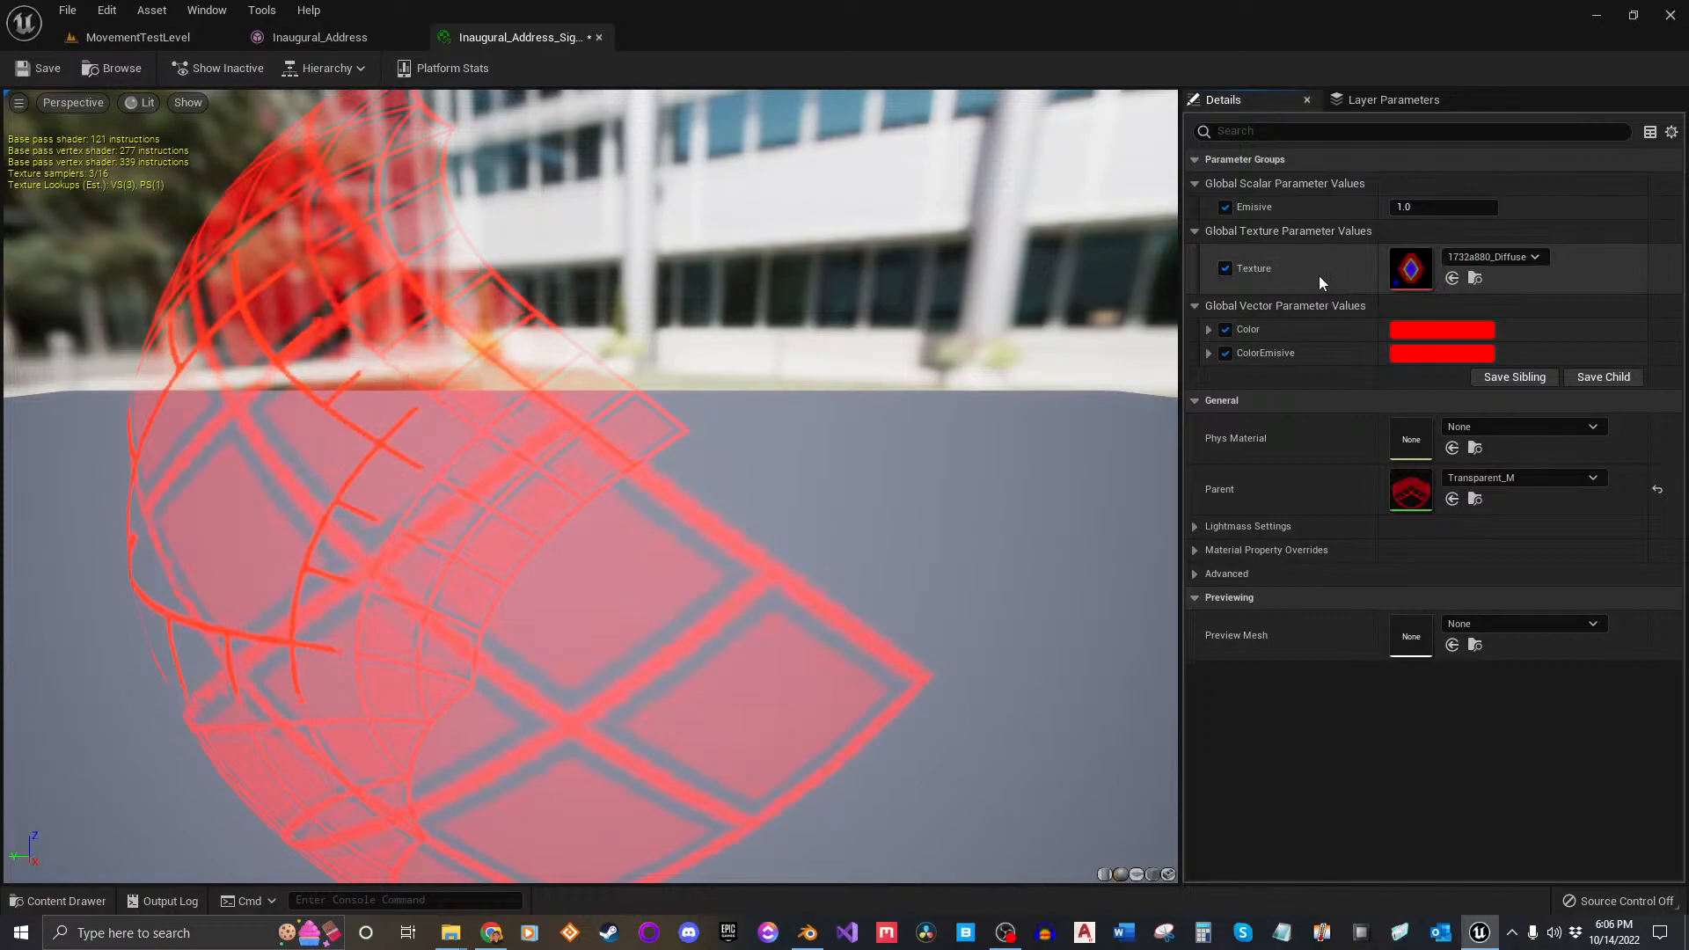
Step: Assign the 6921ad80_Diffuse texture from the weapon's Textures folder to the sights instance's Texture parameter
{"action": "left_click", "coordinate": [107, 36]}
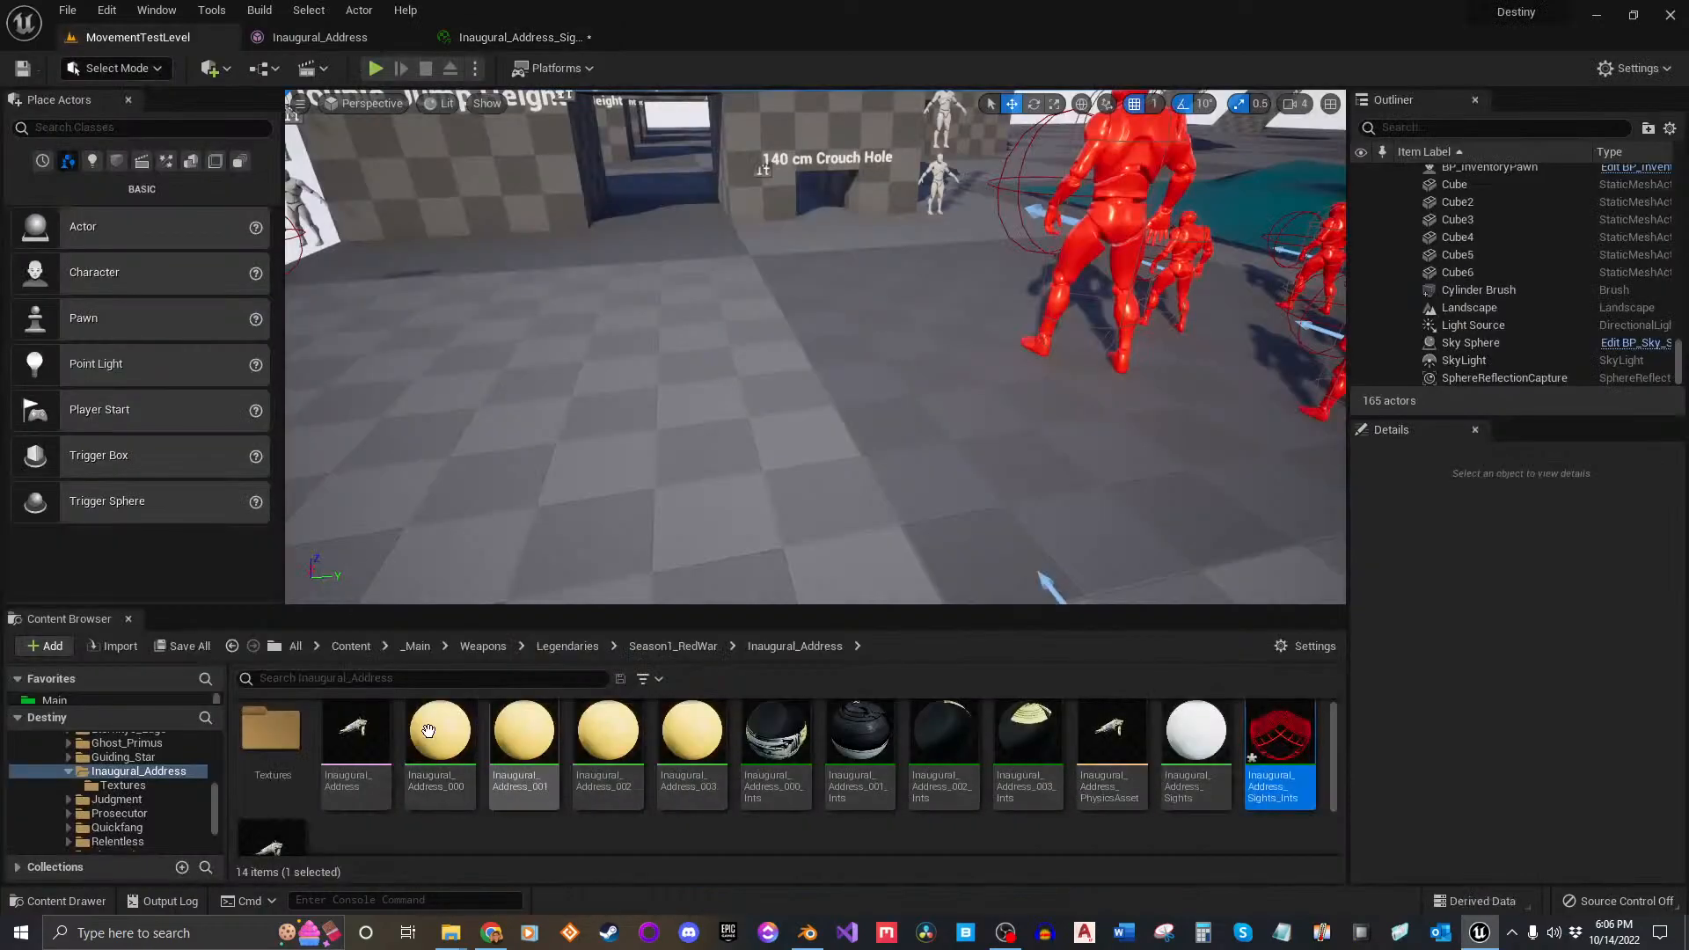
{"action": "double_click", "coordinate": [271, 735]}
{"action": "left_click_drag", "start_coordinate": [452, 754], "coordinate": [1407, 273]}
{"action": "left_click_drag", "start_coordinate": [590, 493], "coordinate": [943, 420]}
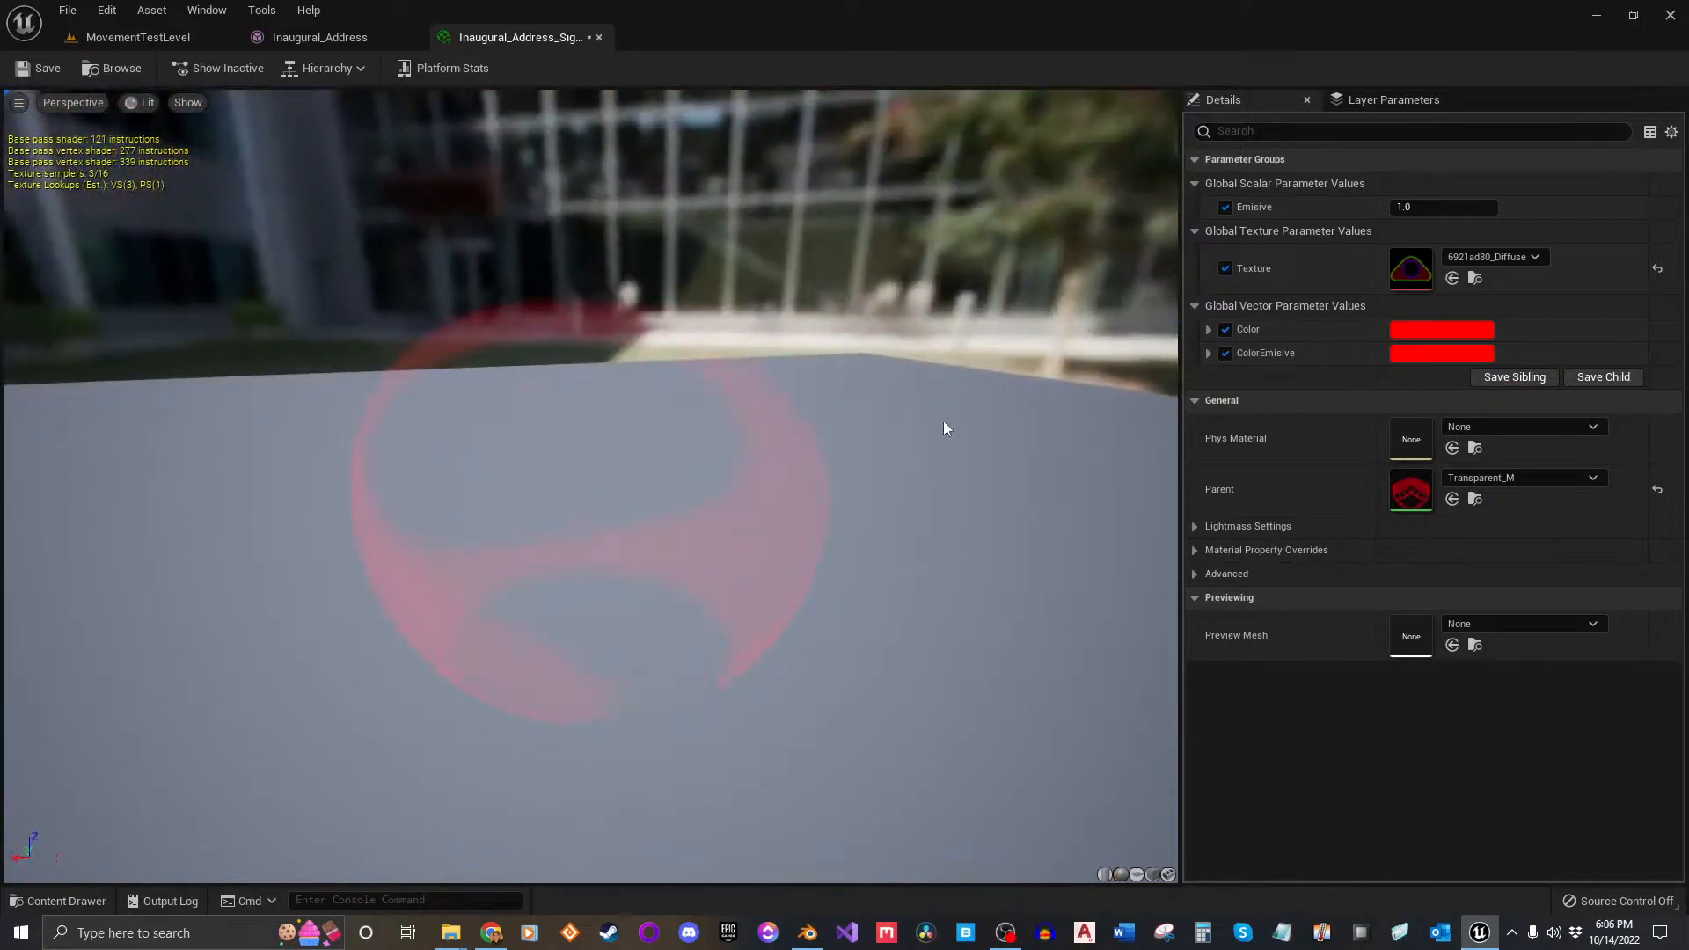
Step: Set the sights material instance's Emissive parameter to 5
{"action": "left_click", "coordinate": [1425, 202]}
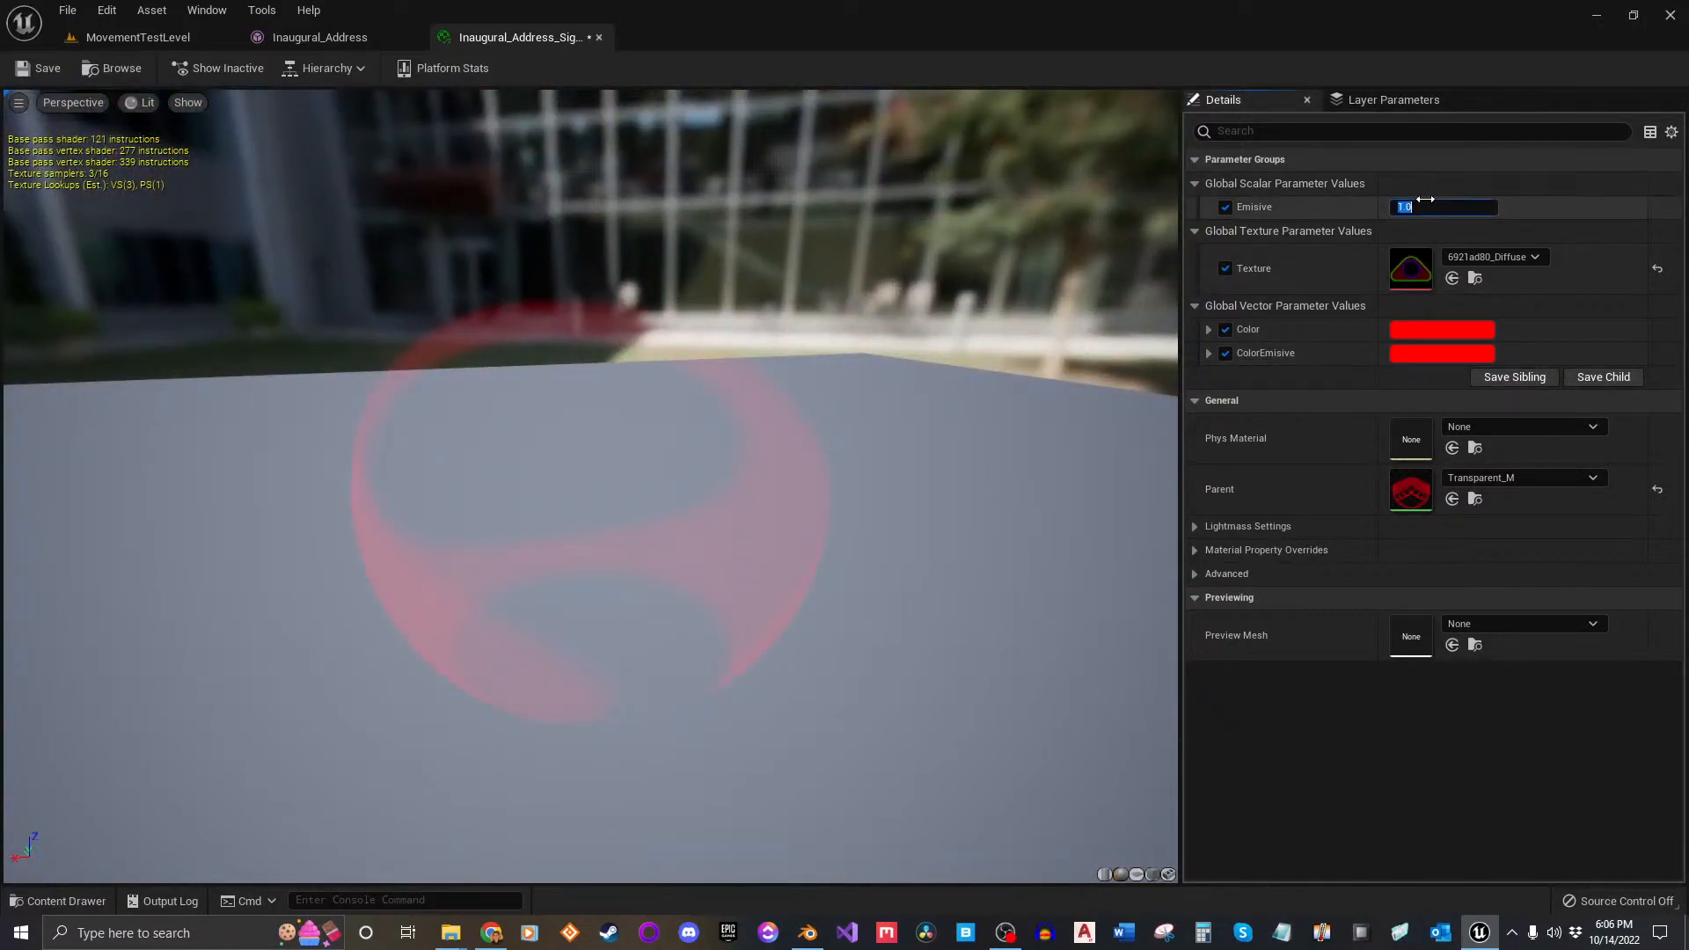
{"action": "type", "text": "5"}
{"action": "key", "text": "Return"}
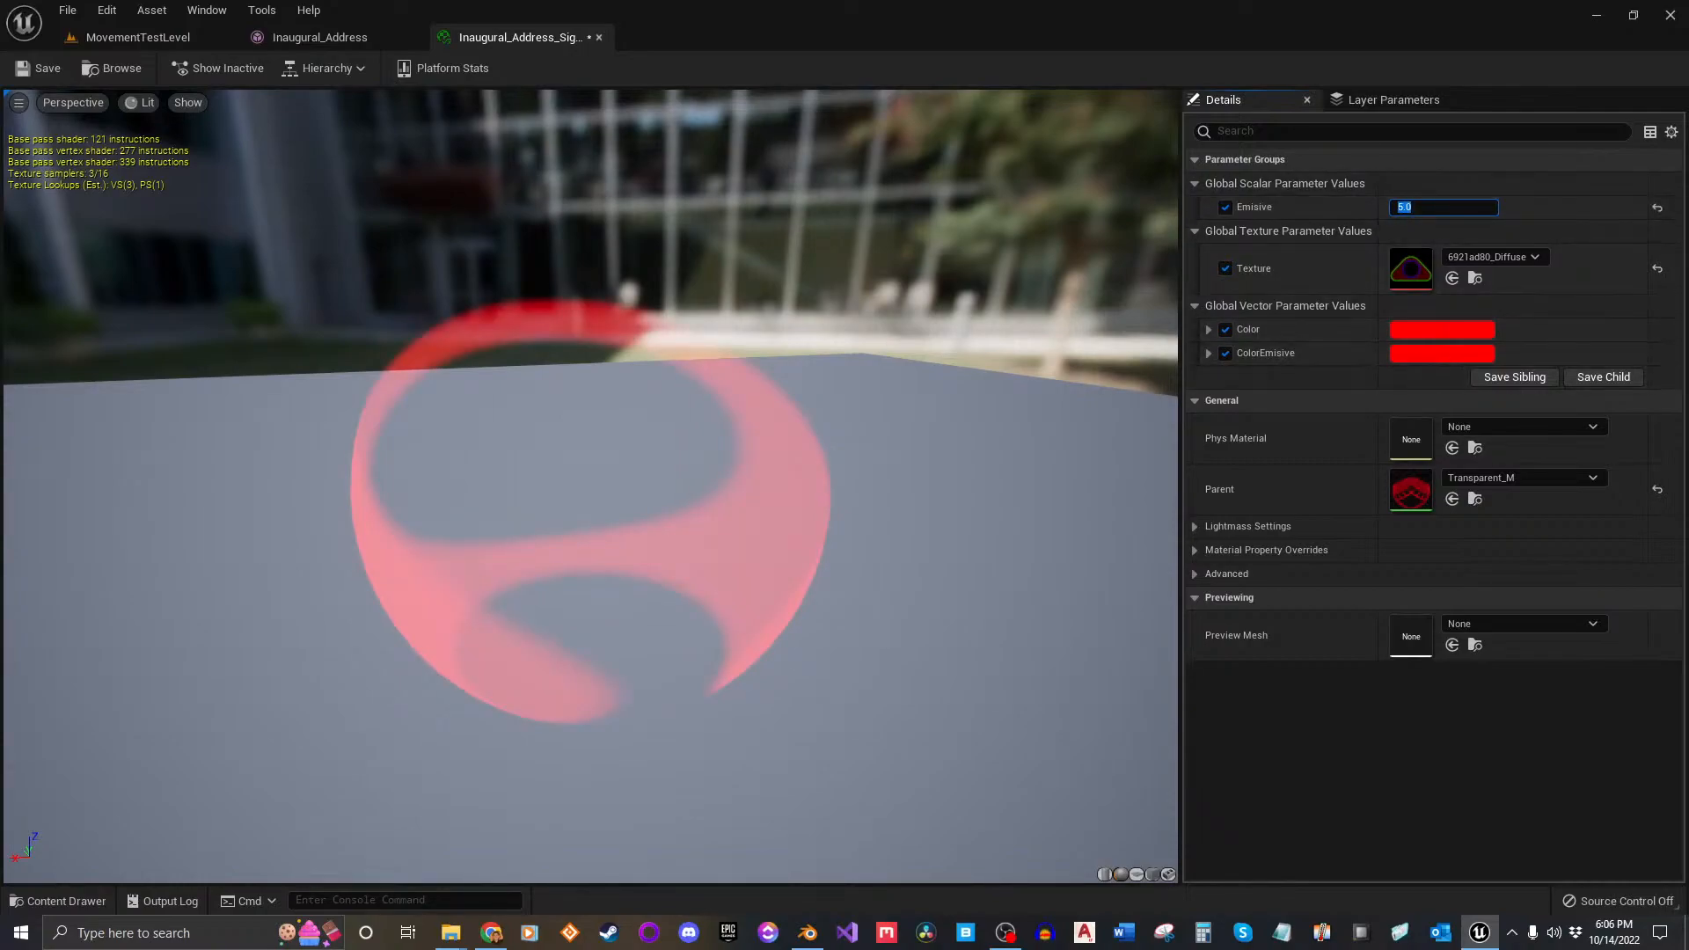
{"action": "left_click_drag", "start_coordinate": [1688, 209], "coordinate": [1100, 211]}
{"action": "double_click", "coordinate": [1125, 212]}
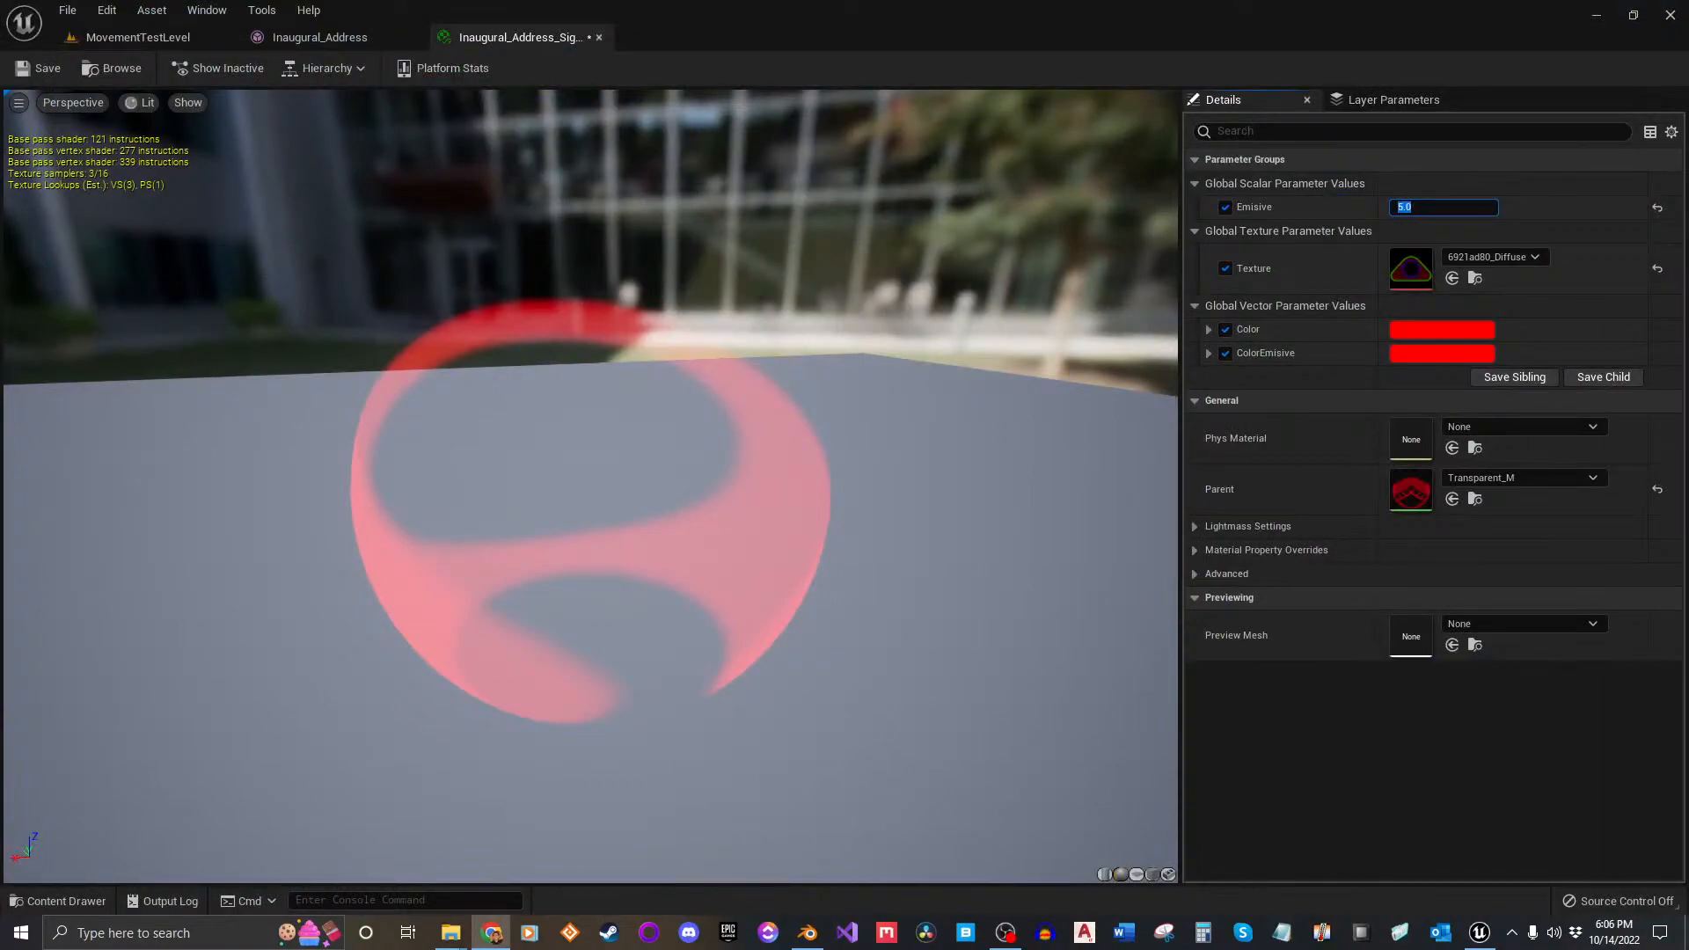
Step: Change the sights material instance's Color parameter to a fully saturated blue-violet
{"action": "left_click", "coordinate": [1440, 331]}
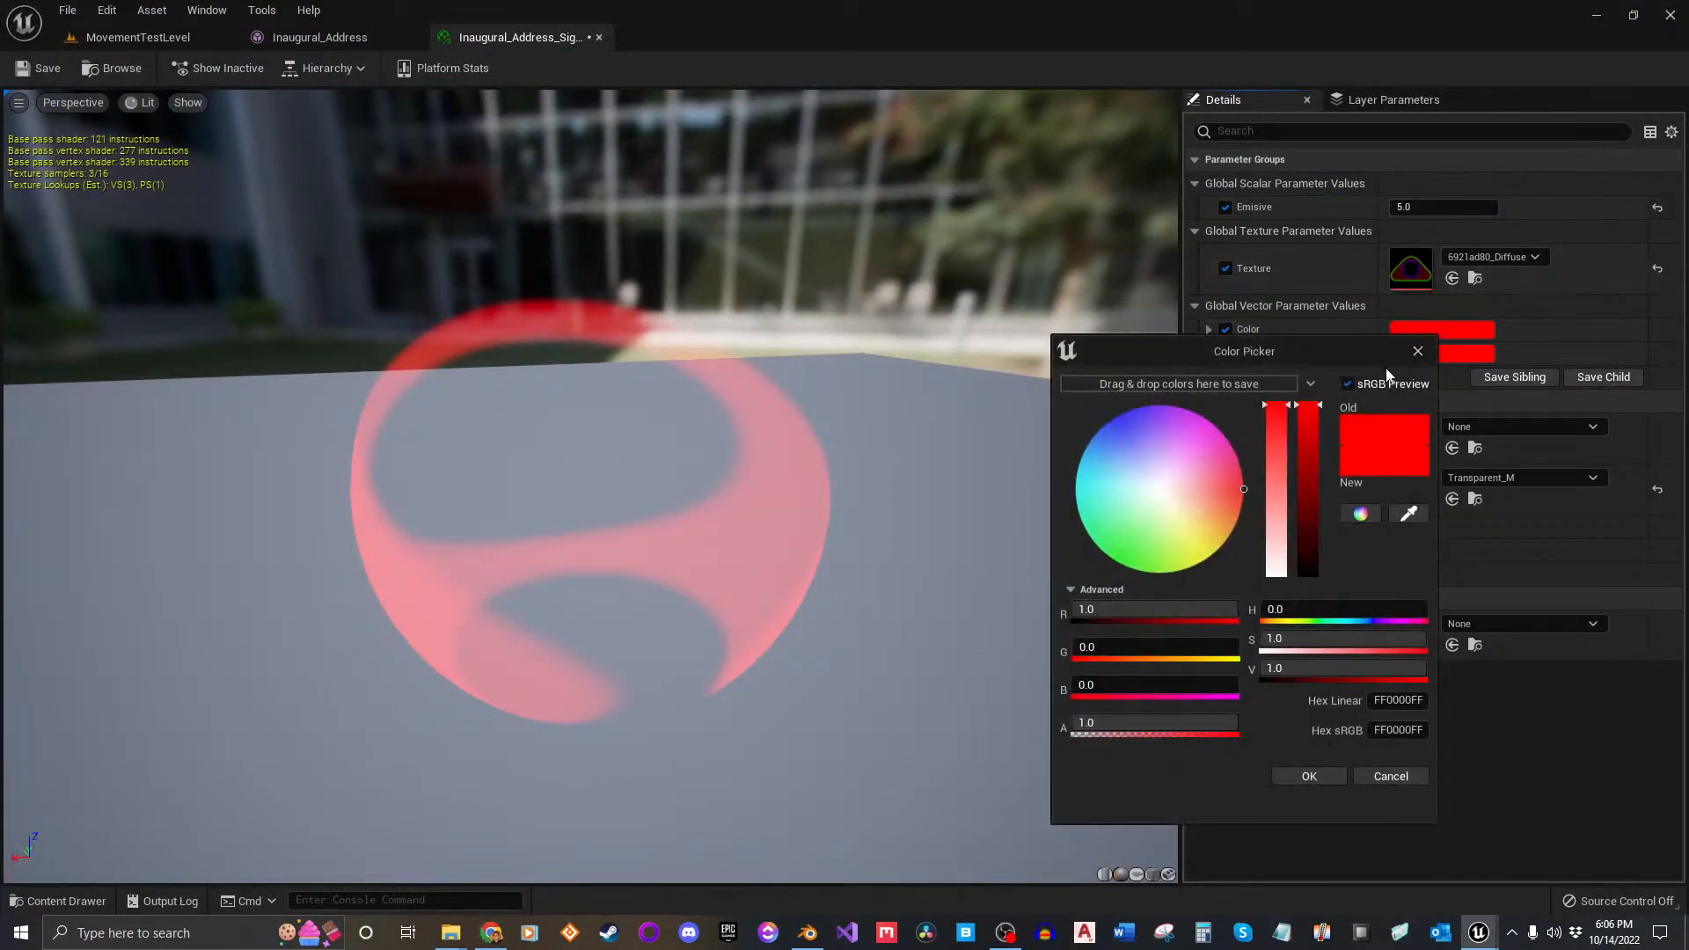
{"action": "left_click", "coordinate": [1084, 453]}
{"action": "mouse_move", "coordinate": [1083, 453]}
{"action": "left_mouse_down"}
{"action": "mouse_move", "coordinate": [1095, 382]}
{"action": "mouse_move", "coordinate": [1040, 412]}
{"action": "mouse_move", "coordinate": [1060, 366]}
{"action": "mouse_move", "coordinate": [1168, 294]}
{"action": "mouse_move", "coordinate": [1071, 256]}
{"action": "left_mouse_up"}
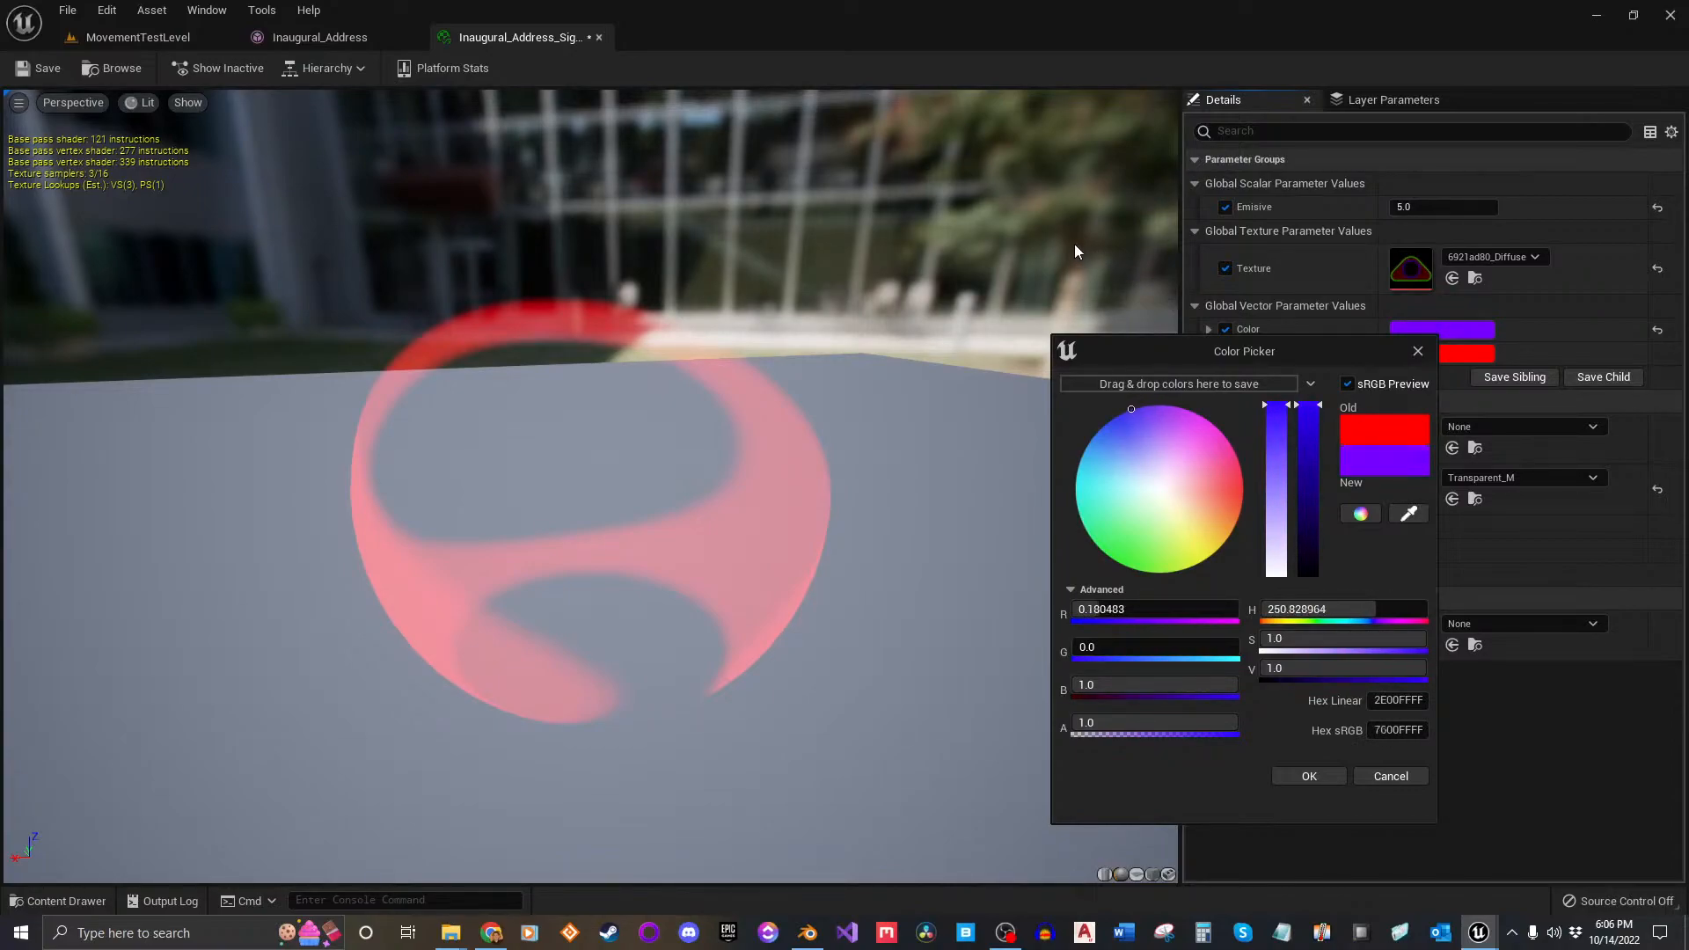
{"action": "mouse_move", "coordinate": [1068, 243]}
{"action": "left_mouse_down"}
{"action": "mouse_move", "coordinate": [1174, 209]}
{"action": "mouse_move", "coordinate": [1316, 204]}
{"action": "mouse_move", "coordinate": [1283, 160]}
{"action": "mouse_move", "coordinate": [1130, 100]}
{"action": "mouse_move", "coordinate": [1037, 141]}
{"action": "left_mouse_up"}
{"action": "left_click", "coordinate": [1315, 777]}
Step: Copy the Color value to the ColorEmissive parameter and save the sights material instance
{"action": "right_click", "coordinate": [1430, 334]}
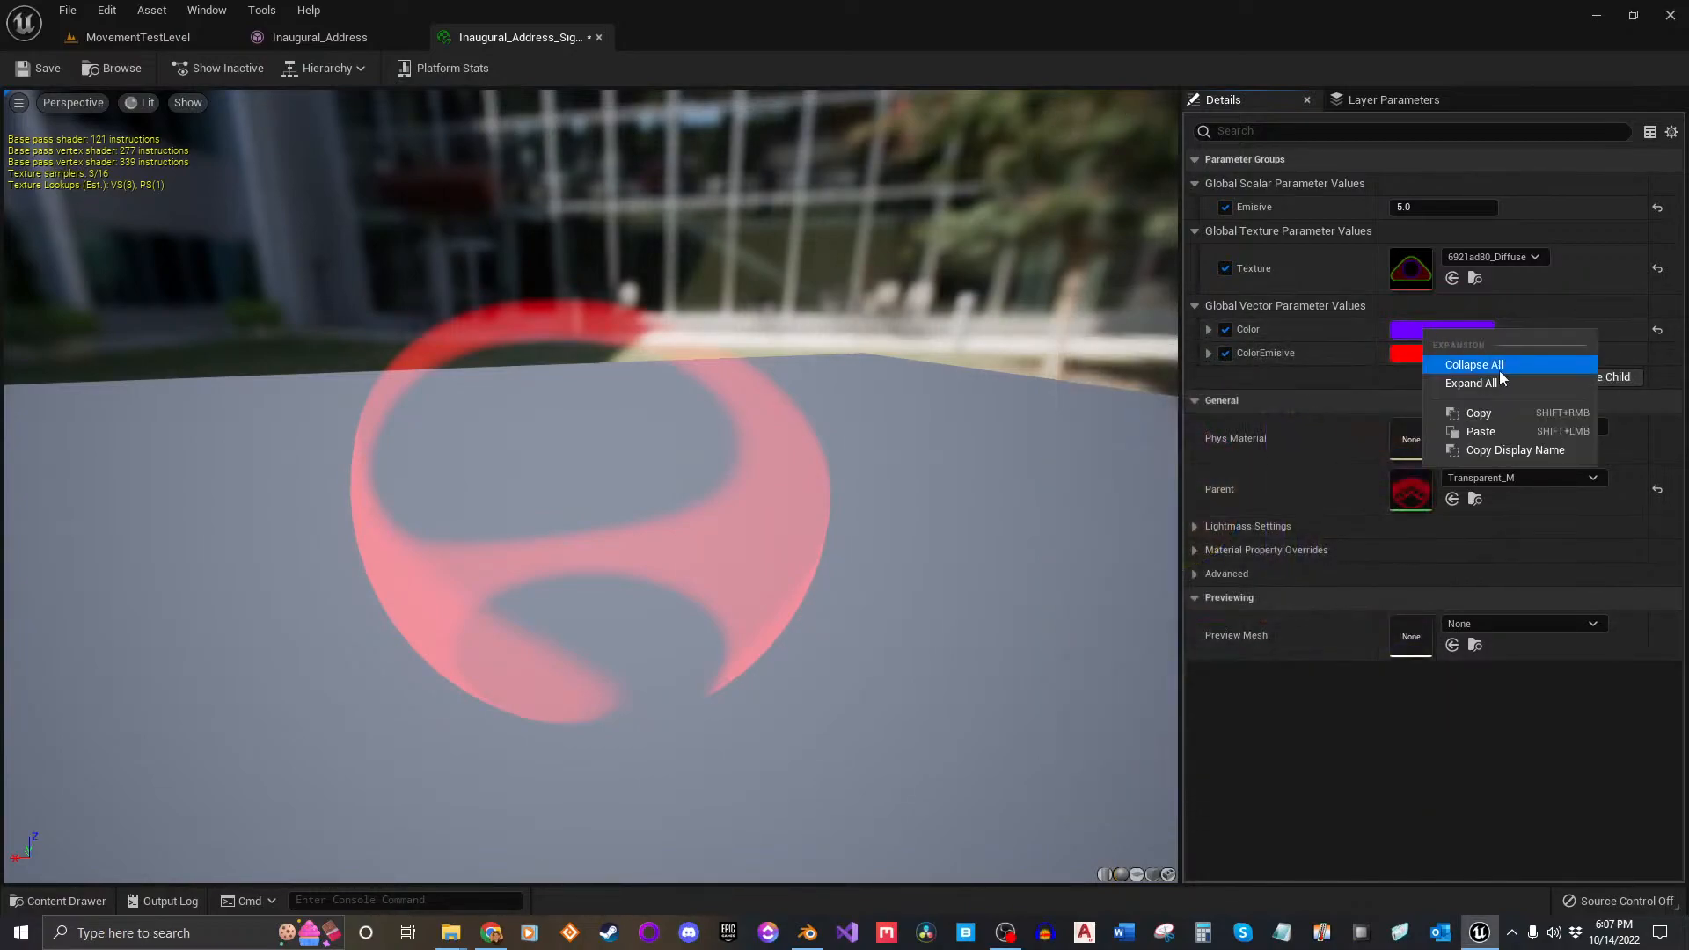
{"action": "left_click", "coordinate": [1479, 413]}
{"action": "right_click", "coordinate": [1443, 356]}
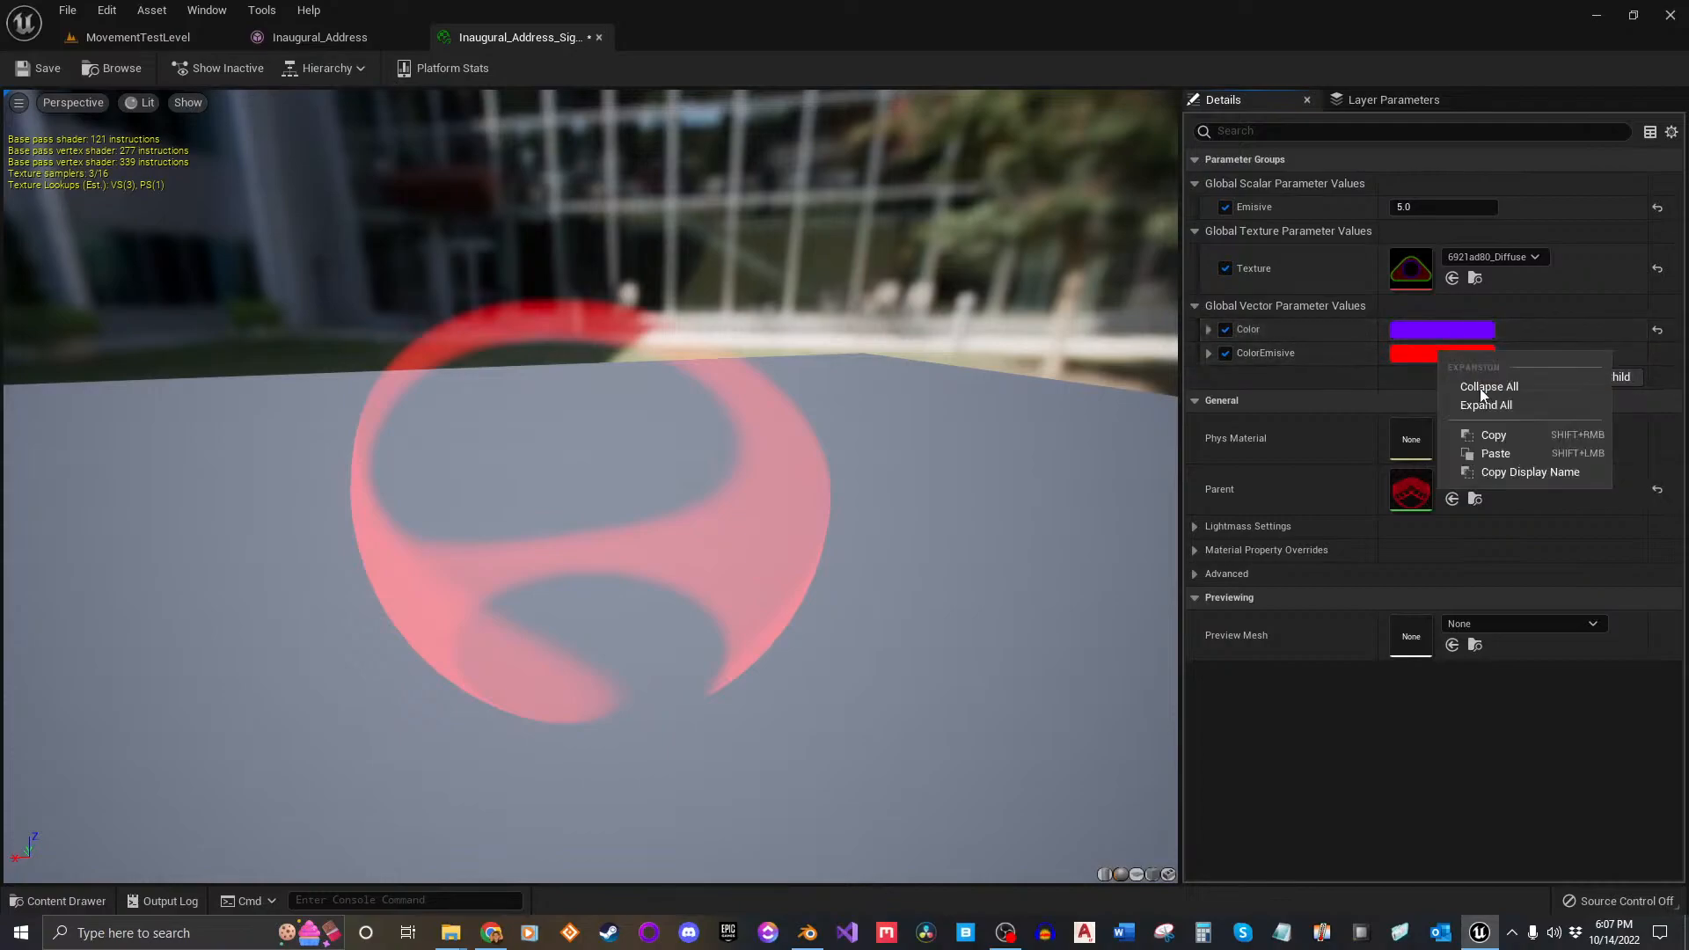
{"action": "left_click", "coordinate": [1487, 453]}
{"action": "left_click_drag", "start_coordinate": [592, 487], "coordinate": [581, 445]}
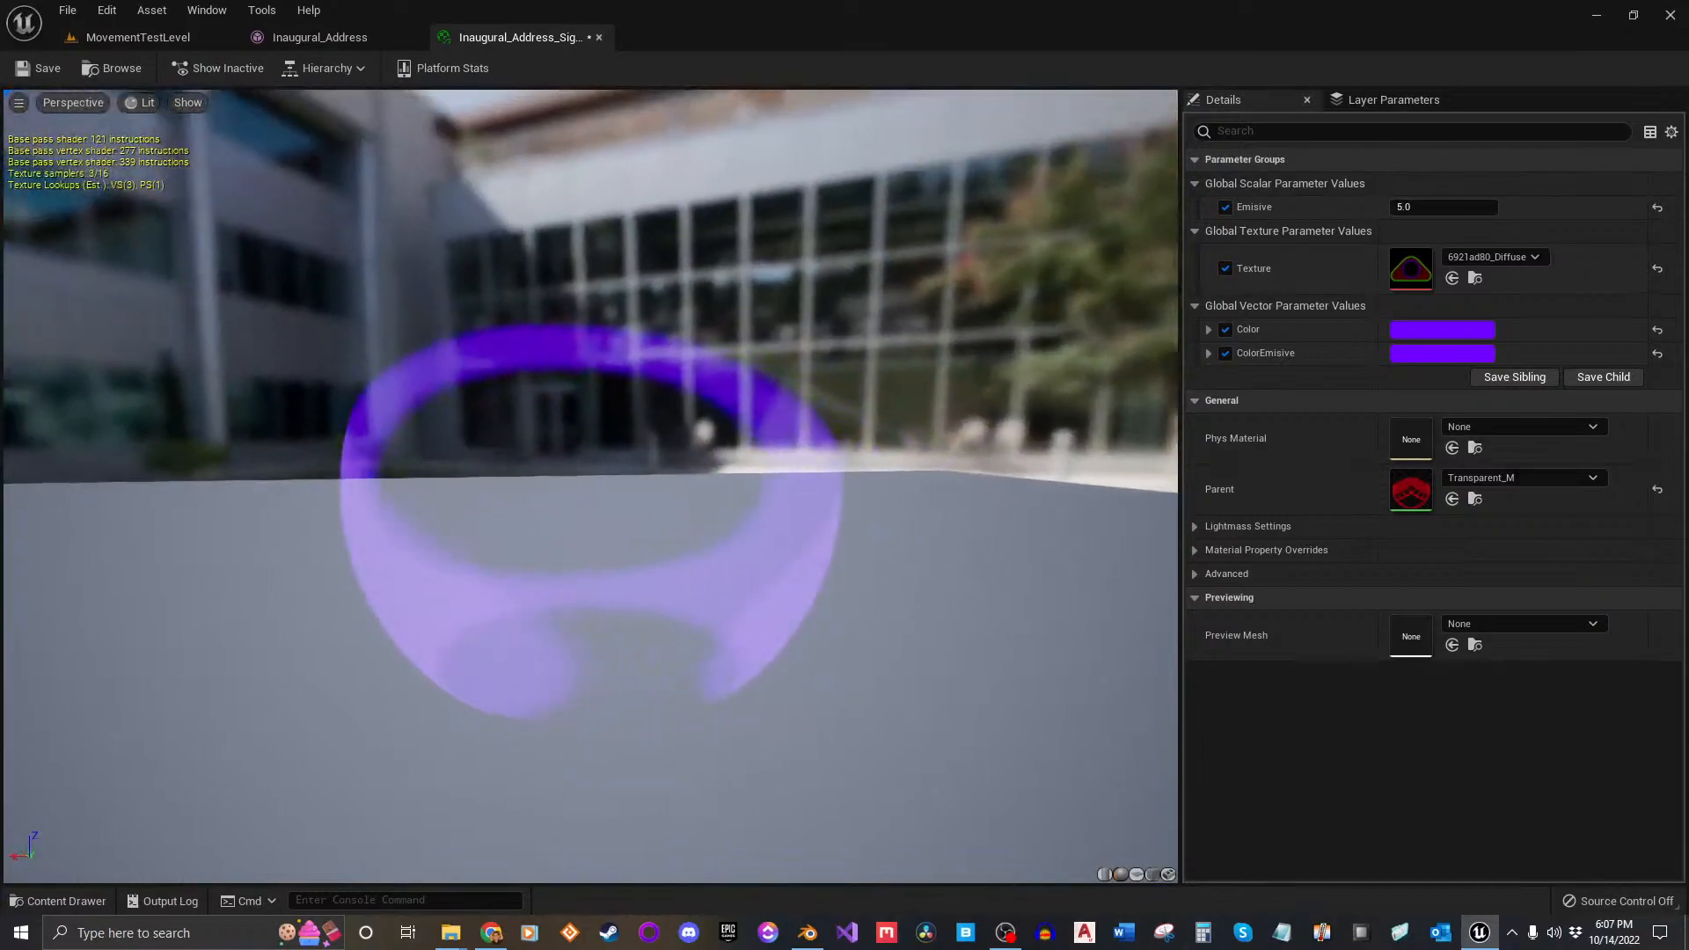
{"action": "left_click", "coordinate": [38, 67]}
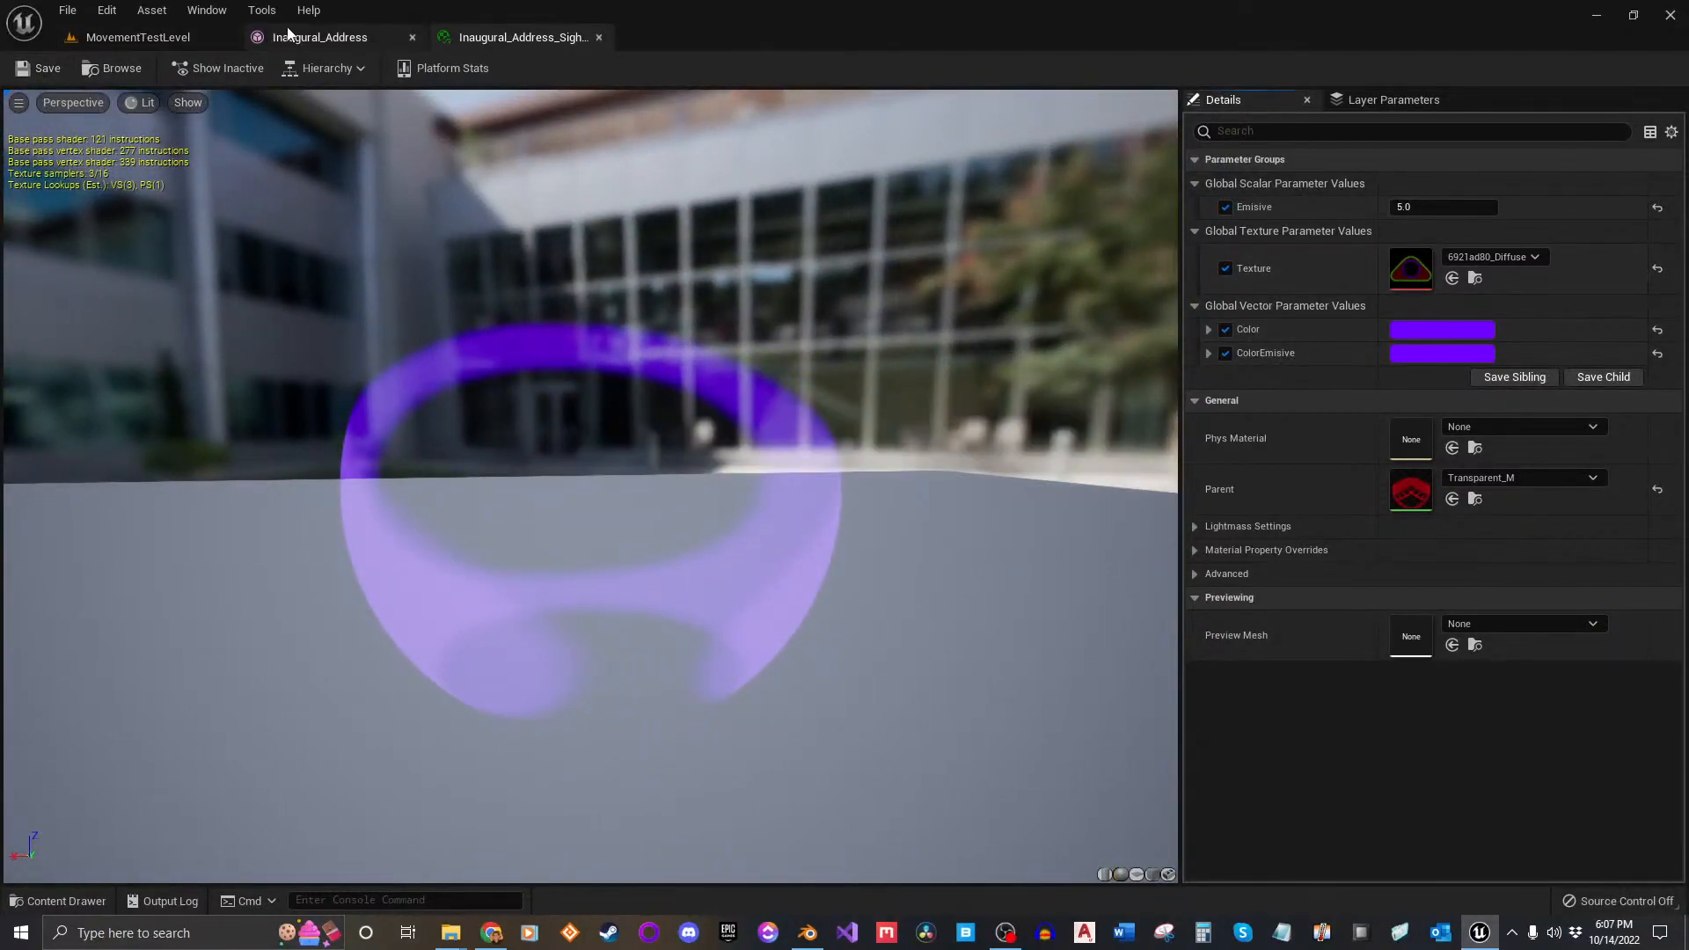
Step: Assign the Inaugural_Address_Sights_Ints material instance to the Element 4 slot of the Inaugural_Address skeletal mesh
{"action": "left_click", "coordinate": [204, 39]}
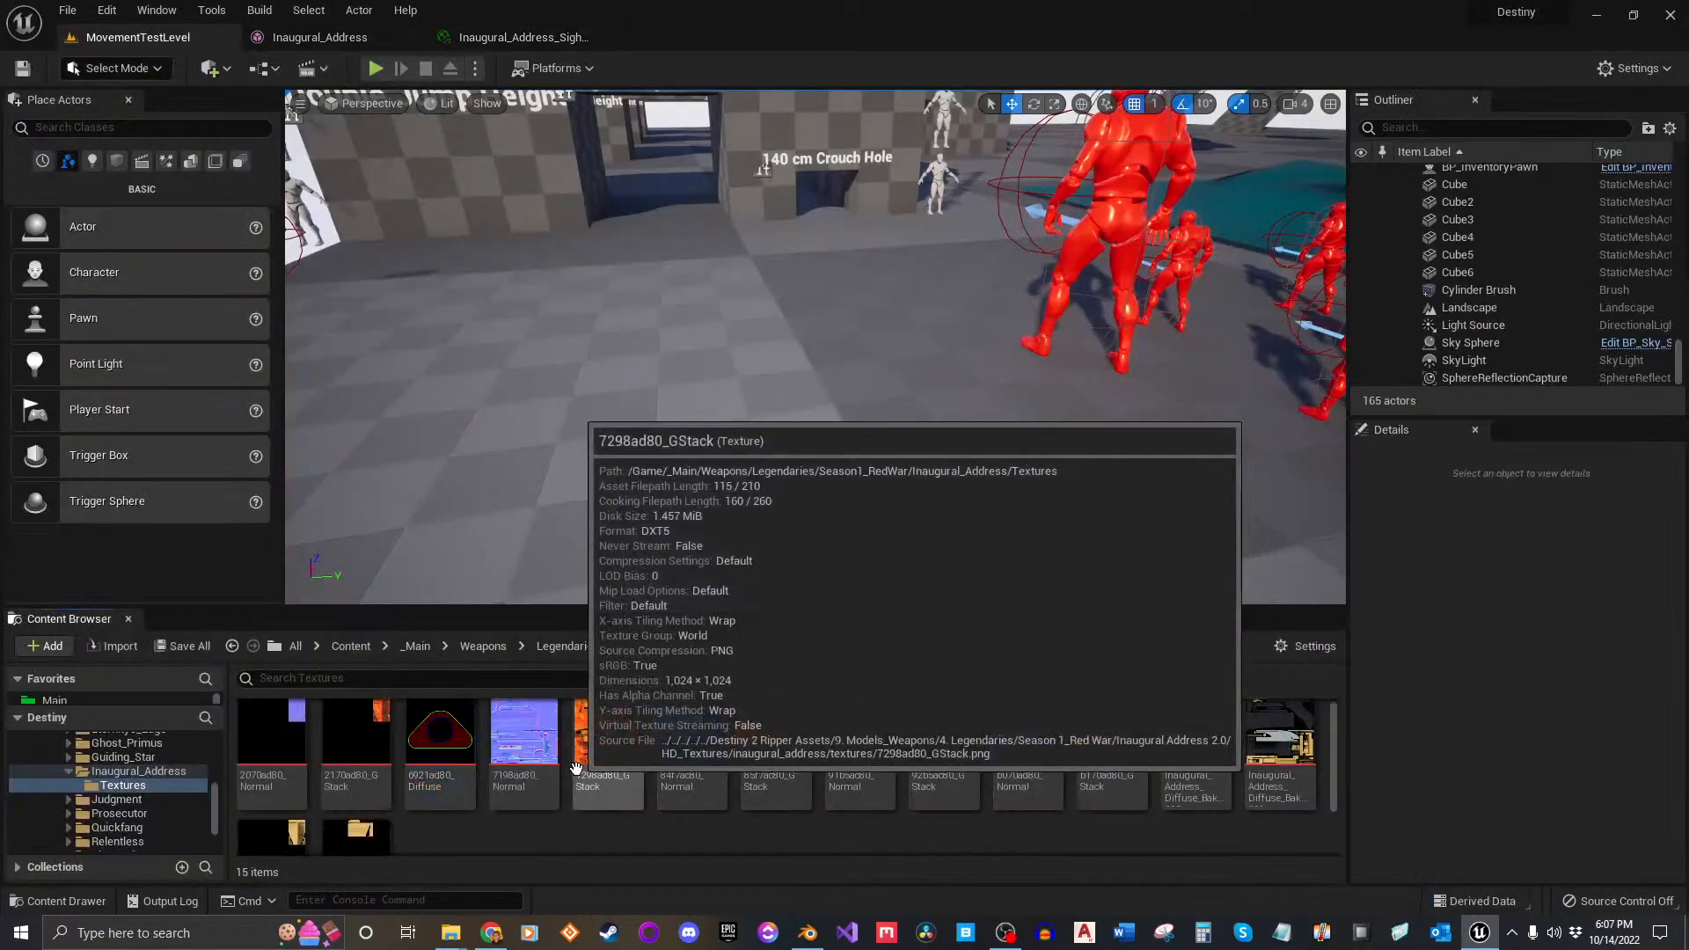
{"action": "key", "text": "alt+Left"}
{"action": "left_click", "coordinate": [1233, 826]}
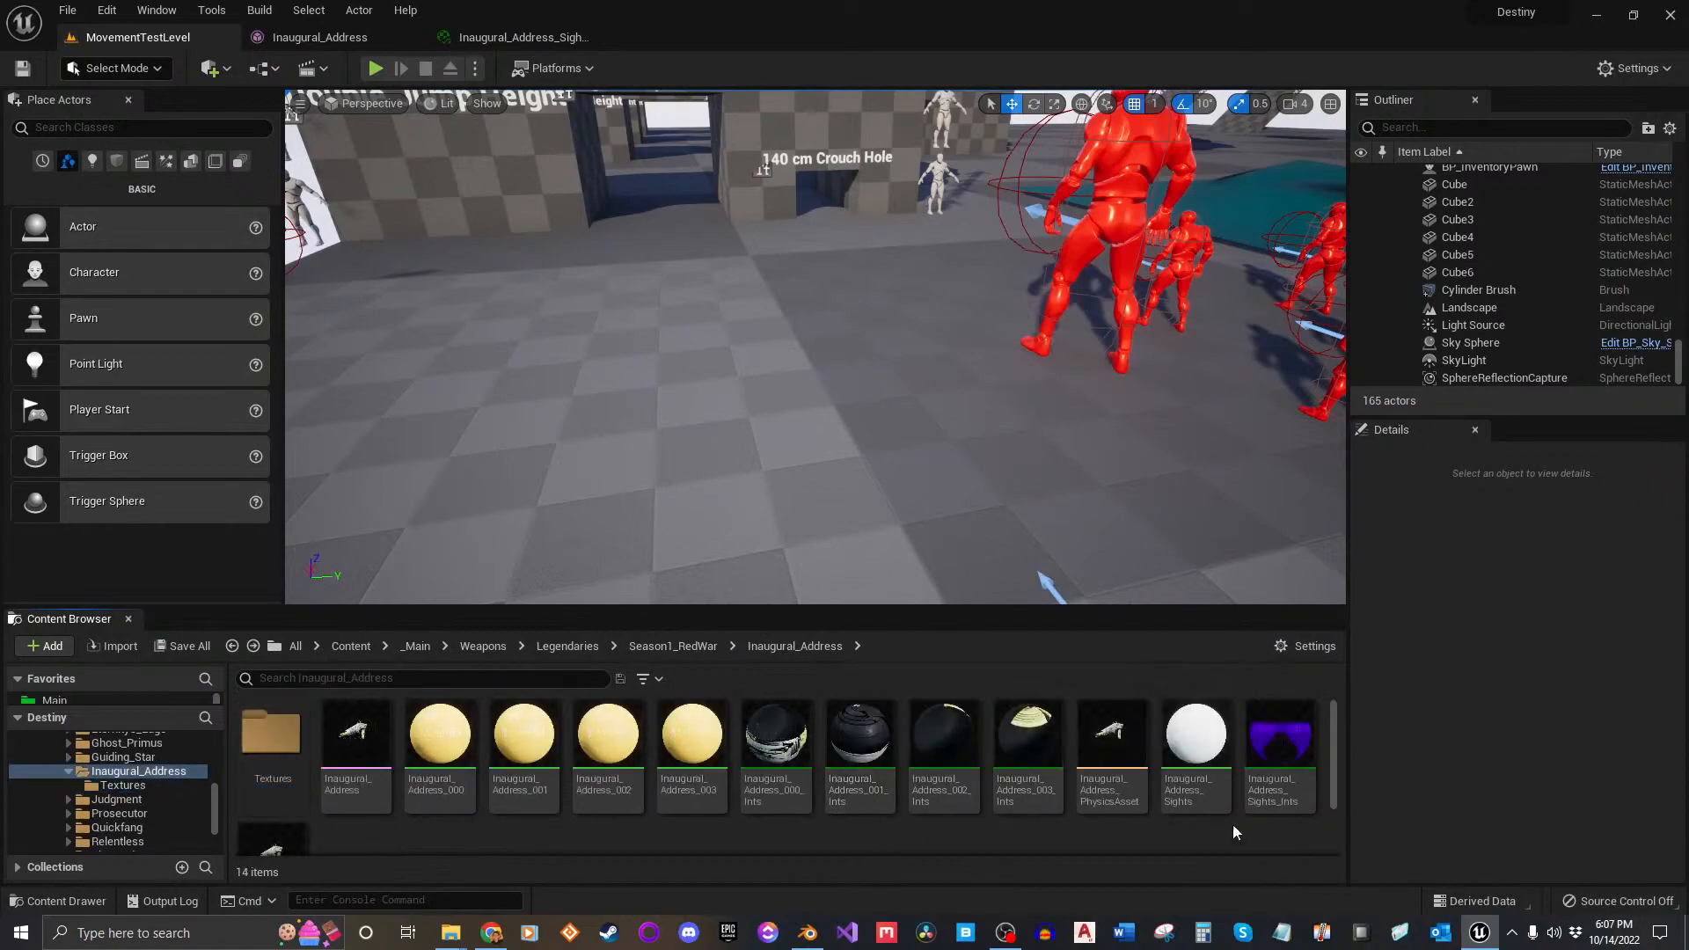
{"action": "double_click", "coordinate": [337, 743]}
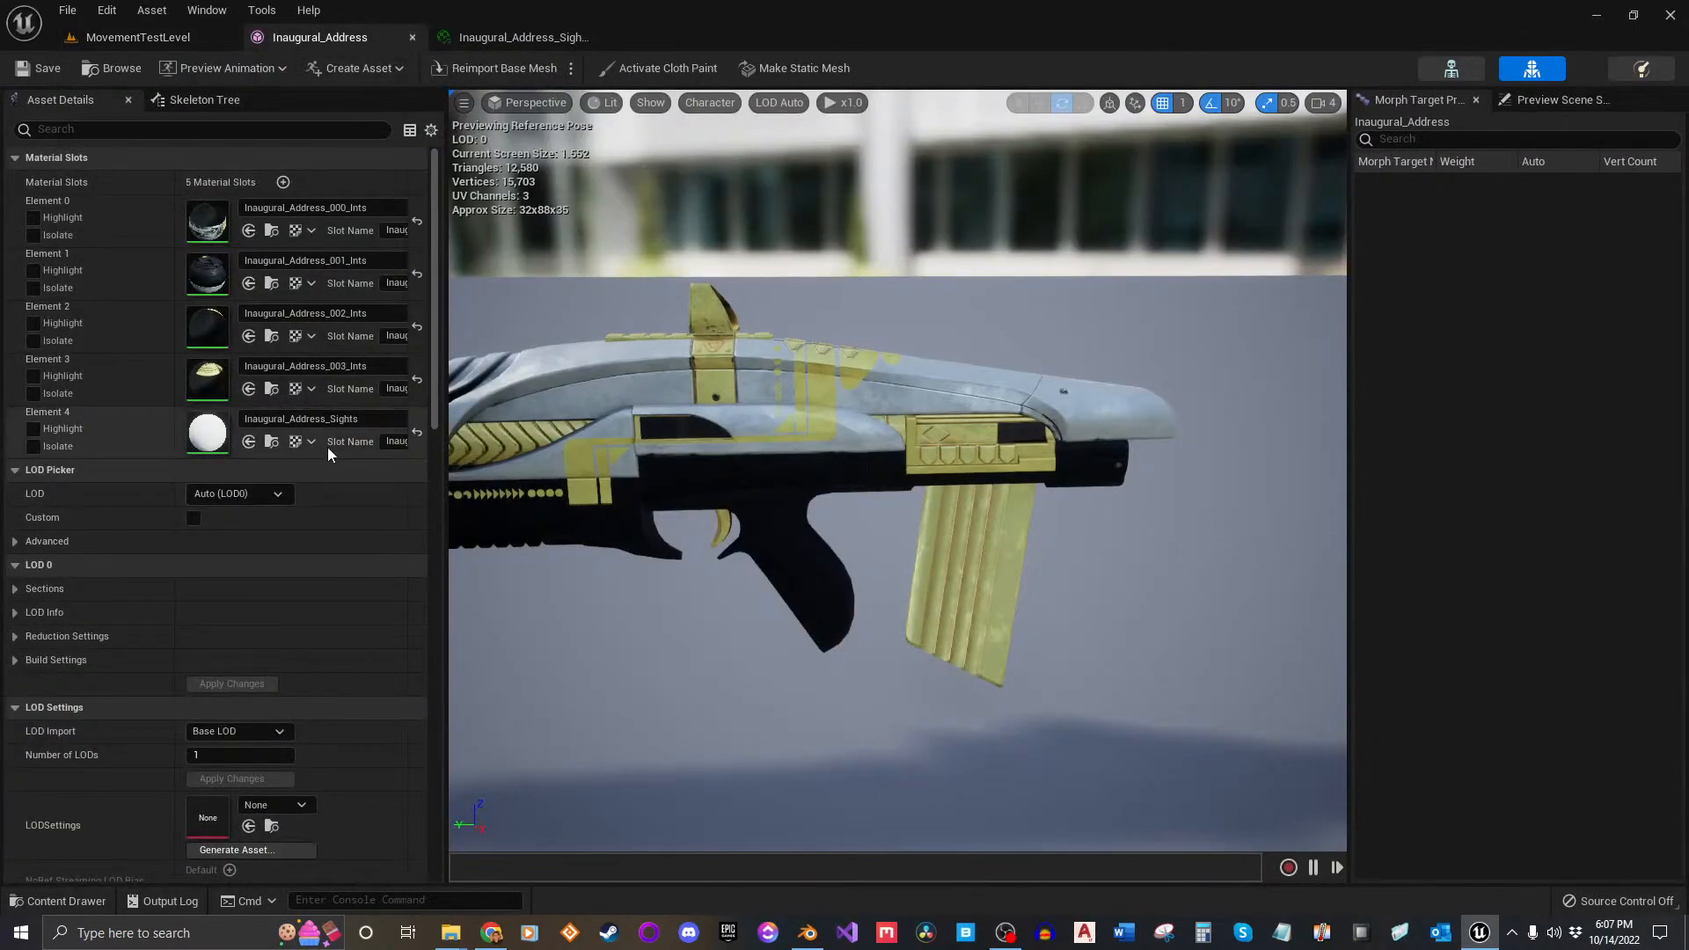
{"action": "left_click", "coordinate": [312, 442]}
{"action": "left_click", "coordinate": [439, 686]}
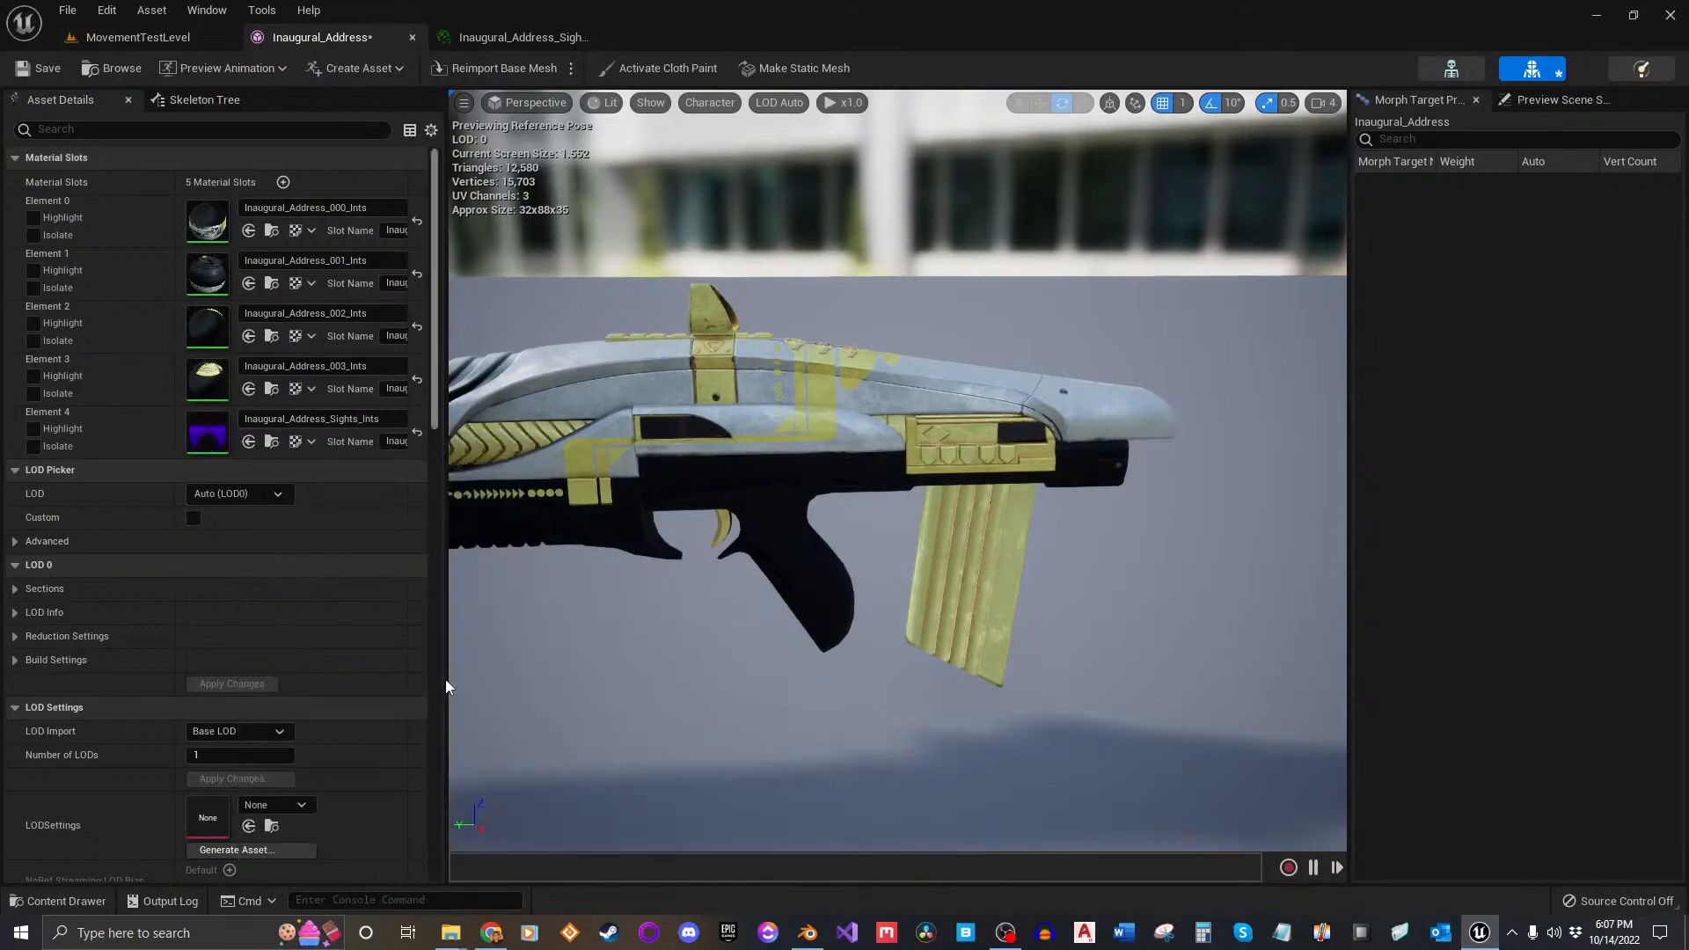
Step: Examine the sights material on the weapon in the preview, looking along the barrel through the sight
{"action": "left_click_drag", "start_coordinate": [700, 523], "coordinate": [757, 493]}
{"action": "right_click_drag", "start_coordinate": [898, 493], "coordinate": [941, 416]}
{"action": "key", "text": "w"}
{"action": "key", "text": "s"}
{"action": "key", "text": "a"}
{"action": "key", "text": "w"}
{"action": "key", "text": "a"}
{"action": "key", "text": "w"}
{"action": "key", "text": "s"}
{"action": "key", "text": "d"}
{"action": "key", "text": "a"}
{"action": "key", "text": "a"}
{"action": "key", "text": "d"}
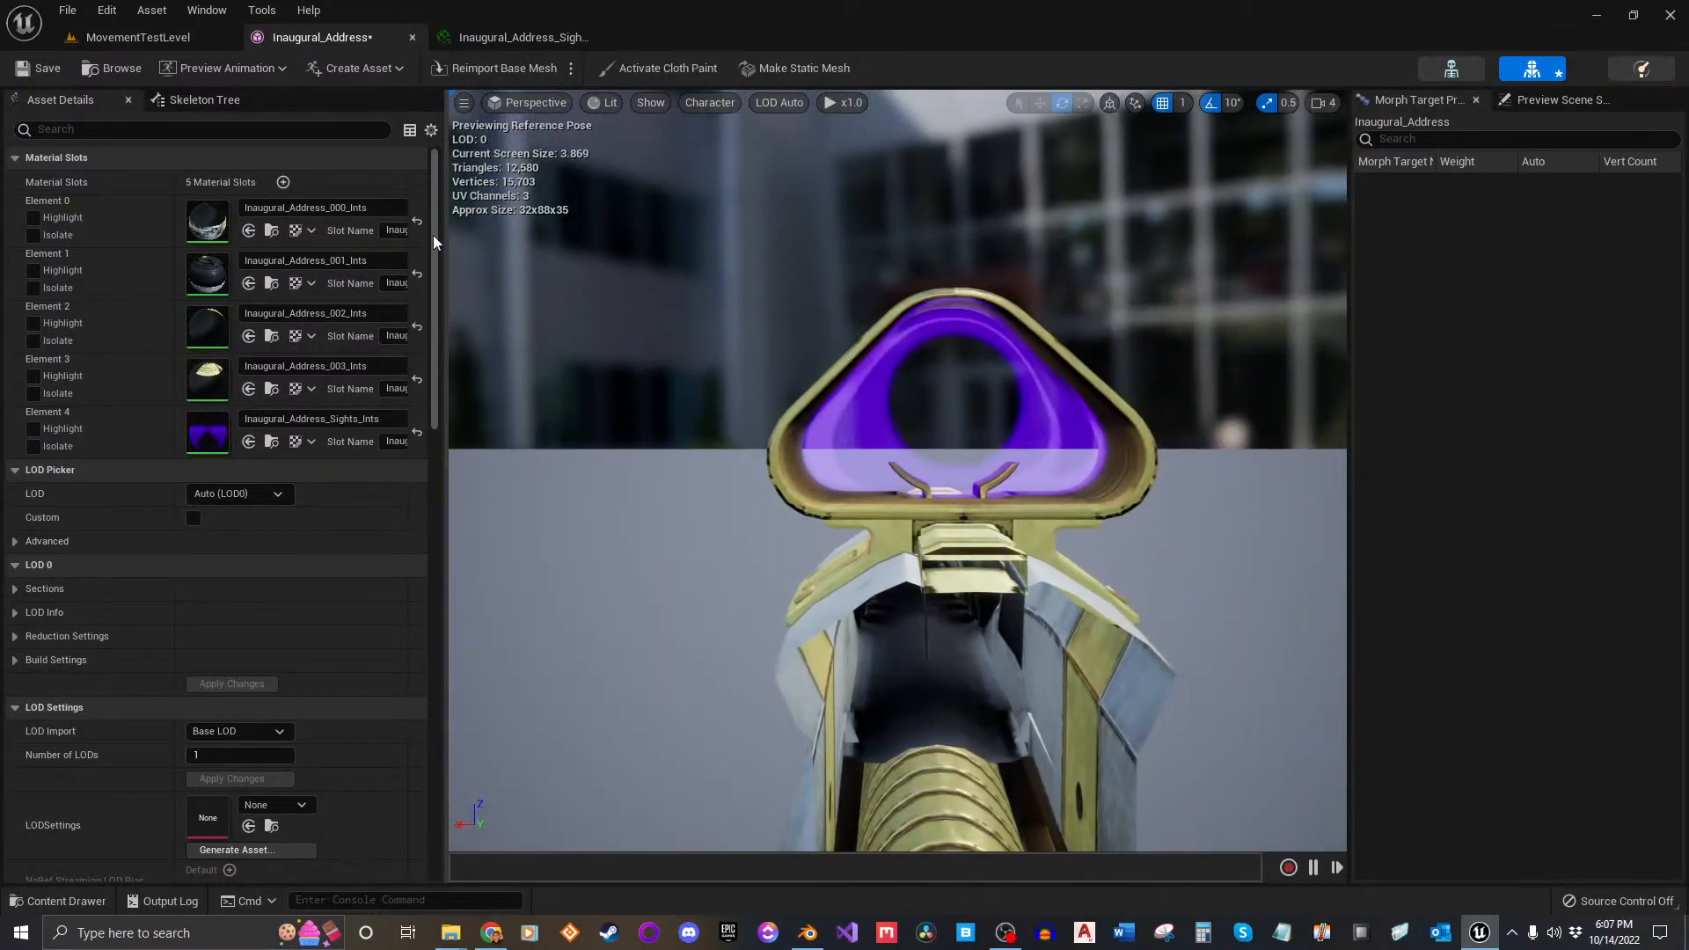
Step: Save the Inaugural_Address mesh and close its editor and the sights material instance editor
{"action": "left_click", "coordinate": [46, 71]}
{"action": "left_click", "coordinate": [572, 37]}
{"action": "left_click", "coordinate": [598, 37]}
{"action": "left_click", "coordinate": [161, 39]}
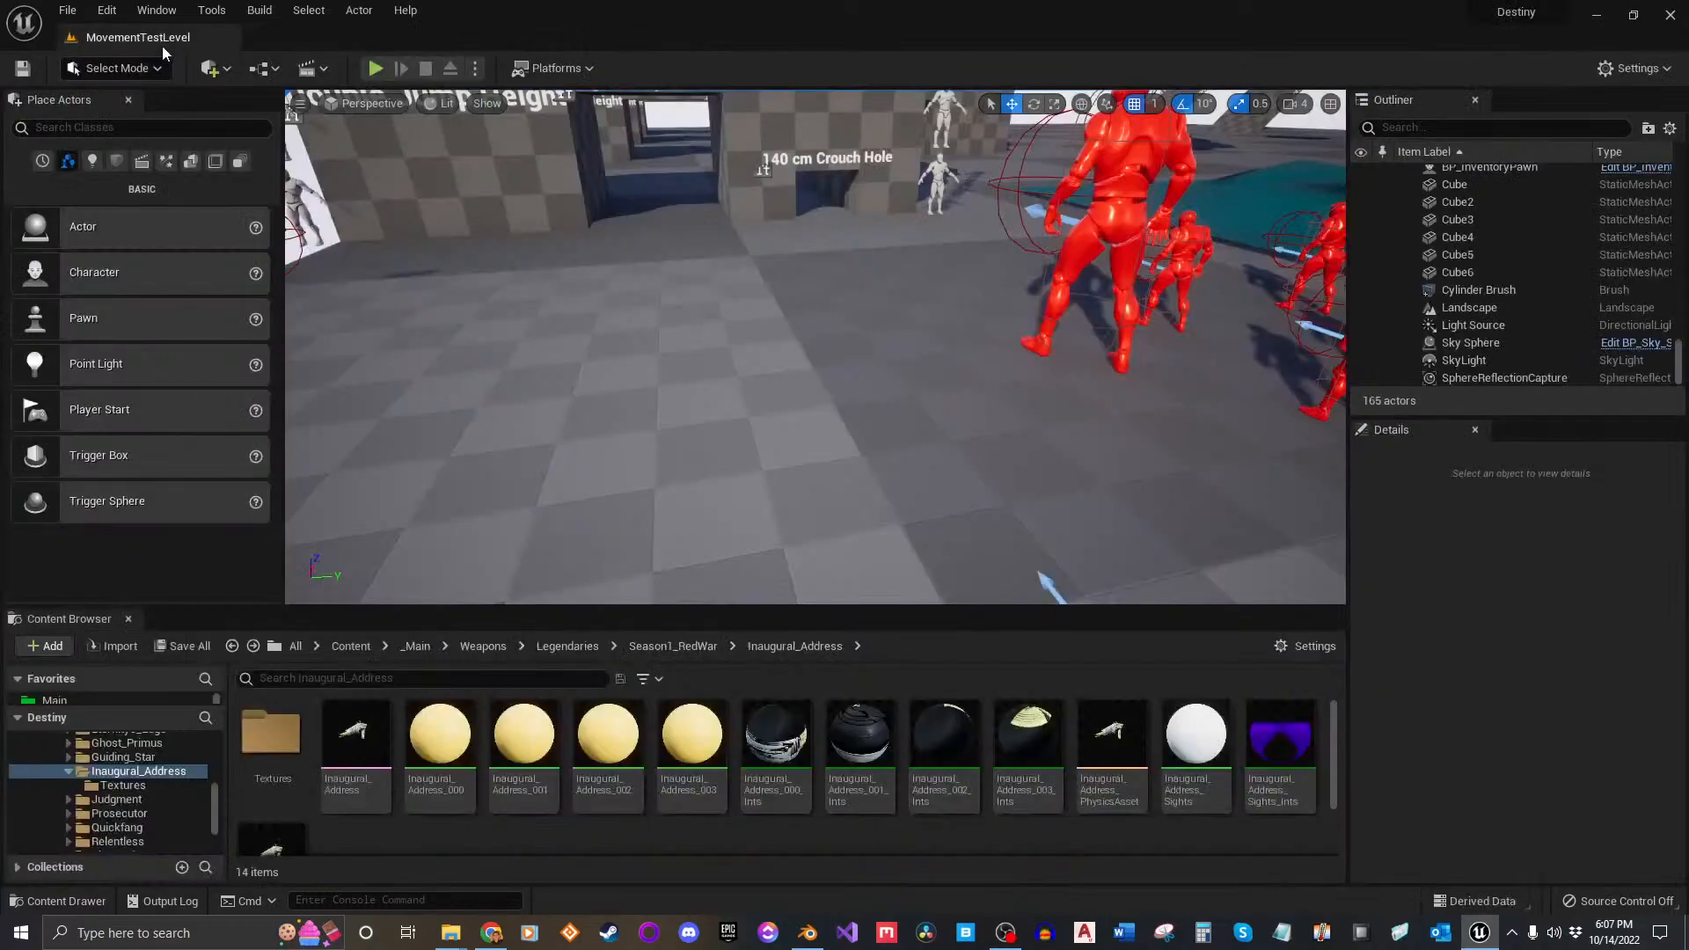
Step: Delete the original materials Inaugural_Address_000 through Inaugural_Address_003 and Inaugural_Address_Sights from the weapon's folder
{"action": "left_click", "coordinate": [440, 748]}
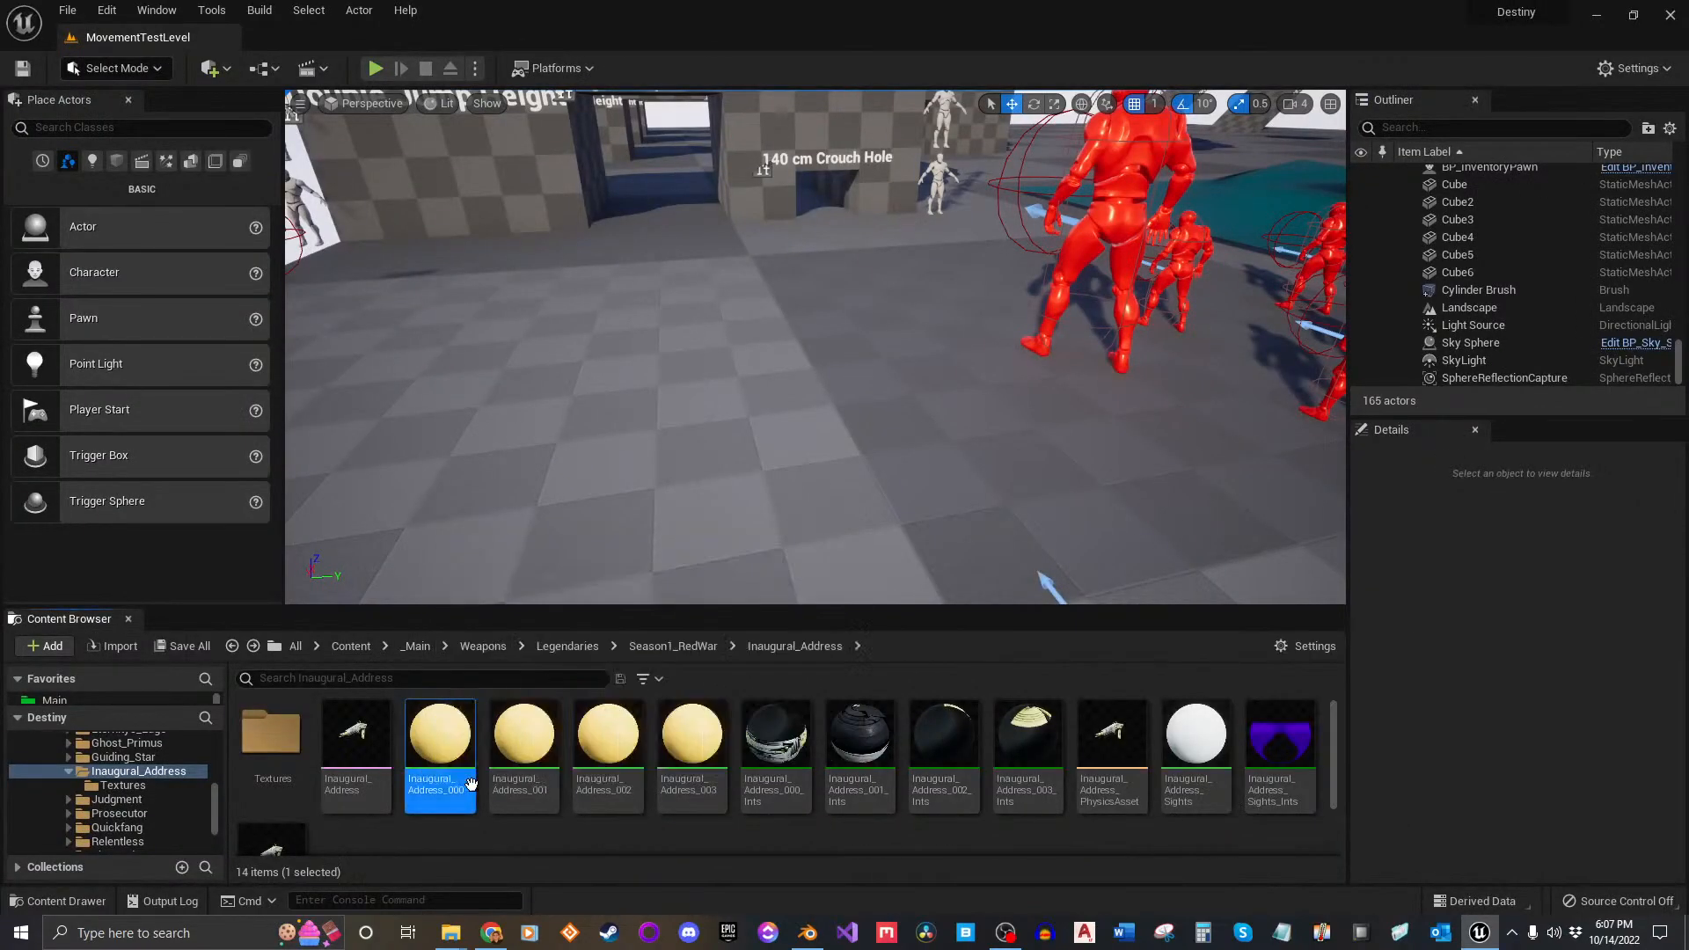
{"action": "left_click", "coordinate": [693, 748], "text": "shift"}
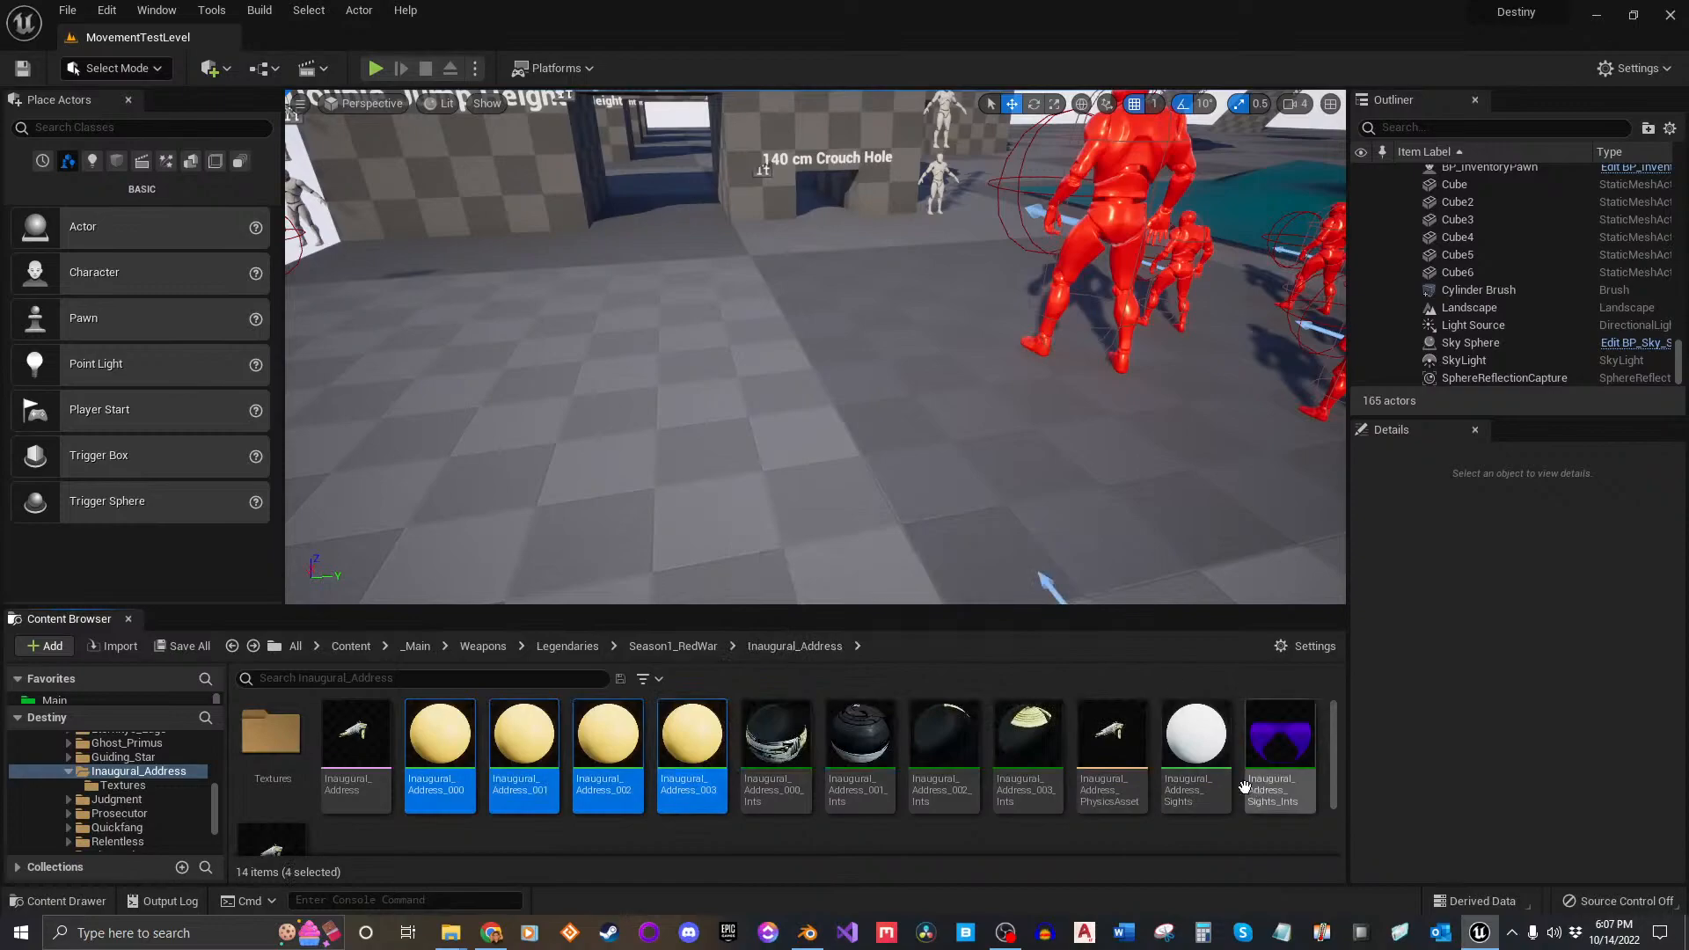
{"action": "left_click", "coordinate": [1197, 748], "text": "ctrl"}
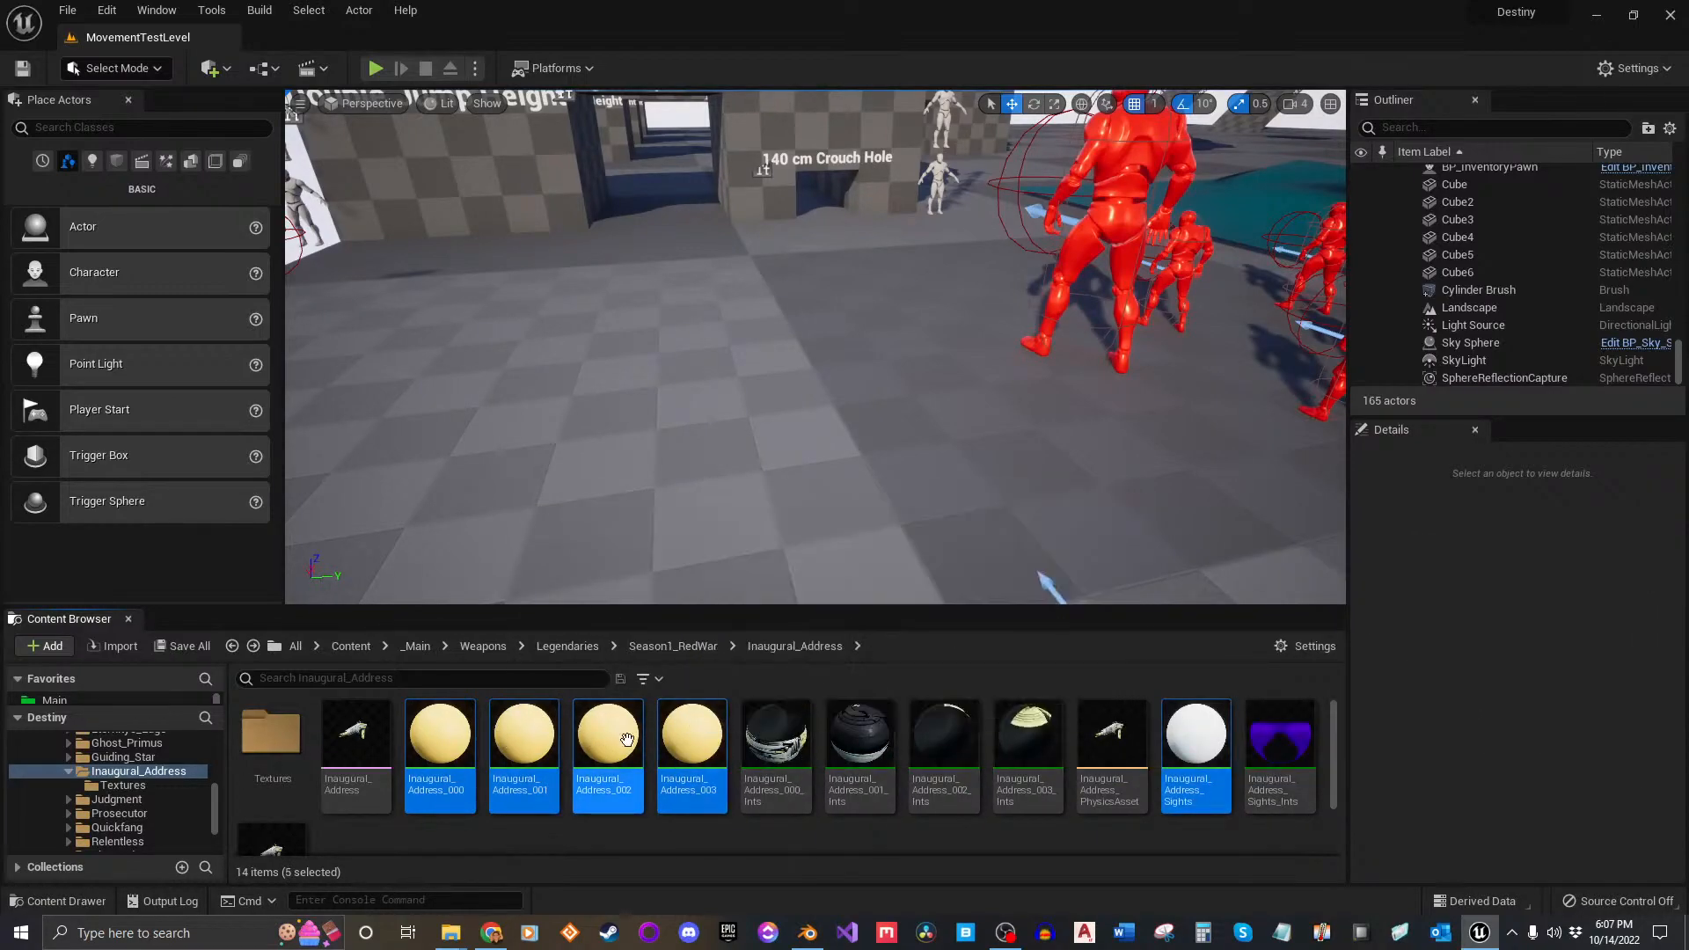
{"action": "key", "text": "Delete"}
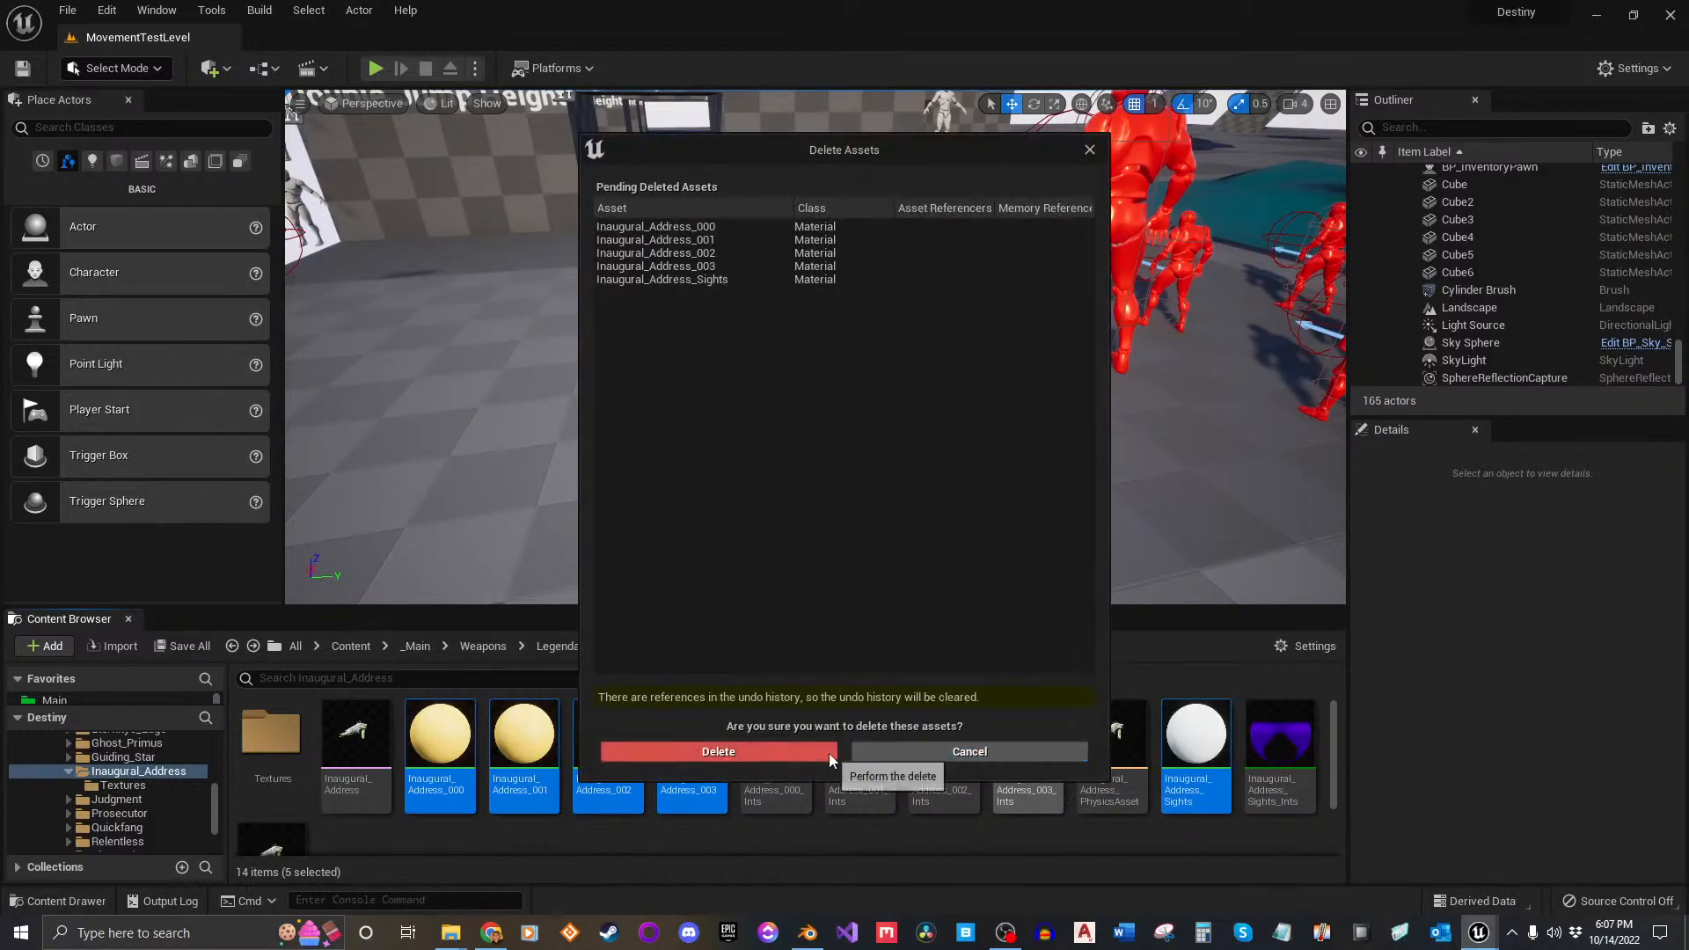
{"action": "left_click", "coordinate": [829, 753]}
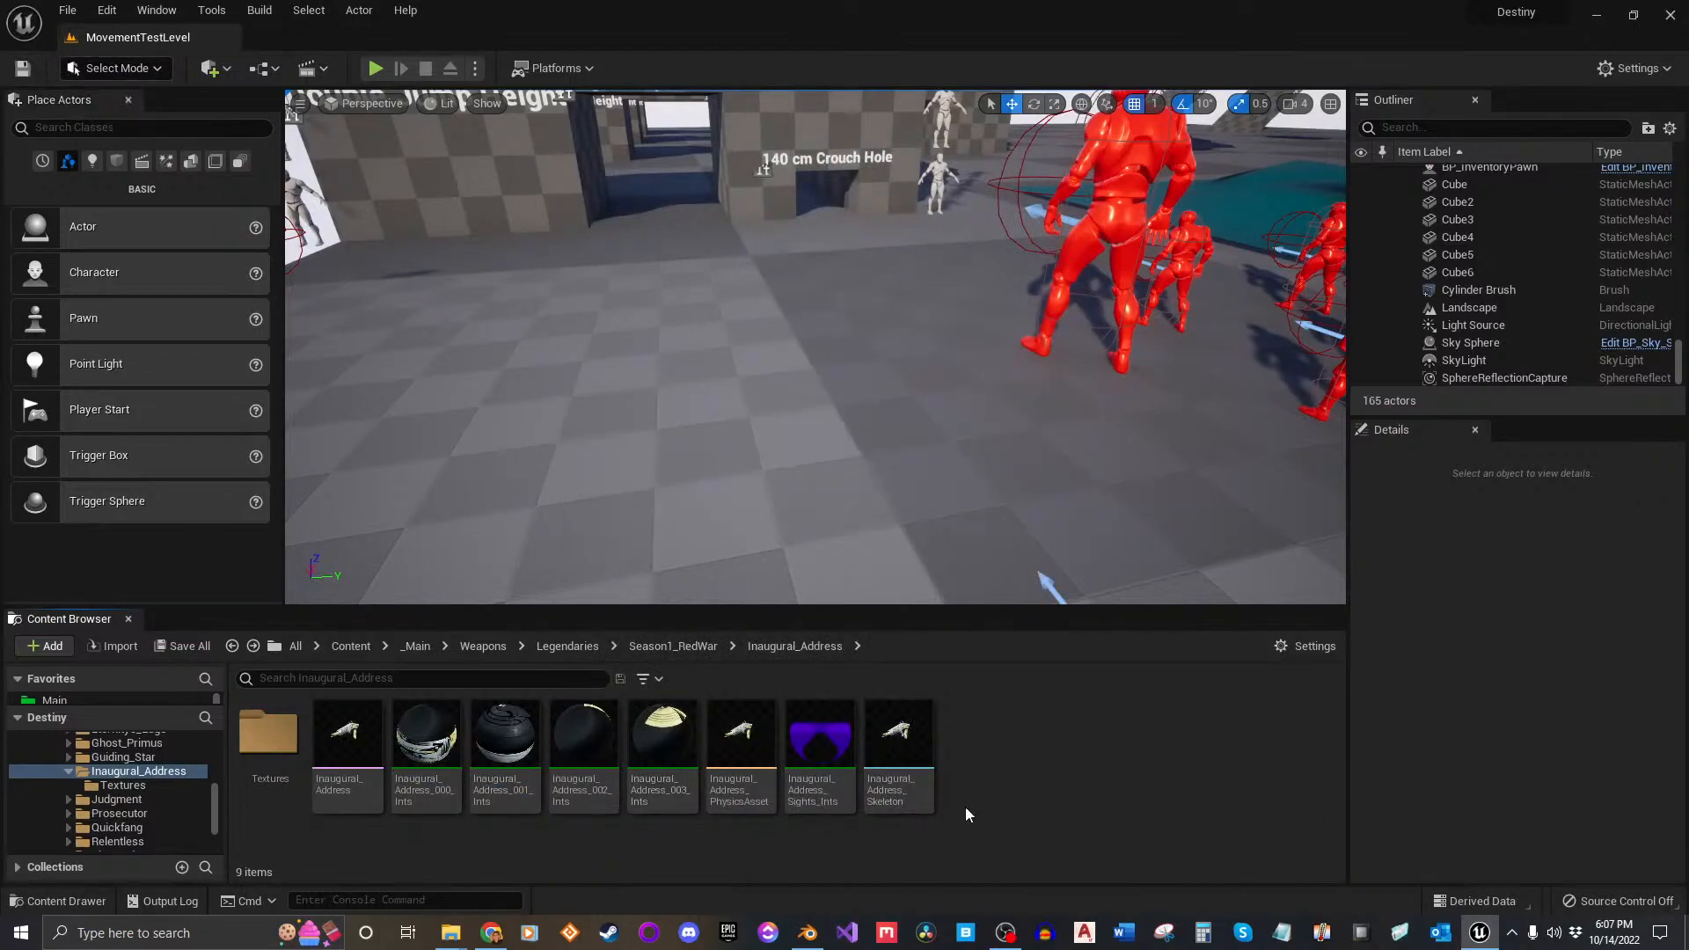
Step: Open the Season1_RedWar folder inside _Main/Weapons/Legendaries
{"action": "left_click", "coordinate": [127, 715]}
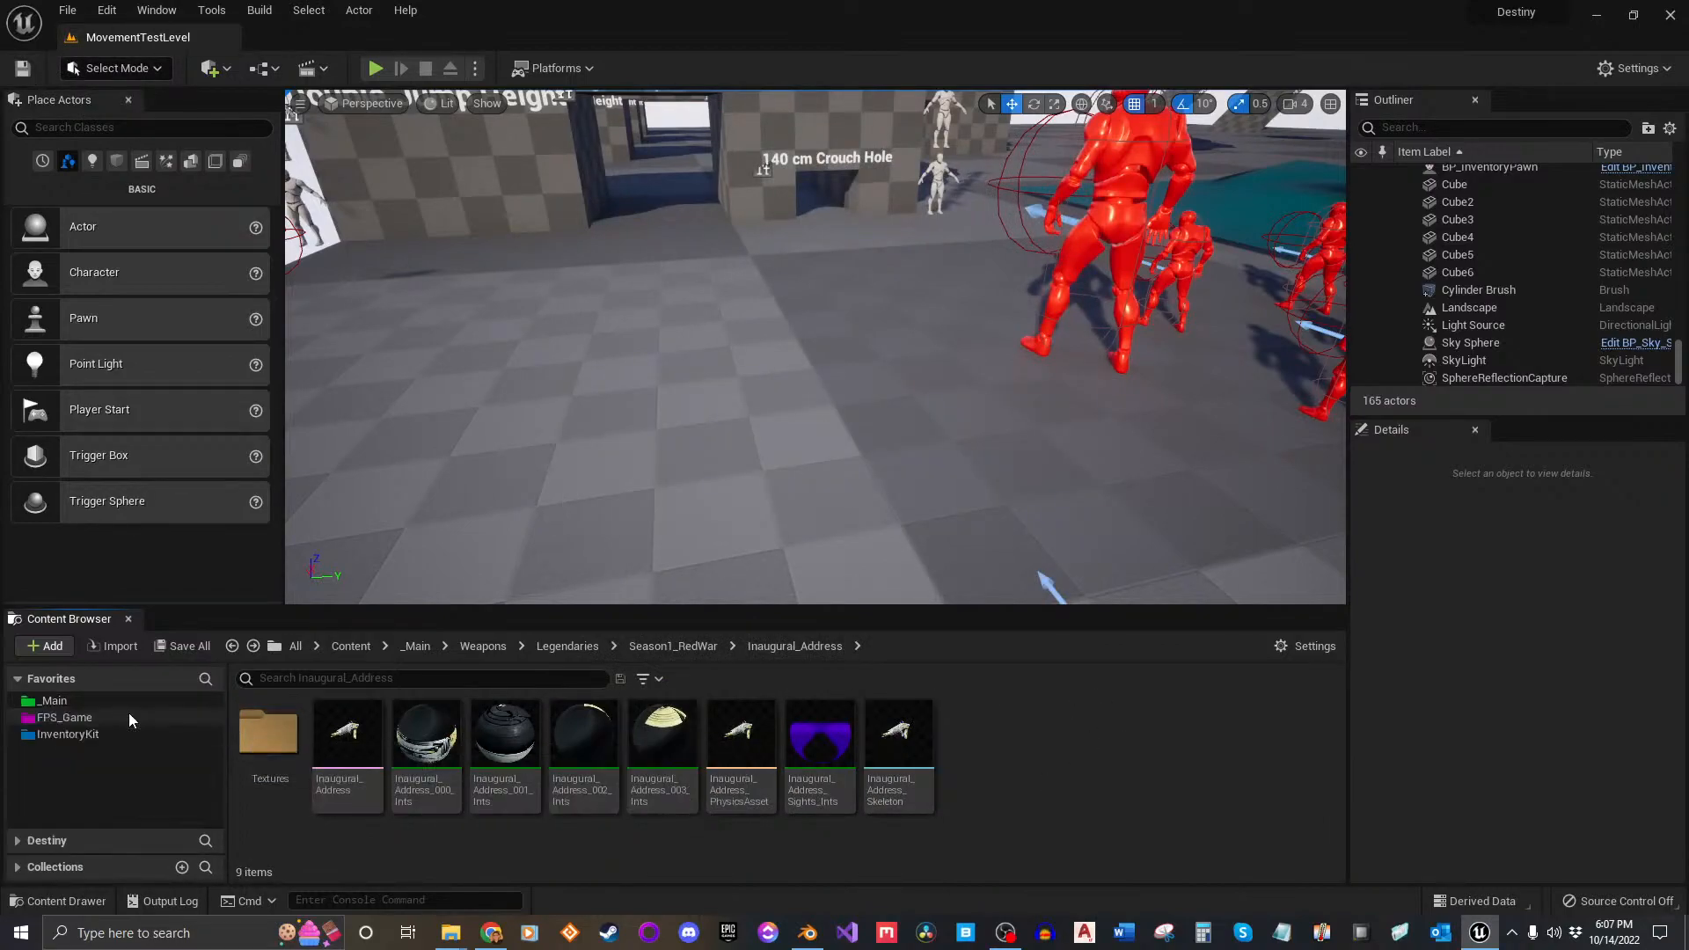
{"action": "key", "text": "alt+Tab"}
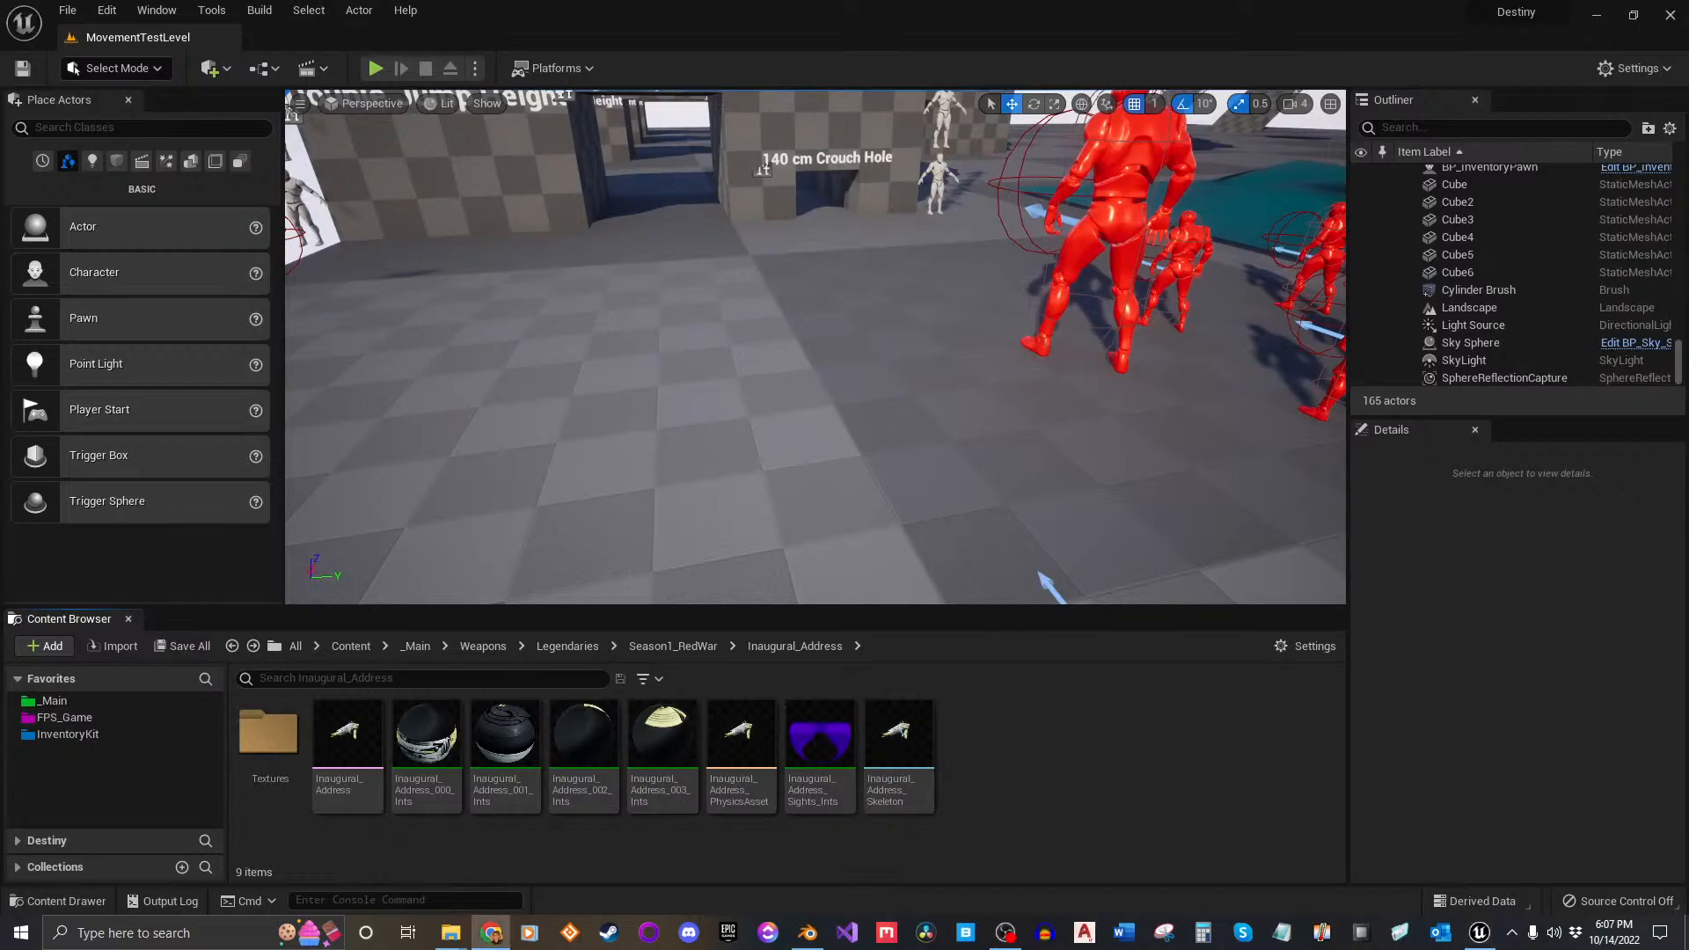
{"action": "left_click", "coordinate": [1080, 759]}
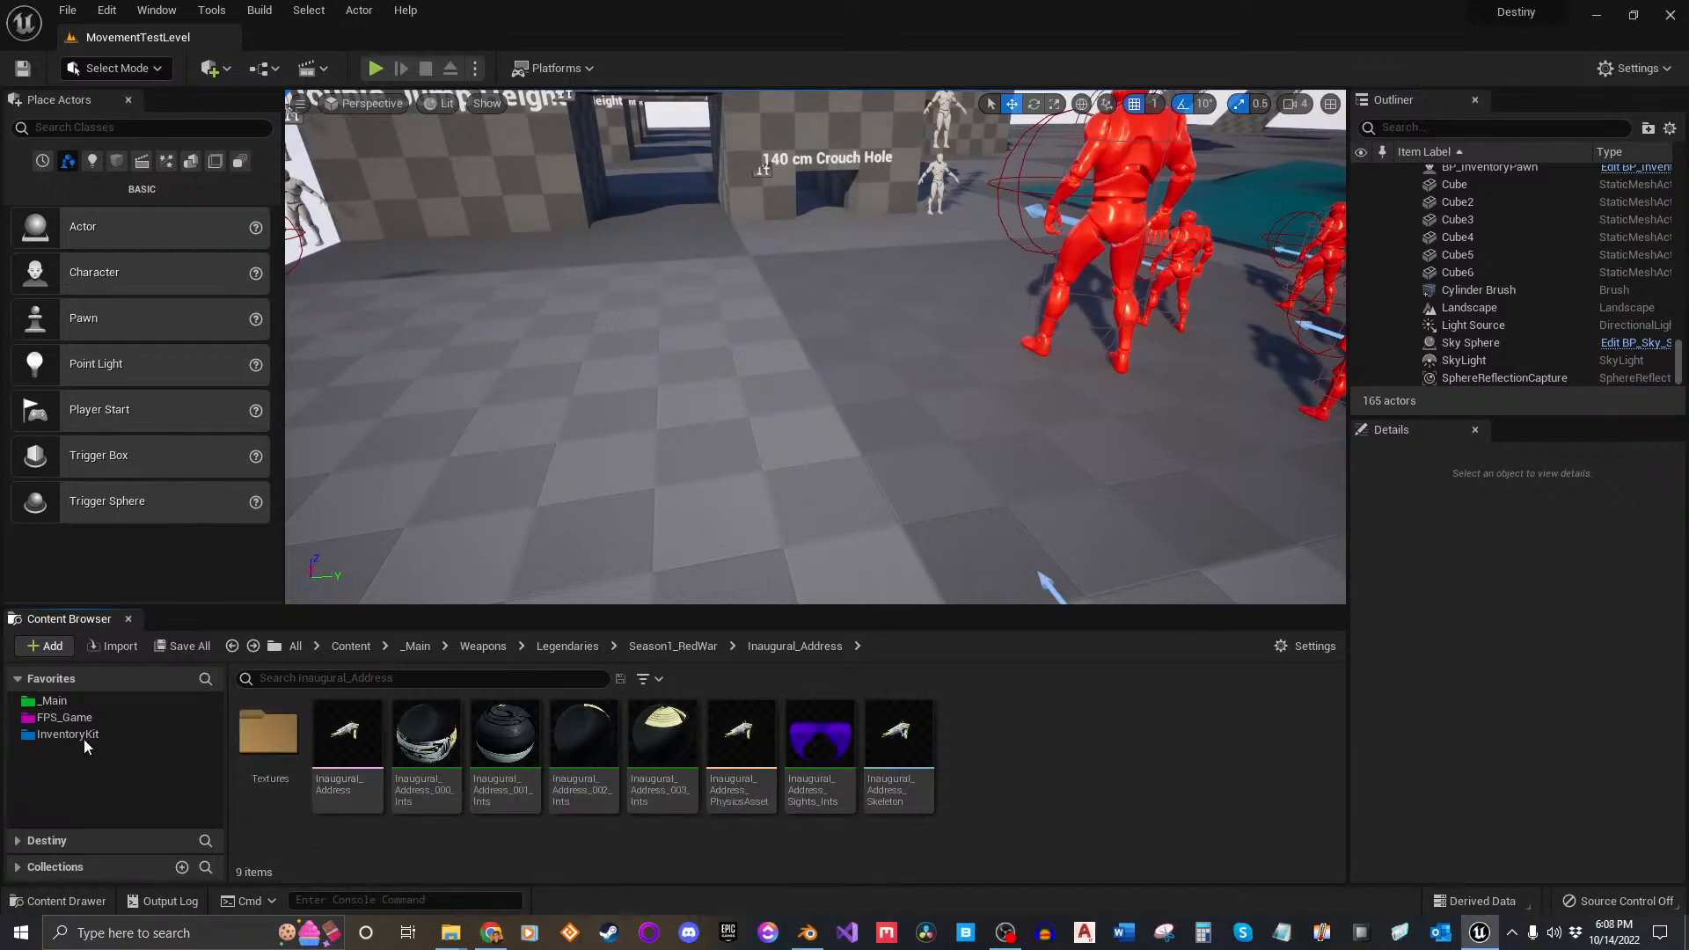
{"action": "left_click", "coordinate": [87, 844]}
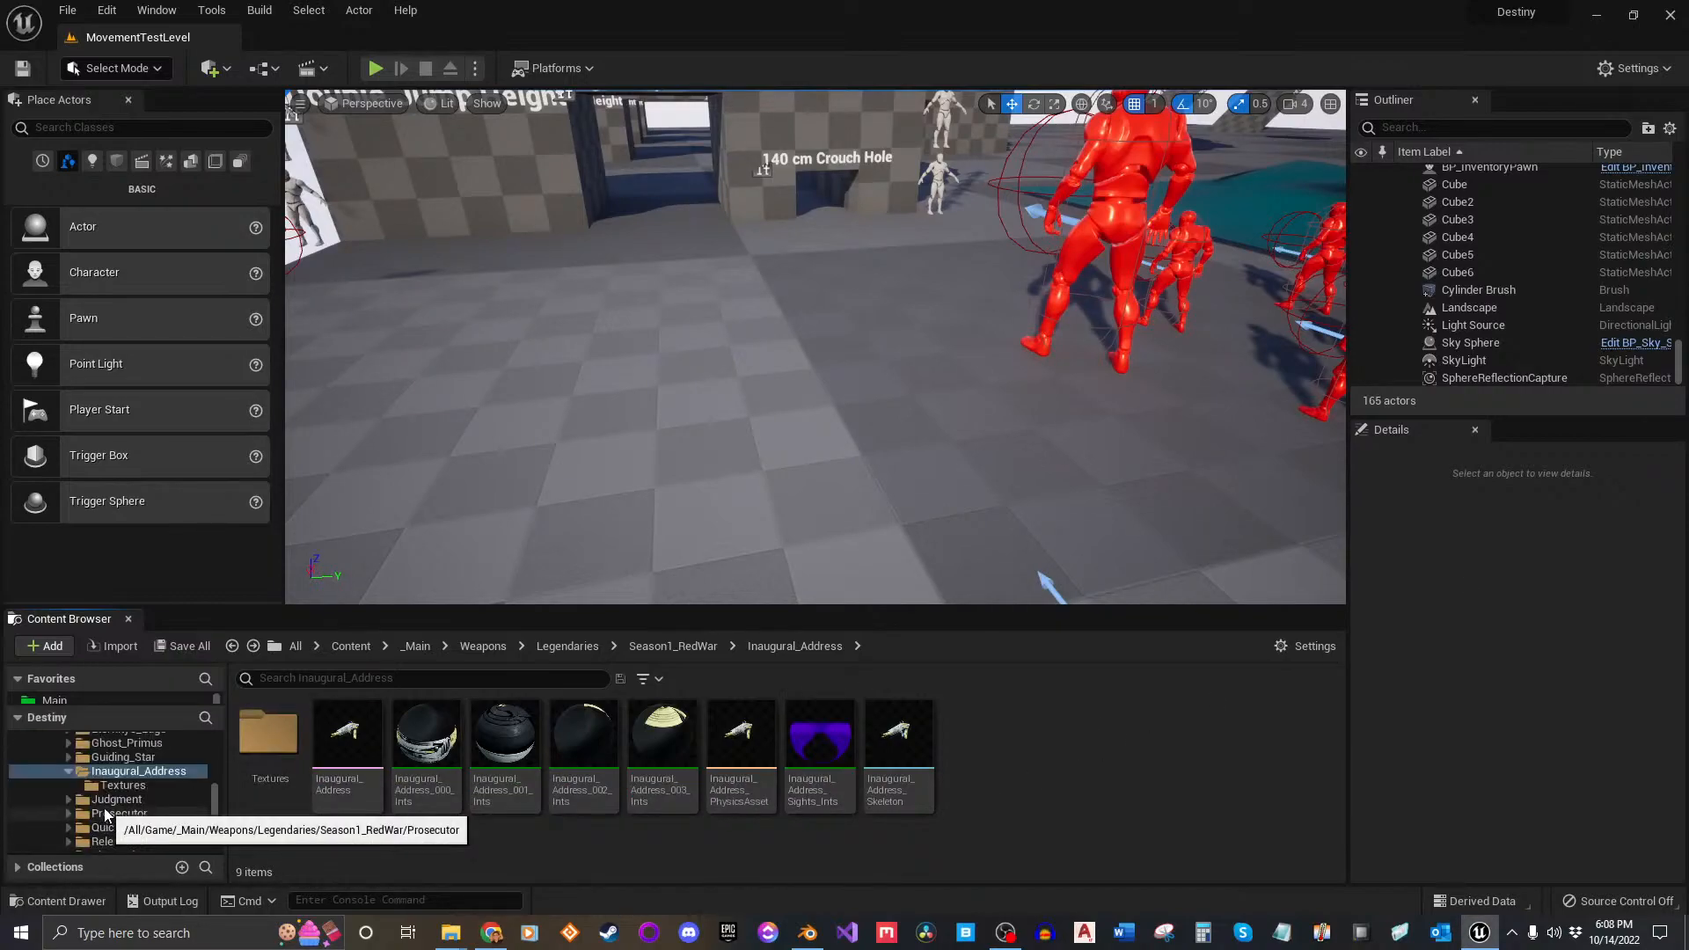
{"action": "left_click", "coordinate": [77, 716]}
{"action": "left_click", "coordinate": [67, 702]}
{"action": "double_click", "coordinate": [666, 757]}
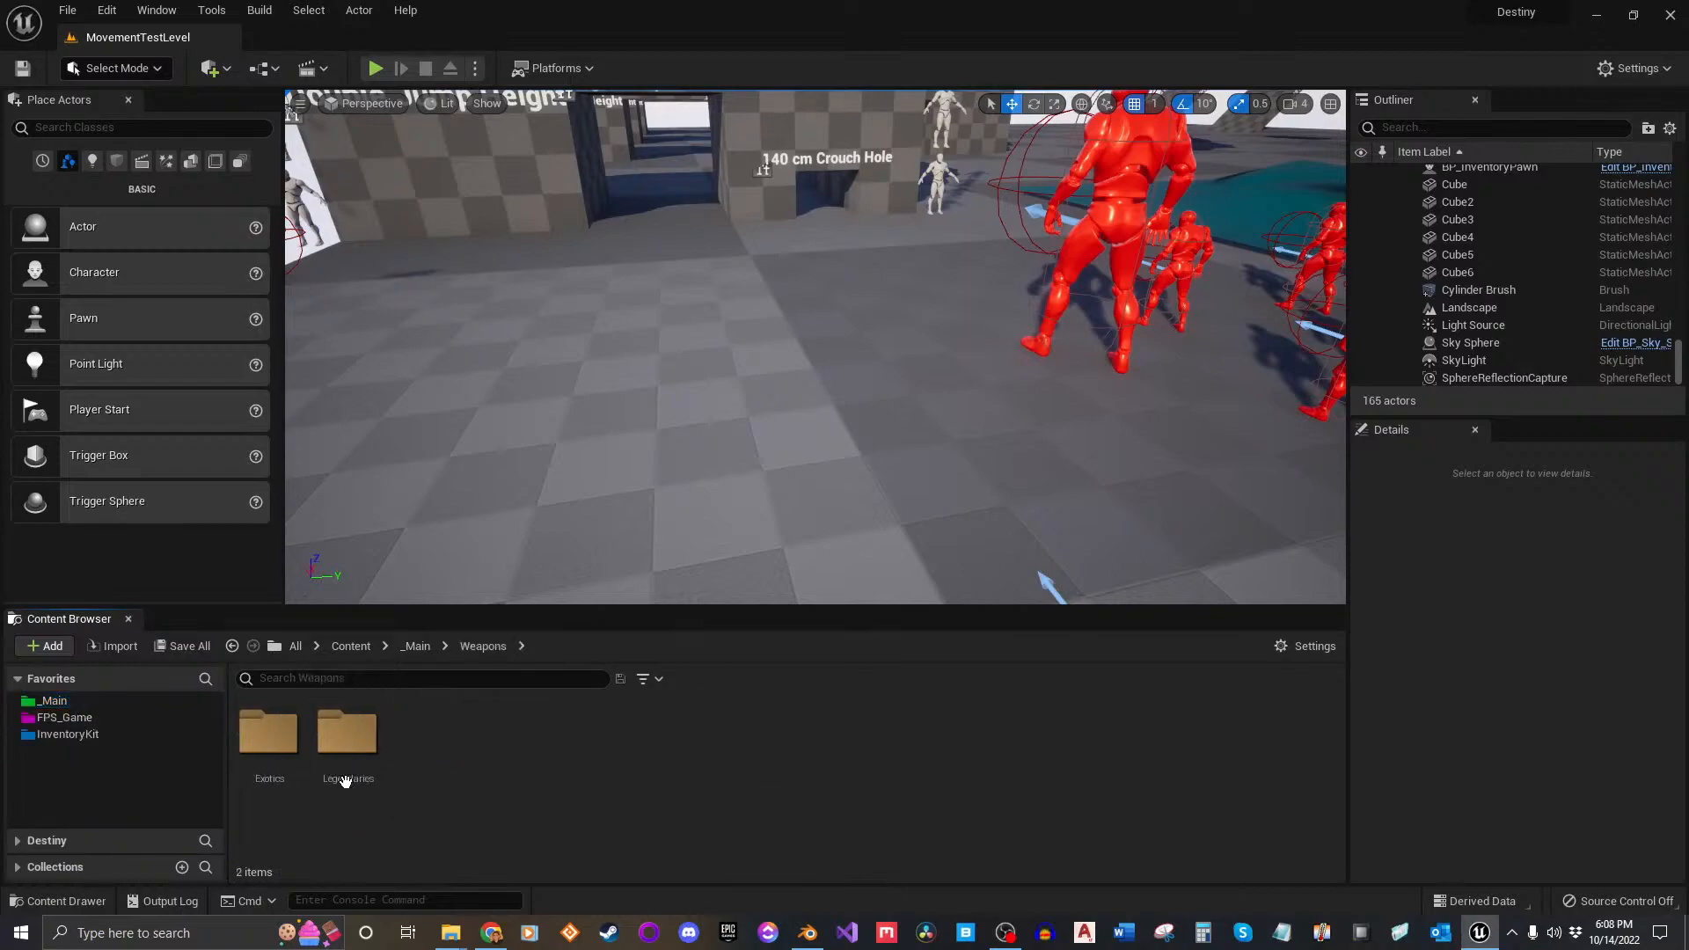
{"action": "double_click", "coordinate": [347, 757]}
{"action": "double_click", "coordinate": [293, 780]}
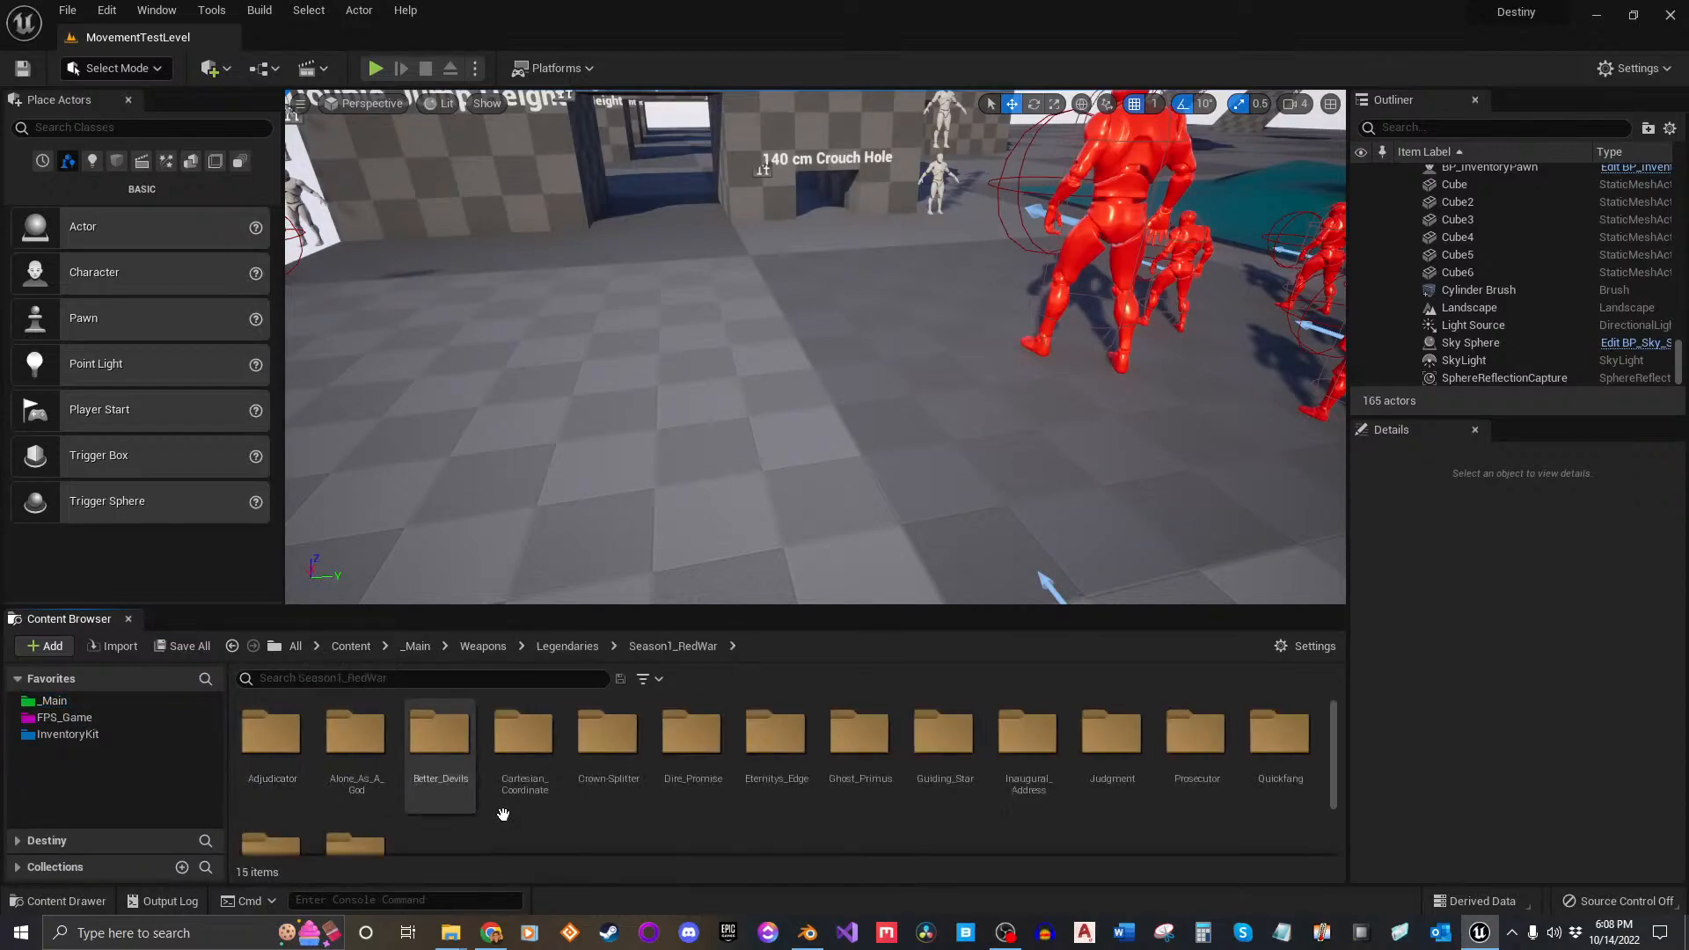
Step: Look through the Season1_RedWar weapon folders and check the Prosecutor folder for its Prosecutor_BP blueprint
{"action": "scroll", "coordinate": [590, 818], "scroll_direction": "down", "scroll_amount": 1}
{"action": "scroll", "coordinate": [589, 818], "scroll_direction": "up", "scroll_amount": 1}
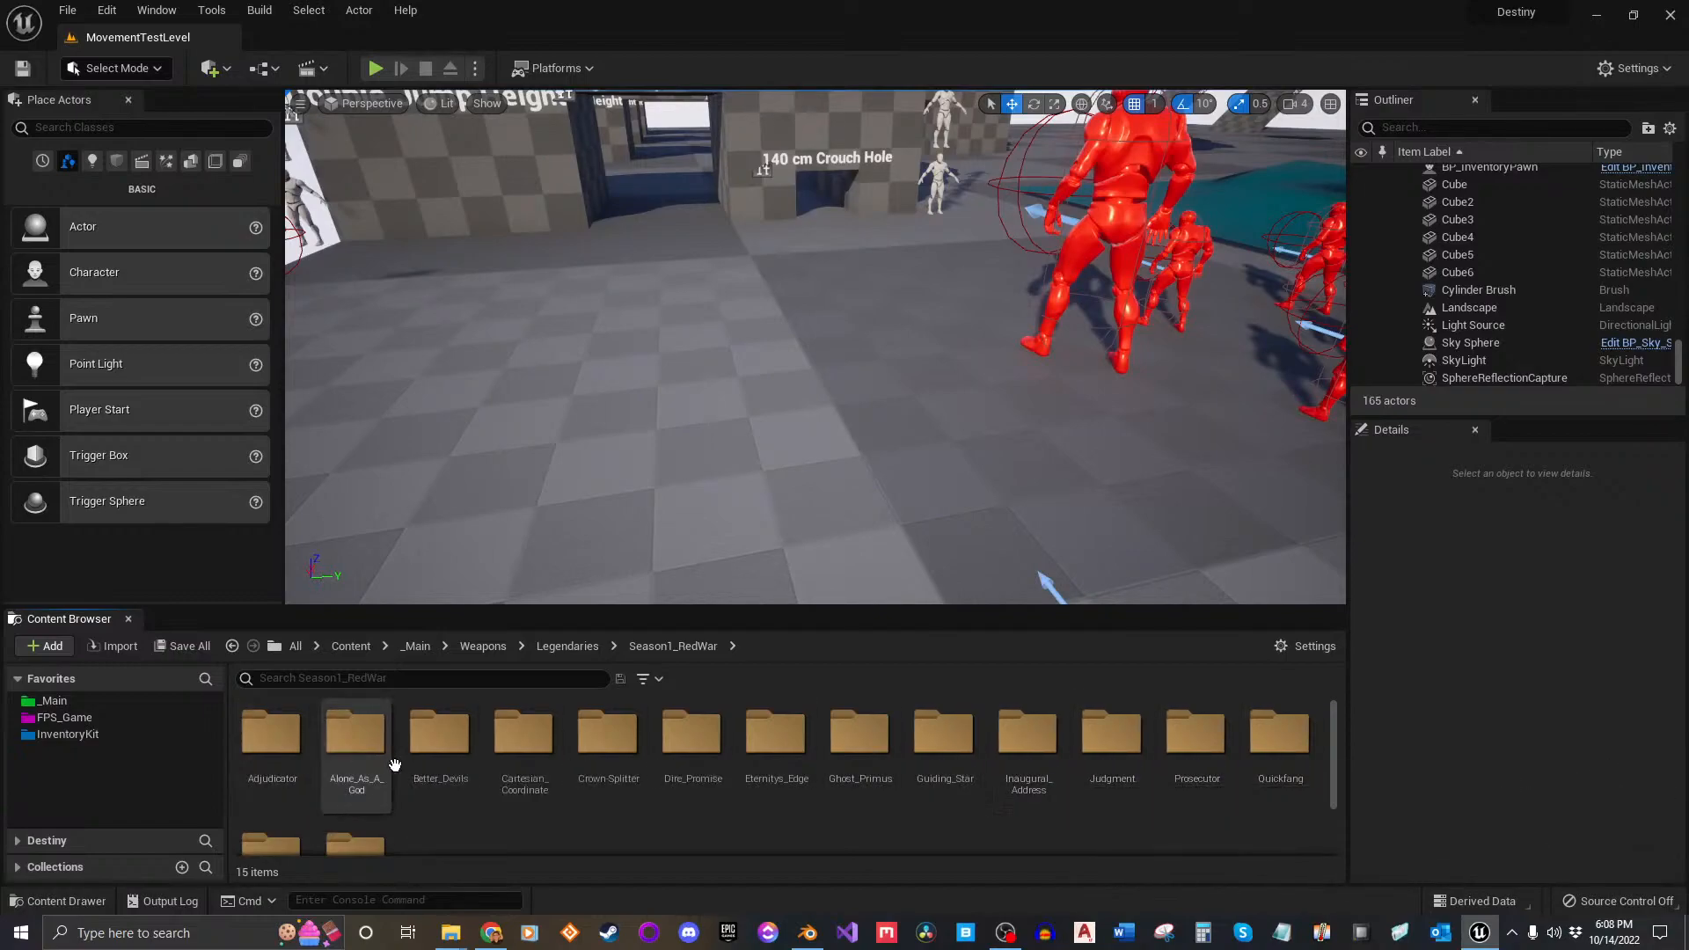
{"action": "scroll", "coordinate": [510, 783], "scroll_direction": "down", "scroll_amount": 2}
{"action": "scroll", "coordinate": [511, 778], "scroll_direction": "up", "scroll_amount": 2}
{"action": "scroll", "coordinate": [511, 779], "scroll_direction": "down", "scroll_amount": 2}
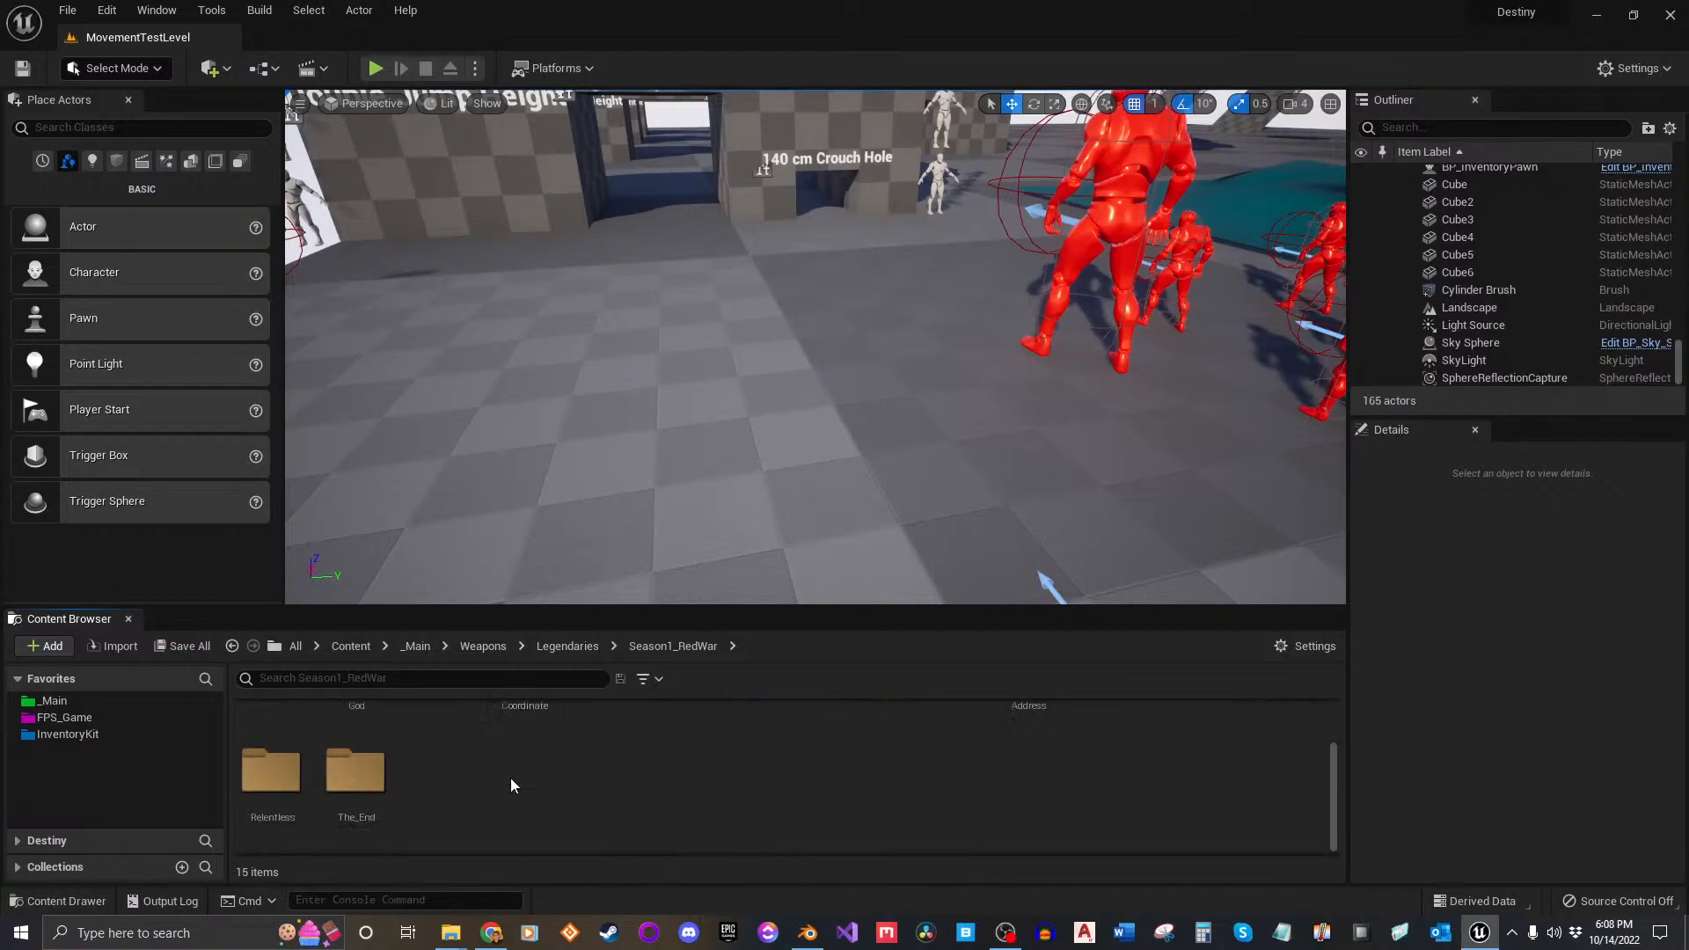
{"action": "scroll", "coordinate": [510, 778], "scroll_direction": "up", "scroll_amount": 2}
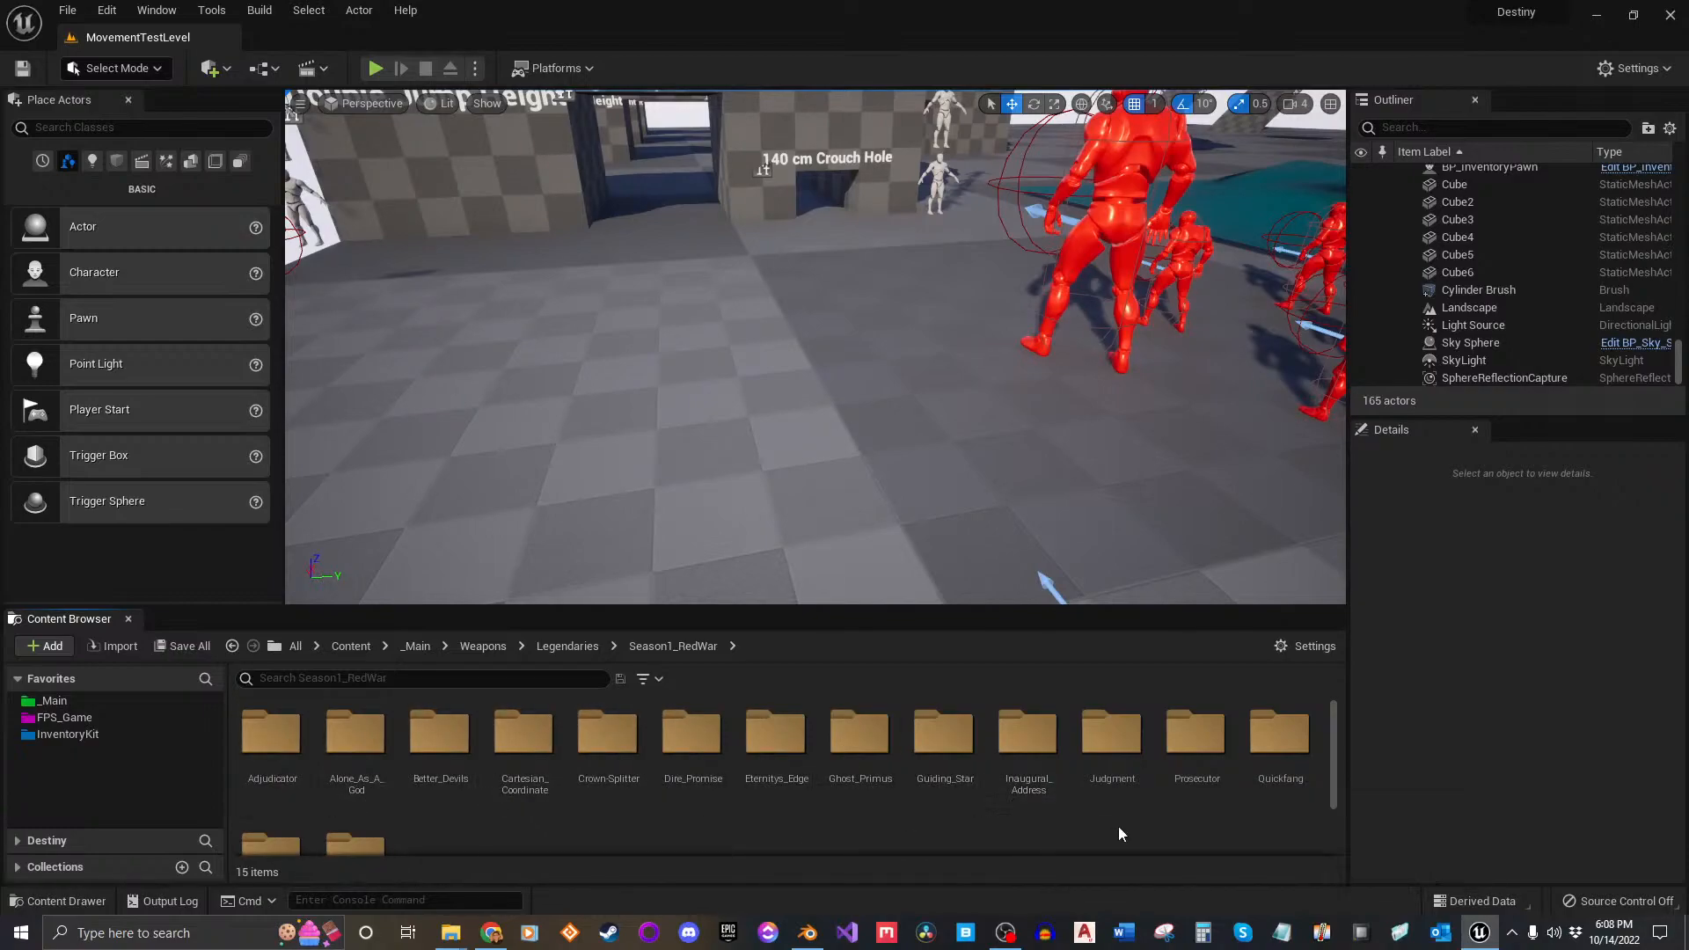
{"action": "left_click", "coordinate": [1207, 792]}
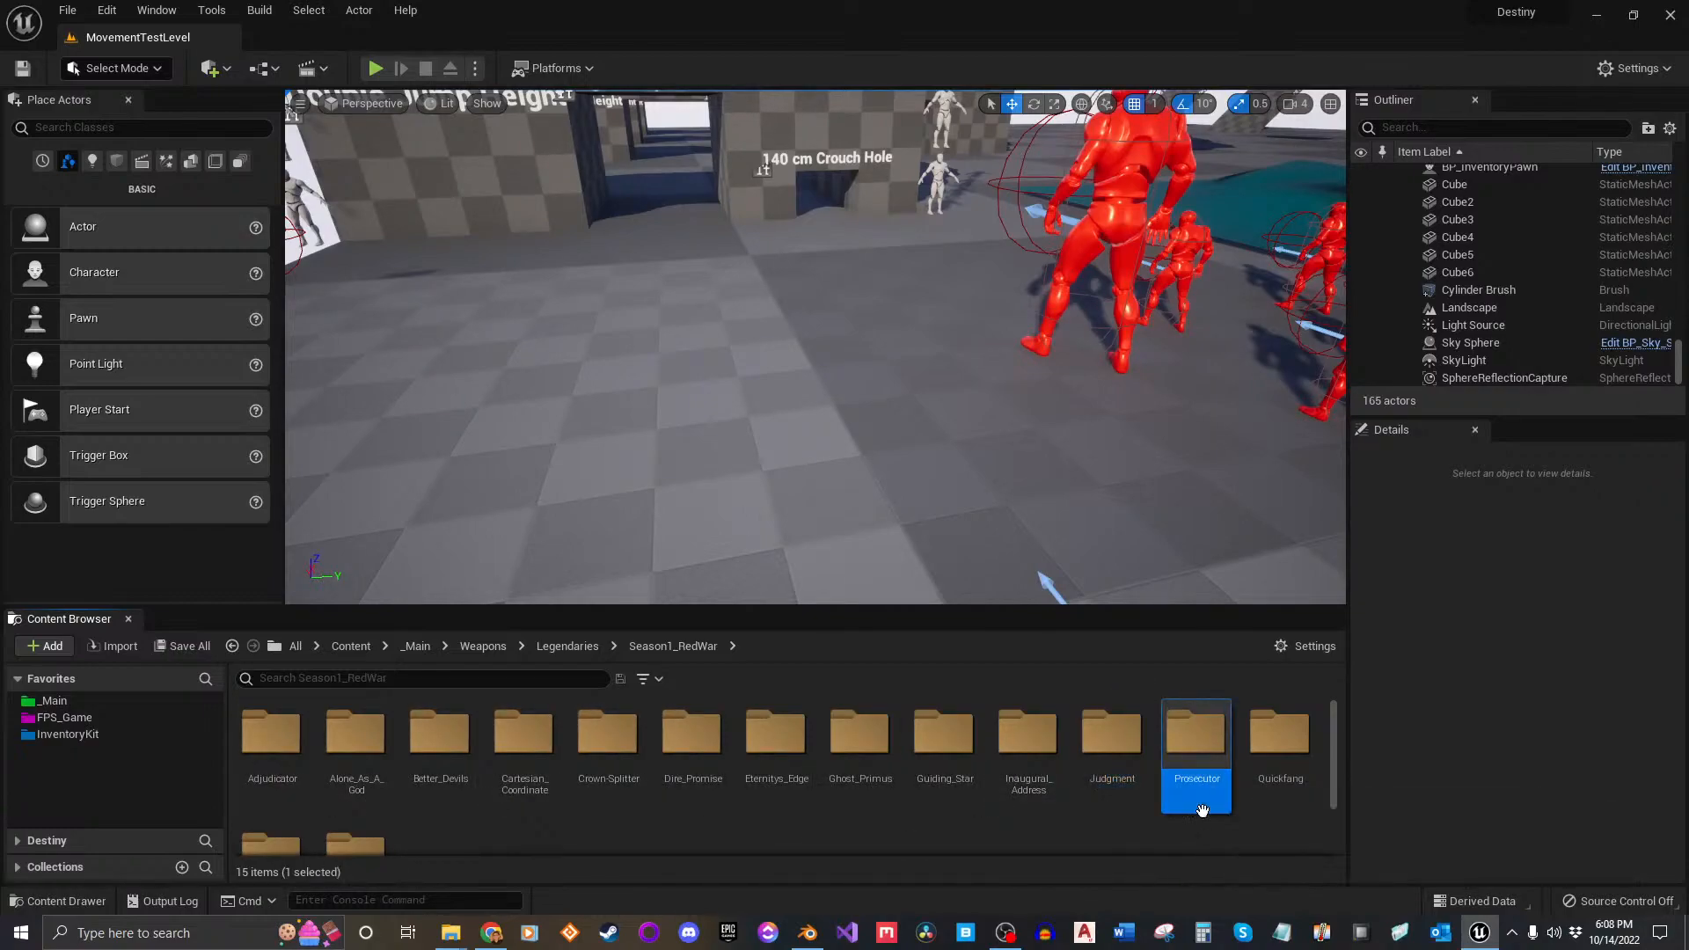
{"action": "double_click", "coordinate": [1195, 767]}
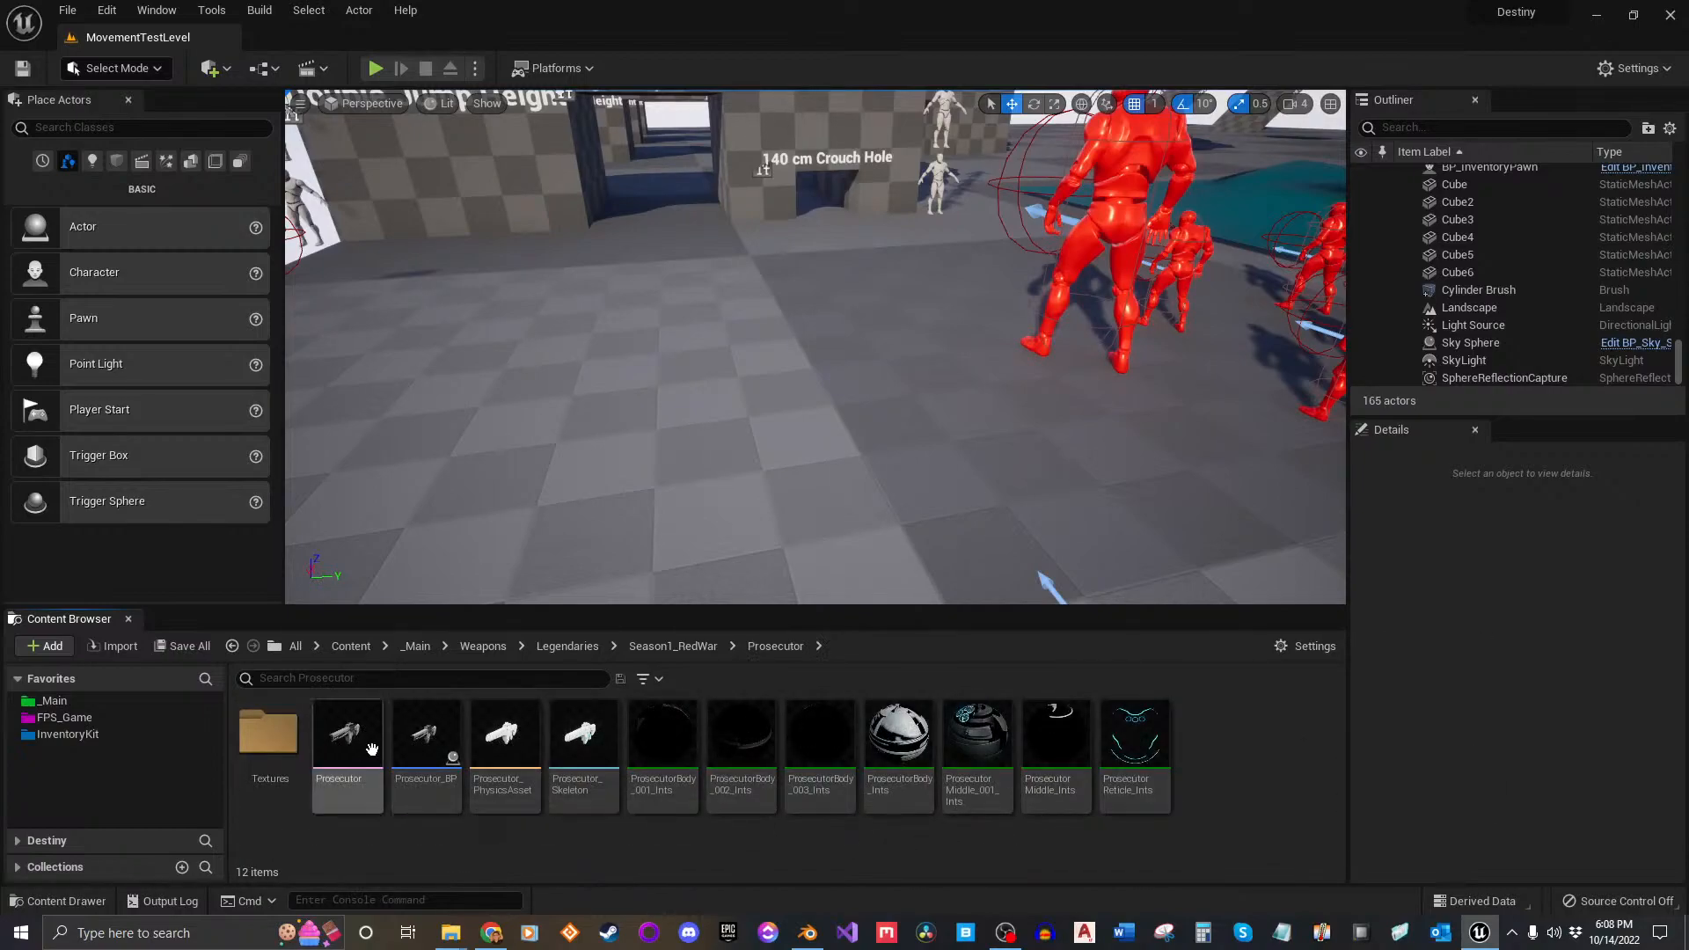
{"action": "left_click", "coordinate": [450, 749]}
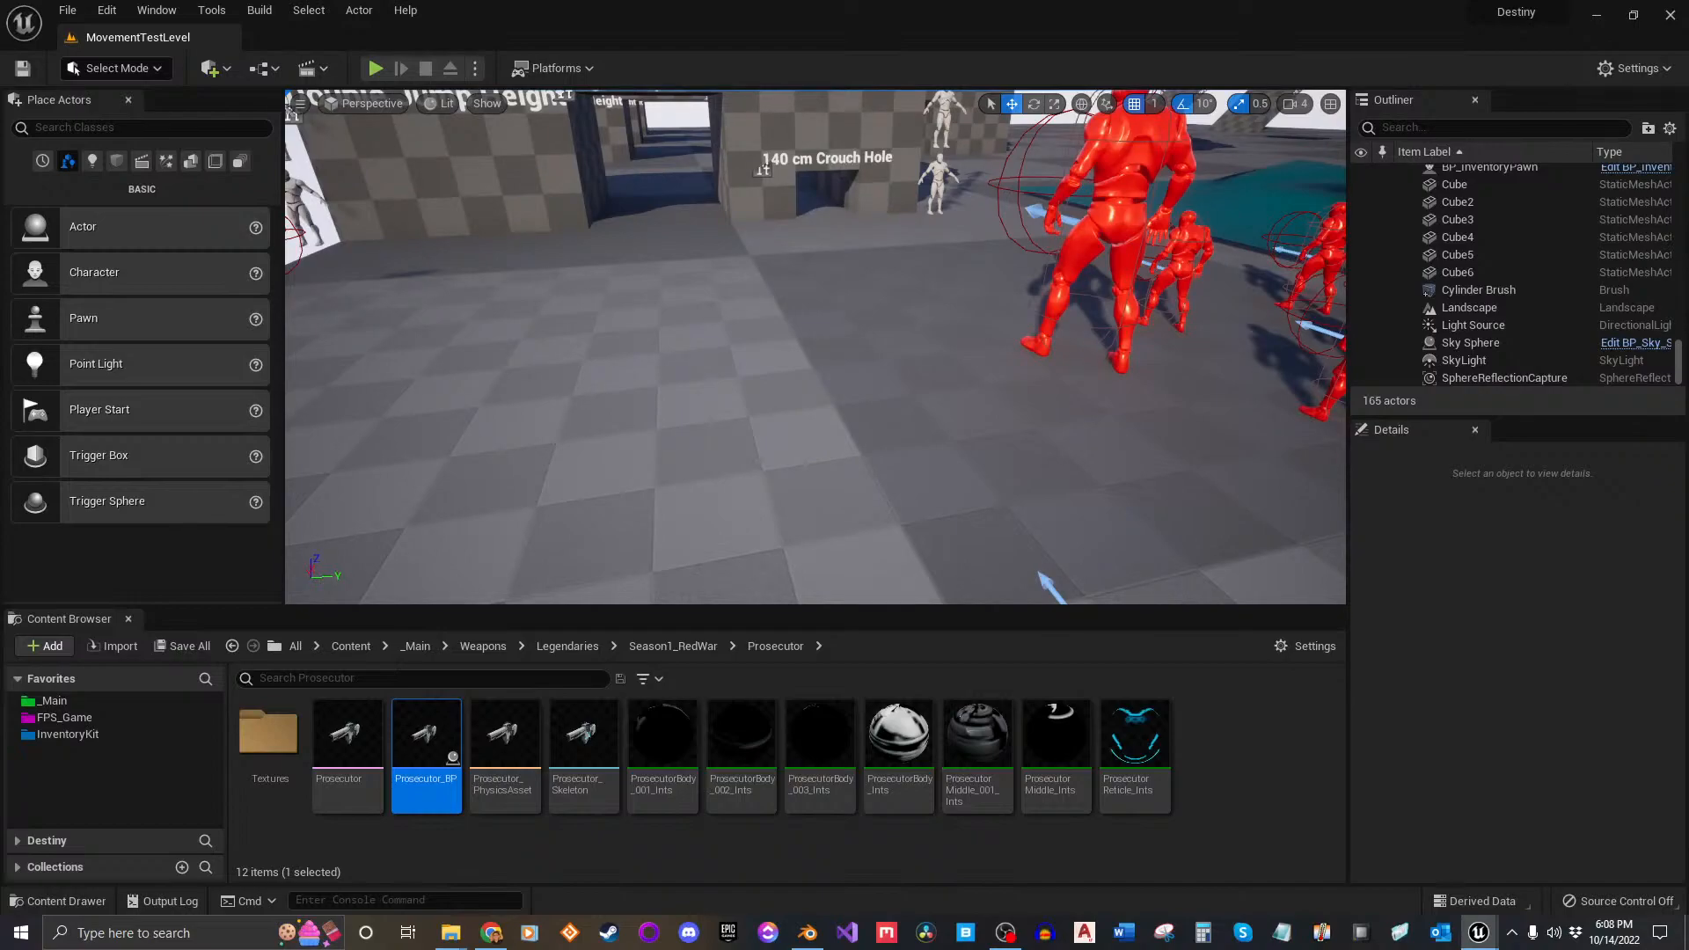
{"action": "left_click", "coordinate": [1249, 814]}
{"action": "key", "text": "alt+Left"}
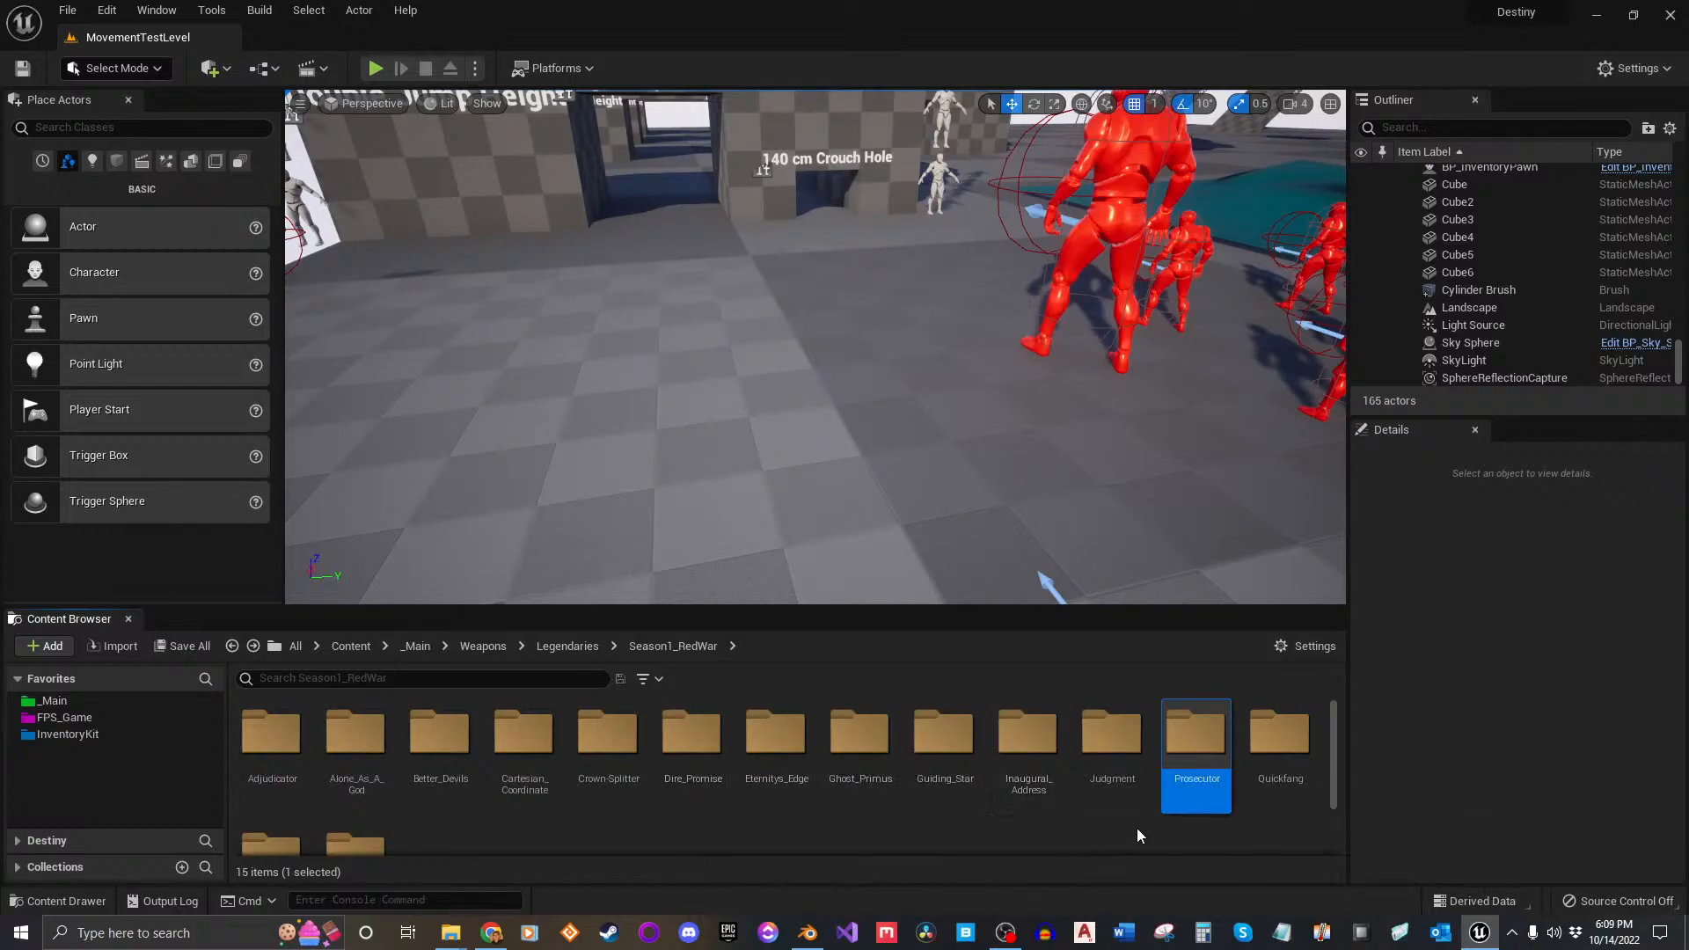
{"action": "left_click", "coordinate": [1304, 762]}
{"action": "left_click", "coordinate": [1198, 779]}
{"action": "left_click", "coordinate": [1125, 772]}
{"action": "left_click", "coordinate": [1044, 770]}
{"action": "left_click", "coordinate": [944, 752]}
{"action": "left_click", "coordinate": [858, 757]}
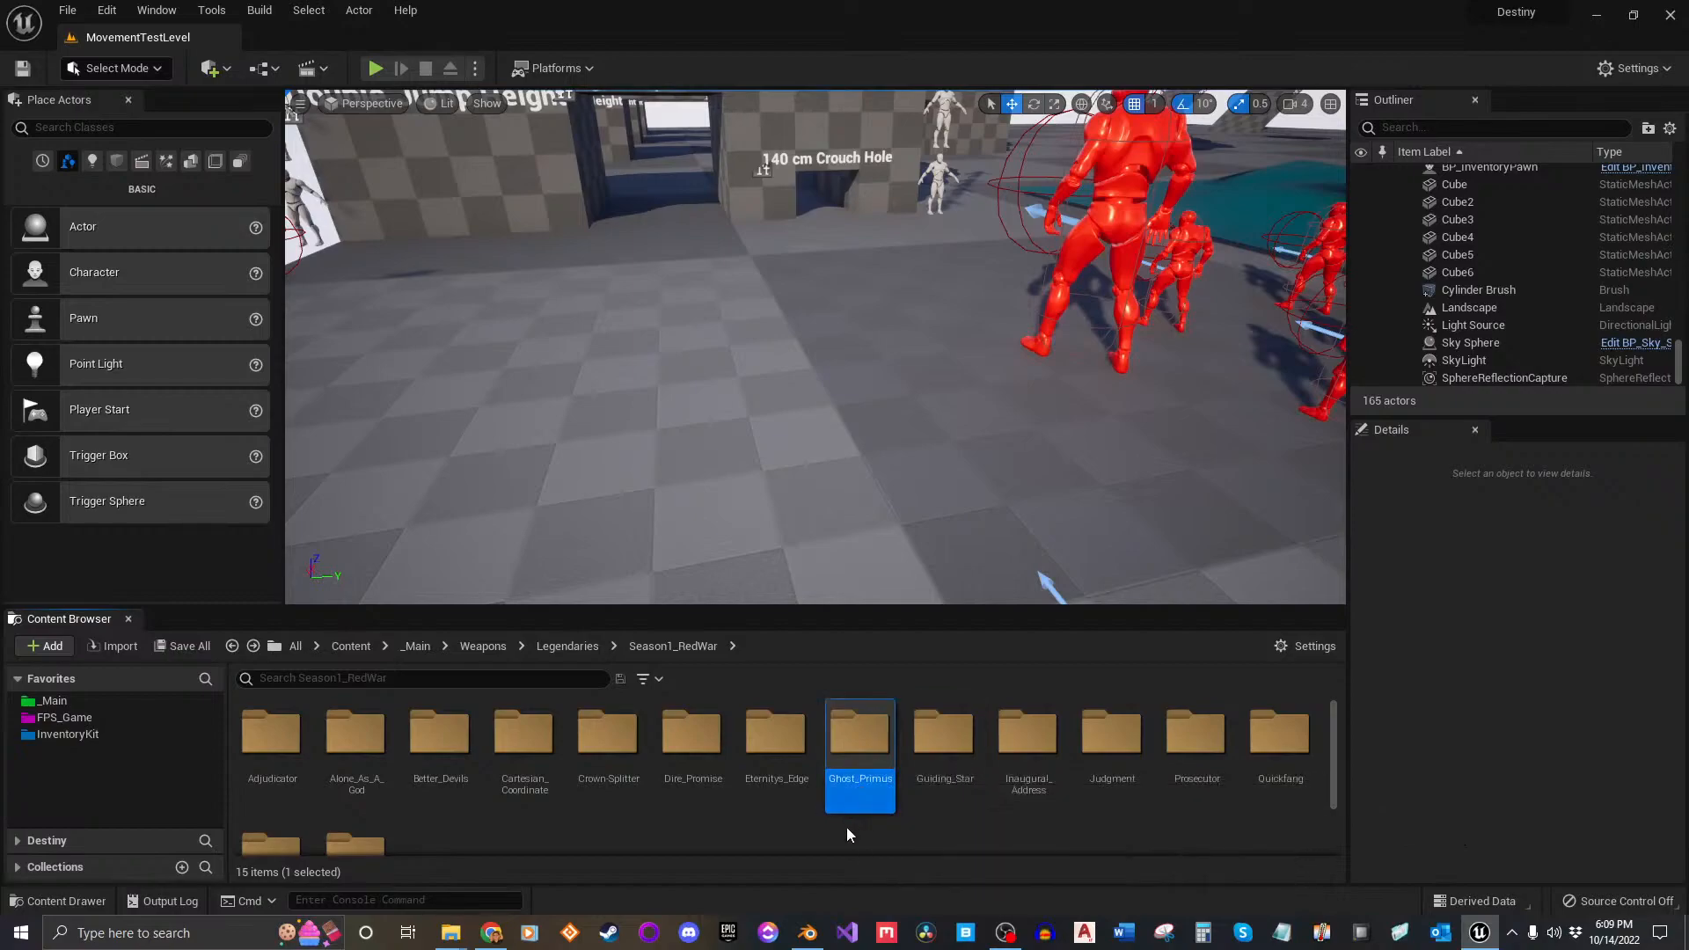
{"action": "left_click", "coordinate": [757, 779]}
{"action": "left_click", "coordinate": [688, 774]}
{"action": "left_click", "coordinate": [616, 774]}
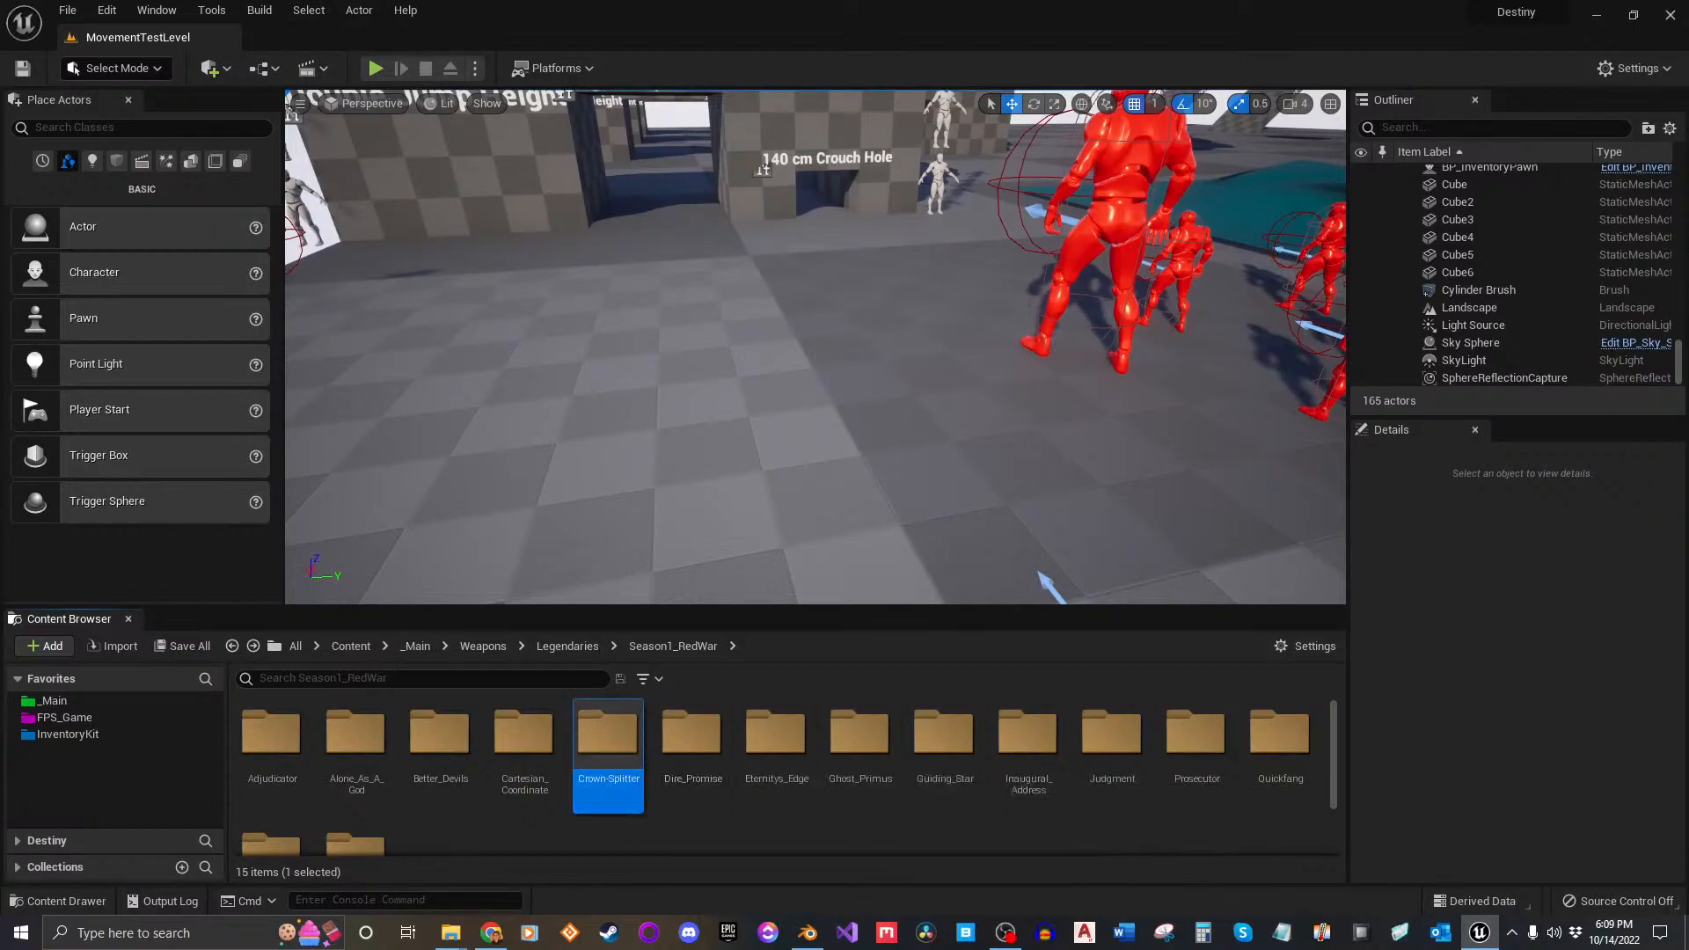
{"action": "left_click", "coordinate": [524, 765]}
{"action": "left_click", "coordinate": [440, 767]}
{"action": "left_click", "coordinate": [337, 770]}
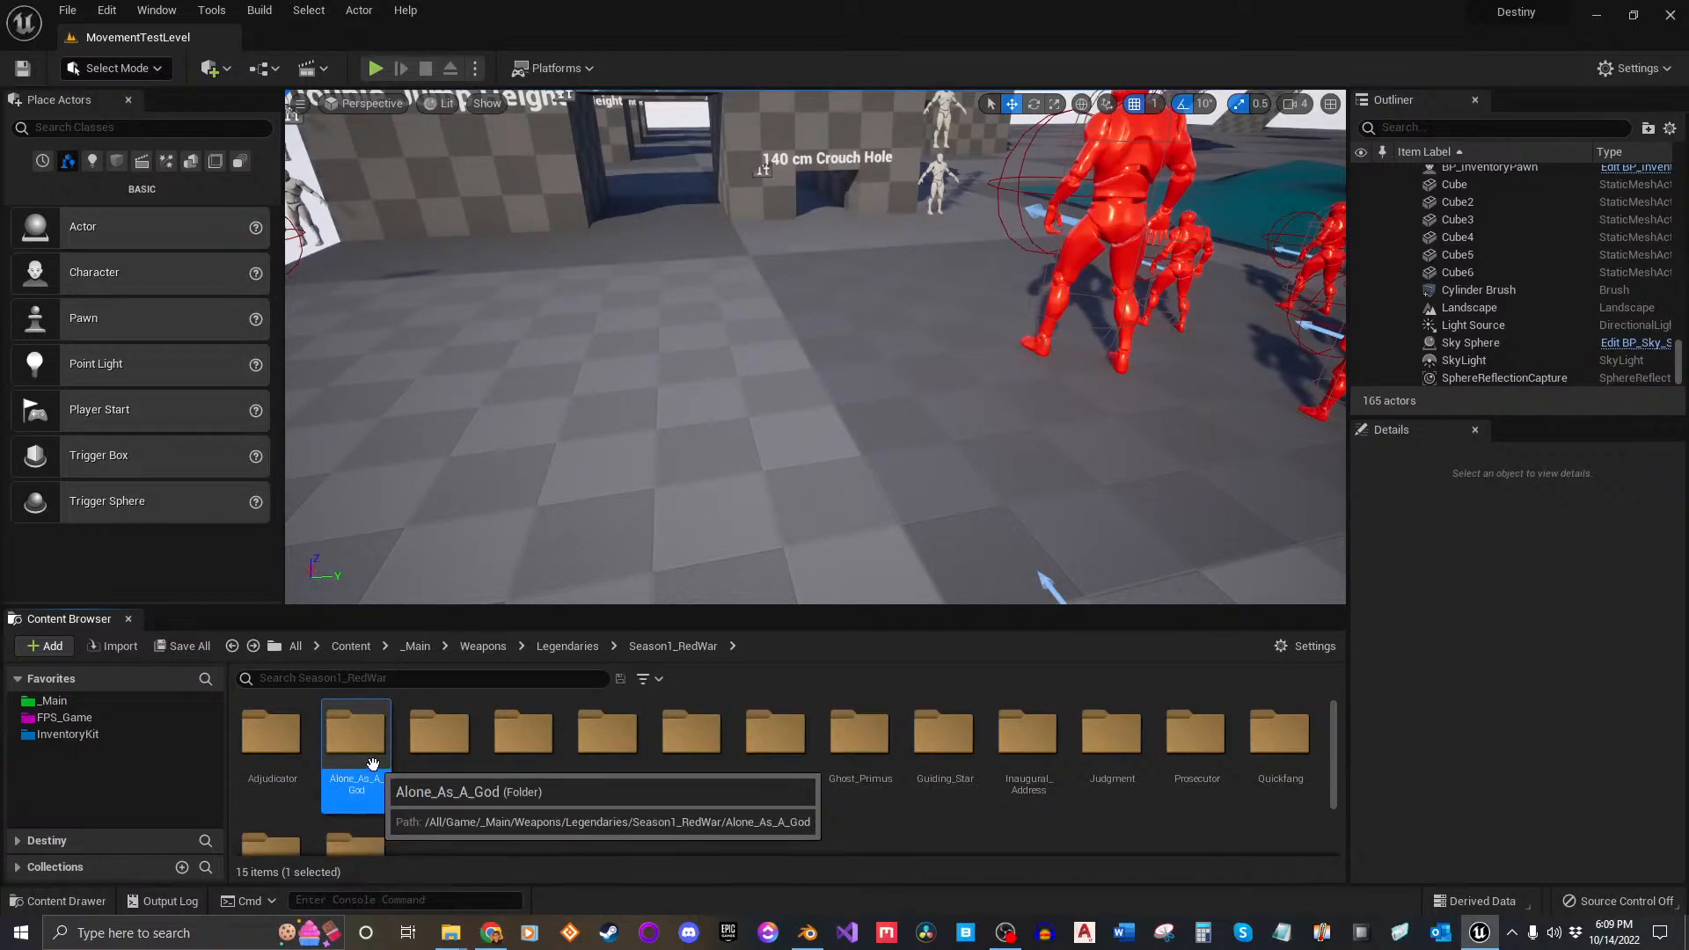
Step: Check the contents of The_End weapon folder and return to Season1_RedWar
{"action": "scroll", "coordinate": [373, 764], "scroll_direction": "down", "scroll_amount": 1}
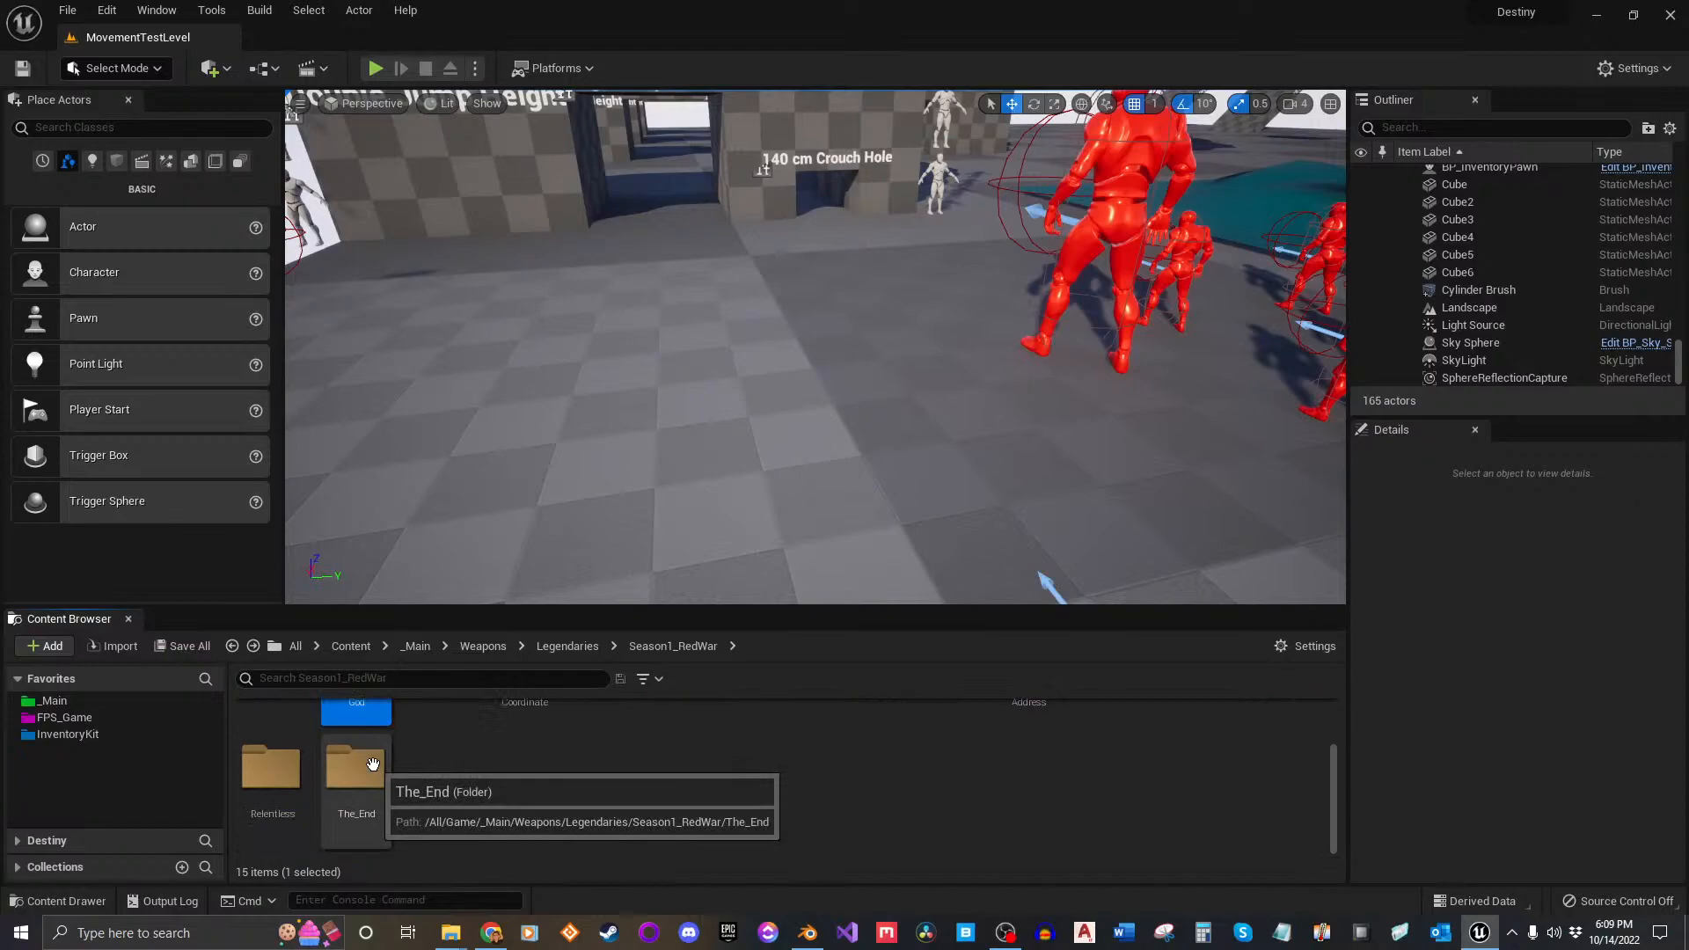
{"action": "left_click", "coordinate": [290, 791]}
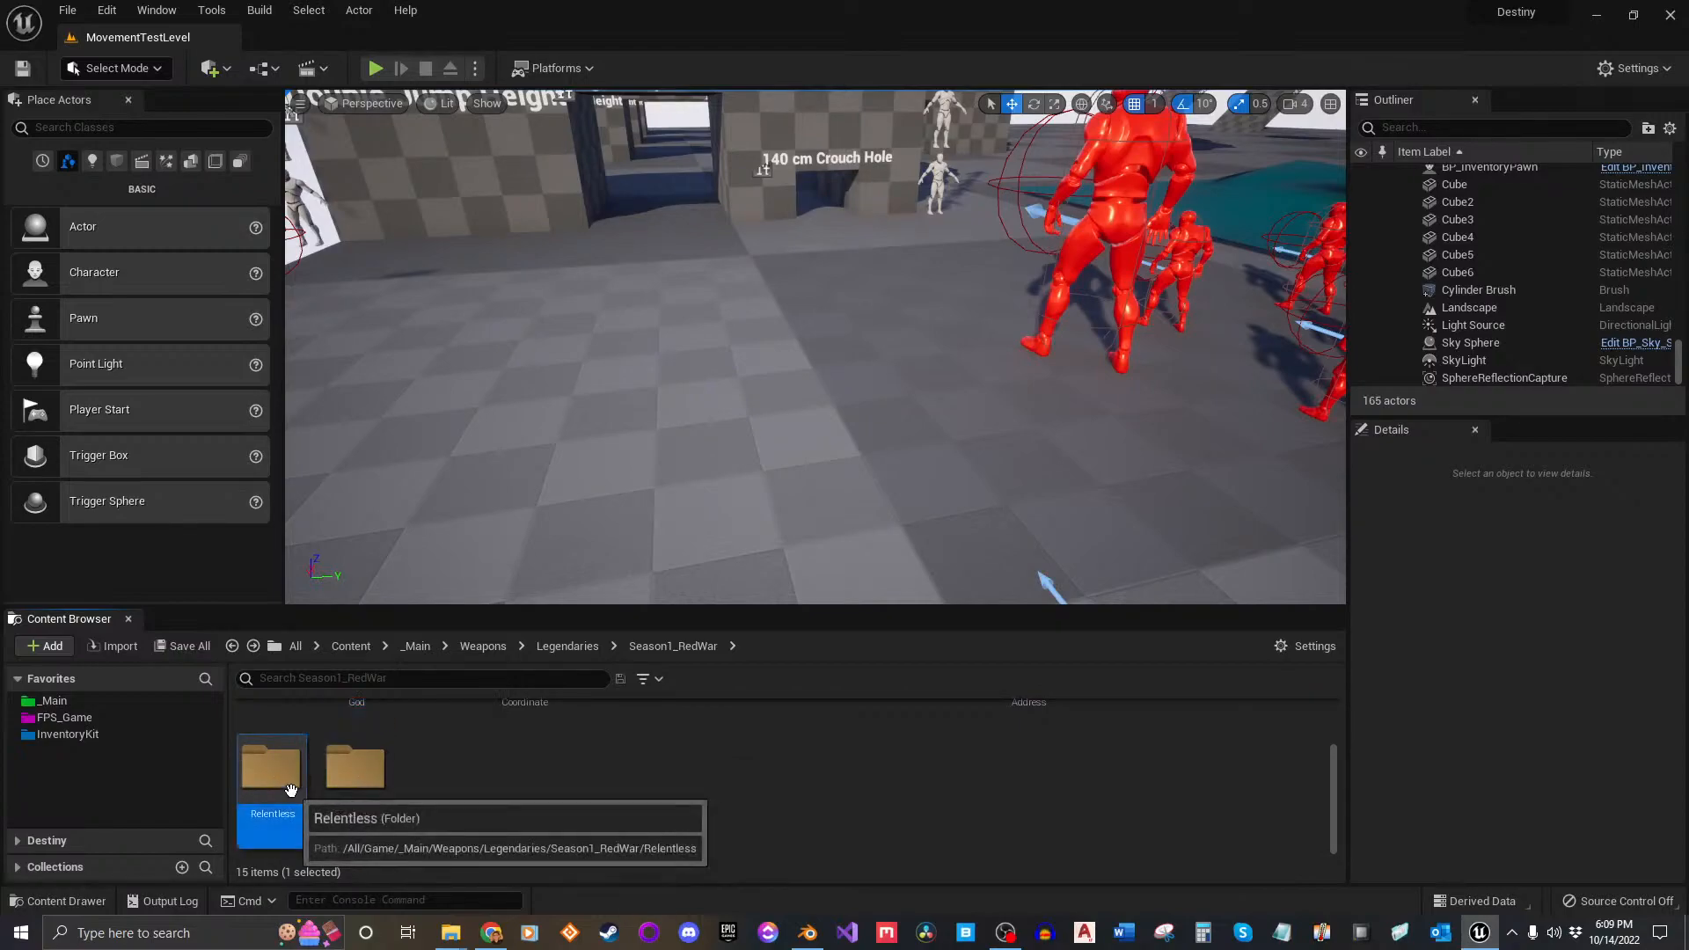
{"action": "left_click", "coordinate": [373, 796]}
{"action": "double_click", "coordinate": [374, 796]}
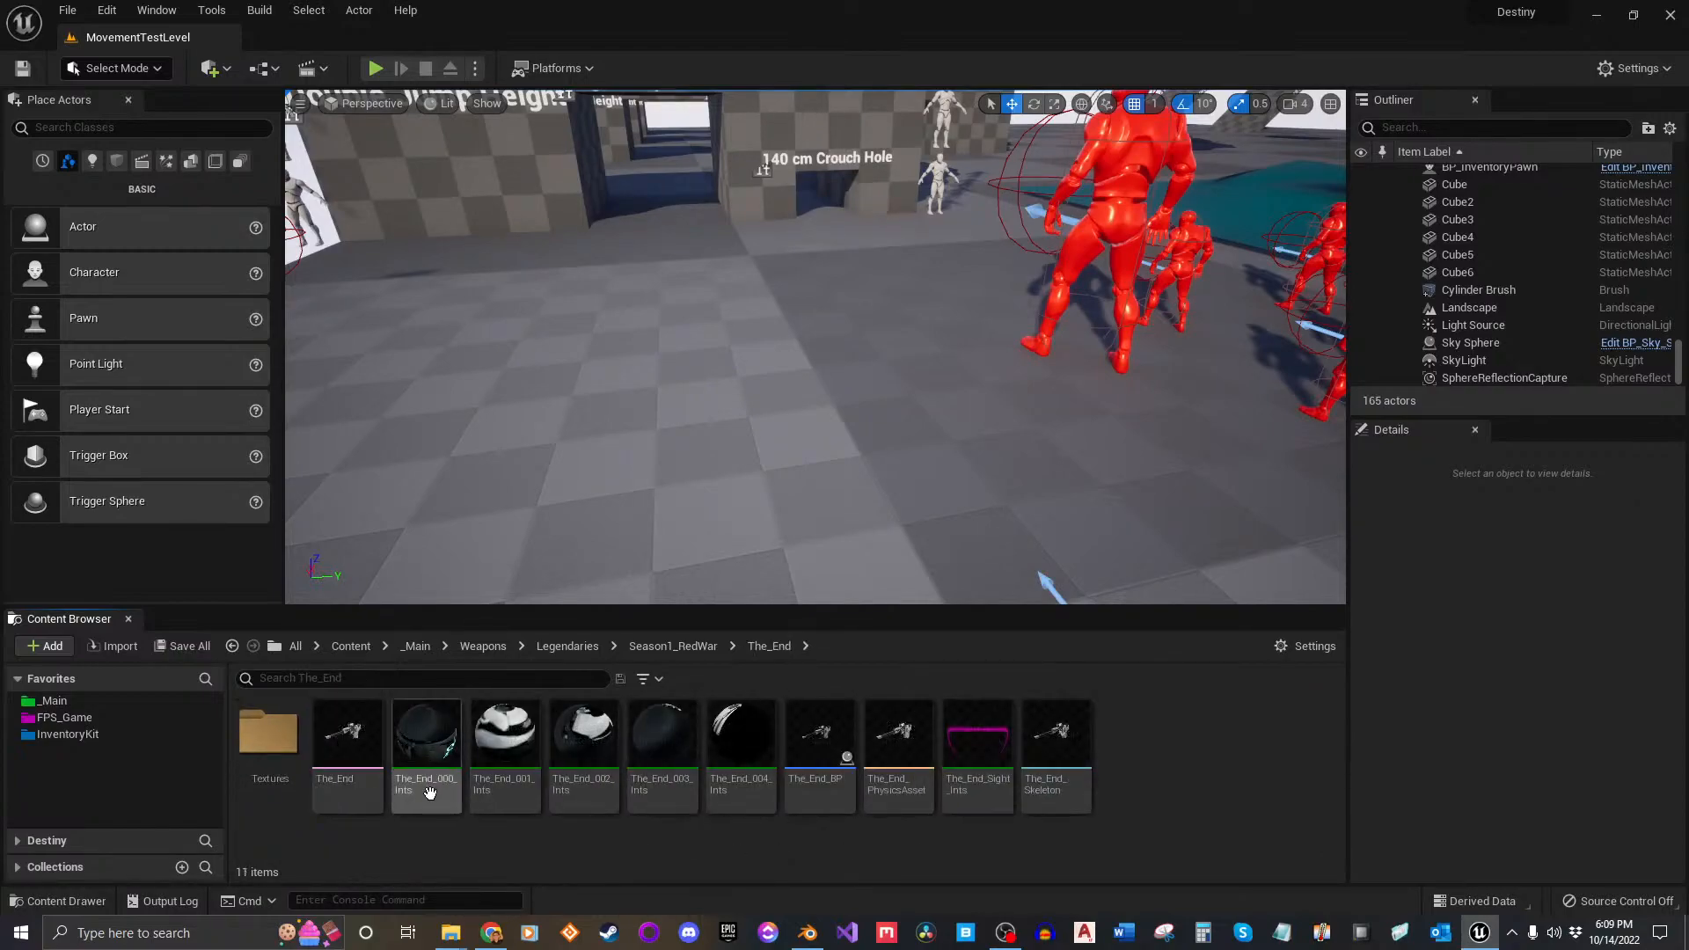
{"action": "key", "text": "alt+Left"}
Step: Open the Relentless weapon folder in Season1_RedWar and locate its Relentless_BP blueprint
{"action": "scroll", "coordinate": [346, 796], "scroll_direction": "down", "scroll_amount": 1}
{"action": "double_click", "coordinate": [290, 791]}
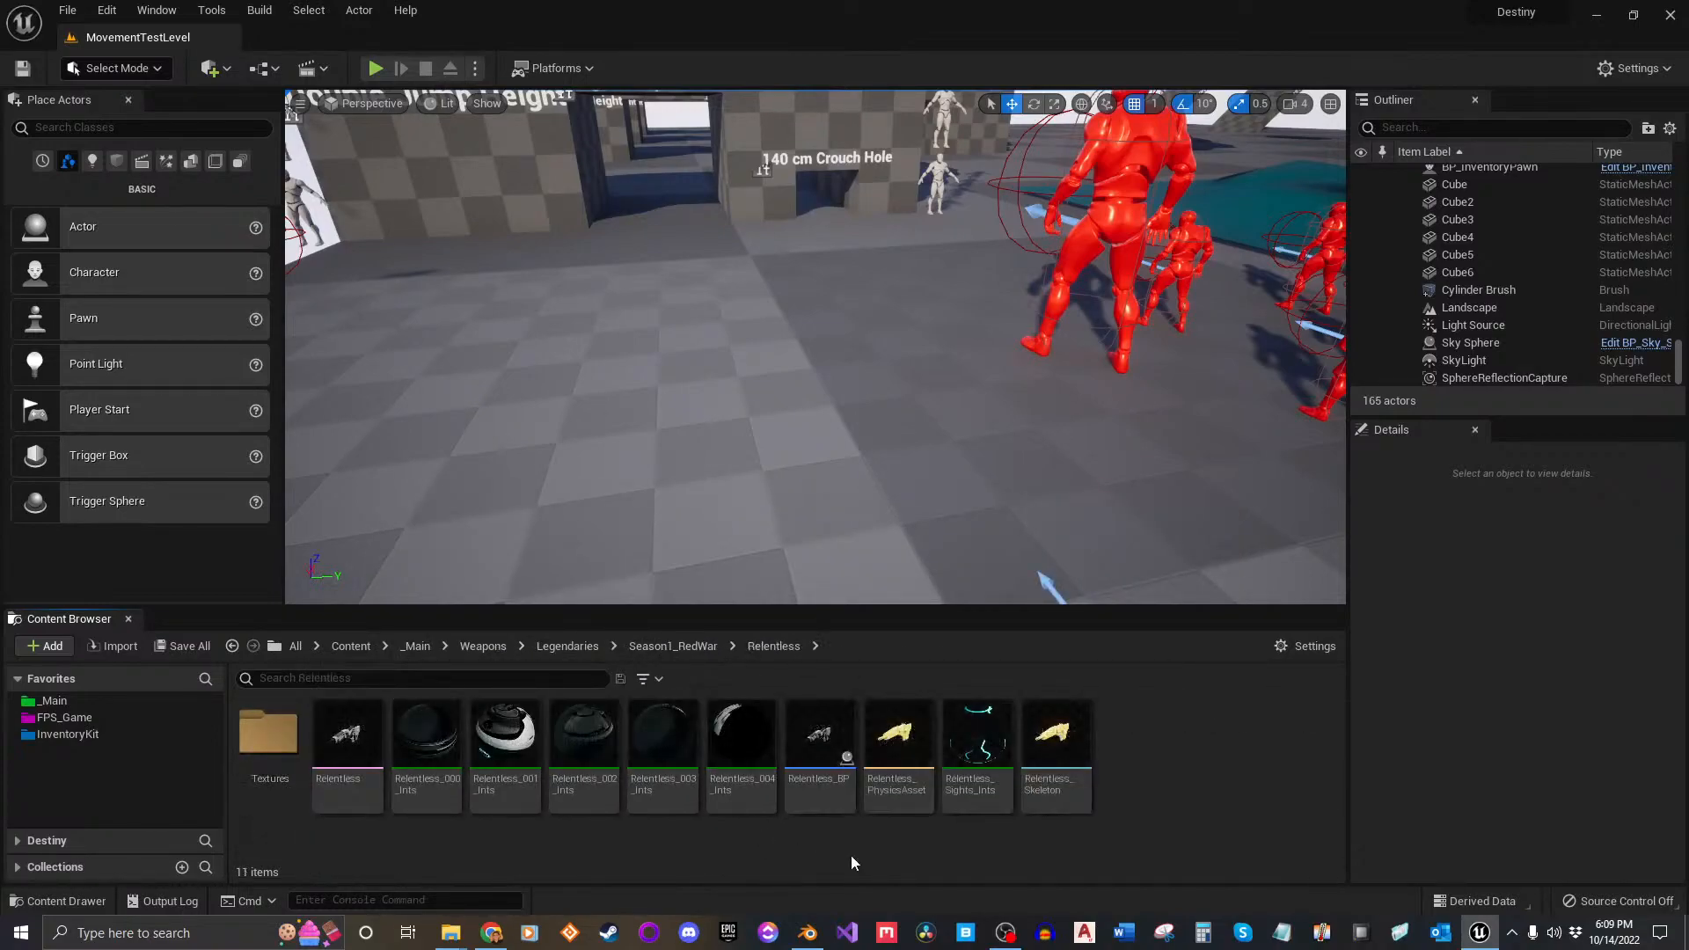
{"action": "left_click", "coordinate": [813, 752]}
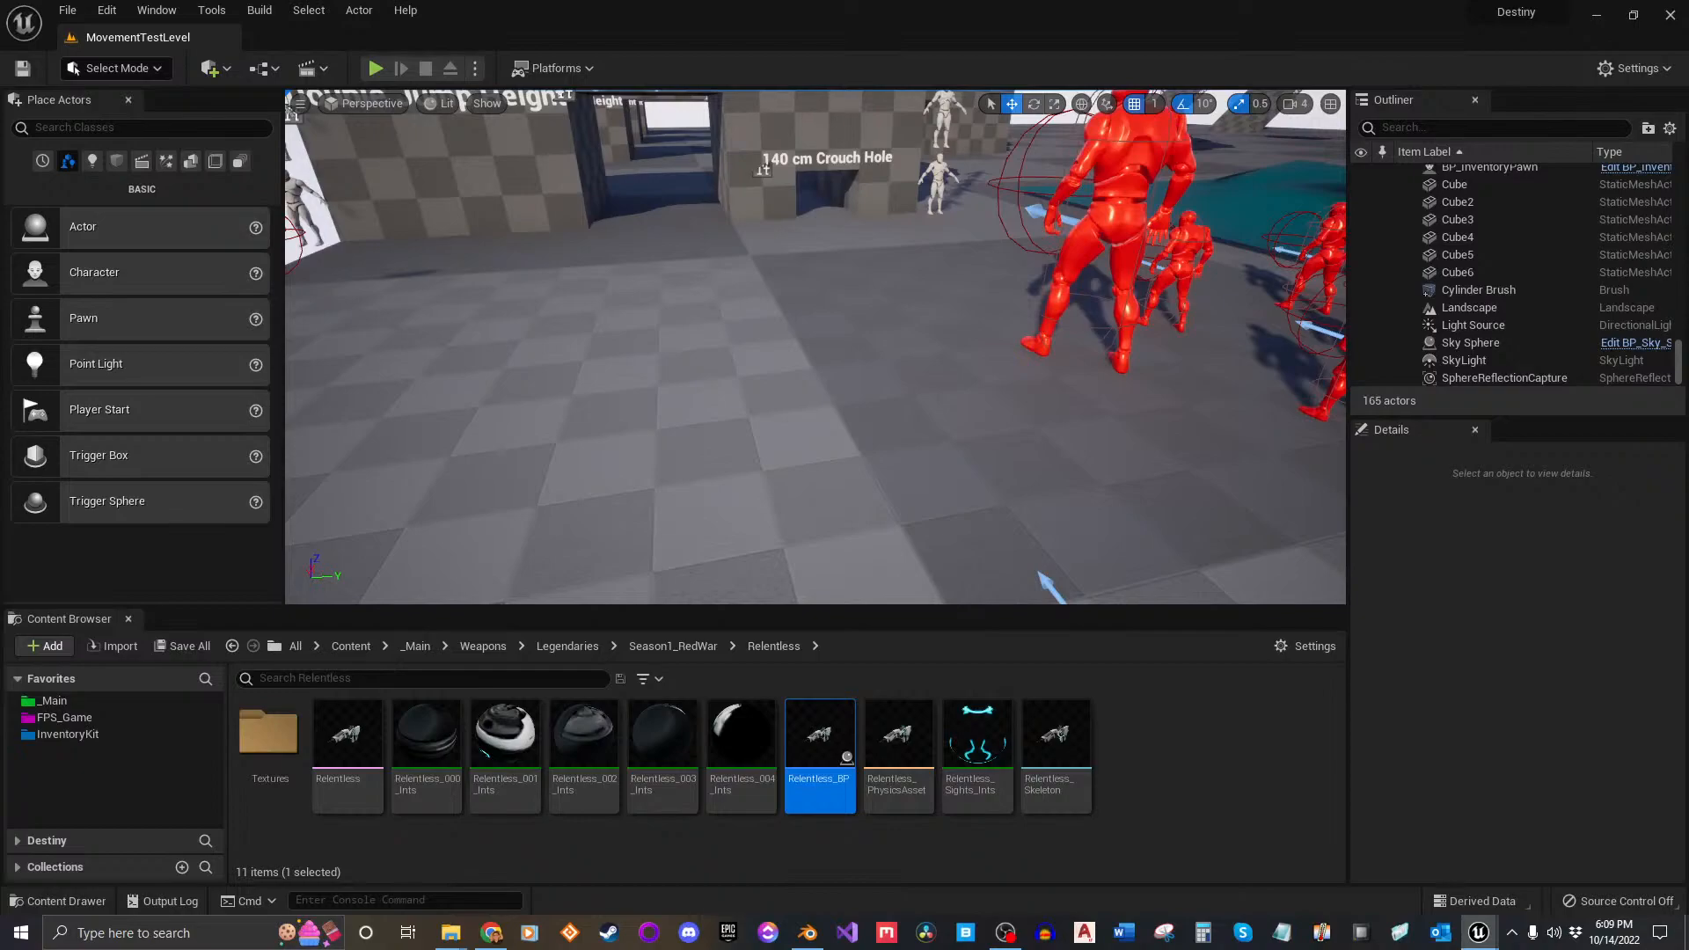
{"action": "left_click", "coordinate": [1265, 779]}
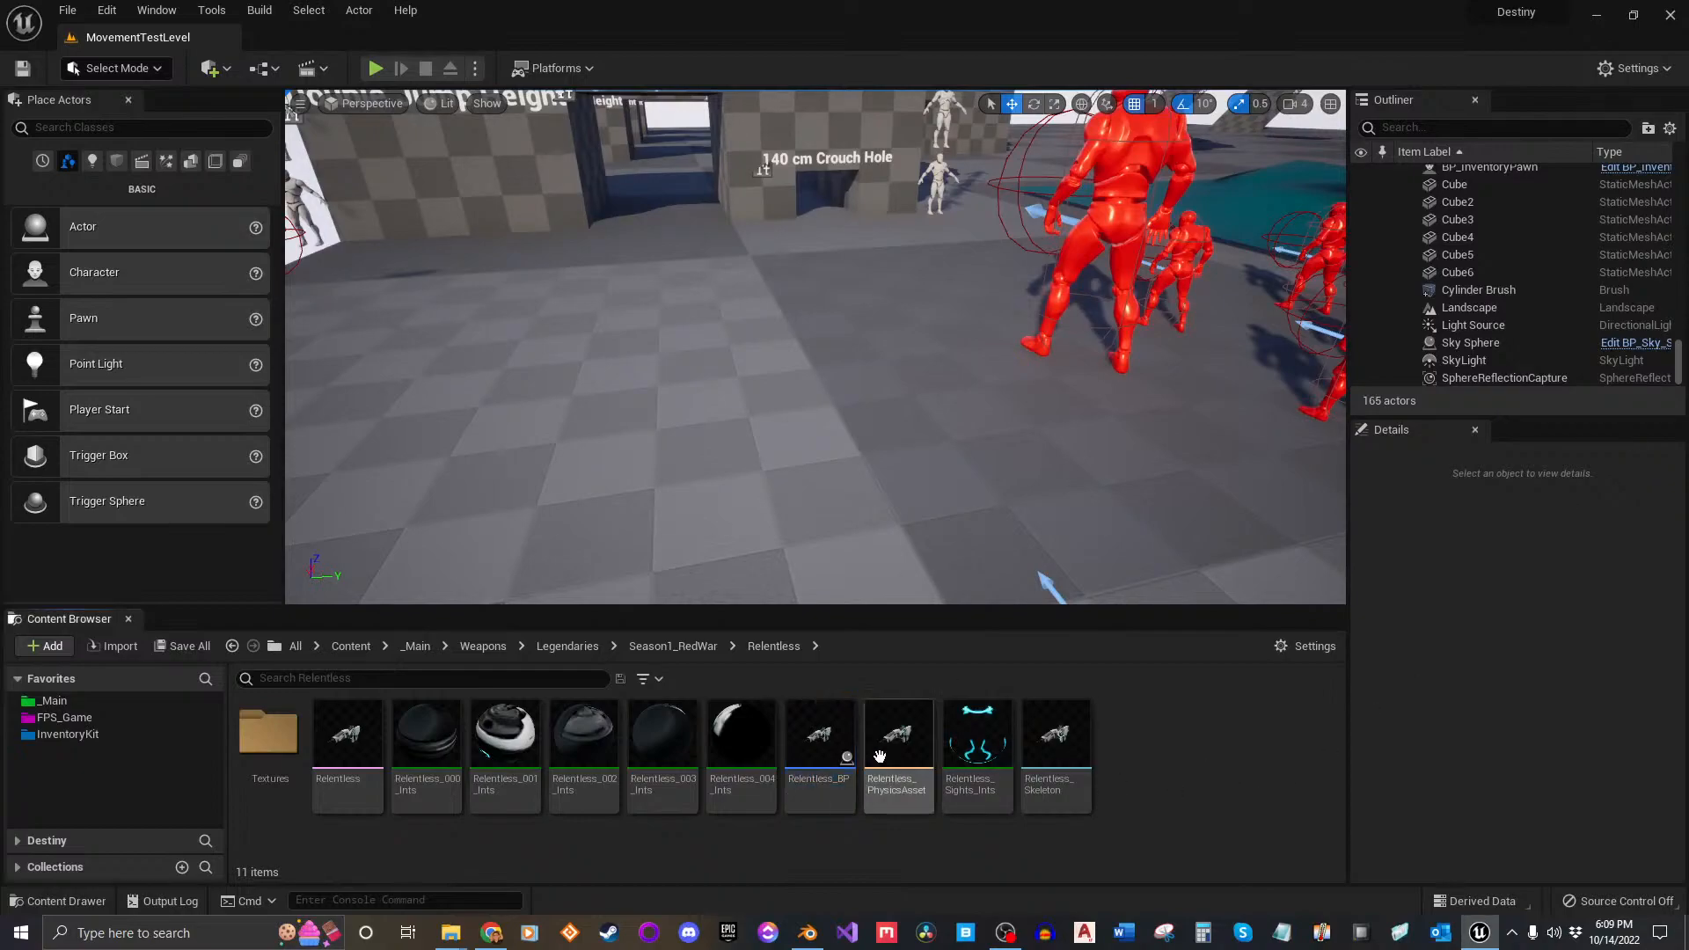
{"action": "right_click", "coordinate": [809, 751]}
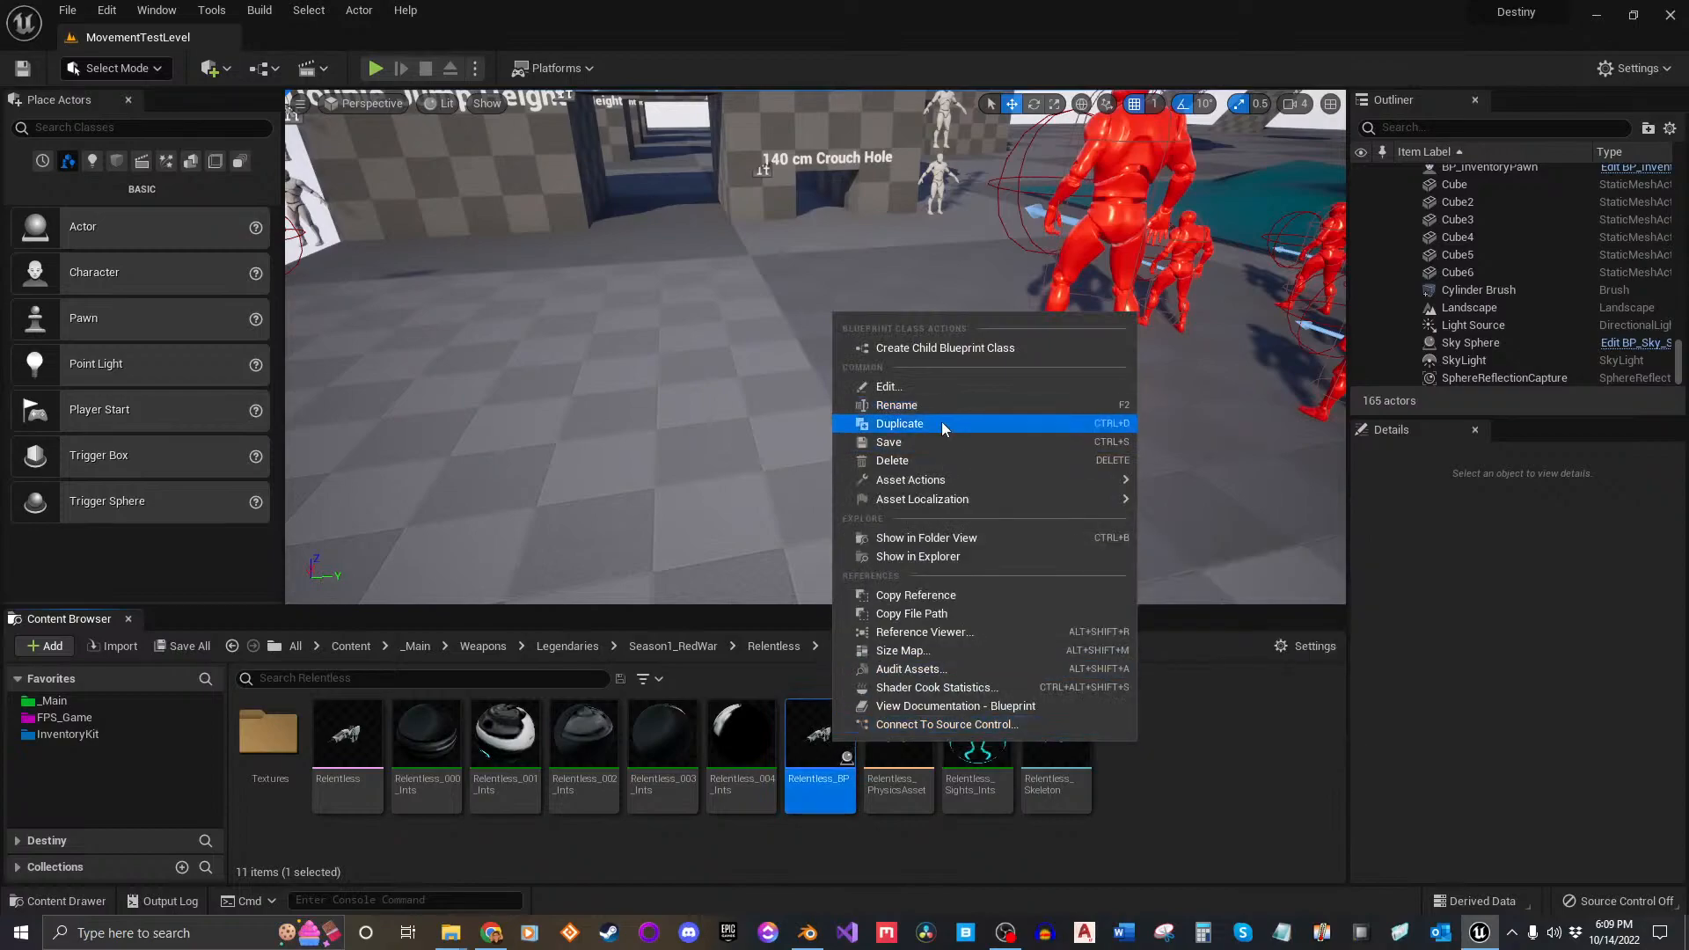
{"action": "left_click", "coordinate": [941, 423]}
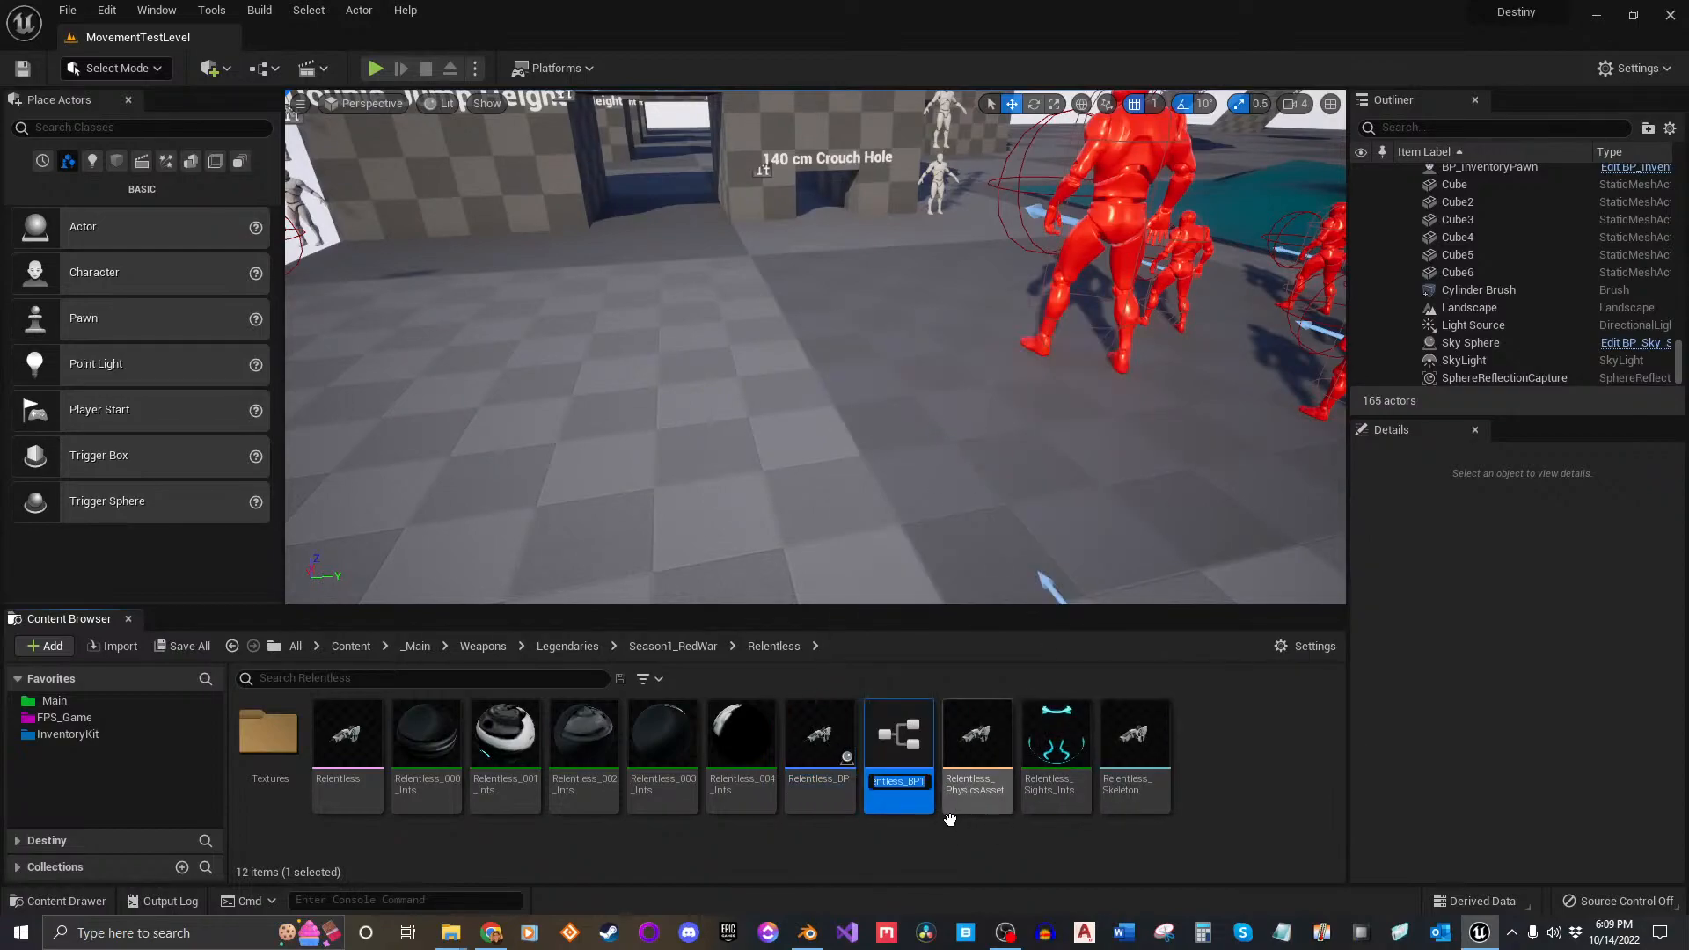
{"action": "type", "text": "(R=0.160574,G=0.000000,B=1.000000,A=1.000000)"}
{"action": "left_click", "coordinate": [1042, 844]}
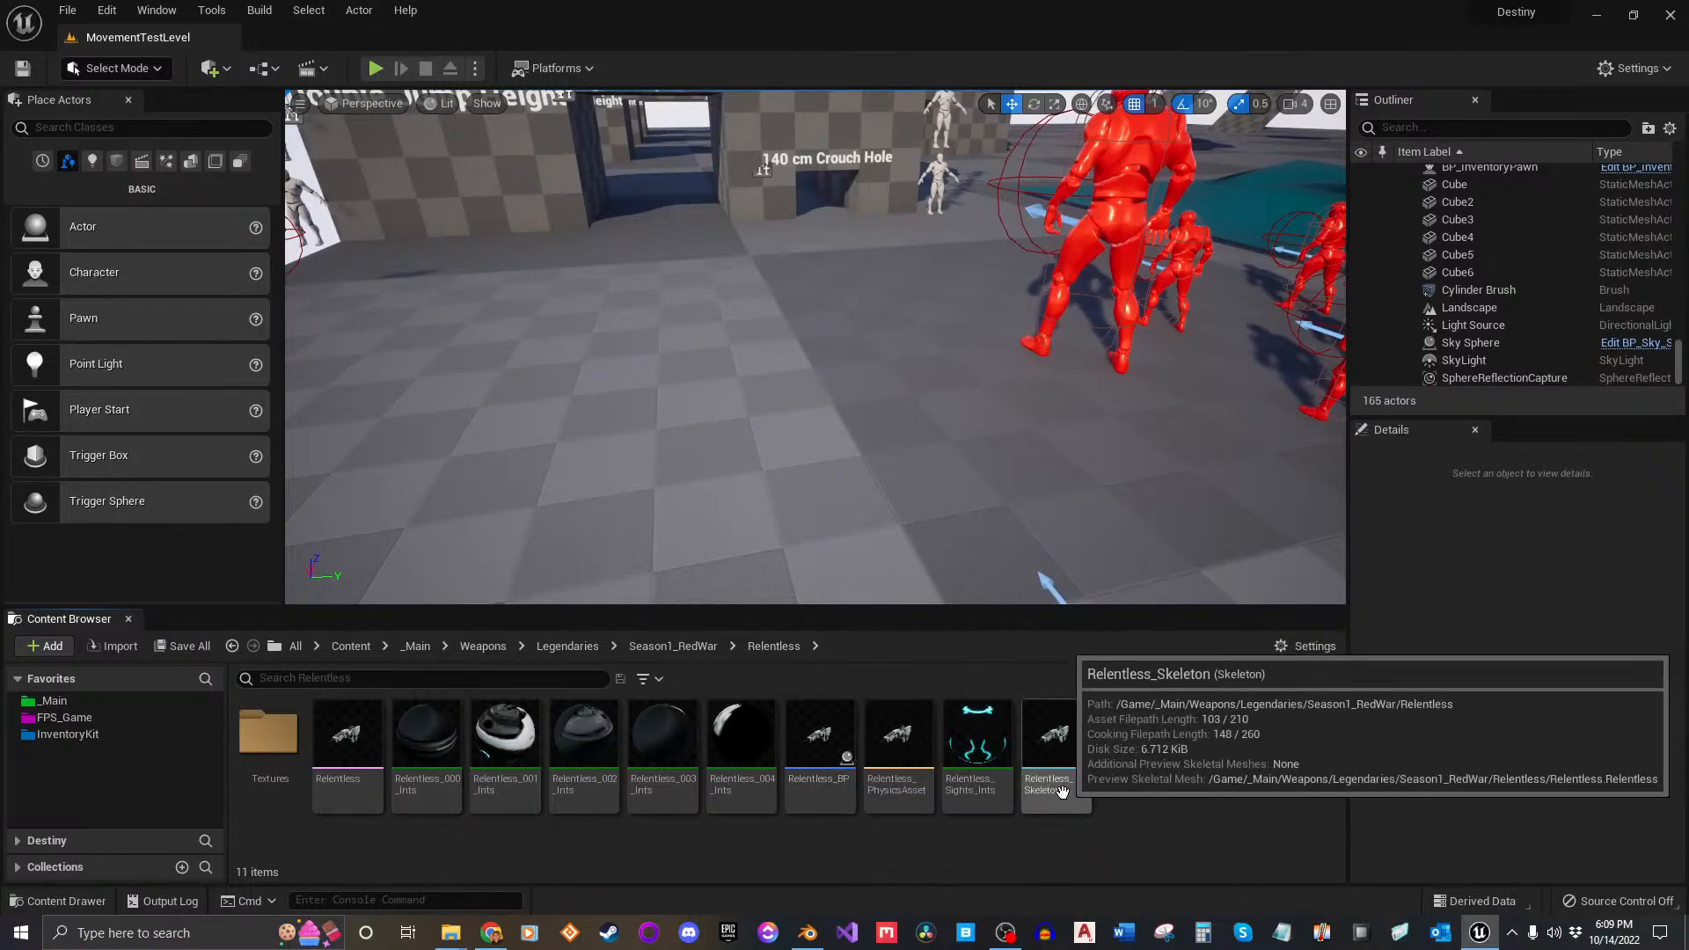
Step: Expand the project's folder tree and duplicate Relentless_BP in the Relentless folder, keeping the default name
{"action": "left_click", "coordinate": [813, 792]}
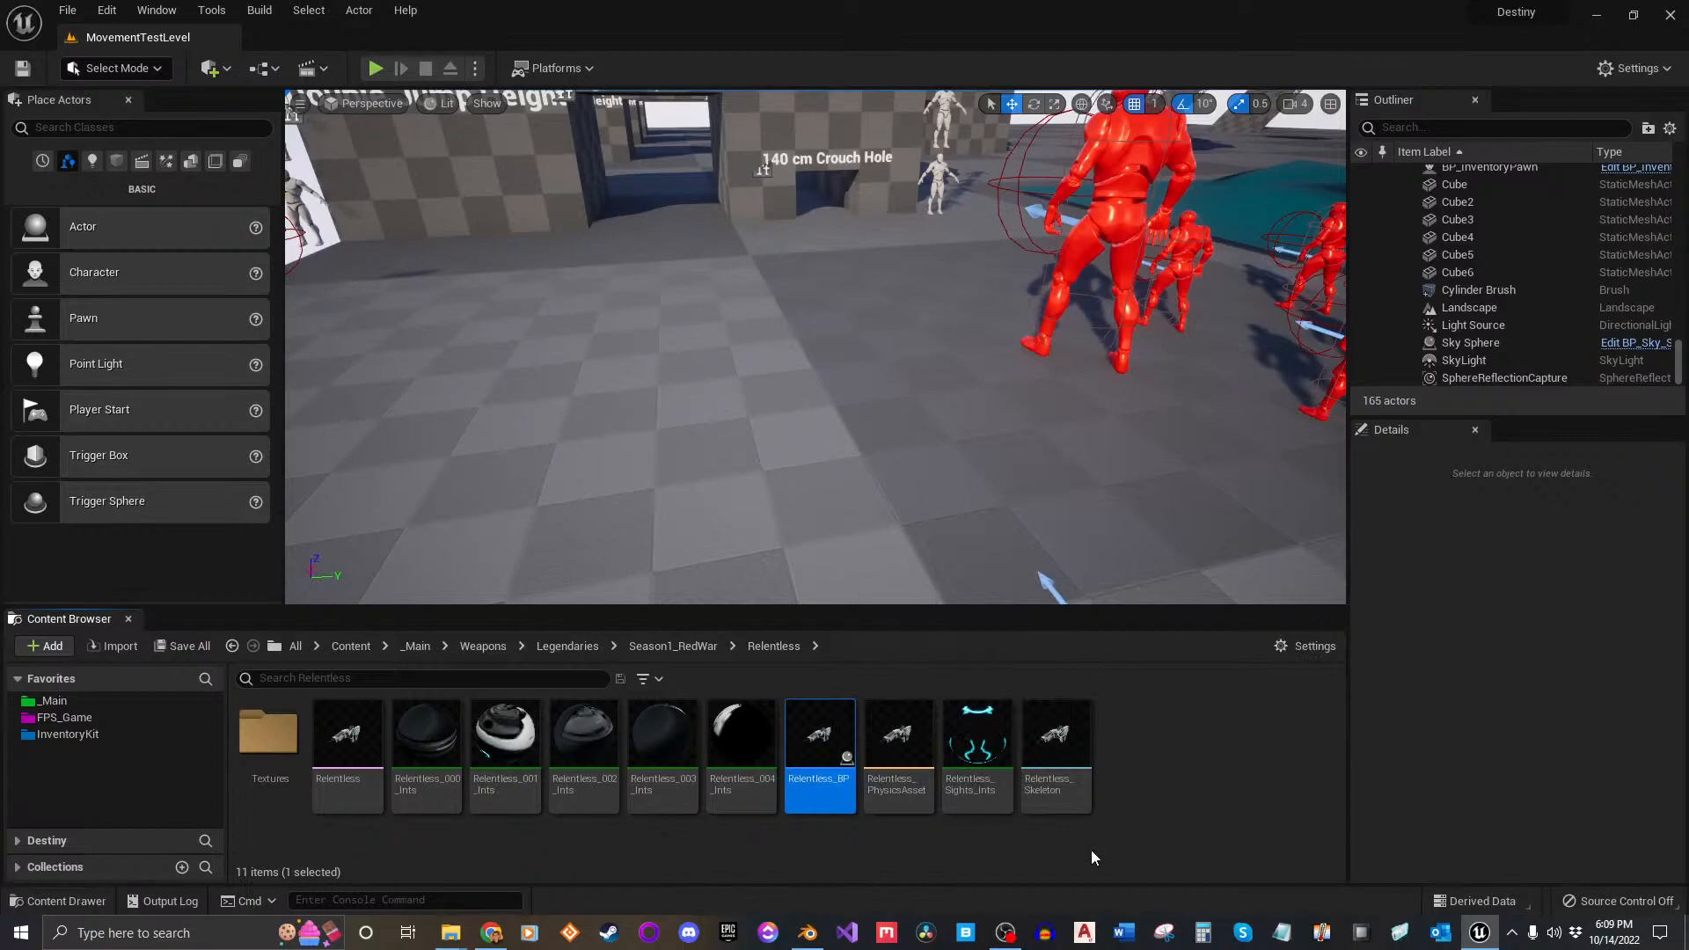
{"action": "left_click", "coordinate": [53, 840]}
{"action": "scroll", "coordinate": [118, 800], "scroll_direction": "up", "scroll_amount": 3}
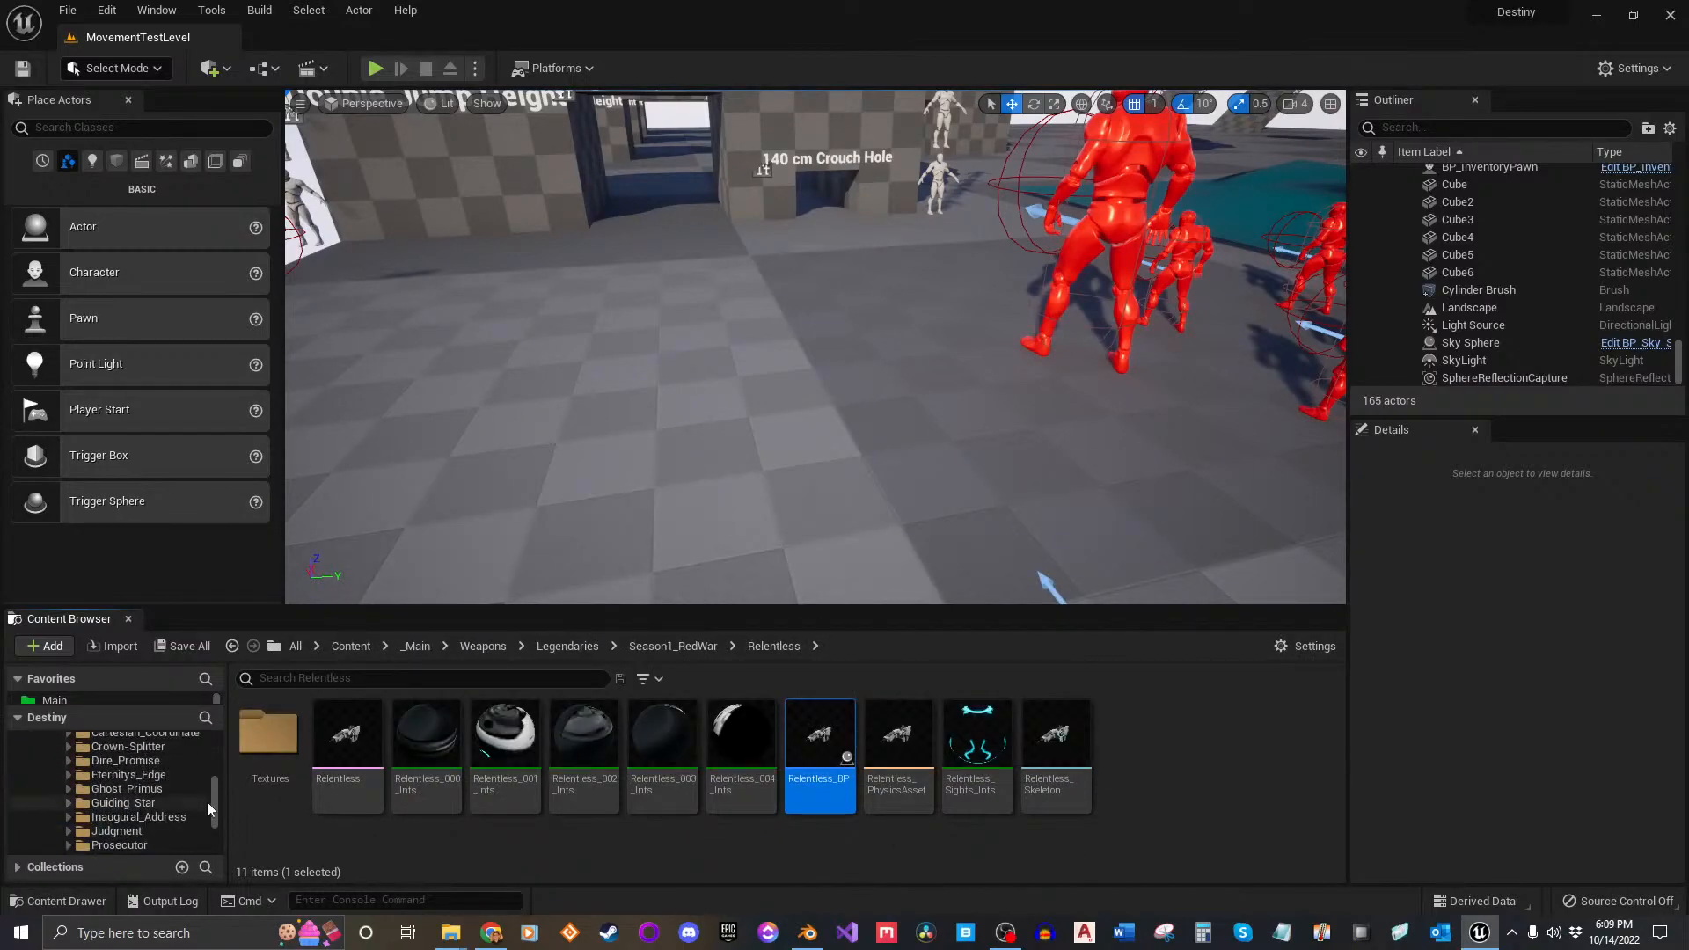
{"action": "right_click", "coordinate": [825, 742]}
{"action": "left_click", "coordinate": [881, 430]}
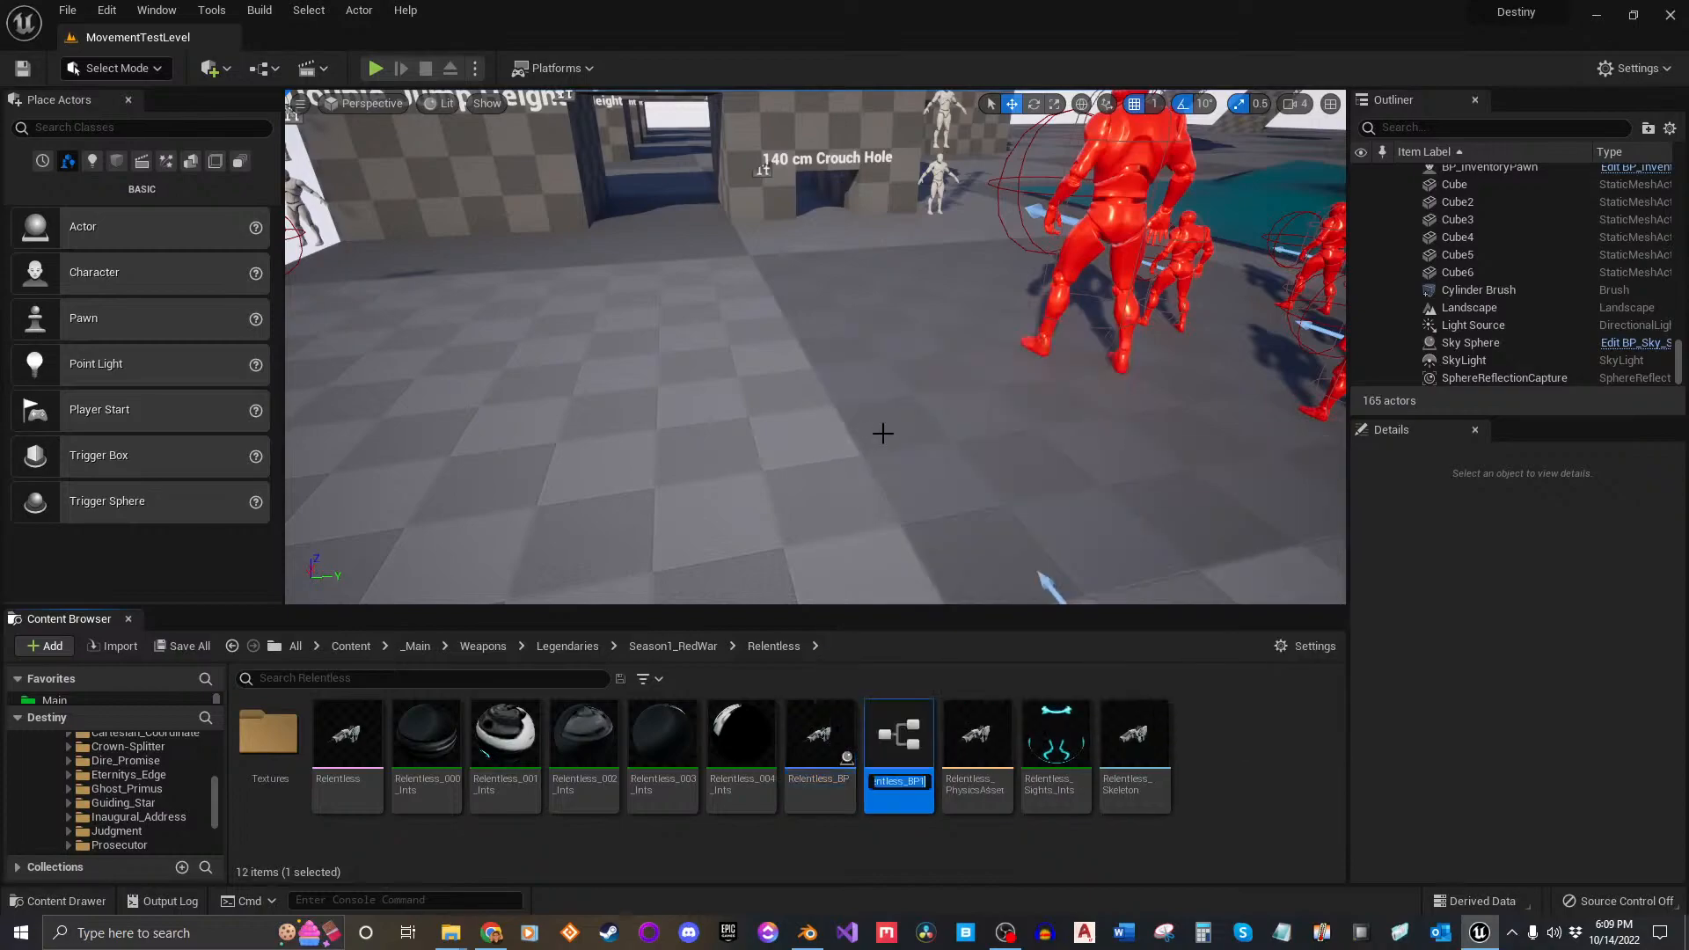
{"action": "key", "text": "Return"}
Step: Move the duplicated blueprint Relentless_BP1 into the Inaugural_Address weapon folder
{"action": "scroll", "coordinate": [135, 797], "scroll_direction": "down", "scroll_amount": 1}
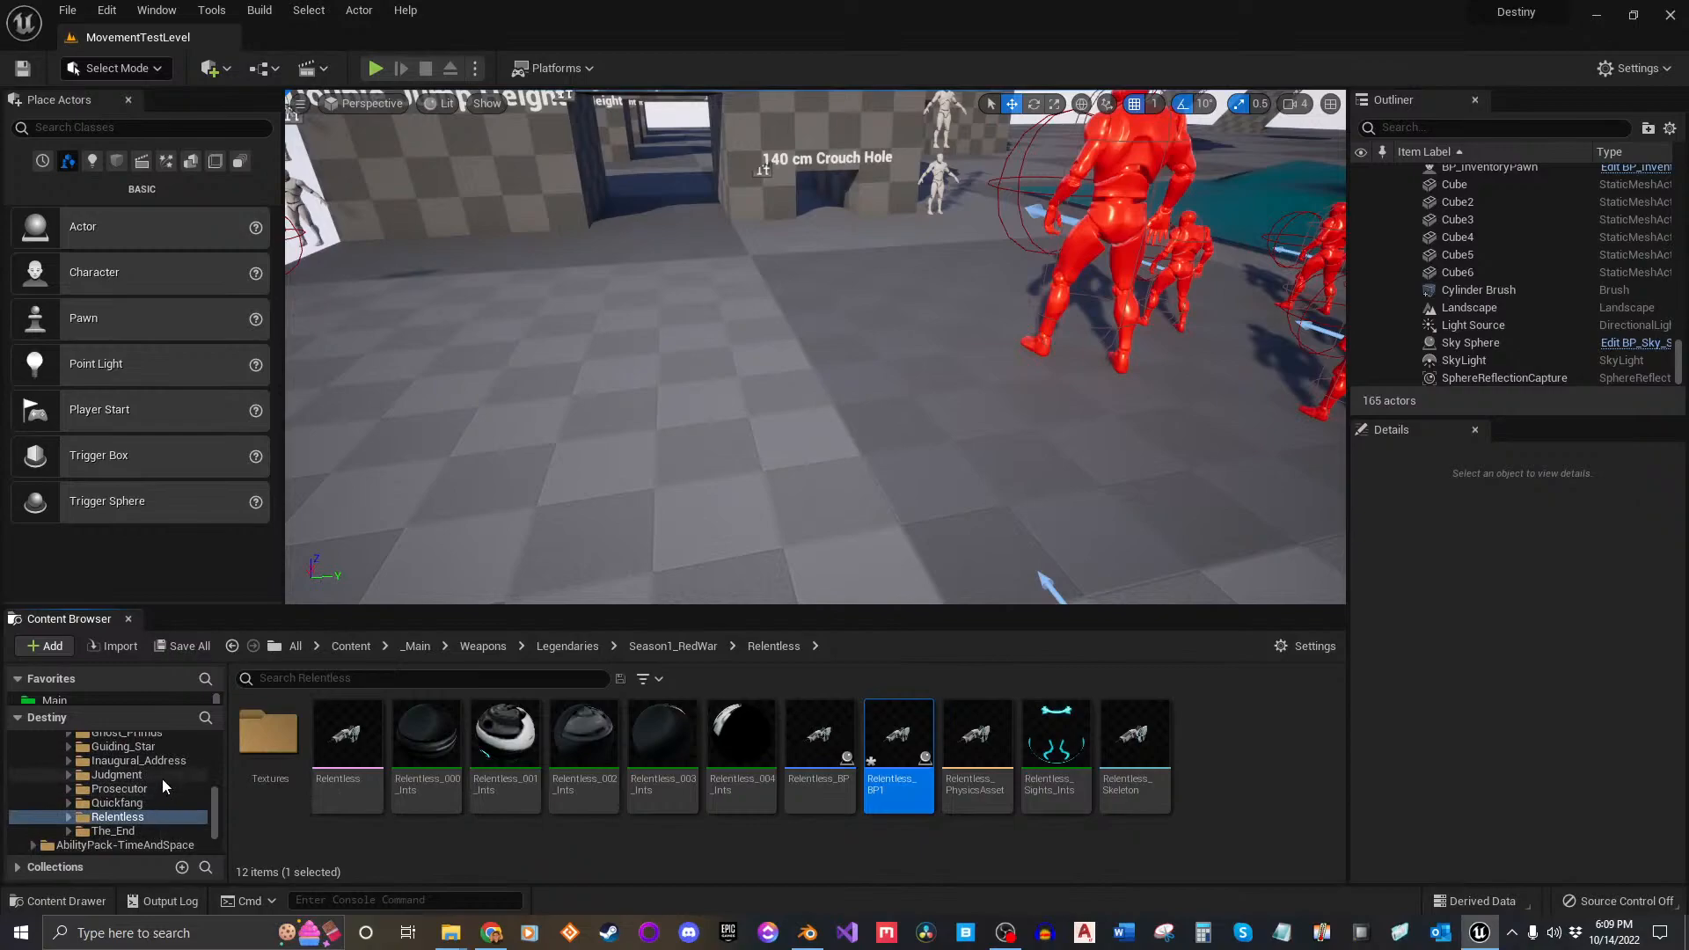
{"action": "scroll", "coordinate": [162, 779], "scroll_direction": "up", "scroll_amount": 1}
{"action": "scroll", "coordinate": [162, 779], "scroll_direction": "down", "scroll_amount": 1}
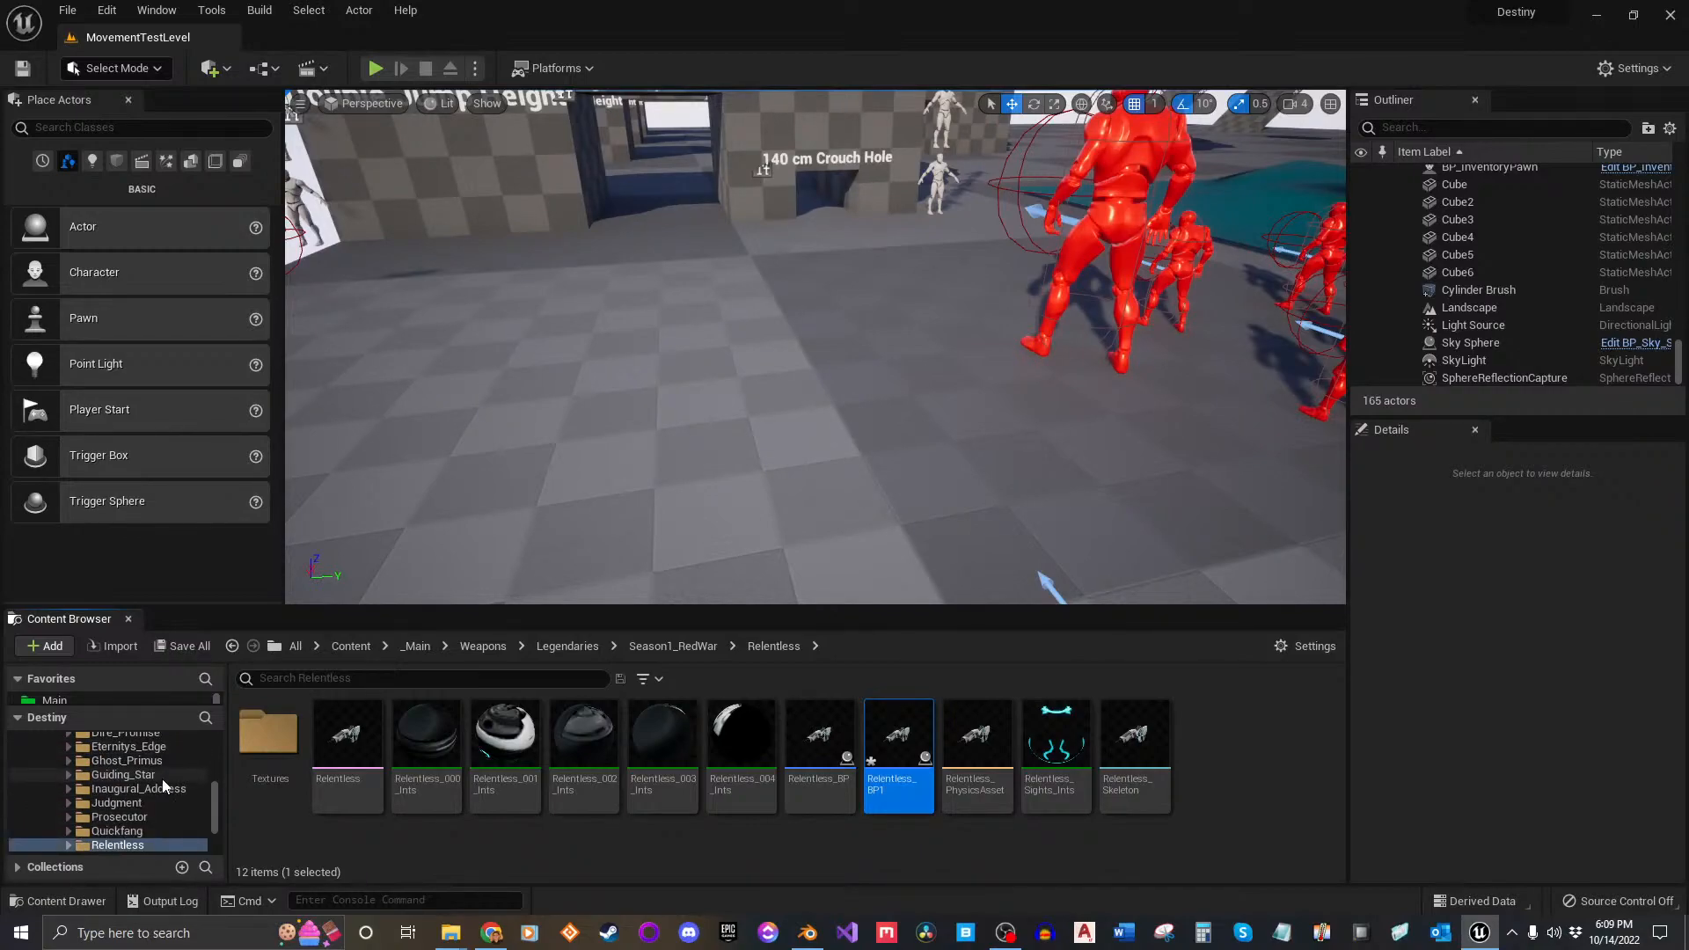
{"action": "mouse_move", "coordinate": [896, 748]}
{"action": "left_click_drag", "start_coordinate": [896, 748], "coordinate": [156, 788]}
{"action": "left_click", "coordinate": [209, 813]}
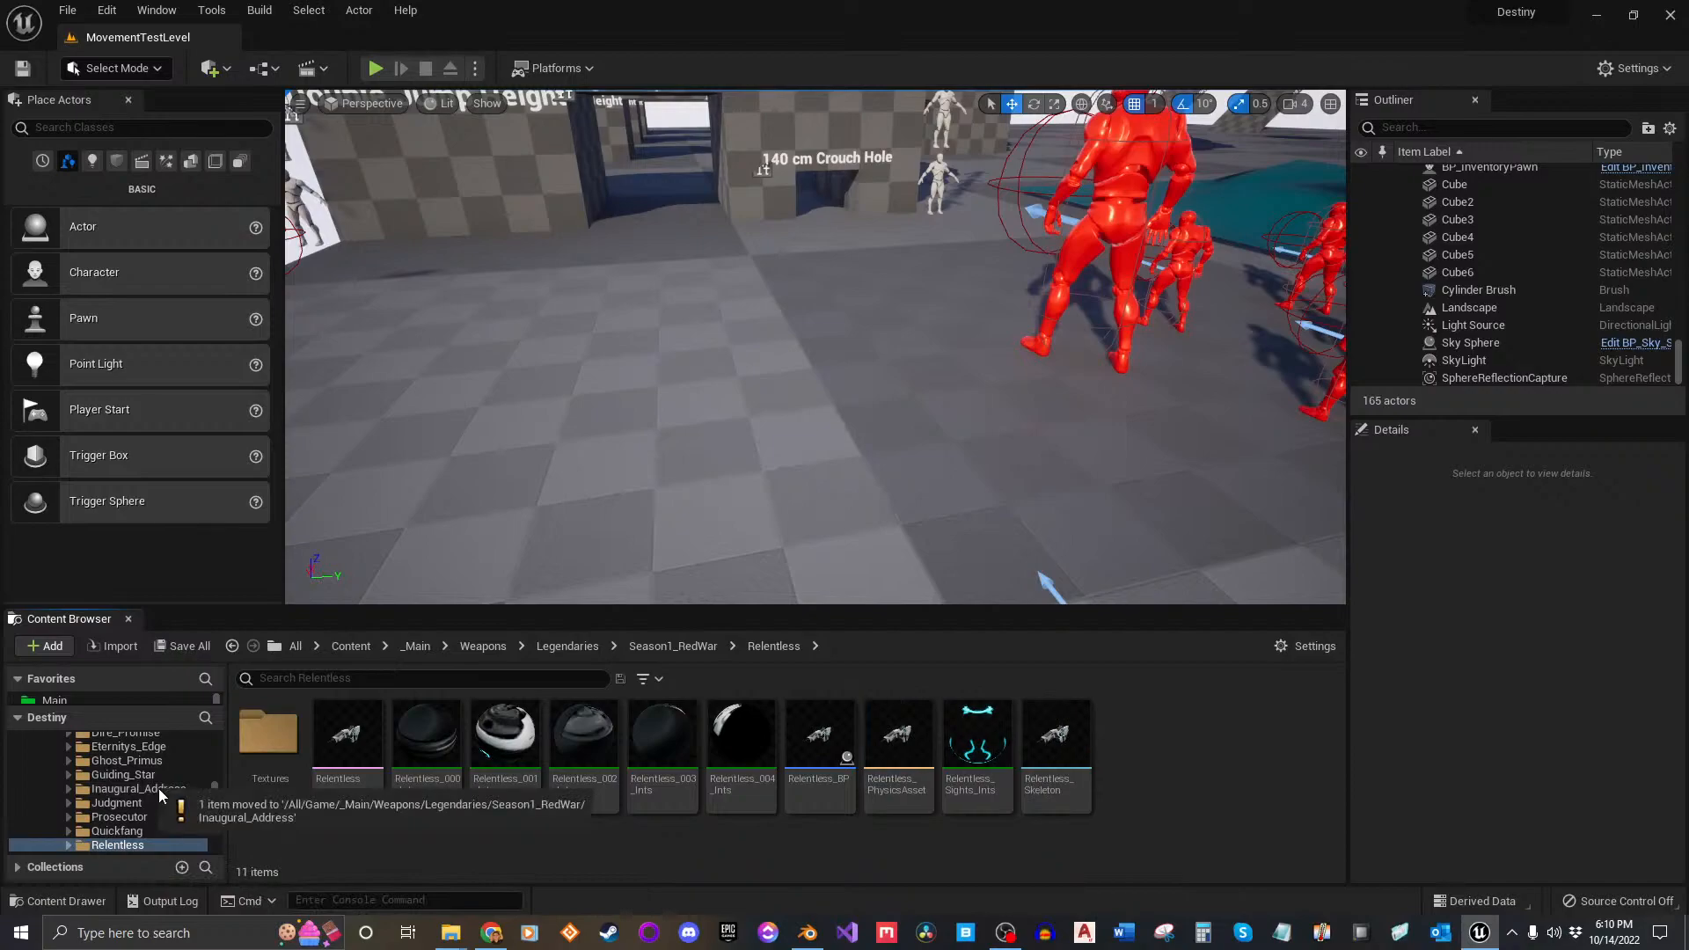
Step: Open the Inaugural_Address folder and copy the name of its Inaugural_Address skeletal mesh
{"action": "left_click", "coordinate": [141, 789]}
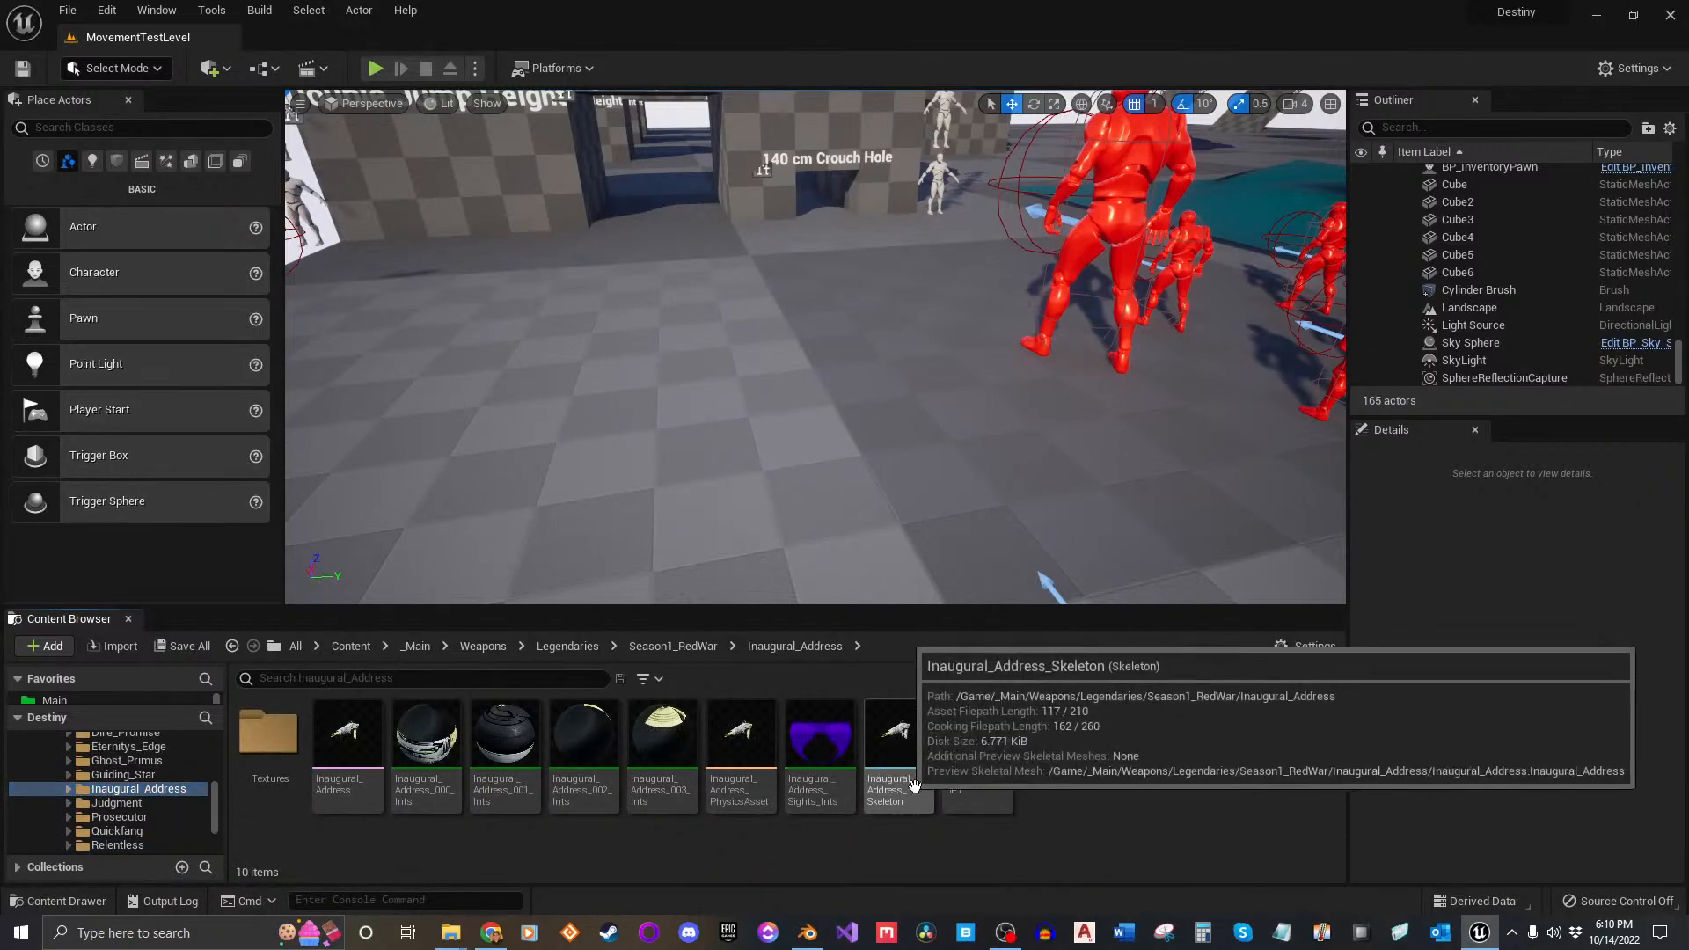
{"action": "left_click", "coordinate": [332, 782]}
{"action": "key", "text": "F2"}
{"action": "key", "text": "ctrl+c"}
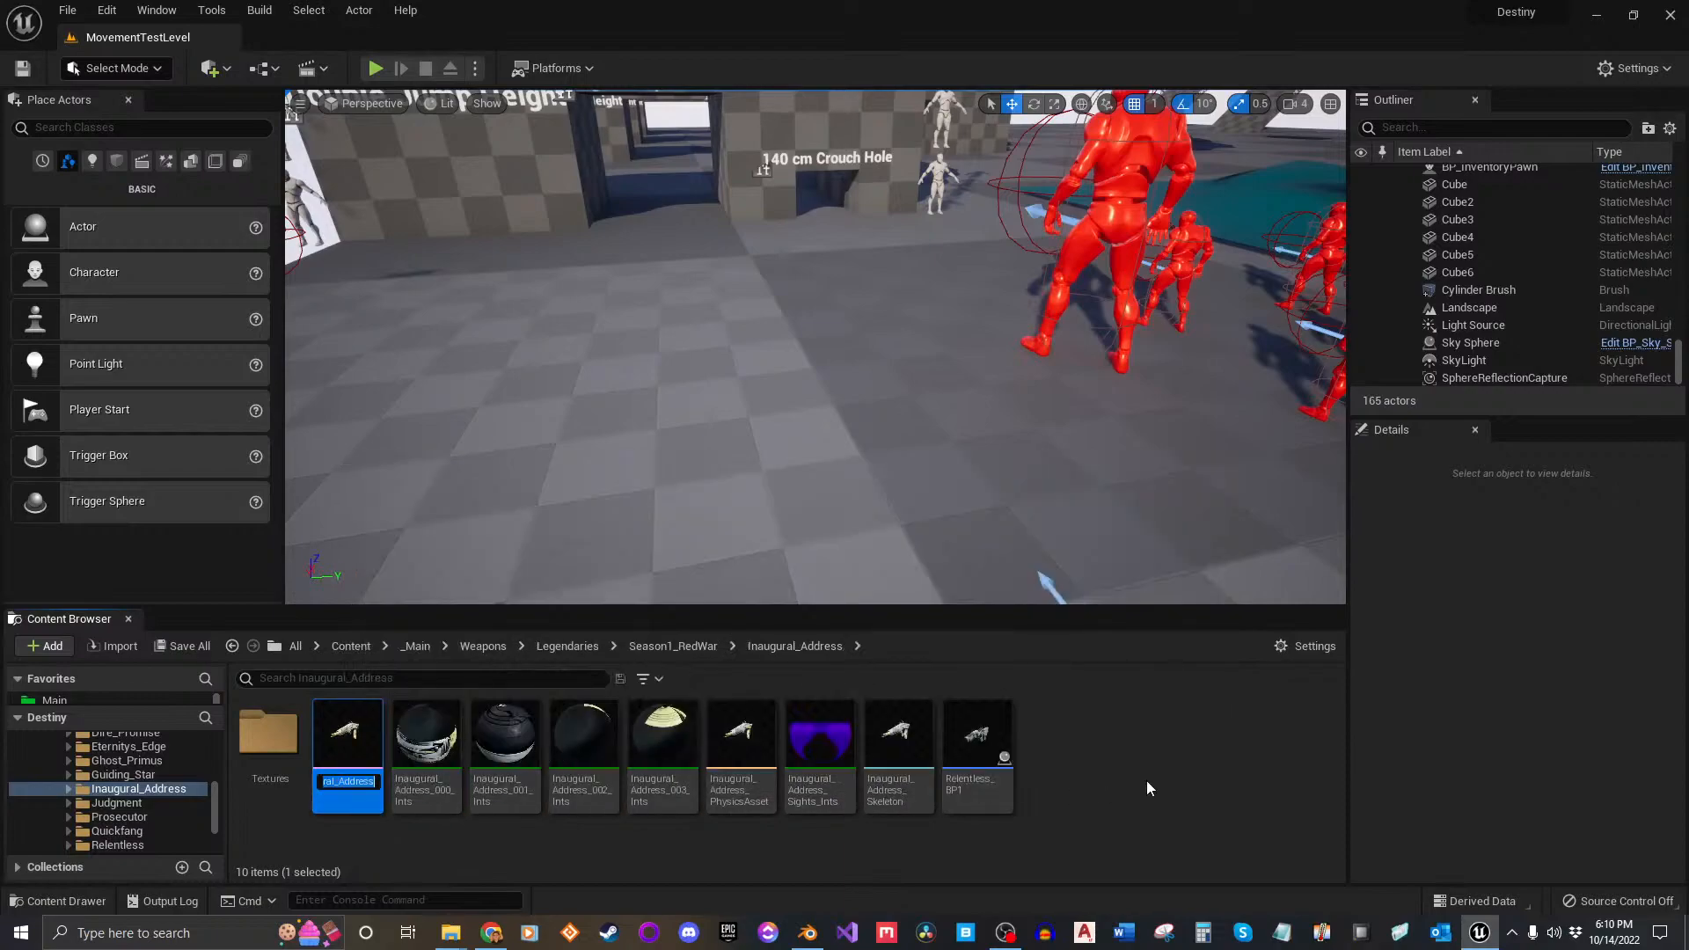
{"action": "left_click", "coordinate": [1141, 796]}
Step: Rename the Relentless_BP1 blueprint as Inaugural_Address_BP using the copied mesh name
{"action": "left_click", "coordinate": [987, 791]}
{"action": "key", "text": "F2"}
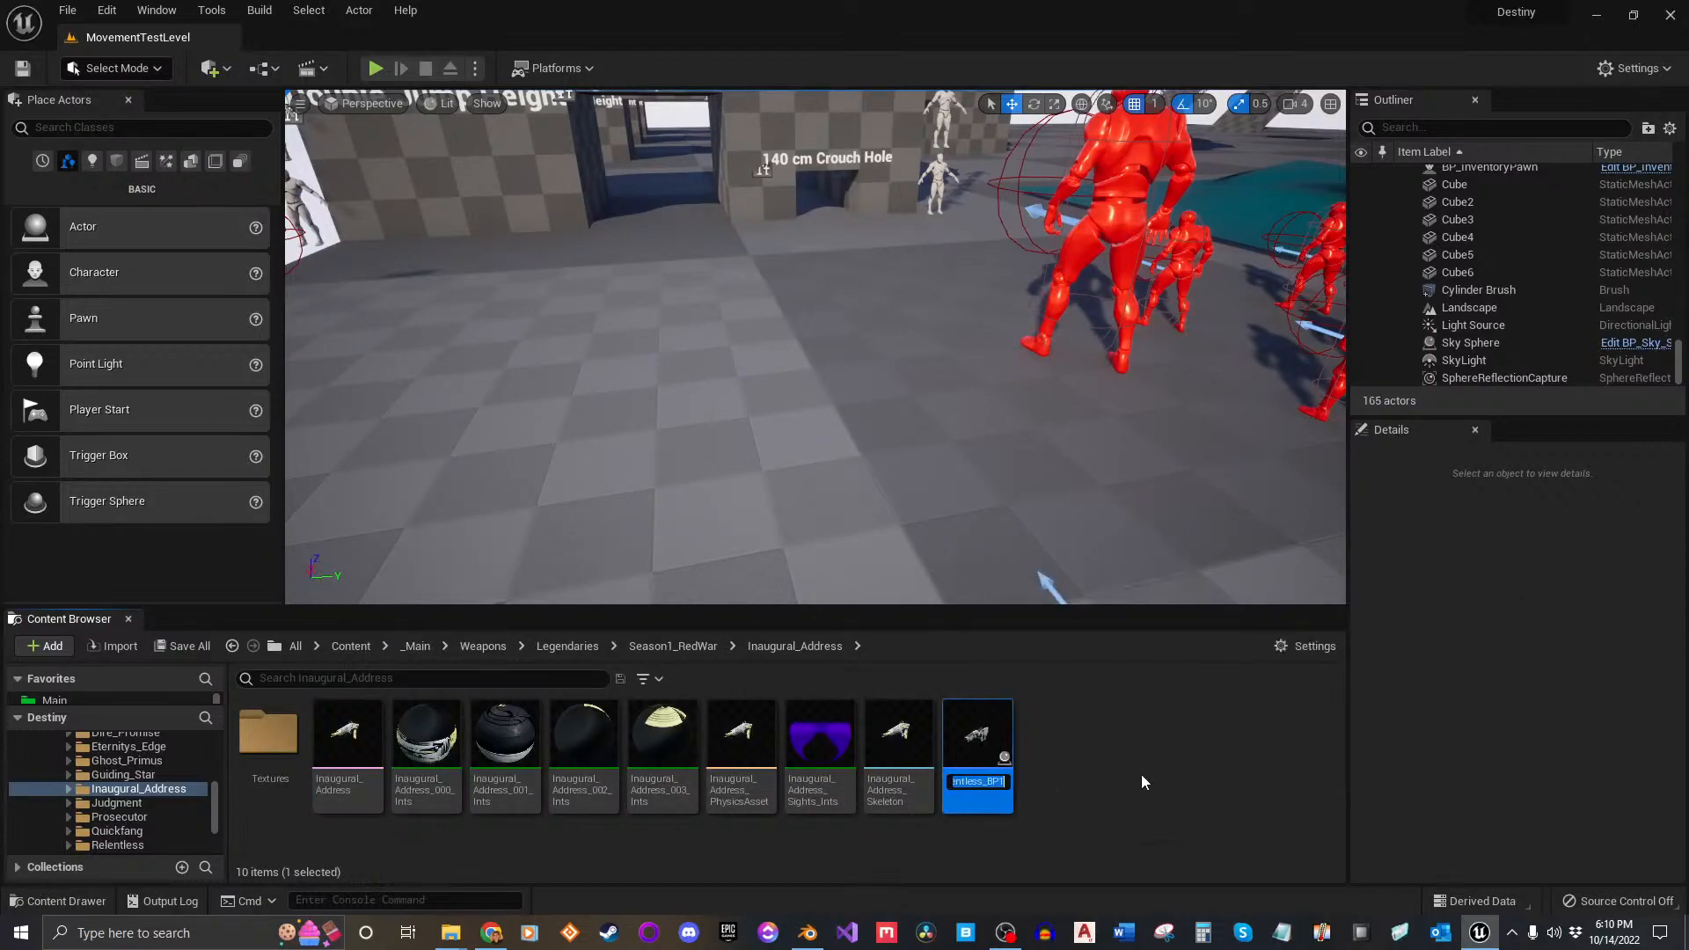
{"action": "key", "text": "ctrl+v"}
{"action": "type", "text": "4"}
{"action": "key", "text": "BackSpace"}
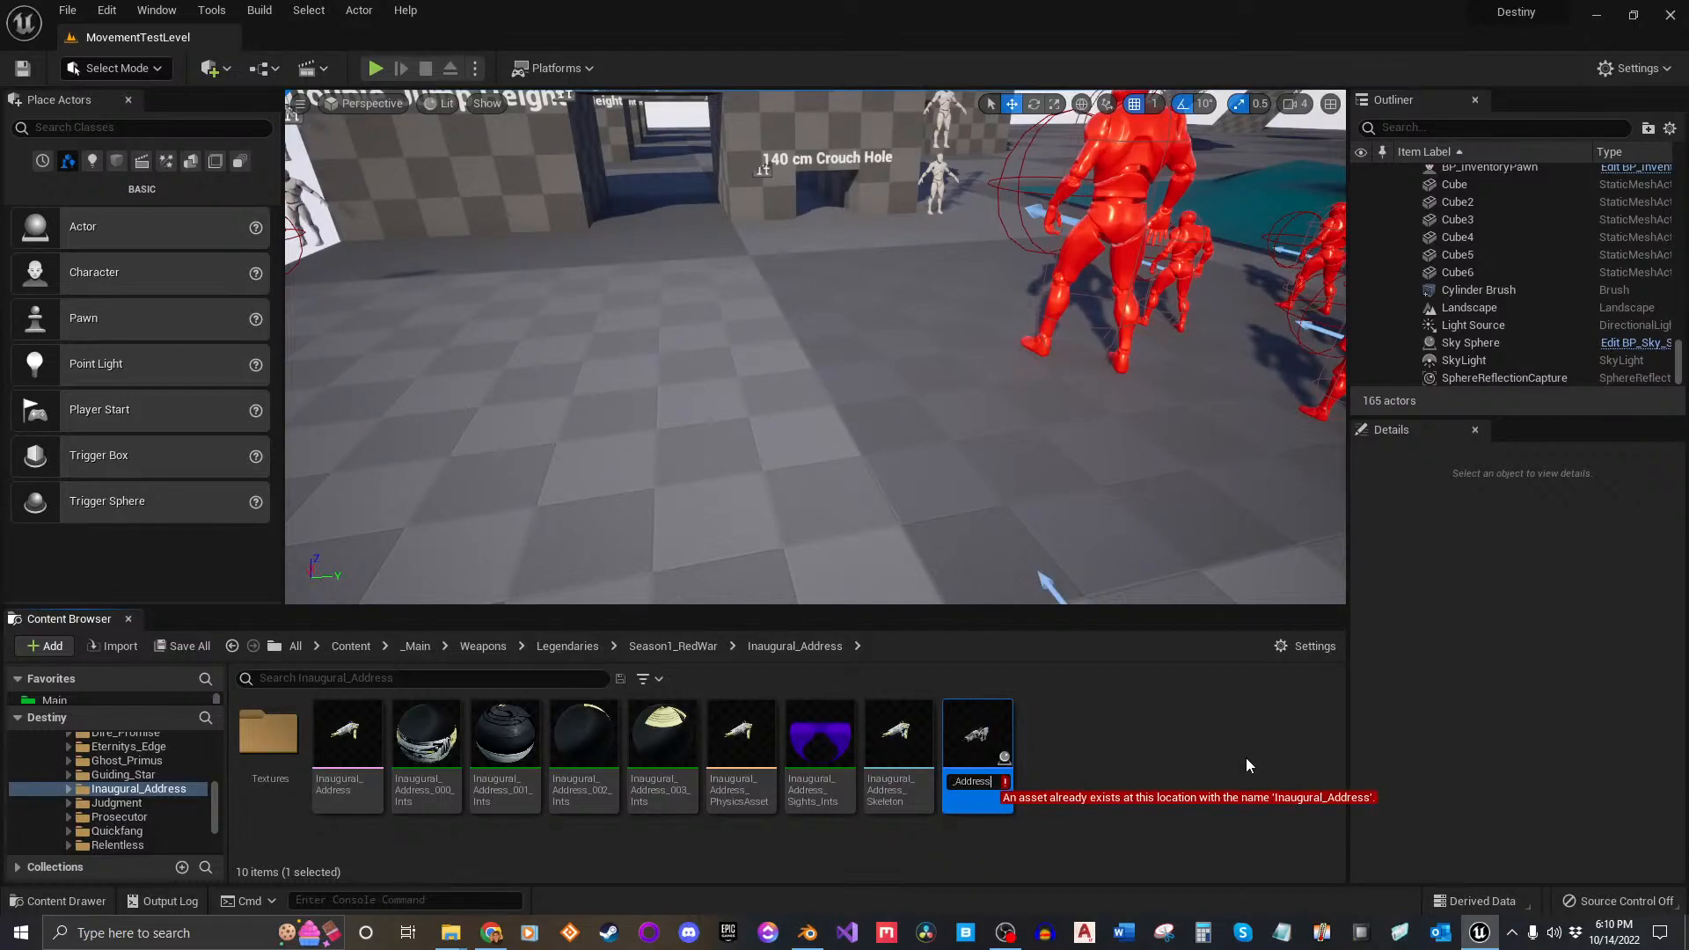
{"action": "type", "text": "_BP"}
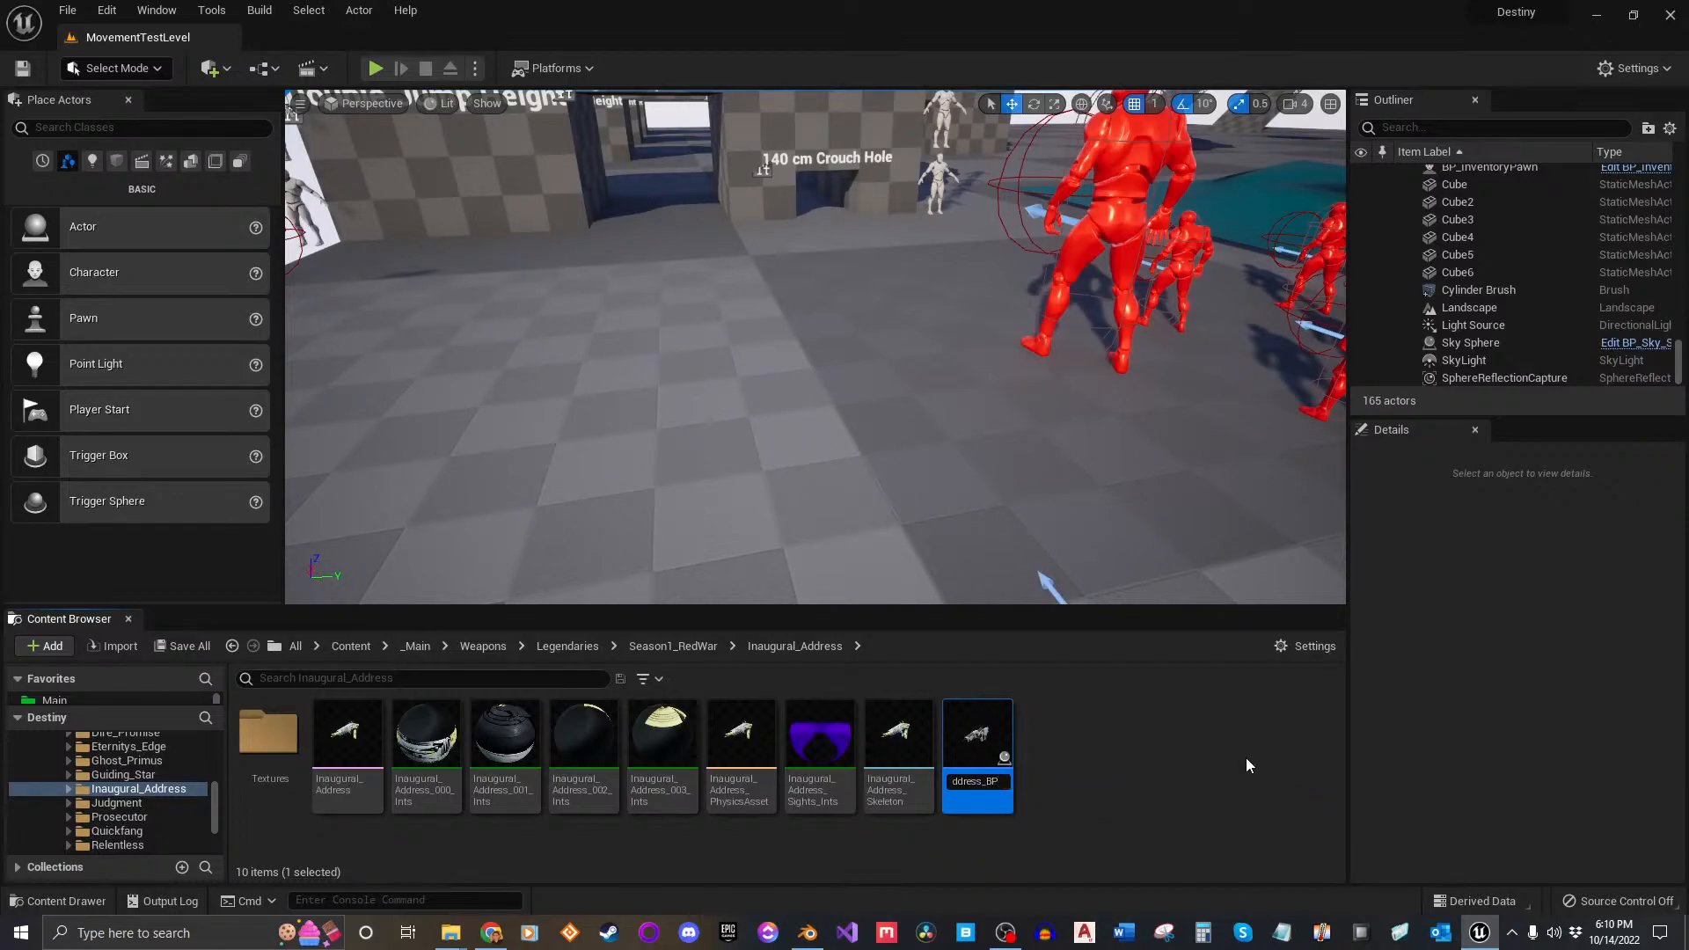
{"action": "key", "text": "Return"}
{"action": "left_click", "coordinate": [1246, 758]}
Step: Open Inaugural_Address_BP for editing, dock its window beside the level and show its viewport
{"action": "left_click", "coordinate": [774, 738]}
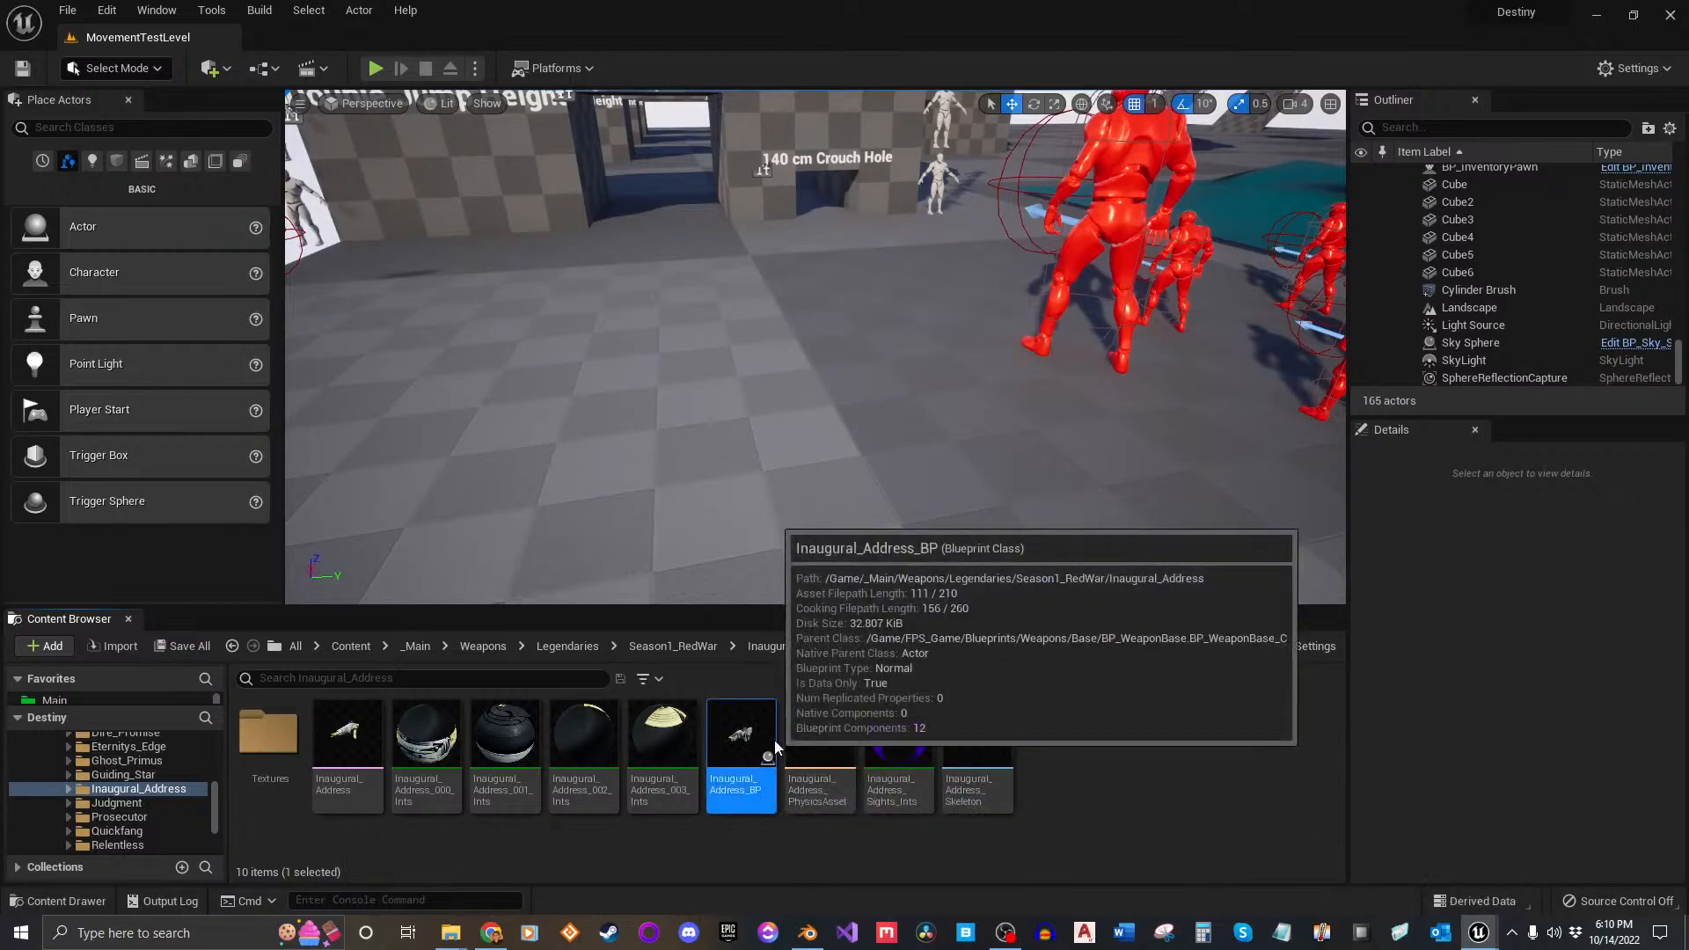
{"action": "left_click_drag", "start_coordinate": [746, 113], "coordinate": [563, 28]}
{"action": "left_click", "coordinate": [777, 100]}
Step: Set the skeletal mesh of the Weapon_Mesh_FPP component to Inaugural_Address
{"action": "left_click", "coordinate": [161, 191]}
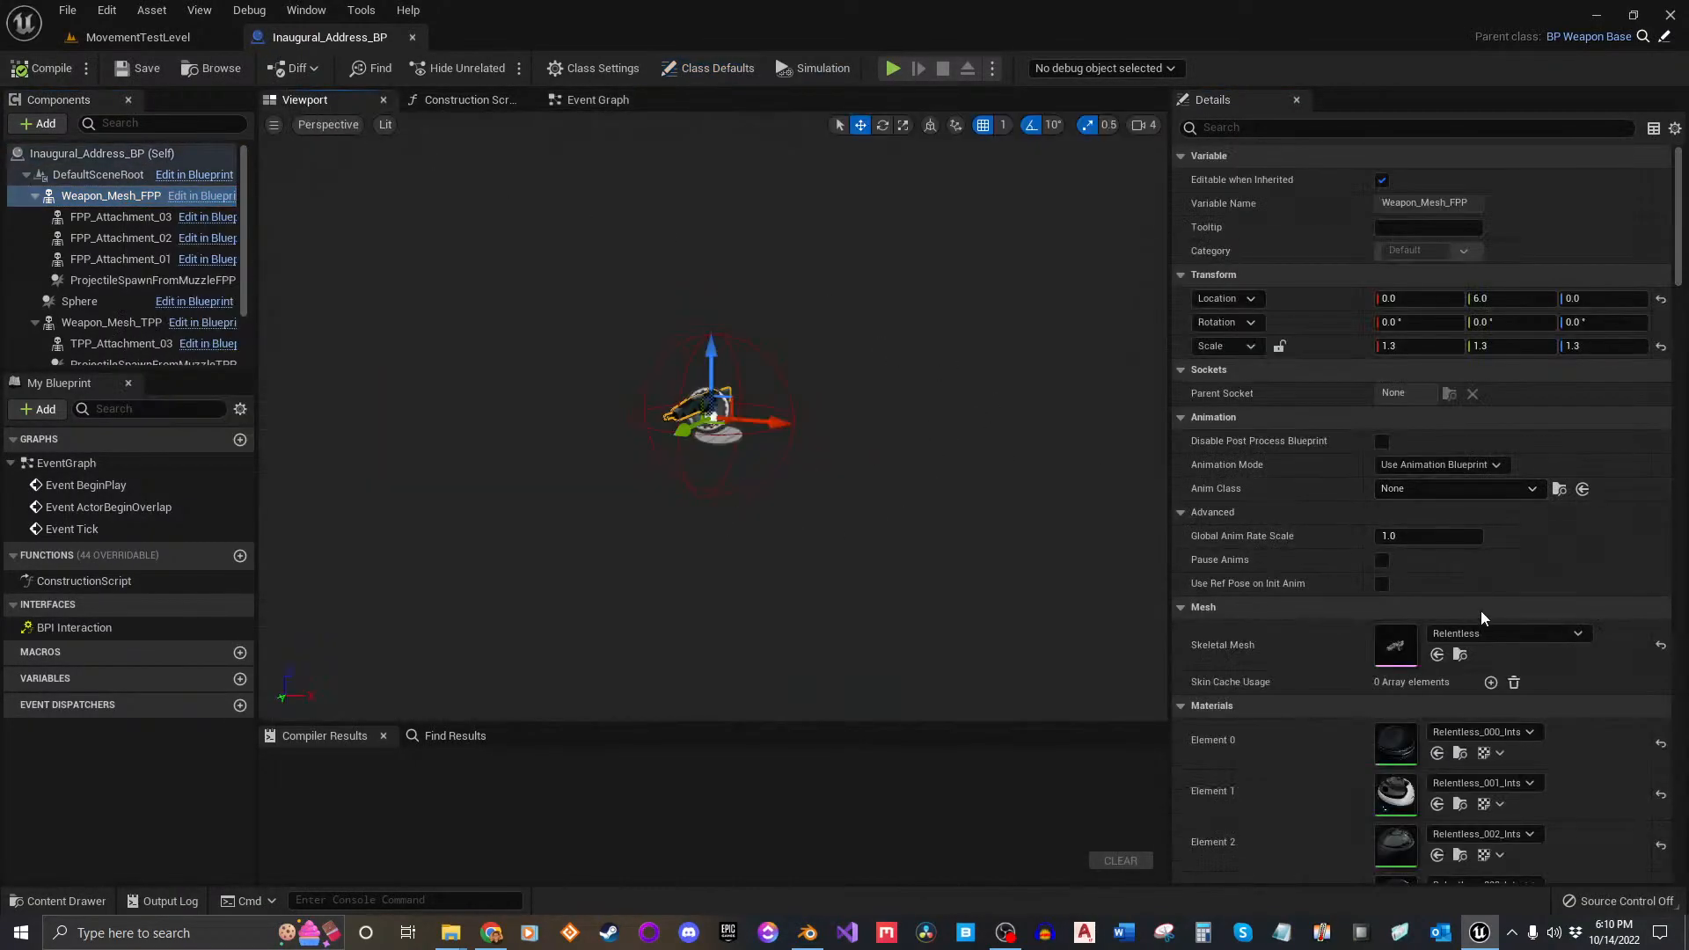
{"action": "left_click", "coordinate": [1510, 637]}
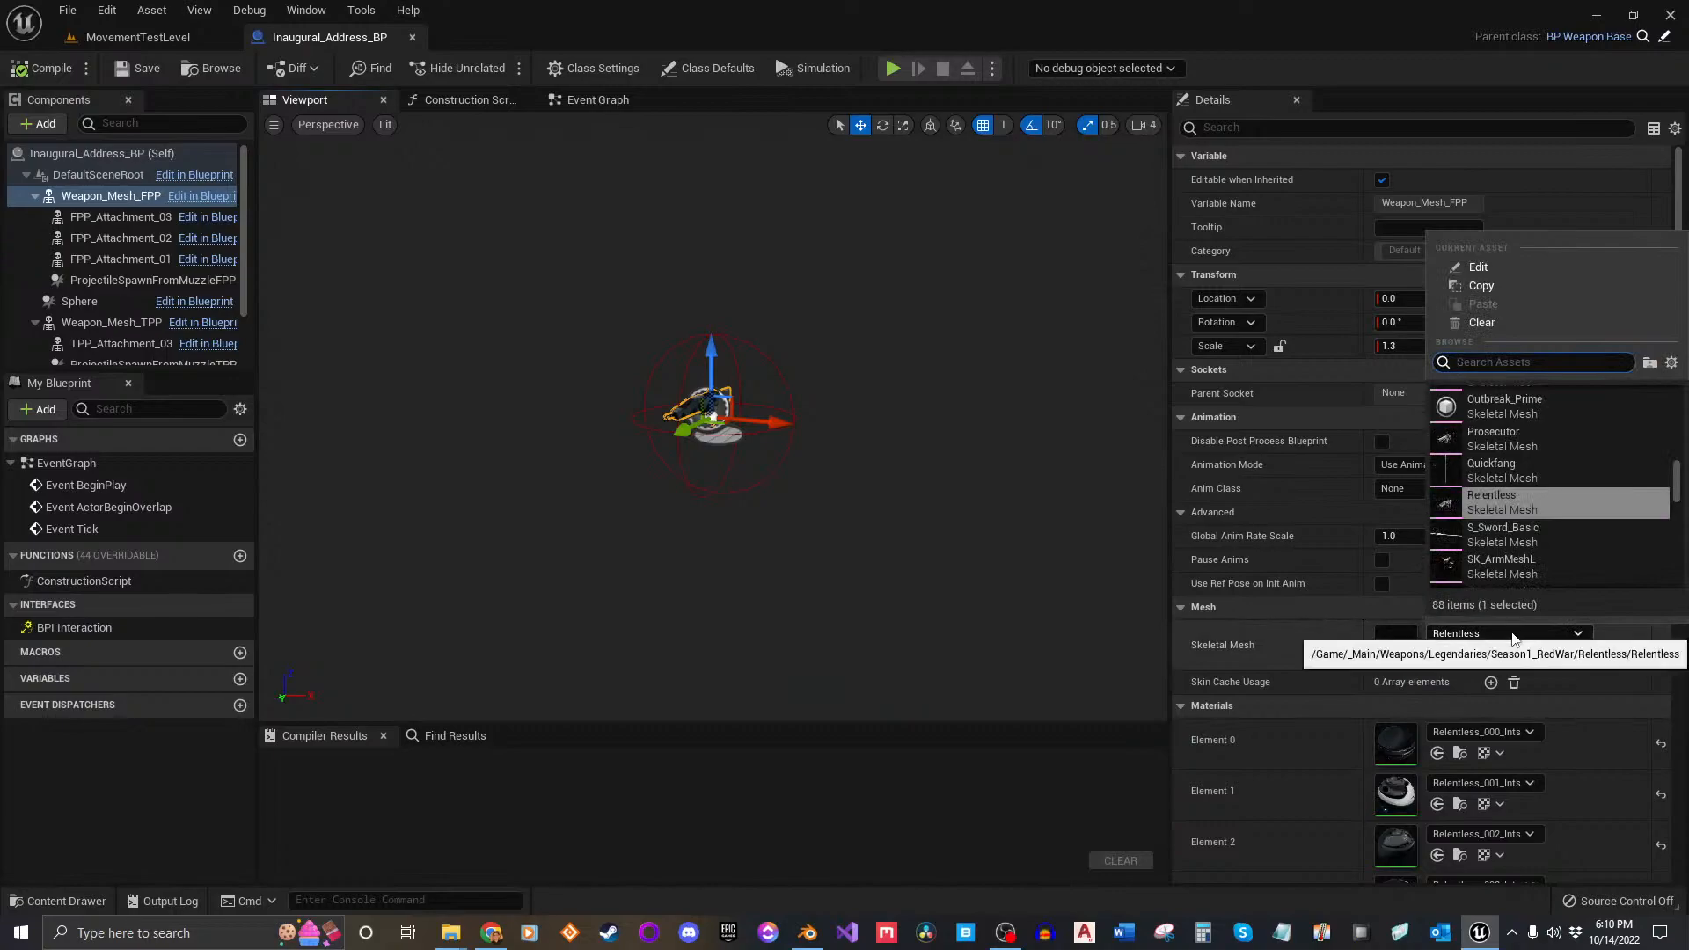
{"action": "type", "text": "in"}
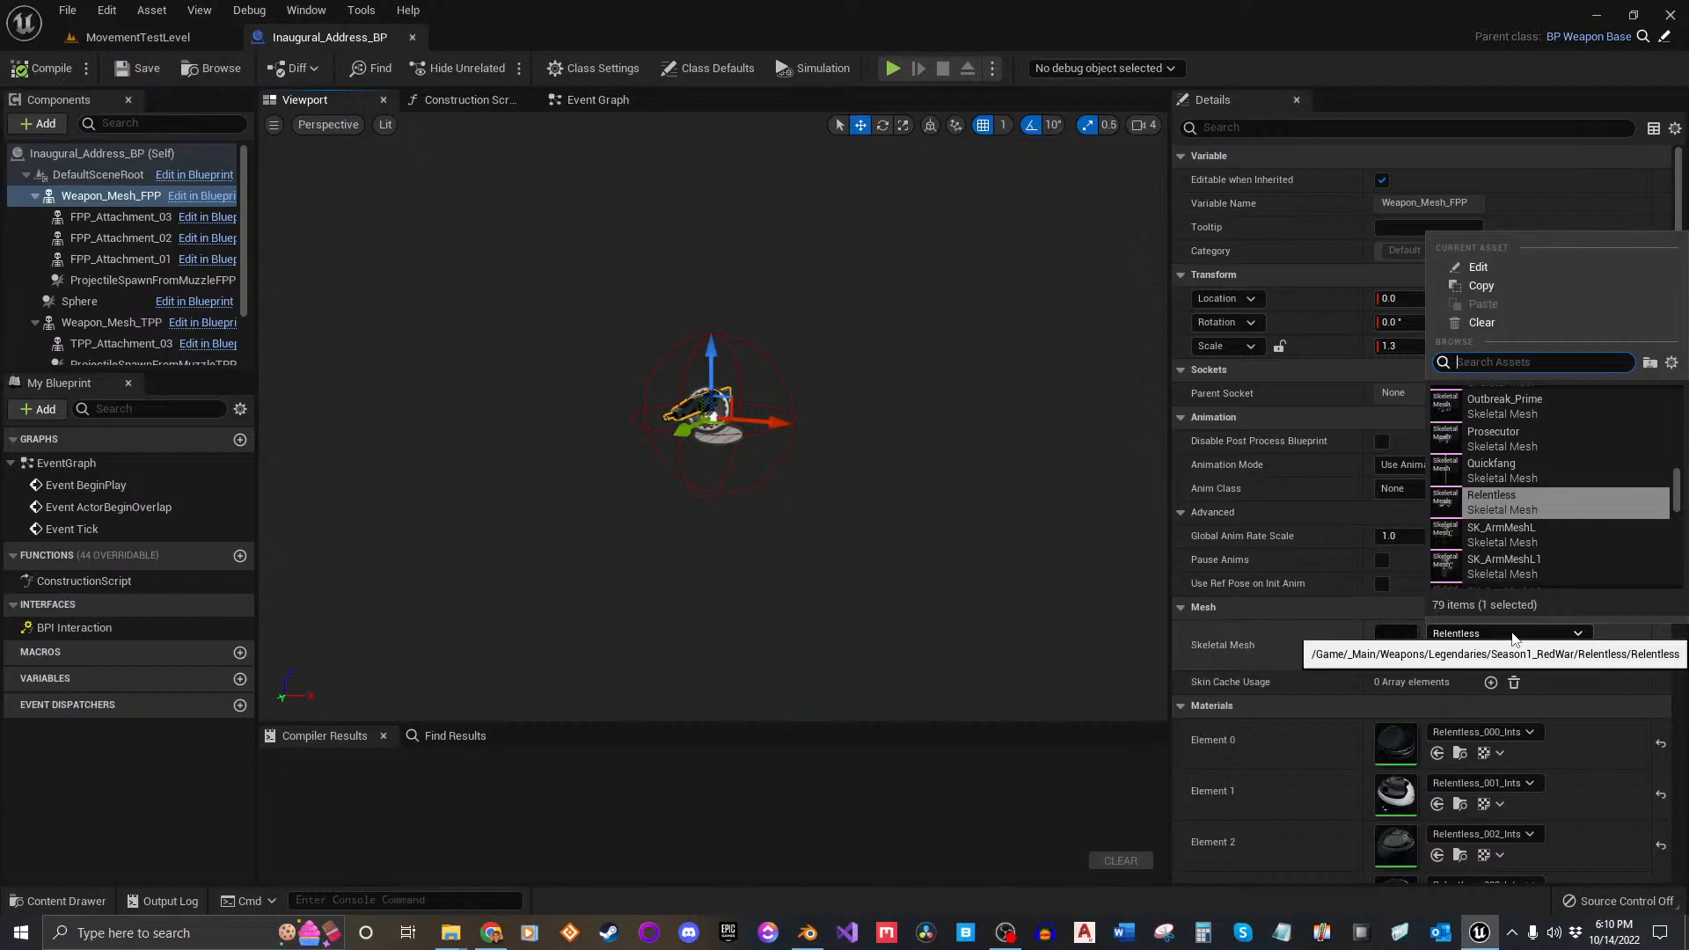
{"action": "type", "text": "addr"}
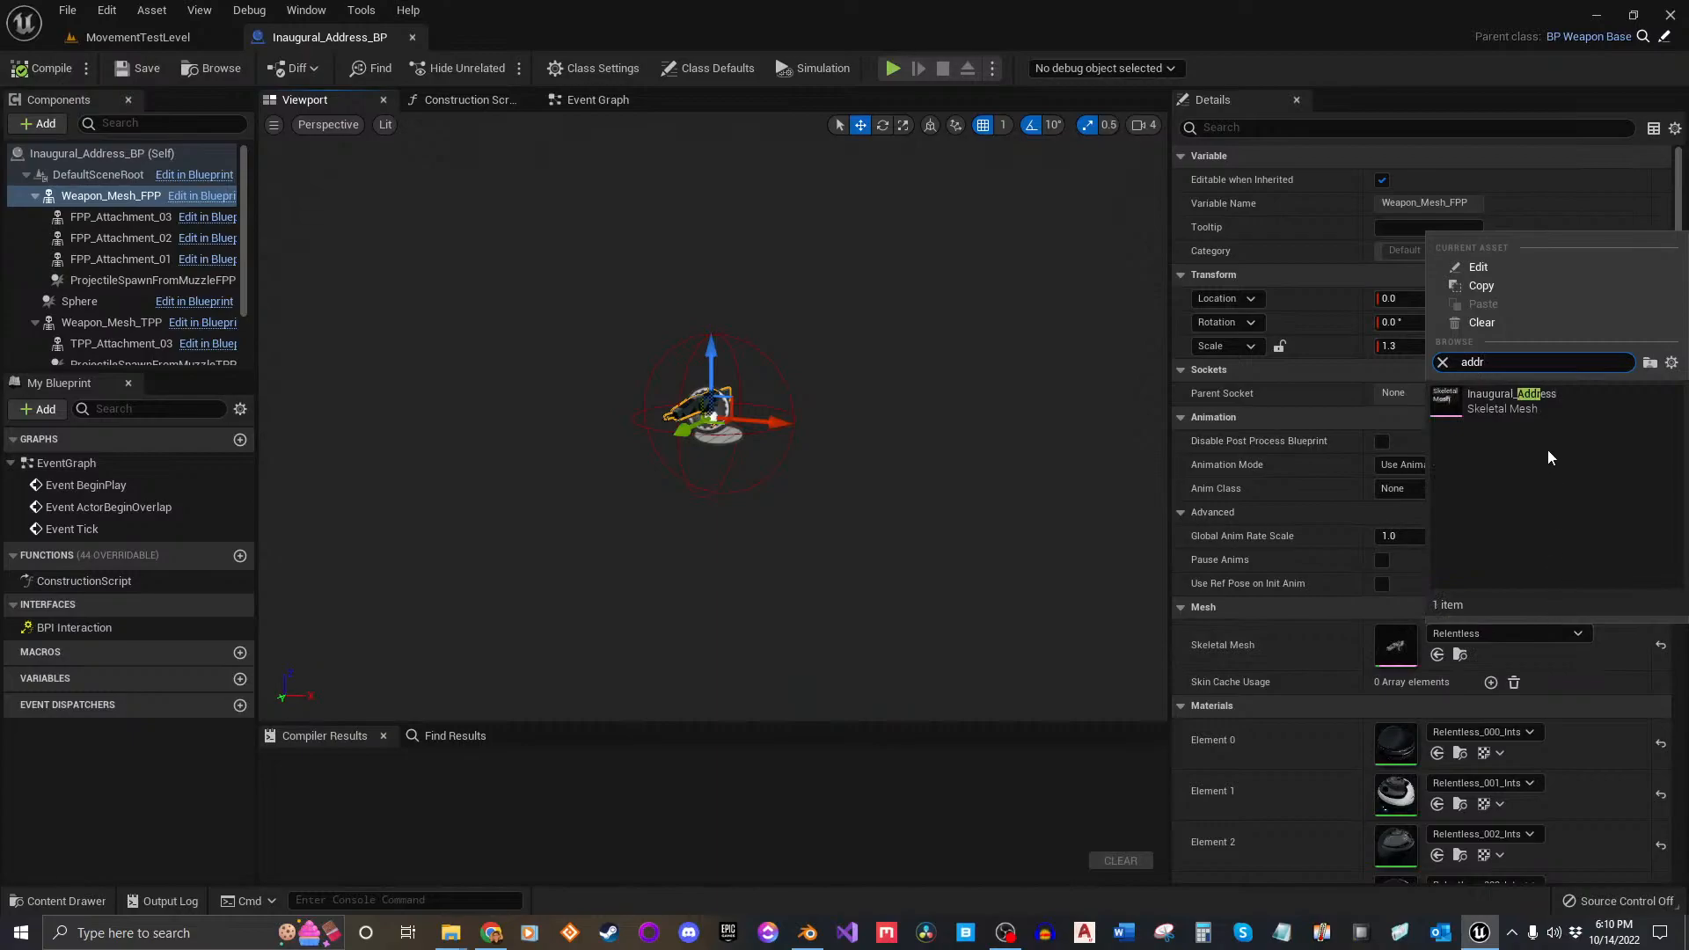
{"action": "left_click", "coordinate": [1531, 402]}
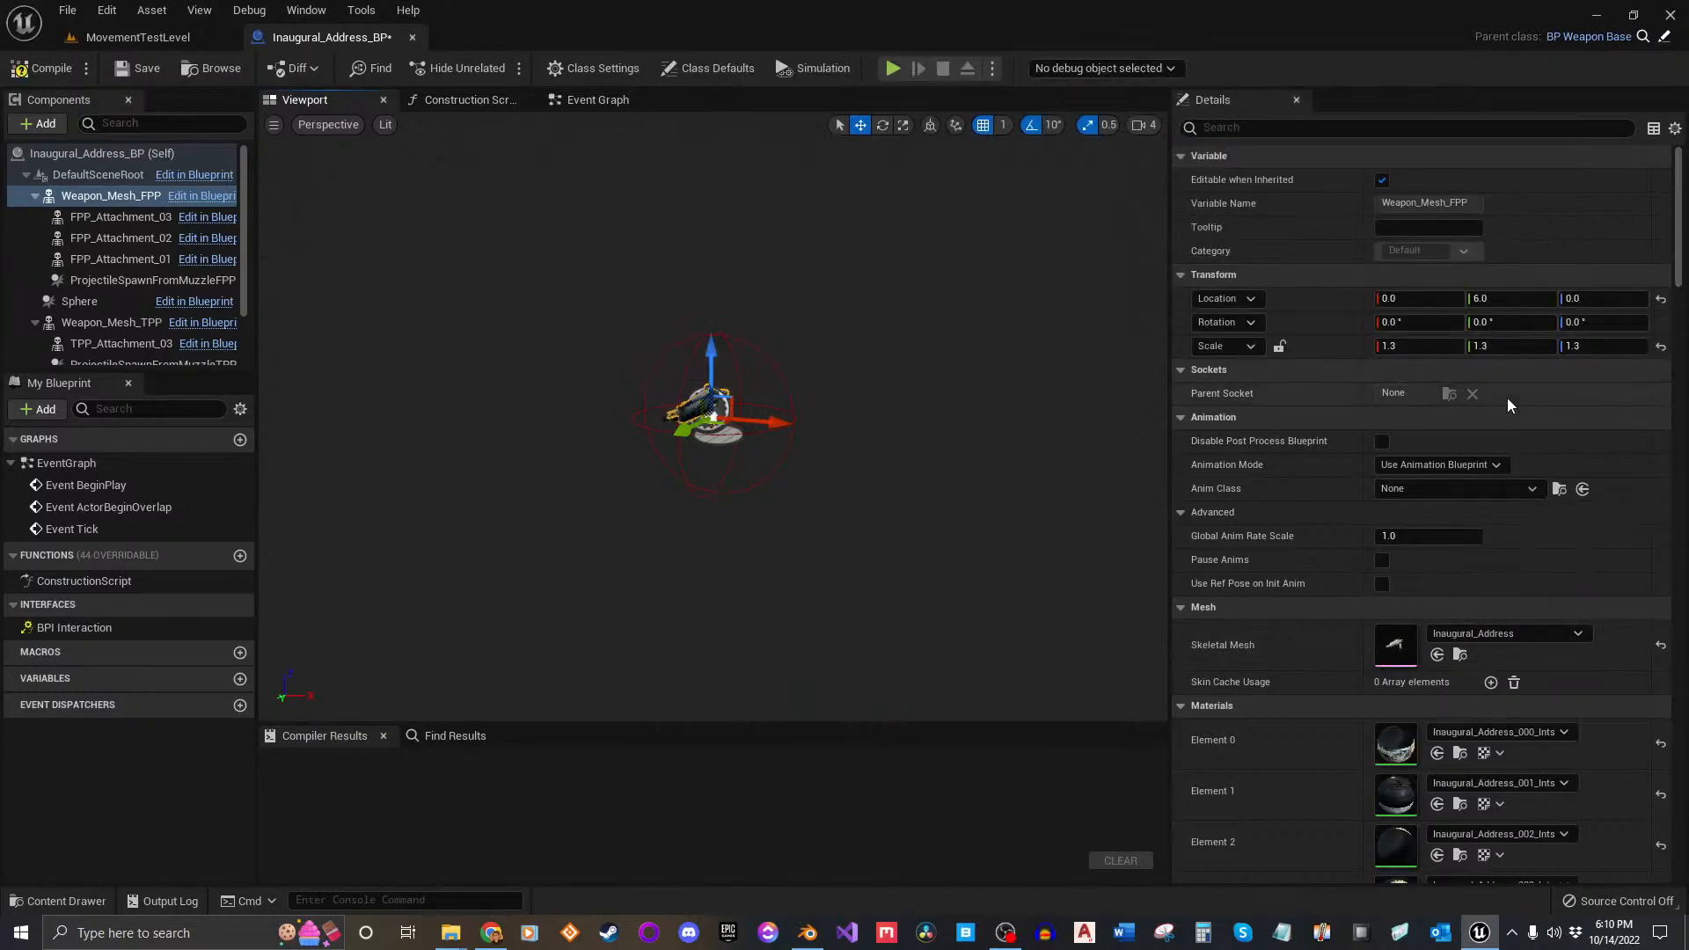
Step: Set the skeletal mesh of the Weapon_Mesh_TPP component to Inaugural_Address
{"action": "left_click", "coordinate": [111, 322]}
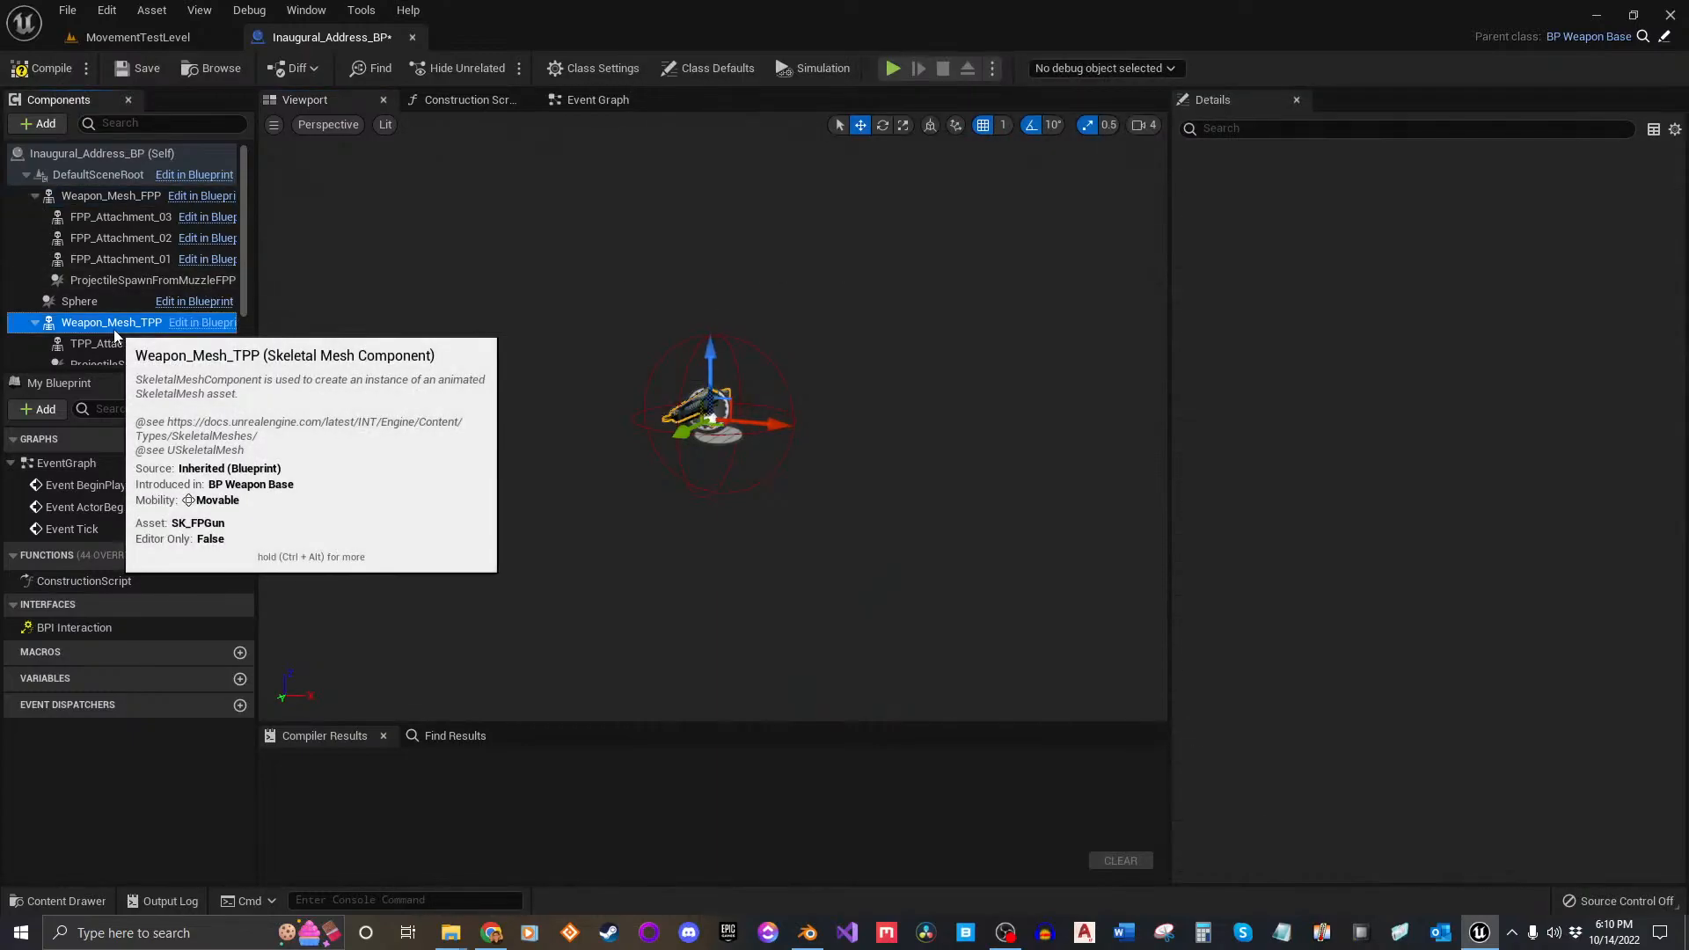
{"action": "left_click", "coordinate": [1503, 645]}
{"action": "type", "text": "addre"}
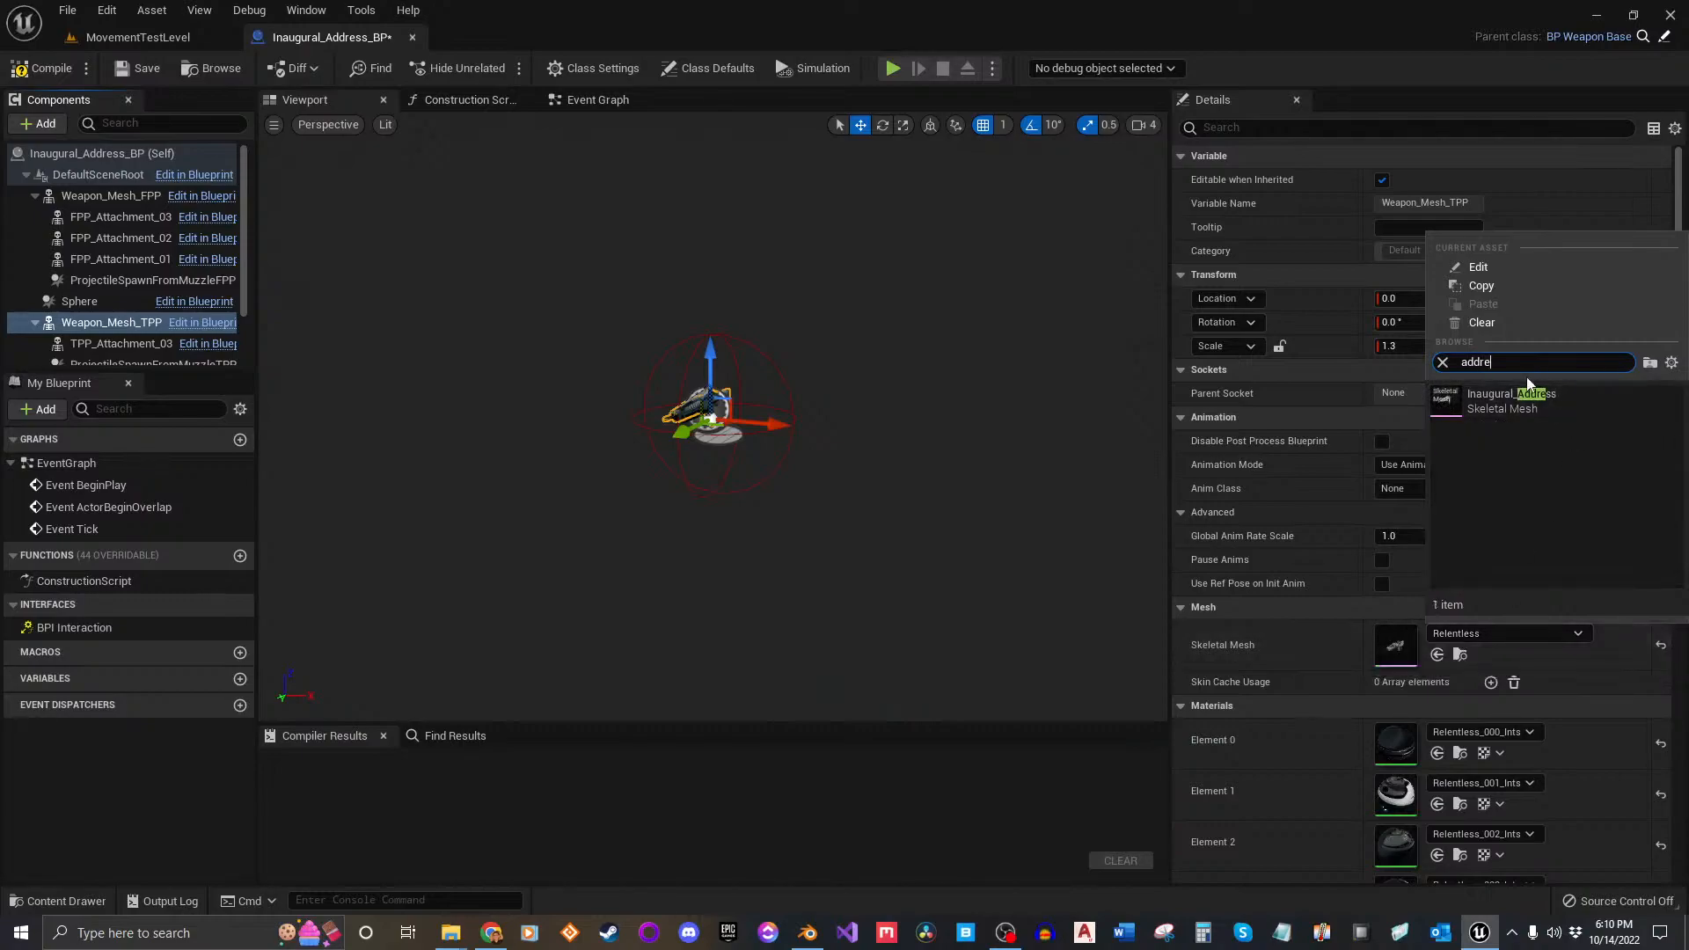
{"action": "left_click", "coordinate": [1531, 400]}
Step: Inspect the new weapon mesh from the side in the blueprint viewport and compile Inaugural_Address_BP
{"action": "right_click_drag", "start_coordinate": [766, 449], "coordinate": [709, 450]}
{"action": "key", "text": "a"}
{"action": "scroll", "coordinate": [763, 450], "scroll_direction": "up", "scroll_amount": 5}
{"action": "key", "text": "d"}
{"action": "key", "text": "w"}
{"action": "key", "text": "s"}
{"action": "right_click_drag", "start_coordinate": [813, 517], "coordinate": [748, 519]}
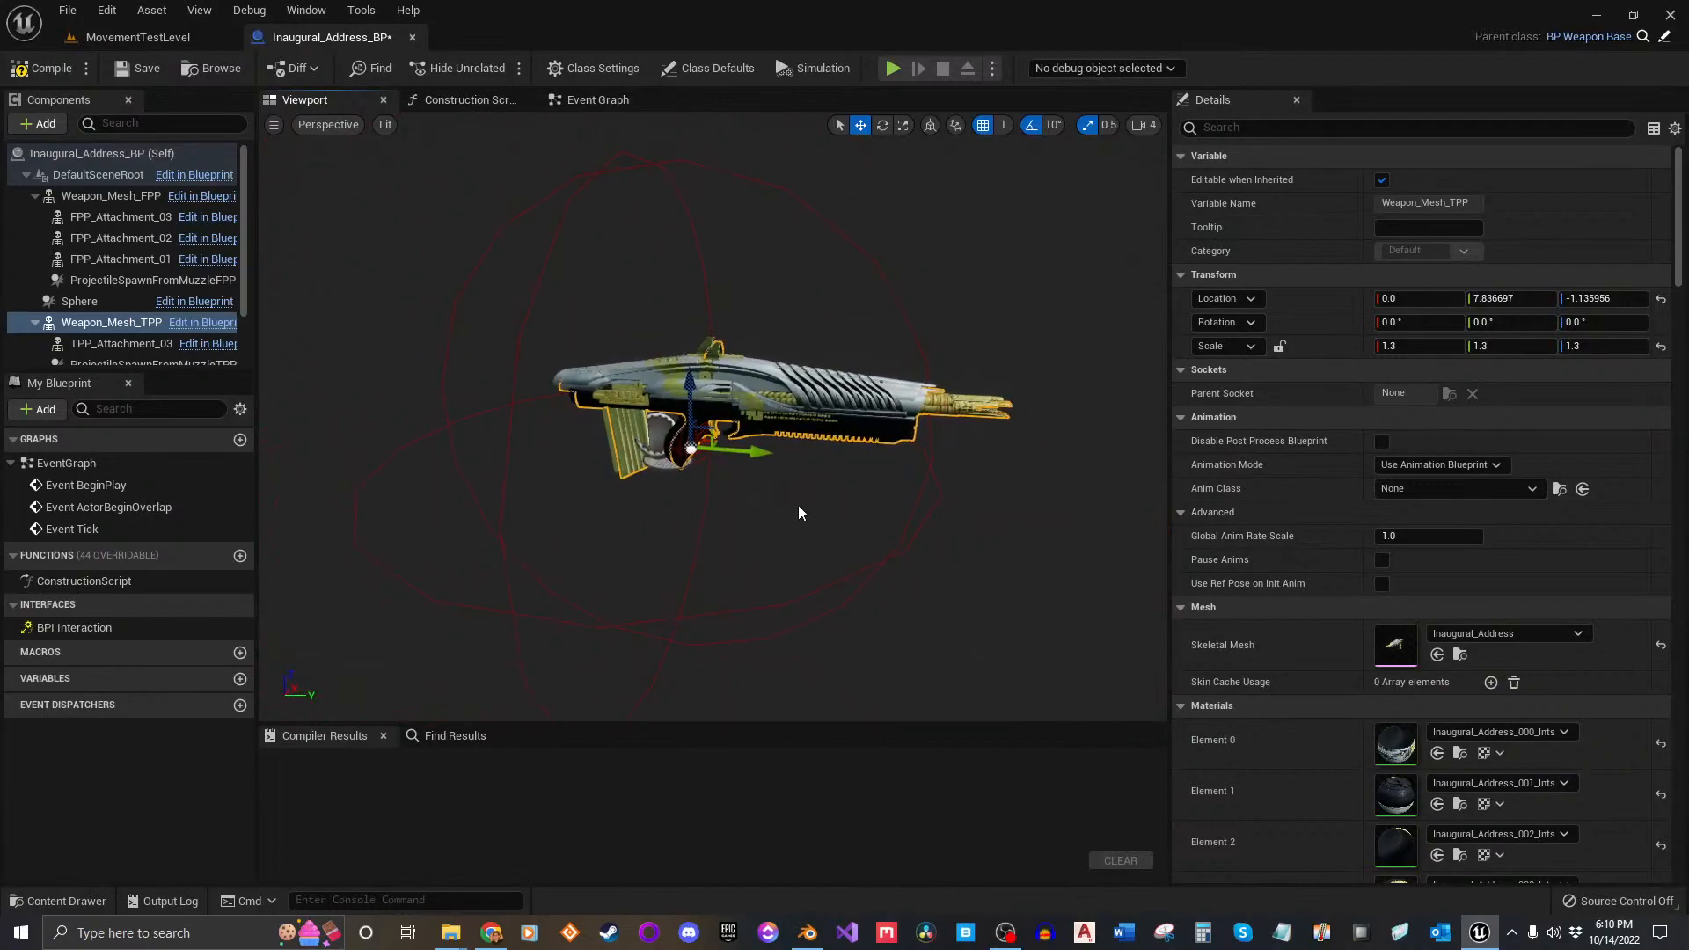
{"action": "left_click", "coordinate": [44, 68]}
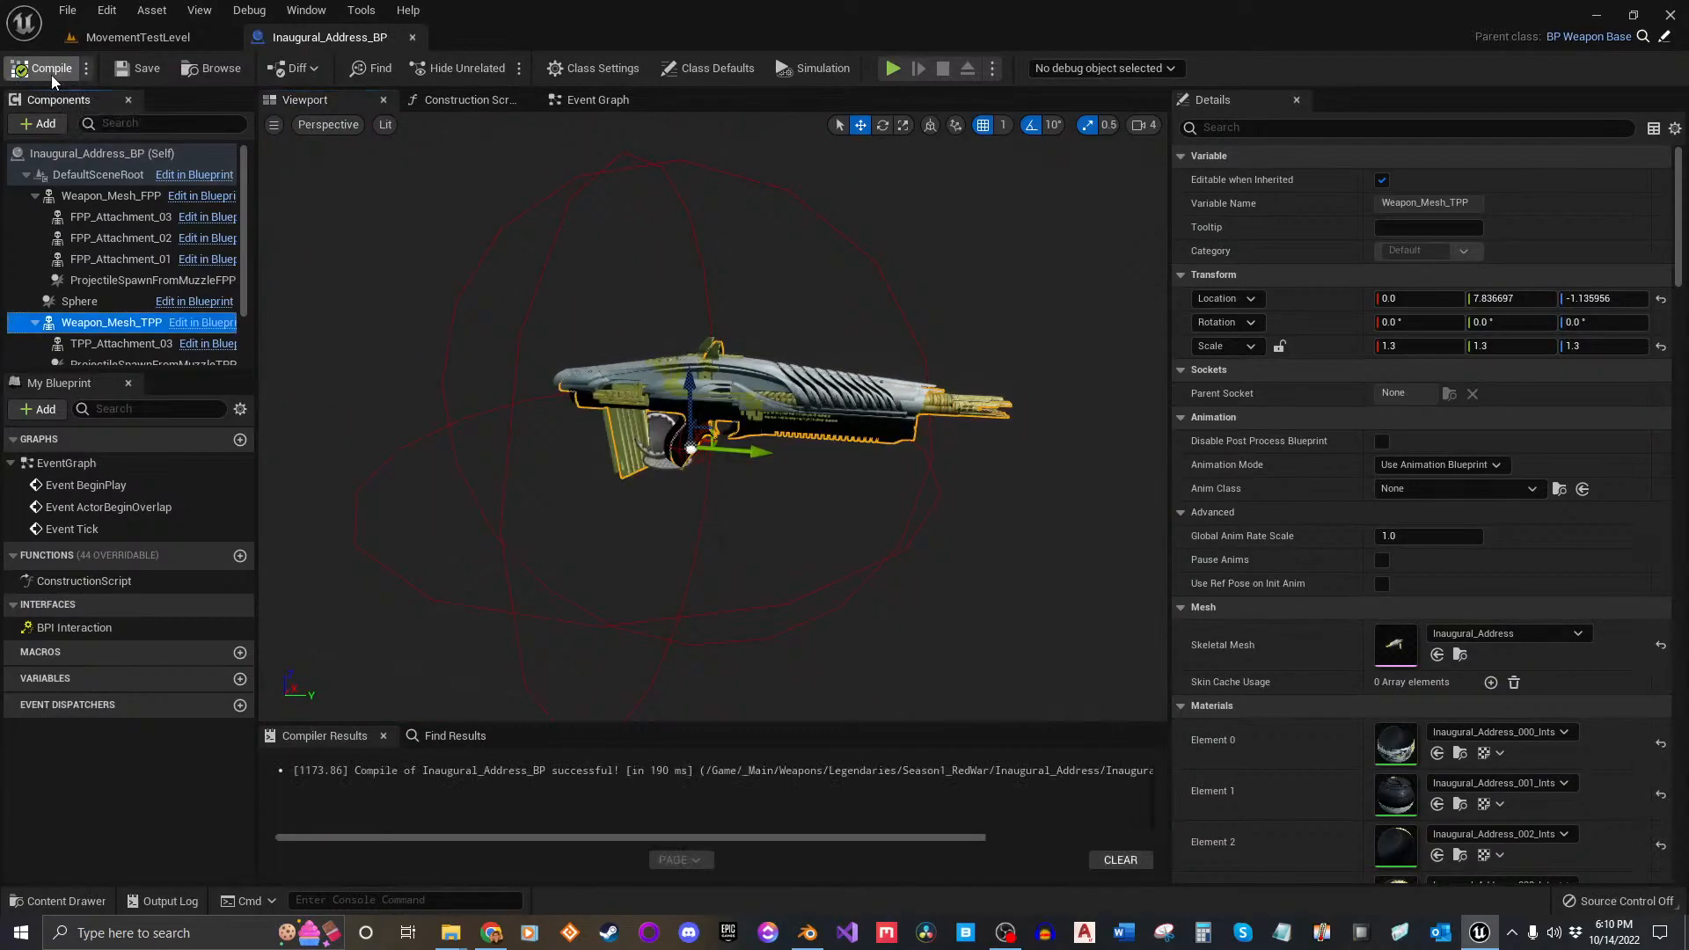
Step: Filter the class defaults of Inaugural_Address_BP by "ads" to review the aiming settings, and close the blueprint
{"action": "left_click", "coordinate": [157, 153]}
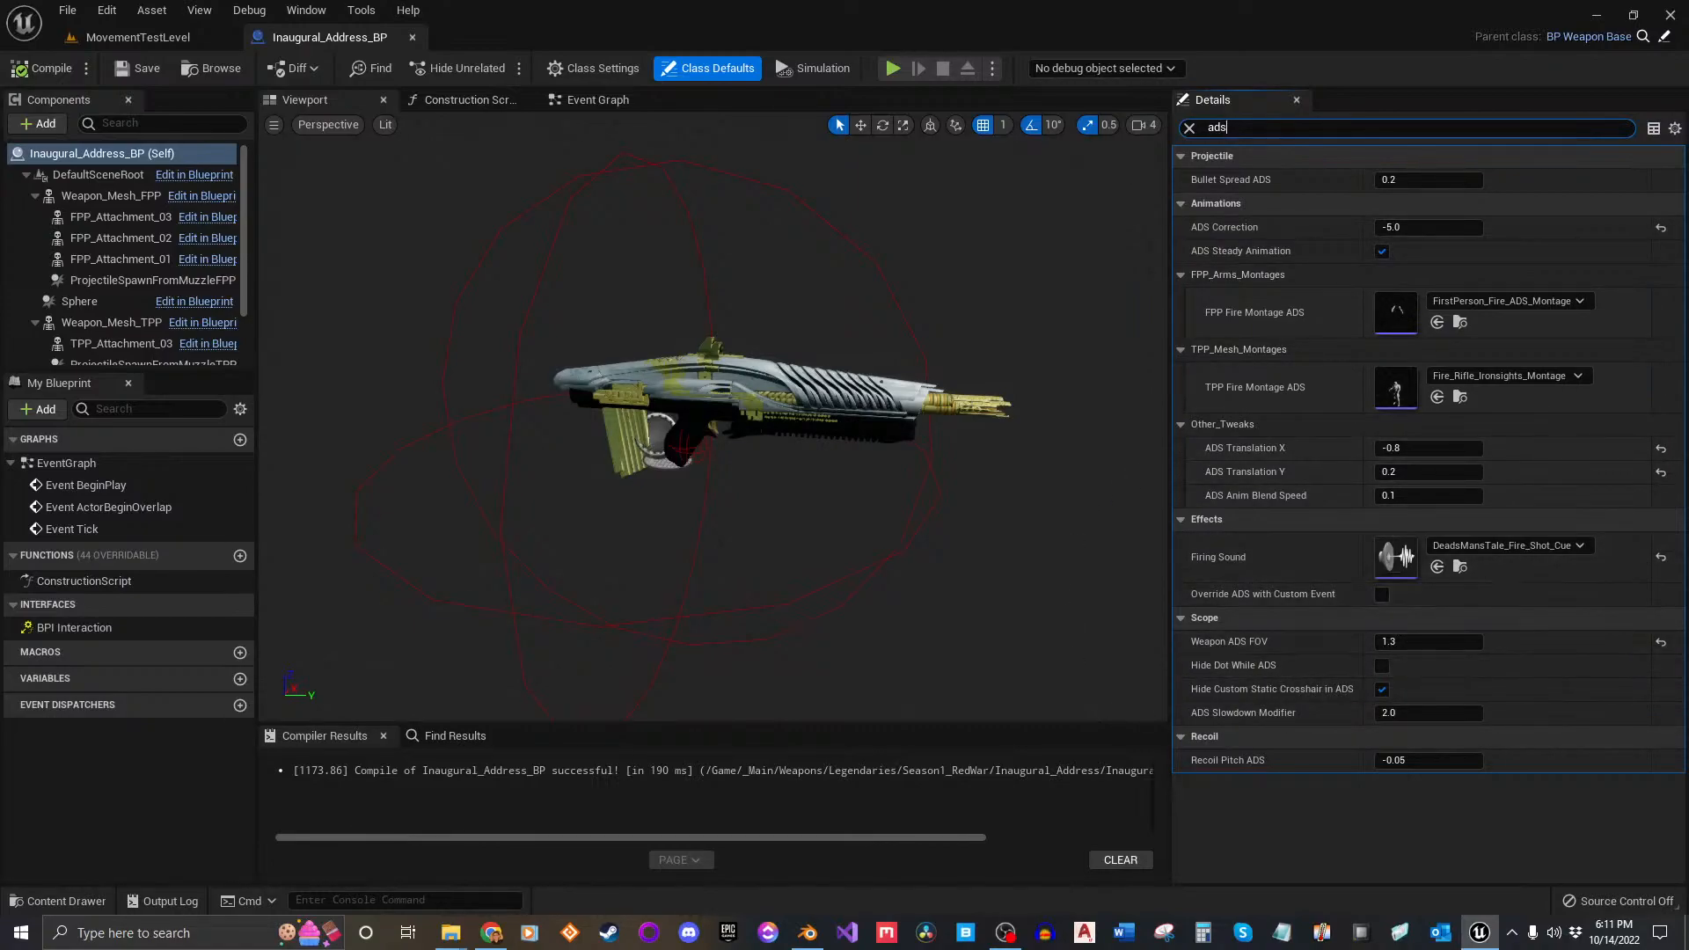
{"action": "left_click", "coordinate": [412, 37]}
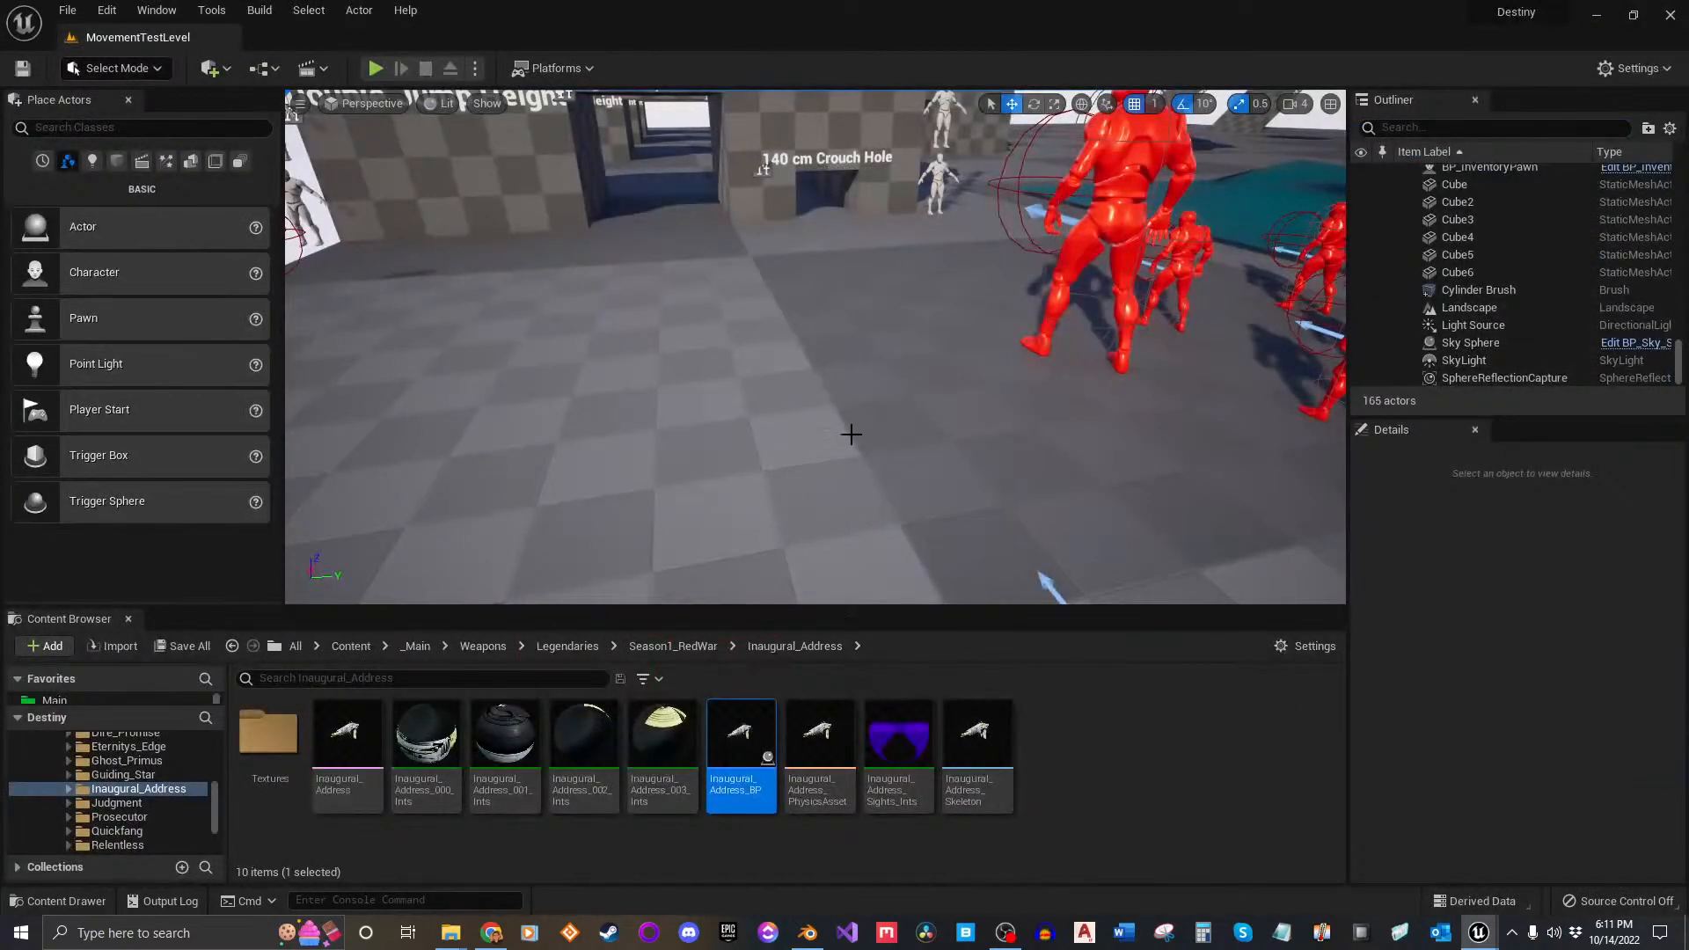
Step: Place Inaugural_Address_BP on the floor of MovementTestLevel, set its Z location to 100, and save the level
{"action": "left_click_drag", "start_coordinate": [757, 766], "coordinate": [864, 336]}
{"action": "left_click", "coordinate": [1619, 652]}
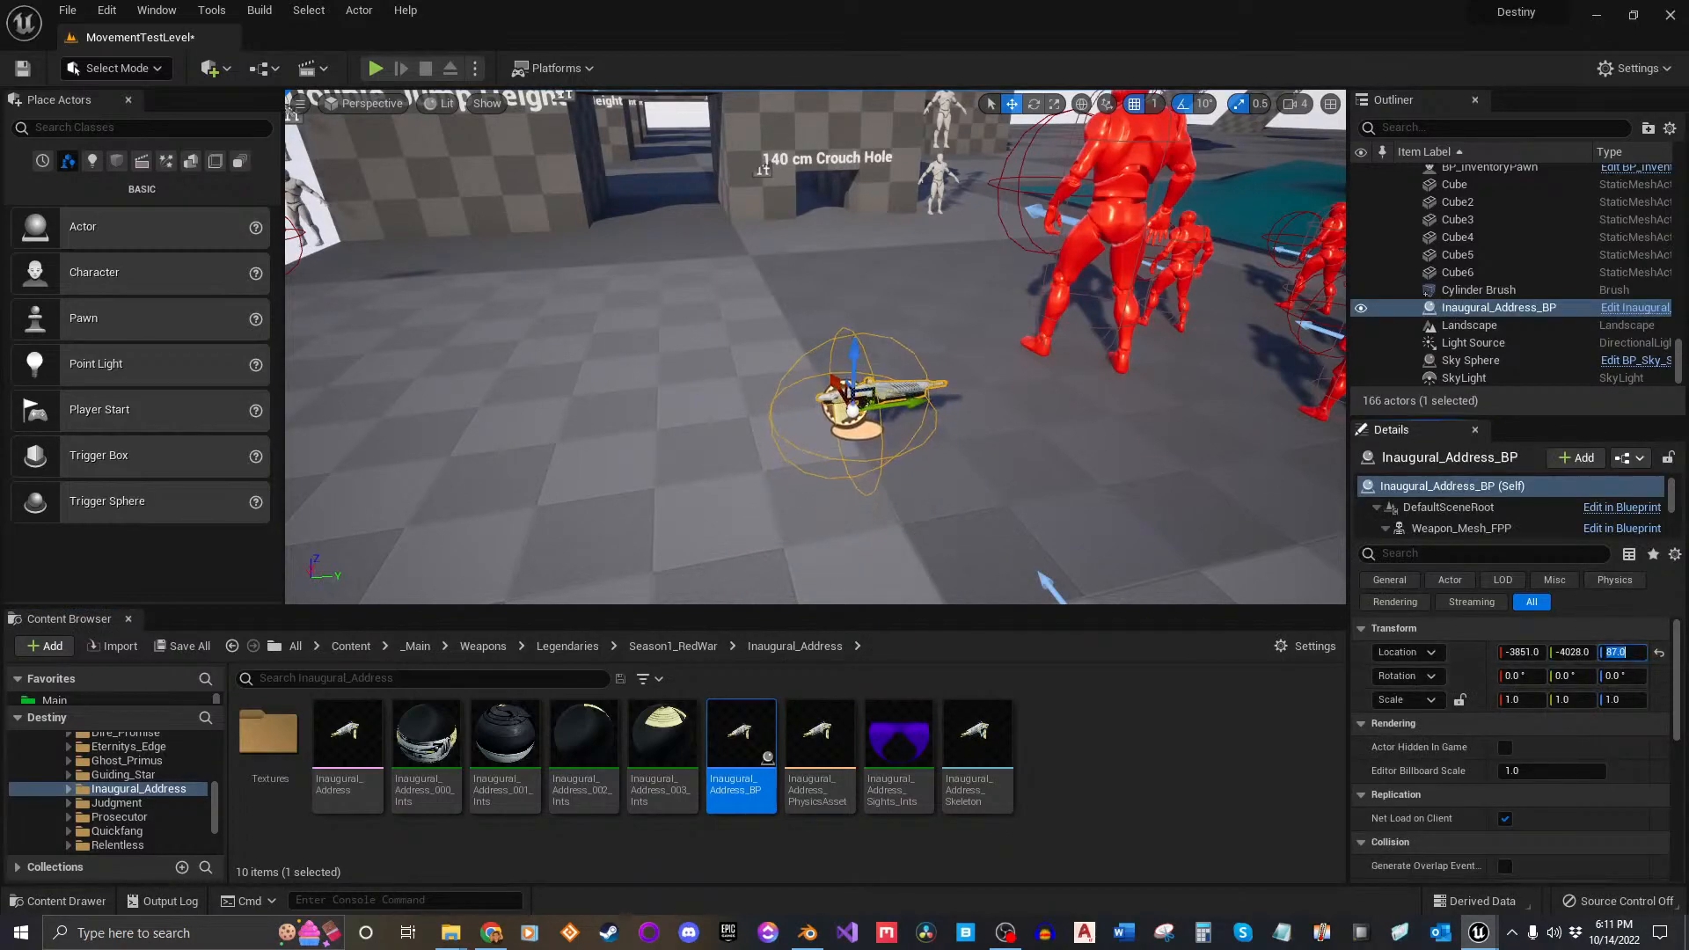
{"action": "type", "text": "100"}
{"action": "key", "text": "Return"}
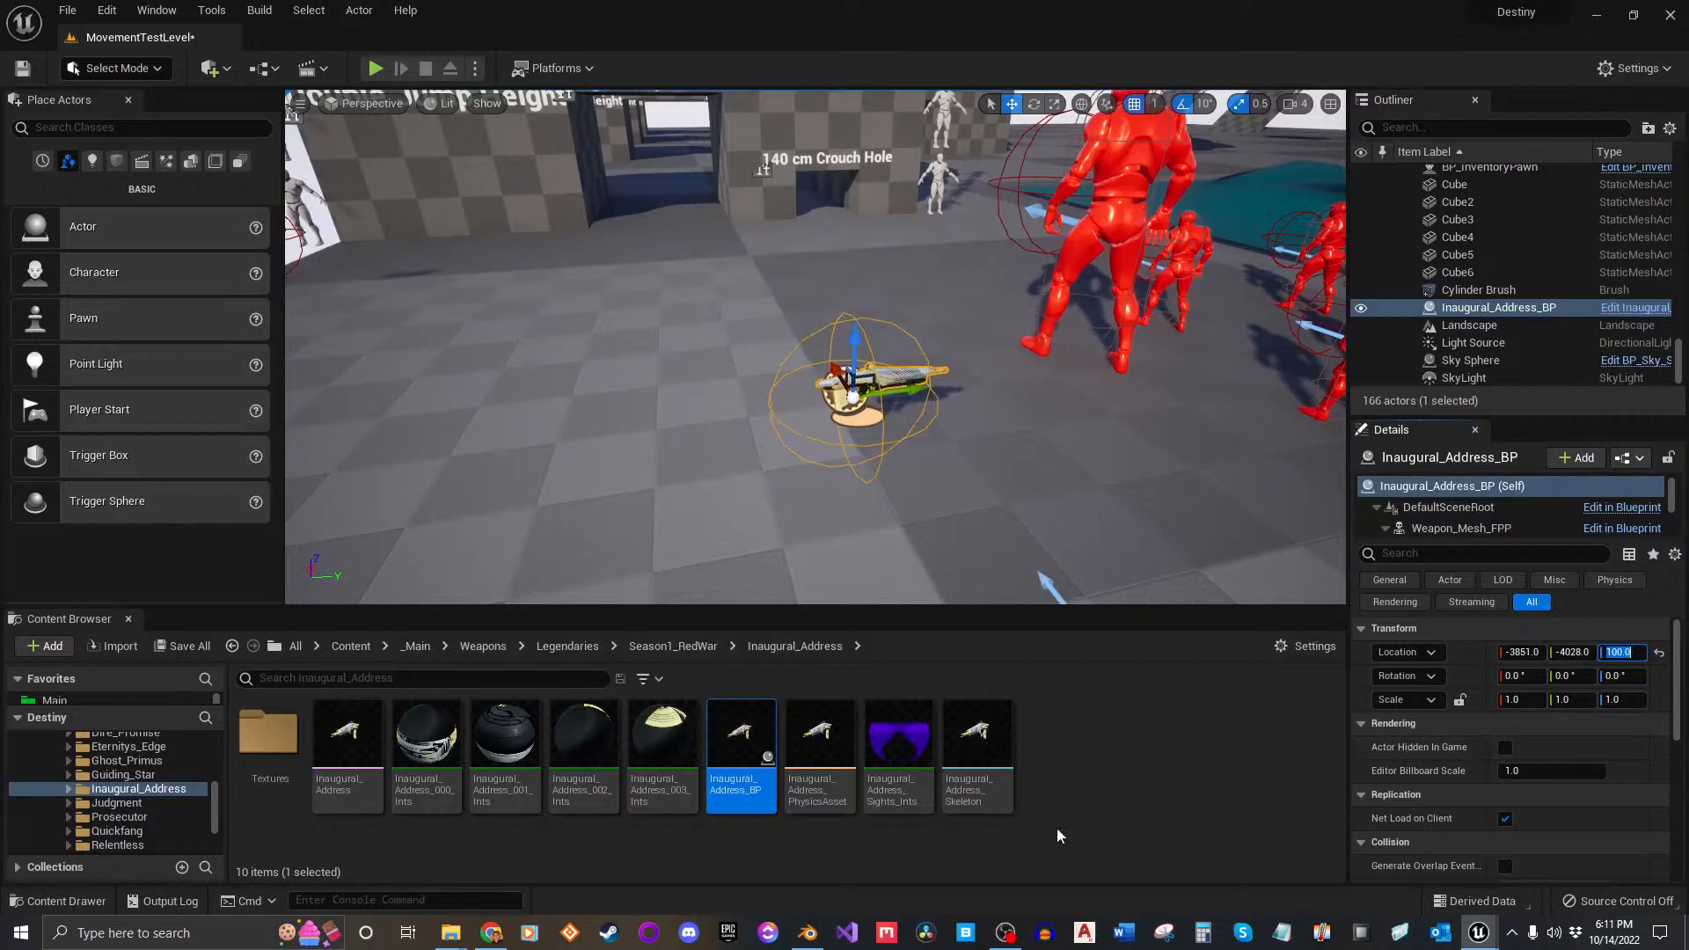
{"action": "left_click", "coordinate": [1080, 851]}
{"action": "left_click", "coordinate": [23, 68]}
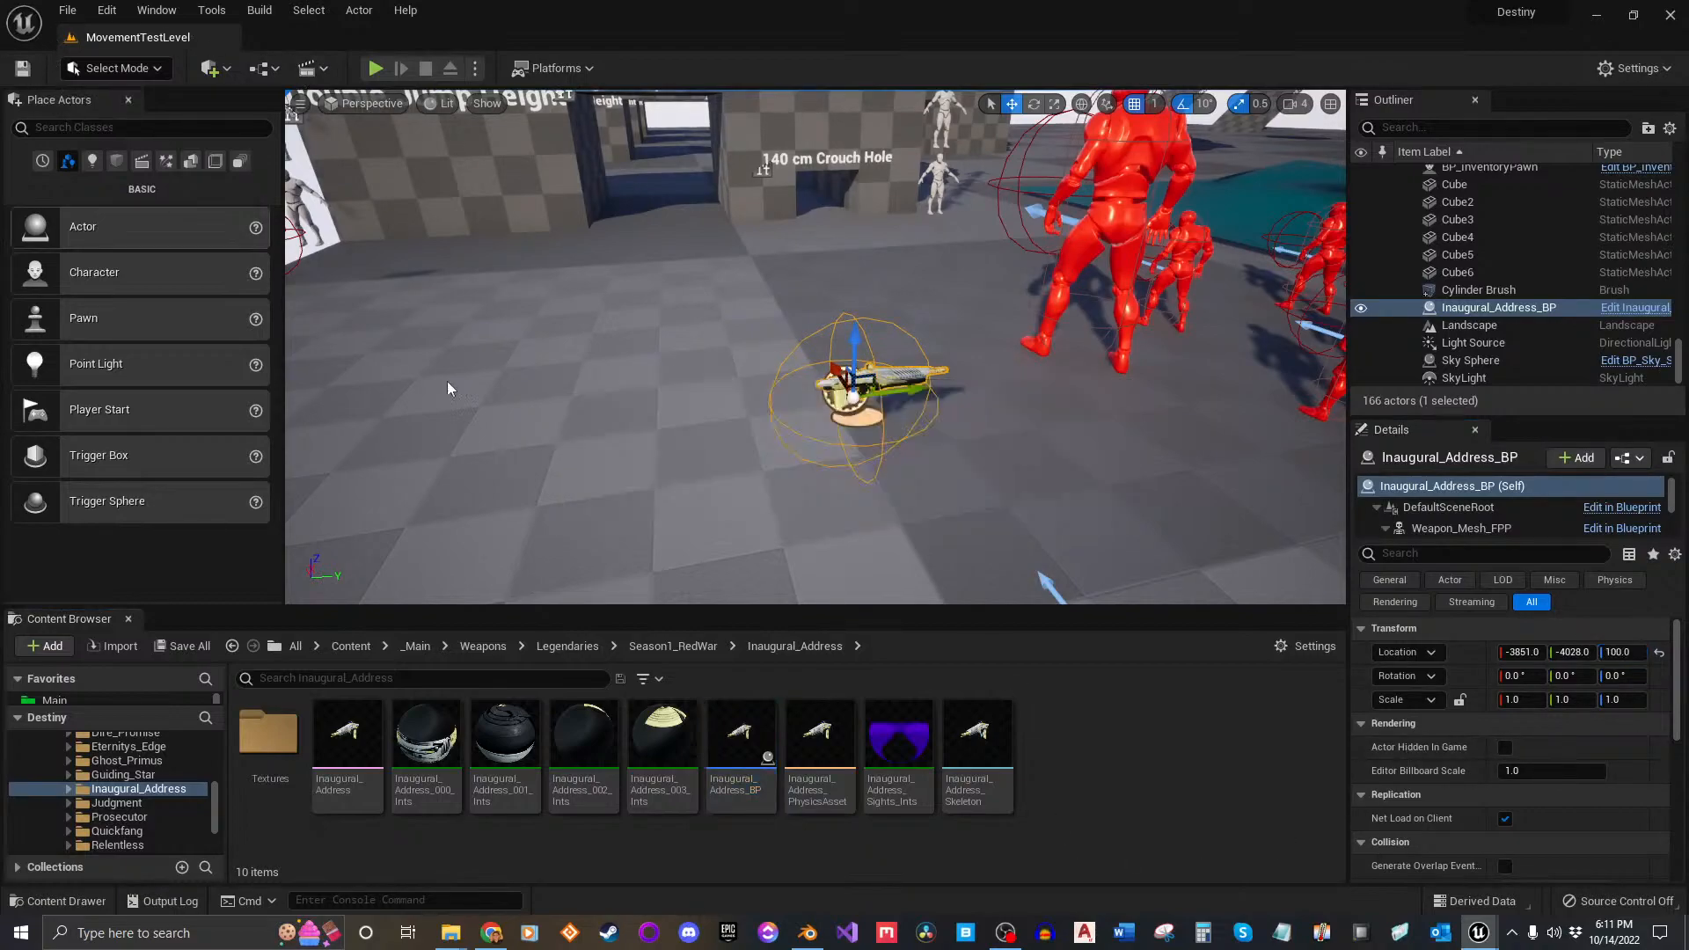
Step: Play MovementTestLevel in full screen and equip the gauntlets from the character's inventory
{"action": "right_click_drag", "start_coordinate": [959, 425], "coordinate": [902, 394]}
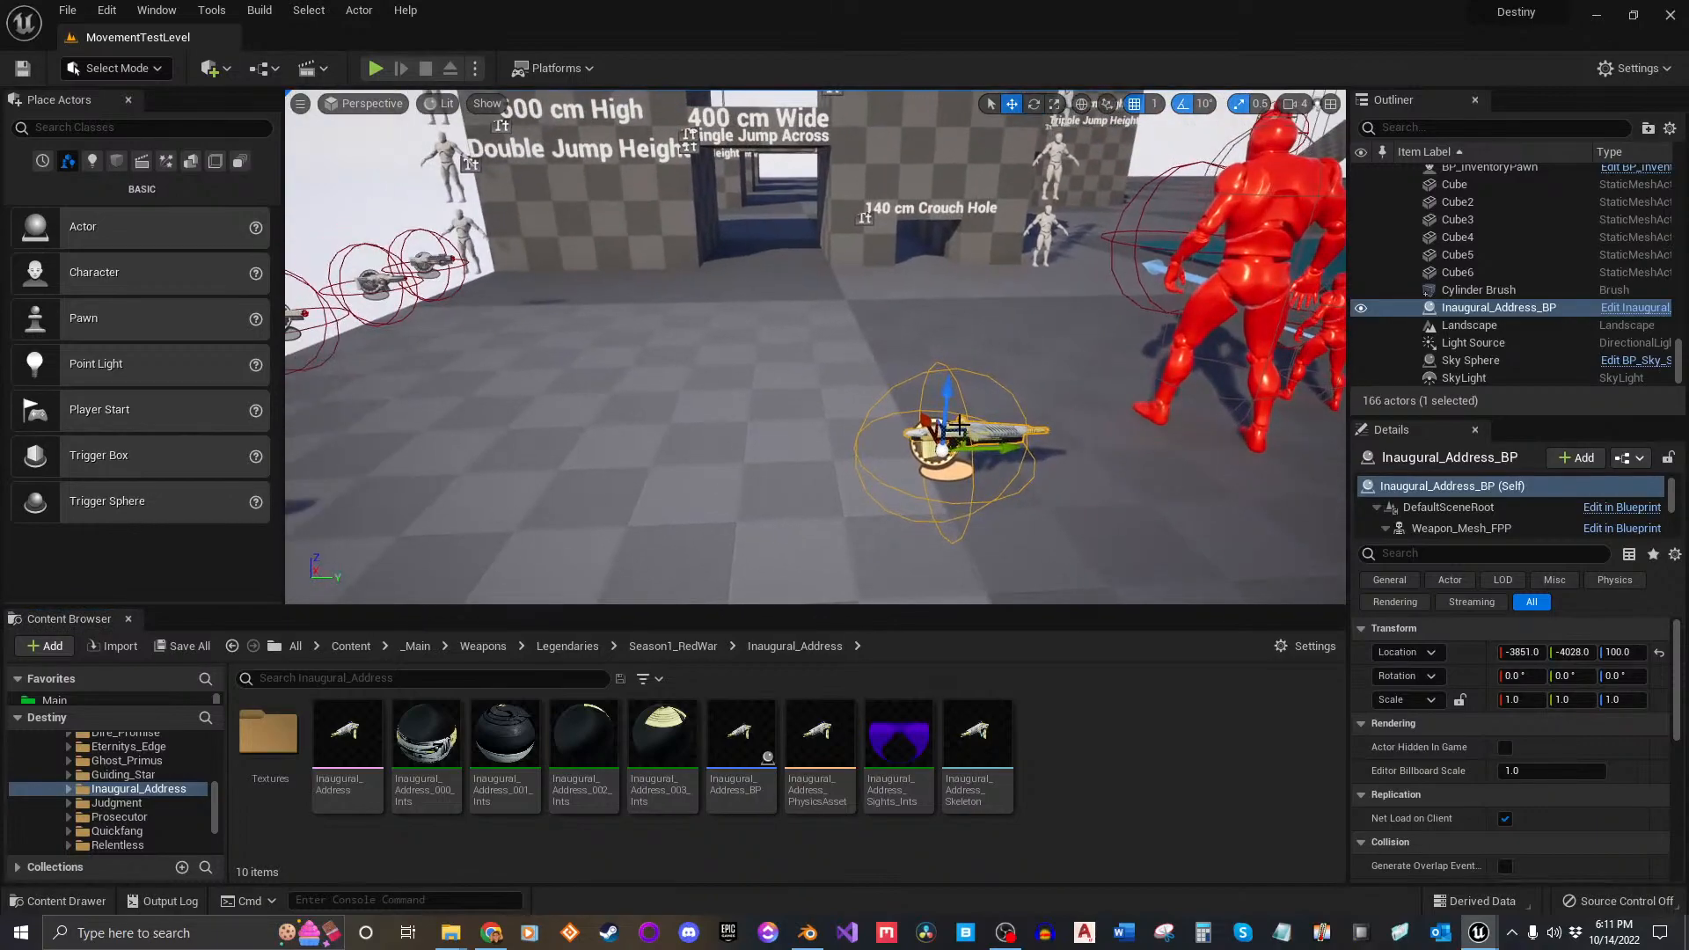
{"action": "key", "text": "alt+p"}
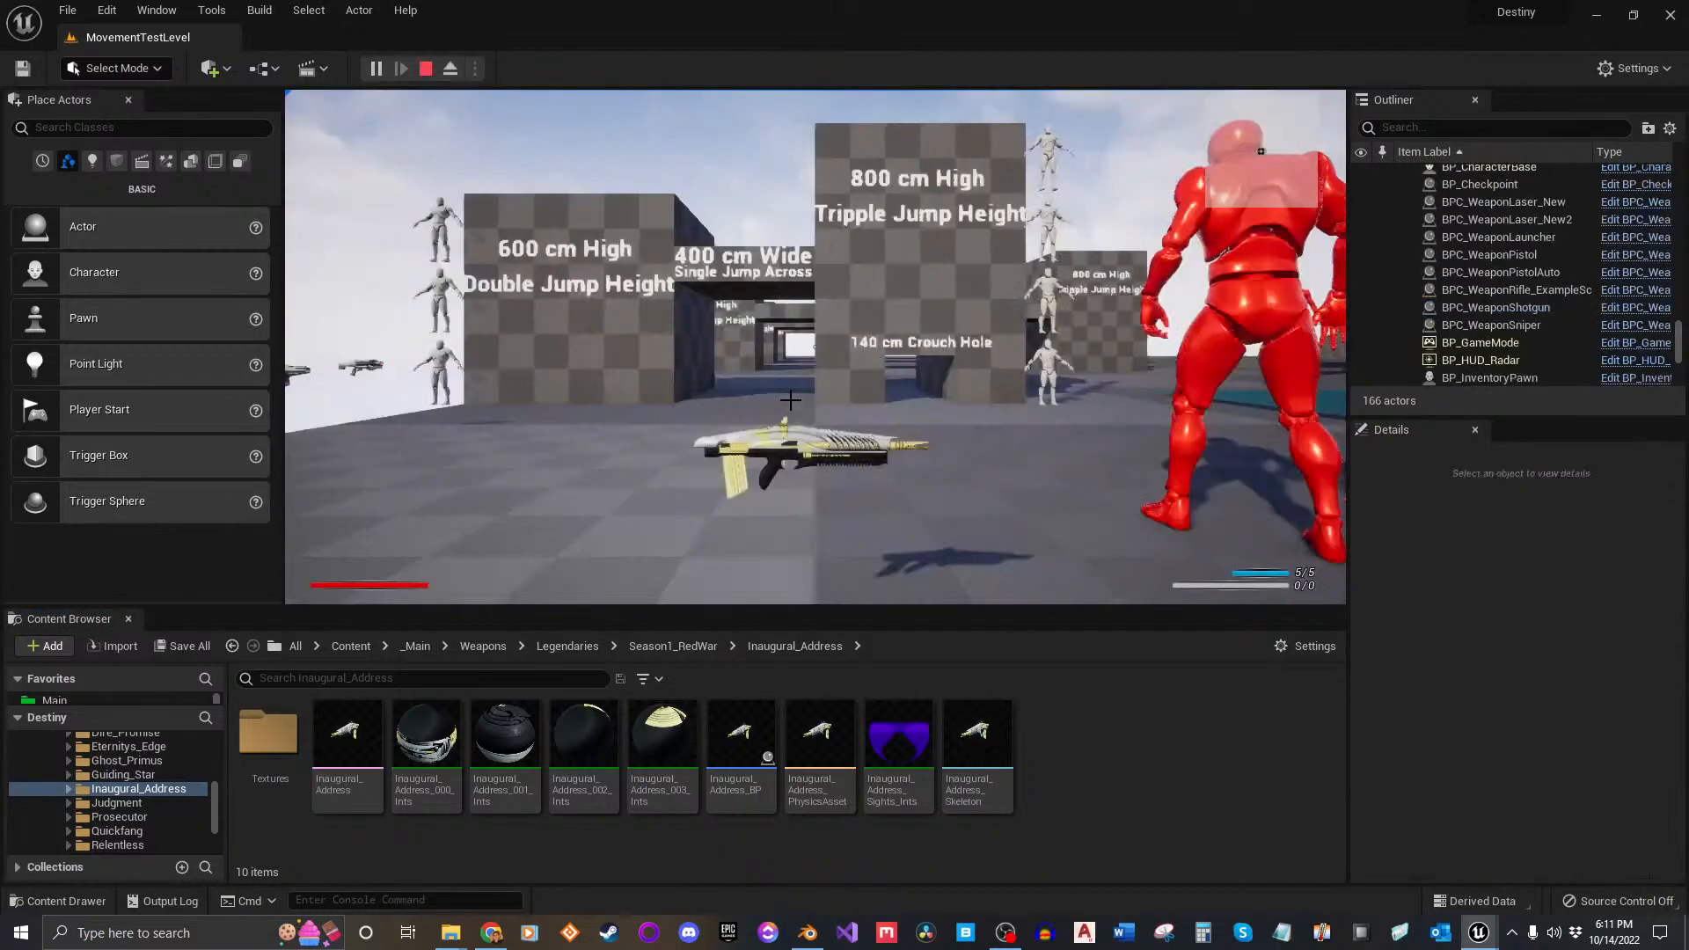
{"action": "key", "text": "F11"}
{"action": "key", "text": "w"}
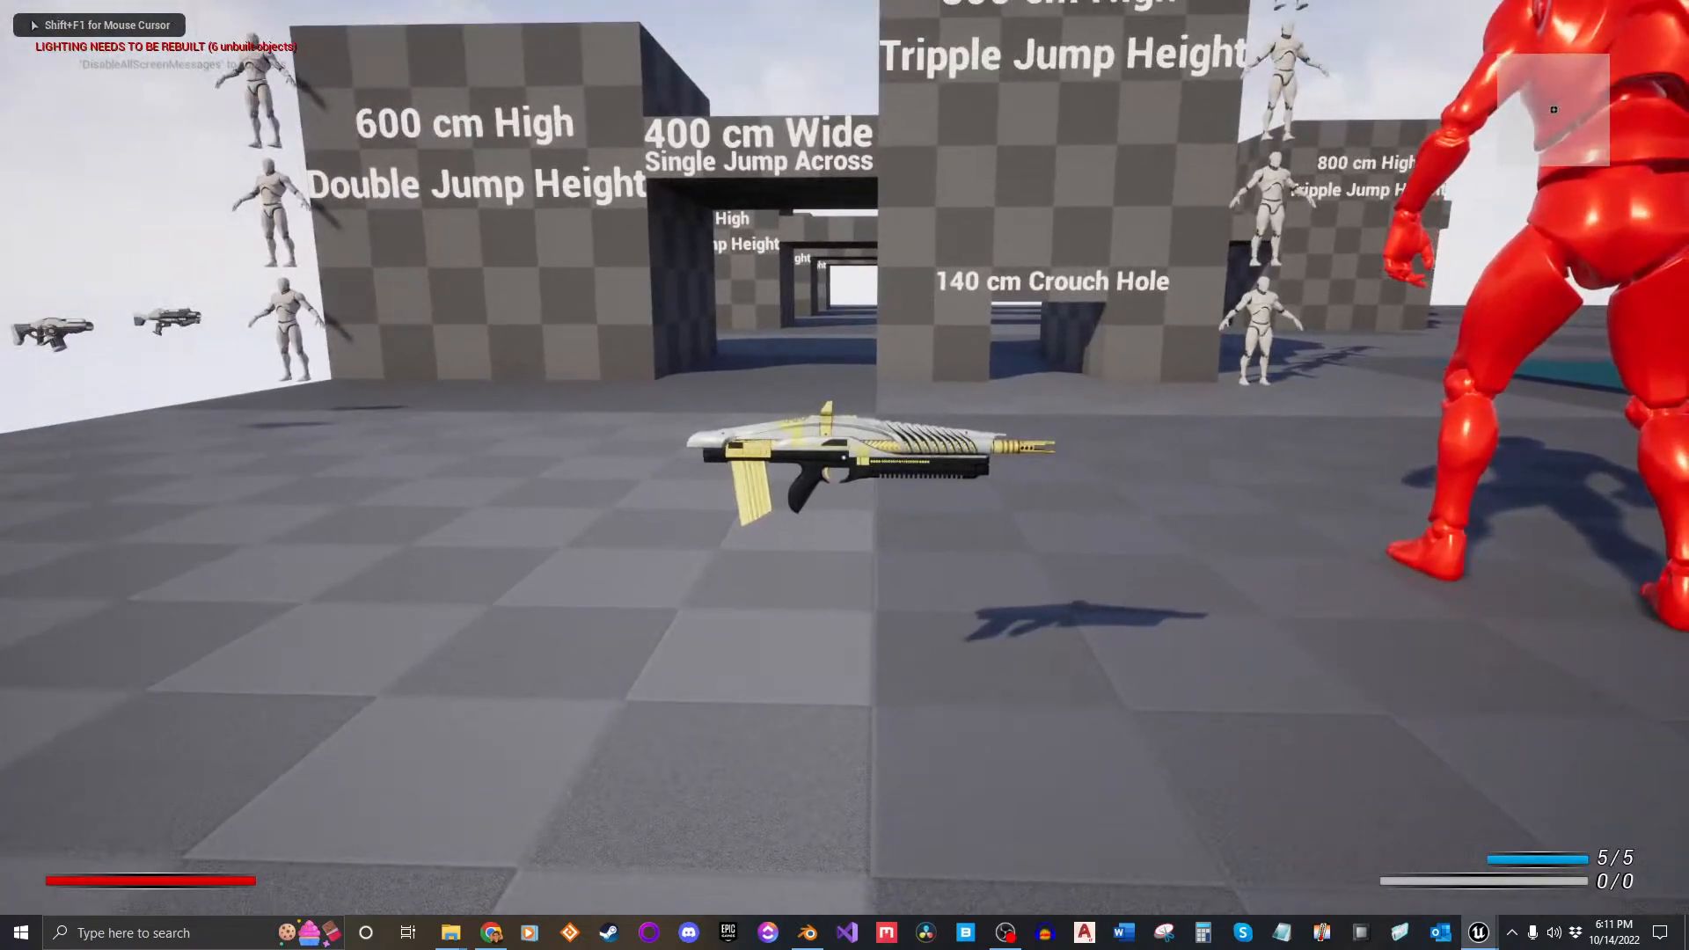
{"action": "key", "text": "i"}
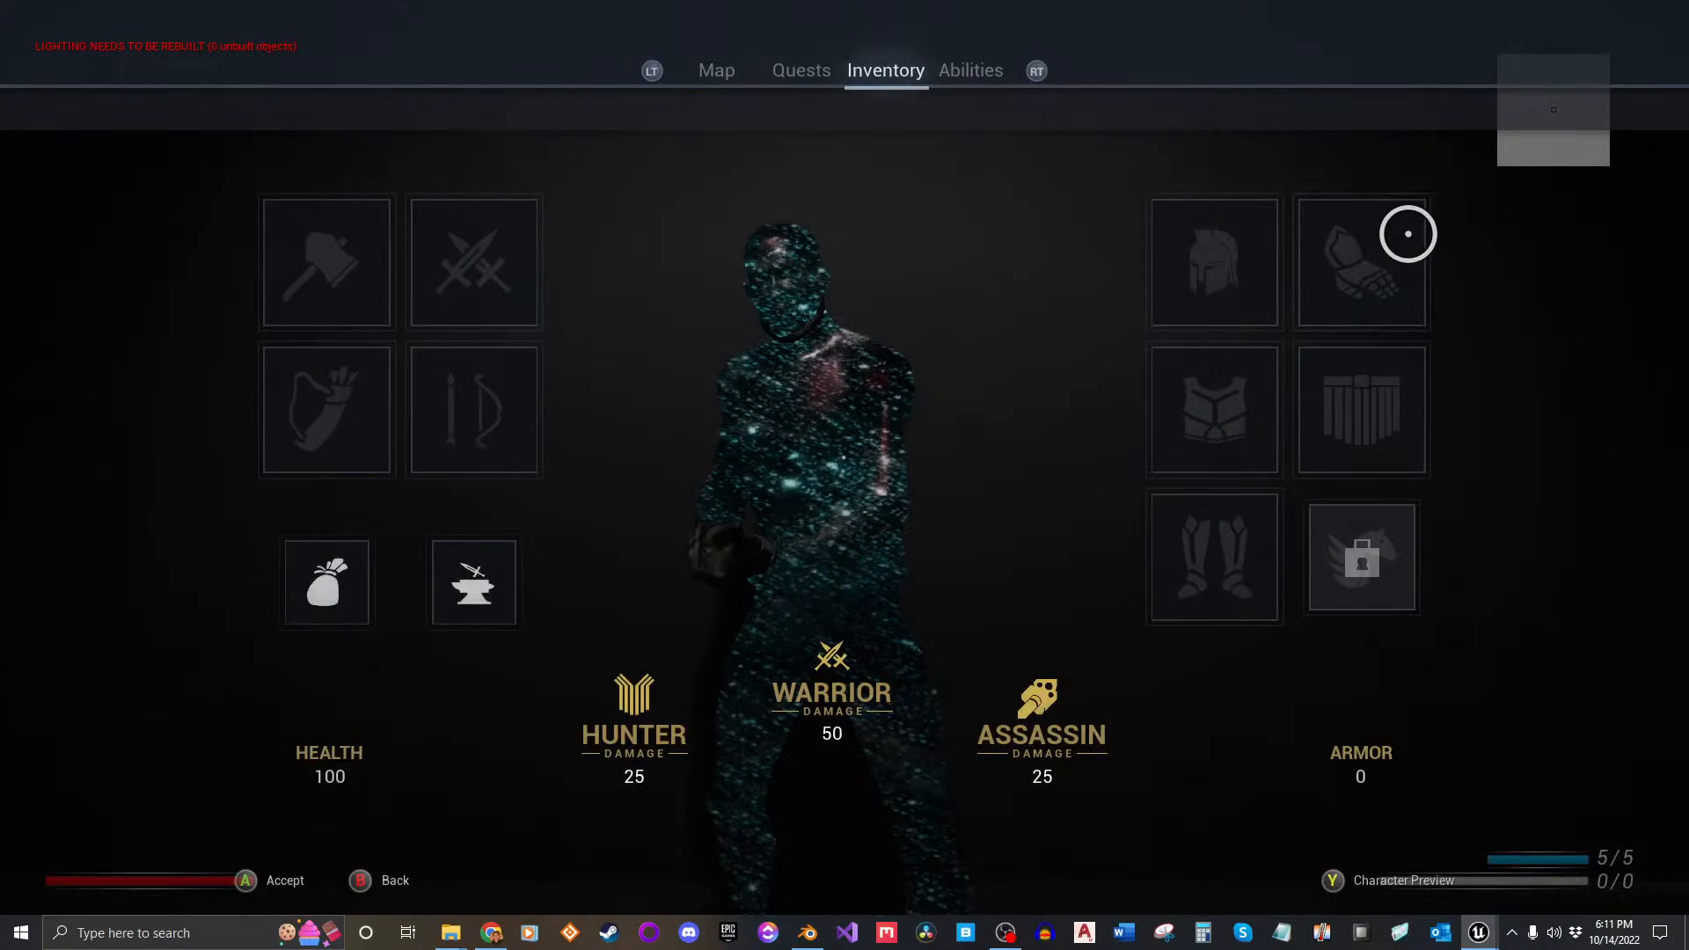
{"action": "left_click", "coordinate": [1375, 240]}
{"action": "left_click", "coordinate": [1342, 269]}
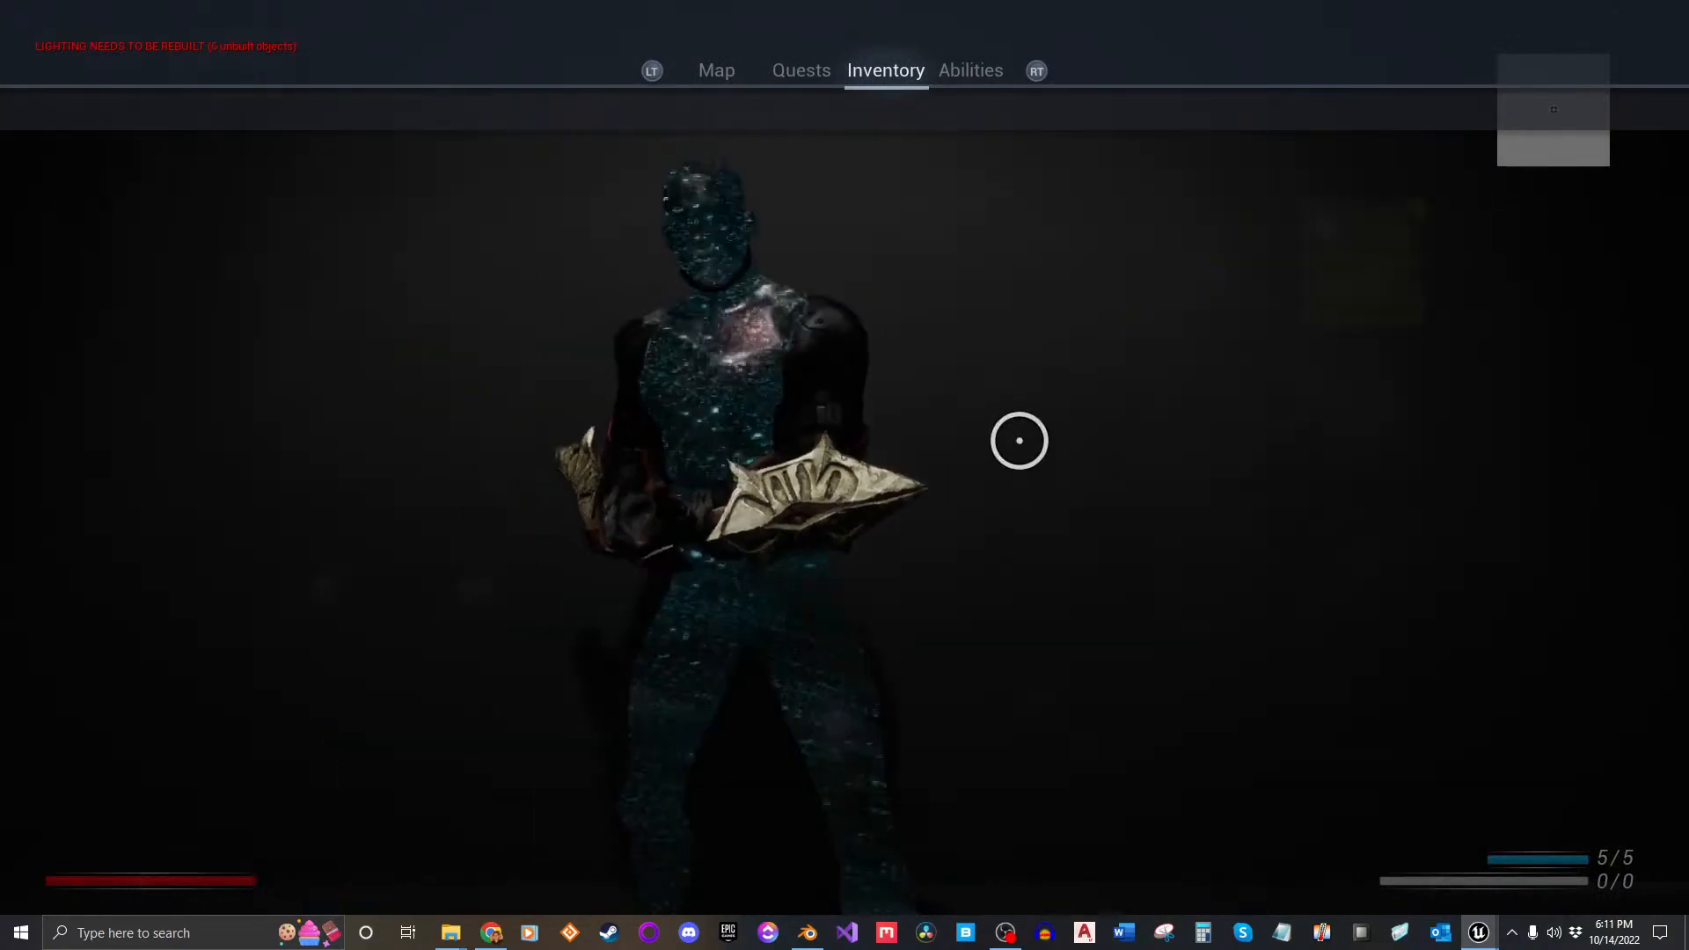
{"action": "key", "text": "i"}
Step: Pick up the Inaugural Address weapon, check its hip and aimed views, and stop the play session
{"action": "key", "text": "w"}
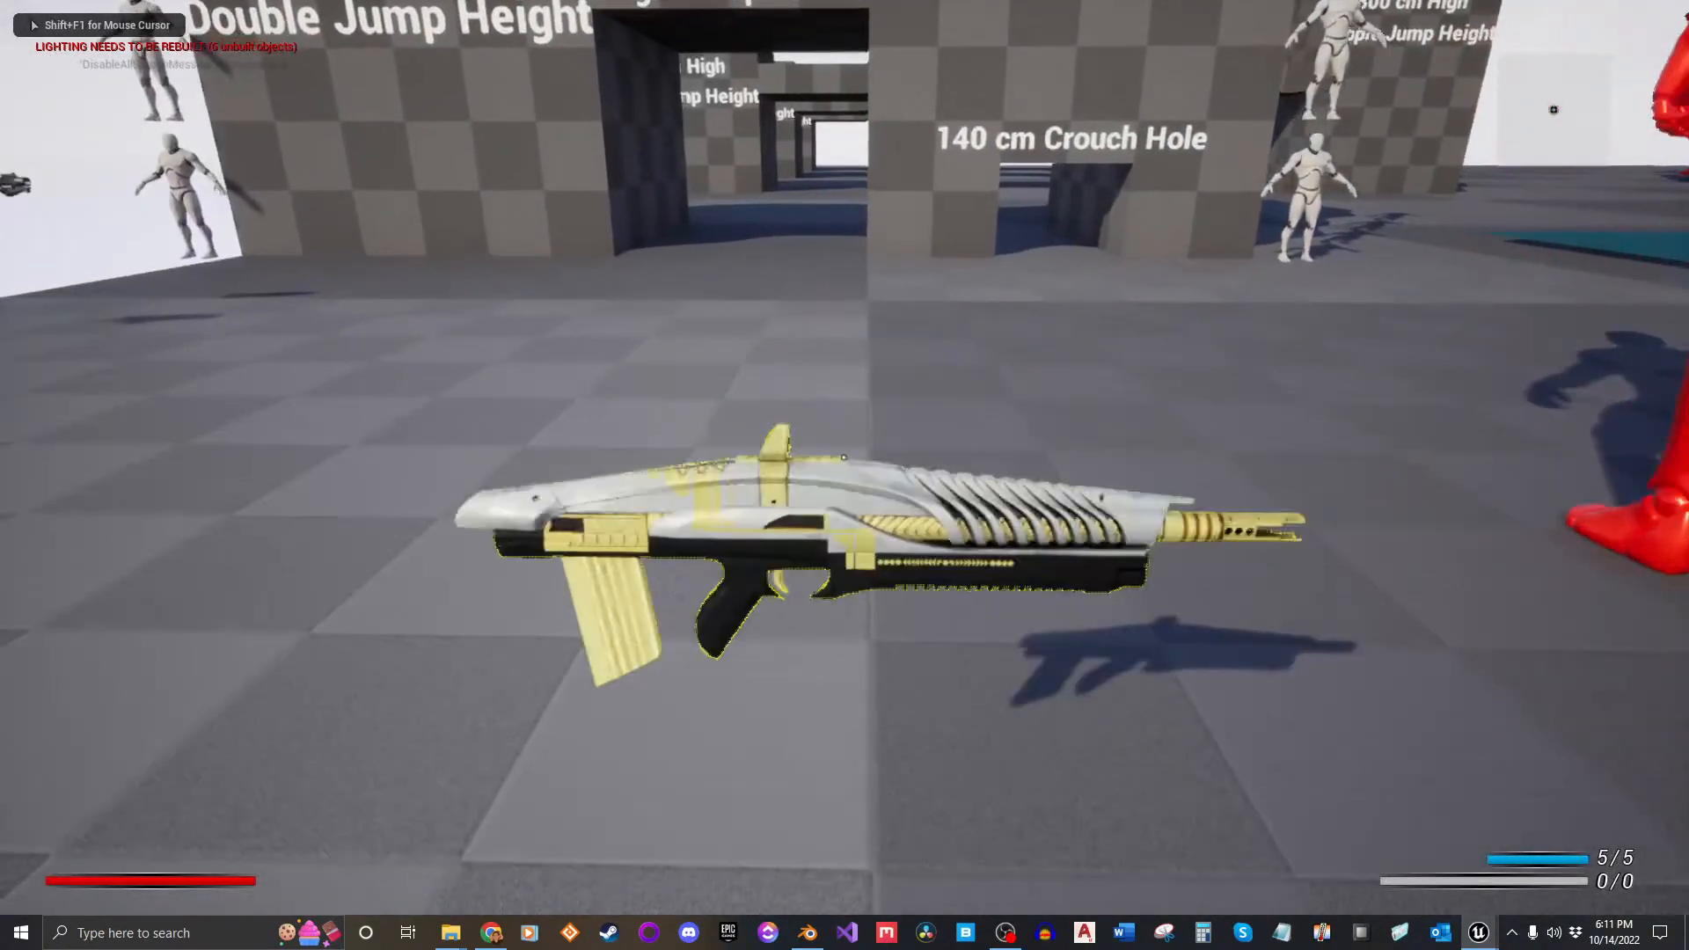
{"action": "key", "text": "shift+w"}
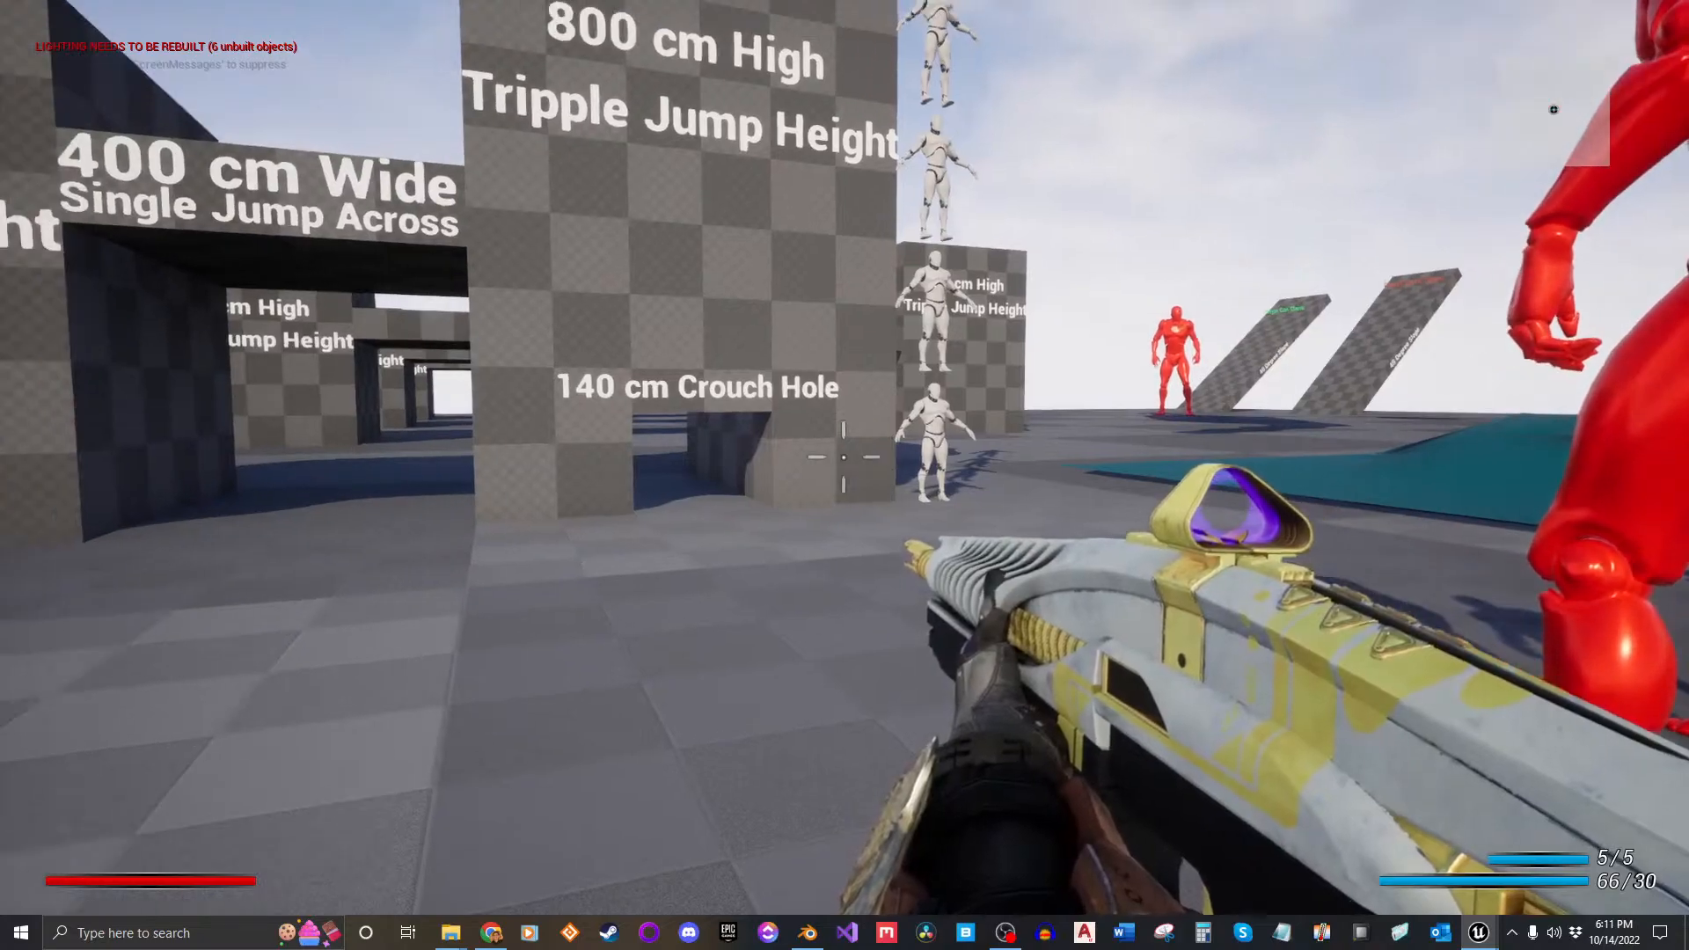
{"action": "right_click", "coordinate": [1553, 109]}
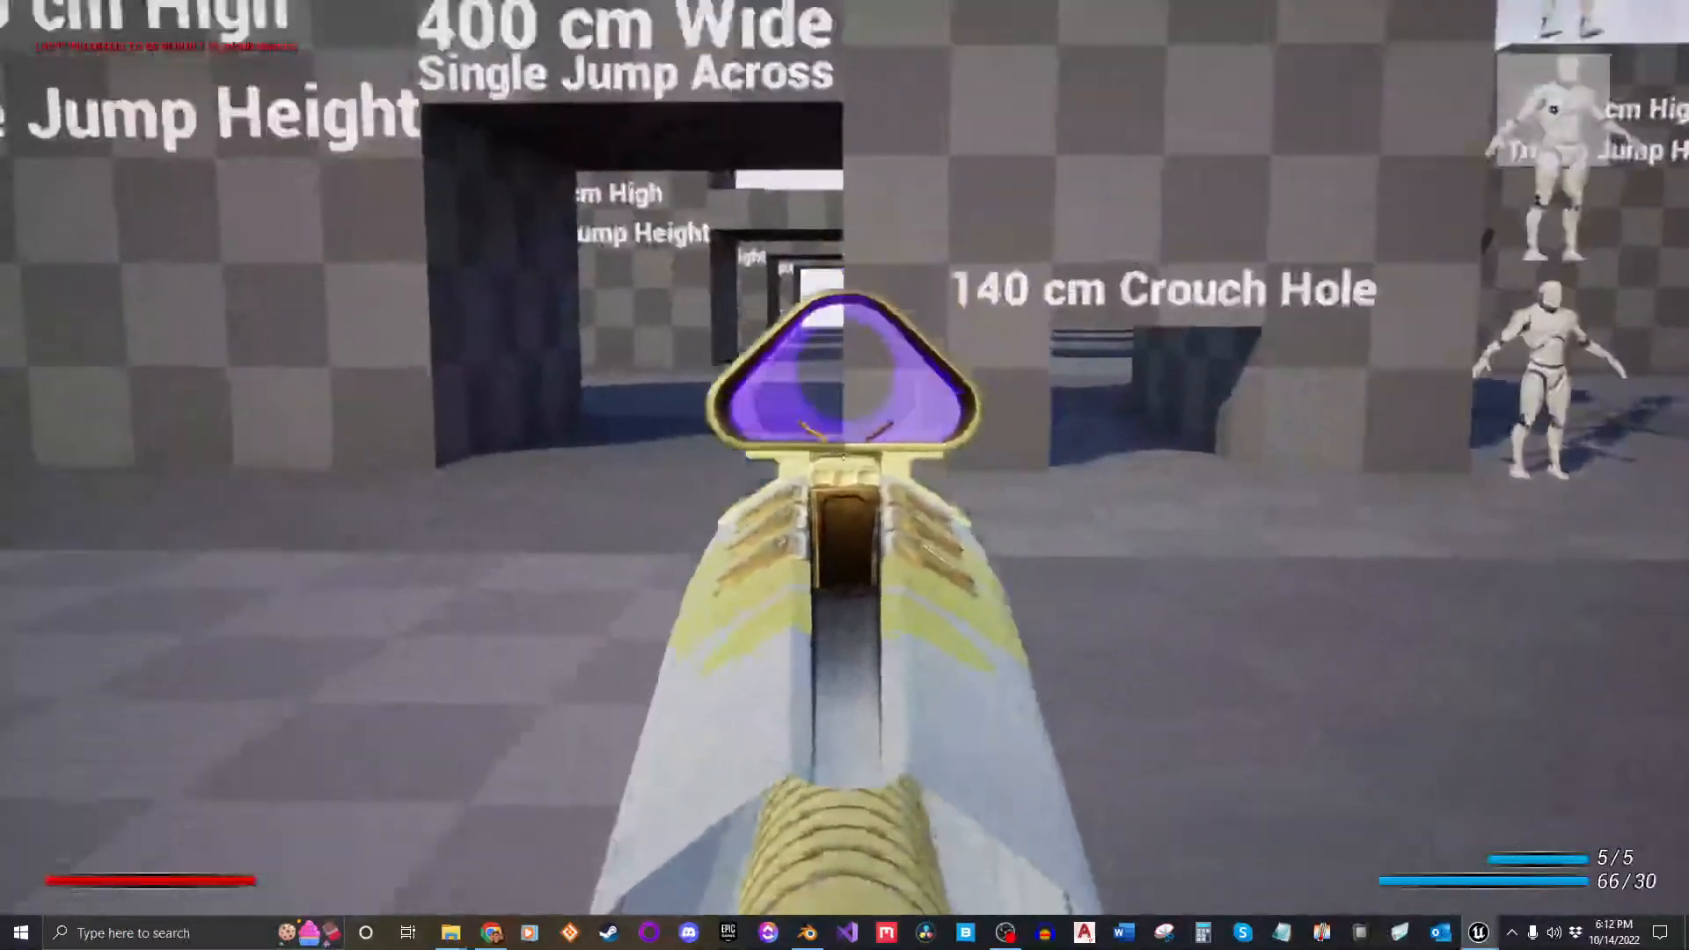
{"action": "right_click", "coordinate": [844, 456]}
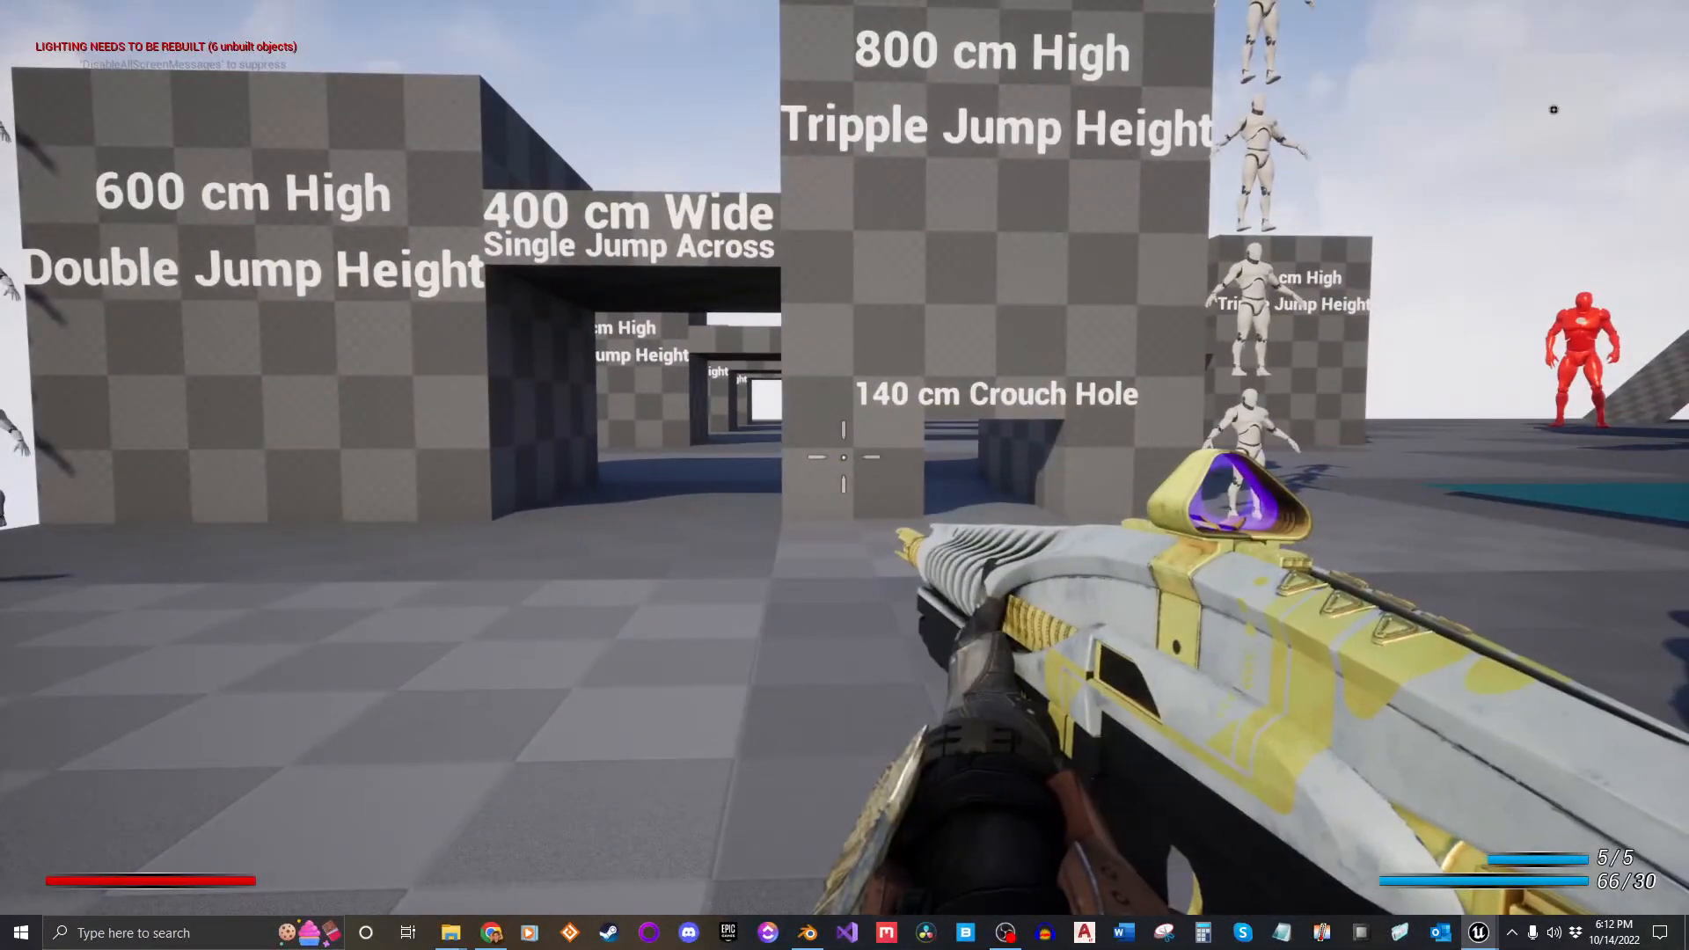
{"action": "key", "text": "Escape"}
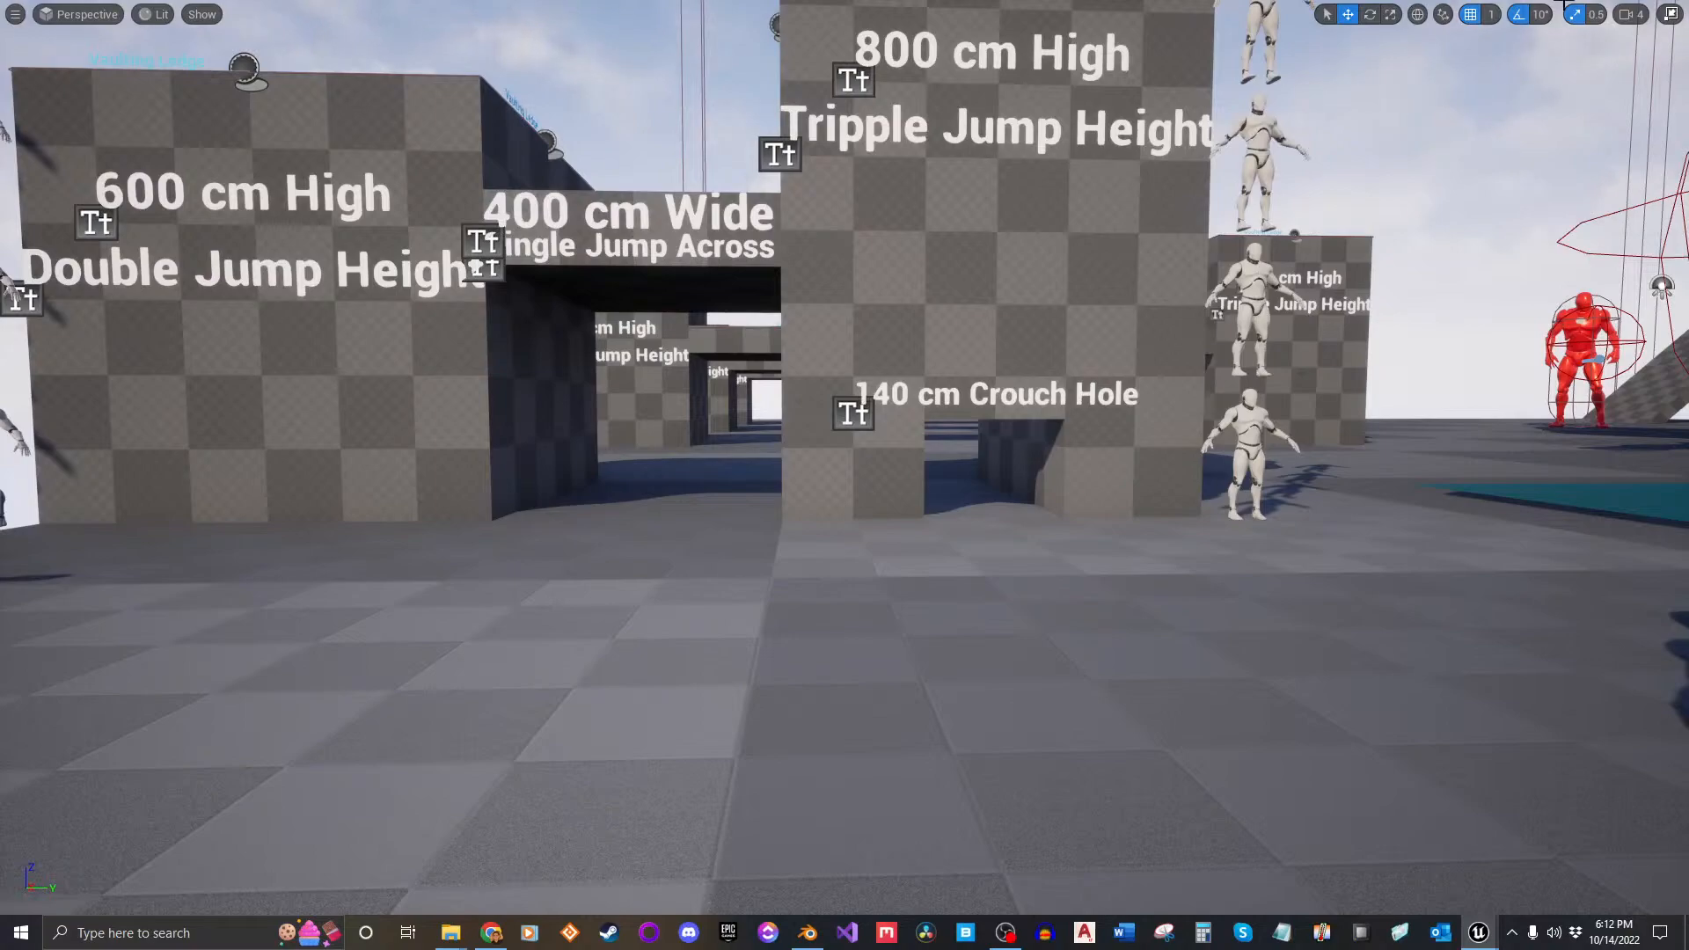
Step: Run two more play tests, picking up the weapon to examine its first-person view and its aiming position, and end each session
{"action": "mouse_move", "coordinate": [1327, 451]}
{"action": "right_mouse_down"}
{"action": "mouse_move", "coordinate": [1297, 448]}
{"action": "mouse_move", "coordinate": [1326, 449]}
{"action": "right_mouse_up"}
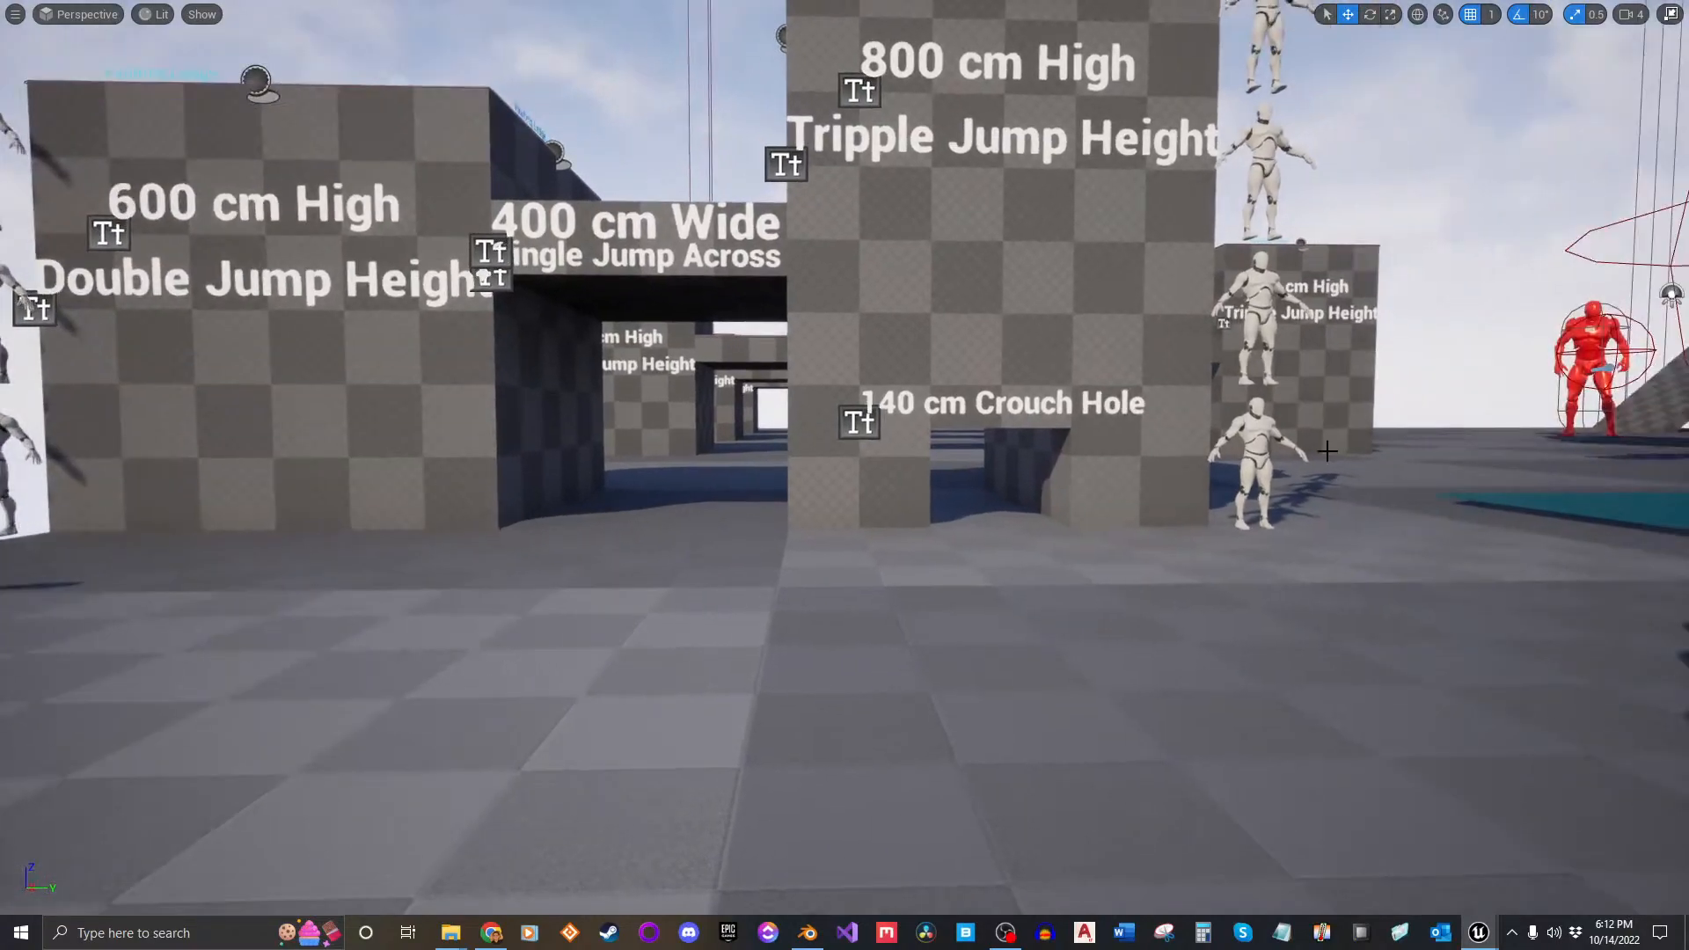
{"action": "key", "text": "alt+p"}
{"action": "key", "text": "w"}
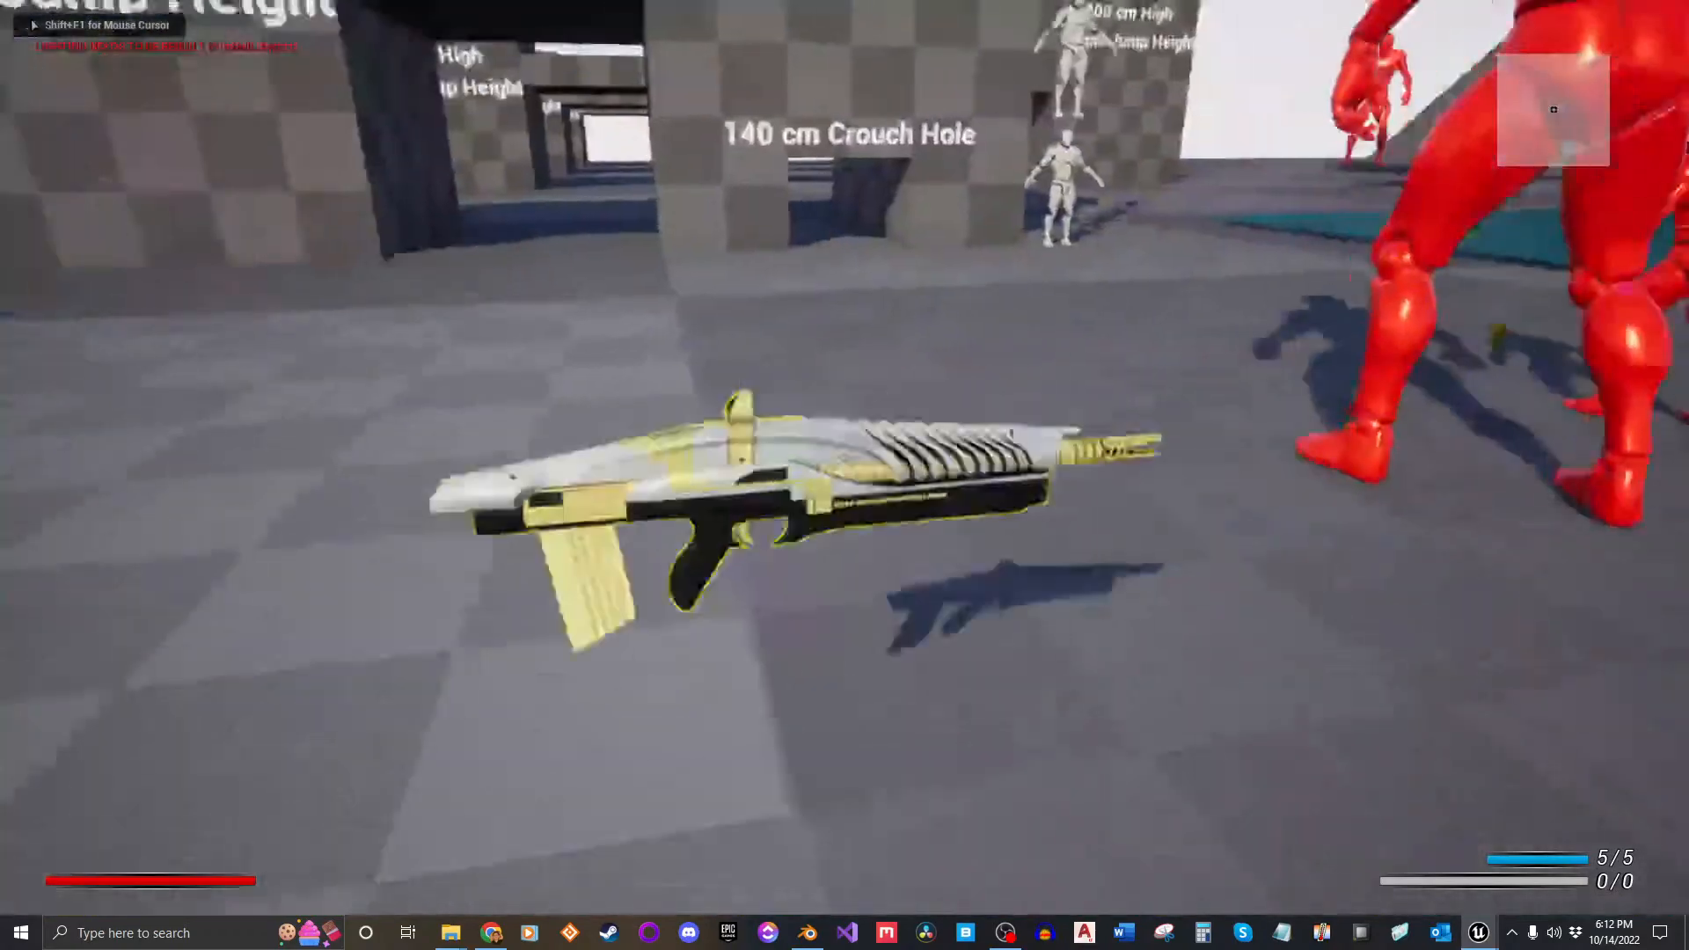
{"action": "key", "text": "e"}
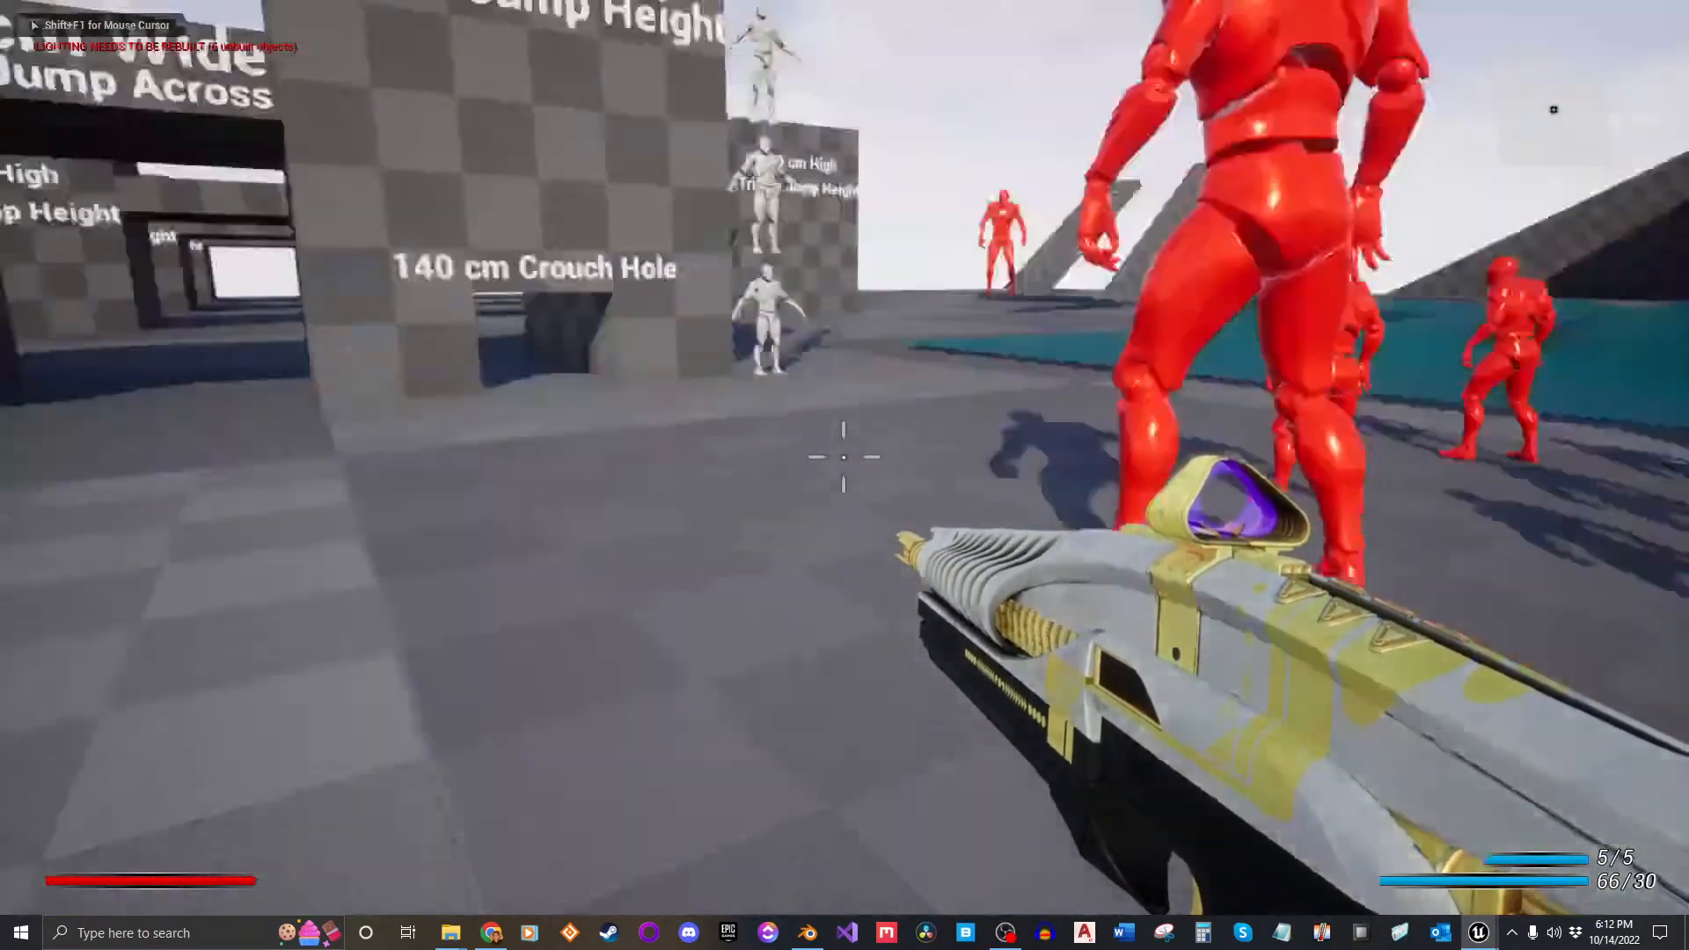
{"action": "key", "text": "Escape"}
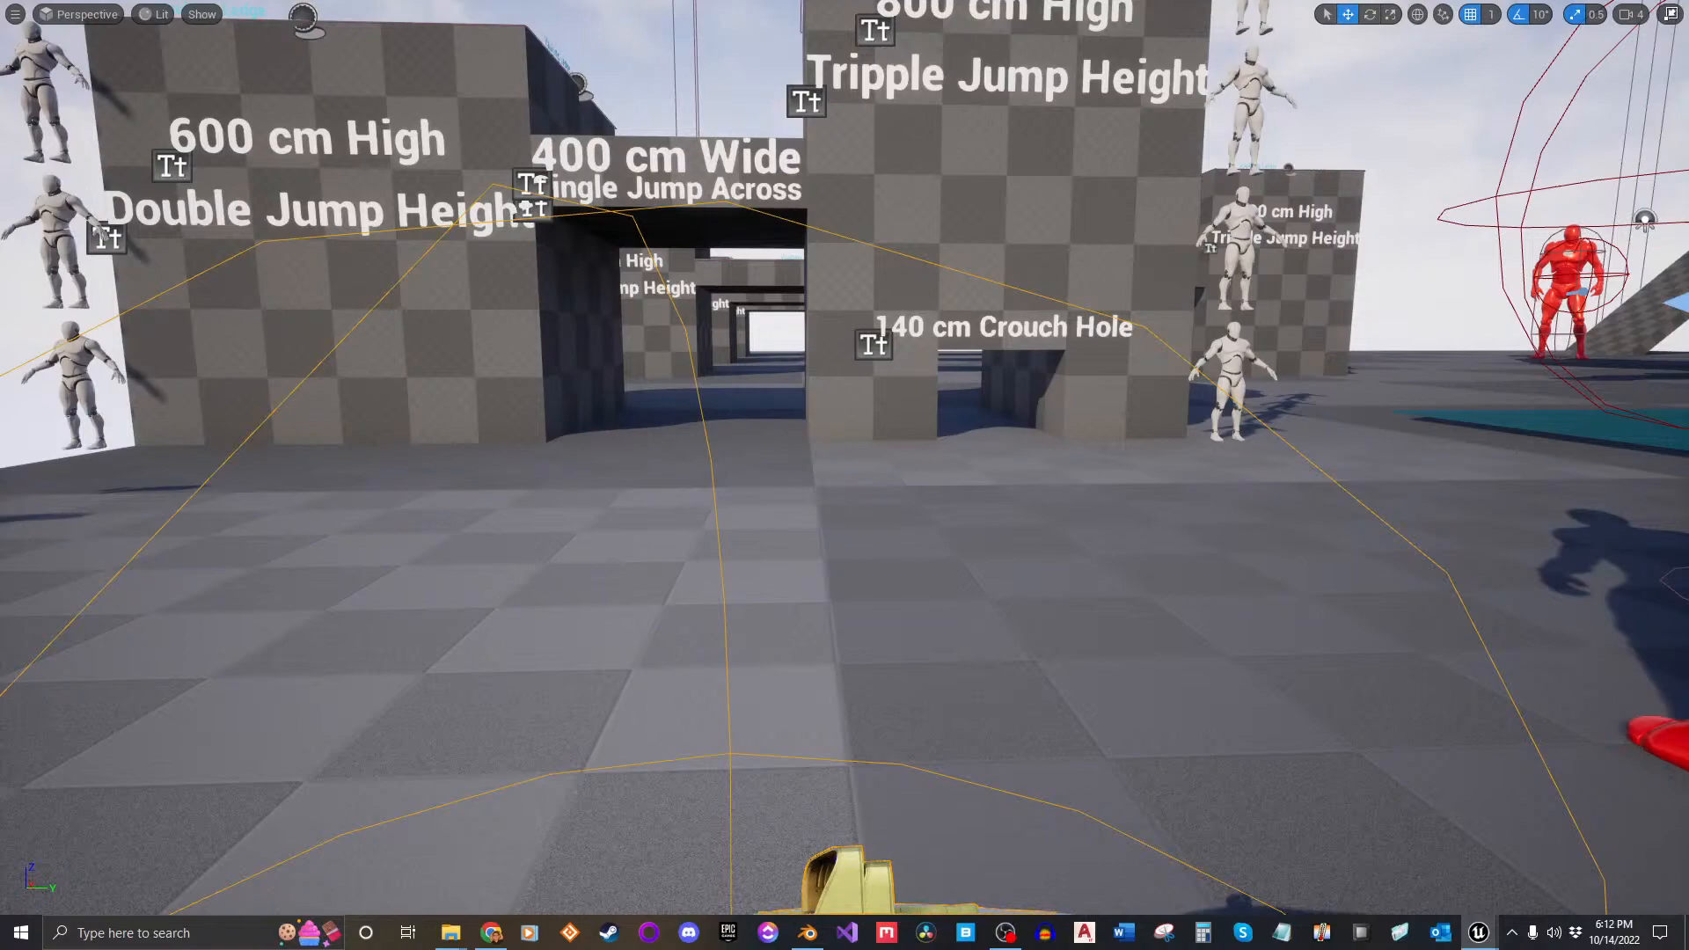
{"action": "right_click_drag", "start_coordinate": [1384, 368], "coordinate": [1377, 362]}
{"action": "key", "text": "alt+p"}
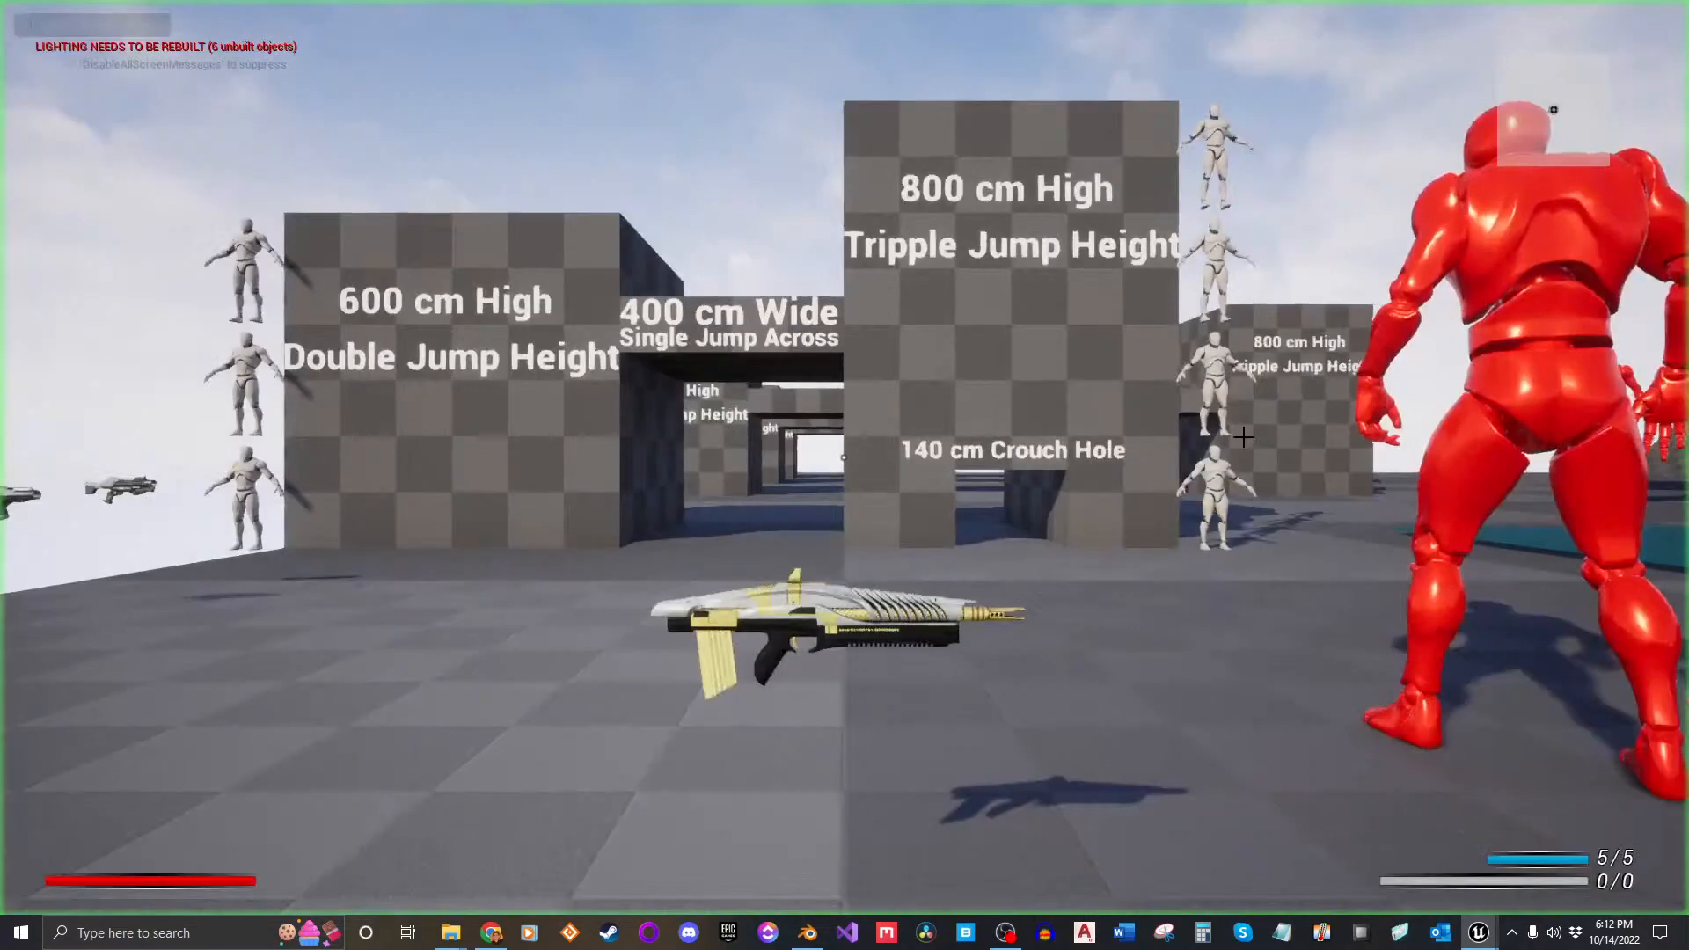
{"action": "key", "text": "w"}
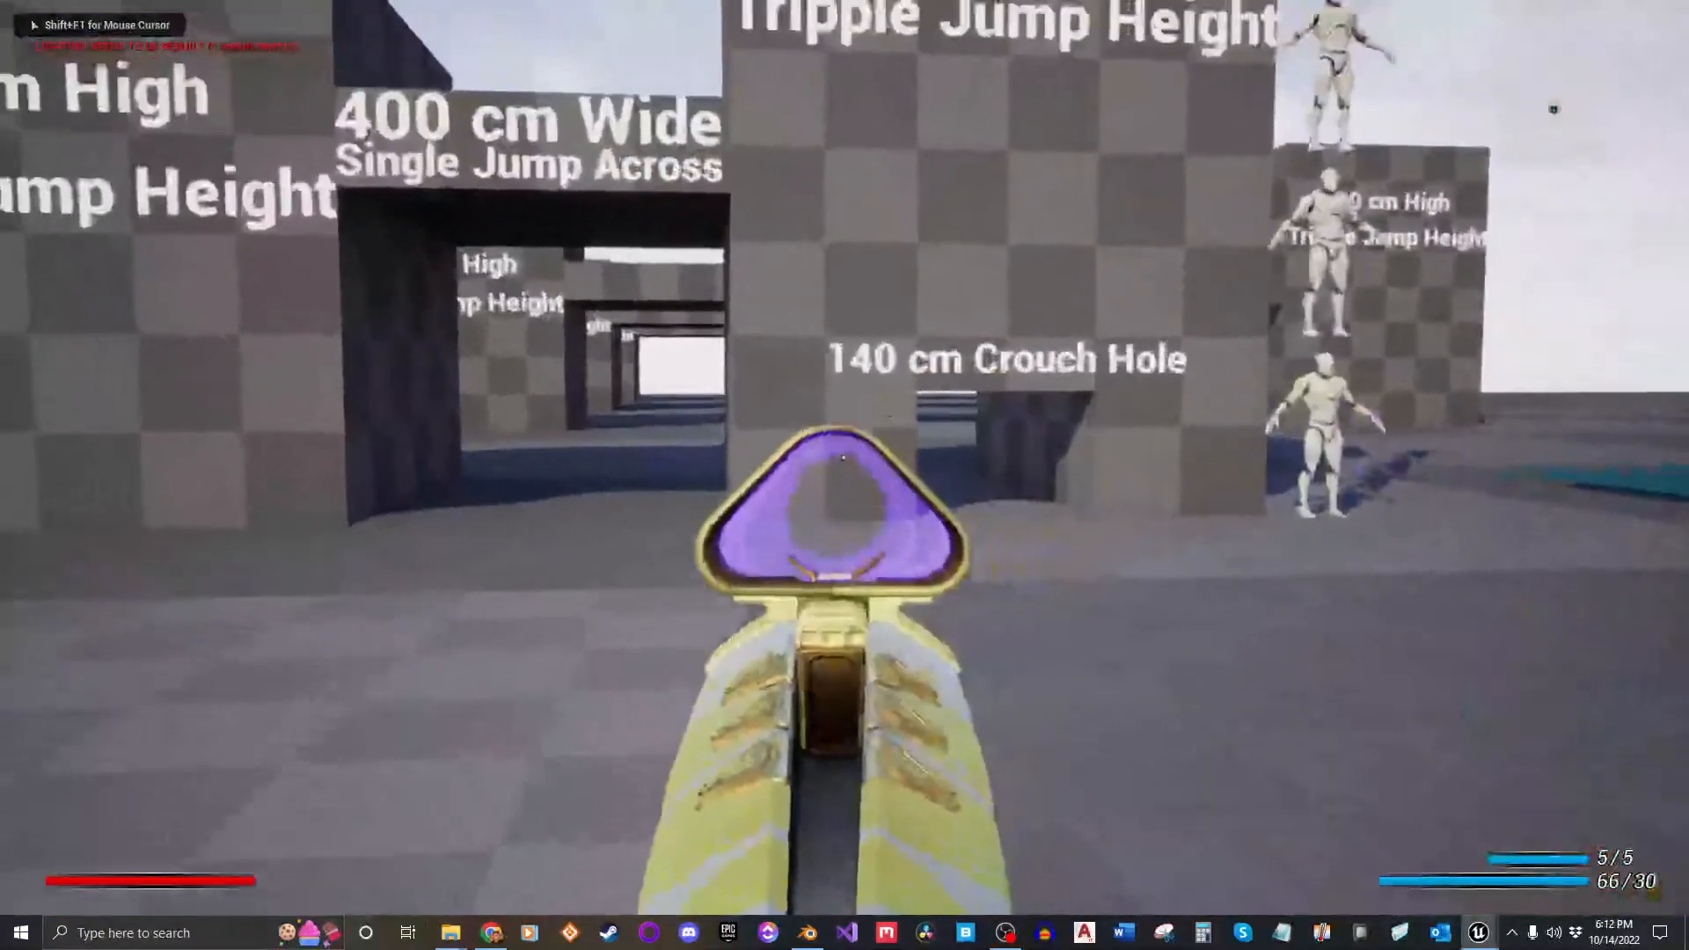
{"action": "key", "text": "Escape"}
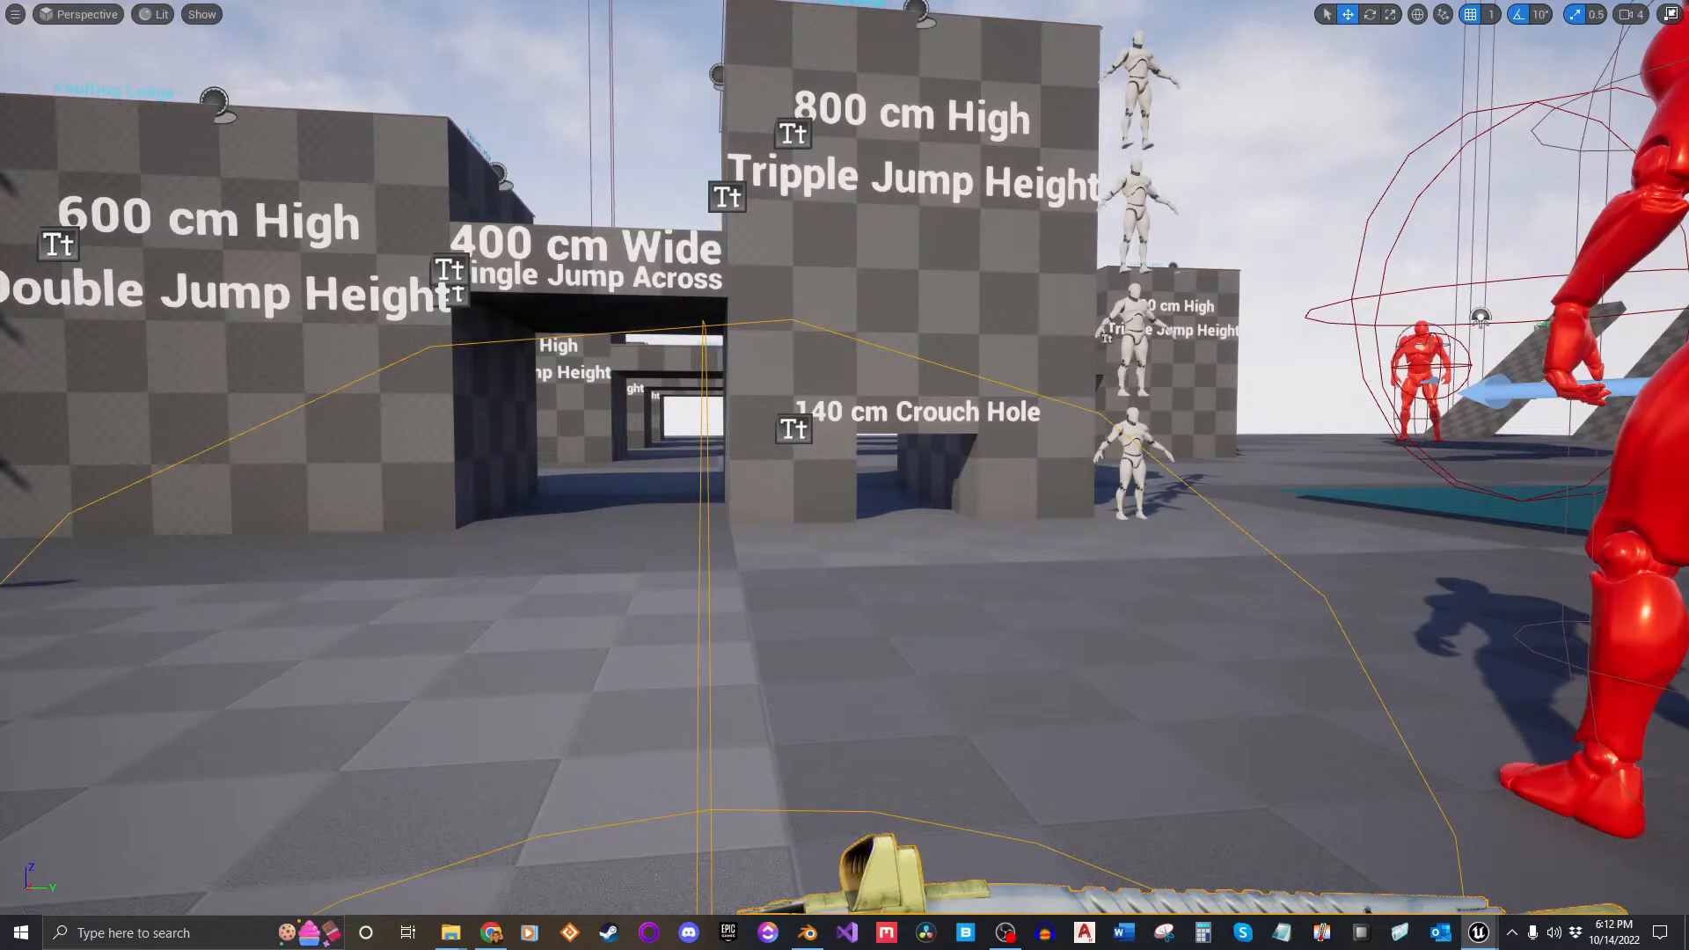
Step: Repeat the play test twice, aiming down the picked-up weapon's sight to examine its alignment with the centre dot
{"action": "right_click_drag", "start_coordinate": [1324, 591], "coordinate": [1294, 567]}
{"action": "key", "text": "alt+p"}
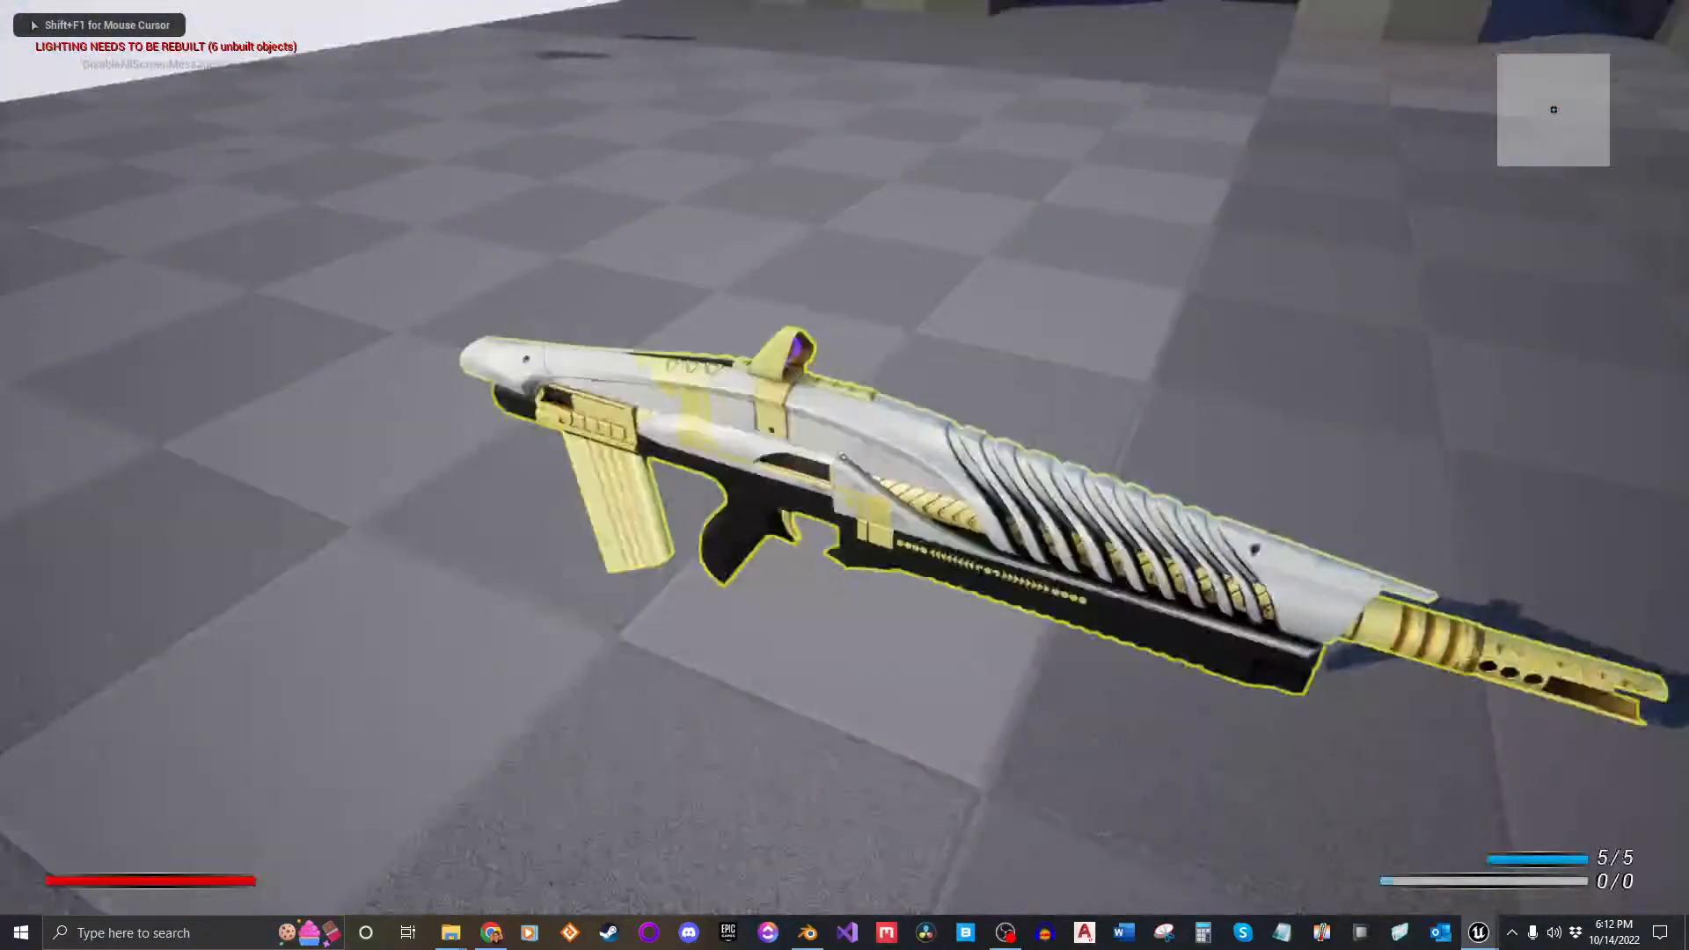
{"action": "key", "text": "e"}
{"action": "right_click", "coordinate": [843, 458]}
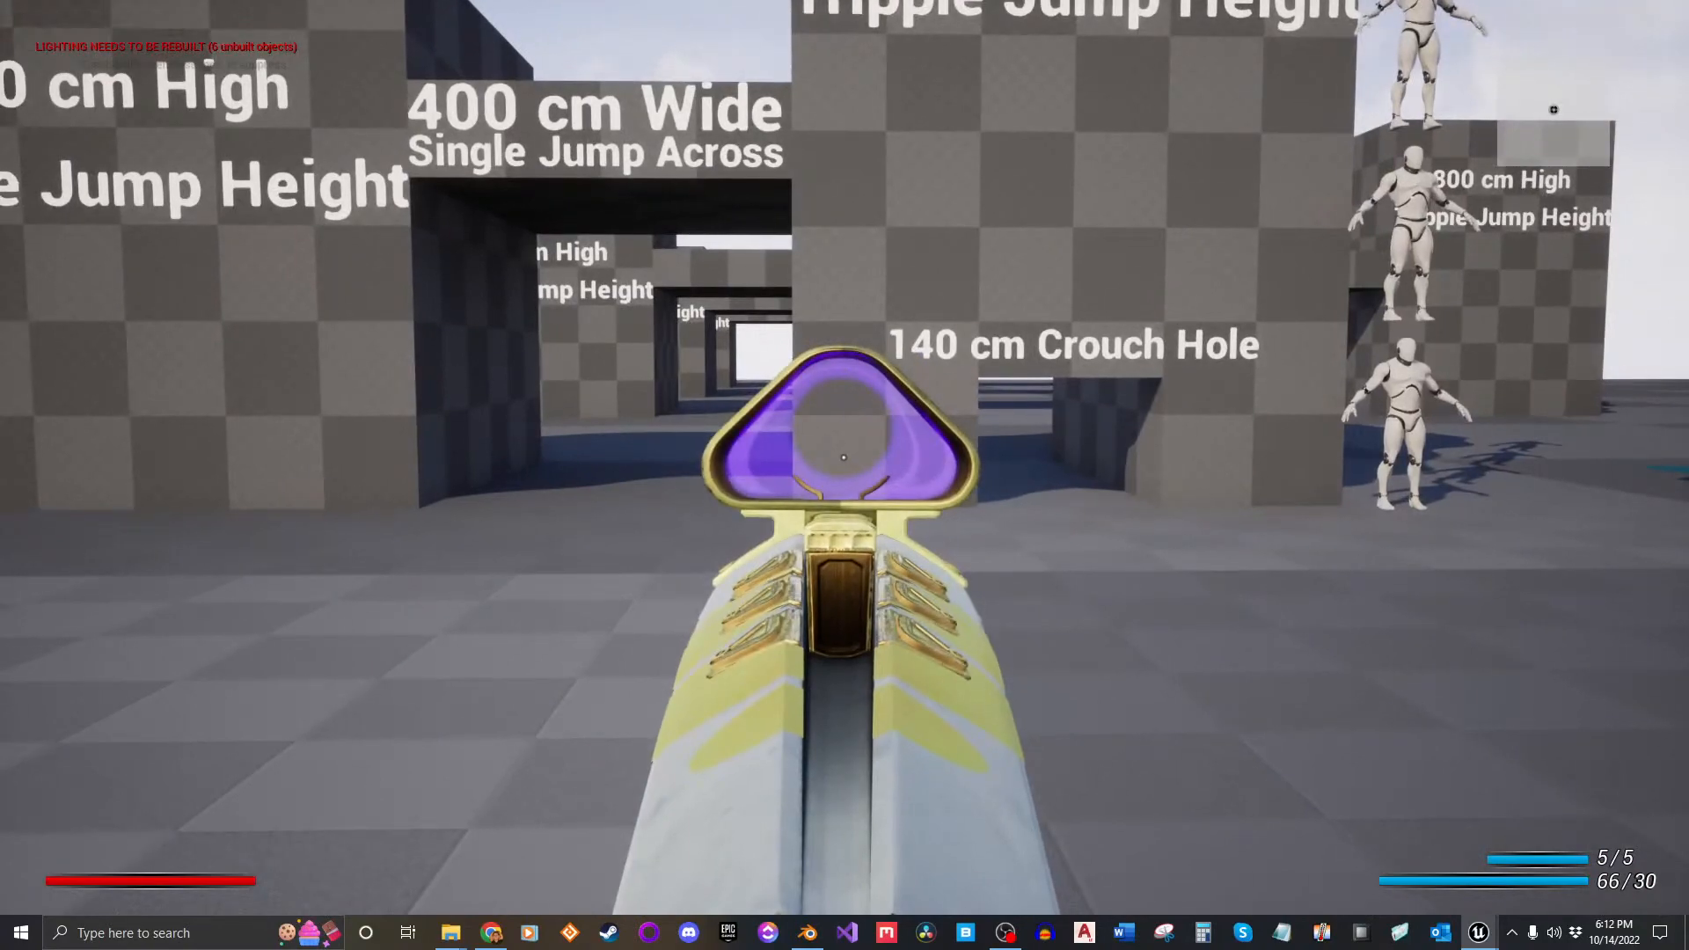
{"action": "key", "text": "Escape"}
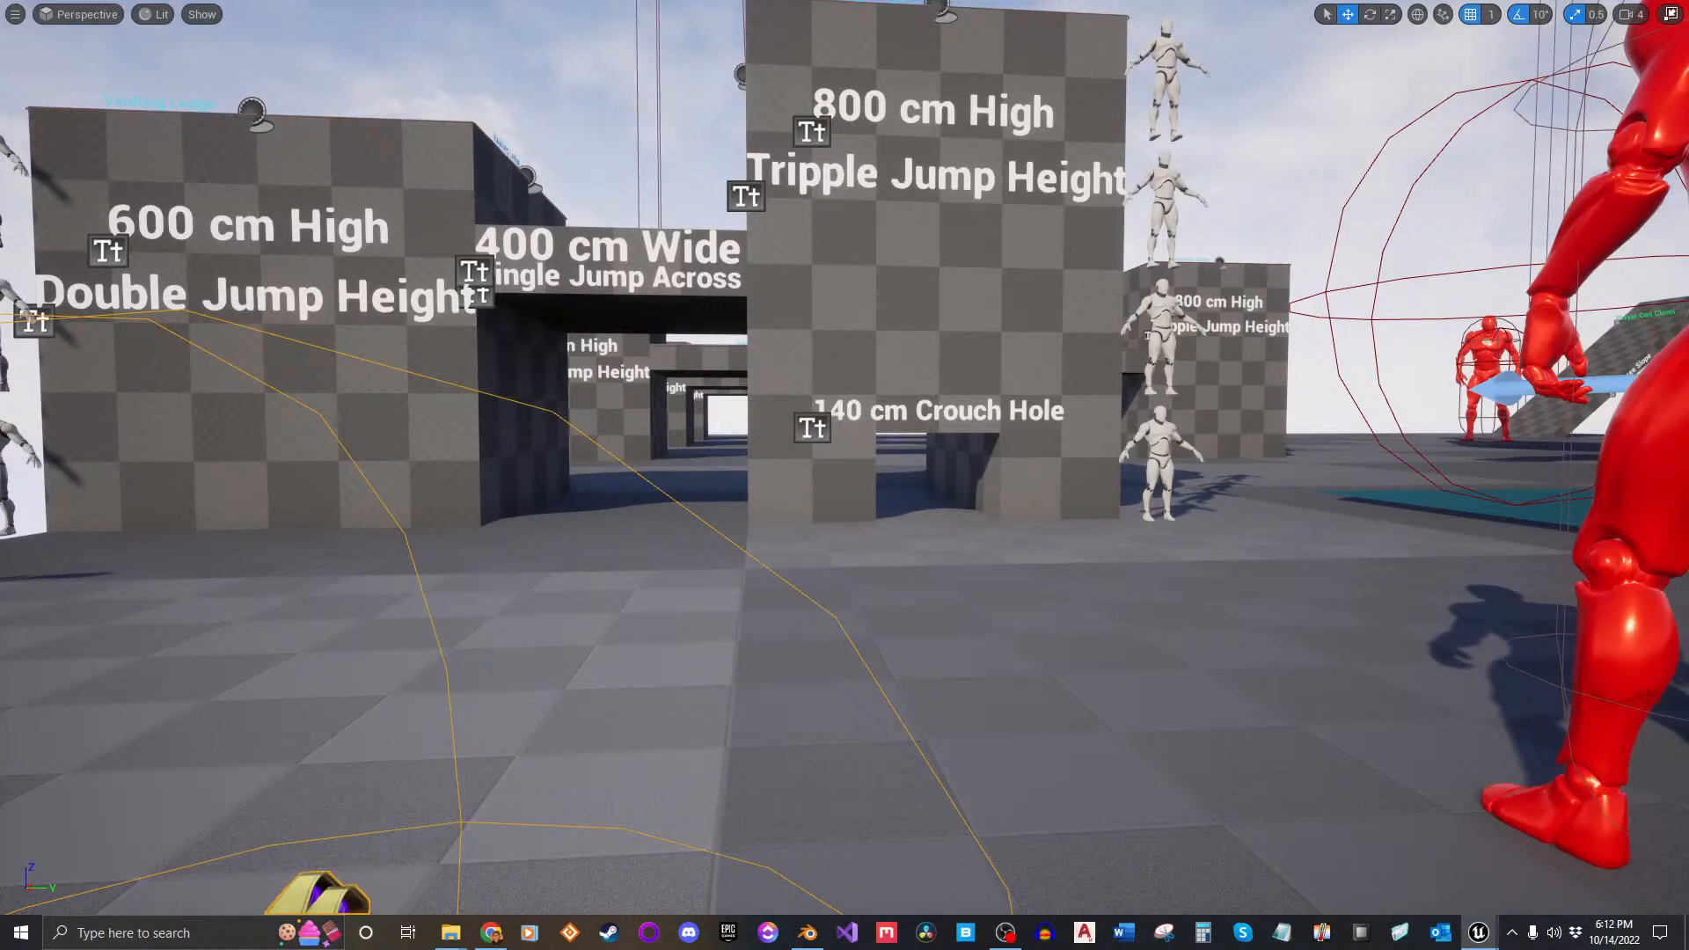
{"action": "right_click_drag", "start_coordinate": [1289, 448], "coordinate": [1262, 438]}
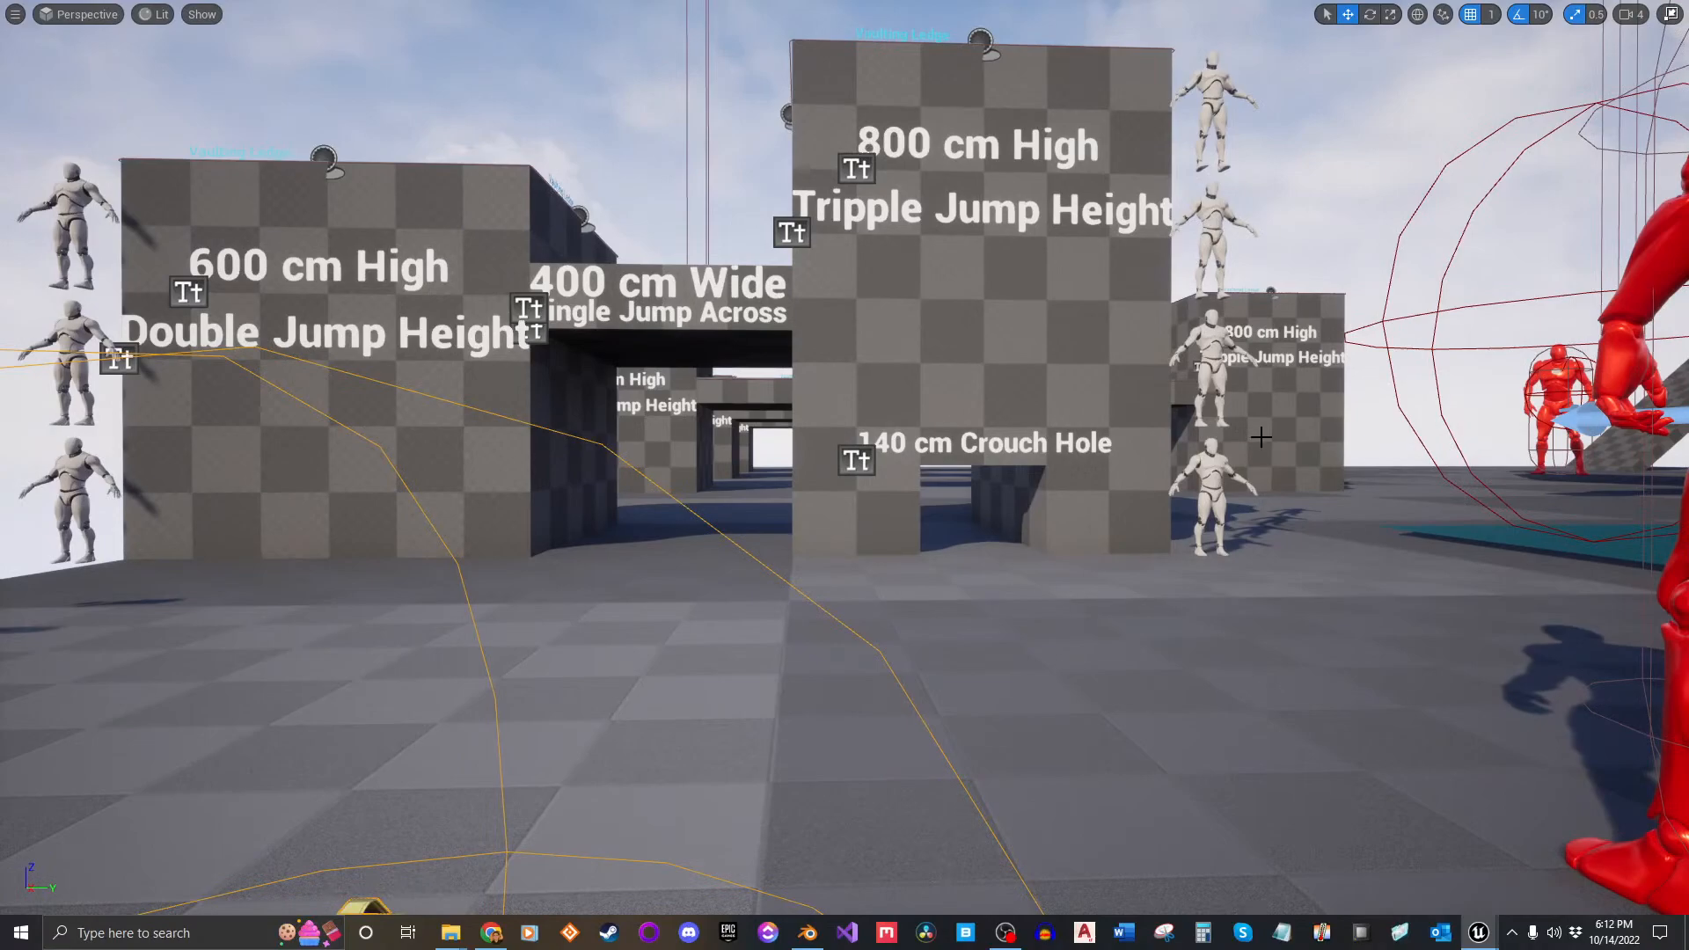
{"action": "key", "text": "alt+p"}
{"action": "key", "text": "e"}
{"action": "right_click", "coordinate": [844, 458]}
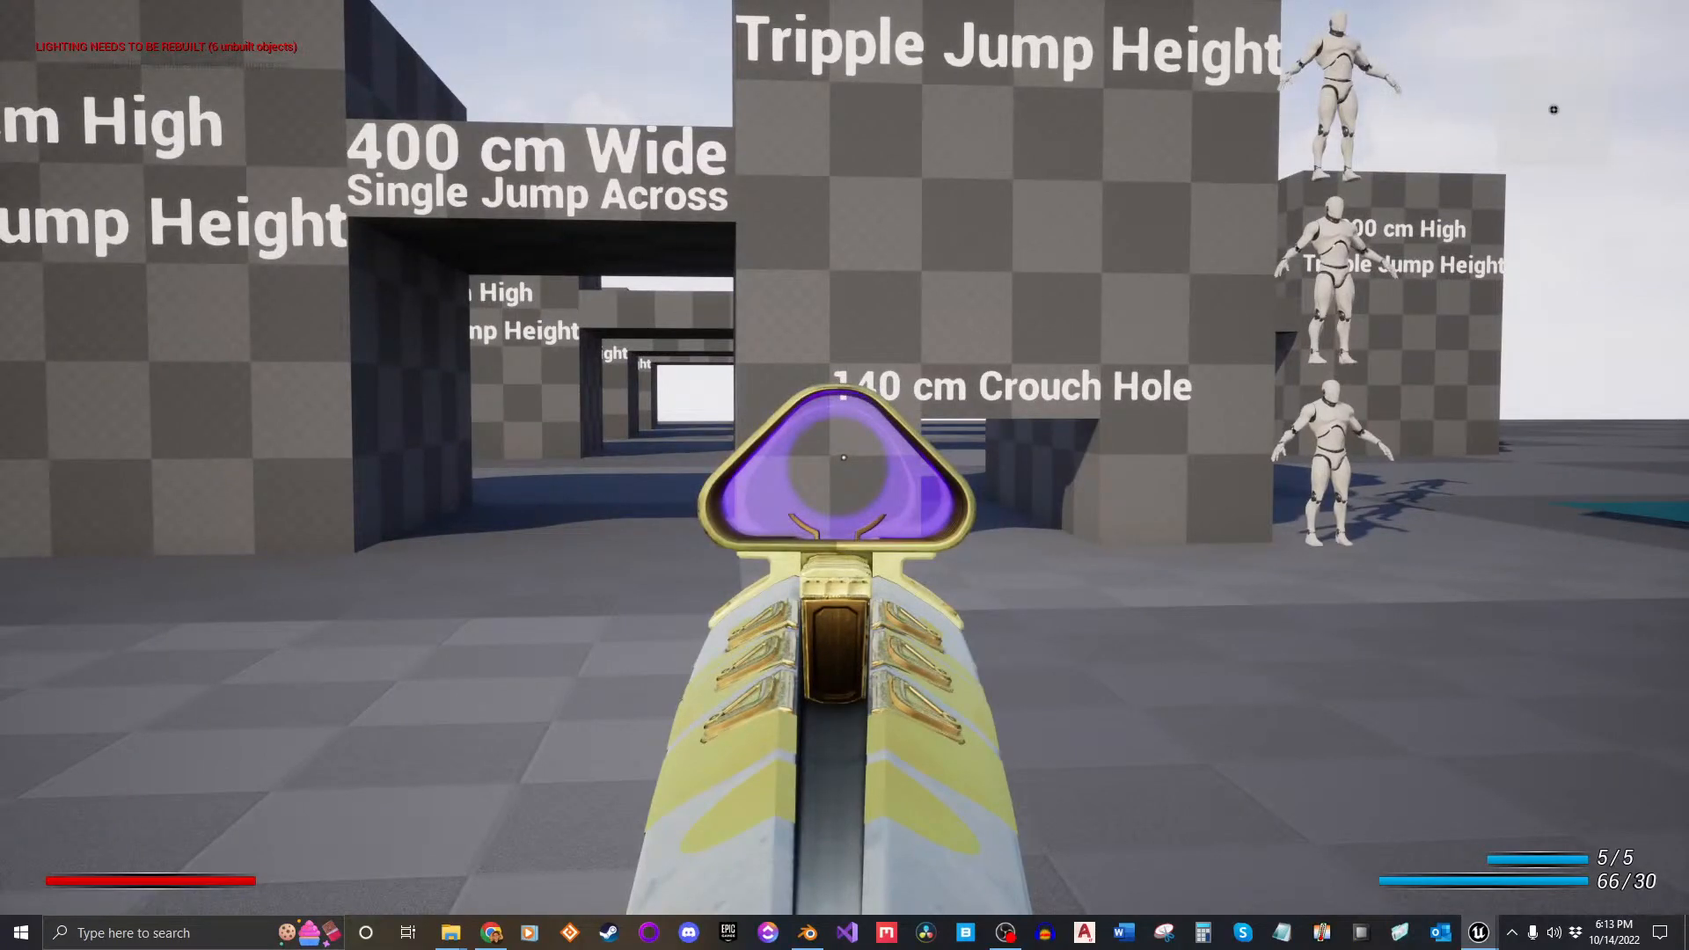
{"action": "key", "text": "Escape"}
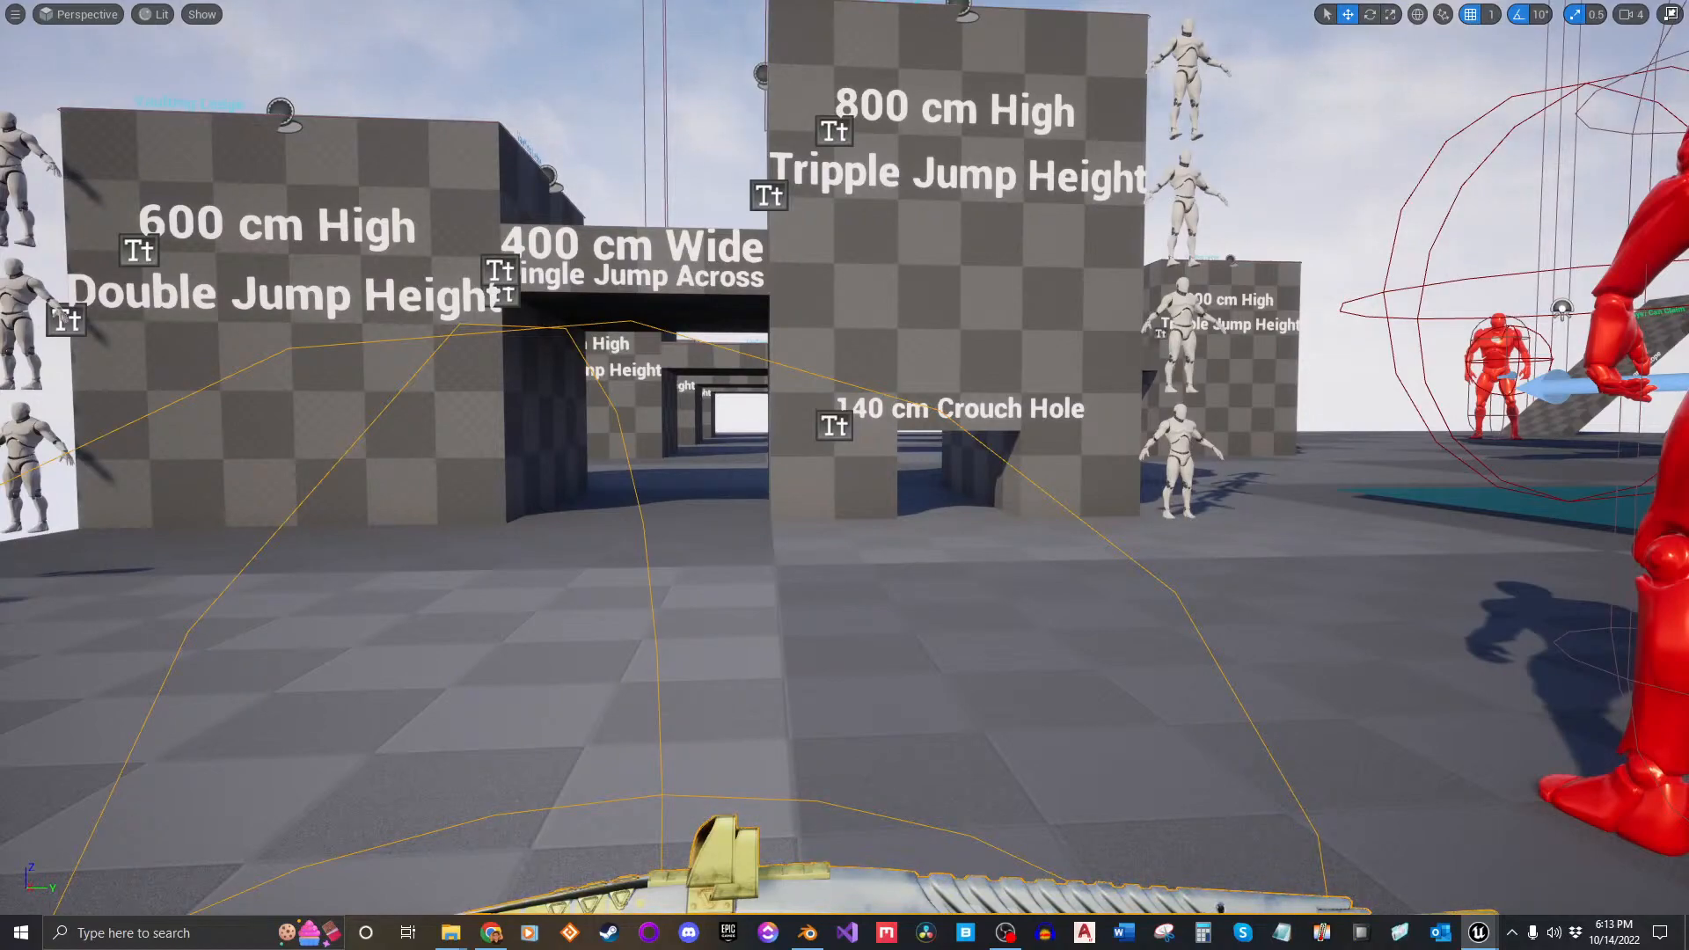
Step: Play the level again, pick up the weapon, compare its aimed view with its hip view, and stop playing
{"action": "right_click_drag", "start_coordinate": [1227, 444], "coordinate": [1218, 438]}
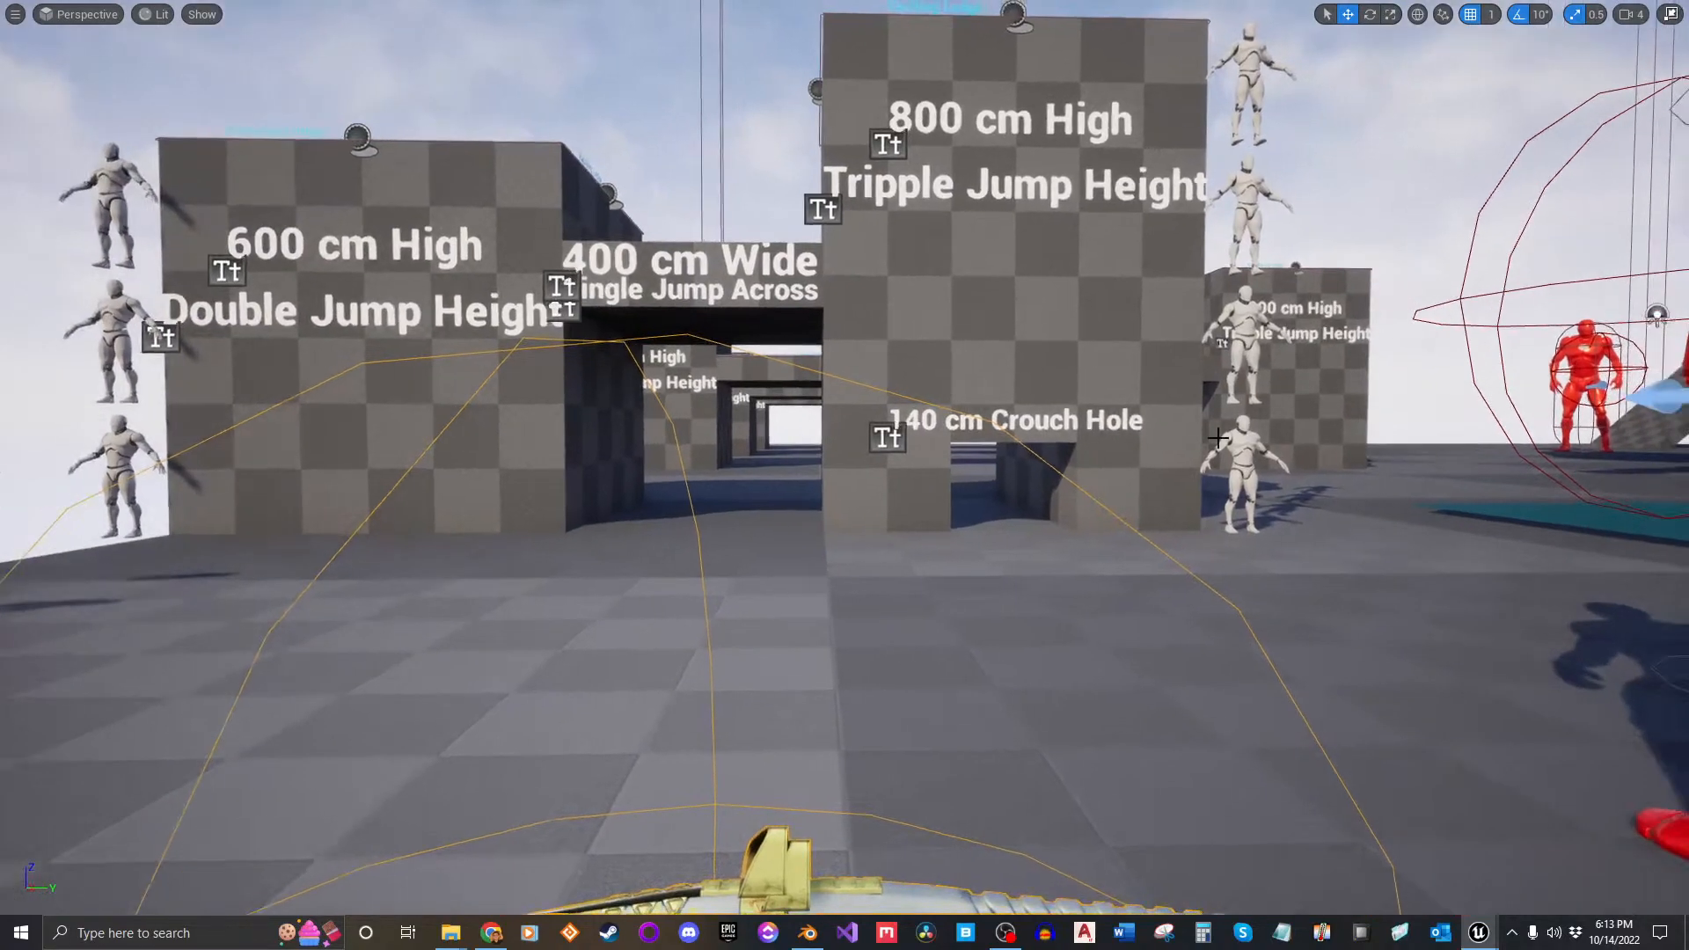
{"action": "key", "text": "alt+p"}
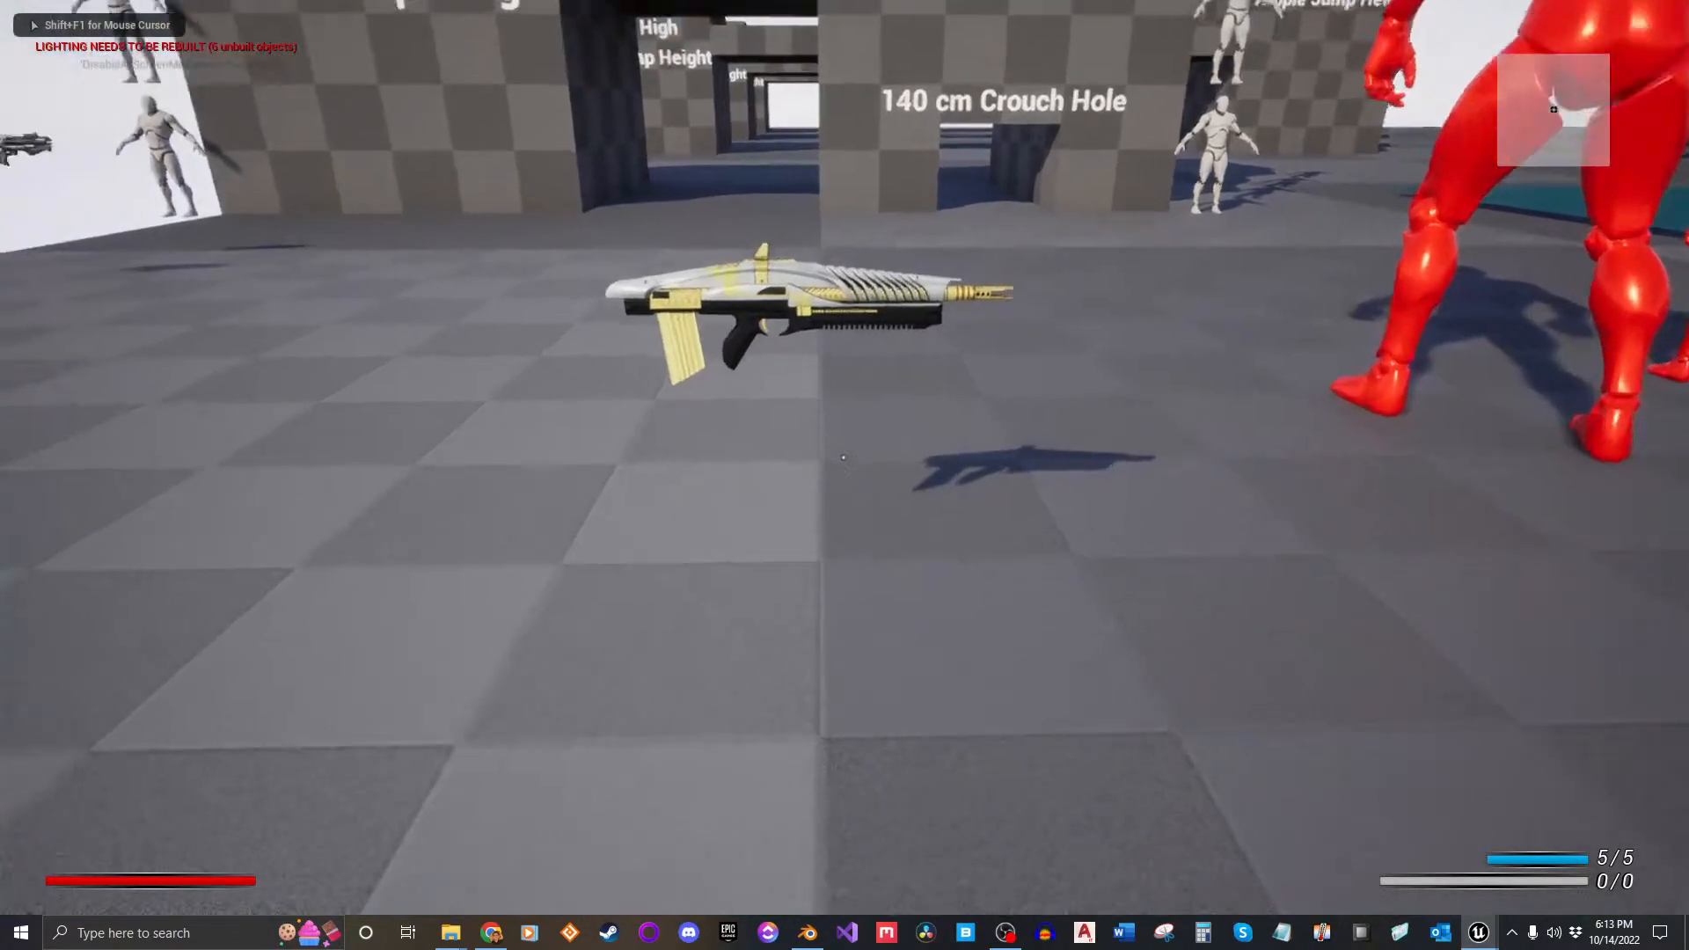
{"action": "key", "text": "e"}
{"action": "right_click", "coordinate": [844, 457]}
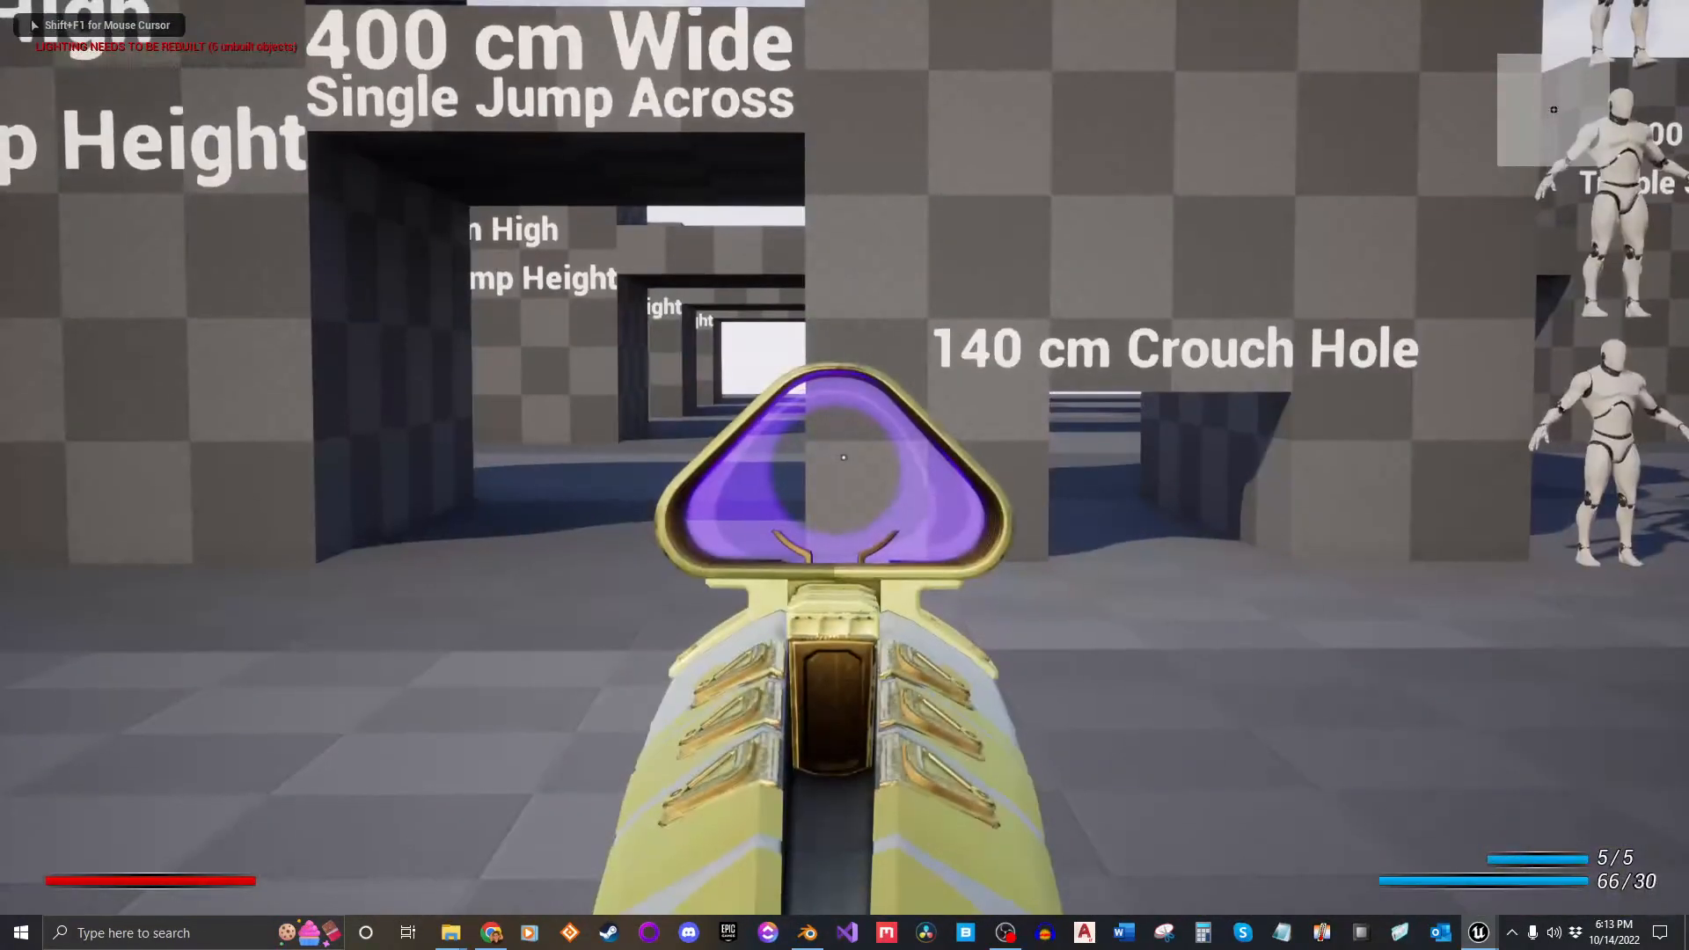
{"action": "right_click", "coordinate": [843, 457]}
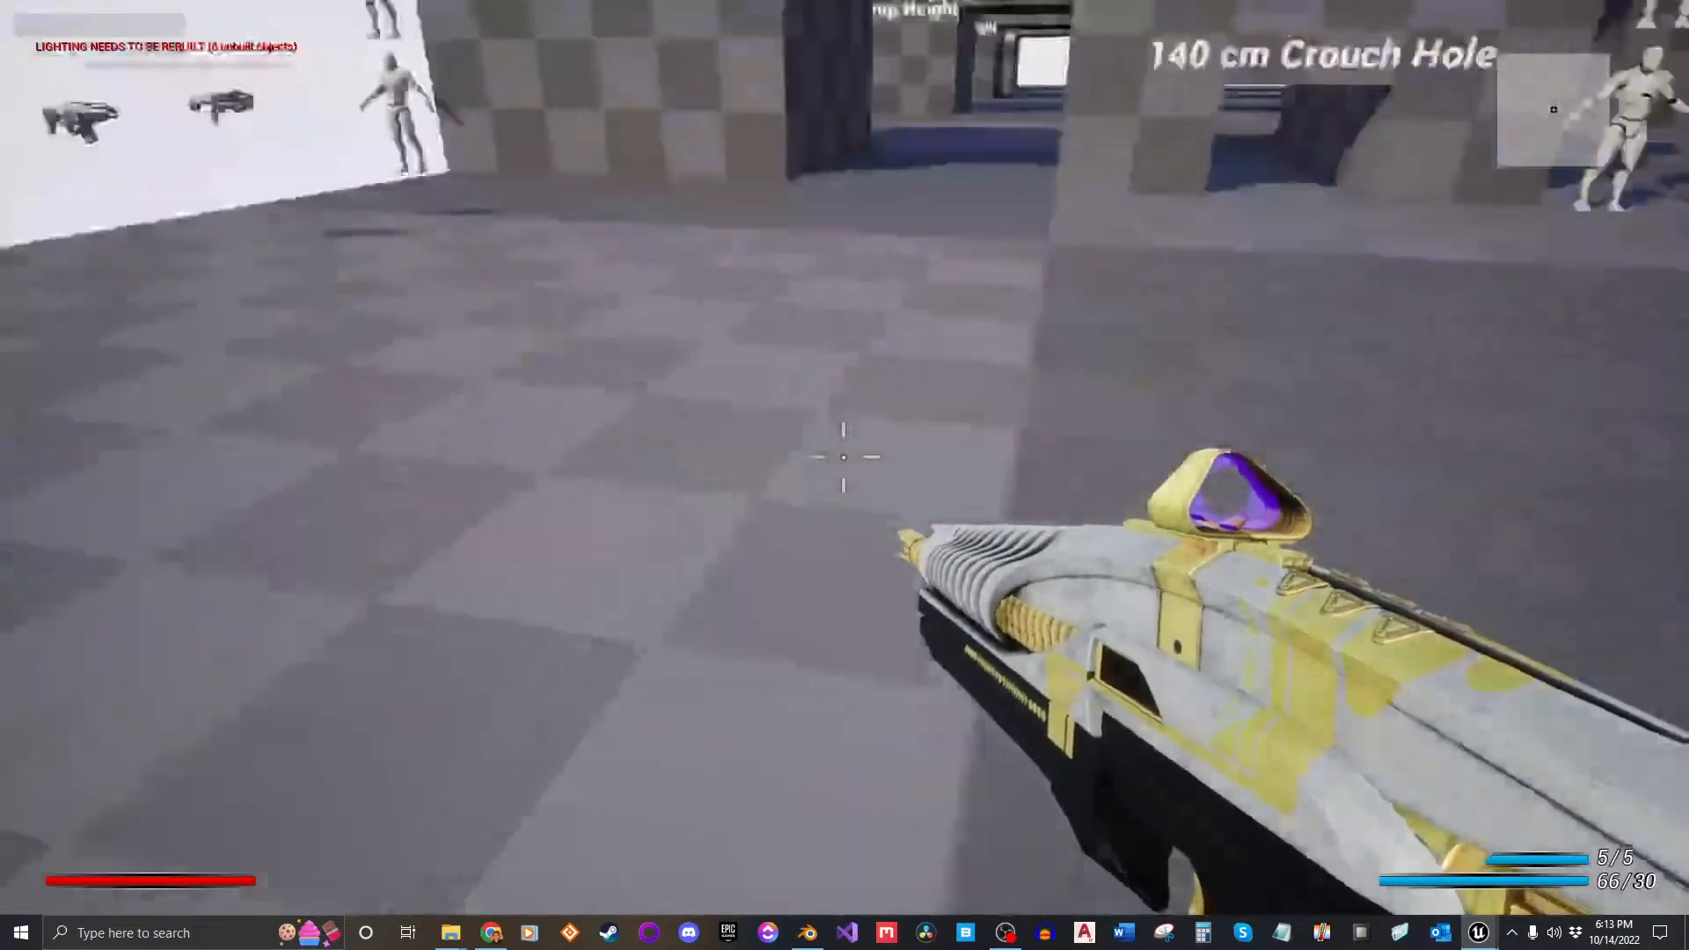
{"action": "key", "text": "Escape"}
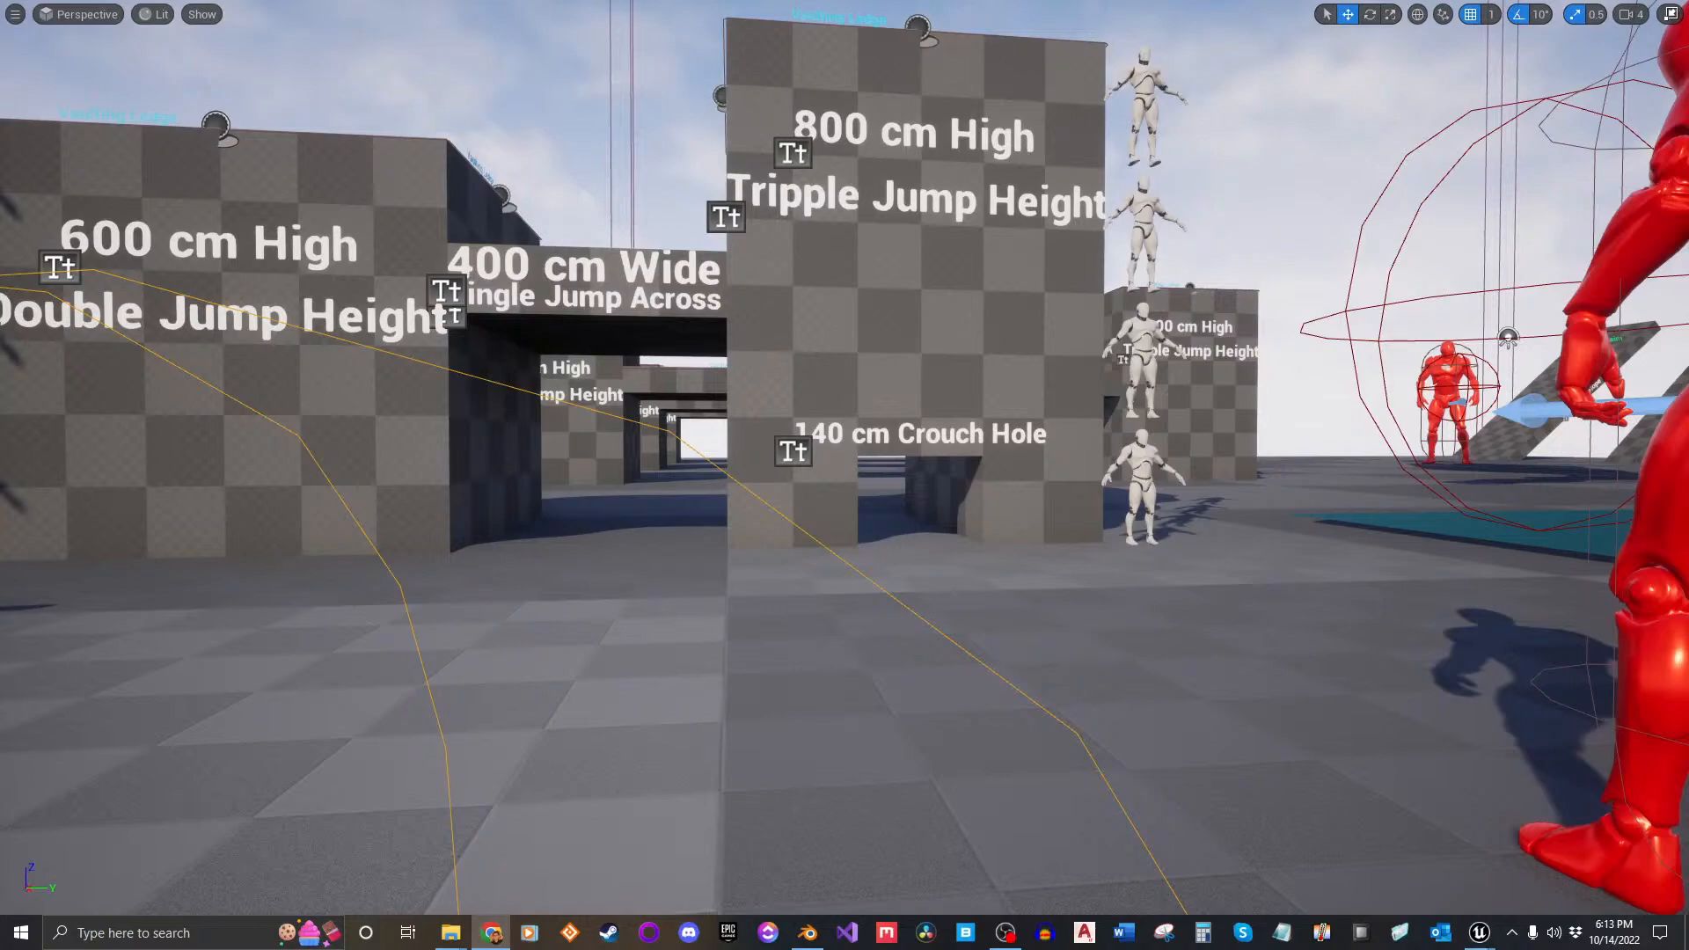
Step: Switch to Chrome, check the sight view in the Inaugural Address Pulse Rifle video, and close its tab
{"action": "left_click", "coordinate": [491, 933]}
{"action": "double_click", "coordinate": [1141, 165]}
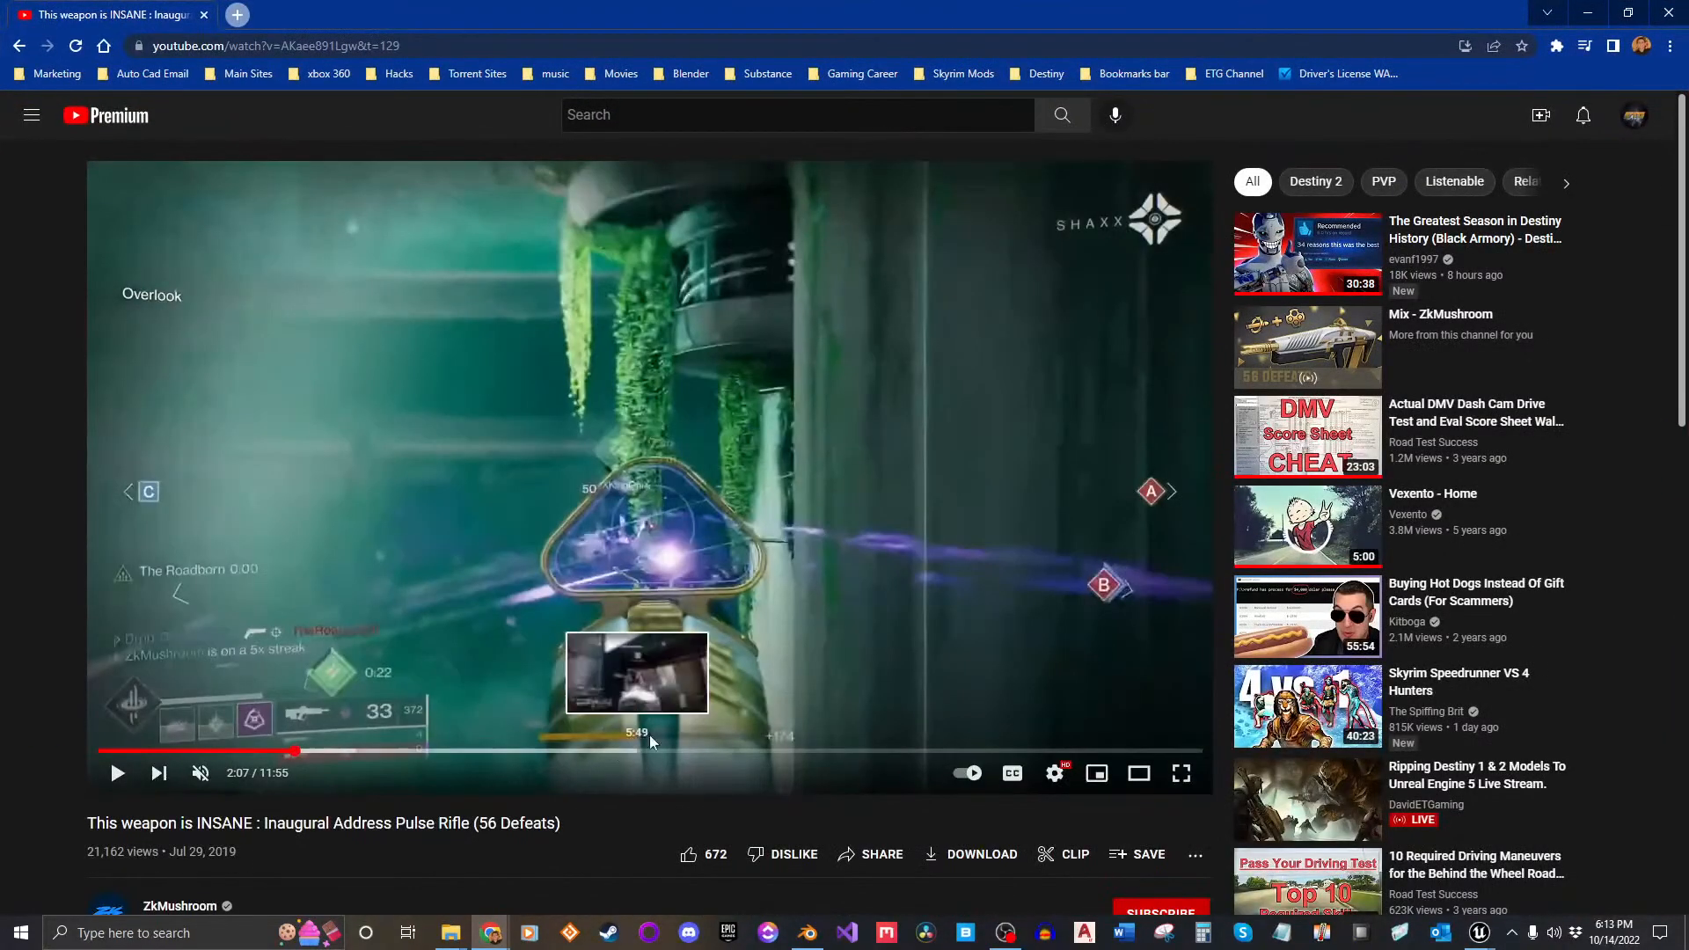
{"action": "left_click", "coordinate": [204, 15]}
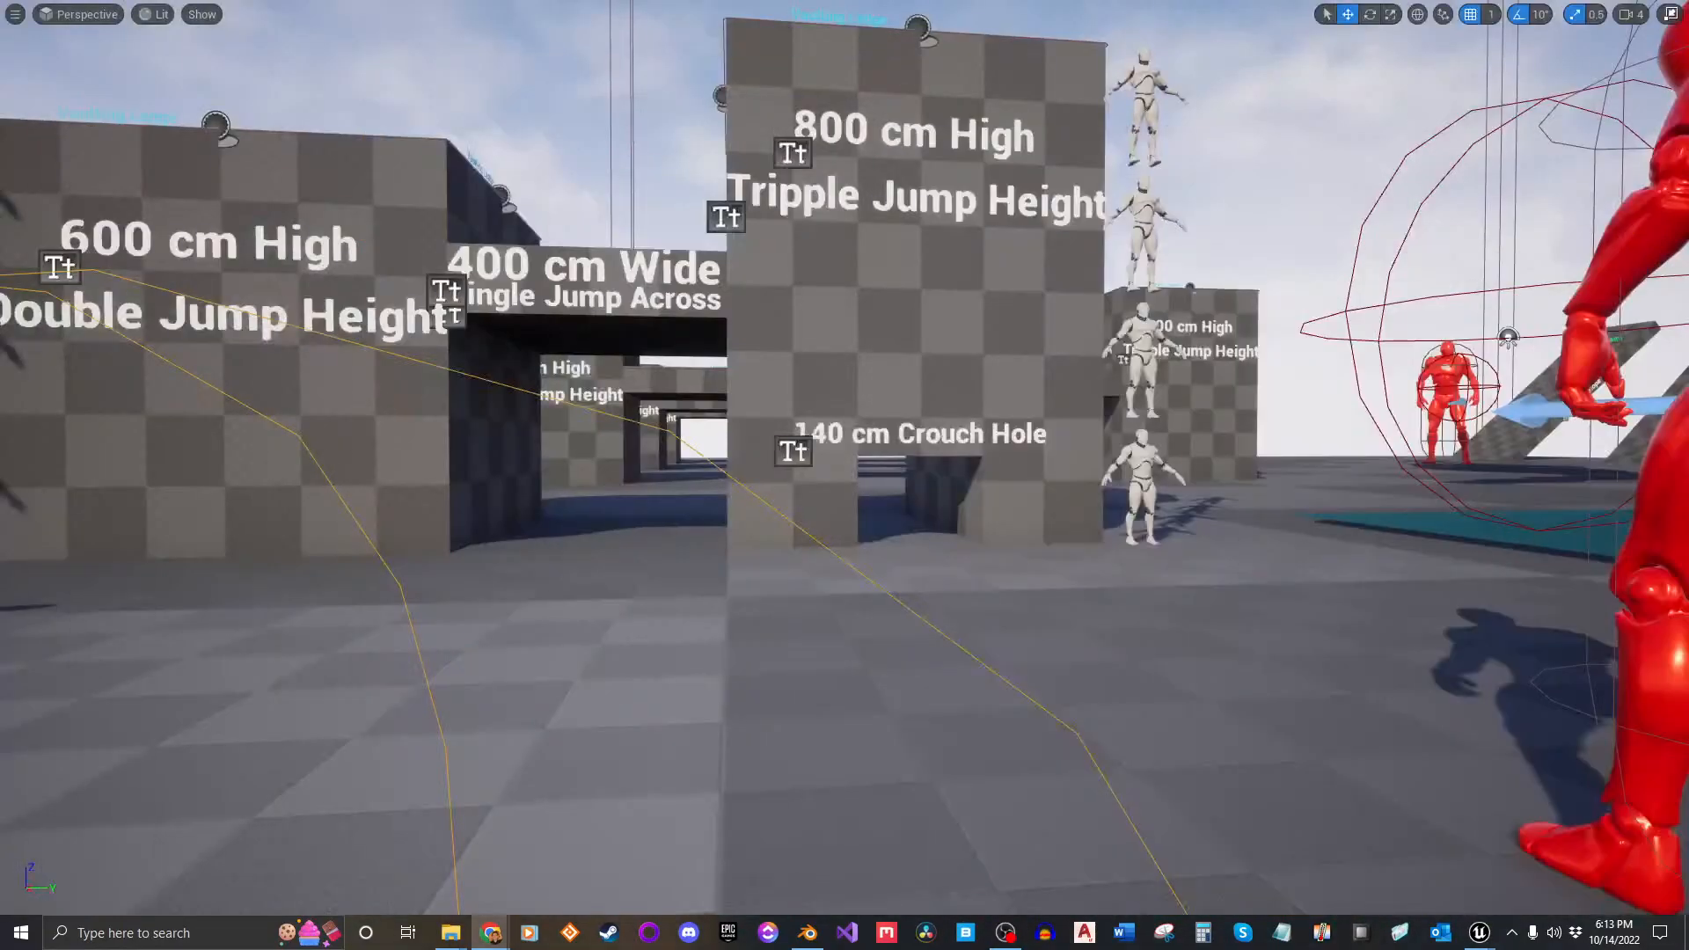
Step: Play the level, pick up the weapon and back away while aiming to compare its sight with the video, and end the session
{"action": "right_click_drag", "start_coordinate": [975, 514], "coordinate": [1021, 516]}
{"action": "key", "text": "alt+p"}
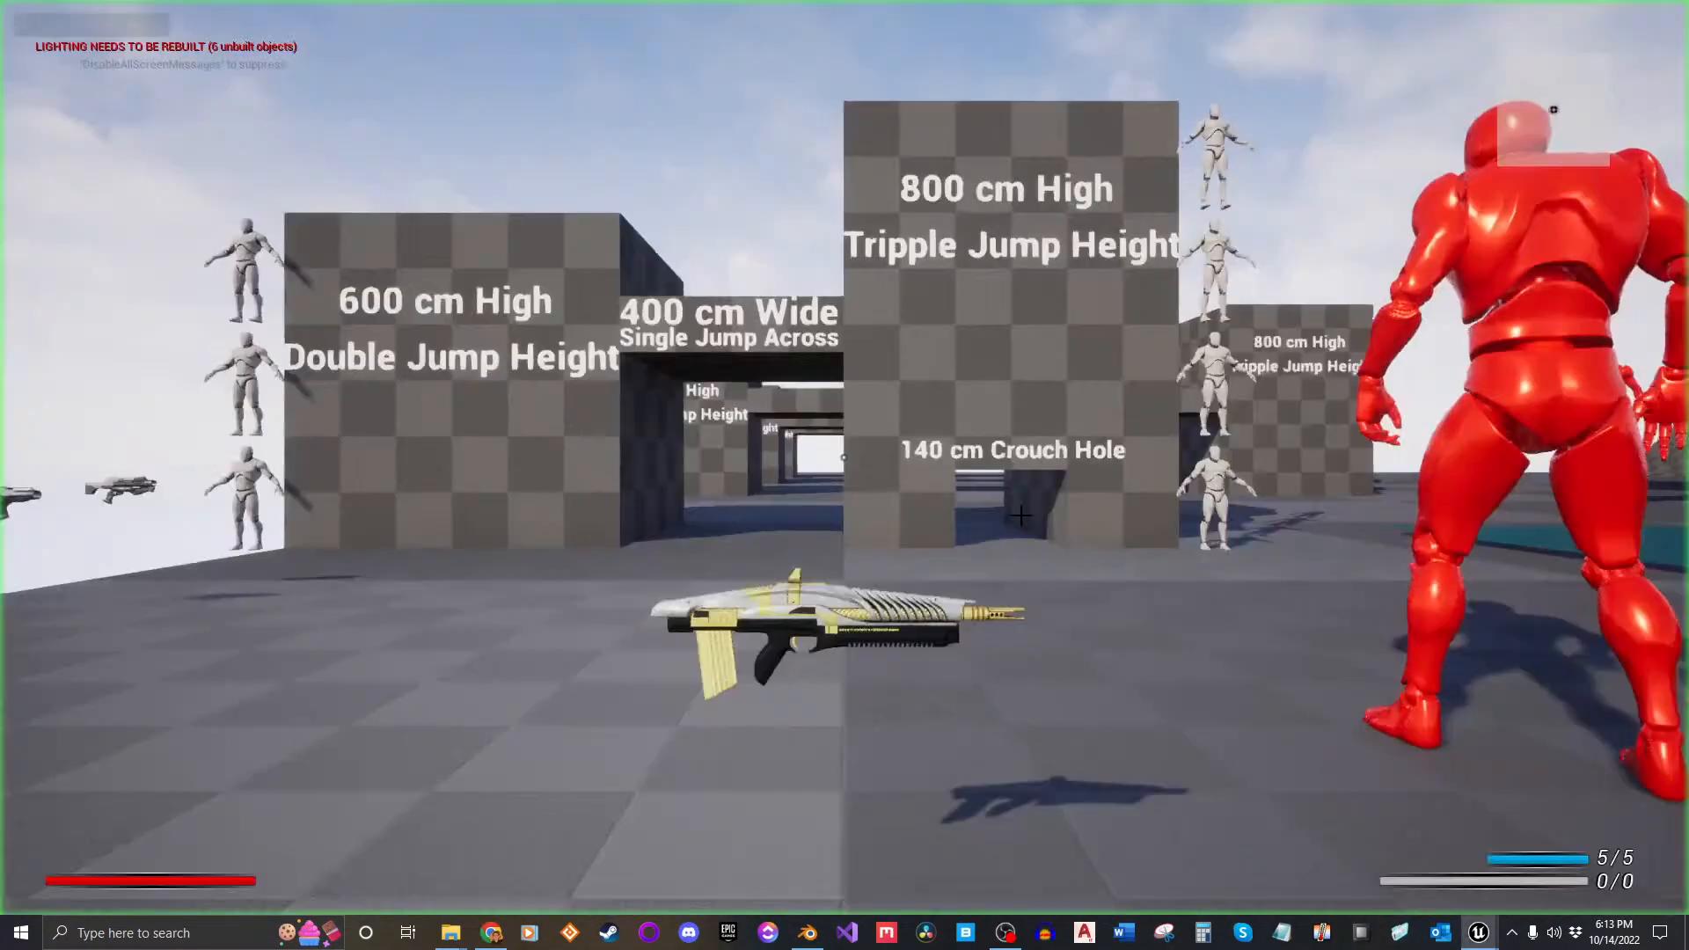
{"action": "key", "text": "w"}
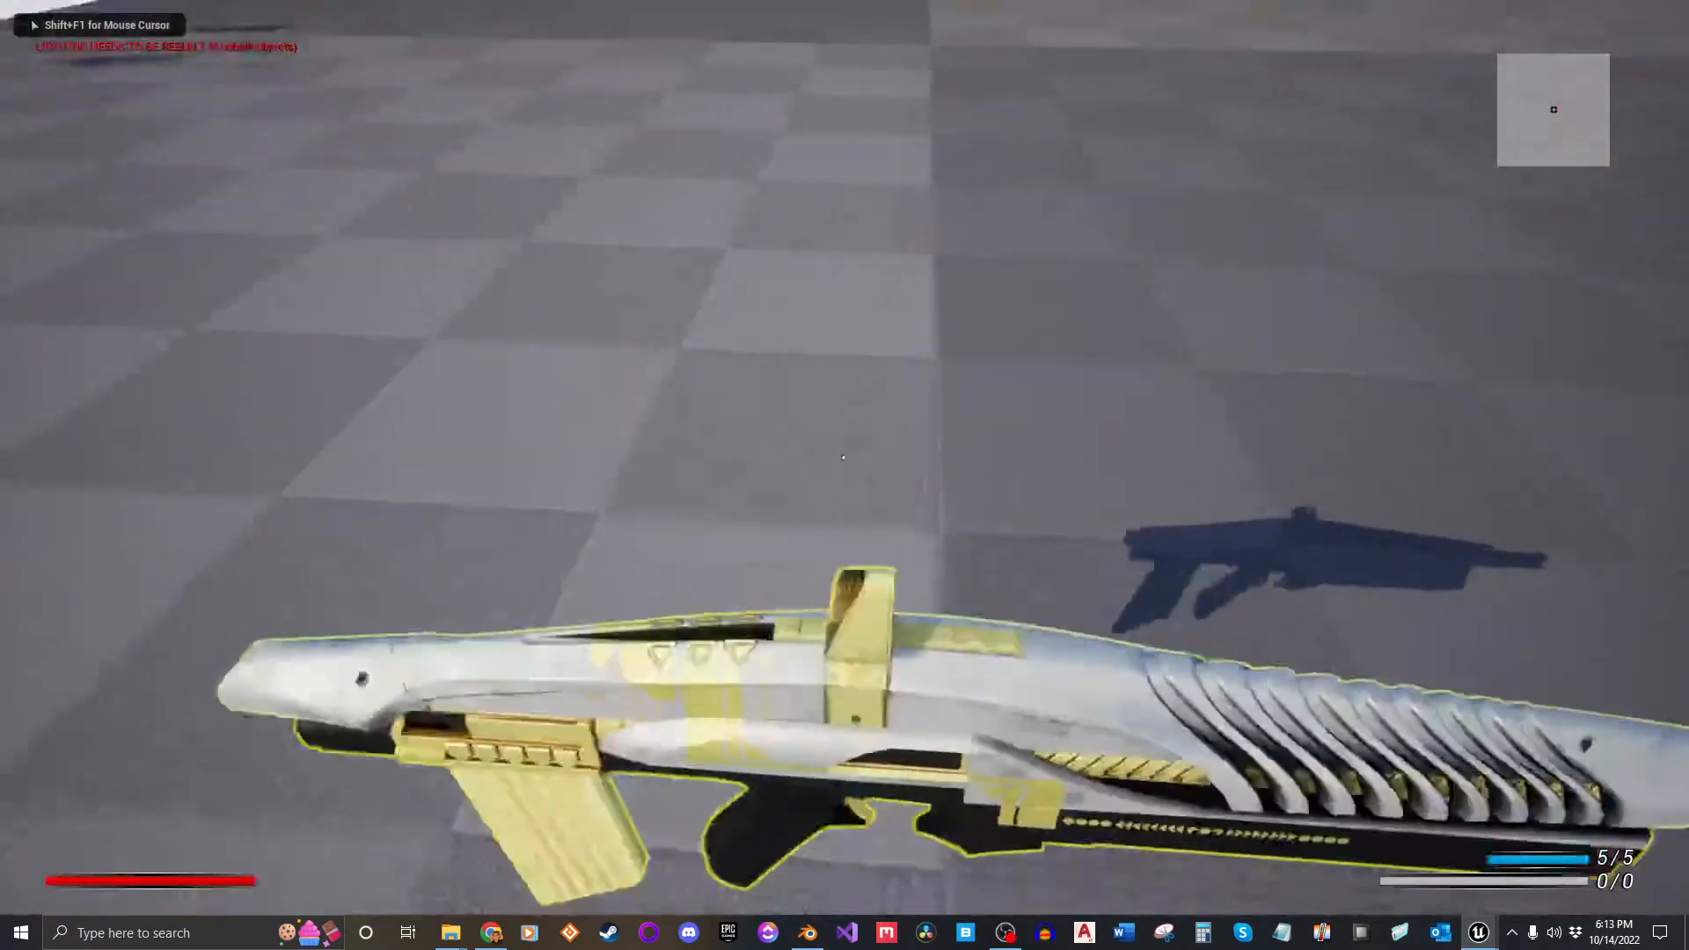
{"action": "key", "text": "e"}
{"action": "right_click", "coordinate": [844, 458]}
{"action": "key", "text": "s"}
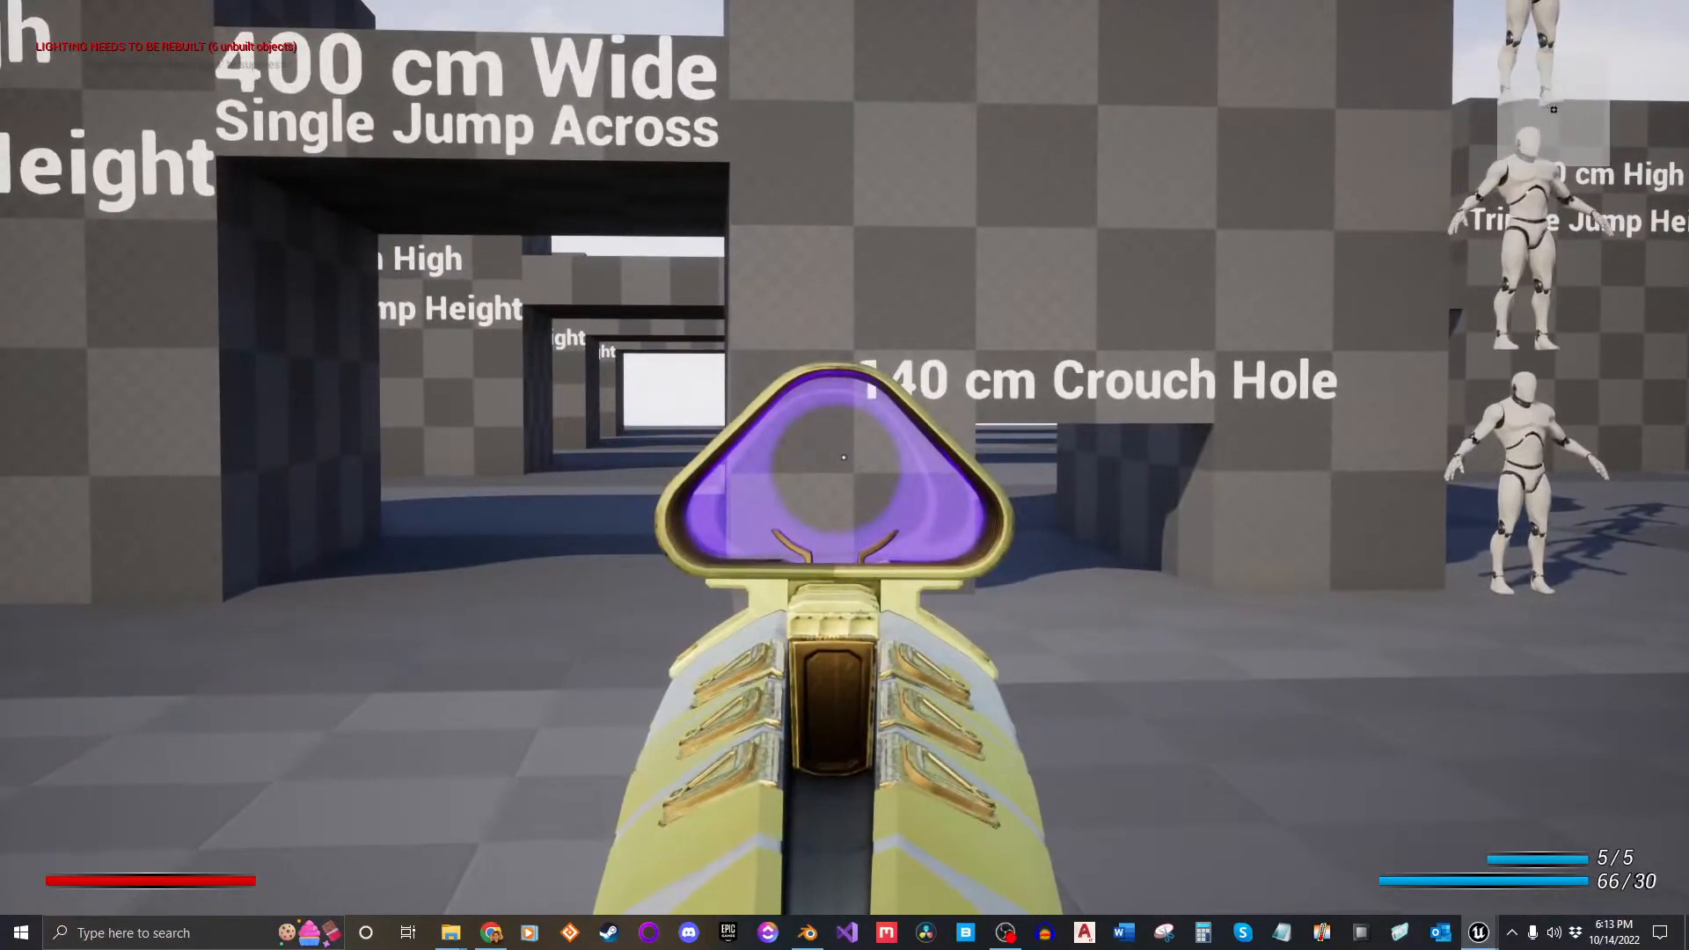
{"action": "key", "text": "Escape"}
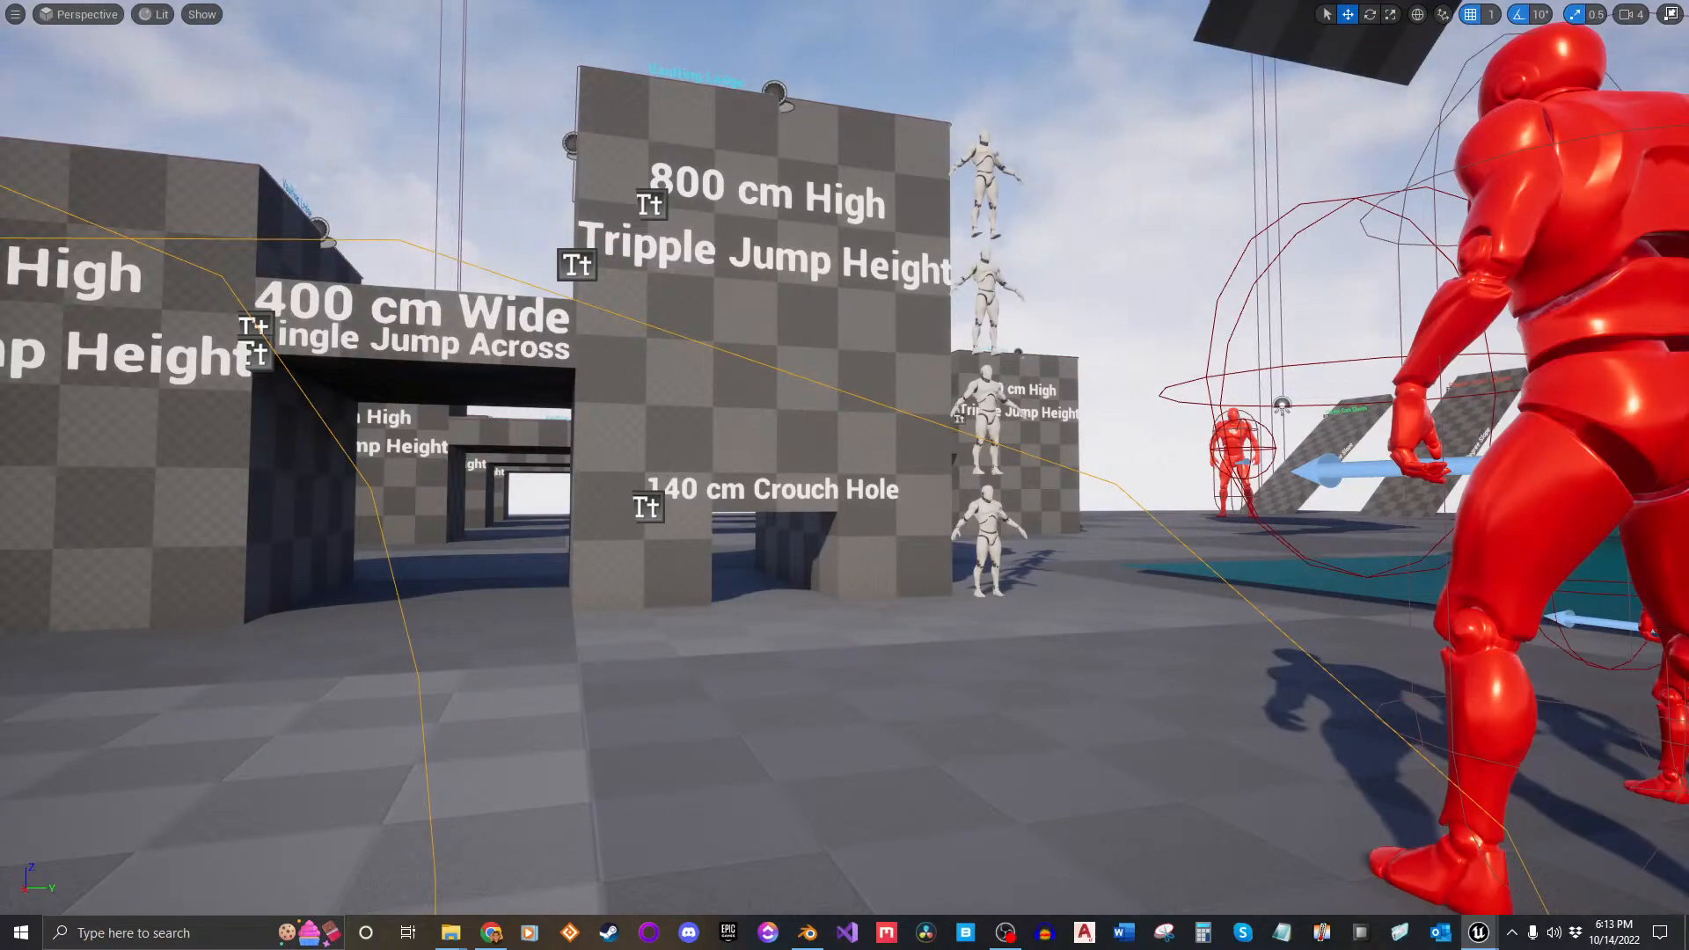
{"action": "right_click_drag", "start_coordinate": [1207, 349], "coordinate": [1161, 331]}
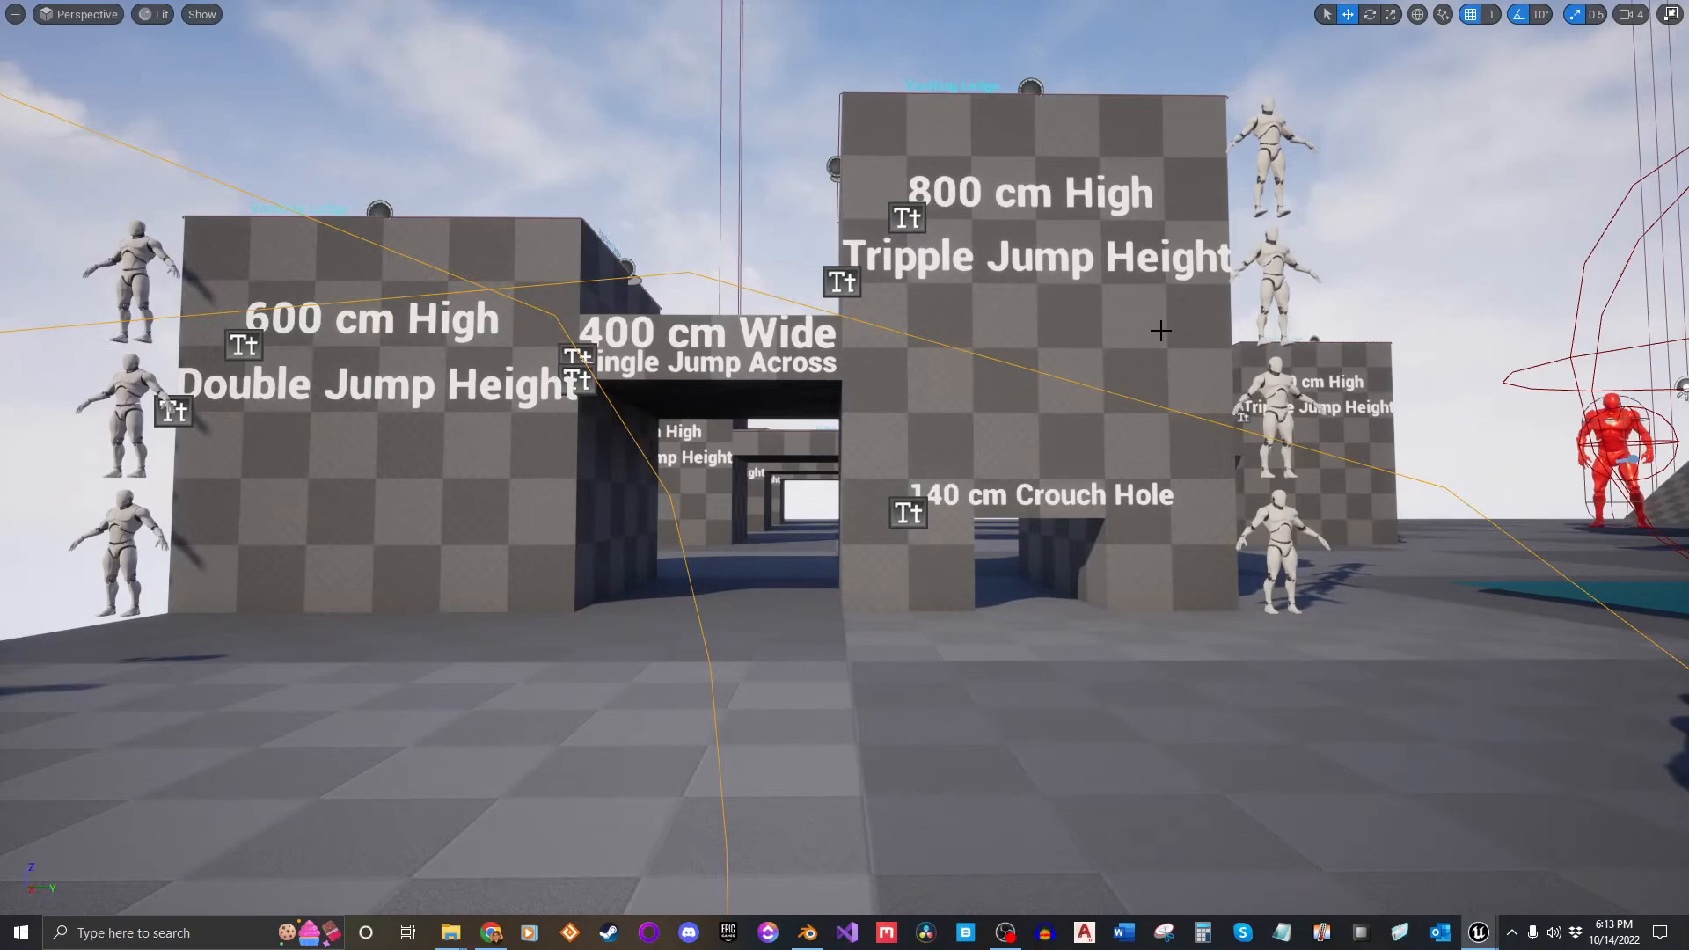
Step: Play the level twice, picking up the weapon and aiming down its sight to examine the alignment, and end each session
{"action": "key", "text": "alt+p"}
{"action": "key", "text": "w"}
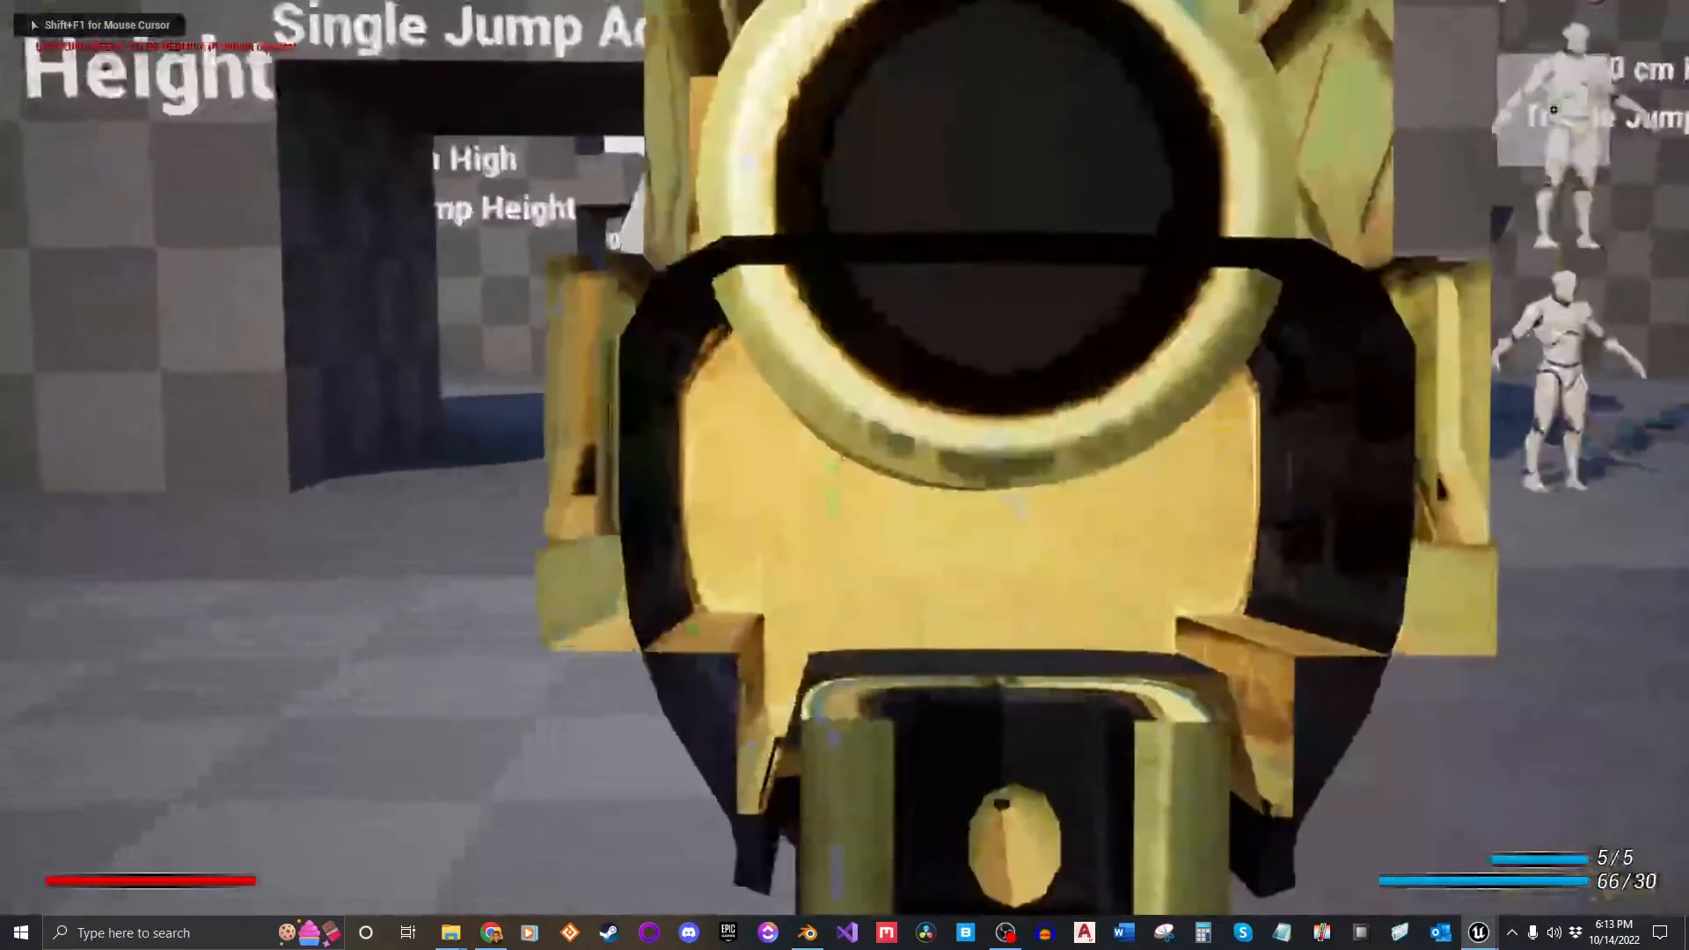
{"action": "key", "text": "Escape"}
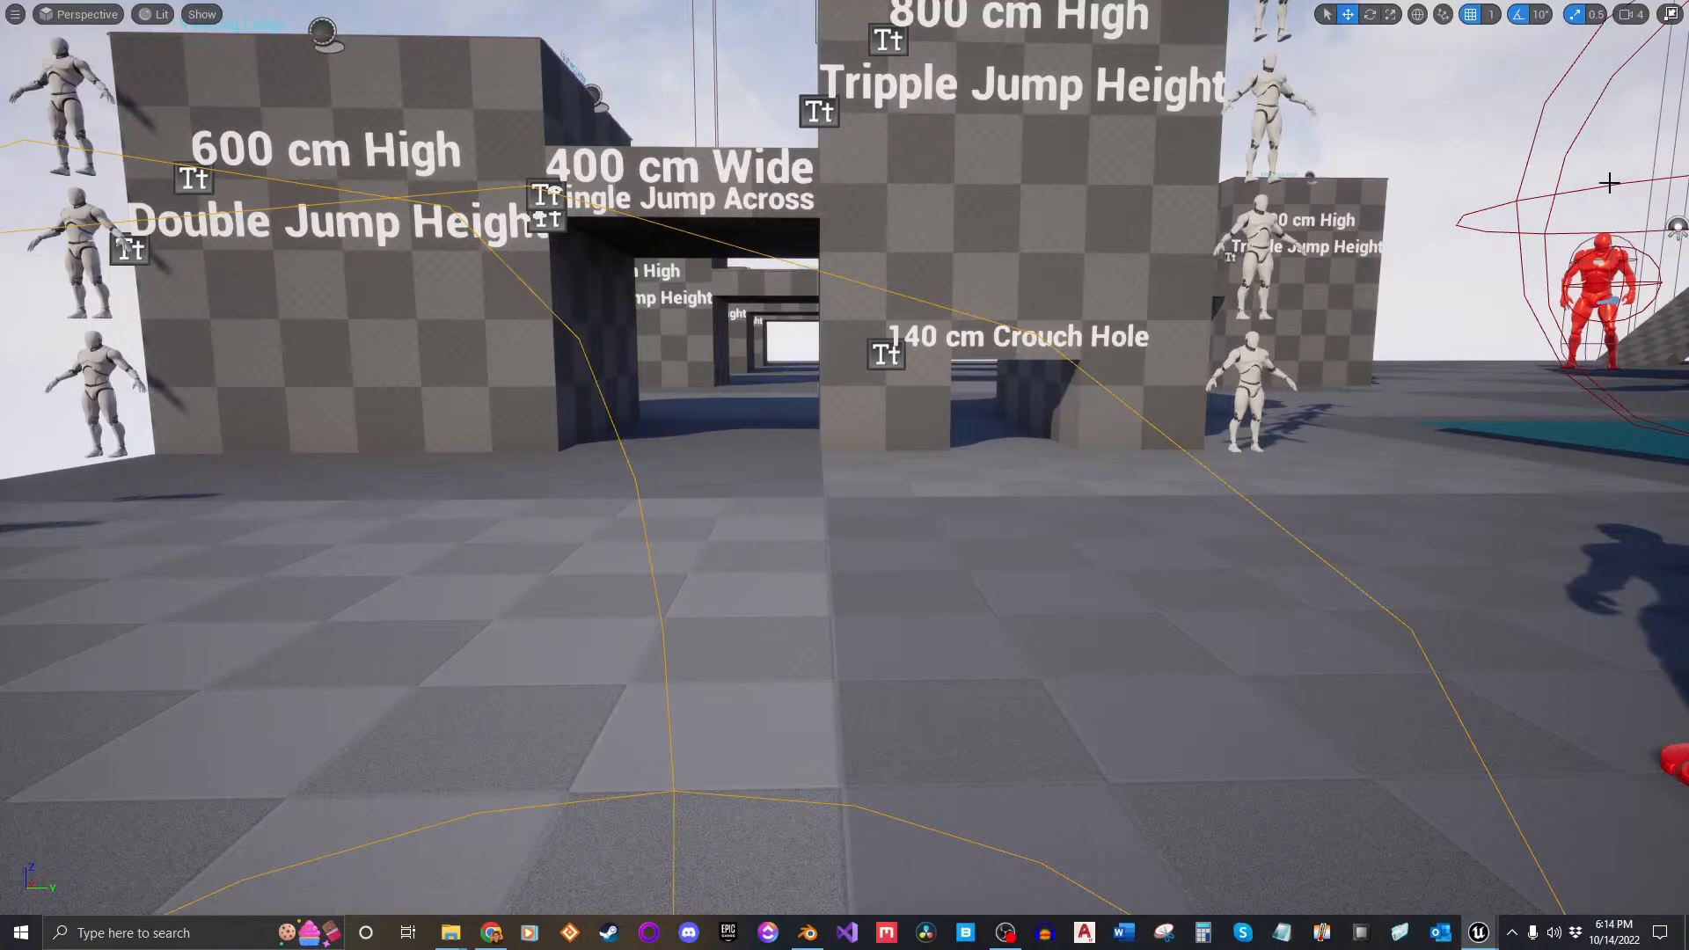
{"action": "right_click_drag", "start_coordinate": [1292, 415], "coordinate": [1280, 412]}
{"action": "key", "text": "alt+p"}
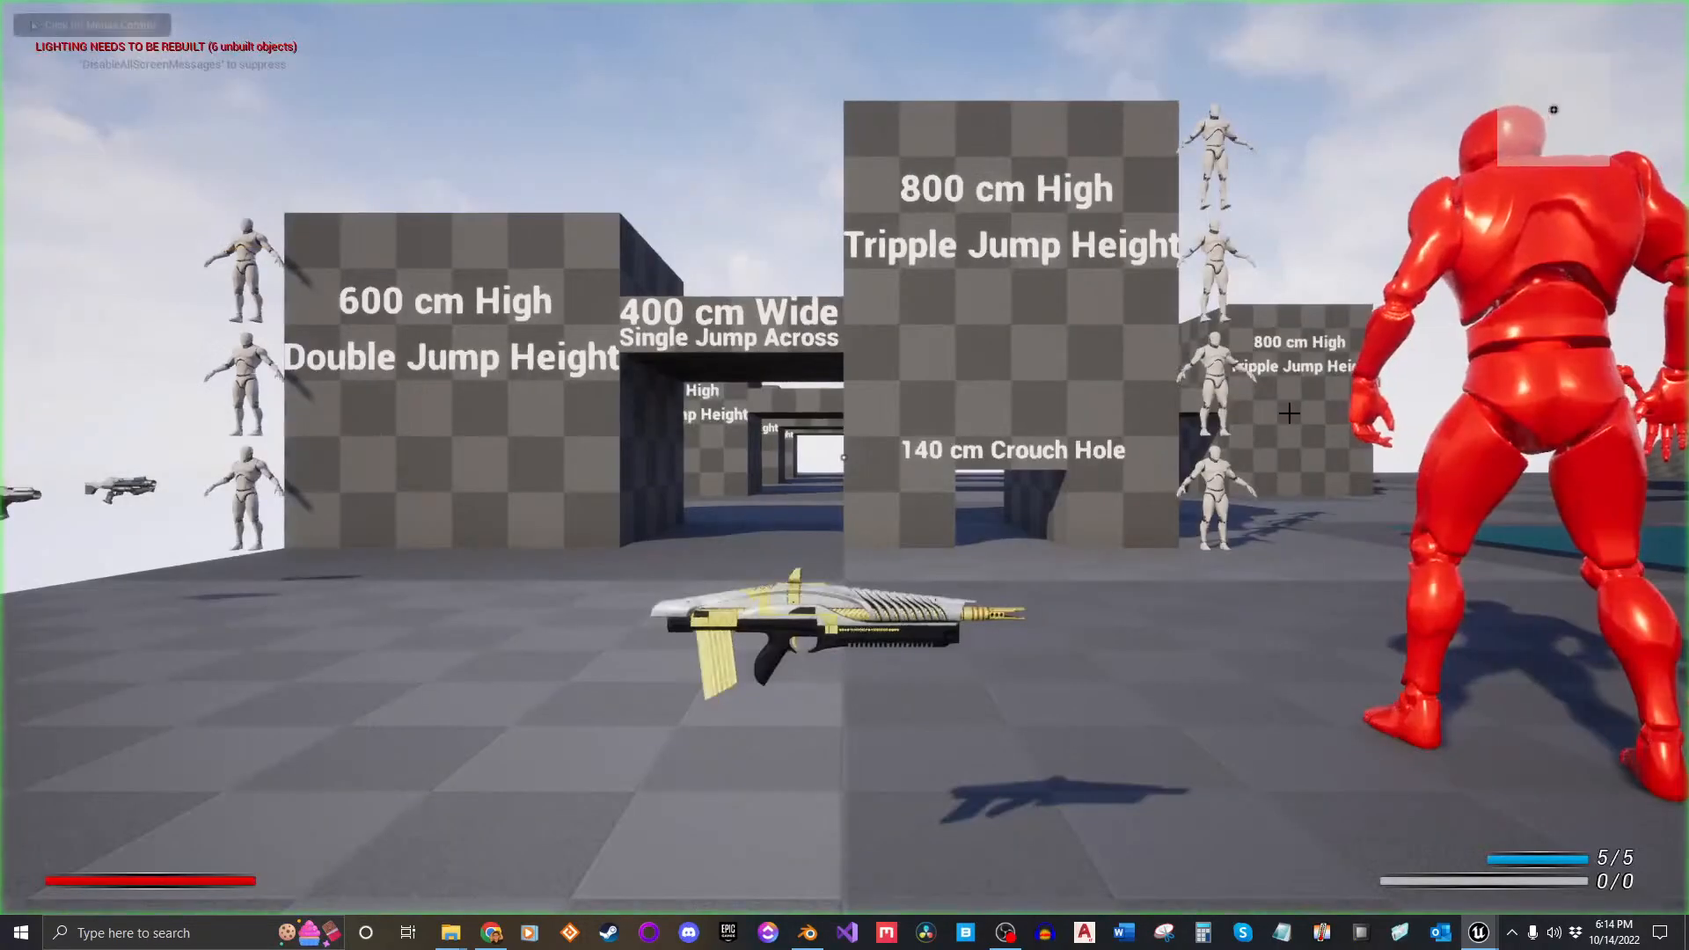
{"action": "key", "text": "w"}
{"action": "key", "text": "e"}
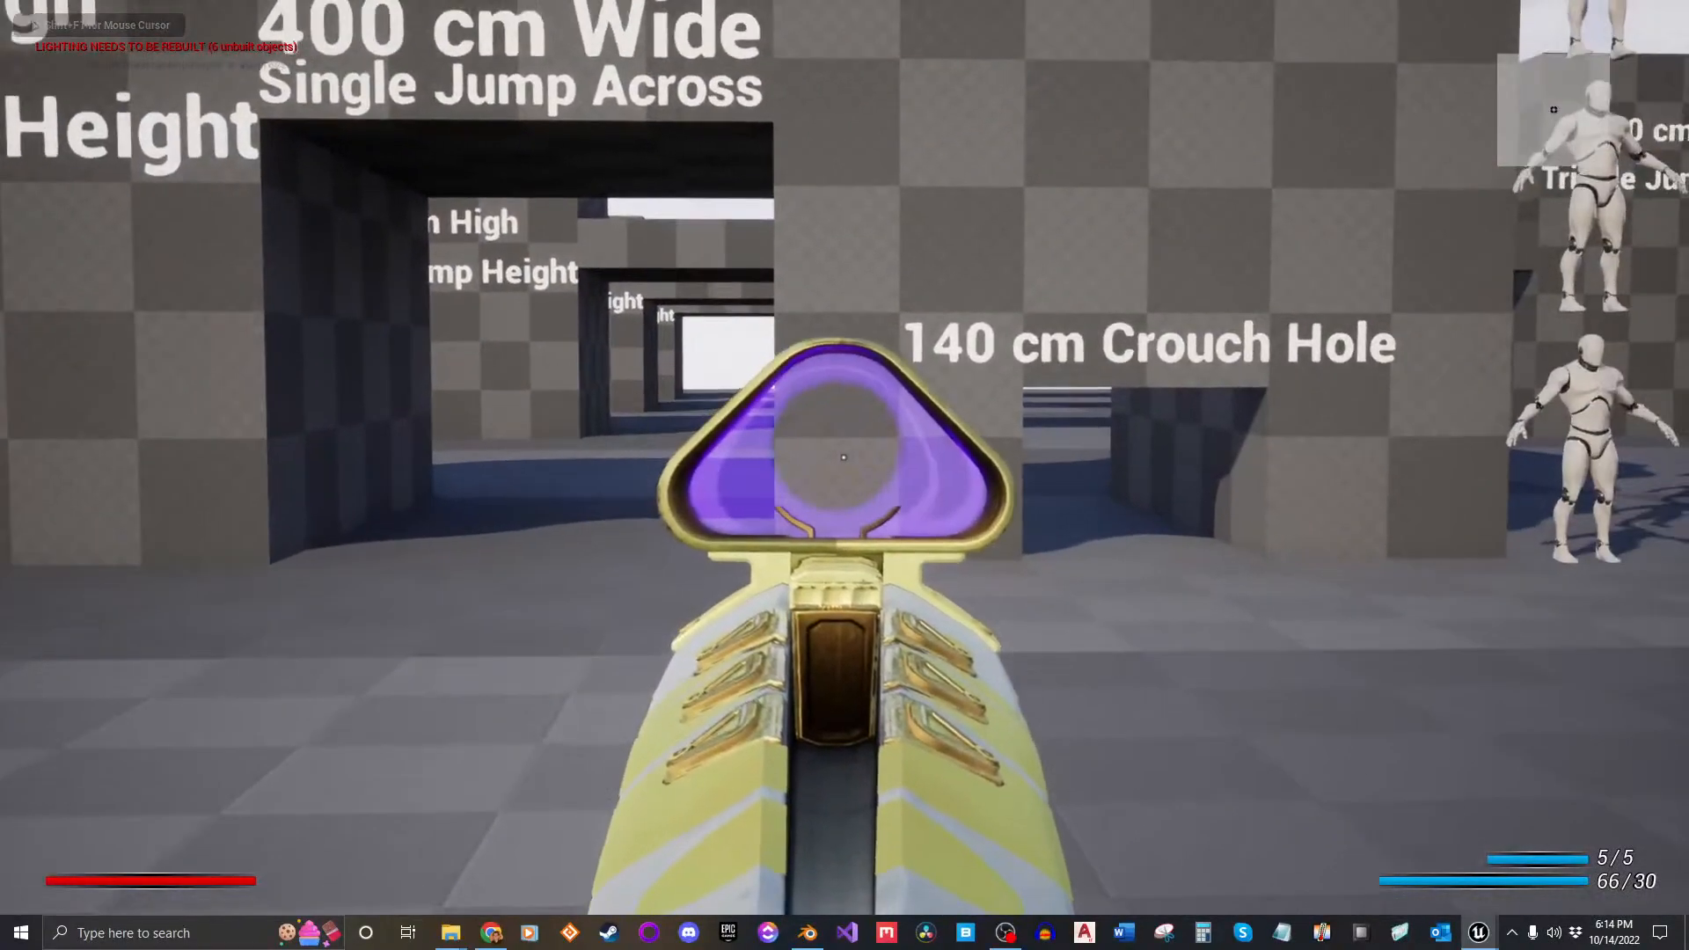
{"action": "key", "text": "Escape"}
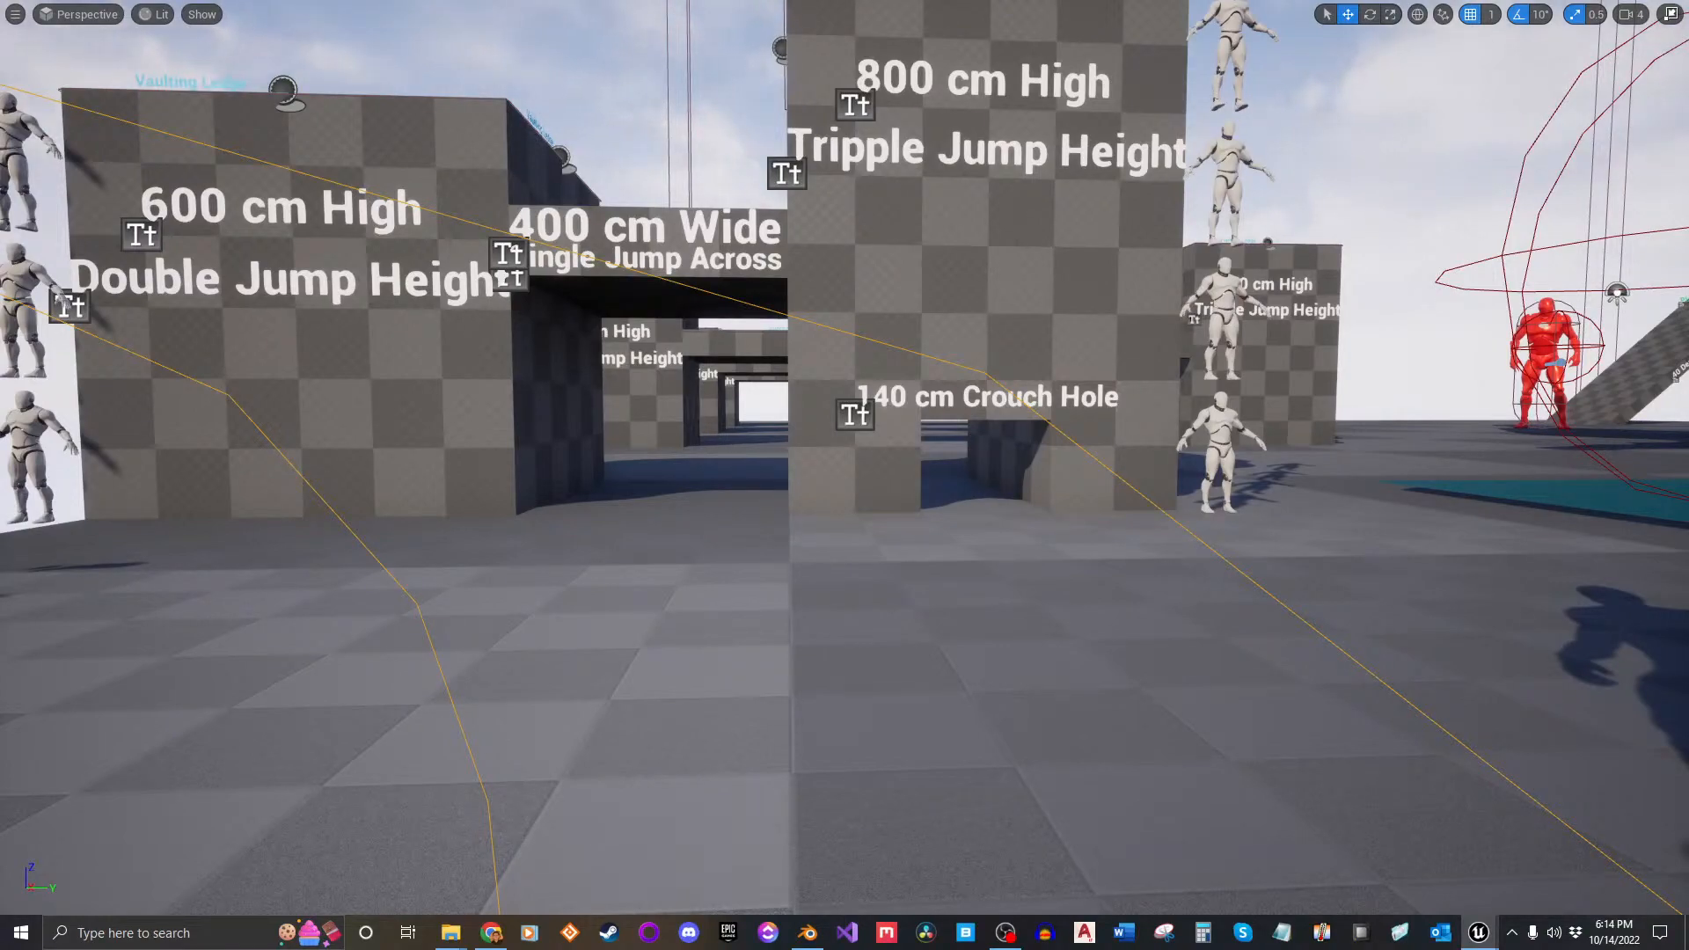
Step: Play the level, pick up the weapon and aim to check where the centre dot sits inside the purple lens, then stop
{"action": "right_click_drag", "start_coordinate": [1379, 391], "coordinate": [1356, 383]}
{"action": "key", "text": "alt+p"}
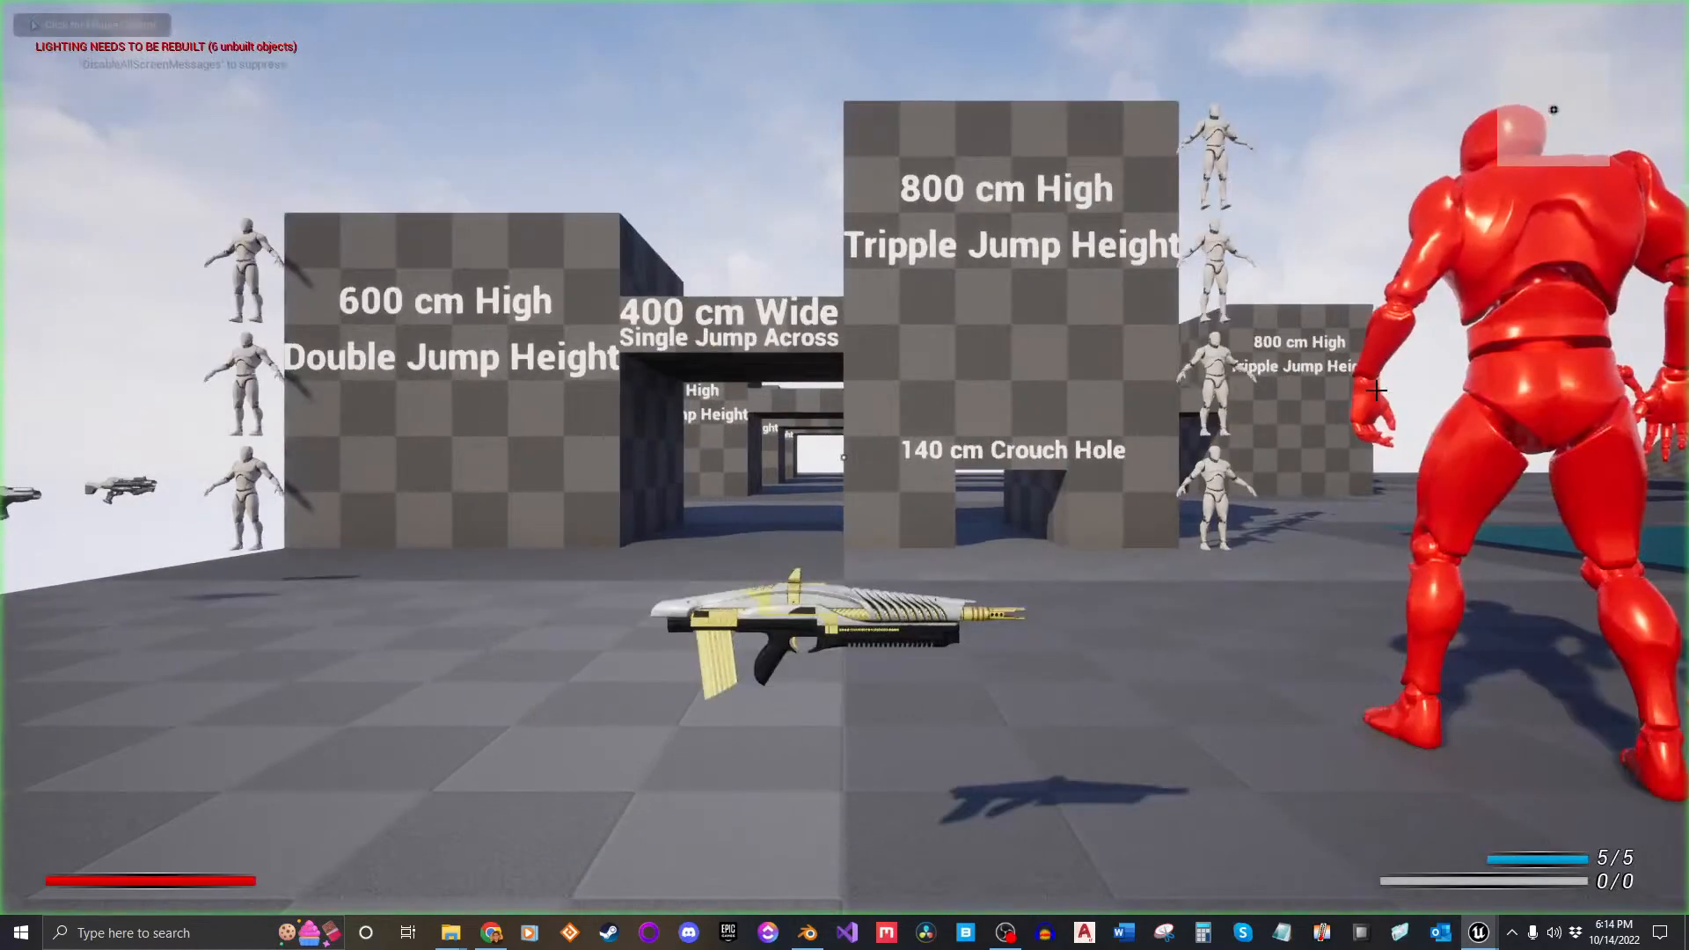
{"action": "left_click", "coordinate": [1116, 378]}
{"action": "key", "text": "w"}
{"action": "right_click", "coordinate": [844, 458]}
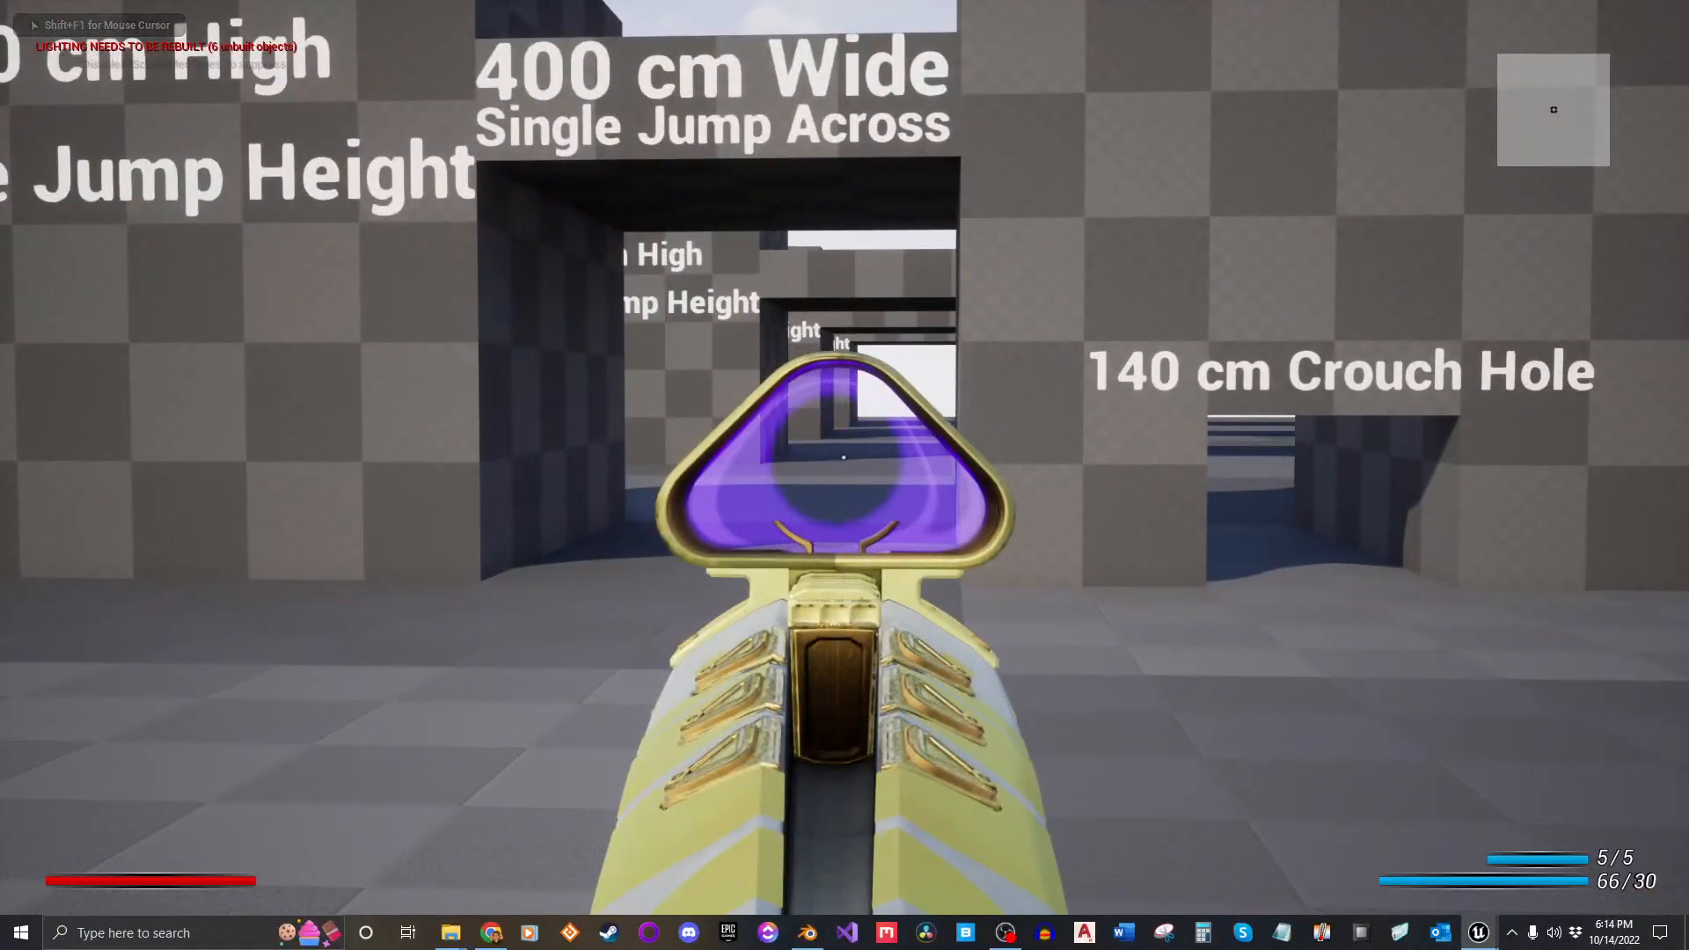
{"action": "key", "text": "Escape"}
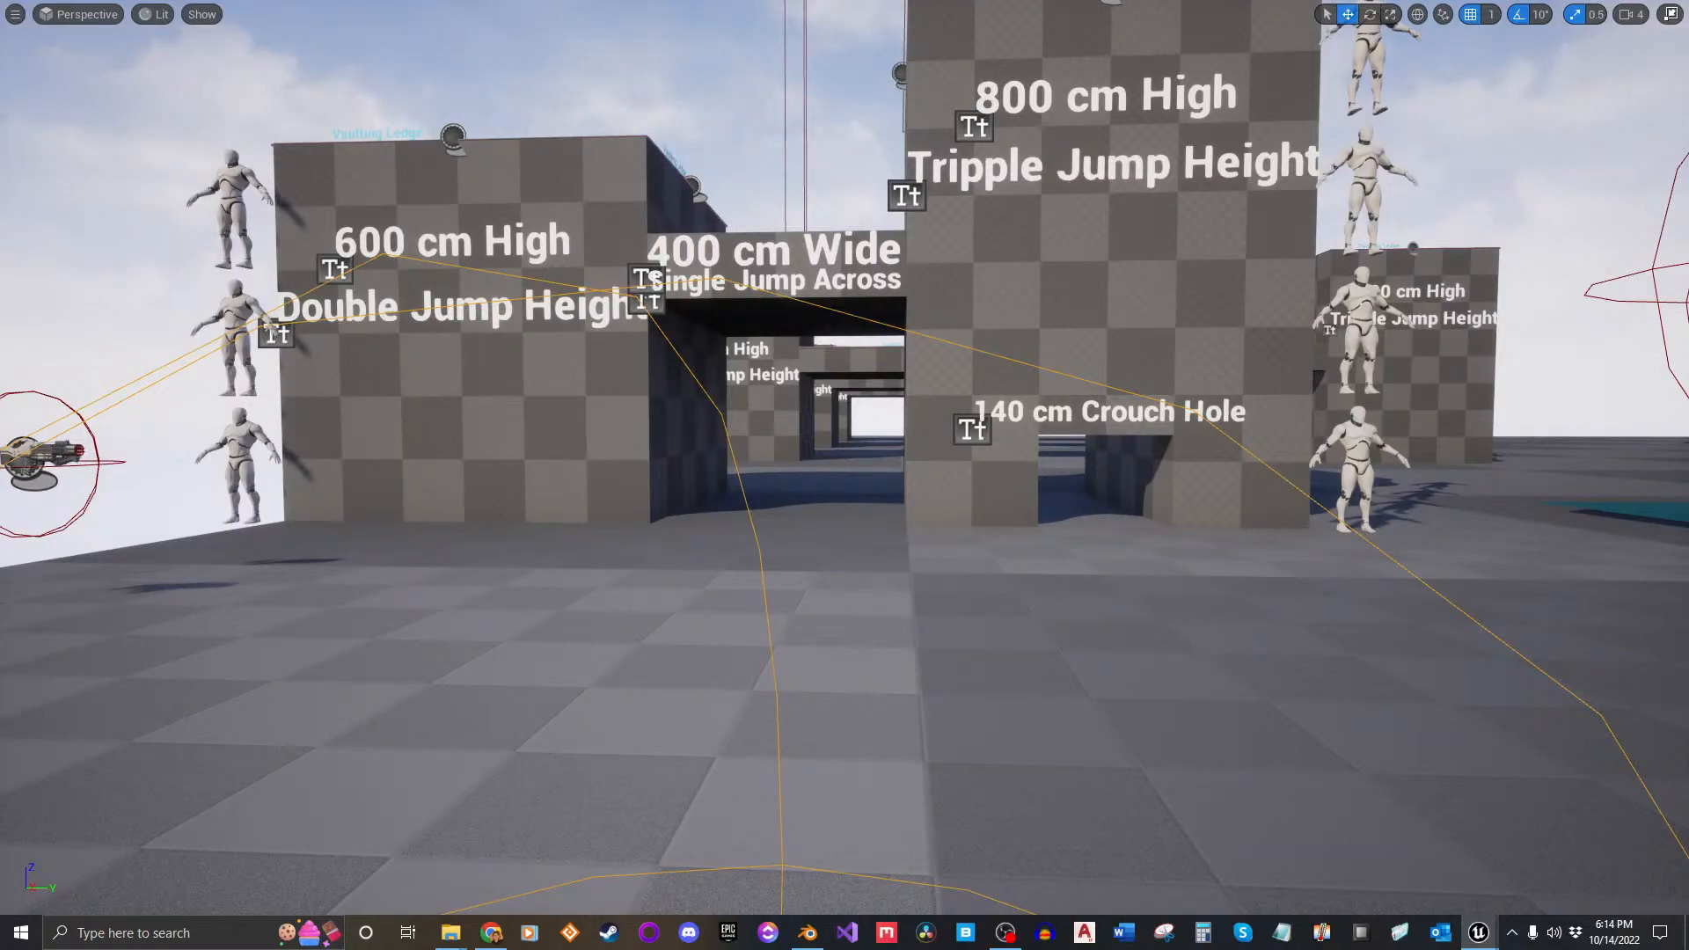
Step: Run two more play sessions, comparing the picked-up weapon's aimed sight with its hip view, and stop playing
{"action": "right_click_drag", "start_coordinate": [1349, 363], "coordinate": [1349, 364]}
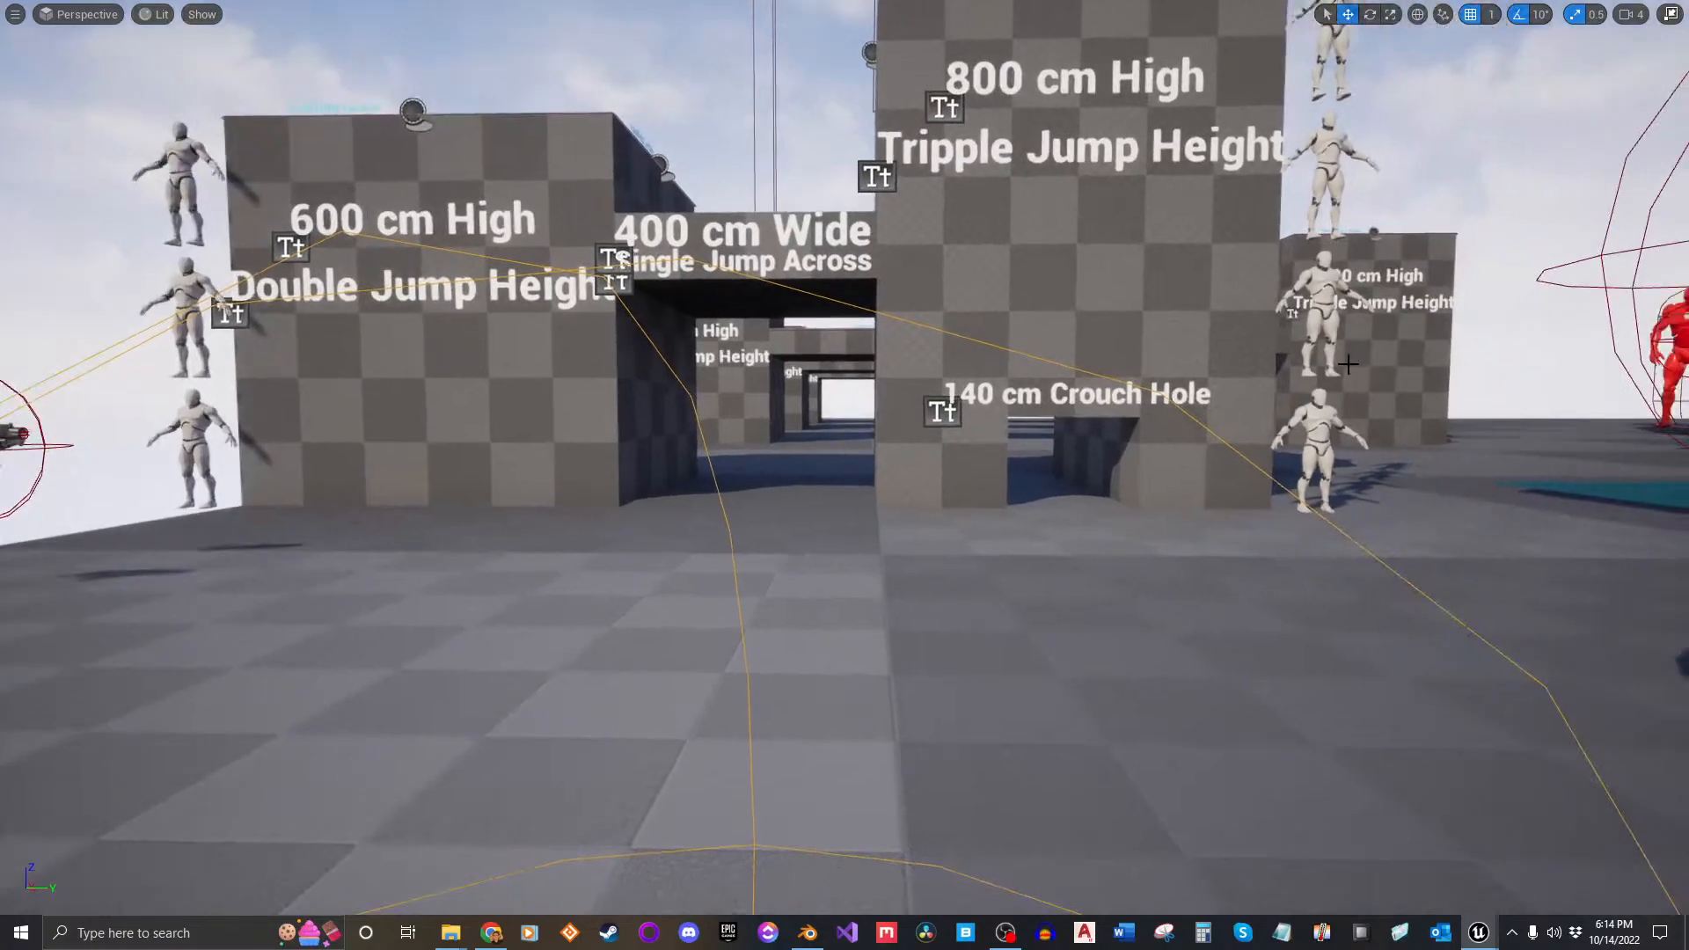
{"action": "key", "text": "alt+p"}
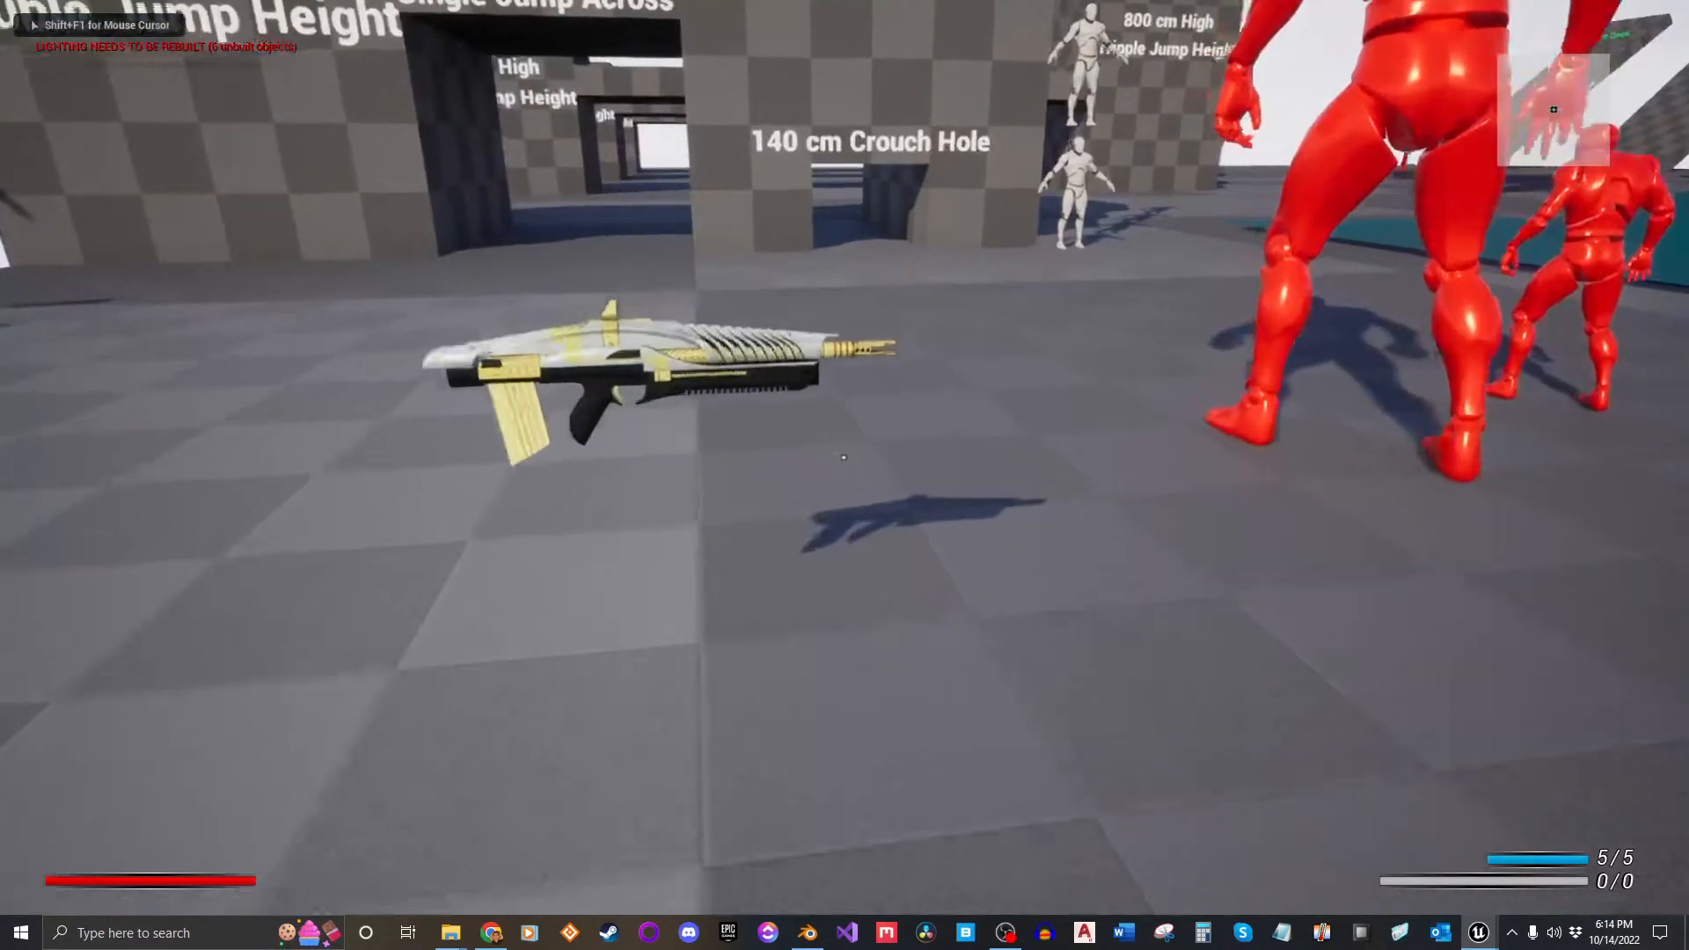
{"action": "key", "text": "Escape"}
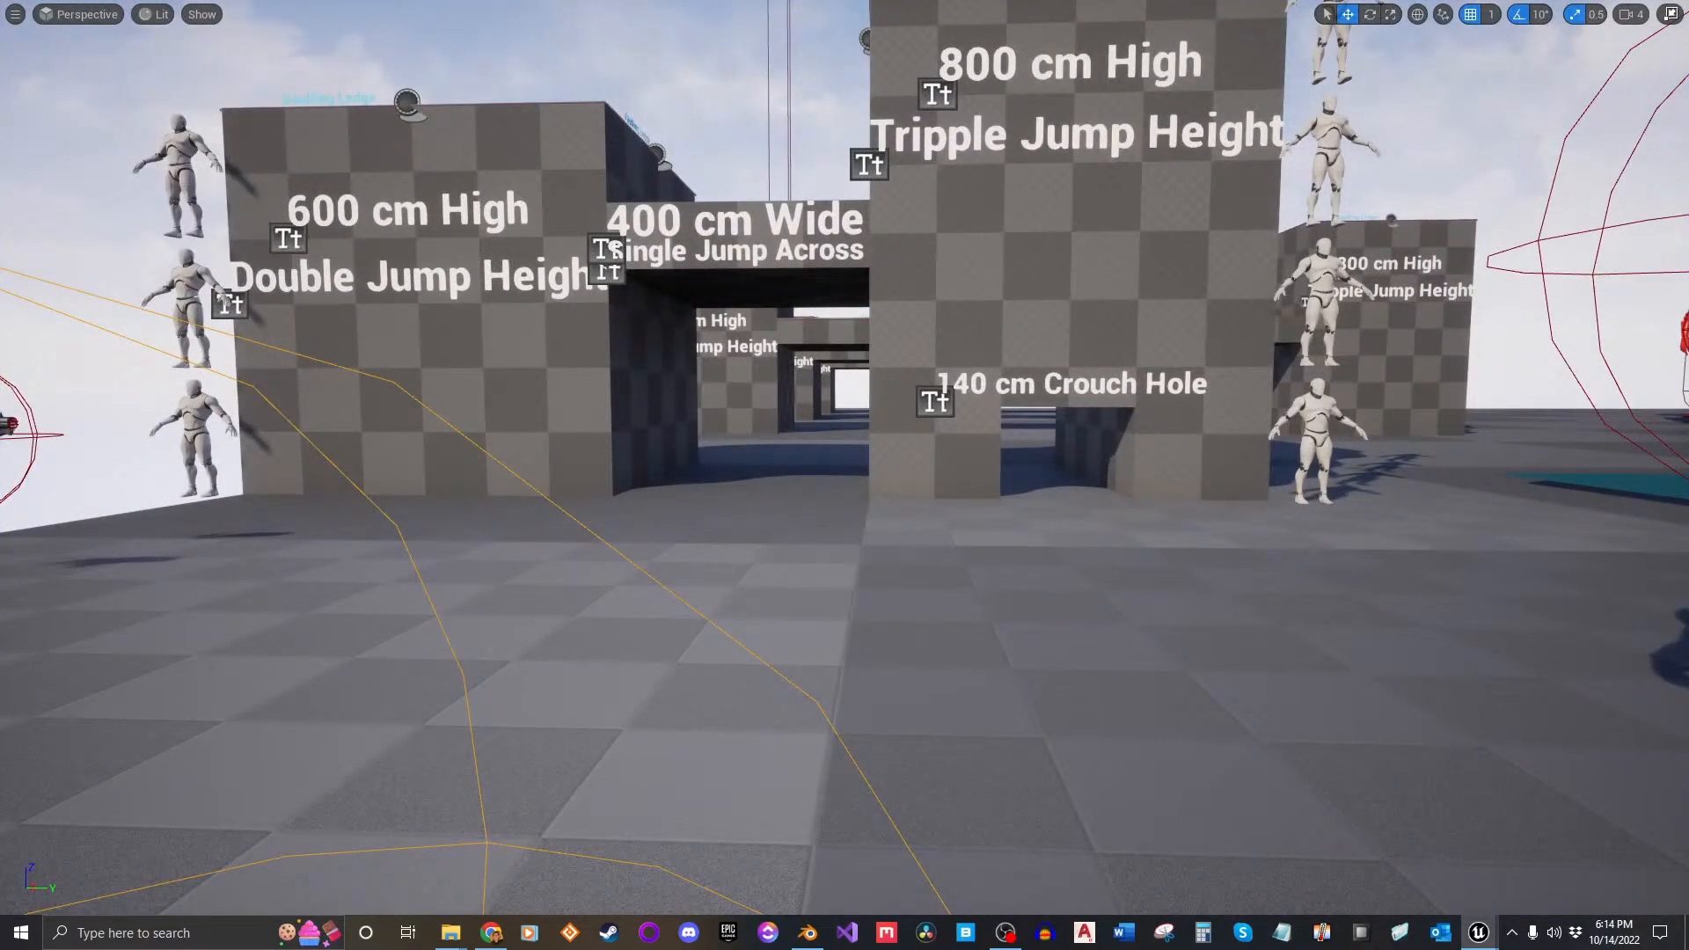
{"action": "right_click_drag", "start_coordinate": [1331, 434], "coordinate": [1262, 423]}
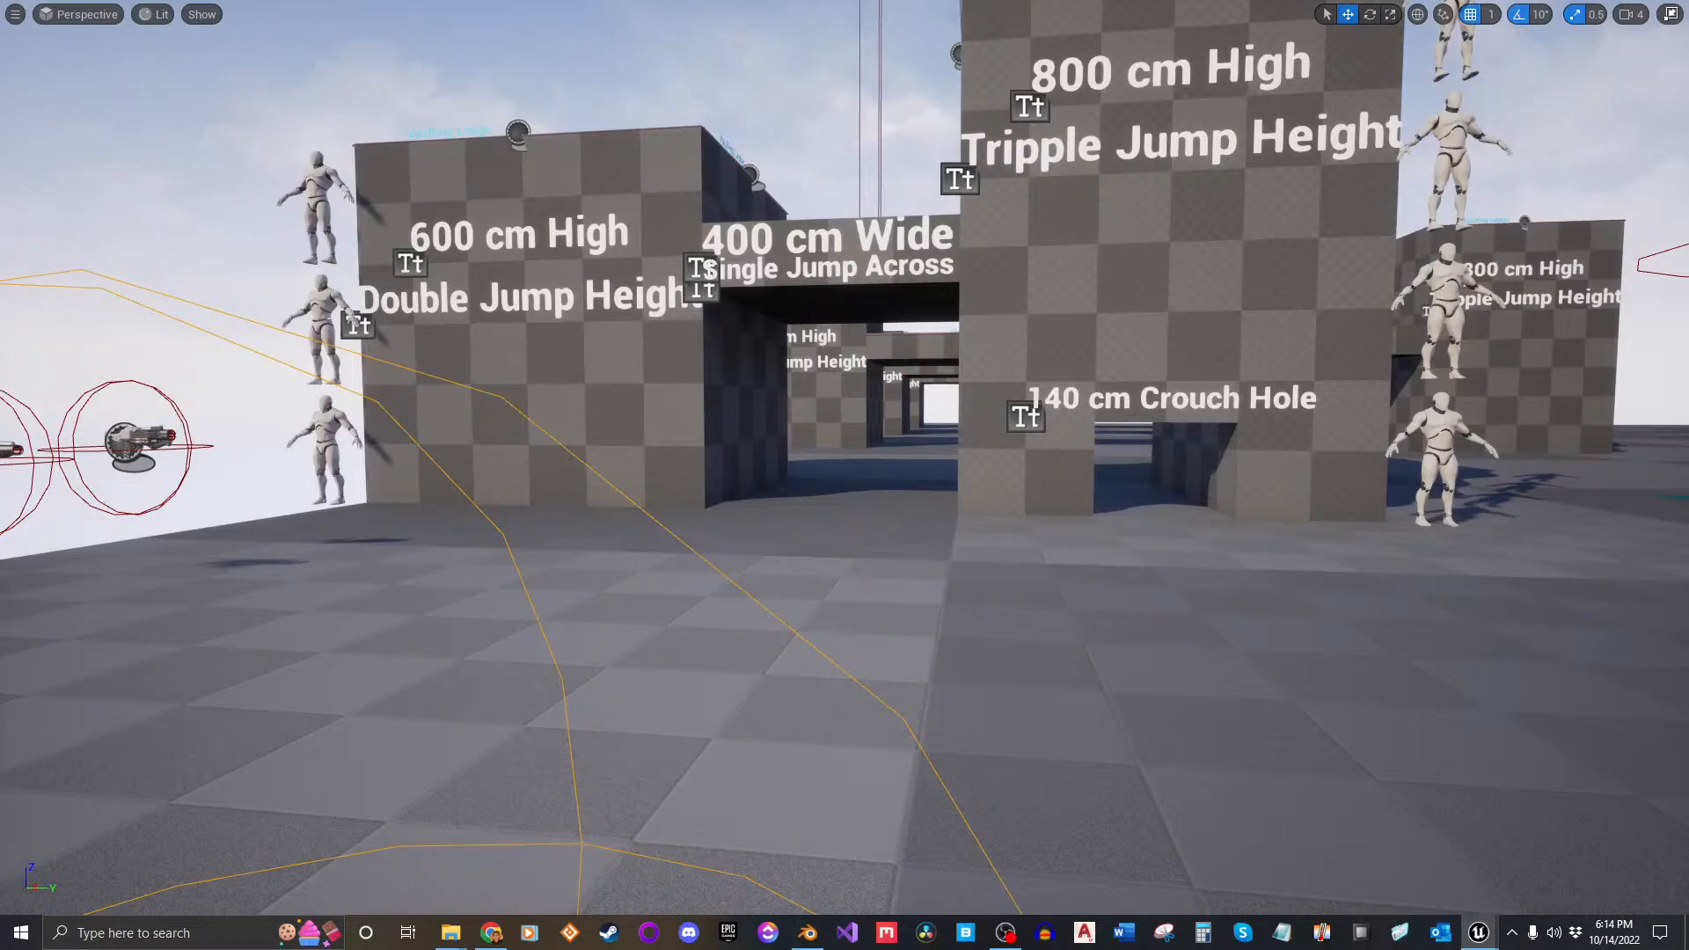
{"action": "right_click_drag", "start_coordinate": [1244, 356], "coordinate": [1281, 361]}
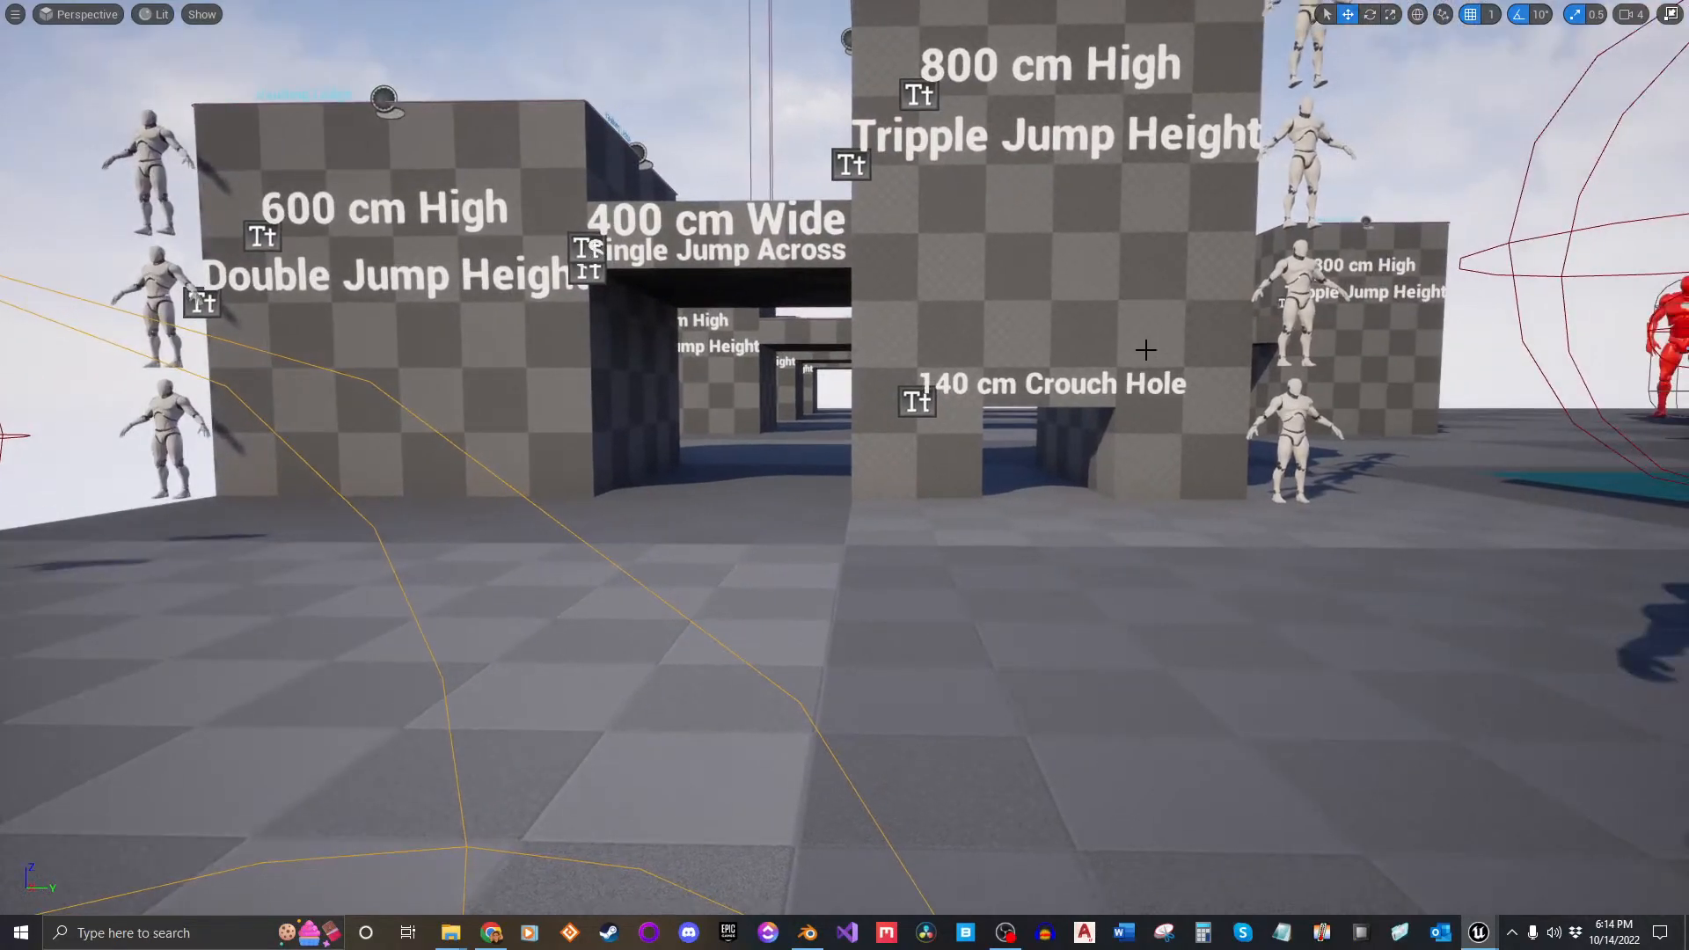
{"action": "key", "text": "alt+p"}
{"action": "left_click", "coordinate": [1145, 350]}
{"action": "key", "text": "w"}
{"action": "right_click", "coordinate": [843, 458]}
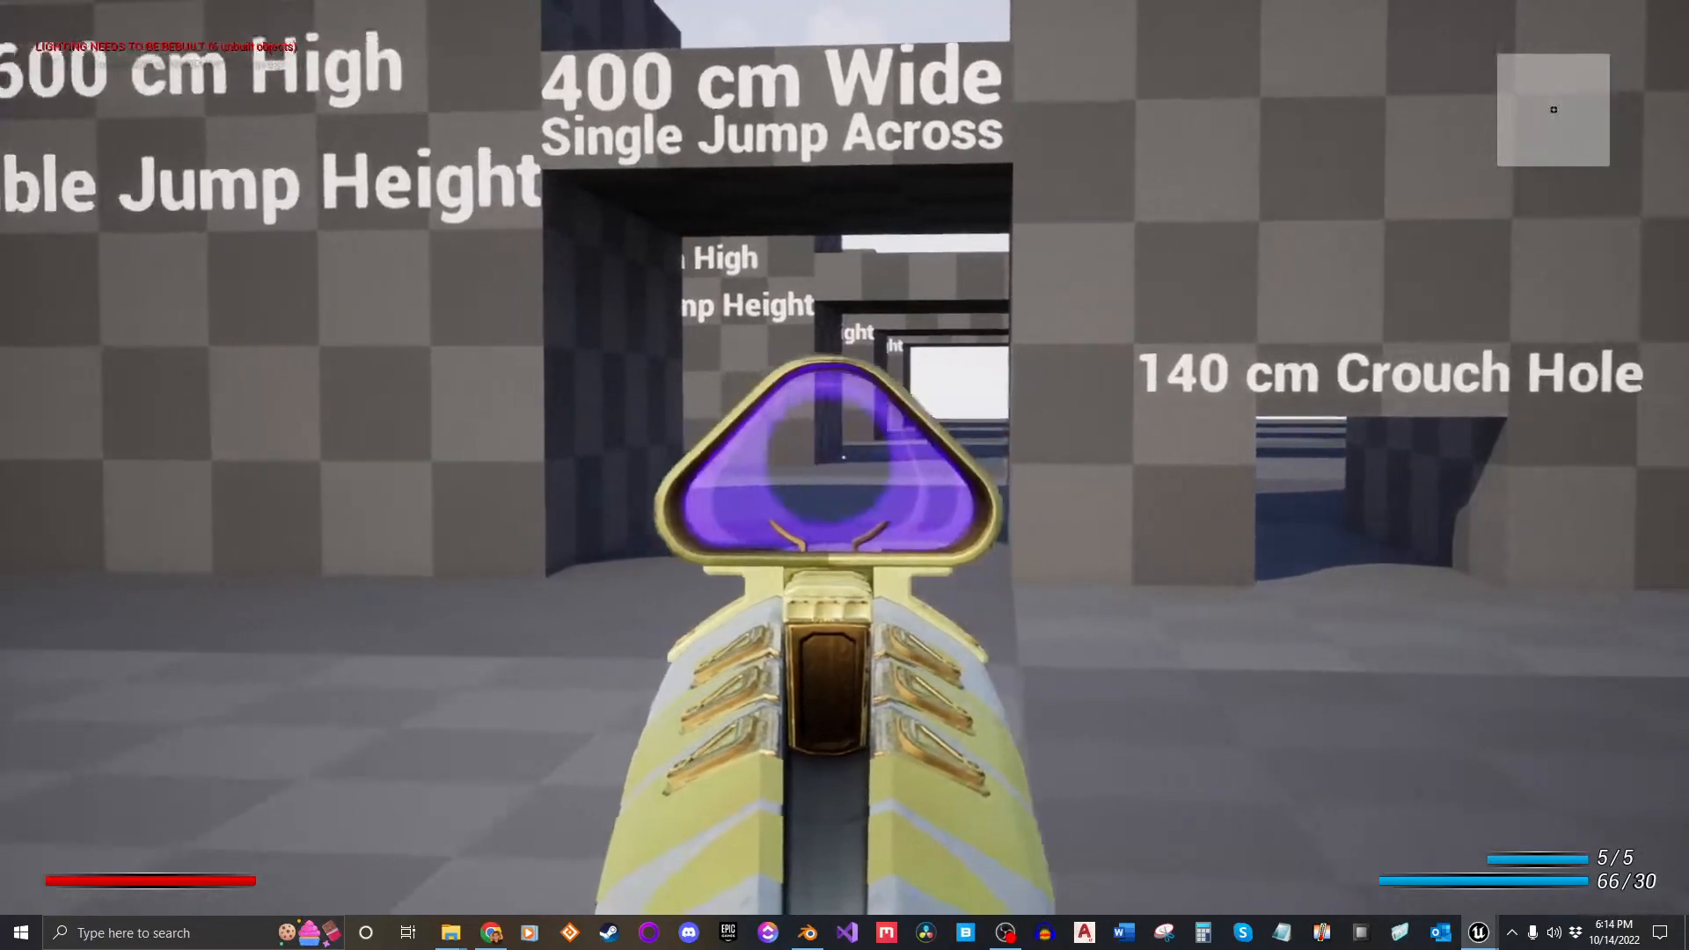
{"action": "key", "text": "Escape"}
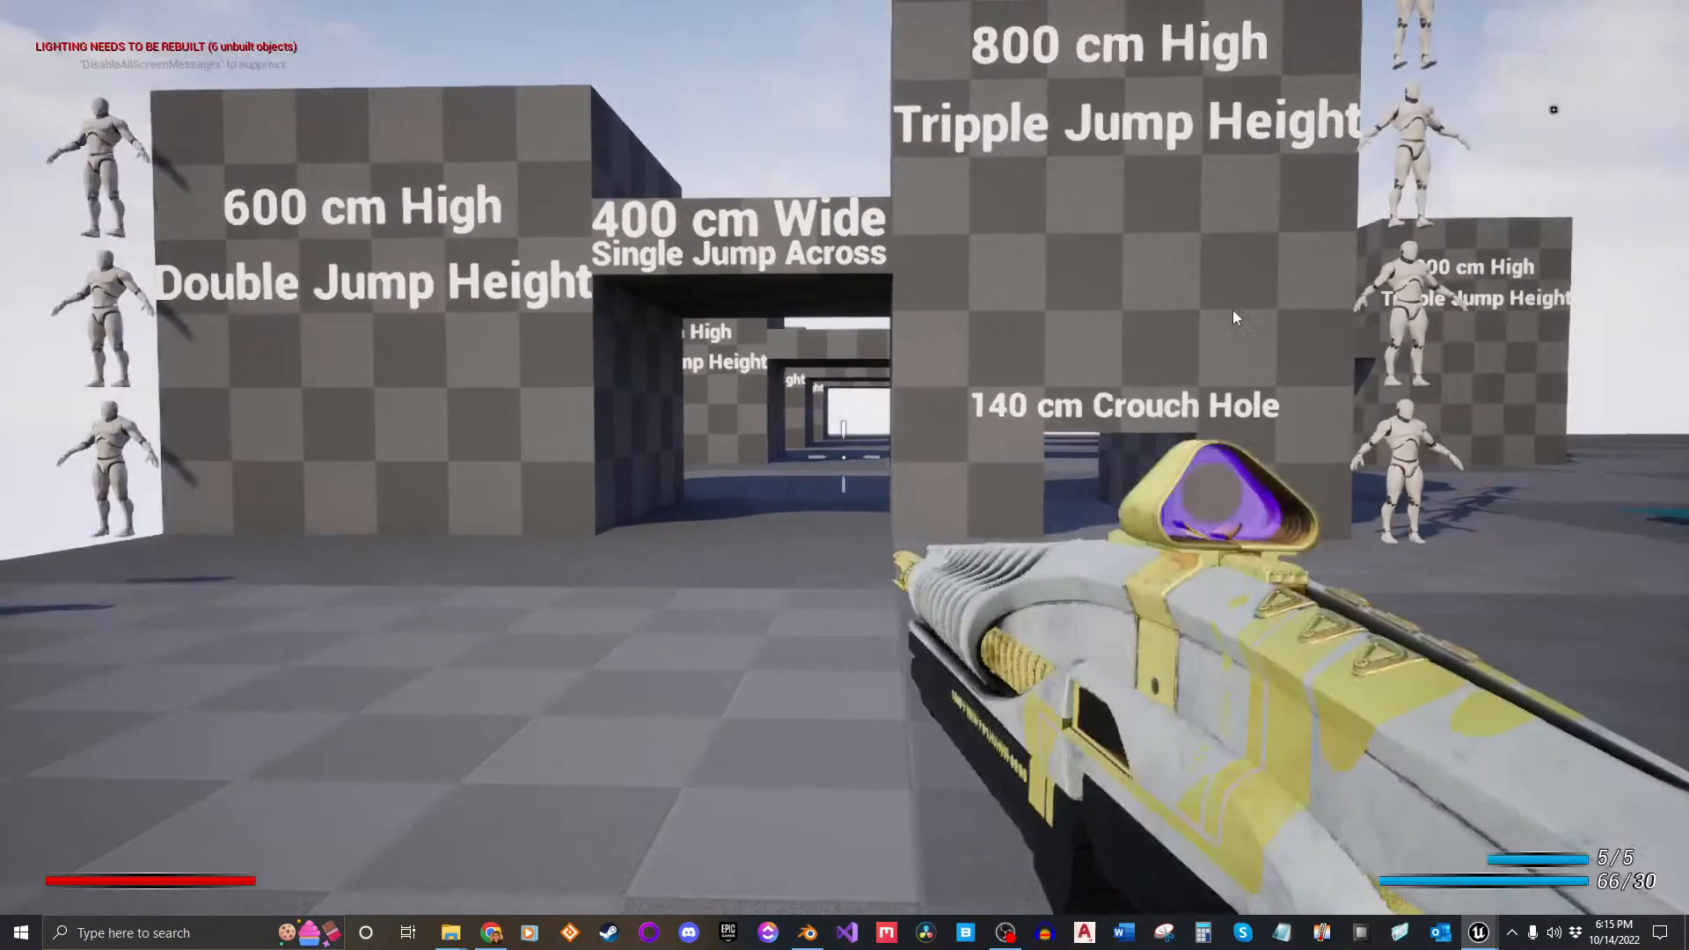
{"action": "key", "text": "Escape"}
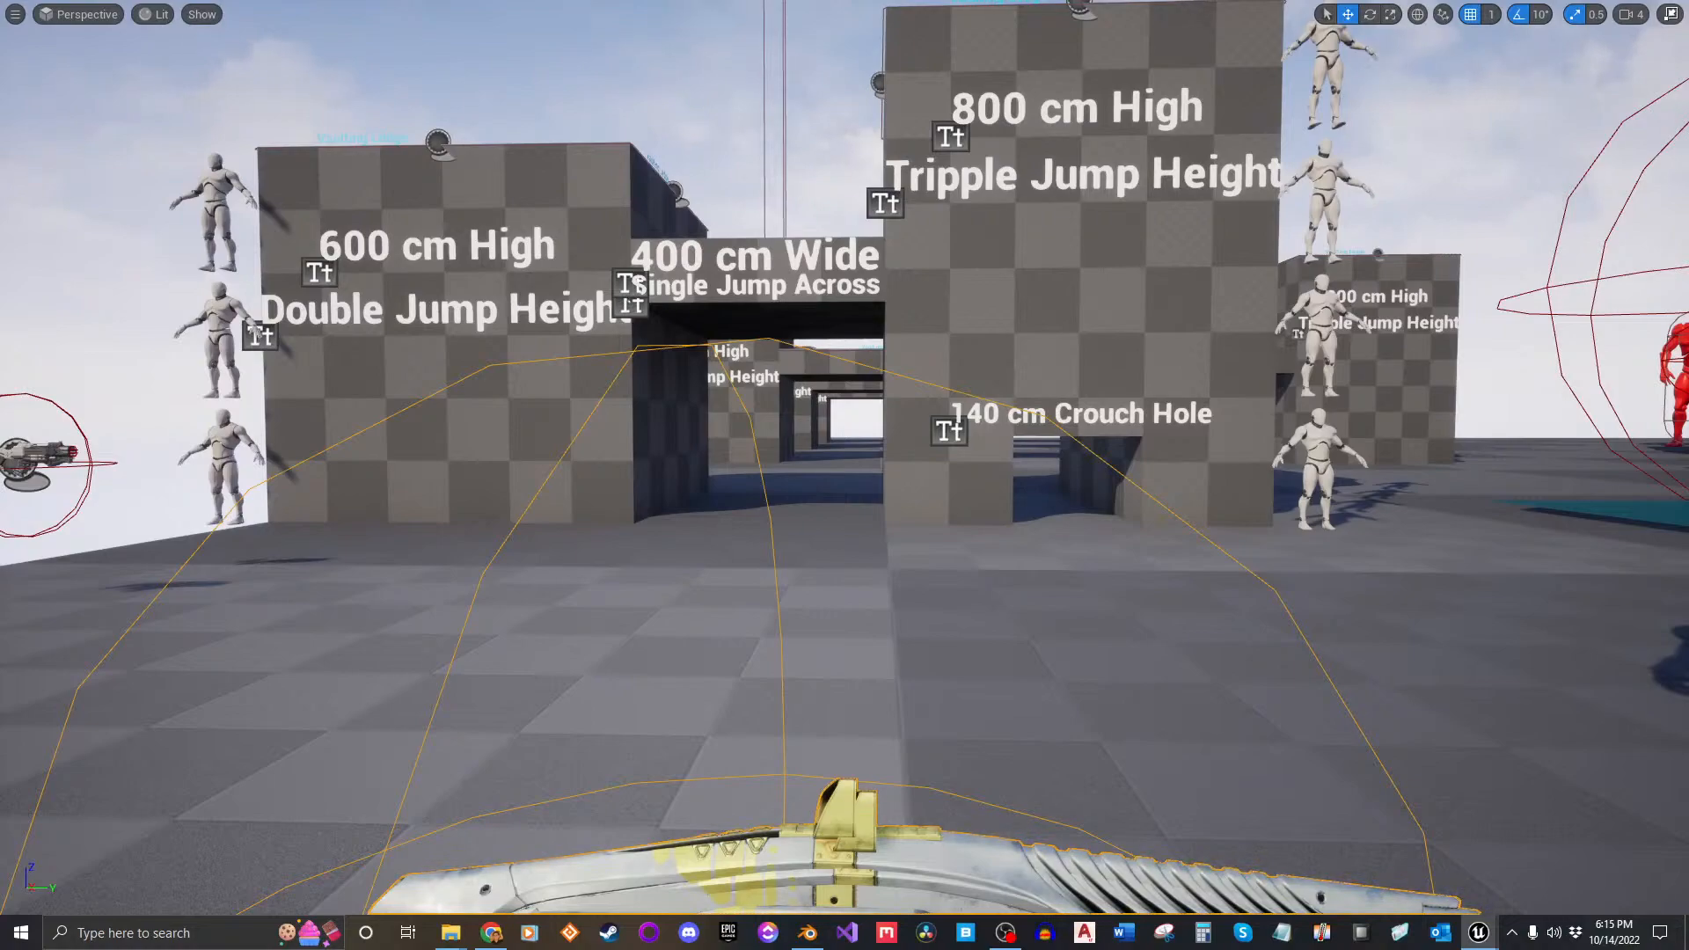
Step: Play the level again and aim the weapon to recheck the sight's horizontal centring on the dot, then end the session
{"action": "right_click_drag", "start_coordinate": [1355, 320], "coordinate": [1349, 303]}
{"action": "key", "text": "alt+p"}
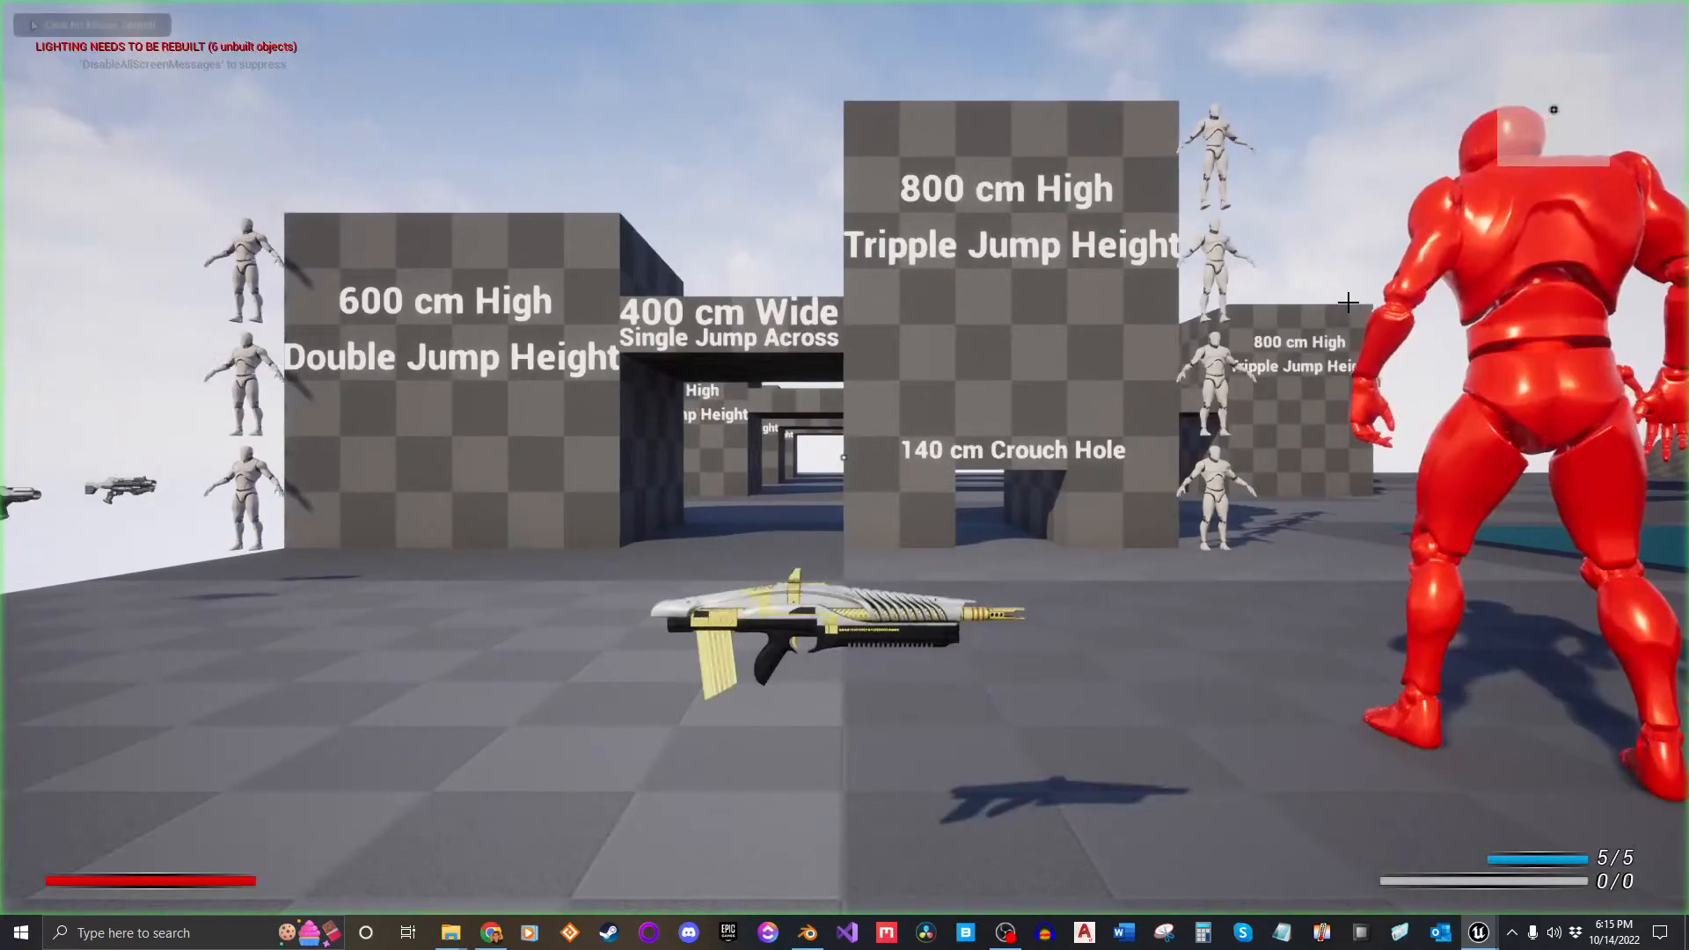
{"action": "key", "text": "w"}
{"action": "right_click", "coordinate": [844, 457]}
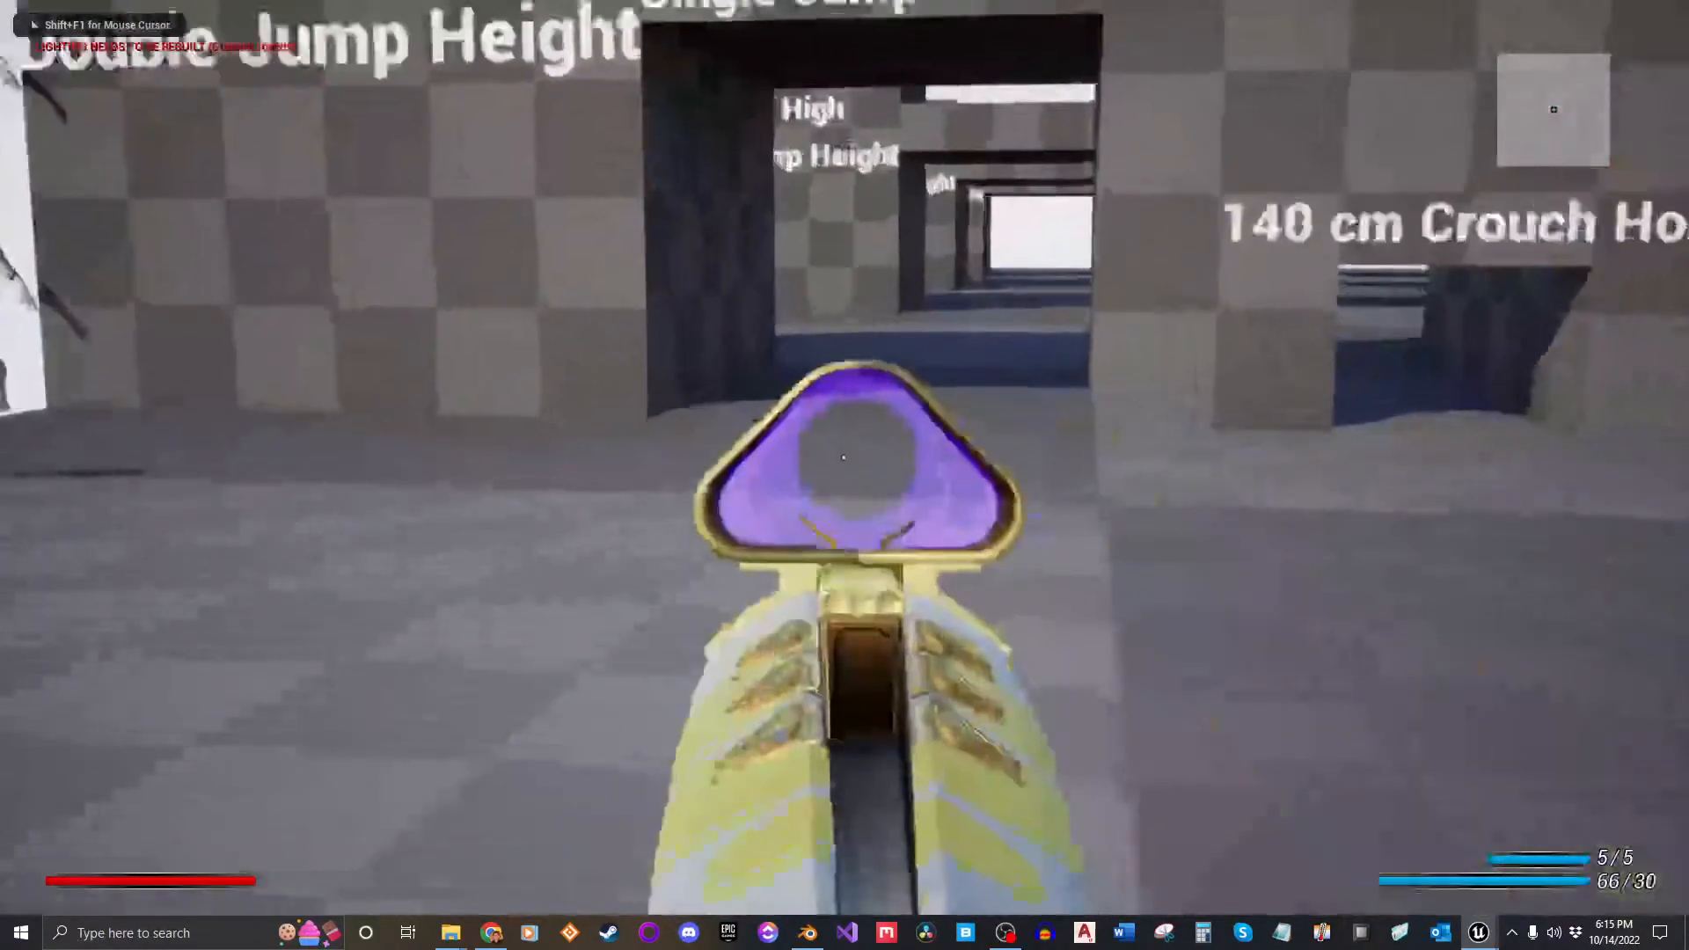
{"action": "key", "text": "Escape"}
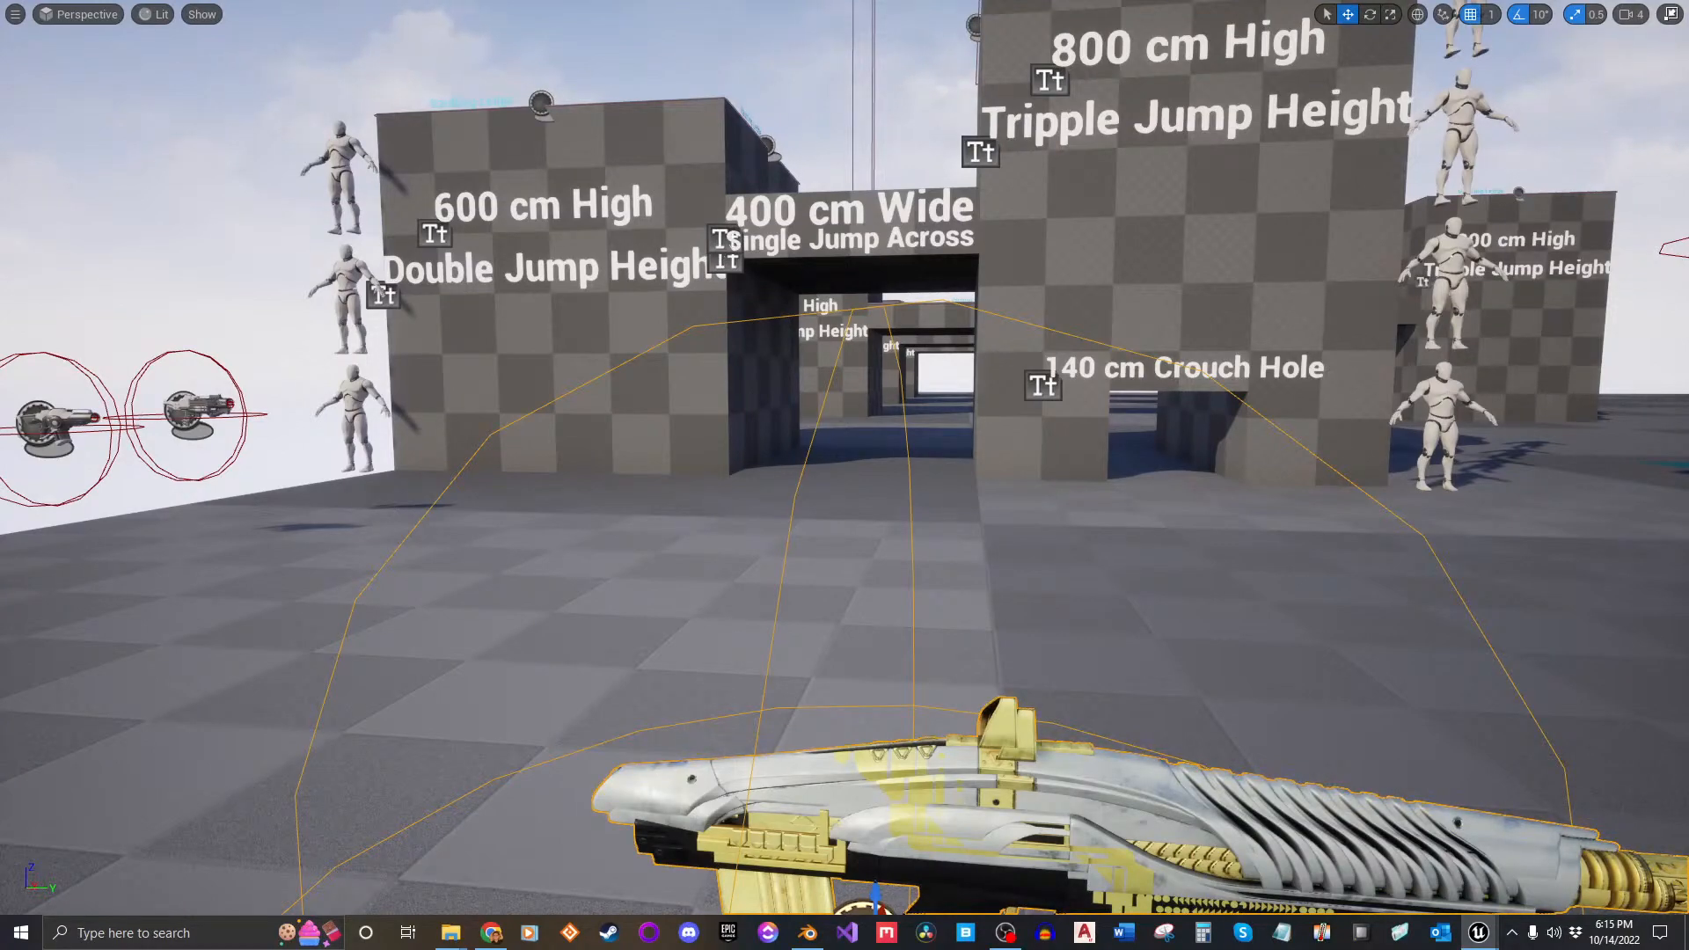
Step: Play the level, pick up the weapon and aim it at the 600 cm wall to check the sight alignment, then stop
{"action": "right_click_drag", "start_coordinate": [1303, 352], "coordinate": [1272, 341]}
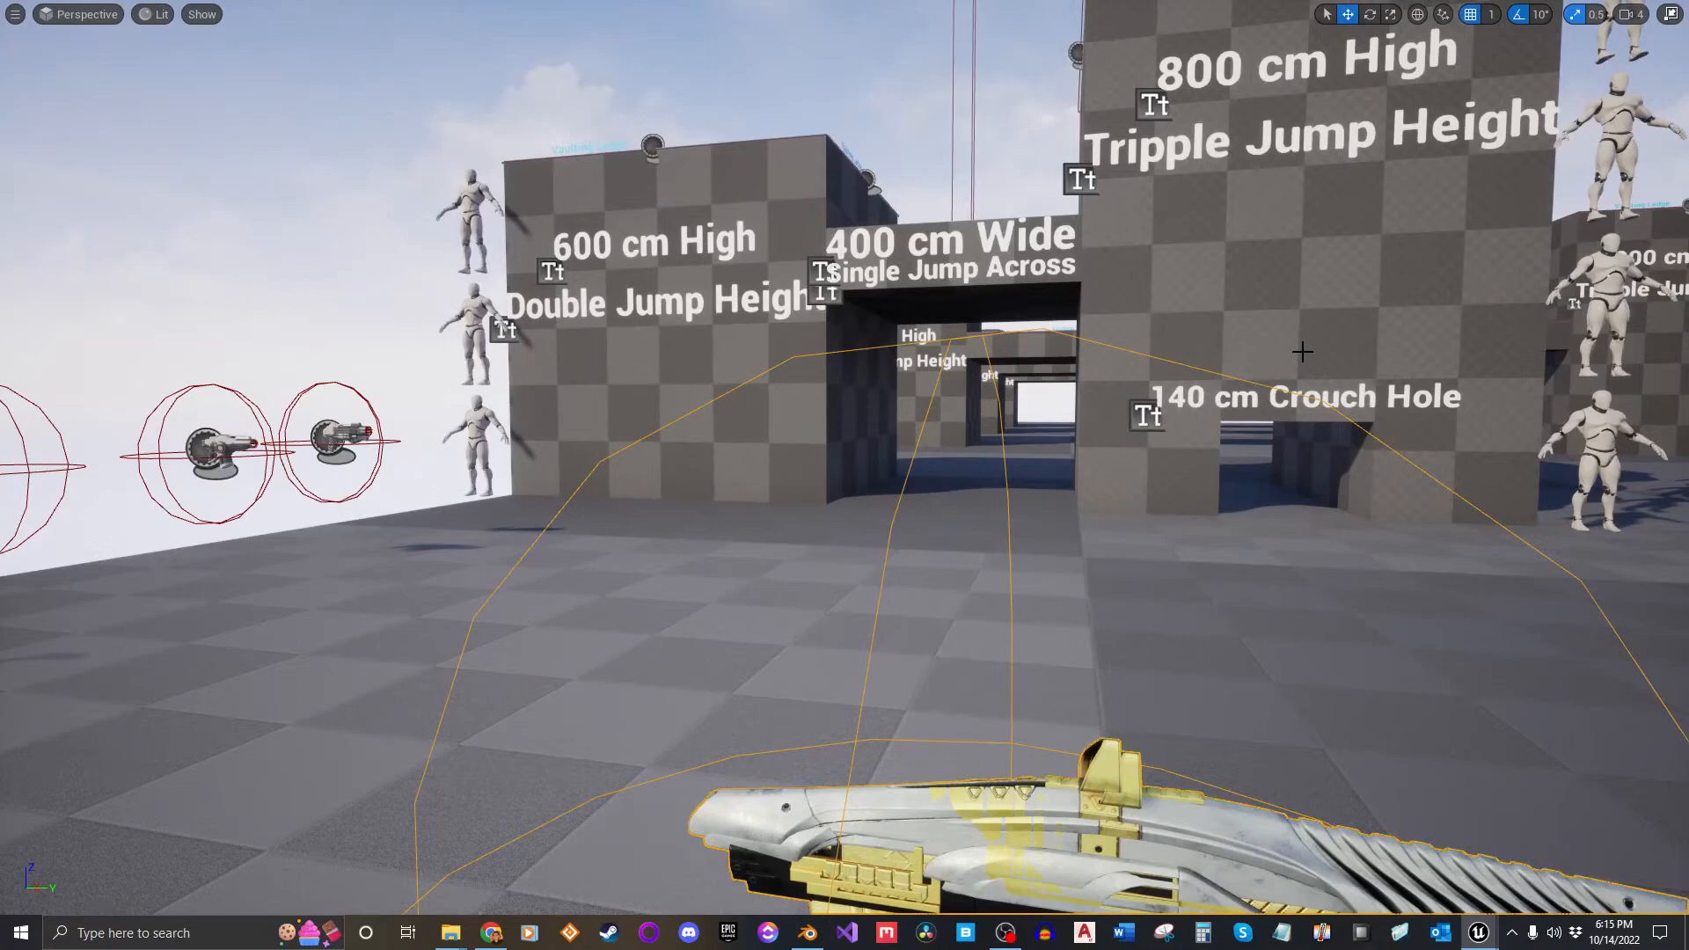
{"action": "key", "text": "alt+p"}
{"action": "key", "text": "w"}
{"action": "key", "text": "e"}
{"action": "right_click", "coordinate": [843, 457]}
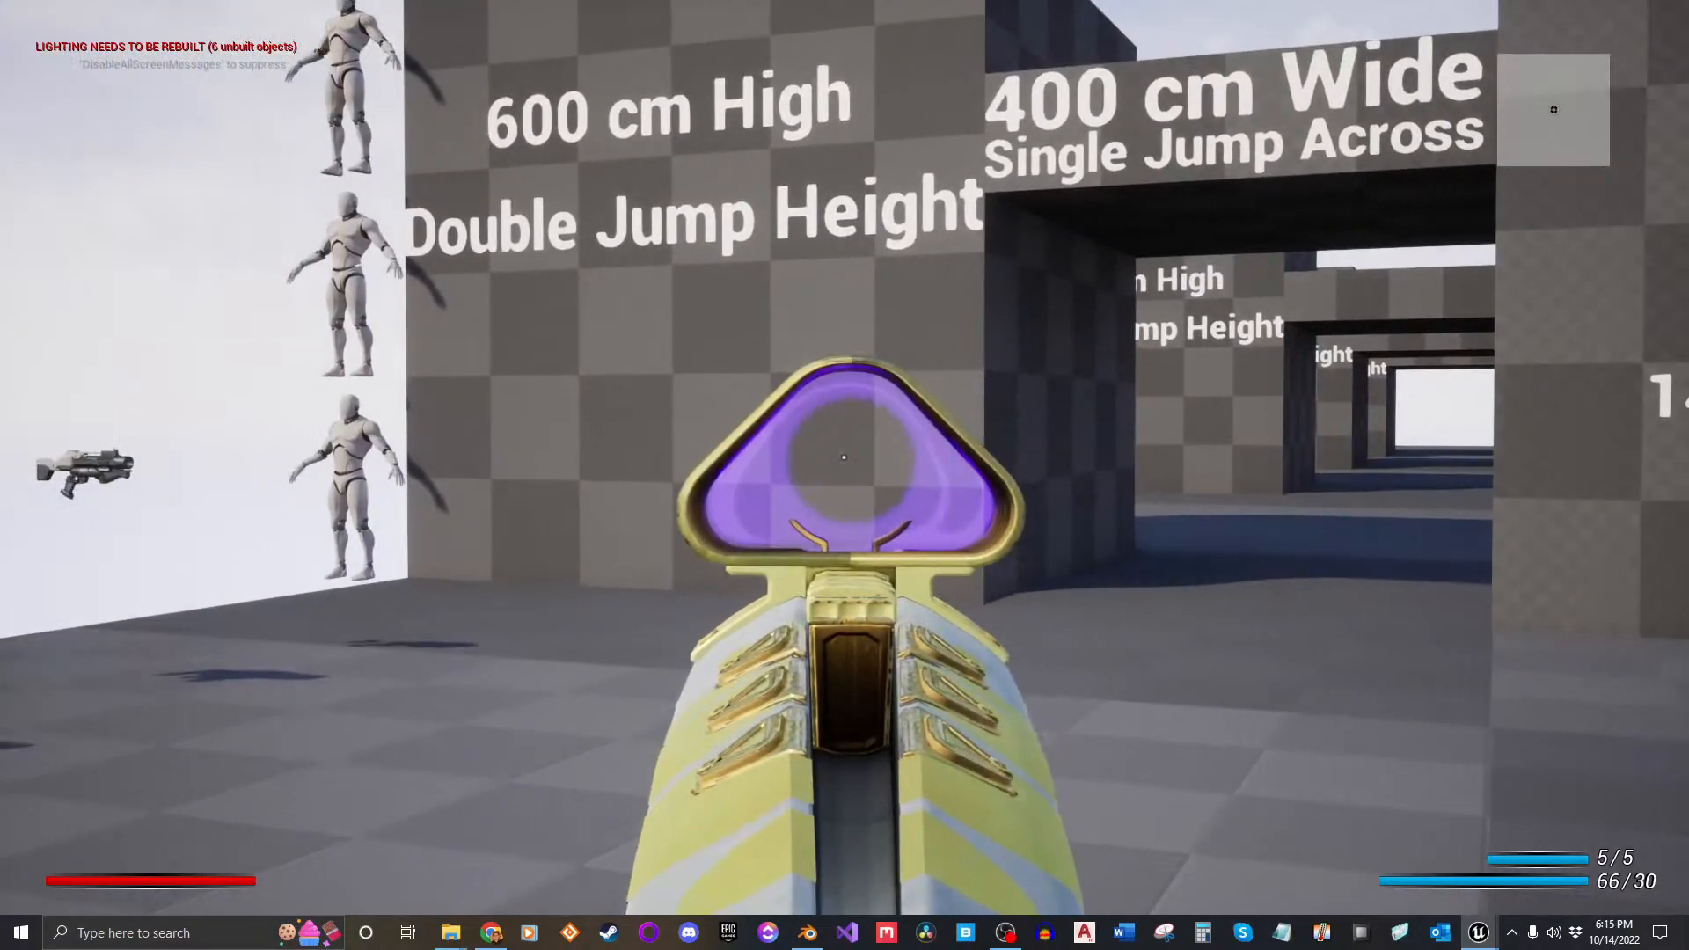
{"action": "key", "text": "Escape"}
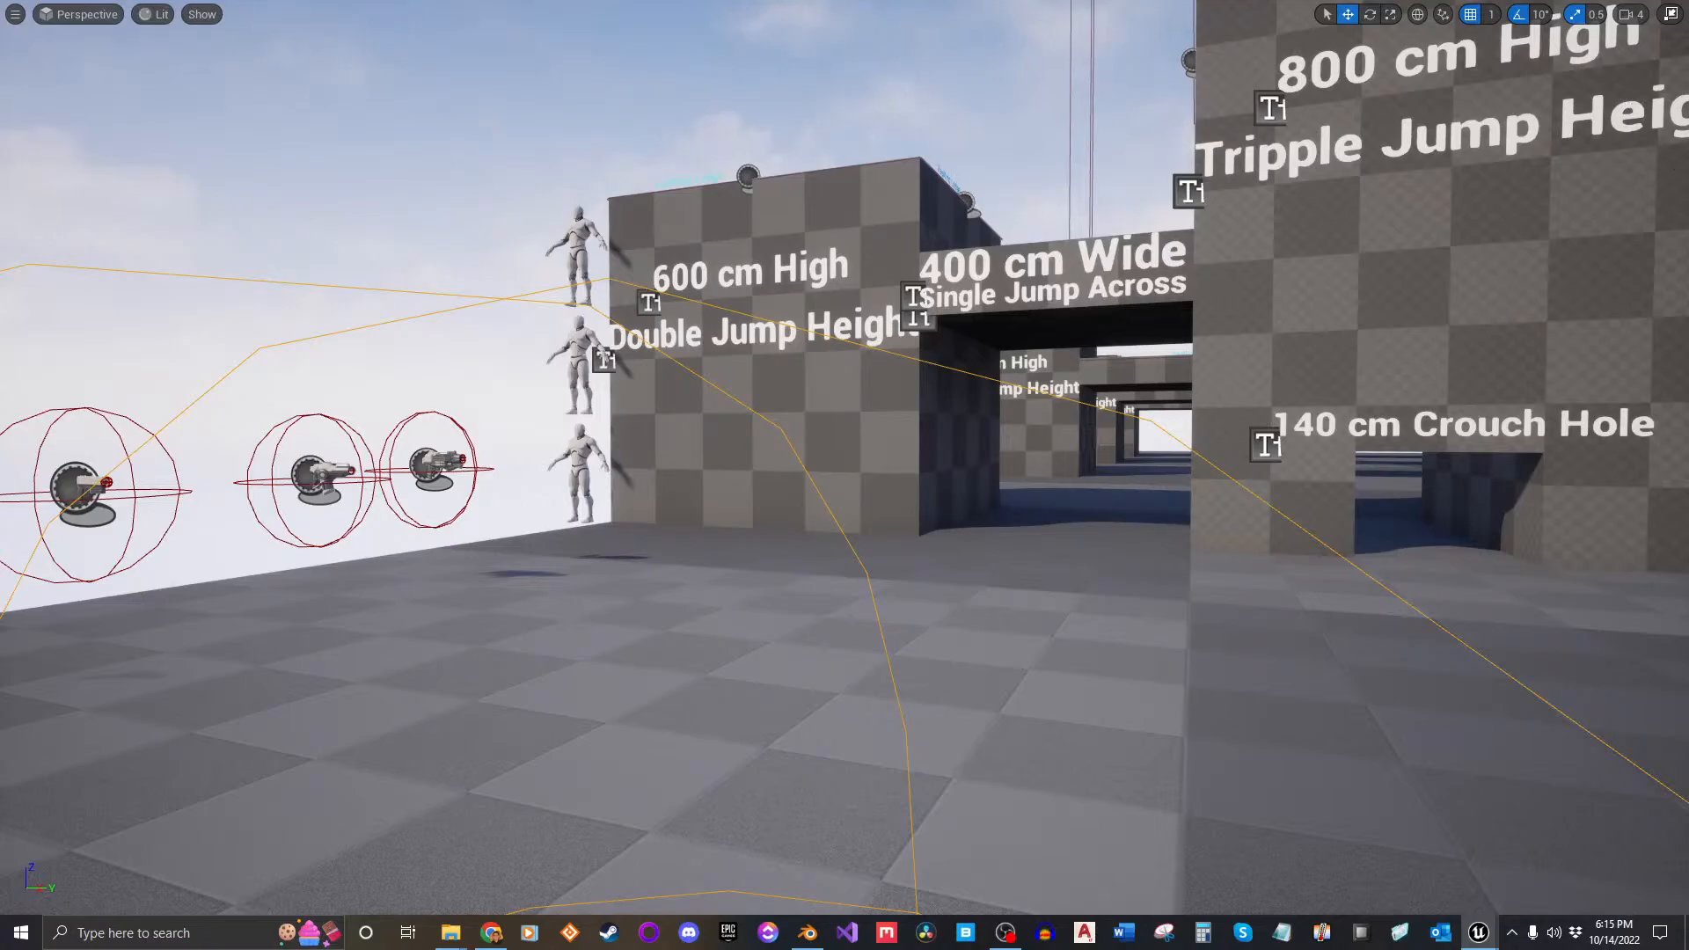
Step: Play the level and aim the weapon near the crouch hole to check the sight's offset from the centre dot, then stop
{"action": "mouse_move", "coordinate": [1354, 387]}
{"action": "right_mouse_down"}
{"action": "mouse_move", "coordinate": [1311, 384]}
{"action": "mouse_move", "coordinate": [1354, 387]}
{"action": "right_mouse_up"}
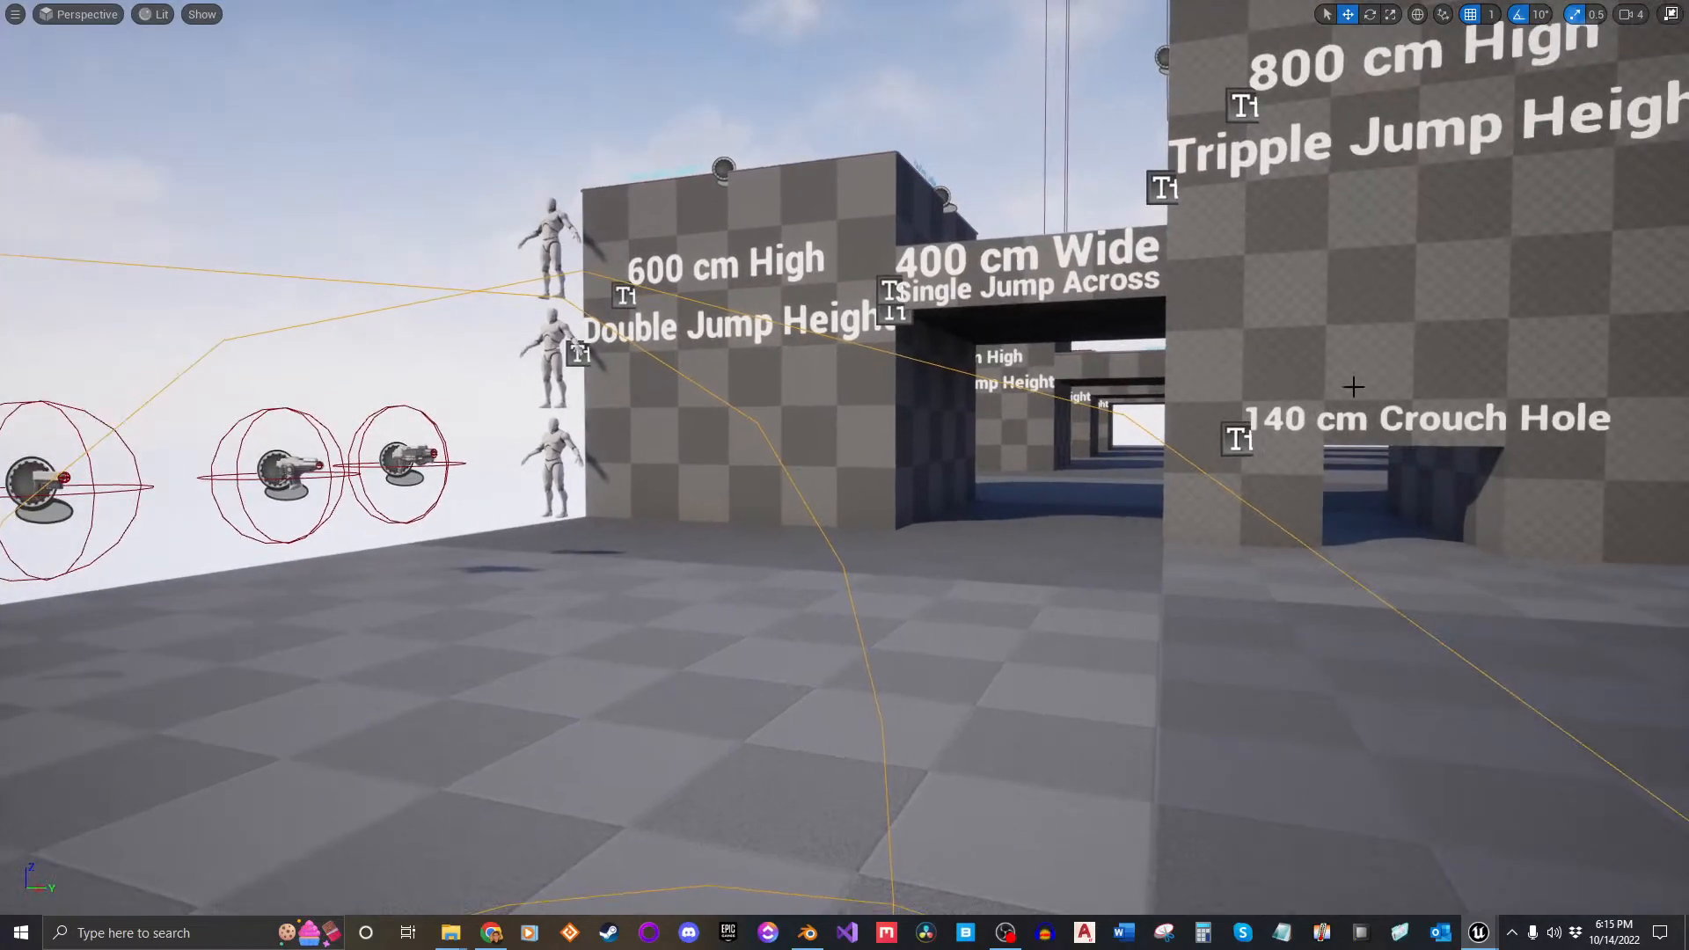
{"action": "key", "text": "alt+p"}
{"action": "left_click", "coordinate": [1149, 356]}
{"action": "key", "text": "w"}
{"action": "right_click", "coordinate": [844, 458]}
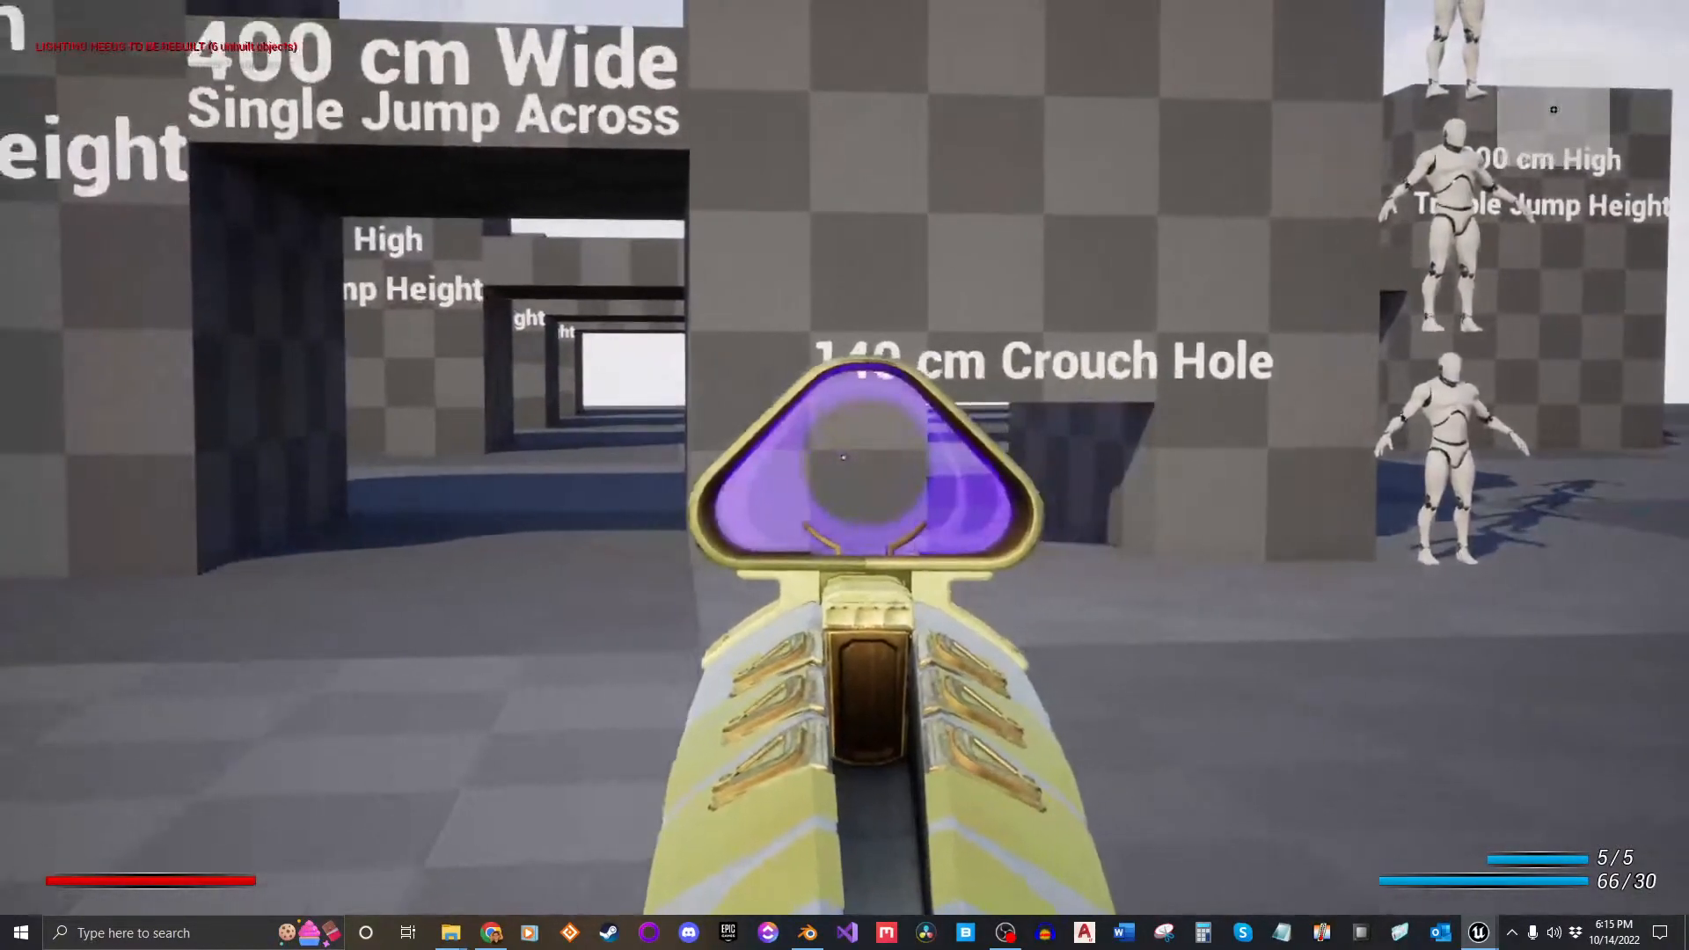
{"action": "key", "text": "Escape"}
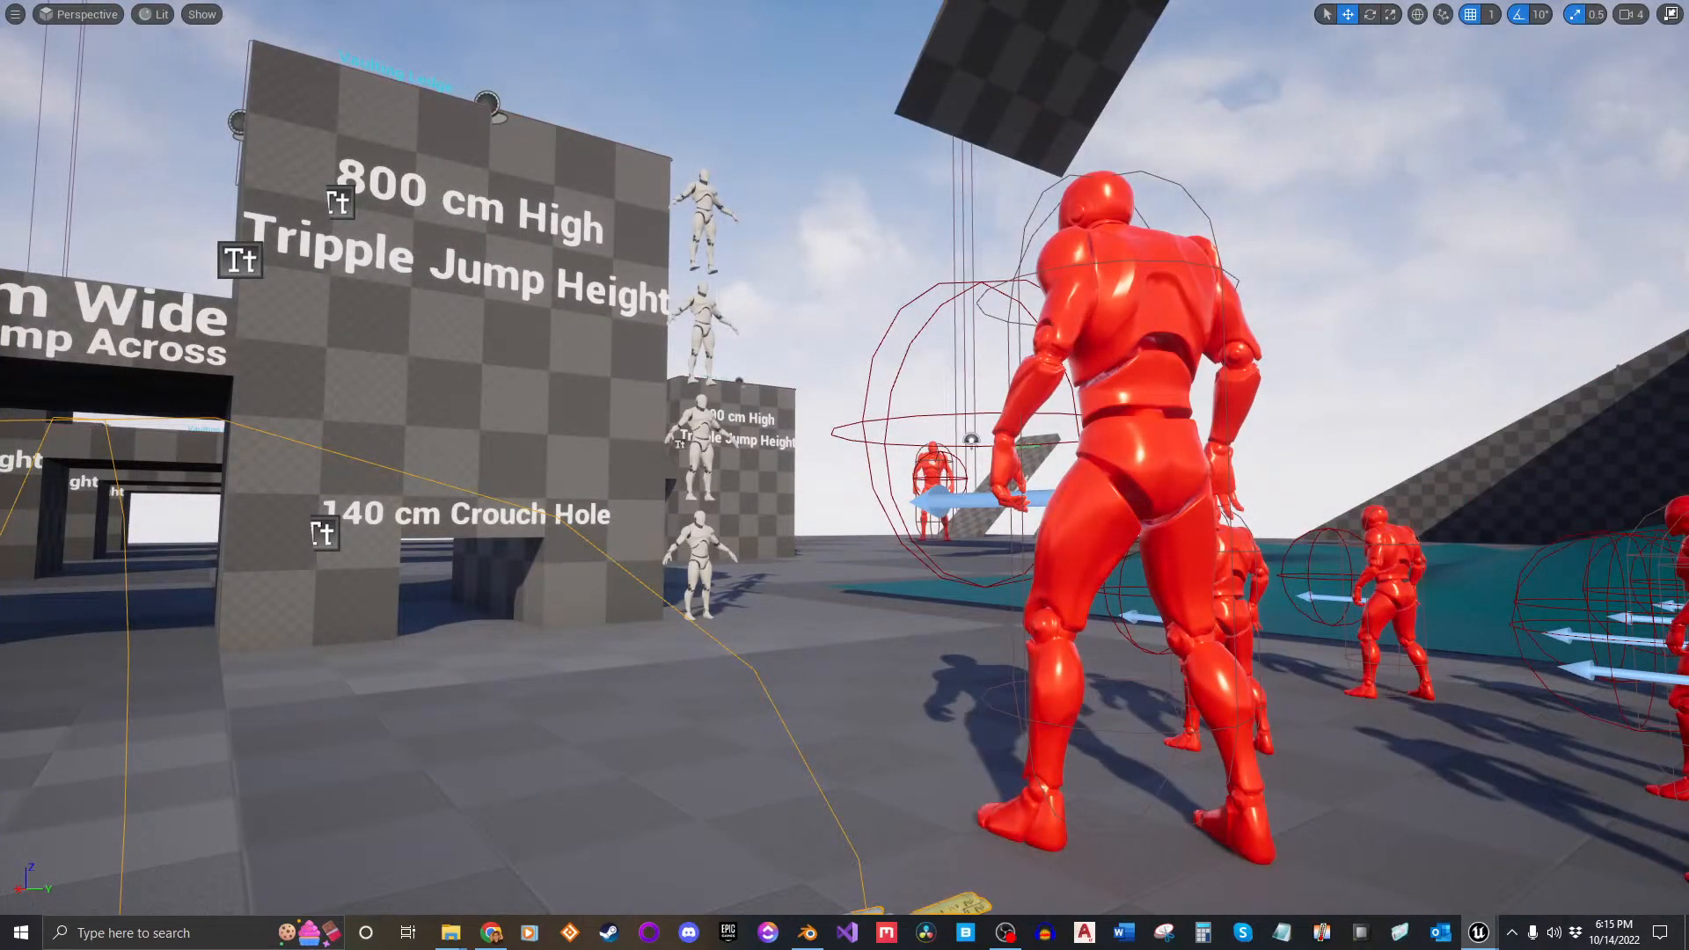
Step: Play the level, pick up the weapon and switch repeatedly between hip and aimed views to examine the sight position, then stop
{"action": "right_click_drag", "start_coordinate": [1211, 436], "coordinate": [1098, 432]}
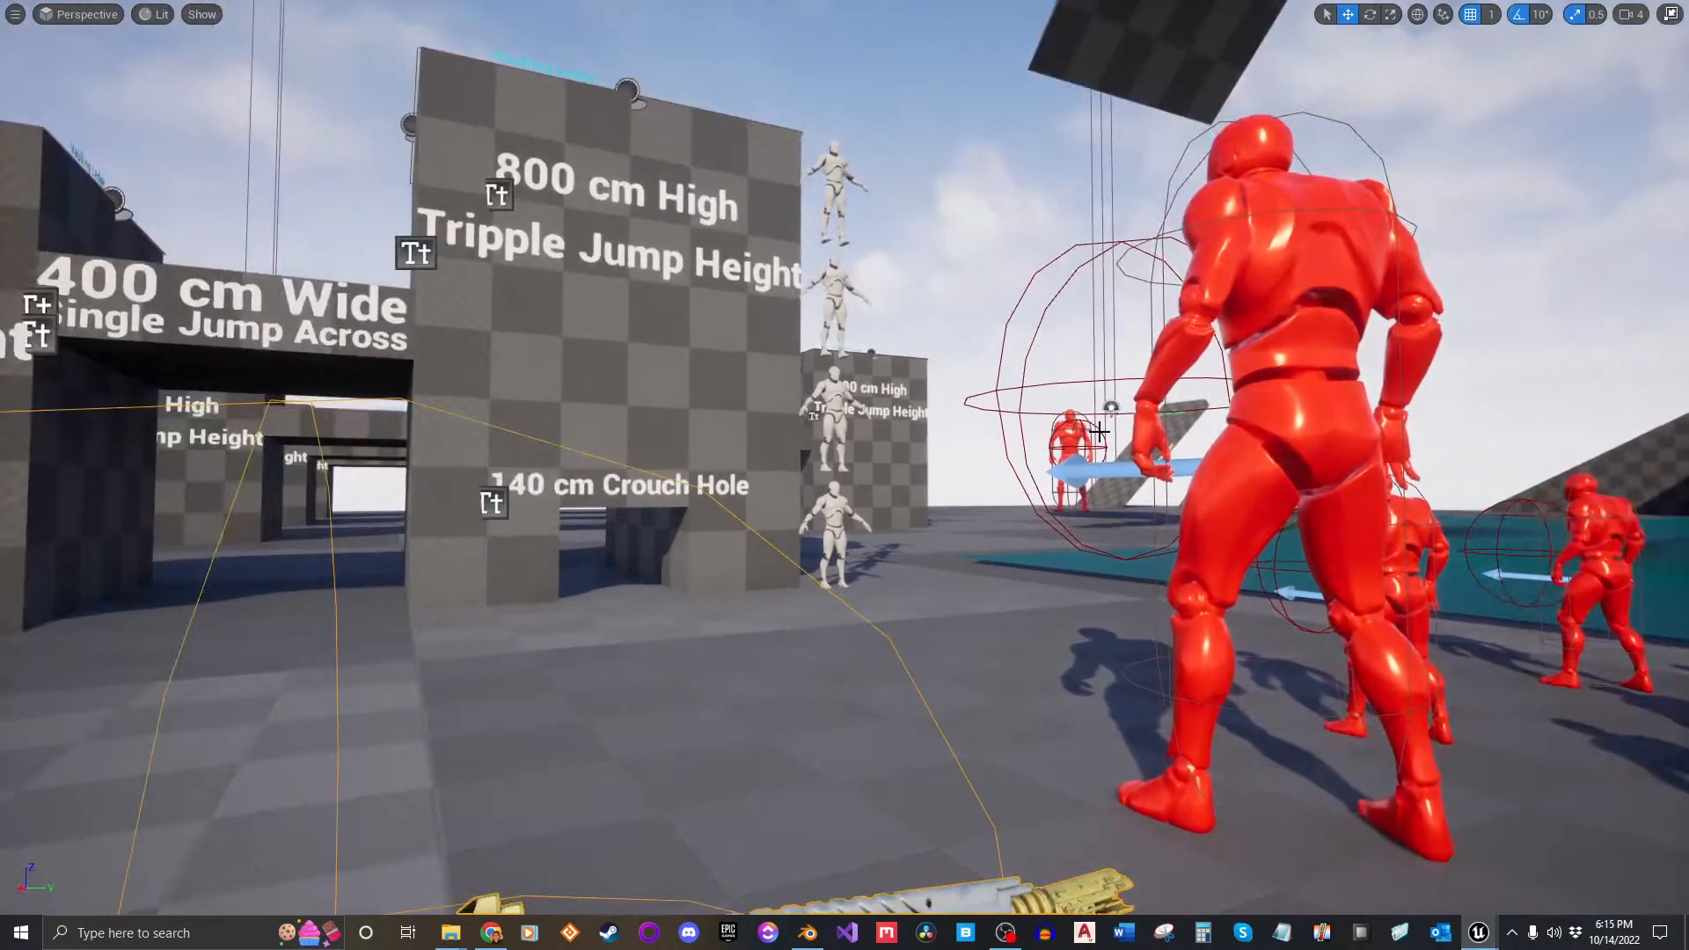
{"action": "key", "text": "alt+p"}
{"action": "key", "text": "w"}
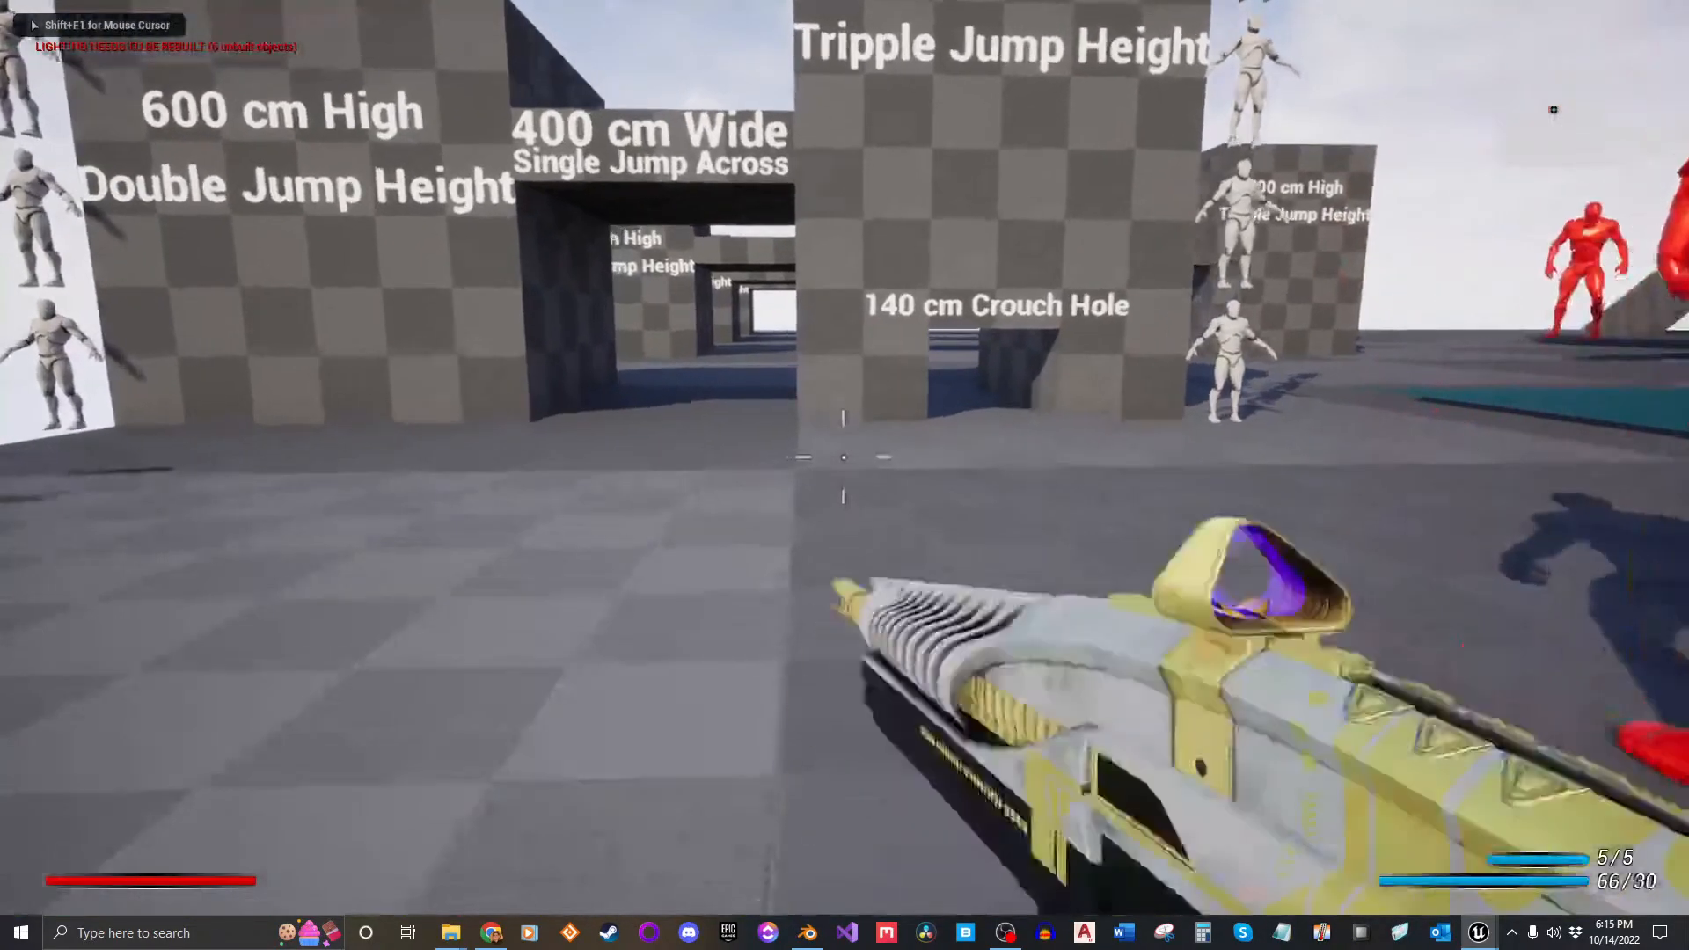
{"action": "right_click", "coordinate": [843, 458]}
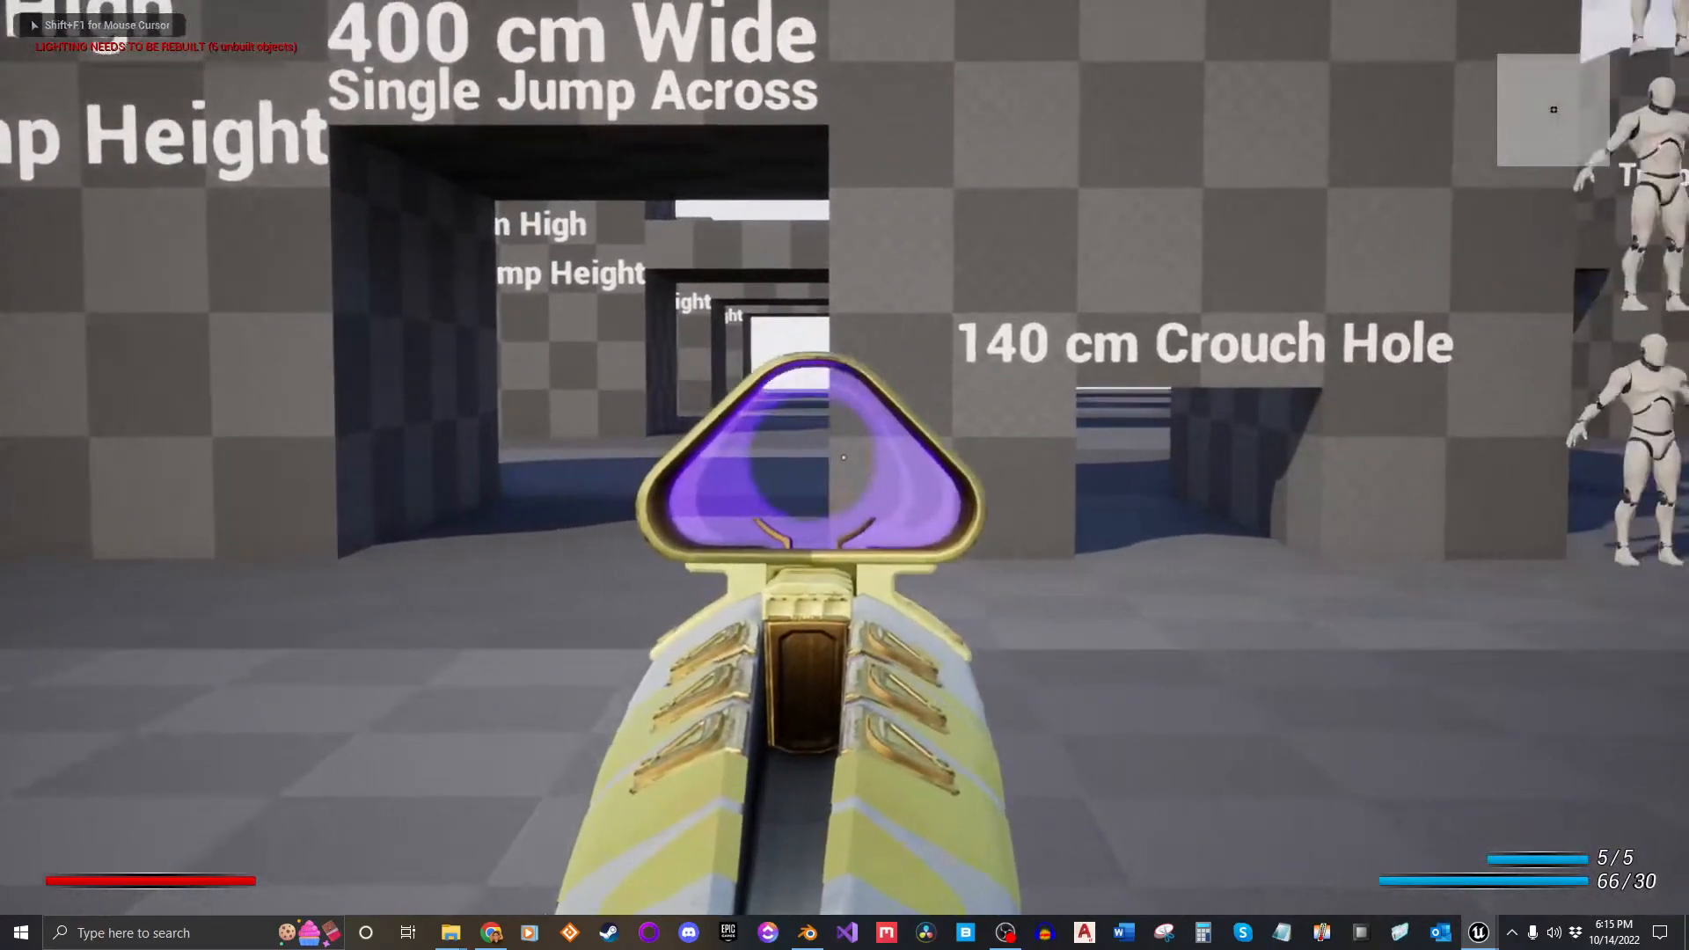
{"action": "right_click", "coordinate": [843, 457]}
{"action": "right_click", "coordinate": [843, 457]}
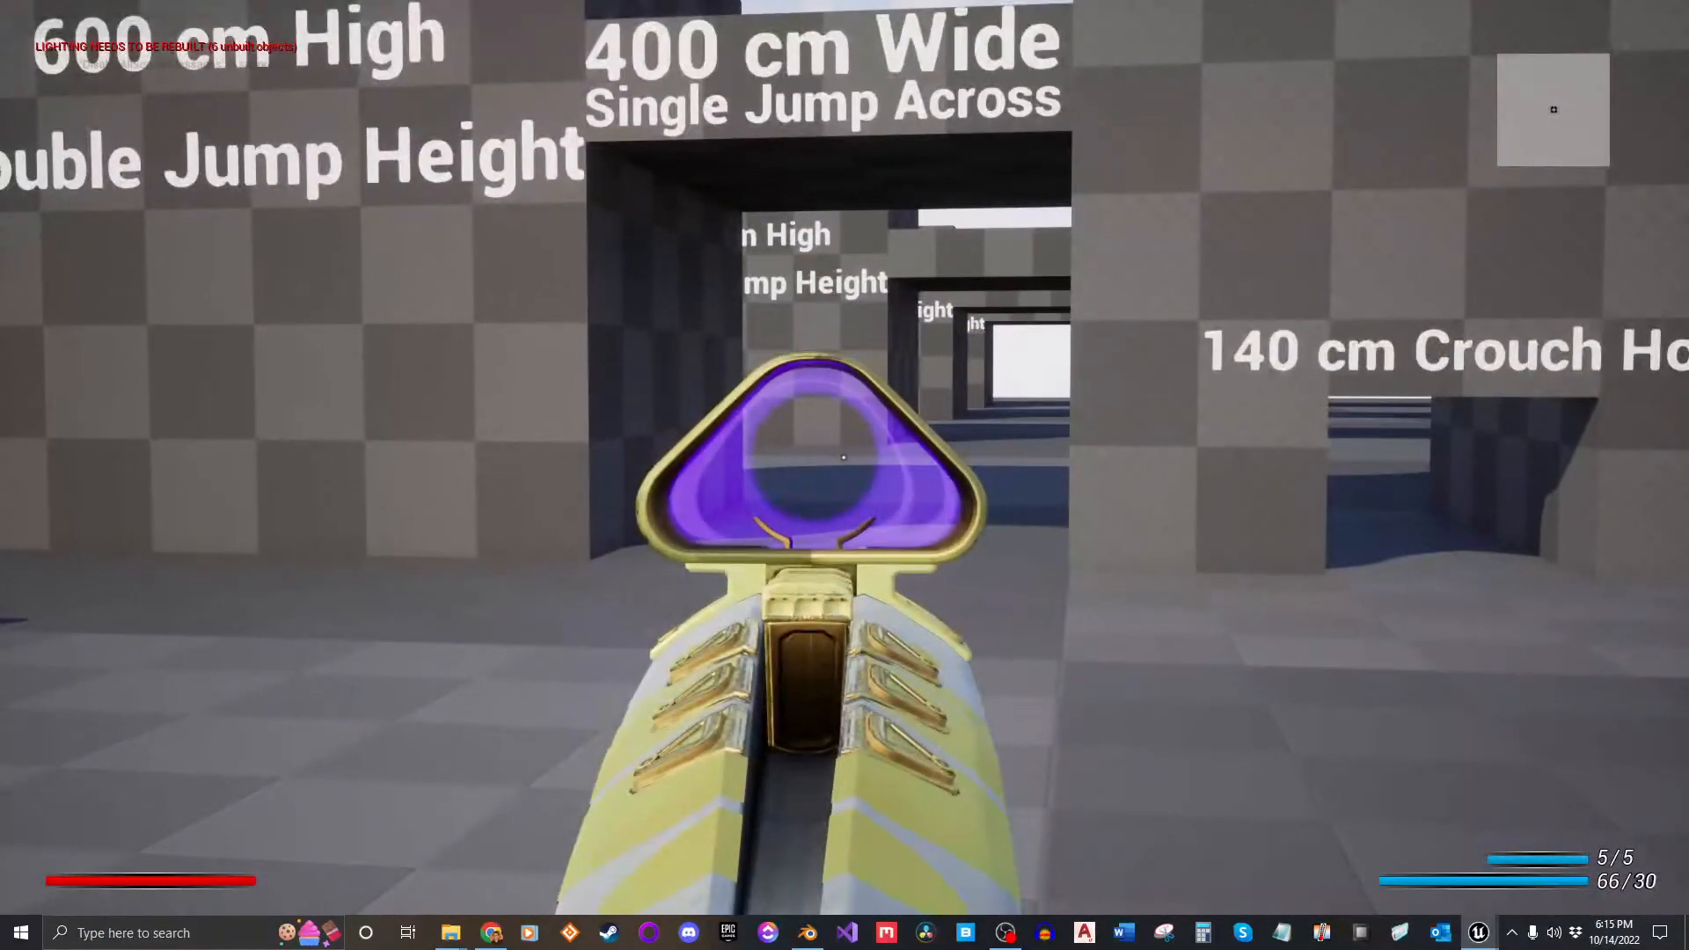
{"action": "key", "text": "Escape"}
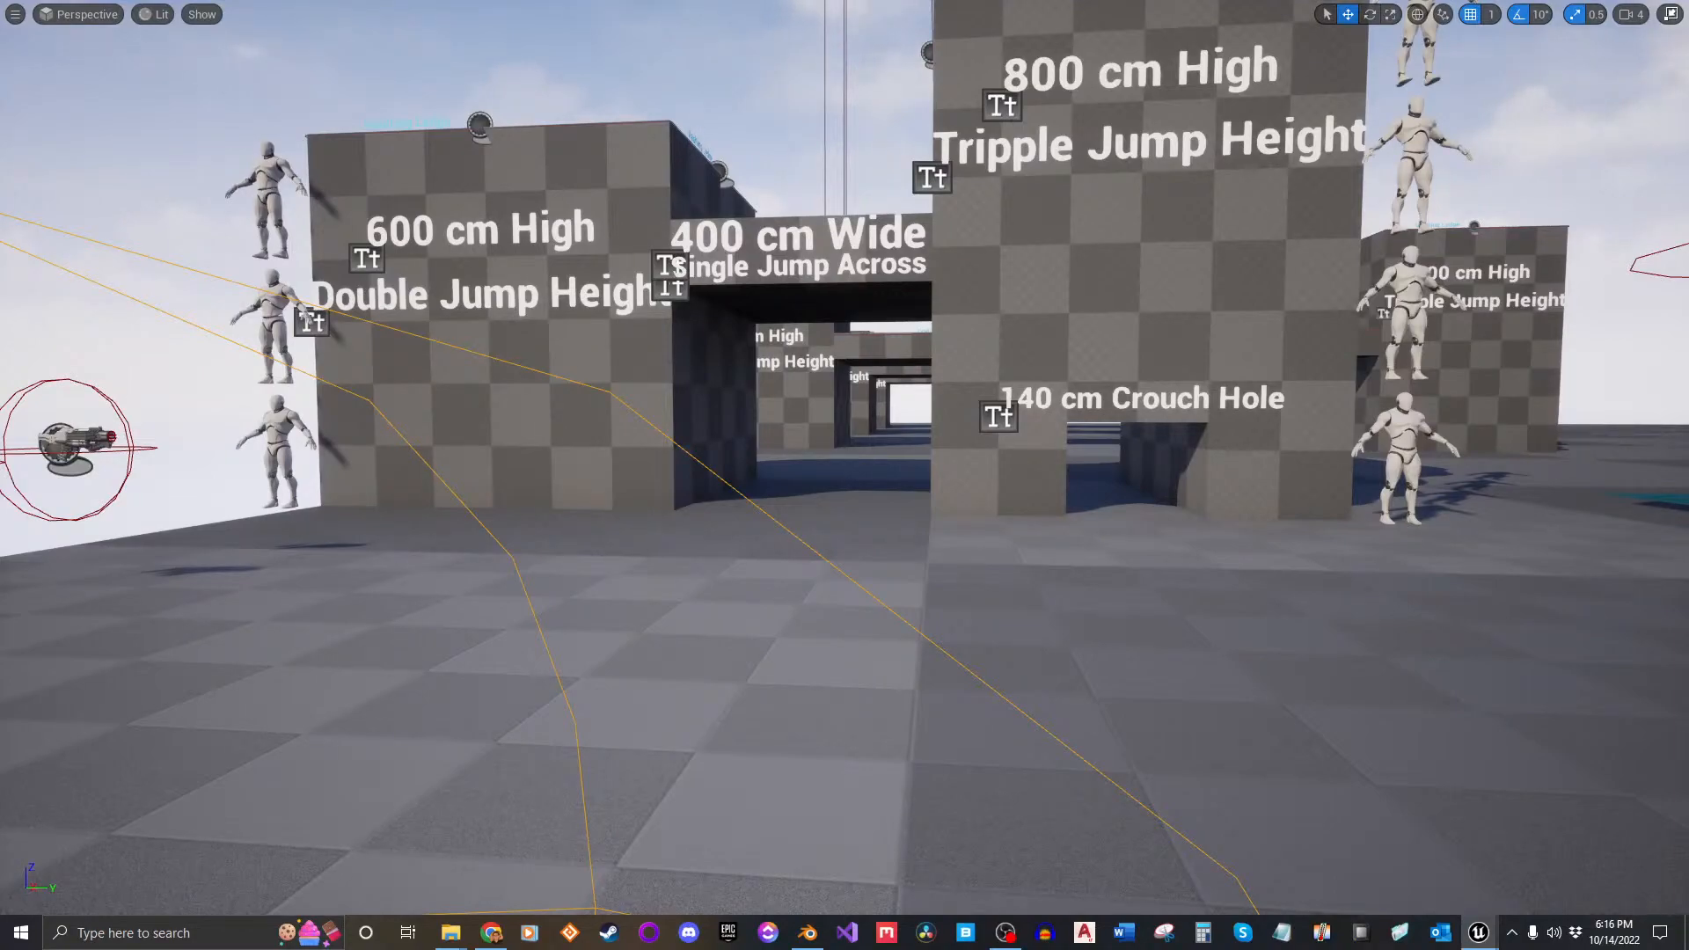
Step: Play the level again, pick up the weapon and aim beside the crouch hole to compare the lens ring with the centre dot
{"action": "right_click_drag", "start_coordinate": [1300, 398], "coordinate": [1317, 396]}
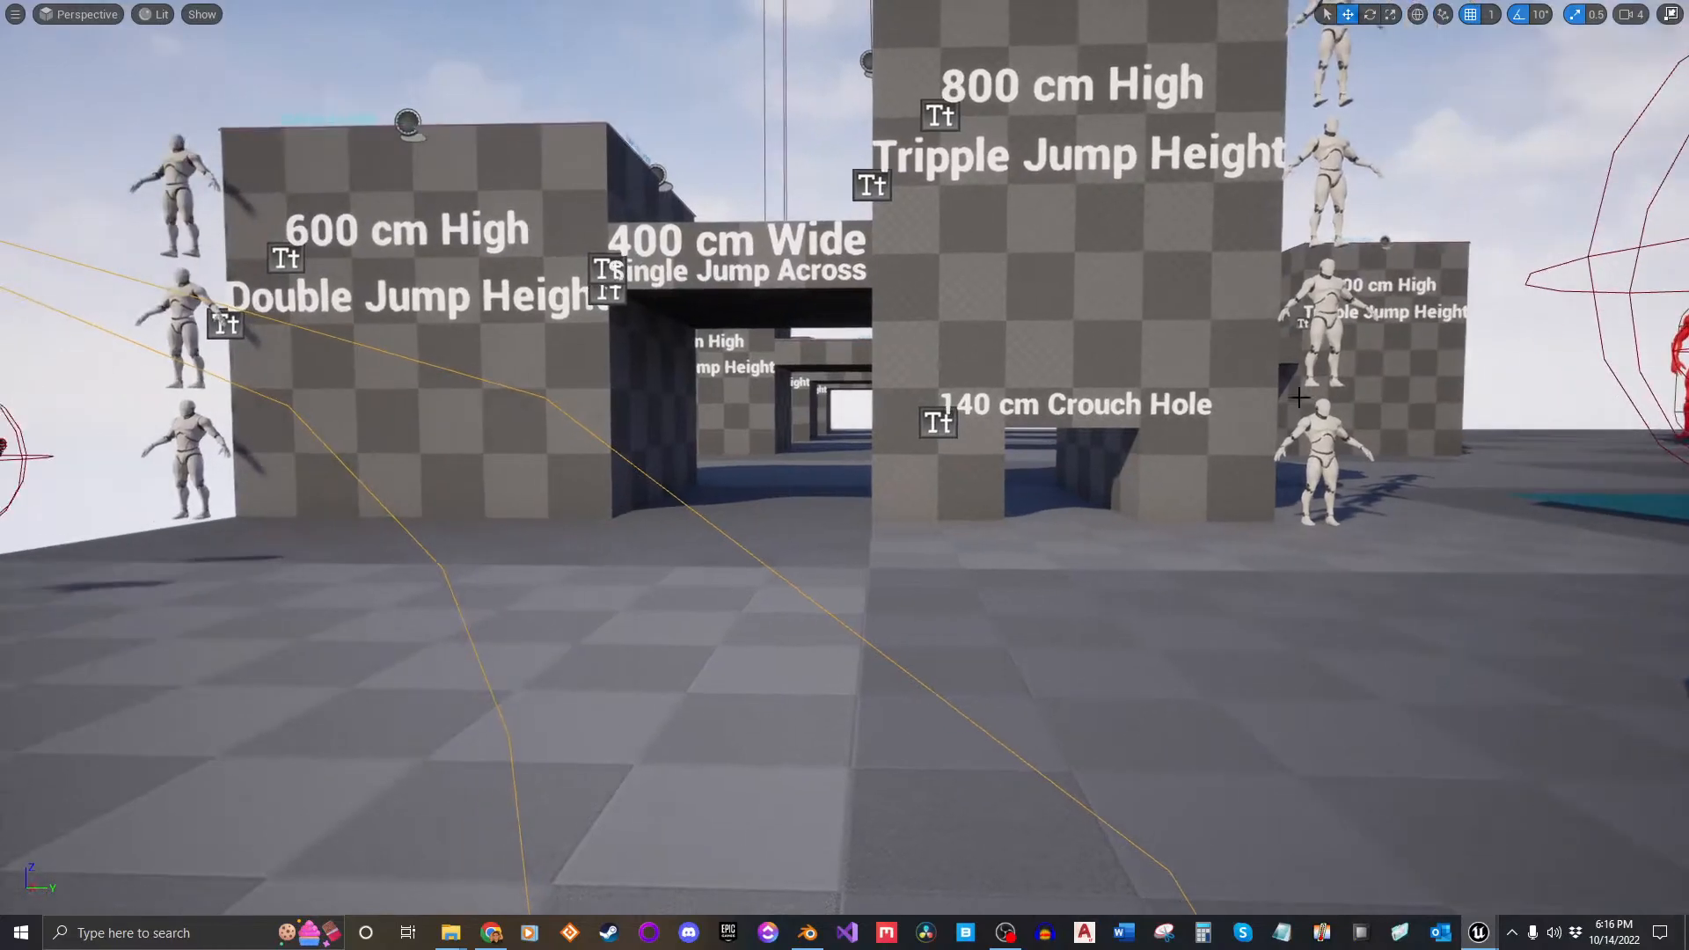
{"action": "key", "text": "alt+p"}
{"action": "left_click", "coordinate": [1105, 369]}
{"action": "key", "text": "w"}
{"action": "key", "text": "e"}
{"action": "right_click", "coordinate": [843, 457]}
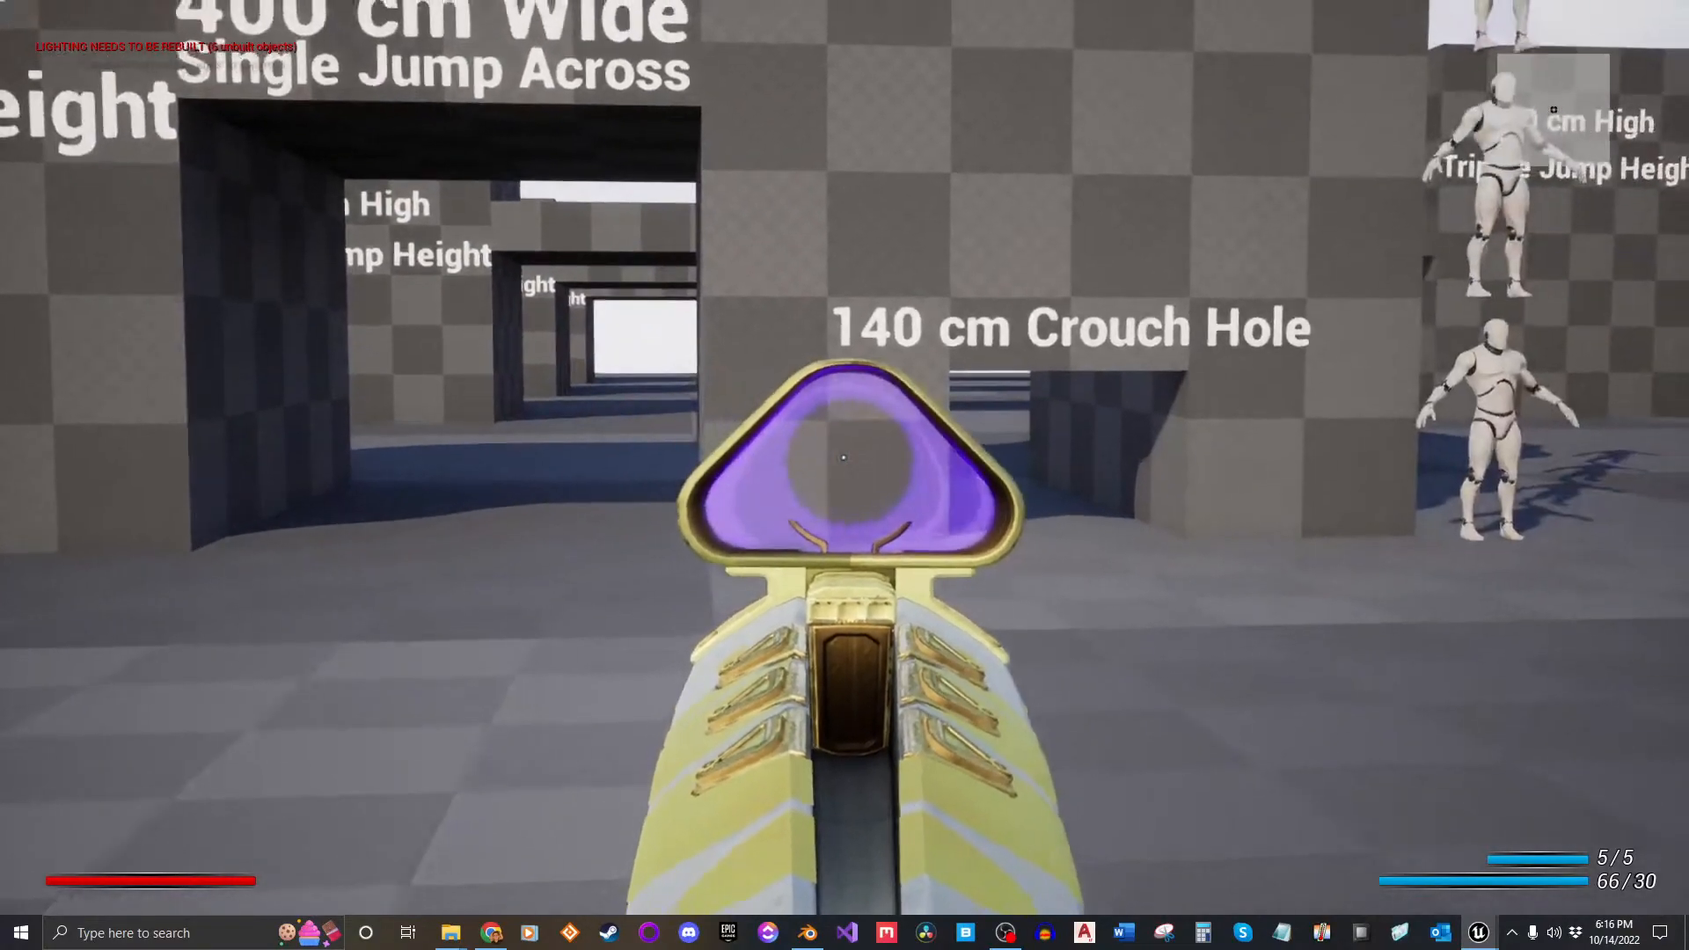
{"action": "key", "text": "Escape"}
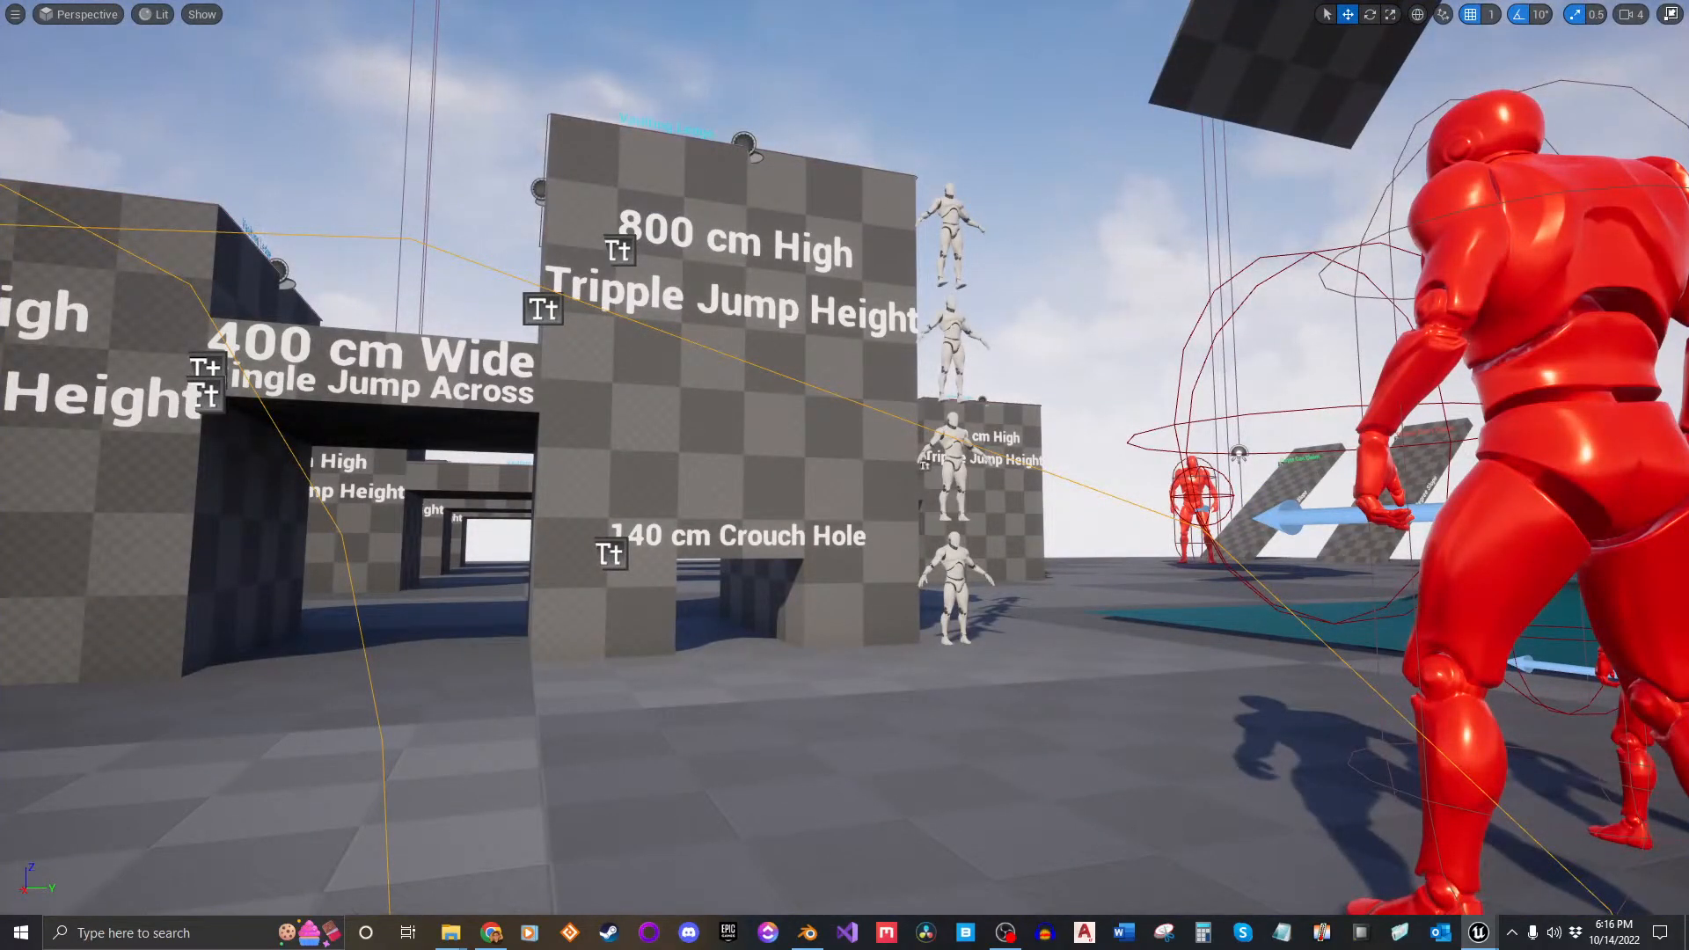
Step: Play the level, pick up the weapon and aim into the 400 cm passage to check the sight alignment, then stop
{"action": "right_click_drag", "start_coordinate": [1427, 383], "coordinate": [1386, 368]}
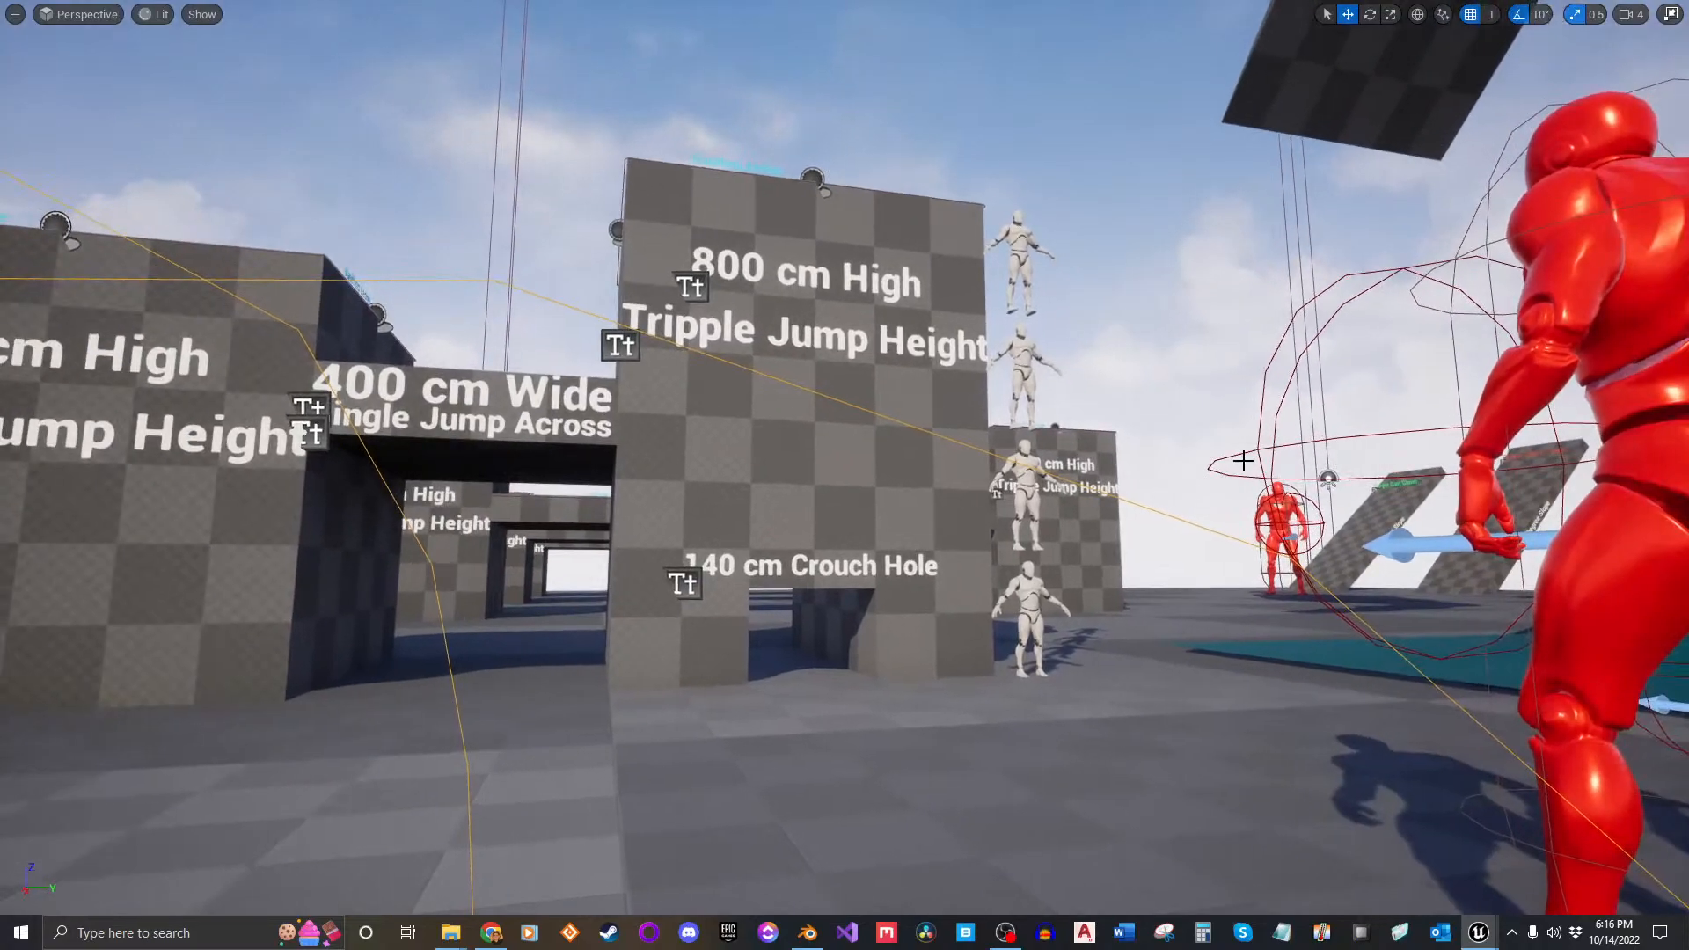
{"action": "key", "text": "alt+p"}
{"action": "key", "text": "e"}
{"action": "right_click", "coordinate": [844, 458]}
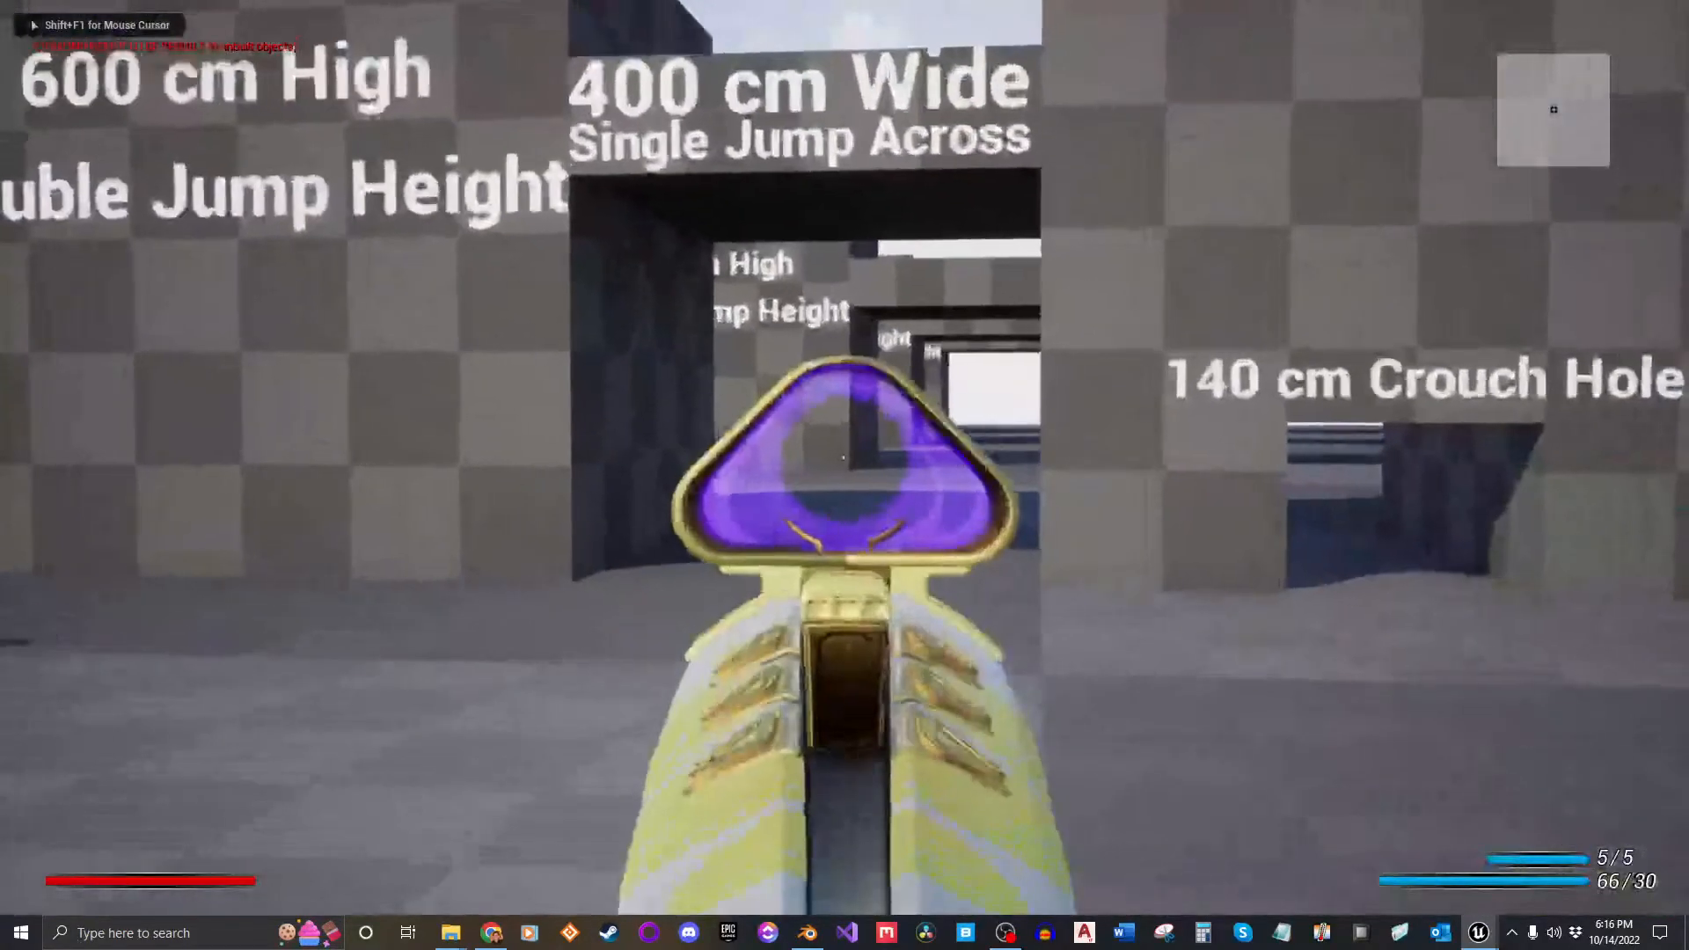
{"action": "key", "text": "Escape"}
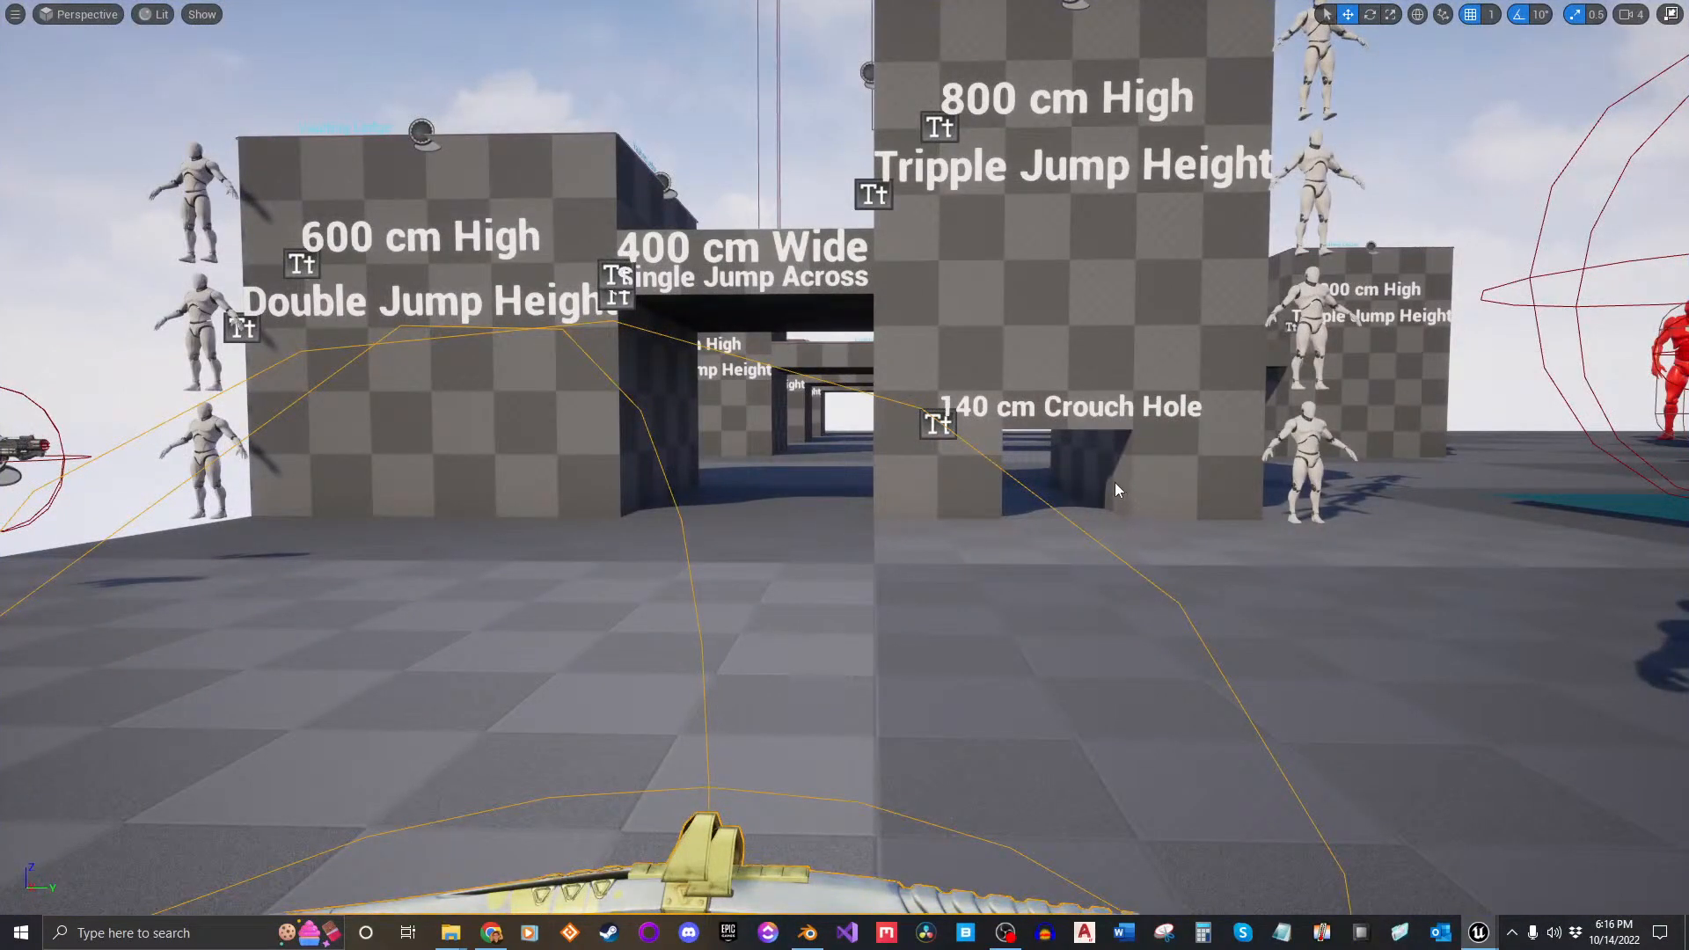
Step: Play the level and bring the weapon from hip to aimed view to check the sight's horizontal position against the centre dot, then stop
{"action": "right_click", "coordinate": [1049, 428]}
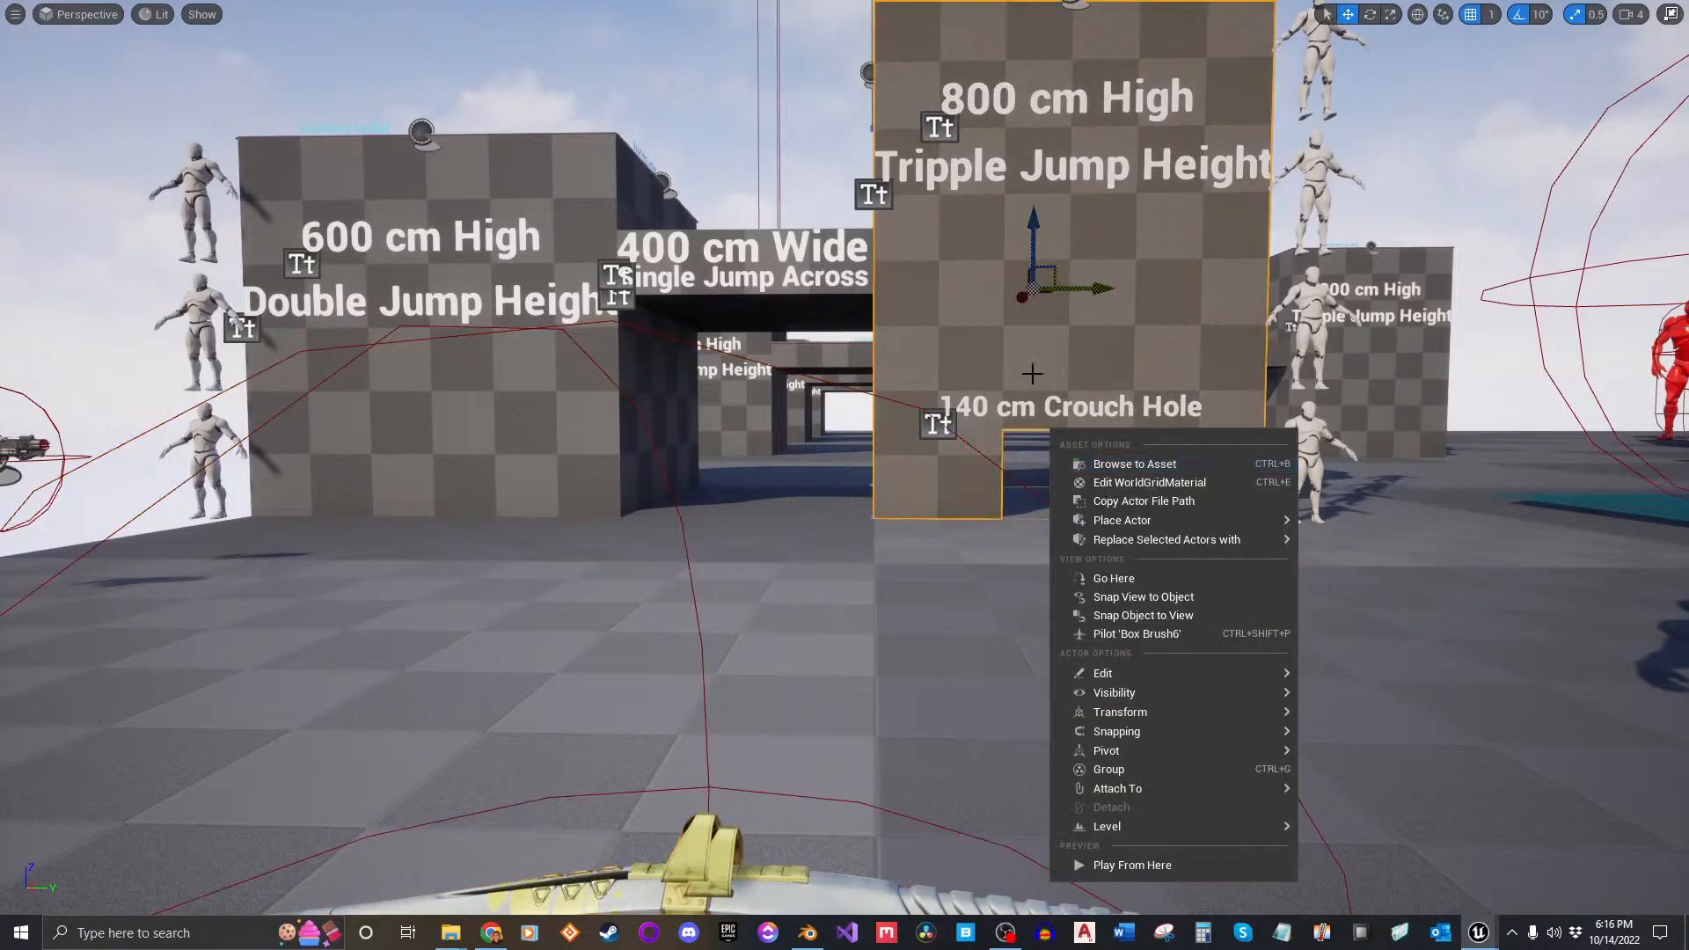
{"action": "key", "text": "Escape"}
{"action": "key", "text": "Escape"}
{"action": "mouse_move", "coordinate": [1029, 368]}
{"action": "right_mouse_down"}
{"action": "mouse_move", "coordinate": [1045, 341]}
{"action": "mouse_move", "coordinate": [1043, 396]}
{"action": "right_mouse_up"}
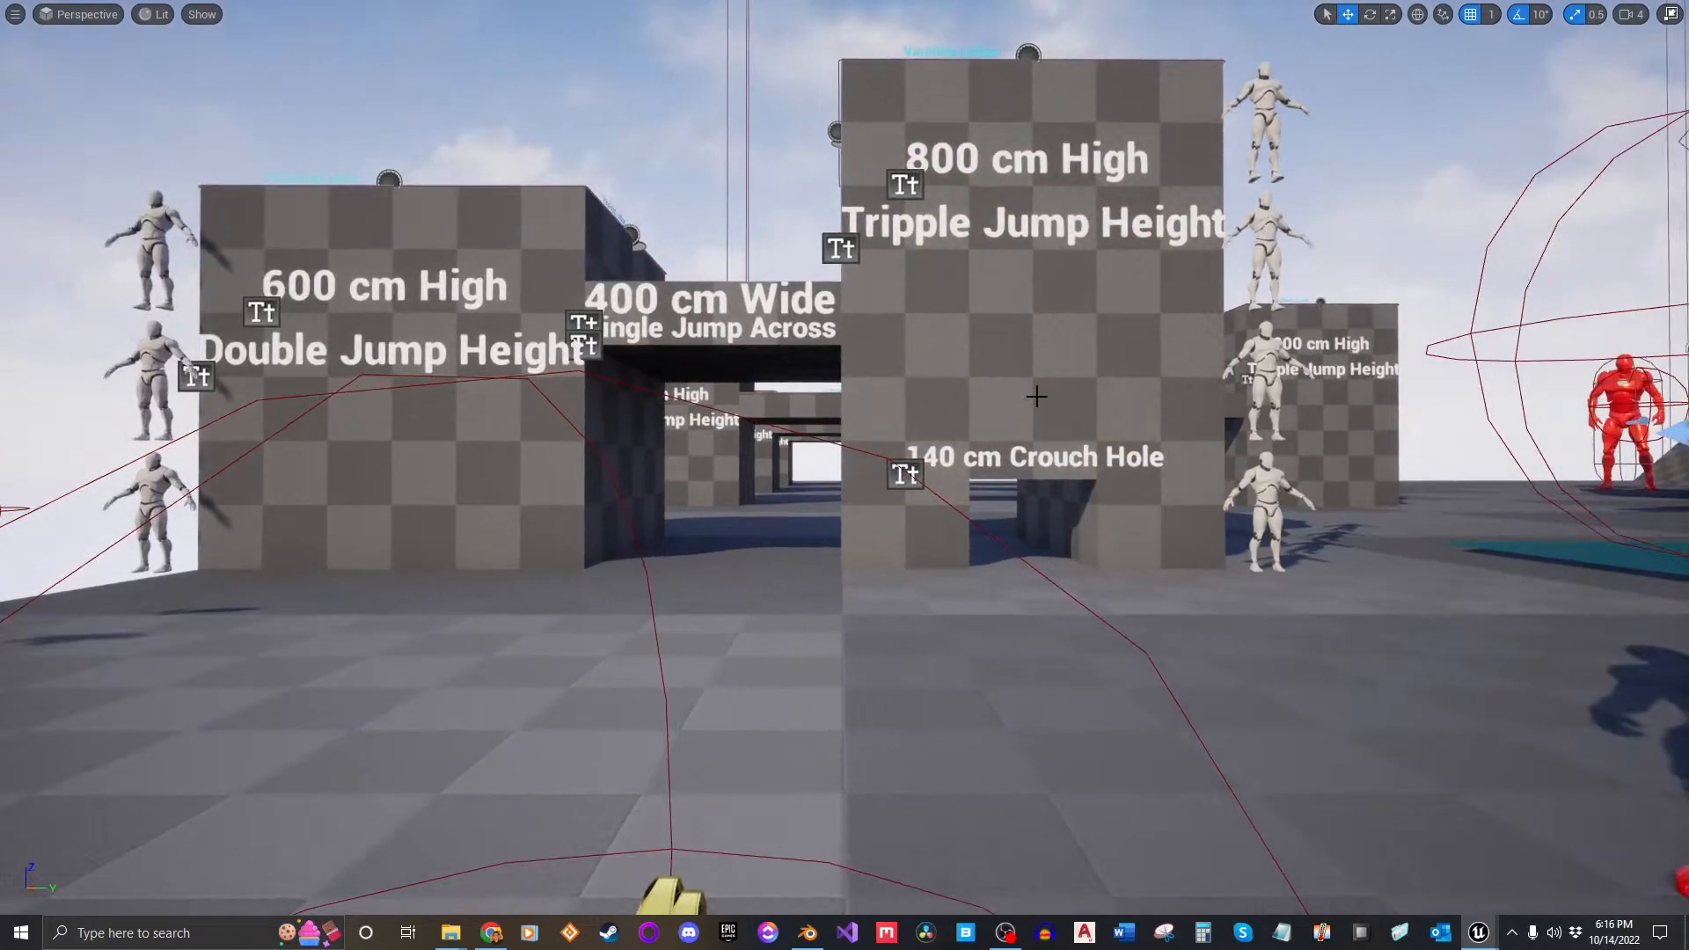
{"action": "key", "text": "alt+p"}
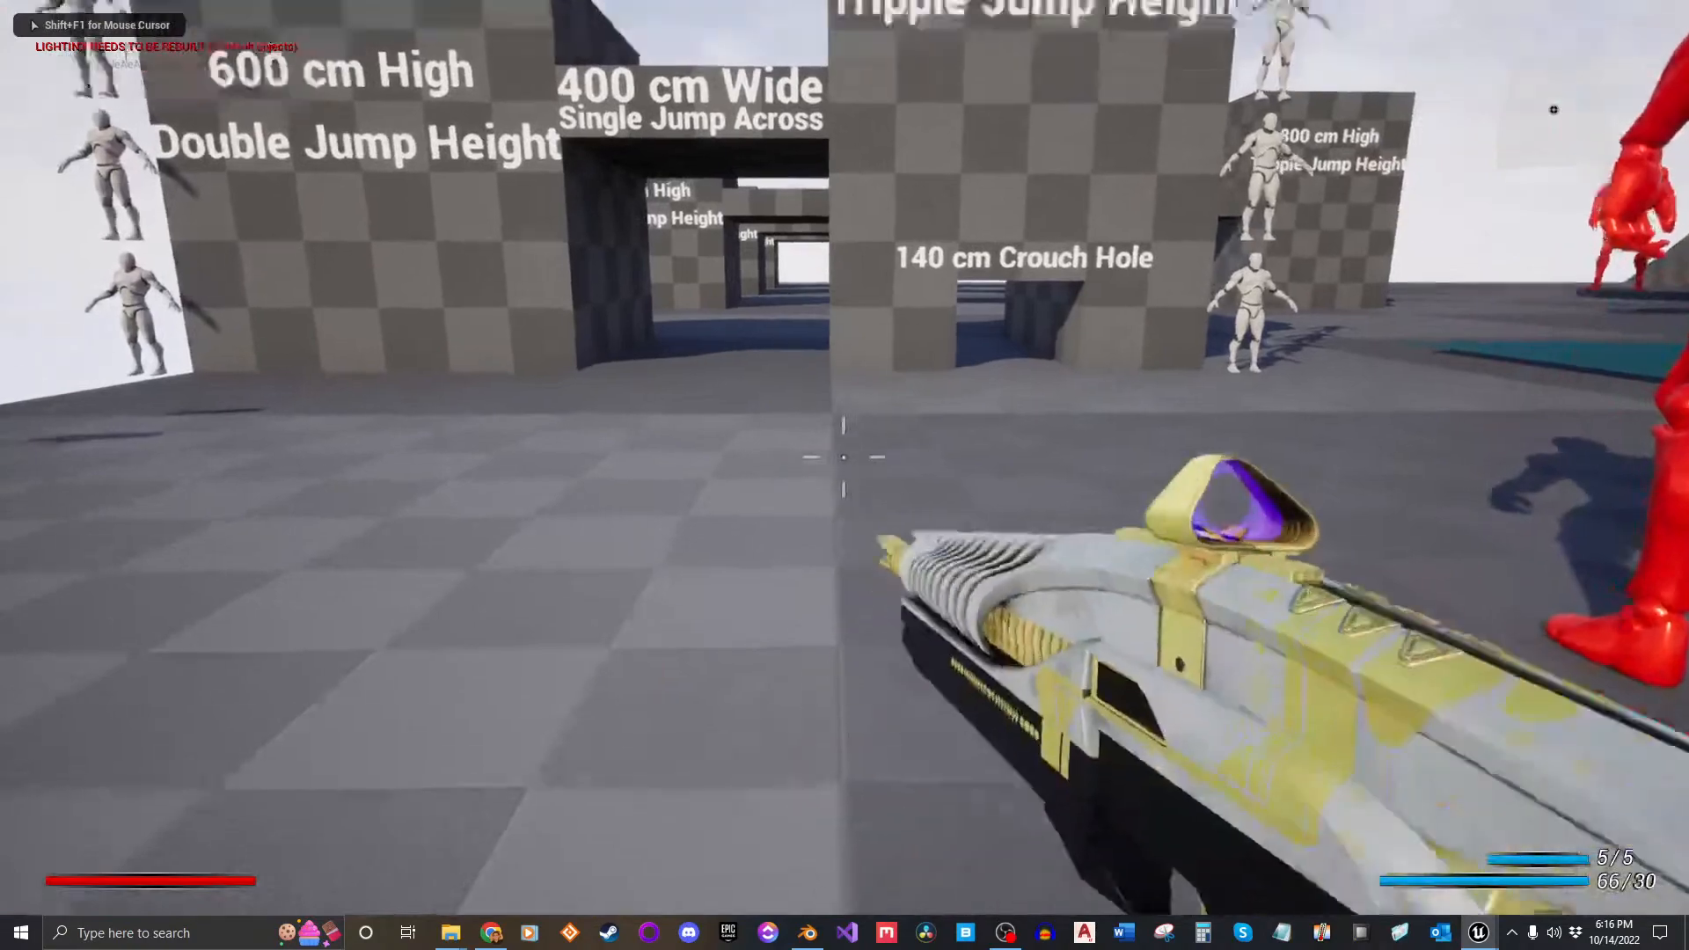
{"action": "right_click", "coordinate": [843, 457]}
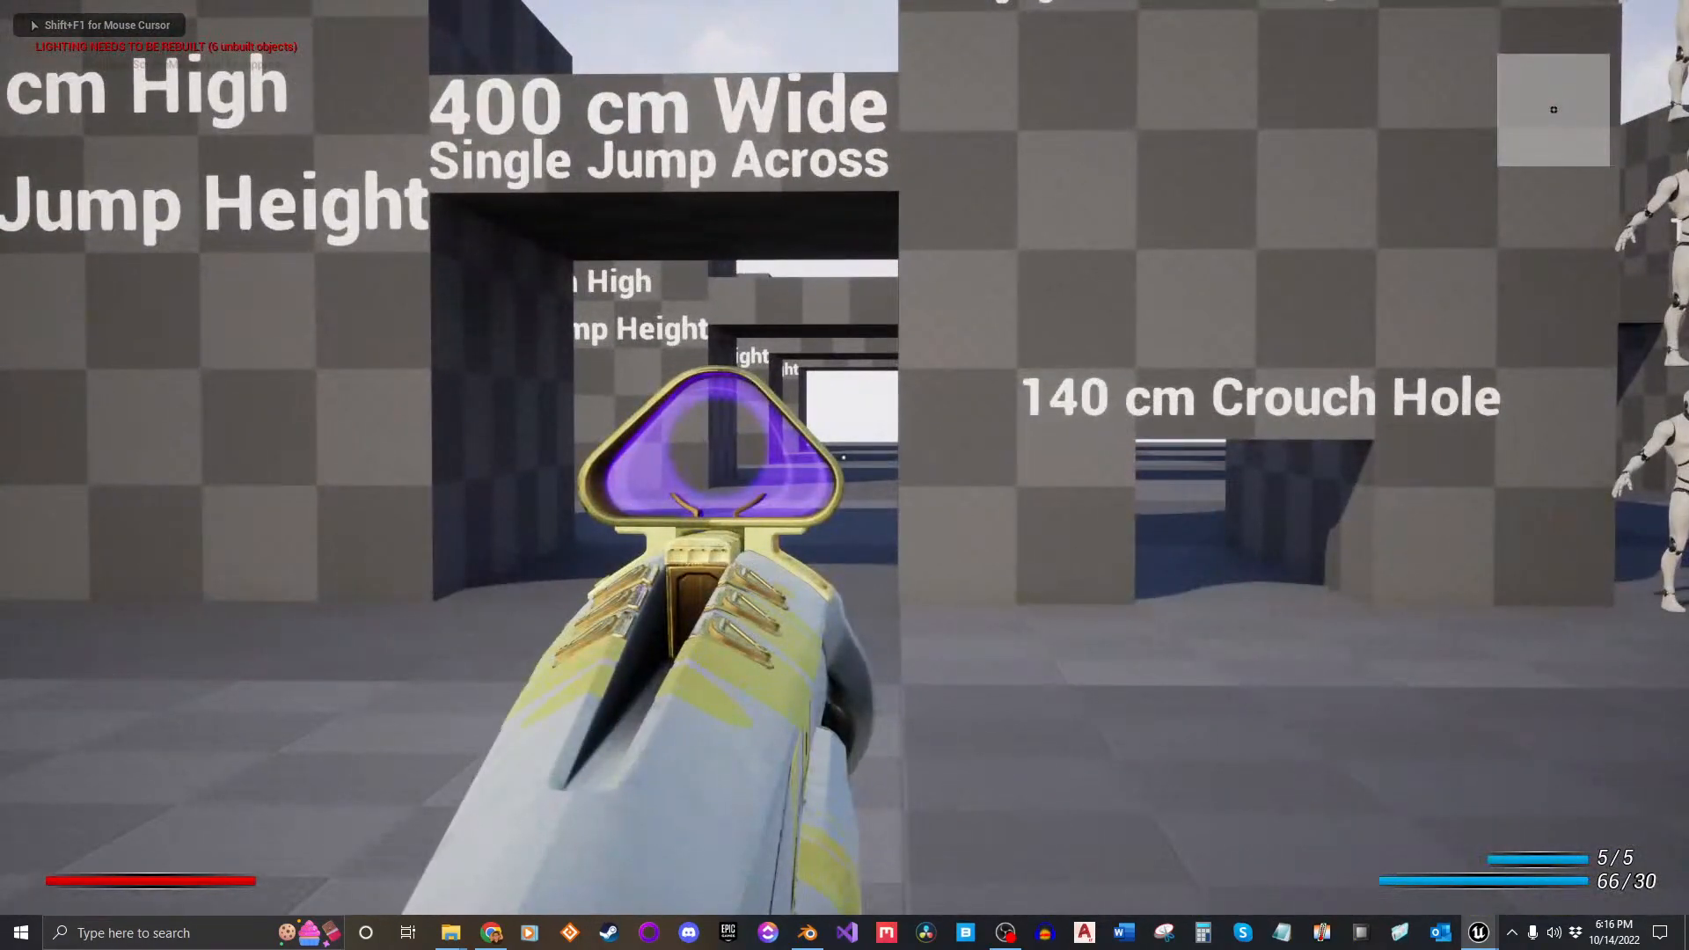
{"action": "key", "text": "Escape"}
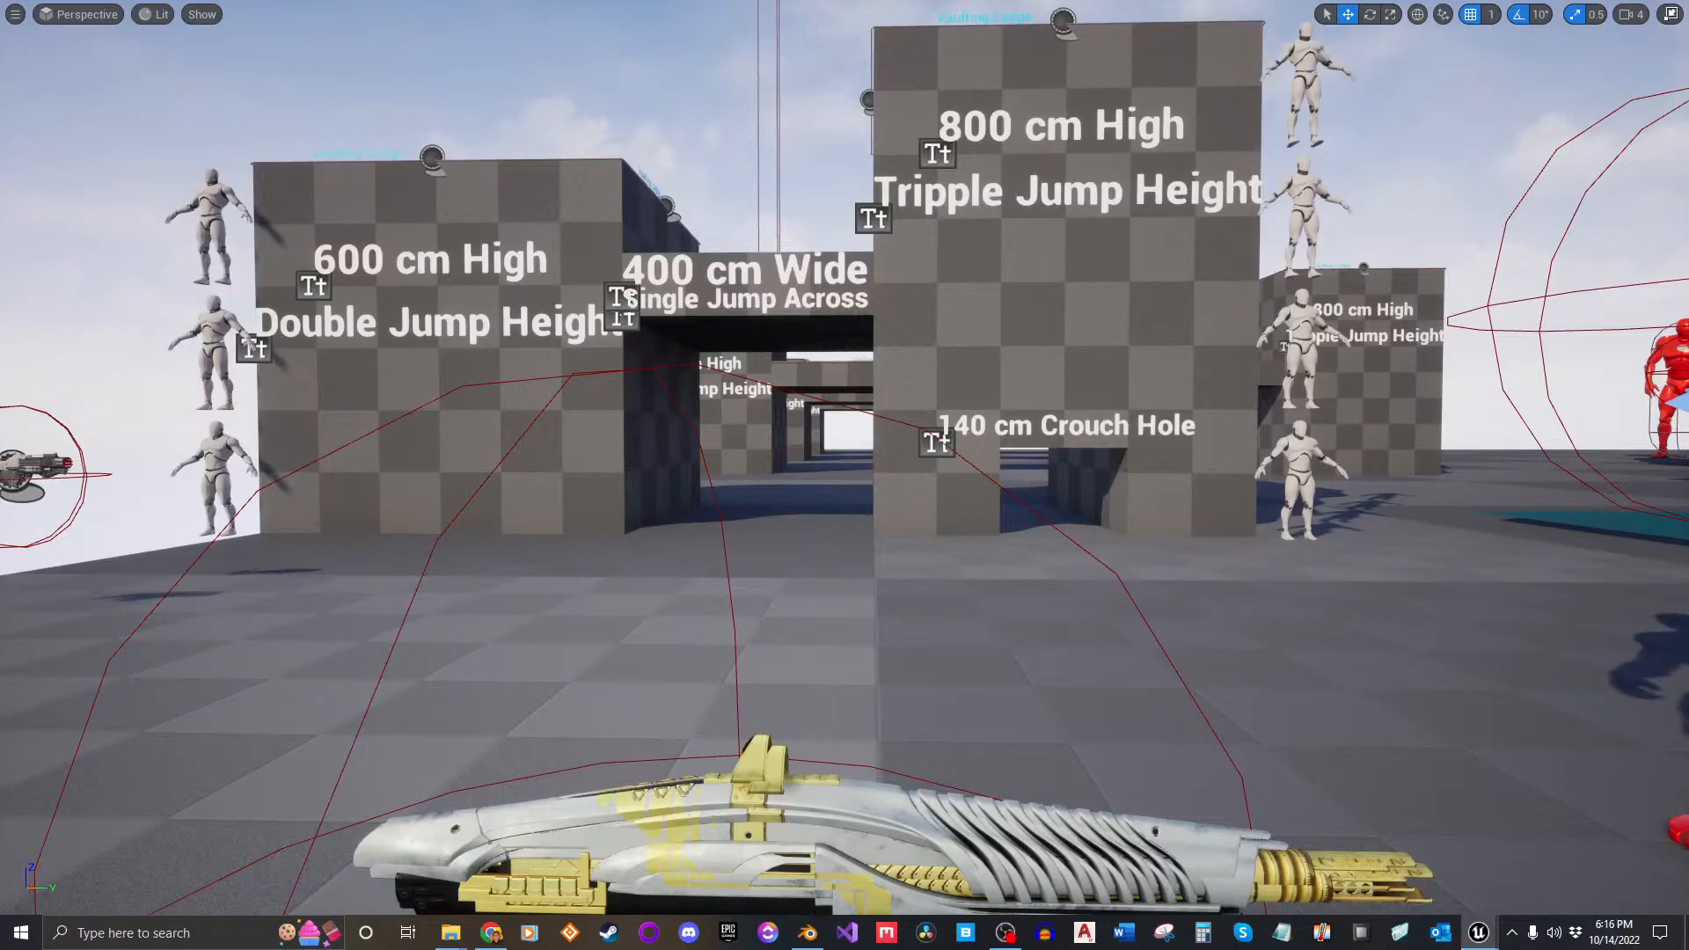
Step: Play the level again, walk to the weapon, pick it up and examine its sight in front of the 400 cm passage, then stop
{"action": "mouse_move", "coordinate": [1115, 403]}
{"action": "right_mouse_down"}
{"action": "mouse_move", "coordinate": [1162, 413]}
{"action": "mouse_move", "coordinate": [1115, 403]}
{"action": "right_mouse_up"}
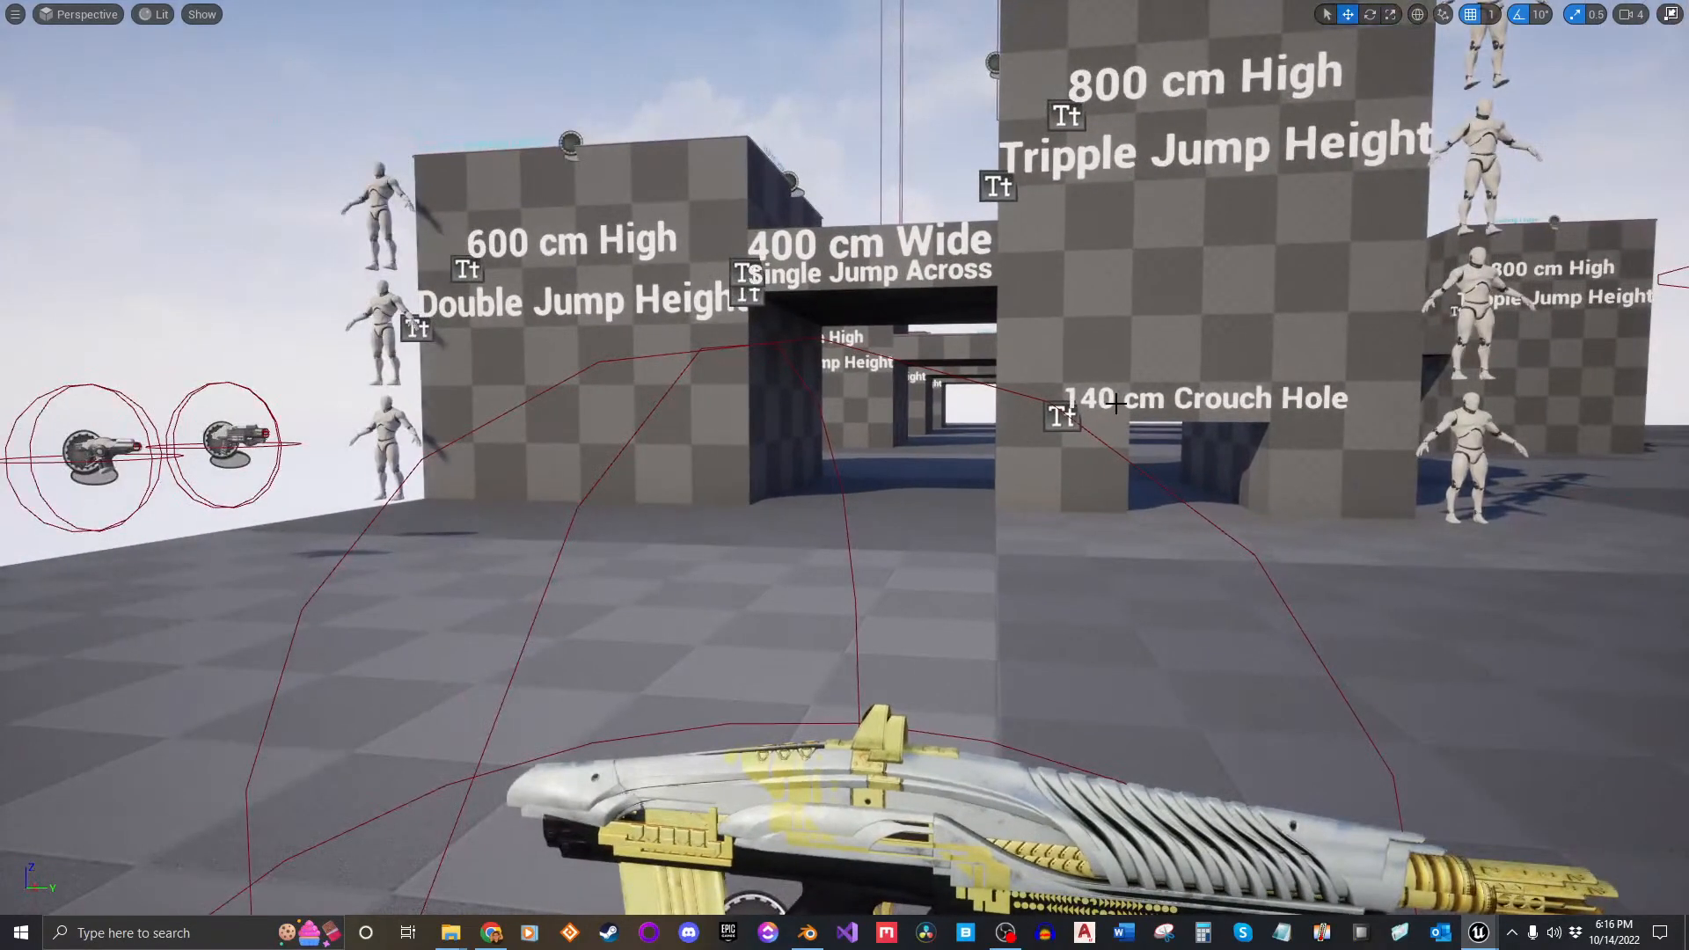
{"action": "key", "text": "alt+p"}
{"action": "left_click", "coordinate": [1116, 403]}
{"action": "key", "text": "w"}
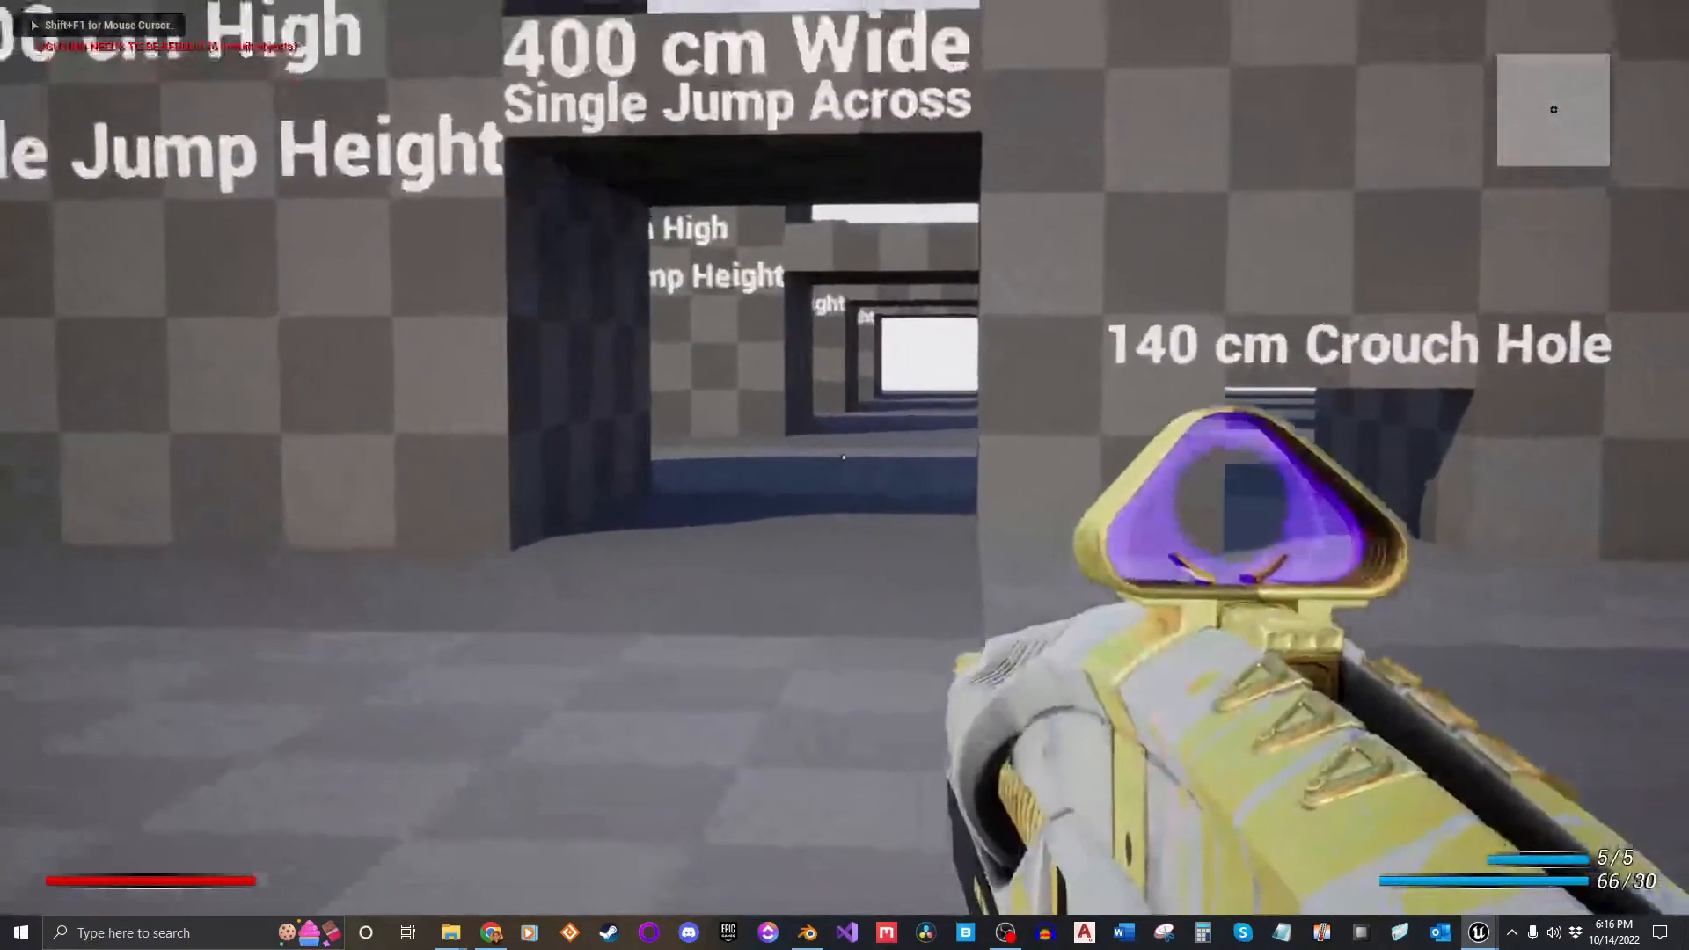
{"action": "key", "text": "Escape"}
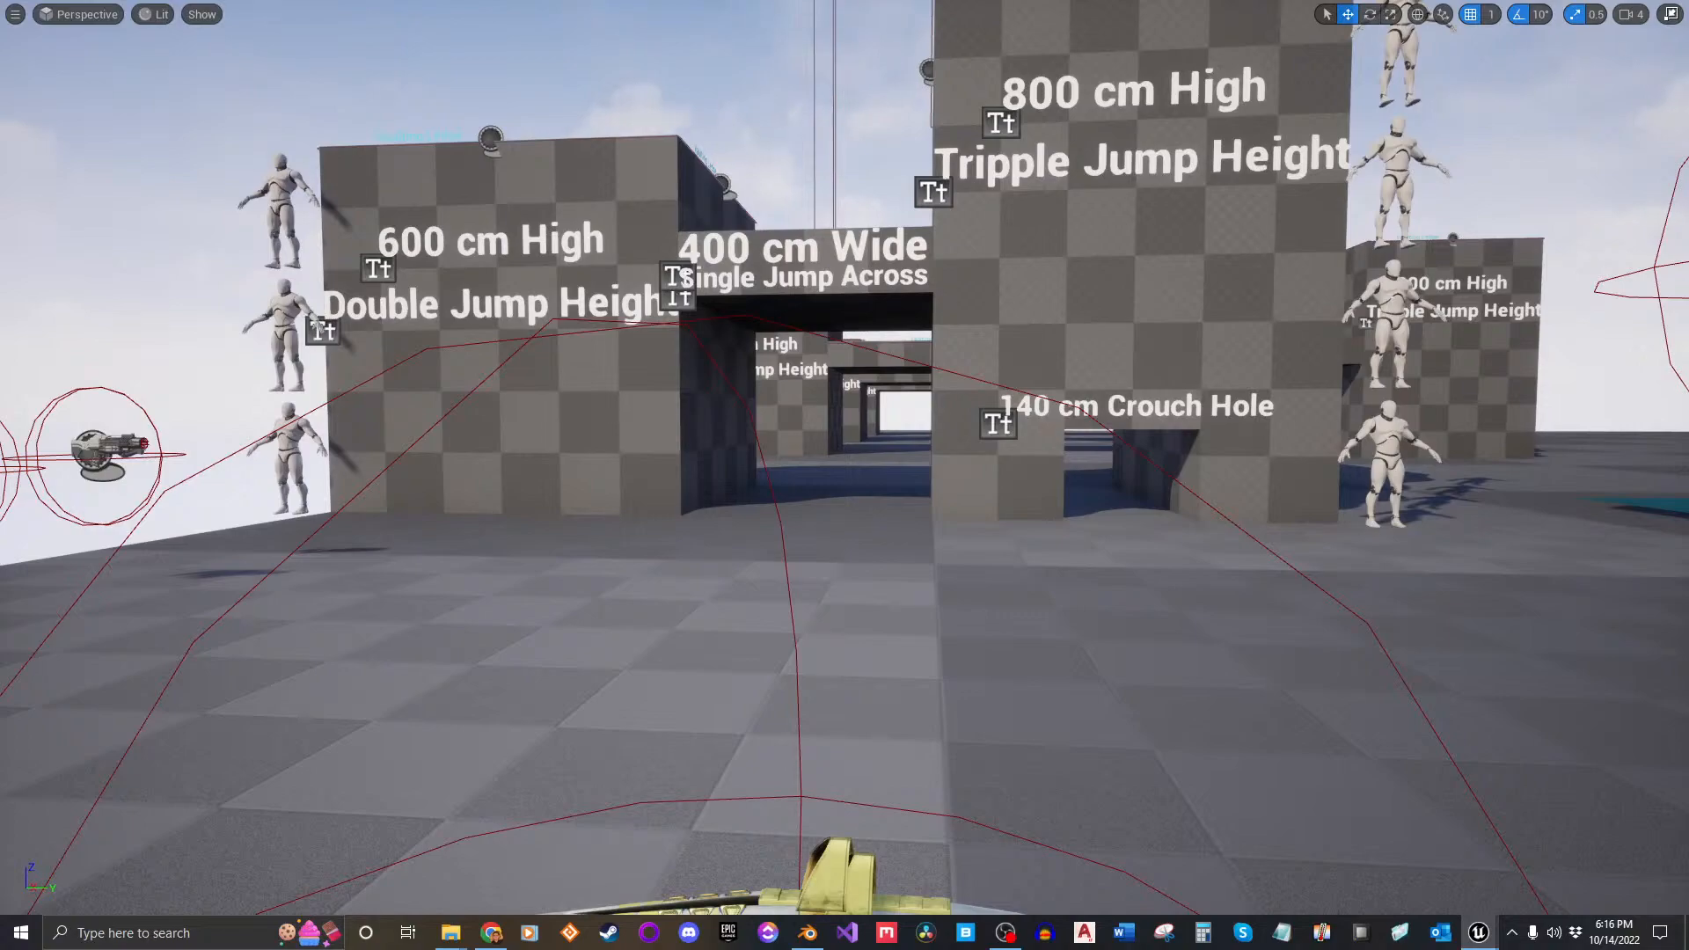
Step: Play the level, pick up the weapon and aim at the bright opening at the passage's far end to check the lens ring, then stop
{"action": "right_click_drag", "start_coordinate": [1176, 412], "coordinate": [1140, 409]}
{"action": "key", "text": "alt+p"}
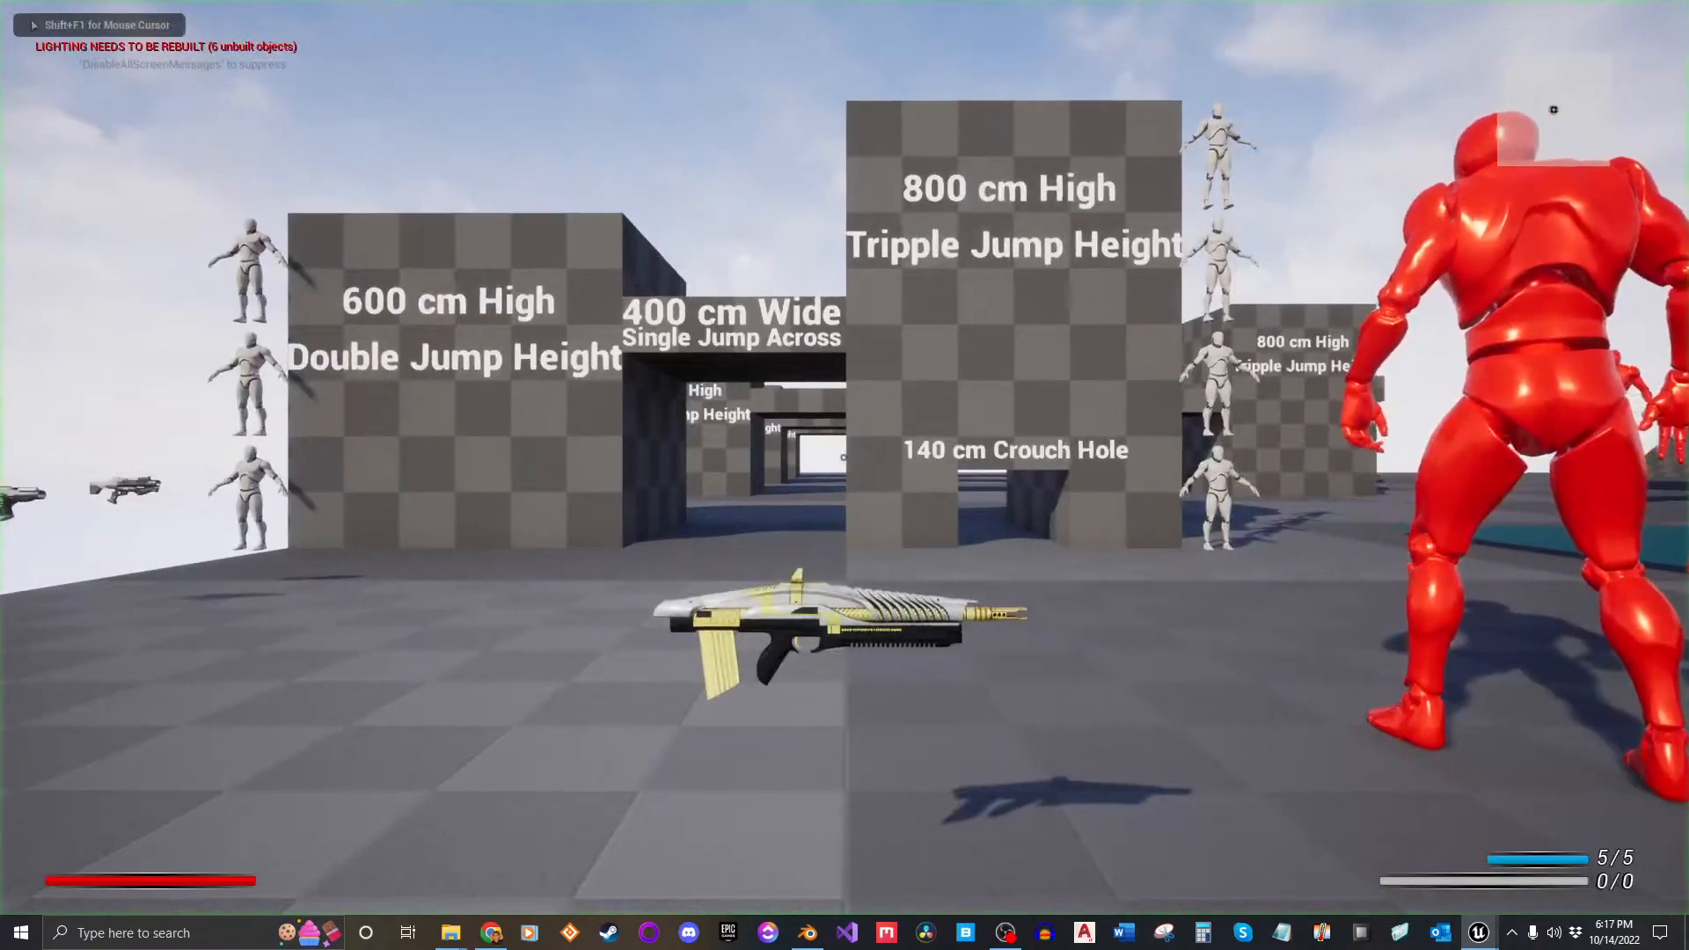
{"action": "key", "text": "w"}
{"action": "right_click", "coordinate": [845, 457]}
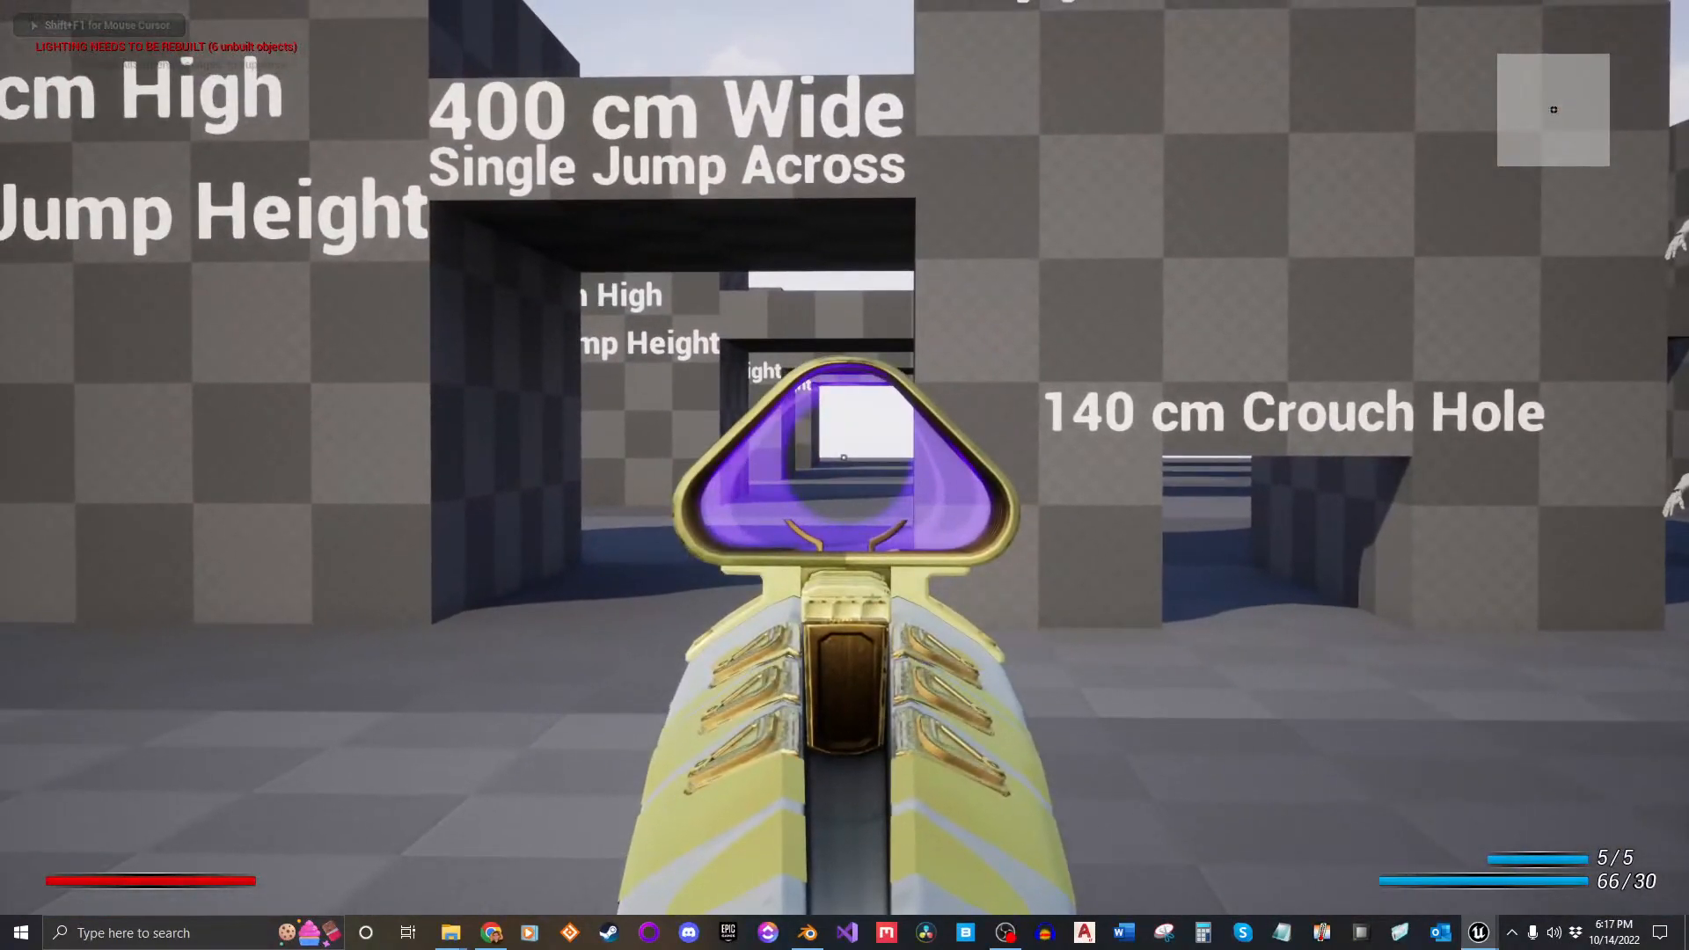
{"action": "key", "text": "Escape"}
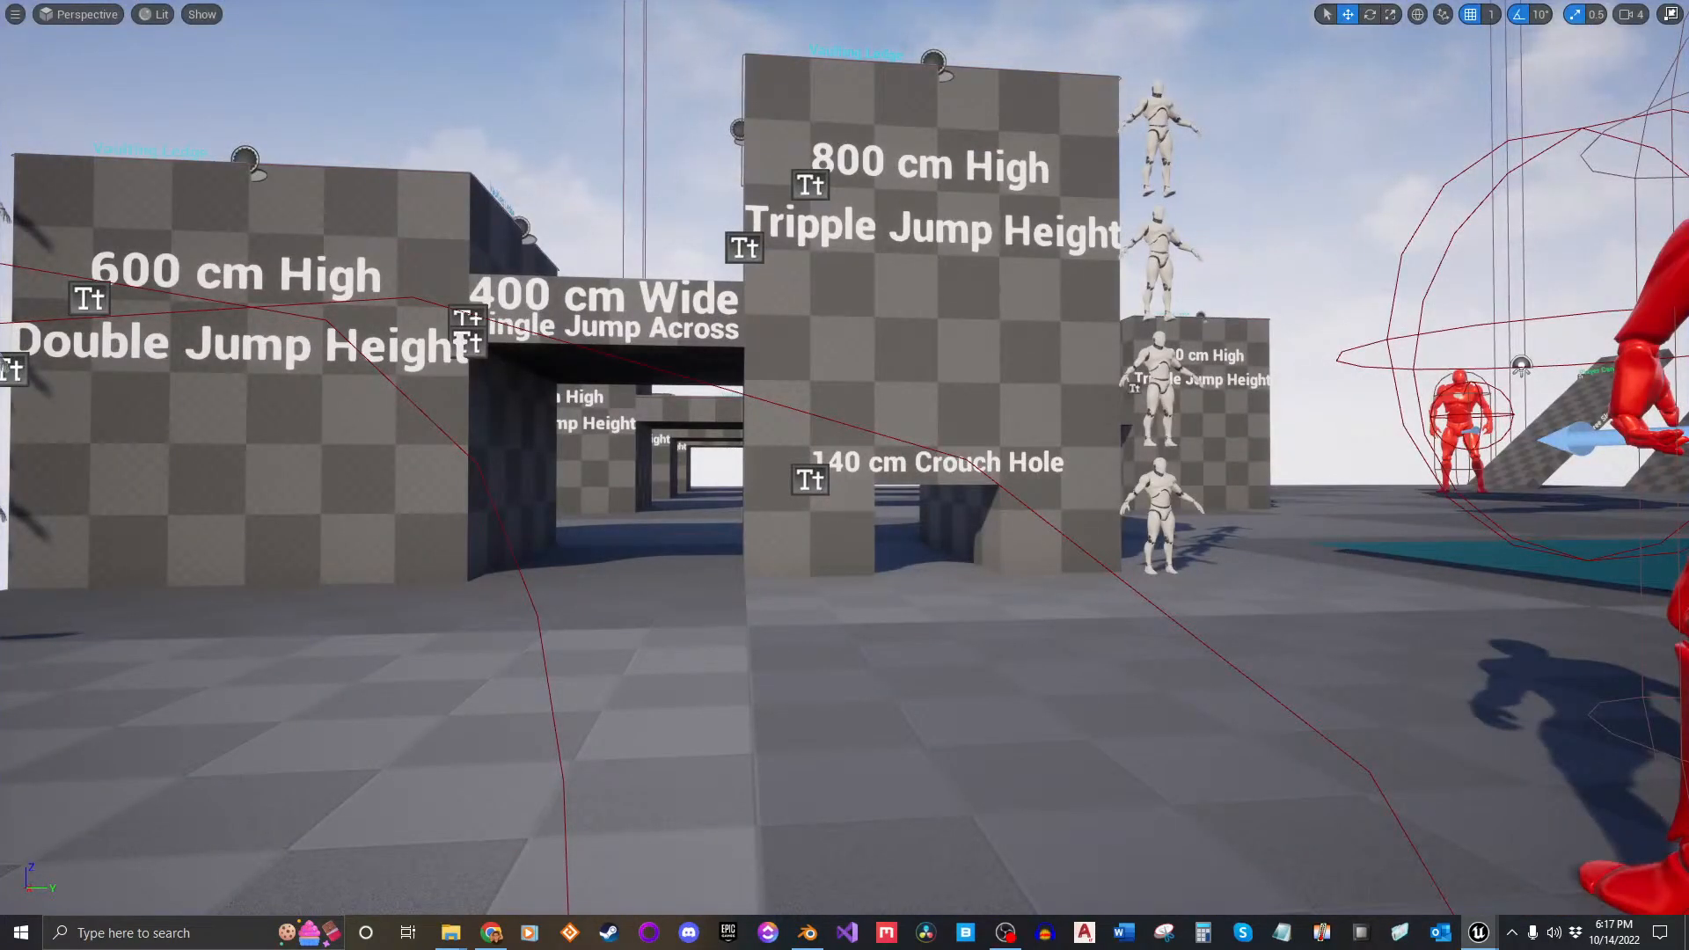
Step: Play the level, pick up the weapon and aim down the 400 cm passage to compare the lens ring with the centre dot, then stop
{"action": "right_click_drag", "start_coordinate": [1302, 439], "coordinate": [1271, 436]}
{"action": "key", "text": "alt+p"}
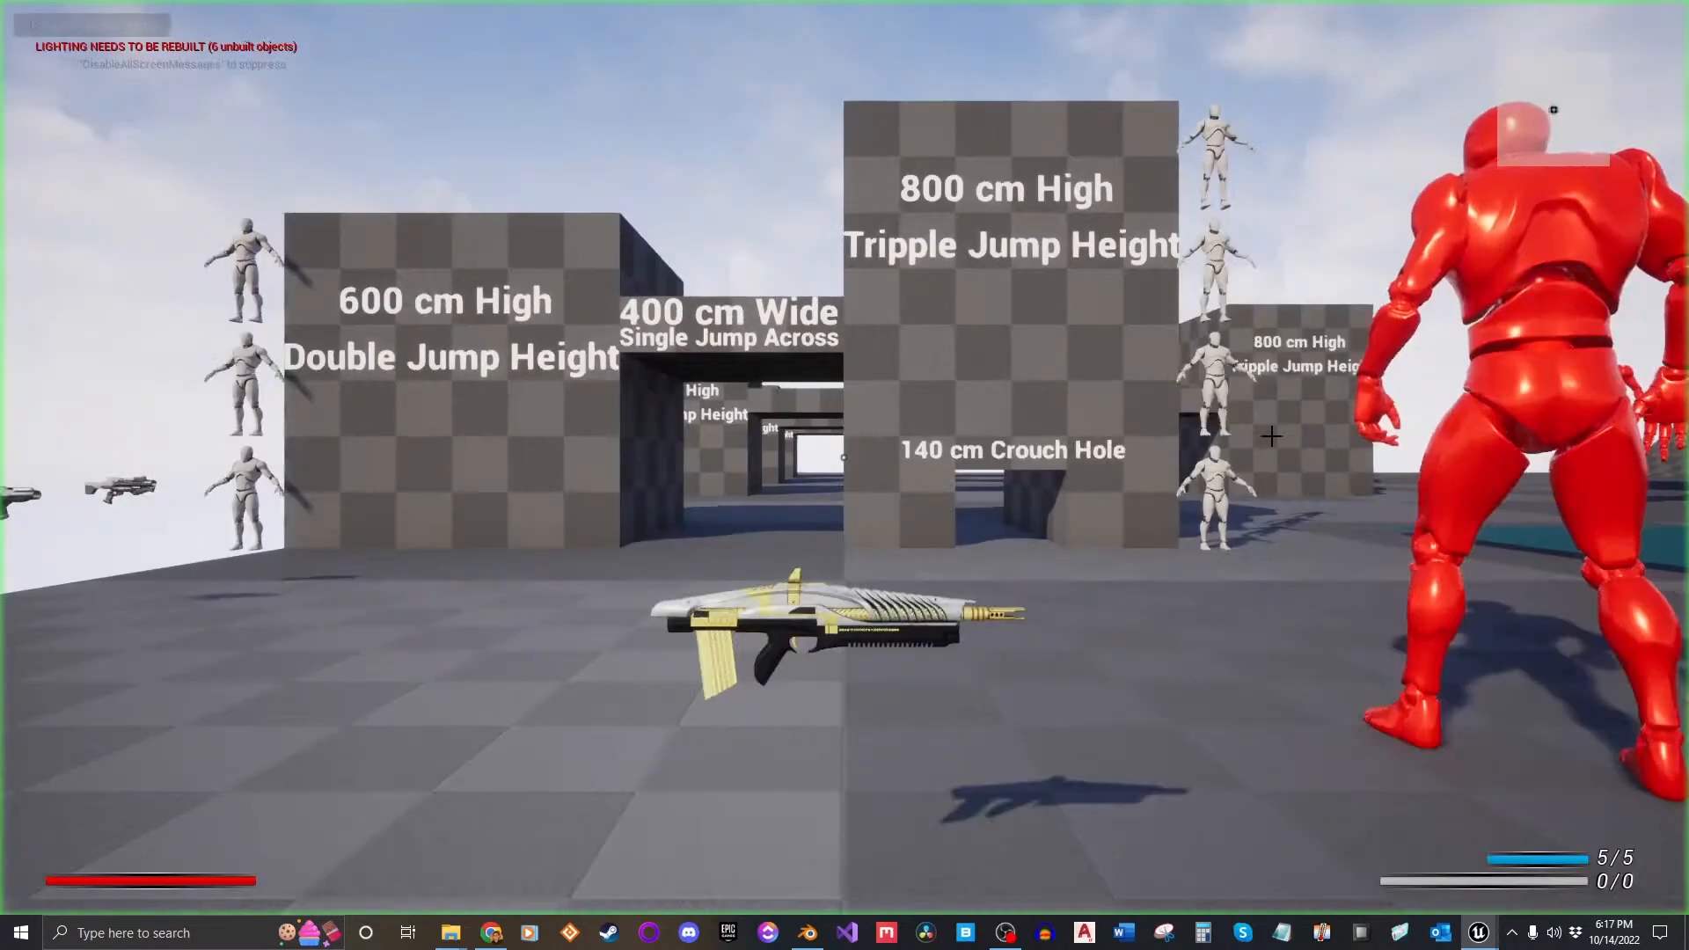
{"action": "key", "text": "w"}
{"action": "key", "text": "e"}
{"action": "right_click", "coordinate": [843, 458]}
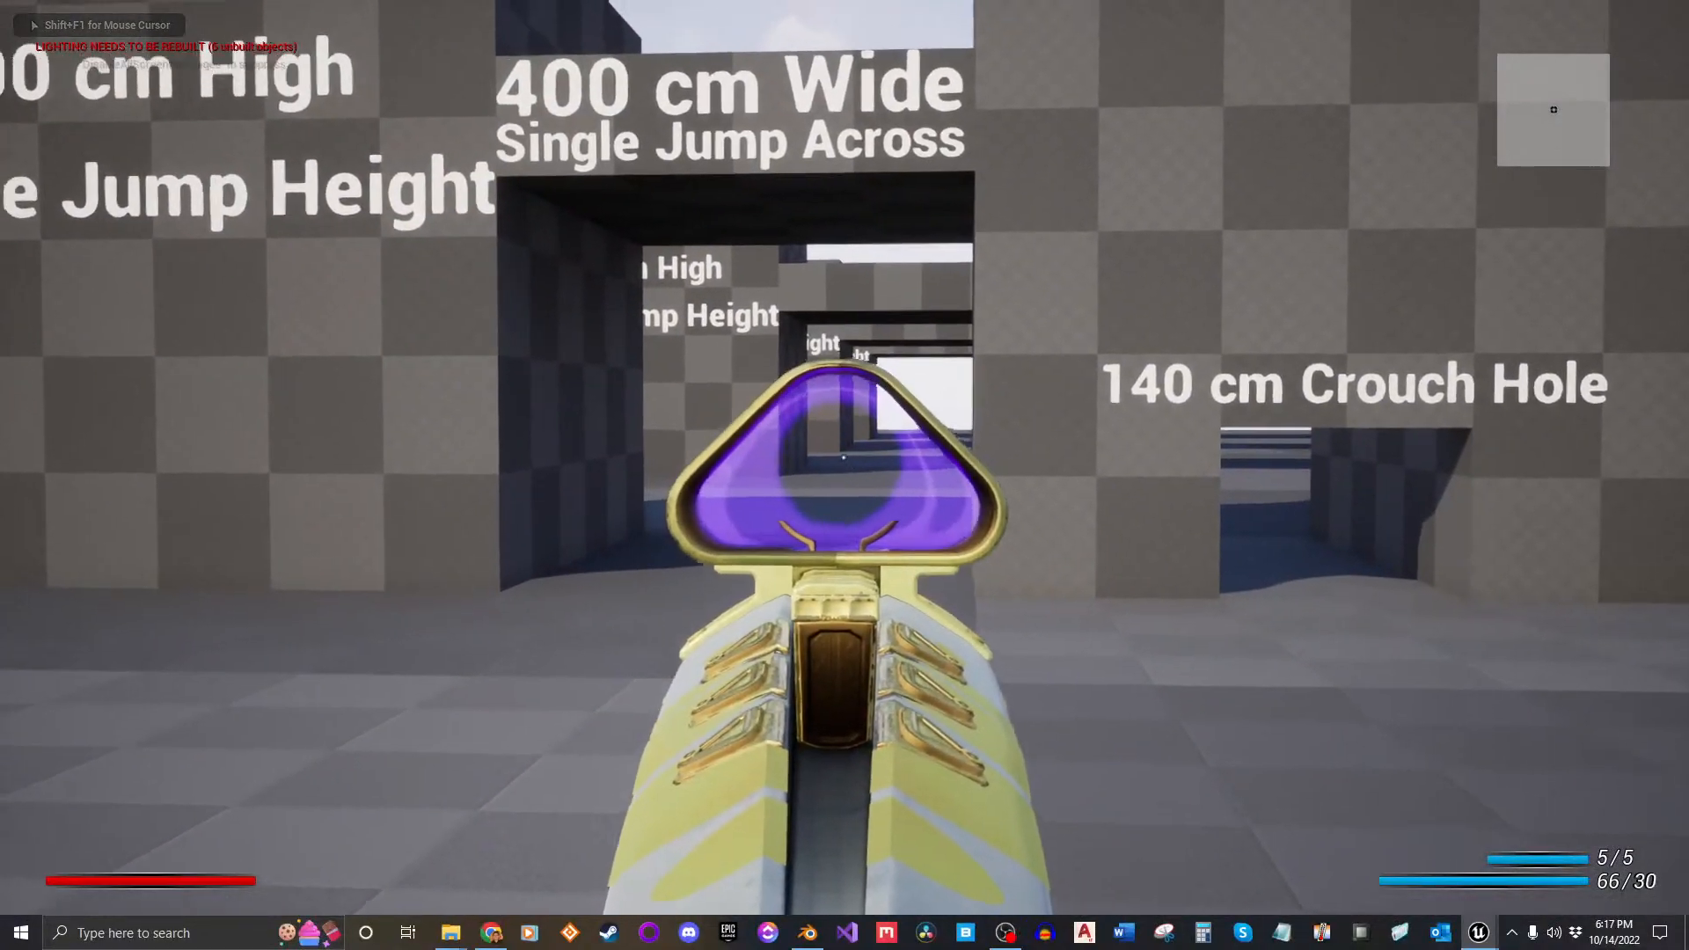
{"action": "key", "text": "Escape"}
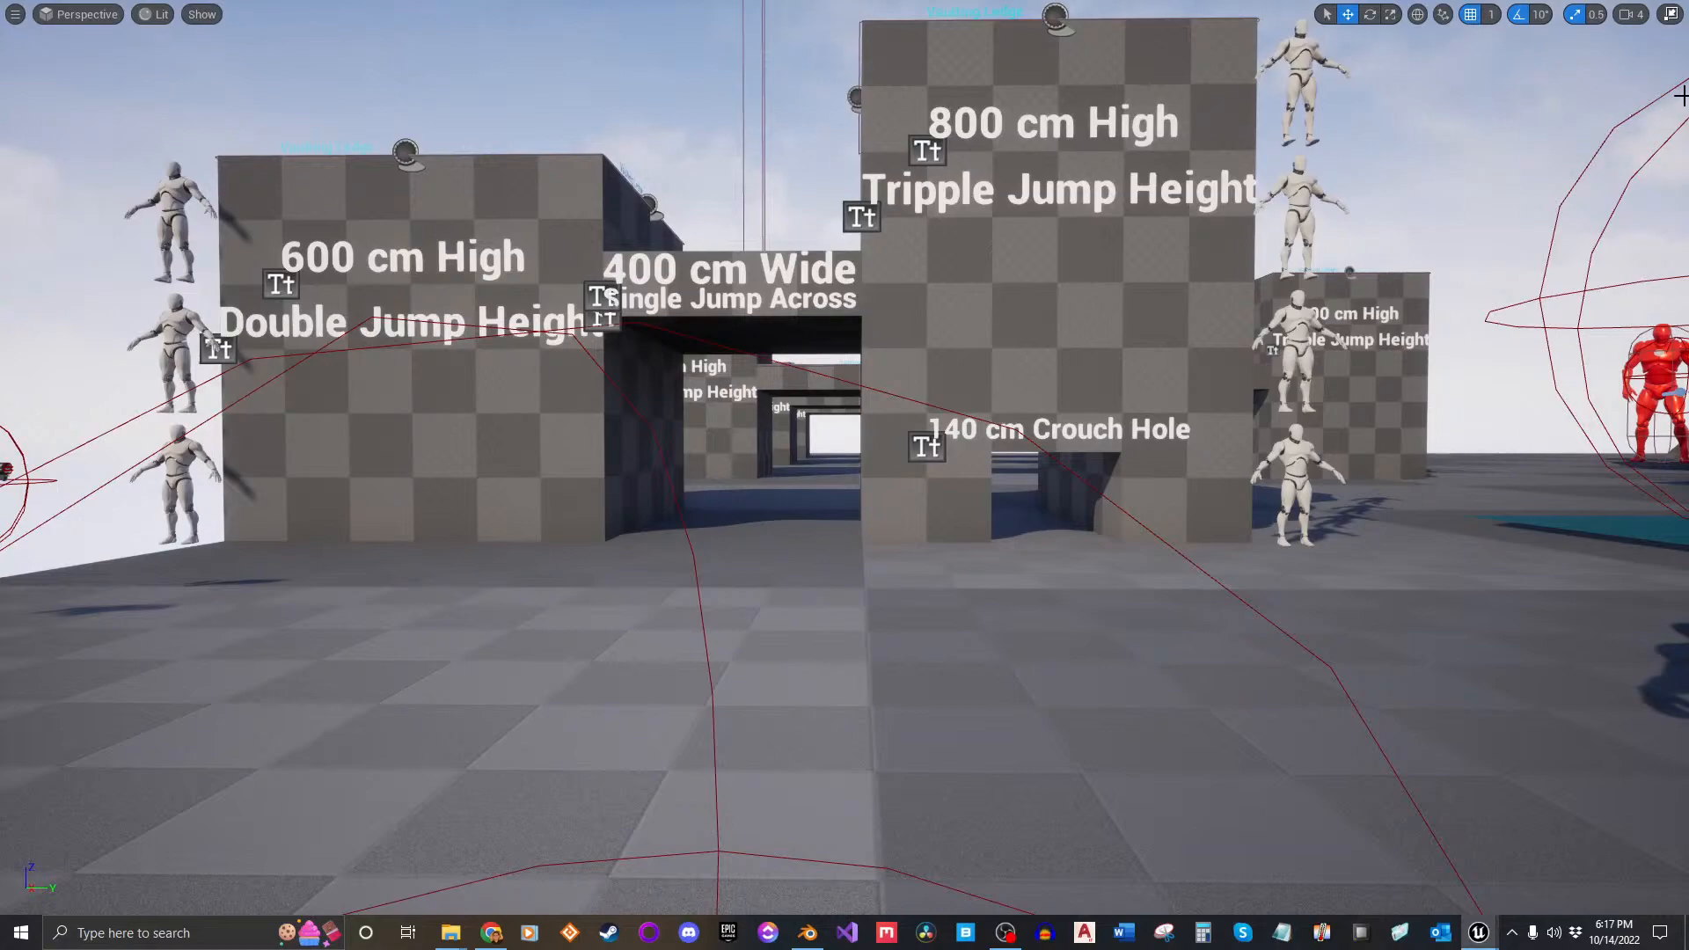
Step: Play the level, pick up the weapon and aim at the checkered wall beside the crouch hole to check the ring's centring, then stop
{"action": "right_click_drag", "start_coordinate": [1286, 372], "coordinate": [1254, 376]}
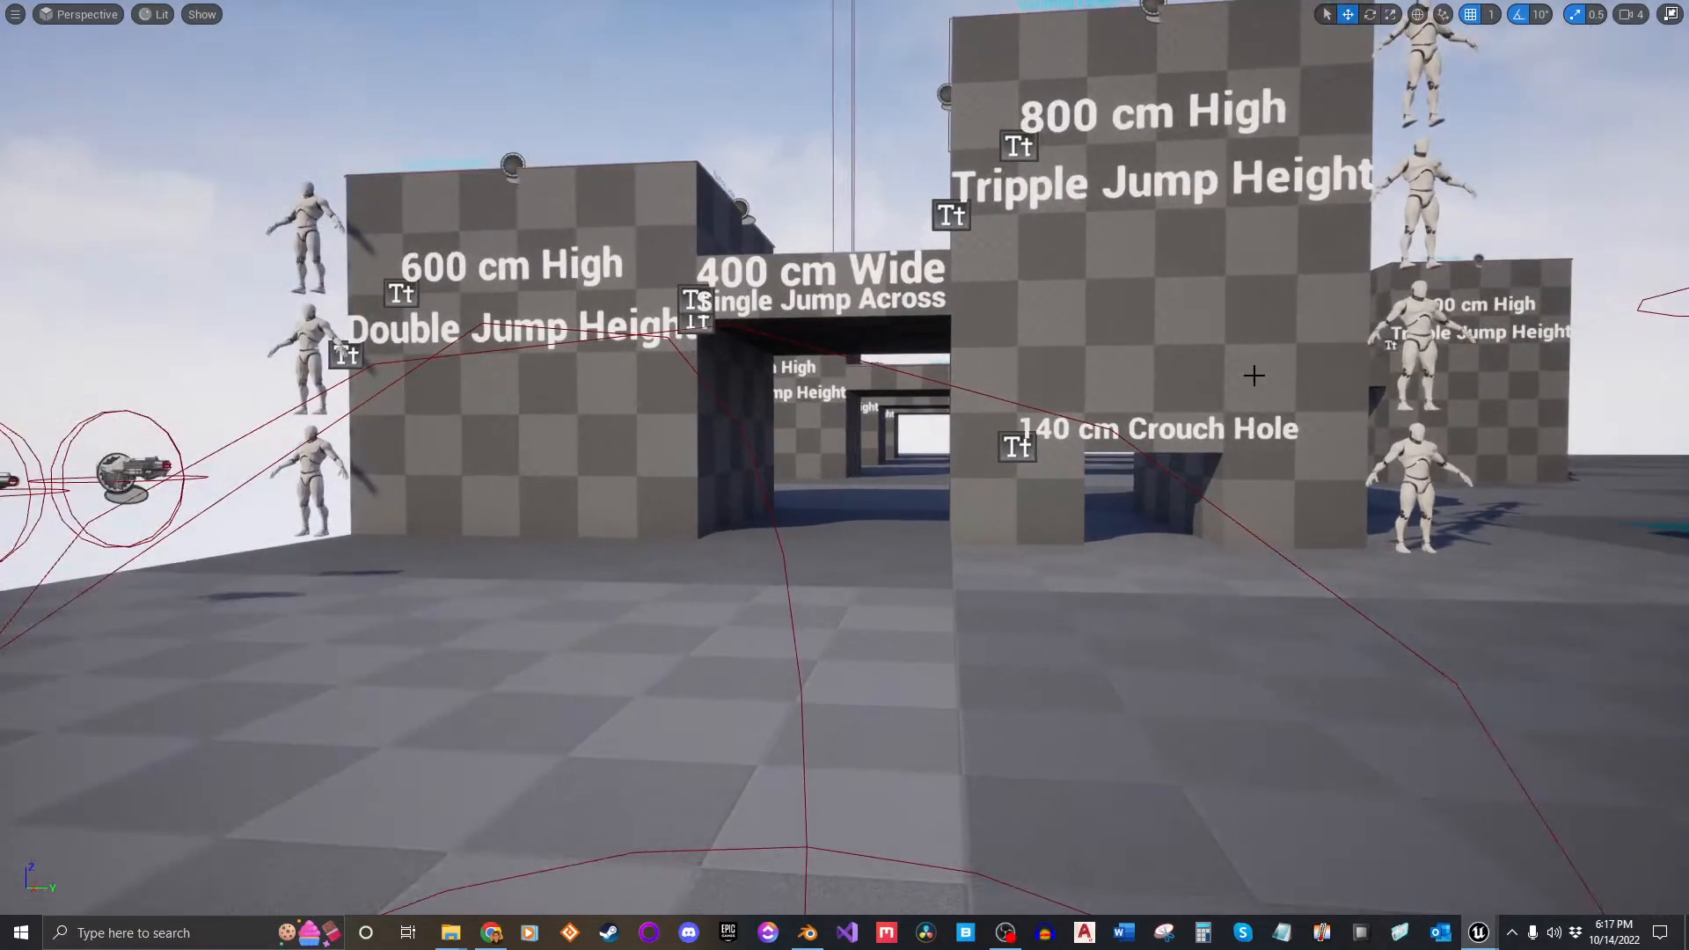
{"action": "key", "text": "alt+p"}
{"action": "left_click", "coordinate": [1159, 396]}
{"action": "key", "text": "w"}
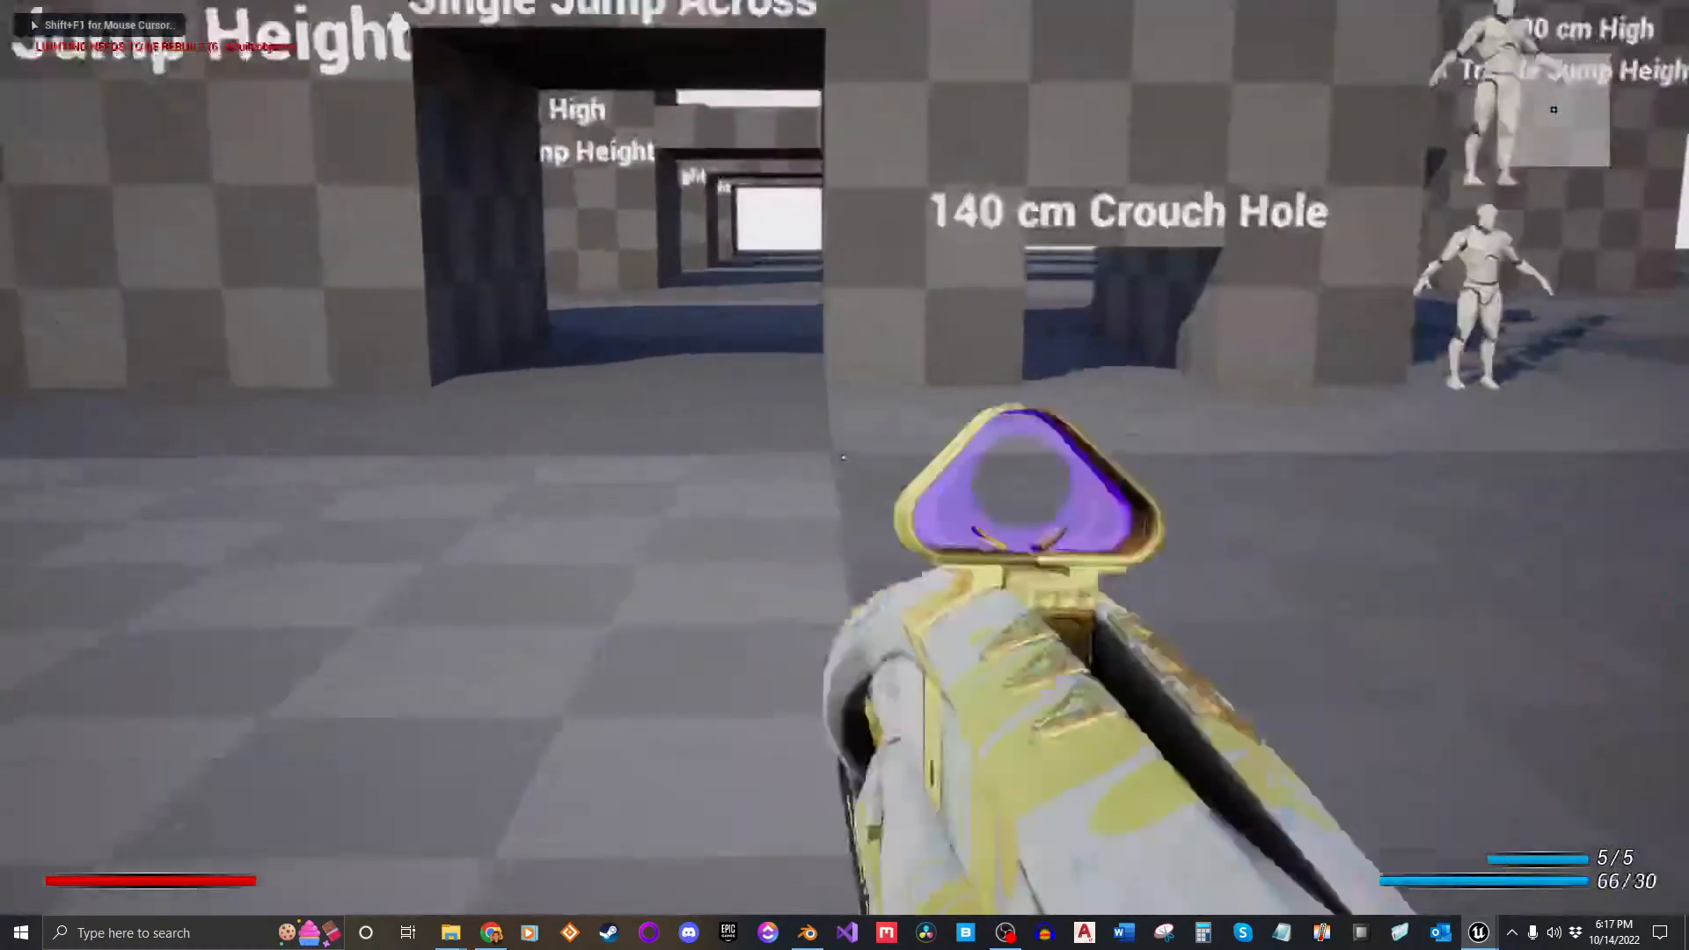
{"action": "right_click", "coordinate": [845, 458]}
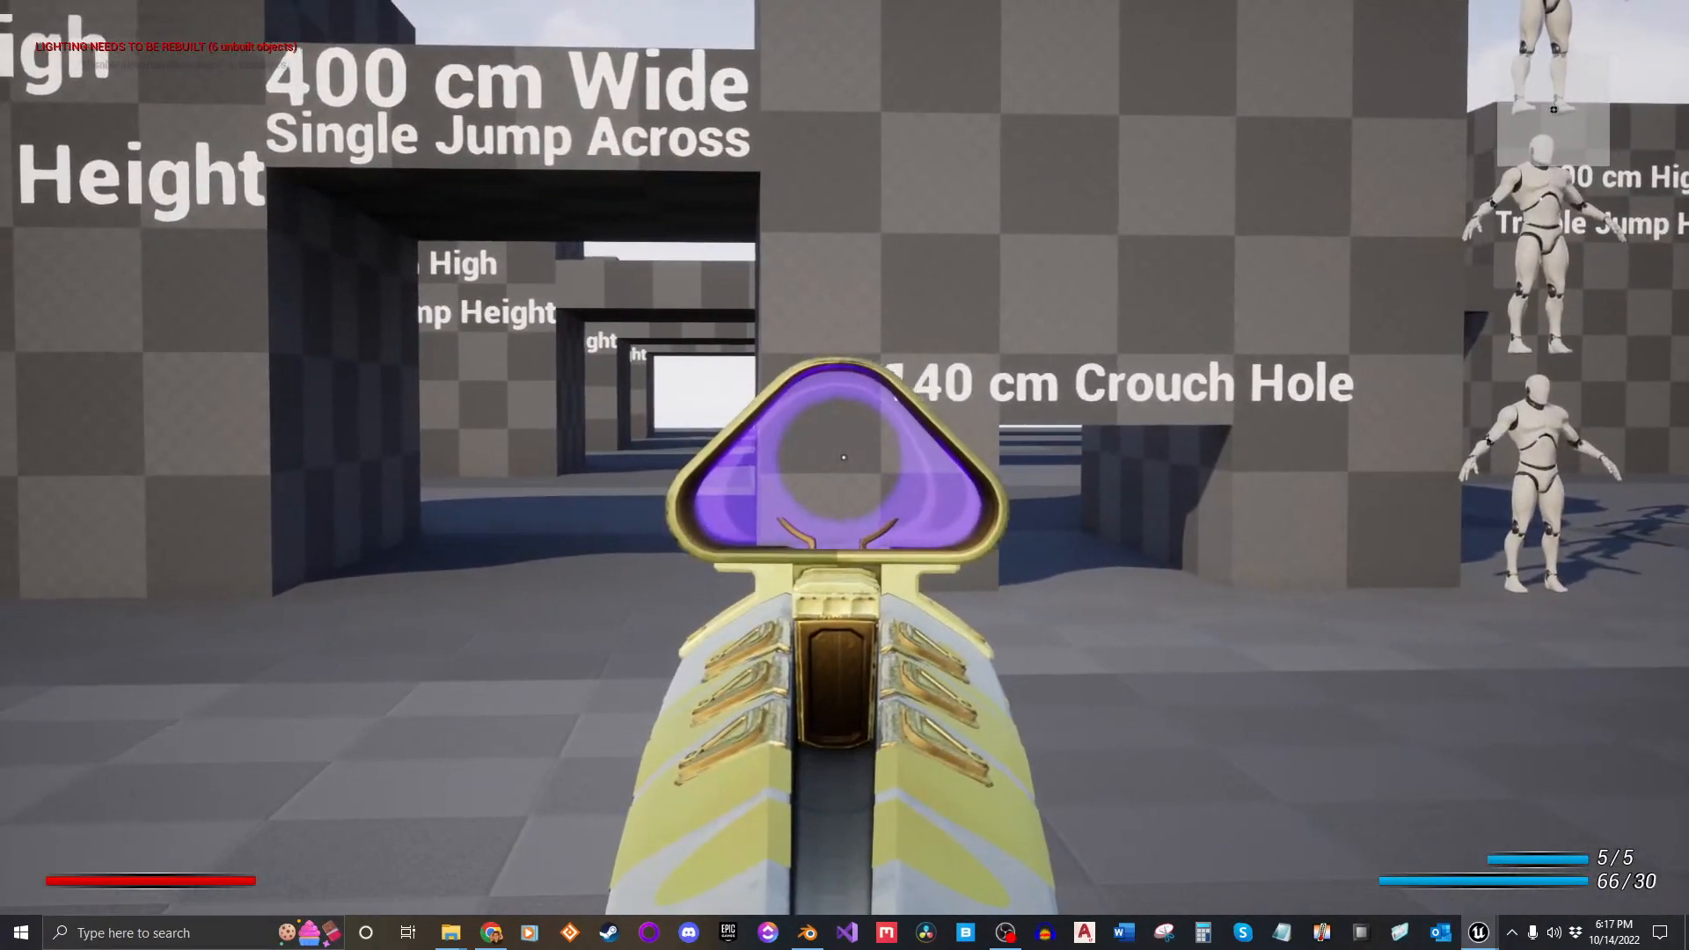
{"action": "key", "text": "Escape"}
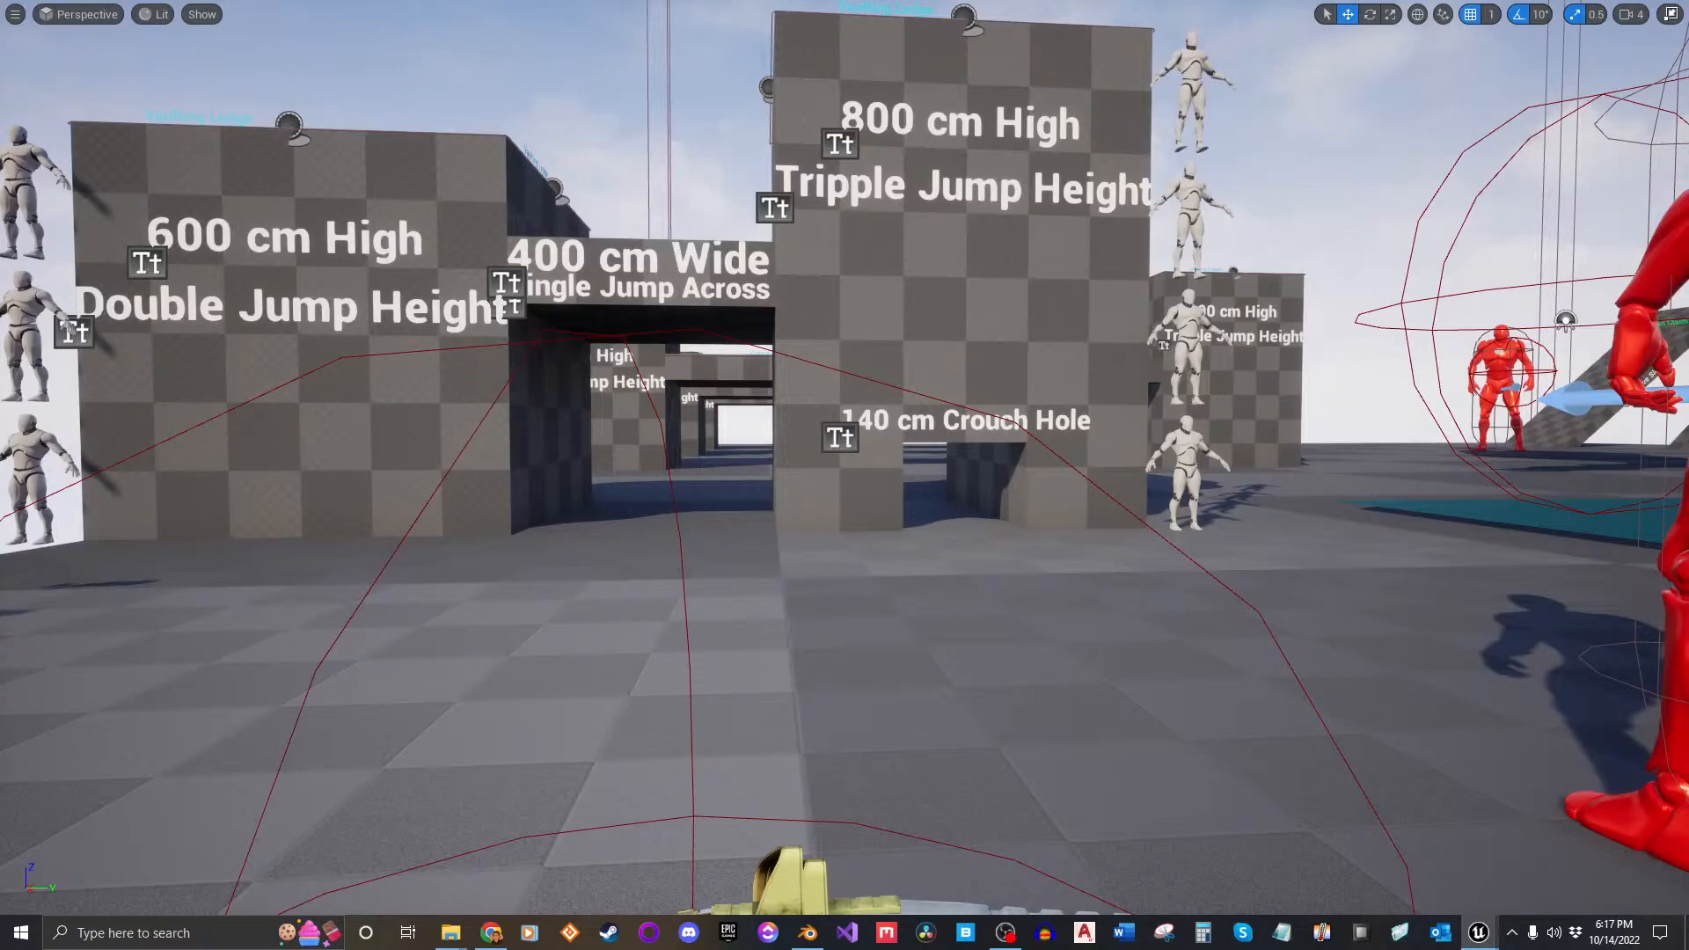
Step: Play the level, pick up the weapon and aim at a red dummy near the IK test area to check the sight picture, then stop
{"action": "right_click_drag", "start_coordinate": [1233, 315], "coordinate": [1217, 309]}
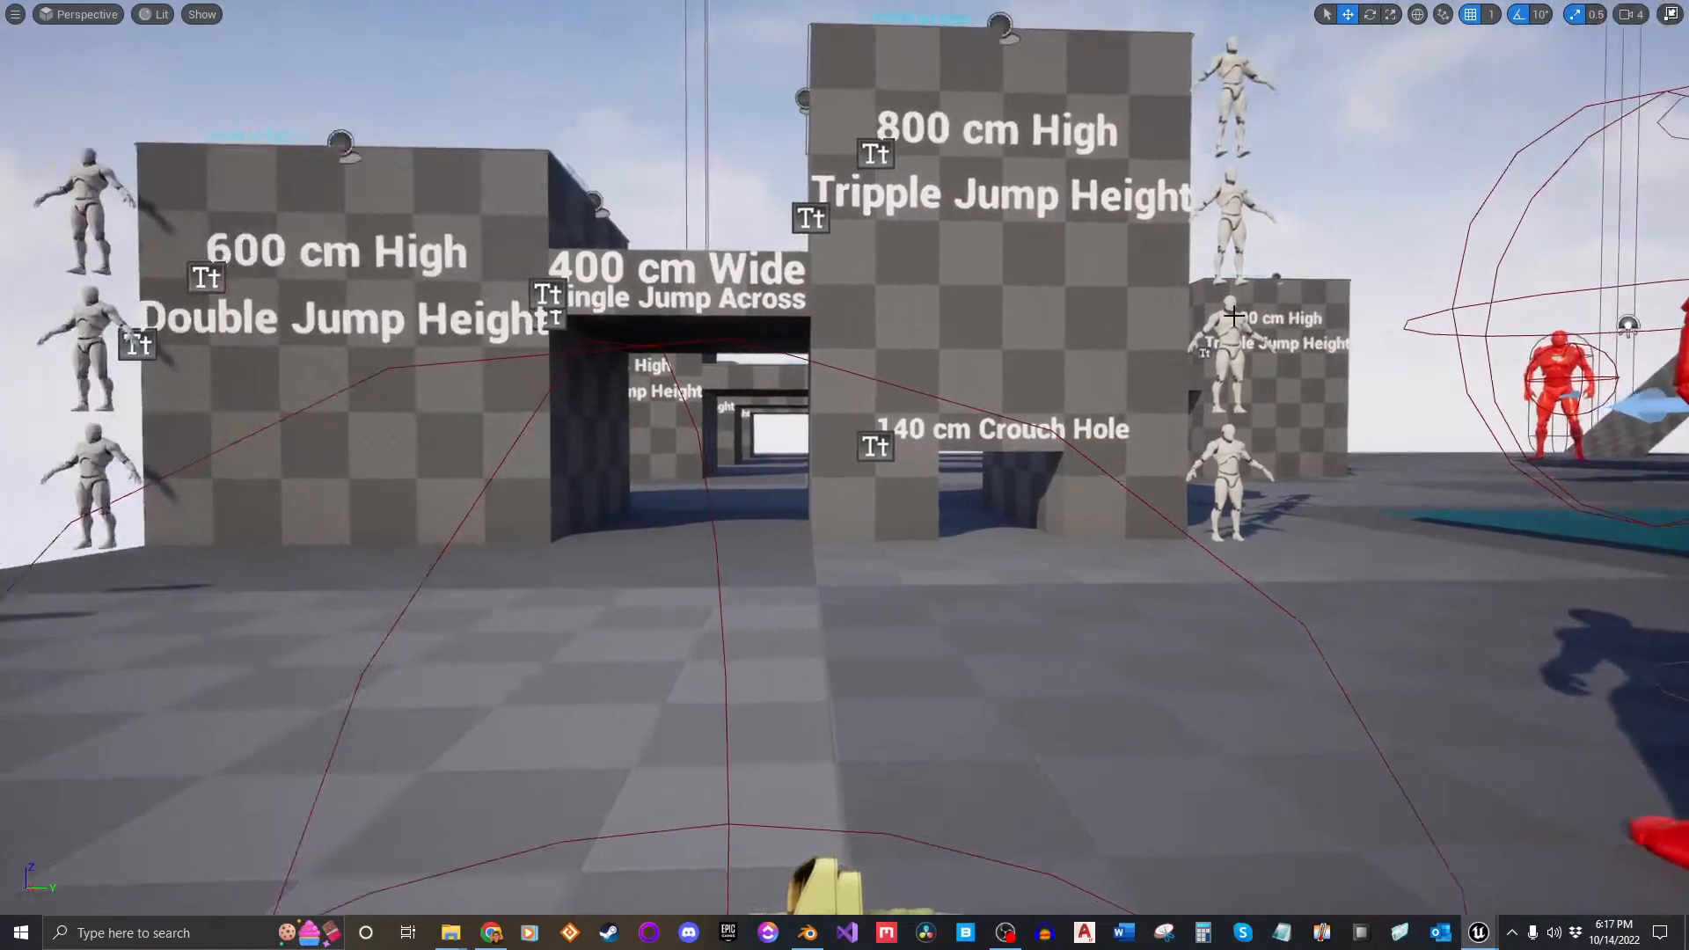
{"action": "key", "text": "alt+p"}
{"action": "key", "text": "w"}
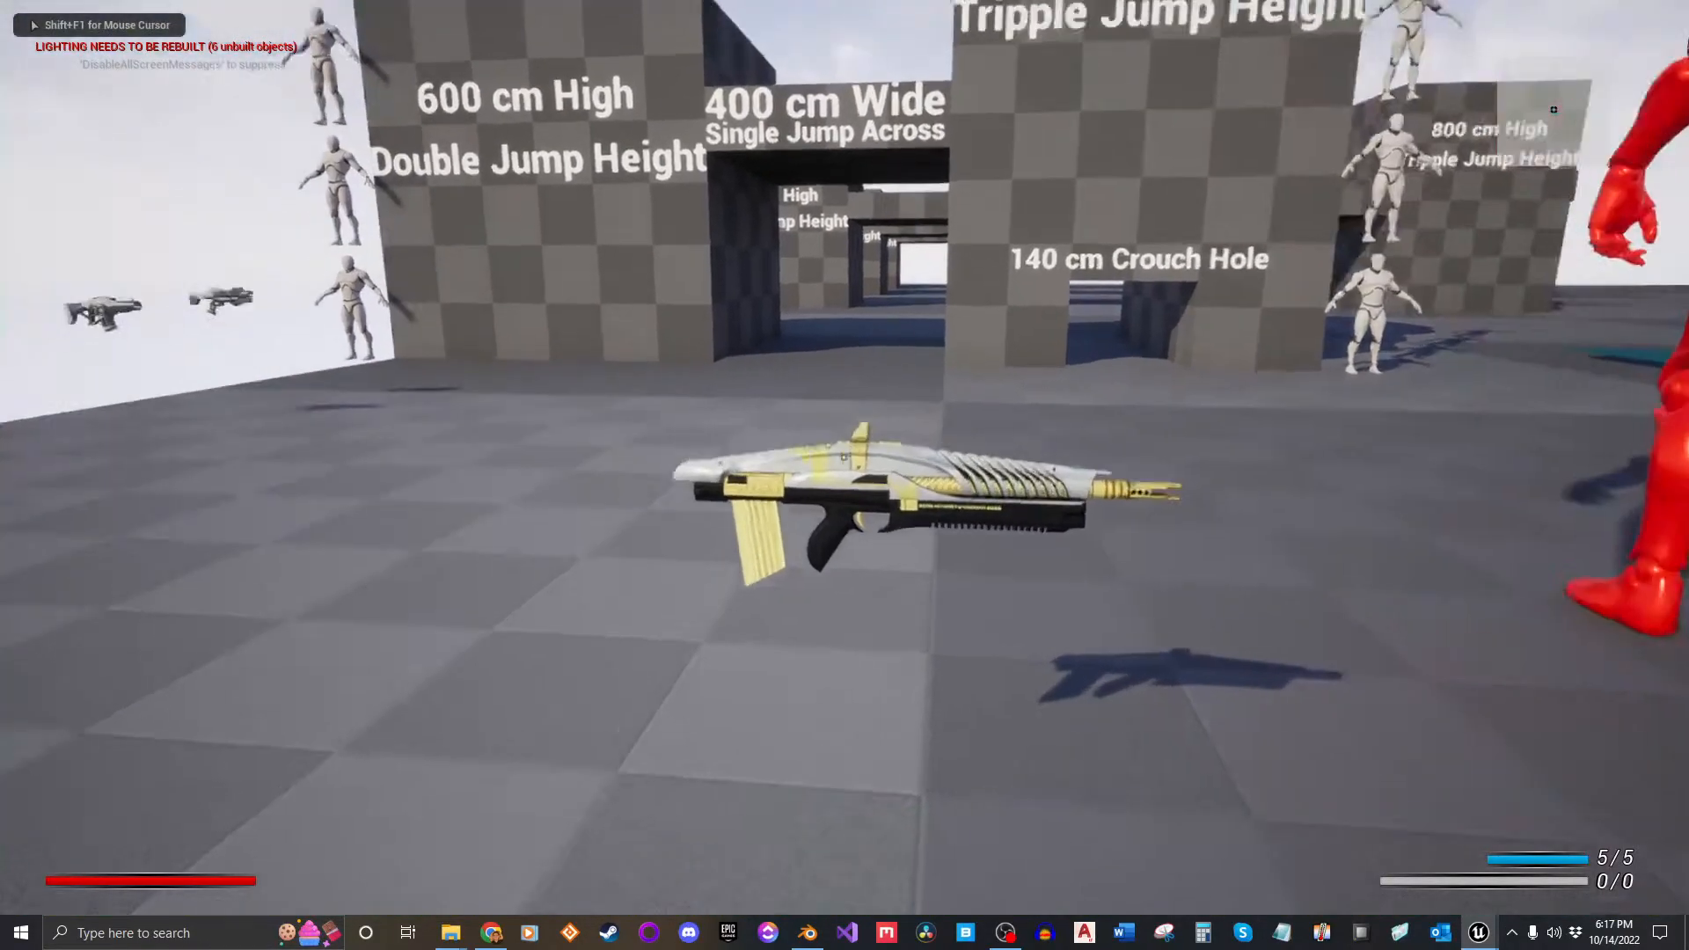
{"action": "key", "text": "e"}
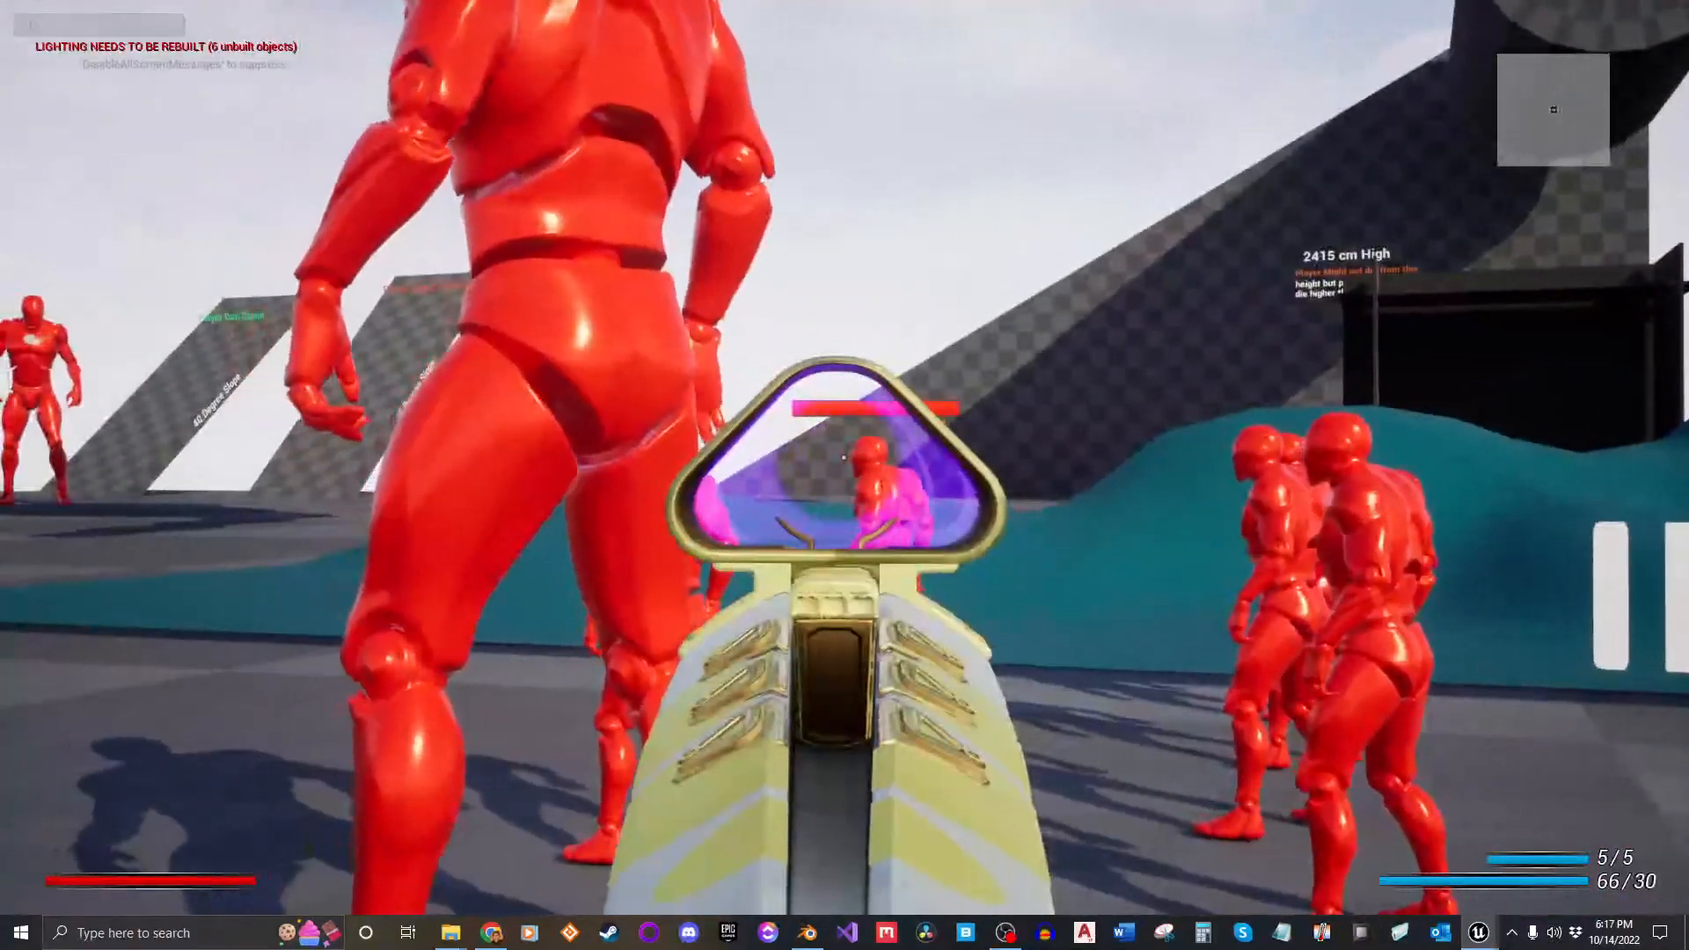
{"action": "key", "text": "Escape"}
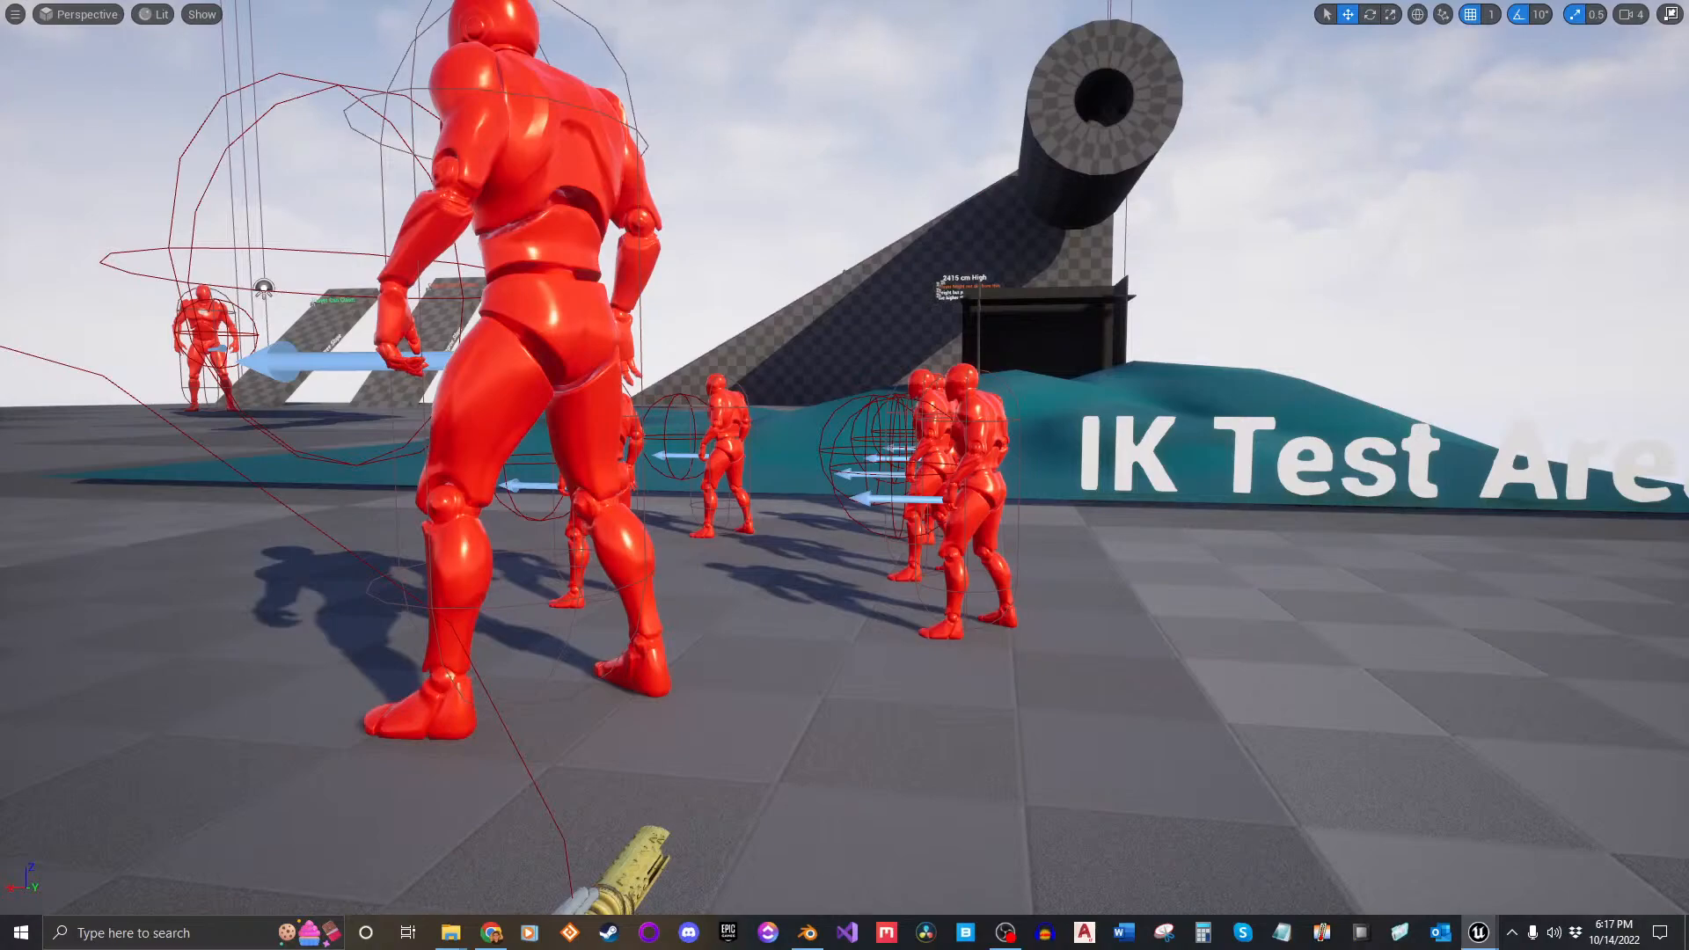
Step: Play the level, pick up the weapon and fire through its sight at a red dummy to test the aim
{"action": "right_click_drag", "start_coordinate": [1207, 489], "coordinate": [1144, 480]}
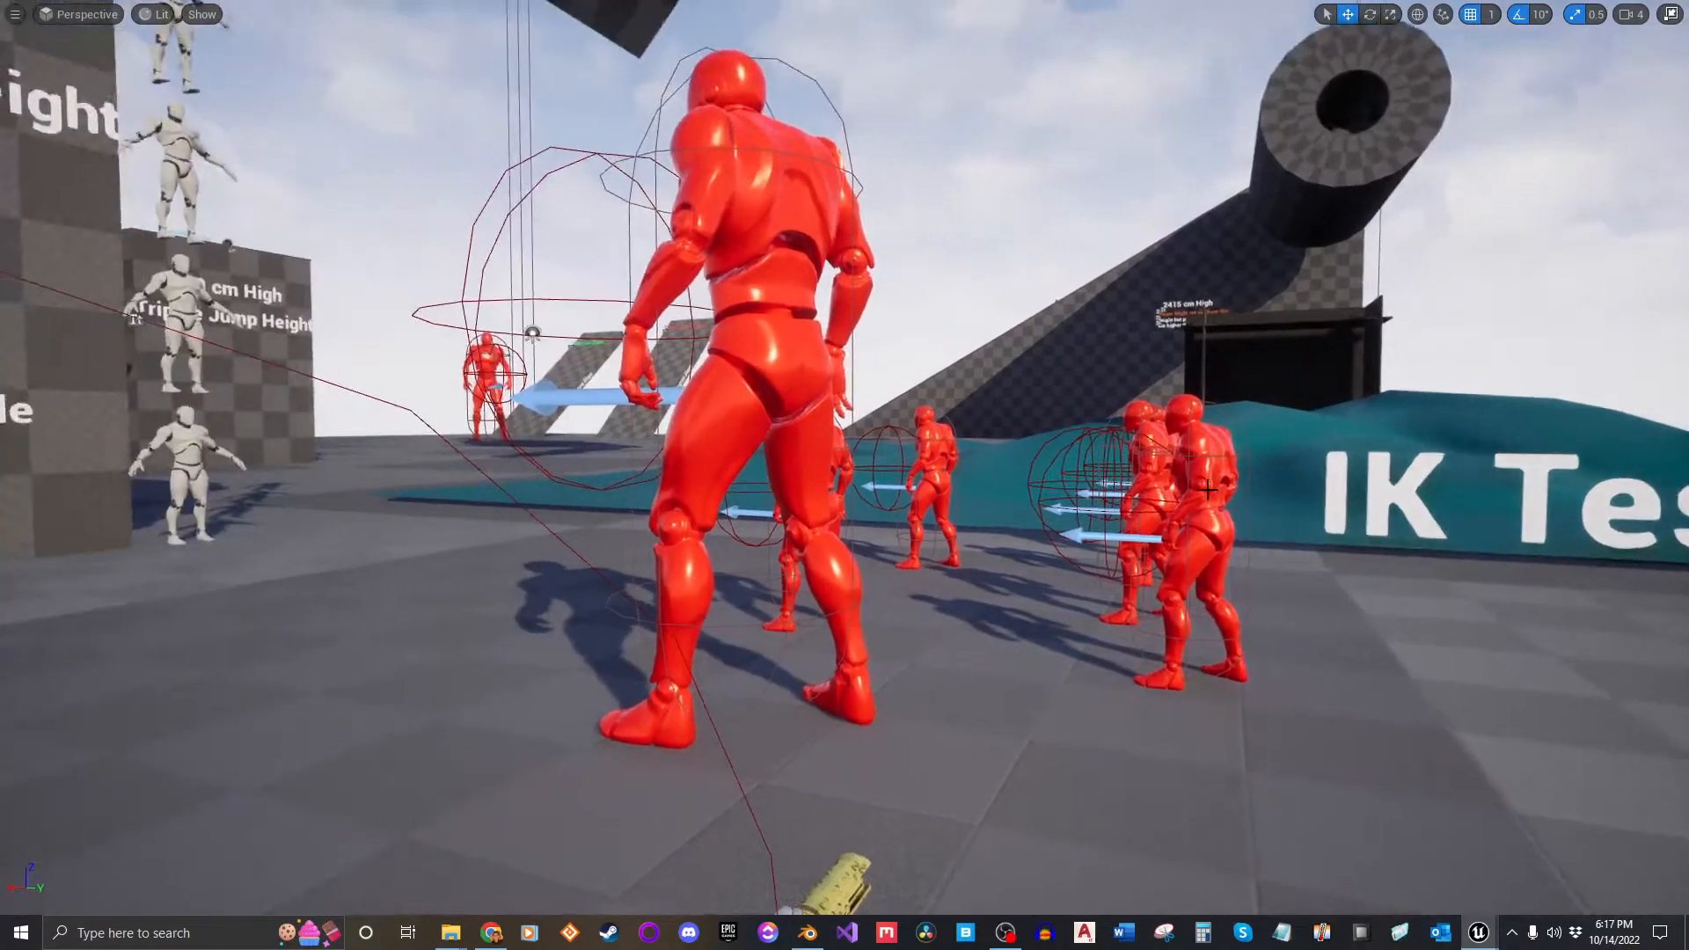
{"action": "key", "text": "alt+p"}
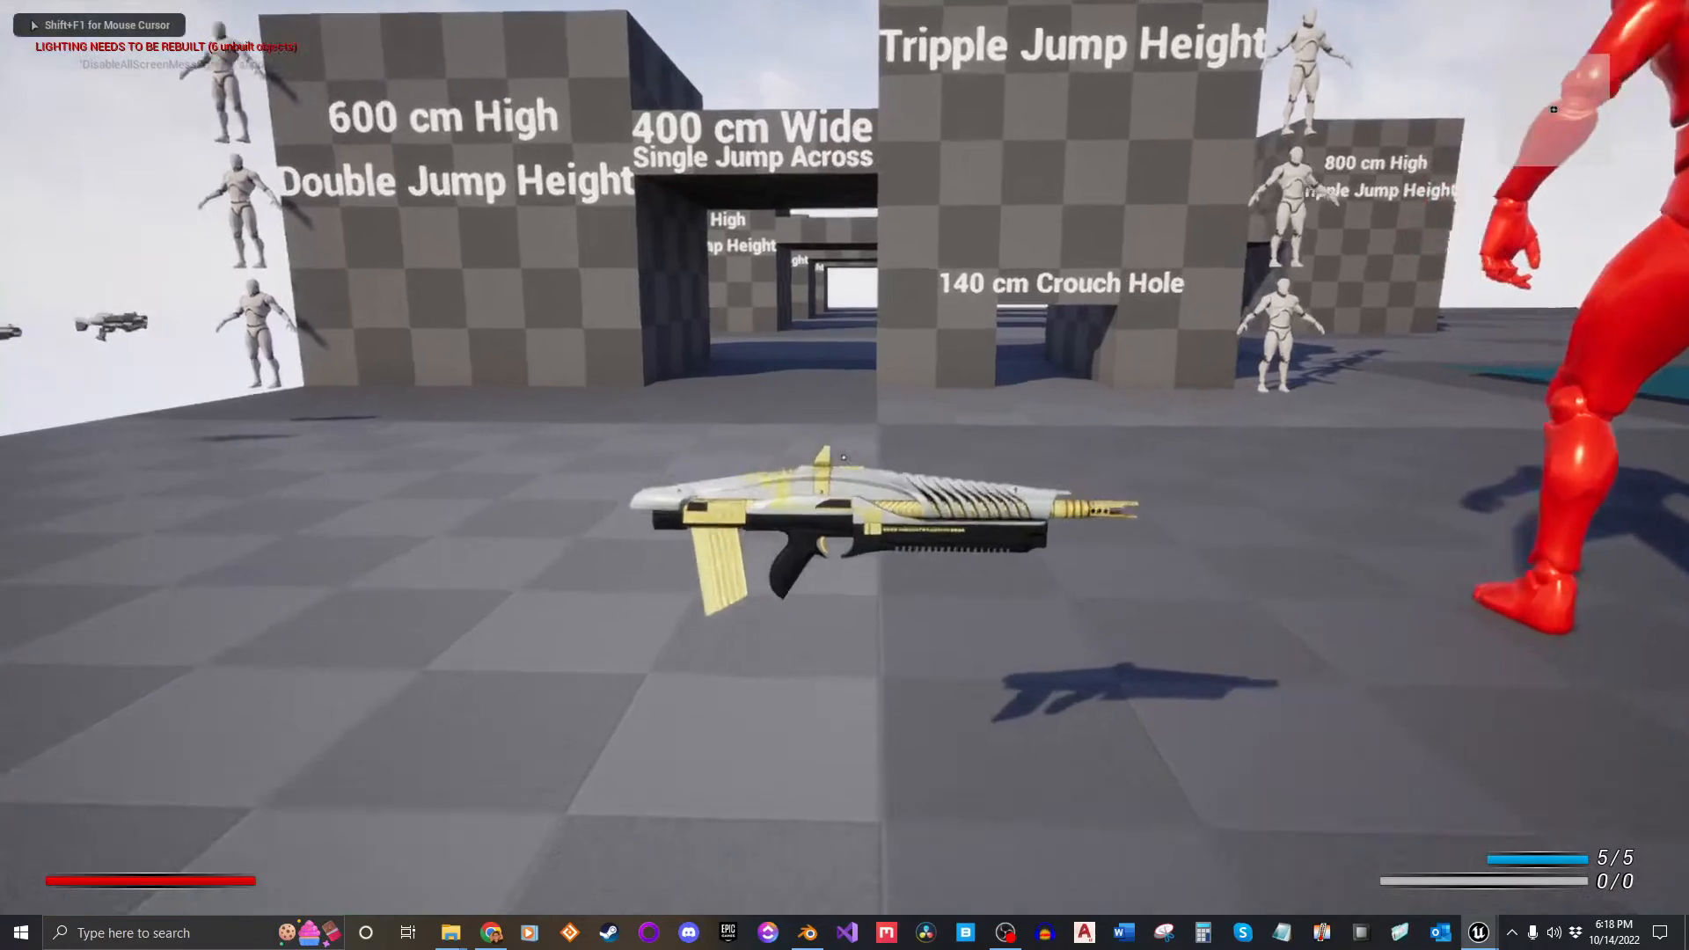
{"action": "key", "text": "w"}
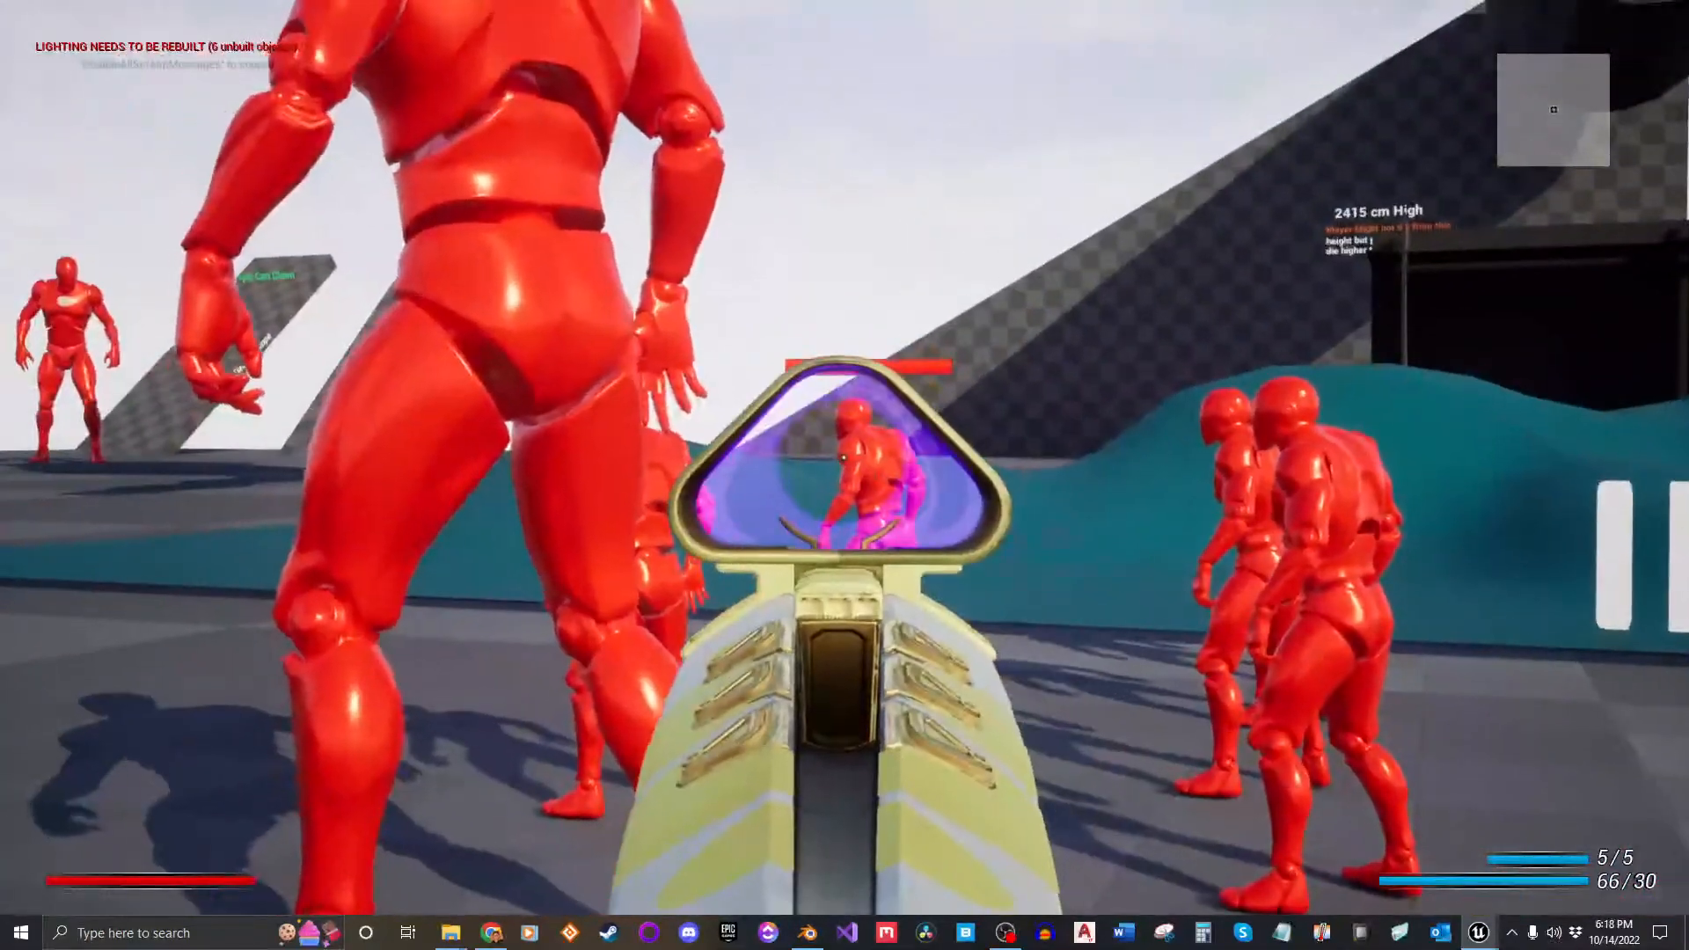
{"action": "left_click", "coordinate": [843, 457]}
{"action": "left_click", "coordinate": [843, 458]}
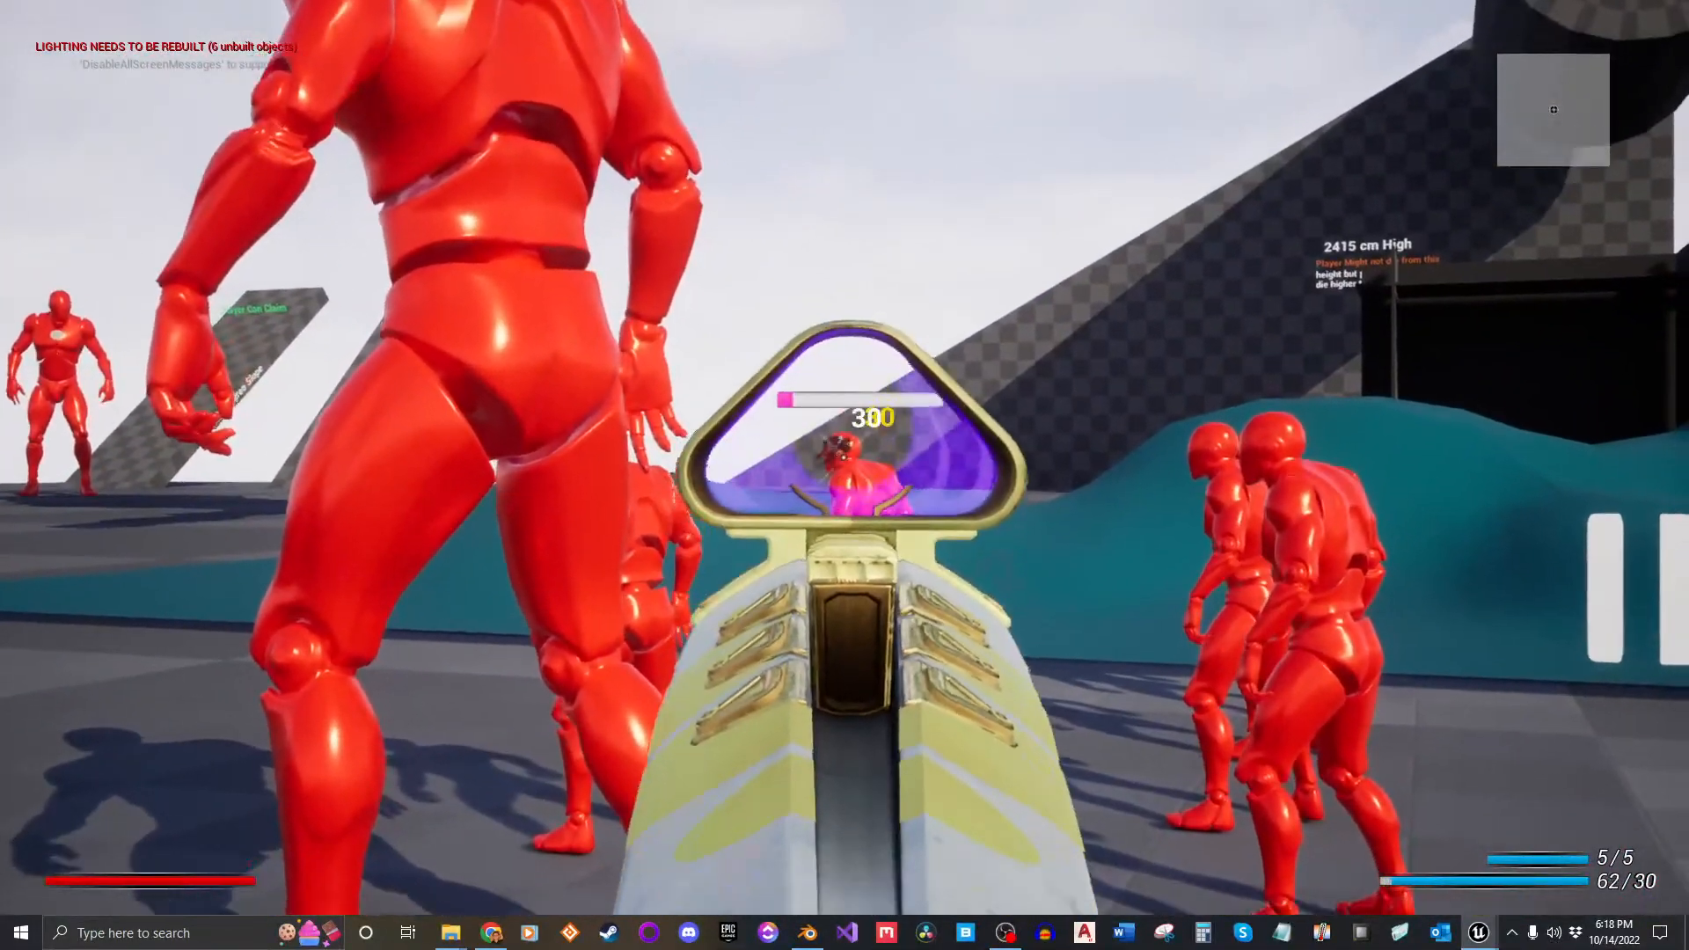
Step: Back away and switch repeatedly between hip and aimed views at the 800 cm wall and the large red dummy to examine the sight alignment
{"action": "key", "text": "s"}
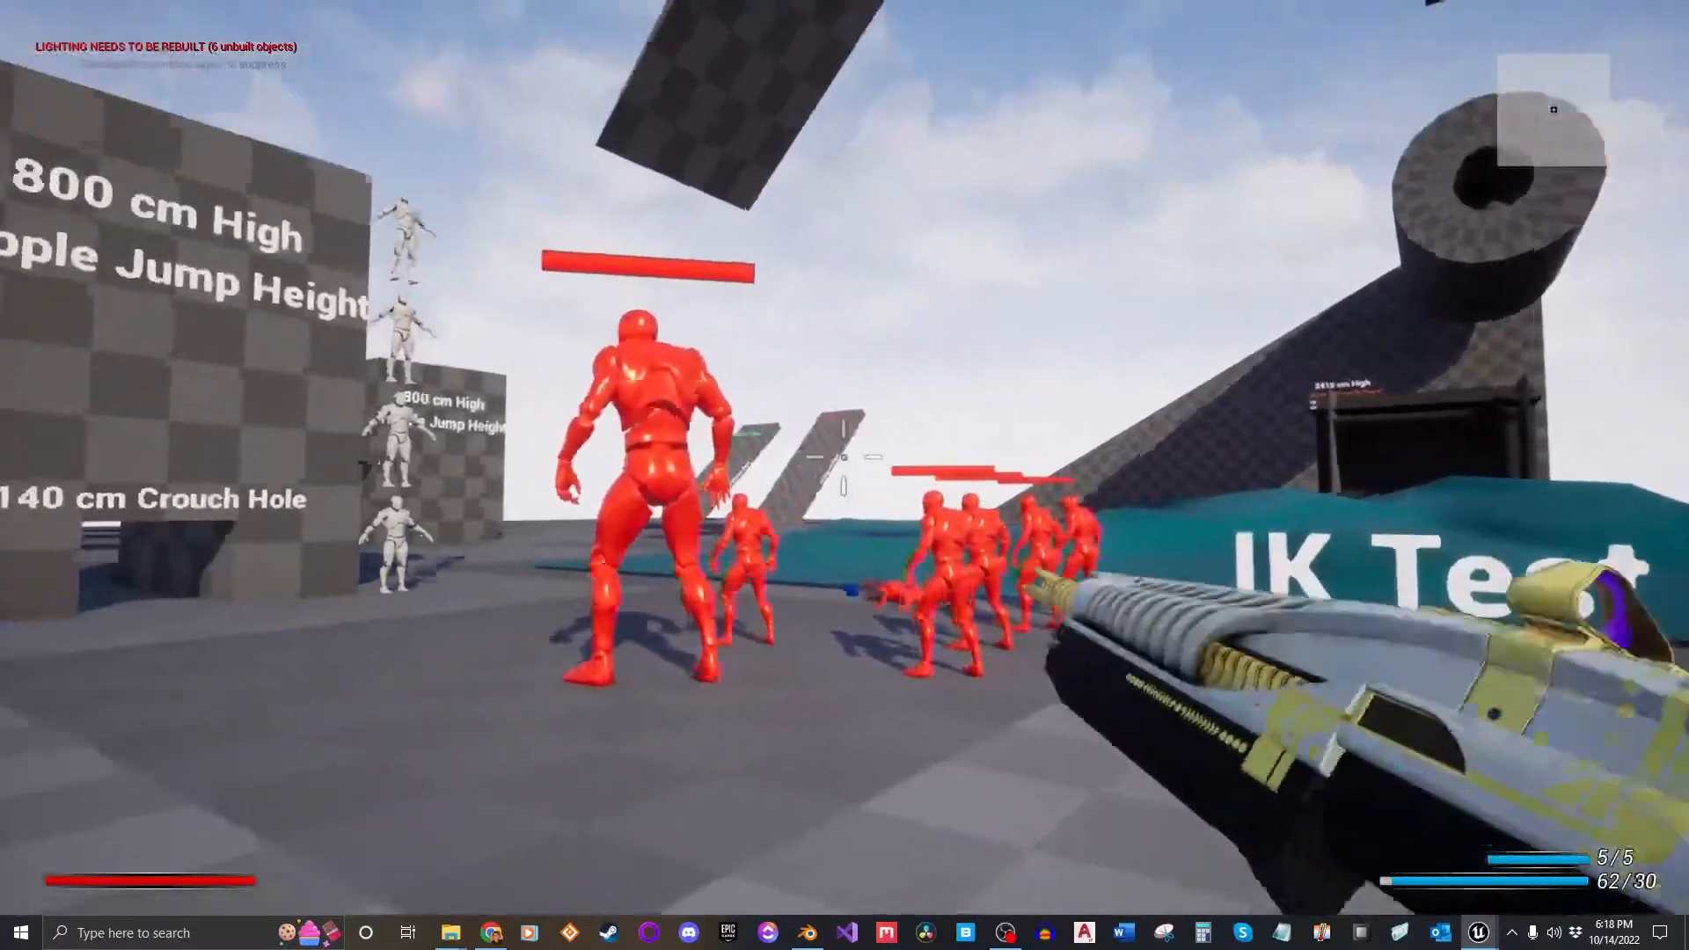
{"action": "right_click", "coordinate": [843, 457]}
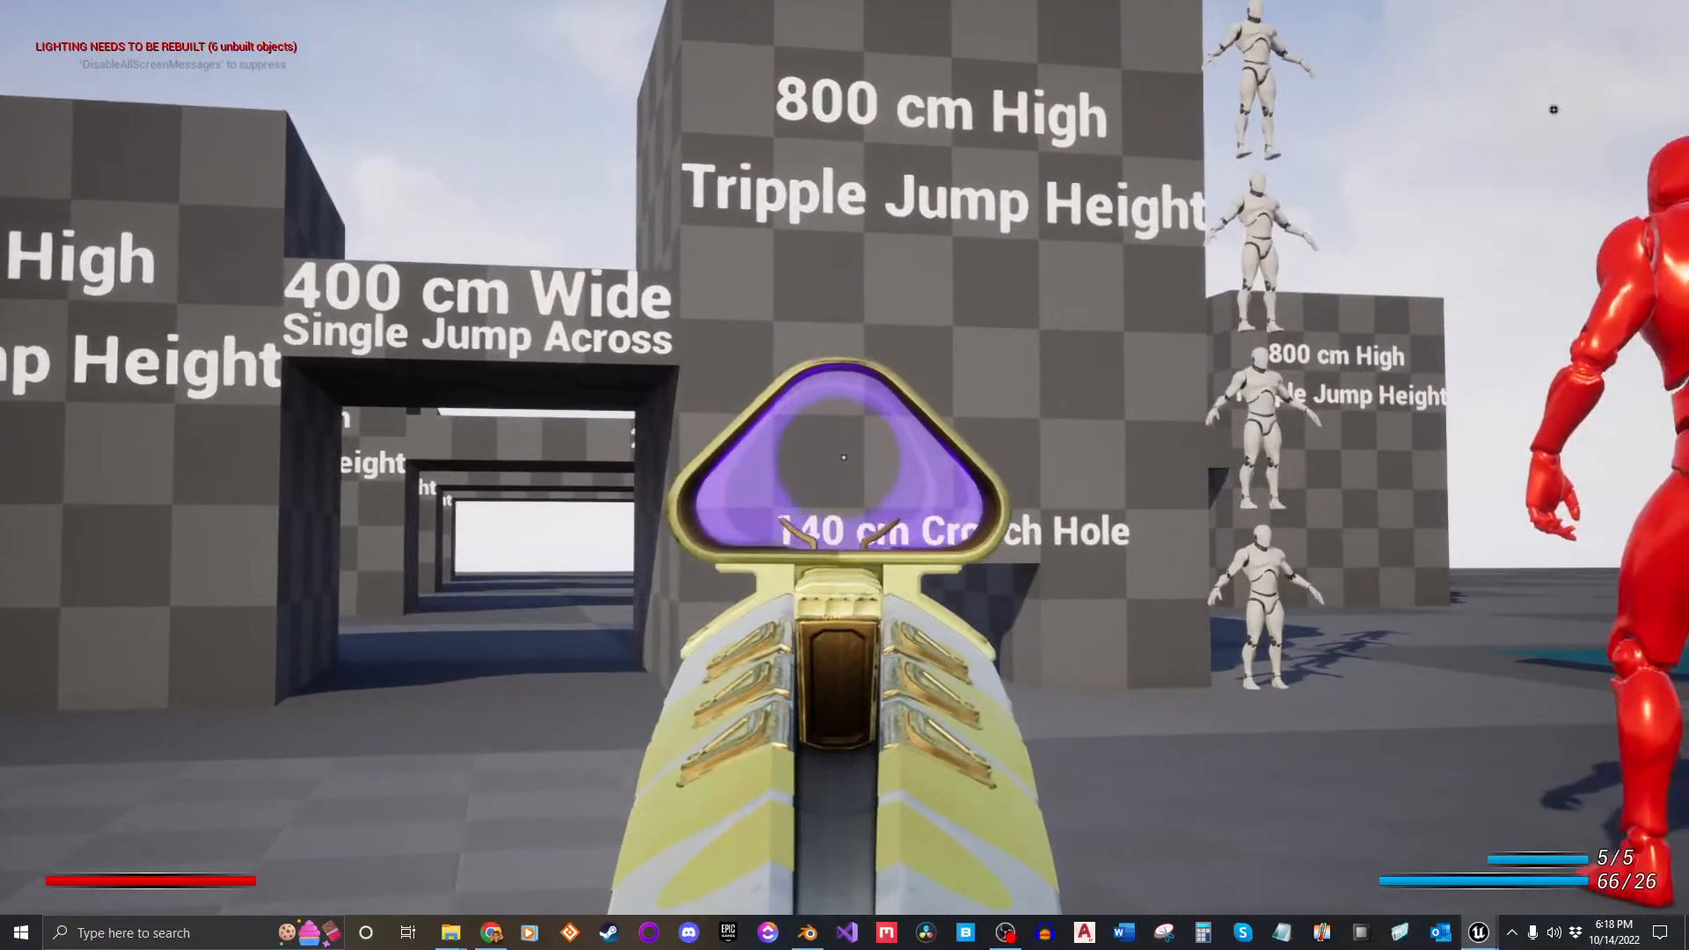
{"action": "right_click", "coordinate": [843, 458]}
{"action": "right_click", "coordinate": [843, 457]}
{"action": "right_click", "coordinate": [842, 458]}
{"action": "right_click", "coordinate": [843, 458]}
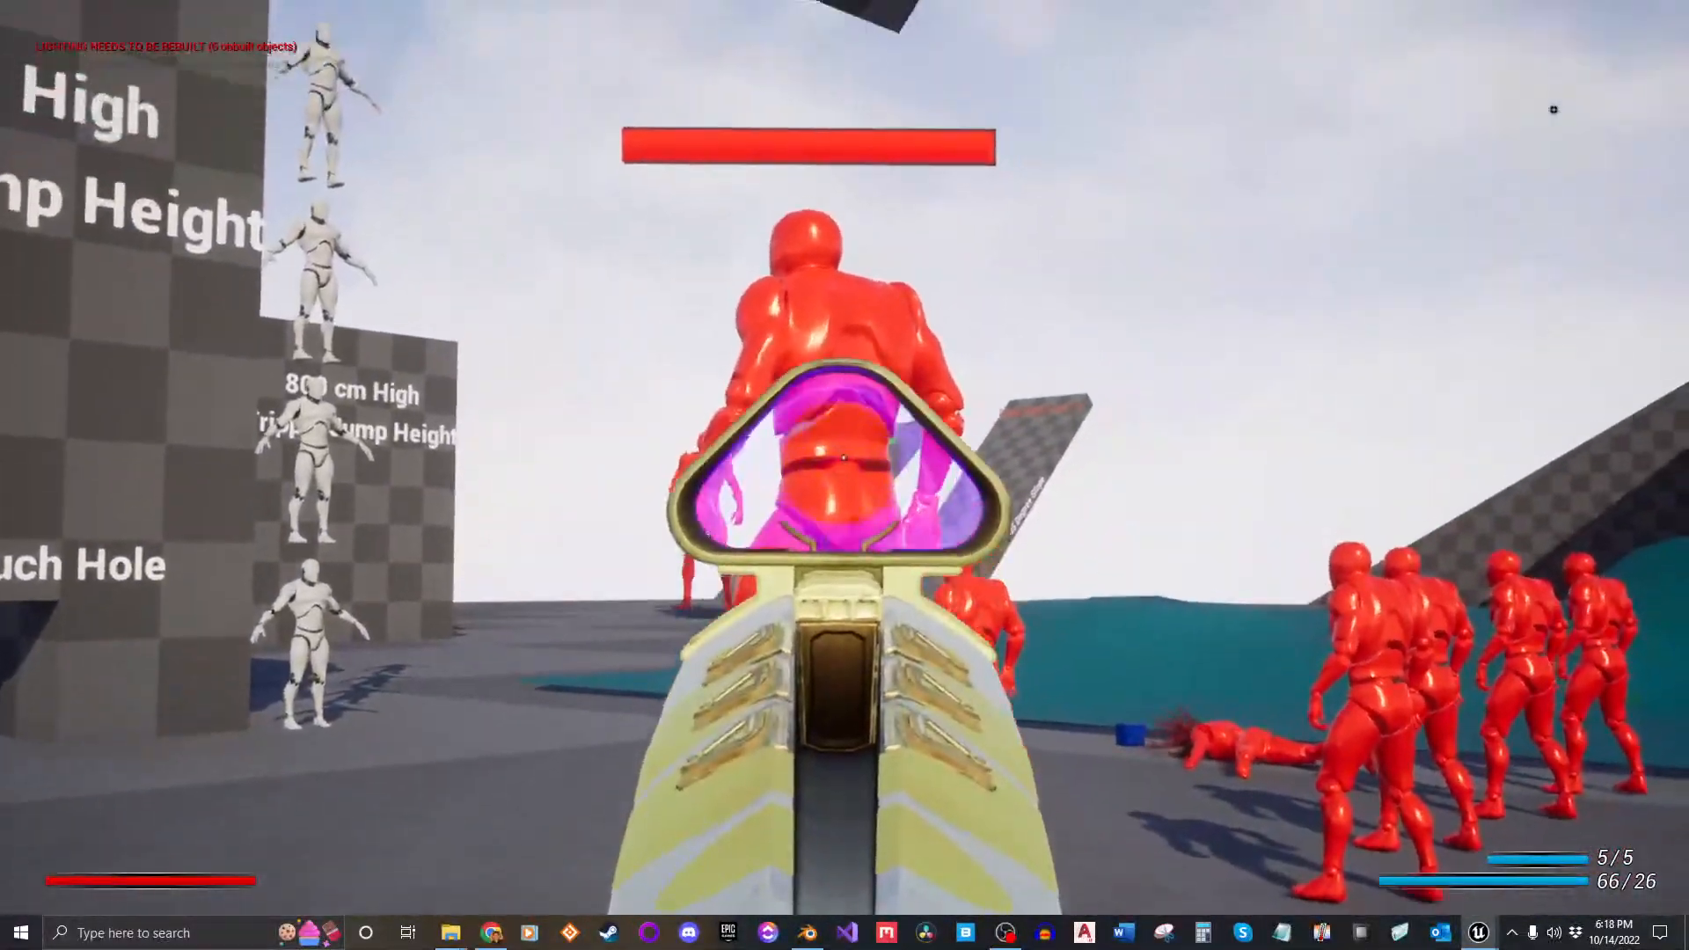
{"action": "right_click", "coordinate": [842, 458]}
Step: Run to the shaded checkered wall and aim at it up close to compare the lens ring with the centre dot
{"action": "key", "text": "shift+w"}
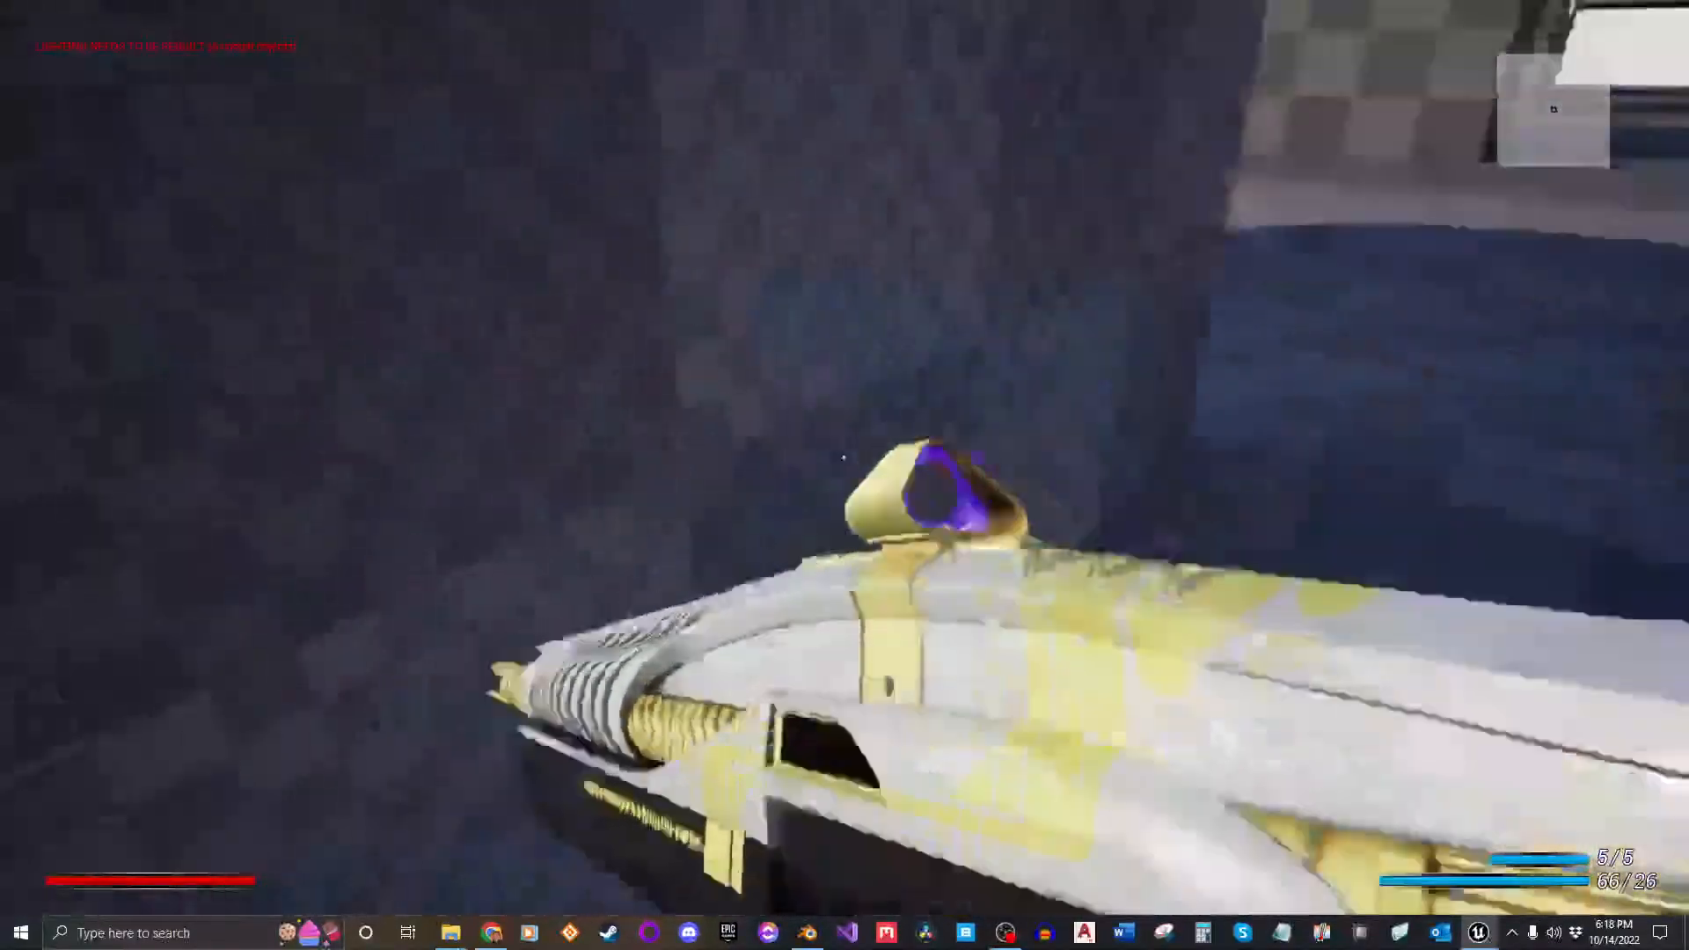
{"action": "right_click", "coordinate": [843, 458]}
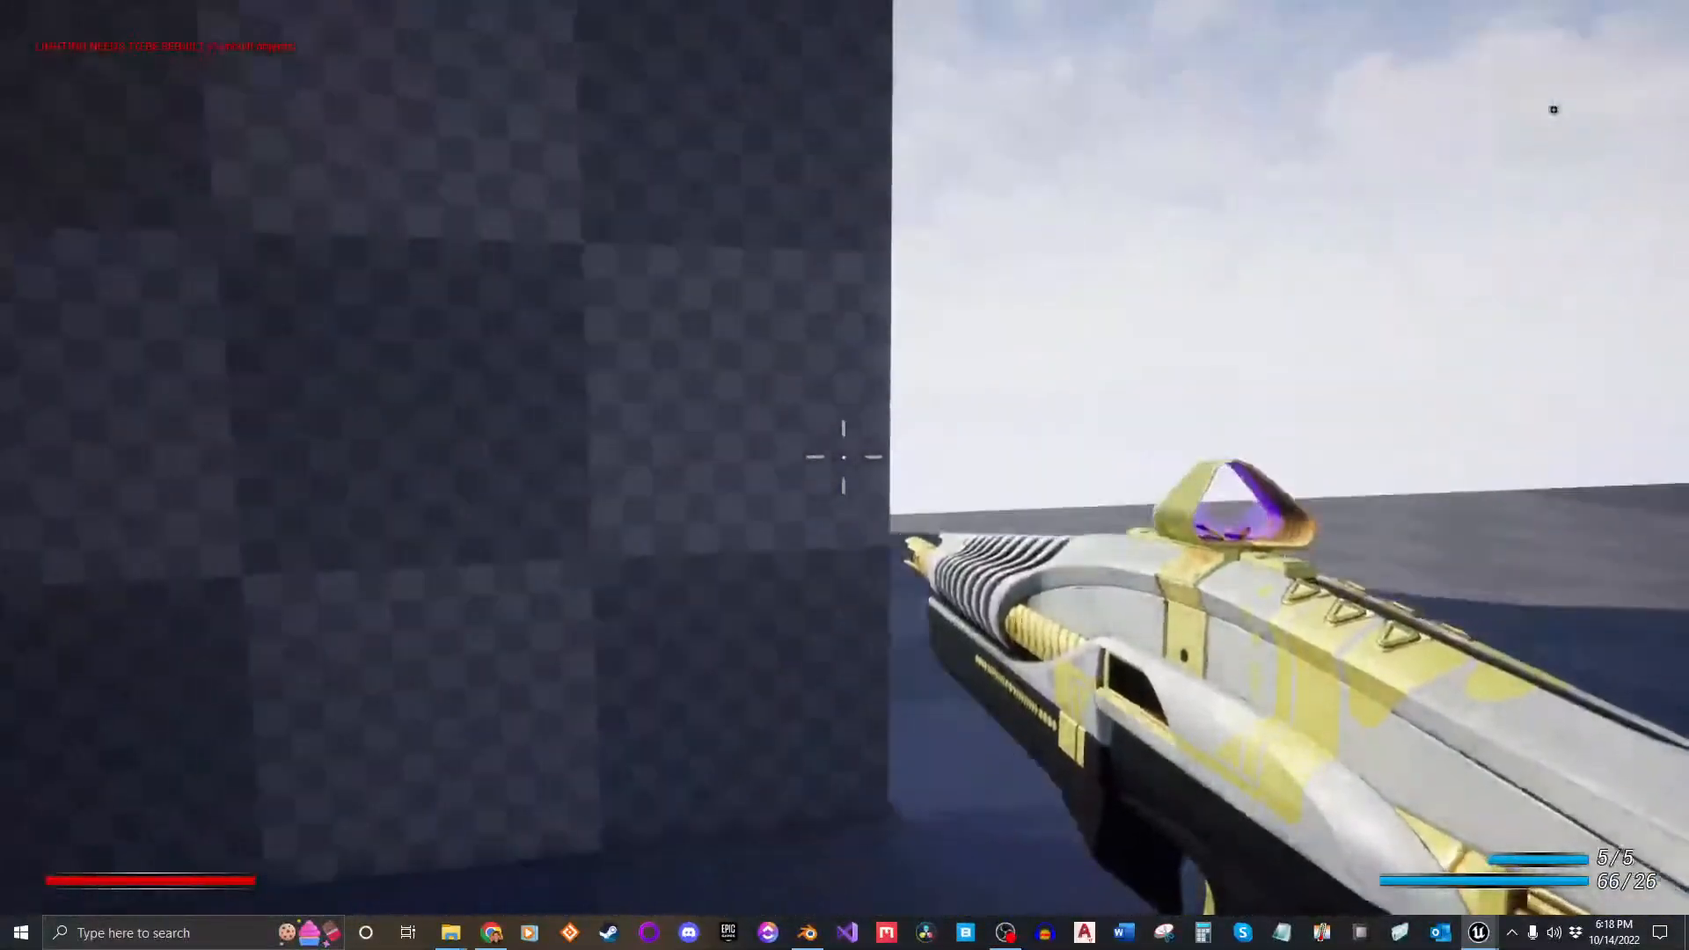
{"action": "right_click", "coordinate": [843, 458]}
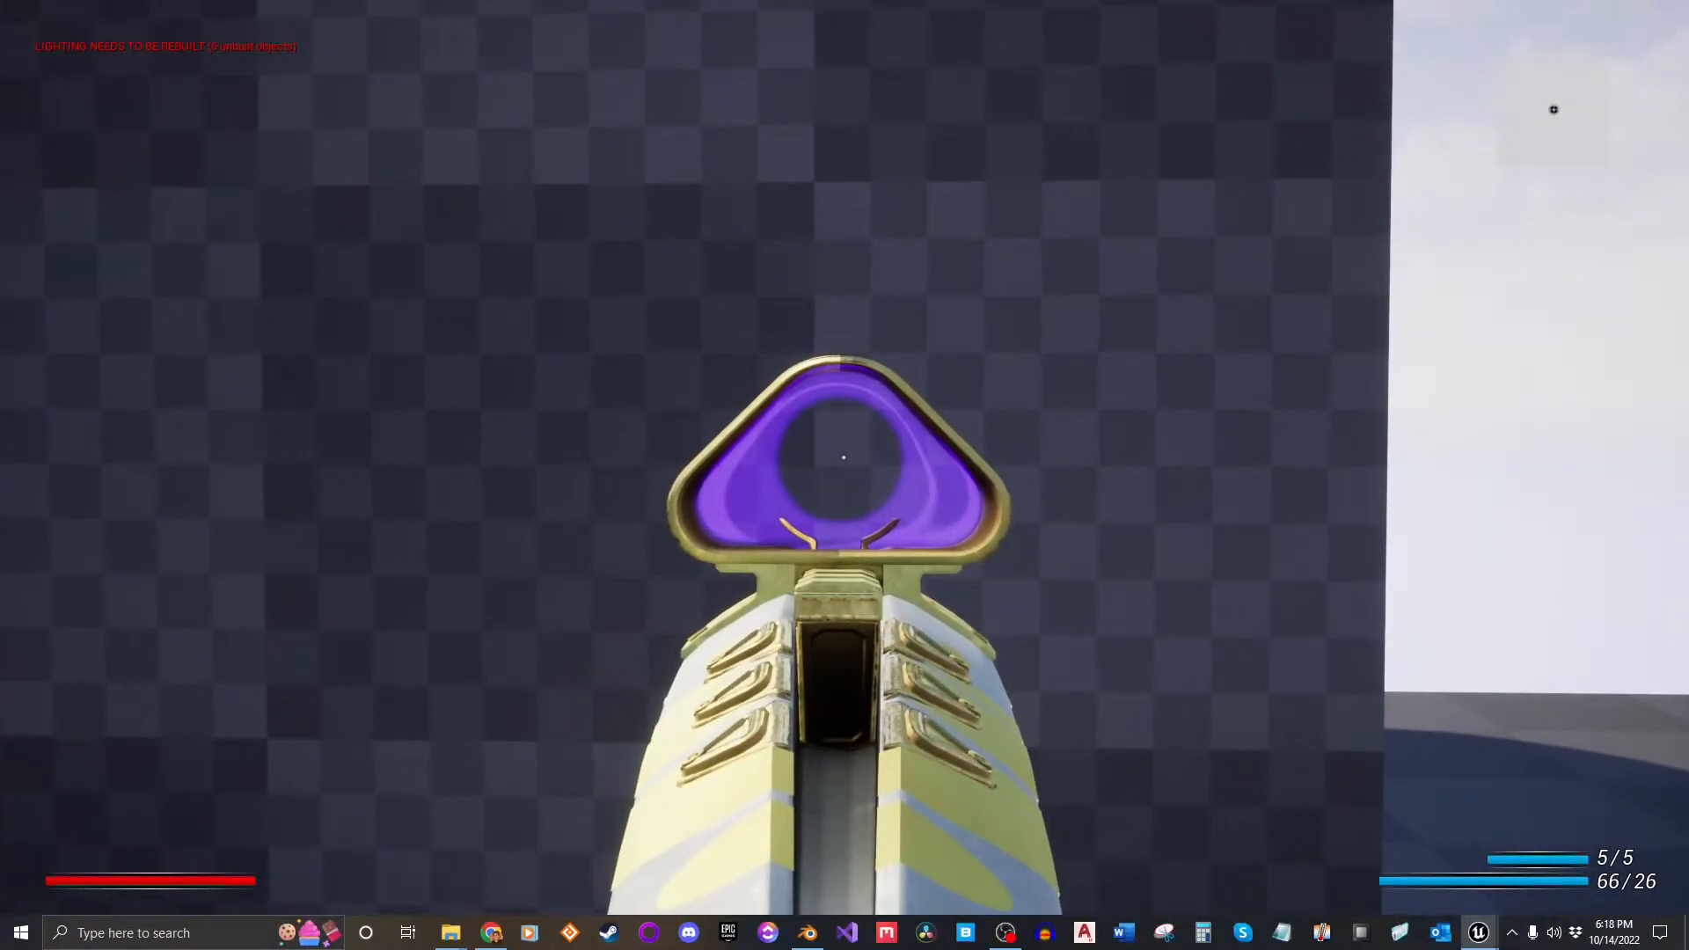
Step: Restart the play test, pick up the weapon and aim at the shaded checkered wall to examine the sight
{"action": "key", "text": "Escape"}
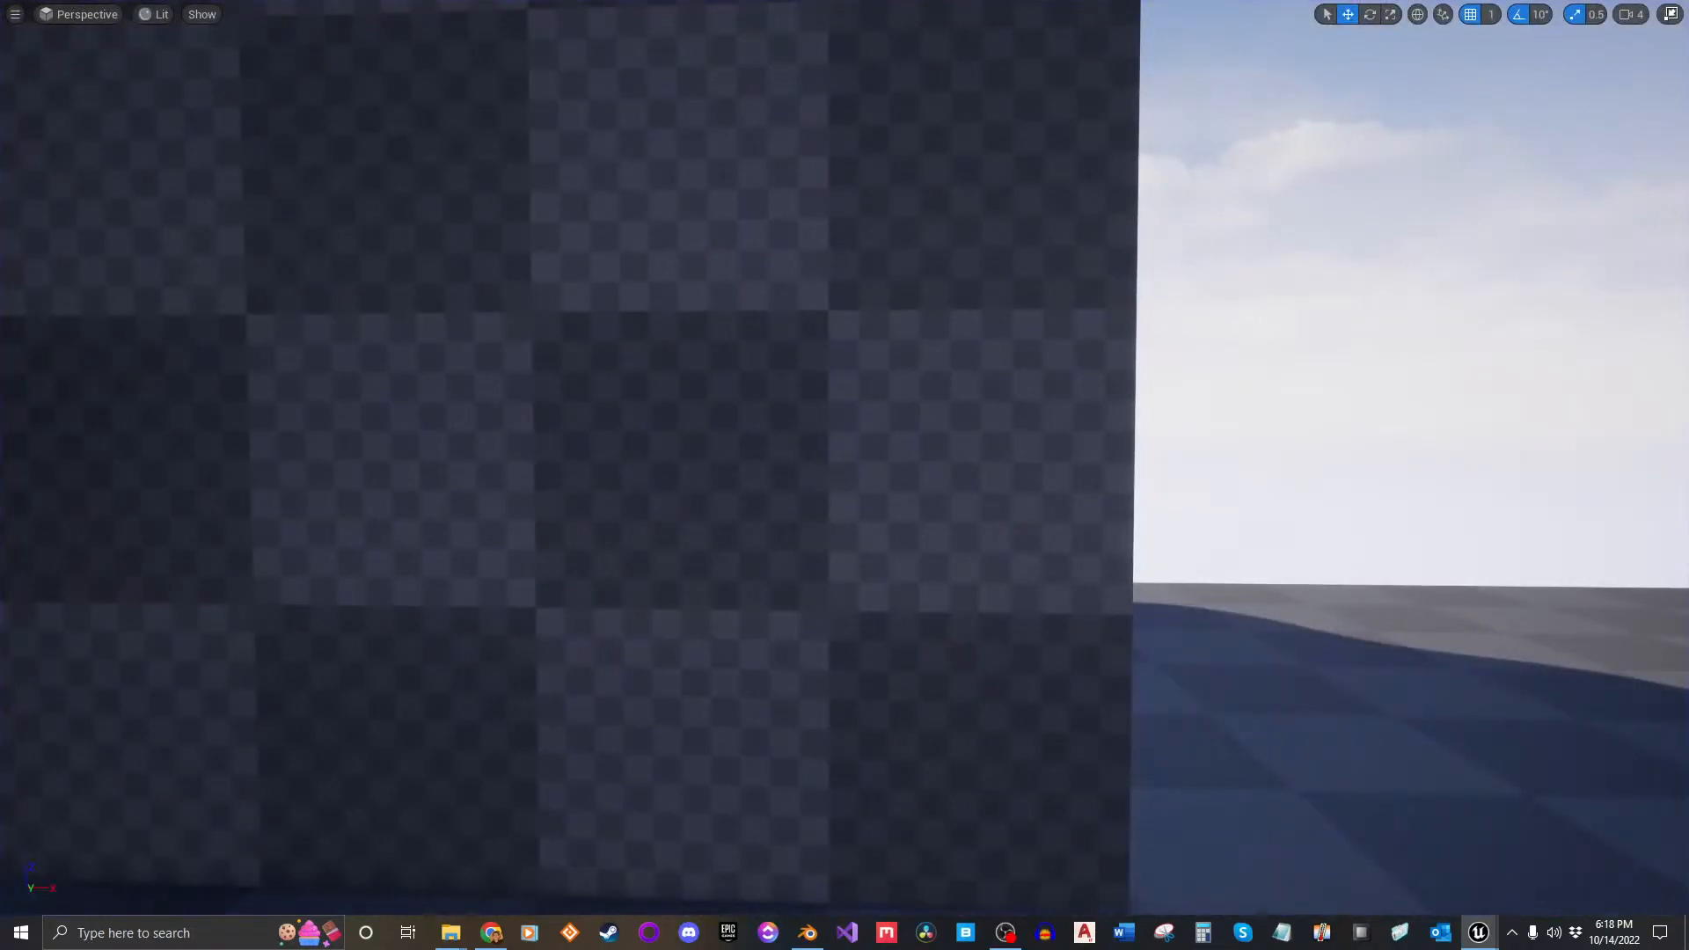
{"action": "mouse_move", "coordinate": [1223, 336]}
{"action": "right_mouse_down"}
{"action": "mouse_move", "coordinate": [1293, 345]}
{"action": "mouse_move", "coordinate": [1223, 335]}
{"action": "right_mouse_up"}
{"action": "key", "text": "alt+p"}
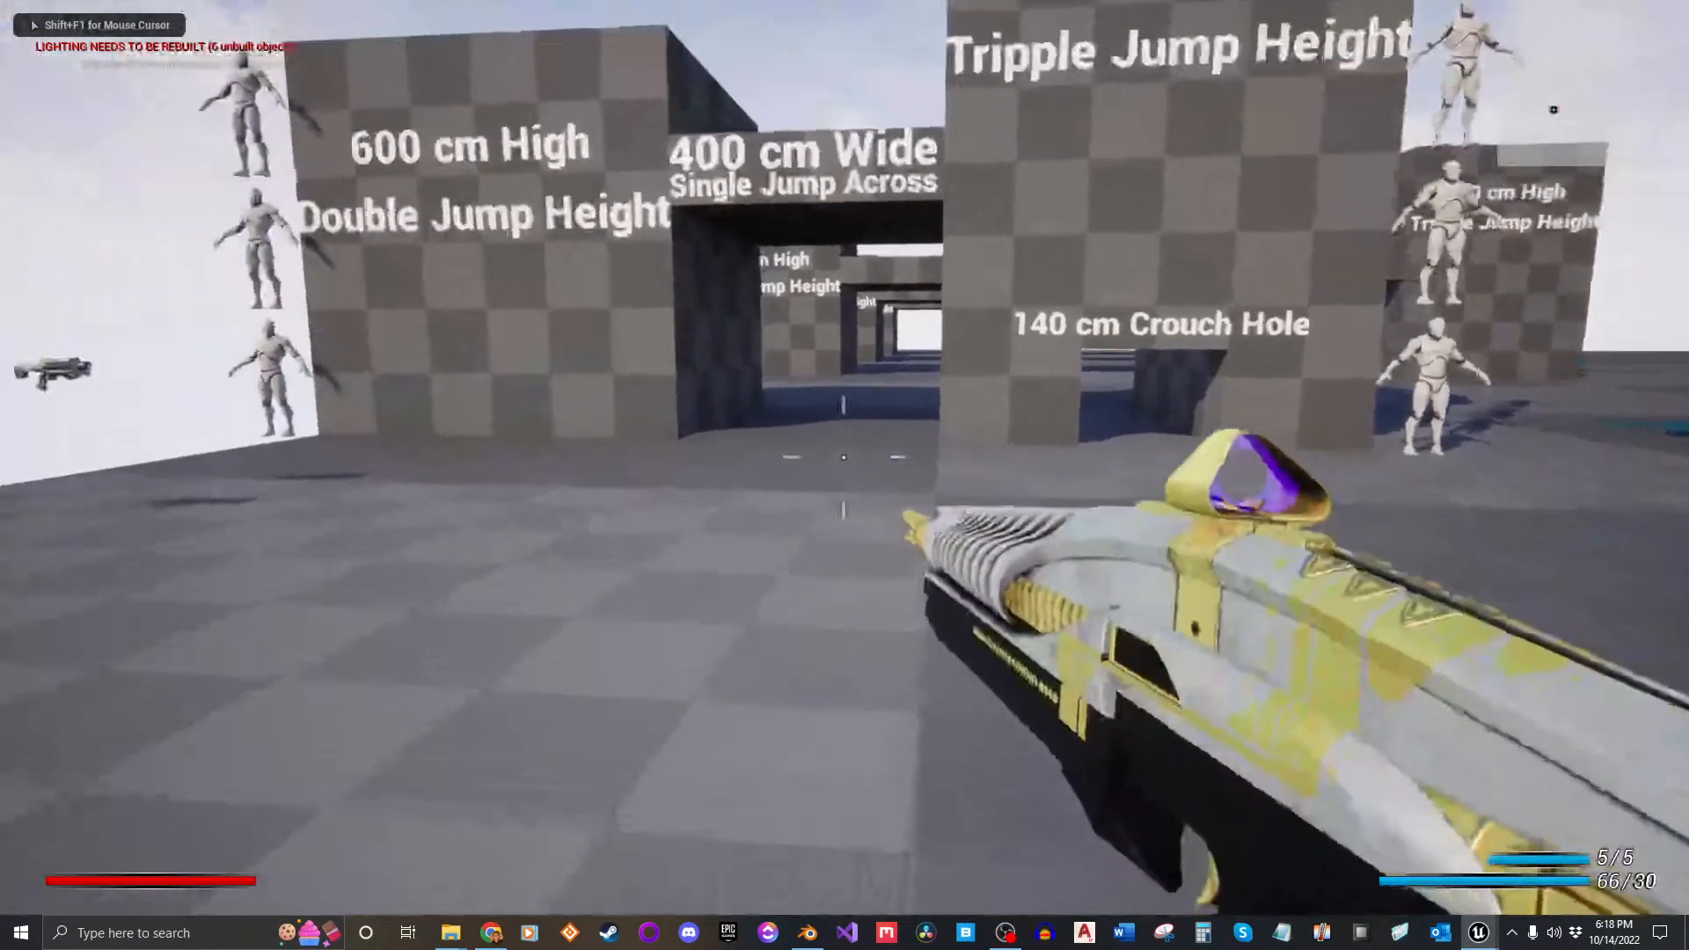
{"action": "key", "text": "w"}
{"action": "right_click", "coordinate": [844, 457]}
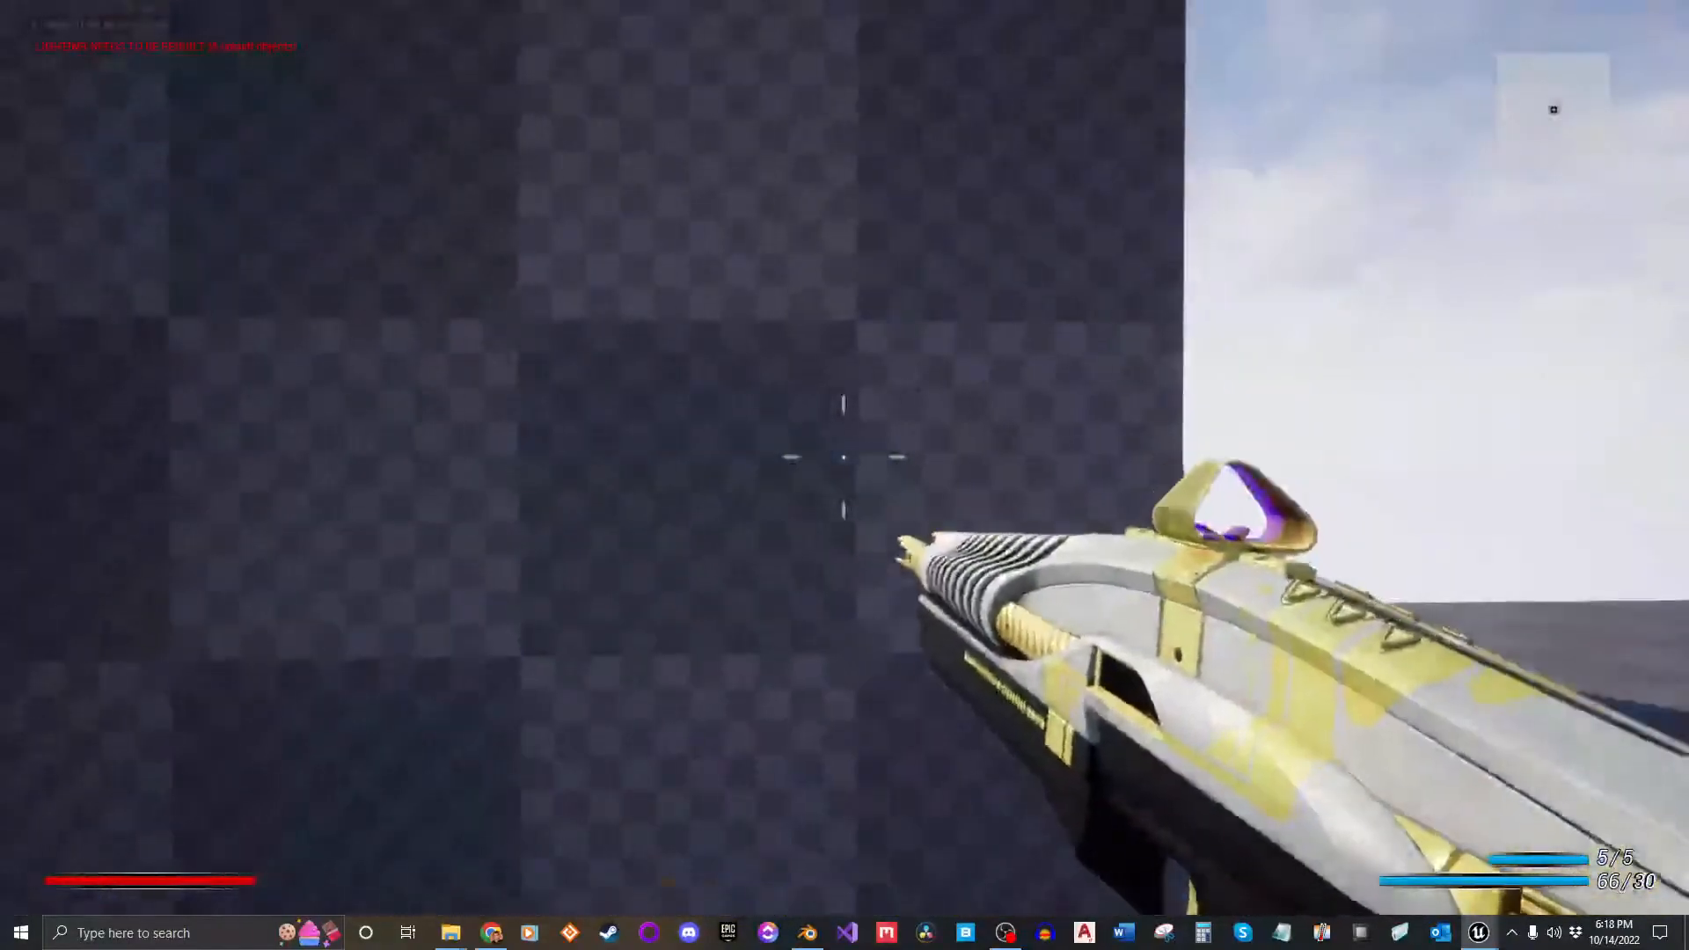
{"action": "right_click", "coordinate": [844, 457]}
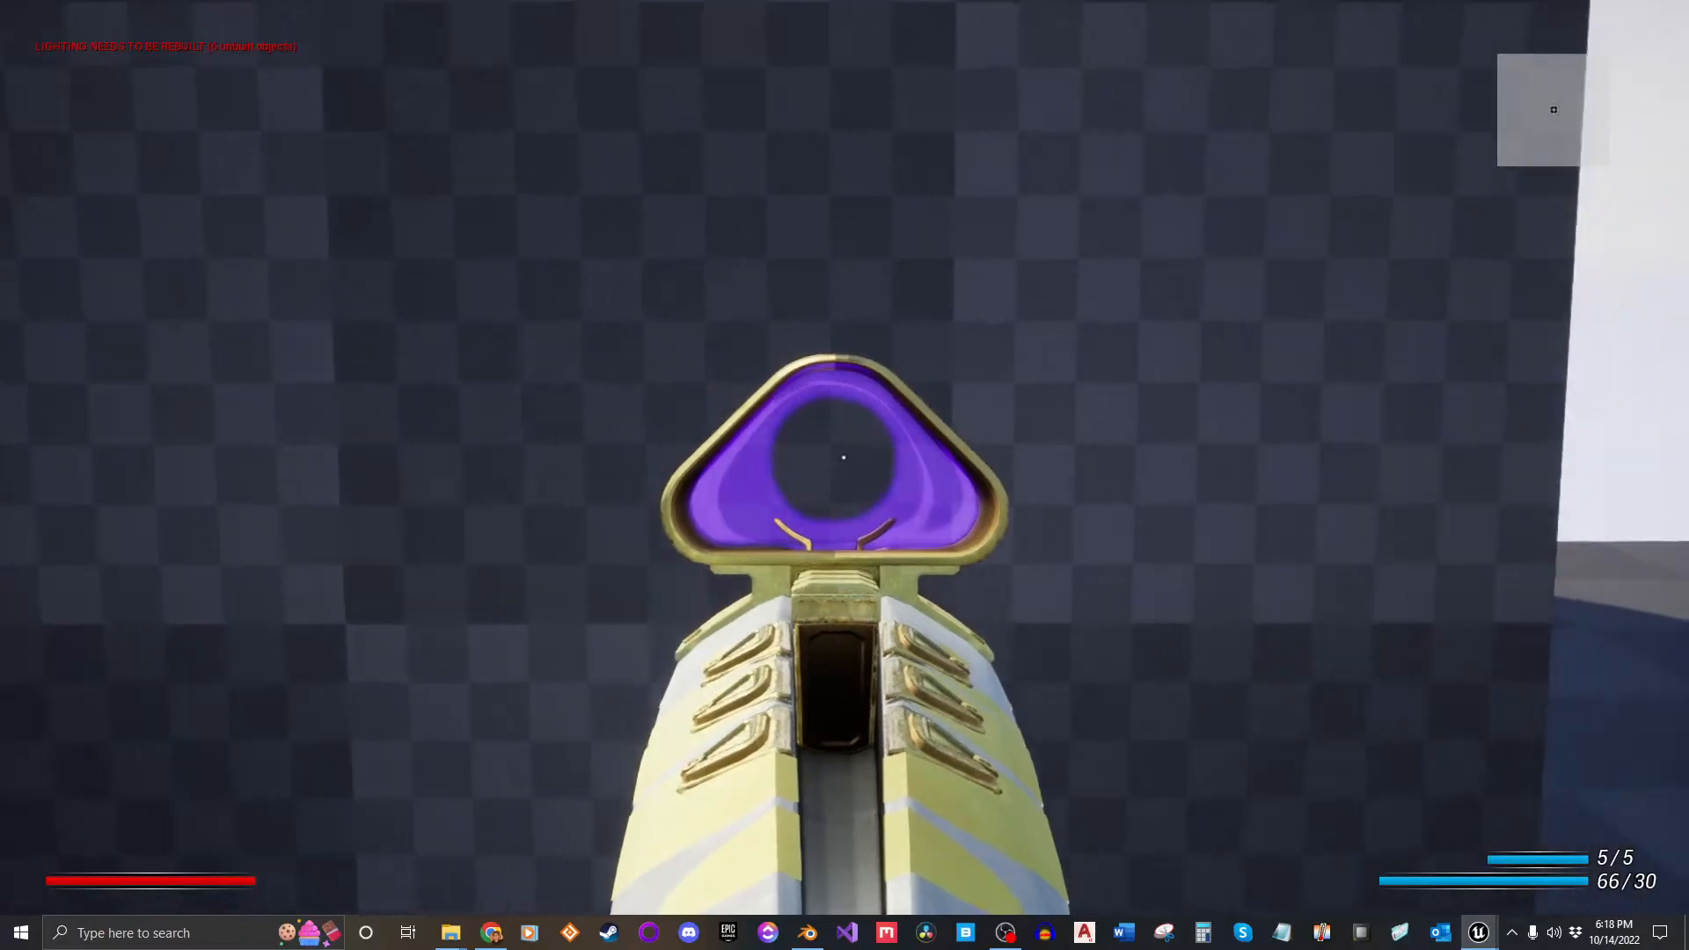
Step: Run toward the red dummies and equip the gold gauntlets on the character from the inventory
{"action": "key", "text": "shift+w"}
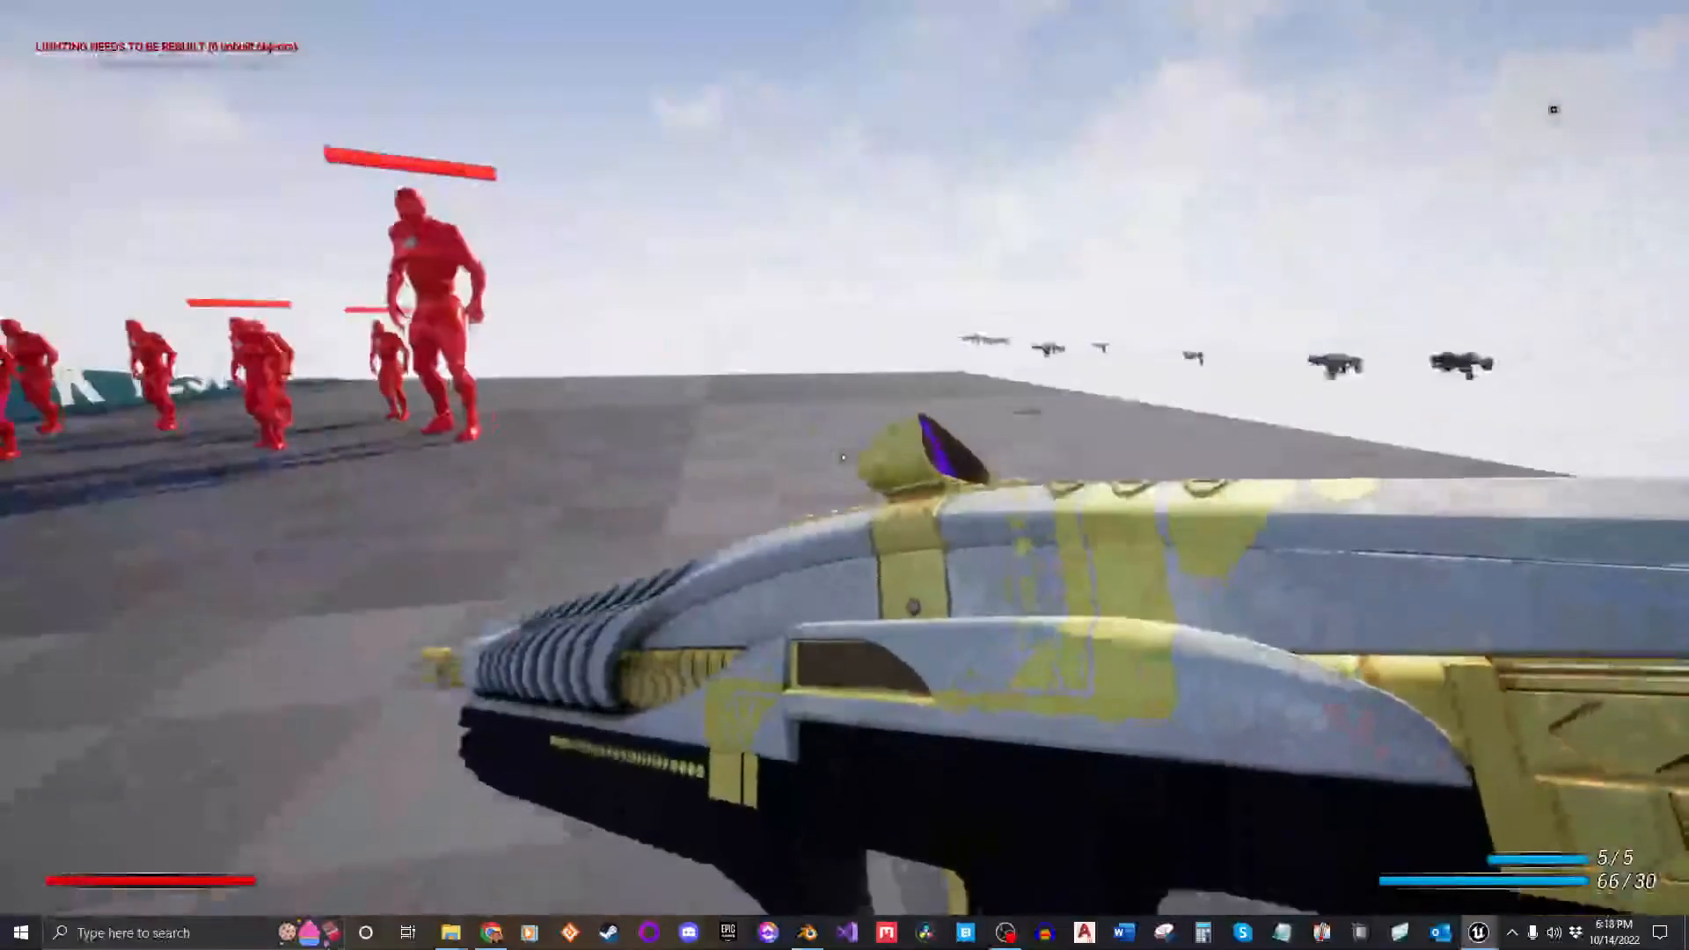
{"action": "key", "text": "i"}
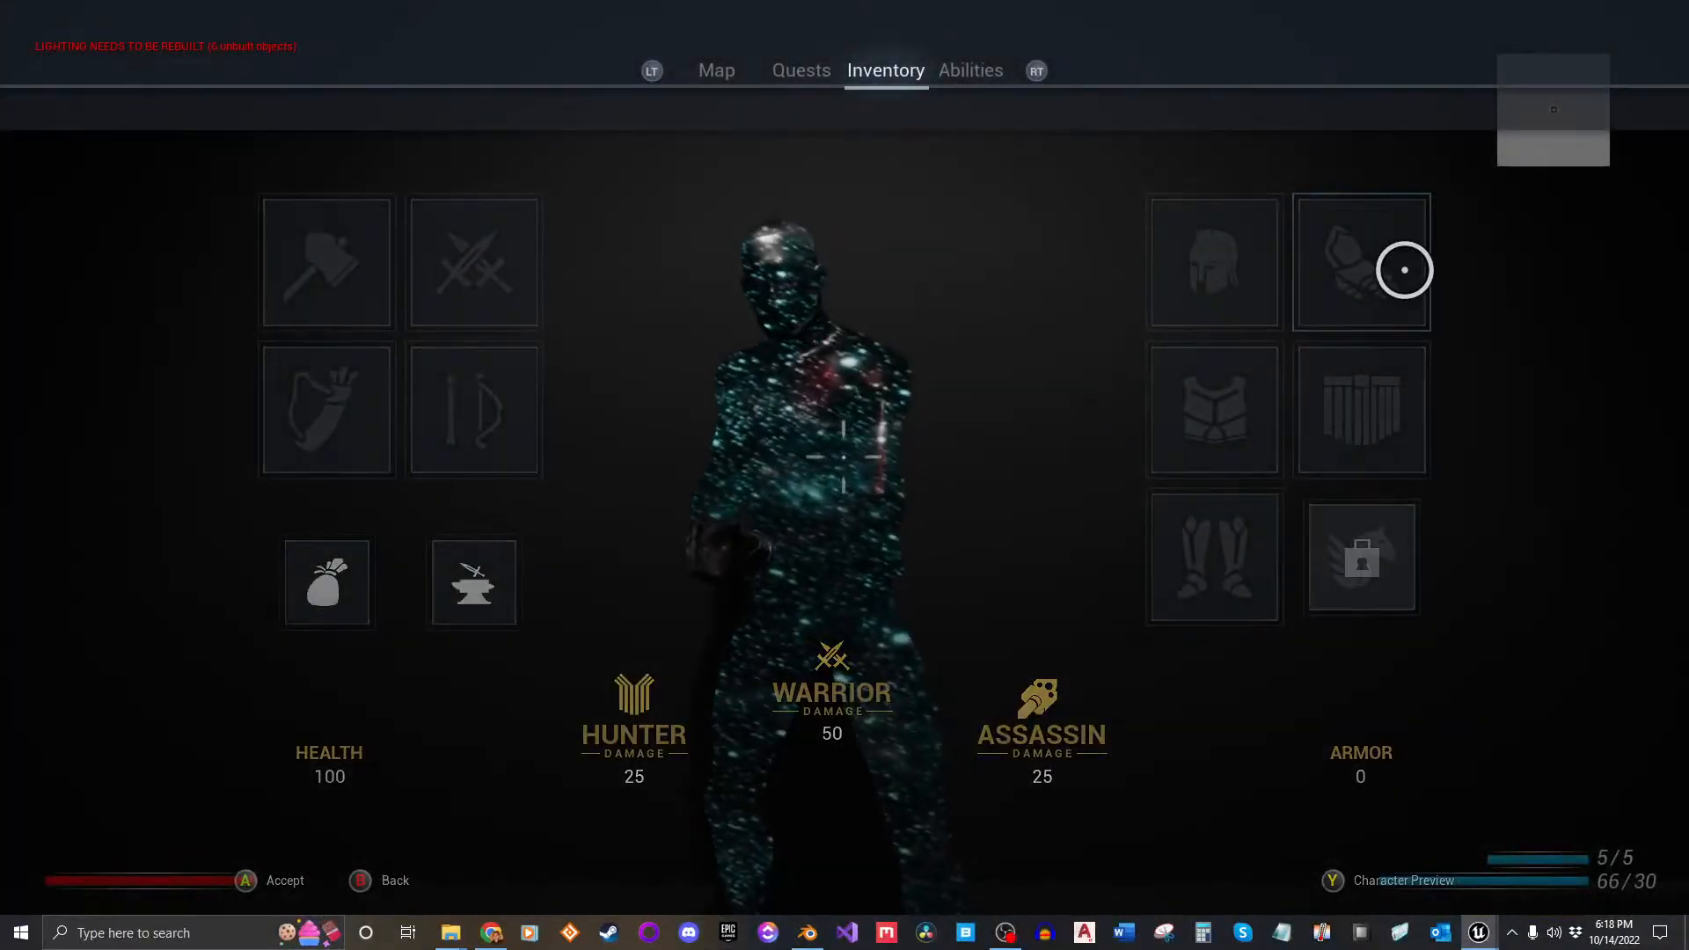
{"action": "left_click", "coordinate": [1403, 268]}
{"action": "key", "text": "Escape"}
{"action": "key", "text": "Escape"}
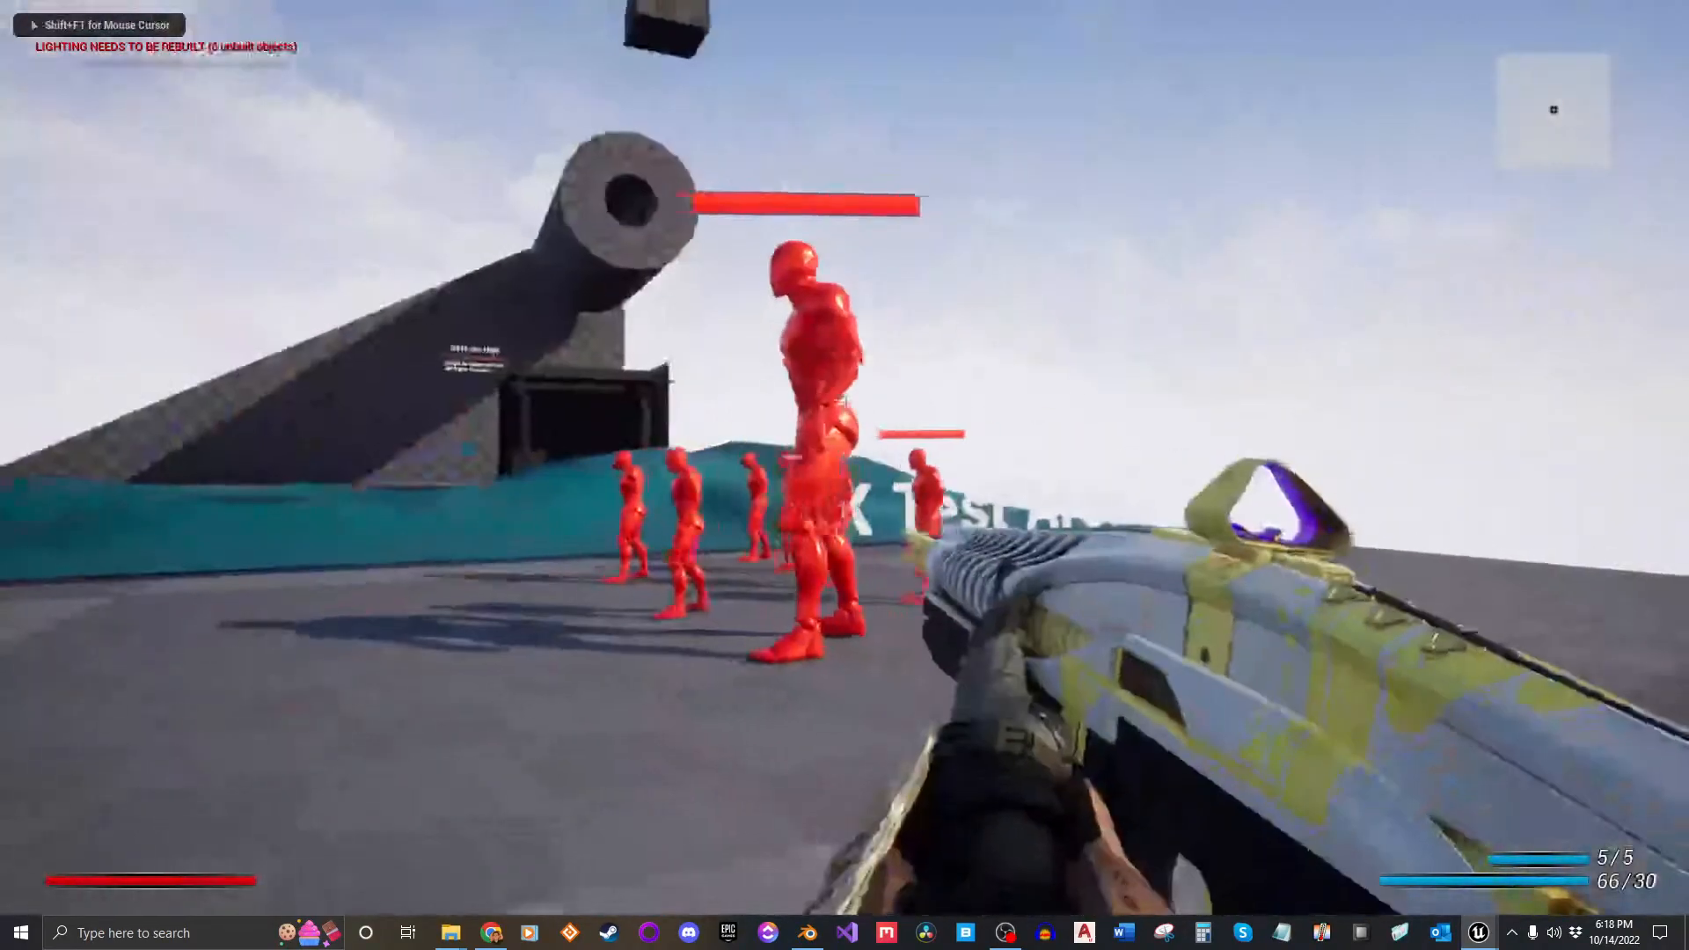
Step: Aim down the sight and fire repeatedly at the smaller red dummies in front of the IK test area
{"action": "right_click", "coordinate": [844, 457]}
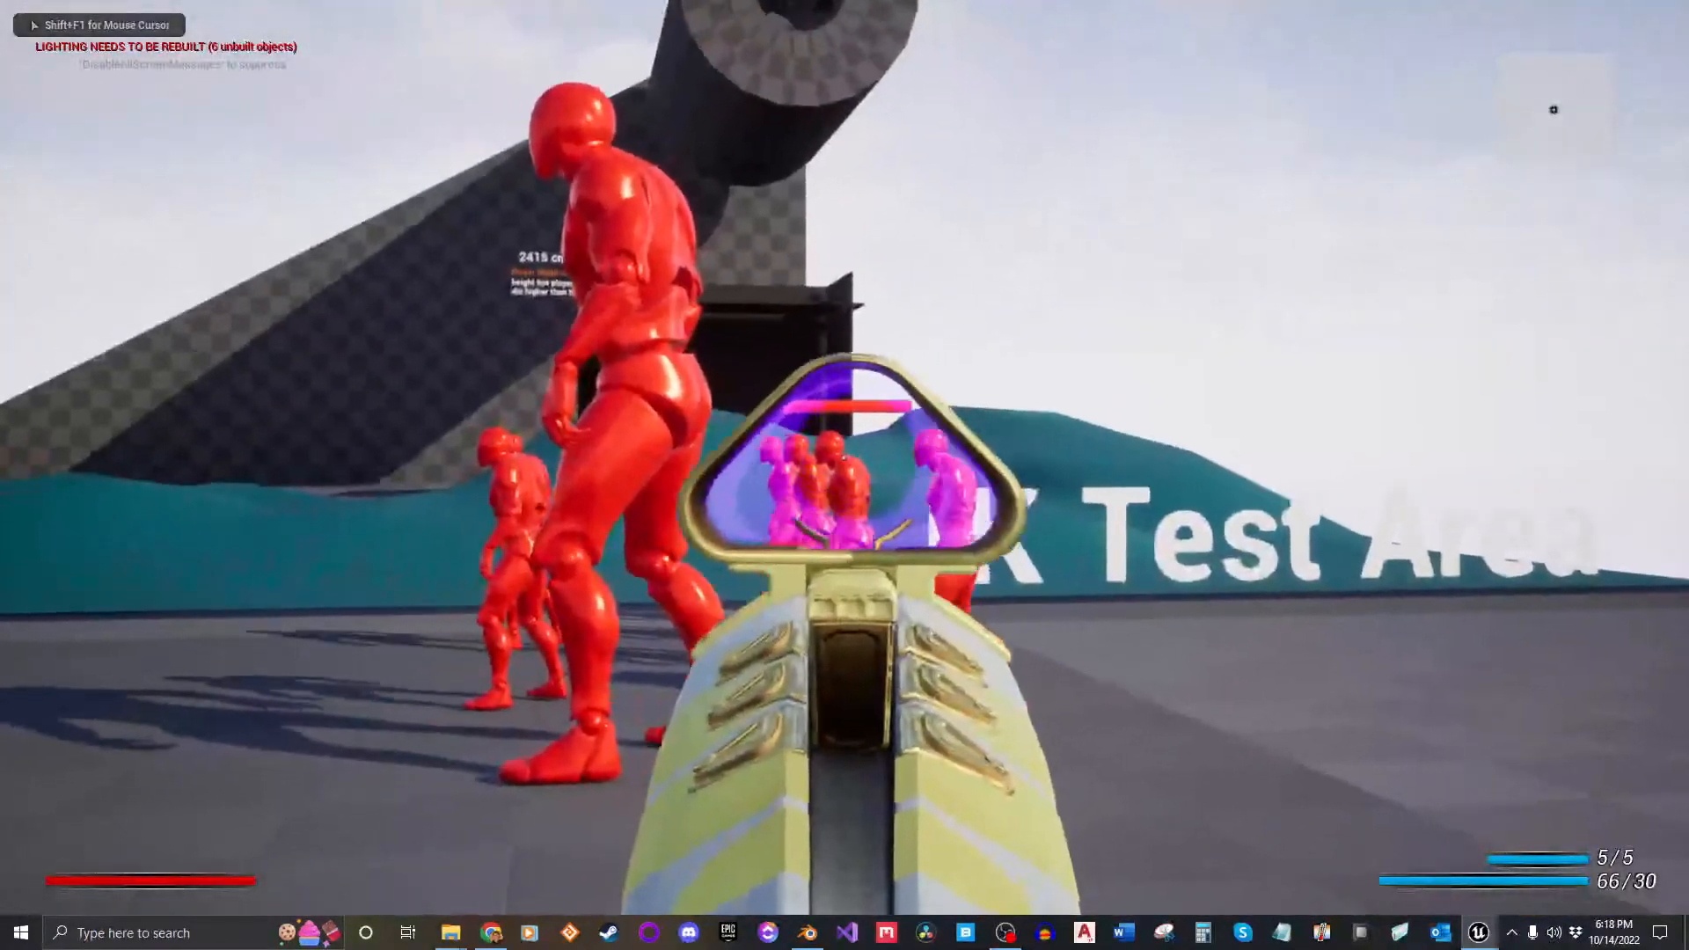
{"action": "left_click", "coordinate": [845, 457]}
{"action": "left_click", "coordinate": [845, 457]}
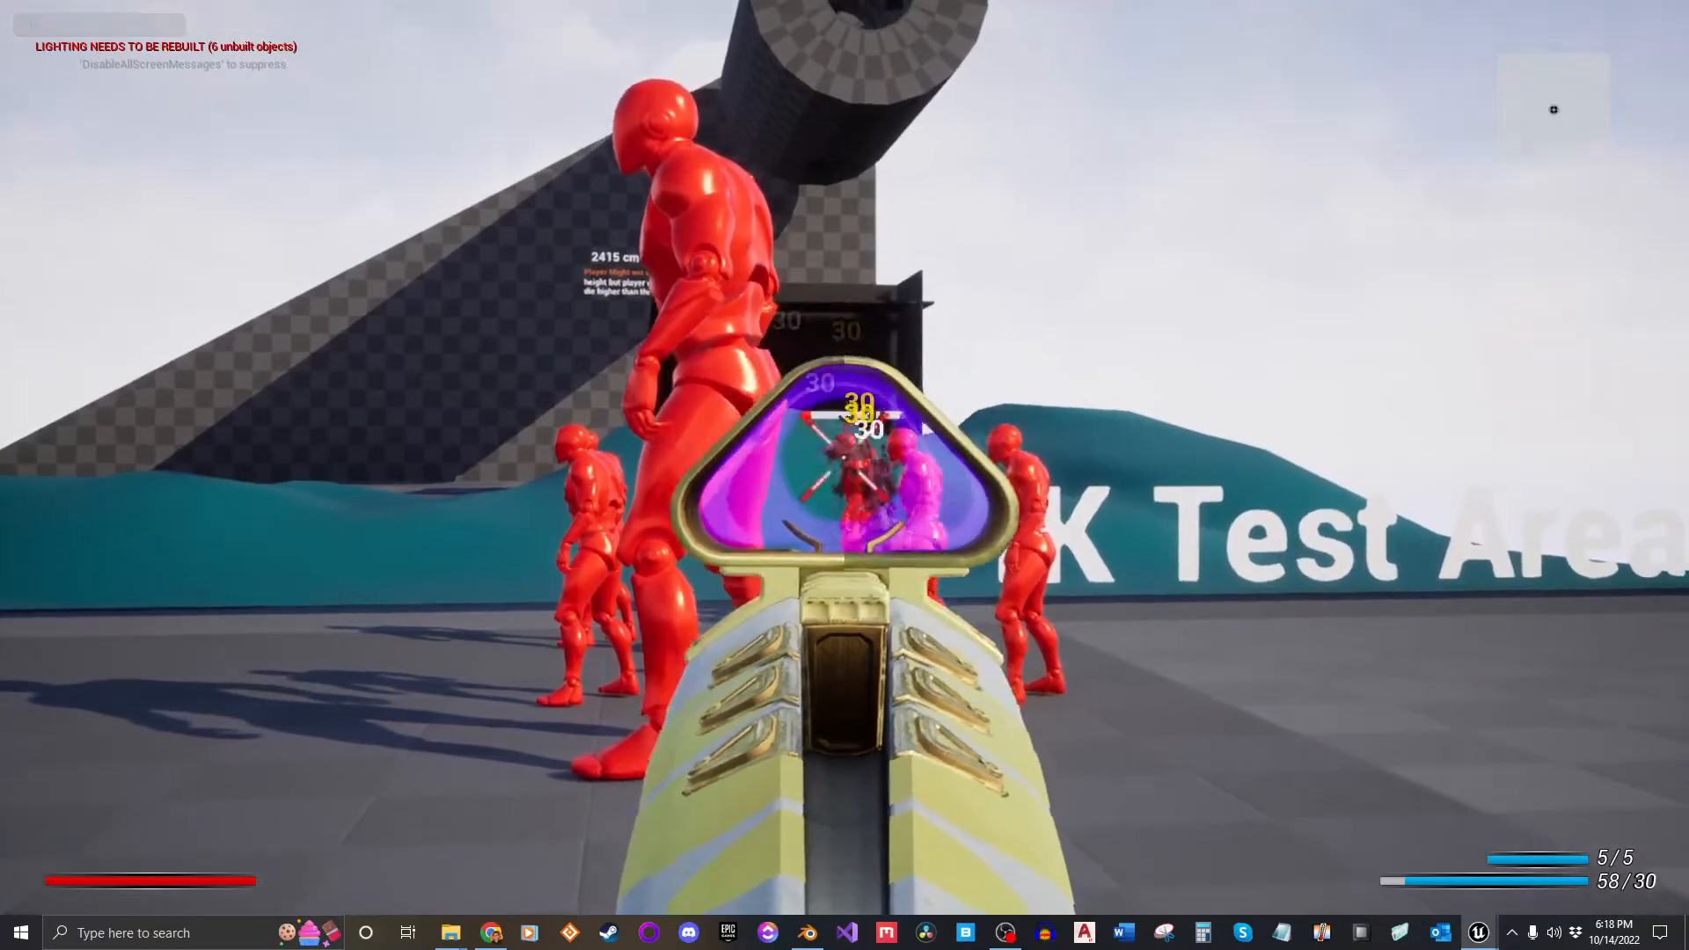
{"action": "left_click", "coordinate": [844, 457]}
{"action": "left_click", "coordinate": [844, 458]}
{"action": "left_click", "coordinate": [843, 457]}
{"action": "left_click", "coordinate": [843, 457]}
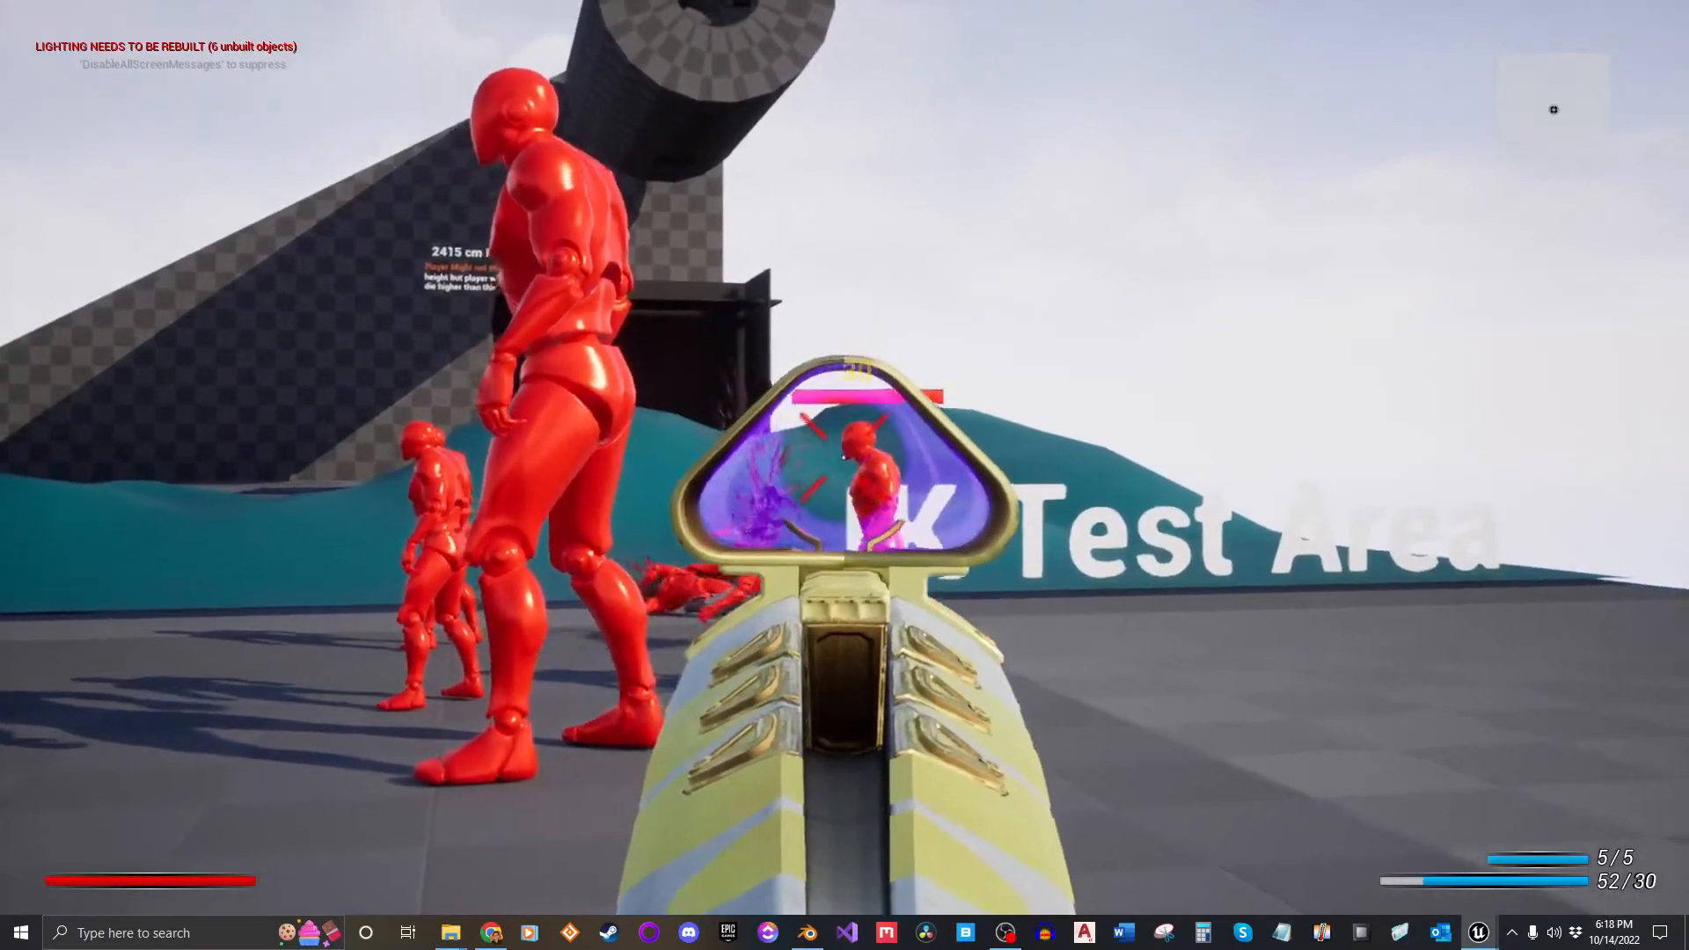
{"action": "left_click", "coordinate": [844, 458]}
{"action": "left_click", "coordinate": [843, 458]}
{"action": "right_click", "coordinate": [843, 457]}
Step: Reload, compare the hip and aimed views to examine the left-hand grip, check the inventory and stop playing
{"action": "key", "text": "d"}
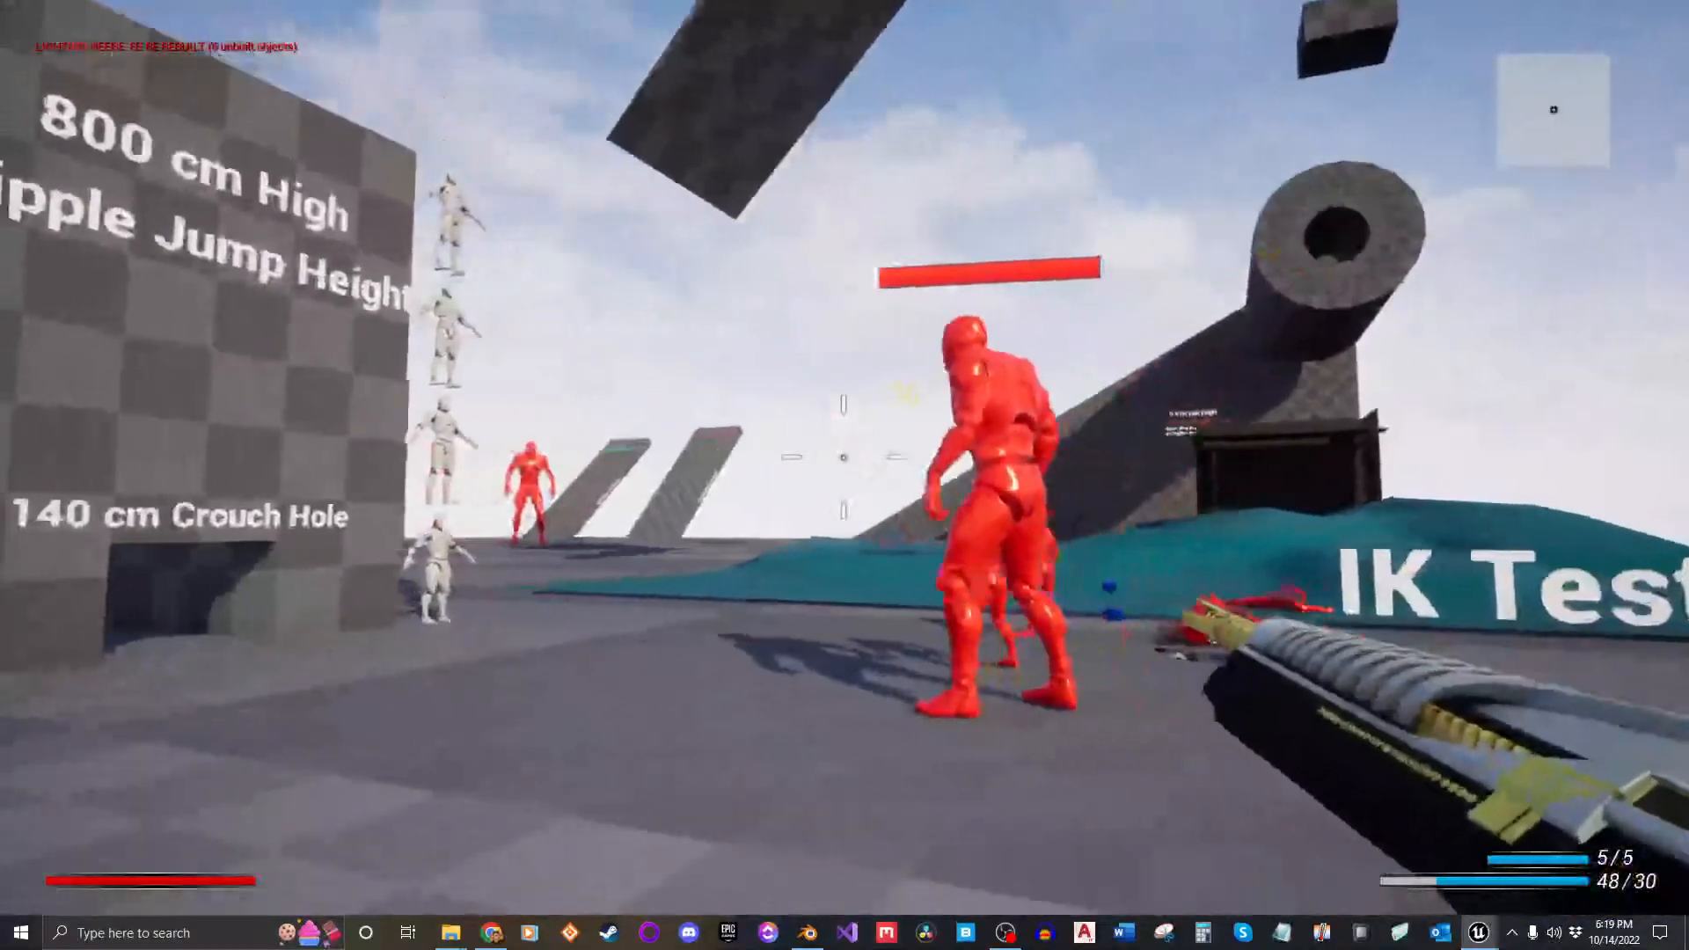
{"action": "key", "text": "r"}
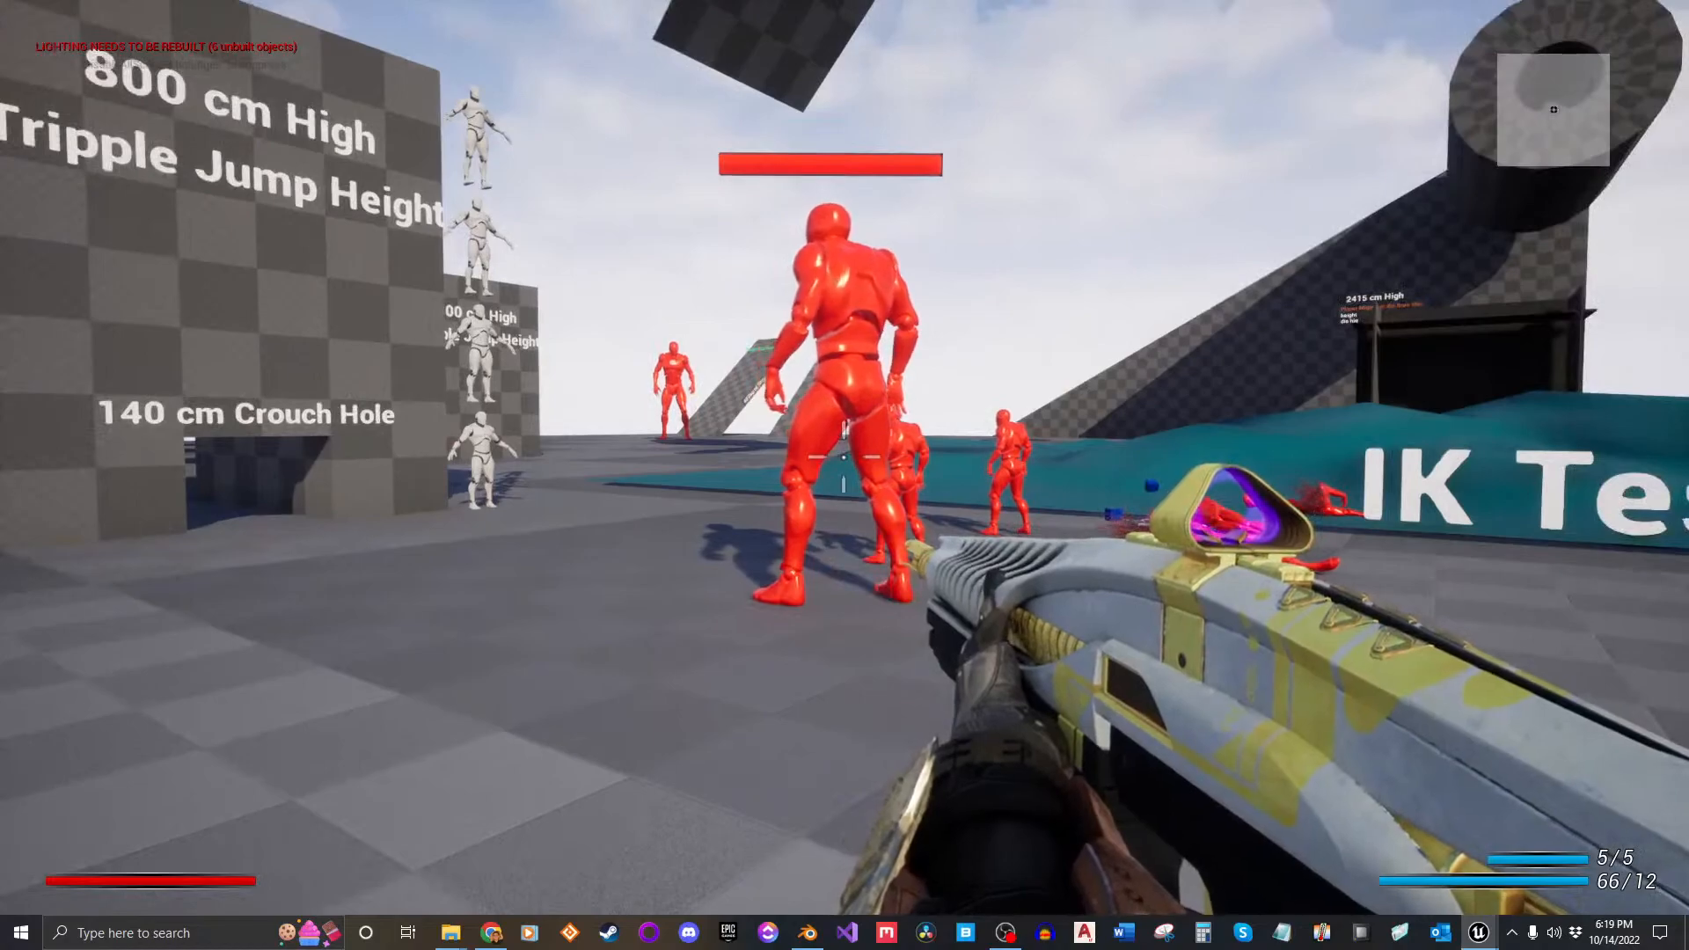
{"action": "right_click", "coordinate": [844, 457]}
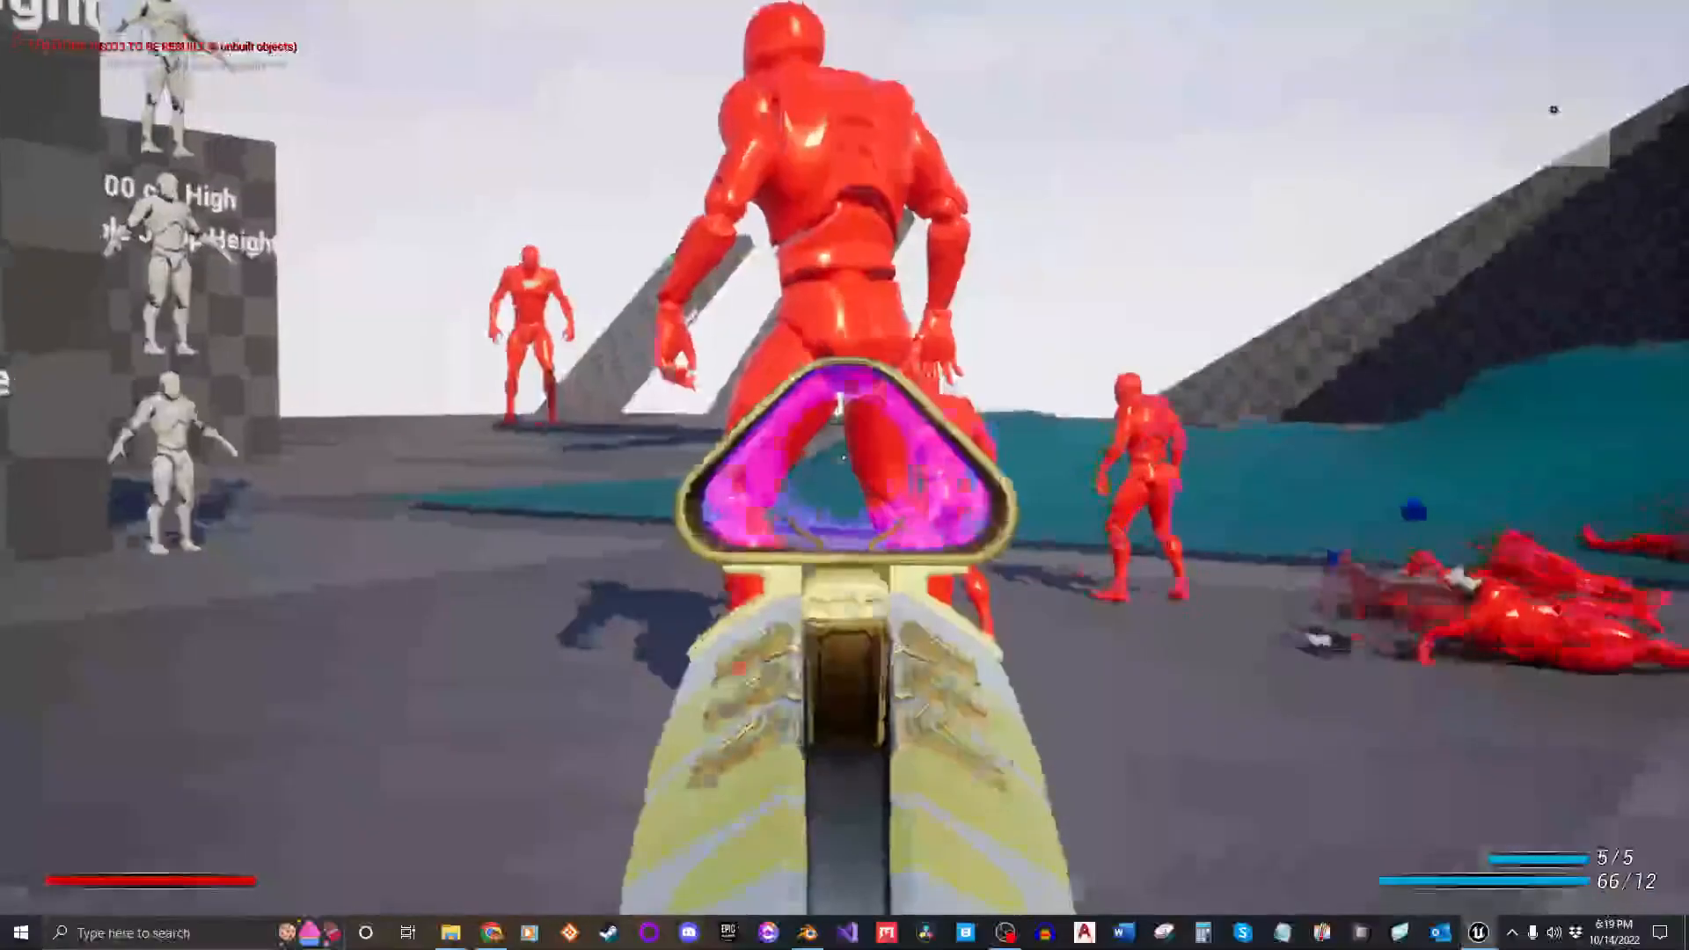
{"action": "right_click", "coordinate": [844, 458]}
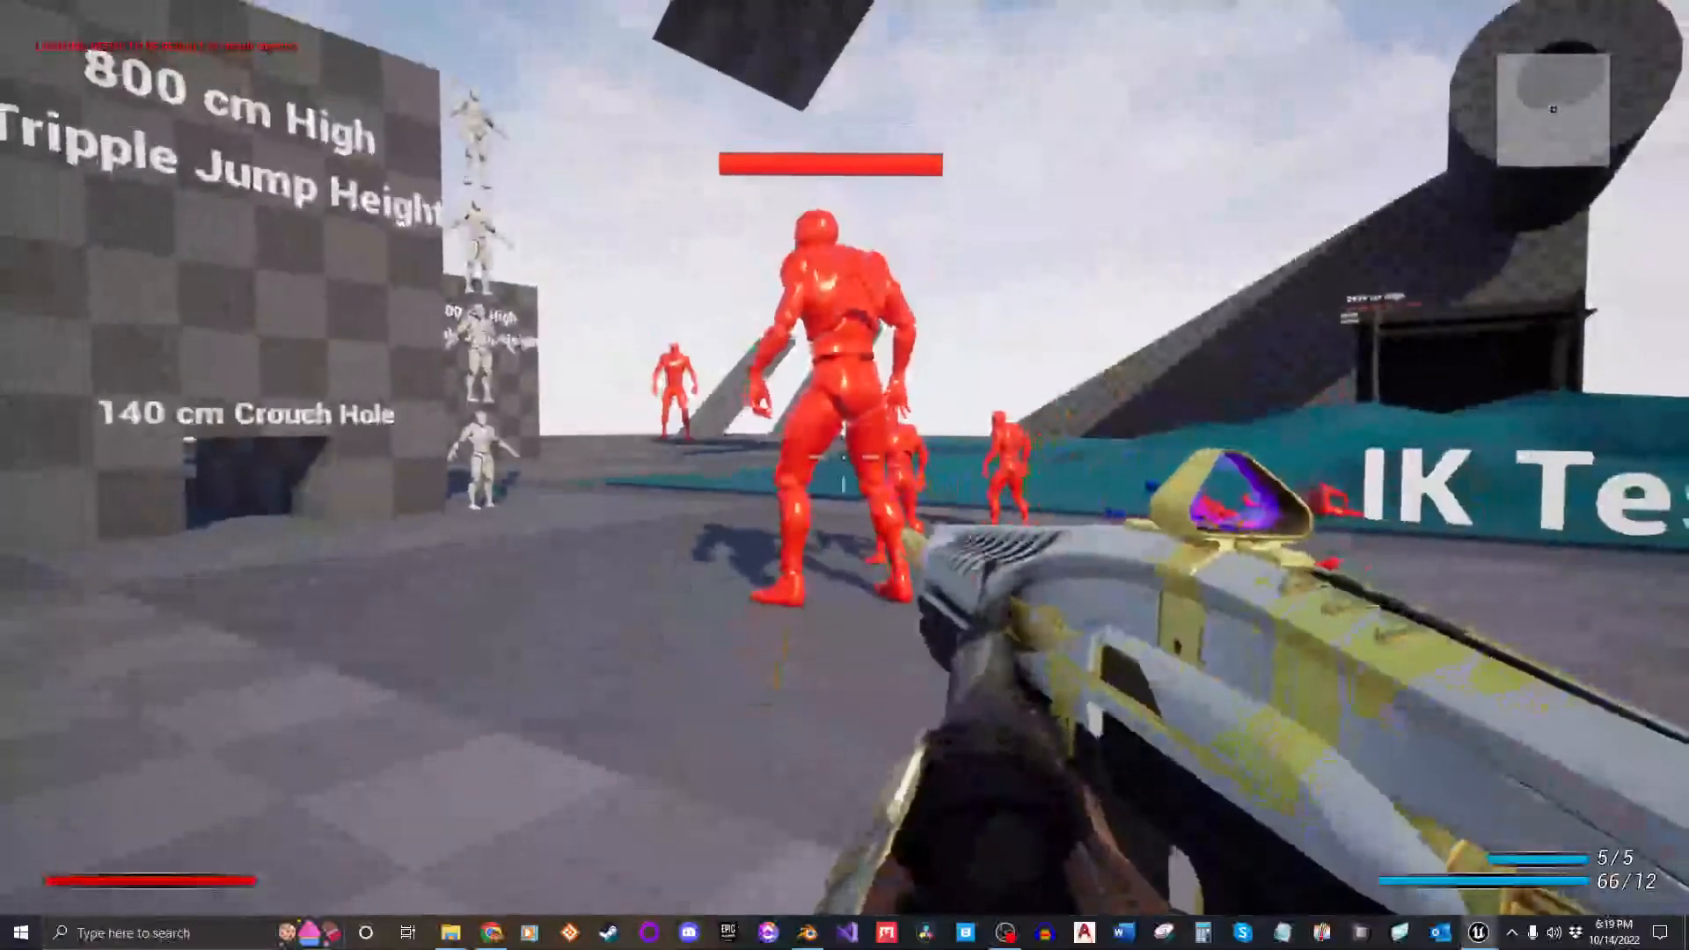
{"action": "right_click", "coordinate": [844, 458]}
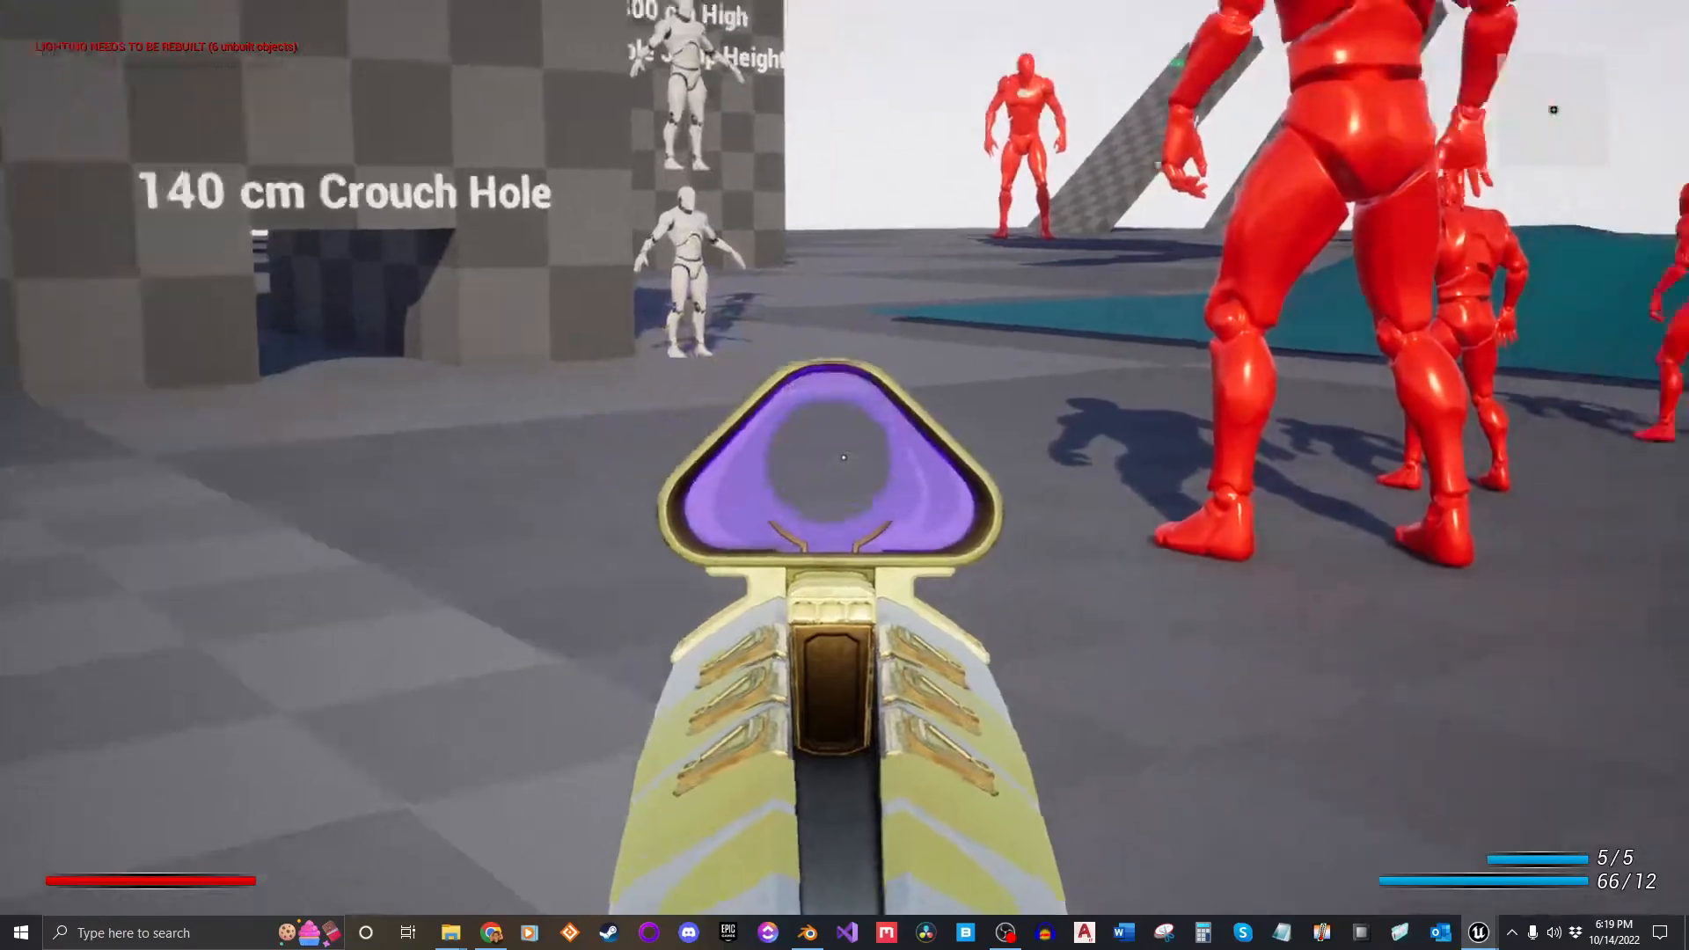
{"action": "key", "text": "i"}
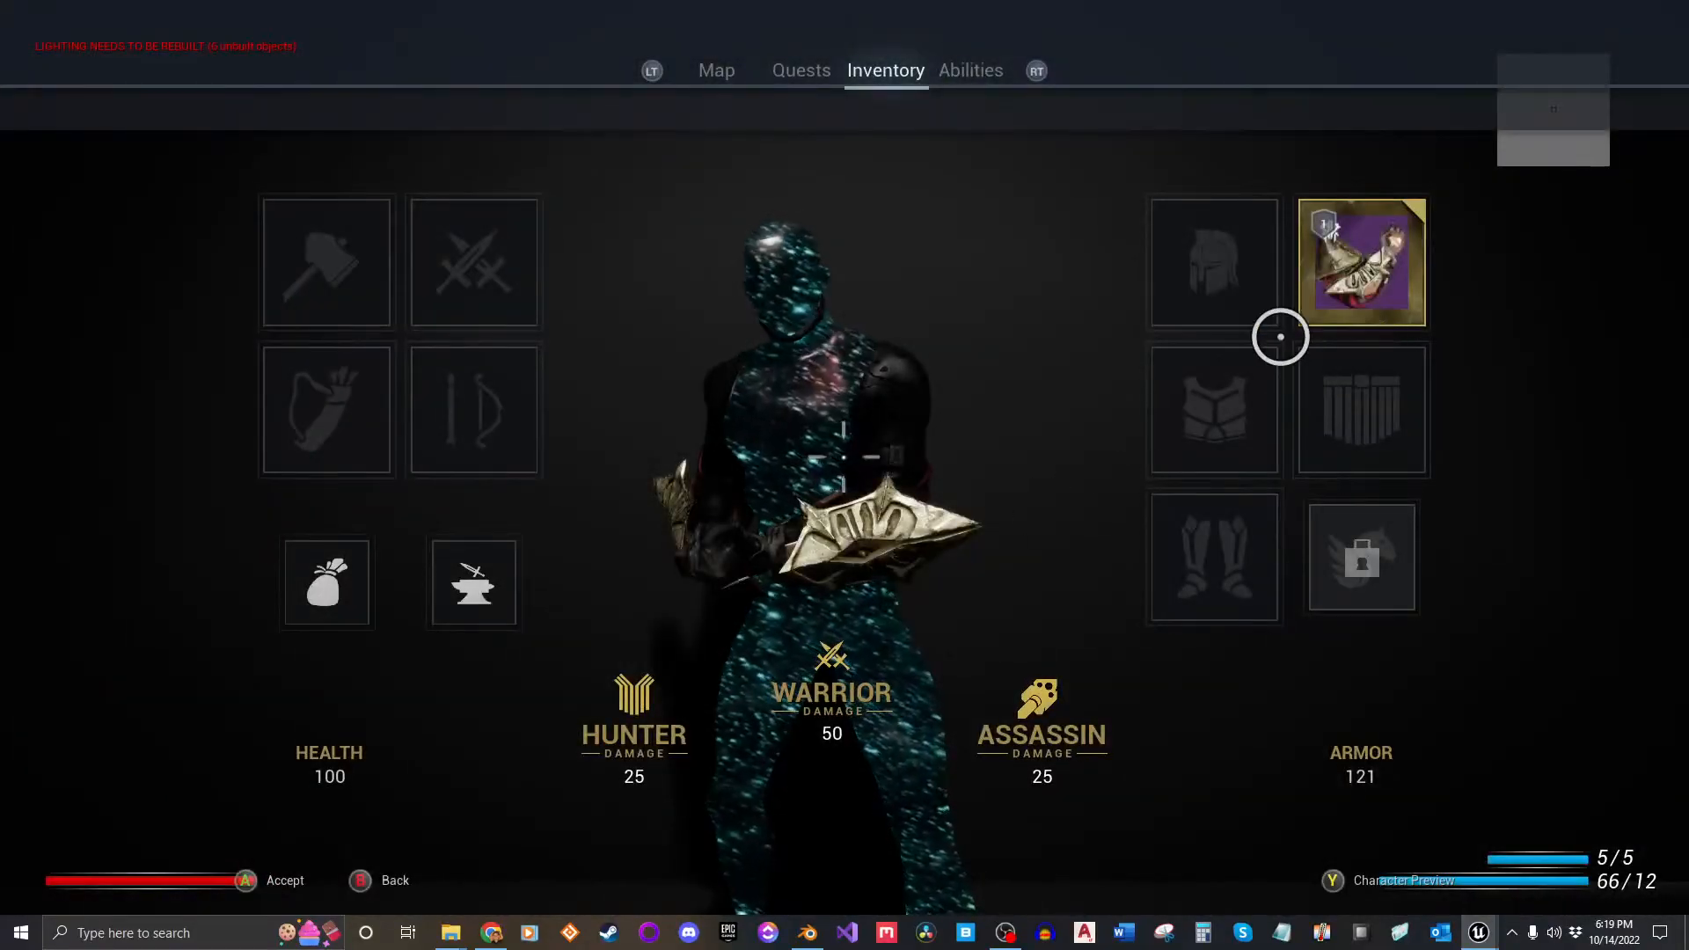
{"action": "key", "text": "i"}
{"action": "key", "text": "Escape"}
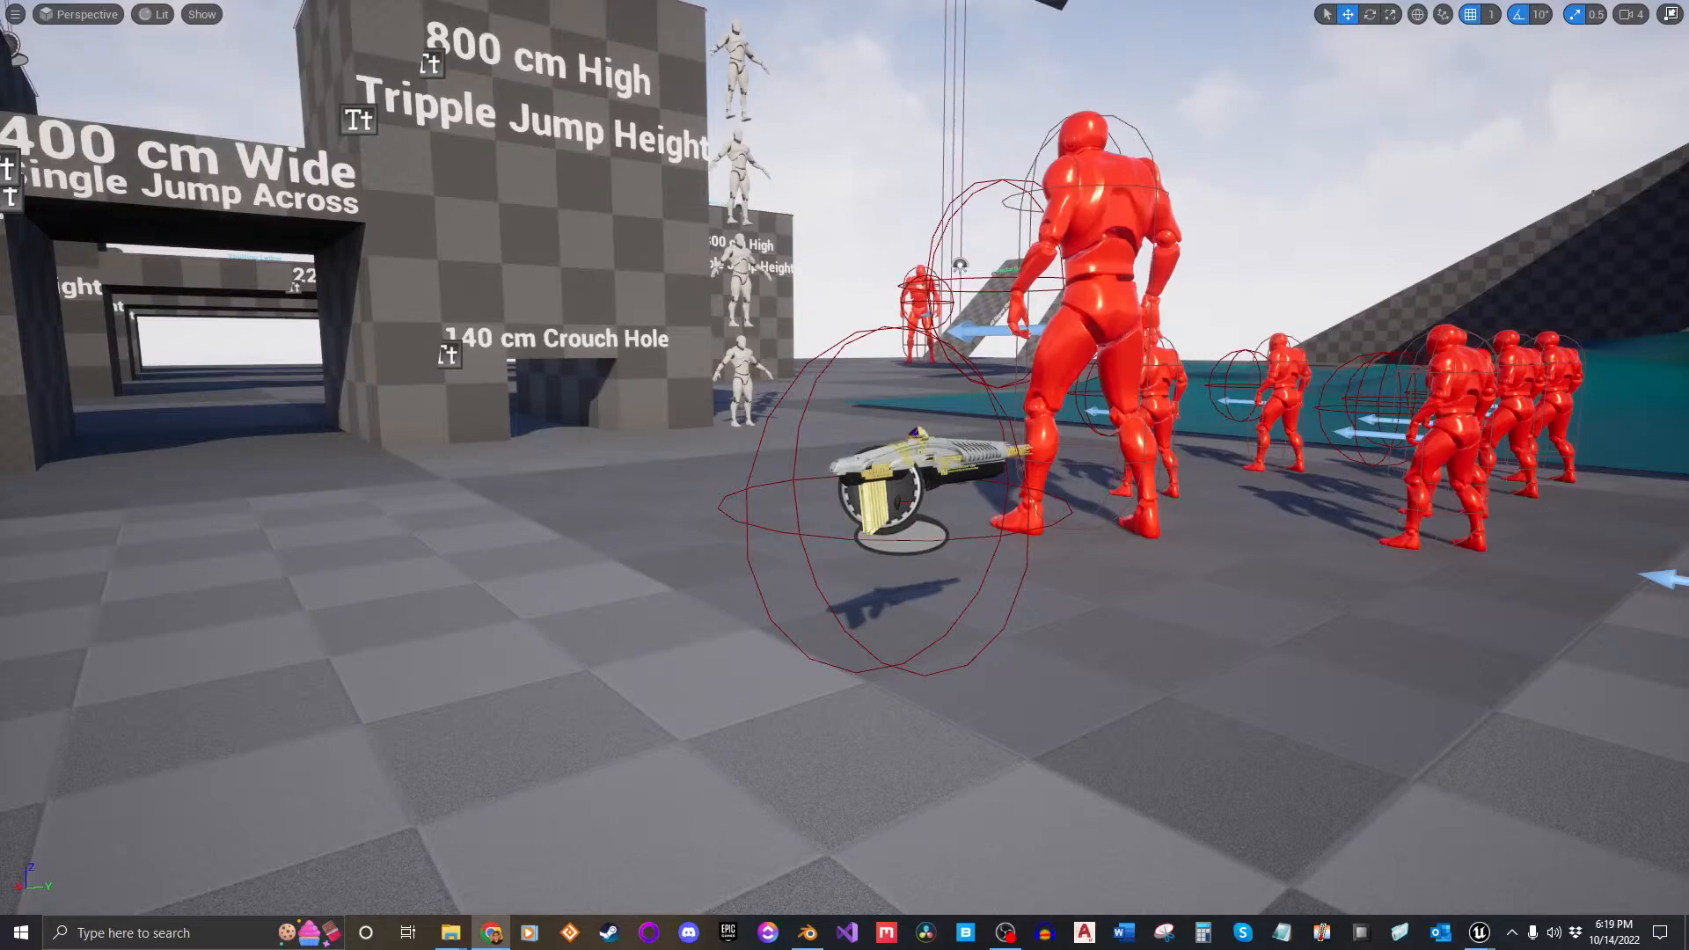
Step: Bring the Inaugural_Address_BP editor over the viewport to show its Left Hand IK settings and move it away again
{"action": "key", "text": "alt+Tab"}
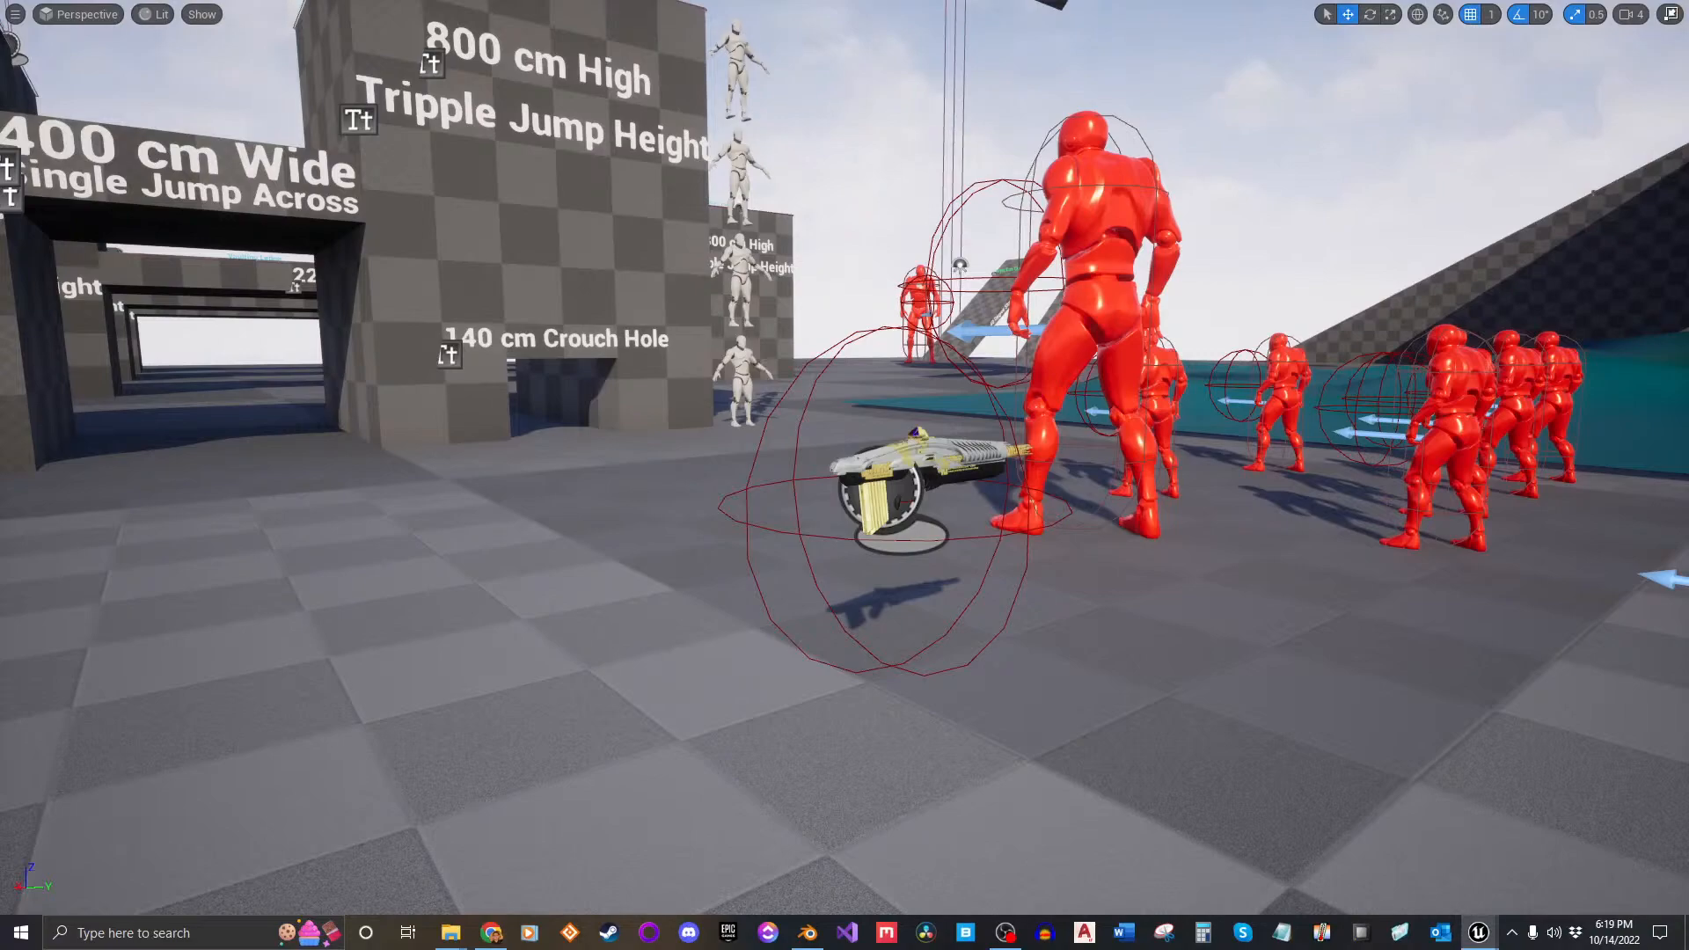
{"action": "left_click_drag", "start_coordinate": [927, 46], "coordinate": [840, 36]}
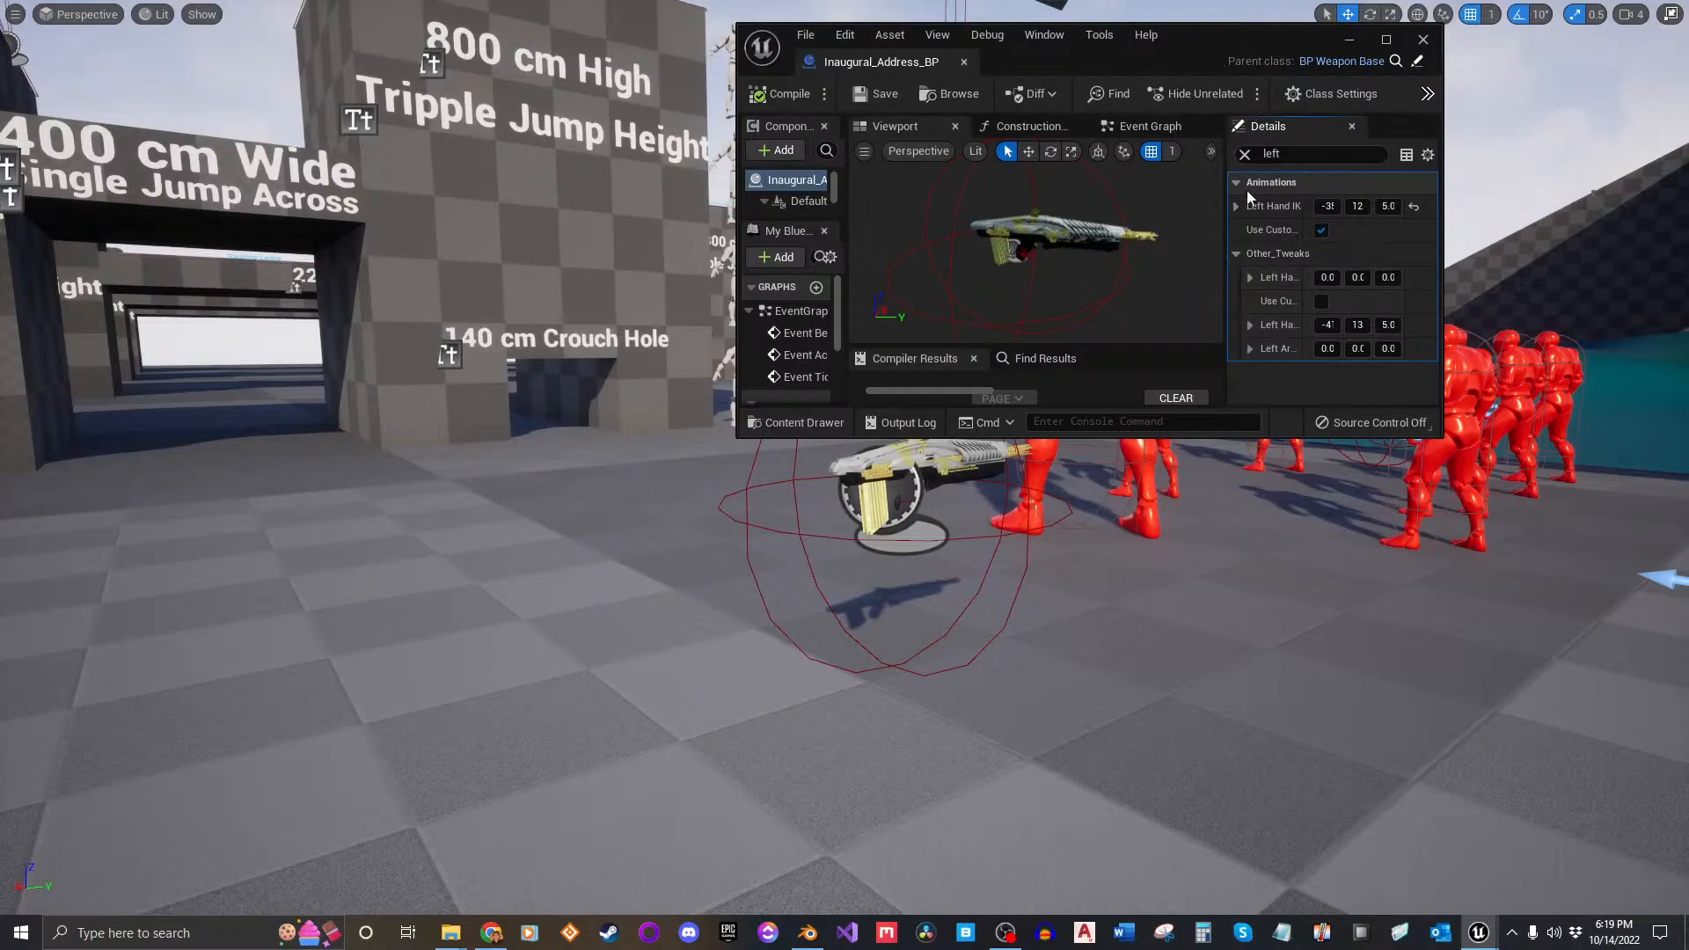
{"action": "left_click_drag", "start_coordinate": [1144, 41], "coordinate": [1688, 44]}
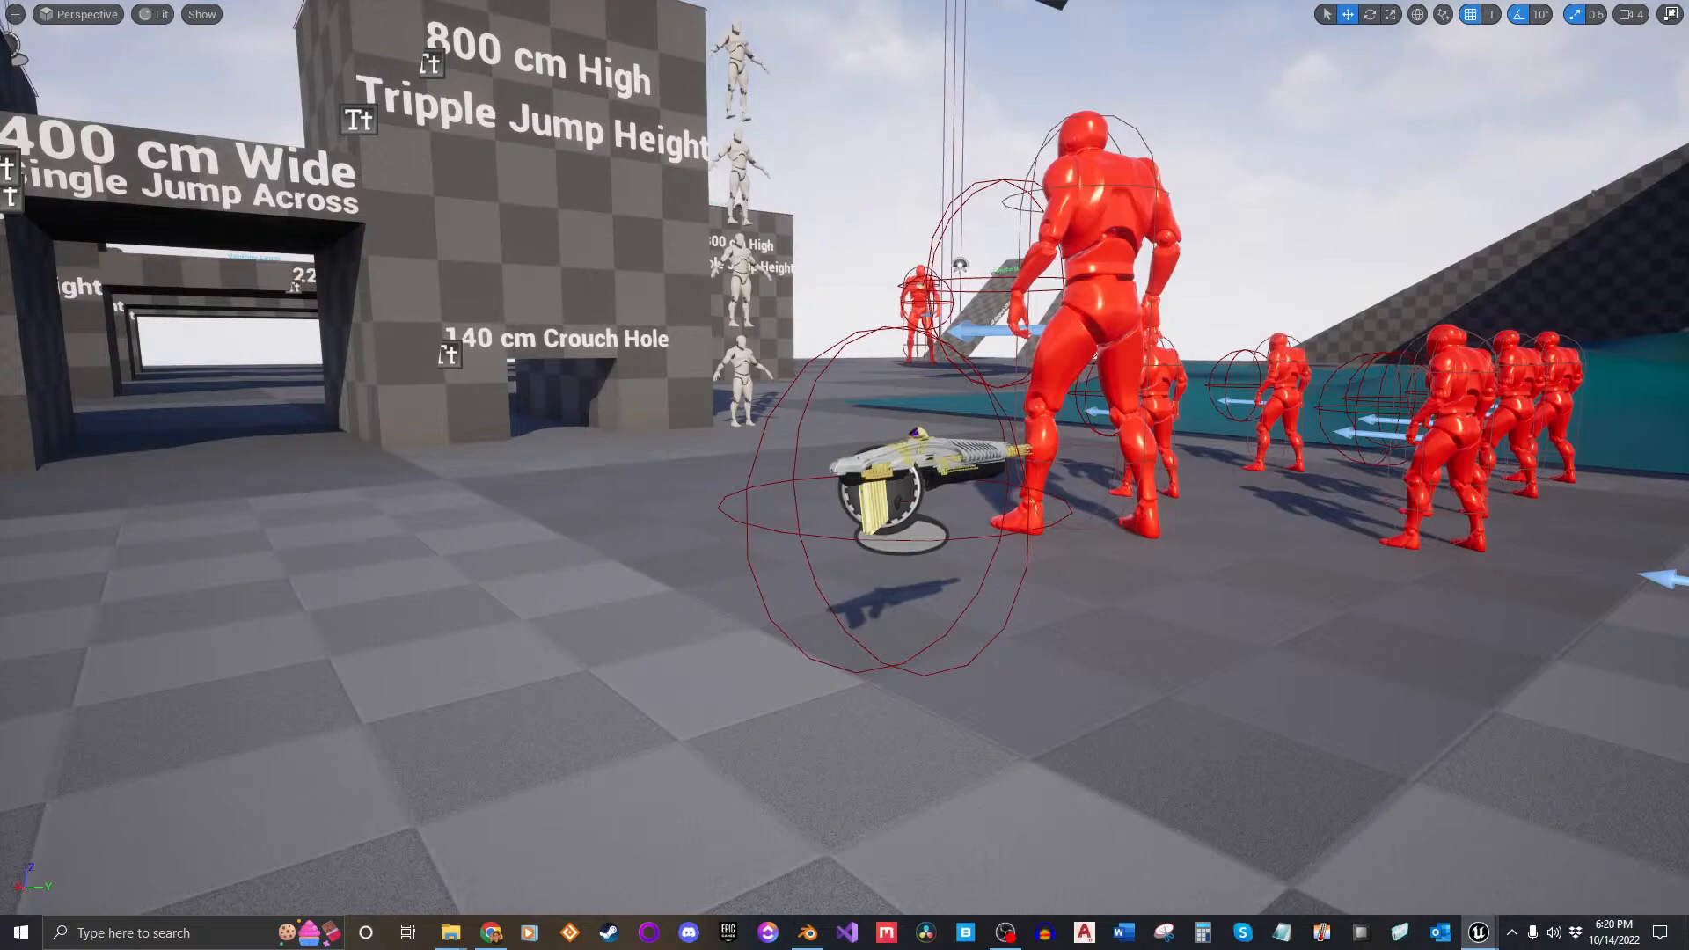
Step: Play the level again, equip the gauntlets from the inventory and pick up the weapon
{"action": "right_click_drag", "start_coordinate": [1244, 410], "coordinate": [1202, 405]}
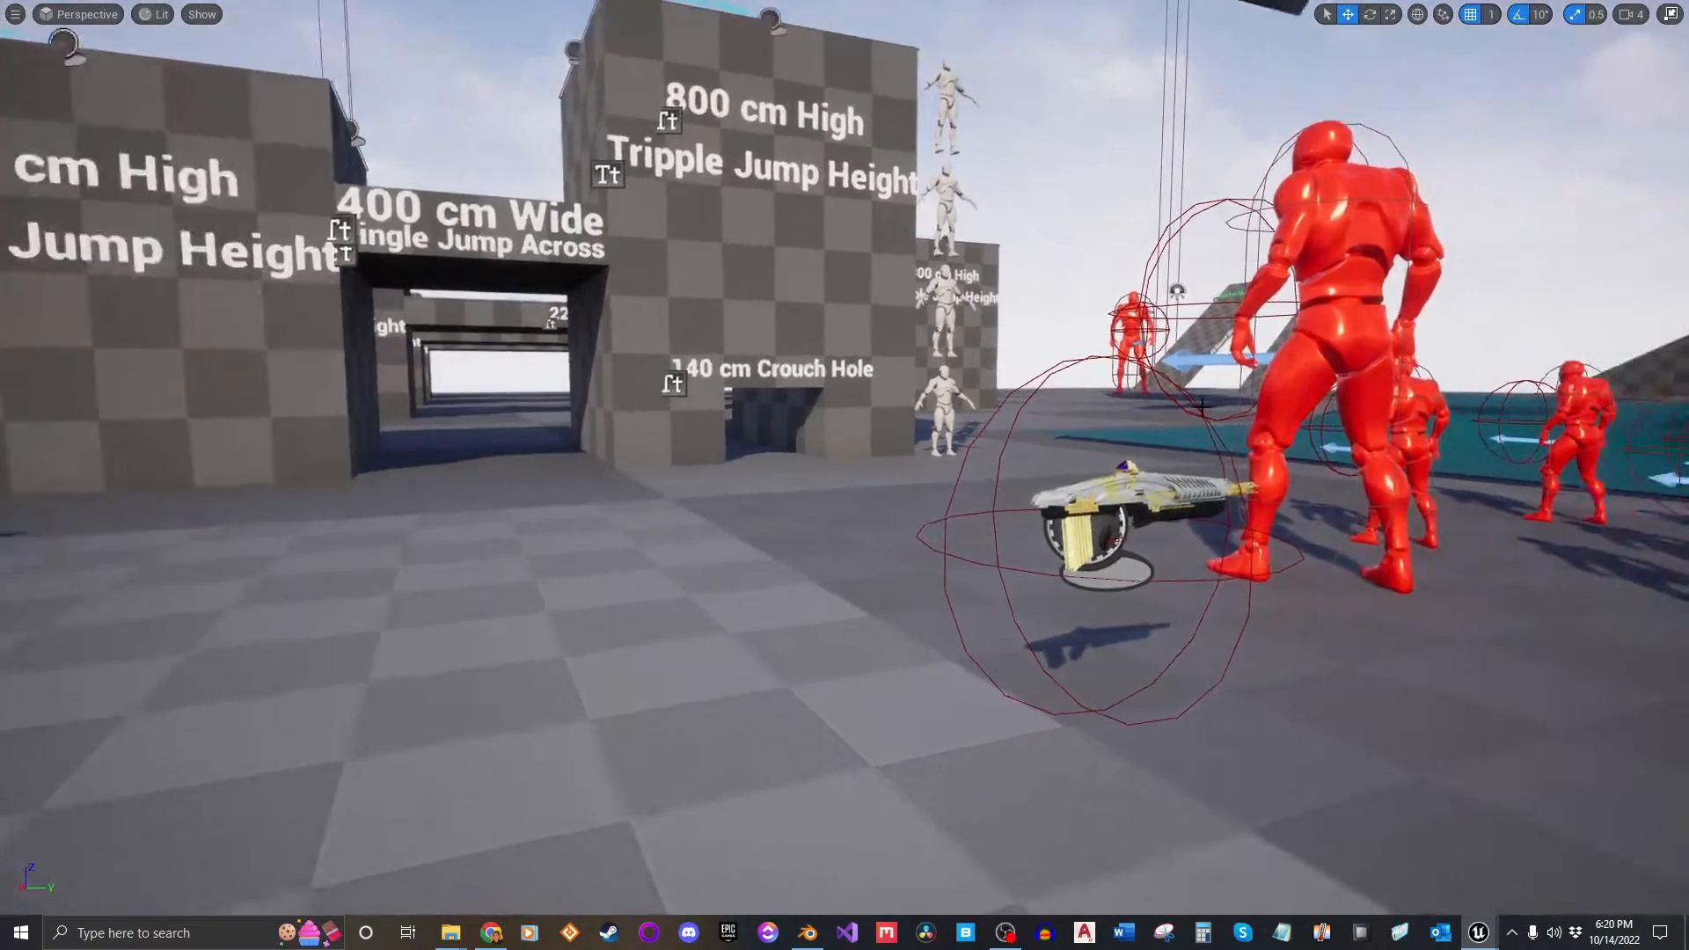
{"action": "key", "text": "alt+p"}
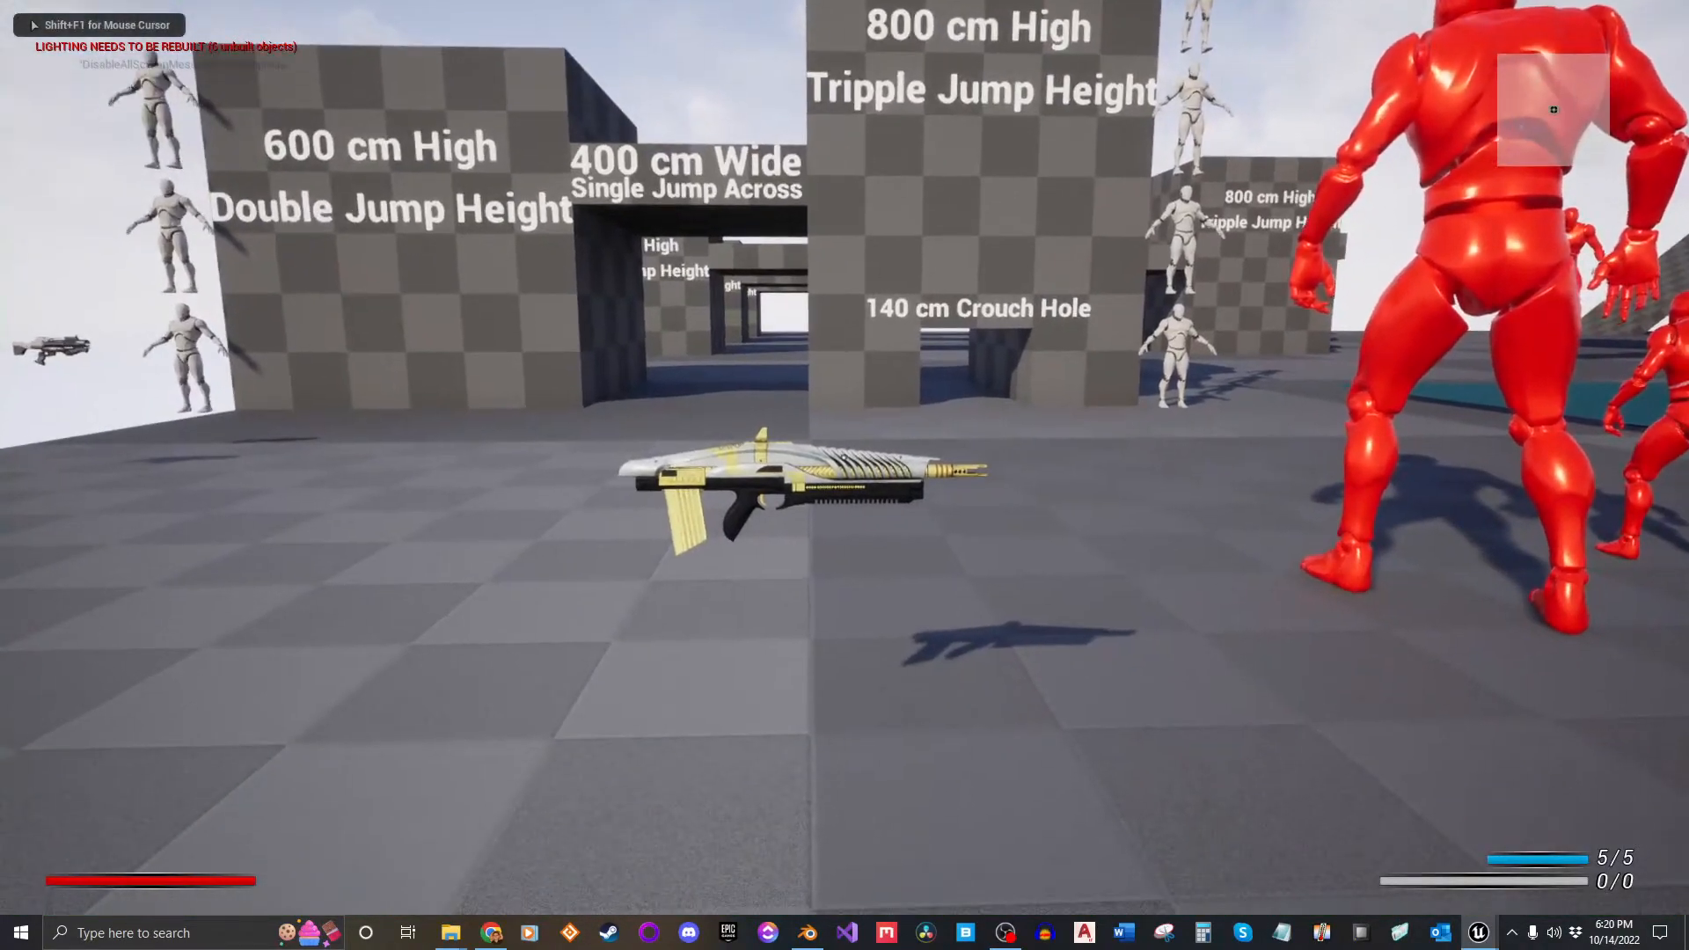
{"action": "key", "text": "i"}
{"action": "left_click", "coordinate": [1335, 320]}
{"action": "left_click", "coordinate": [1327, 290]}
{"action": "key", "text": "i"}
{"action": "key", "text": "w"}
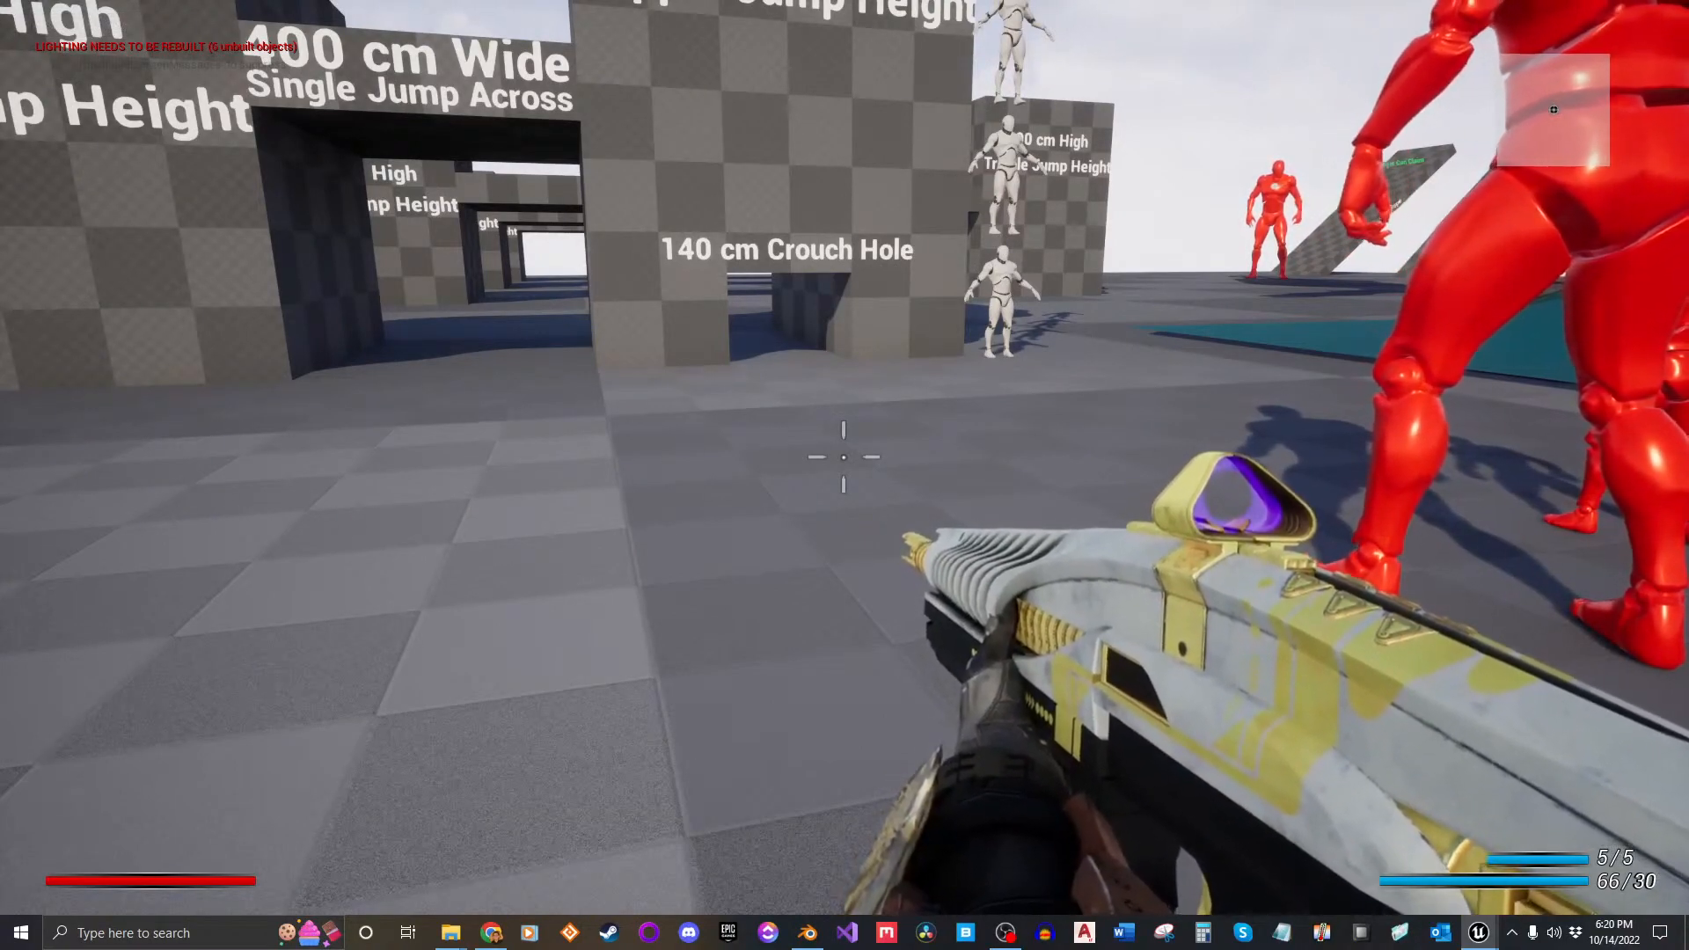
Step: Run past the crouch-hole wall toward the floating weapons to examine the left hand on the gun, and stop playing
{"action": "key", "text": "shift+w"}
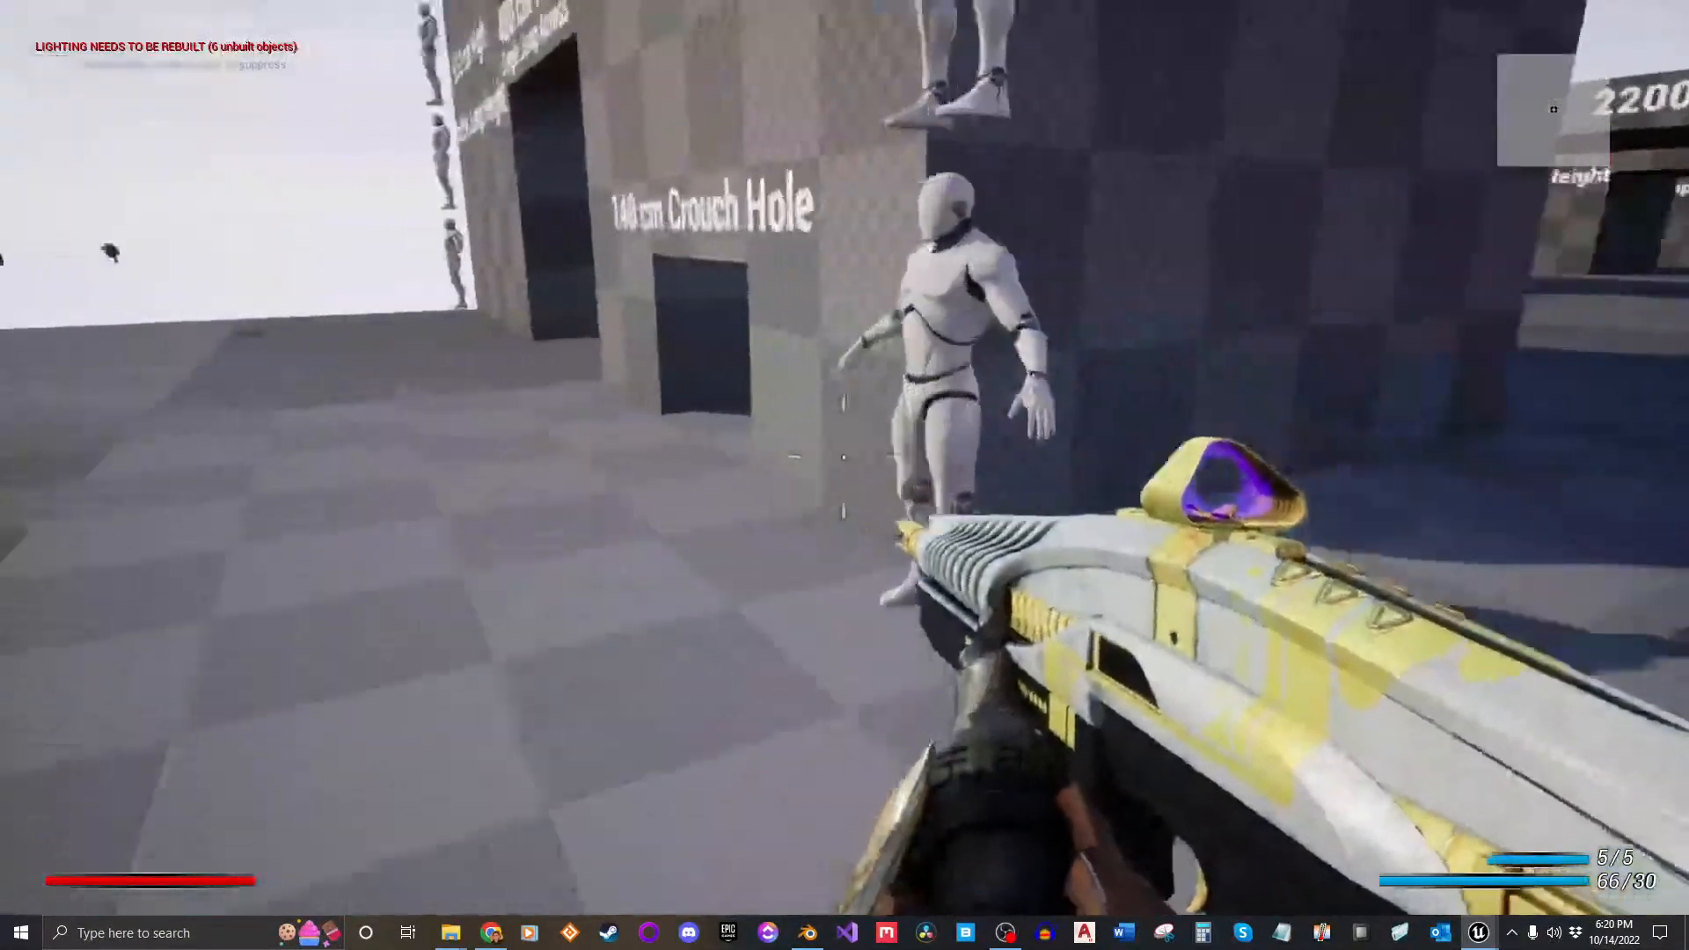
{"action": "key", "text": "shift+w"}
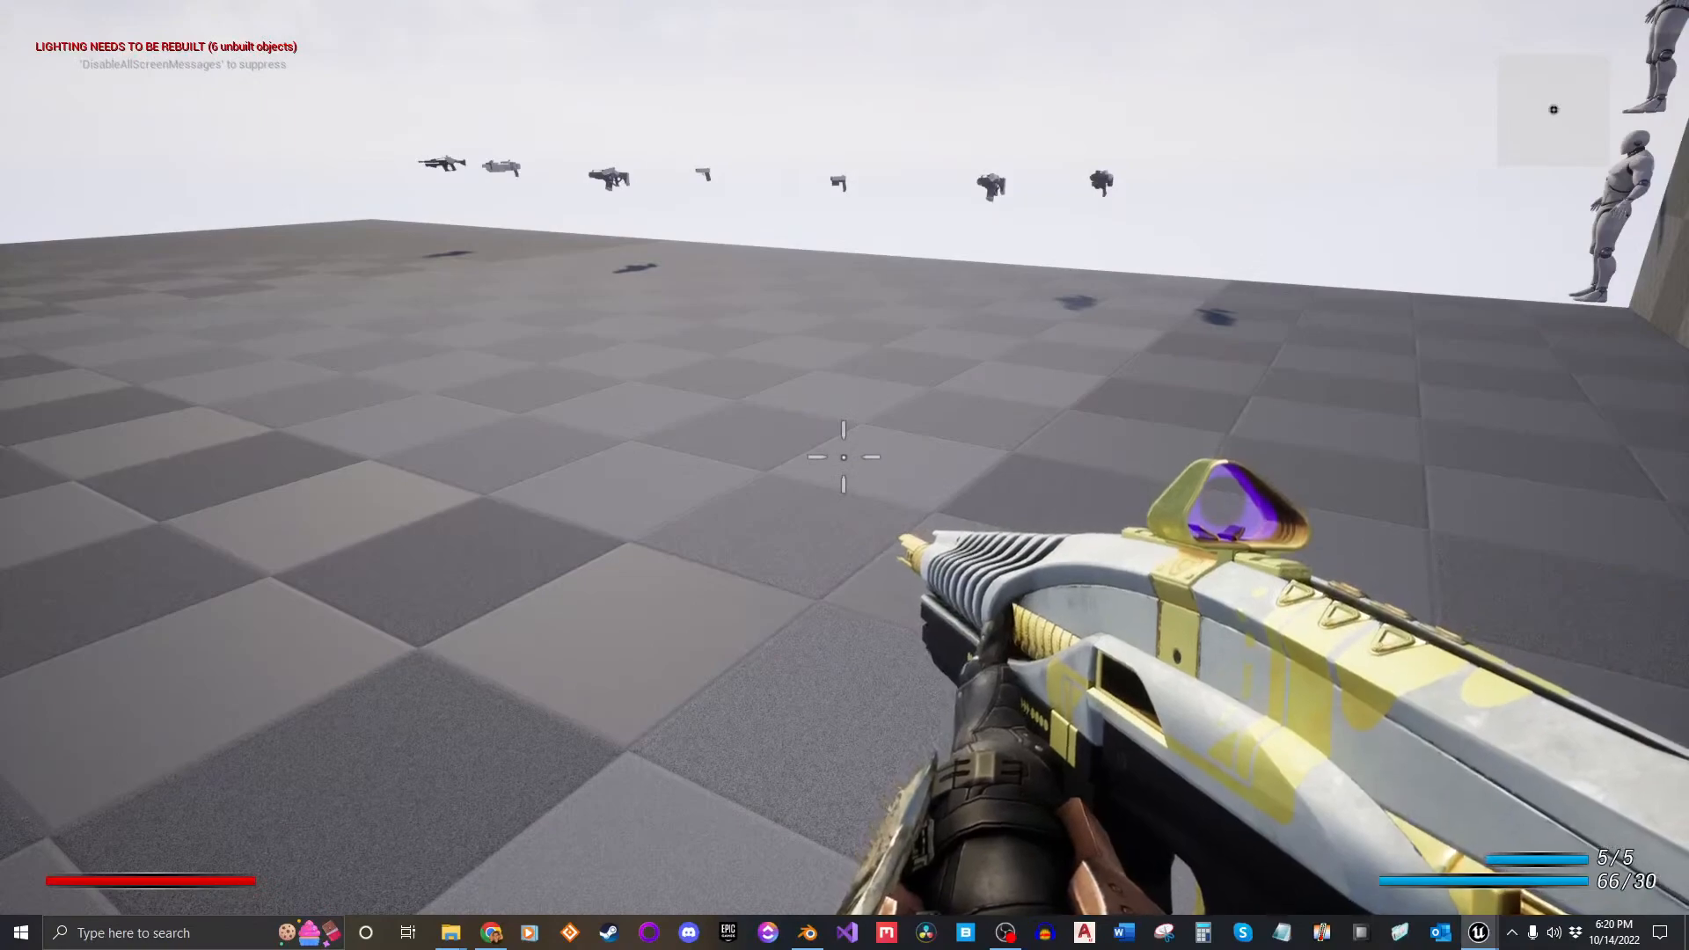
{"action": "key", "text": "Escape"}
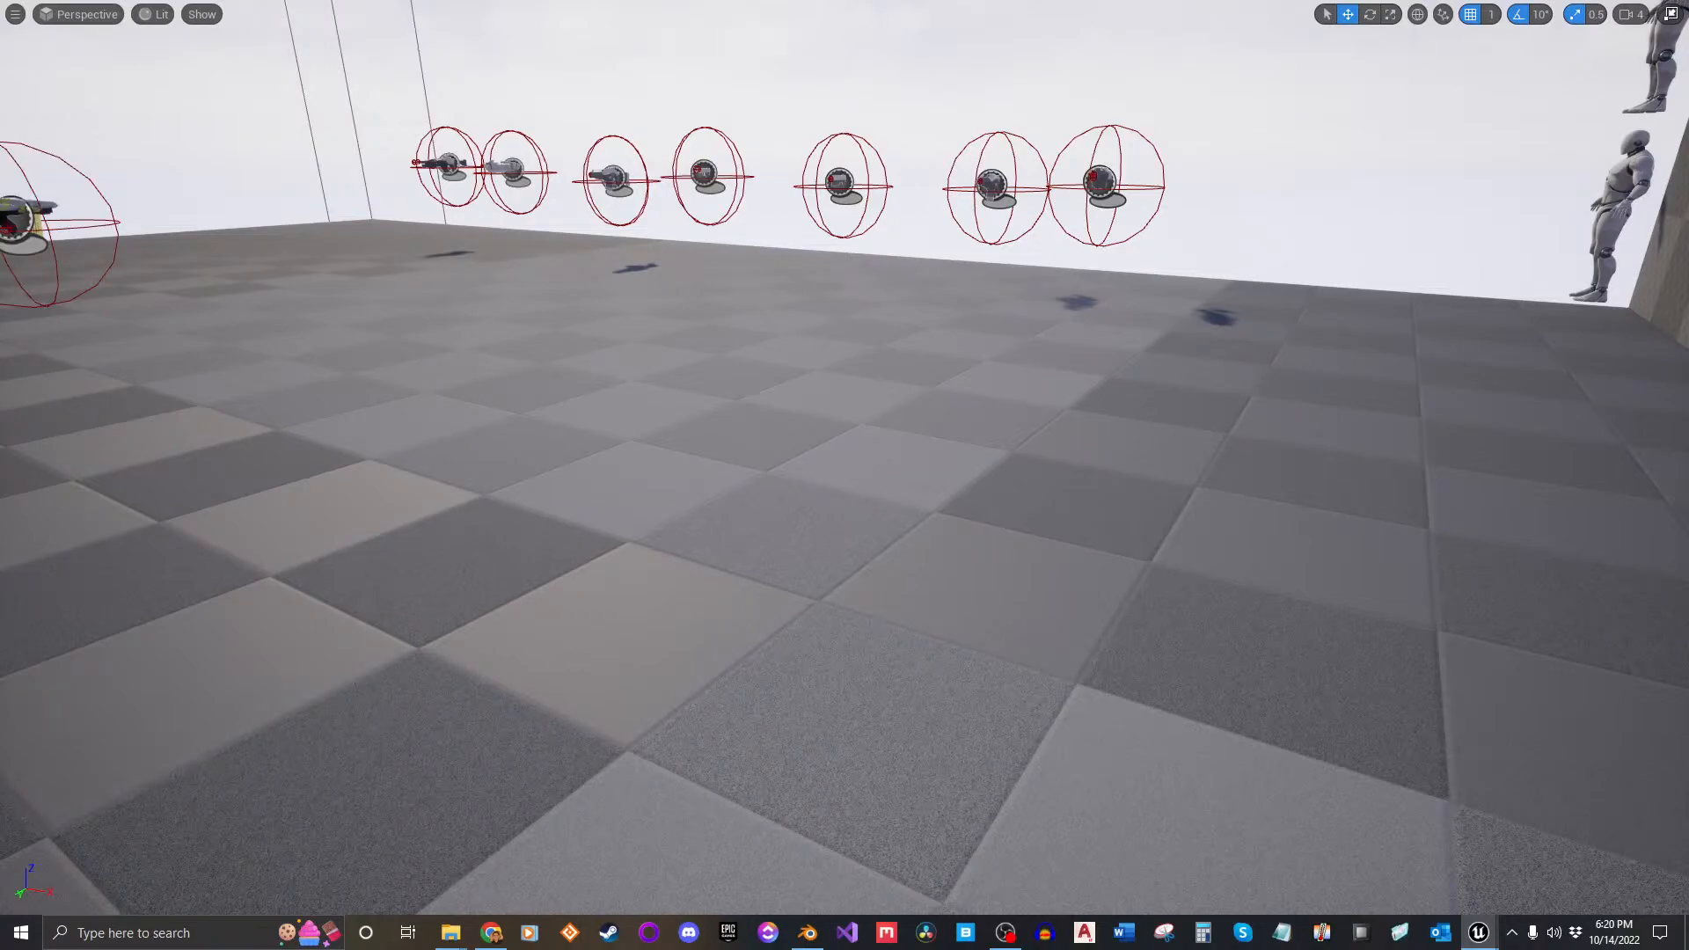
Step: Run another play test, pick up the weapon with the gauntlets equipped to check the left-hand placement, and stop
{"action": "right_click_drag", "start_coordinate": [1060, 284], "coordinate": [1183, 250]}
{"action": "key", "text": "alt+p"}
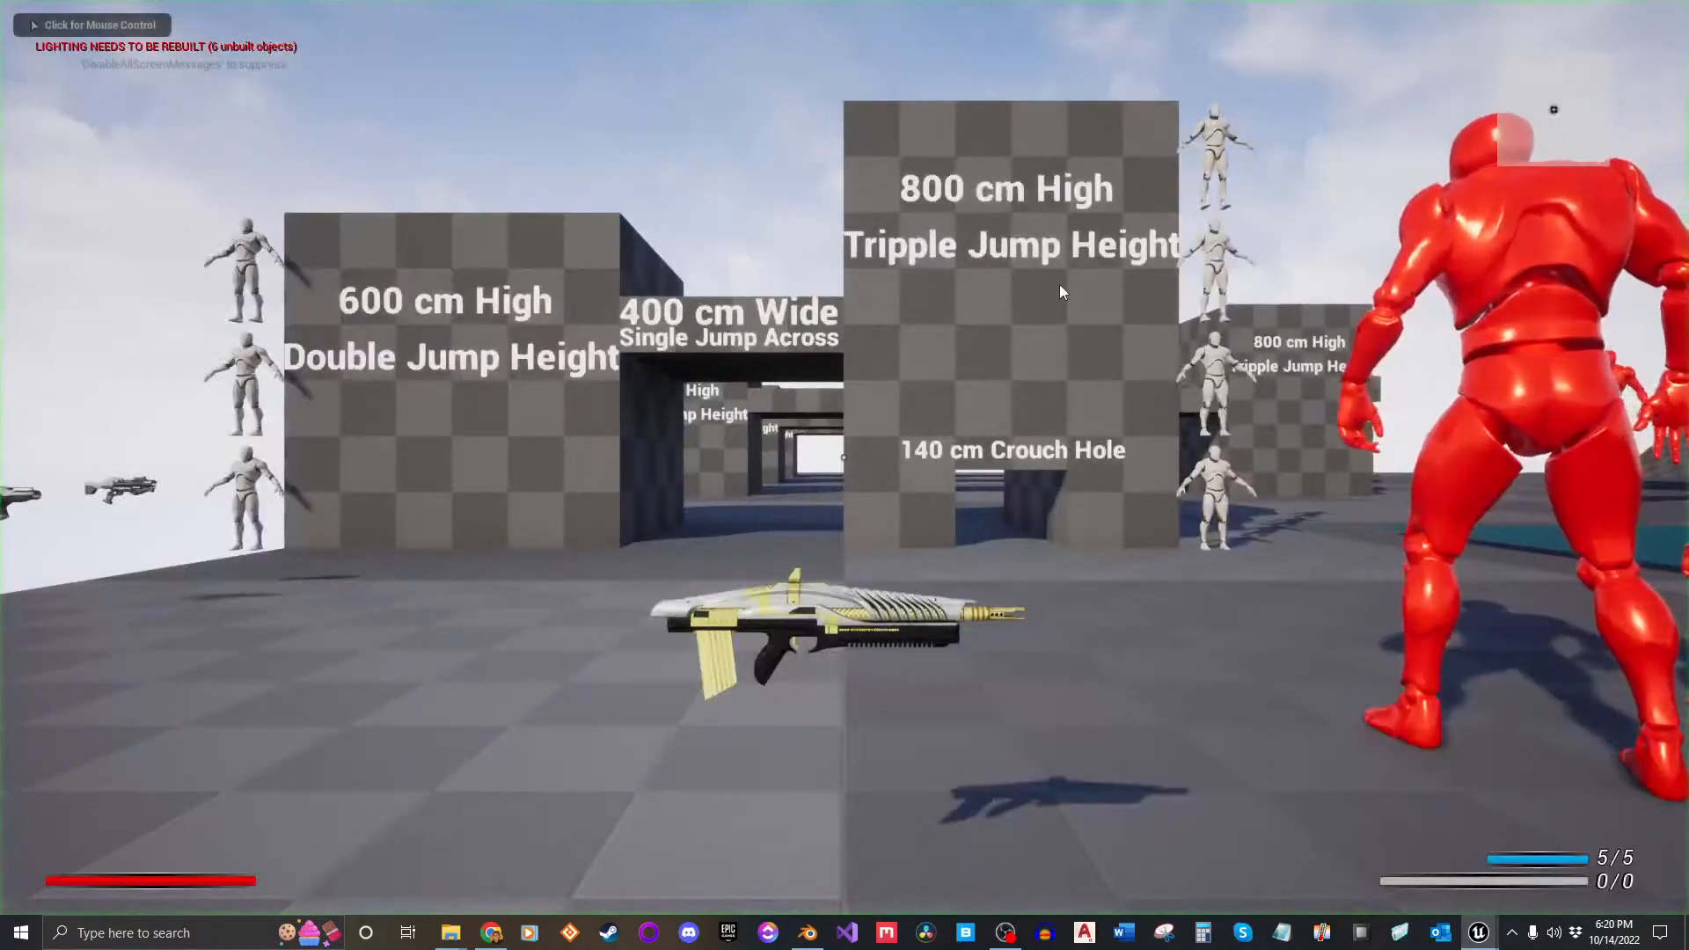
{"action": "left_click", "coordinate": [1061, 289]}
{"action": "key", "text": "w"}
{"action": "key", "text": "i"}
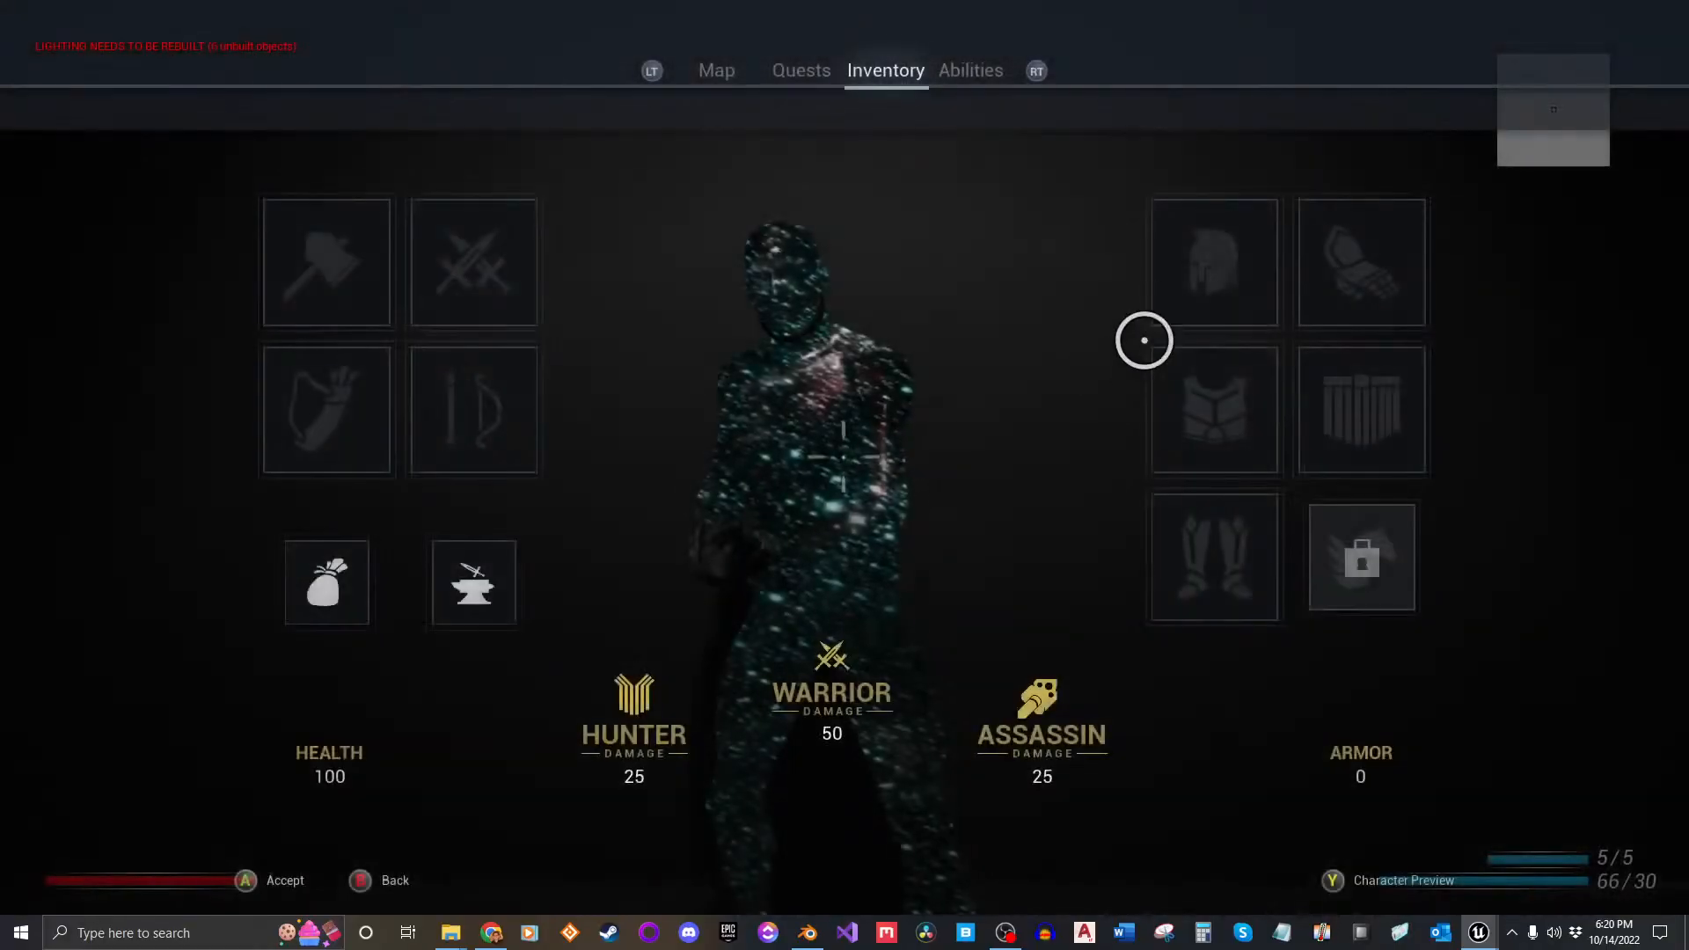
{"action": "left_click", "coordinate": [1358, 244]}
{"action": "left_click", "coordinate": [1370, 247]}
{"action": "key", "text": "i"}
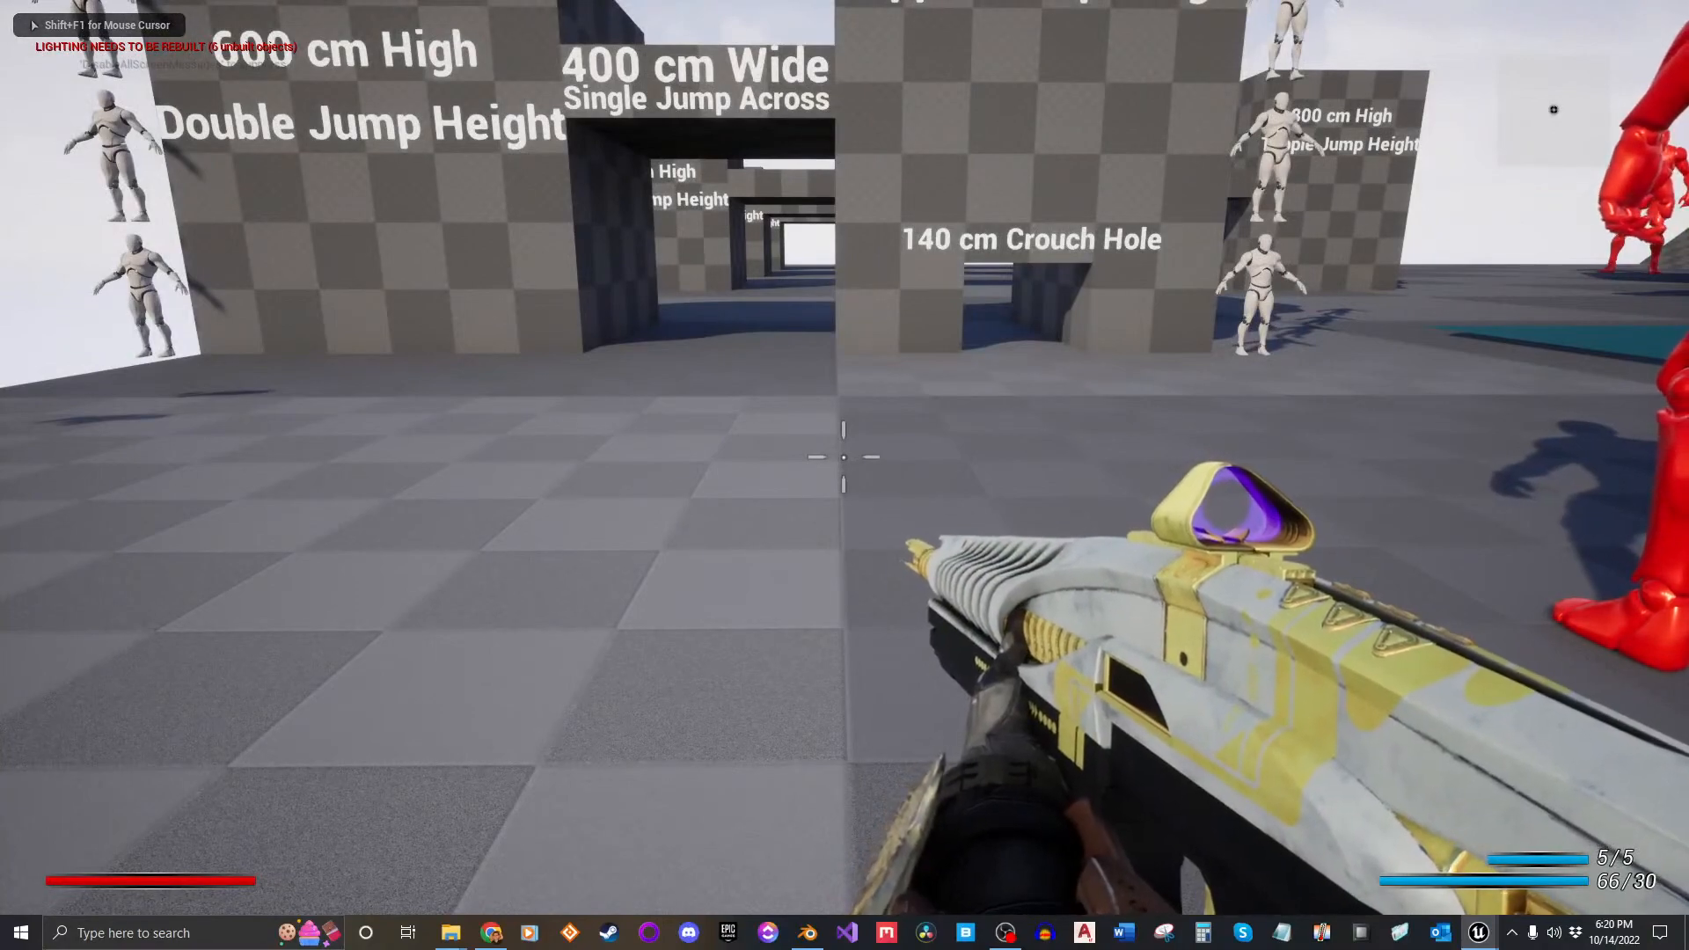
{"action": "key", "text": "i"}
{"action": "key", "text": "Escape"}
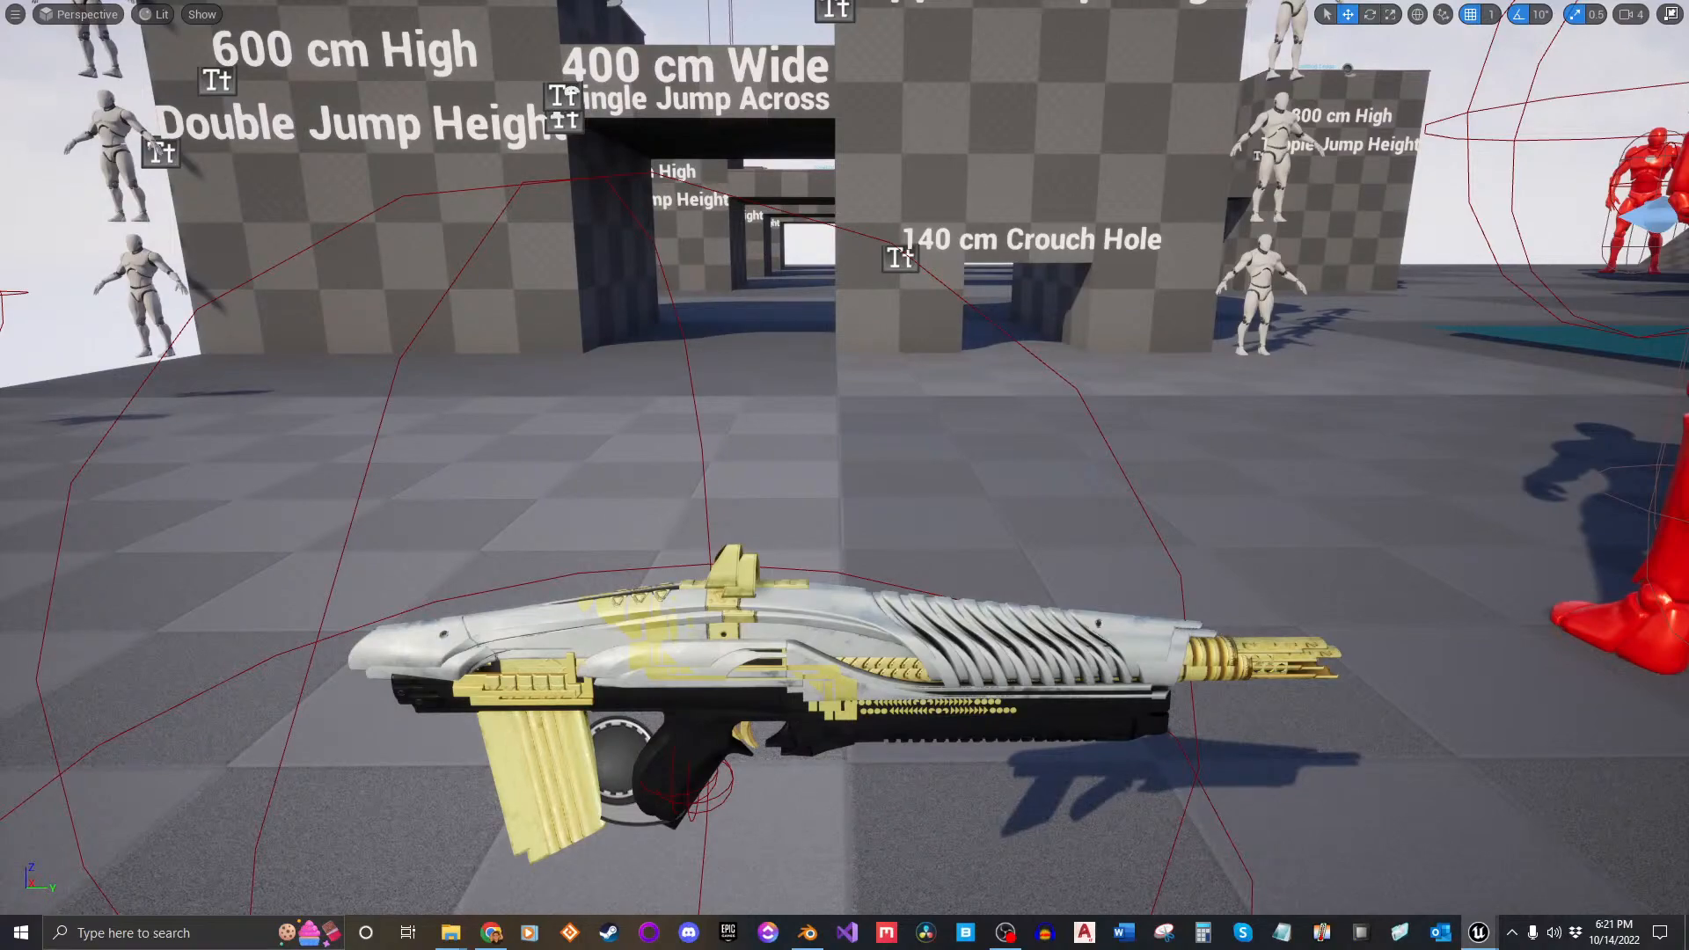
Step: Replay the level, pick up the weapon and equip the Male Titan War Numen Fist gauntlets to recheck the left-hand grip, and stop
{"action": "right_click_drag", "start_coordinate": [1335, 356], "coordinate": [1313, 351]}
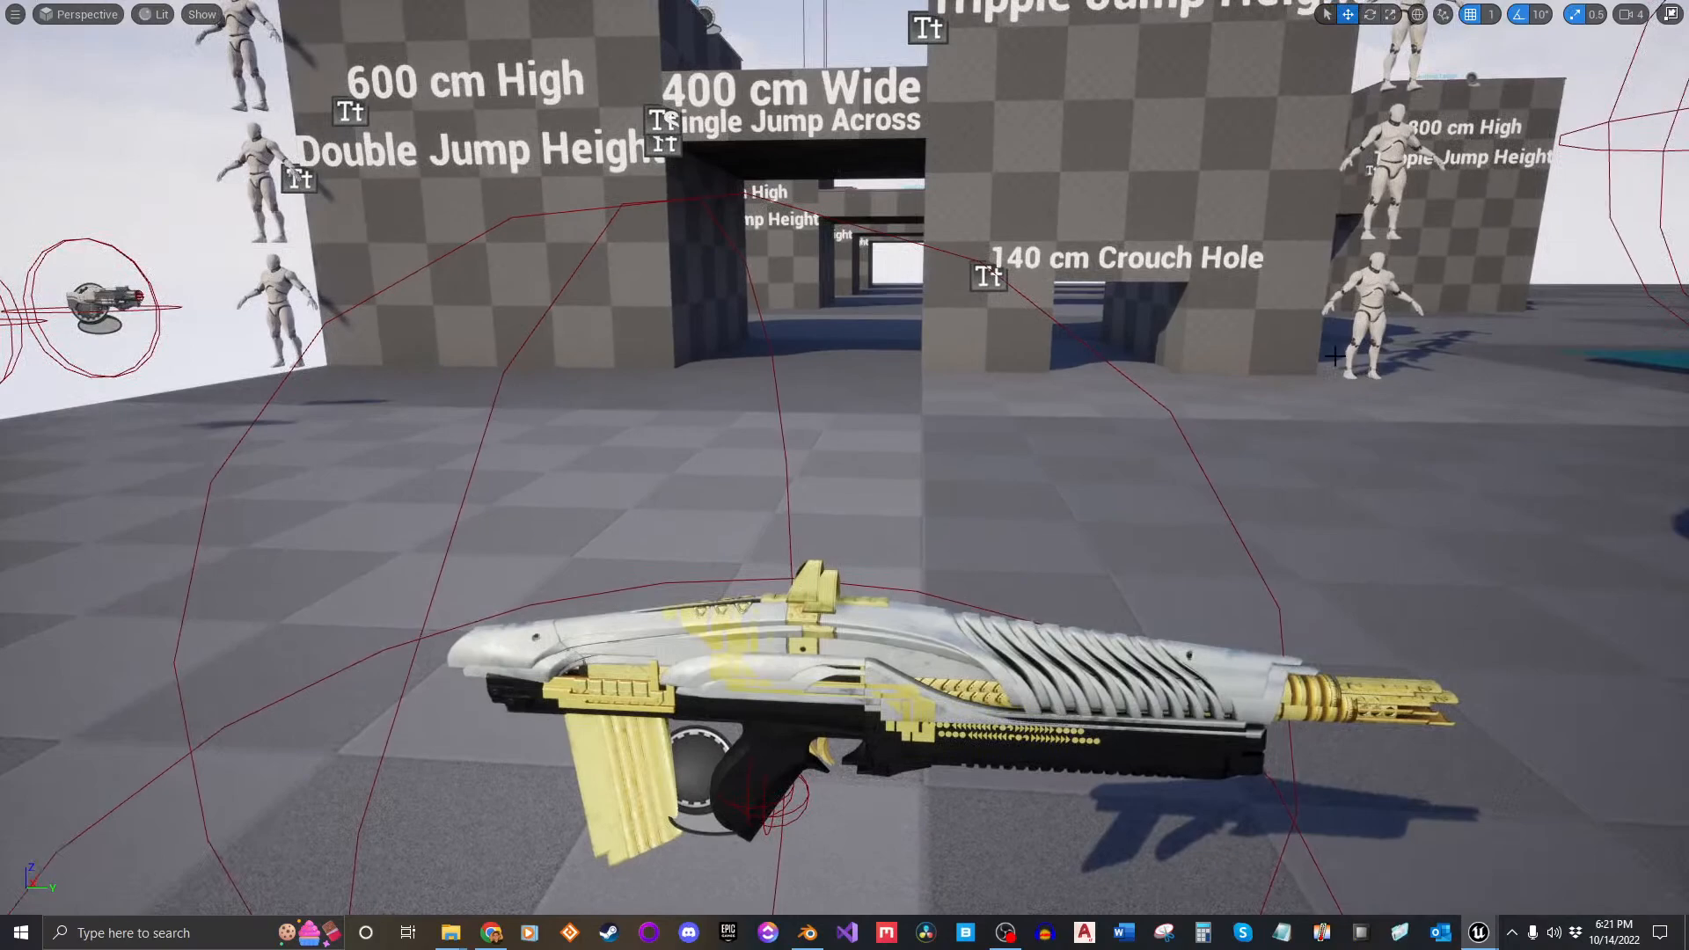
{"action": "key", "text": "alt+p"}
{"action": "key", "text": "w"}
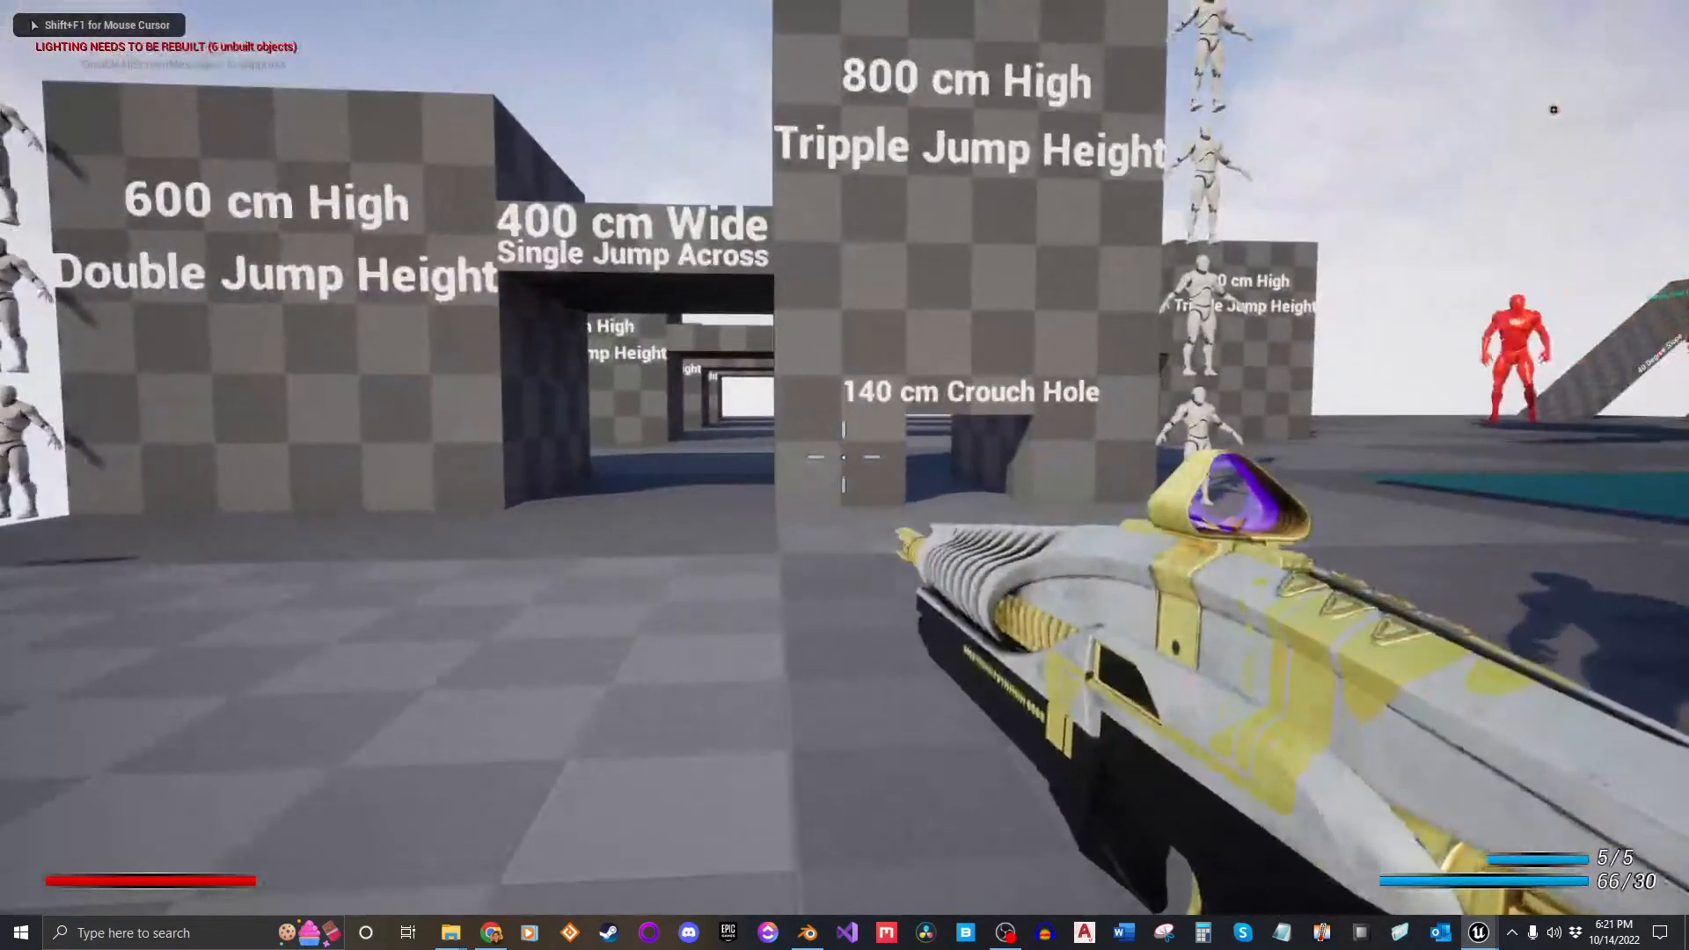
{"action": "key", "text": "i"}
{"action": "left_click", "coordinate": [1366, 267]}
{"action": "left_click", "coordinate": [1392, 248]}
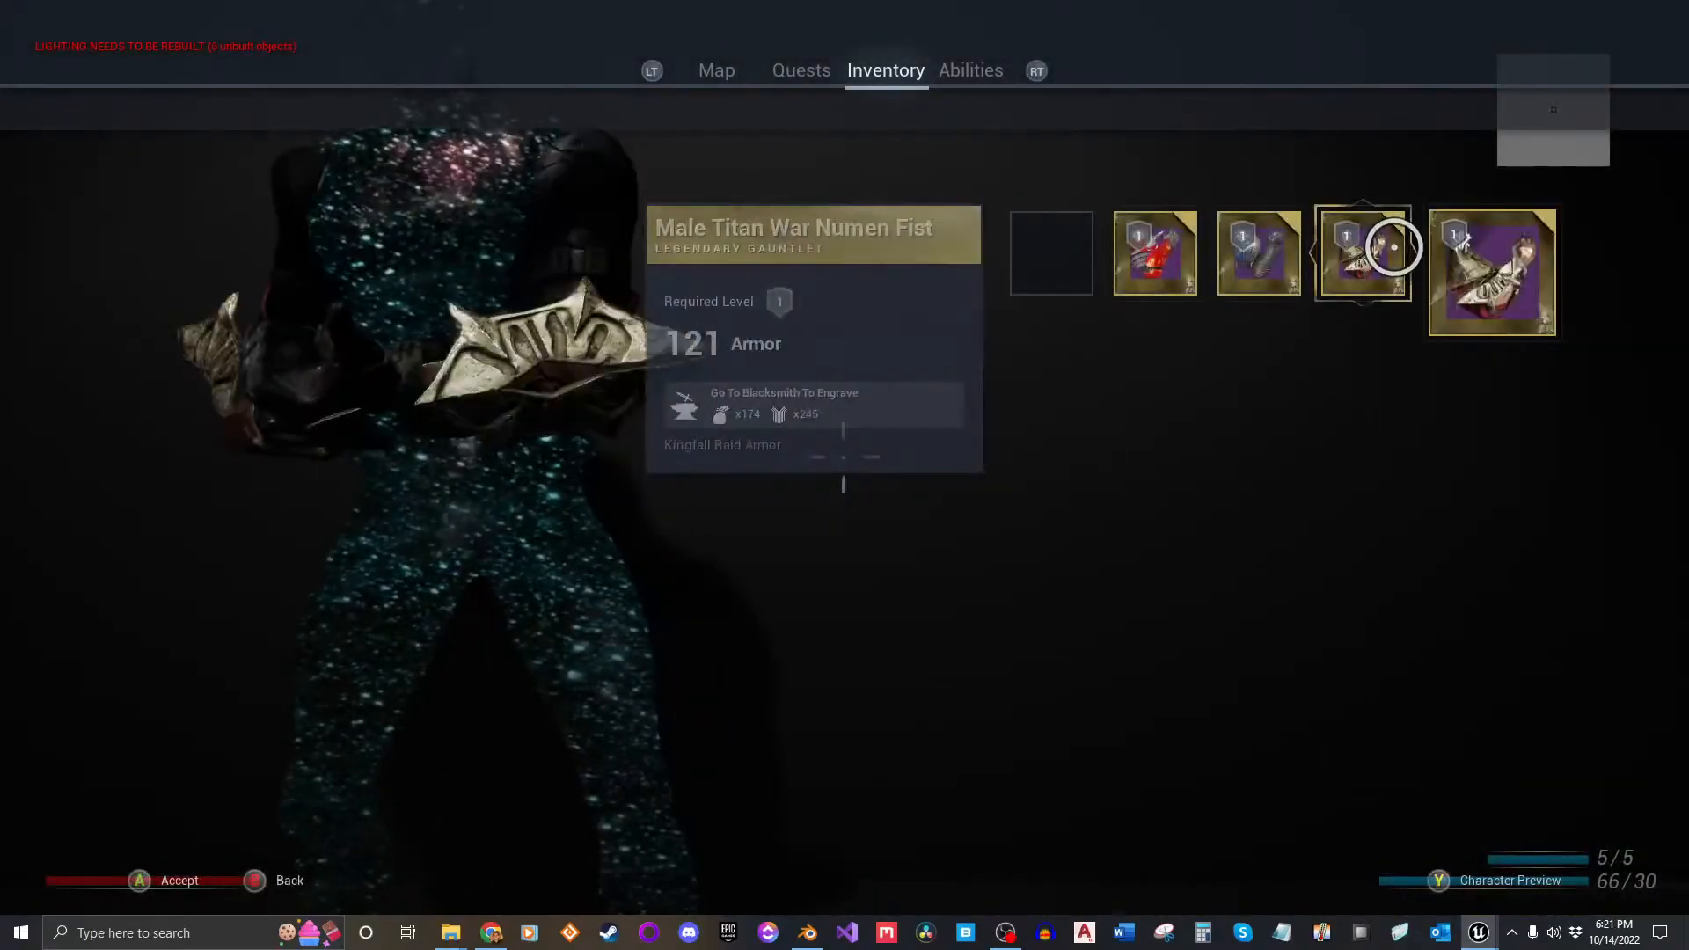
{"action": "key", "text": "i"}
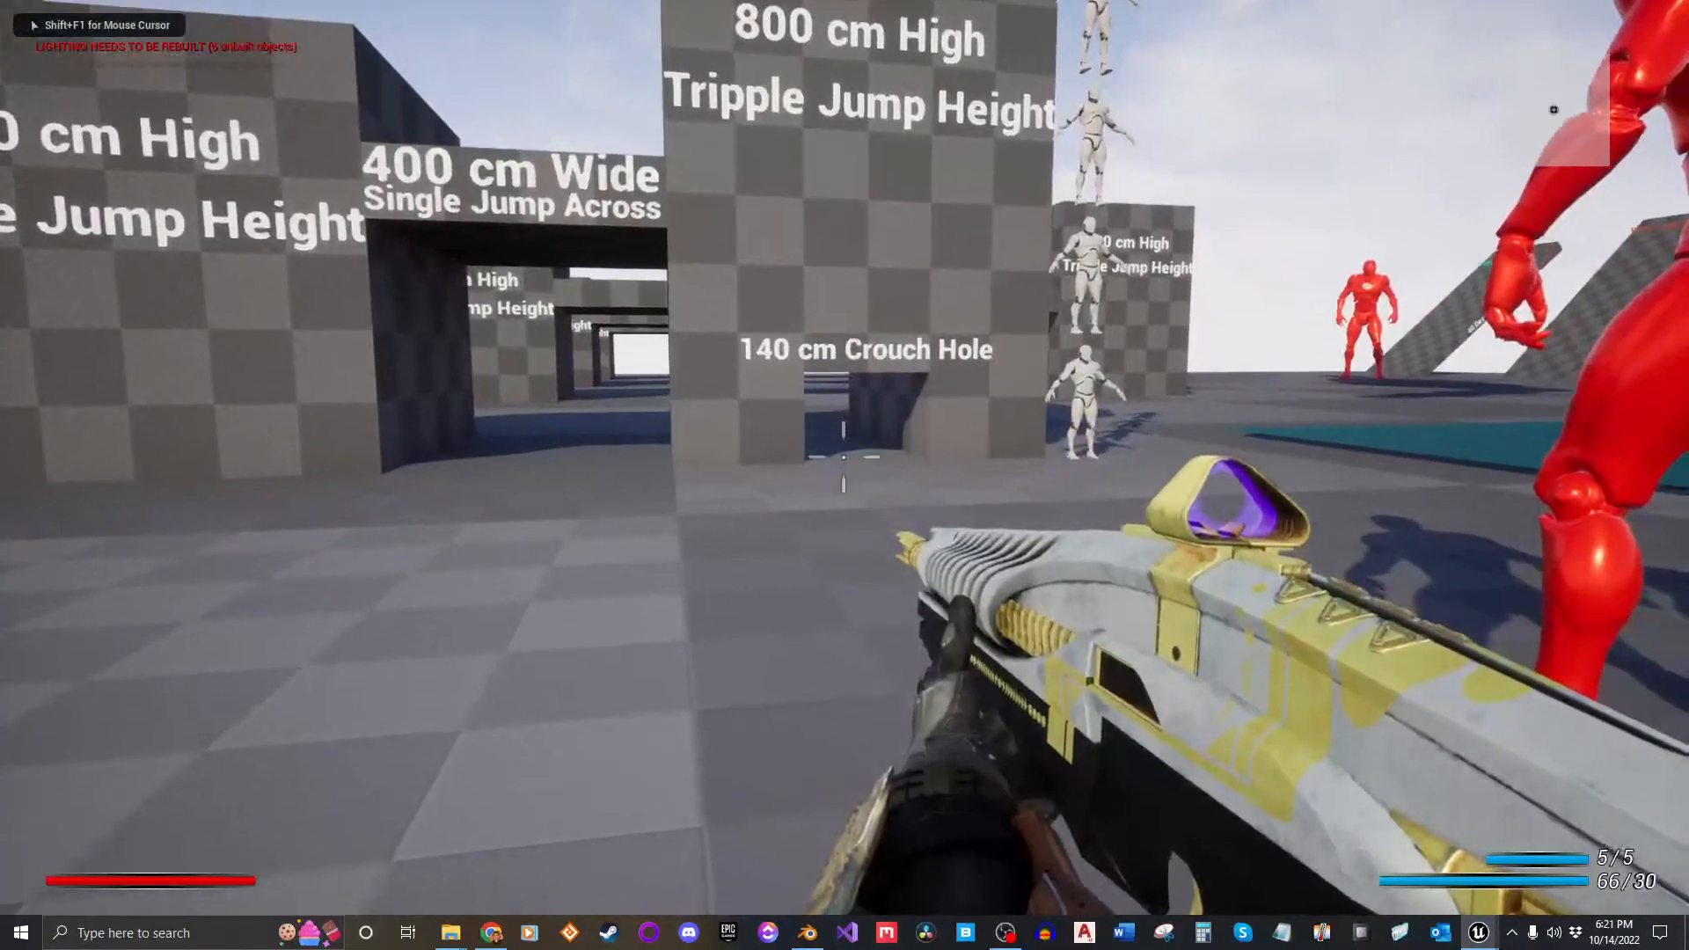
{"action": "key", "text": "Escape"}
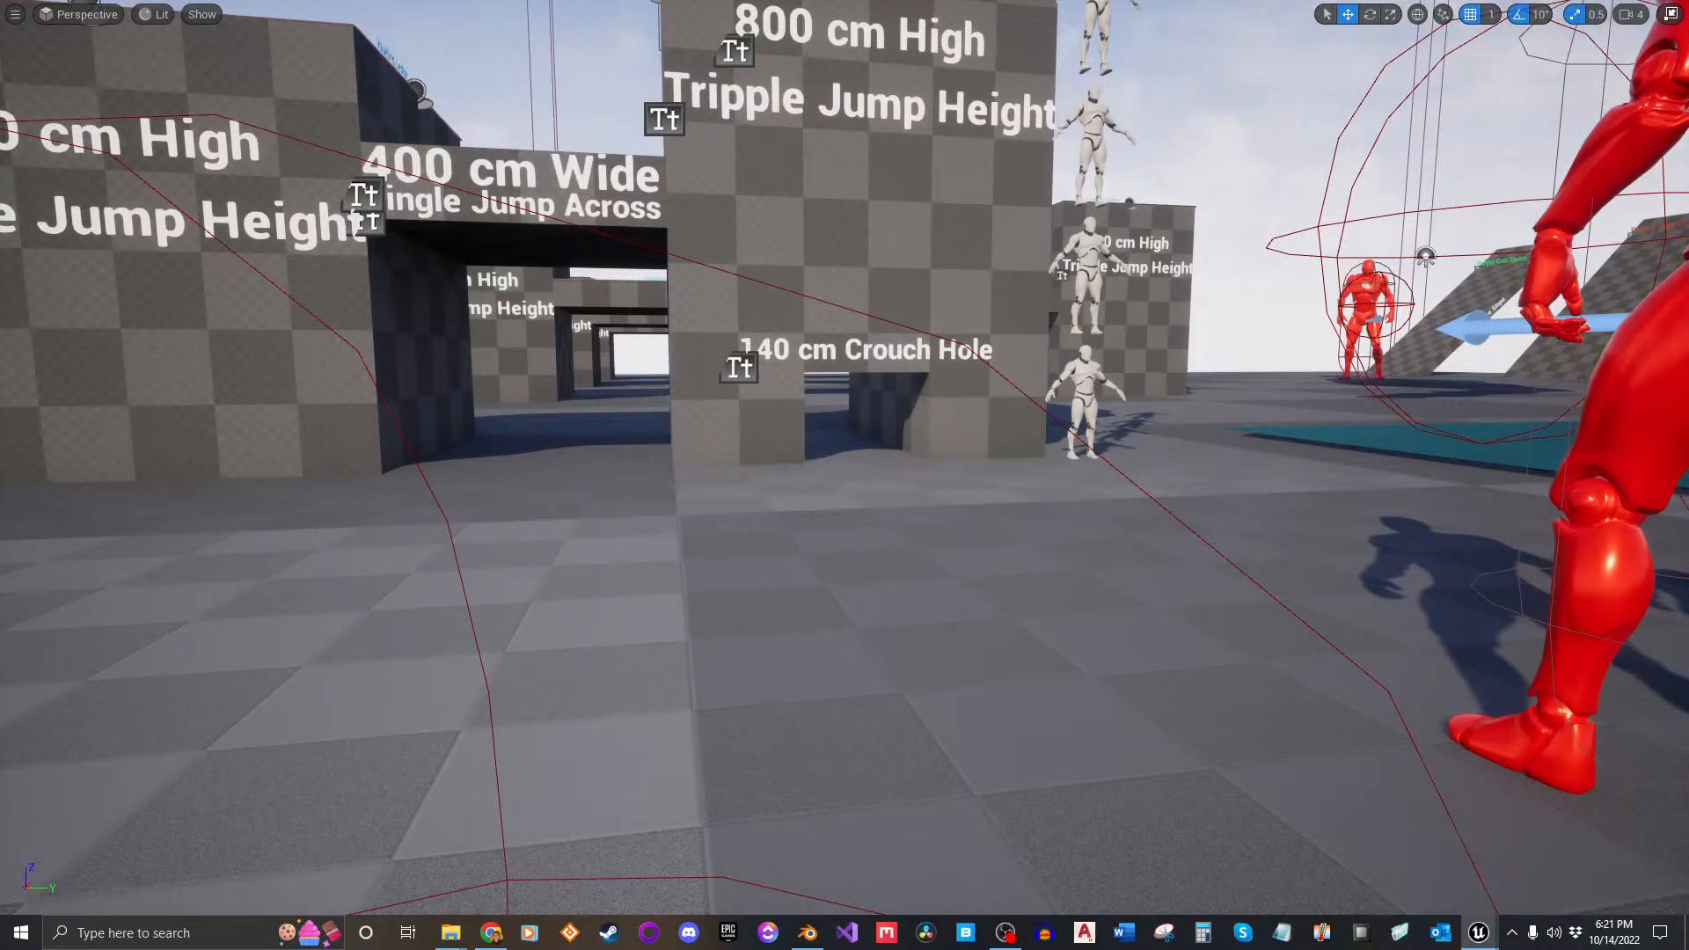
Step: Play the level again, equip the gauntlets from the character inventory and pick up the weapon
{"action": "middle_click_drag", "start_coordinate": [1390, 343], "coordinate": [1318, 334]}
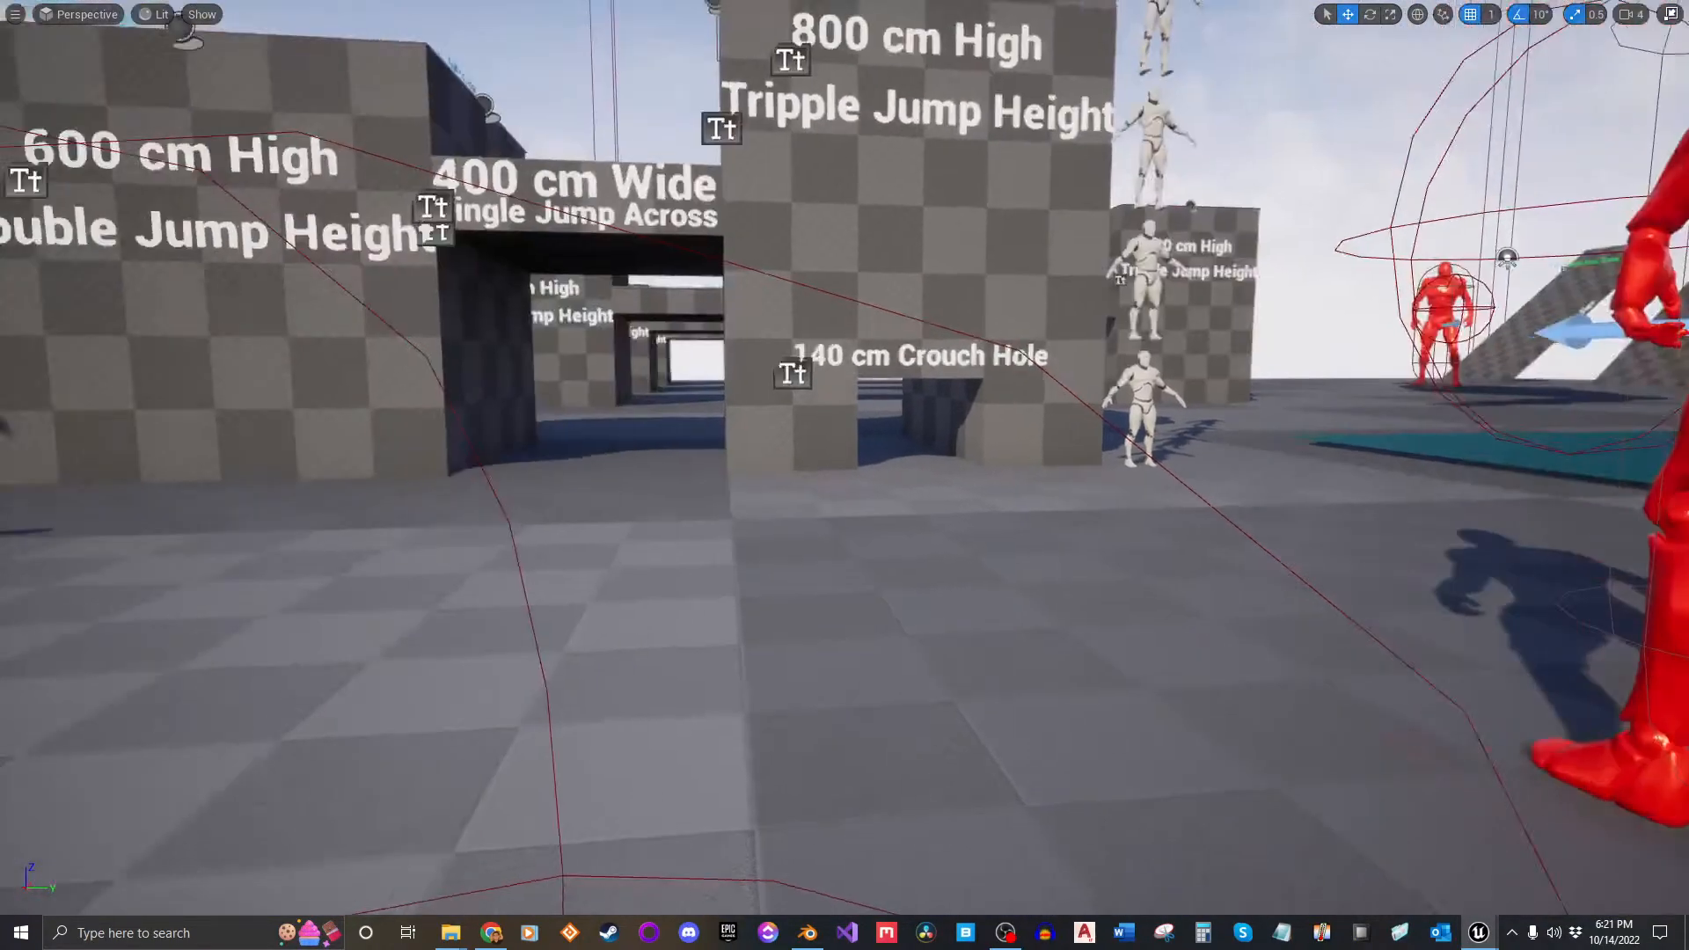
{"action": "key", "text": "alt+p"}
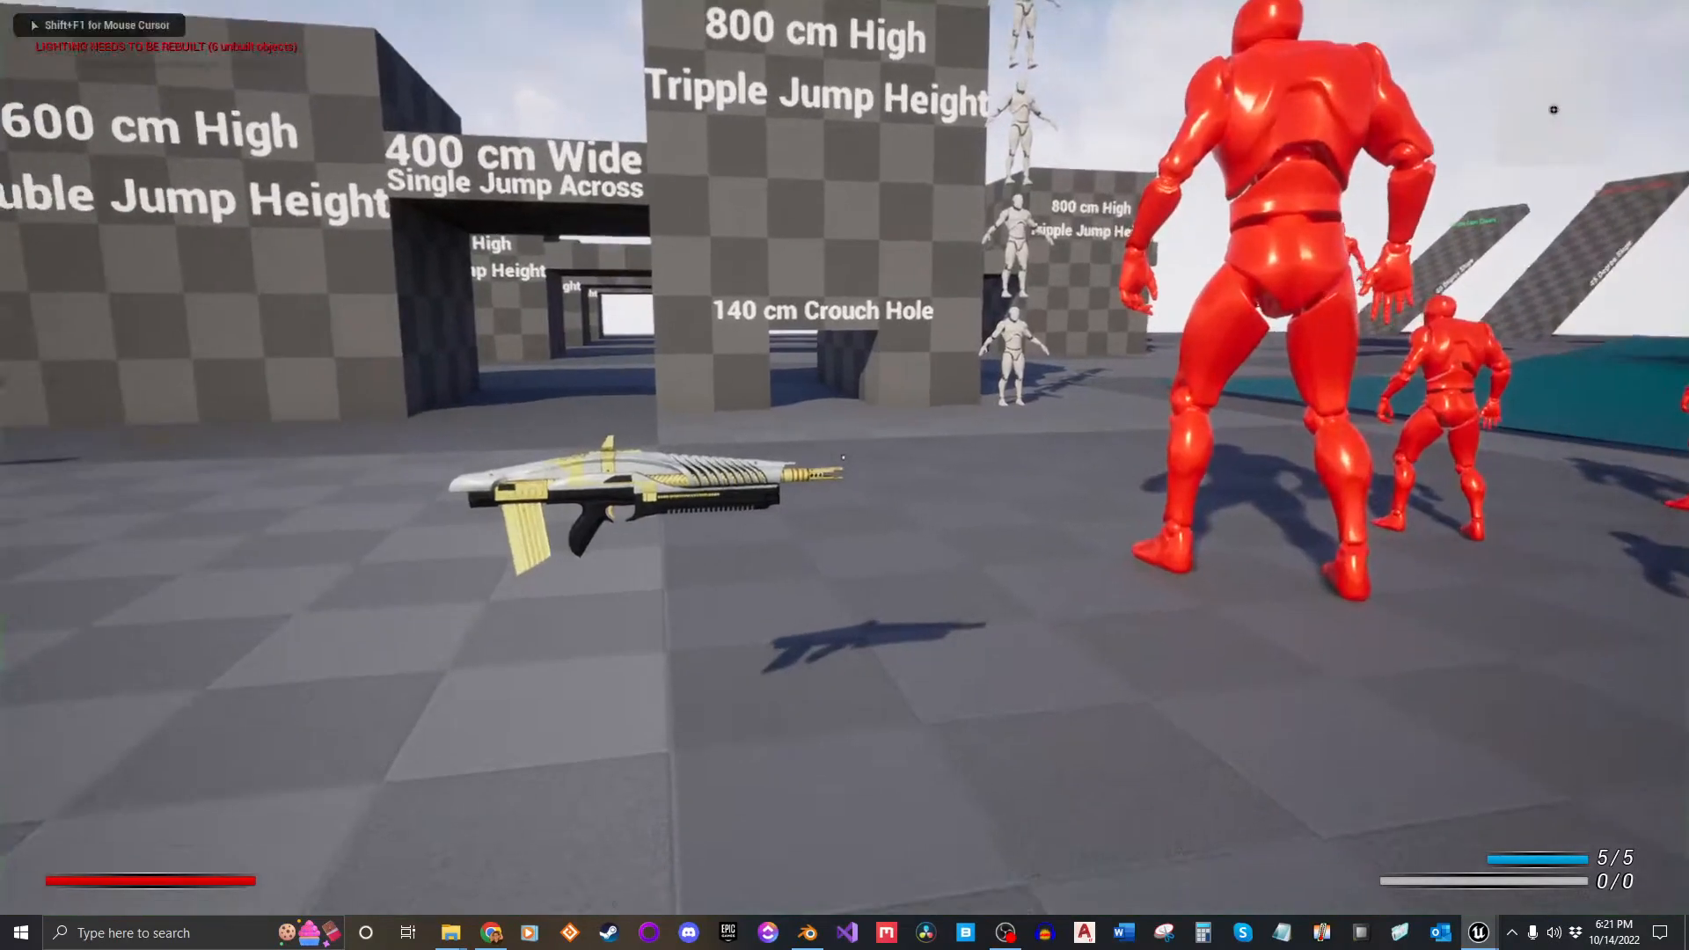
{"action": "key", "text": "Tab"}
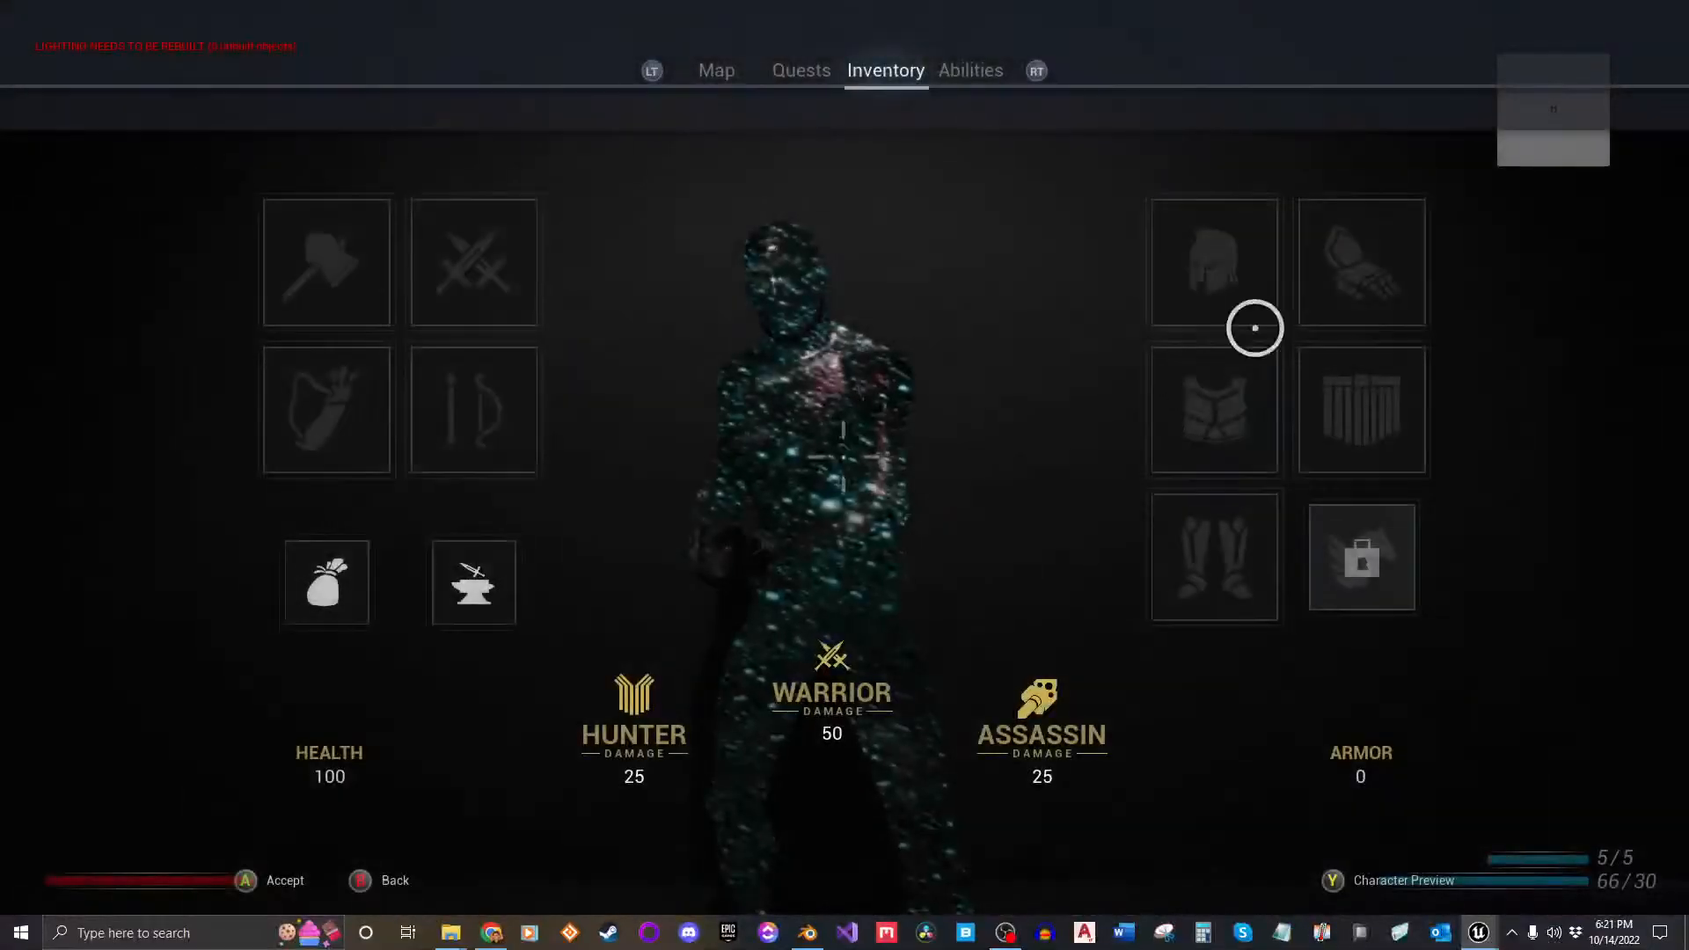
{"action": "left_click", "coordinate": [1351, 256]}
{"action": "left_click", "coordinate": [1351, 256]}
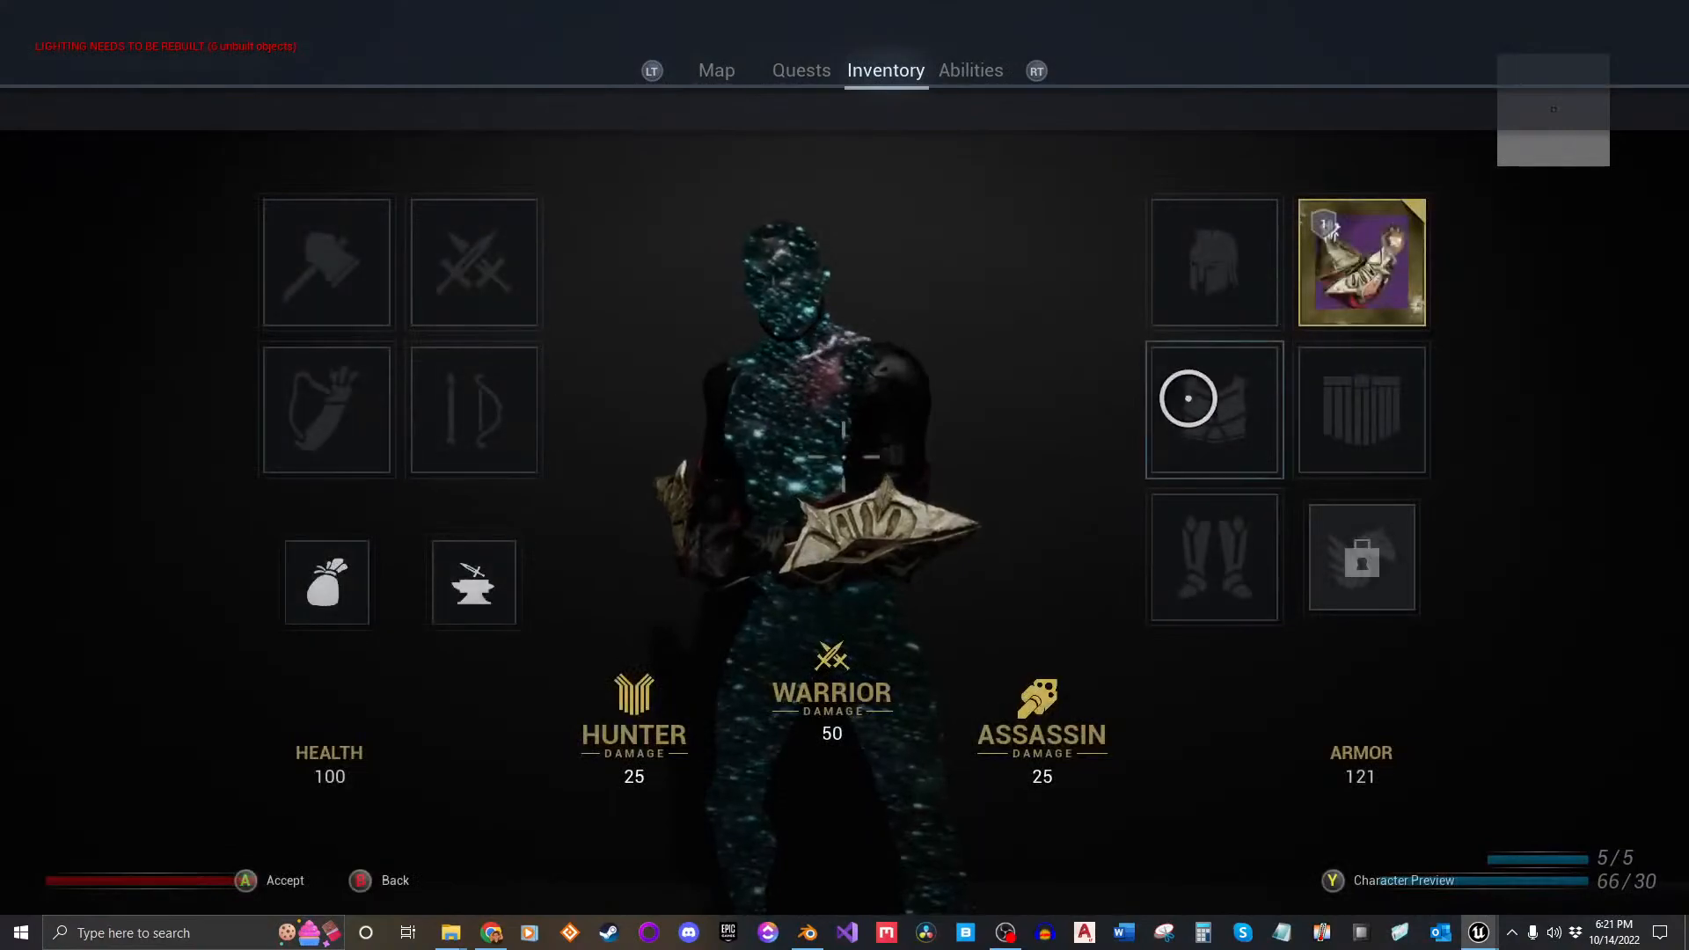
{"action": "key", "text": "Tab"}
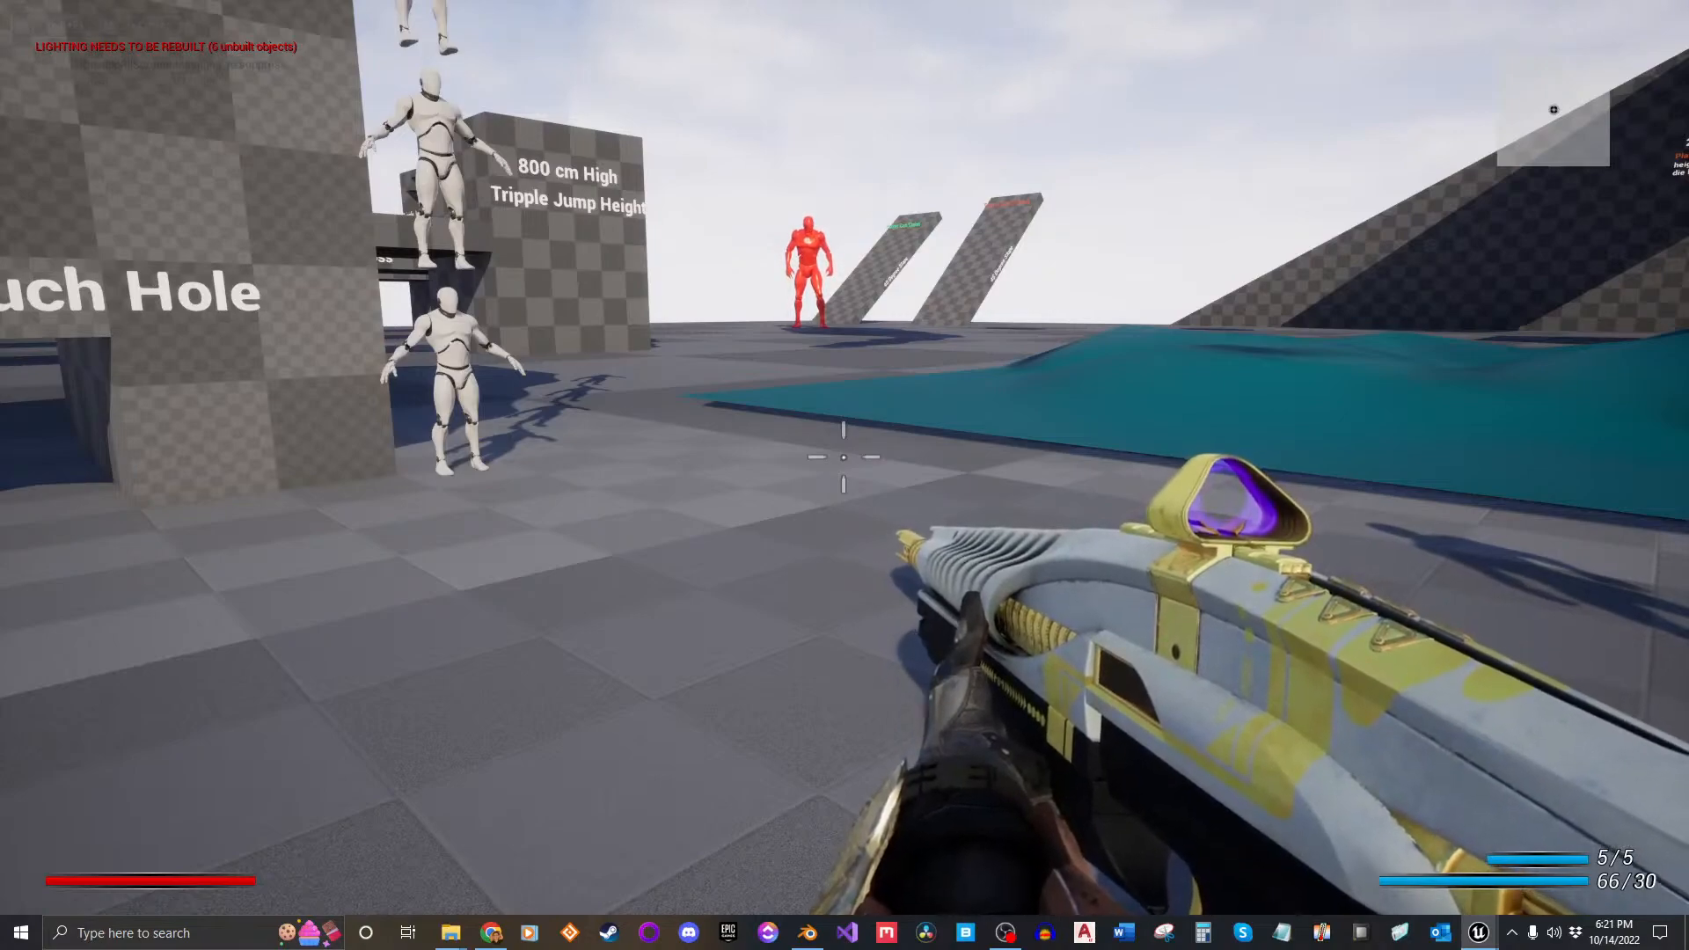
Step: Run past the water terrain to check the left-hand grip while moving, and switch to the third-person view
{"action": "key", "text": "w"}
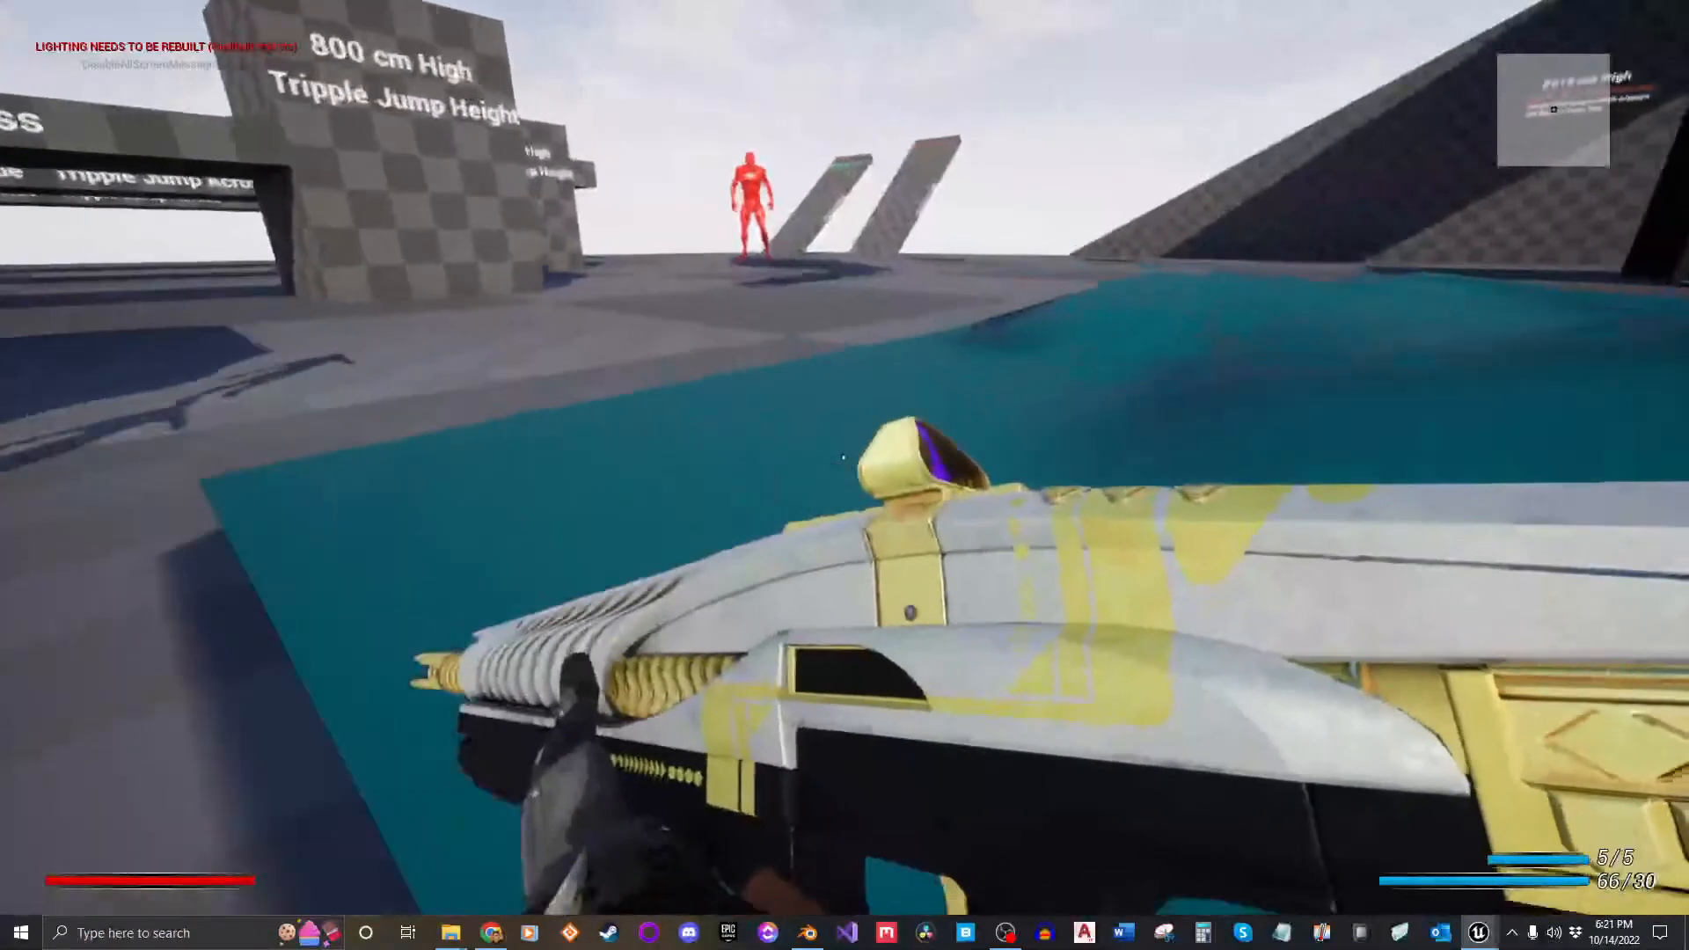
{"action": "key", "text": "w"}
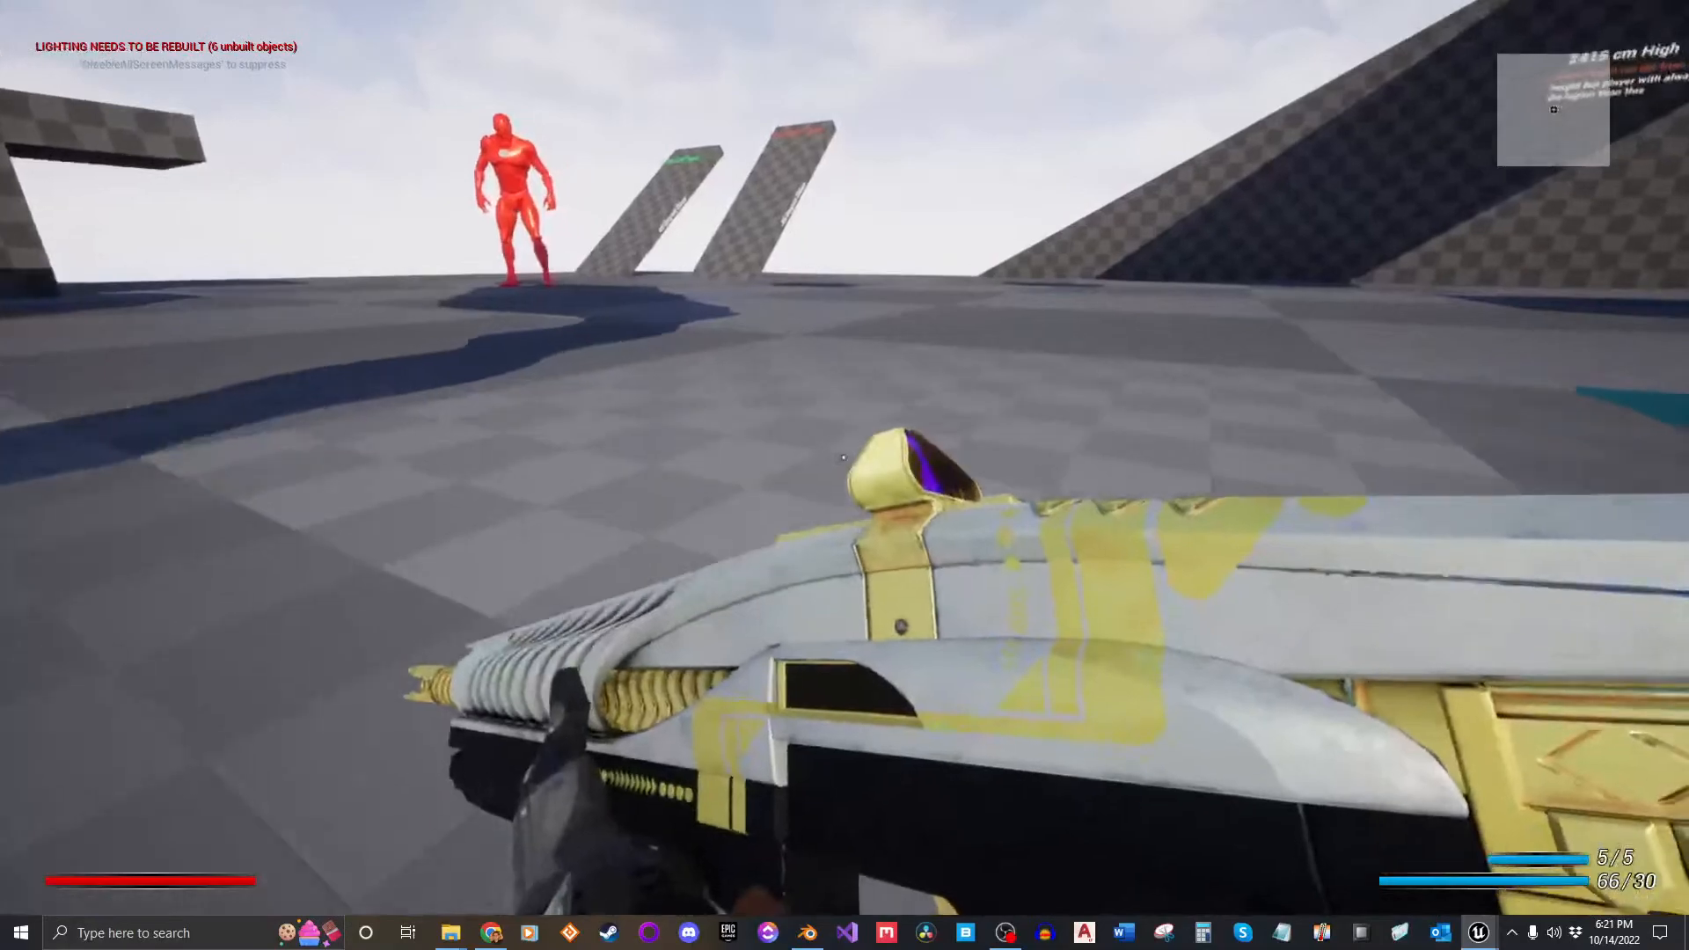
{"action": "key", "text": "c"}
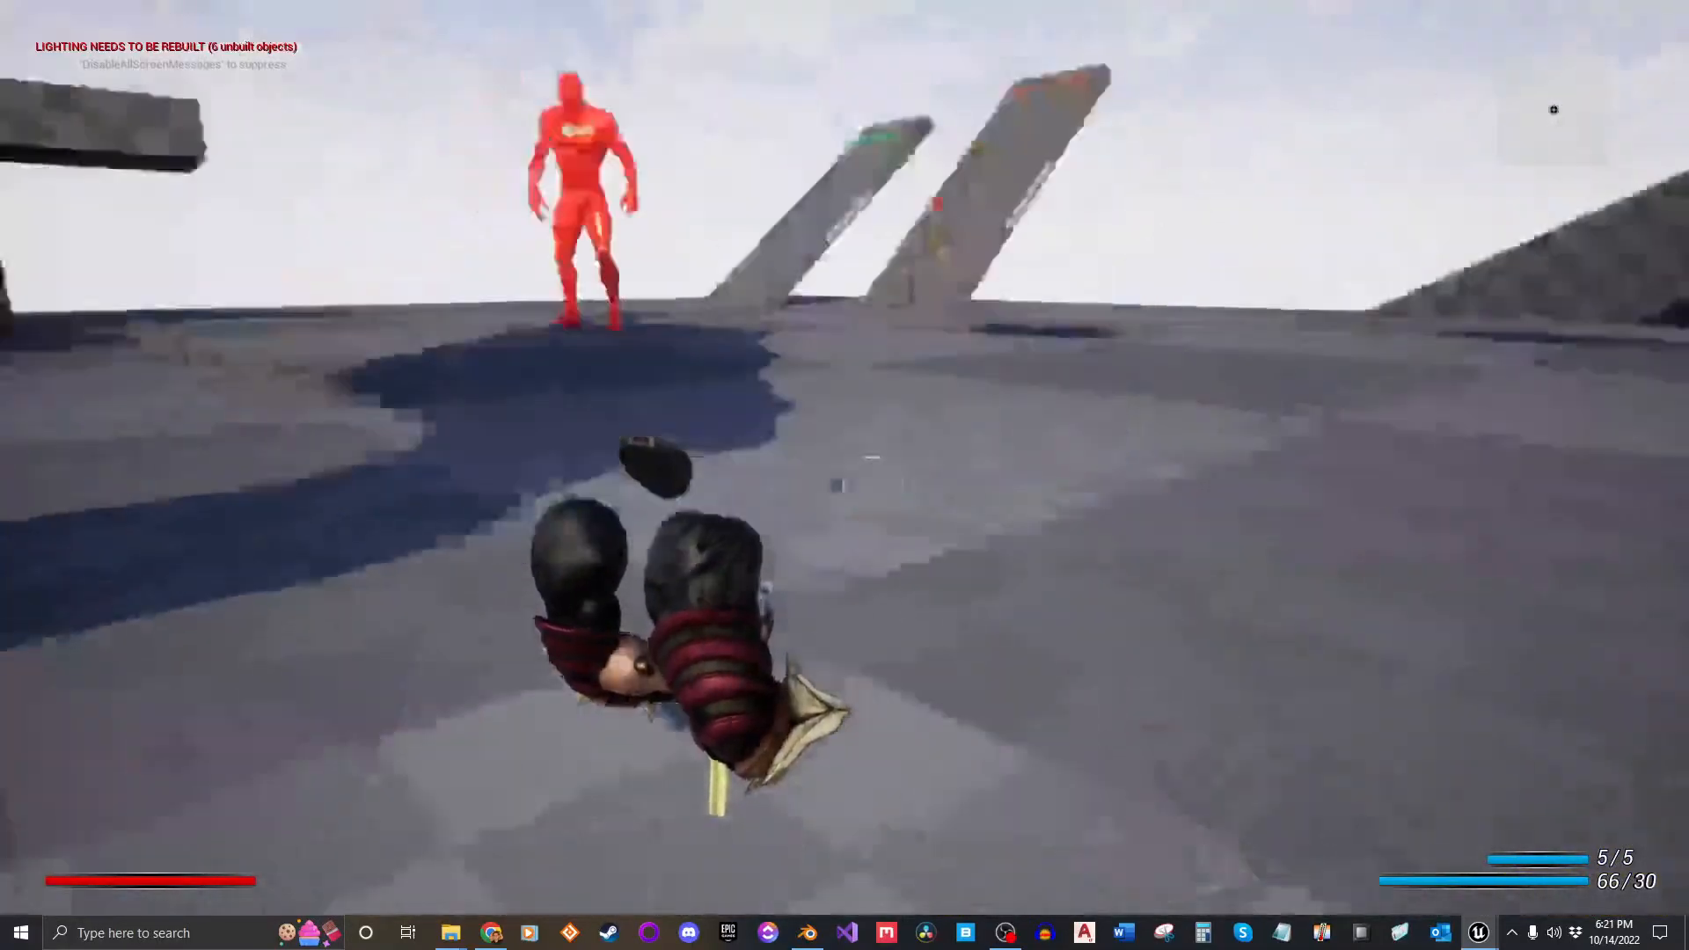
Step: Equip the white-and-red legendary helmet and the matching red gauntlets on the character
{"action": "key", "text": "i"}
{"action": "left_click", "coordinate": [1296, 246]}
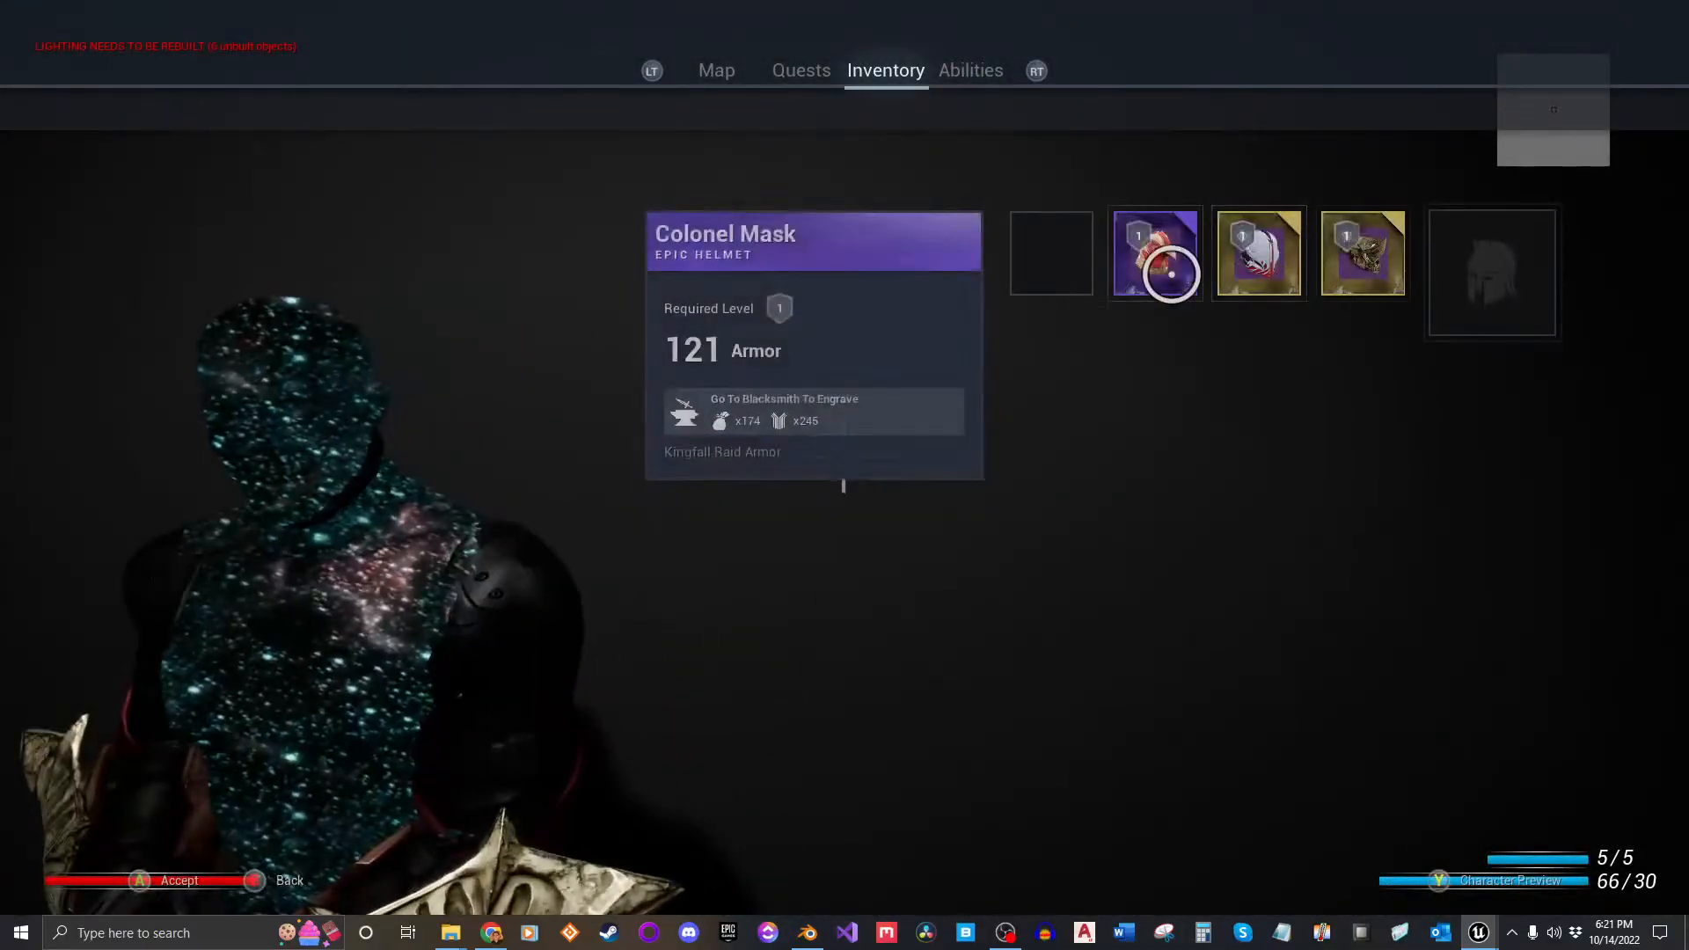
{"action": "left_click", "coordinate": [1253, 257]}
{"action": "left_click", "coordinate": [1372, 315]}
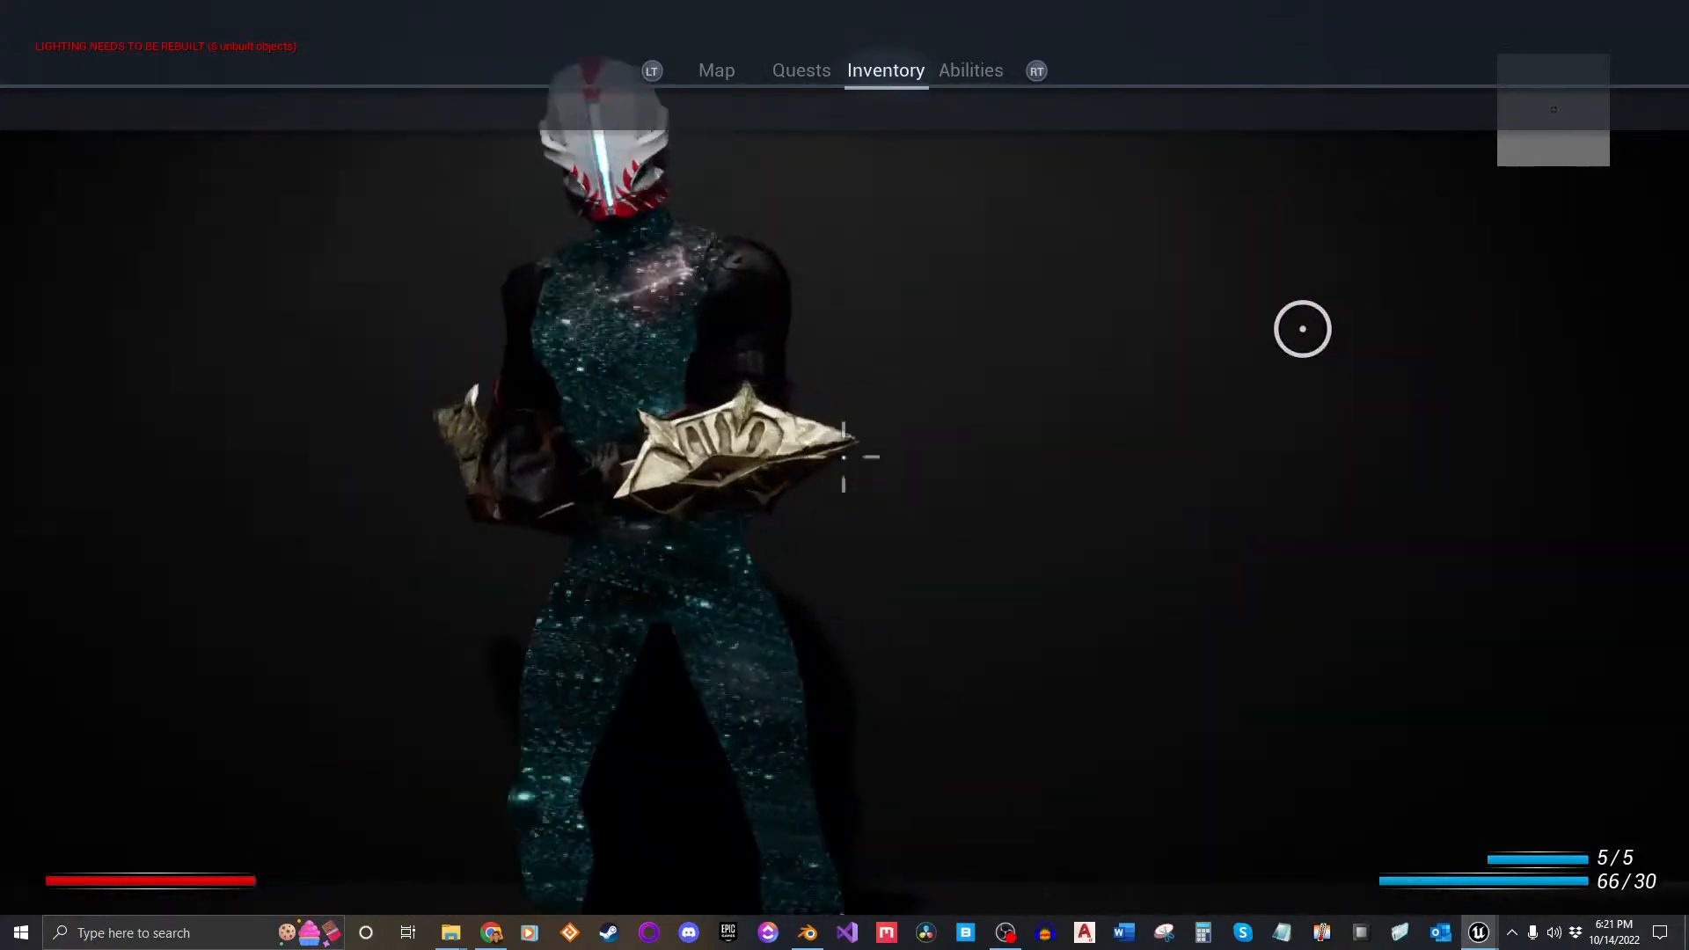
{"action": "left_click", "coordinate": [1166, 260]}
Step: Equip the Male Titan Phoenix Battle Ornament Chest, the first legendary class item and the first pair of boots, and return to the level
{"action": "left_click", "coordinate": [1249, 388]}
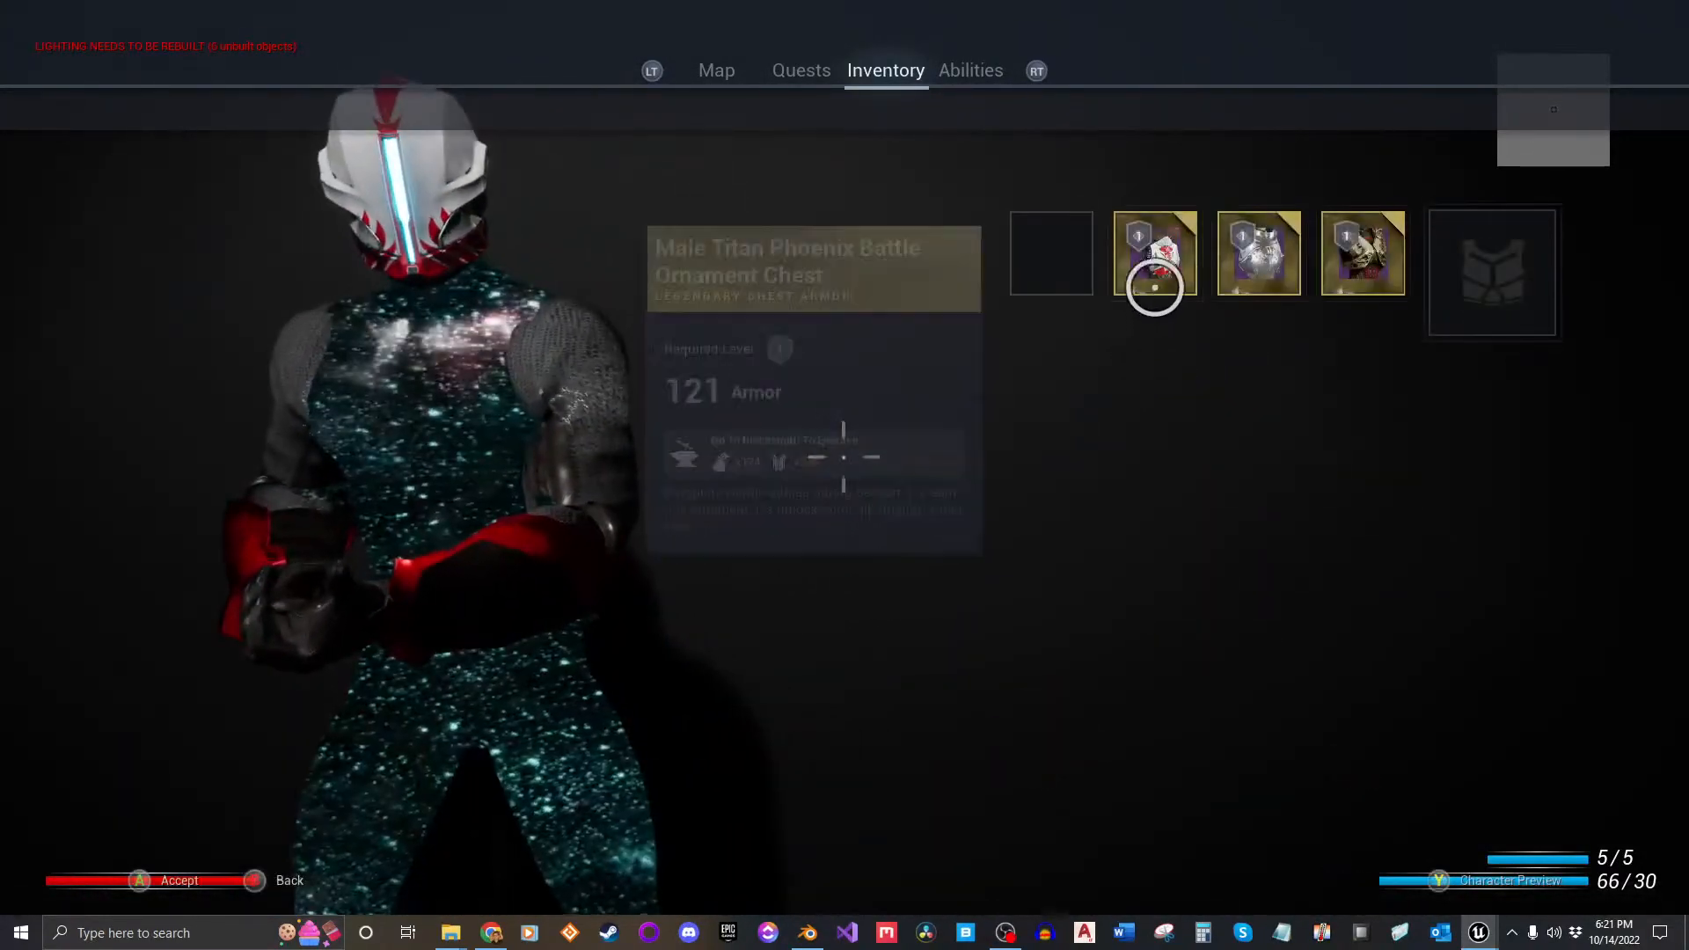
{"action": "left_click", "coordinate": [1141, 261]}
{"action": "left_click", "coordinate": [1379, 397]}
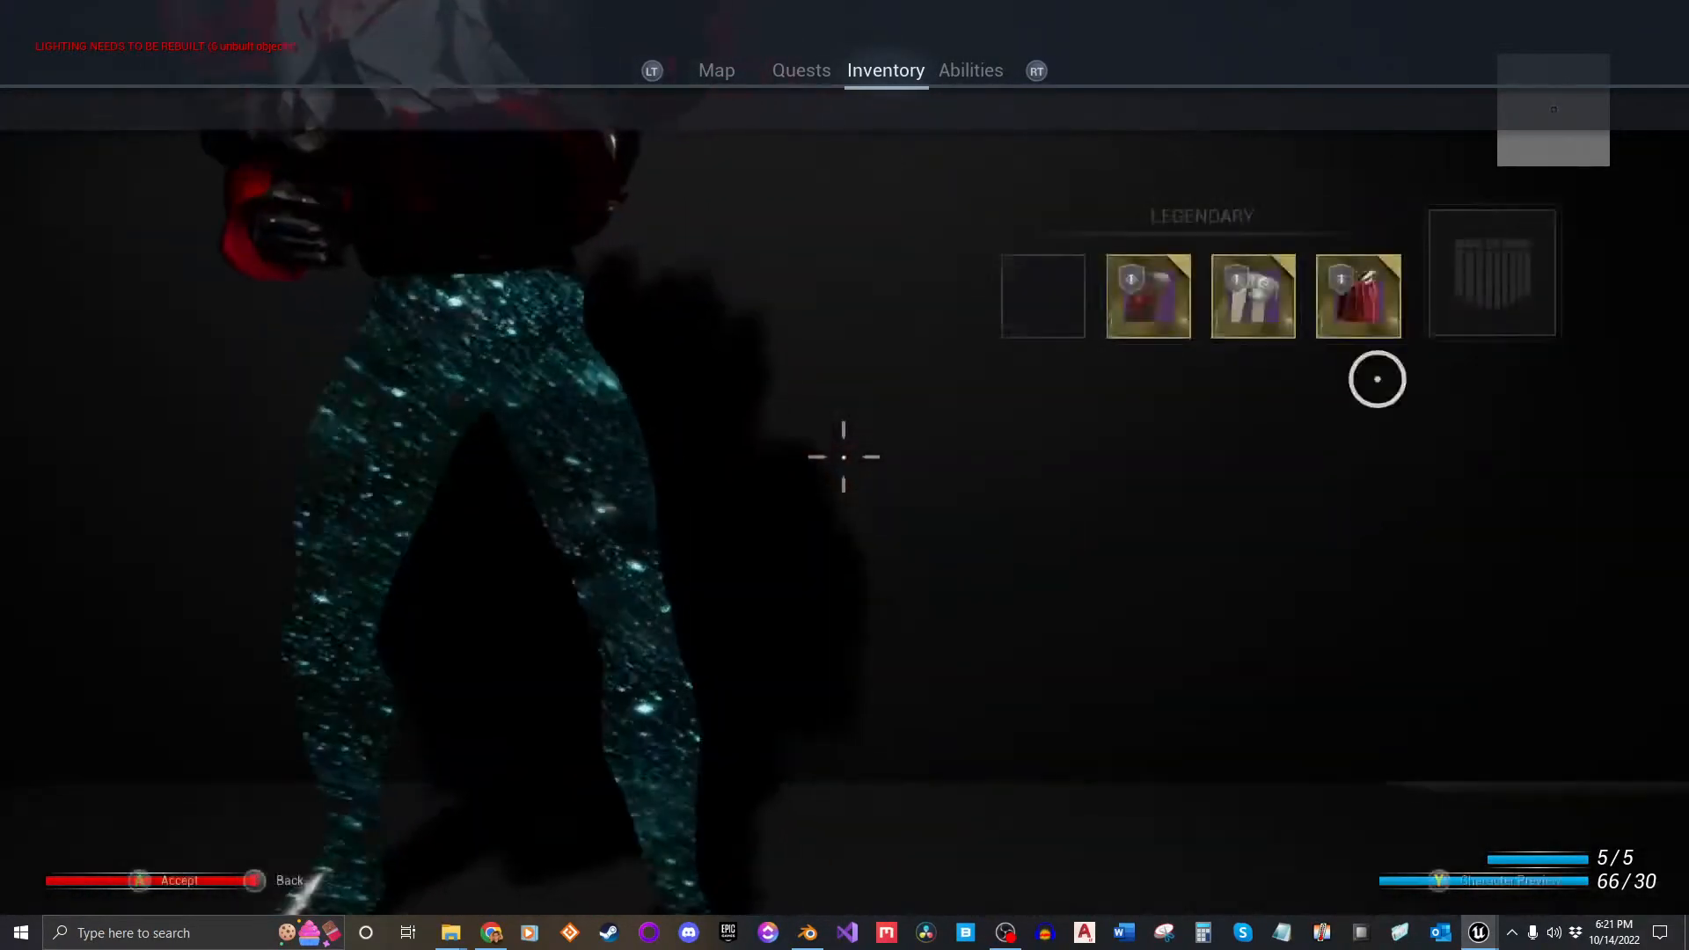
{"action": "left_click", "coordinate": [1165, 318]}
{"action": "key", "text": "Tab"}
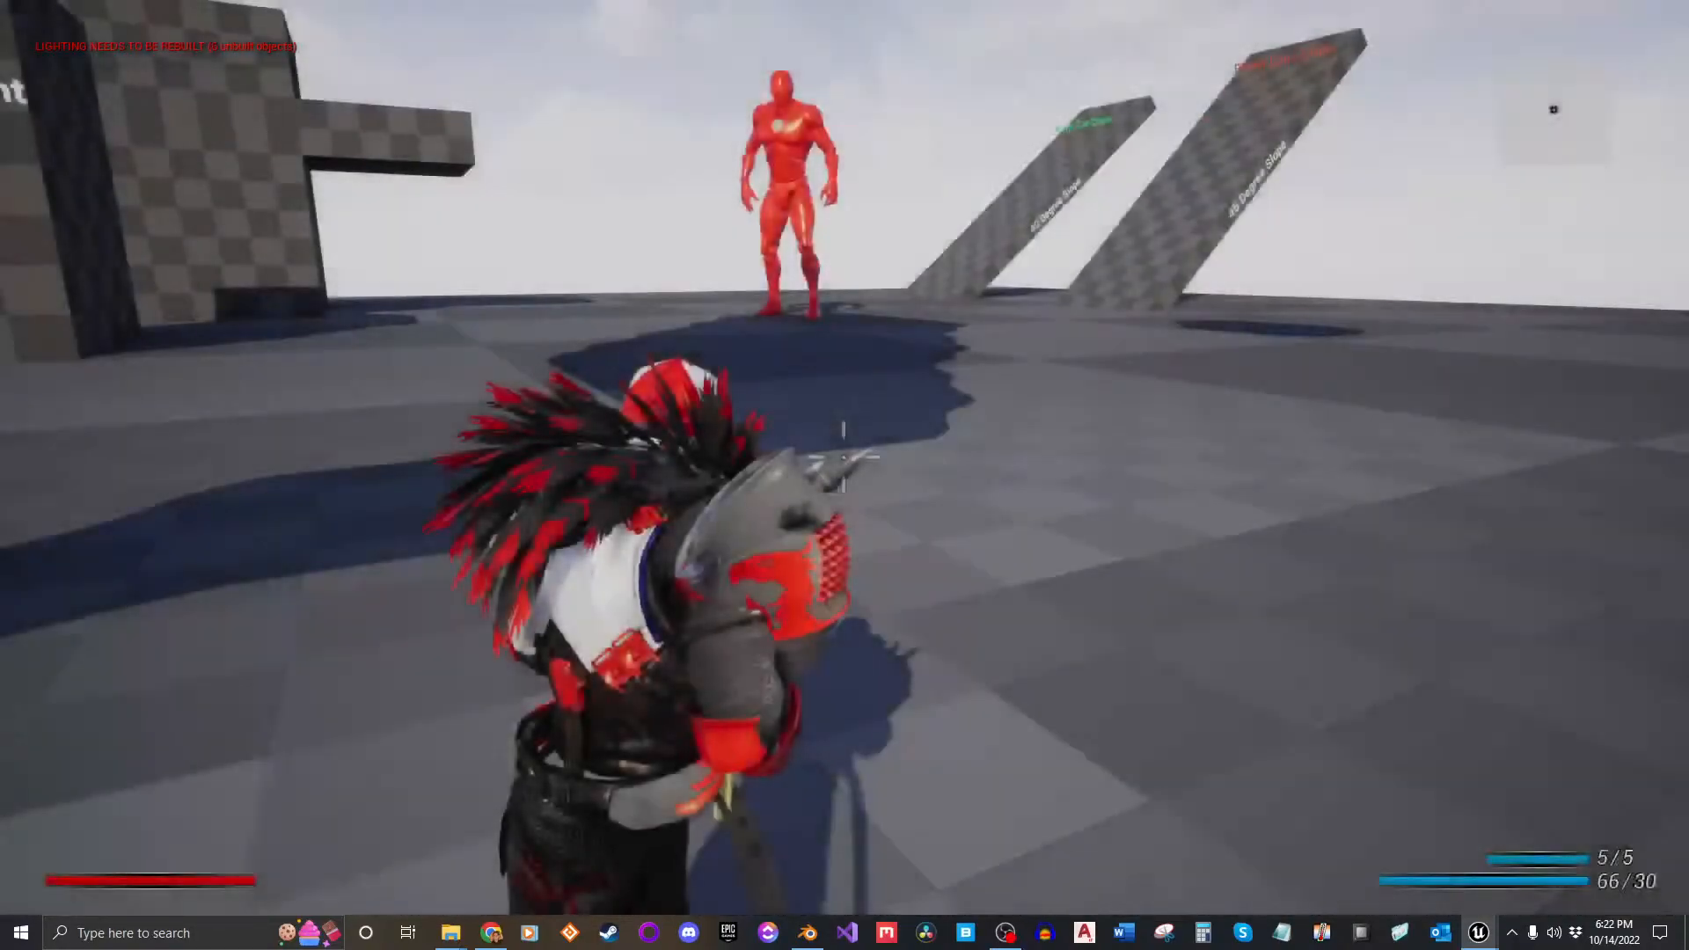
{"action": "key", "text": "Tab"}
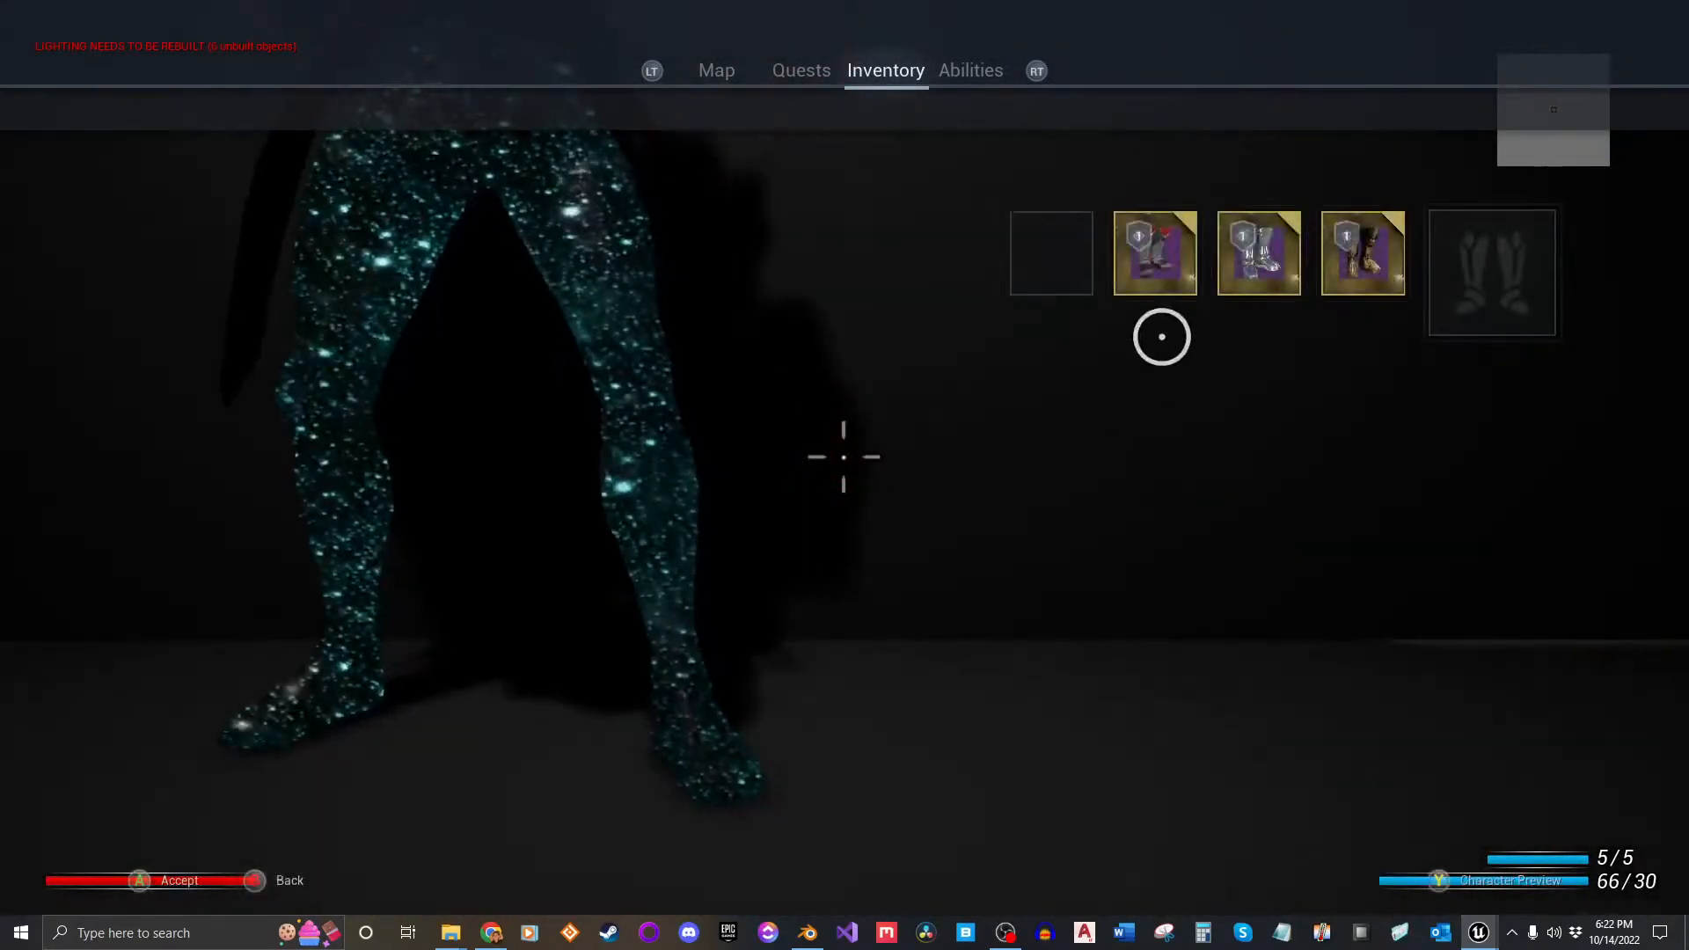
{"action": "left_click", "coordinate": [1152, 271]}
{"action": "key", "text": "Tab"}
Step: Fire, aim and run toward the mannequins in third person to examine how the armored character holds the weapon
{"action": "left_click", "coordinate": [844, 457]}
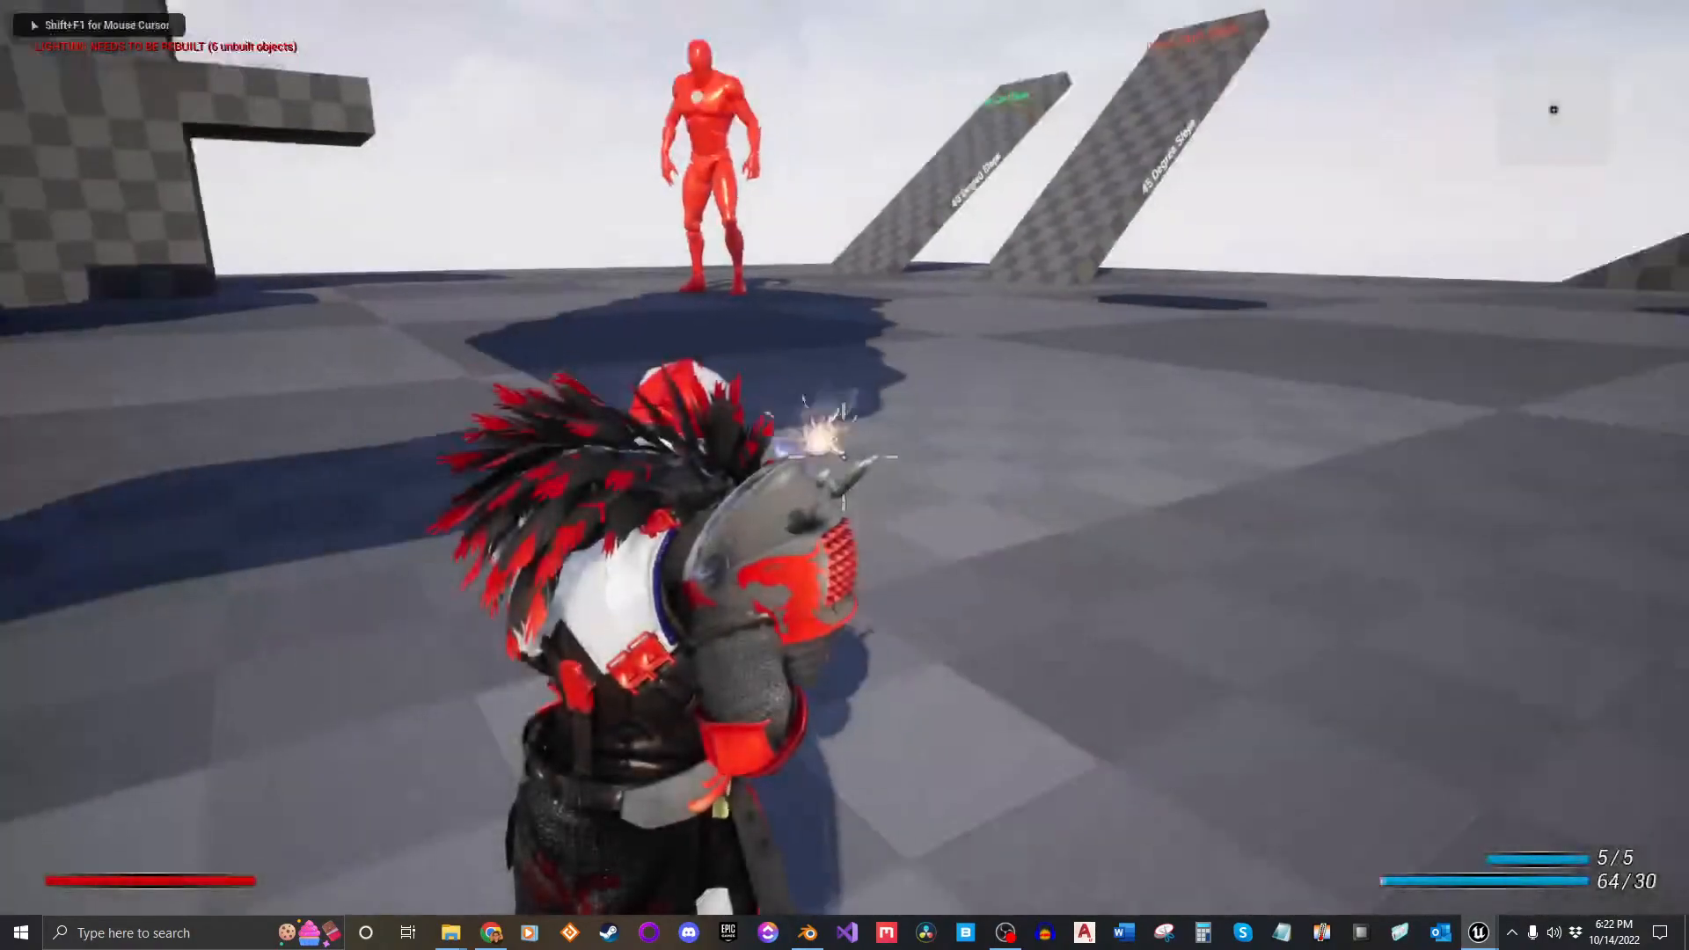
{"action": "key", "text": "w"}
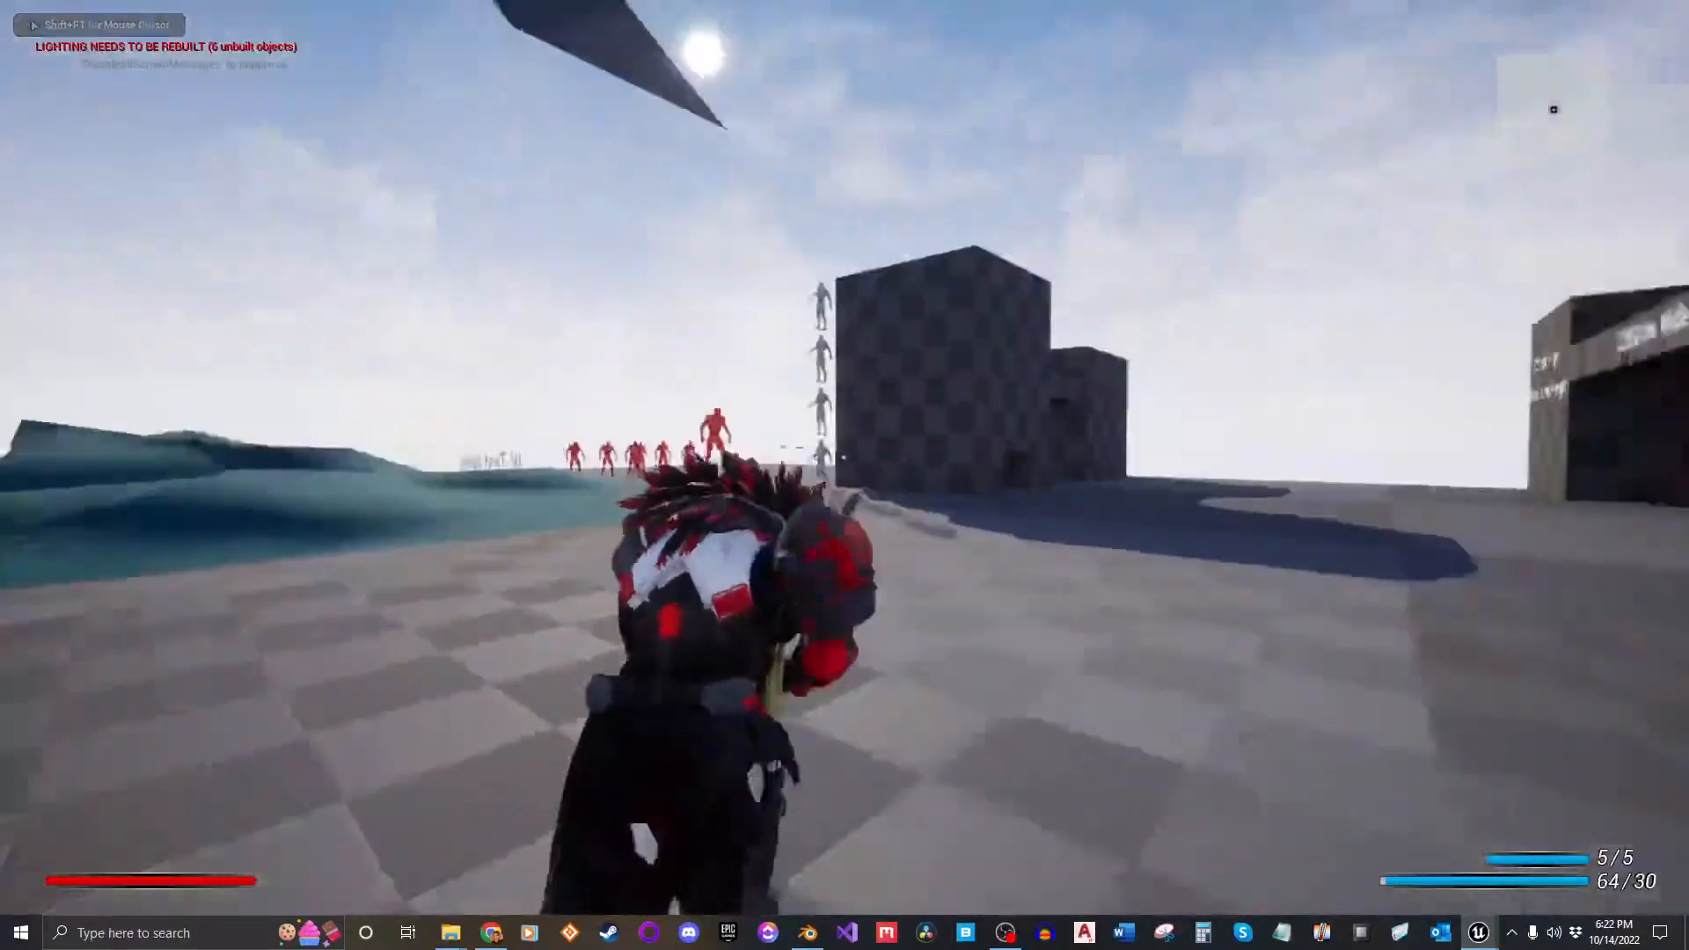
{"action": "right_click", "coordinate": [844, 457]}
{"action": "key", "text": "w"}
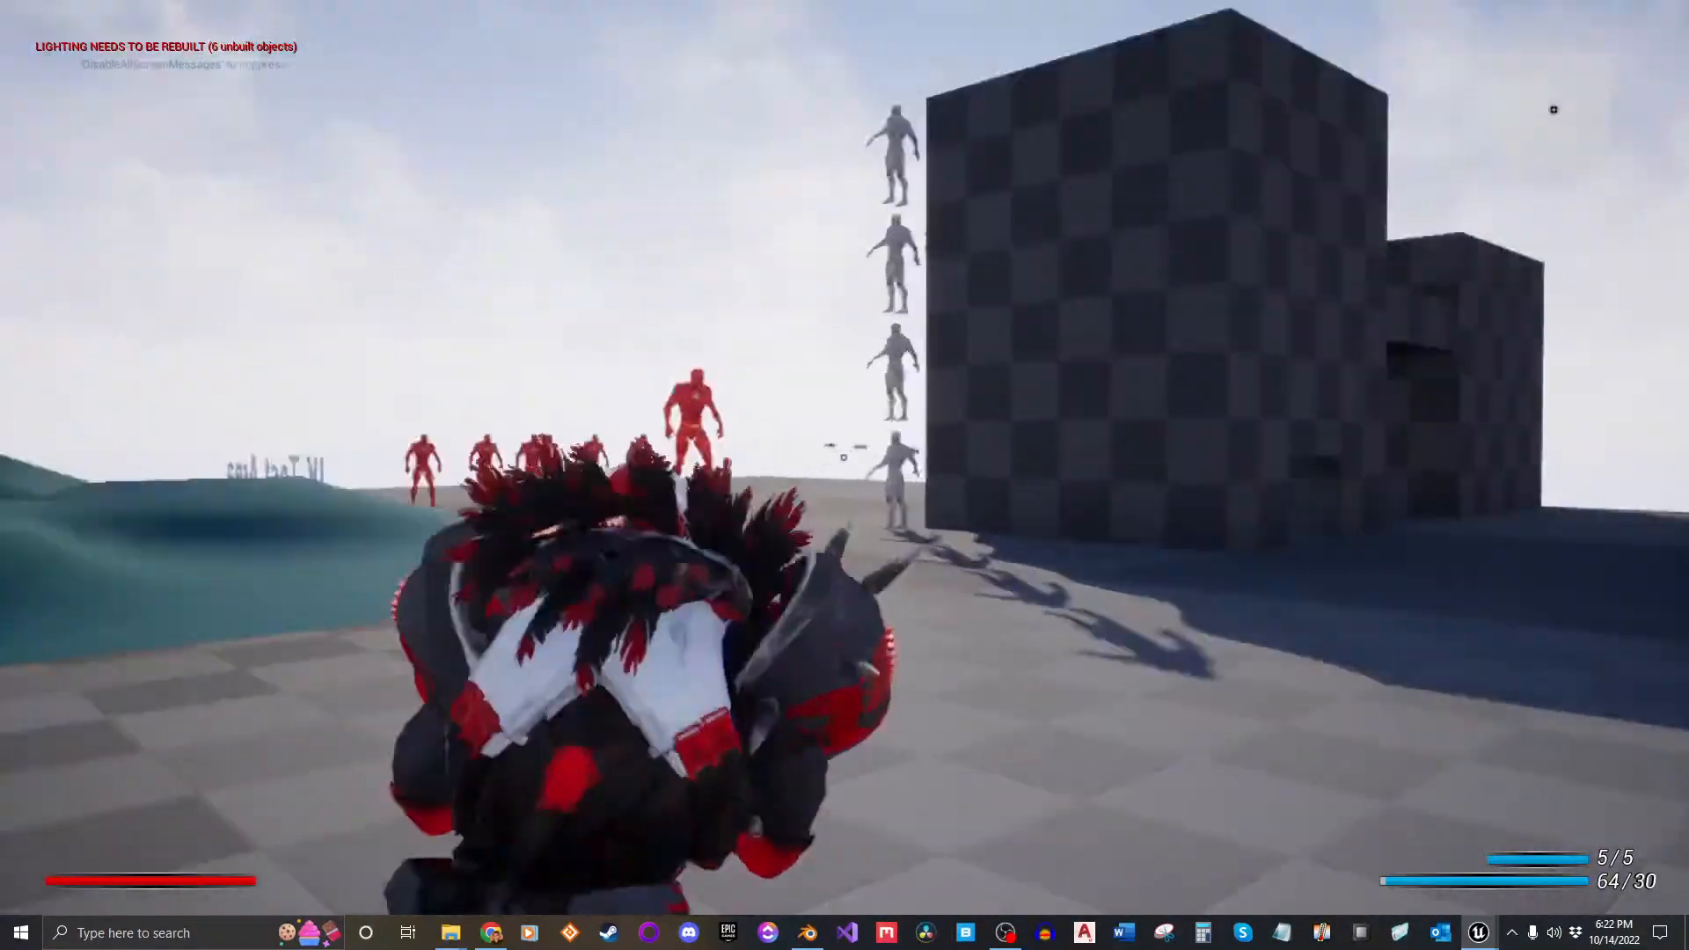
{"action": "key", "text": "w"}
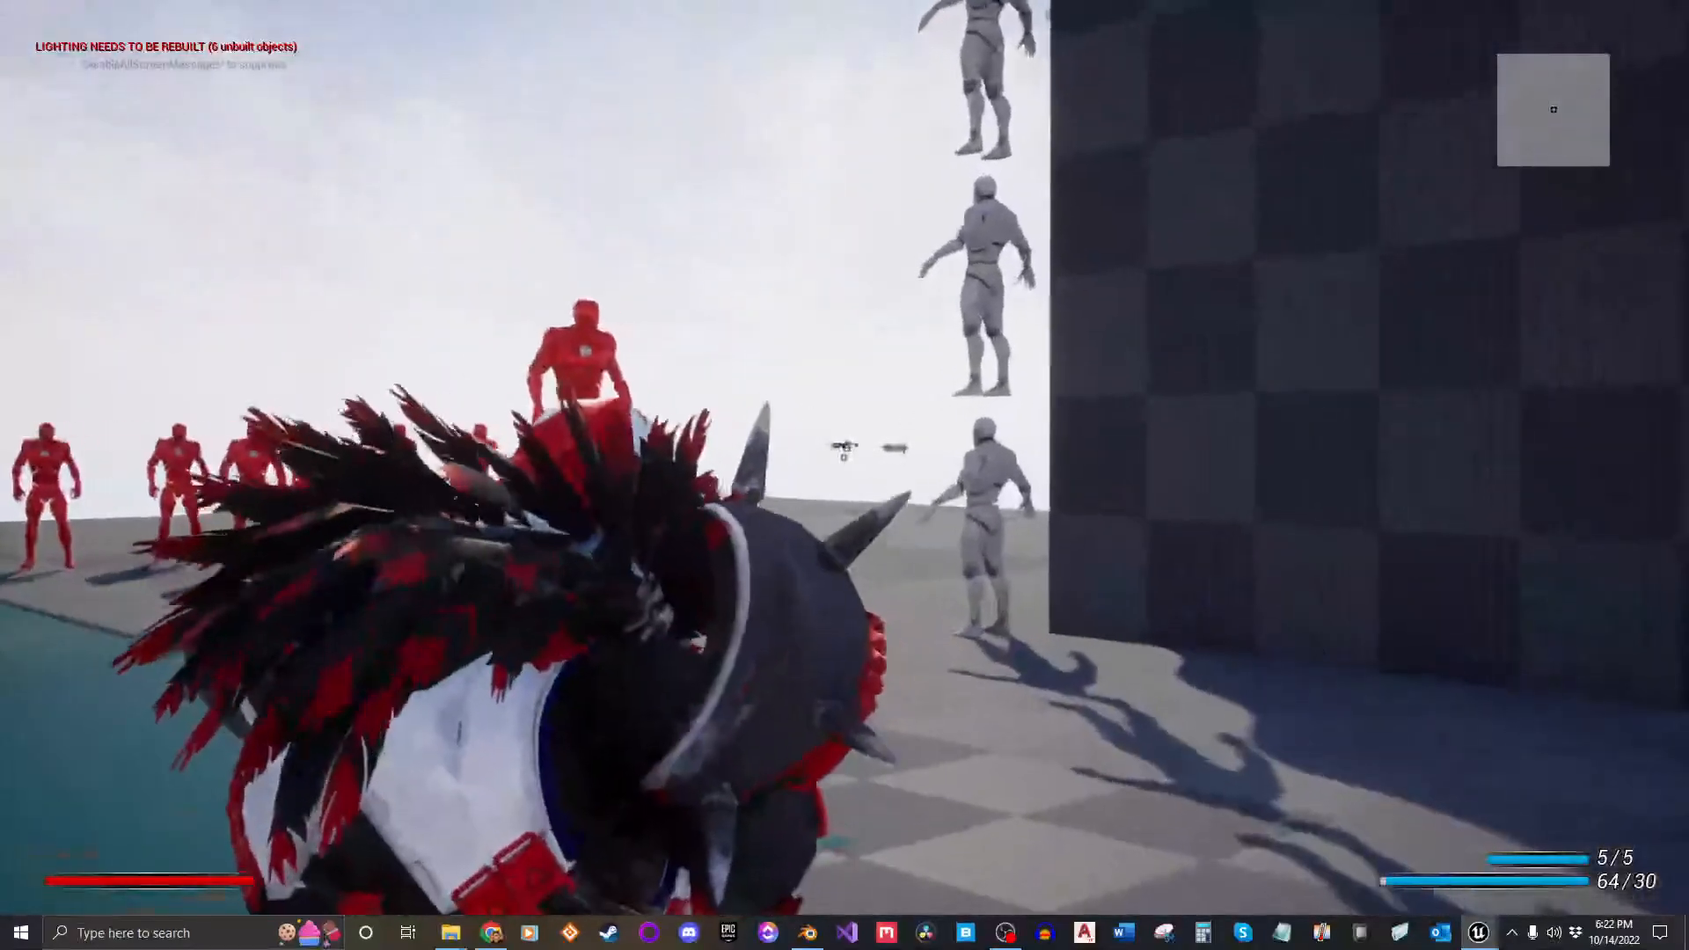
{"action": "key", "text": "w"}
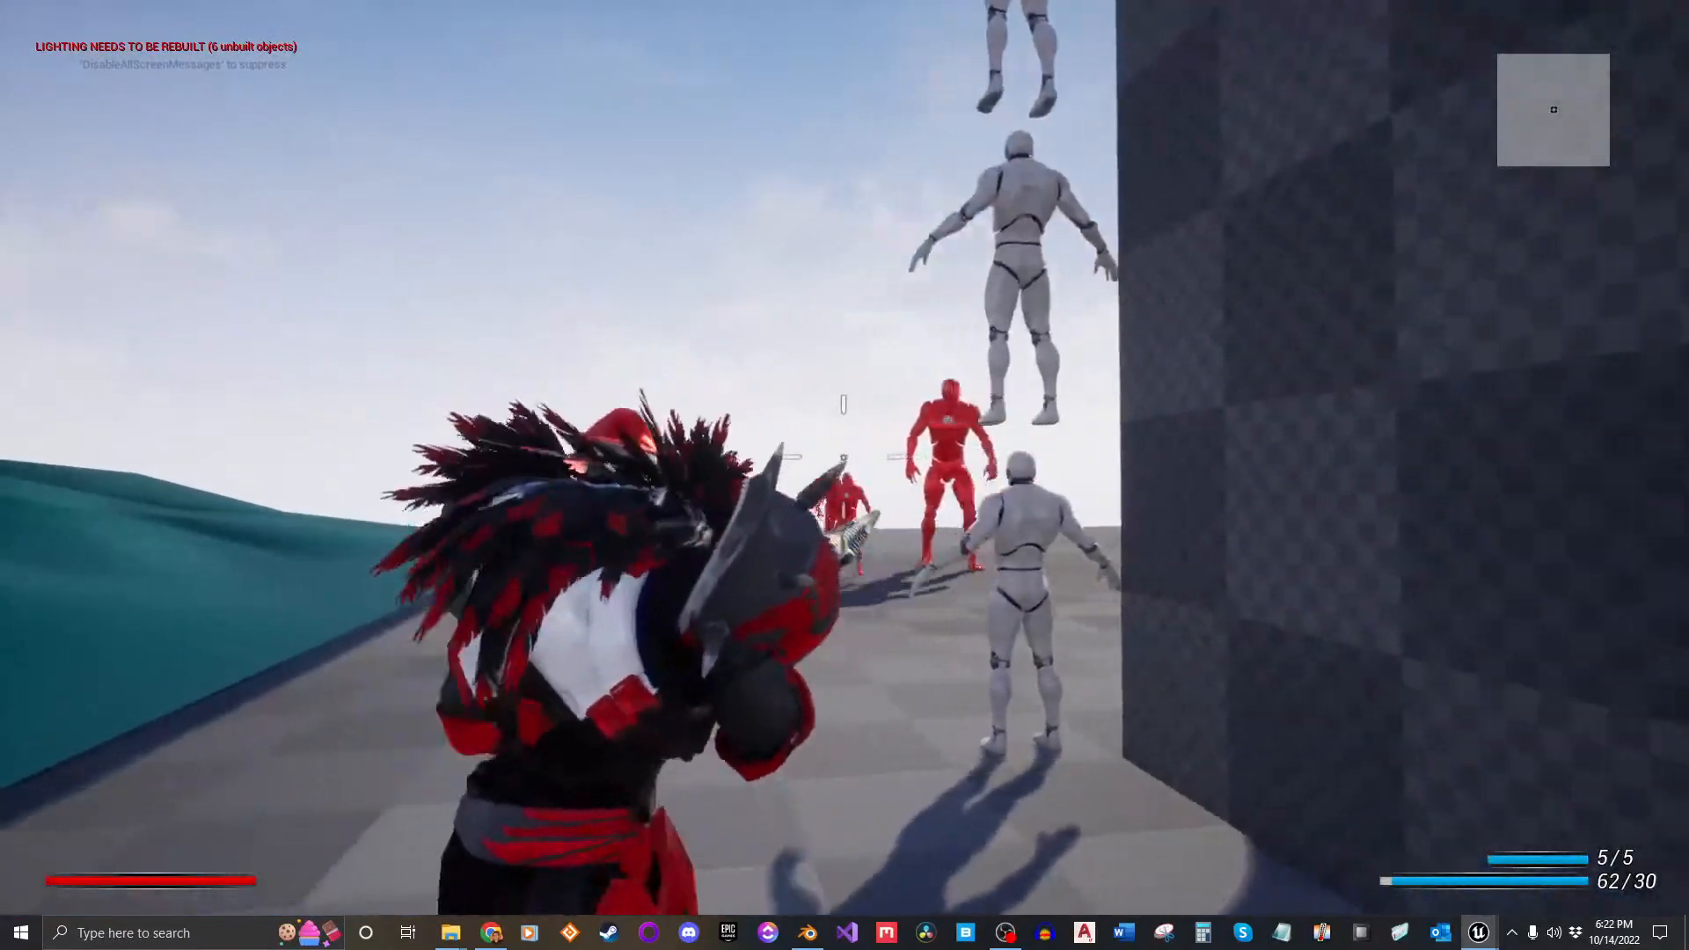
Step: Reload the weapon, return to the first-person view and jump across the level
{"action": "key", "text": "r"}
{"action": "key", "text": "v"}
{"action": "key", "text": "w"}
{"action": "key", "text": "space"}
{"action": "key", "text": "space"}
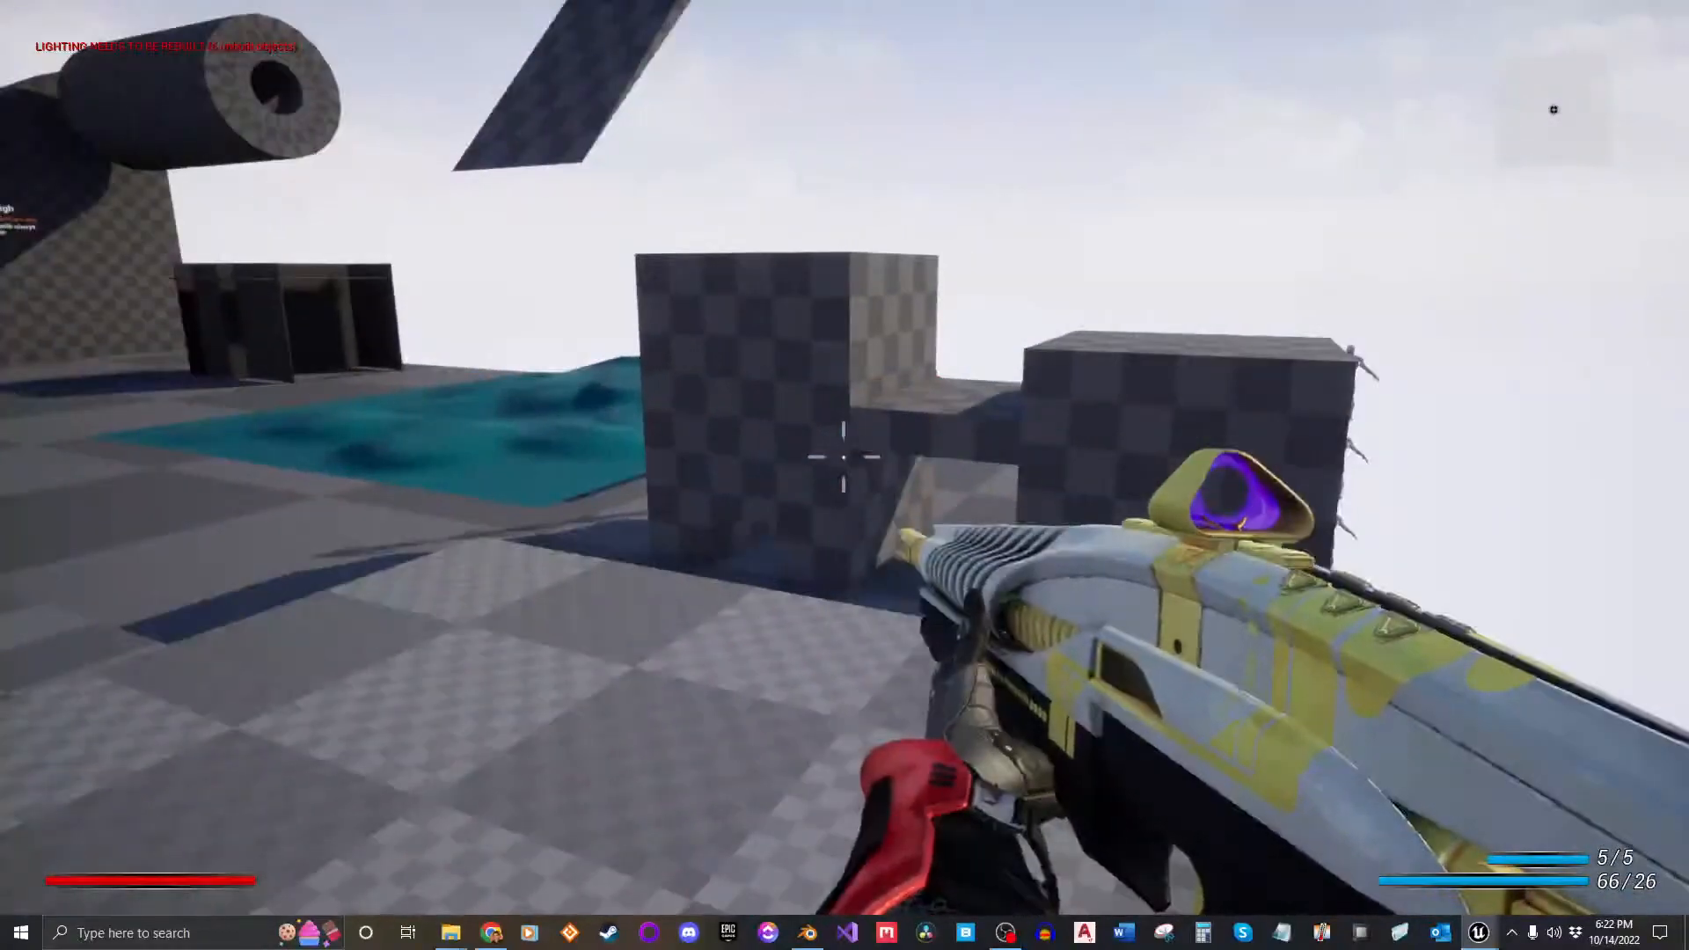
Step: Aim down sights and fire a series of shots at the checkered block to test the sight alignment
{"action": "right_click", "coordinate": [844, 458]}
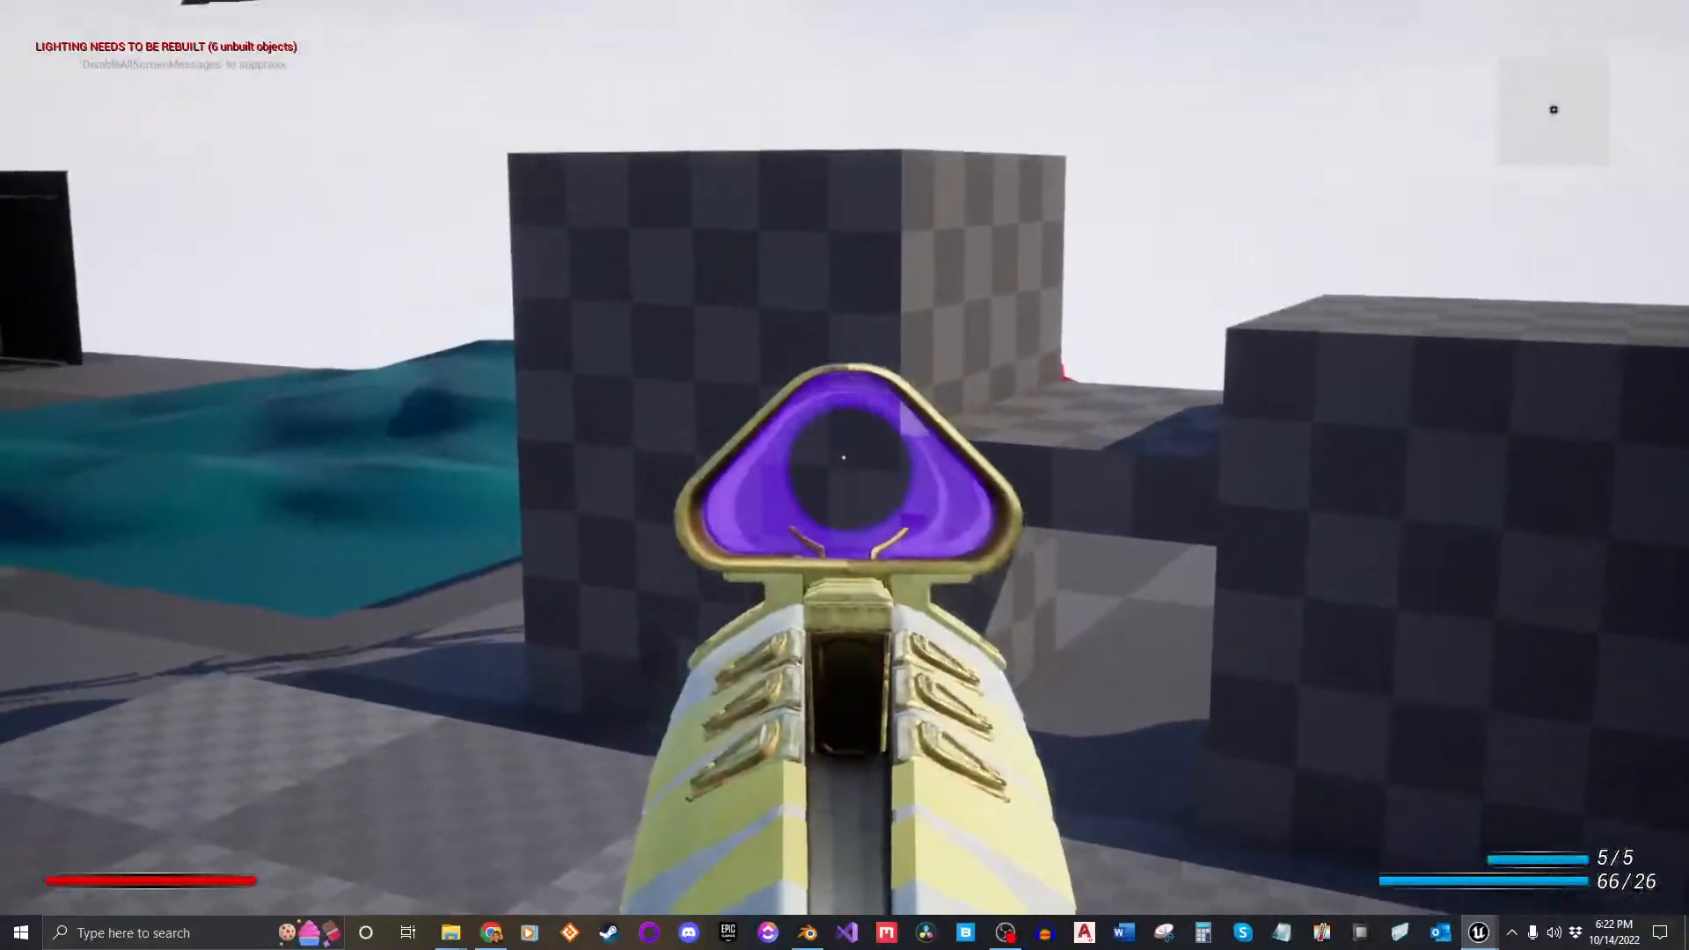
{"action": "left_click", "coordinate": [844, 458]}
{"action": "left_click", "coordinate": [844, 458]}
{"action": "left_click", "coordinate": [844, 458]}
{"action": "left_click", "coordinate": [844, 458]}
{"action": "left_click", "coordinate": [843, 457]}
{"action": "left_click", "coordinate": [844, 458]}
{"action": "left_click", "coordinate": [844, 457]}
{"action": "left_click", "coordinate": [844, 457]}
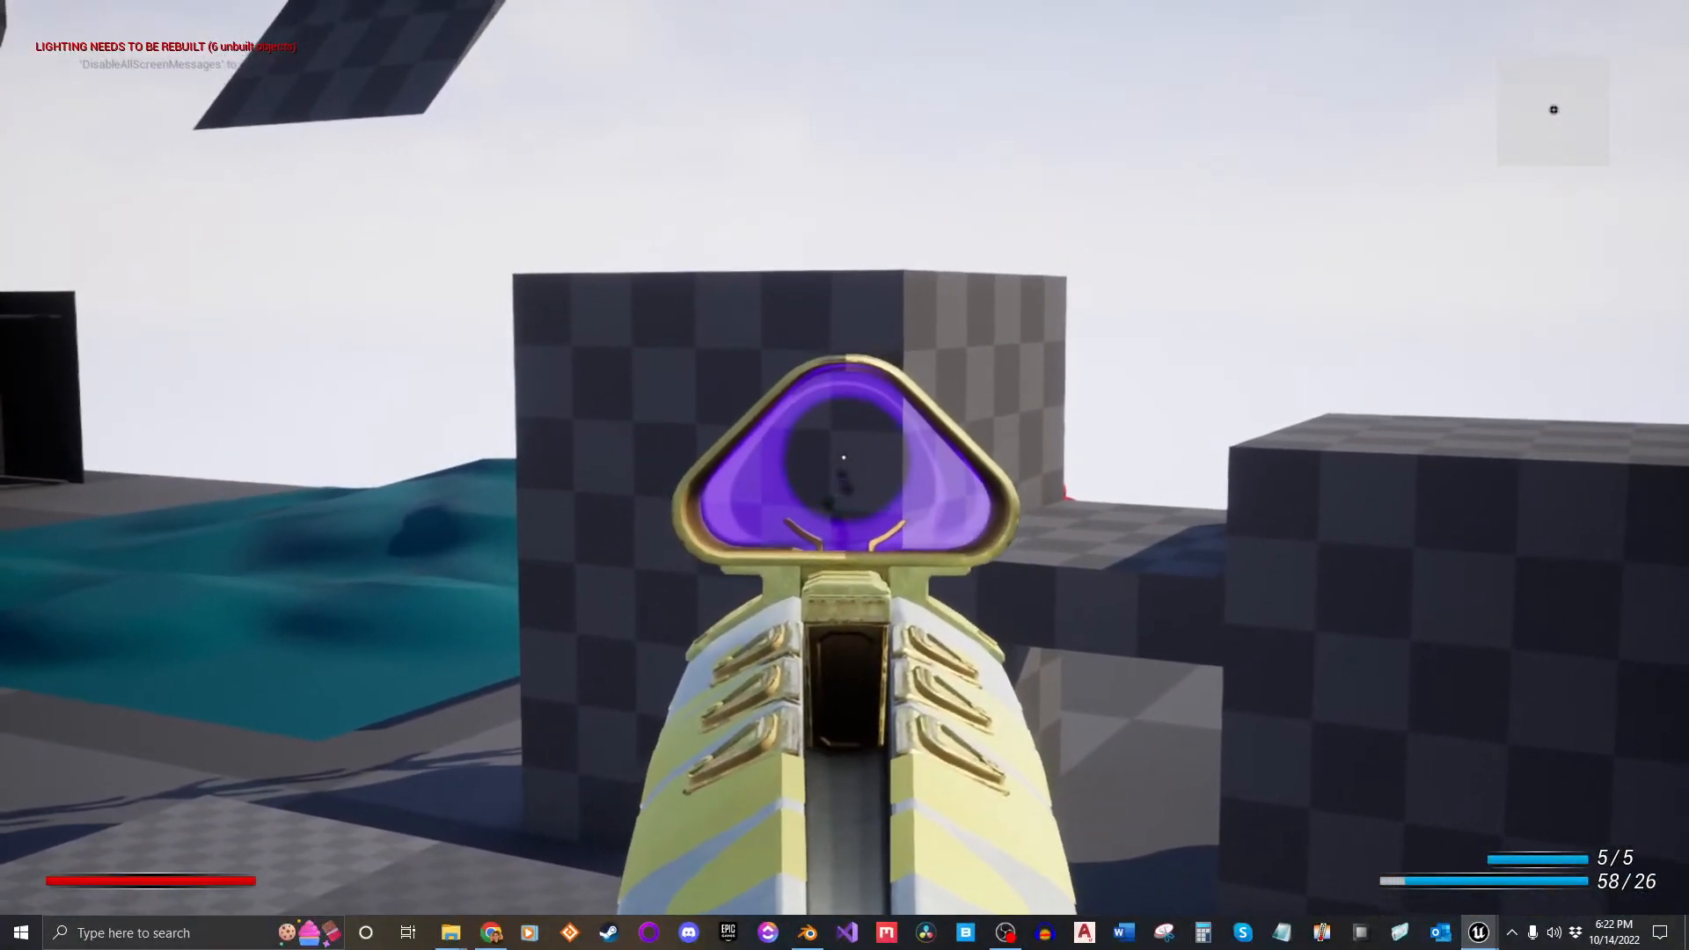
{"action": "left_click", "coordinate": [844, 458]}
{"action": "left_click", "coordinate": [843, 458]}
Step: Reload while running toward the red characters to check the hand placement, and stop playing
{"action": "key", "text": "w"}
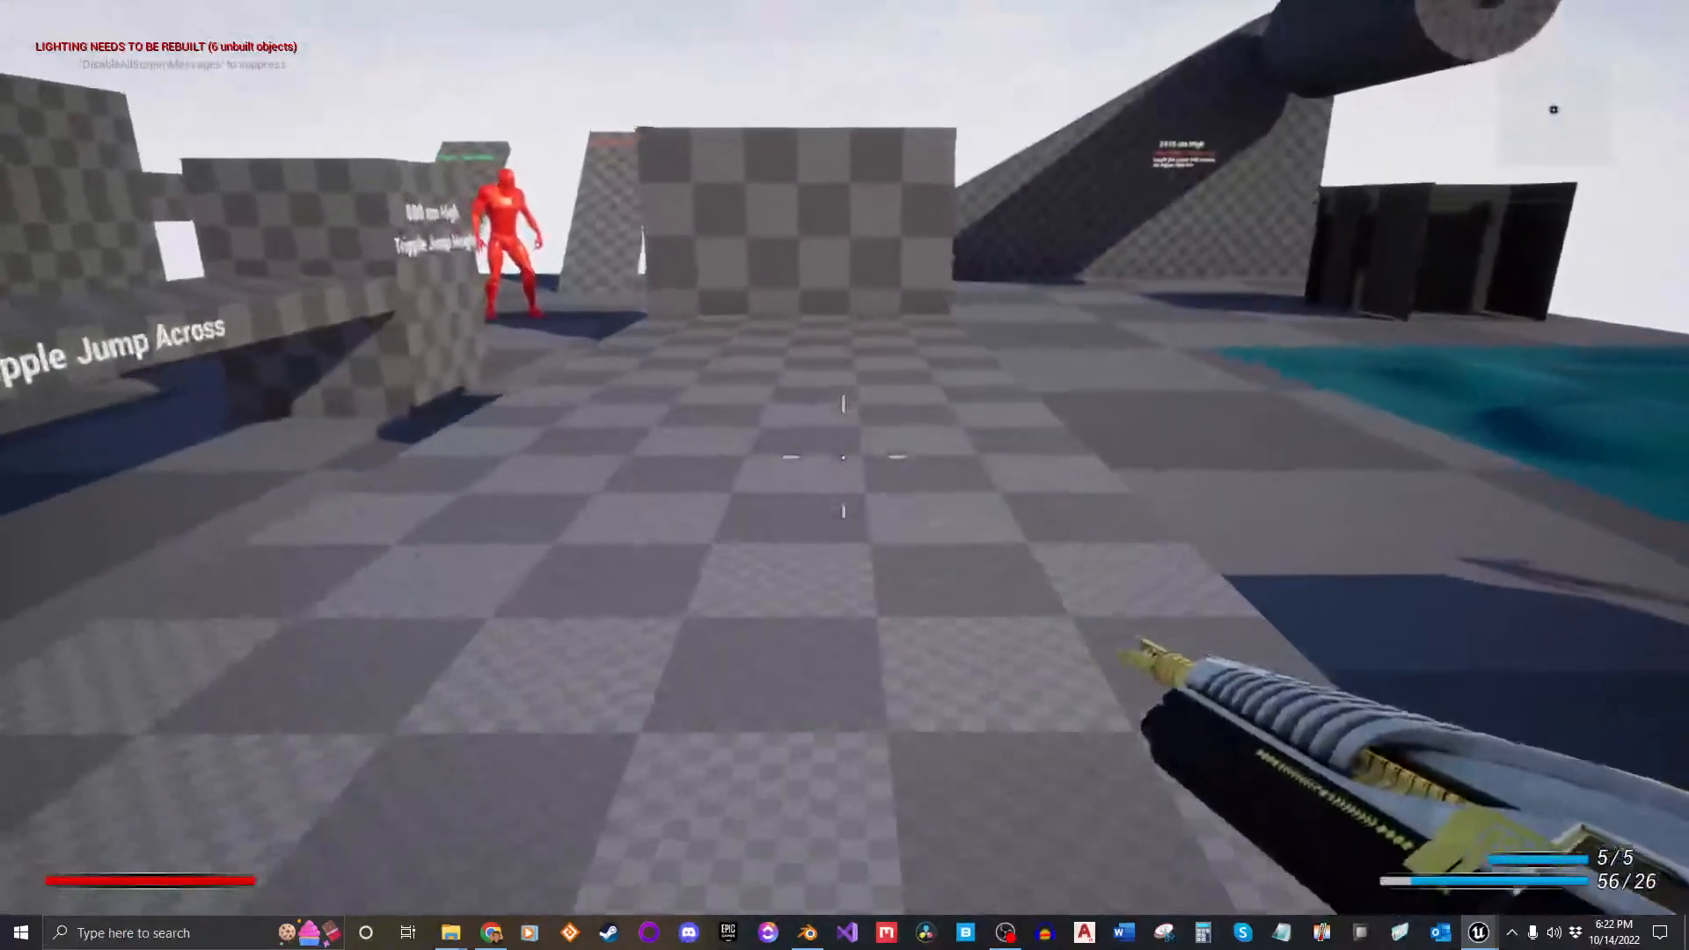
{"action": "key", "text": "r"}
{"action": "key", "text": "w"}
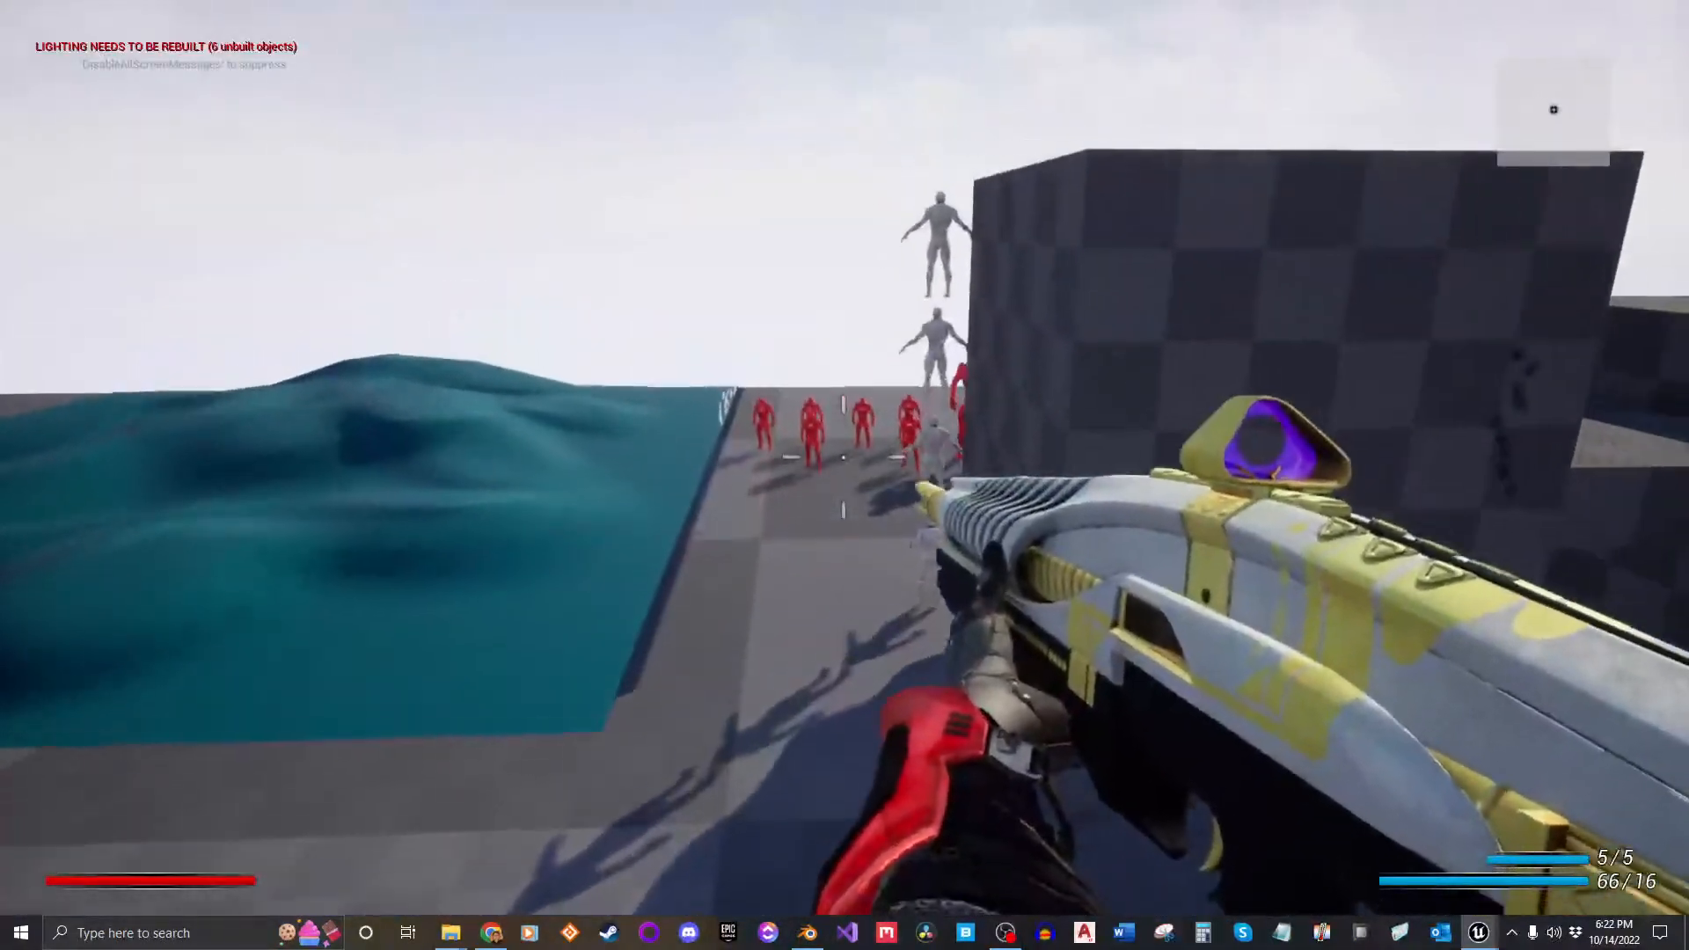
{"action": "key", "text": "w"}
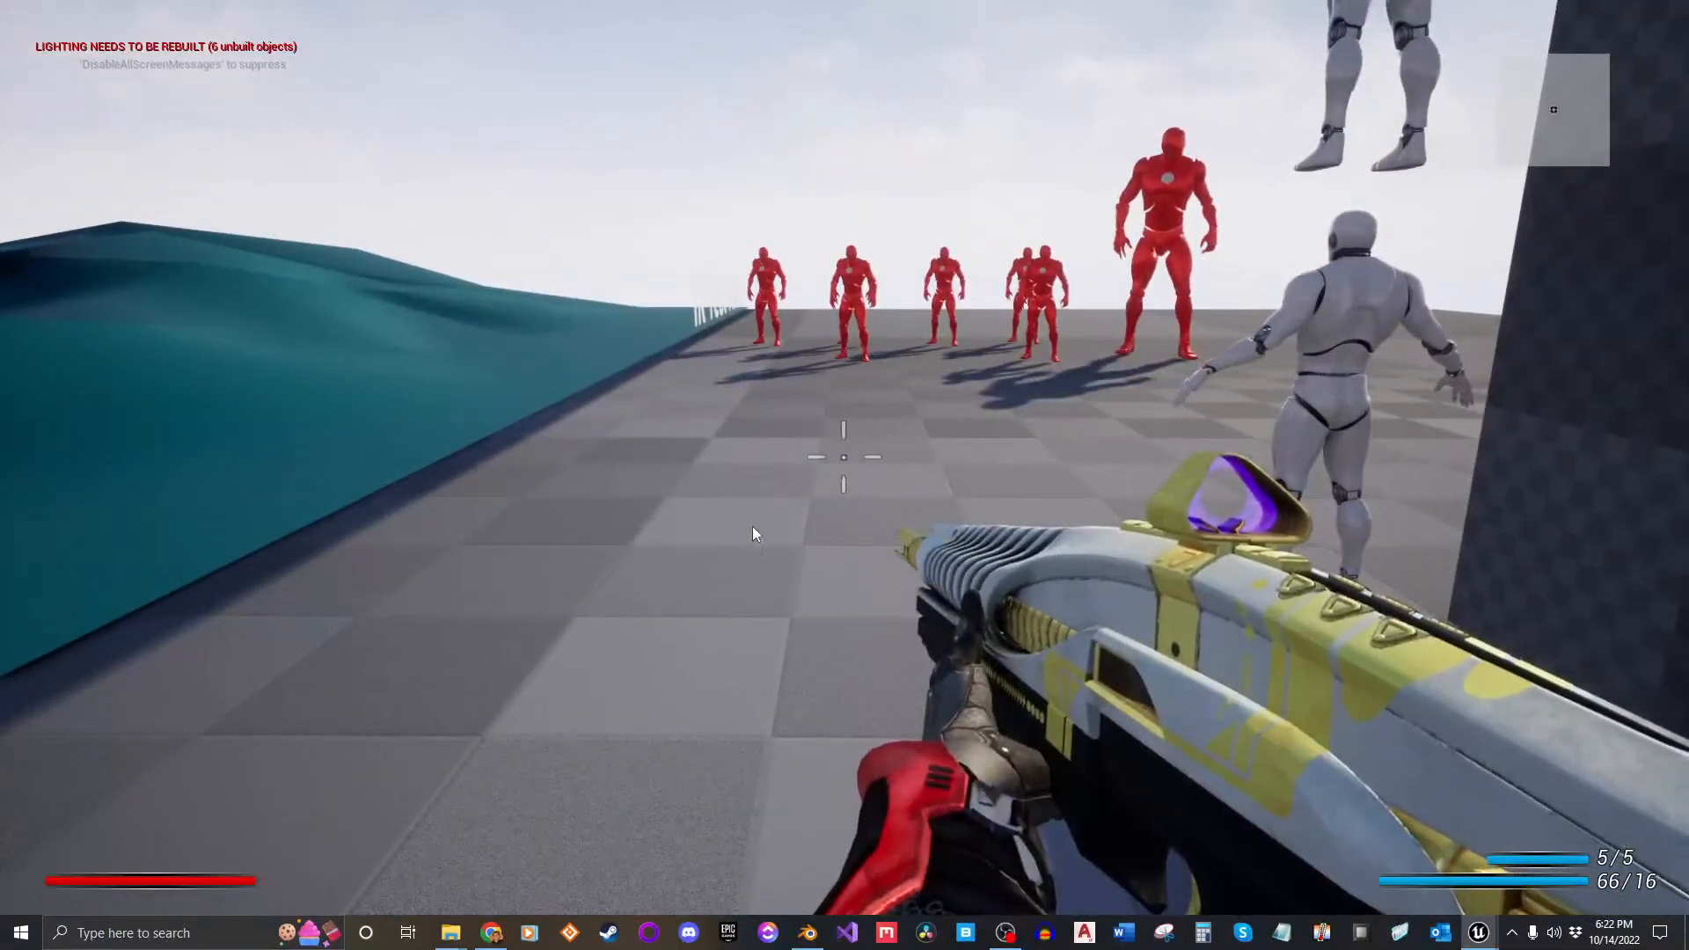
{"action": "key", "text": "Escape"}
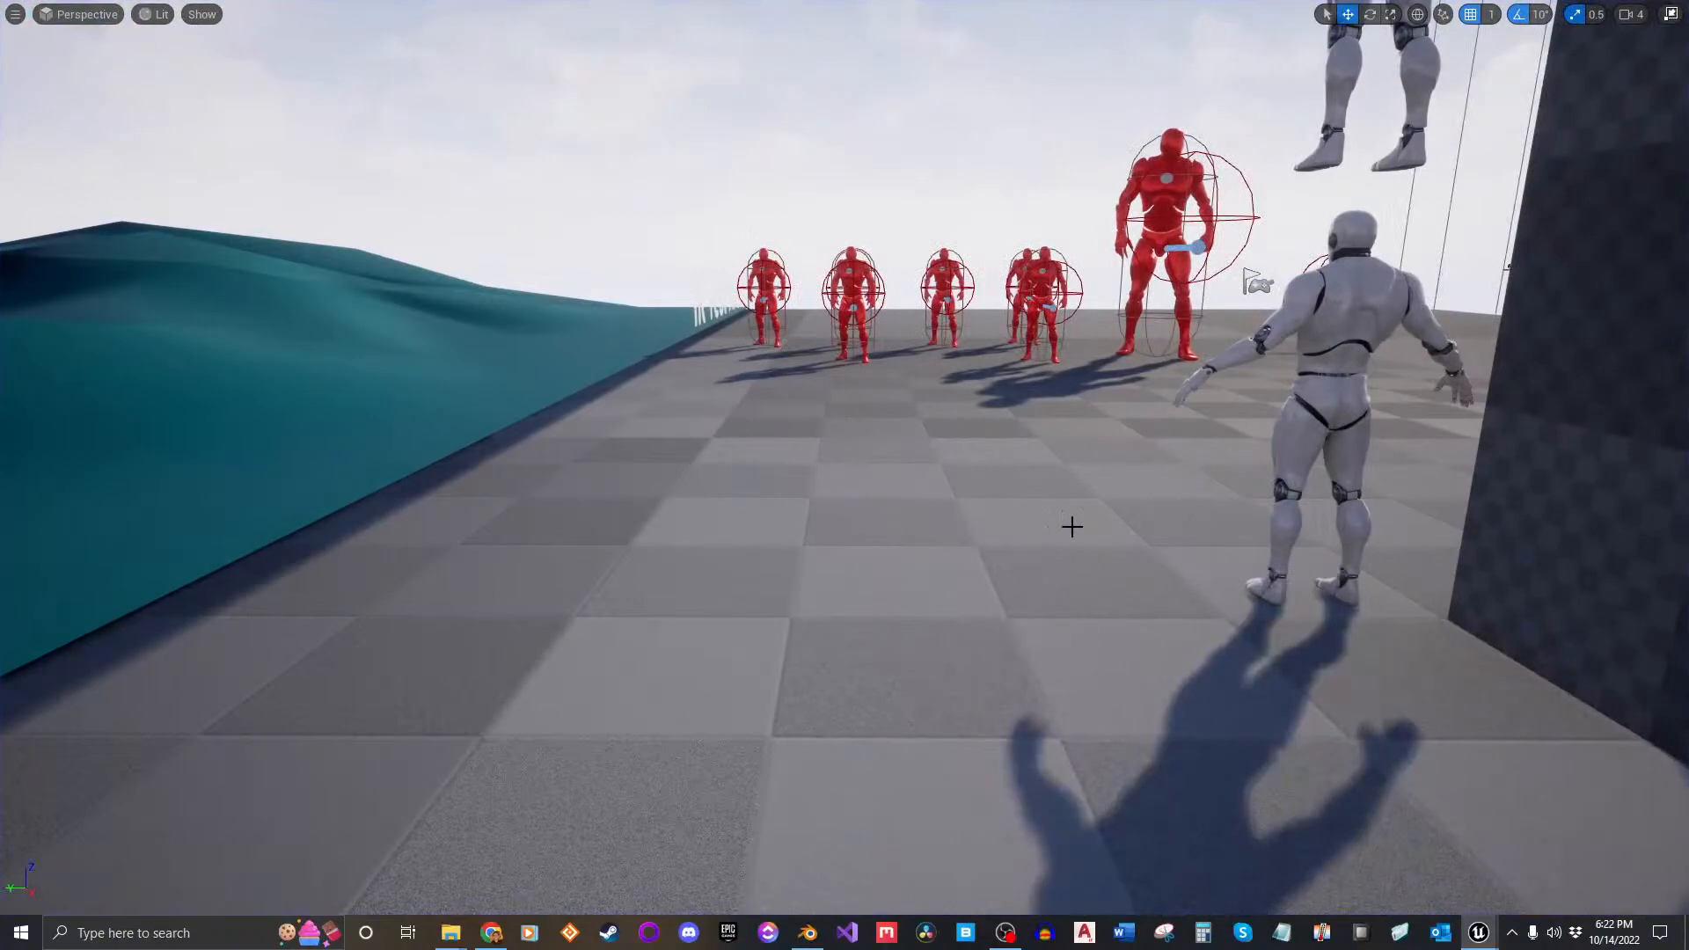
Step: Leave the full-screen viewport, dock the Inaugural_Address_BP editor, set its Weapon Name to "Inaugural Address" and compile
{"action": "key", "text": "F11"}
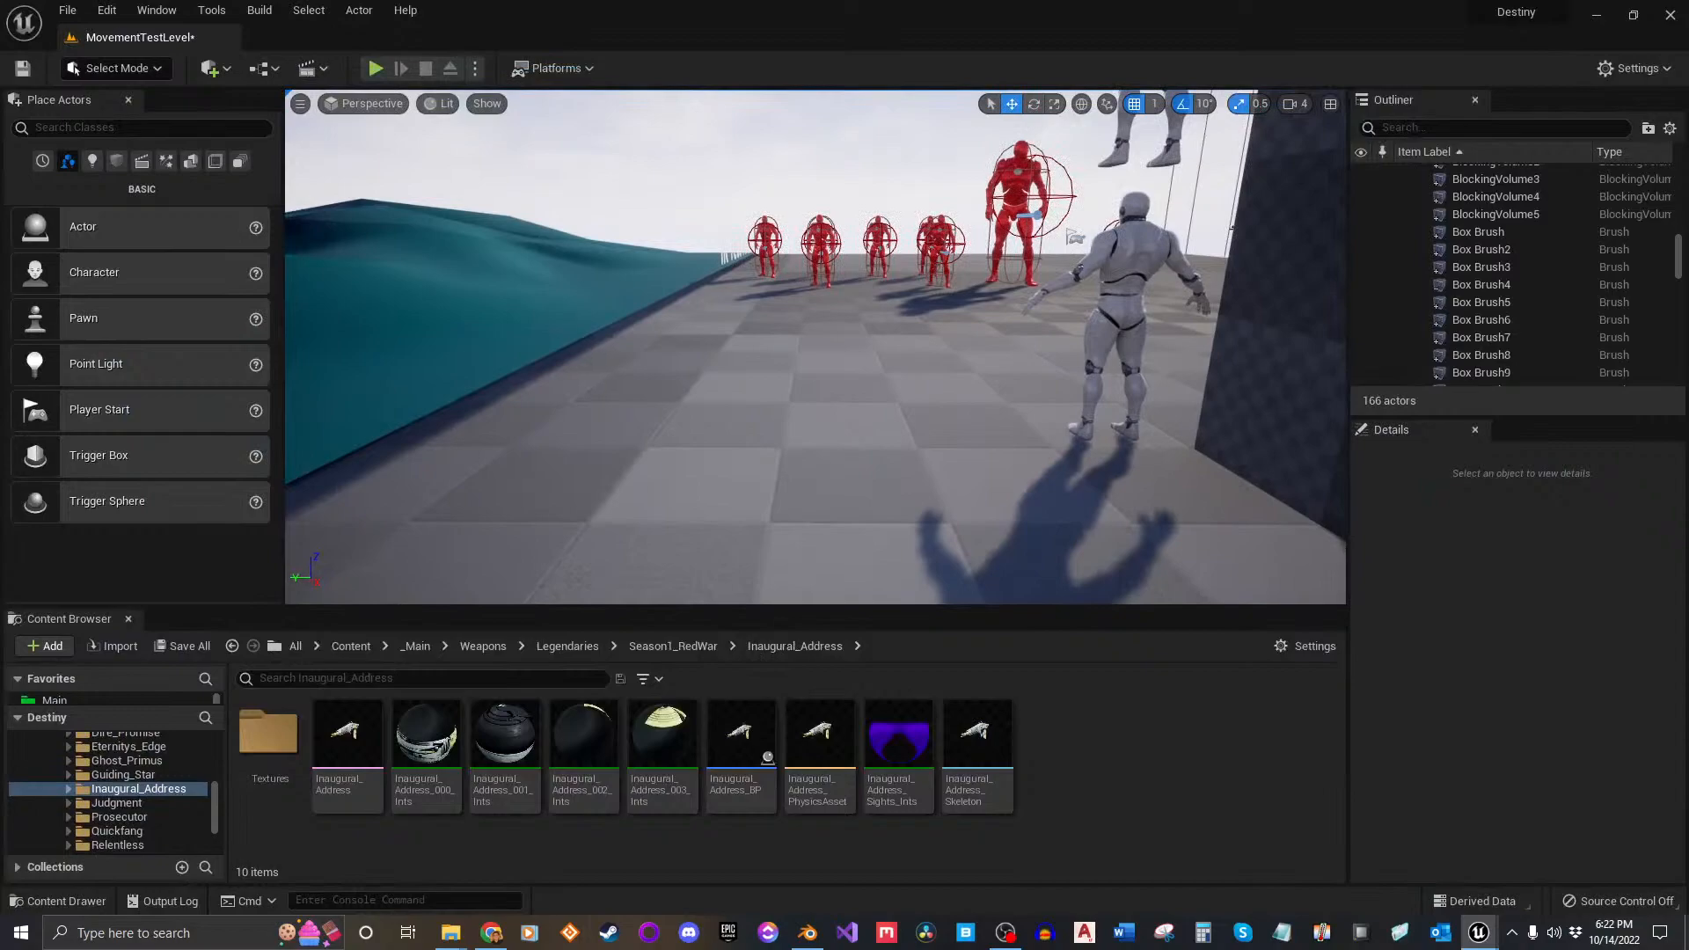
{"action": "left_click_drag", "start_coordinate": [1687, 80], "coordinate": [537, 37]}
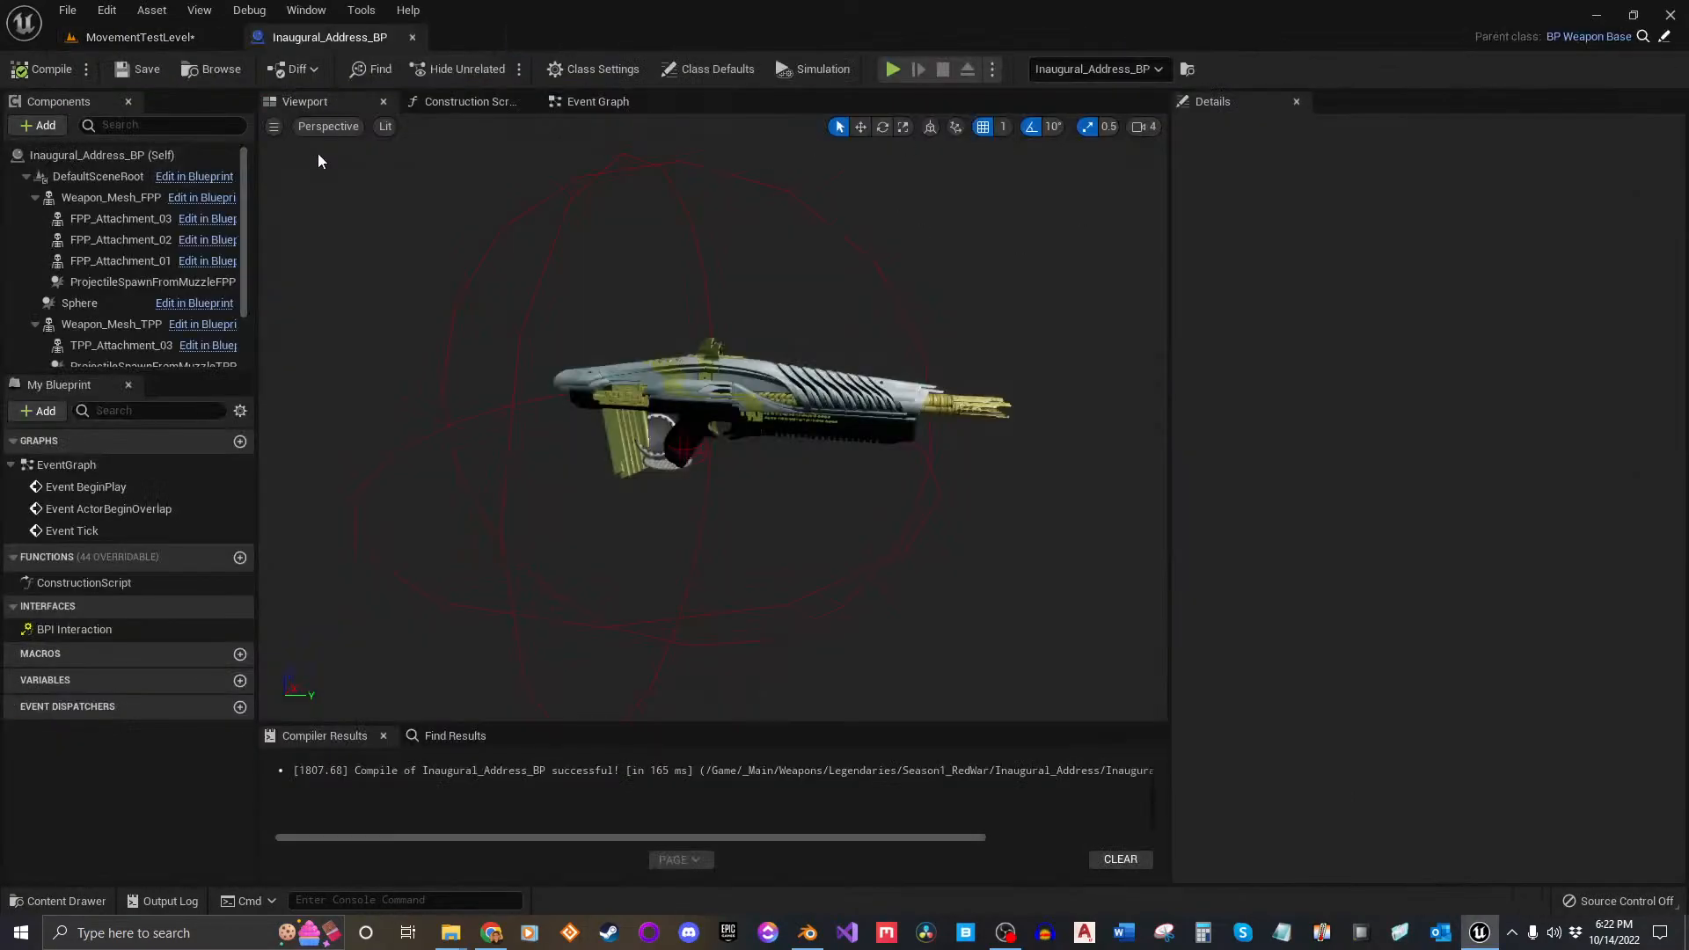
{"action": "left_click", "coordinate": [187, 157]}
{"action": "left_click", "coordinate": [1223, 129]}
{"action": "type", "text": "name"}
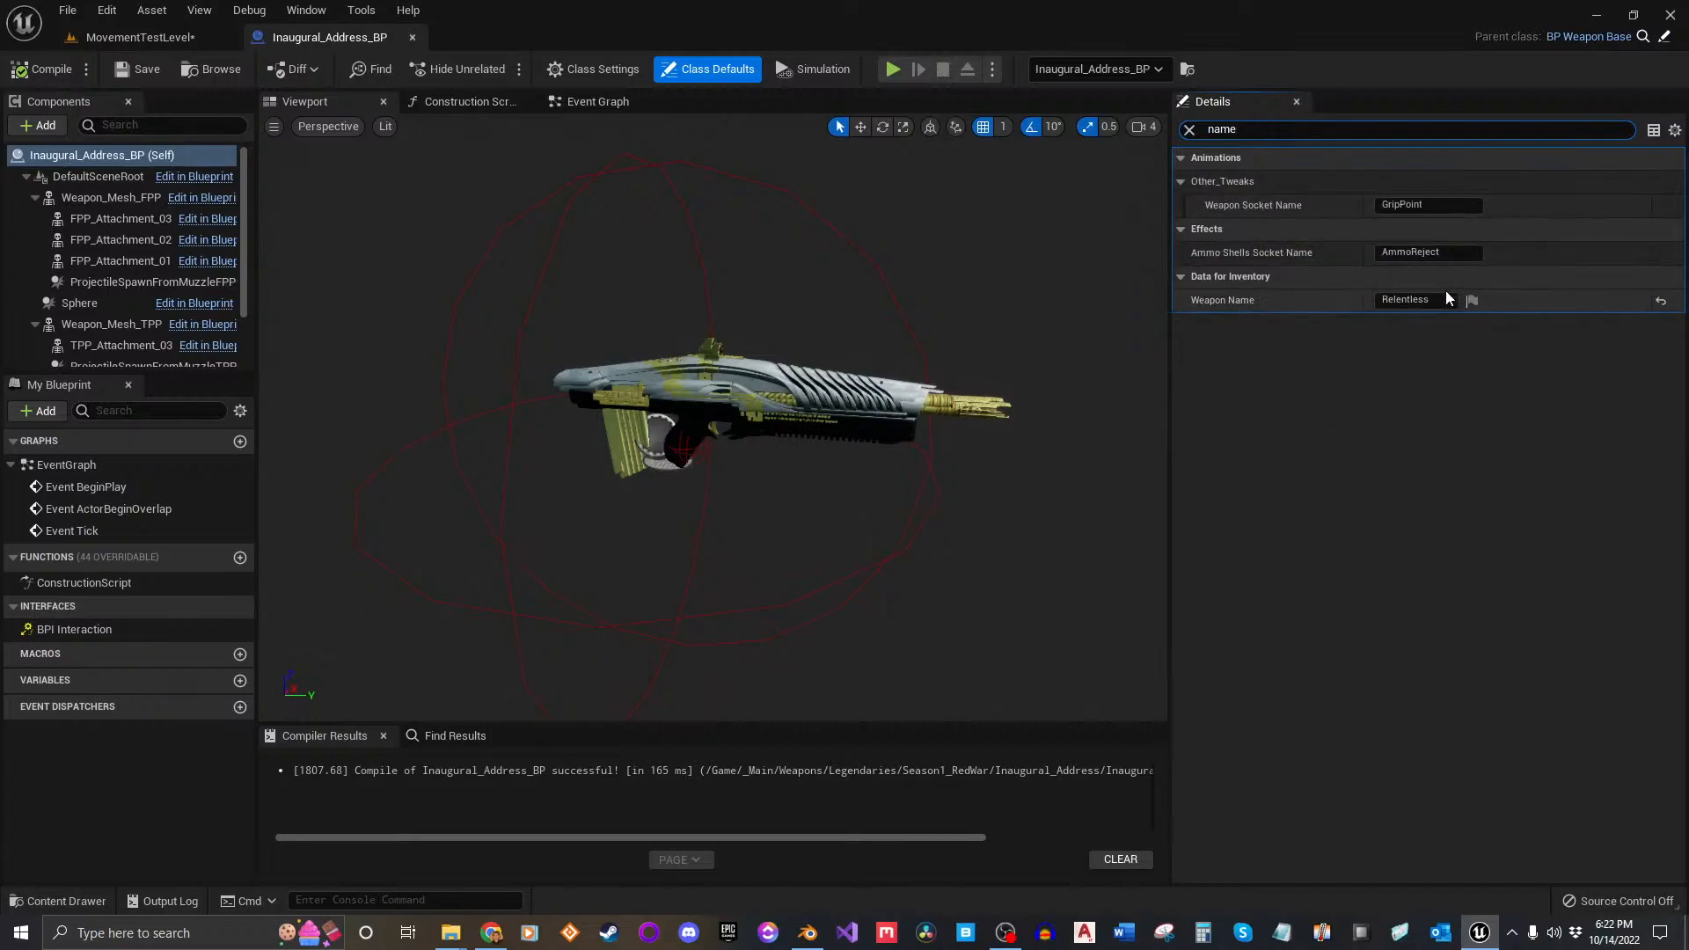
{"action": "left_click", "coordinate": [1408, 300]}
{"action": "type", "text": "Inaugural_Address"}
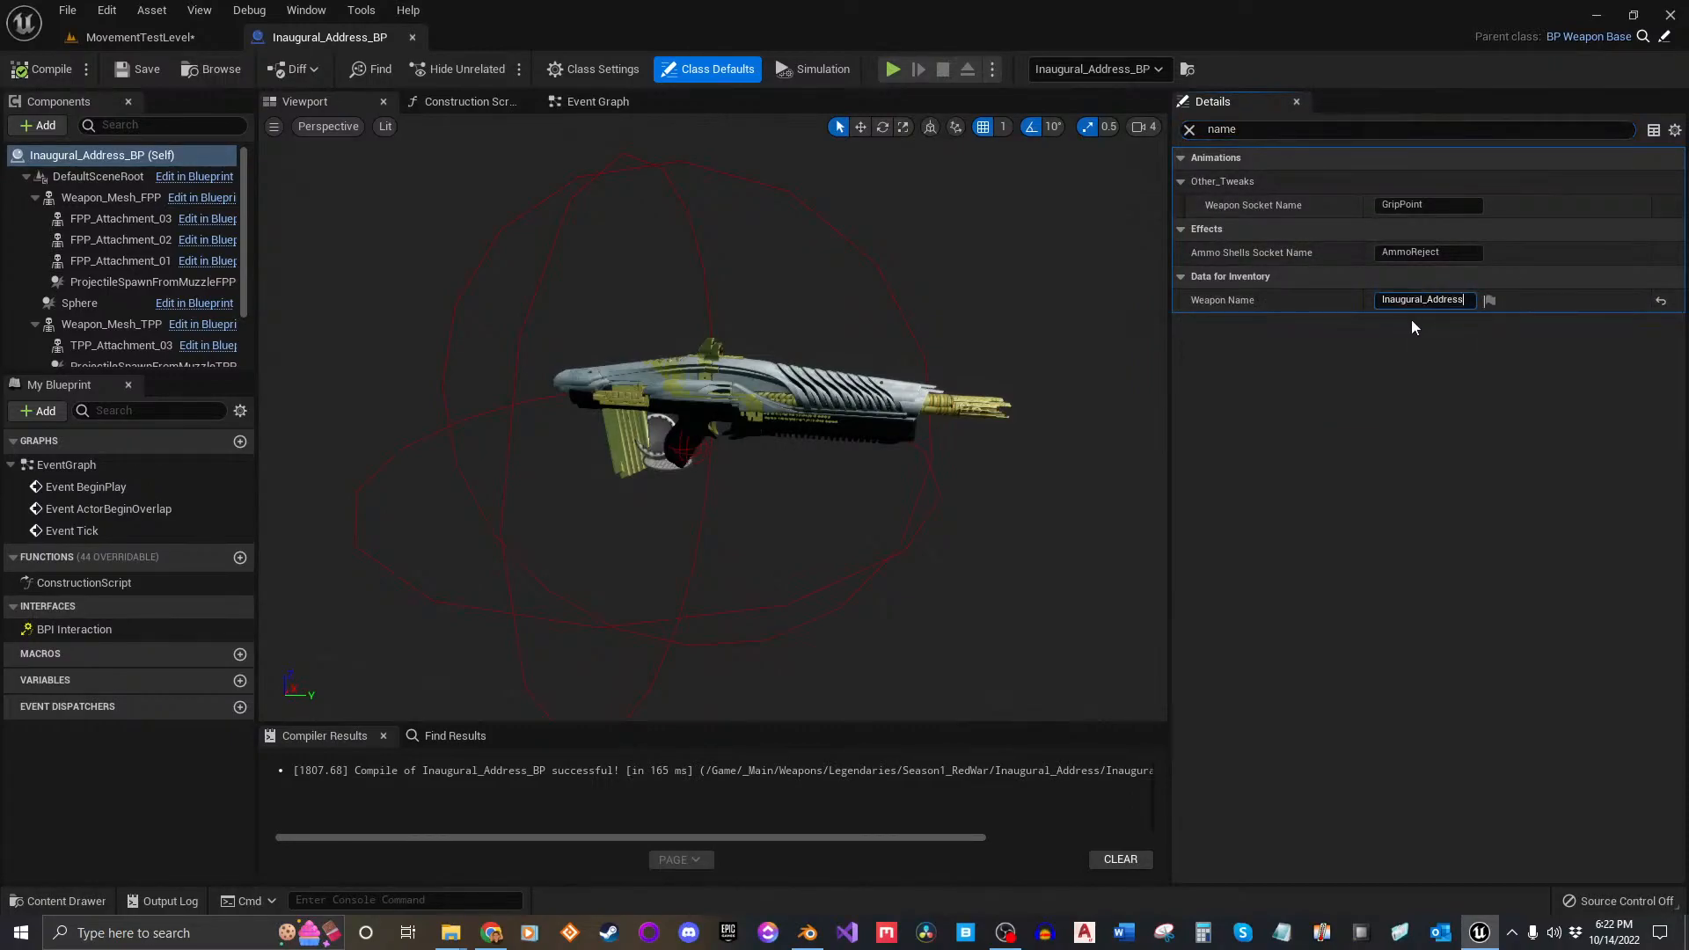
{"action": "key", "text": "ctrl+Left"}
{"action": "key", "text": "BackSpace"}
{"action": "key", "text": "Return"}
{"action": "left_click", "coordinate": [76, 68]}
Step: Close the blueprint, play MovementTestLevel, pick up the weapon and check its name in the equipped-items inventory
{"action": "left_click", "coordinate": [121, 39]}
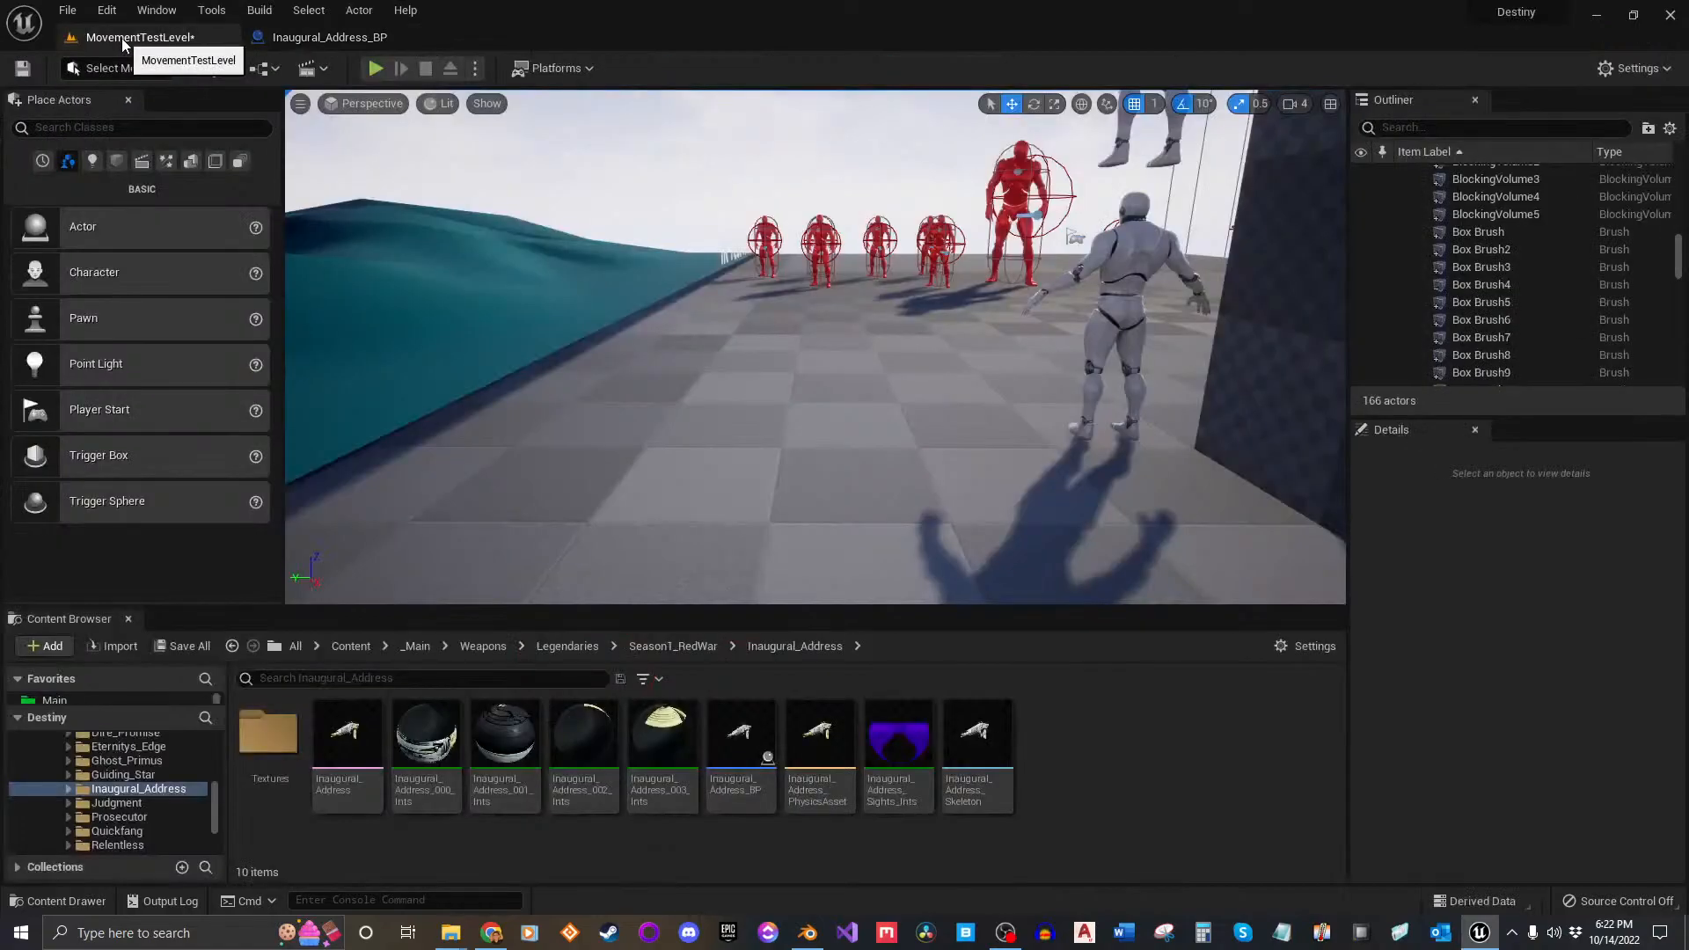
{"action": "left_click", "coordinate": [407, 39]}
{"action": "left_click", "coordinate": [376, 68]}
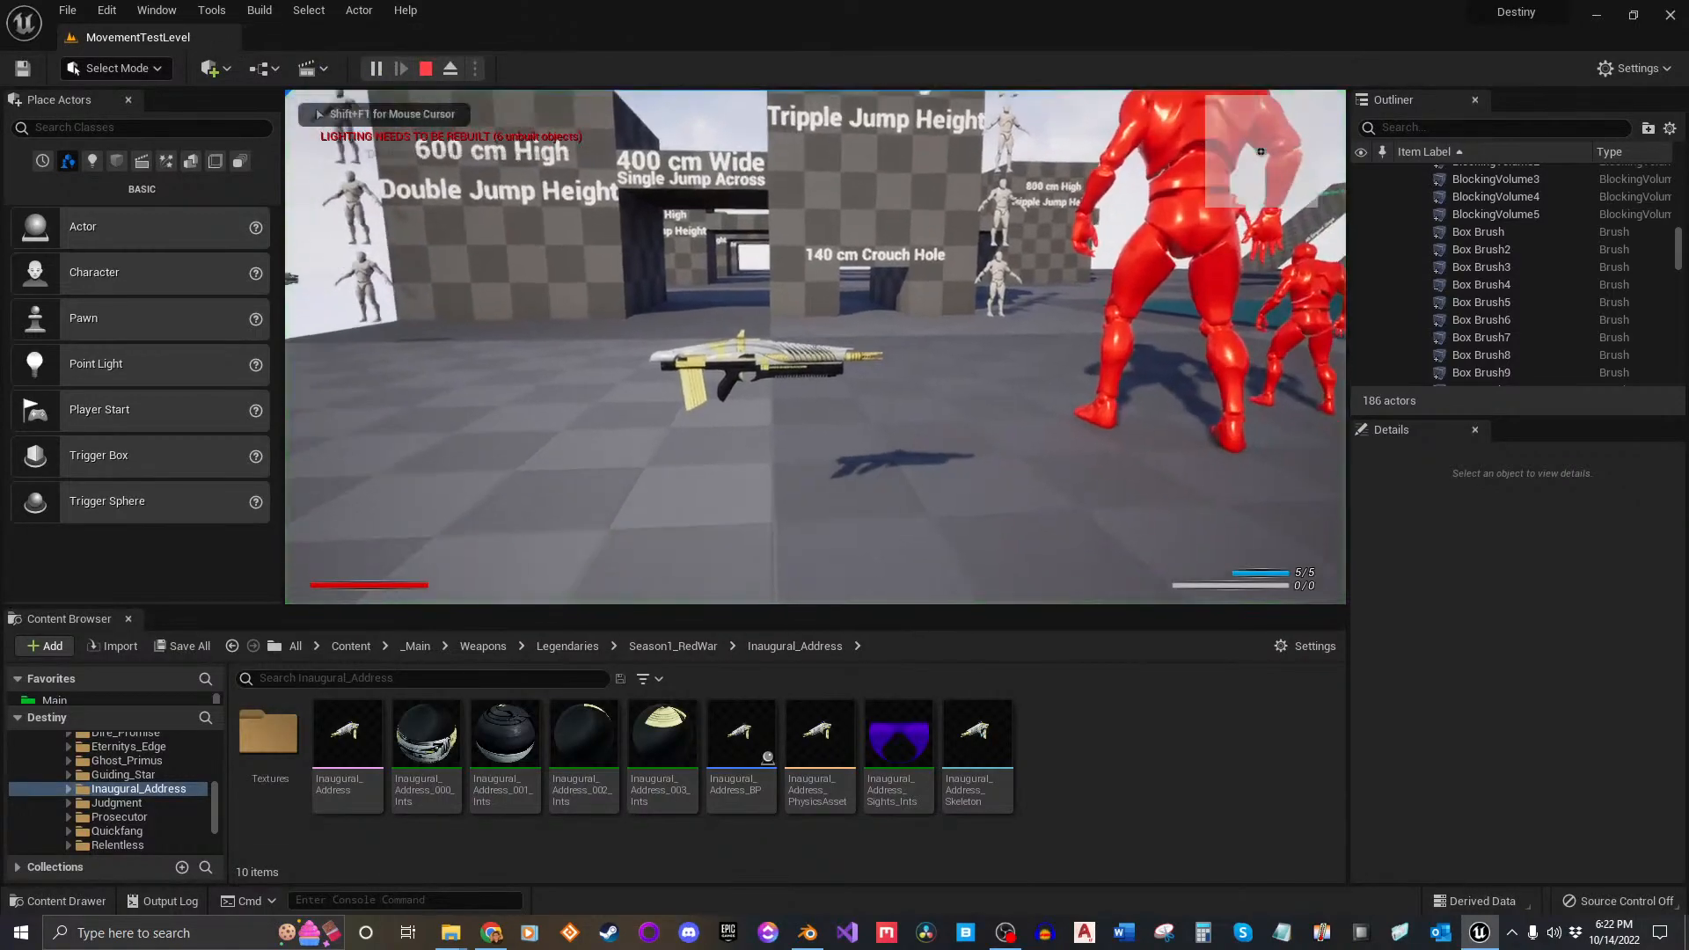
{"action": "key", "text": "w"}
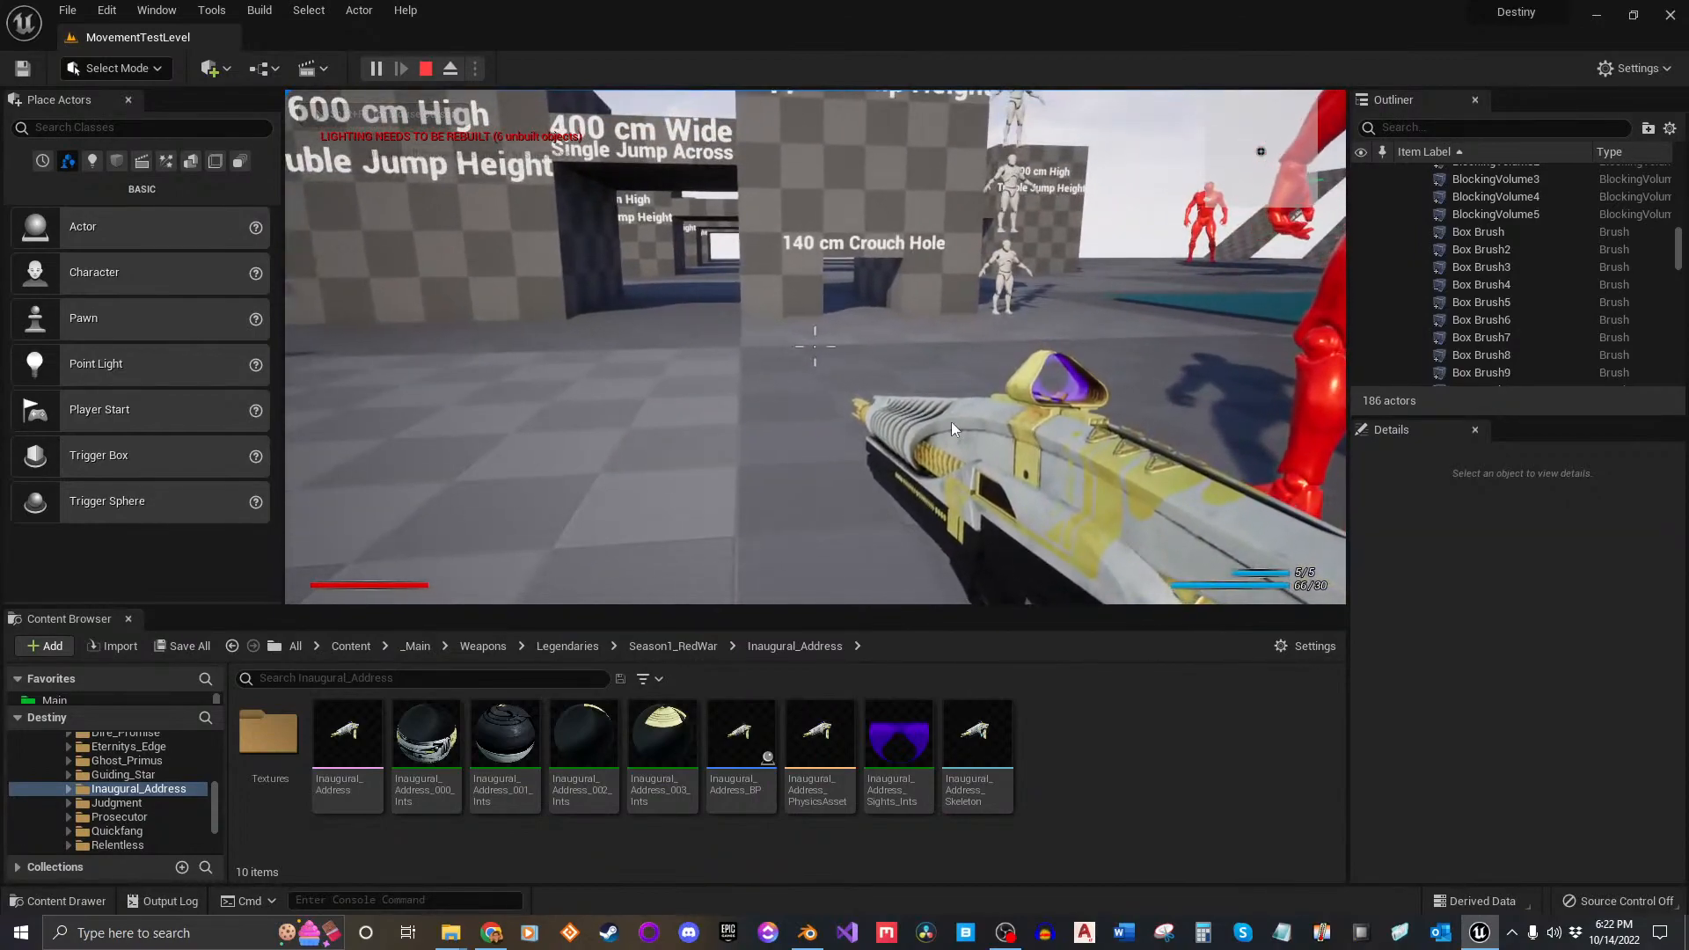
{"action": "key", "text": "i"}
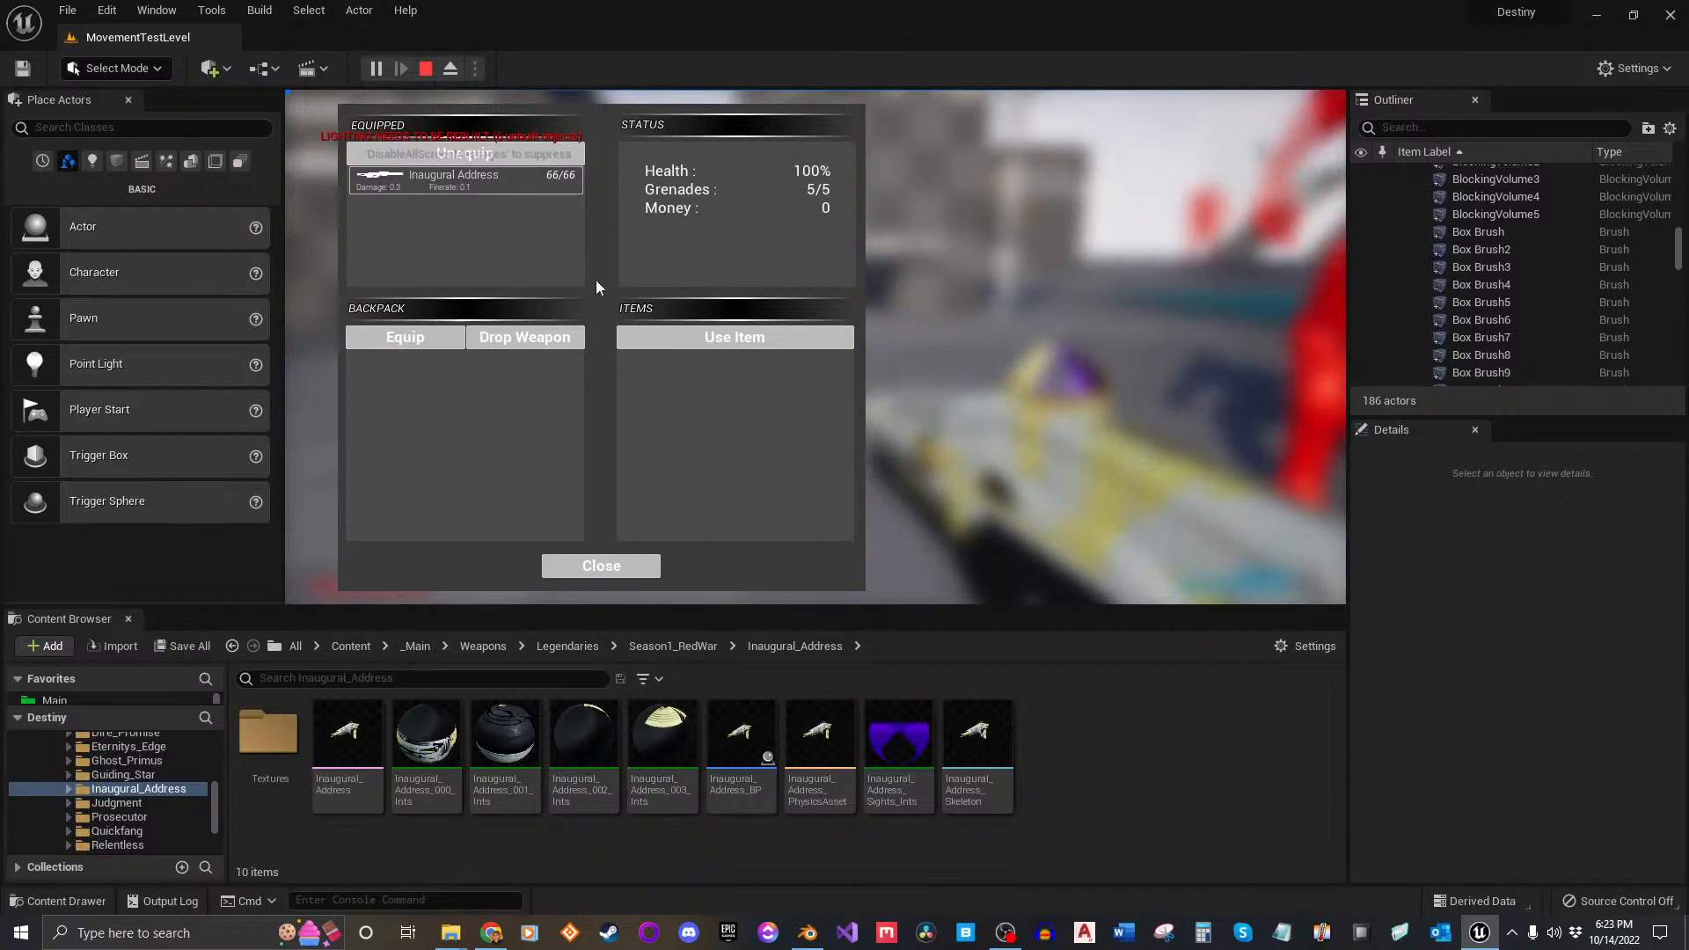
{"action": "left_click", "coordinate": [601, 567]}
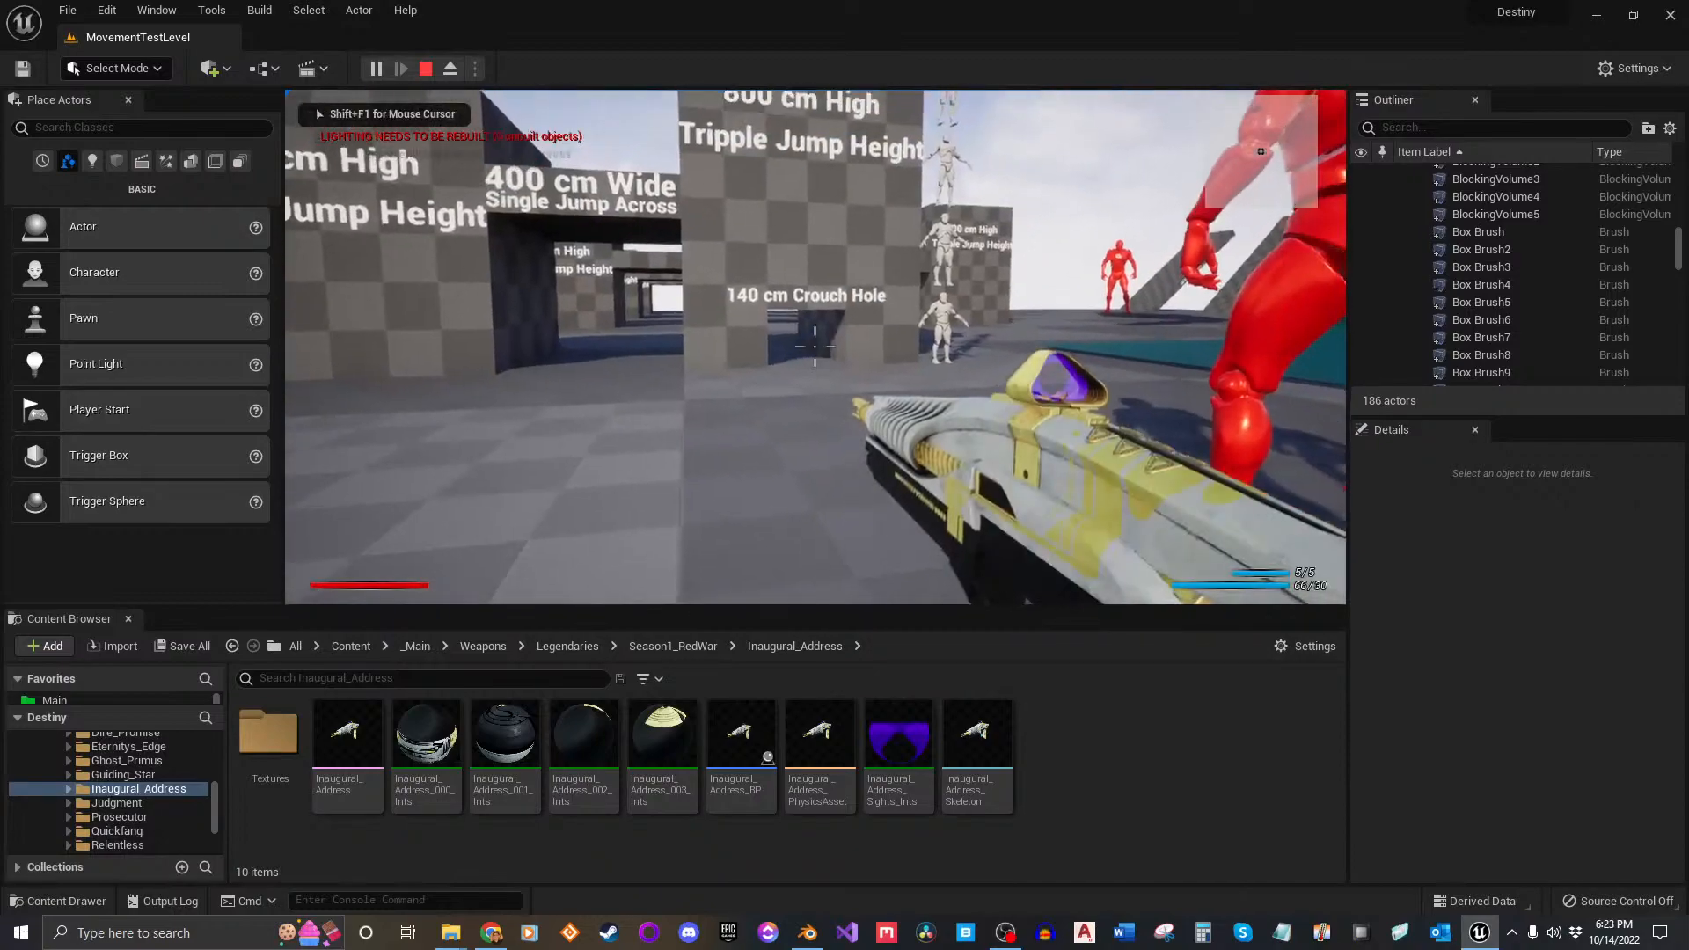
Step: Check the weapon's equipped-inventory entry in full screen, aim down its sights near the red characters, and stop playing in the docked viewport
{"action": "key", "text": "F11"}
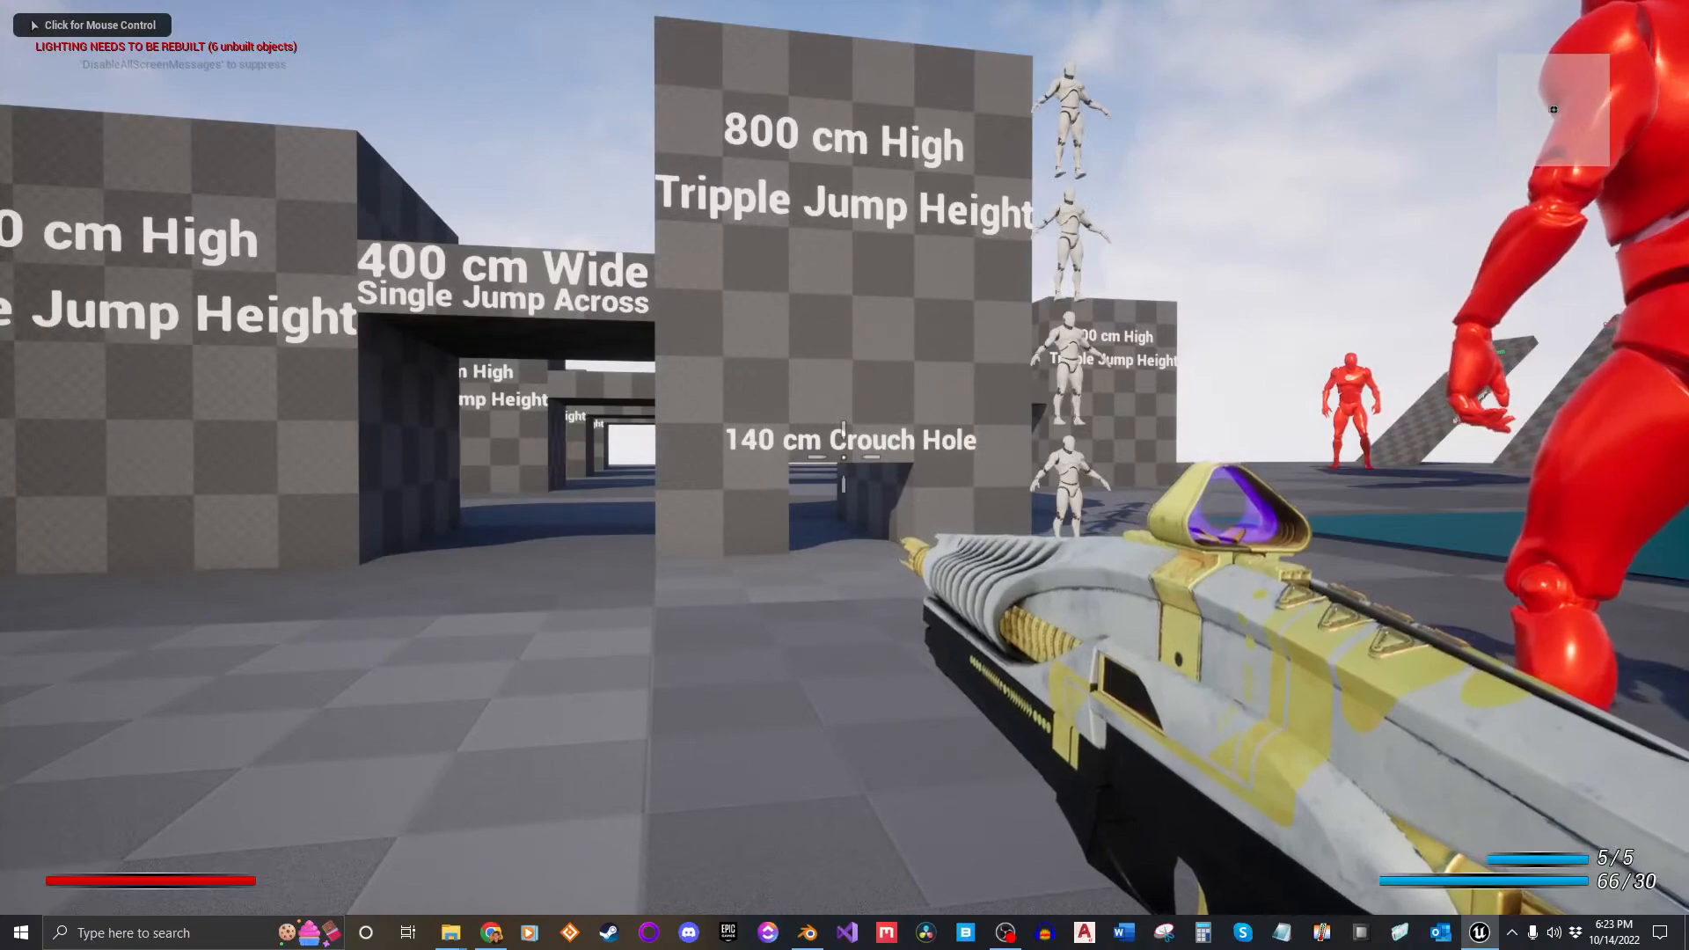
{"action": "key", "text": "i"}
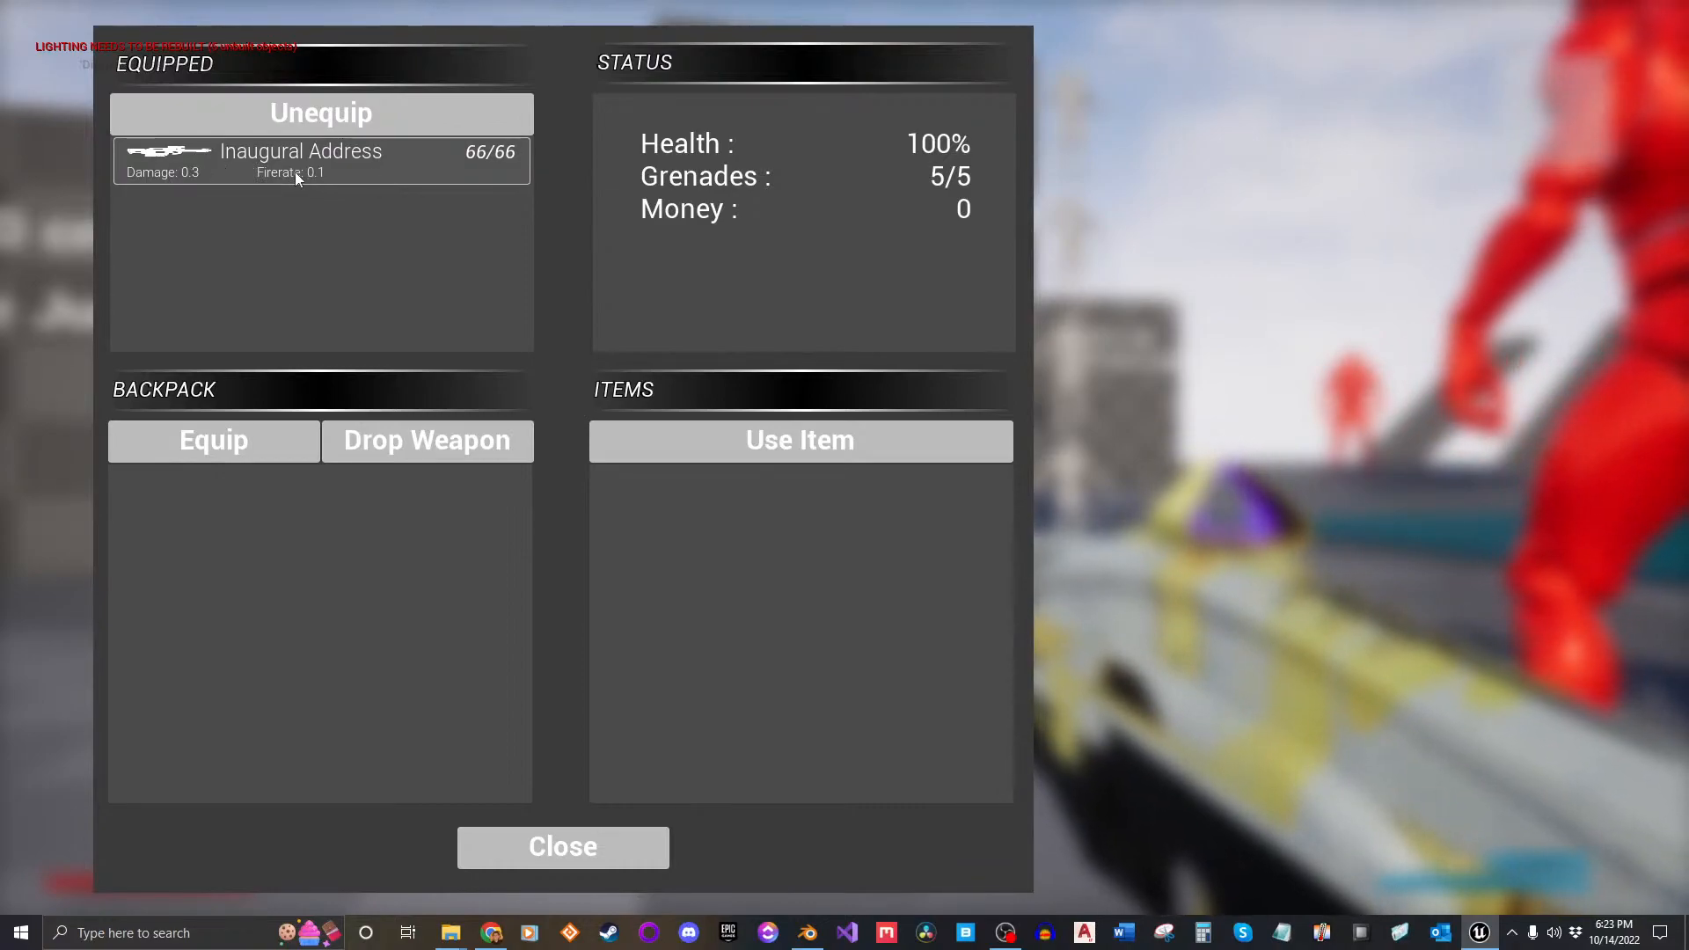
{"action": "left_click", "coordinate": [614, 846]}
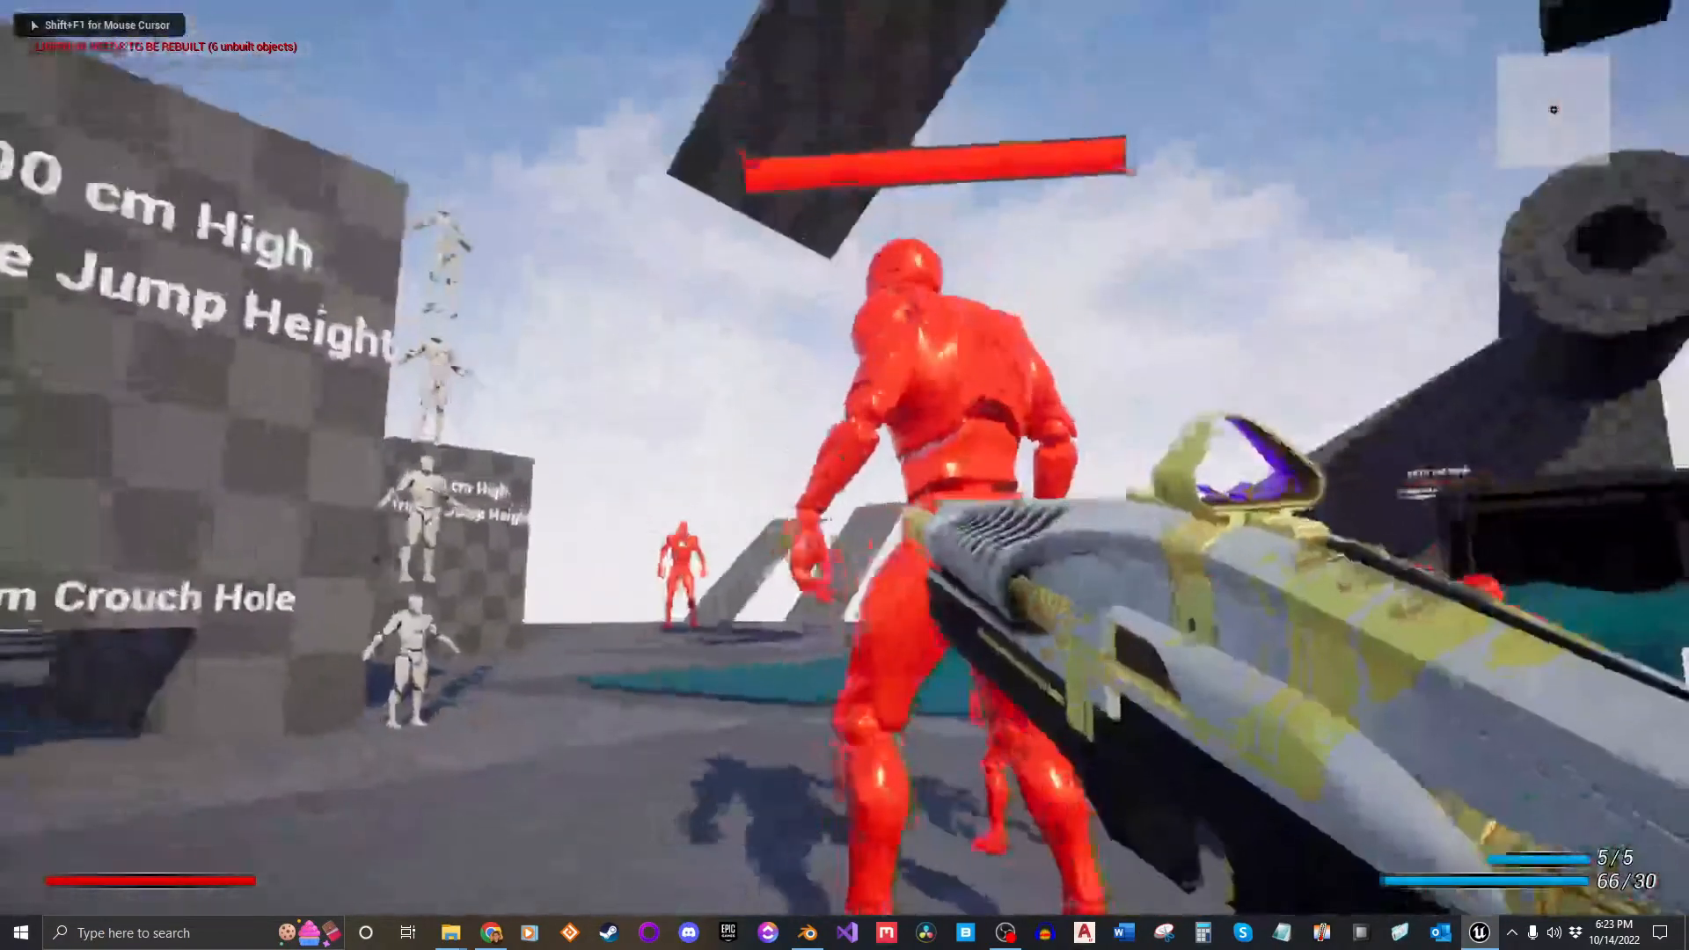
{"action": "key", "text": "a"}
{"action": "right_click", "coordinate": [844, 475]}
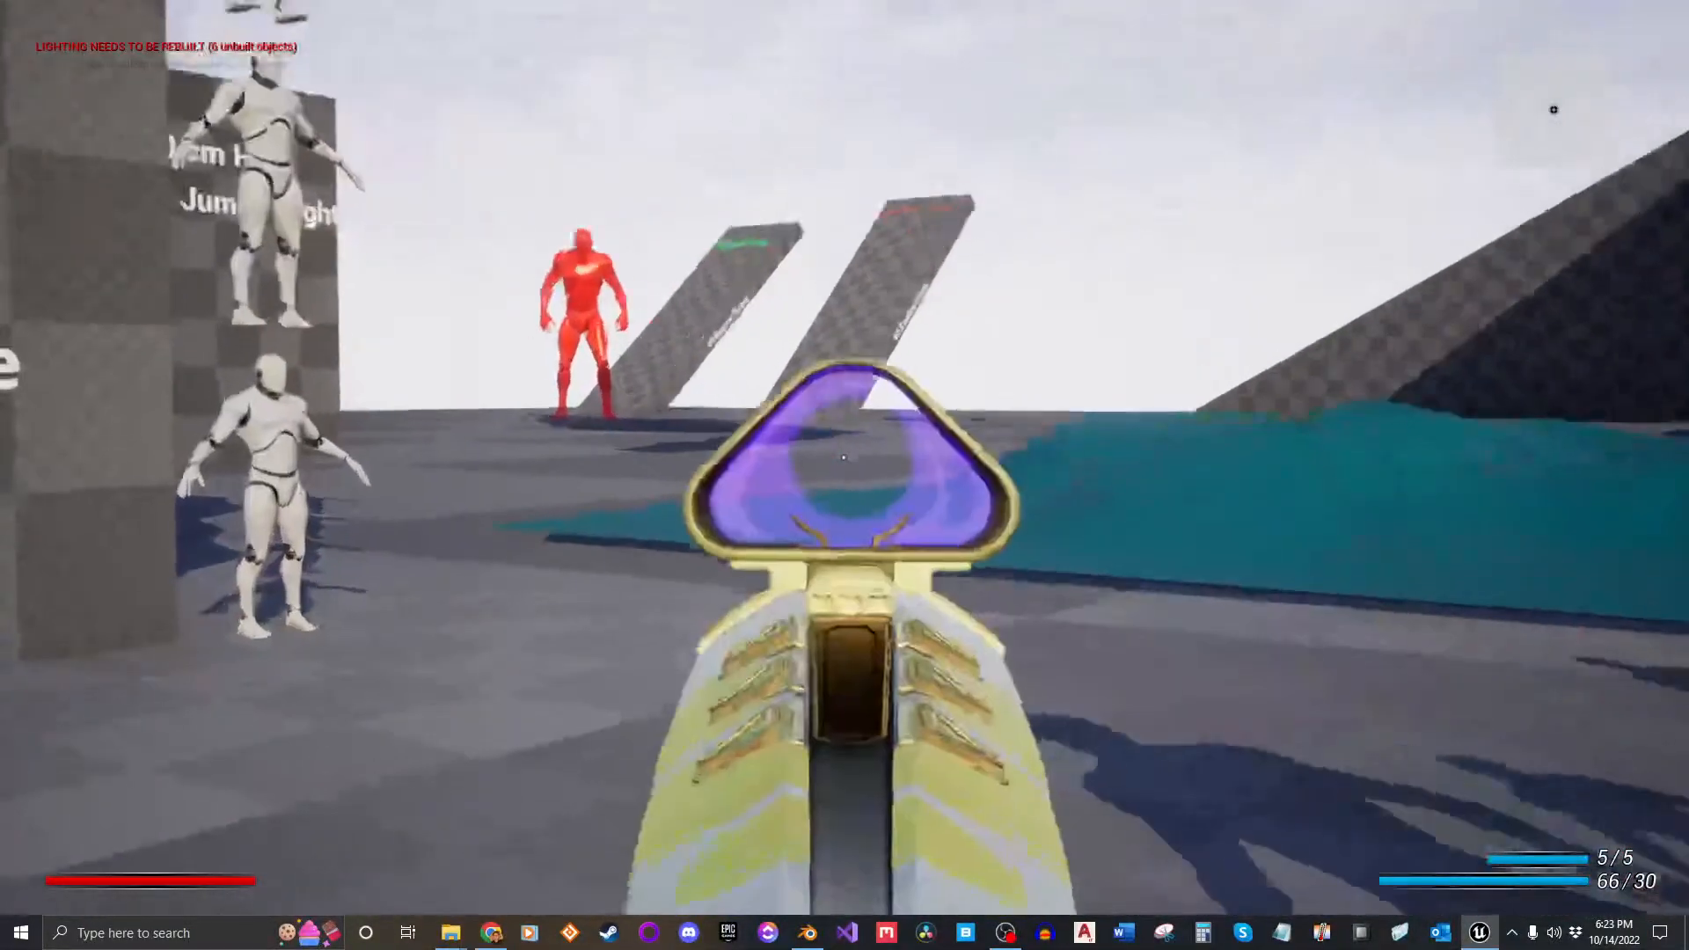
{"action": "key", "text": "Escape"}
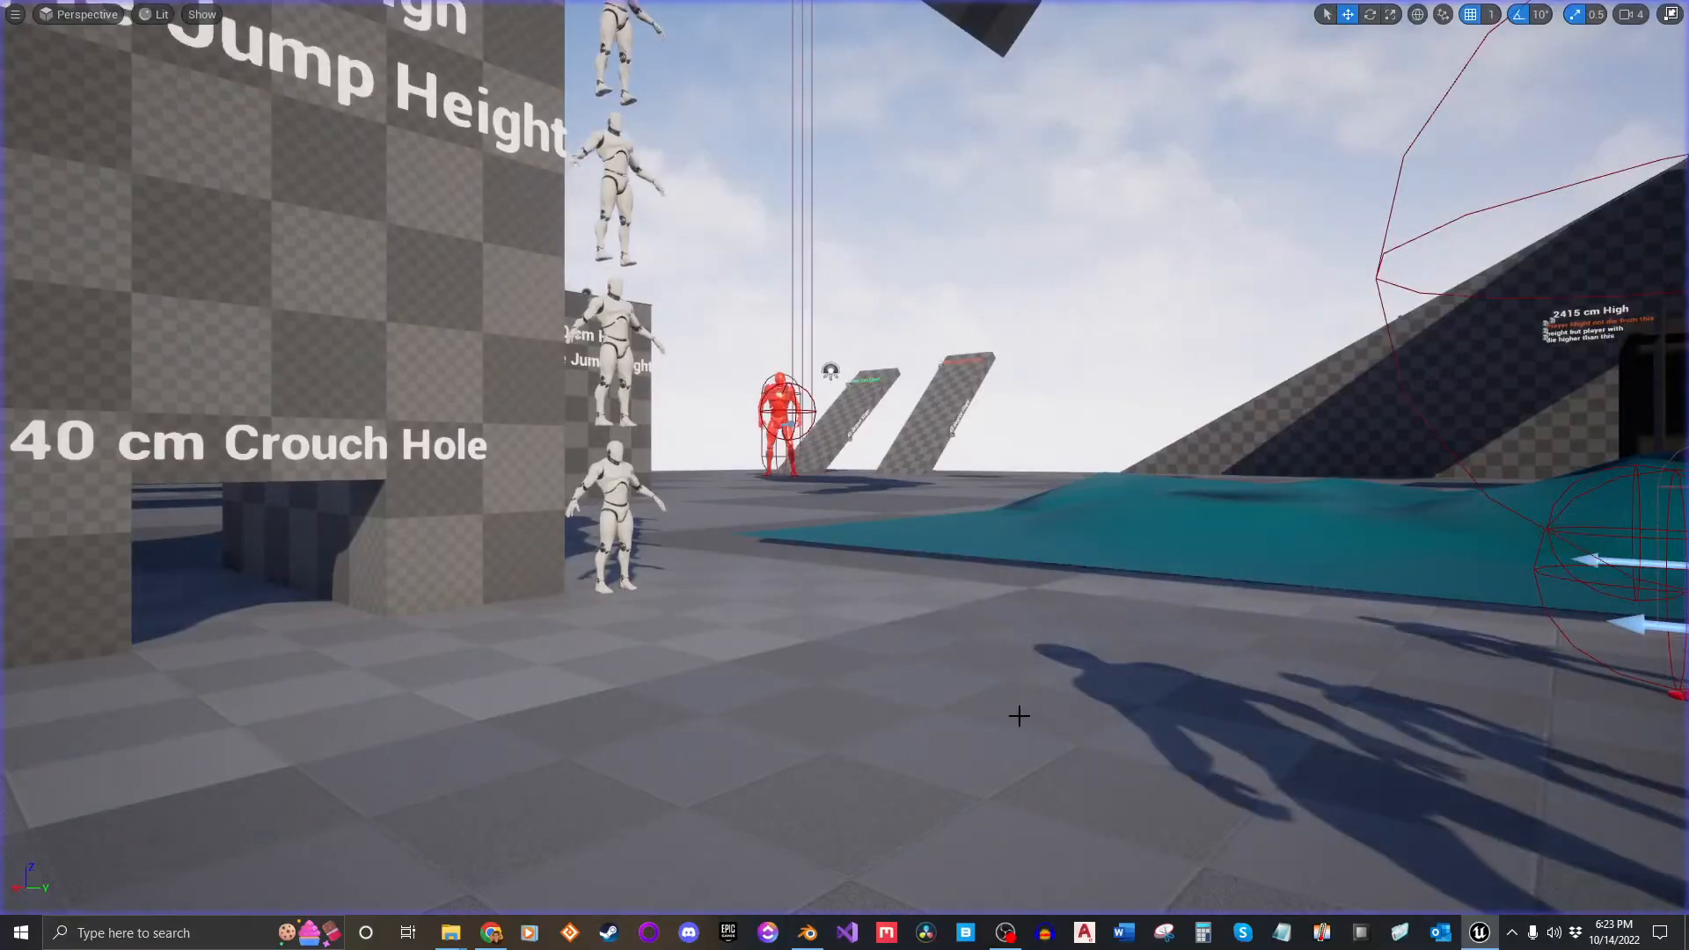
{"action": "right_click_drag", "start_coordinate": [977, 710], "coordinate": [967, 702]}
{"action": "key", "text": "s"}
{"action": "key", "text": "F11"}
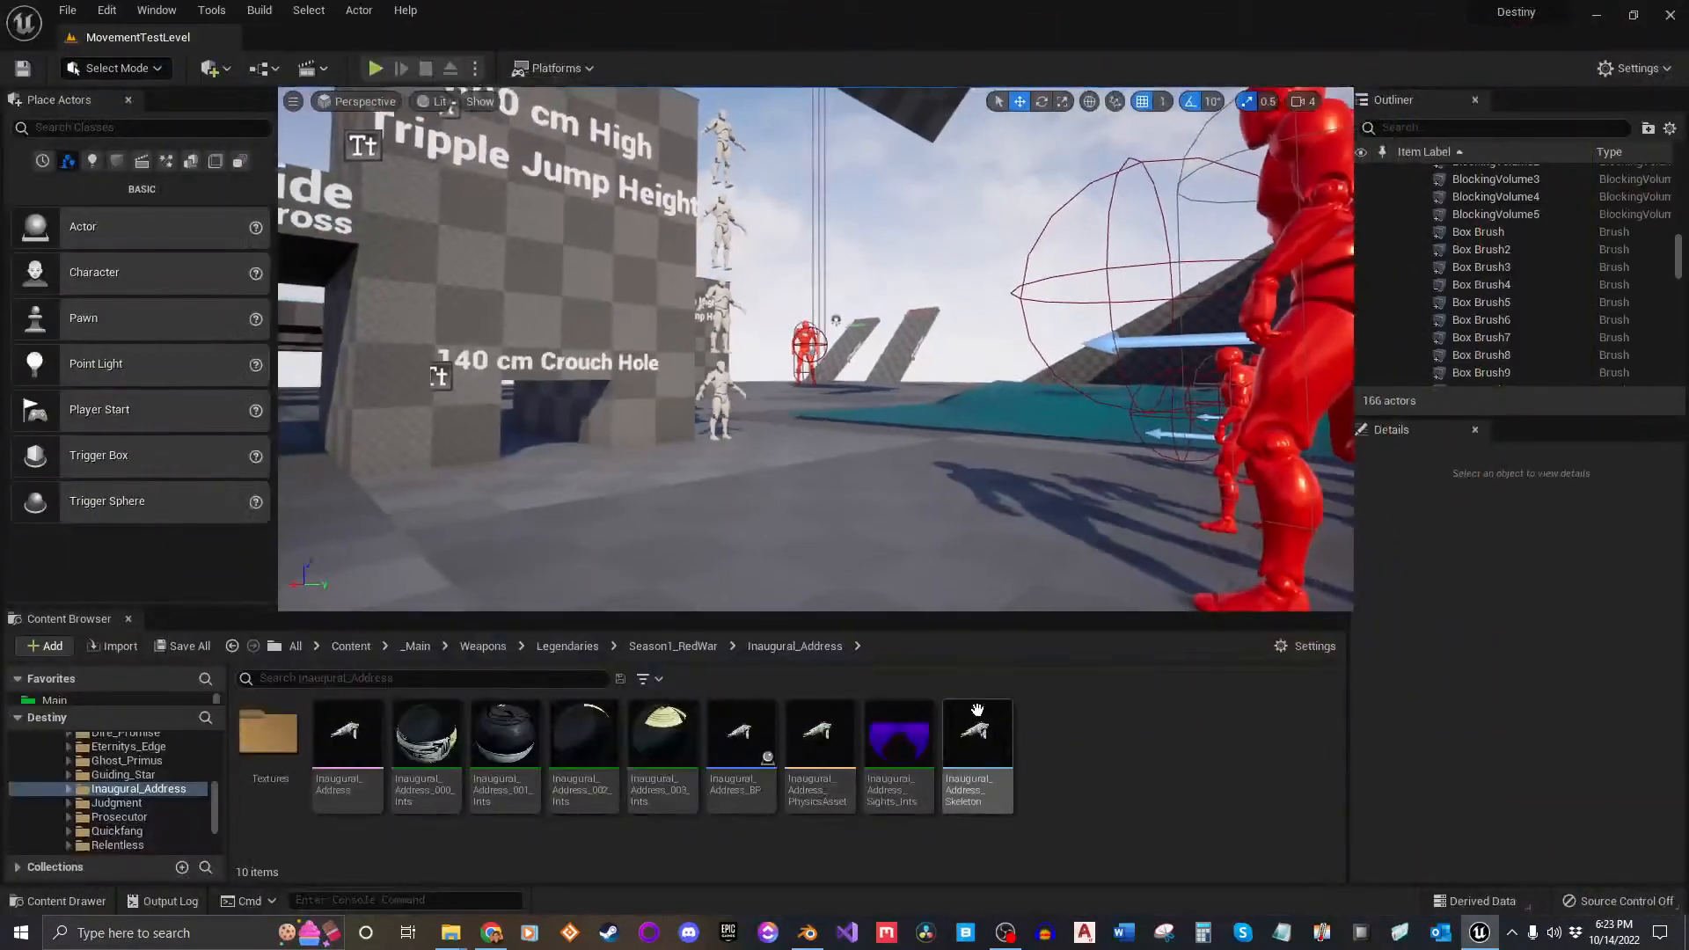
Step: Open WeaponShowCaseLevel from the Maps folder under _Main
{"action": "left_click", "coordinate": [503, 931]}
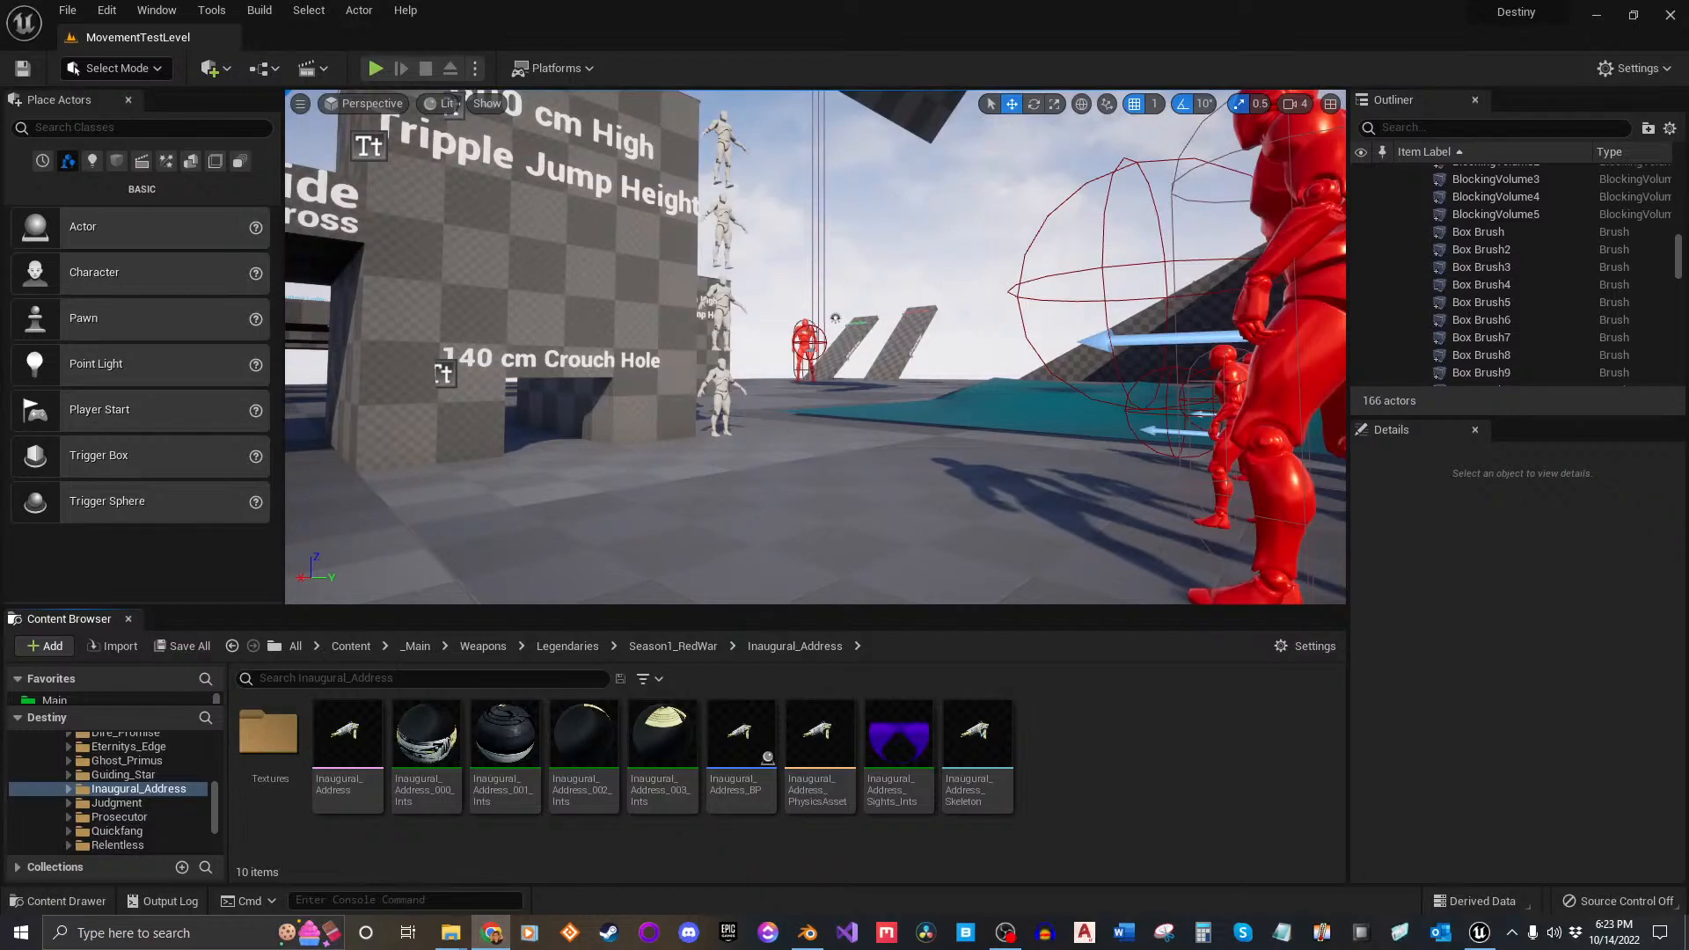
{"action": "left_click", "coordinate": [1086, 786]}
{"action": "left_click", "coordinate": [47, 717]}
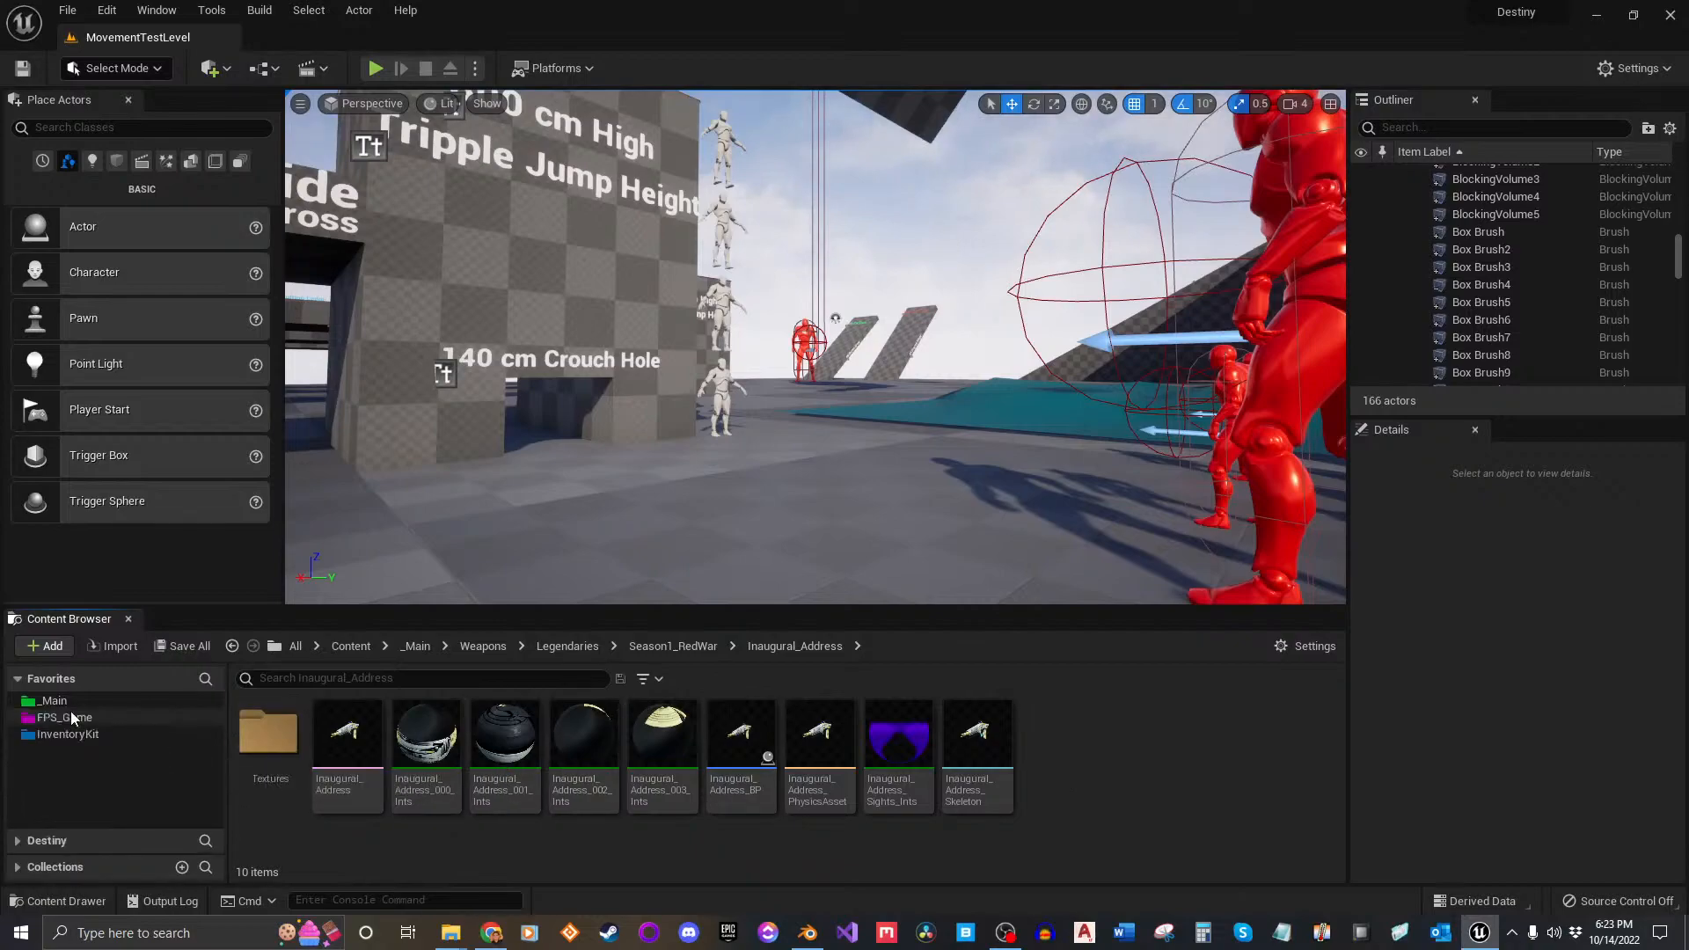
{"action": "left_click", "coordinate": [53, 700]}
{"action": "left_click", "coordinate": [423, 747]}
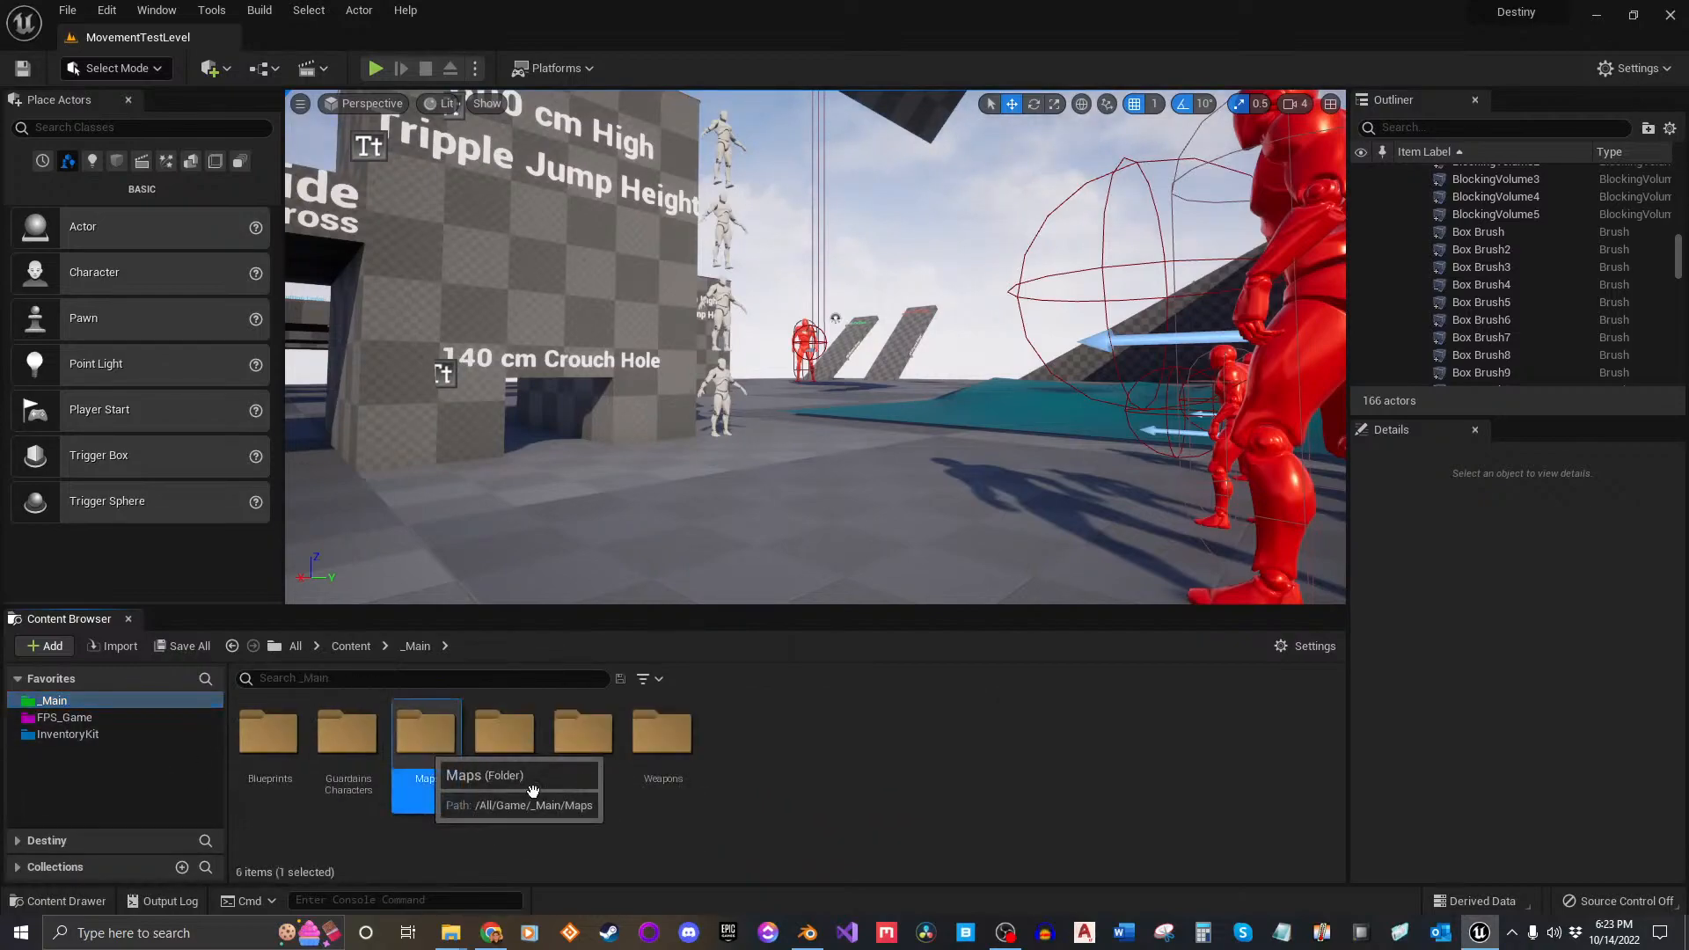
{"action": "double_click", "coordinate": [426, 739]}
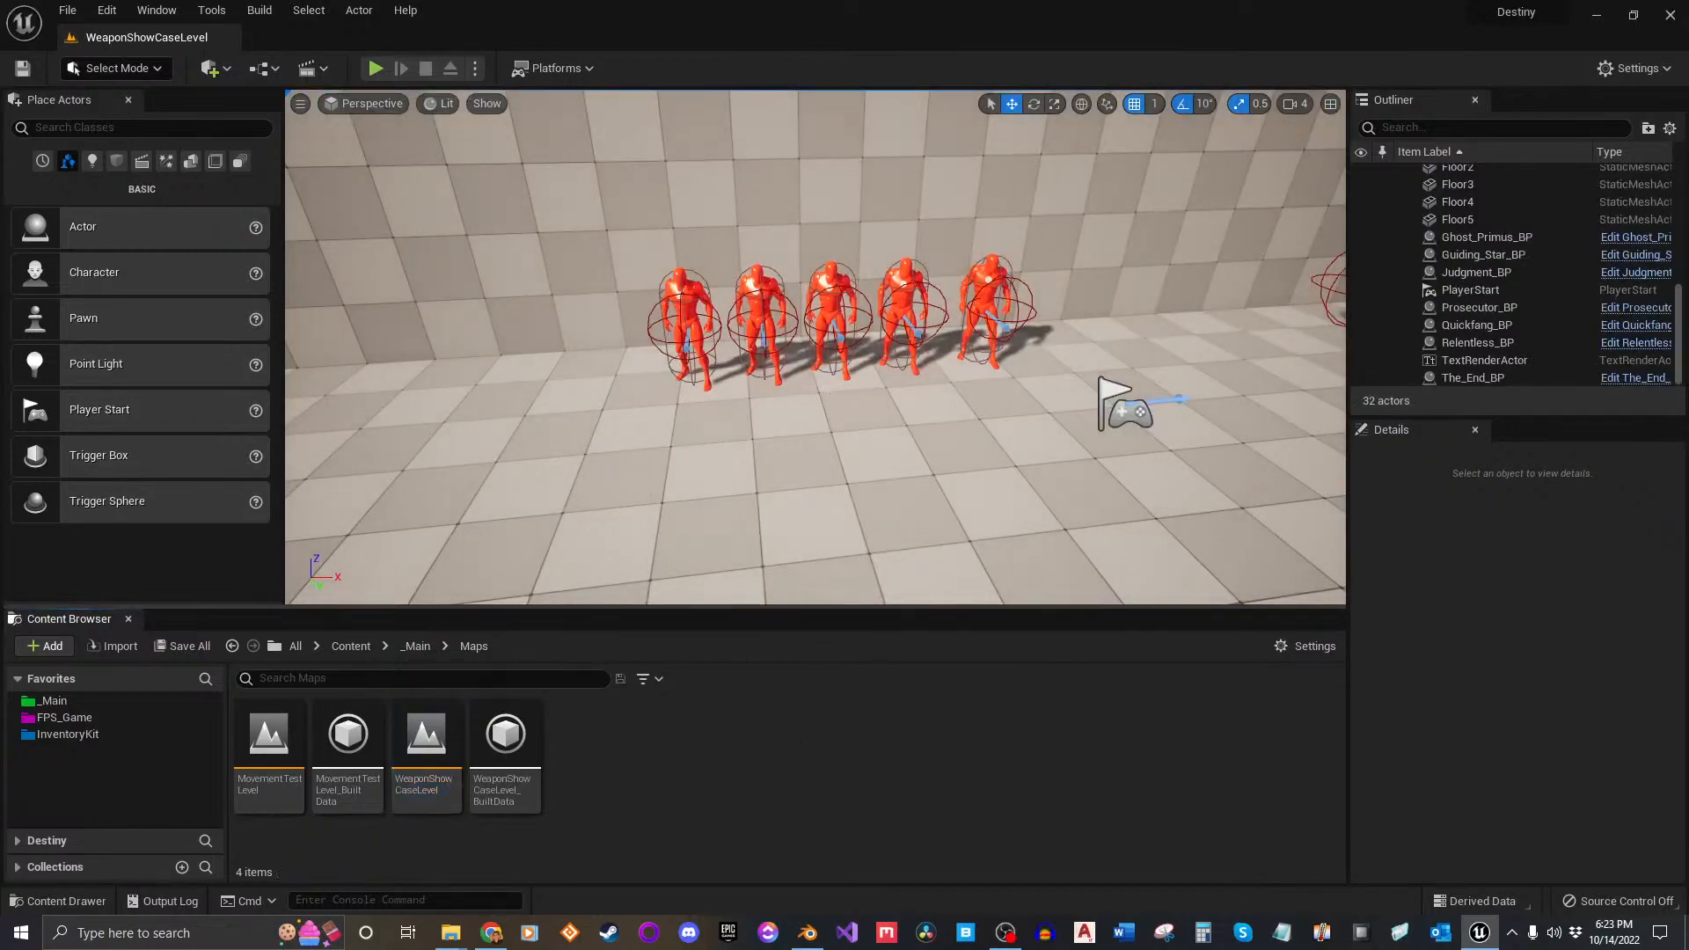
Step: Place Inaugural_Address_BP from its Season1_RedWar weapon folder on the floor at the near end of the weapon row
{"action": "right_click_drag", "start_coordinate": [868, 393], "coordinate": [289, 597]}
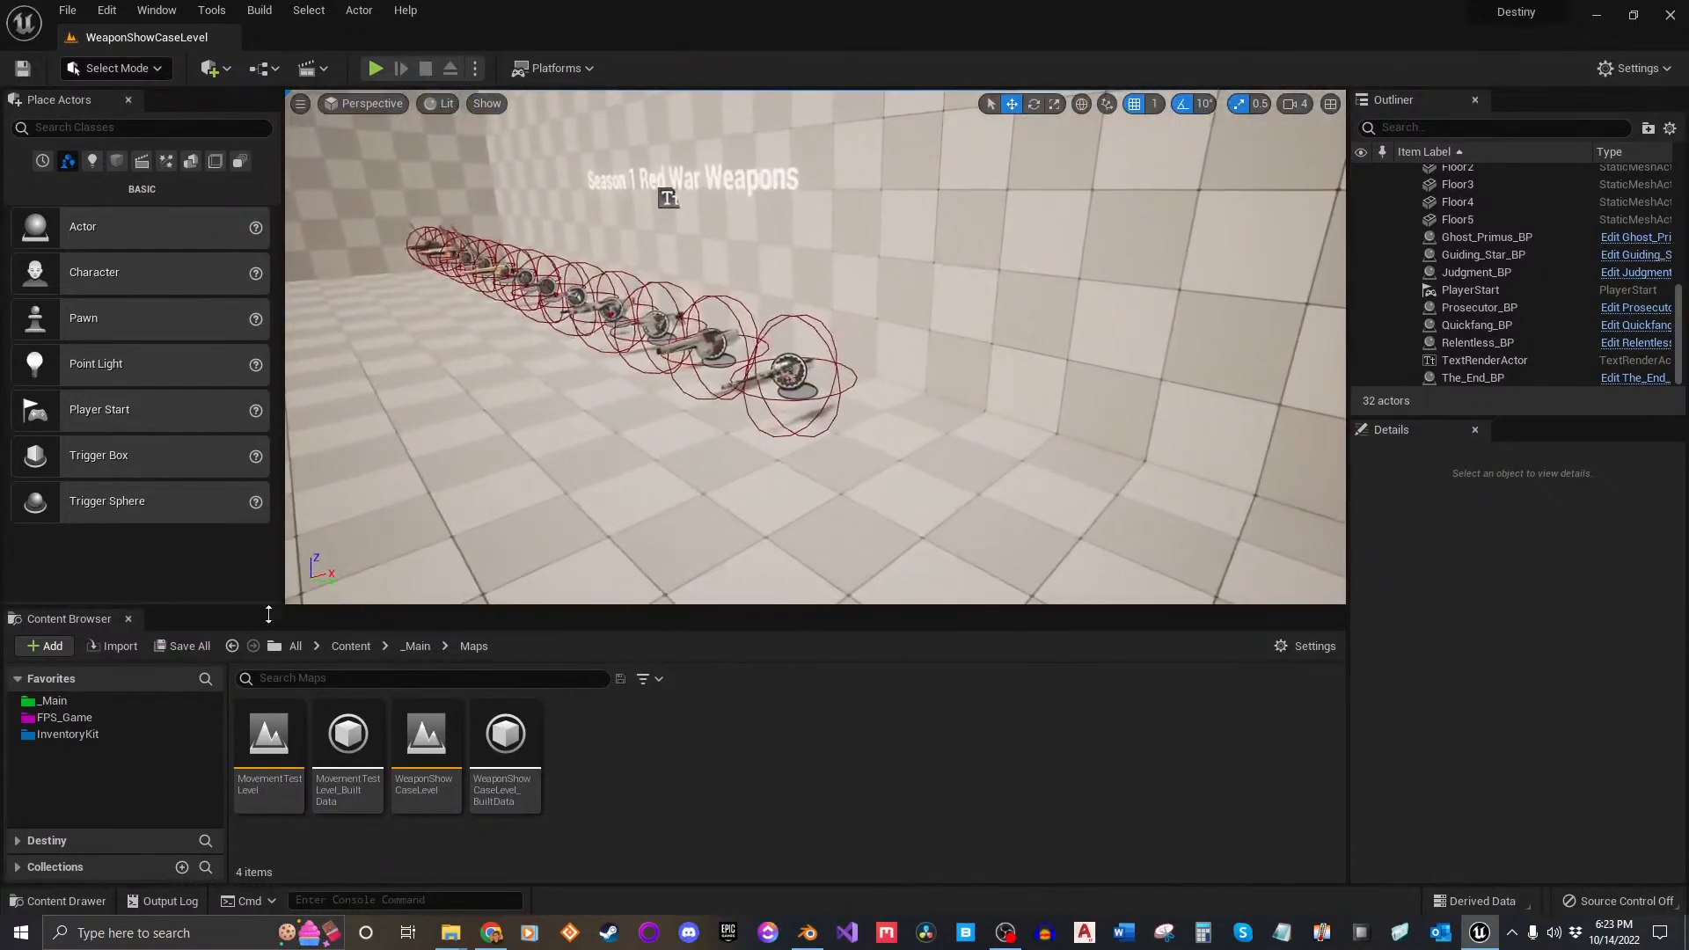
{"action": "left_click", "coordinate": [79, 683]}
{"action": "left_click", "coordinate": [60, 682]}
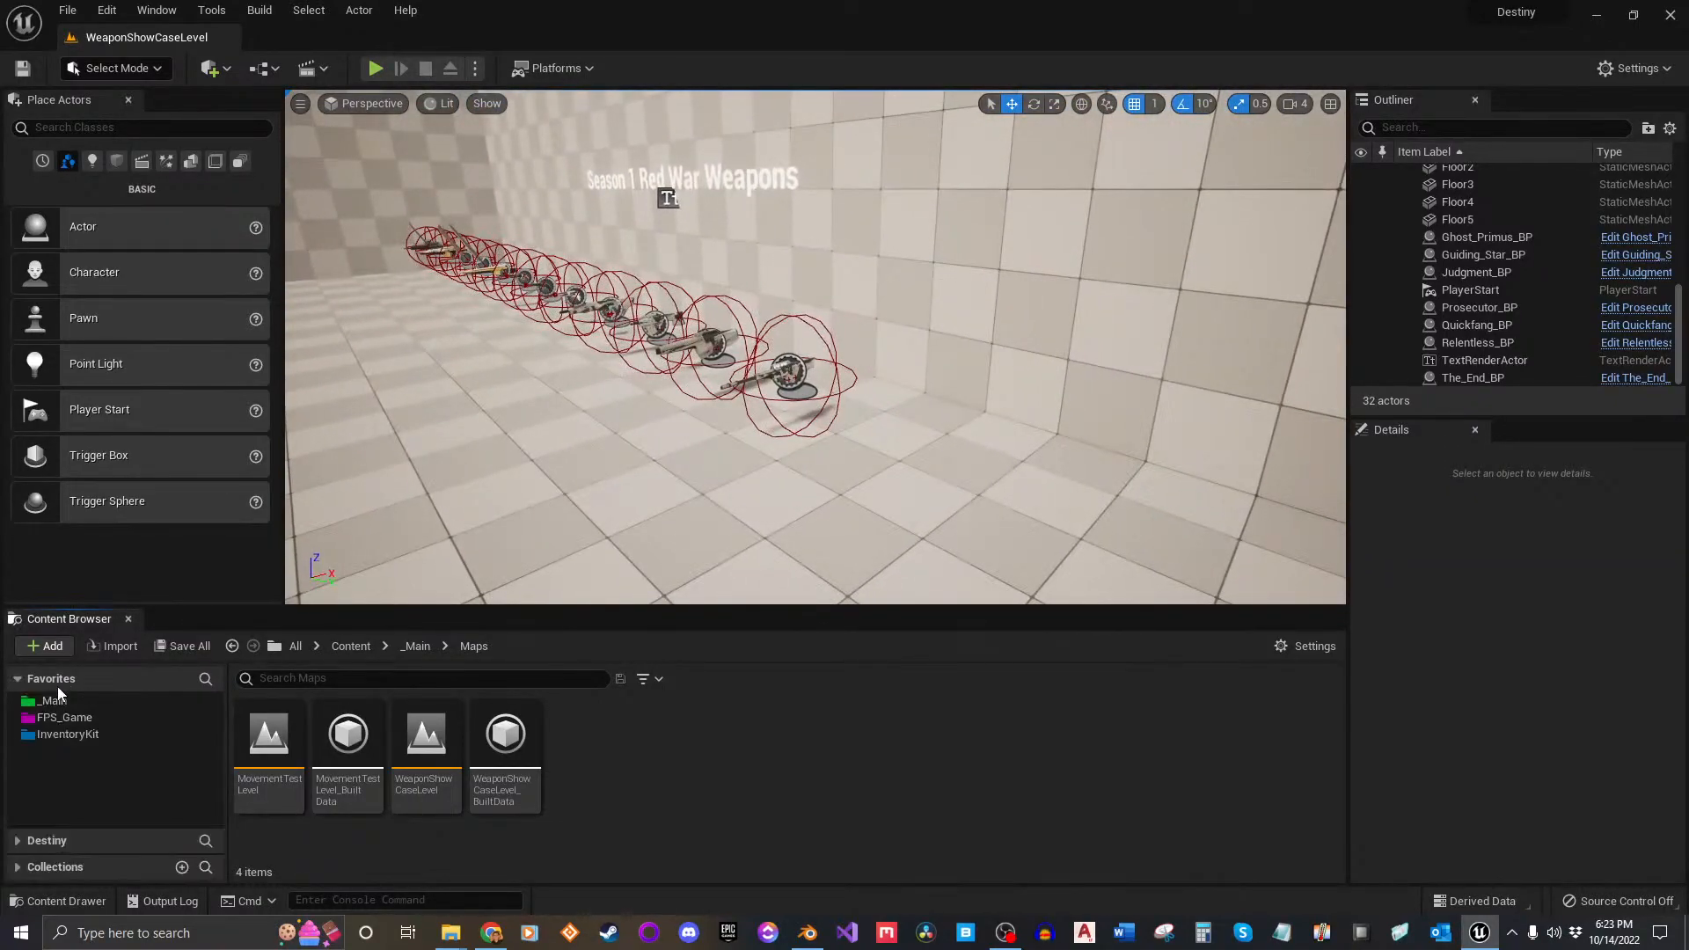
{"action": "left_click", "coordinate": [55, 701]}
{"action": "double_click", "coordinate": [585, 748]}
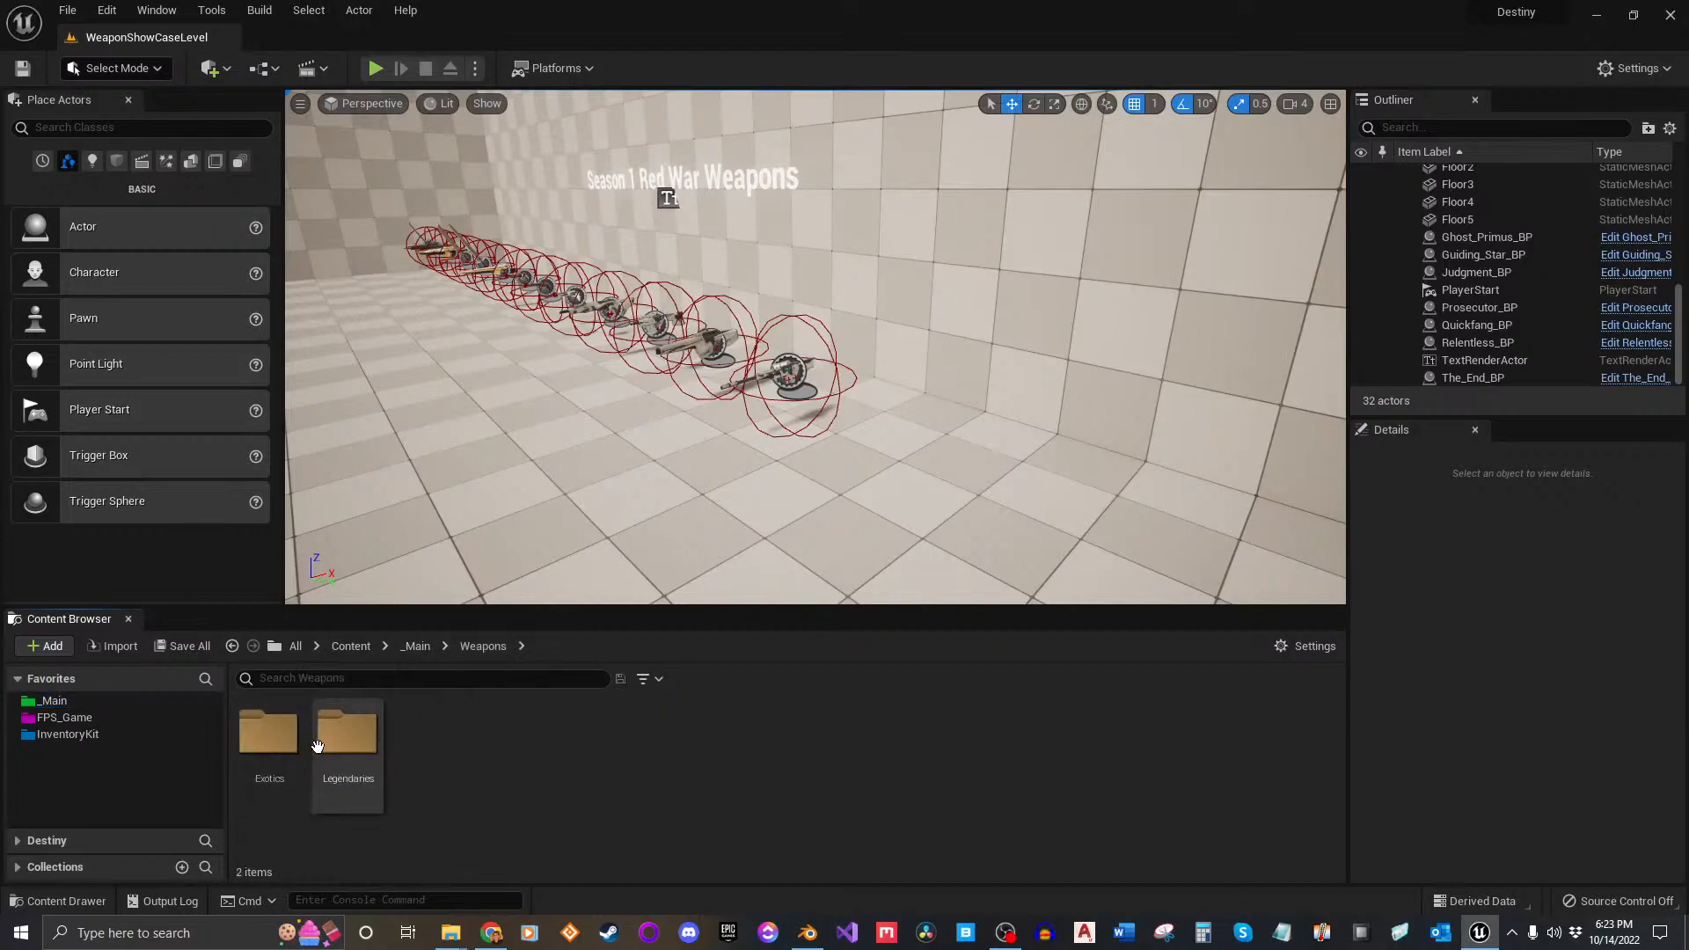
{"action": "double_click", "coordinate": [347, 739]}
{"action": "double_click", "coordinate": [269, 739]}
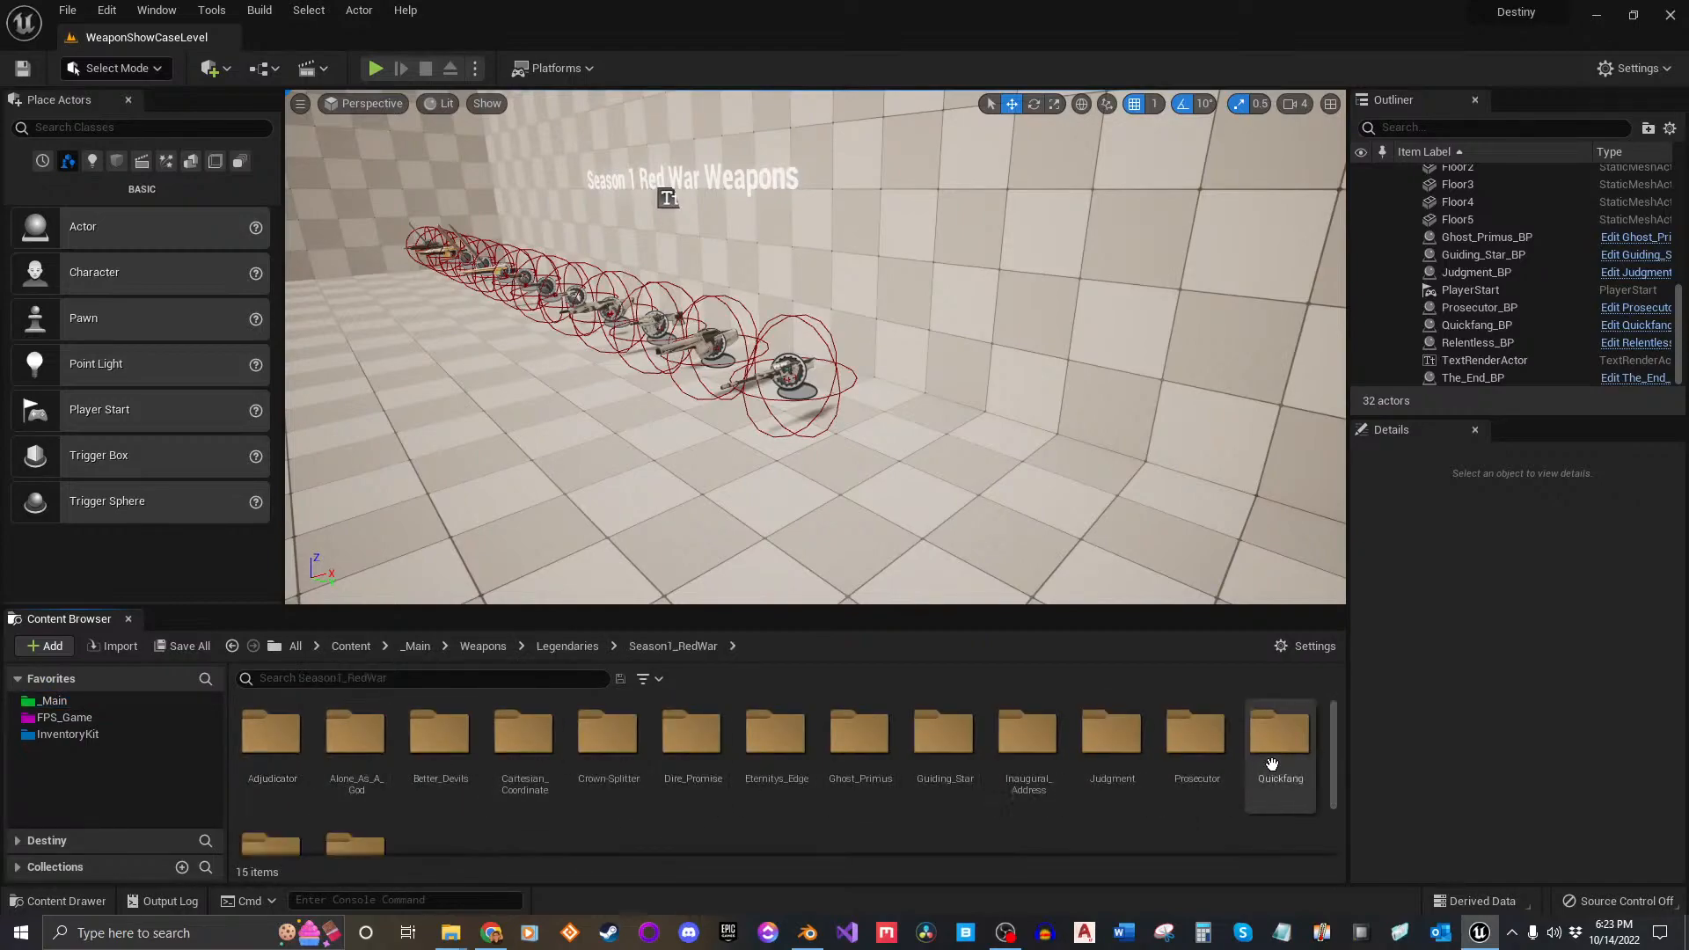
{"action": "scroll", "coordinate": [663, 822], "scroll_direction": "down", "scroll_amount": 2}
{"action": "scroll", "coordinate": [663, 822], "scroll_direction": "up", "scroll_amount": 2}
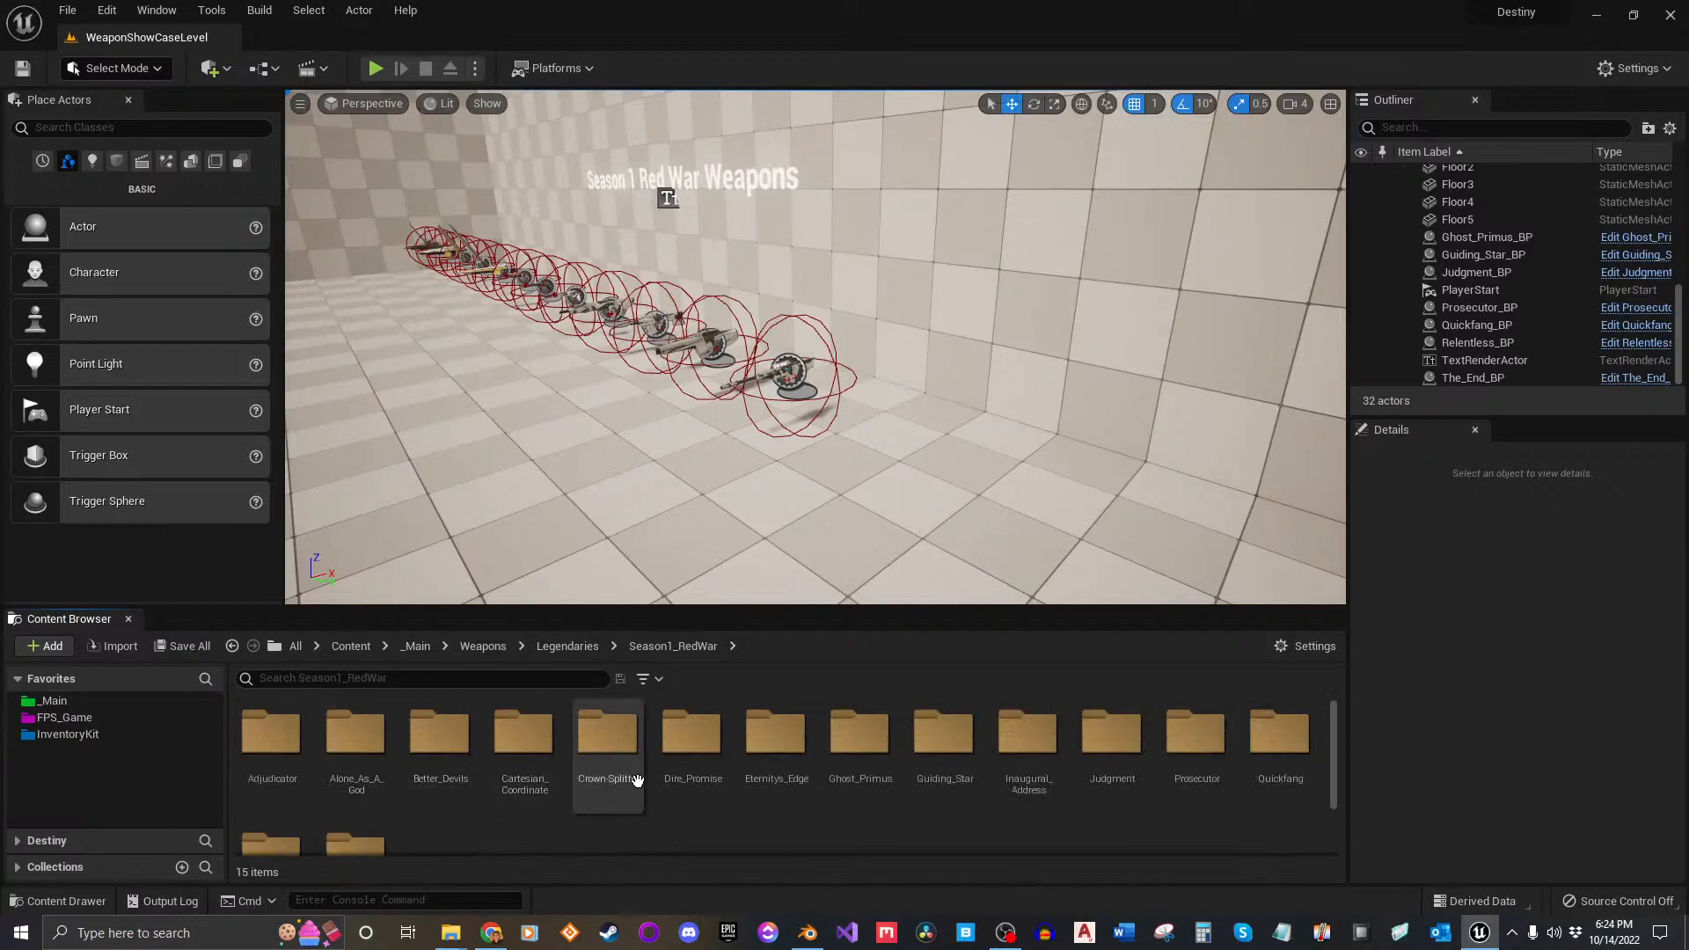
{"action": "double_click", "coordinate": [1026, 764]}
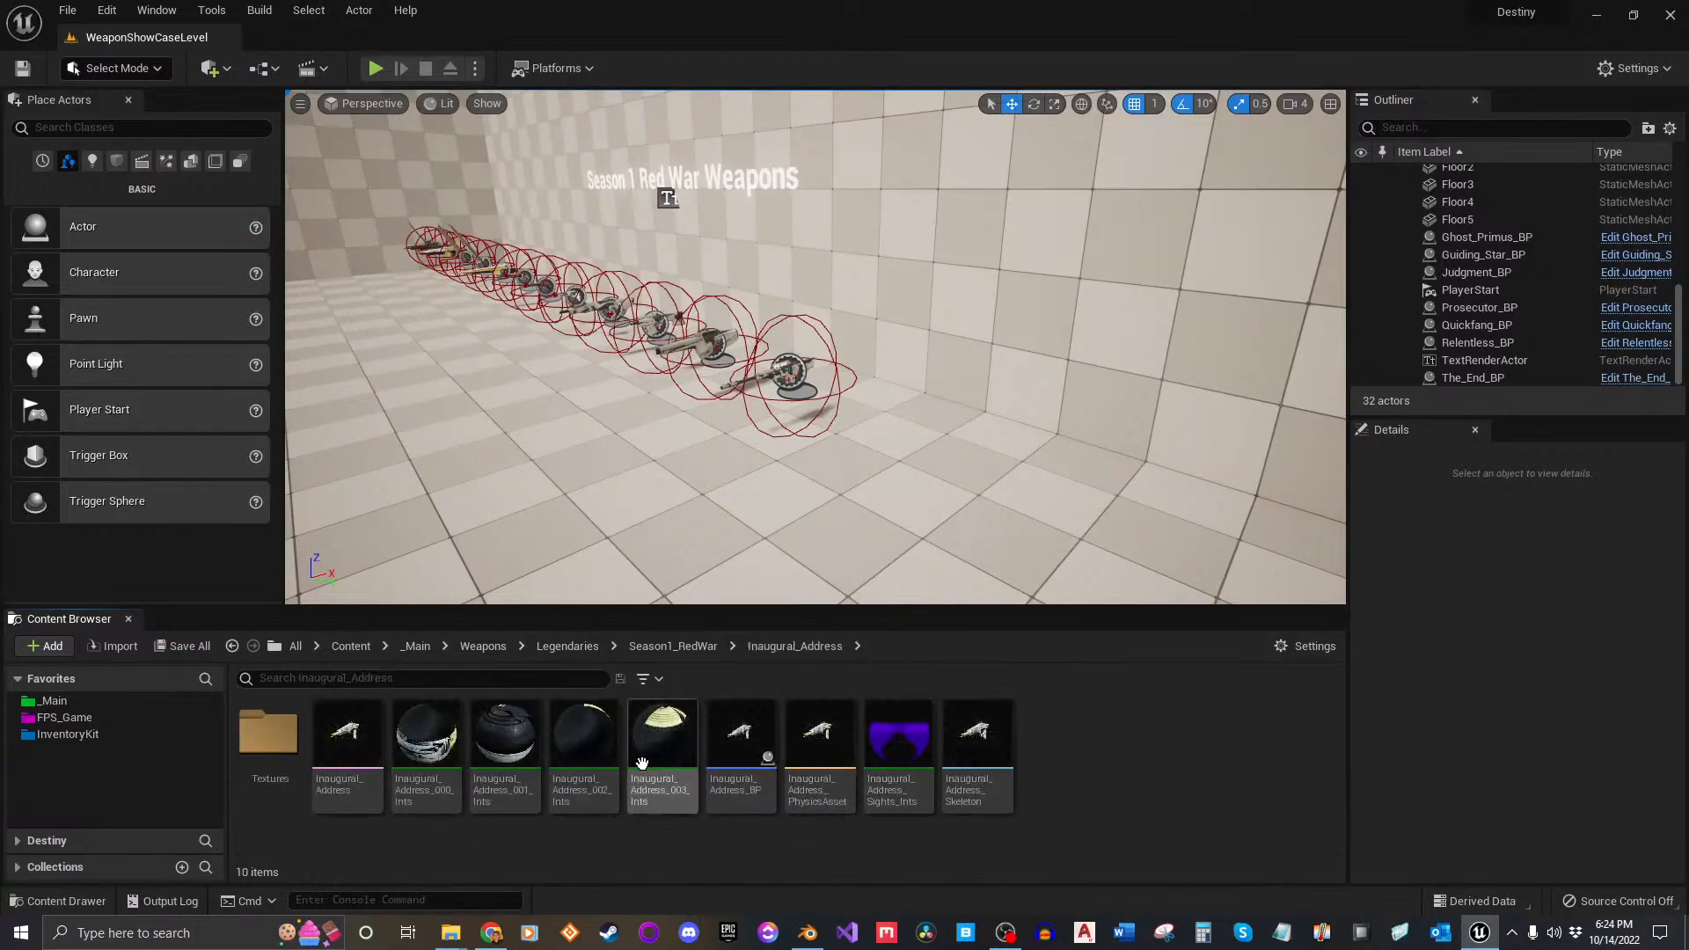
{"action": "left_click", "coordinate": [750, 762]}
{"action": "left_click_drag", "start_coordinate": [752, 762], "coordinate": [897, 453]}
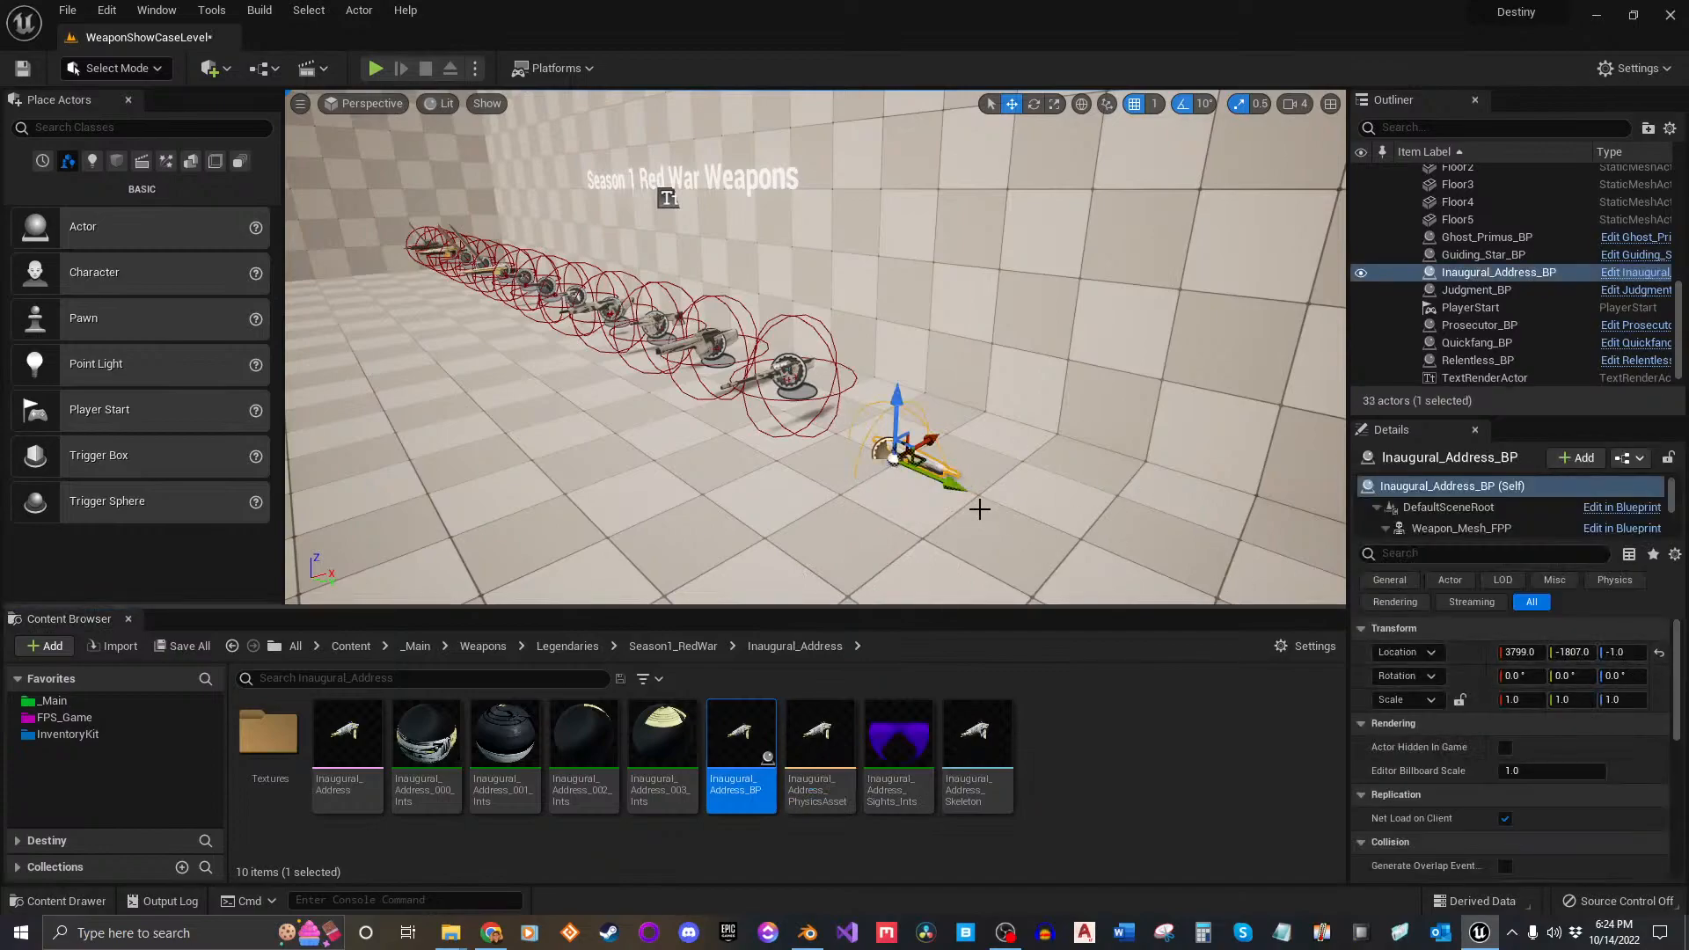
Step: Rotate the placed Inaugural_Address_BP 90° about Z and set its Z location to 100
{"action": "key", "text": "e"}
{"action": "left_click_drag", "start_coordinate": [983, 503], "coordinate": [1004, 511]}
{"action": "type", "text": "1"}
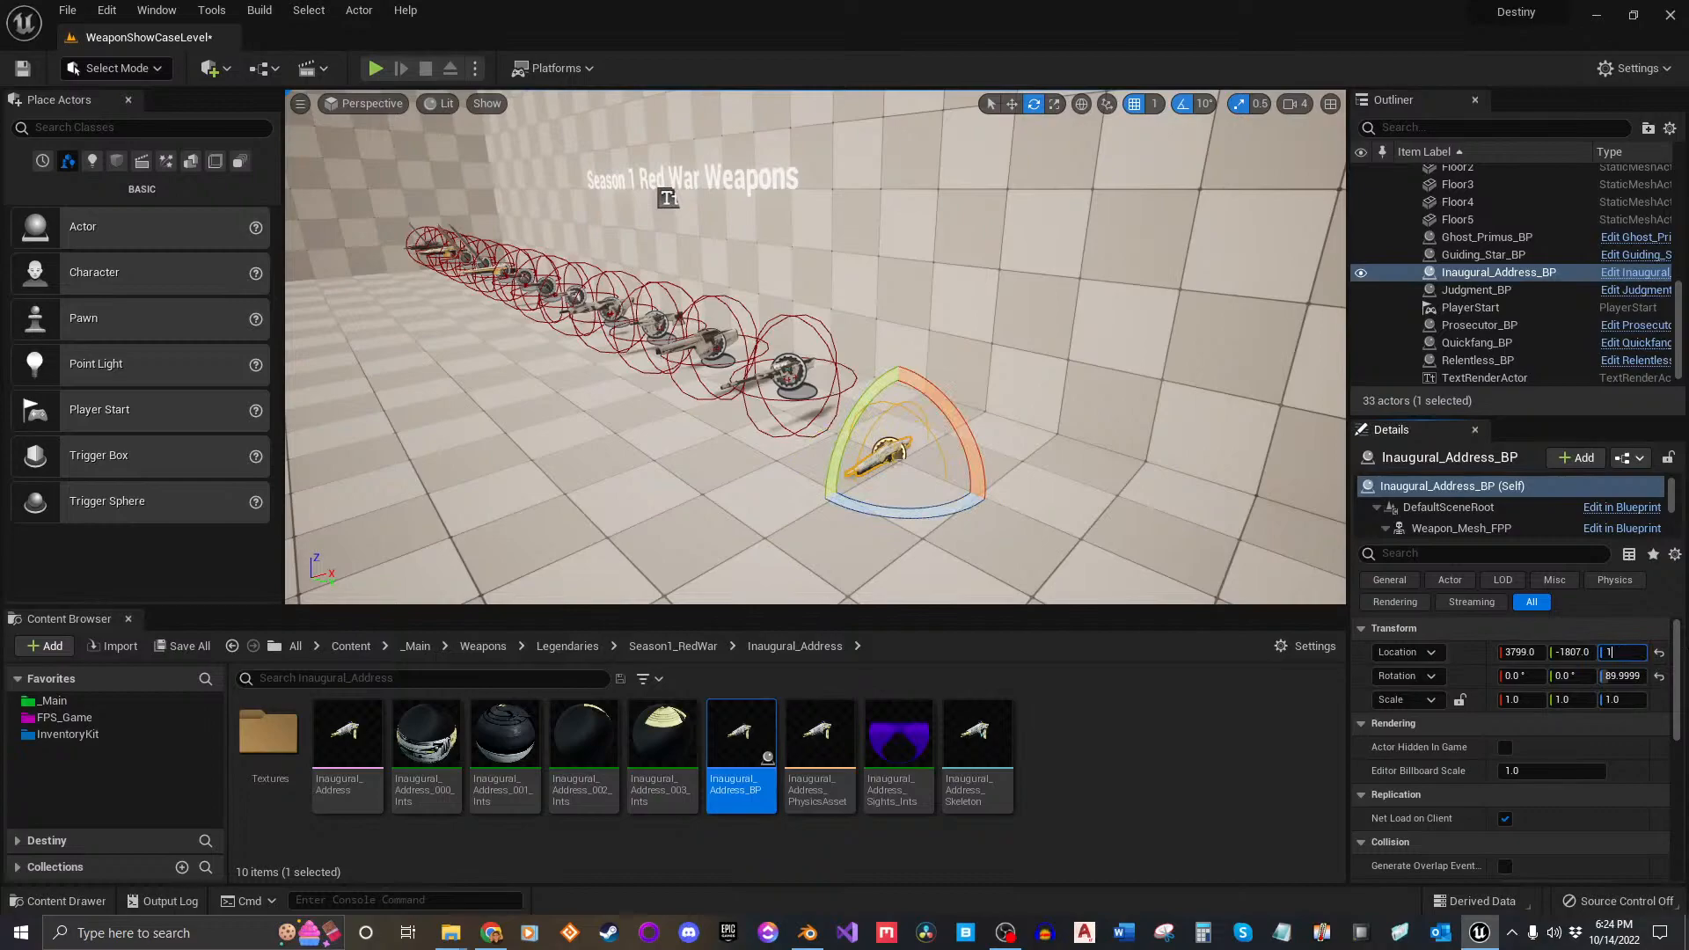
{"action": "type", "text": "00"}
{"action": "key", "text": "Return"}
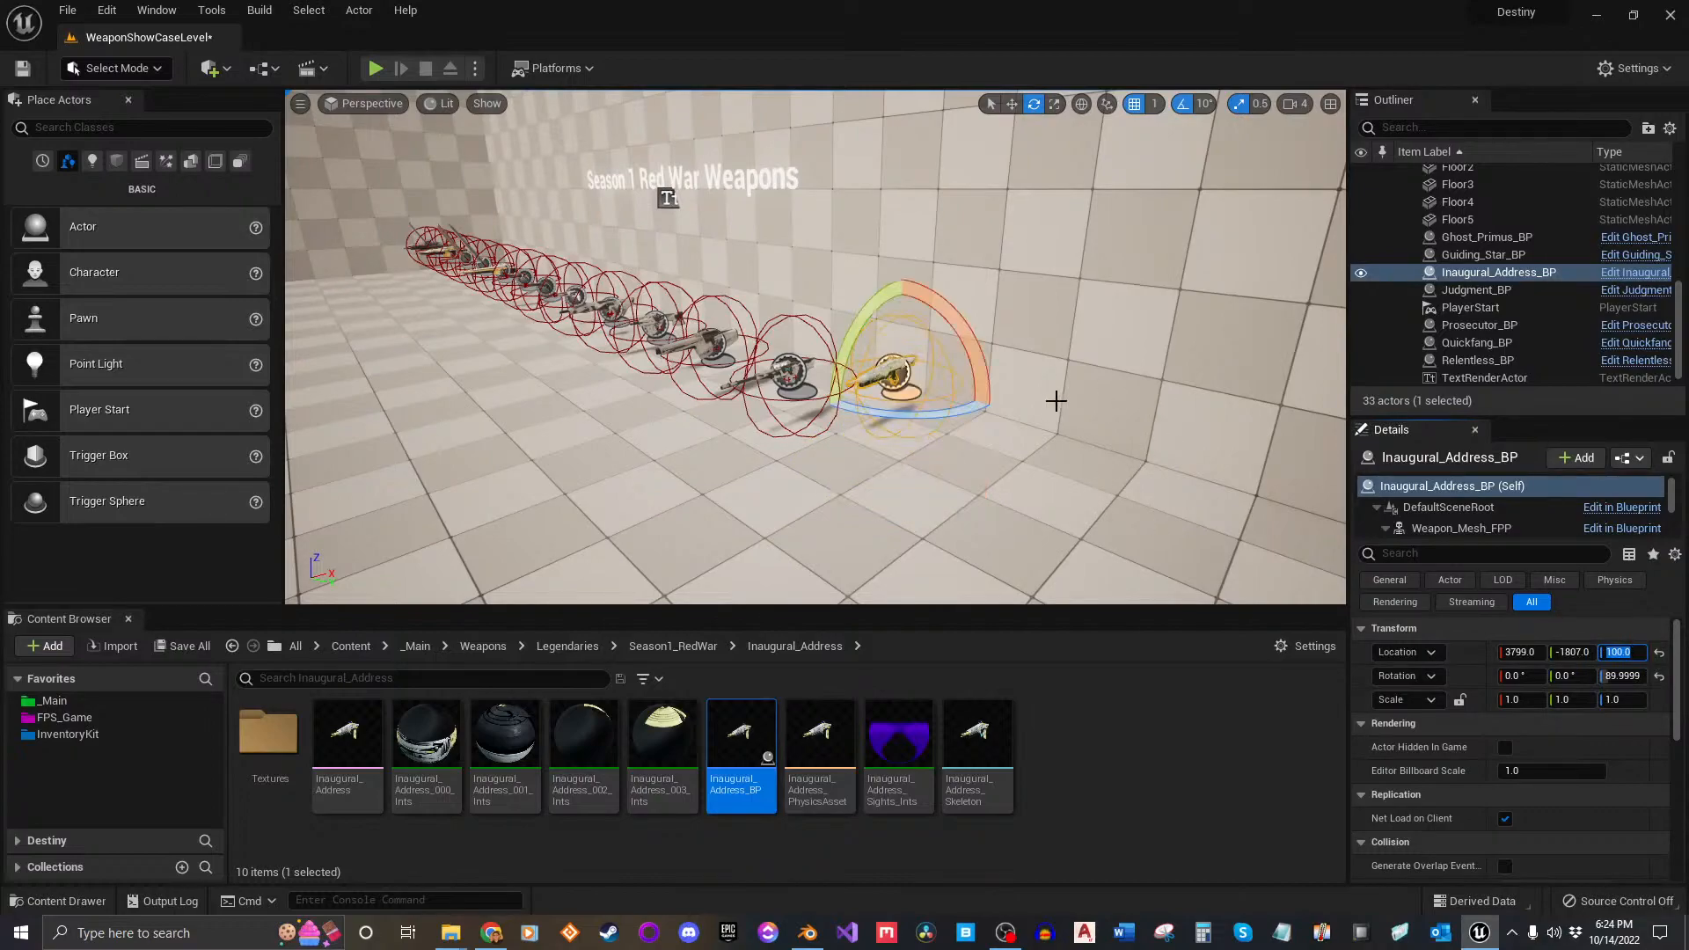
Step: Move Inaugural_Address_BP into line with the other weapons, to about X 3723 and Y -1749
{"action": "right_click_drag", "start_coordinate": [1015, 420], "coordinate": [993, 416]}
{"action": "key", "text": "space"}
{"action": "key", "text": "space"}
{"action": "mouse_move", "coordinate": [1011, 412]}
{"action": "left_mouse_down"}
{"action": "mouse_move", "coordinate": [1063, 428]}
{"action": "mouse_move", "coordinate": [978, 409]}
{"action": "mouse_move", "coordinate": [995, 403]}
{"action": "left_mouse_up"}
{"action": "right_click_drag", "start_coordinate": [994, 403], "coordinate": [853, 483]}
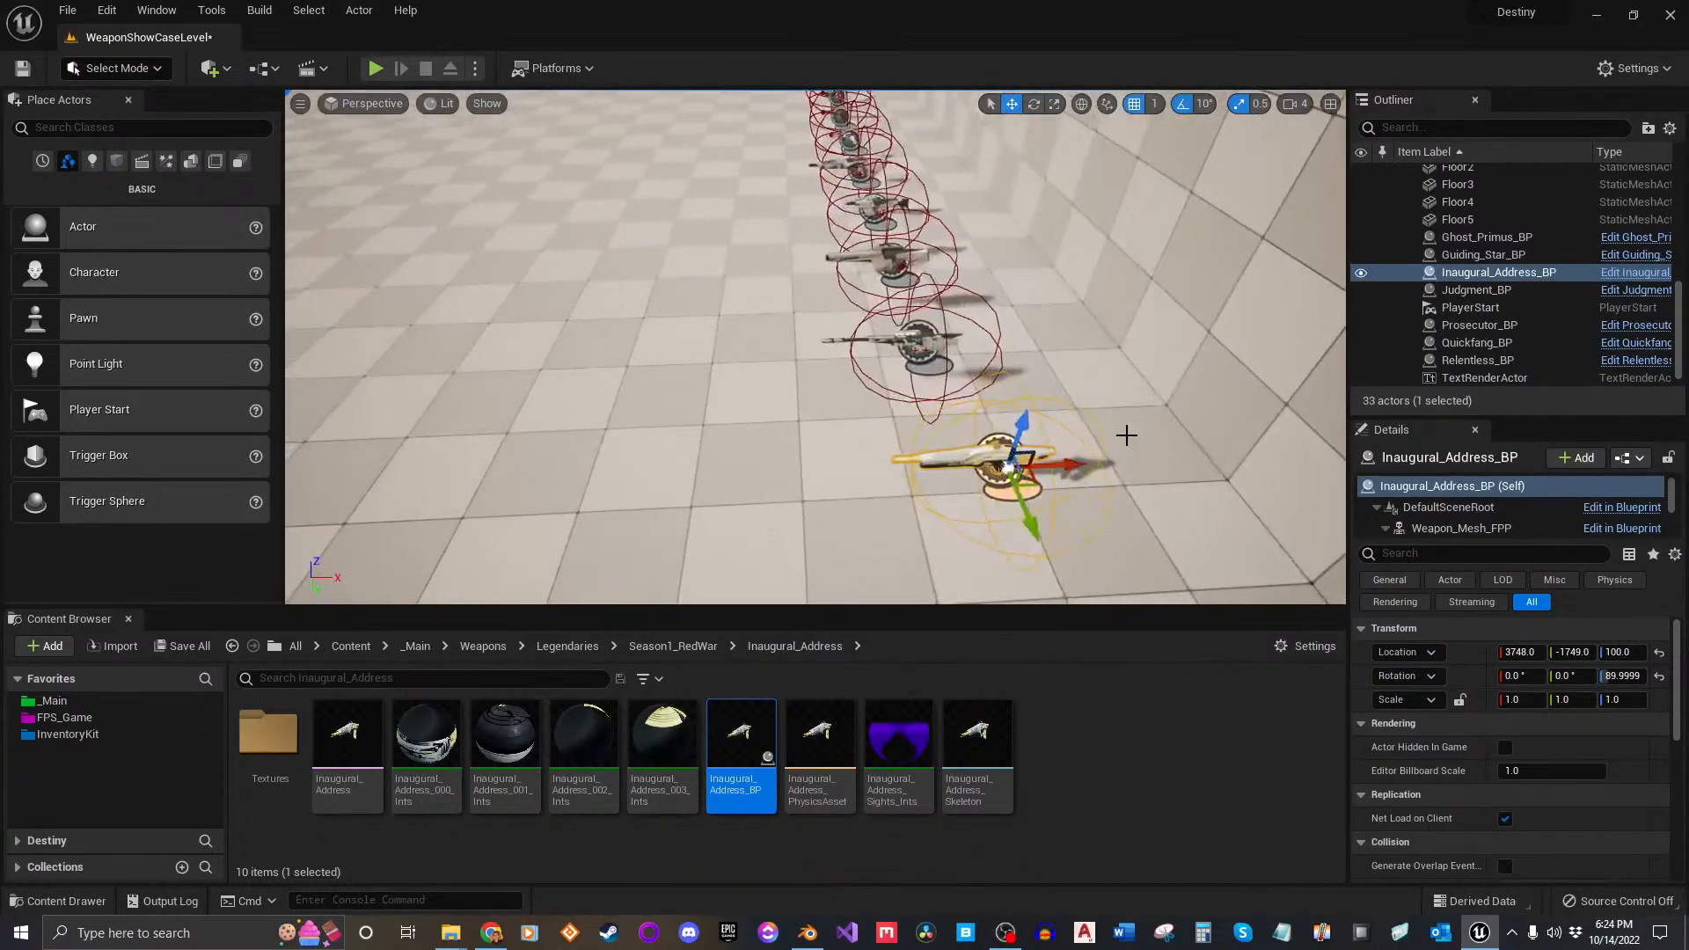
{"action": "left_click_drag", "start_coordinate": [1084, 468], "coordinate": [1048, 470]}
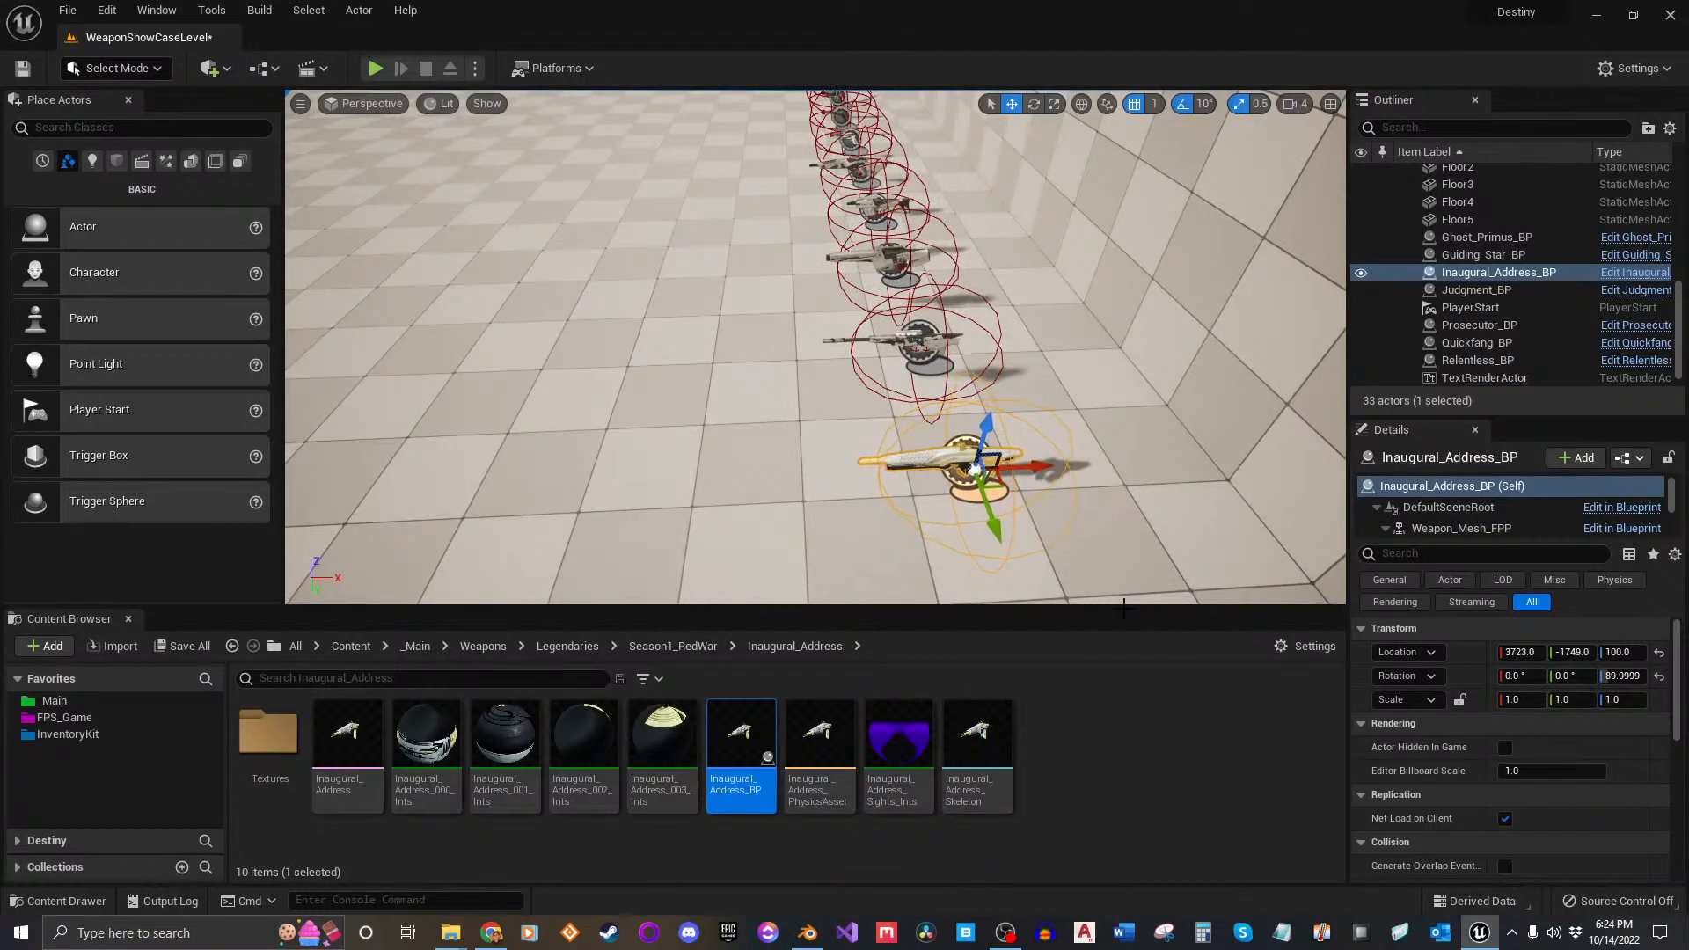
{"action": "left_click", "coordinate": [1099, 739]}
Step: Save the modified files, including WeaponShowCaseLevel with the newly placed weapon
{"action": "right_click_drag", "start_coordinate": [755, 393], "coordinate": [758, 352]}
{"action": "right_click_drag", "start_coordinate": [820, 437], "coordinate": [732, 441]}
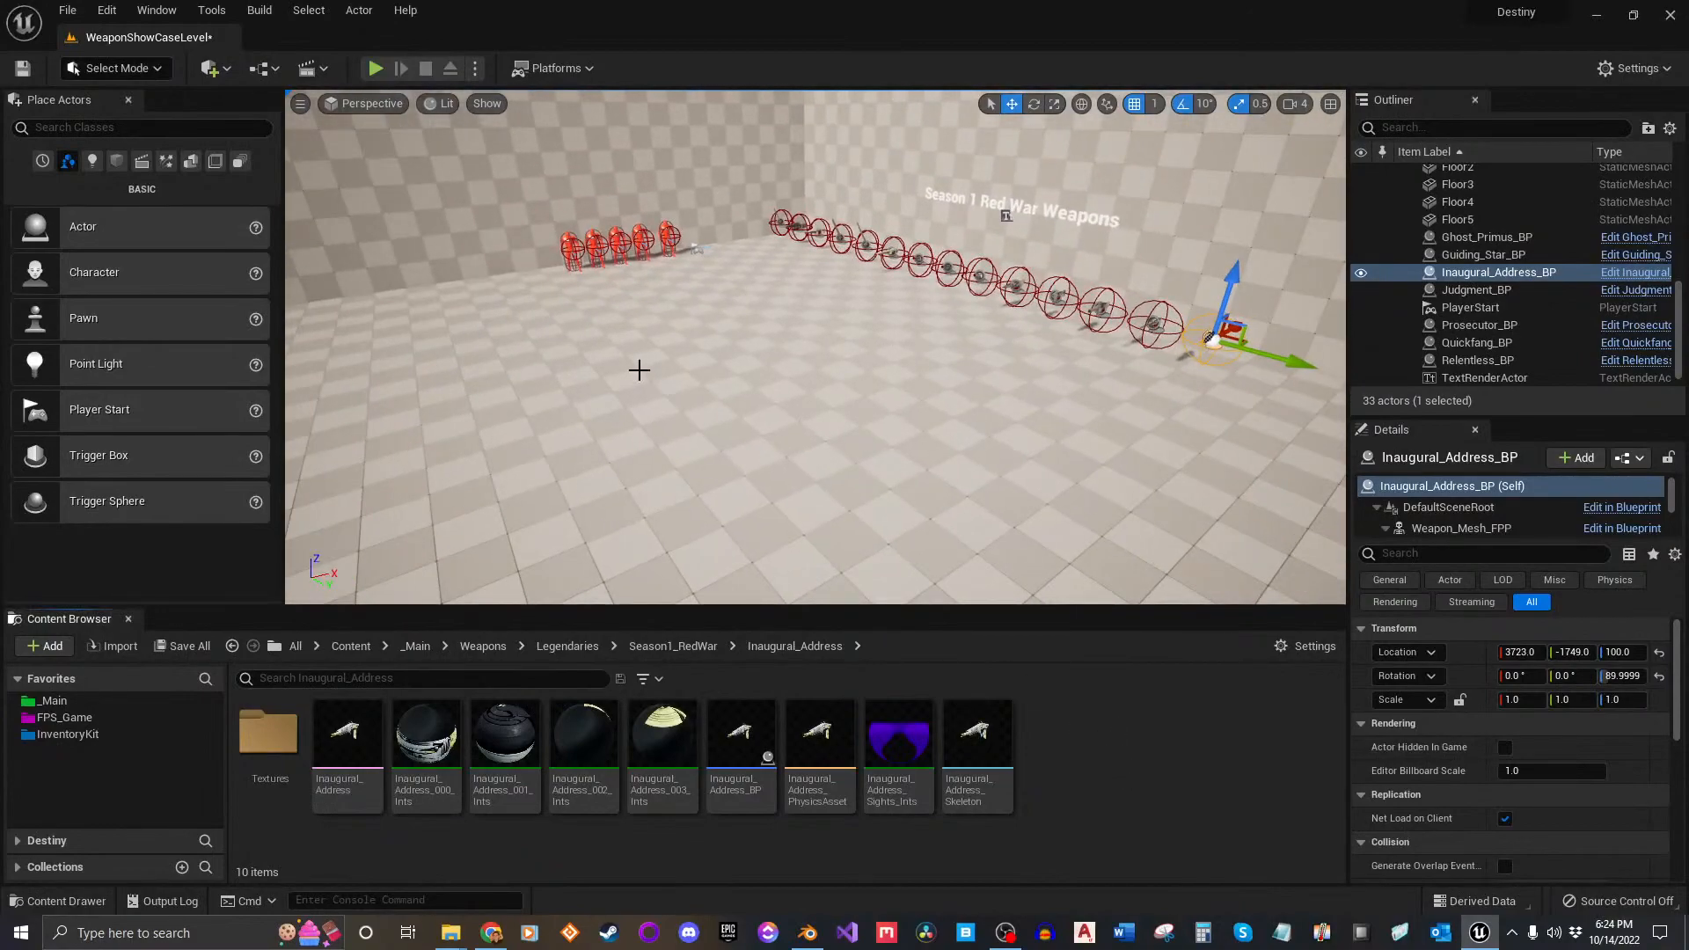
{"action": "left_click", "coordinate": [61, 16]}
{"action": "left_click", "coordinate": [179, 225]}
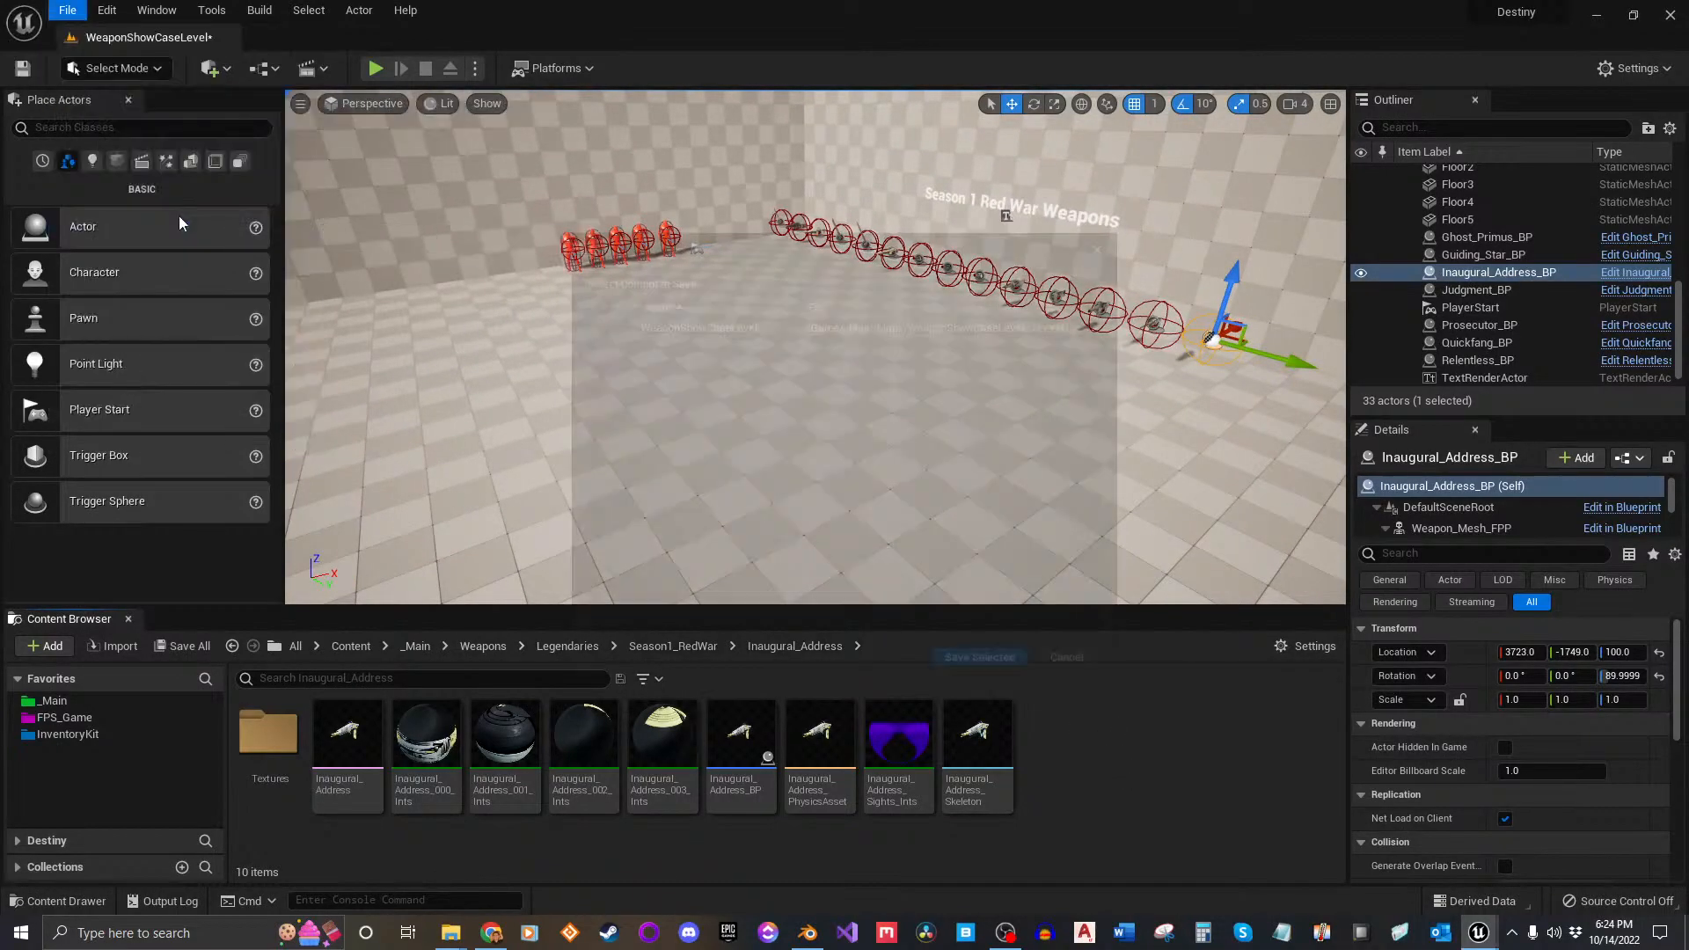
{"action": "key", "text": "Return"}
{"action": "left_click", "coordinate": [70, 12]}
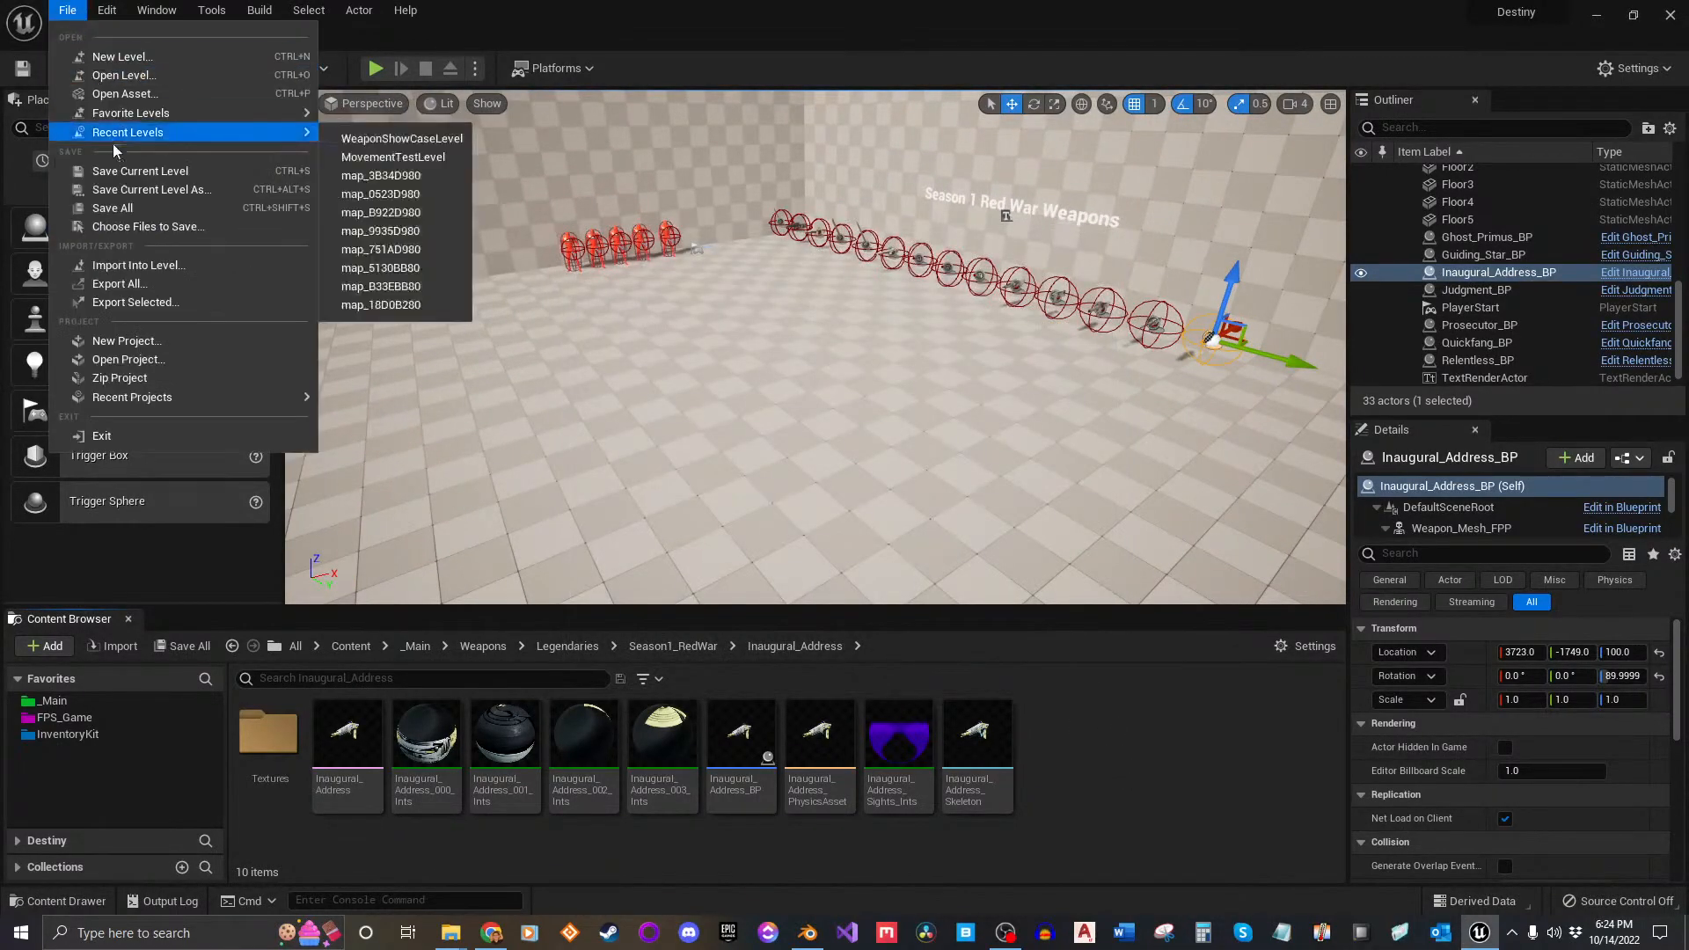
{"action": "left_click", "coordinate": [141, 210]}
Step: Play WeaponShowCaseLevel in the full-screen viewport and run across the room past the red characters
{"action": "right_click_drag", "start_coordinate": [932, 568], "coordinate": [894, 476]}
{"action": "key", "text": "F11"}
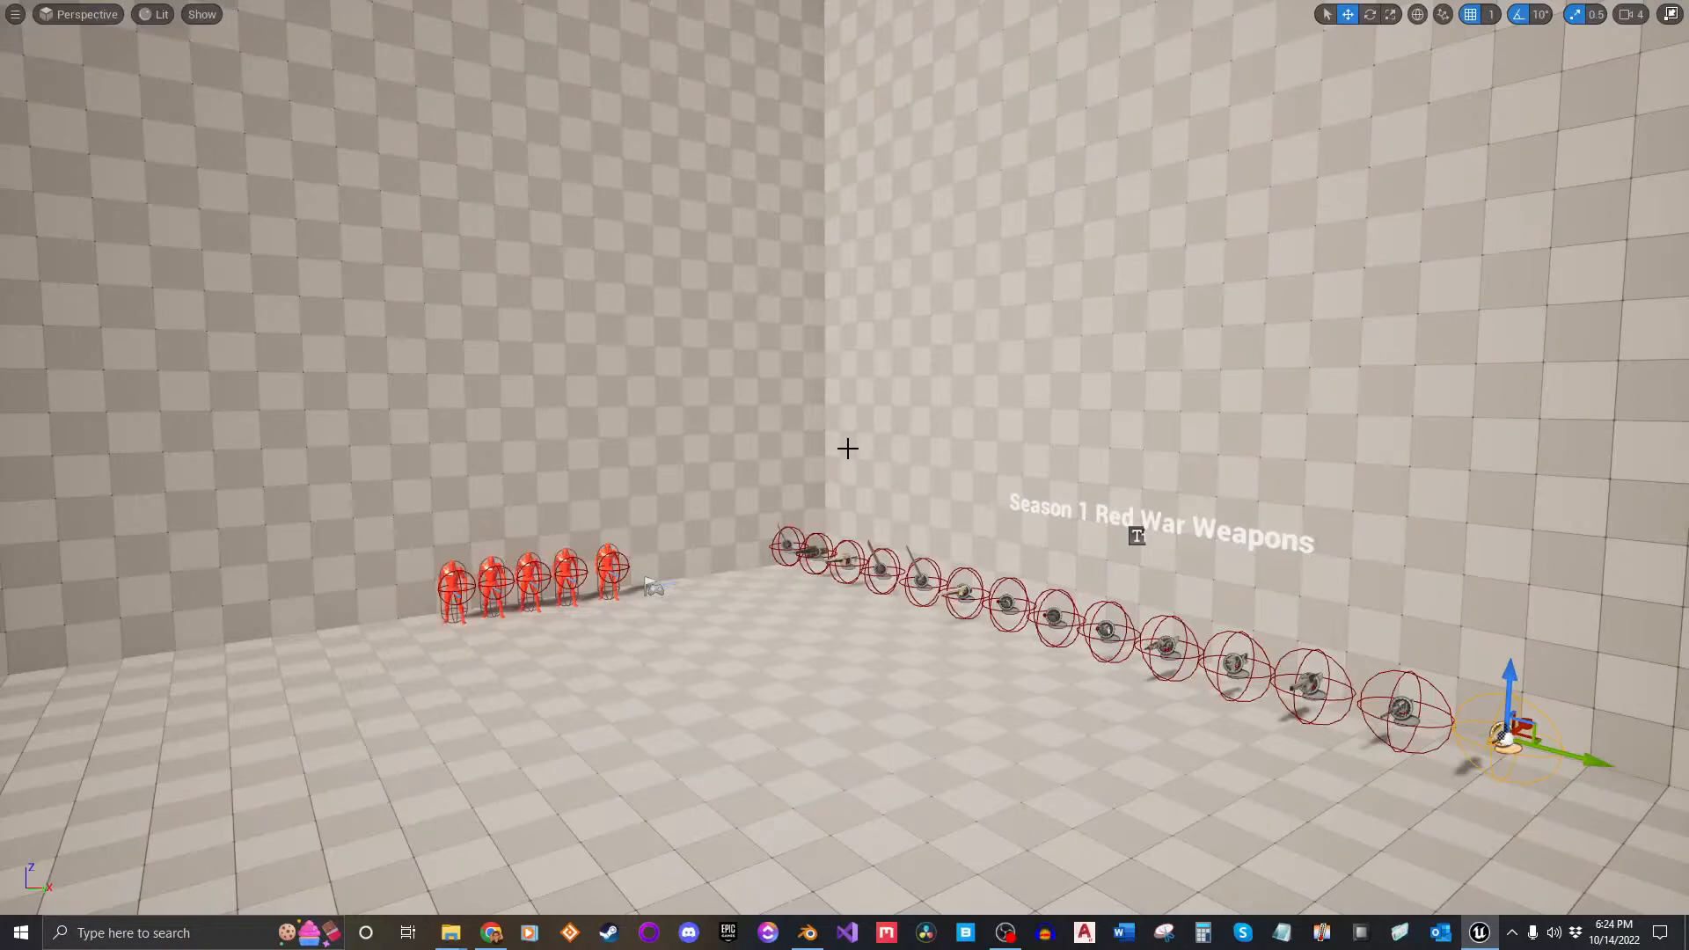
{"action": "right_click_drag", "start_coordinate": [862, 463], "coordinate": [868, 463]}
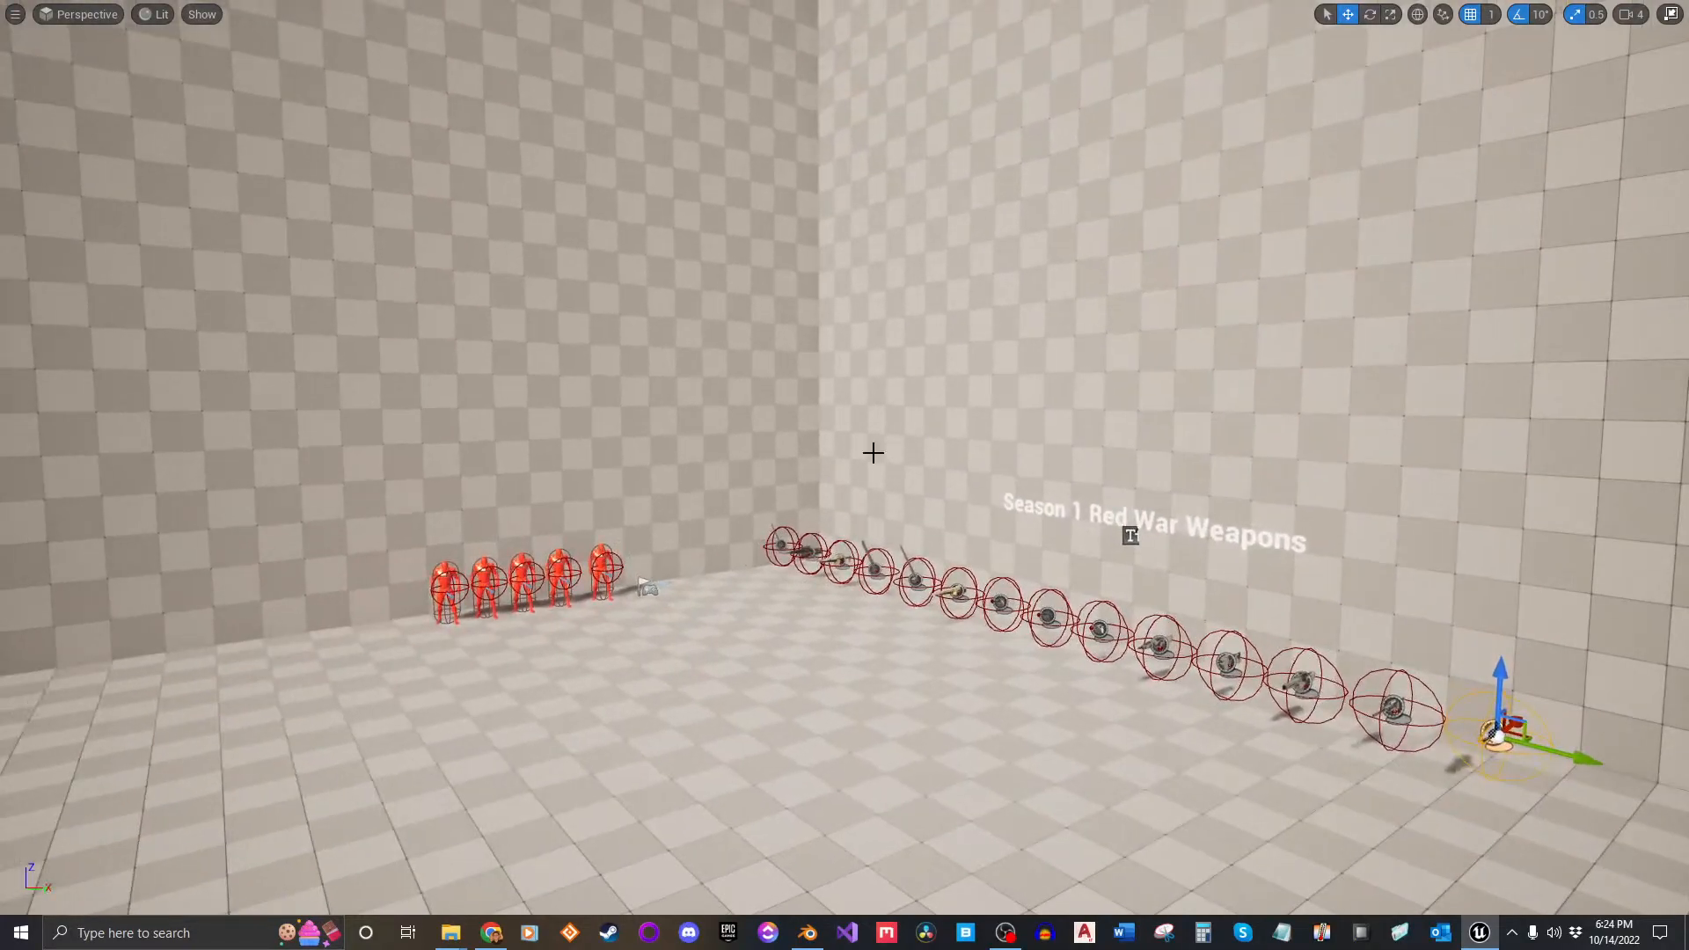
{"action": "key", "text": "alt+p"}
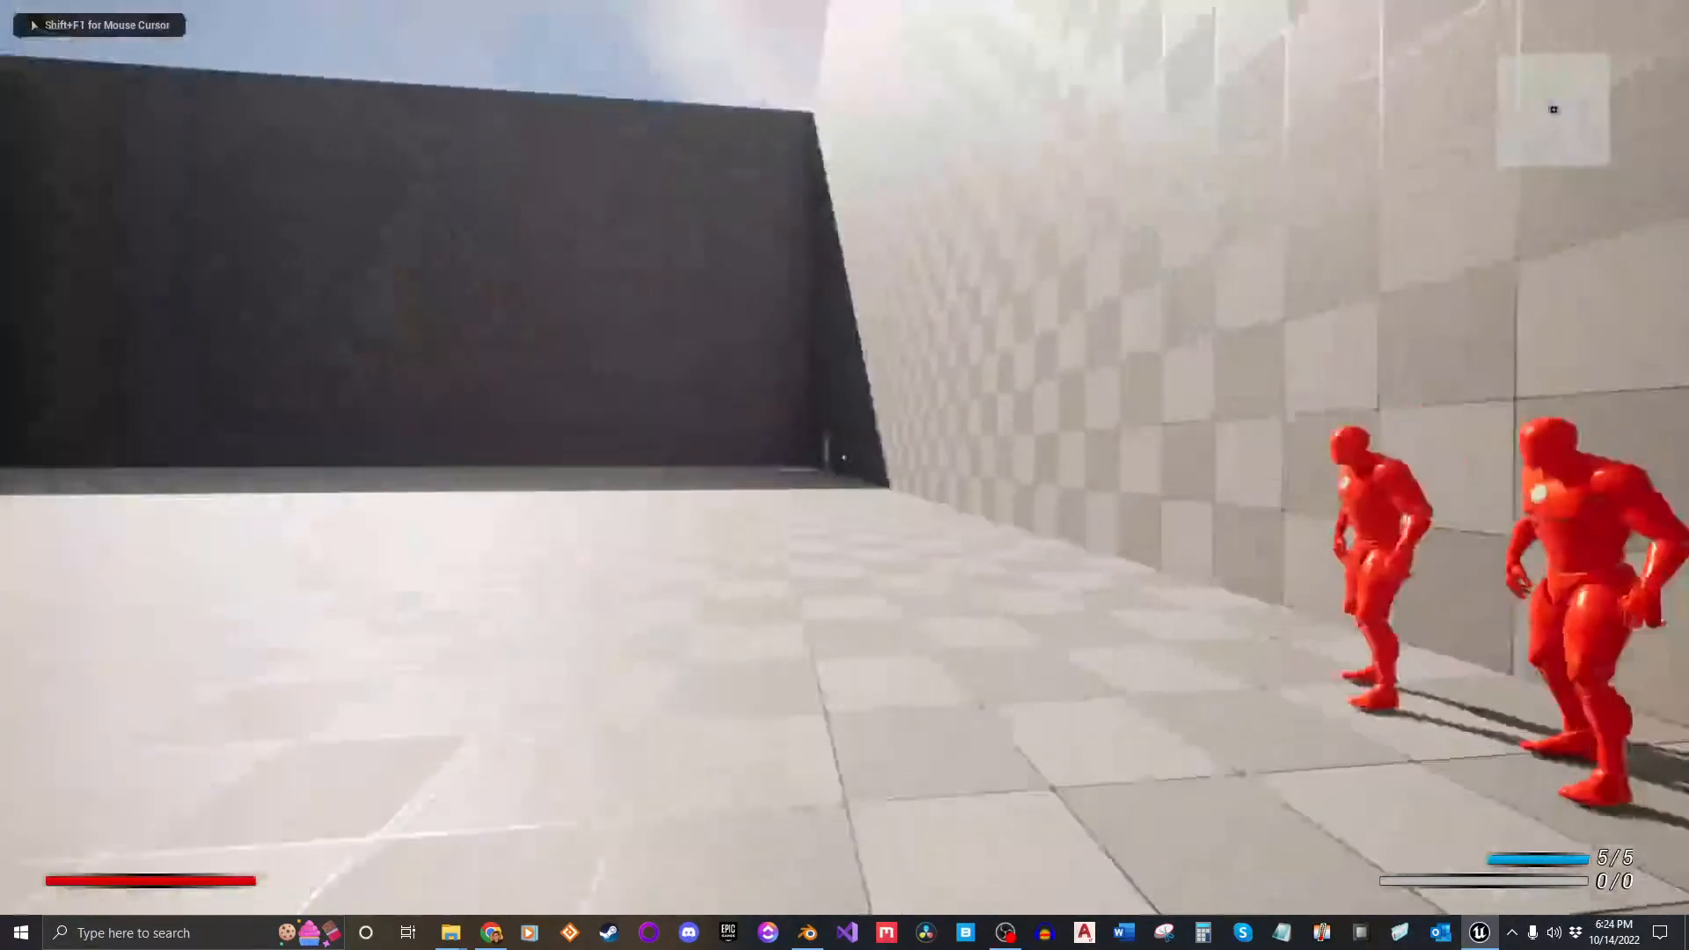
{"action": "key", "text": "w"}
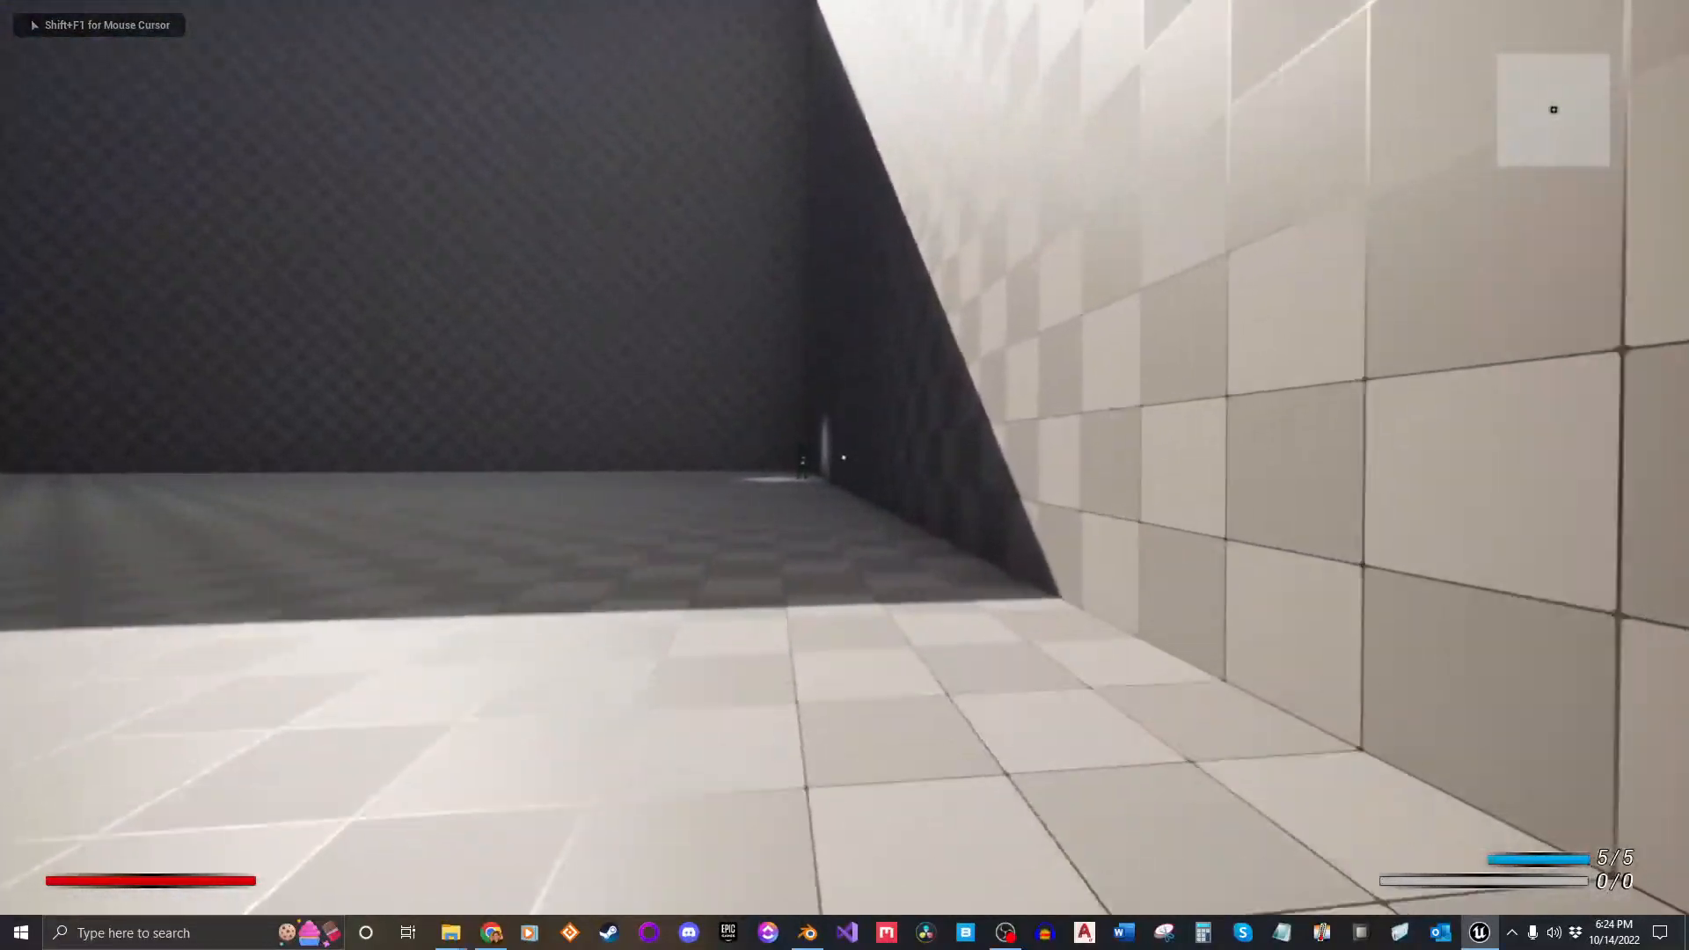
{"action": "key", "text": "w"}
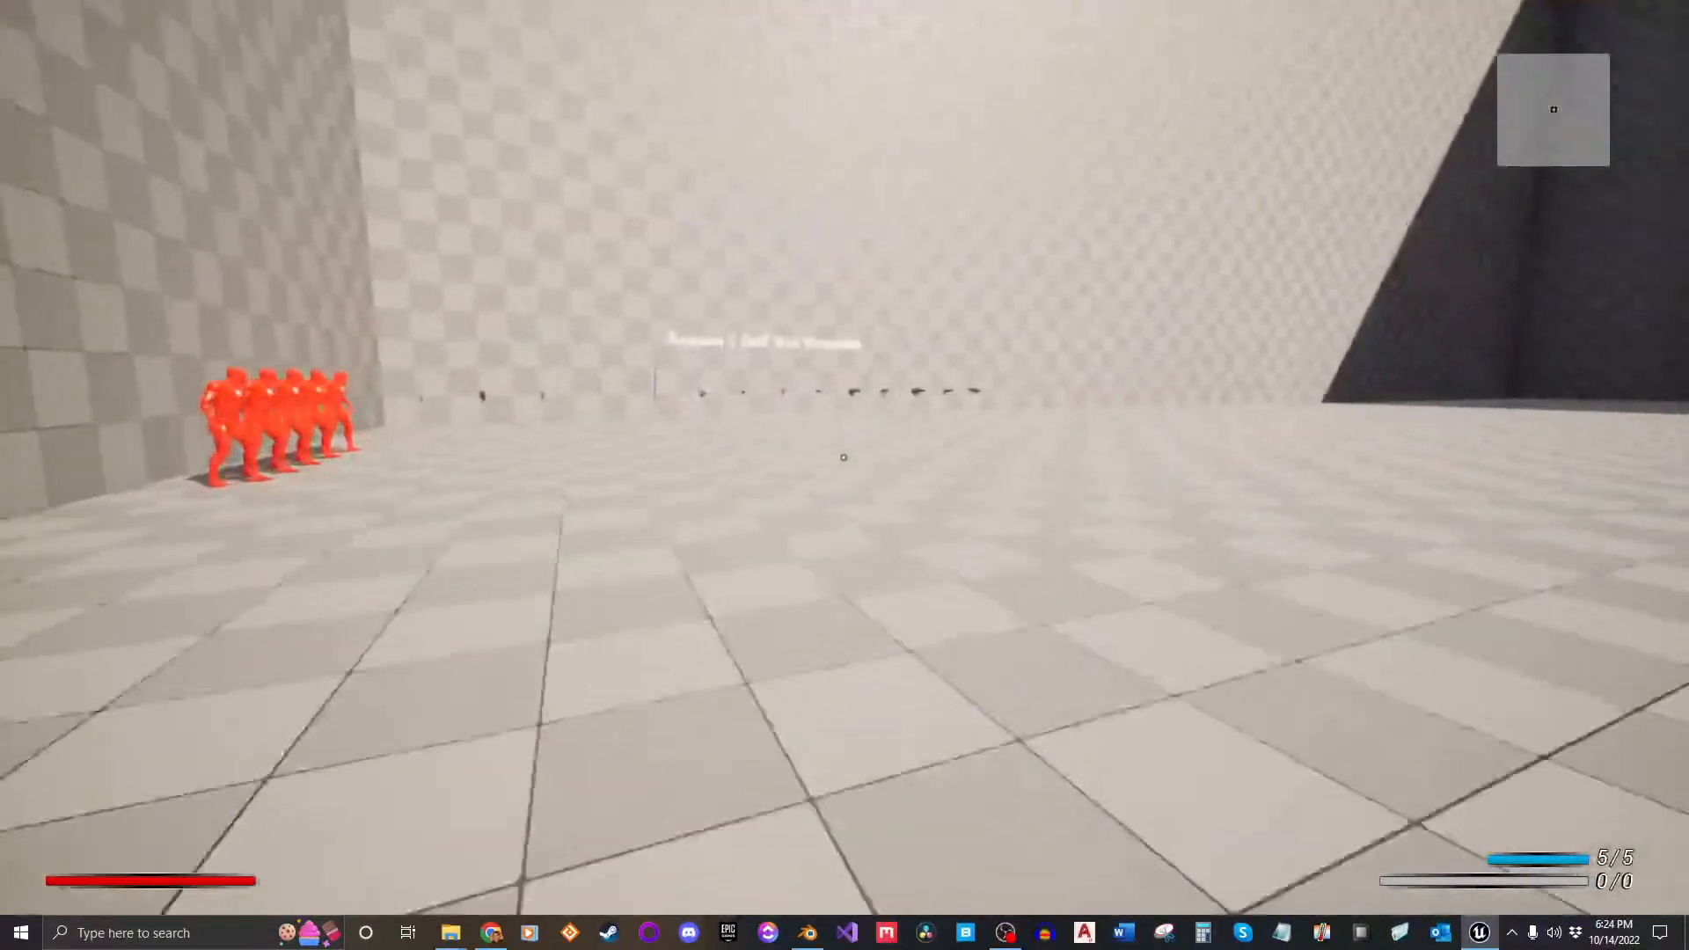
Step: Equip the Male Titan War Numen Crown helmet and its matching gauntlets, chest armor, class item and leg armor in the character inventory
{"action": "key", "text": "i"}
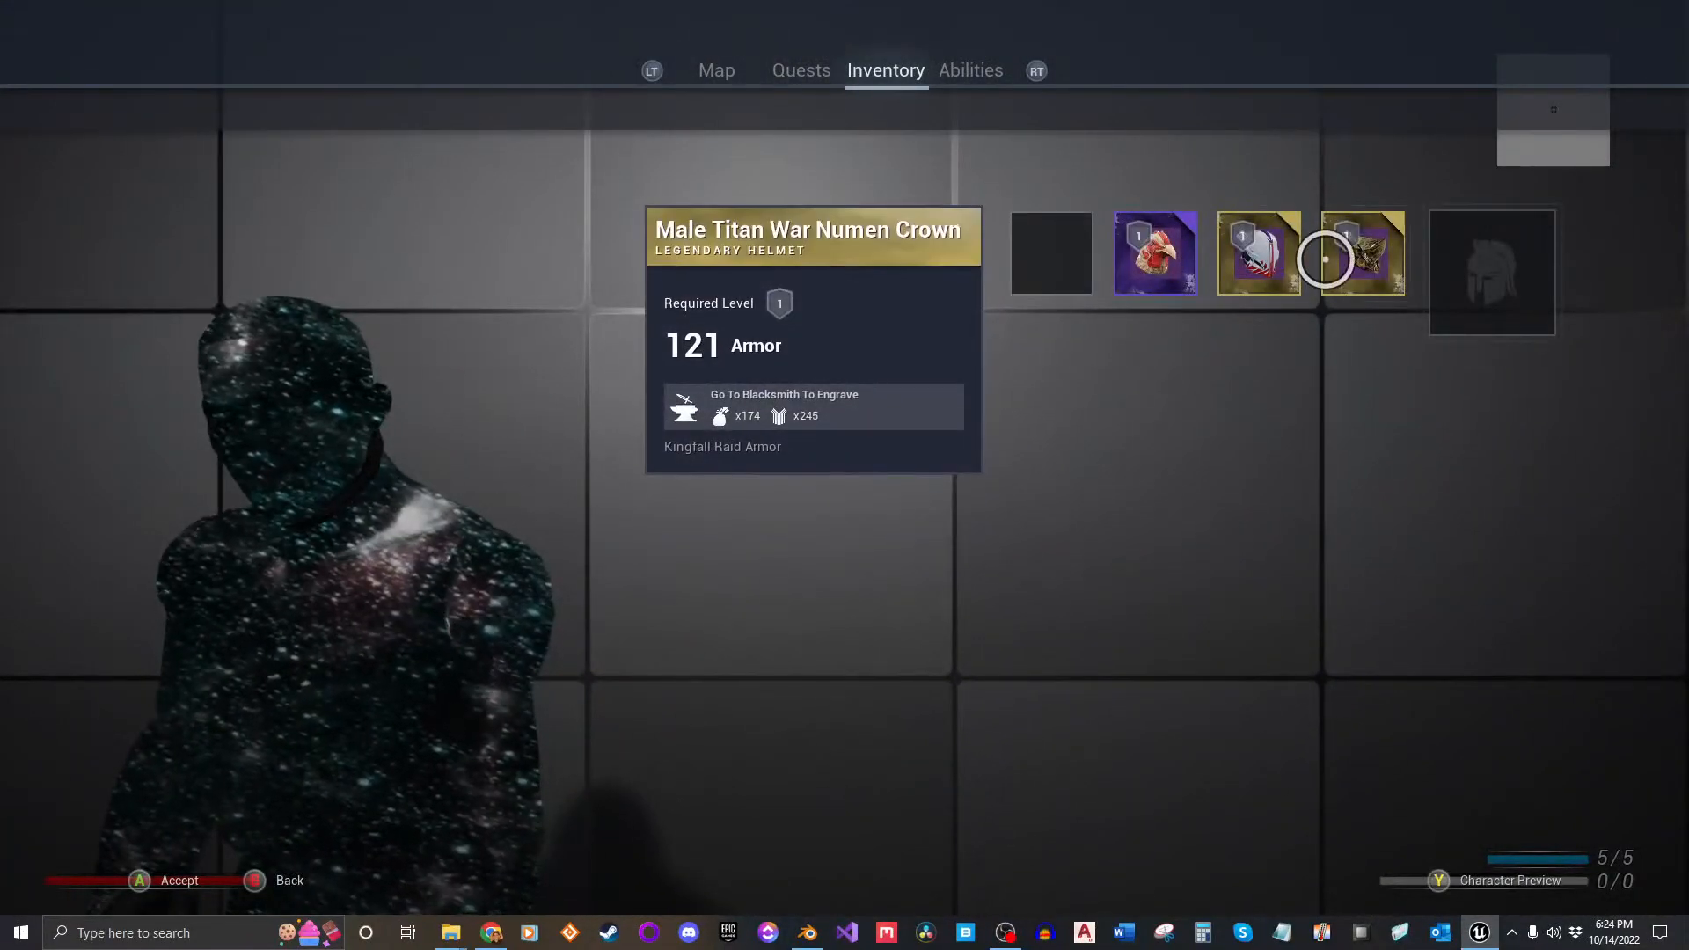
{"action": "left_click", "coordinate": [1348, 259]}
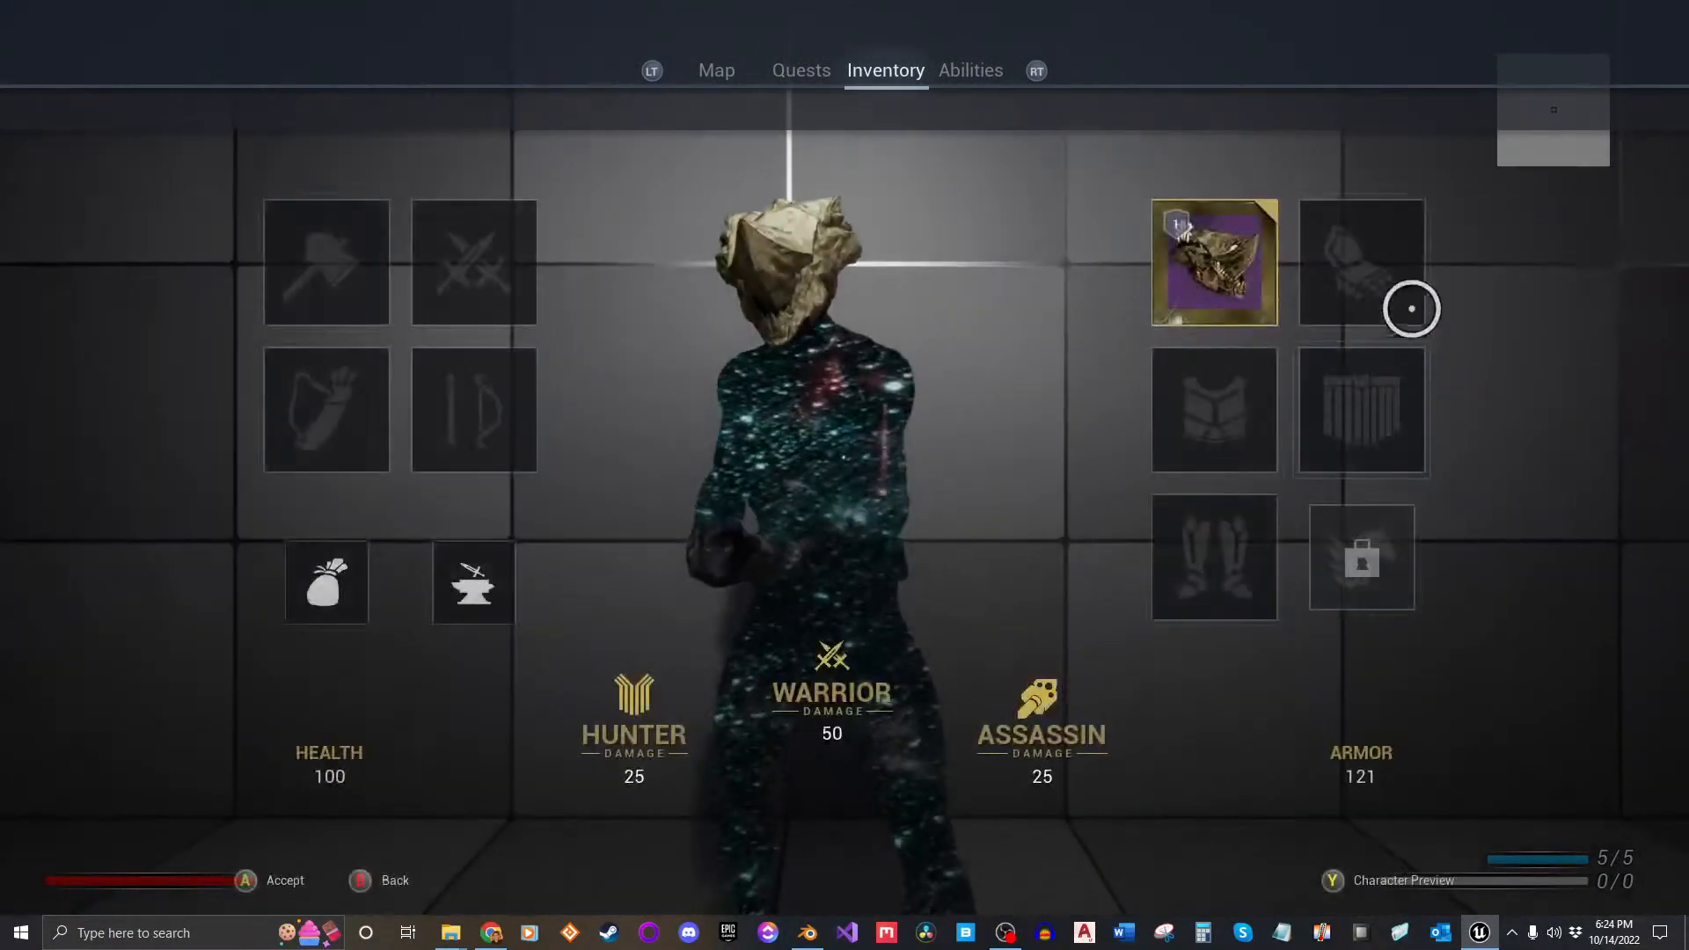
{"action": "left_click", "coordinate": [1410, 305]}
{"action": "left_click", "coordinate": [1363, 251]}
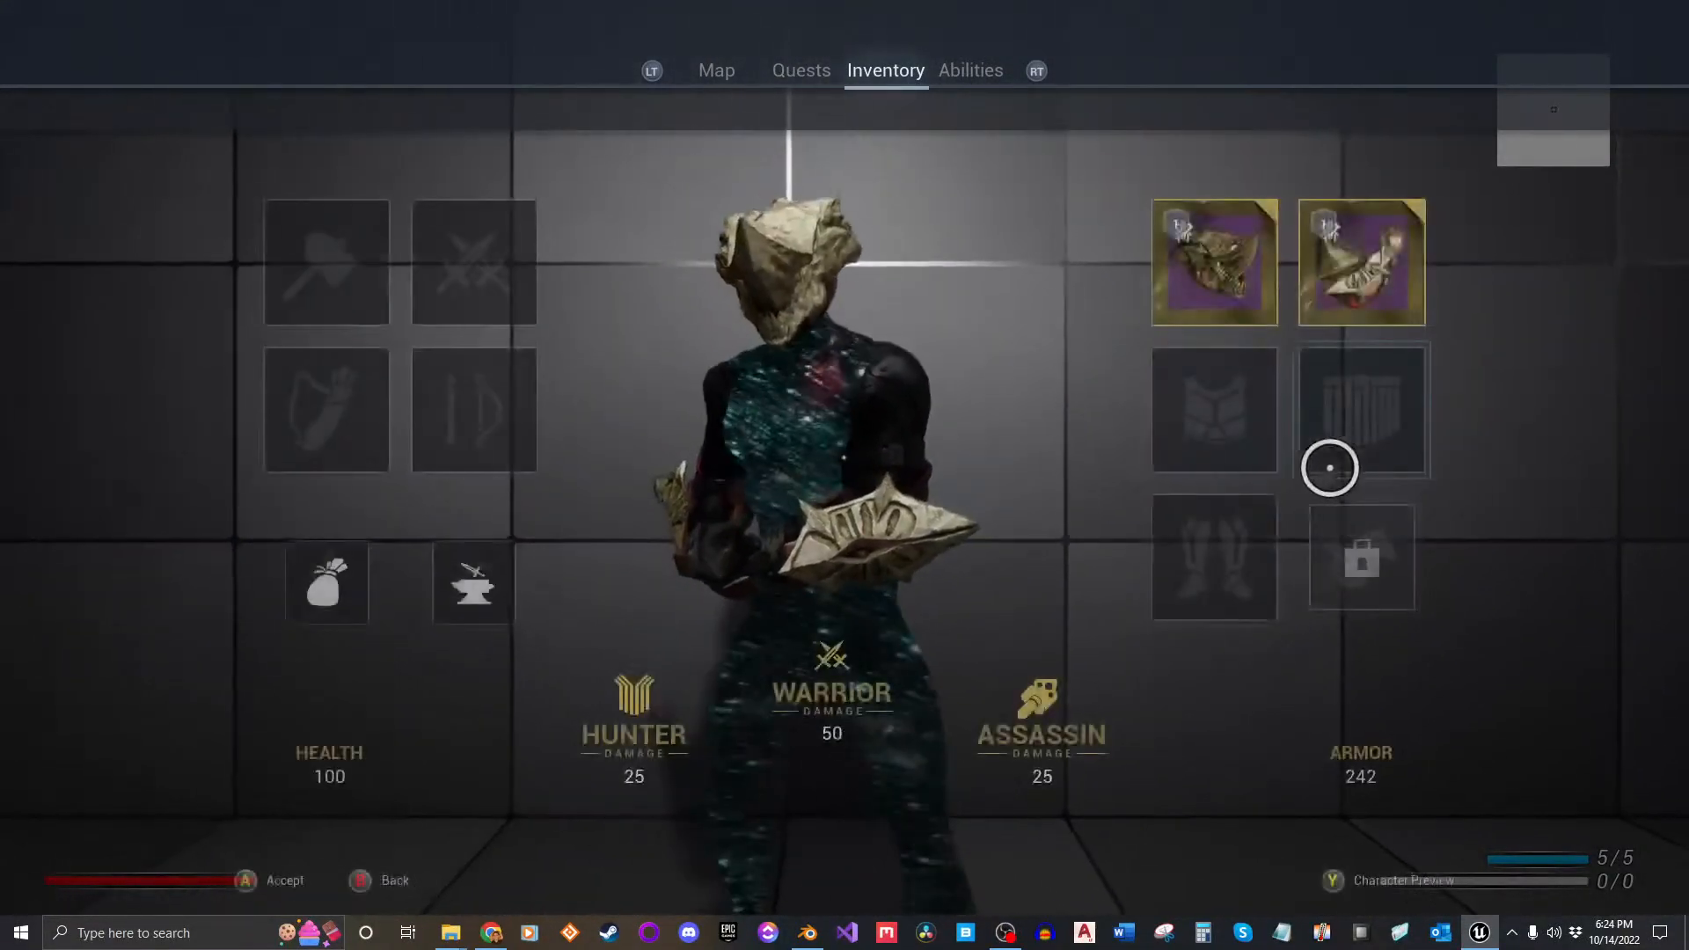
{"action": "left_click", "coordinate": [1244, 396]}
{"action": "left_click", "coordinate": [1354, 280]}
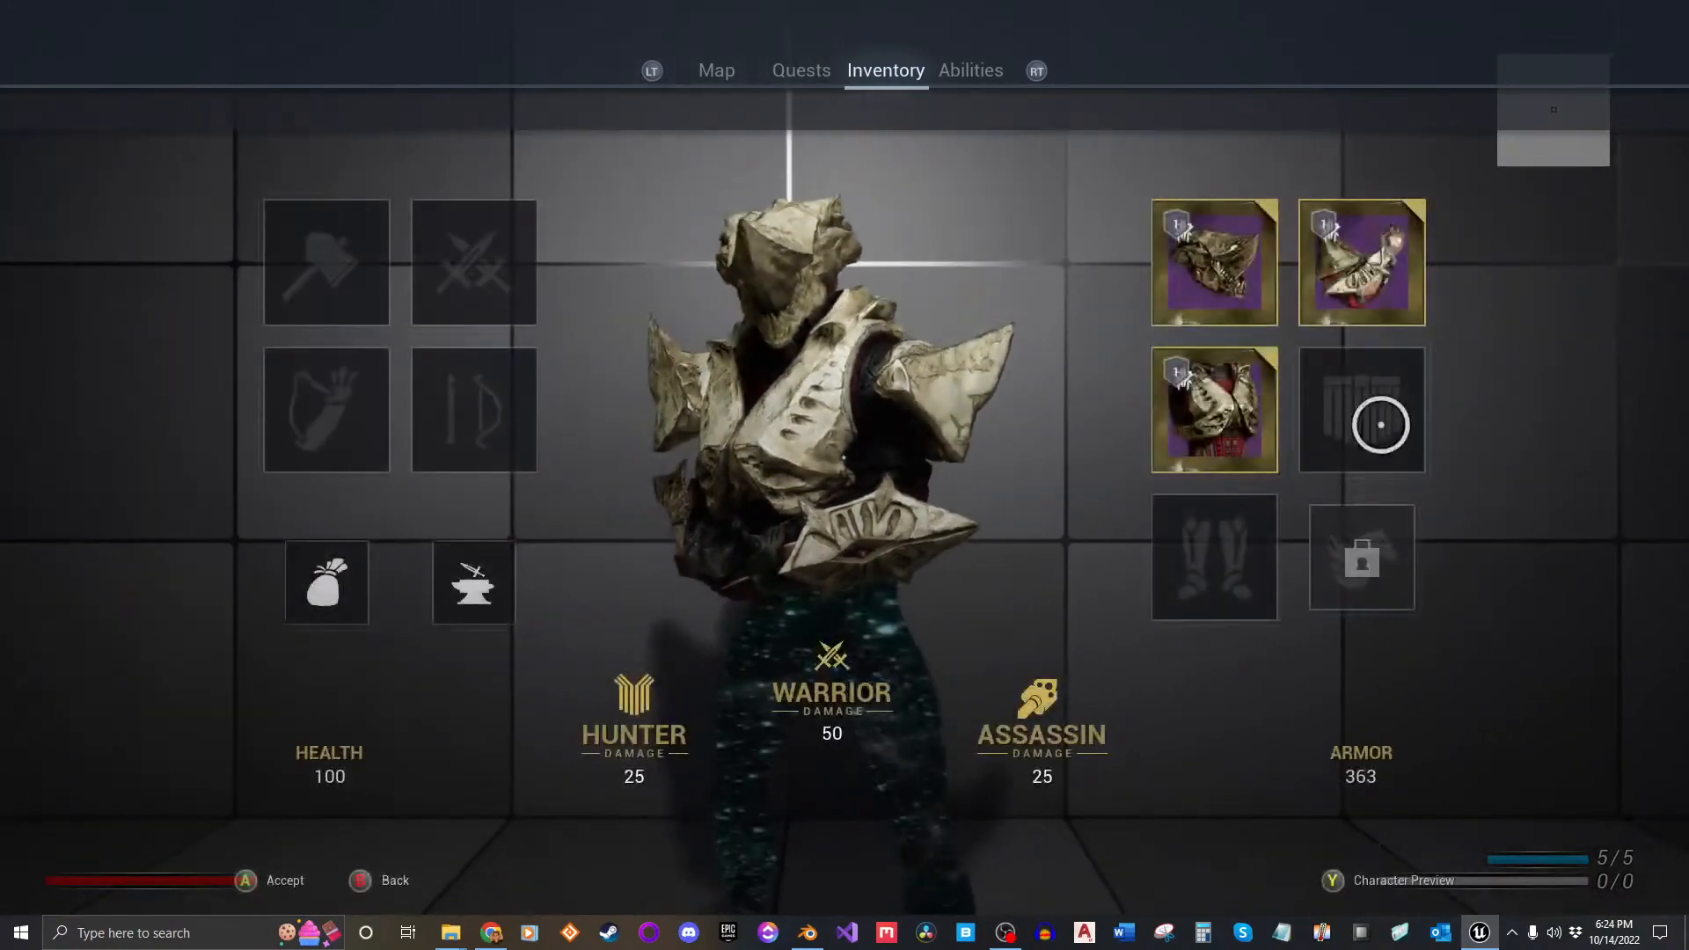
{"action": "left_click", "coordinate": [1381, 440]}
{"action": "left_click", "coordinate": [1361, 301]}
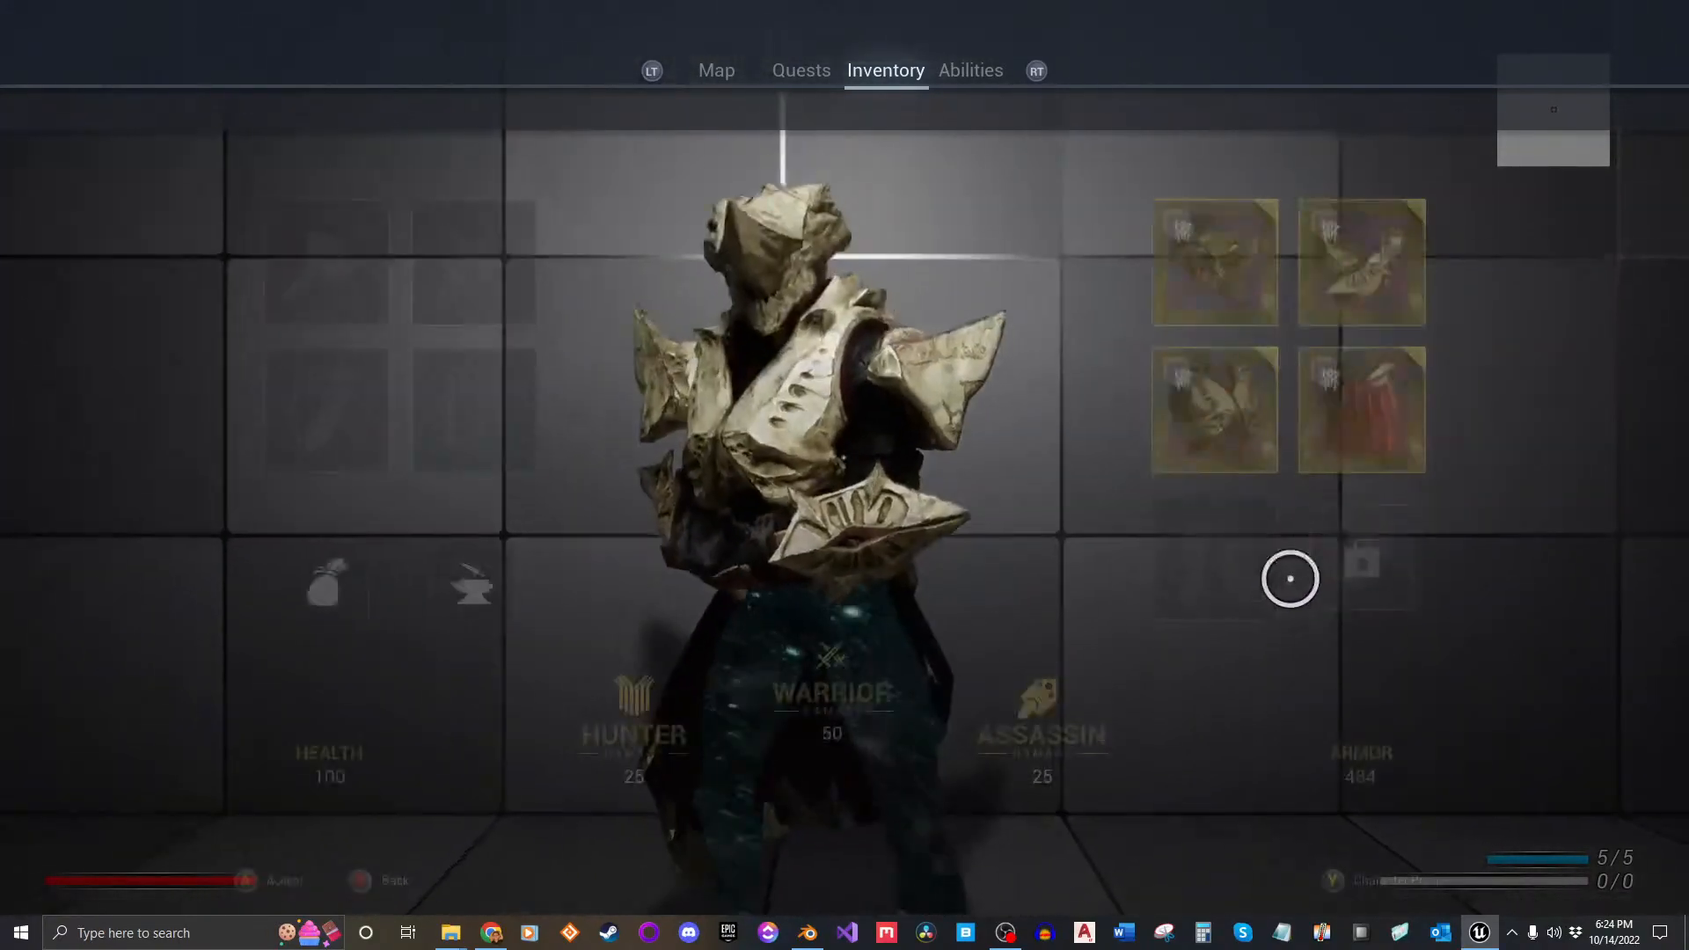
{"action": "left_click", "coordinate": [1207, 541]}
{"action": "left_click", "coordinate": [1350, 264]}
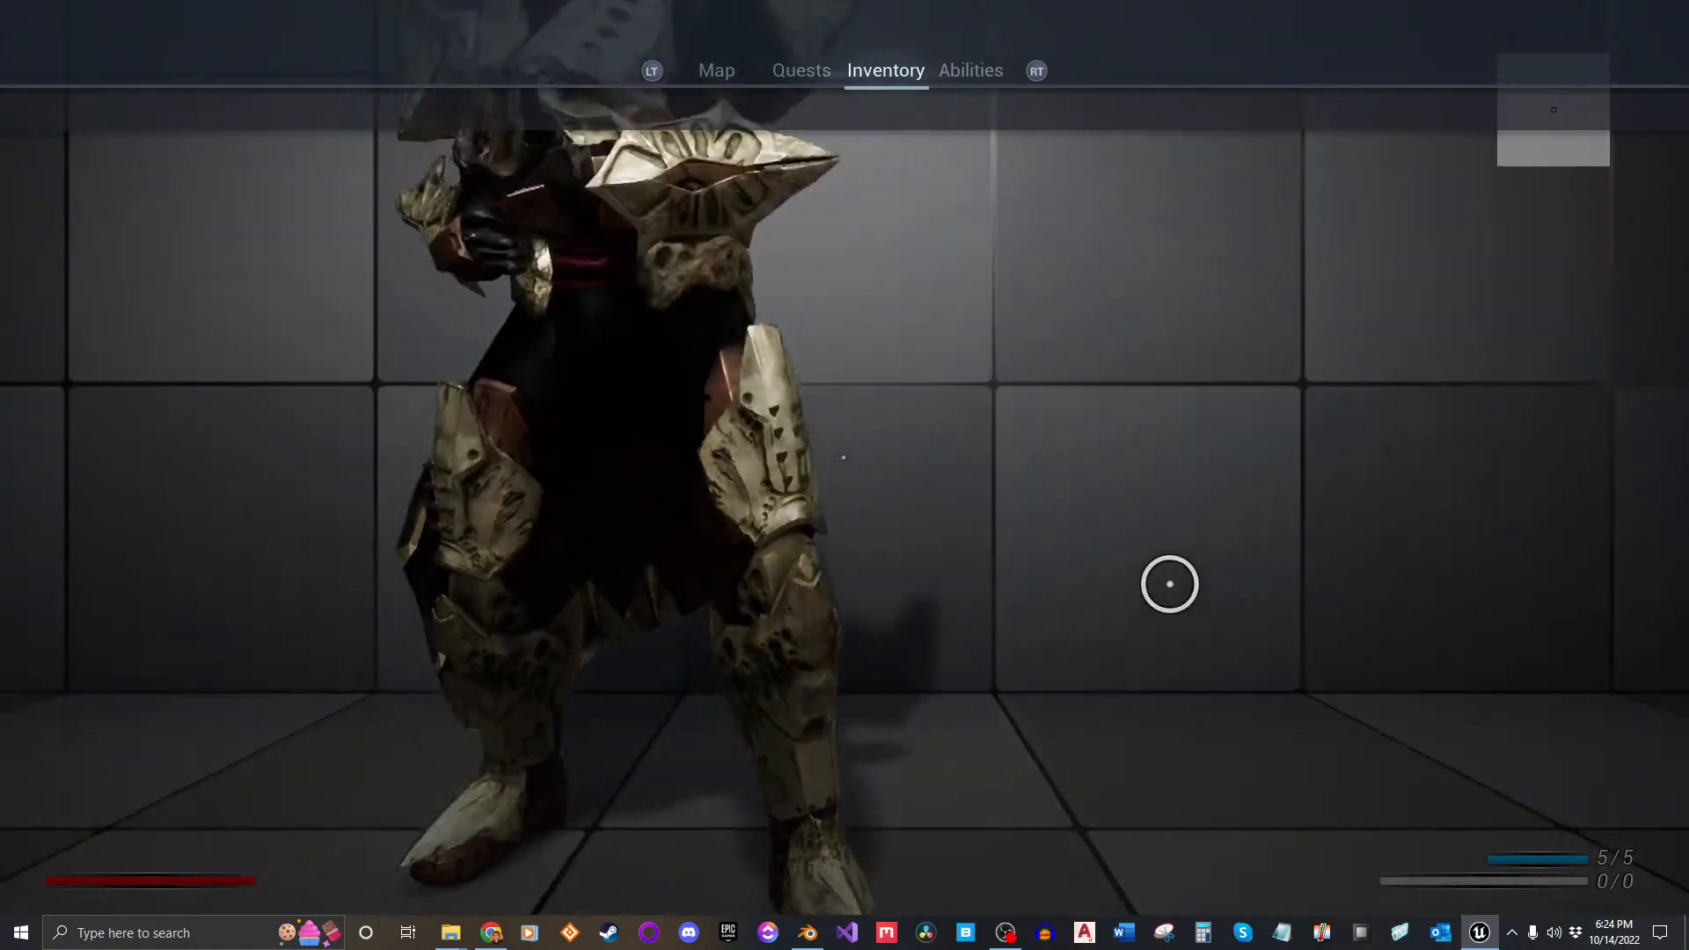
Step: Leave the character preview and inventory, and collect weapons from the showcase row, including the Quickfang sword
{"action": "key", "text": "y"}
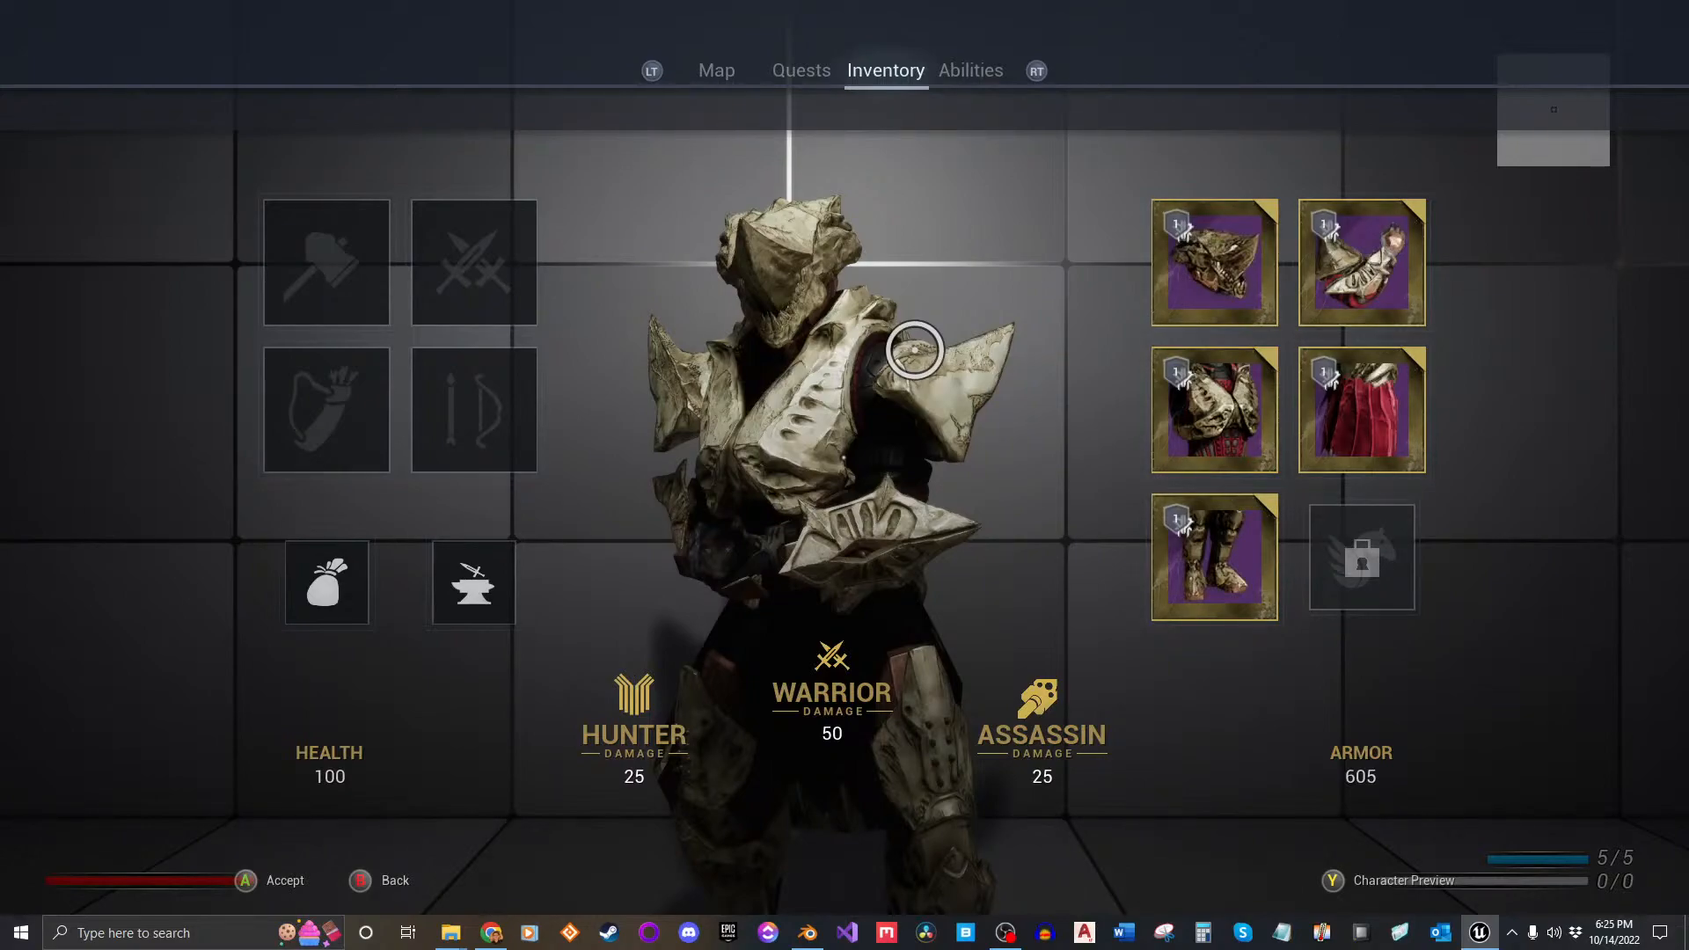
{"action": "key", "text": "i"}
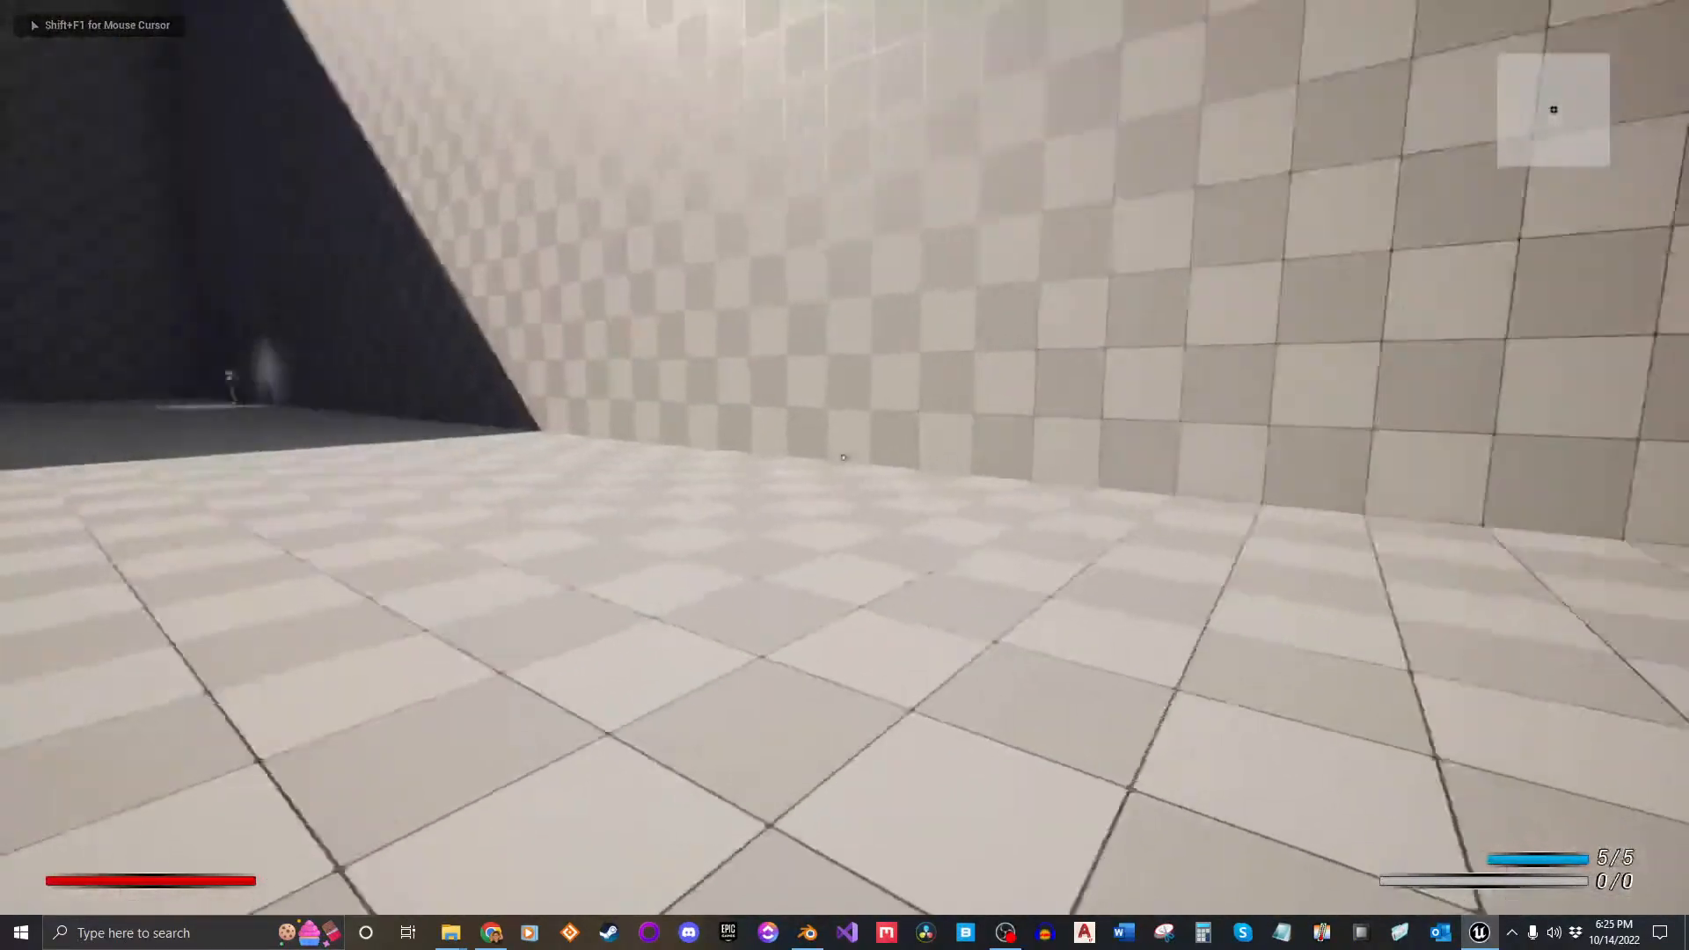
{"action": "key", "text": "w"}
{"action": "key", "text": "w"}
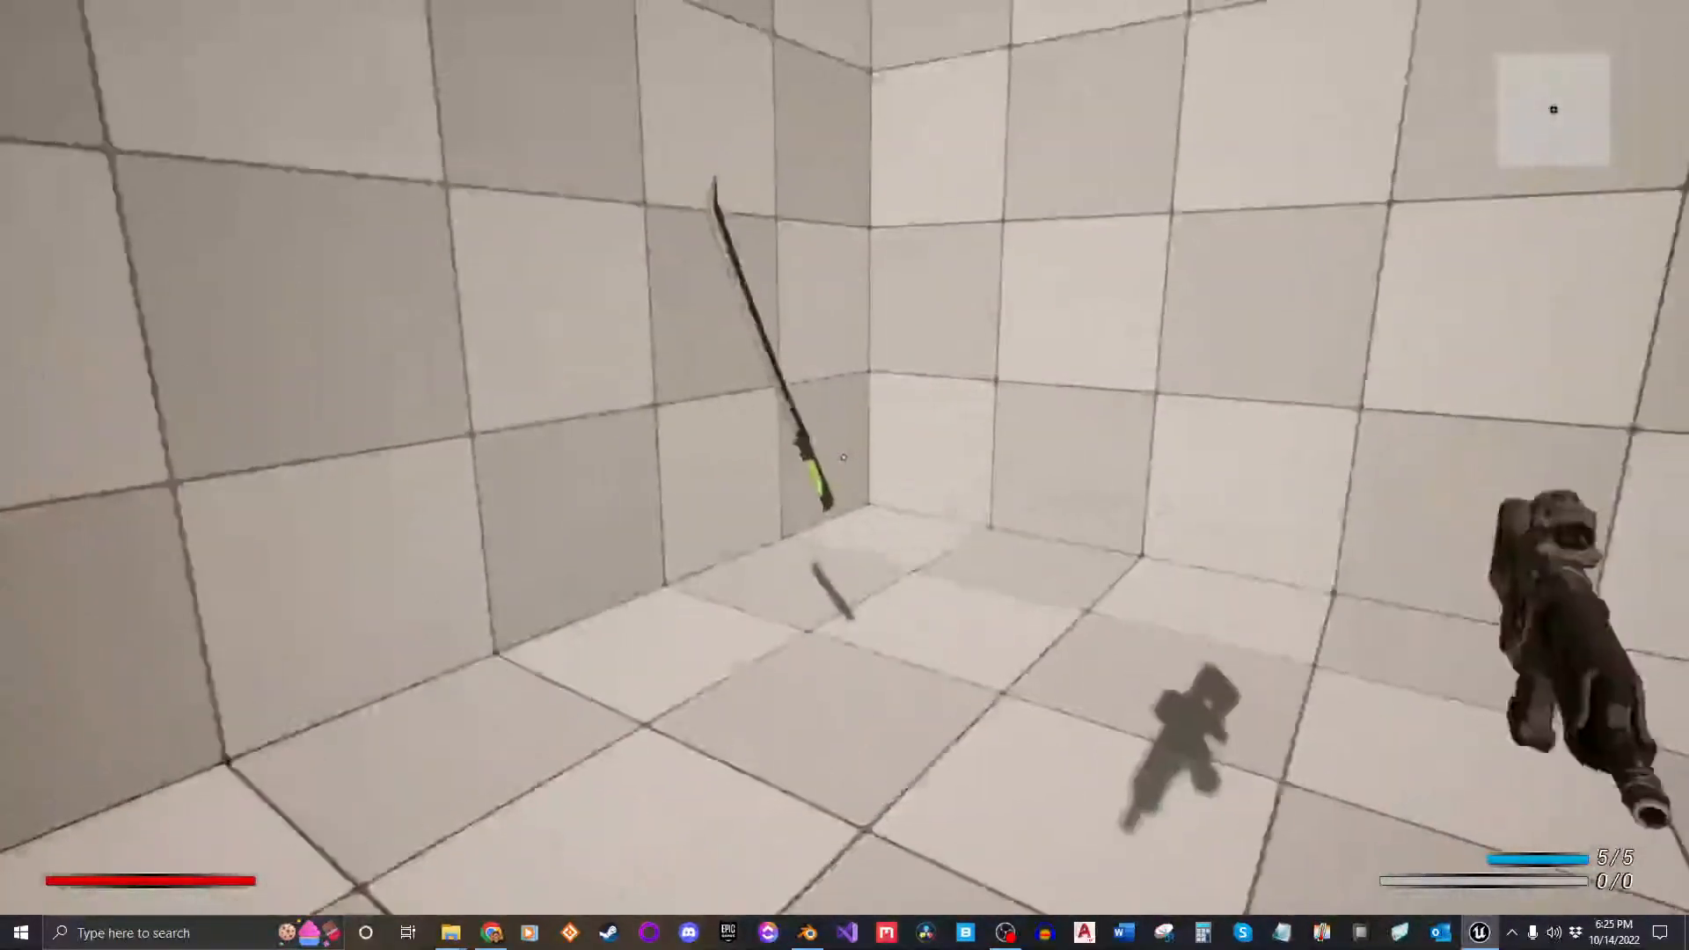
{"action": "key", "text": "w"}
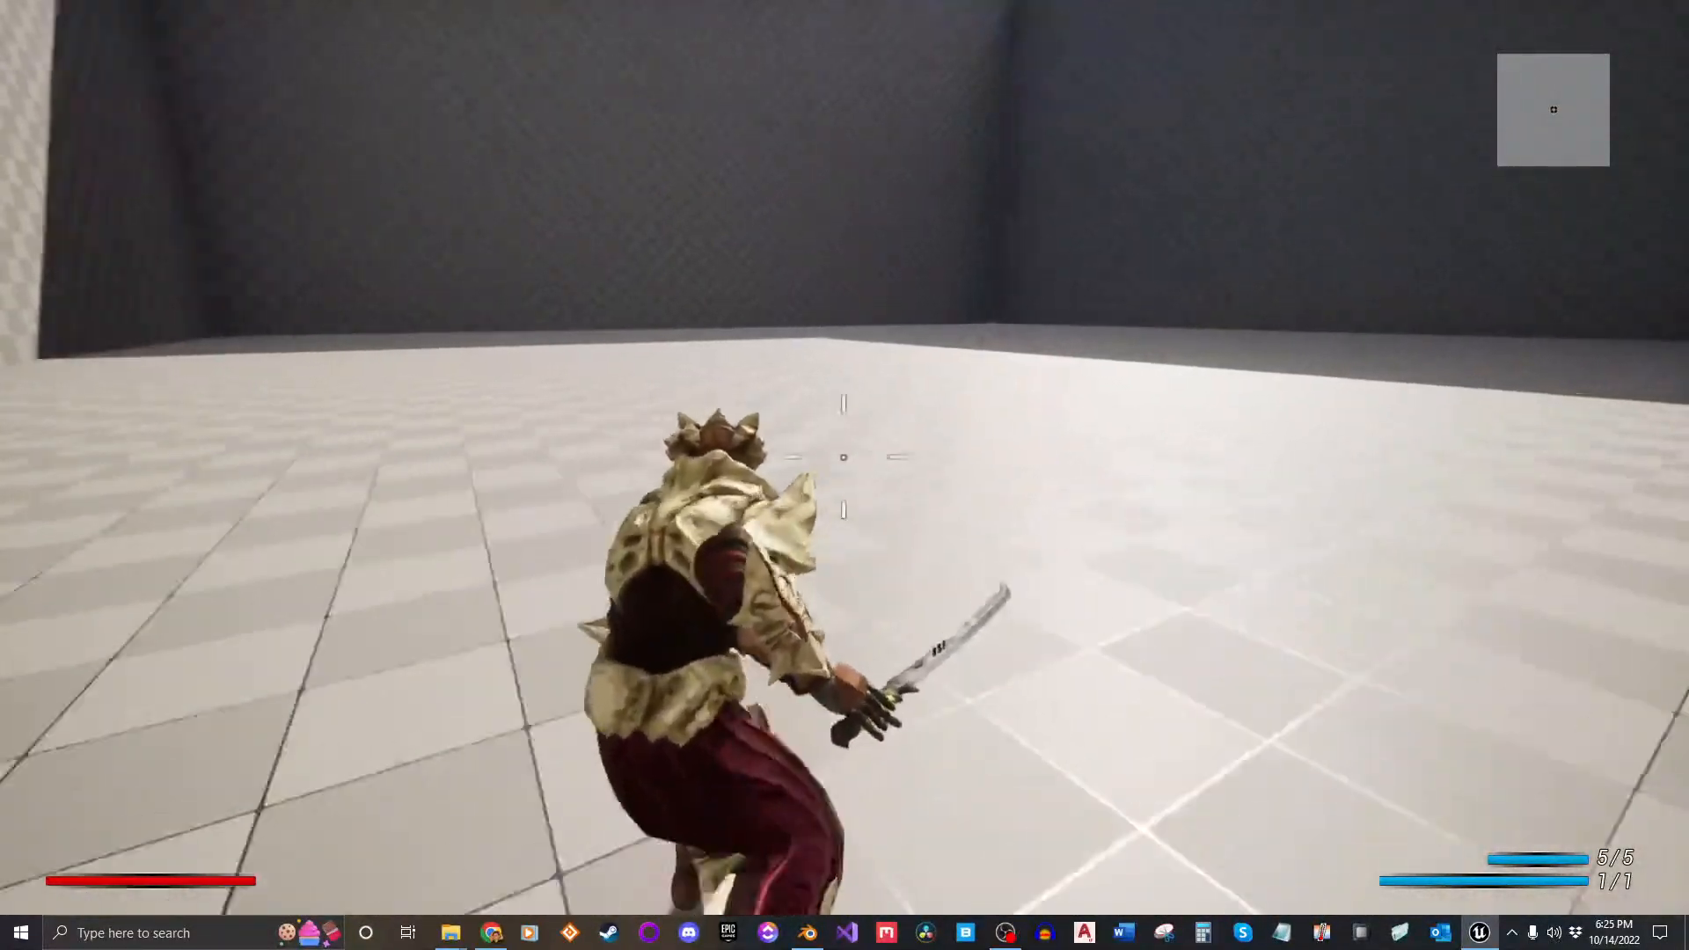
{"action": "key", "text": "w"}
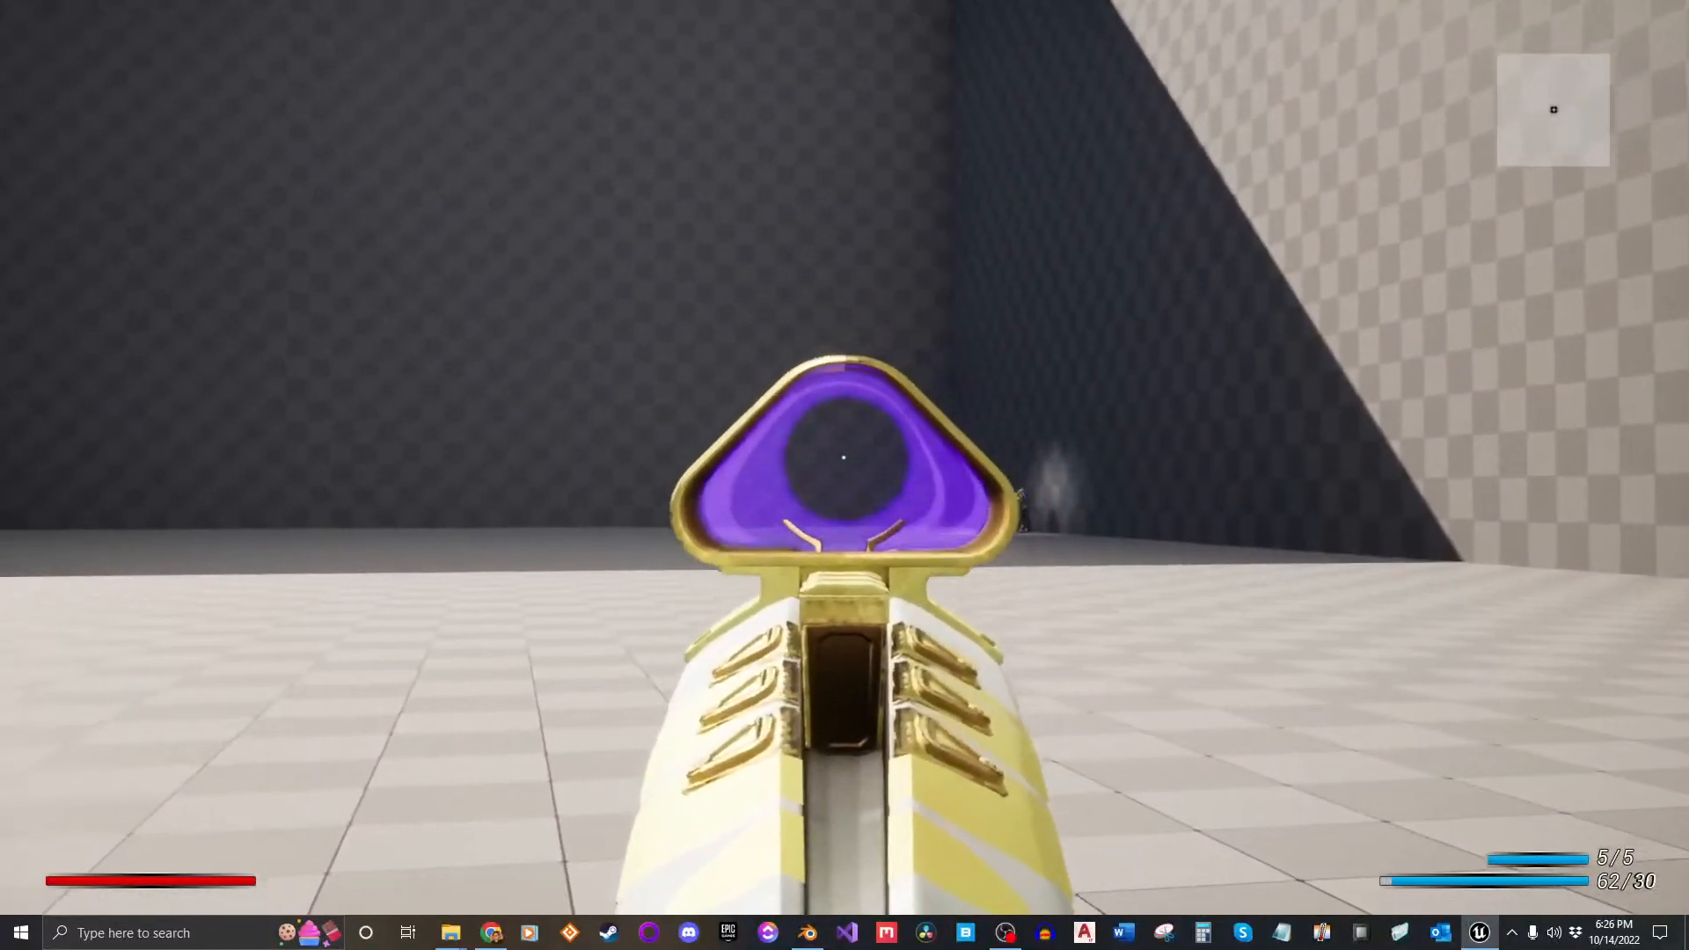
Step: Test the Inaugural Address by aiming through its sight, sprinting across the room and reloading it
{"action": "right_click", "coordinate": [844, 457]}
{"action": "key", "text": "shift+w"}
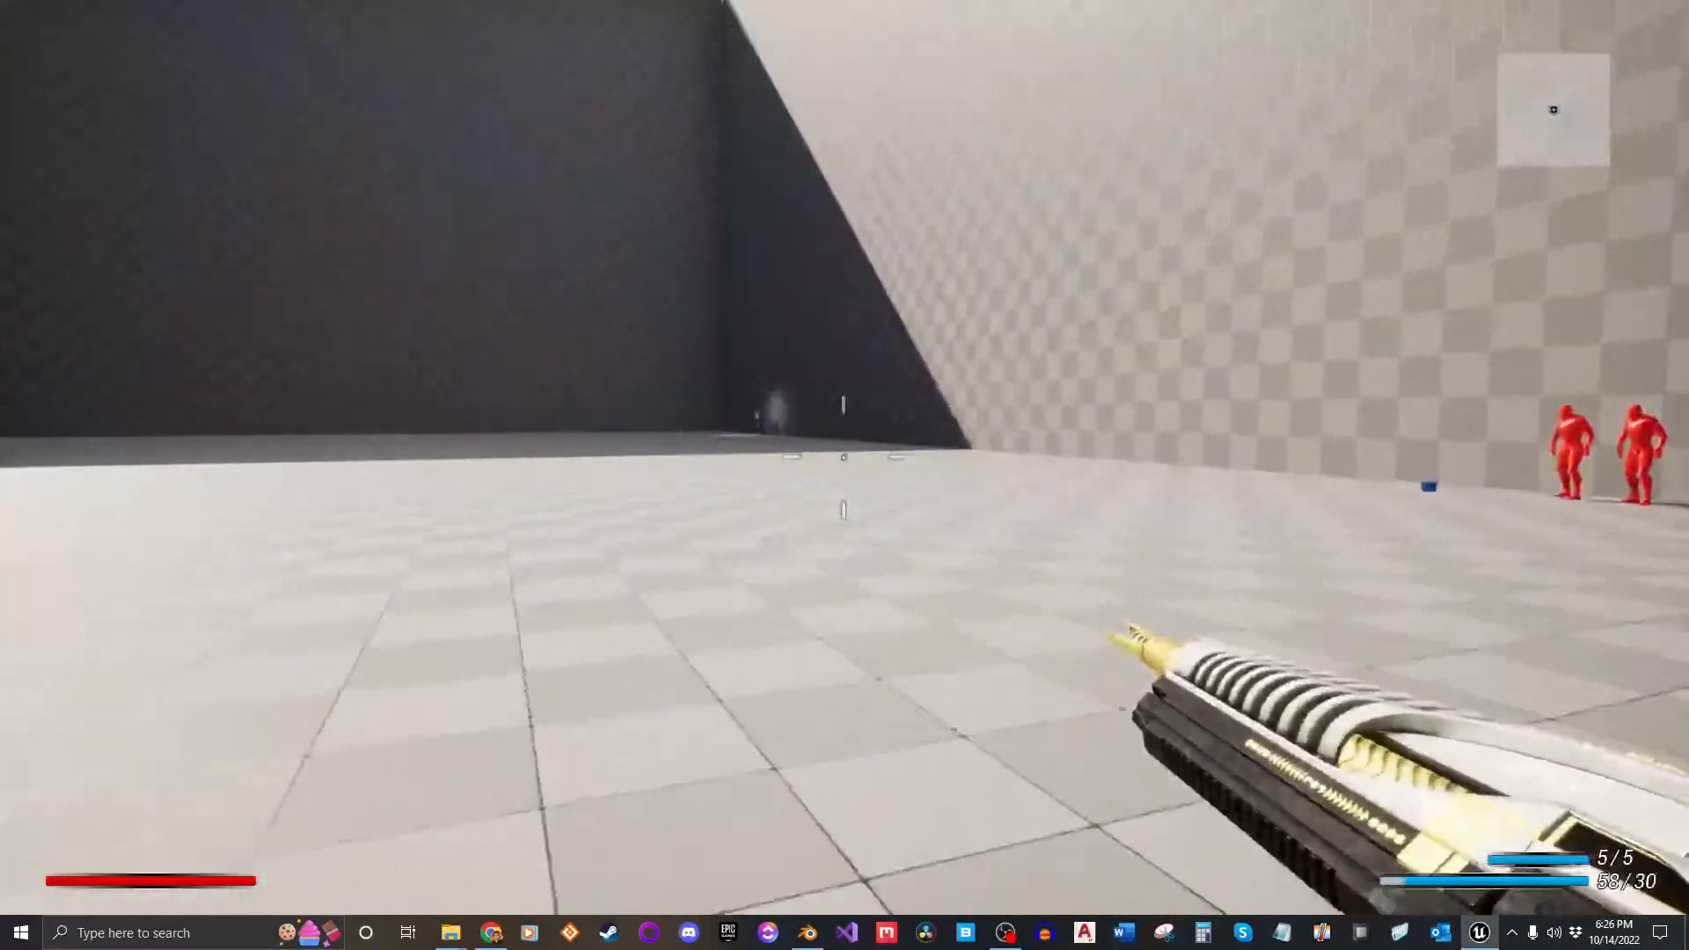
{"action": "key", "text": "r"}
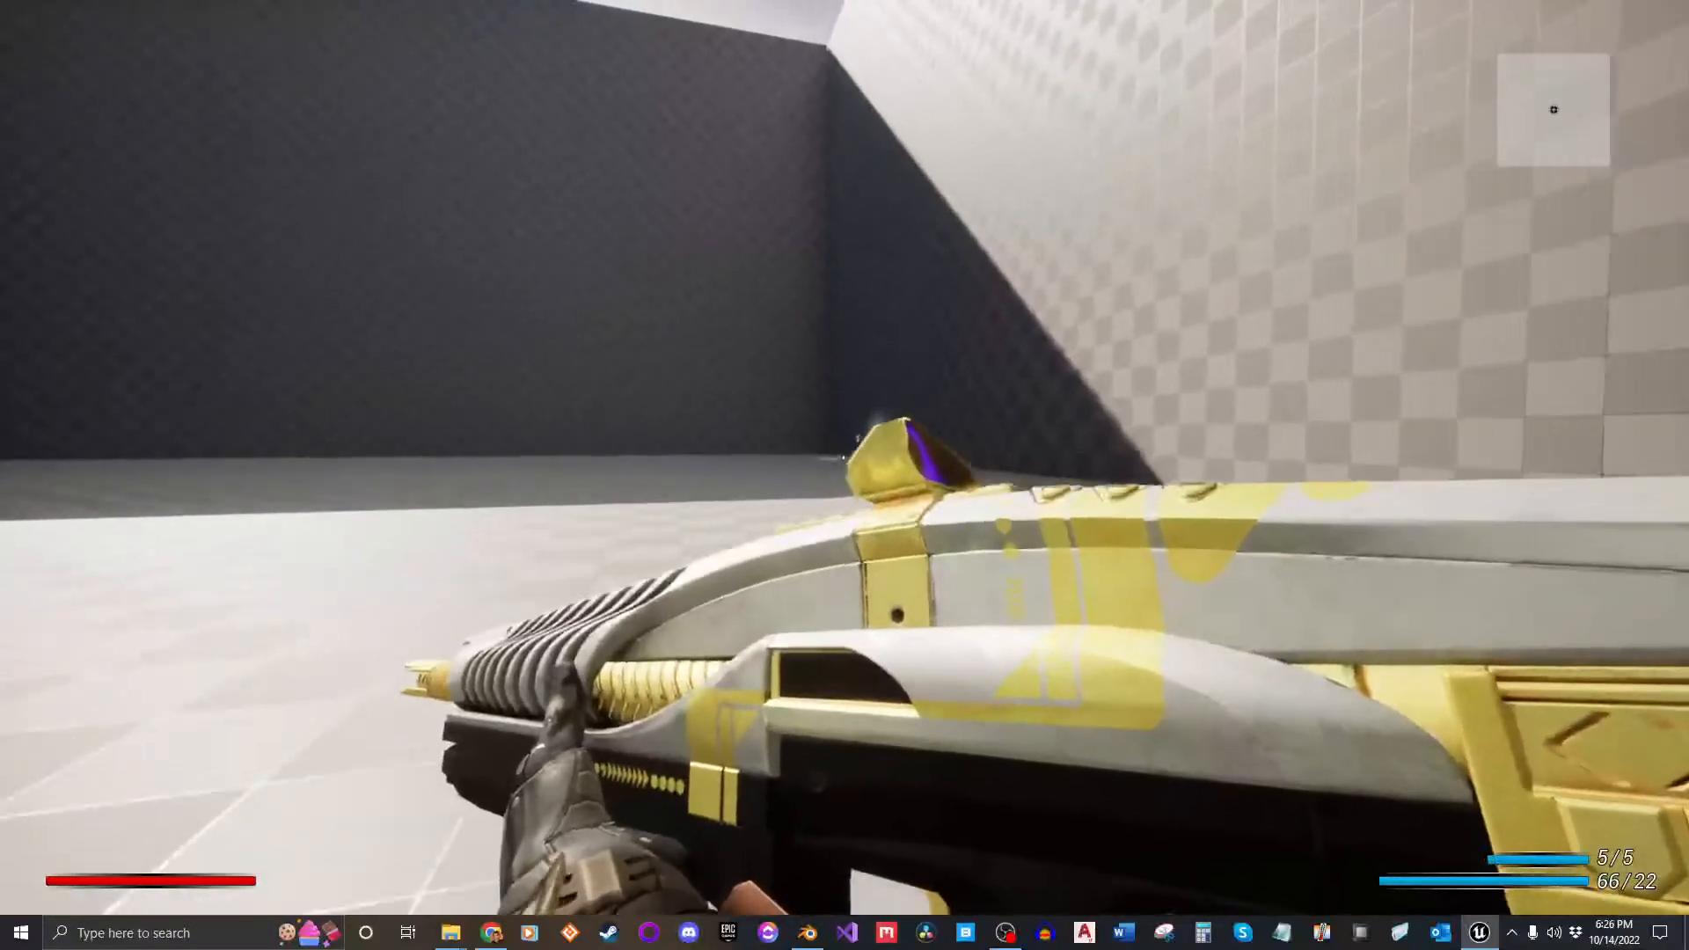
{"action": "key", "text": "w"}
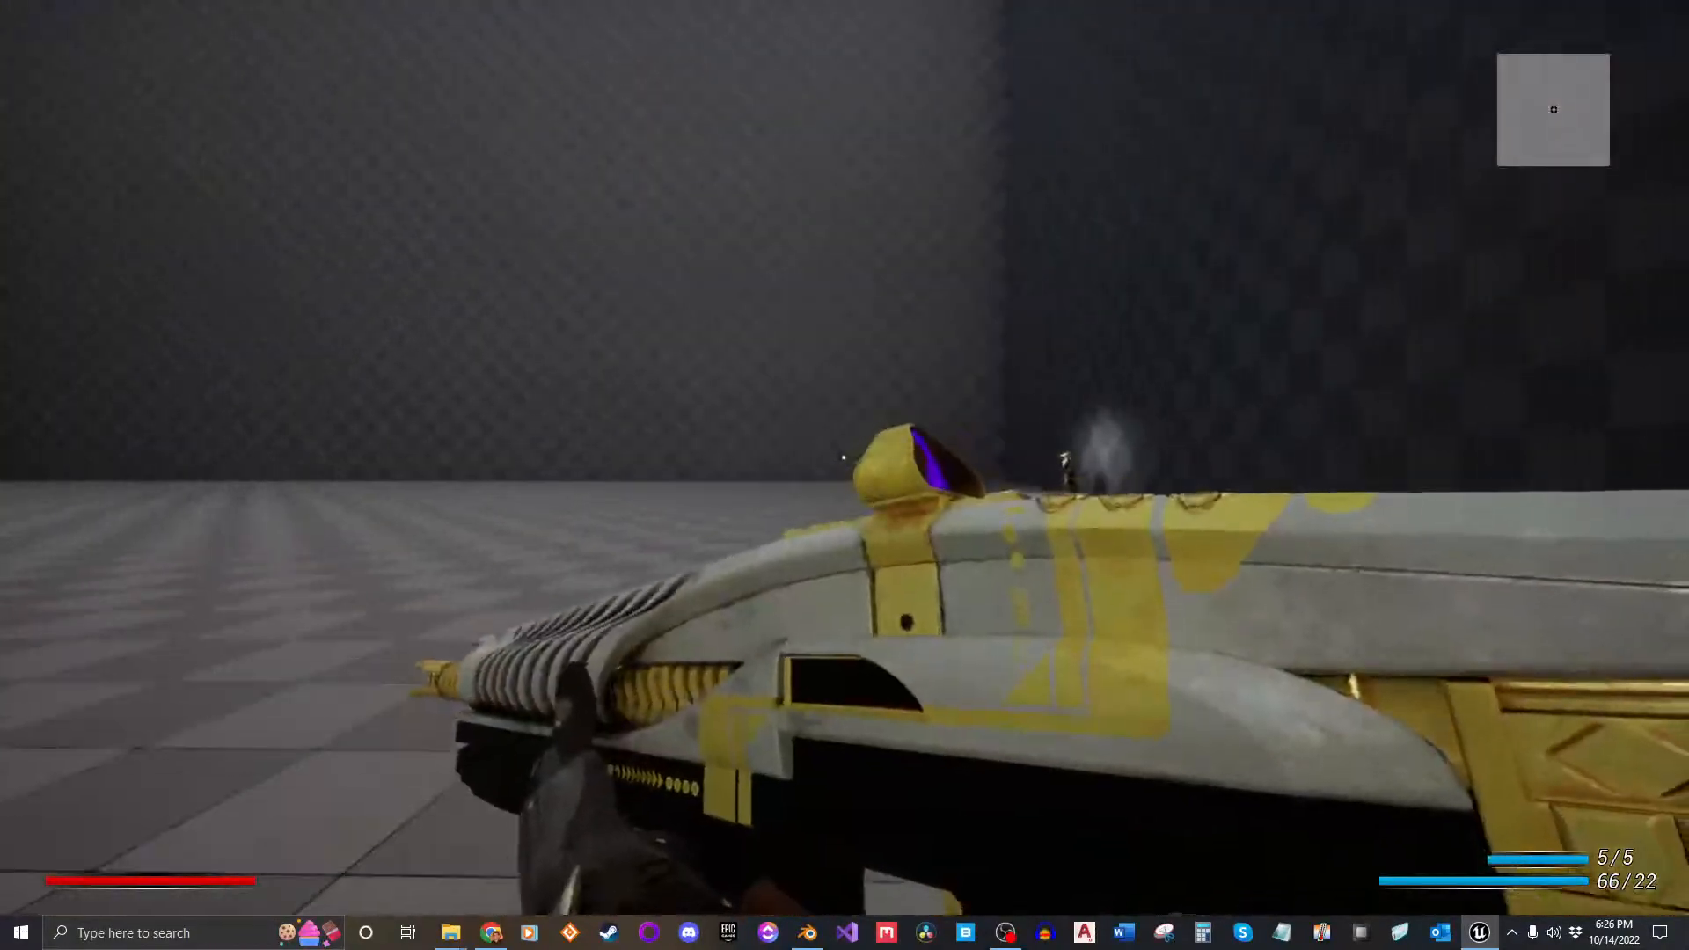
Step: Switch to The End rifle and examine the armored character by the dark wall from near and far
{"action": "key", "text": "2"}
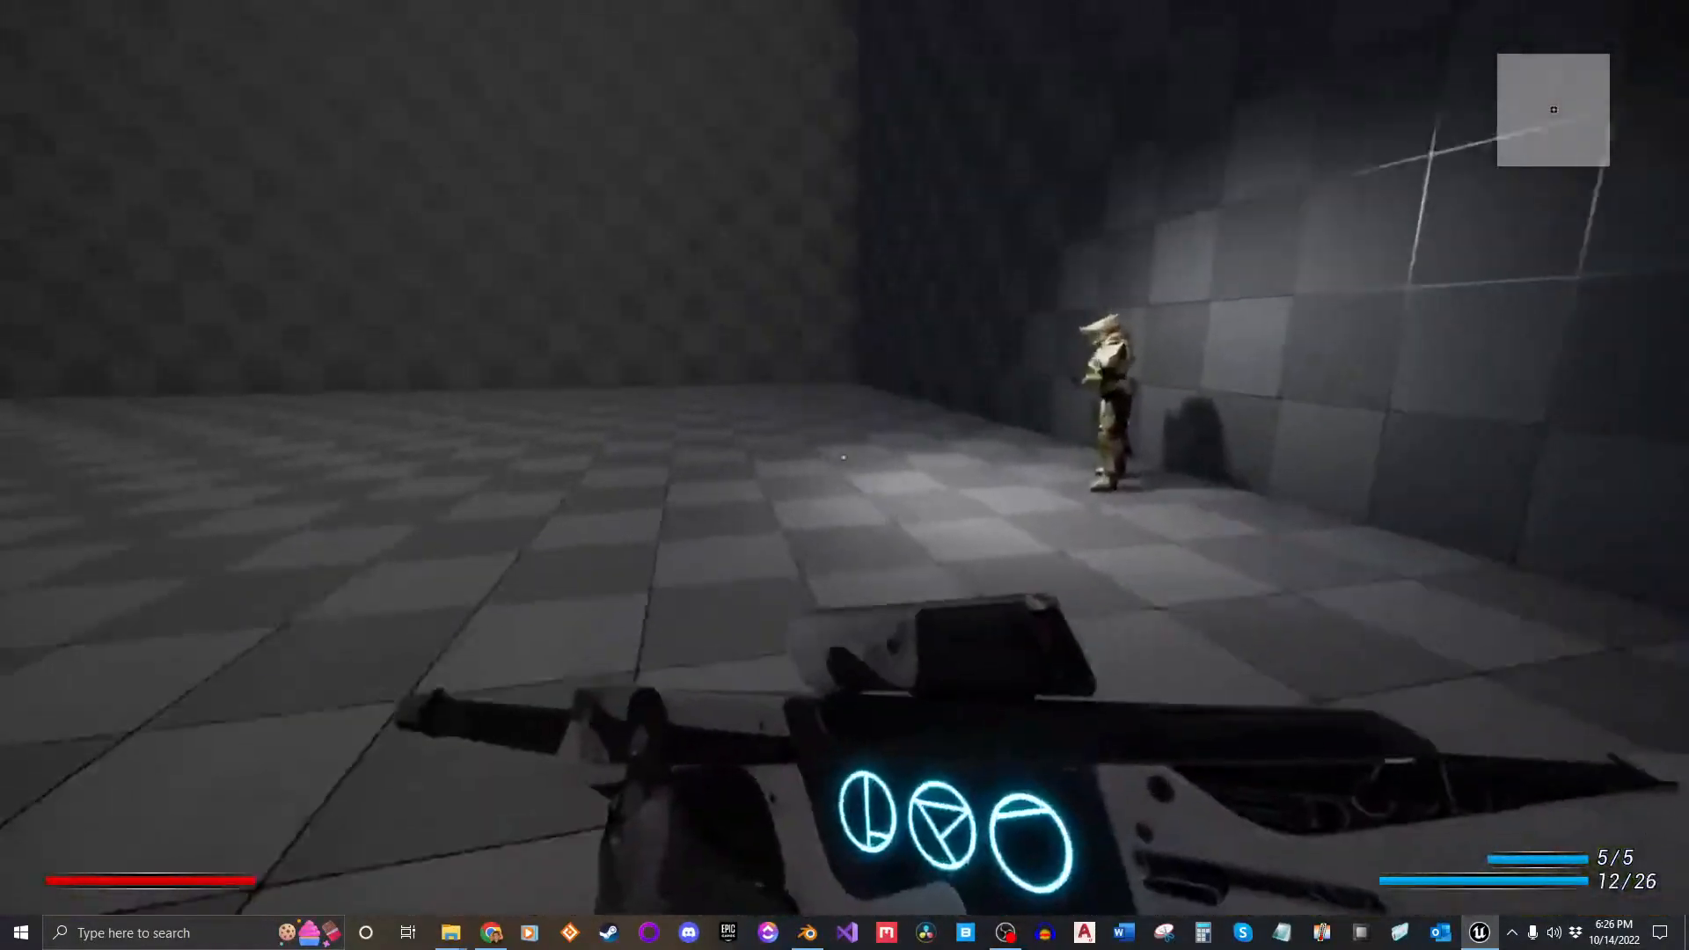
{"action": "key", "text": "w"}
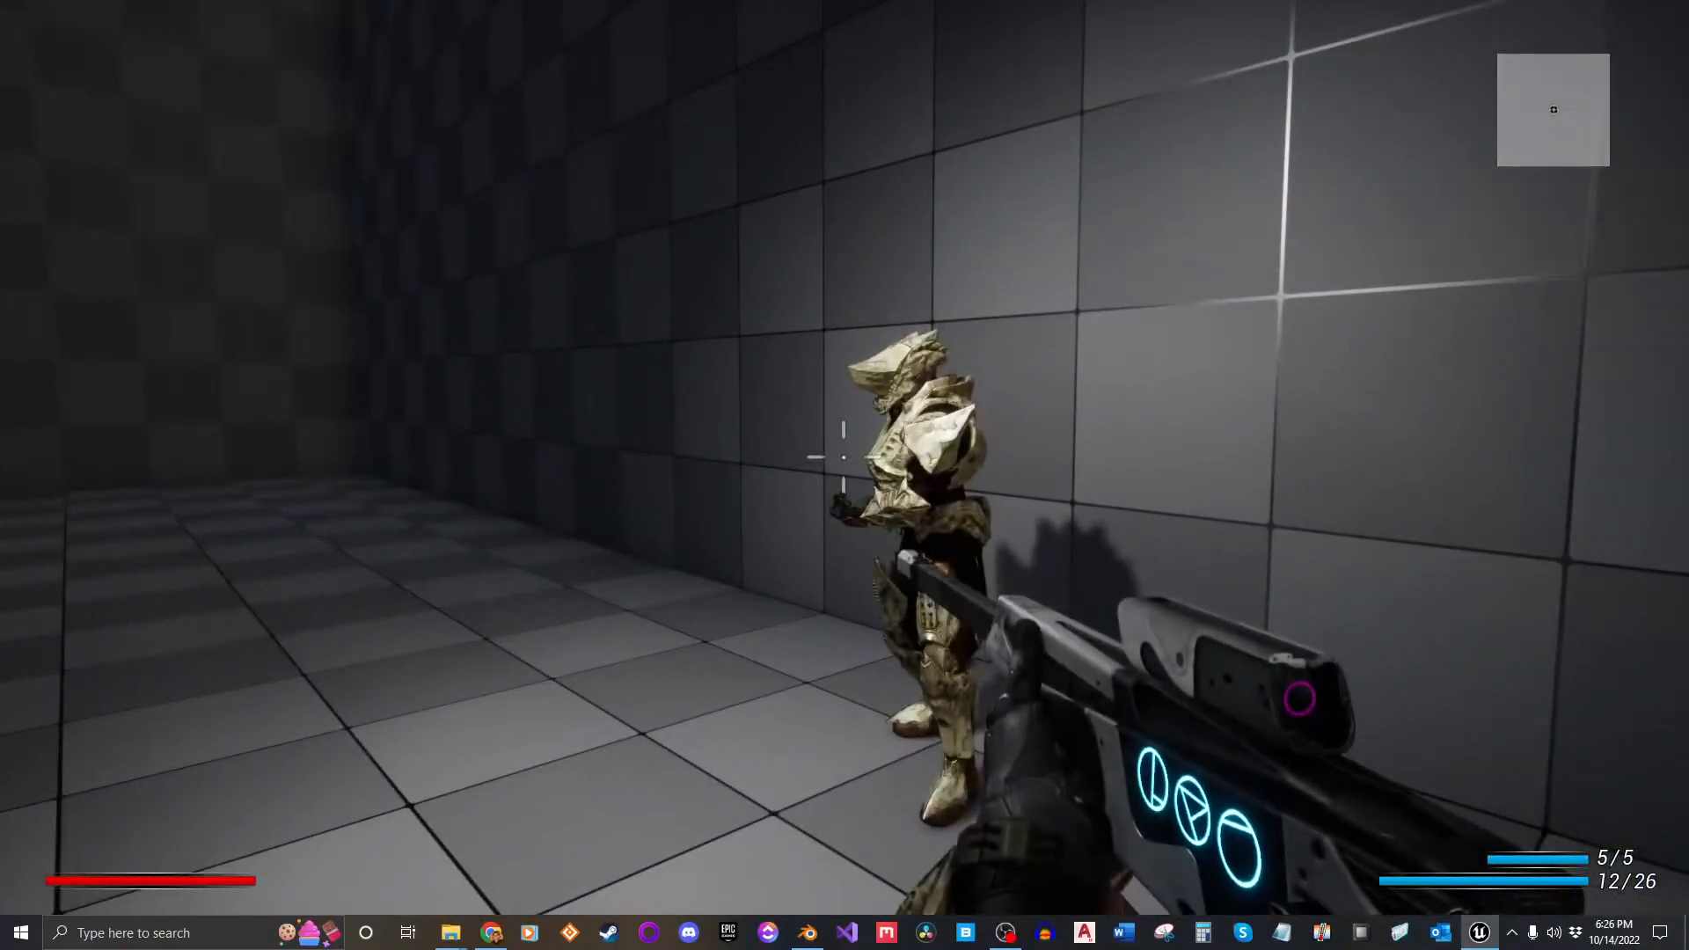
{"action": "key", "text": "s"}
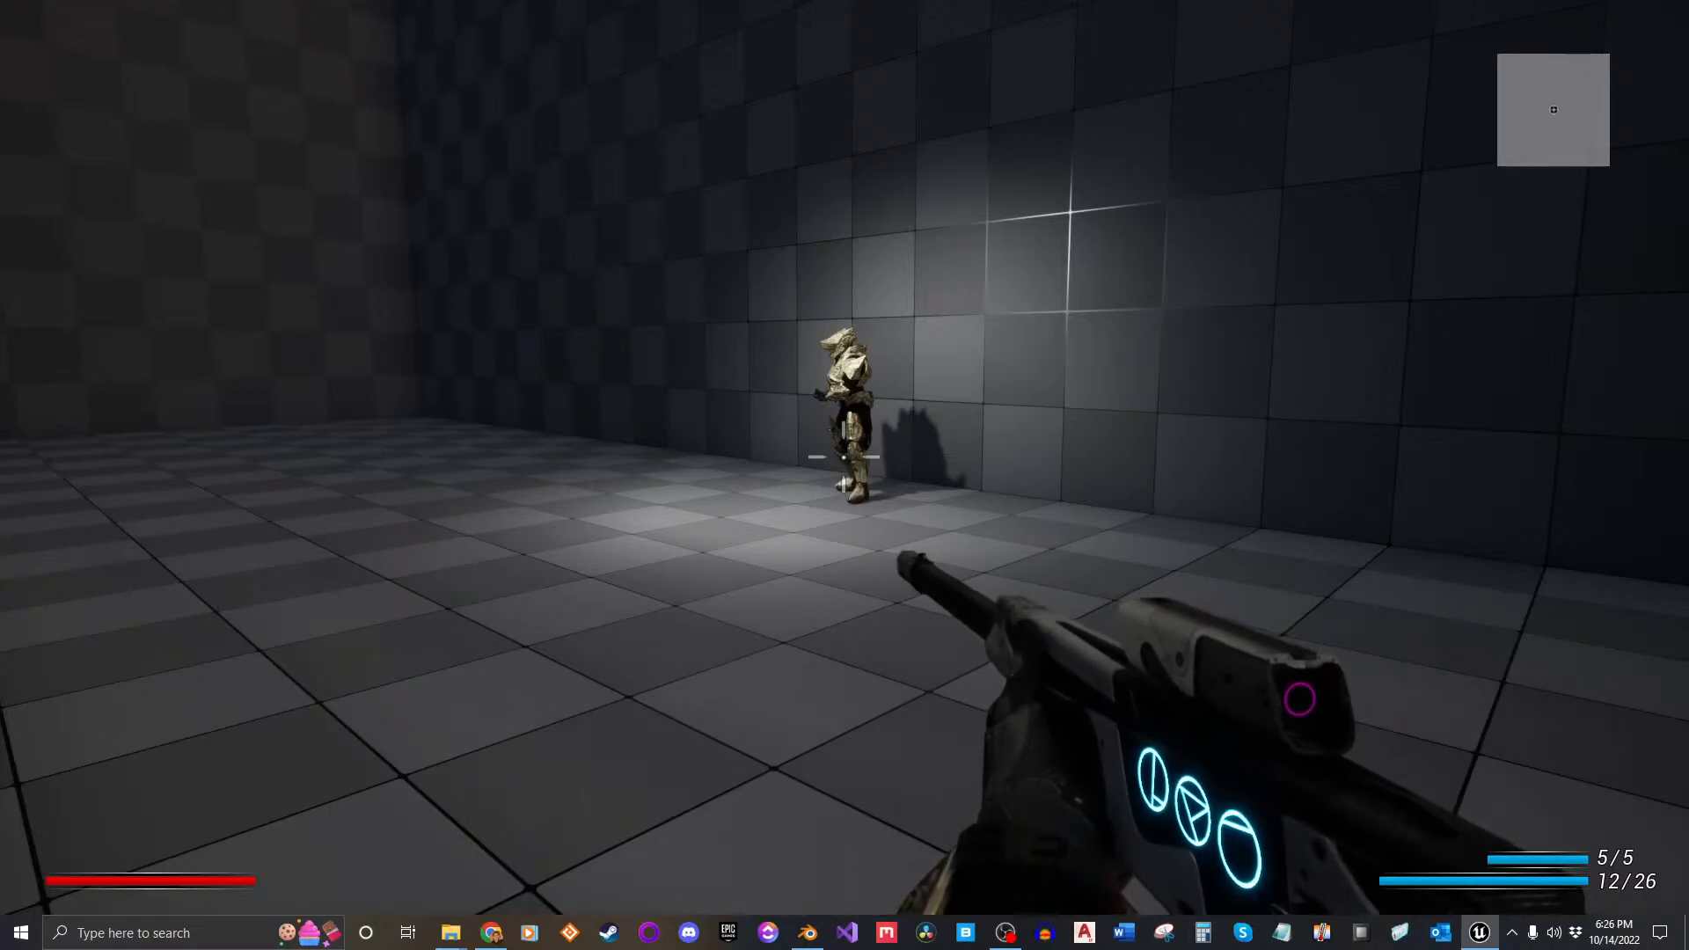
{"action": "key", "text": "w"}
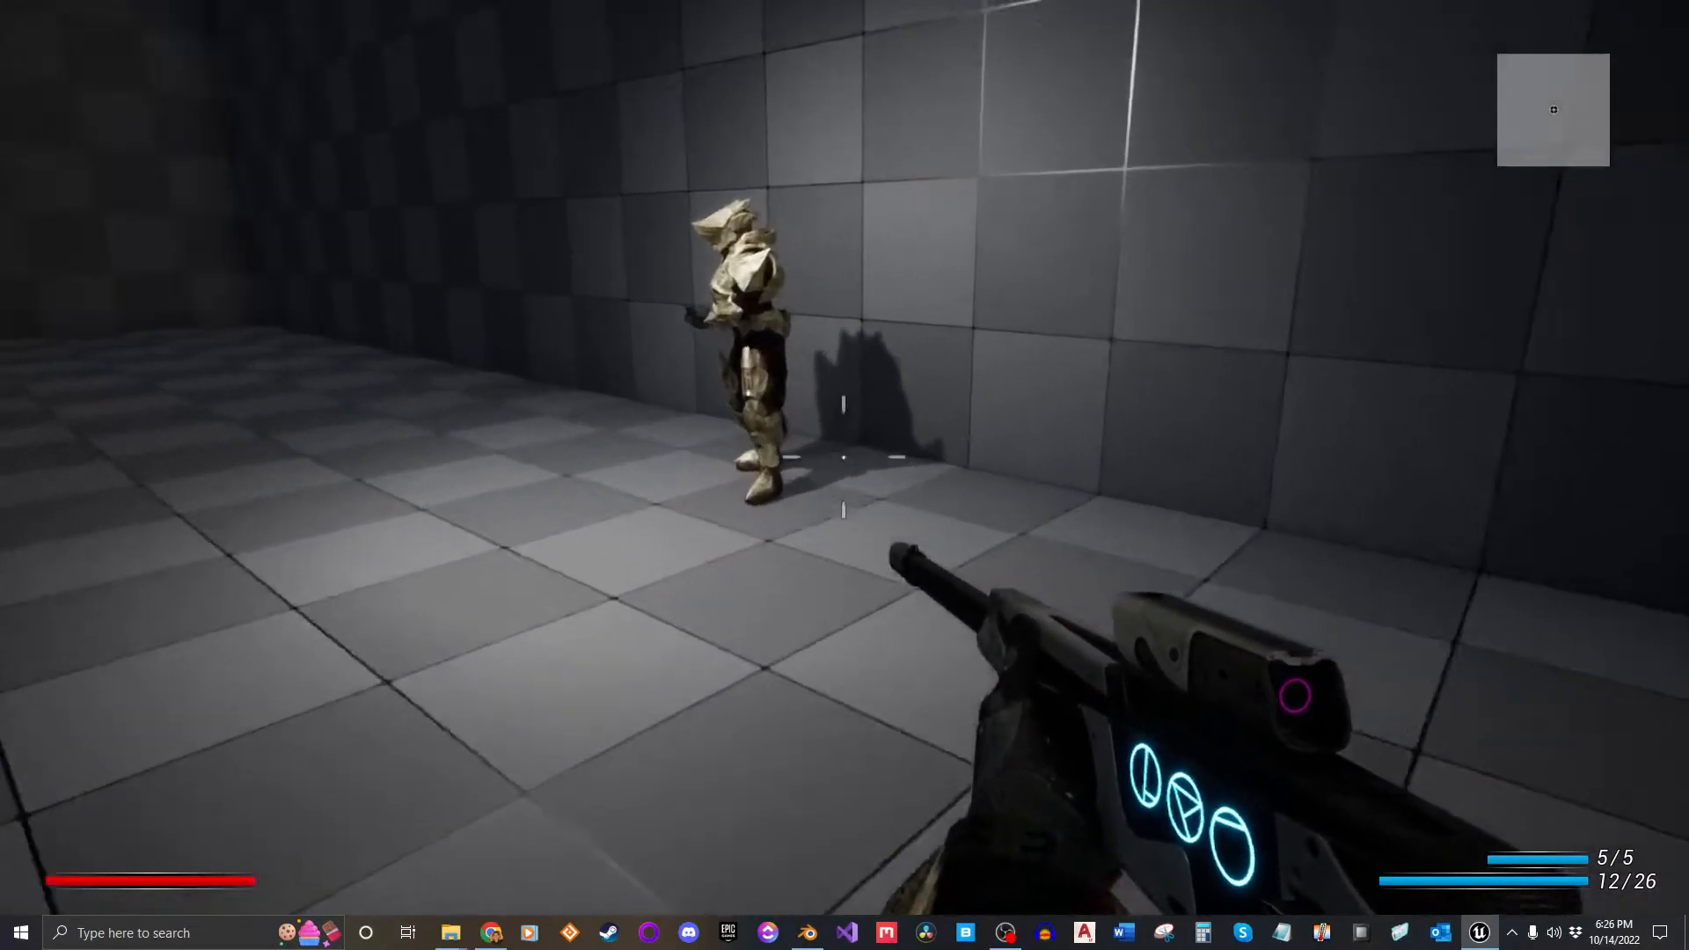
{"action": "key", "text": "w"}
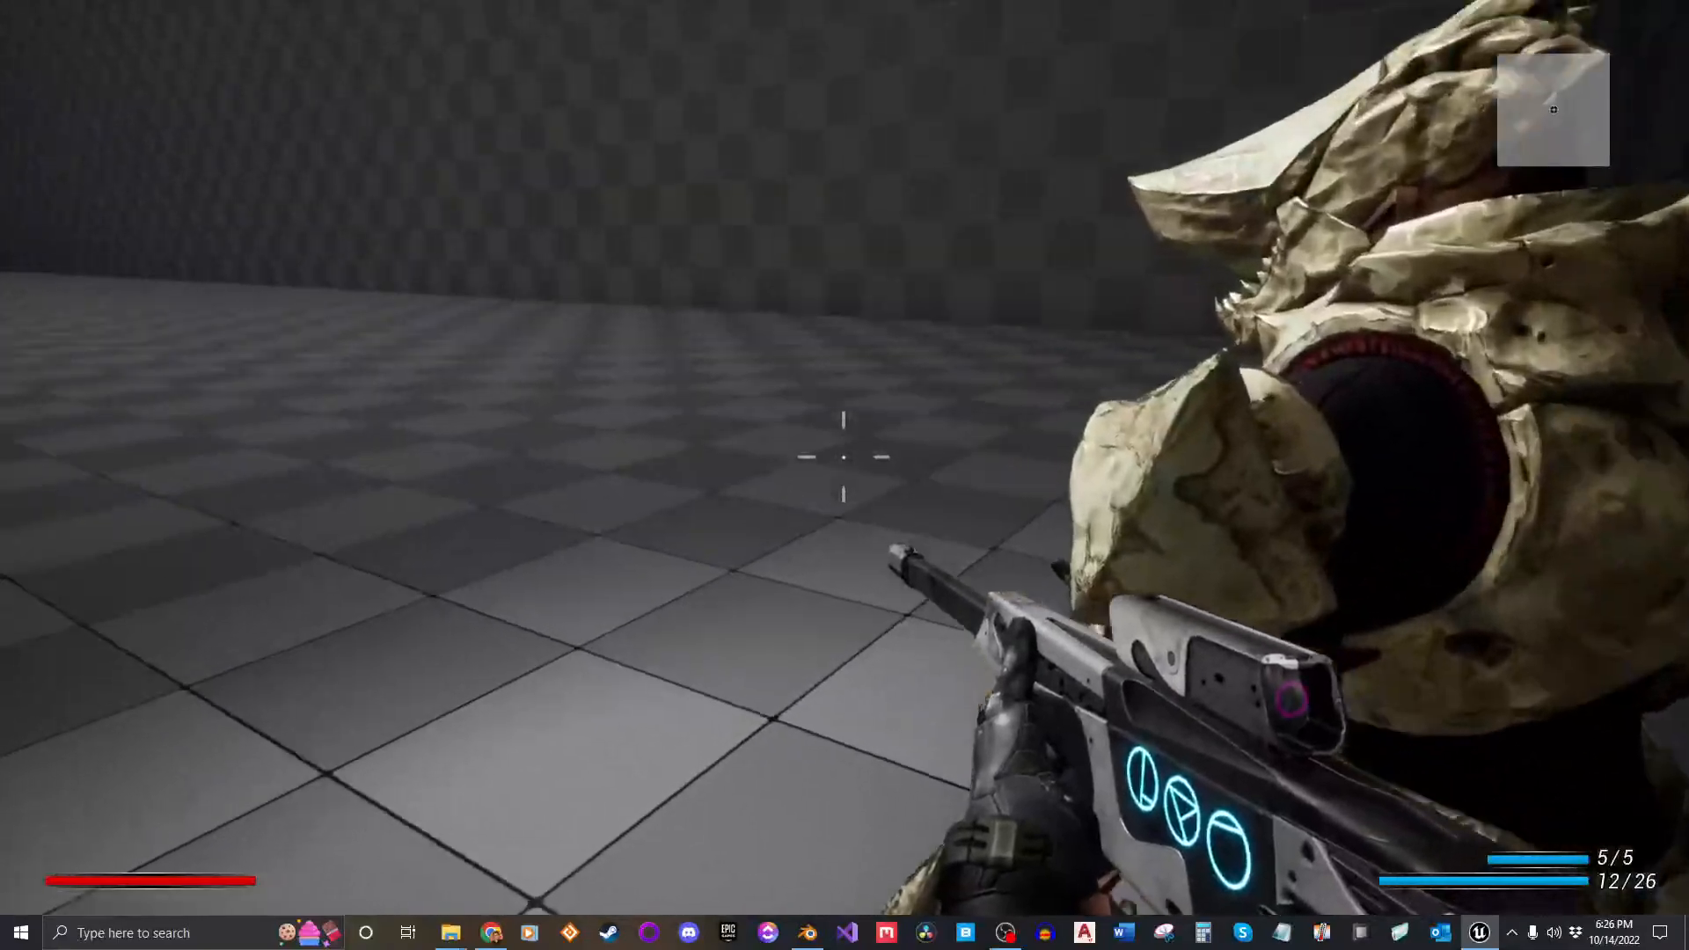
Step: View the armored character holding The End in the inventory's full-body character preview, and return to the game
{"action": "key", "text": "i"}
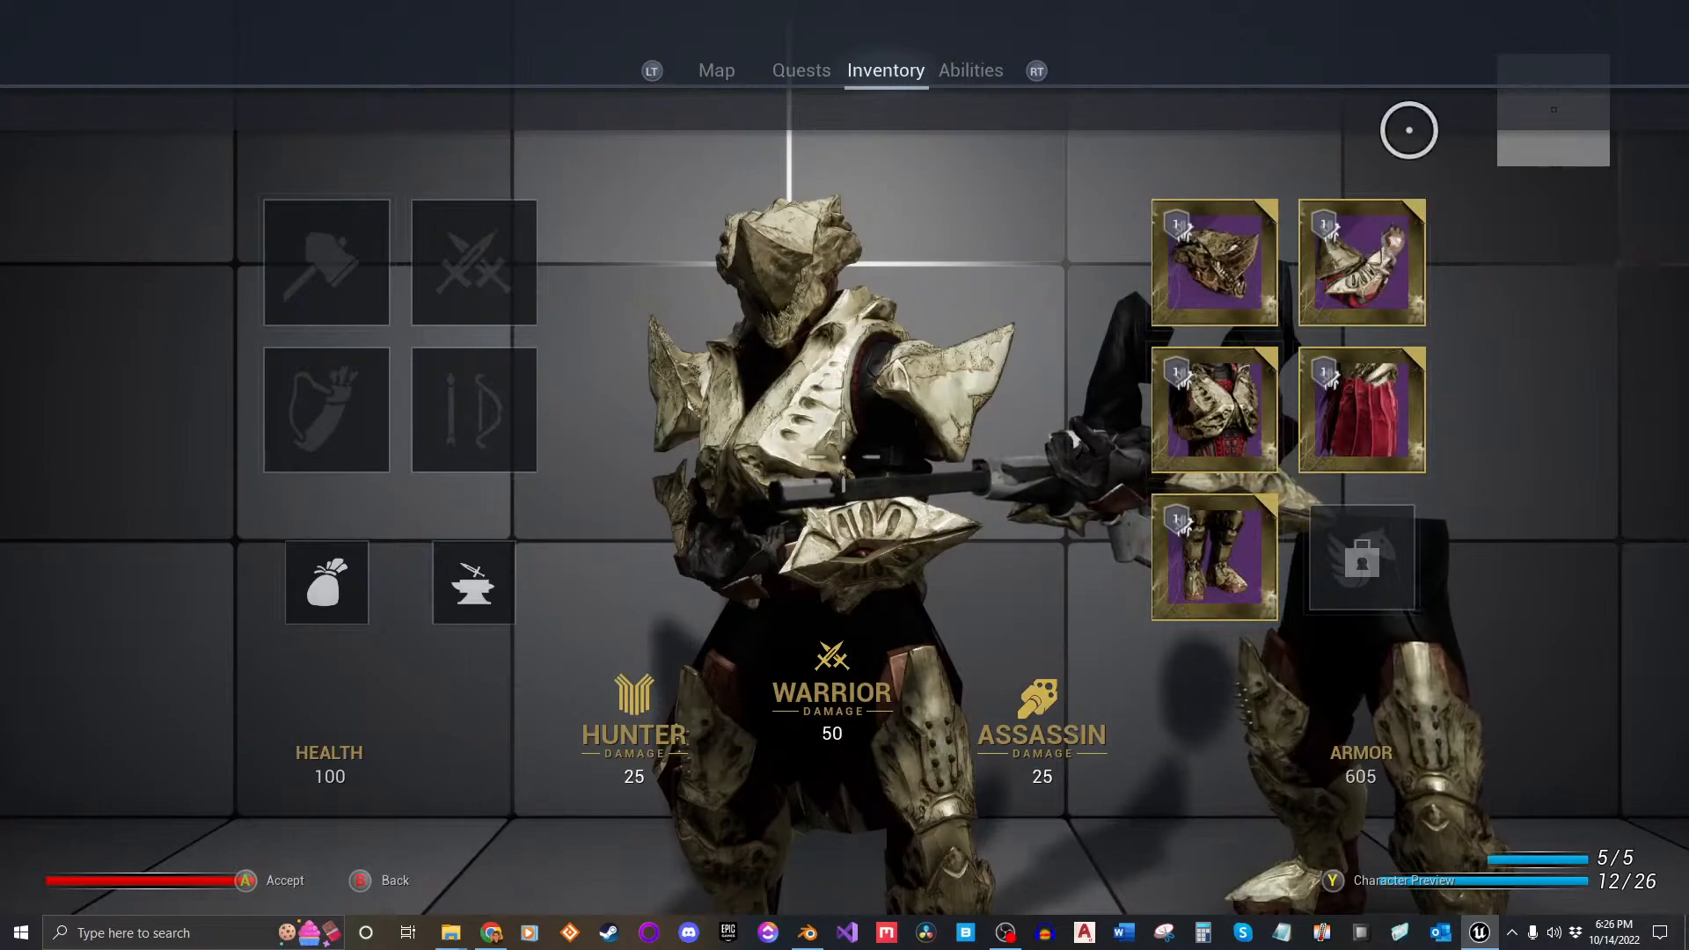
{"action": "key", "text": "y"}
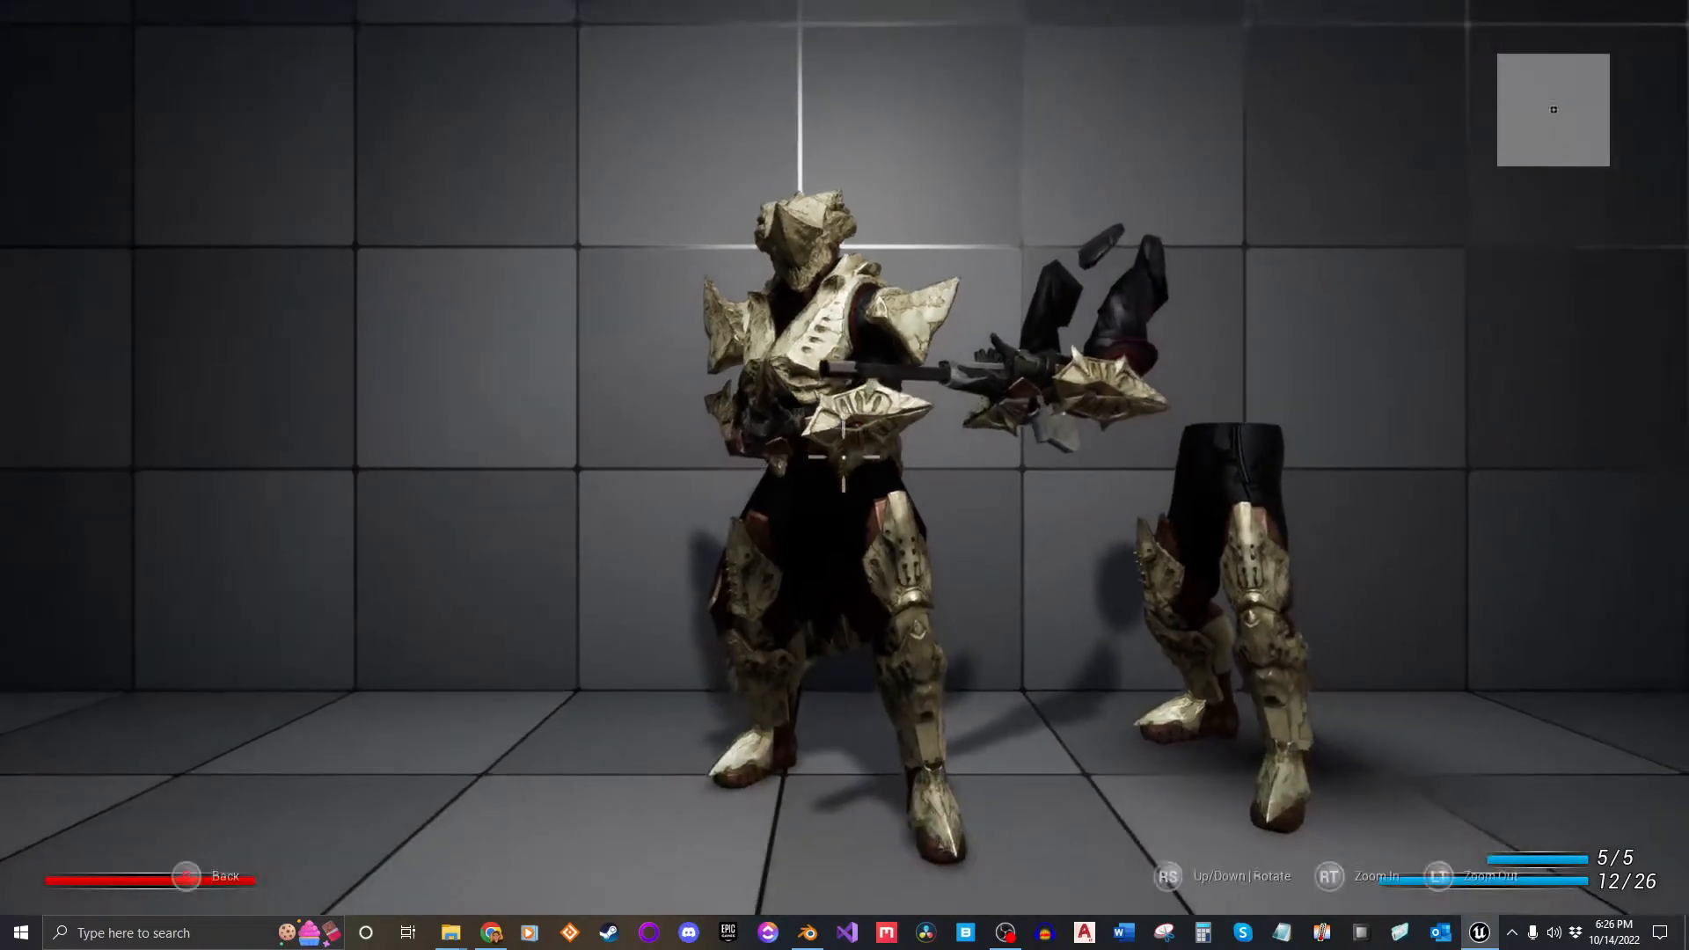
{"action": "key", "text": "Escape"}
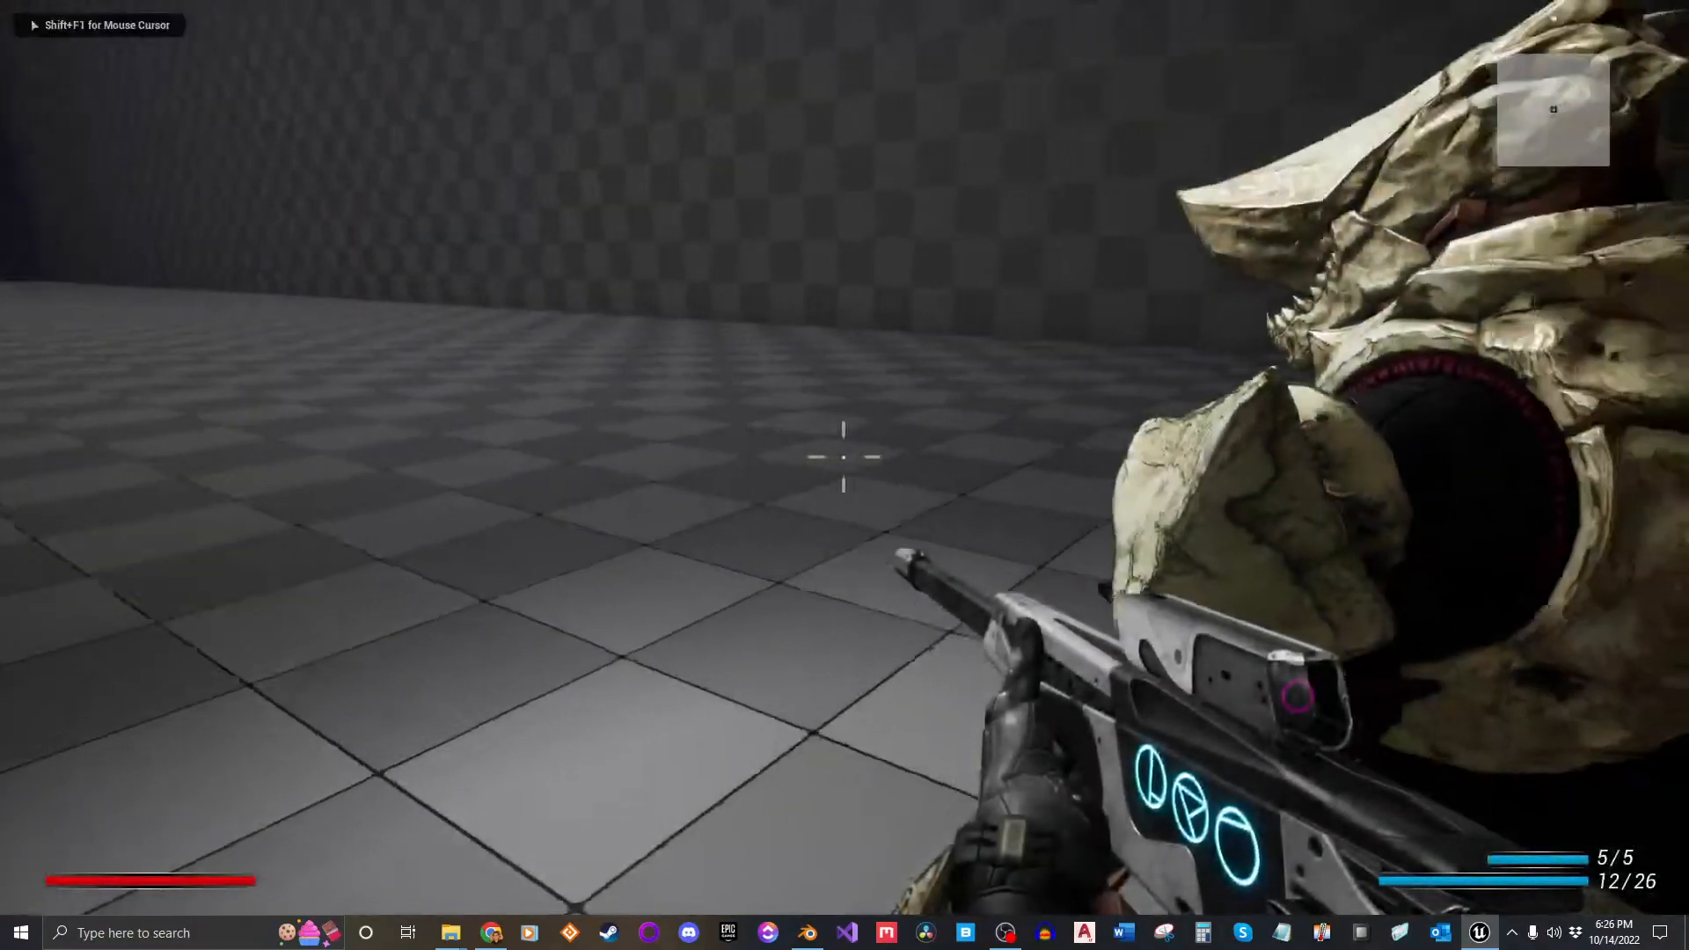
Step: Fire The End at the red characters through its scope, and reload it while crossing the room
{"action": "left_click", "coordinate": [844, 458]}
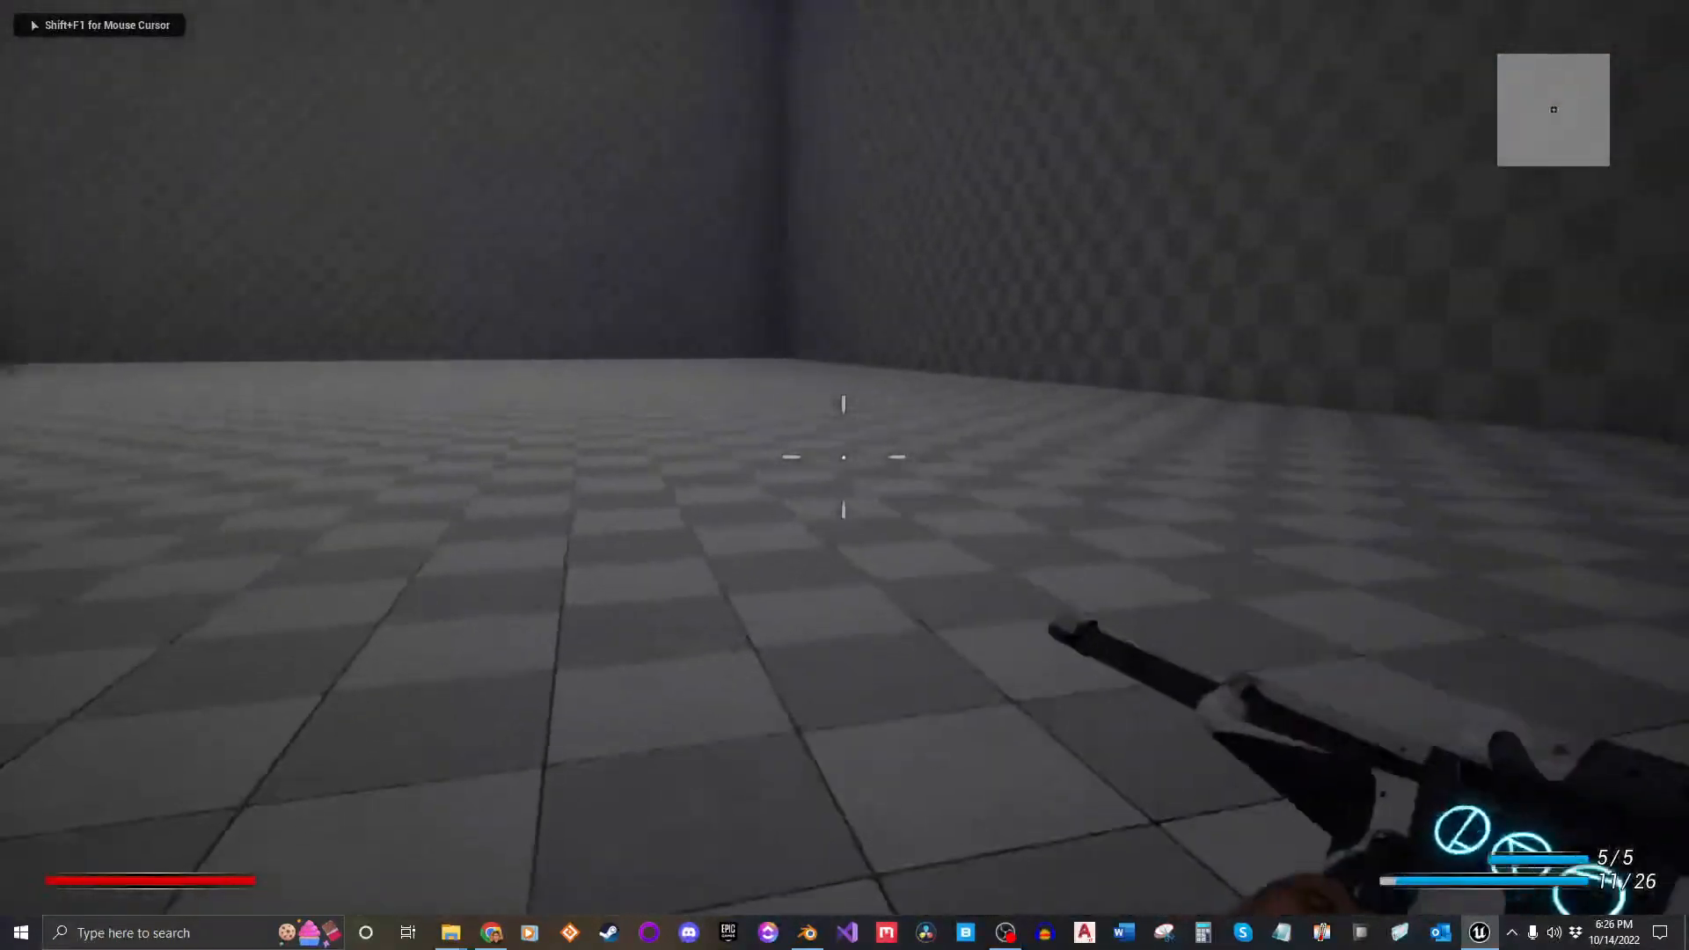
{"action": "key", "text": "r"}
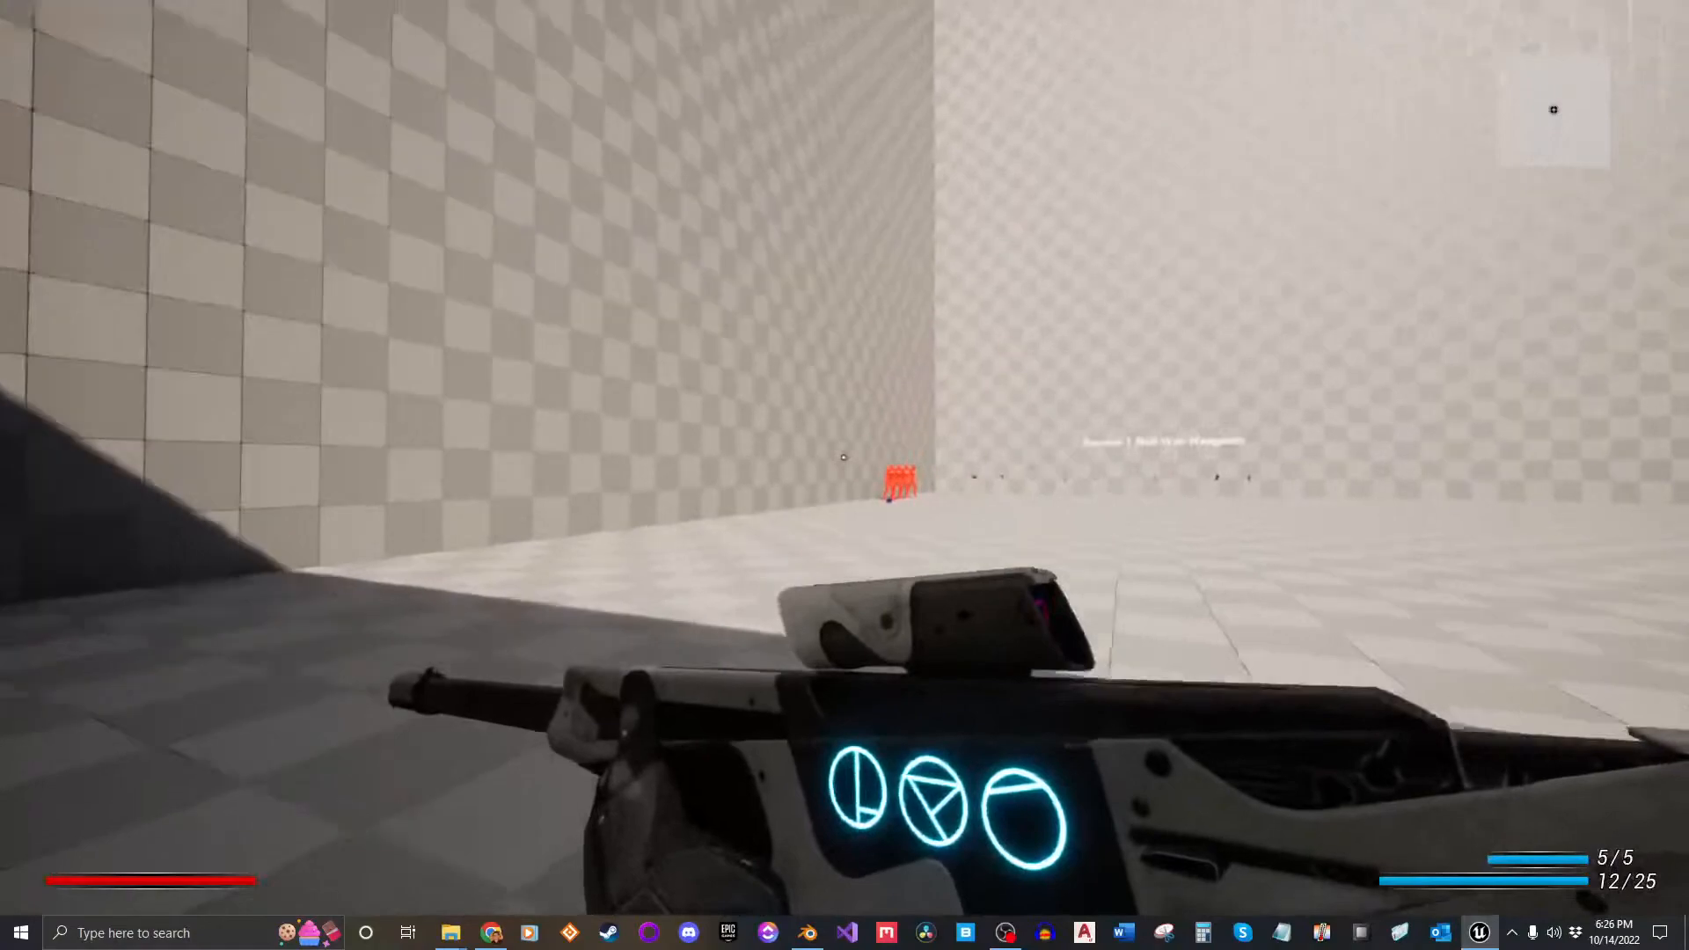
{"action": "right_click", "coordinate": [844, 458]}
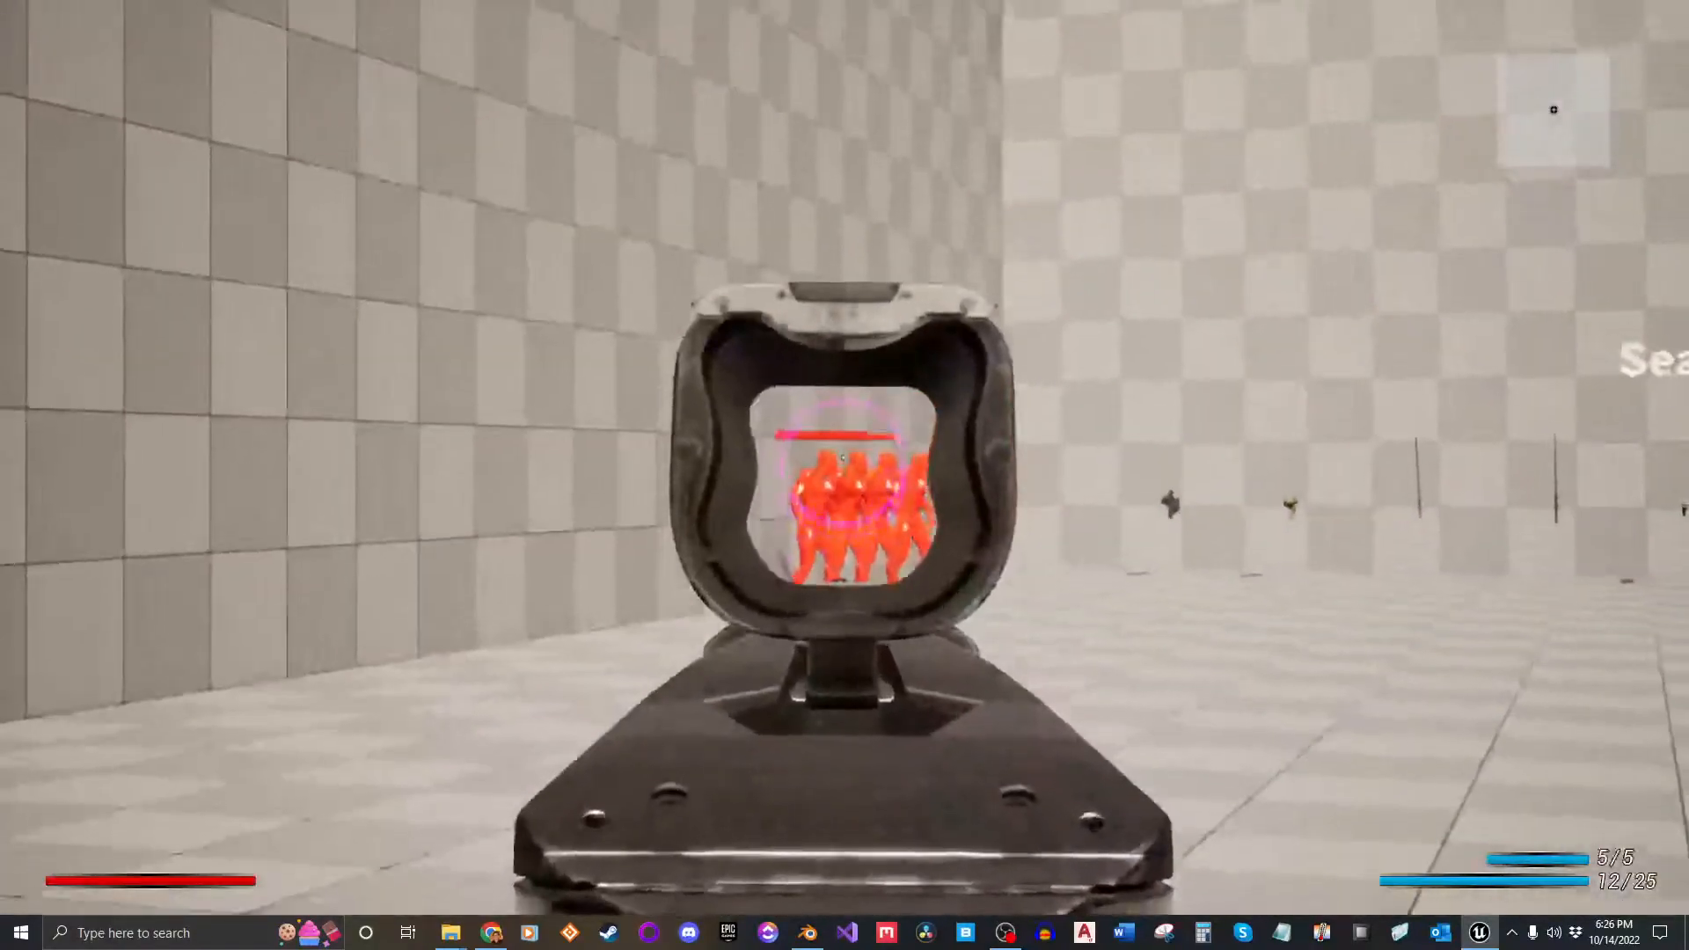
{"action": "left_click", "coordinate": [843, 458]}
{"action": "left_click", "coordinate": [844, 458]}
{"action": "left_click", "coordinate": [844, 457]}
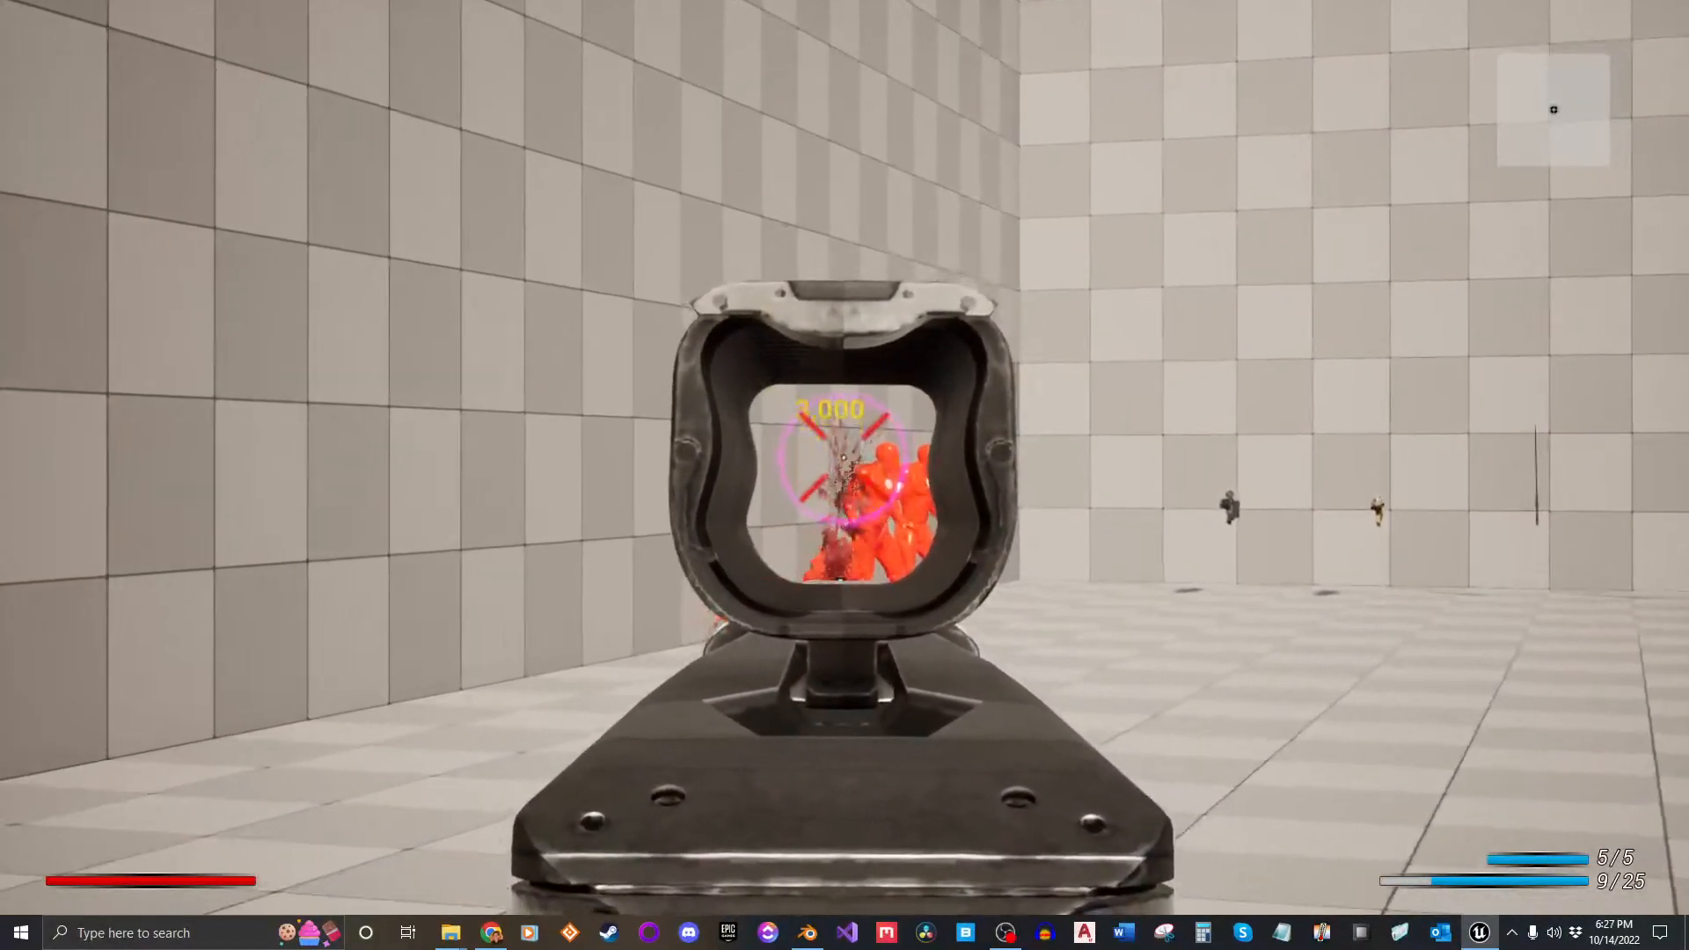
{"action": "key", "text": "r"}
{"action": "key", "text": "w"}
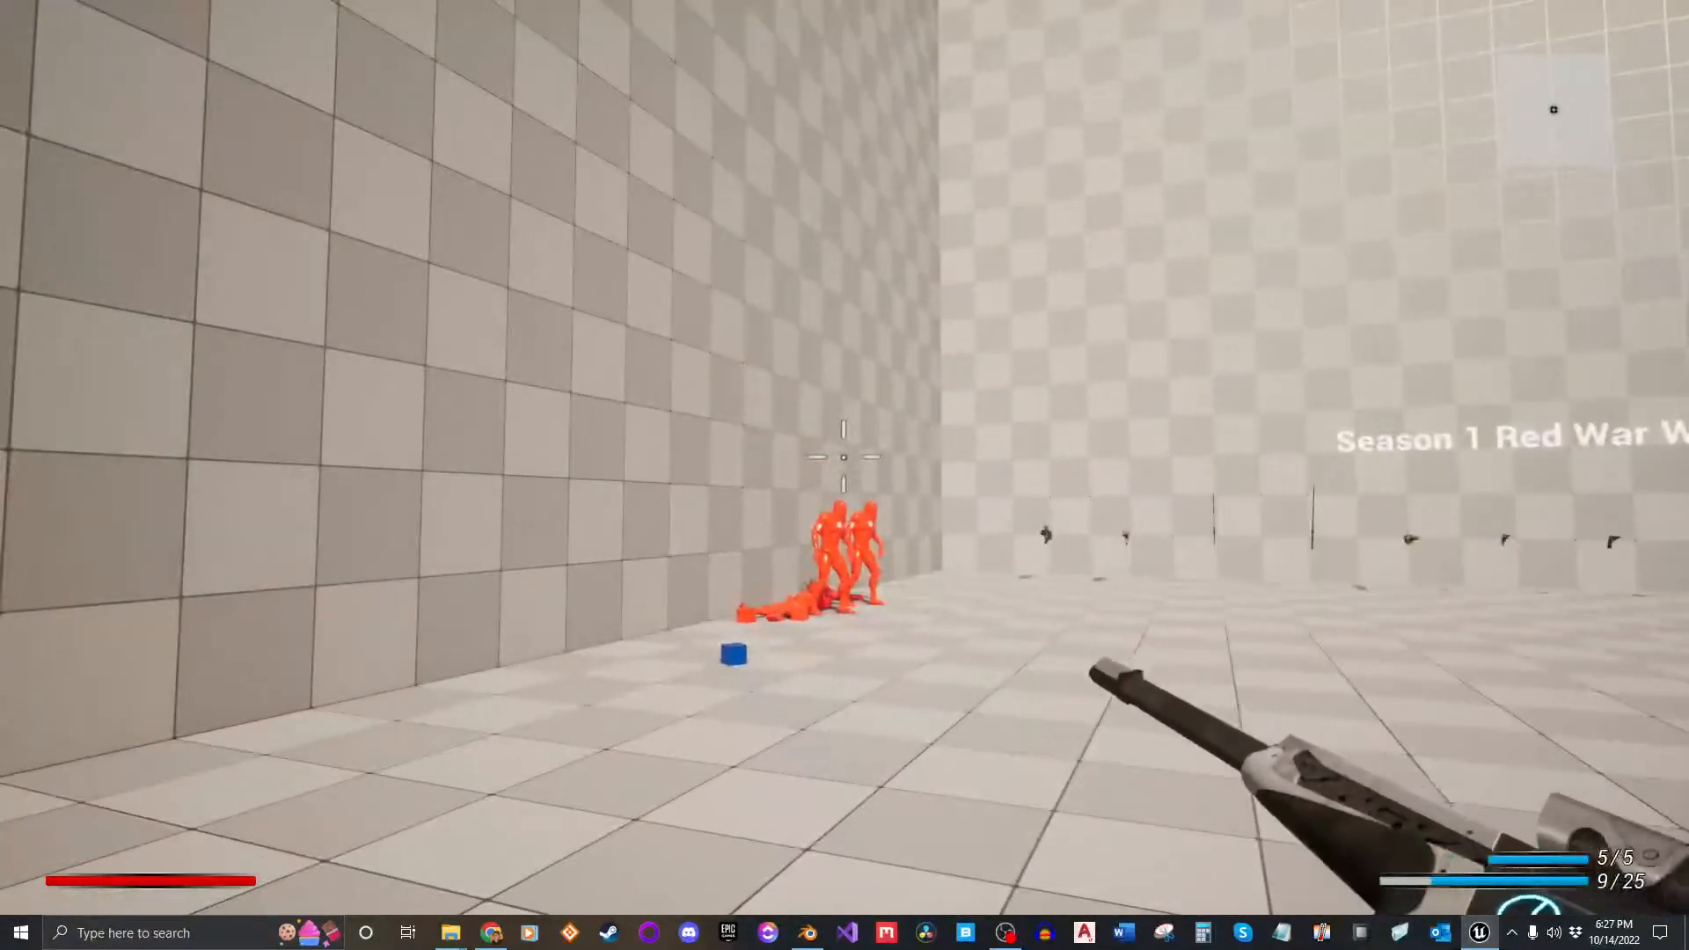
{"action": "key", "text": "i"}
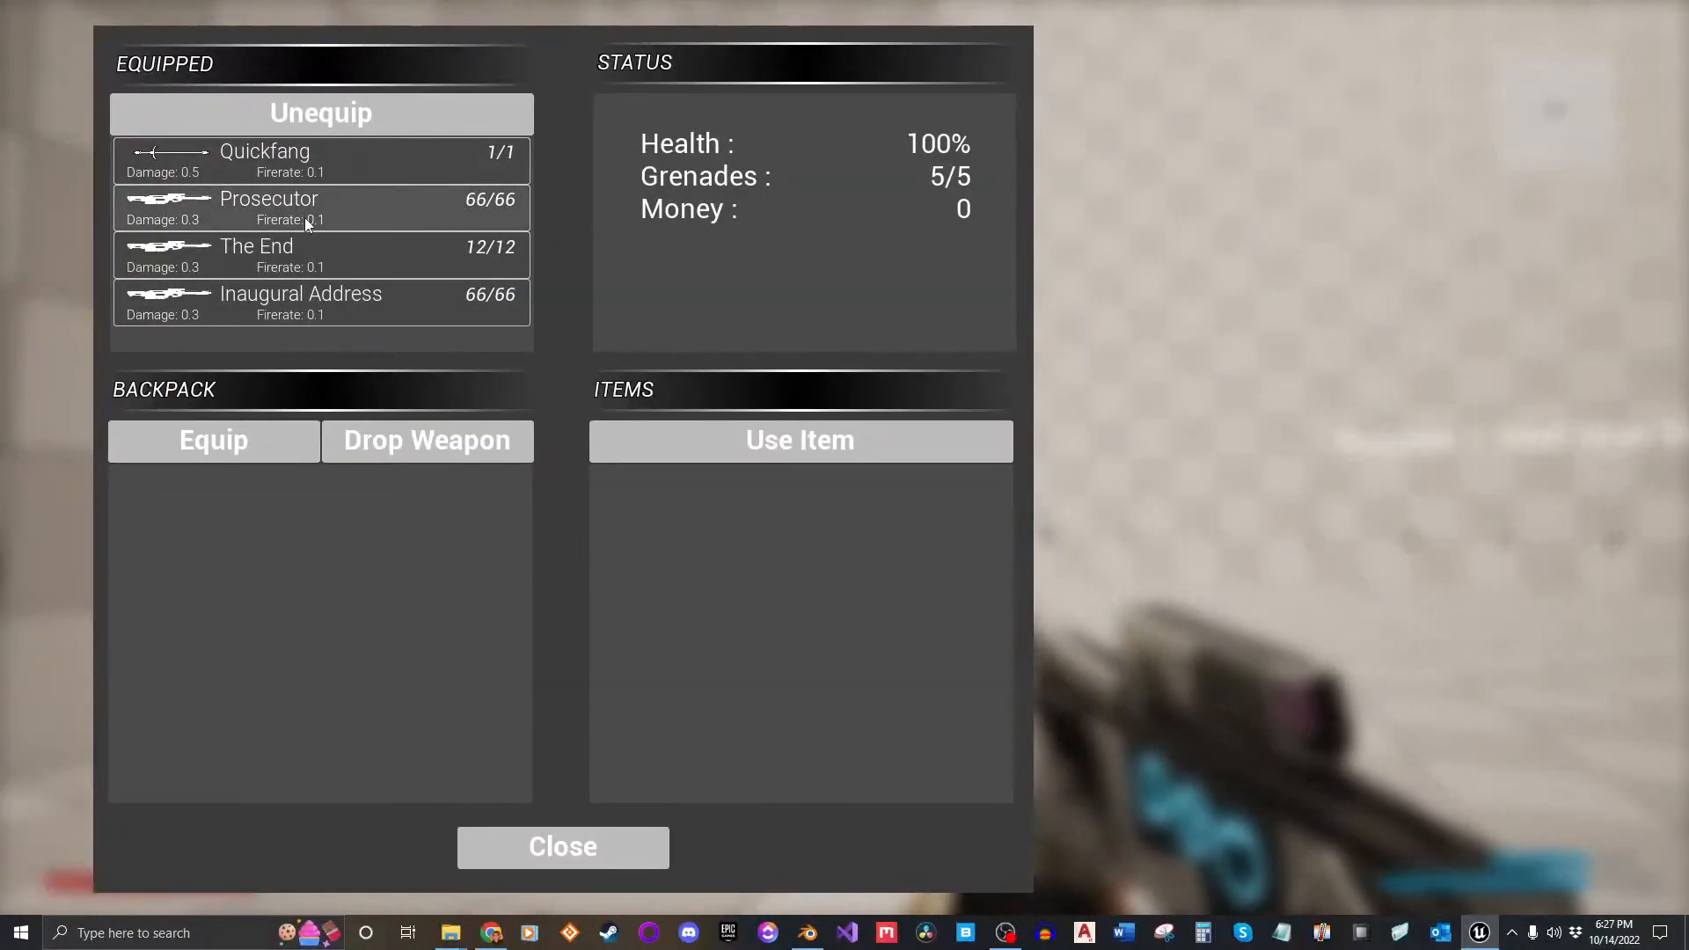
{"action": "left_click", "coordinate": [333, 317]}
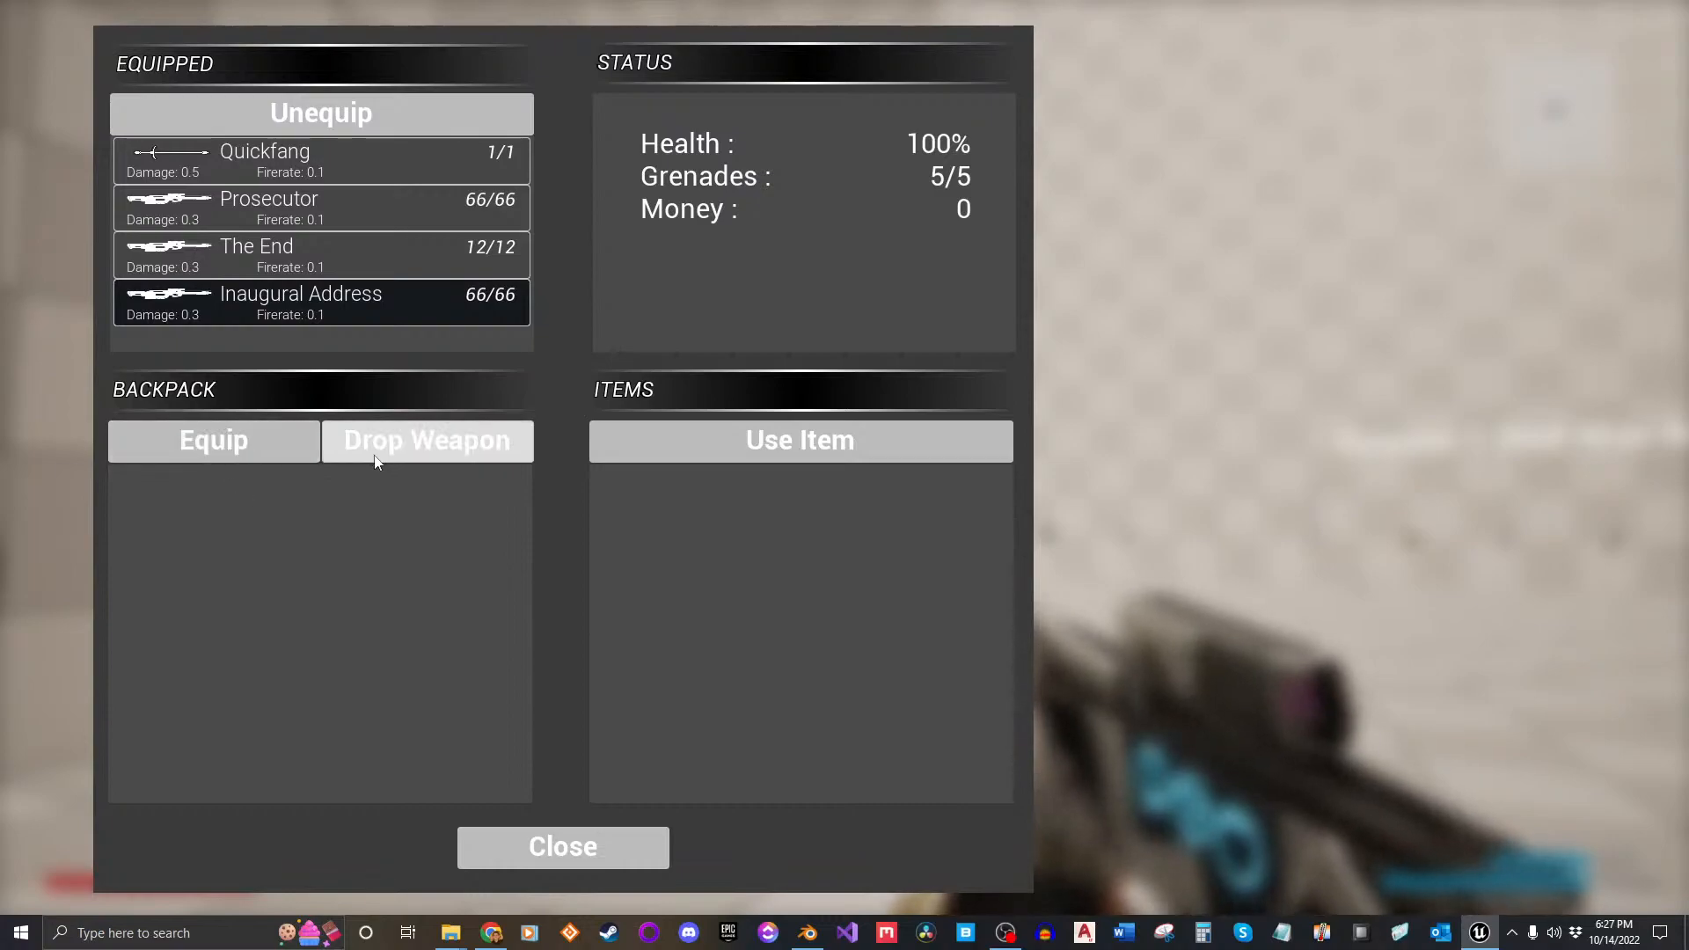
{"action": "left_click", "coordinate": [554, 847]}
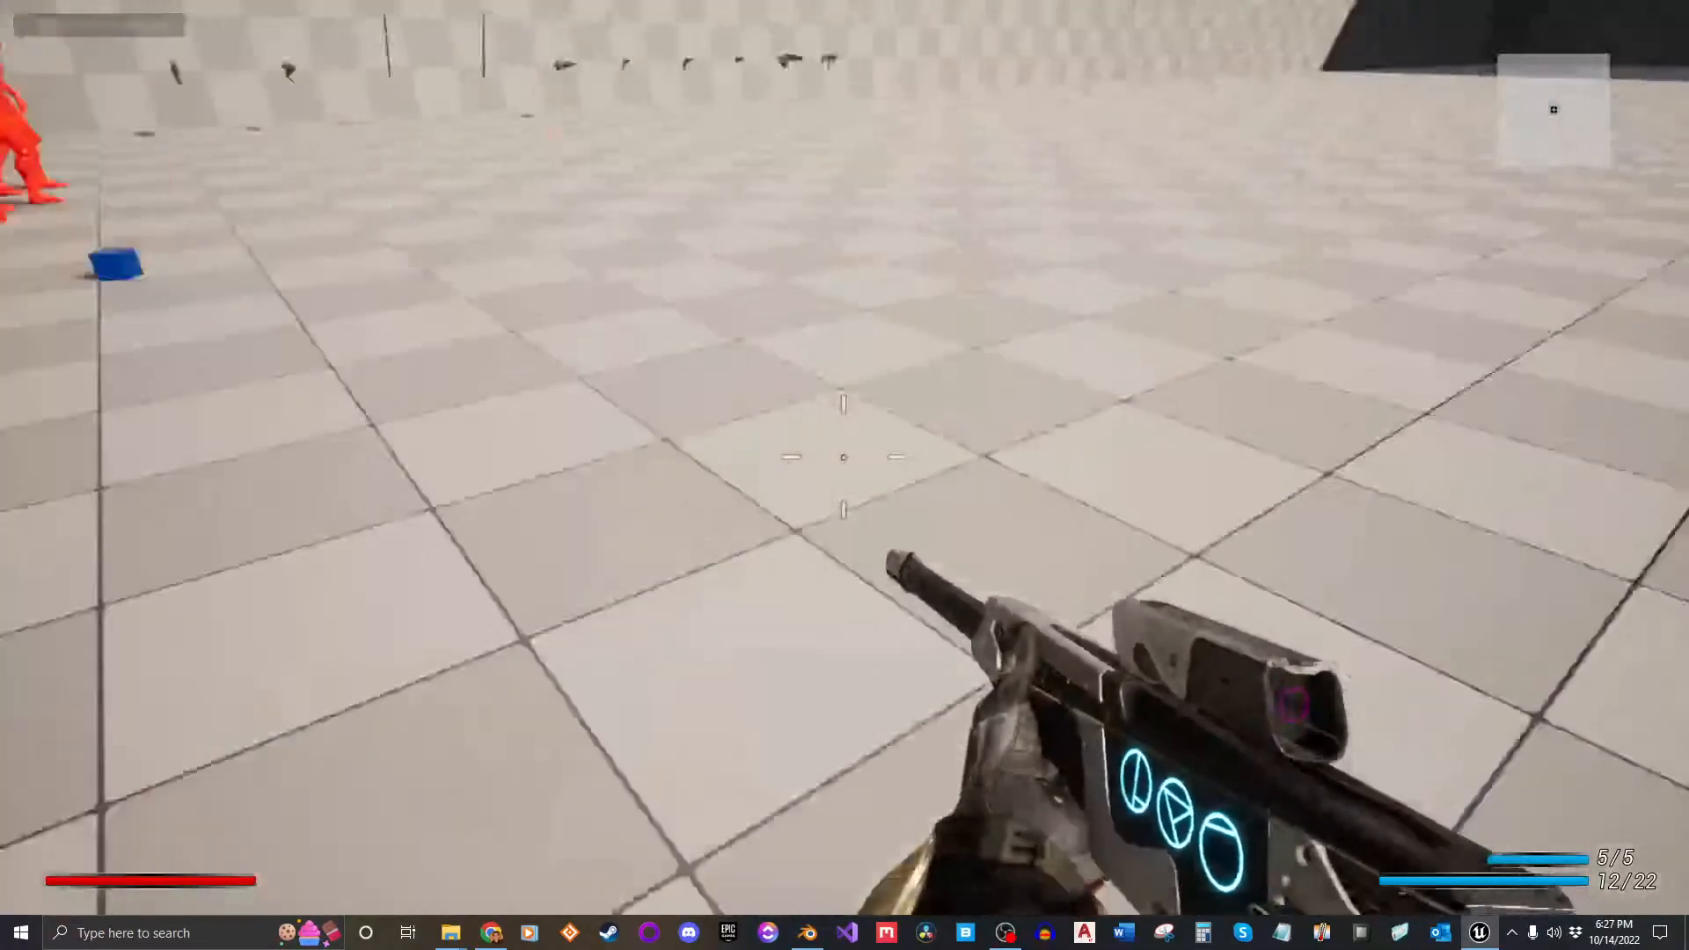
Step: Unequip Inaugural Address in the weapon inventory and drop it from the backpack onto the floor
{"action": "key", "text": "i"}
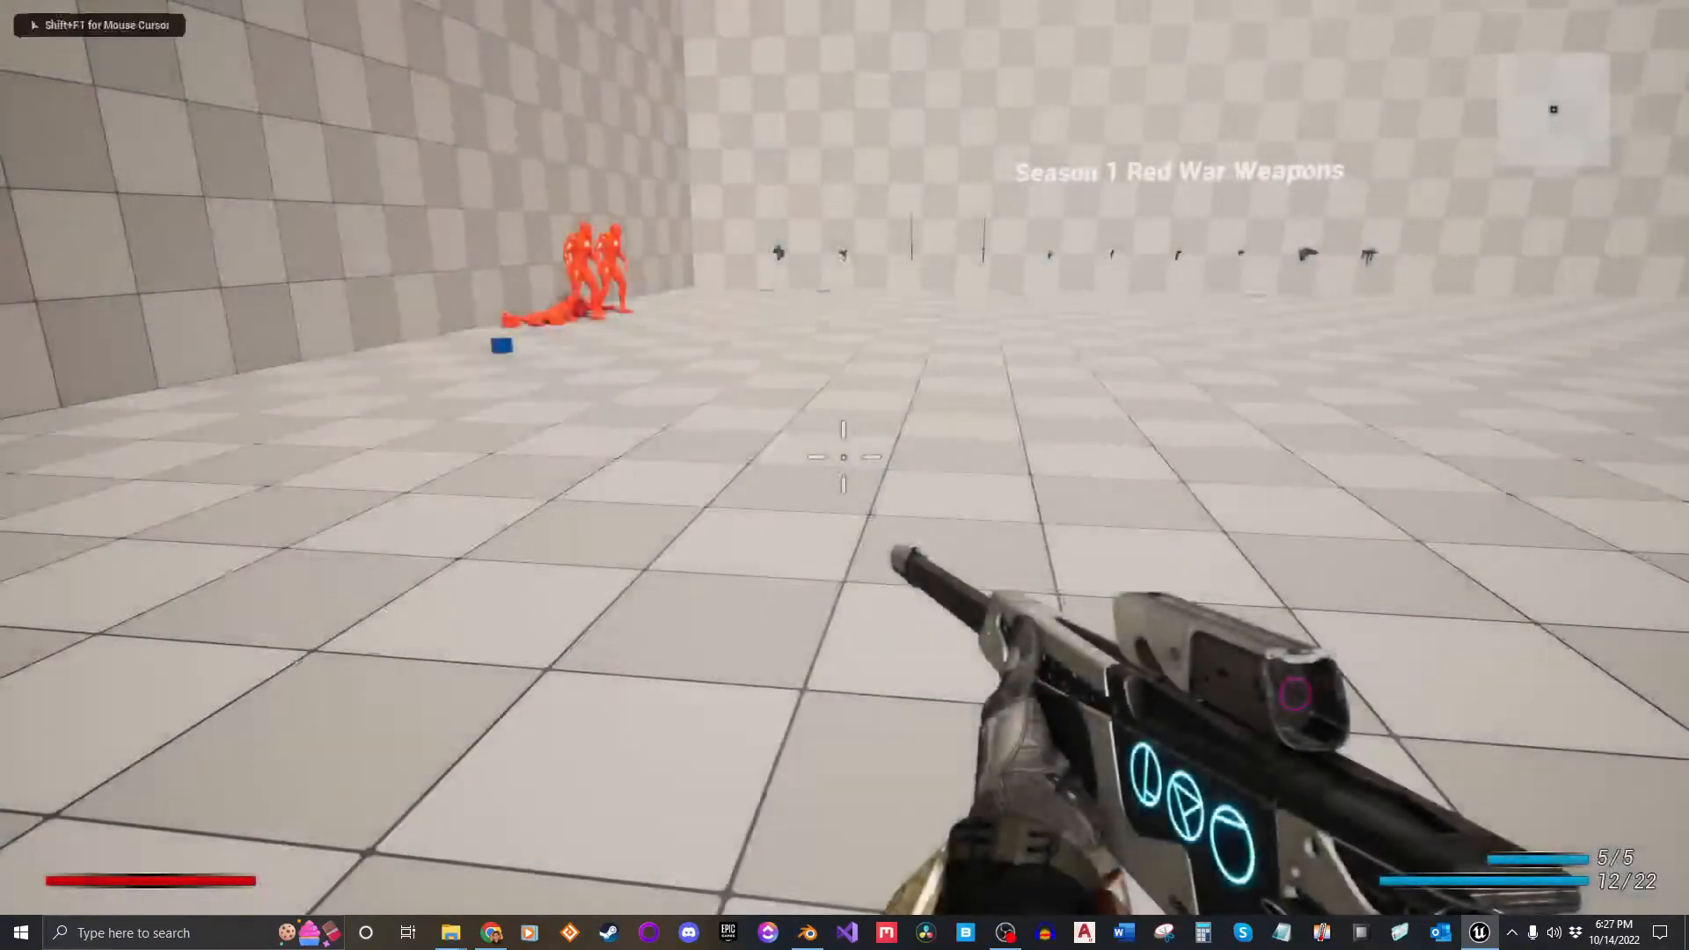
{"action": "key", "text": "i"}
{"action": "left_click", "coordinate": [323, 298]}
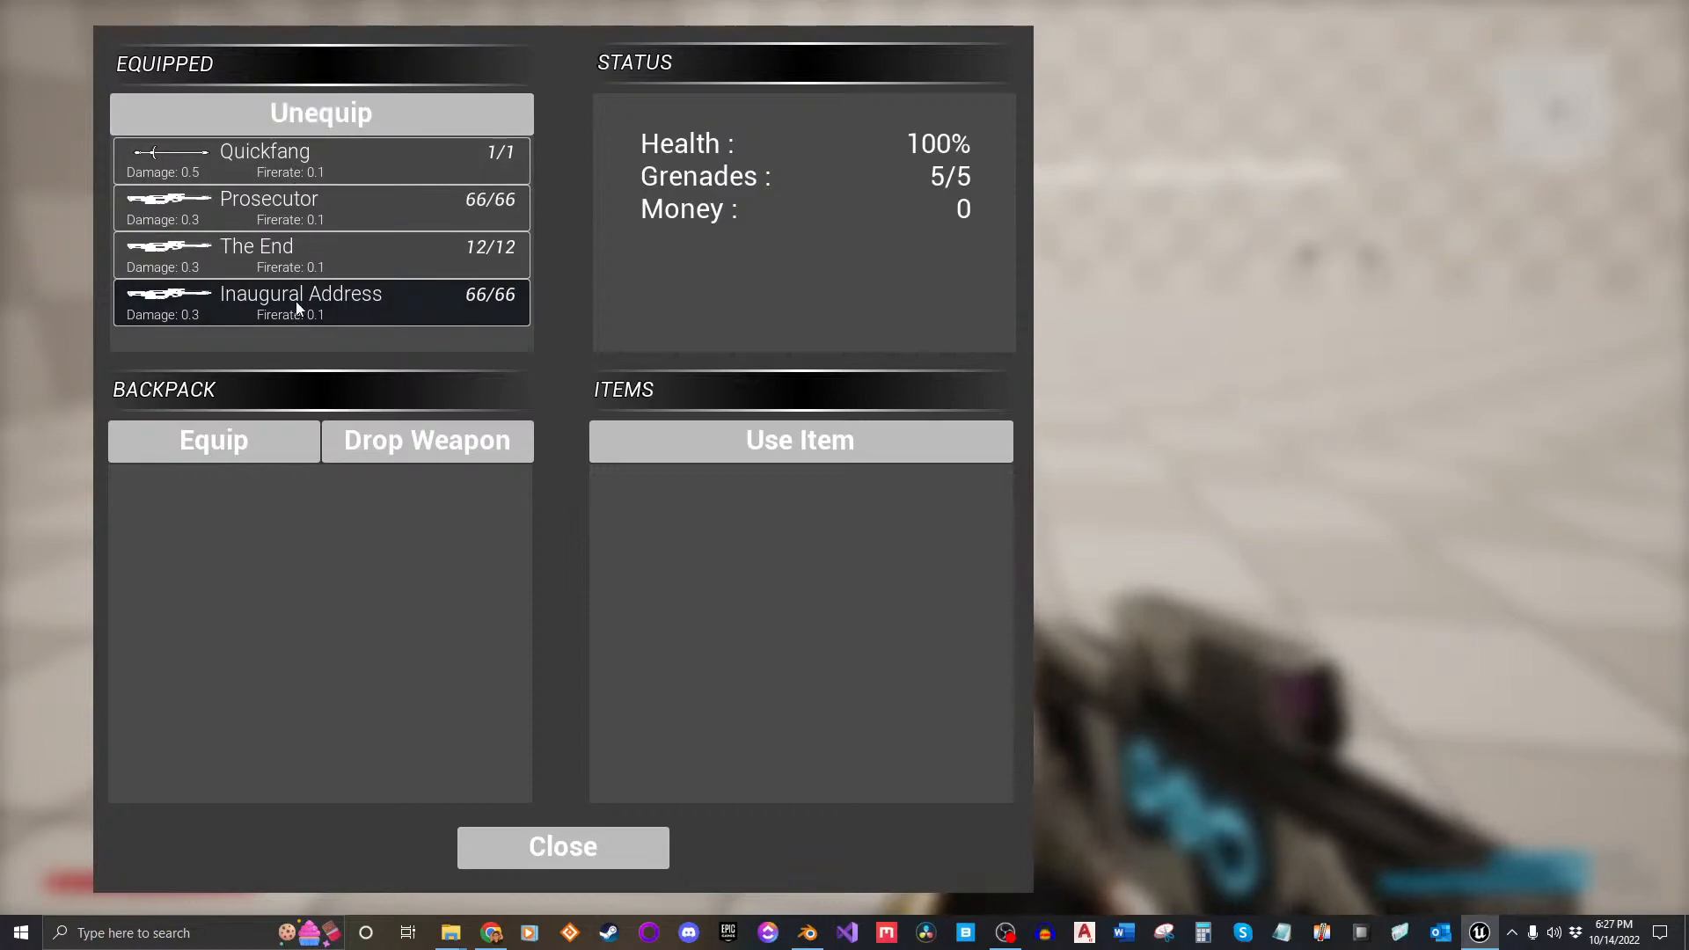
{"action": "left_click", "coordinate": [310, 119]}
{"action": "left_click", "coordinate": [266, 515]}
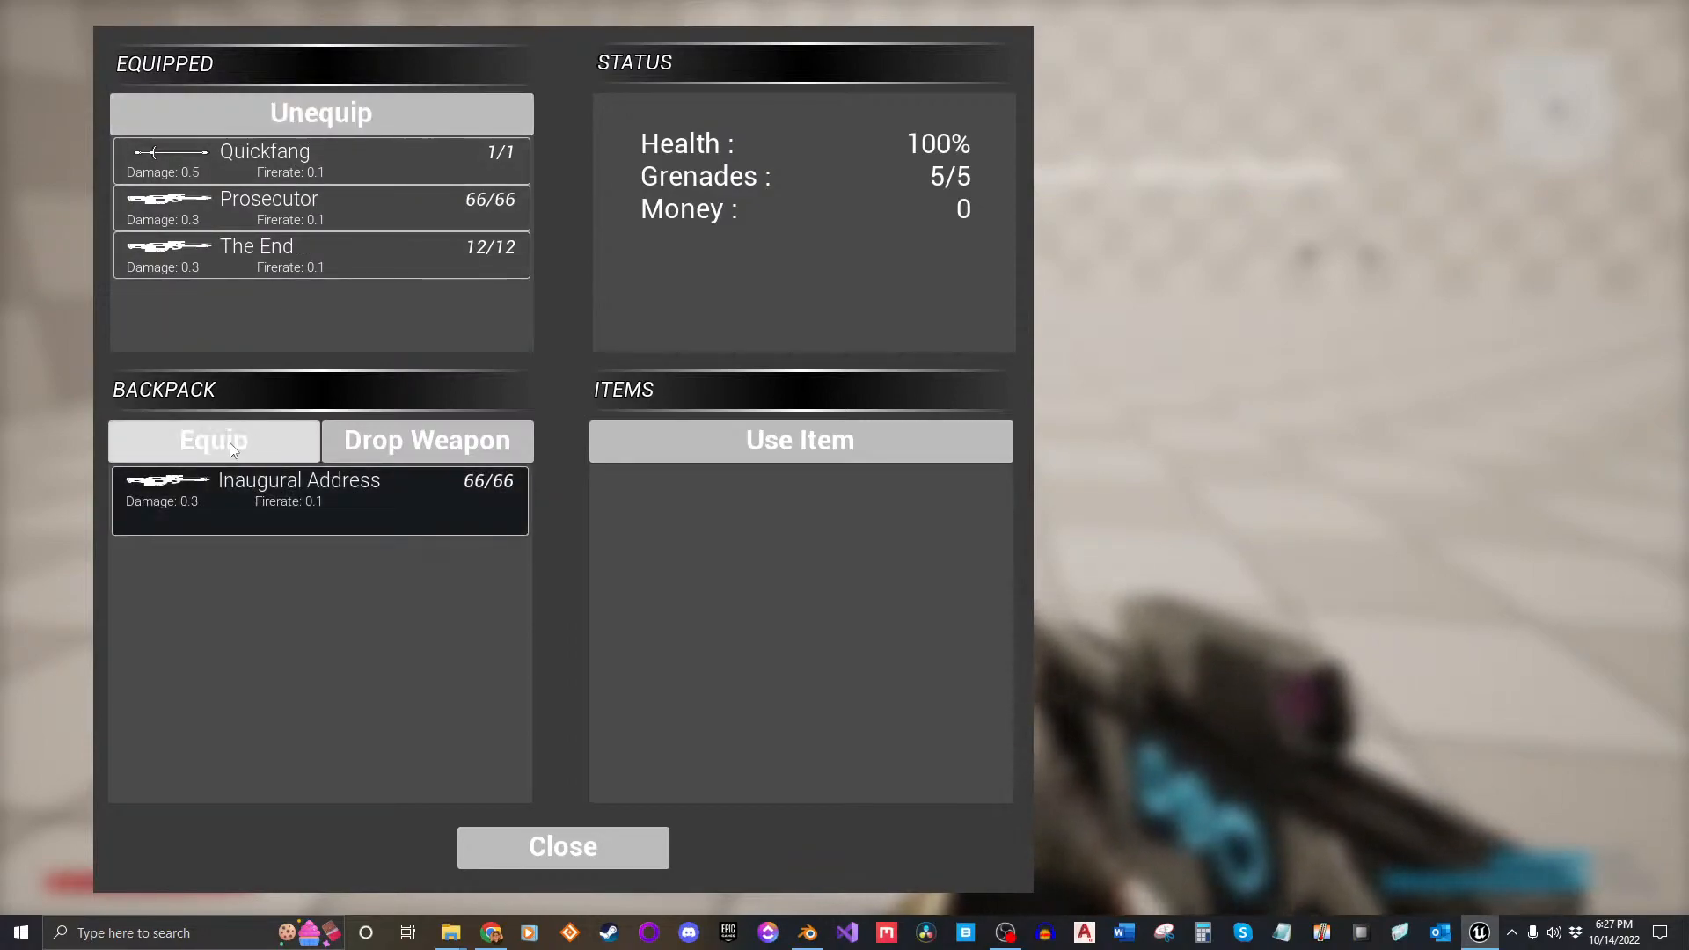
{"action": "left_click", "coordinate": [445, 448]}
{"action": "left_click", "coordinate": [613, 849]}
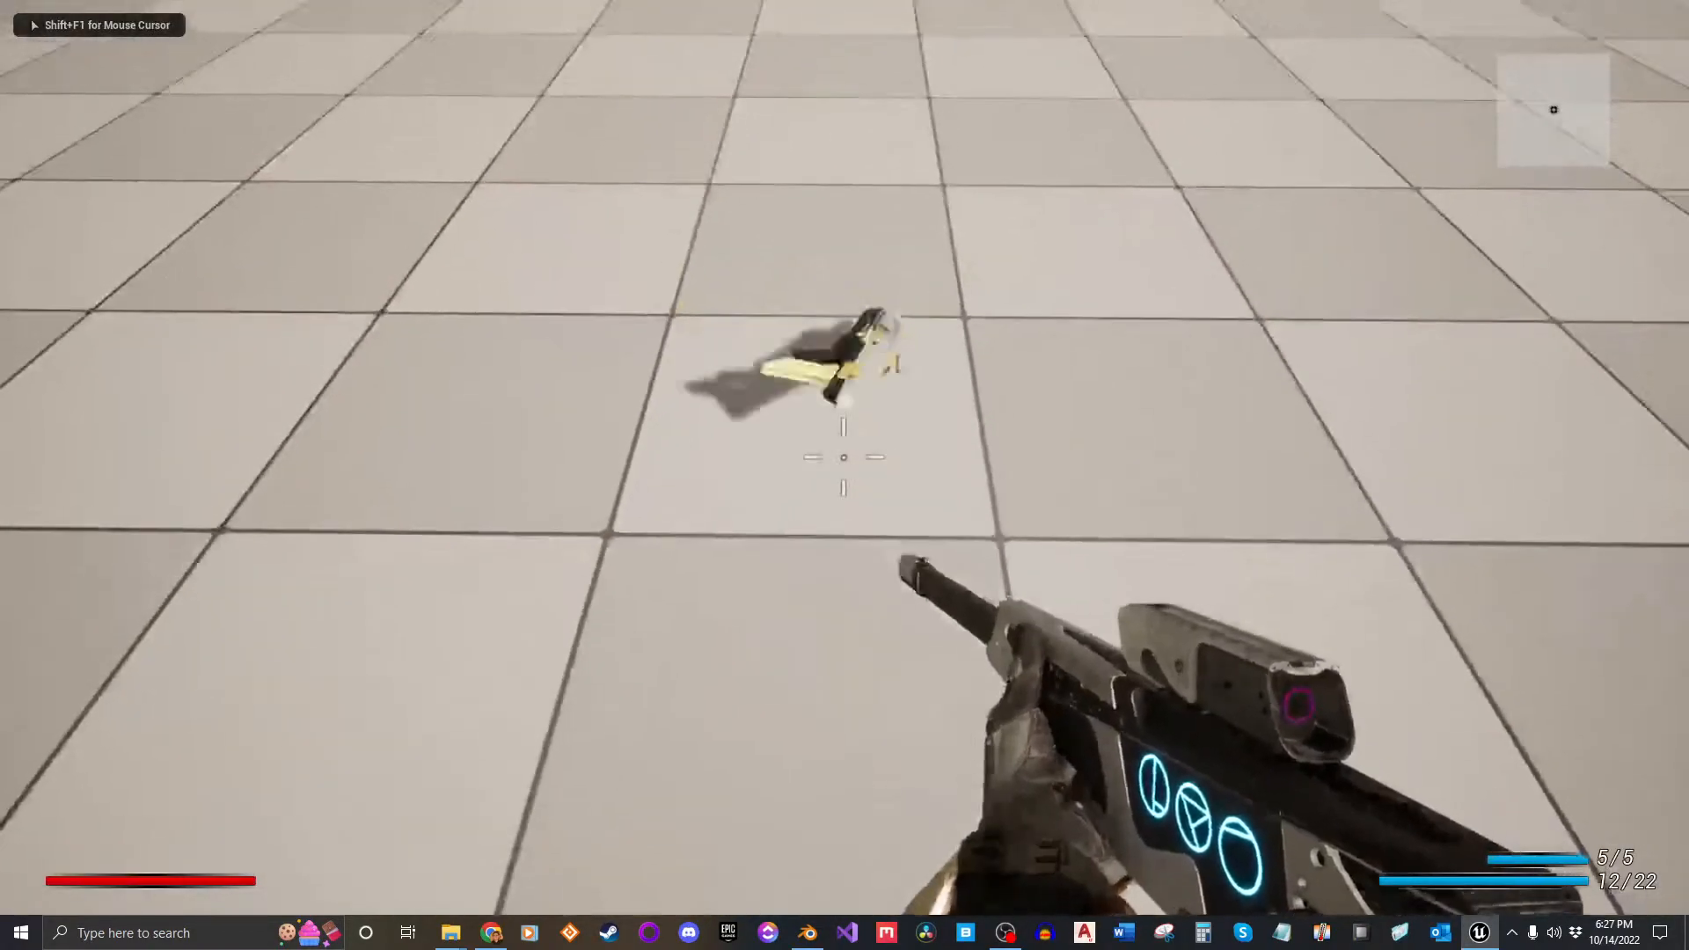
Step: Pick up the dropped Inaugural Address and shoot the red characters through its sight
{"action": "key", "text": "w"}
{"action": "key", "text": "e"}
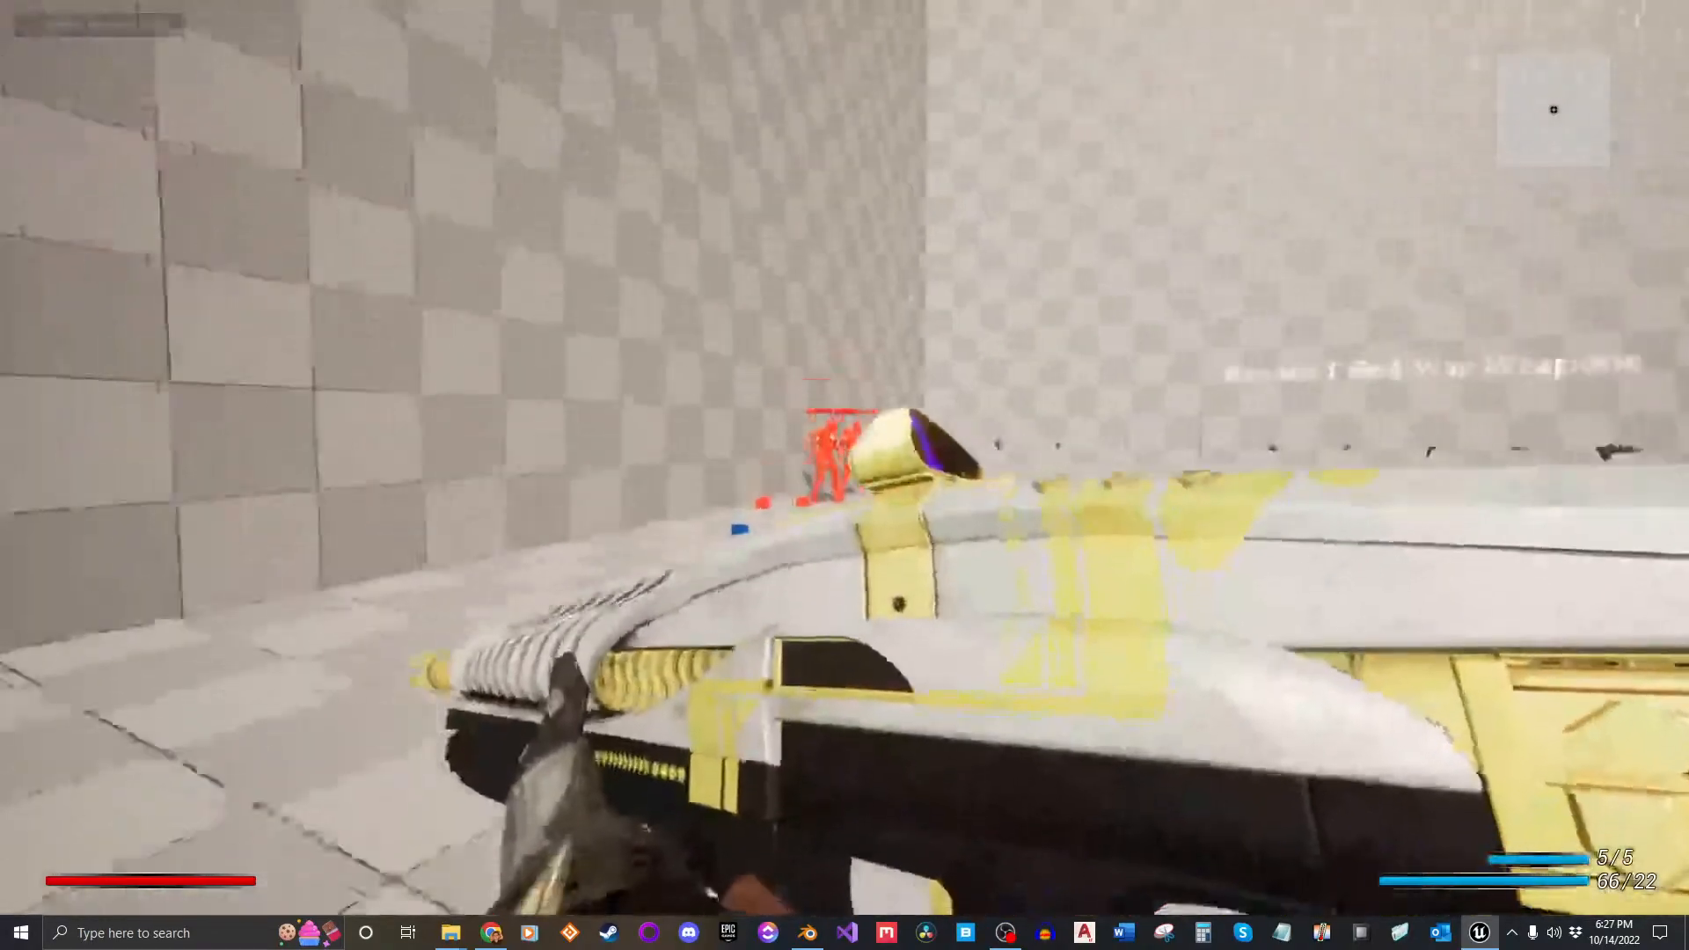
{"action": "right_click", "coordinate": [845, 457]}
{"action": "key", "text": "w"}
{"action": "left_click", "coordinate": [845, 458]}
{"action": "left_click", "coordinate": [845, 457]}
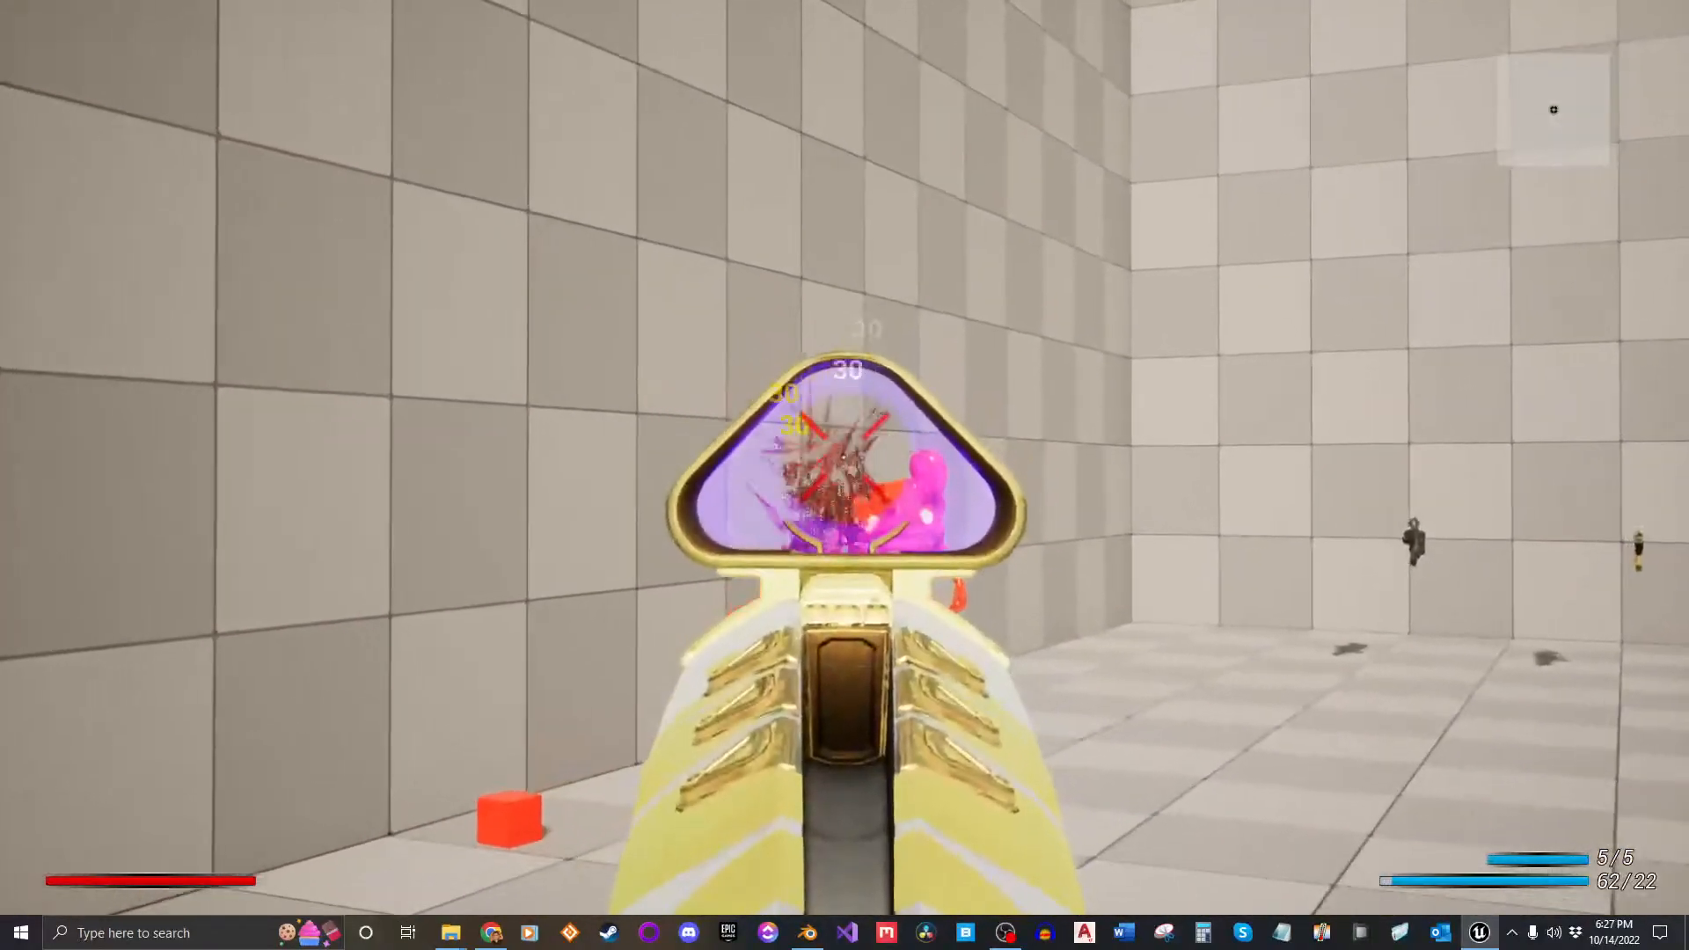
{"action": "left_click", "coordinate": [844, 457]}
{"action": "left_click", "coordinate": [845, 458]}
{"action": "key", "text": "w"}
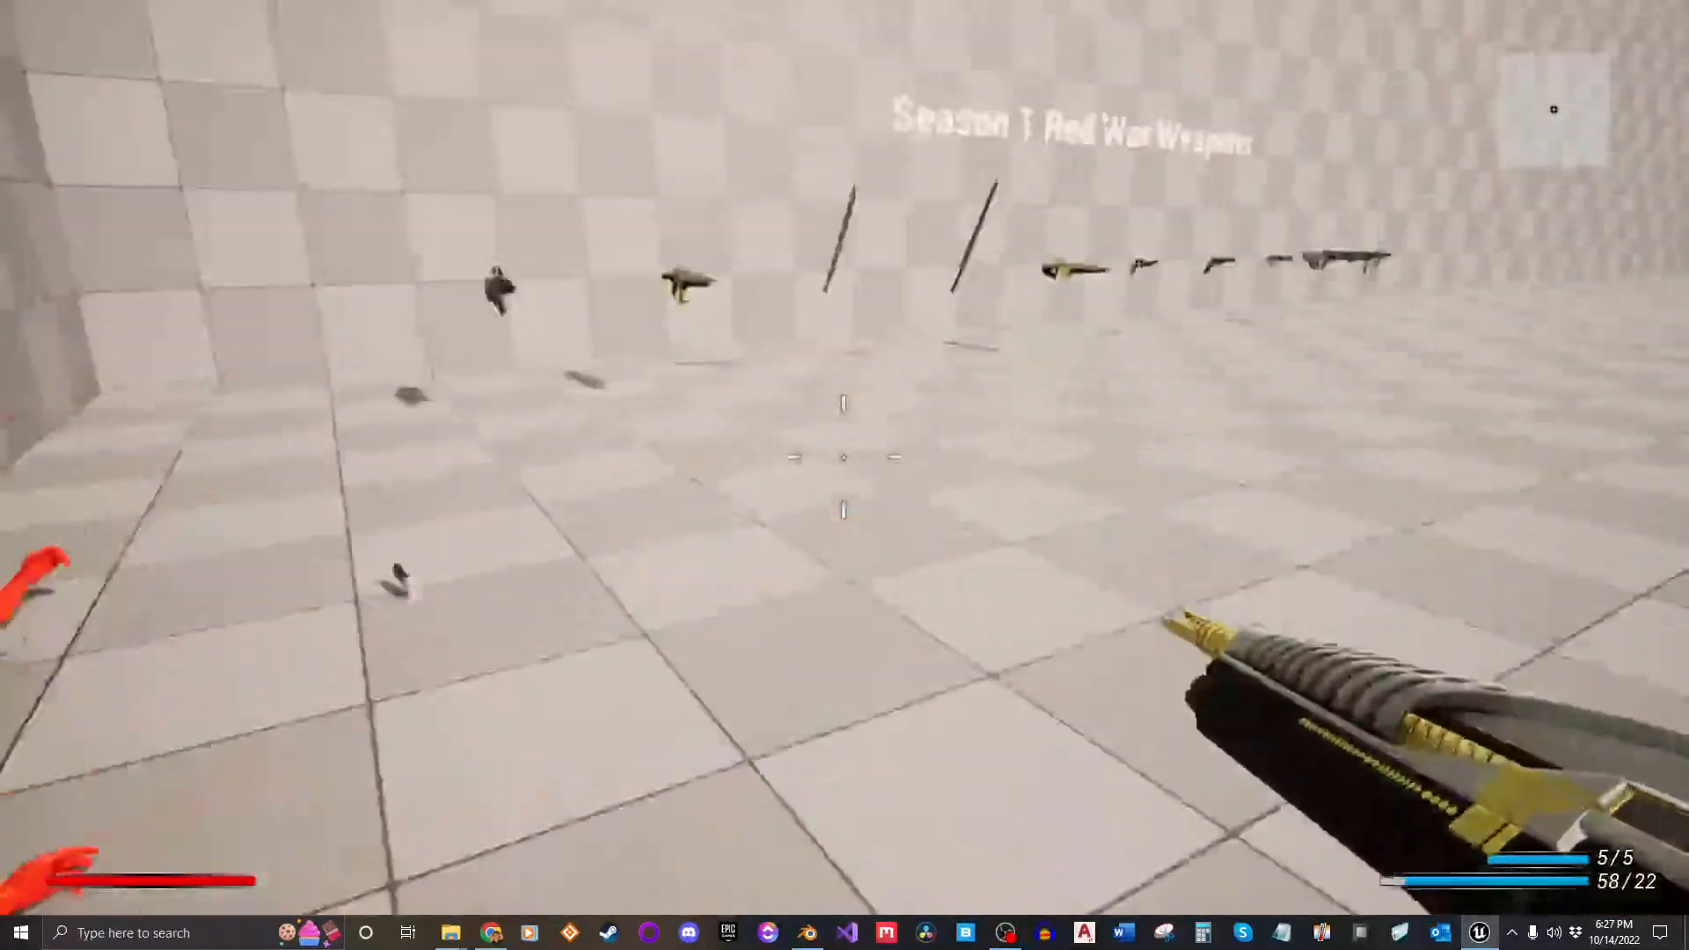
Step: Reload the Inaugural Address, aim and sprint with it, and end the play session
{"action": "key", "text": "r"}
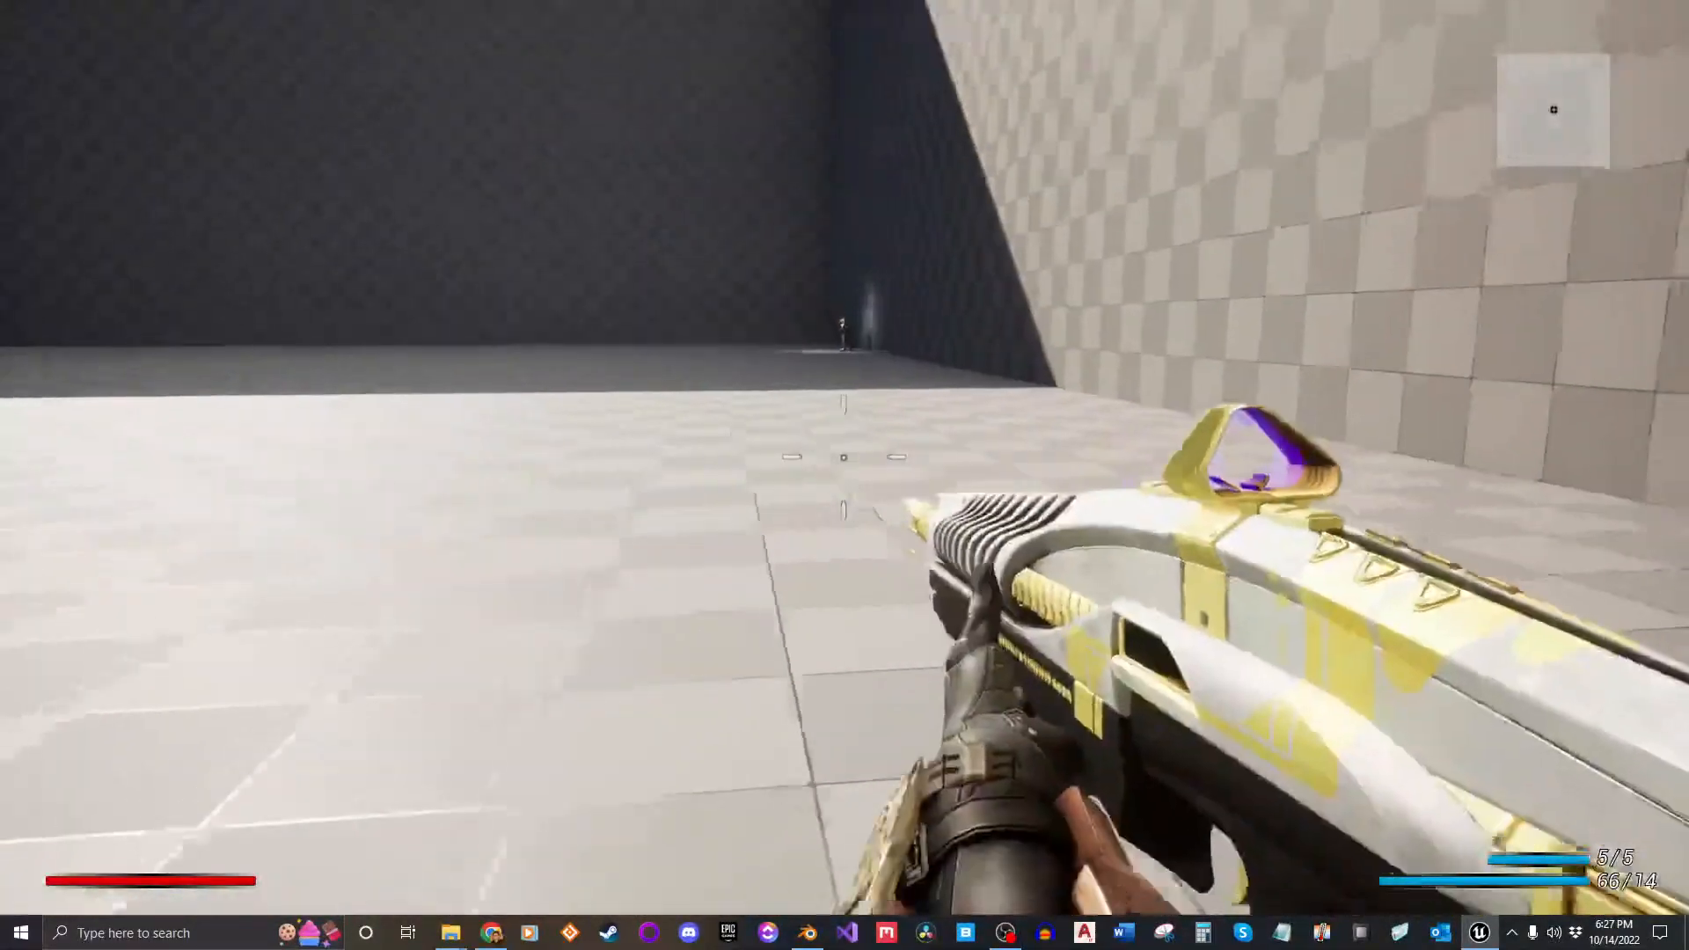
{"action": "right_click", "coordinate": [845, 458]}
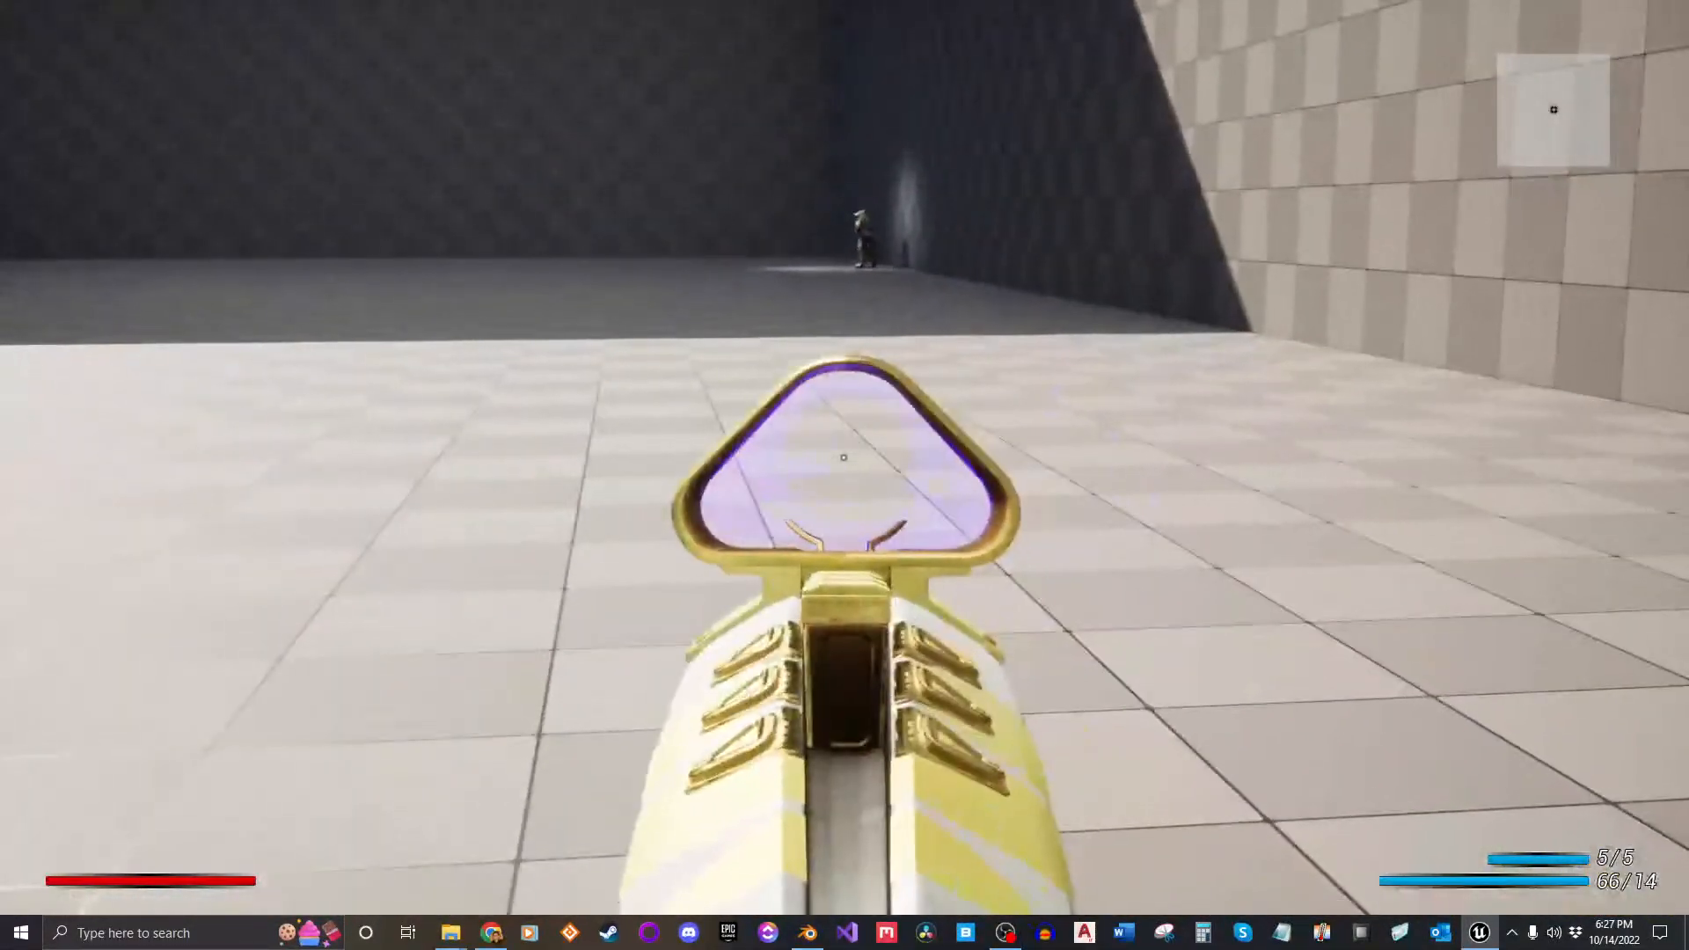
{"action": "key", "text": "shift+w"}
{"action": "key", "text": "Escape"}
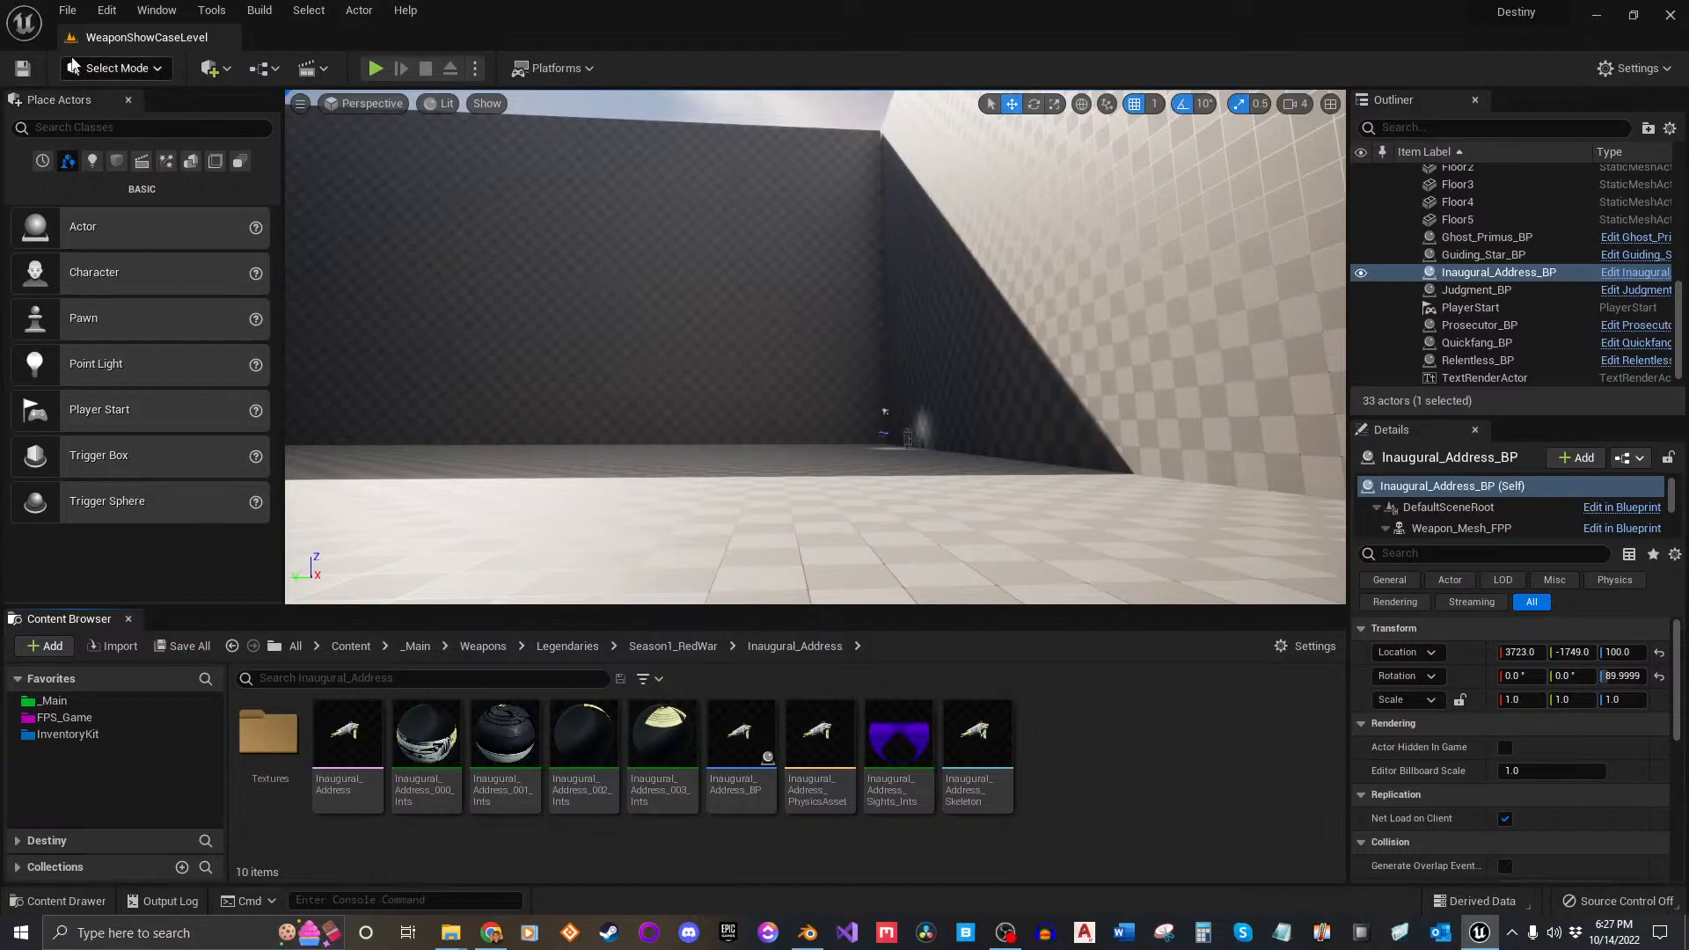
{"action": "left_click", "coordinate": [66, 10]}
{"action": "left_click", "coordinate": [151, 280]}
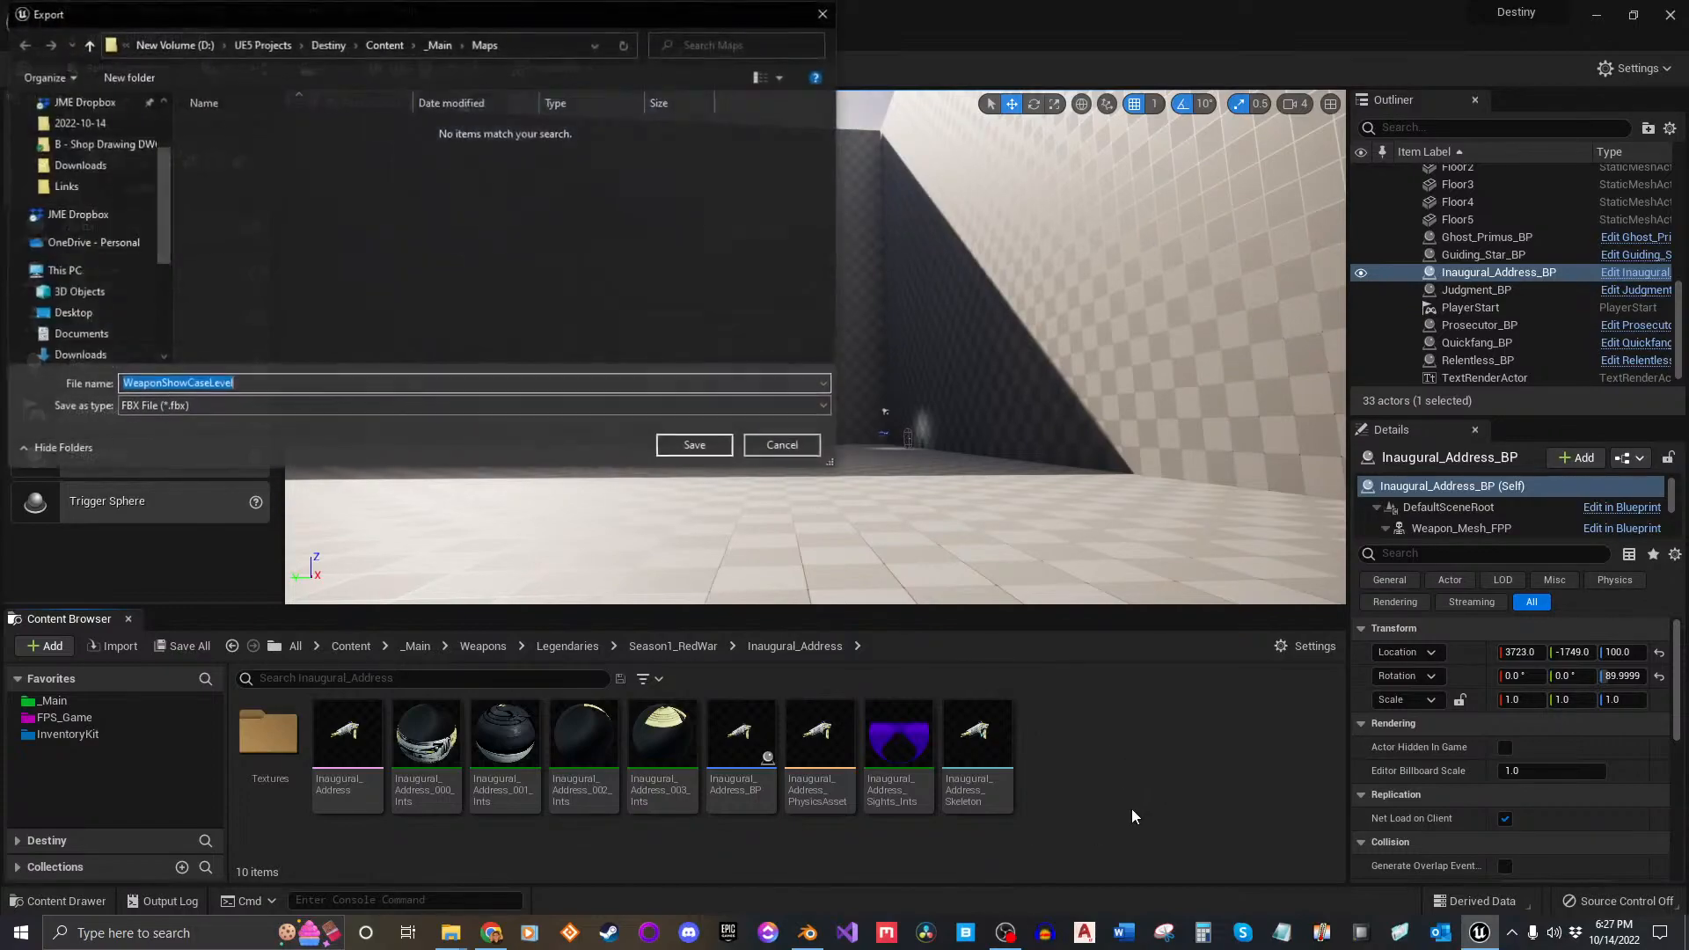
{"action": "left_click", "coordinate": [766, 448]}
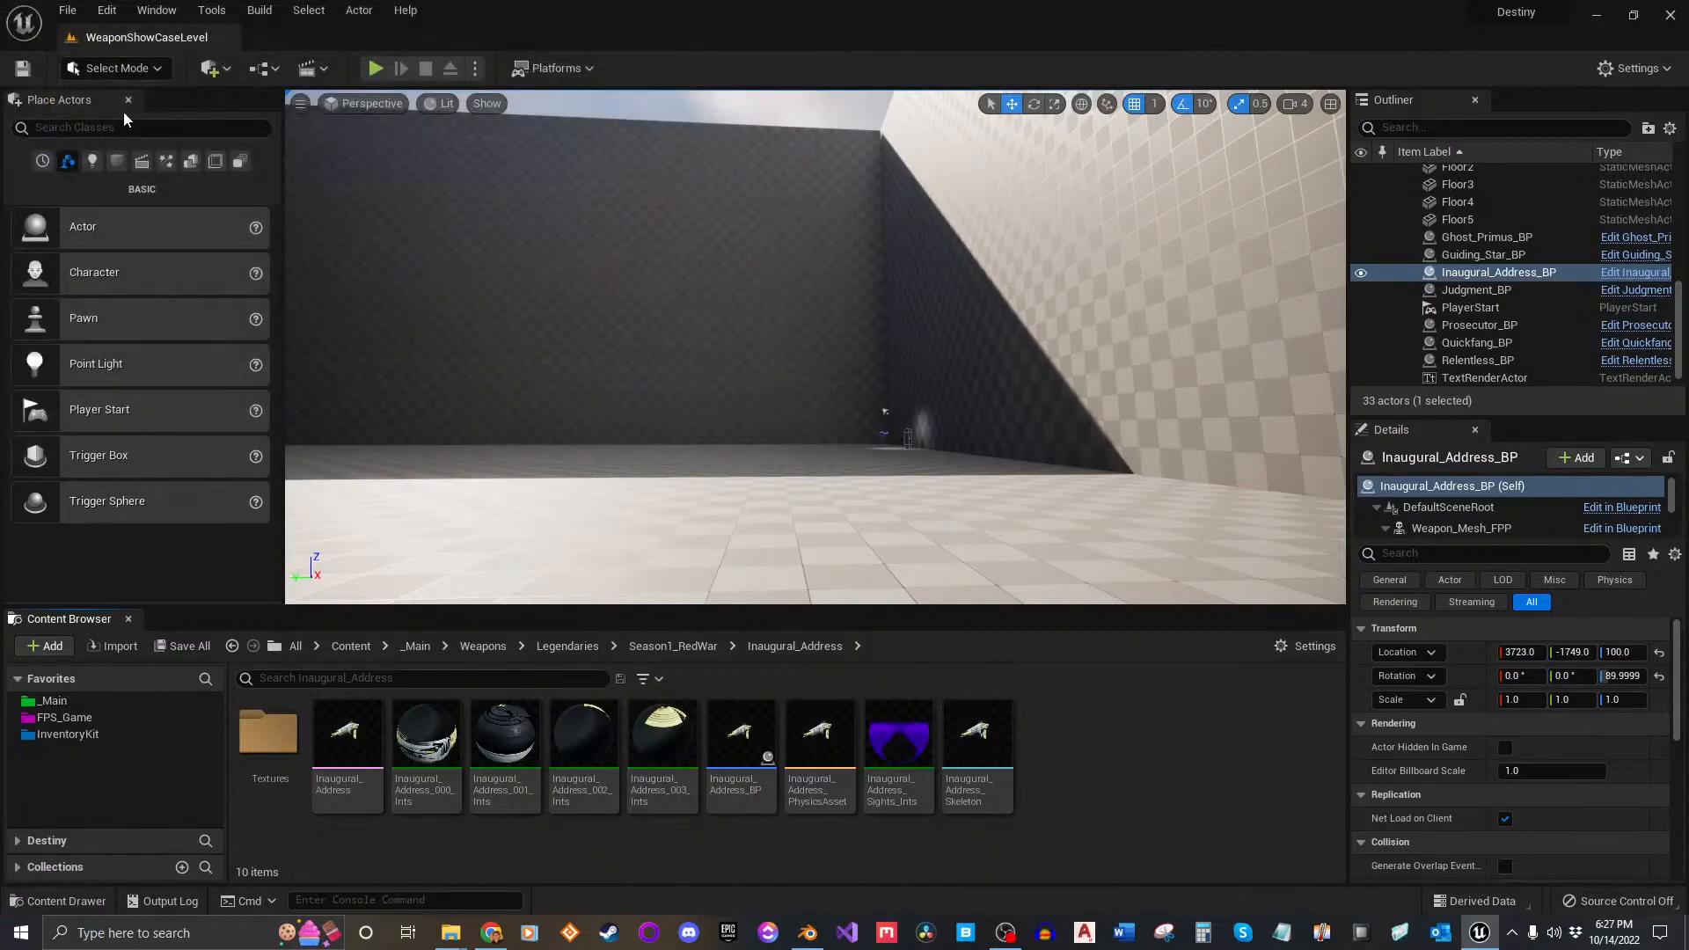
Step: Save all modified files of the project
{"action": "left_click", "coordinate": [68, 11]}
{"action": "left_click", "coordinate": [130, 211]}
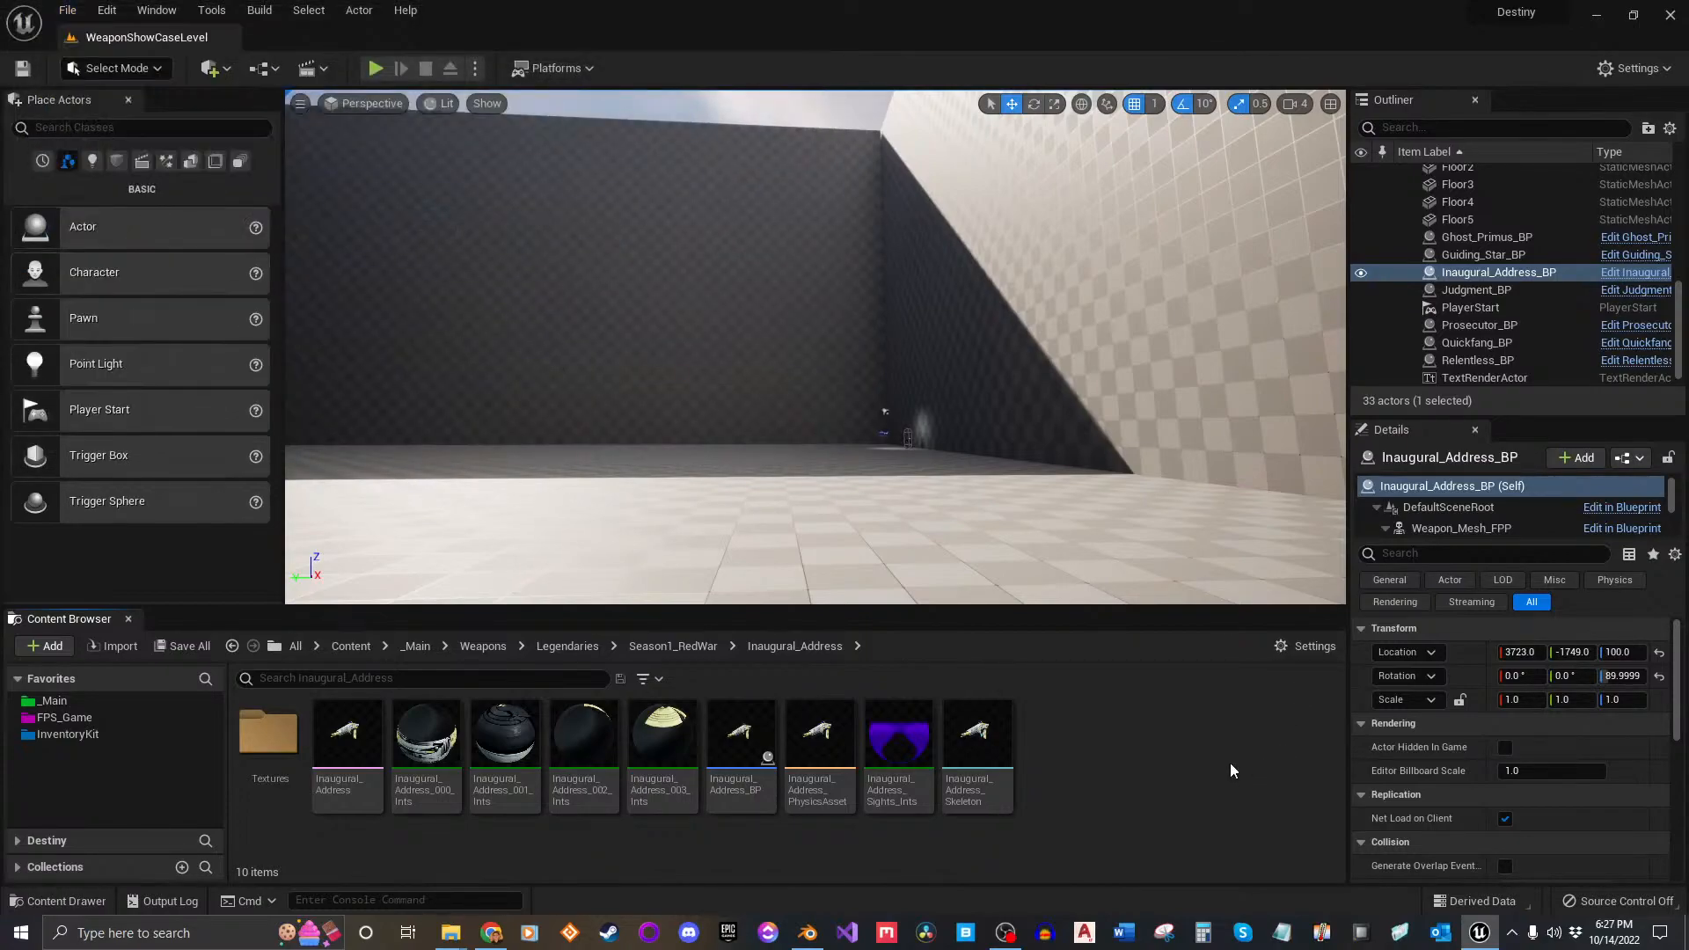